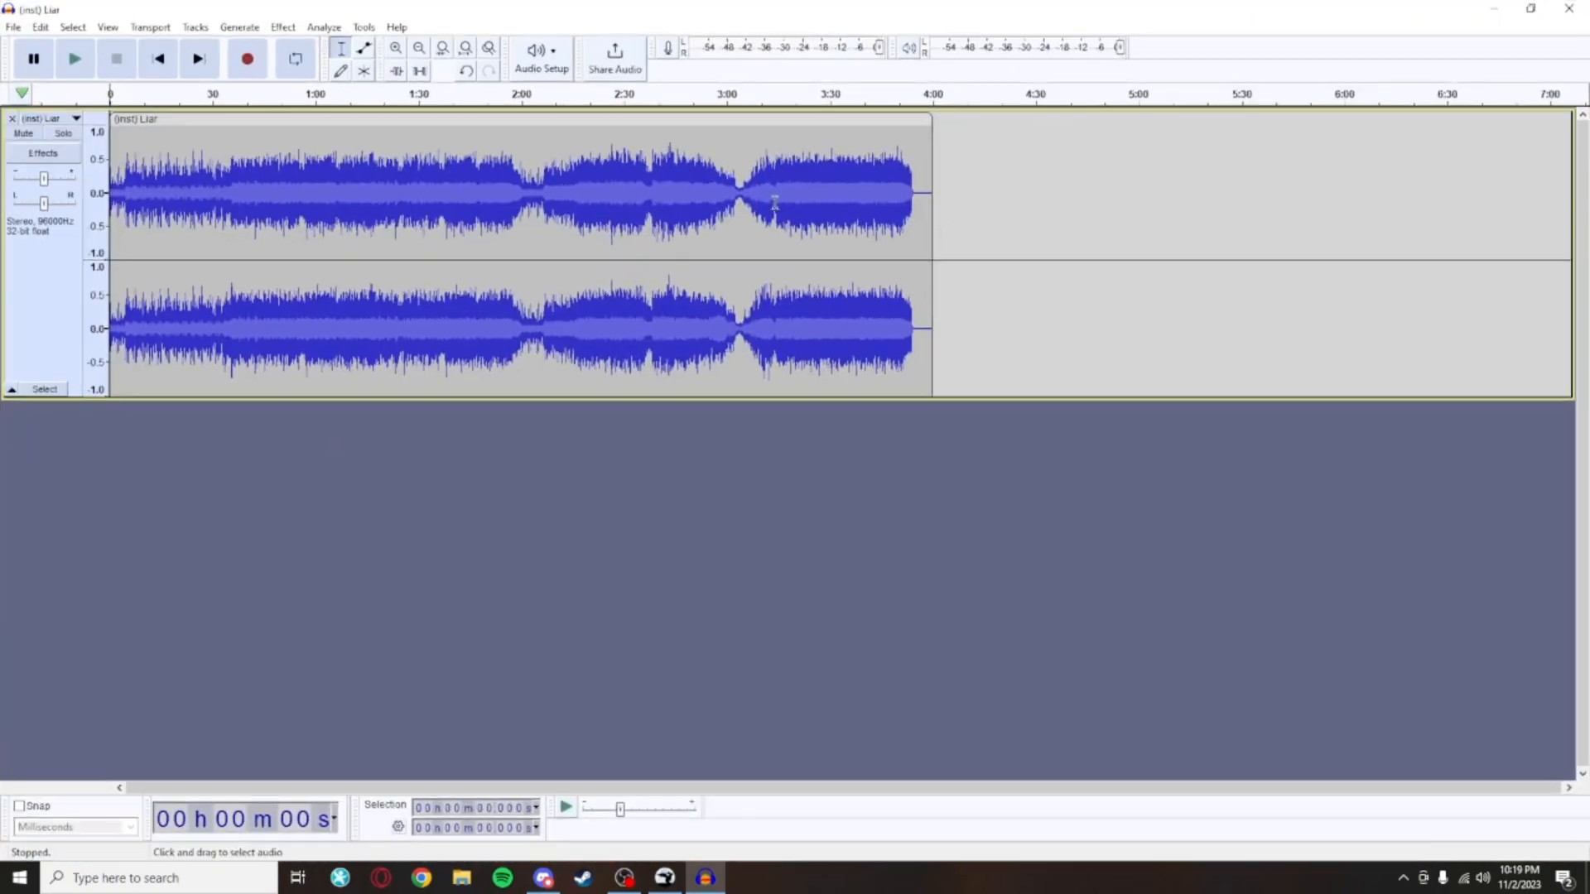
pyautogui.click(628, 266)
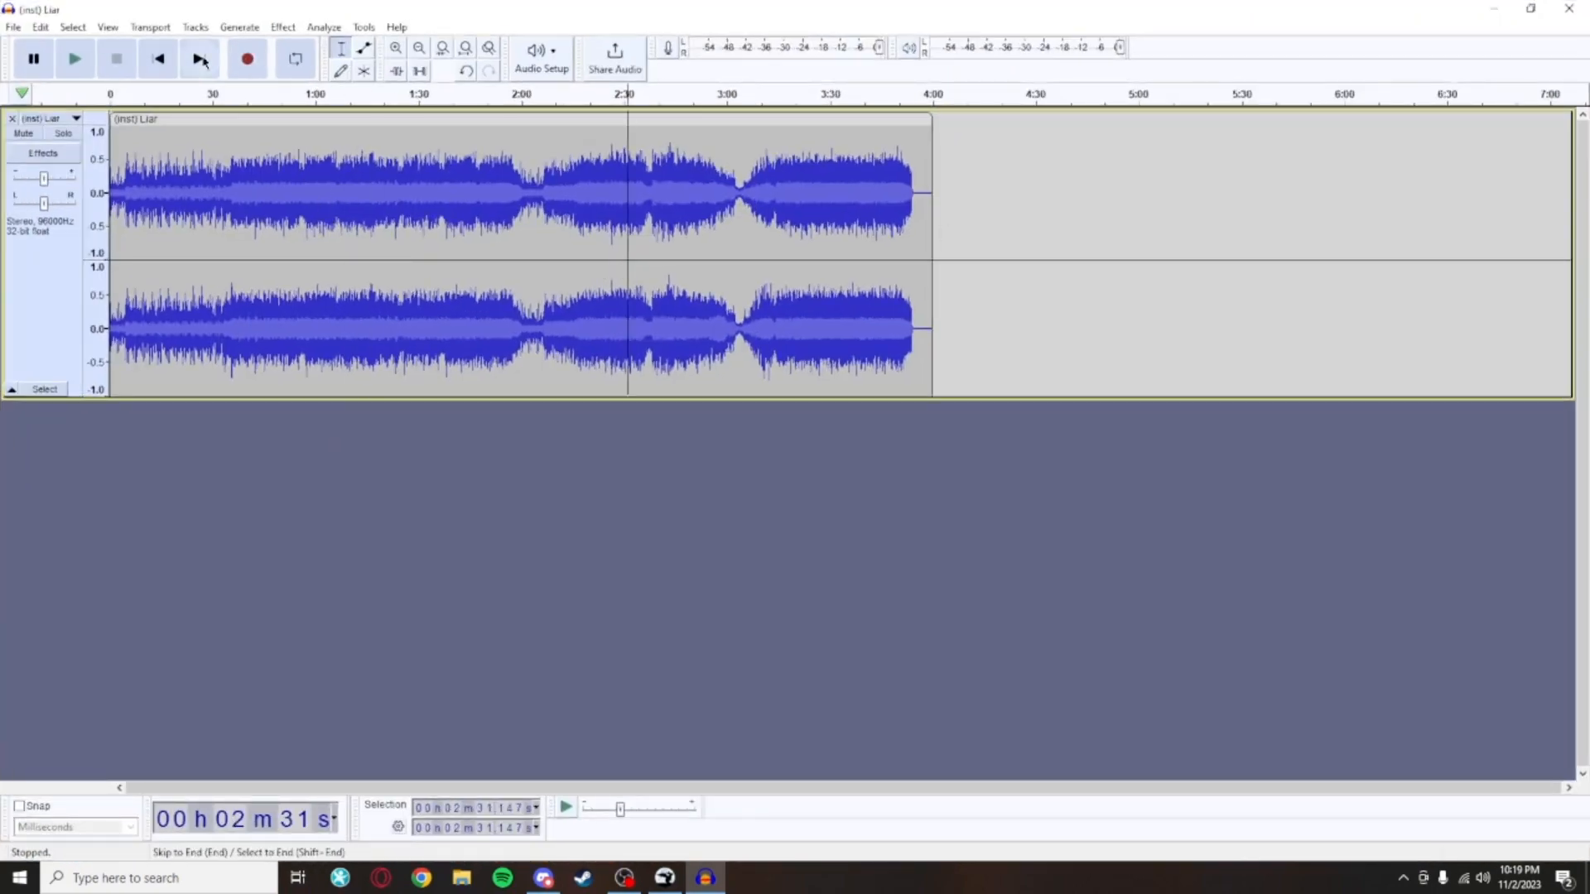
pyautogui.click(159, 58)
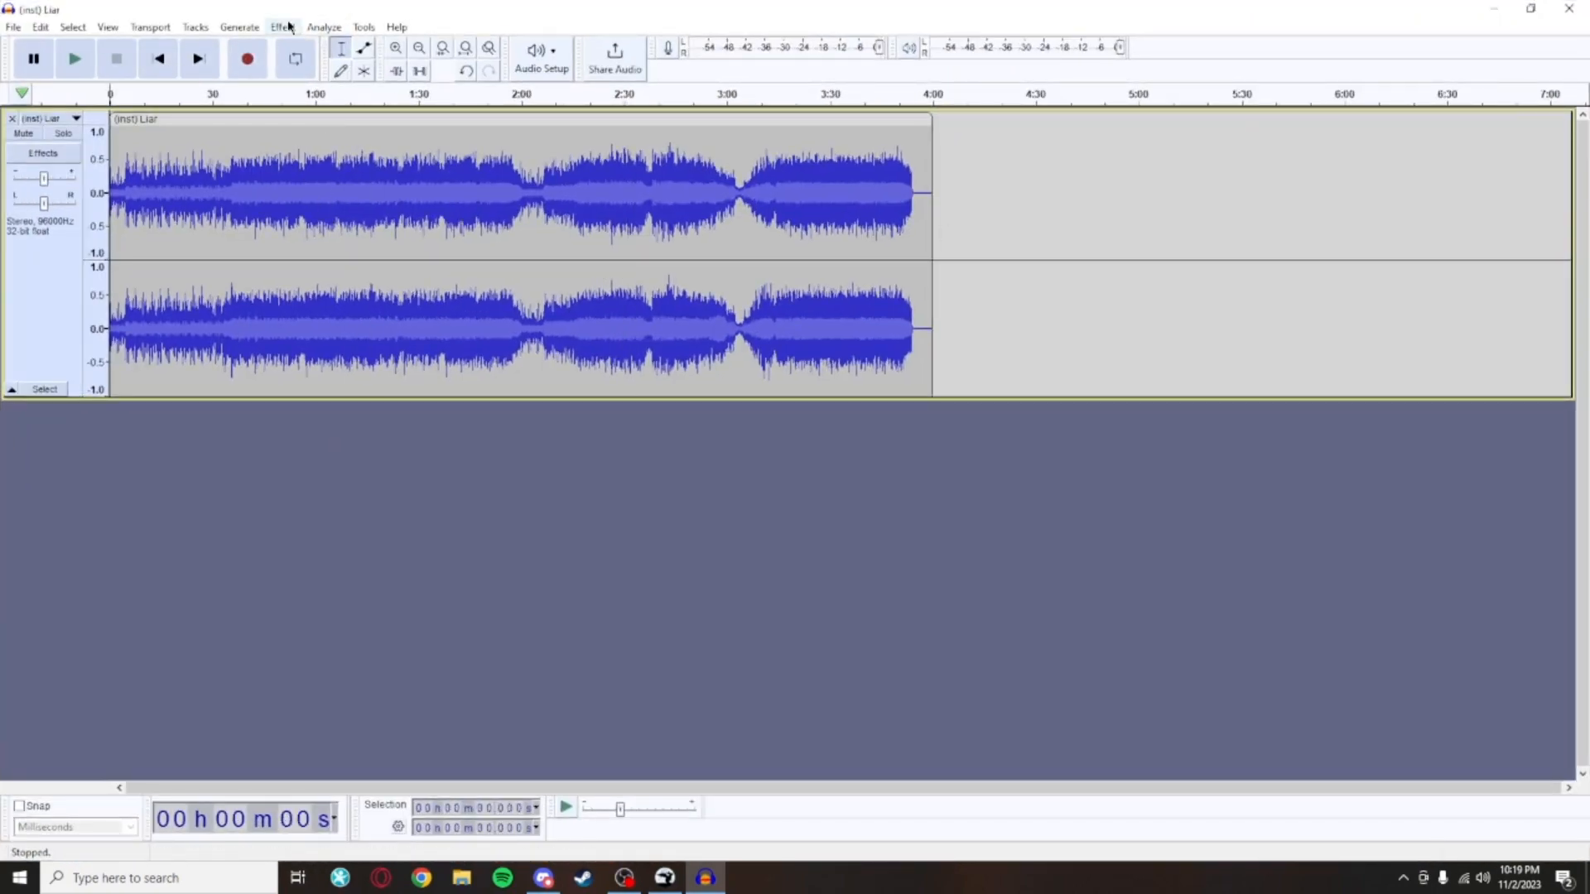
pyautogui.click(464, 230)
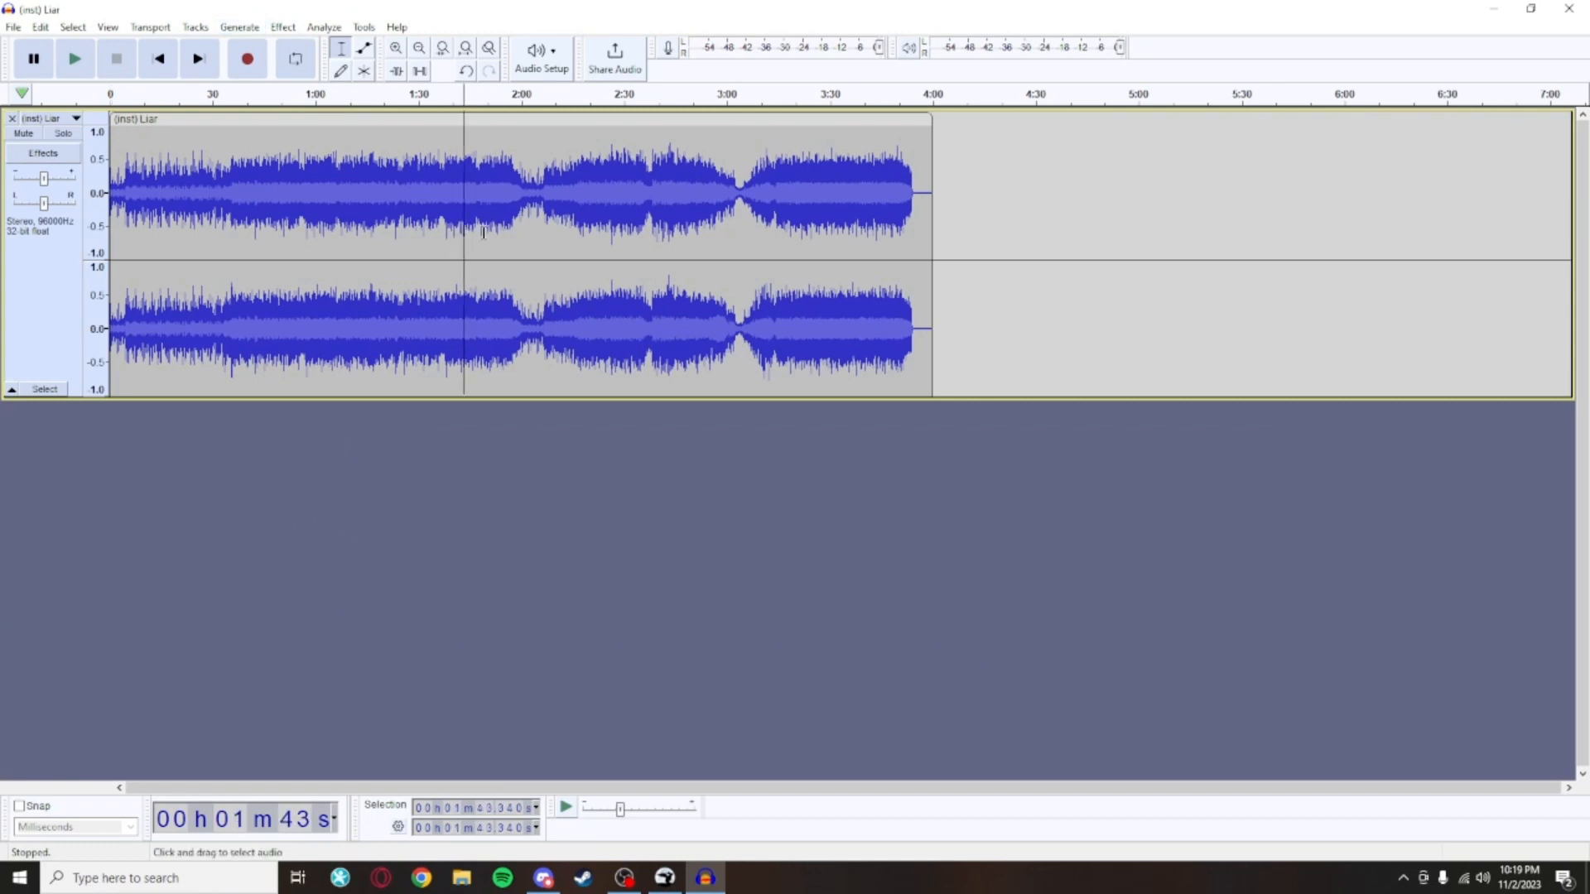
# Select the whole (inst) Liar track and apply the Amplify effect with its suggested settings
pyautogui.hotkey('ctrl', 'a')
pyautogui.click(284, 26)
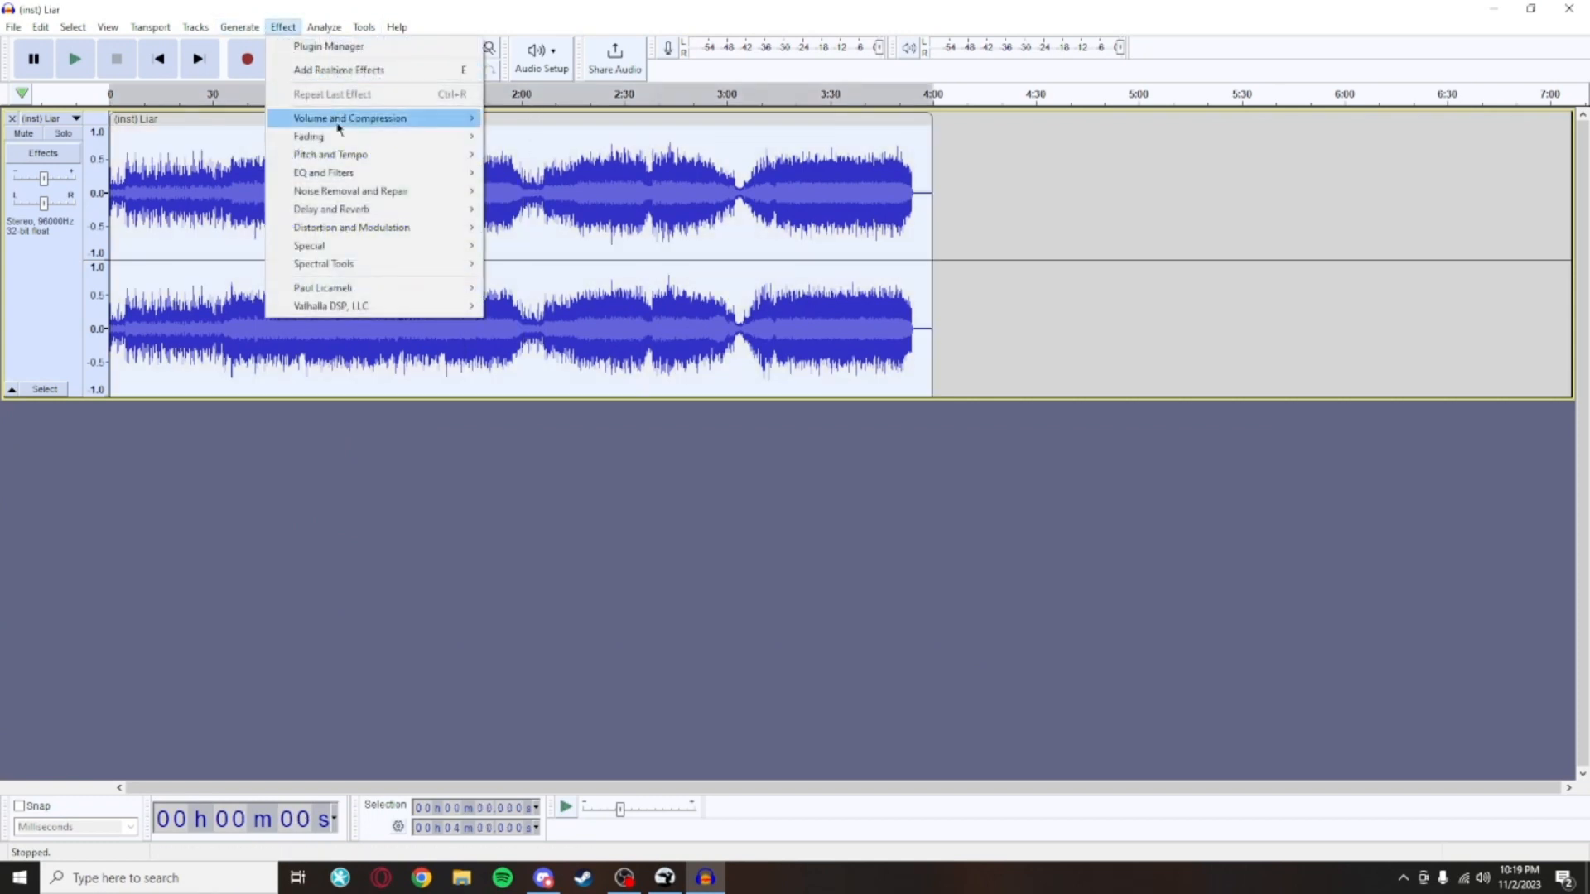
pyautogui.moveTo(338, 127)
pyautogui.click(522, 126)
pyautogui.click(884, 384)
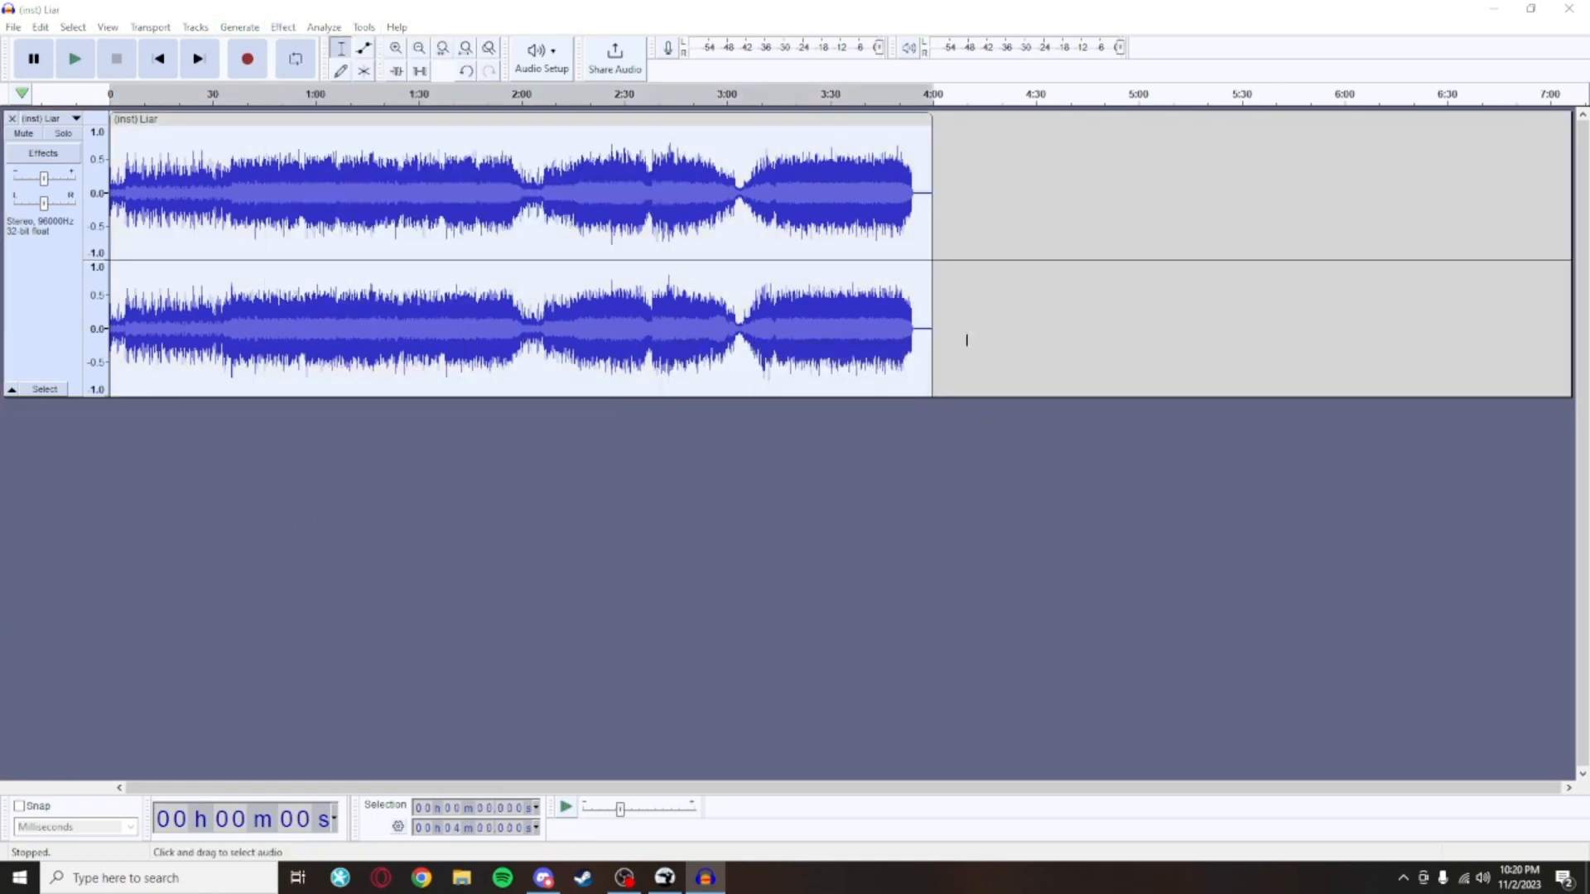
# Generate 2 seconds of silence at the very start of the track, with the duration format in seconds
pyautogui.click(710, 253)
pyautogui.click(159, 60)
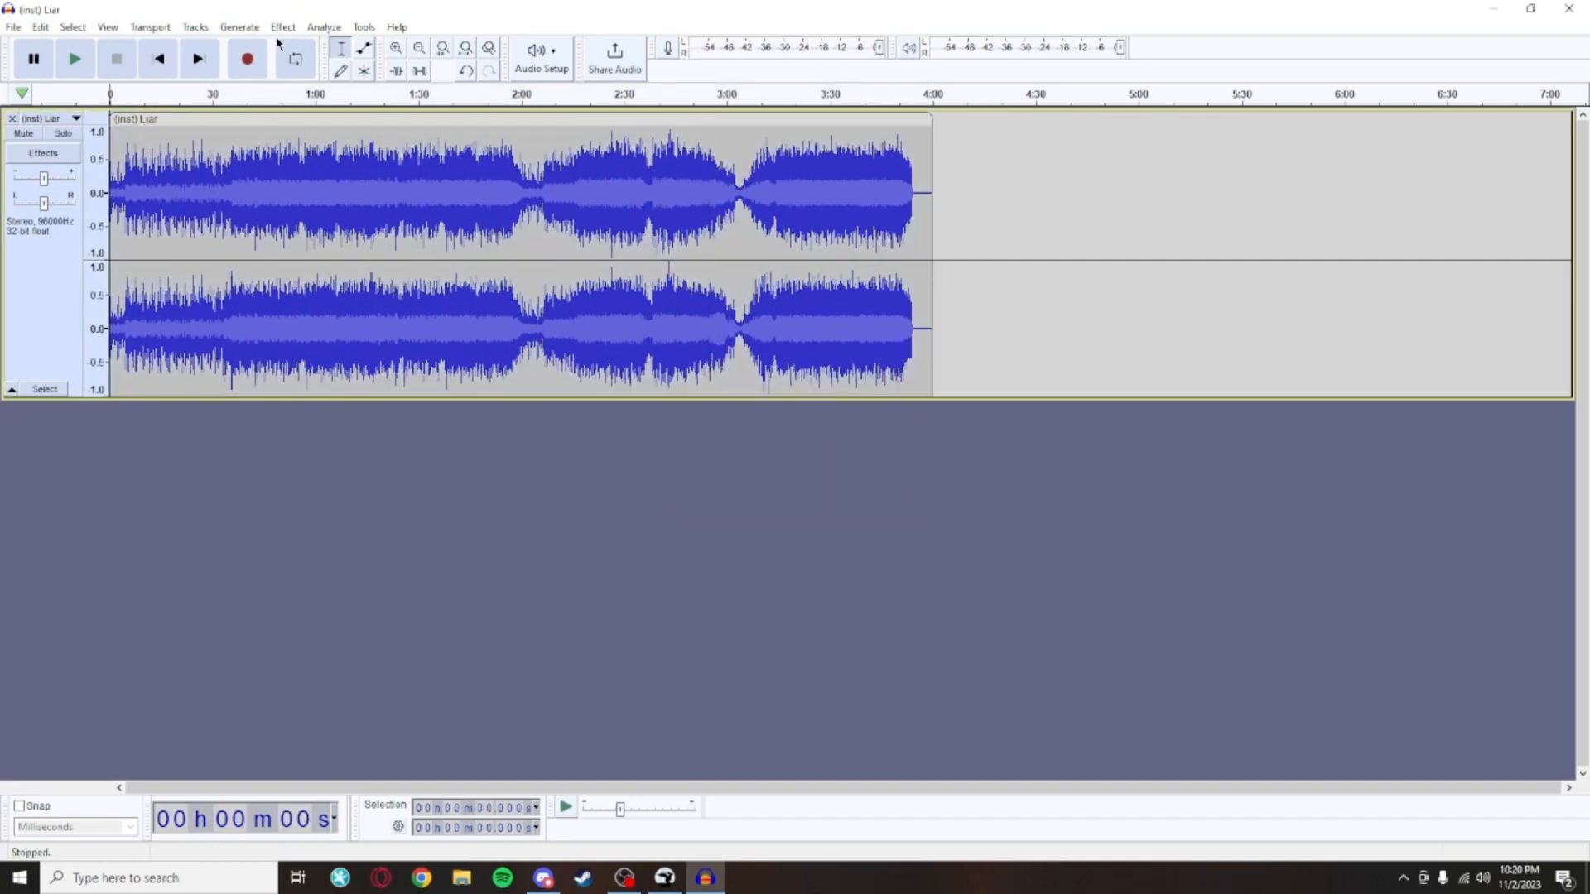
pyautogui.click(239, 27)
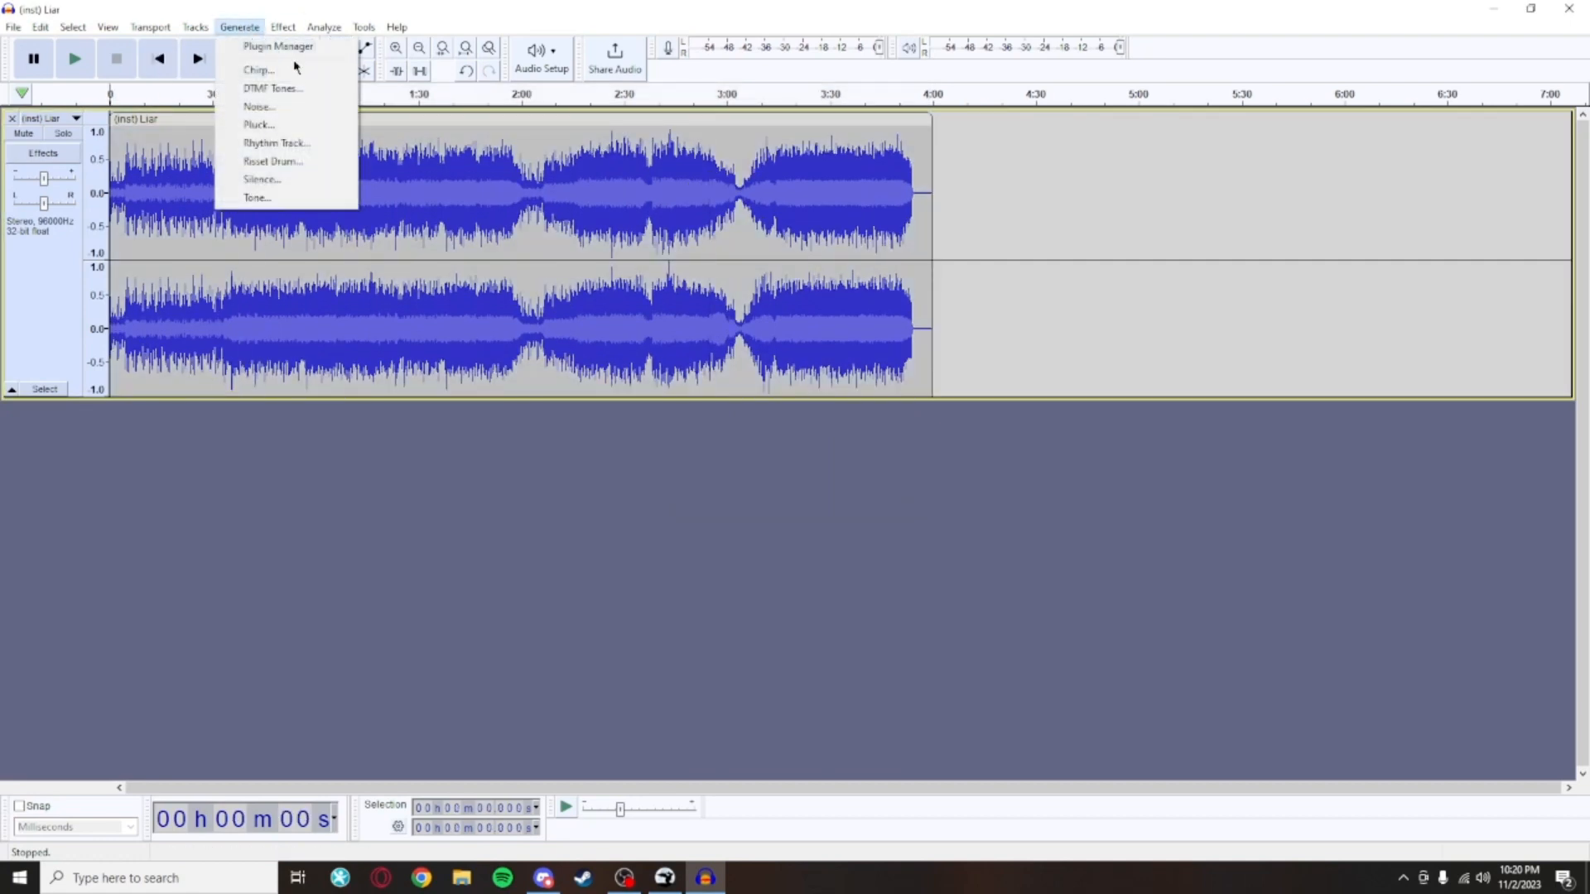
pyautogui.click(273, 179)
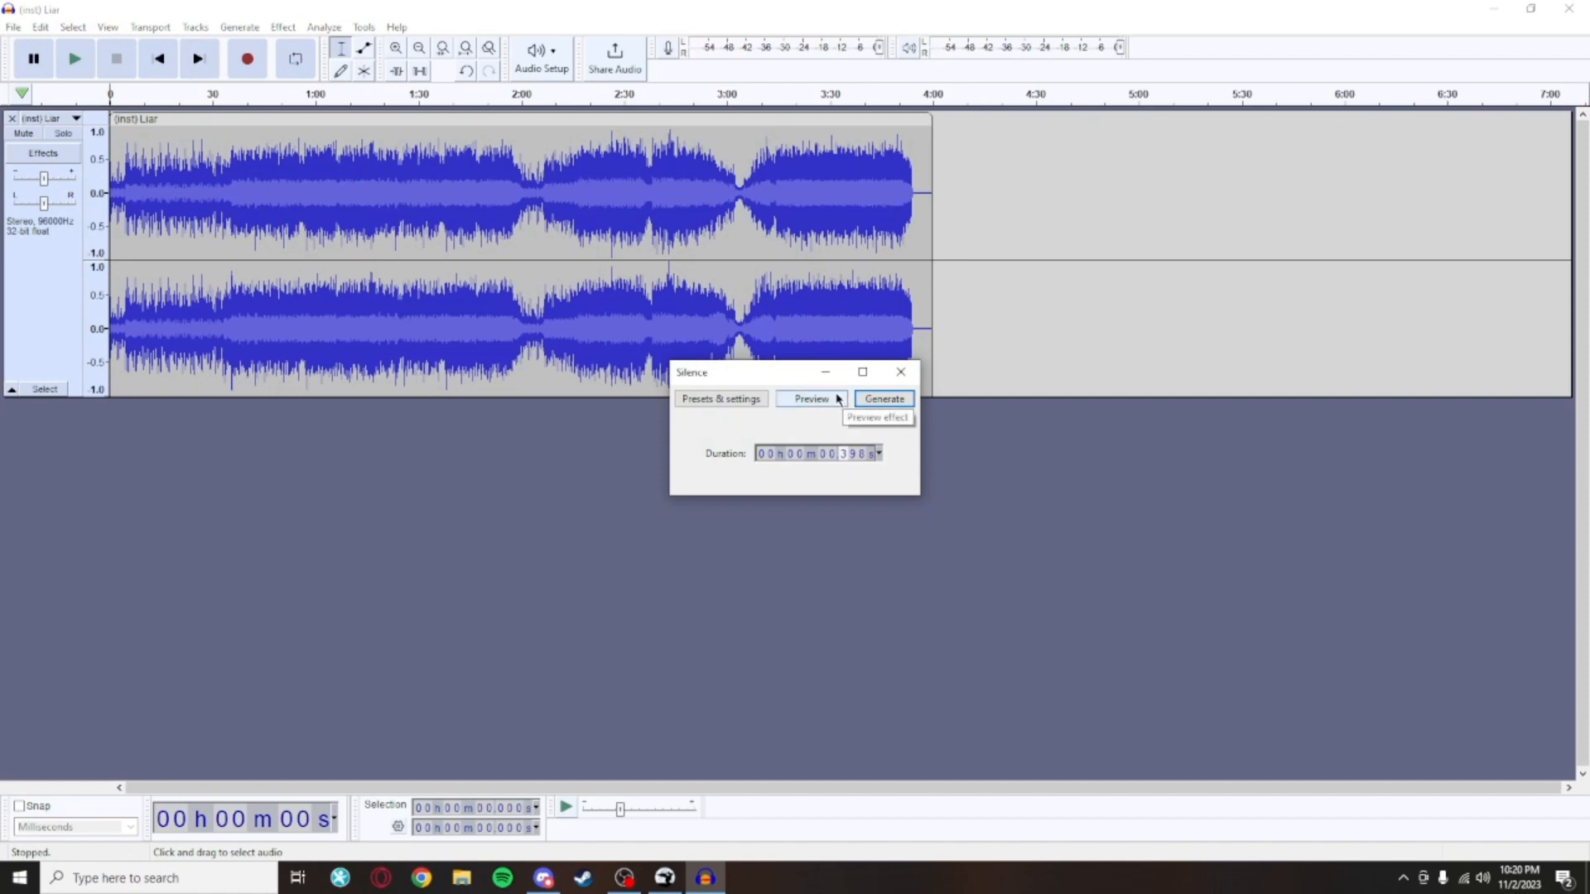
pyautogui.click(879, 454)
pyautogui.click(855, 468)
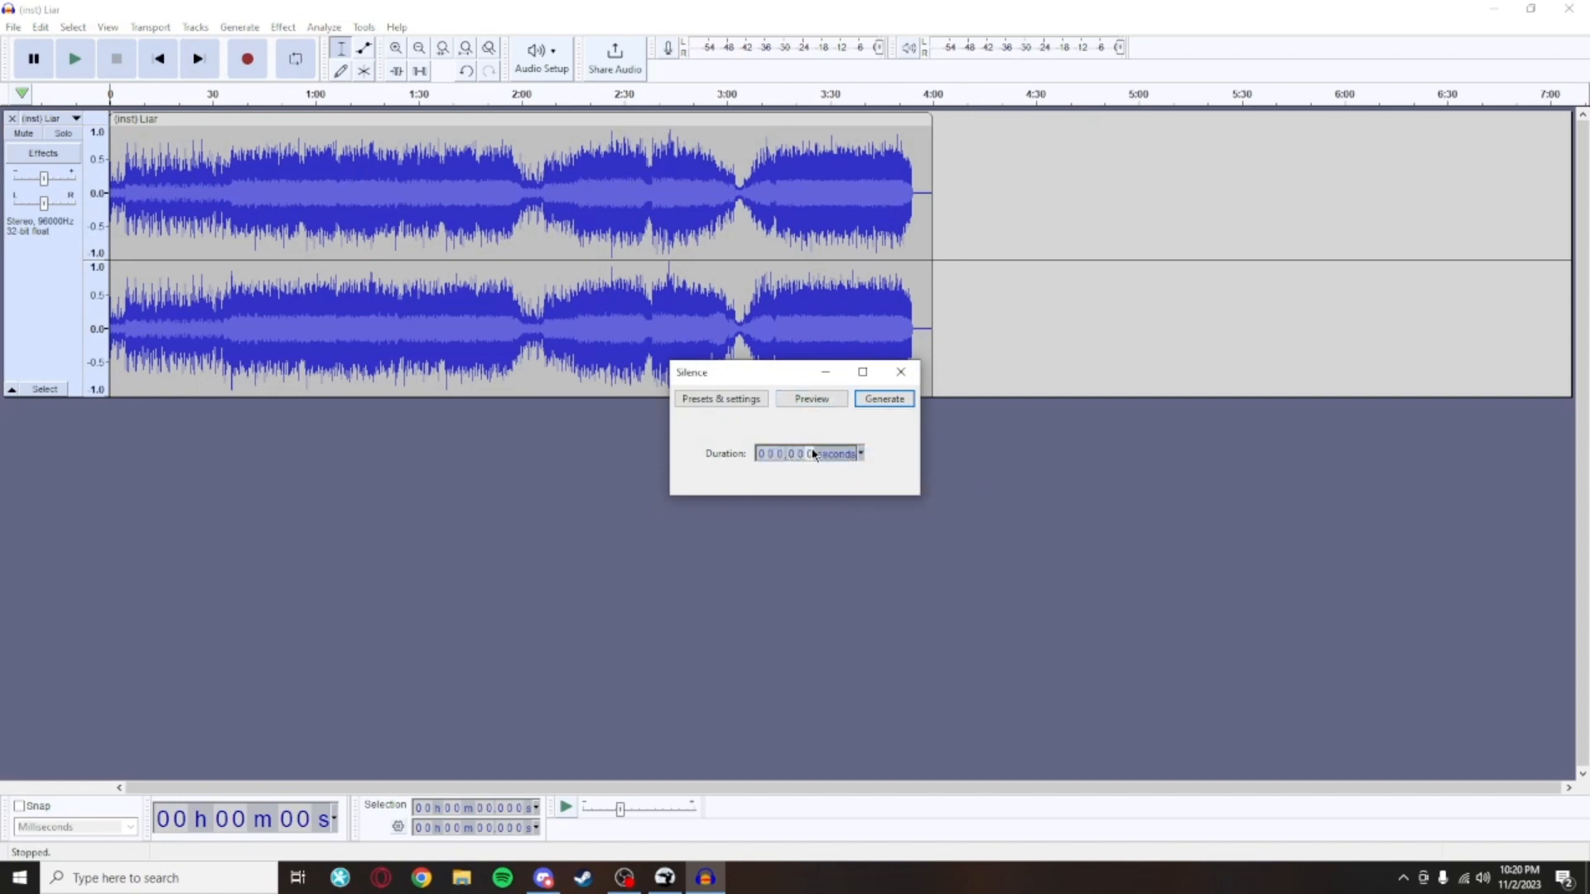
pyautogui.click(884, 399)
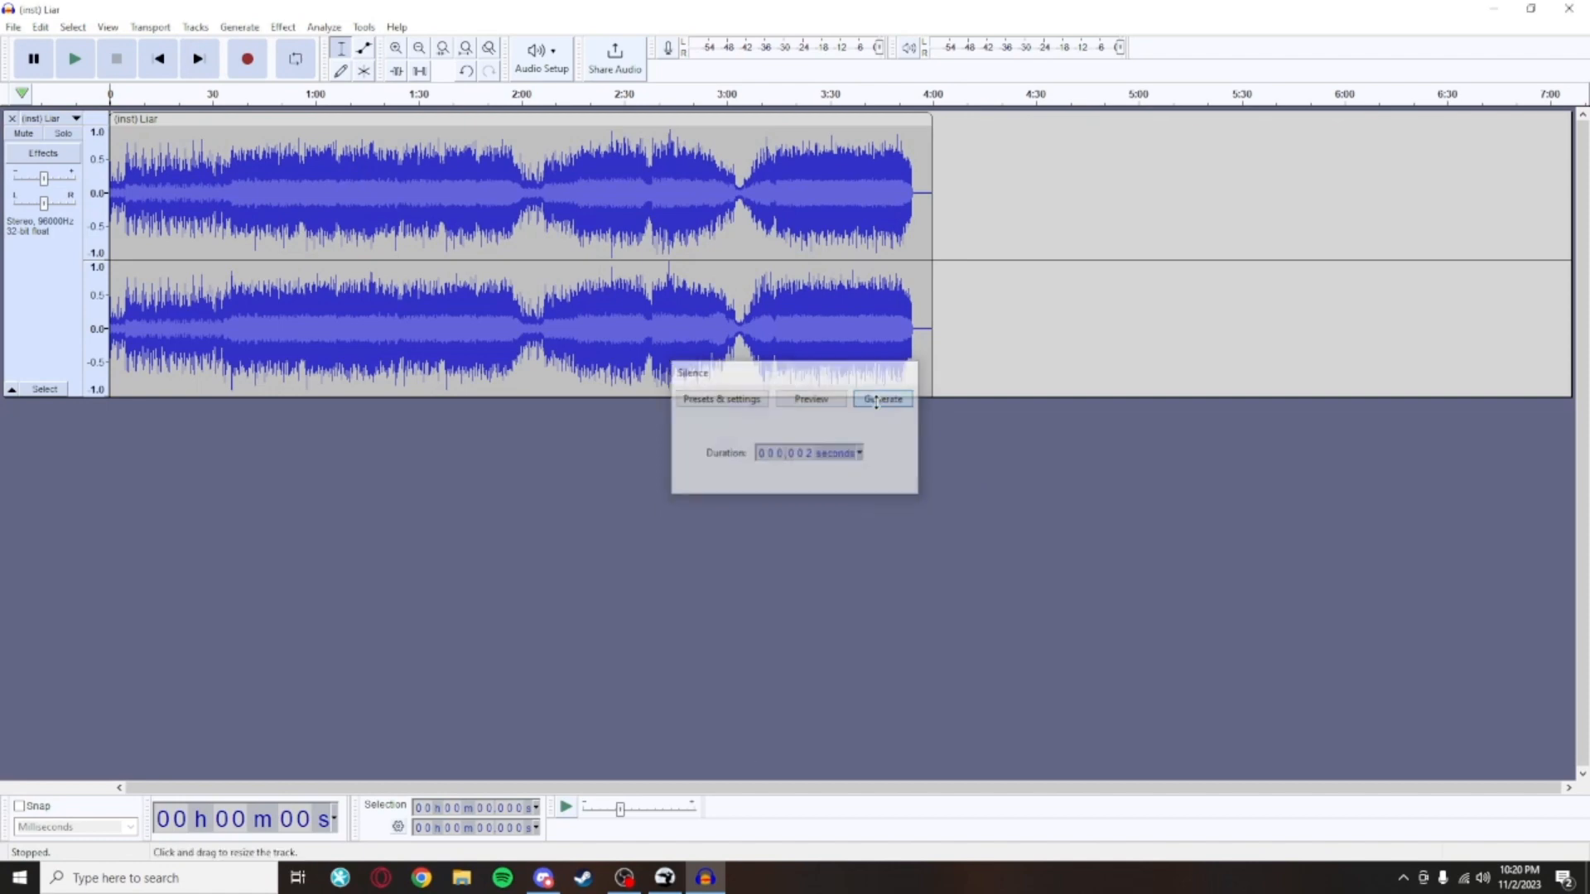
# Listen to the song's ending and trim the silent tail so that the clip ends at about 3:58
pyautogui.click(916, 179)
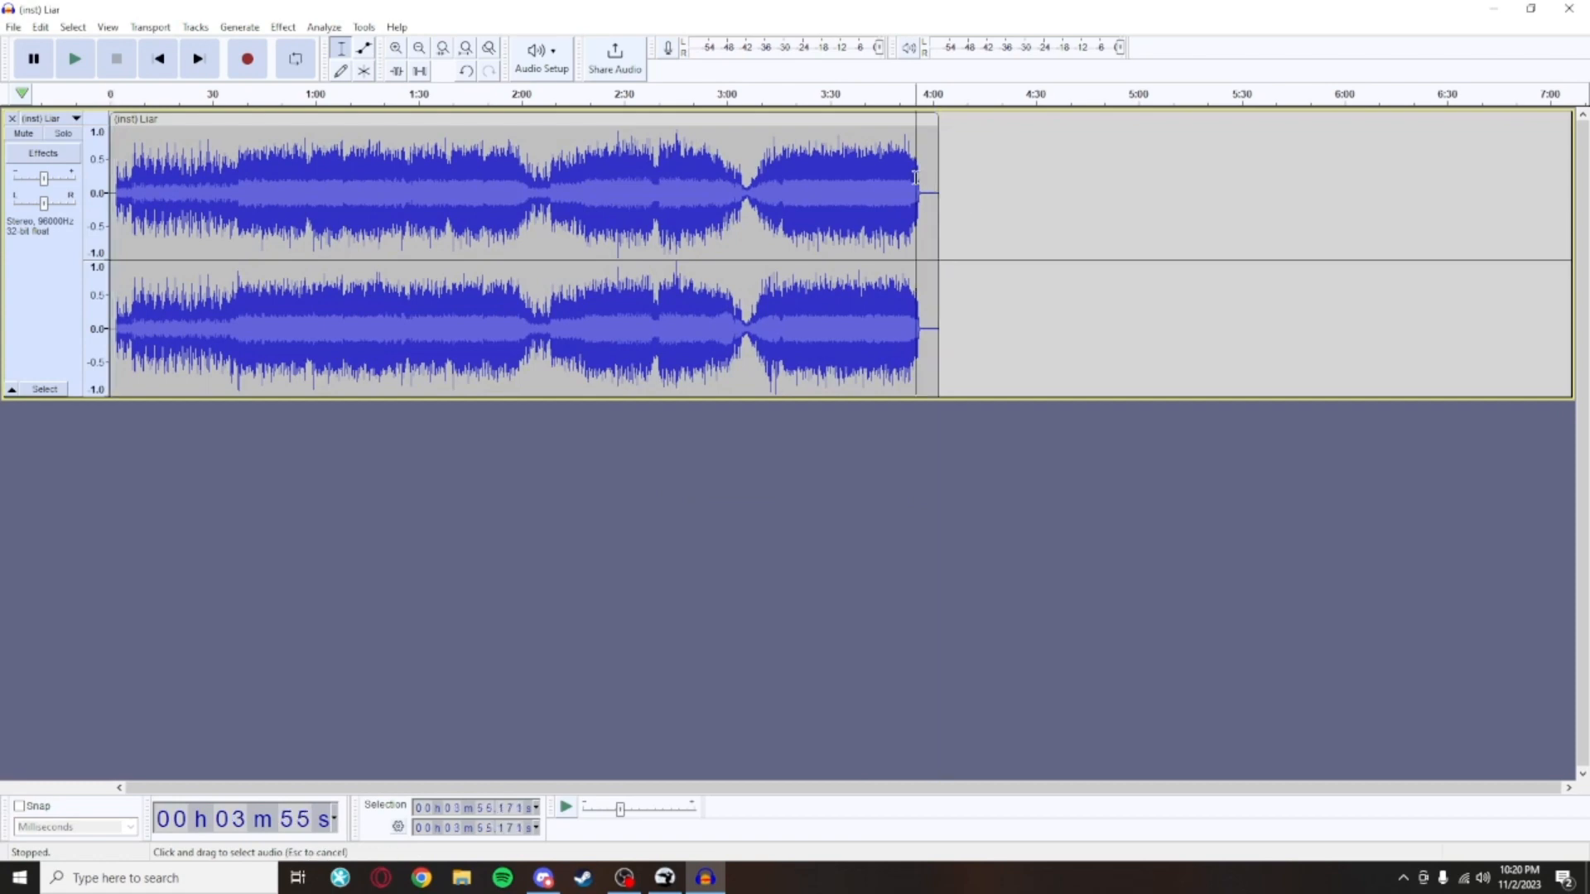
pyautogui.scroll(3, 917, 197)
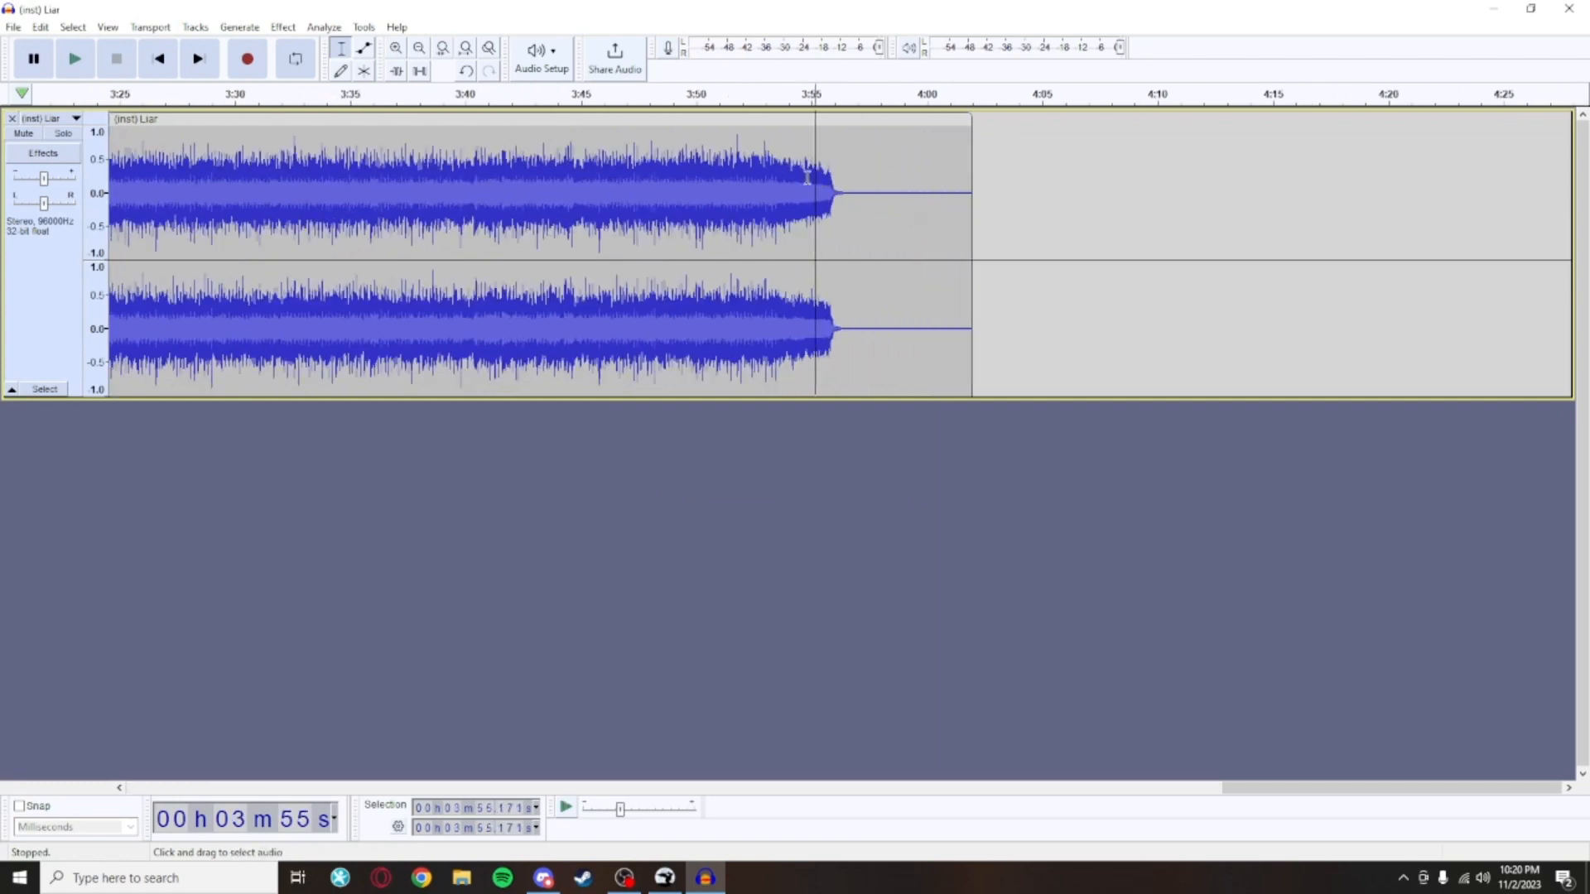
pyautogui.click(770, 166)
pyautogui.press('space')
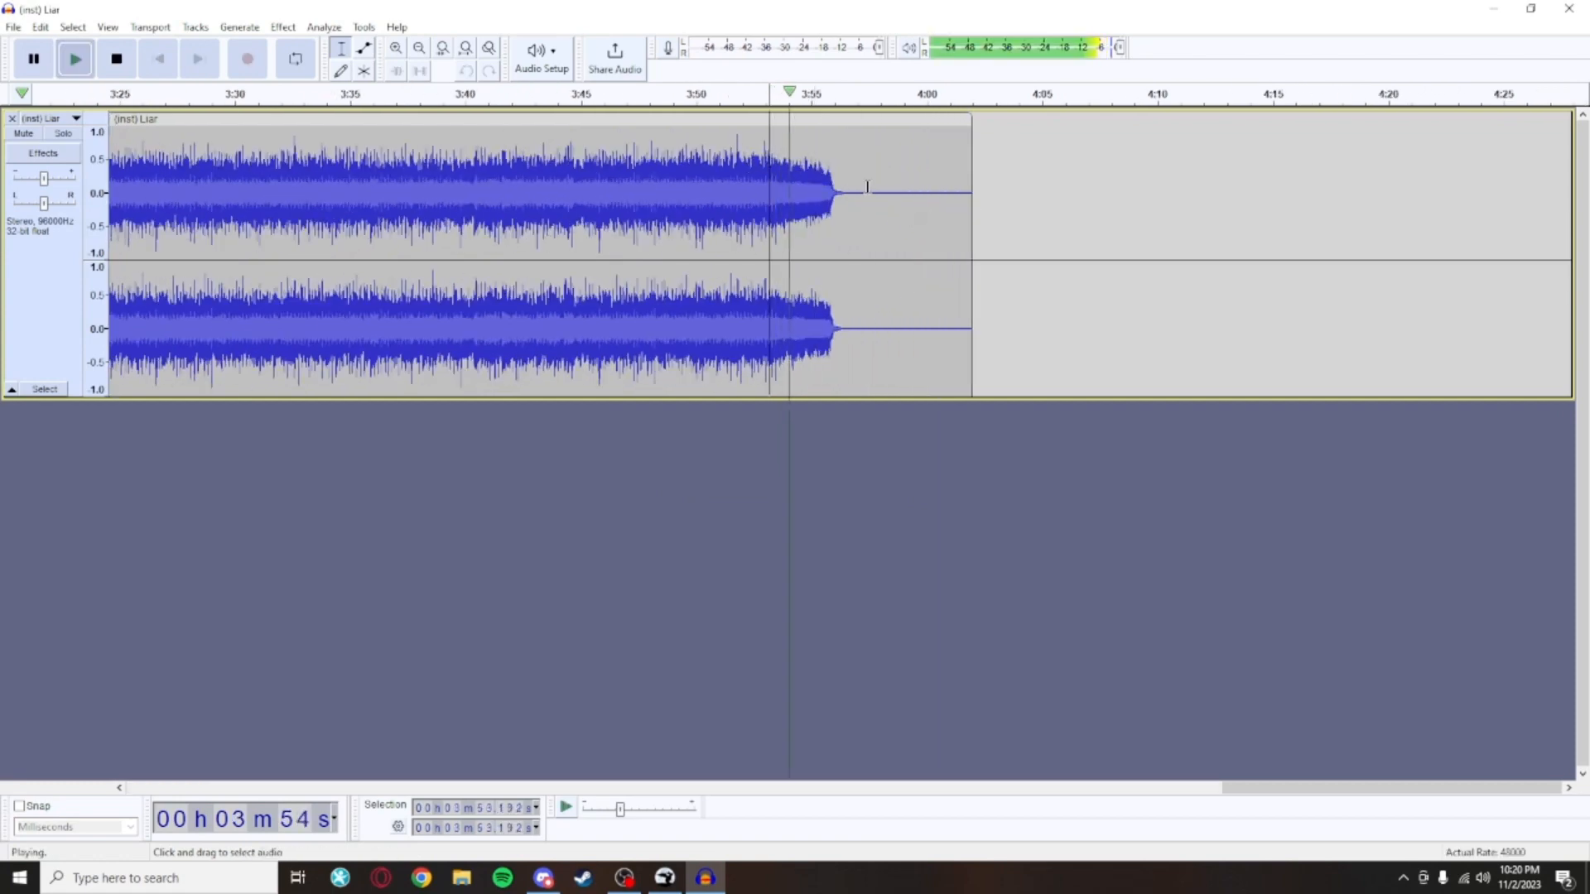
pyautogui.scroll(1, 878, 187)
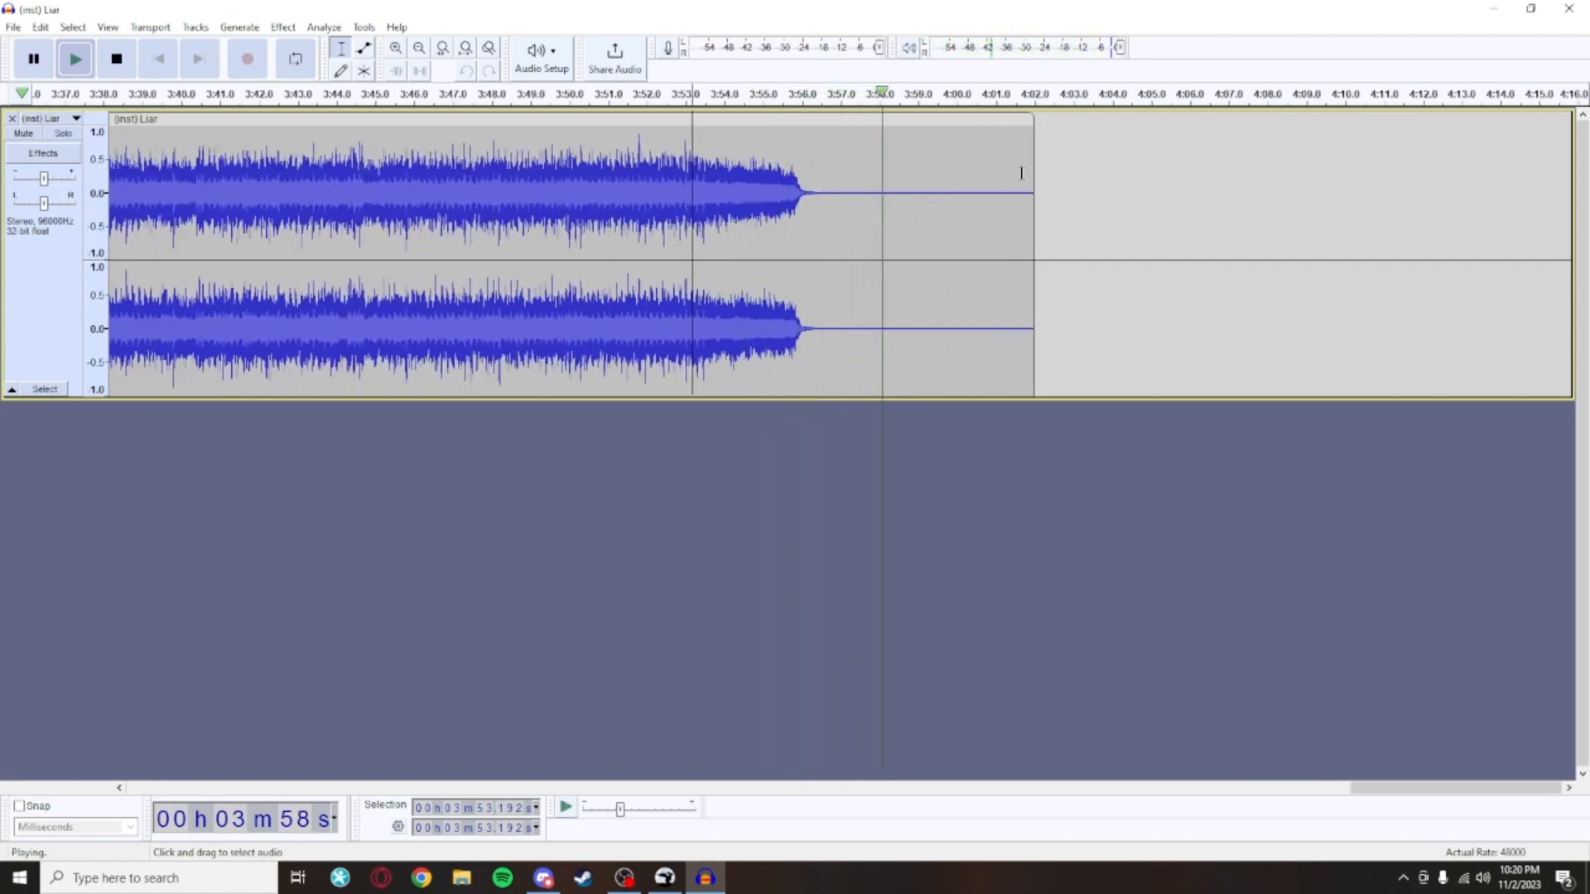
pyautogui.press('space')
pyautogui.moveTo(1035, 166); pyautogui.dragTo(868, 165)
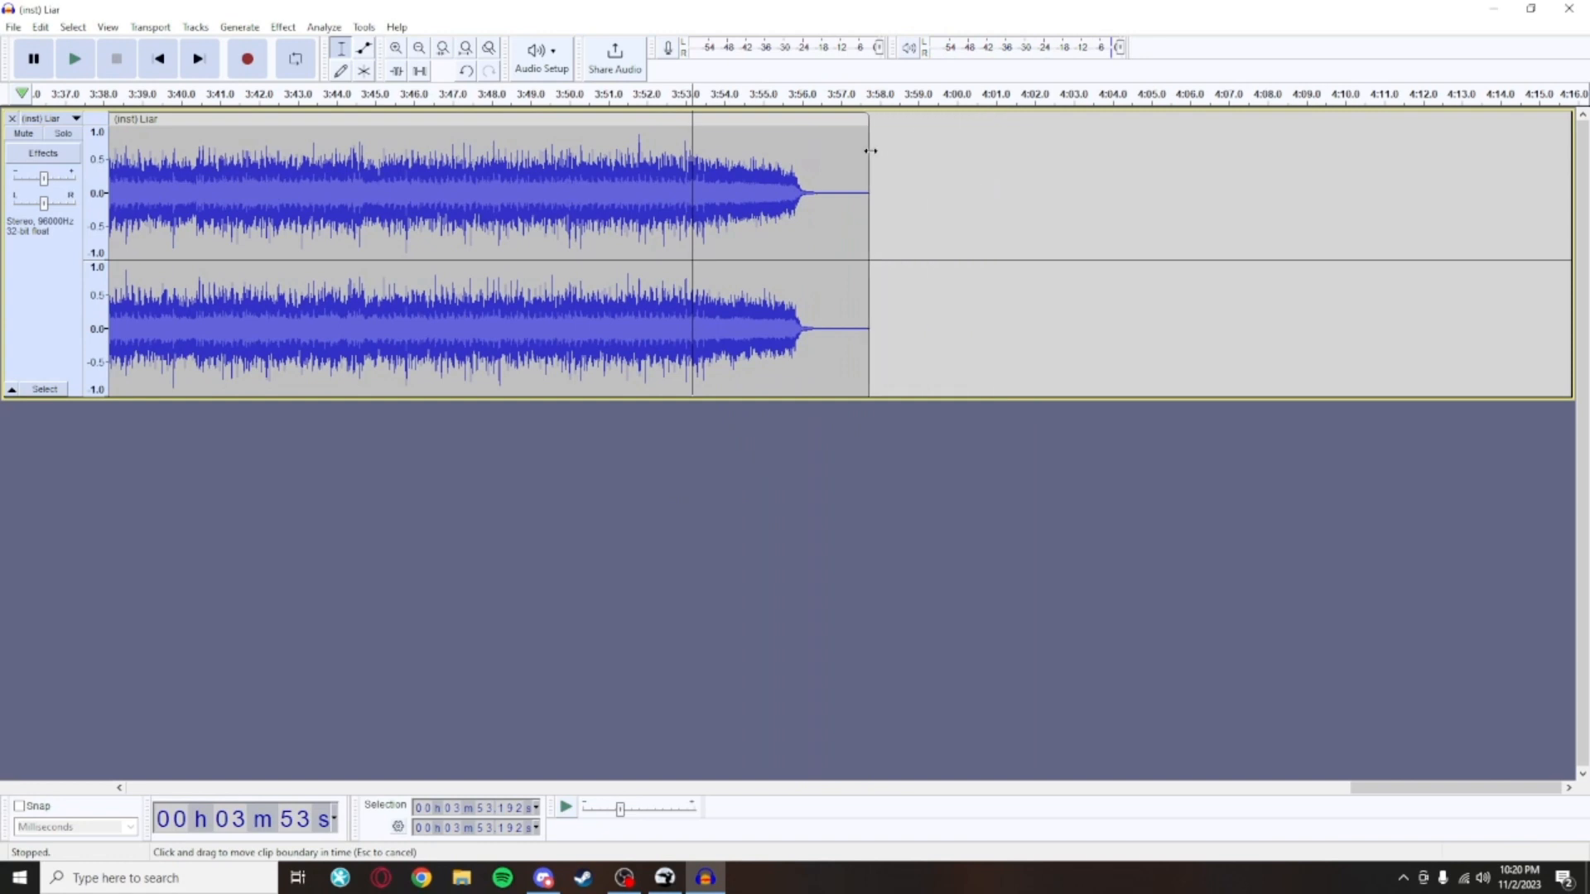
# Play back the trimmed ending and return to the start of the track with the whole clip in view
pyautogui.click(667, 166)
pyautogui.press('space')
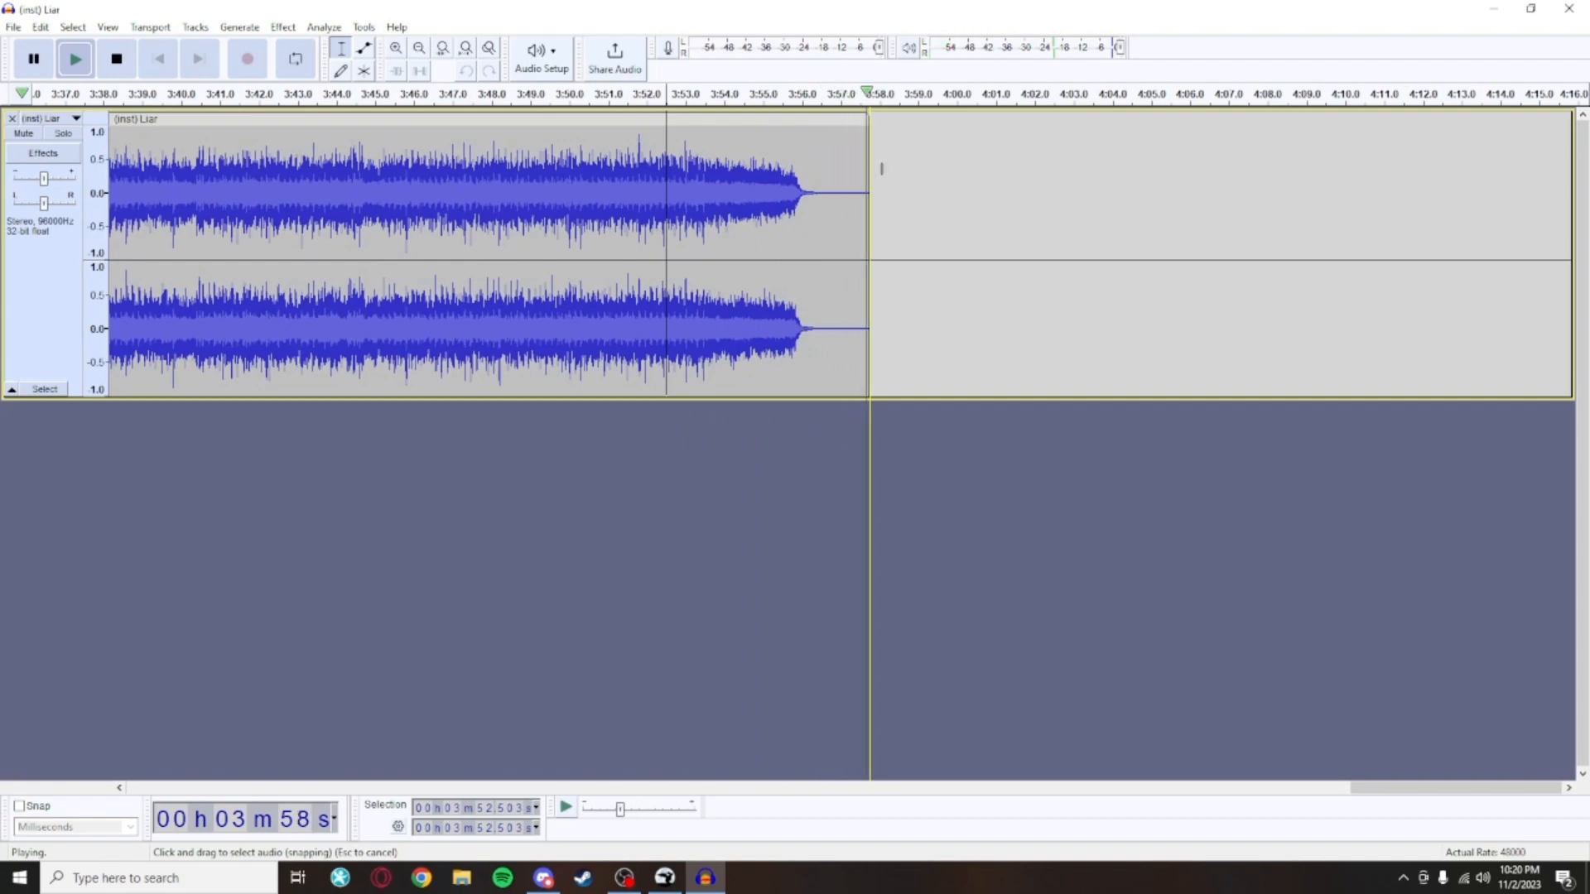
pyautogui.click(168, 65)
pyautogui.scroll(-10, 530, 265)
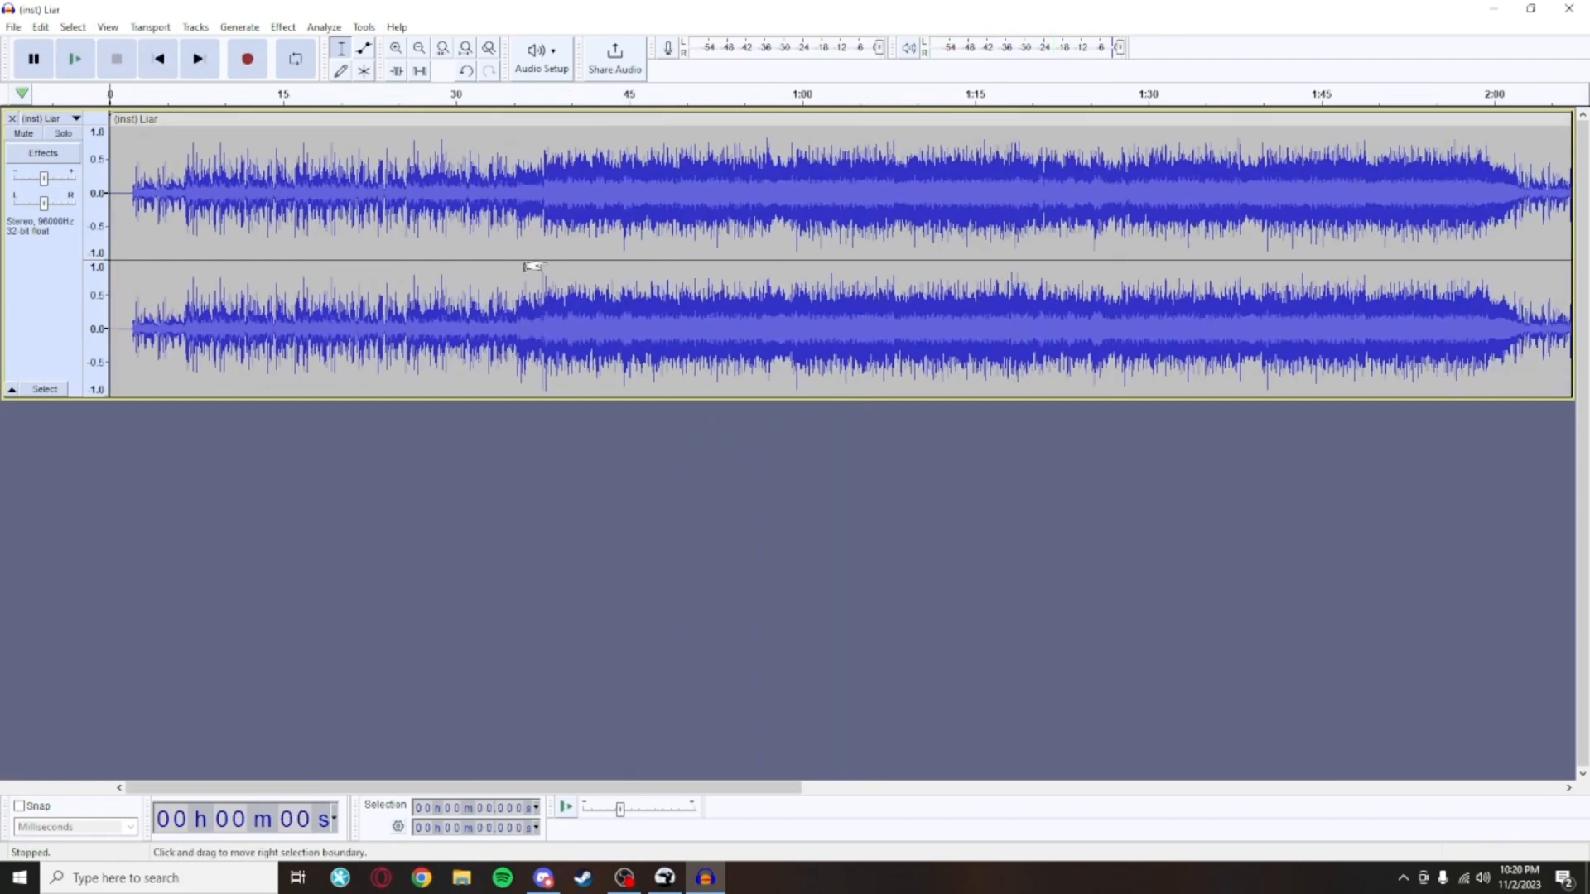
# Export the track to the Desktop as the Ogg Vorbis file (inst) Liar.ogg at quality 8, and close the project without saving
pyautogui.click(13, 27)
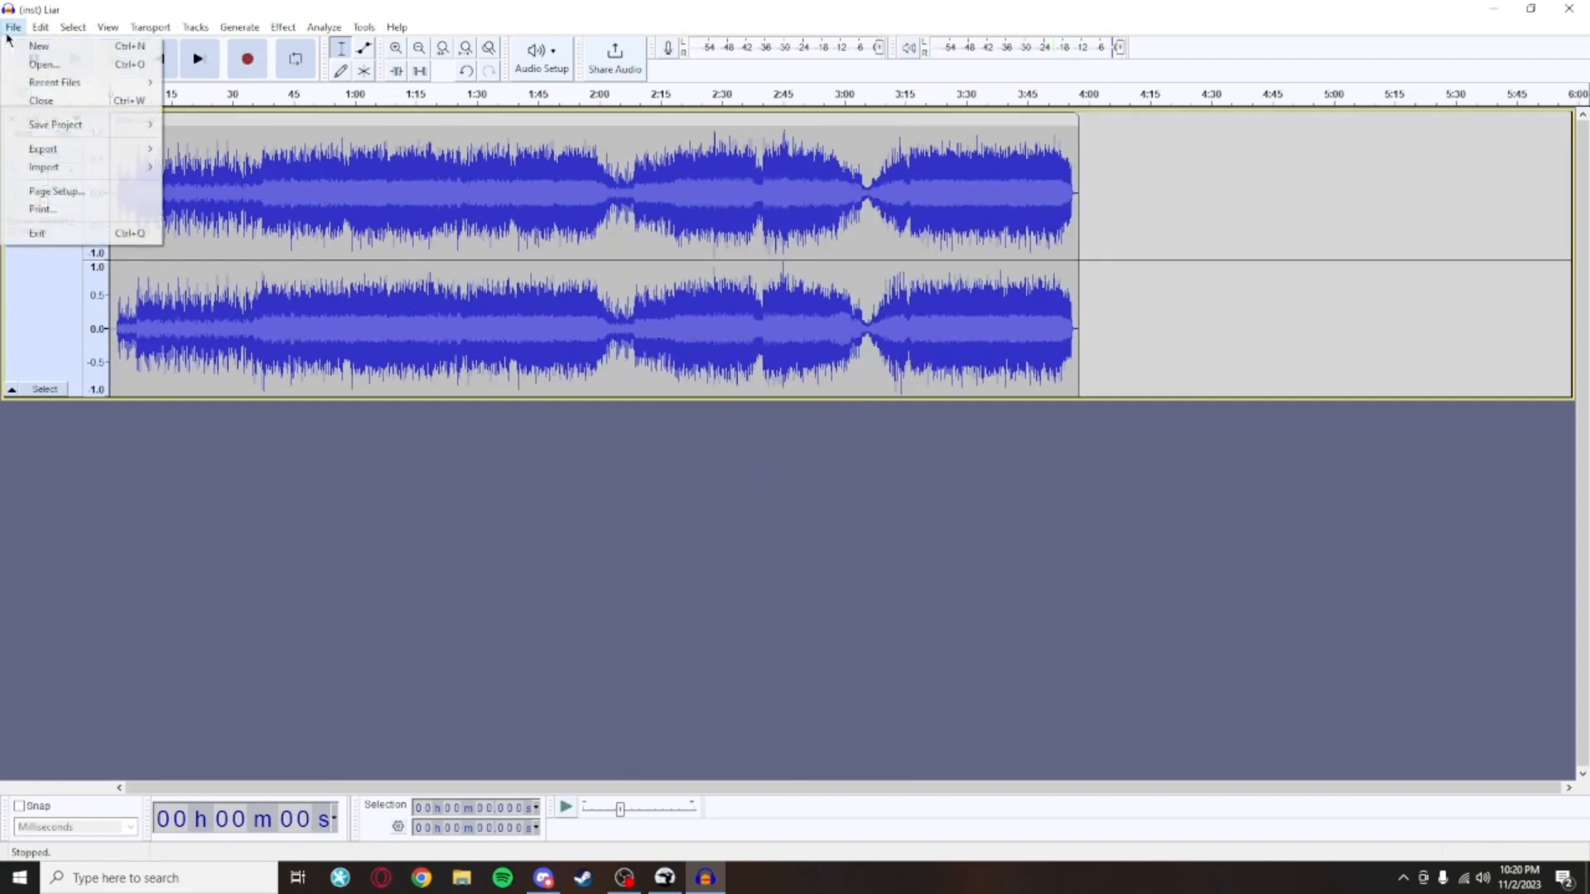
pyautogui.moveTo(83, 151)
pyautogui.click(274, 185)
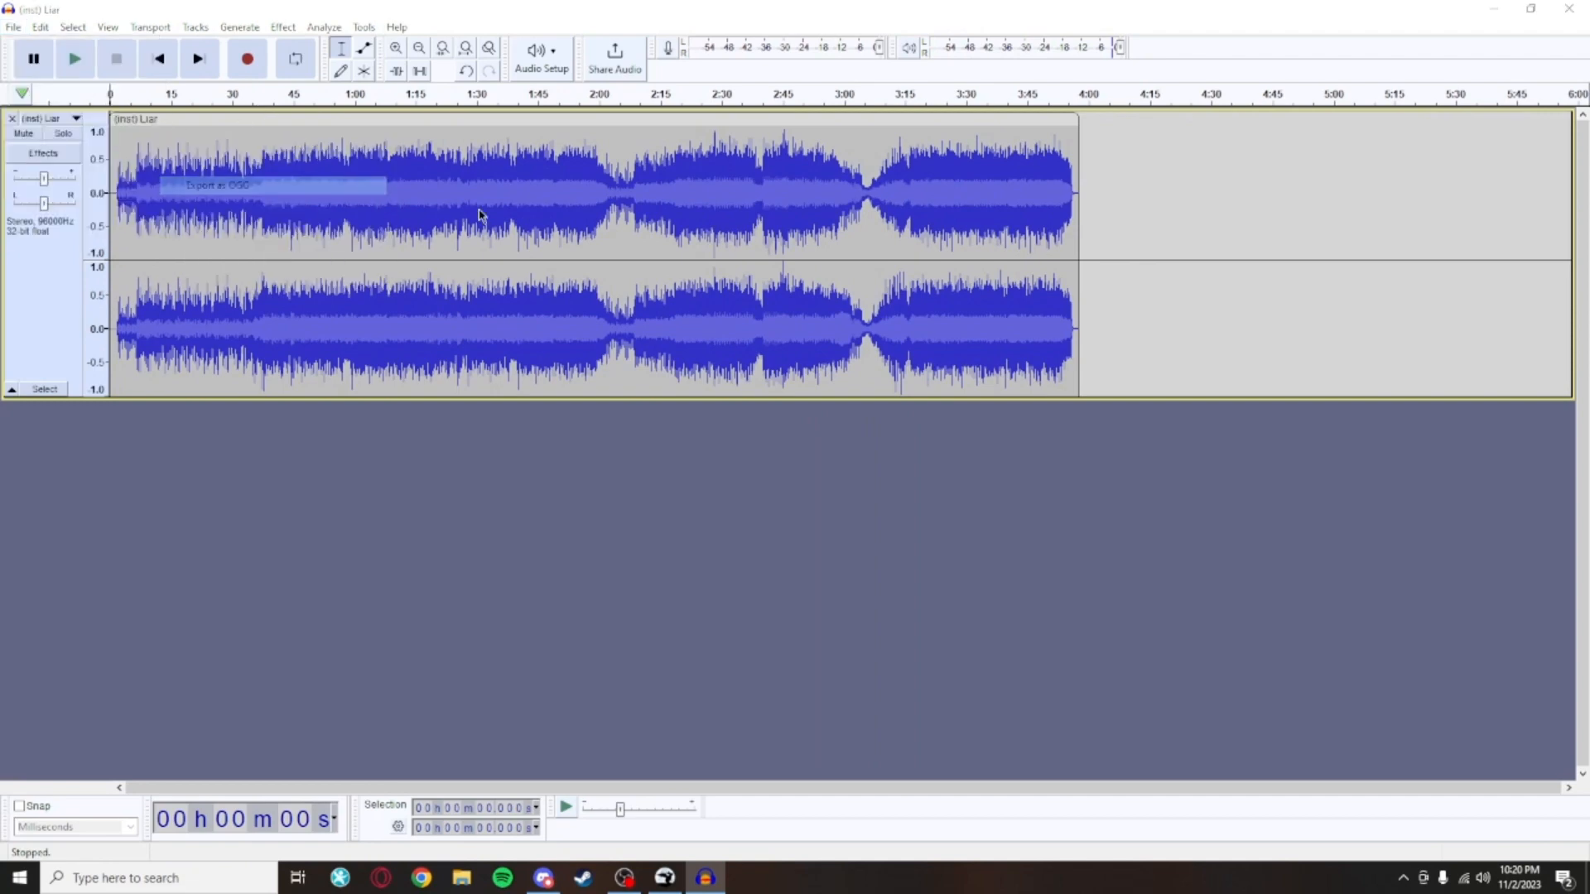
pyautogui.click(70, 164)
pyautogui.click(429, 342)
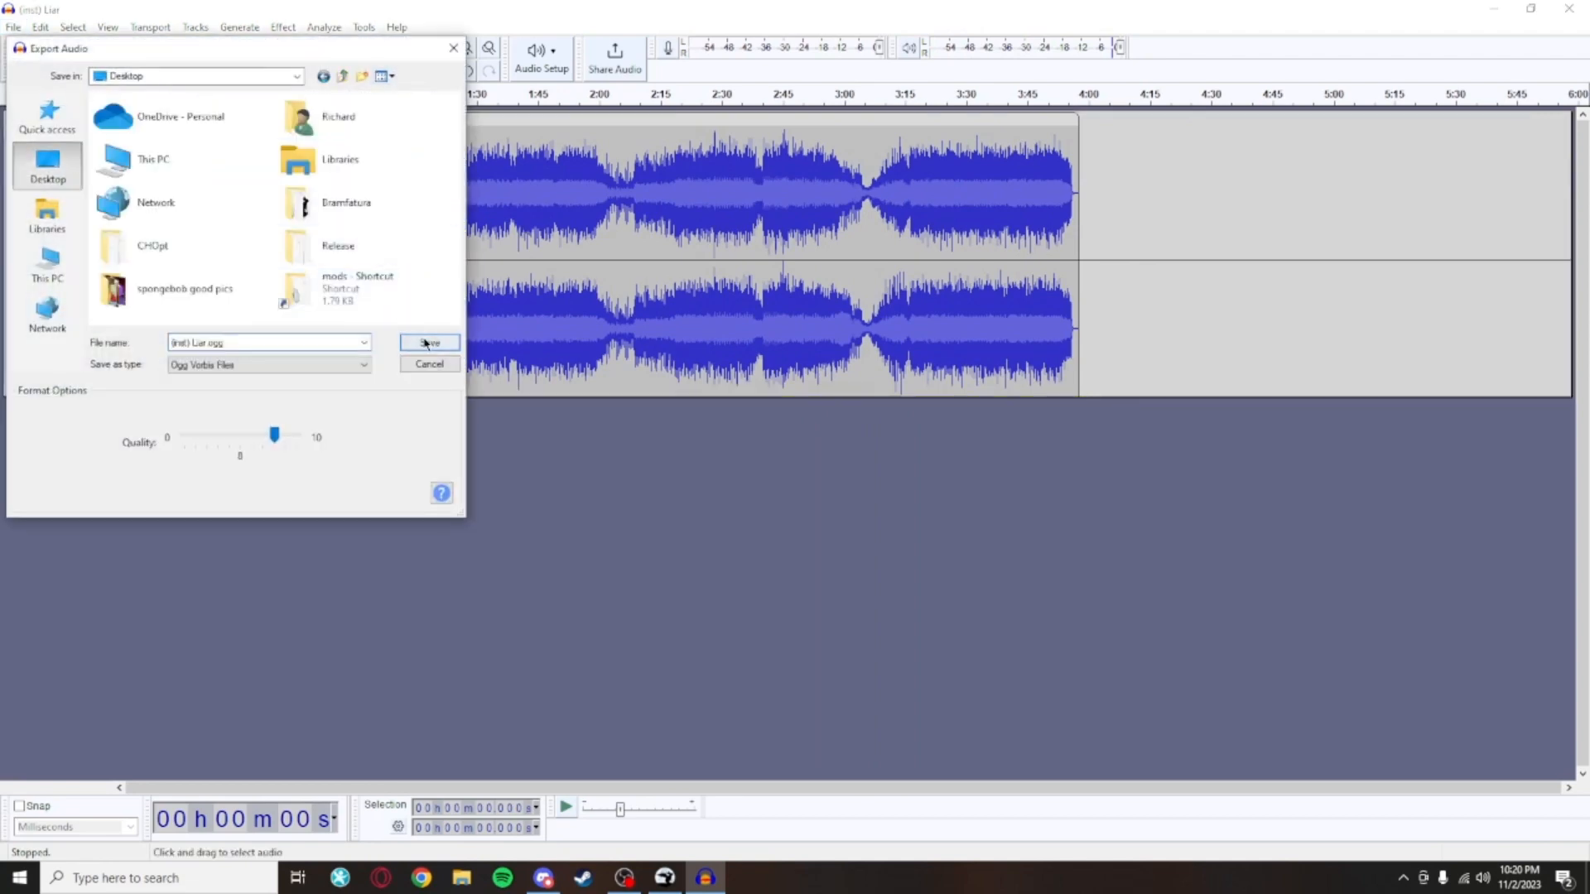
pyautogui.click(580, 425)
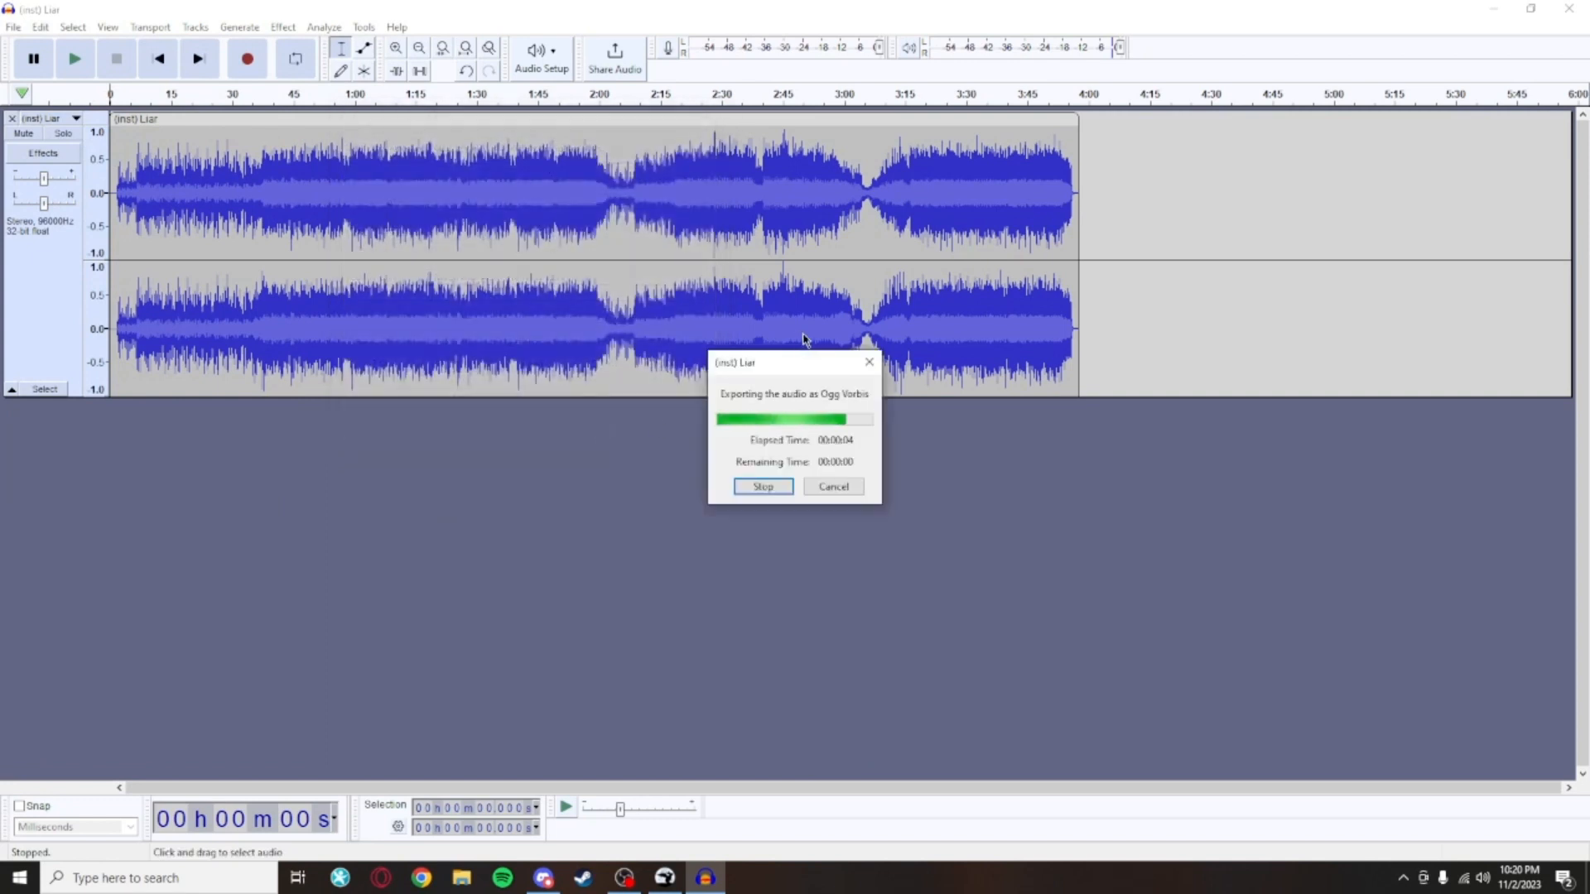
pyautogui.click(1576, 7)
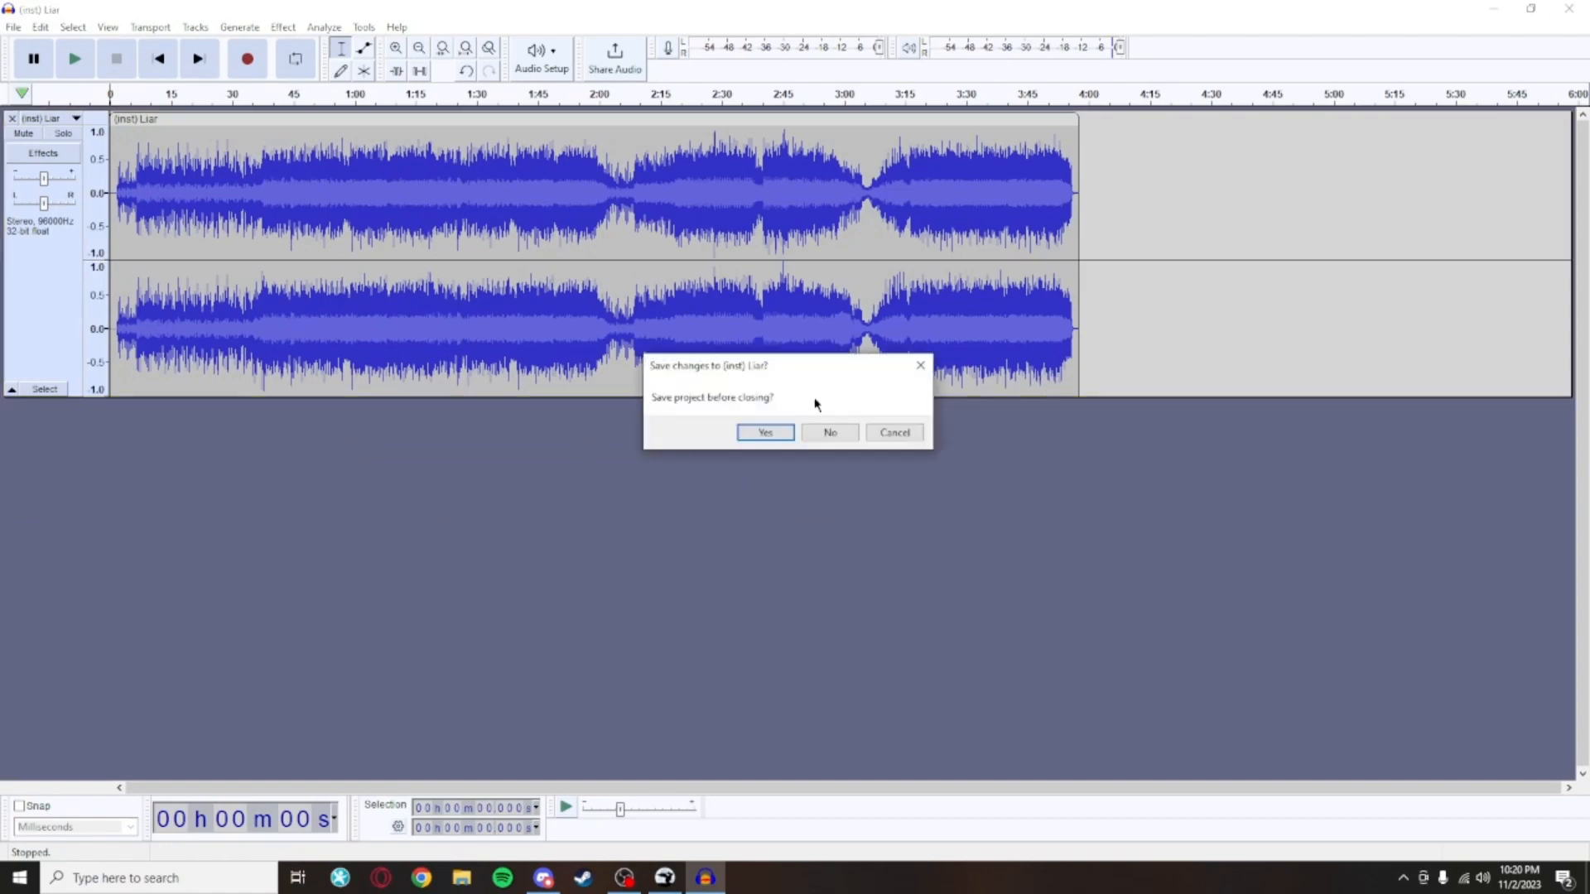
pyautogui.click(819, 432)
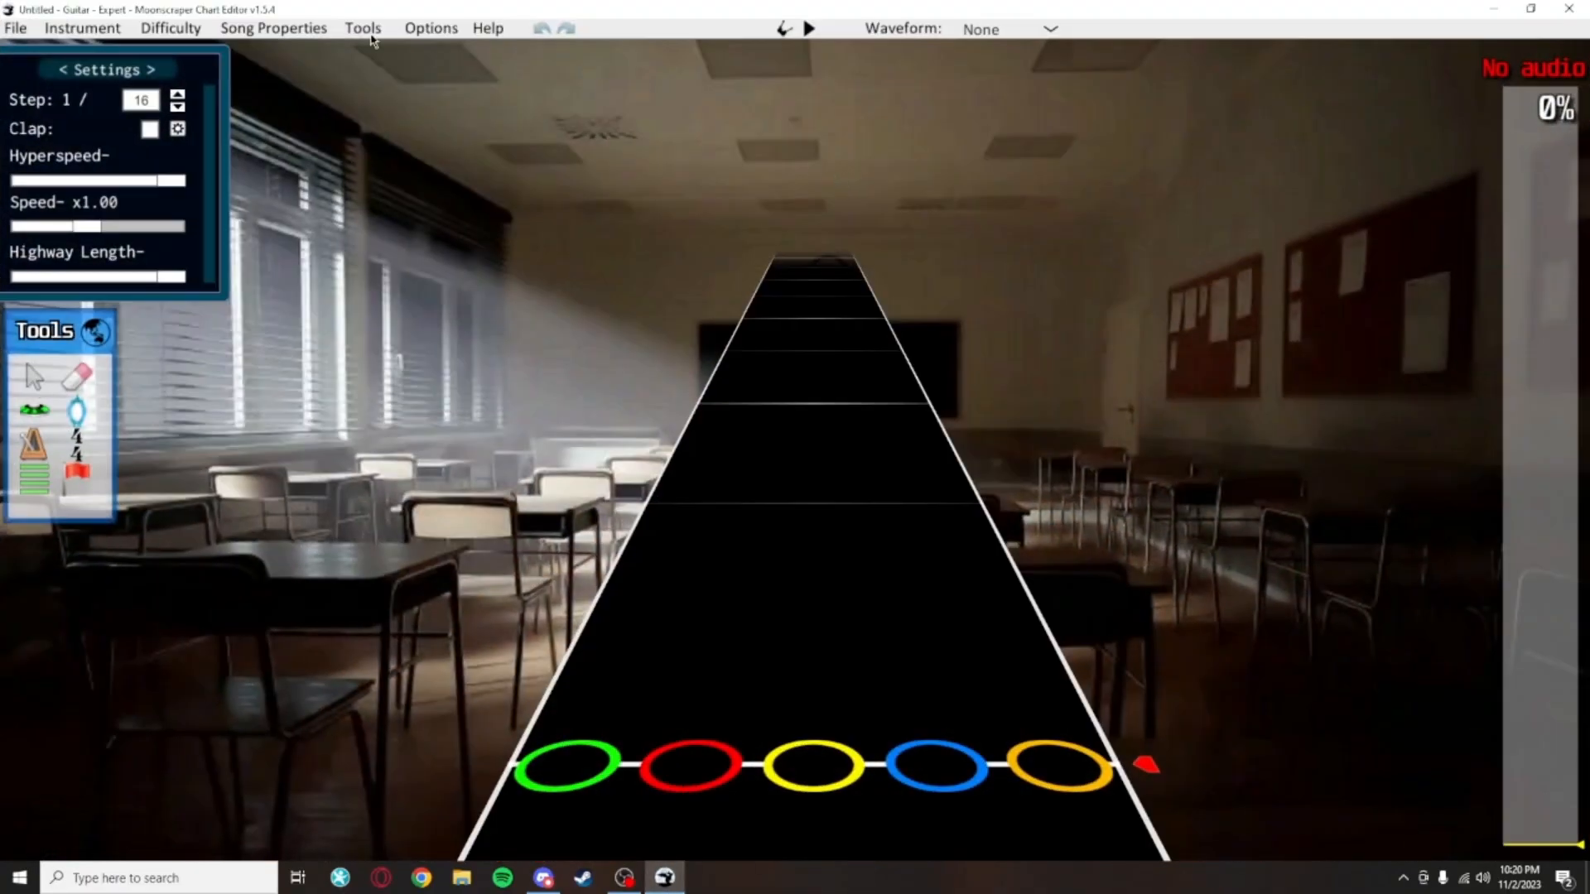
# In Moonscraper Chart Editor, load (inst) Liar.ogg from the Desktop as the song audio in the song properties
pyautogui.click(907, 298)
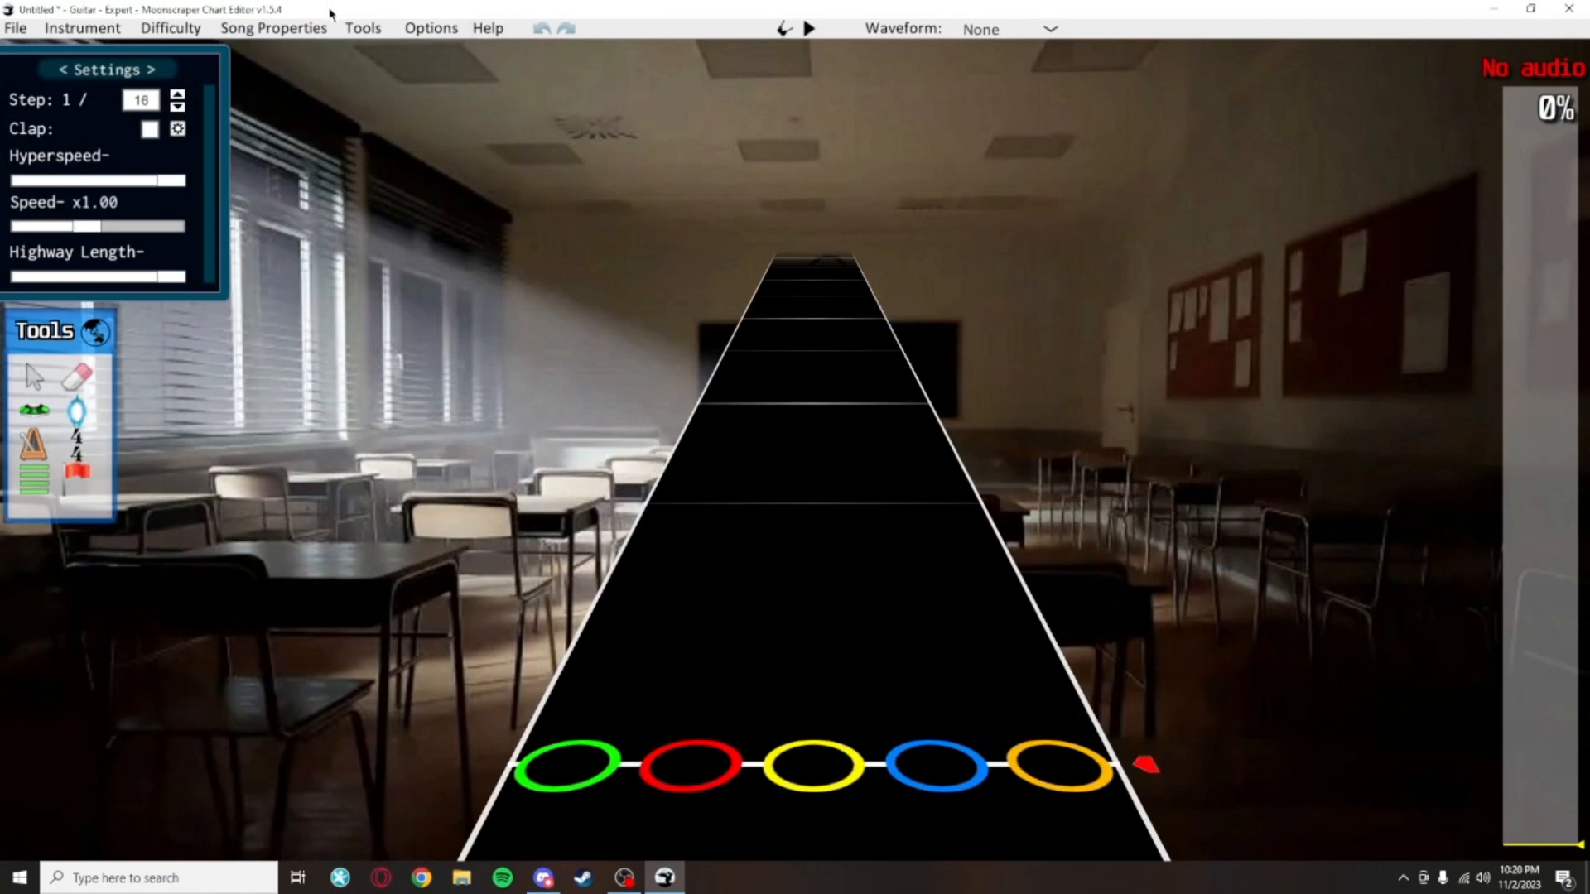
pyautogui.click(274, 28)
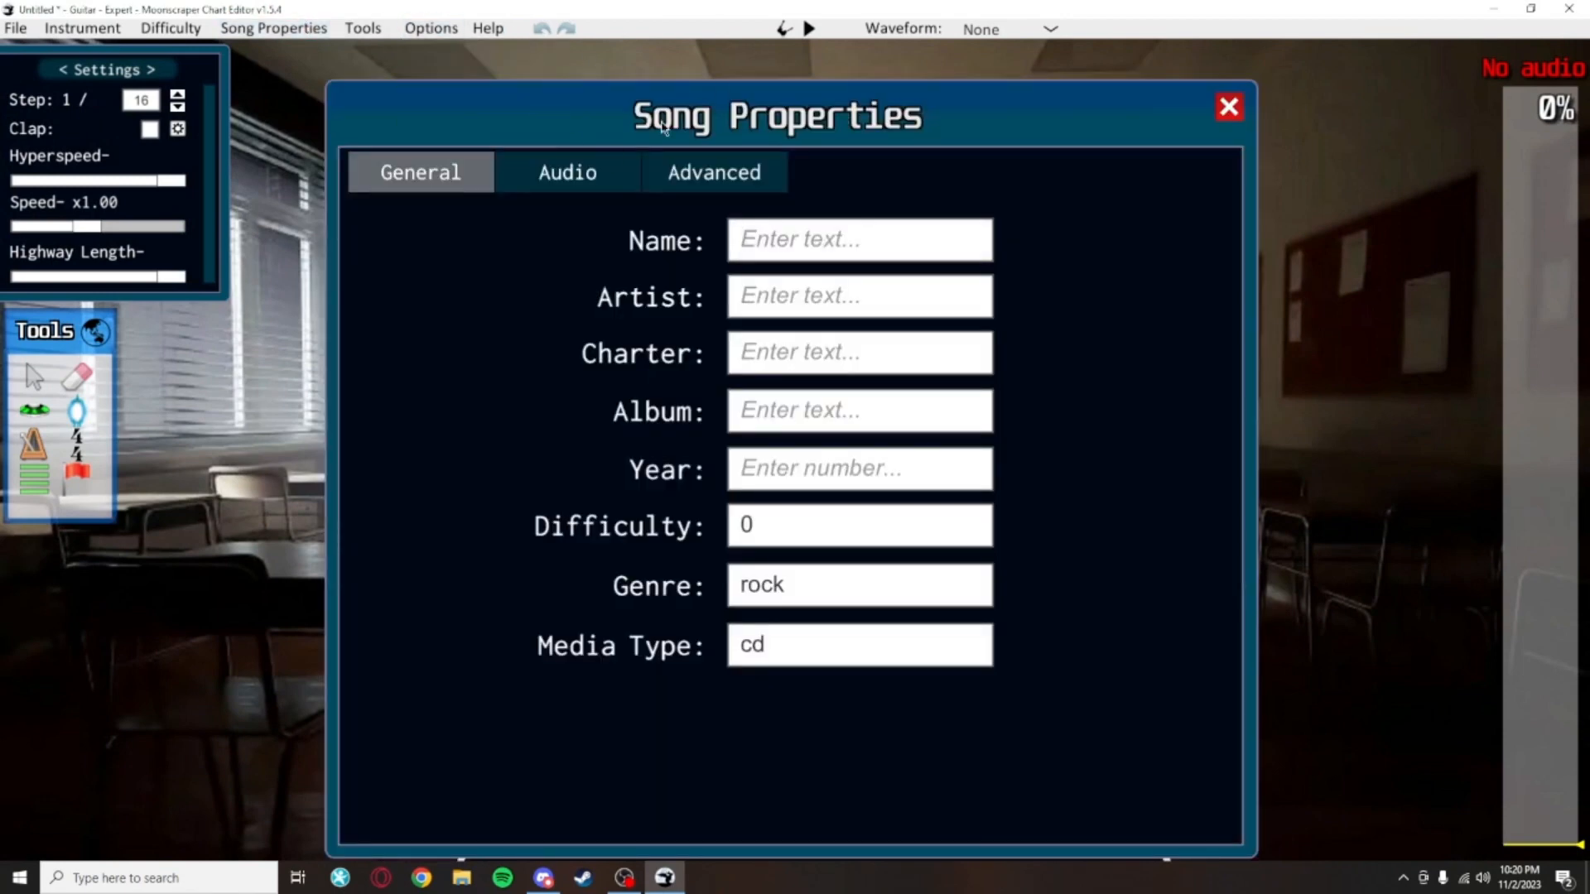
pyautogui.click(568, 174)
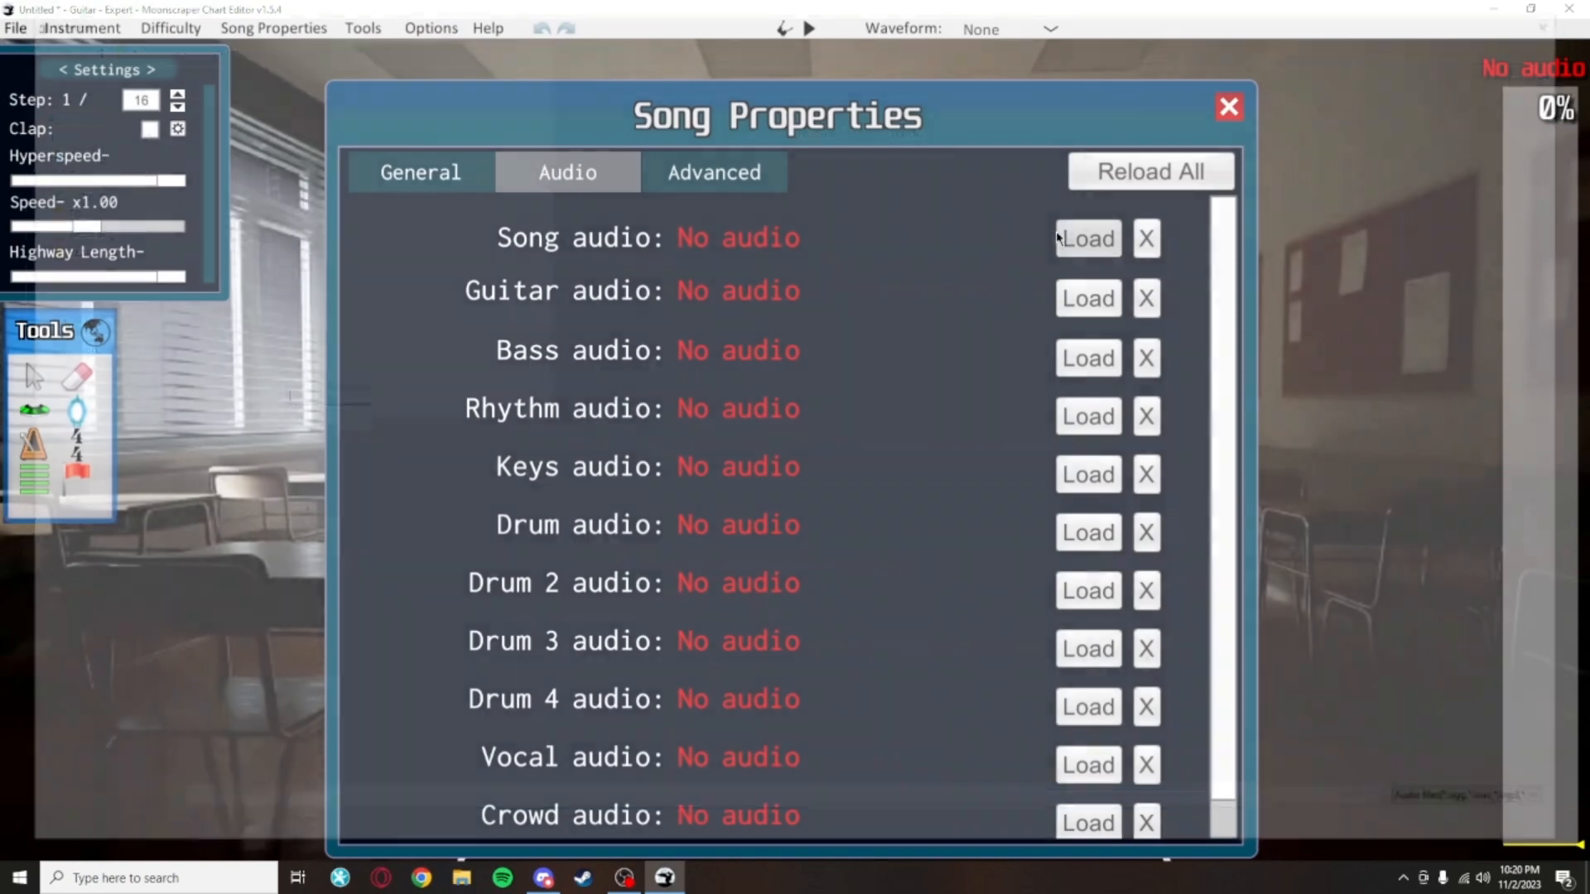
pyautogui.click(1086, 239)
pyautogui.click(68, 129)
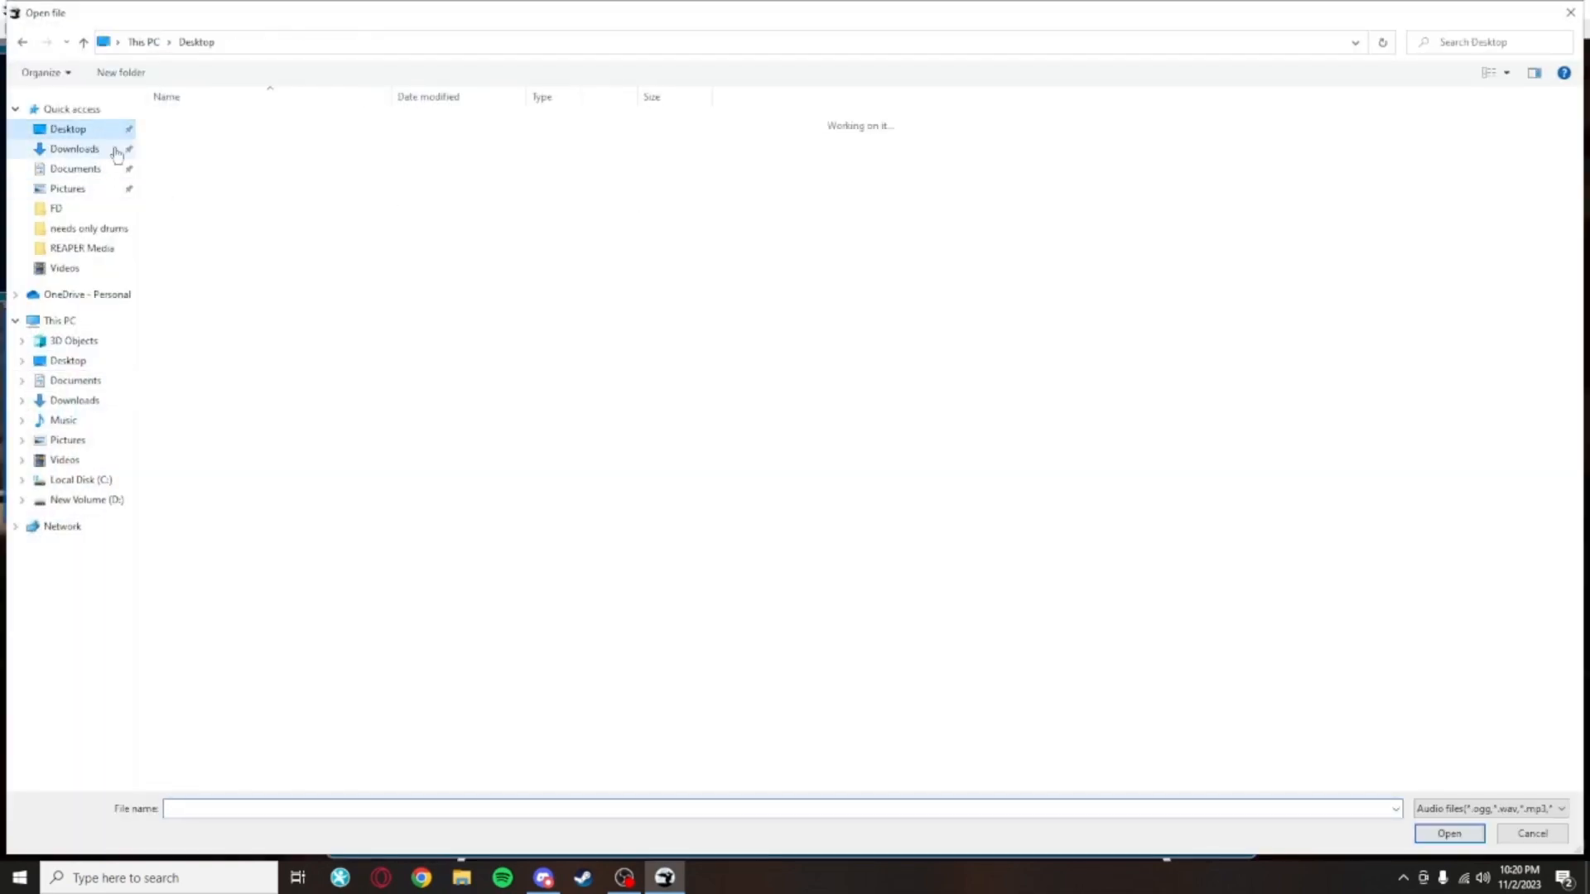
pyautogui.click(224, 194)
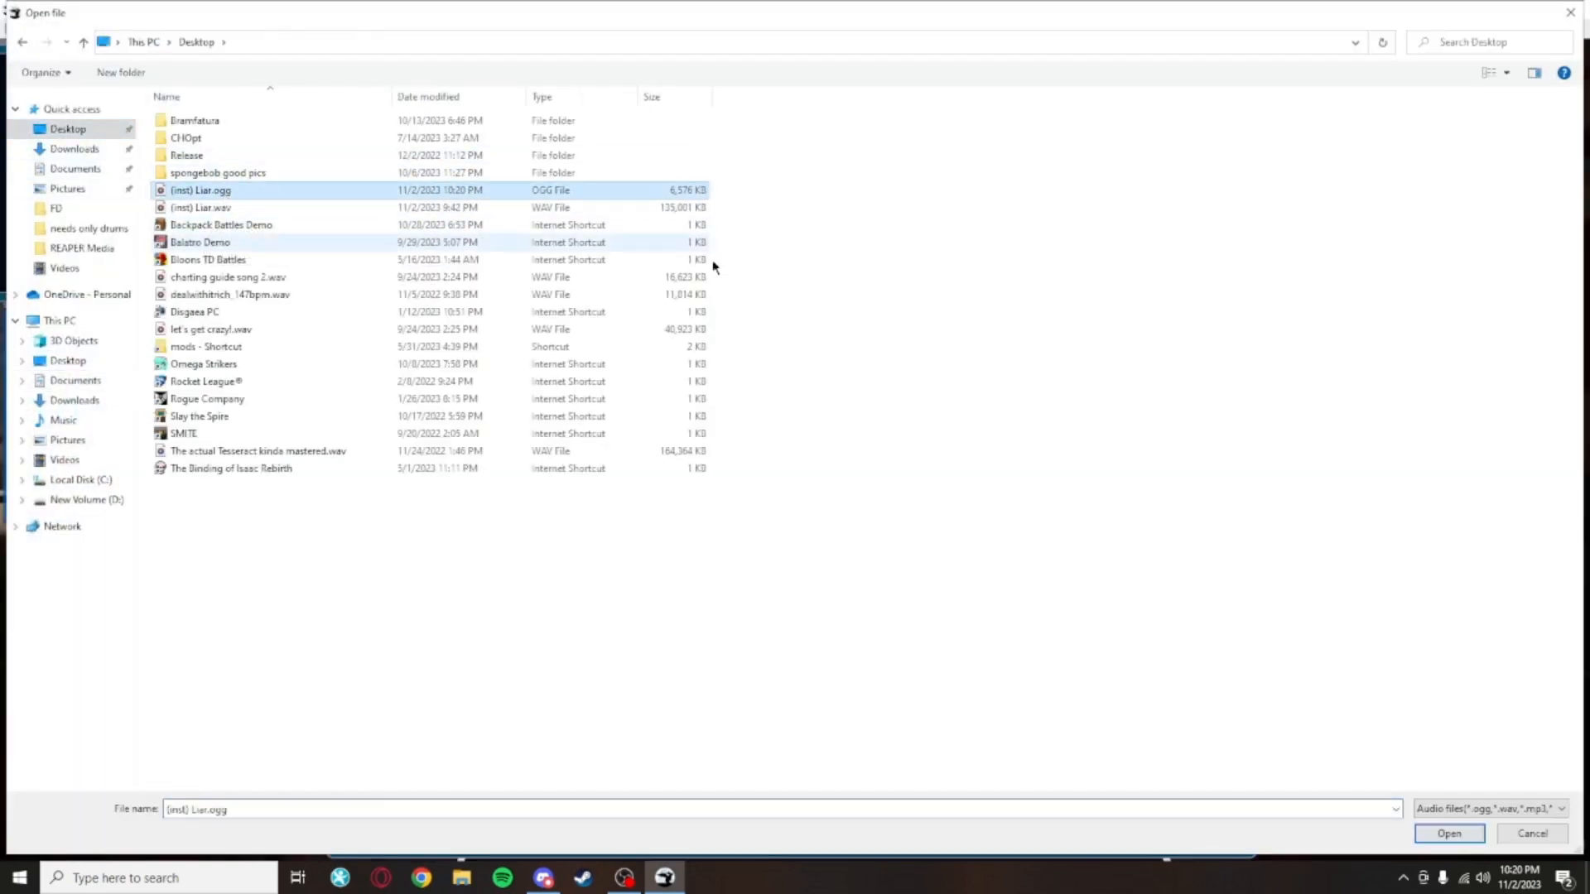
pyautogui.click(1448, 833)
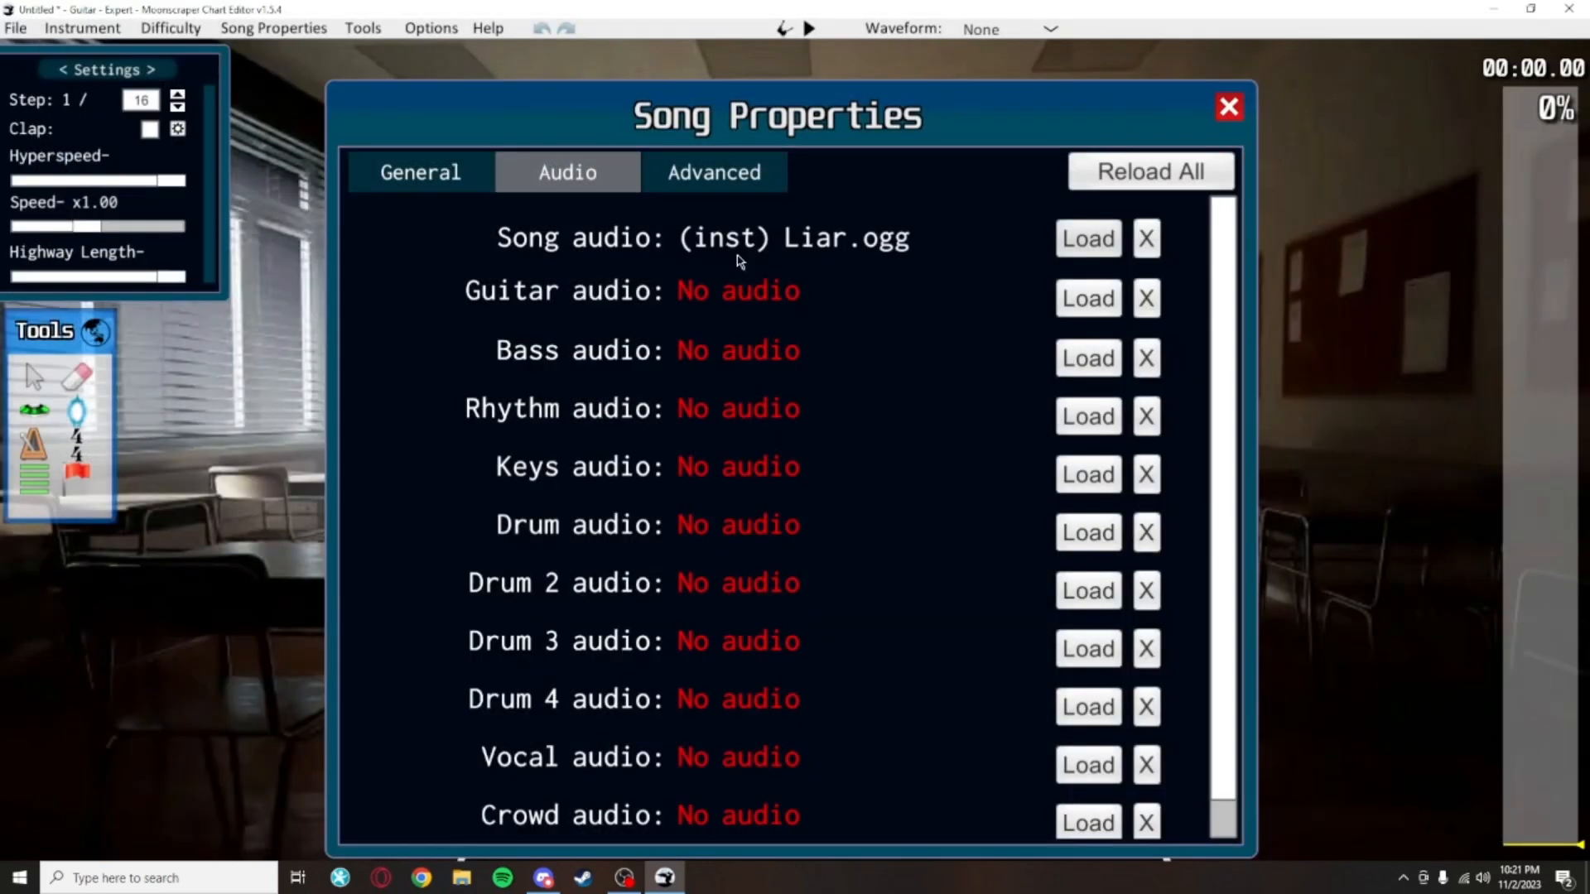
# Enter the song's general details: name liar, artist me, and the charter's username
pyautogui.click(458, 170)
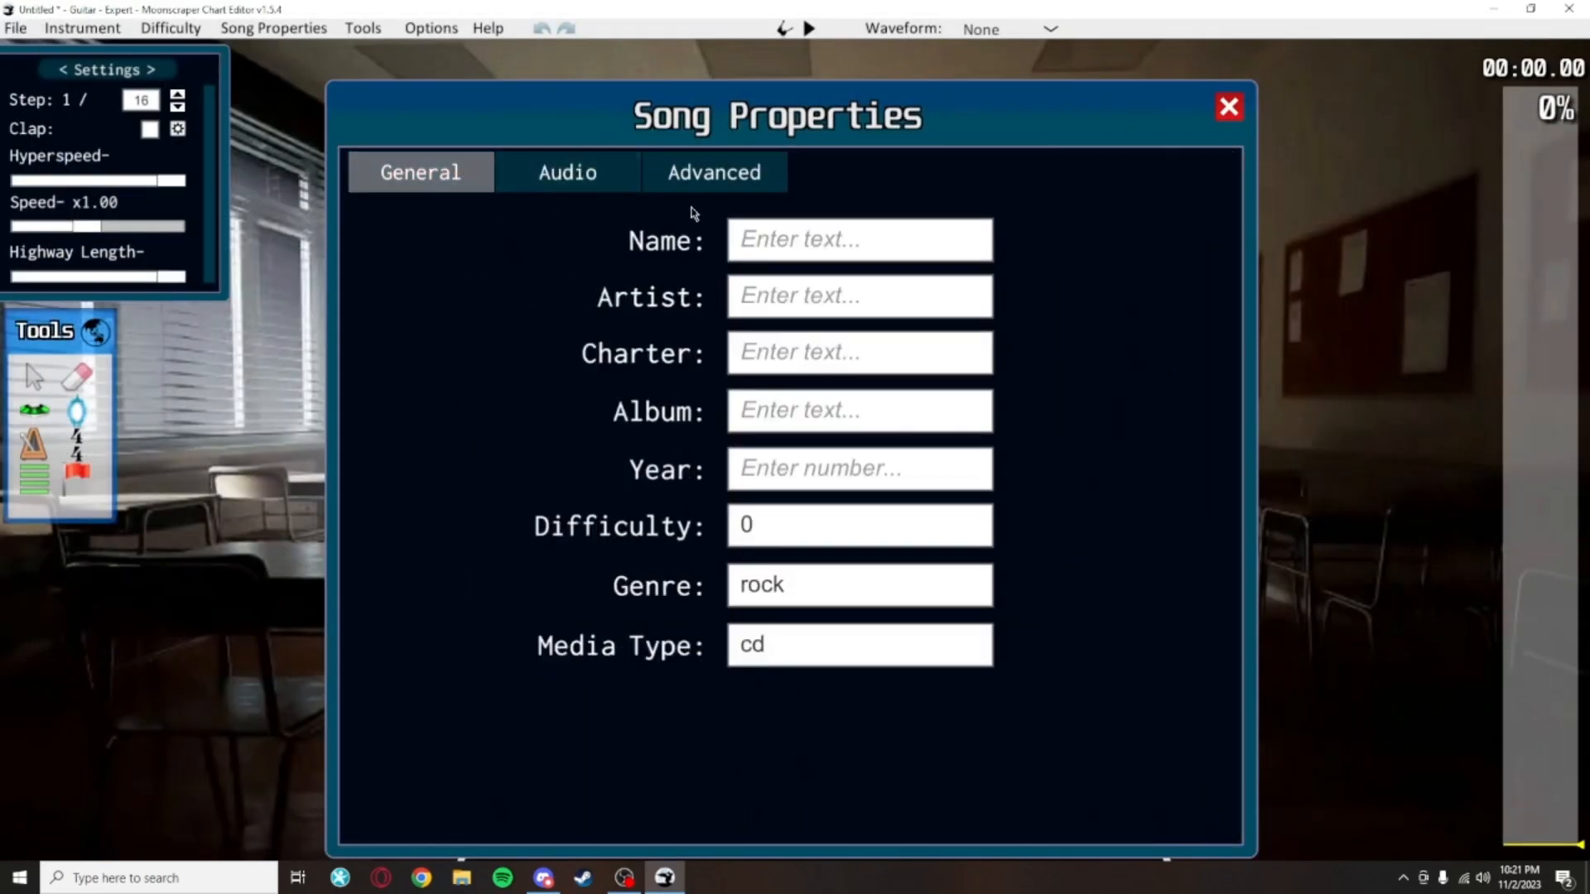
pyautogui.click(841, 256)
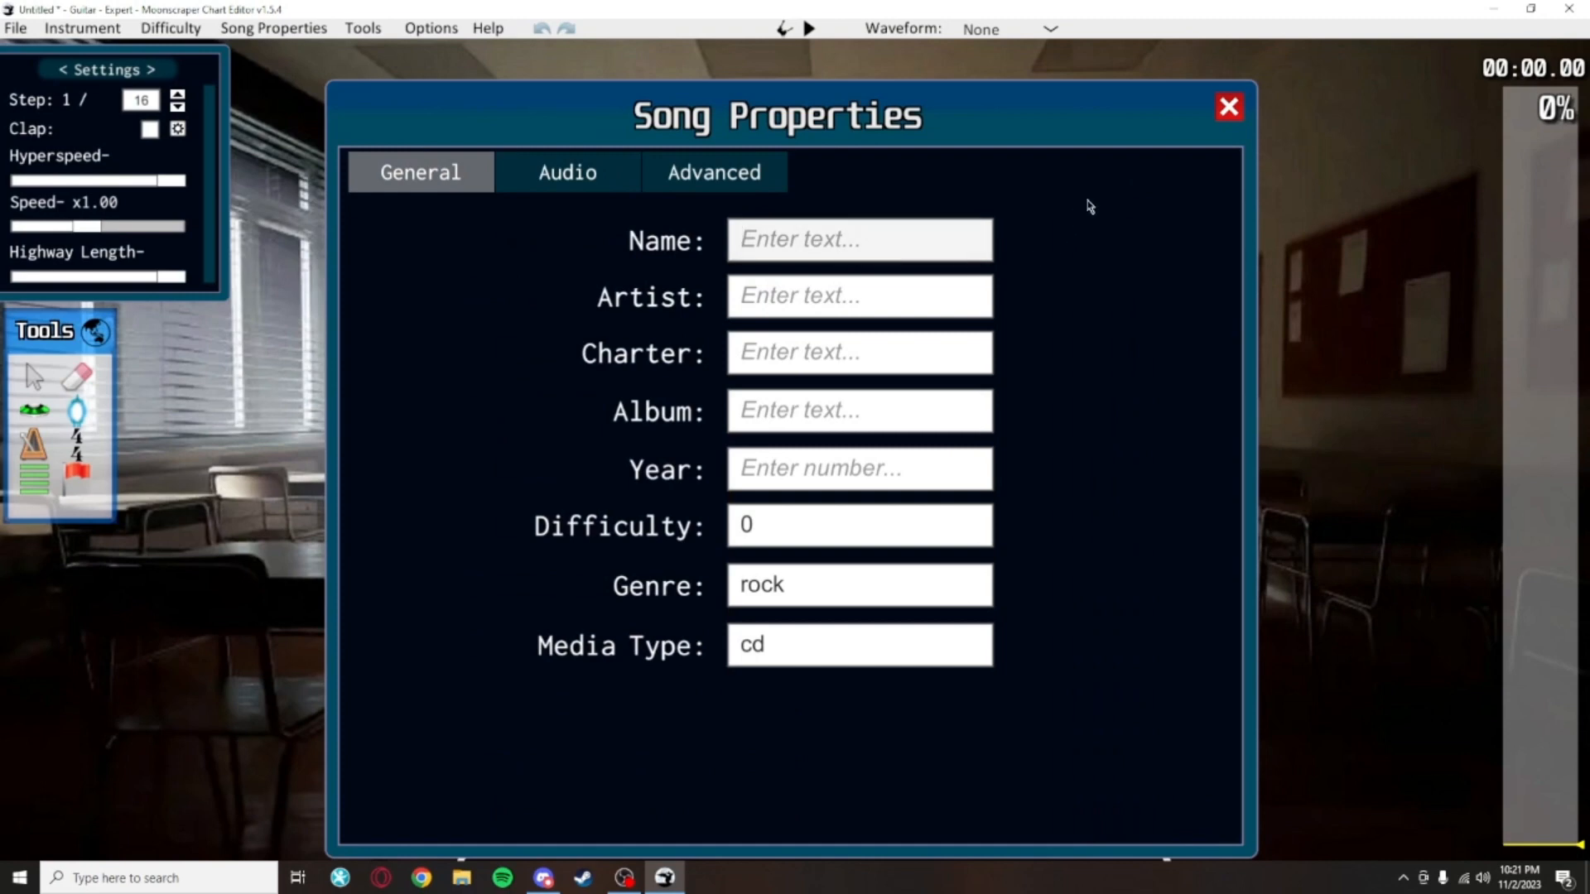
pyautogui.write('liar')
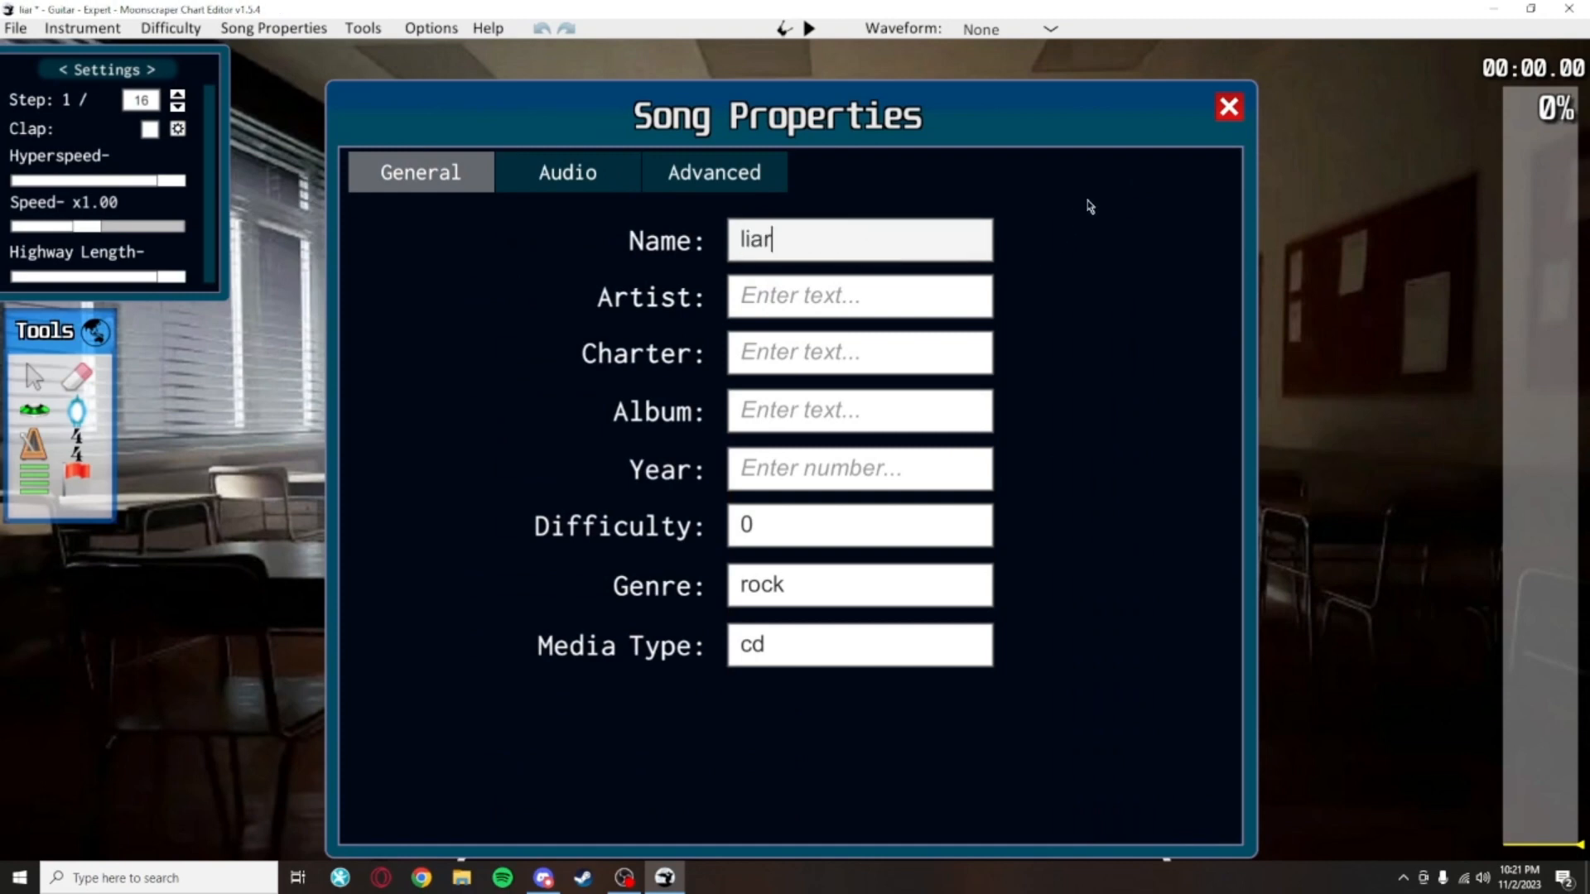
pyautogui.click(938, 298)
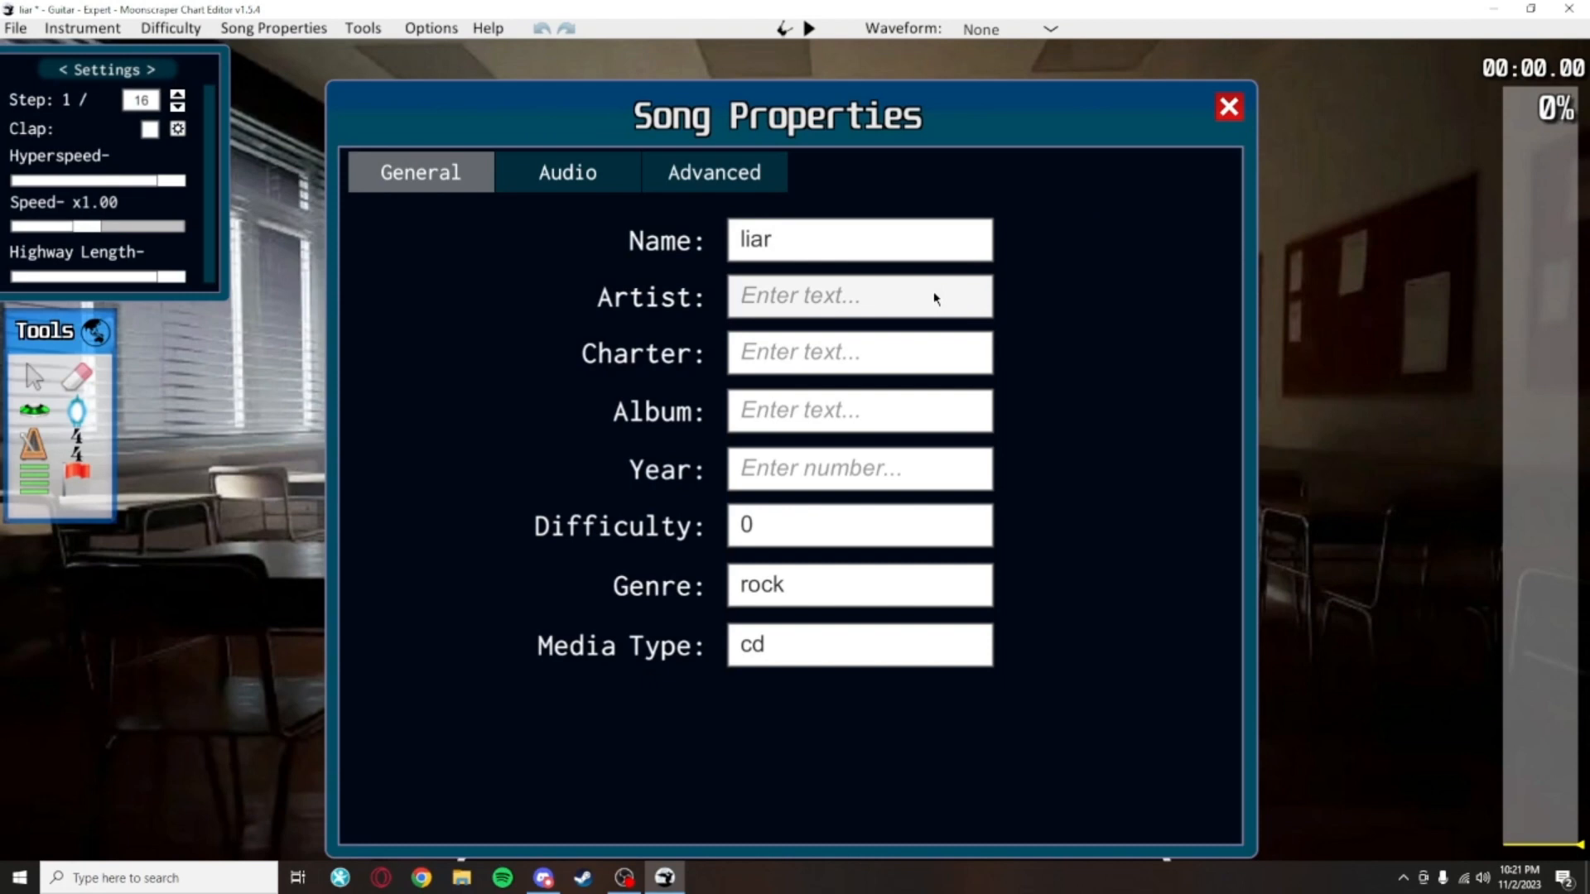
pyautogui.write('me')
pyautogui.click(902, 358)
pyautogui.write('yo')
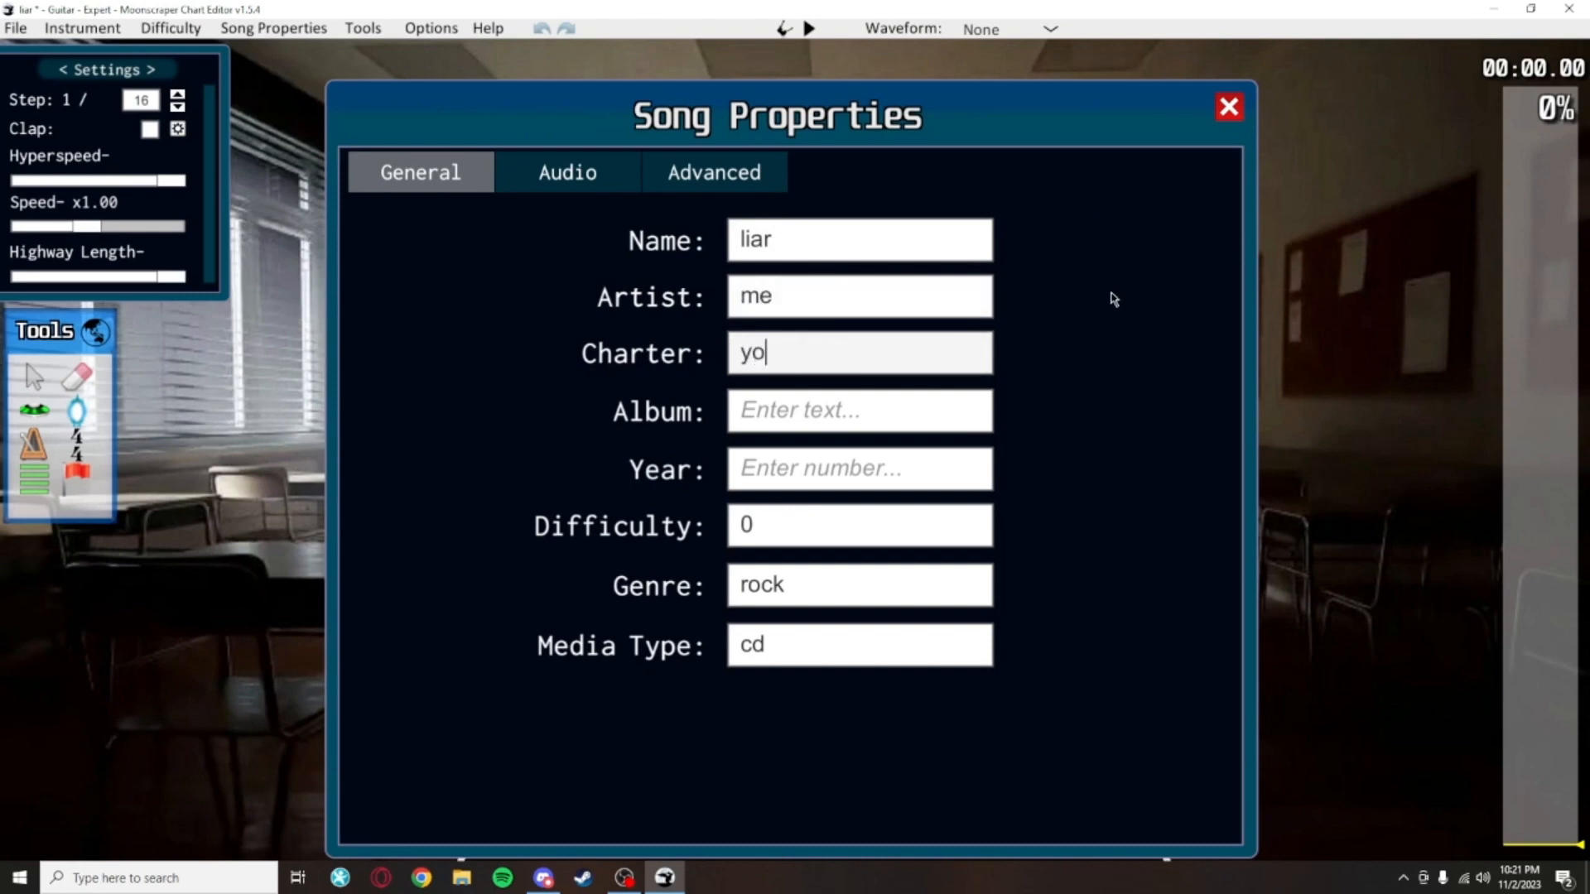
pyautogui.write('urdustyguitar')
# Set the album to etc, the year to 2023, the difficulty to 4 and the genre to Instrumental Metal
pyautogui.click(919, 407)
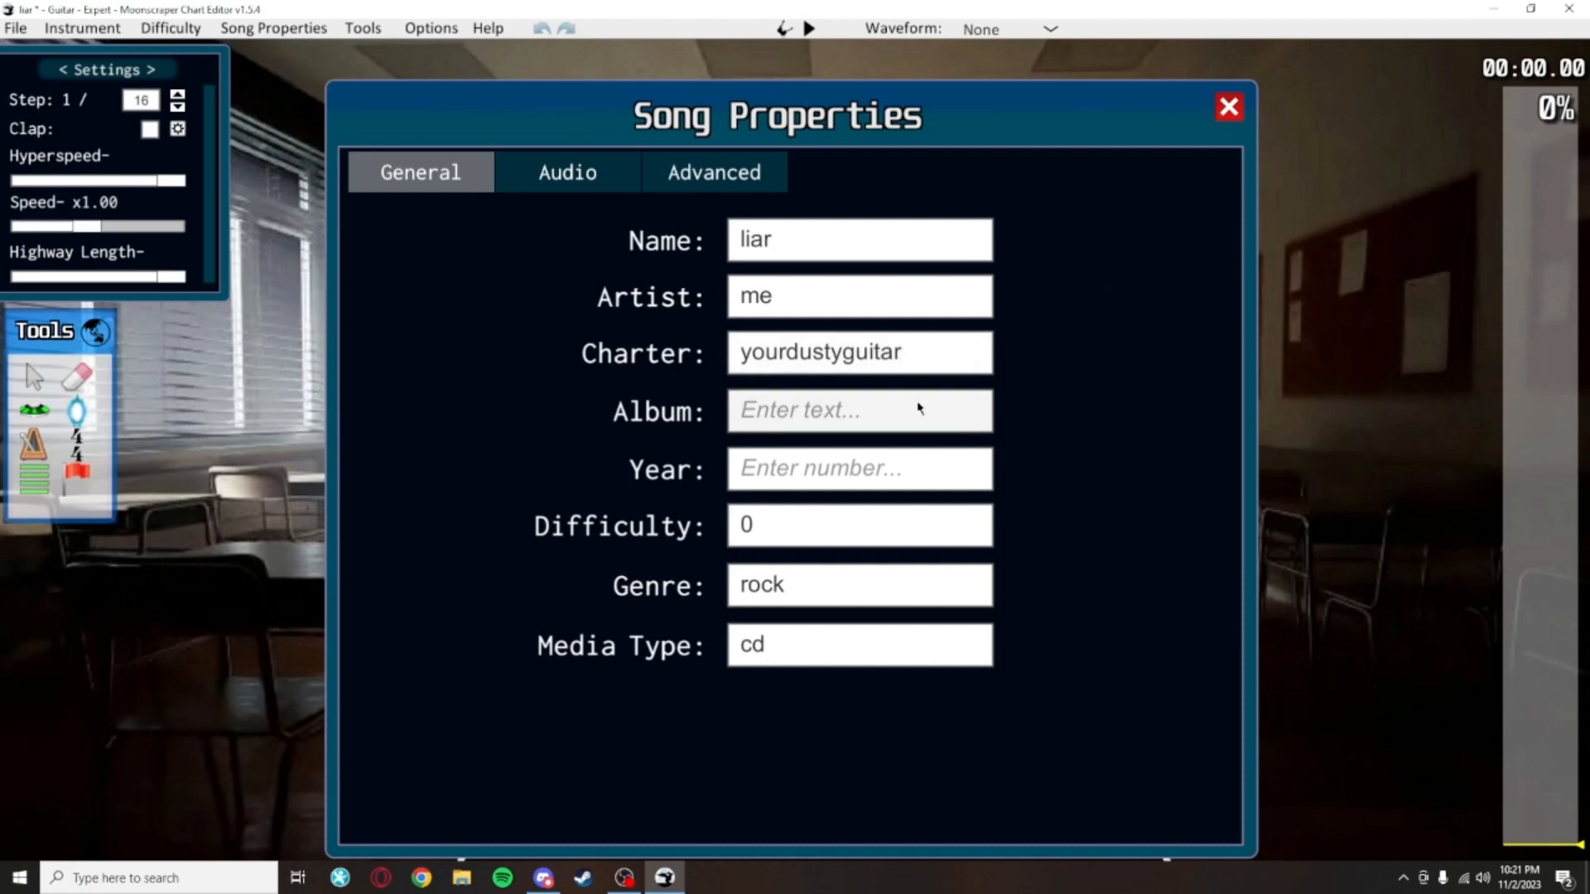
pyautogui.write('etc')
pyautogui.click(892, 466)
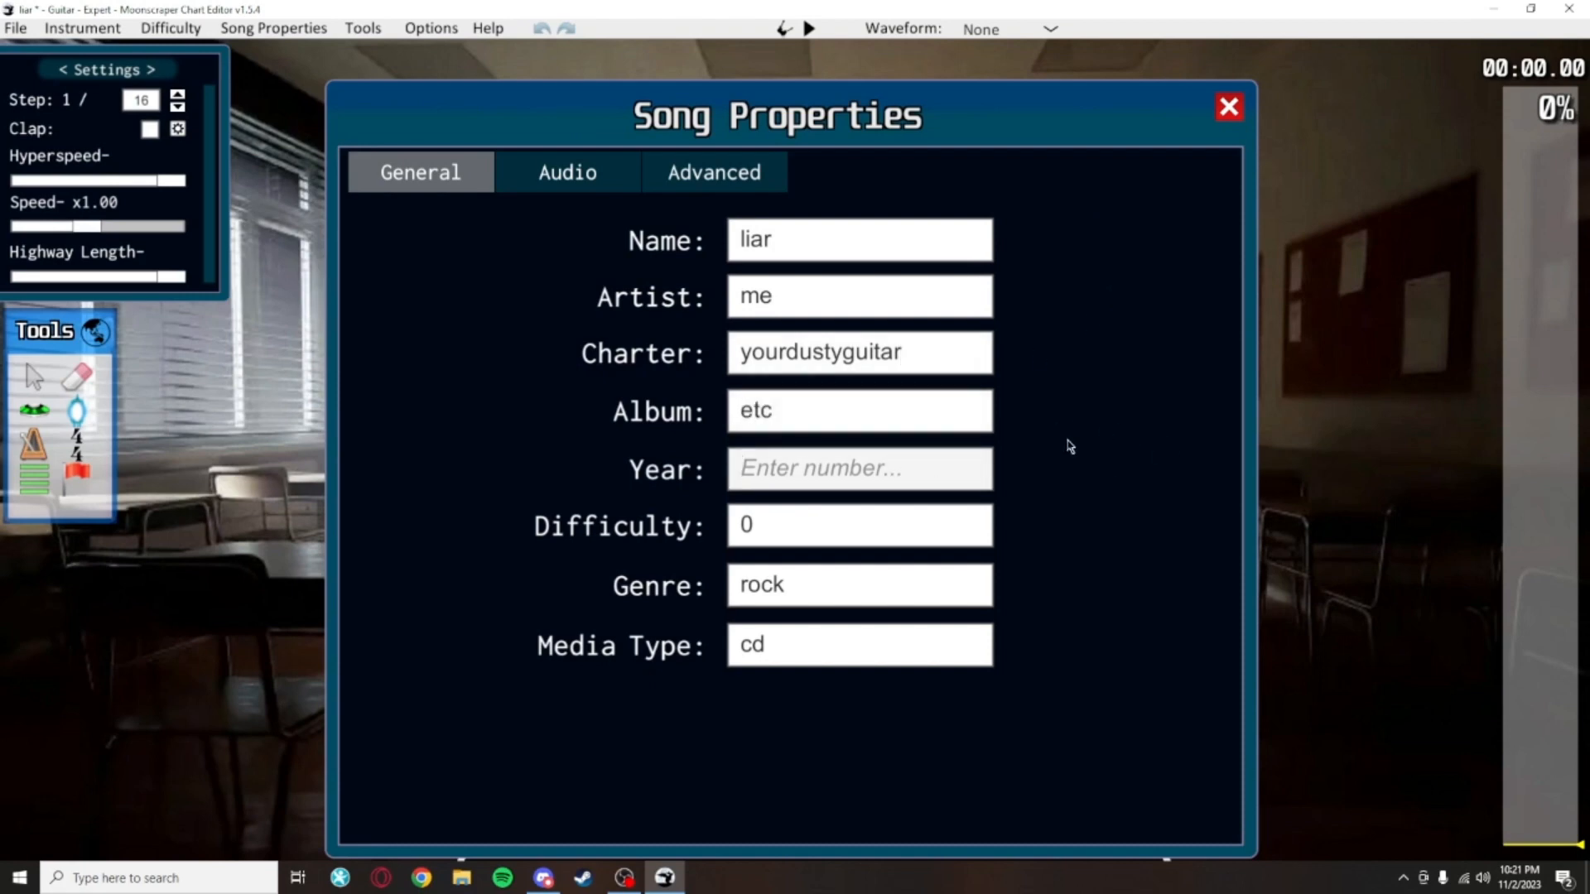
pyautogui.write('2023')
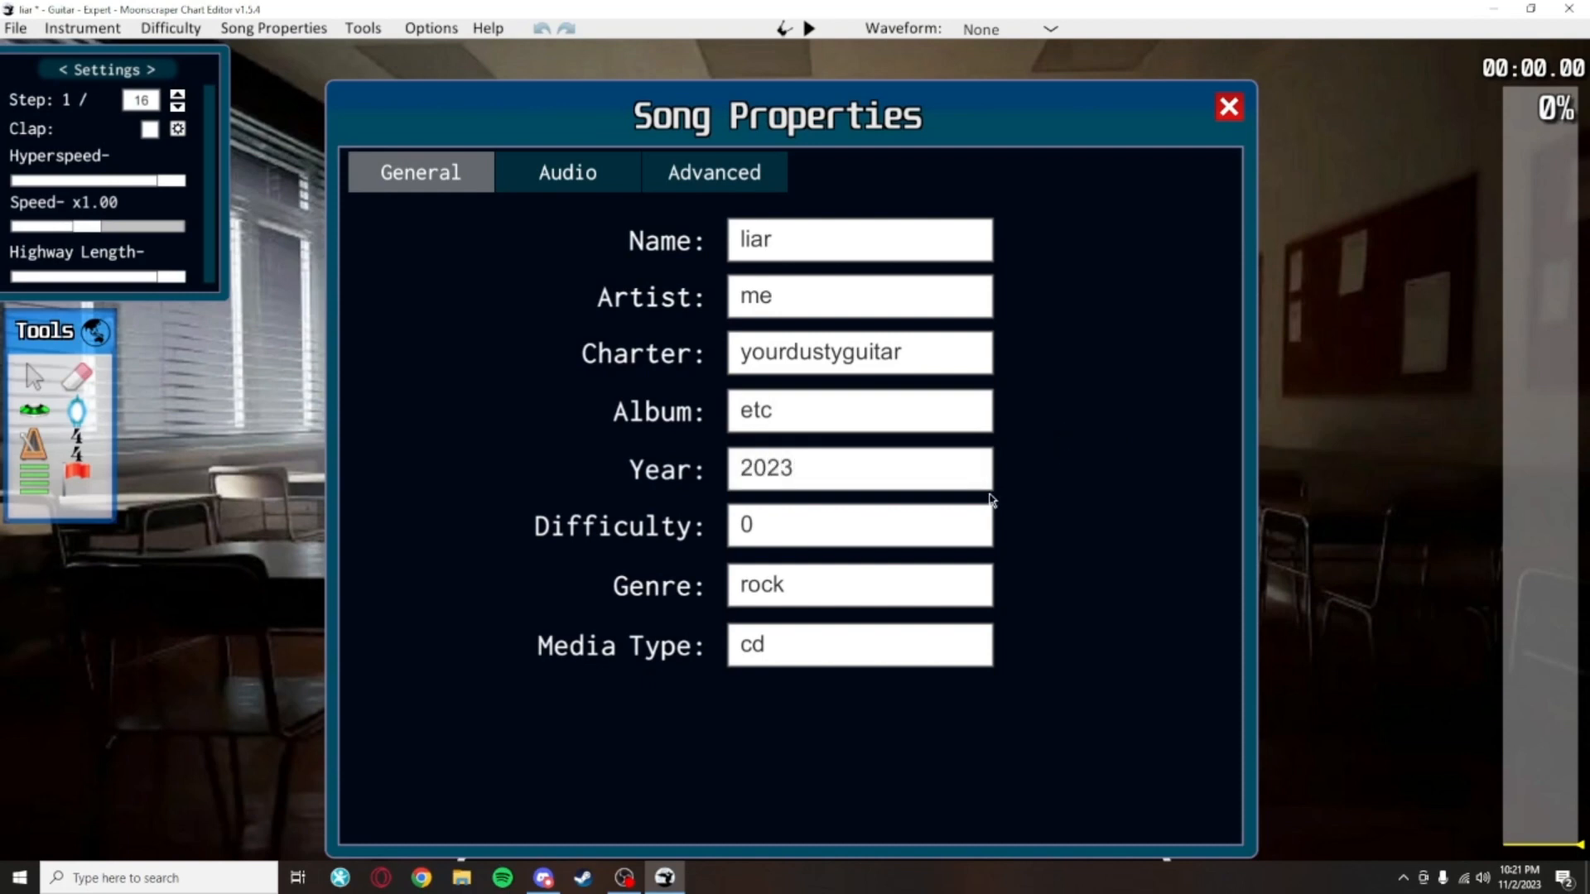
pyautogui.click(910, 525)
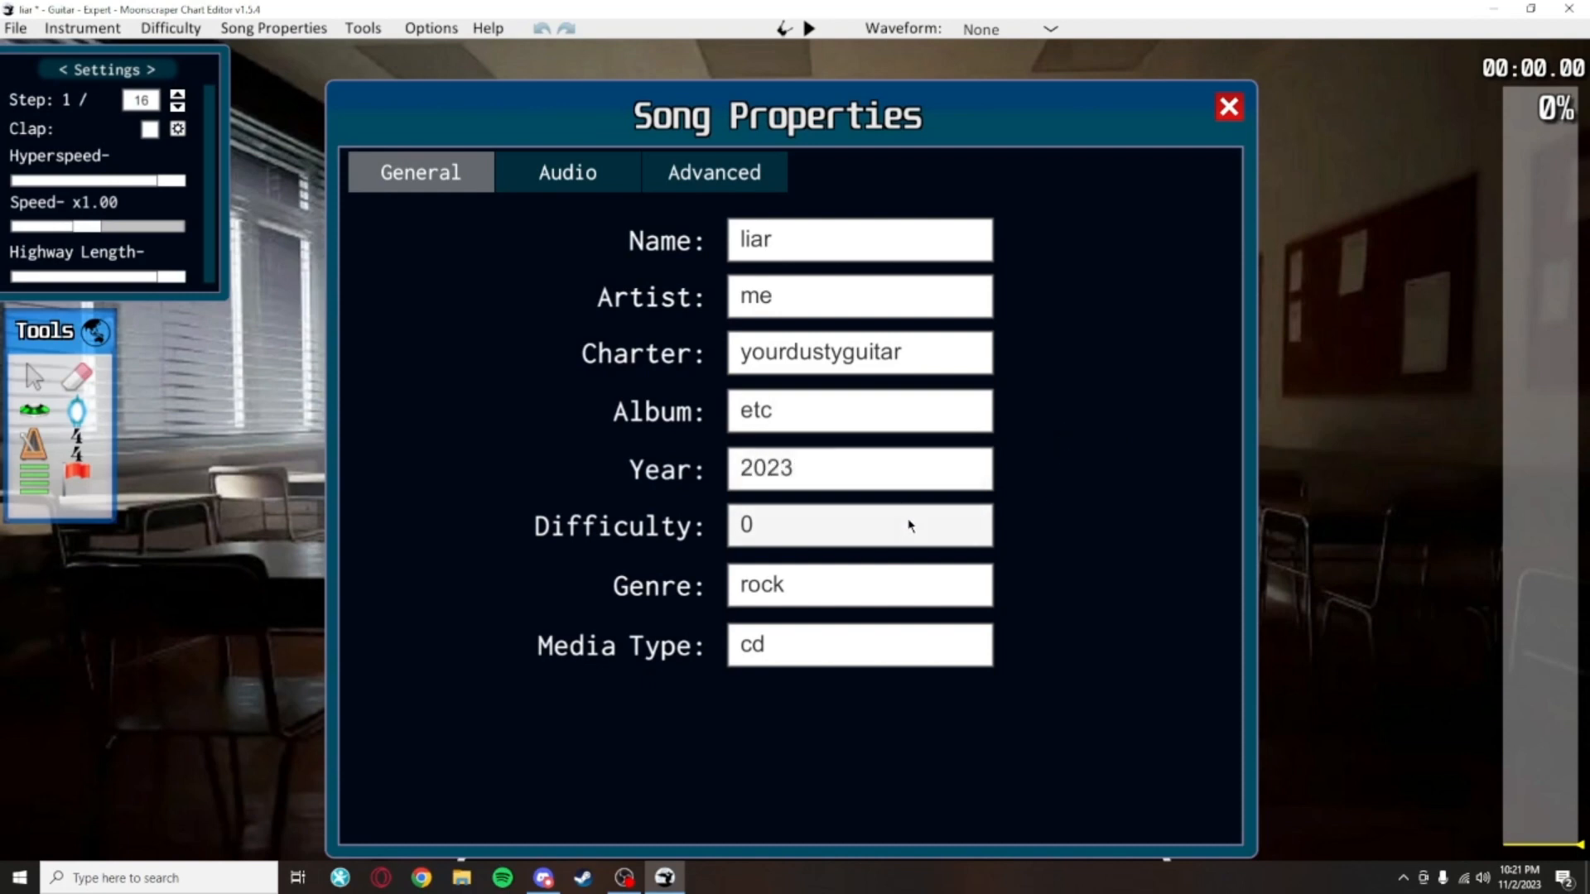
pyautogui.write('5')
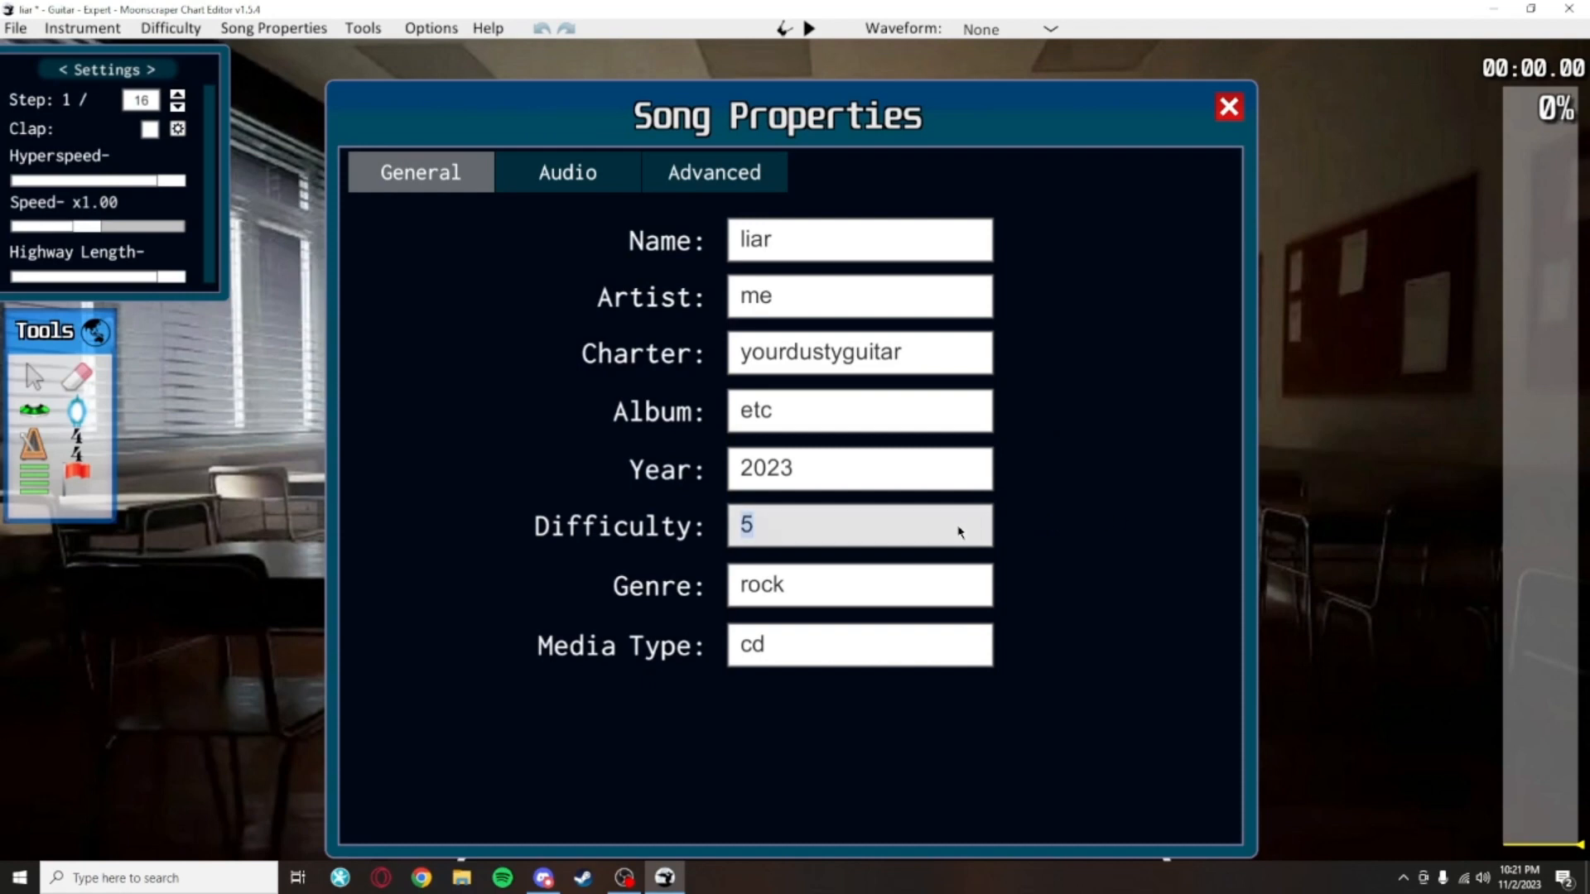
pyautogui.press('BackSpace')
pyautogui.write('4')
pyautogui.click(864, 589)
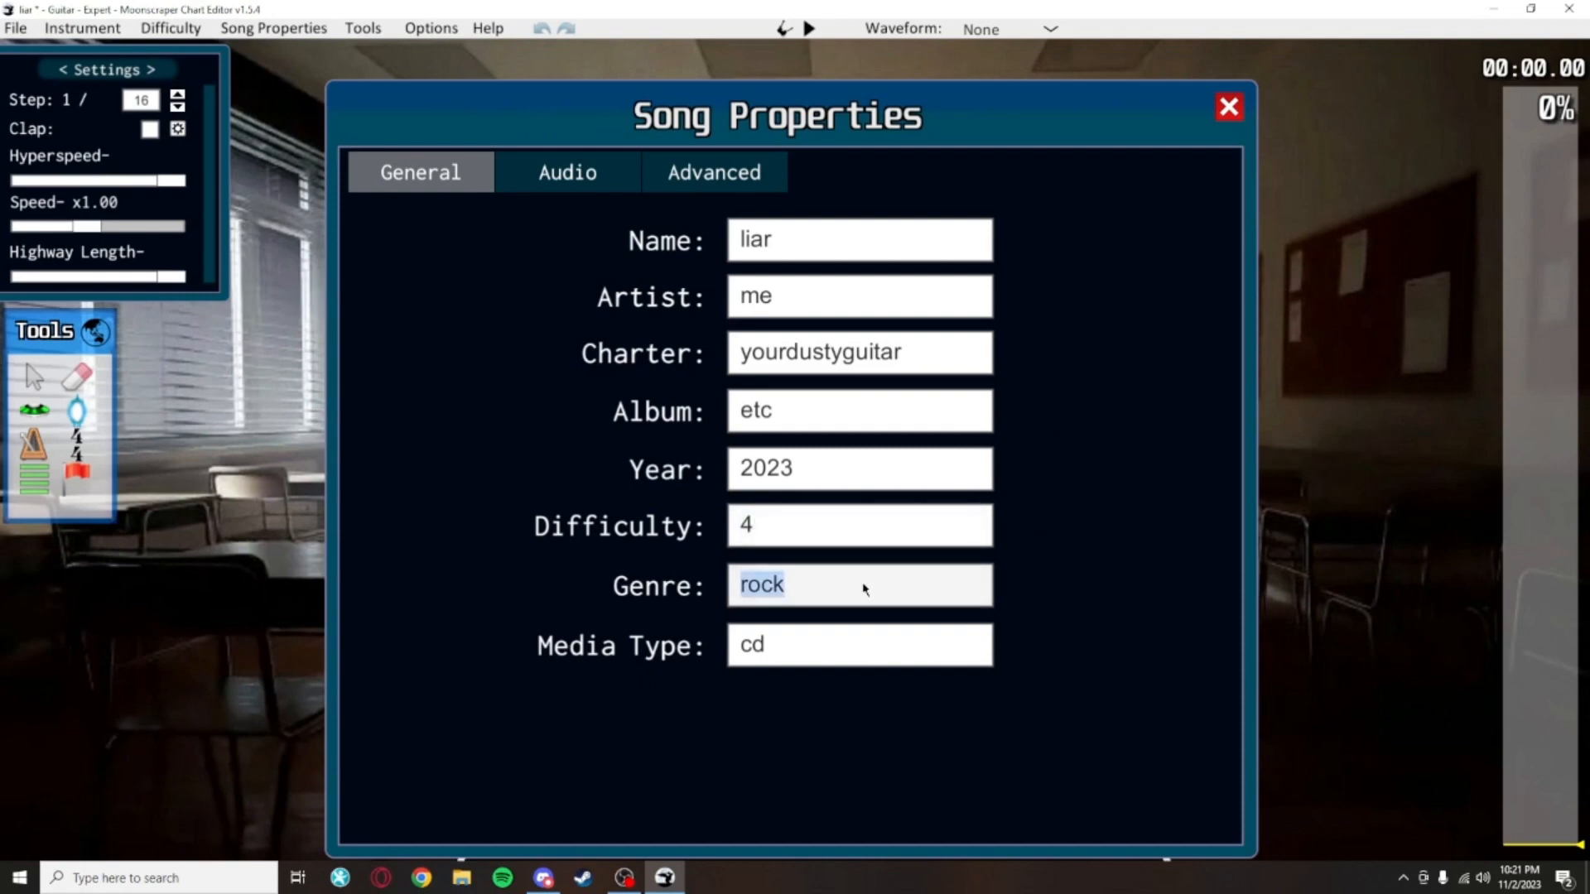
pyautogui.write('Instrumental Metal')
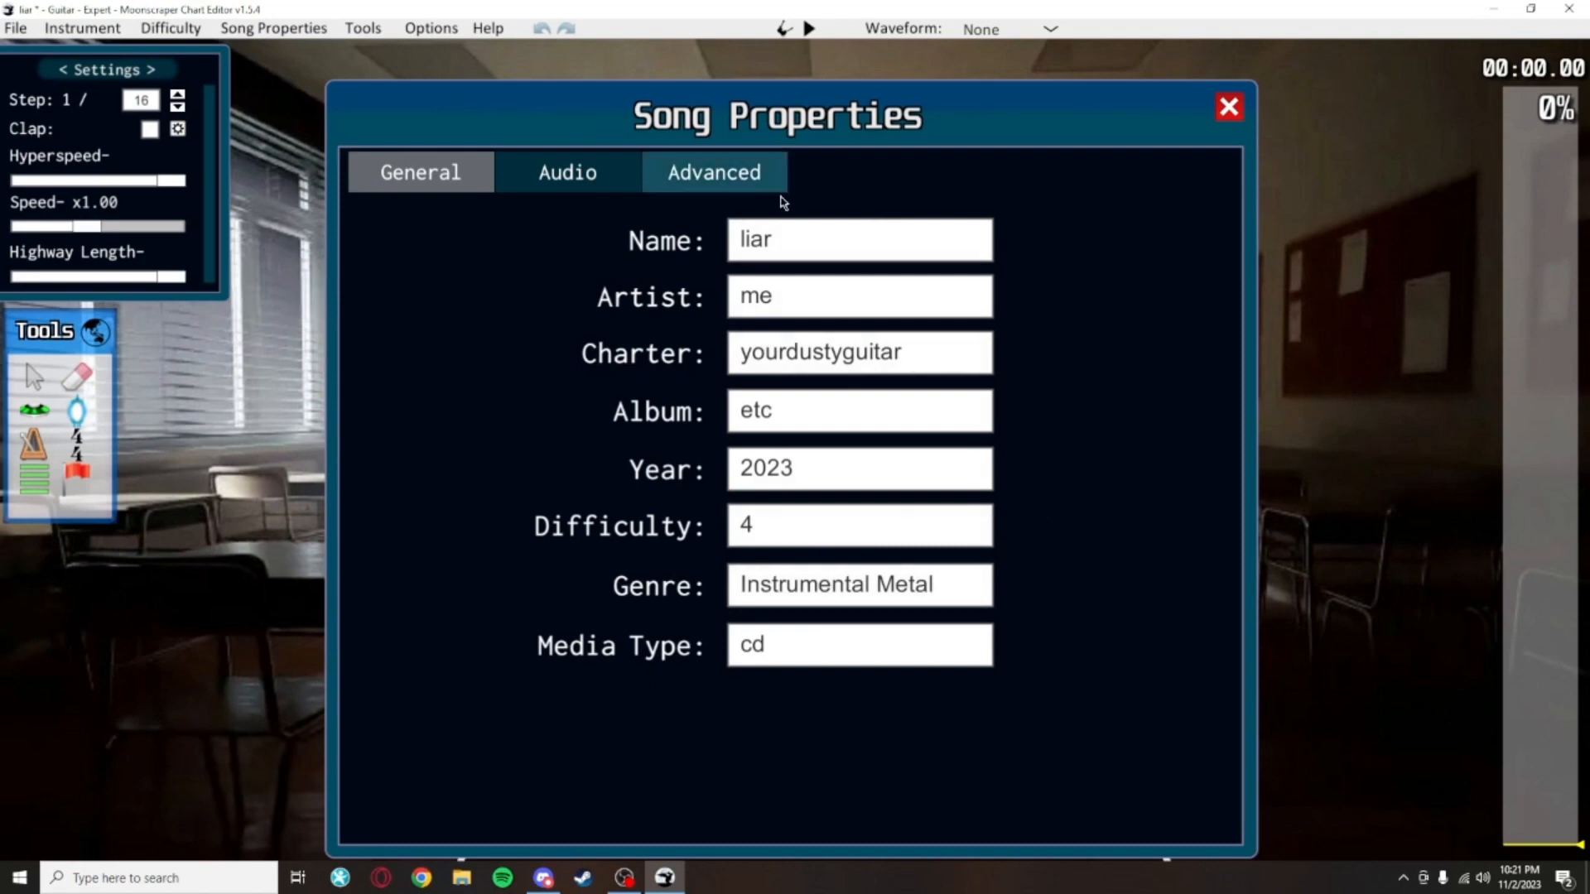
# Look over the advanced song properties, including the offset and INI editor, and close the song properties
pyautogui.click(720, 182)
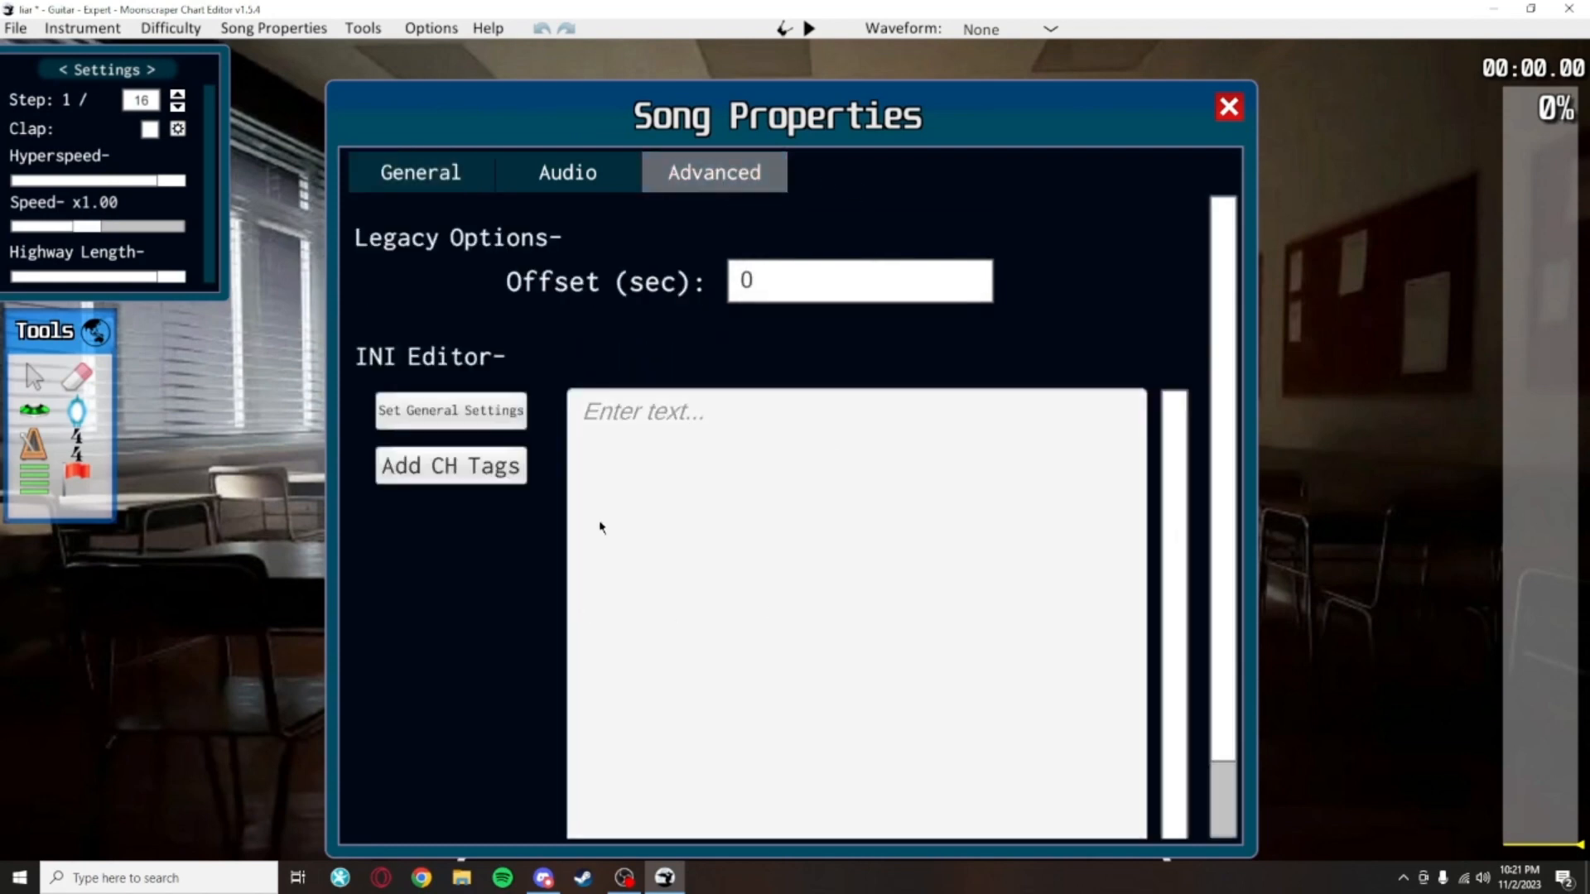
pyautogui.click(447, 192)
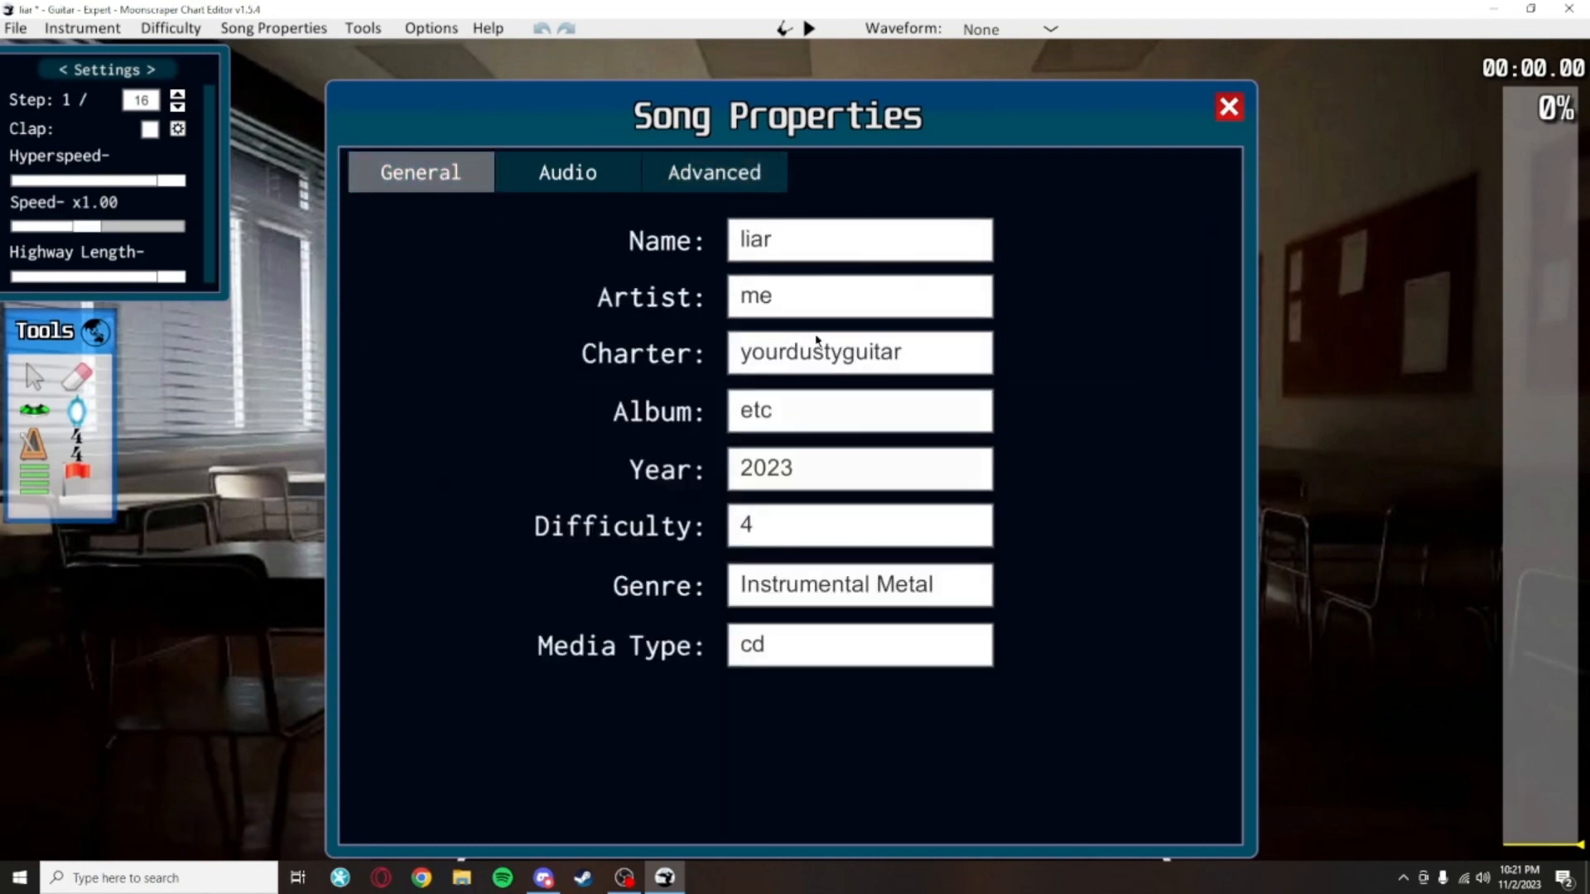
pyautogui.click(1228, 108)
# Play the song's opening briefly and save the chart to the Desktop as liar.chart
pyautogui.press('space')
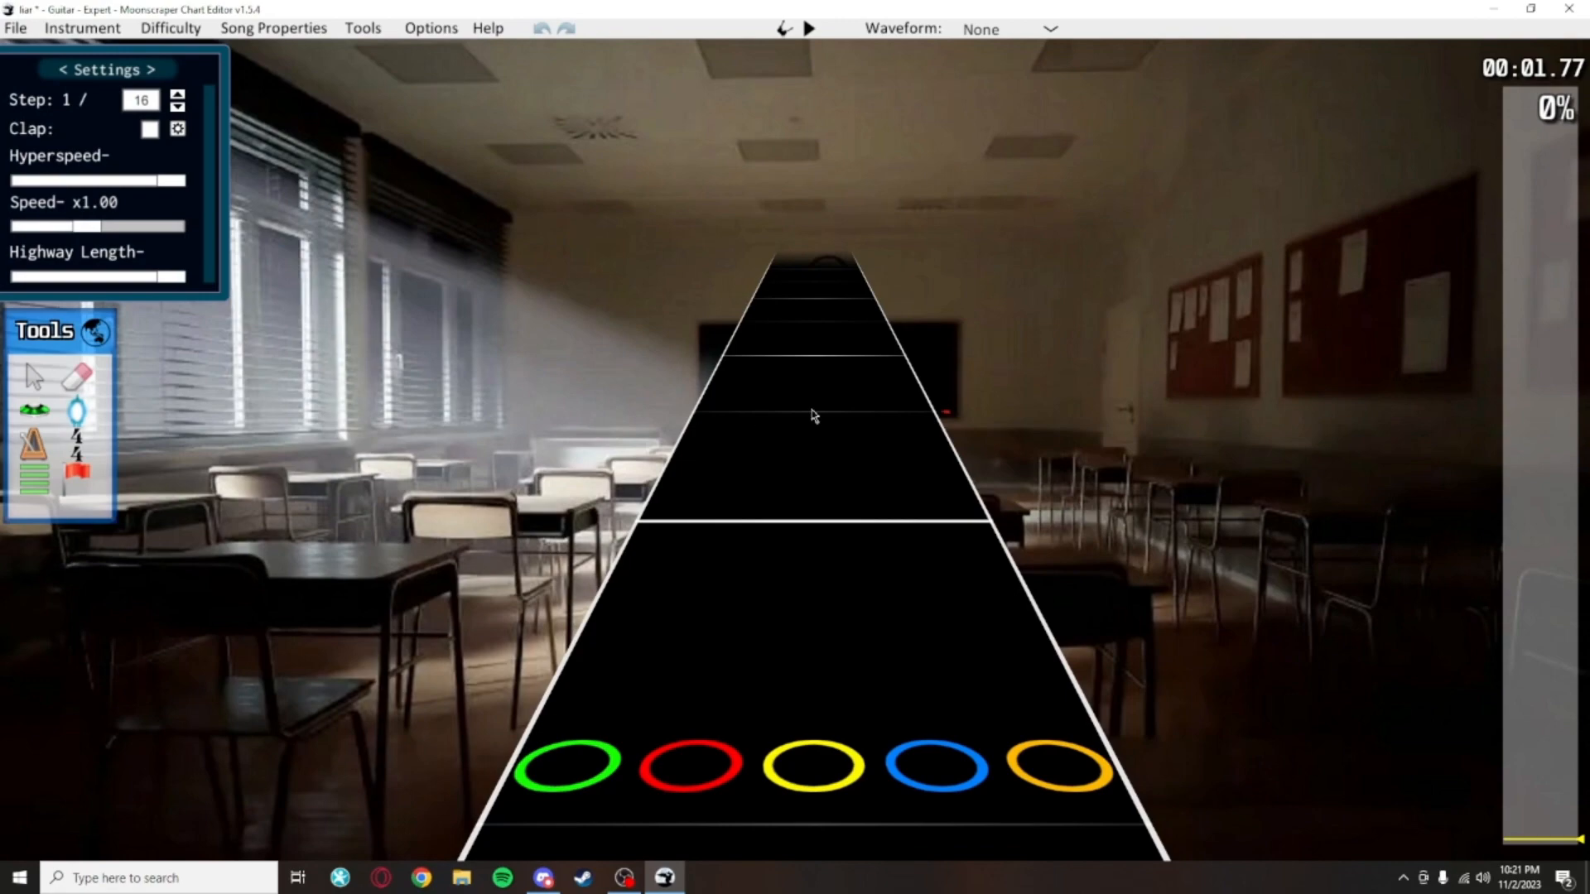
pyautogui.hotkey('ctrl', 's')
pyautogui.click(72, 149)
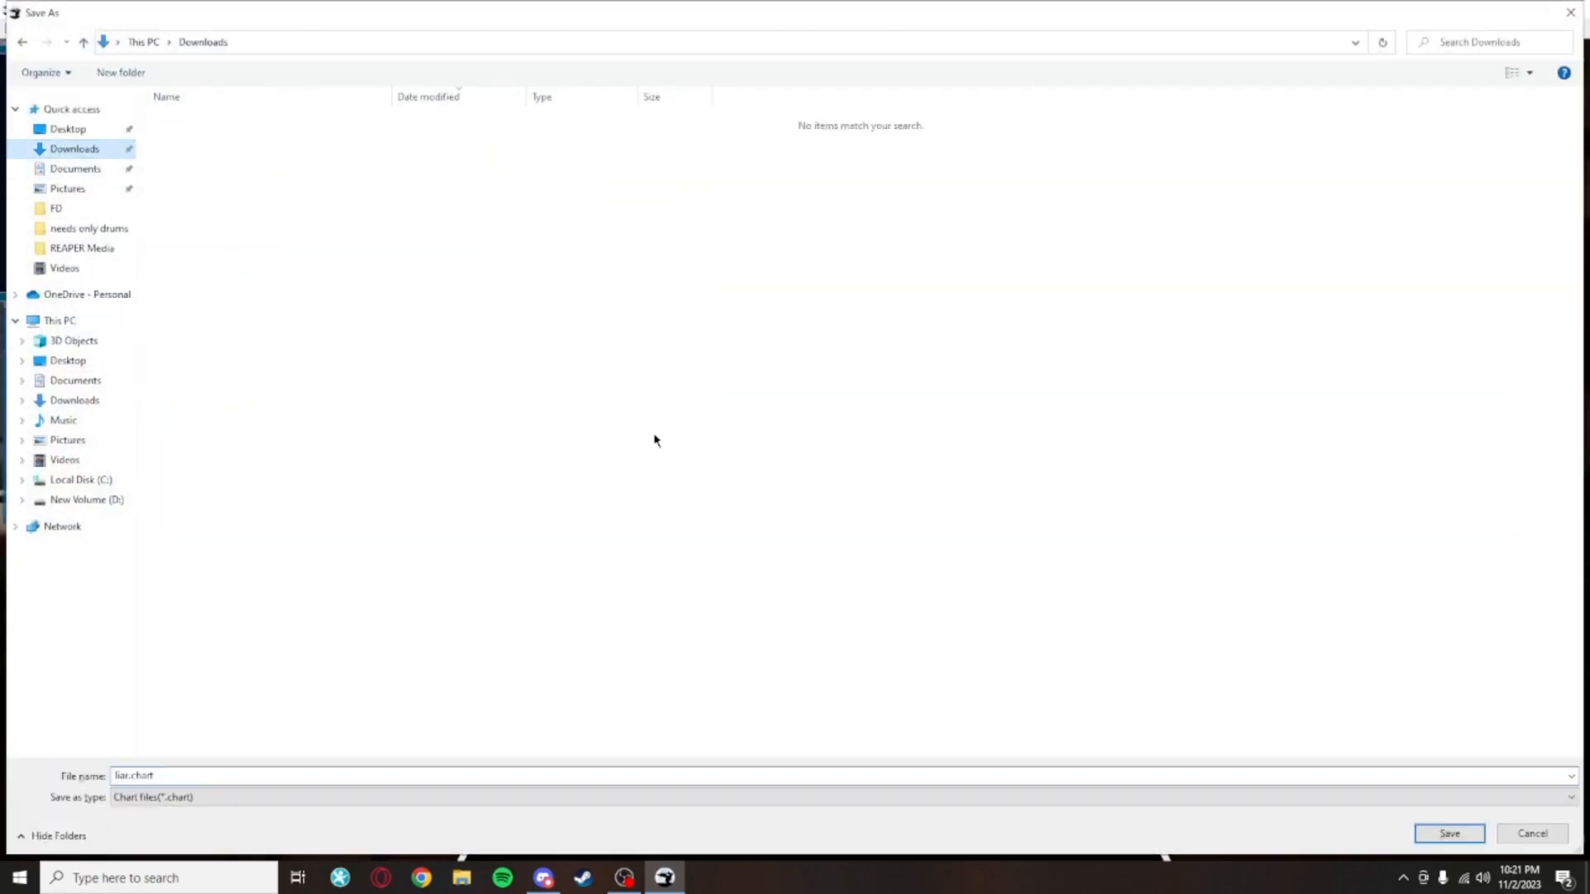
pyautogui.click(68, 129)
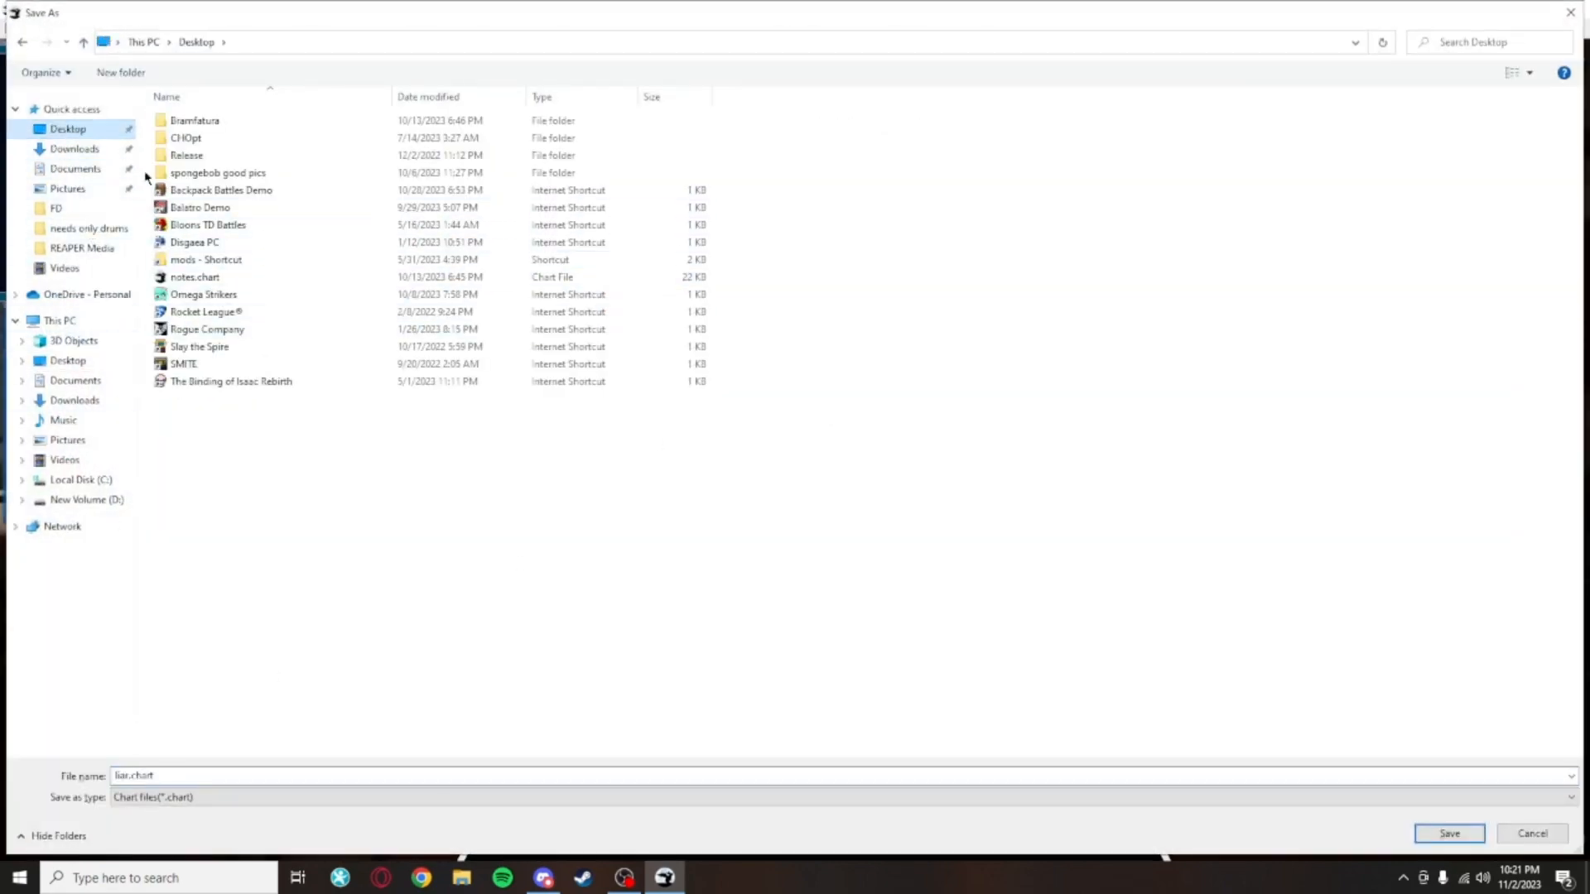
pyautogui.click(1449, 834)
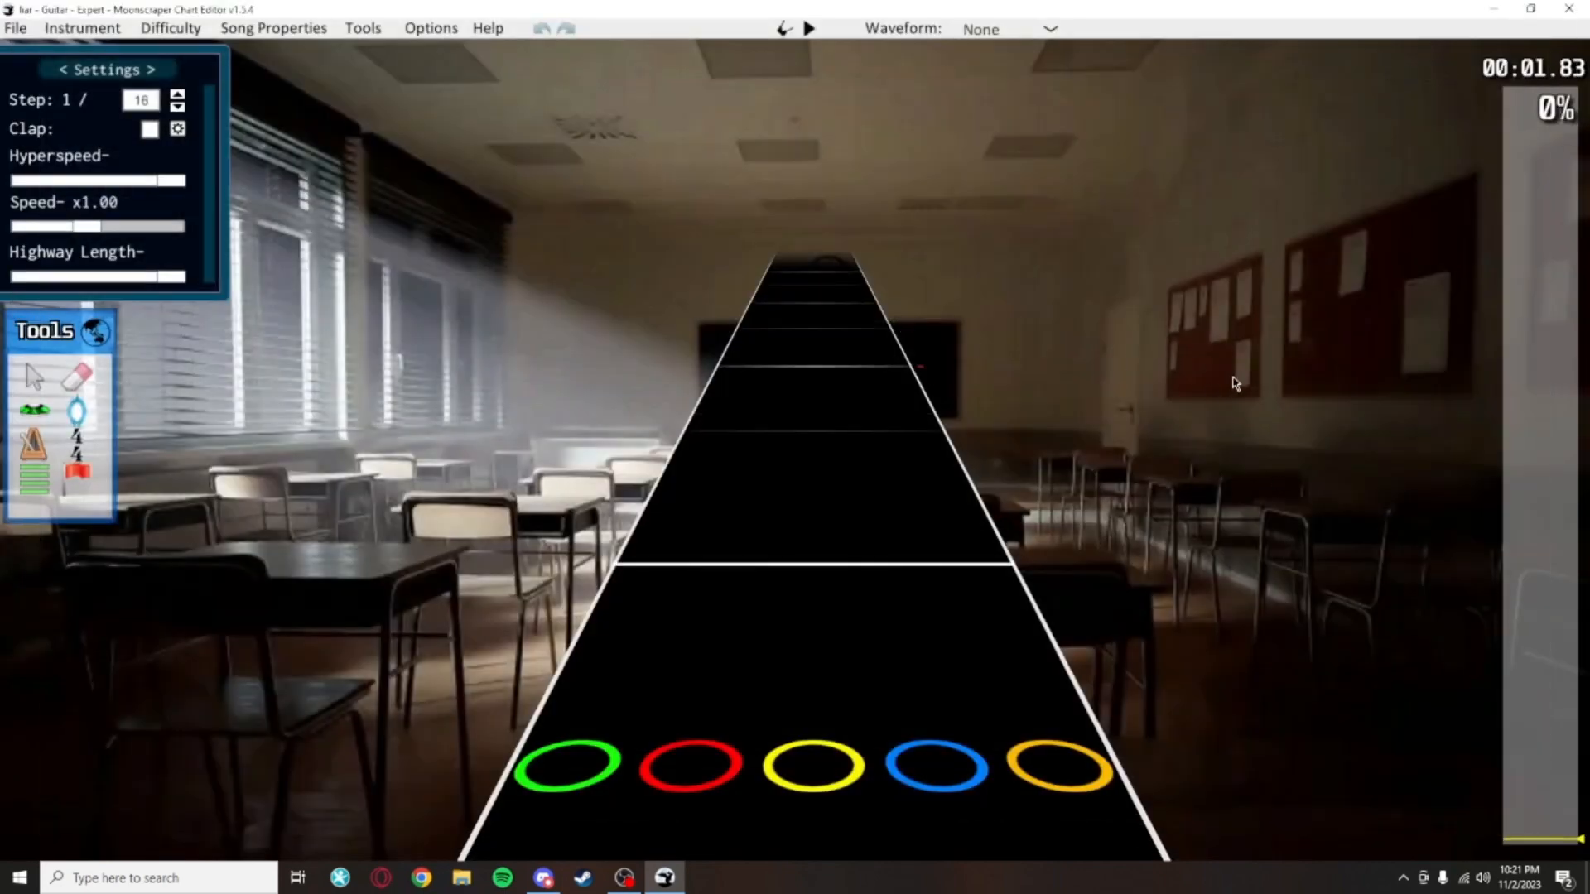
# Place a 120 BPM marker at position 768 near the start of the chart
pyautogui.scroll(1, 1237, 432)
pyautogui.click(33, 445)
pyautogui.click(708, 673)
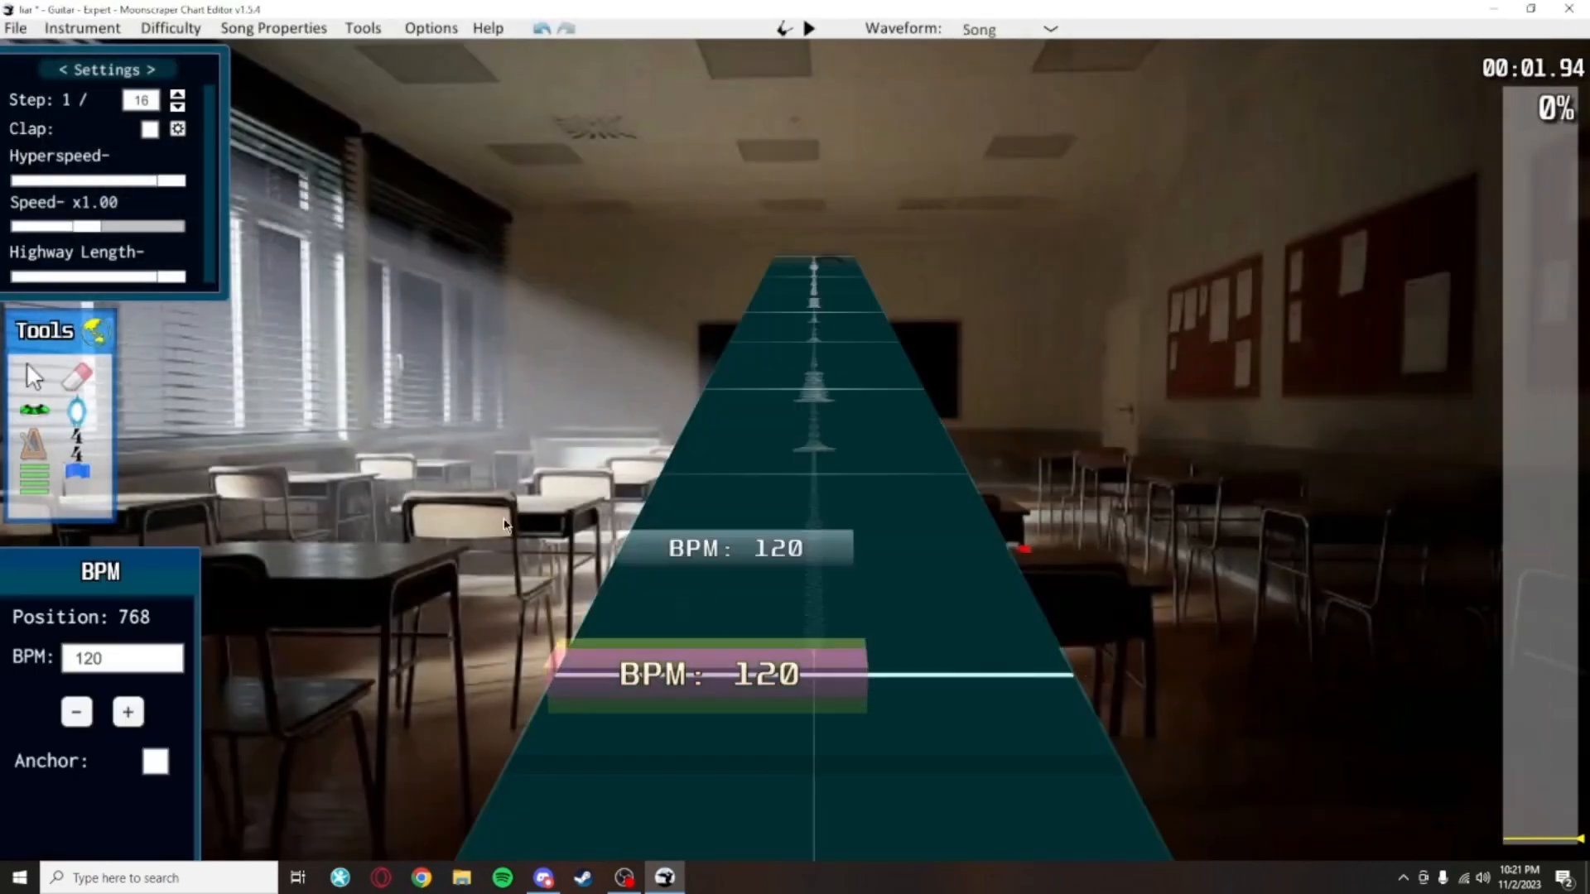
pyautogui.click(37, 377)
# Examine the waveform around the first few seconds in the tempo view and return to the note highway
pyautogui.scroll(6, 1005, 415)
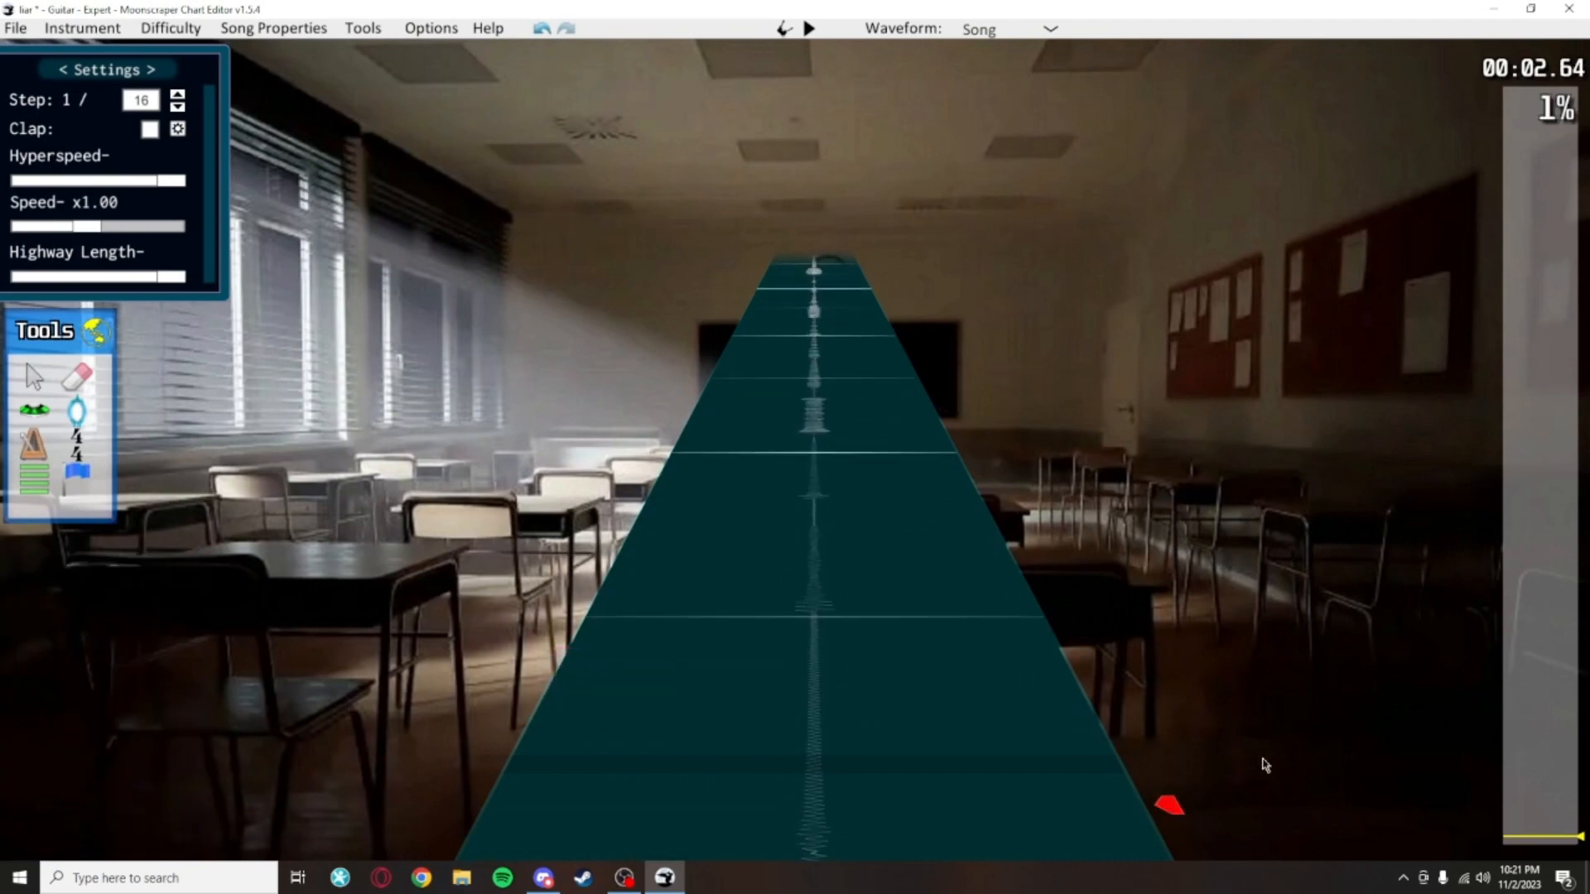
pyautogui.scroll(4, 953, 408)
pyautogui.scroll(-15, 997, 650)
pyautogui.scroll(7, 997, 649)
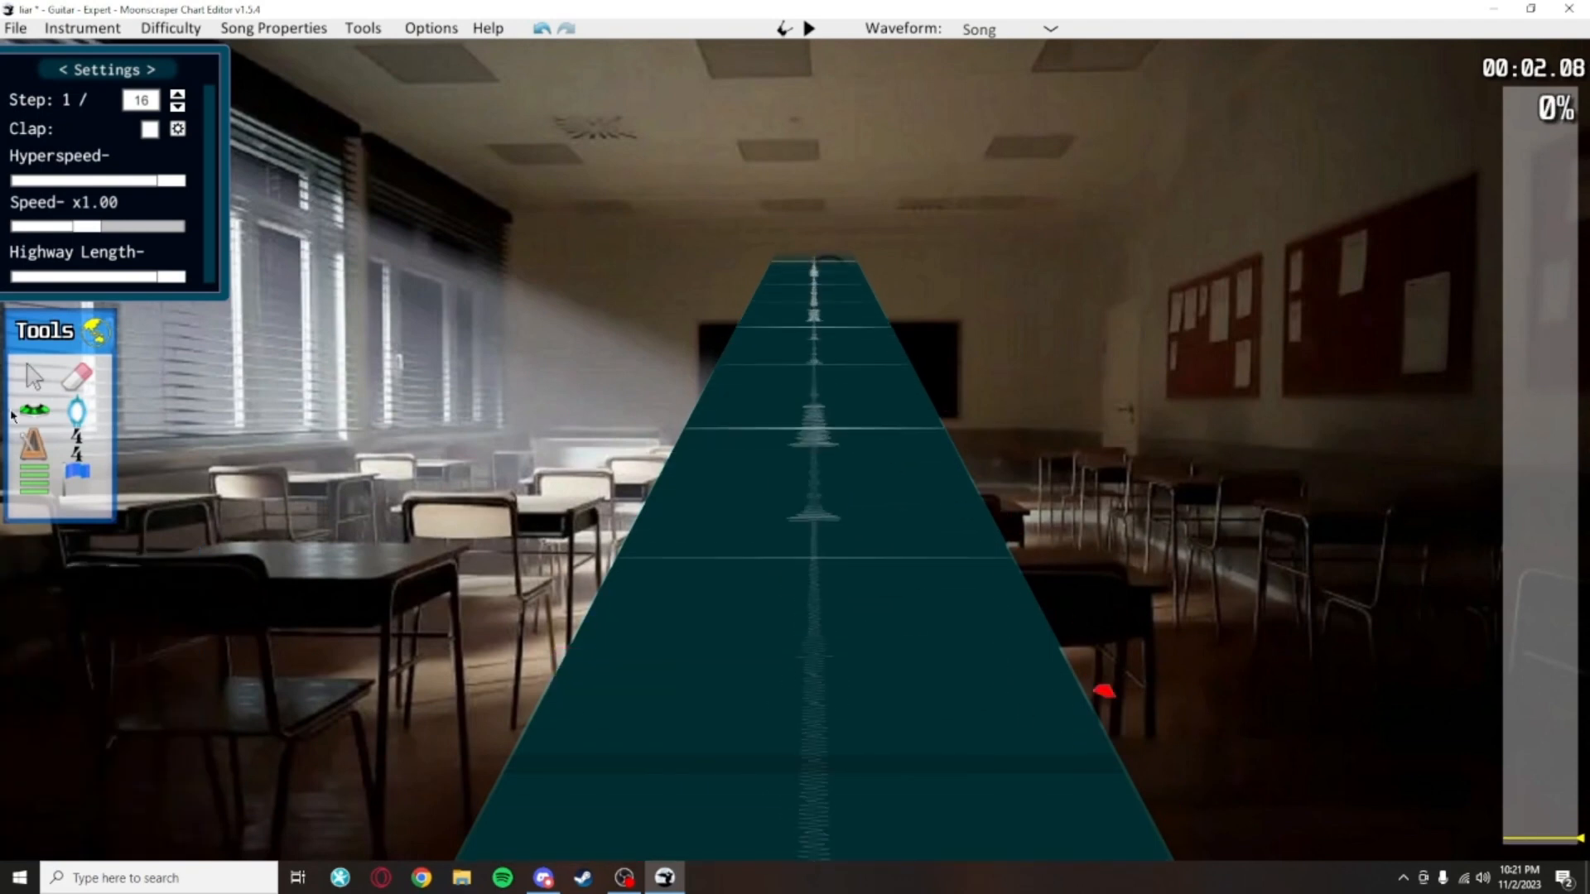
pyautogui.click(33, 404)
pyautogui.click(33, 379)
pyautogui.scroll(-4, 1027, 426)
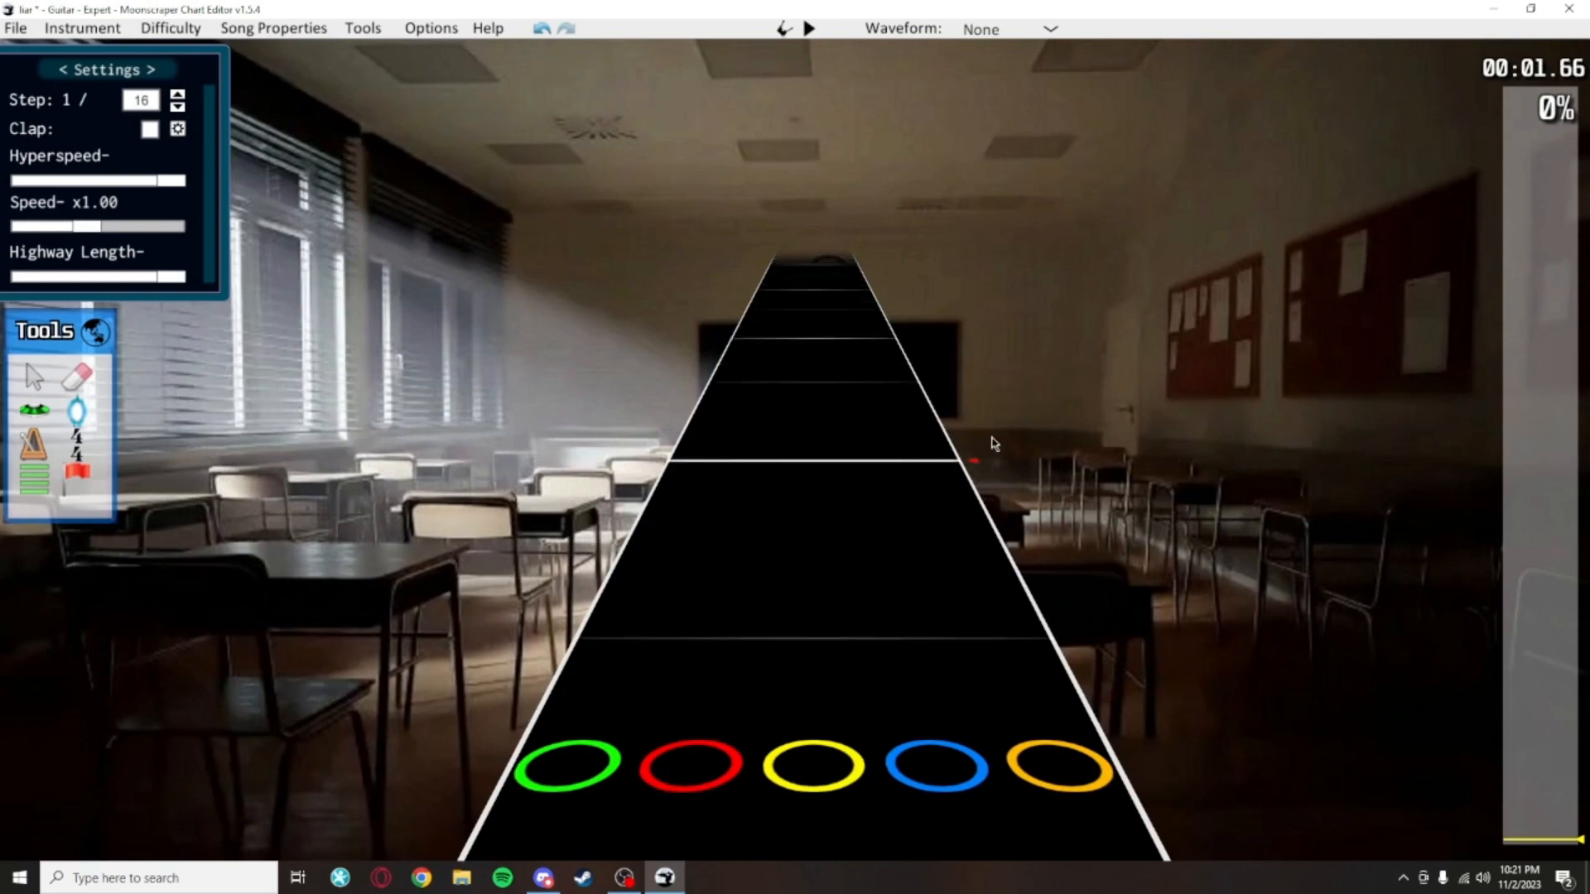
# Display the Song waveform on the note highway and position the chart at about 1.93 seconds
pyautogui.scroll(2, 987, 406)
pyautogui.click(1010, 35)
pyautogui.click(984, 76)
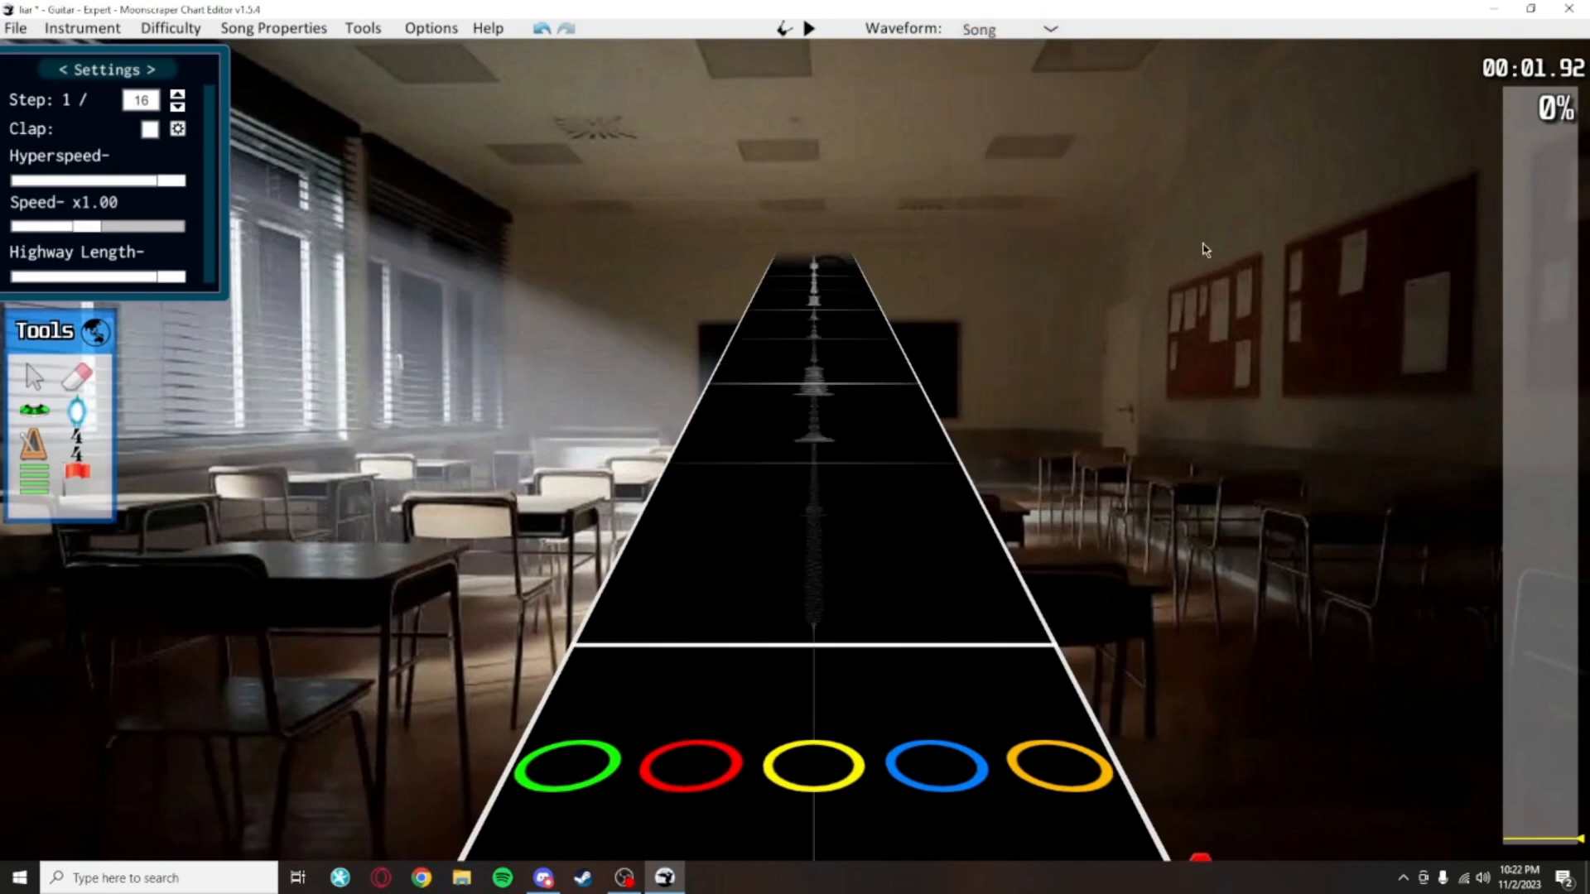
pyautogui.scroll(-2, 1176, 264)
pyautogui.scroll(2, 1151, 277)
pyautogui.scroll(1, 1151, 277)
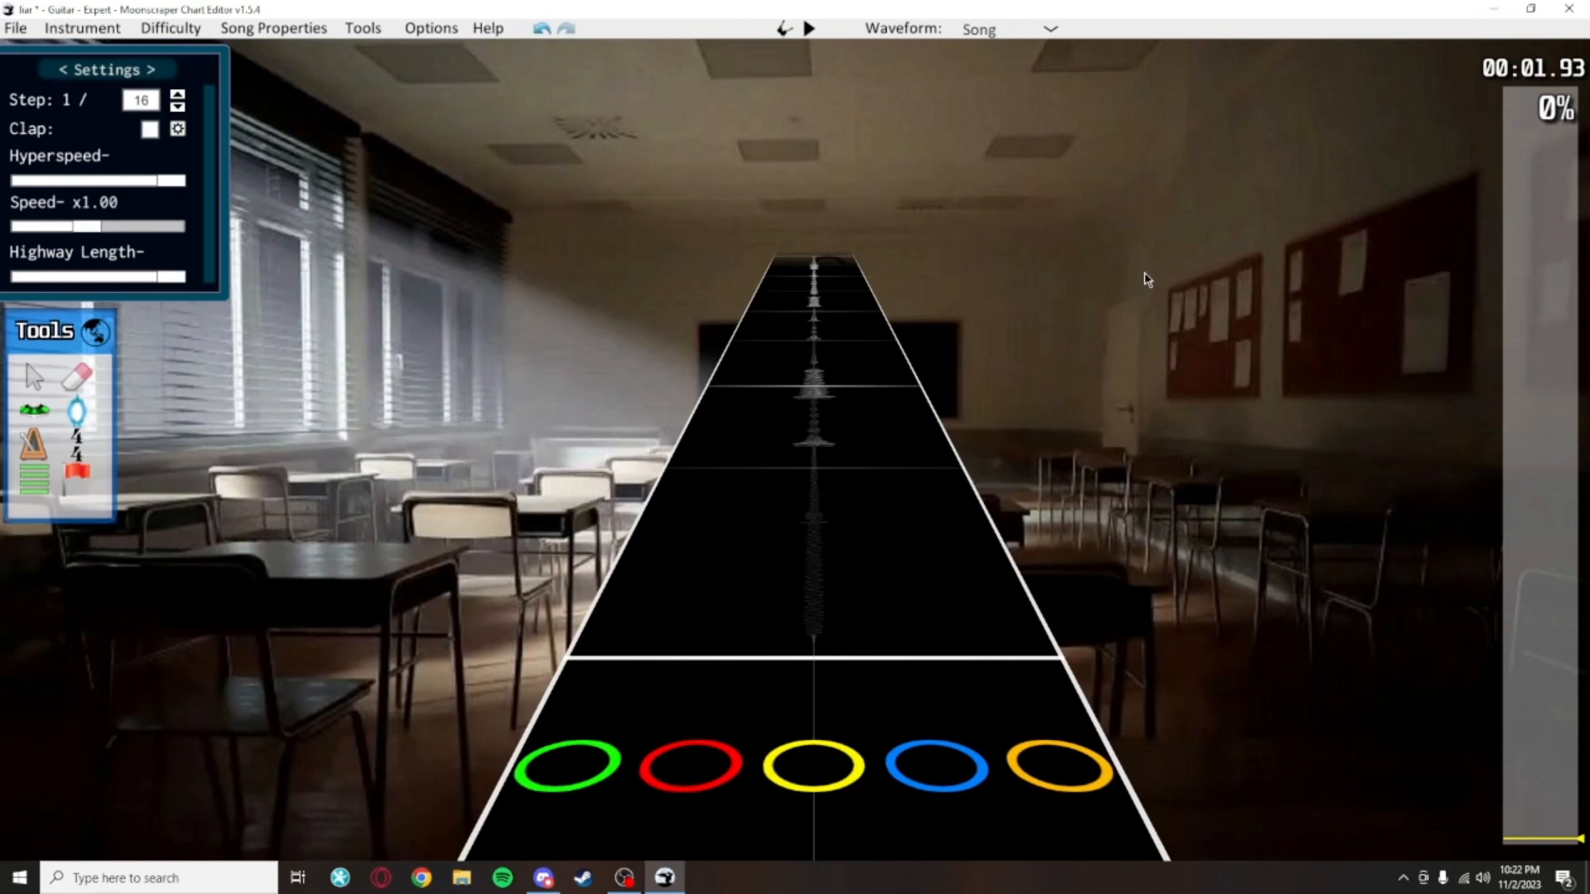
# Play the song through to its end and return to the opening of the chart
pyautogui.press('space')
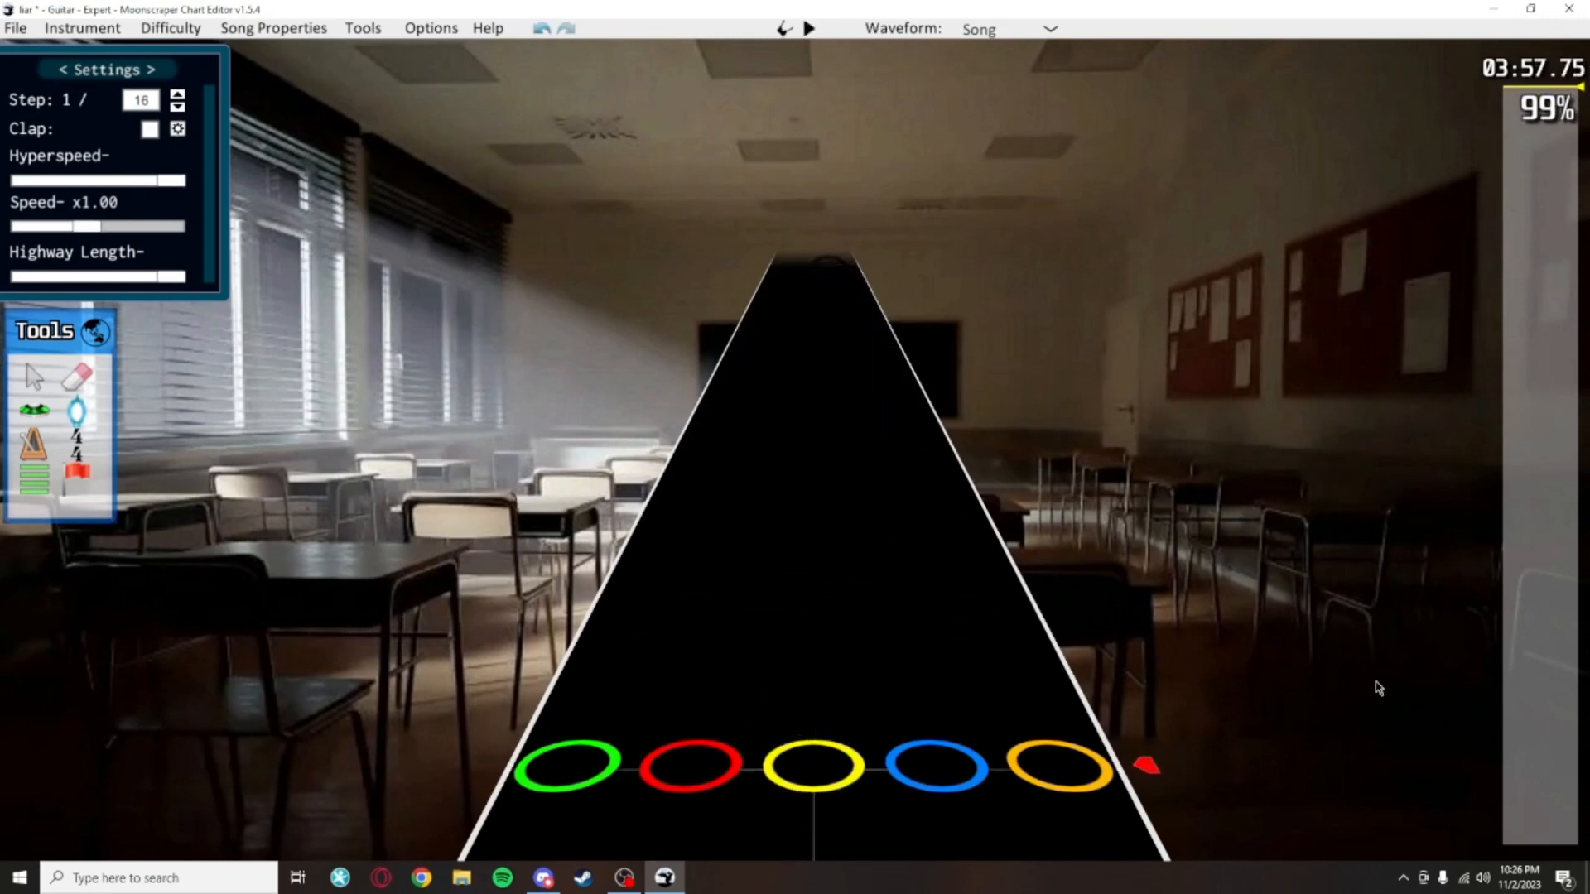
pyautogui.moveTo(1523, 766); pyautogui.dragTo(1528, 829)
pyautogui.middleClick(1175, 441)
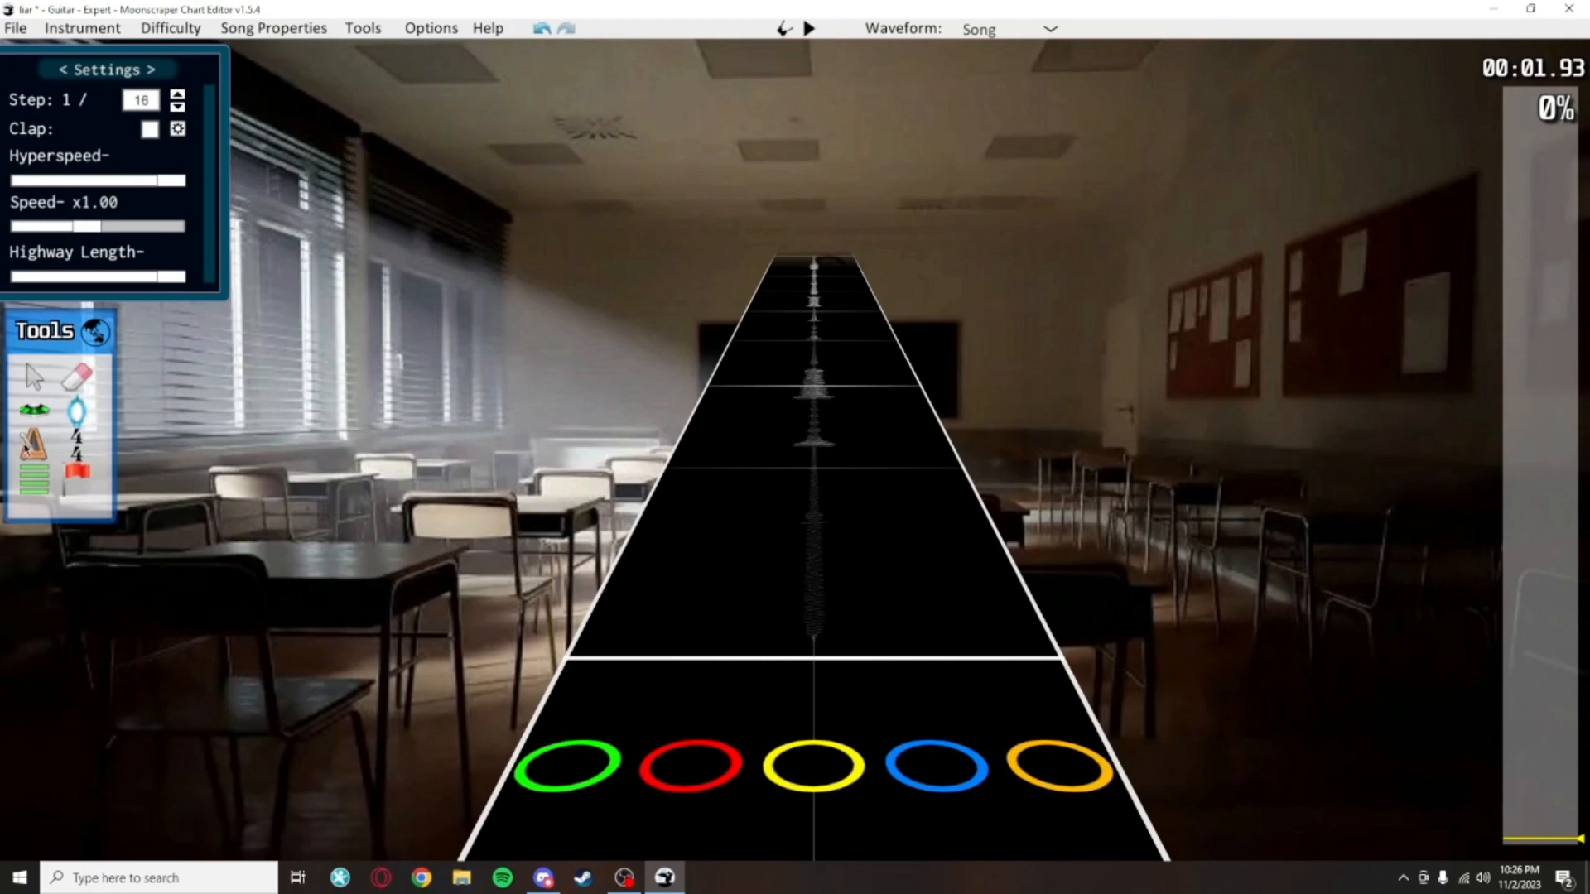
# Check the tempo marker near the start and examine the waveform against the beat lines up to about 13 seconds
pyautogui.click(30, 448)
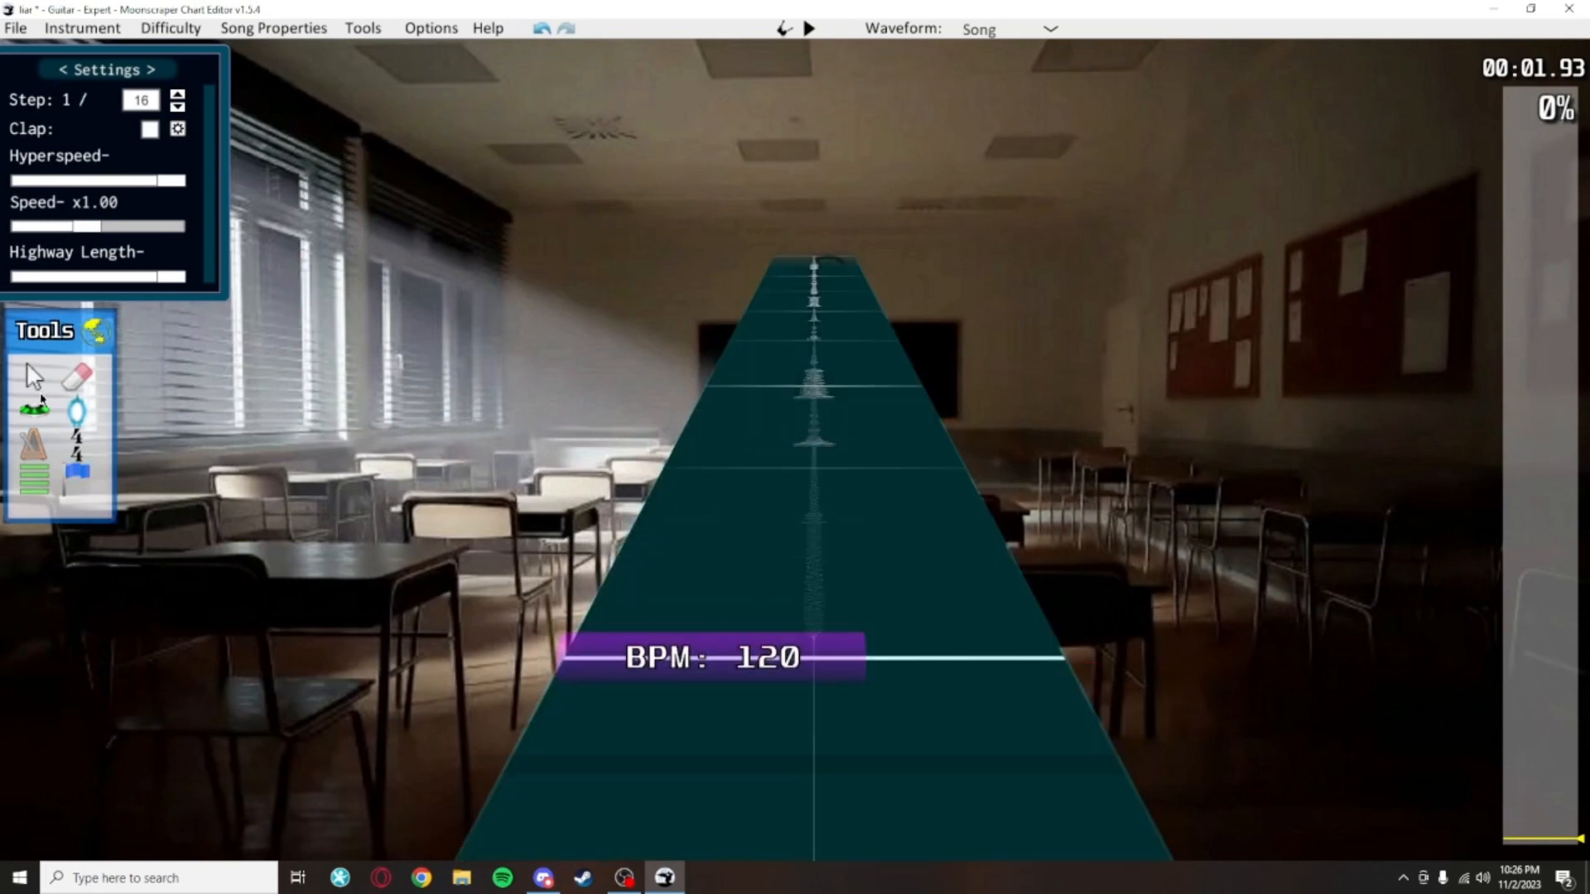
pyautogui.click(37, 406)
pyautogui.scroll(10, 1102, 675)
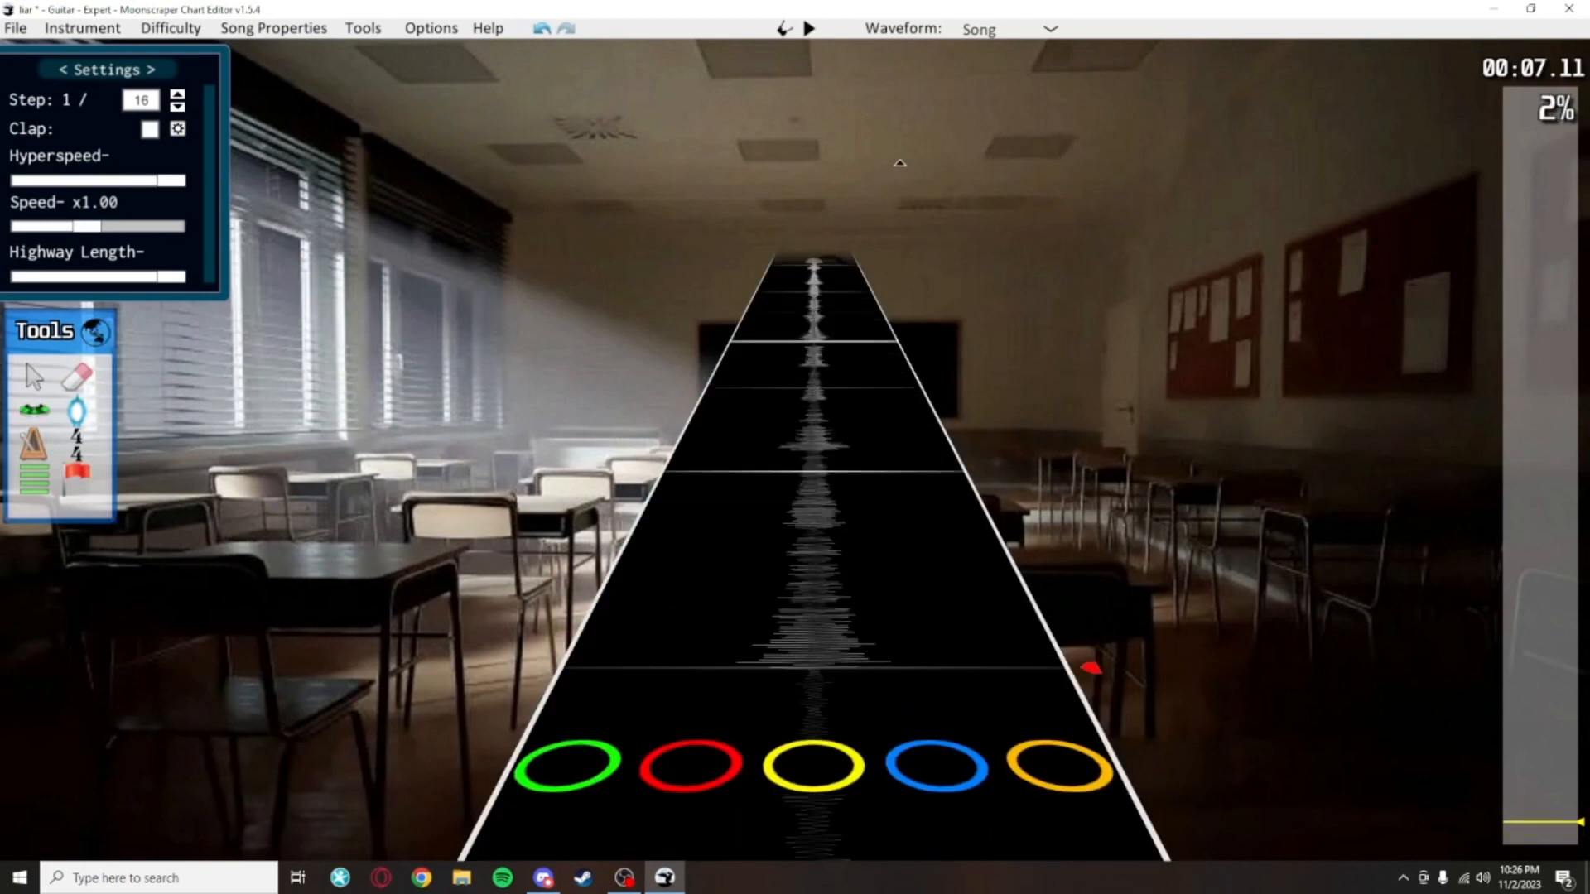
pyautogui.scroll(4, 1091, 667)
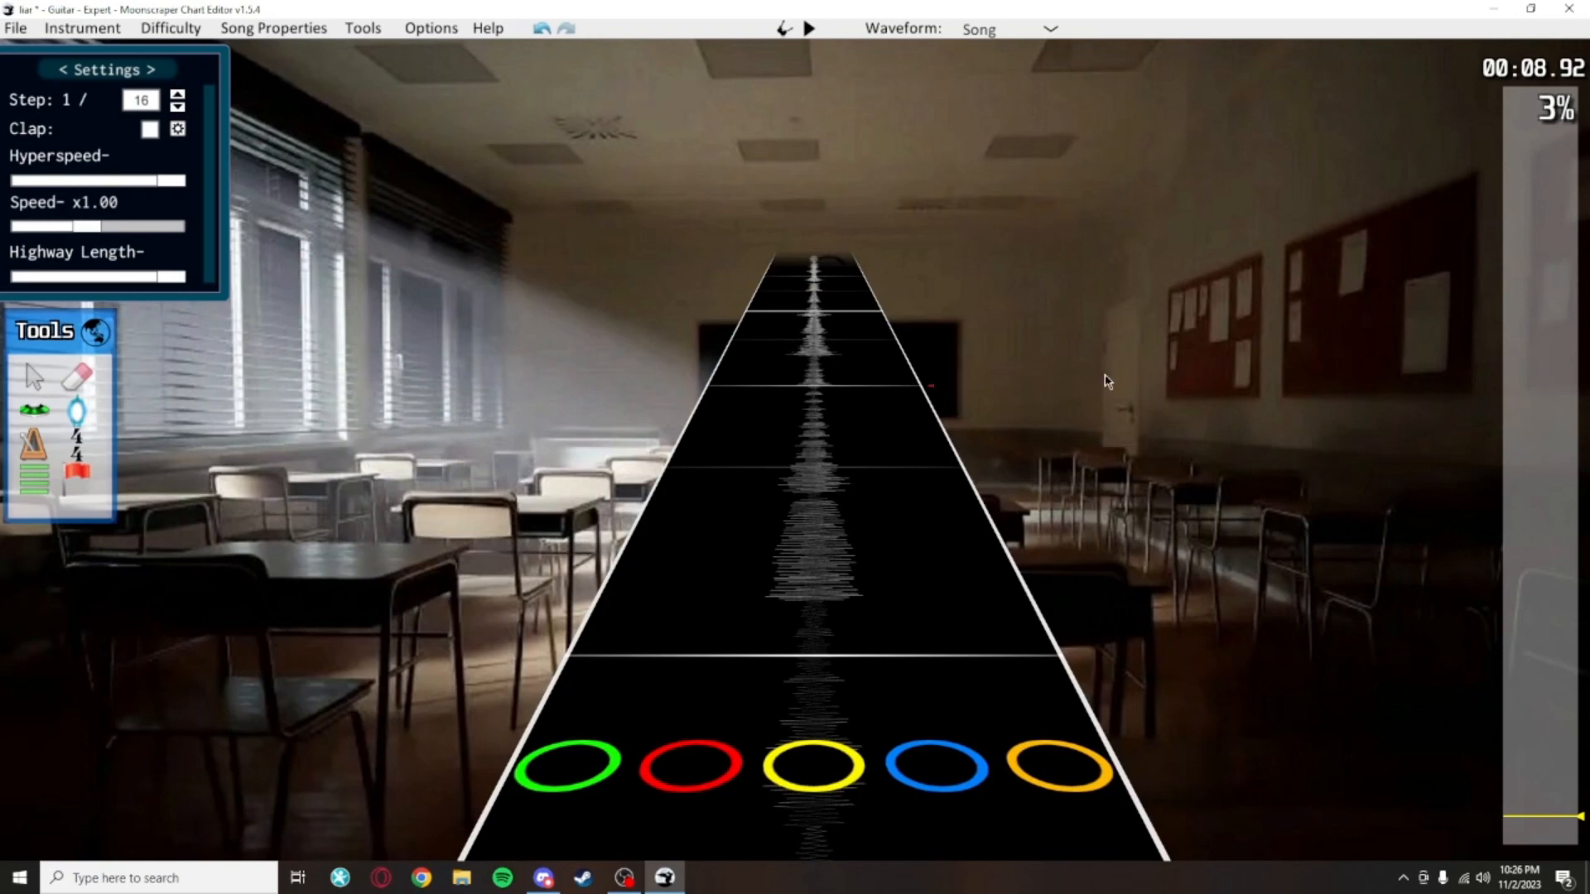
pyautogui.scroll(5, 1077, 663)
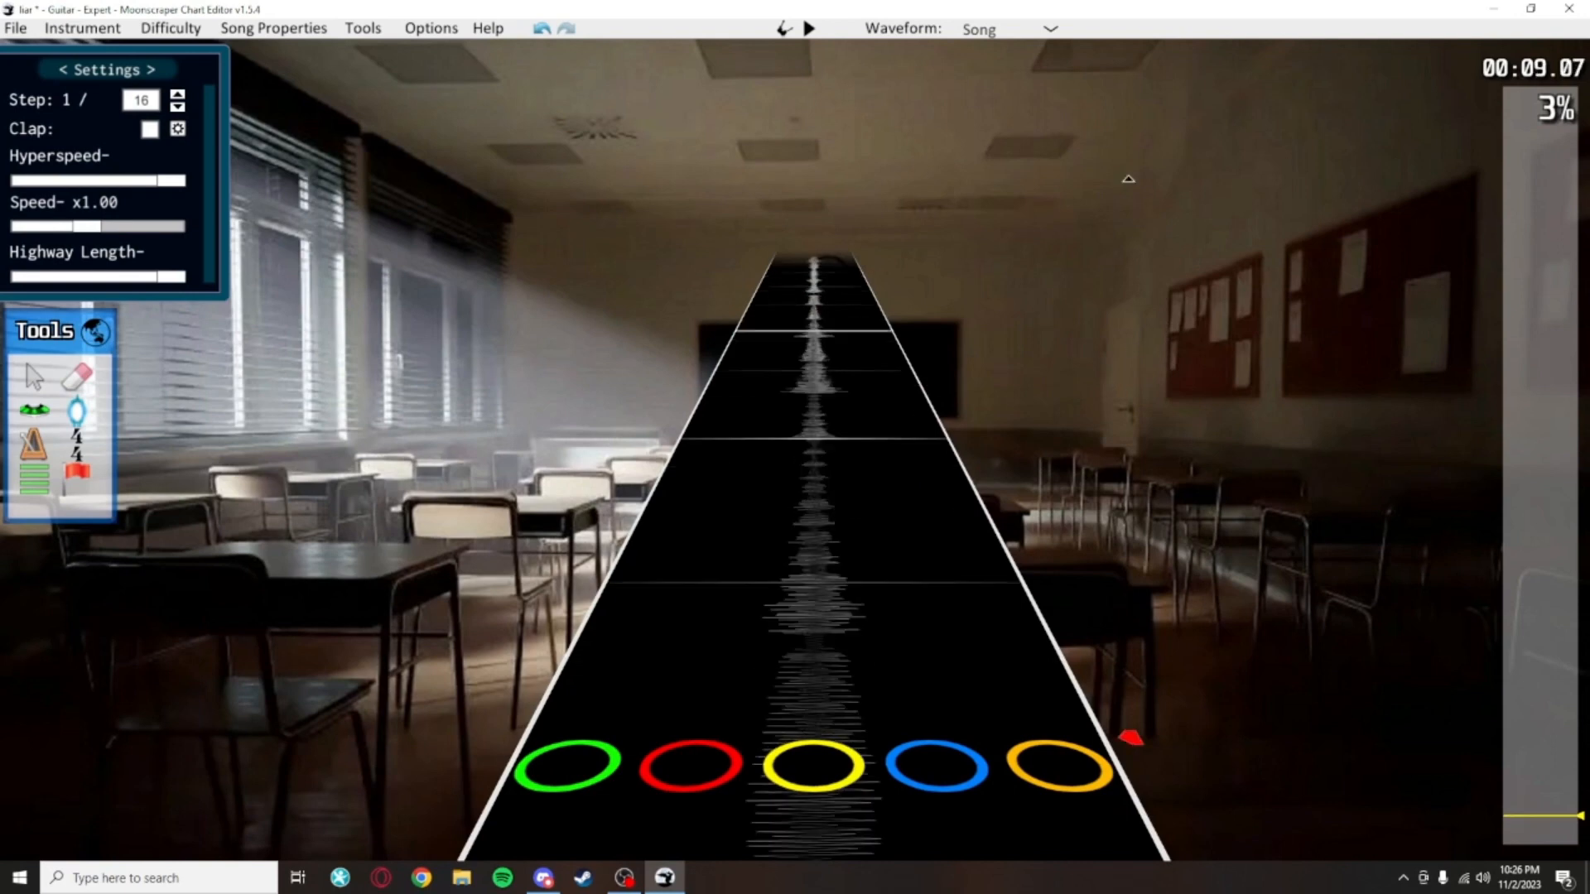
pyautogui.scroll(10, 1060, 434)
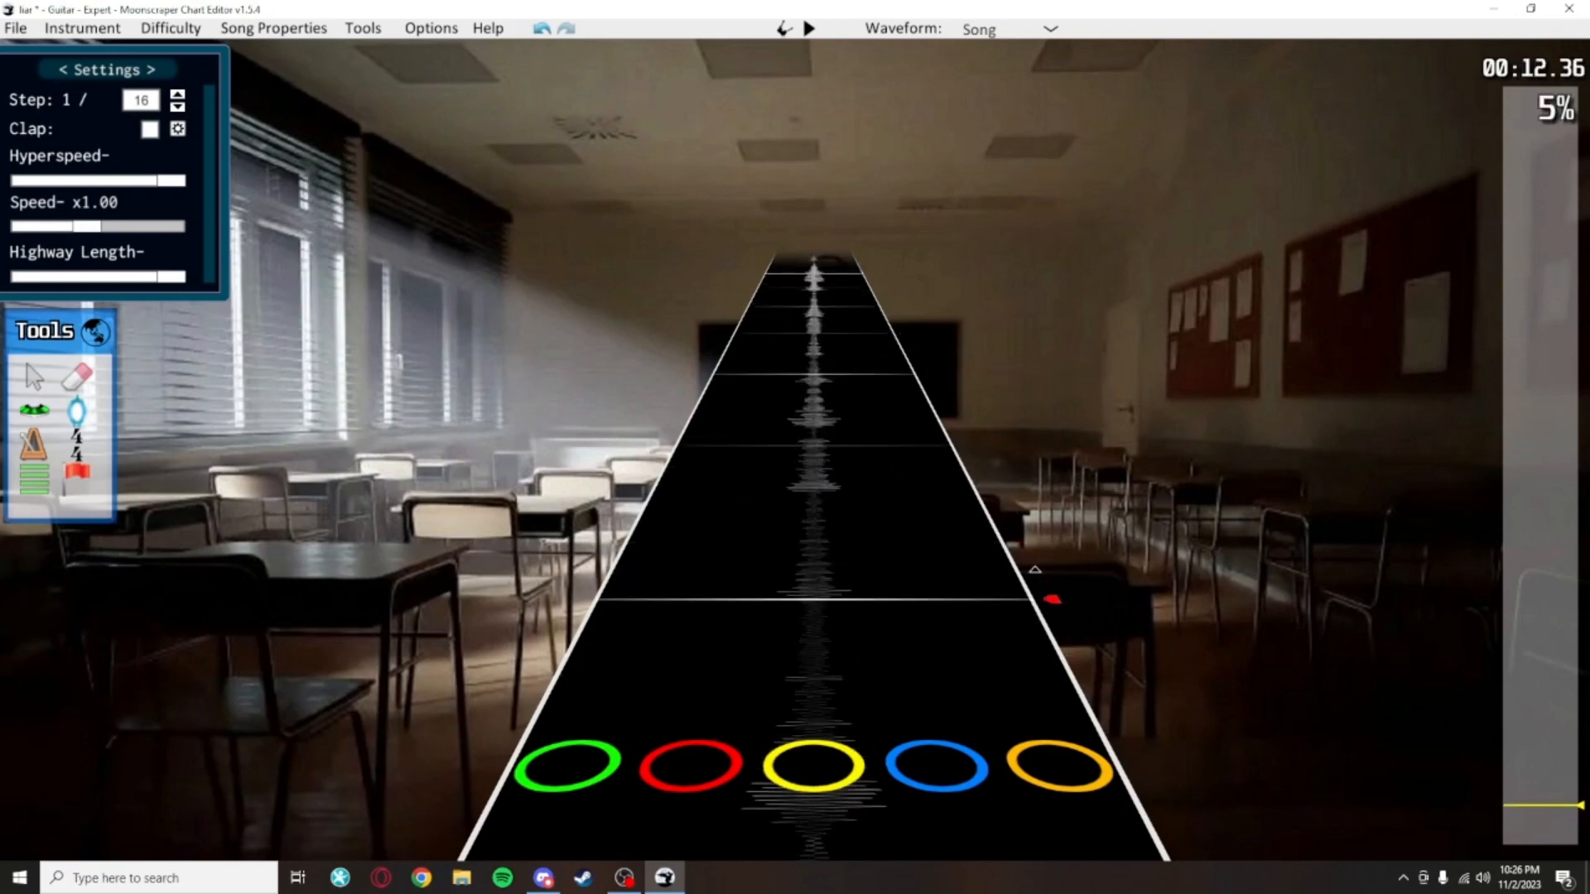
pyautogui.scroll(-10, 967, 484)
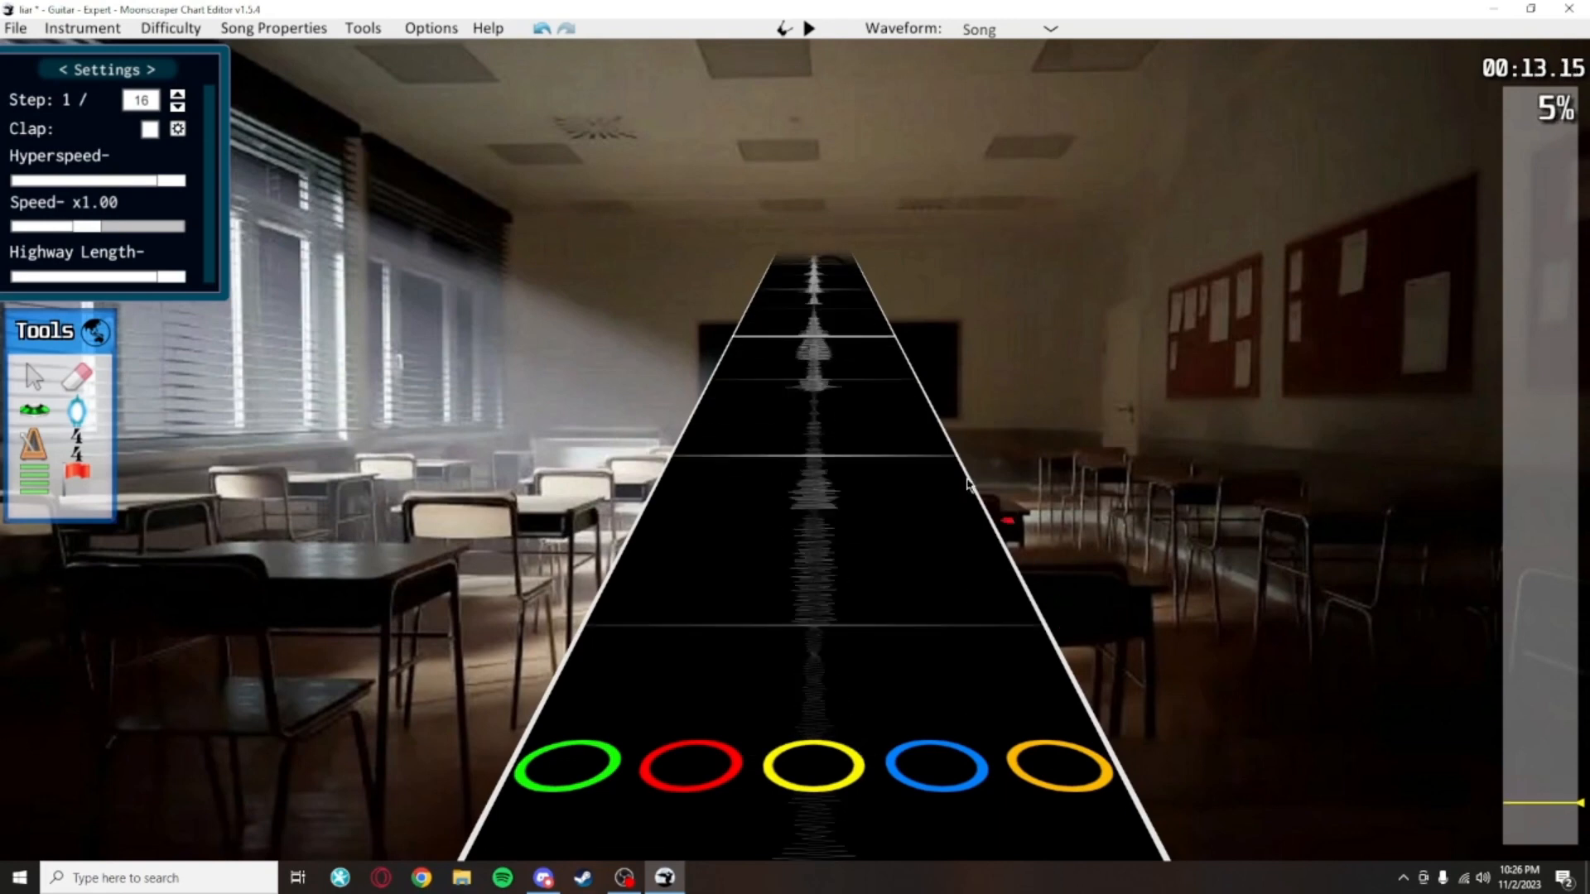
# Go back to the opening of the song and play a short passage up to about 4 seconds
pyautogui.click(1531, 837)
pyautogui.scroll(-4, 1003, 441)
pyautogui.scroll(6, 961, 530)
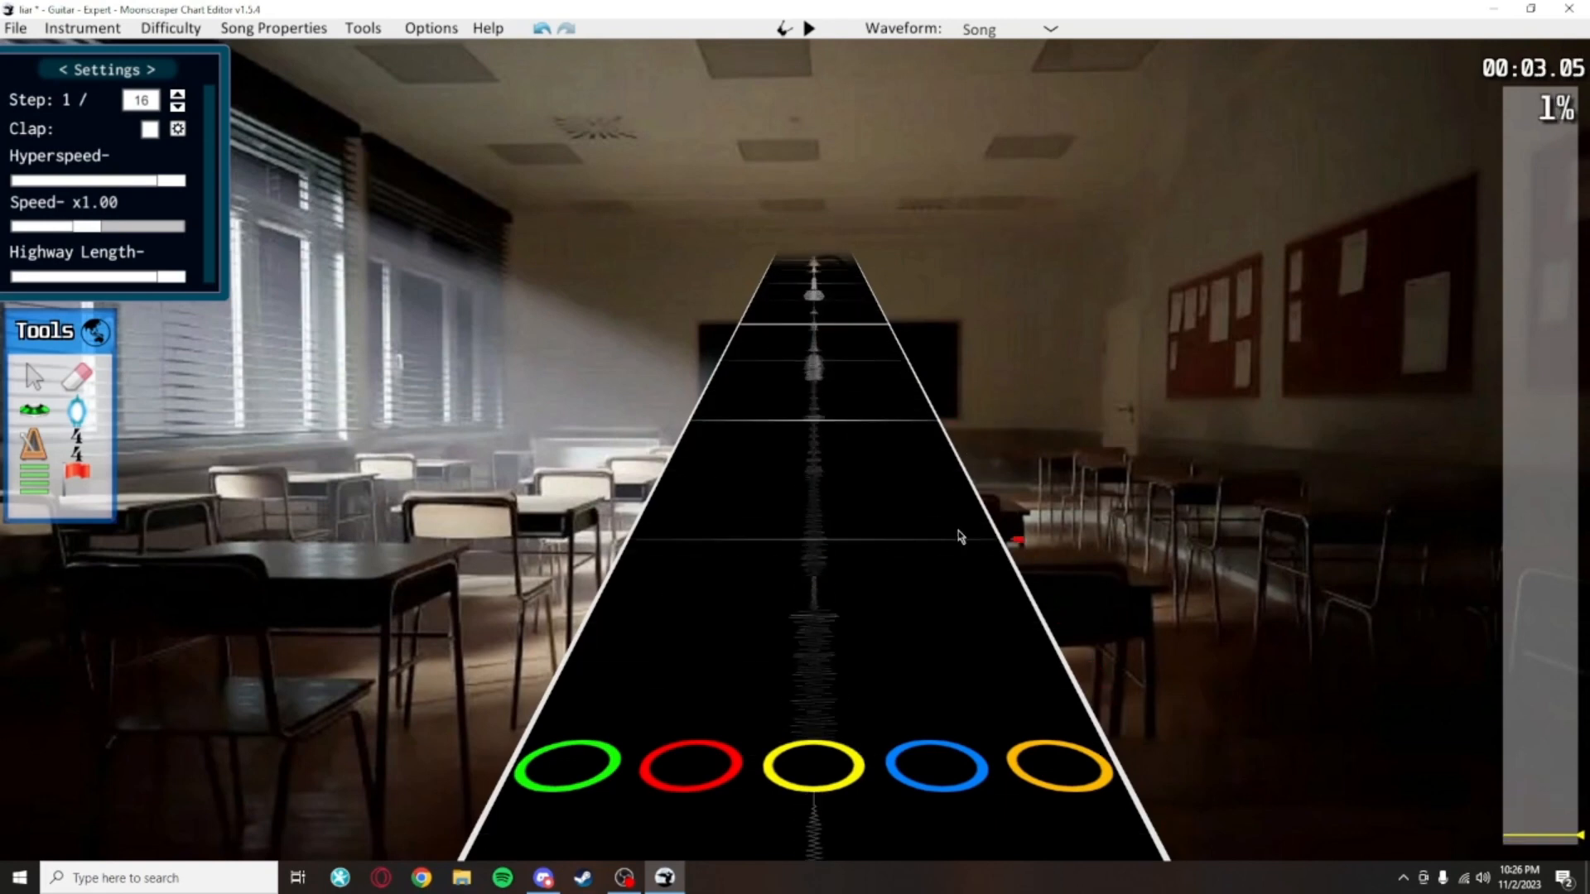
pyautogui.scroll(-3, 948, 464)
pyautogui.press('space')
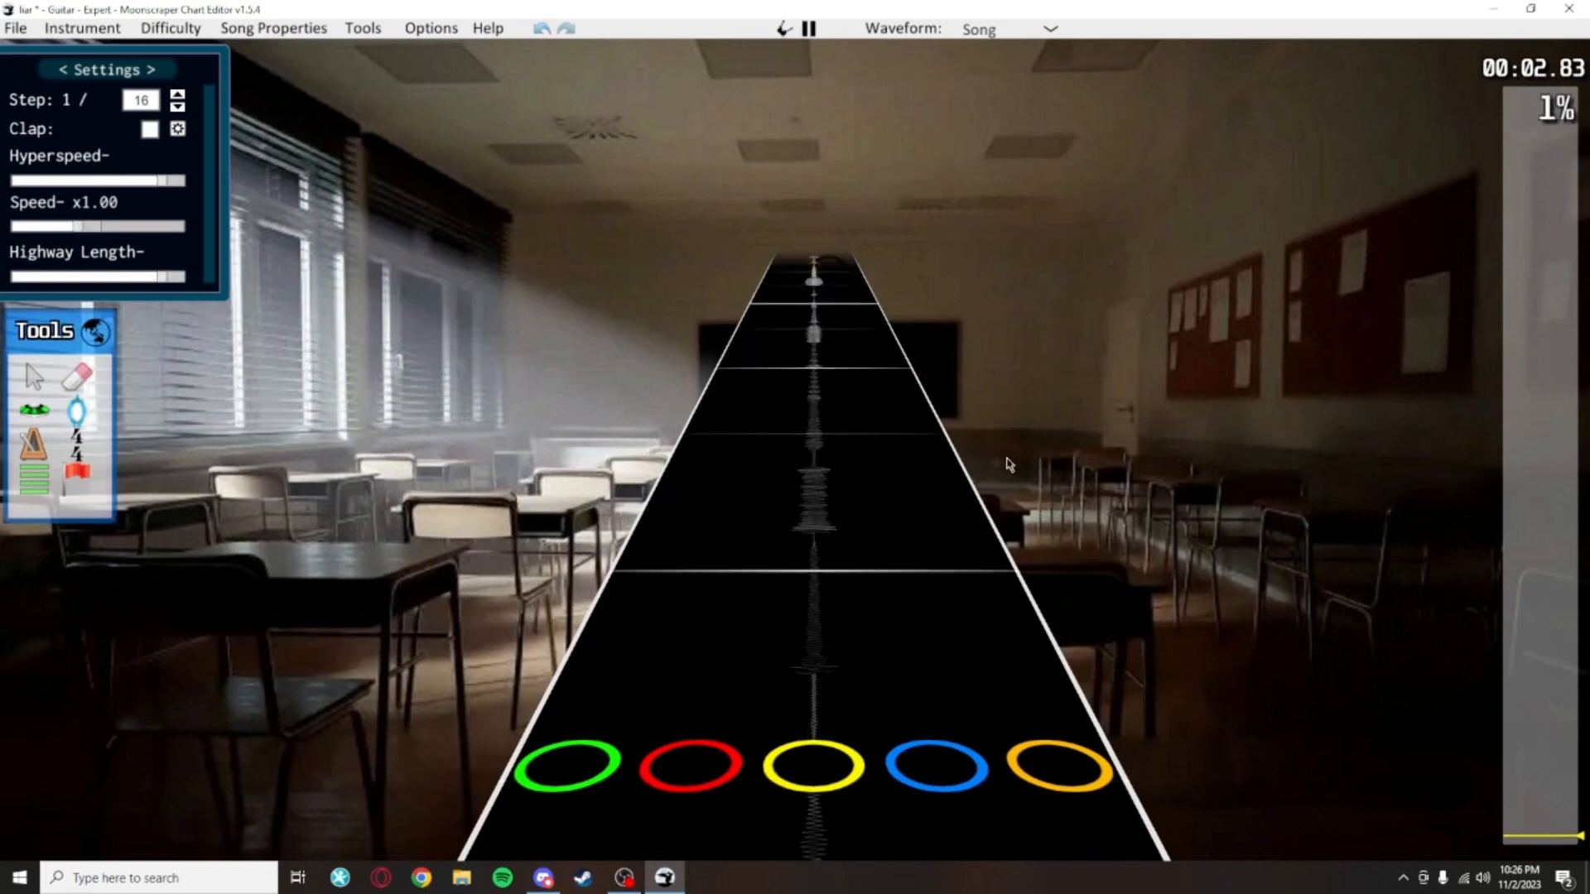
pyautogui.press('space')
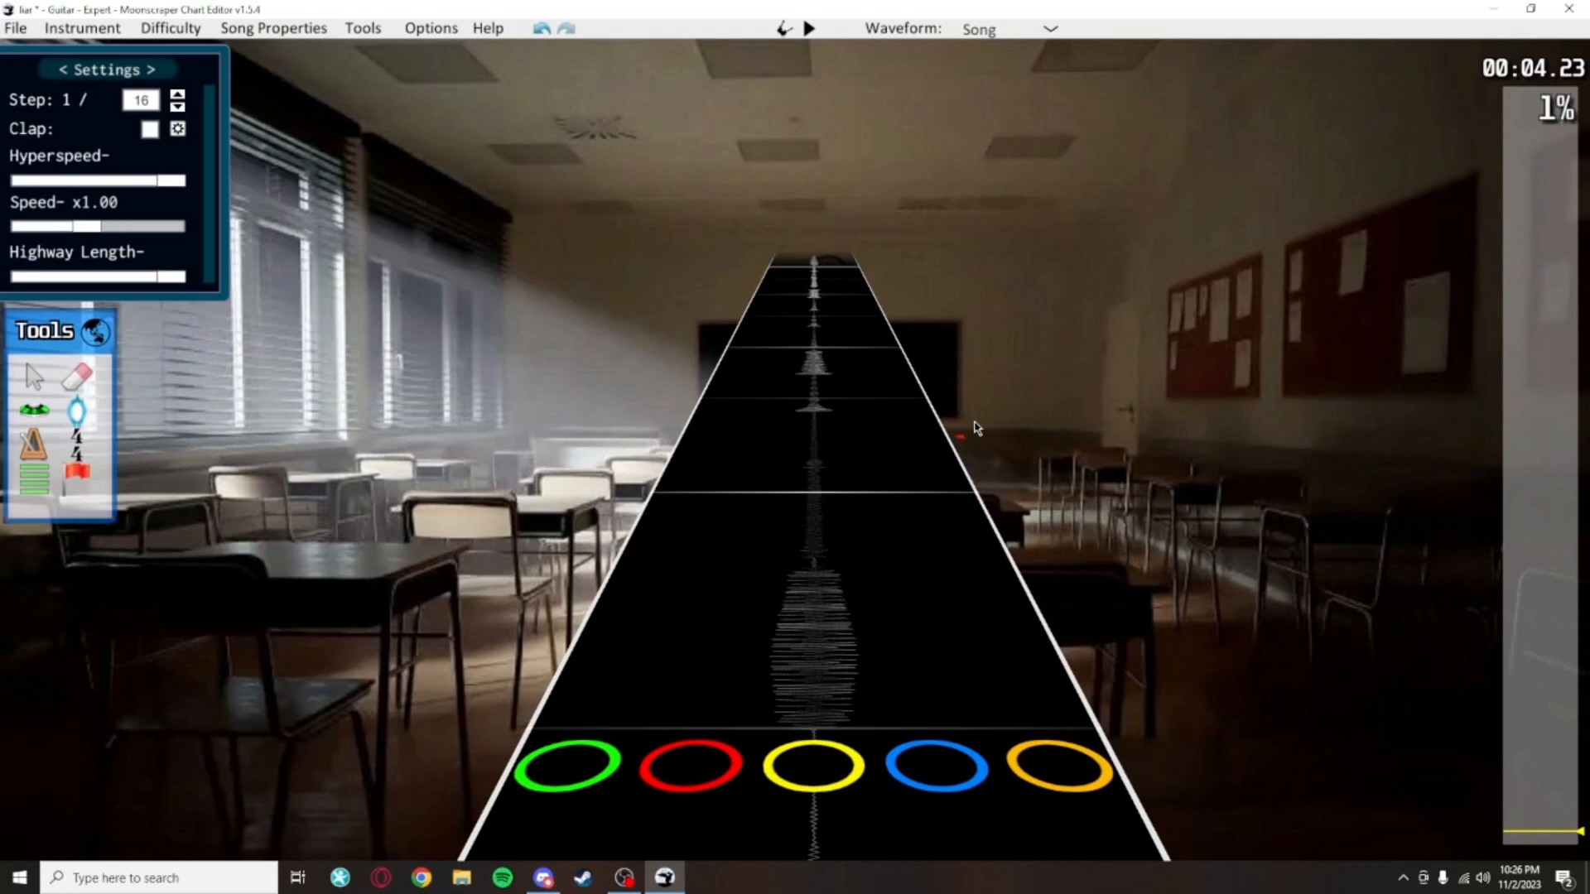
# Open the BPM calculator and play through the song's opening to find a steady passage starting around 12 seconds
pyautogui.click(363, 27)
pyautogui.click(351, 47)
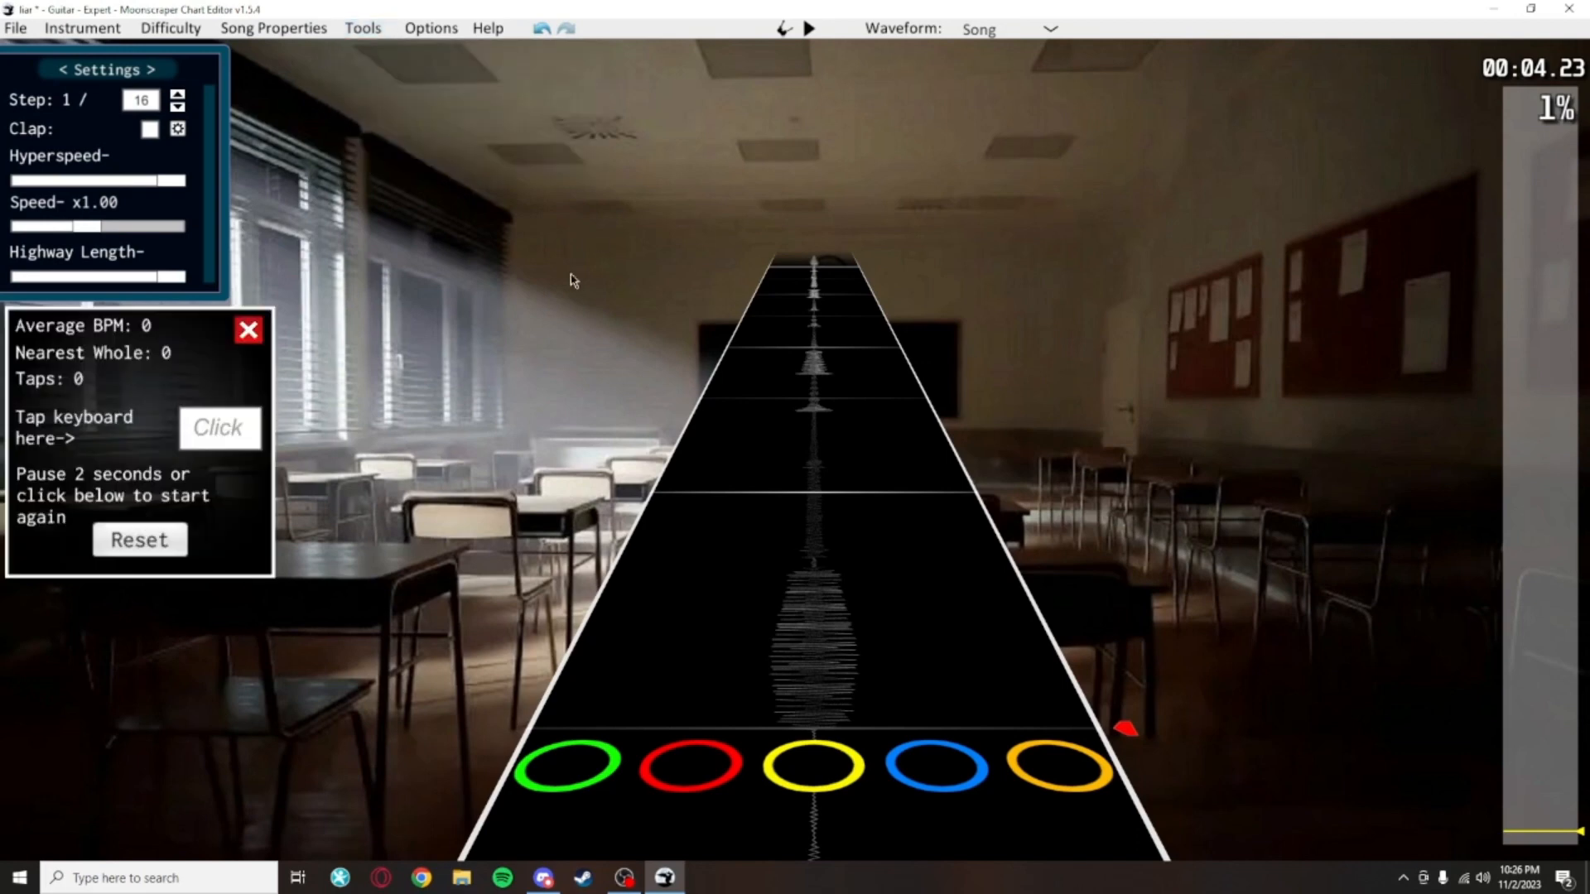
pyautogui.scroll(5, 879, 82)
pyautogui.scroll(12, 879, 81)
pyautogui.press('space')
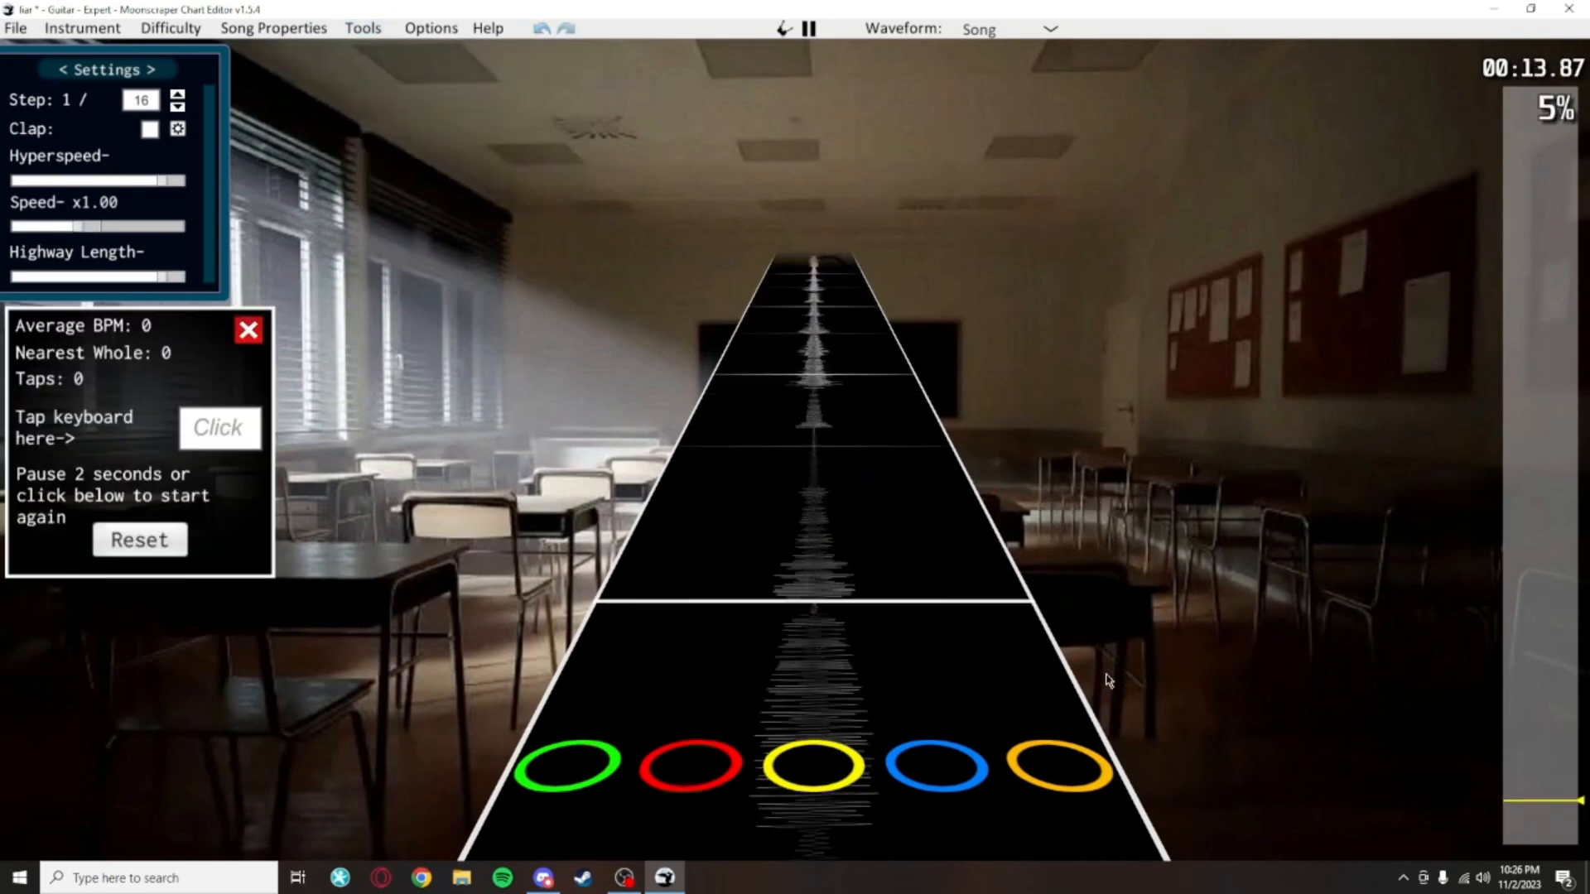
pyautogui.press('space')
pyautogui.scroll(10, 1025, 201)
pyautogui.scroll(5, 1024, 201)
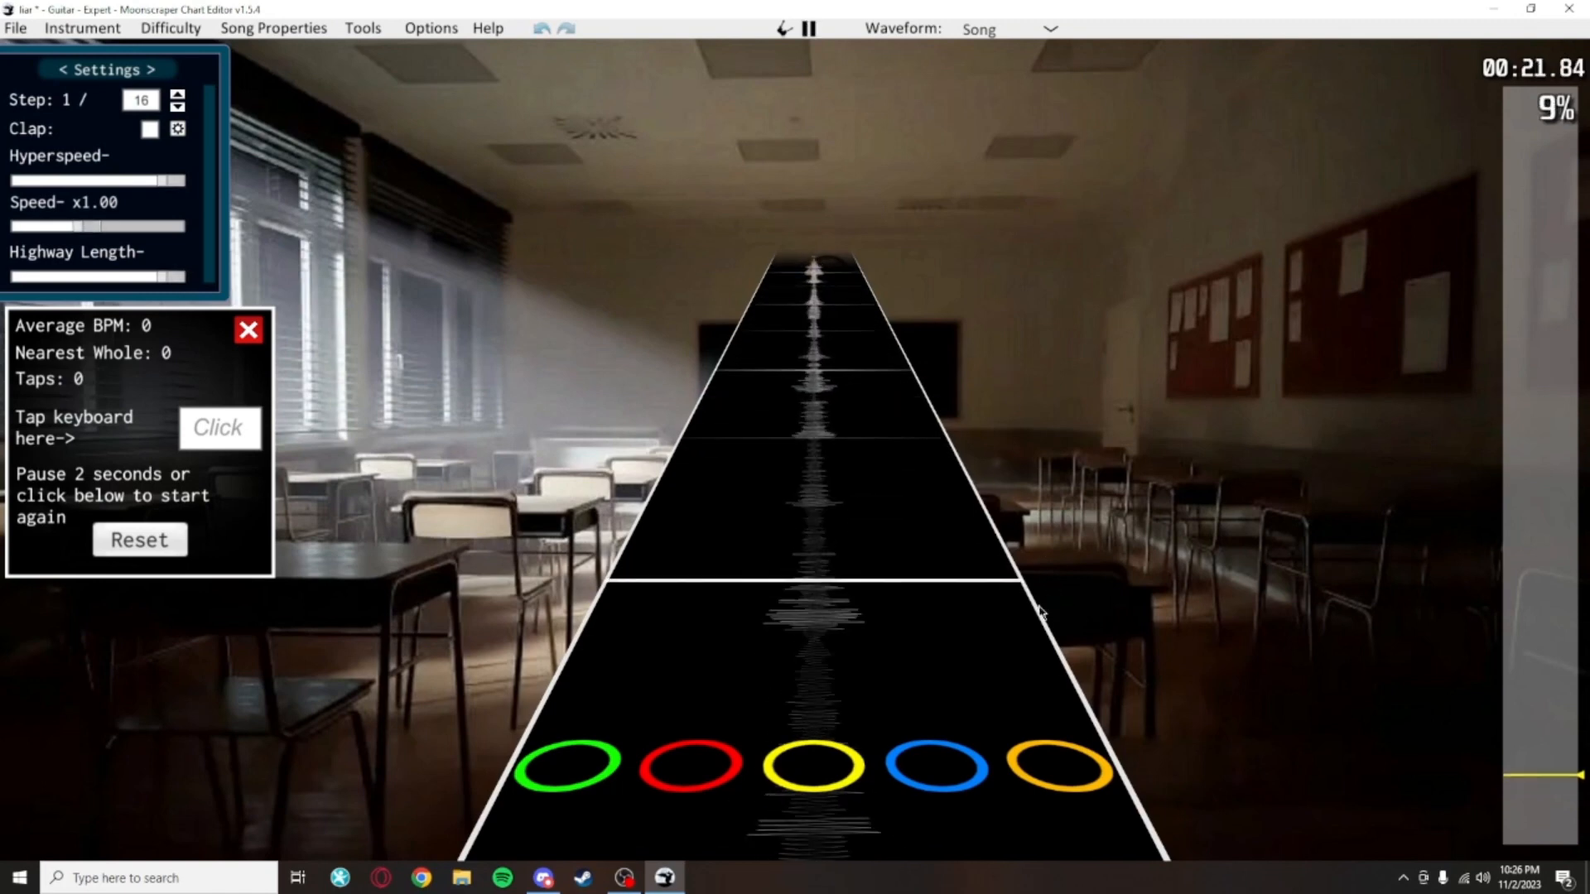
pyautogui.scroll(3, 1081, 629)
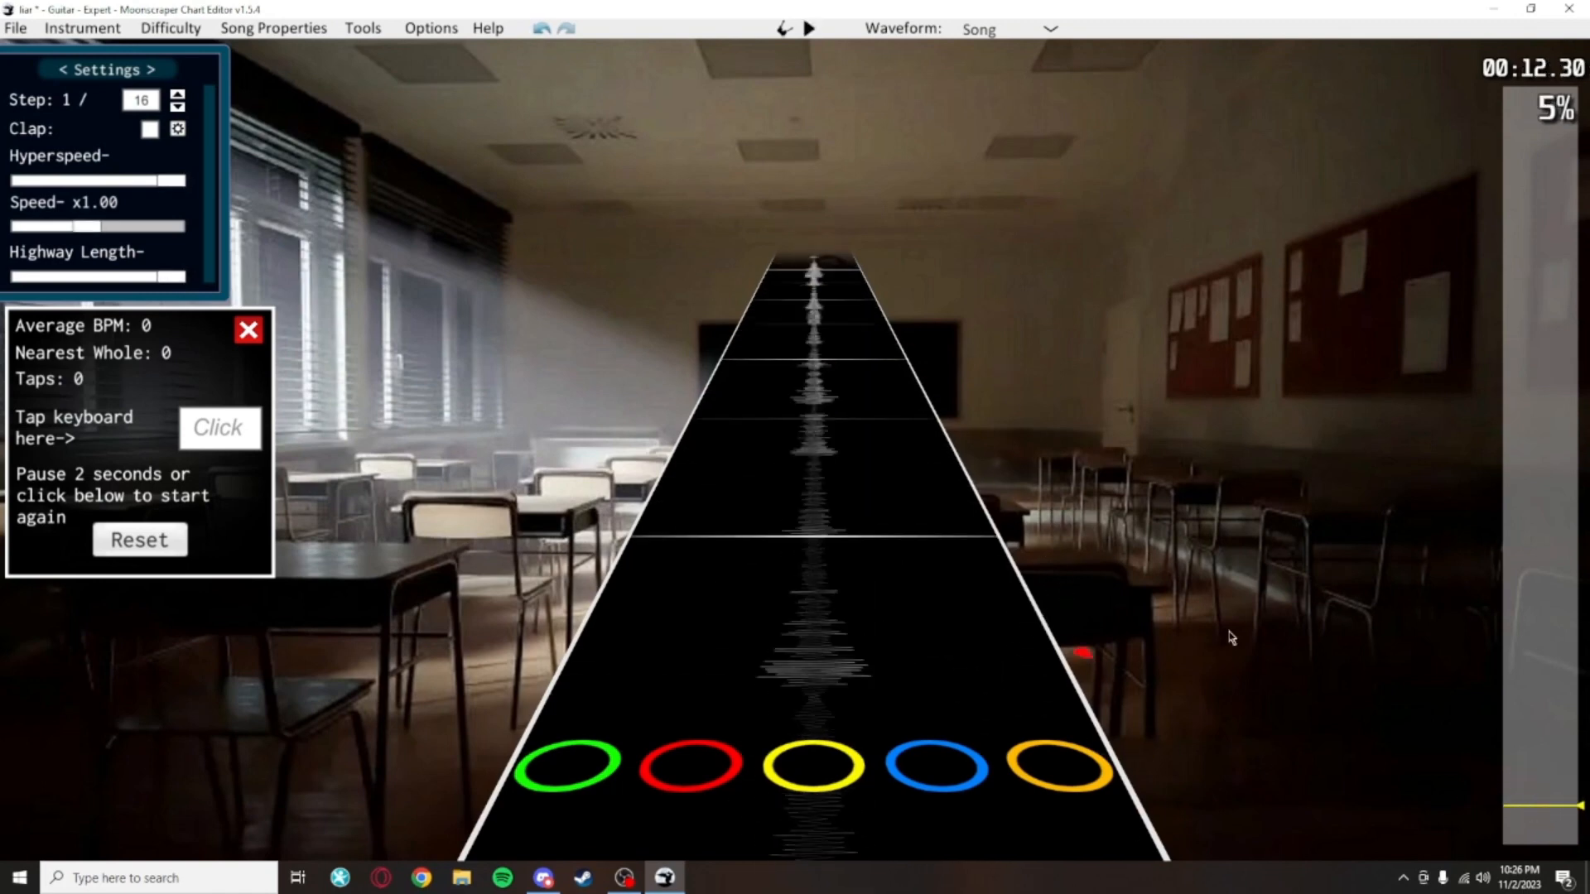
pyautogui.scroll(-4, 1232, 637)
pyautogui.press('space')
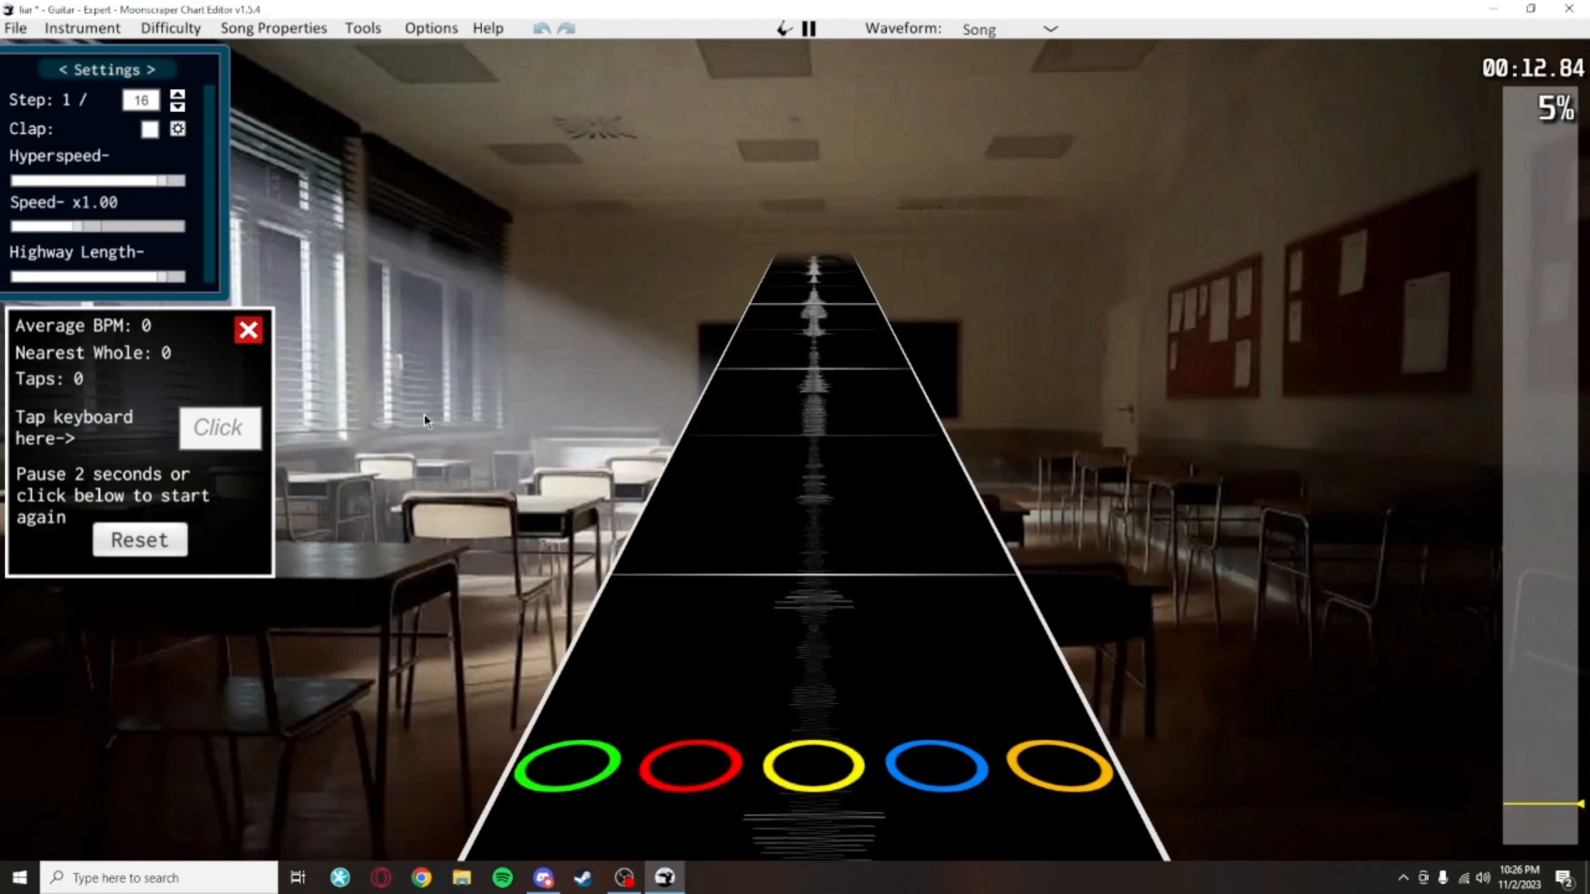
# Tap 16 beats in the BPM calculator while the song plays to estimate its tempo, and close the calculator
pyautogui.write('aa')
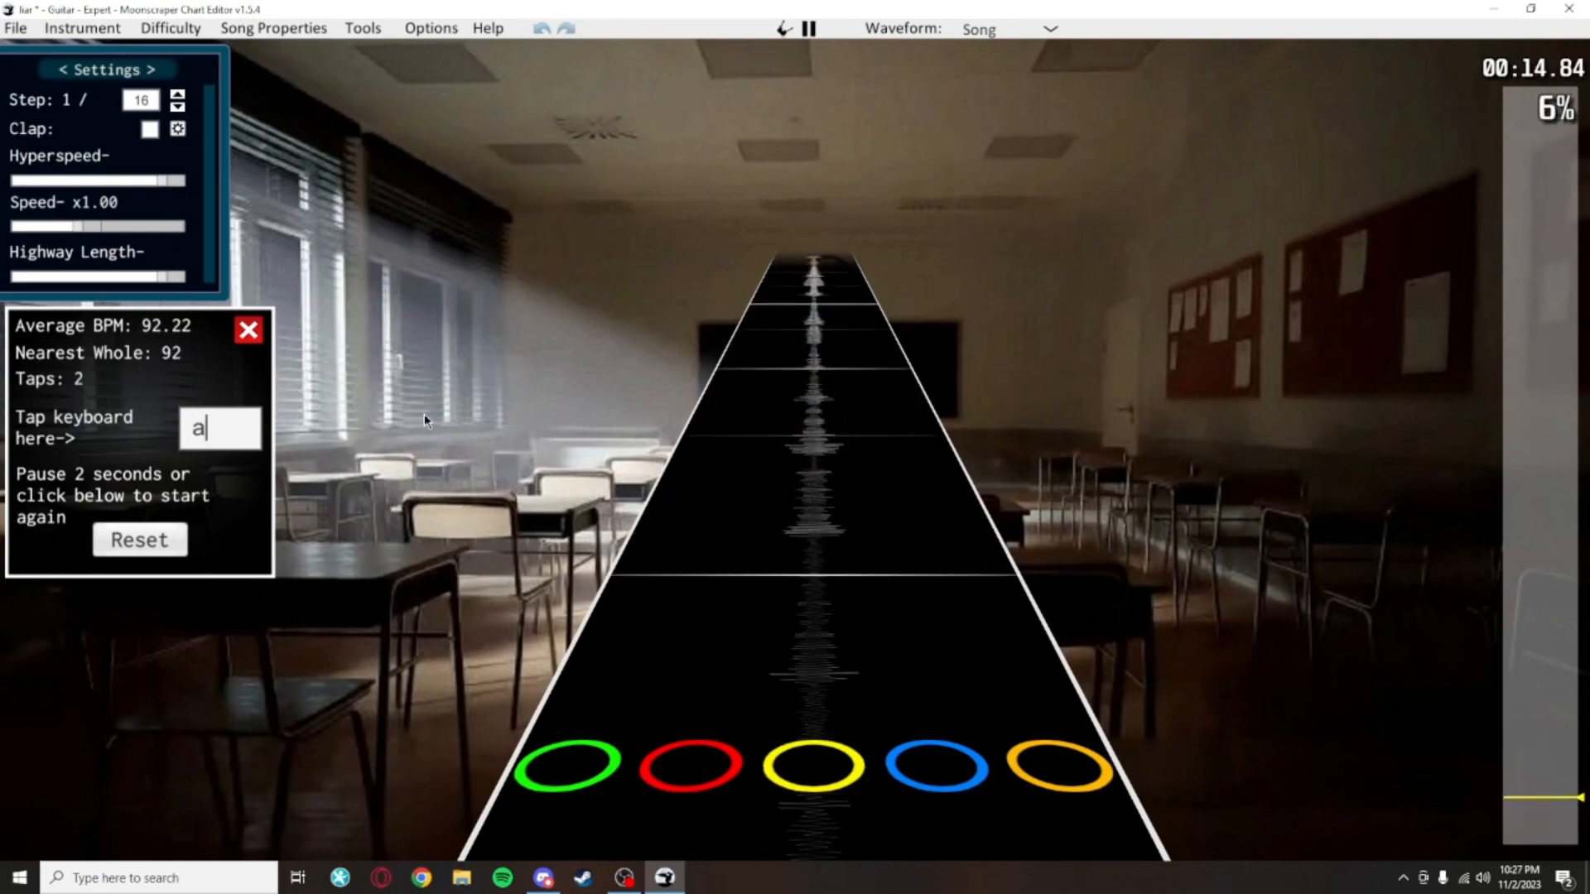
pyautogui.press('a')
pyautogui.press('a')
pyautogui.press('a')
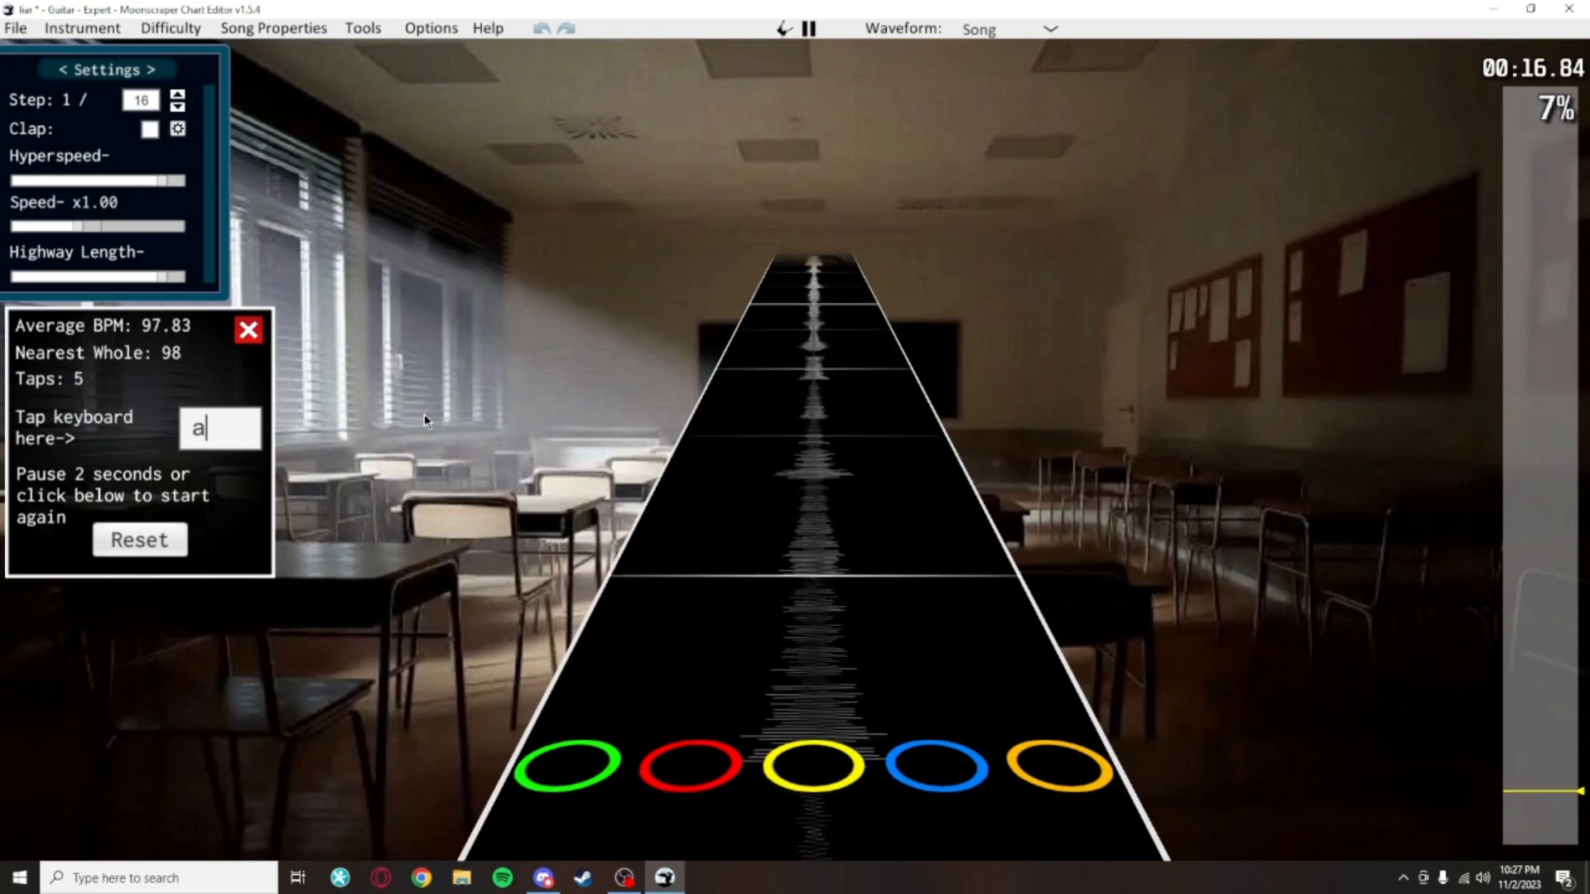
pyautogui.press('a')
pyautogui.press('a')
pyautogui.press('a')
pyautogui.press('a')
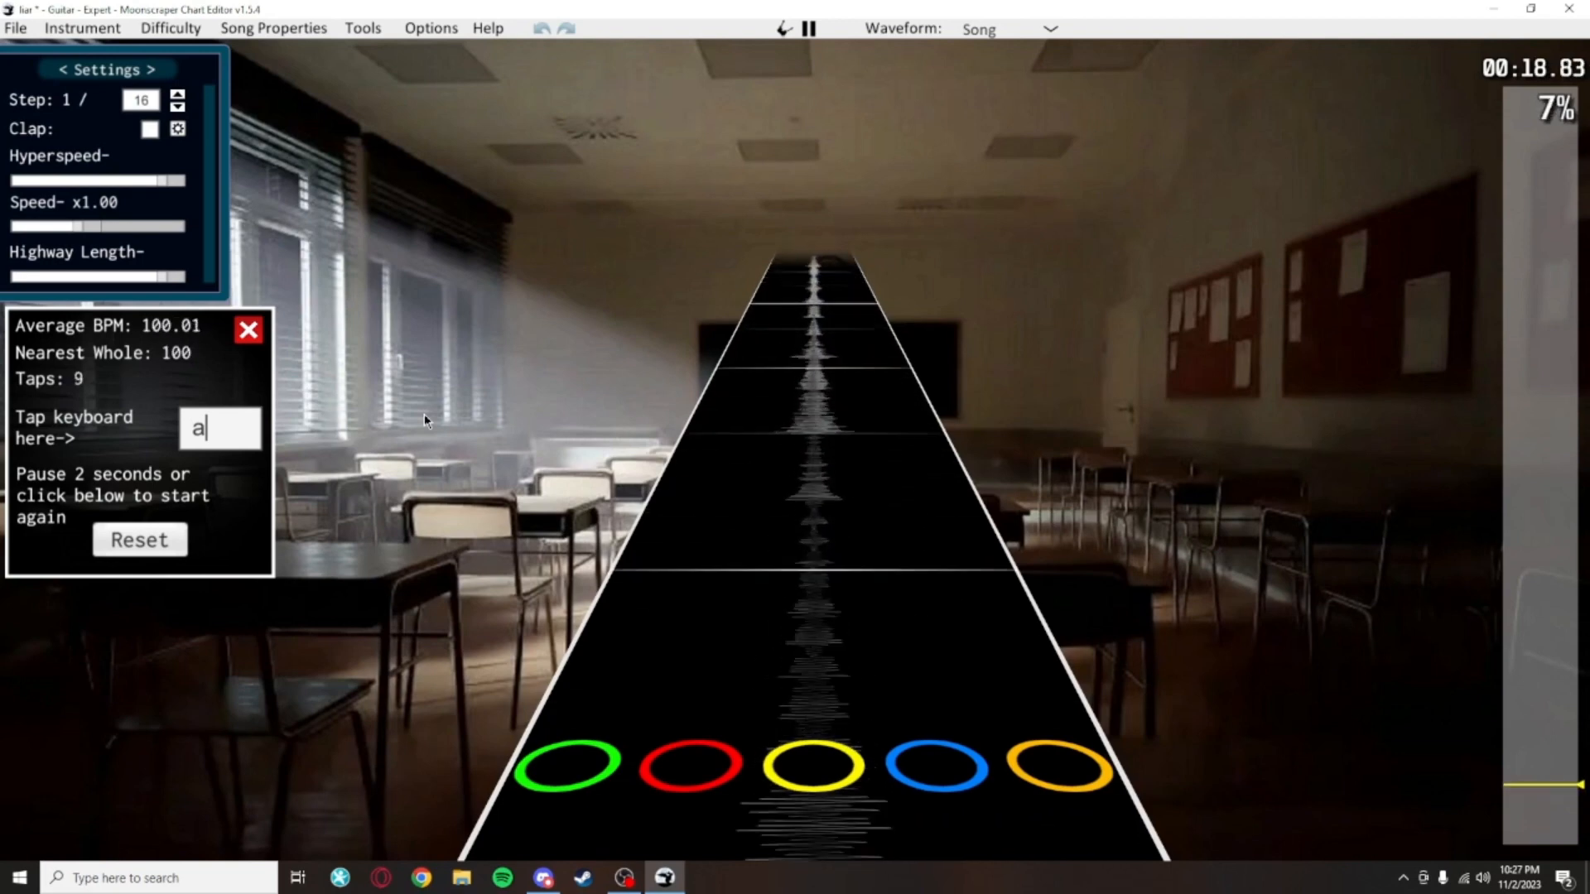
pyautogui.press('a')
pyautogui.press('a')
pyautogui.press('a')
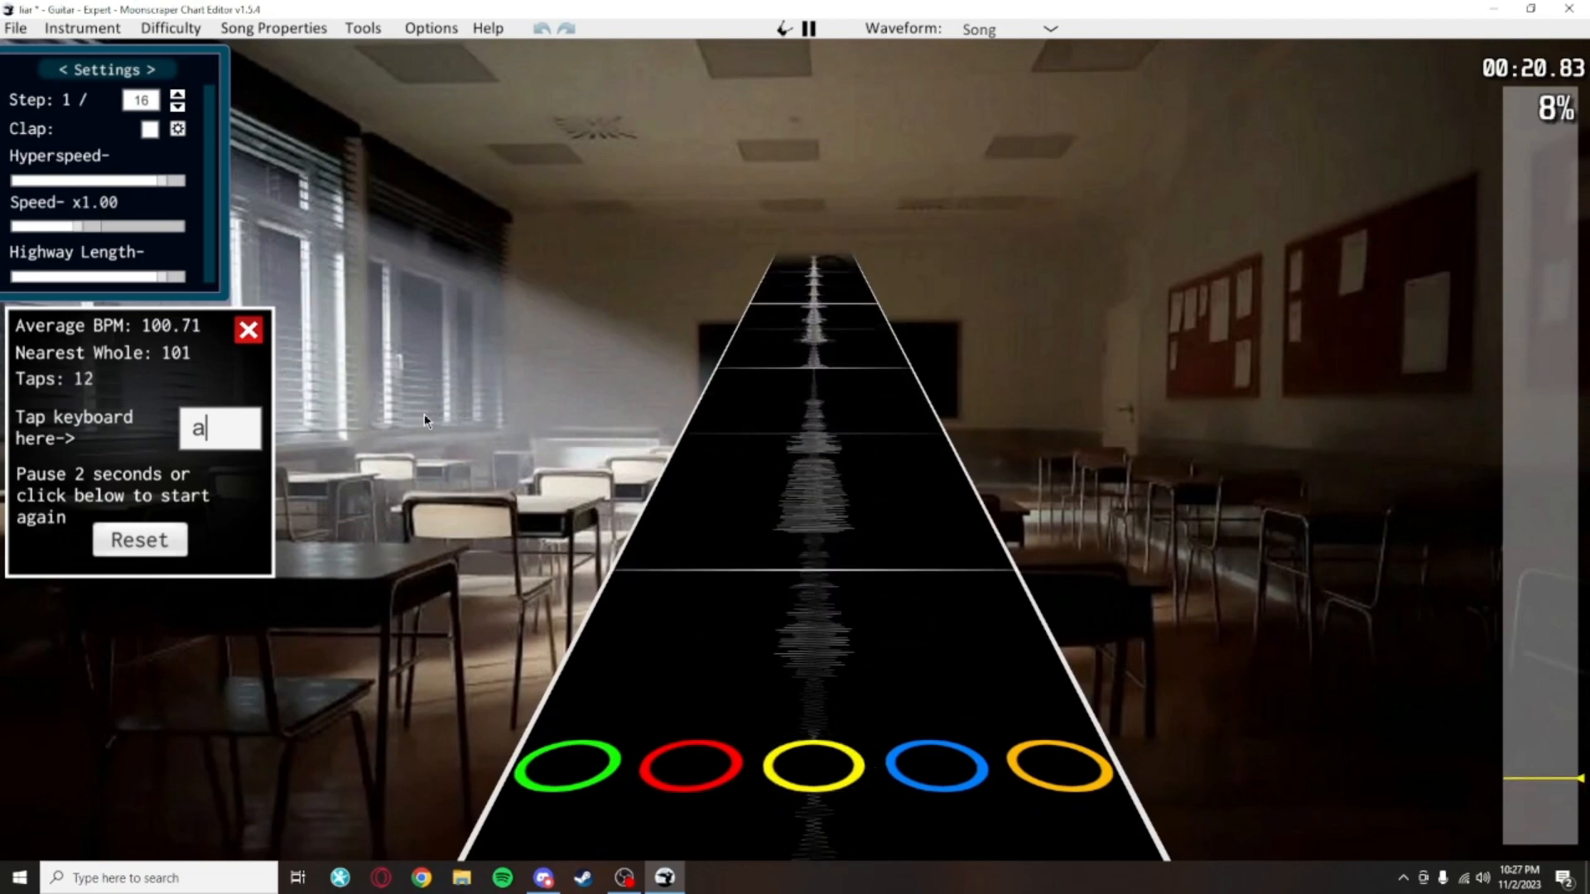
pyautogui.press('a')
pyautogui.press('a')
pyautogui.press('a')
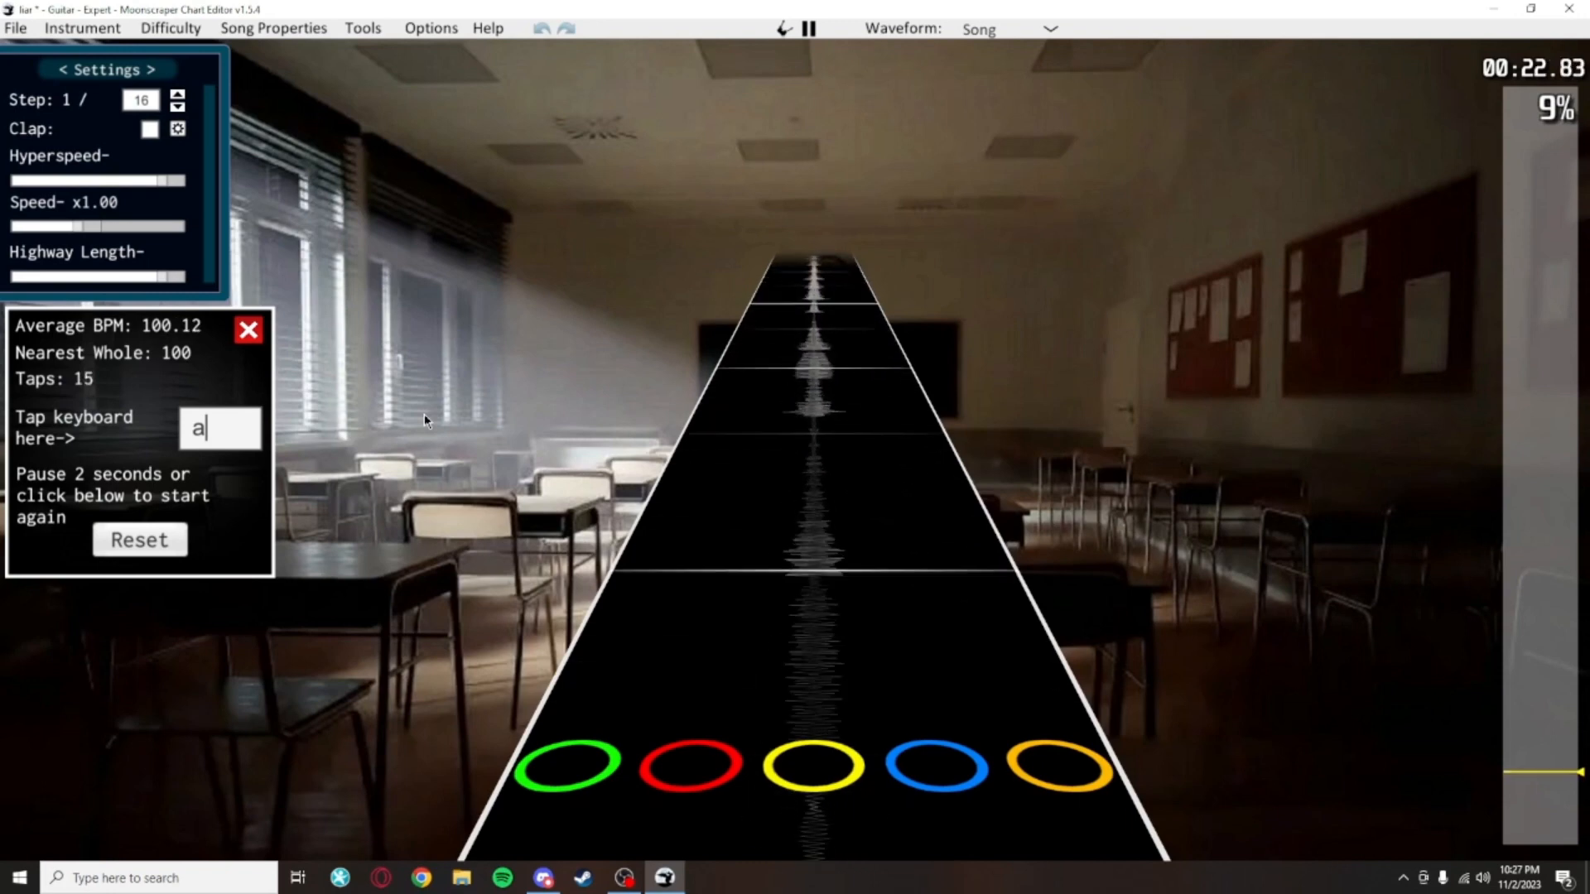
pyautogui.press('a')
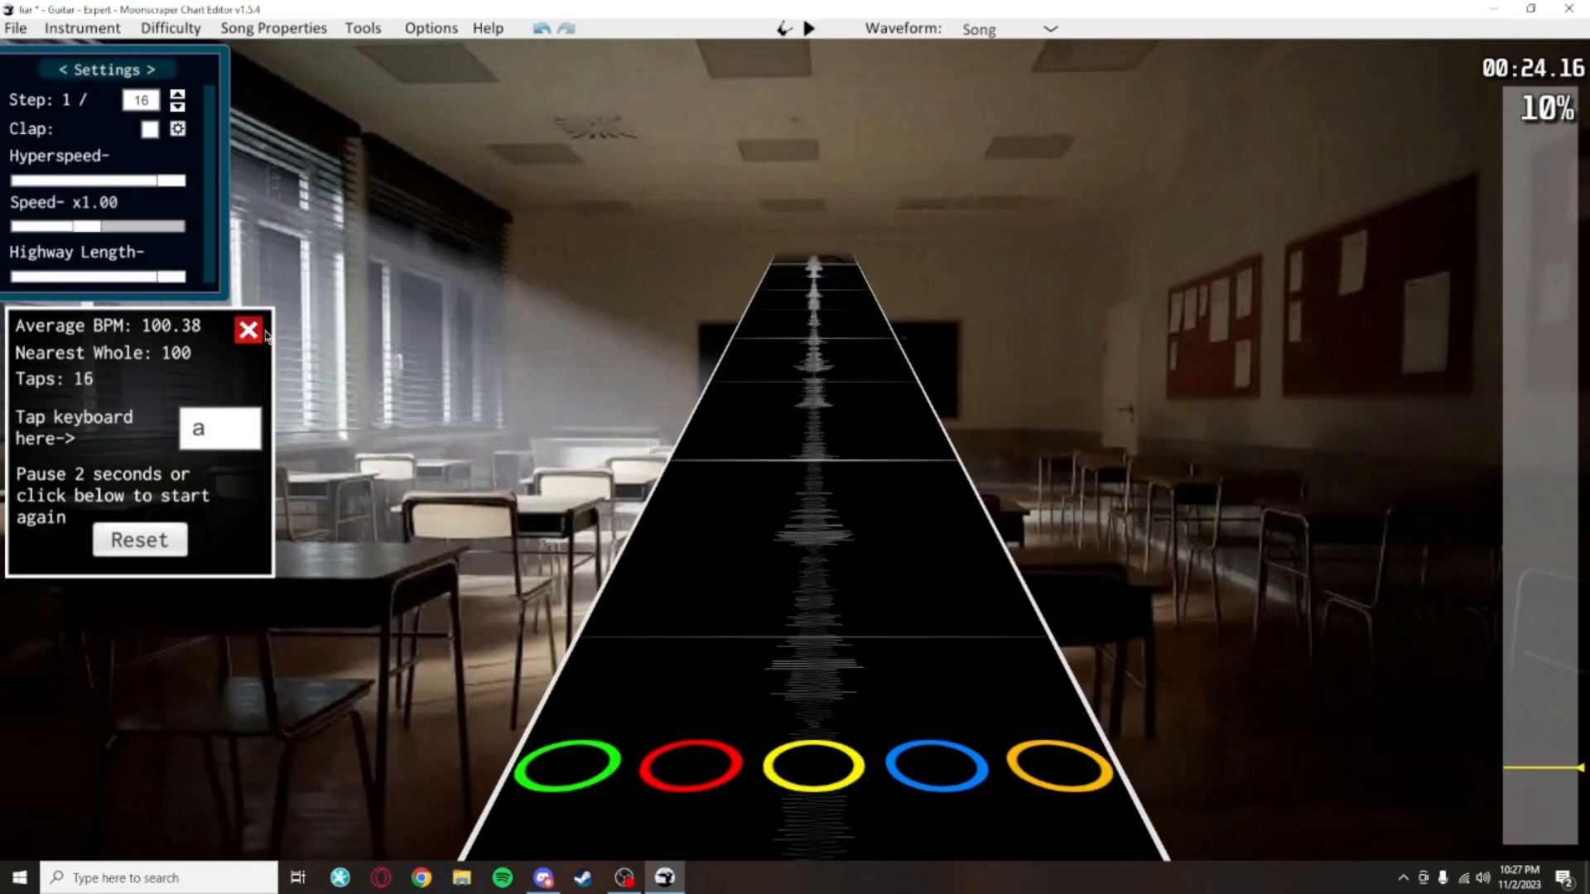
pyautogui.click(259, 332)
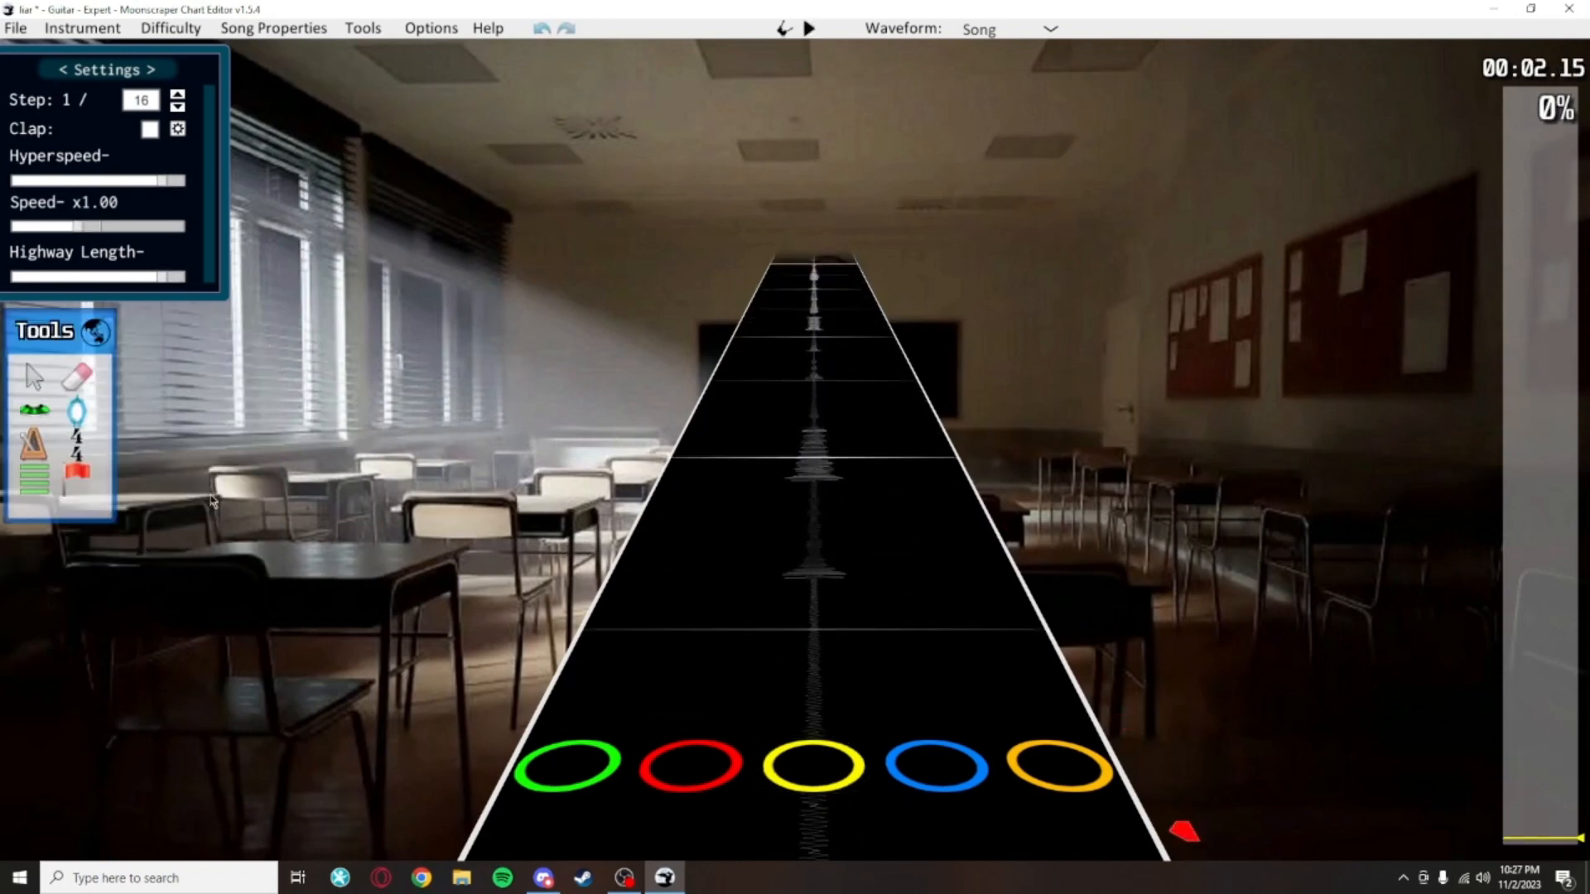
# Set the tempo marker at position 768 to 100 BPM
pyautogui.press('space')
pyautogui.click(638, 571)
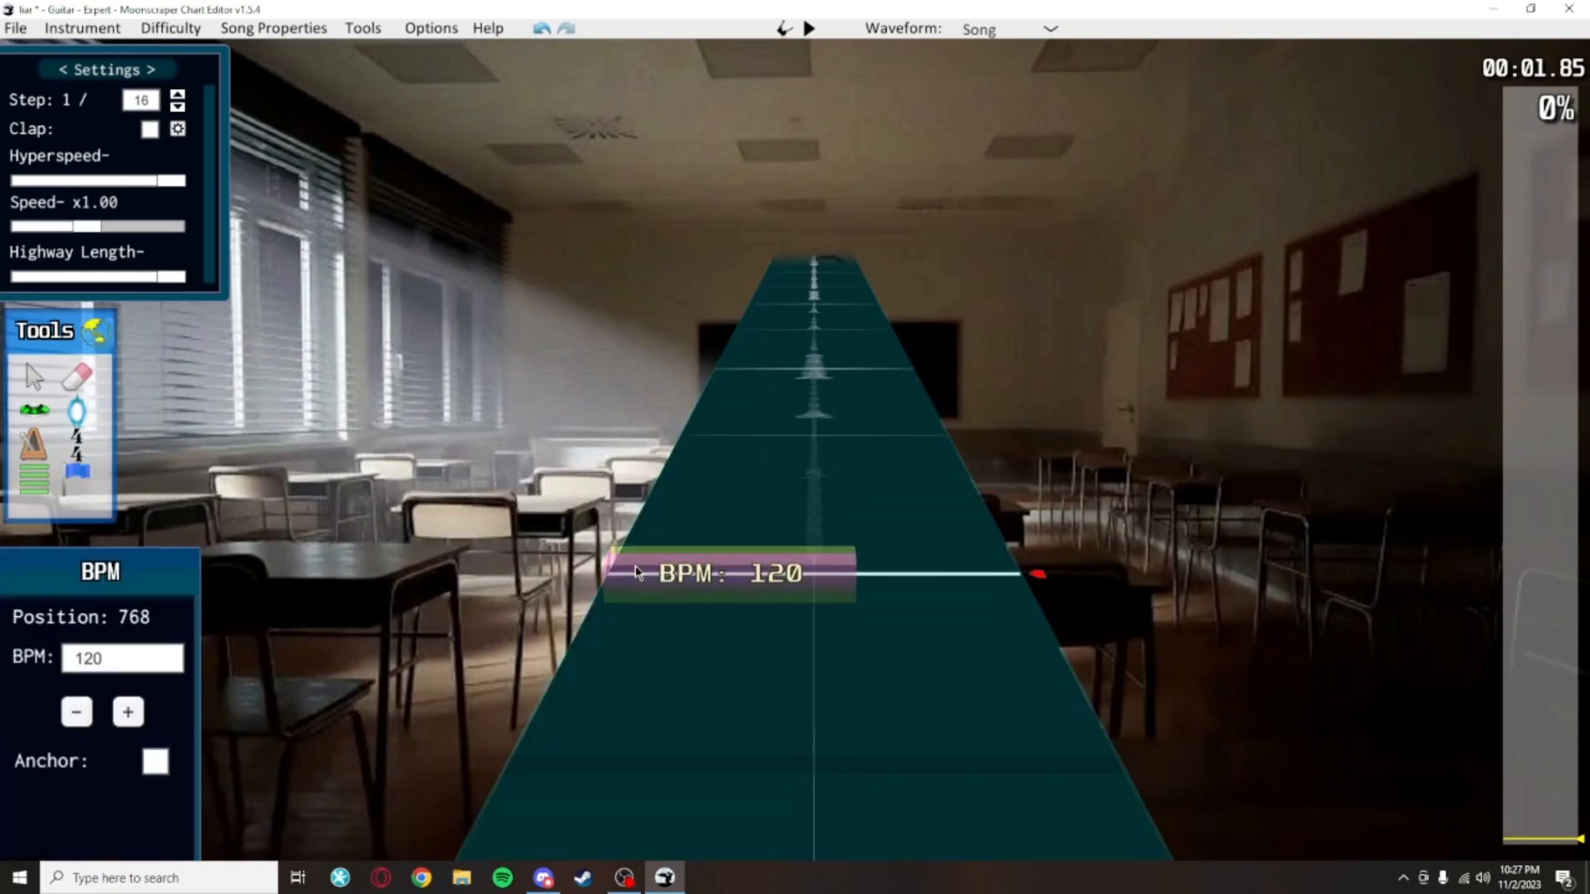
pyautogui.click(159, 660)
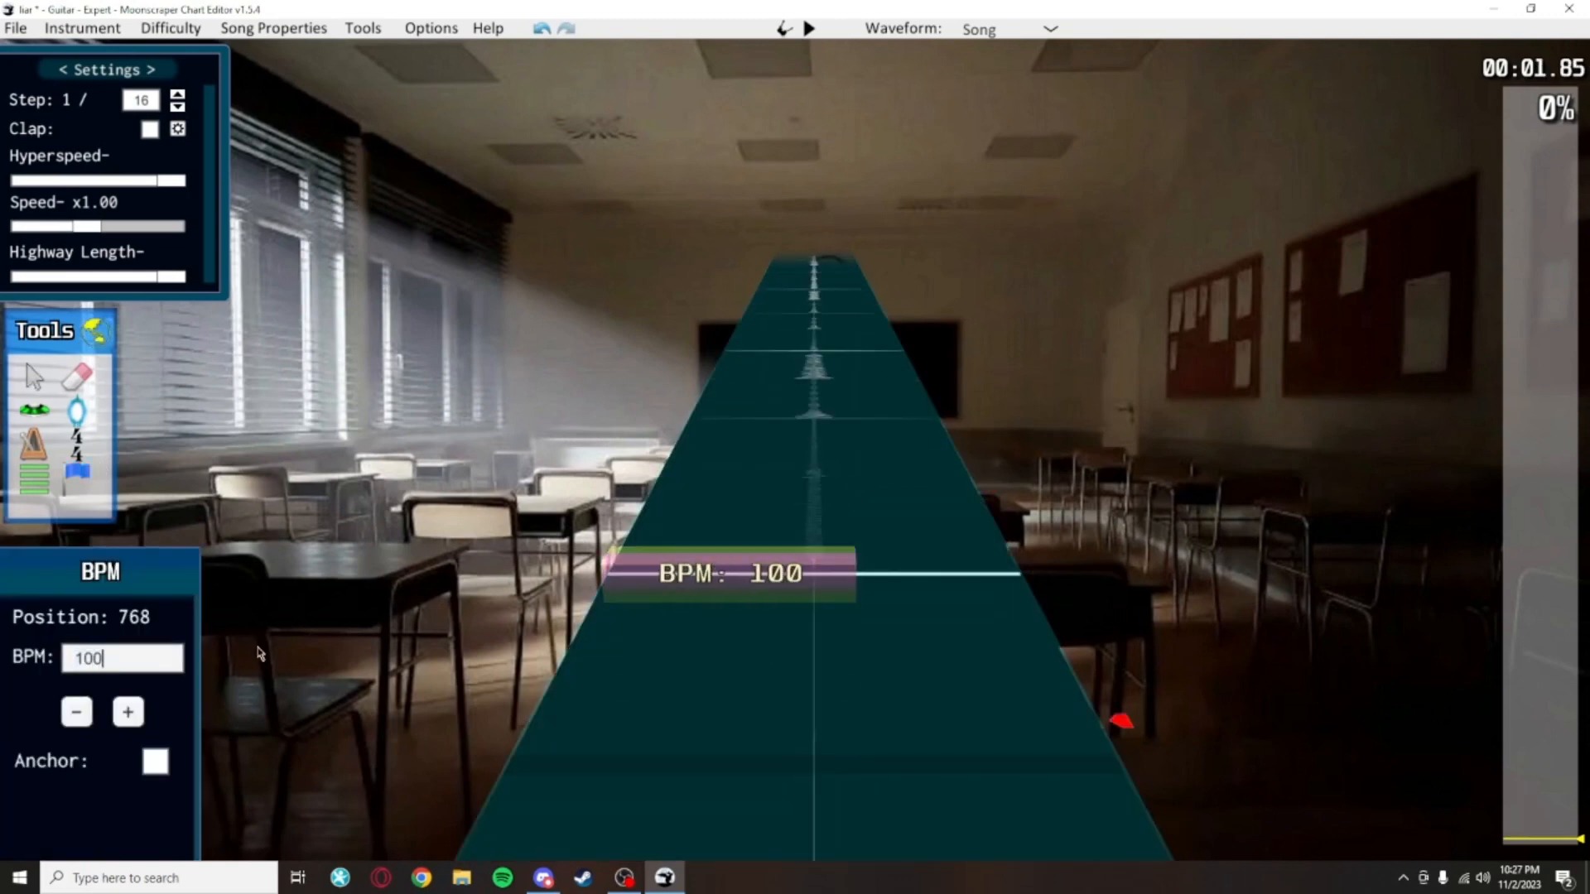
pyautogui.click(259, 655)
# Play the song around 38 to 42 seconds to check the beat lines against the waveform, and return to the opening
pyautogui.press('space')
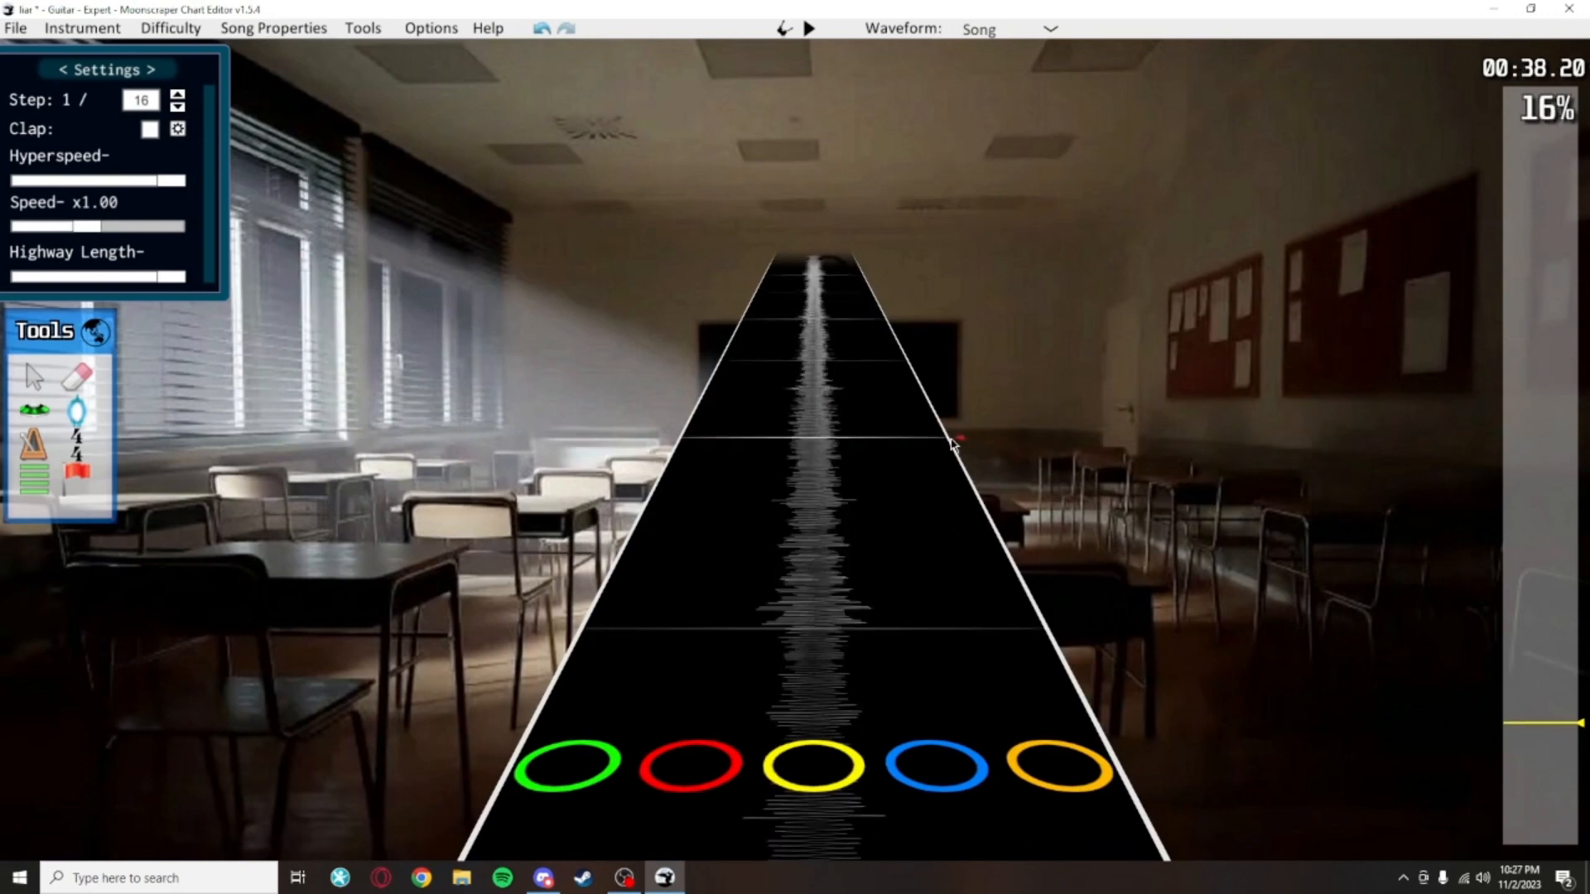
pyautogui.press('space')
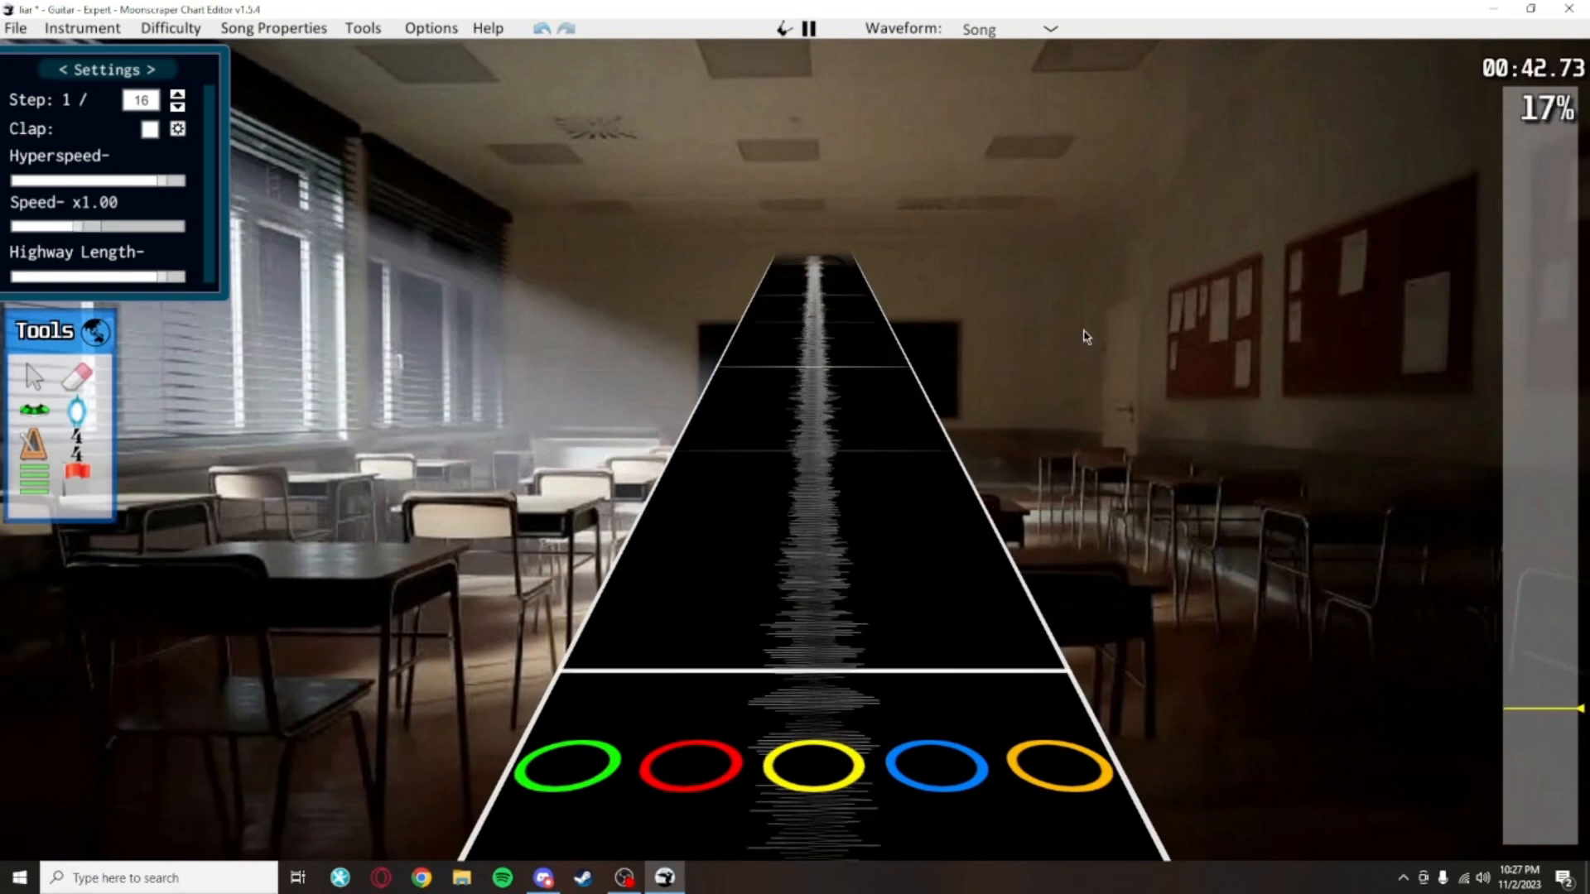
pyautogui.press('space')
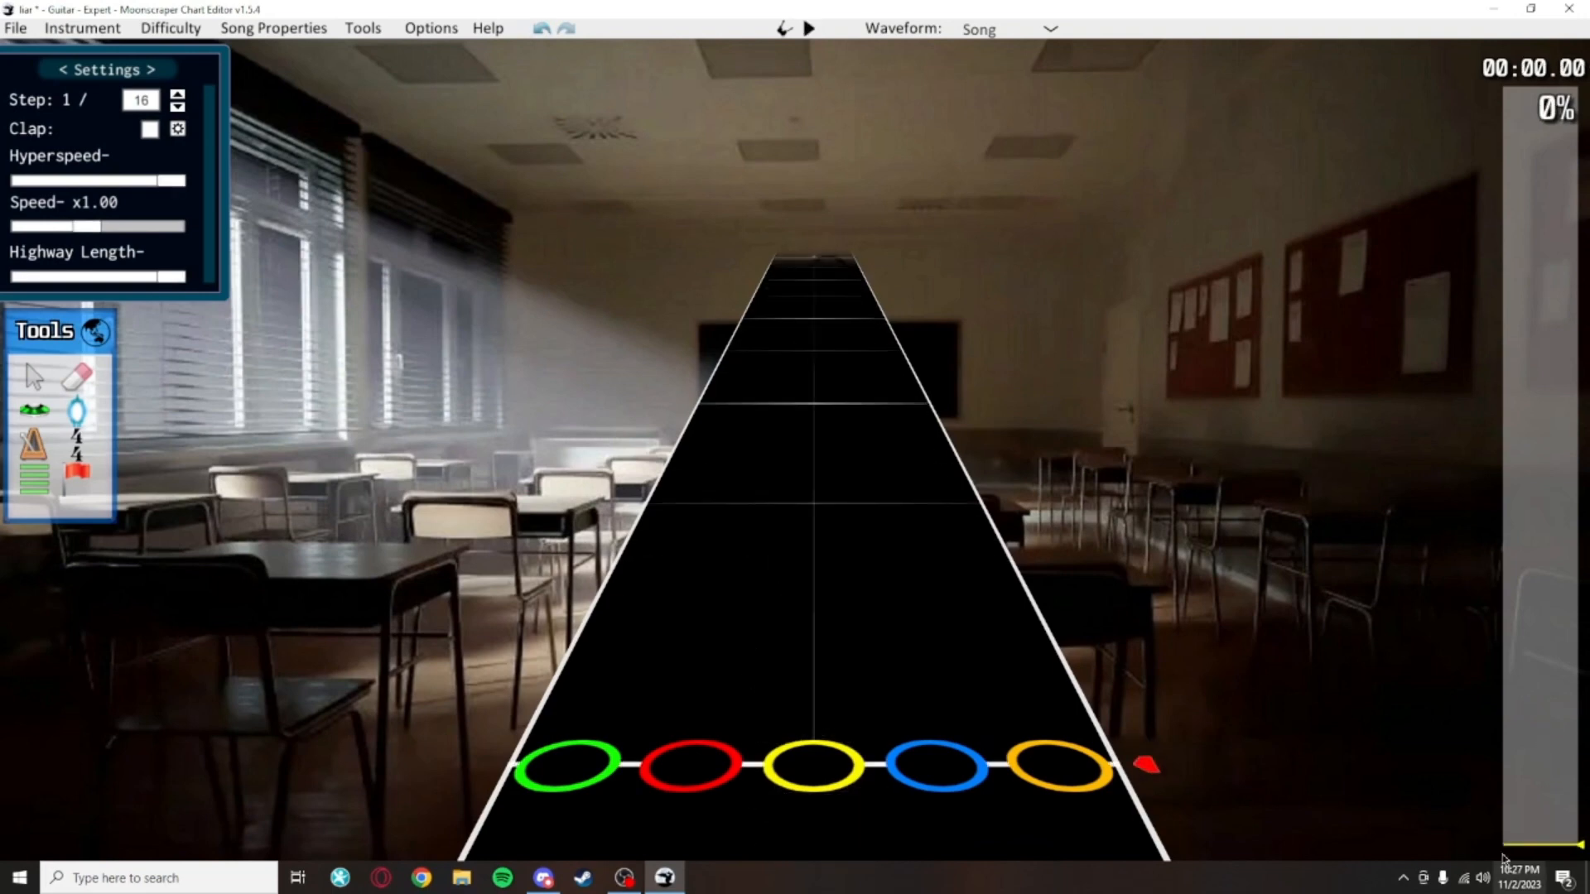
pyautogui.scroll(5, 934, 494)
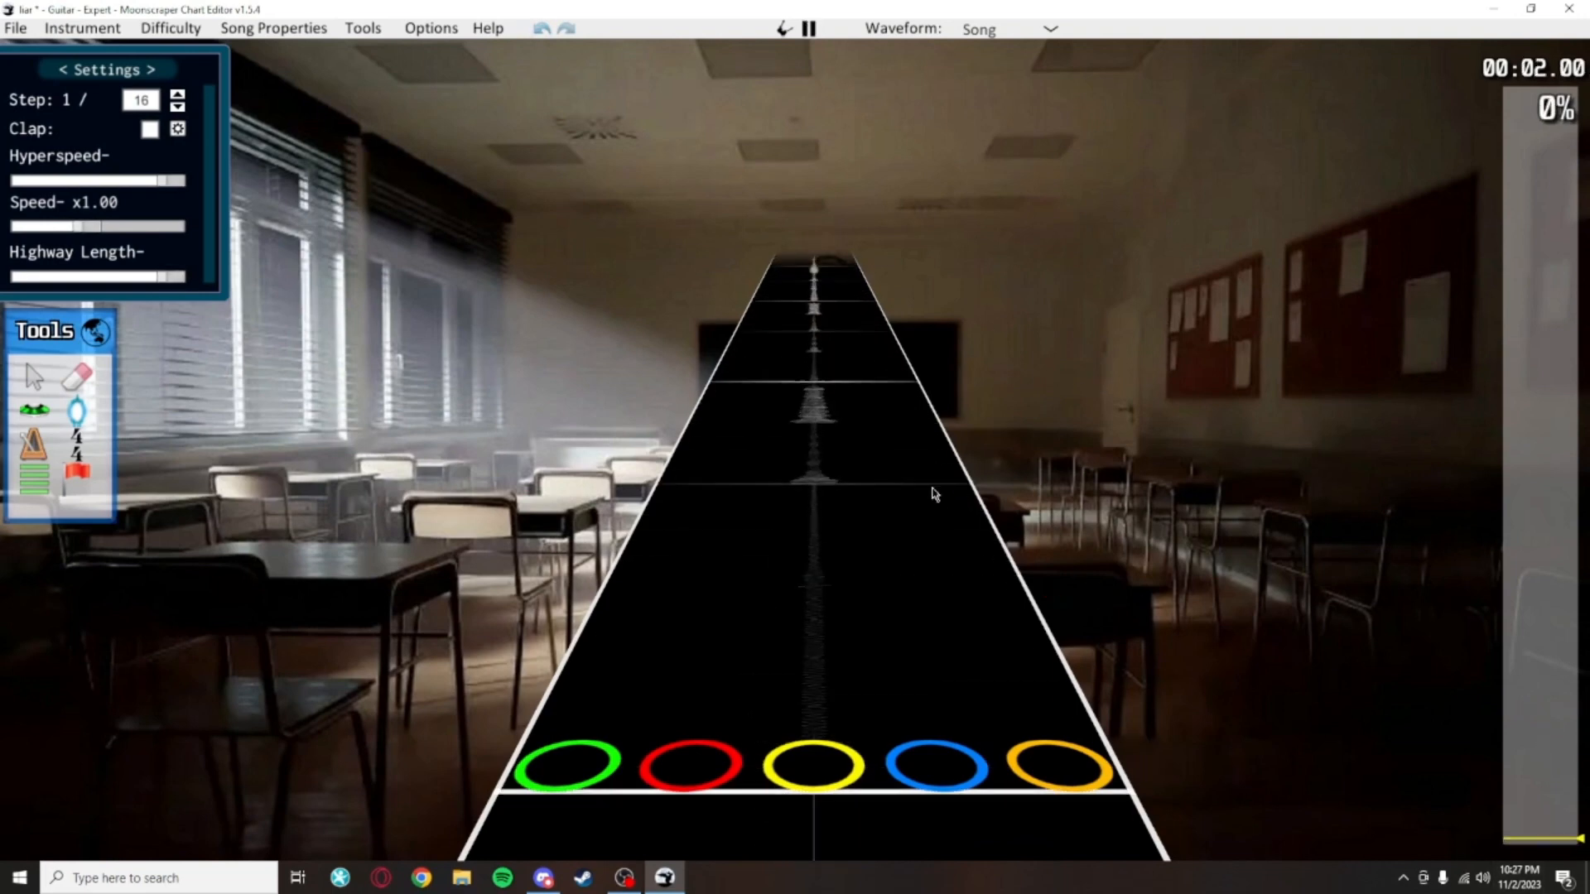
# Add a section at position 768, on the 100 BPM marker, and name it Intro
pyautogui.click(36, 445)
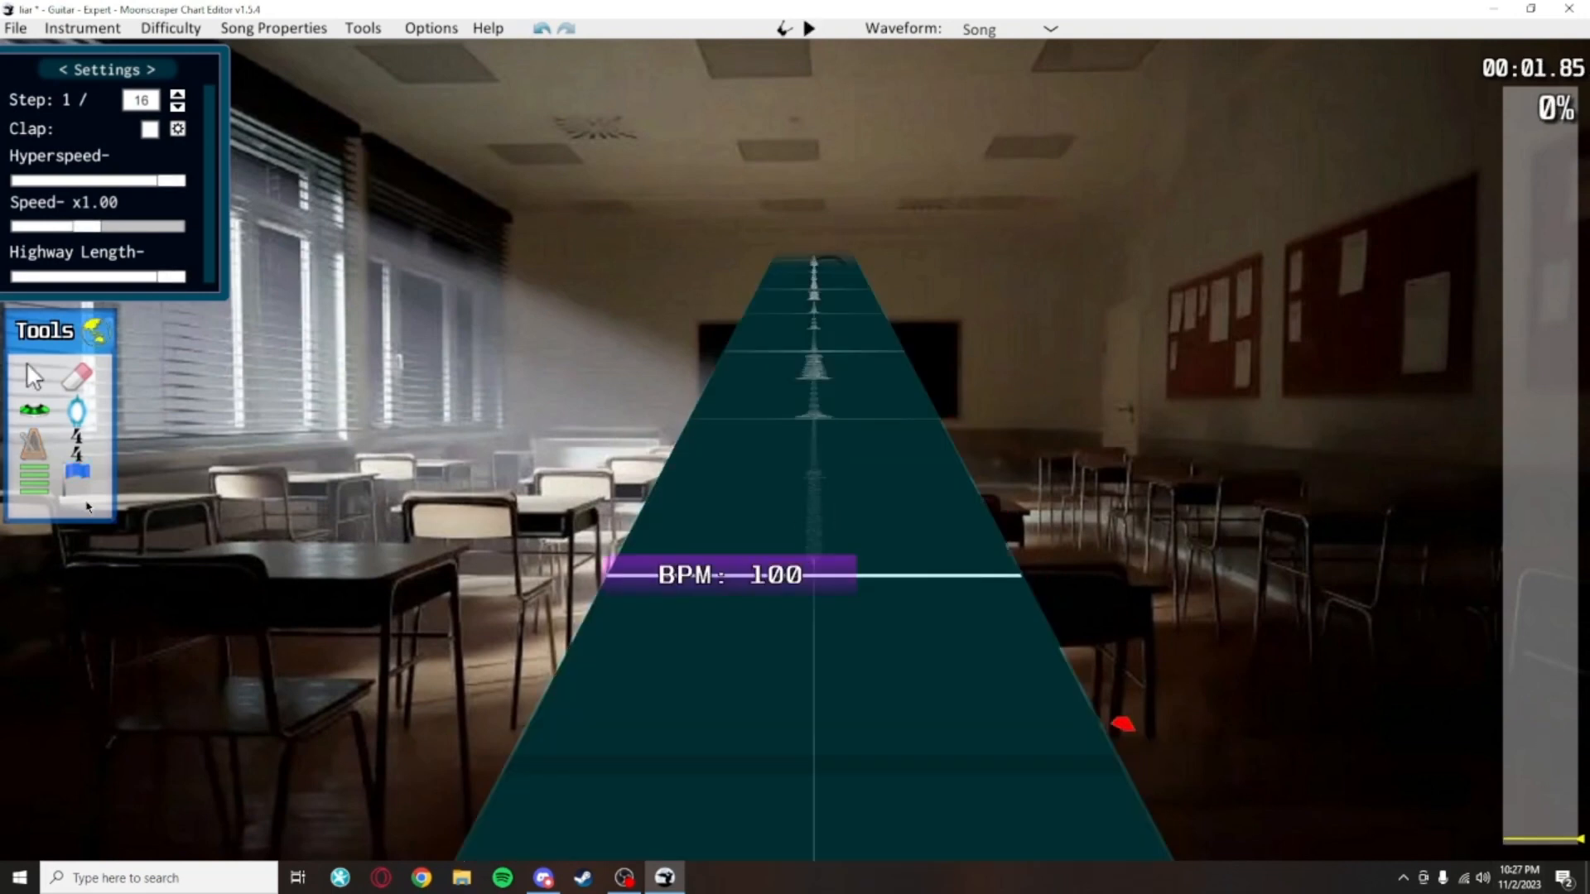
pyautogui.click(28, 482)
pyautogui.click(874, 557)
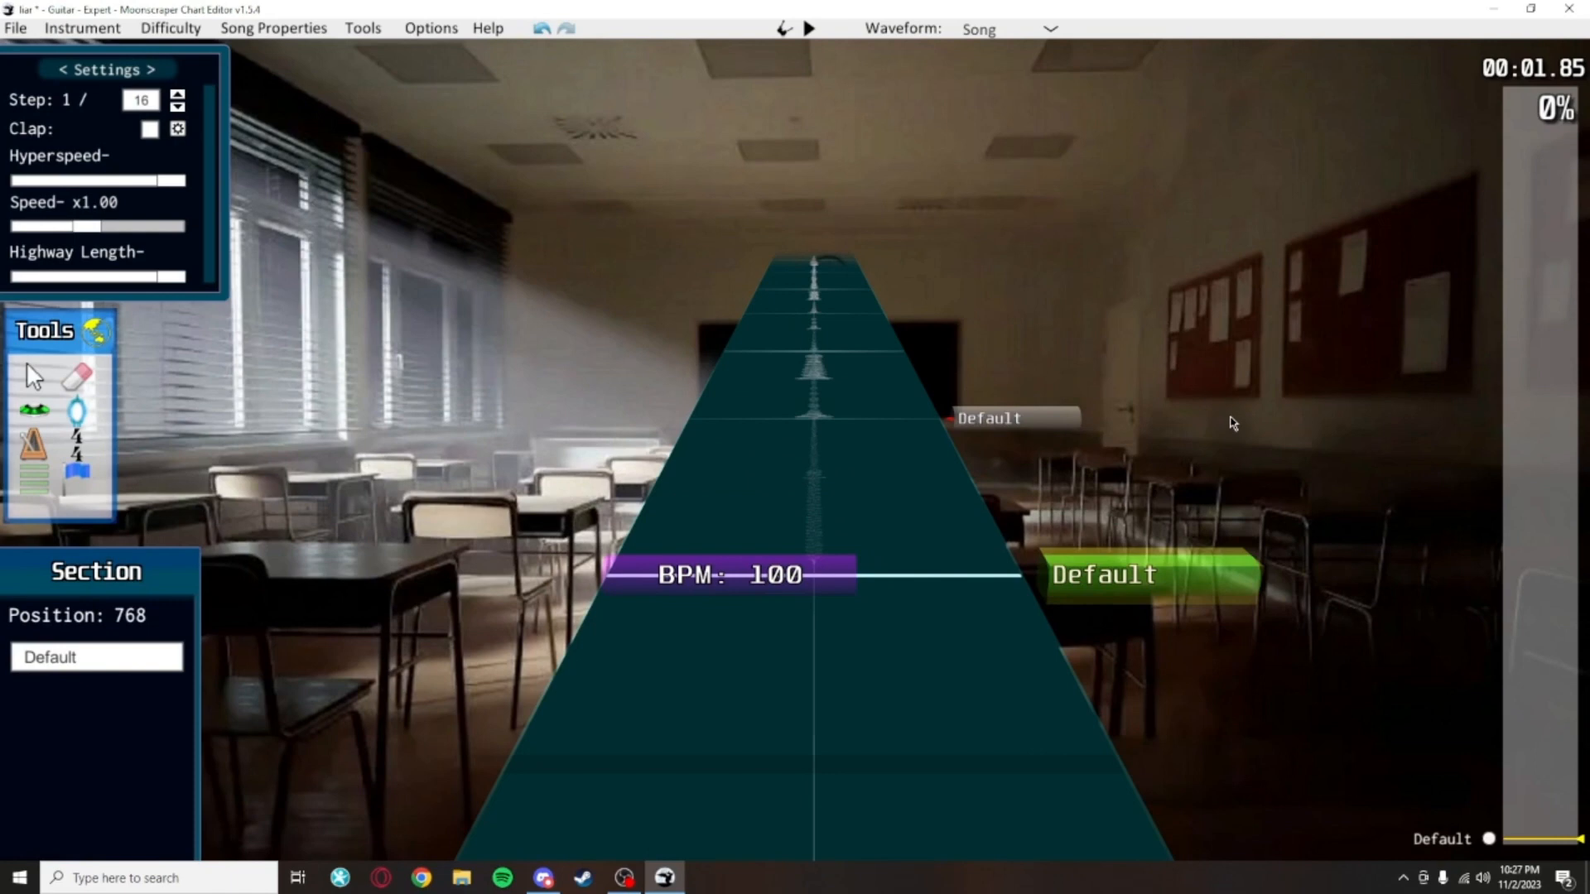
pyautogui.click(158, 660)
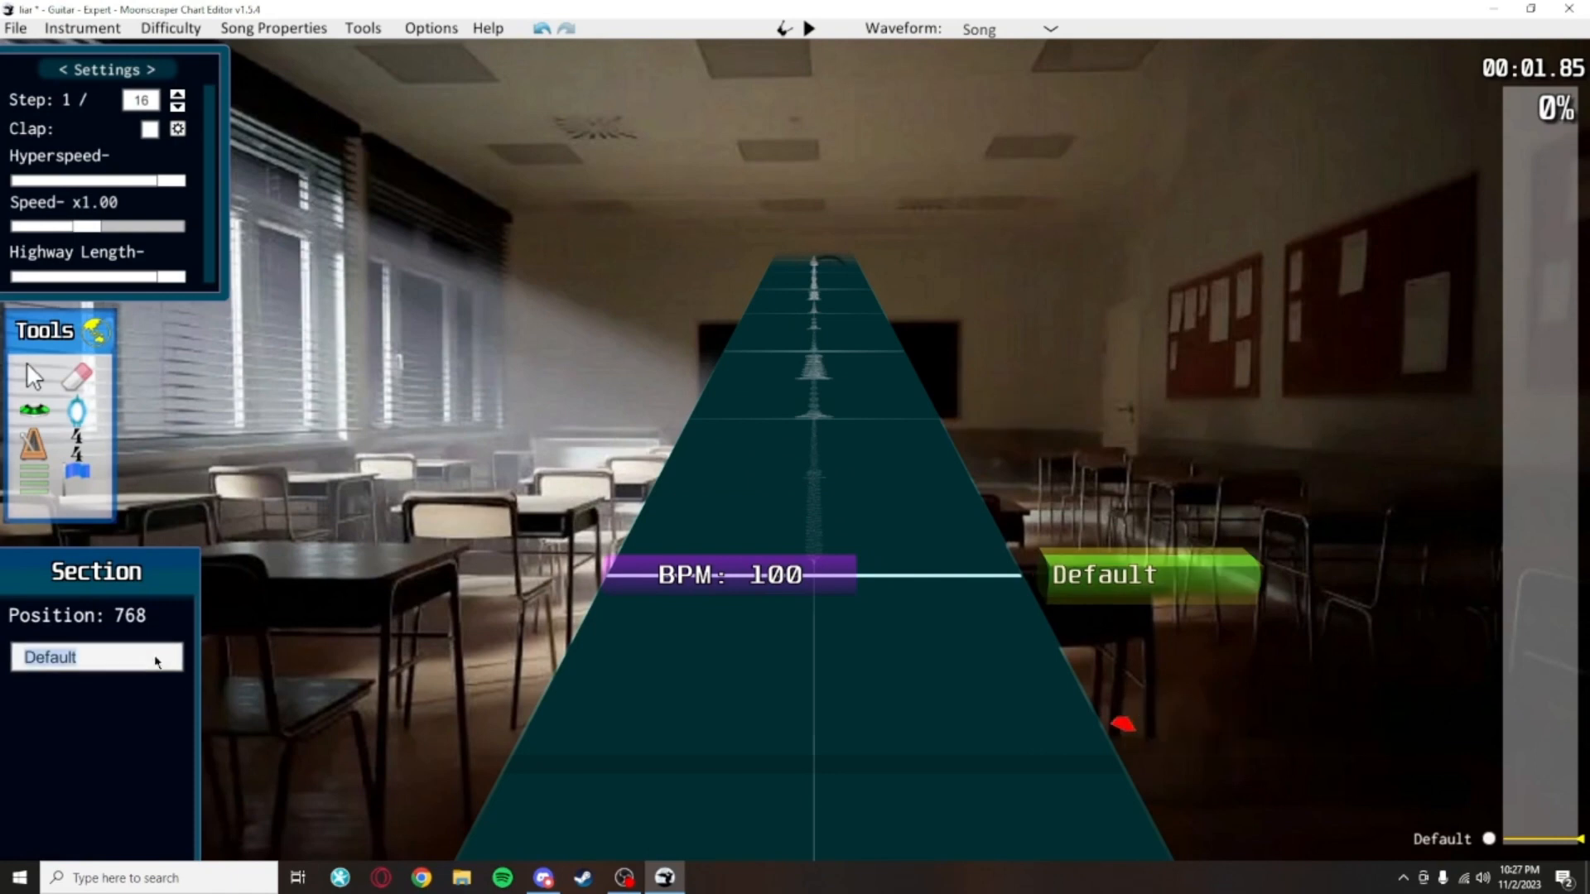
pyautogui.click(33, 378)
# Find the start of the first verse and add a section named Verse 1 at position 12288
pyautogui.scroll(10, 979, 165)
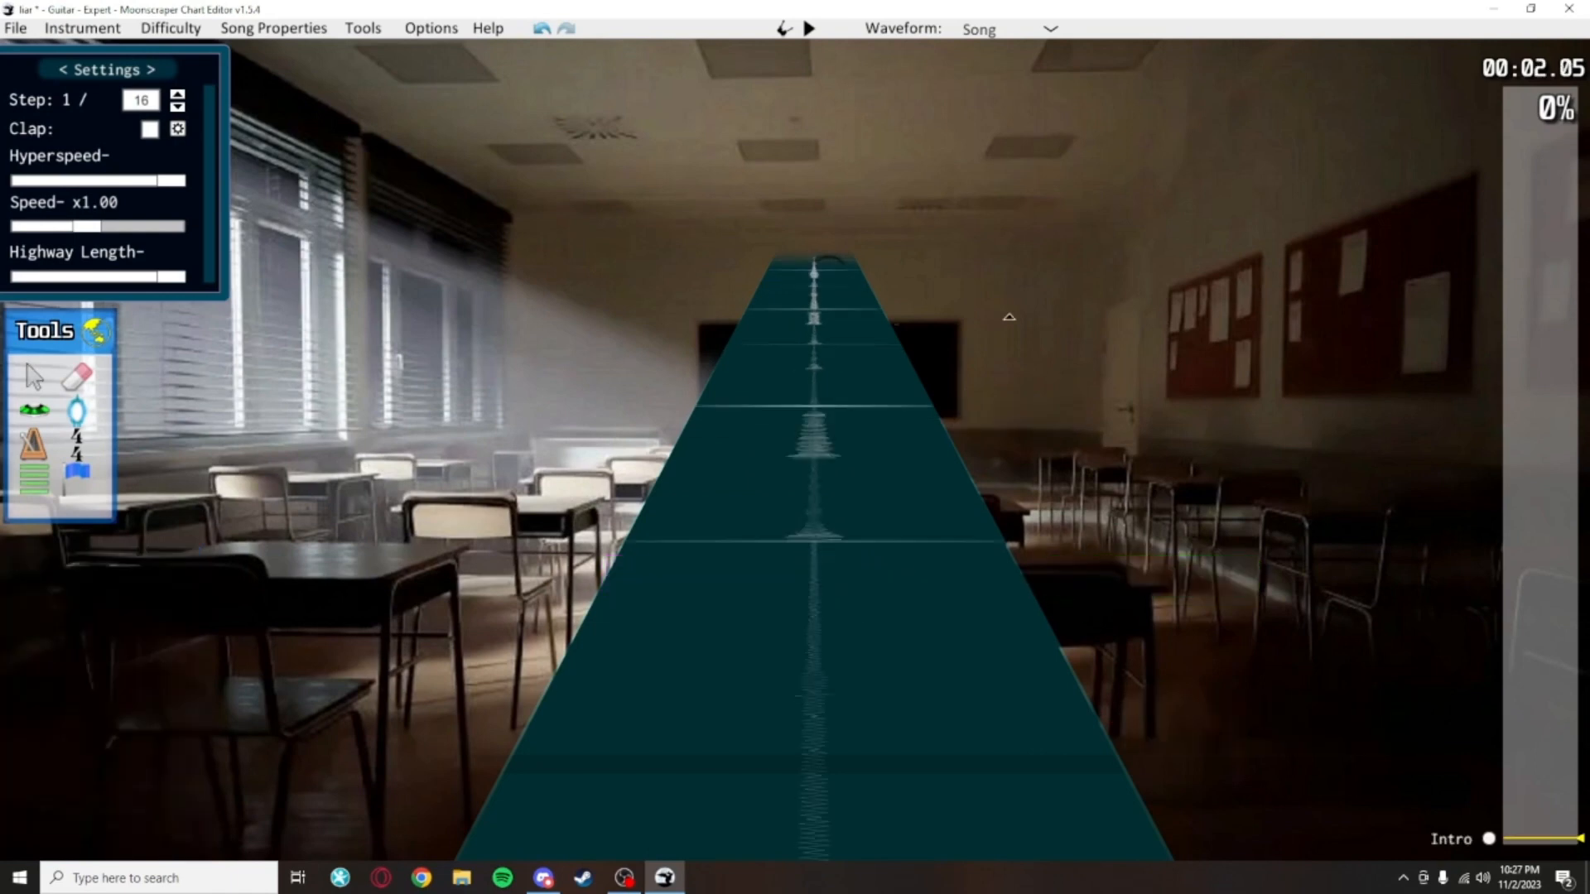
pyautogui.scroll(10, 980, 165)
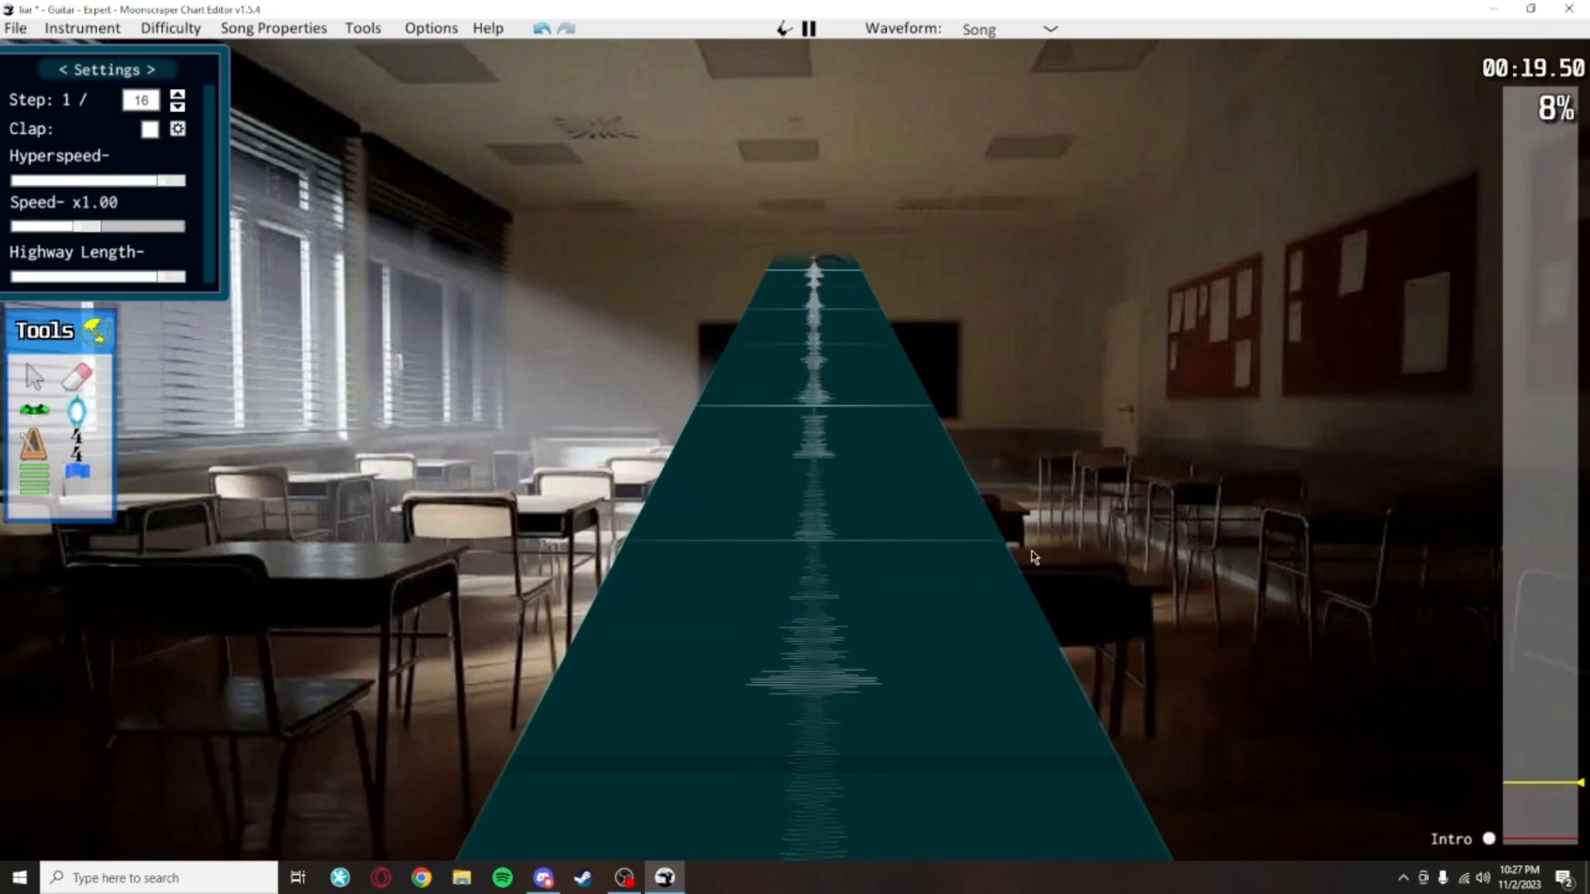
pyautogui.scroll(20, 1034, 558)
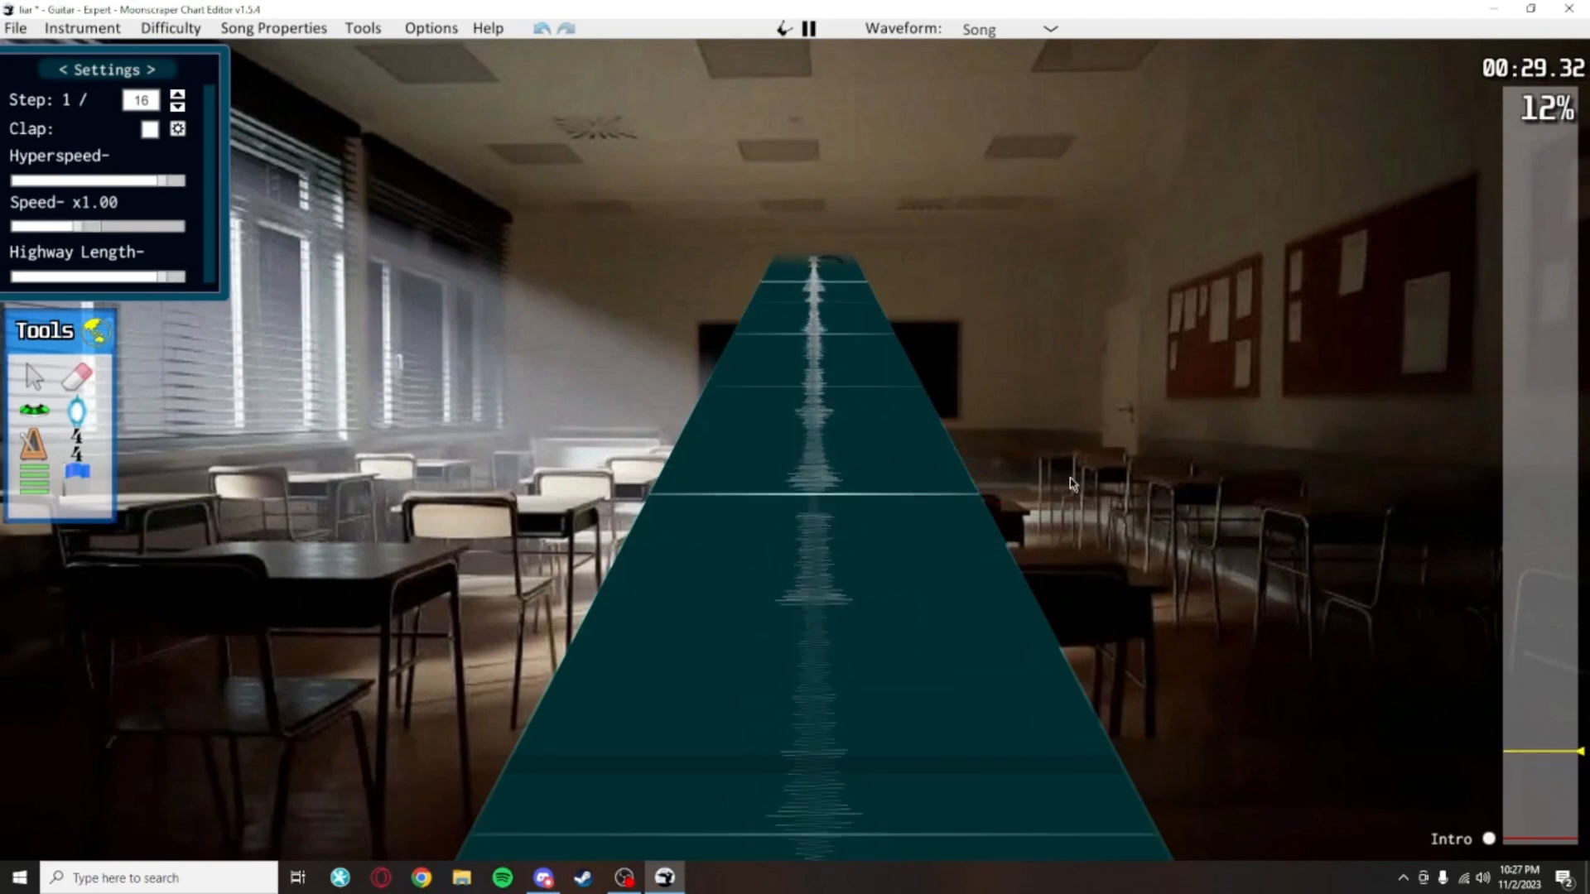
pyautogui.scroll(14, 1070, 485)
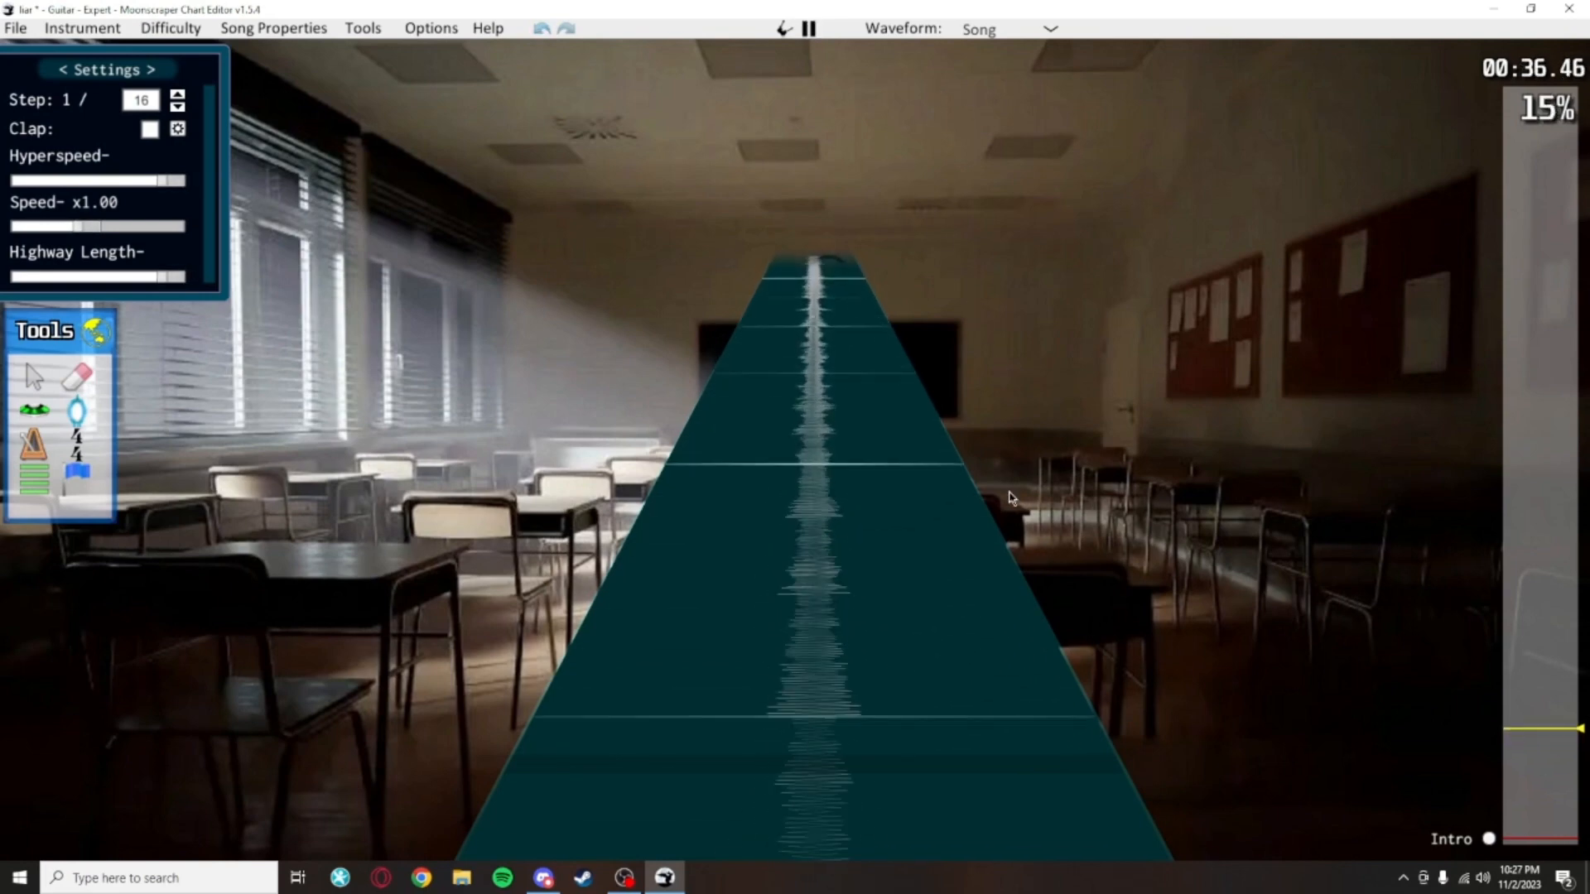
pyautogui.scroll(2, 1026, 372)
pyautogui.scroll(-3, 1043, 259)
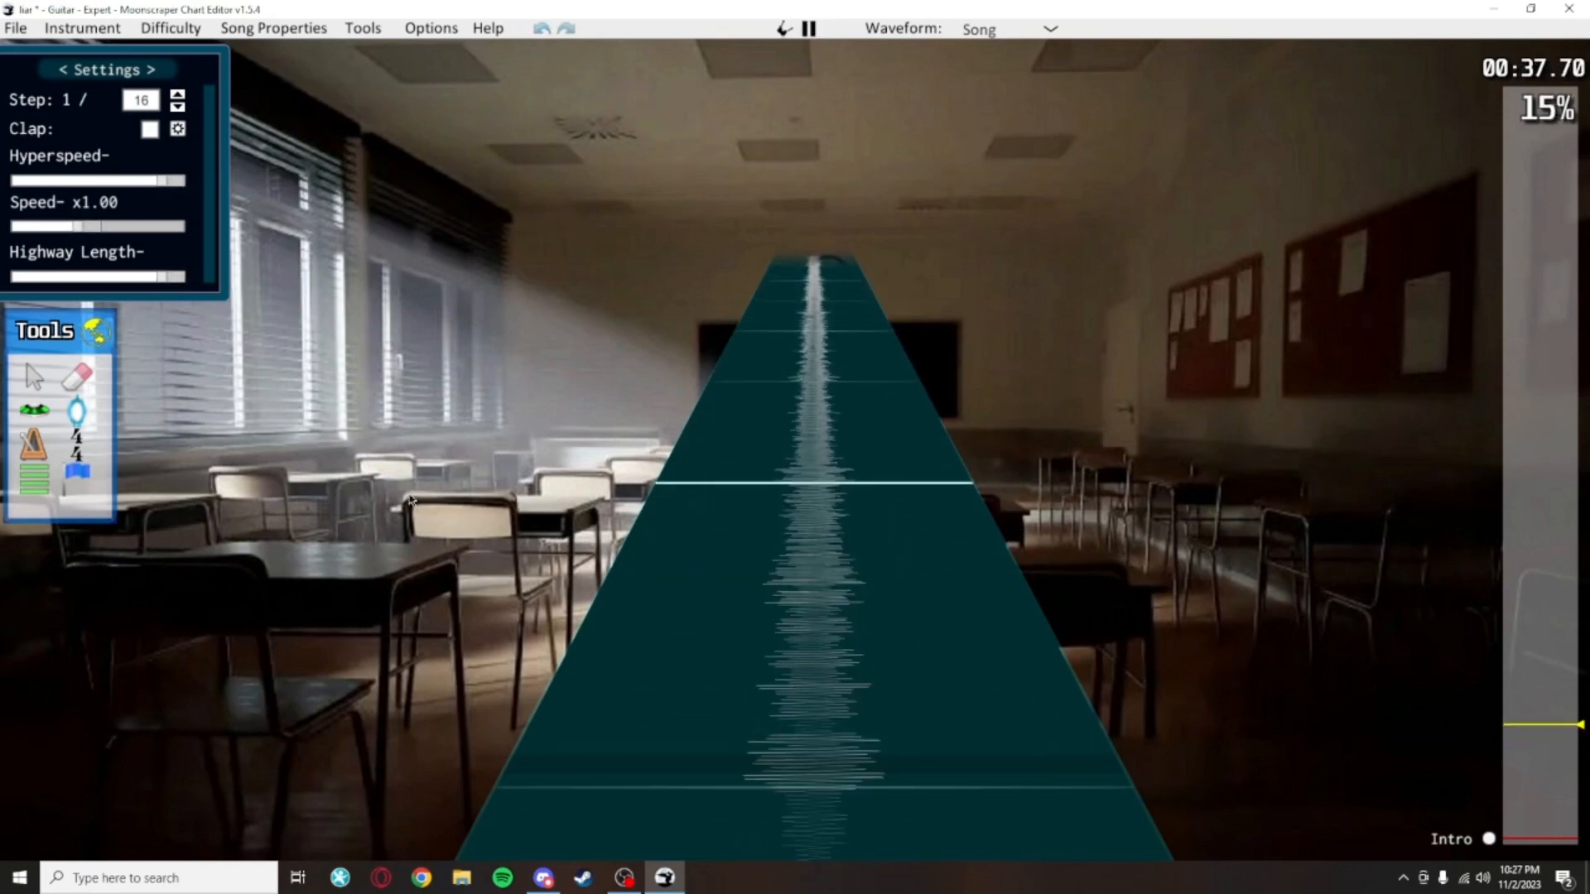
pyautogui.press('space')
pyautogui.click(33, 492)
pyautogui.scroll(-2, 899, 464)
pyautogui.click(896, 472)
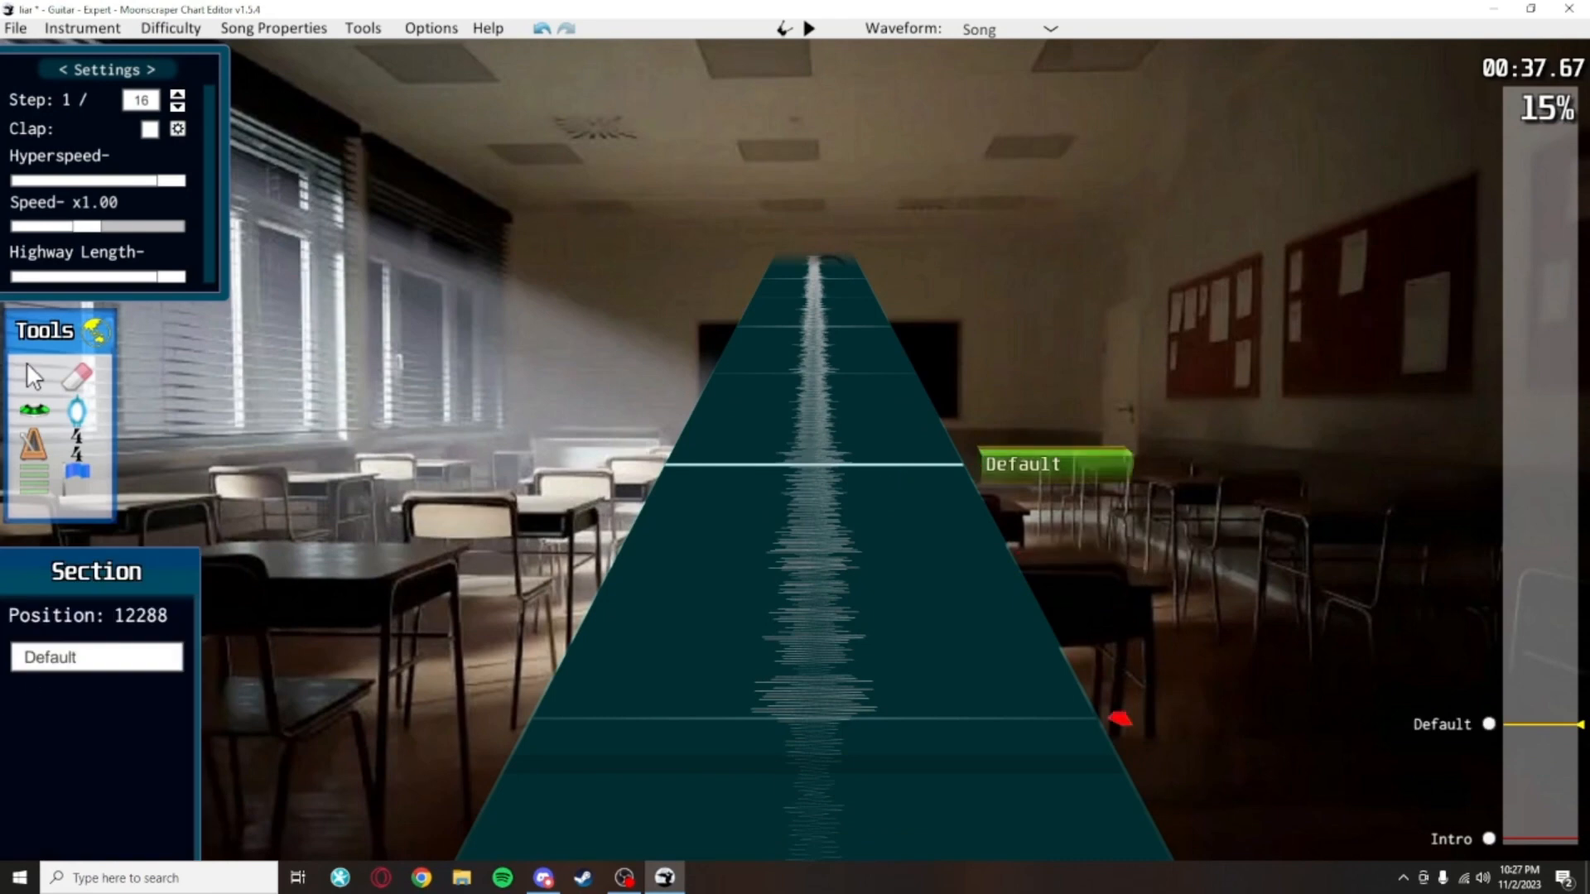
pyautogui.click(124, 663)
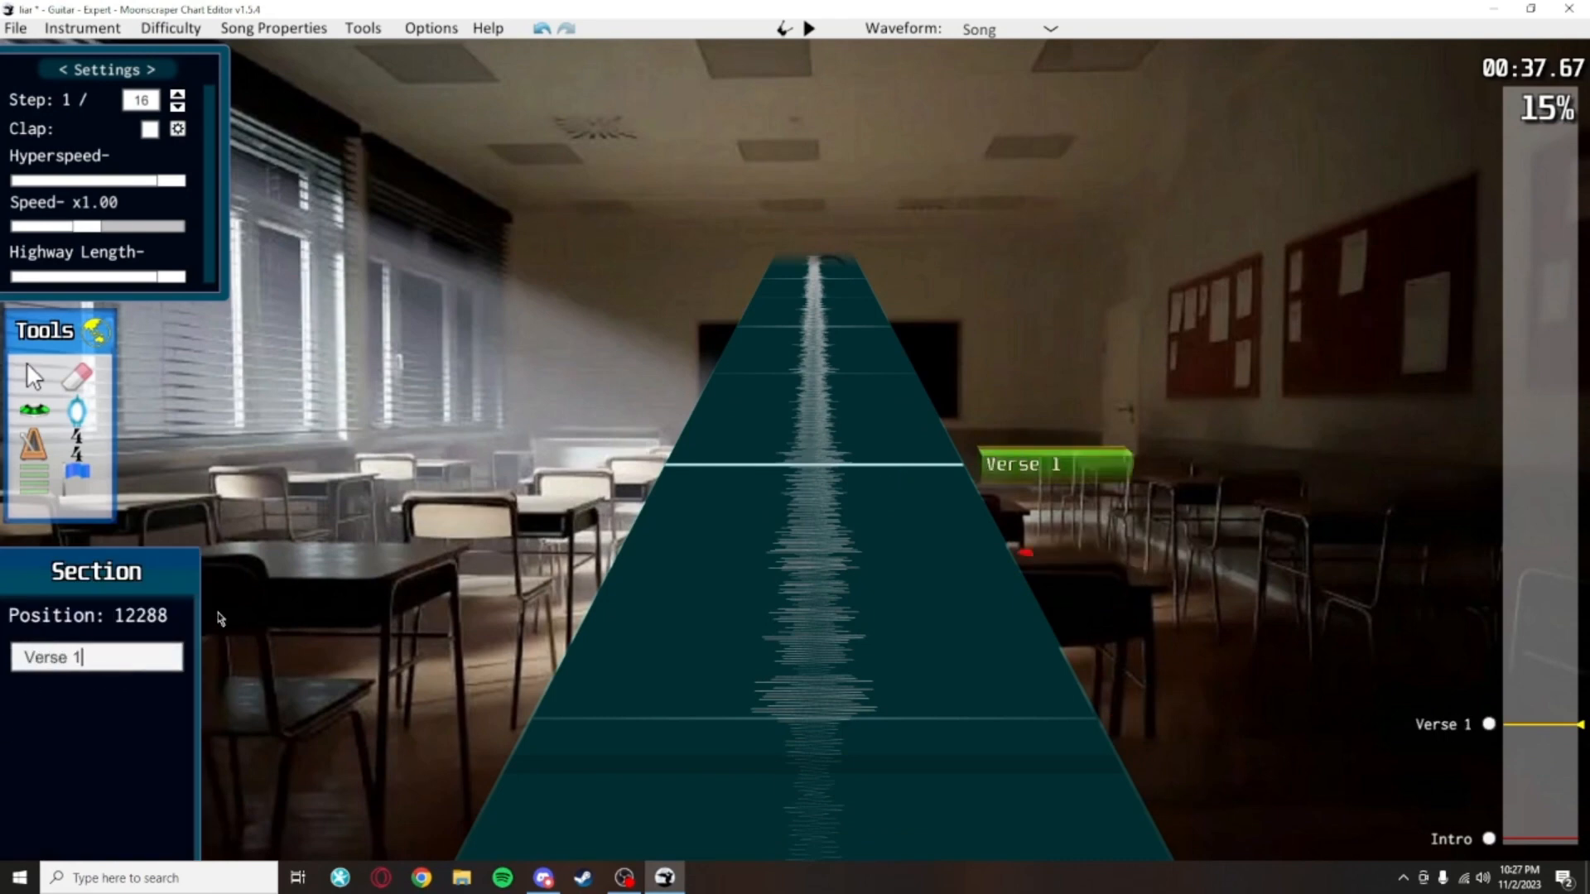
pyautogui.click(35, 377)
# Find the start of the first chorus around 59 seconds and add a section named Chorus 1 at position 19200
pyautogui.middleClick(921, 447)
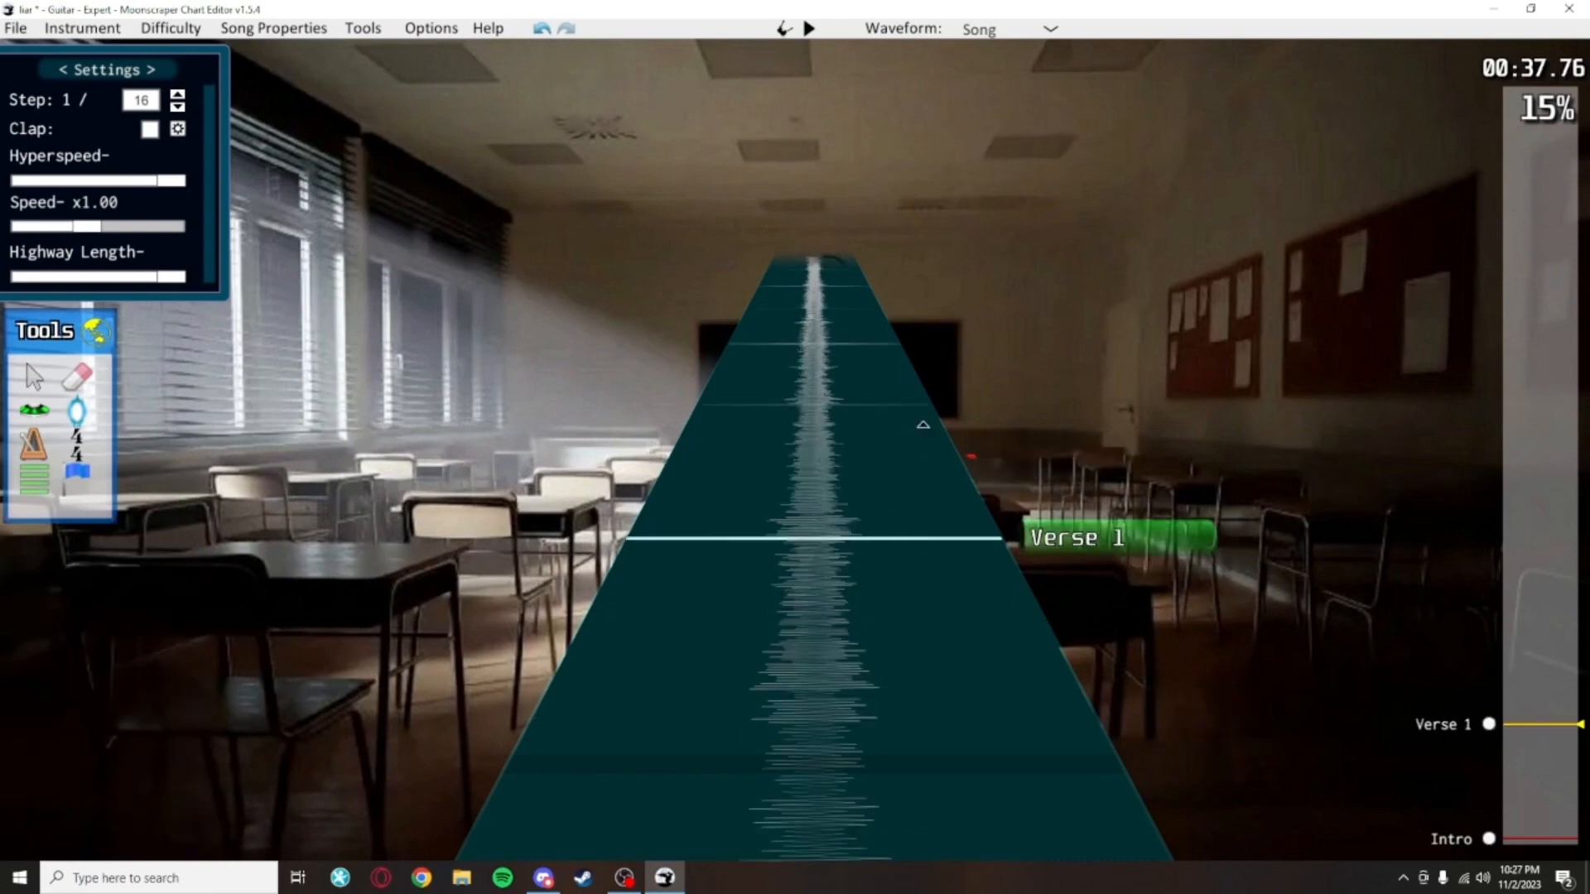
pyautogui.moveTo(1540, 699); pyautogui.dragTo(1537, 663)
pyautogui.press('space')
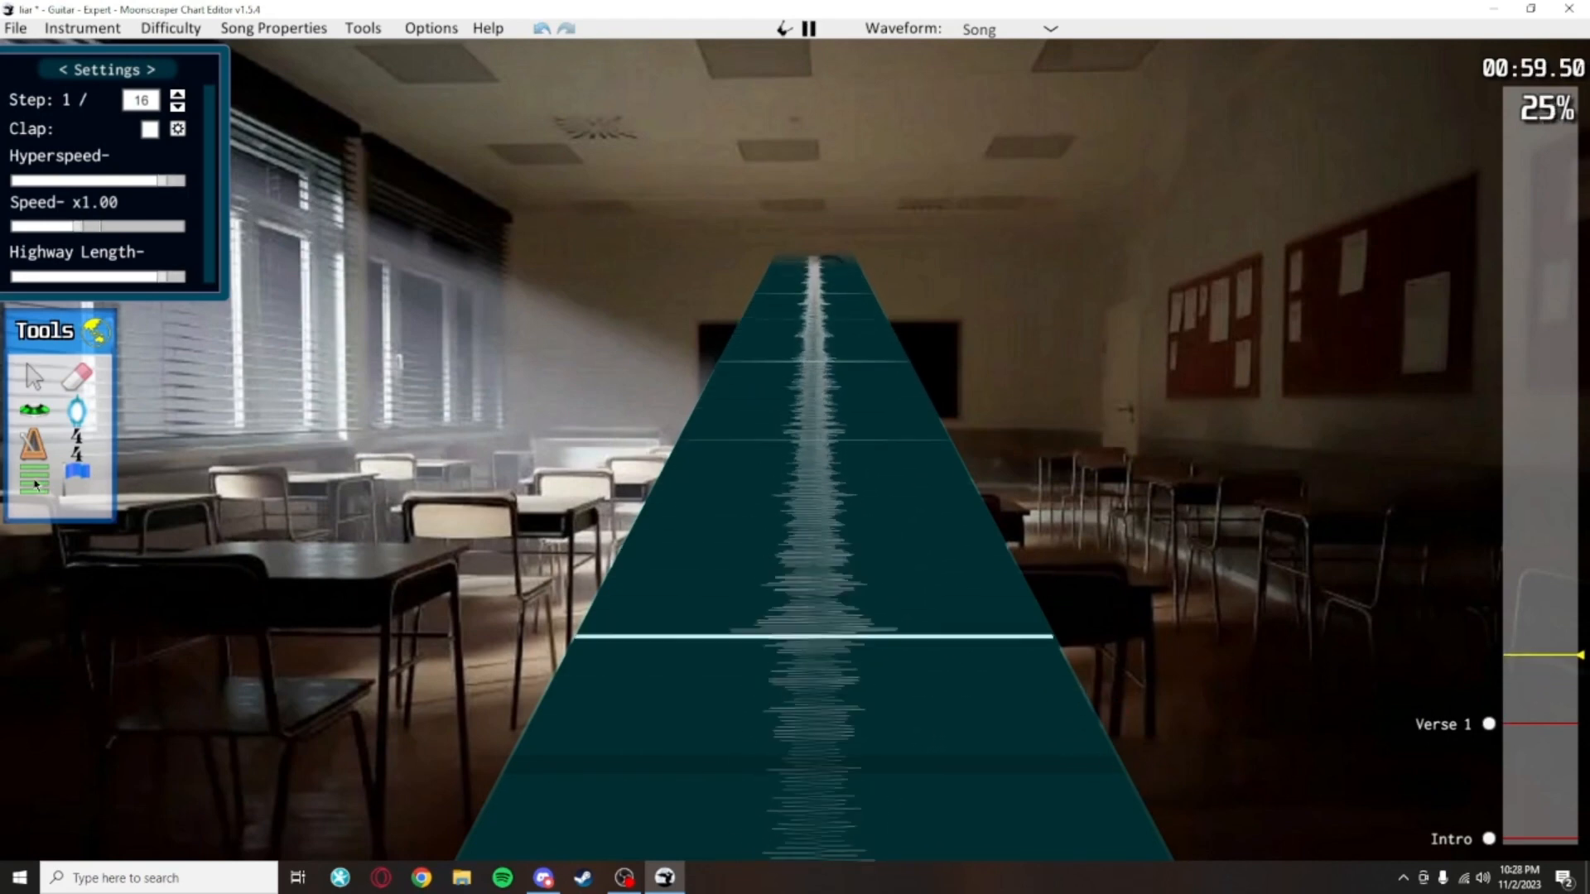
pyautogui.press('space')
pyautogui.click(911, 473)
pyautogui.click(85, 659)
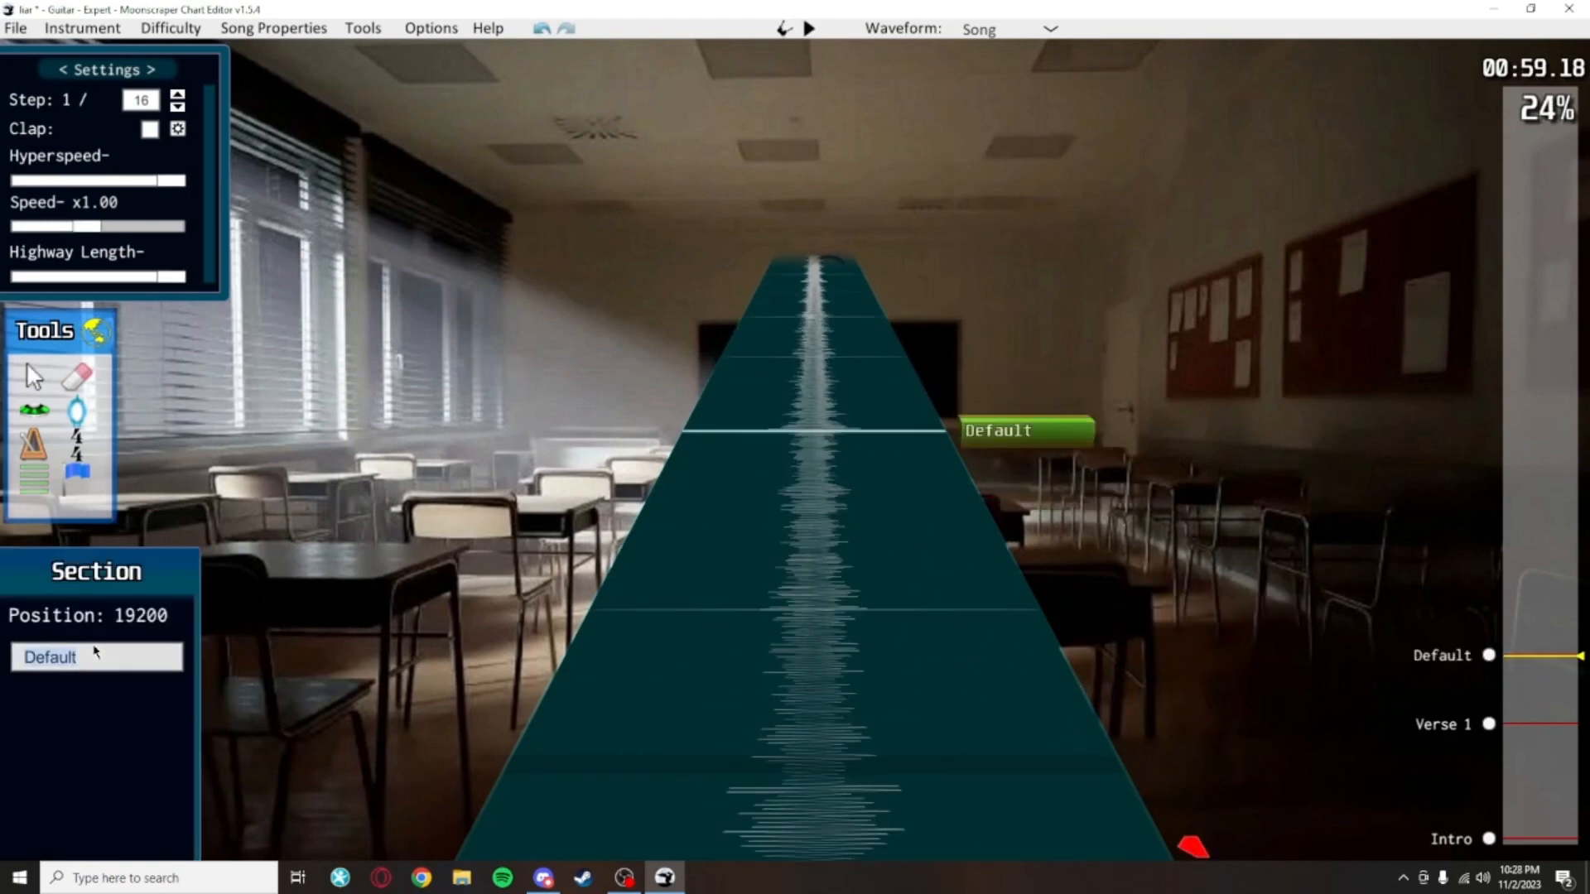
pyautogui.write('Chorus 1')
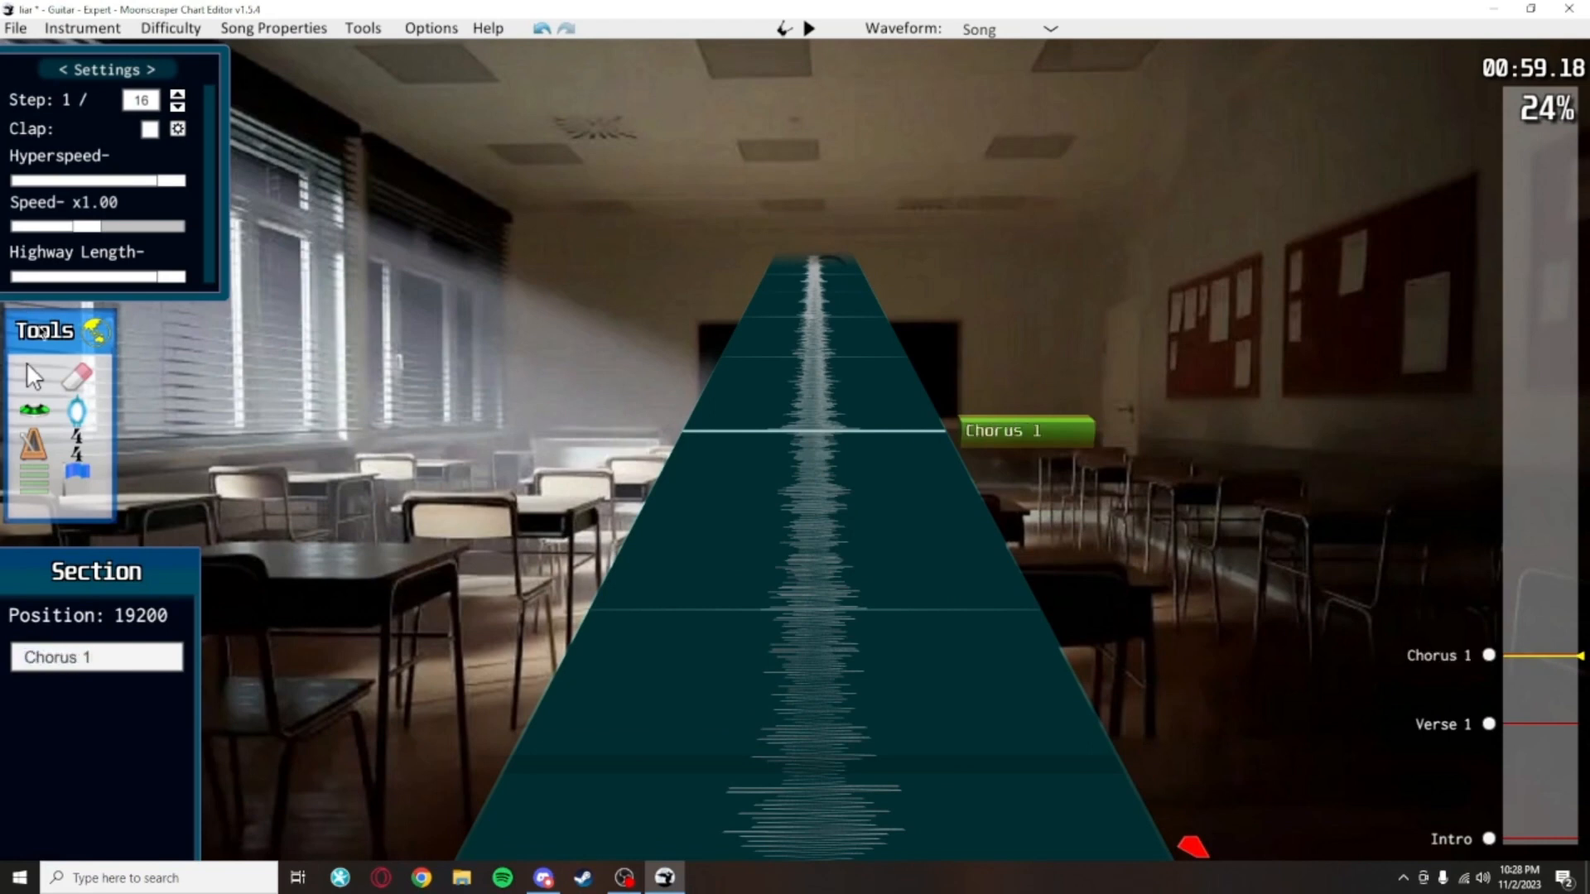
pyautogui.click(33, 377)
# Find the start of the second verse around 1:18 and add a section named Verse 2 at position 25344
pyautogui.click(749, 382)
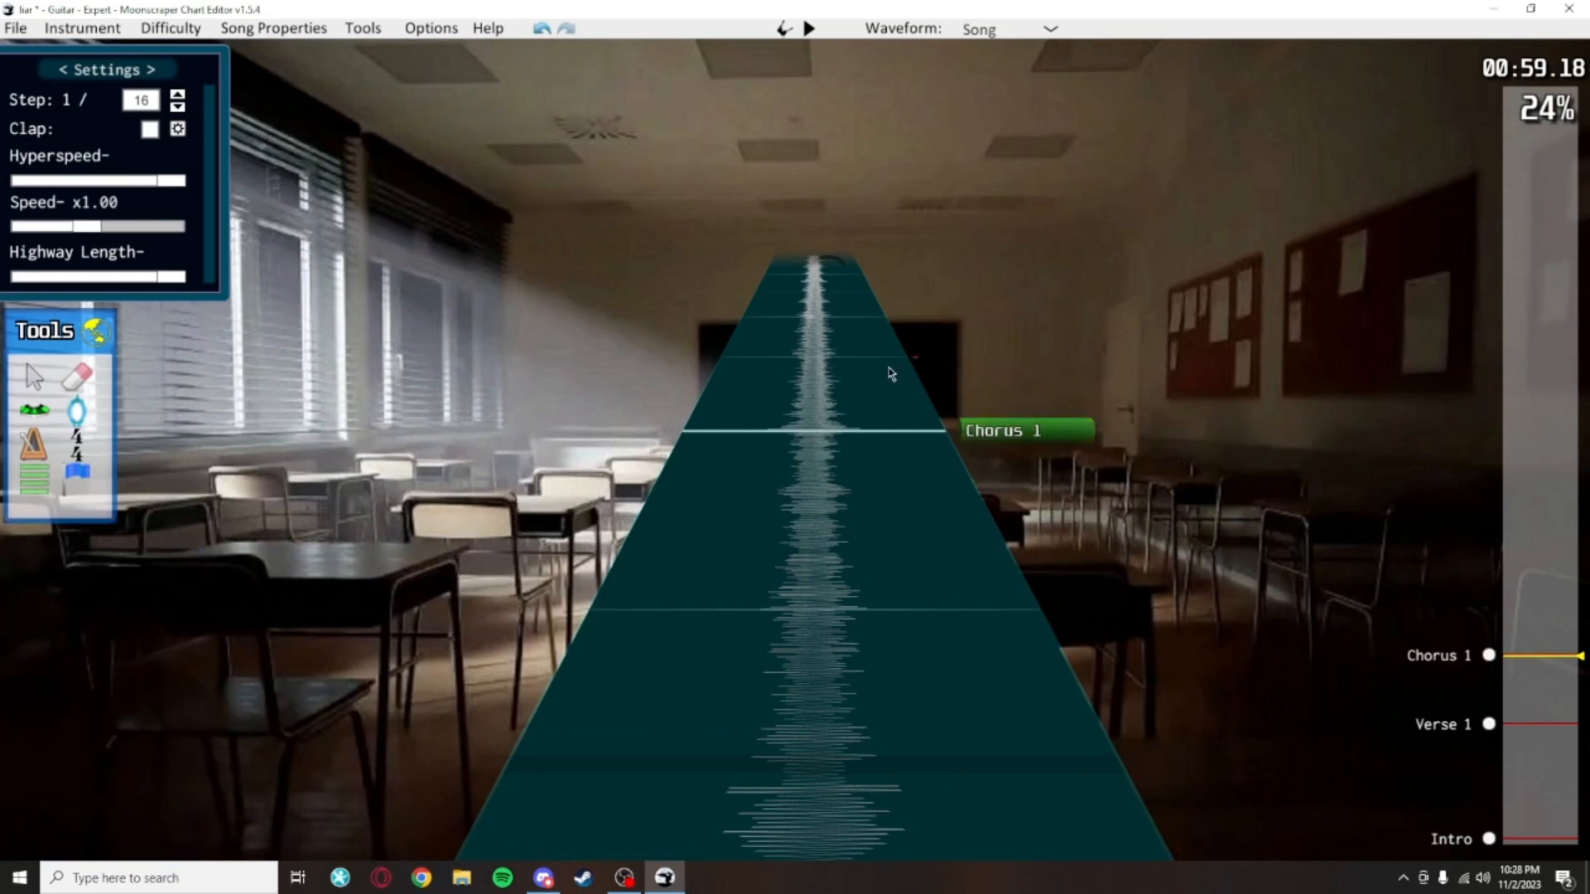
pyautogui.scroll(3, 890, 368)
pyautogui.click(1526, 627)
pyautogui.moveTo(1525, 627); pyautogui.dragTo(1519, 589)
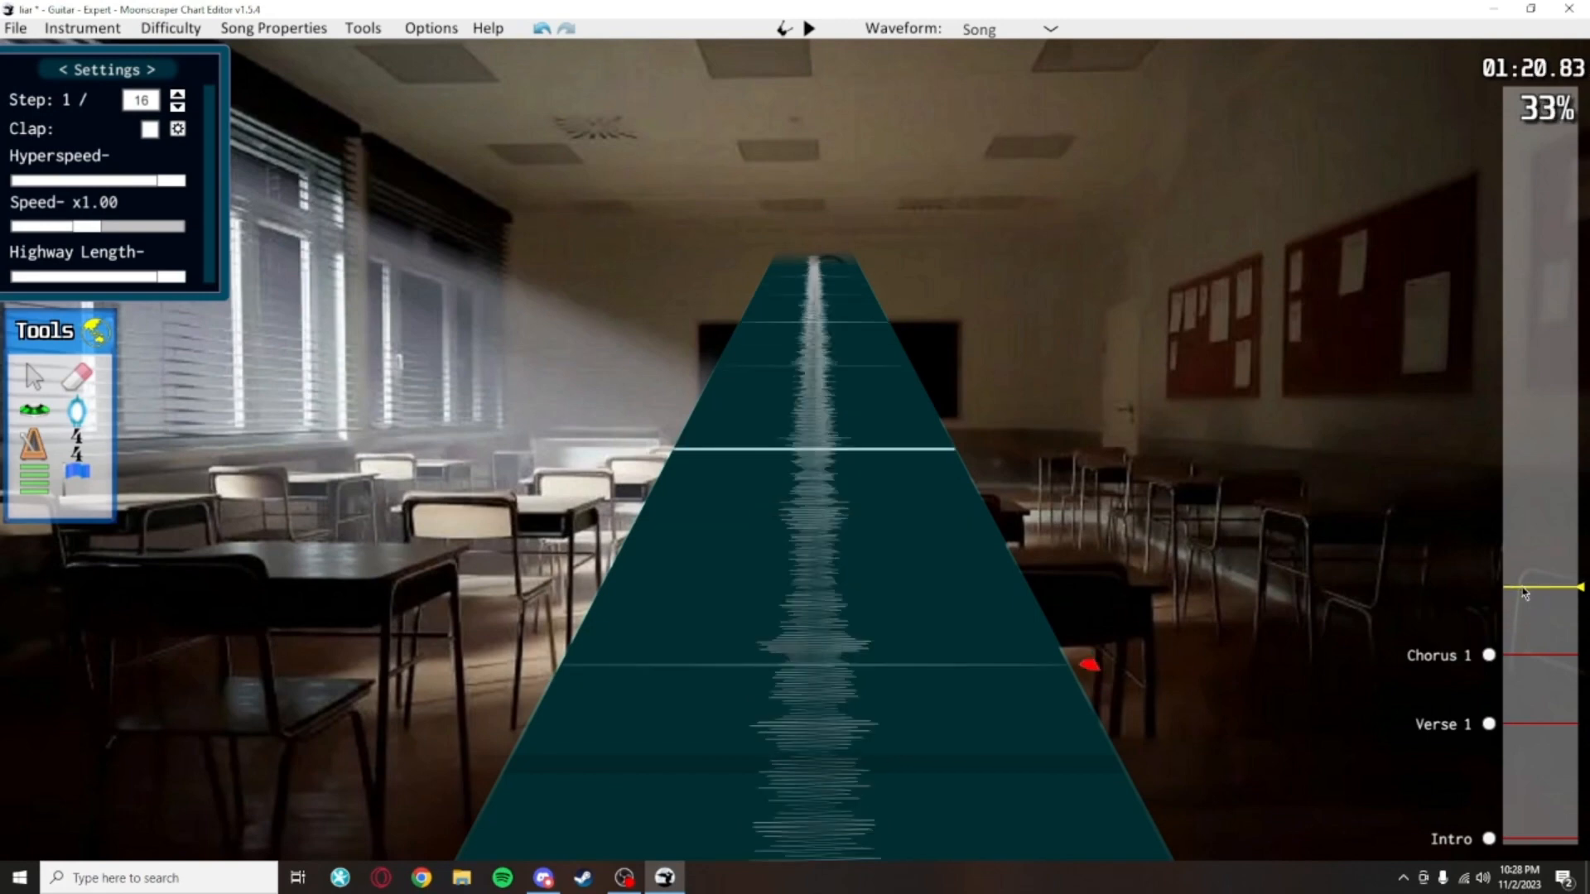
pyautogui.press('space')
pyautogui.press('space')
pyautogui.scroll(-5, 997, 693)
pyautogui.press('space')
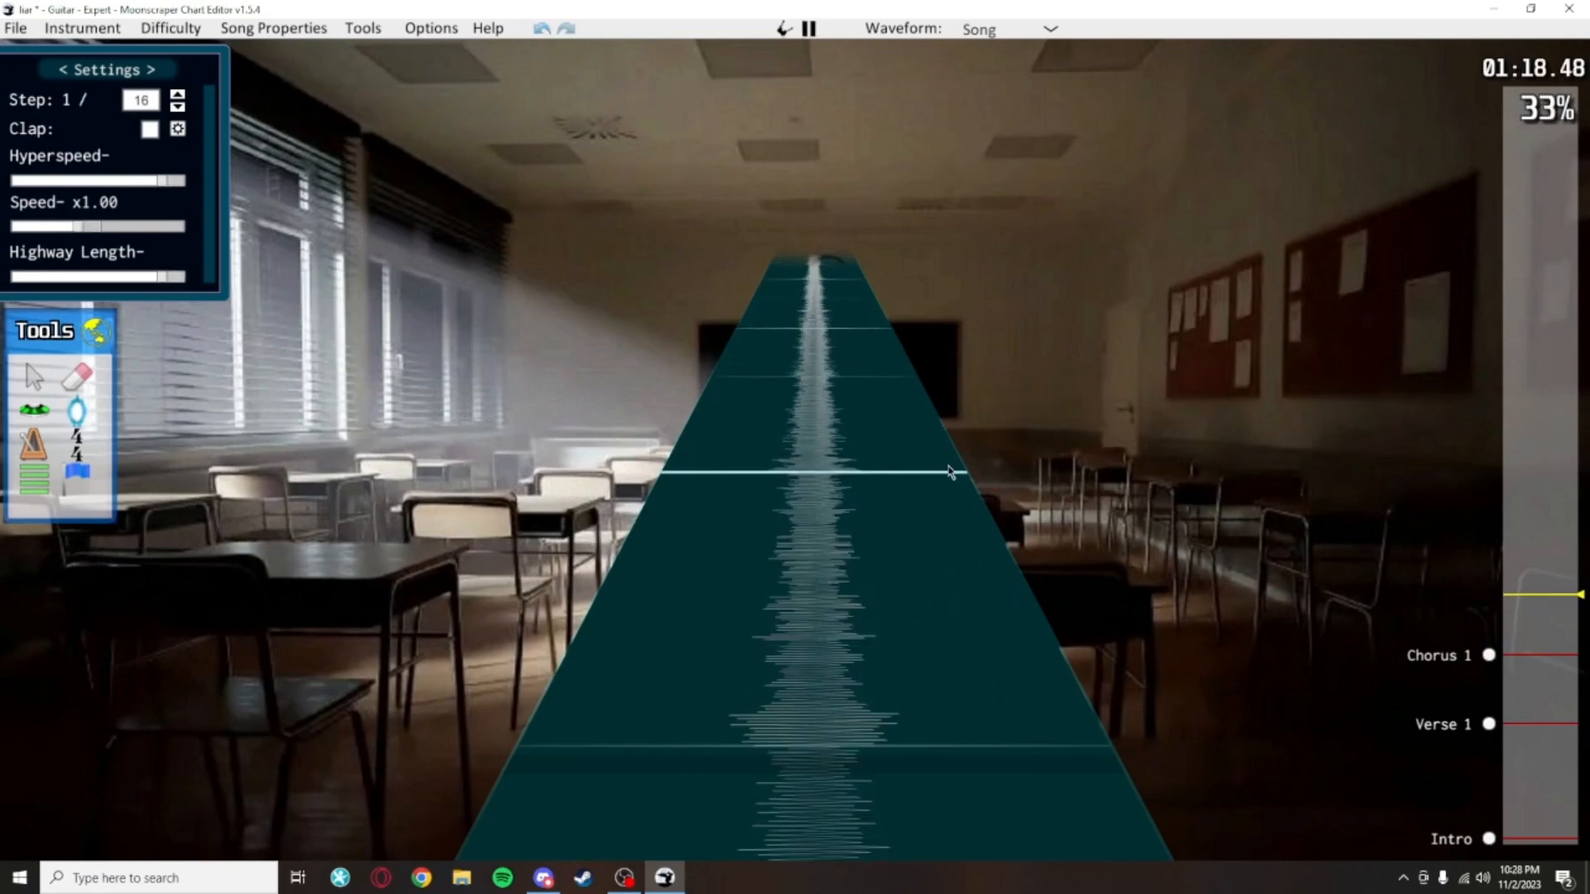
pyautogui.press('space')
pyautogui.scroll(-3, 1060, 827)
pyautogui.scroll(-2, 1061, 826)
pyautogui.press('space')
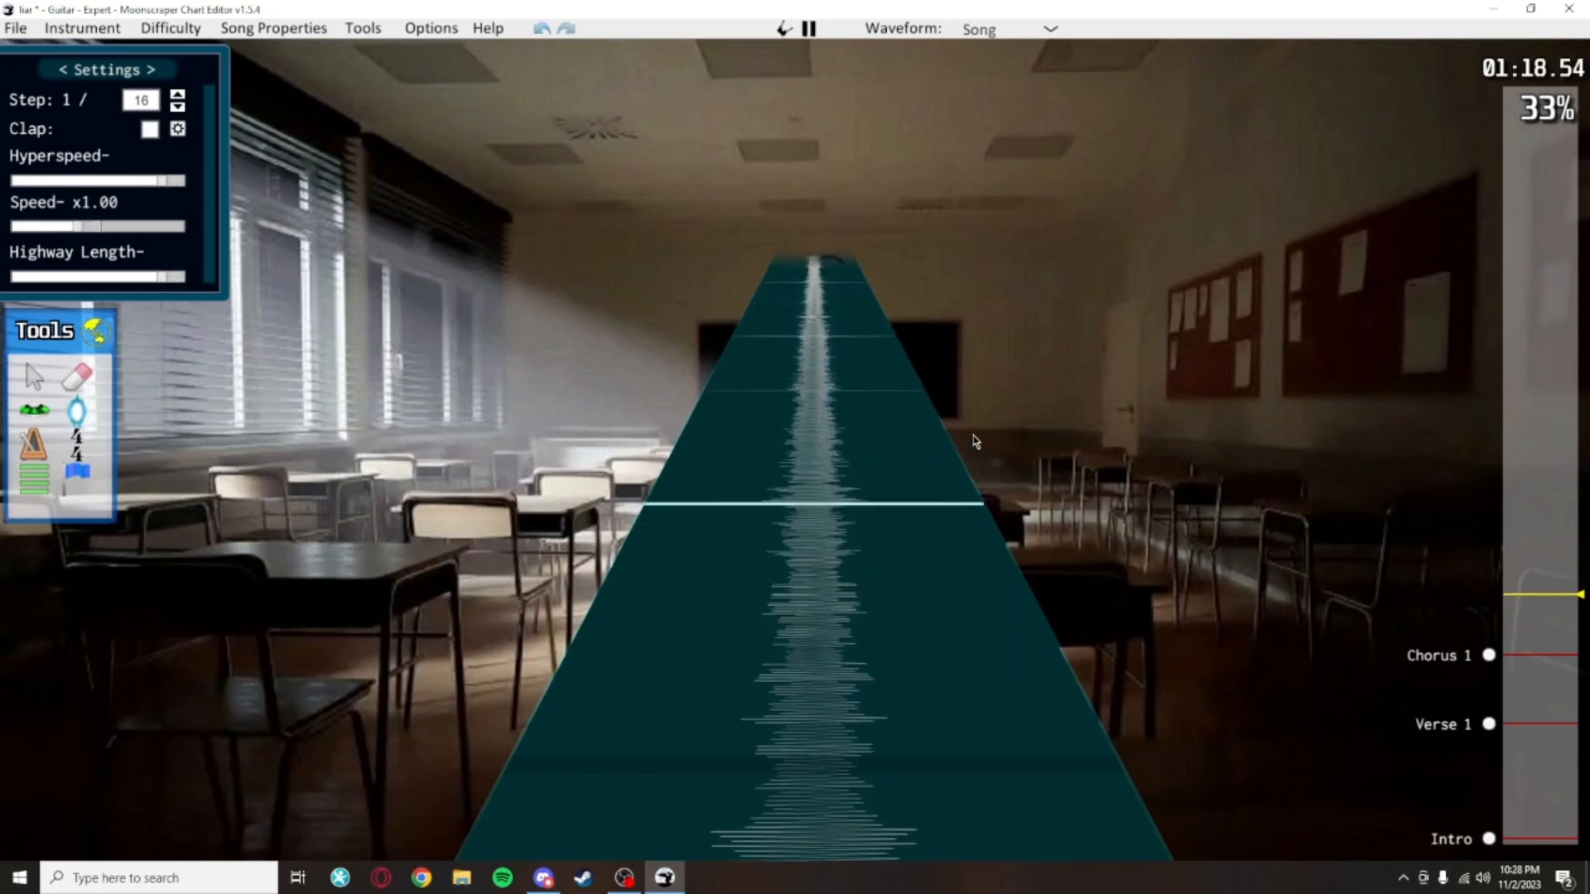
pyautogui.press('space')
pyautogui.scroll(-3, 990, 618)
pyautogui.click(74, 470)
pyautogui.click(884, 512)
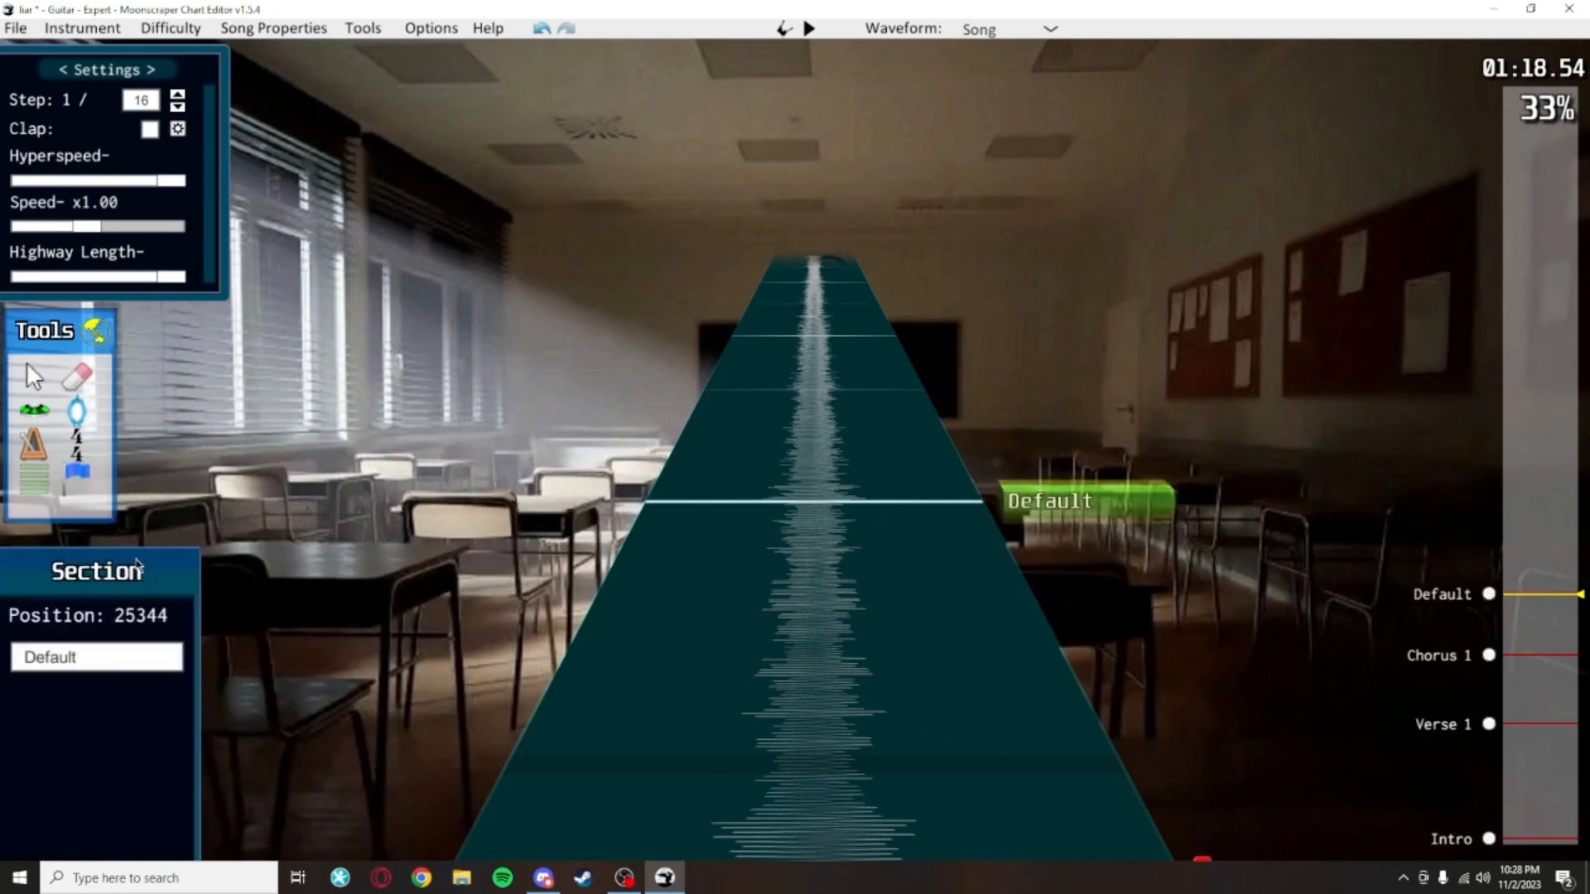
pyautogui.click(176, 648)
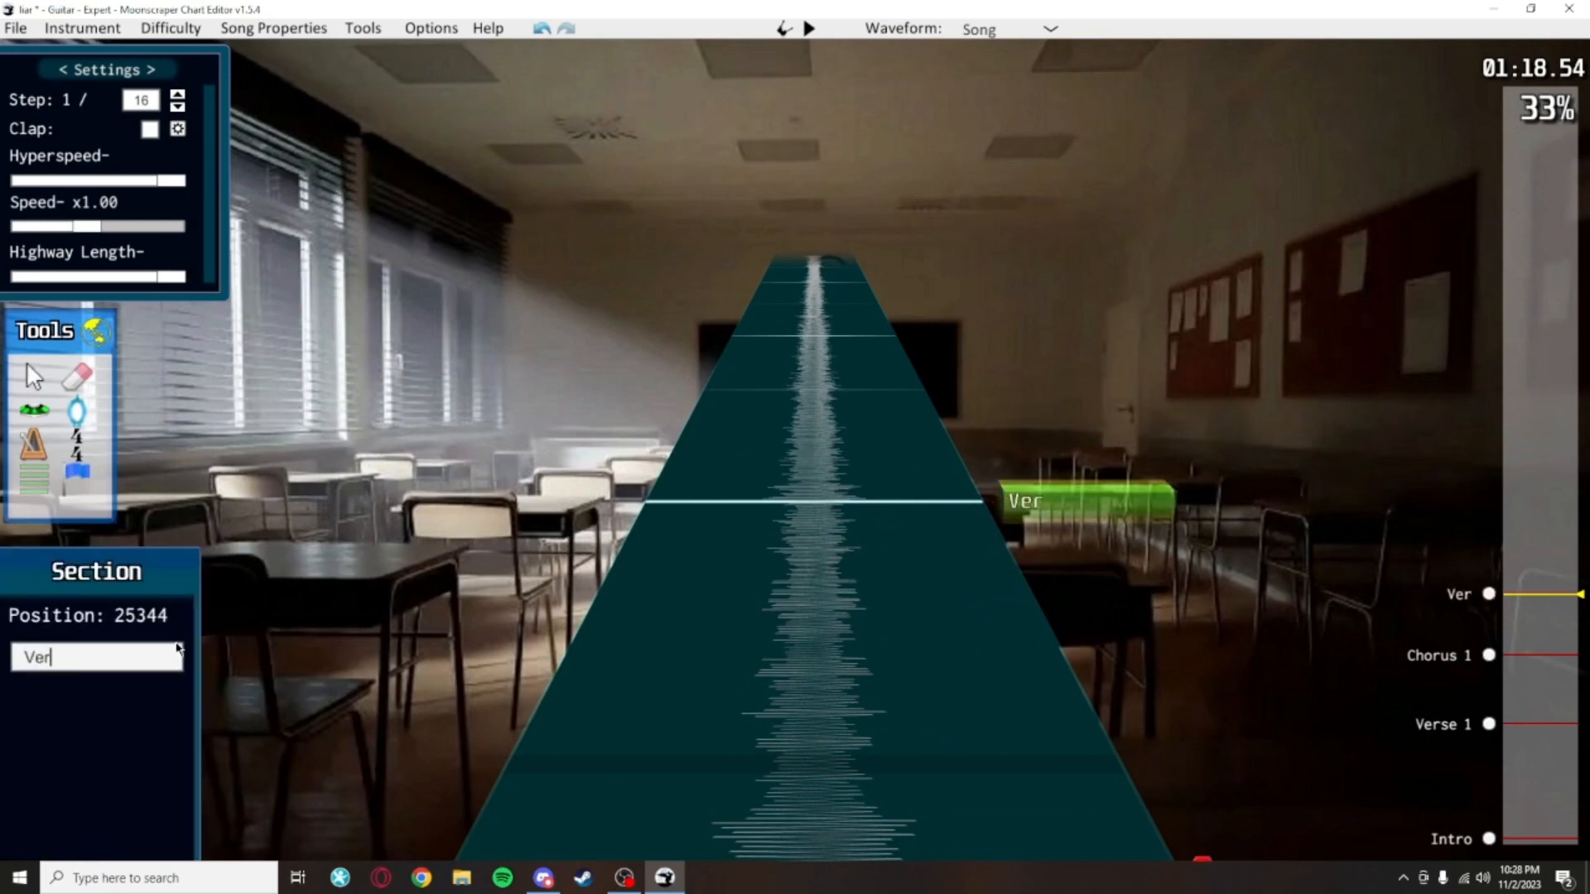
pyautogui.write('Verse 2')
# Find the start of the second chorus around 1:40 and add a section named Chorus 2 at position 32256
pyautogui.press('space')
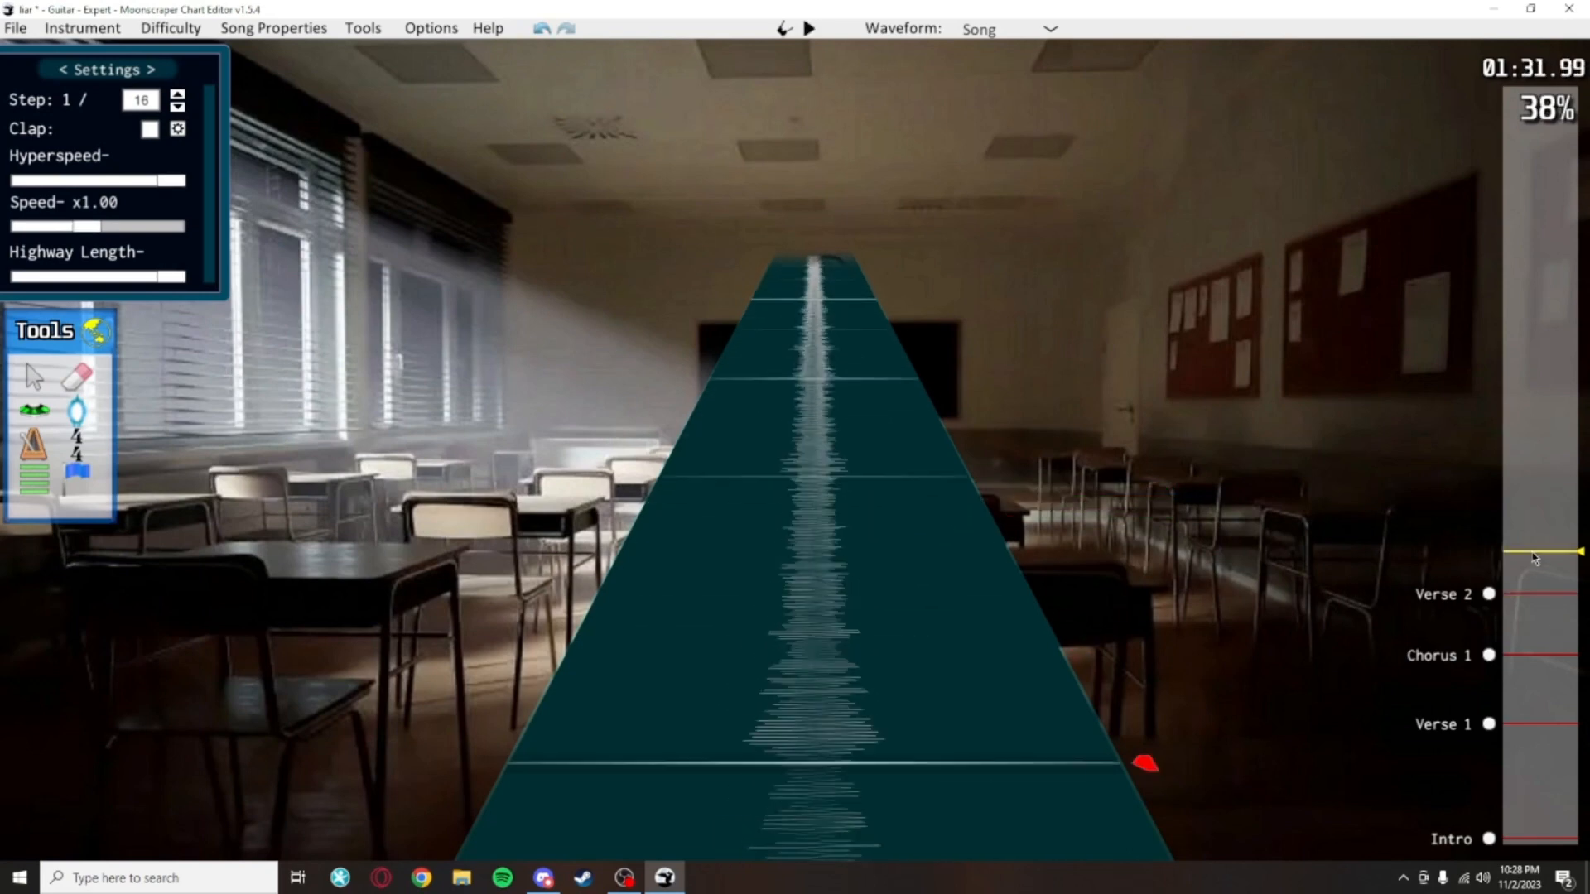
pyautogui.press('space')
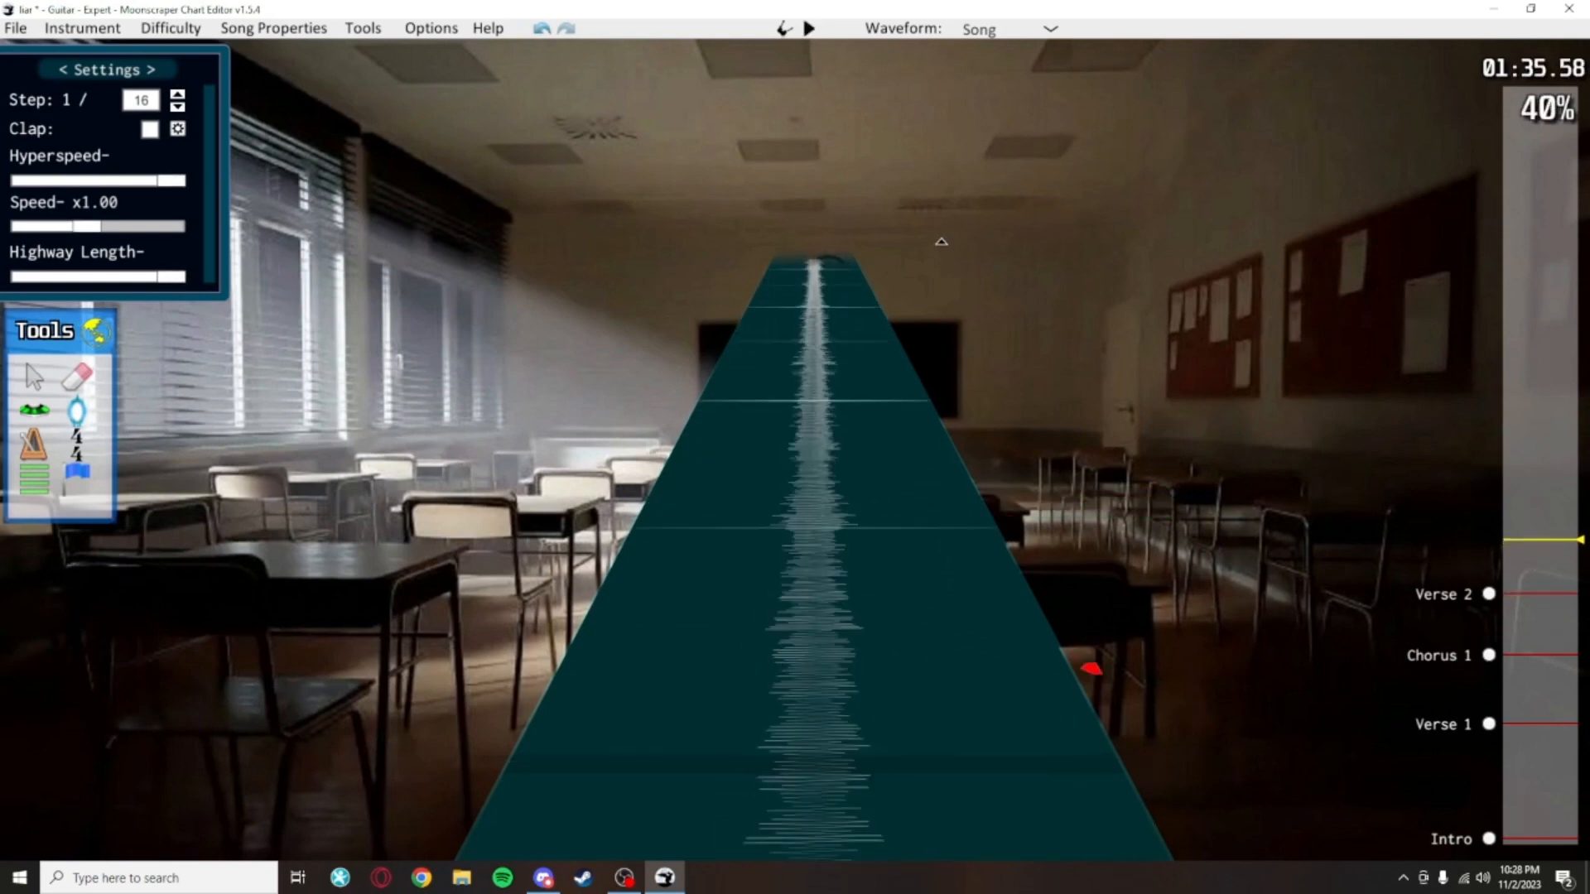
pyautogui.middleClick(969, 655)
pyautogui.press('space')
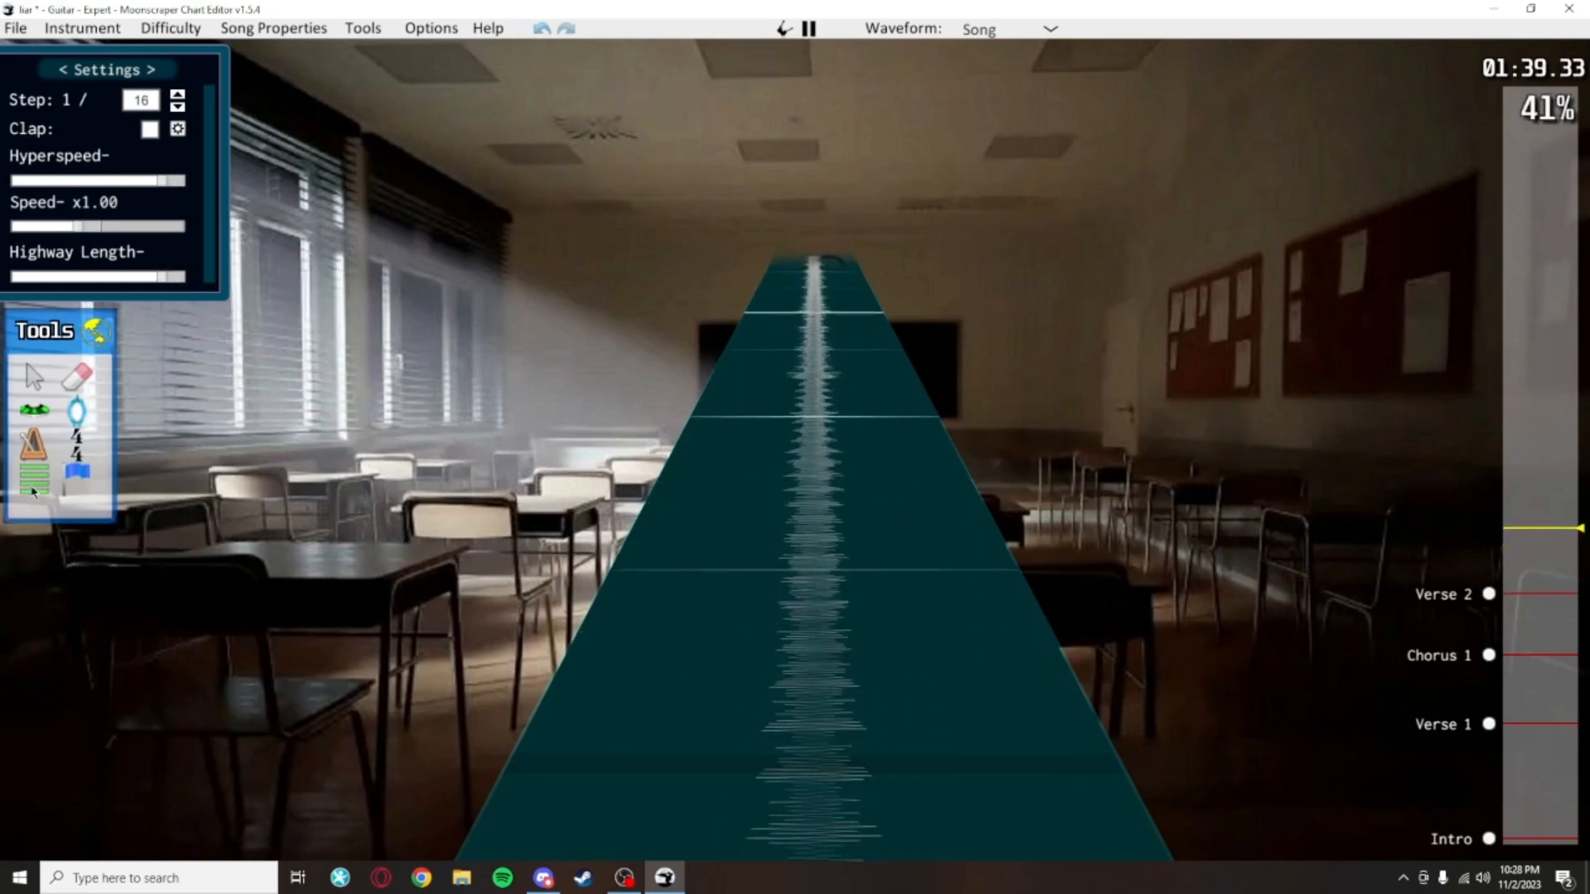
pyautogui.press('space')
pyautogui.click(1006, 439)
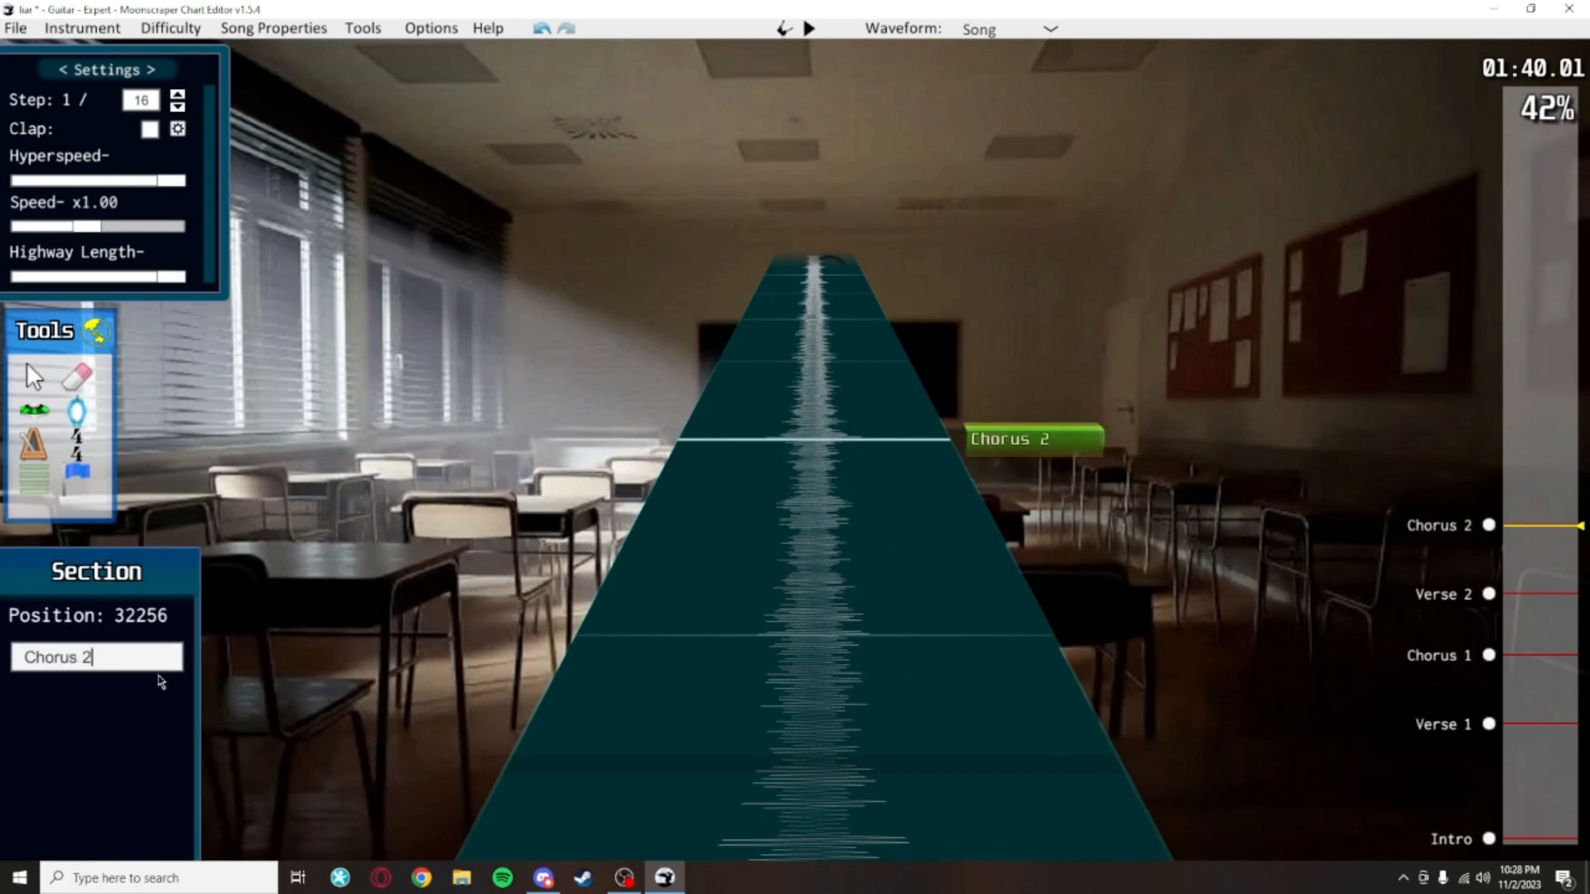
pyautogui.click(35, 410)
pyautogui.click(34, 378)
# Find the start of the bridge around 1:59 and add a section named Bridge at position 38400
pyautogui.click(1524, 485)
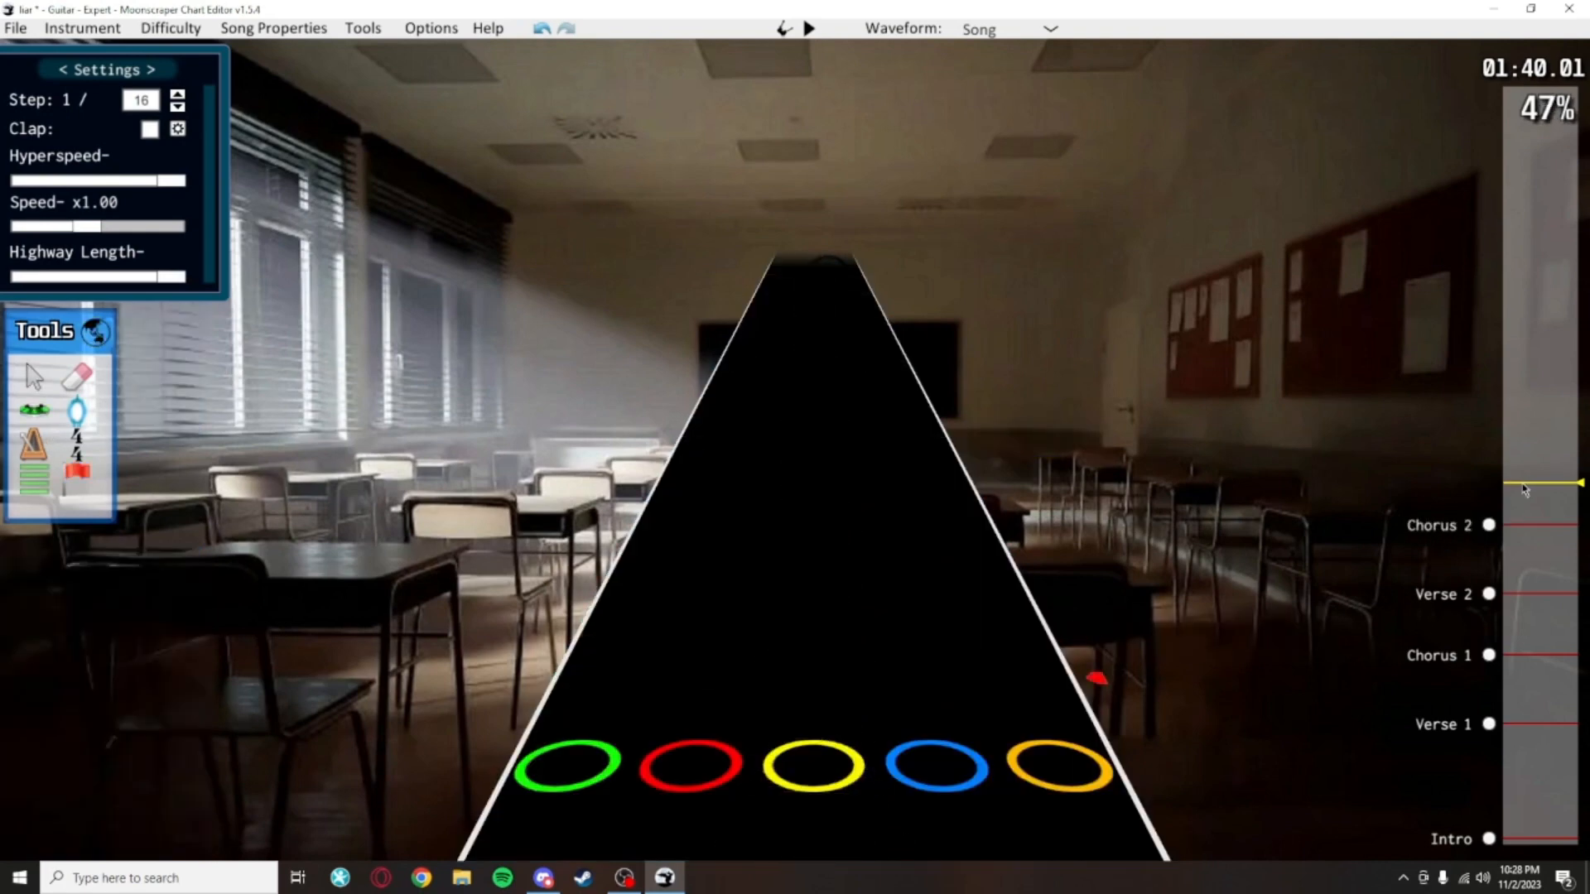
pyautogui.press('space')
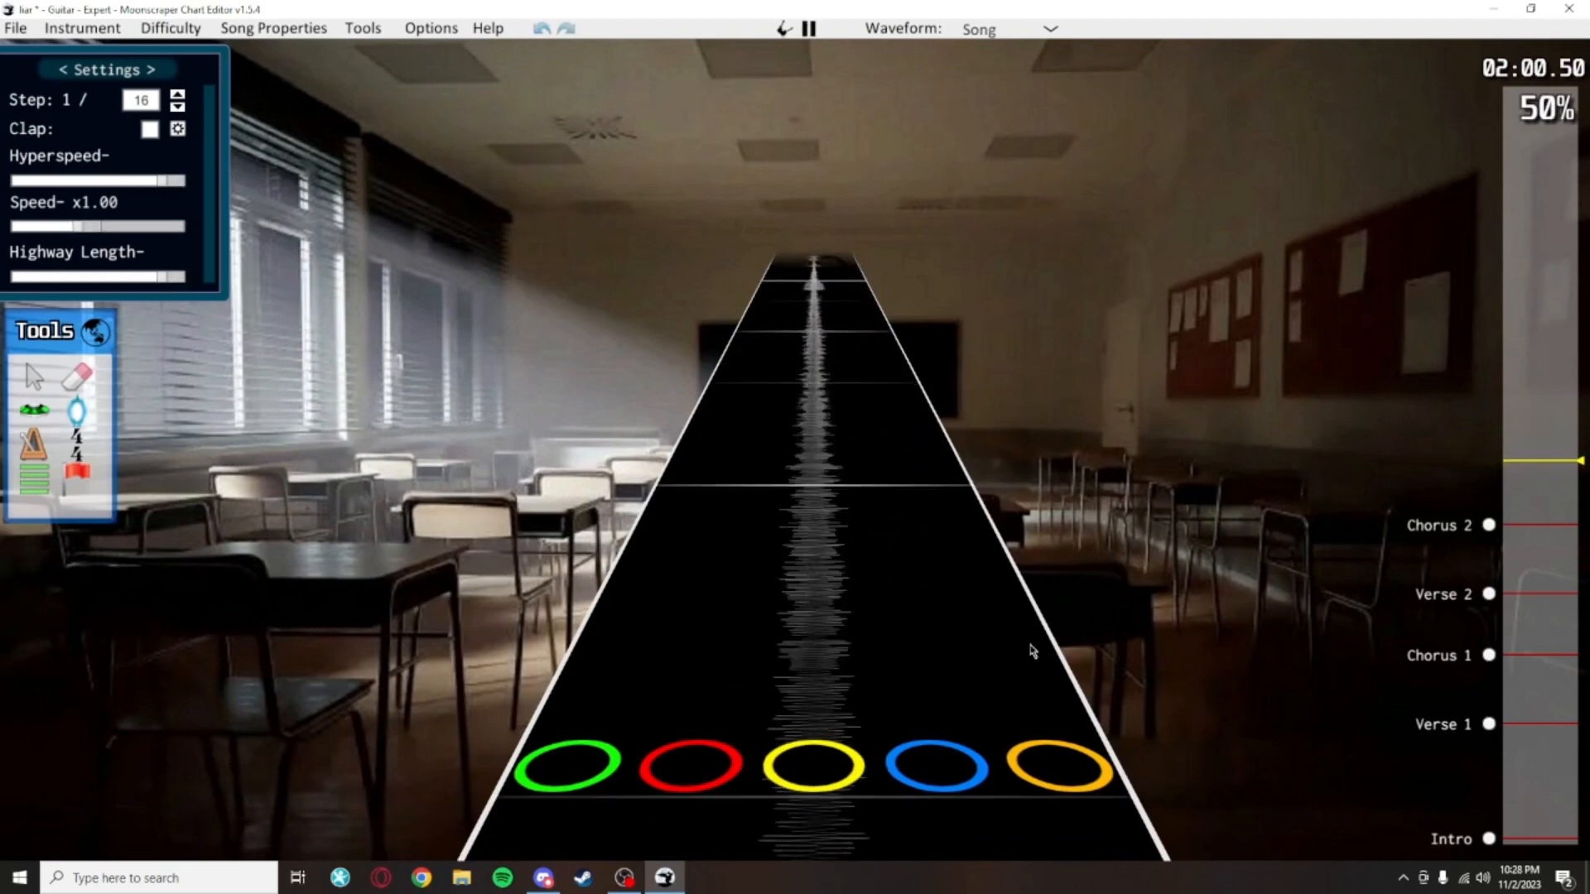
pyautogui.press('space')
pyautogui.scroll(-2, 1030, 645)
pyautogui.click(33, 476)
pyautogui.scroll(-1, 920, 497)
pyautogui.click(919, 492)
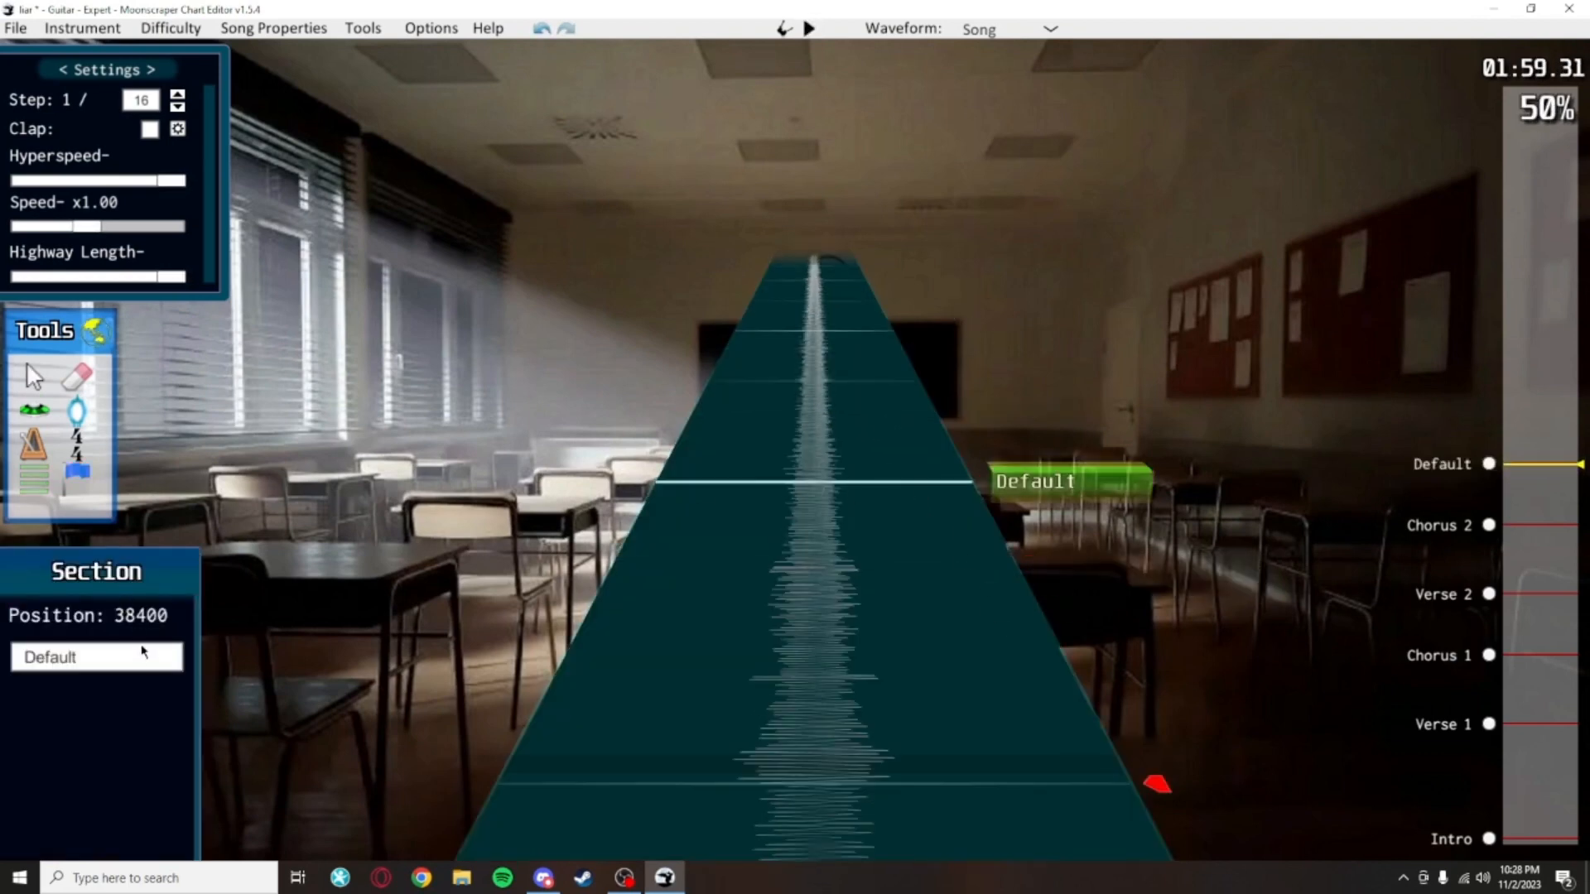
pyautogui.click(143, 652)
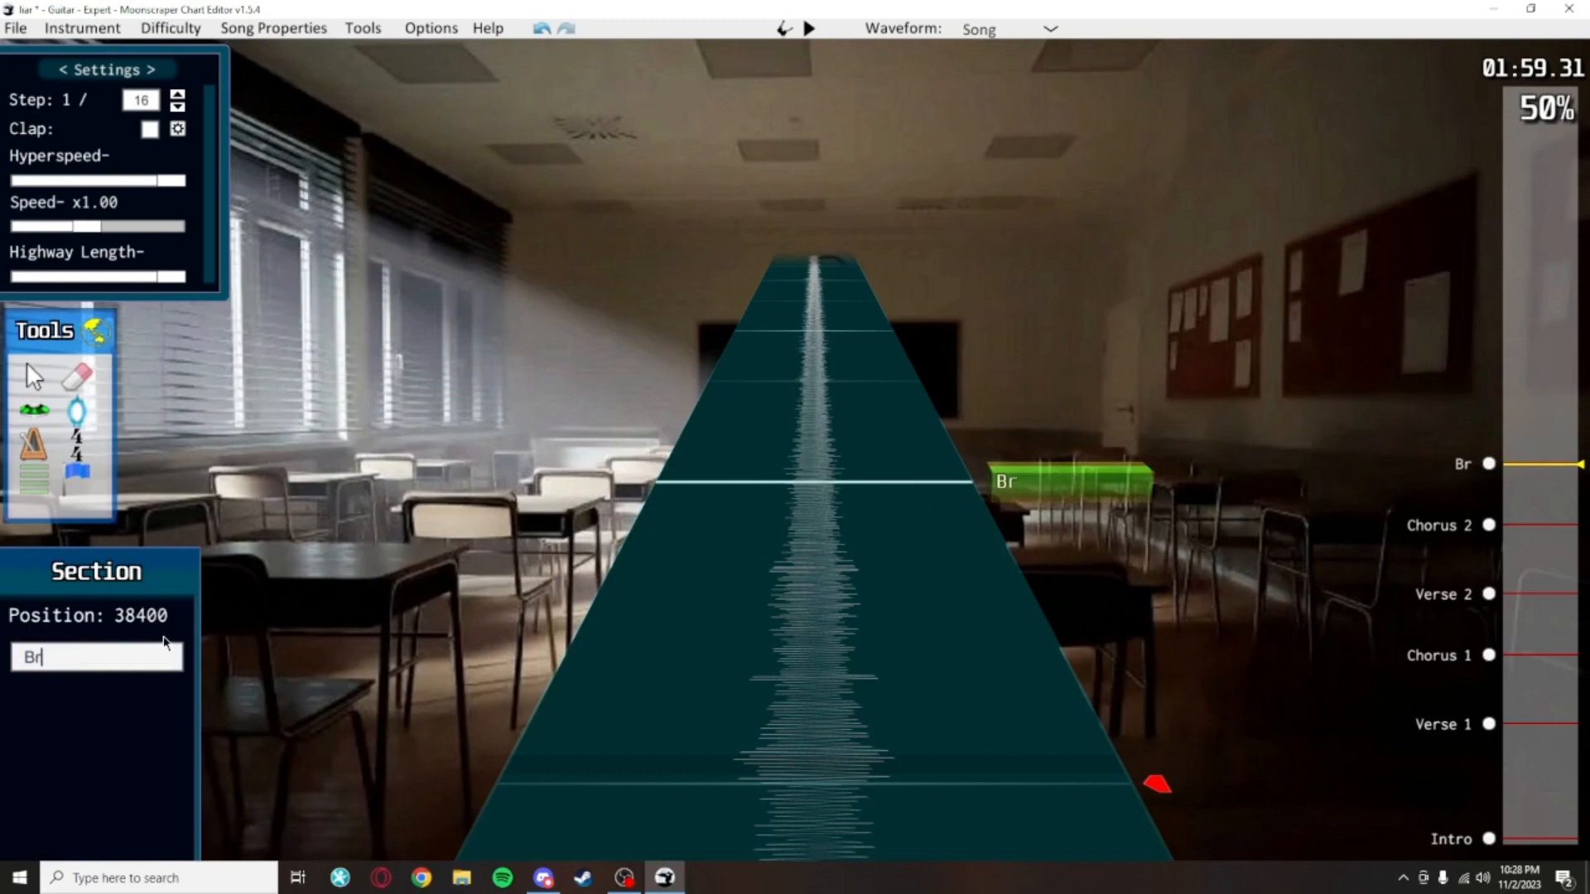
pyautogui.click(31, 377)
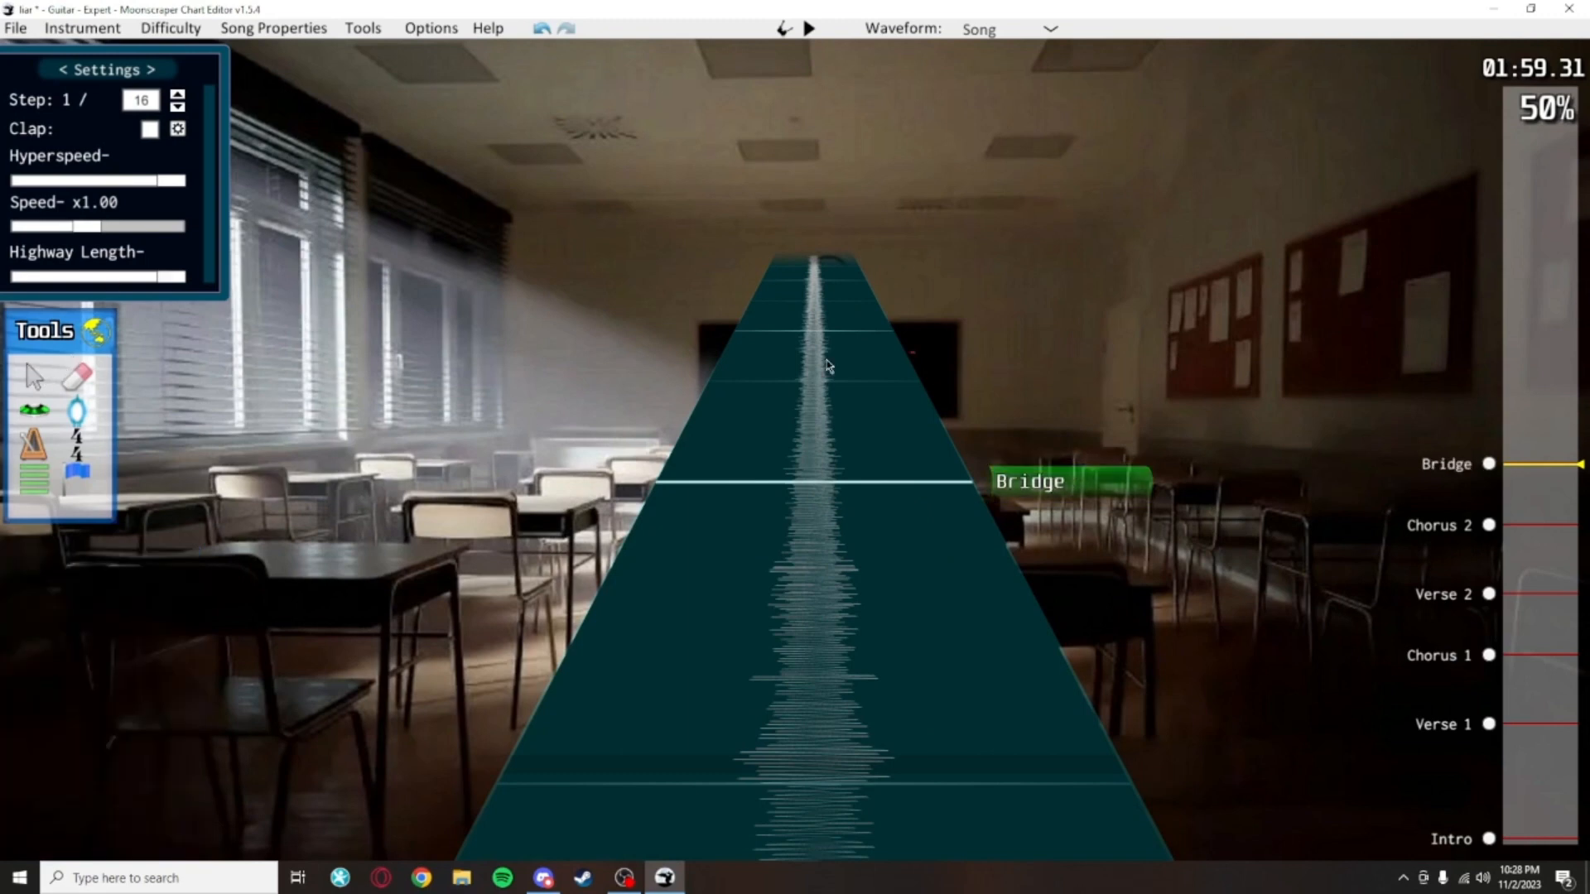
# Find the start of the solo around 2:08 and add a section named Solo at position 41280
pyautogui.scroll(1, 1057, 646)
pyautogui.click(1536, 408)
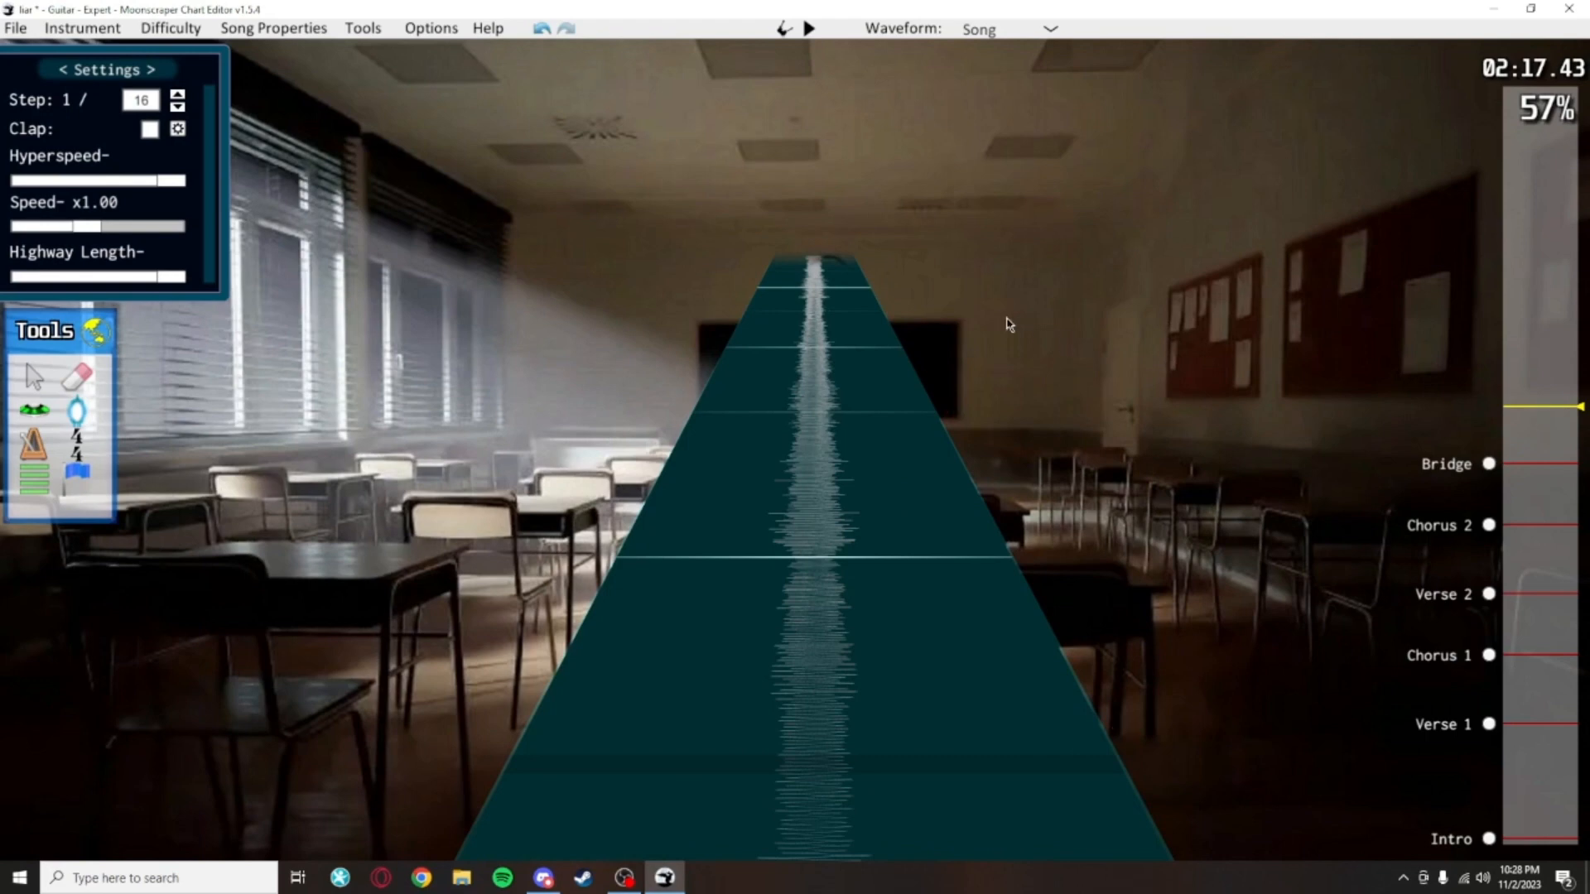
pyautogui.scroll(-8, 1010, 373)
pyautogui.press('space')
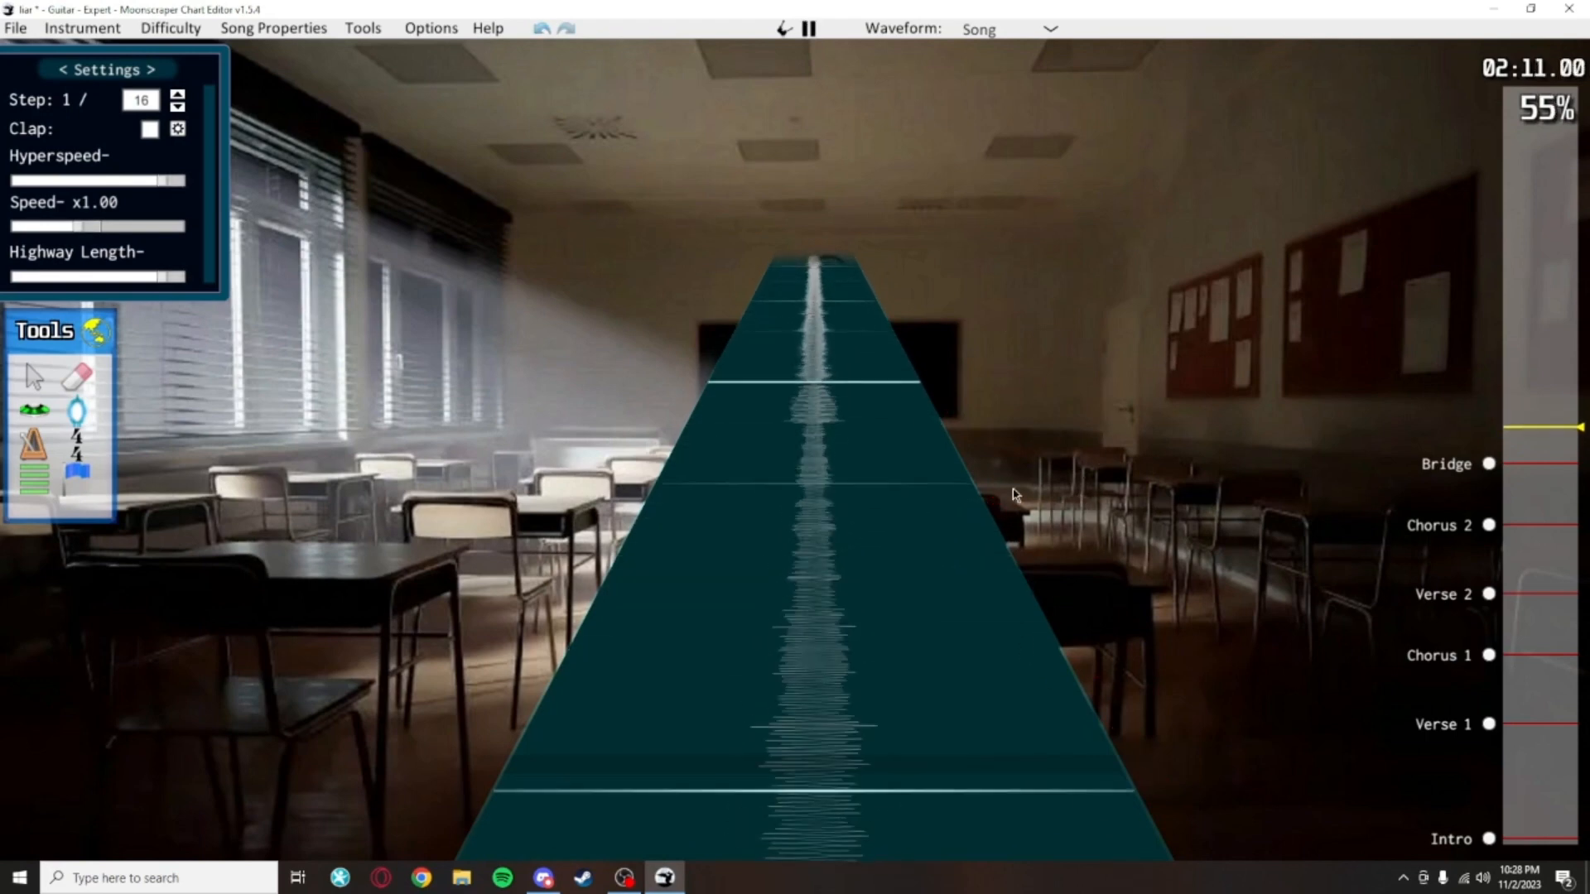
pyautogui.press('space')
pyautogui.scroll(-4, 1058, 712)
pyautogui.press('space')
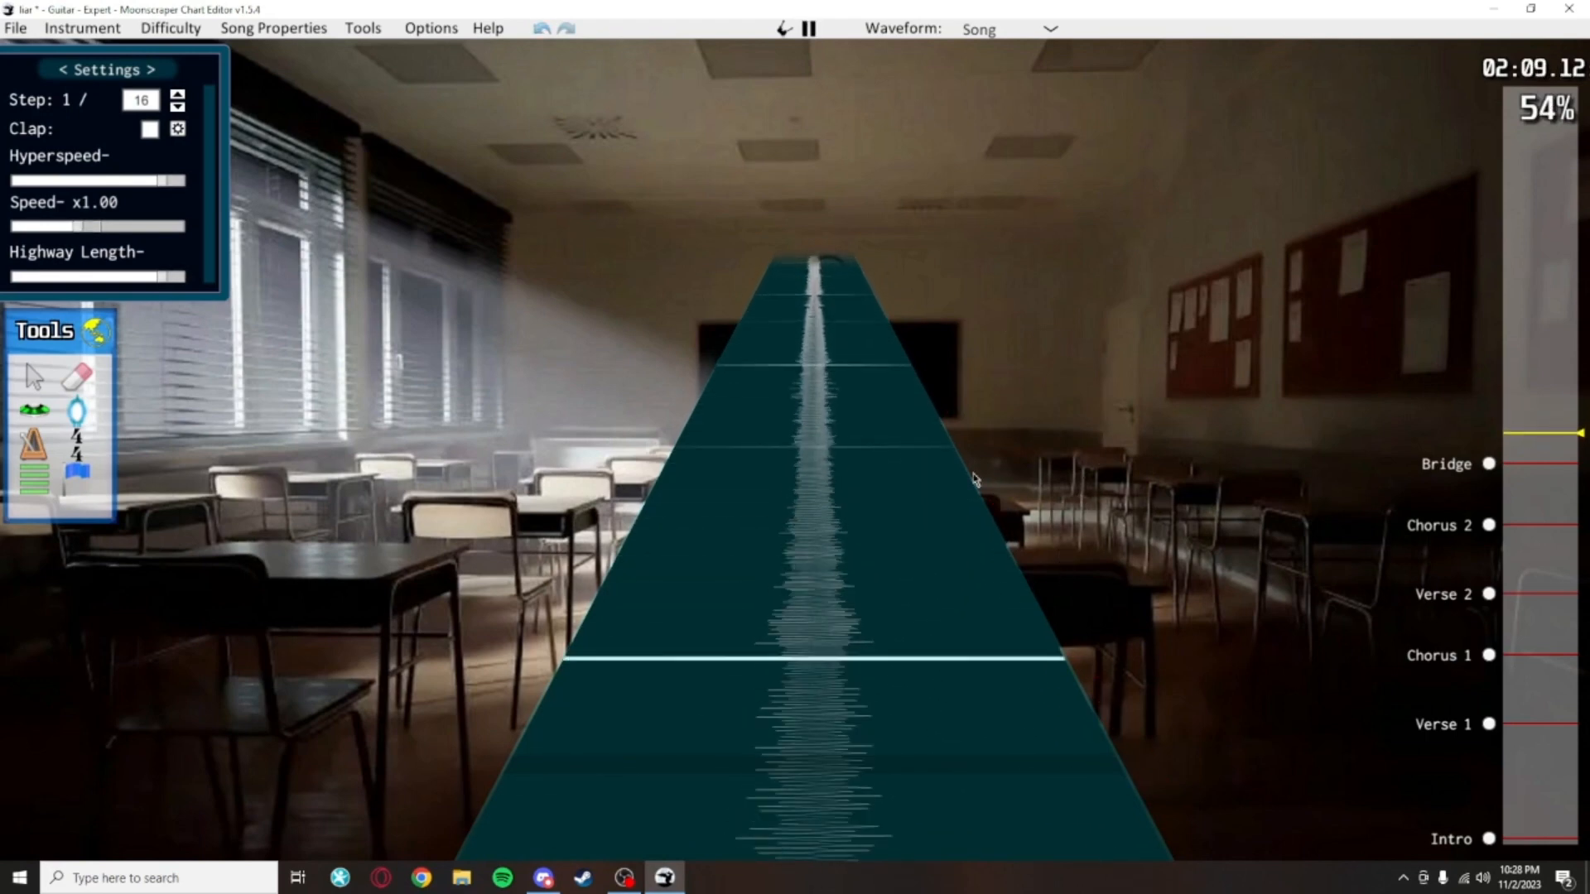
pyautogui.press('space')
pyautogui.scroll(1, 877, 610)
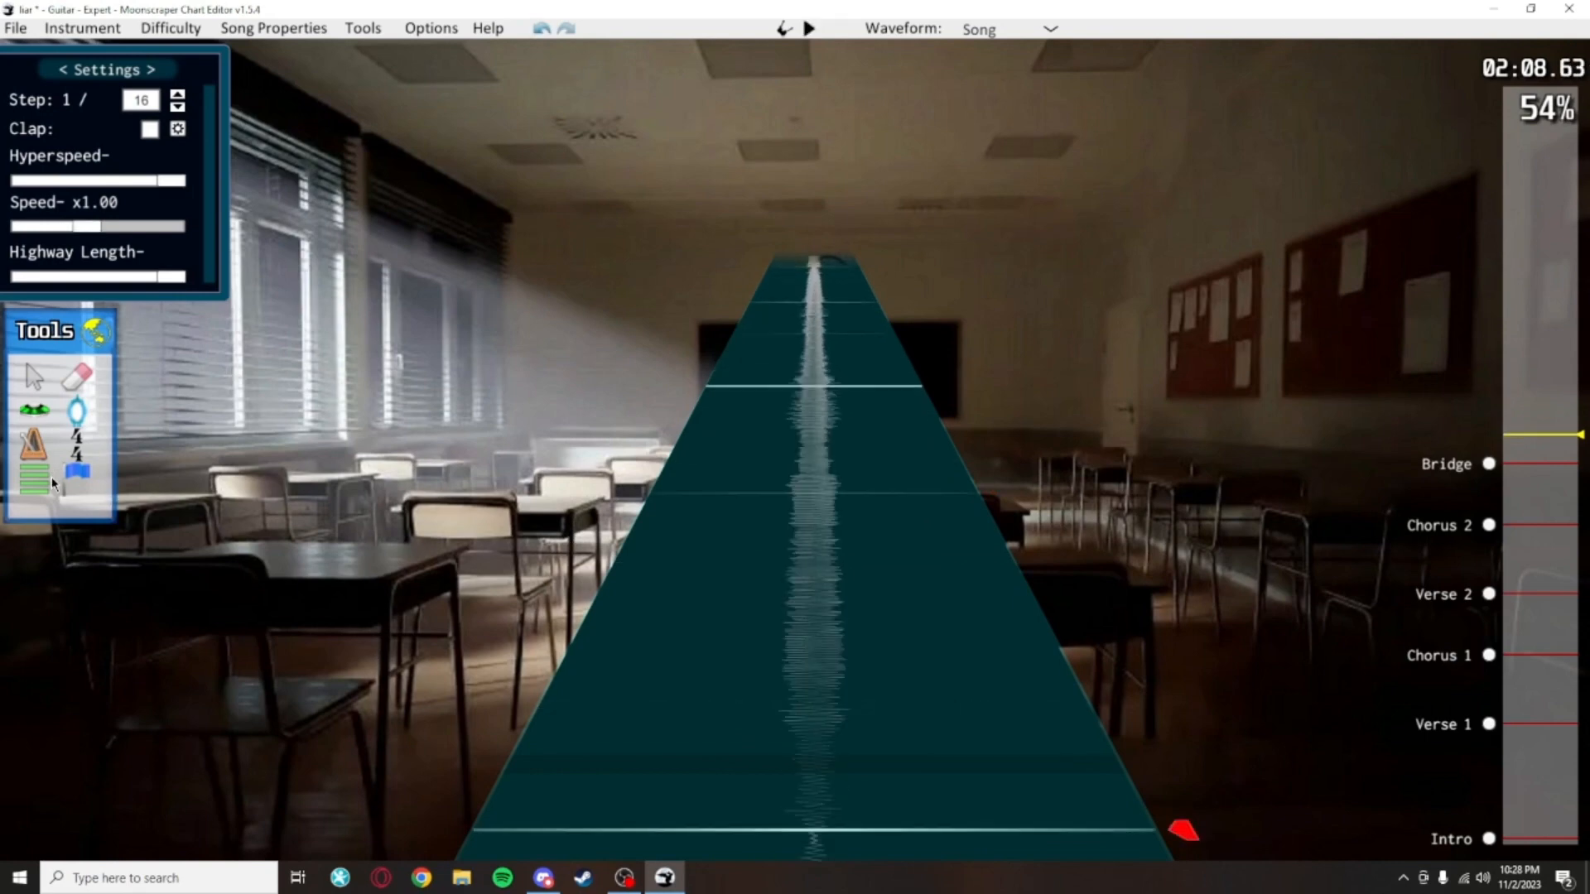
pyautogui.scroll(3, 880, 450)
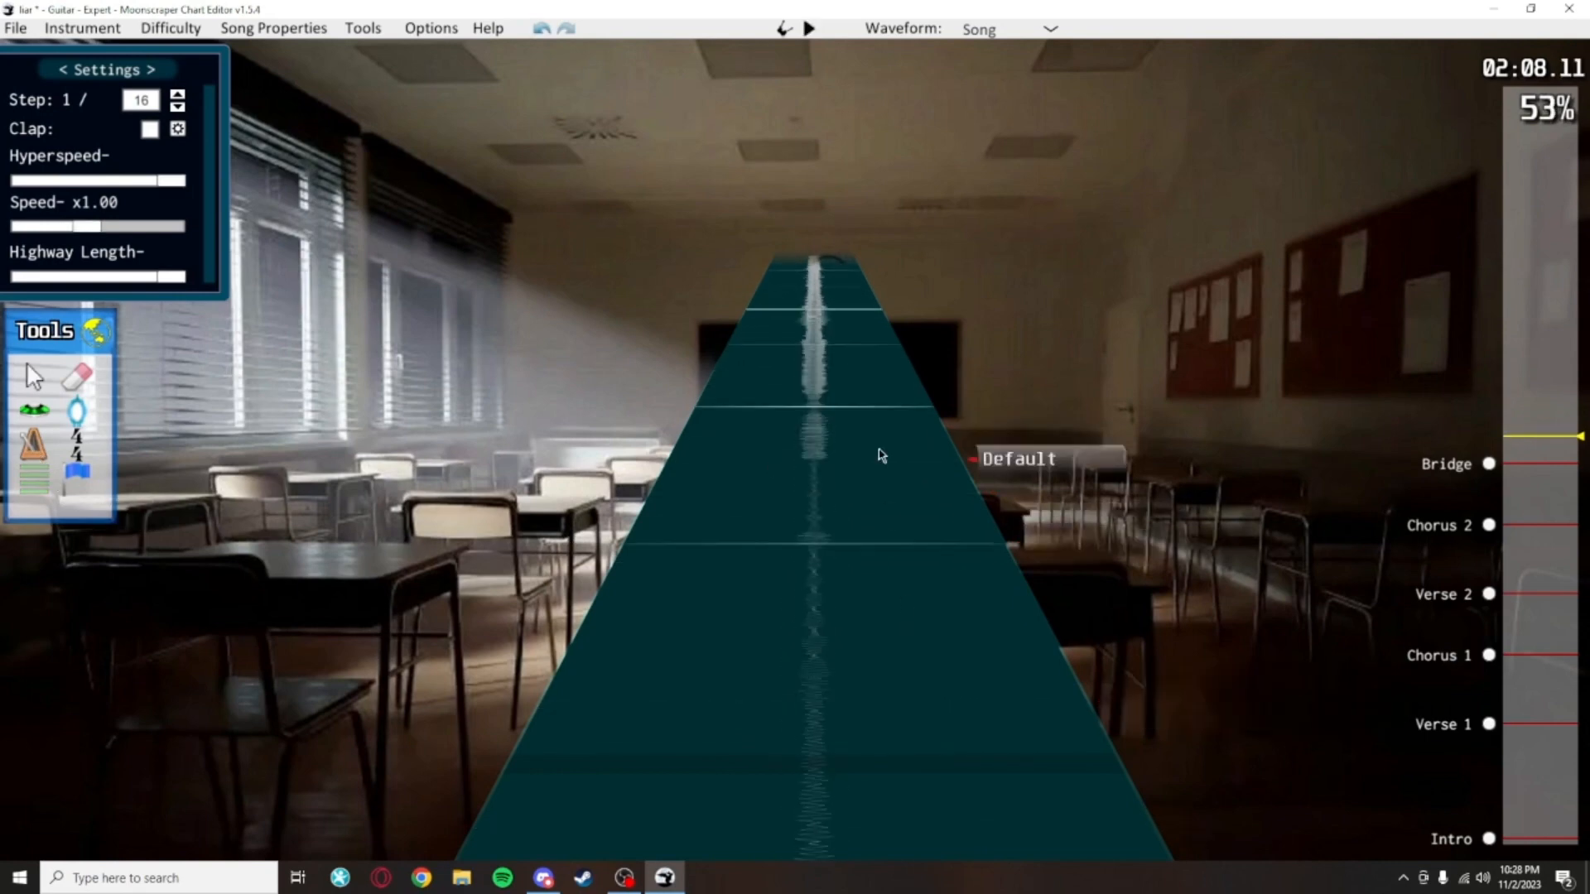
pyautogui.press('space')
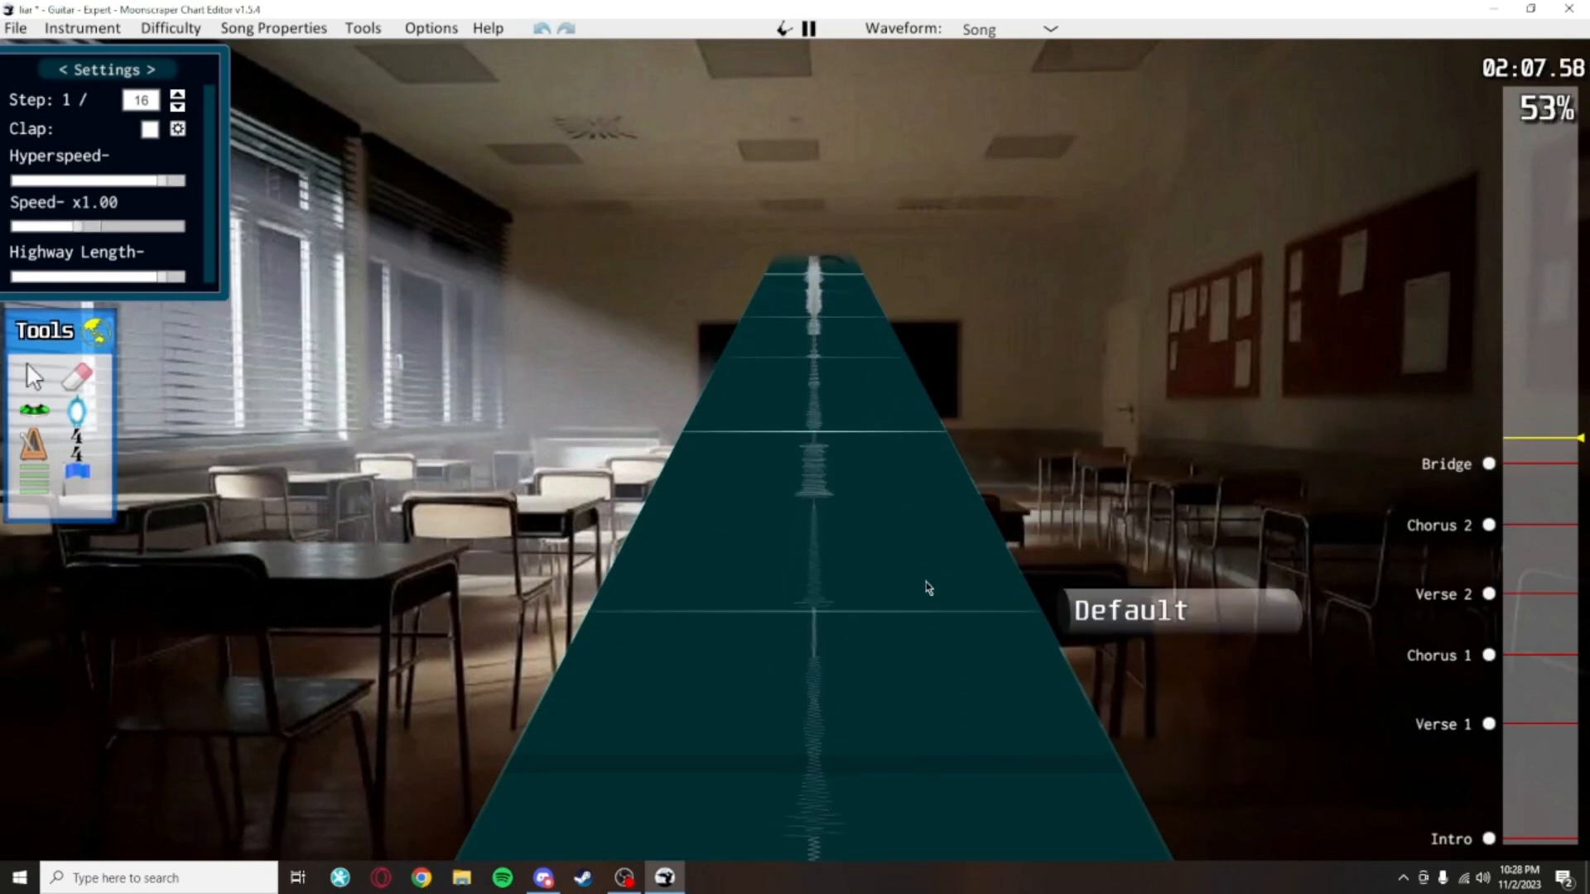
pyautogui.press('space')
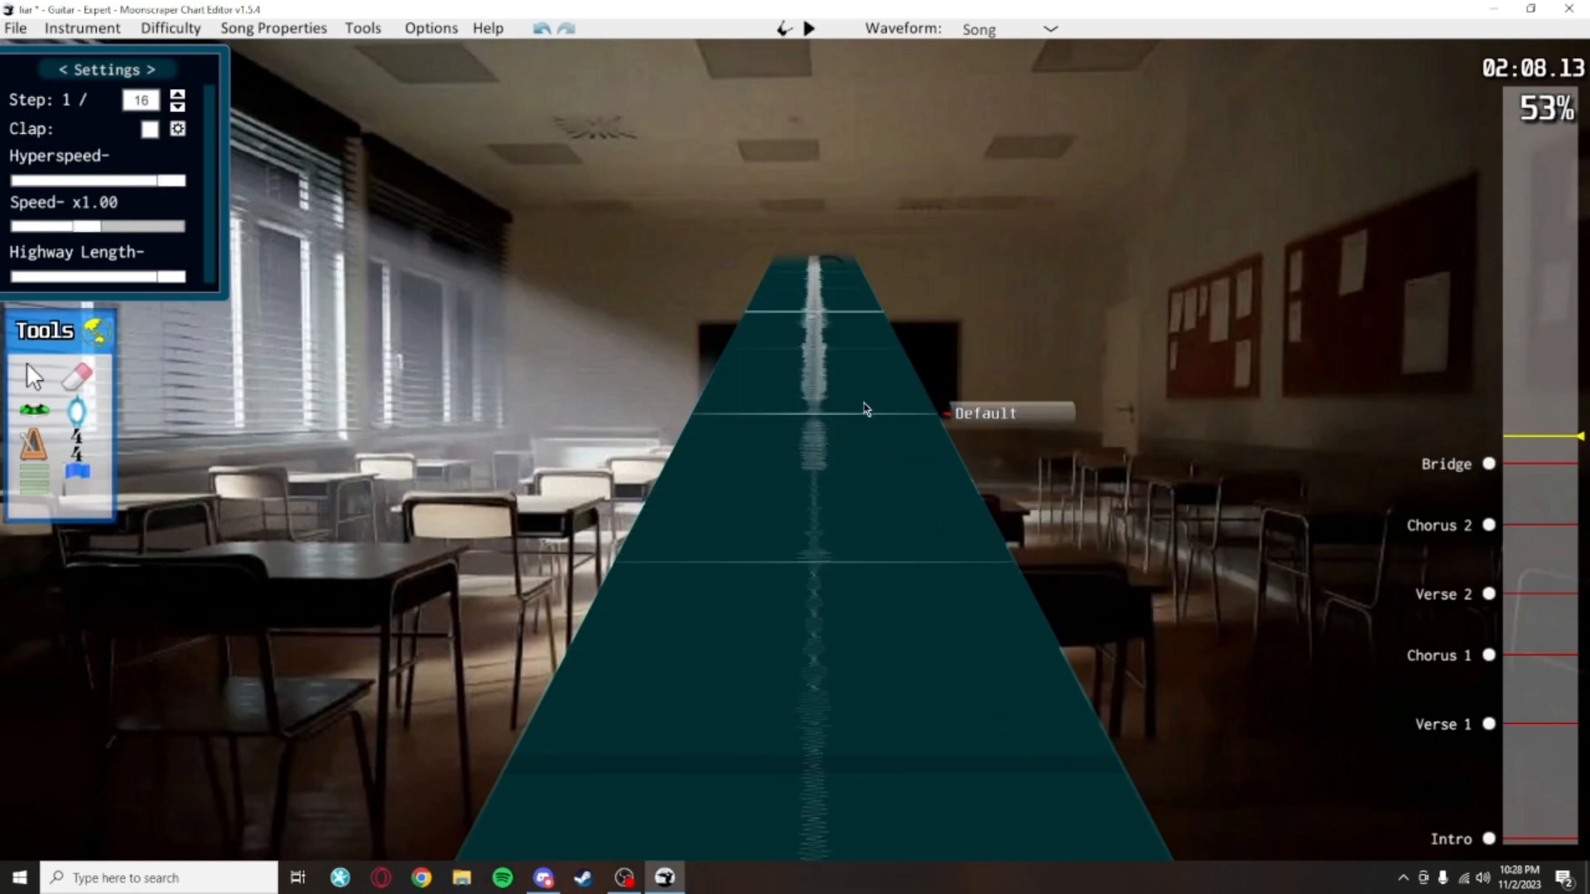
pyautogui.press('space')
pyautogui.press('space')
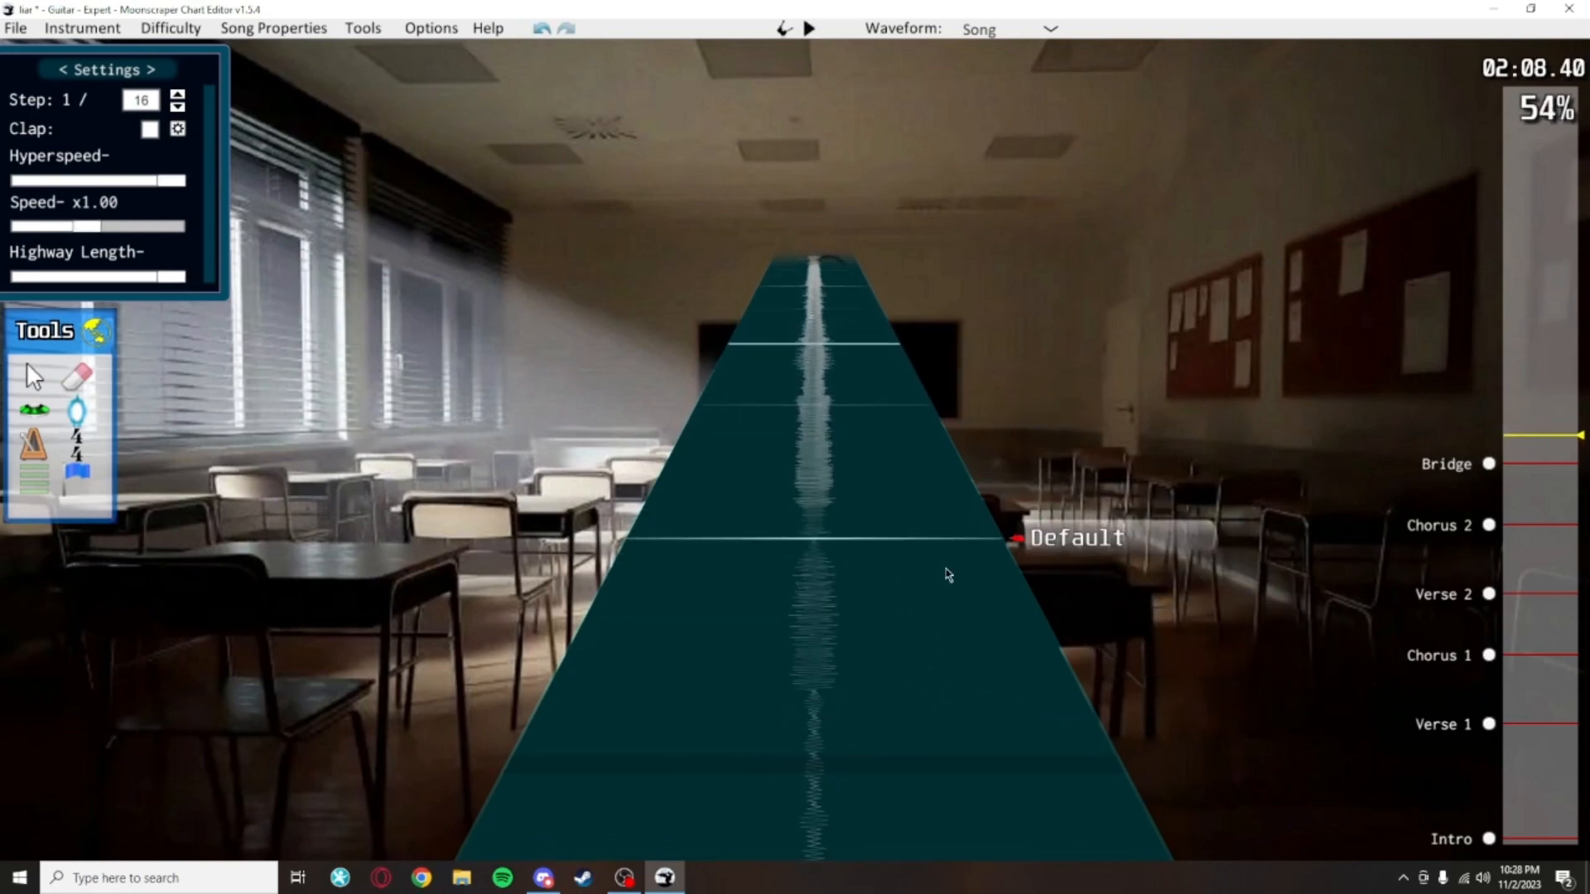
pyautogui.click(940, 566)
pyautogui.click(29, 377)
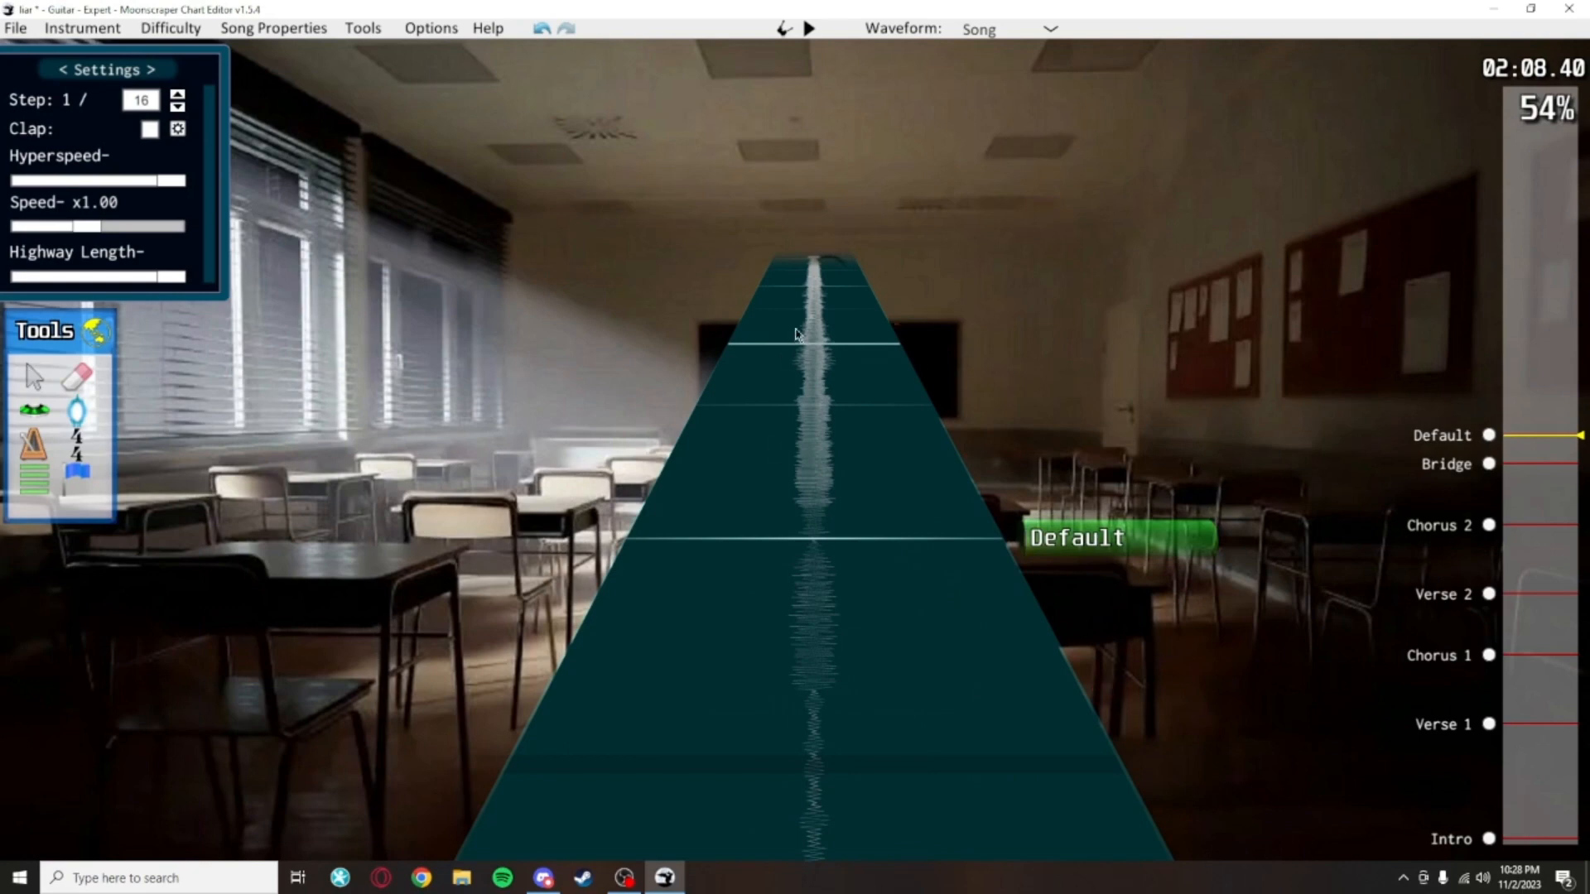
pyautogui.click(1112, 581)
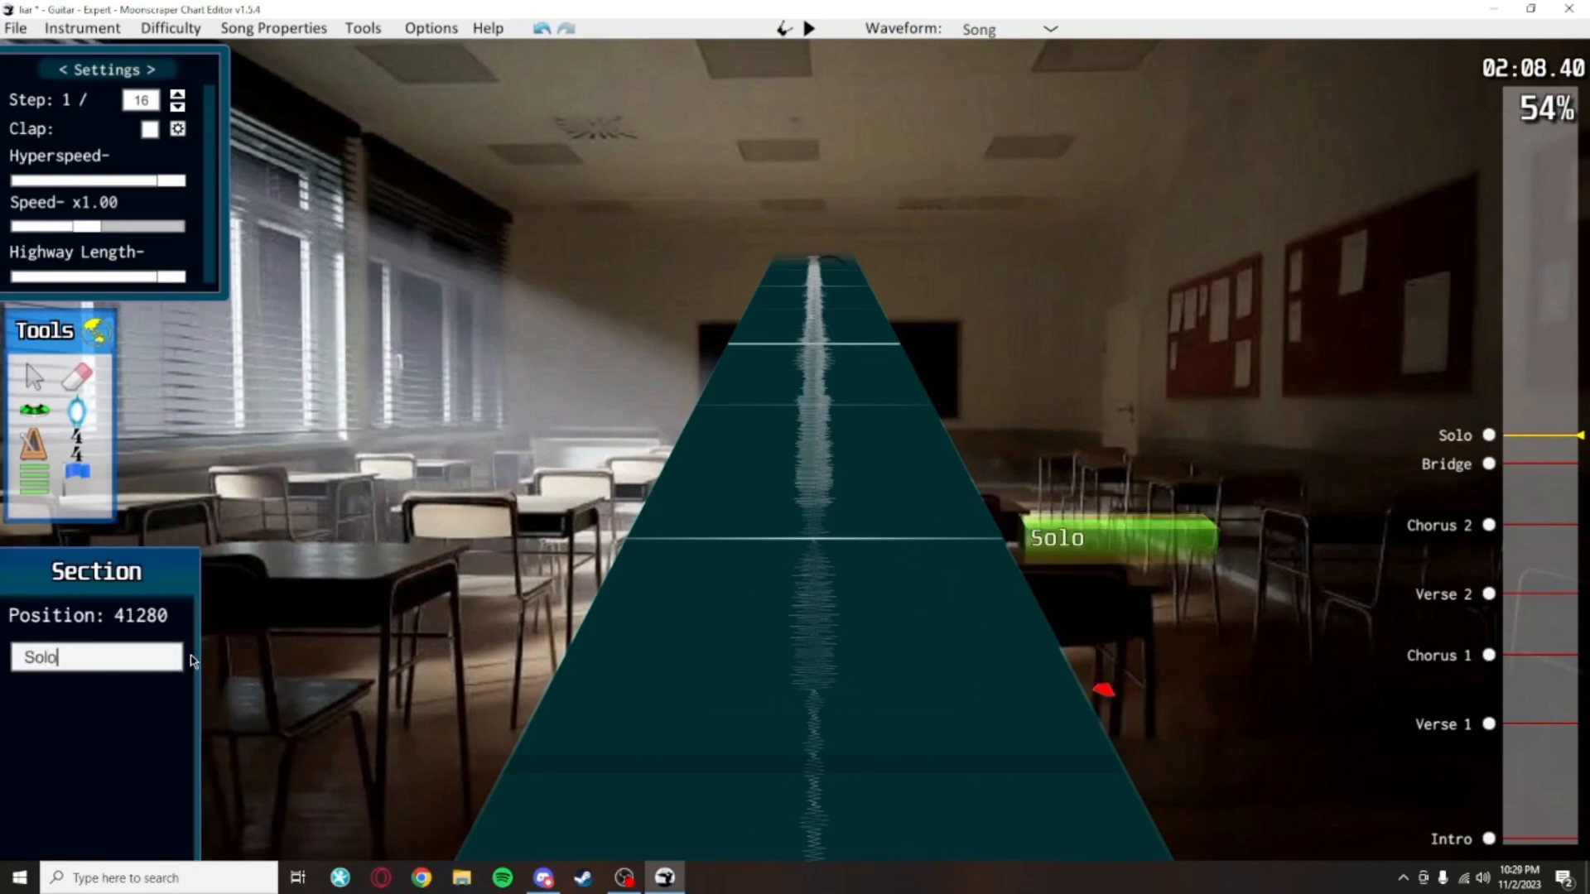
pyautogui.click(811, 367)
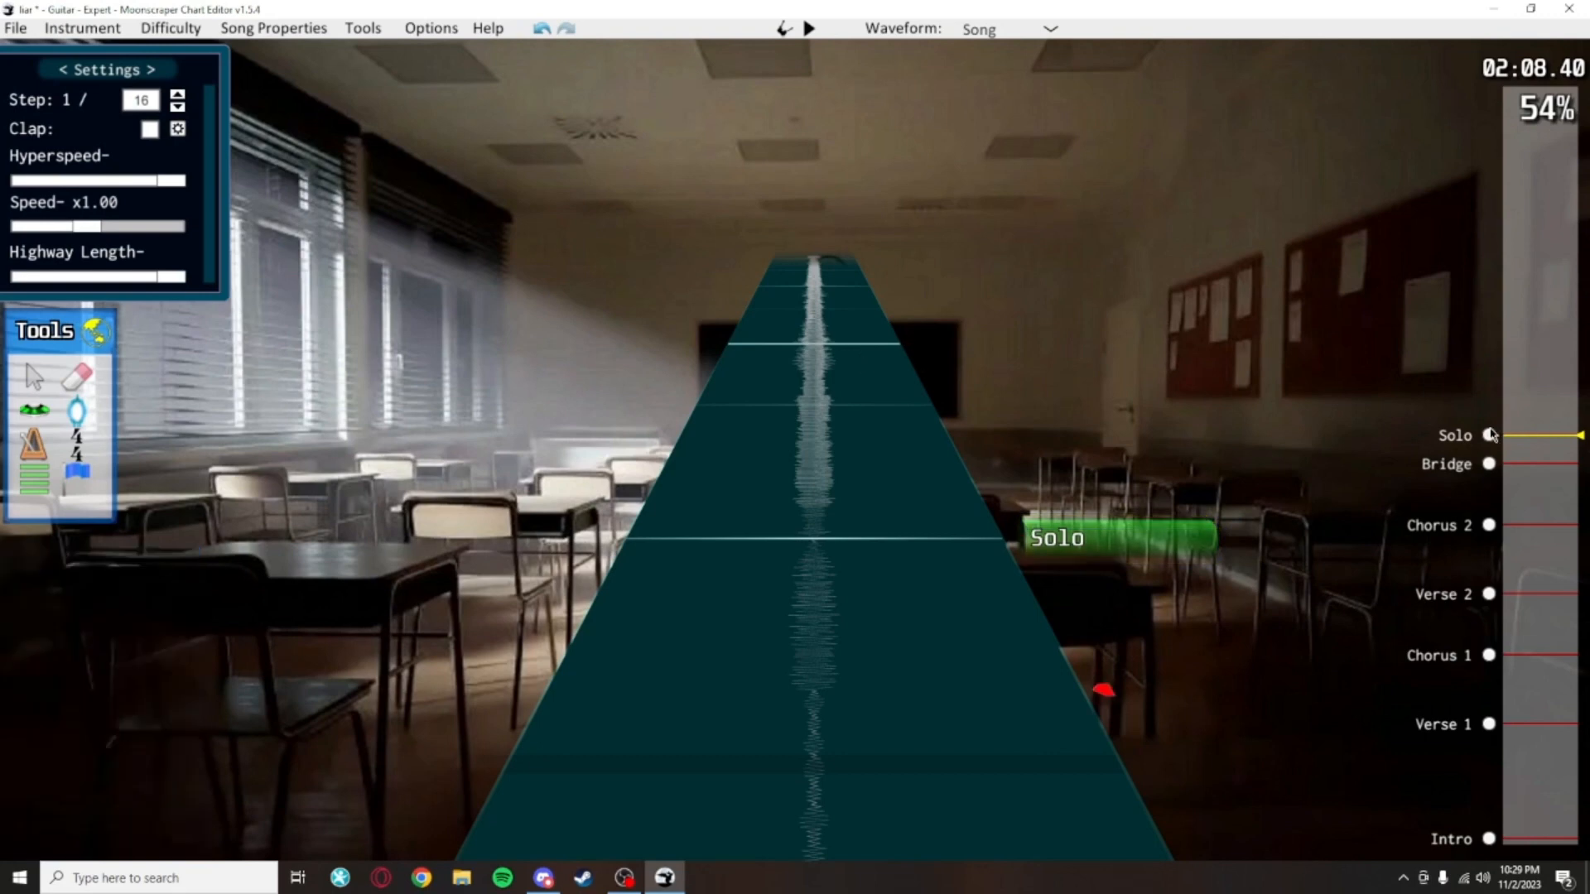
# Play parts of the song after the Solo section to look for the next section change
pyautogui.scroll(3, 976, 551)
pyautogui.scroll(-1, 771, 441)
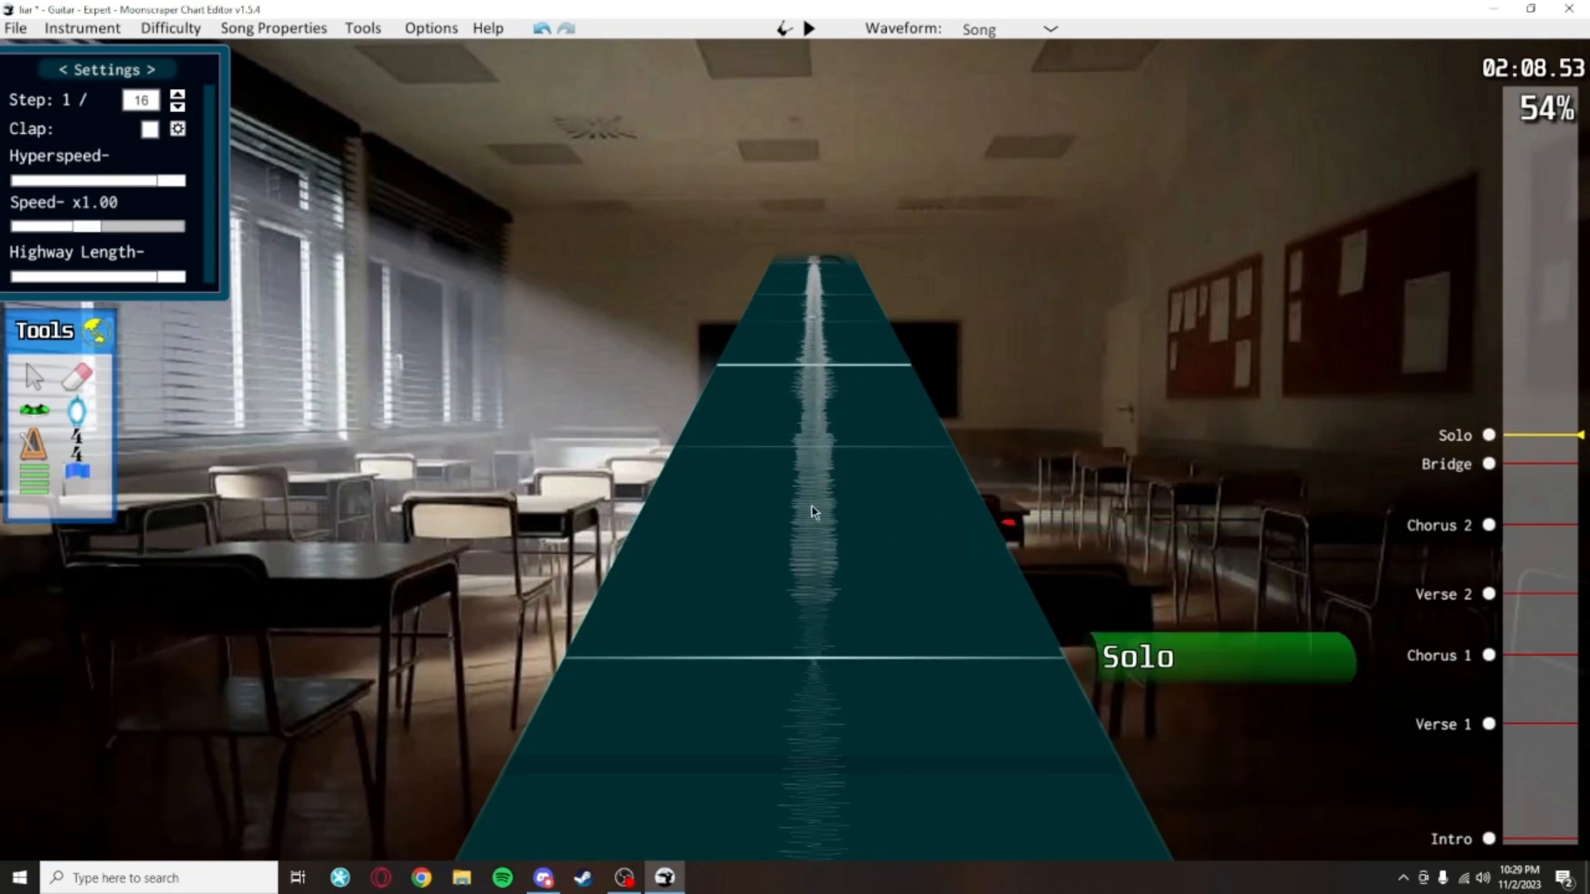
pyautogui.press('space')
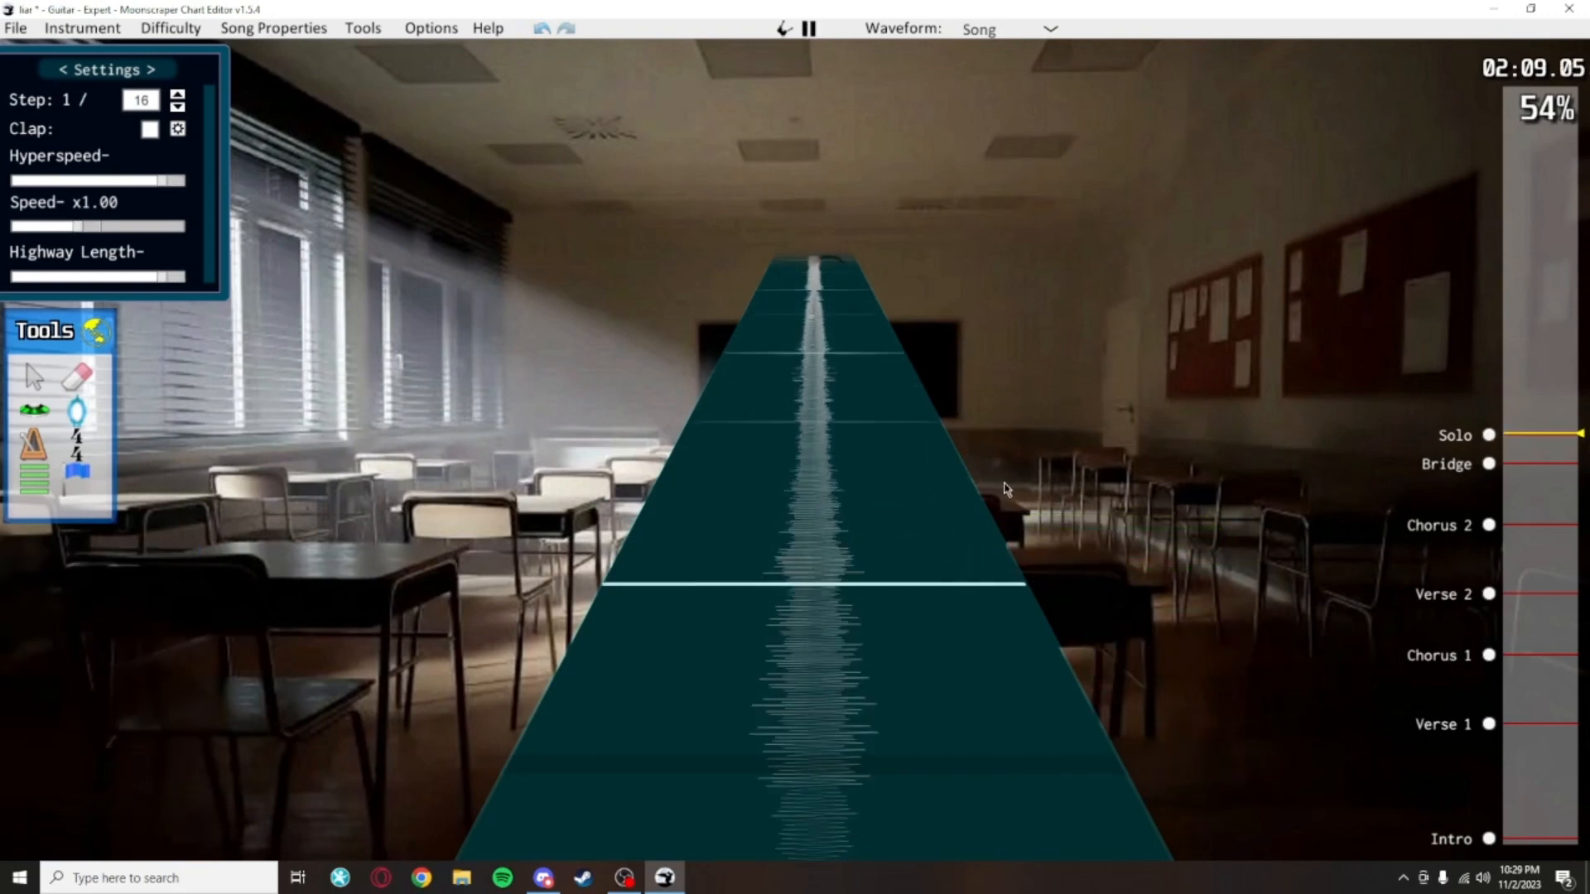
pyautogui.click(1526, 402)
pyautogui.press('space')
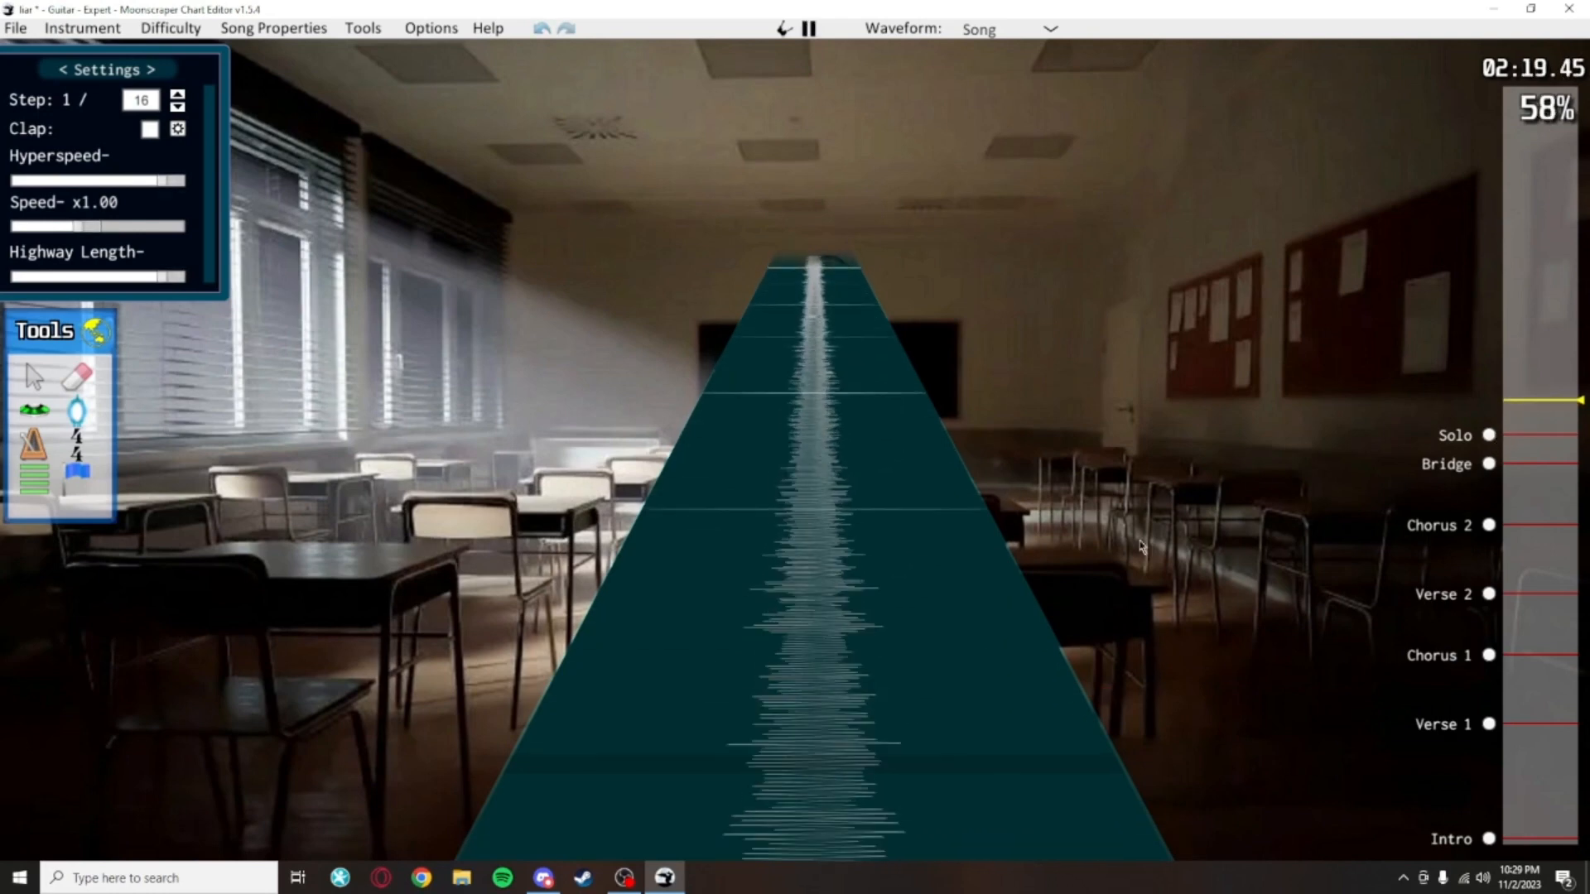
pyautogui.click(1526, 391)
pyautogui.press('space')
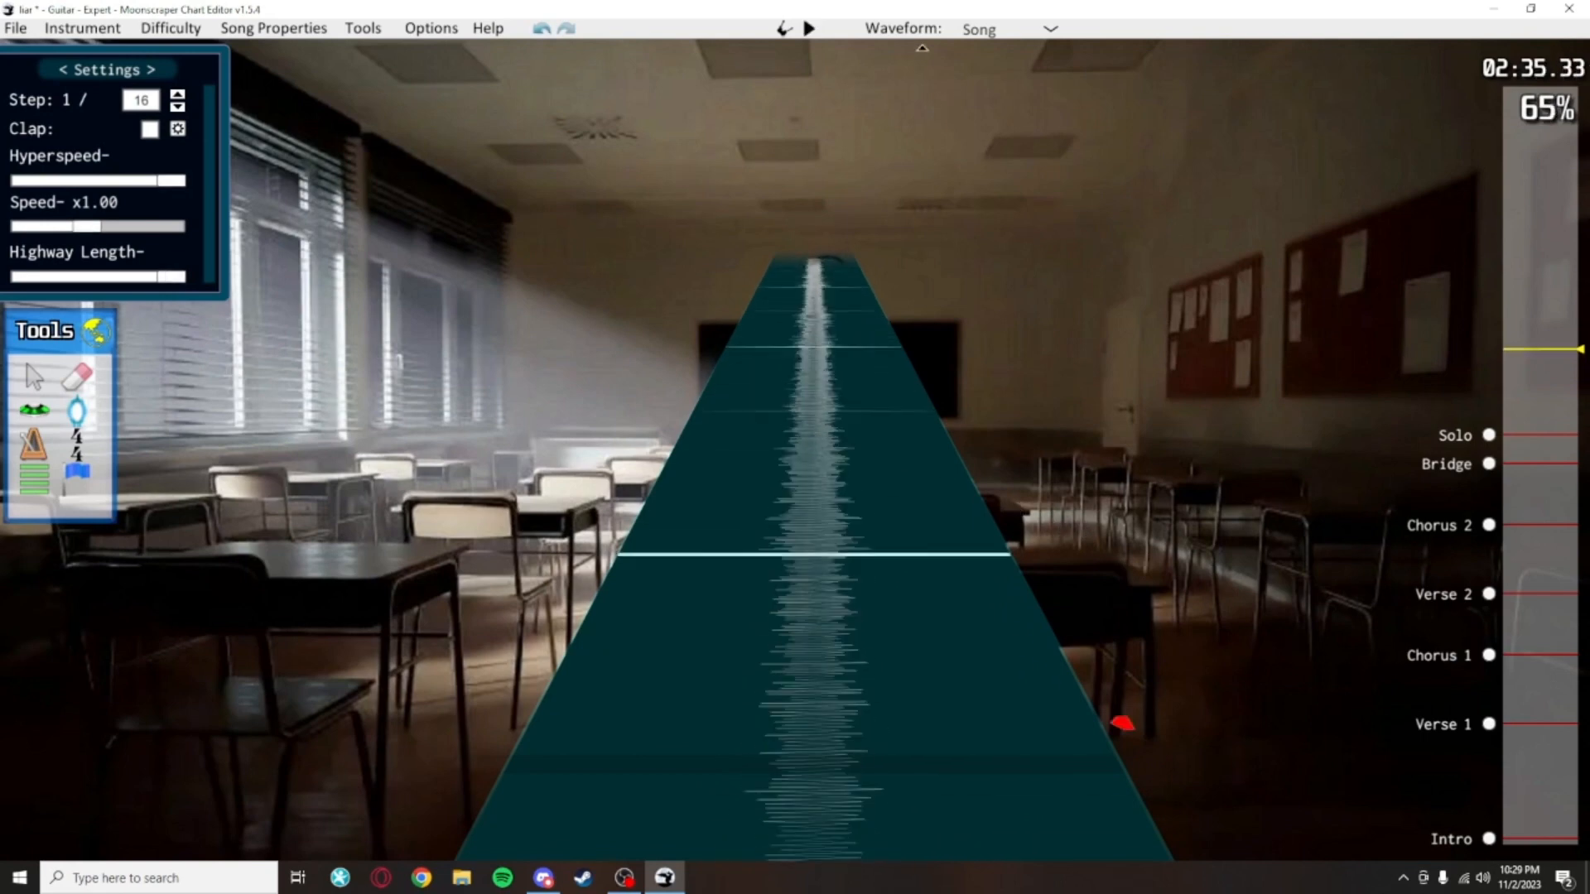
pyautogui.press('space')
pyautogui.press('space')
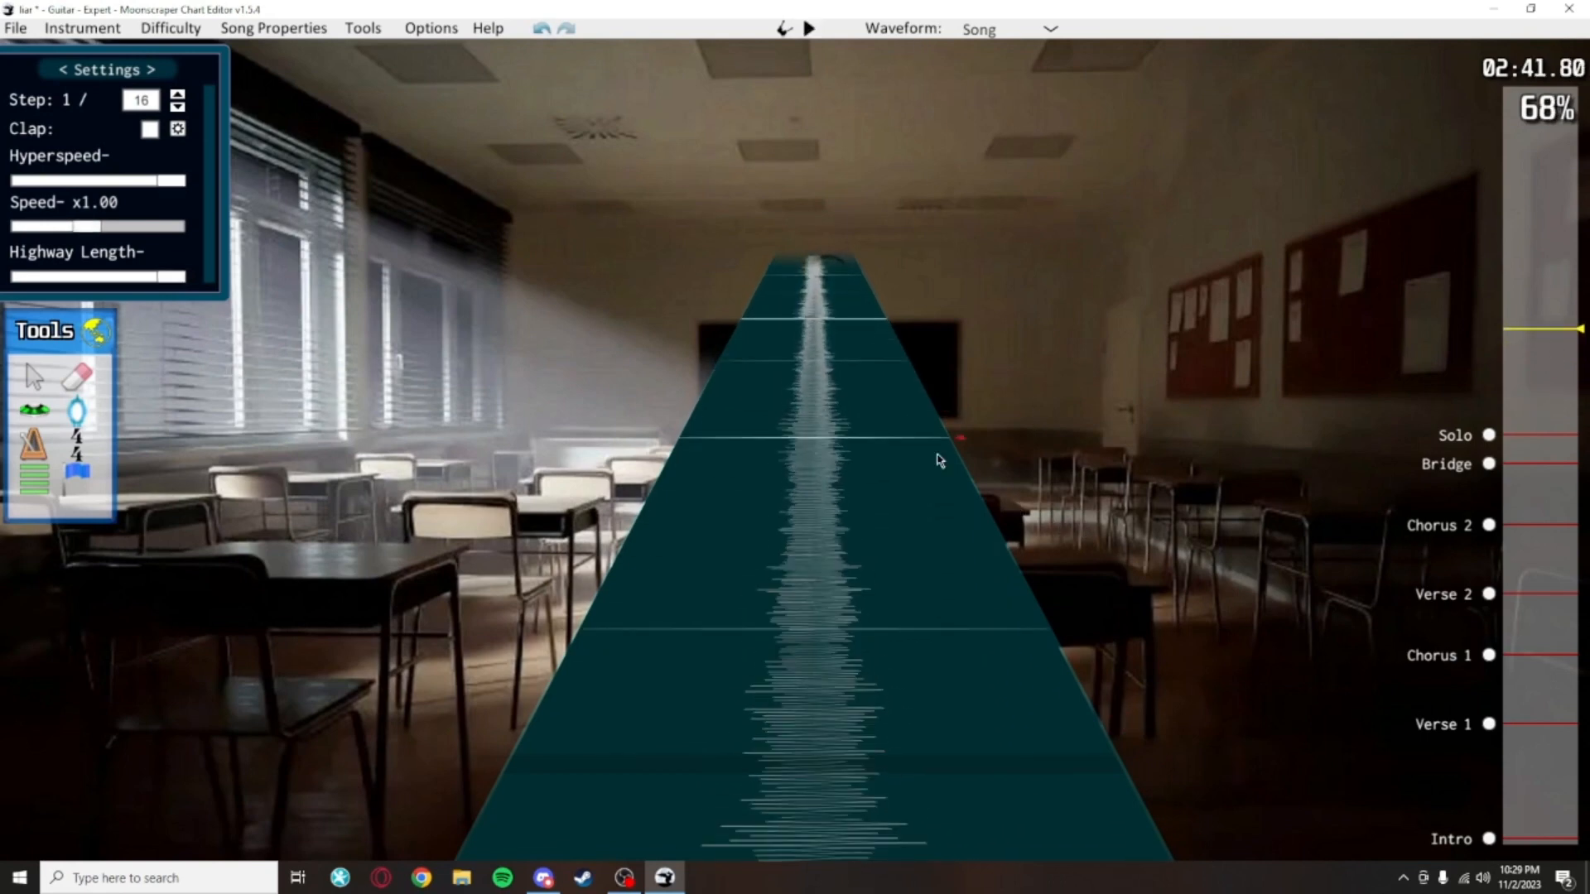
pyautogui.press('space')
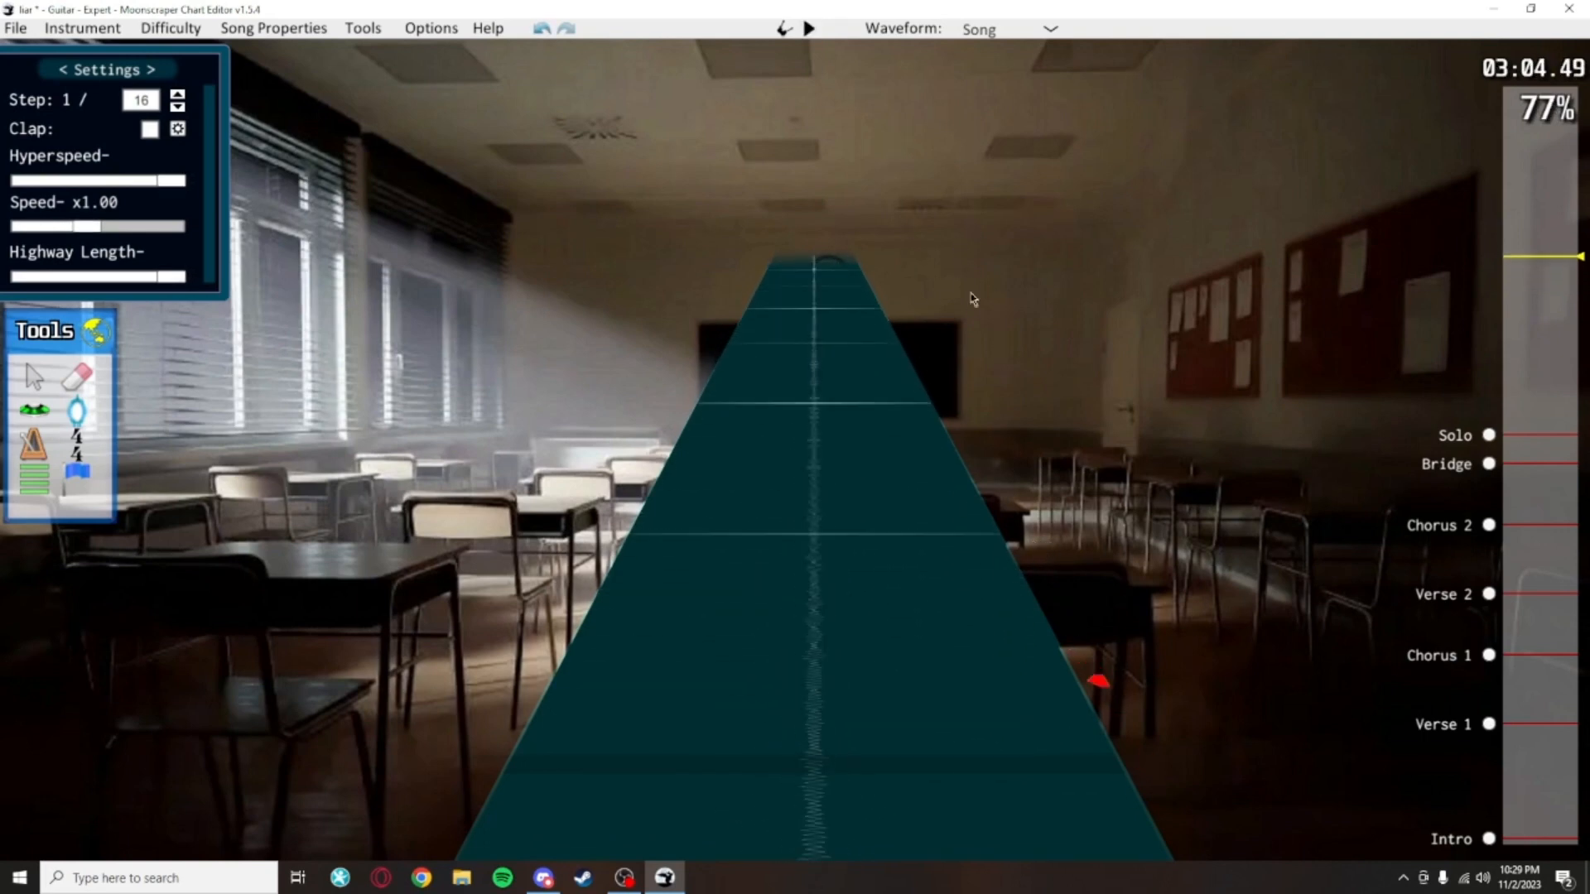
# Find the start of the pre-chorus around 3:04 and add a section named Pre-Chorus at position 59136
pyautogui.press('space')
pyautogui.scroll(-3, 944, 442)
pyautogui.press('space')
pyautogui.press('space')
pyautogui.click(34, 480)
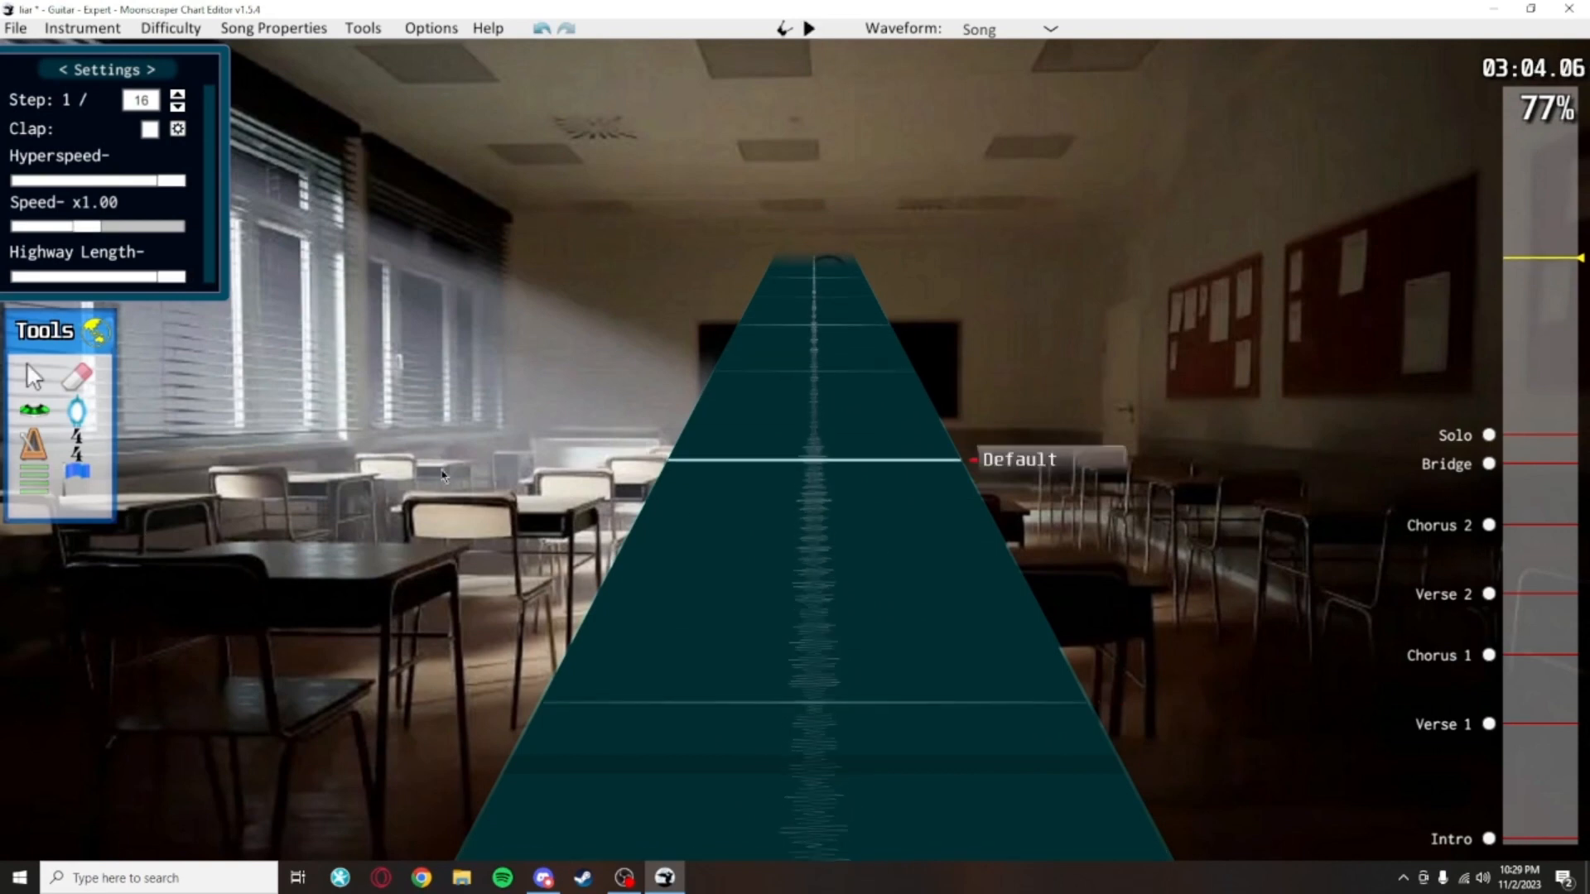
pyautogui.click(886, 475)
pyautogui.scroll(2, 927, 570)
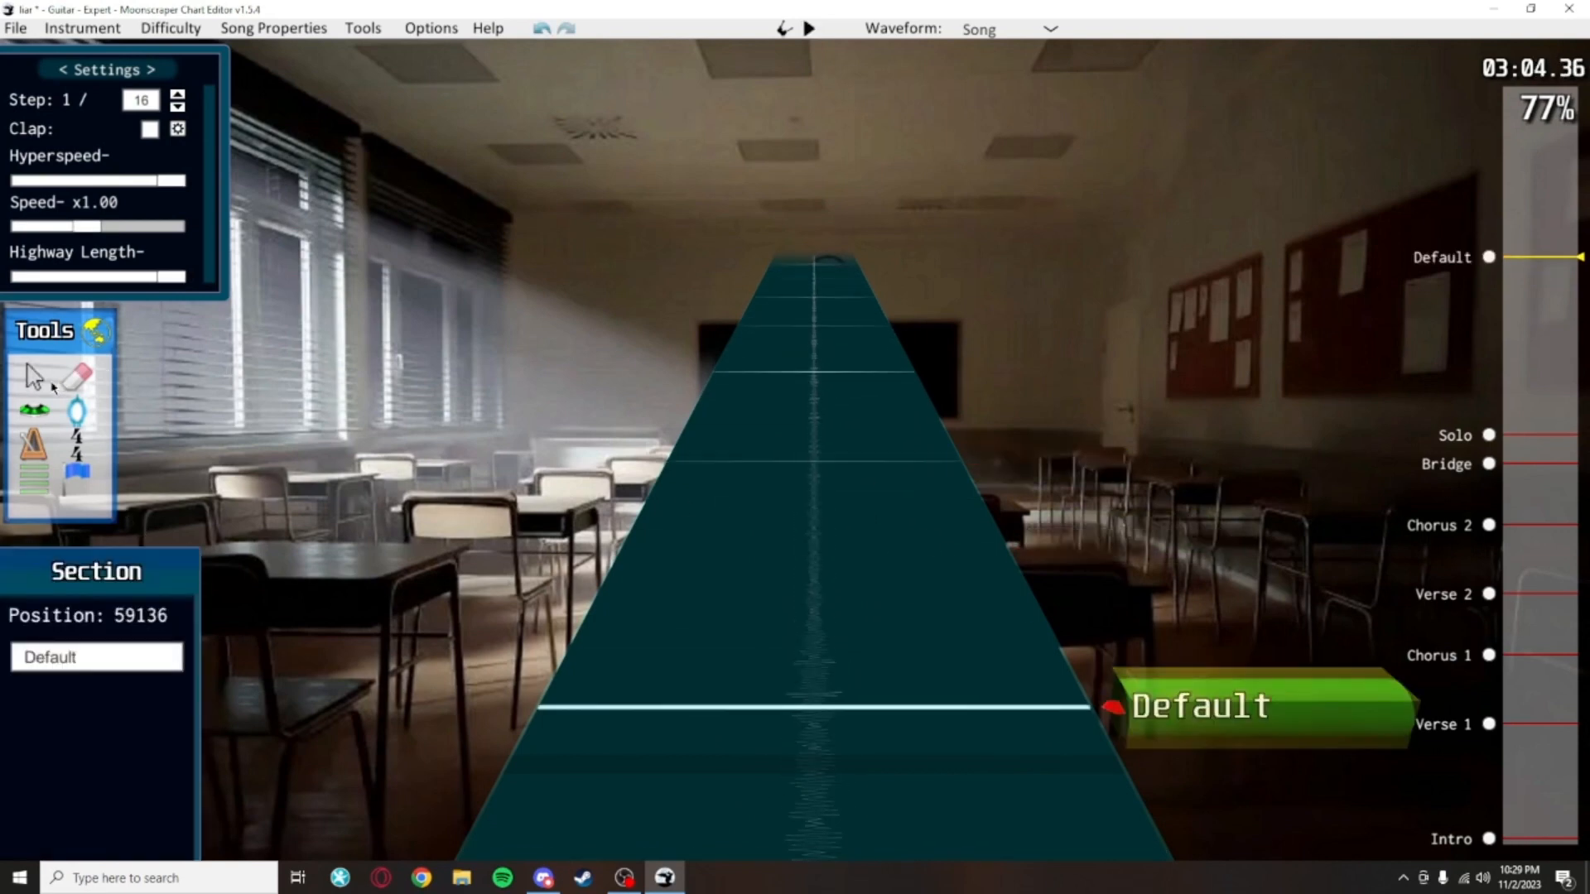
pyautogui.click(33, 377)
pyautogui.click(1265, 712)
pyautogui.click(151, 655)
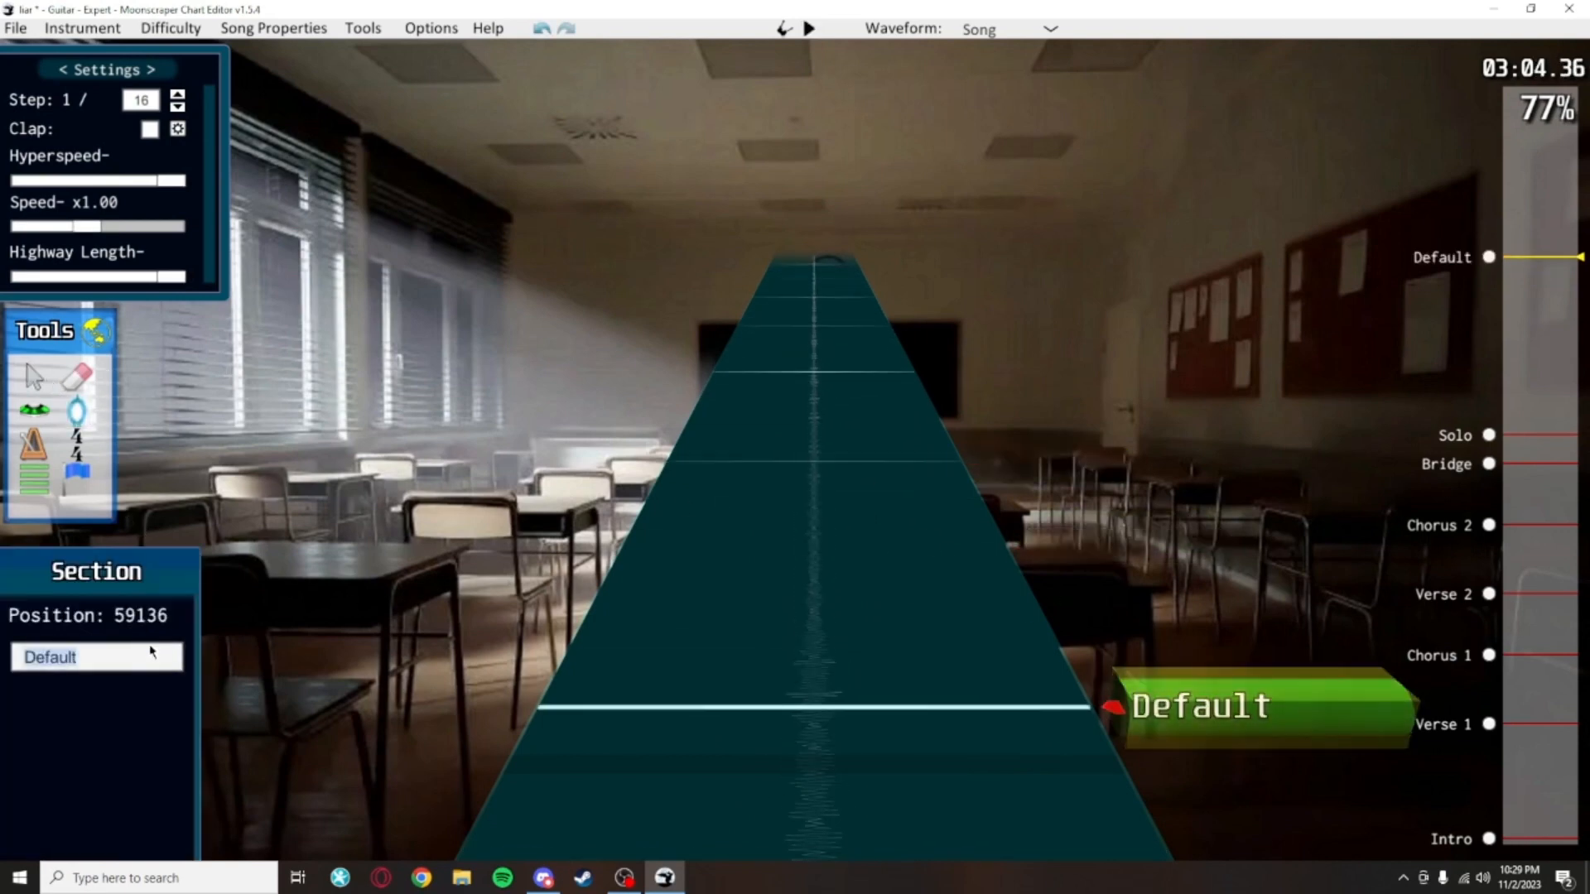
pyautogui.write('Pre-Chorus')
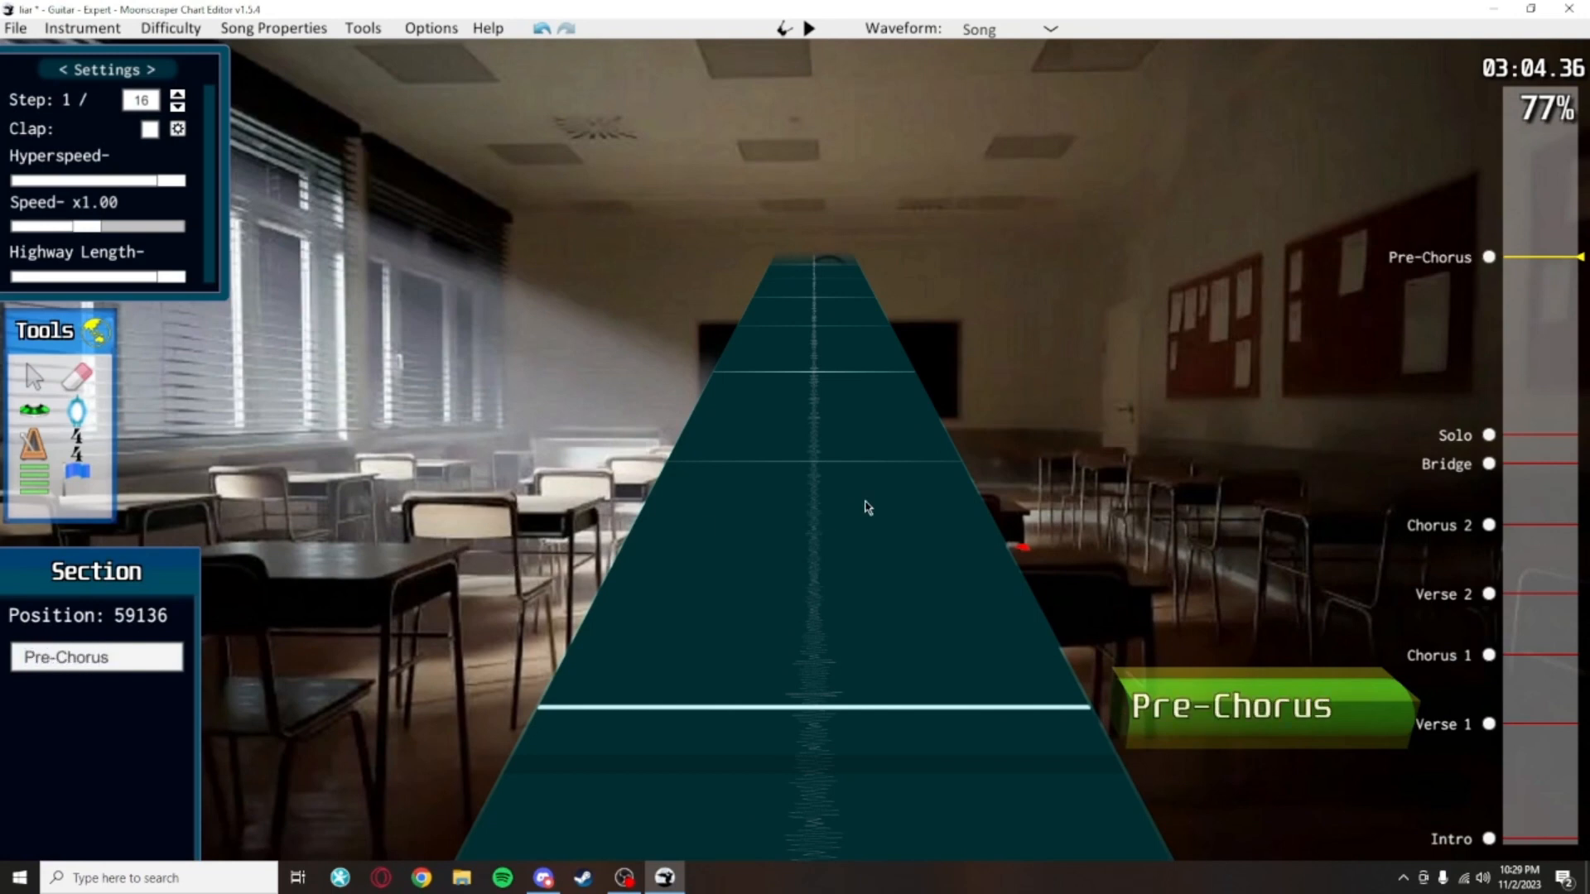
pyautogui.scroll(2, 1019, 585)
pyautogui.scroll(-5, 1027, 497)
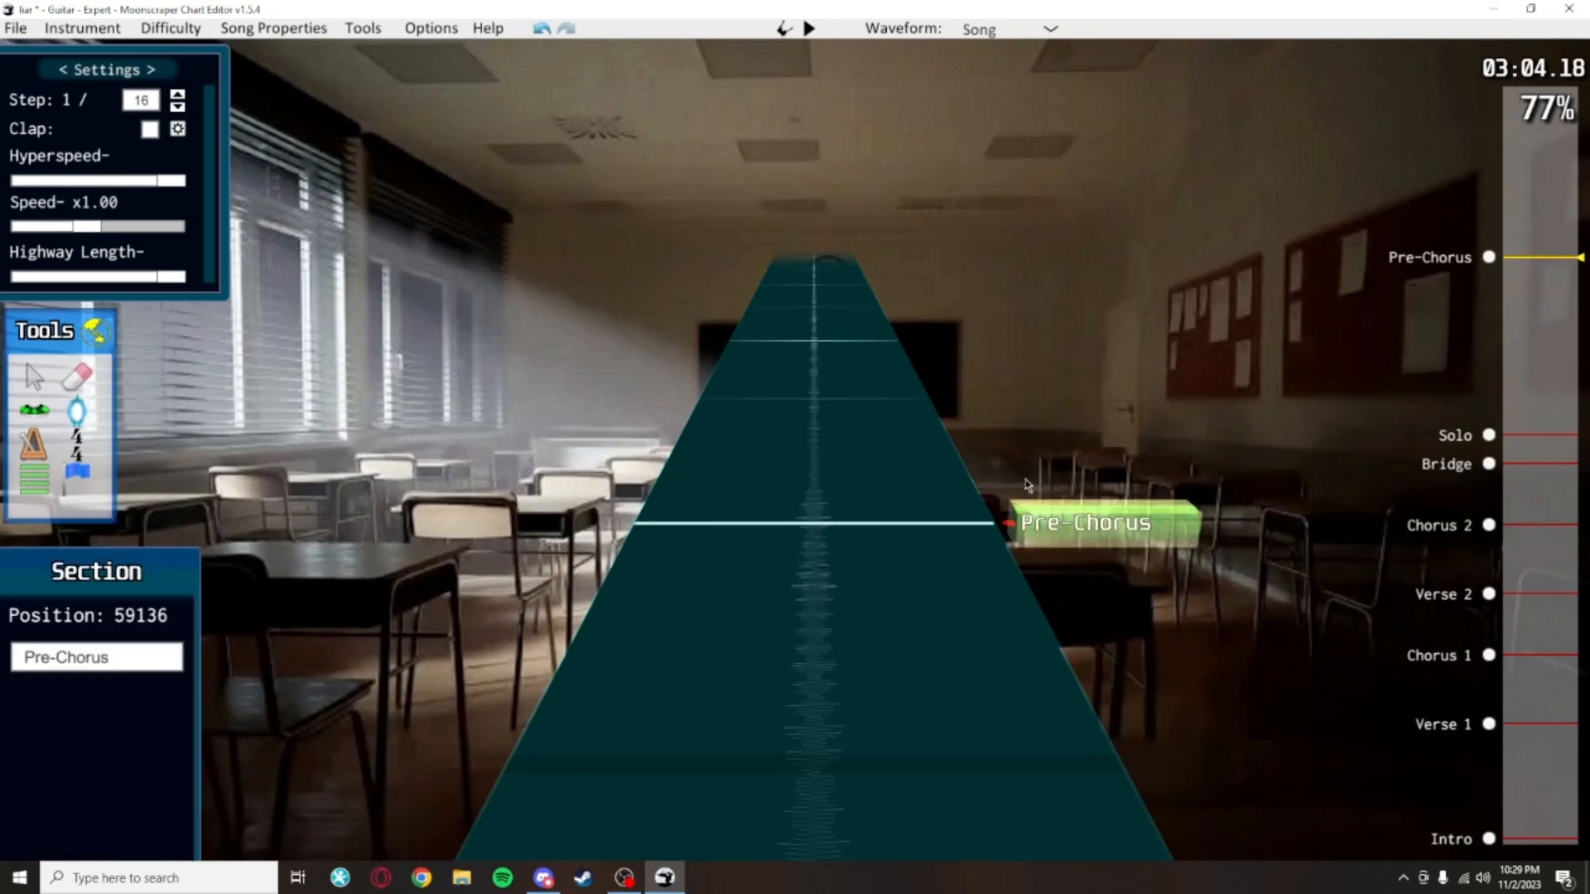
pyautogui.click(997, 401)
# Find the start of the third chorus around 3:16 and add a section named Chorus 3 at position 62976
pyautogui.scroll(7, 792, 390)
pyautogui.scroll(-4, 983, 769)
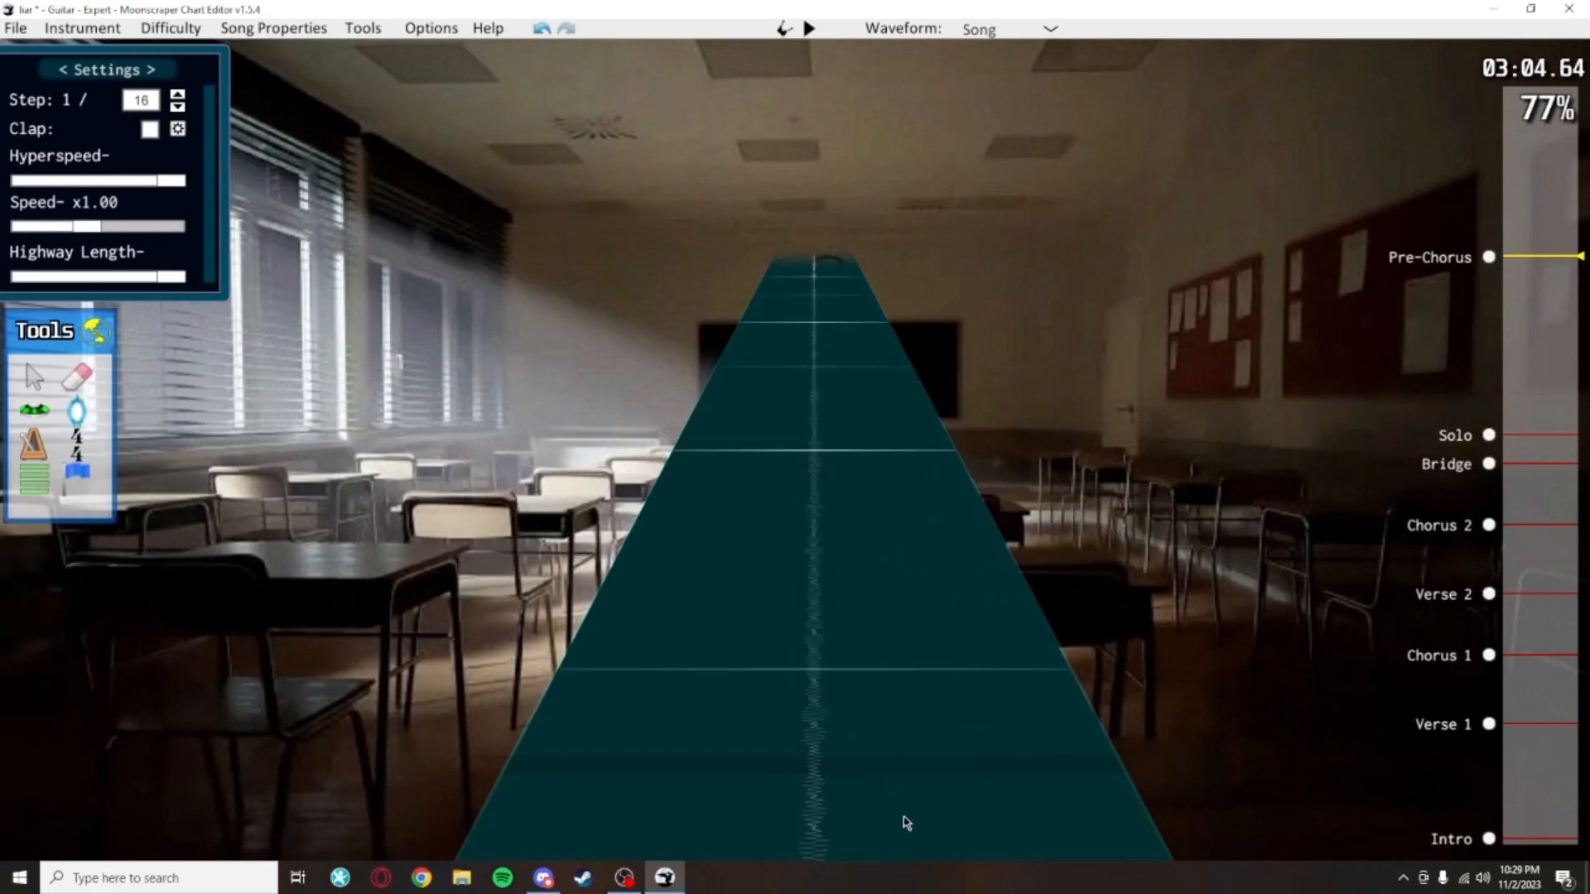
pyautogui.press('space')
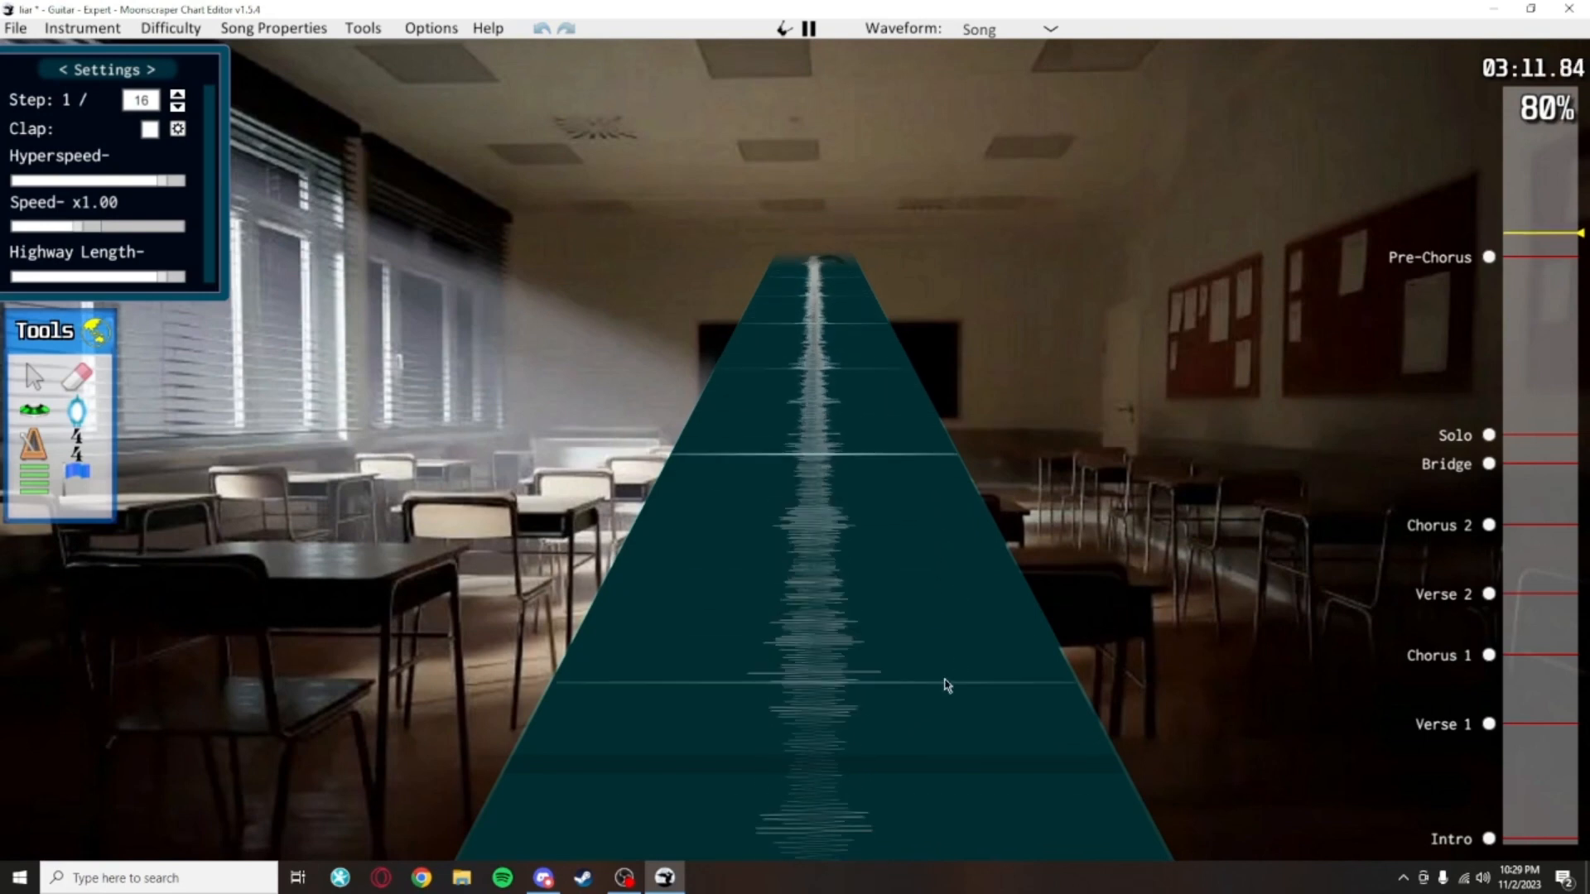
pyautogui.click(34, 478)
pyautogui.press('space')
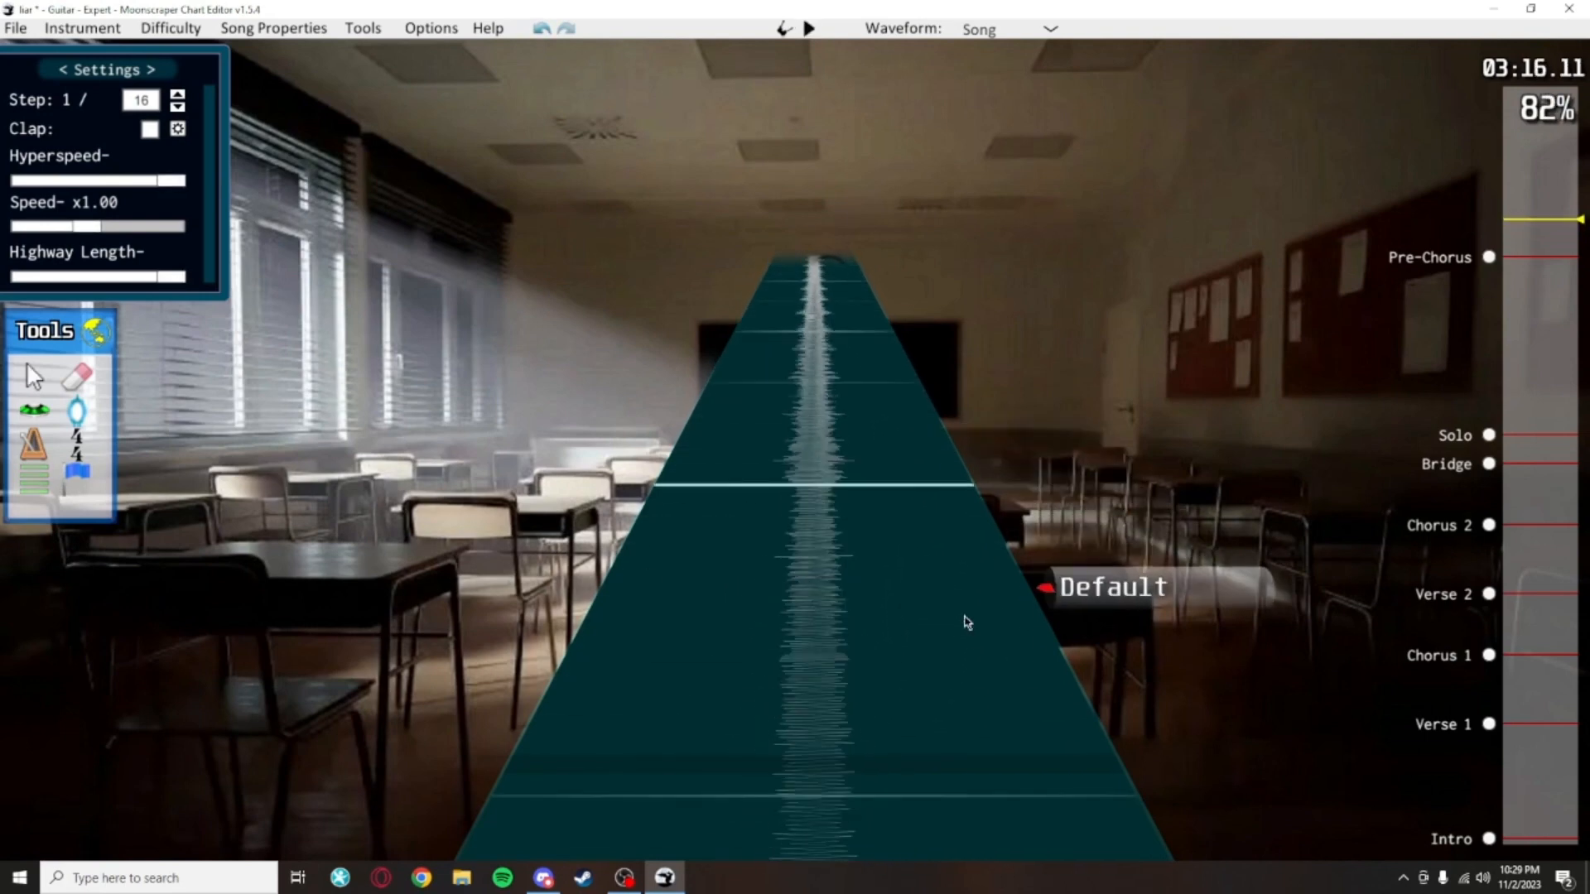
pyautogui.click(967, 622)
pyautogui.click(137, 654)
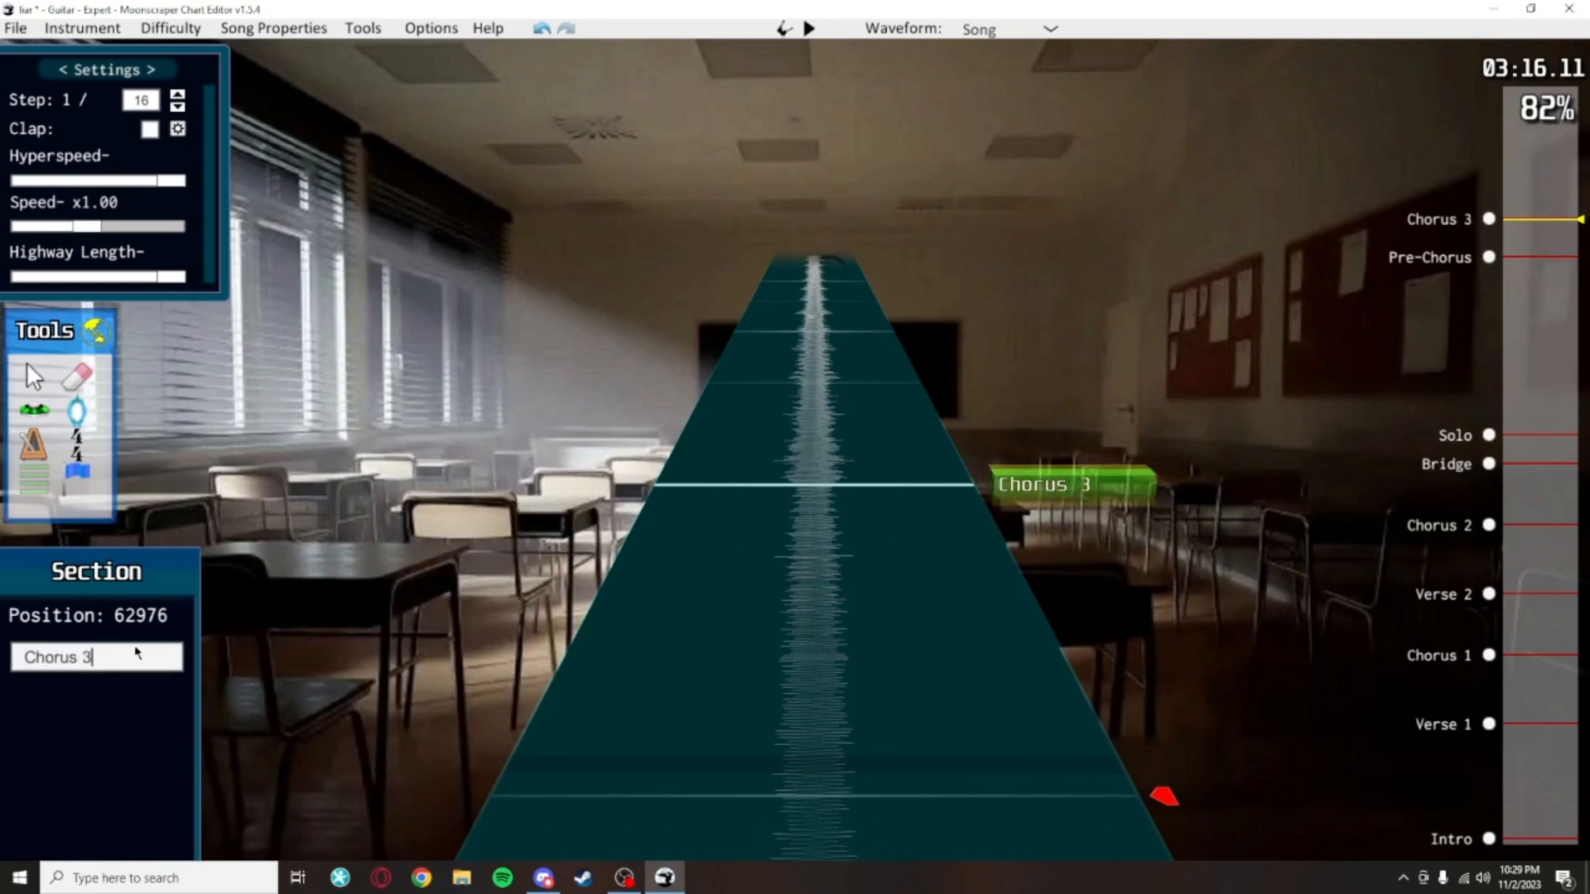
pyautogui.click(47, 380)
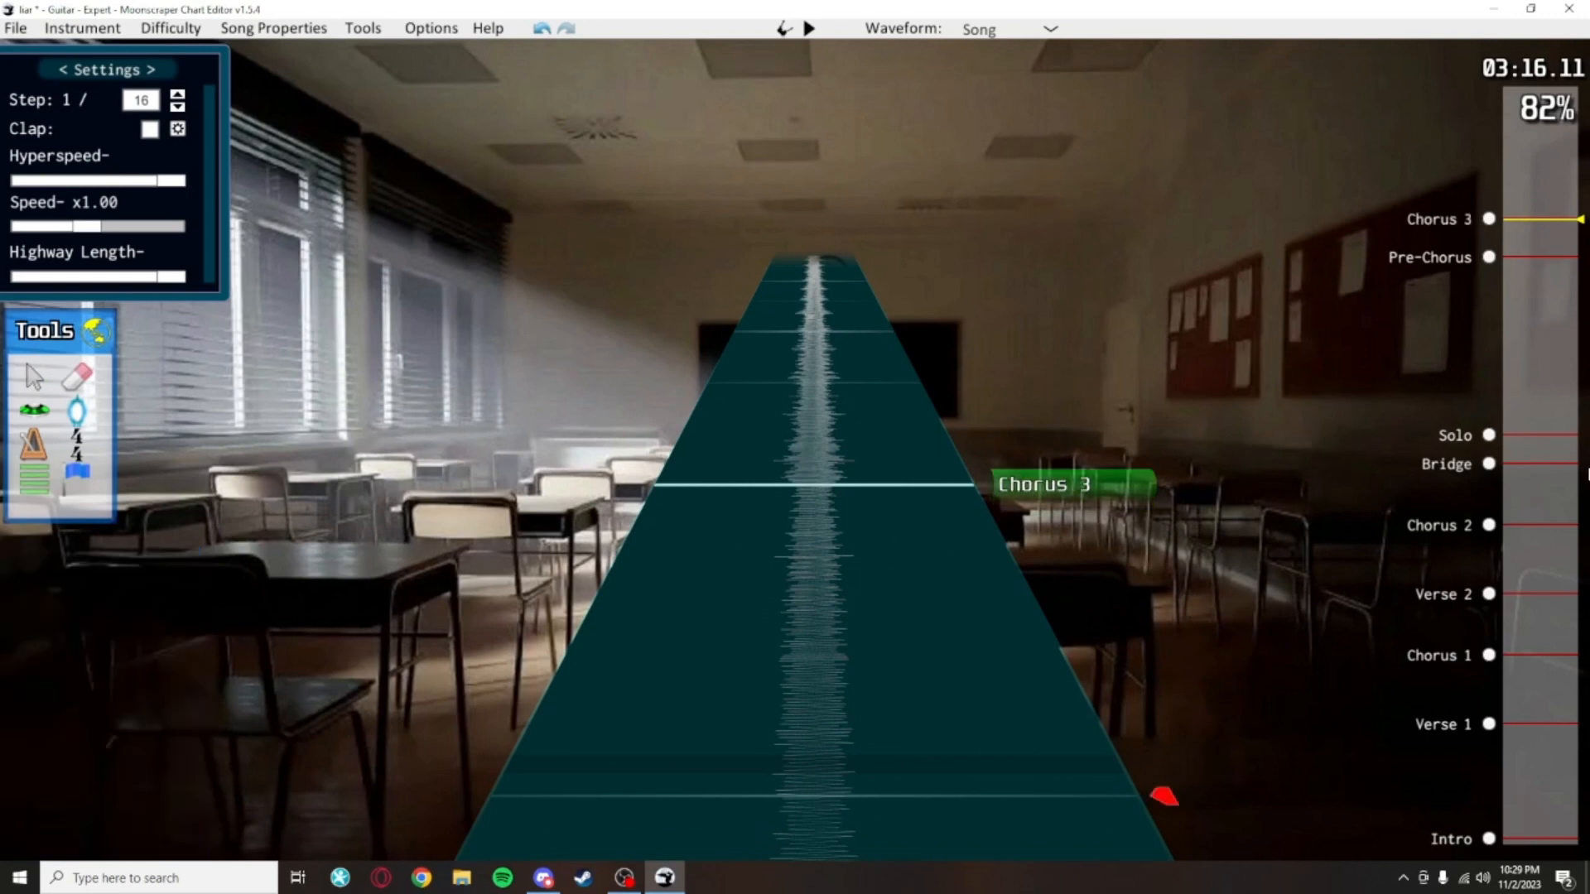
# Jump through the section markers from Pre-Chorus back to Verse 1 to check their placement against the waveform
pyautogui.click(1490, 257)
pyautogui.scroll(3, 844, 447)
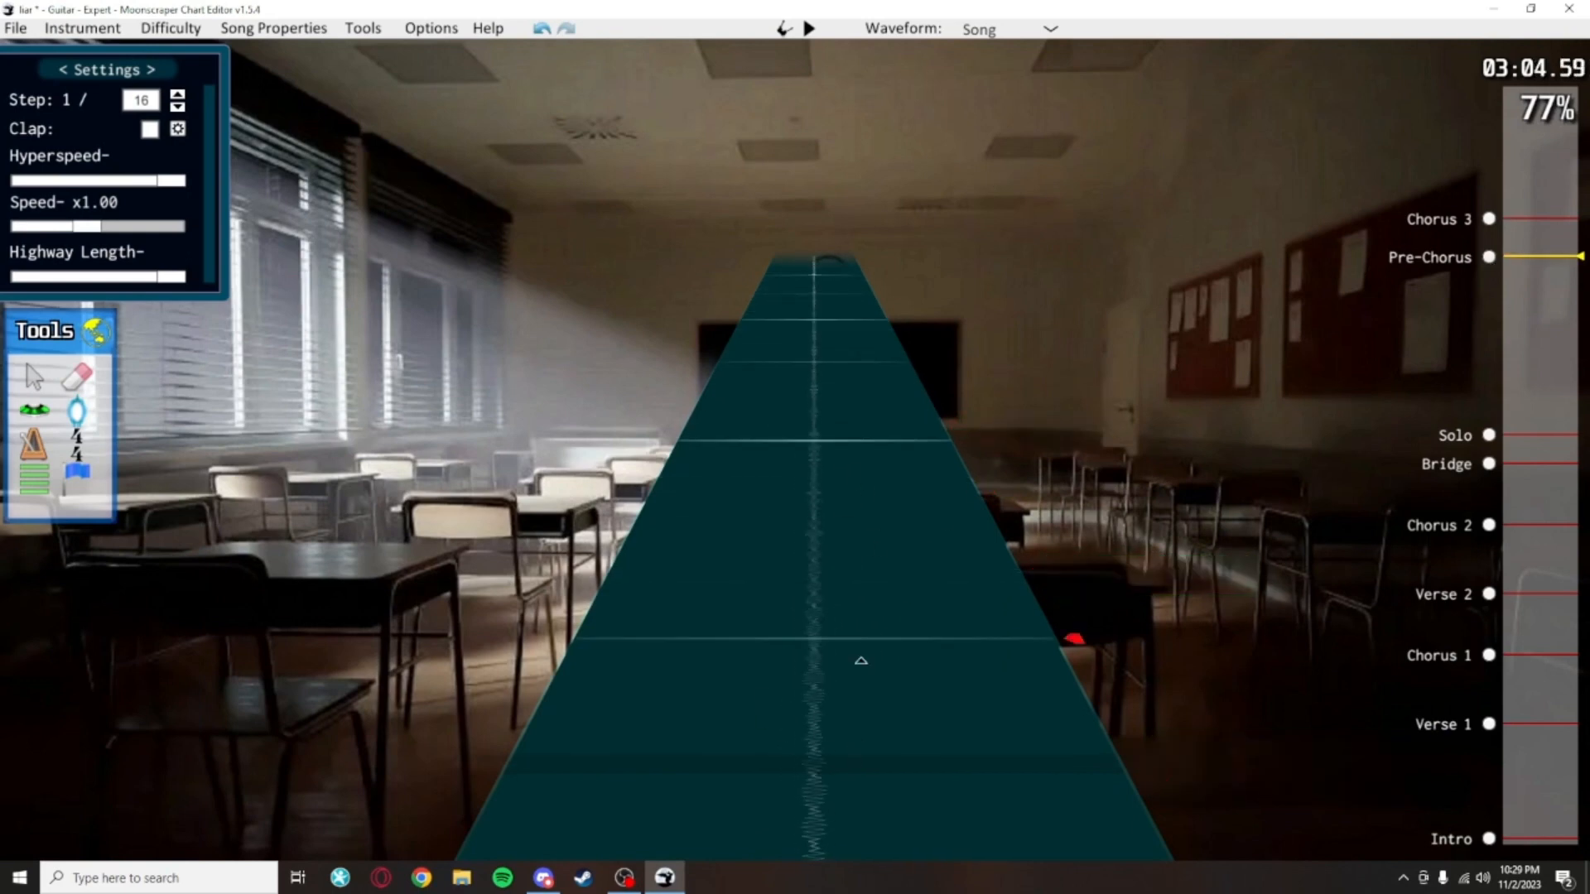
pyautogui.scroll(5, 862, 660)
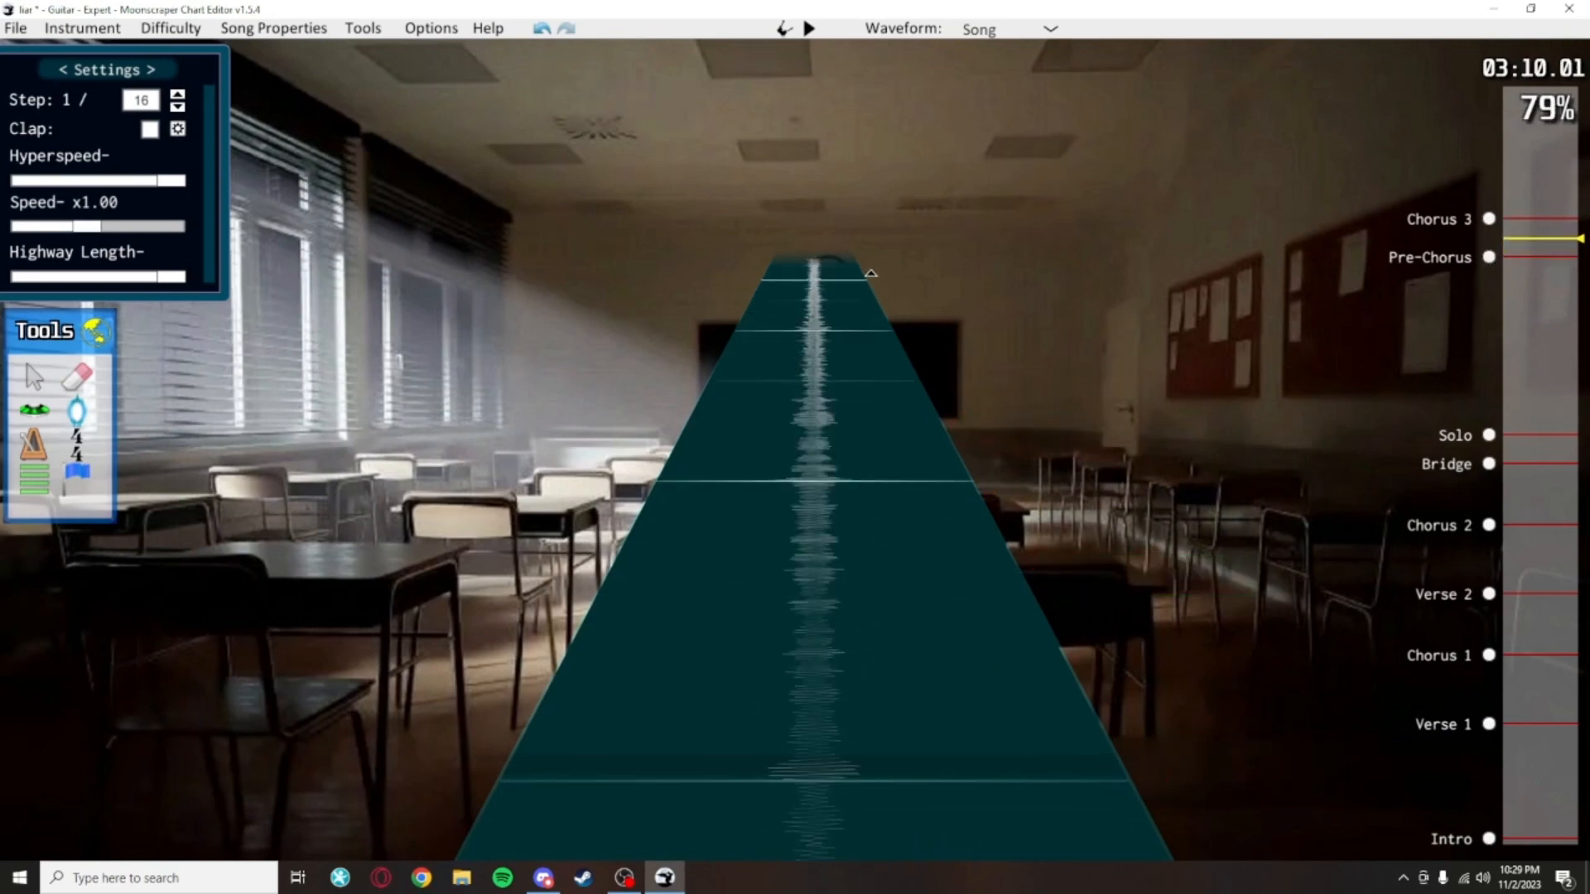
pyautogui.click(1490, 436)
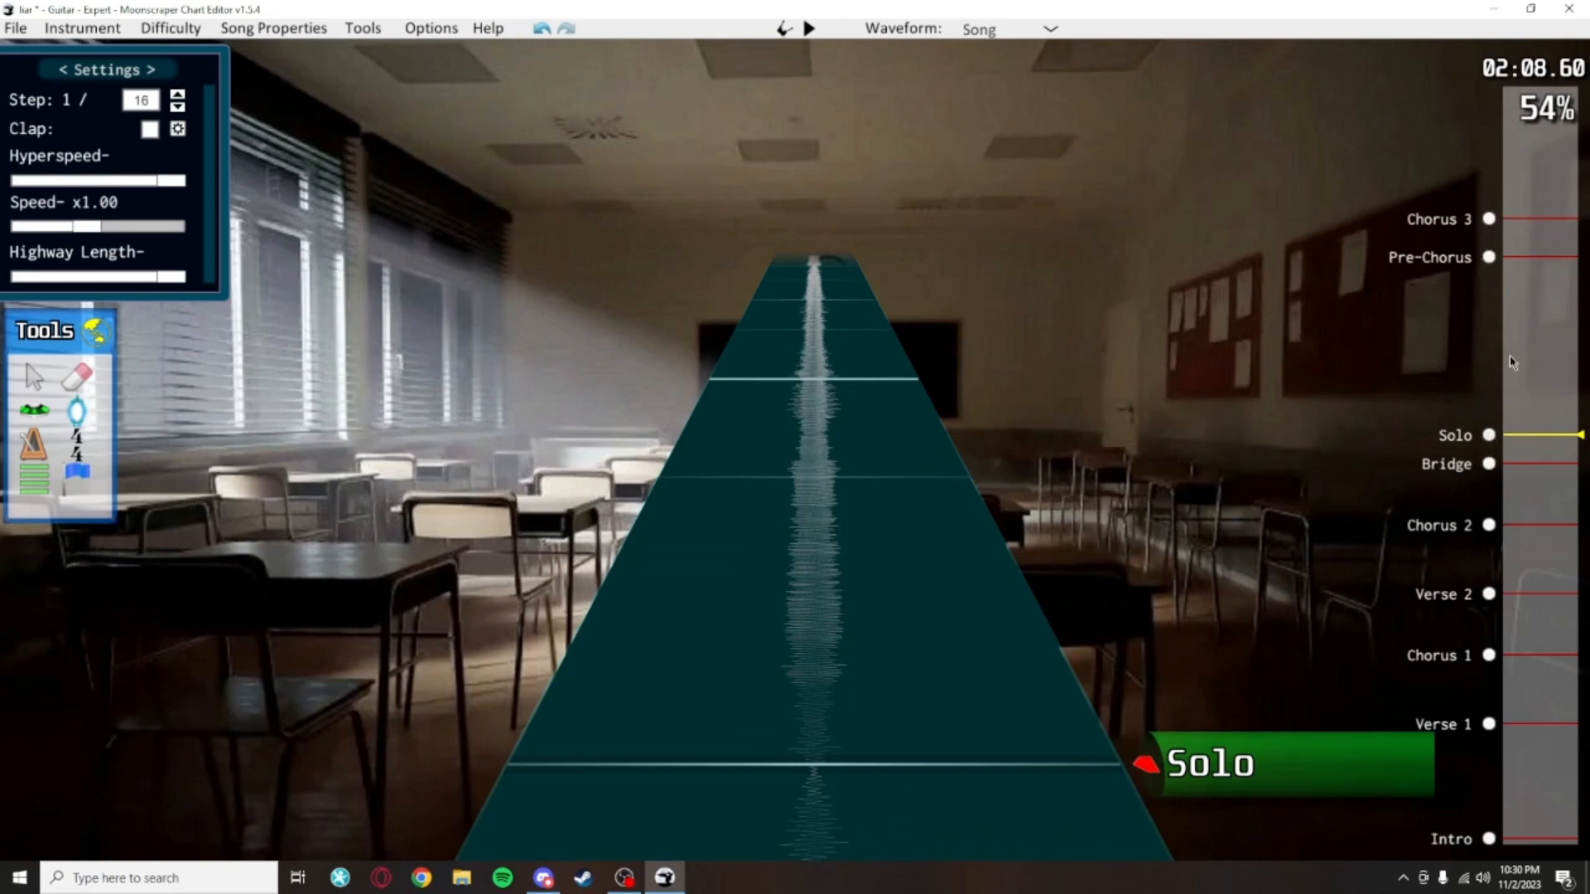
pyautogui.click(1490, 464)
pyautogui.click(1495, 529)
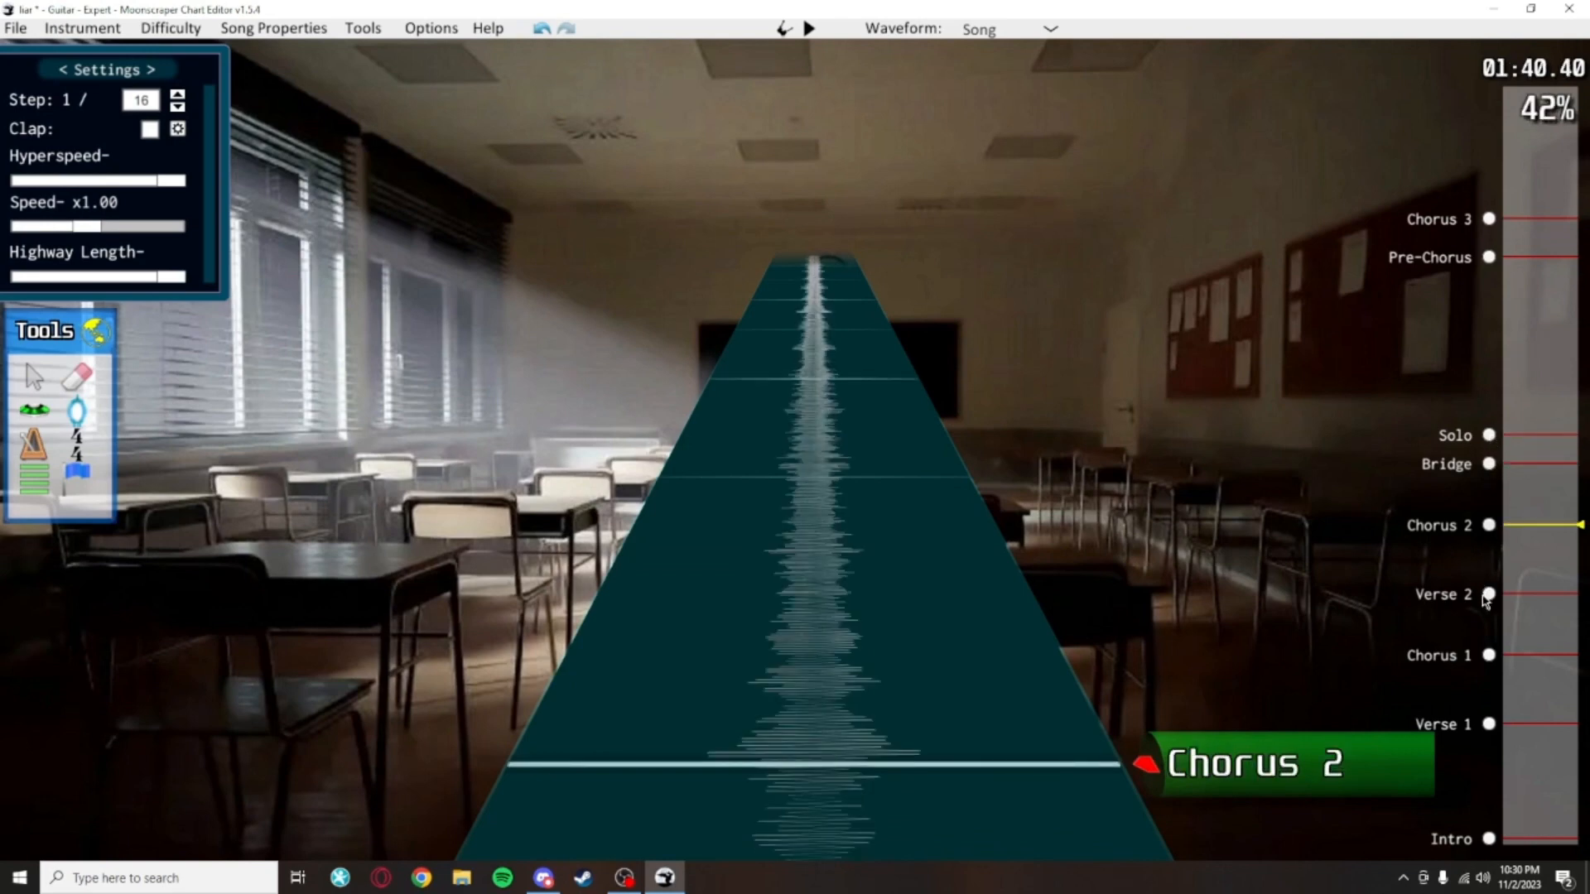
pyautogui.click(1489, 596)
pyautogui.click(1490, 657)
pyautogui.click(1489, 724)
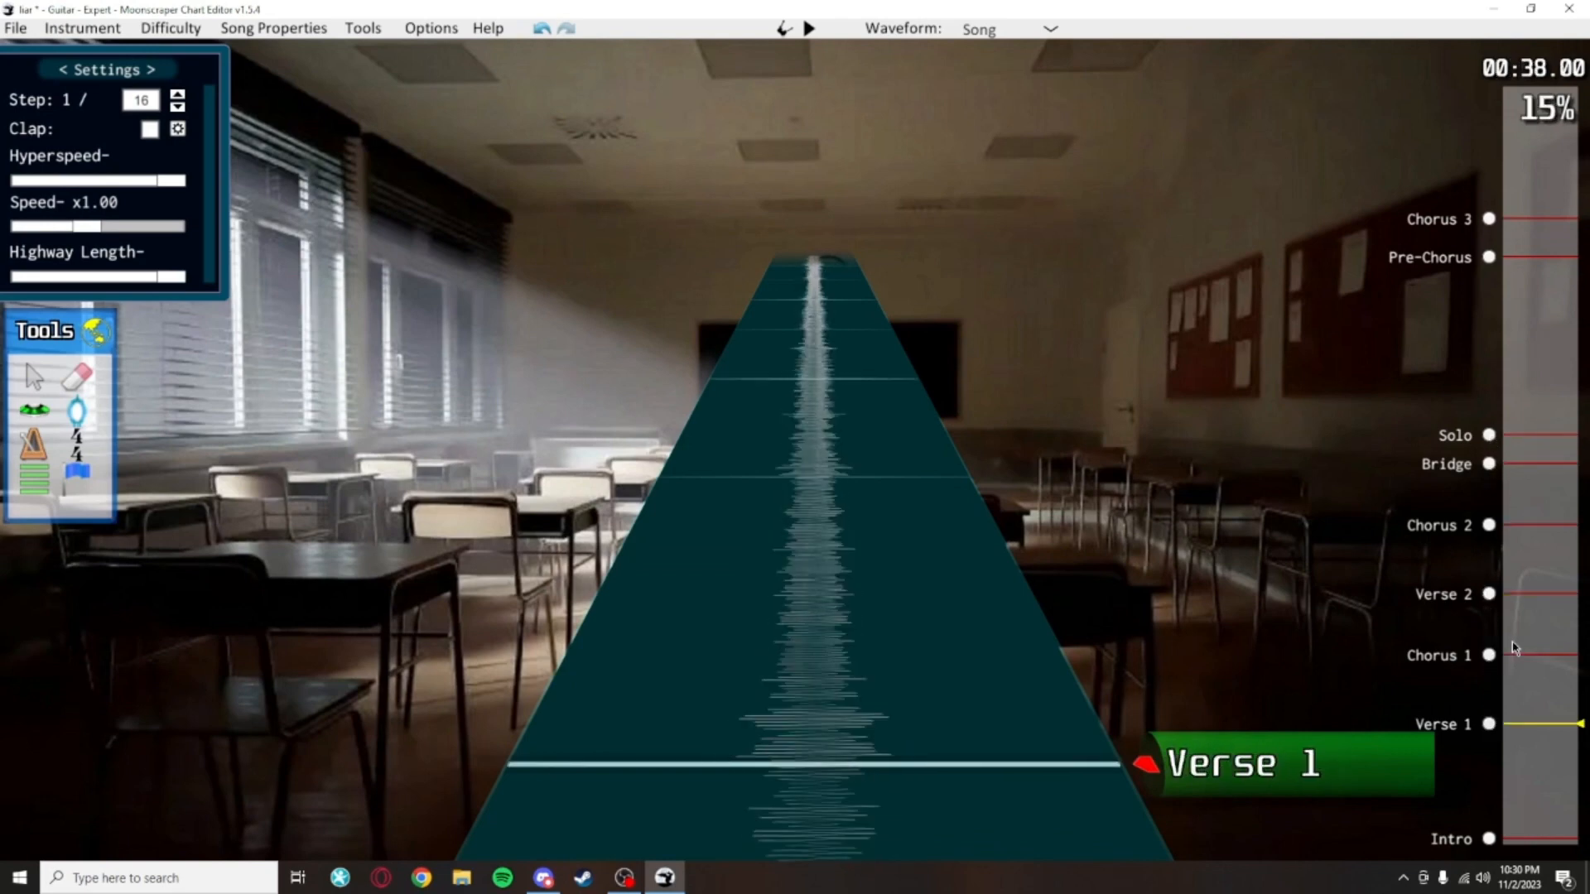
pyautogui.click(1490, 655)
pyautogui.click(1489, 593)
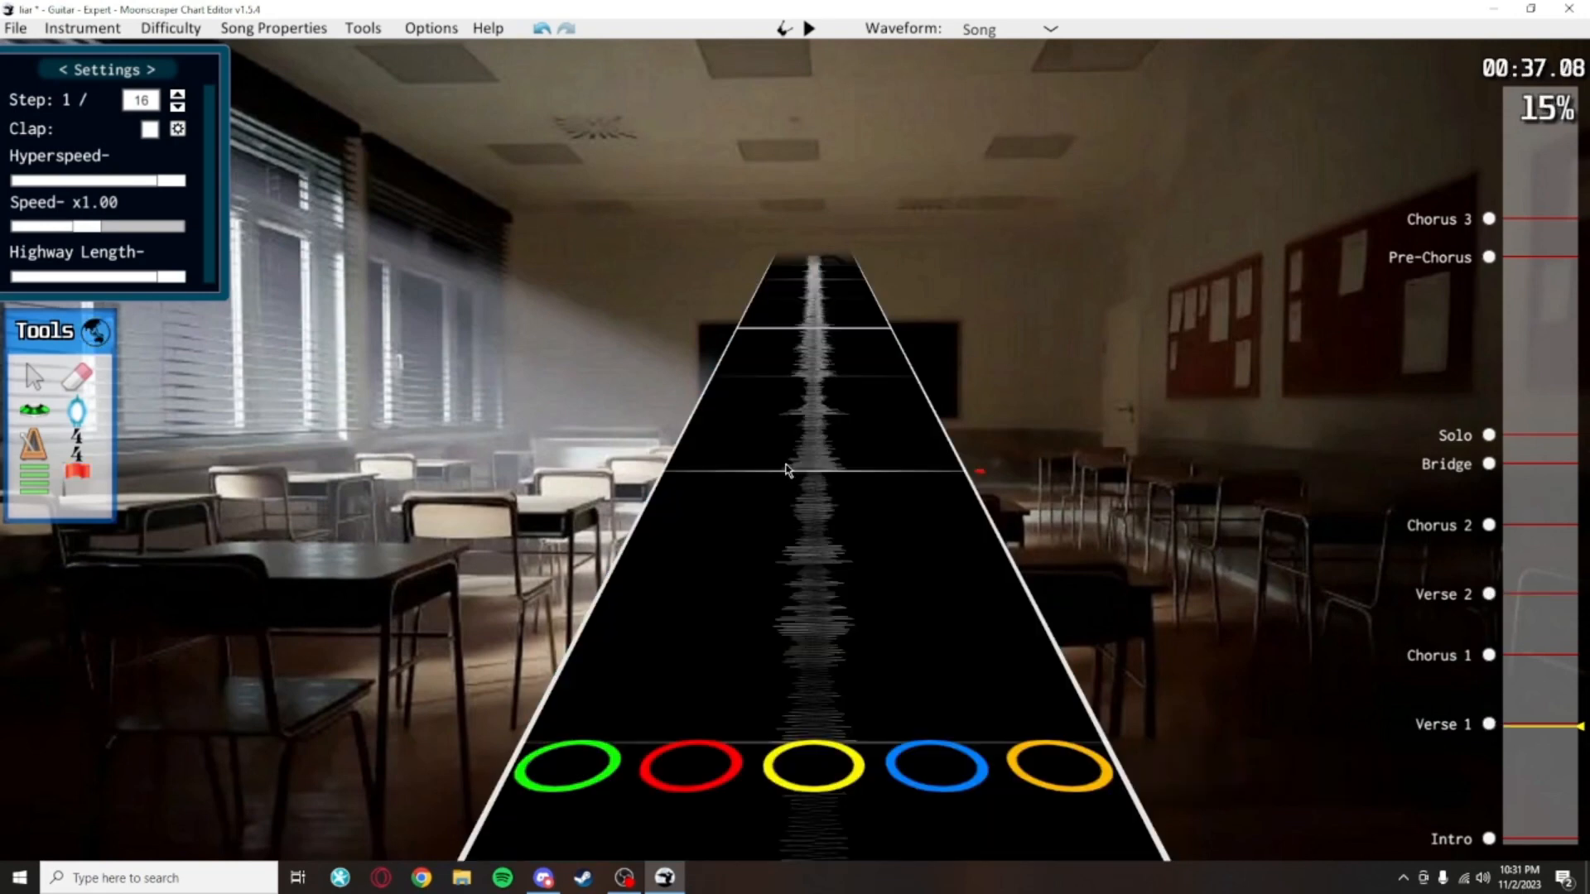
# Examine the Verse 1 start in the local note view and jump between the verse and chorus sections to compare them
pyautogui.scroll(2, 1002, 455)
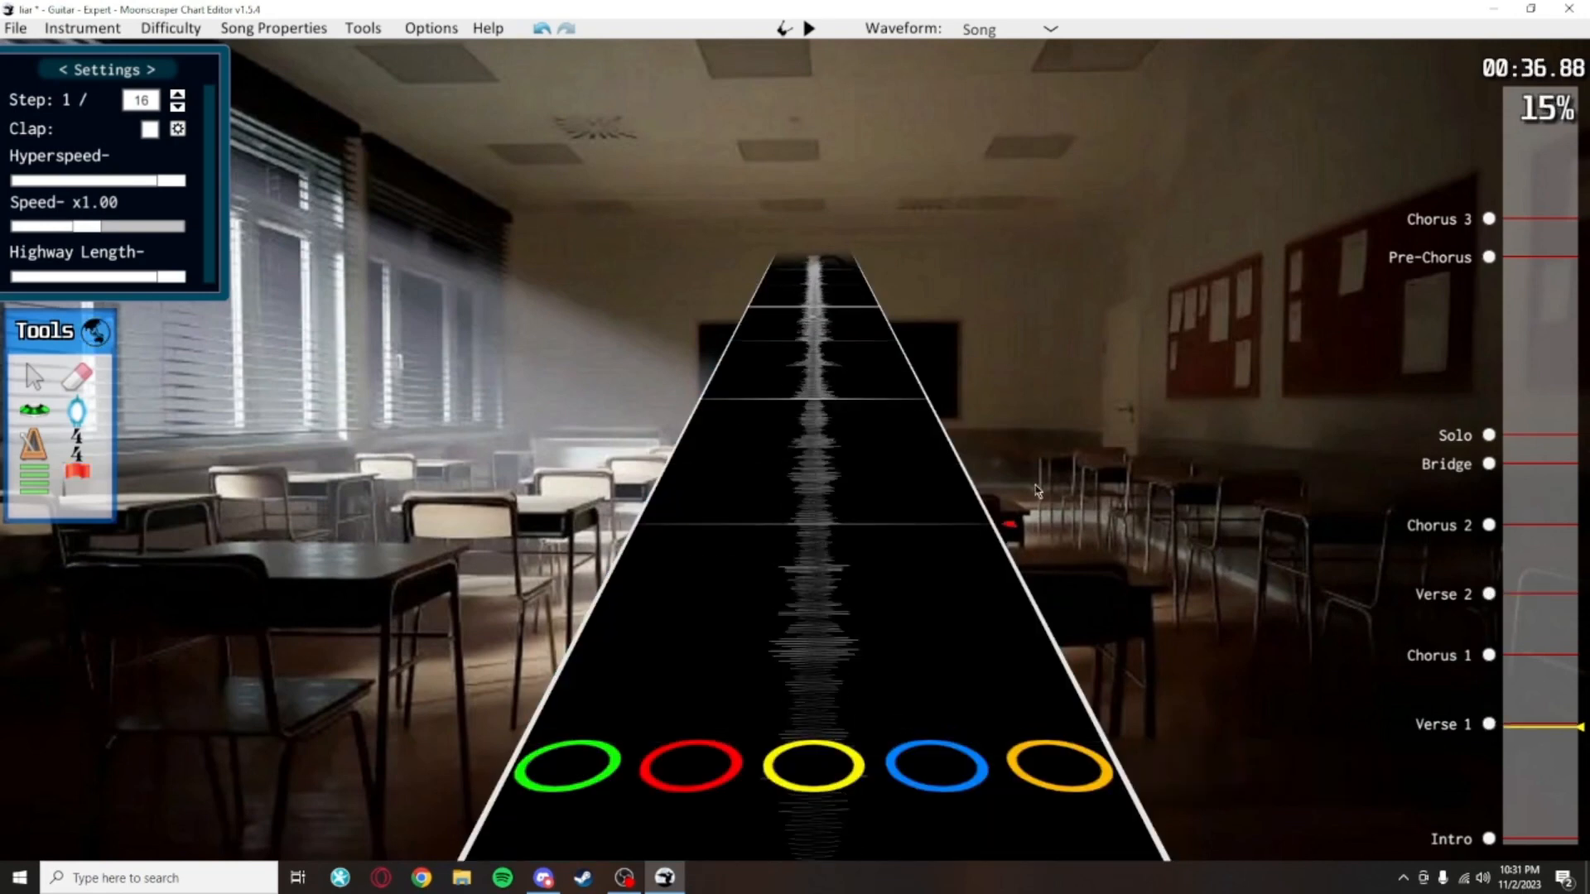
pyautogui.scroll(3, 975, 328)
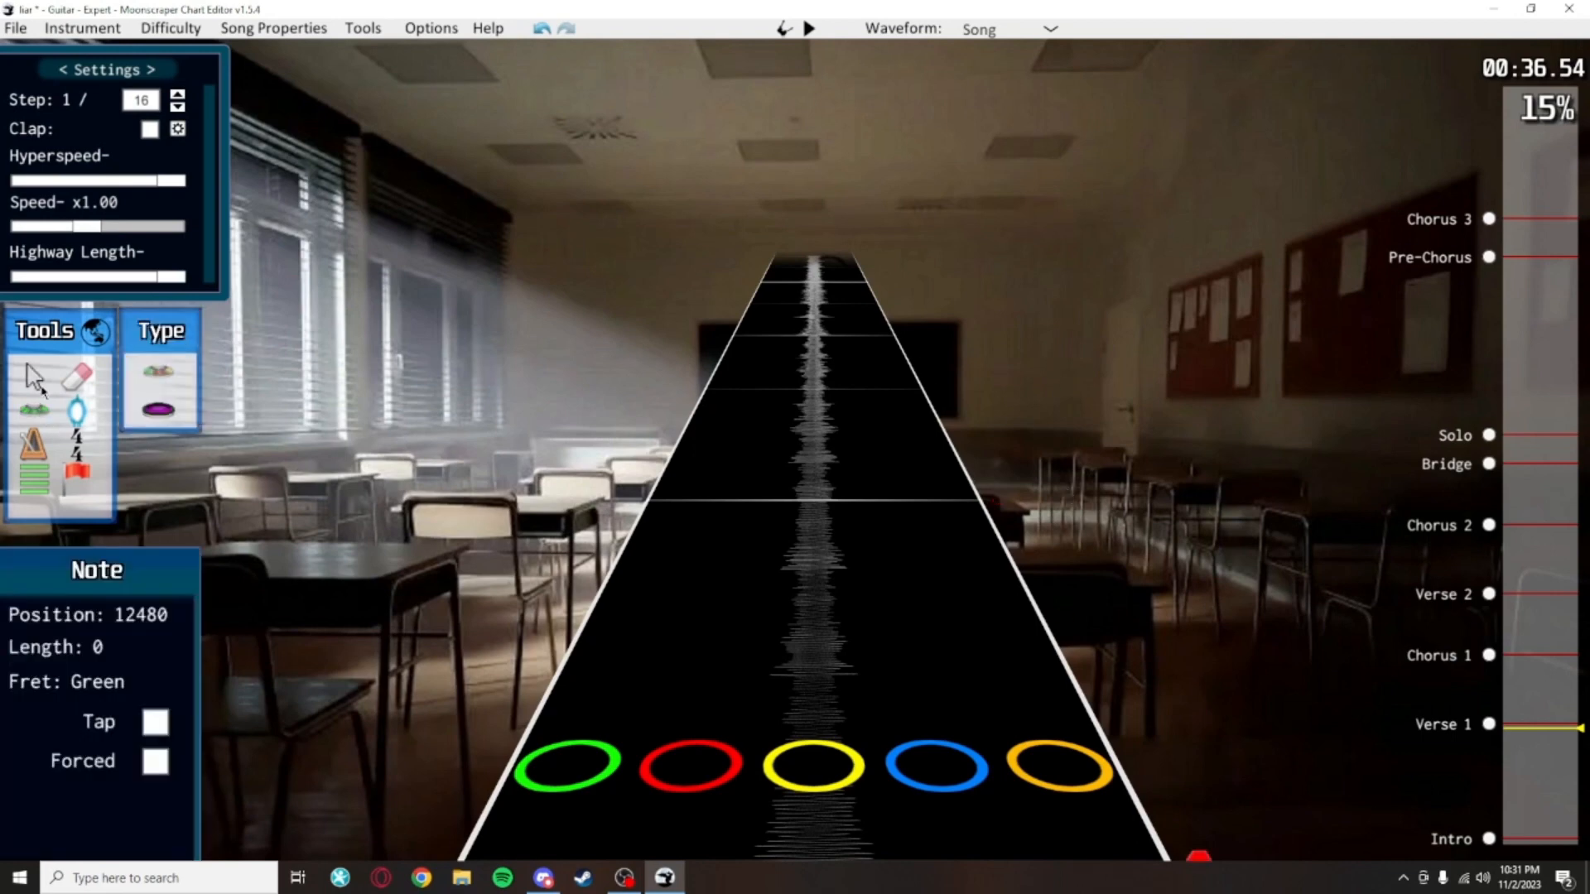
pyautogui.scroll(-6, 980, 528)
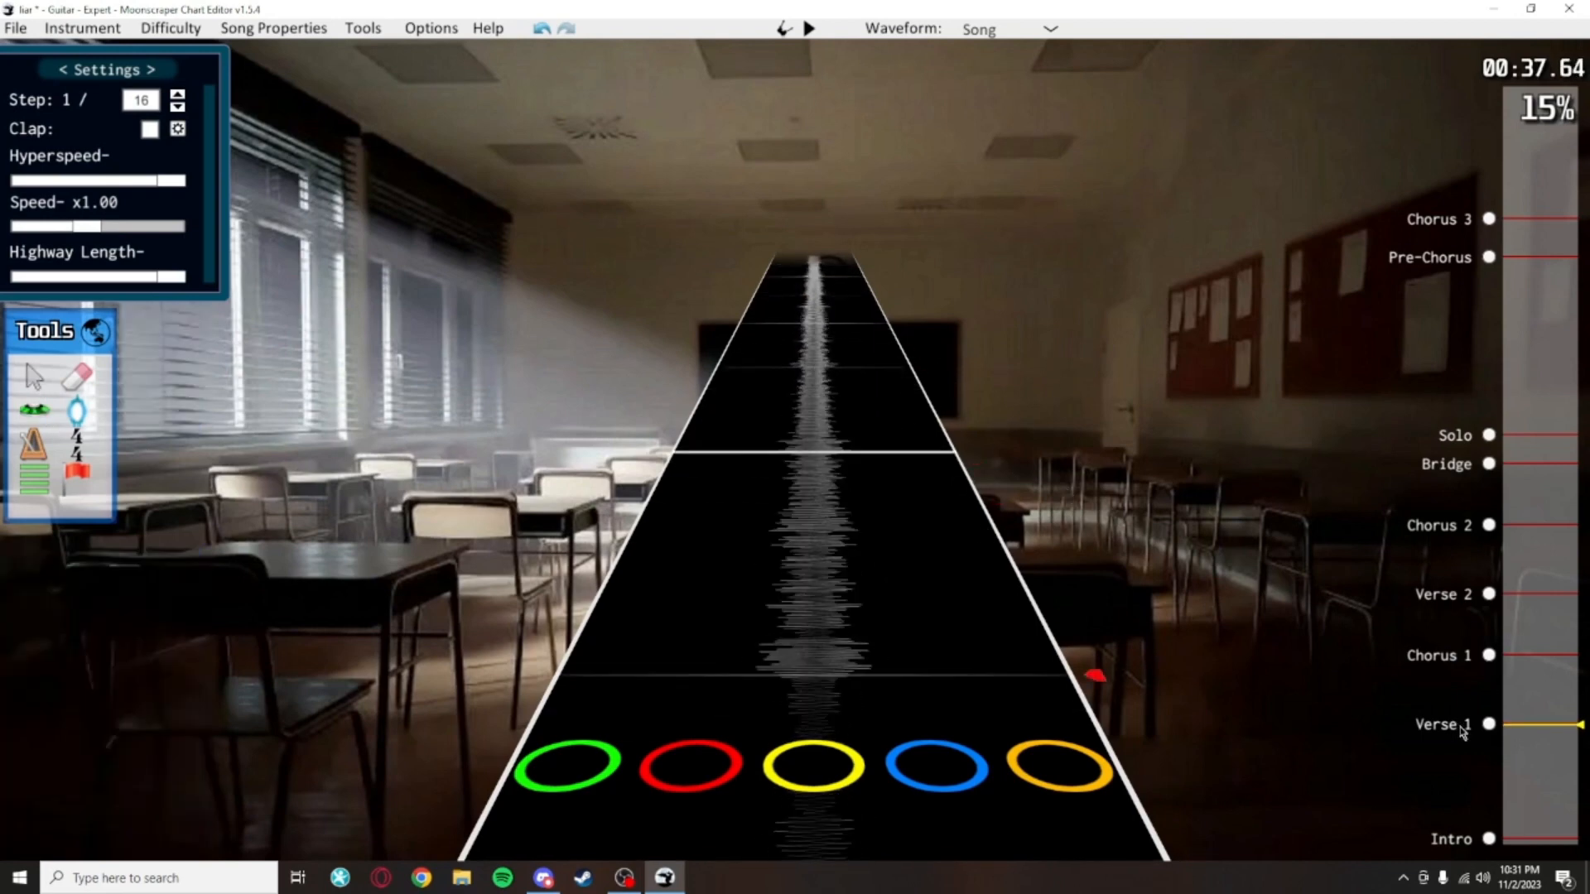
pyautogui.scroll(-2, 1481, 686)
pyautogui.click(1488, 594)
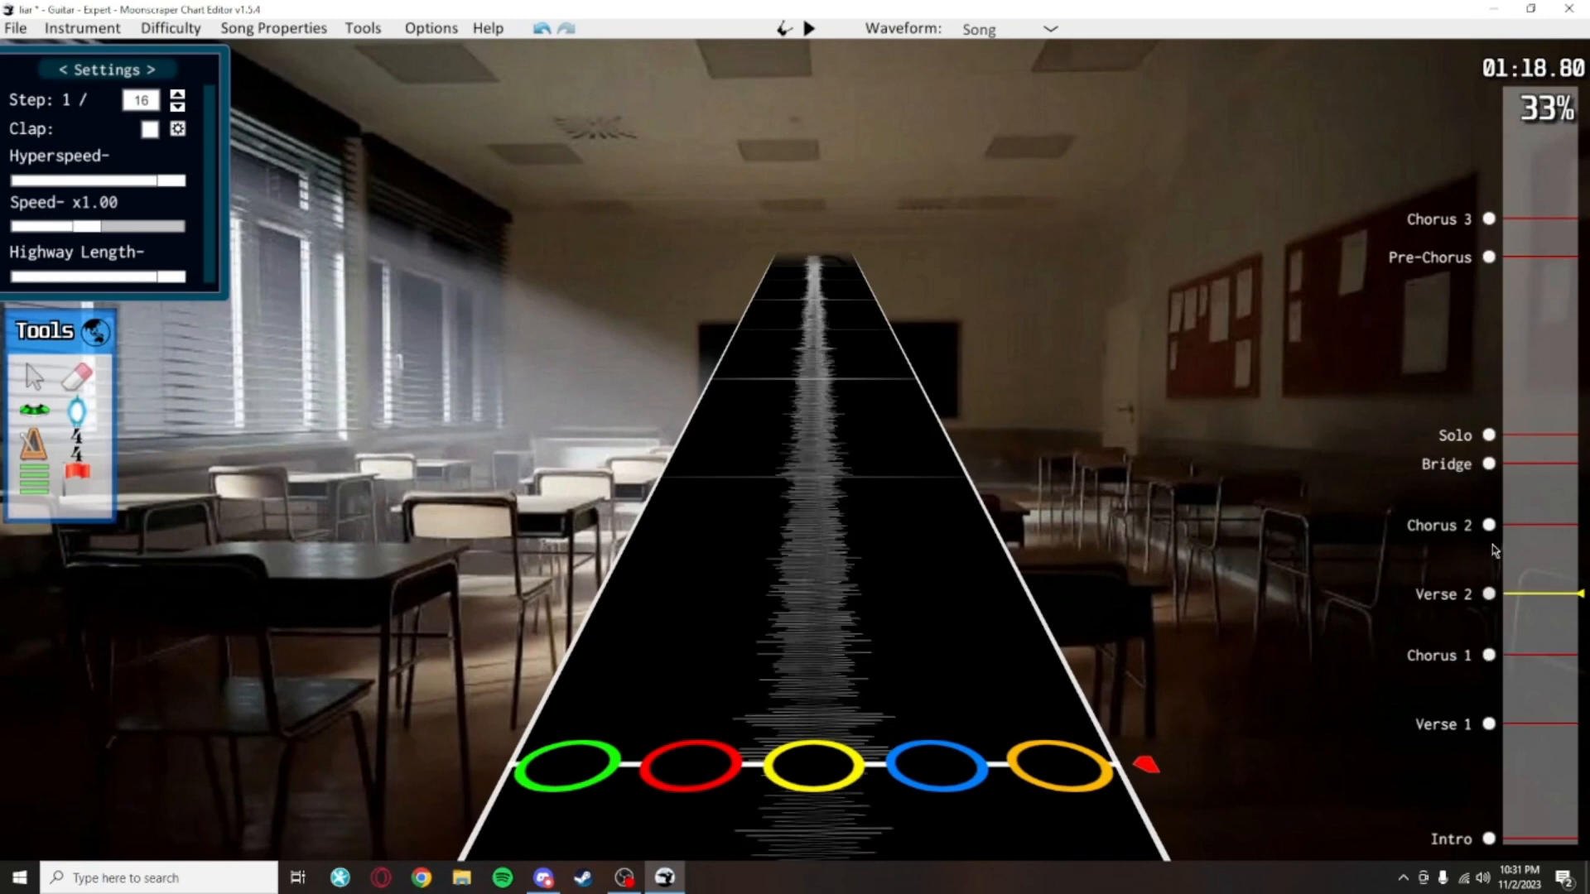
pyautogui.click(1488, 525)
pyautogui.click(1488, 593)
pyautogui.click(1488, 655)
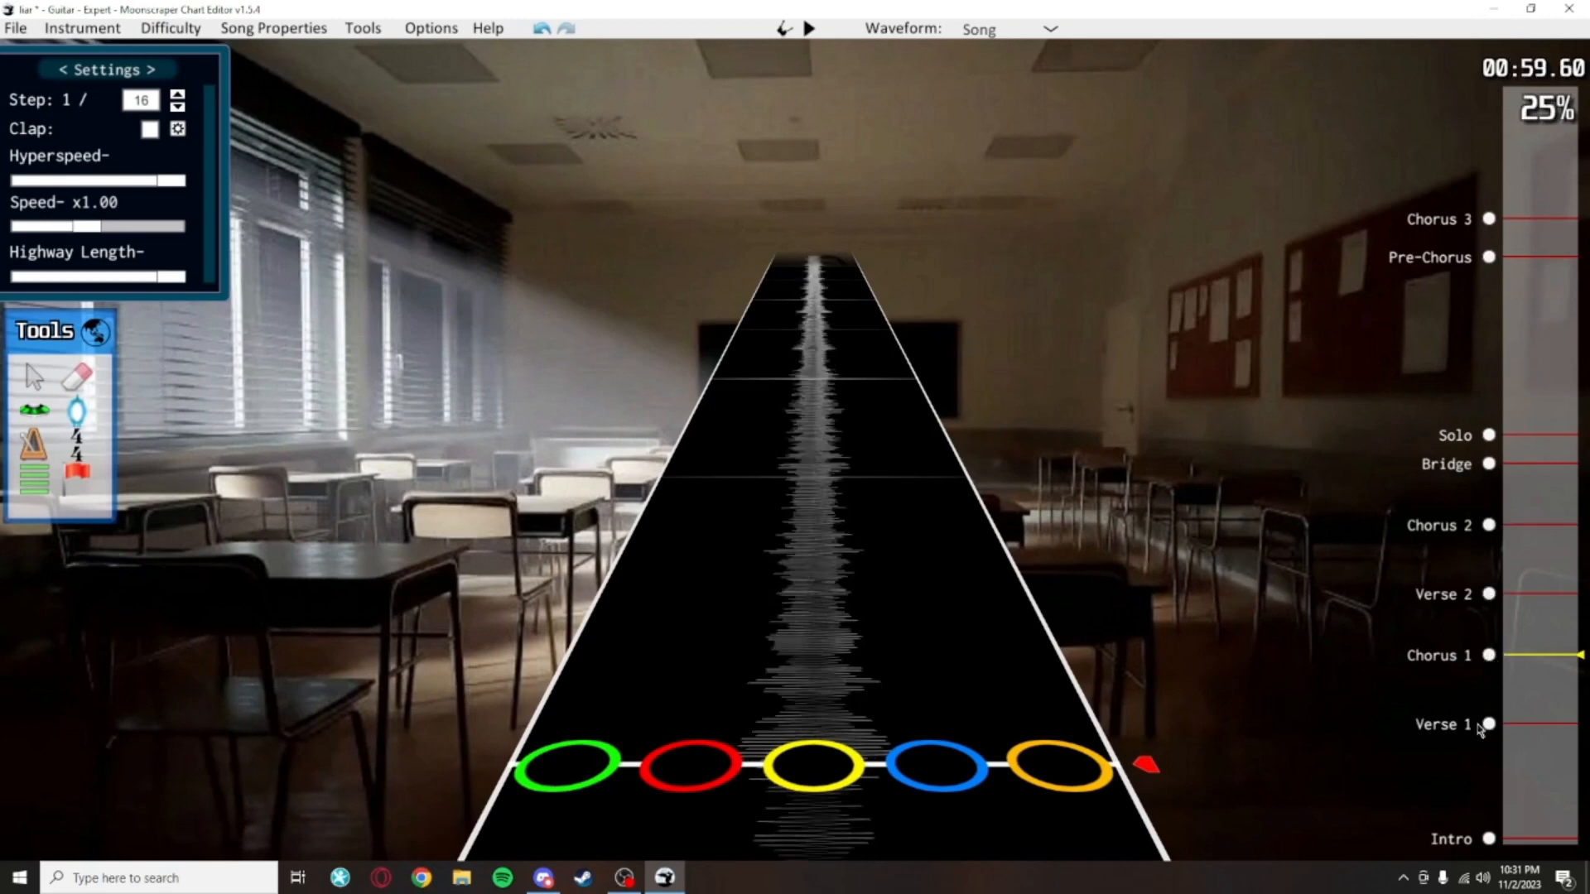
pyautogui.click(1488, 594)
pyautogui.click(1489, 525)
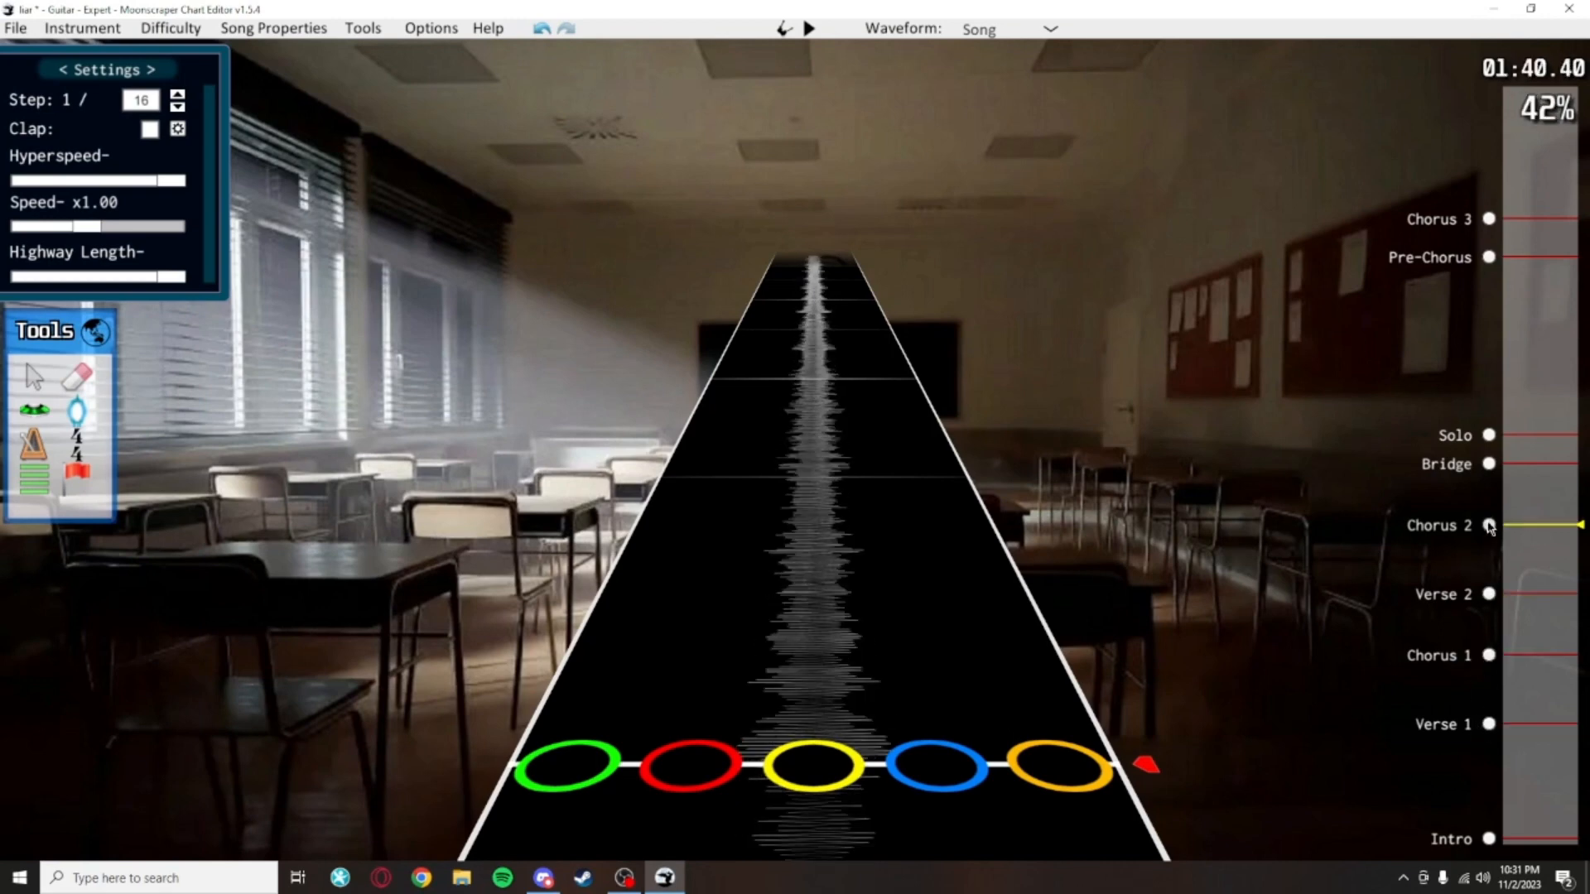
pyautogui.click(1488, 655)
pyautogui.click(1488, 724)
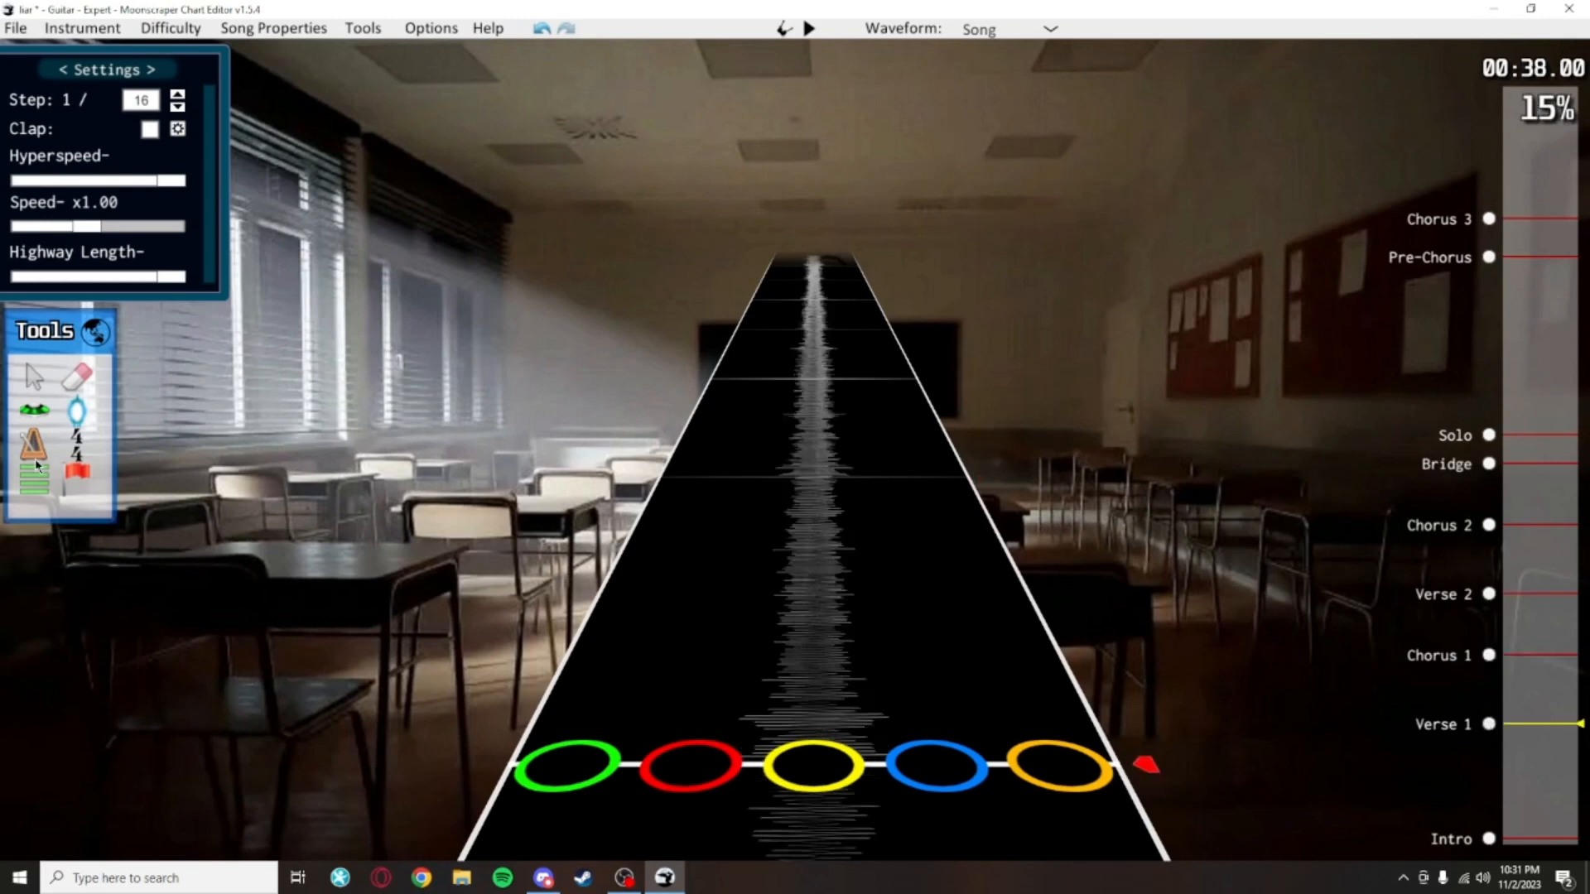
# Switch to the global view and inspect the Verse 1 and Chorus 1 section markers
pyautogui.click(37, 466)
pyautogui.scroll(-3, 870, 398)
pyautogui.scroll(2, 911, 430)
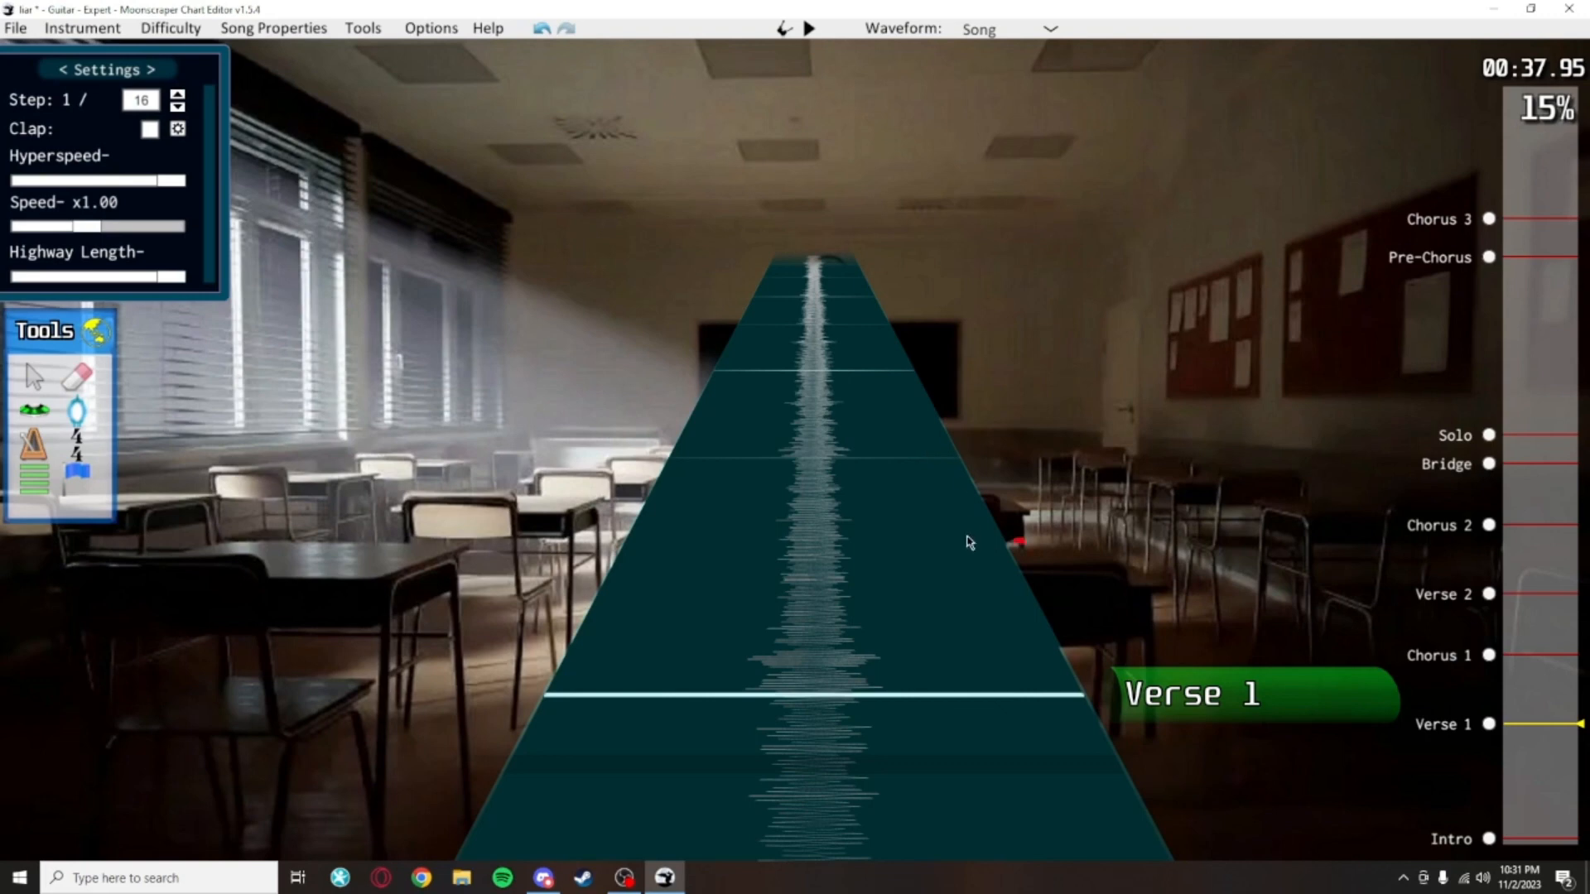
pyautogui.scroll(-15, 944, 398)
pyautogui.click(1490, 657)
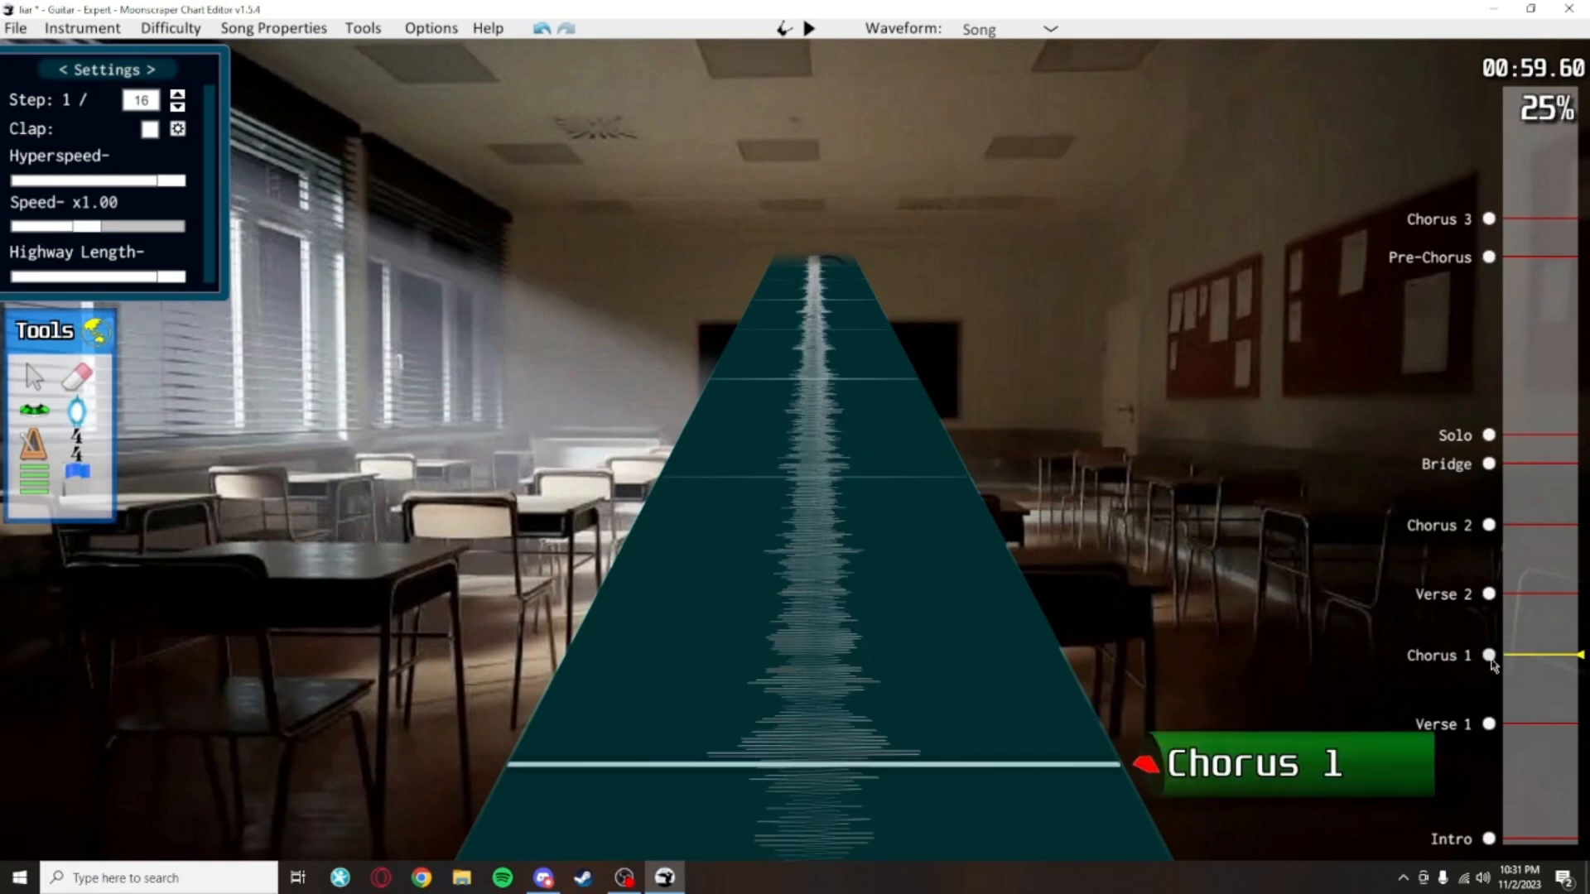
pyautogui.scroll(-8, 1492, 665)
pyautogui.click(1489, 724)
pyautogui.scroll(1, 731, 366)
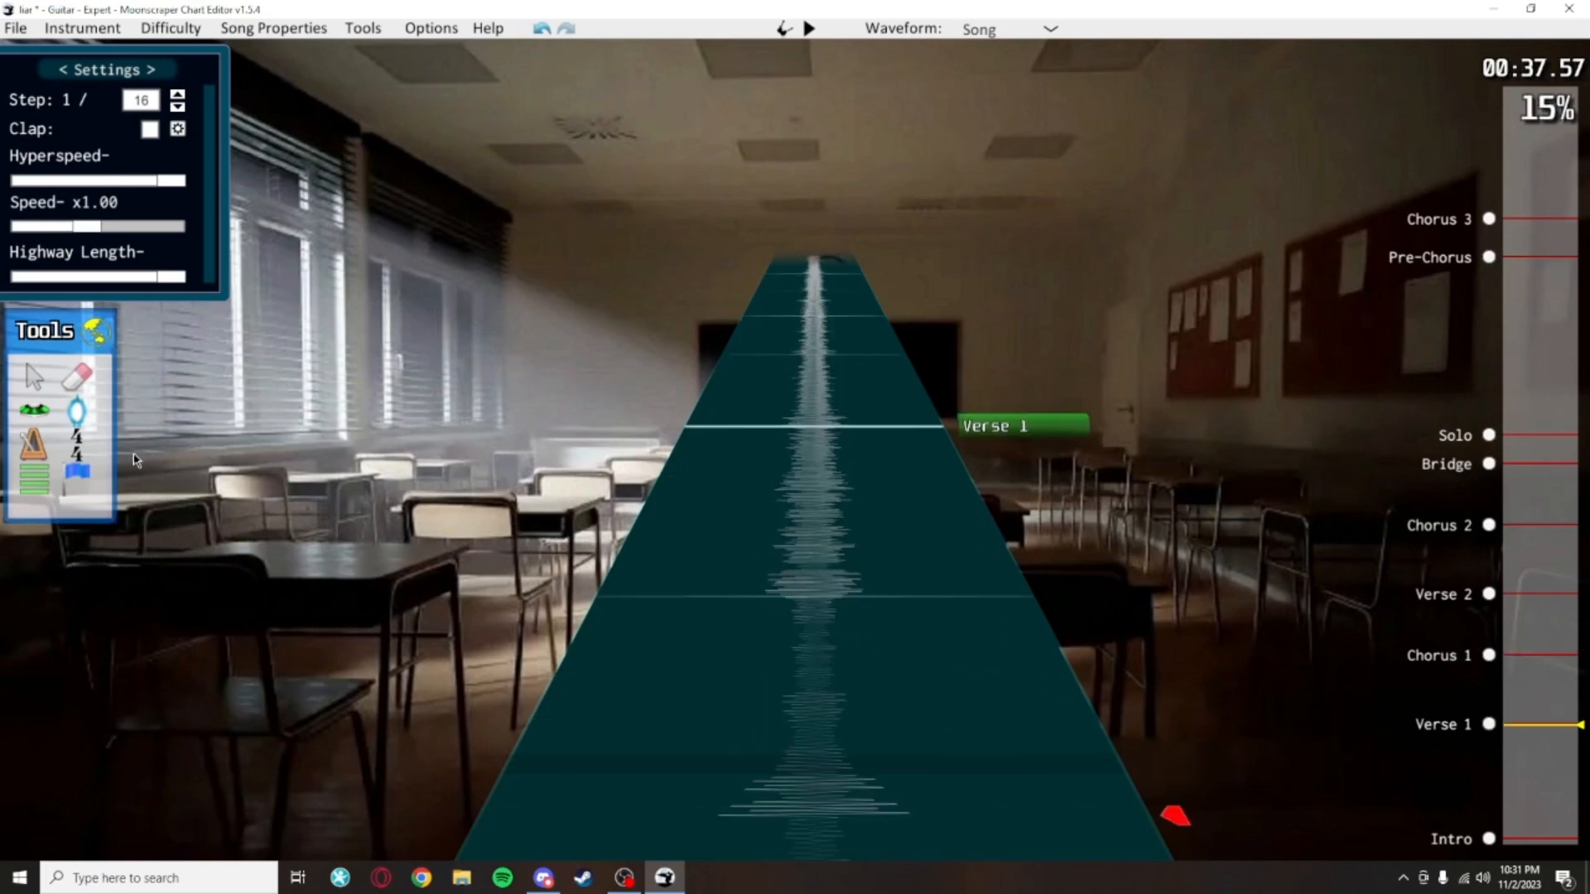
# Compare the local and global views around the start of Verse 1, finishing in the local note view
pyautogui.click(77, 471)
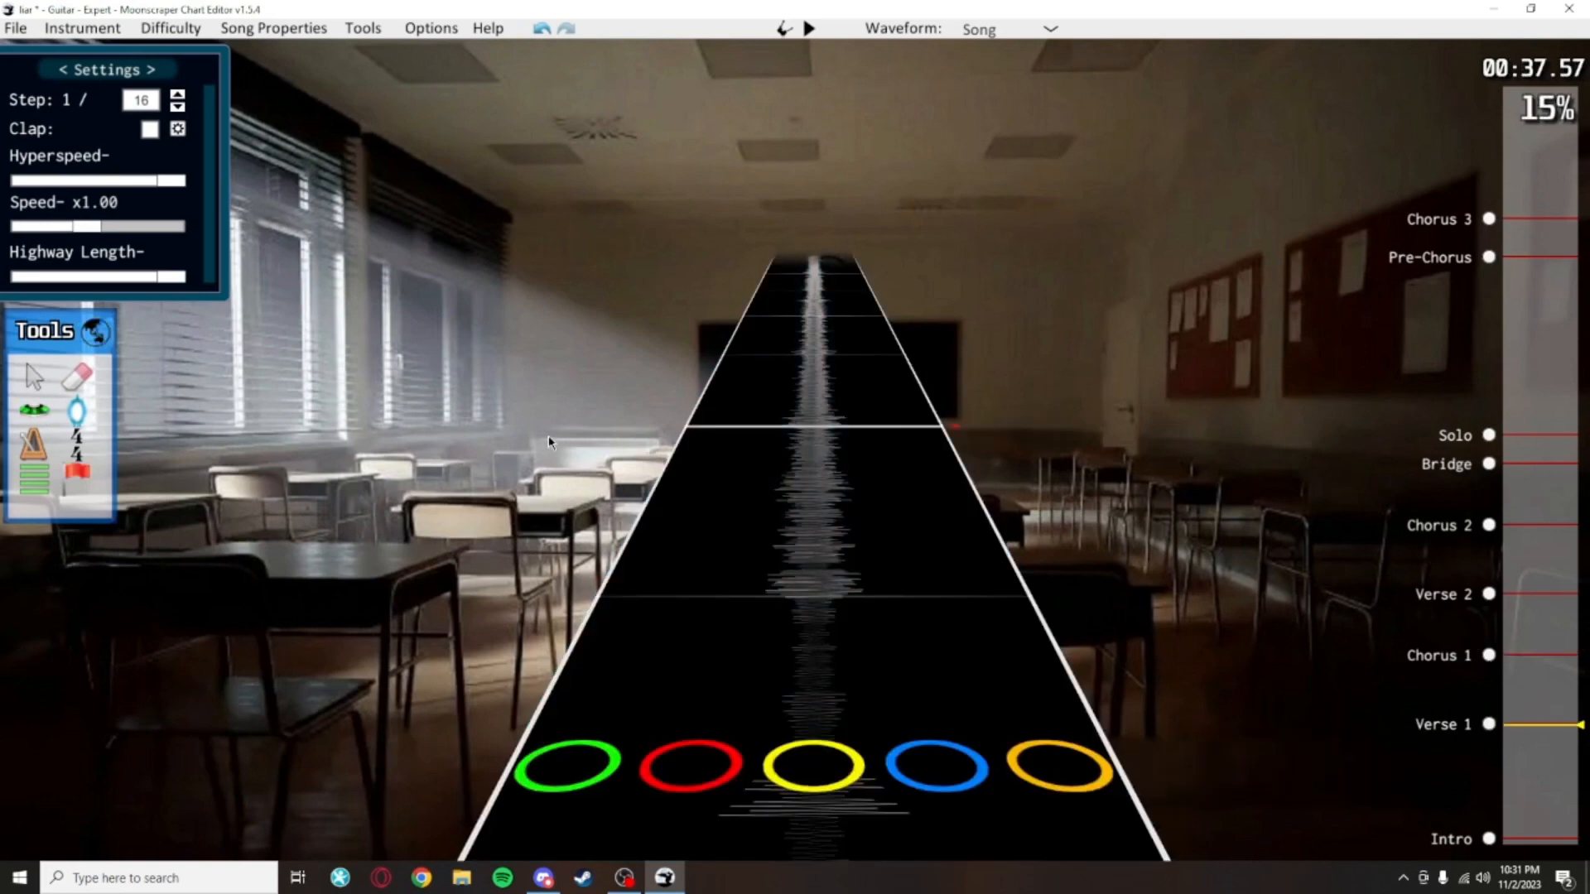
pyautogui.scroll(1, 555, 418)
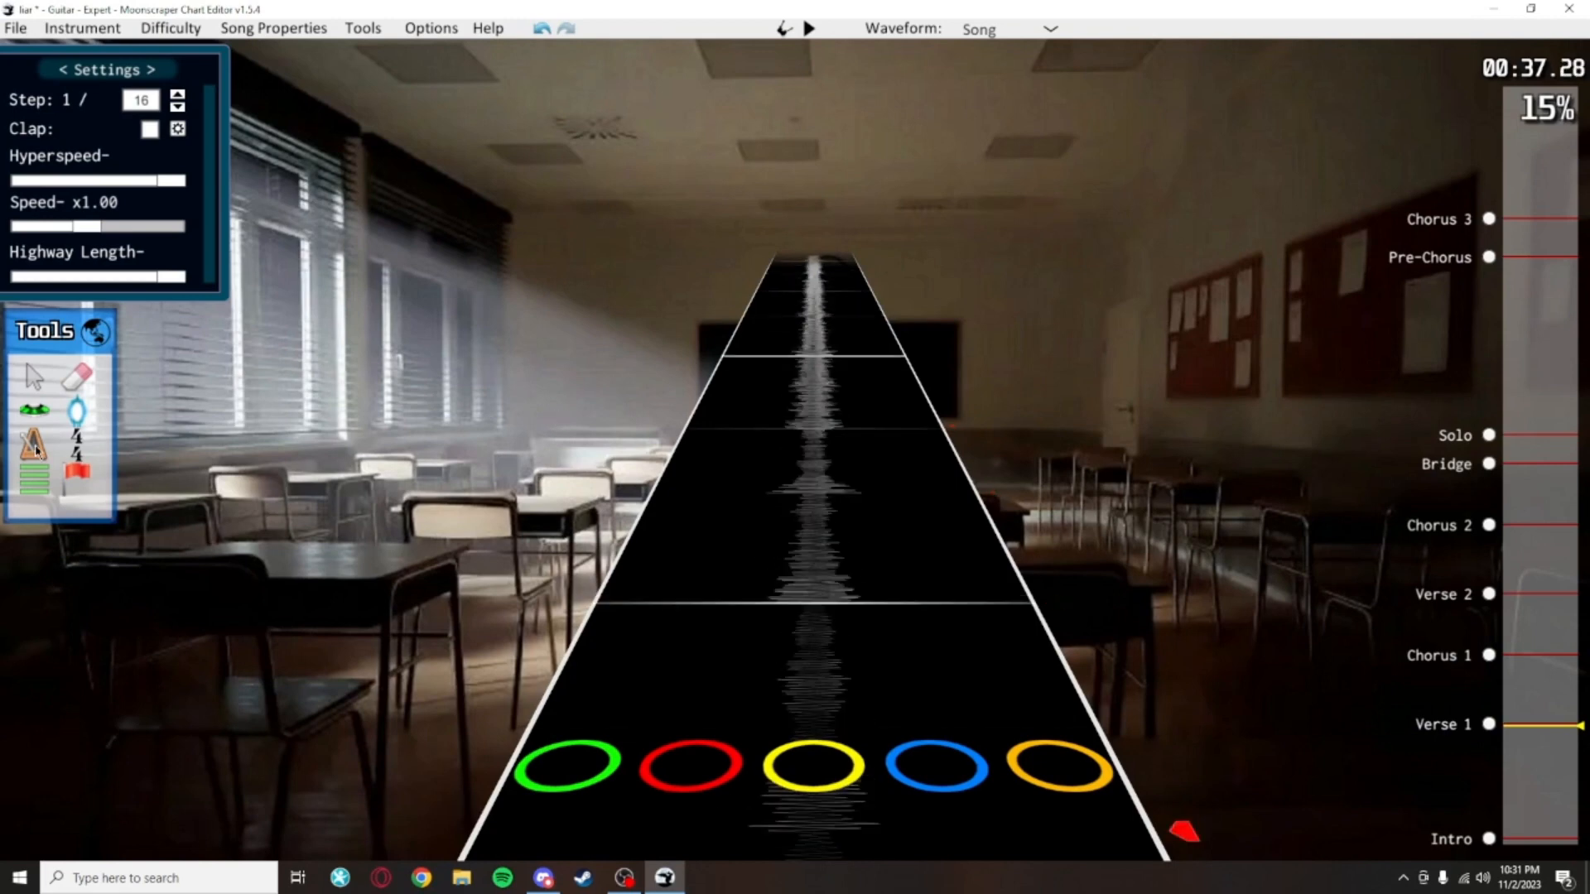
pyautogui.click(36, 452)
pyautogui.scroll(-3, 755, 553)
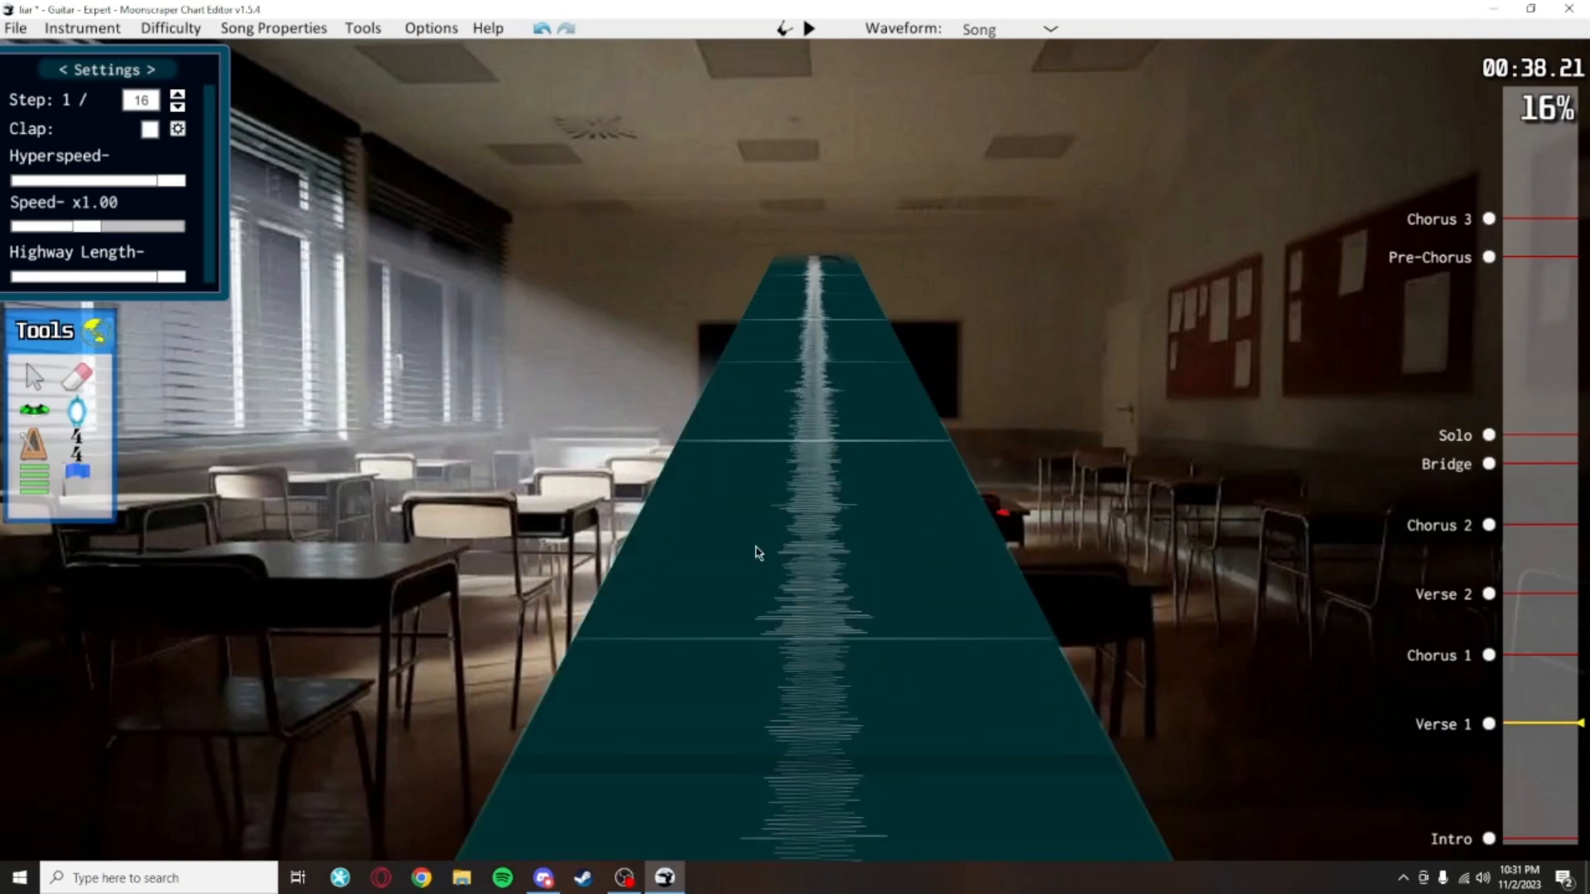
pyautogui.click(18, 415)
pyautogui.scroll(2, 859, 489)
pyautogui.scroll(-1, 879, 323)
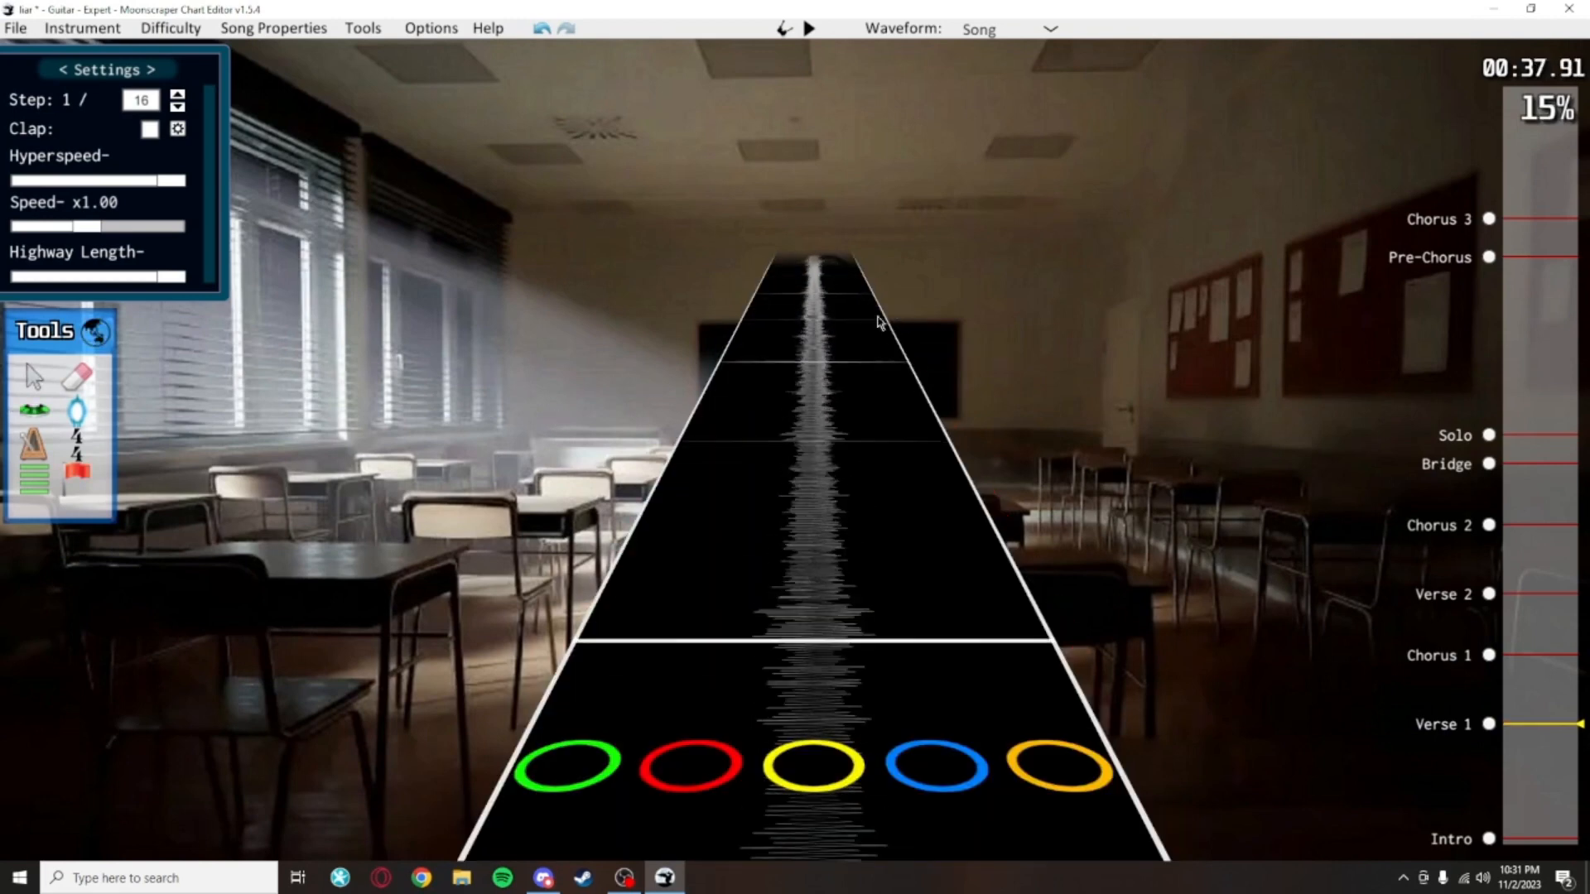
# Play excerpts of the song from Verse 1, Chorus 1 and Verse 2, and stop playback shortly before Chorus 2
pyautogui.press('space')
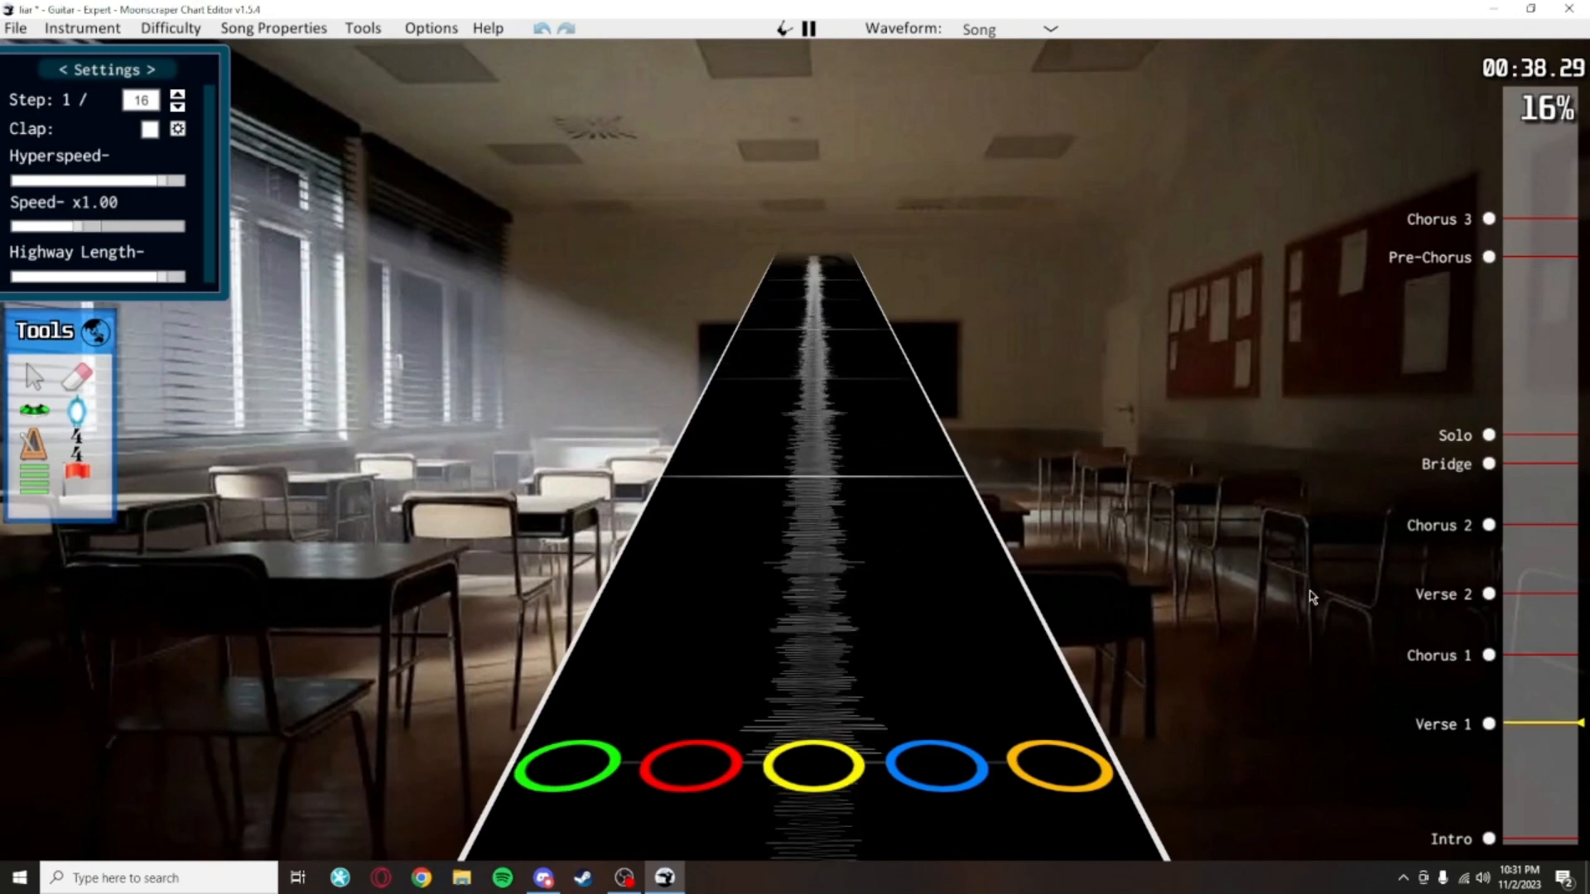
pyautogui.click(1489, 656)
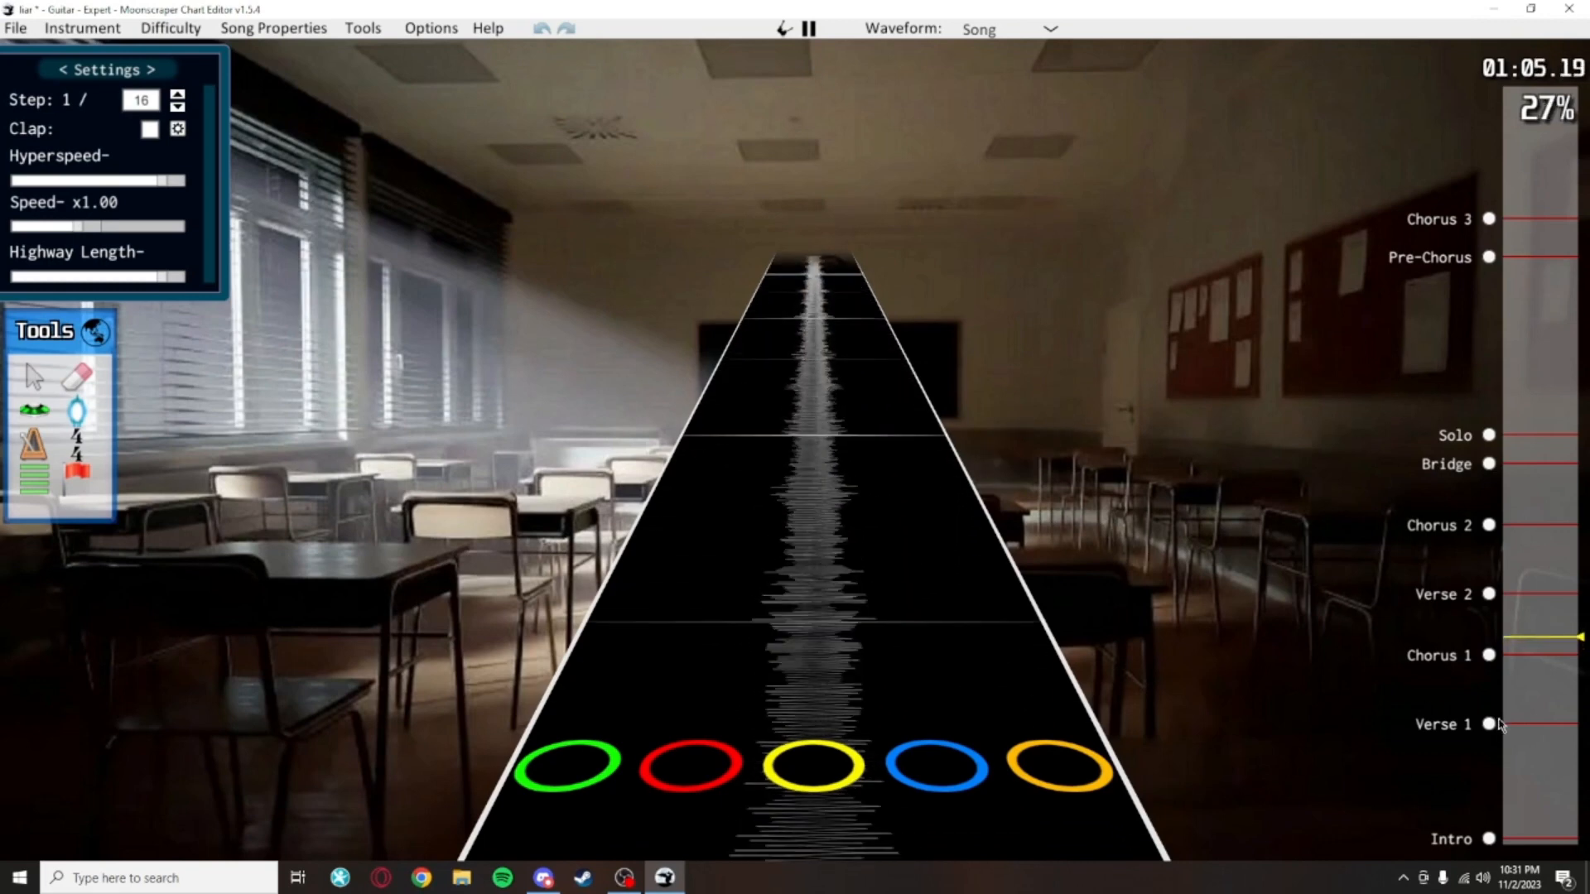
pyautogui.click(1490, 593)
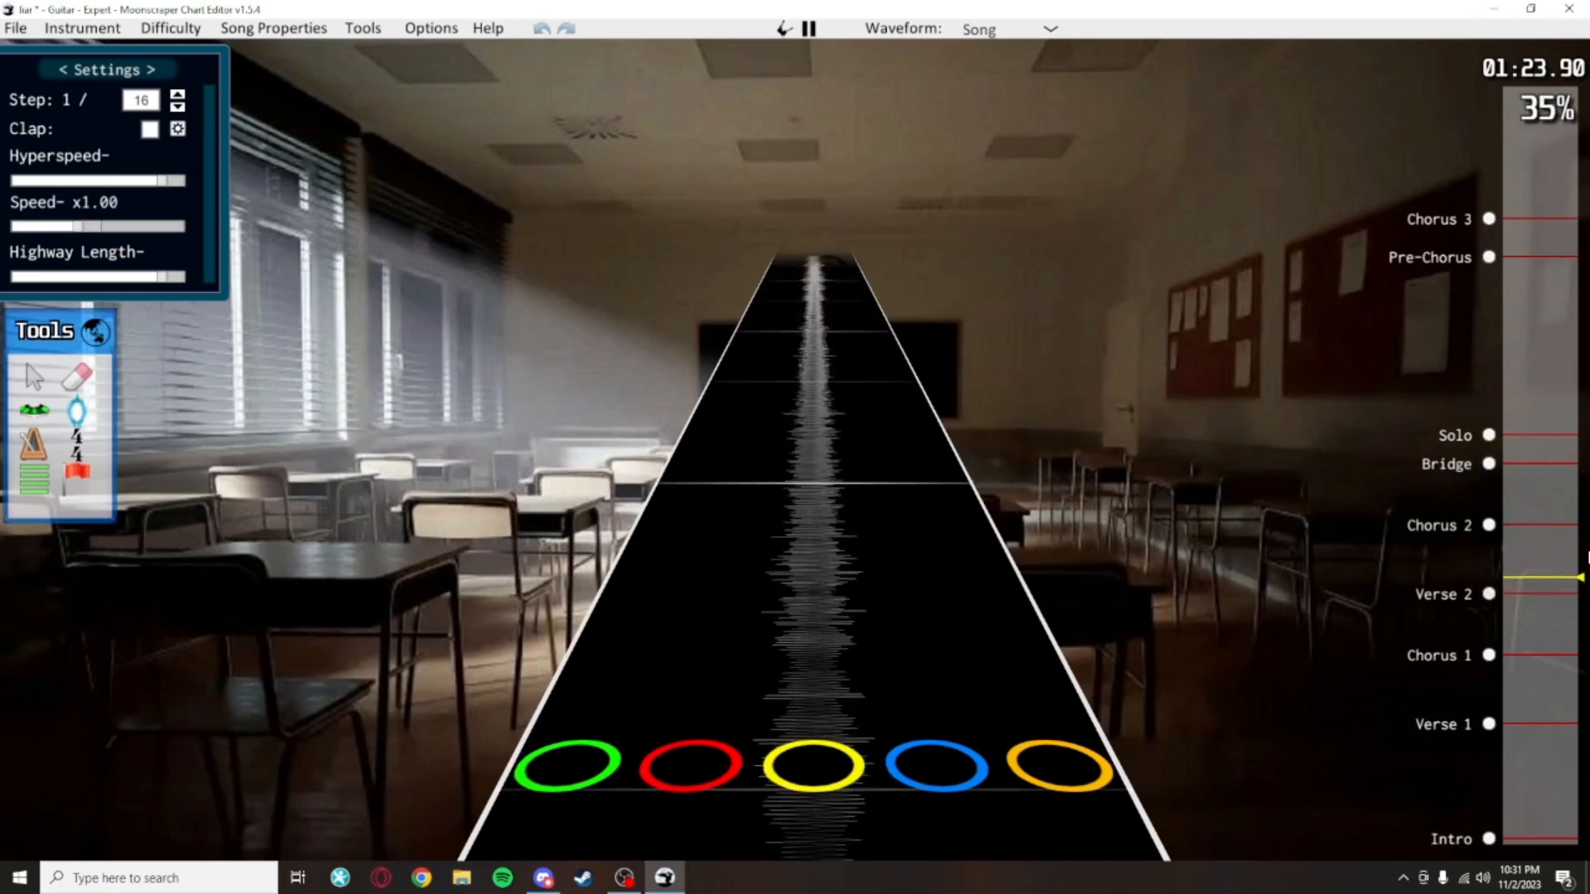
pyautogui.click(1543, 549)
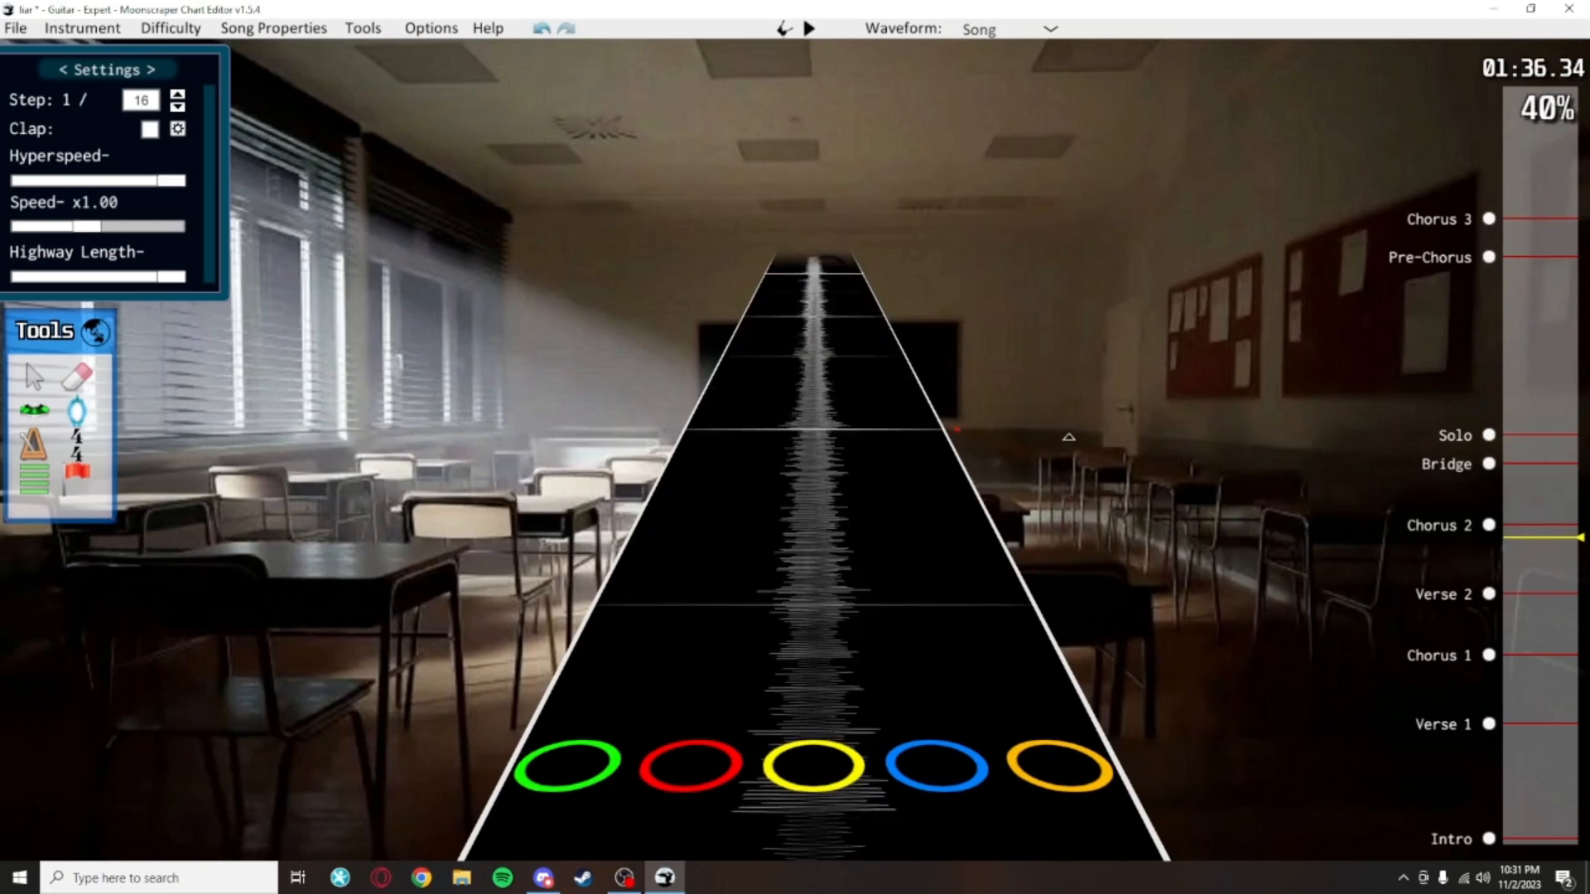
pyautogui.press('space')
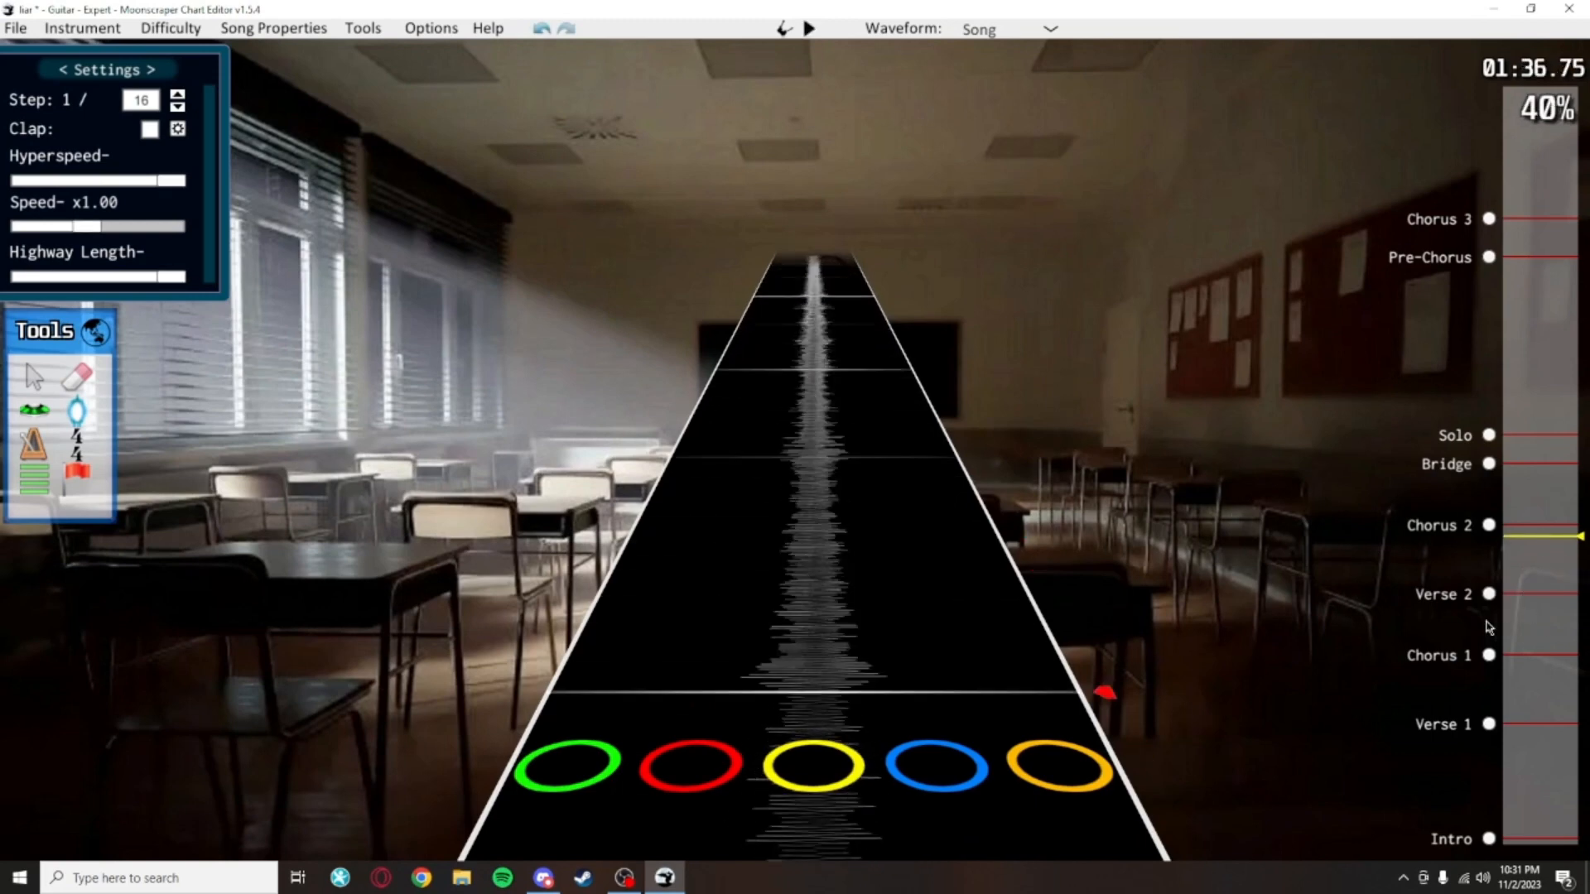
# Play the song across the start of Chorus 2 and go back through Verse 2 and Chorus 1 to Verse 1
pyautogui.press('space')
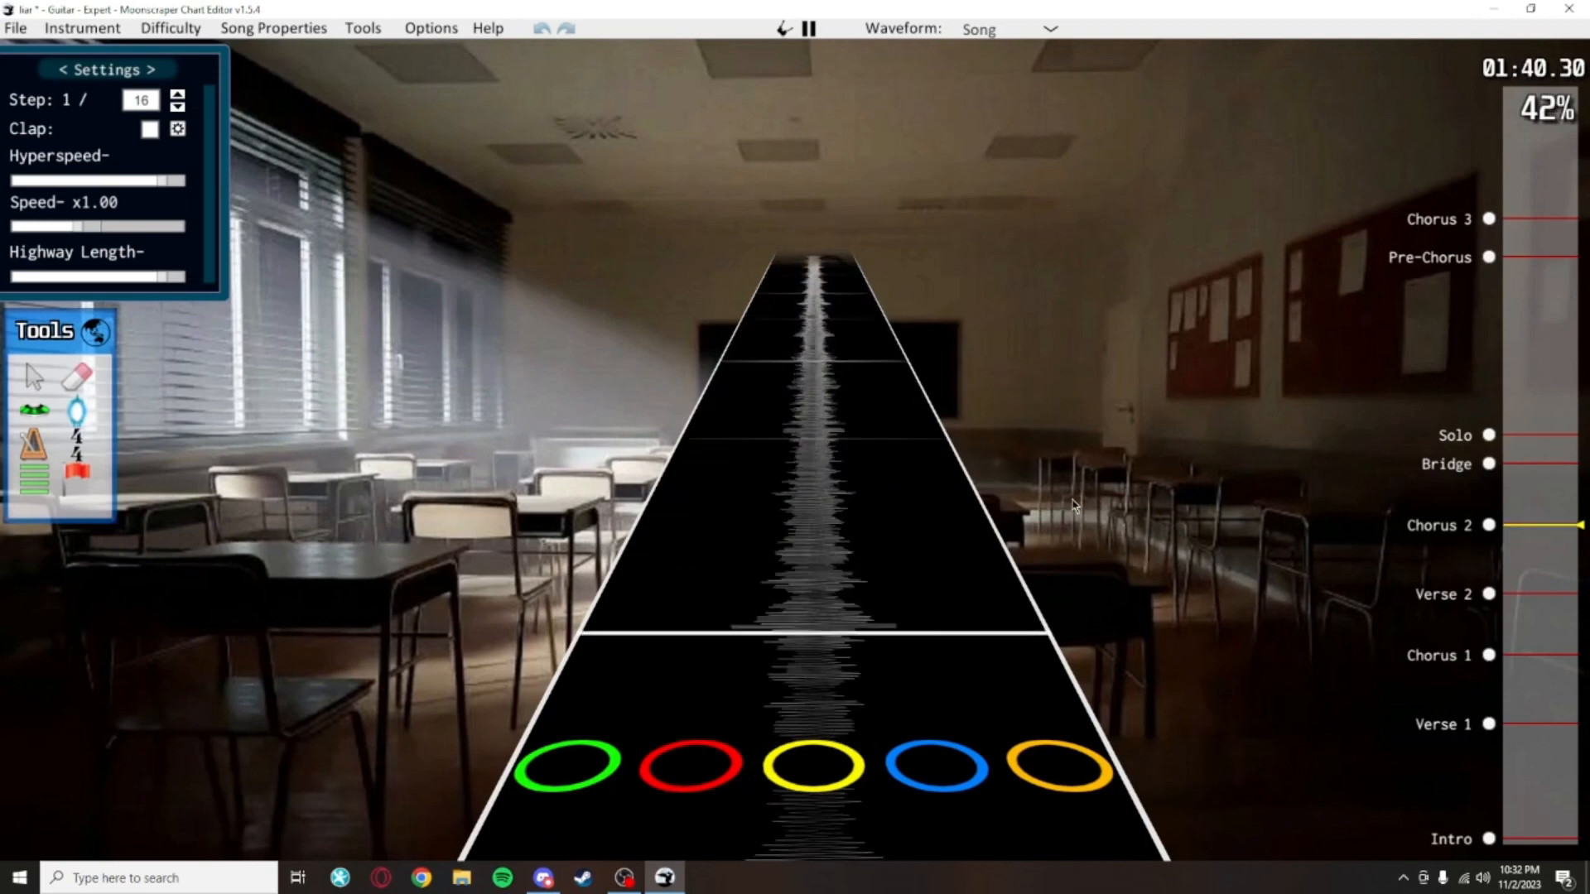
pyautogui.press('space')
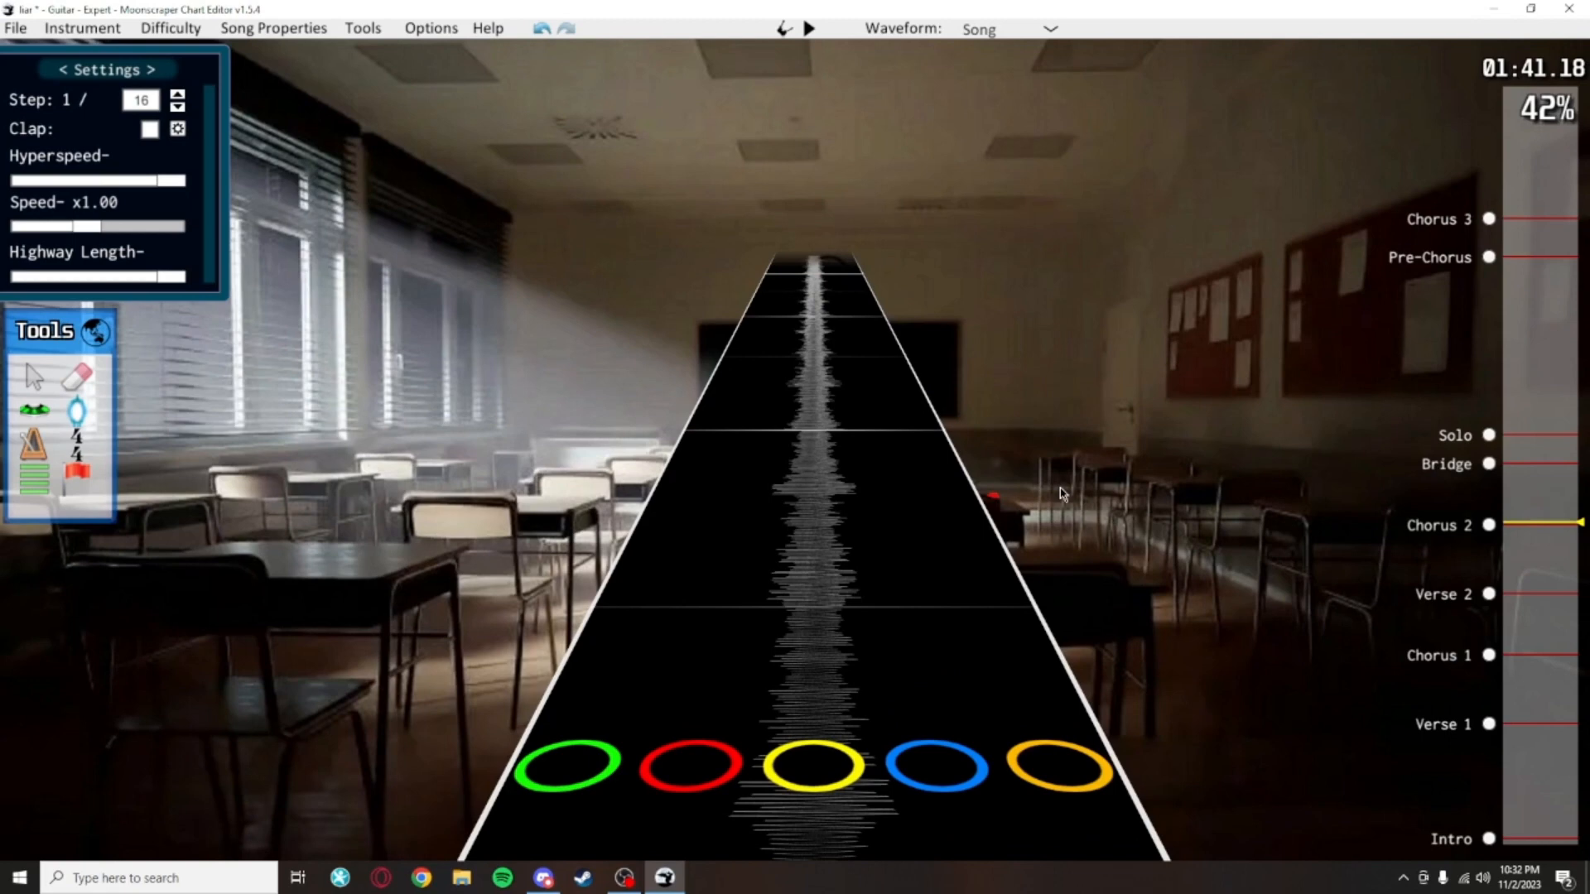
pyautogui.click(1489, 594)
pyautogui.click(1496, 652)
pyautogui.click(1494, 711)
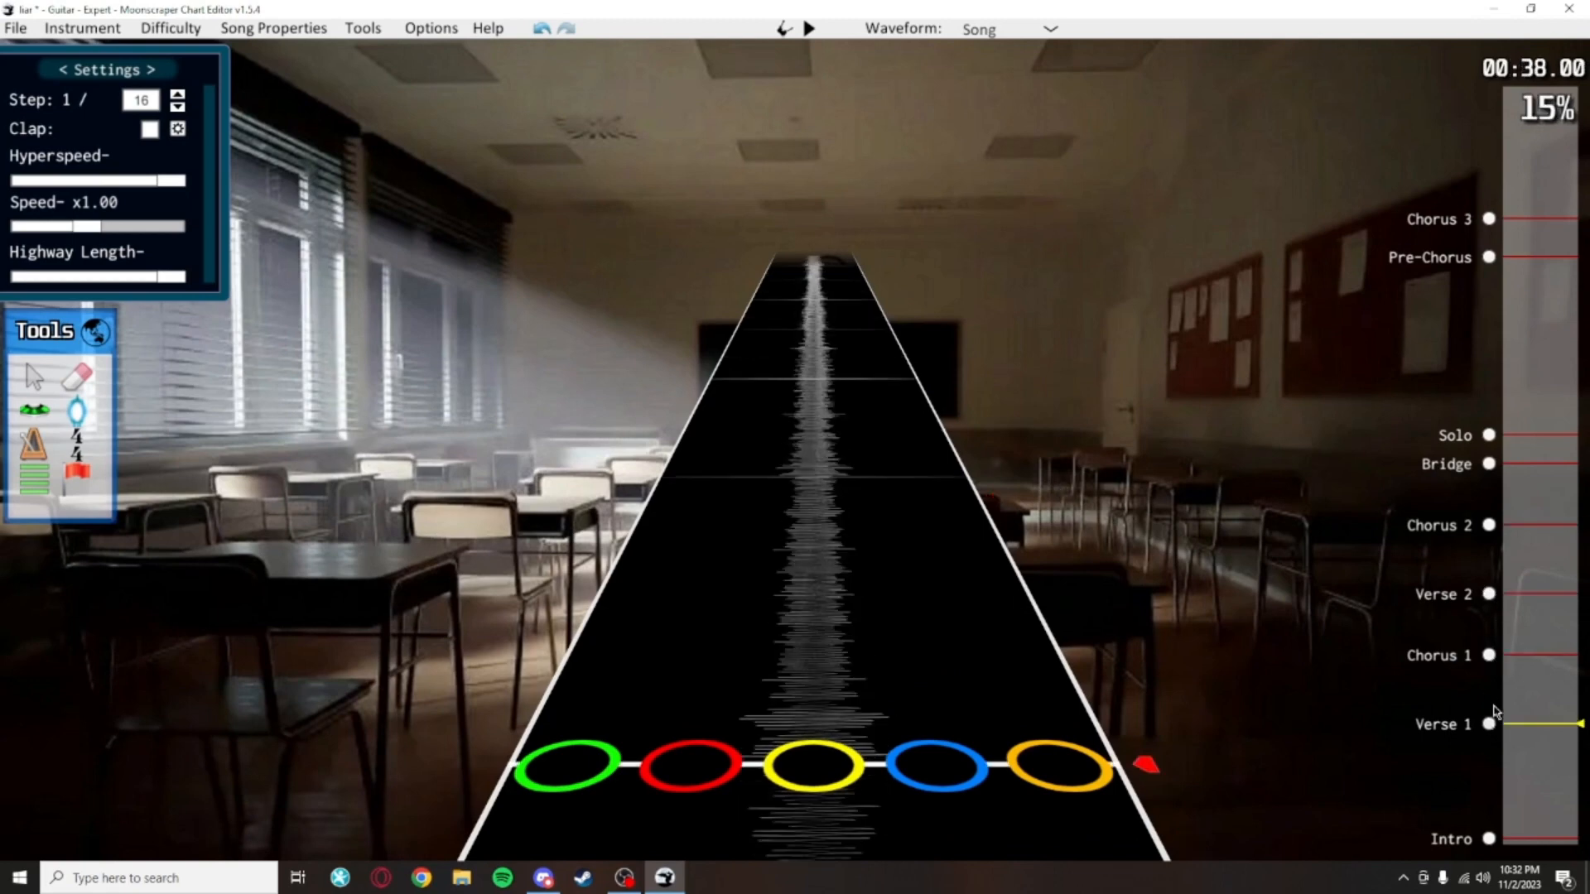
# Compare the starts of the verses and choruses by moving repeatedly between Verse 1, Chorus 1, Verse 2 and Chorus 2
pyautogui.click(1489, 658)
pyautogui.click(1490, 597)
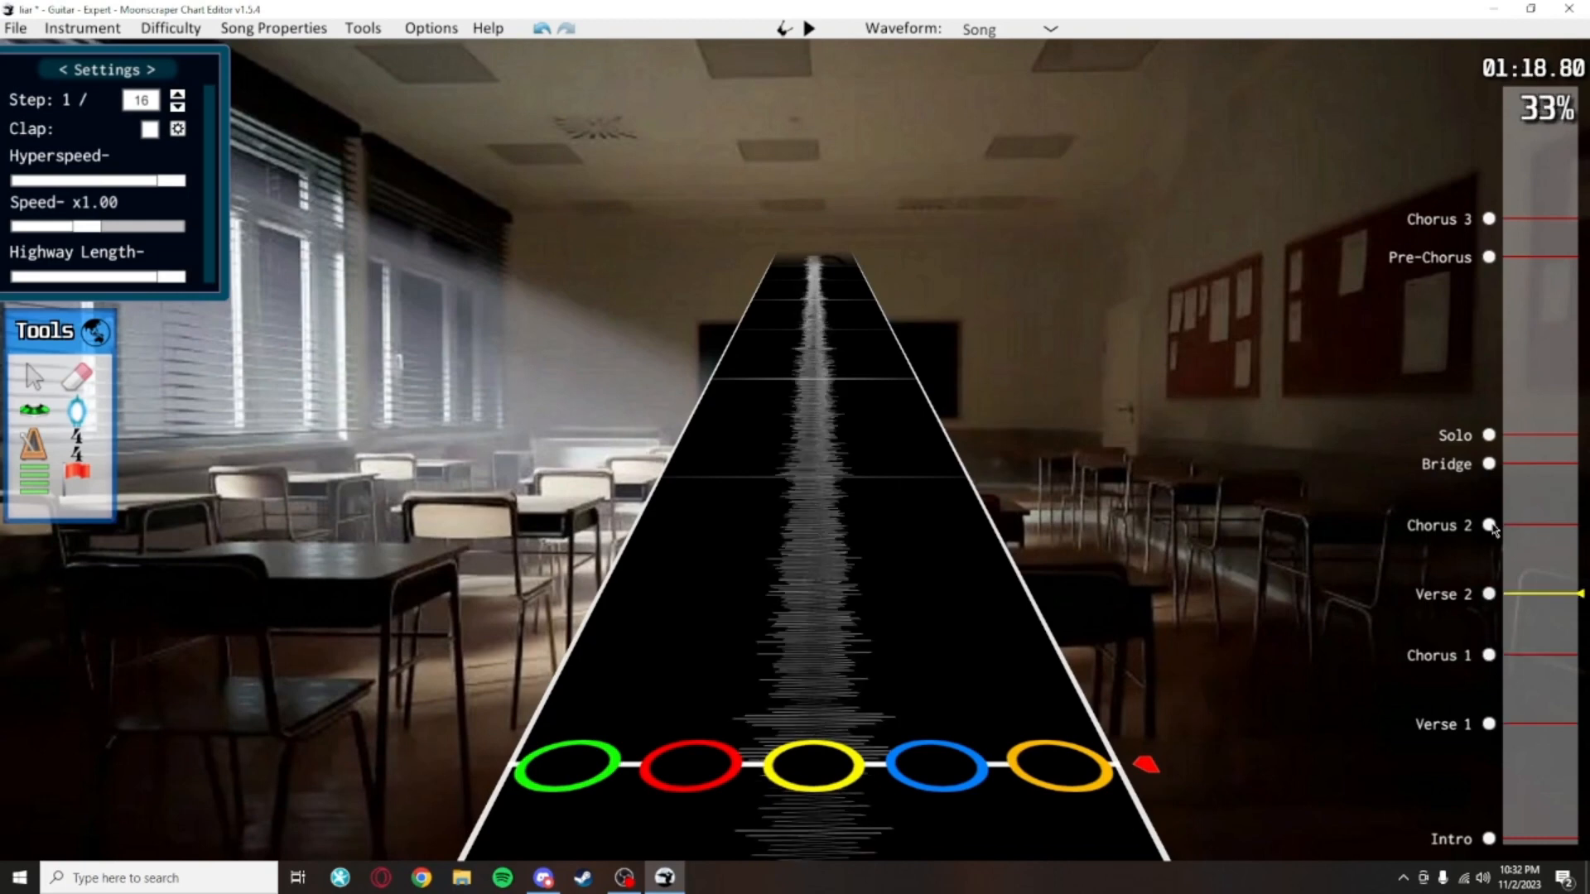
pyautogui.click(1489, 525)
pyautogui.click(1490, 594)
pyautogui.click(1489, 655)
pyautogui.click(1491, 724)
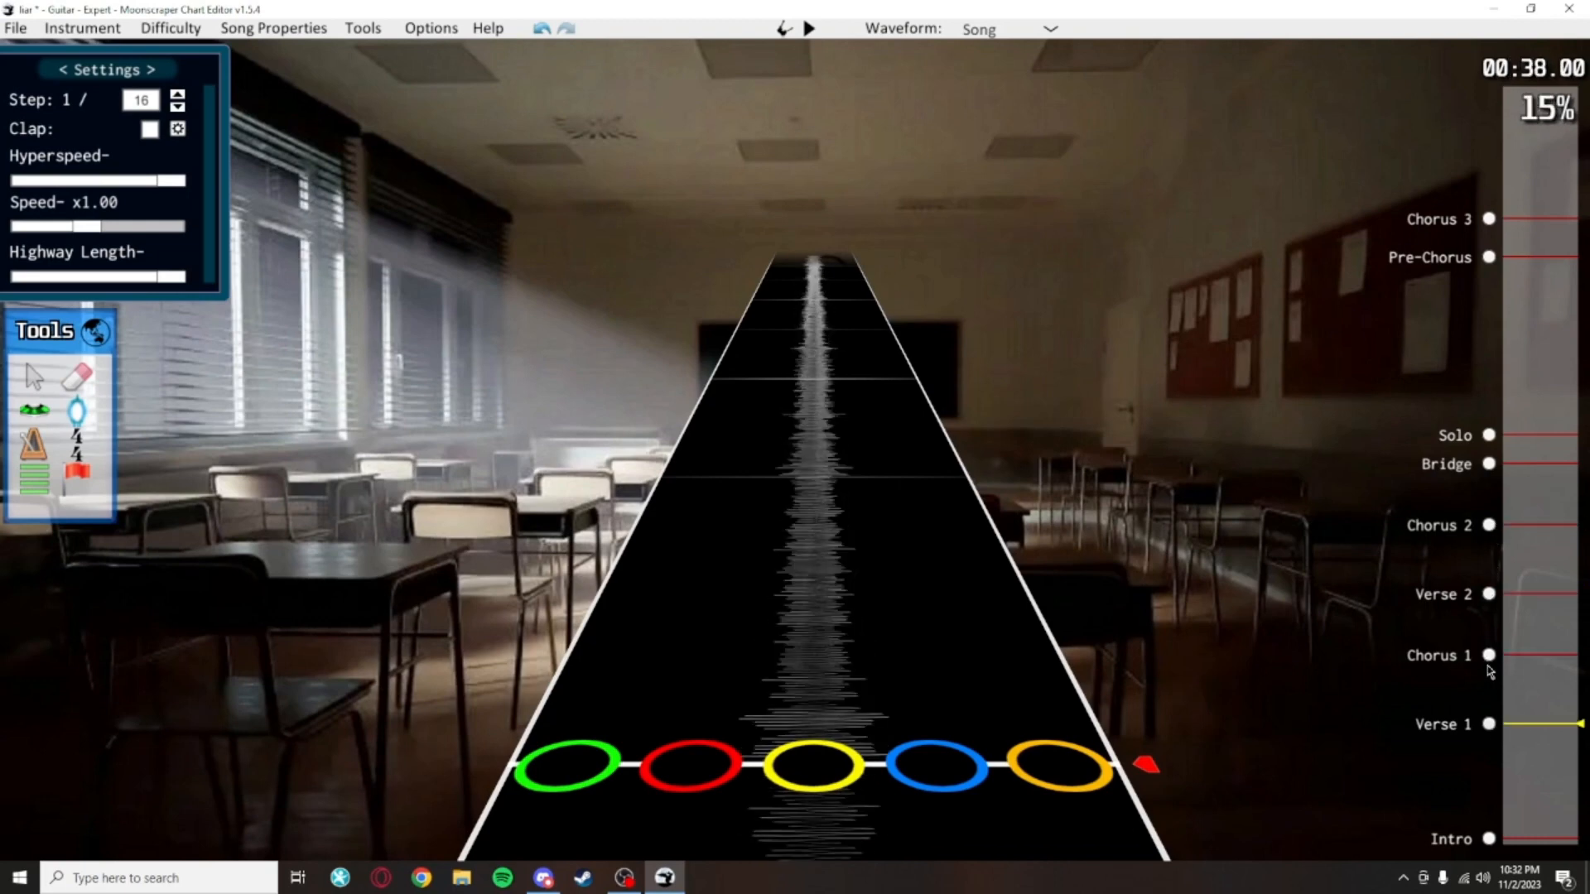
pyautogui.click(1489, 655)
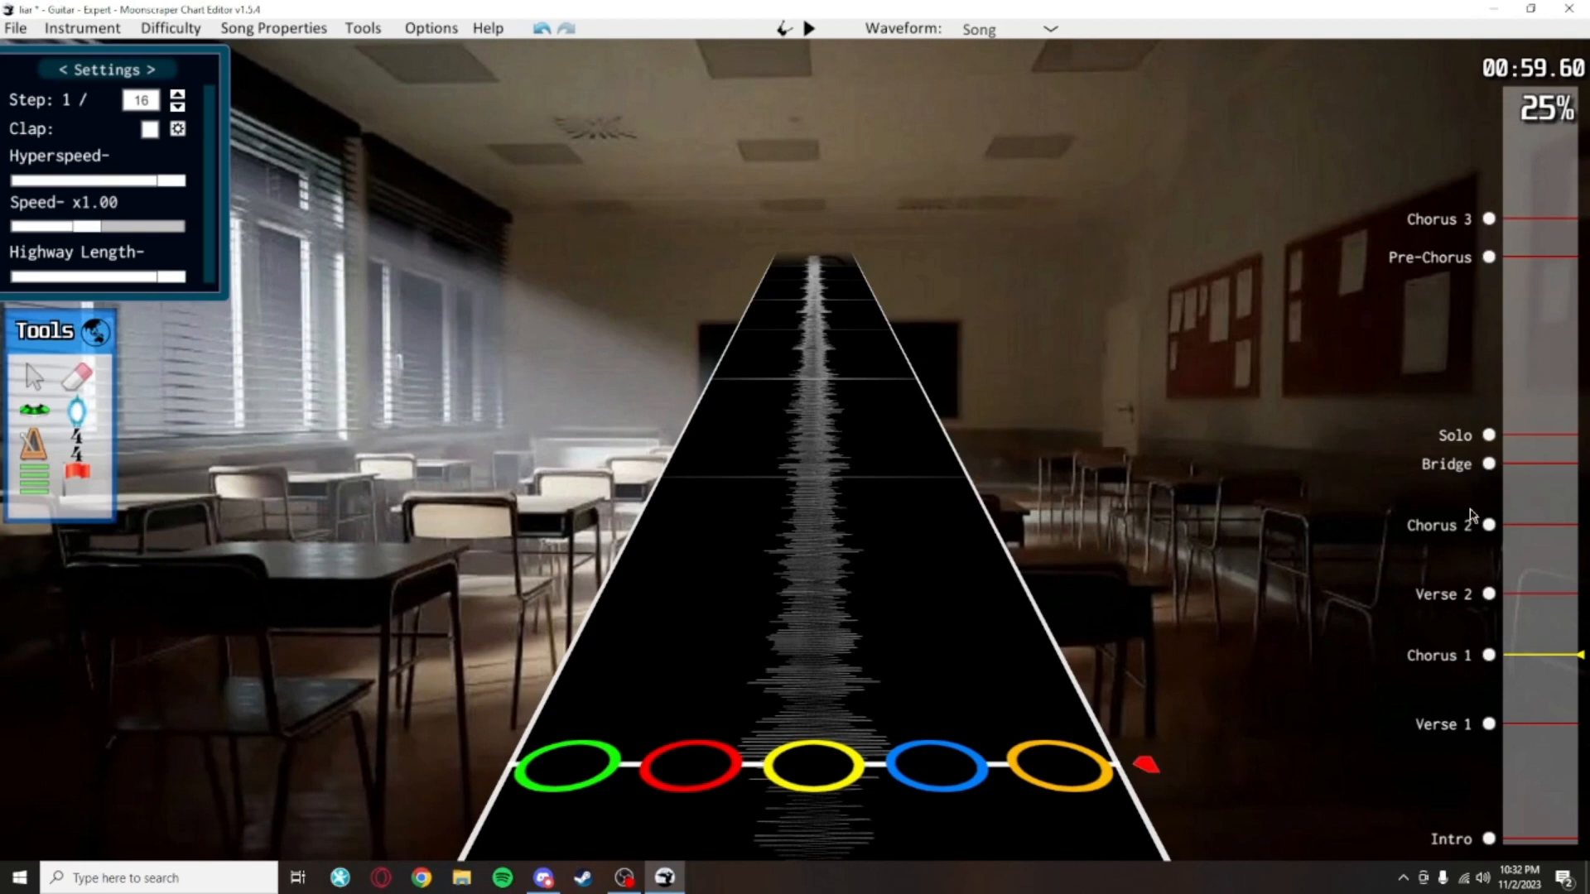
pyautogui.click(1491, 528)
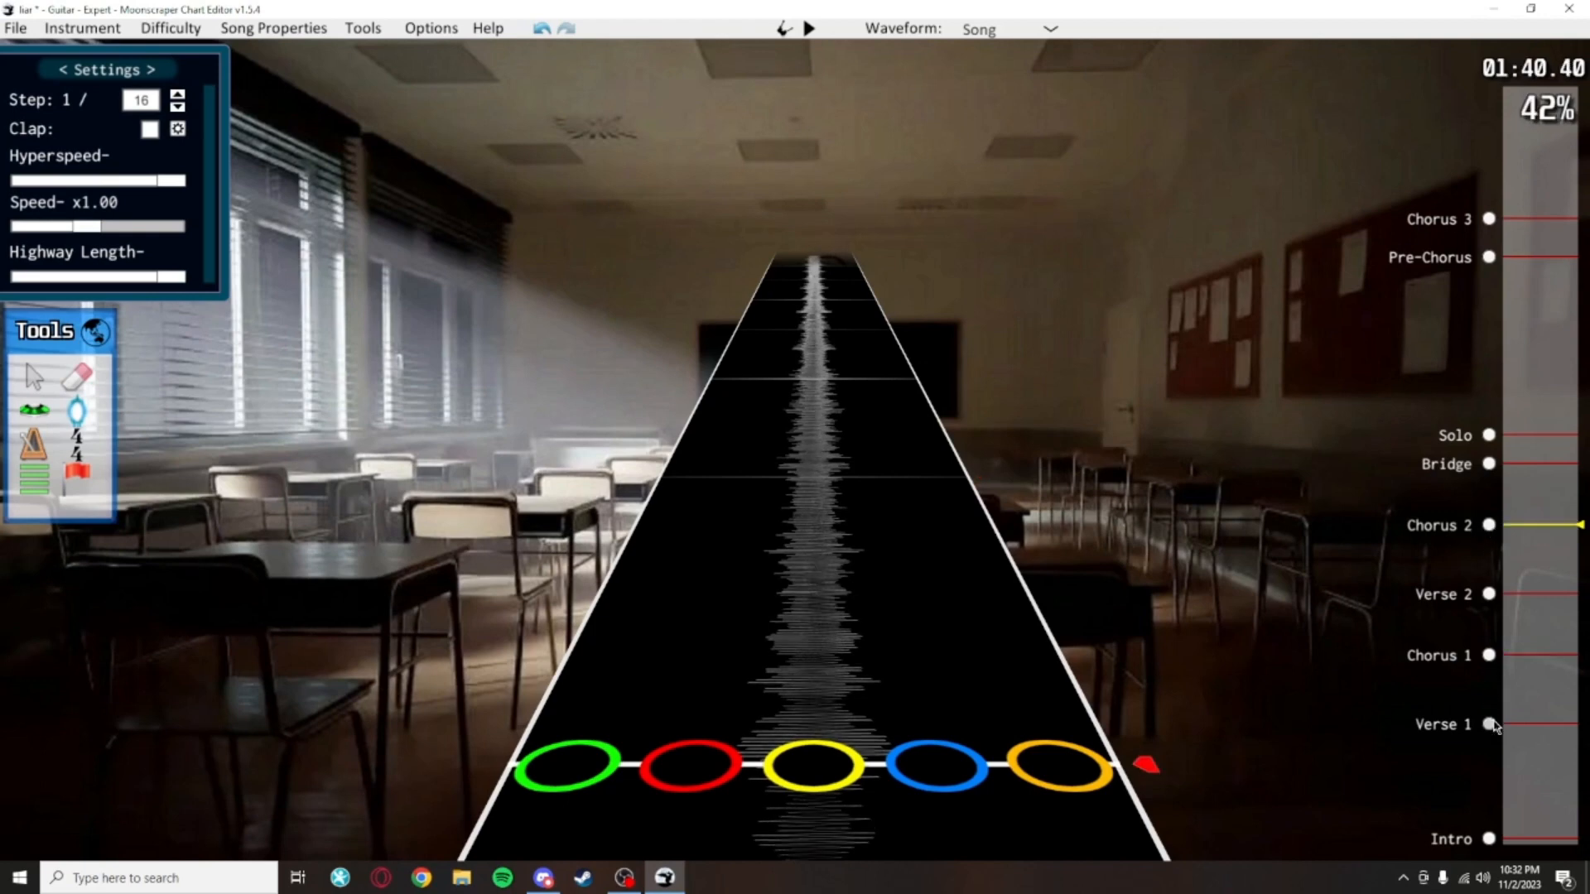
pyautogui.click(1489, 655)
# Go through Chorus 2, Bridge, Solo, Pre-Chorus and Chorus 3, and return via Verse 1 to the Intro
pyautogui.click(1489, 525)
pyautogui.click(1489, 464)
pyautogui.click(1489, 435)
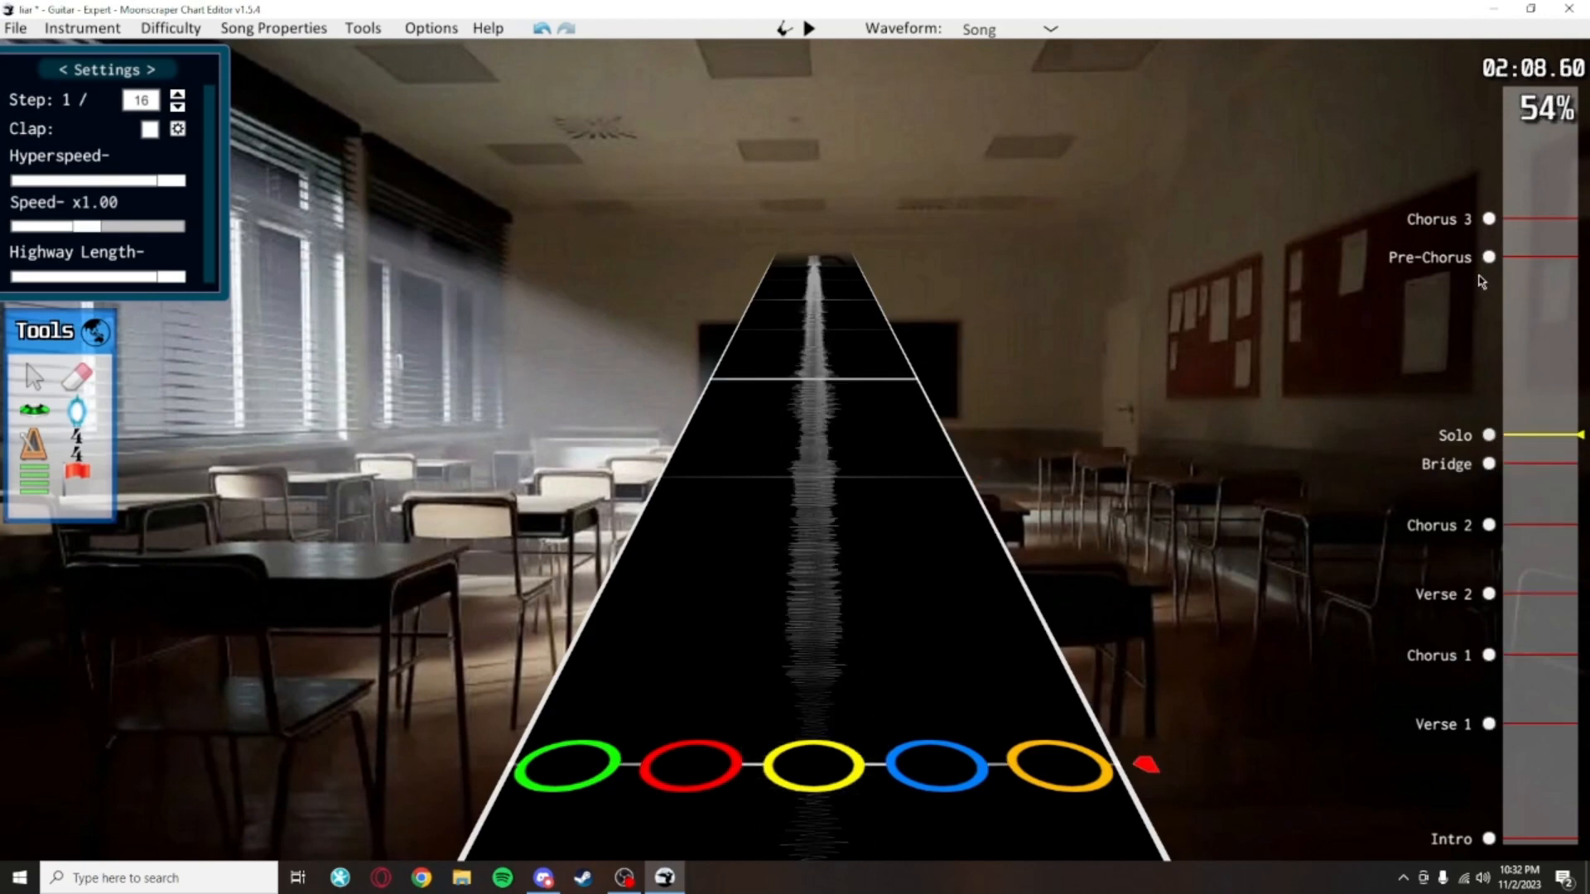
pyautogui.click(1489, 256)
pyautogui.click(1489, 218)
pyautogui.click(1489, 724)
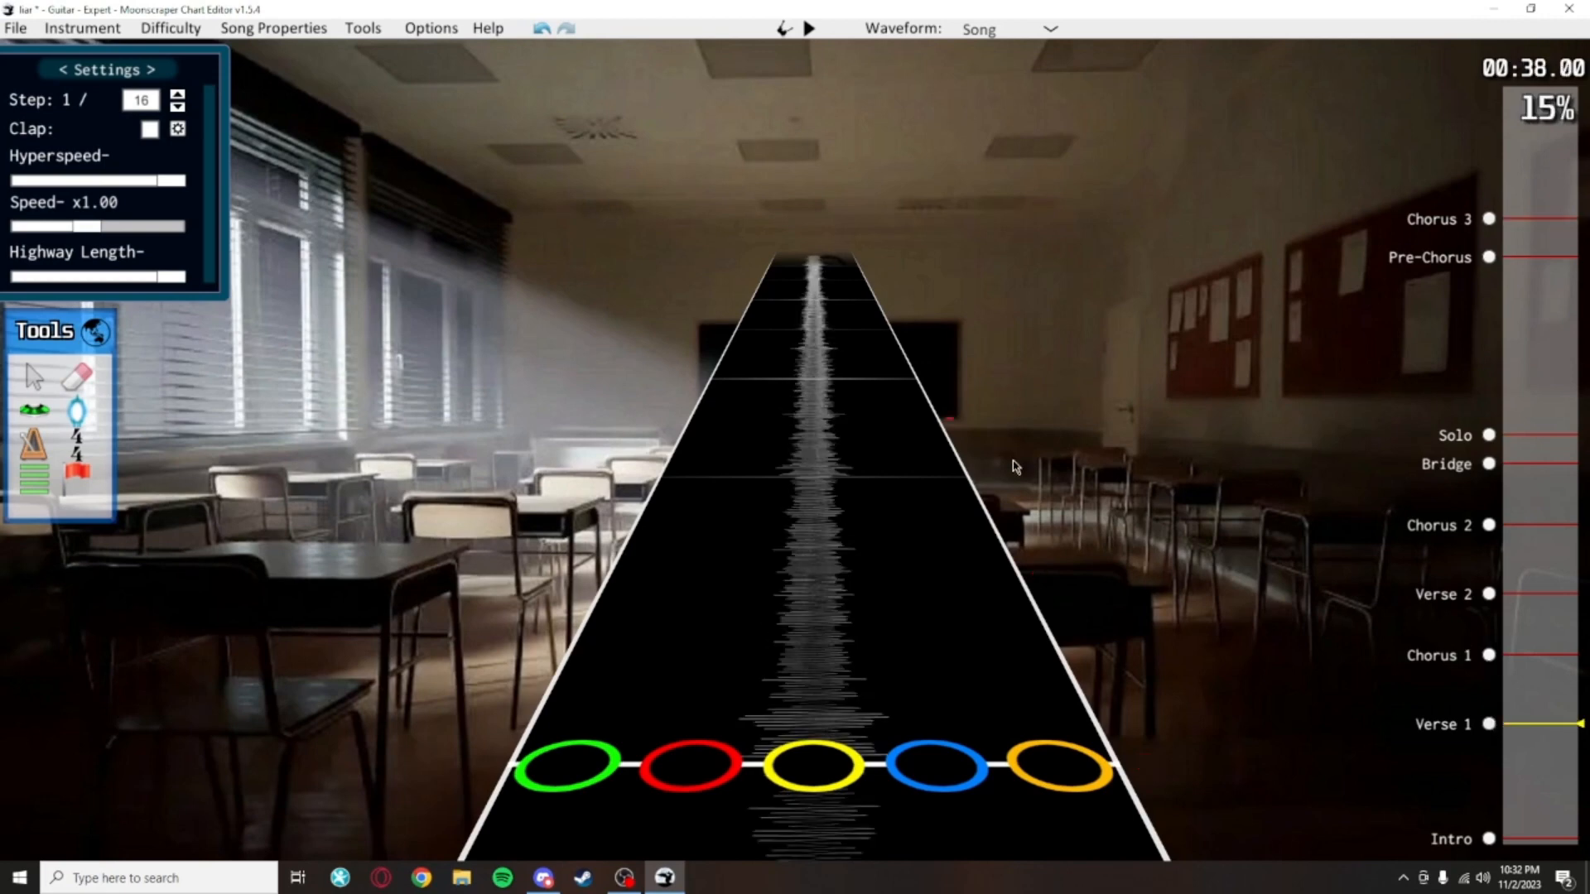
pyautogui.click(1490, 841)
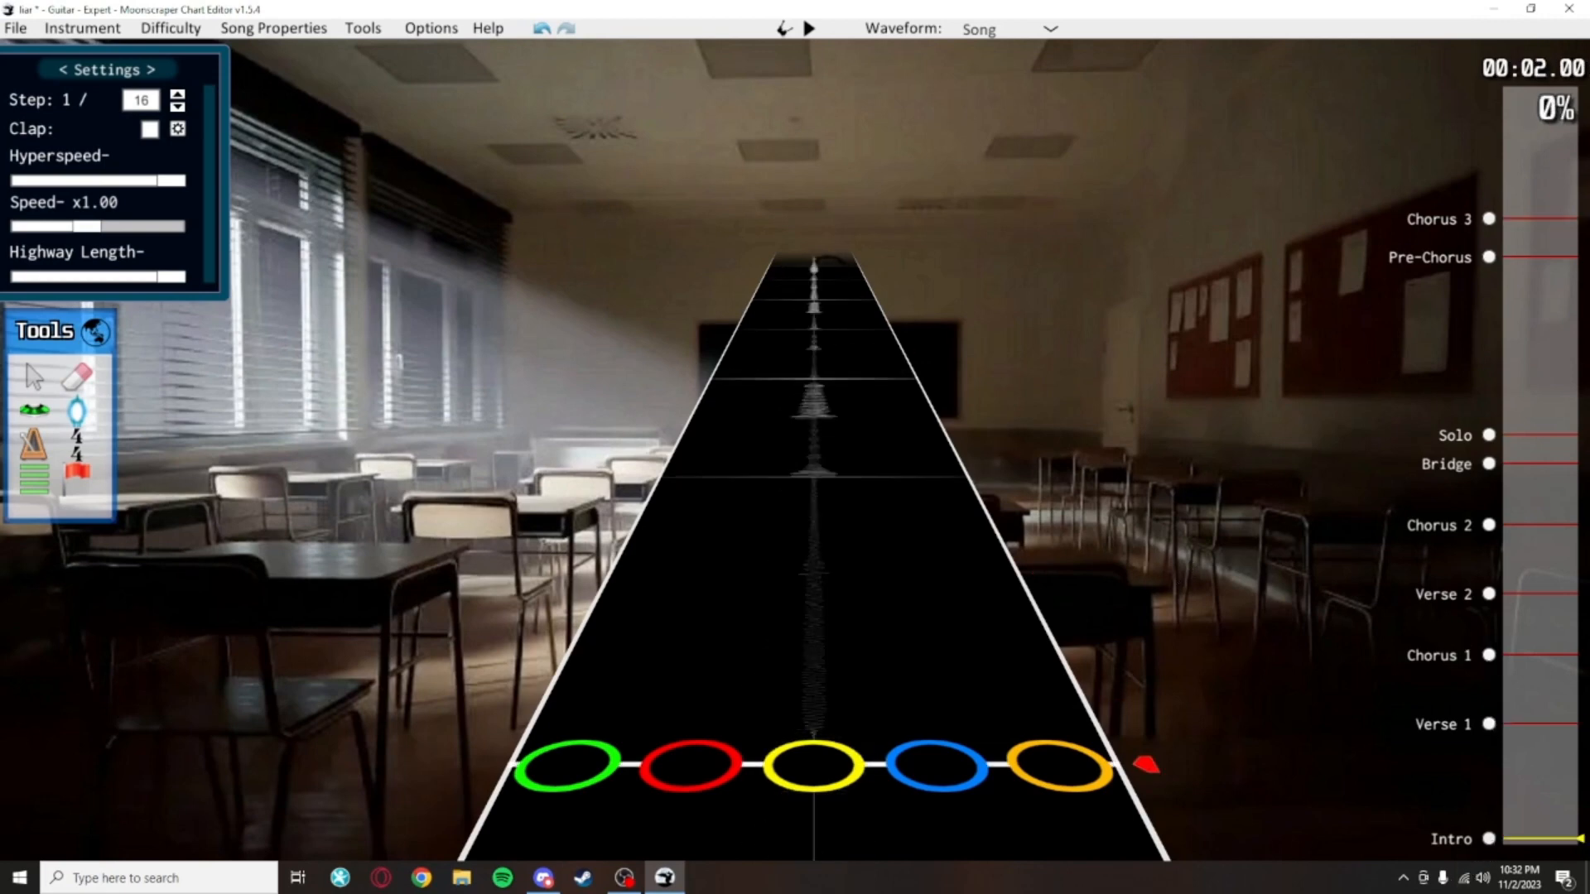
pyautogui.click(34, 411)
pyautogui.click(34, 376)
pyautogui.scroll(-3, 890, 639)
pyautogui.scroll(2, 1003, 569)
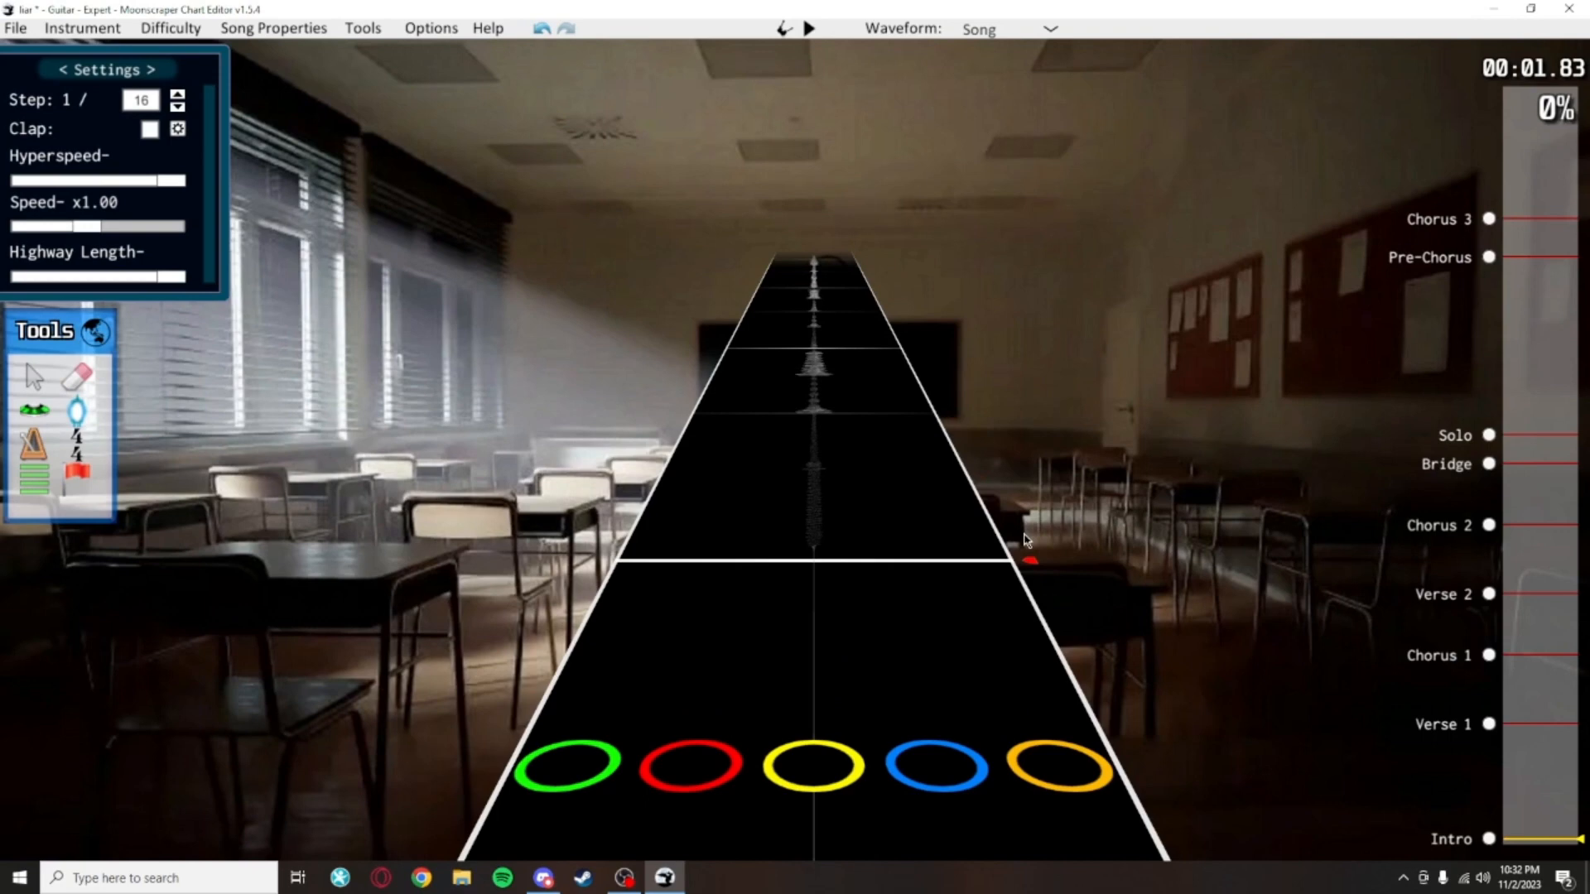
# Visit the Solo, Chorus 3 and Pre-Chorus sections and go back through the earlier sections to the Intro
pyautogui.click(1489, 436)
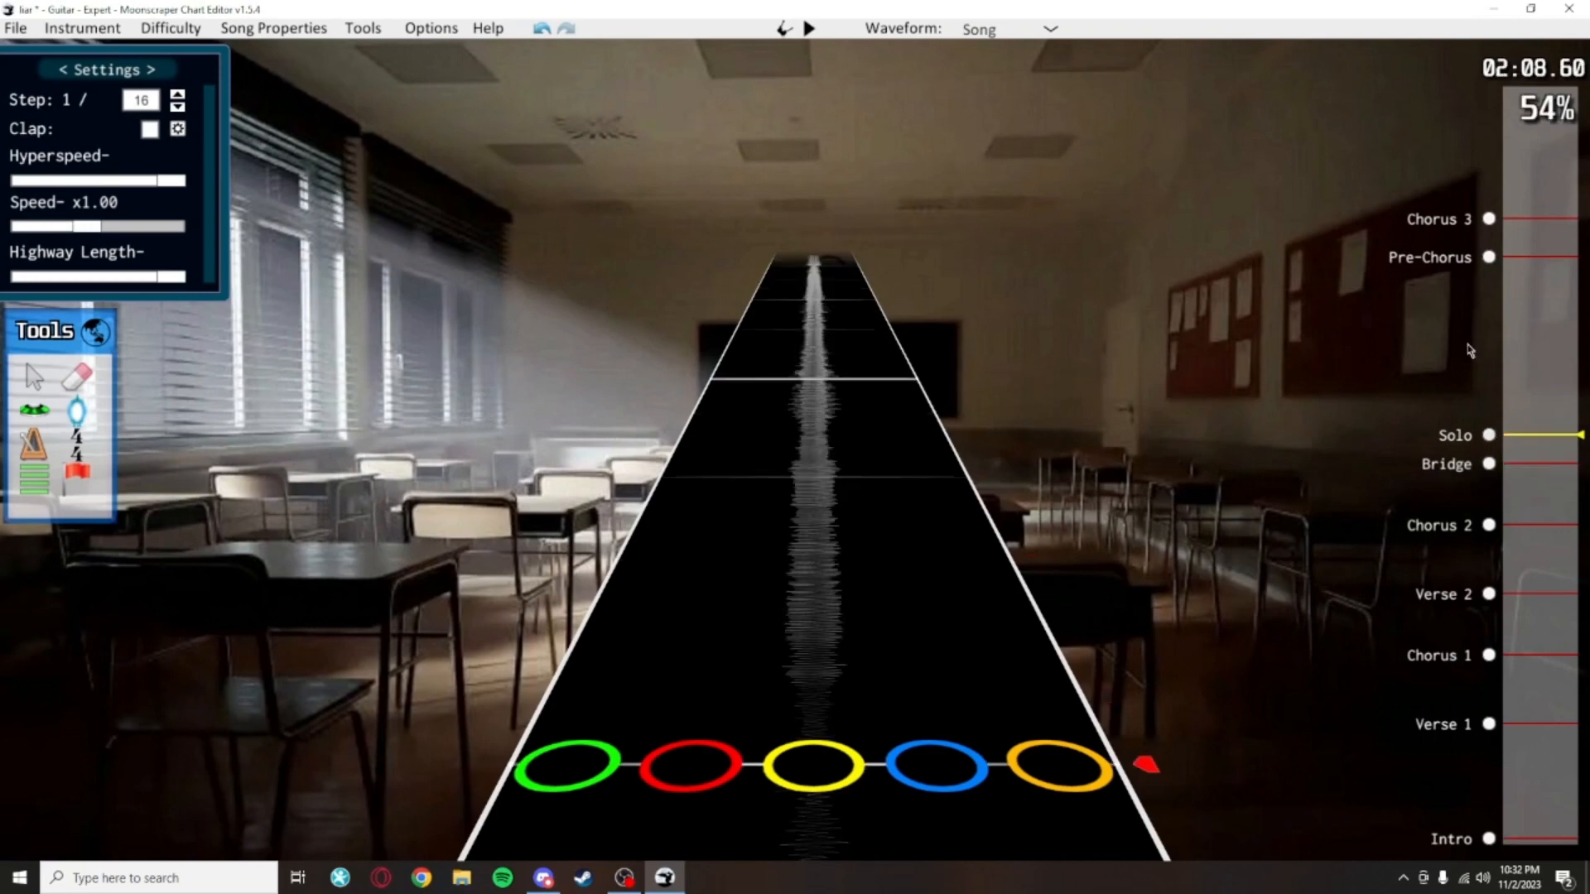
pyautogui.click(1489, 219)
pyautogui.click(1490, 258)
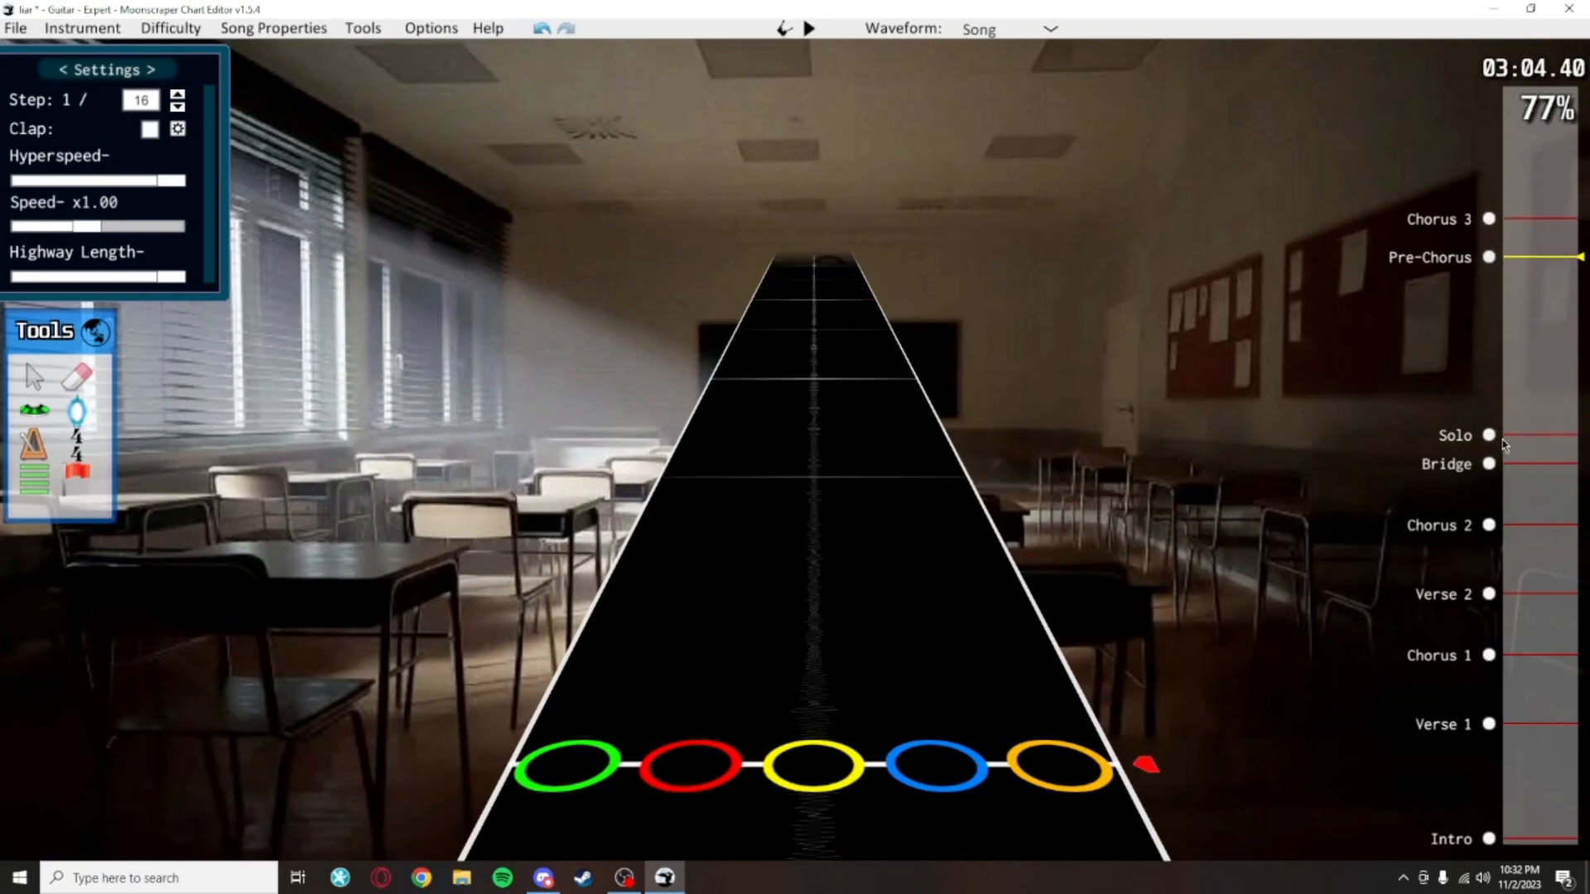
pyautogui.click(1489, 435)
pyautogui.click(1489, 464)
pyautogui.click(1491, 526)
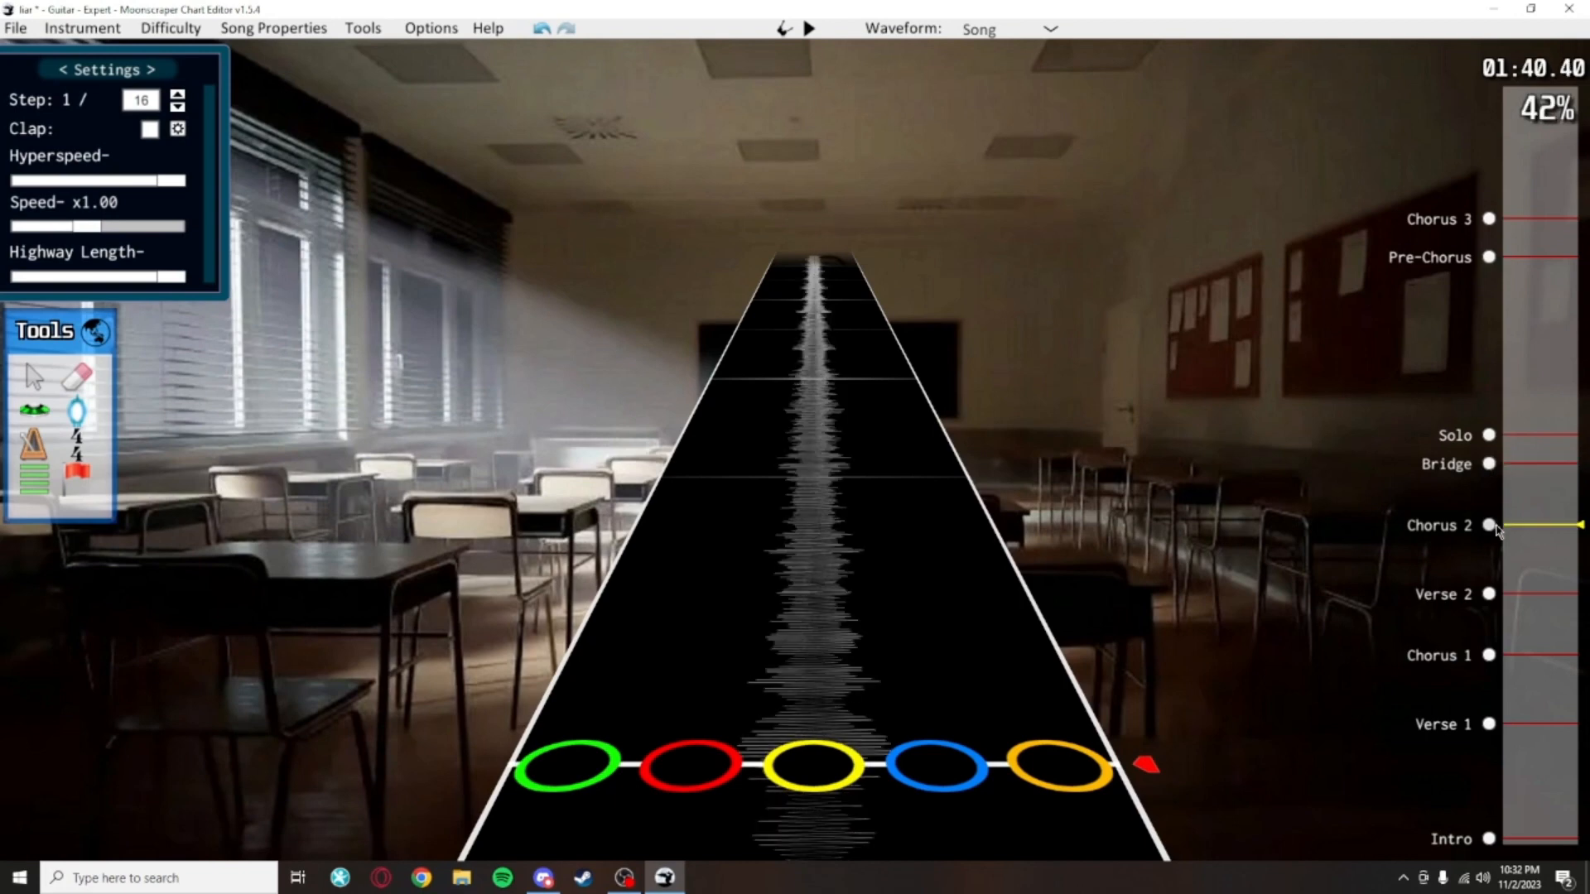
pyautogui.click(1489, 594)
pyautogui.click(1489, 656)
pyautogui.click(1489, 724)
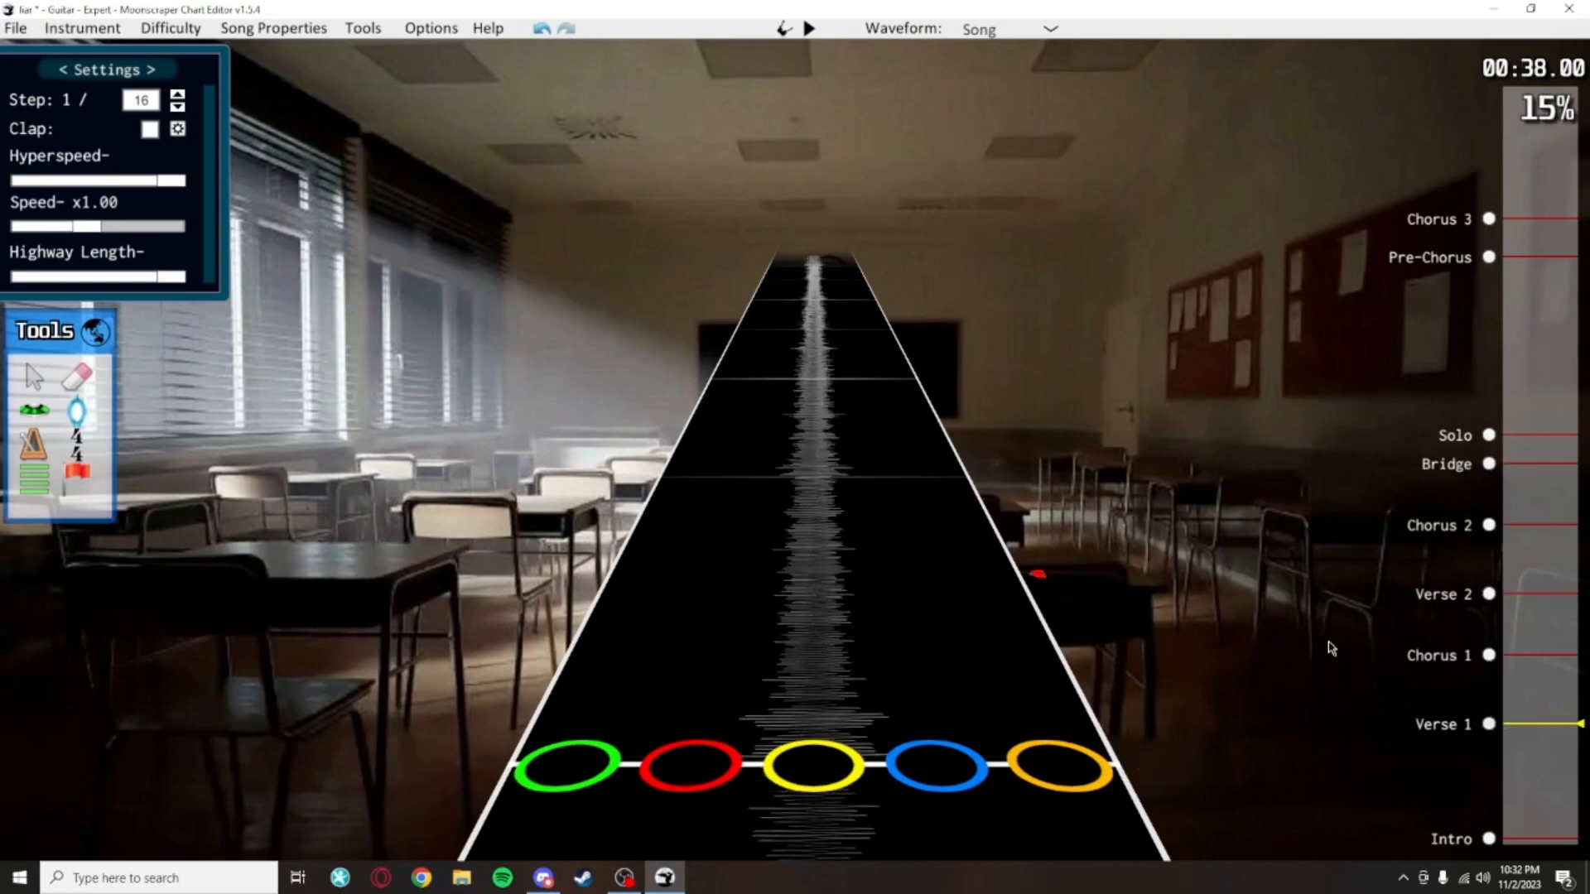
pyautogui.click(1489, 839)
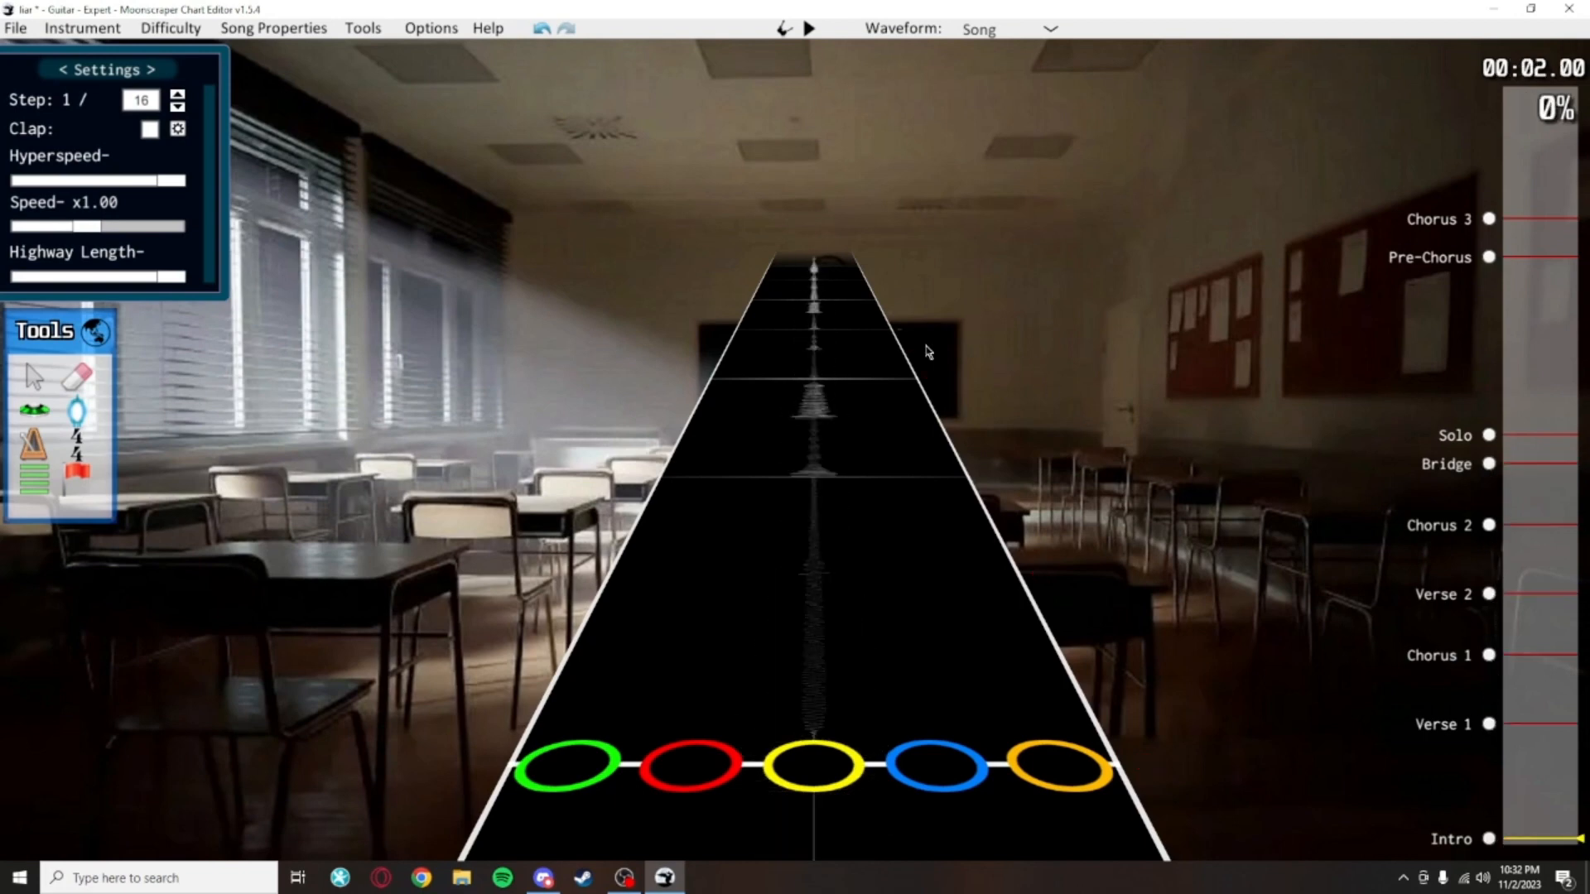
# Play short excerpts of the Intro with the note tool active and return to the Intro's start
pyautogui.press('space')
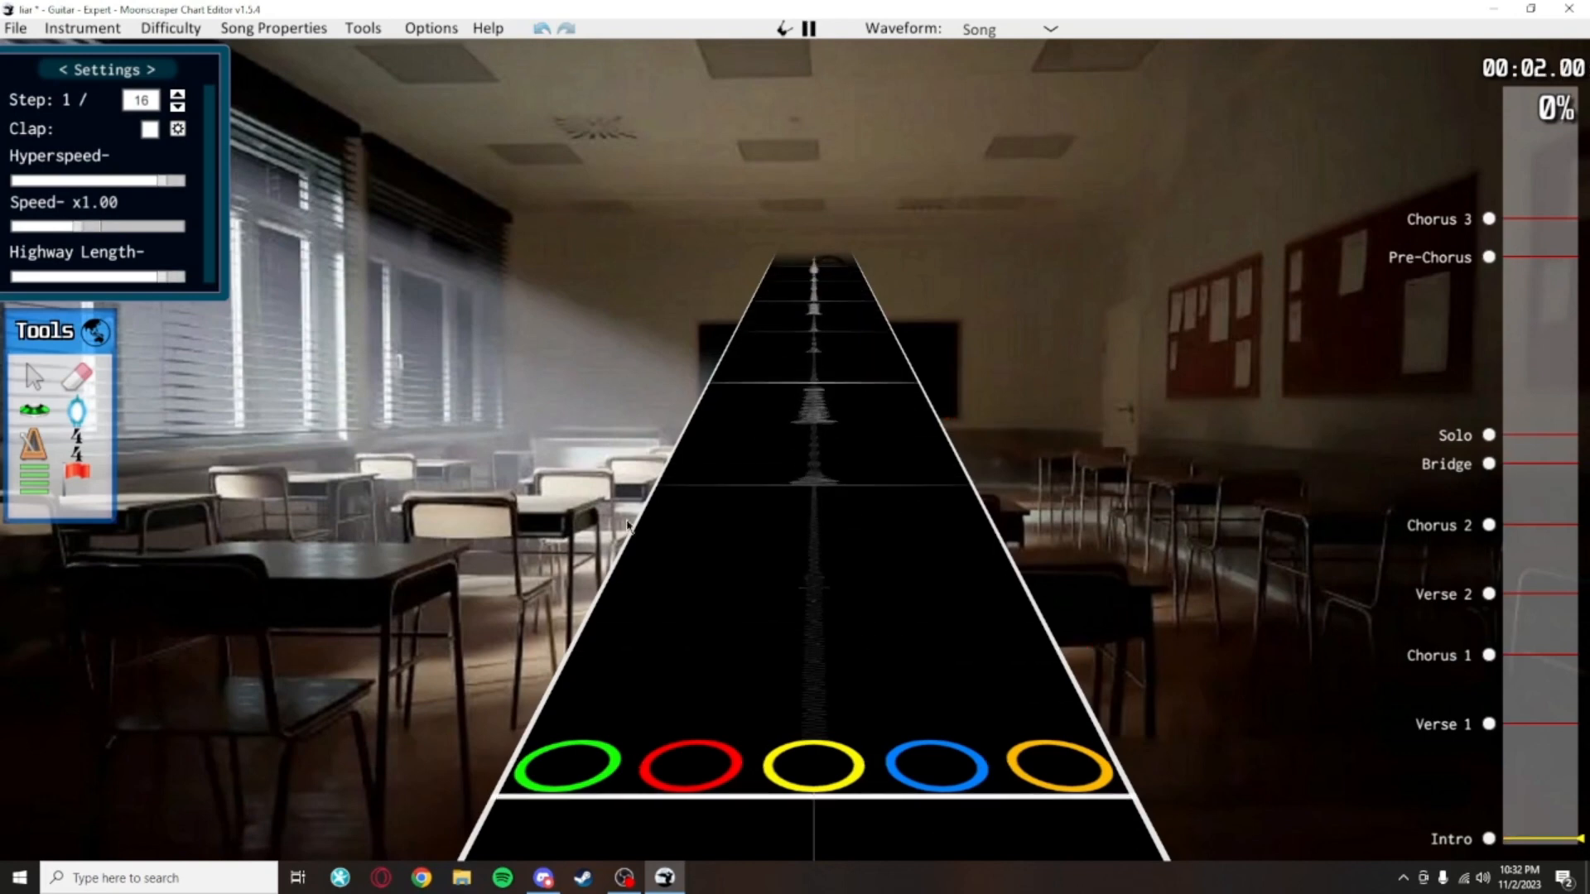
pyautogui.click(34, 411)
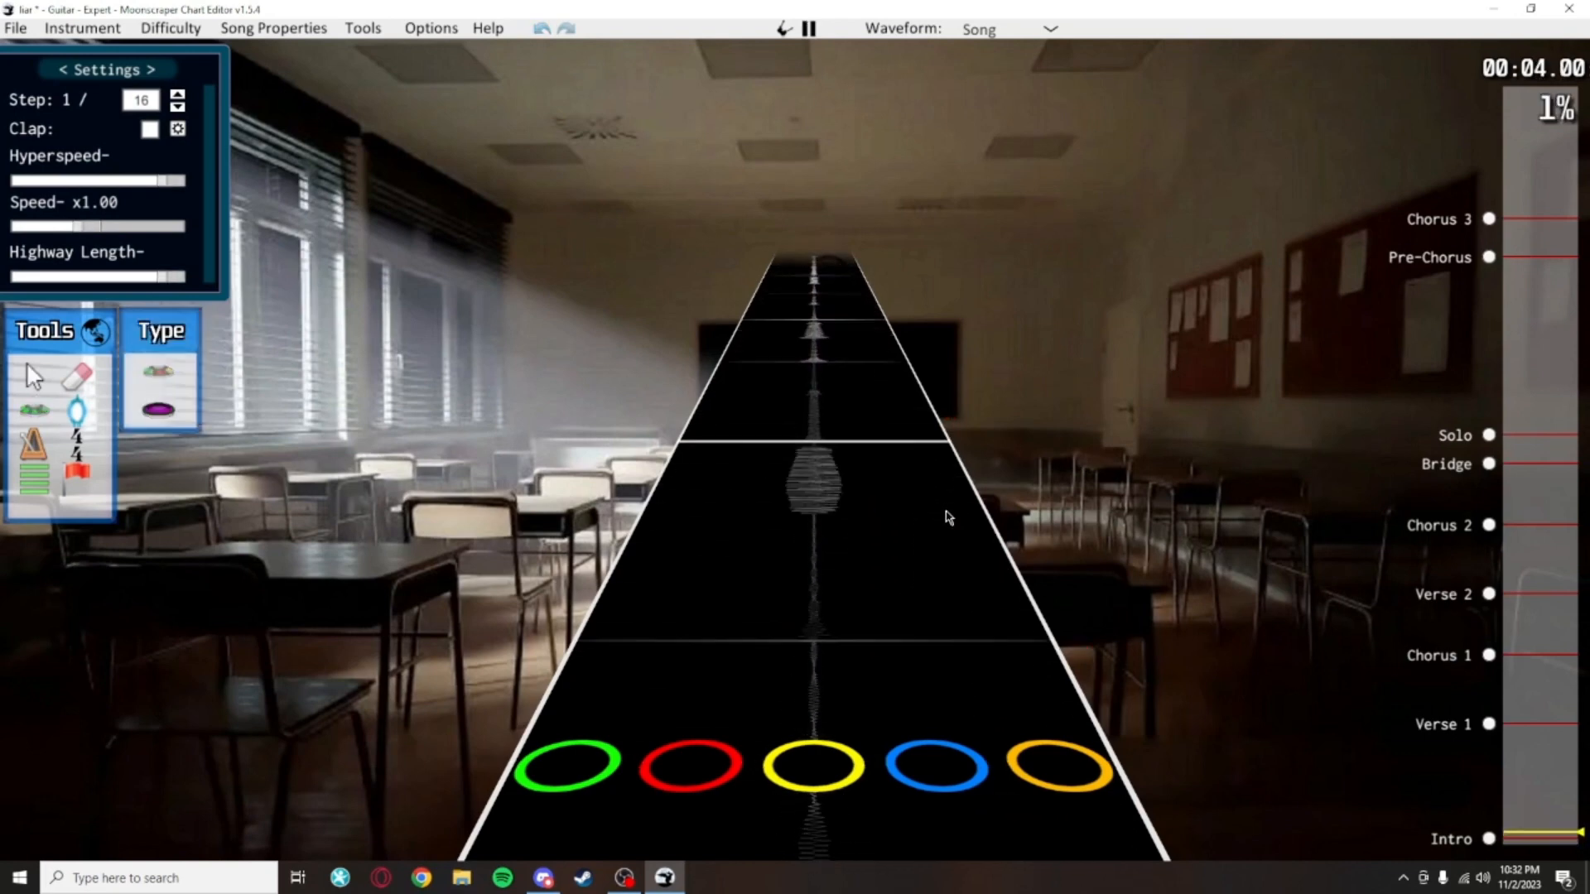
pyautogui.press('space')
pyautogui.scroll(-2, 951, 520)
pyautogui.press('space')
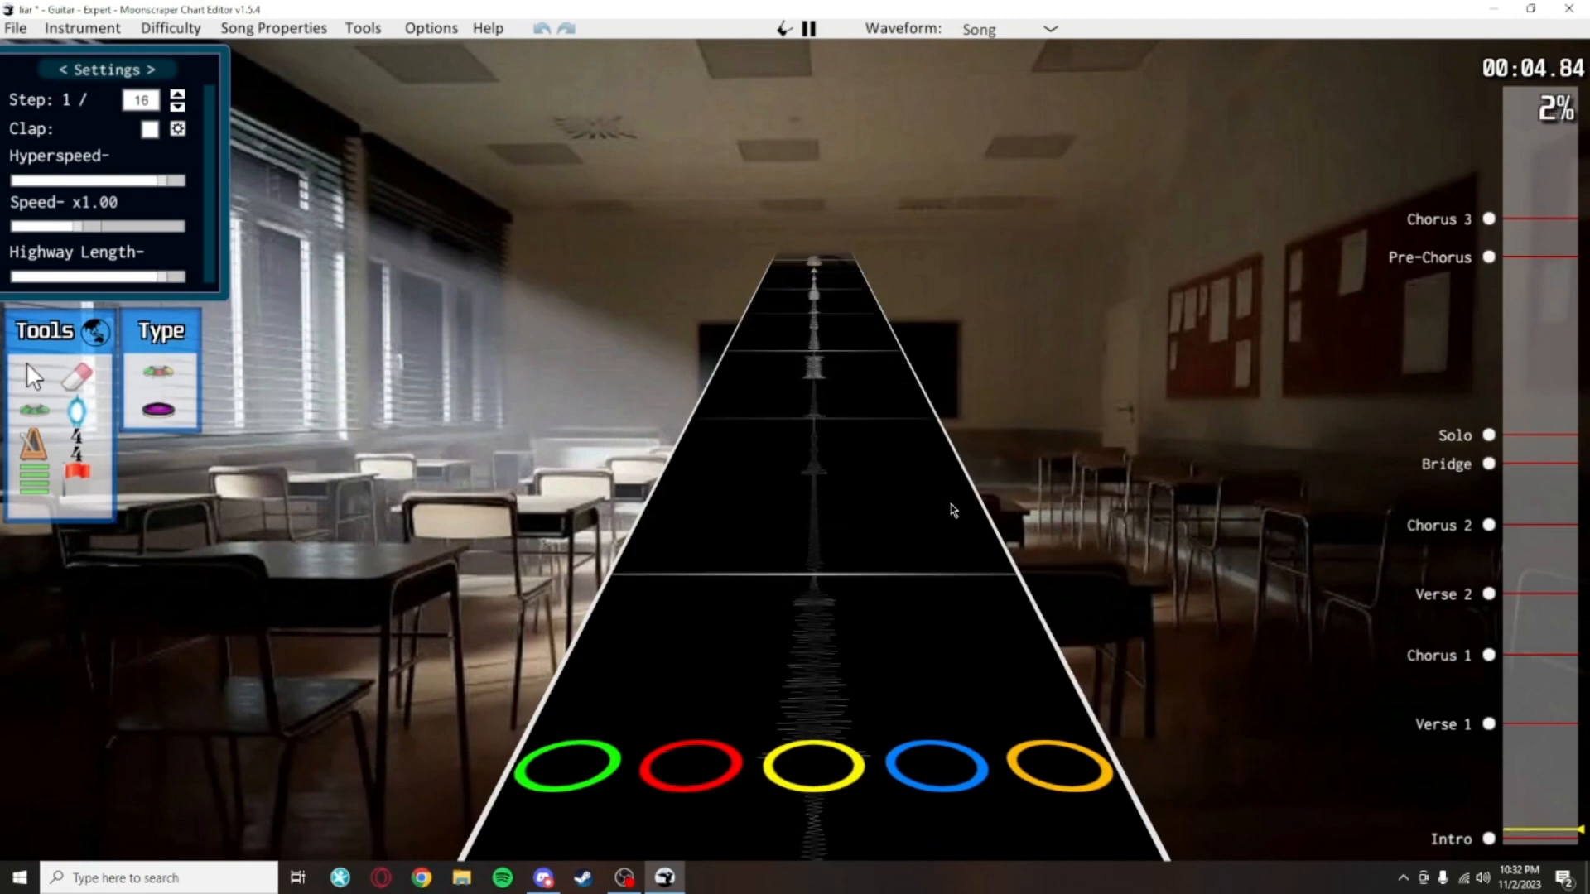
pyautogui.press('space')
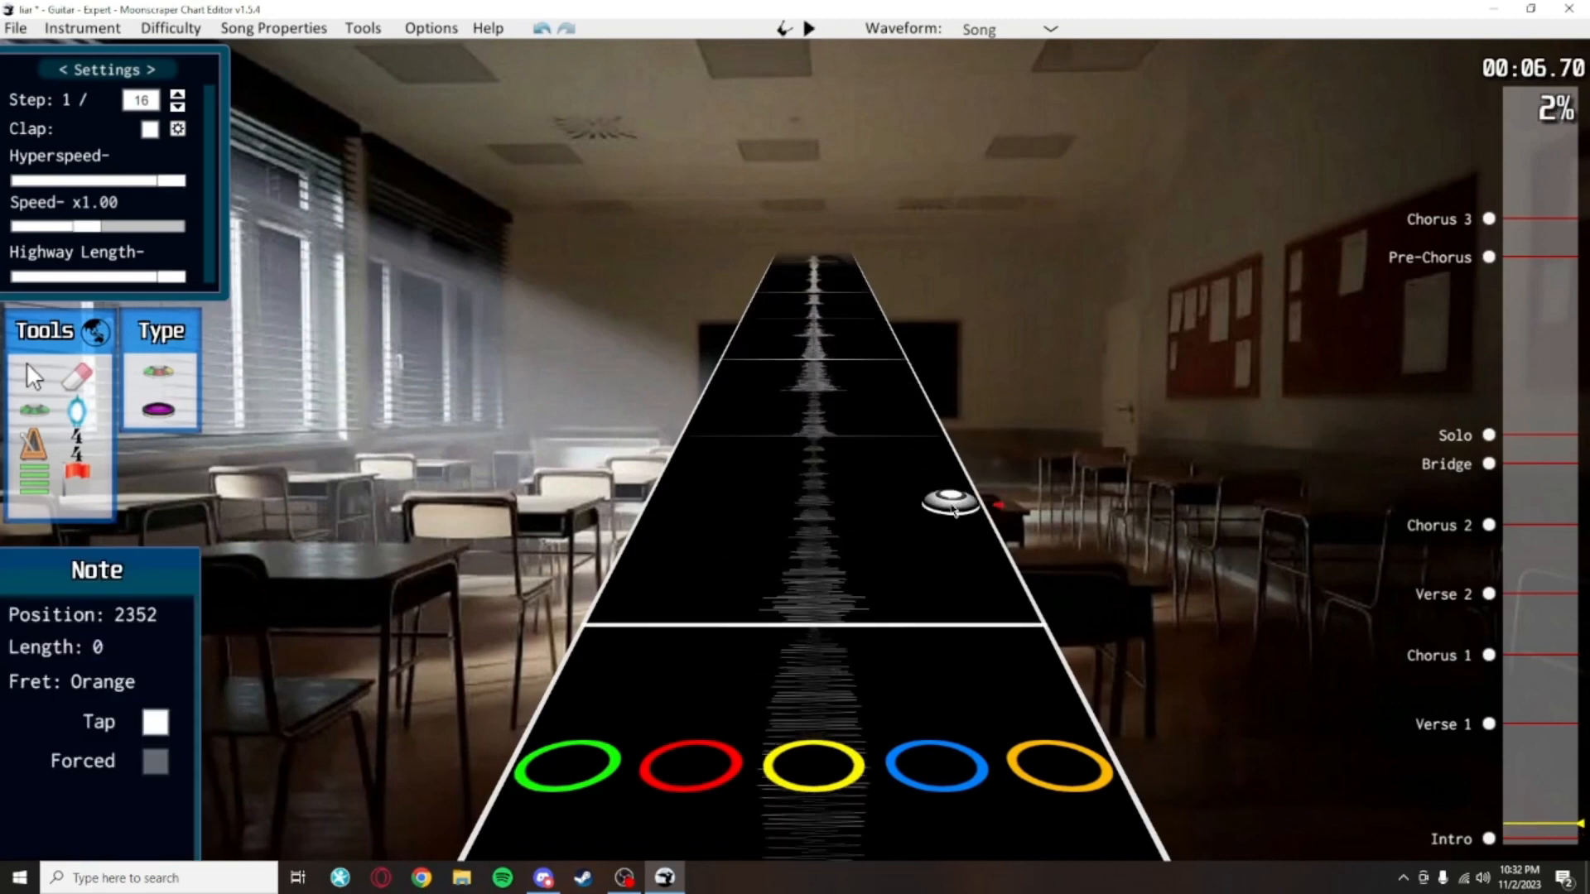
pyautogui.scroll(-3, 954, 511)
pyautogui.scroll(-15, 985, 603)
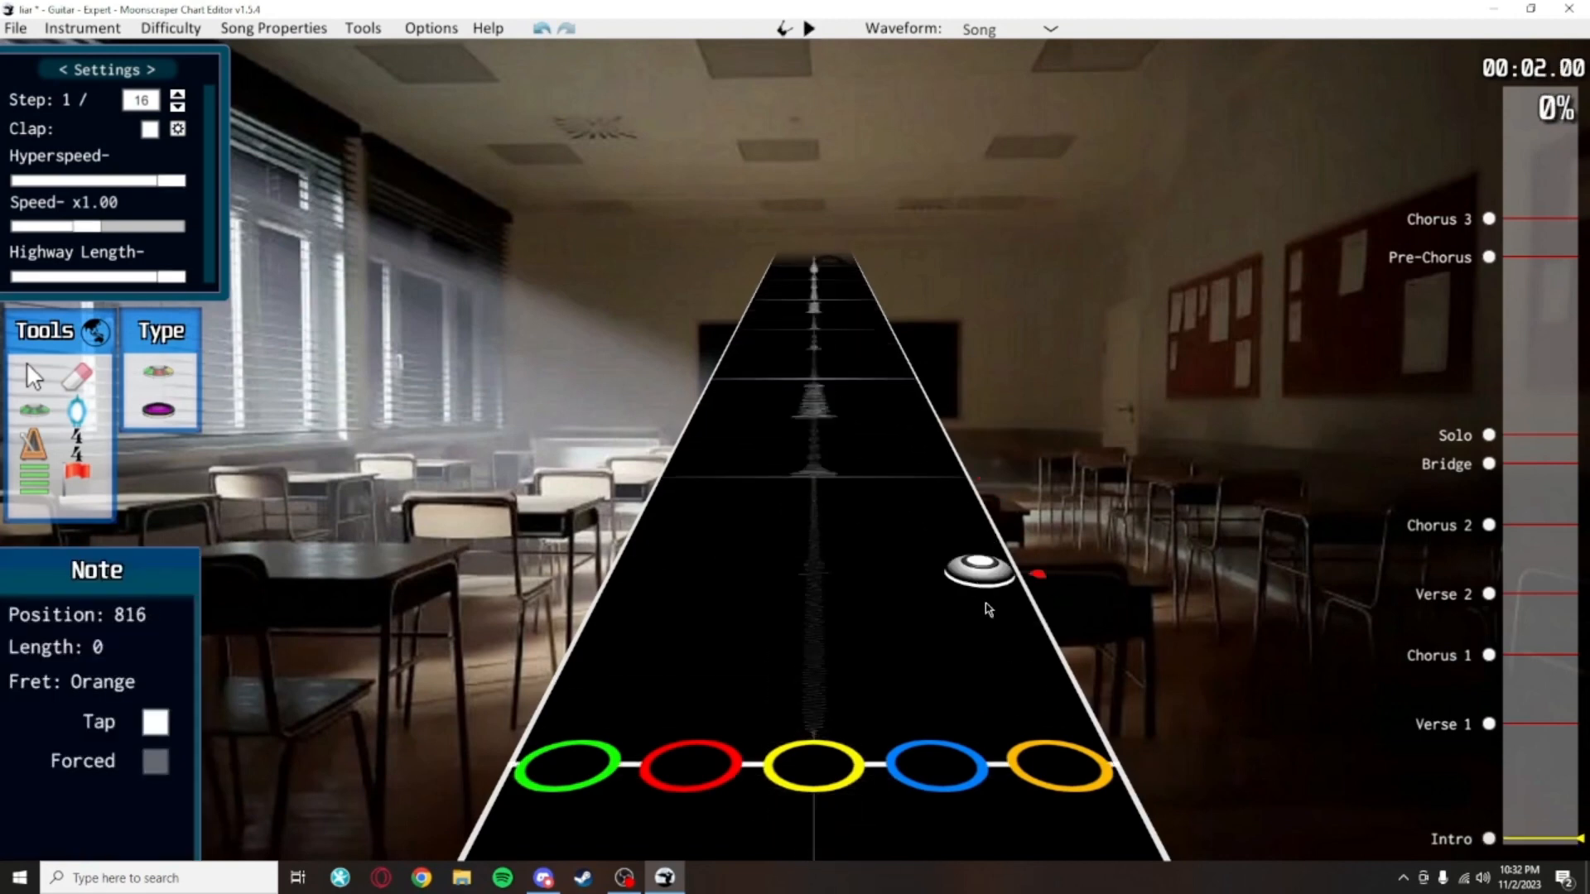
# Examine the Intro's waveform back and forth along the highway, finishing near the section's start
pyautogui.scroll(10, 926, 376)
pyautogui.scroll(10, 899, 377)
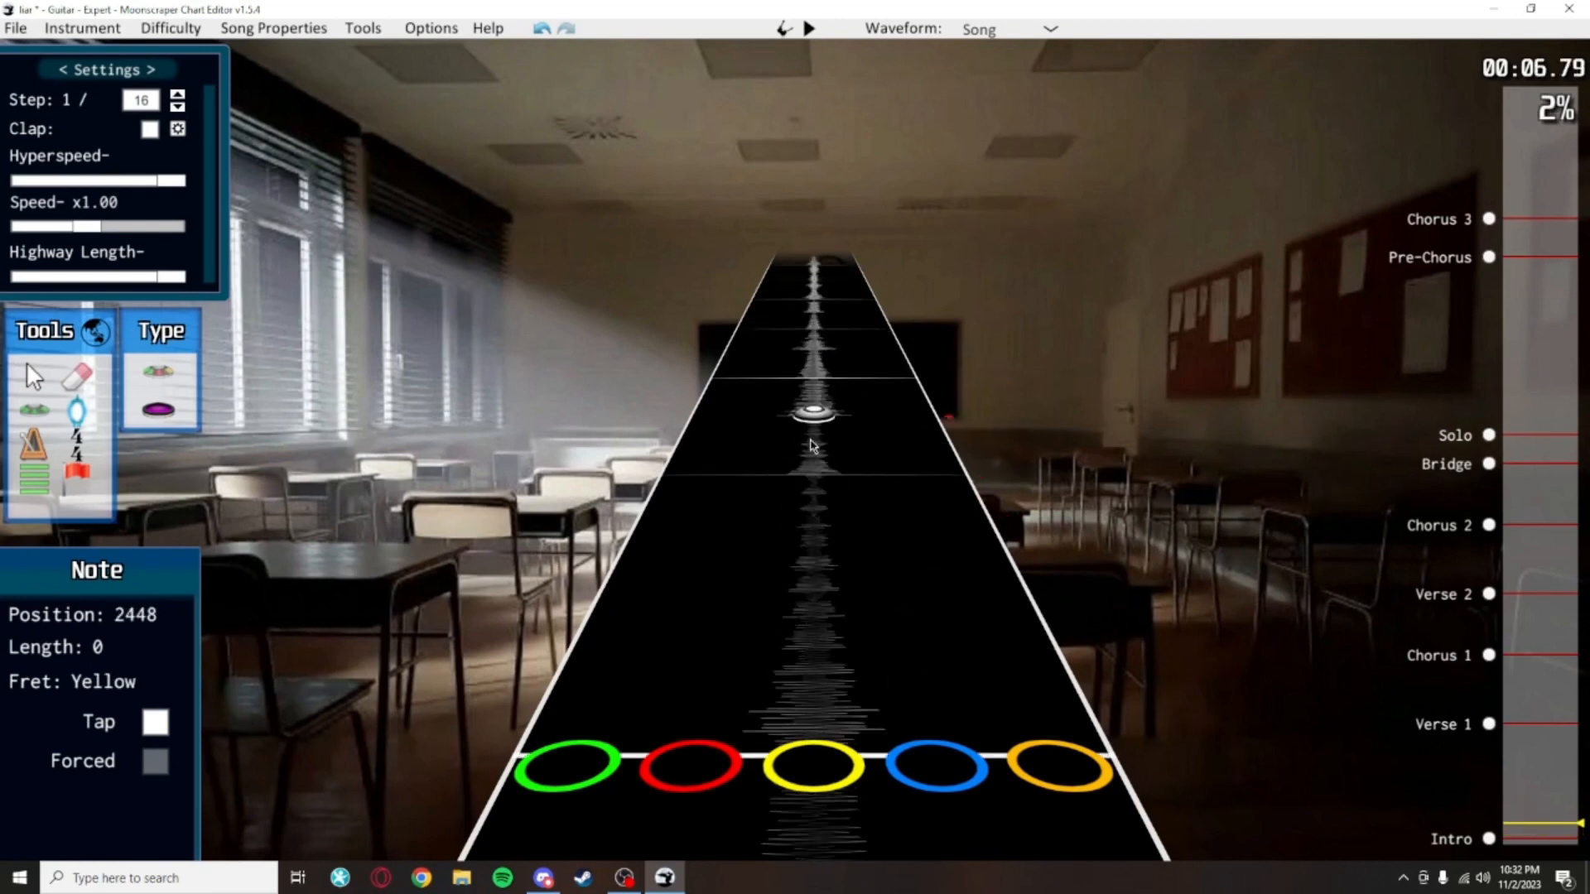
pyautogui.scroll(-20, 911, 588)
pyautogui.scroll(20, 910, 586)
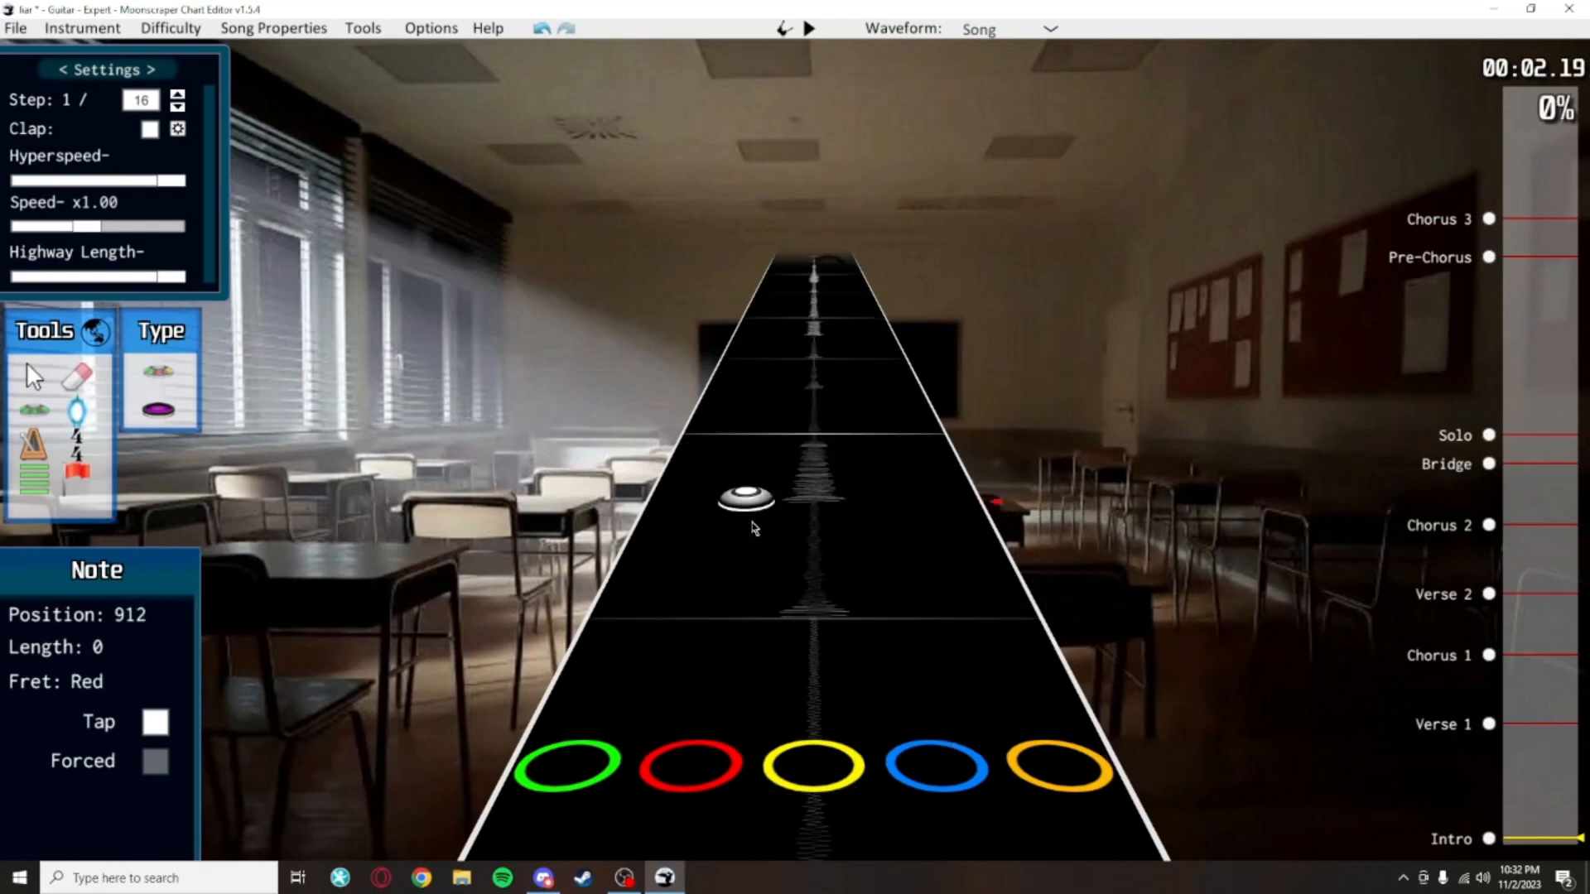
pyautogui.scroll(-20, 958, 525)
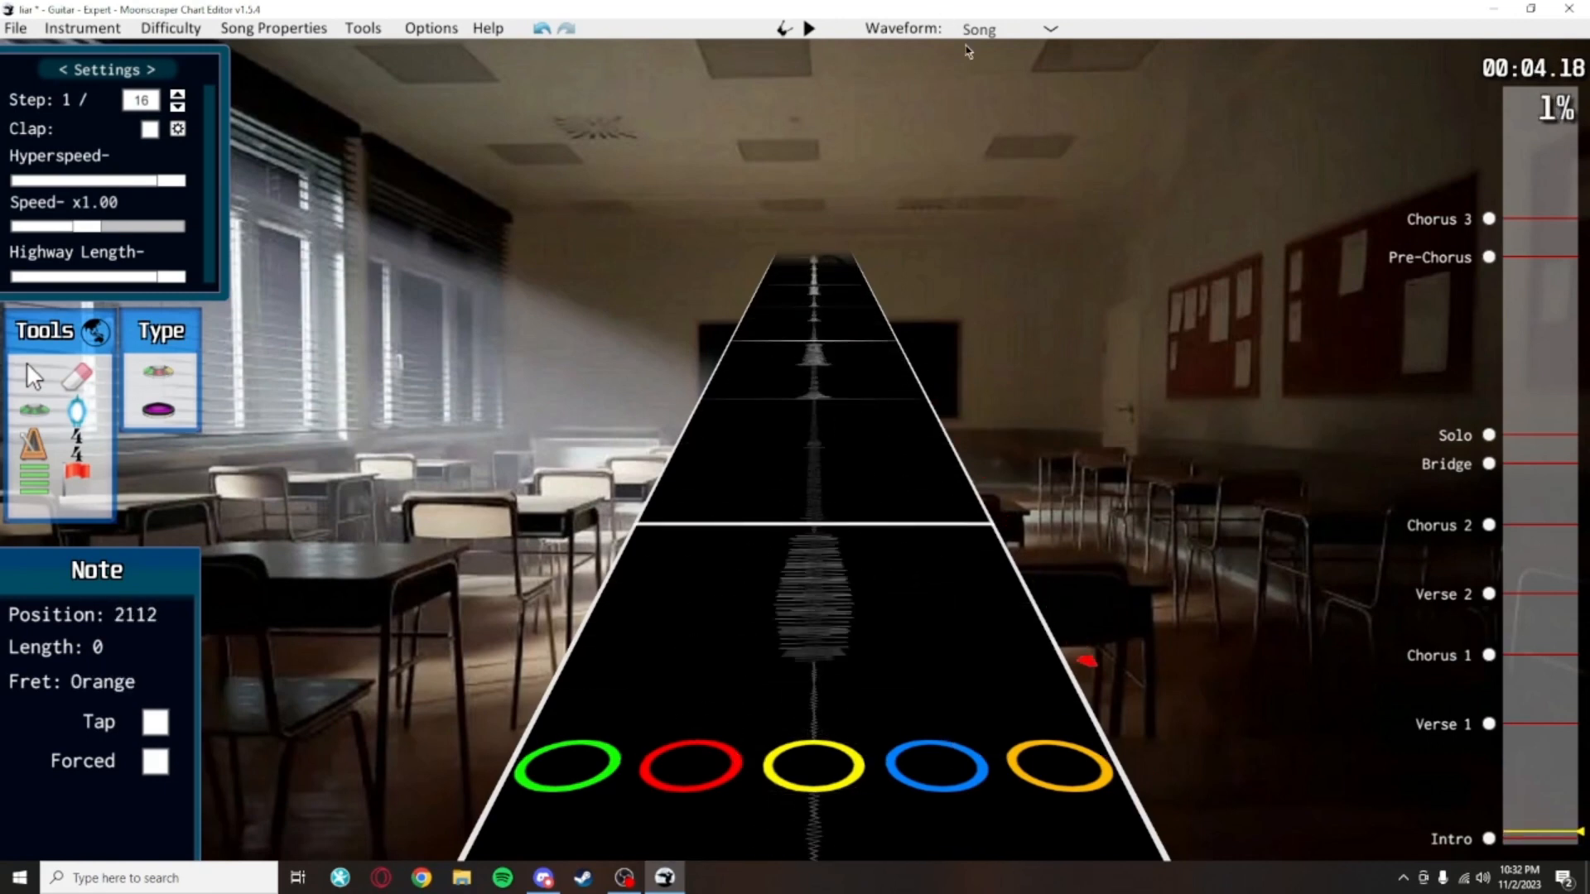
pyautogui.scroll(7, 890, 362)
pyautogui.scroll(7, 898, 368)
# Replay the opening moments of the Intro in brief bursts and return to just before its first bar line
pyautogui.press('space')
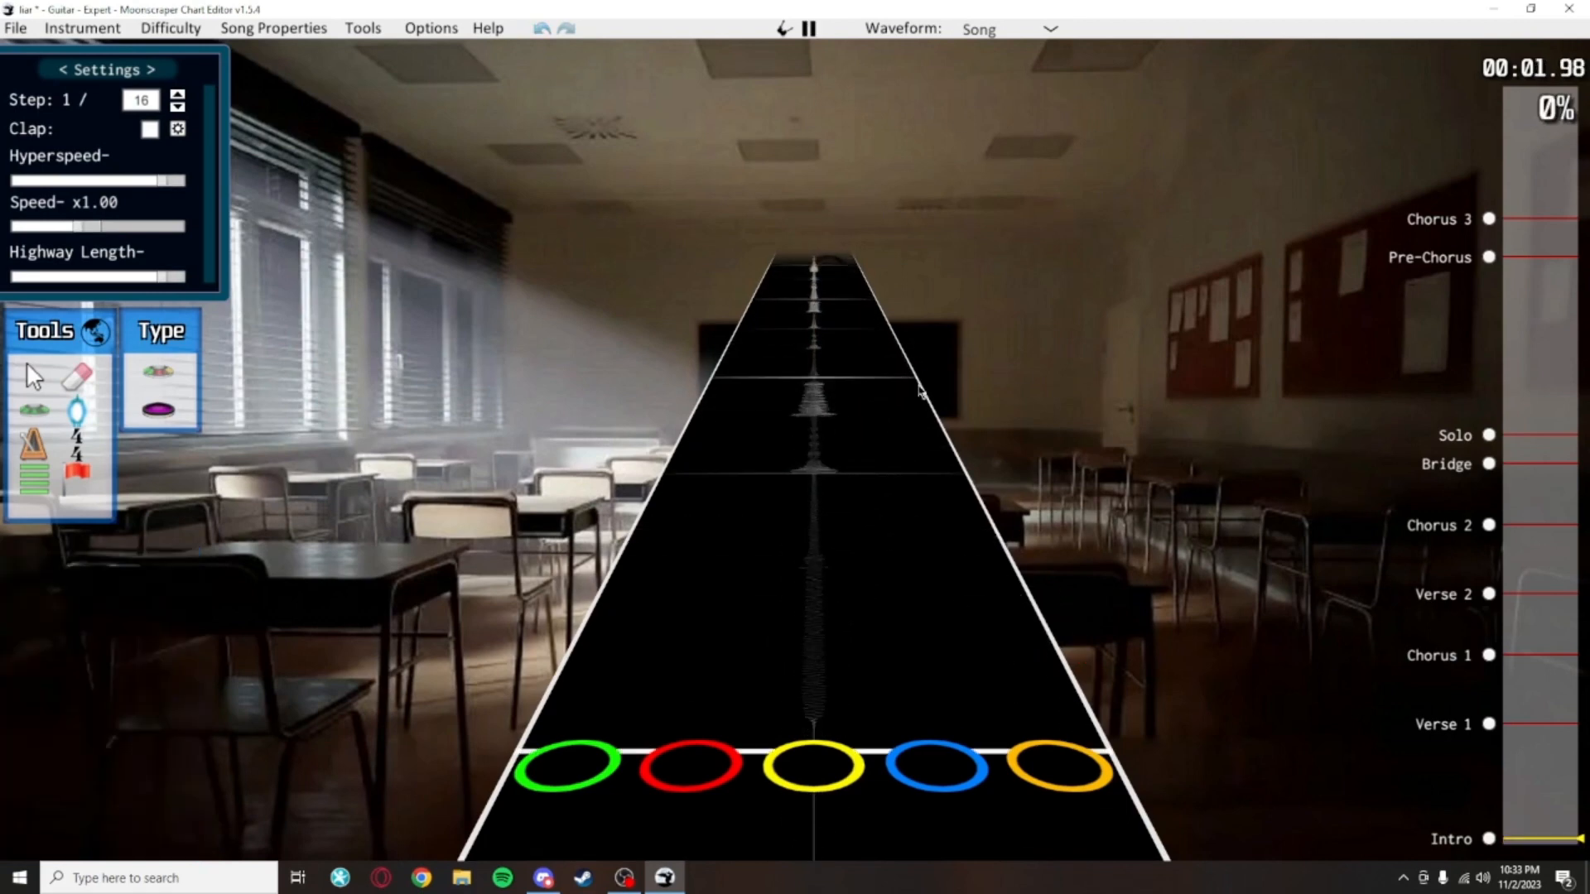
pyautogui.press('space')
pyautogui.scroll(-6, 936, 447)
pyautogui.press('space')
pyautogui.press('space')
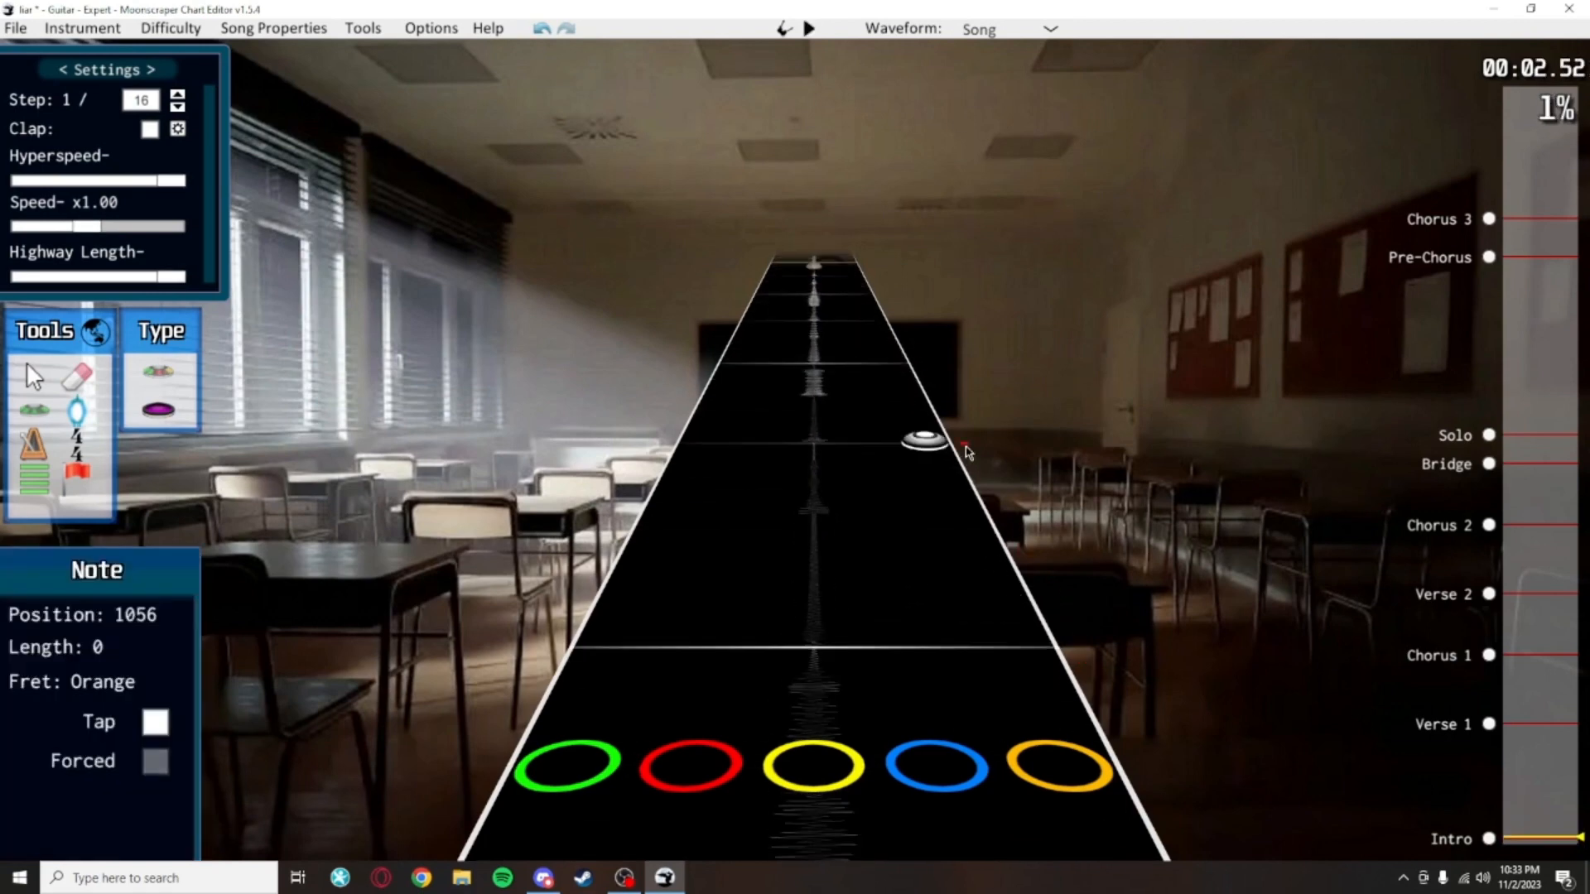
pyautogui.scroll(-7, 934, 465)
pyautogui.scroll(3, 937, 465)
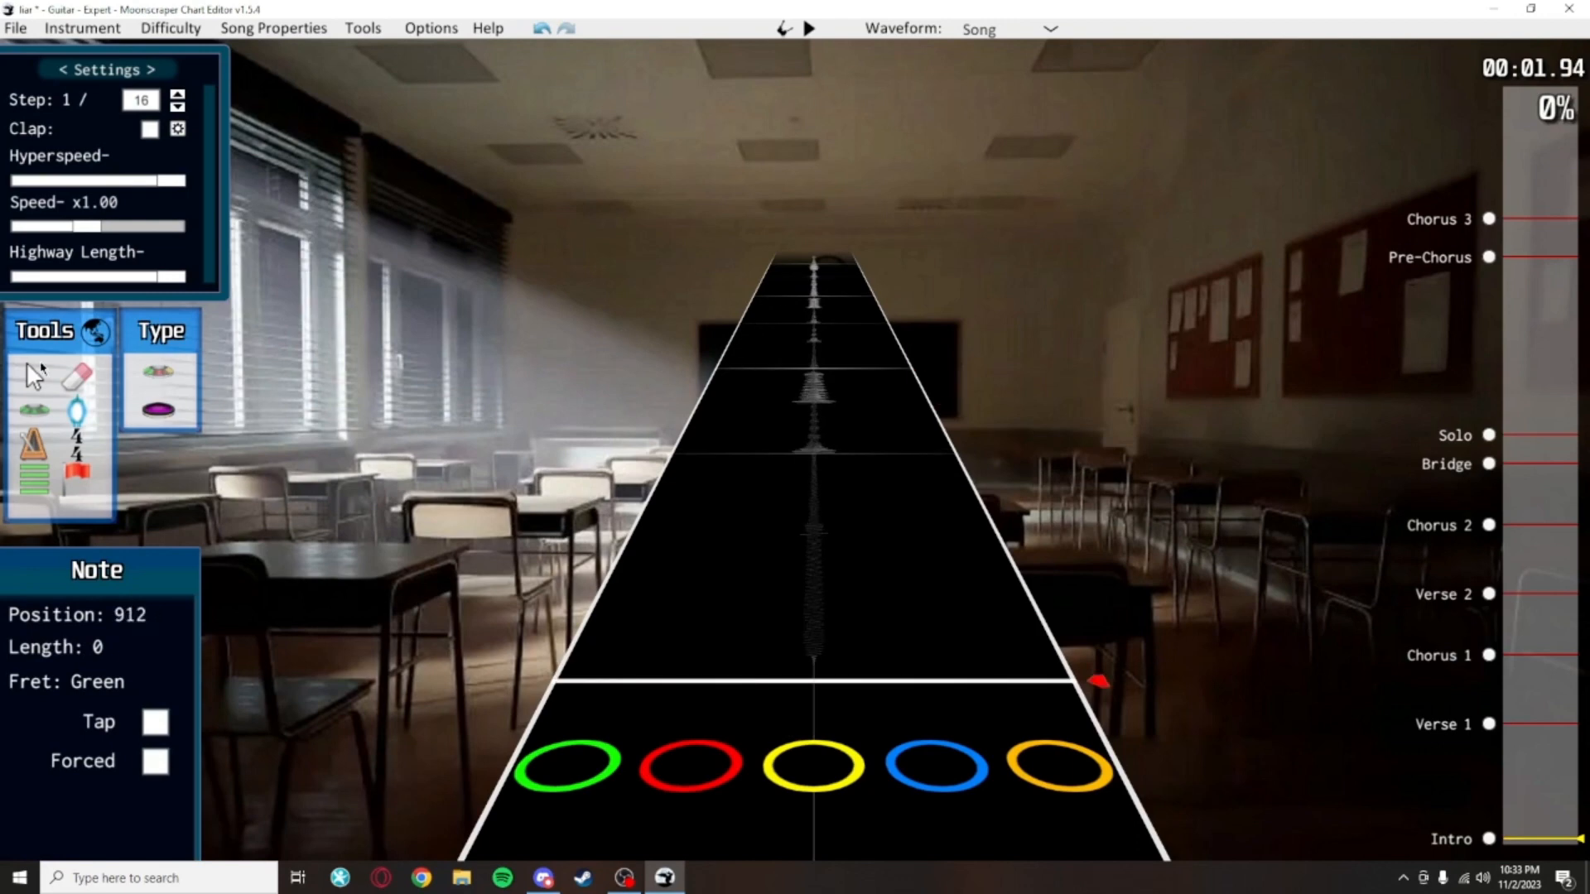
# Switch to the cursor tool and sweep selection boxes over the first waveform stretches of the Intro
pyautogui.click(34, 377)
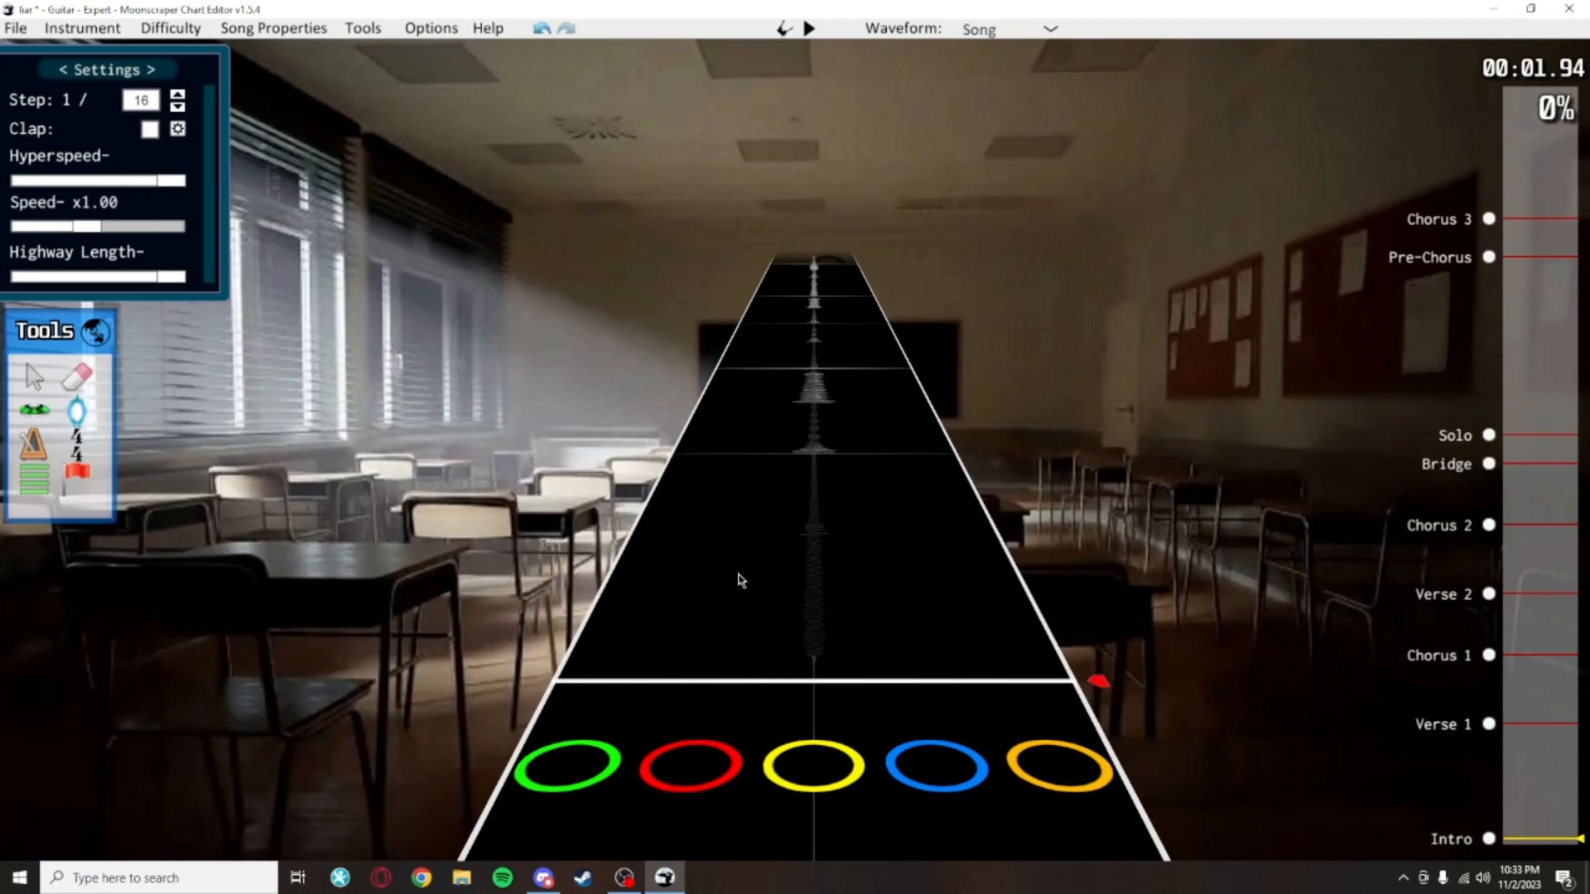
pyautogui.moveTo(694, 611); pyautogui.dragTo(913, 361)
pyautogui.scroll(4, 960, 456)
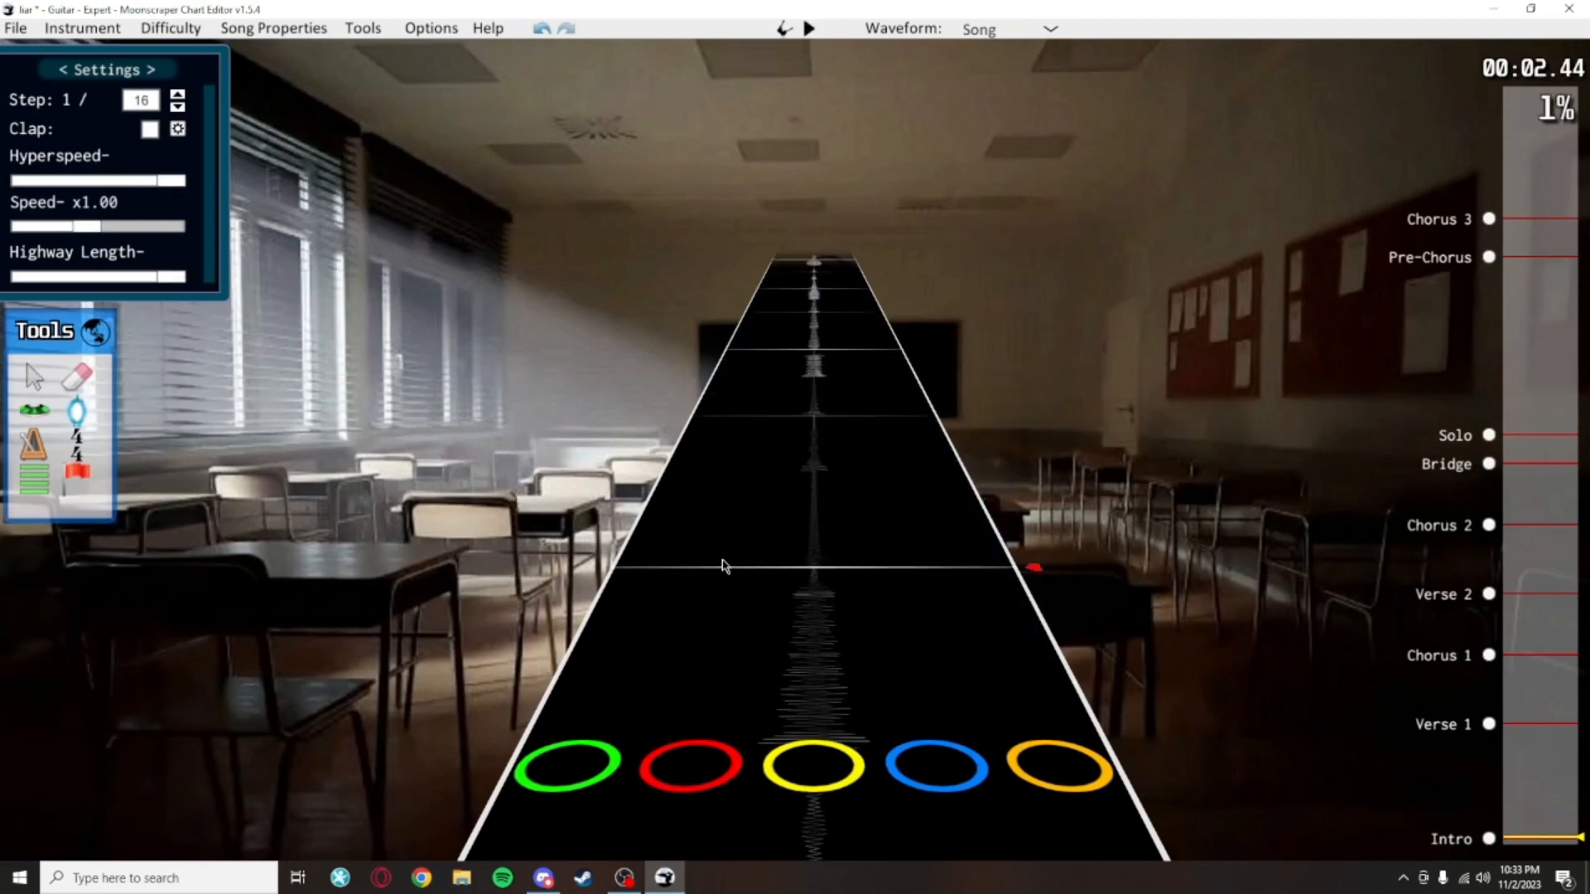
pyautogui.moveTo(651, 571); pyautogui.dragTo(951, 370)
pyautogui.scroll(6, 951, 371)
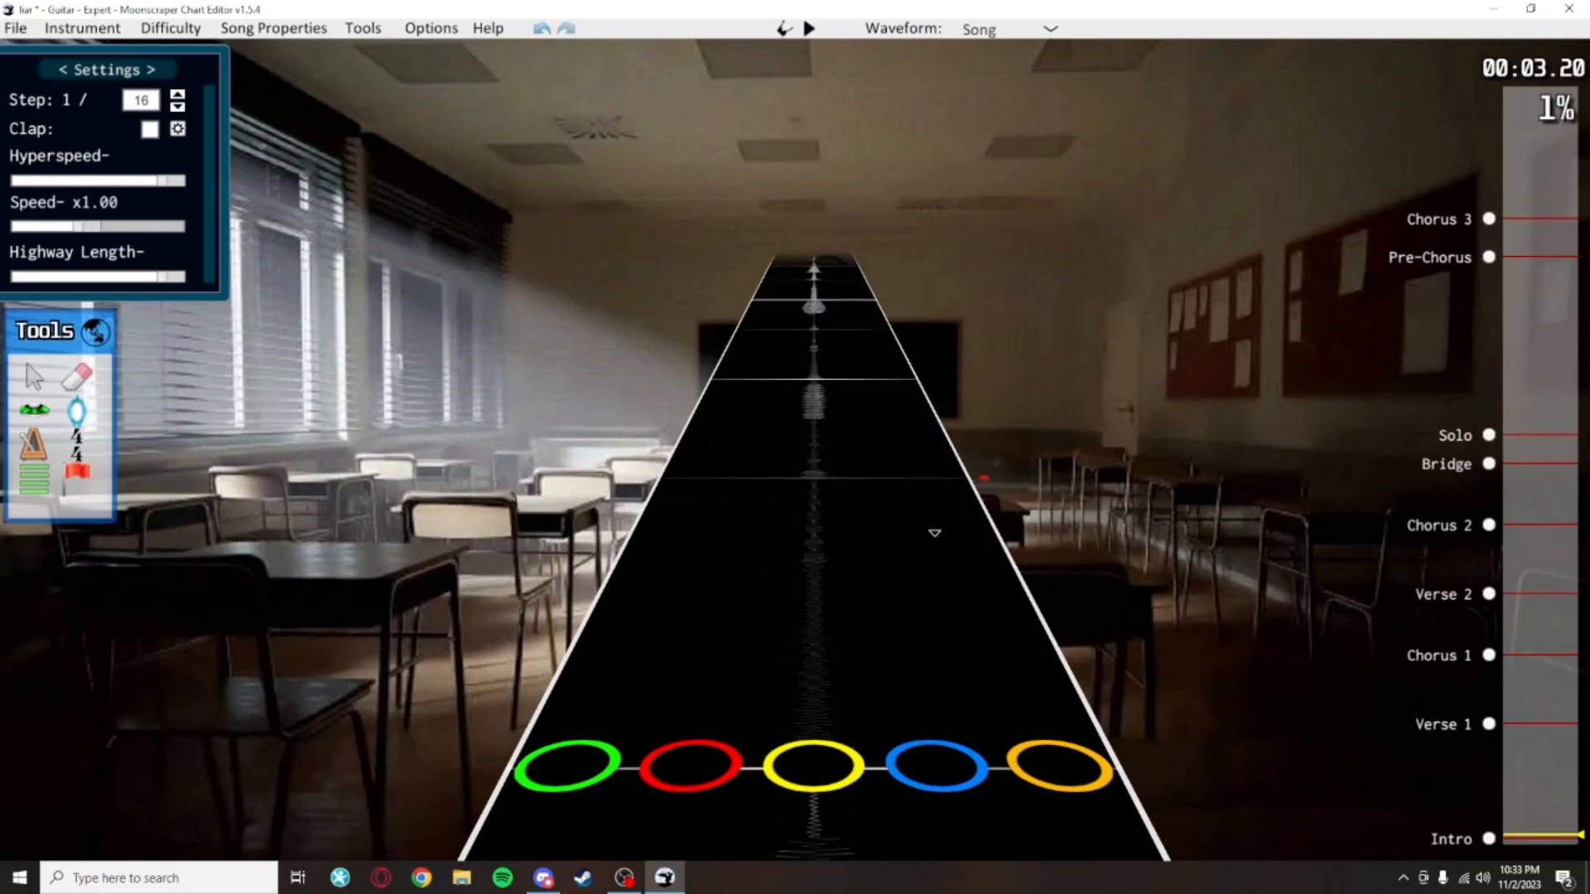
# Play a little further into the Intro and return to before the section's start
pyautogui.scroll(-1, 1038, 258)
pyautogui.press('space')
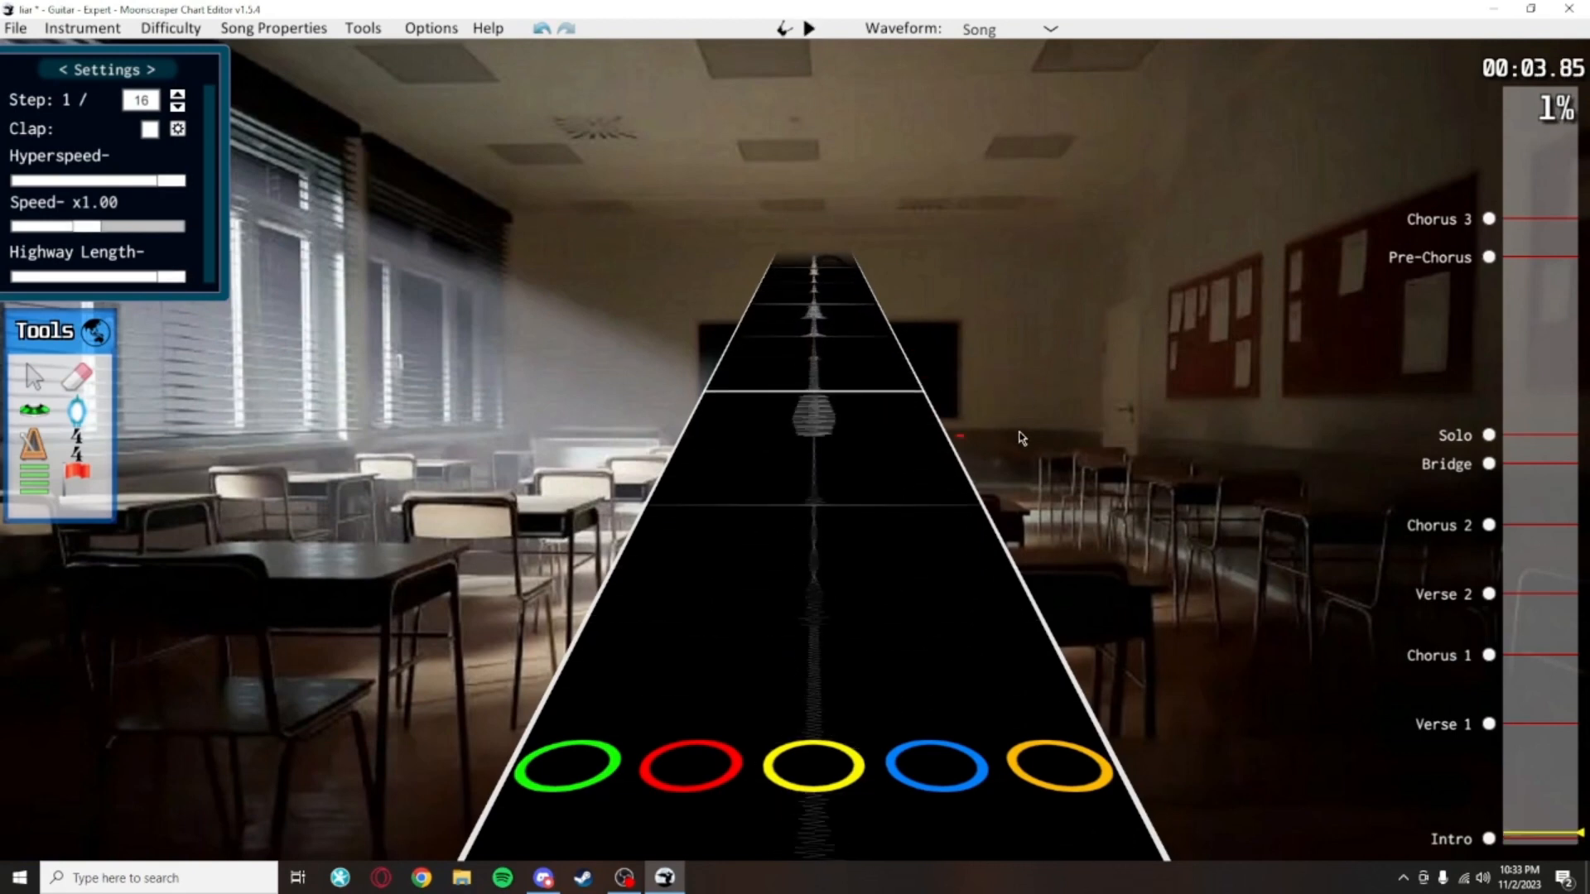
pyautogui.press('space')
pyautogui.scroll(-12, 1043, 478)
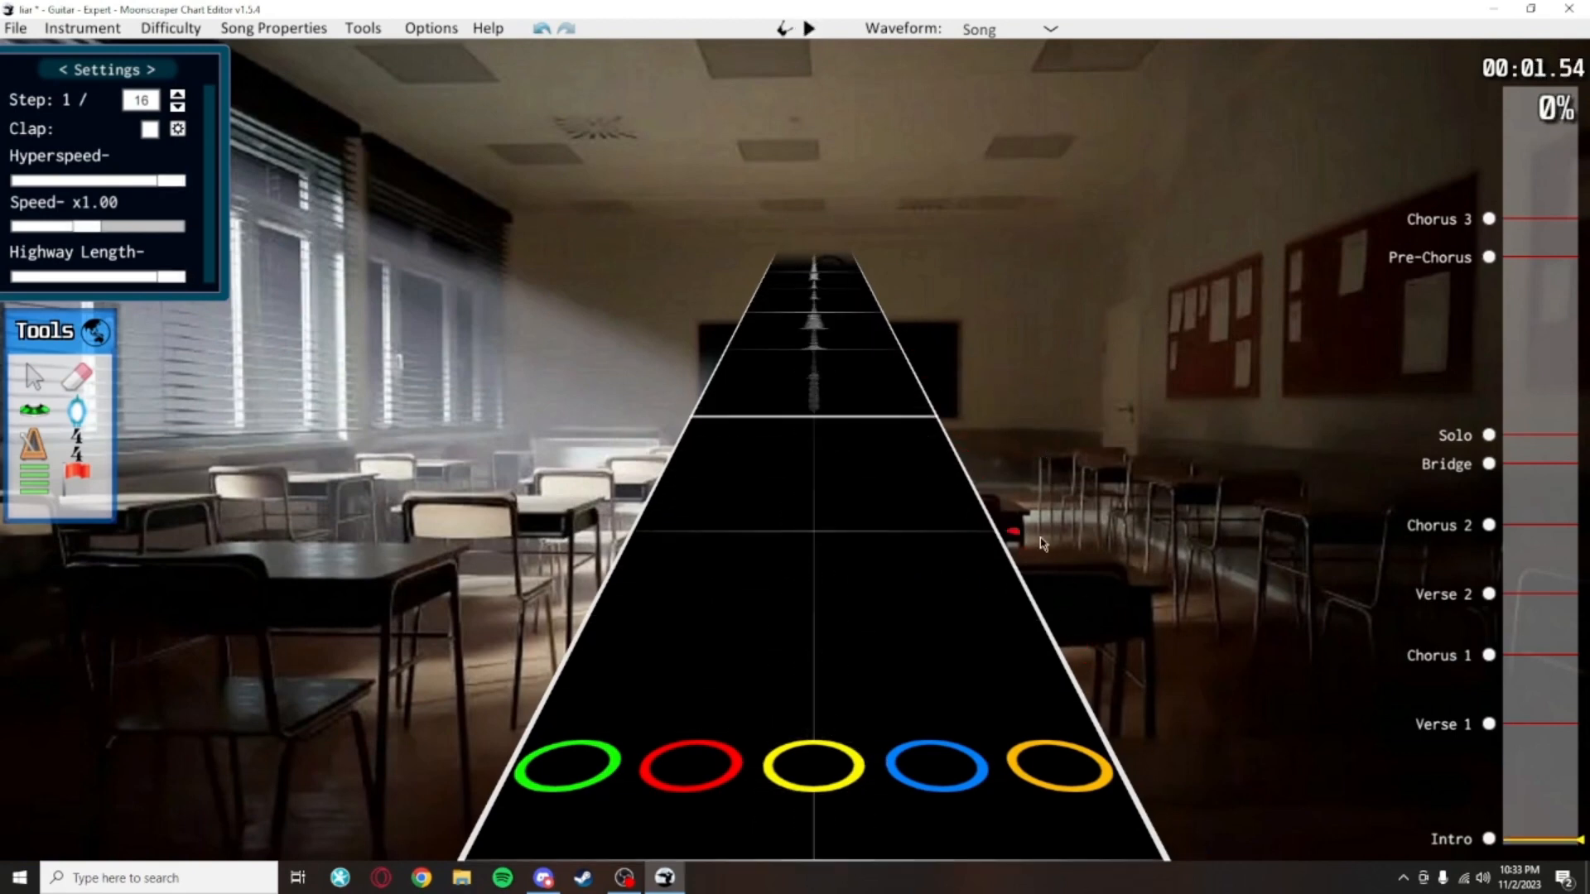
# Place single red, yellow, blue and orange notes on consecutive 1/16 steps from the start of the Intro
pyautogui.scroll(4, 1035, 478)
pyautogui.click(35, 410)
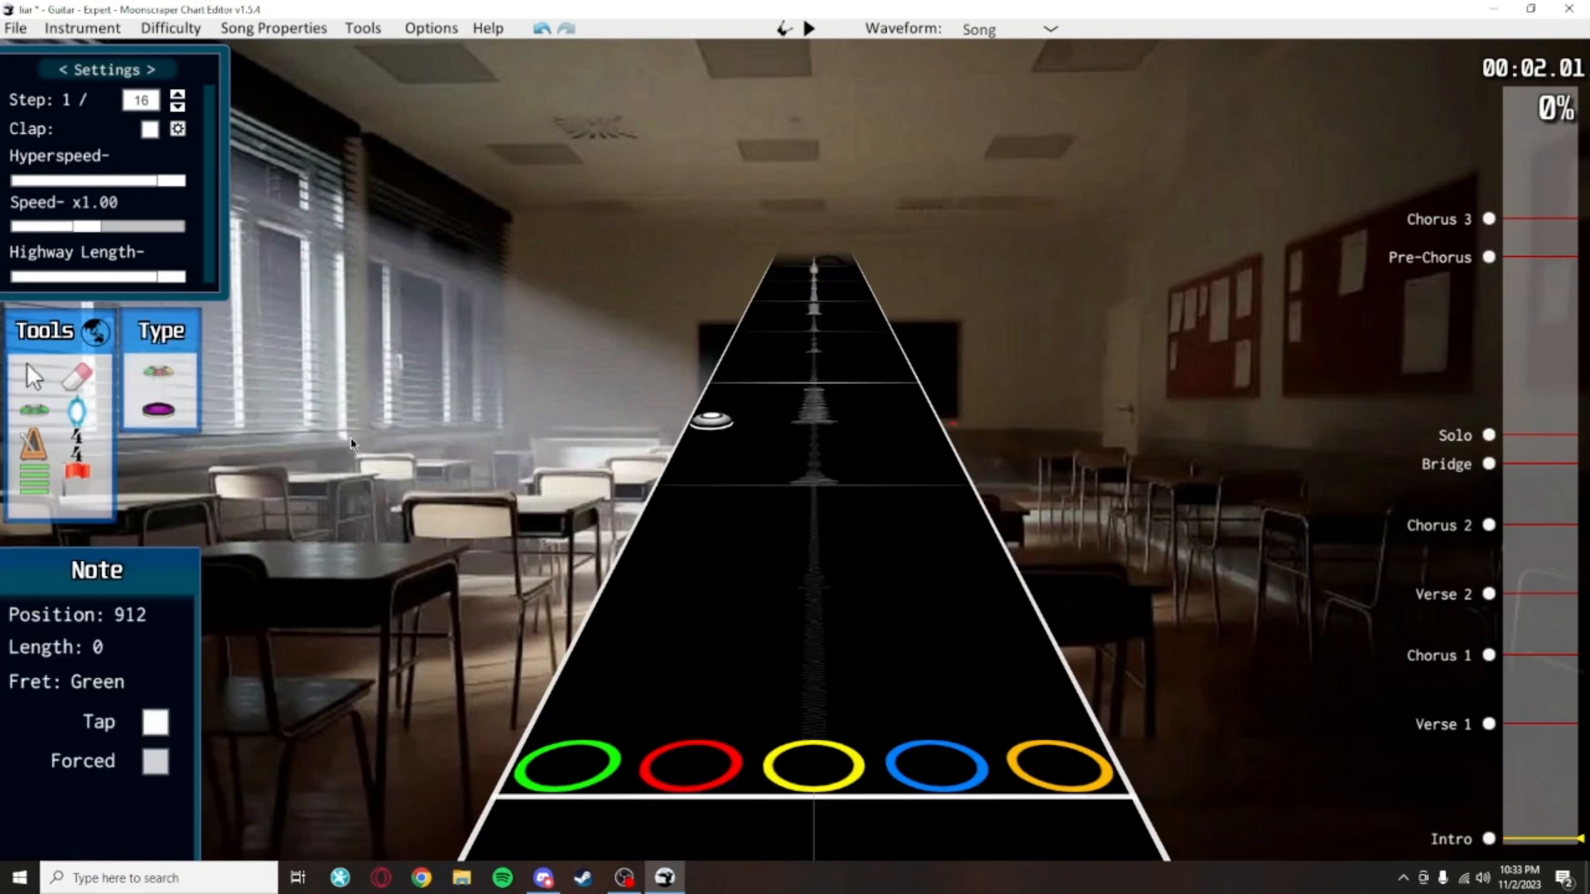
pyautogui.click(721, 747)
pyautogui.click(830, 619)
pyautogui.click(891, 509)
pyautogui.click(921, 454)
pyautogui.scroll(-3, 991, 614)
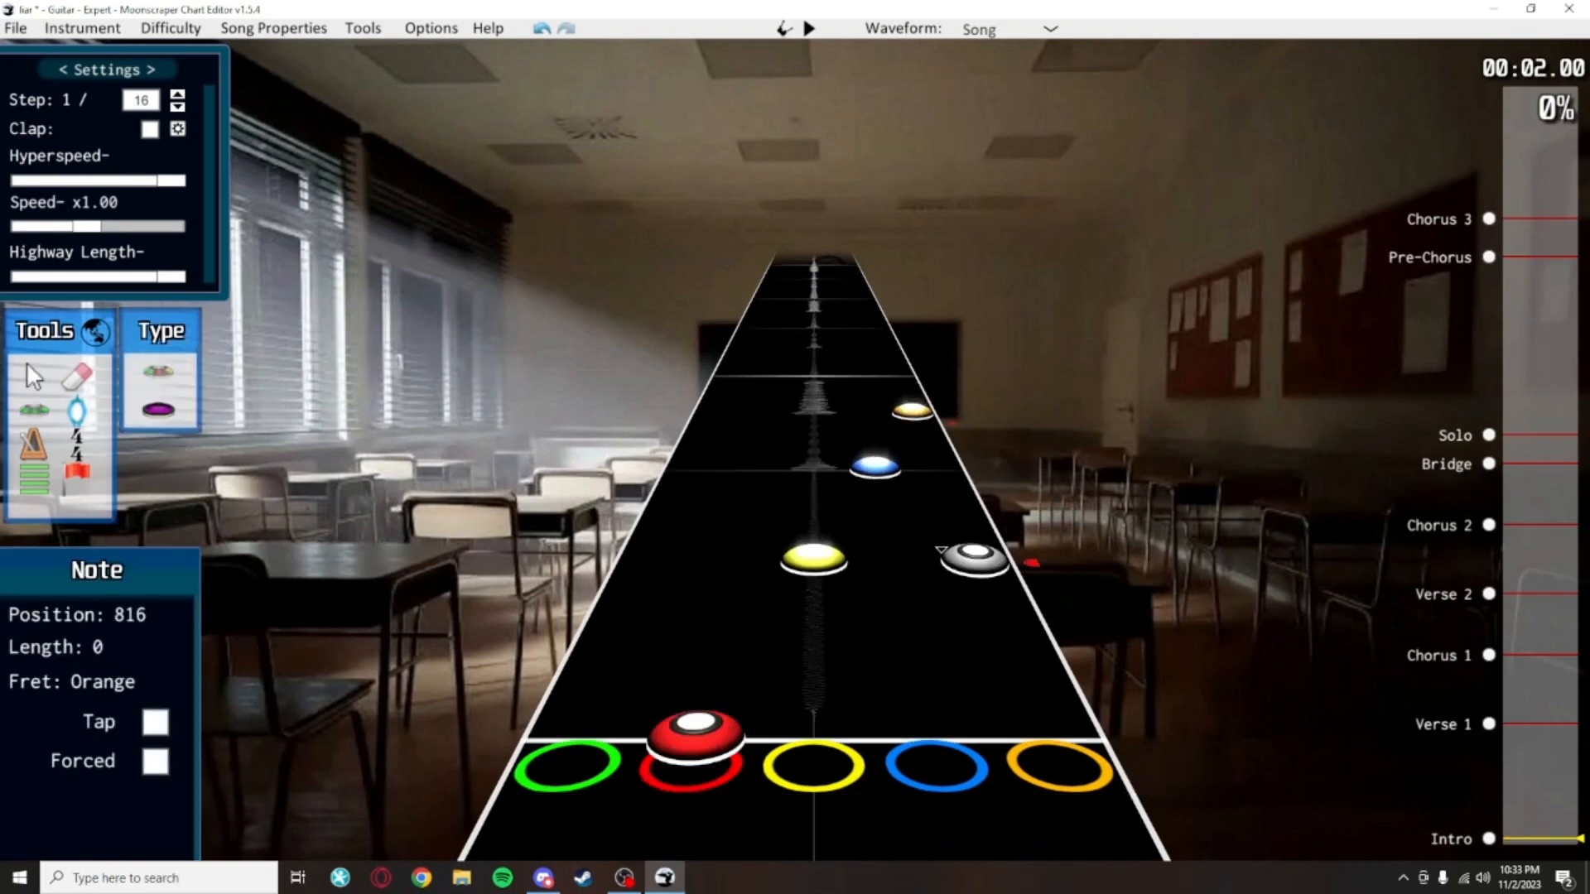
# Play back the four placed notes briefly and return to the Intro's first note
pyautogui.press('space')
pyautogui.press('space')
pyautogui.scroll(-5, 1012, 665)
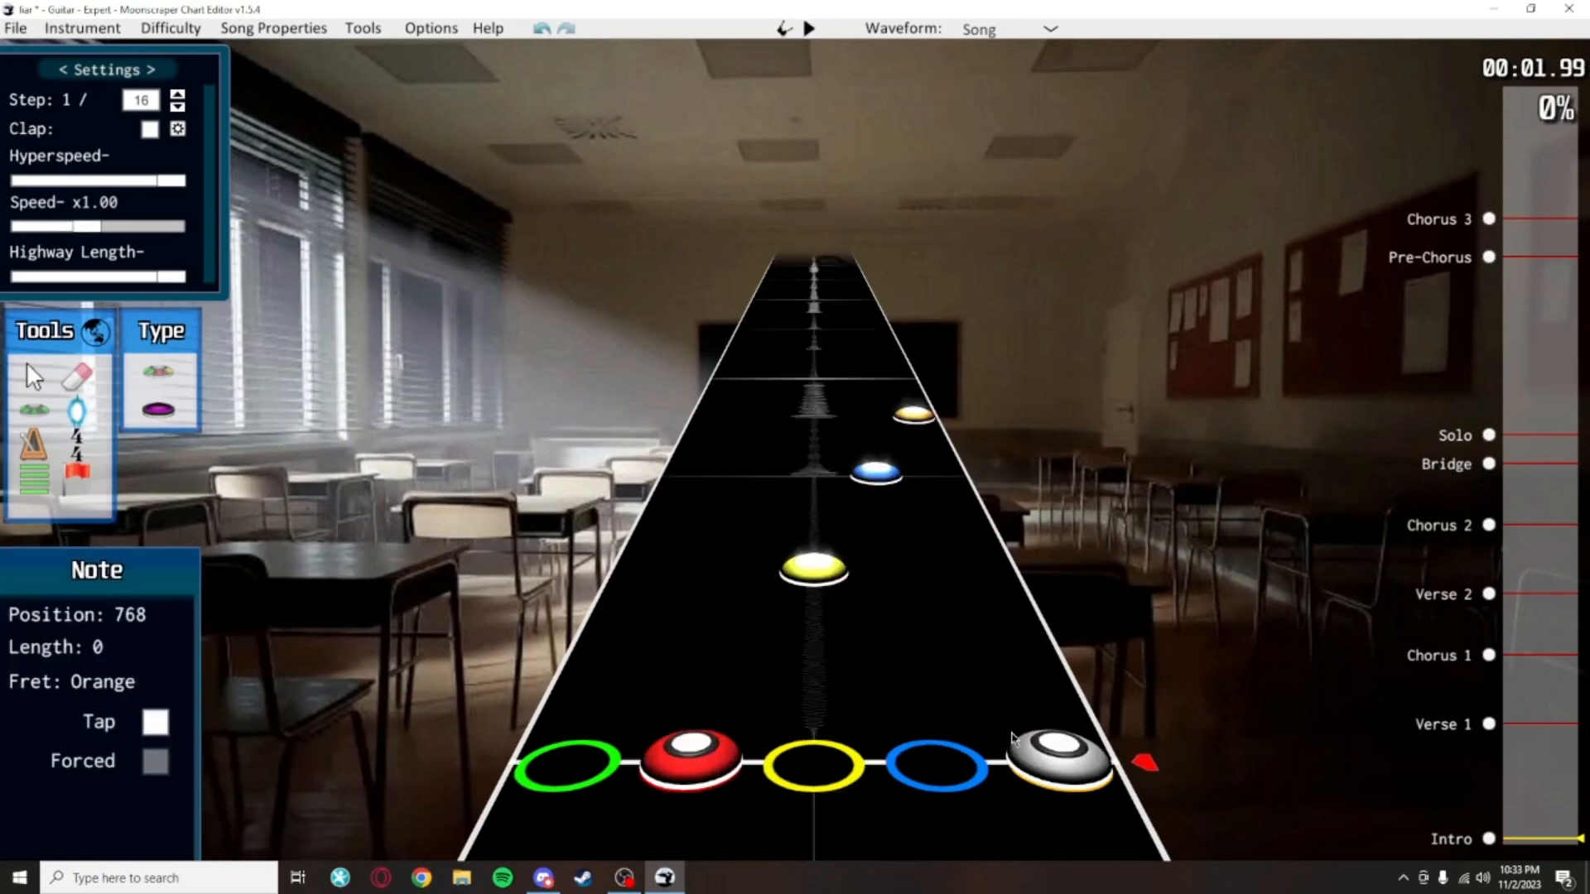
# Play the Intro's first four notes and look over the waveform peaks in the following beats
pyautogui.press('space')
pyautogui.press('space')
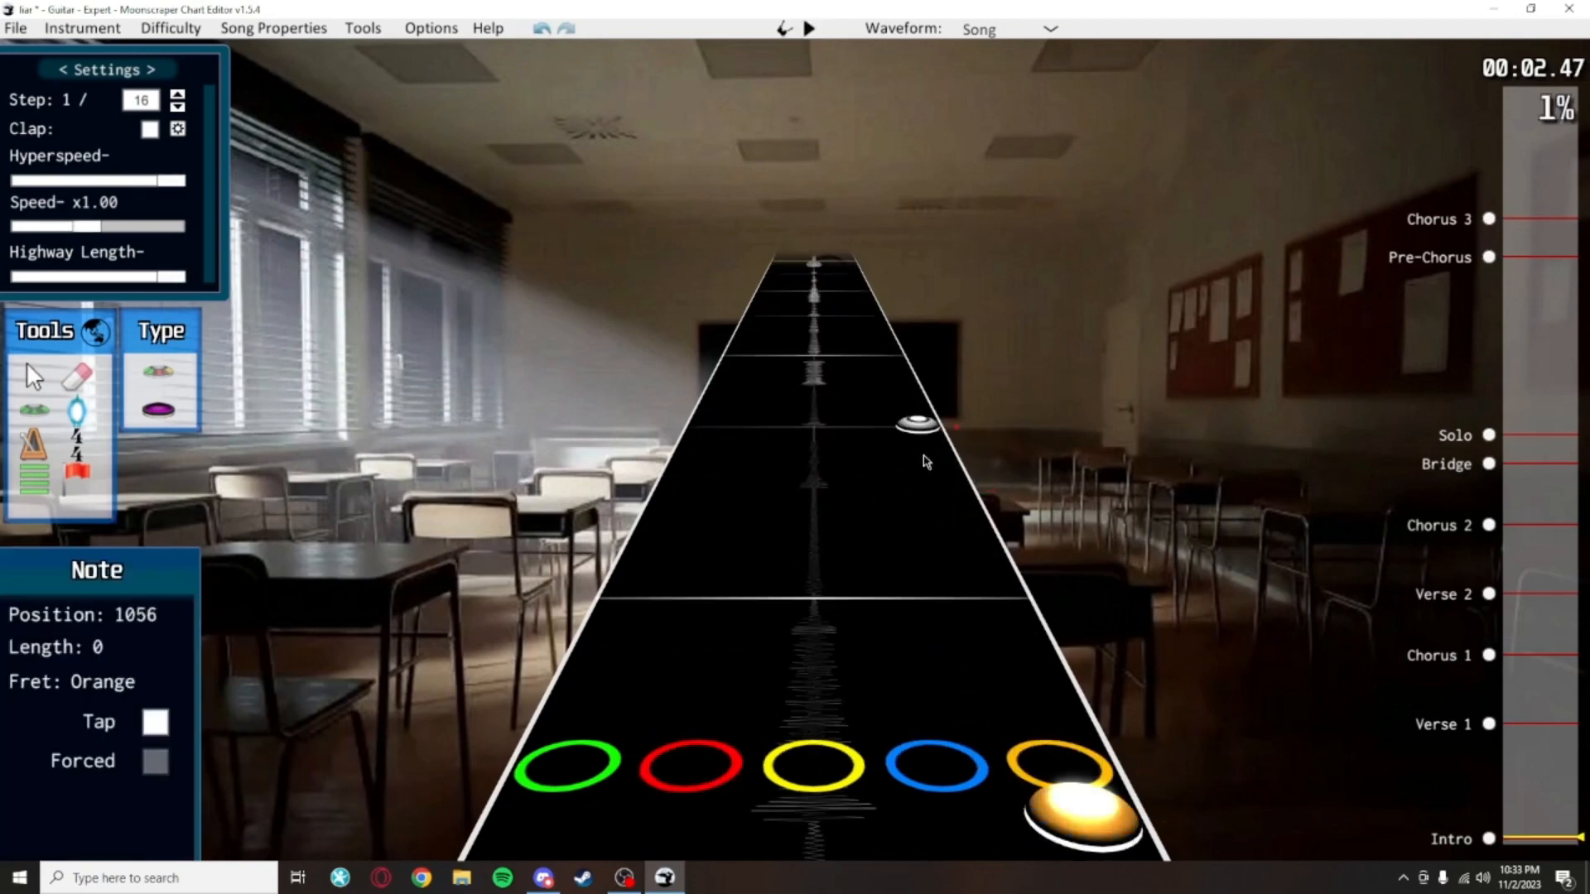
pyautogui.scroll(-6, 952, 489)
pyautogui.scroll(1, 979, 516)
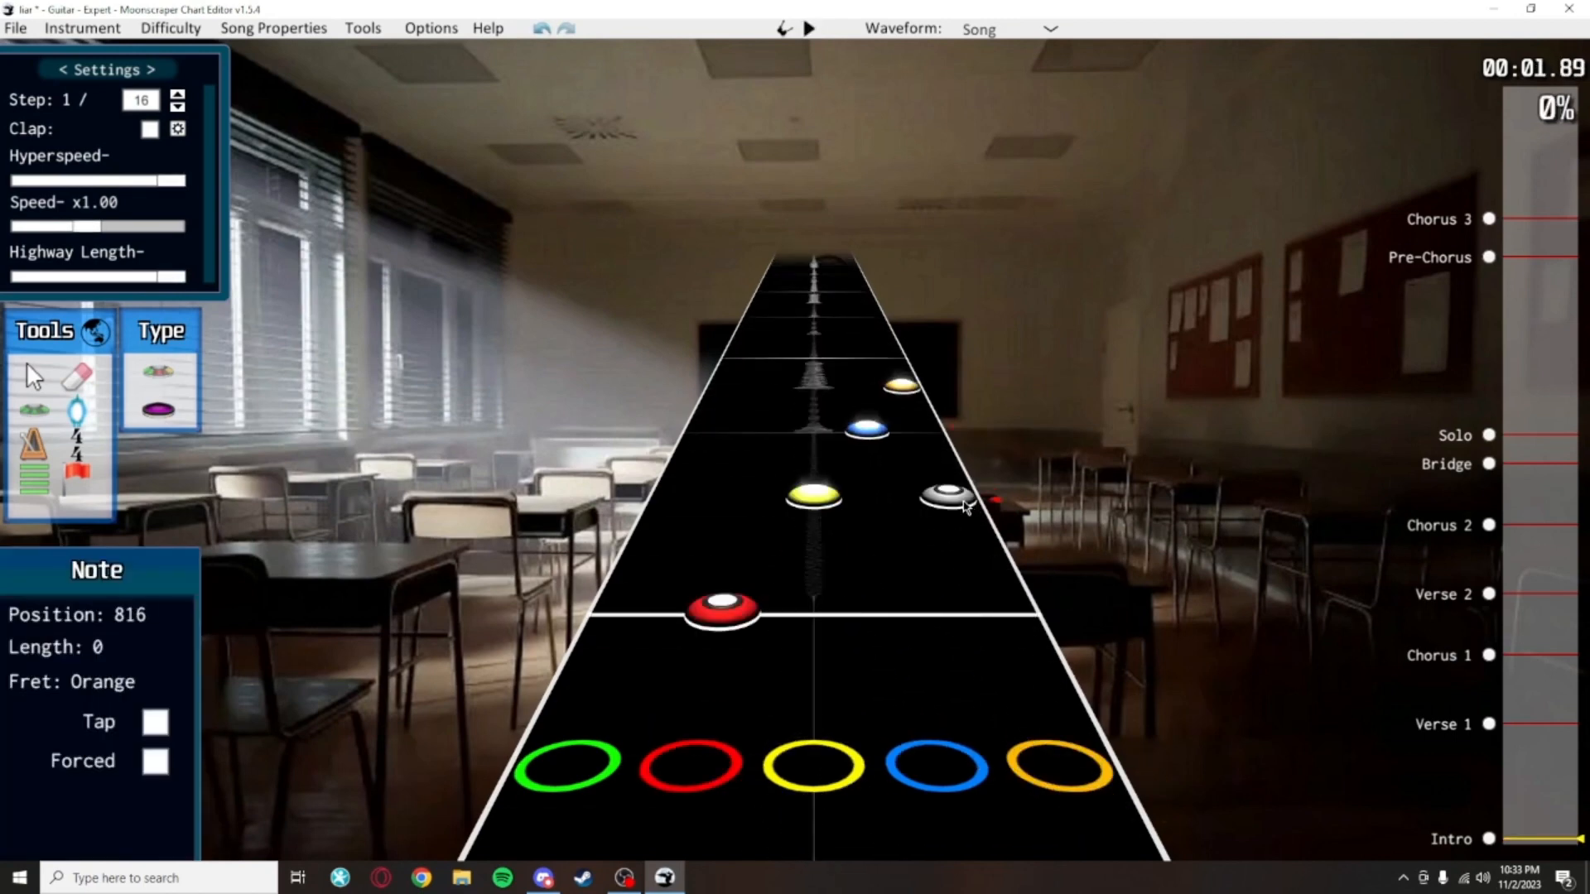
pyautogui.scroll(4, 963, 507)
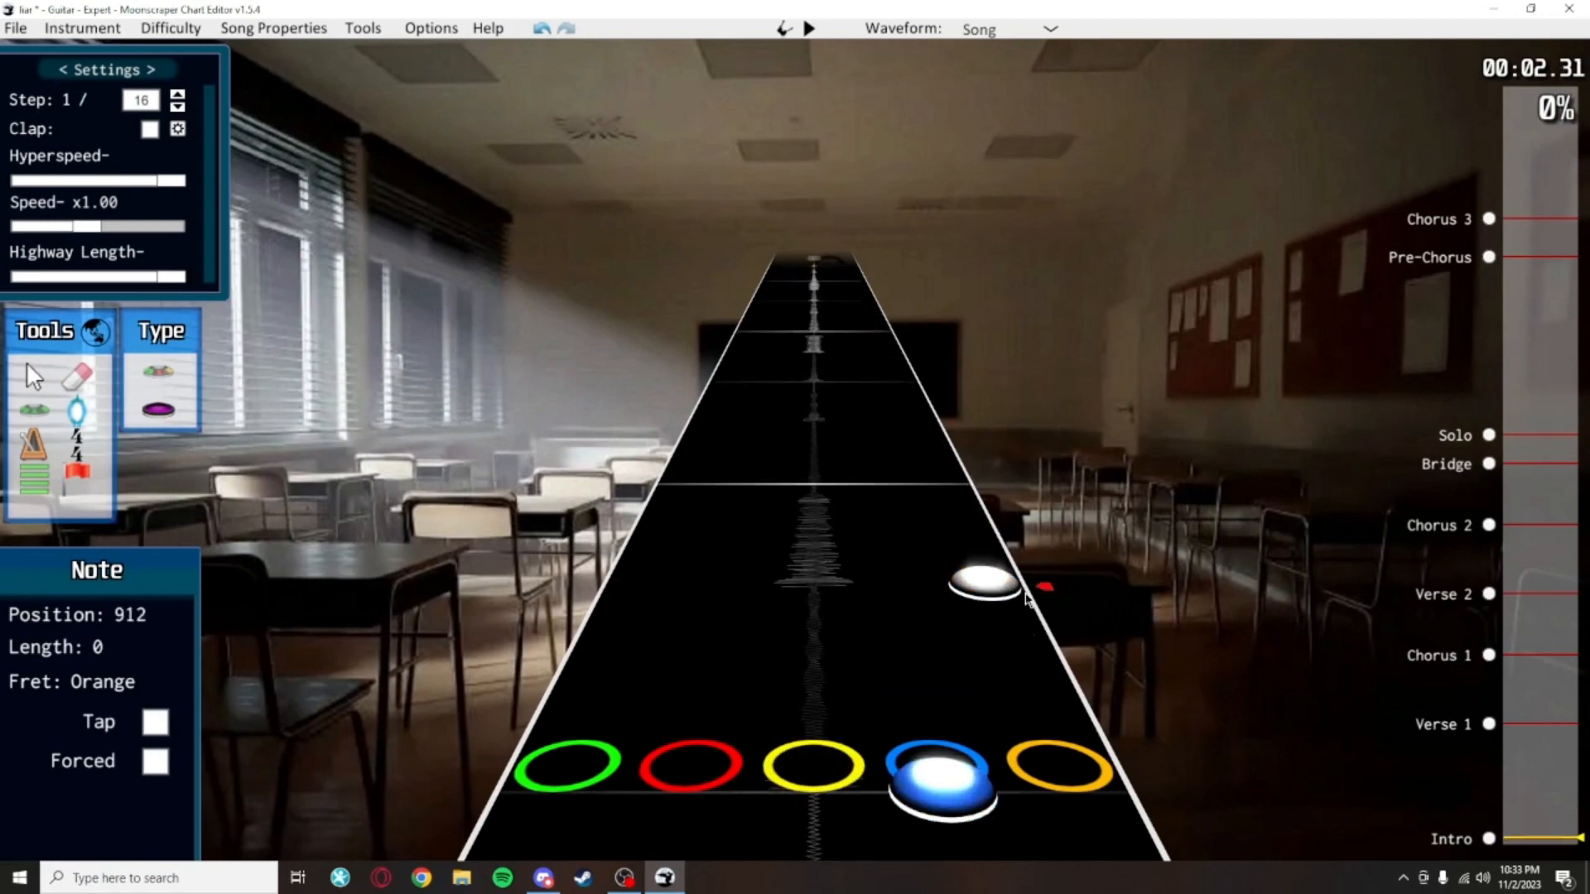
pyautogui.scroll(-2, 1050, 655)
pyautogui.scroll(13, 999, 653)
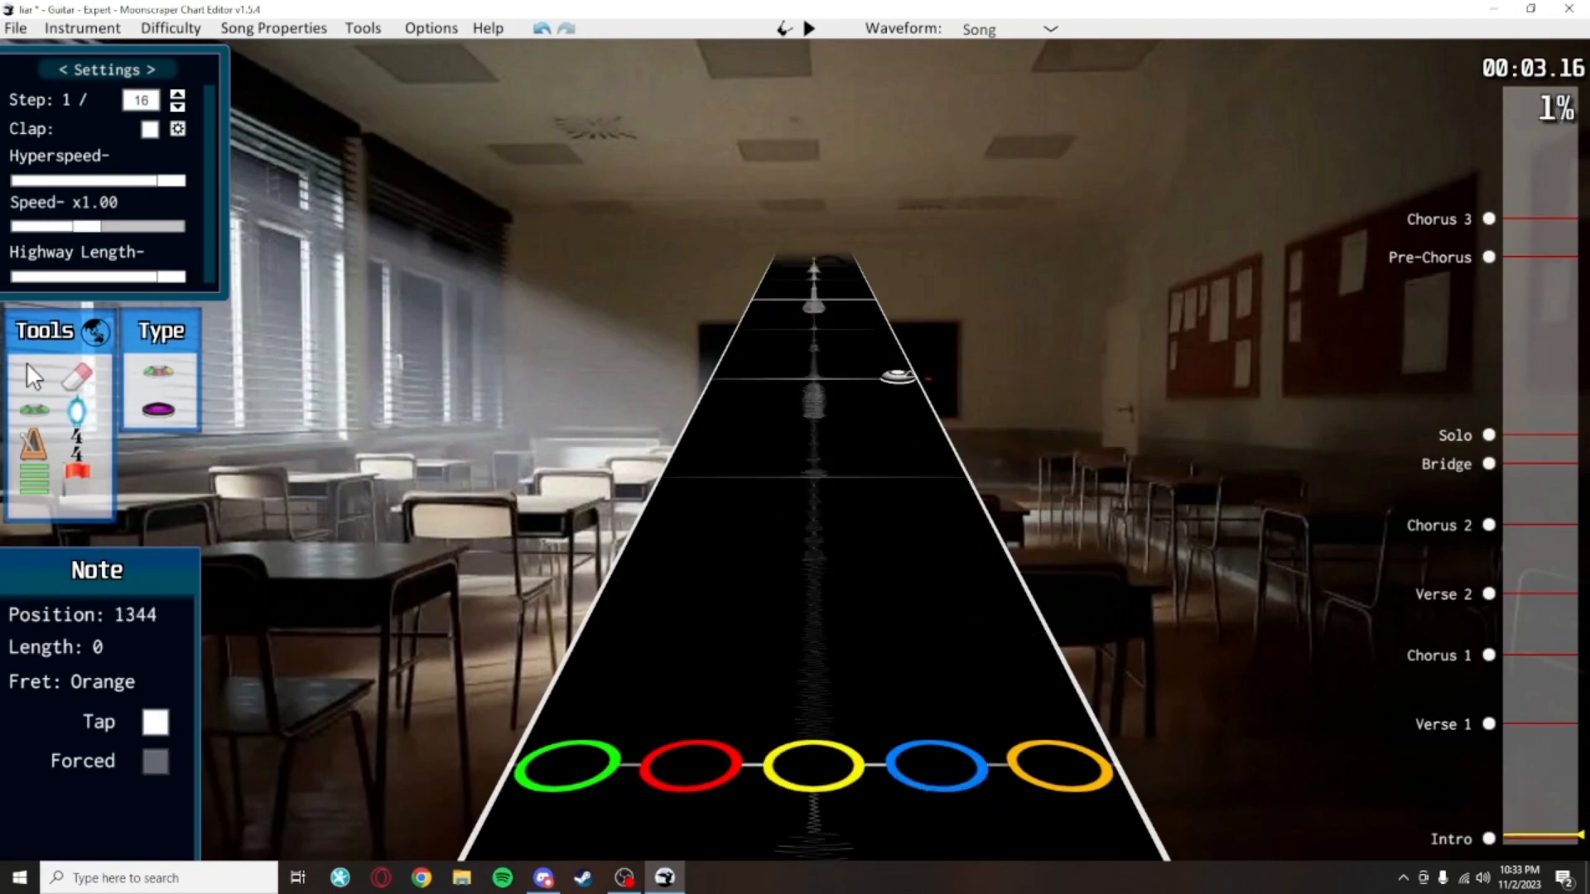
pyautogui.scroll(-14, 847, 368)
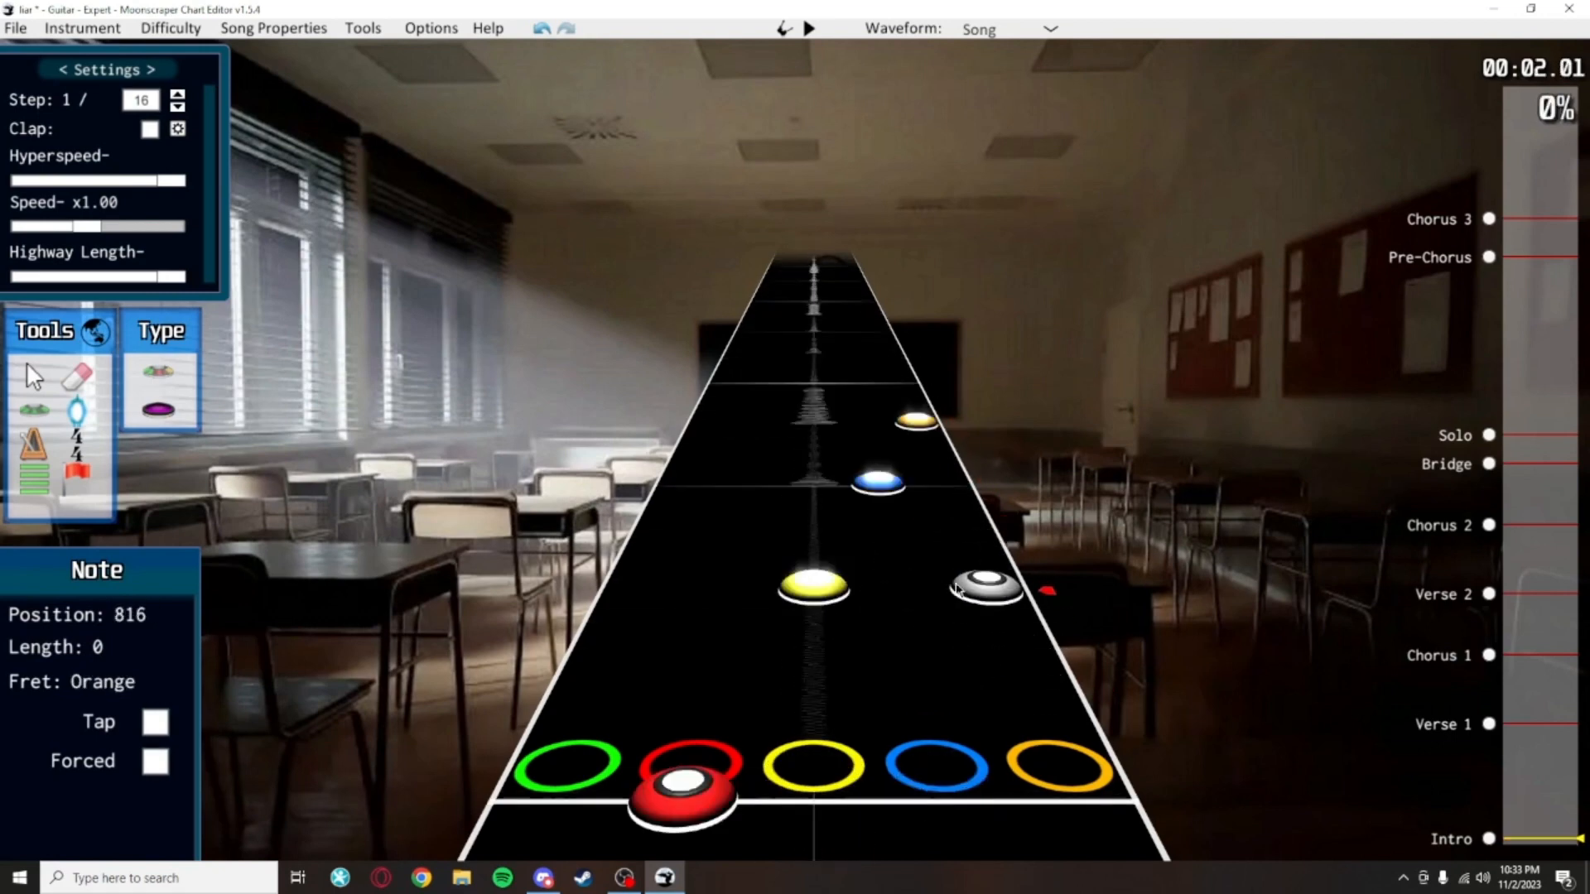
pyautogui.scroll(1, 994, 497)
pyautogui.scroll(-3, 1011, 494)
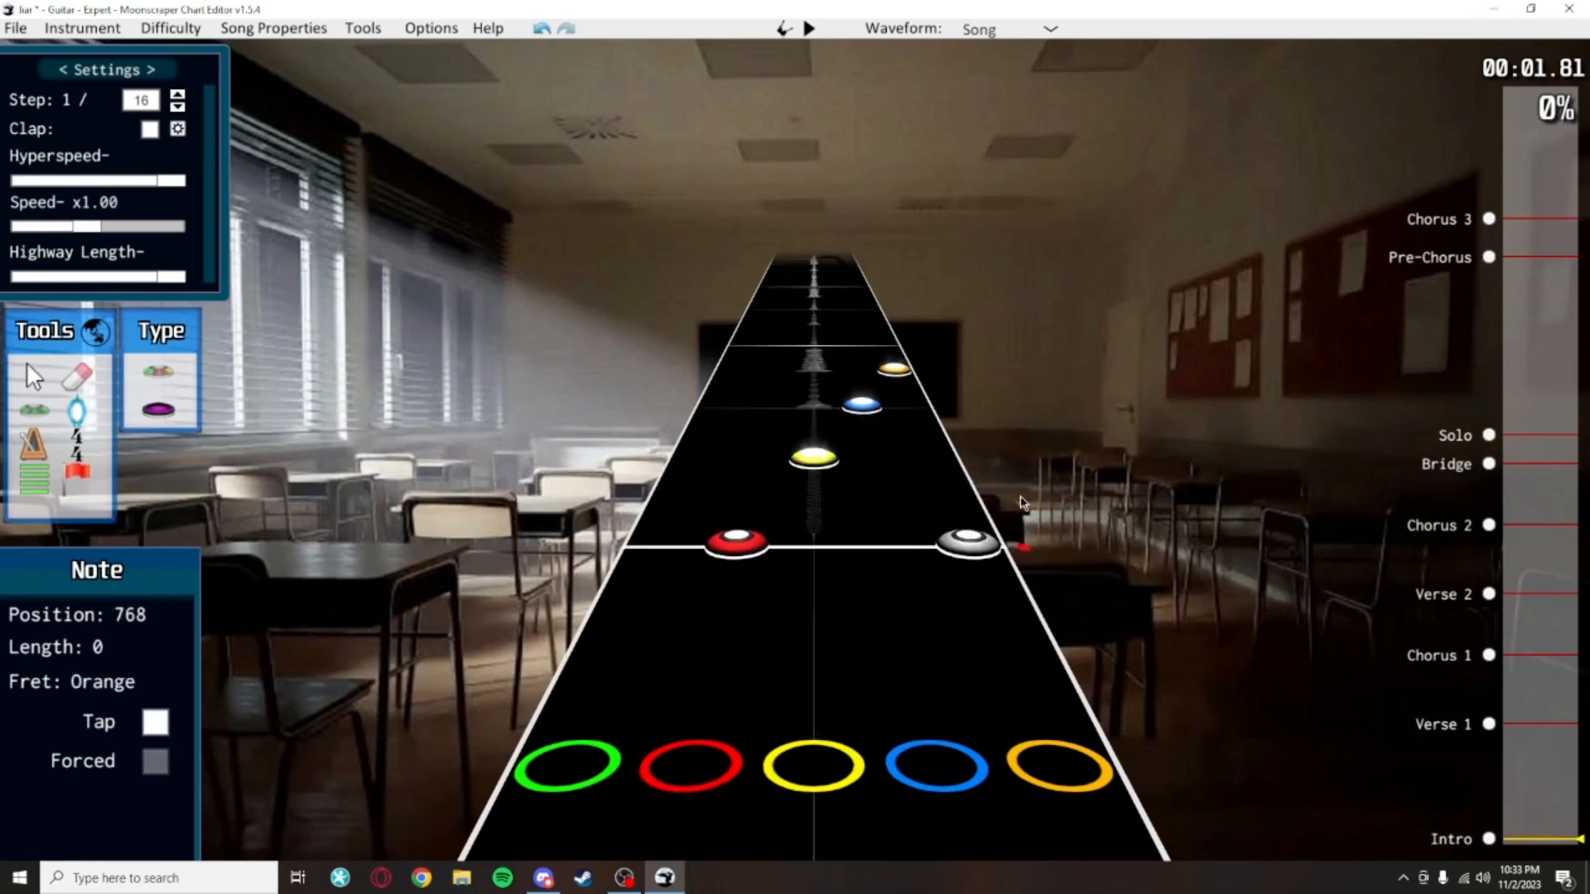
# Play the Intro's opening seconds past the charted notes and return to the first run
pyautogui.press('space')
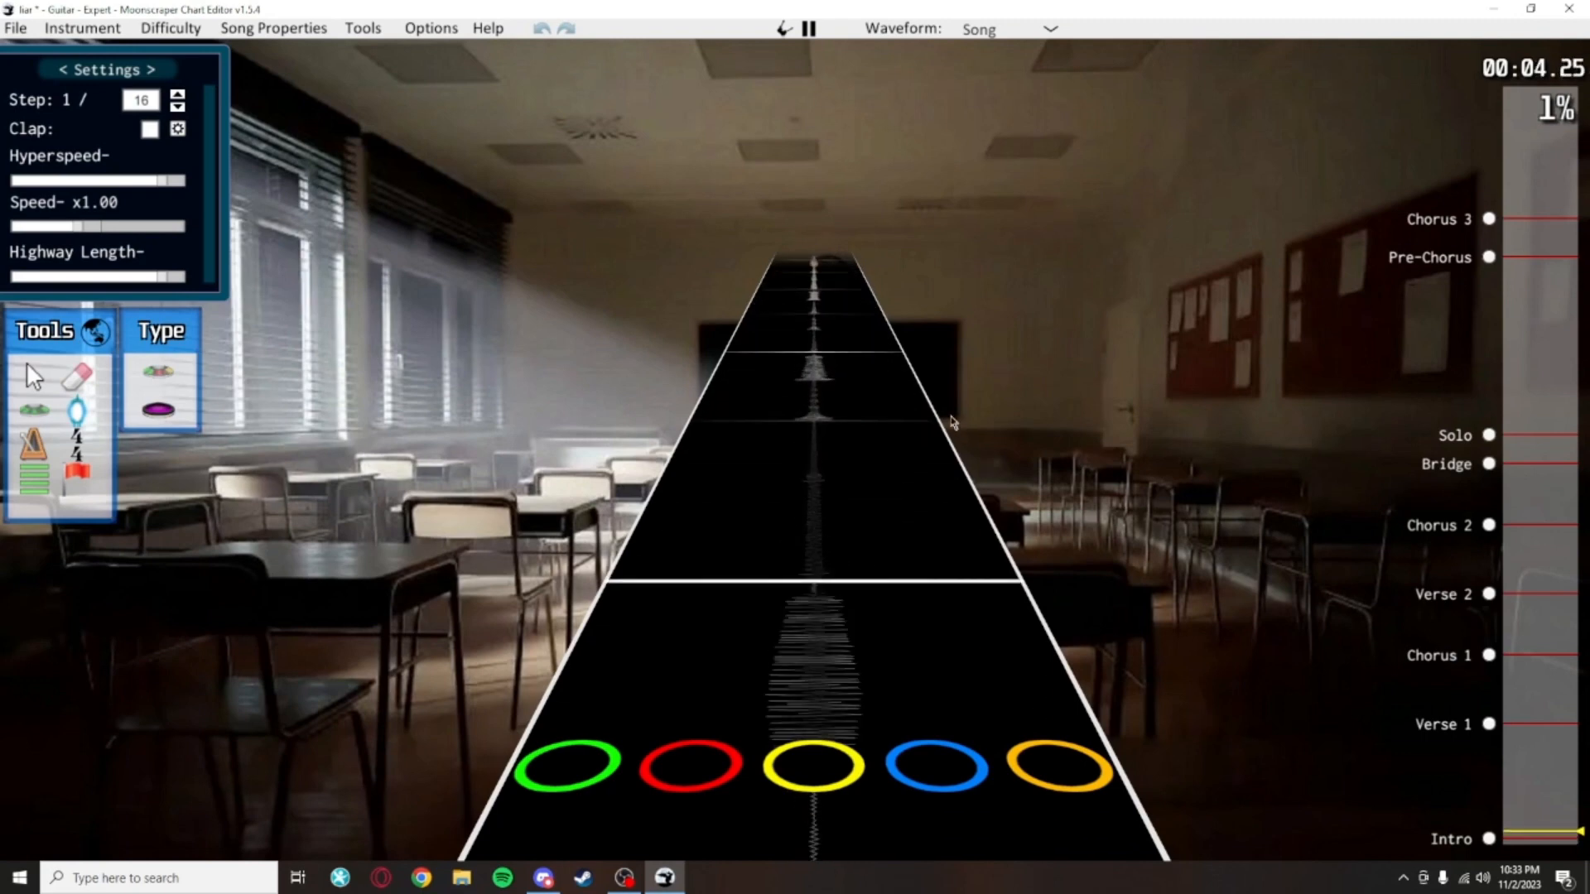
pyautogui.press('space')
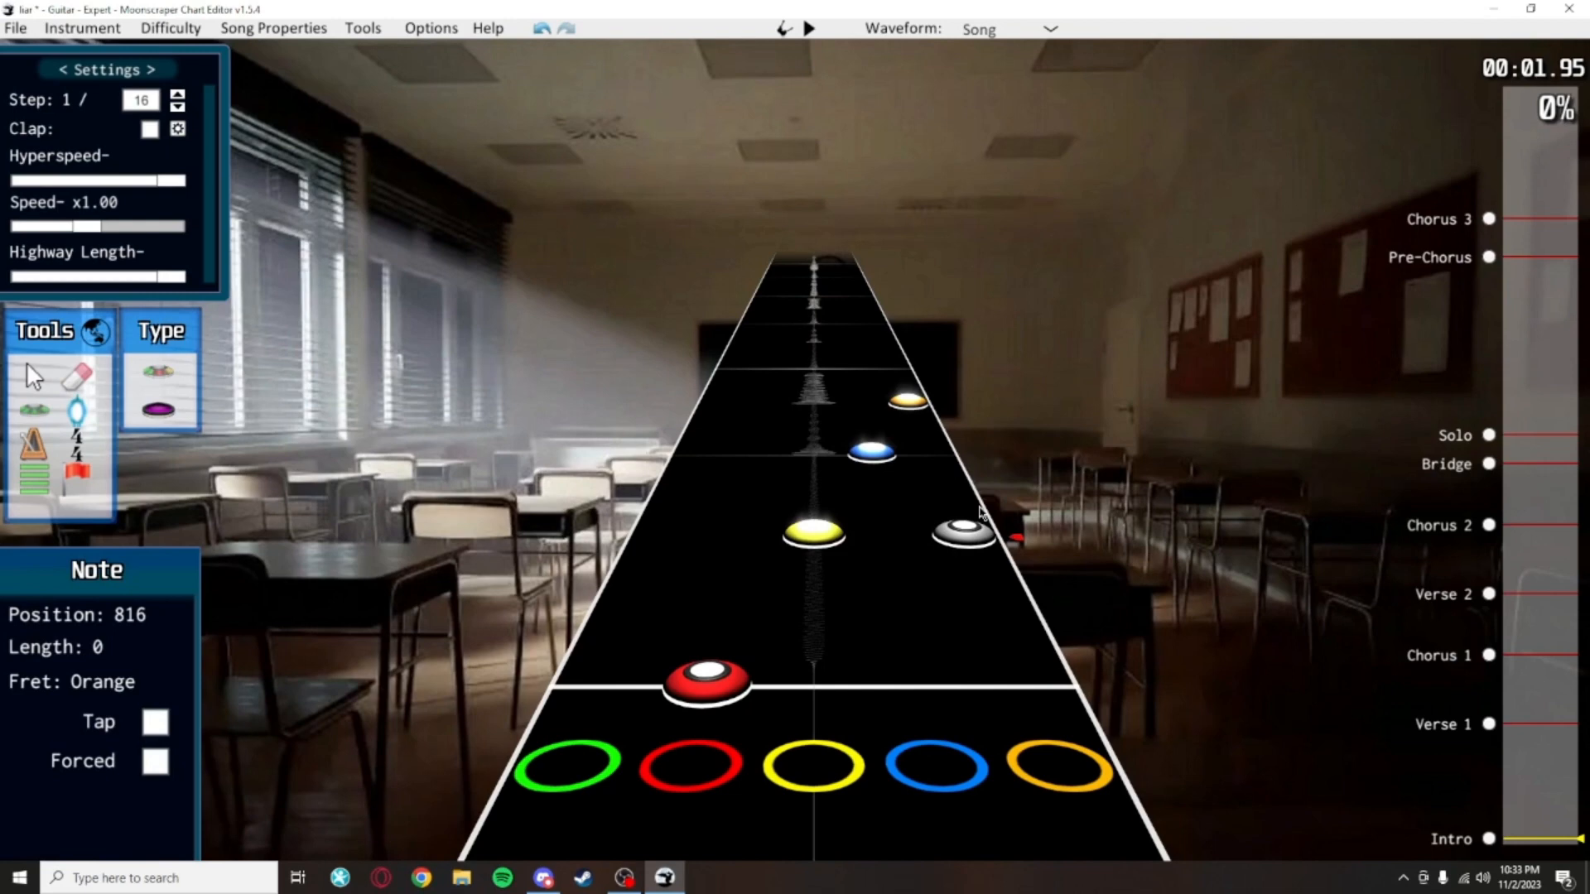
pyautogui.scroll(5, 936, 464)
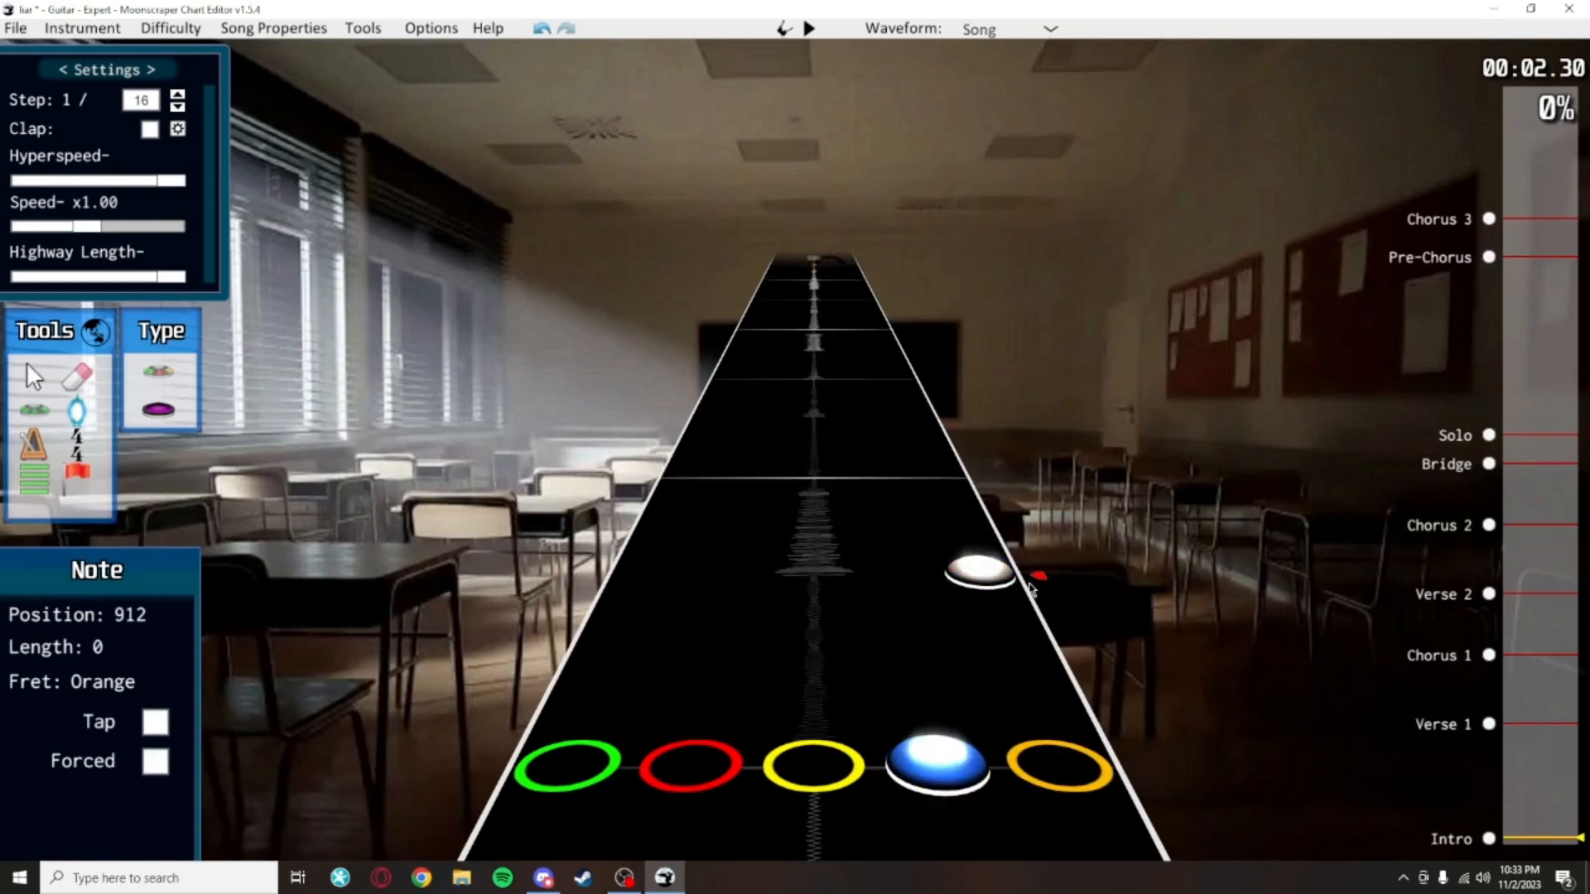
pyautogui.scroll(-2, 969, 530)
pyautogui.scroll(-1, 944, 467)
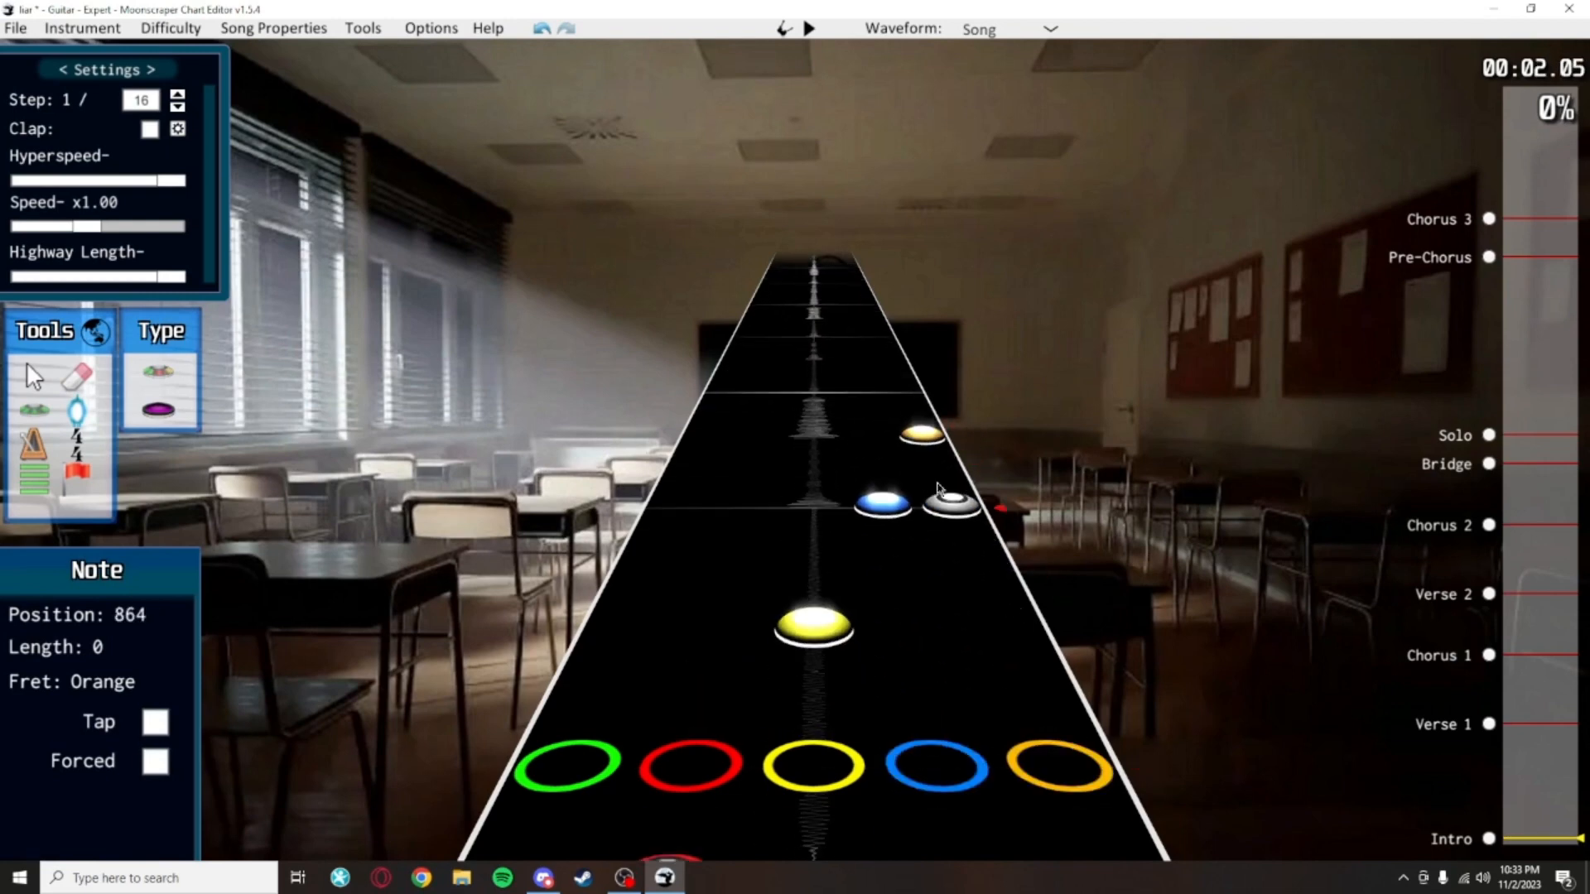
# Place orange notes on the last 1/16 step of the Intro's second and third beats and a blue note on the fourth's
pyautogui.press('space')
pyautogui.scroll(-8, 961, 514)
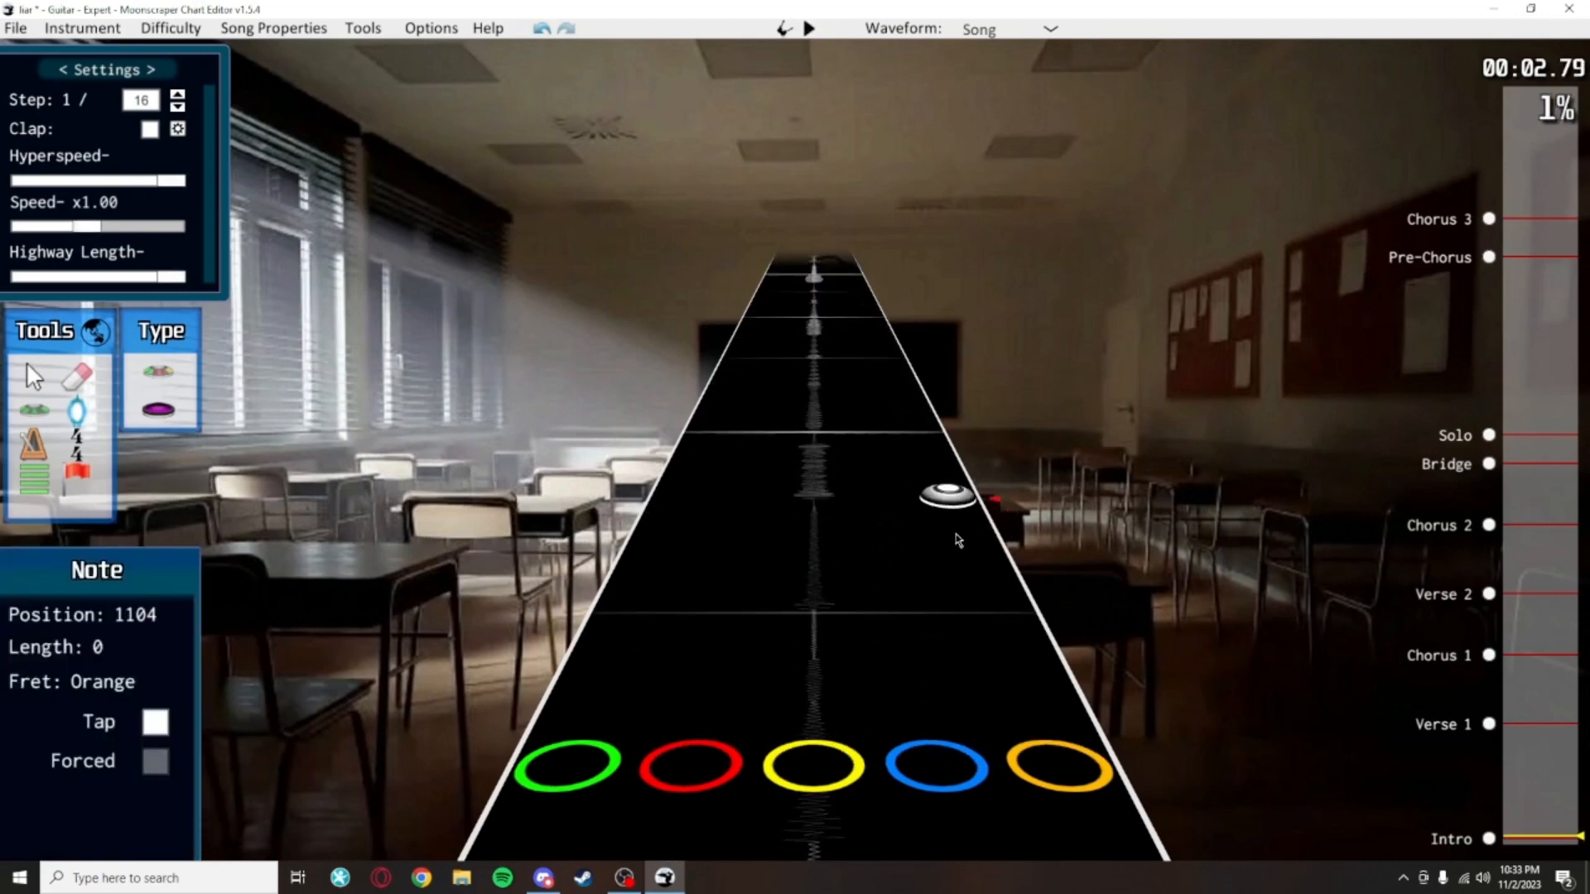
pyautogui.press('space')
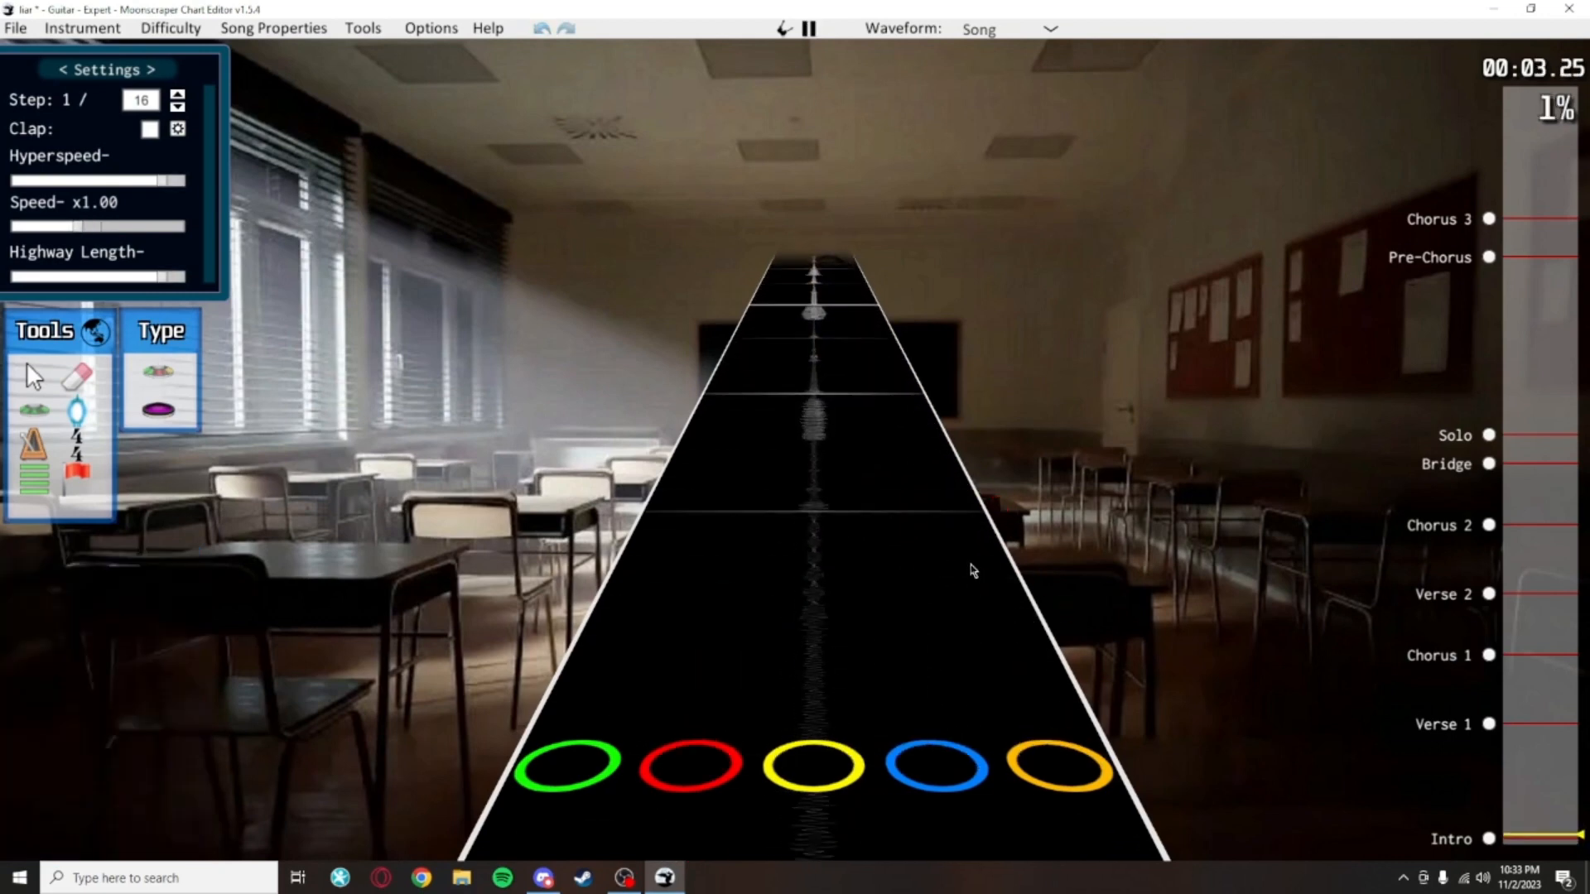
pyautogui.press('space')
pyautogui.click(1011, 619)
pyautogui.scroll(-1, 1010, 620)
pyautogui.press('space')
pyautogui.press('space')
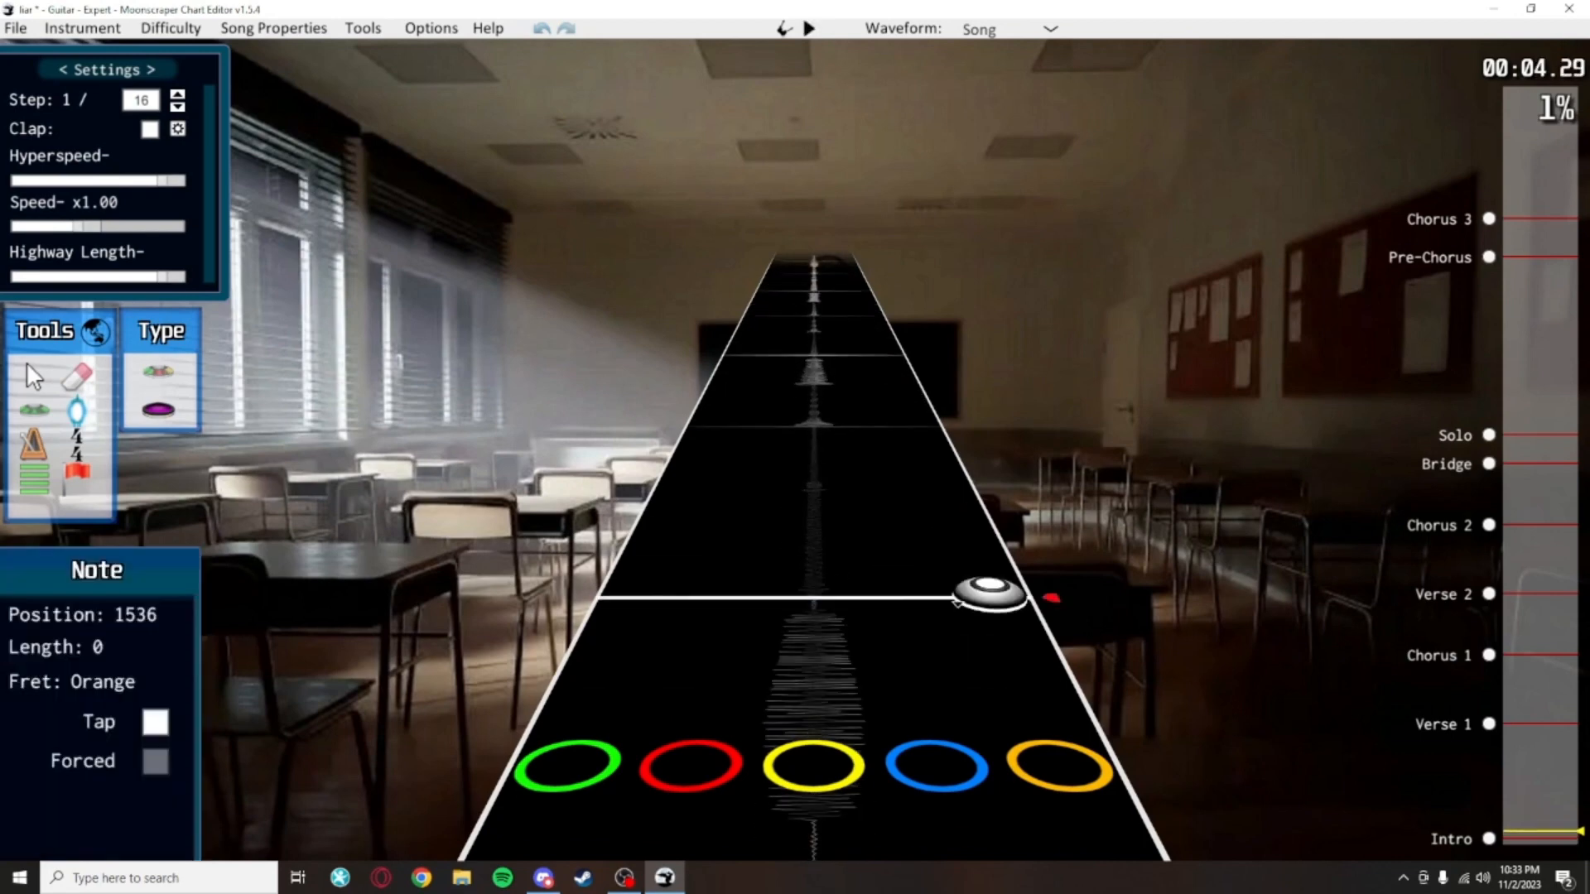
pyautogui.scroll(-1, 990, 598)
pyautogui.click(905, 589)
pyautogui.scroll(-12, 990, 584)
pyautogui.scroll(10, 1010, 646)
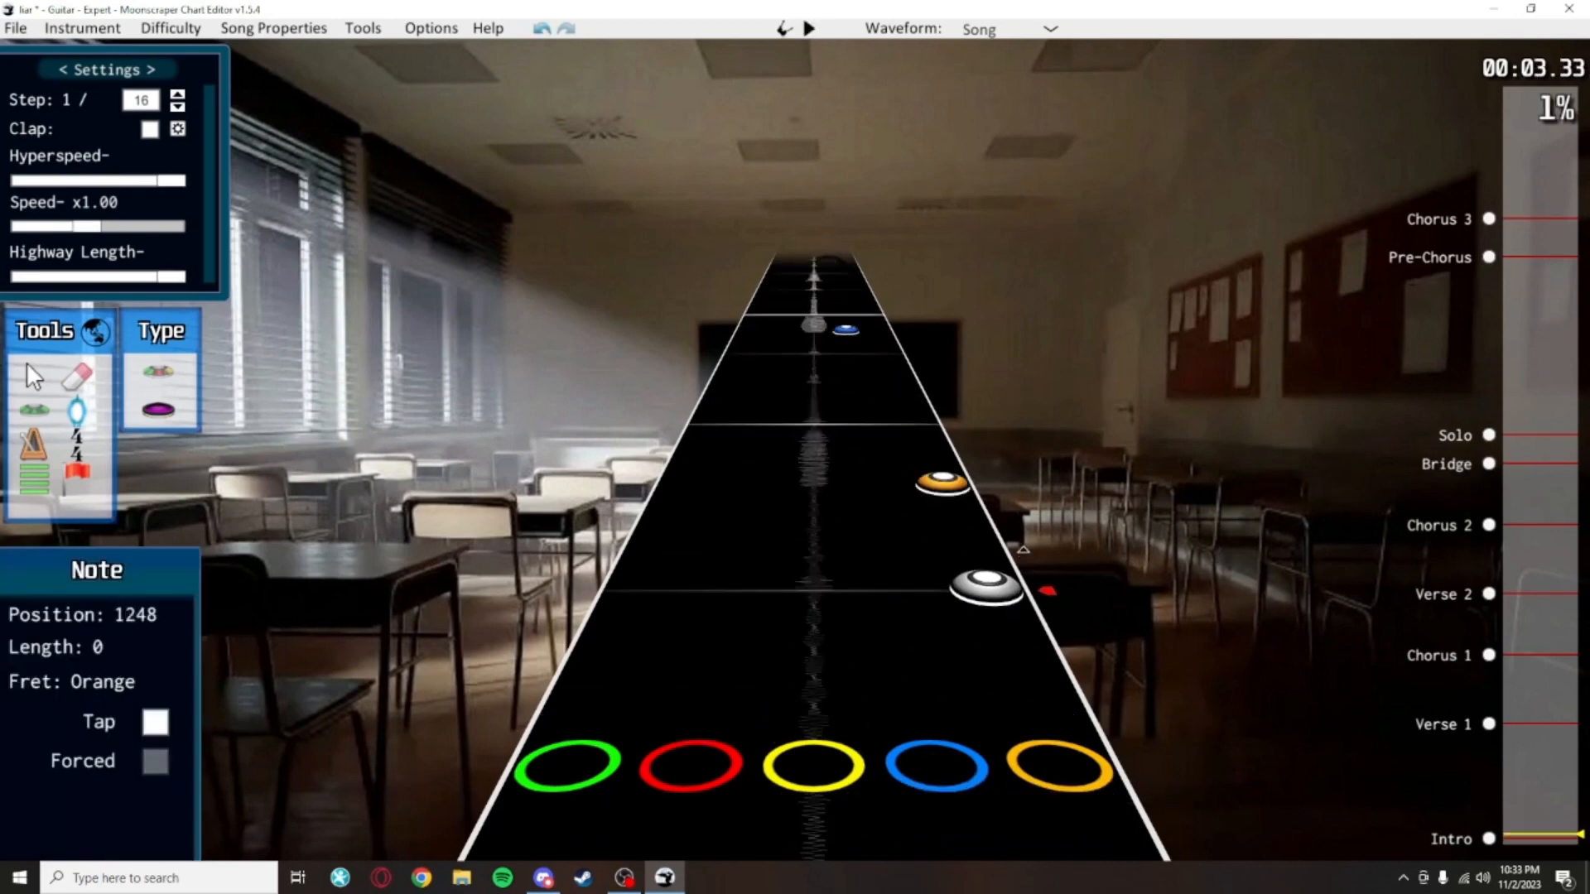
# Review the spacing of the end-of-beat notes across the Intro's first four beats
pyautogui.scroll(-5, 993, 613)
pyautogui.scroll(-5, 1023, 655)
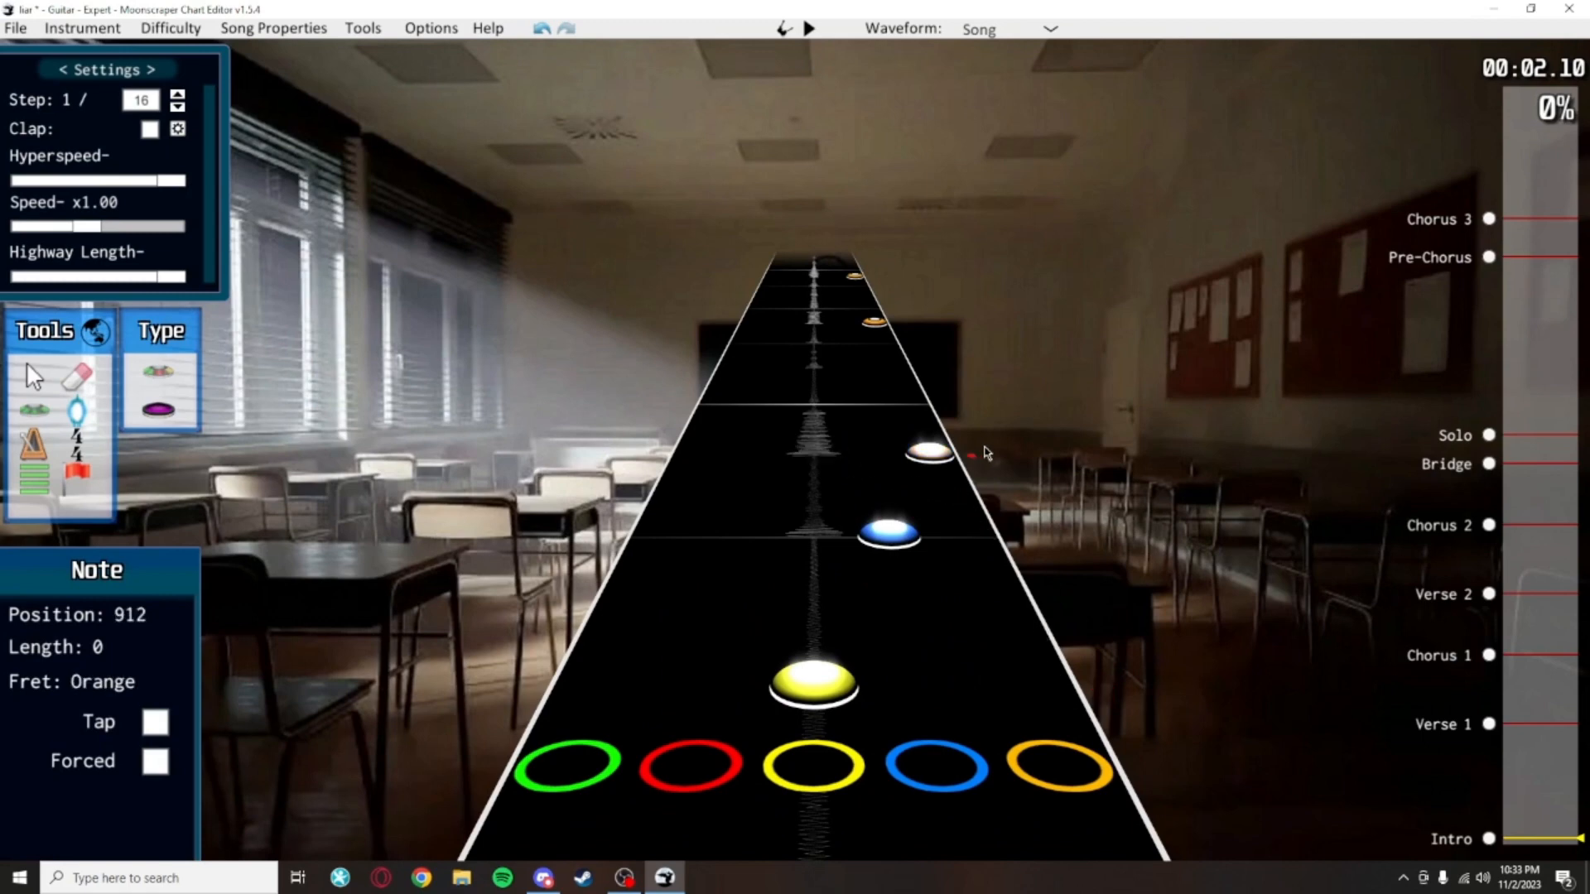
pyautogui.scroll(4, 982, 505)
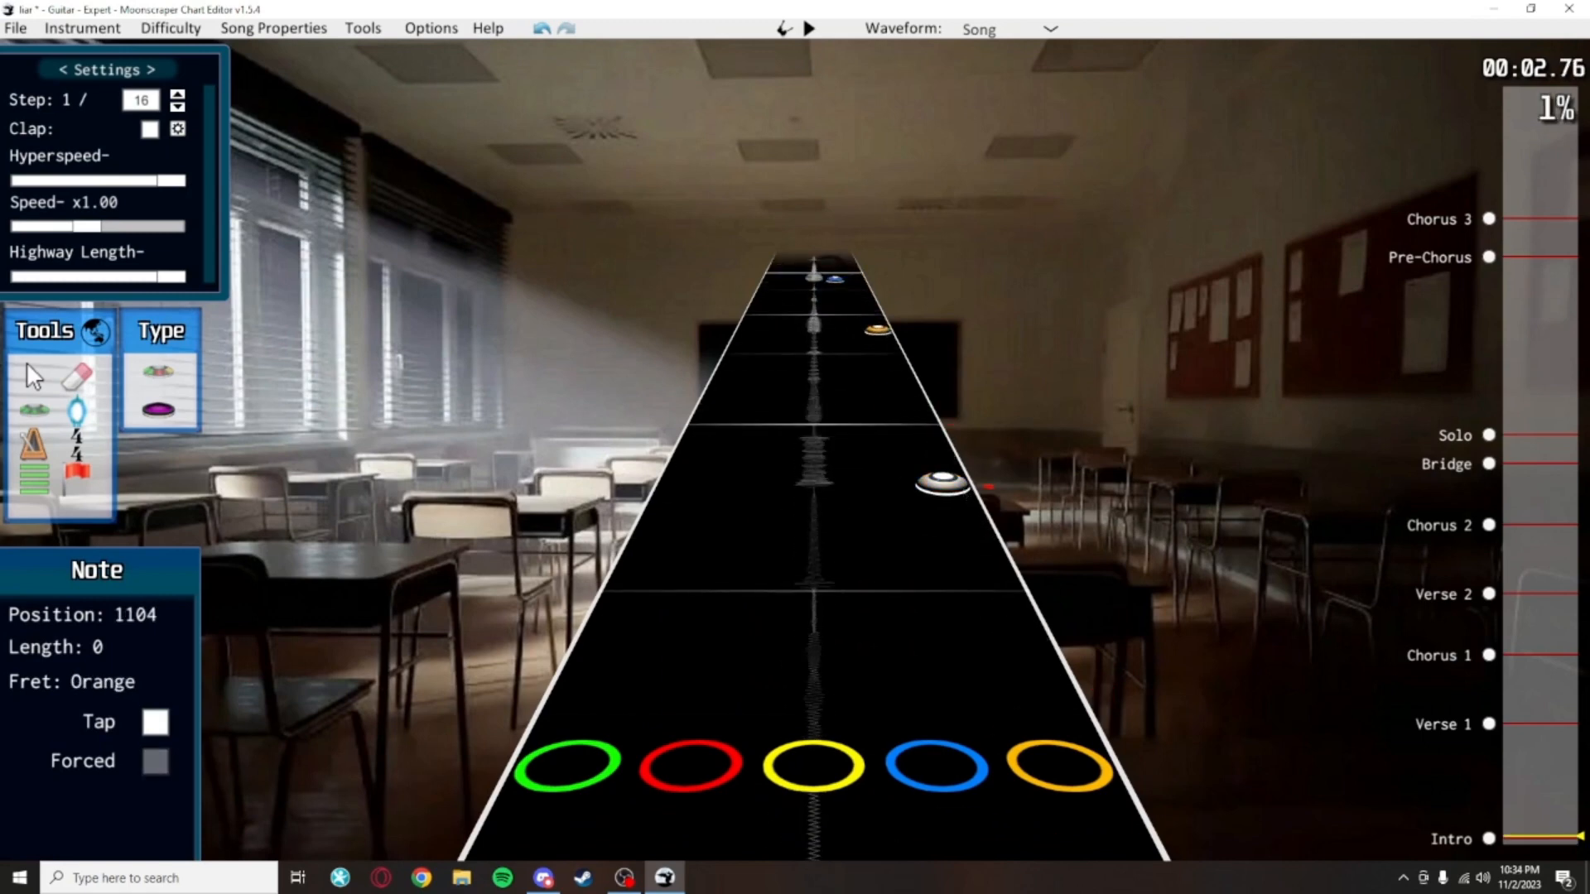
pyautogui.scroll(7, 917, 423)
pyautogui.scroll(-10, 880, 444)
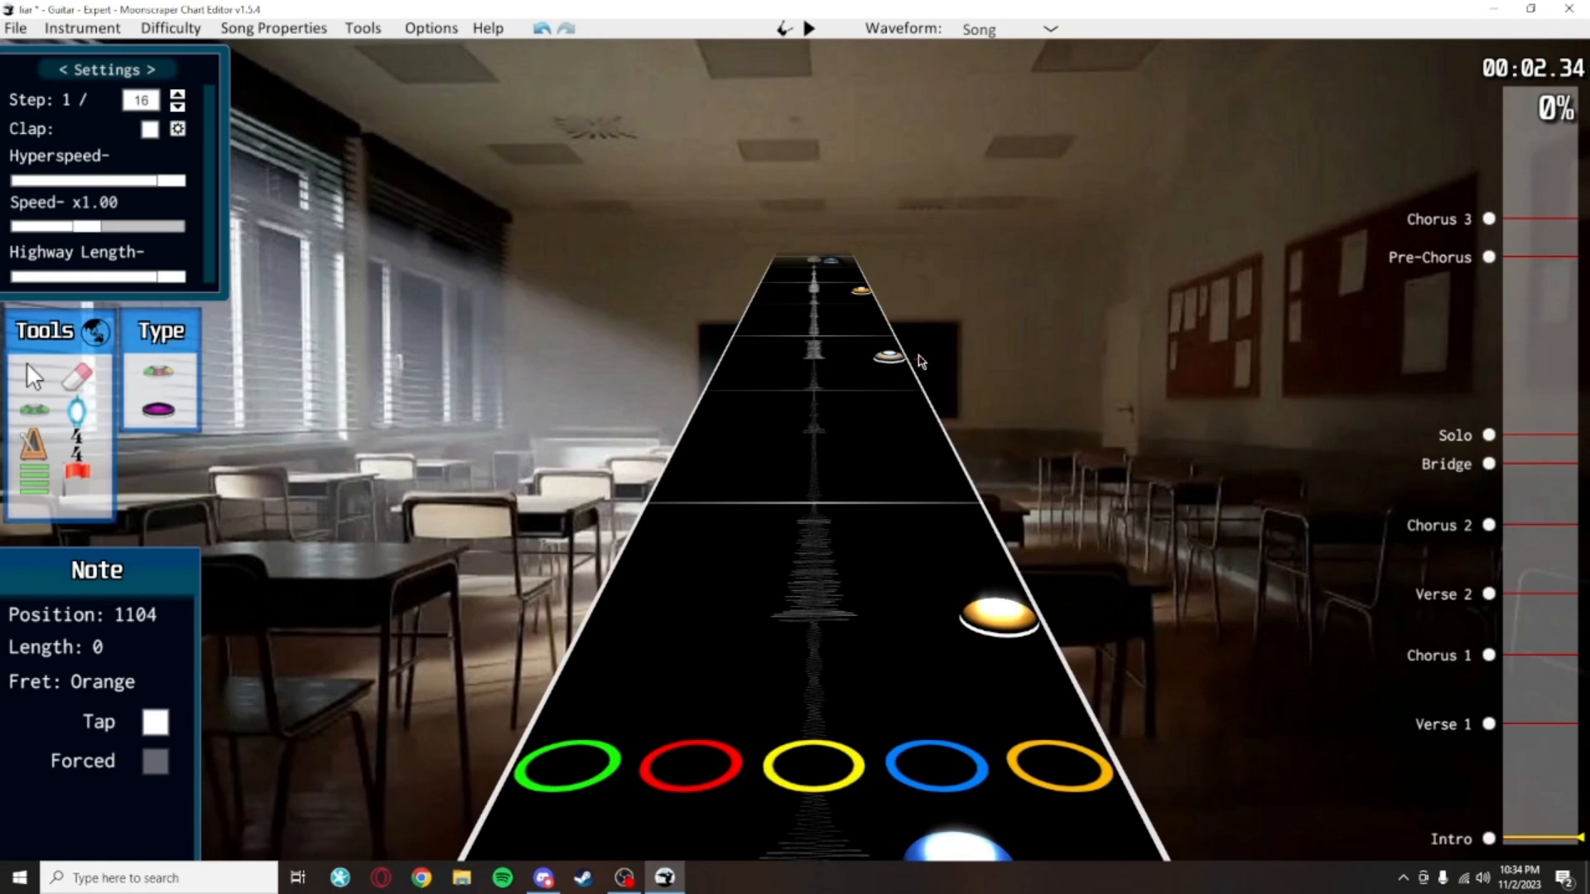
pyautogui.scroll(-3, 911, 373)
pyautogui.scroll(3, 820, 456)
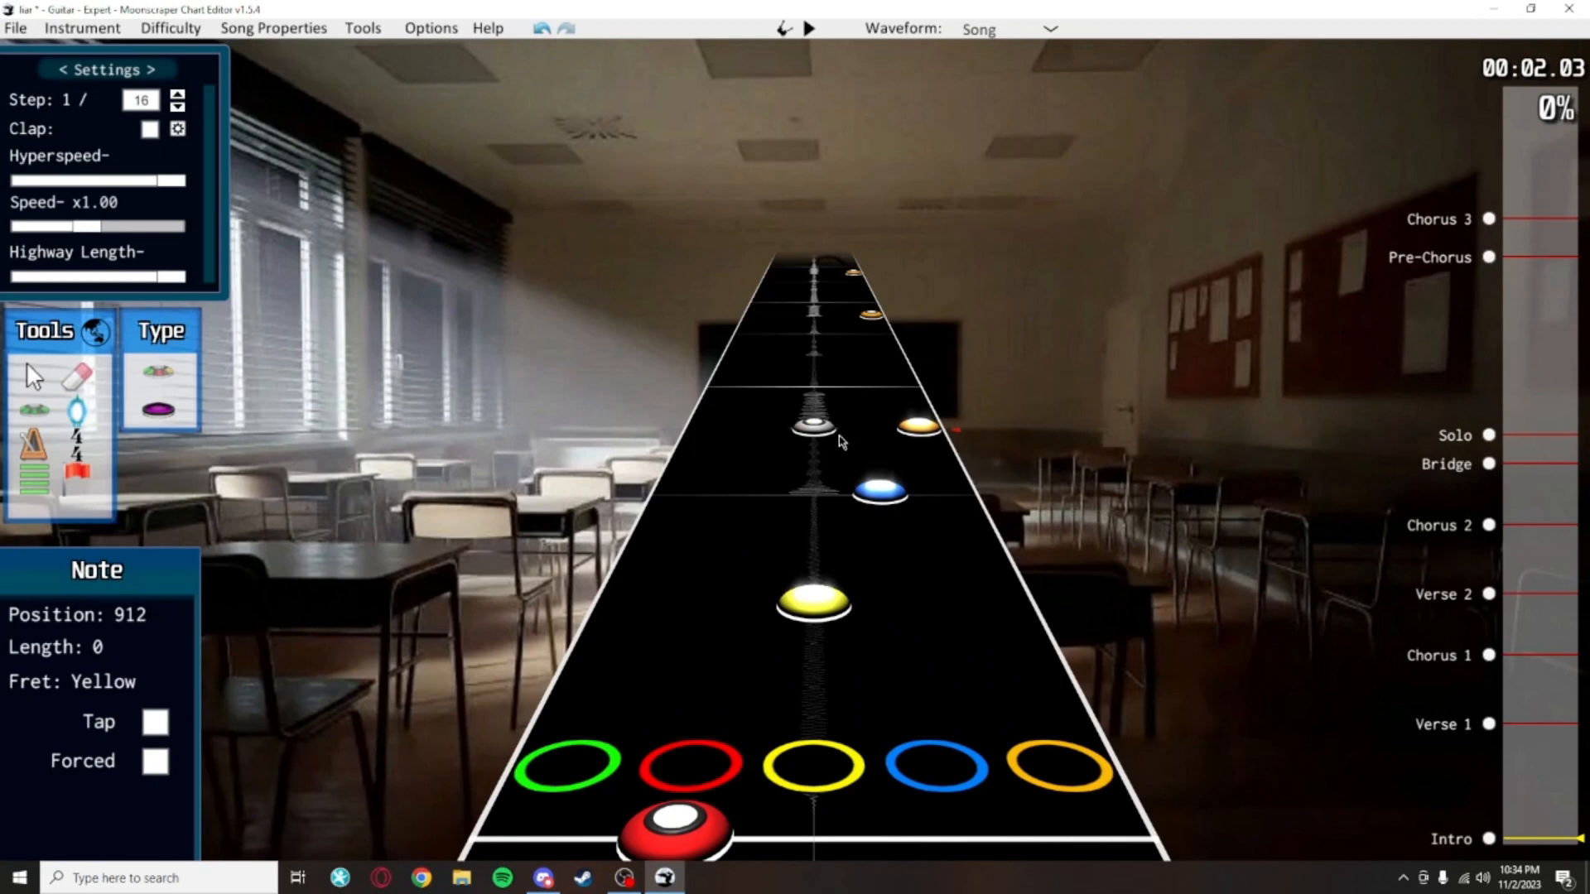
# Replay the Intro's first four-note run twice from its start
pyautogui.scroll(-2, 789, 419)
pyautogui.press('space')
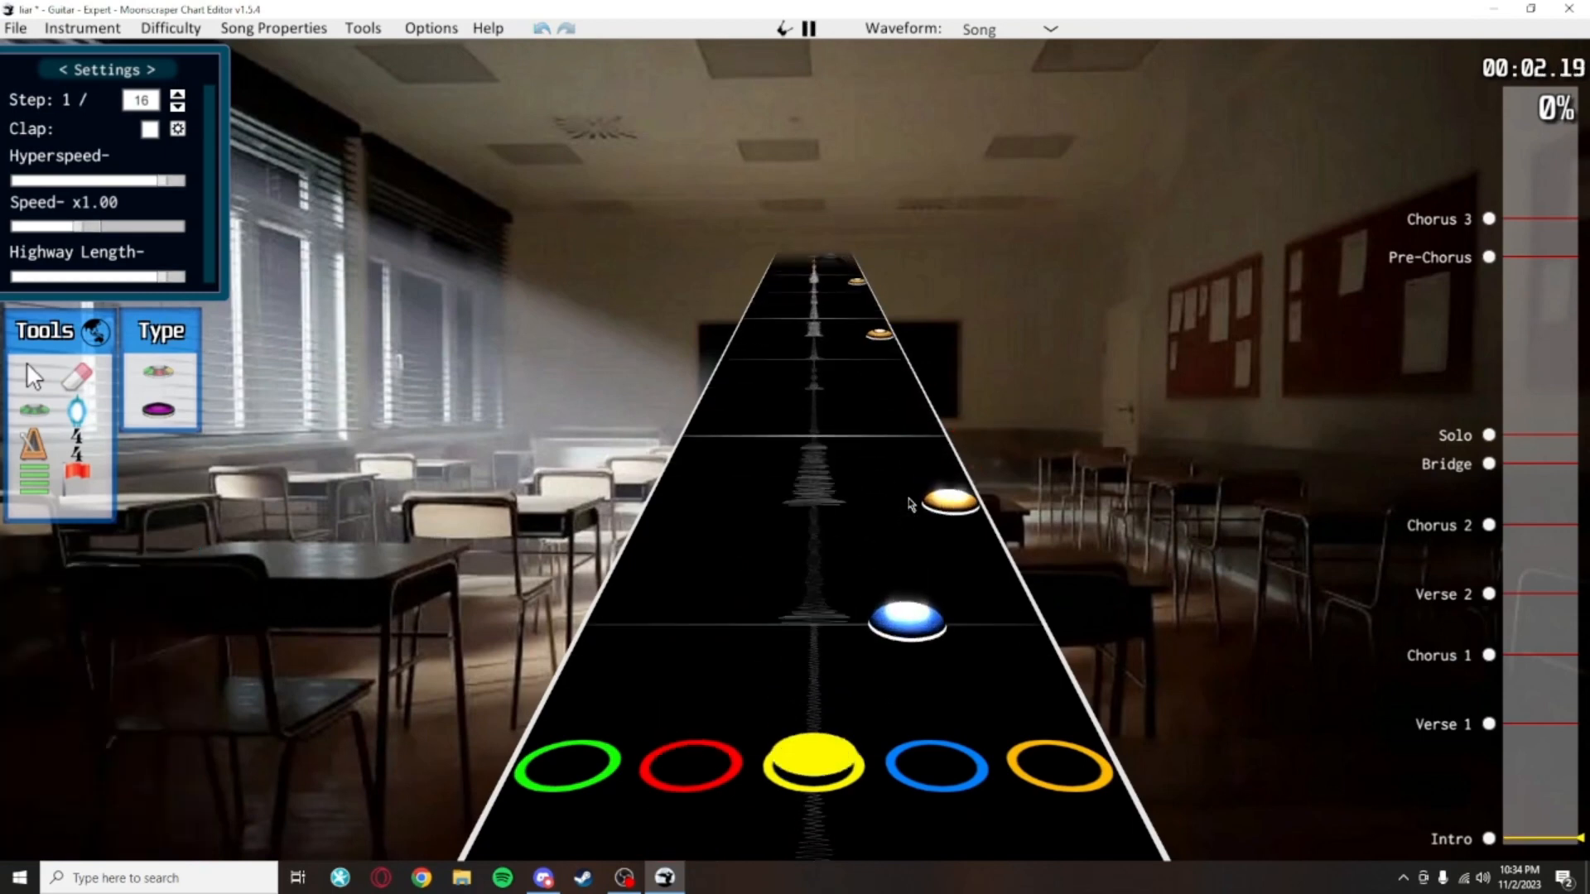
pyautogui.press('space')
pyautogui.scroll(-4, 971, 629)
pyautogui.scroll(-2, 973, 634)
pyautogui.press('space')
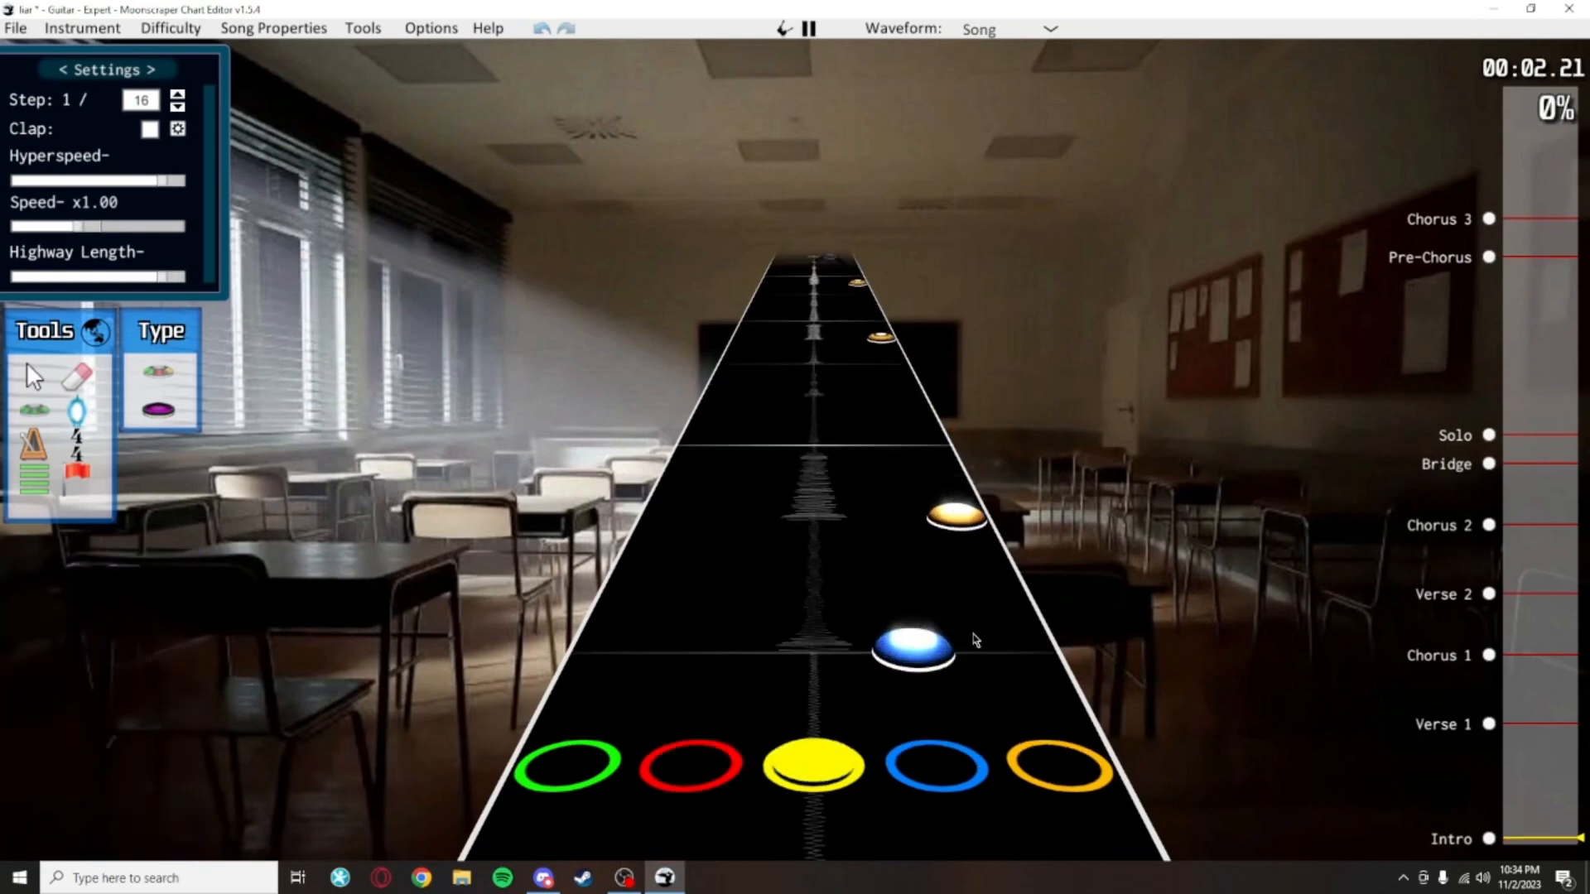
pyautogui.press('space')
# Place red, yellow and blue notes on consecutive 1/16 steps leading to the orange note in the Intro's second beat
pyautogui.scroll(-1, 1018, 706)
pyautogui.scroll(3, 1002, 670)
pyautogui.scroll(-2, 970, 643)
pyautogui.click(729, 601)
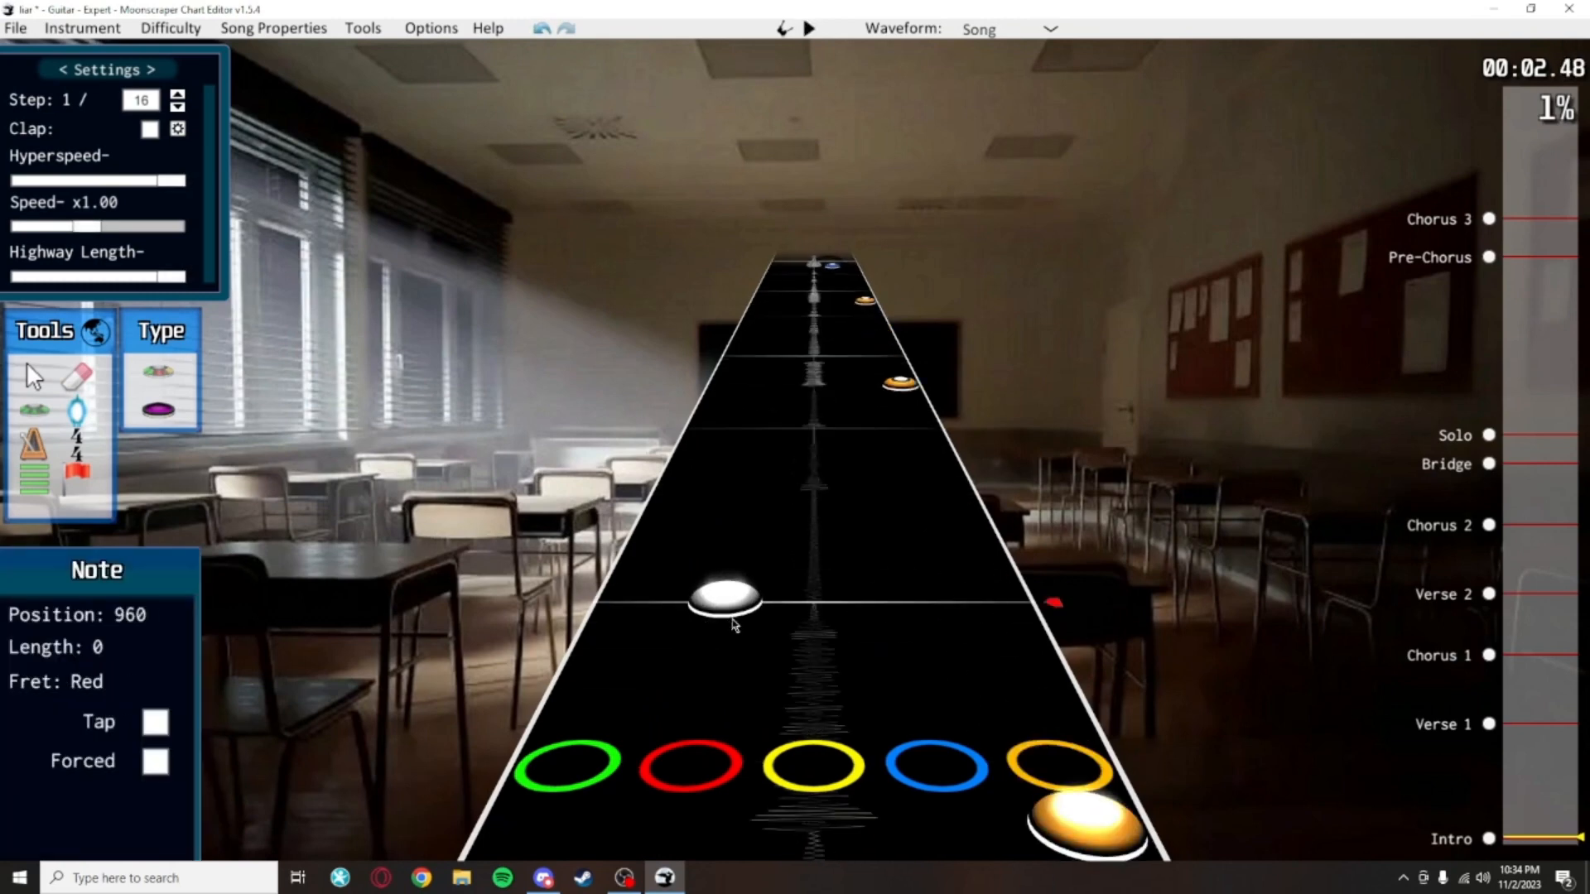
pyautogui.click(833, 483)
pyautogui.click(870, 424)
# Change the Intro's opening note to green and play back the first two runs
pyautogui.scroll(-4, 991, 663)
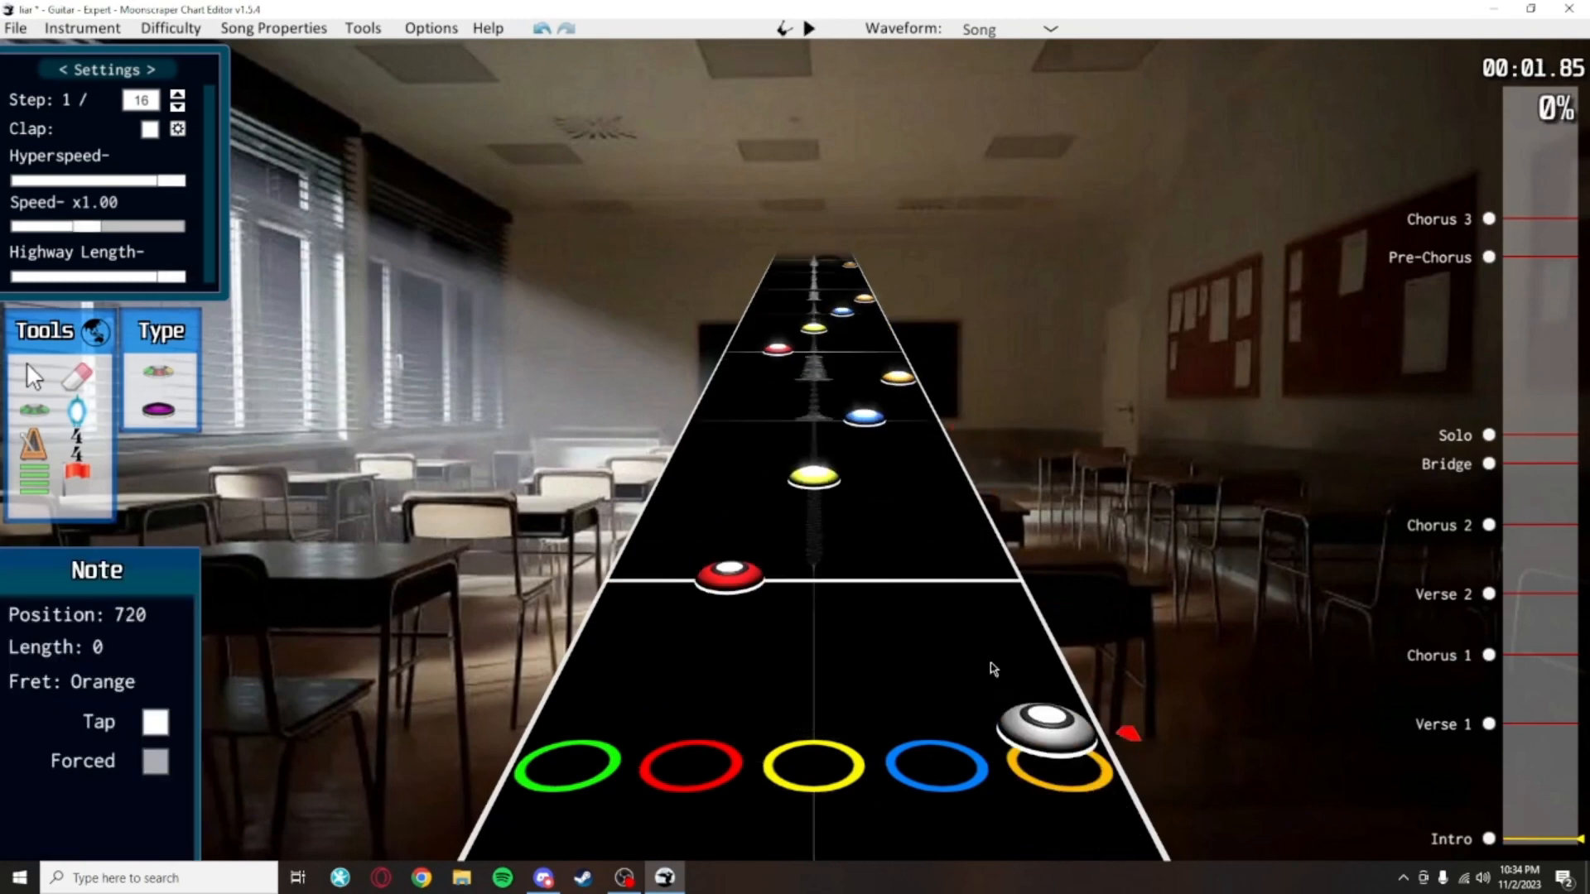
pyautogui.rightClick(831, 483)
pyautogui.click(831, 483)
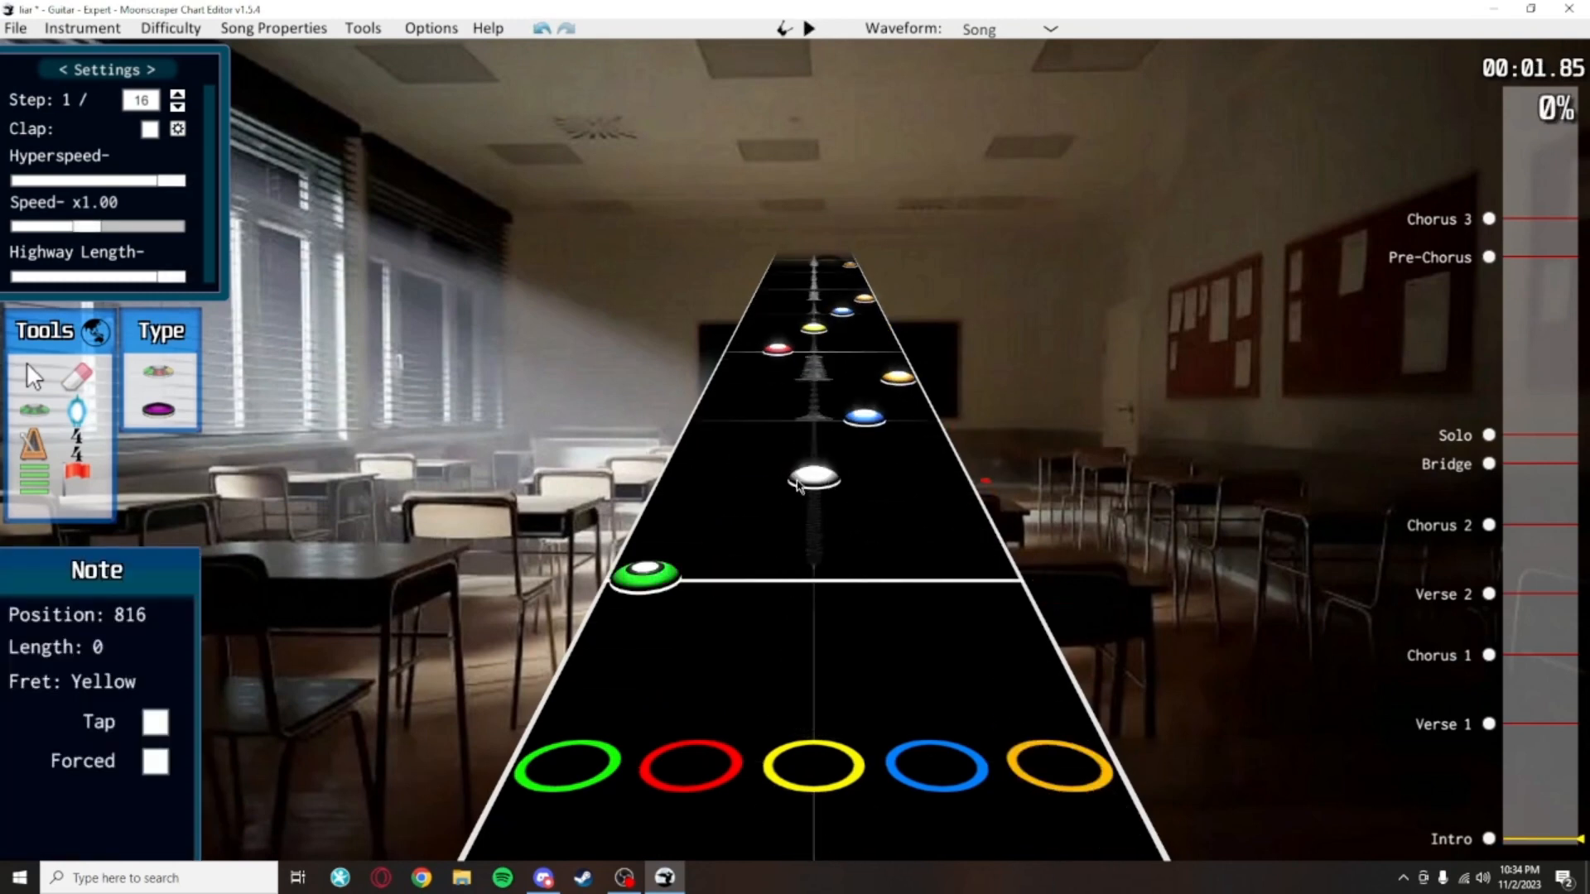
pyautogui.press('space')
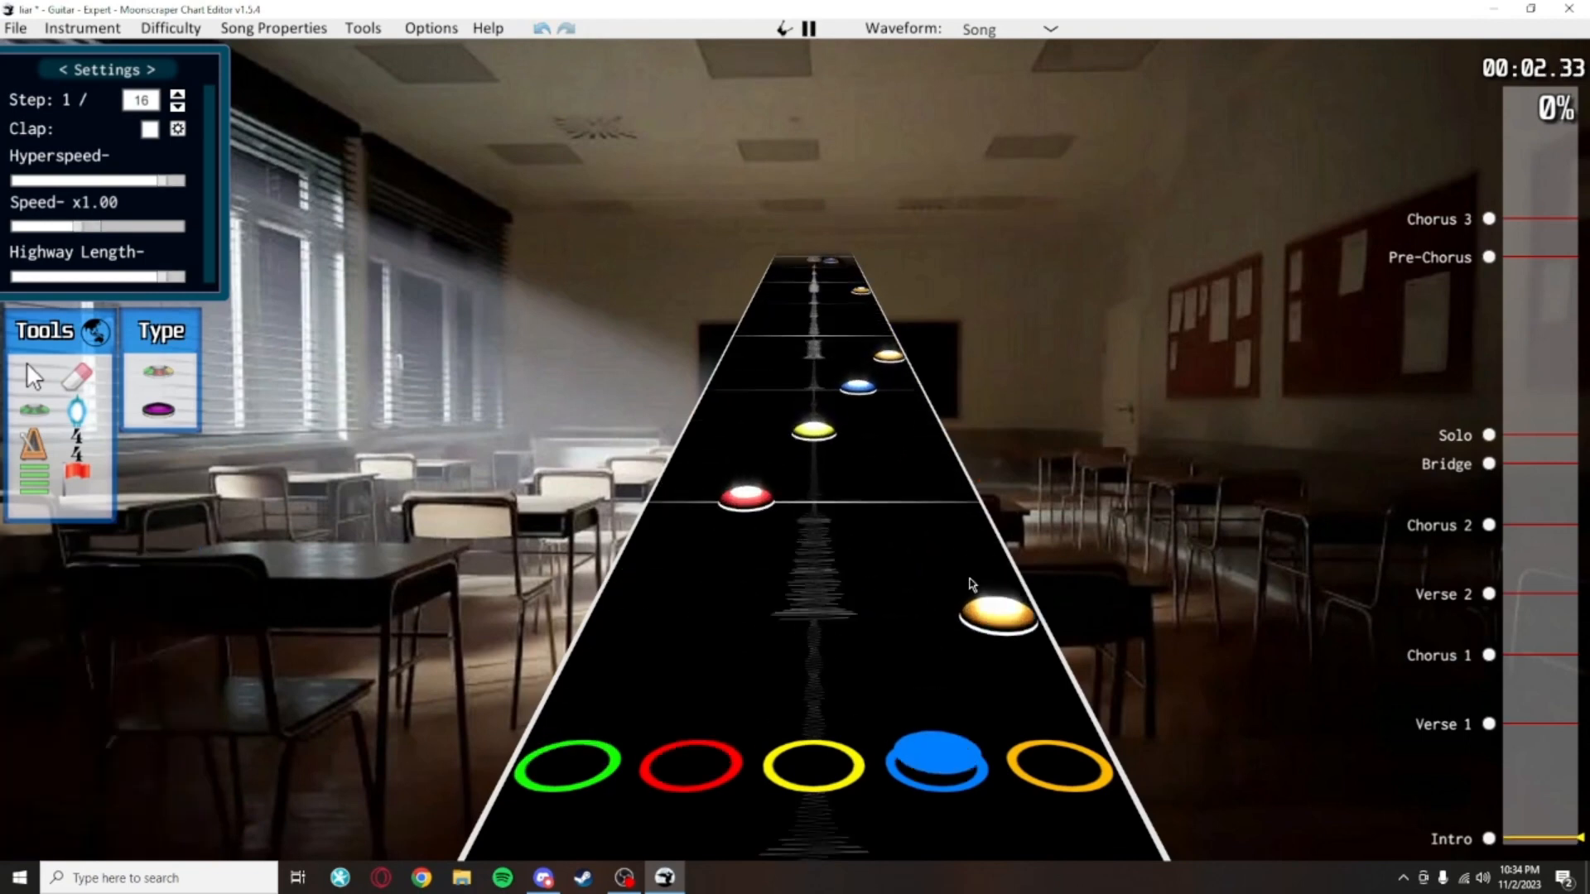
pyautogui.press('space')
pyautogui.press('space')
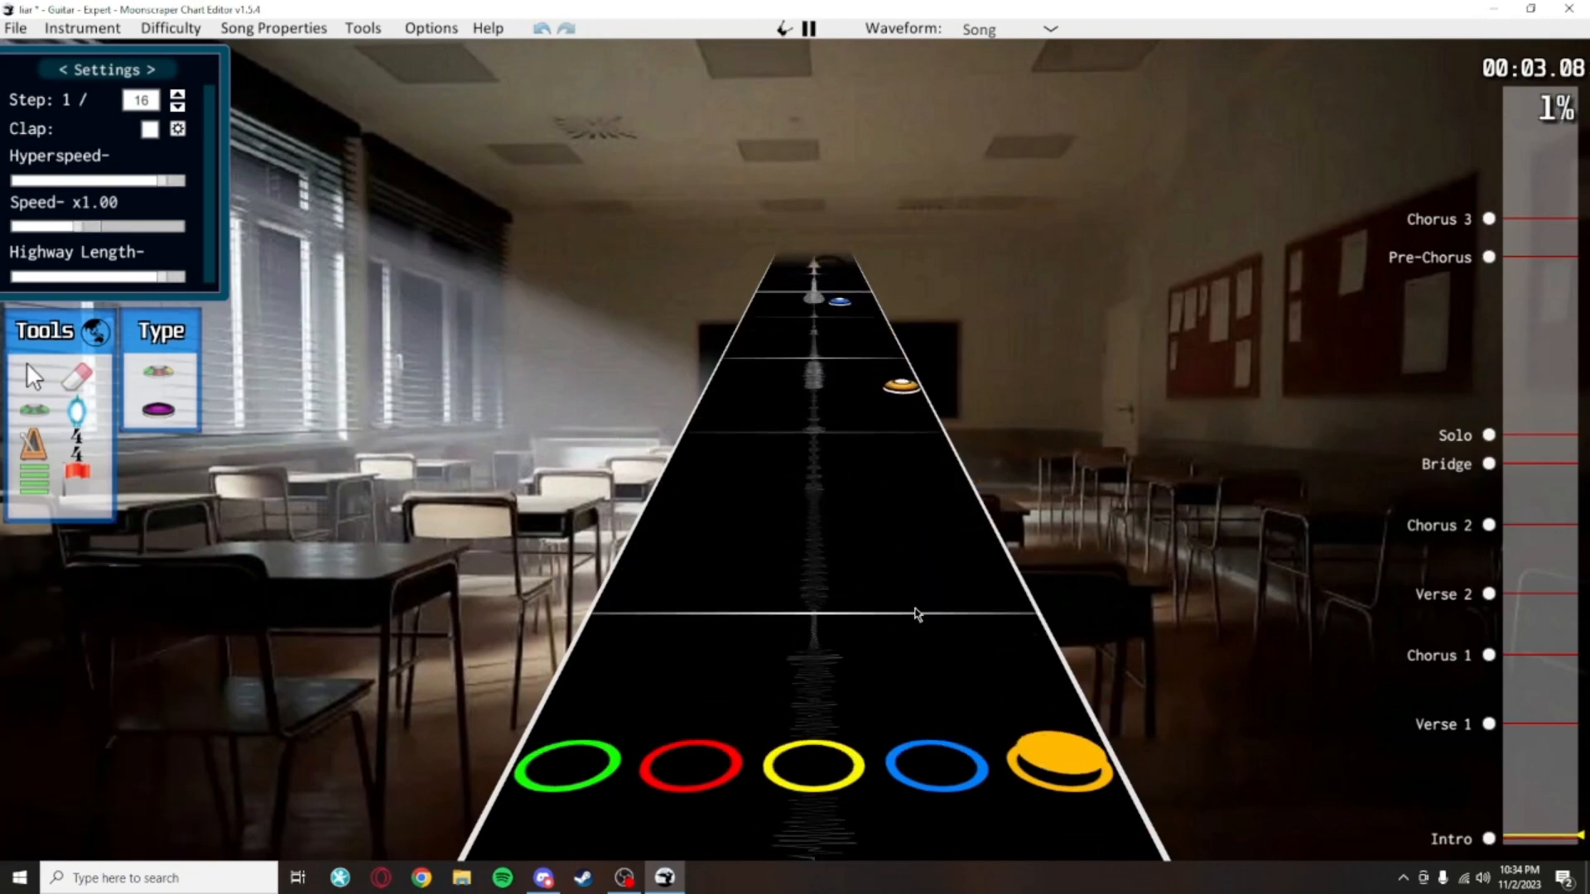
# Try red for the Intro's second note, play it back and set the note back to yellow
pyautogui.press('space')
pyautogui.press('space')
pyautogui.press('space')
pyautogui.press('space')
pyautogui.press('space')
pyautogui.scroll(5, 933, 696)
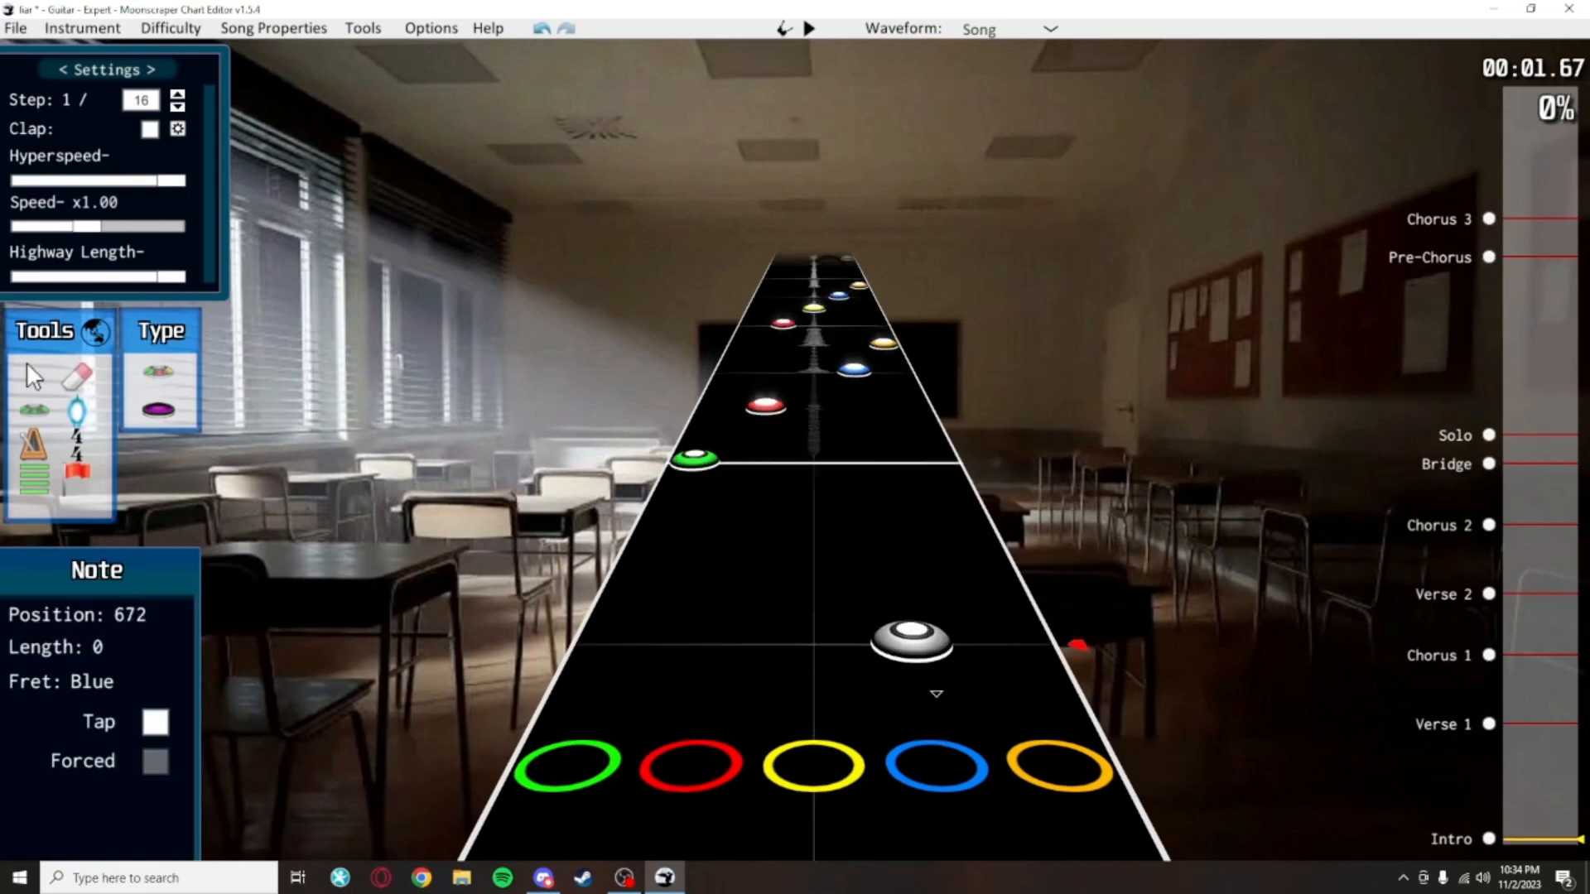
pyautogui.press('space')
pyautogui.press('space')
pyautogui.scroll(1, 935, 704)
pyautogui.press('space')
pyautogui.press('space')
pyautogui.scroll(-1, 701, 637)
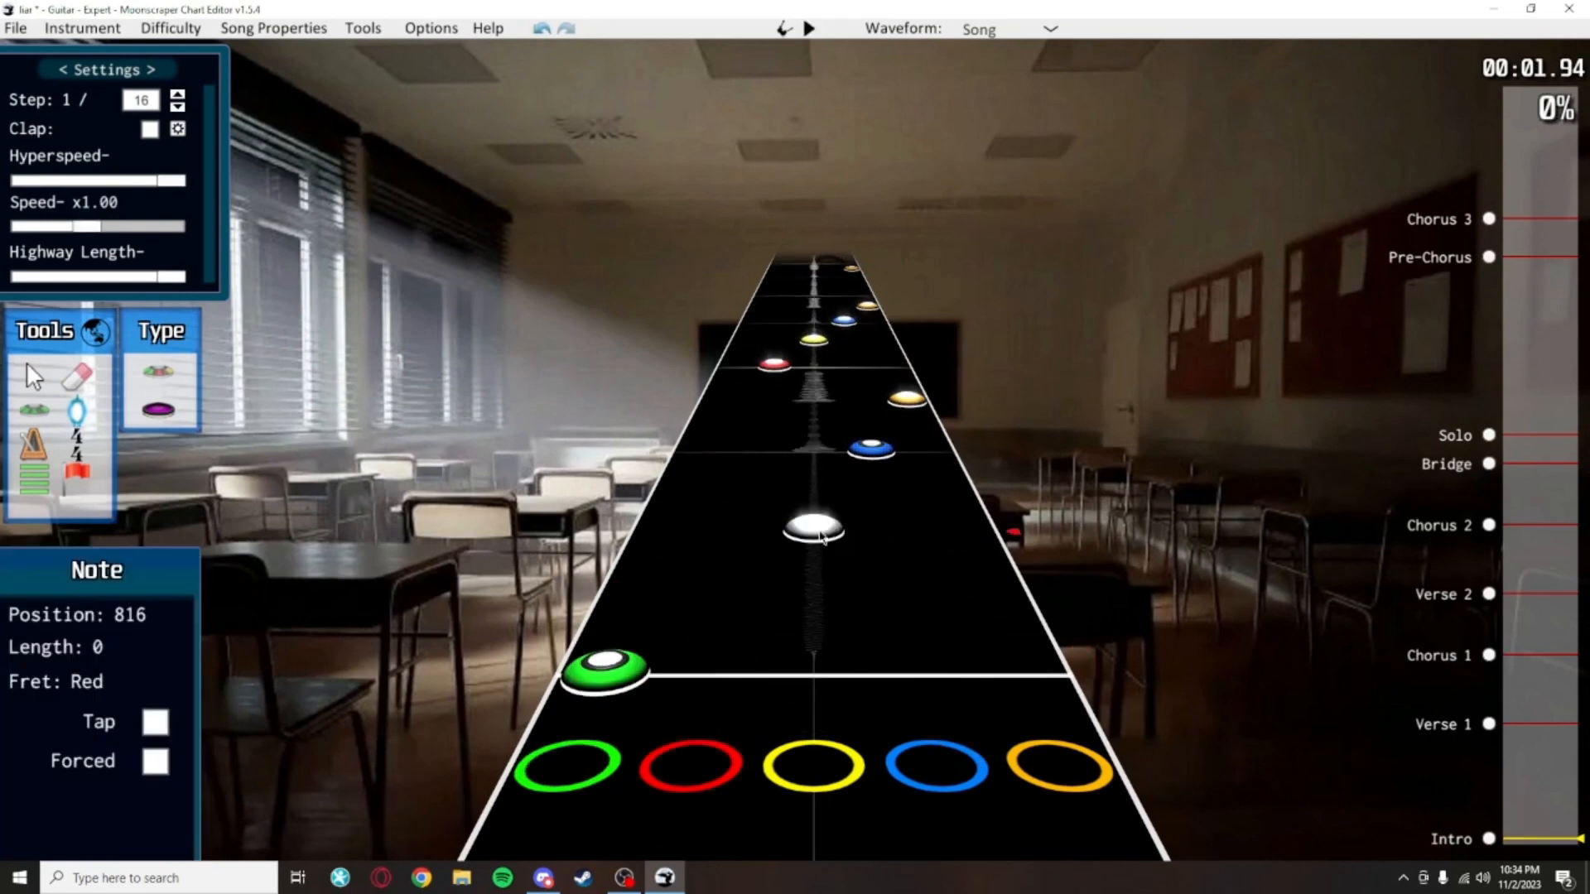
# Place green, red and yellow notes leading to the orange note in the Intro's third beat and play them back
pyautogui.press('space')
pyautogui.press('space')
pyautogui.click(692, 545)
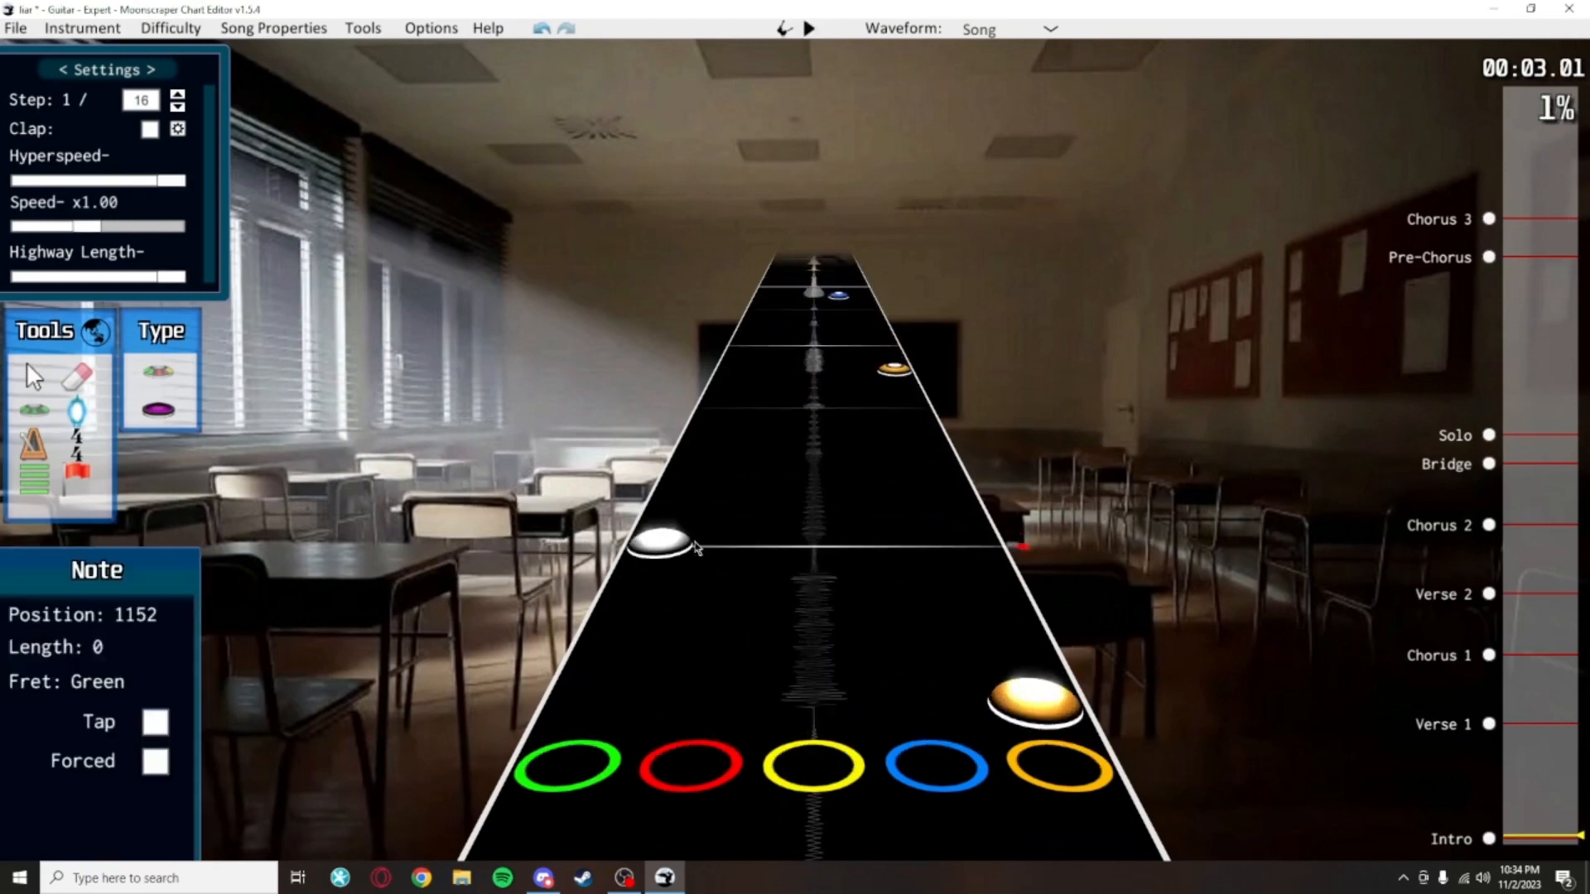
pyautogui.scroll(4, 818, 412)
pyautogui.click(905, 630)
pyautogui.press('space')
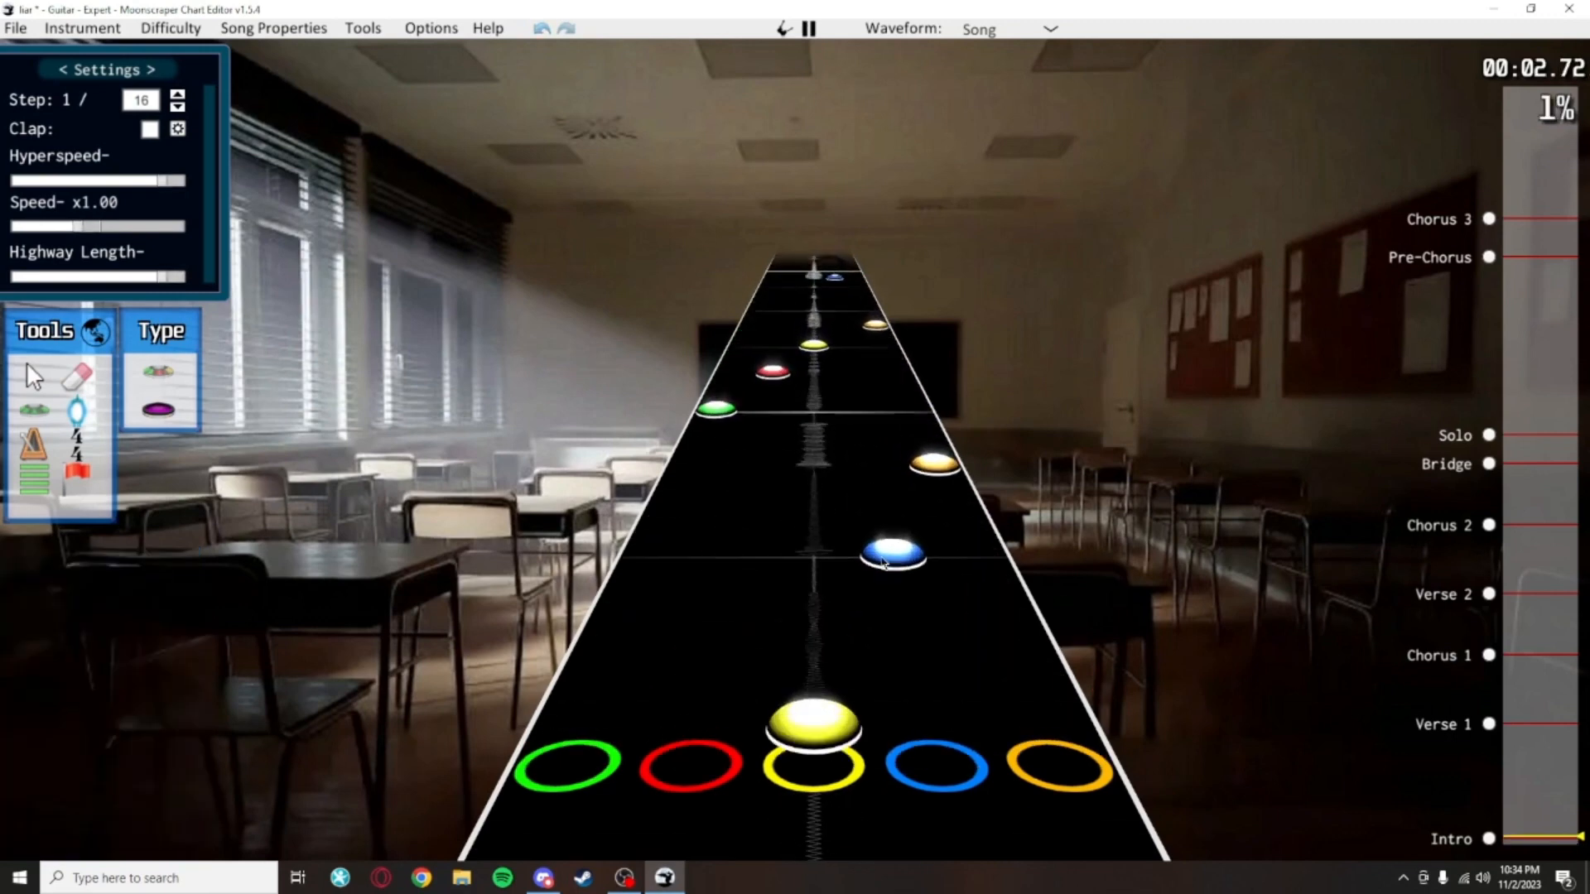
pyautogui.press('space')
# Place green, red and yellow notes on consecutive 1/16 steps leading to the blue note in the Intro's fourth beat
pyautogui.click(733, 571)
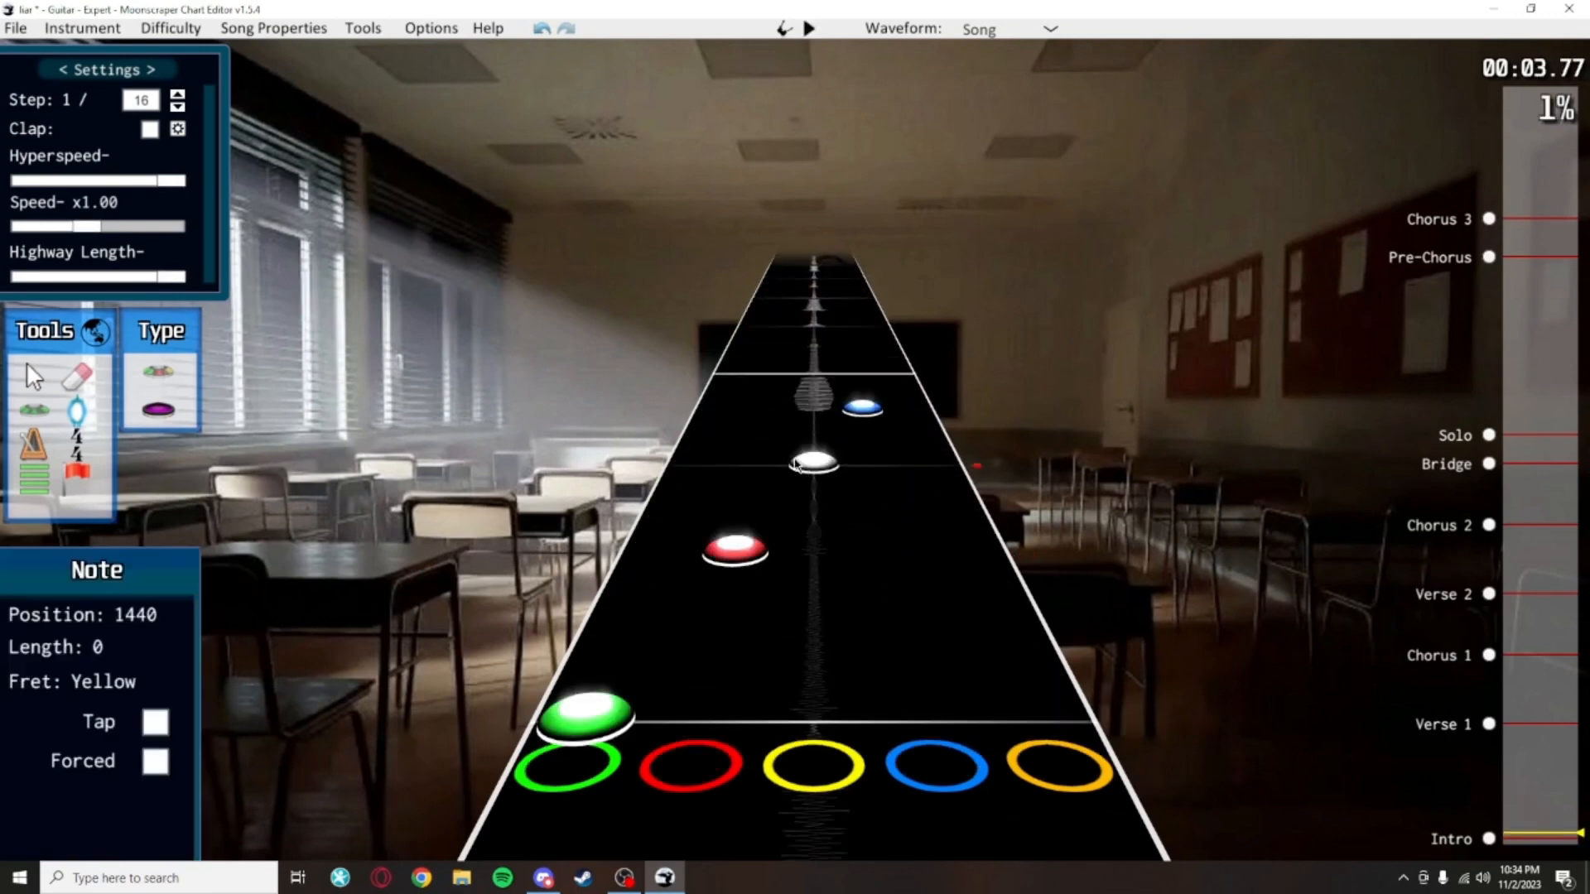
pyautogui.scroll(7, 795, 465)
pyautogui.click(897, 513)
# Switch to the cursor tool, play back the charted runs and save the chart
pyautogui.click(41, 381)
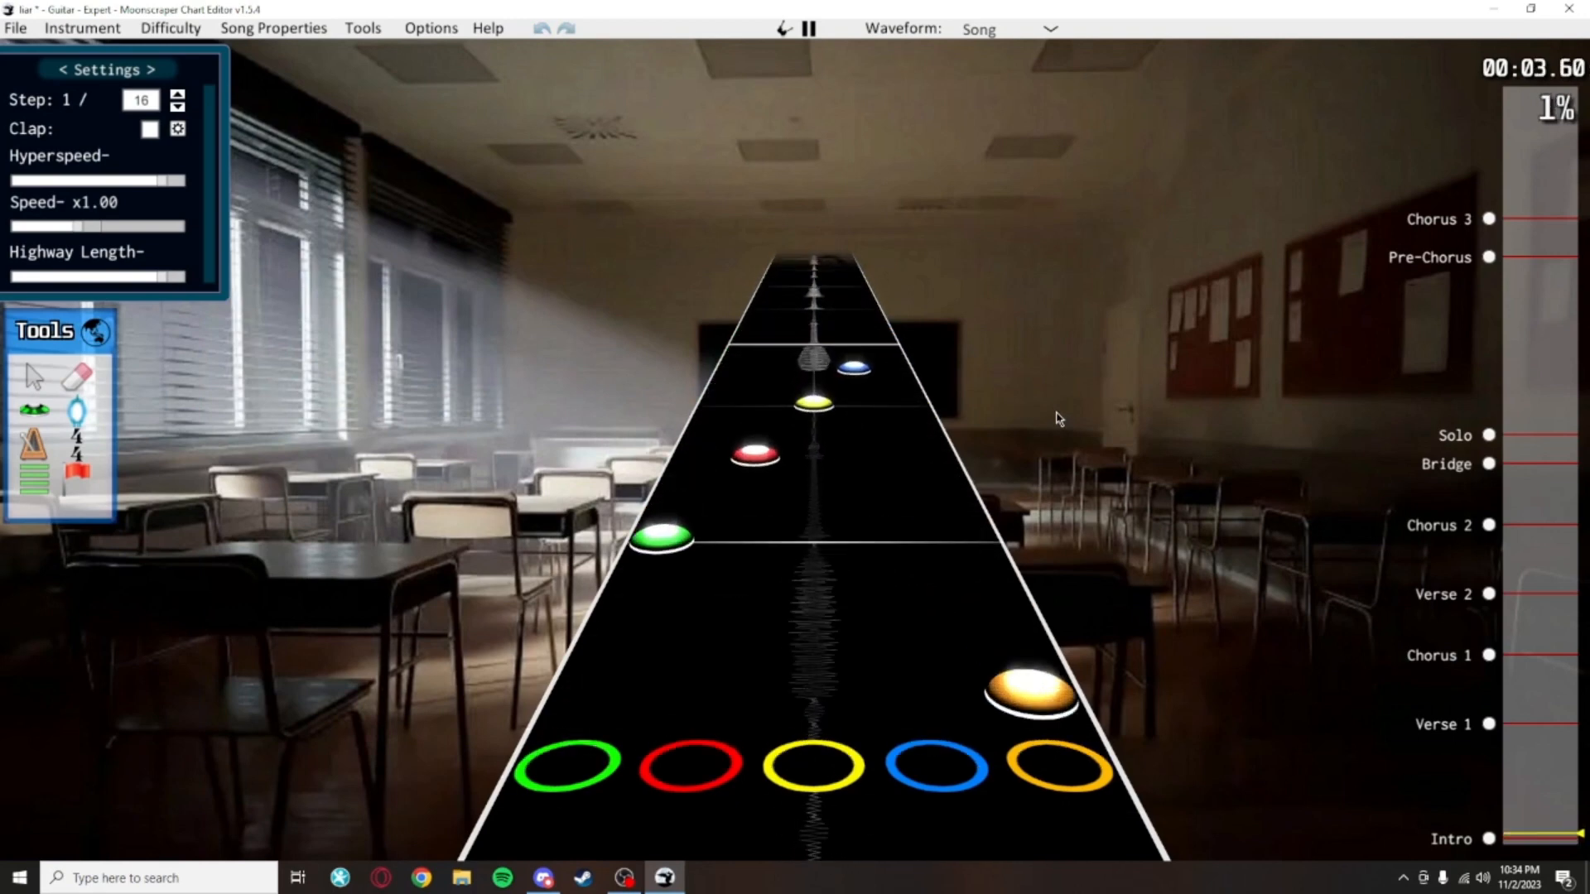
pyautogui.press('space')
pyautogui.hotkey('ctrl', 's')
# Return to the Intro's start, sweep a selection box over the charted runs, clear it and play the first note
pyautogui.scroll(-2, 1010, 426)
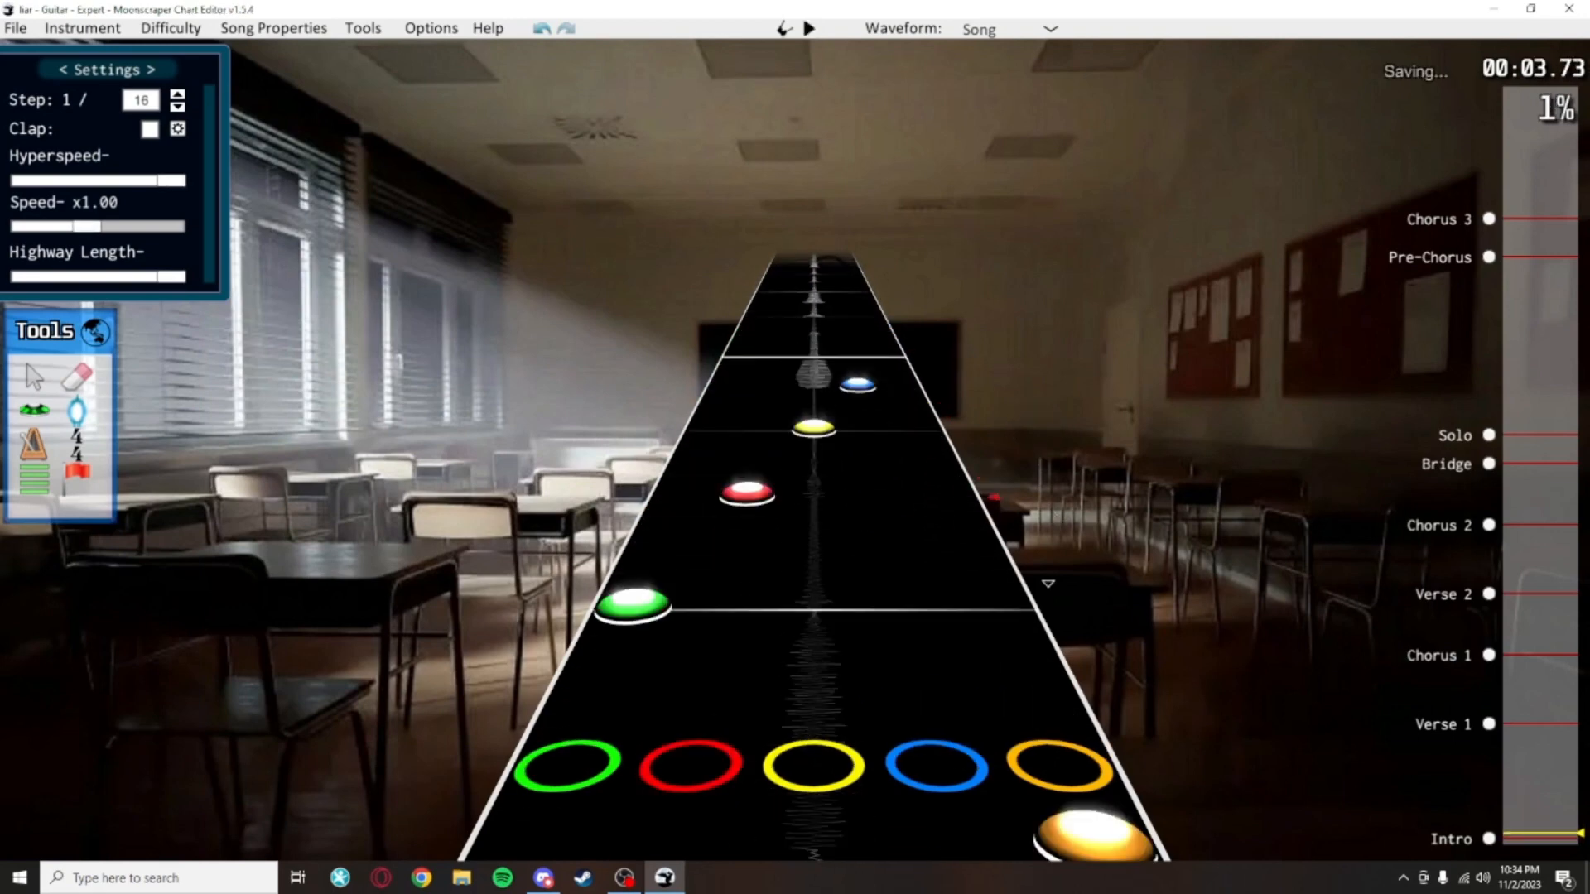
pyautogui.scroll(-15, 1048, 583)
pyautogui.scroll(3, 1060, 596)
pyautogui.scroll(-2, 1069, 605)
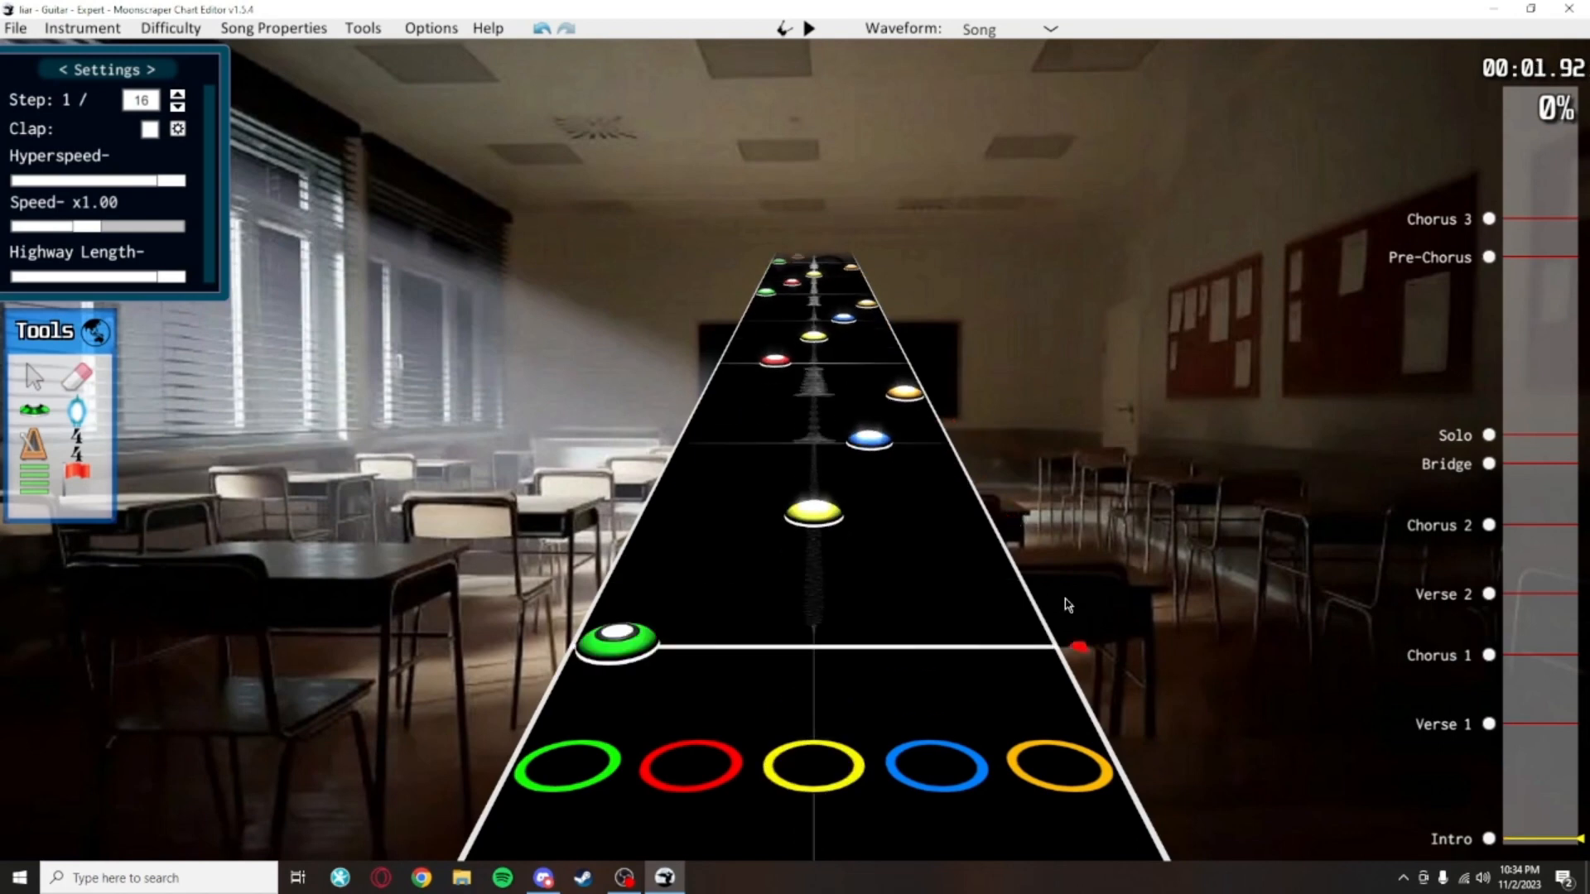
pyautogui.moveTo(1069, 606); pyautogui.dragTo(719, 289)
pyautogui.click(1033, 401)
pyautogui.press('space')
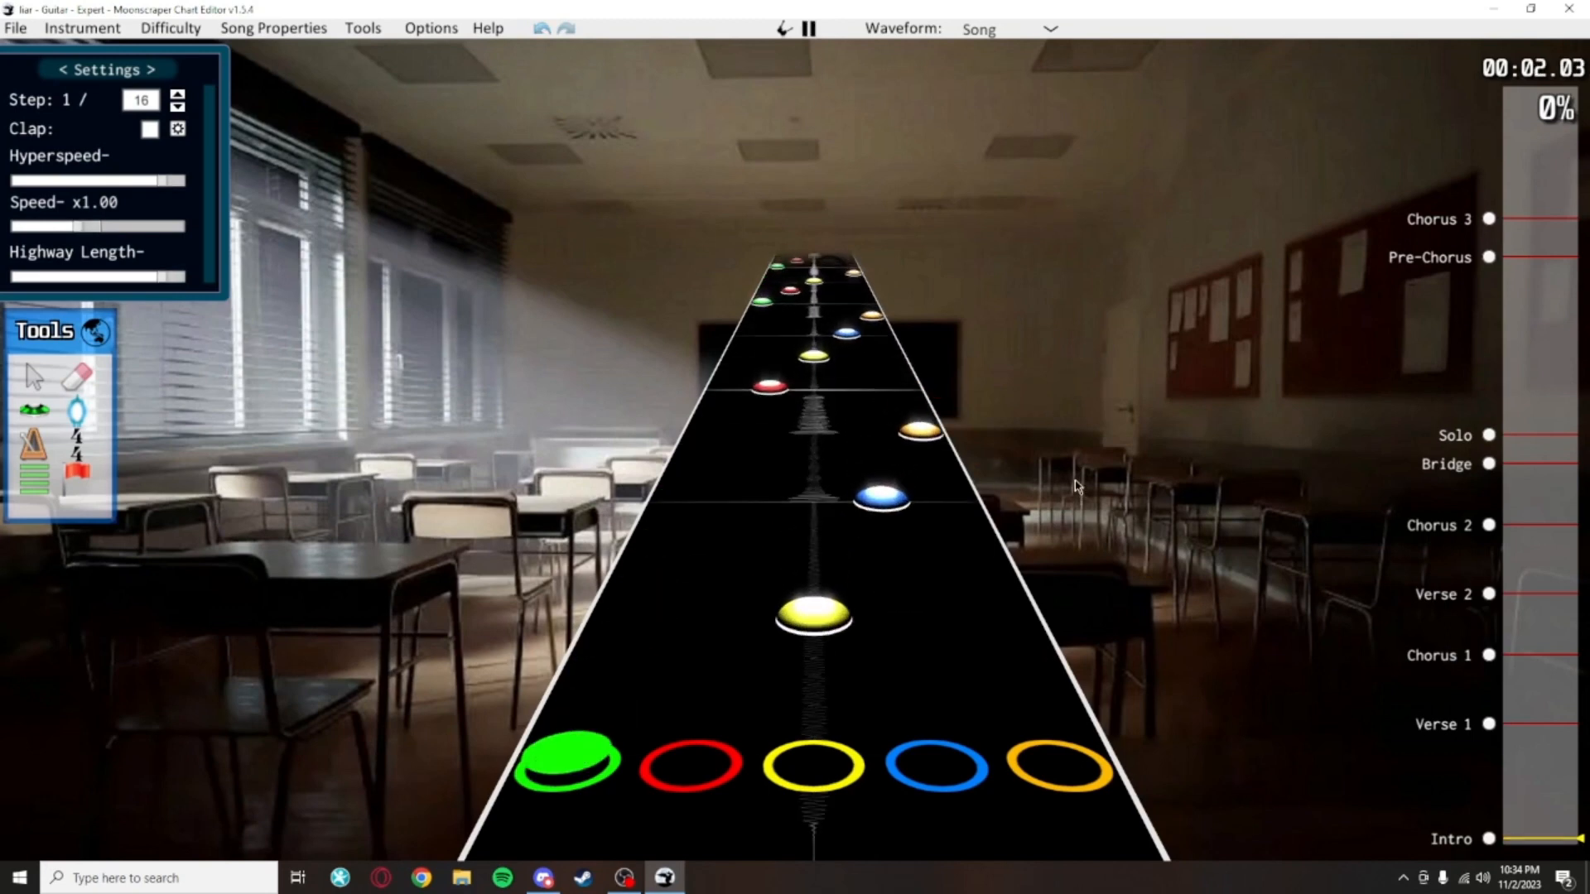
pyautogui.press('space')
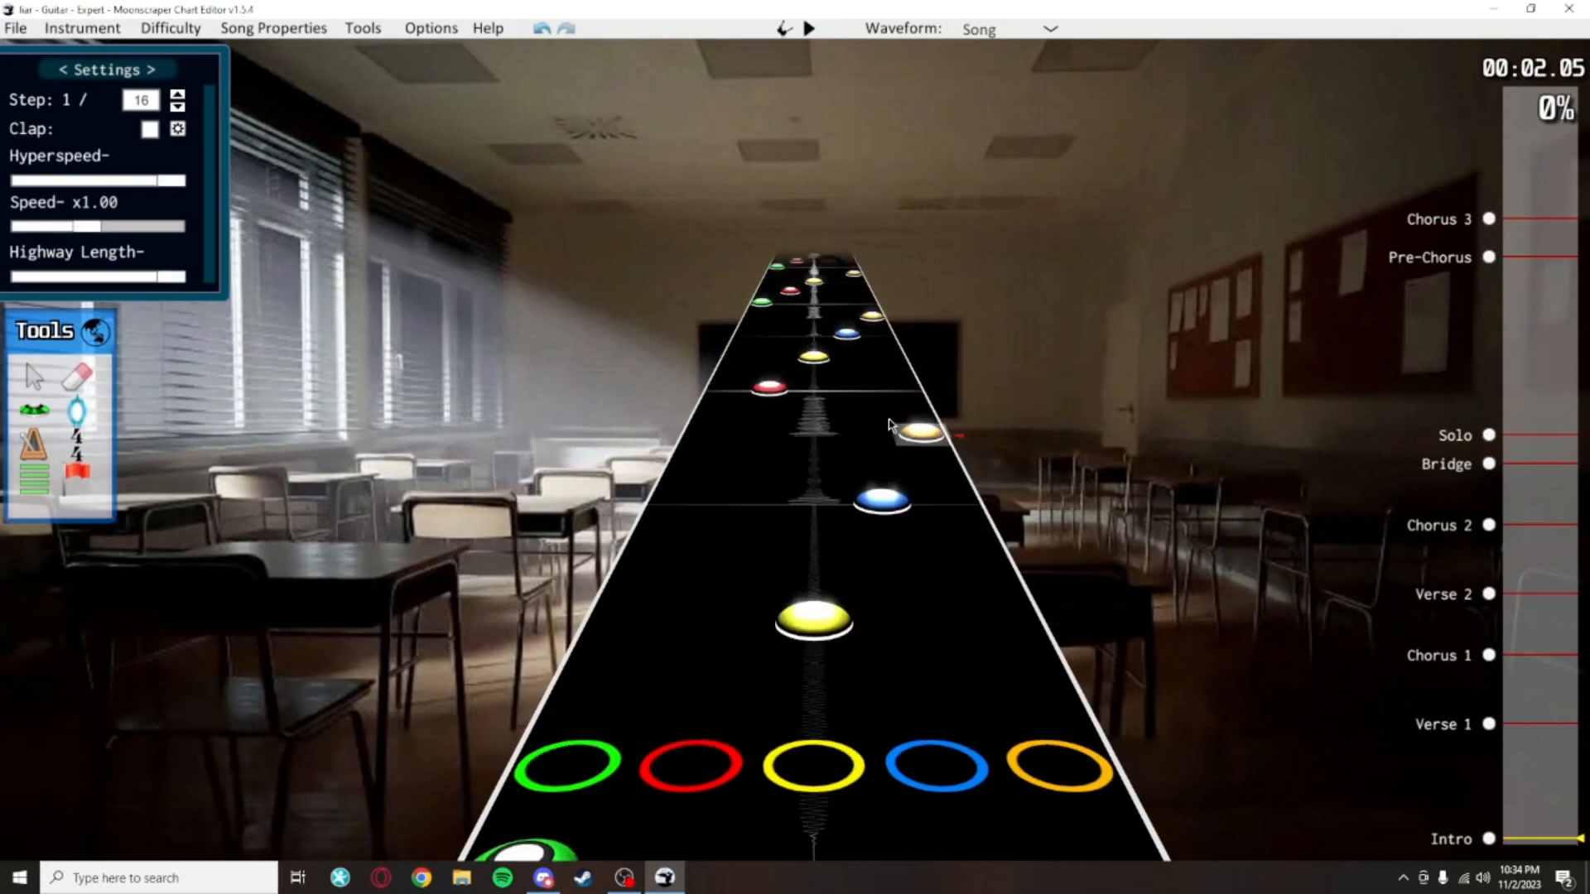
# Make the second beat's red note and the third and fourth beats' green notes forced strums in the Intro's run, and save the chart
pyautogui.click(772, 390)
pyautogui.press('f')
pyautogui.click(854, 419)
pyautogui.scroll(6, 828, 431)
pyautogui.click(696, 487)
pyautogui.press('f')
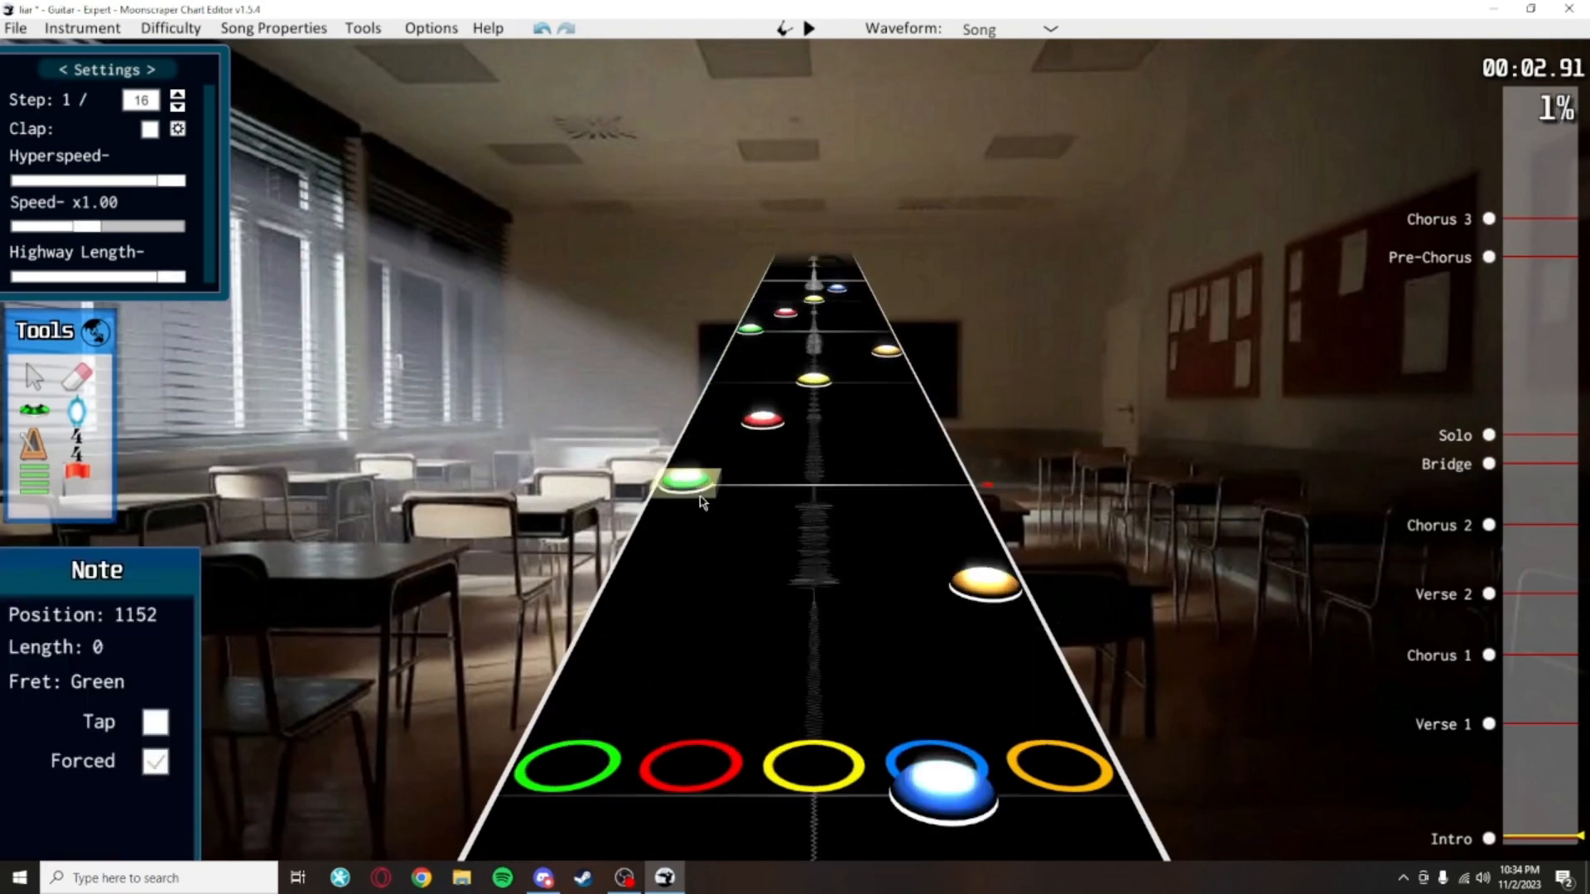
pyautogui.click(920, 414)
pyautogui.click(752, 330)
pyautogui.press('f')
pyautogui.click(843, 321)
pyautogui.scroll(-7, 911, 356)
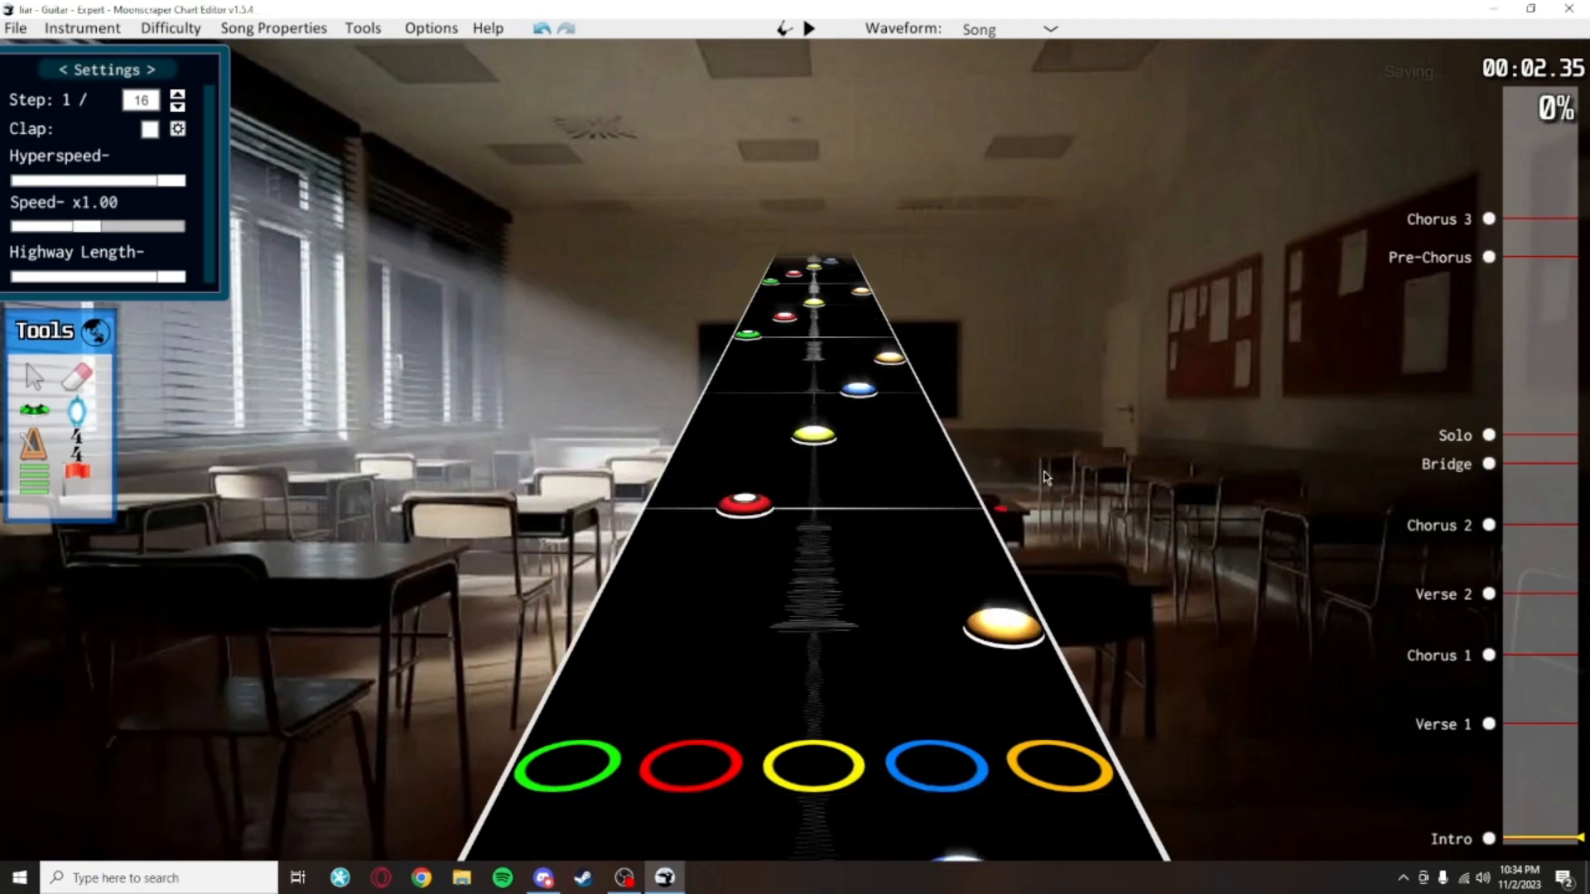
pyautogui.hotkey('ctrl', 's')
# Select the Intro's whole run of notes, set the notes to Strum and play them back
pyautogui.scroll(2, 1070, 521)
pyautogui.moveTo(1017, 608); pyautogui.dragTo(762, 398)
pyautogui.click(1073, 474)
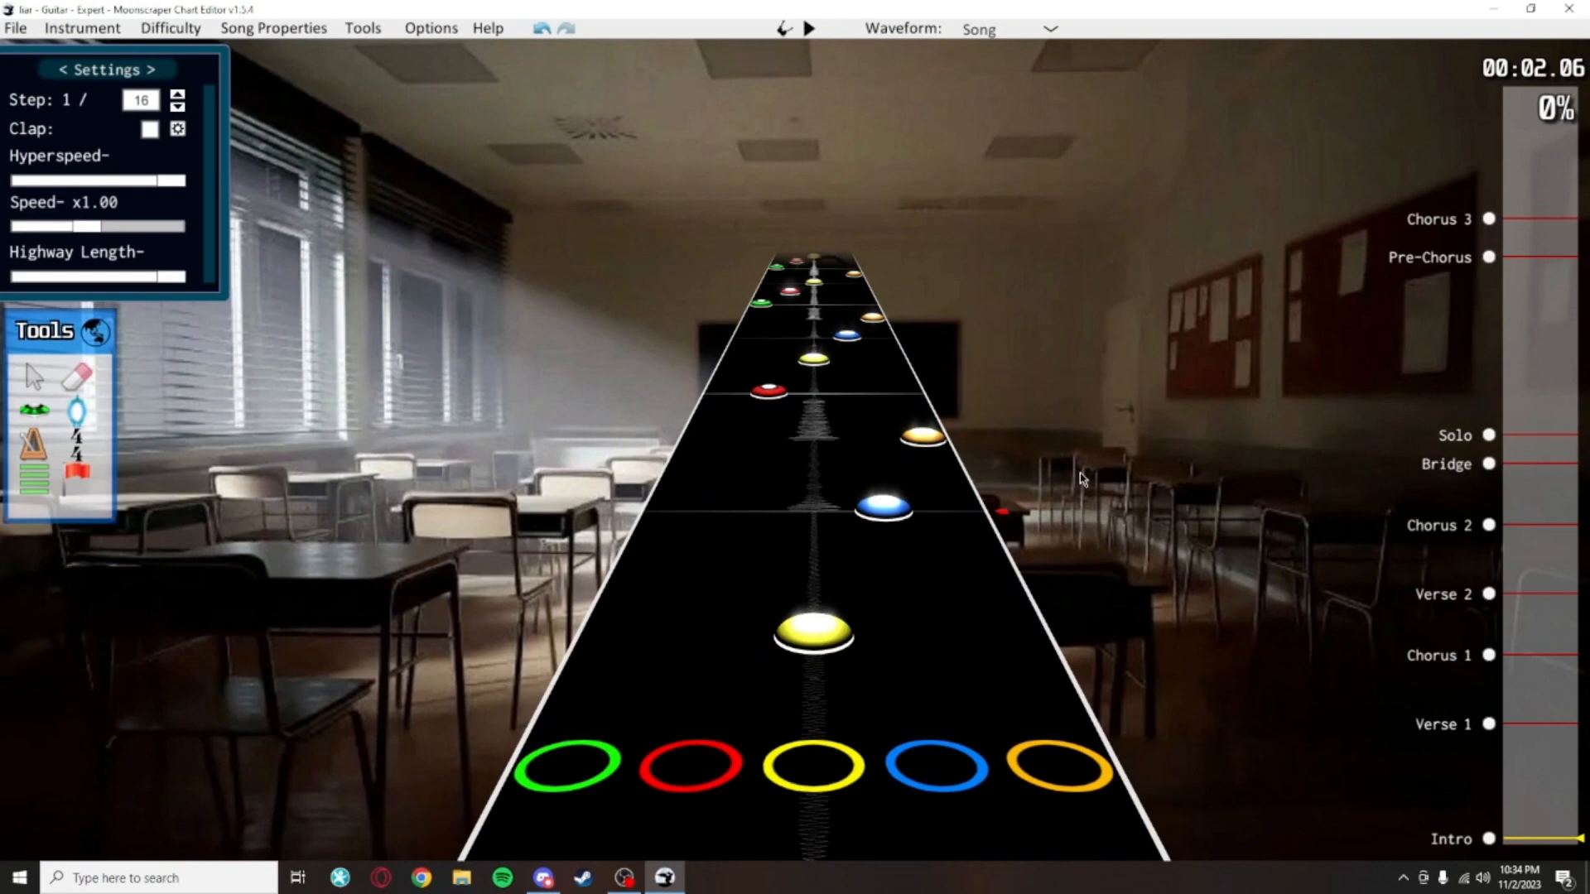
pyautogui.scroll(-3, 1080, 490)
pyautogui.moveTo(1085, 572); pyautogui.dragTo(729, 323)
pyautogui.scroll(10, 729, 323)
pyautogui.scroll(-8, 729, 331)
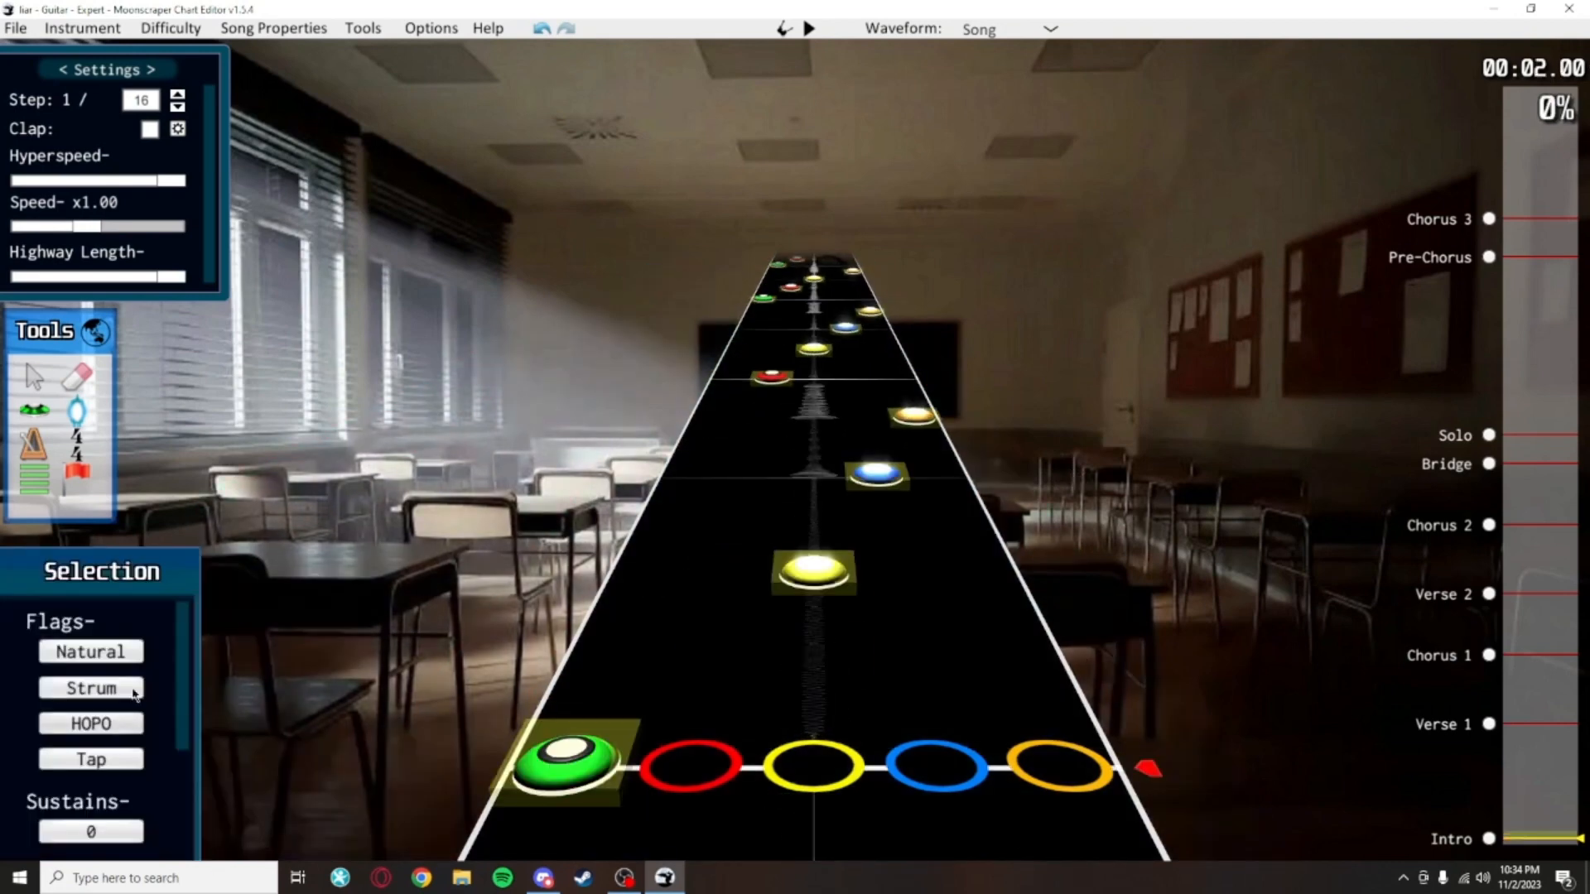
pyautogui.click(126, 698)
pyautogui.click(1065, 568)
pyautogui.scroll(10, 1065, 569)
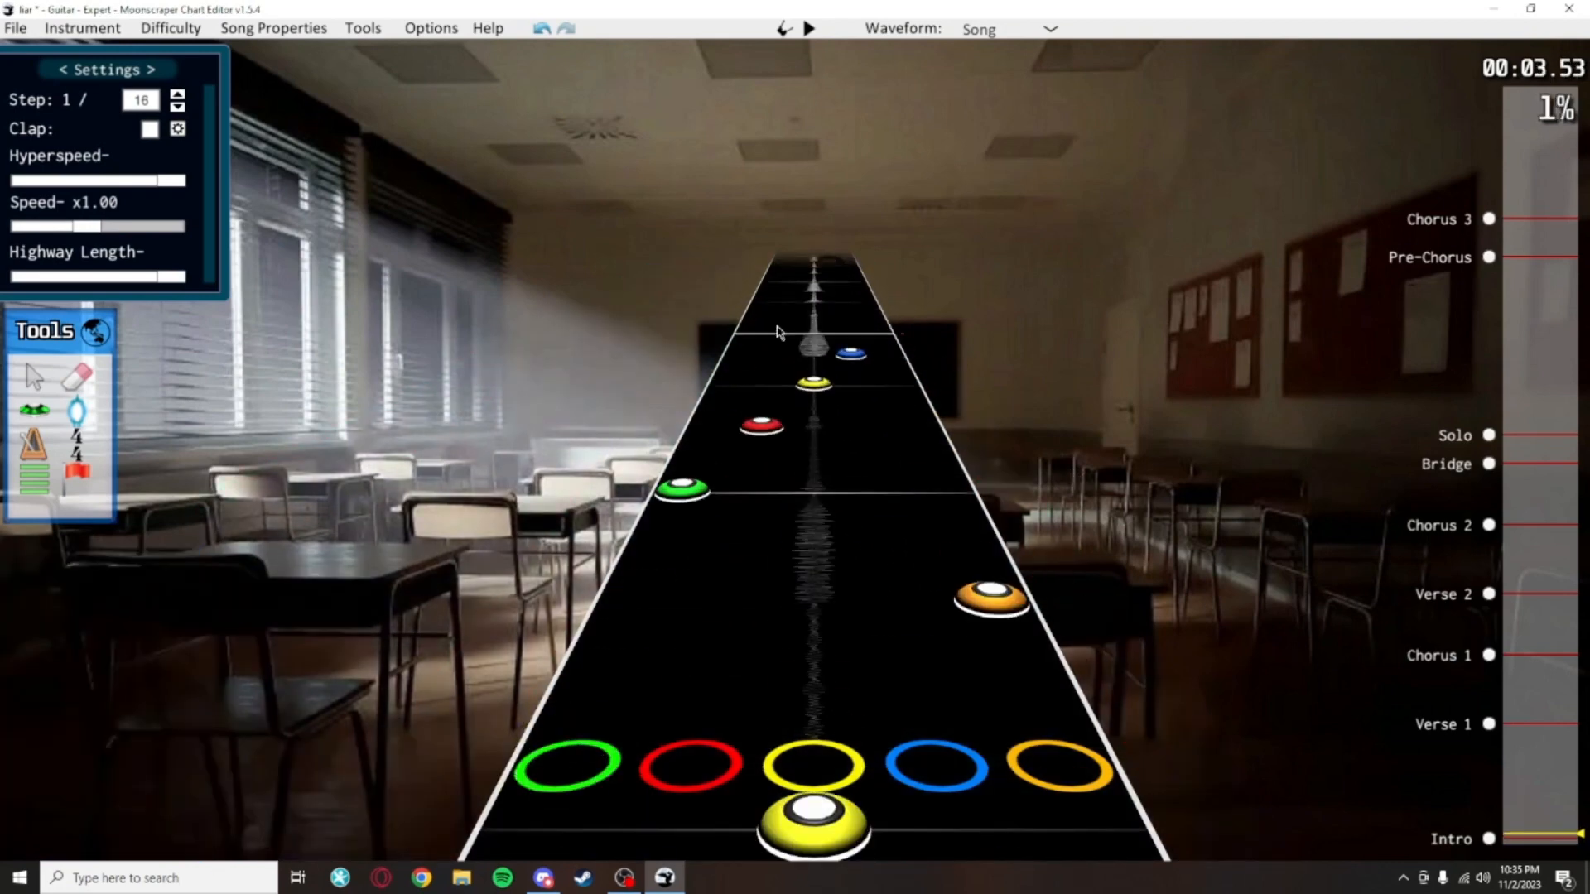
pyautogui.scroll(-10, 911, 390)
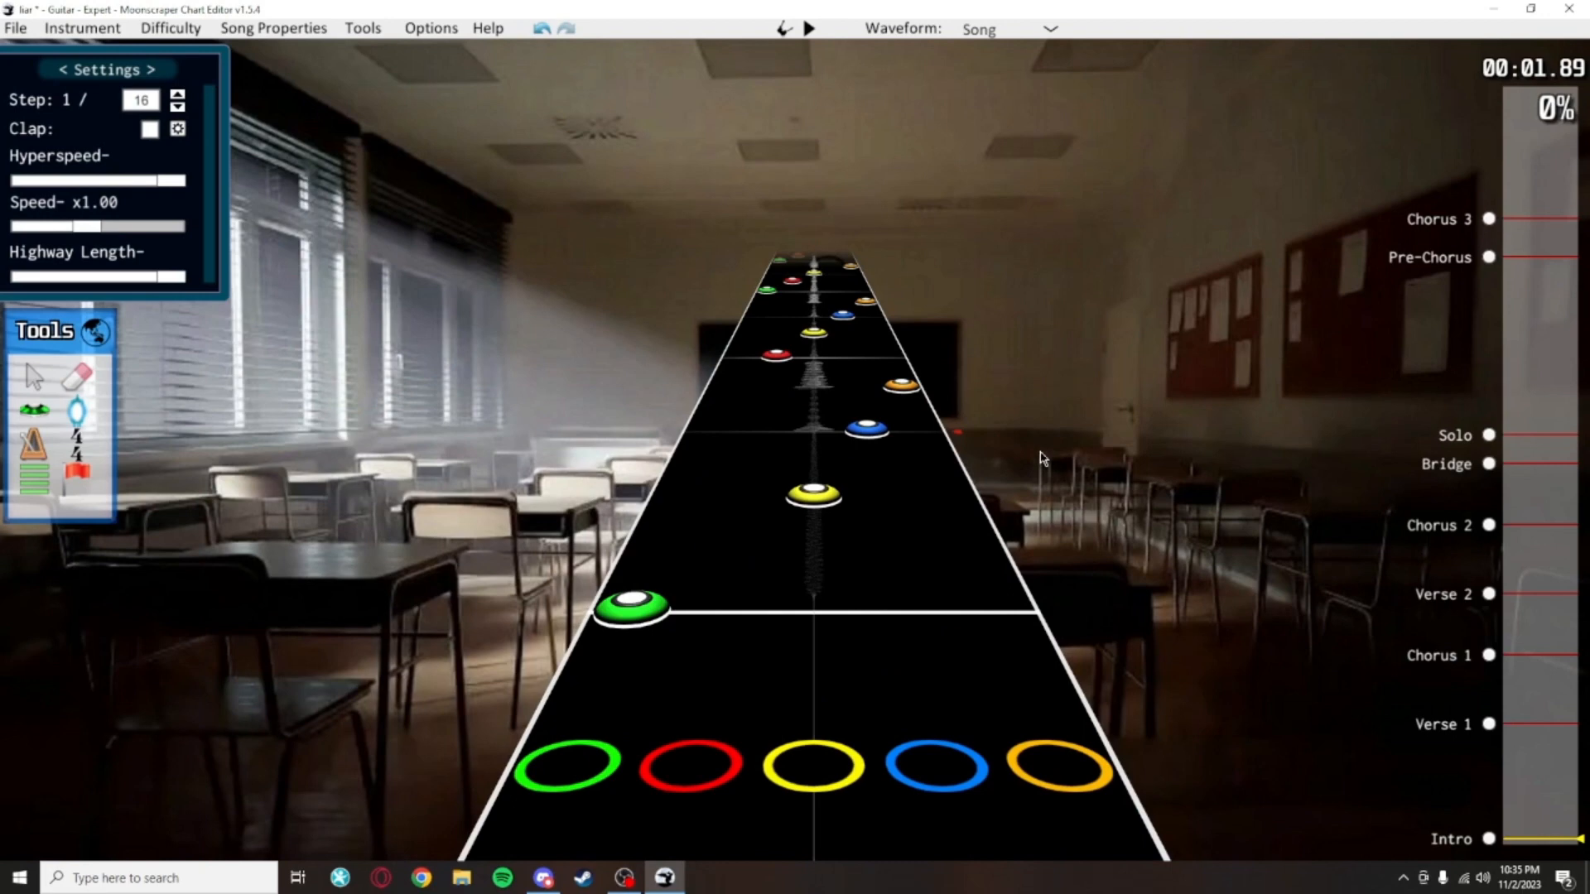
pyautogui.scroll(1, 1042, 458)
pyautogui.scroll(-2, 1030, 473)
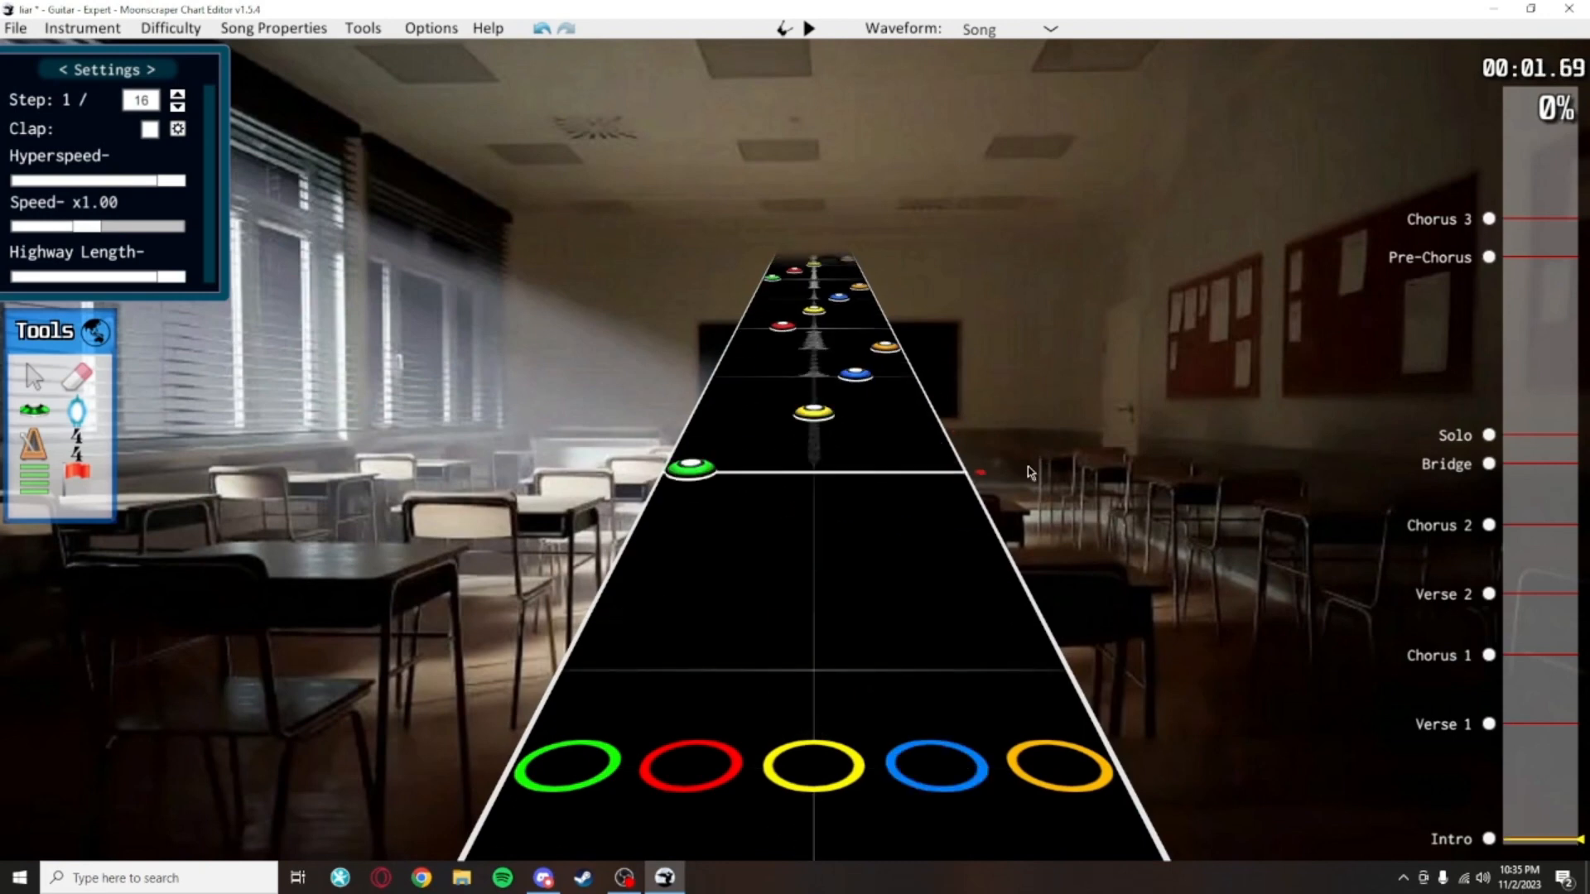
pyautogui.press('space')
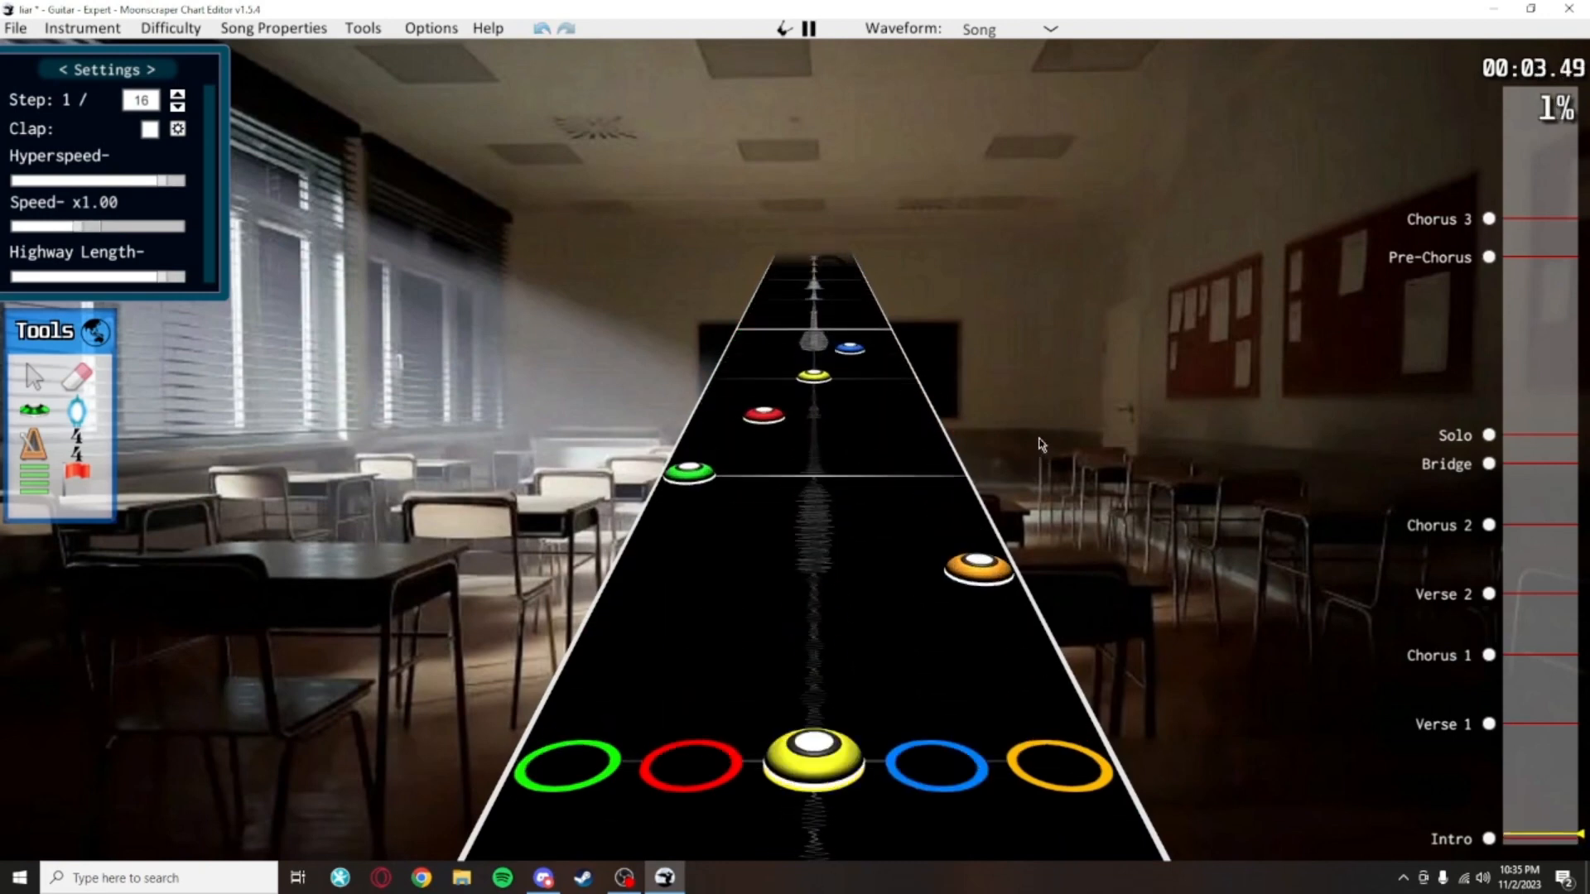
pyautogui.scroll(-10, 1042, 445)
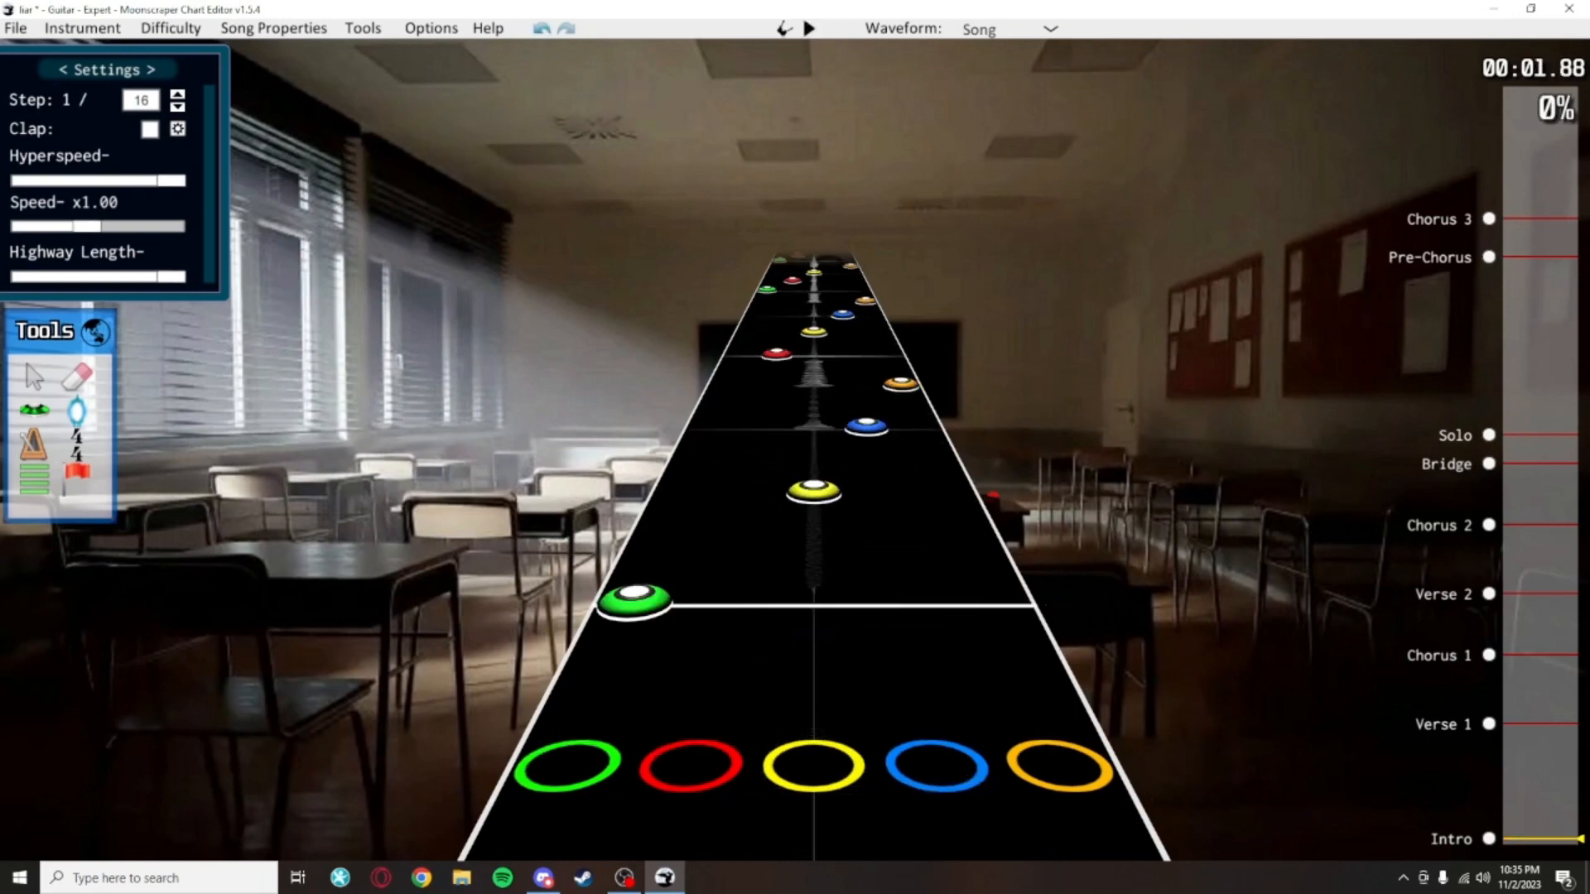
pyautogui.scroll(4, 1077, 582)
pyautogui.scroll(-3, 1077, 582)
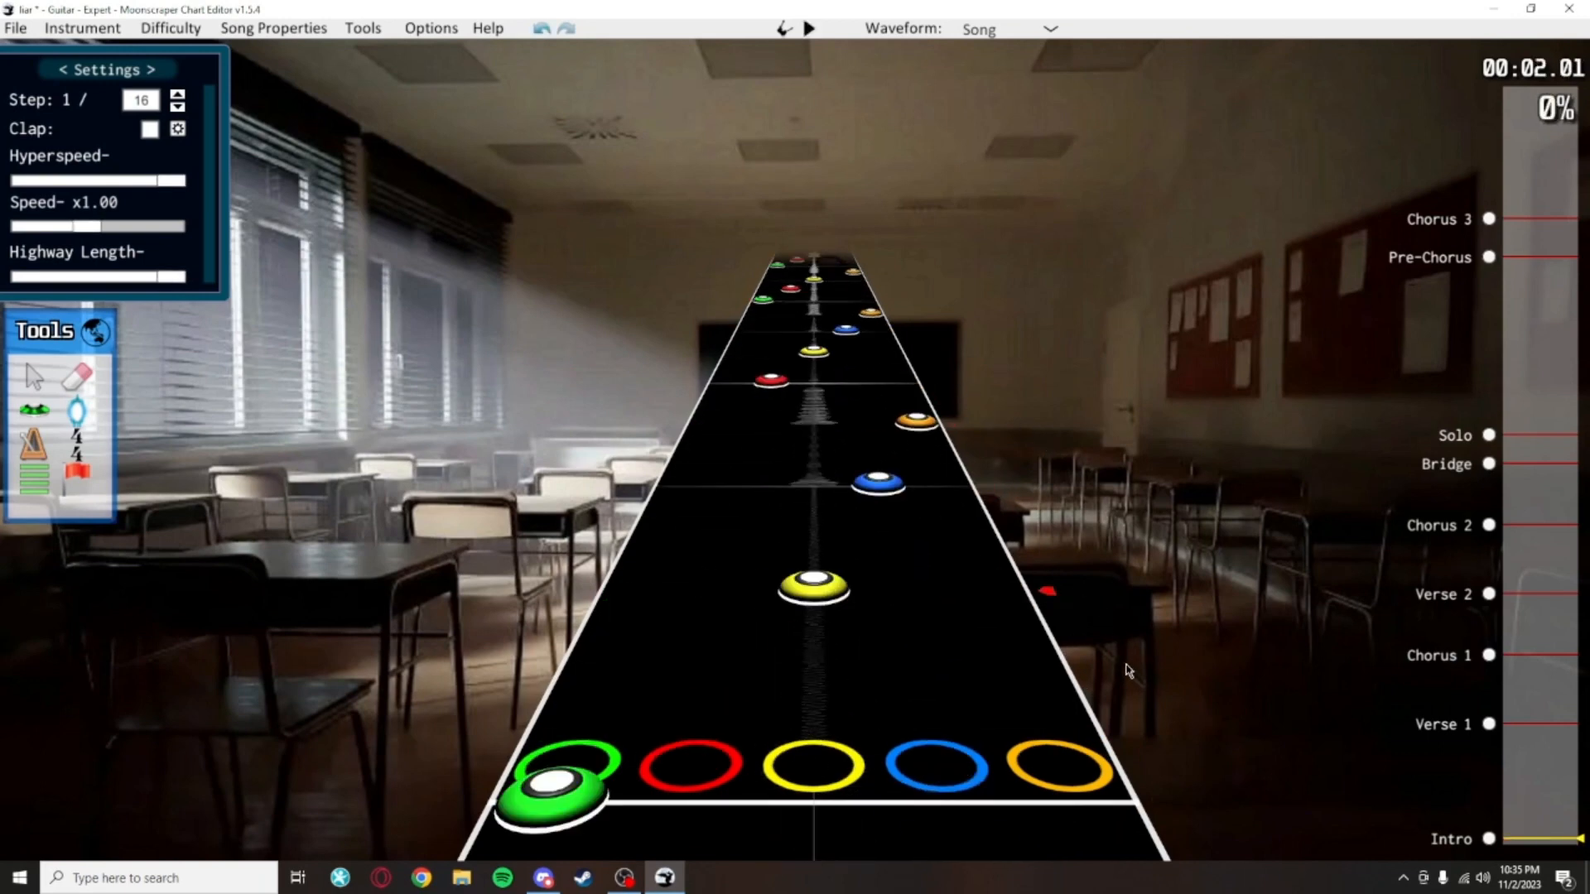
# Select all notes of the Intro's run after the first green note and set them to HOPO
pyautogui.scroll(6, 952, 464)
pyautogui.moveTo(1126, 670); pyautogui.dragTo(771, 306)
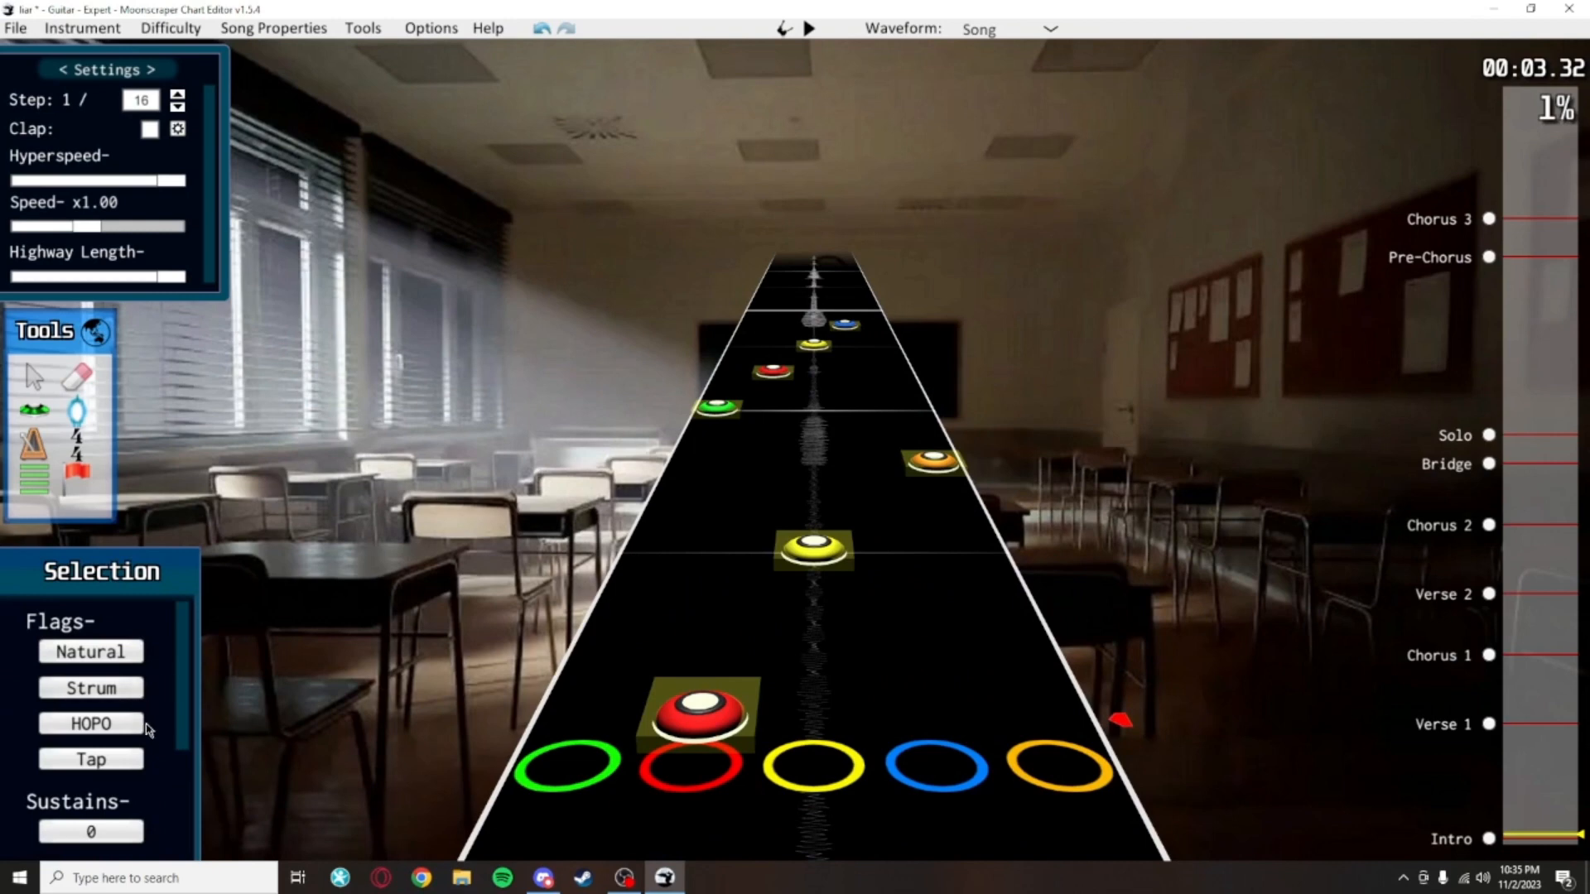
pyautogui.click(1090, 397)
pyautogui.scroll(-6, 1151, 580)
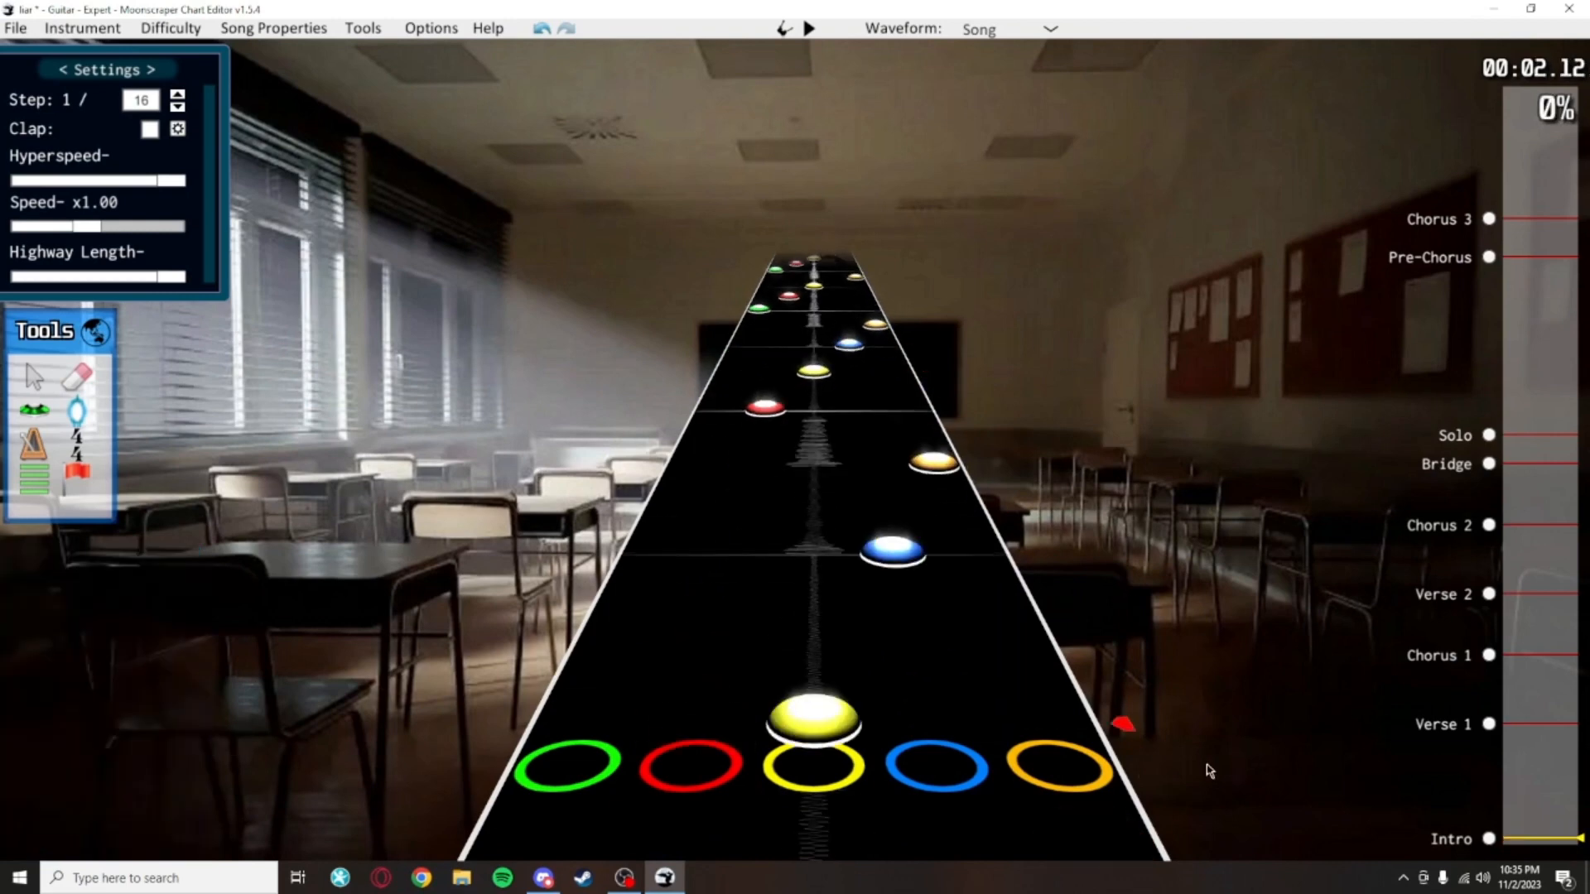
# Force the red note on beat two and the green notes on beats three and four back to strums, save and play the run
pyautogui.scroll(5, 712, 621)
pyautogui.click(704, 627)
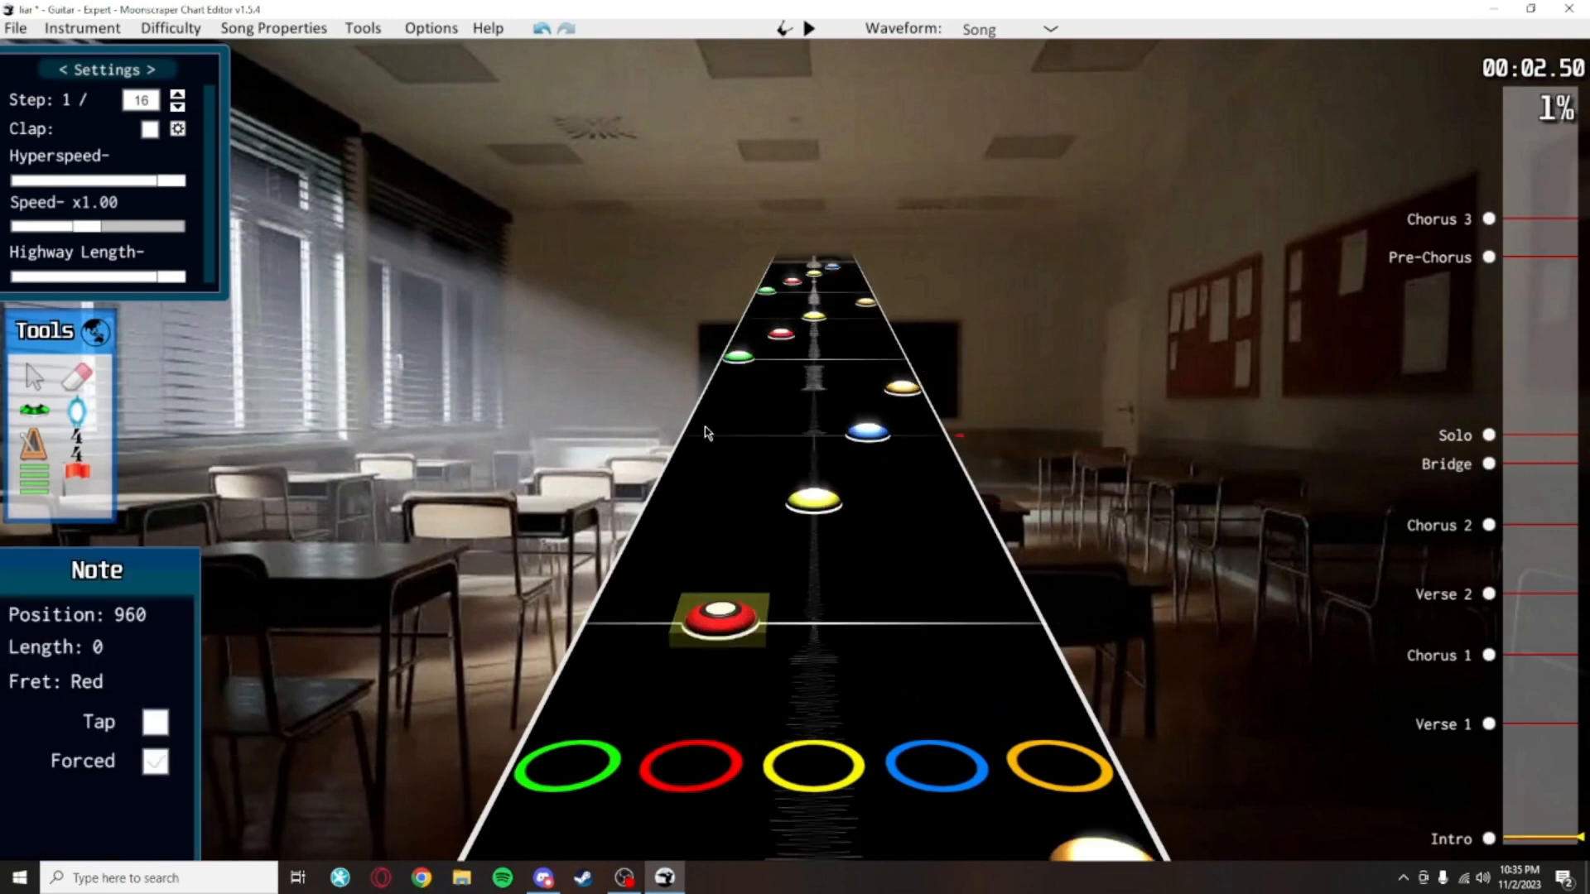
pyautogui.click(722, 373)
pyautogui.click(738, 358)
pyautogui.press('f')
pyautogui.click(767, 292)
pyautogui.press('f')
pyautogui.click(1101, 362)
pyautogui.scroll(-8, 1076, 427)
pyautogui.hotkey('ctrl', 's')
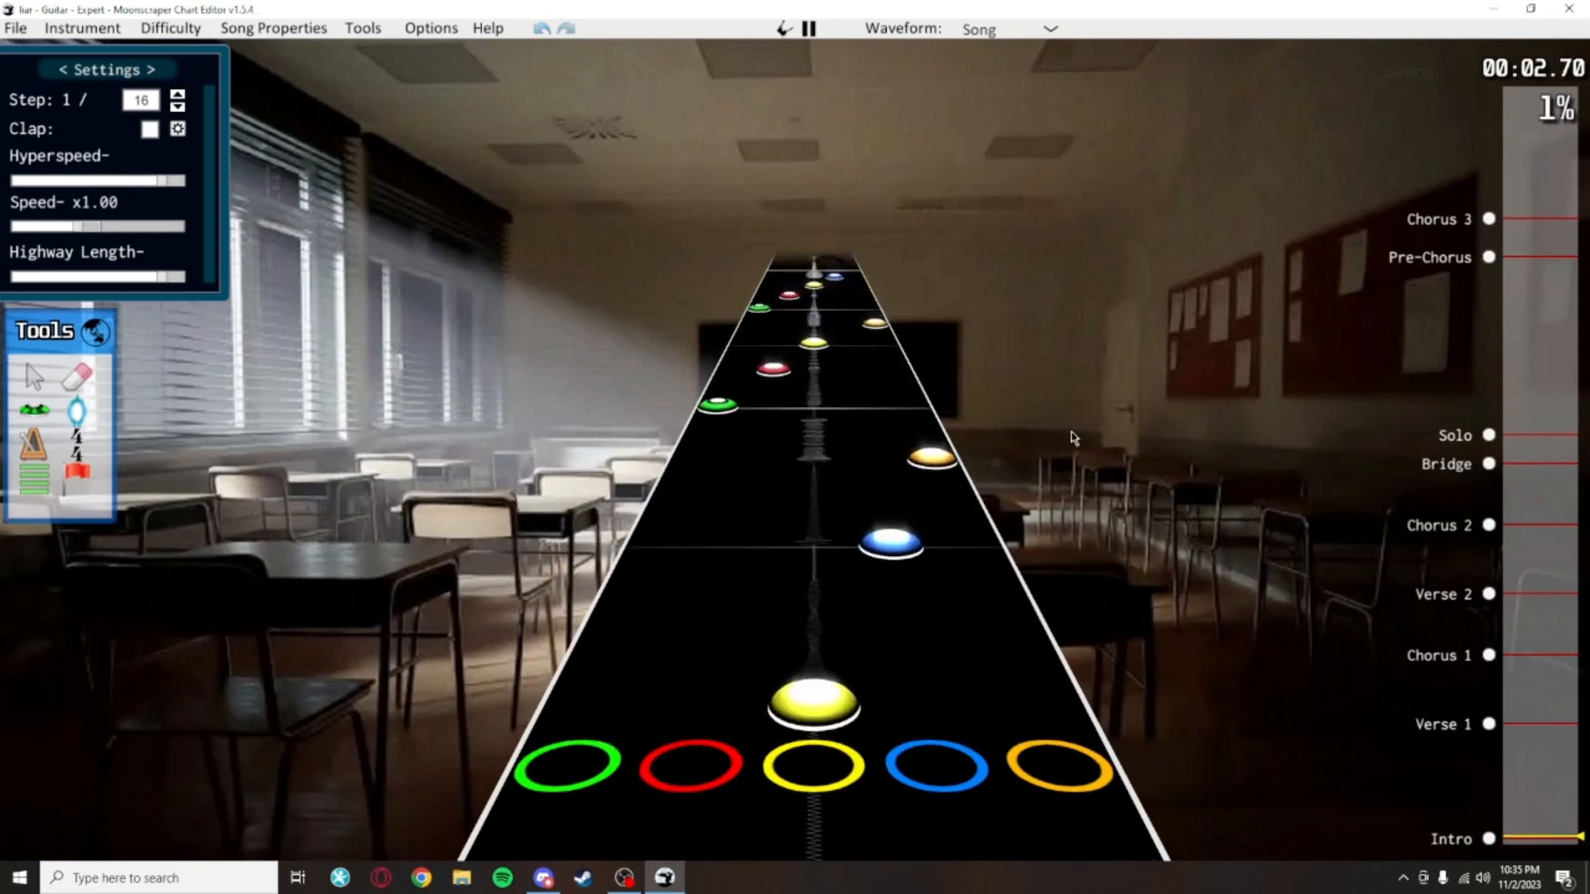
pyautogui.scroll(-10, 994, 390)
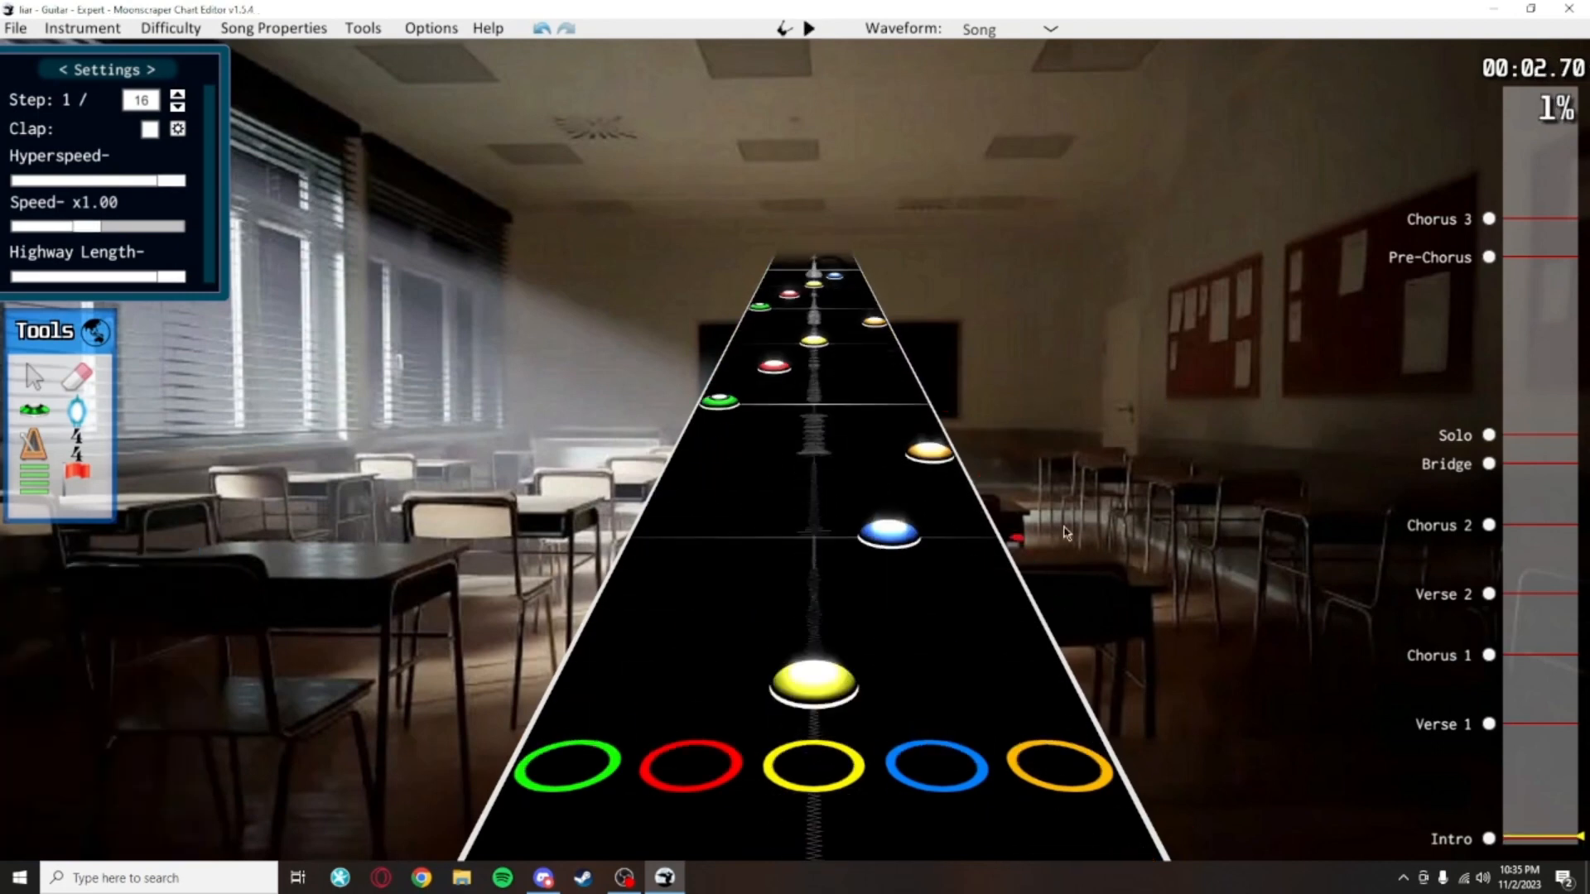
# Try the orange note before the second beat as a forced strum, revert it to a HOPO and save the chart
pyautogui.click(922, 401)
pyautogui.click(940, 341)
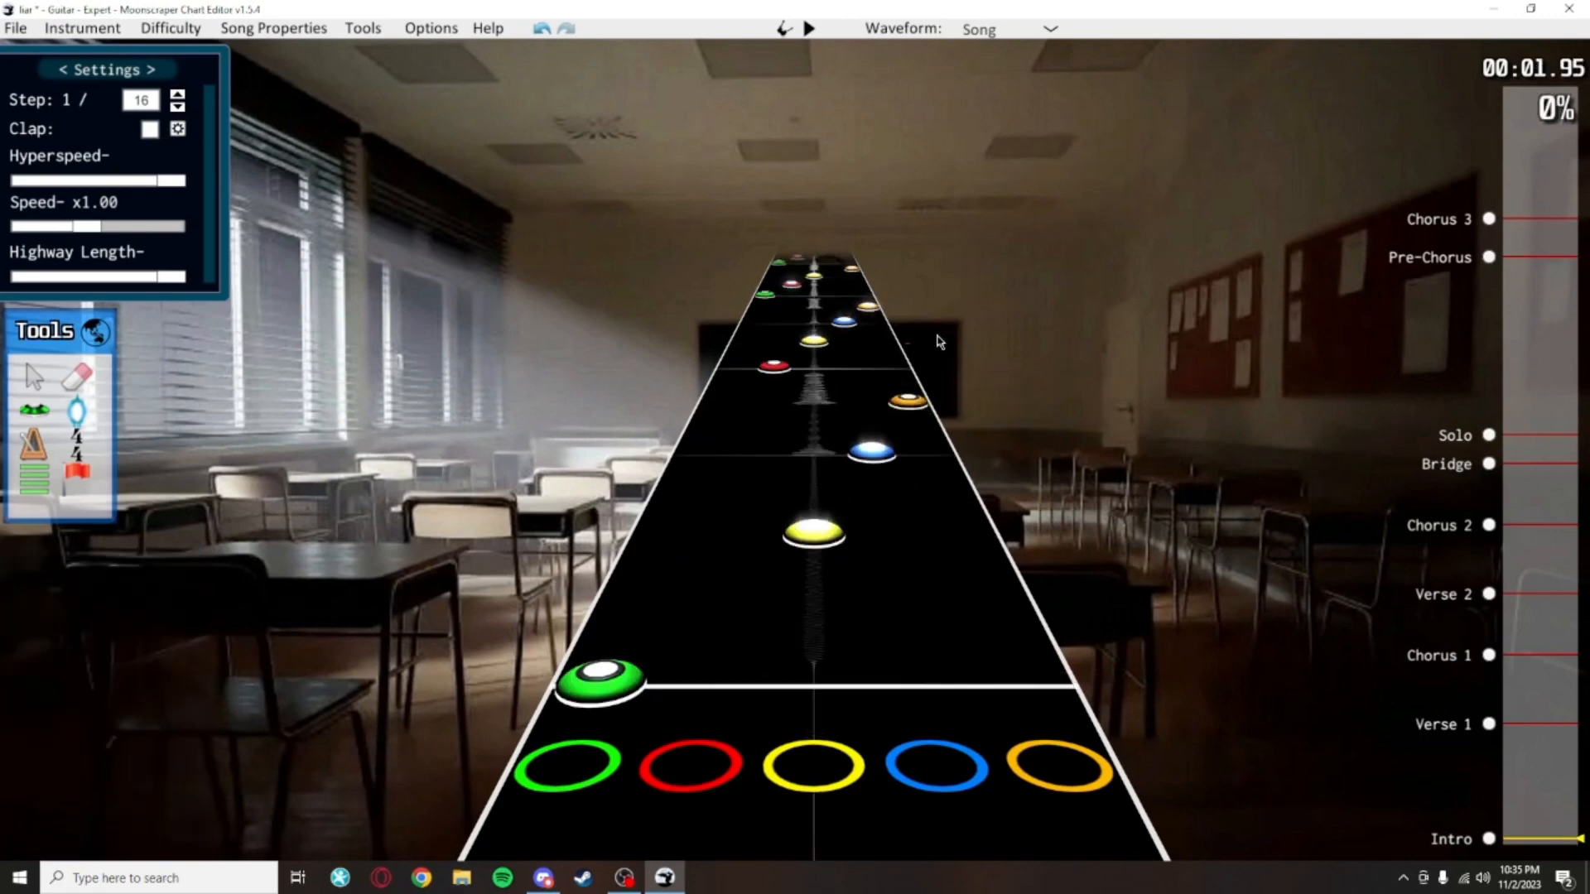
pyautogui.click(911, 399)
pyautogui.click(1004, 399)
pyautogui.hotkey('ctrl', 's')
pyautogui.scroll(-1, 1084, 501)
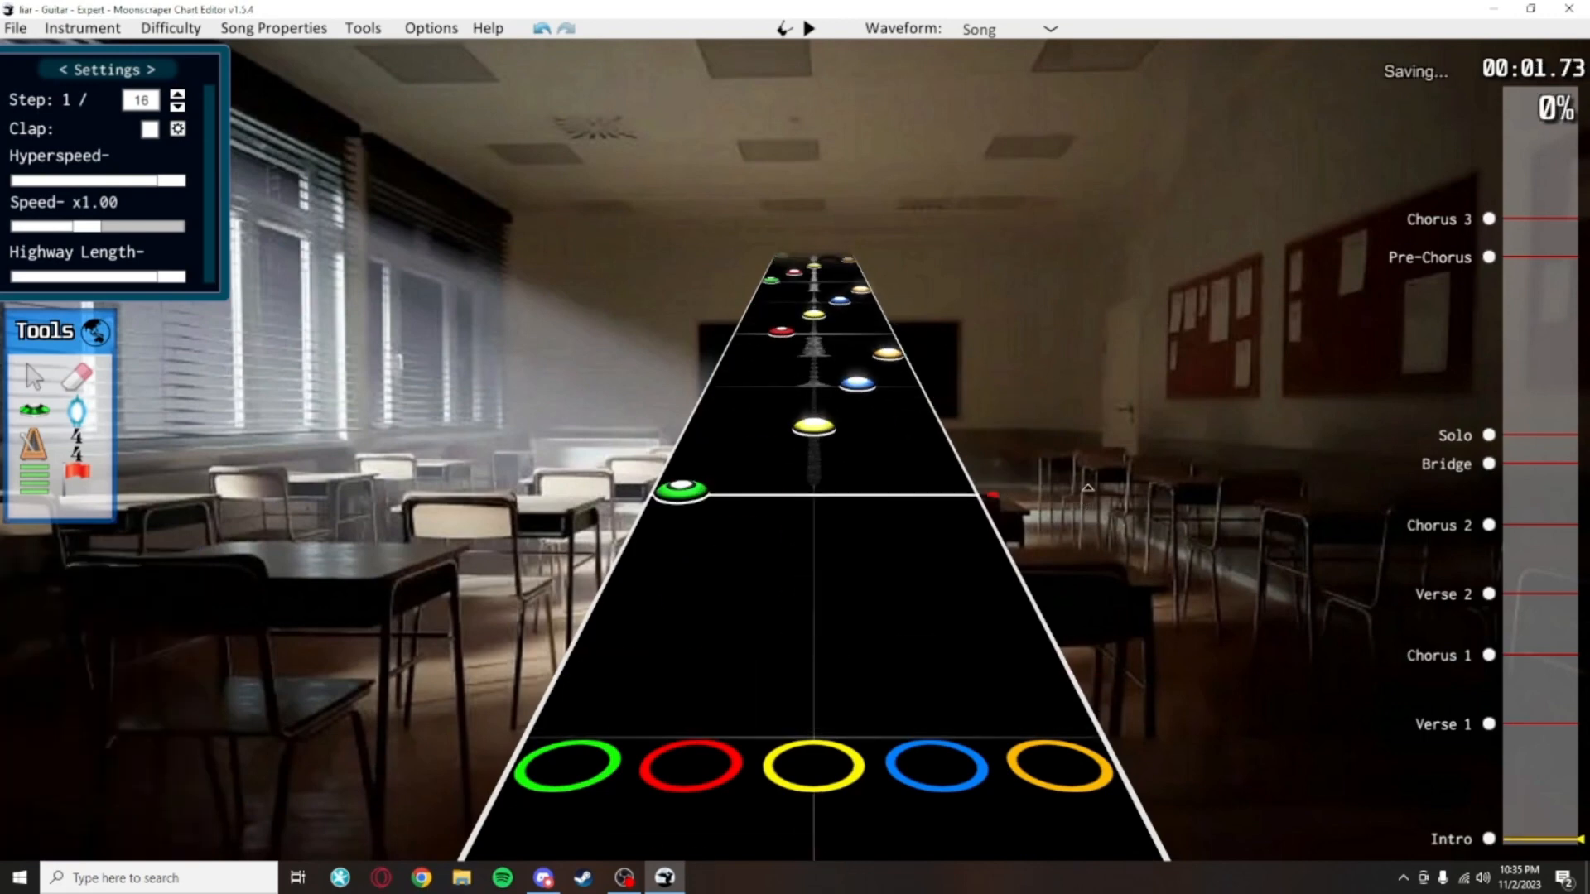
# Play back the Intro's charted run and sweep selection boxes over its strummed red and green notes to review the pattern
pyautogui.scroll(10, 1088, 488)
pyautogui.scroll(-11, 1041, 605)
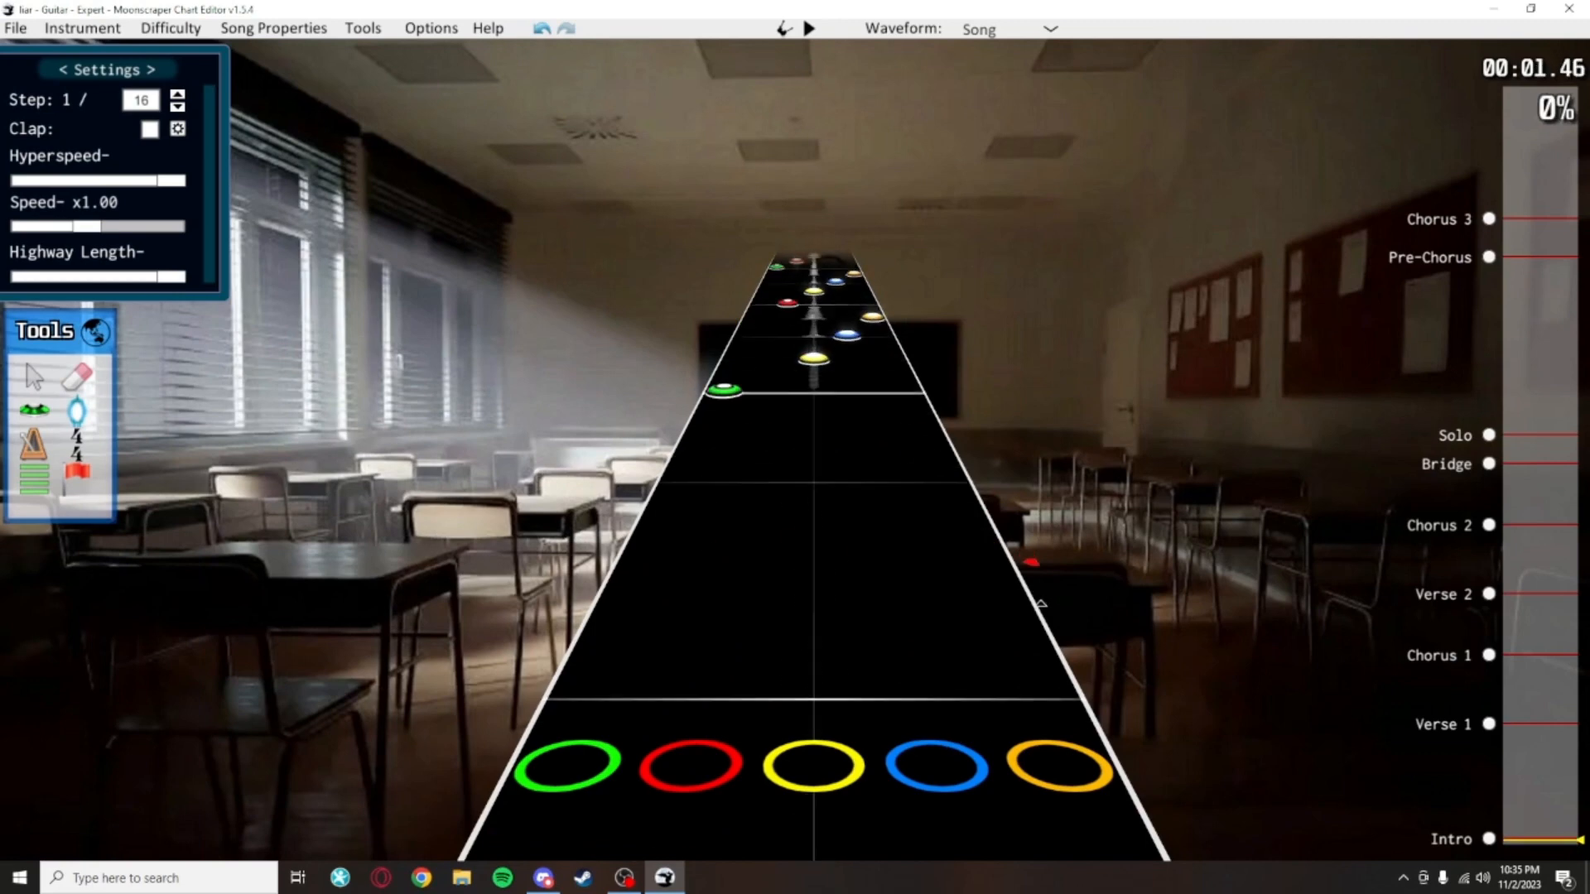
pyautogui.press('space')
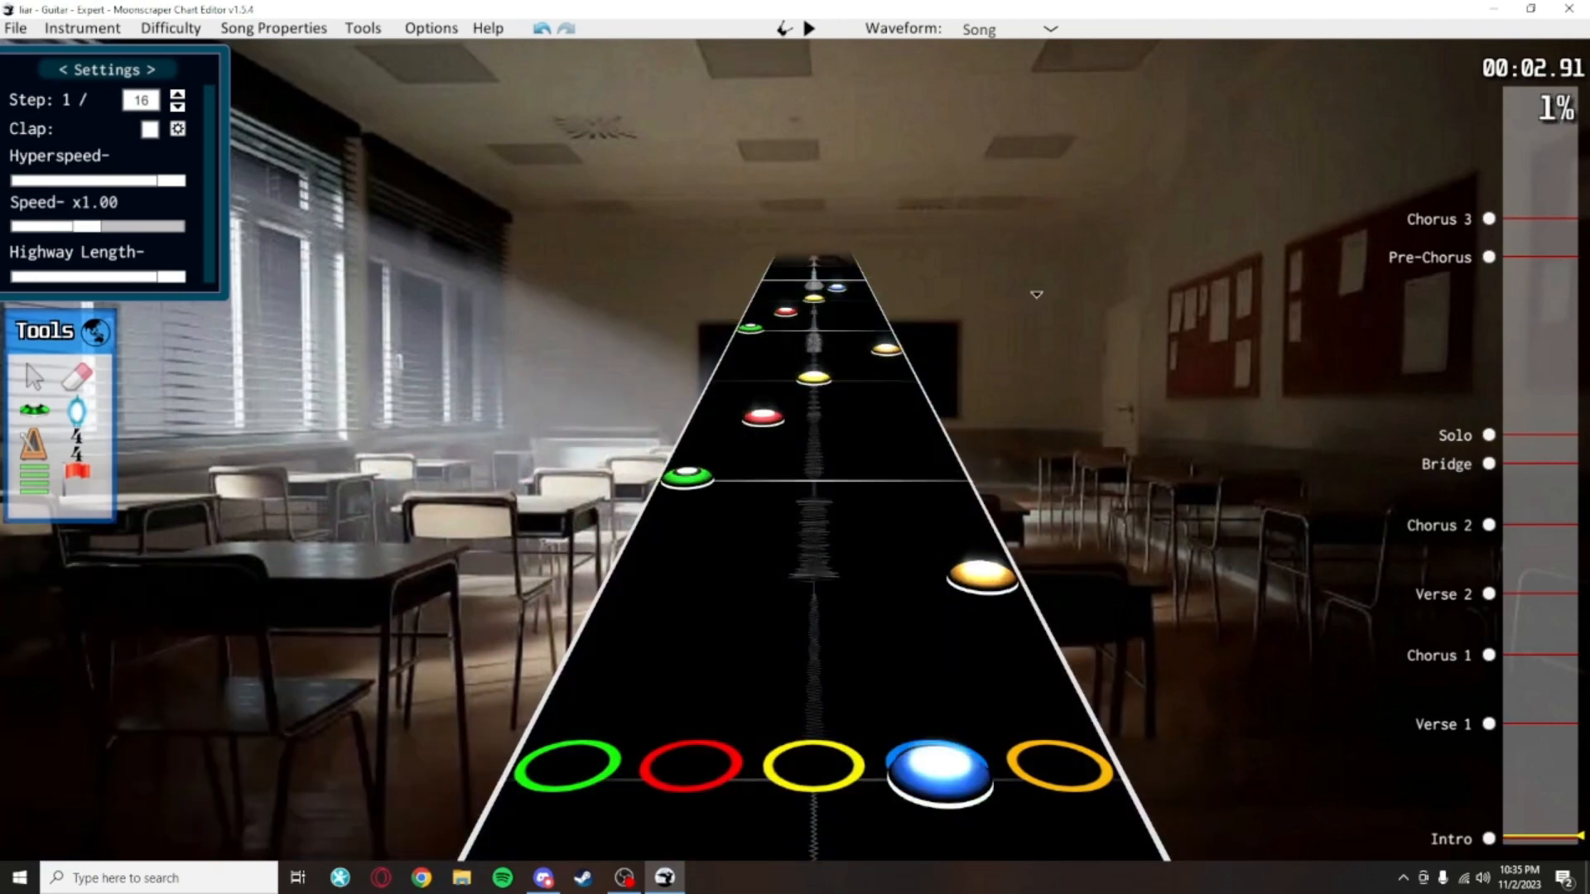
pyautogui.press('space')
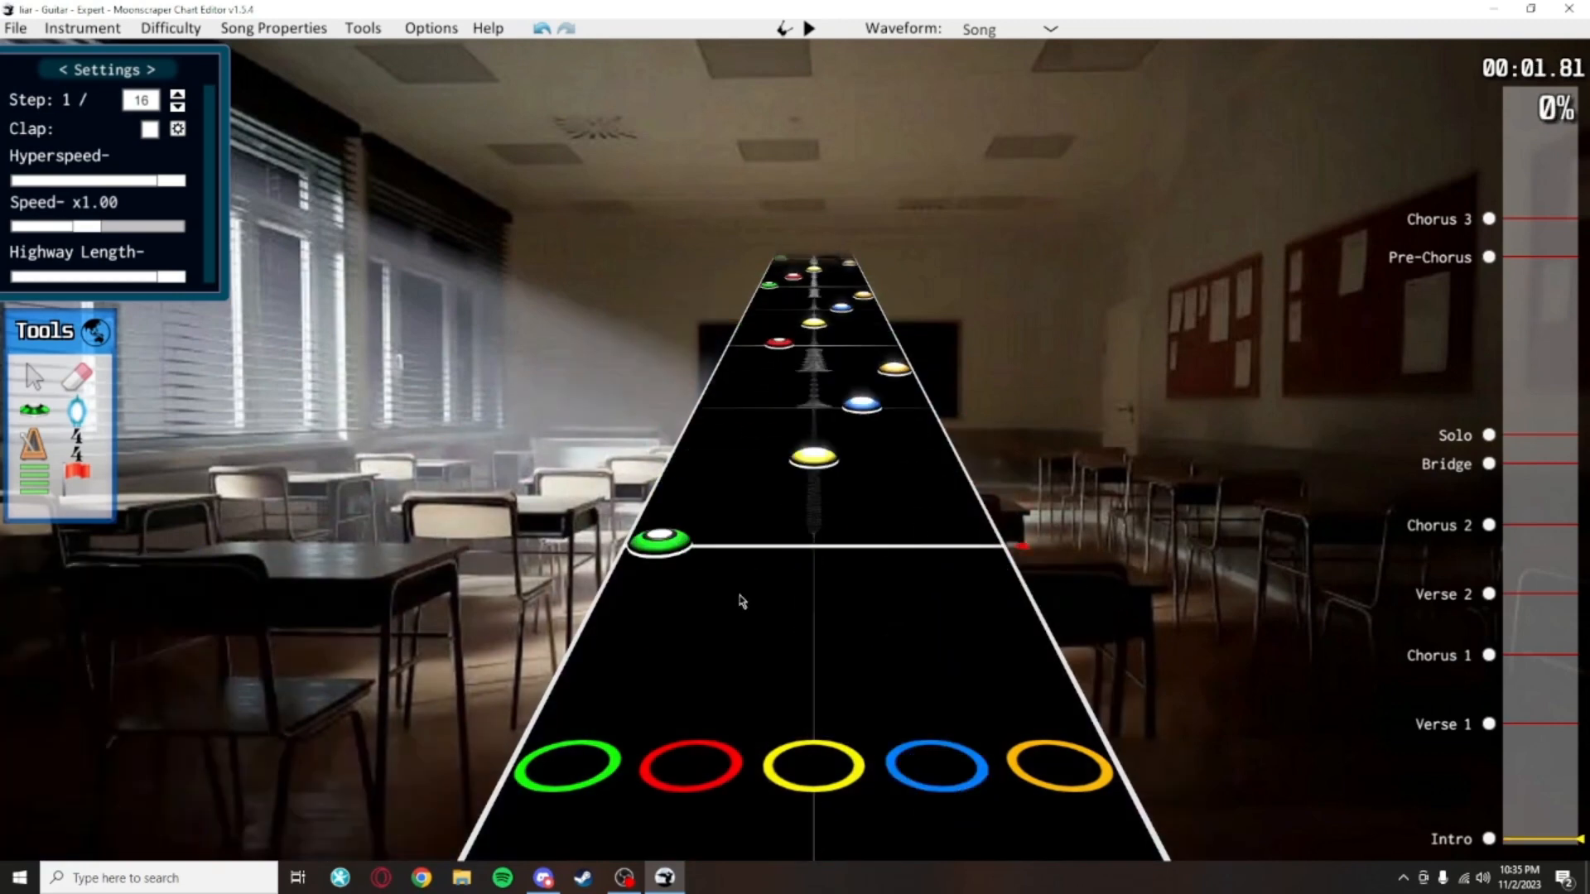
pyautogui.press('space')
pyautogui.moveTo(781, 271); pyautogui.dragTo(784, 273)
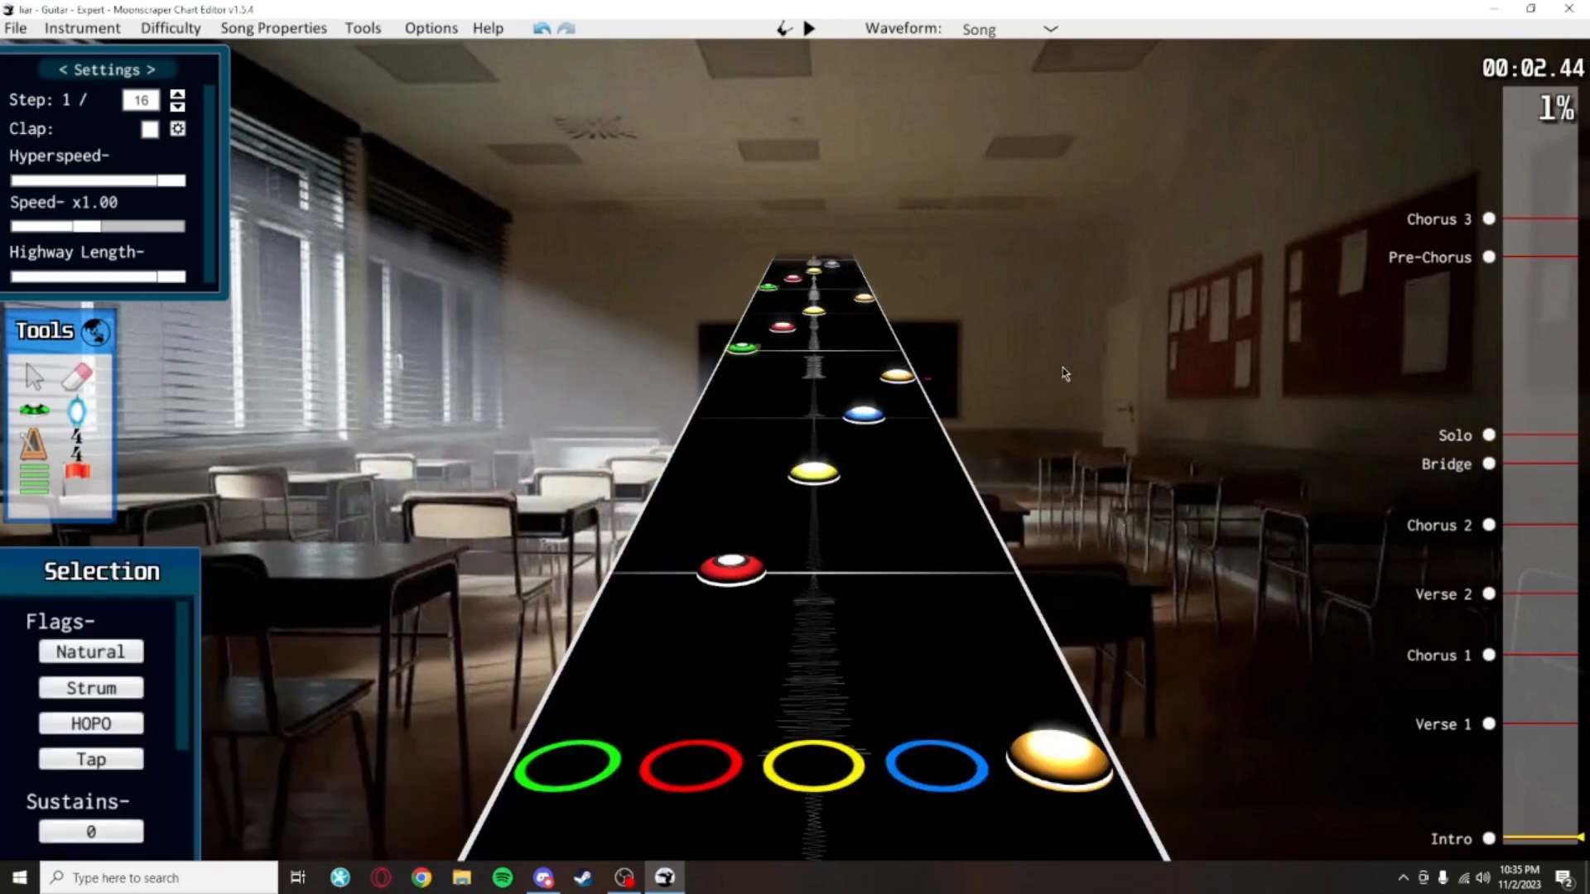
pyautogui.click(1065, 375)
pyautogui.scroll(-4, 736, 591)
pyautogui.scroll(5, 725, 488)
pyautogui.moveTo(724, 489)
pyautogui.mouseDown()
pyautogui.moveTo(695, 398)
pyautogui.moveTo(654, 394)
pyautogui.mouseUp()
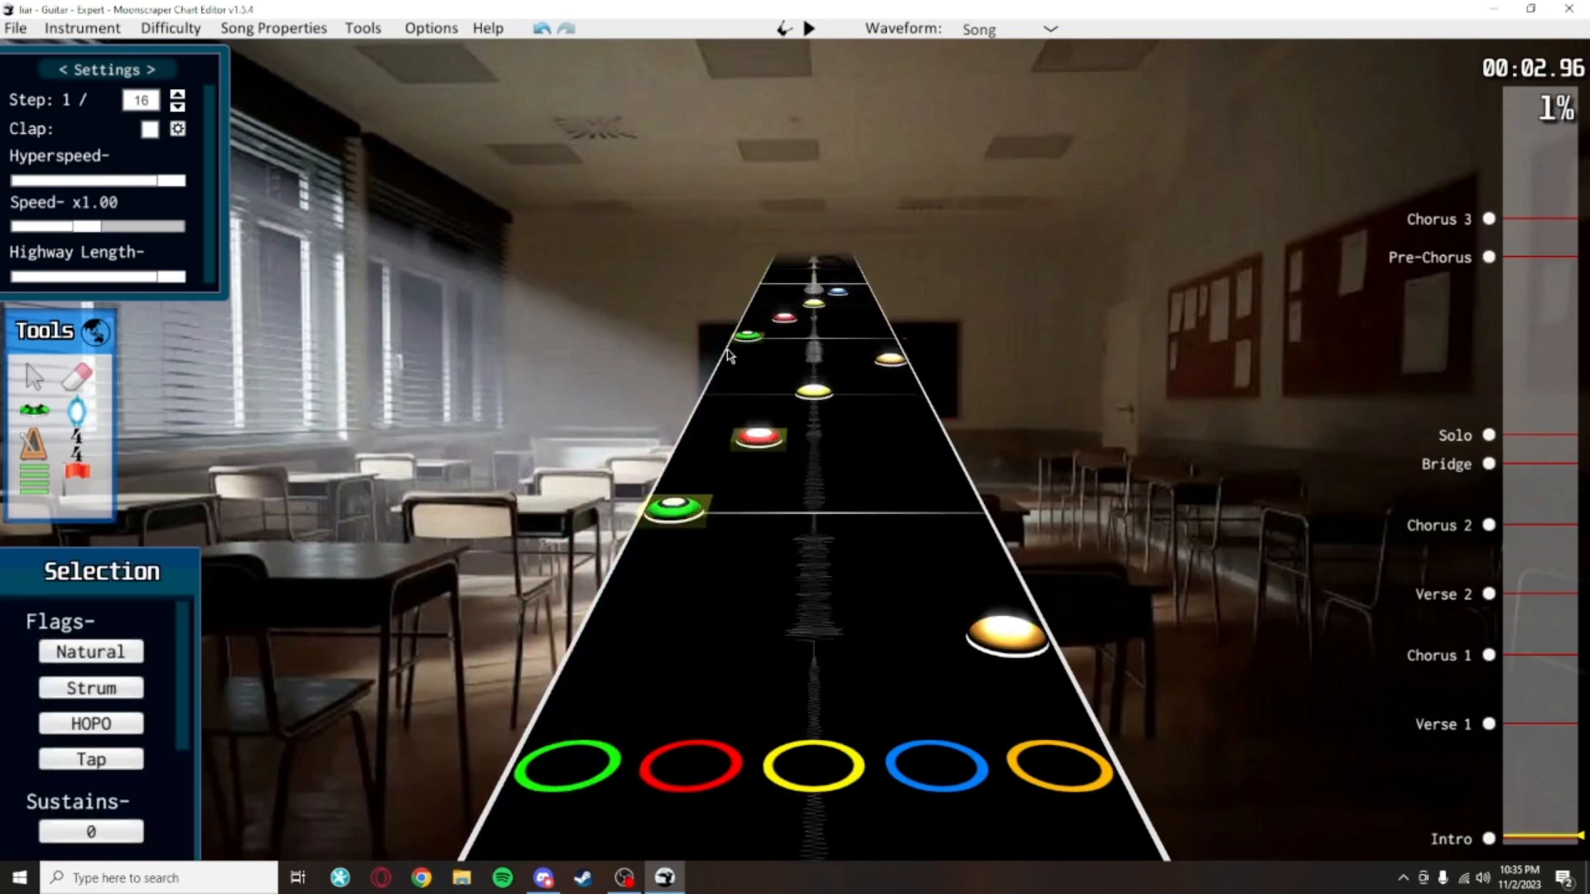
pyautogui.moveTo(745, 290); pyautogui.dragTo(701, 566)
pyautogui.scroll(-3, 701, 566)
pyautogui.scroll(-2, 701, 566)
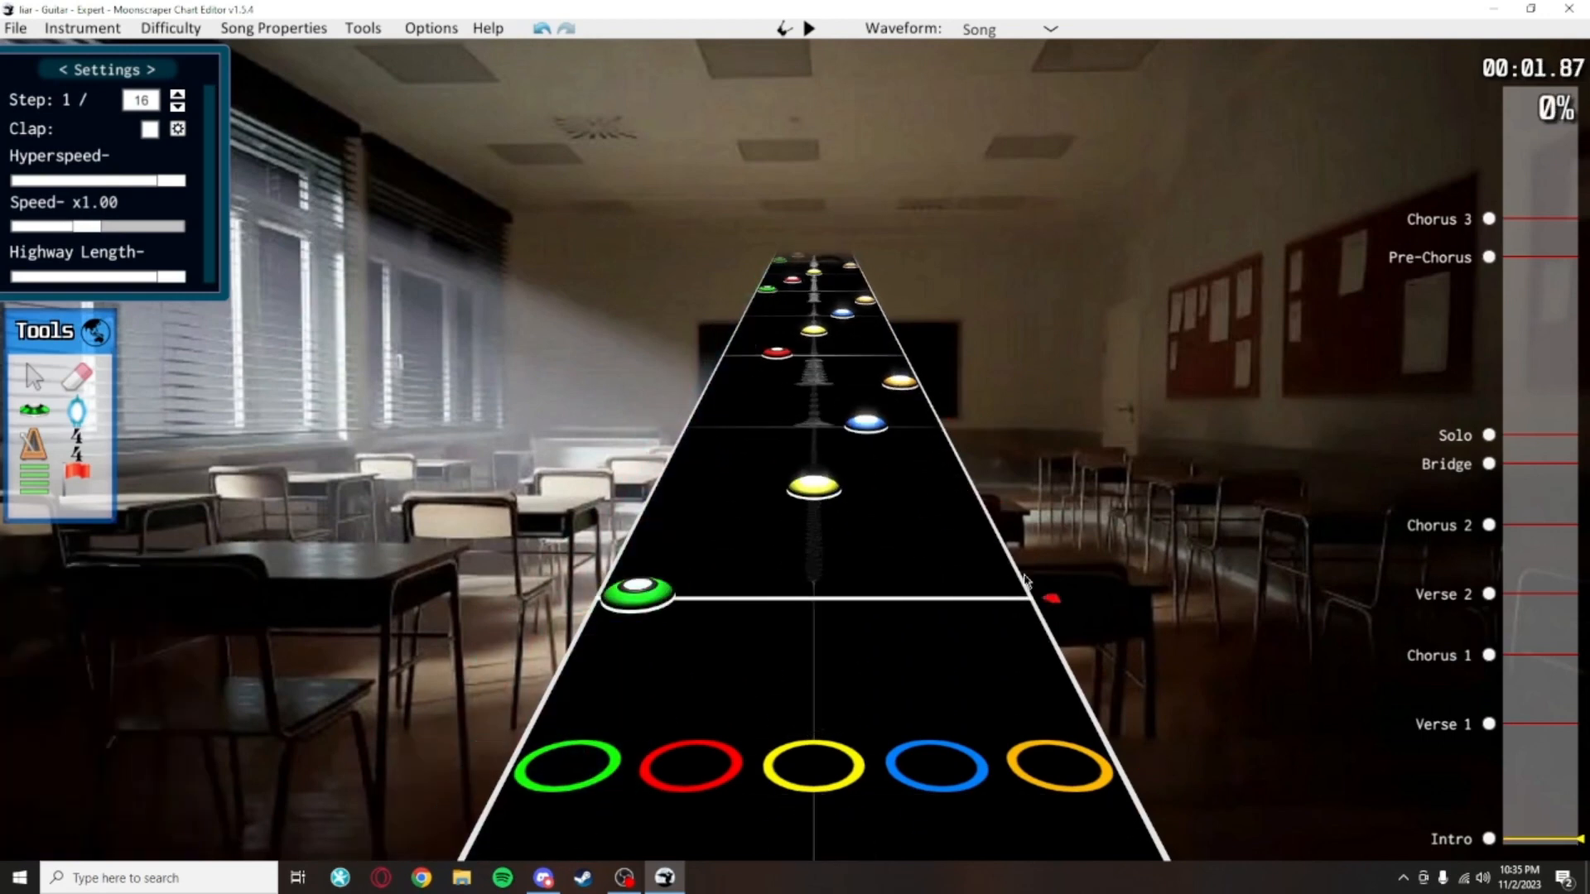
pyautogui.scroll(8, 998, 404)
pyautogui.scroll(-7, 998, 404)
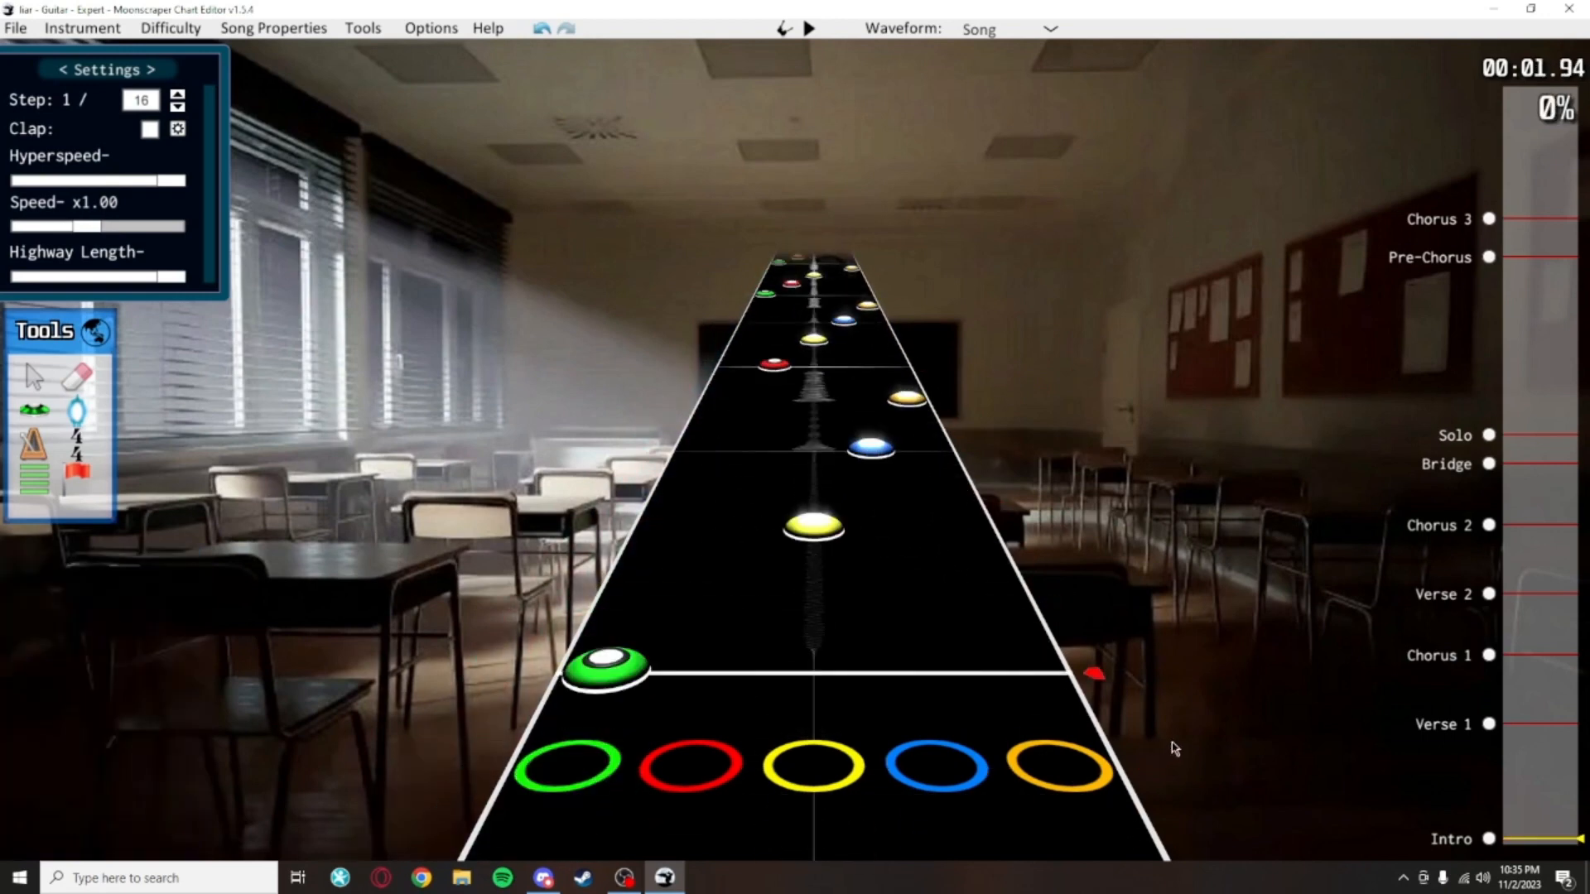
# Copy the Intro's whole run, paste it at the start of the next measure and make the pasted first green note a strum
pyautogui.scroll(7, 646, 384)
pyautogui.moveTo(1171, 749); pyautogui.dragTo(672, 340)
pyautogui.hotkey('ctrl', 'c')
pyautogui.scroll(2, 949, 561)
pyautogui.hotkey('ctrl', 'v')
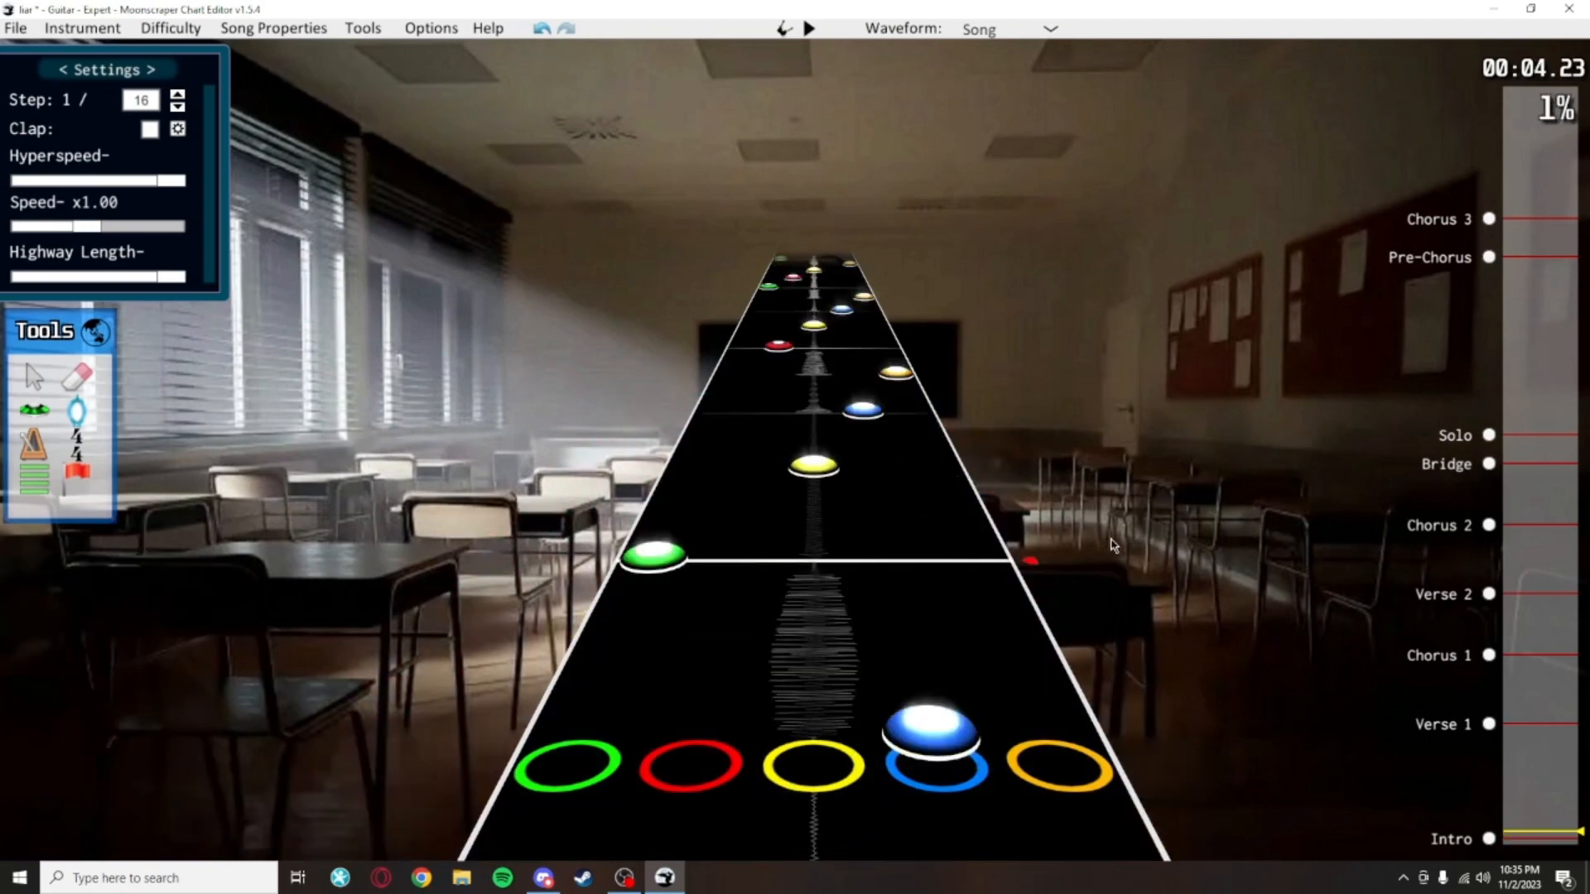
pyautogui.scroll(-6, 1114, 545)
pyautogui.scroll(7, 1166, 655)
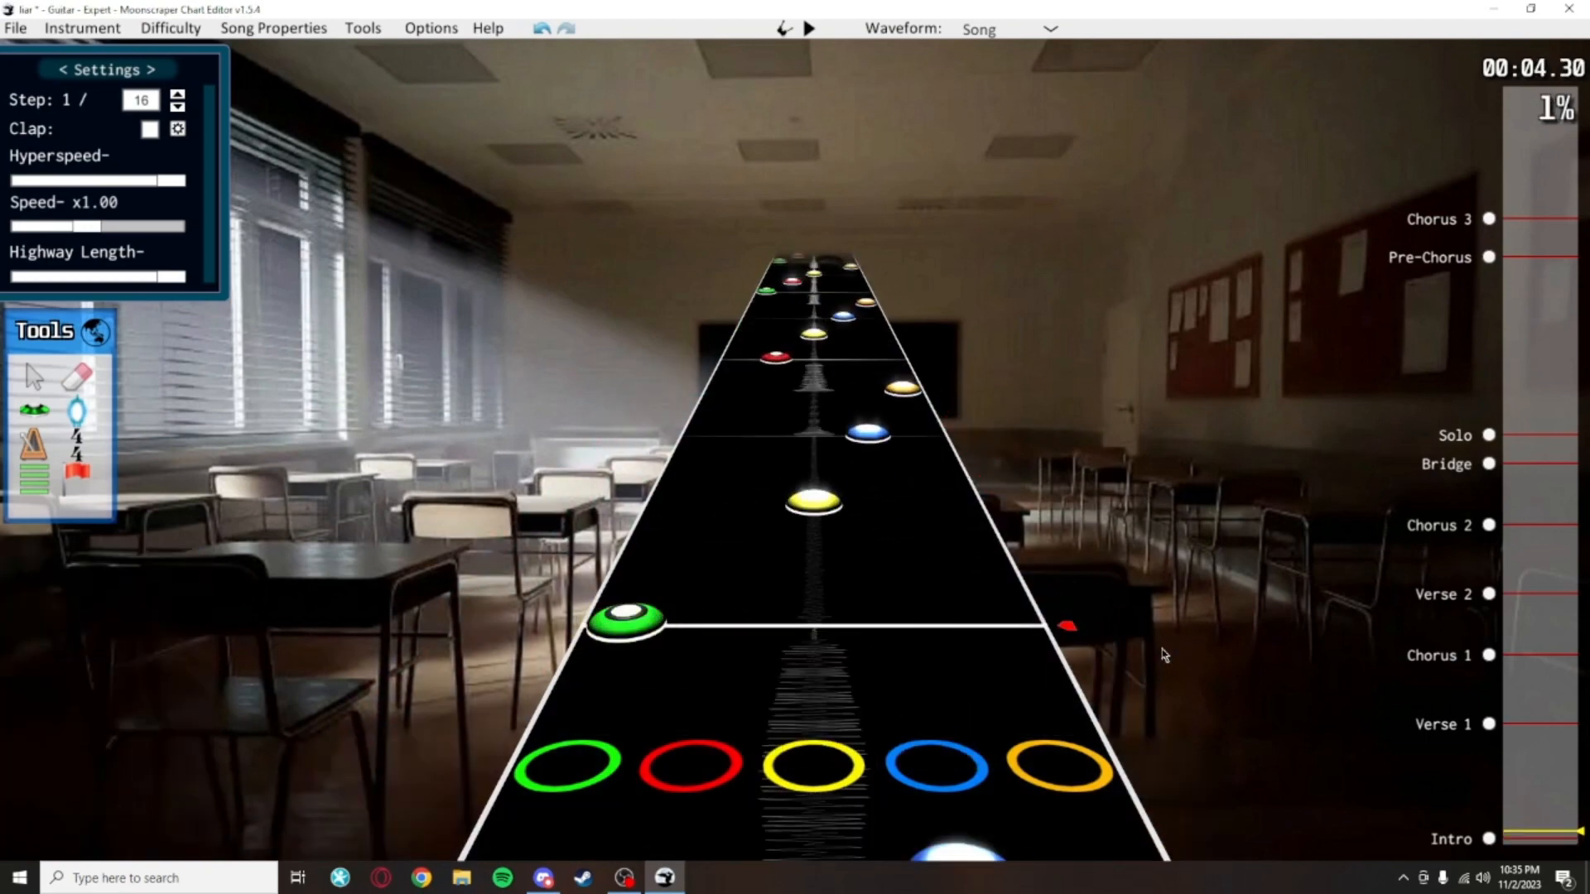
# Sweep a selection box over the pasted run, save the chart and play the song back past it
pyautogui.scroll(6, 1073, 569)
pyautogui.moveTo(1166, 655); pyautogui.dragTo(622, 249)
pyautogui.scroll(-8, 737, 489)
pyautogui.hotkey('ctrl', 's')
pyautogui.press('space')
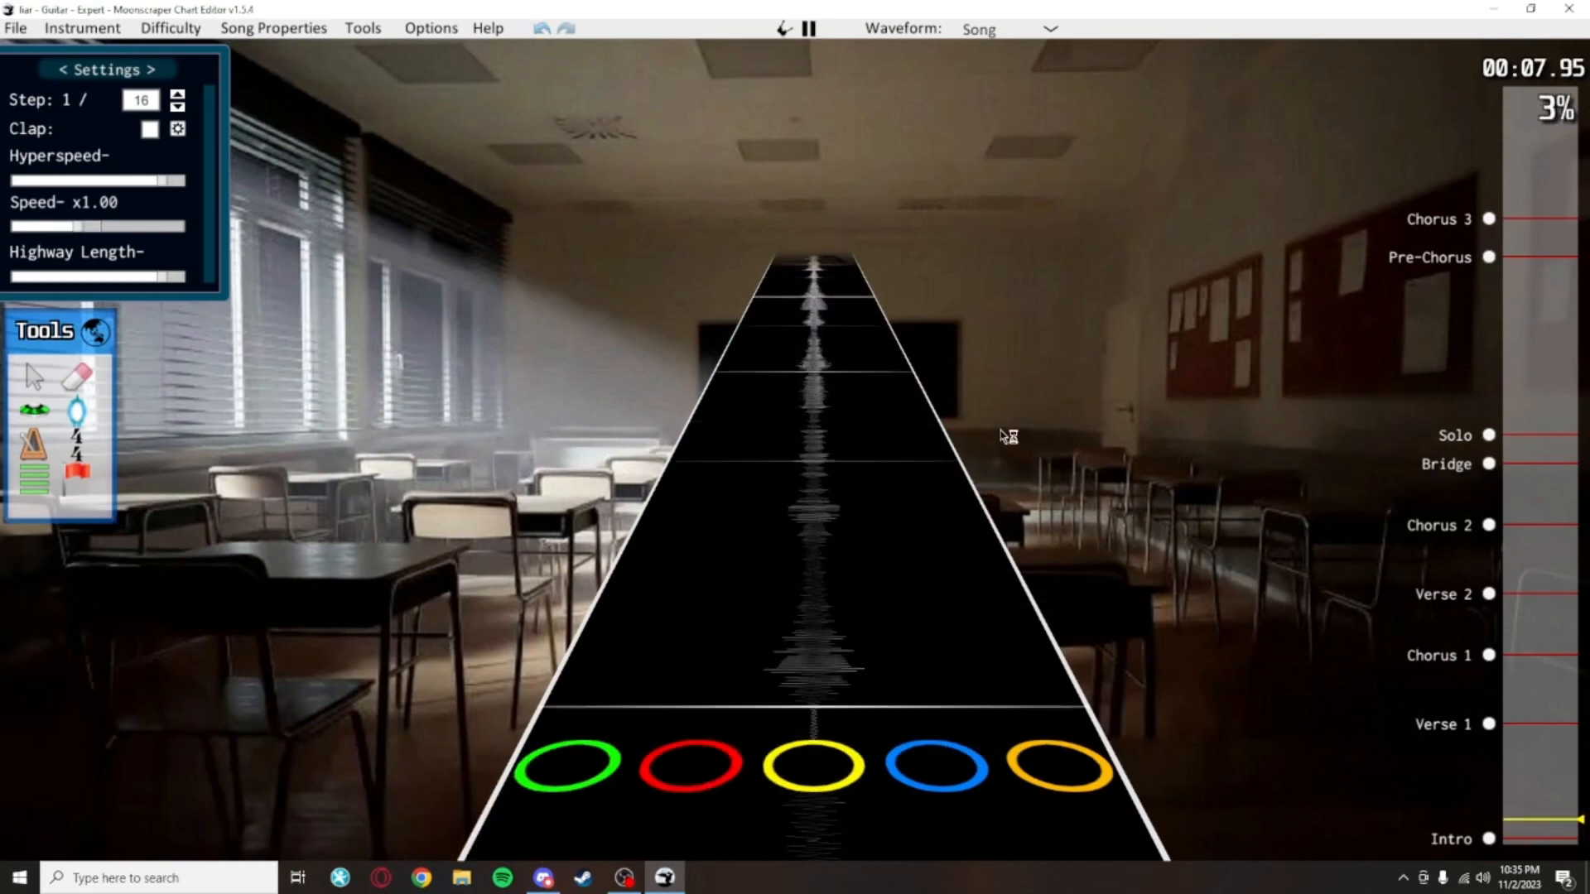
pyautogui.scroll(-1, 1081, 571)
pyautogui.scroll(3, 1079, 570)
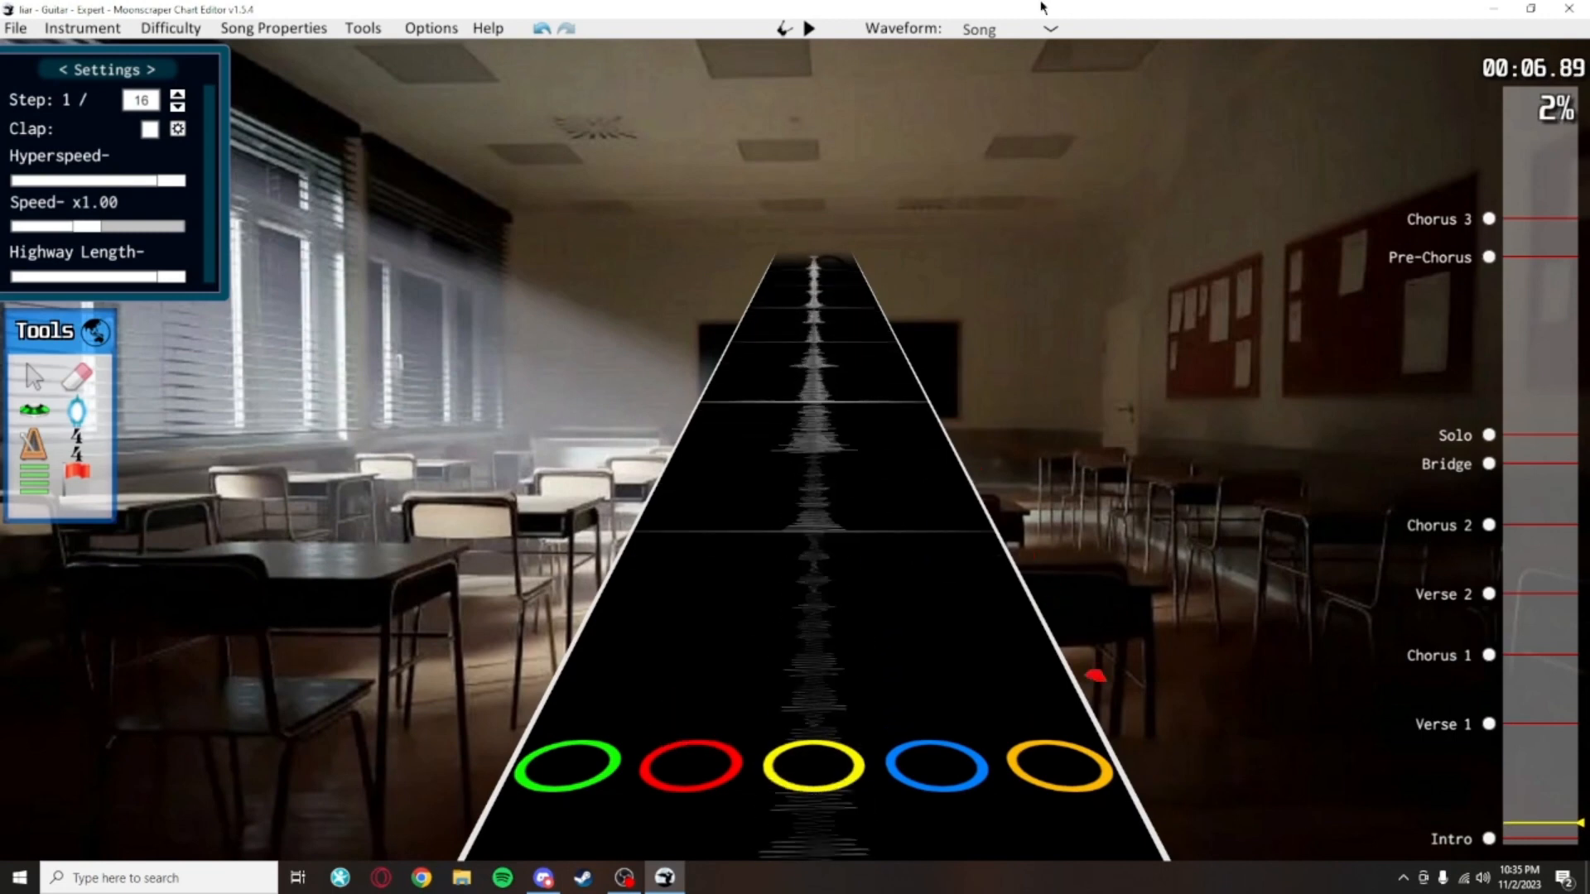
# Try pasting the run again at the following measure, undo the paste and listen to the song from there
pyautogui.scroll(2, 1001, 657)
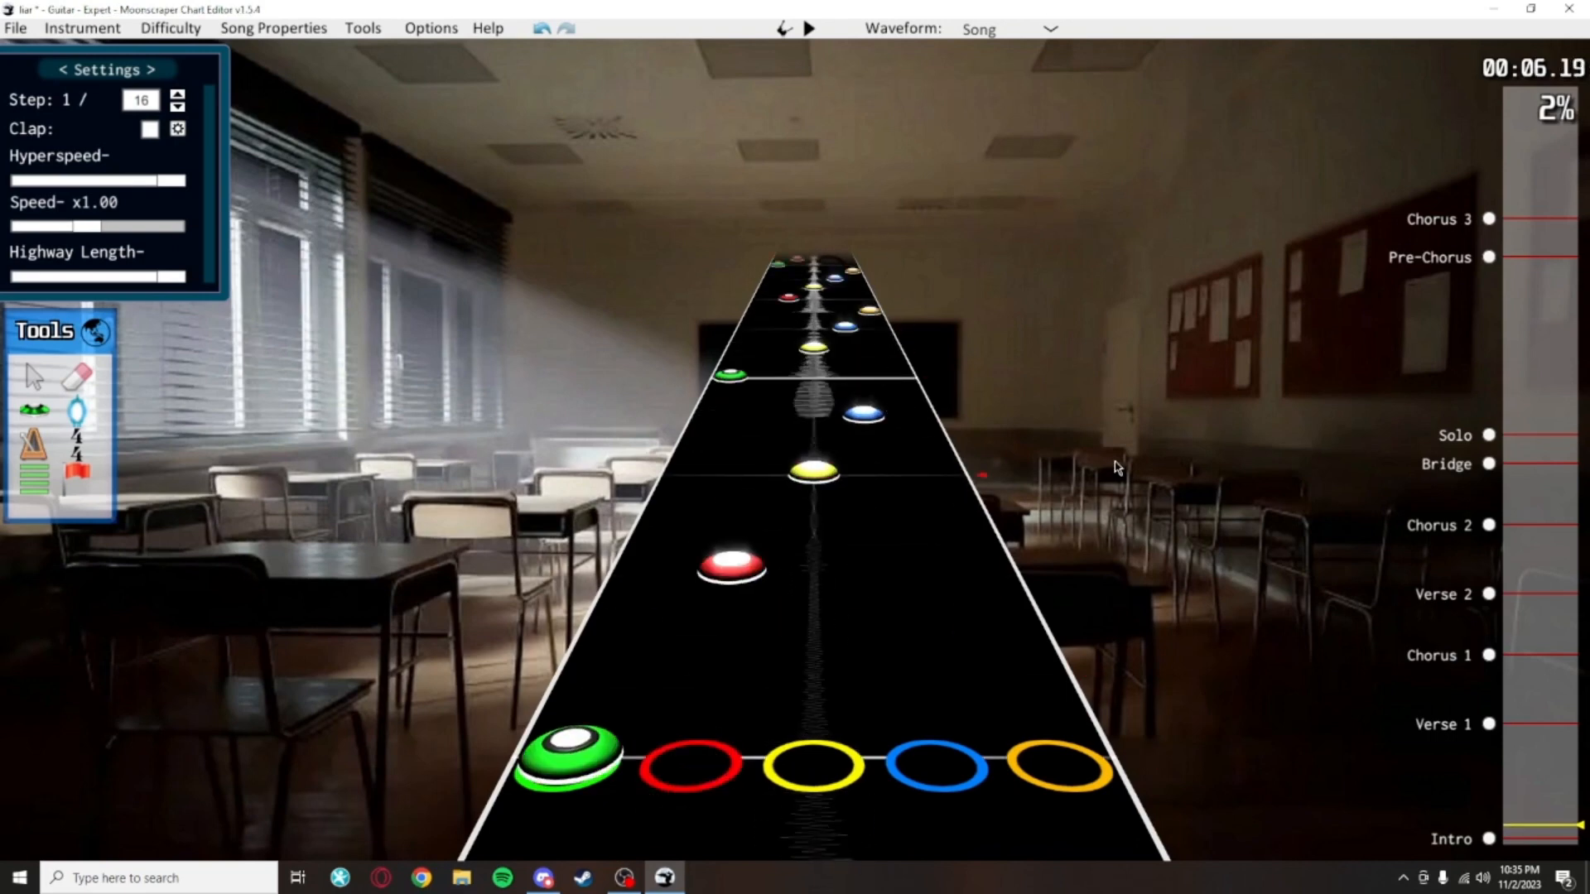
pyautogui.scroll(1, 1077, 435)
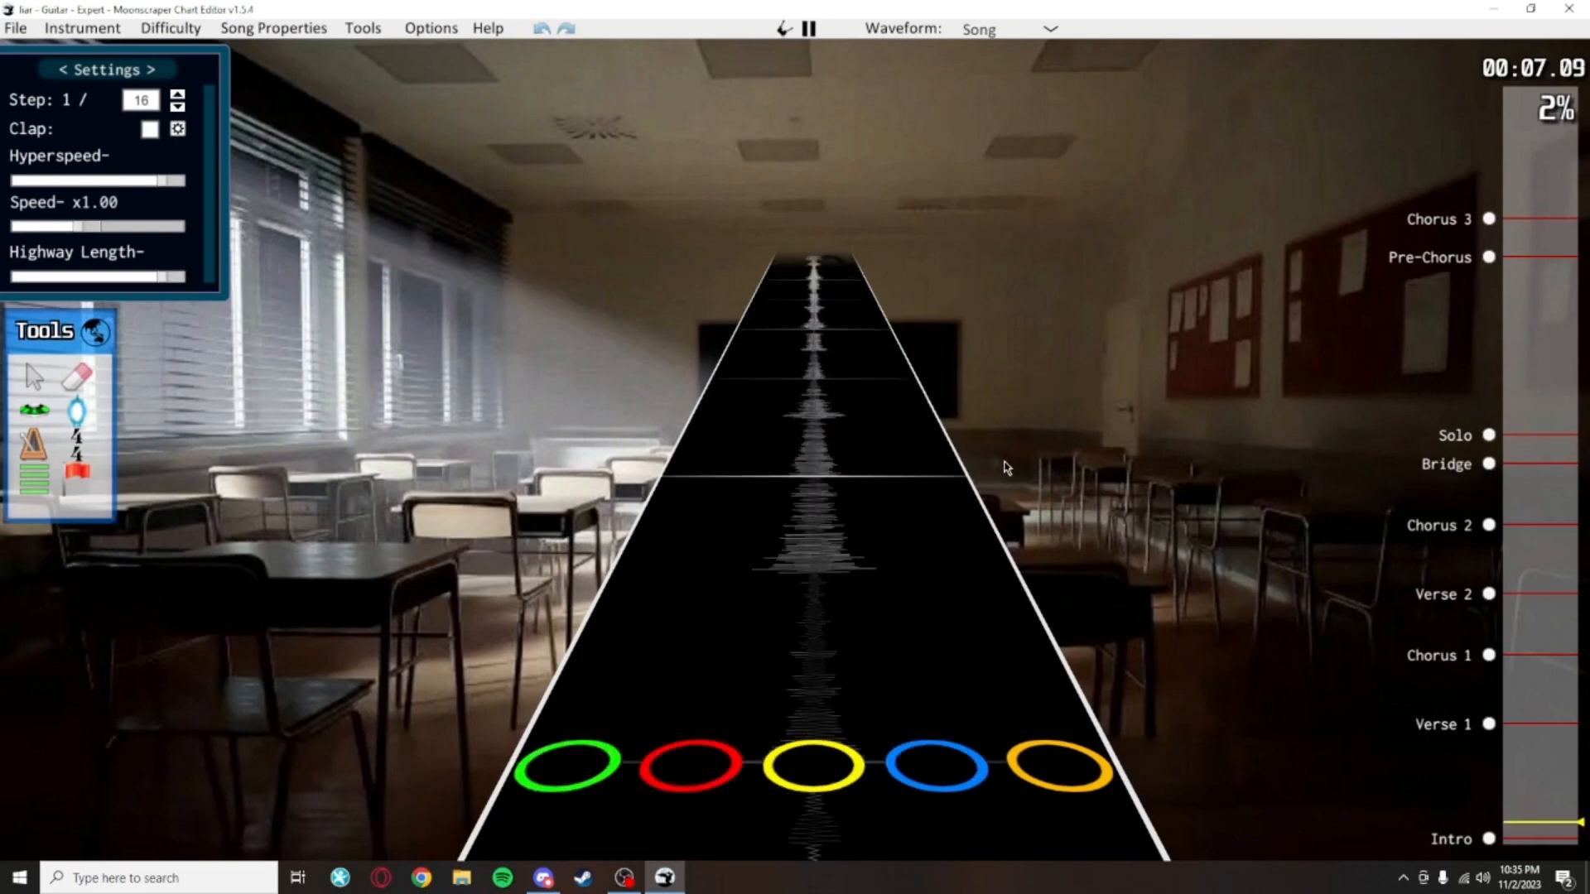
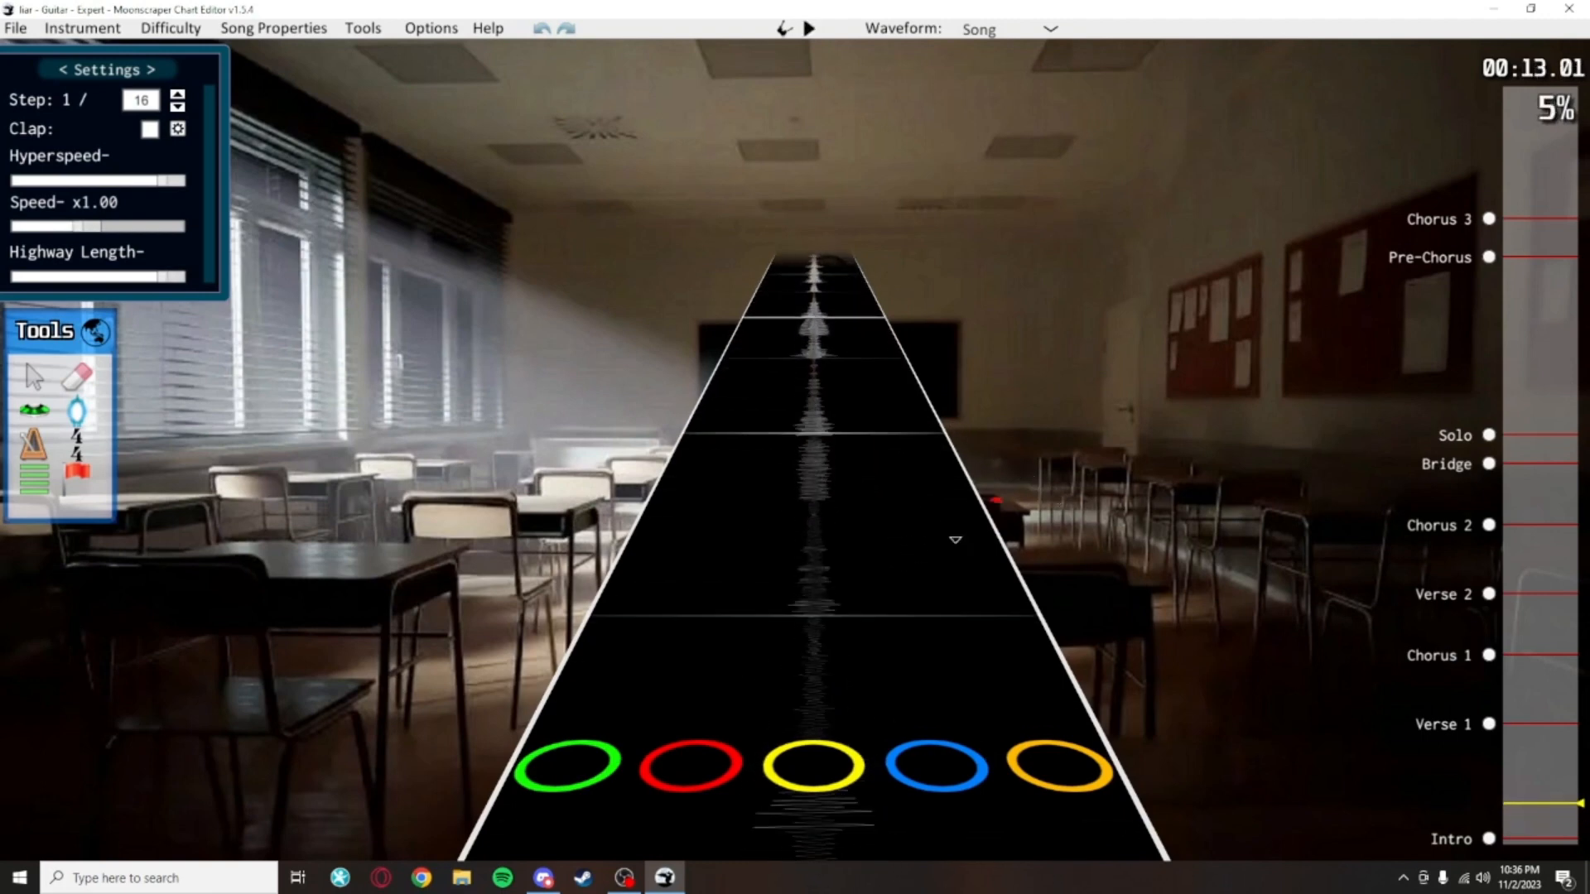
pyautogui.scroll(-20, 1067, 565)
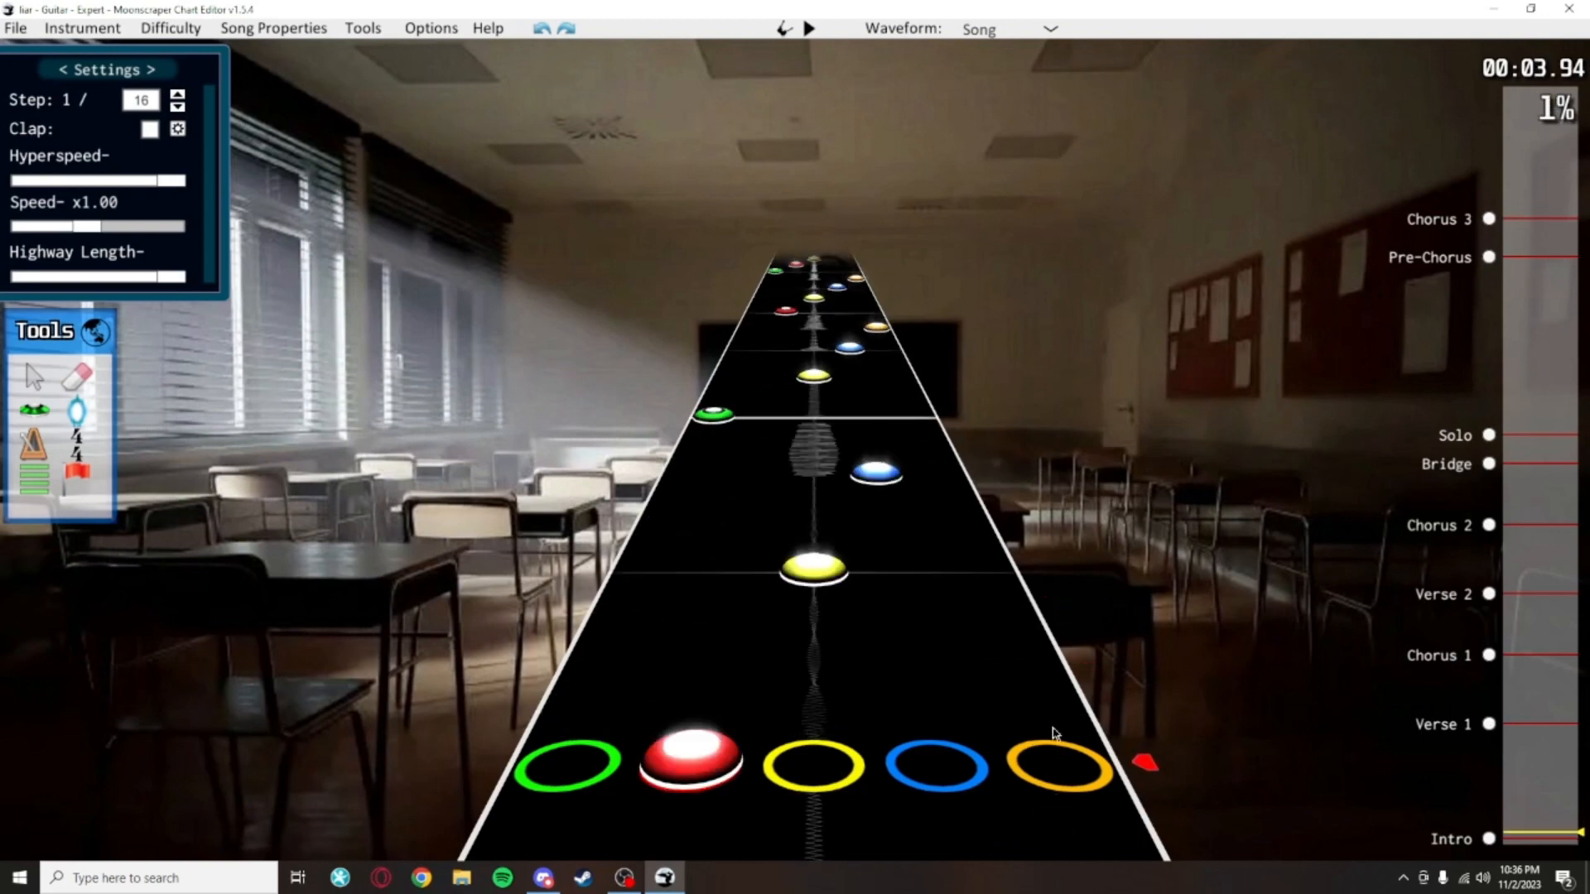
pyautogui.scroll(3, 1067, 565)
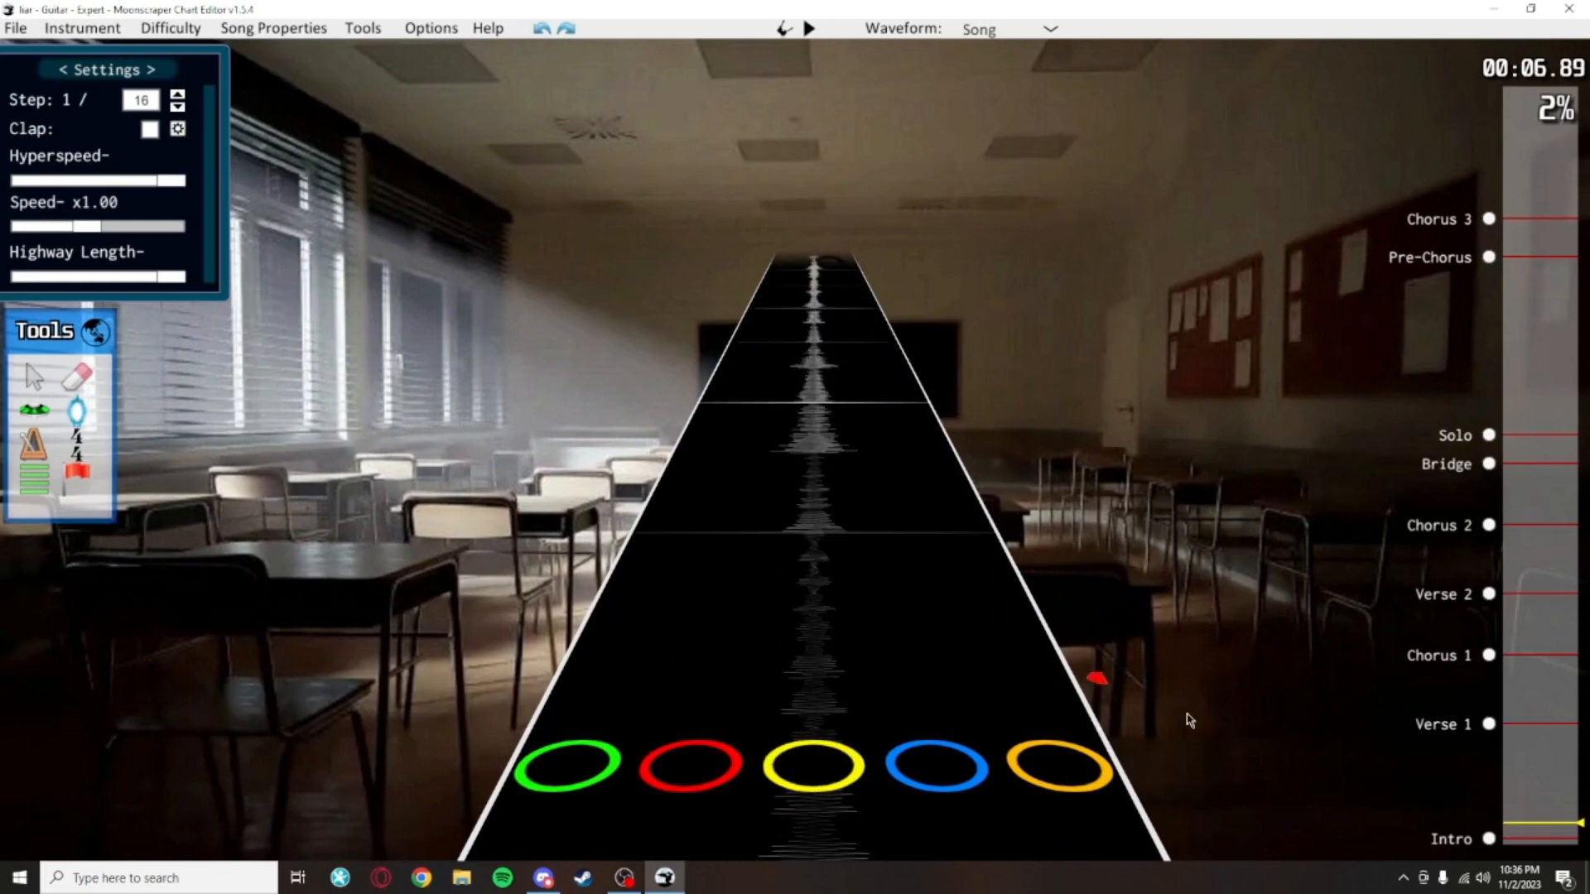
# Add a yellow note at position 2304, a green note at 2400 and a red note at 2496, checking against playback
pyautogui.scroll(-1, 1186, 714)
pyautogui.moveTo(1118, 674); pyautogui.dragTo(660, 305)
pyautogui.scroll(-8, 937, 533)
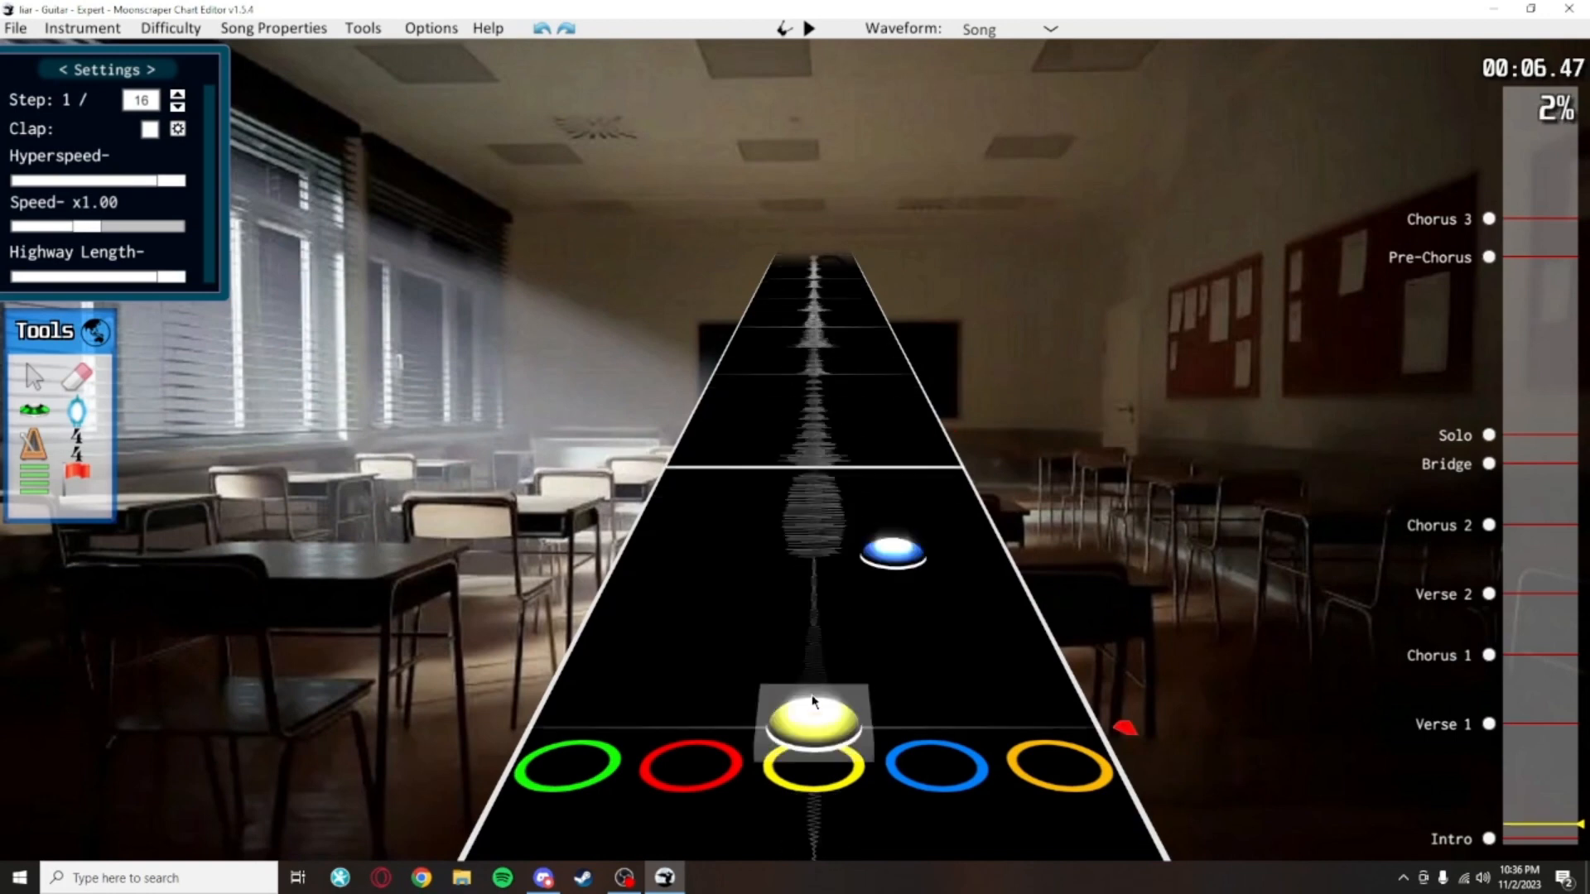
pyautogui.moveTo(1040, 487); pyautogui.dragTo(601, 220)
pyautogui.click(39, 413)
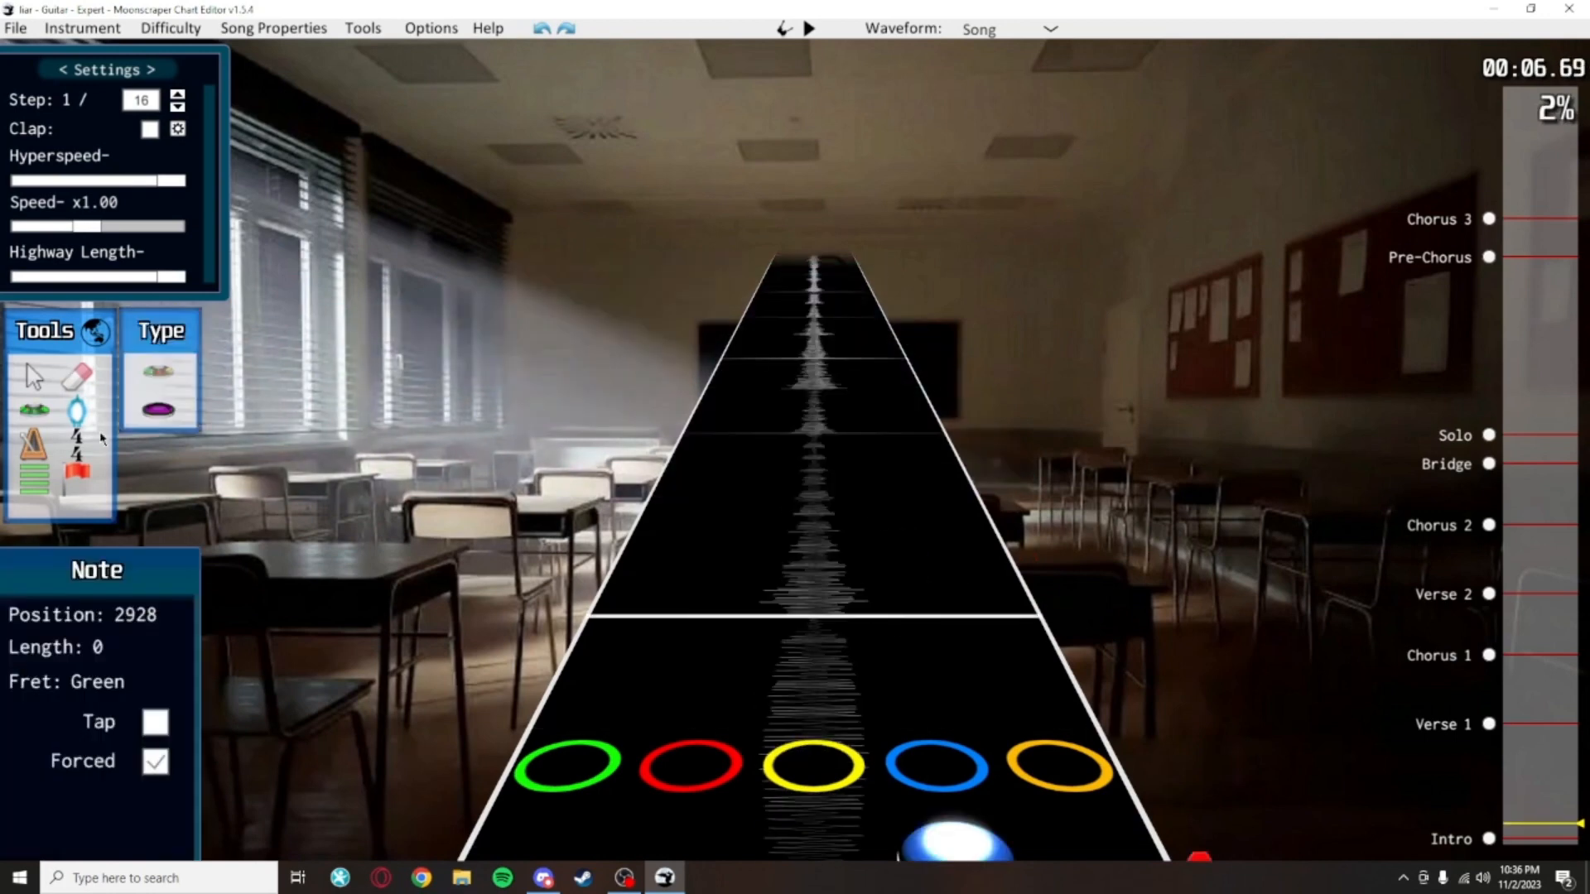
pyautogui.scroll(-3, 882, 615)
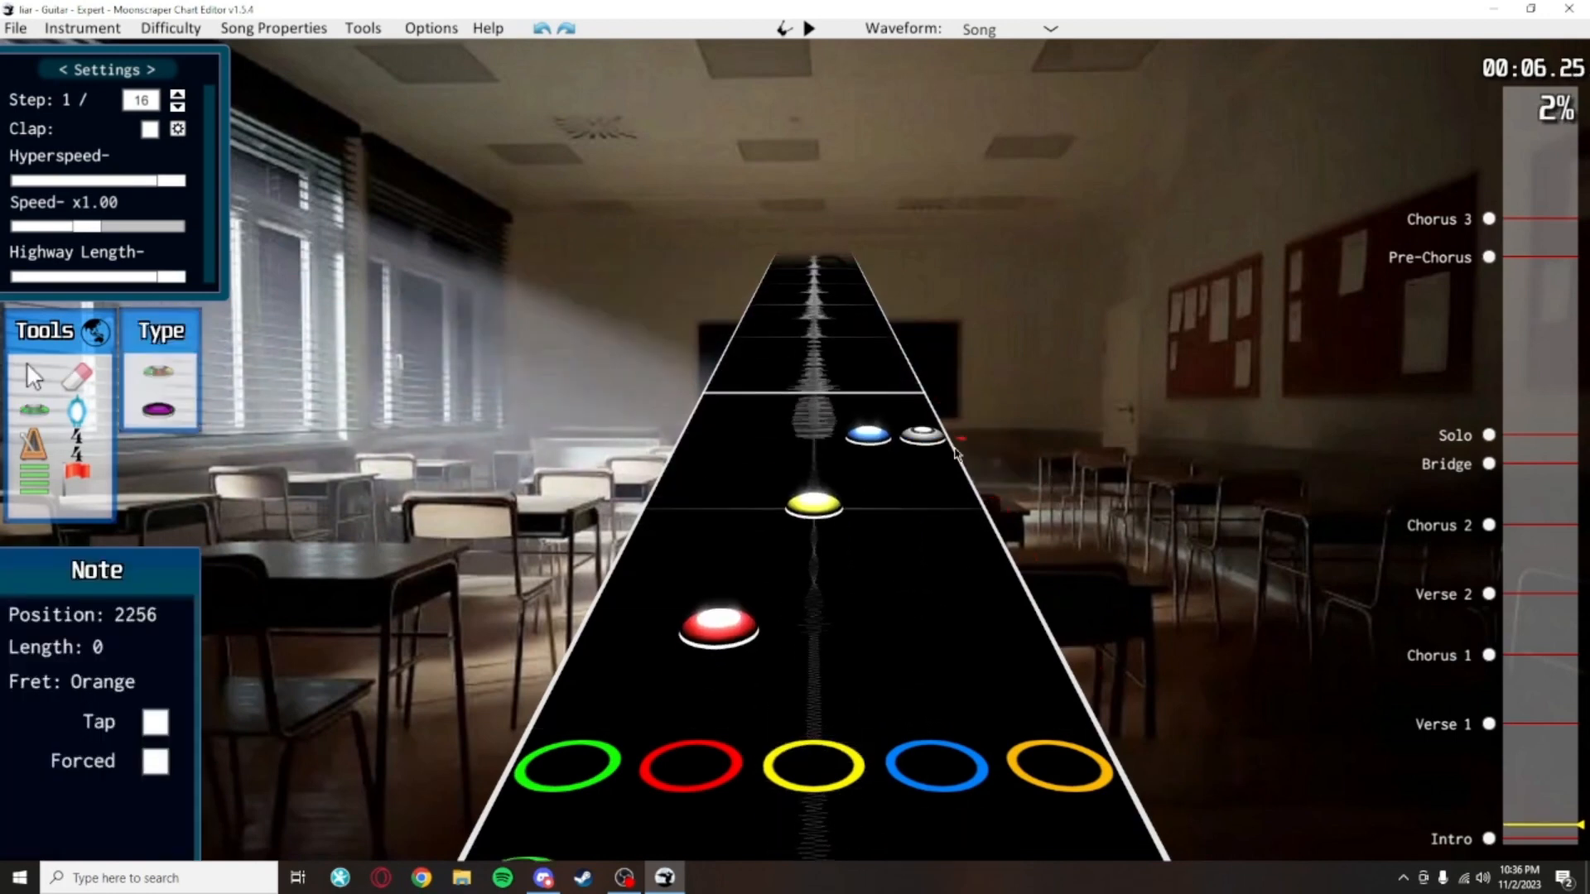
pyautogui.press('space')
pyautogui.press('space')
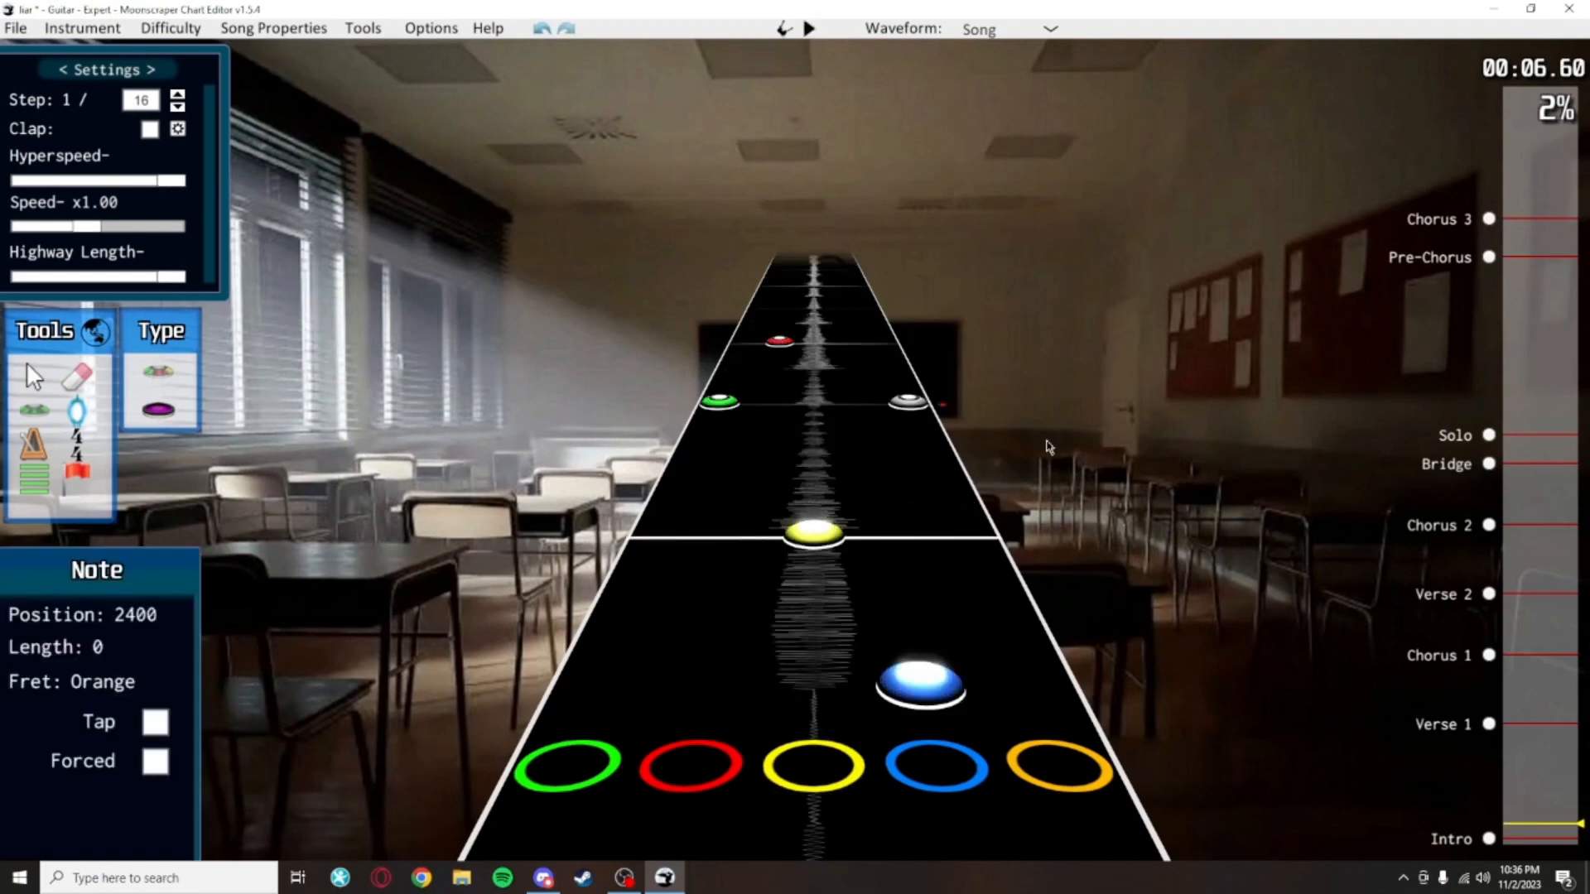
pyautogui.scroll(-2, 1051, 448)
pyautogui.press('space')
pyautogui.press('space')
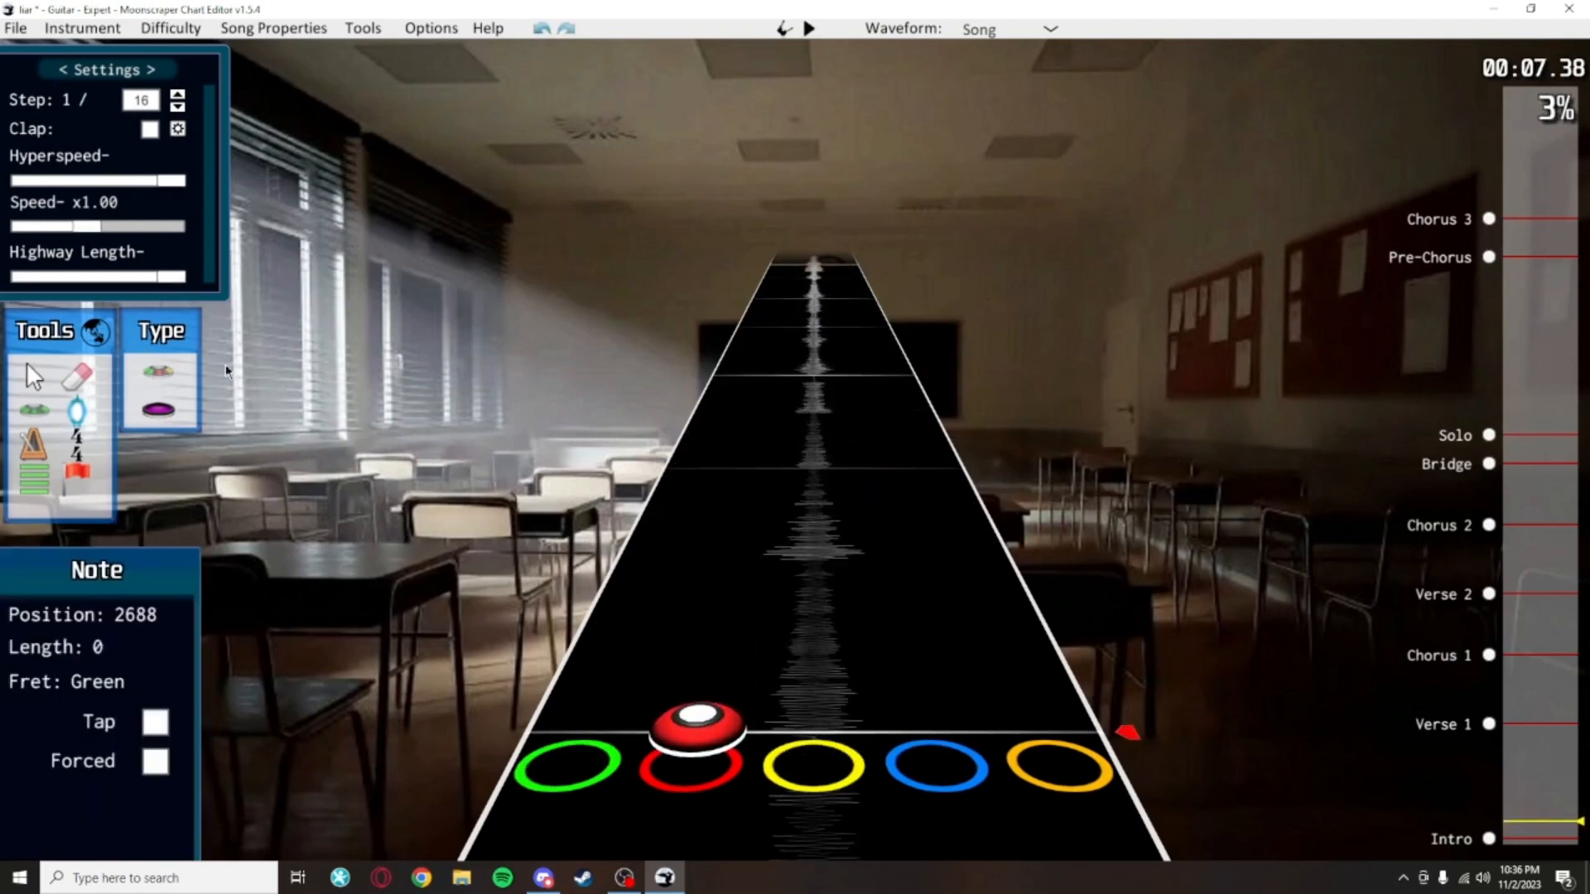
pyautogui.scroll(-1, 227, 370)
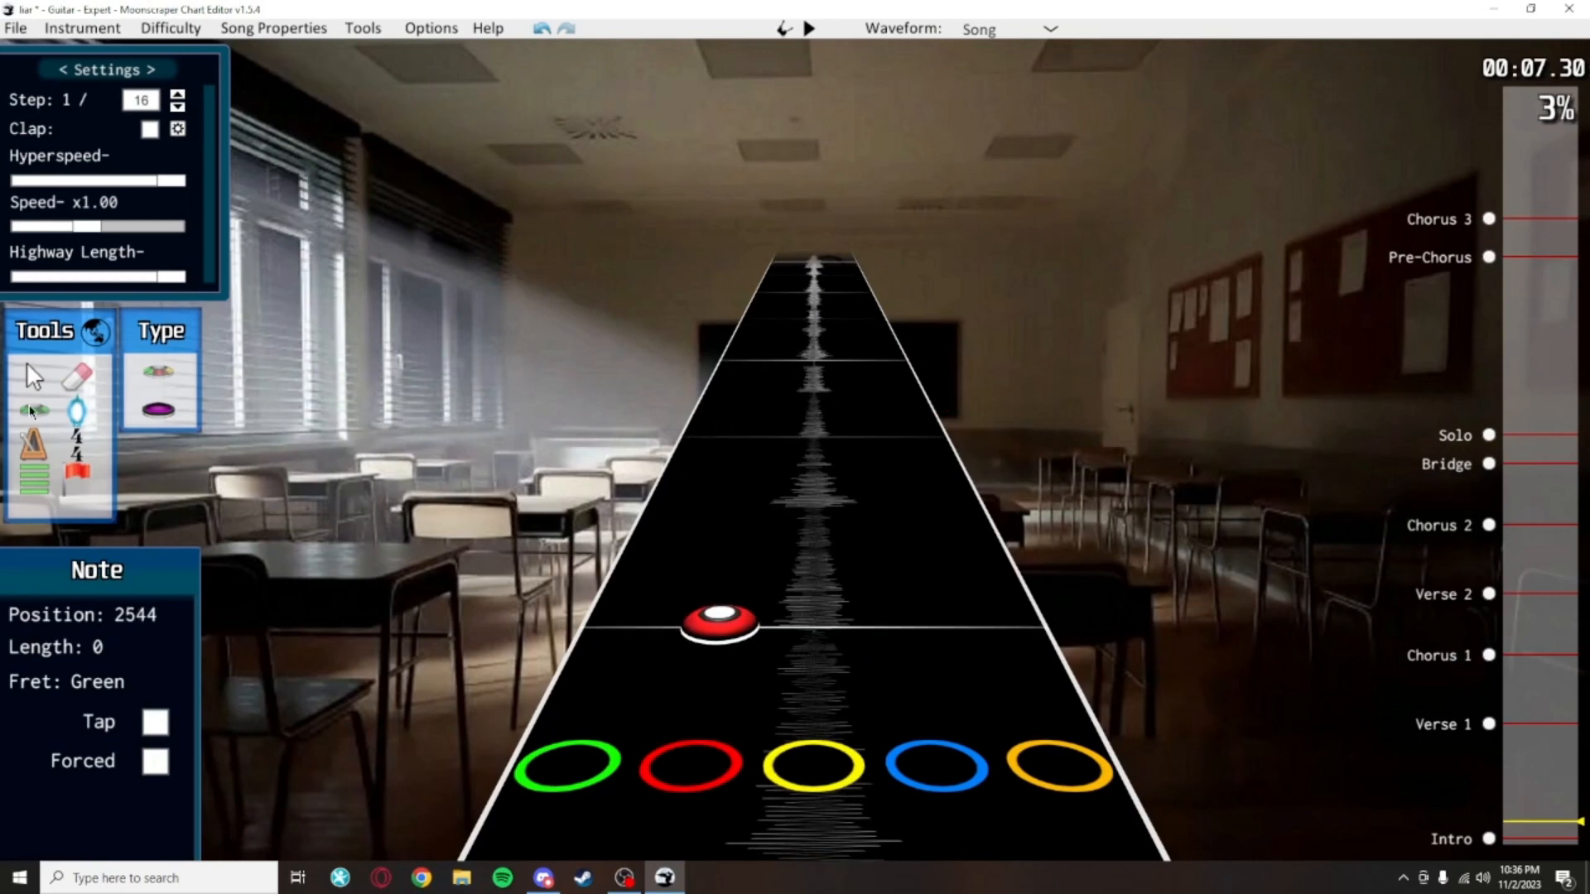
# Move the green and red notes each one 1/16 step later and make the yellow note at position 2304 a strum
pyautogui.click(34, 379)
pyautogui.scroll(-6, 701, 605)
pyautogui.moveTo(698, 489); pyautogui.dragTo(714, 433)
pyautogui.scroll(3, 861, 497)
pyautogui.click(762, 456)
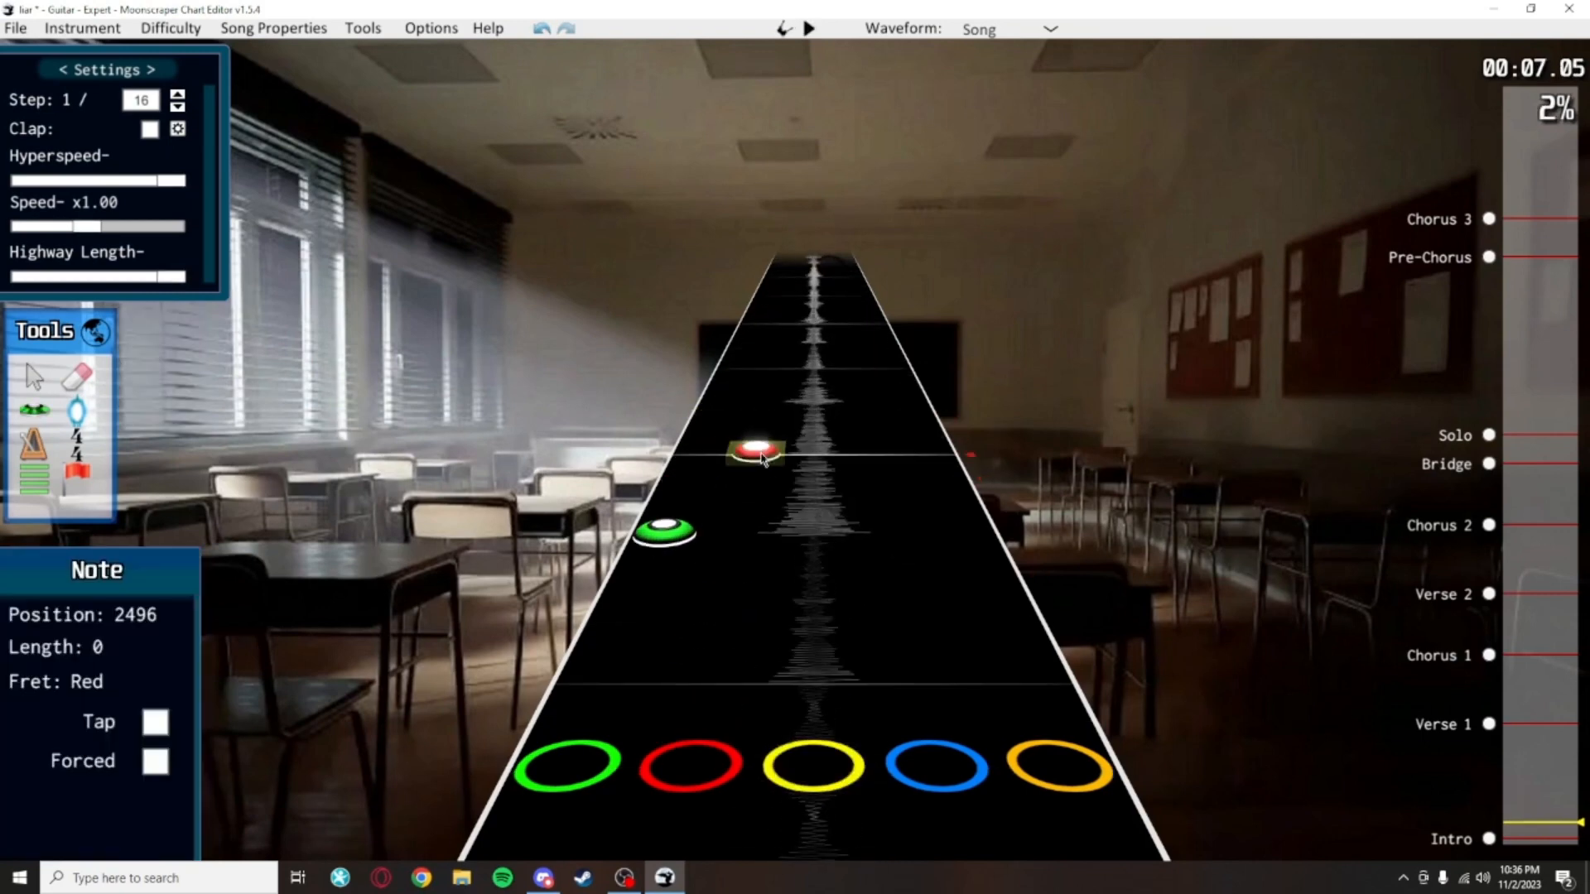
pyautogui.press('space')
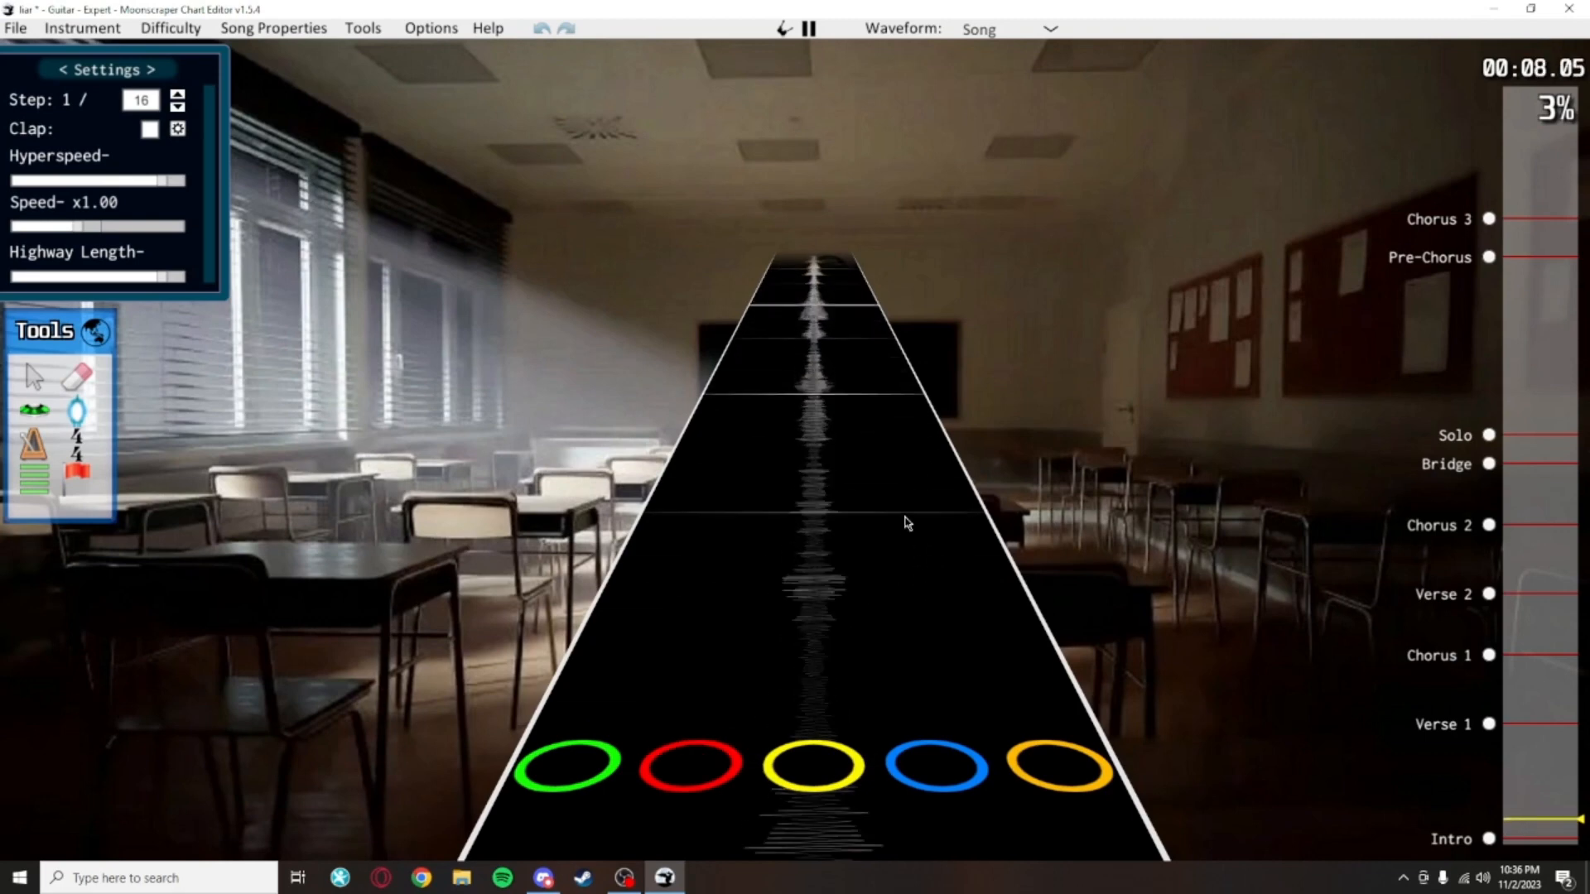
pyautogui.press('space')
pyautogui.press('space')
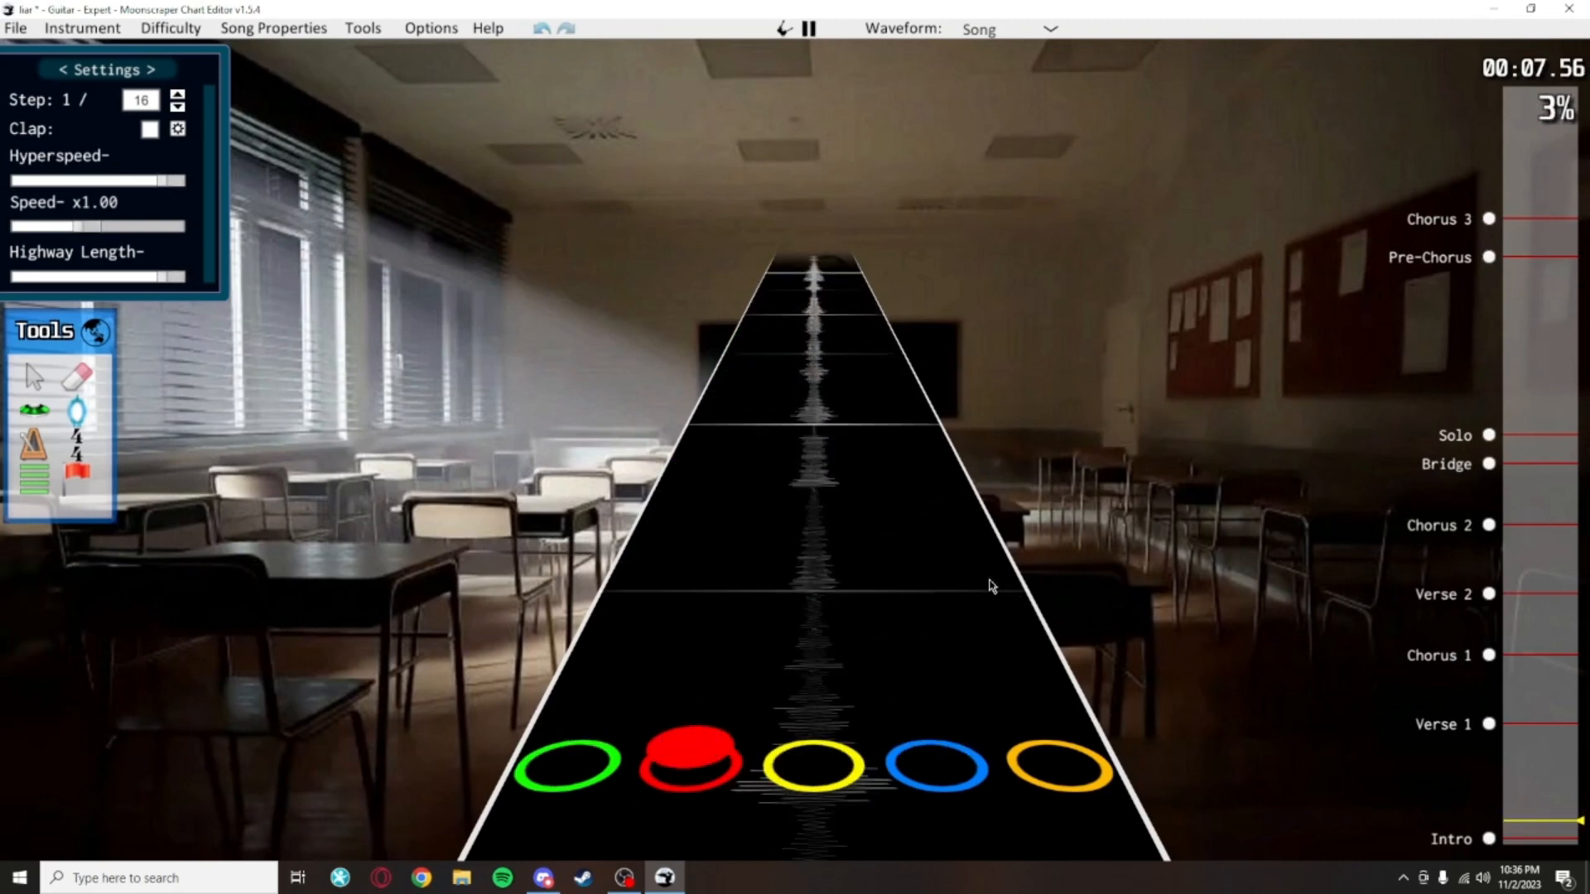
pyautogui.press('space')
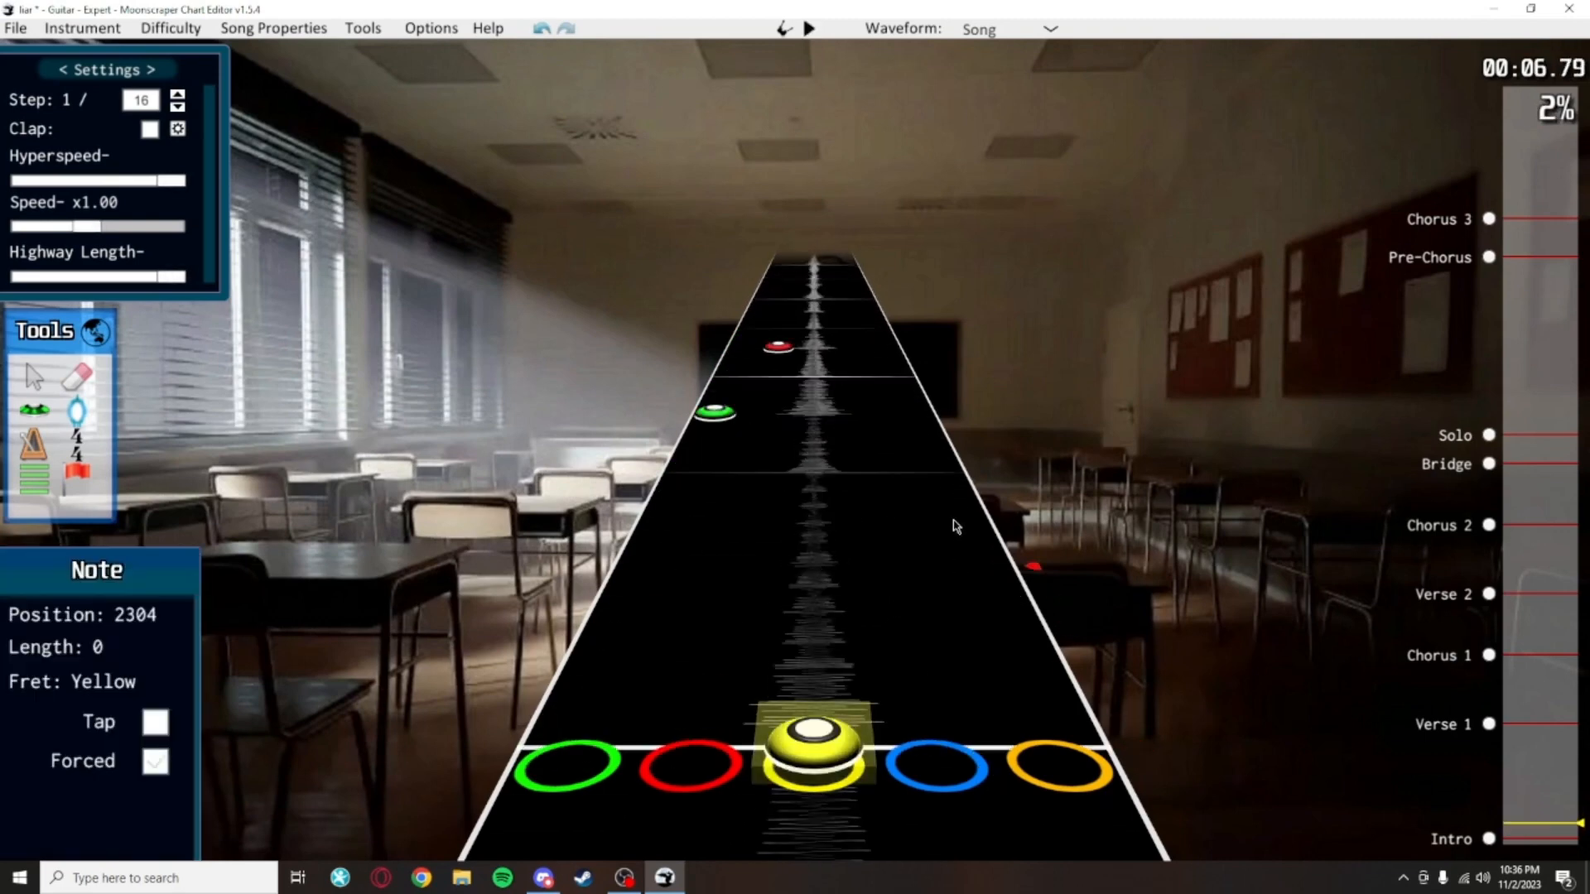
pyautogui.click(957, 527)
# Save the chart and play the song back past the moved green and red notes to locate the next note
pyautogui.scroll(-3, 963, 596)
pyautogui.press('space')
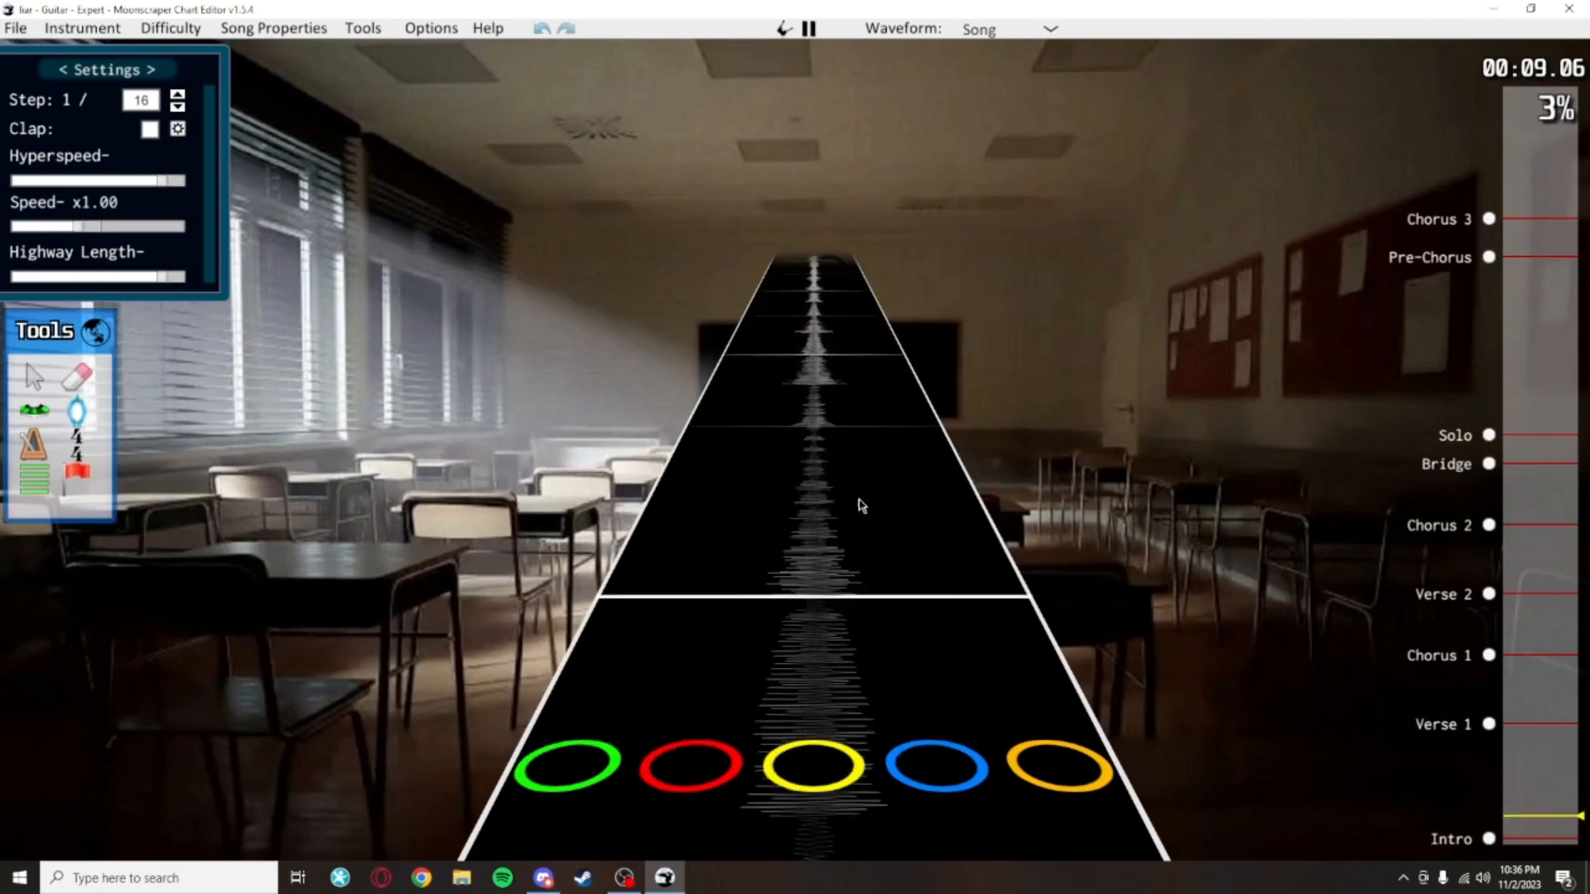
pyautogui.press('space')
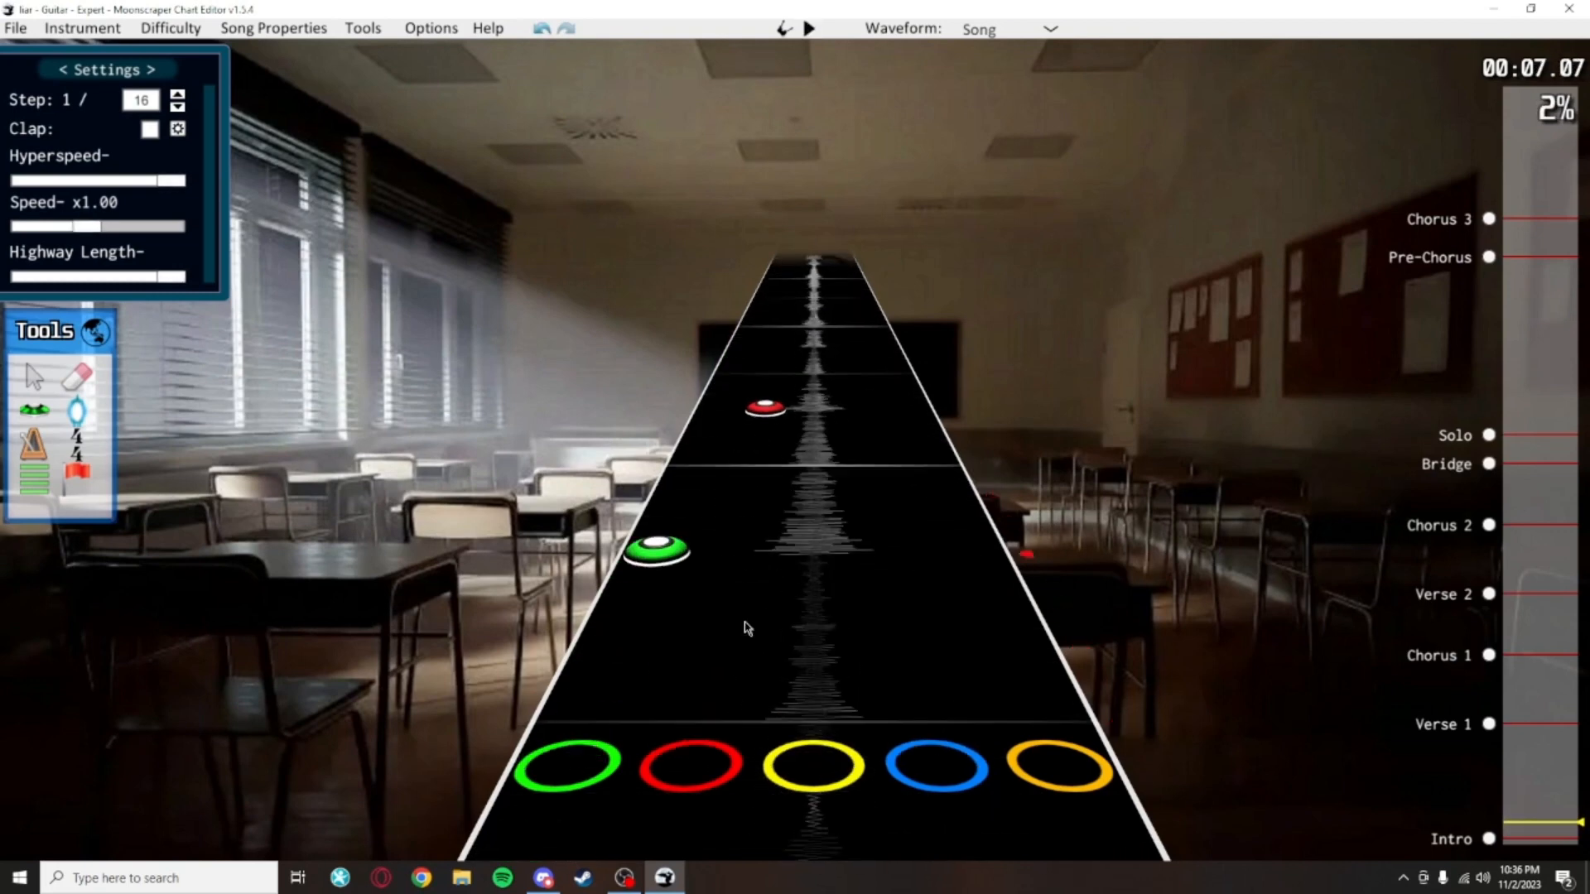
pyautogui.scroll(1, 815, 567)
pyautogui.scroll(5, 837, 559)
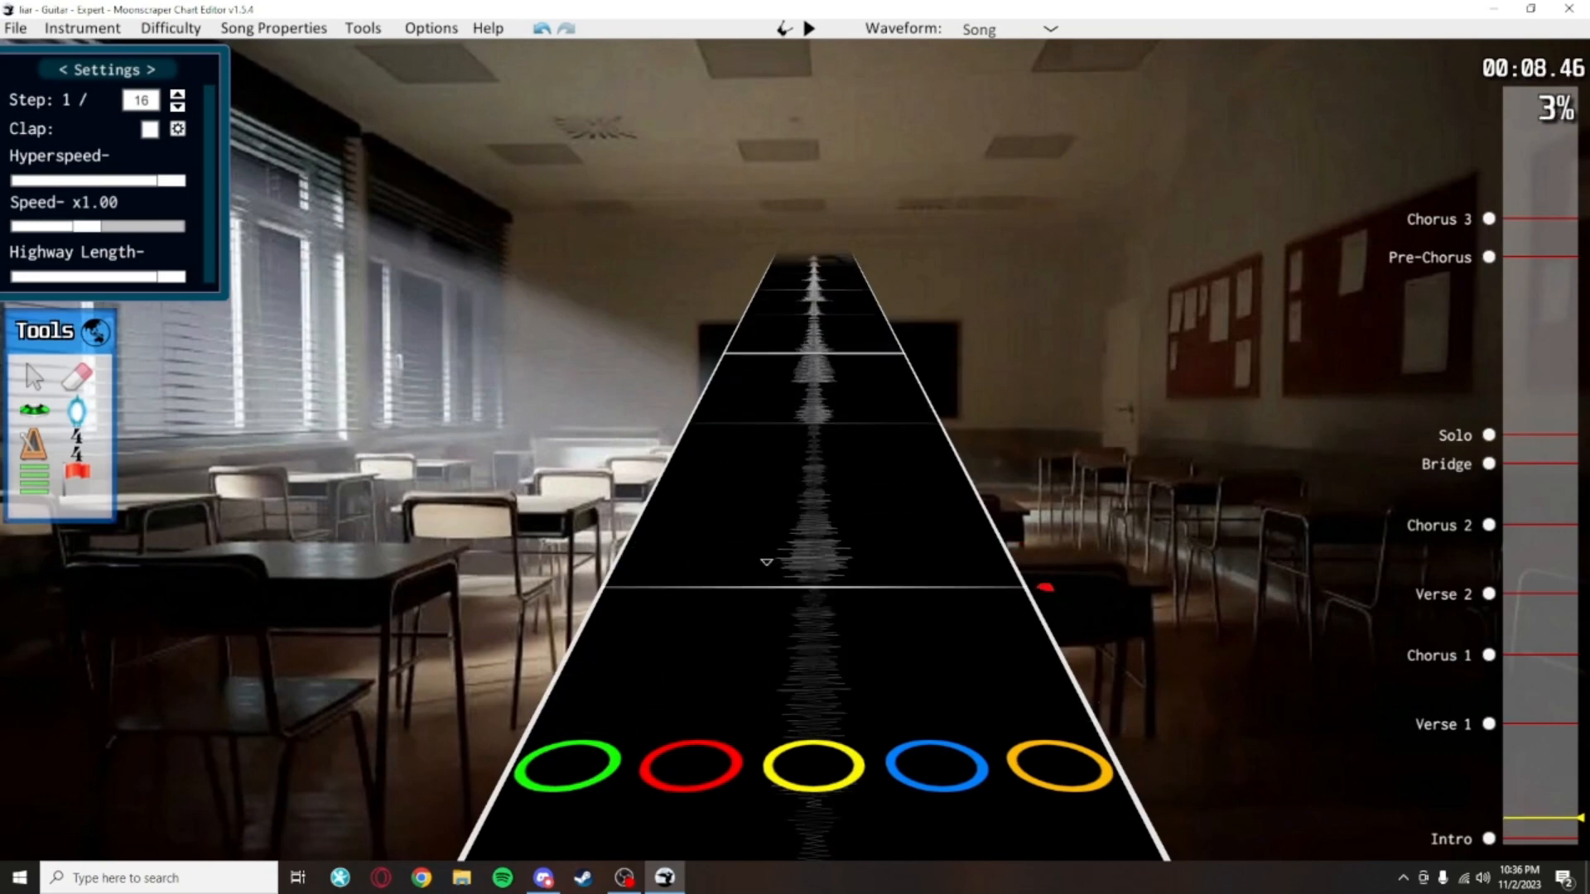
pyautogui.scroll(-5, 766, 561)
pyautogui.scroll(-3, 841, 448)
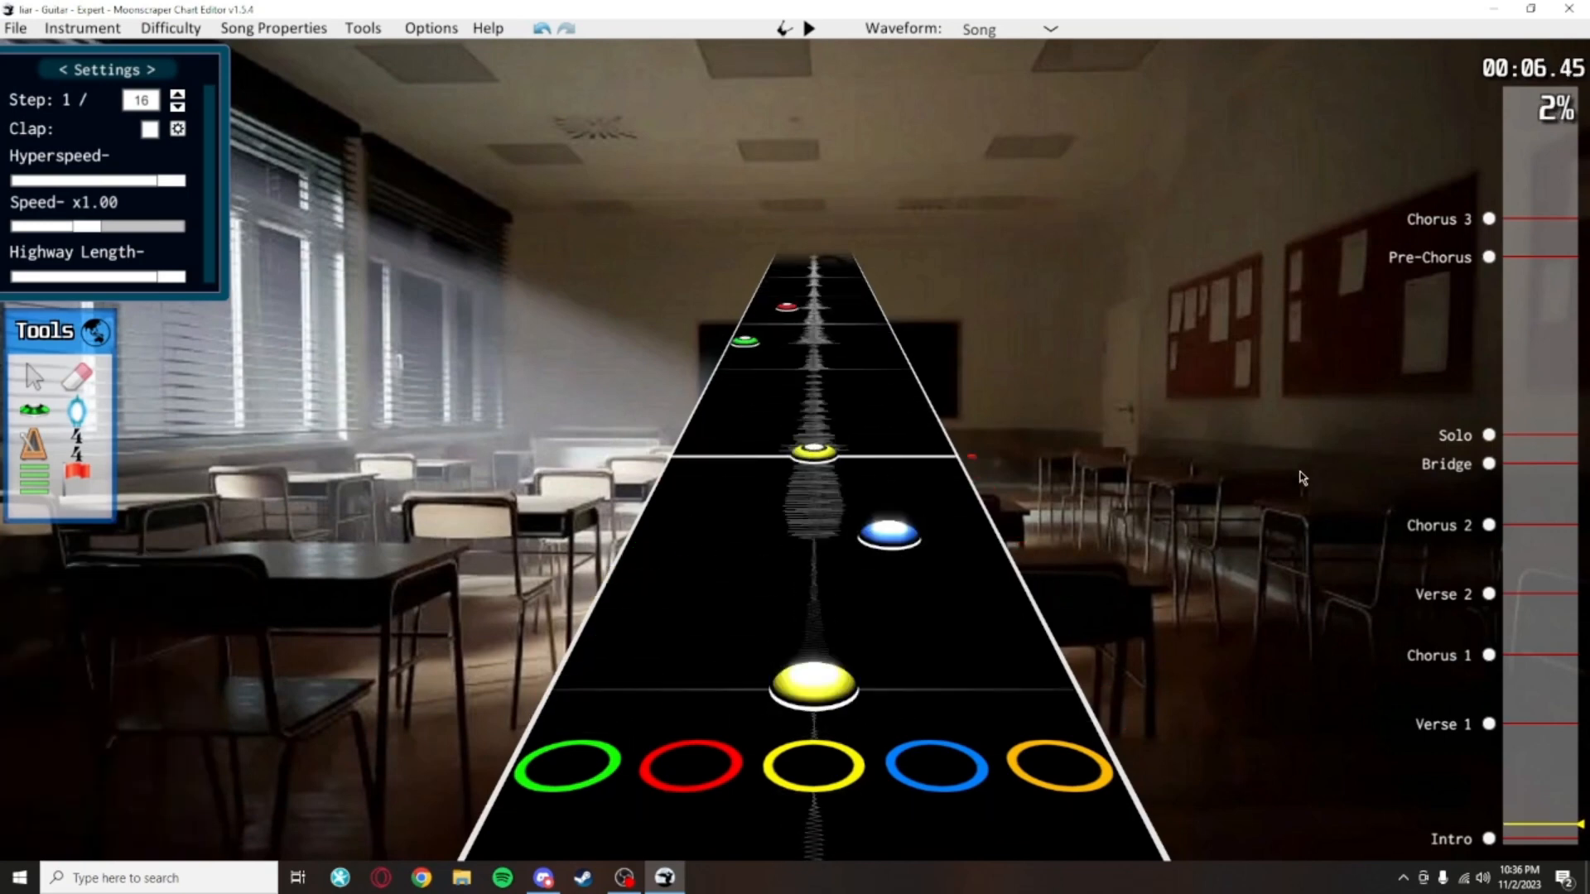
pyautogui.scroll(4, 881, 453)
pyautogui.scroll(-2, 870, 592)
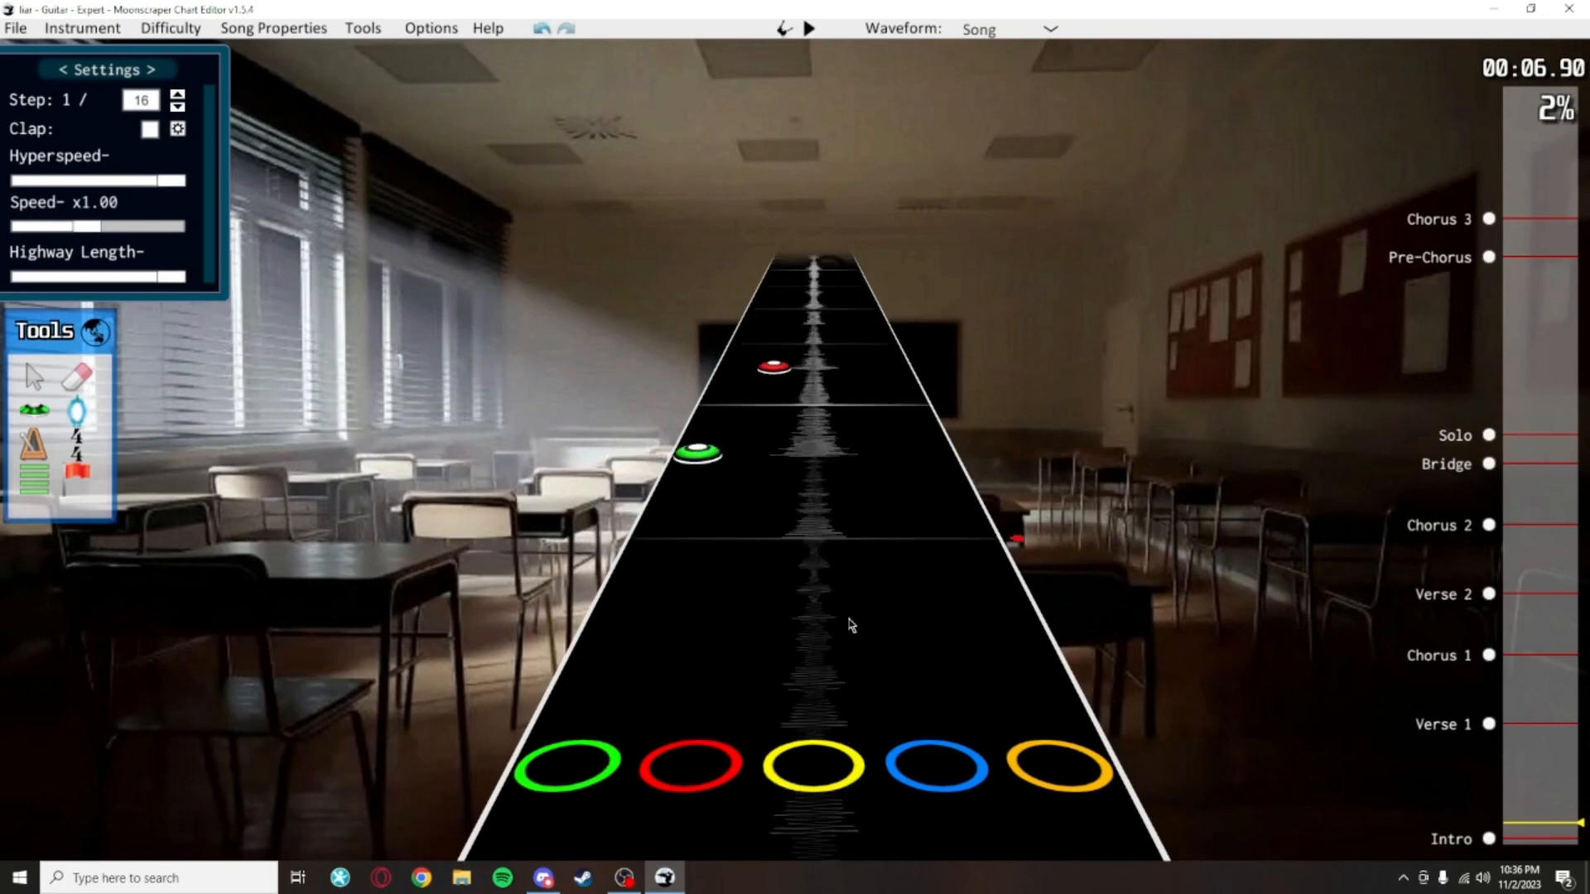
pyautogui.press('space')
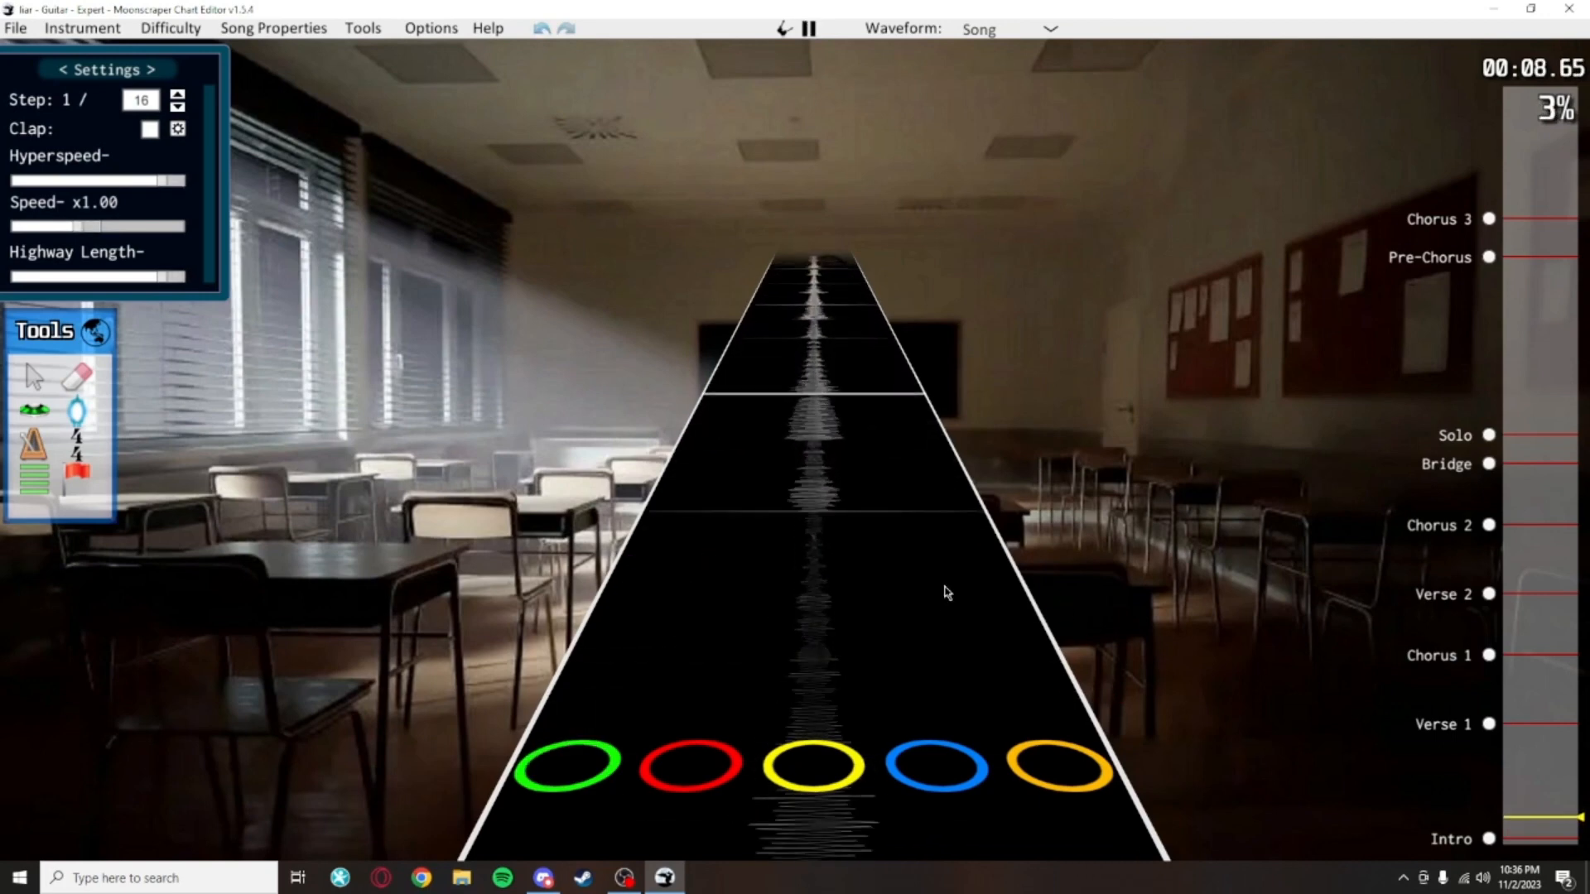
# Add a green note at position 2976 and save the chart
pyautogui.press('space')
pyautogui.scroll(-2, 869, 642)
pyautogui.click(37, 411)
pyautogui.click(676, 515)
pyautogui.scroll(-1, 1067, 557)
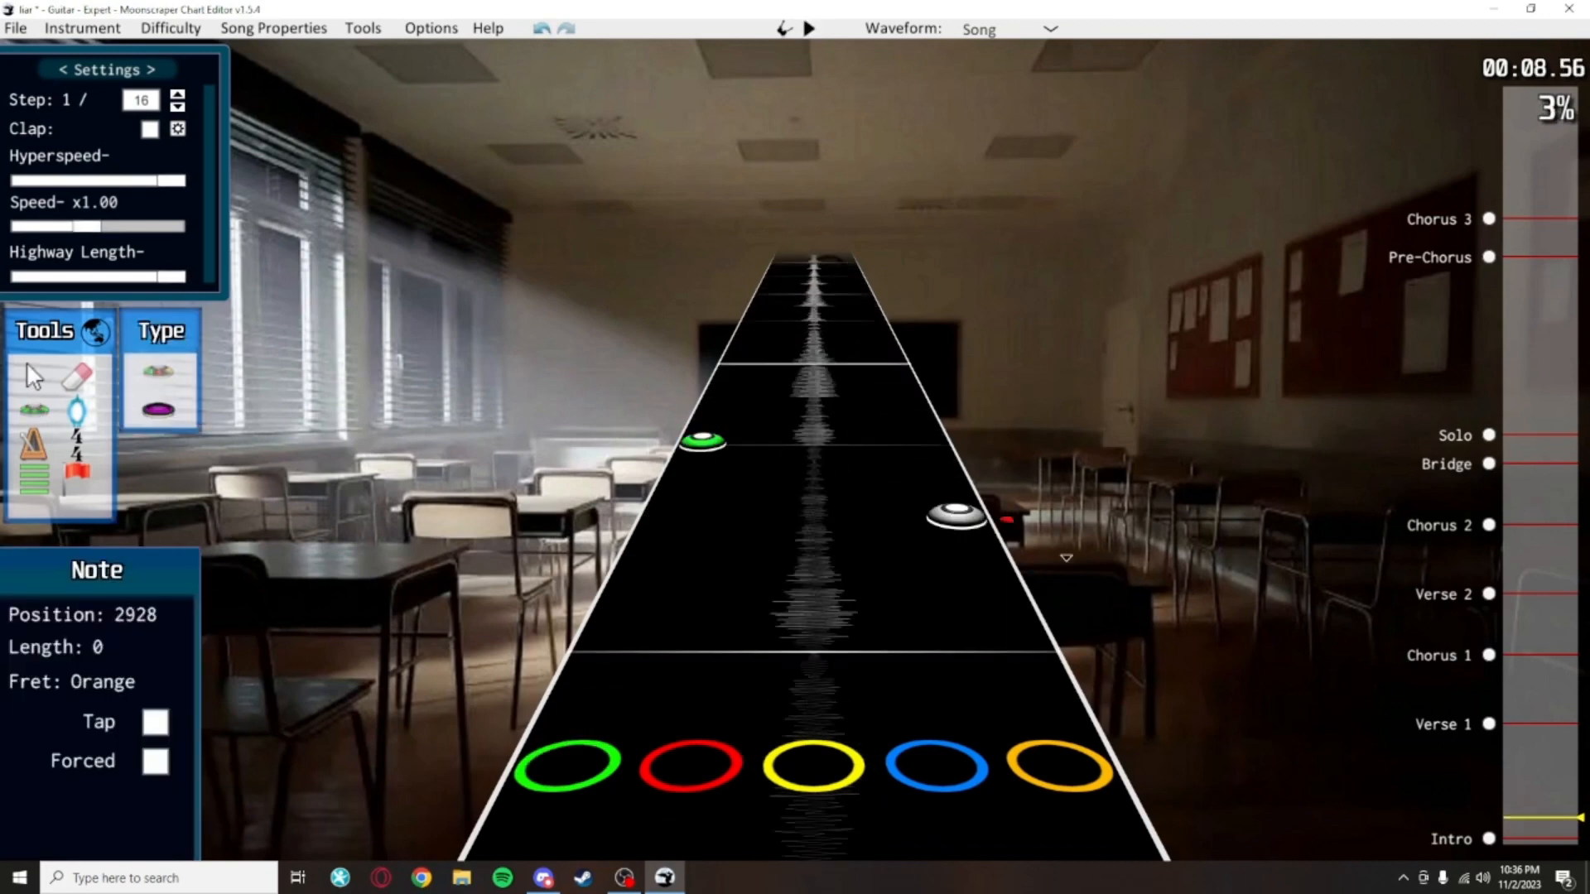
pyautogui.hotkey('ctrl', 's')
pyautogui.scroll(-6, 994, 673)
pyautogui.scroll(7, 995, 654)
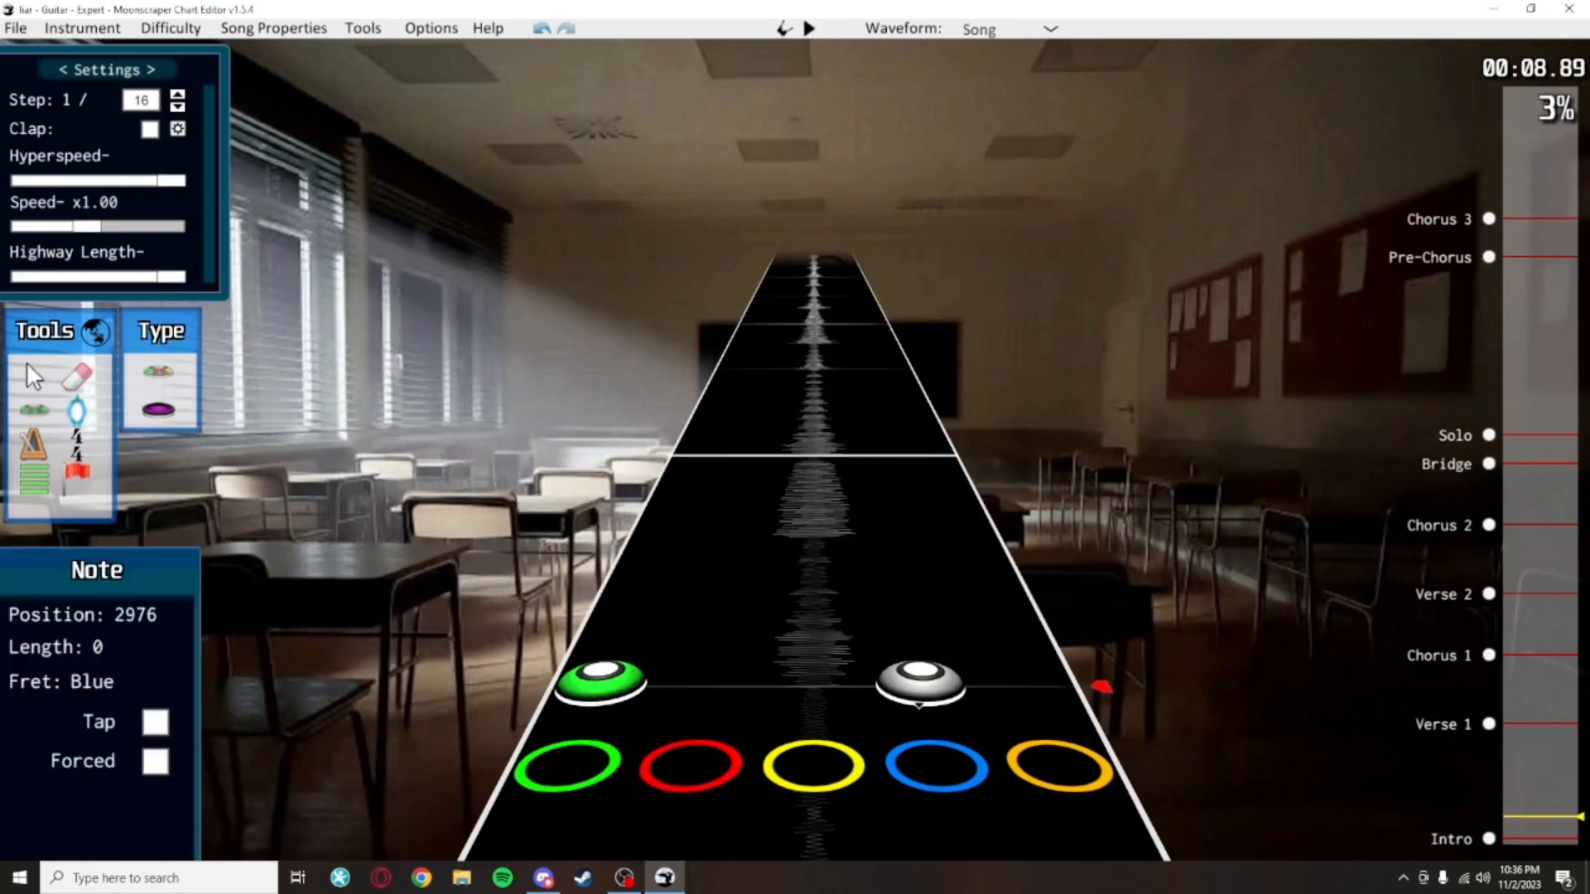
pyautogui.scroll(-8, 700, 563)
pyautogui.scroll(2, 700, 559)
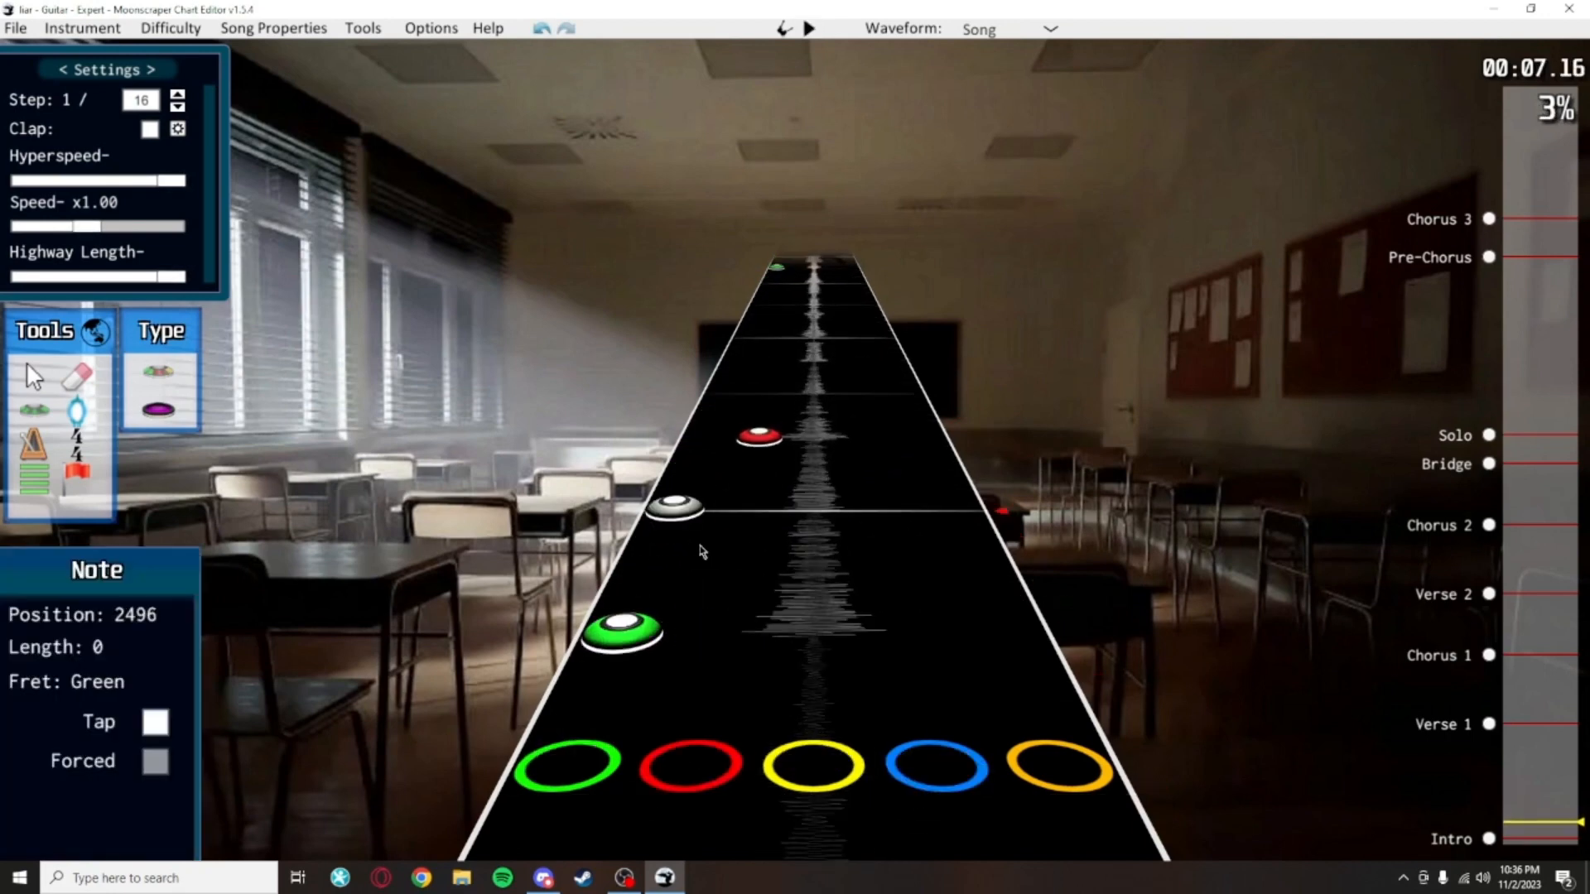
# Listen from the yellow note onward and add a red note at position 2688
pyautogui.scroll(-2, 919, 580)
pyautogui.press('space')
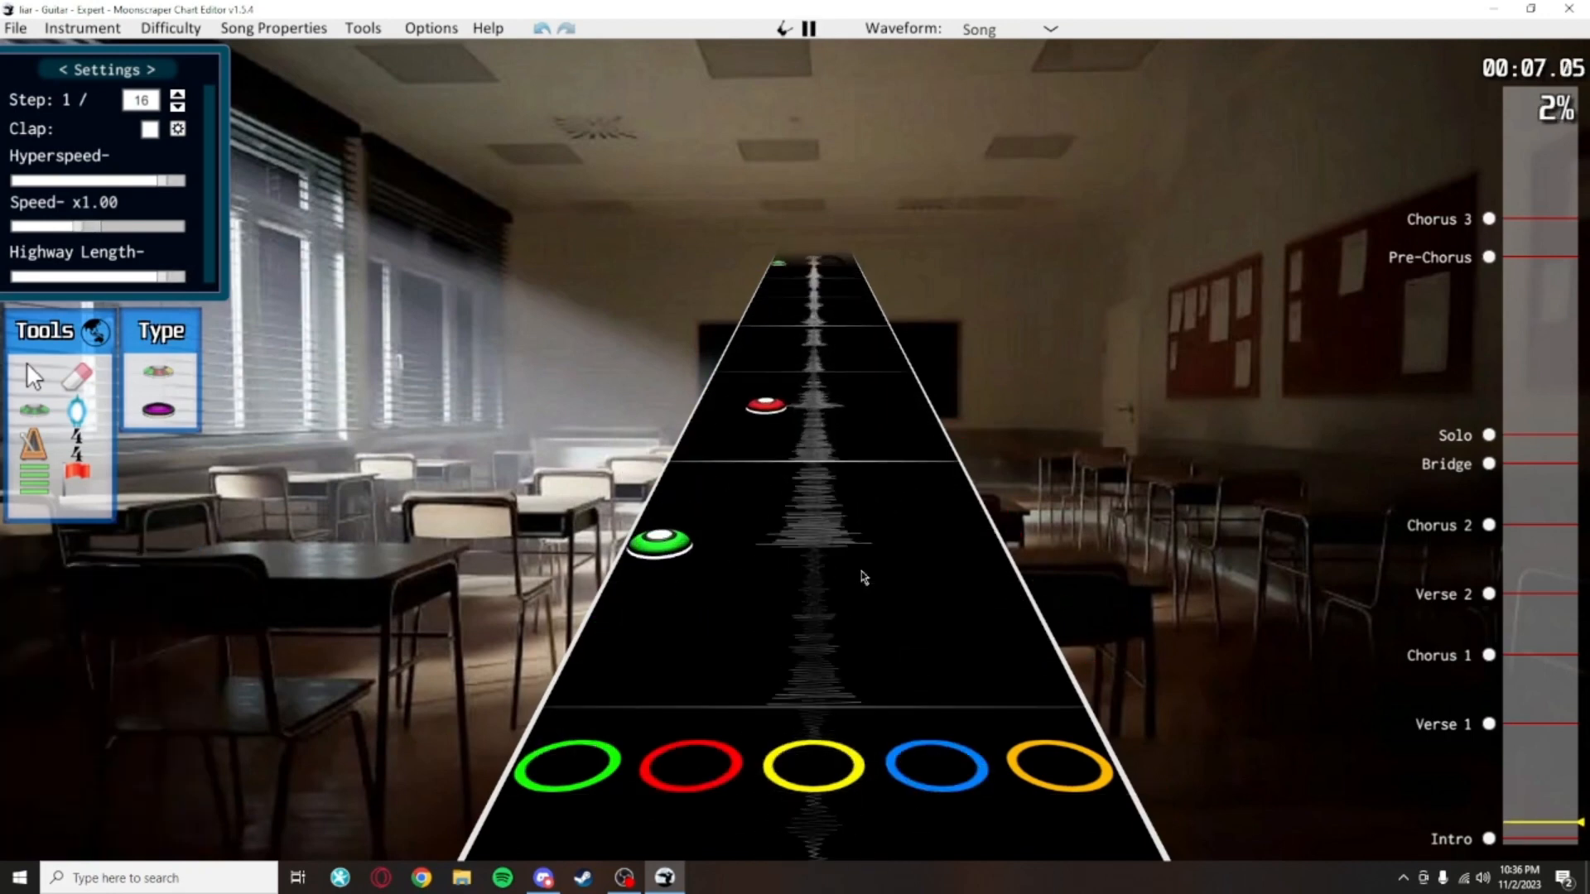
pyautogui.press('space')
pyautogui.scroll(-4, 890, 554)
pyautogui.press('space')
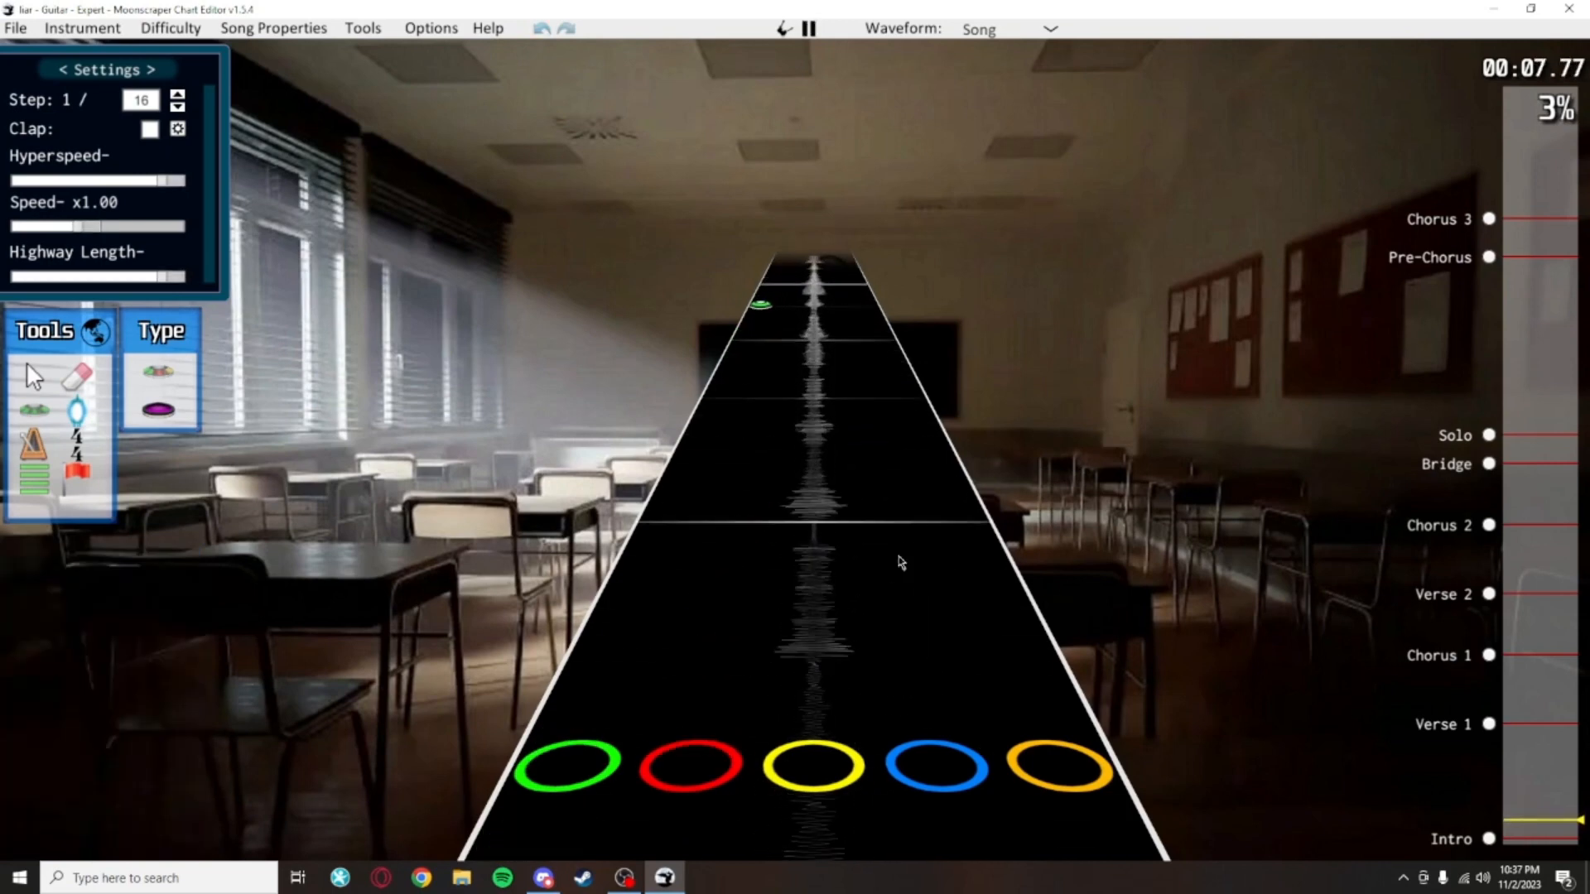
pyautogui.press('space')
pyautogui.scroll(-2, 944, 663)
pyautogui.click(760, 457)
pyautogui.scroll(-2, 760, 457)
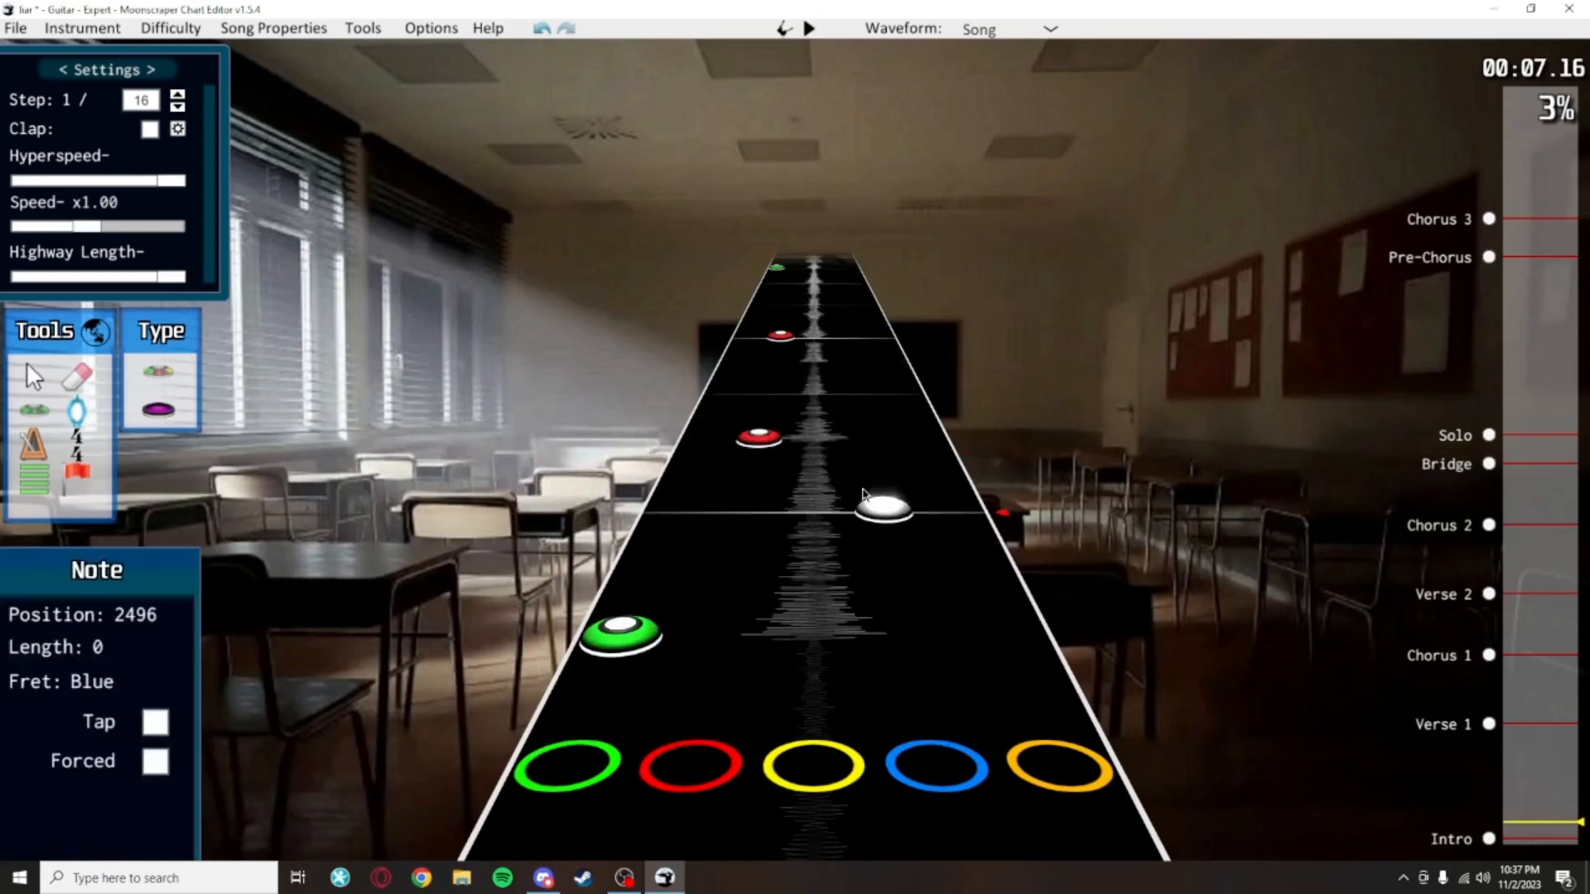
# Replay the passage in short bursts and add a yellow note at position 2736
pyautogui.press('space')
pyautogui.press('space')
pyautogui.scroll(-3, 853, 539)
pyautogui.press('space')
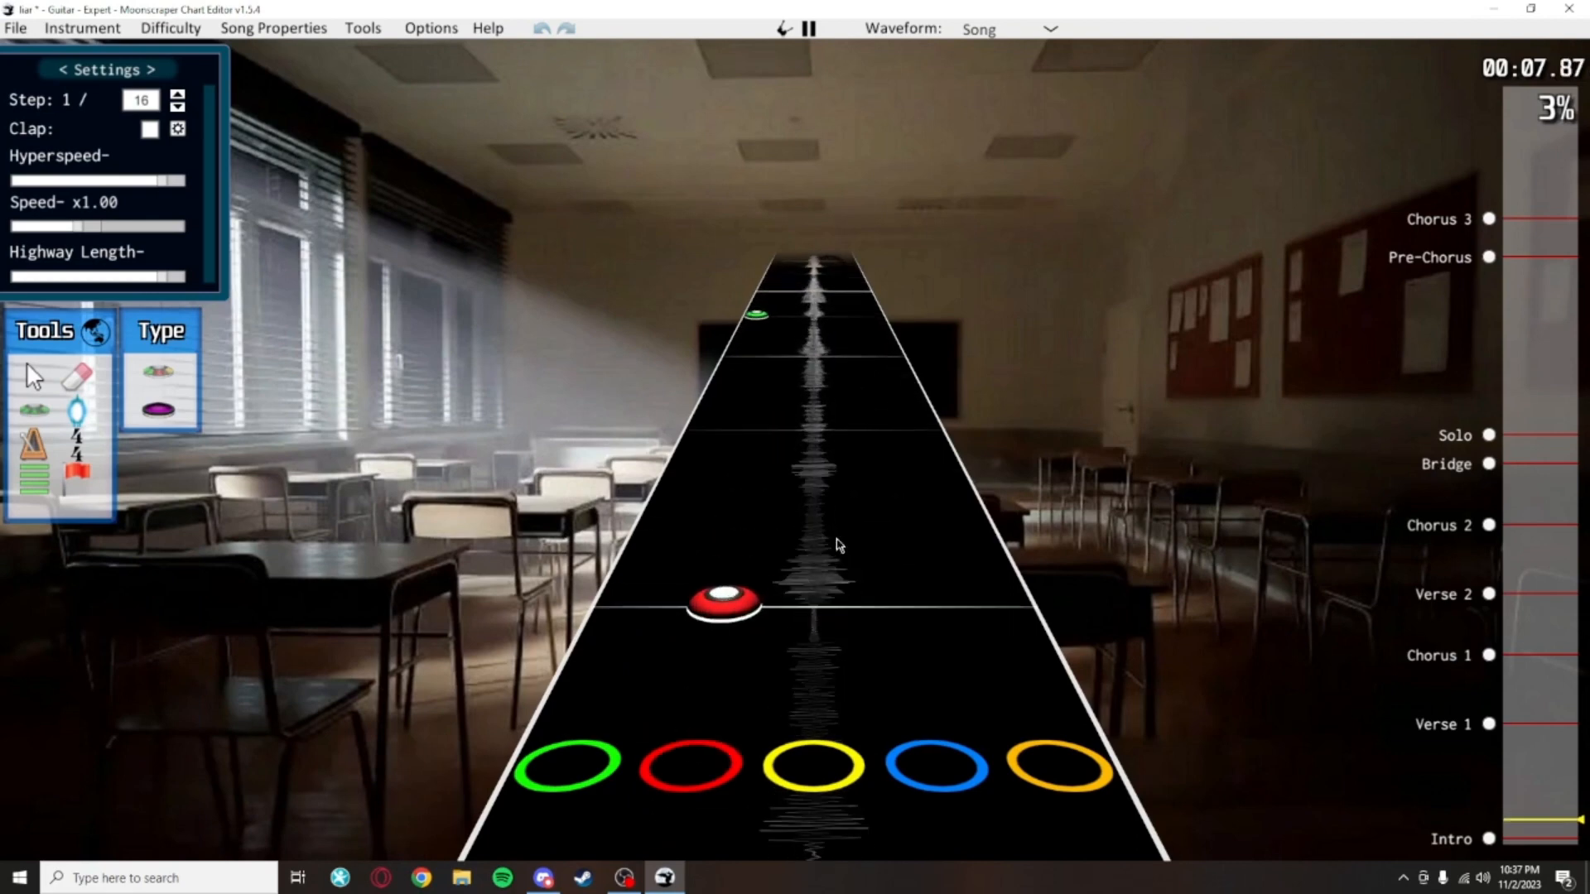
pyautogui.press('space')
pyautogui.scroll(-3, 762, 547)
pyautogui.press('space')
pyautogui.press('space')
pyautogui.scroll(-2, 851, 601)
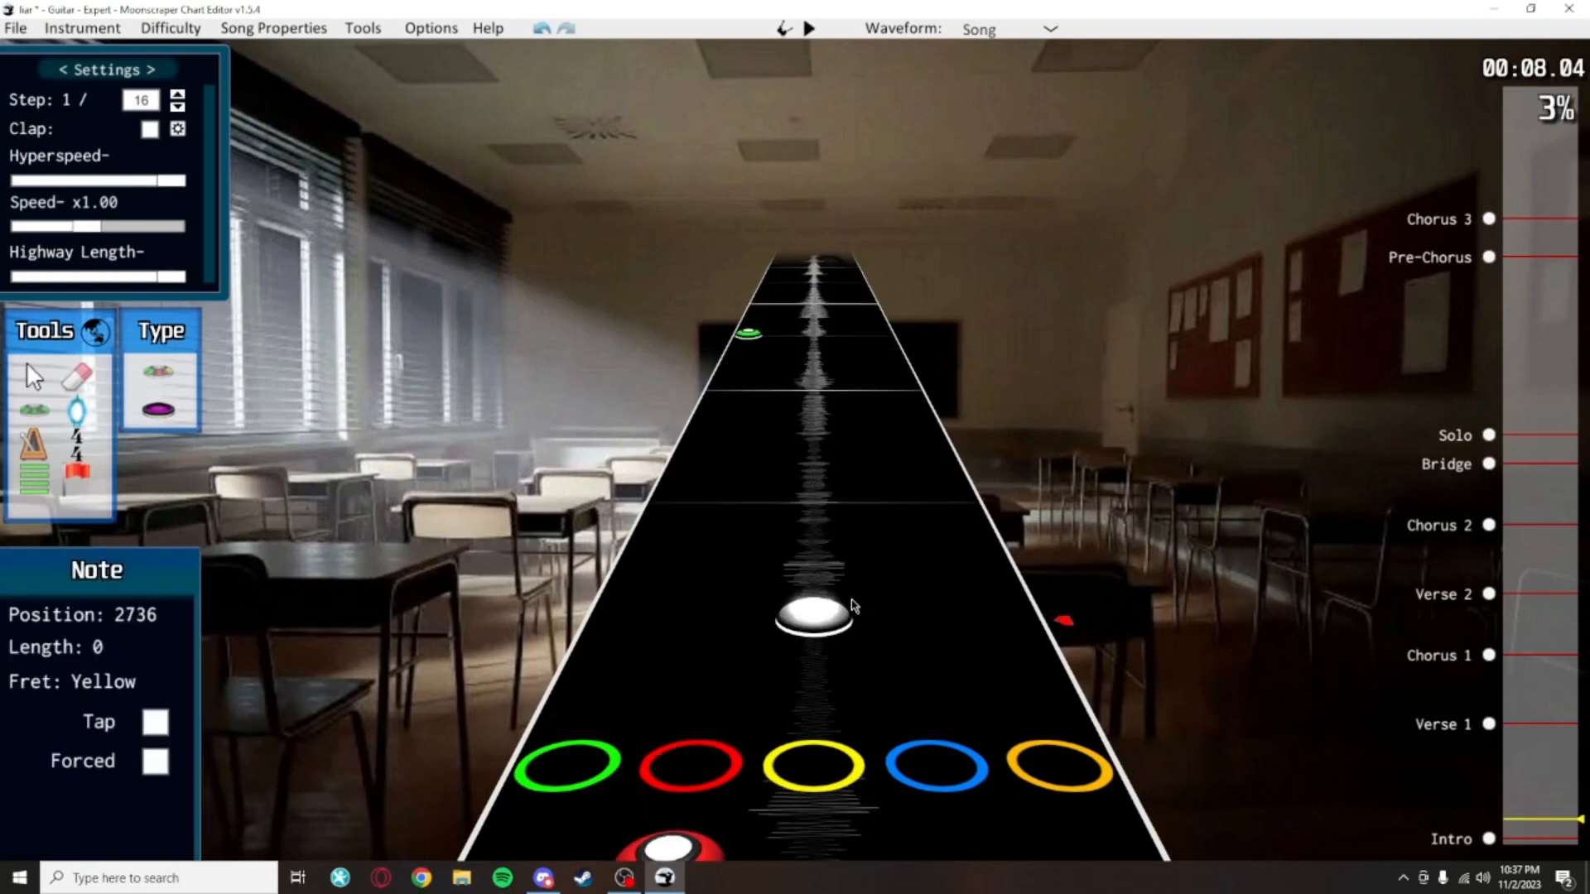
pyautogui.click(852, 602)
pyautogui.scroll(-5, 870, 547)
# Play back the passage around the new red and yellow notes repeatedly to check their timing
pyautogui.press('space')
pyautogui.press('space')
pyautogui.press('space')
pyautogui.press('space')
pyautogui.scroll(5, 986, 646)
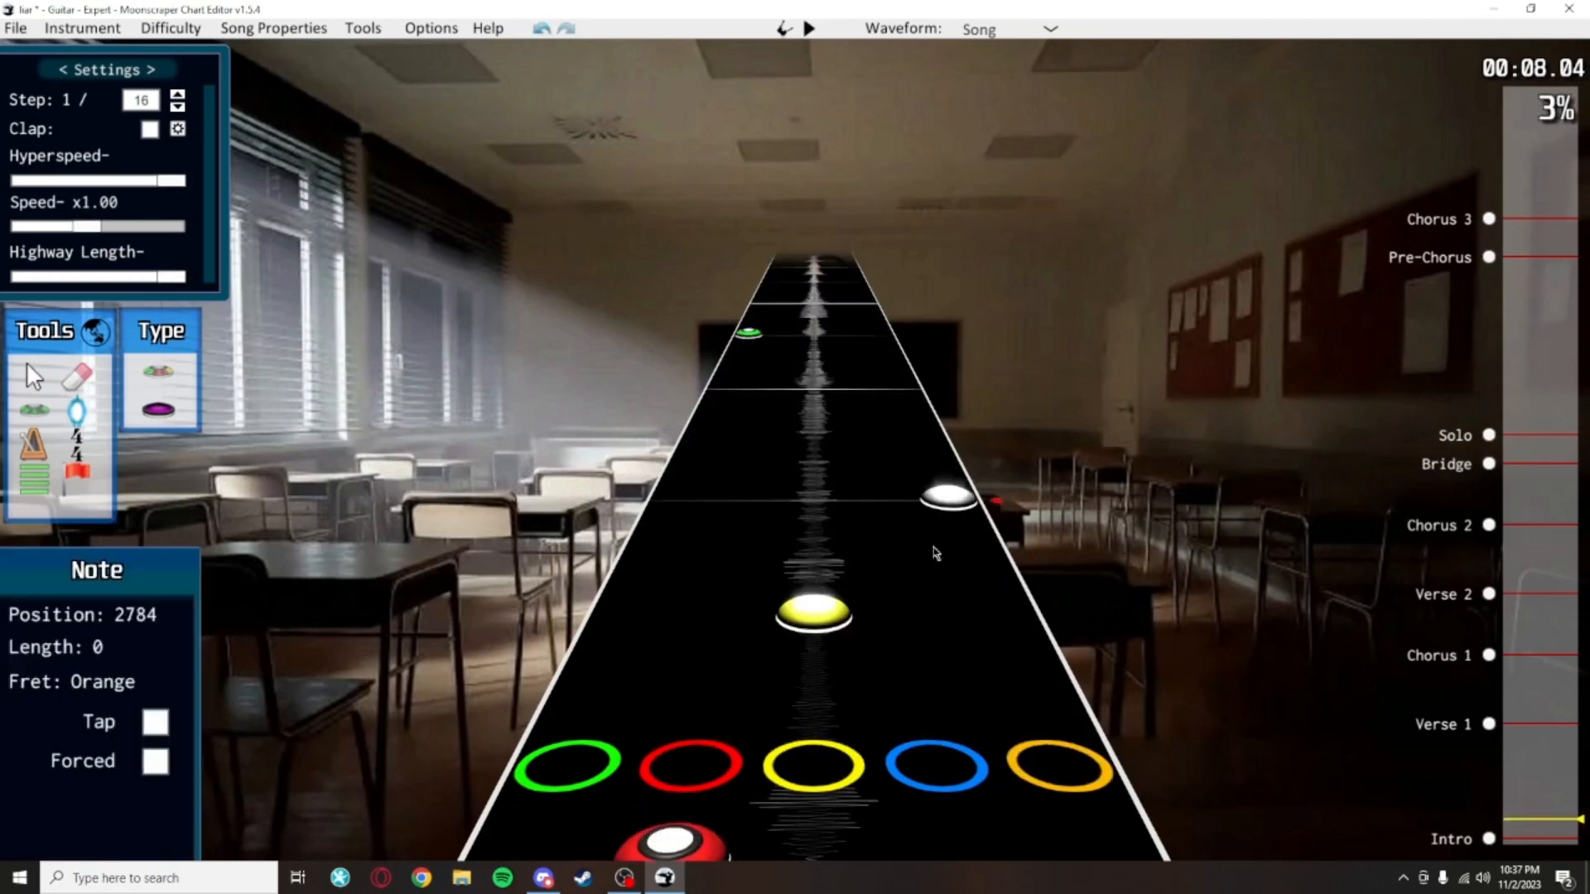
pyautogui.press('space')
pyautogui.press('space')
pyautogui.scroll(-3, 912, 623)
pyautogui.press('space')
pyautogui.press('space')
pyautogui.scroll(-3, 845, 530)
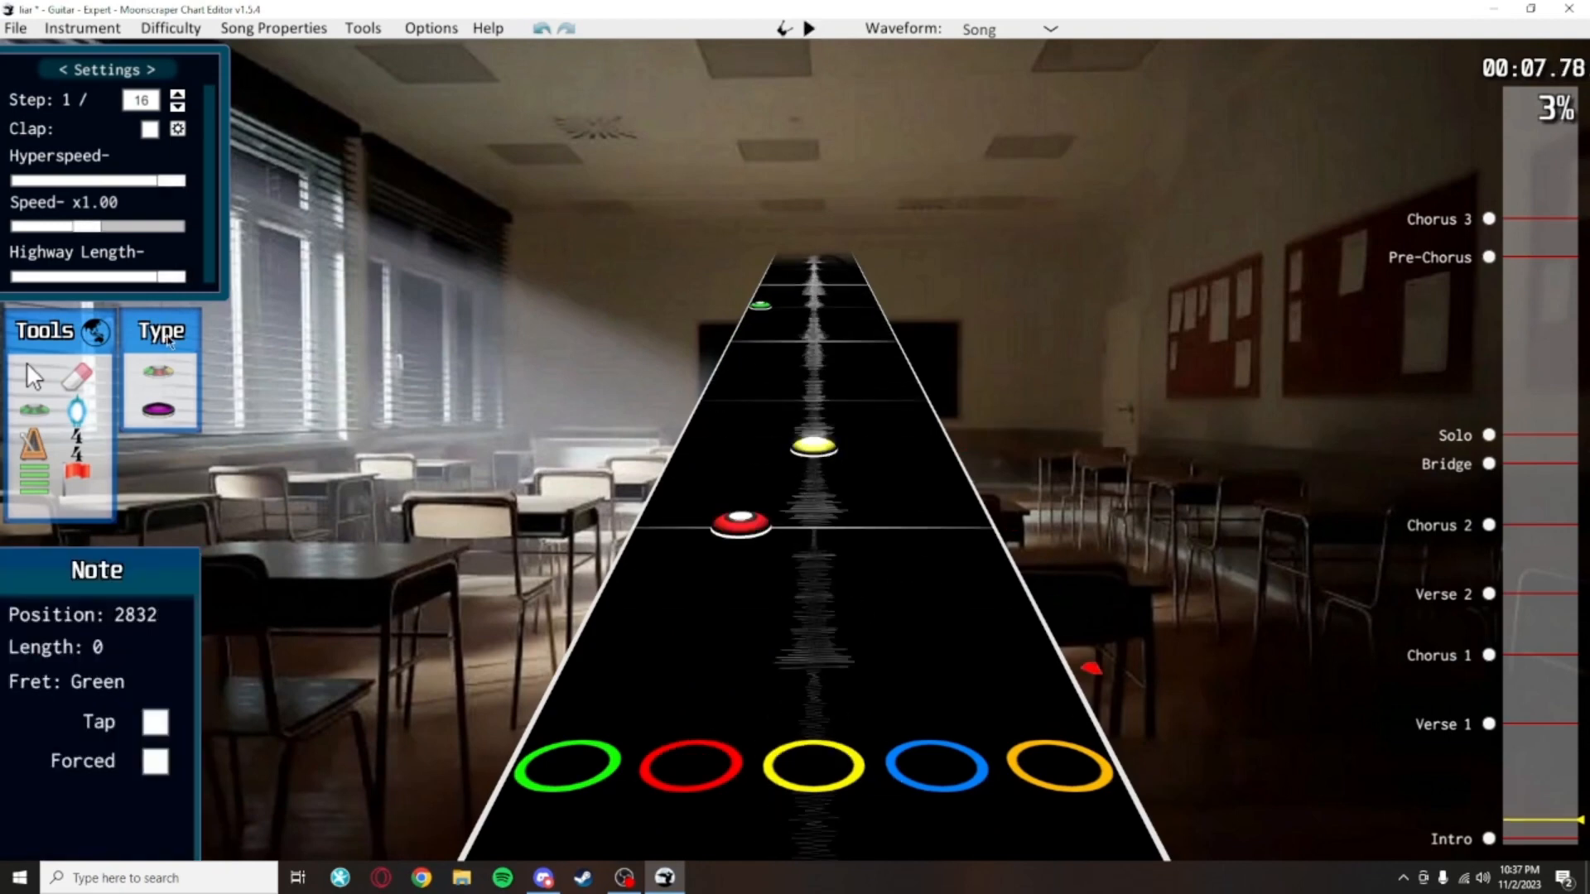
# Move the yellow strum at position 2304 to the orange fret, play the passage back and save the chart
pyautogui.click(31, 380)
pyautogui.click(739, 521)
pyautogui.scroll(-5, 838, 464)
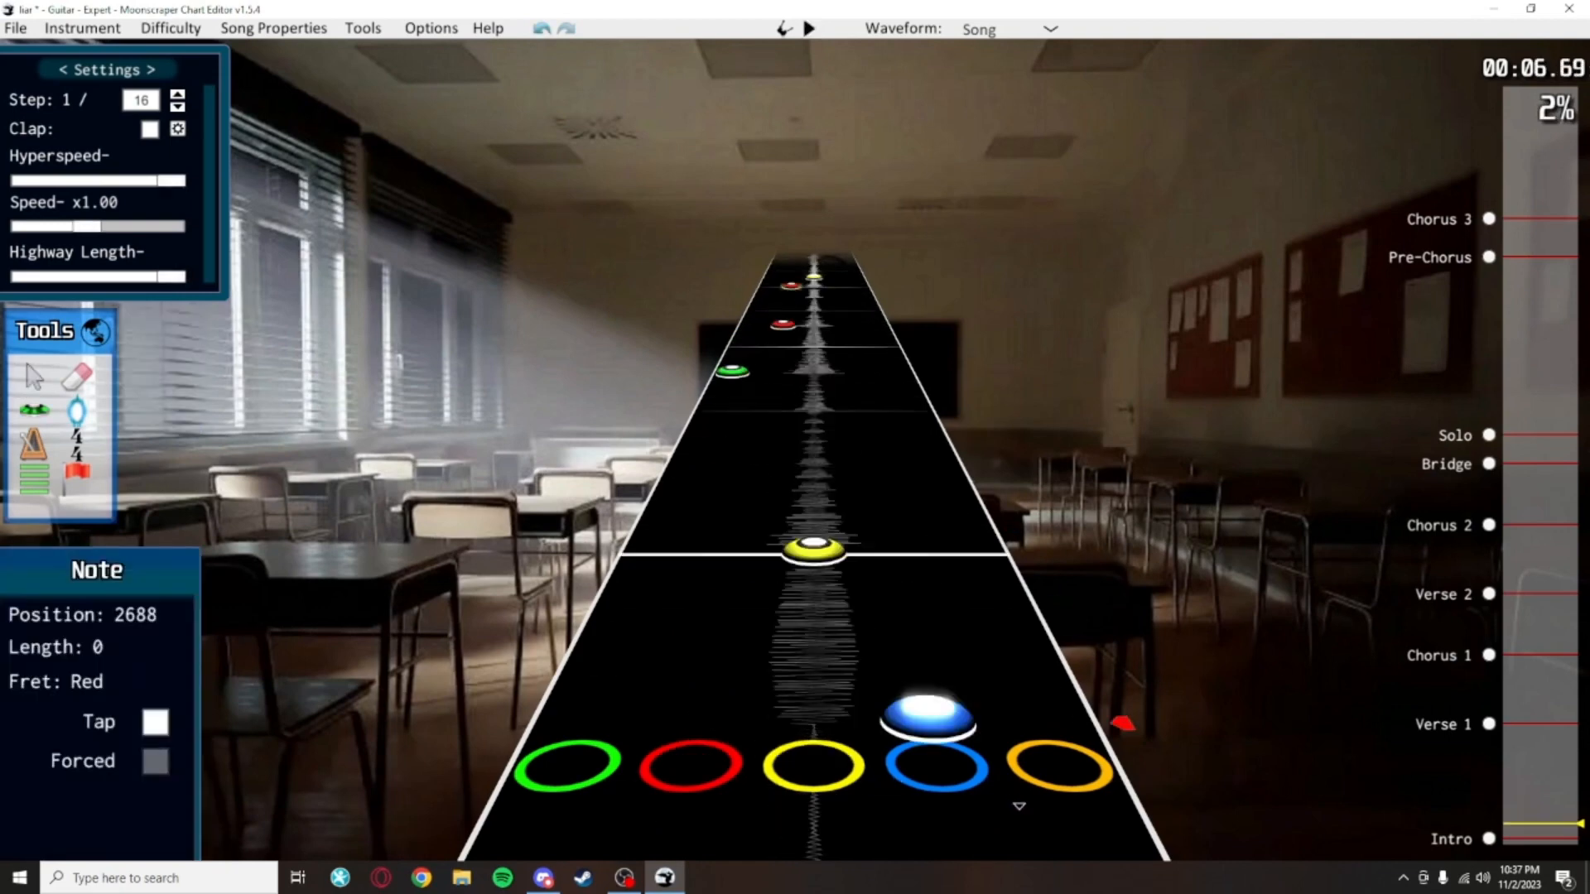
pyautogui.click(816, 439)
pyautogui.press('f')
pyautogui.scroll(2, 1024, 531)
pyautogui.moveTo(819, 566); pyautogui.dragTo(971, 553)
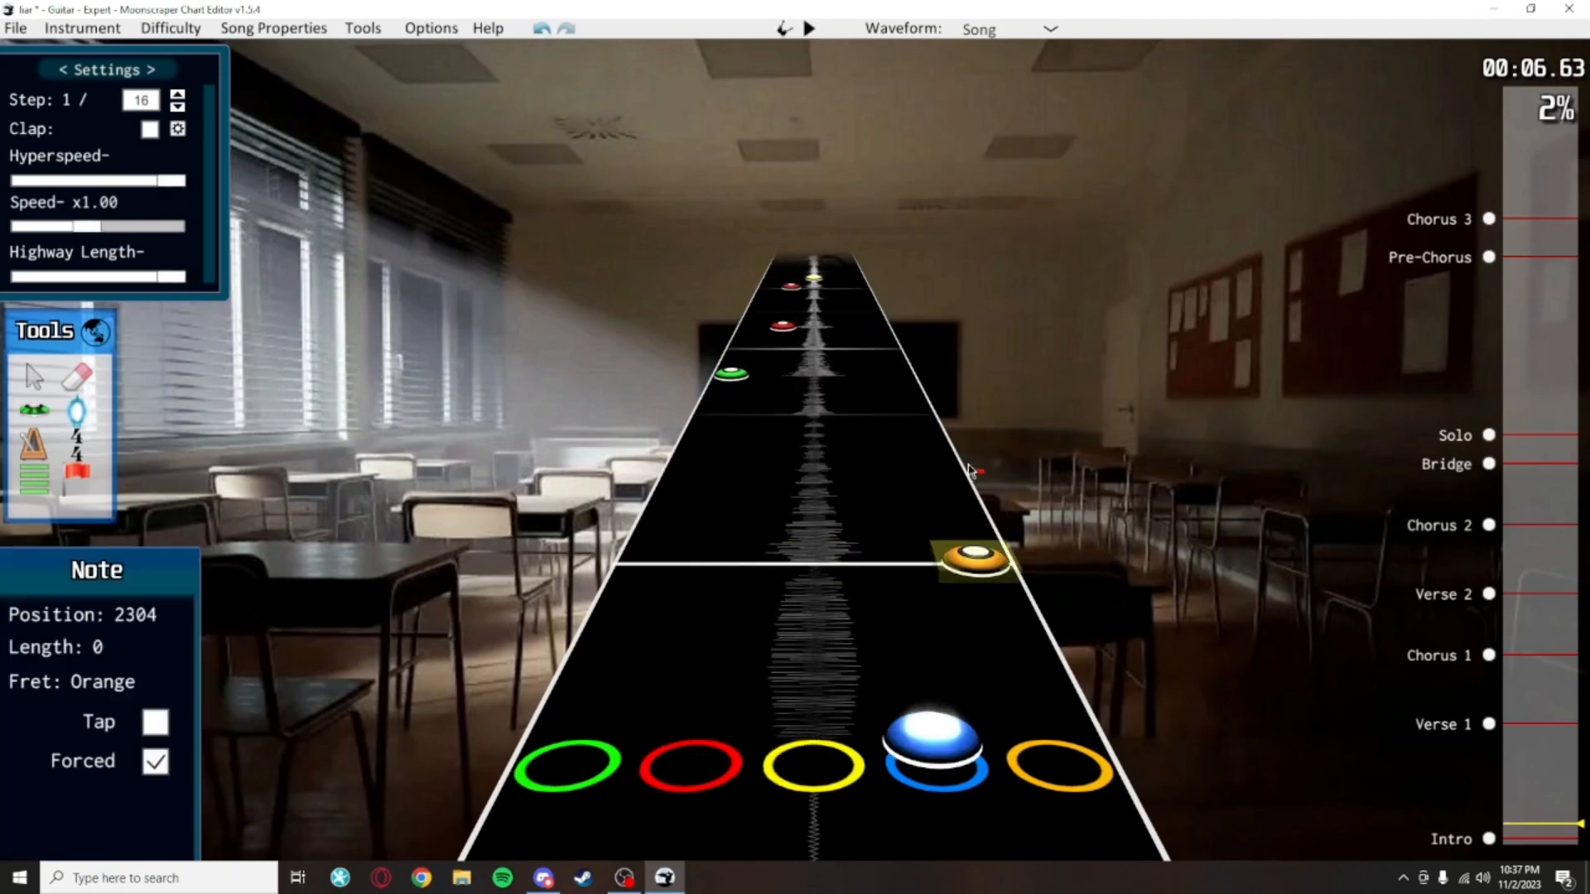
pyautogui.press('space')
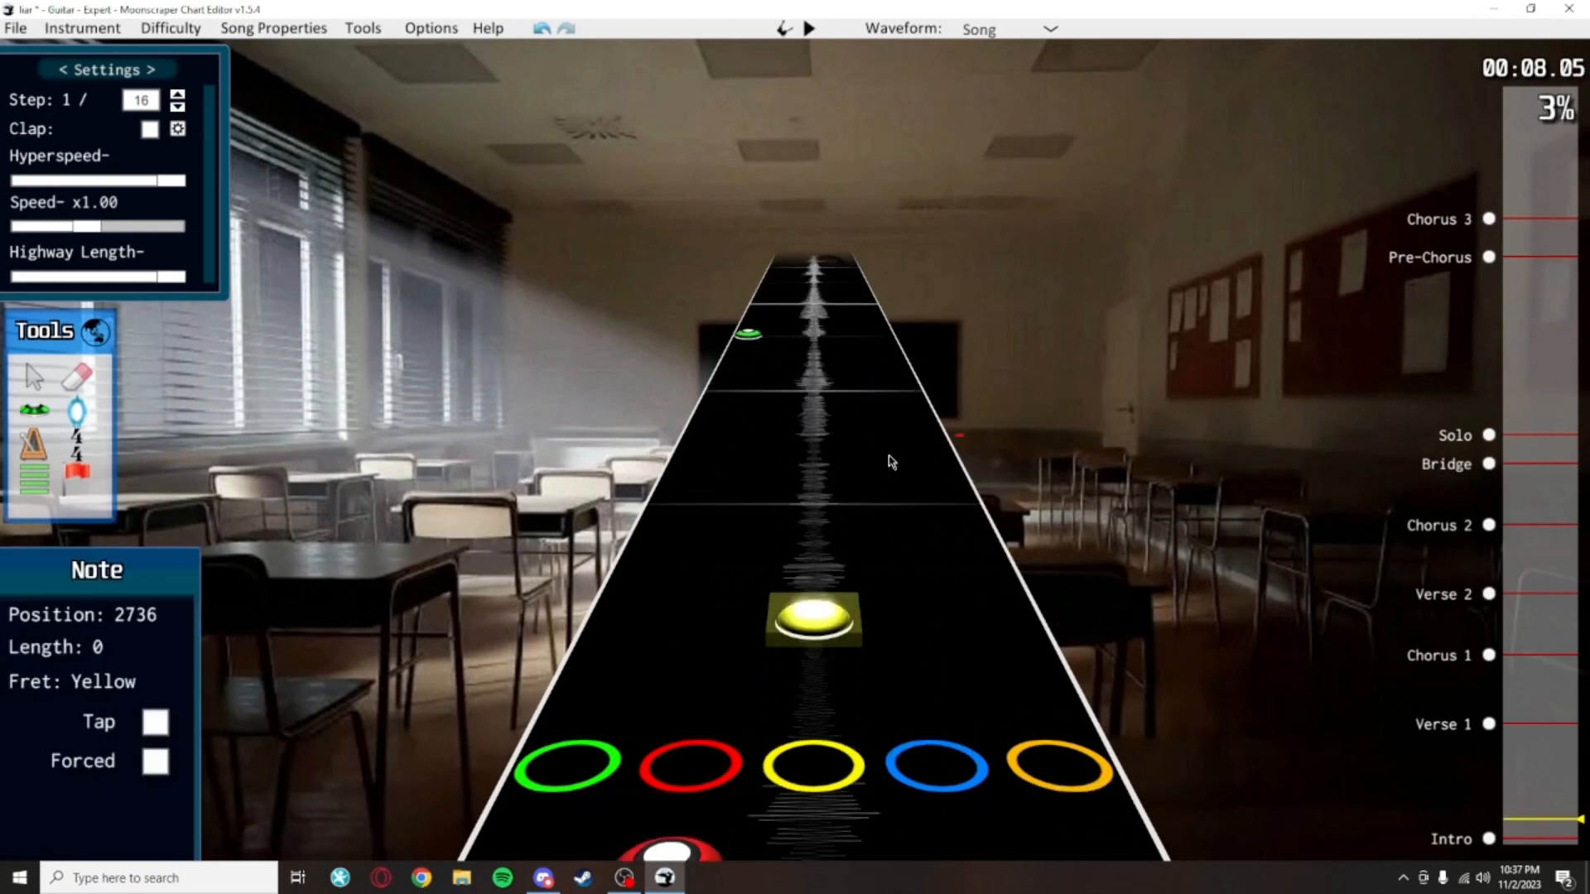
pyautogui.scroll(-6, 891, 458)
pyautogui.press('space')
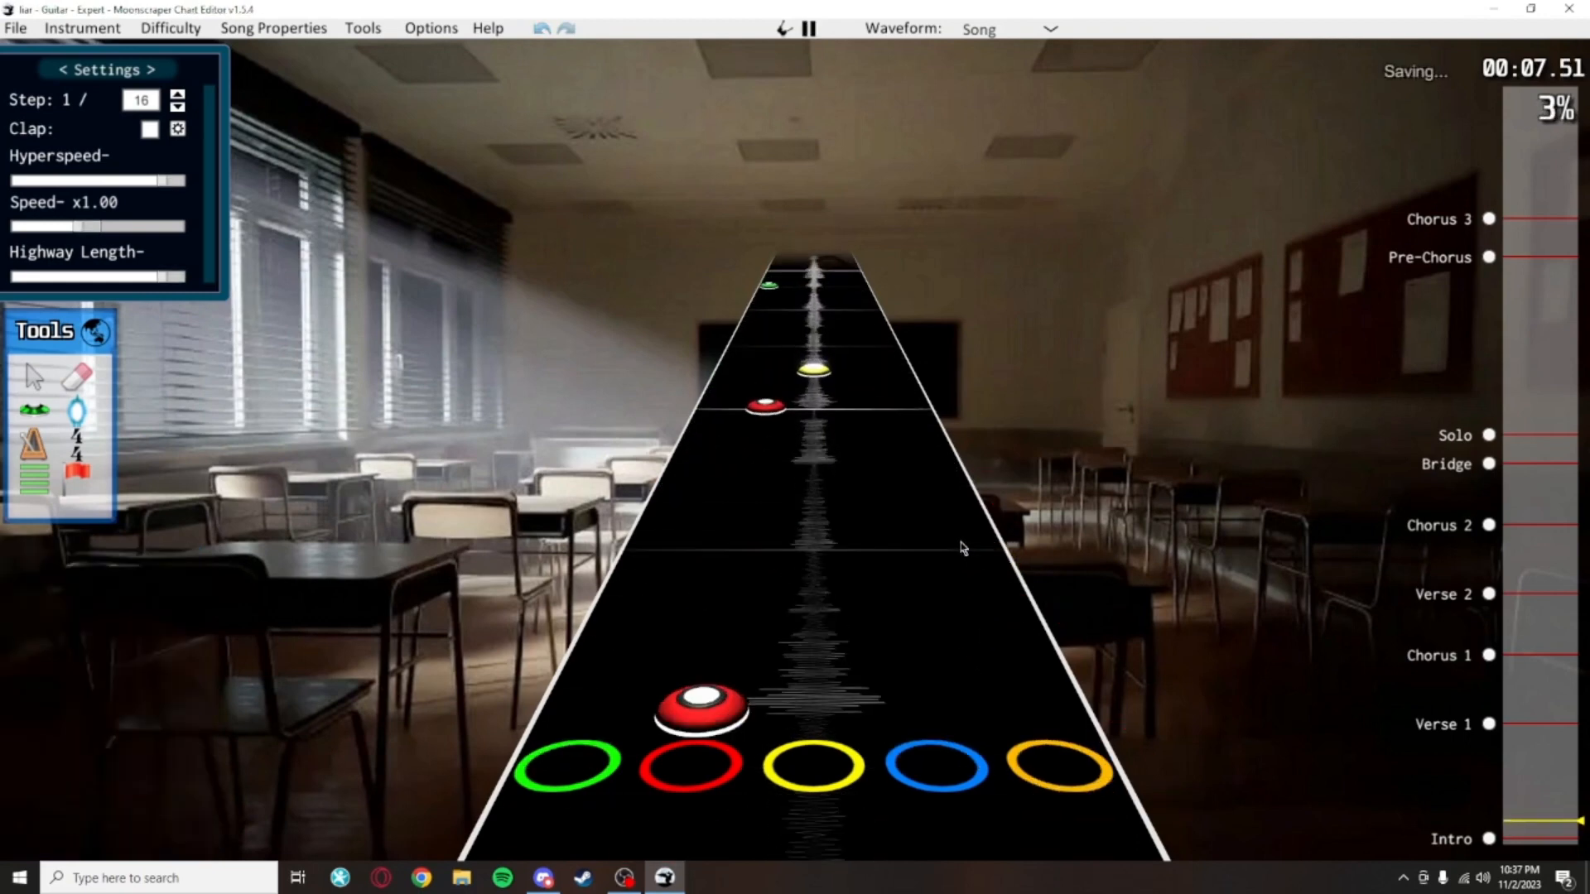
# Add a red note at position 2880, save the chart and play the whole measure back
pyautogui.press('space')
pyautogui.scroll(-3, 949, 691)
pyautogui.scroll(3, 949, 692)
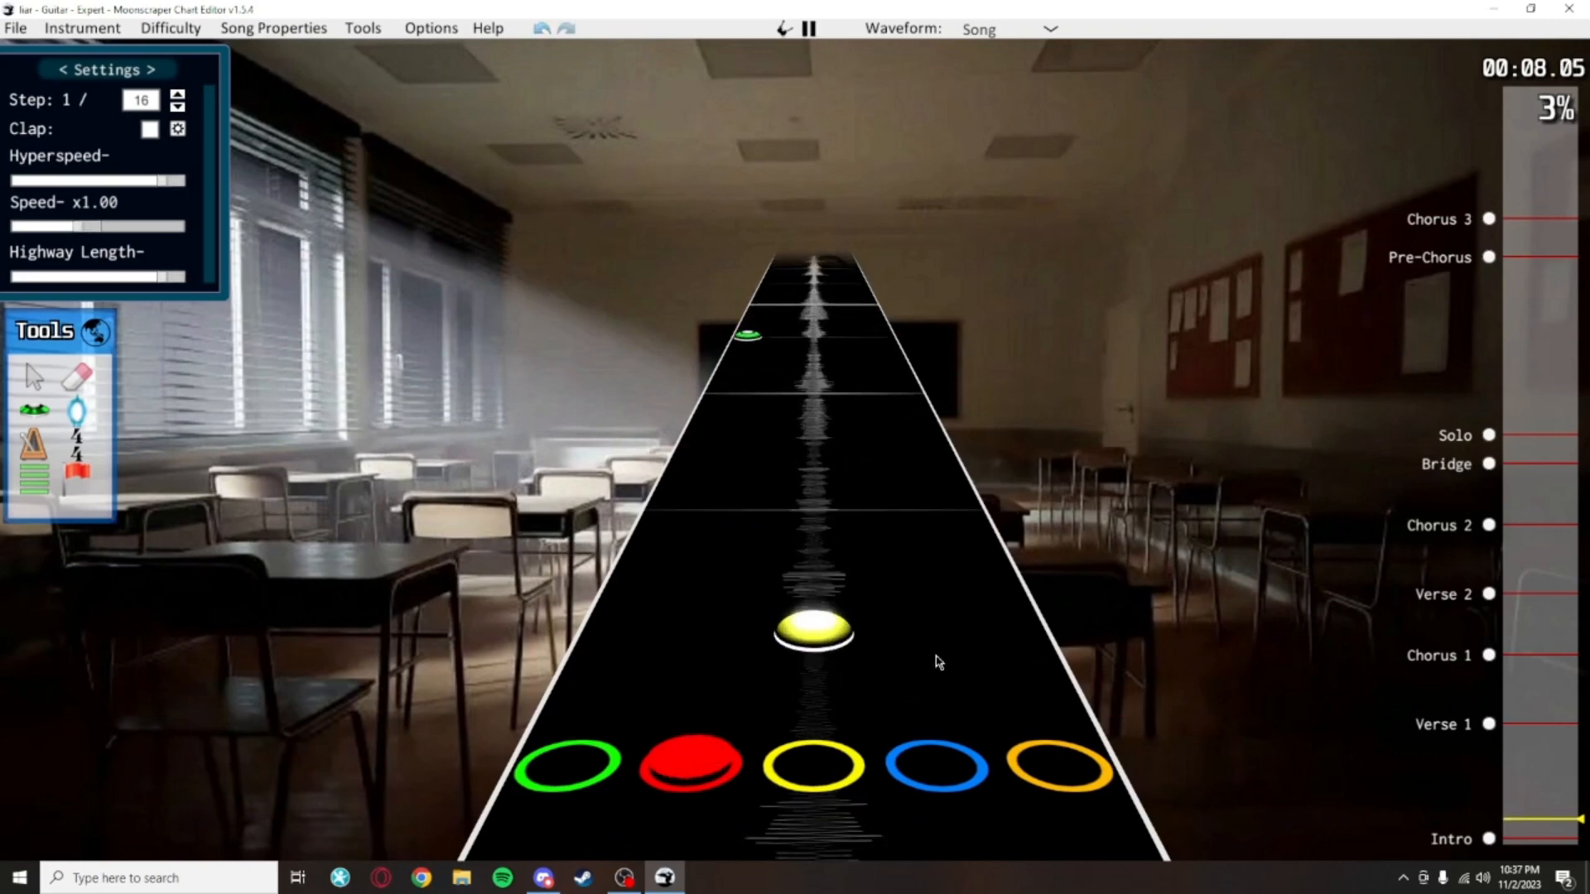
pyautogui.click(712, 651)
pyautogui.scroll(-1, 770, 538)
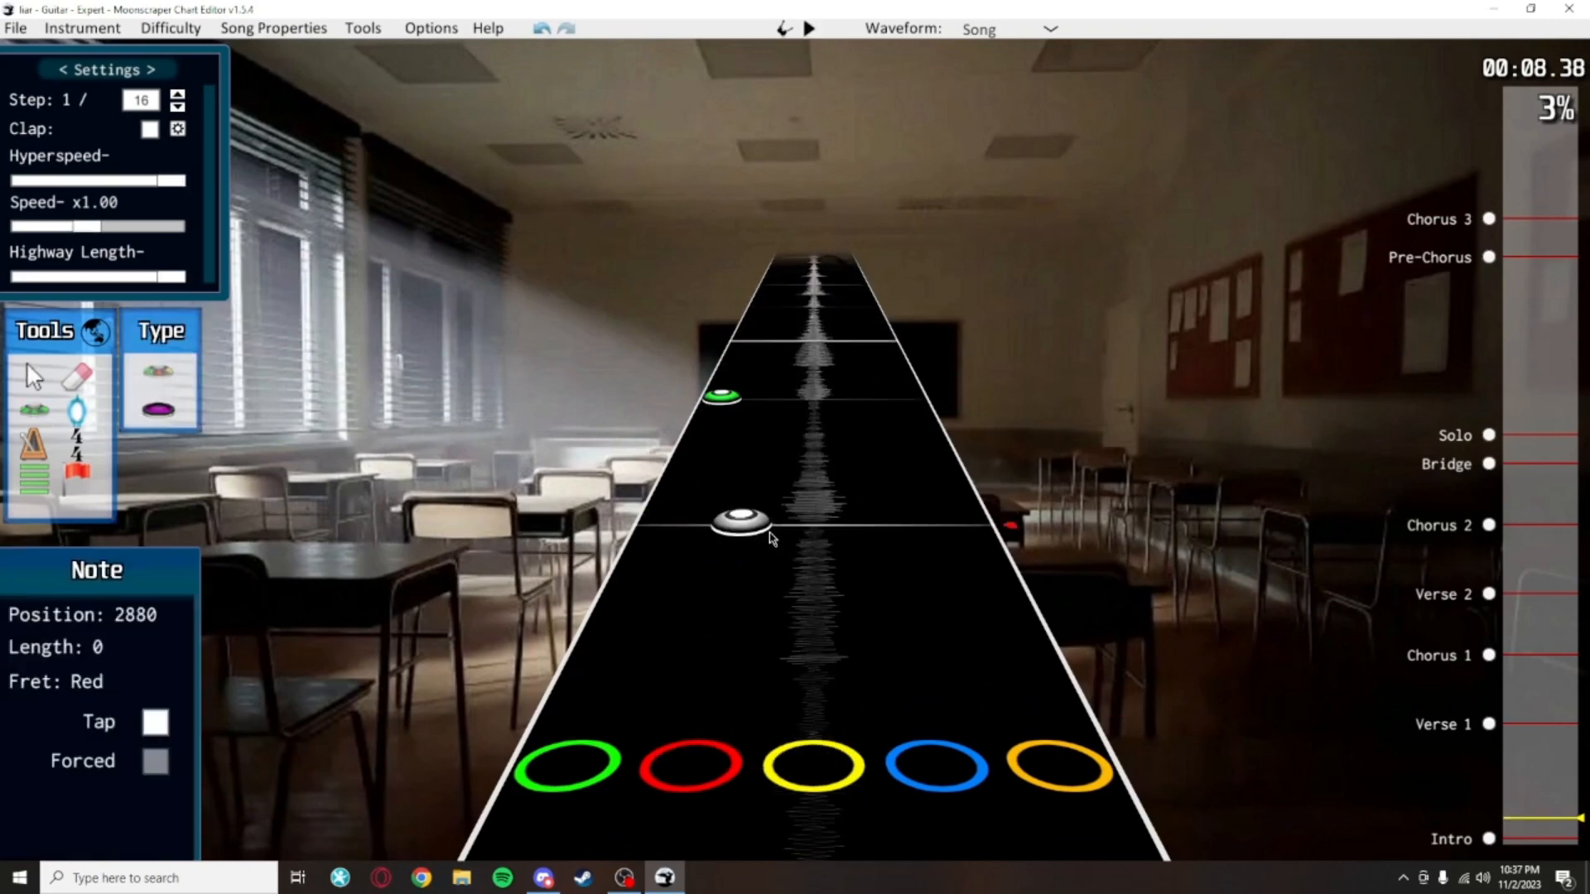
pyautogui.scroll(-6, 1035, 646)
pyautogui.hotkey('ctrl', 's')
pyautogui.click(42, 378)
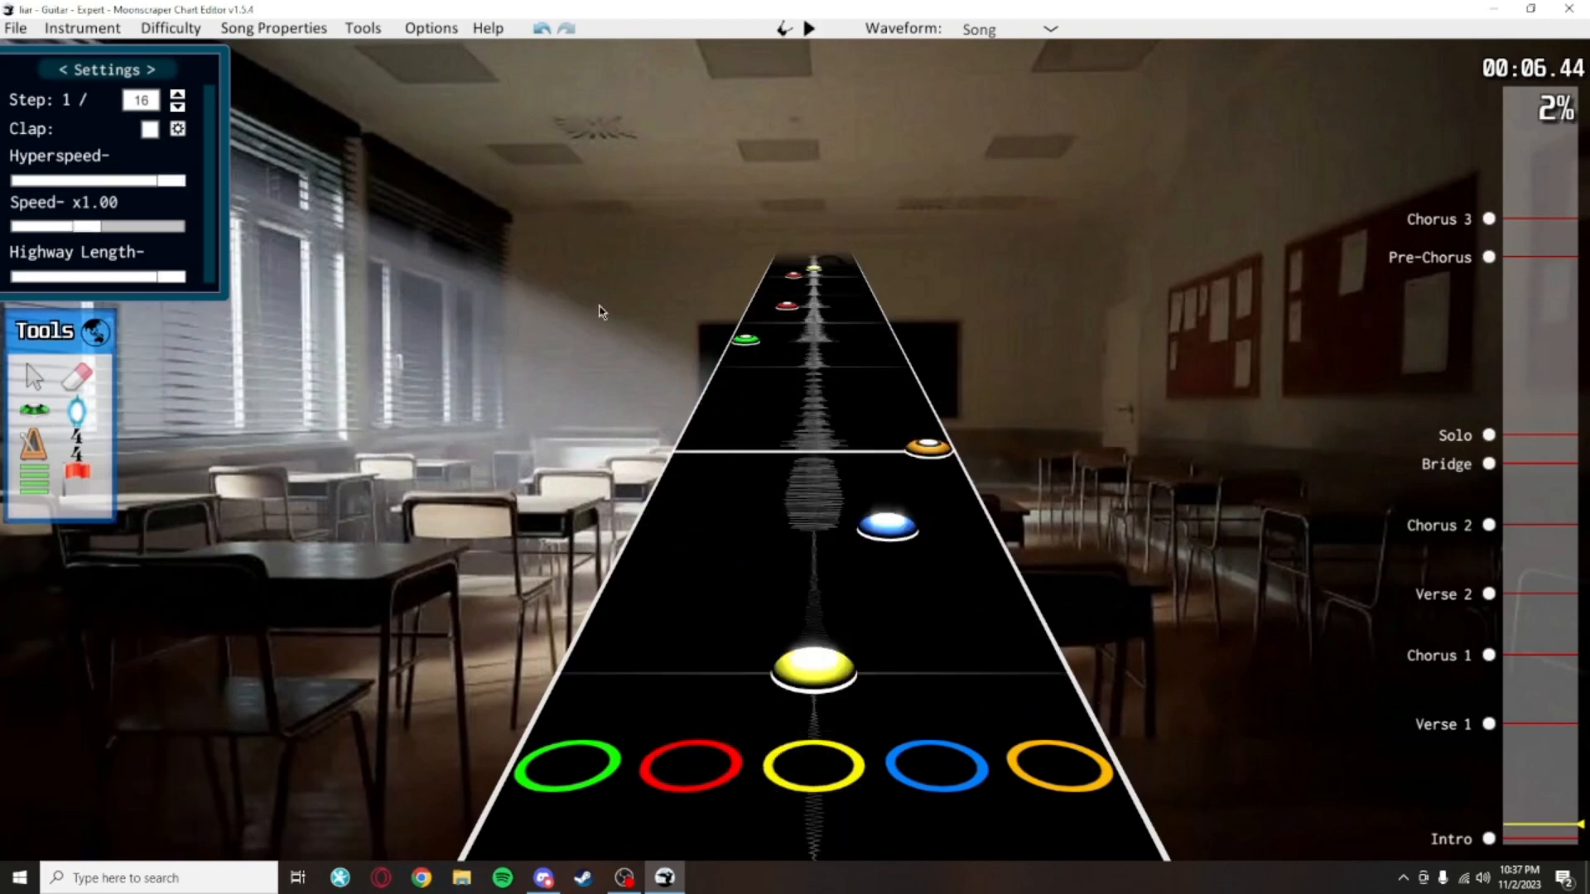
pyautogui.press('space')
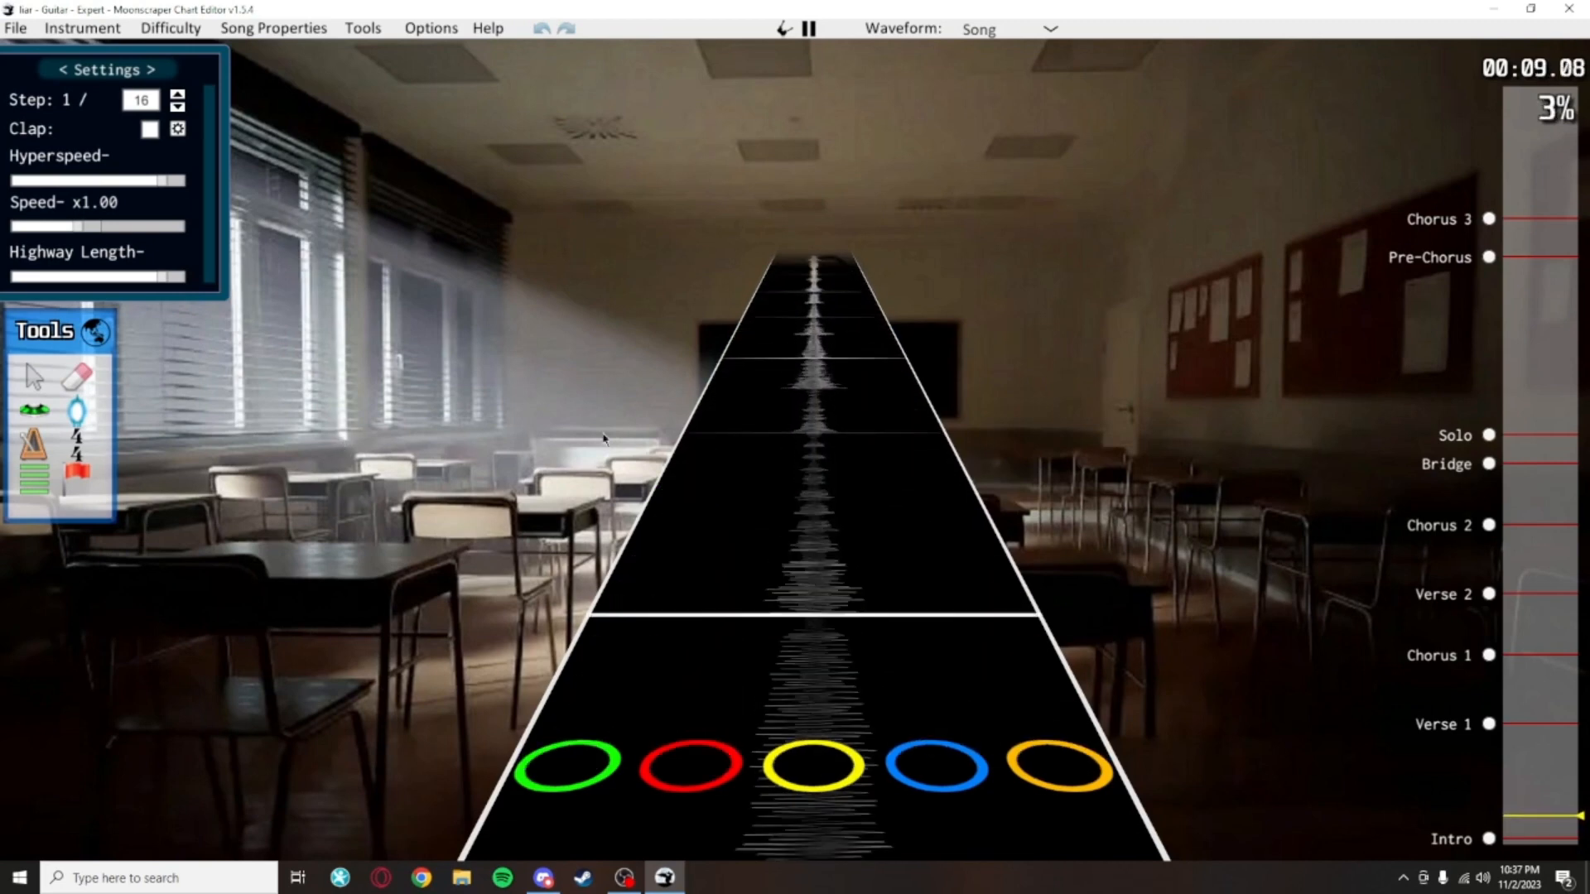
# Copy the run beginning with the orange note and paste it at the start of the next measure
pyautogui.scroll(7, 924, 349)
pyautogui.moveTo(924, 349); pyautogui.dragTo(687, 311)
pyautogui.hotkey('ctrl', 'c')
pyautogui.hotkey('ctrl', 'v')
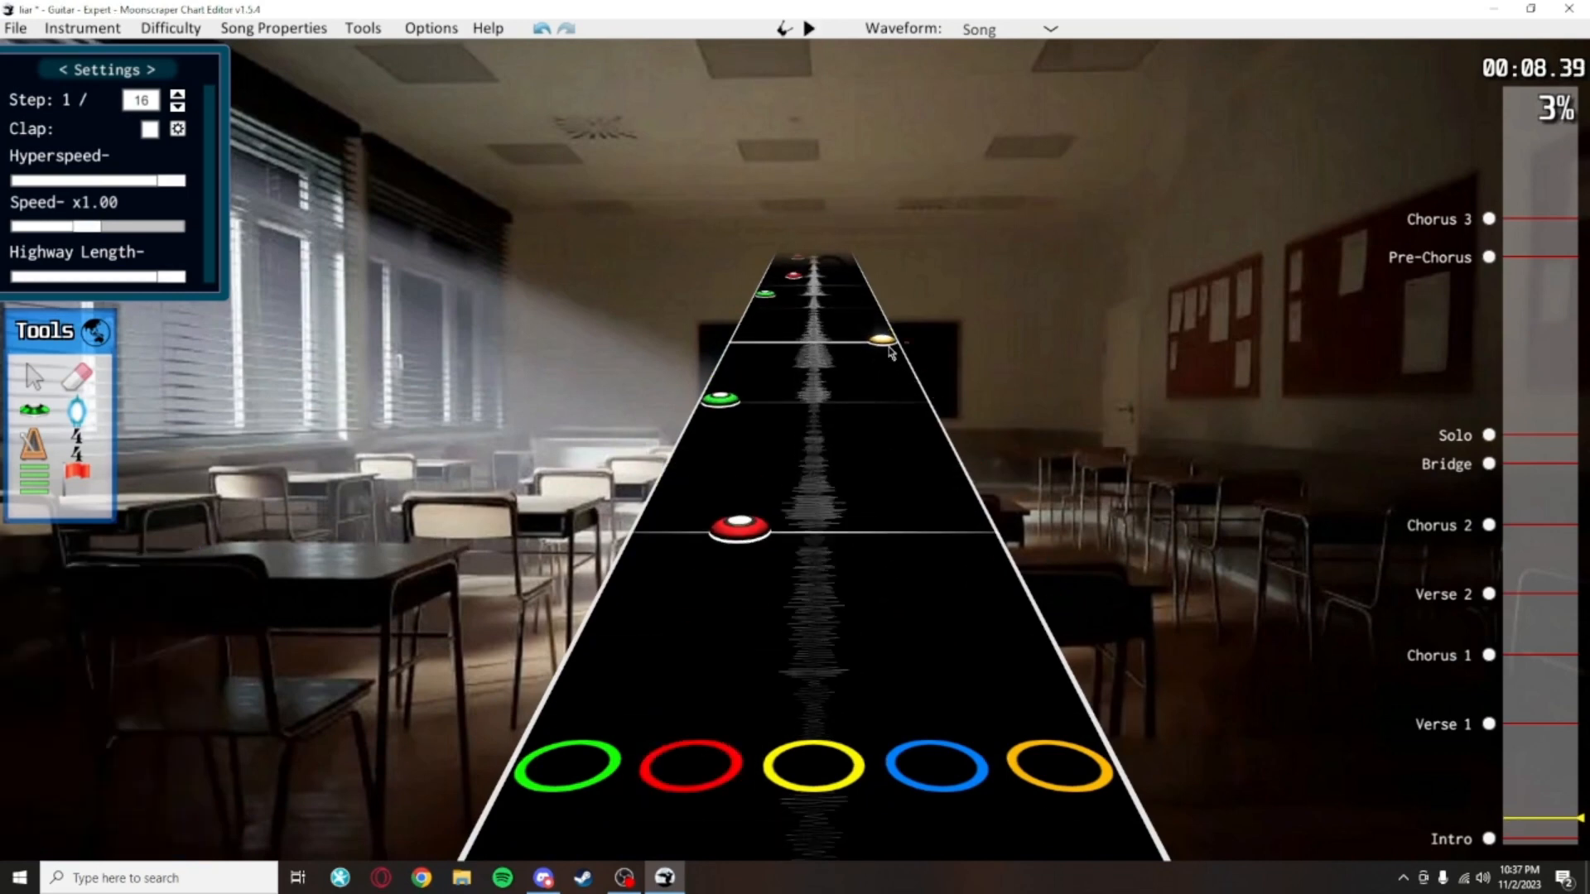
# Check the yellow note at position 2736 and play back the passage around it through the following measure
pyautogui.press('space')
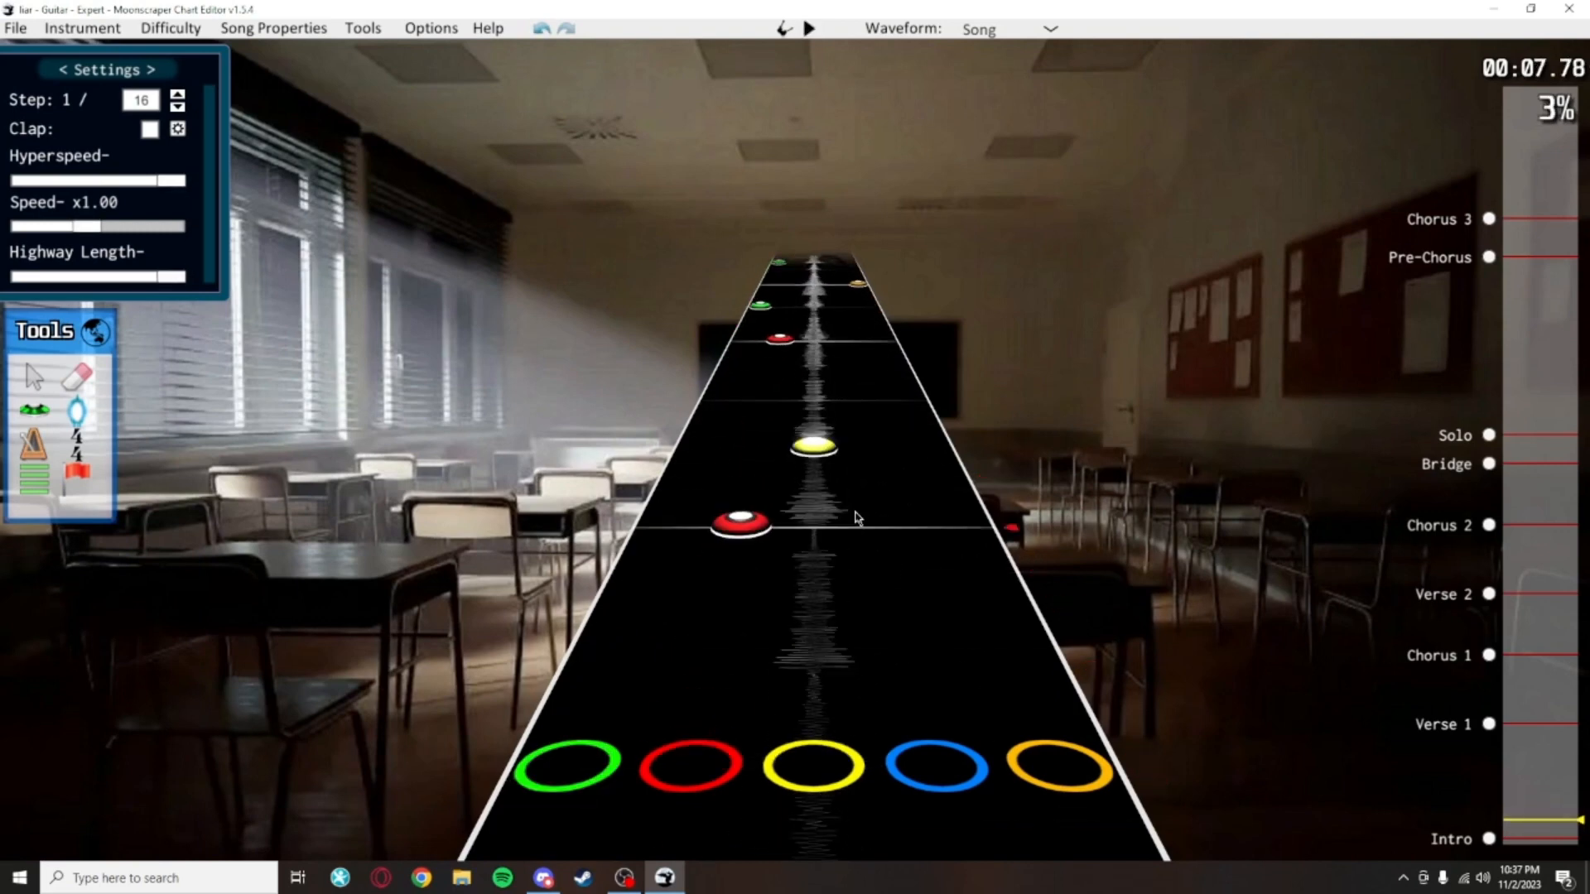
pyautogui.click(813, 454)
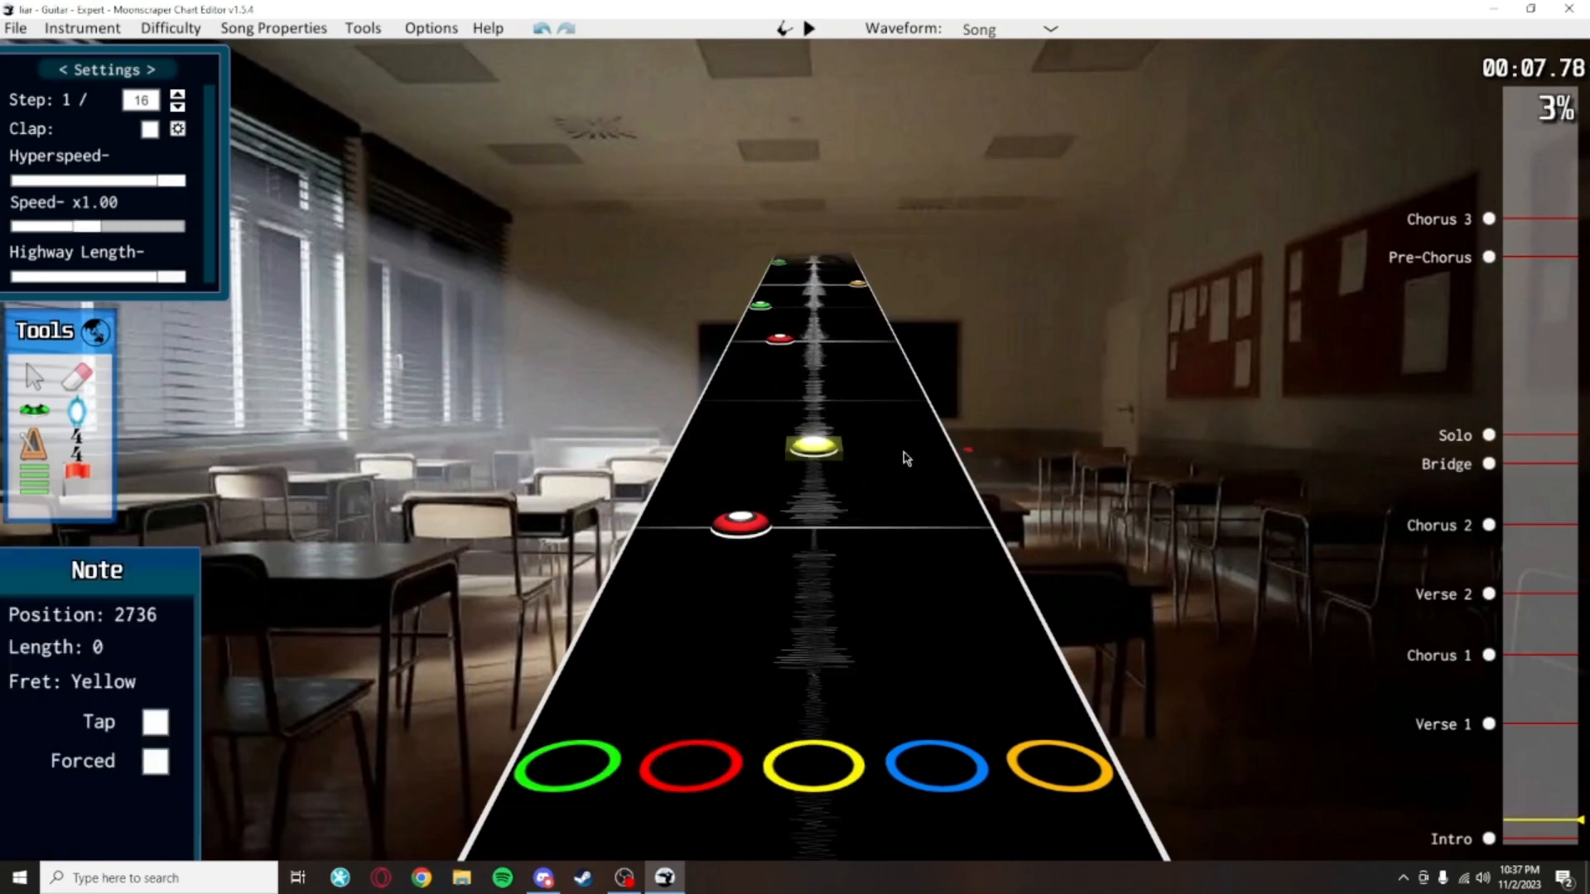
pyautogui.click(907, 459)
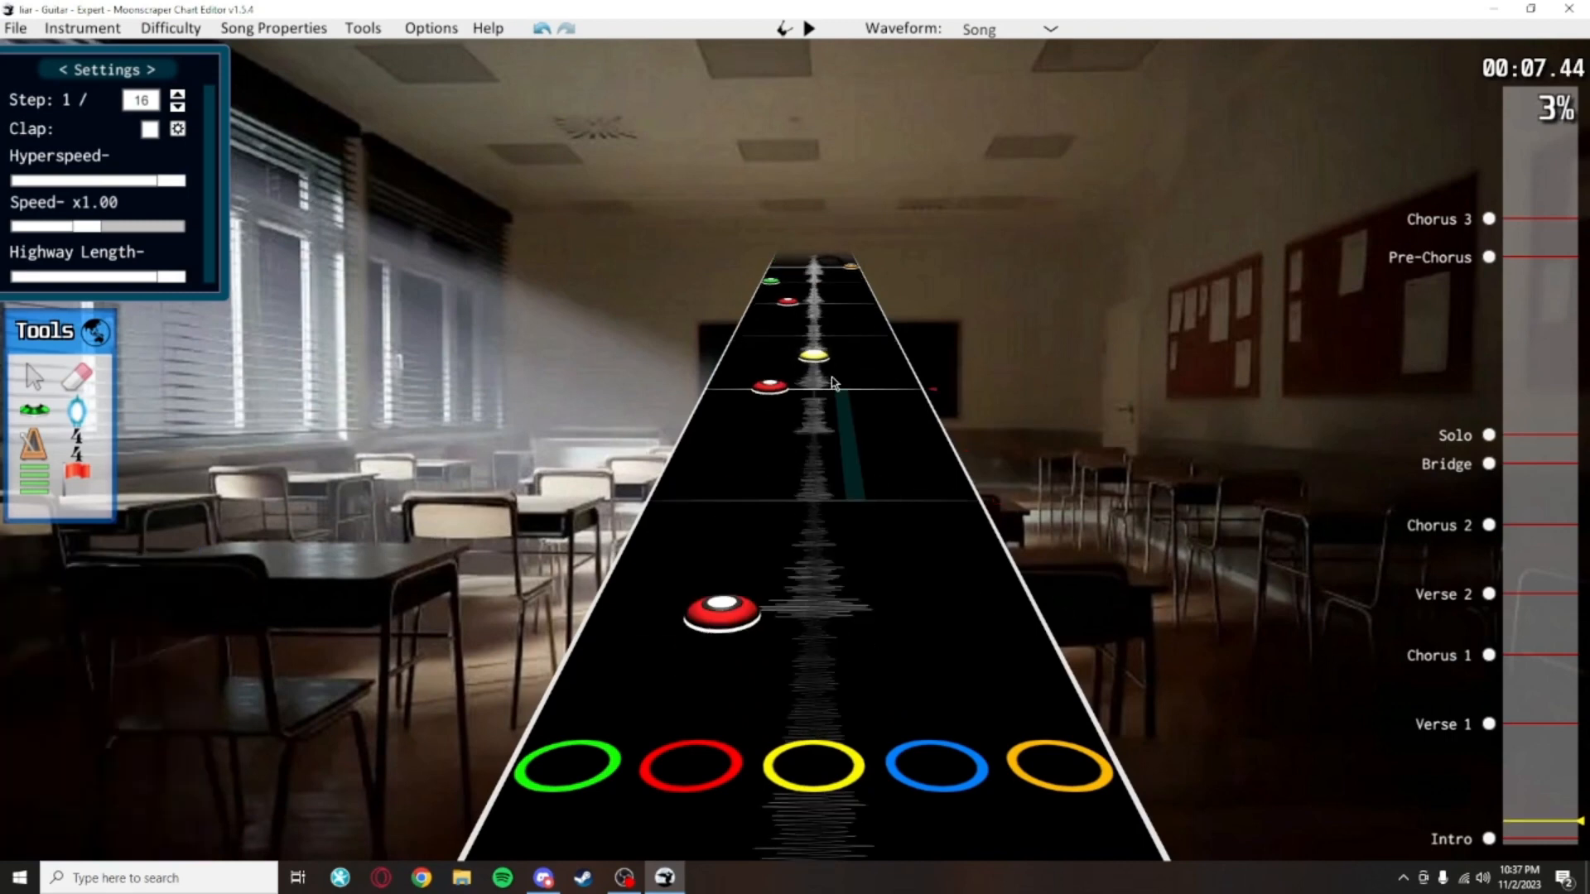
pyautogui.scroll(-8, 931, 456)
pyautogui.scroll(7, 919, 476)
pyautogui.click(817, 347)
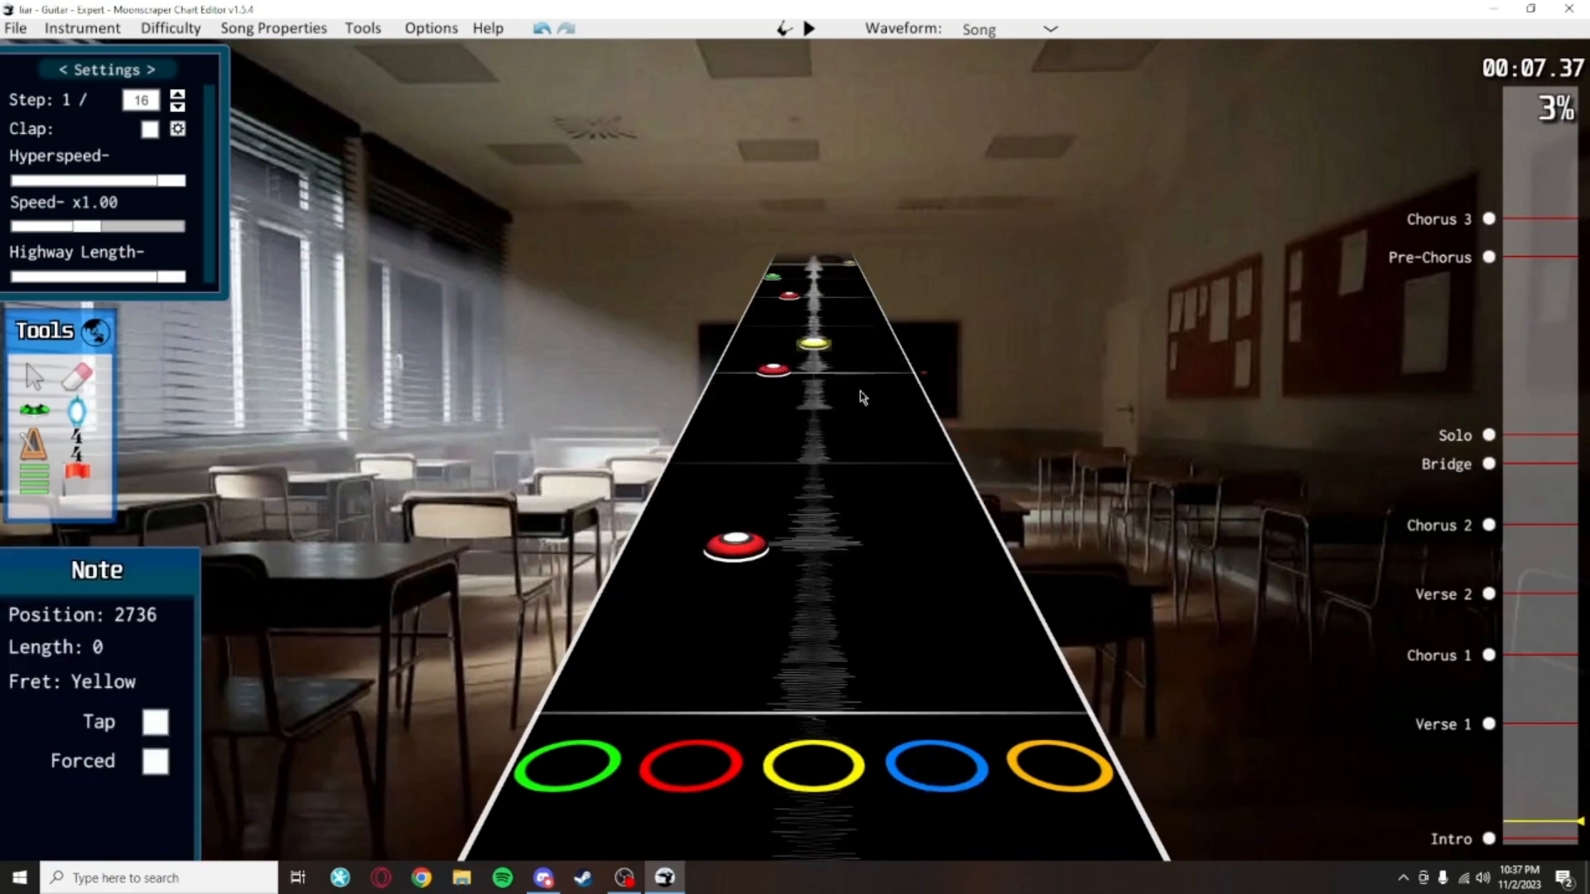
pyautogui.click(866, 401)
pyautogui.scroll(-9, 986, 551)
pyautogui.press('space')
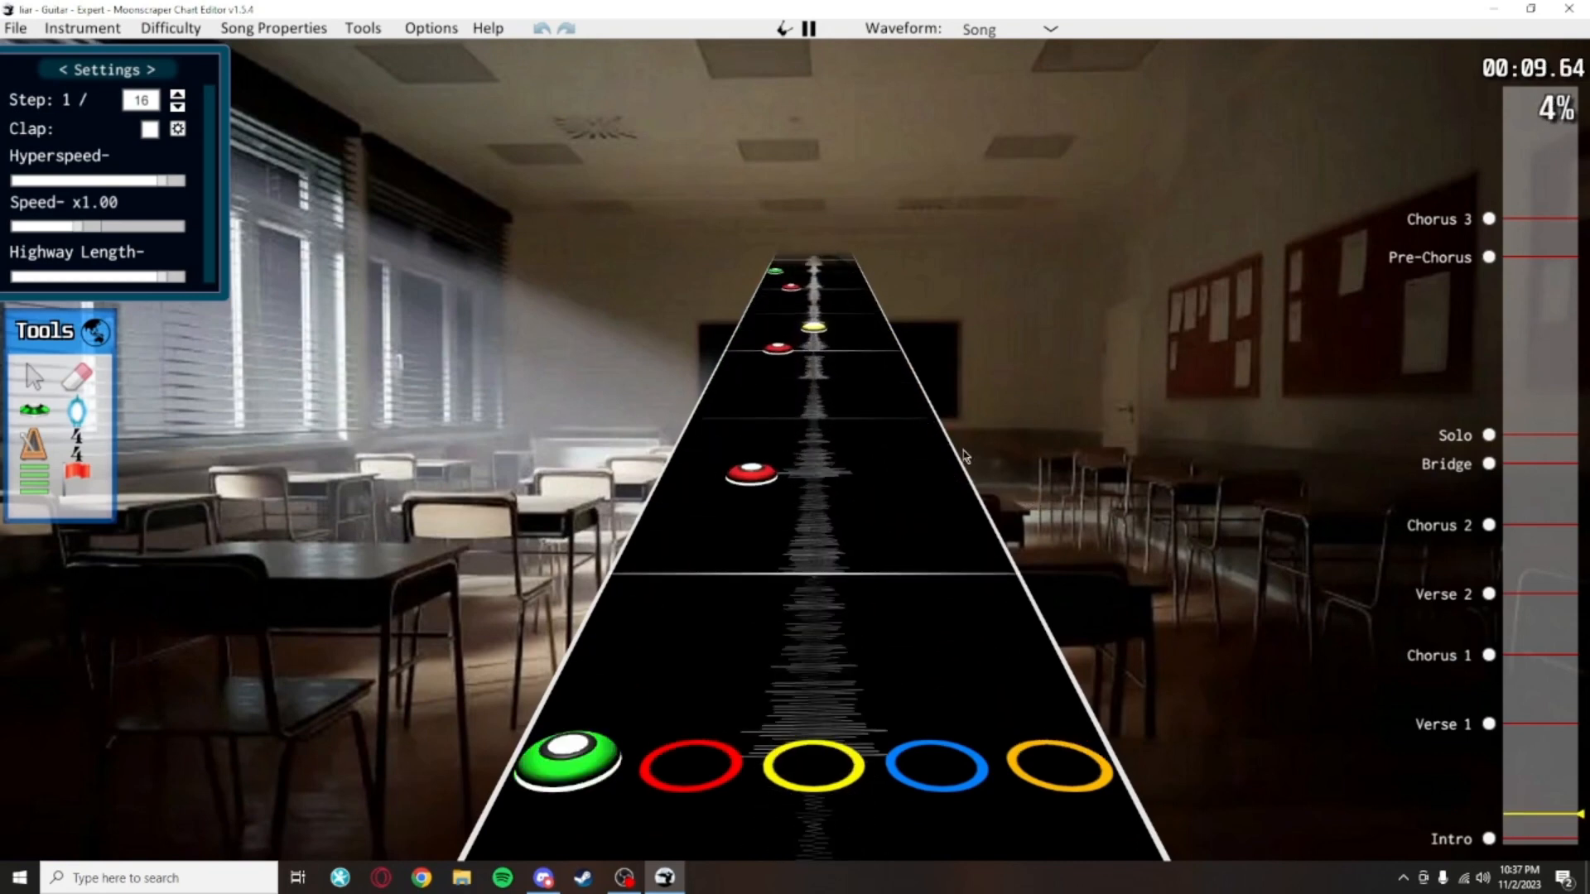
# Move the blue note on the measure line after the green-red-yellow-blue run to the orange fret, force it to a strum and save
pyautogui.scroll(-6, 987, 464)
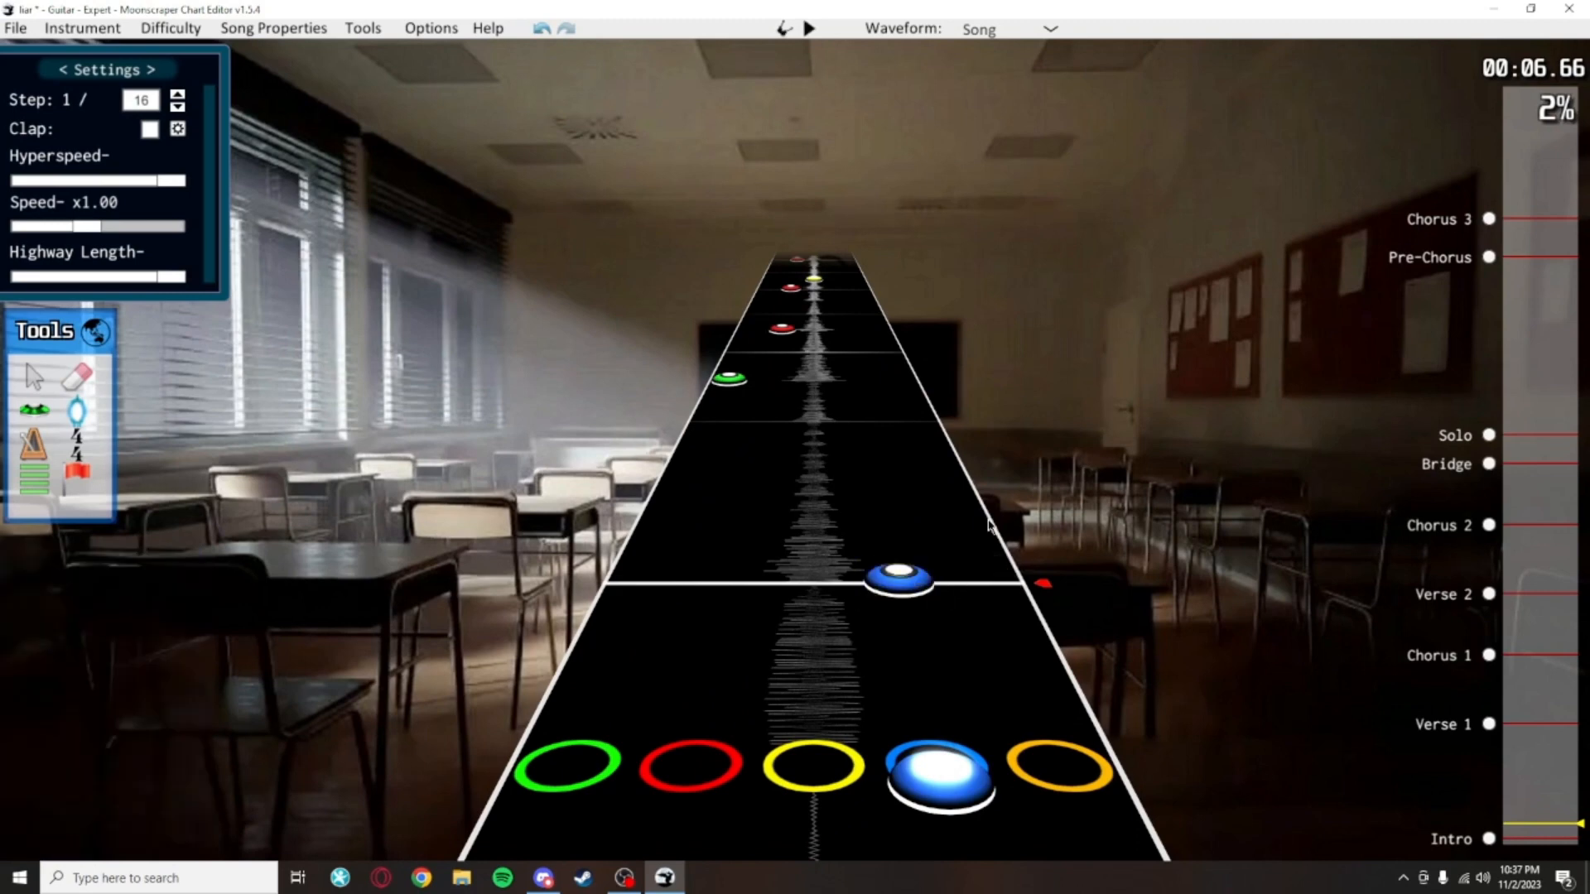
pyautogui.scroll(-2, 894, 468)
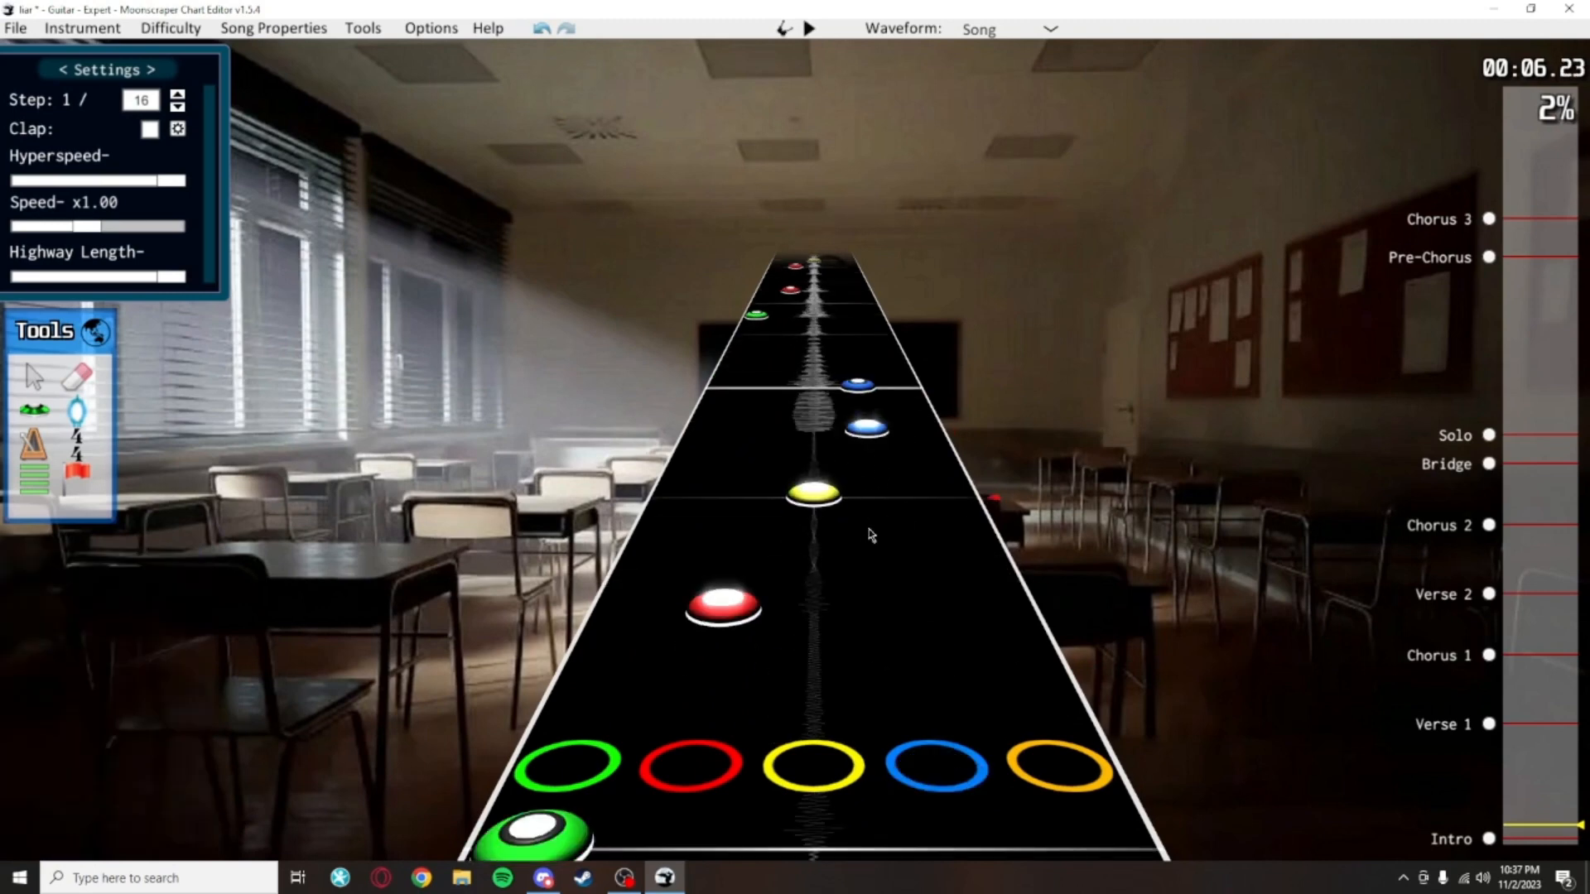
pyautogui.scroll(1, 890, 544)
pyautogui.scroll(1, 888, 640)
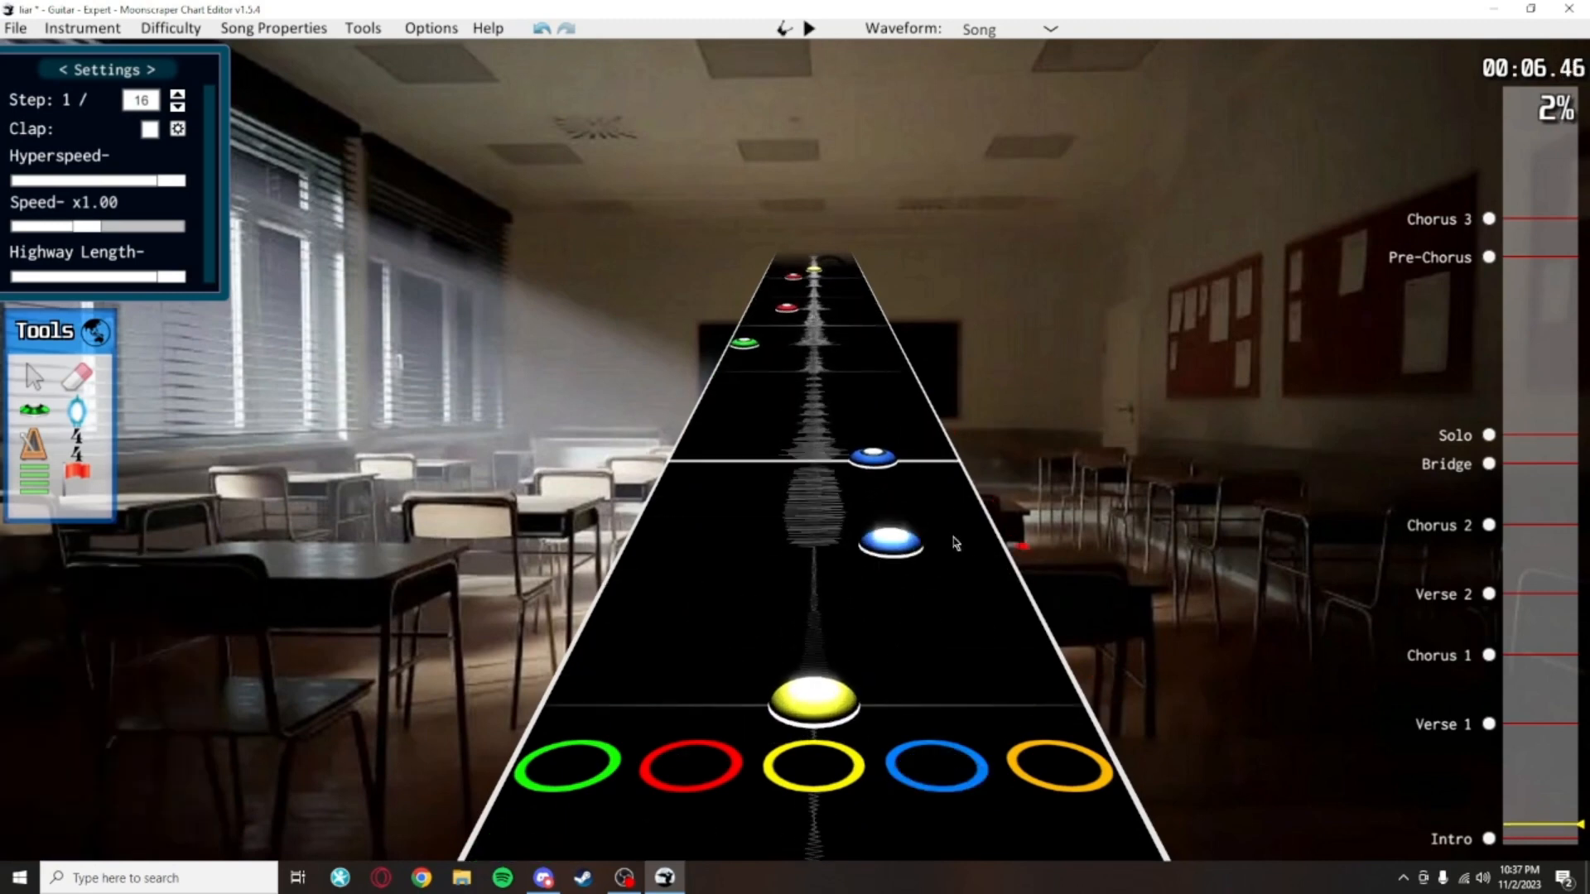
pyautogui.moveTo(880, 460); pyautogui.dragTo(944, 461)
pyautogui.click(1054, 496)
pyautogui.click(948, 461)
pyautogui.press('f')
pyautogui.click(1065, 500)
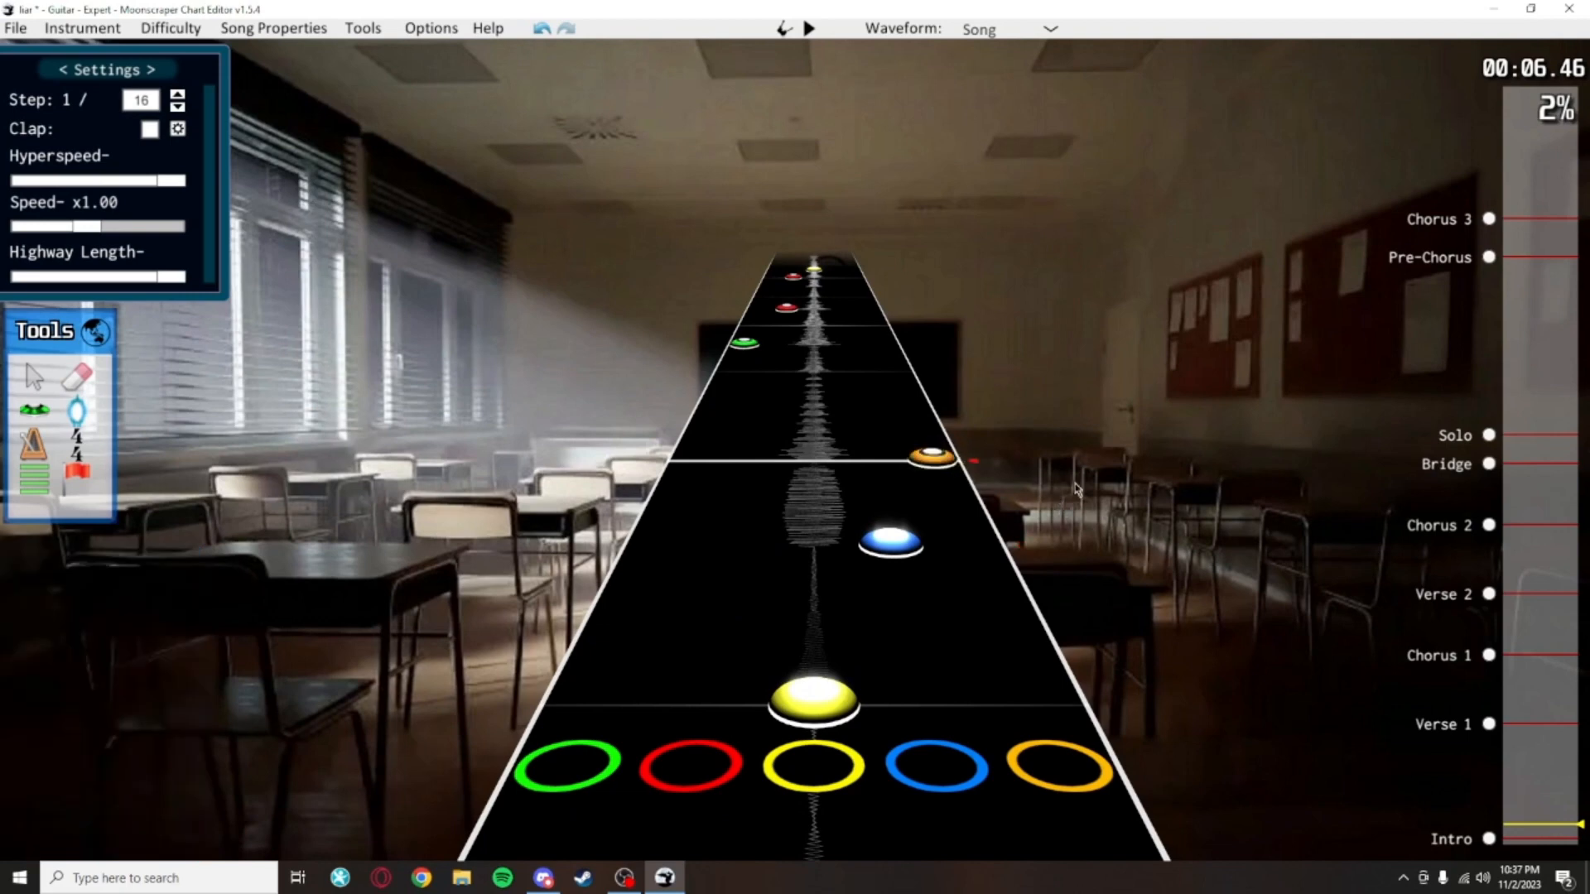
pyautogui.hotkey('ctrl', 's')
# Play back the passage starting at the forced orange strum to check how it sounds
pyautogui.scroll(1, 1067, 501)
pyautogui.scroll(1, 1070, 572)
pyautogui.scroll(-1, 1077, 603)
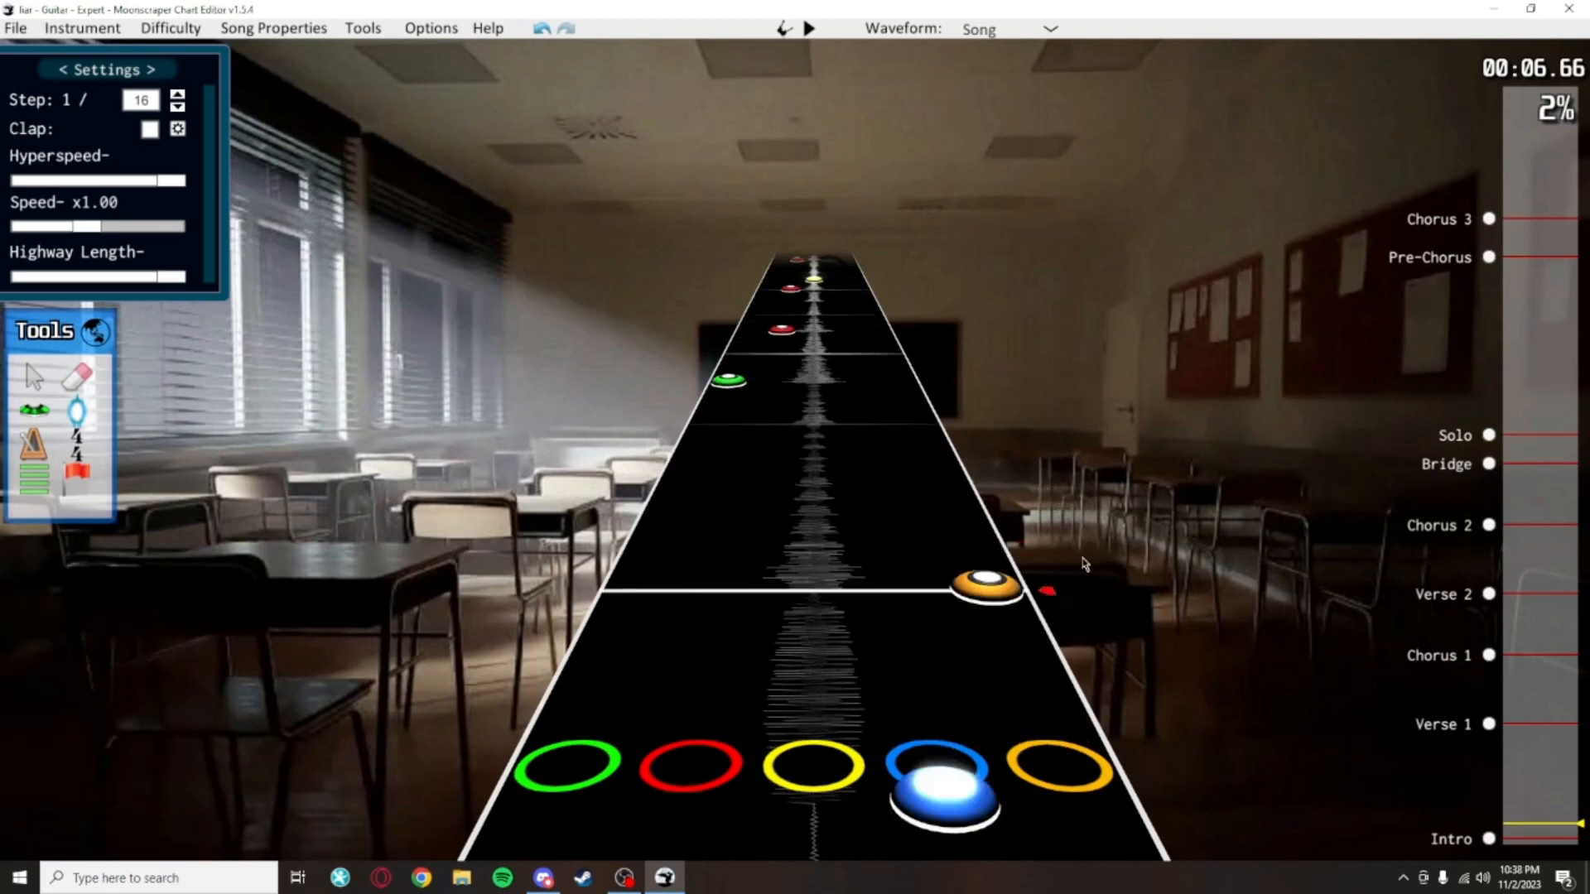
pyautogui.press('space')
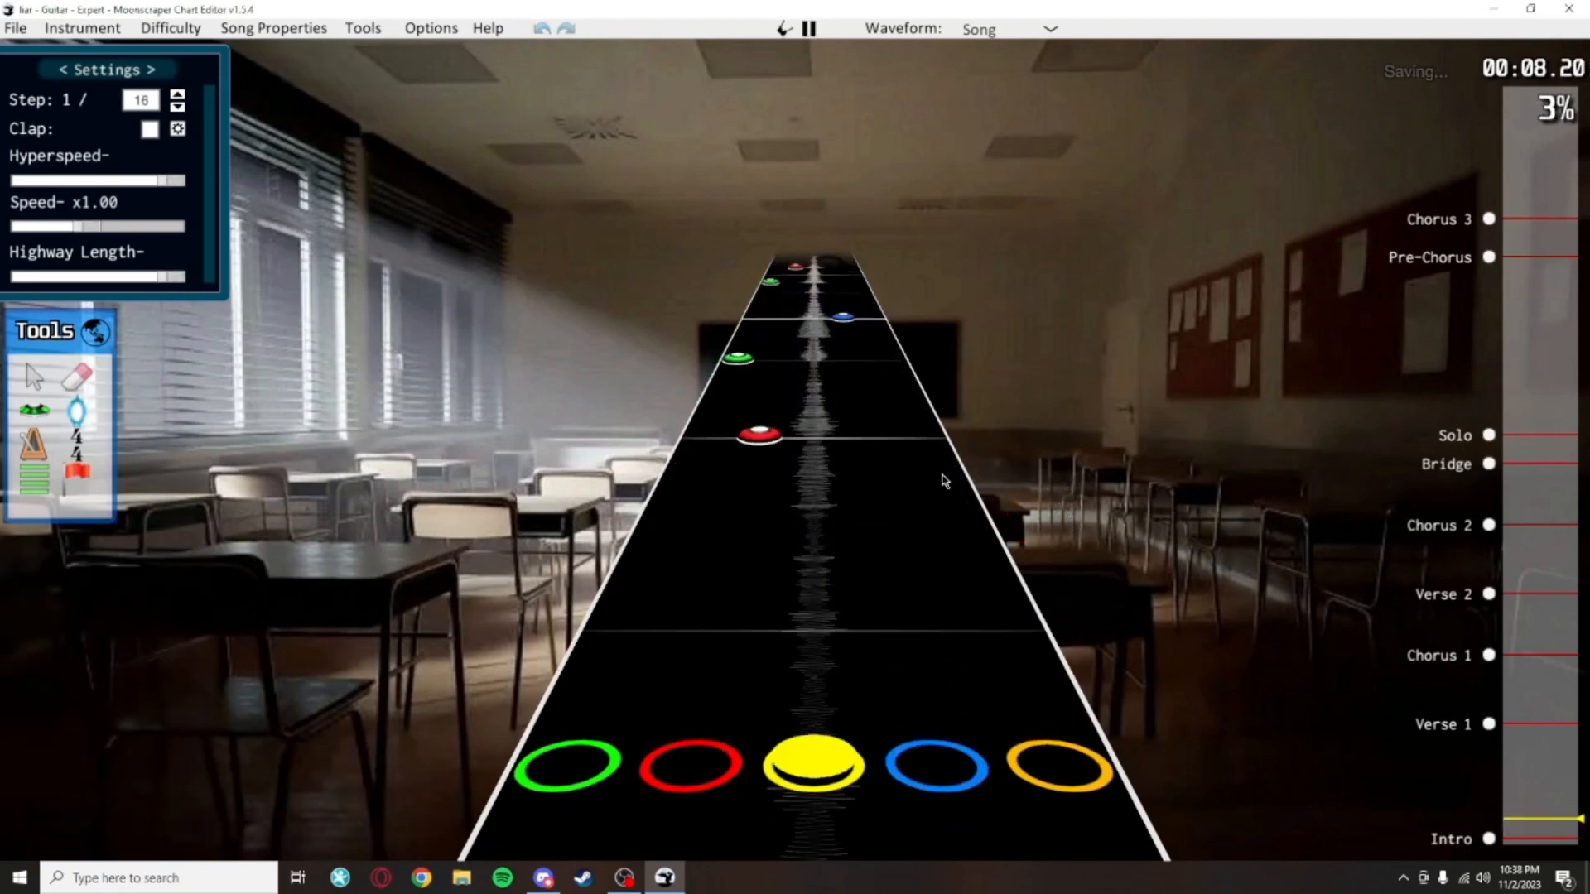
pyautogui.press('space')
pyautogui.scroll(-1, 1023, 451)
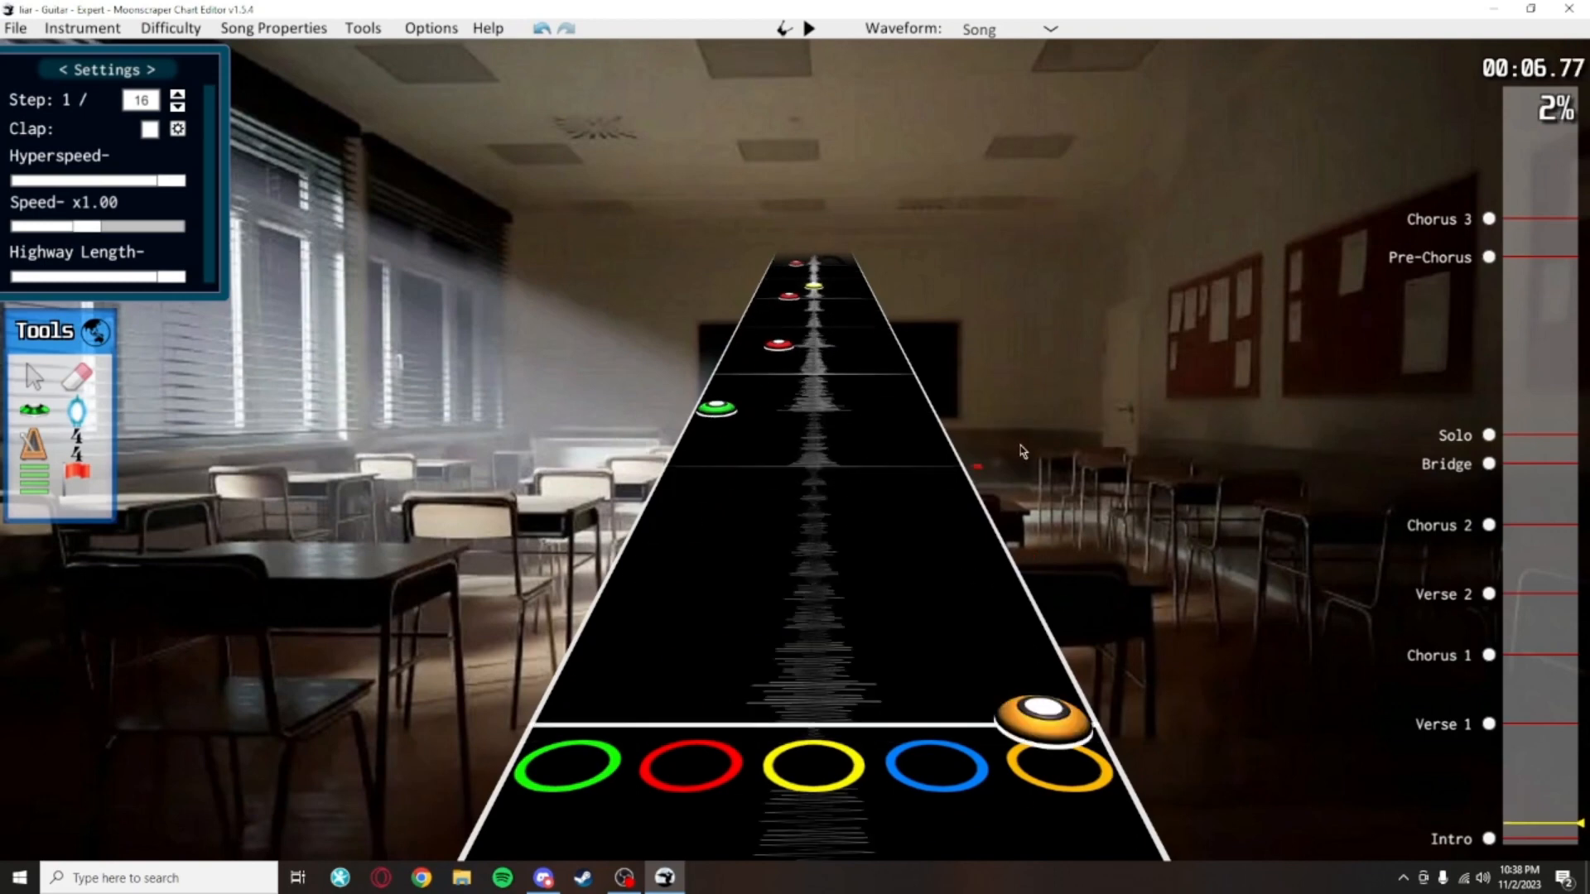
# Add a sustain to the orange note on the measure line near 00:06.8 and start playback there
pyautogui.scroll(-1, 952, 464)
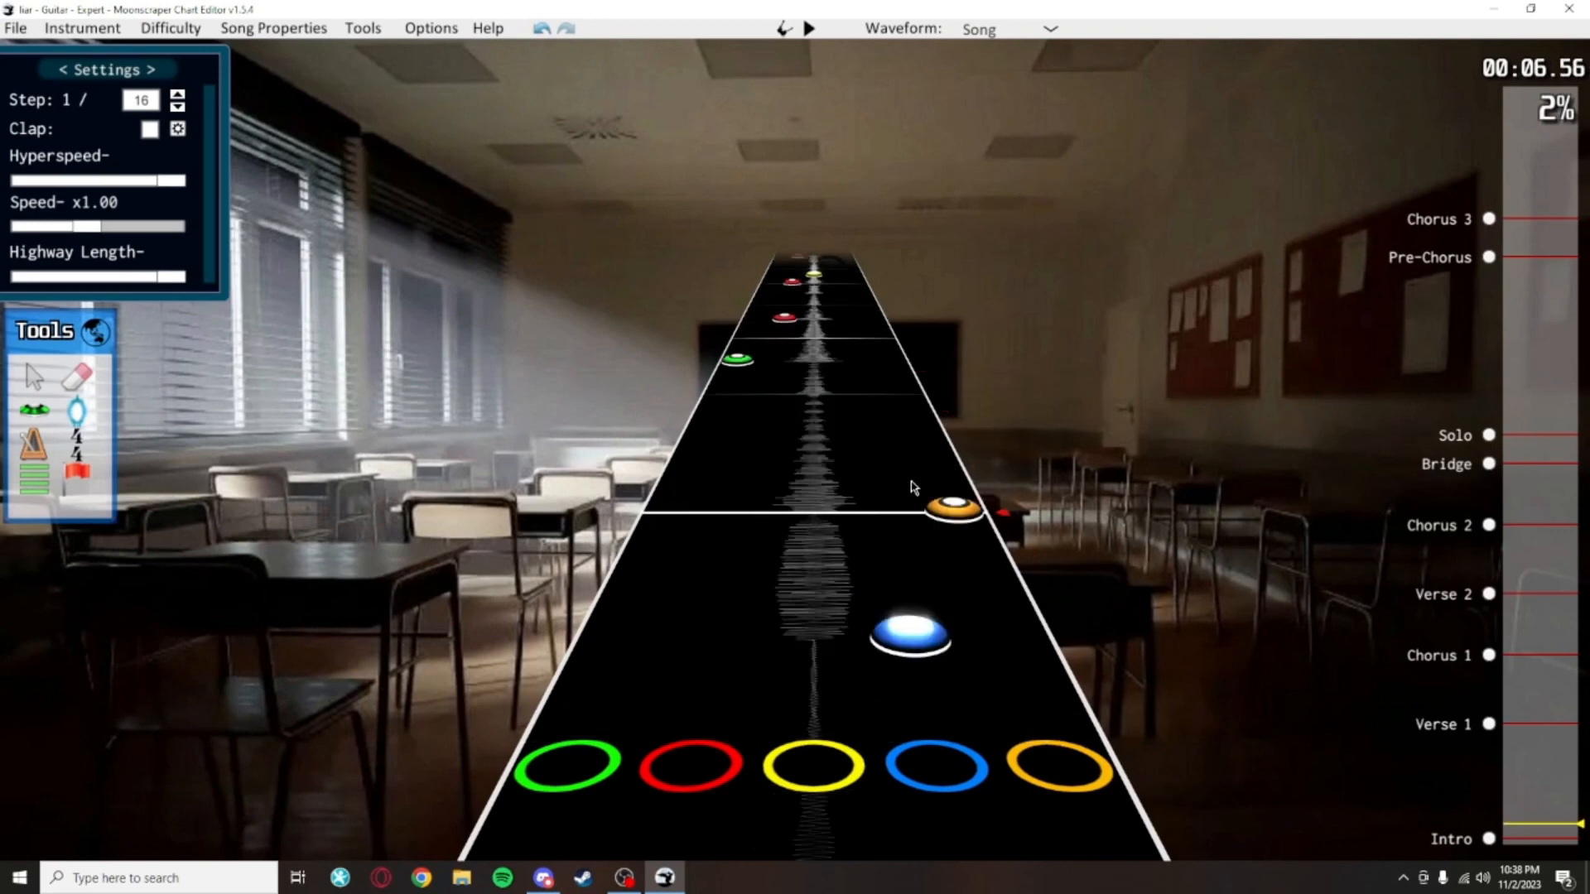
pyautogui.scroll(1, 895, 573)
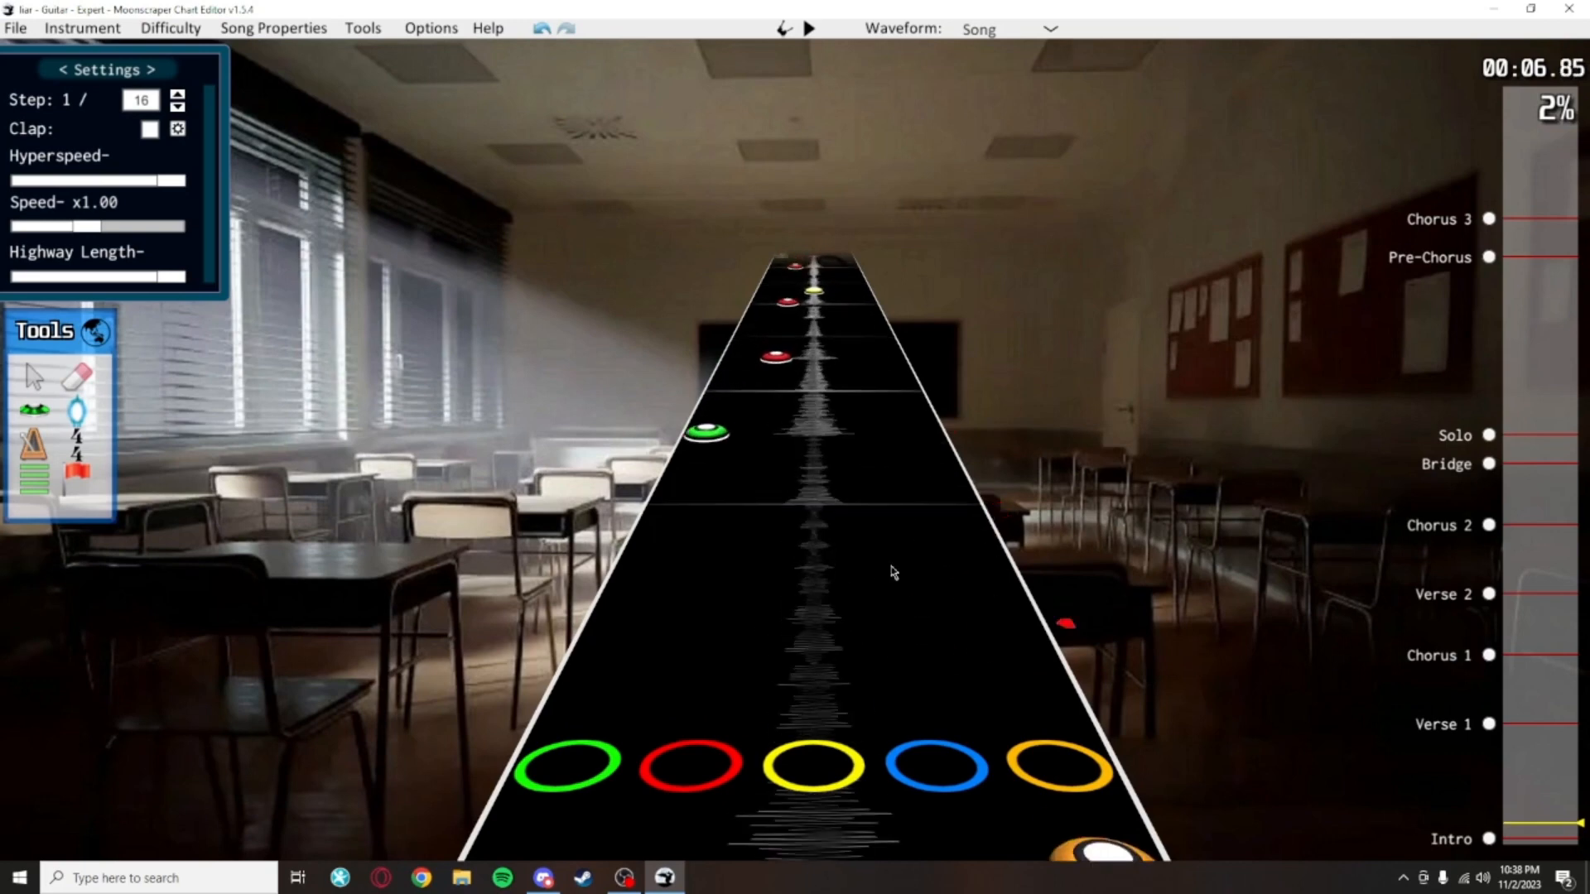
pyautogui.scroll(-1, 998, 555)
pyautogui.press('space')
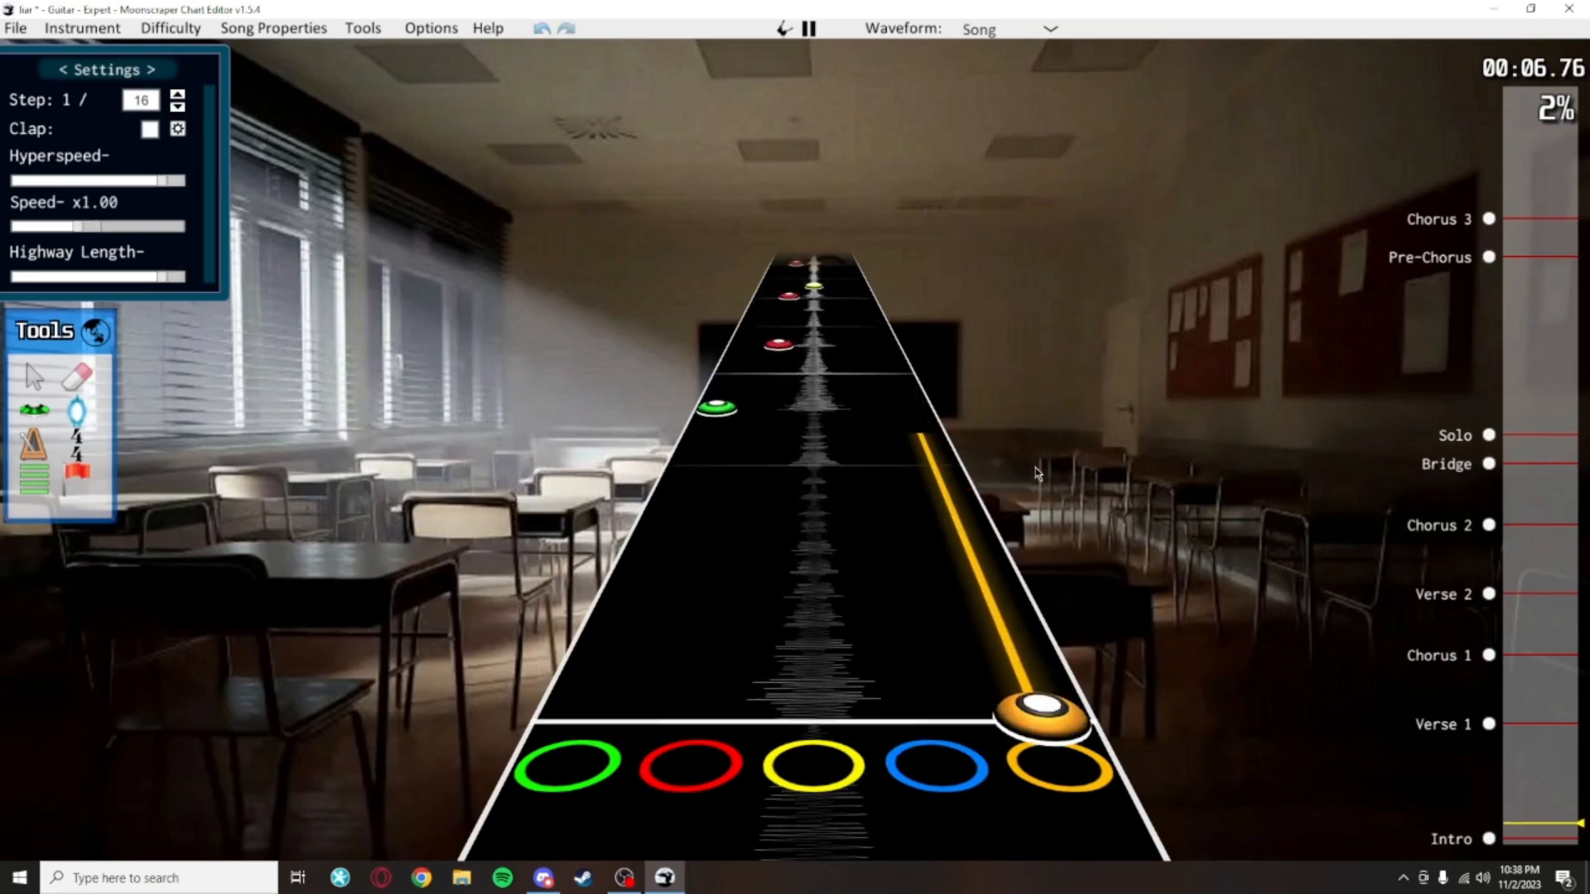
# Play the section, add sustains to the green, red and yellow notes following that orange note, and save the chart
pyautogui.press('space')
pyautogui.scroll(-1, 926, 283)
pyautogui.press('space')
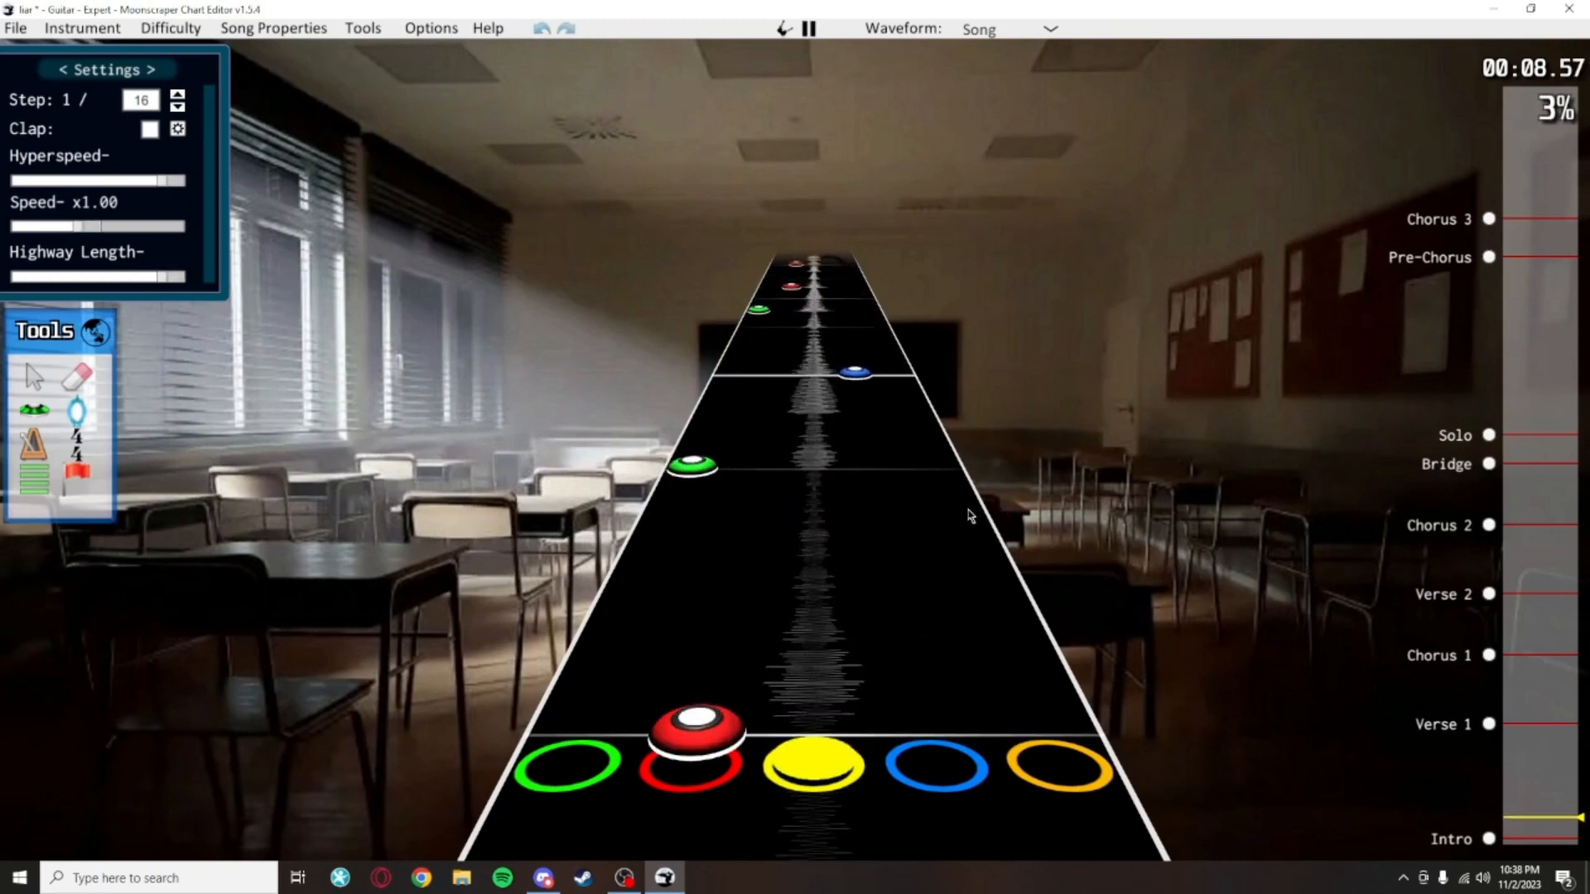
pyautogui.press('space')
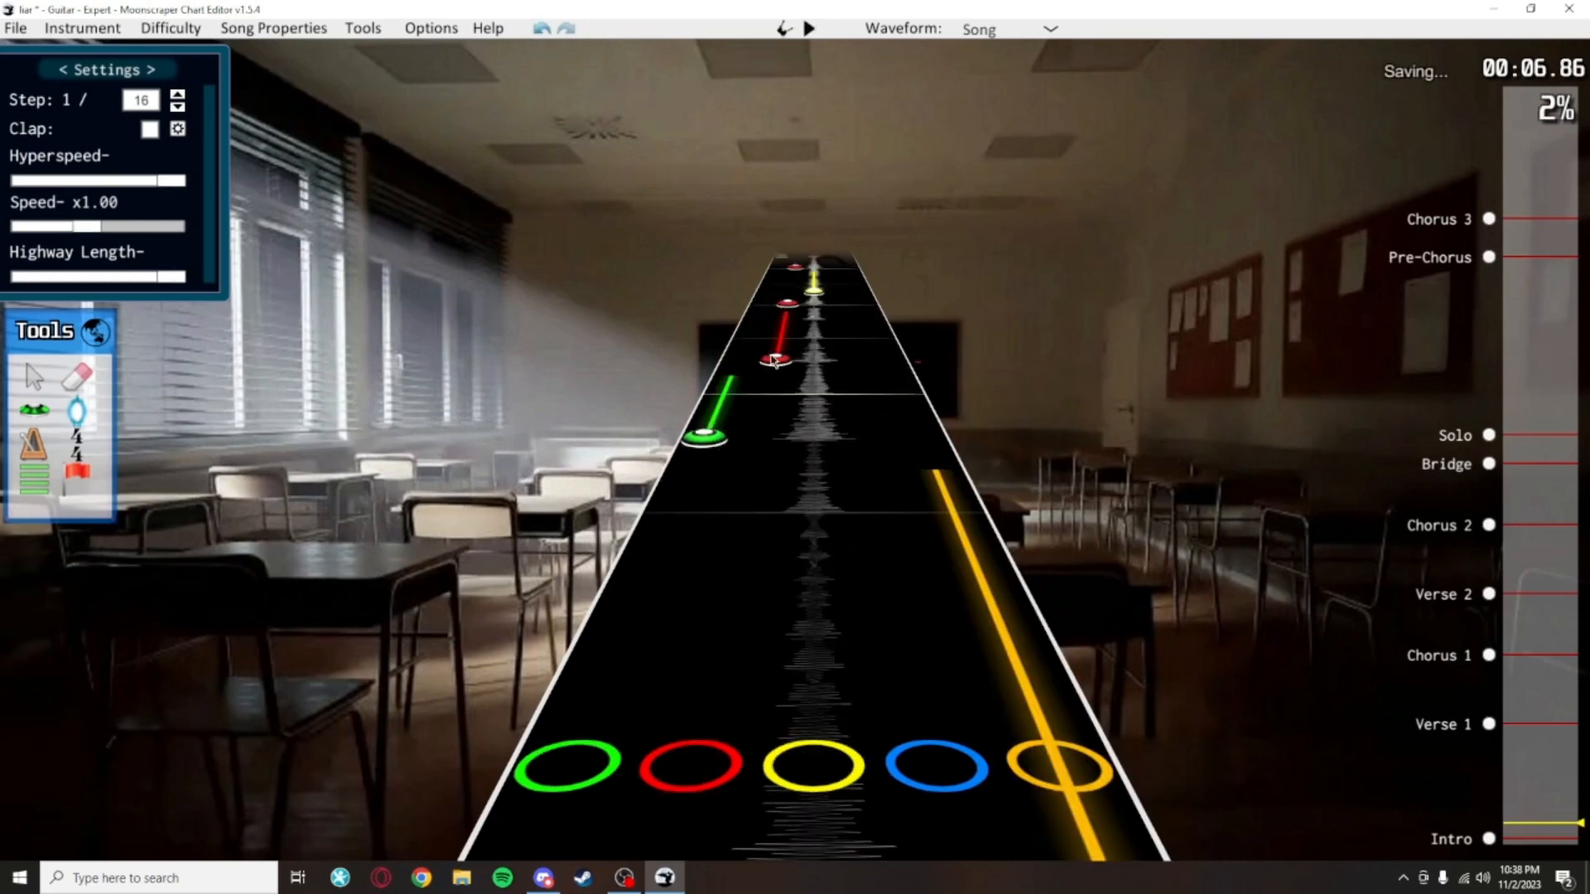
# Remove the sustain from the green note after 00:07.1, save the chart and play the section back
pyautogui.scroll(1, 774, 361)
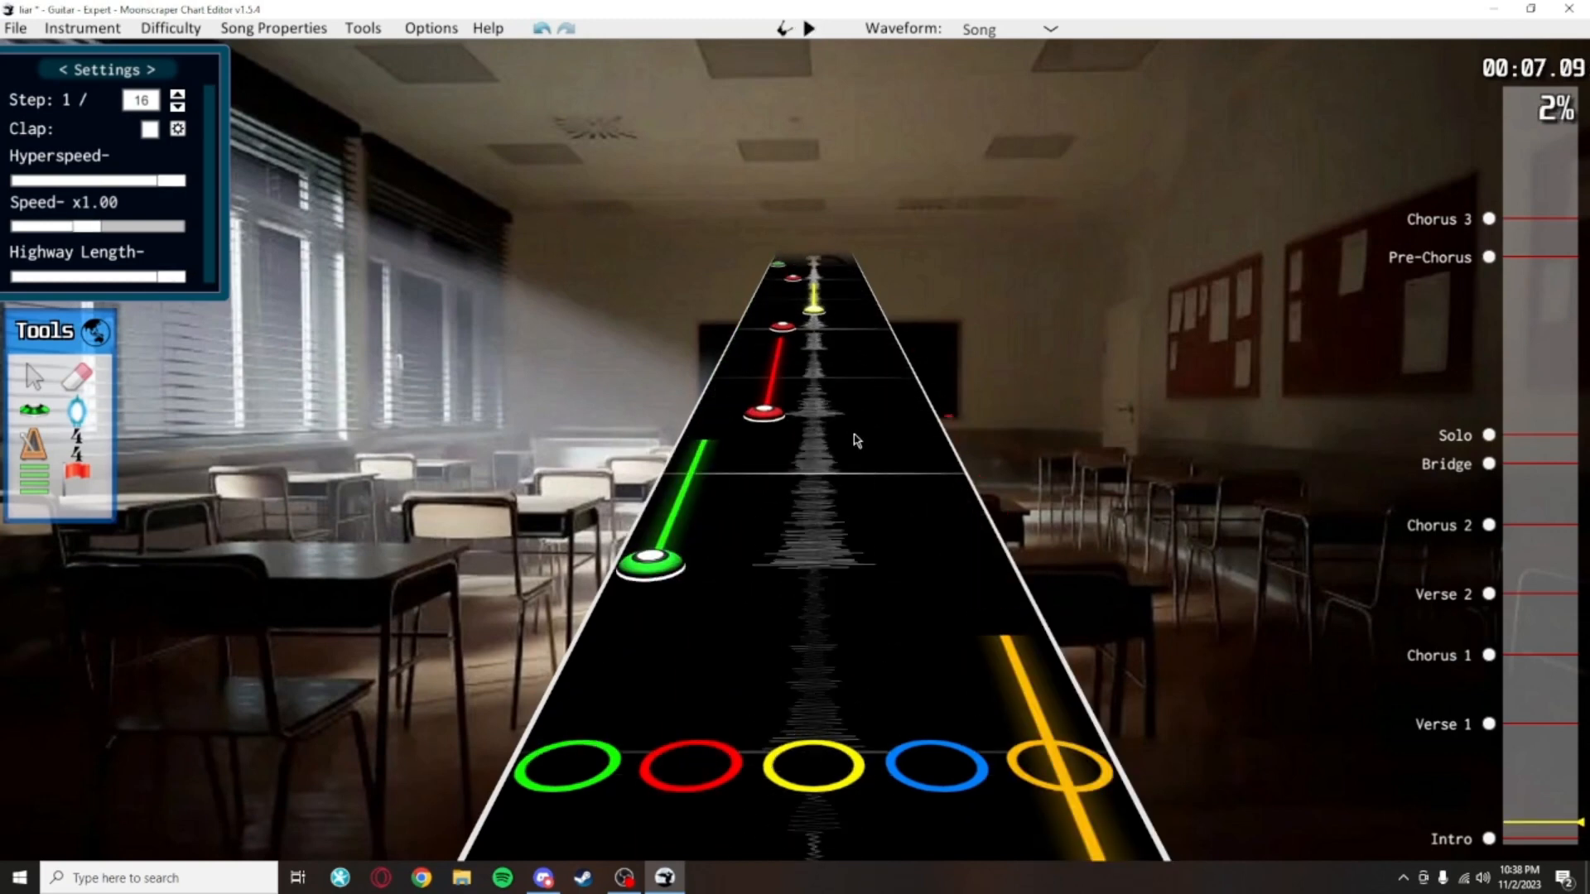
pyautogui.scroll(1, 848, 489)
pyautogui.rightClick(617, 662)
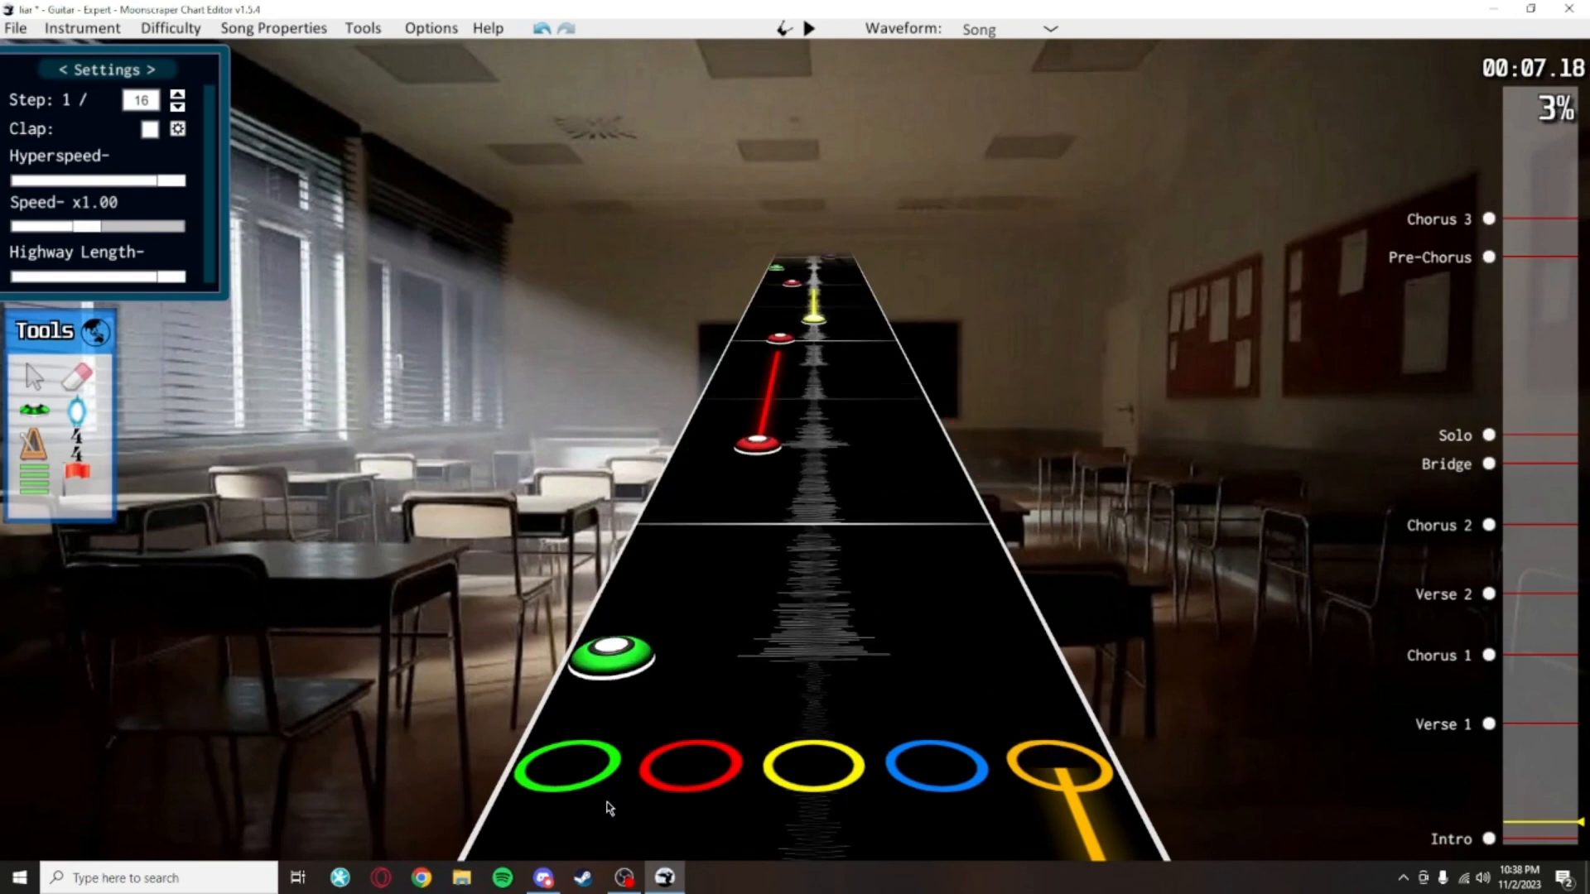
pyautogui.scroll(-2, 894, 432)
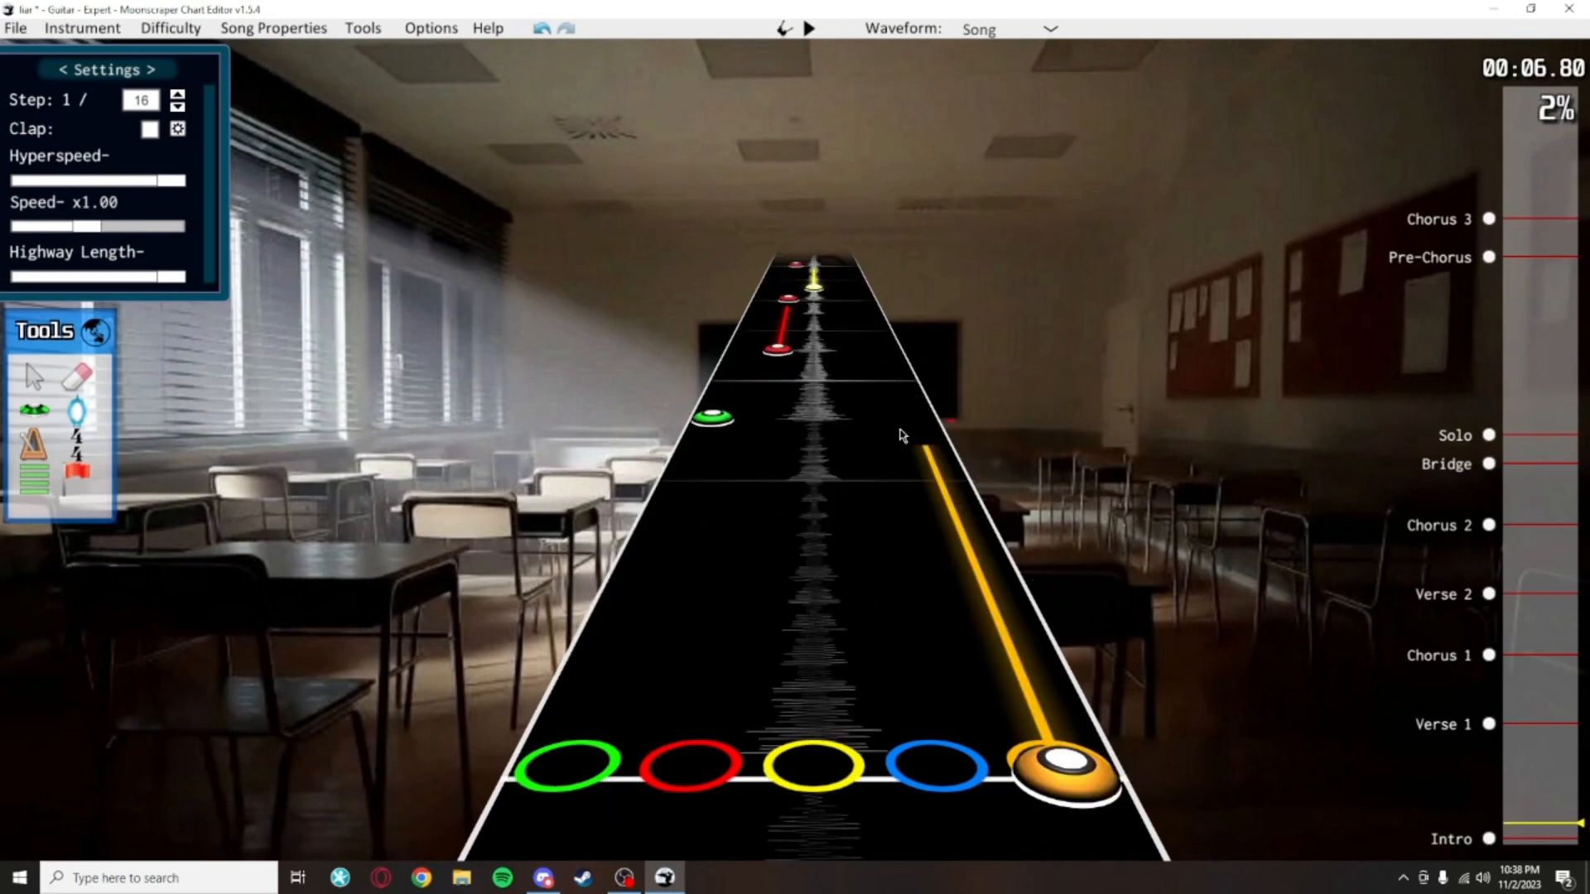
pyautogui.press('space')
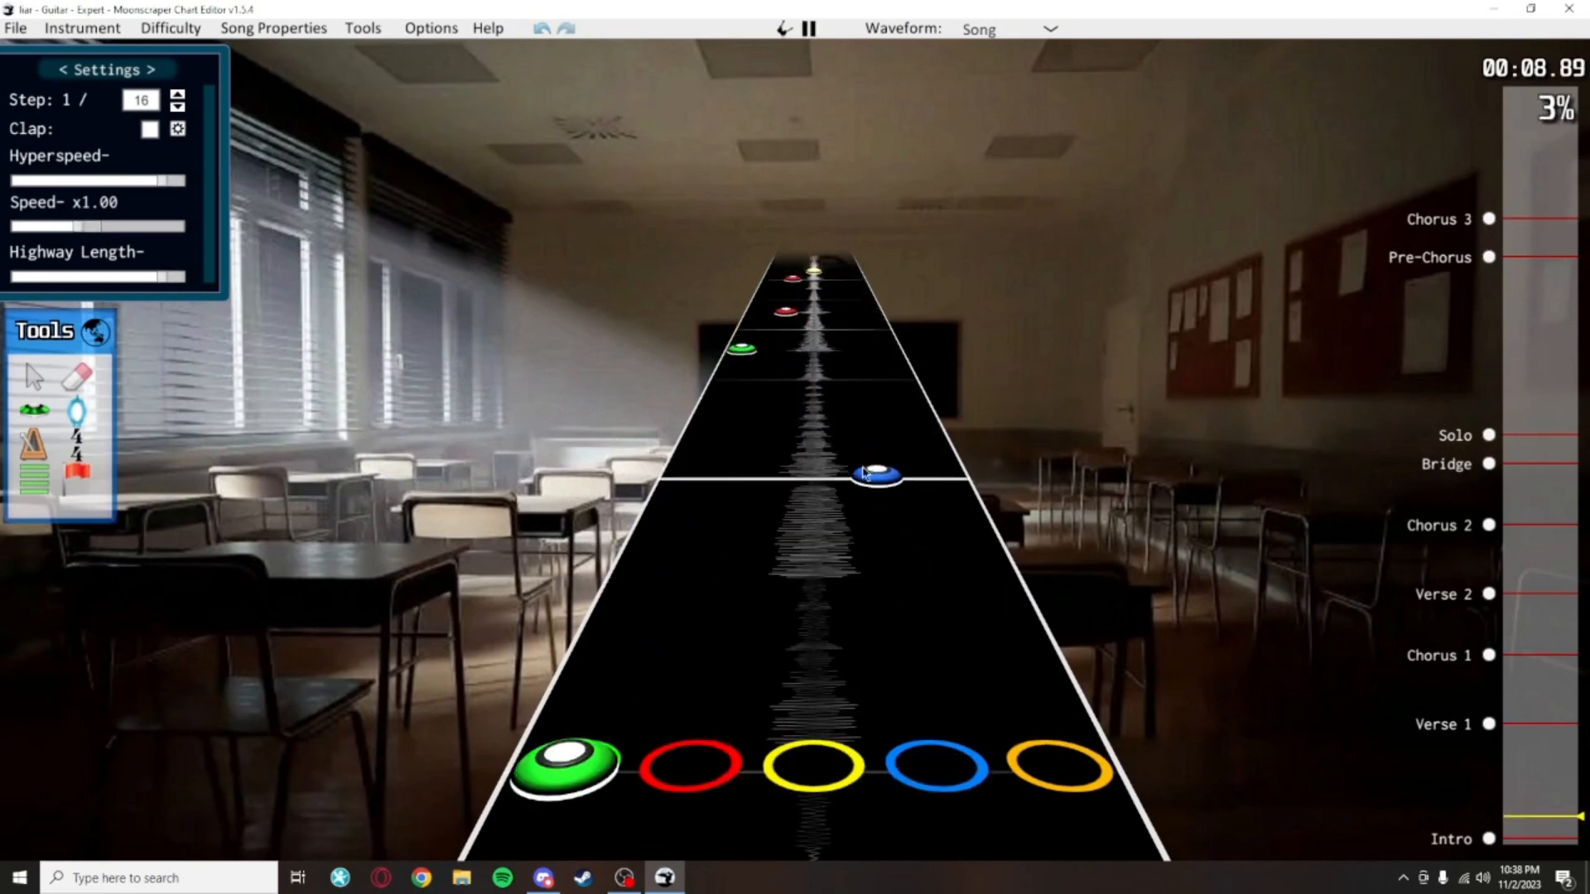
pyautogui.press('space')
# Change the blue note on the measure line after 00:09 to a sustained orange note and sustain the following long red note
pyautogui.scroll(-1, 891, 530)
pyautogui.moveTo(898, 543); pyautogui.dragTo(1051, 429)
pyautogui.press('space')
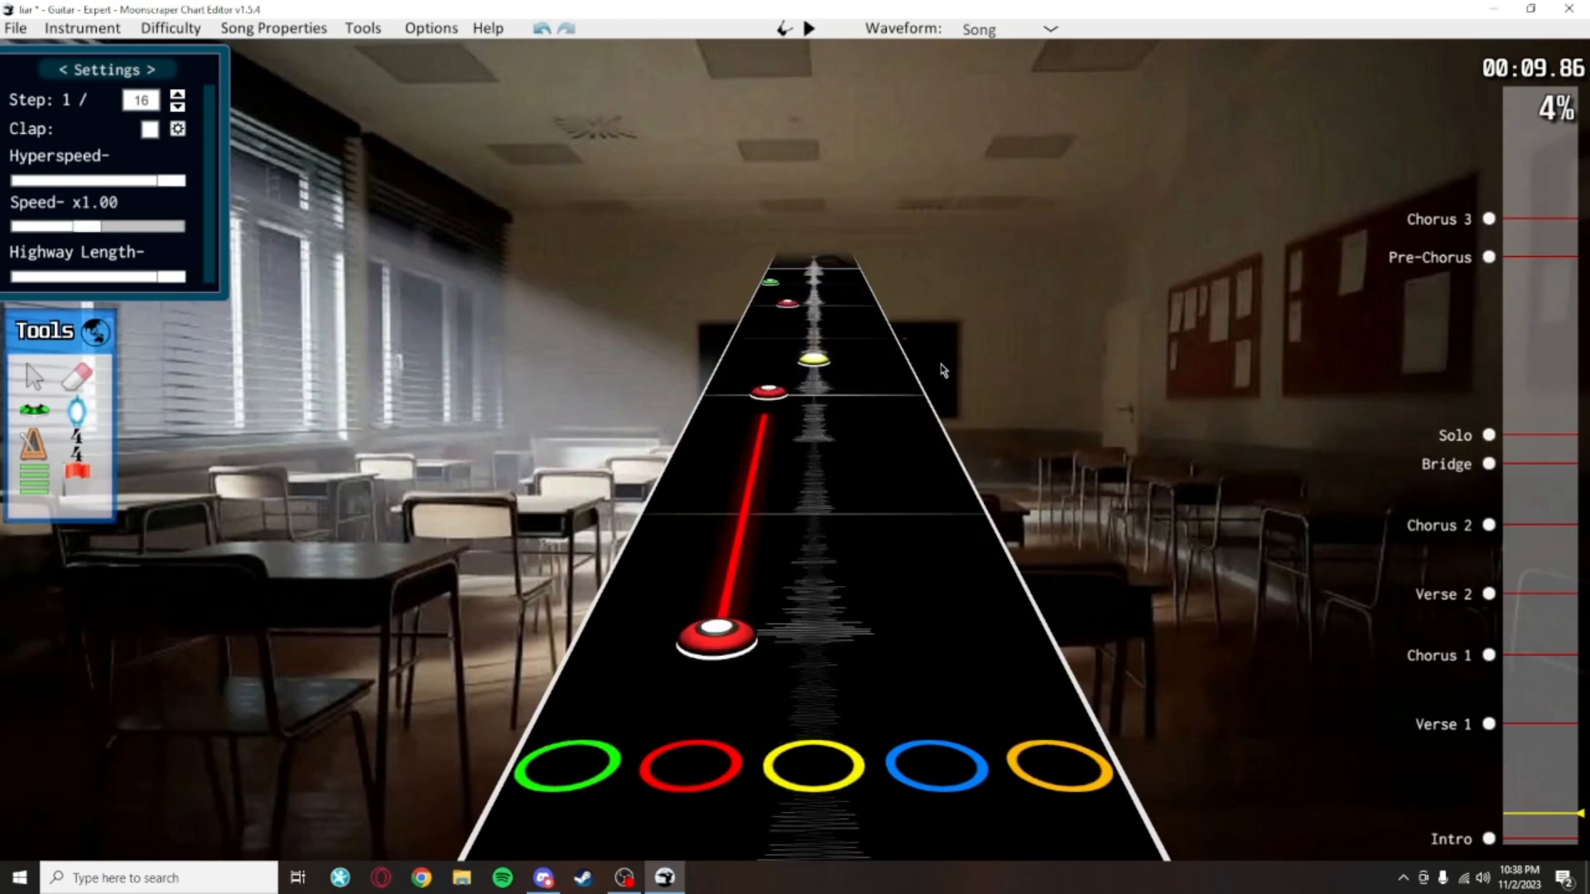
# Add a sustain to the yellow note just after 00:10.56 and save the chart
pyautogui.press('space')
pyautogui.hotkey('ctrl', 's')
pyautogui.scroll(-10, 1024, 439)
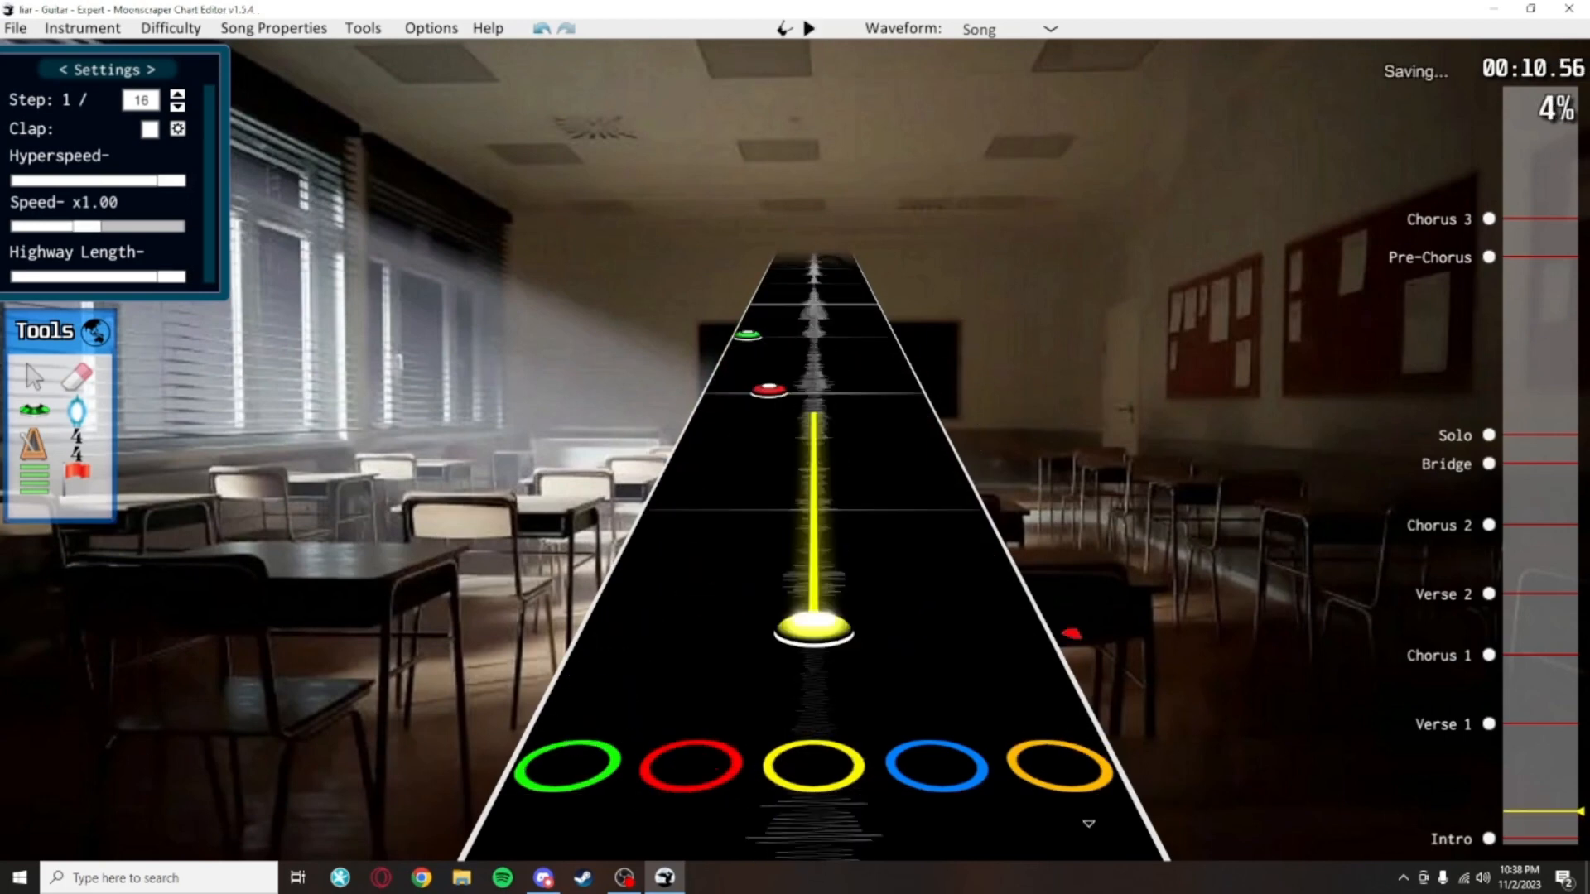
# Play back the section from about 00:08 to check the sustained notes, and save the chart
pyautogui.press('space')
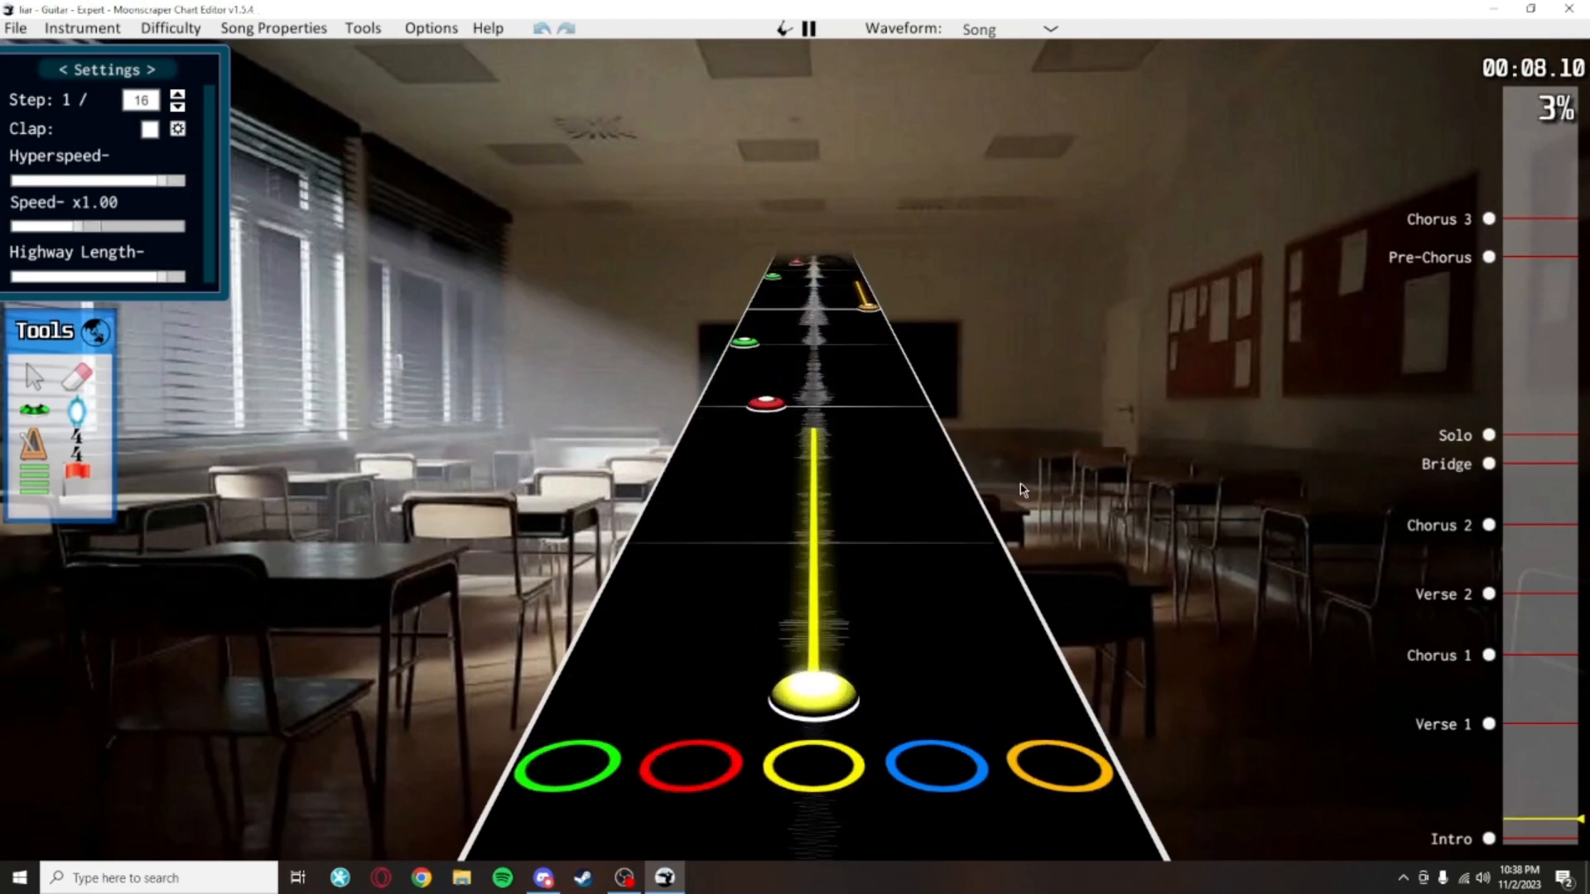
pyautogui.press('space')
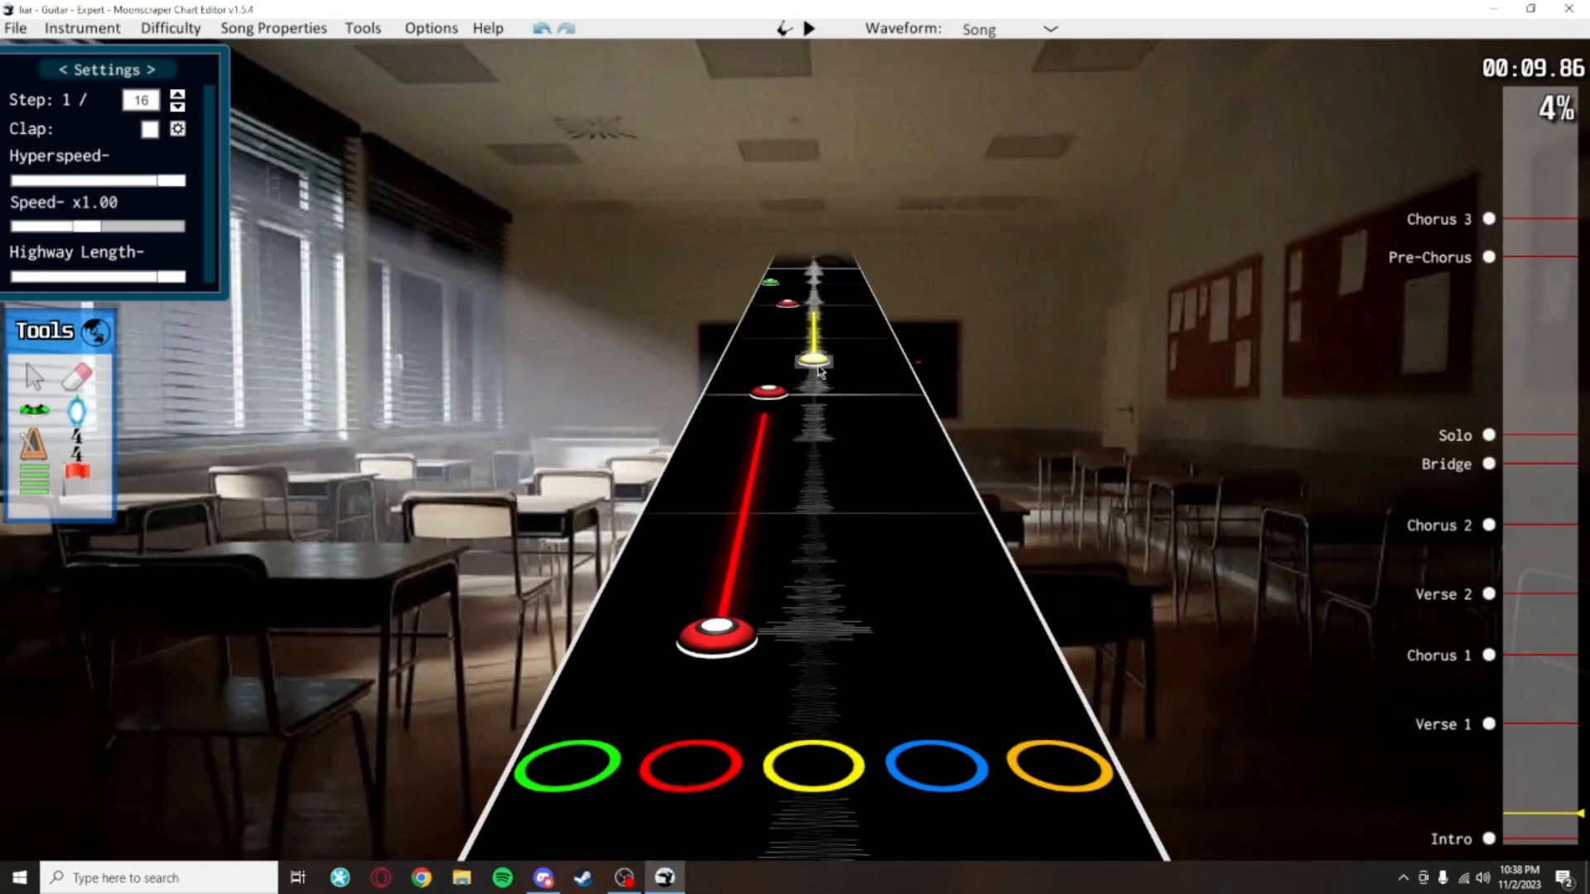
pyautogui.scroll(-4, 845, 503)
pyautogui.scroll(-2, 849, 480)
pyautogui.hotkey('ctrl', 's')
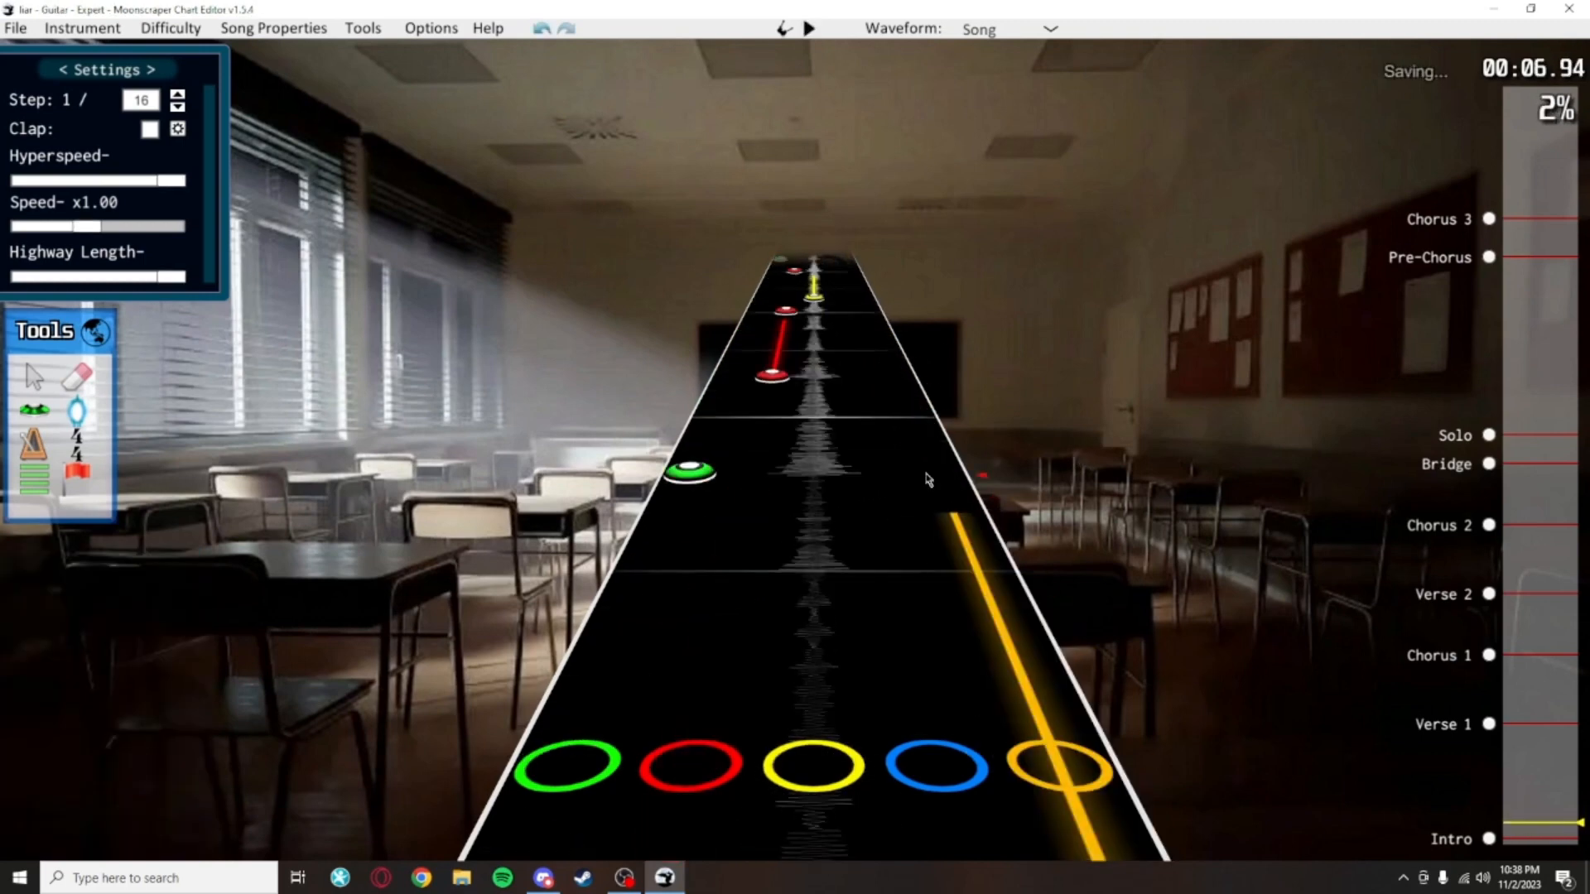
# Check the sustained yellow note just after 00:07.8, save the chart and replay the phrase
pyautogui.scroll(2, 858, 431)
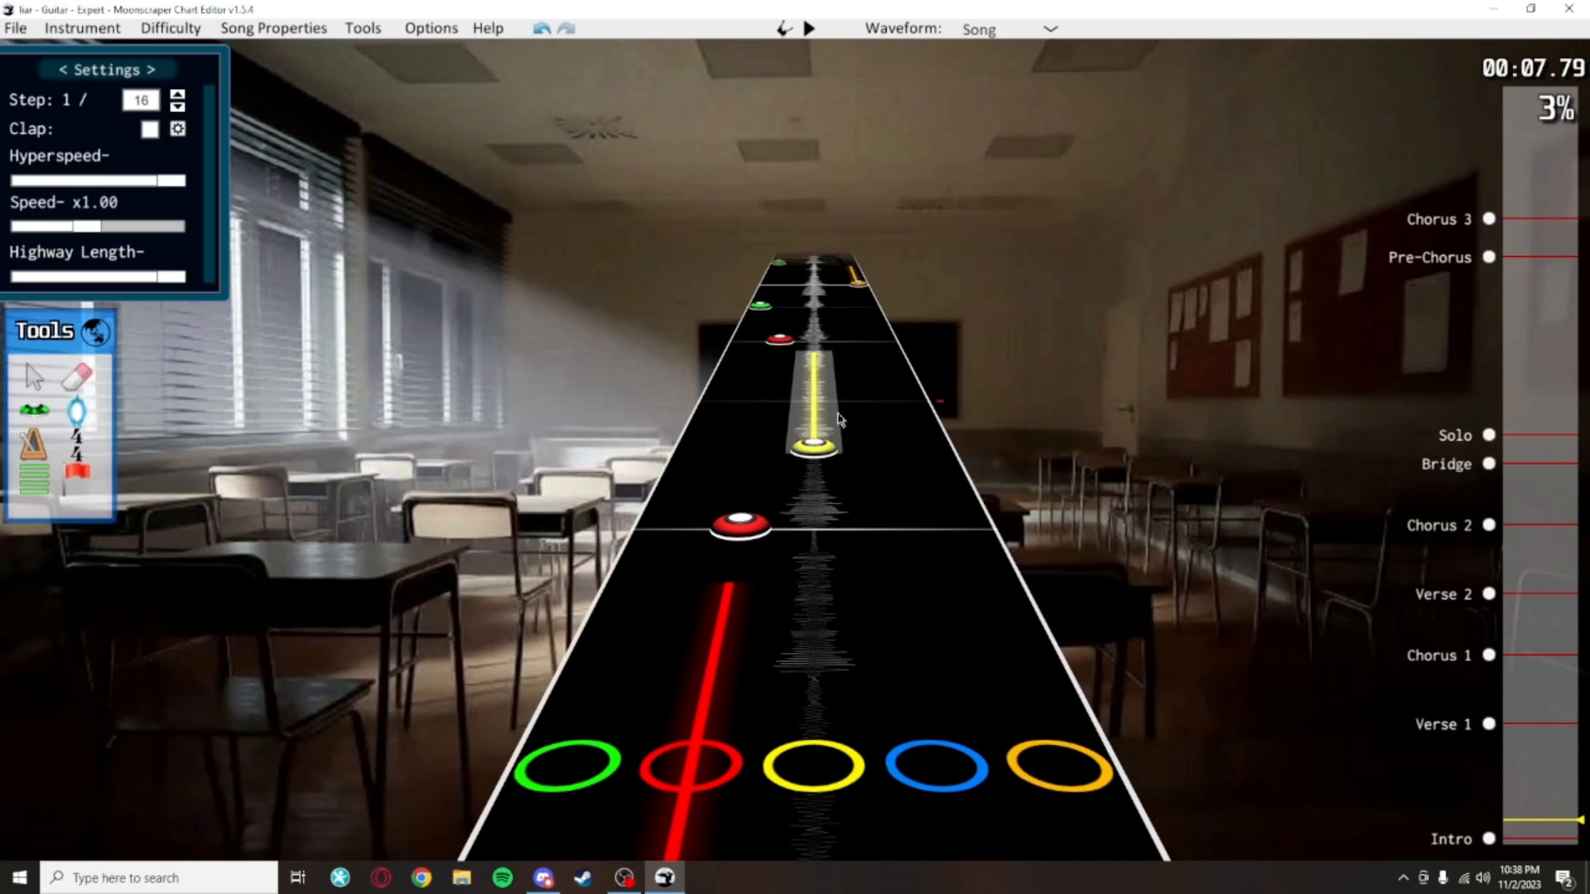
pyautogui.click(810, 403)
pyautogui.click(944, 435)
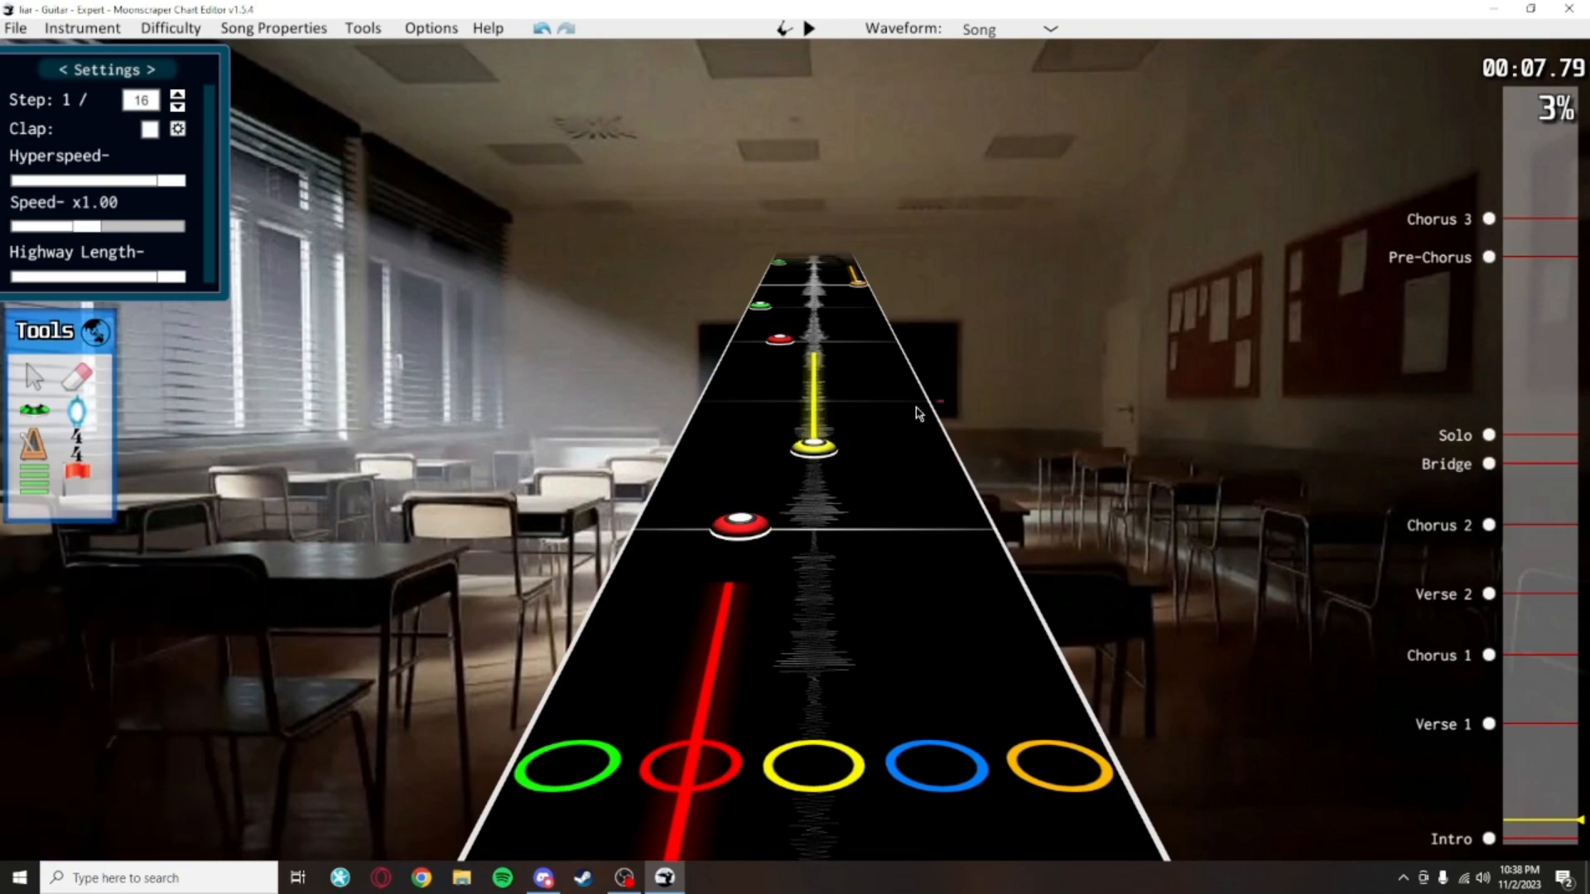
pyautogui.scroll(-3, 911, 373)
pyautogui.hotkey('ctrl', 's')
pyautogui.press('space')
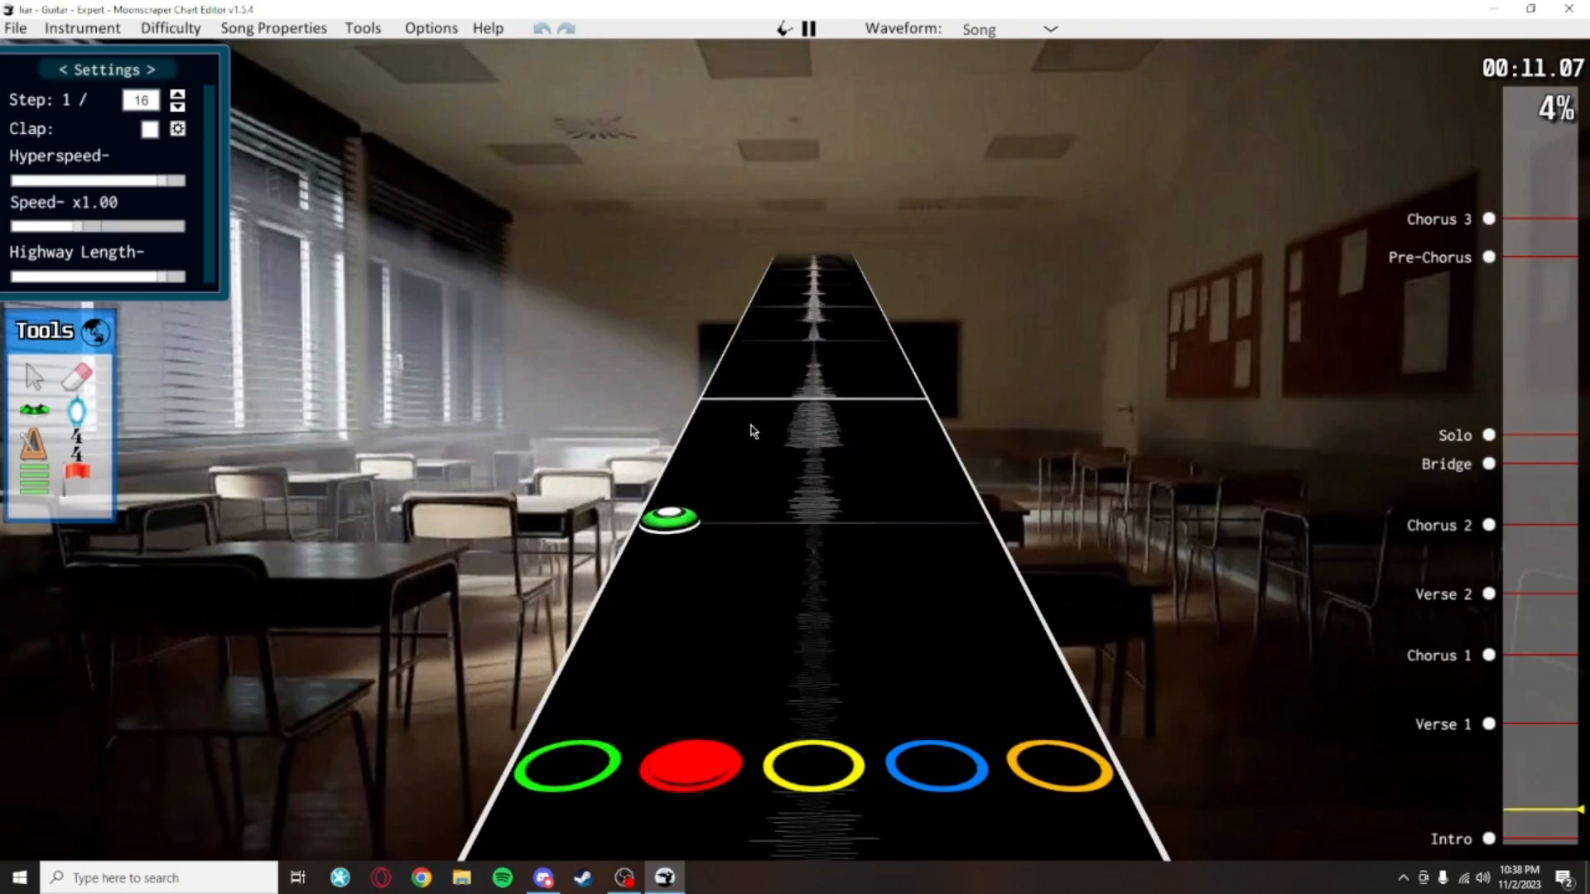
# Place an orange note at position 3840 and give it a sustain about 336 long
pyautogui.scroll(-20, 862, 285)
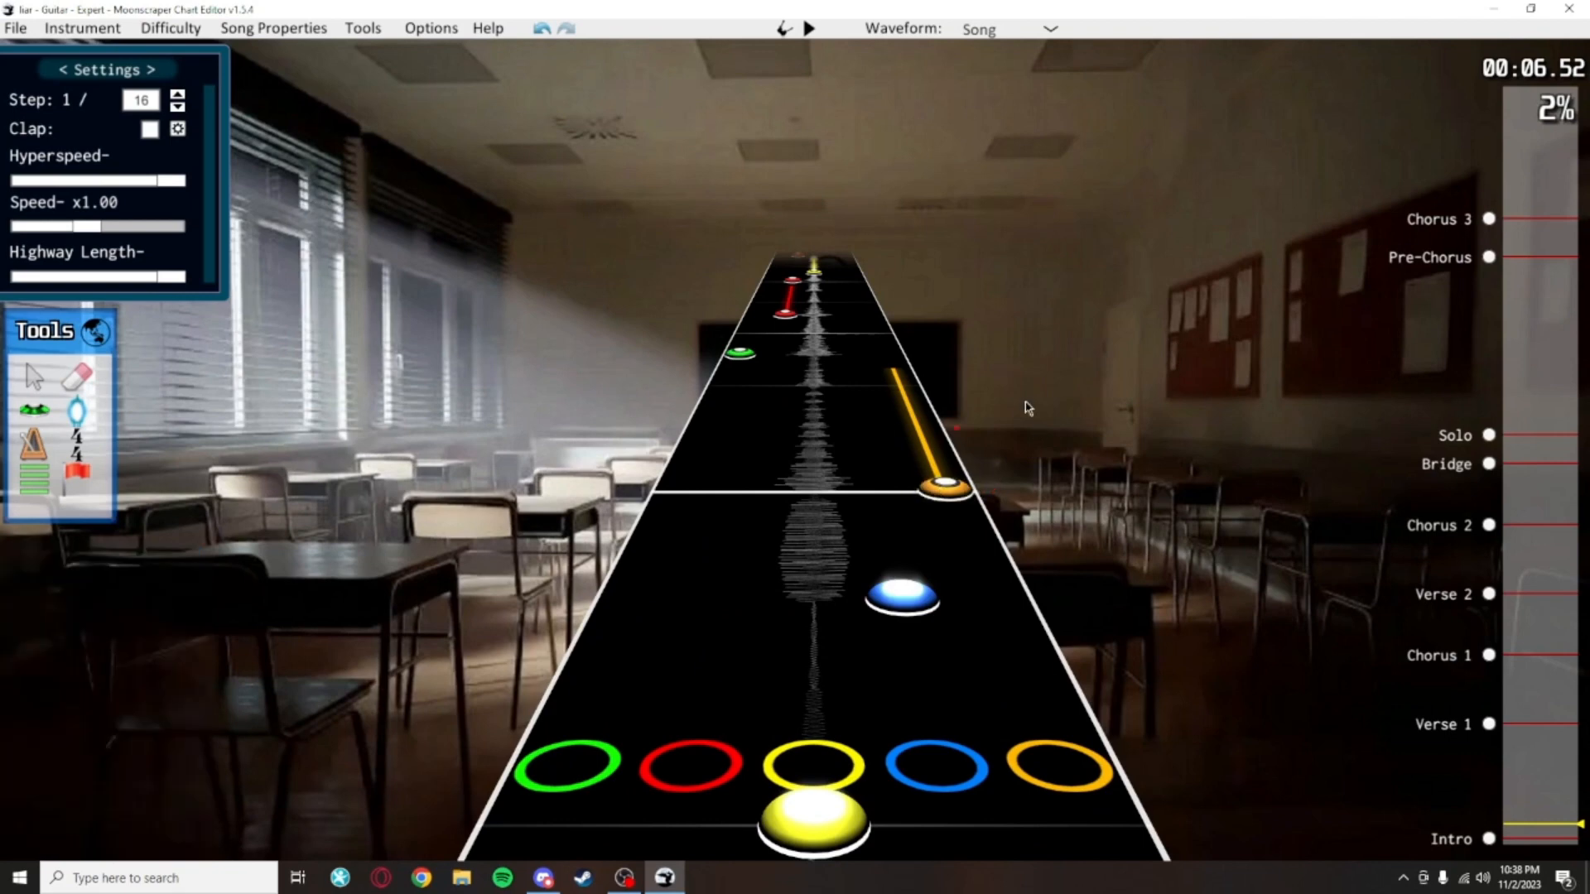
pyautogui.middleClick(1069, 482)
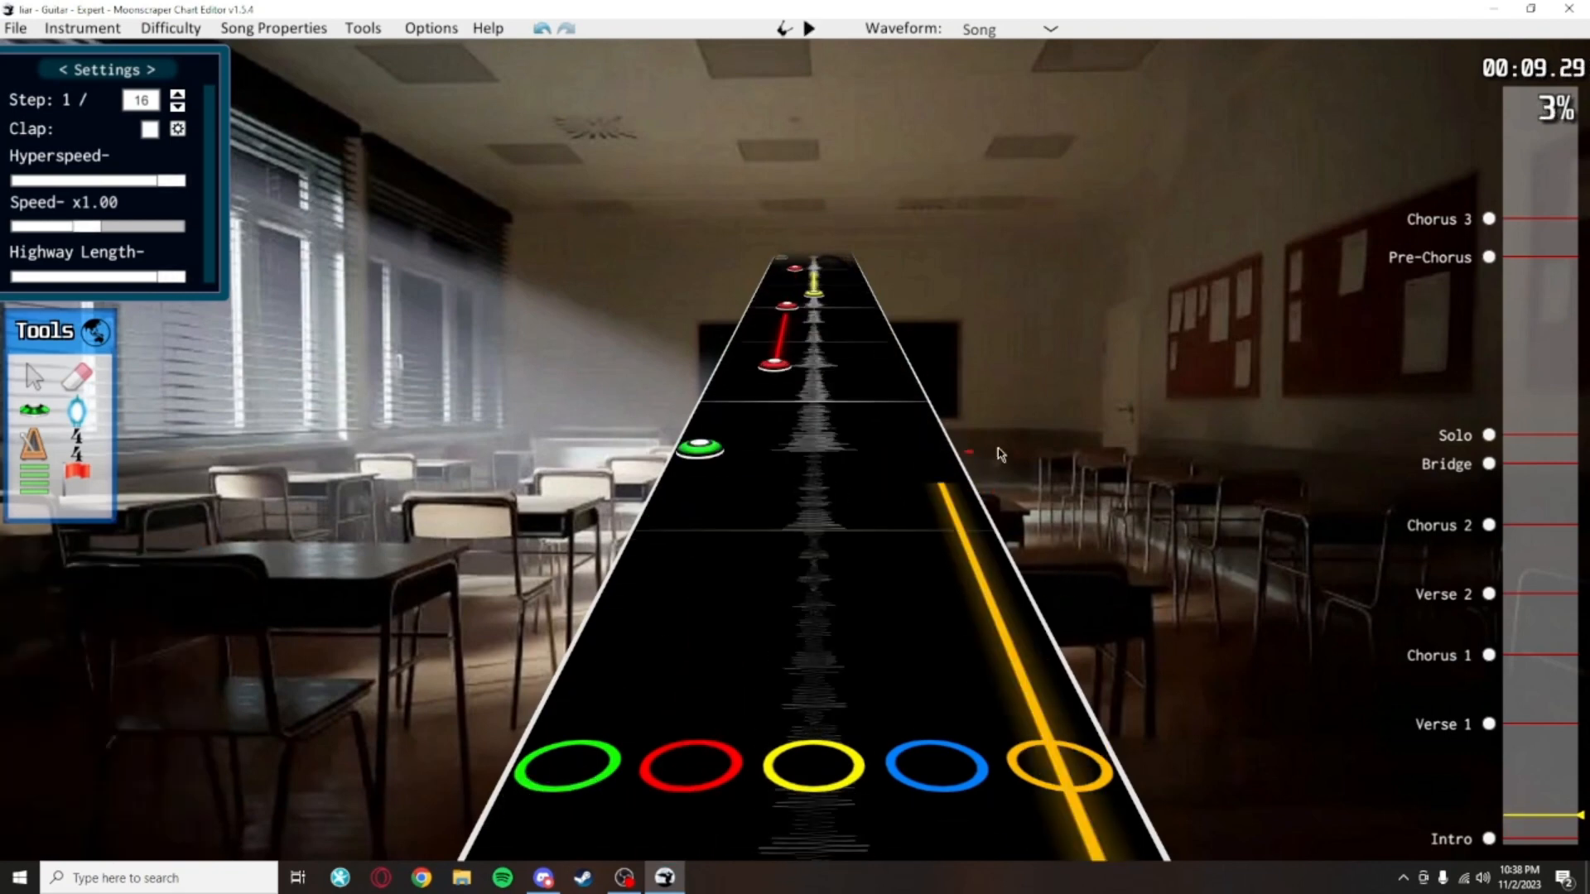
pyautogui.middleClick(1027, 534)
pyautogui.scroll(12, 1126, 570)
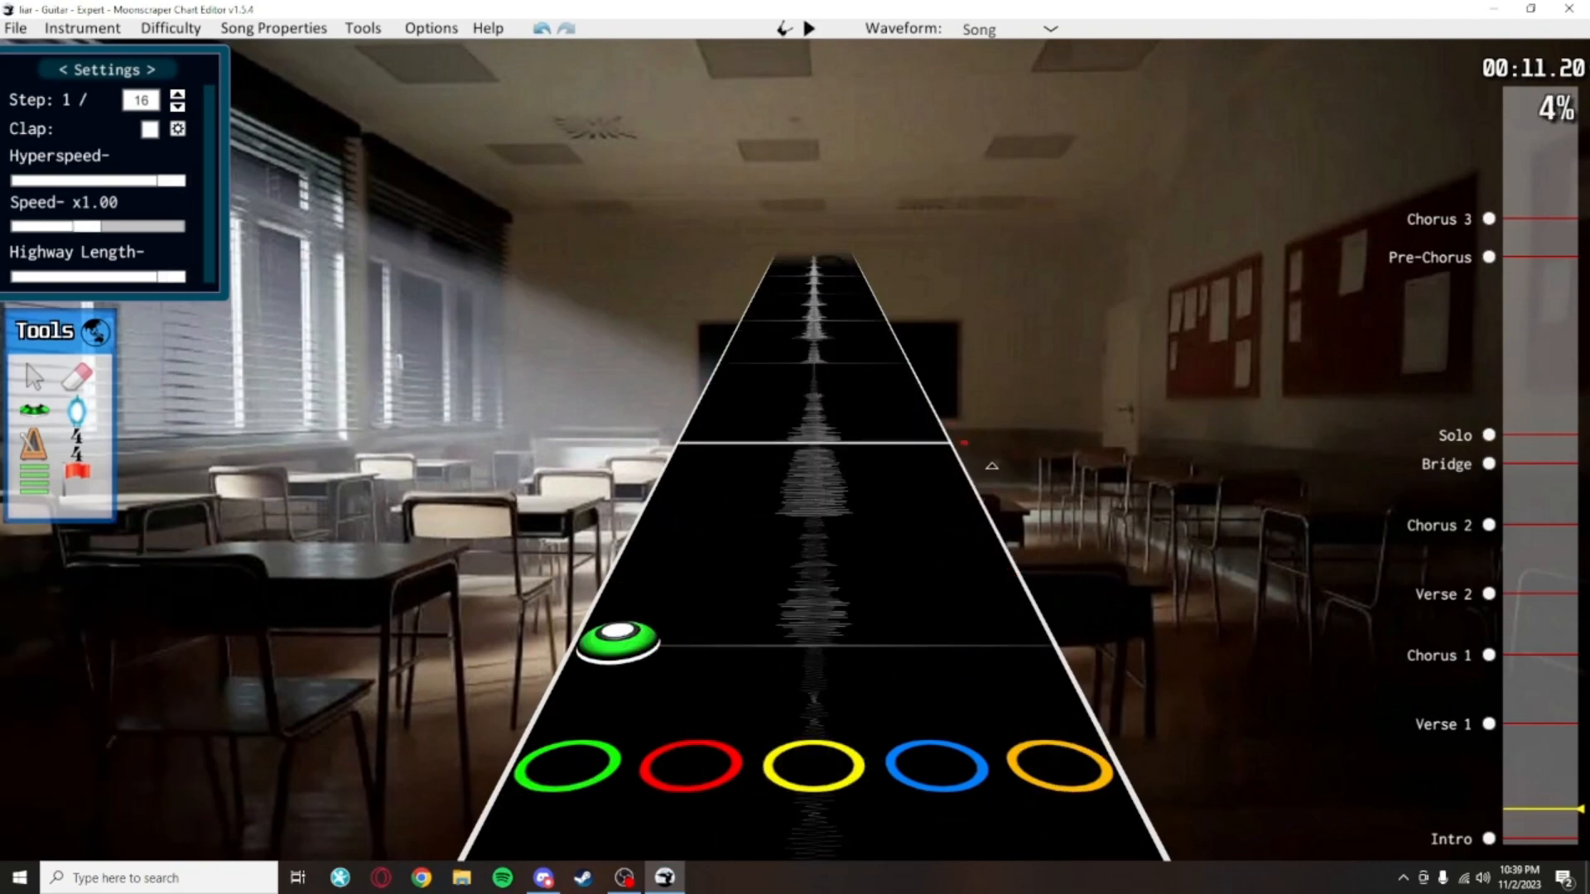
pyautogui.click(34, 410)
pyautogui.middleClick(757, 538)
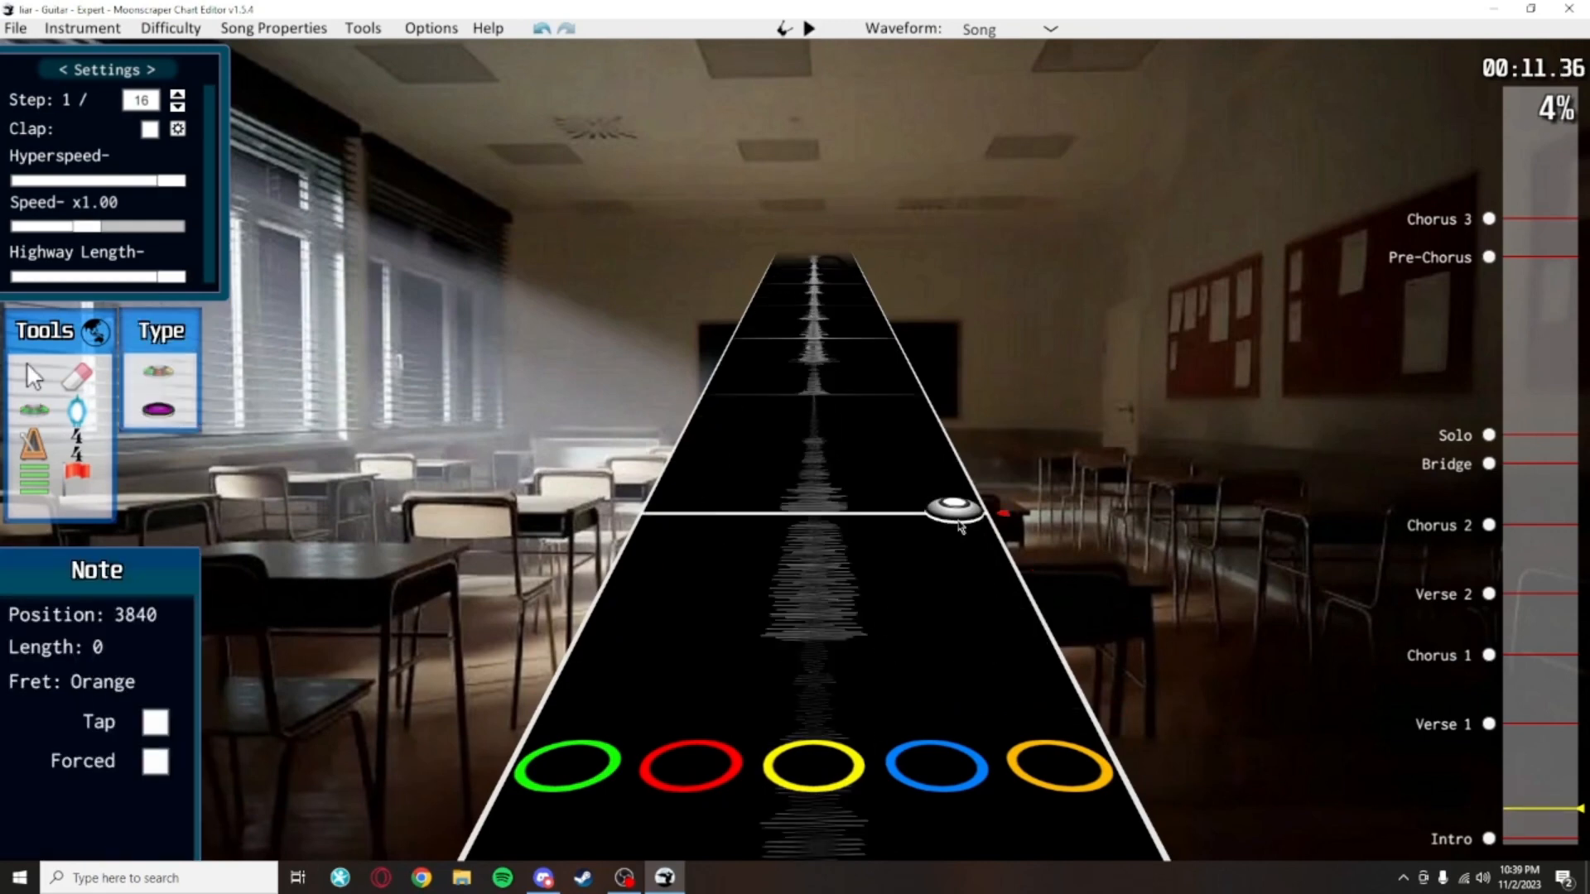
pyautogui.click(961, 527)
pyautogui.rightClick(960, 525)
# Save the chart with the new orange note, leave note placement and return to the selection cursor near 00:09
pyautogui.press('space')
pyautogui.press('space')
pyautogui.scroll(-12, 1107, 638)
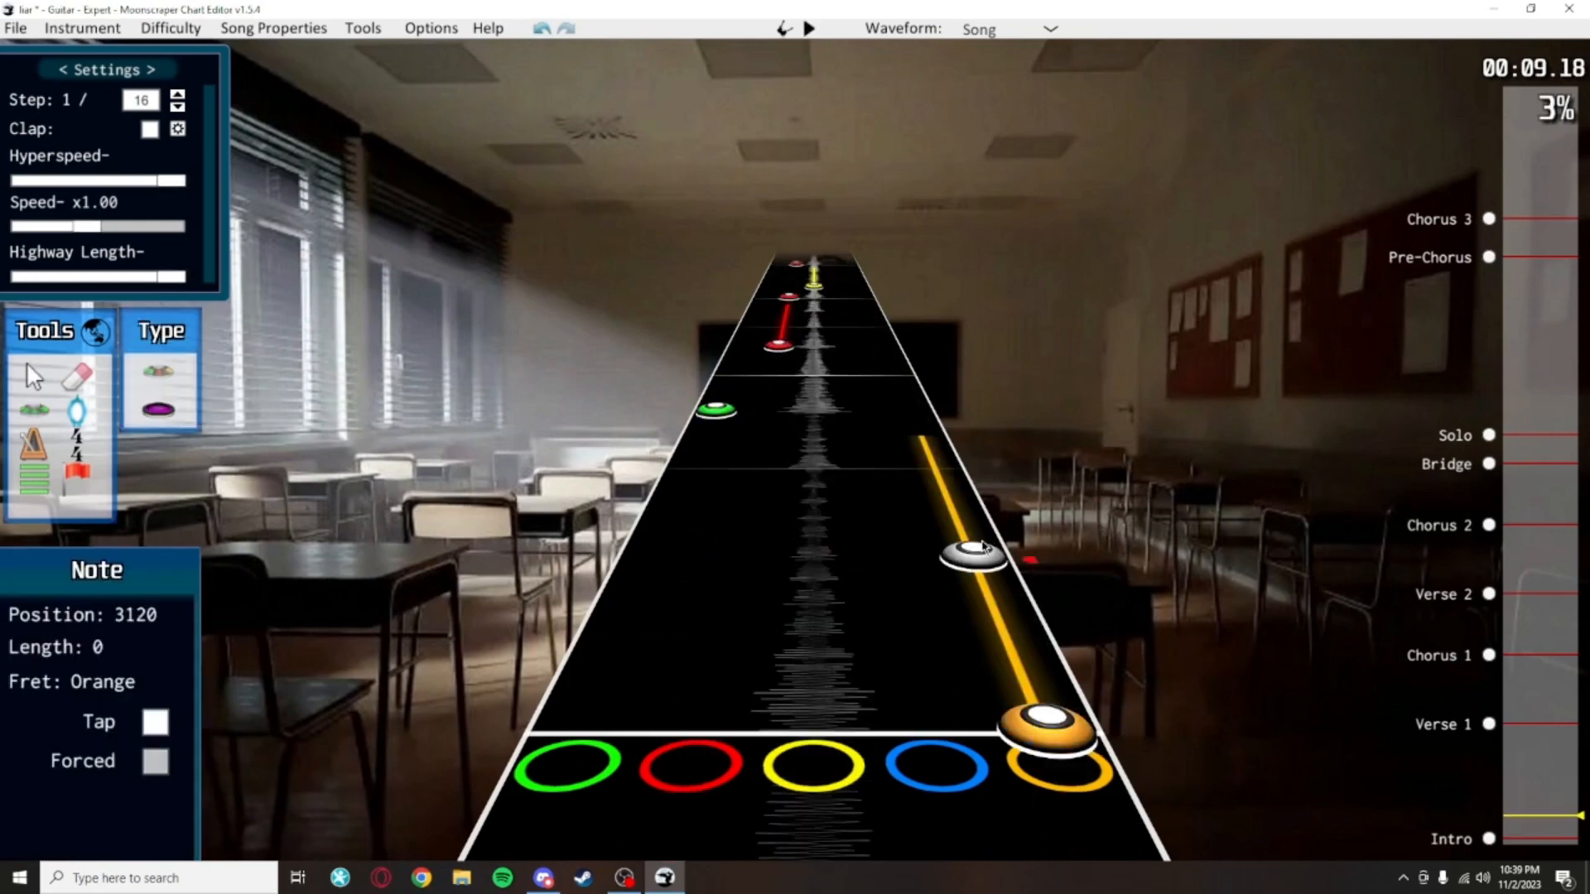
pyautogui.scroll(-1, 983, 546)
pyautogui.click(34, 377)
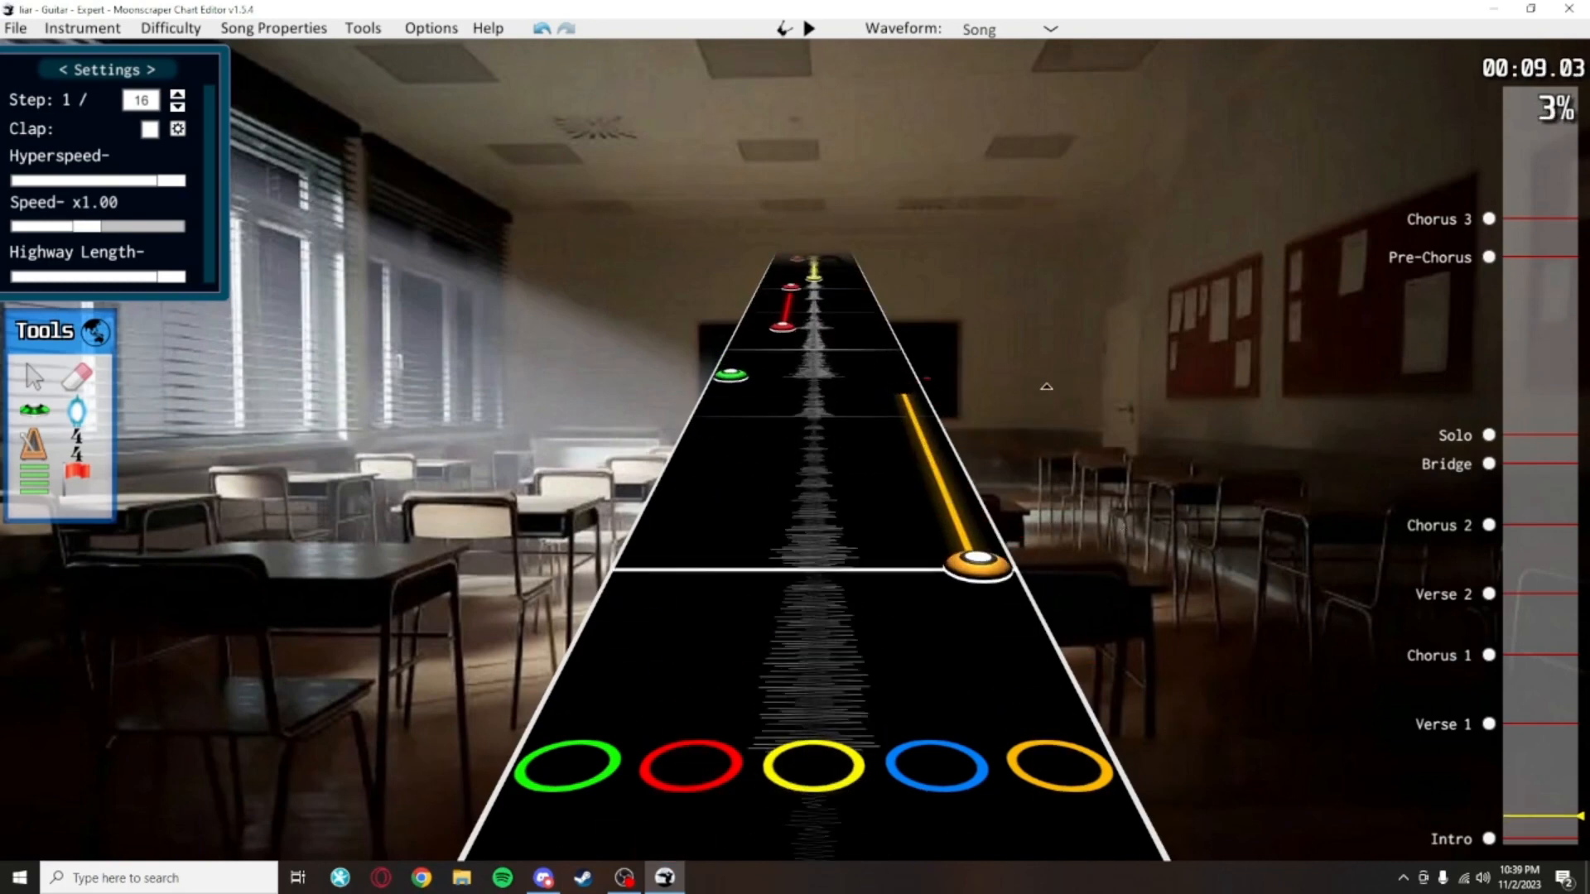
# Inspect the sustain length of the orange note at position 3072 and review the passage around it
pyautogui.scroll(3, 894, 362)
pyautogui.moveTo(914, 362)
pyautogui.mouseDown()
pyautogui.moveTo(873, 362)
pyautogui.moveTo(898, 356)
pyautogui.mouseUp()
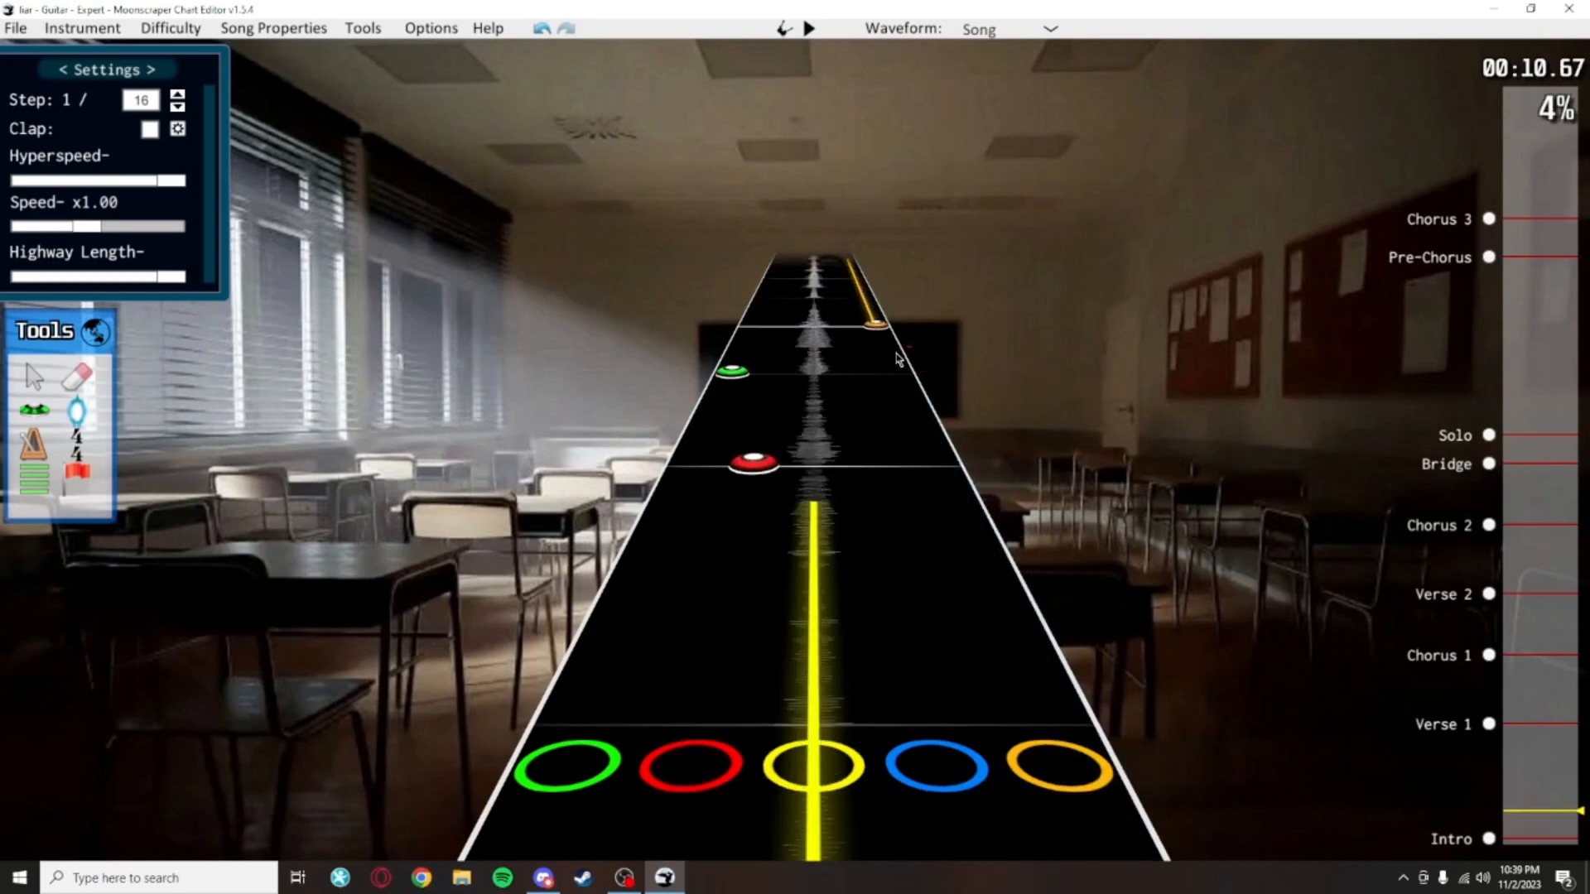
pyautogui.scroll(-12, 1004, 694)
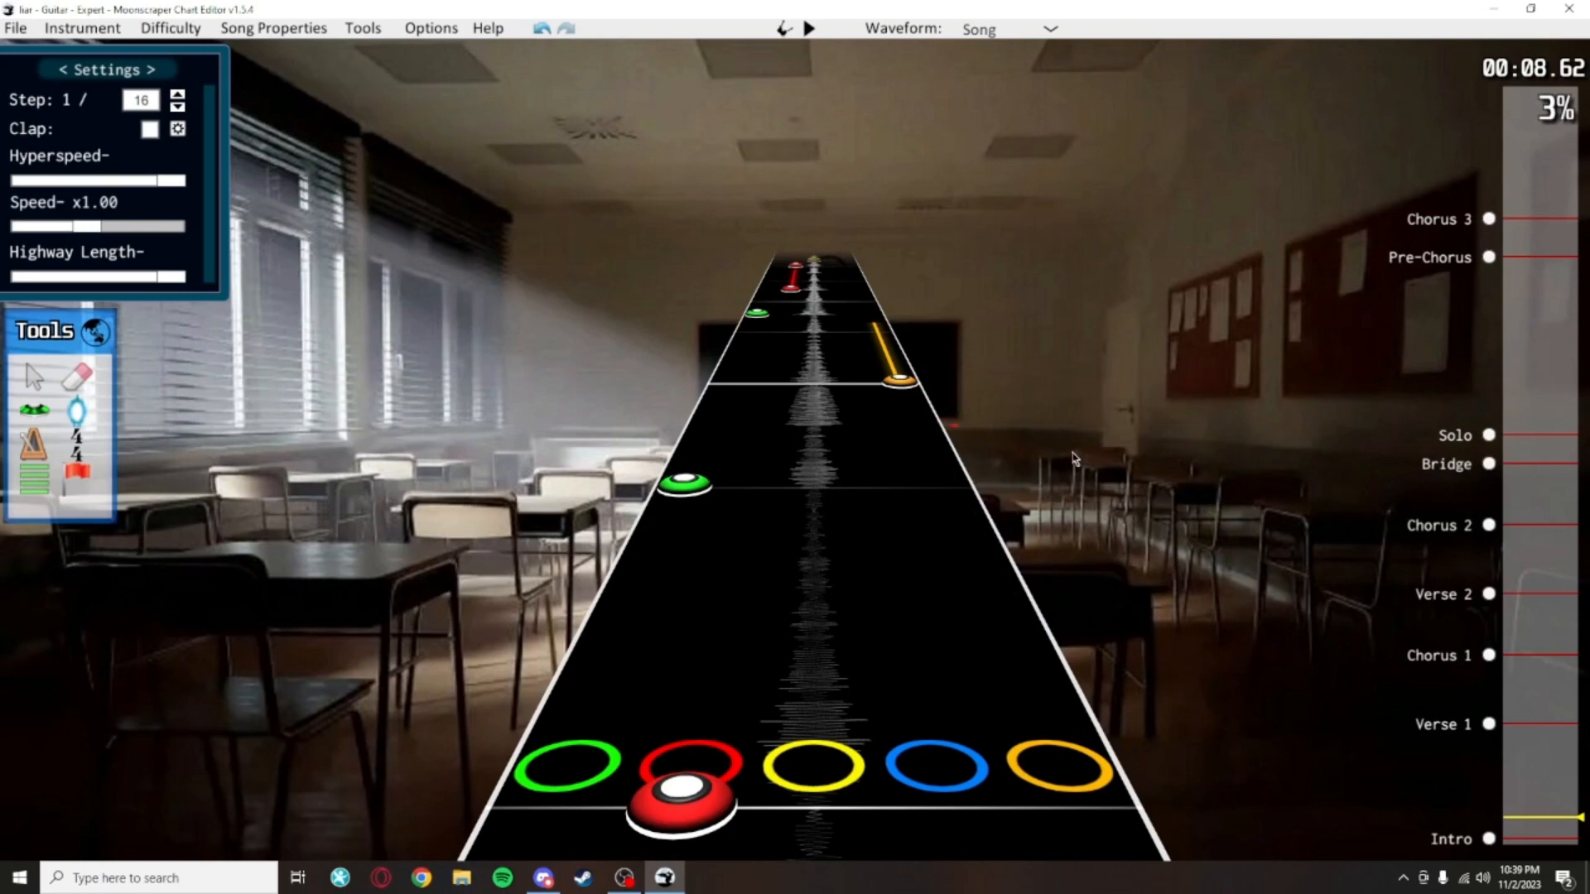
pyautogui.press('space')
pyautogui.click(965, 580)
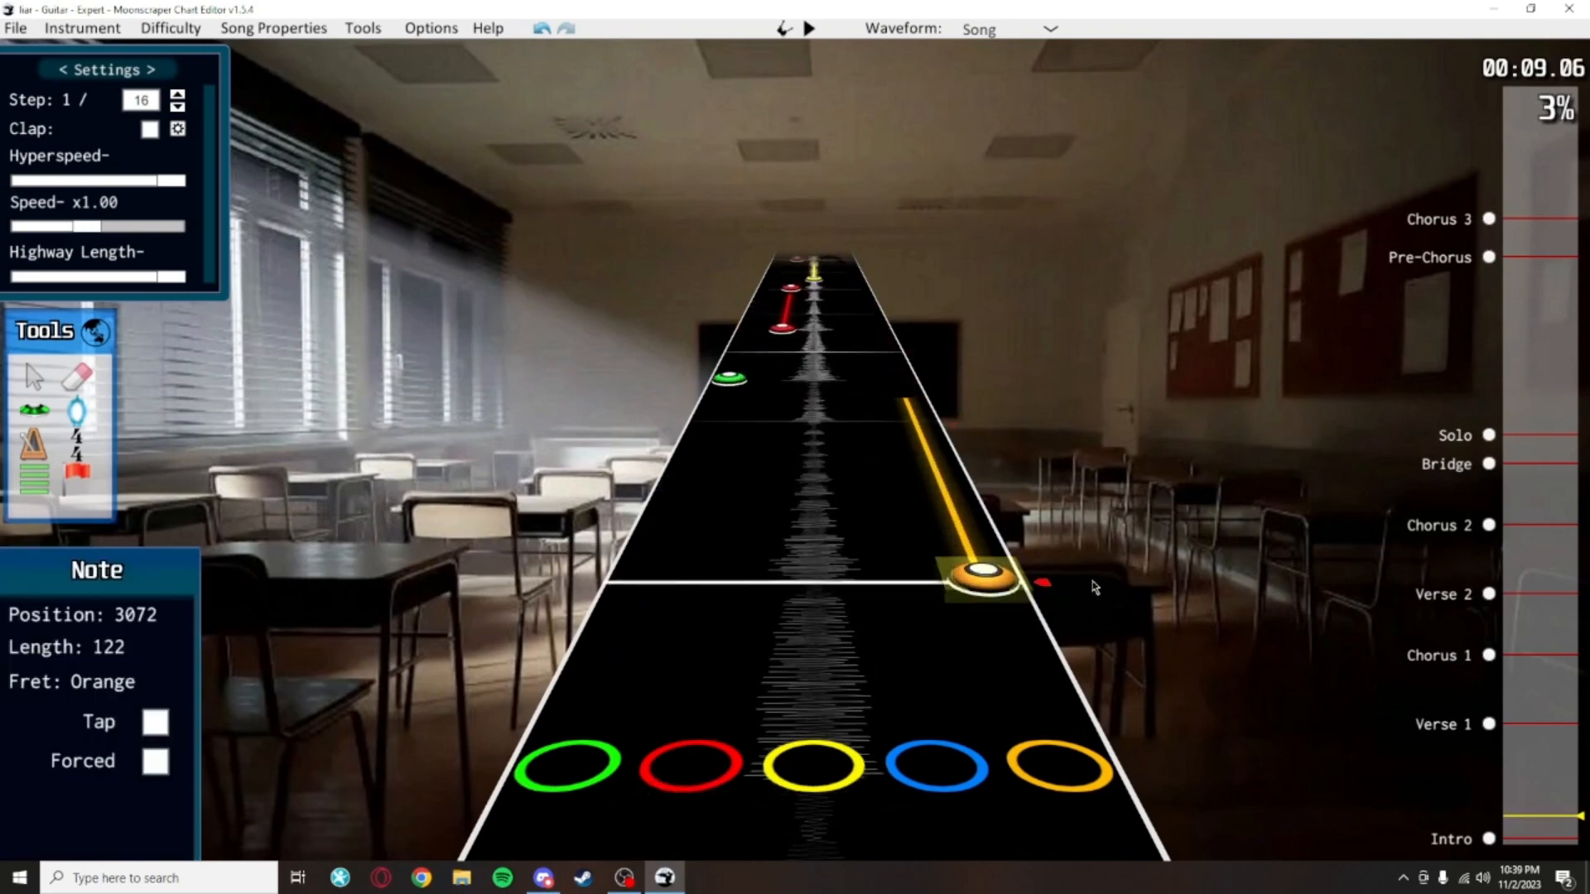
pyautogui.click(1096, 588)
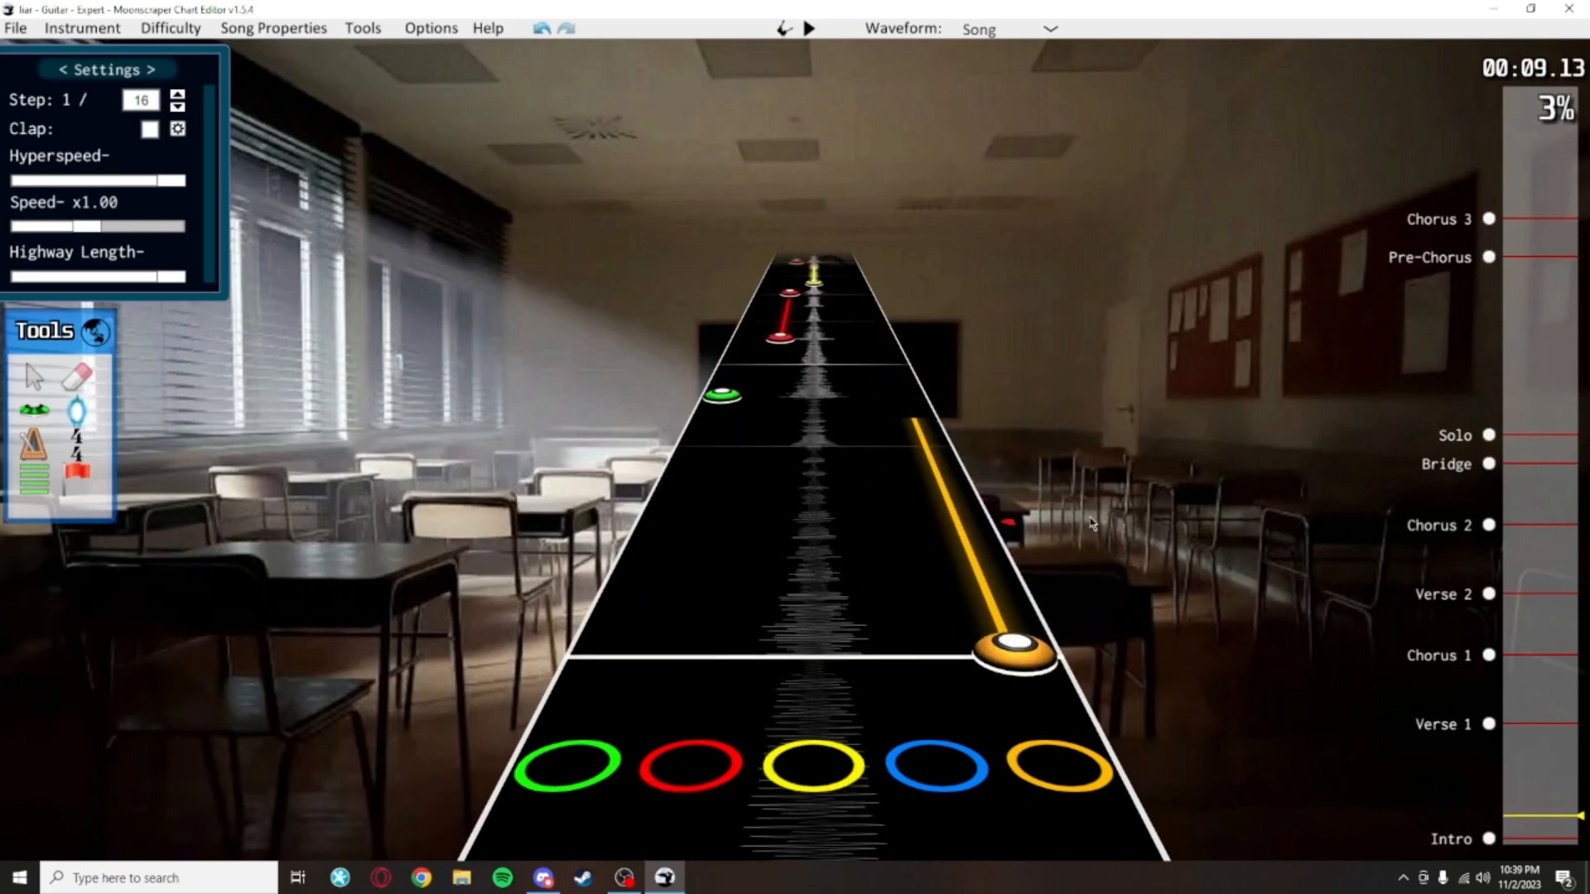
pyautogui.scroll(2, 1123, 620)
pyautogui.press('space')
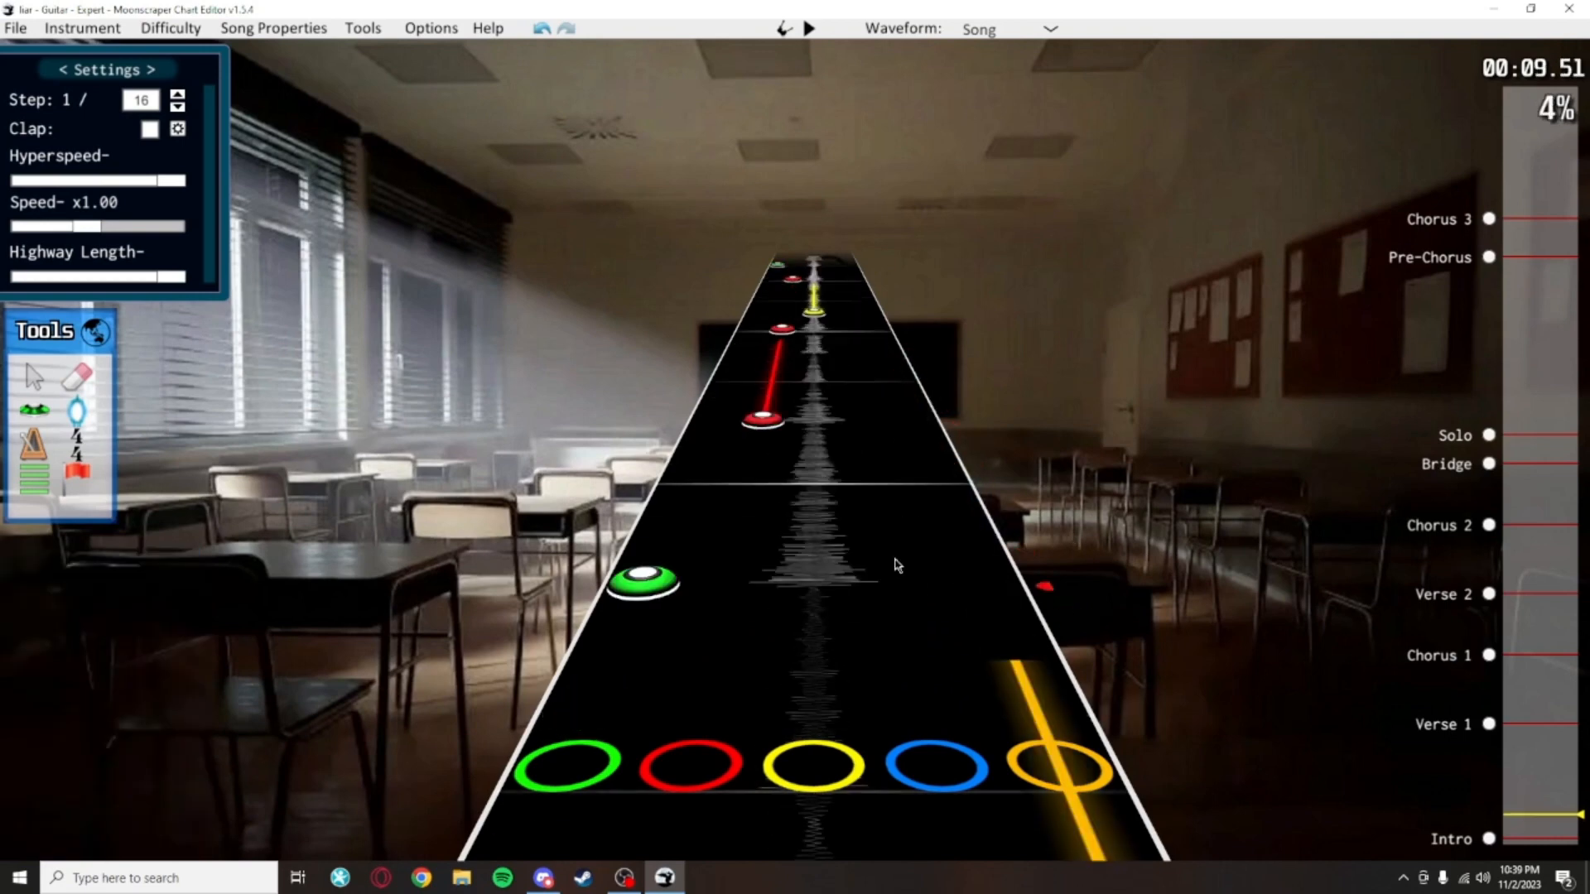
# Inspect the sustain length of the orange note at position 3840
pyautogui.scroll(2, 1056, 571)
pyautogui.moveTo(1056, 580); pyautogui.dragTo(936, 373)
pyautogui.click(1082, 585)
pyautogui.scroll(2, 1083, 586)
pyautogui.click(1092, 554)
pyautogui.moveTo(1159, 740); pyautogui.dragTo(982, 559)
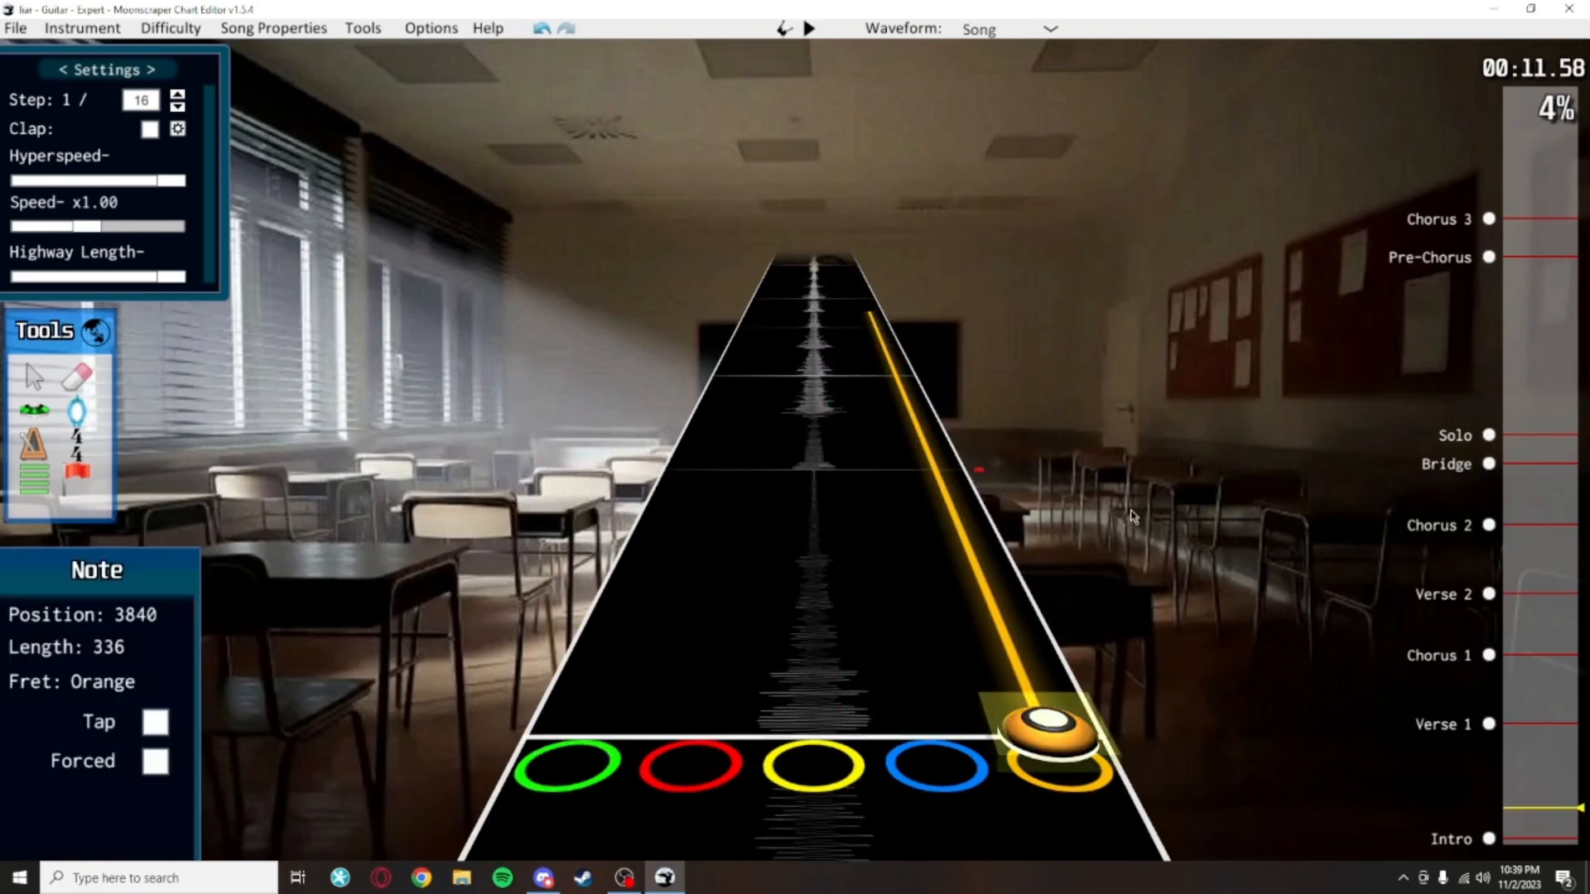
pyautogui.click(1069, 572)
# Check the length of the orange note at position 3072 again for comparison with the one at position 3840
pyautogui.scroll(-1, 1052, 572)
pyautogui.click(940, 462)
pyautogui.scroll(-6, 1054, 530)
pyautogui.click(1050, 578)
pyautogui.click(935, 462)
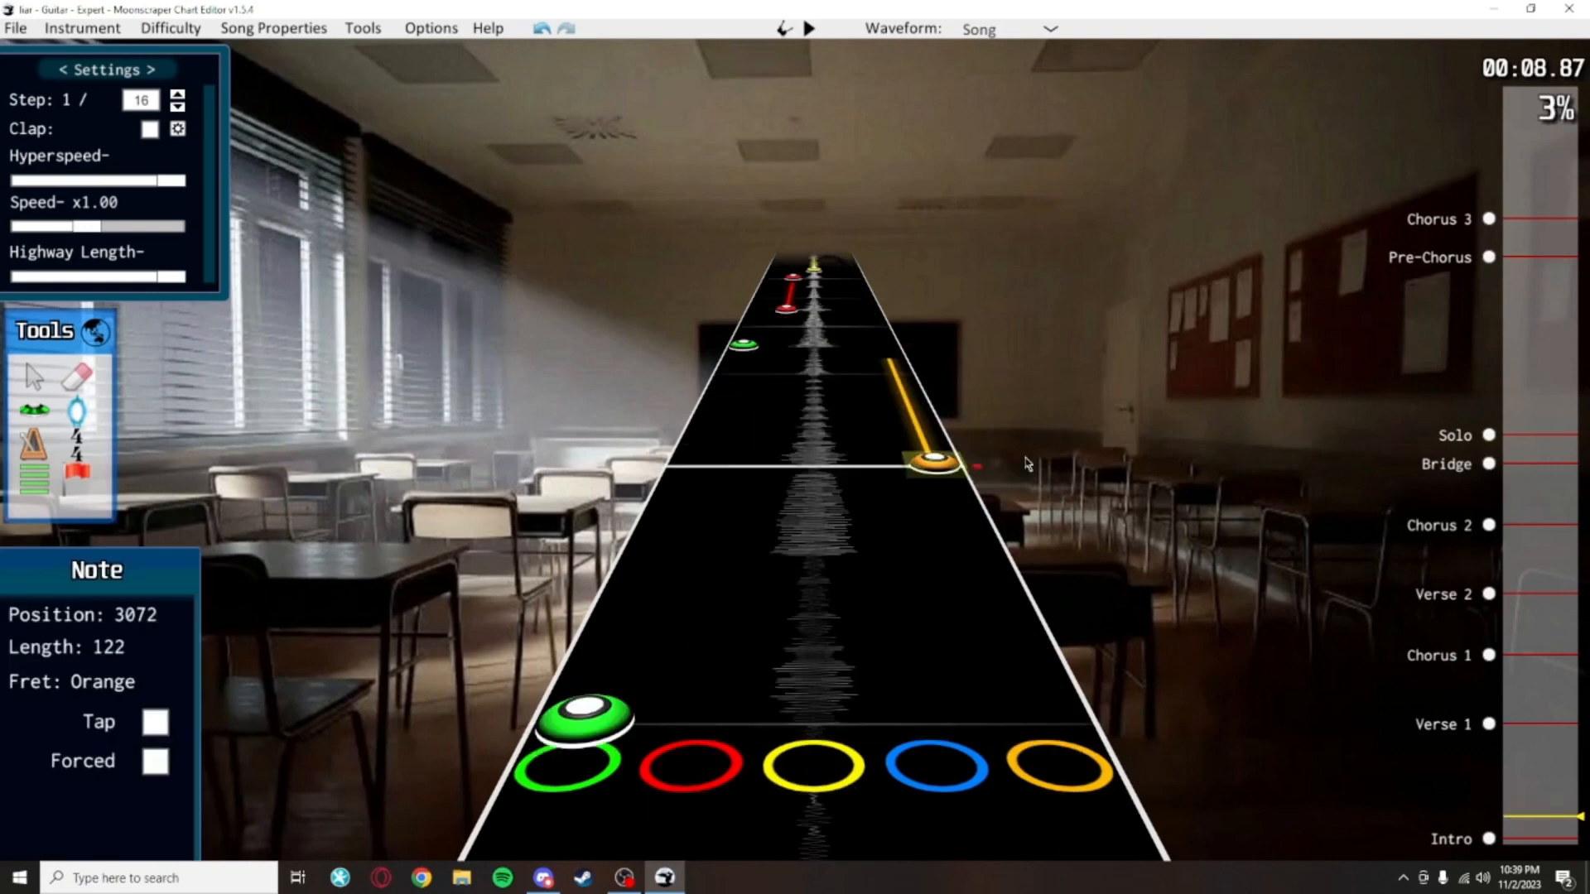
pyautogui.click(1041, 464)
# Compare the passages leading into the orange notes at positions 3072 and 3840, checking their note patterns and sustains
pyautogui.scroll(6, 1020, 583)
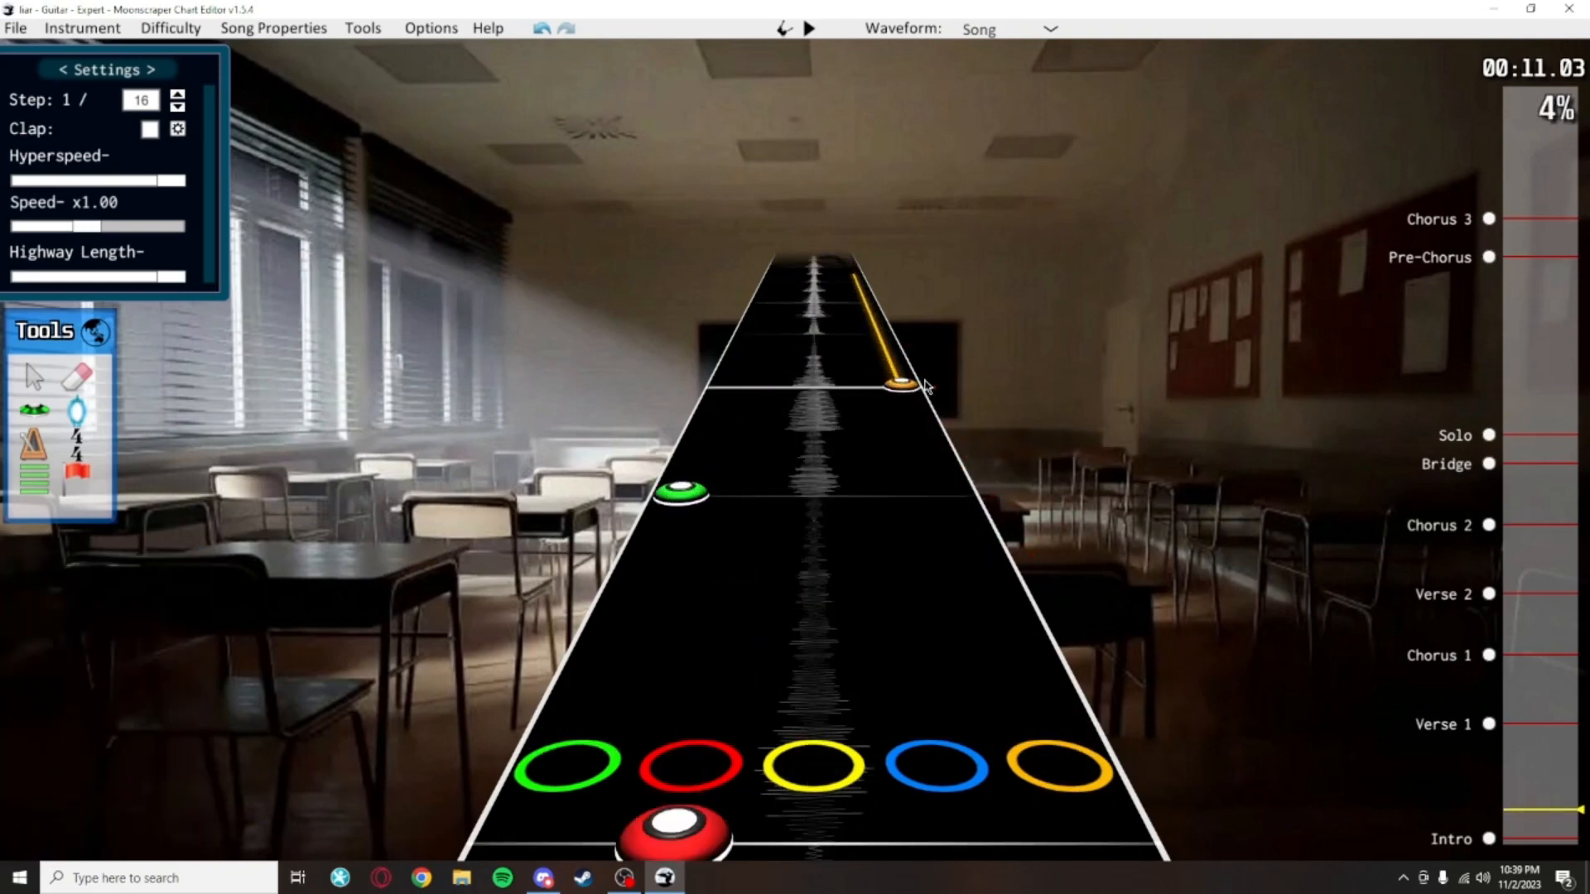
pyautogui.scroll(-6, 926, 385)
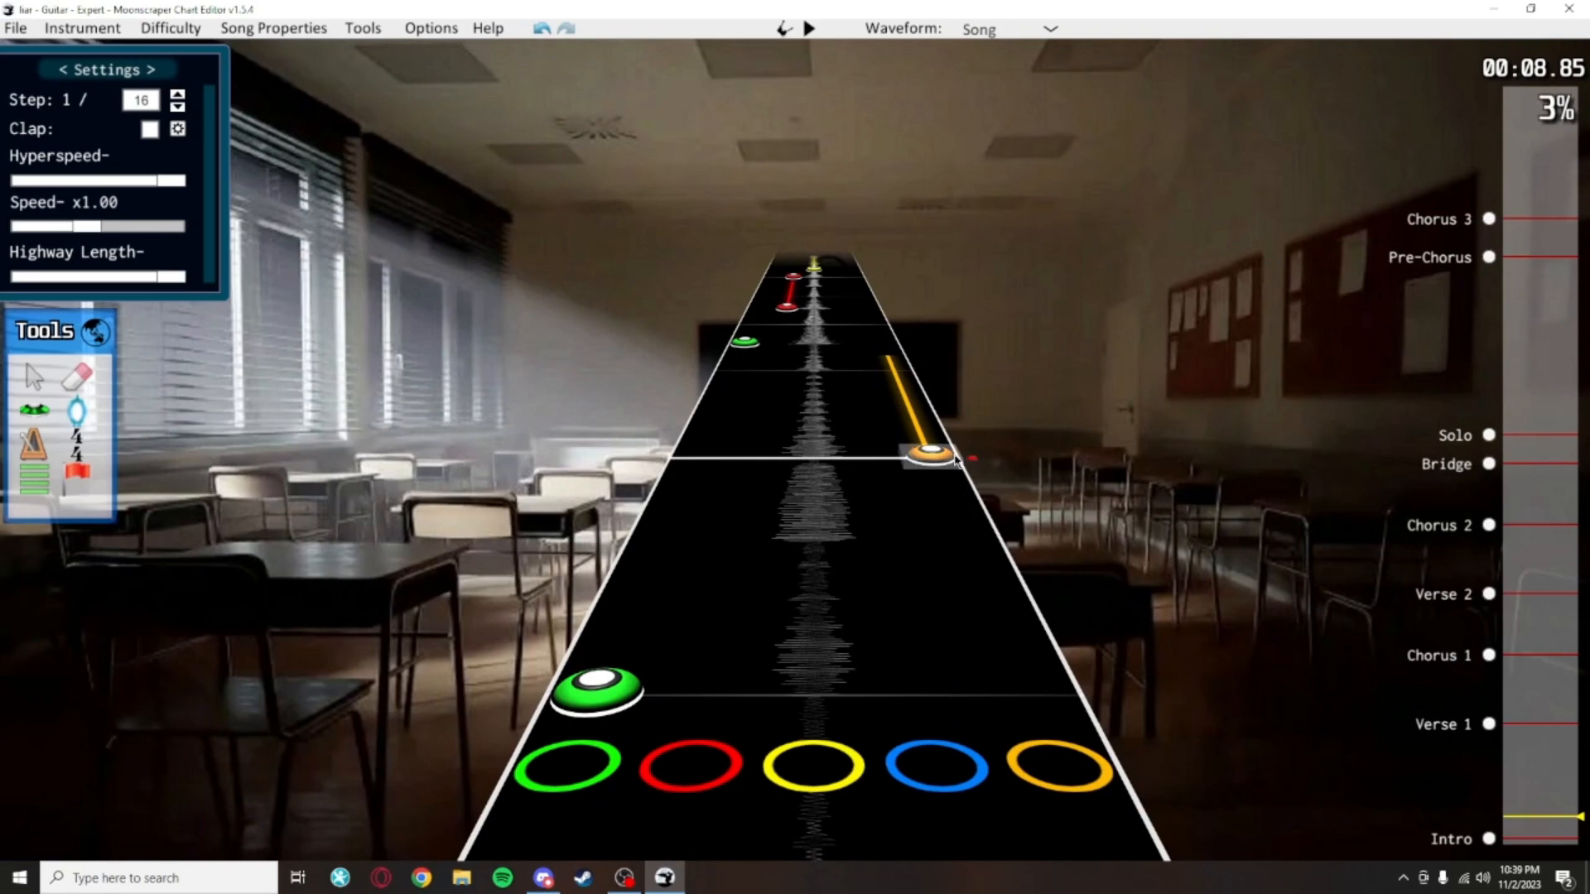
pyautogui.scroll(6, 956, 460)
pyautogui.scroll(-6, 925, 440)
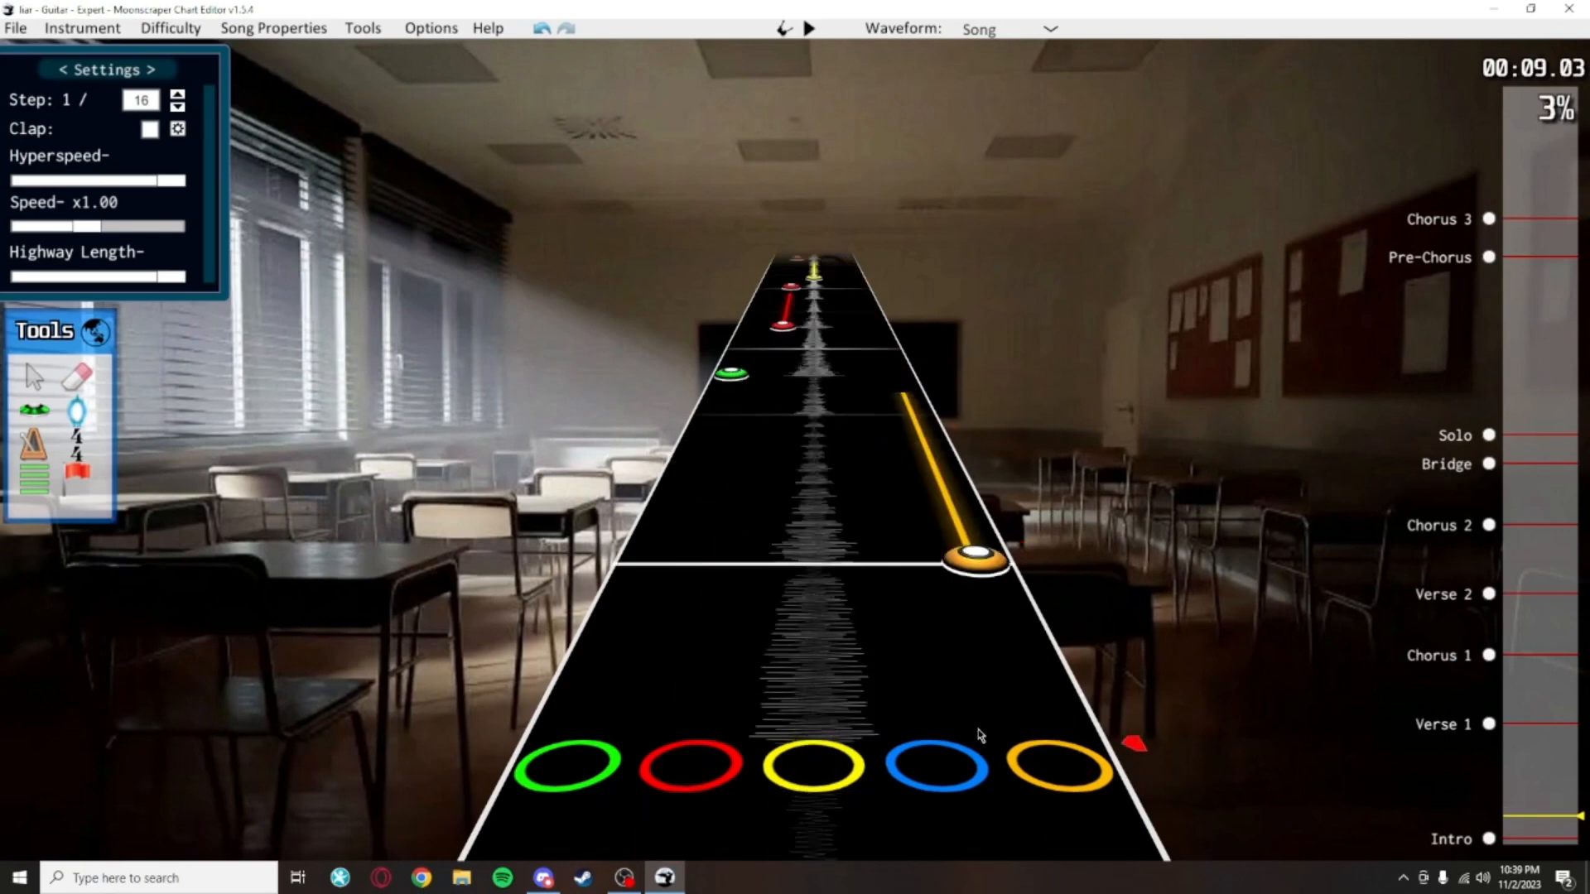
pyautogui.scroll(6, 936, 463)
pyautogui.click(952, 504)
pyautogui.scroll(-6, 1031, 484)
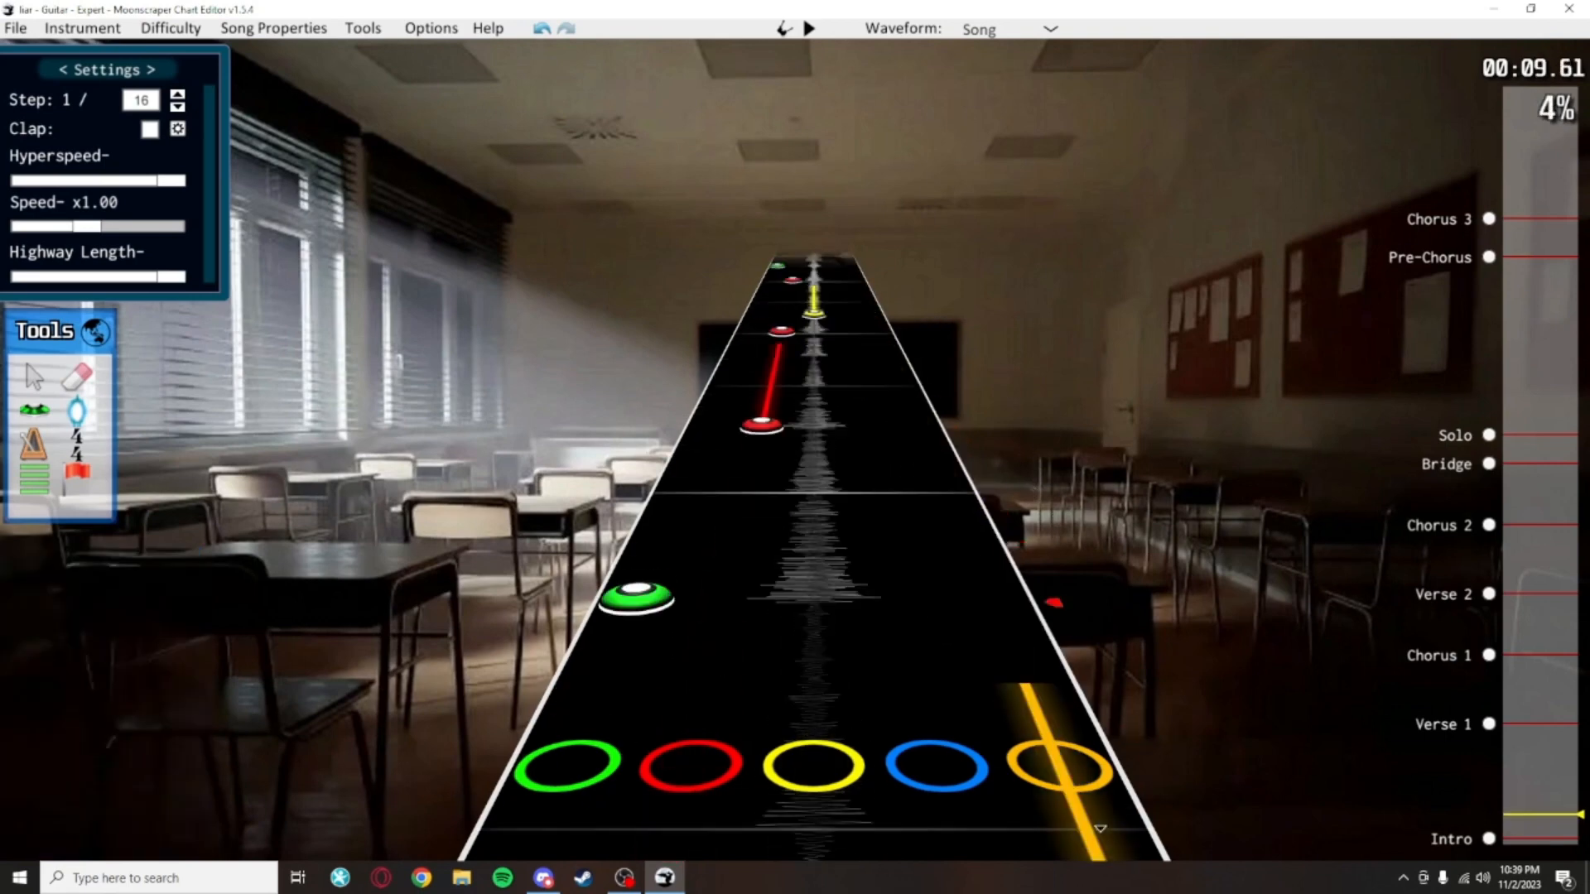
pyautogui.scroll(1, 1027, 473)
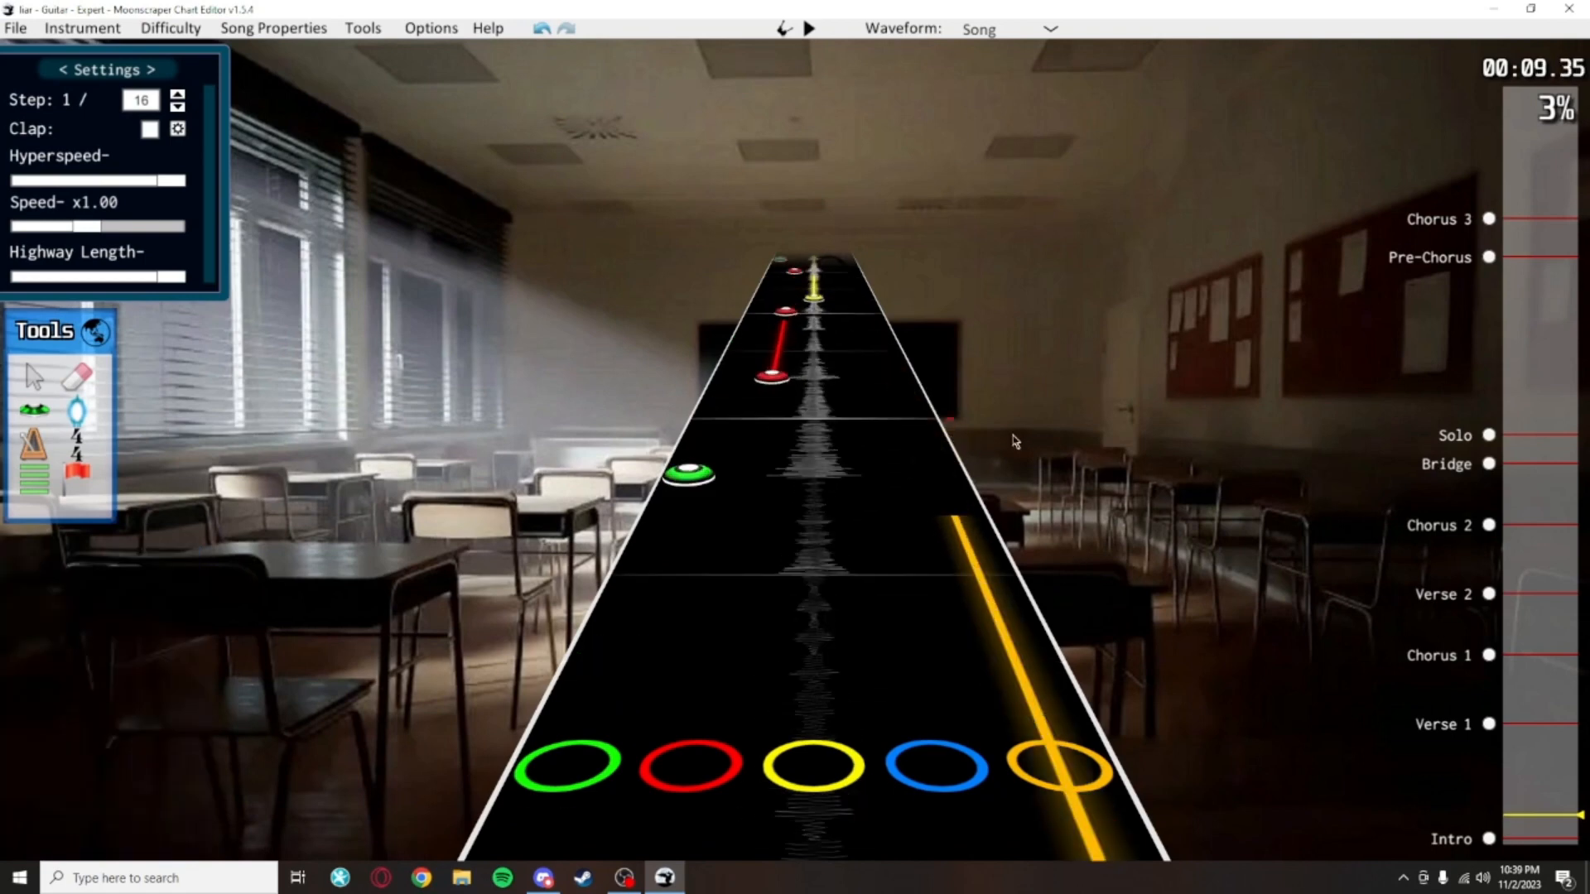
# Review the run of notes leading into the sustained orange note at position 2304 and inspect the blue note at position 2256
pyautogui.scroll(-8, 978, 404)
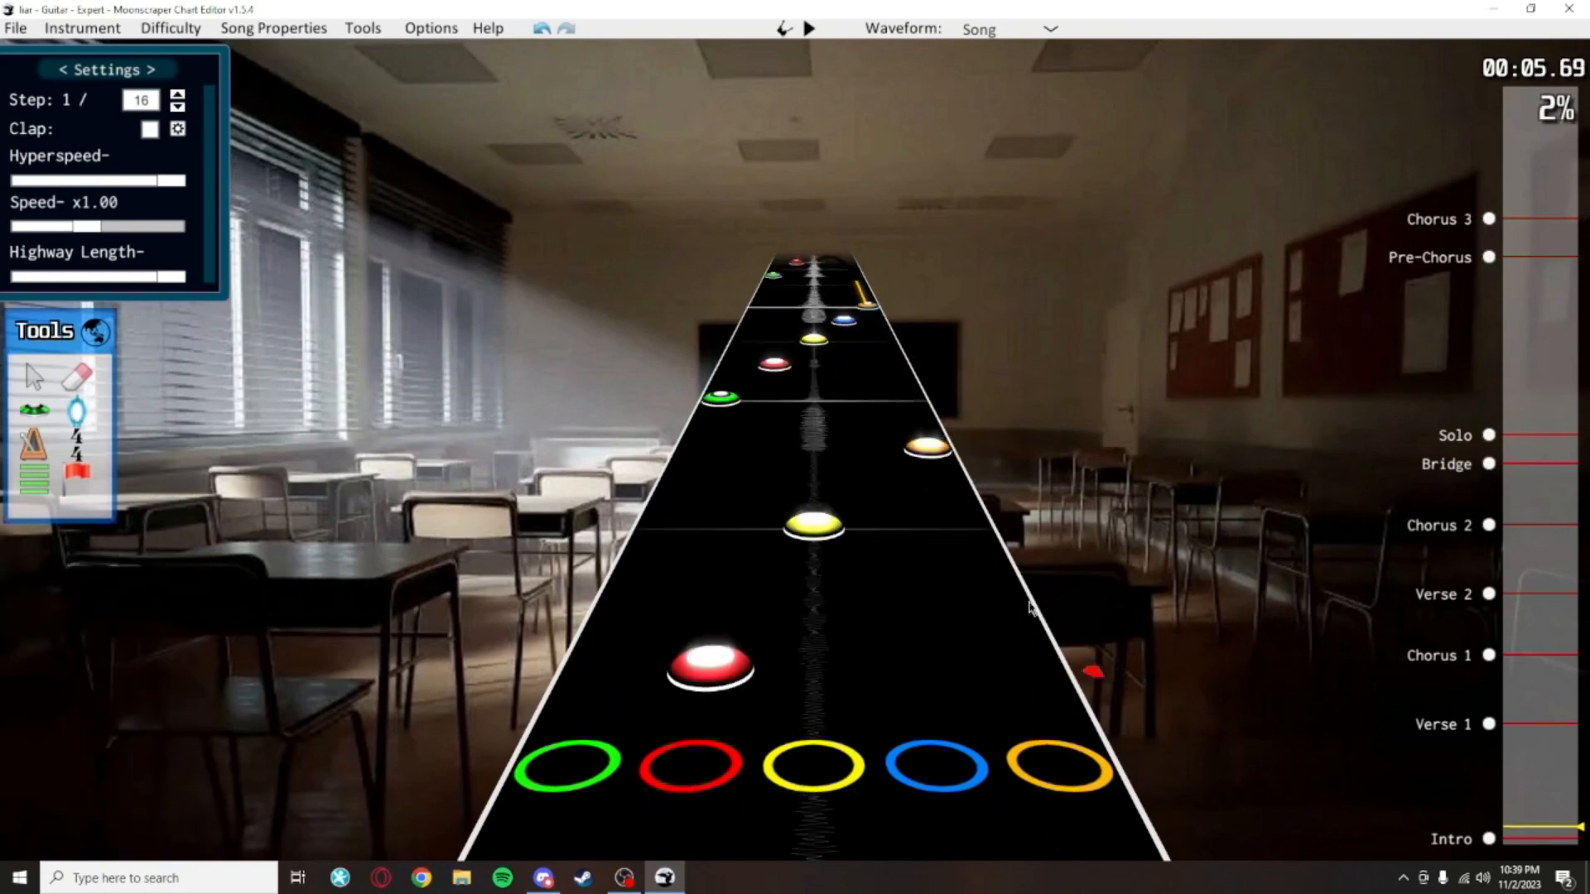
pyautogui.scroll(1, 963, 459)
pyautogui.scroll(-6, 937, 469)
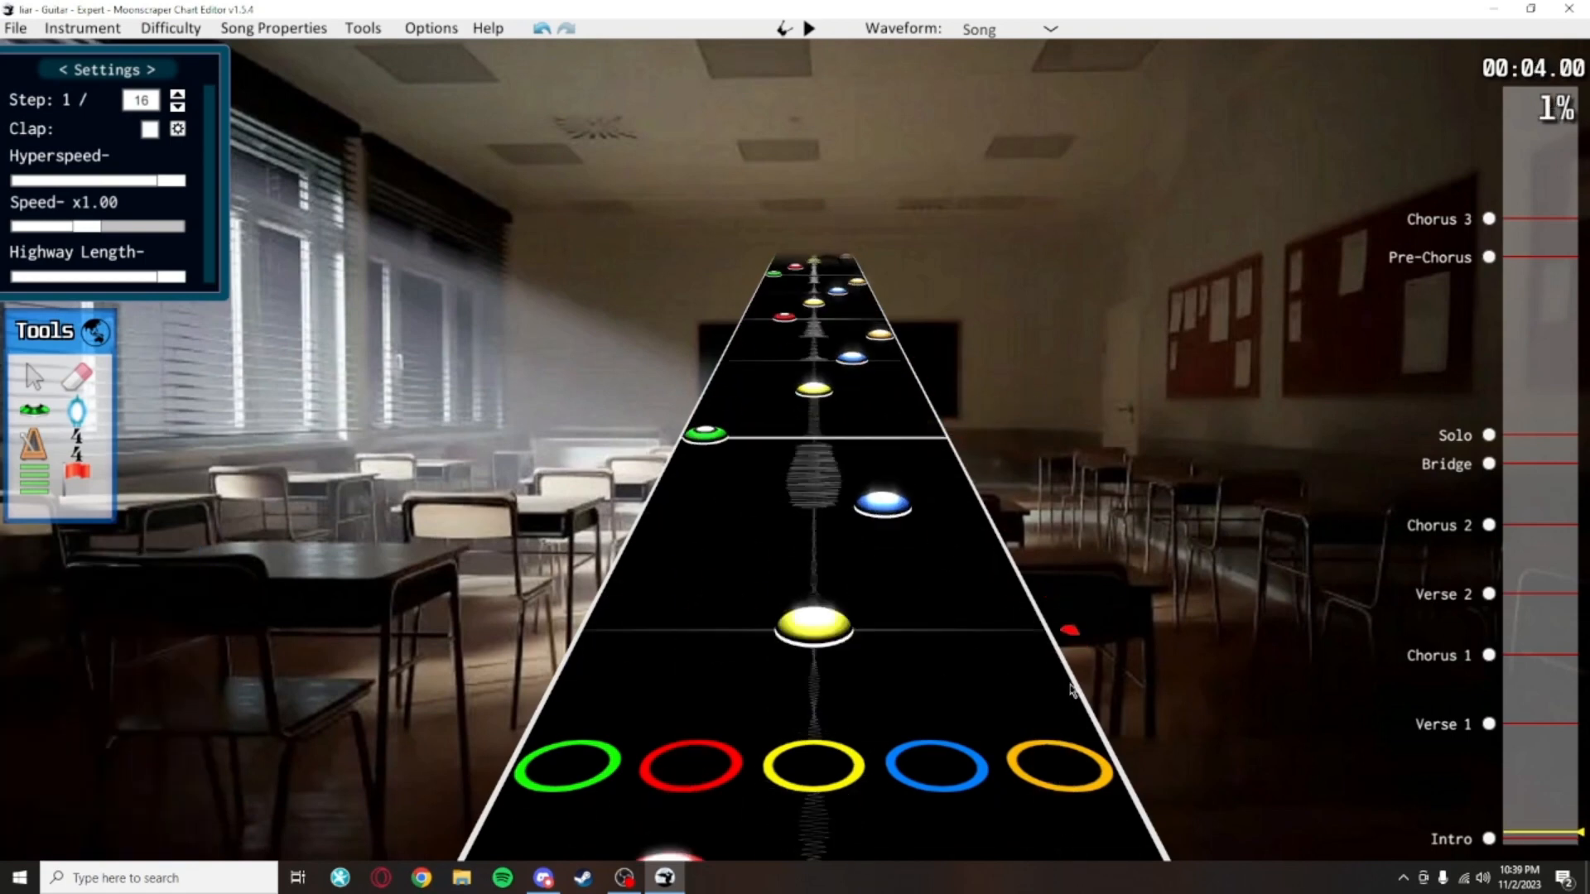
pyautogui.scroll(5, 940, 439)
pyautogui.scroll(3, 941, 336)
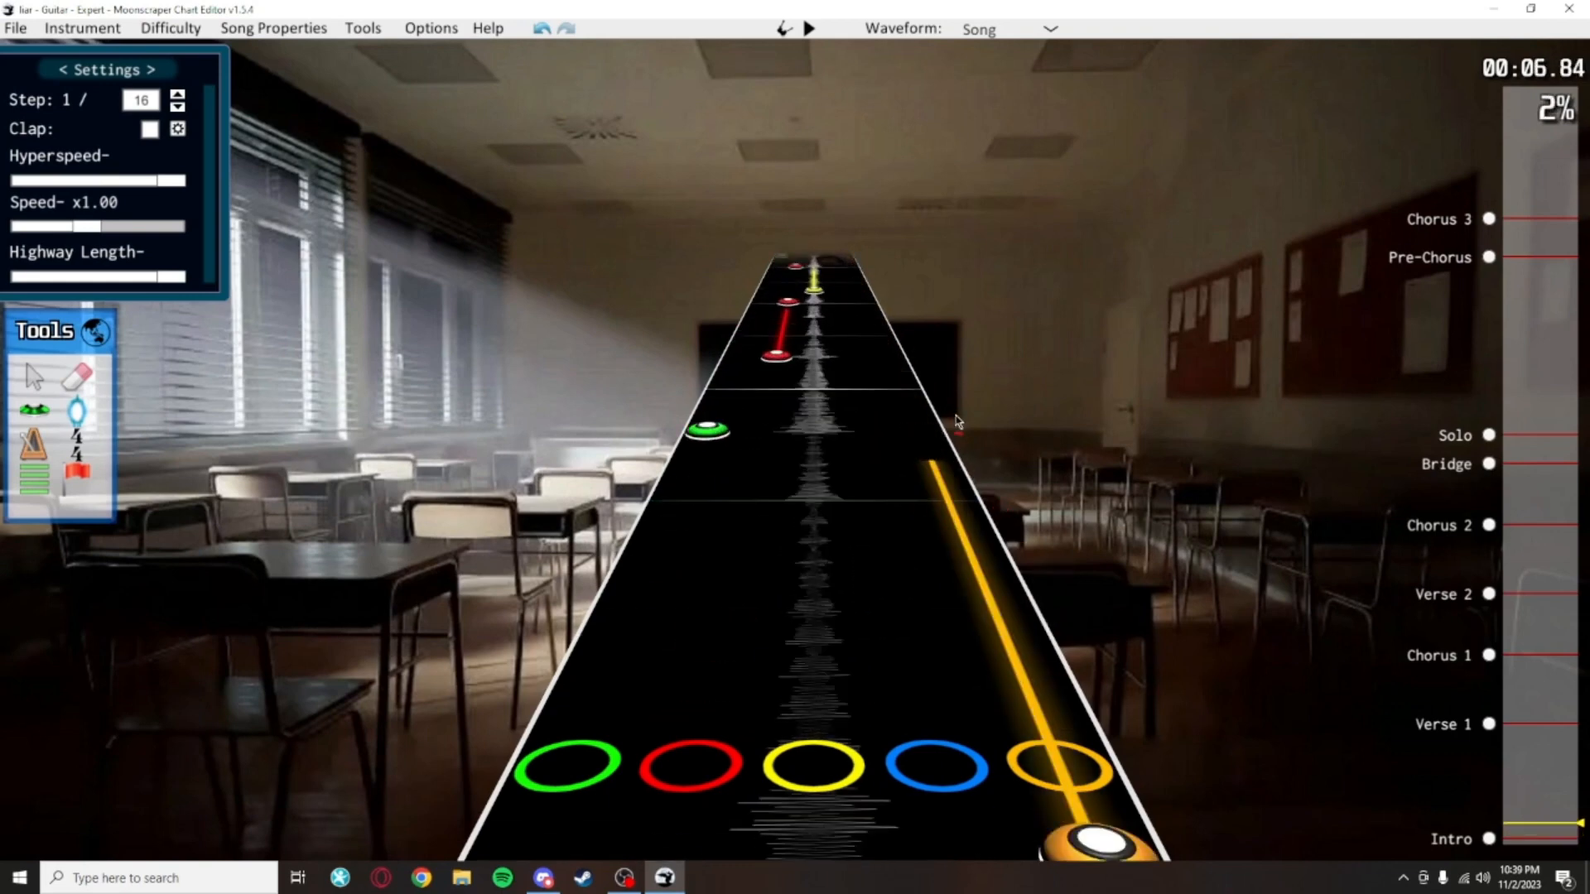
pyautogui.scroll(-3, 939, 372)
pyautogui.scroll(2, 937, 403)
pyautogui.click(891, 477)
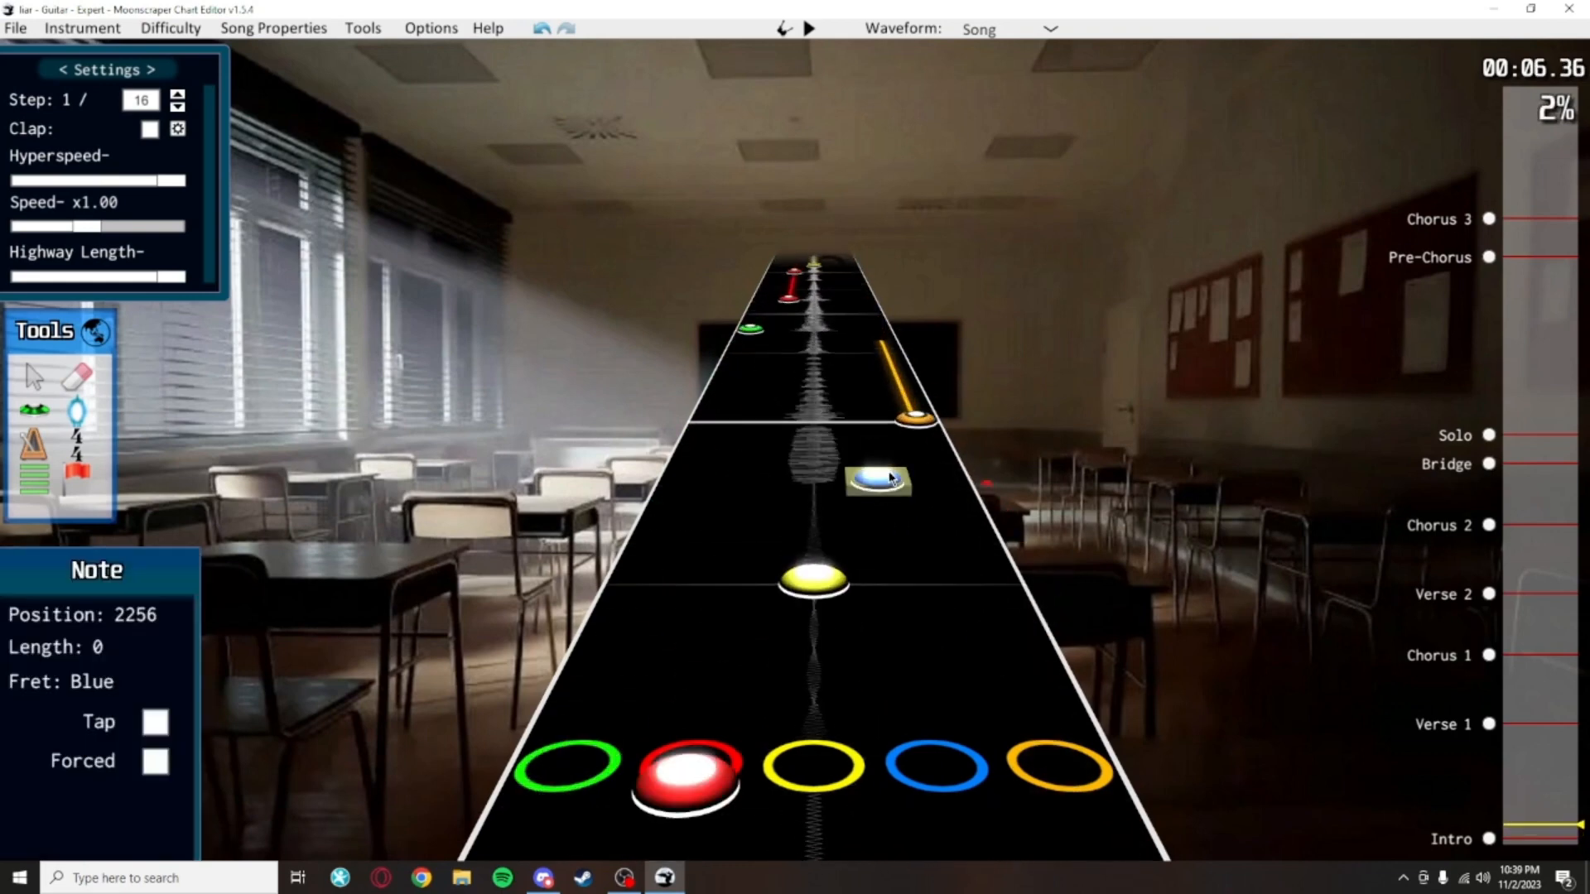
pyautogui.scroll(1, 963, 476)
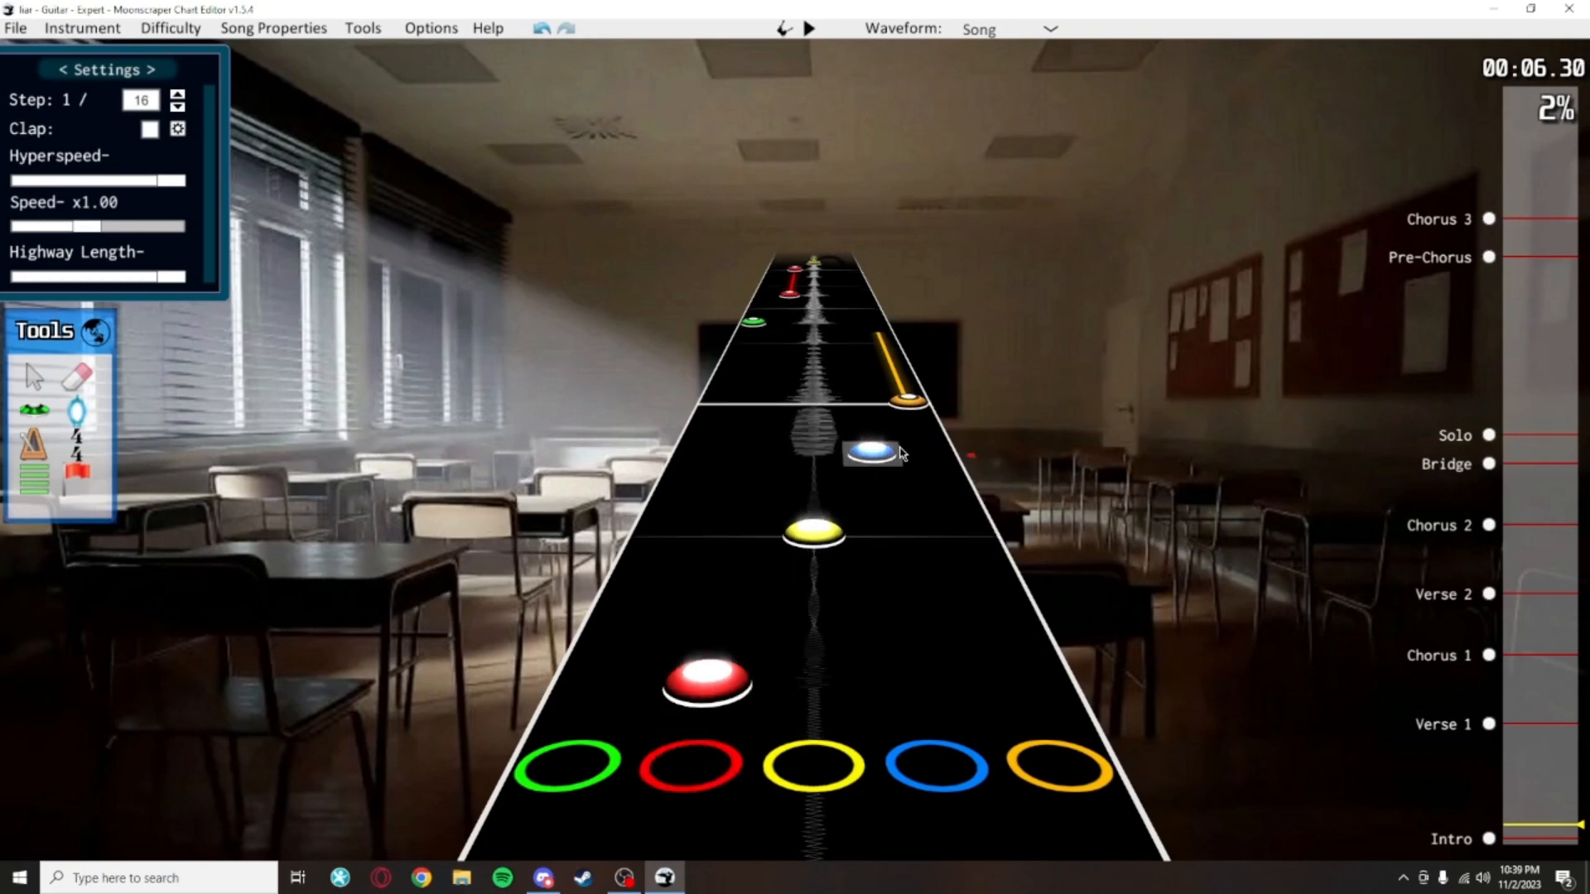
pyautogui.click(956, 461)
pyautogui.click(891, 458)
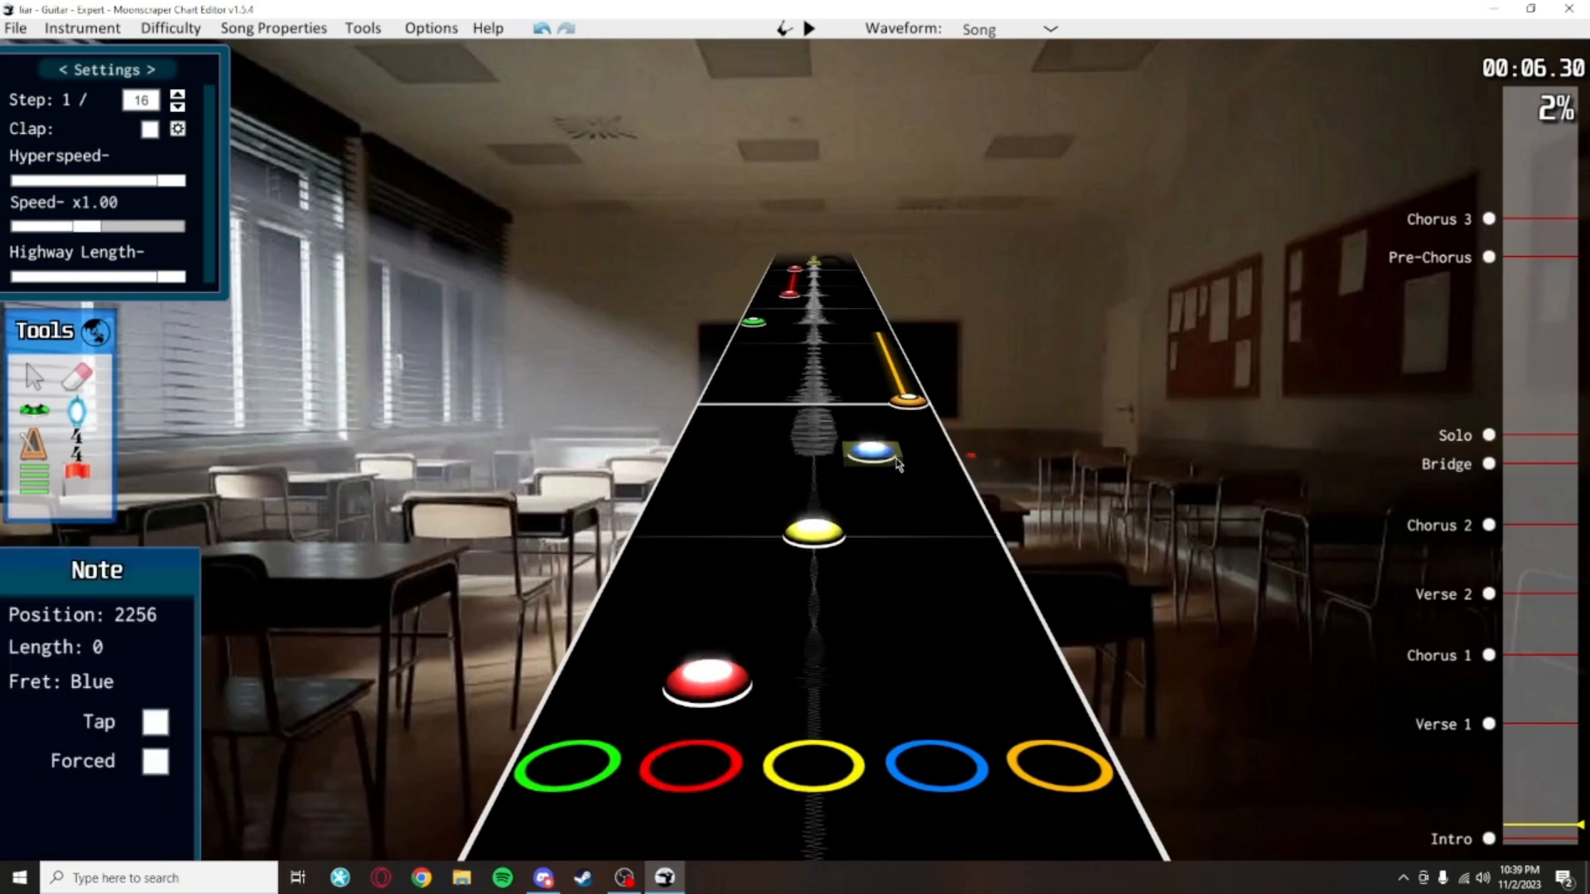
# Try the sustained orange note at position 2304 in the blue lane and return it to the orange lane
pyautogui.click(889, 522)
pyautogui.scroll(1, 886, 543)
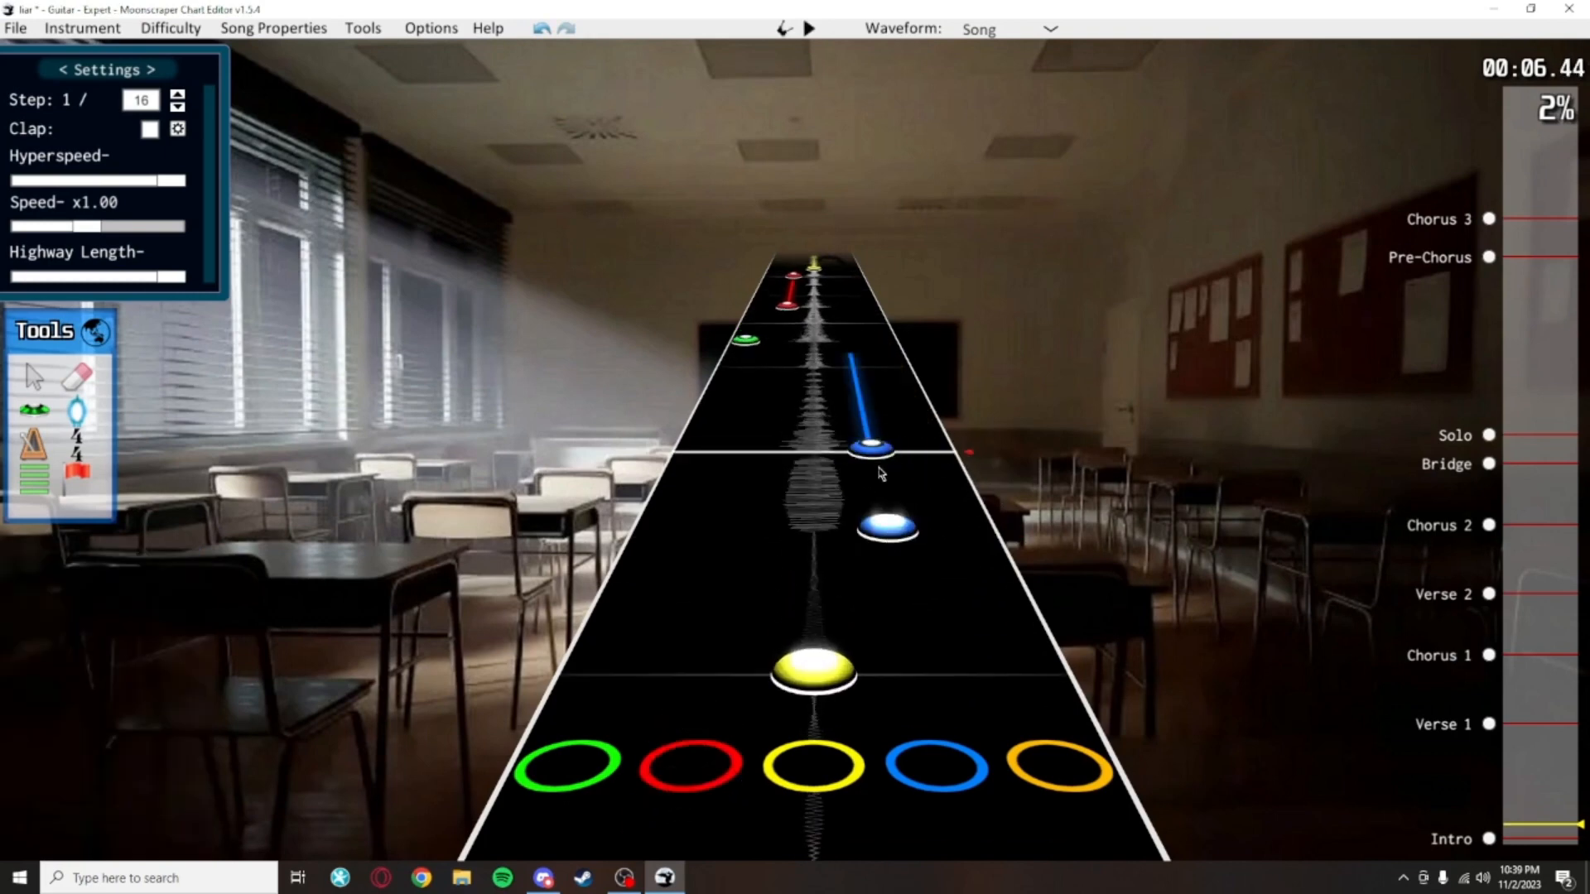
pyautogui.moveTo(884, 461); pyautogui.dragTo(940, 460)
pyautogui.click(1022, 427)
# Check the properties of the sustained orange note at position 2304 and save the chart
pyautogui.scroll(-4, 1048, 609)
pyautogui.click(886, 333)
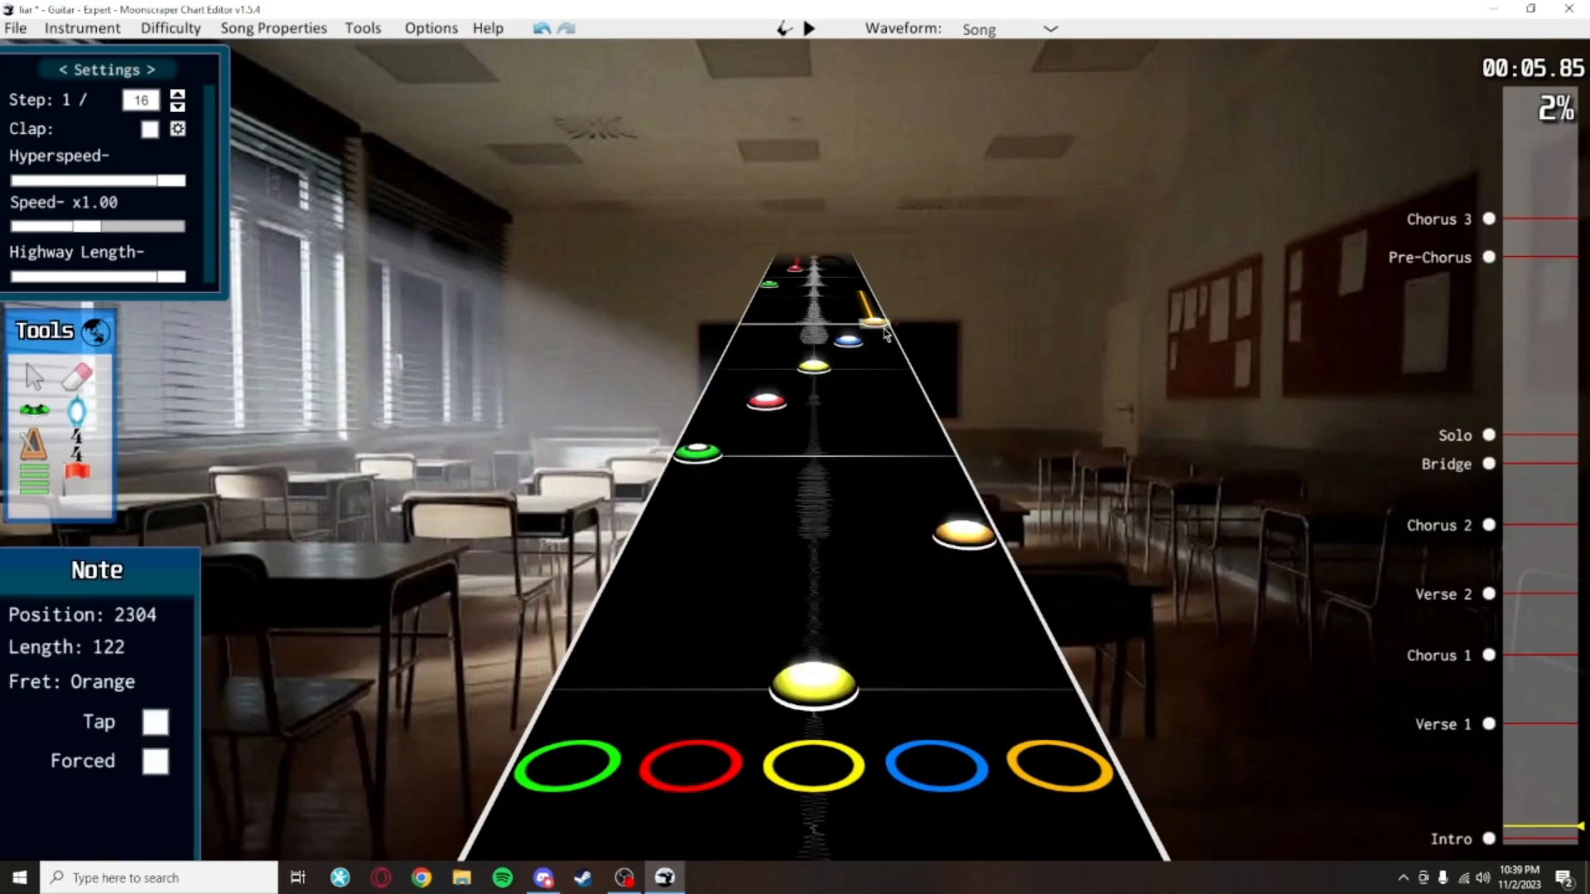
pyautogui.click(1000, 349)
pyautogui.scroll(4, 1027, 426)
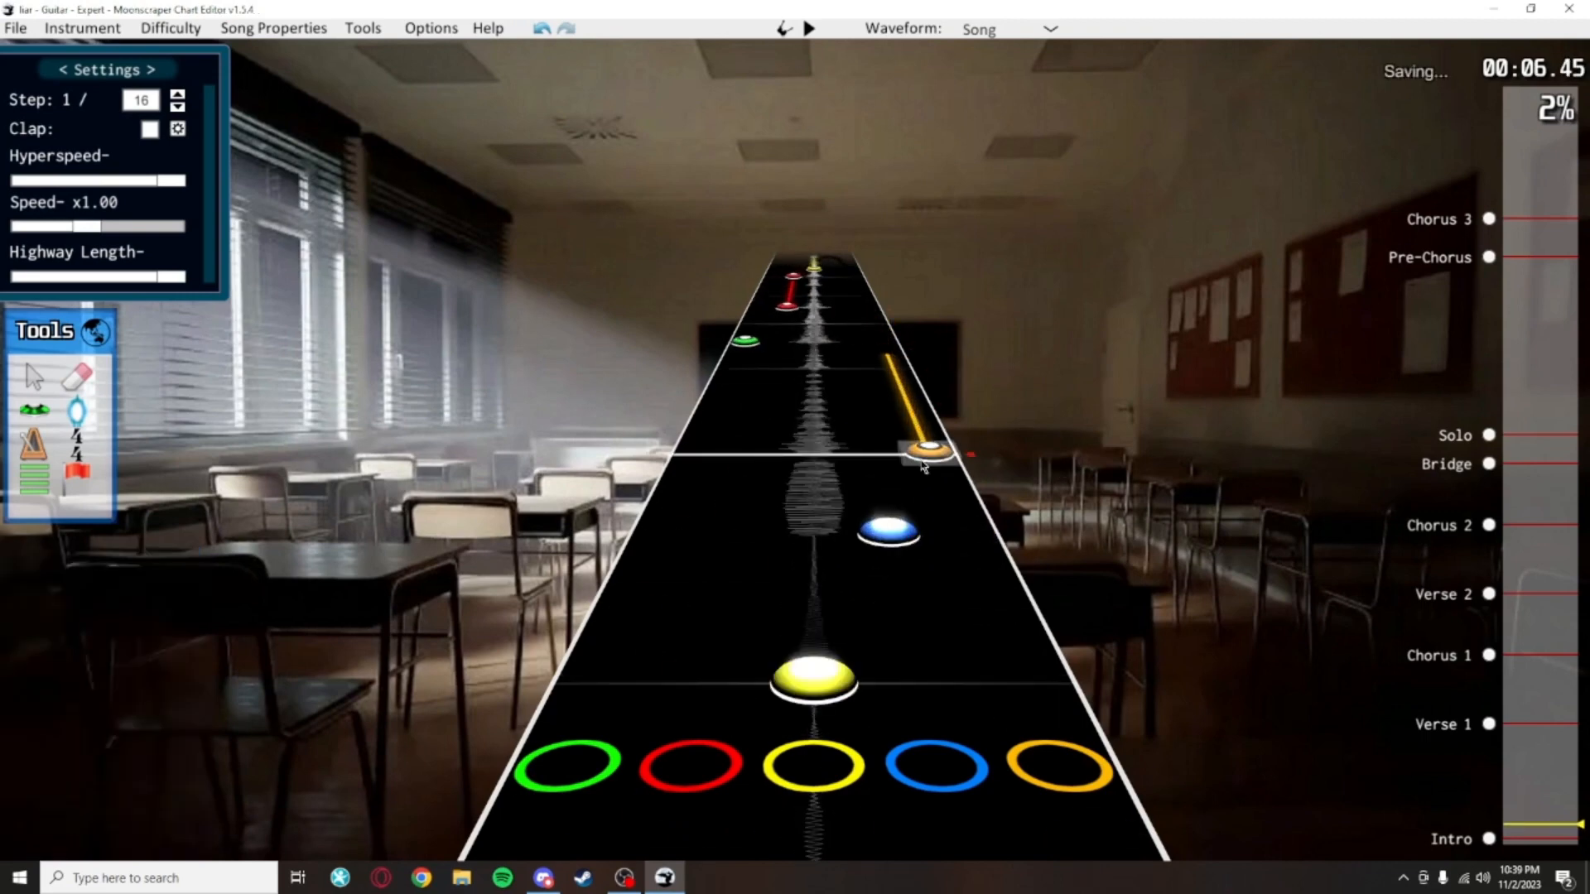
# Try moving the sustained orange note at position 2304 towards the yellow lane and put it back
pyautogui.moveTo(927, 454); pyautogui.dragTo(820, 447)
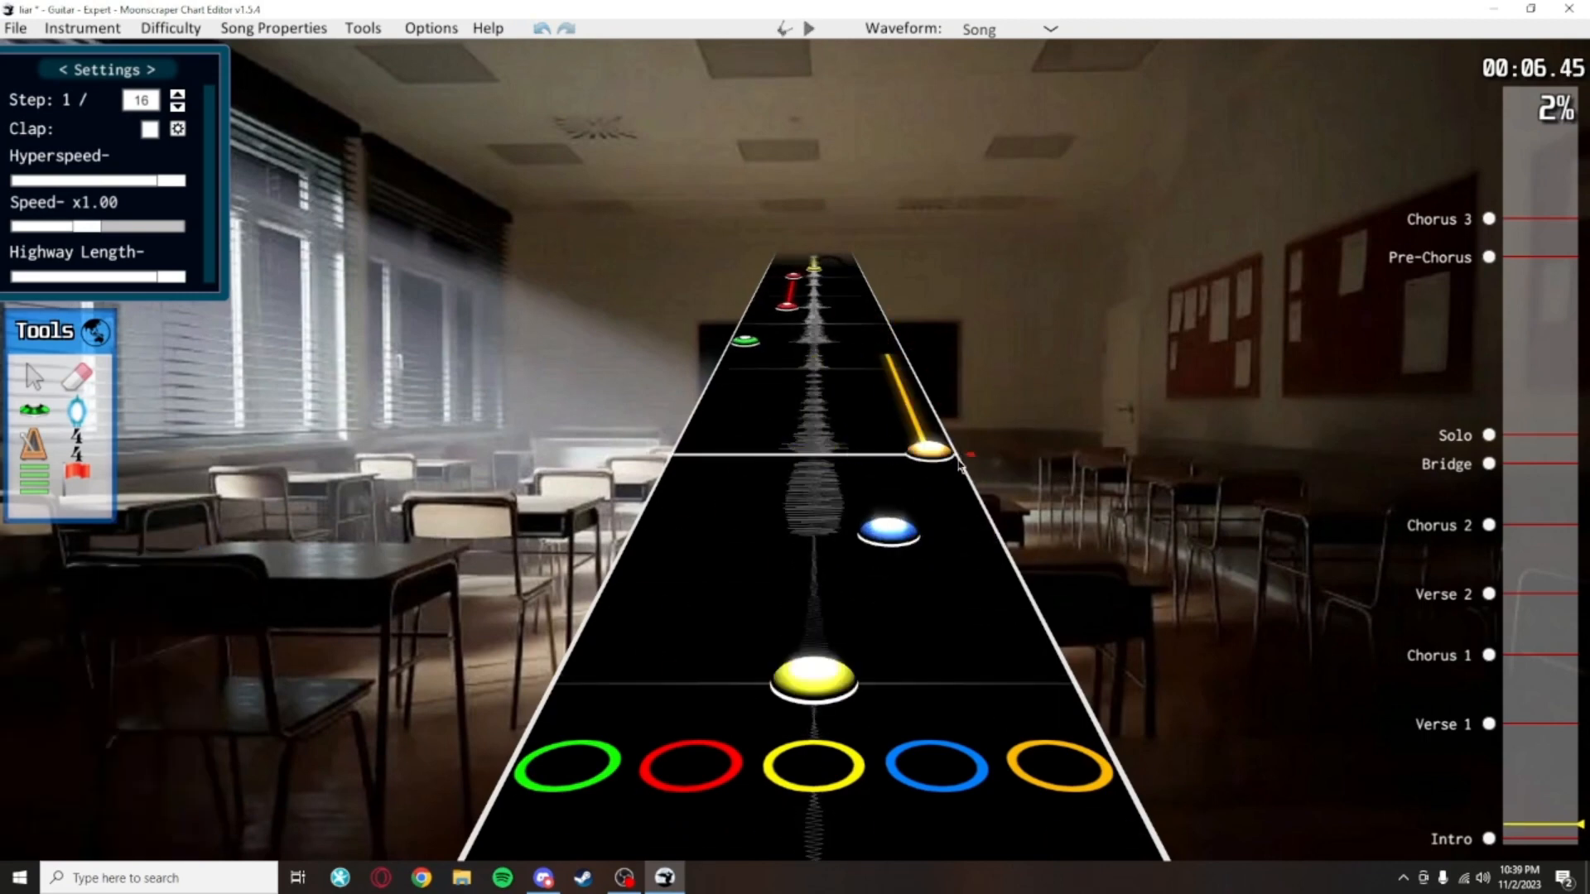
pyautogui.click(951, 454)
pyautogui.click(1068, 460)
pyautogui.scroll(-3, 1060, 457)
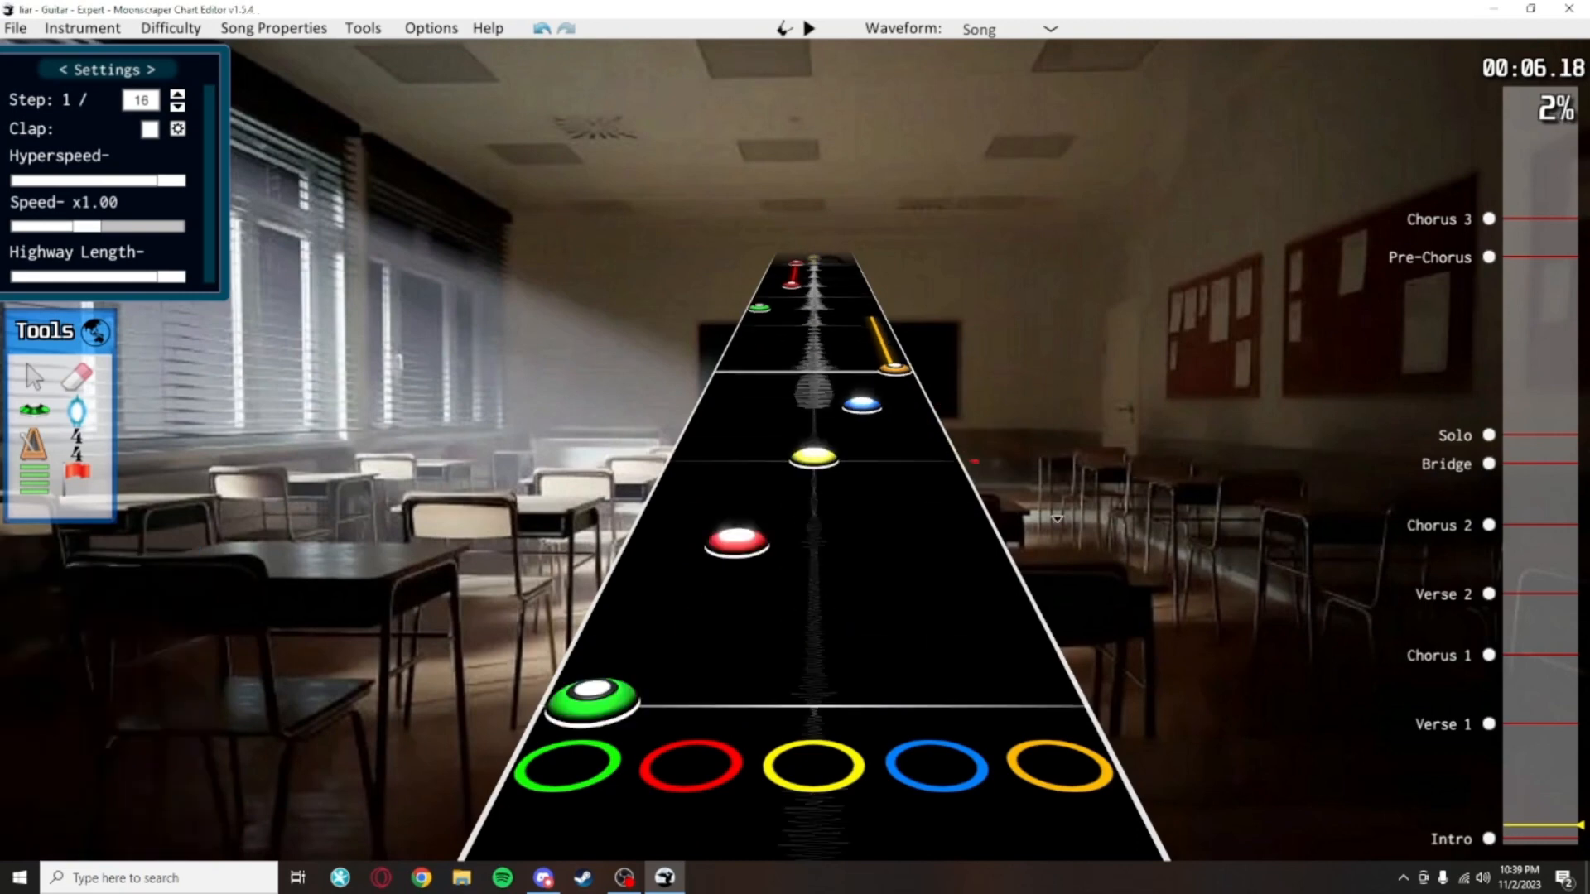
pyautogui.click(863, 380)
pyautogui.click(1021, 402)
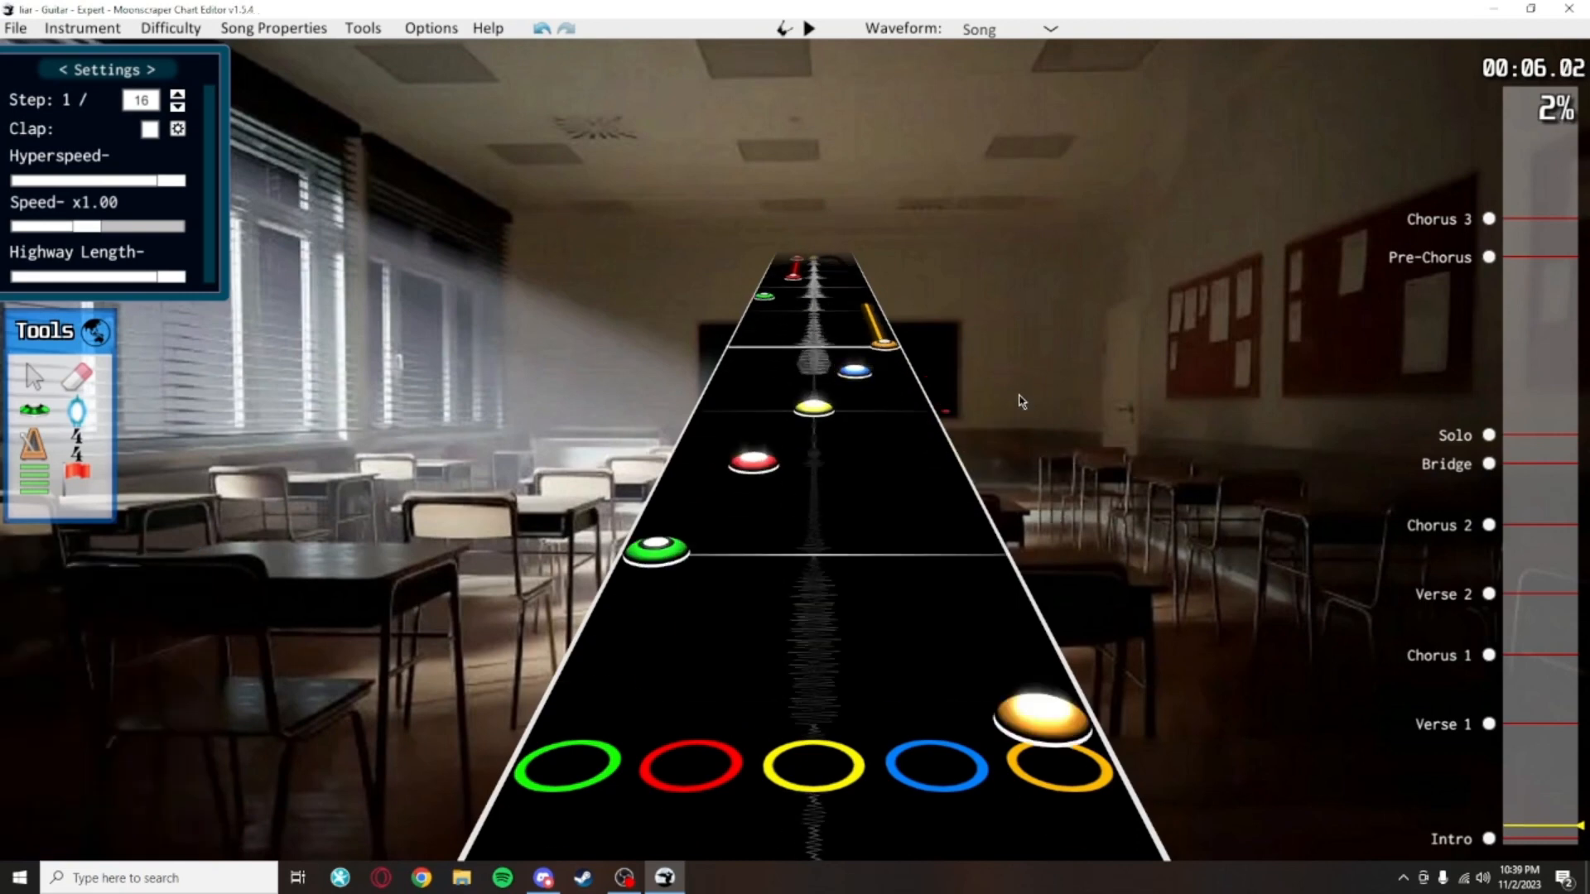
# Highlight the run of notes before position 2304 to examine its pattern, and inspect the orange note at position 1680
pyautogui.scroll(-13, 967, 373)
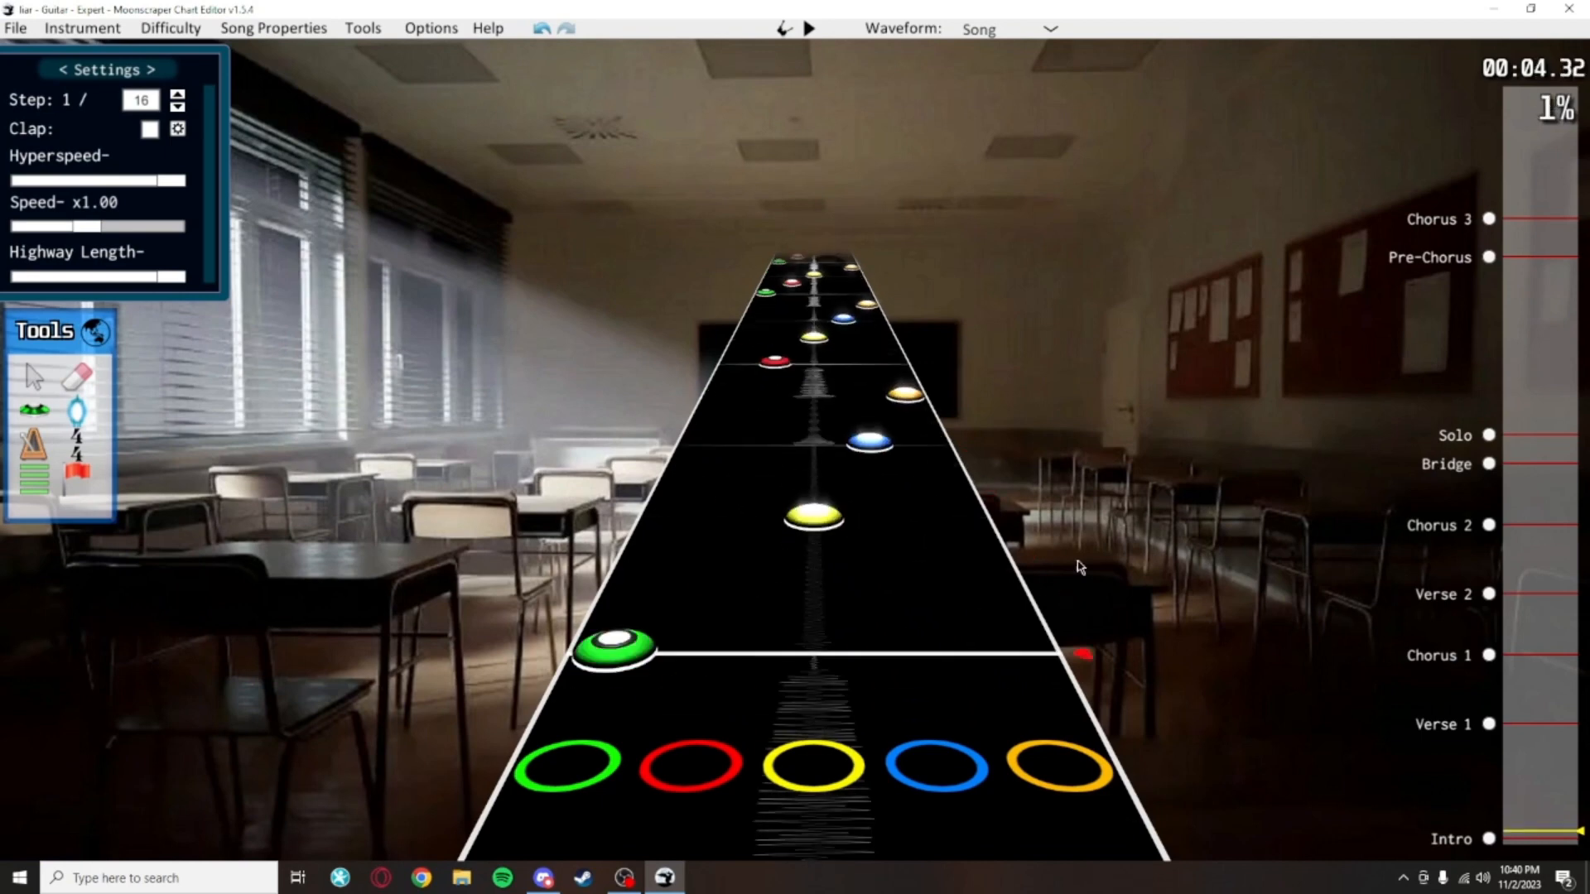
pyautogui.moveTo(1001, 431); pyautogui.dragTo(662, 333)
pyautogui.scroll(4, 666, 319)
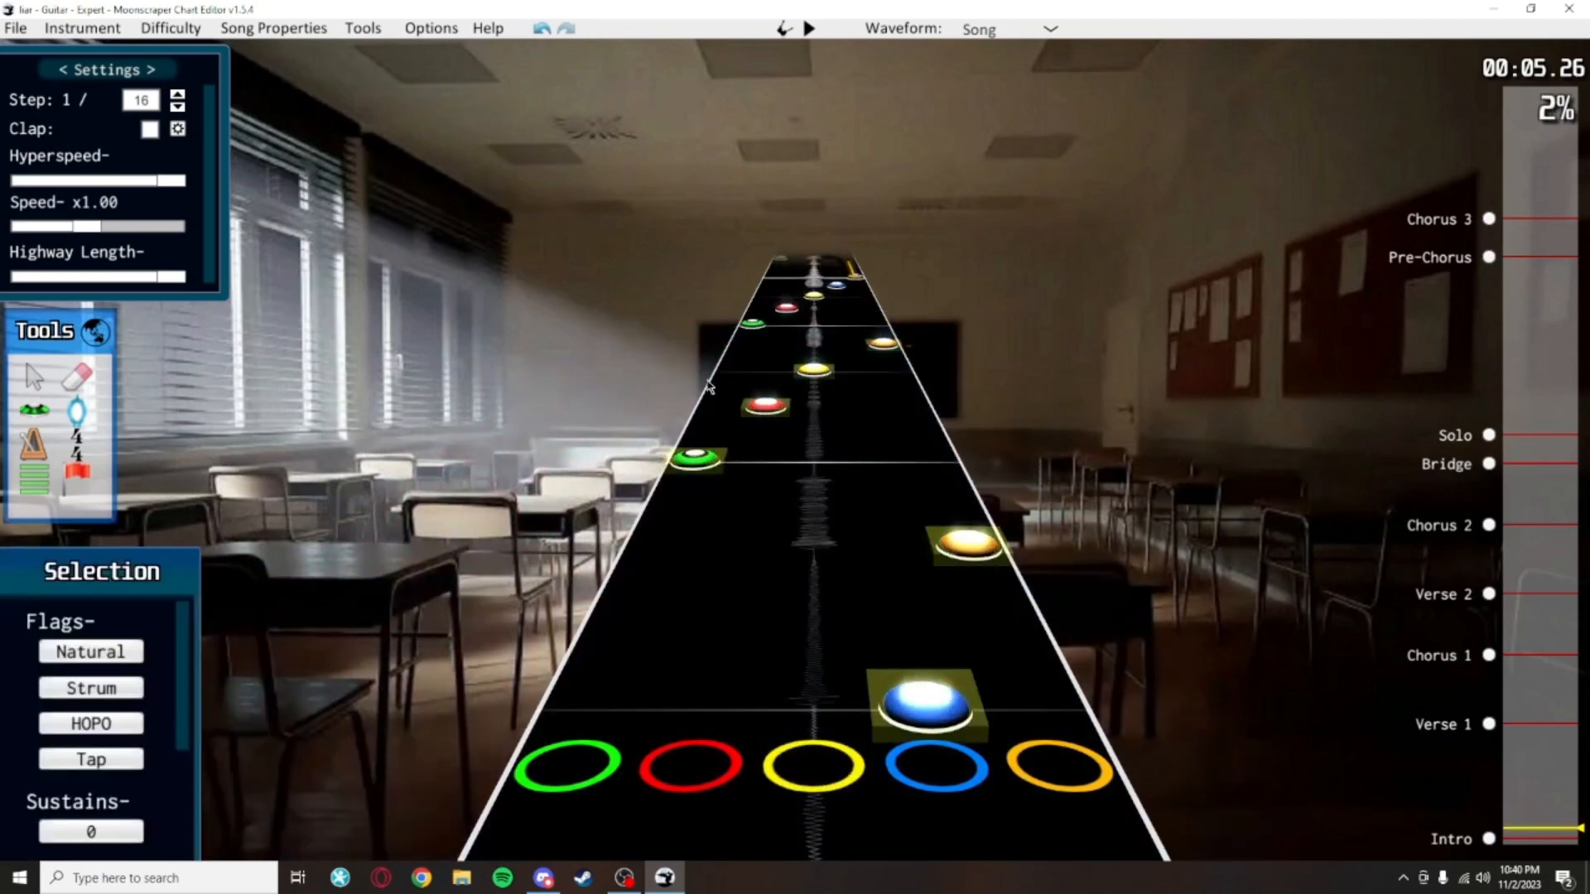
pyautogui.scroll(6, 961, 364)
pyautogui.scroll(-5, 1109, 724)
pyautogui.scroll(-4, 1110, 724)
pyautogui.click(1052, 571)
pyautogui.scroll(-1, 1030, 559)
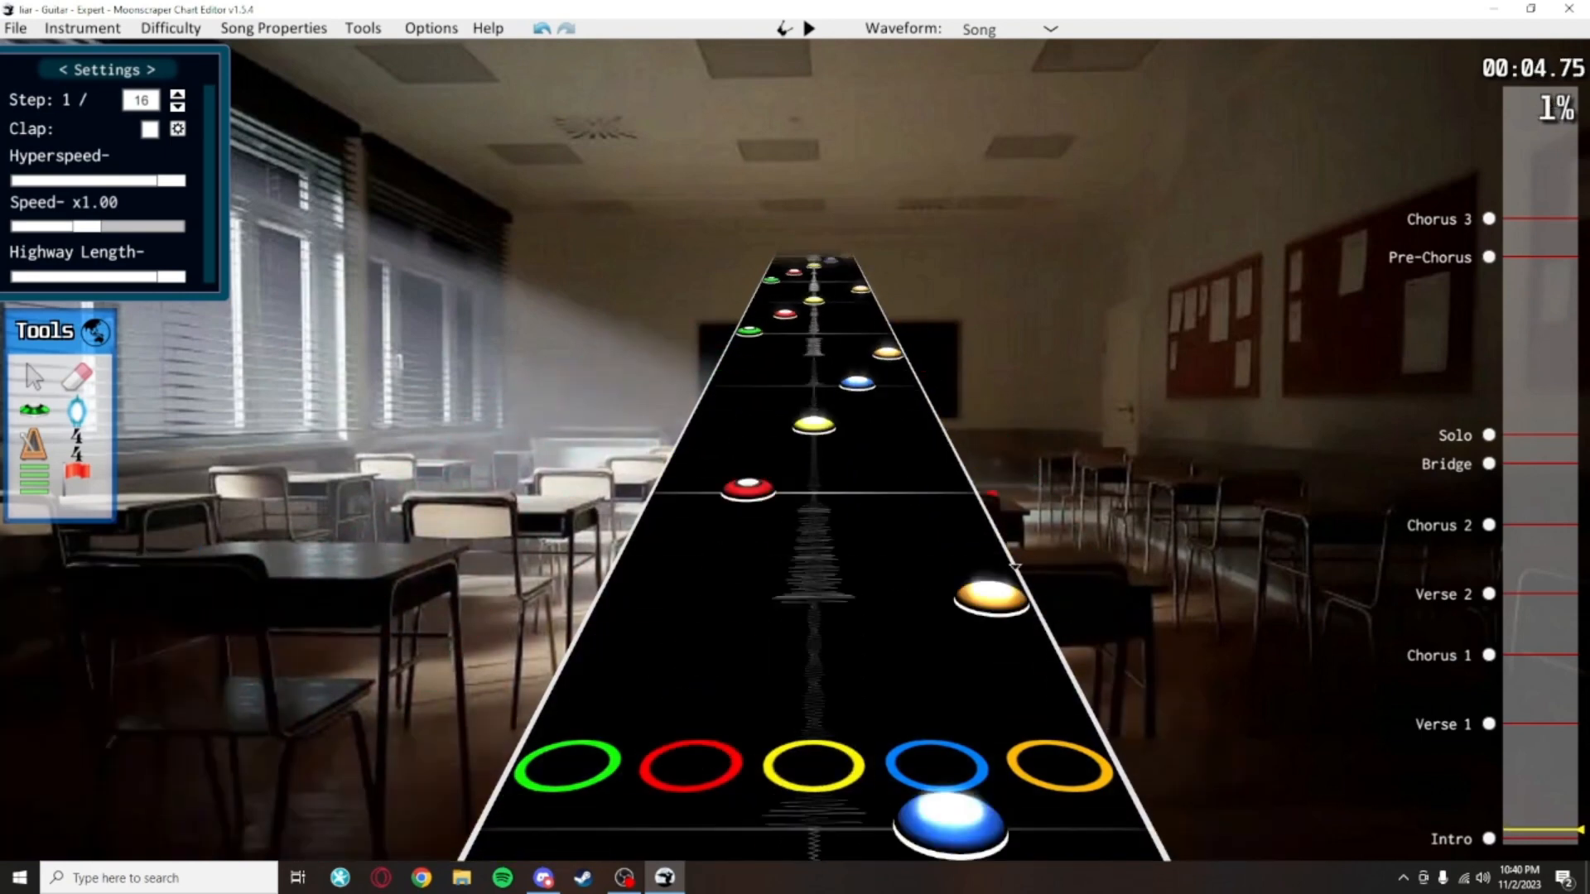
pyautogui.click(973, 550)
pyautogui.scroll(2, 961, 442)
pyautogui.scroll(2, 924, 402)
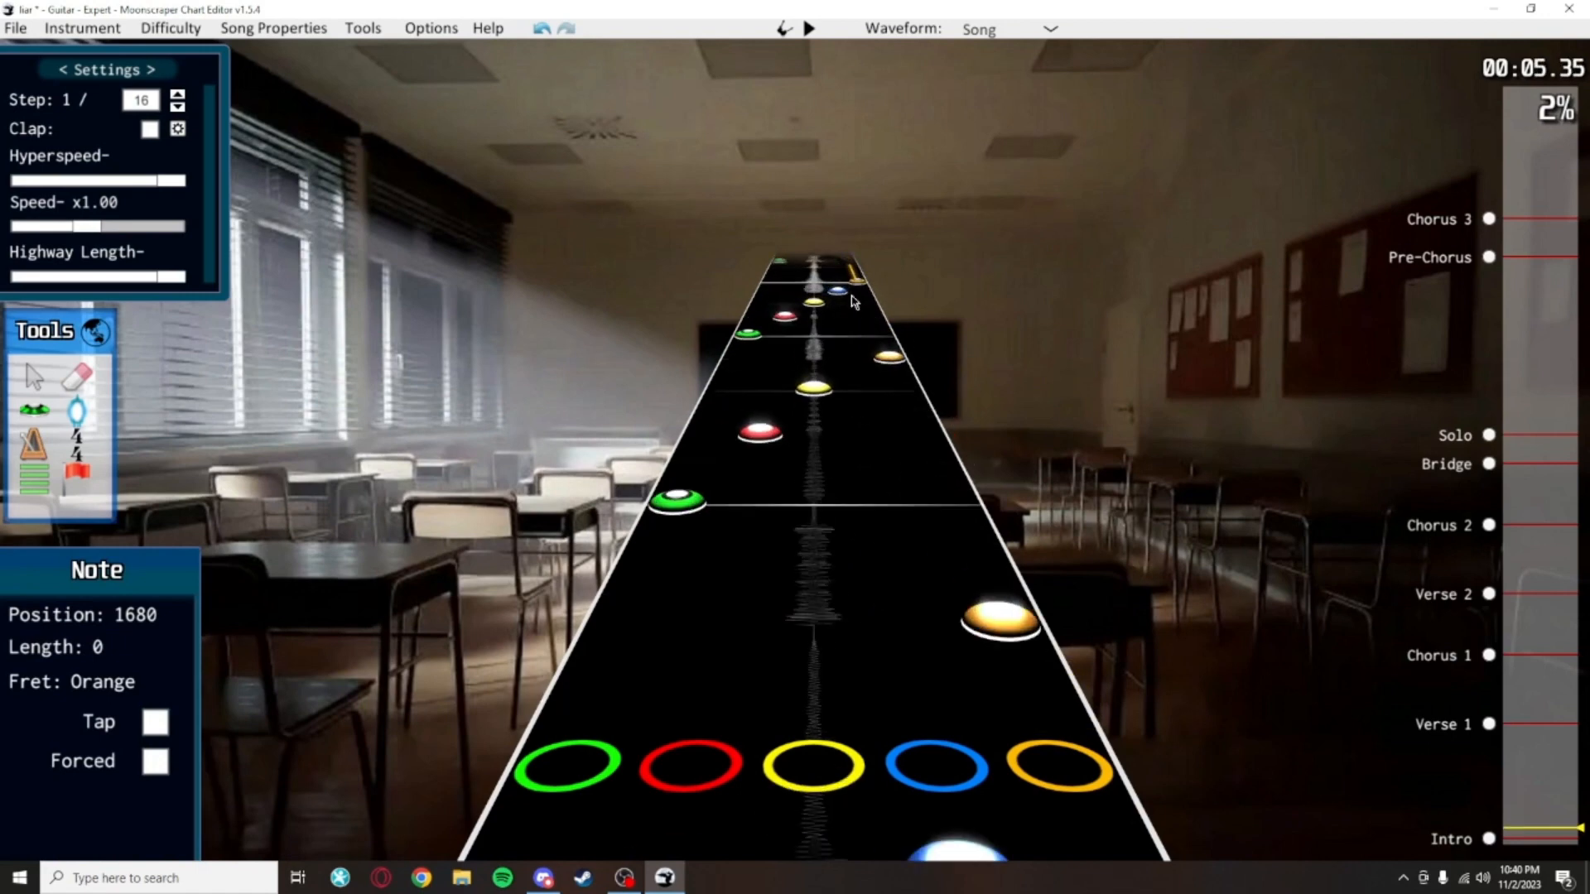
# Play back the passage leading into the sustained orange note at position 2304
pyautogui.press('space')
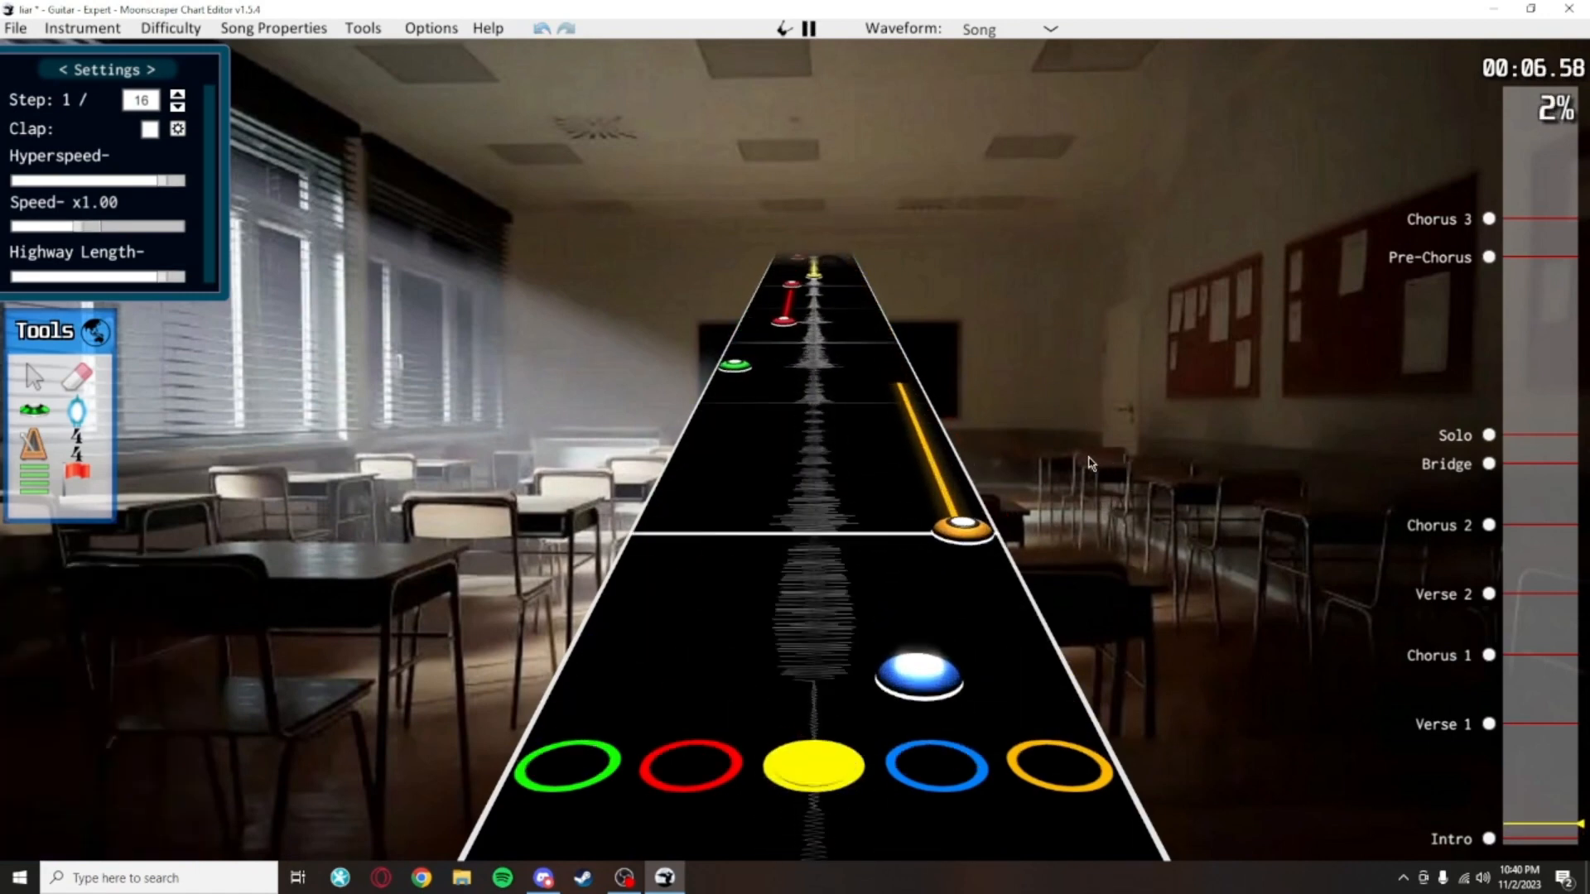
pyautogui.press('space')
pyautogui.click(868, 437)
pyautogui.click(1037, 470)
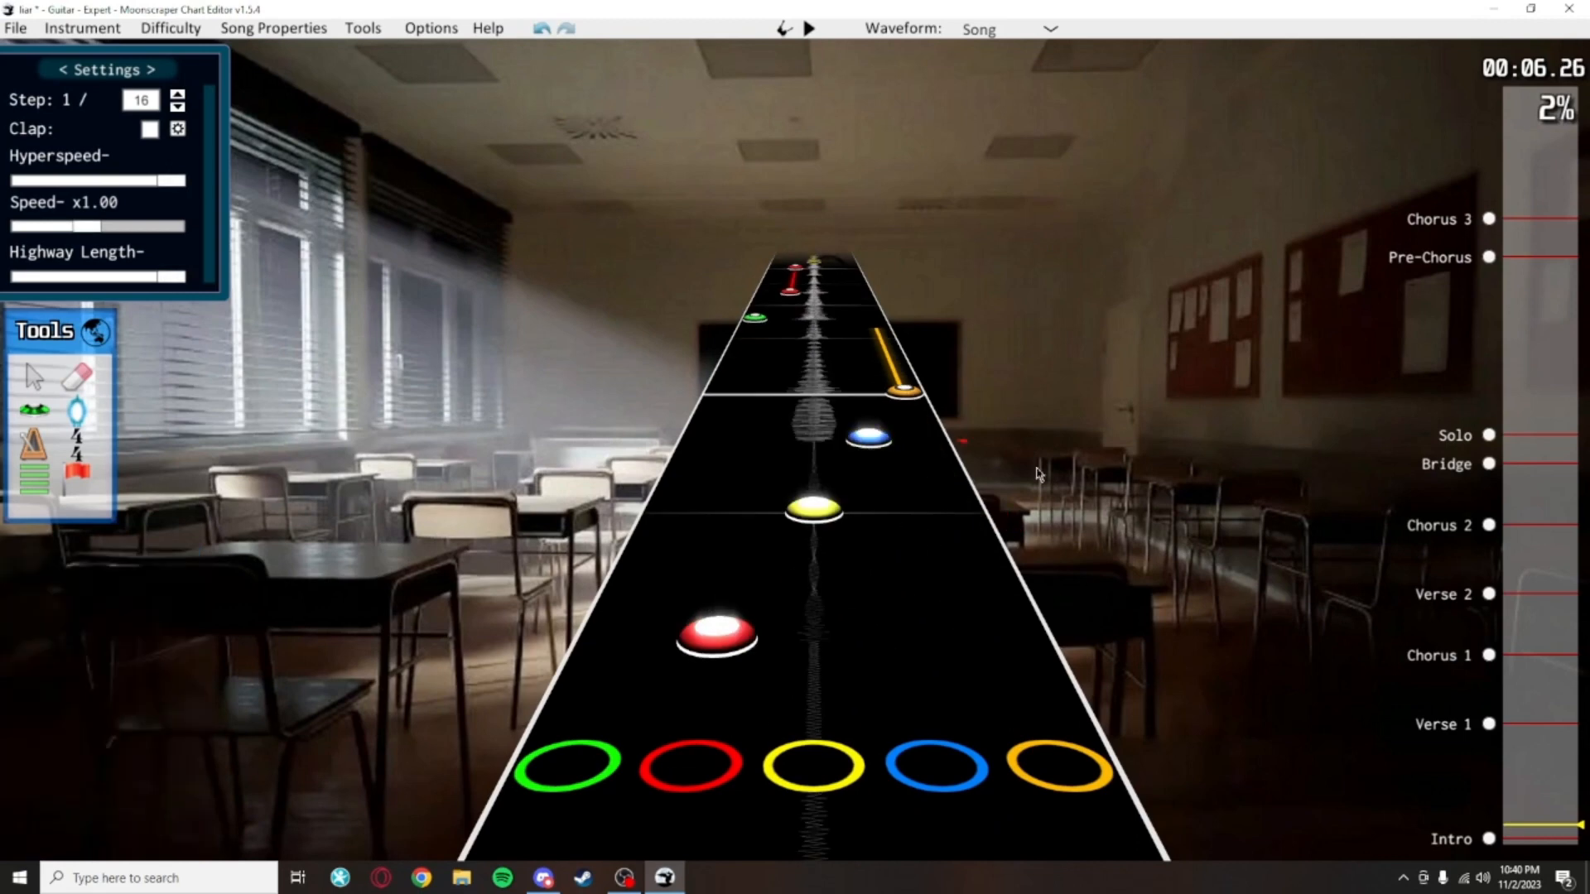
# Review the preceding run again and inspect the properties of the sustained orange note at position 2304
pyautogui.scroll(1, 1042, 530)
pyautogui.scroll(-11, 1027, 592)
pyautogui.scroll(10, 1019, 596)
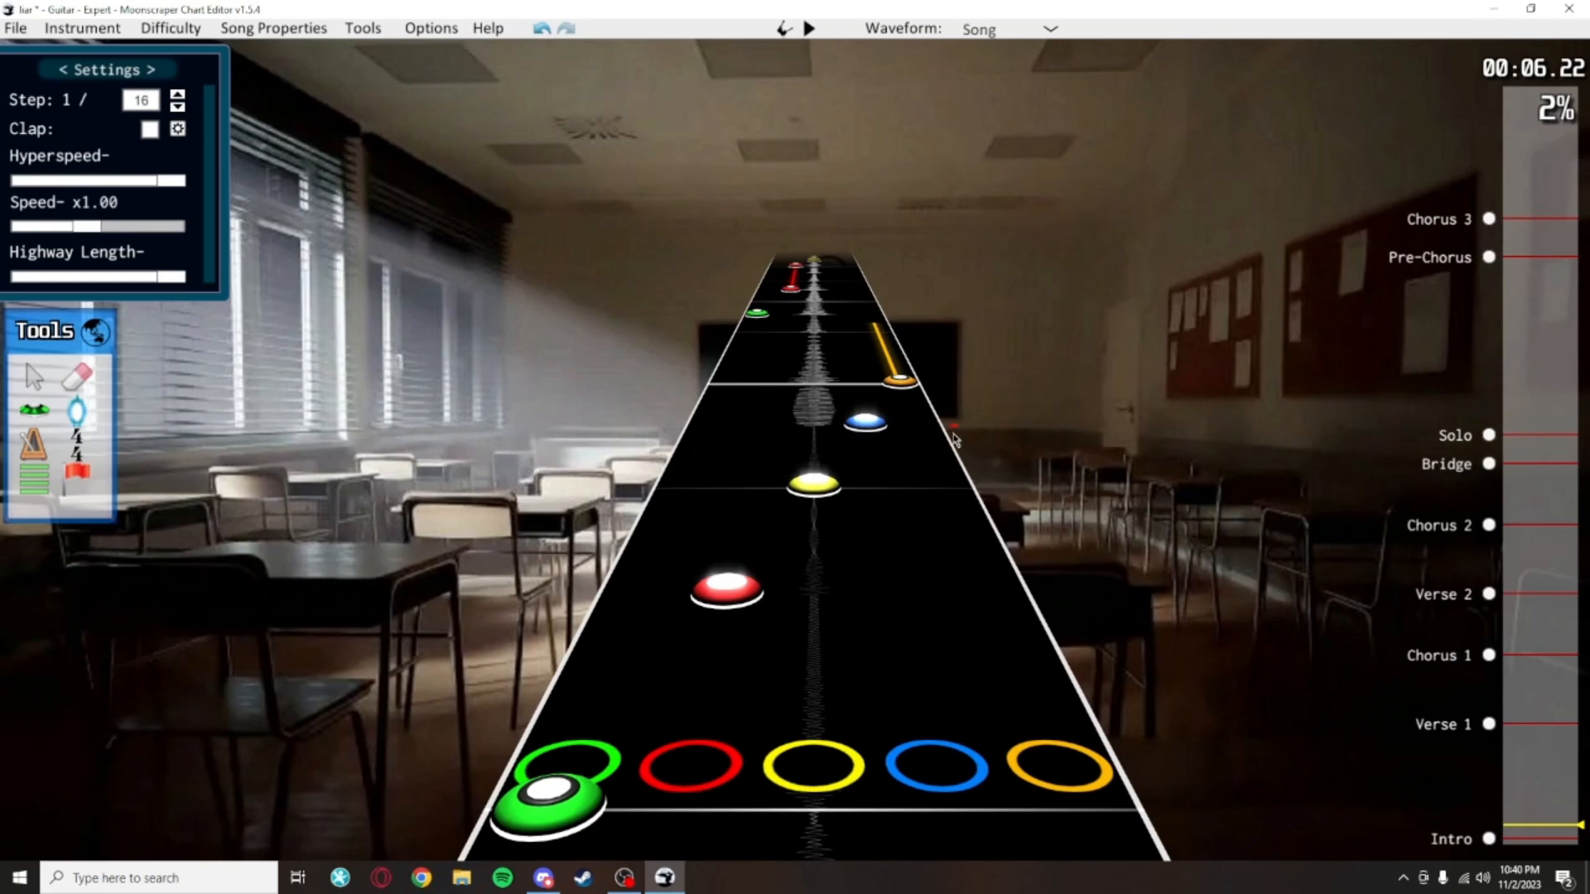
pyautogui.scroll(2, 954, 439)
pyautogui.click(932, 470)
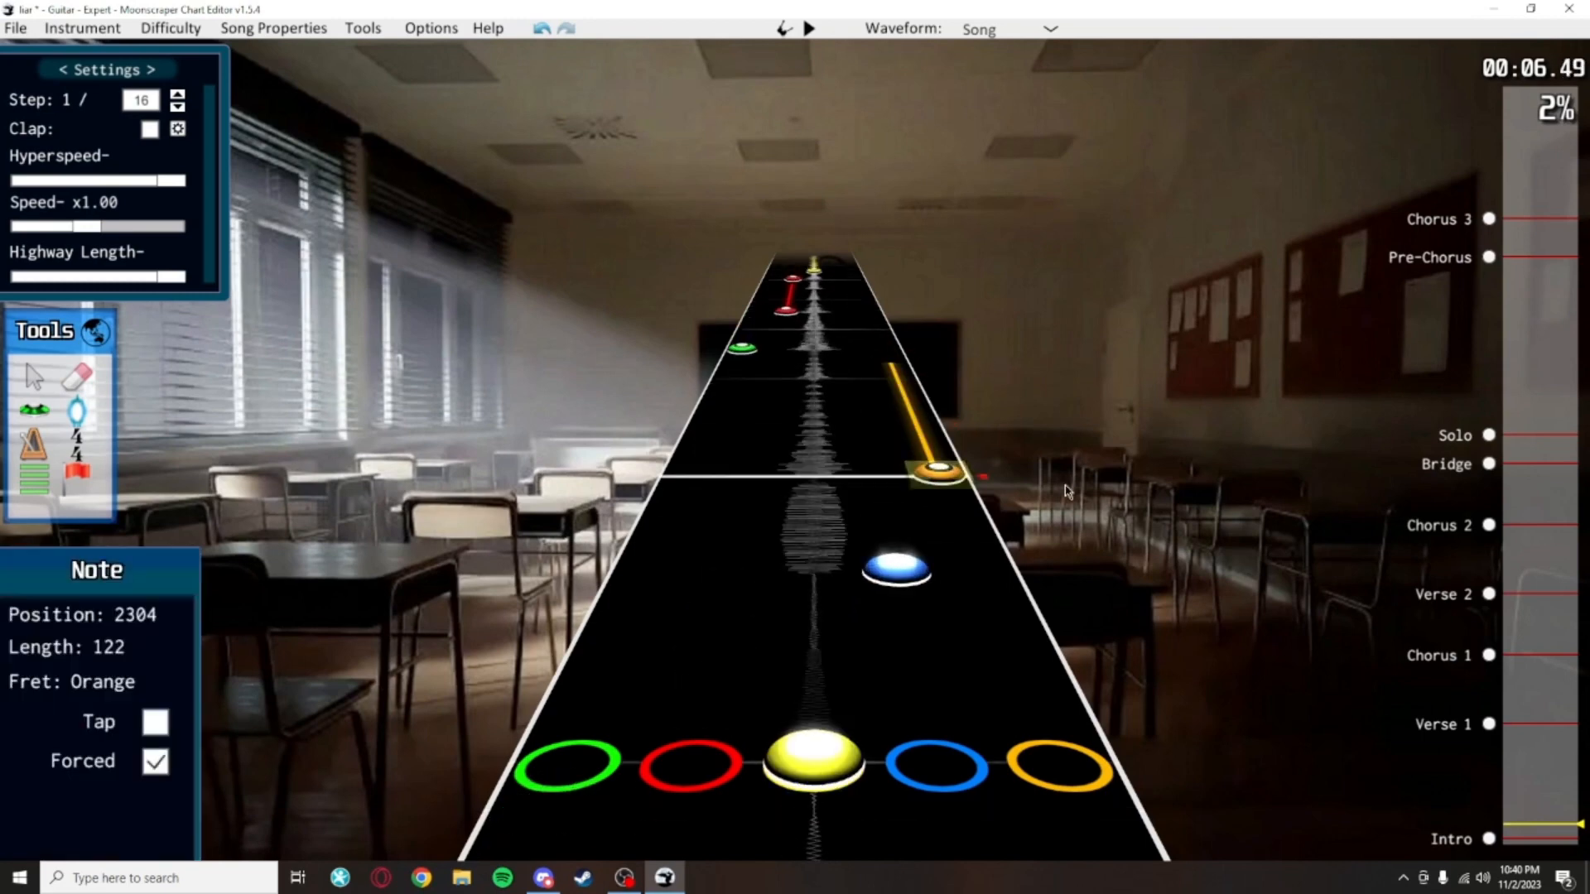
pyautogui.scroll(3, 1035, 489)
pyautogui.click(1081, 492)
# Examine the sustained orange note at position 3840 and the passage before it
pyautogui.scroll(20, 994, 414)
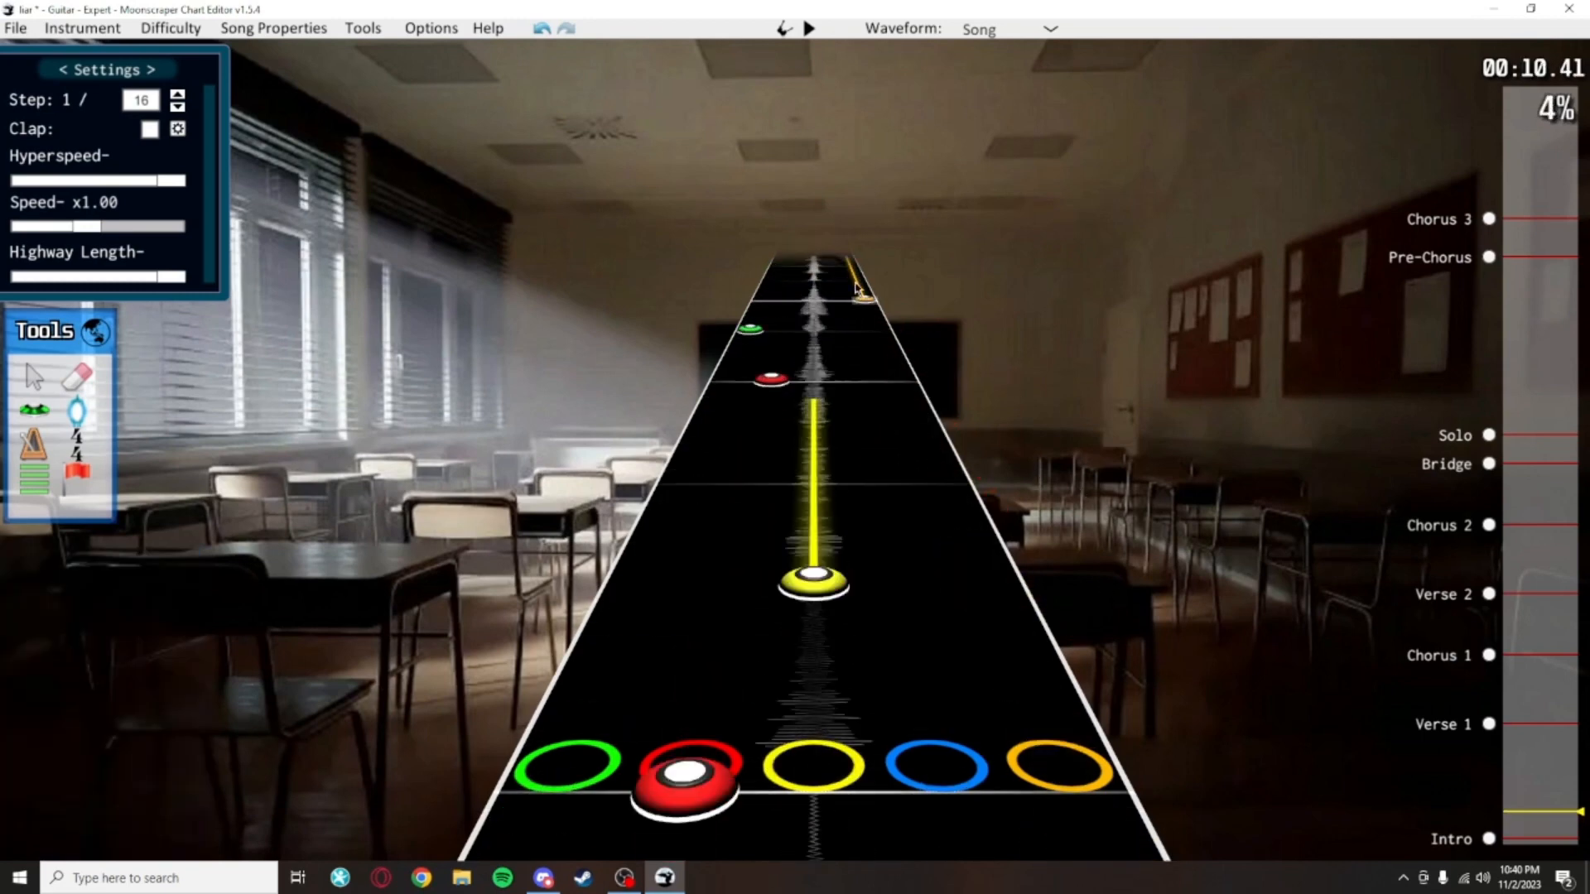
pyautogui.click(877, 302)
pyautogui.scroll(-9, 958, 461)
pyautogui.click(997, 462)
# Move the sustained orange note at position 3072 to the blue lane
pyautogui.scroll(10, 977, 414)
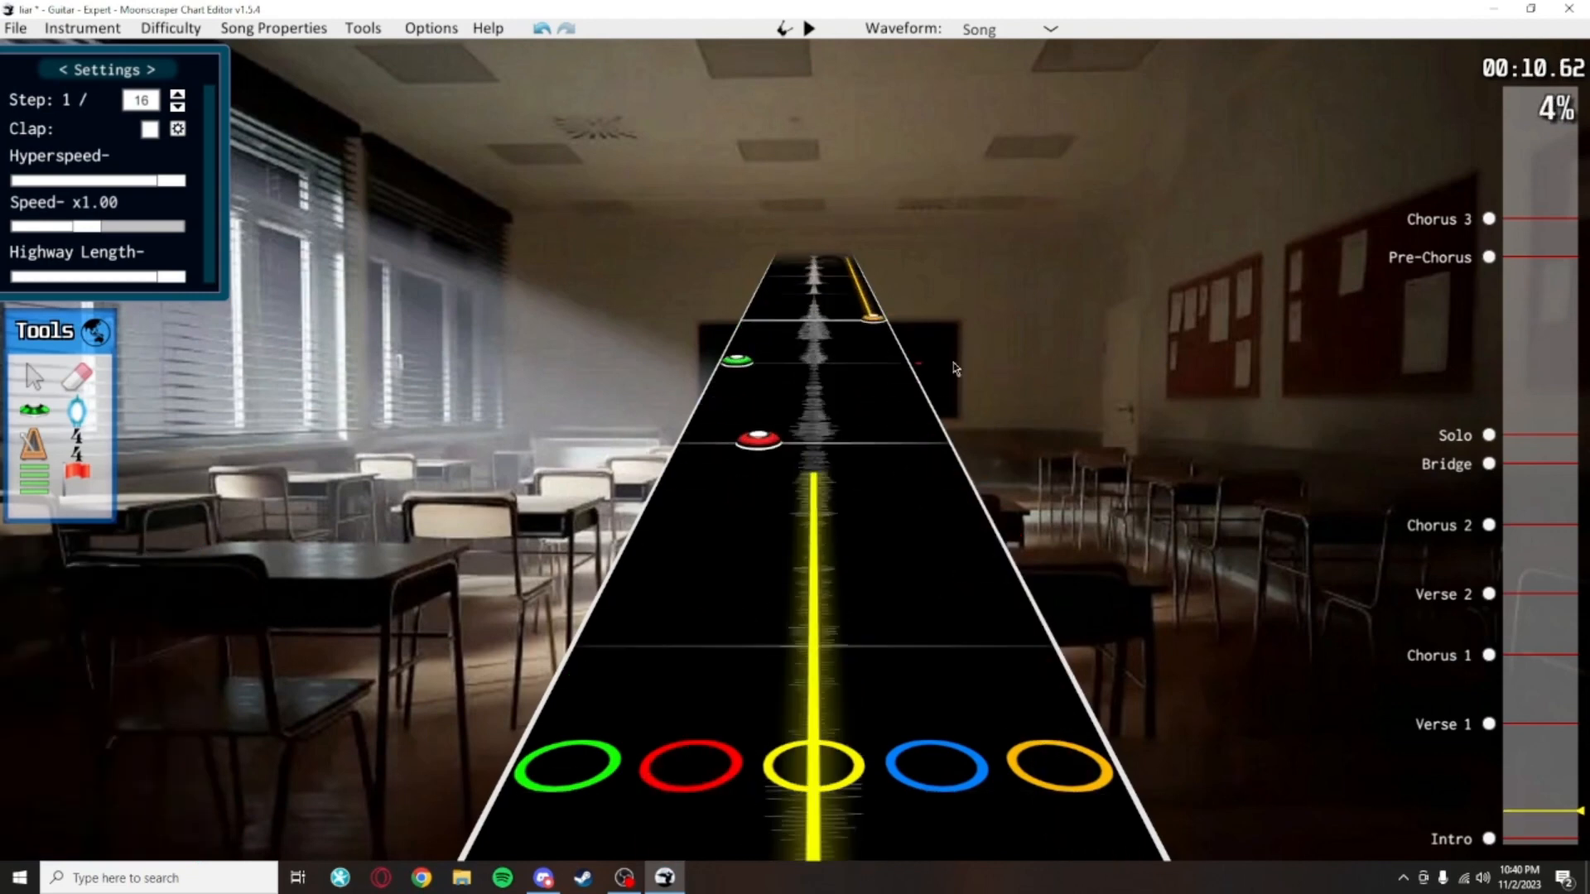
pyautogui.scroll(-4, 1036, 580)
pyautogui.scroll(8, 994, 580)
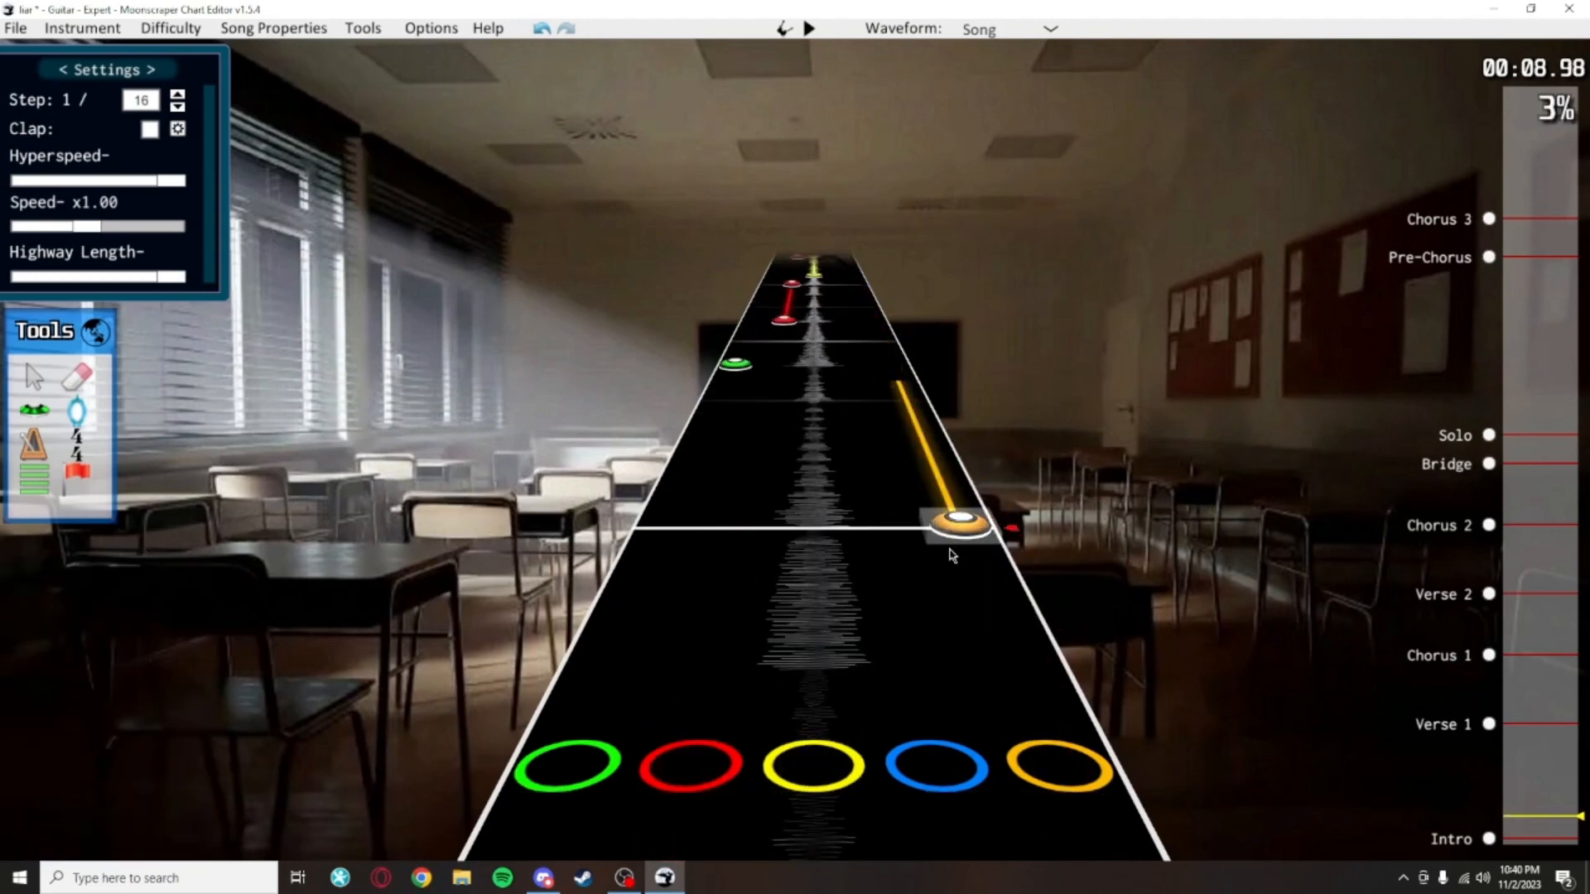
pyautogui.moveTo(943, 540); pyautogui.dragTo(941, 545)
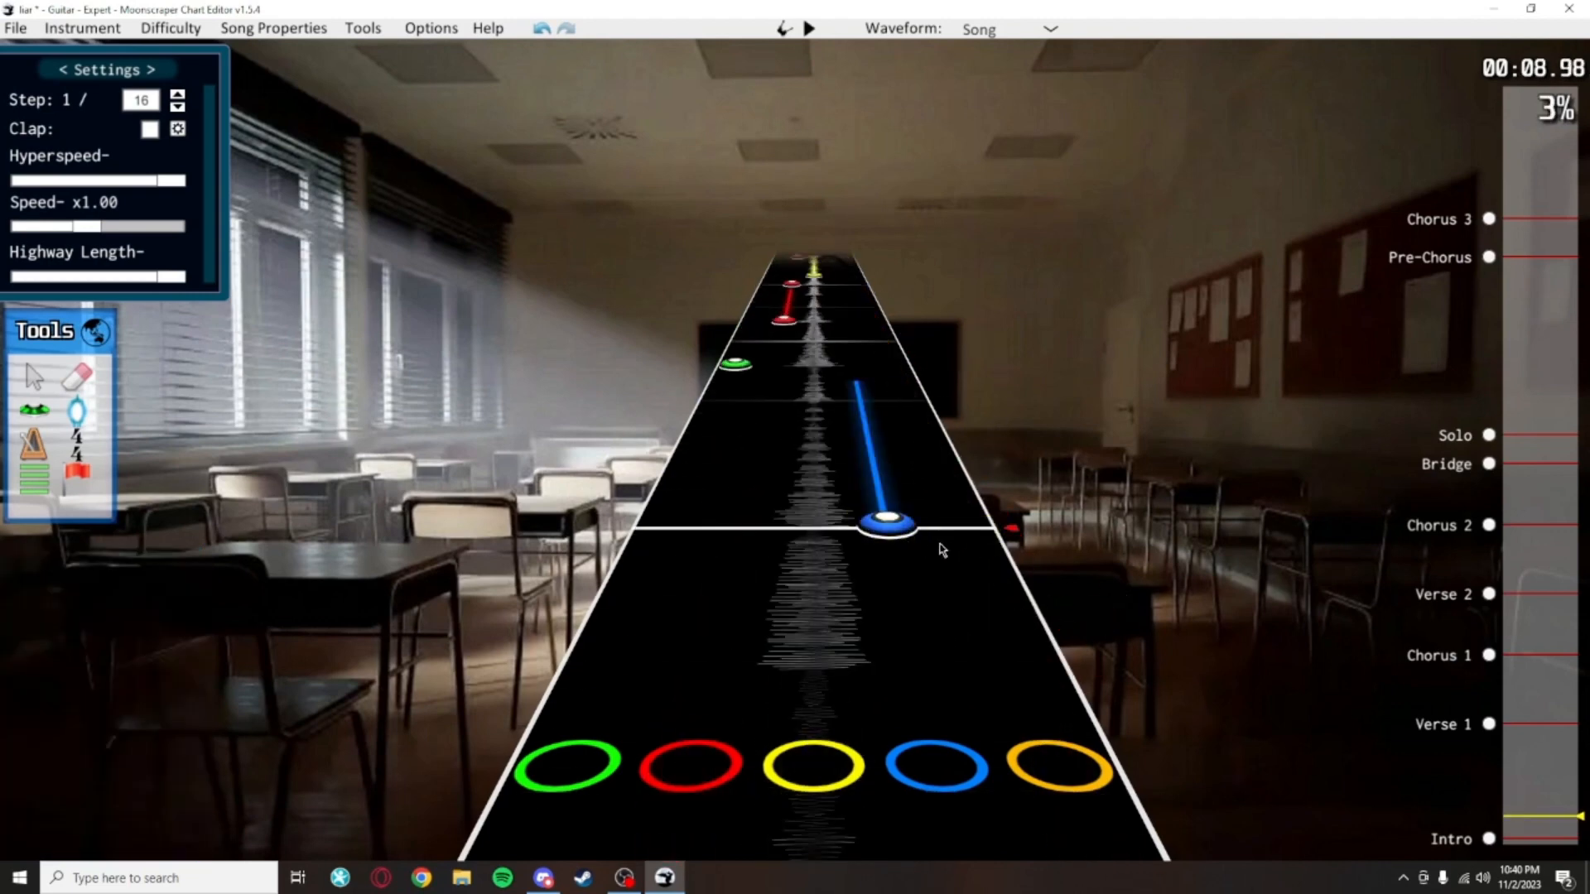
# Compare the sustained orange note at position 2304 with the sustained blue note at position 3072 and the phrases following them
pyautogui.scroll(-17, 973, 579)
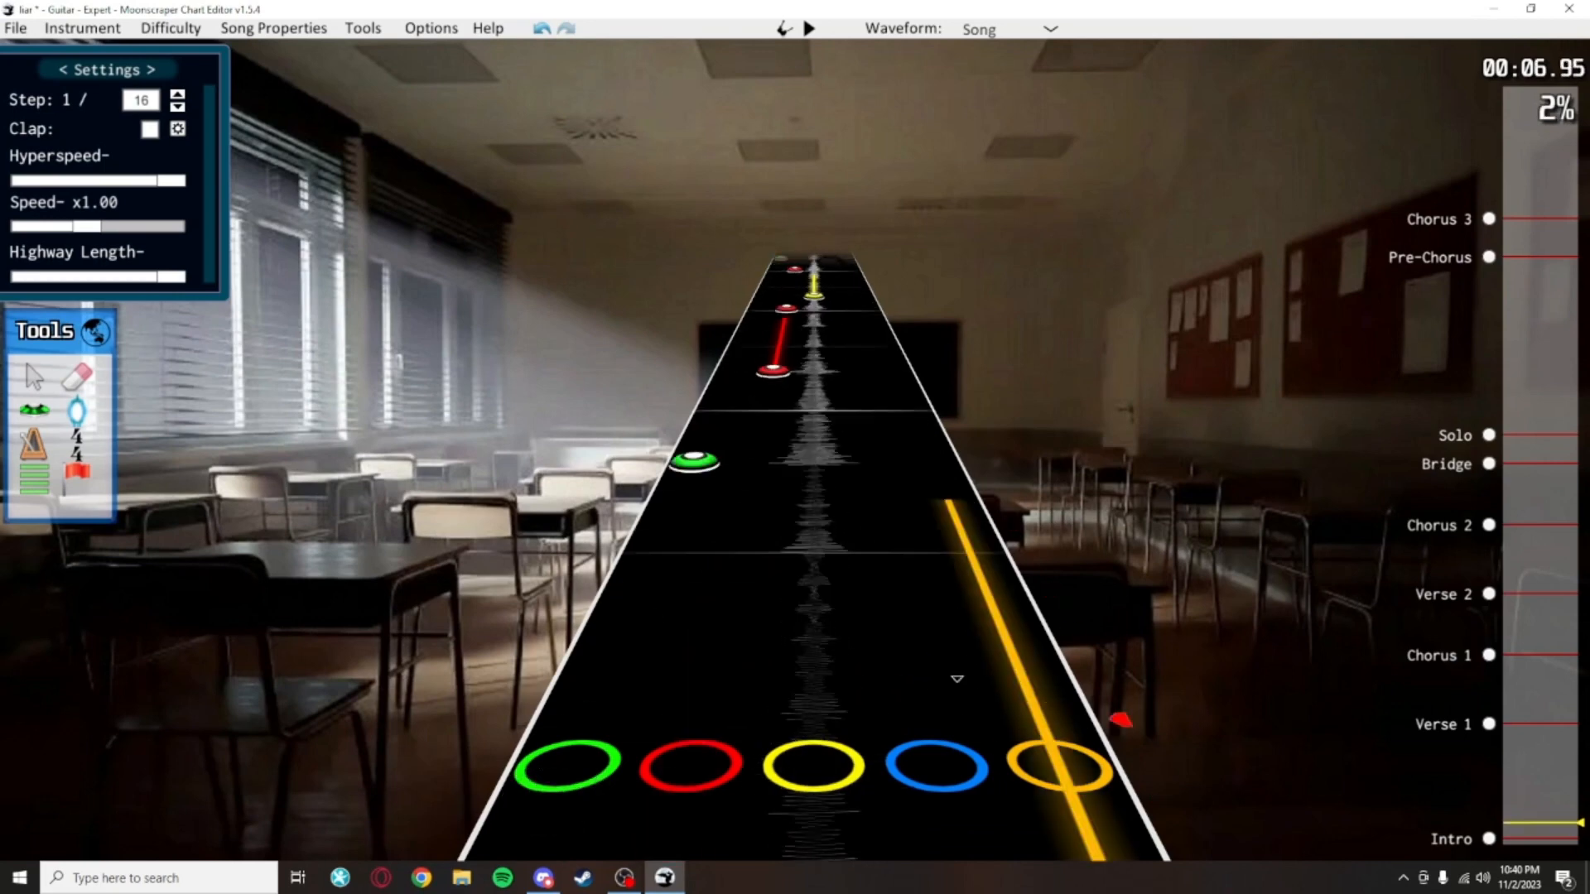
pyautogui.scroll(5, 993, 622)
pyautogui.scroll(-9, 994, 497)
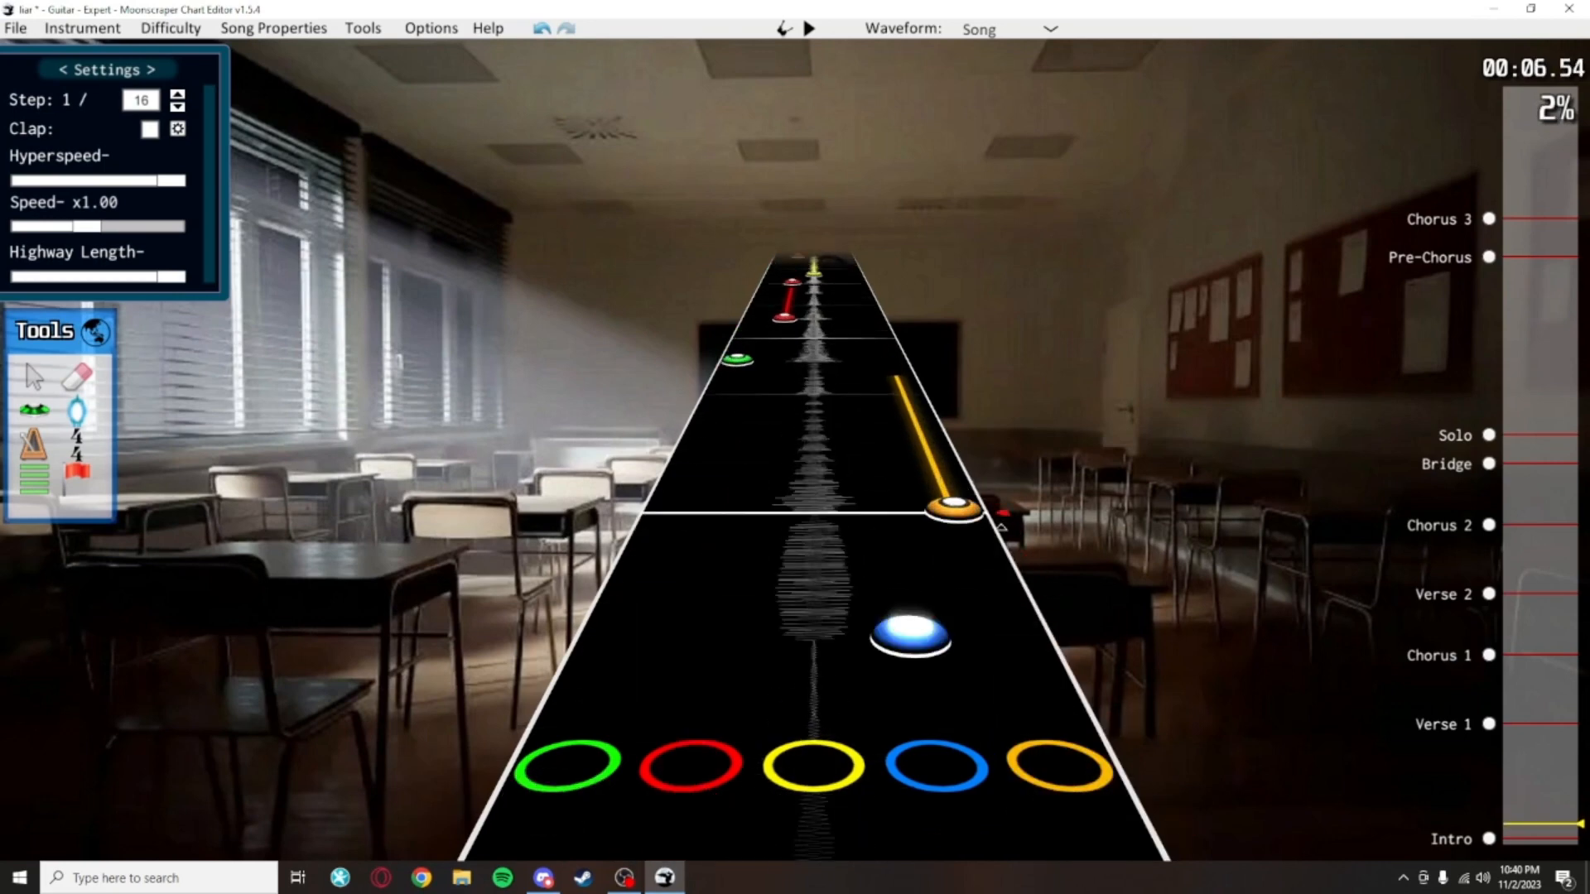
pyautogui.scroll(7, 1036, 621)
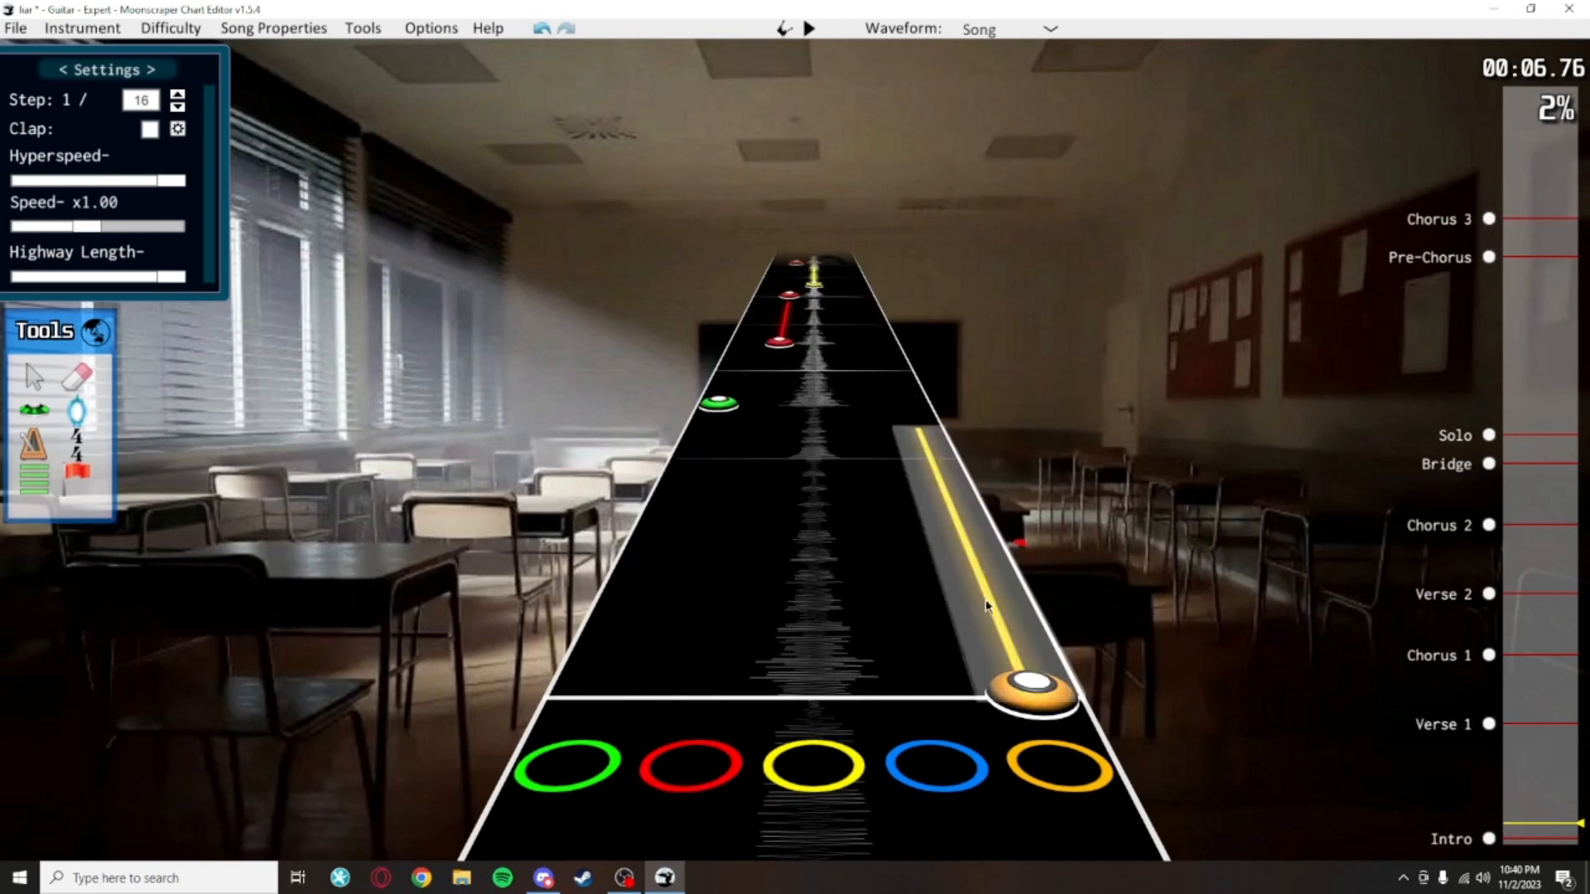
pyautogui.click(1035, 689)
pyautogui.click(1184, 613)
pyautogui.scroll(16, 1101, 704)
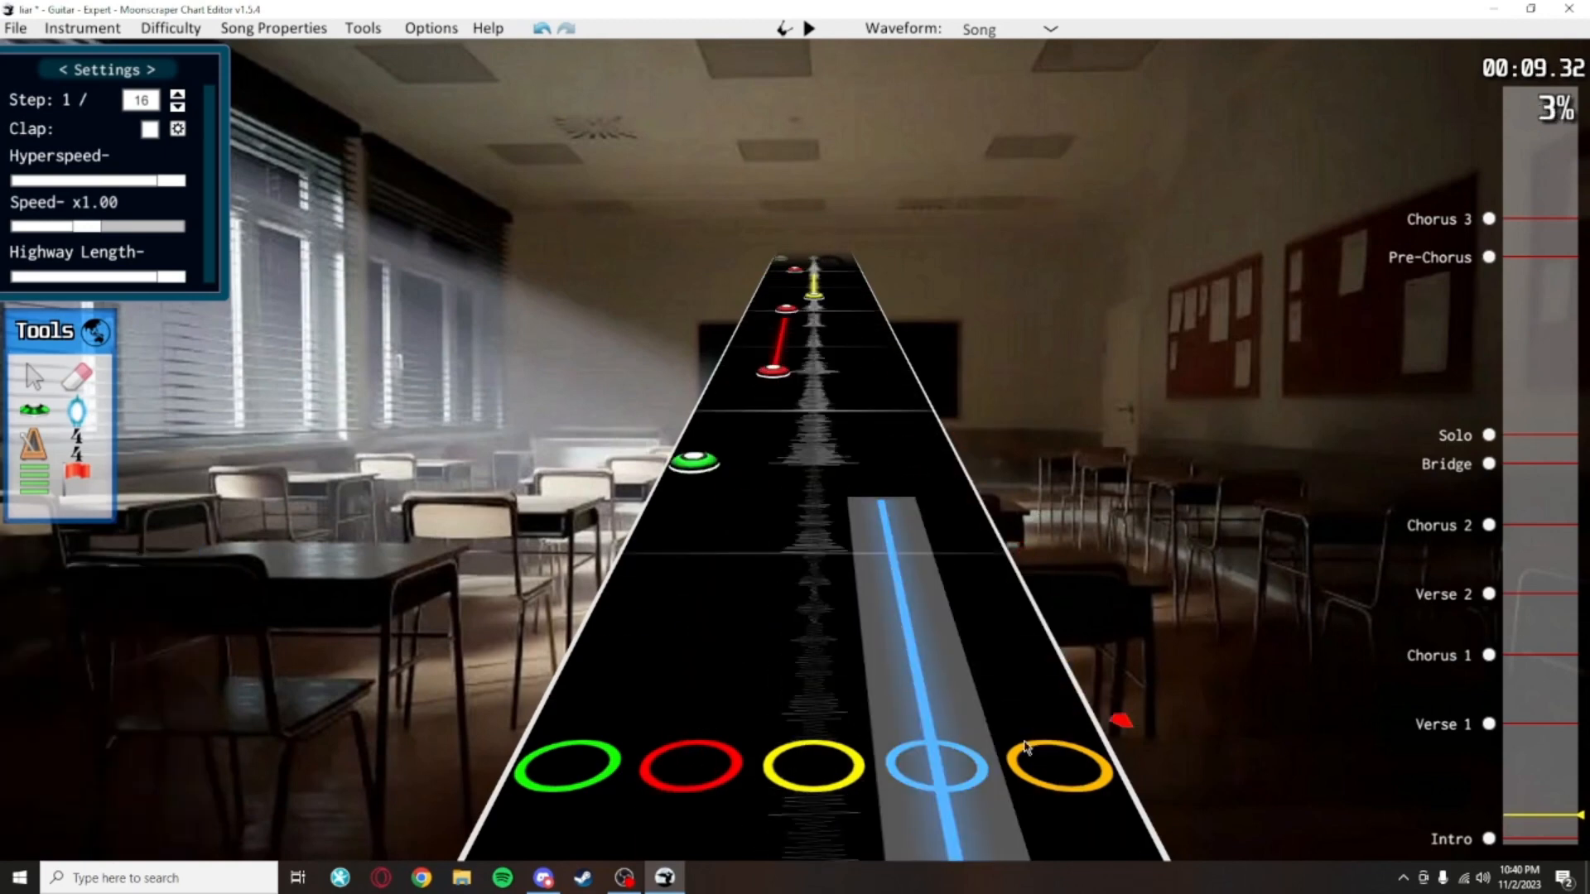
pyautogui.scroll(15, 1014, 787)
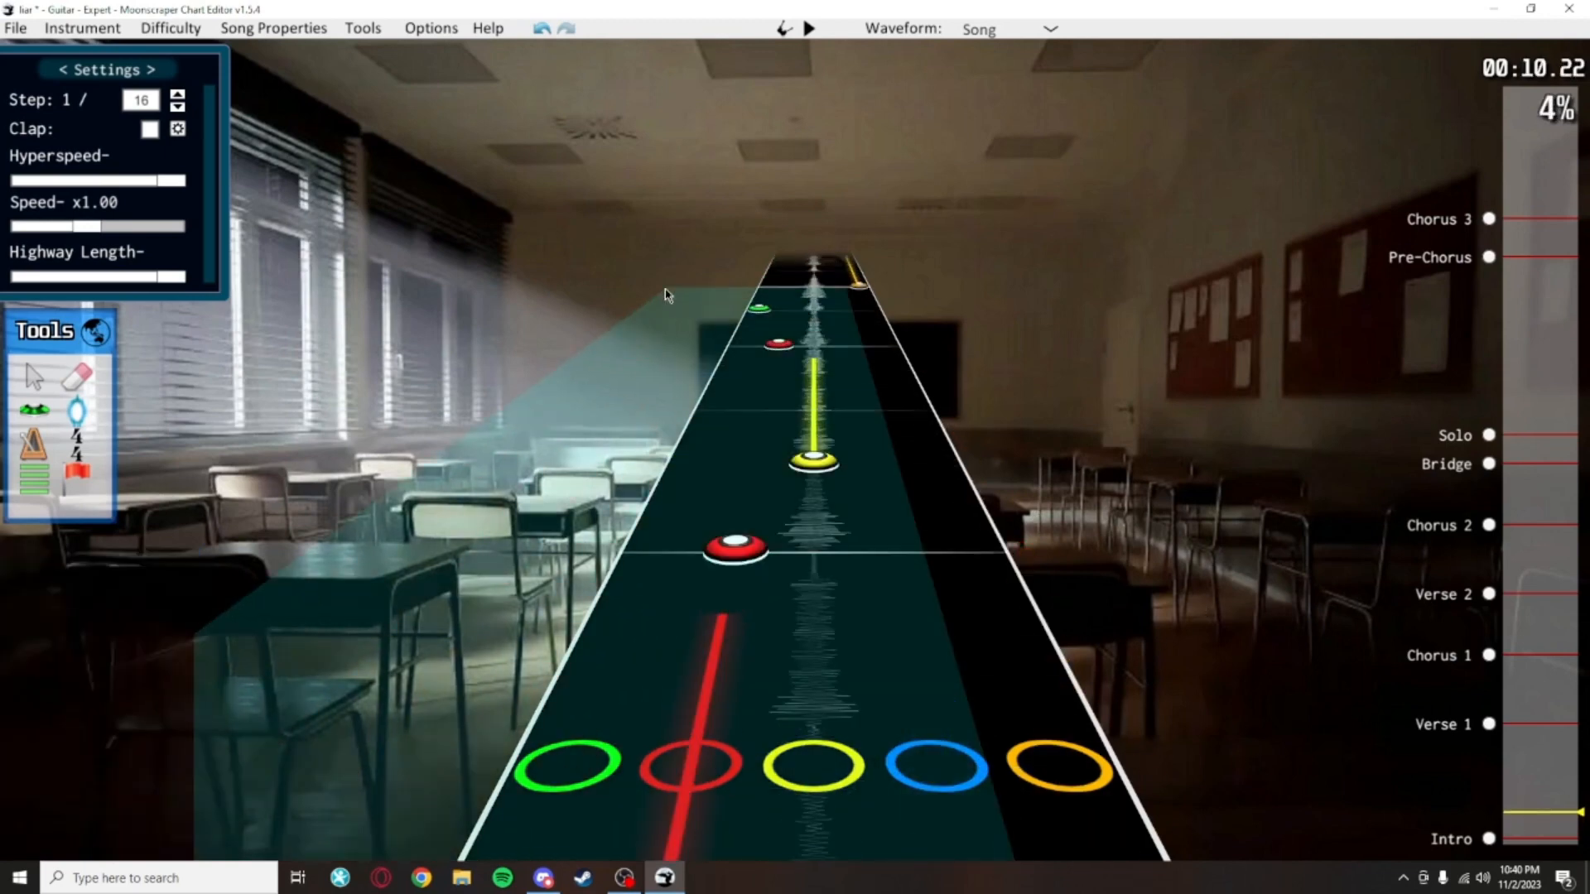
# Try the sustained orange note at position 2304 in the yellow lane and return it to the orange lane
pyautogui.scroll(-20, 977, 495)
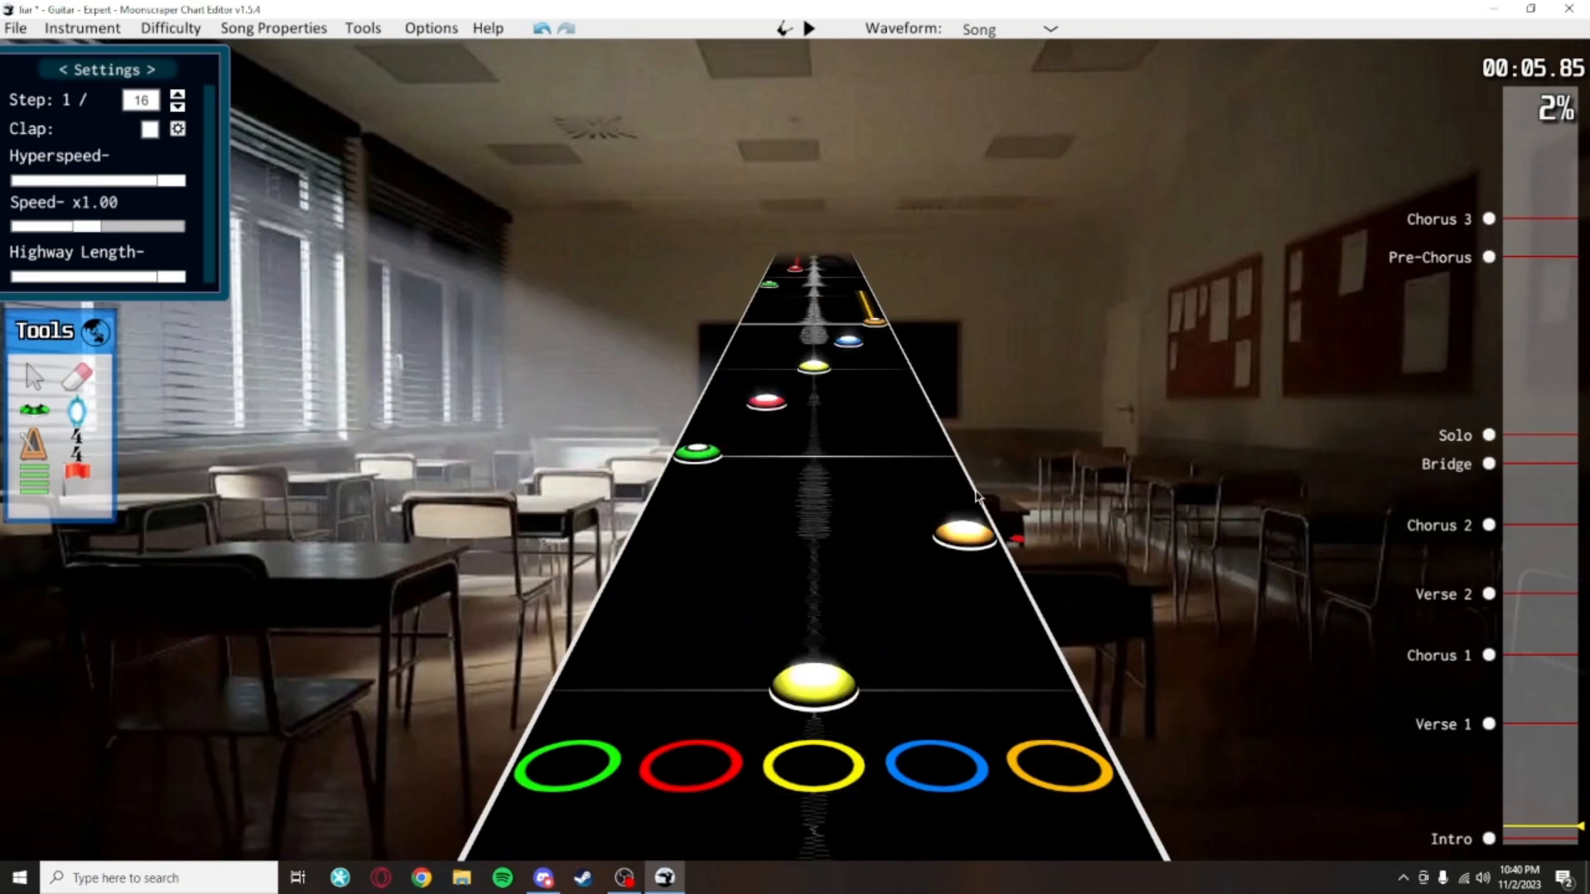
pyautogui.scroll(5, 993, 660)
pyautogui.scroll(1, 908, 495)
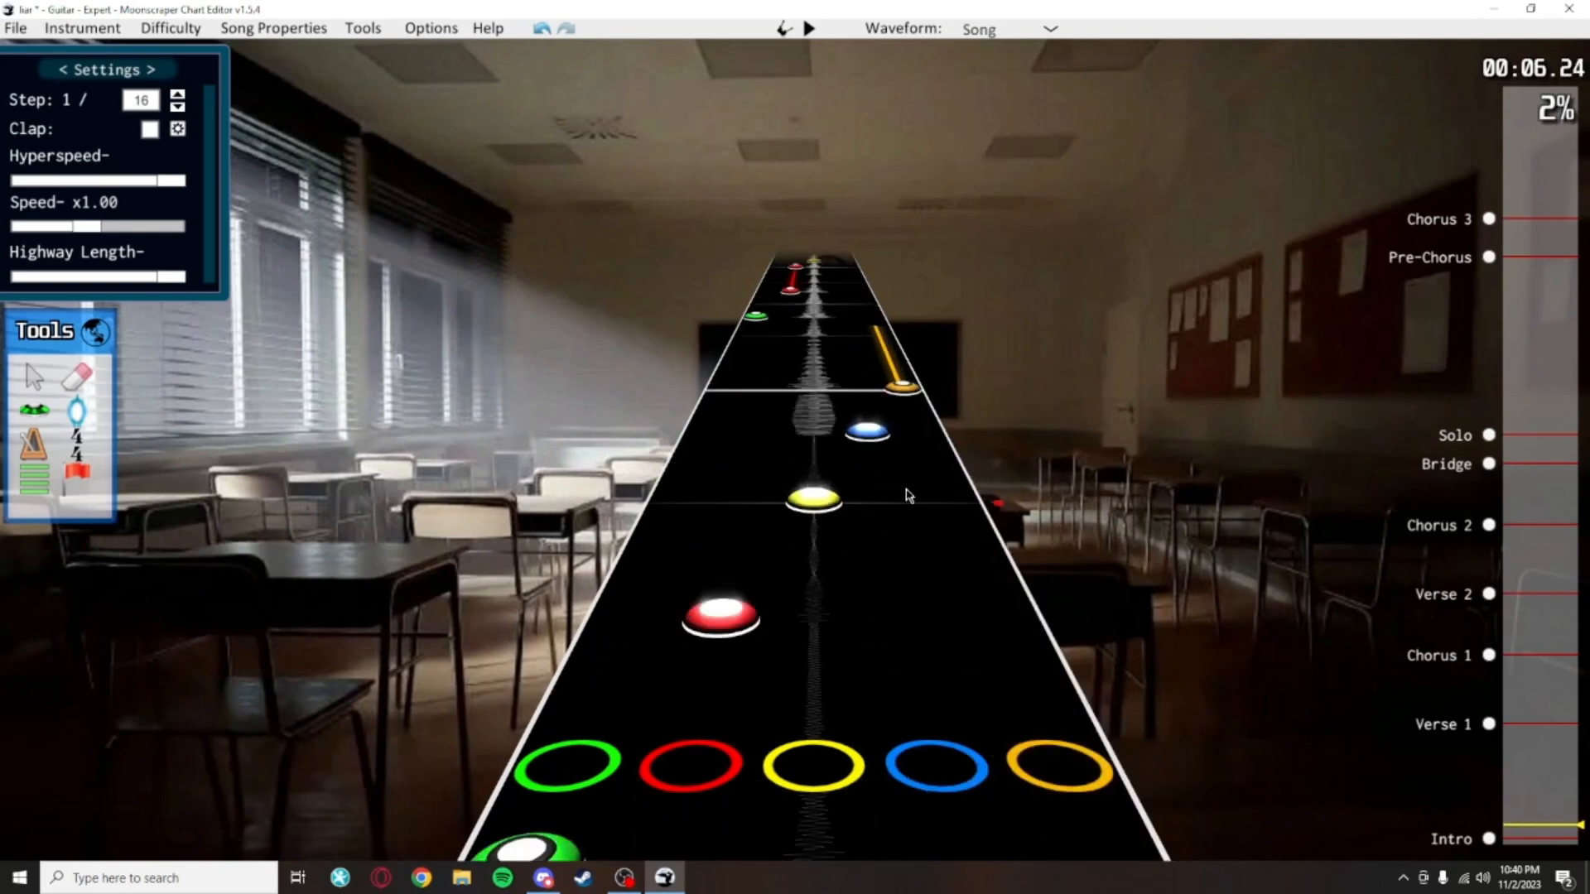
pyautogui.moveTo(907, 399); pyautogui.dragTo(819, 401)
pyautogui.click(969, 505)
pyautogui.scroll(1, 972, 510)
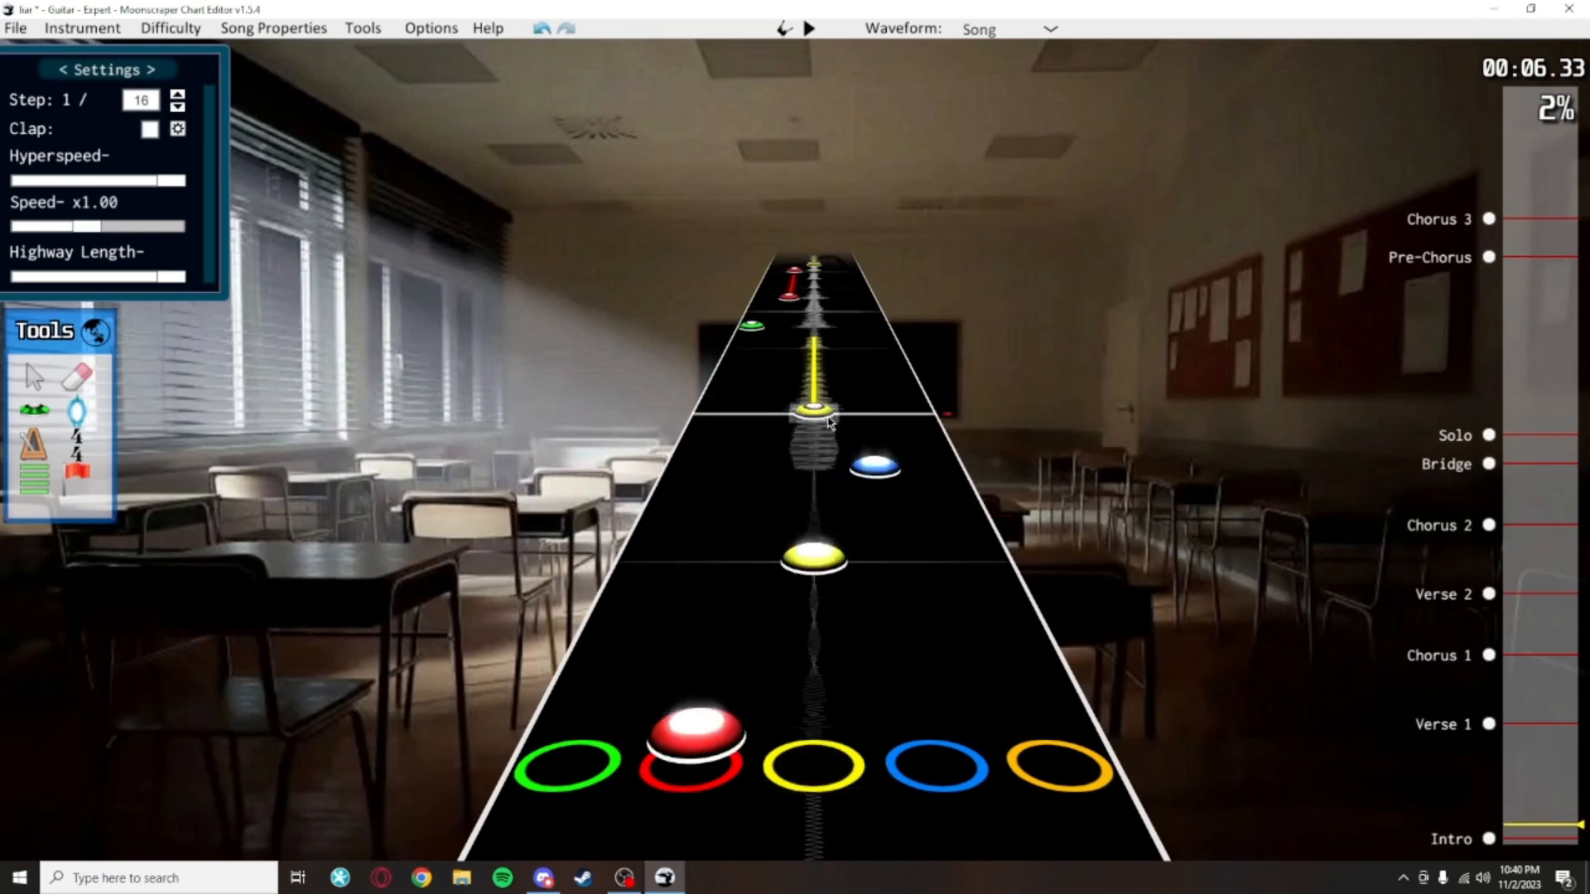
pyautogui.moveTo(828, 422); pyautogui.dragTo(905, 409)
pyautogui.click(1097, 450)
# Play back the intro, move the sustained orange note at position 2304 to the blue lane, and play the passage again
pyautogui.press('space')
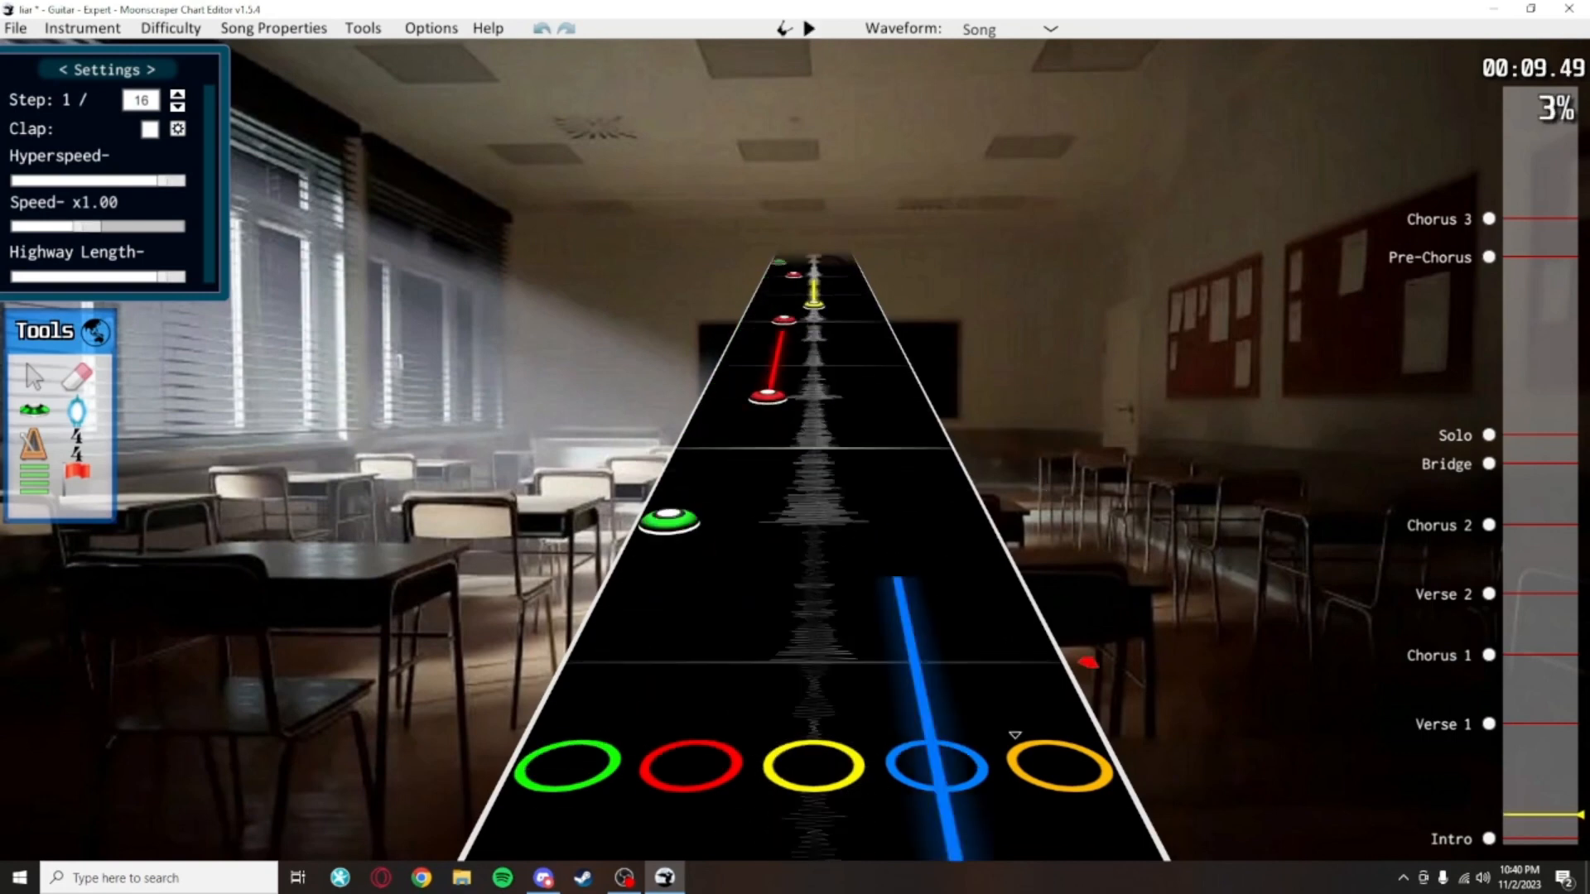
pyautogui.press('space')
pyautogui.scroll(5, 928, 519)
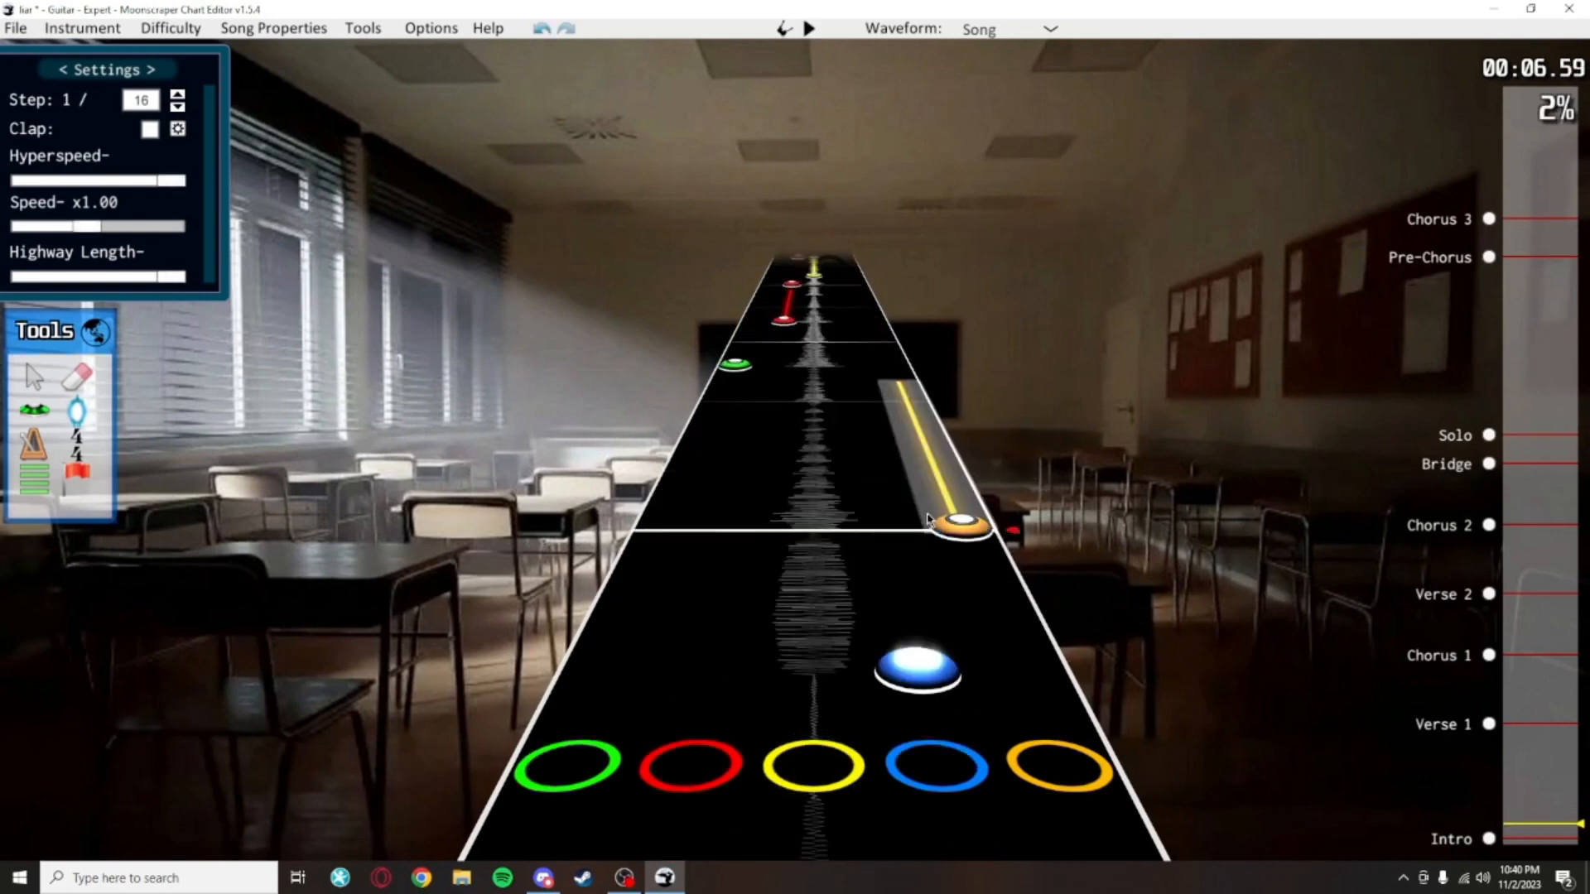
pyautogui.press('space')
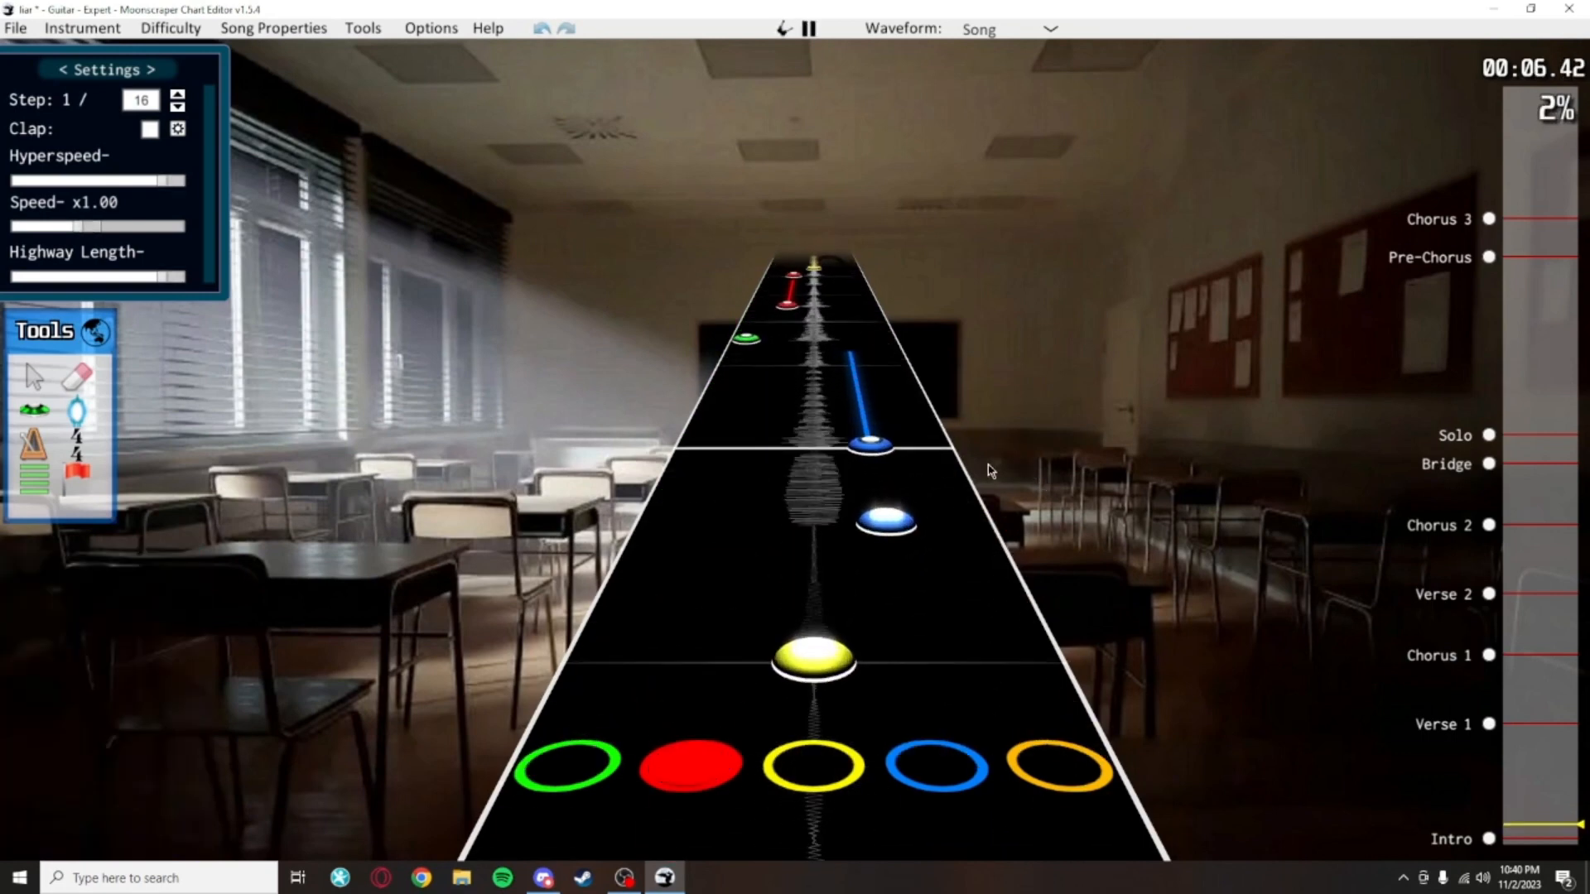
# Stop playback, move the sustained blue note at position 2304 to the orange lane, and save the chart
pyautogui.press('space')
pyautogui.scroll(-10, 991, 592)
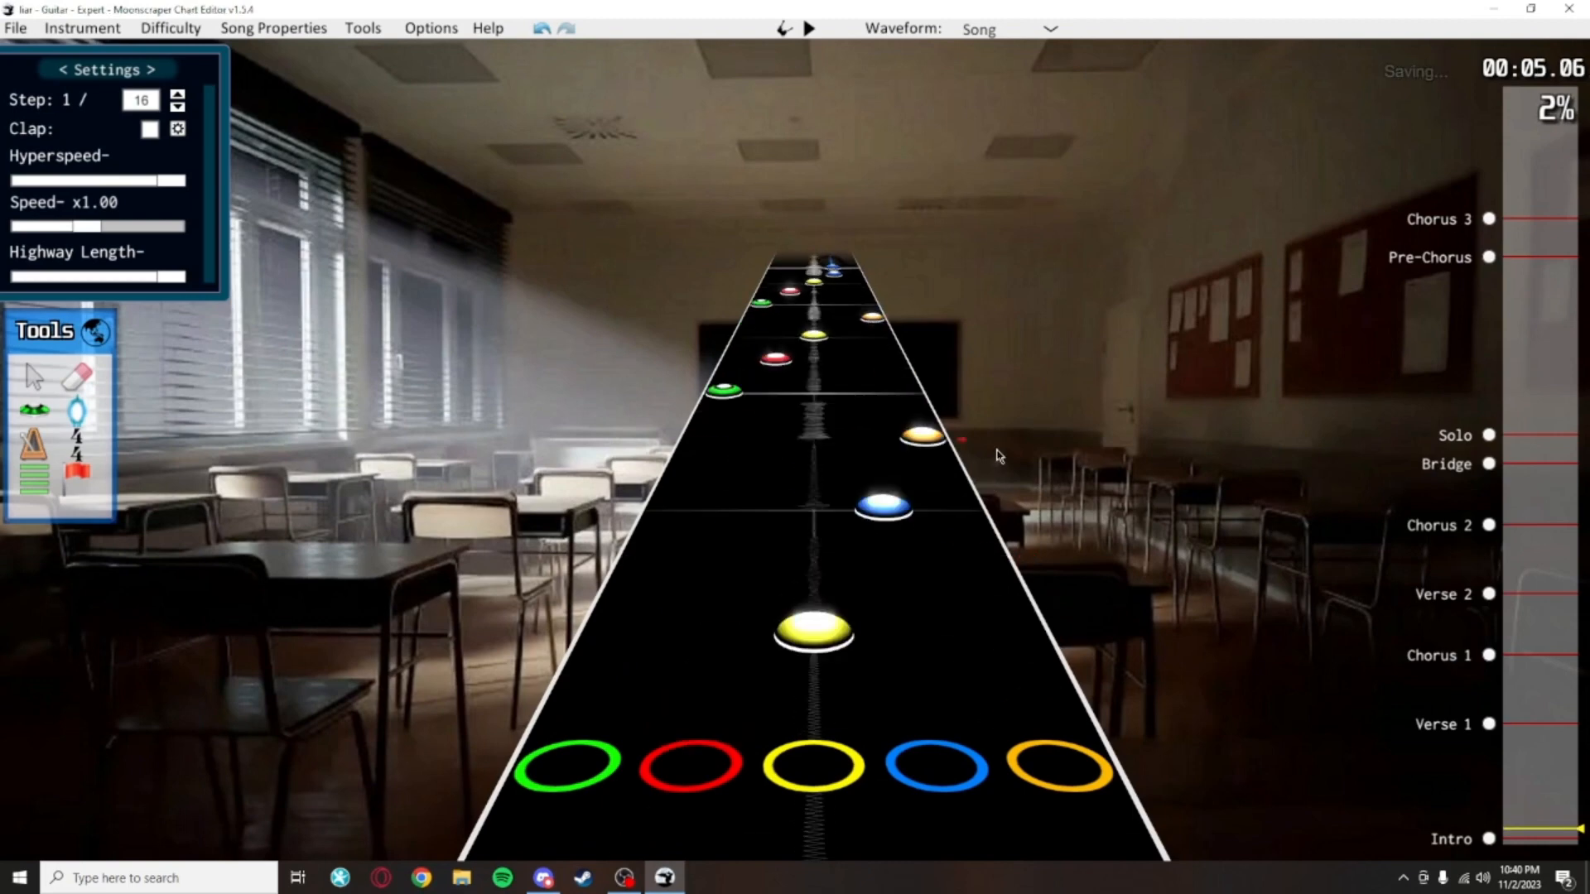
pyautogui.scroll(9, 987, 570)
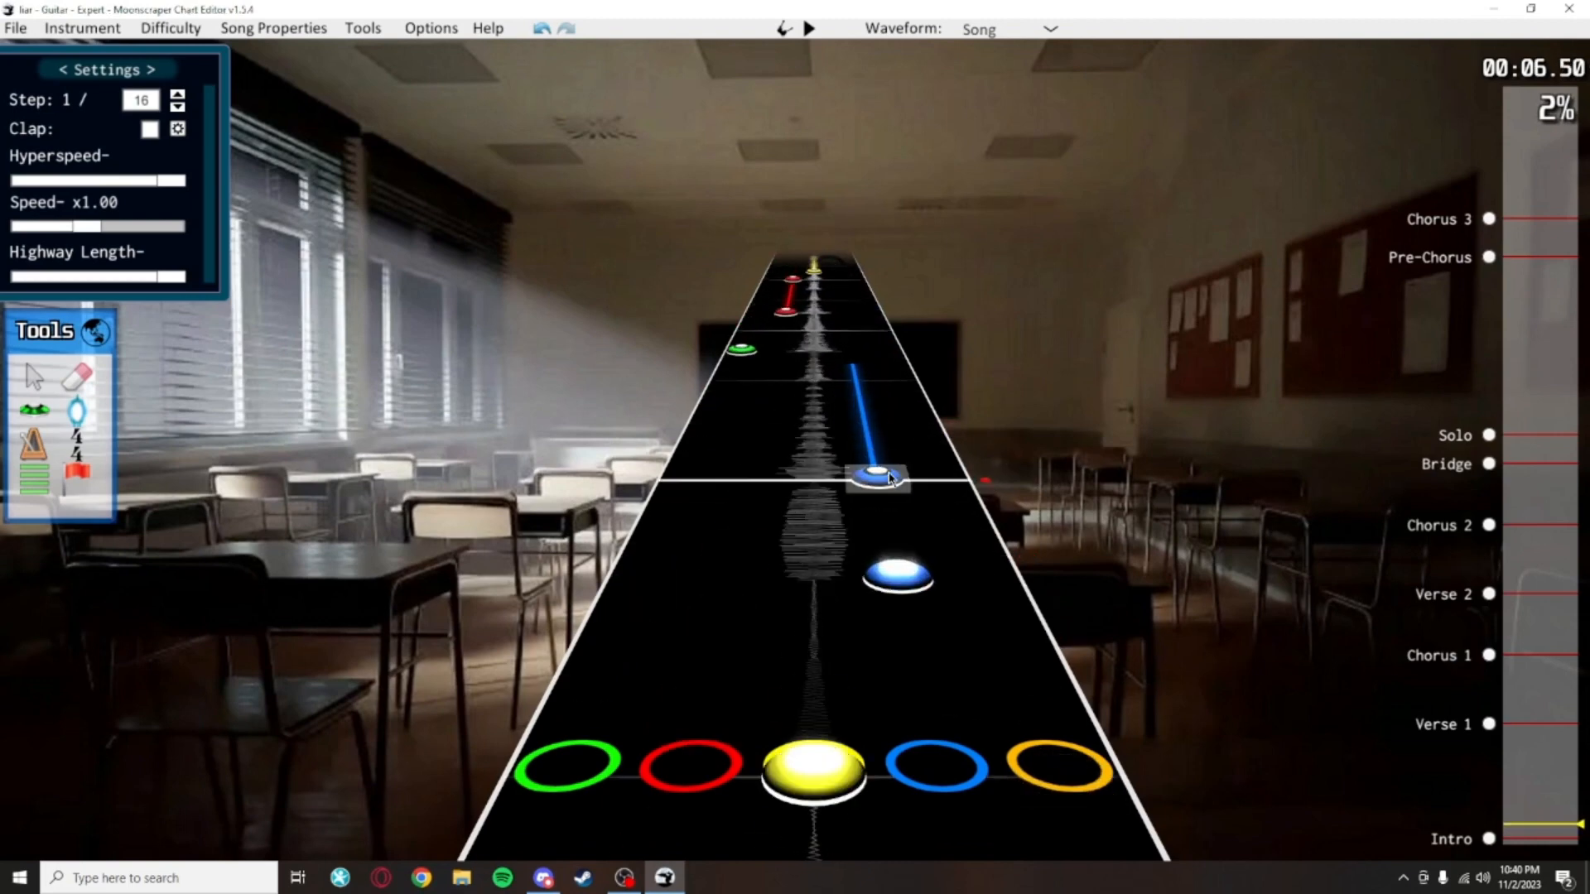
pyautogui.click(950, 487)
pyautogui.click(995, 500)
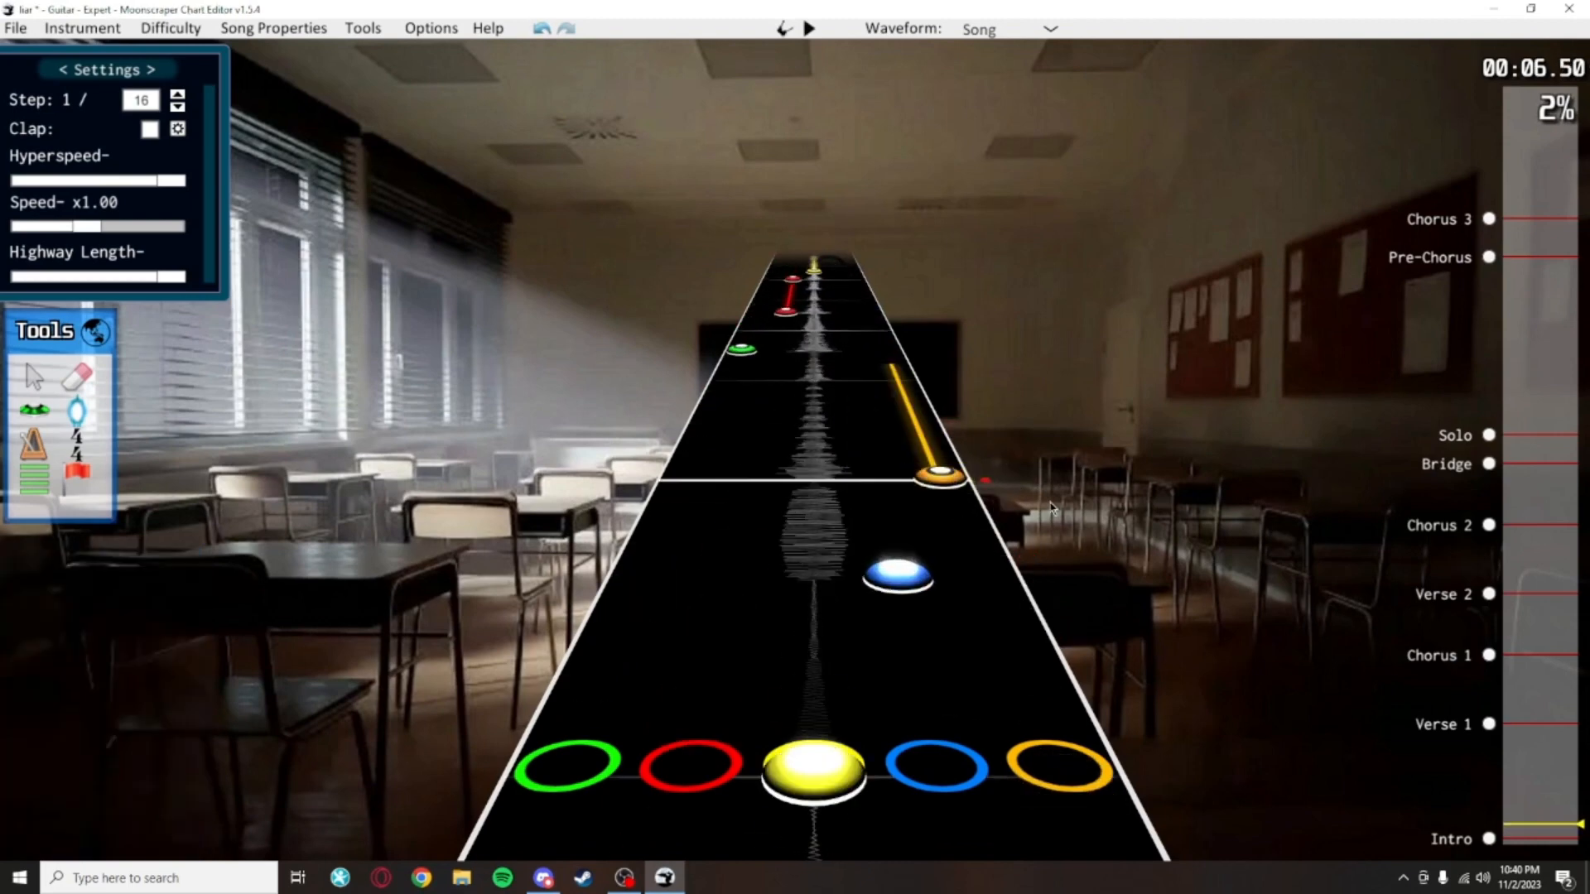
pyautogui.hotkey('ctrl', 's')
pyautogui.scroll(3, 1043, 462)
pyautogui.scroll(-2, 1039, 629)
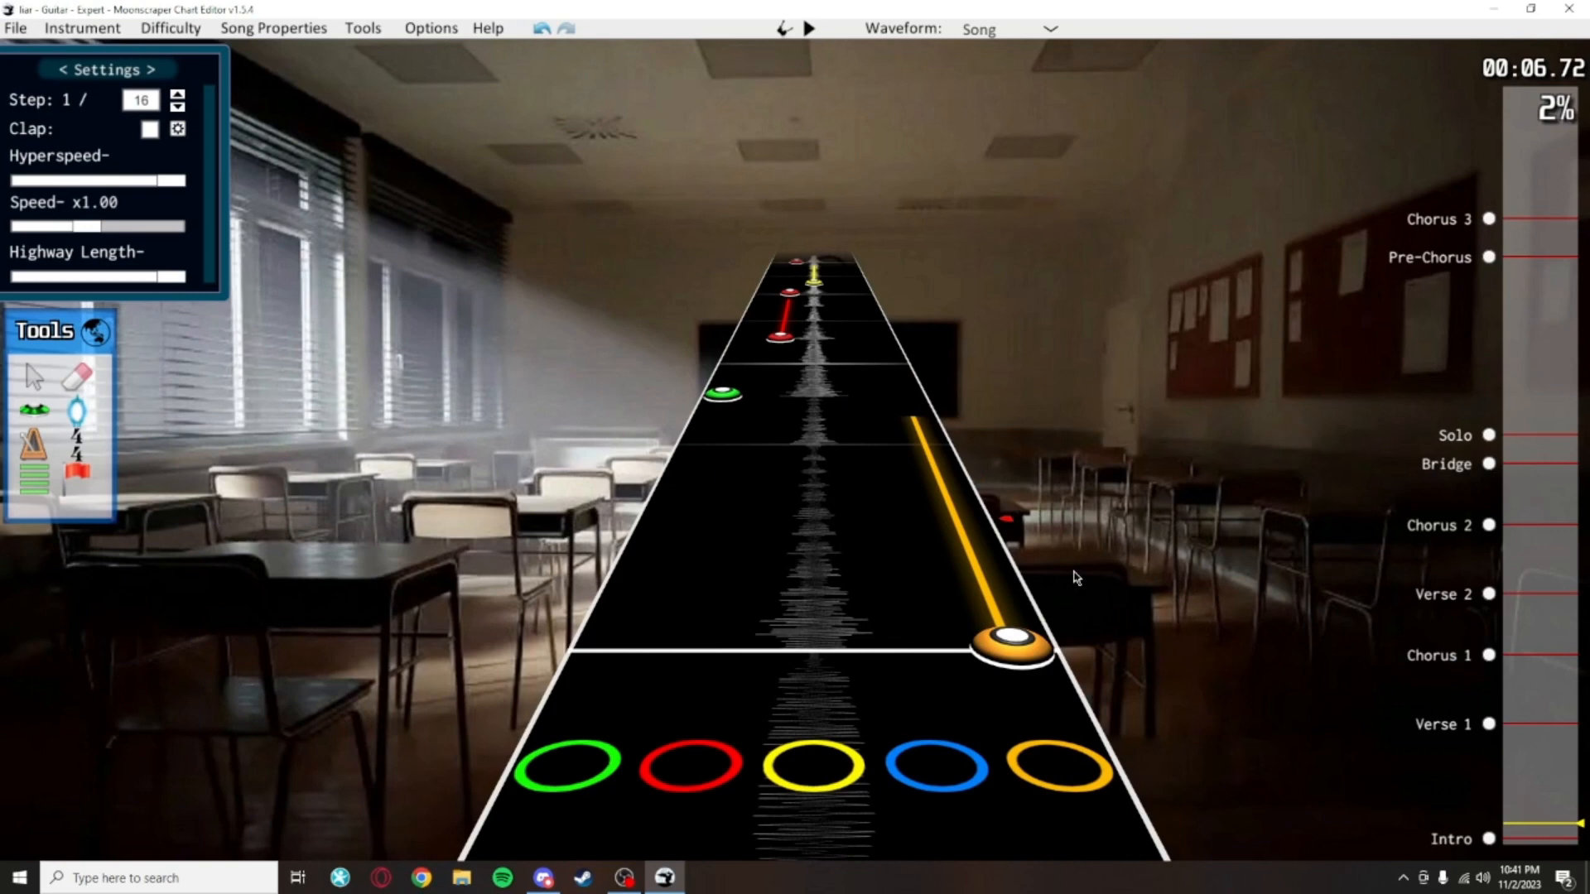
# Move the sustained blue note at position 3072 to the orange lane and play back the intro from just before position 2304
pyautogui.scroll(15, 1077, 577)
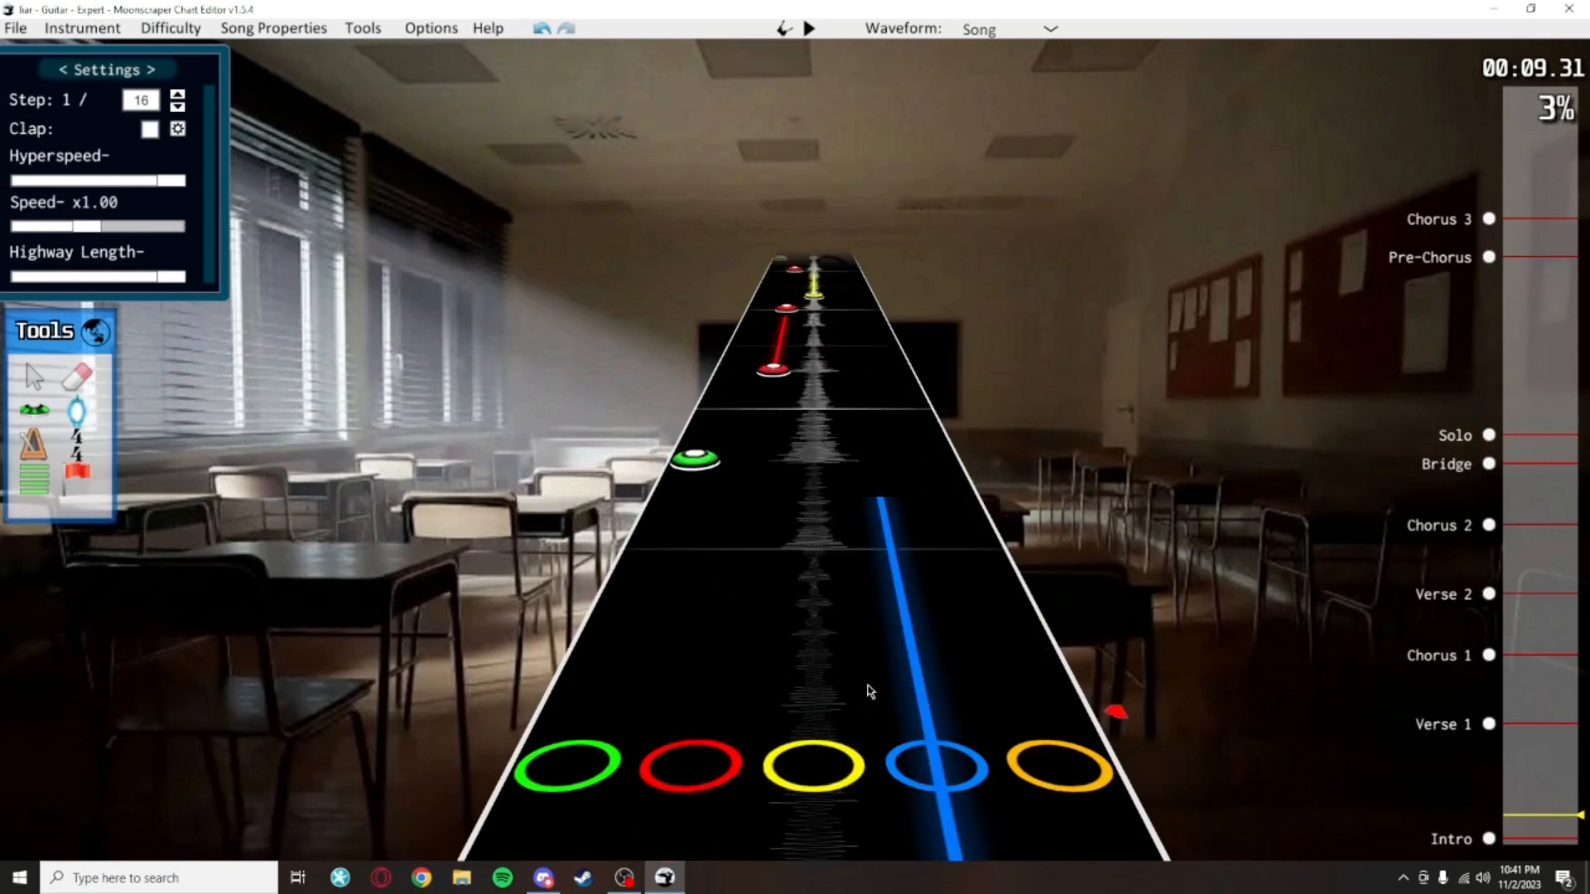
pyautogui.scroll(-2, 897, 626)
pyautogui.moveTo(897, 570); pyautogui.dragTo(1127, 577)
pyautogui.middleClick(1097, 530)
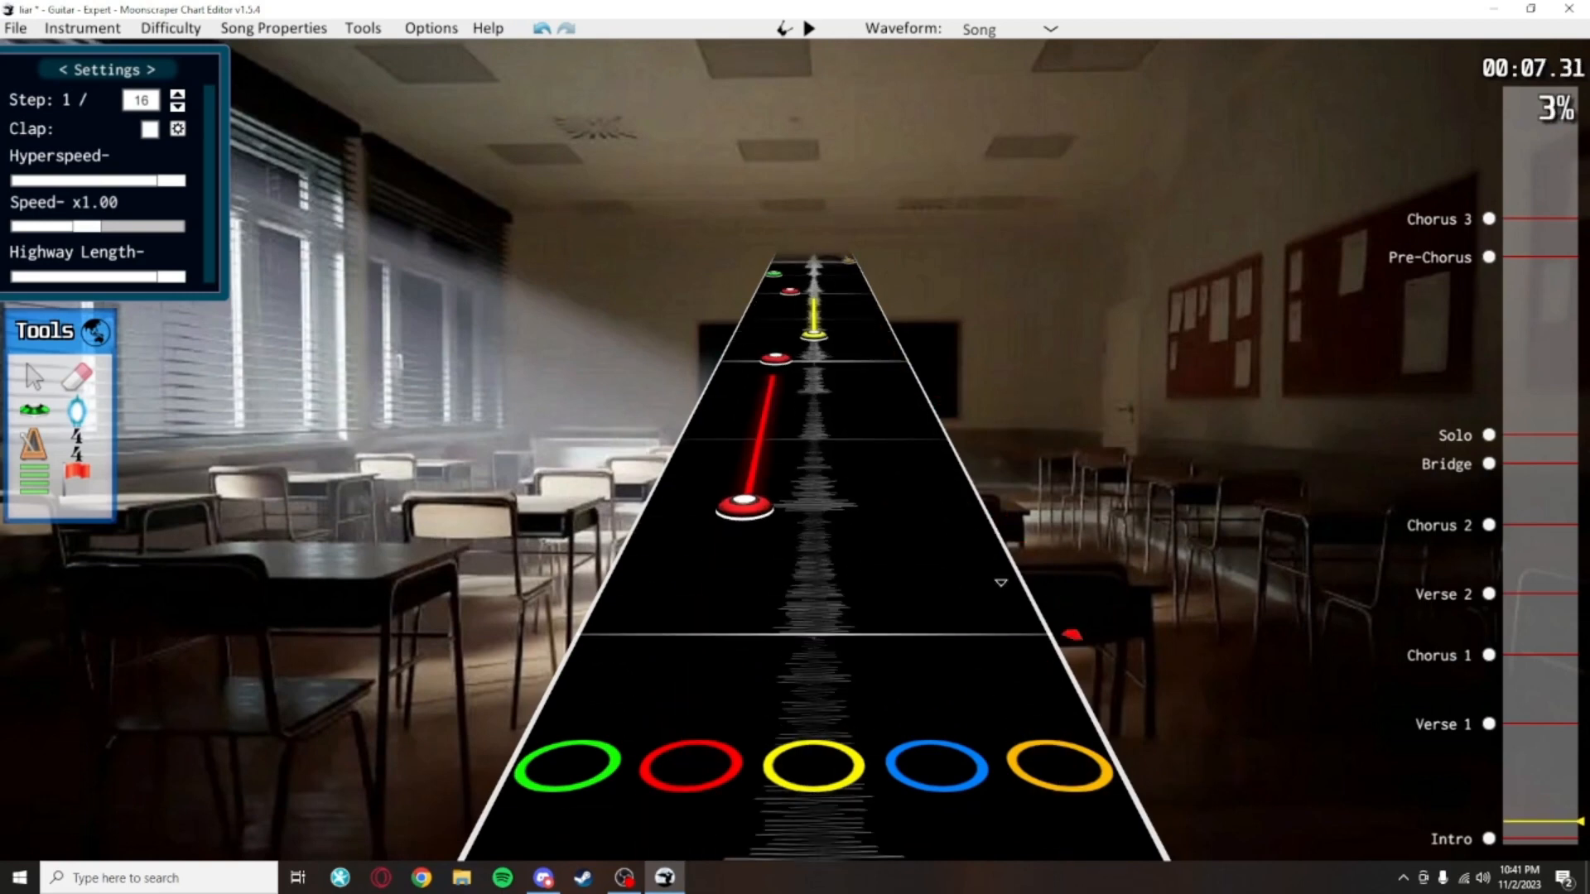
pyautogui.middleClick(1108, 623)
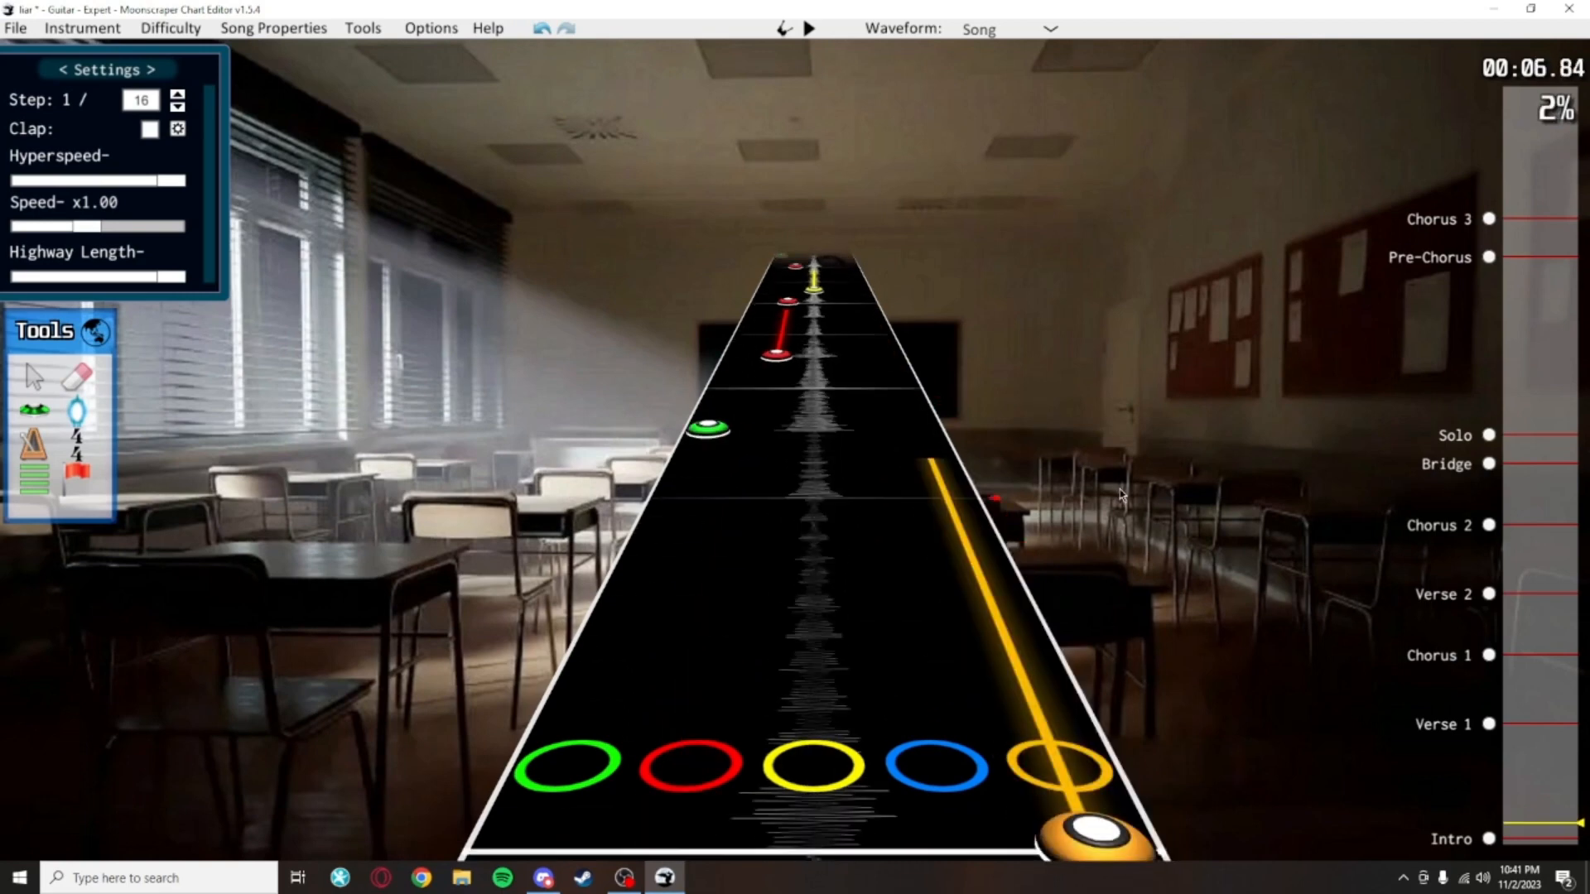
pyautogui.scroll(-2, 1123, 495)
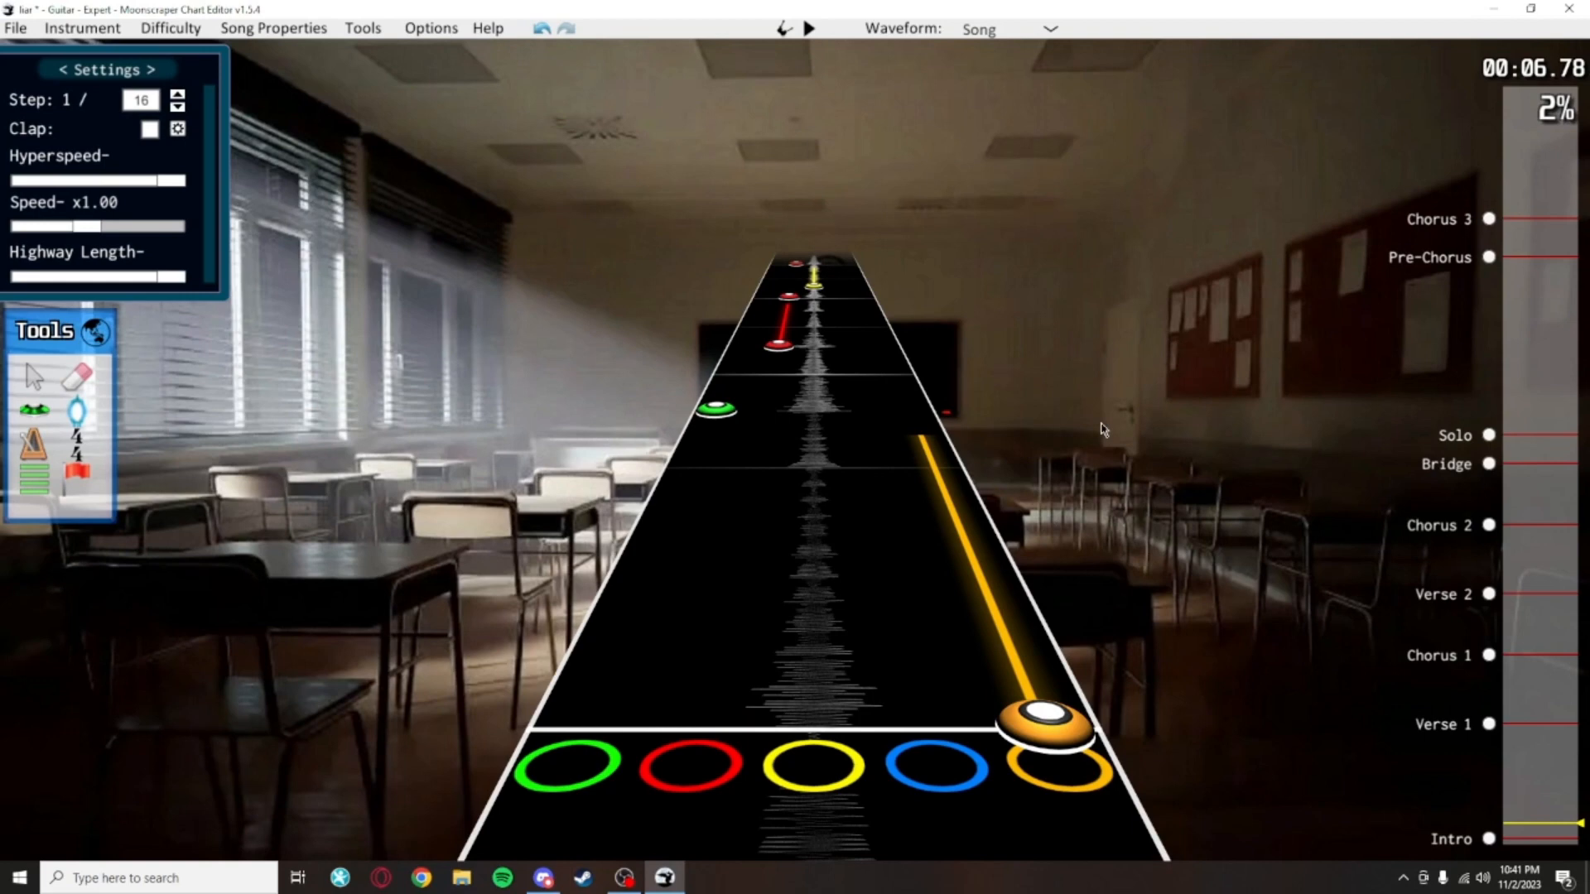
pyautogui.press('space')
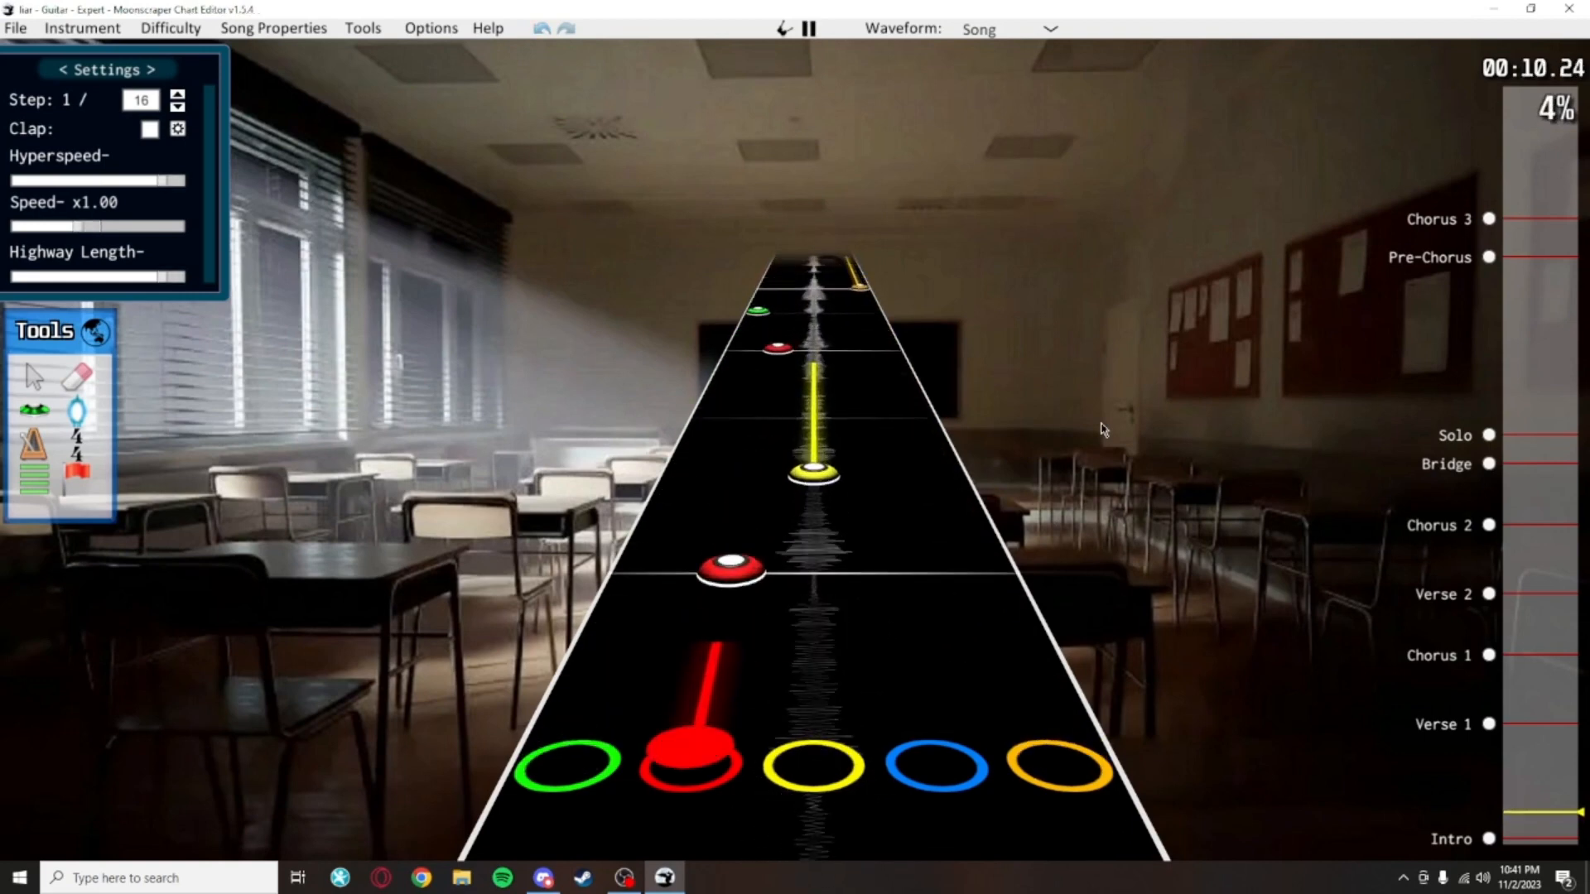
pyautogui.press('space')
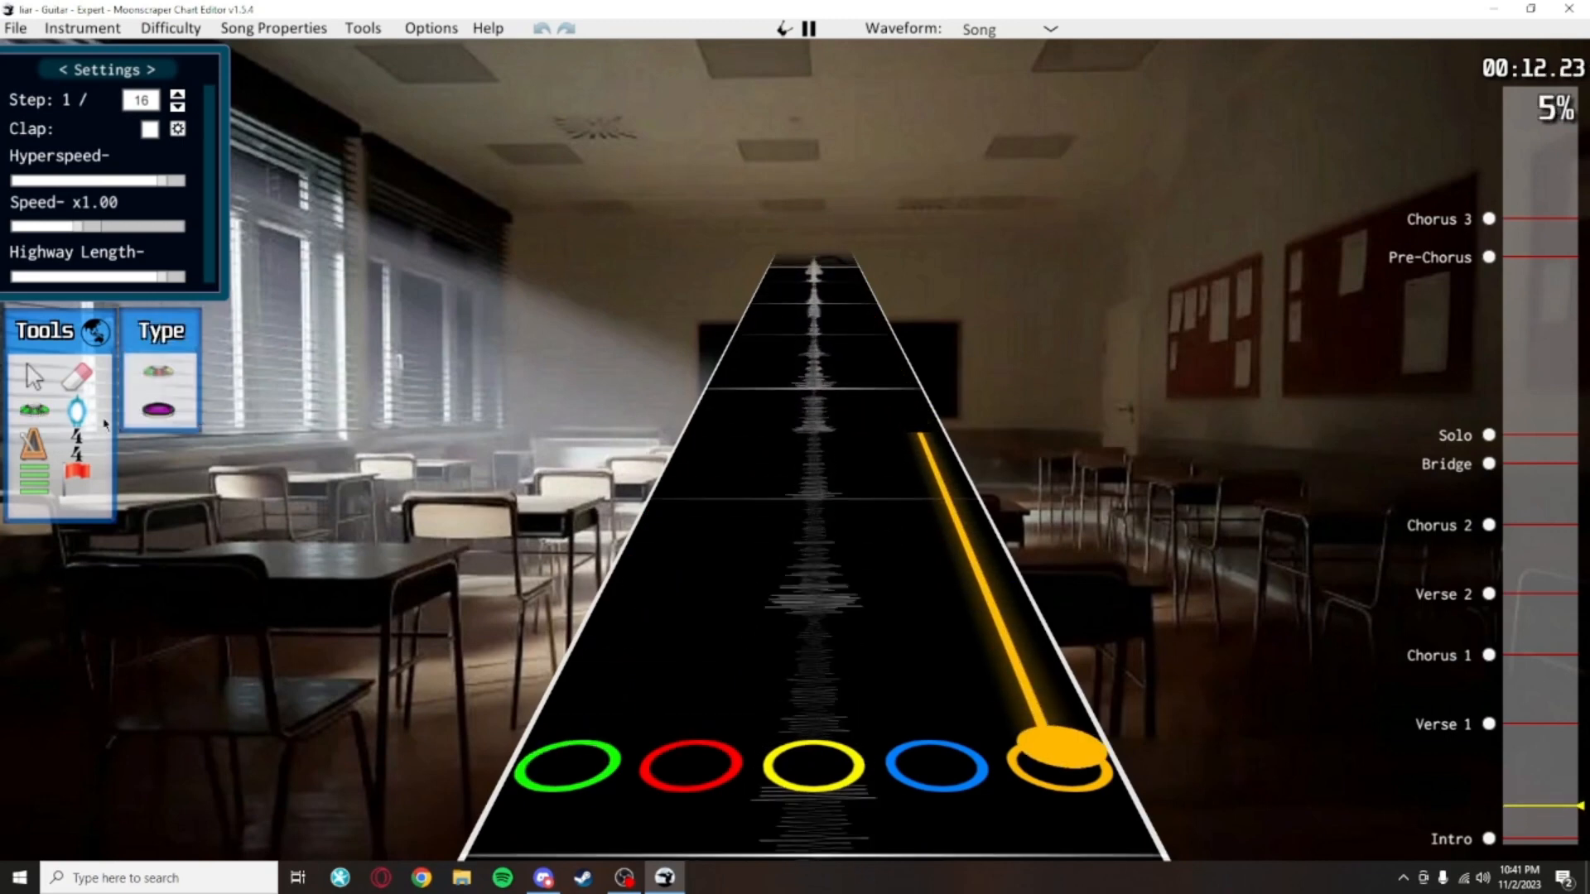
# Add a red note at position 3984 and a yellow note at position 4080, and listen to the audio around them
pyautogui.scroll(-5, 880, 628)
pyautogui.press('space')
pyautogui.press('space')
pyautogui.scroll(-3, 729, 570)
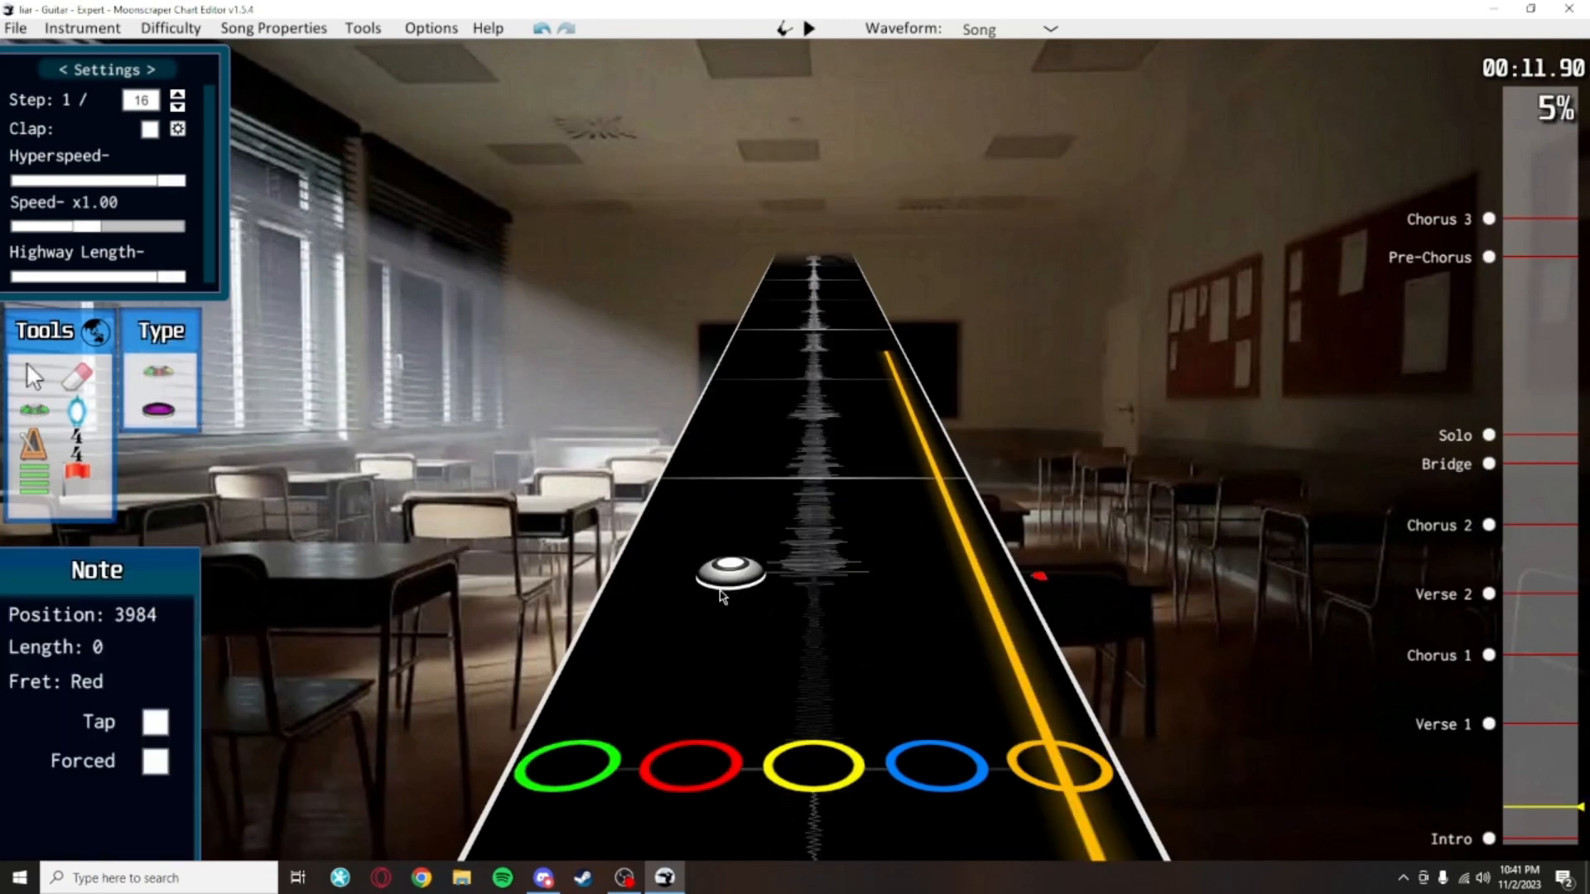
pyautogui.press('space')
pyautogui.press('space')
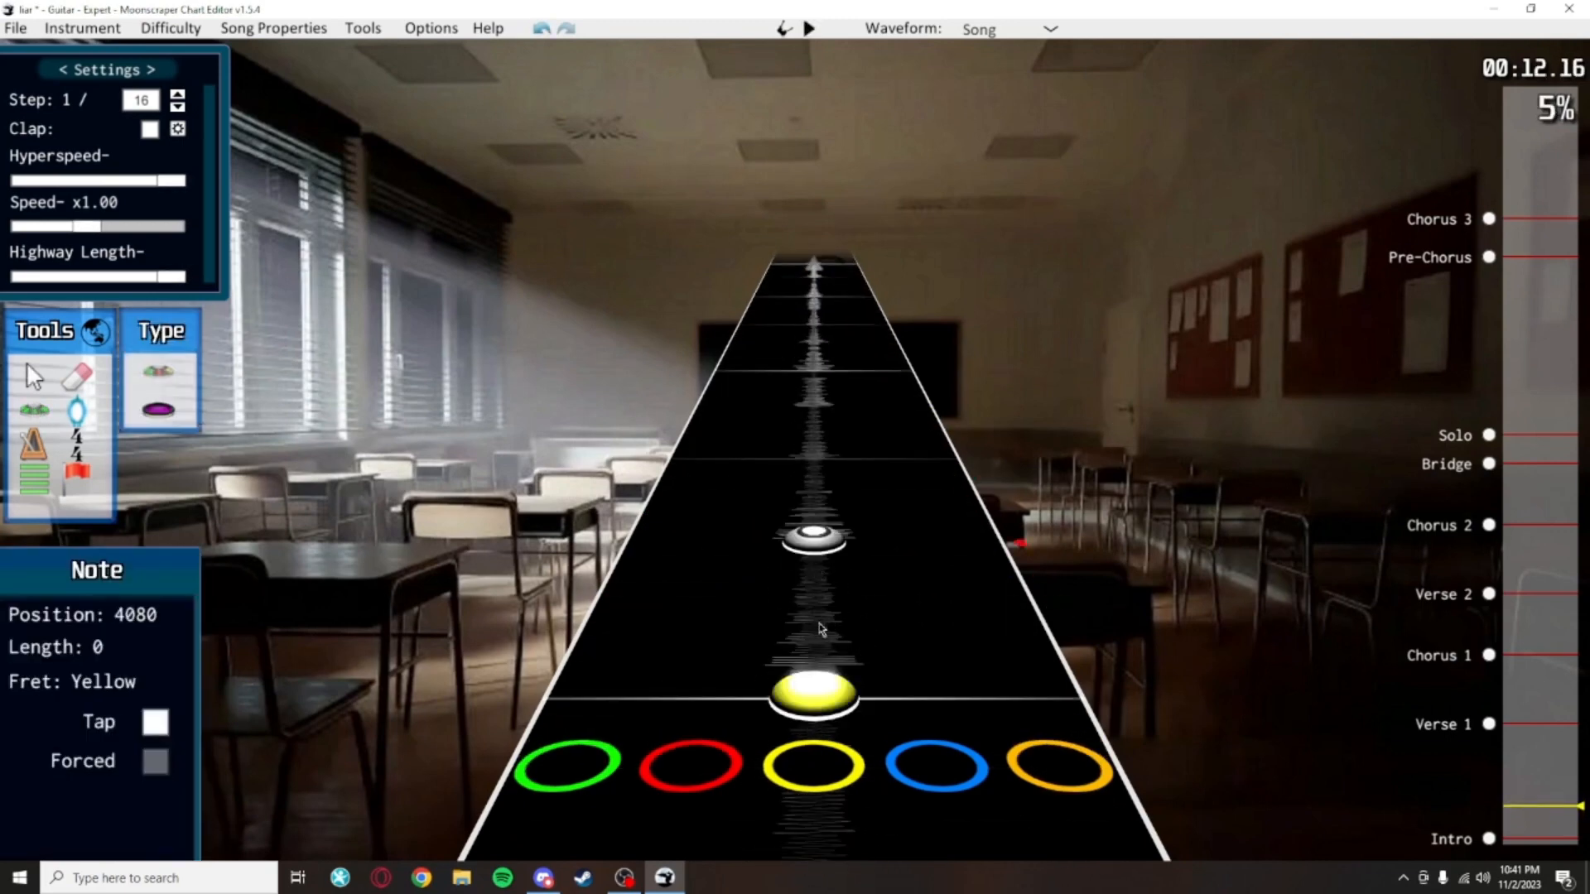
pyautogui.scroll(-5, 821, 630)
pyautogui.press('space')
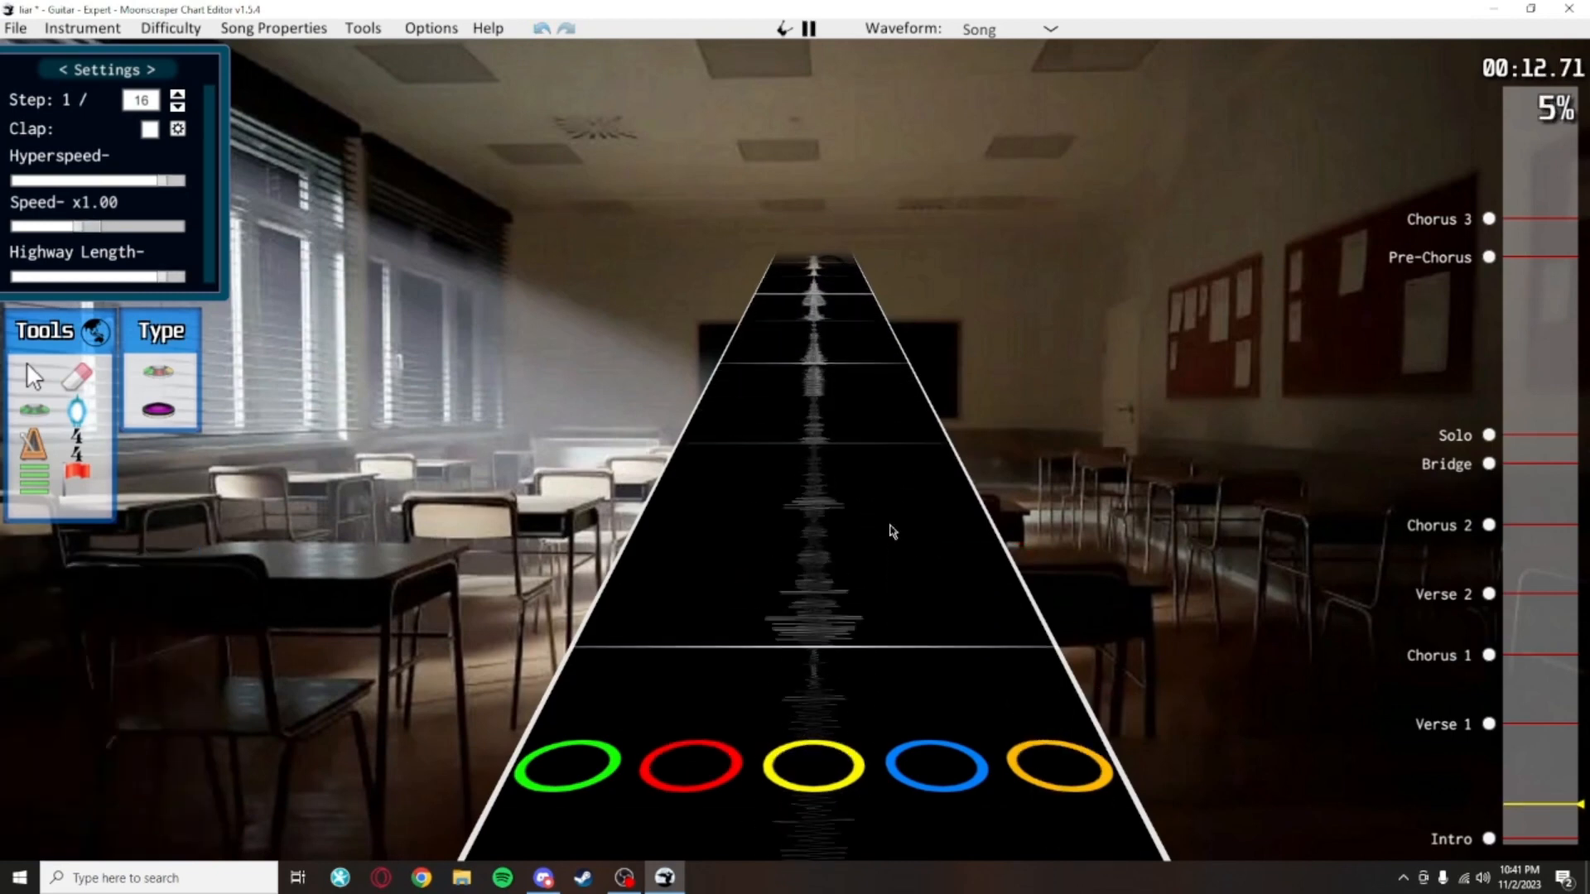
pyautogui.press('space')
pyautogui.scroll(-6, 907, 592)
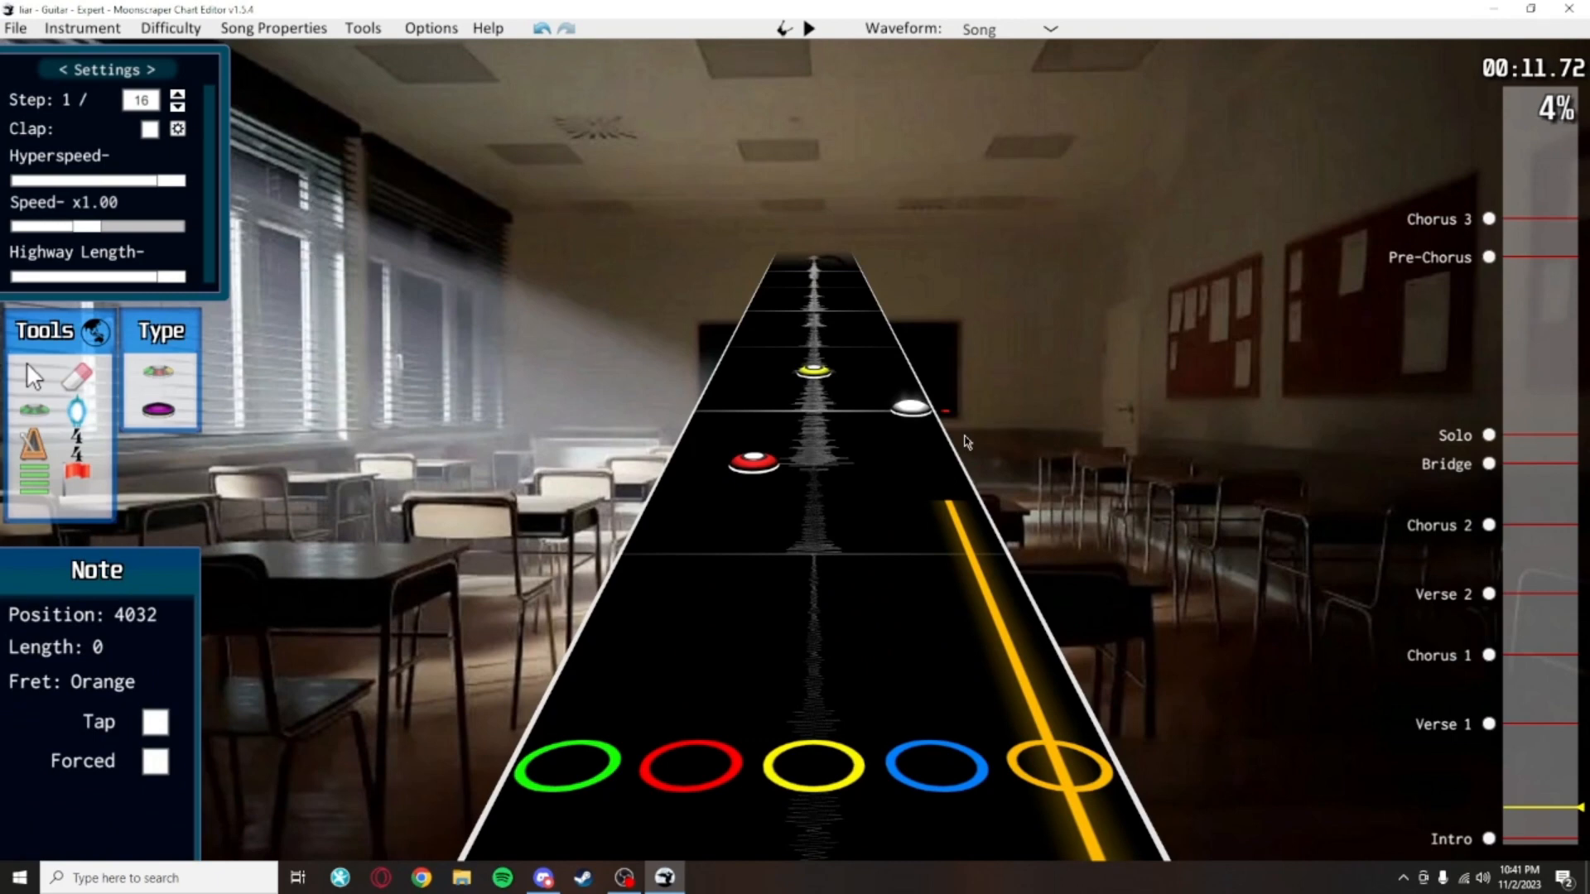
# Move the sustained orange note at position 3840 to the blue lane
pyautogui.scroll(-3, 995, 443)
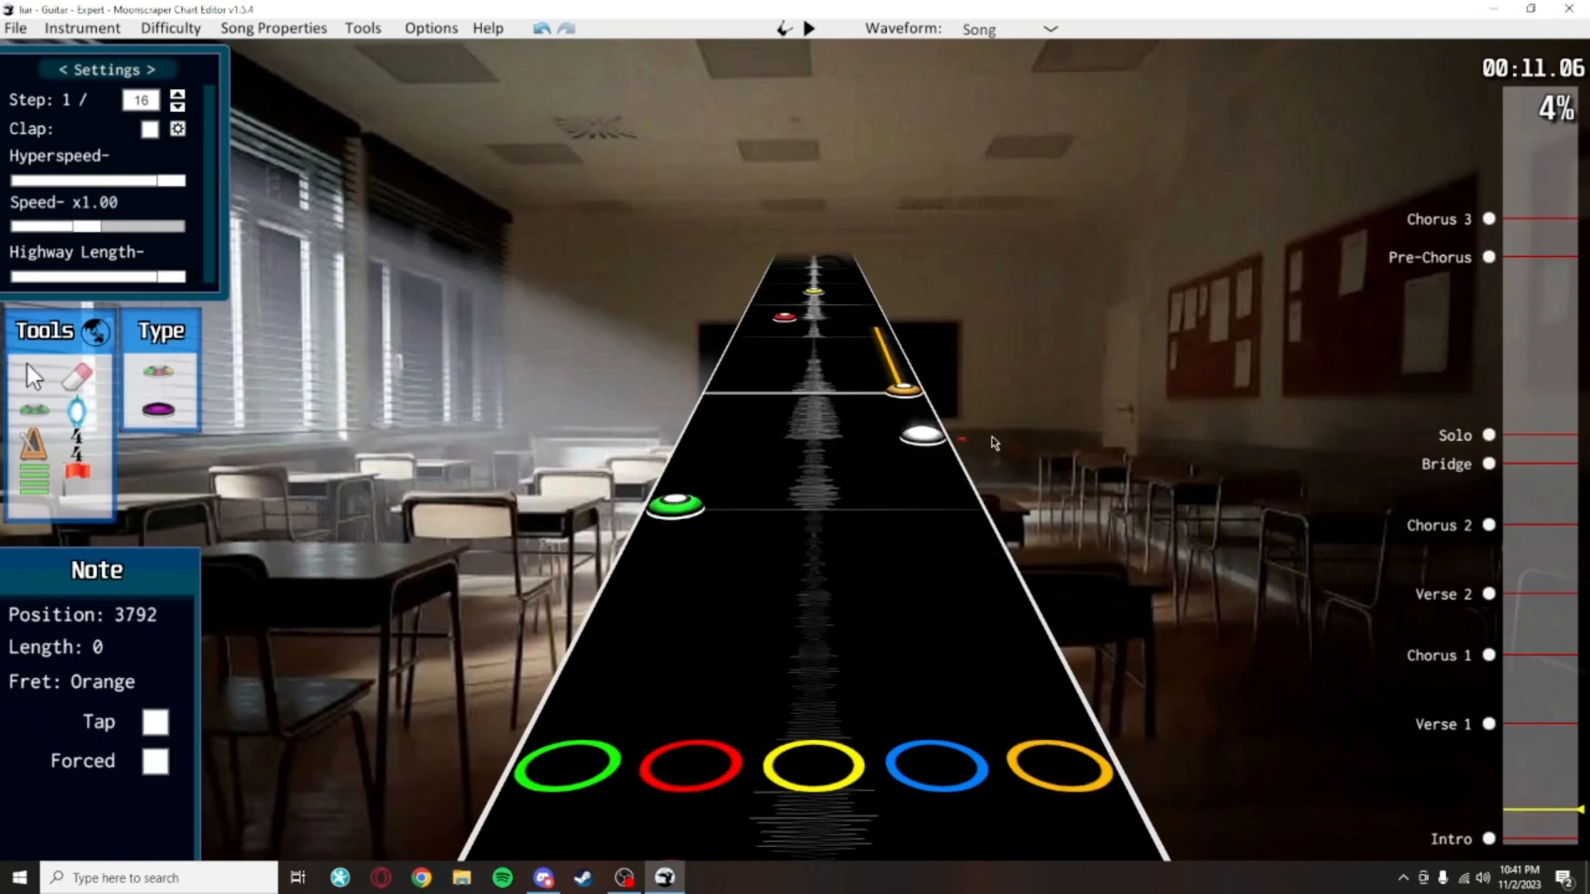
pyautogui.scroll(4, 870, 489)
pyautogui.scroll(-2, 928, 447)
pyautogui.scroll(1, 945, 485)
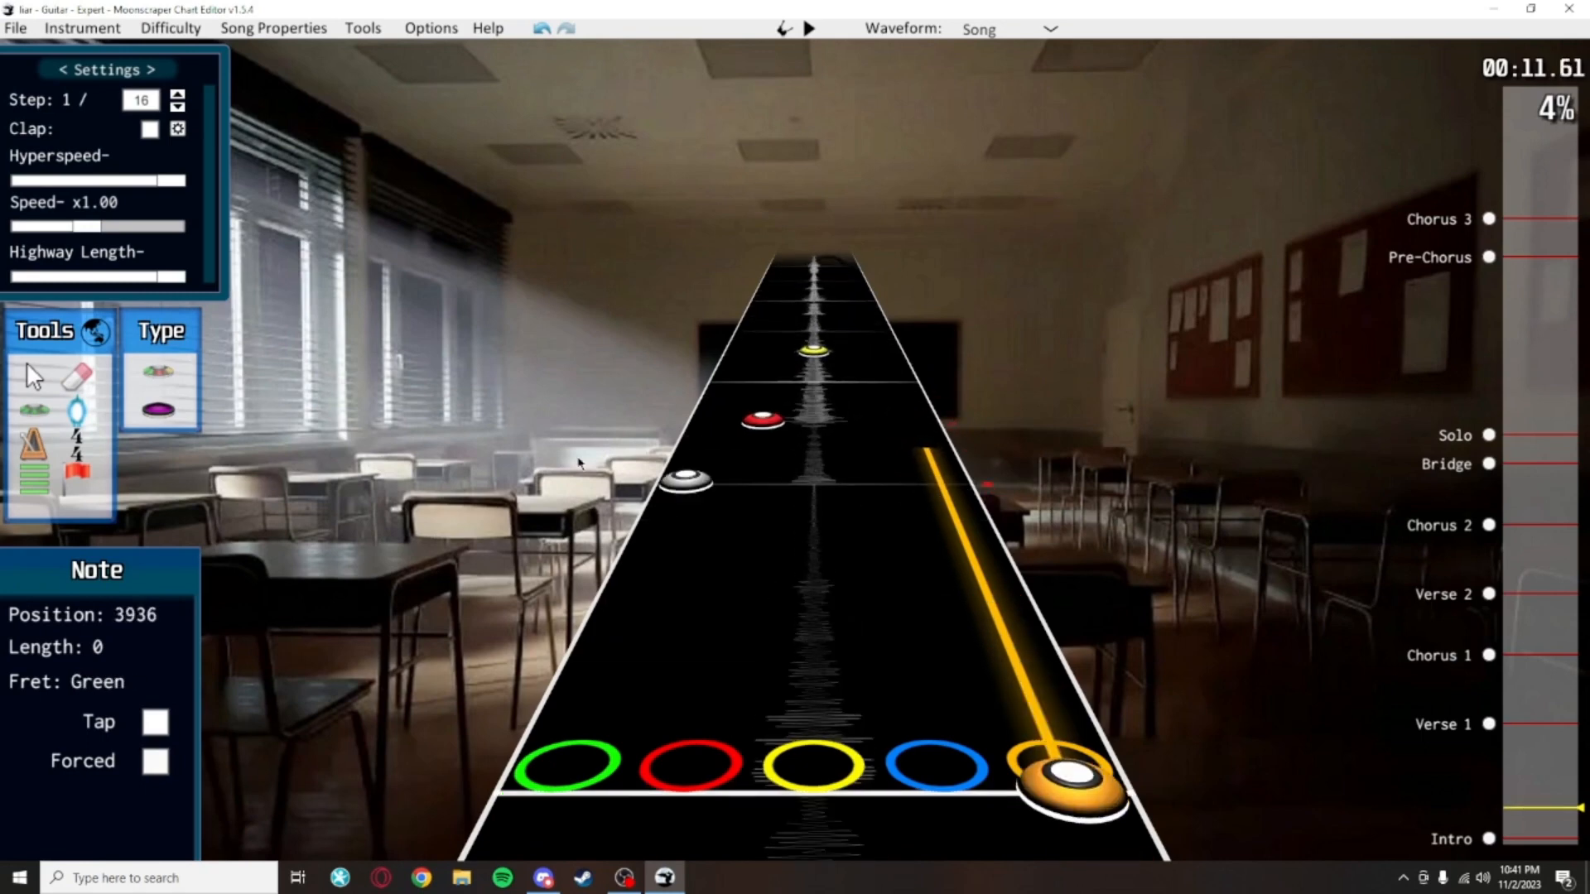
pyautogui.click(27, 361)
pyautogui.scroll(3, 901, 538)
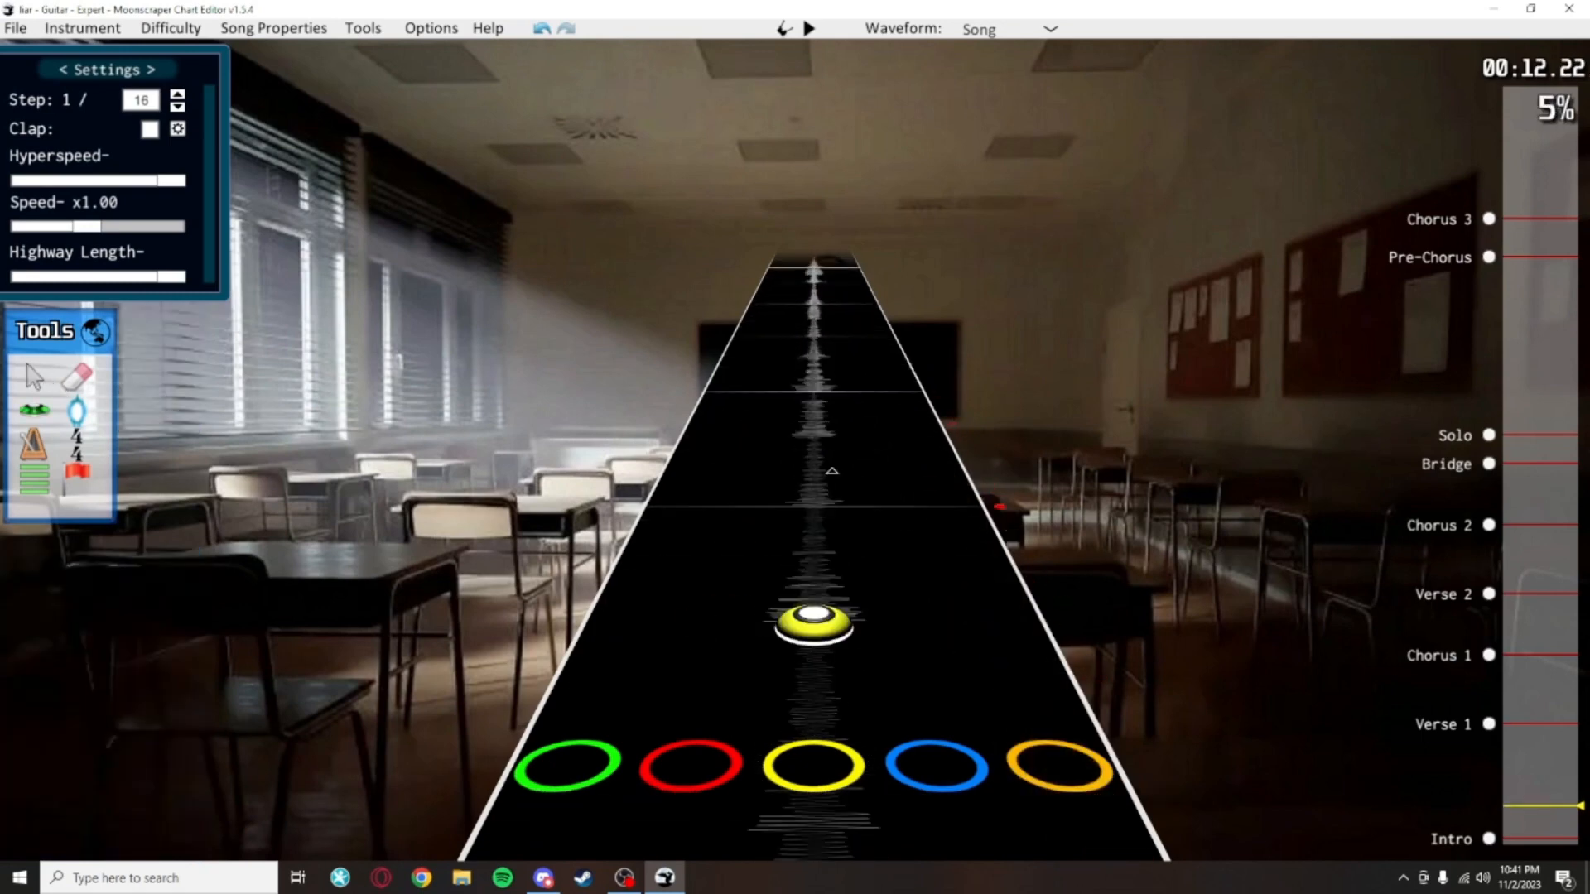
pyautogui.scroll(-4, 982, 598)
pyautogui.click(918, 421)
pyautogui.moveTo(918, 421); pyautogui.dragTo(833, 428)
pyautogui.scroll(-8, 1031, 468)
pyautogui.scroll(9, 1069, 654)
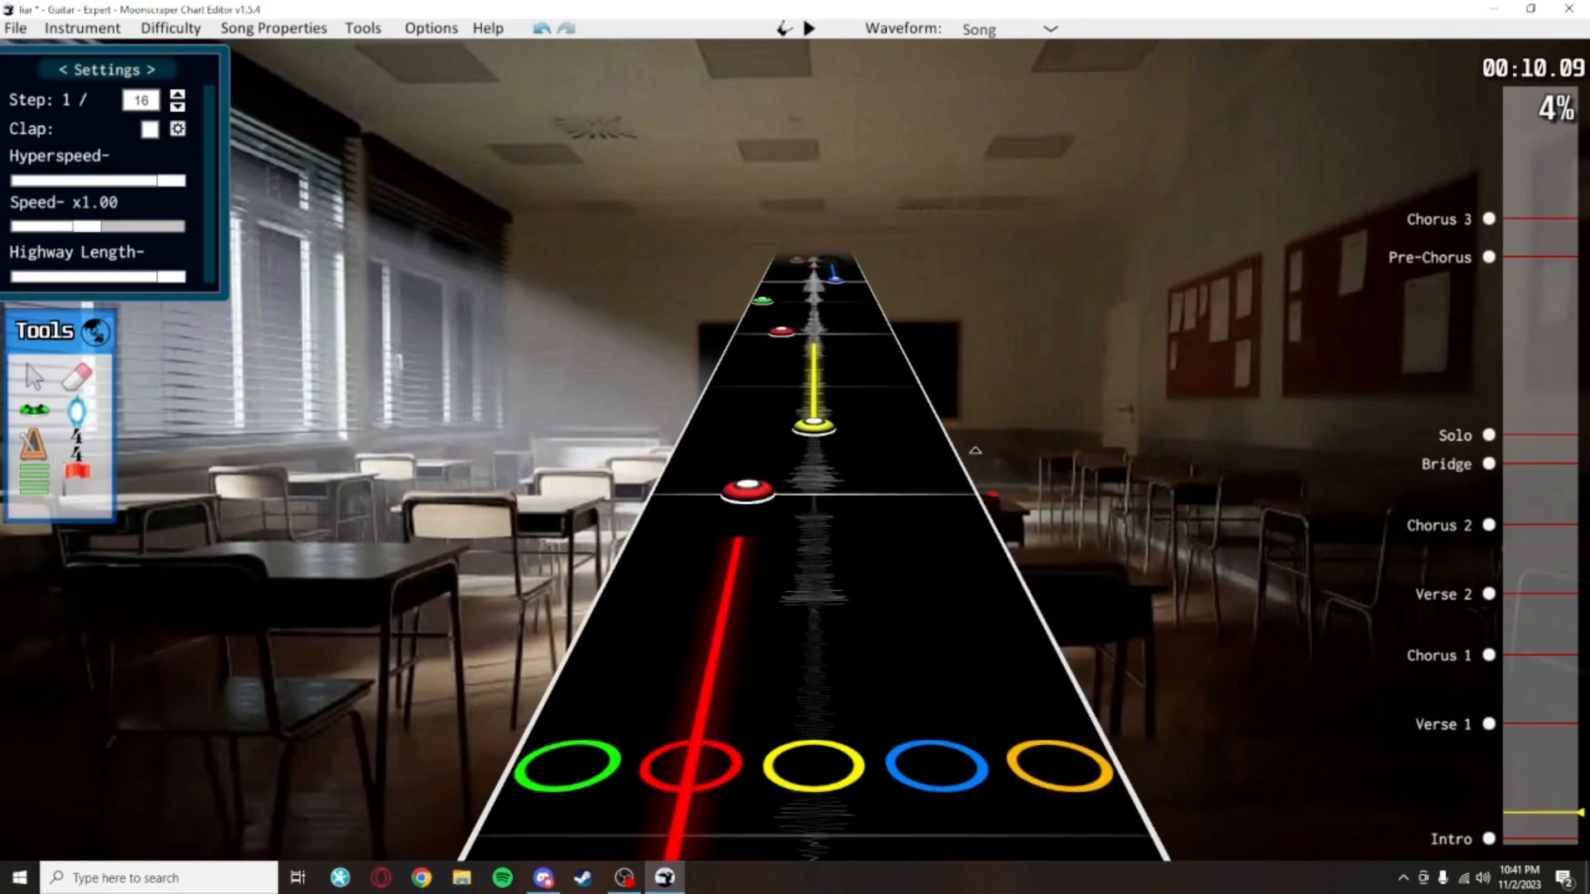
# Review the sustained blue note at position 3840 together with the phrases before and after it
pyautogui.scroll(-2, 983, 602)
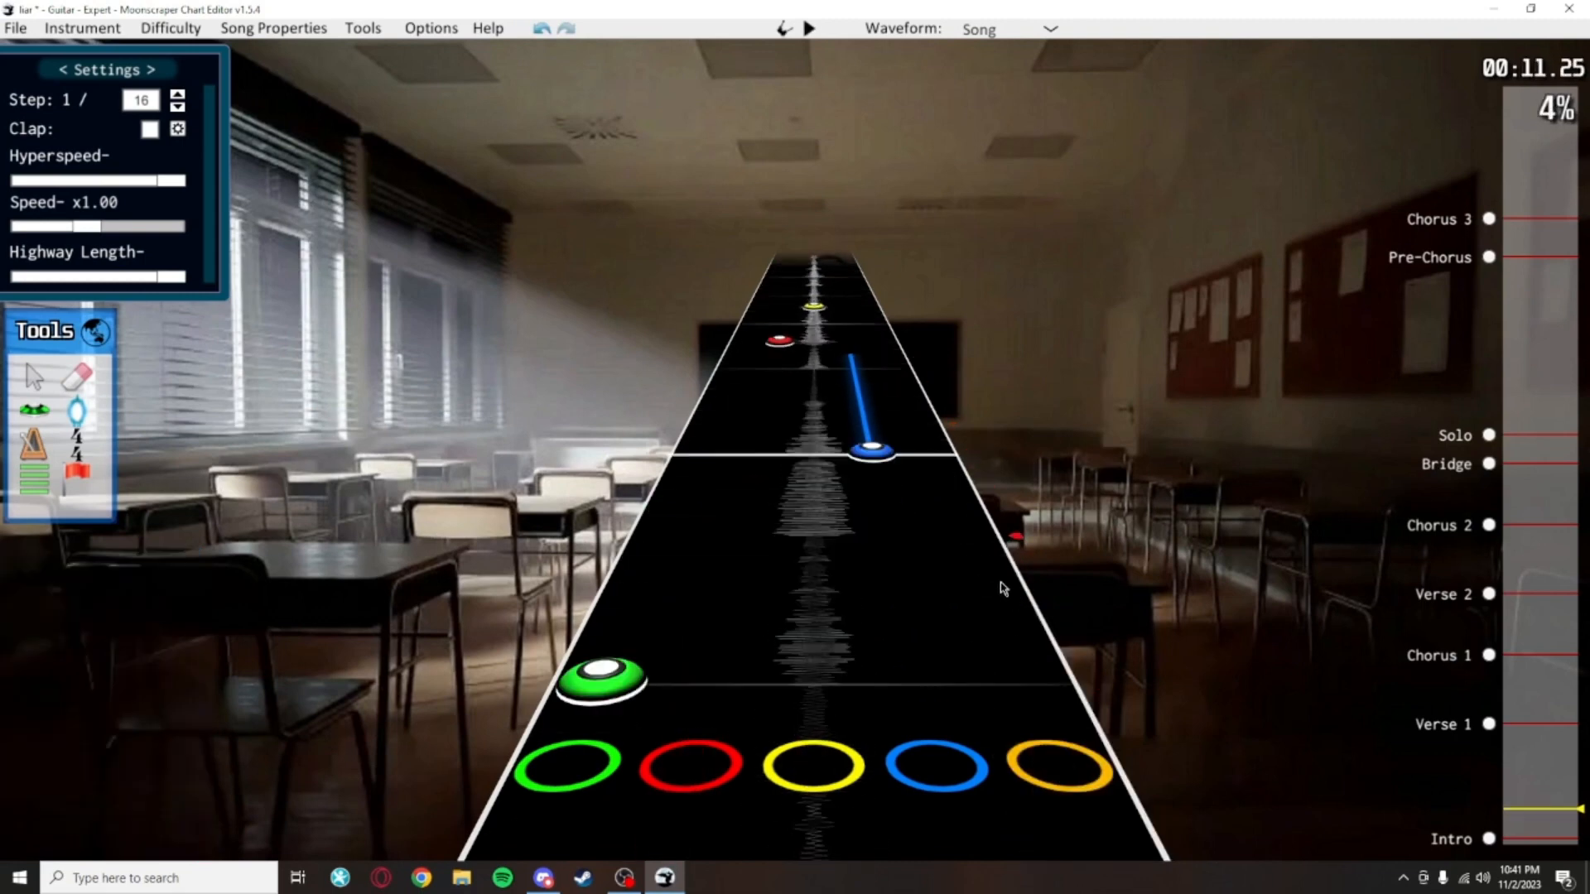
pyautogui.scroll(1, 1001, 583)
pyautogui.scroll(-1, 996, 694)
pyautogui.scroll(-5, 996, 694)
pyautogui.scroll(4, 998, 580)
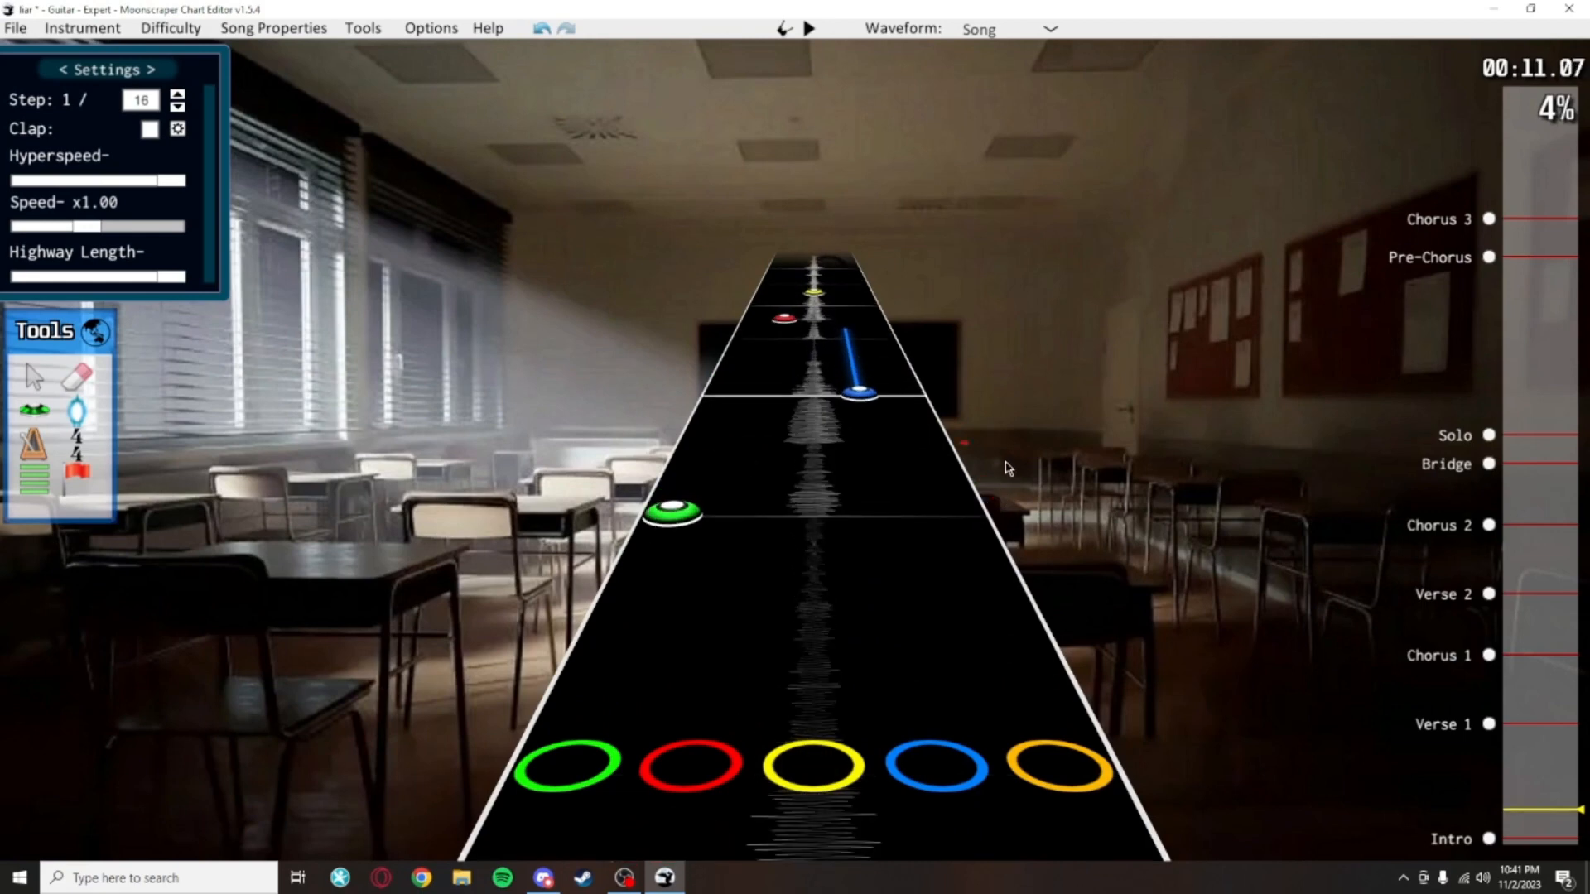
pyautogui.scroll(-2, 999, 480)
pyautogui.scroll(1, 1000, 377)
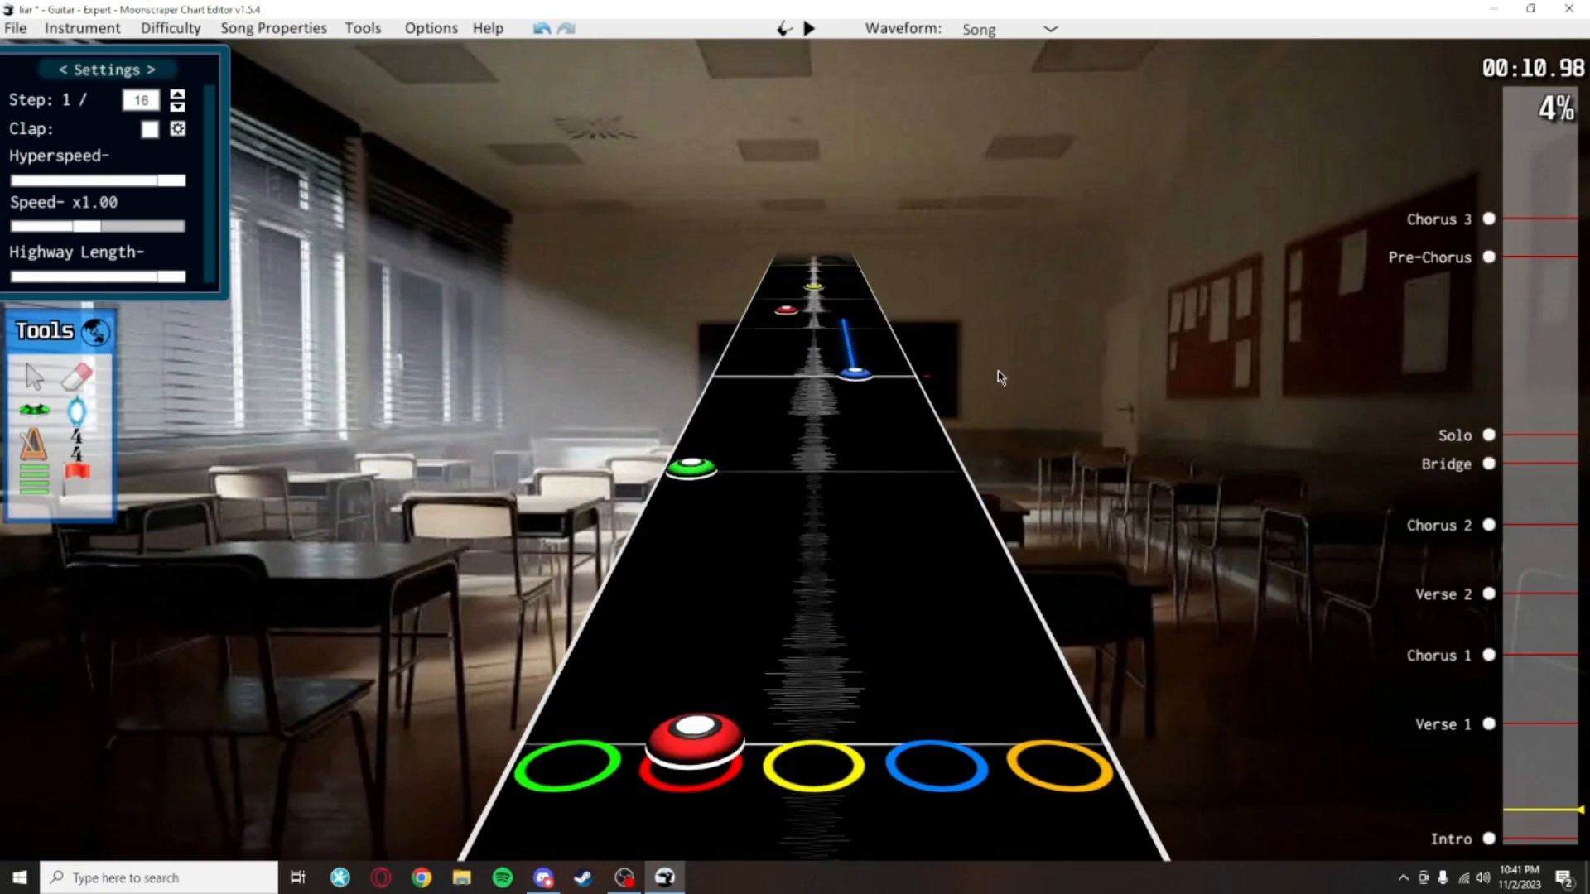
pyautogui.scroll(8, 989, 333)
pyautogui.moveTo(985, 572); pyautogui.dragTo(704, 399)
pyautogui.click(889, 550)
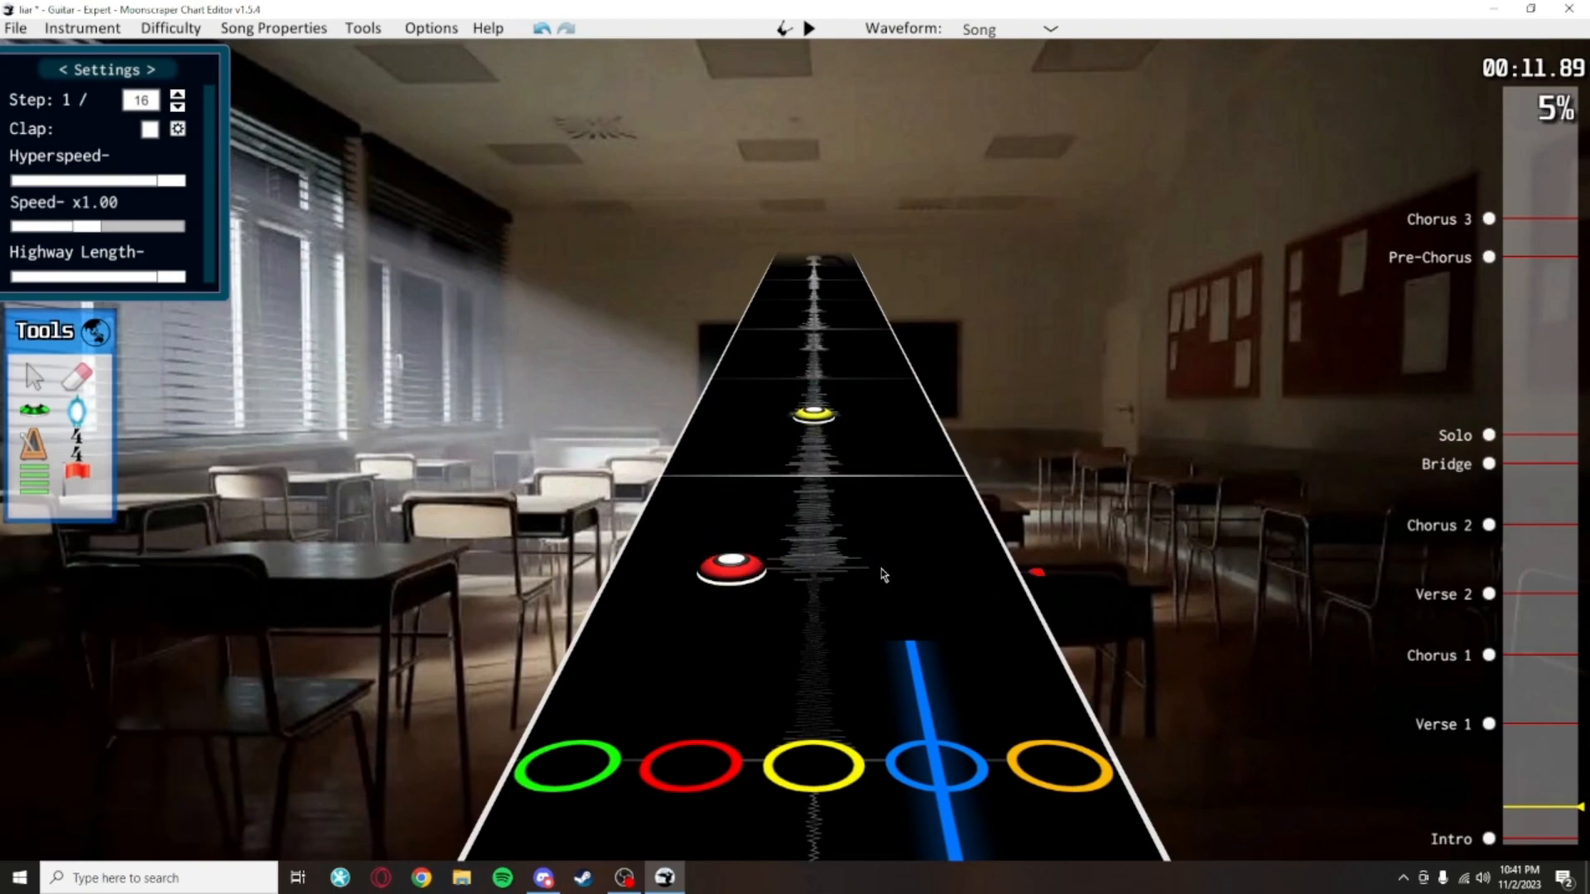
pyautogui.scroll(-4, 884, 574)
pyautogui.scroll(3, 919, 613)
pyautogui.scroll(-1, 969, 649)
# Inspect the properties of the sustained blue note at position 3840 and the sustained orange note at position 3072
pyautogui.click(972, 710)
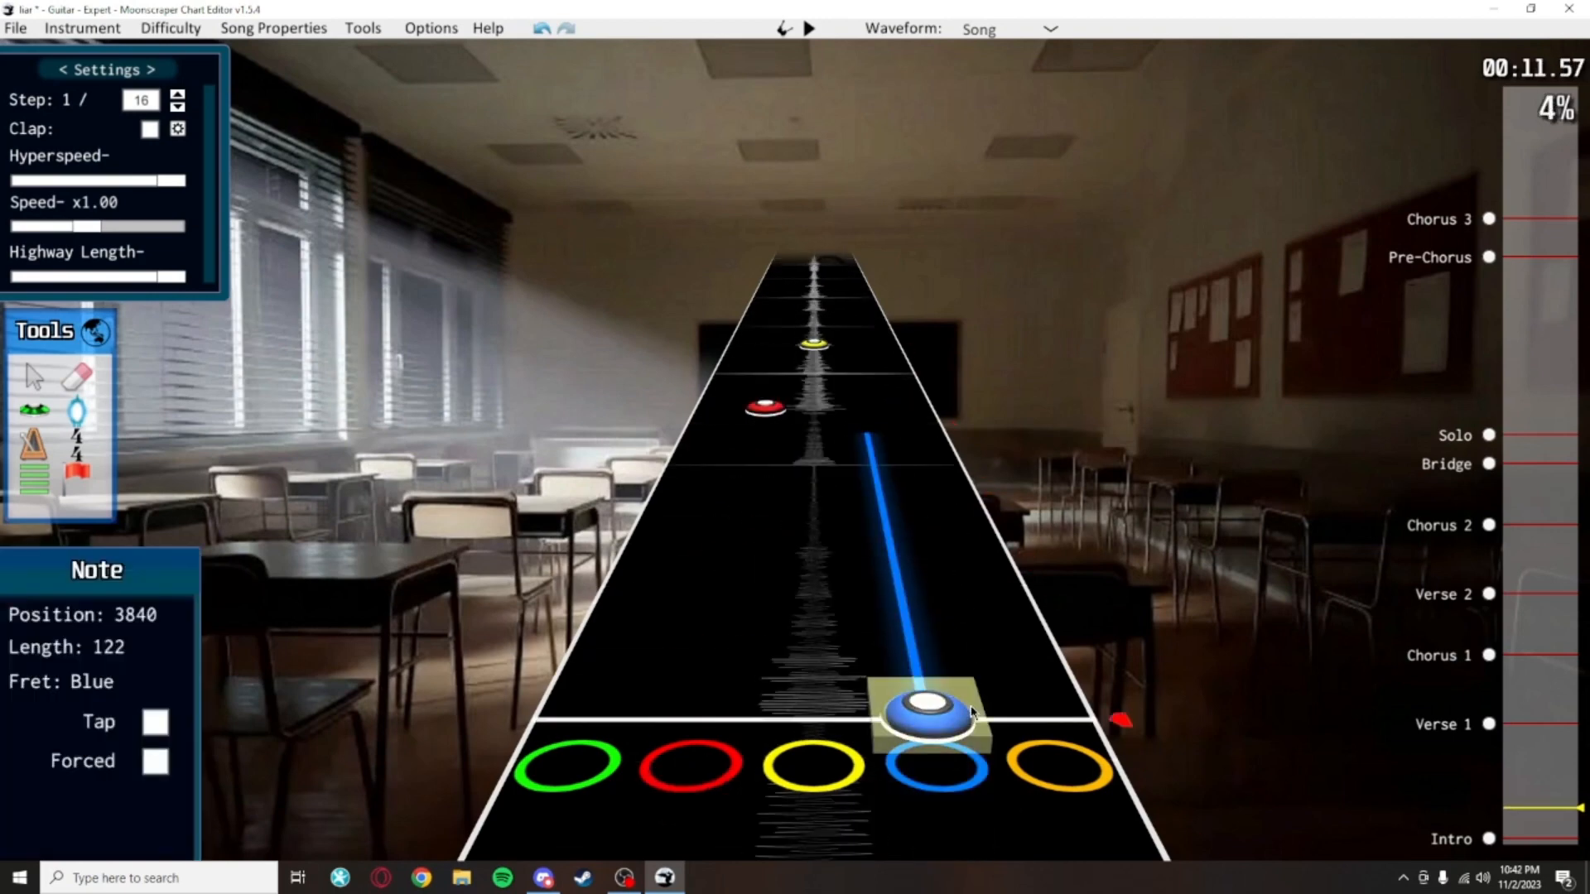
pyautogui.click(685, 497)
pyautogui.scroll(8, 1024, 553)
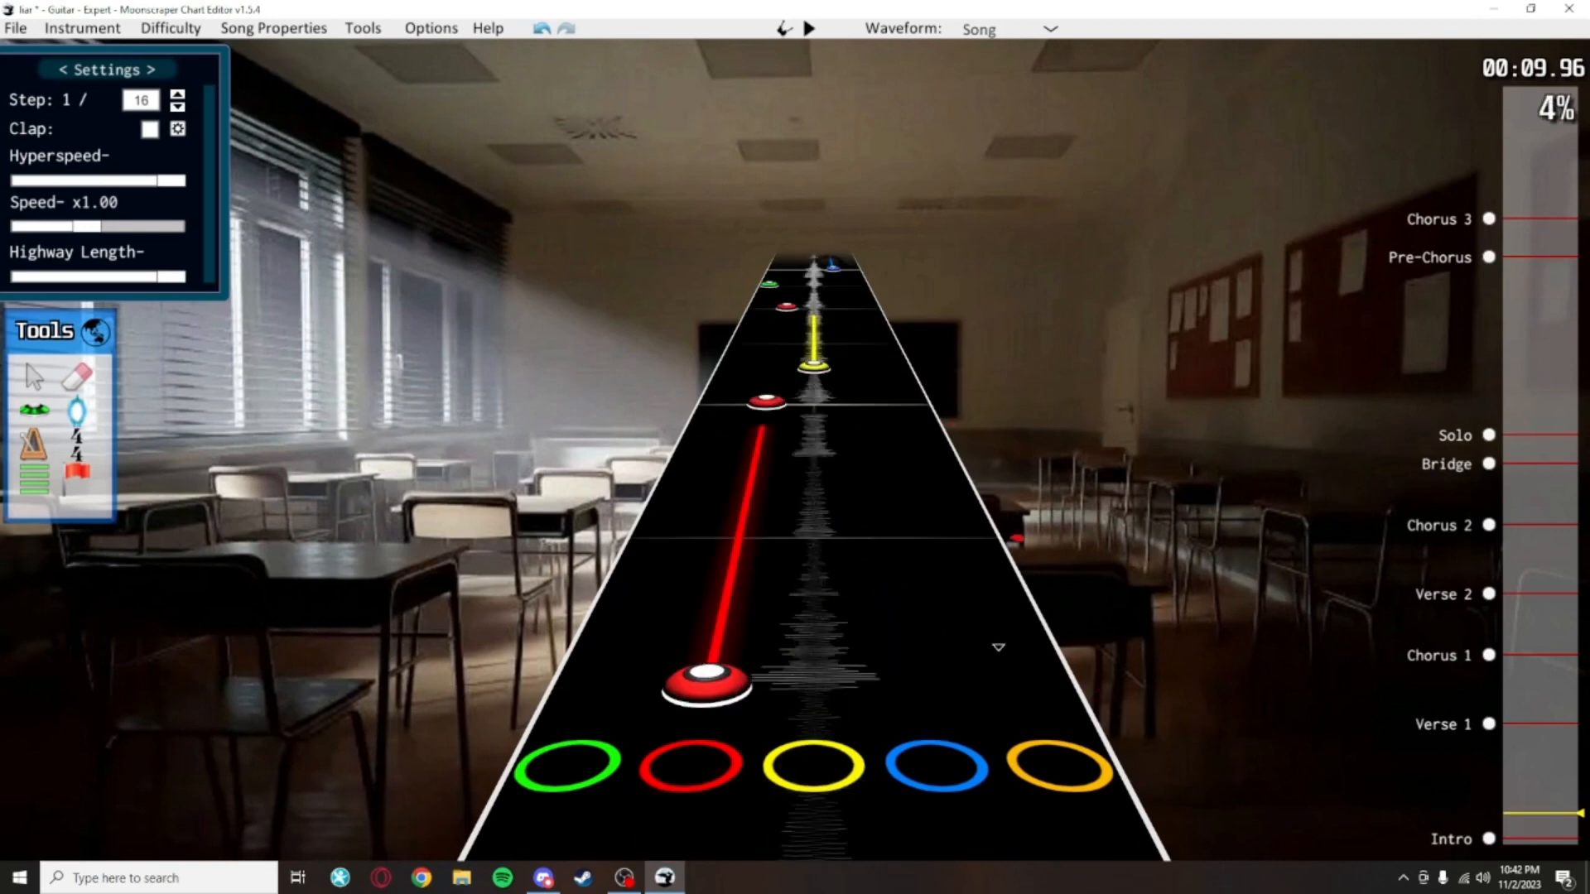
pyautogui.scroll(-8, 999, 648)
pyautogui.click(919, 435)
pyautogui.scroll(12, 903, 435)
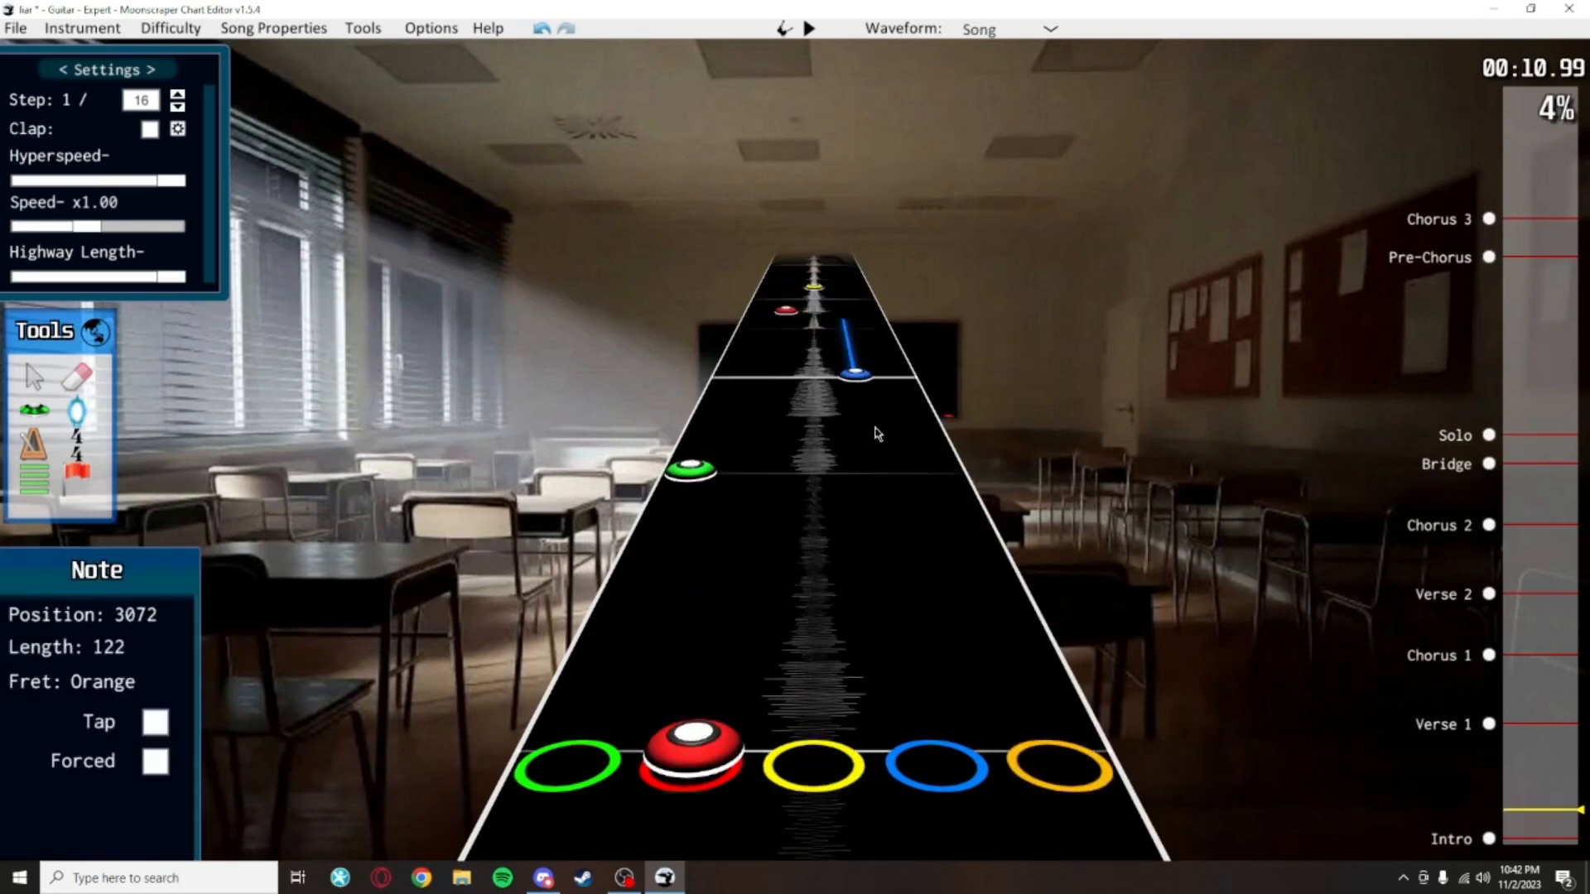
# Recheck the lane of the sustained note at position 3840 against the green note before it and the red and yellow notes after it
pyautogui.click(856, 374)
pyautogui.click(967, 436)
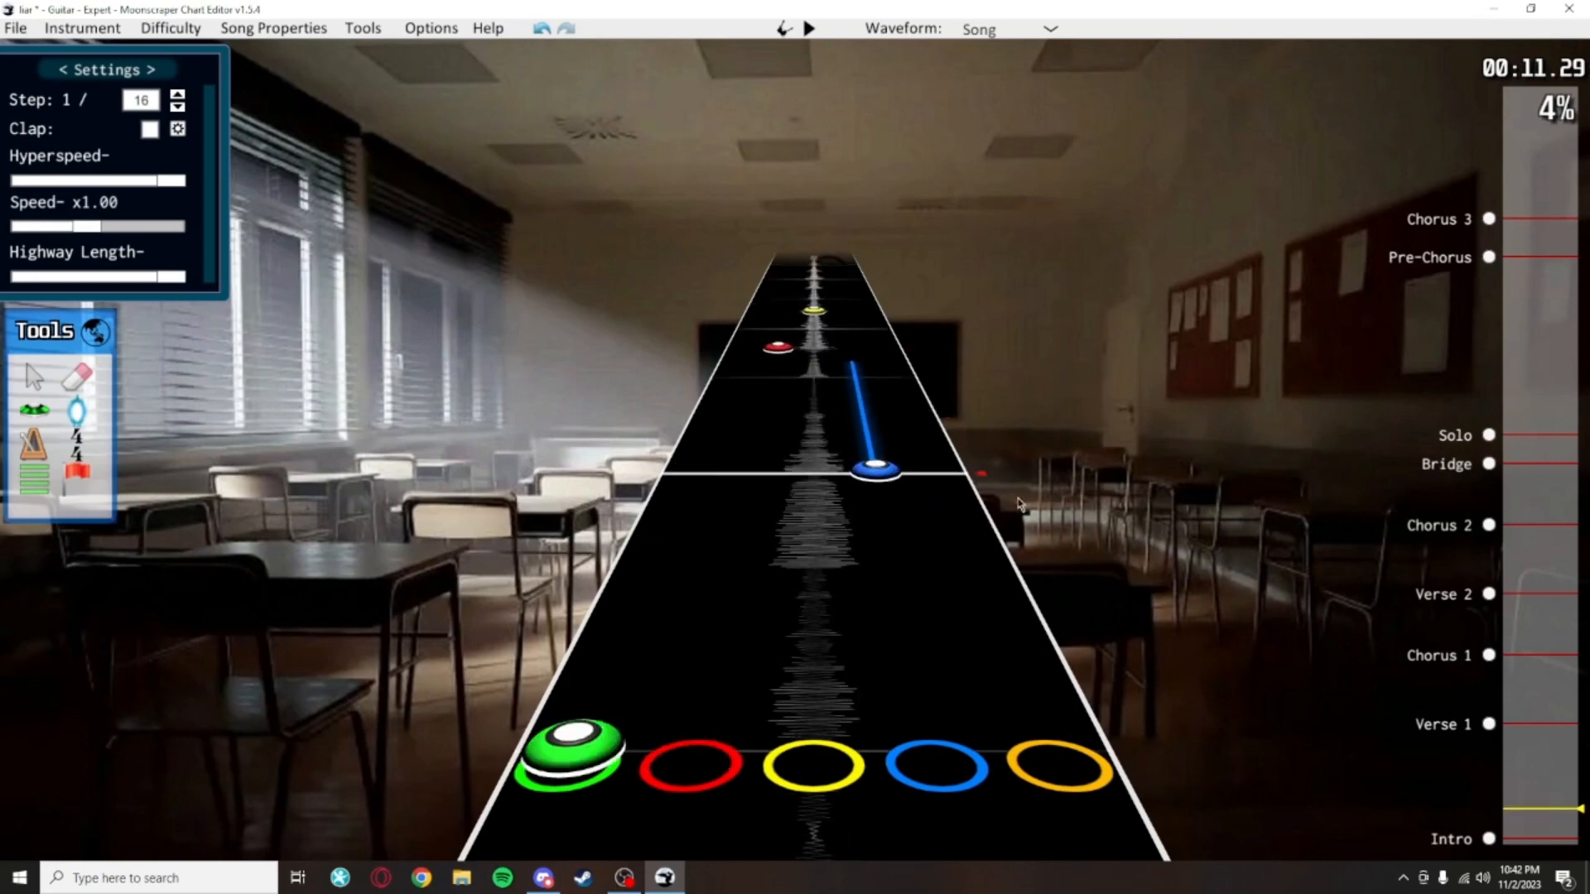
pyautogui.scroll(-4, 1007, 654)
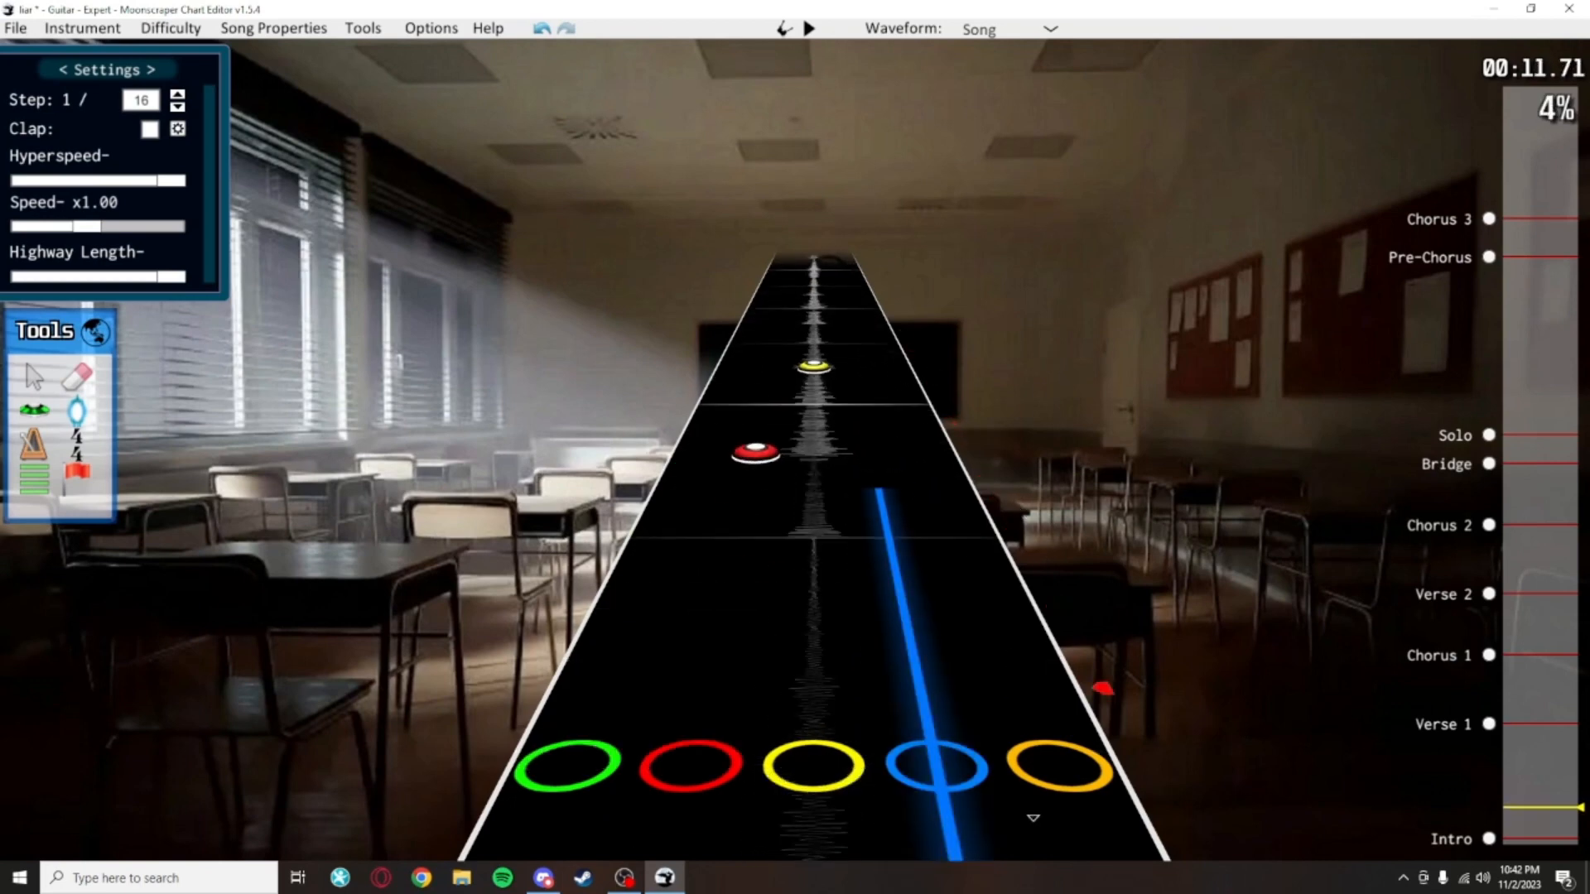
pyautogui.click(928, 692)
pyautogui.click(1031, 681)
pyautogui.scroll(-6, 1032, 681)
pyautogui.scroll(7, 1001, 485)
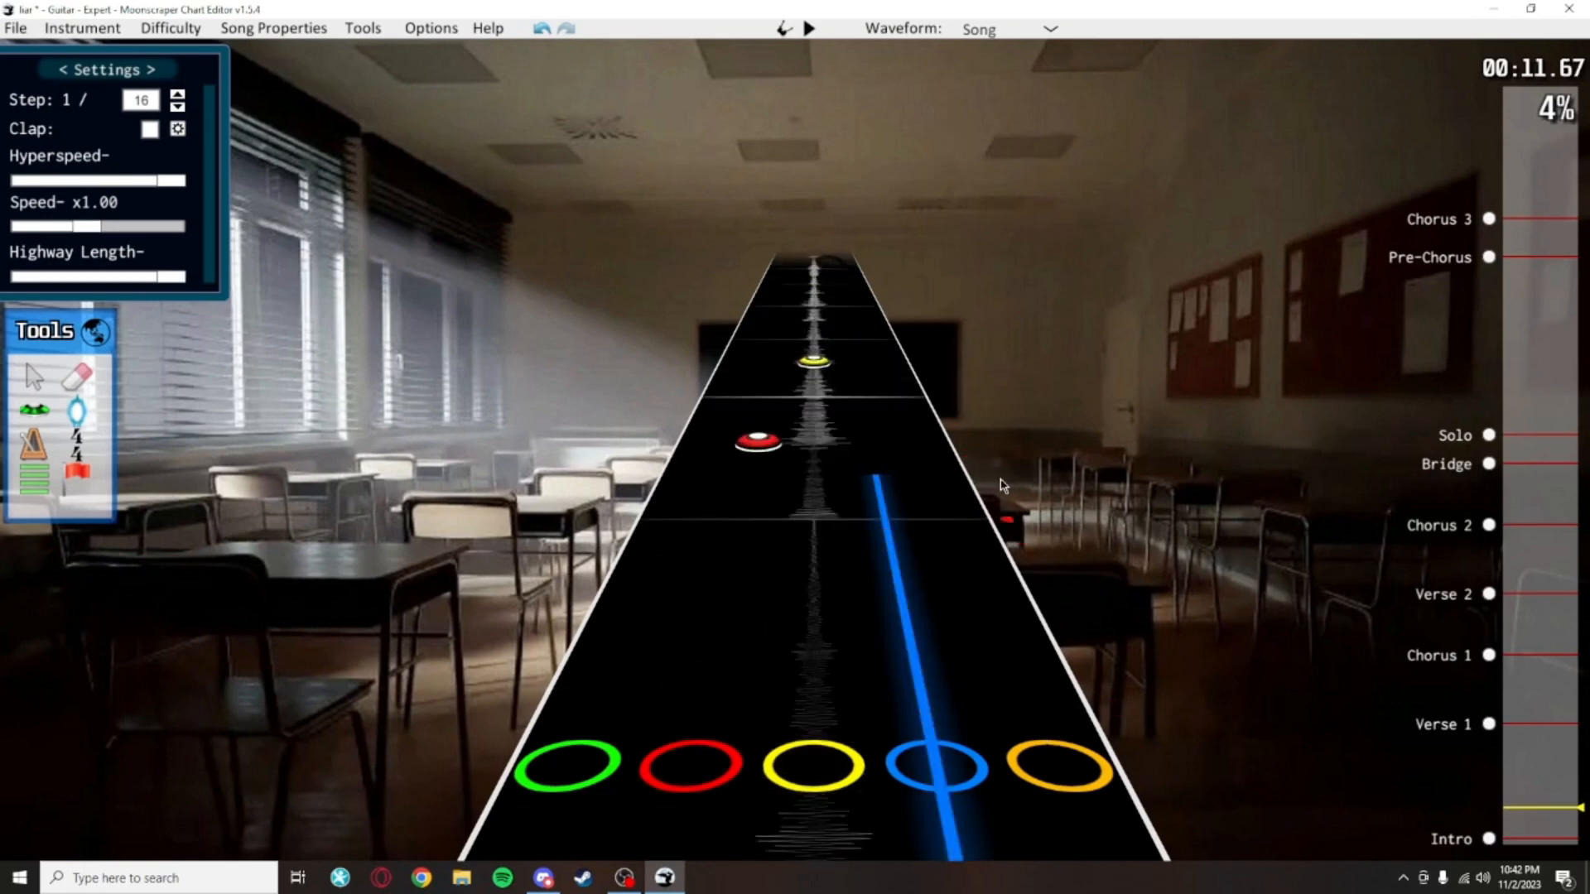
pyautogui.scroll(-3, 997, 462)
pyautogui.scroll(1, 965, 514)
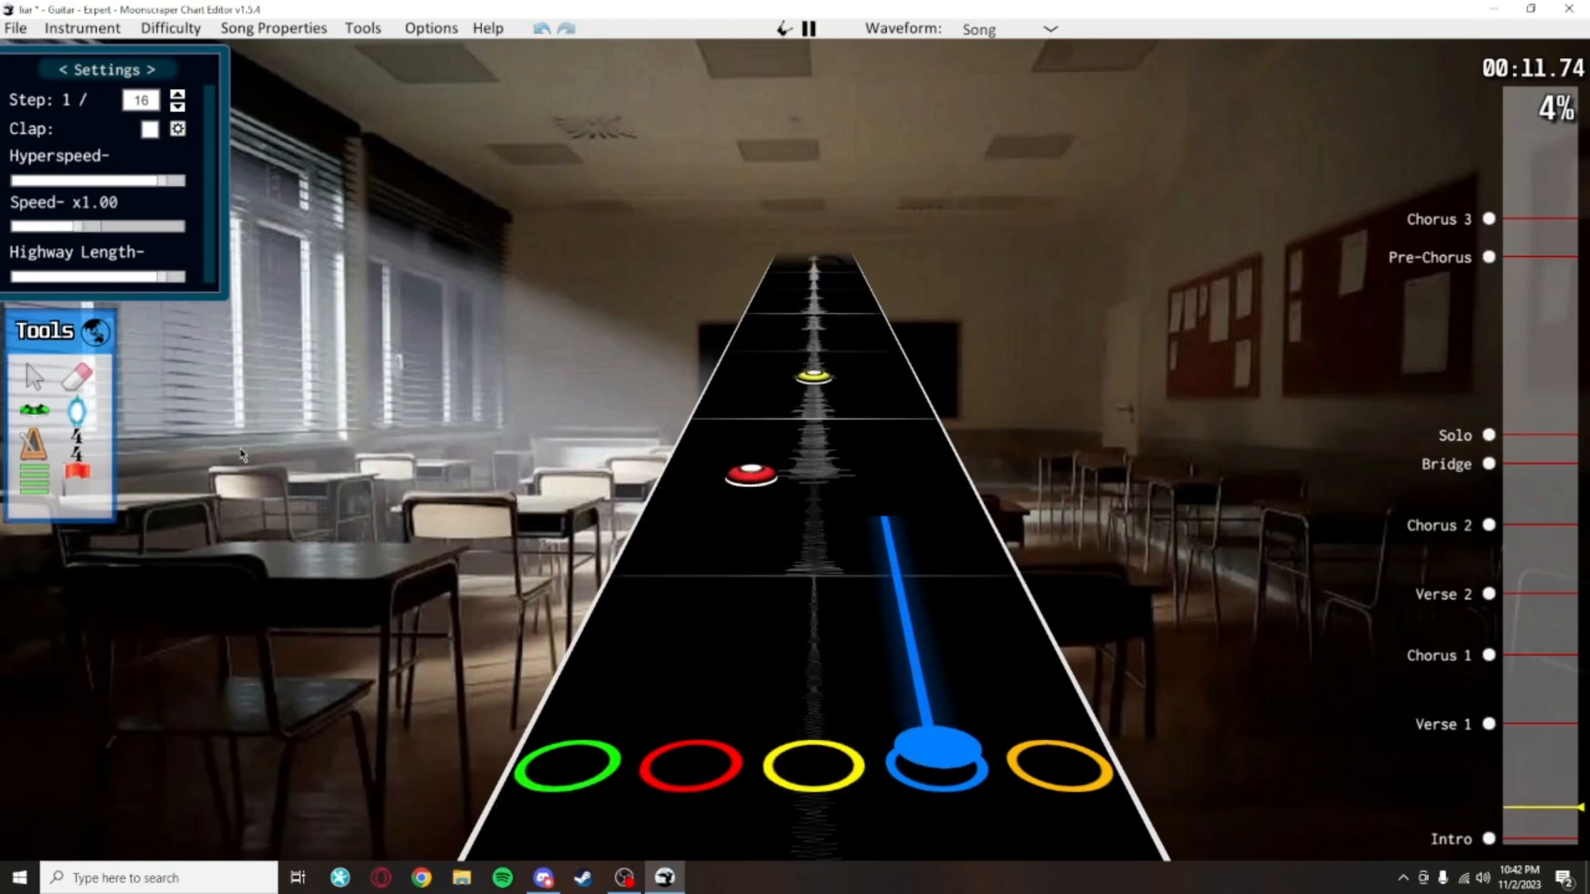
# Activate the note tool, play back from the sustained blue note at position 3840, and examine the waveform beyond position 4080
pyautogui.click(41, 413)
pyautogui.press('space')
pyautogui.scroll(-7, 953, 696)
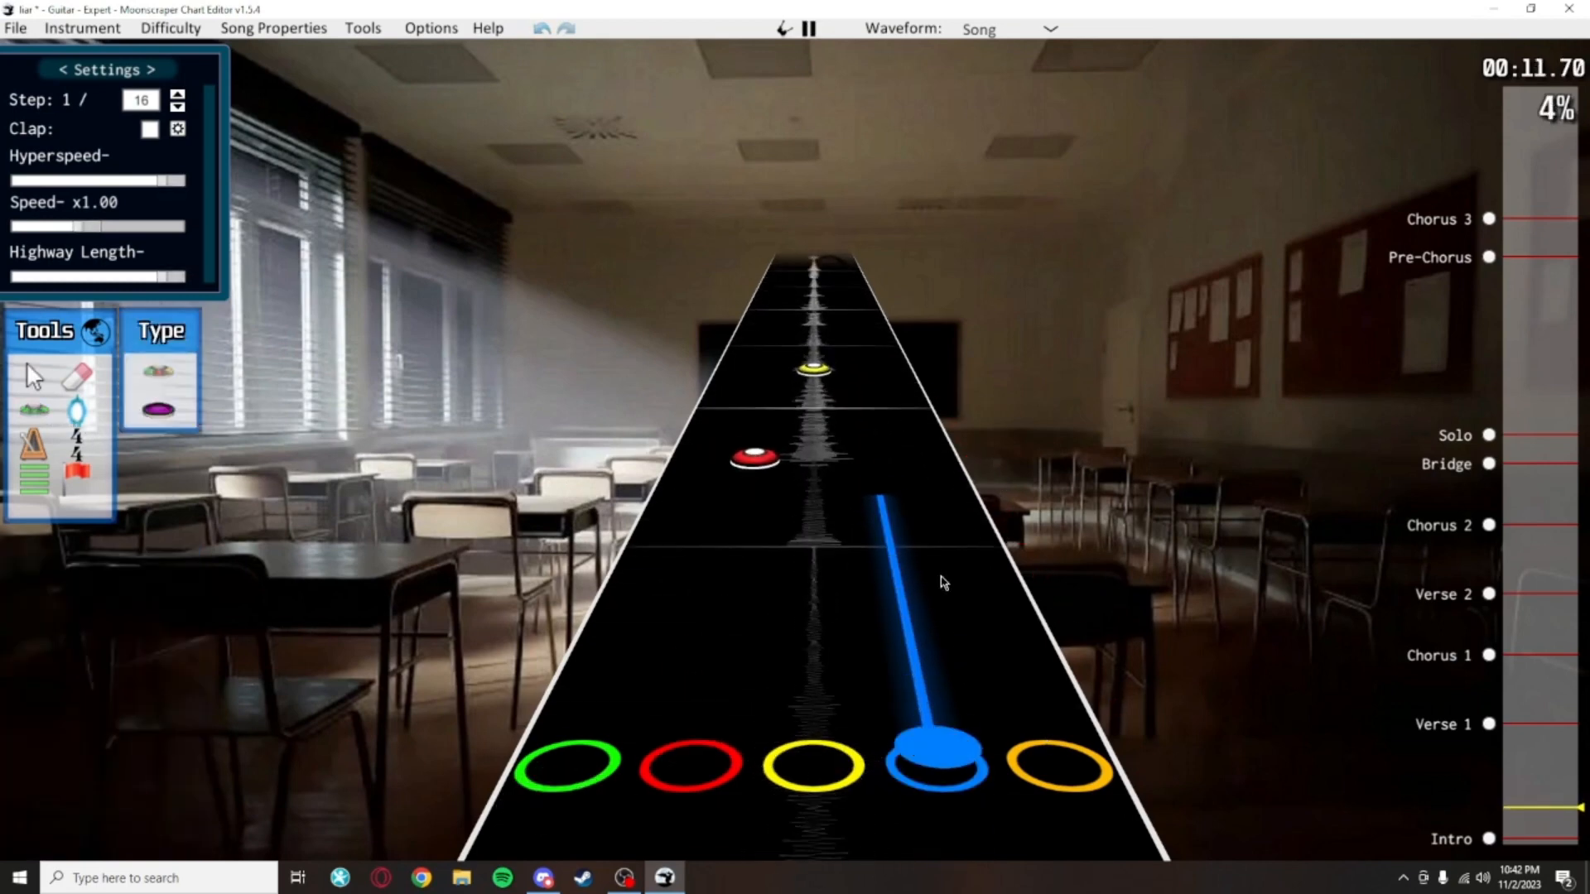
pyautogui.scroll(1, 939, 547)
pyautogui.scroll(7, 922, 489)
pyautogui.scroll(-1, 940, 578)
pyautogui.scroll(3, 928, 655)
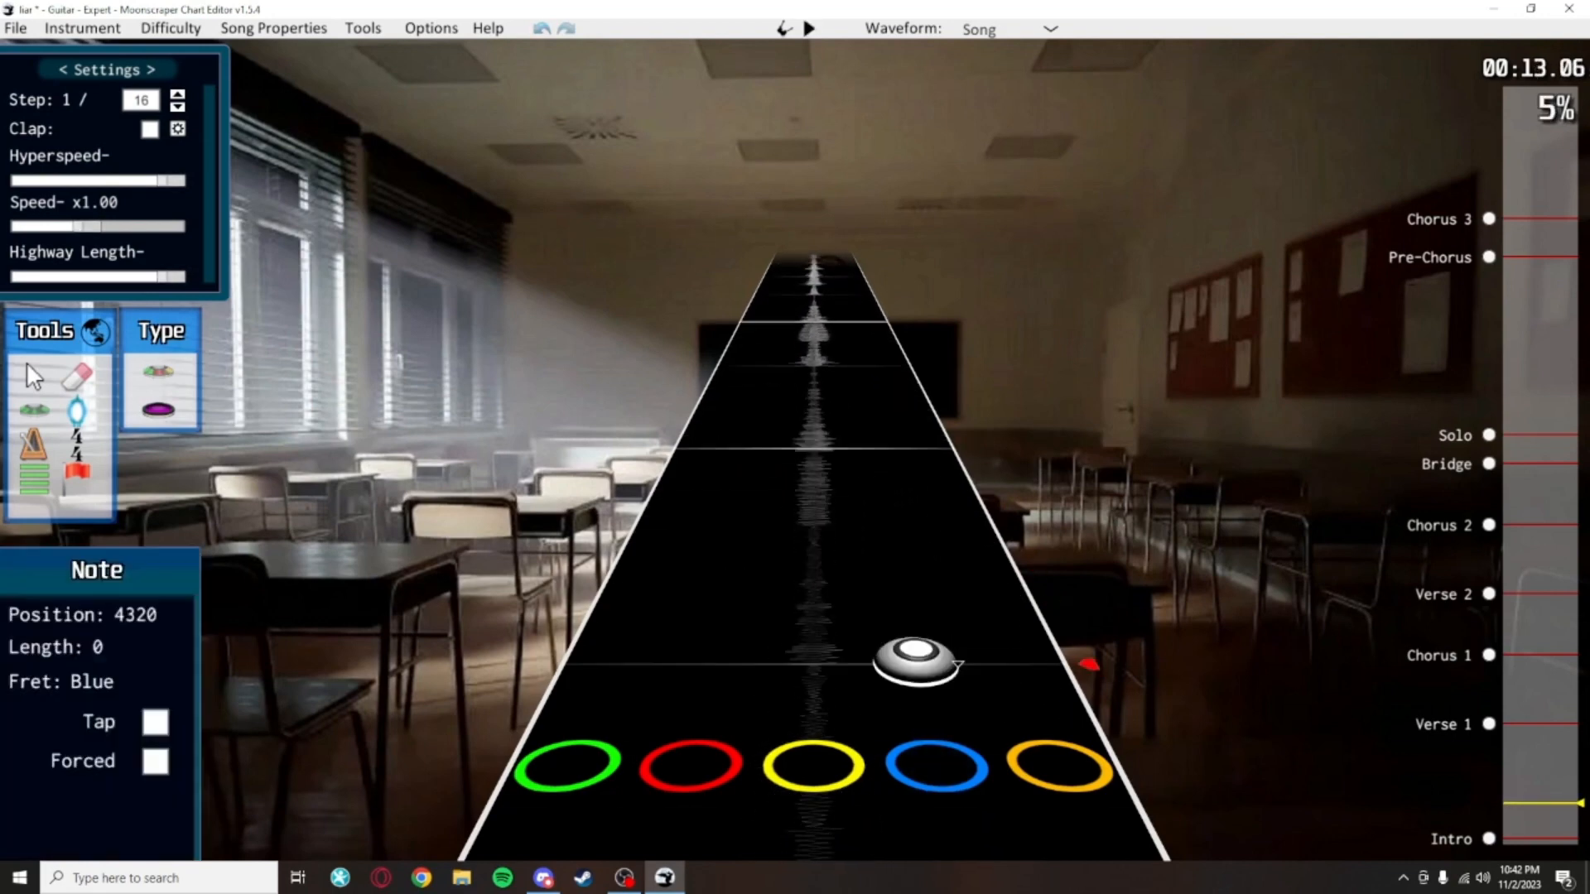
# Listen to the passage after the yellow note at position 4080, add an orange note there, and save the chart
pyautogui.scroll(-10, 961, 687)
pyautogui.press('space')
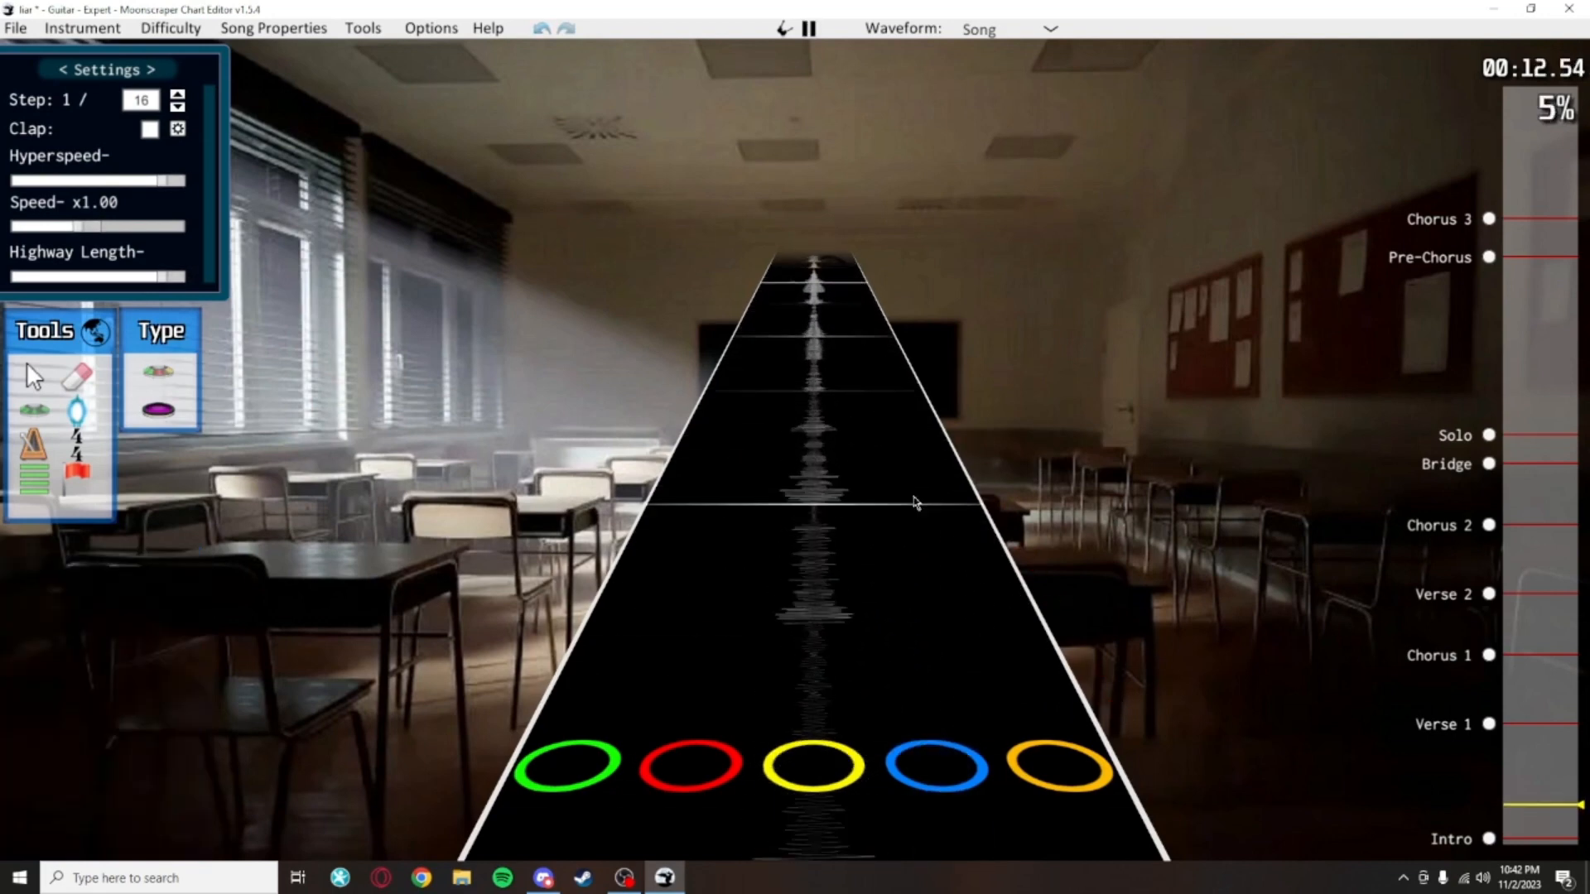
pyautogui.press('space')
pyautogui.scroll(-11, 953, 621)
pyautogui.scroll(8, 949, 530)
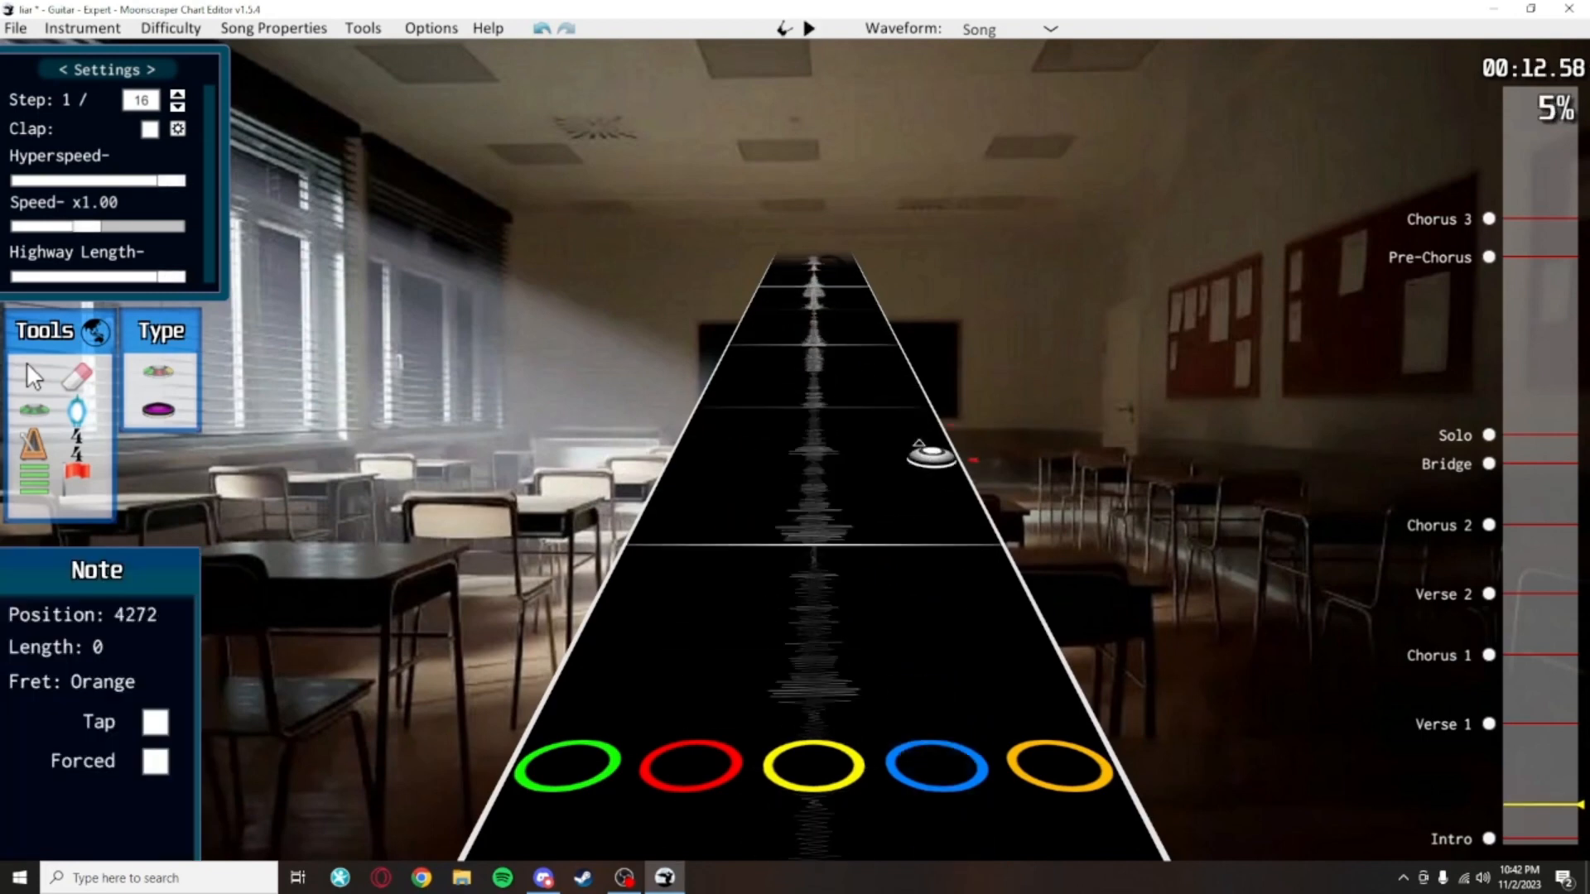
pyautogui.press('space')
pyautogui.press('space')
pyautogui.scroll(-12, 936, 497)
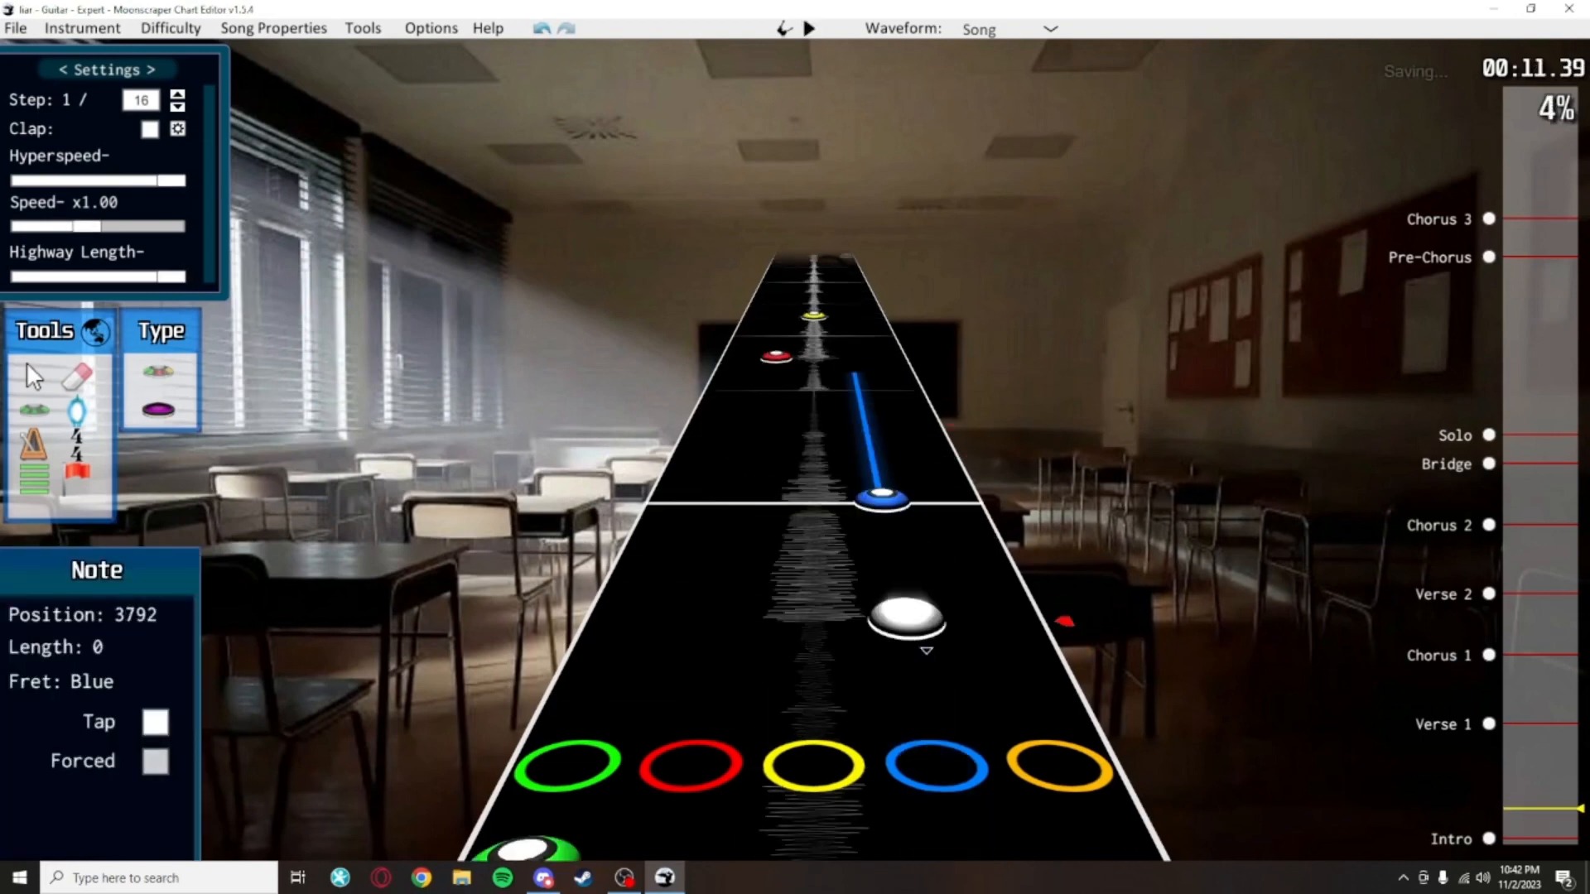
# Select the red and yellow notes after the sustained blue note, move them one lane over to green and red, and save the chart
pyautogui.click(34, 377)
pyautogui.scroll(4, 678, 631)
pyautogui.moveTo(665, 534); pyautogui.dragTo(837, 366)
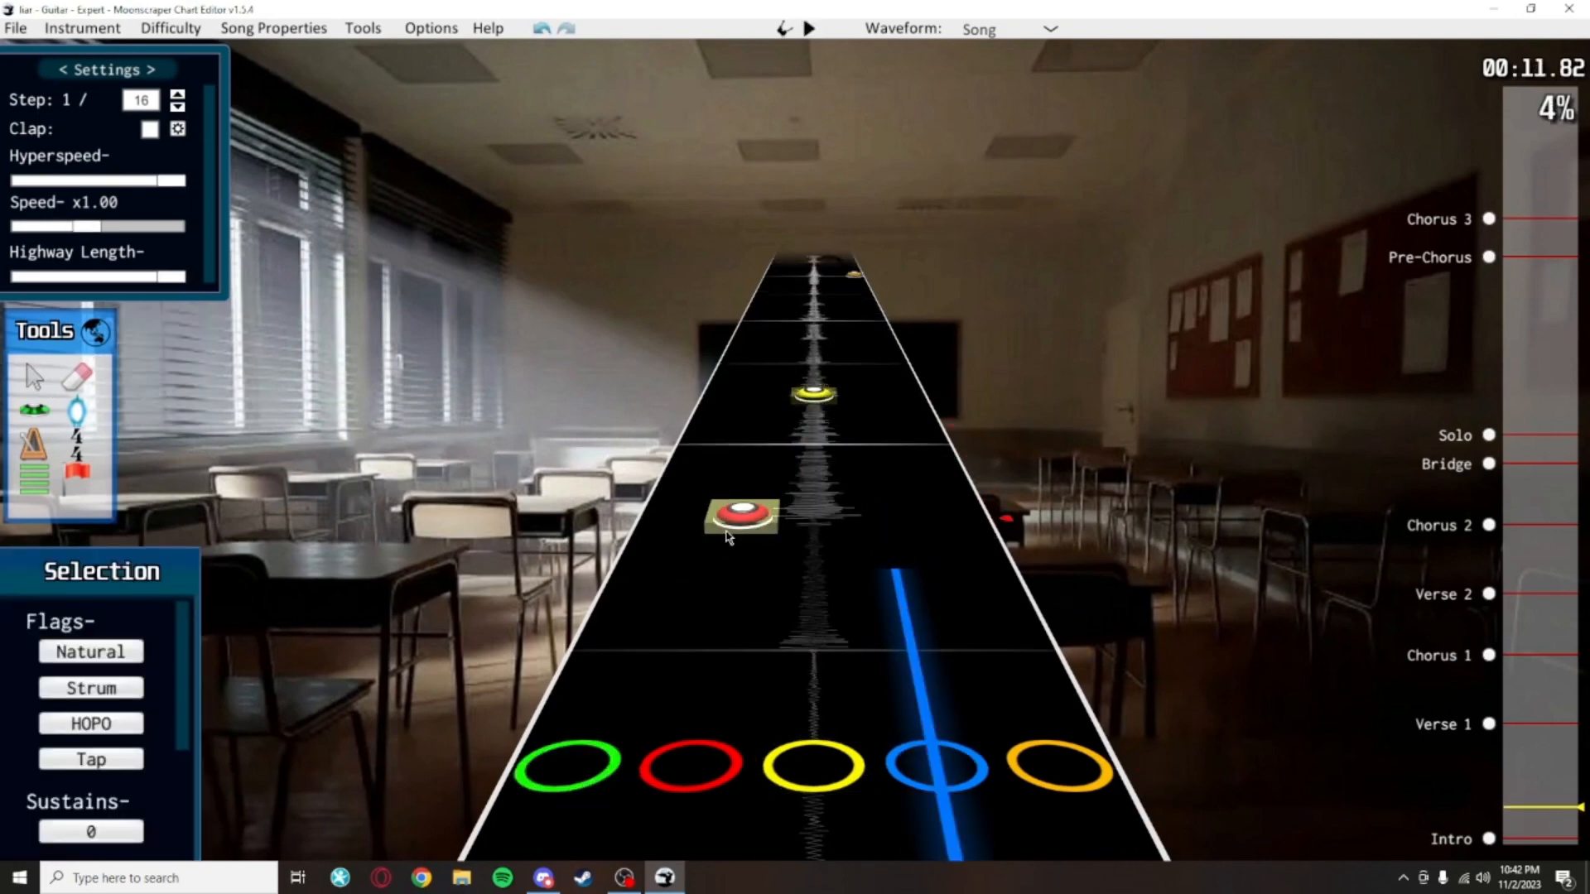
pyautogui.press('1')
pyautogui.moveTo(748, 391); pyautogui.dragTo(770, 396)
pyautogui.click(888, 412)
pyautogui.scroll(-4, 888, 463)
pyautogui.hotkey('ctrl', 's')
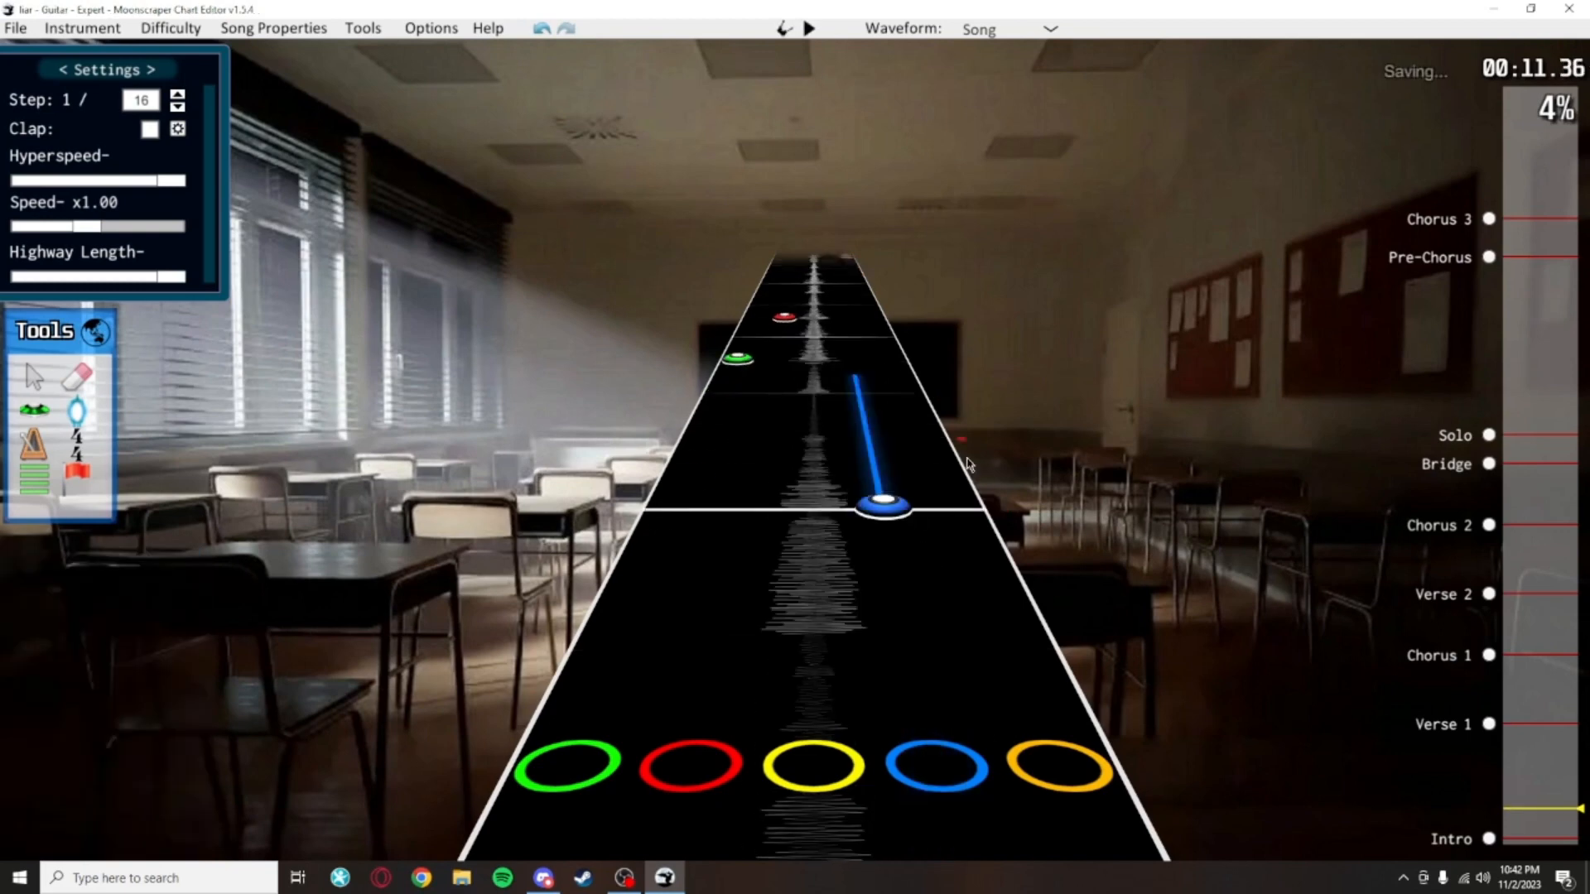
# Listen to the passage following the sustained blue note at position 3840, and add a yellow and a blue note before the orange note
pyautogui.scroll(1, 990, 447)
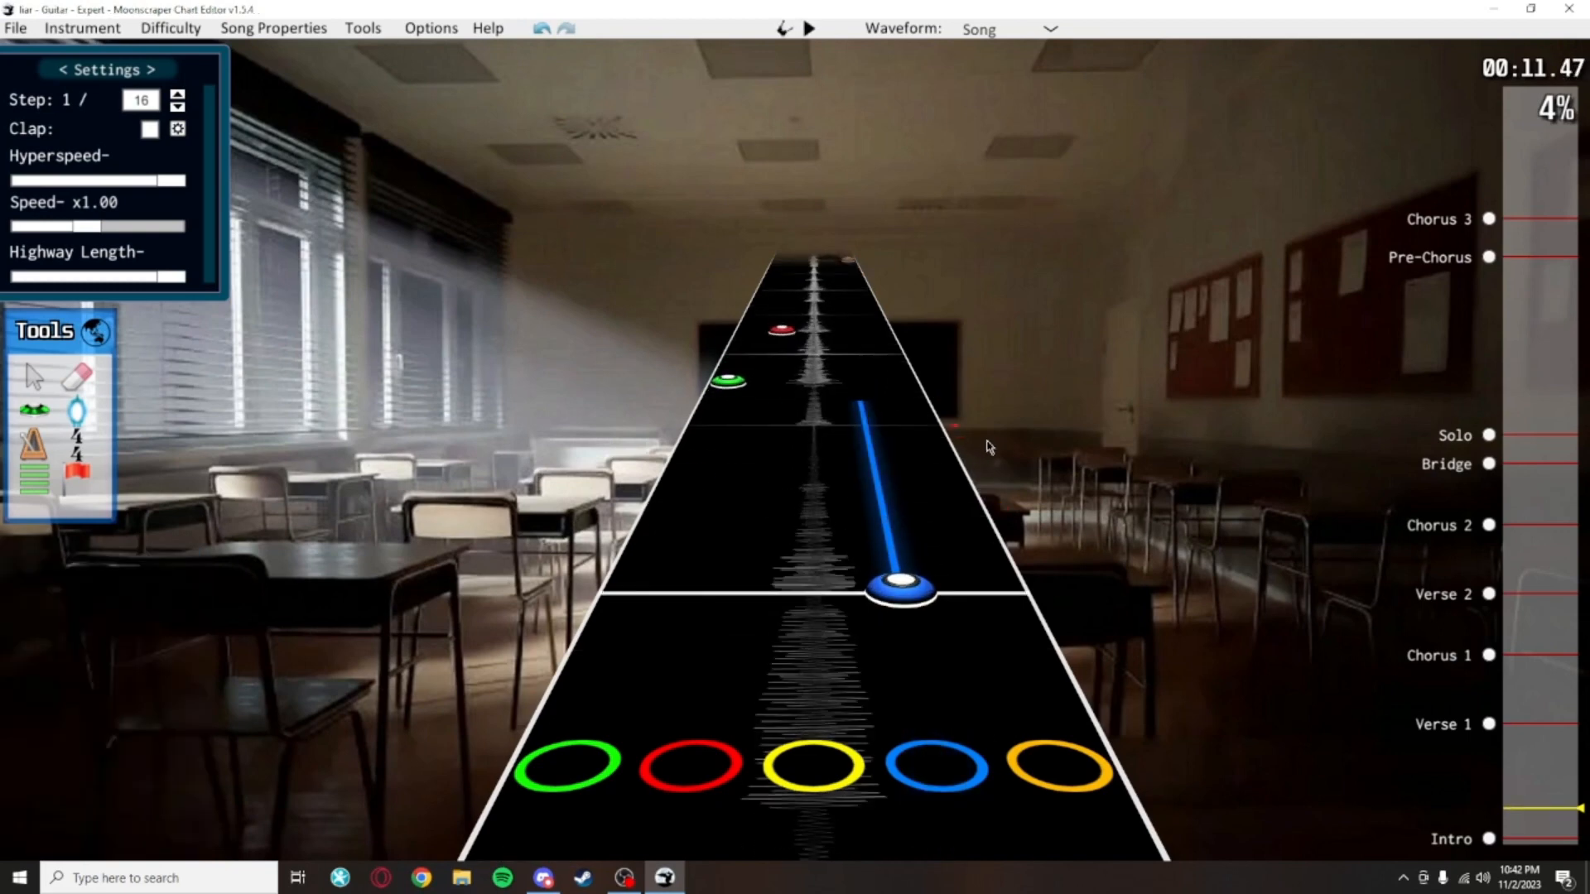
pyautogui.scroll(-1, 989, 447)
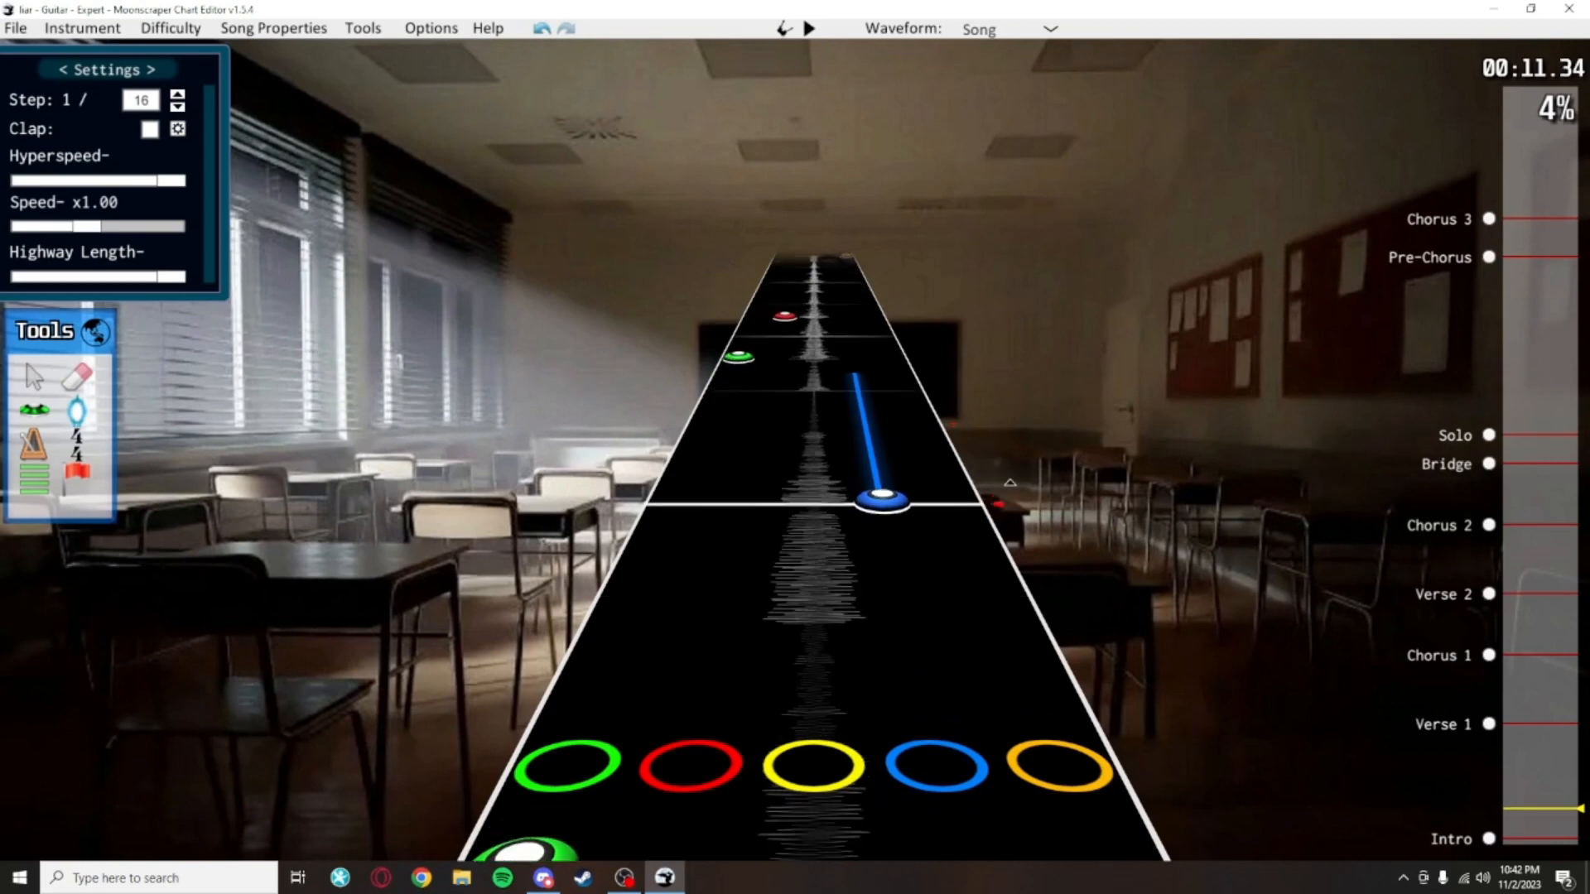
pyautogui.scroll(2, 998, 448)
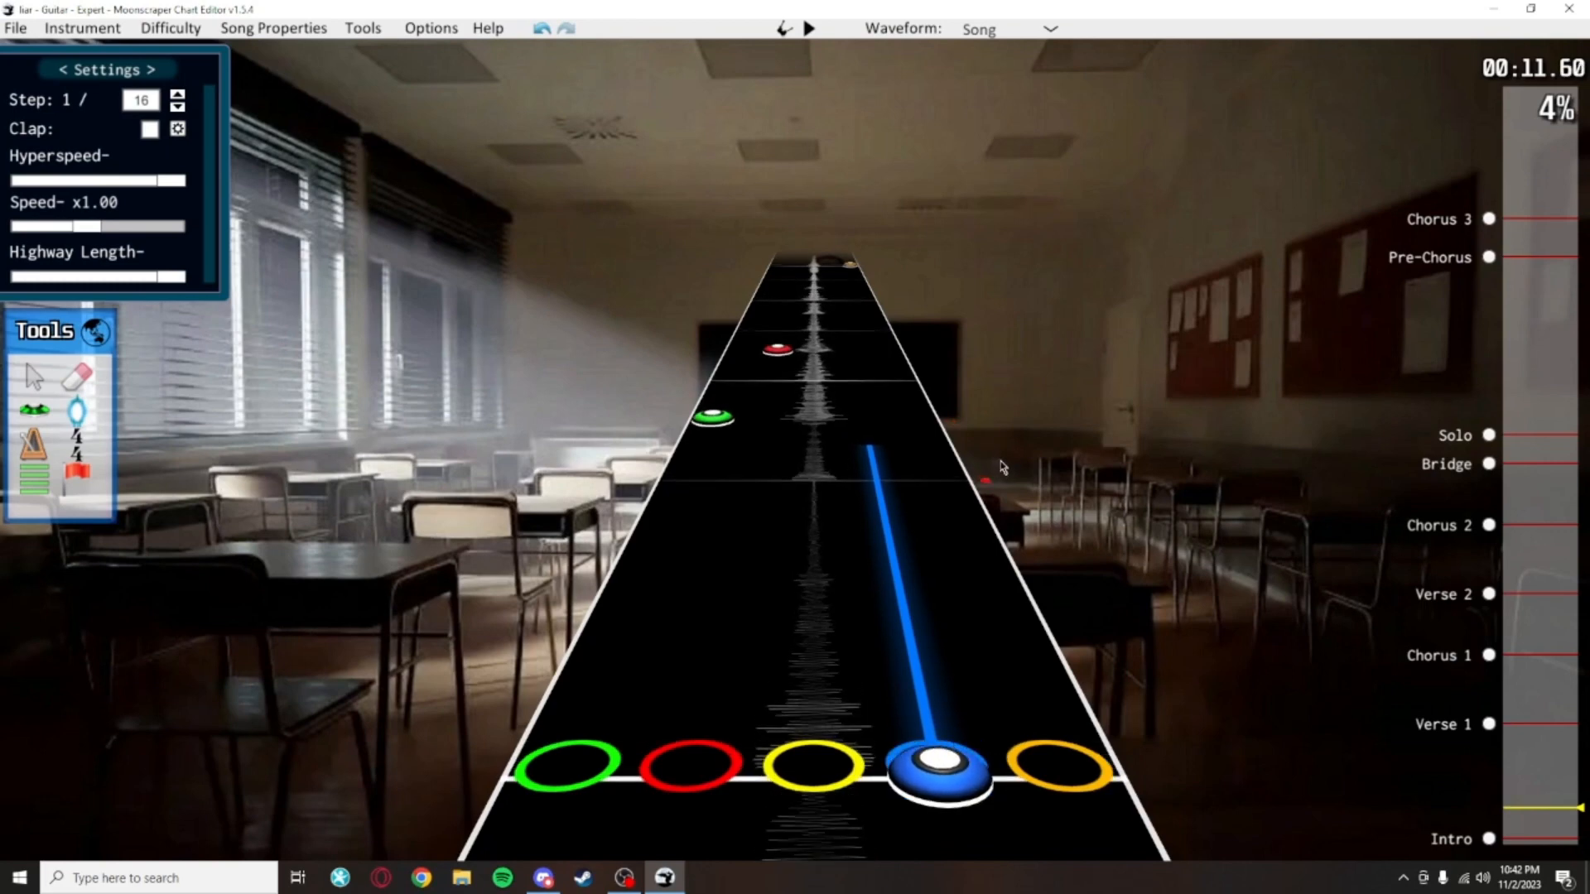
pyautogui.scroll(-3, 1006, 466)
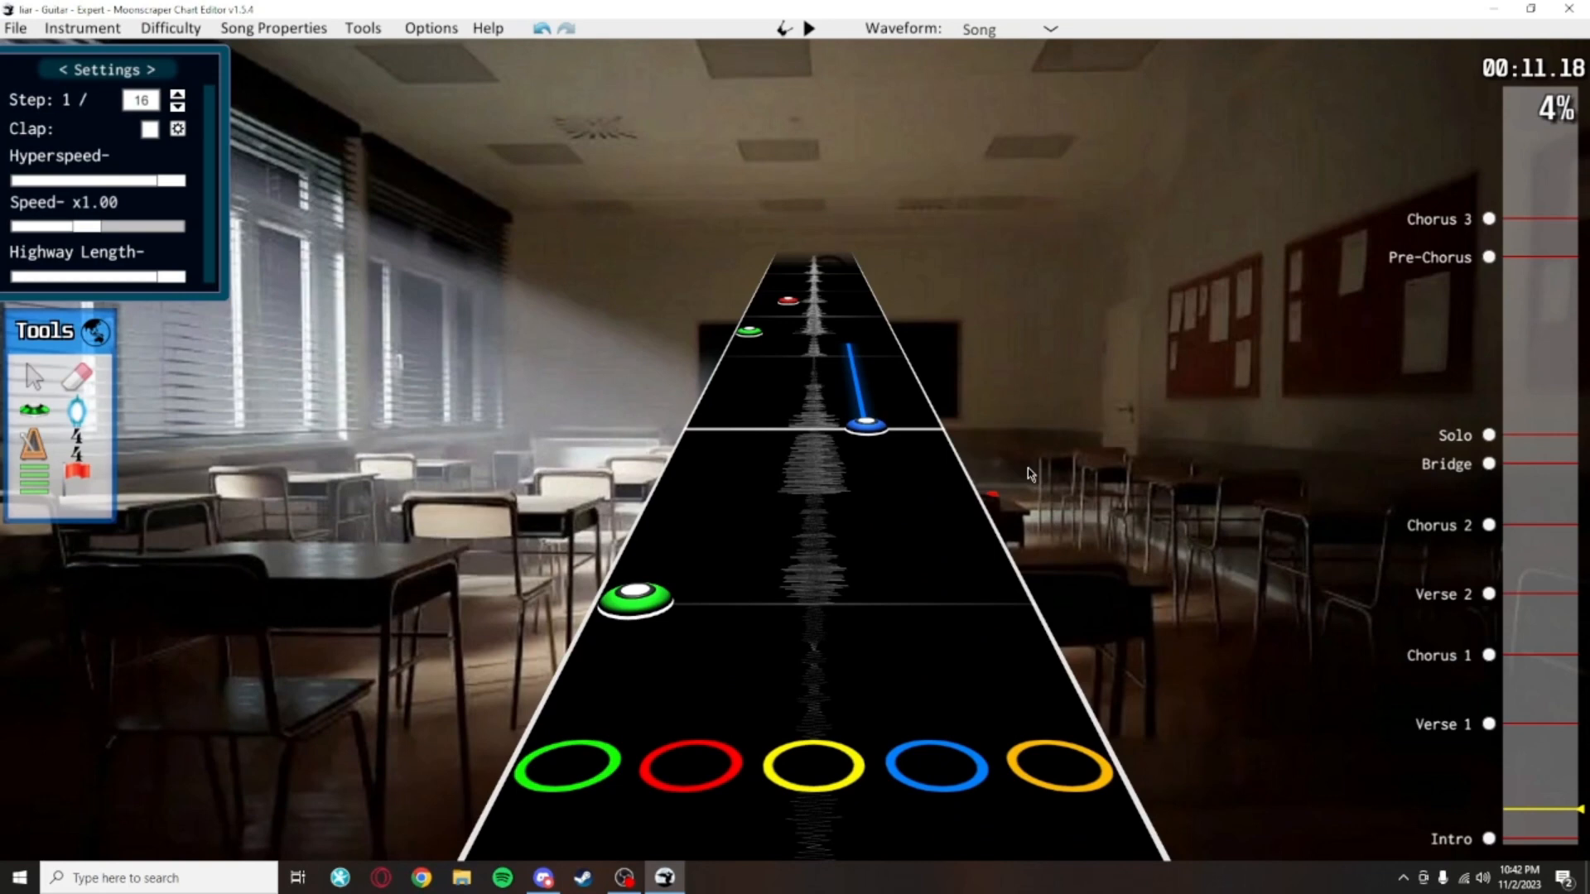
pyautogui.press('space')
pyautogui.click(35, 409)
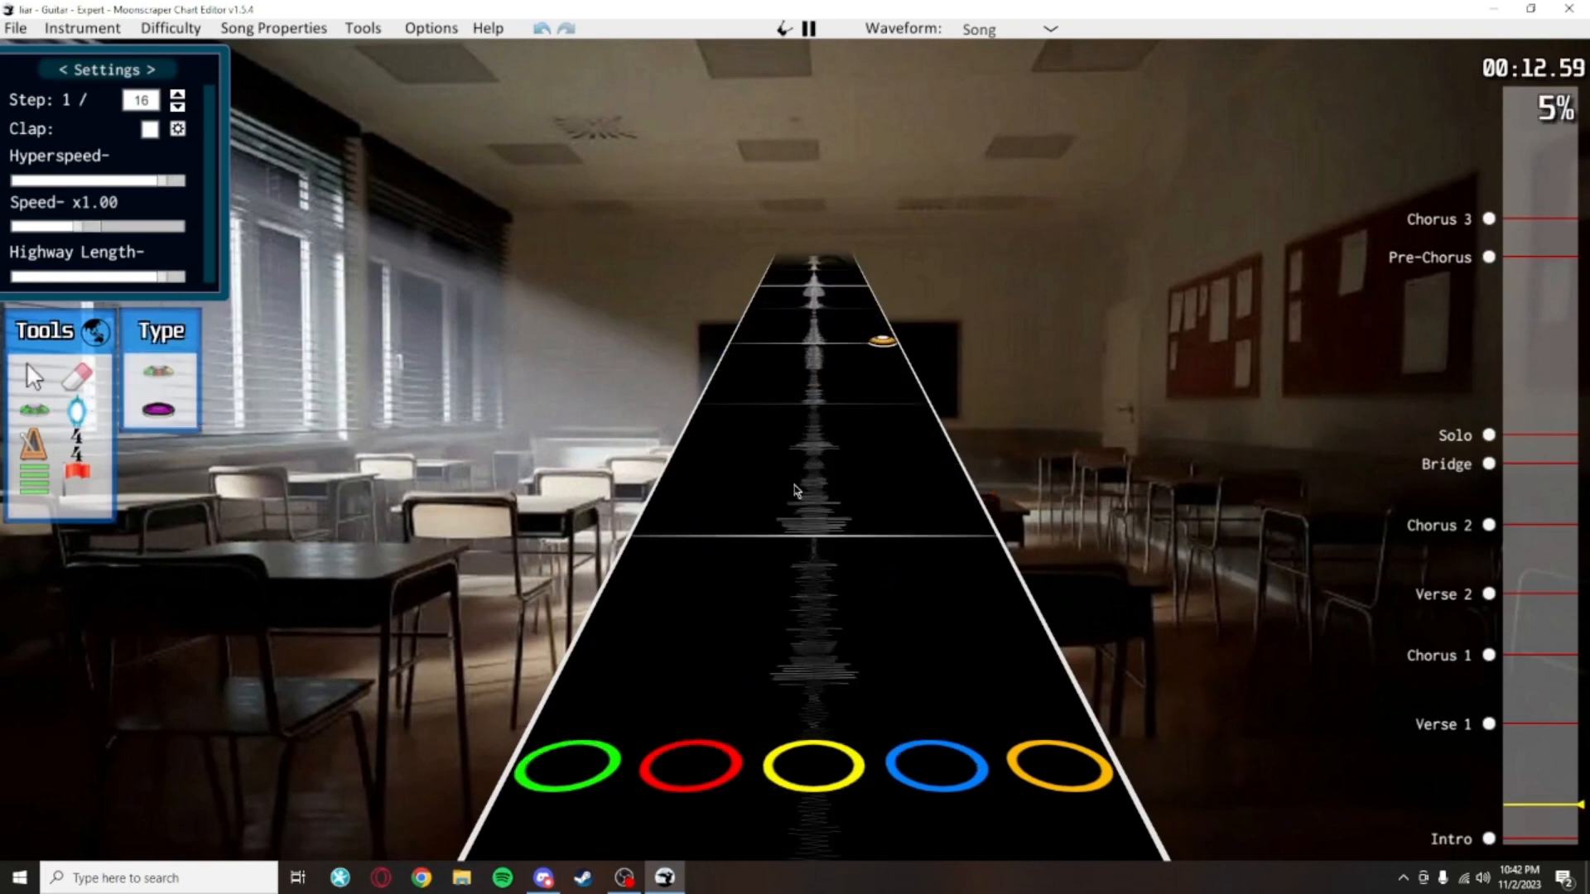
pyautogui.press('space')
pyautogui.scroll(-5, 820, 463)
pyautogui.click(814, 501)
pyautogui.click(869, 432)
# Play back the new notes and set the blue note at position 4272 to Forced
pyautogui.scroll(-1, 894, 497)
pyautogui.scroll(-4, 927, 555)
pyautogui.press('space')
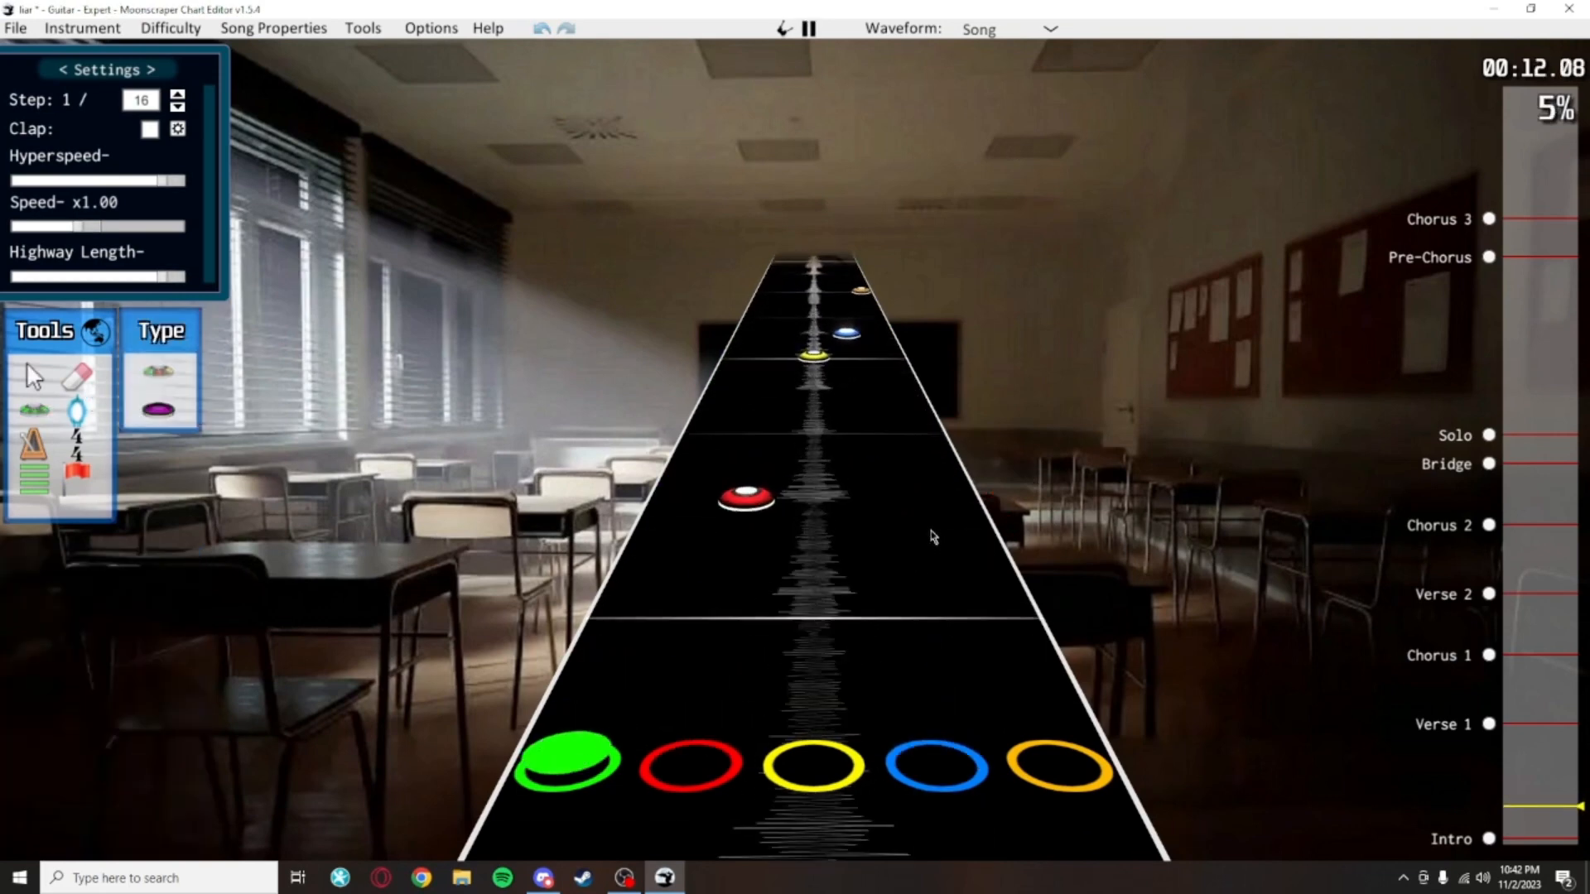
pyautogui.press('space')
pyautogui.scroll(-2, 961, 618)
pyautogui.click(35, 377)
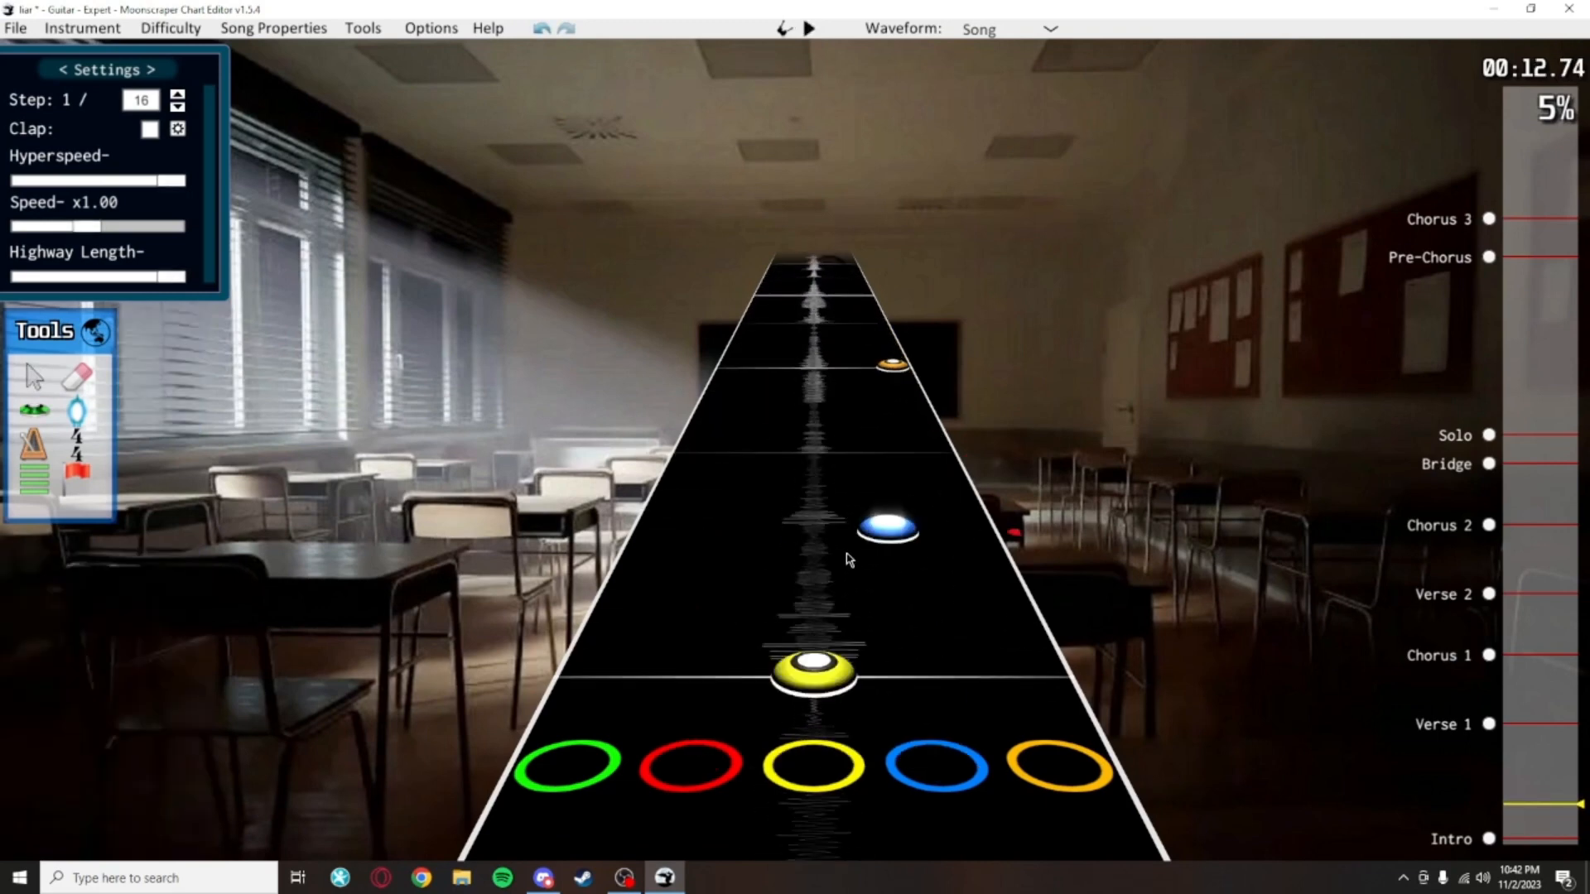
pyautogui.click(912, 540)
pyautogui.press('f')
pyautogui.scroll(-11, 930, 438)
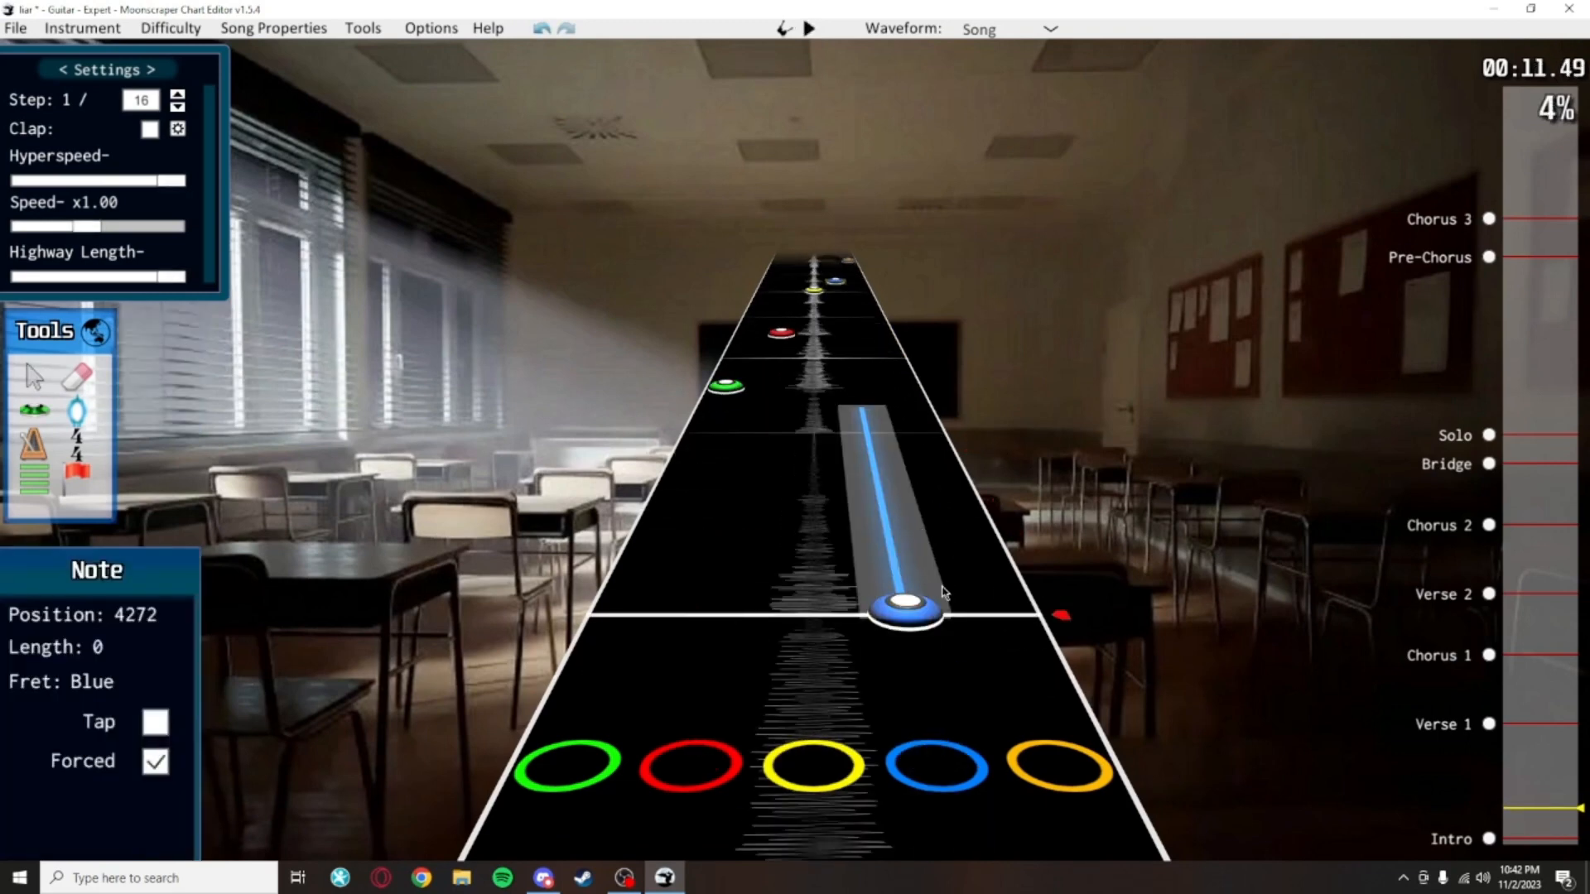
# Listen to the passage with the forced blue note and review the notes up to the orange note against the waveform
pyautogui.press('space')
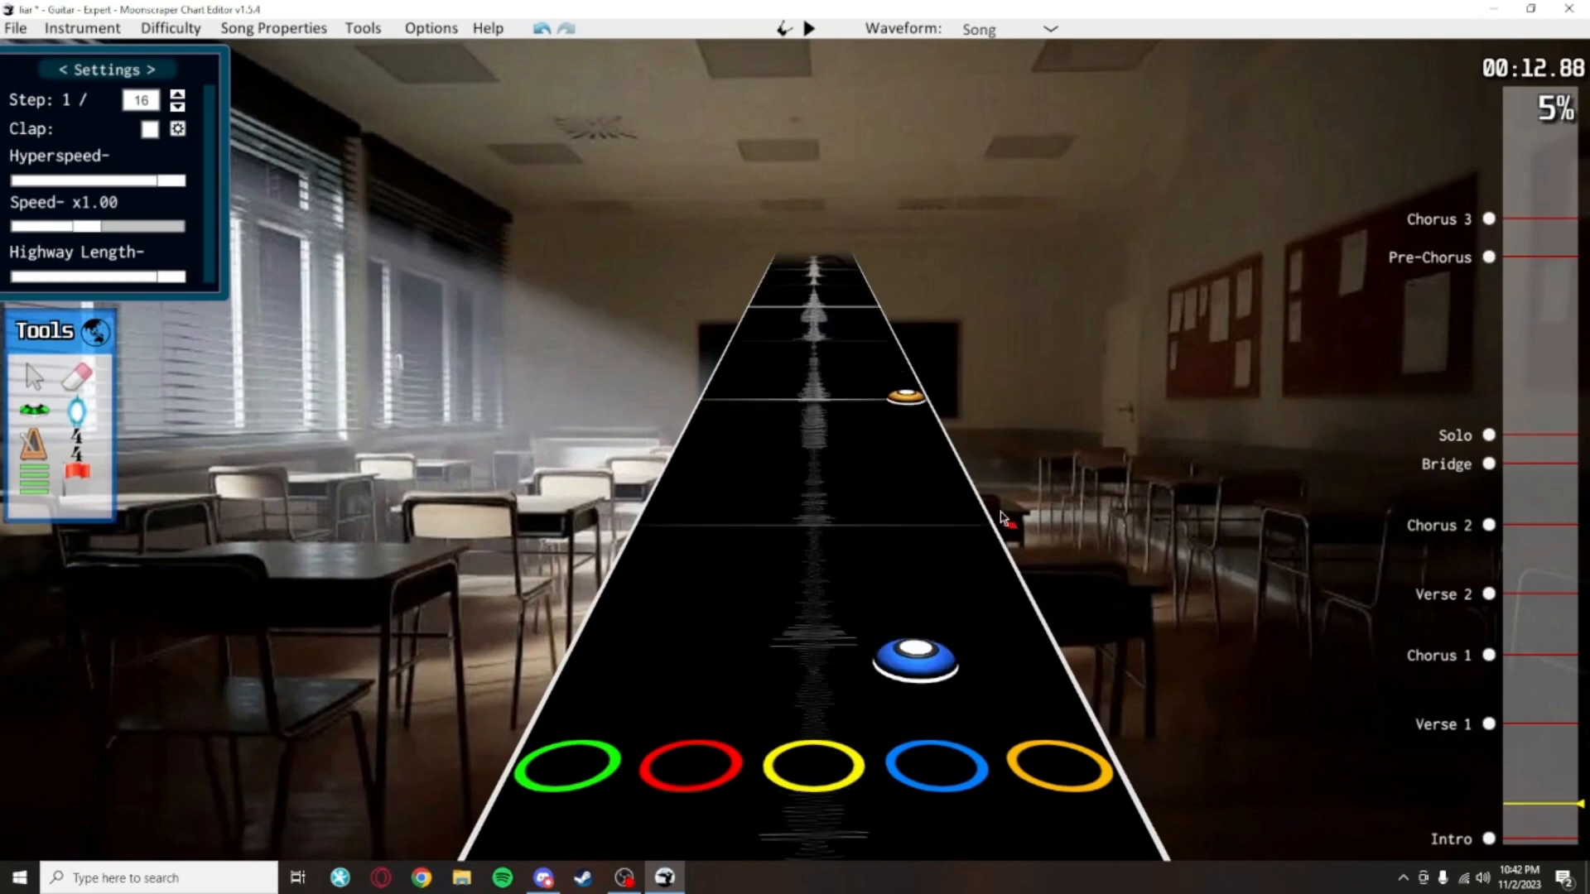
pyautogui.press('space')
pyautogui.scroll(6, 891, 439)
pyautogui.scroll(-12, 894, 580)
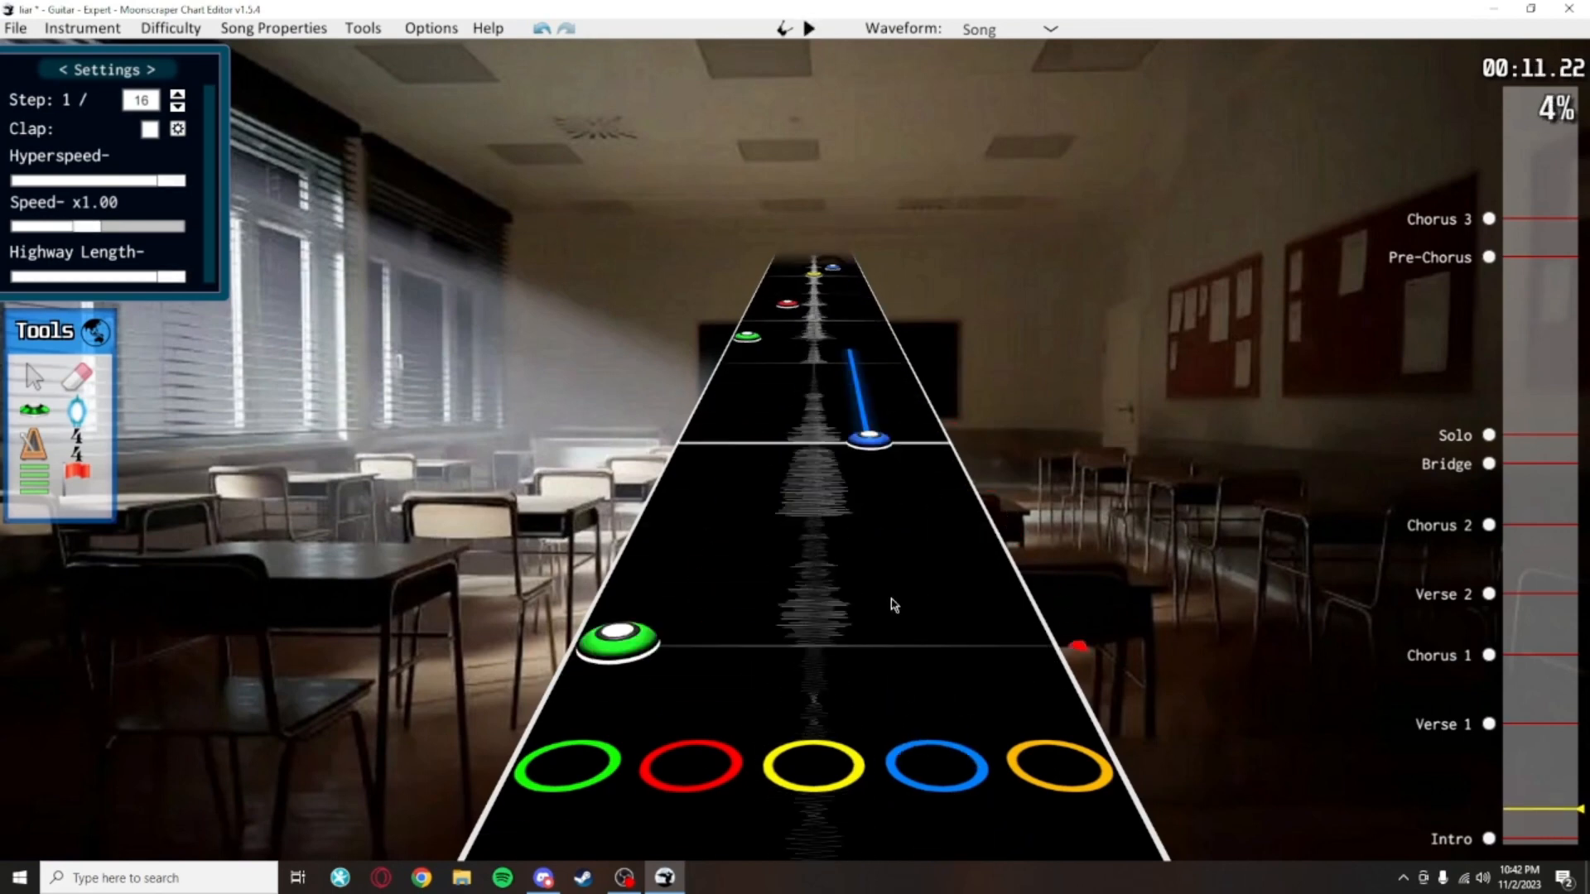
pyautogui.scroll(5, 874, 580)
pyautogui.middleClick(750, 622)
pyautogui.scroll(6, 829, 423)
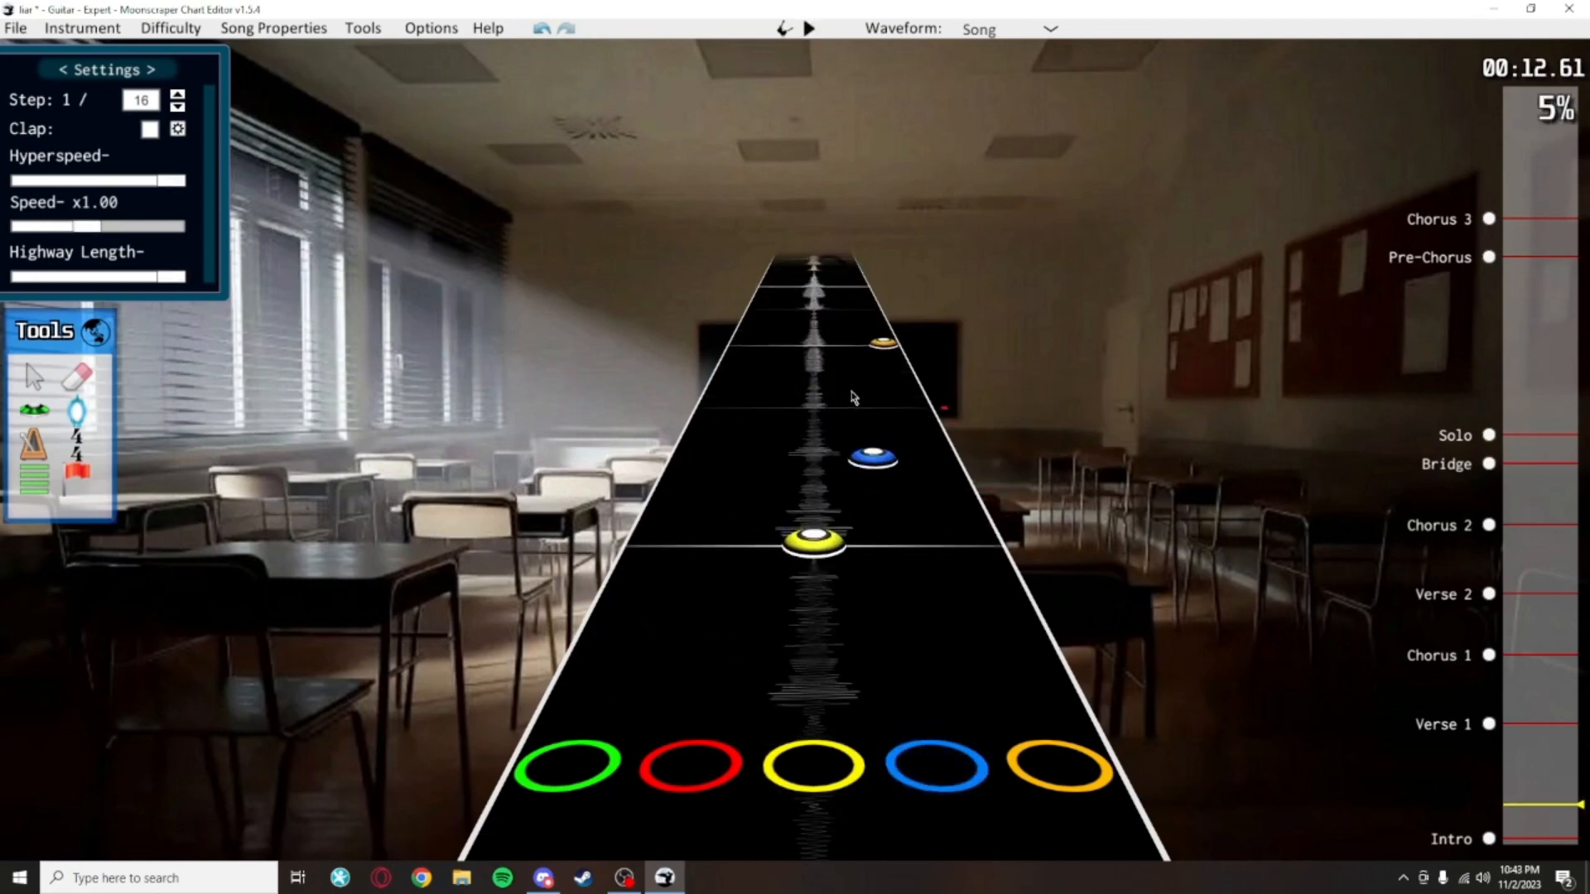
pyautogui.scroll(2, 917, 414)
pyautogui.click(918, 417)
pyautogui.click(965, 439)
pyautogui.scroll(-12, 1058, 736)
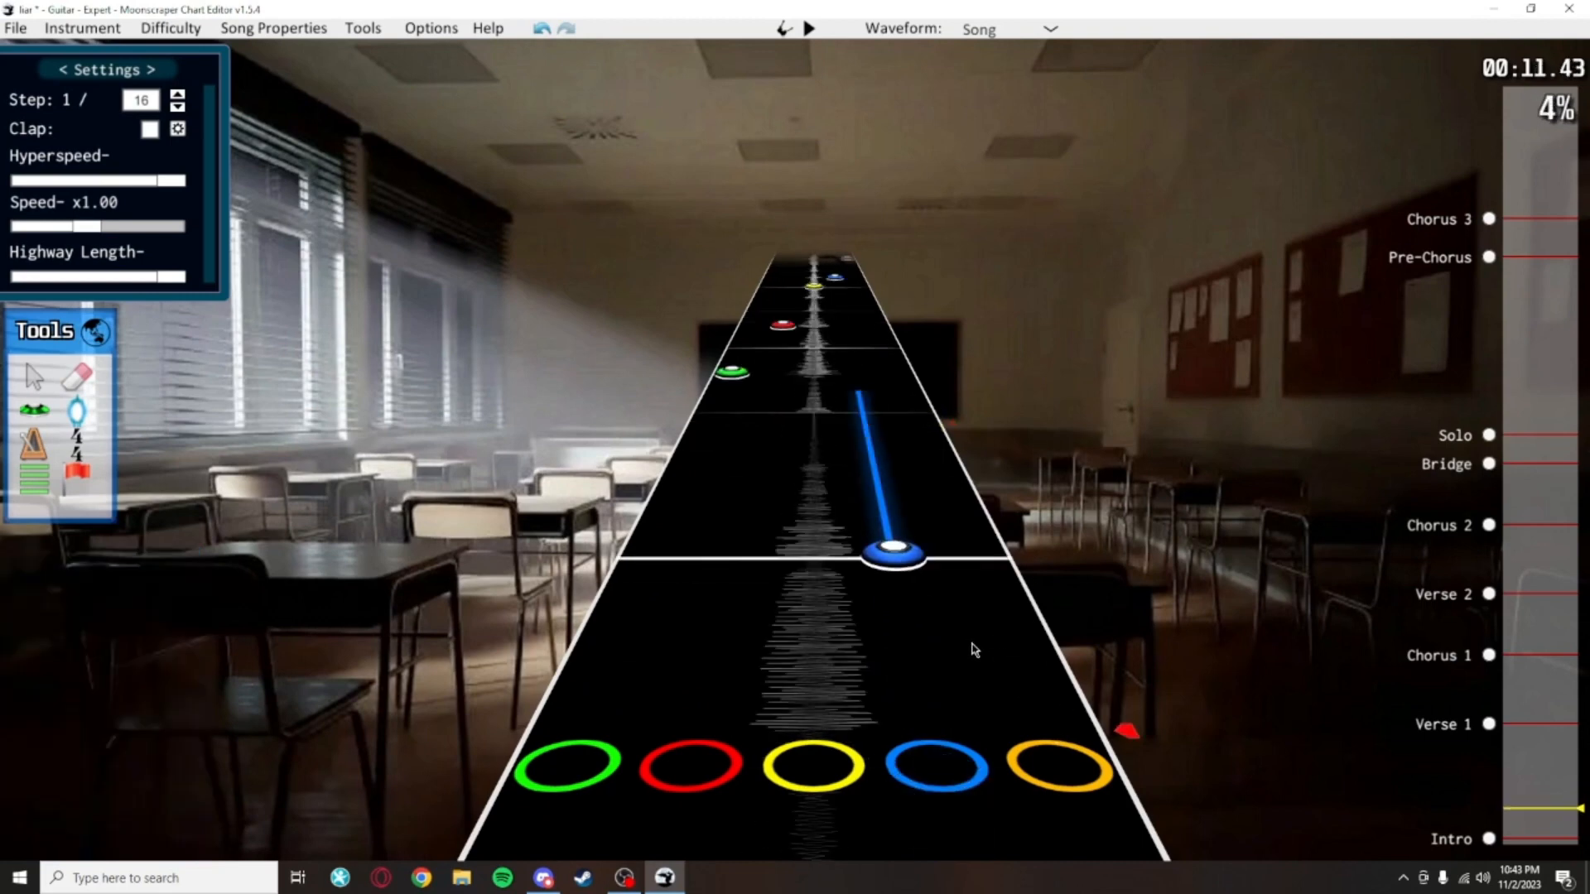
# Inspect the length of the sustained blue note at position 3840 and compare it with the notes that follow
pyautogui.scroll(1, 905, 660)
pyautogui.click(905, 608)
pyautogui.scroll(3, 961, 525)
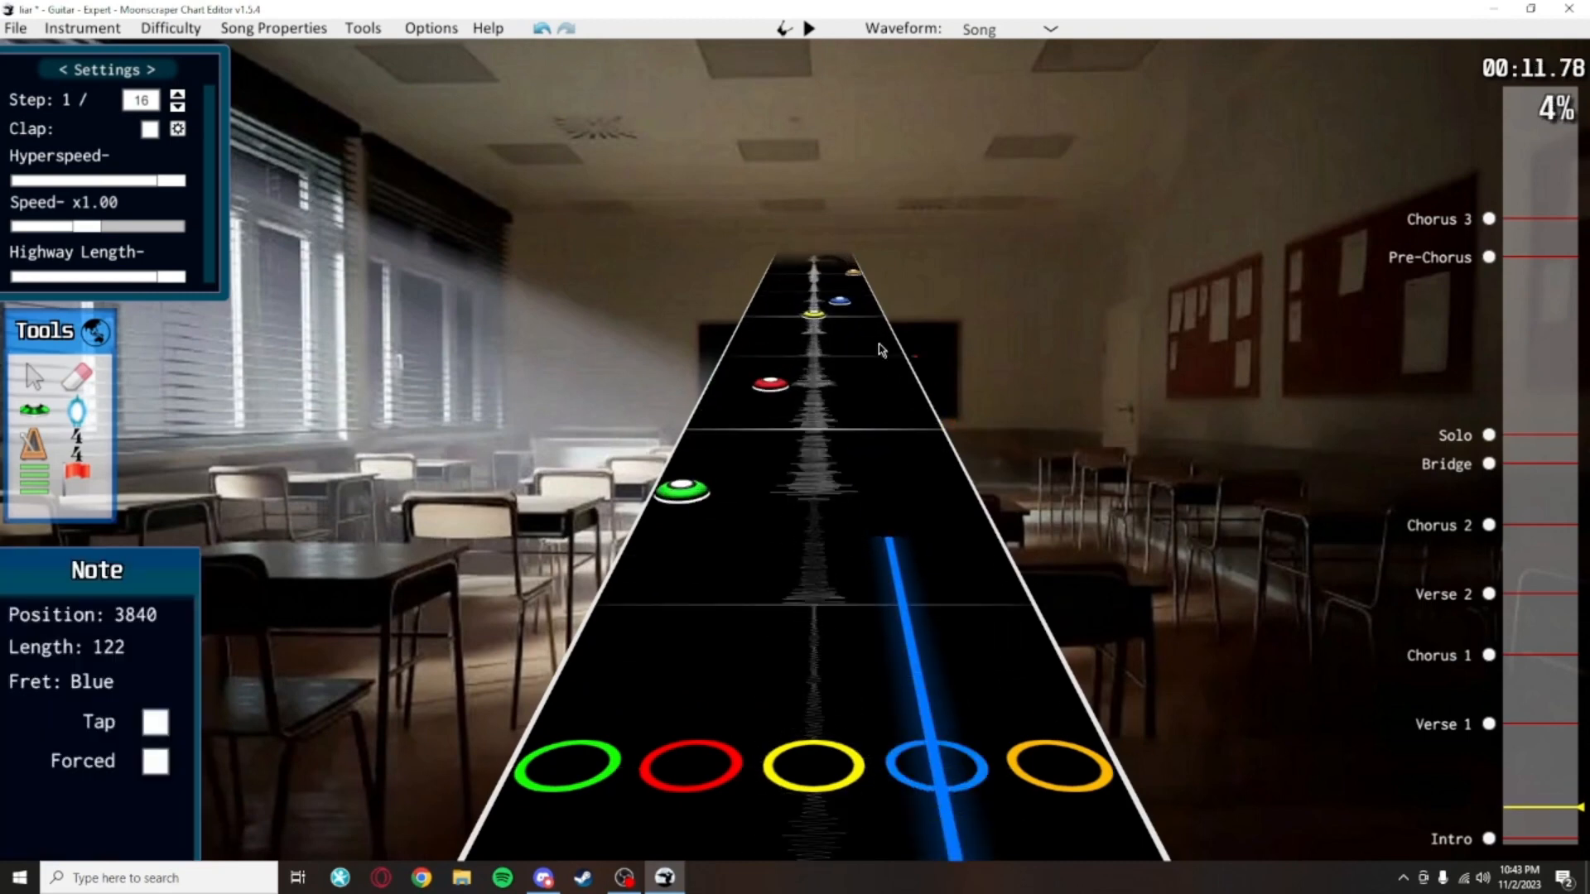
pyautogui.click(840, 313)
pyautogui.click(841, 308)
pyautogui.click(930, 378)
pyautogui.scroll(4, 868, 482)
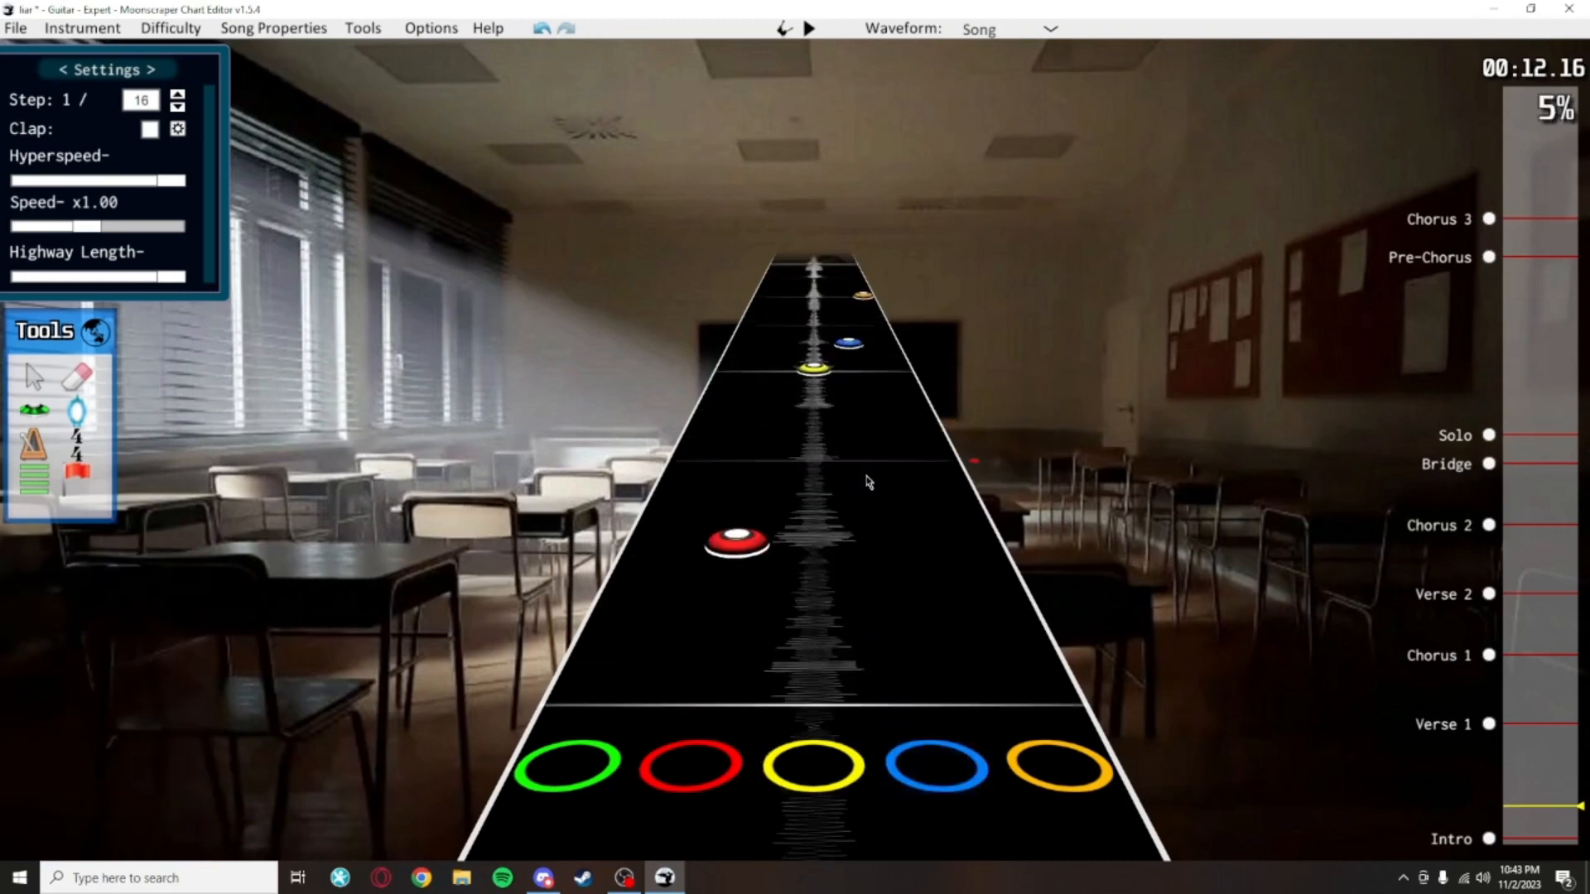
# Extend the red note into a sustain, give the blue note at position 4272 a sustain of length 122, and save the chart
pyautogui.scroll(-7, 960, 514)
pyautogui.click(888, 523)
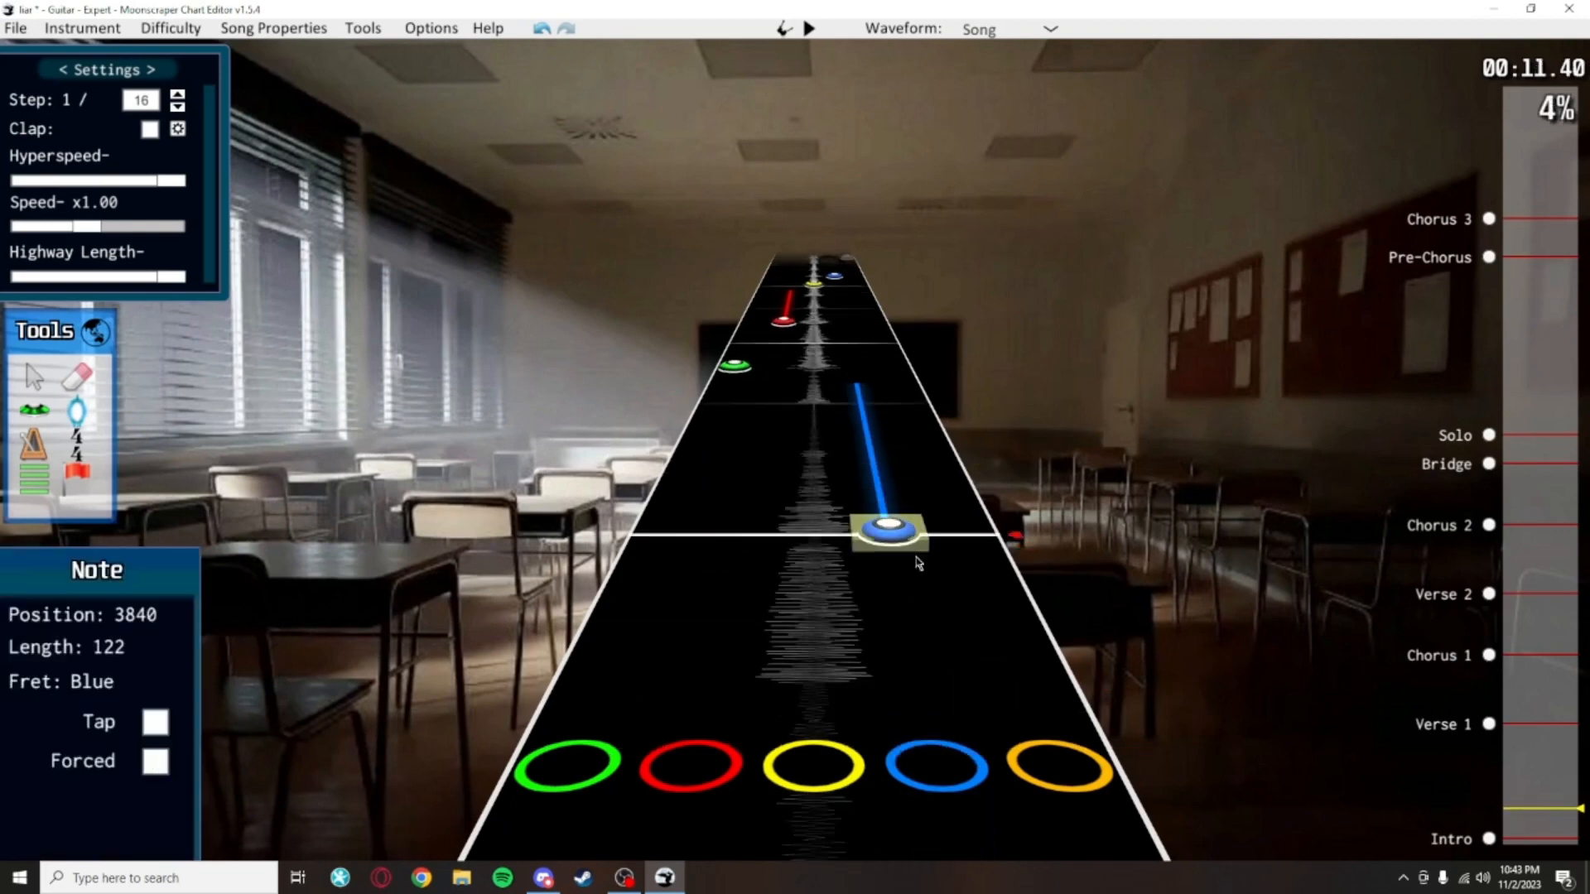
pyautogui.scroll(13, 911, 464)
pyautogui.click(946, 554)
pyautogui.scroll(-1, 947, 553)
pyautogui.moveTo(938, 560); pyautogui.dragTo(1065, 398)
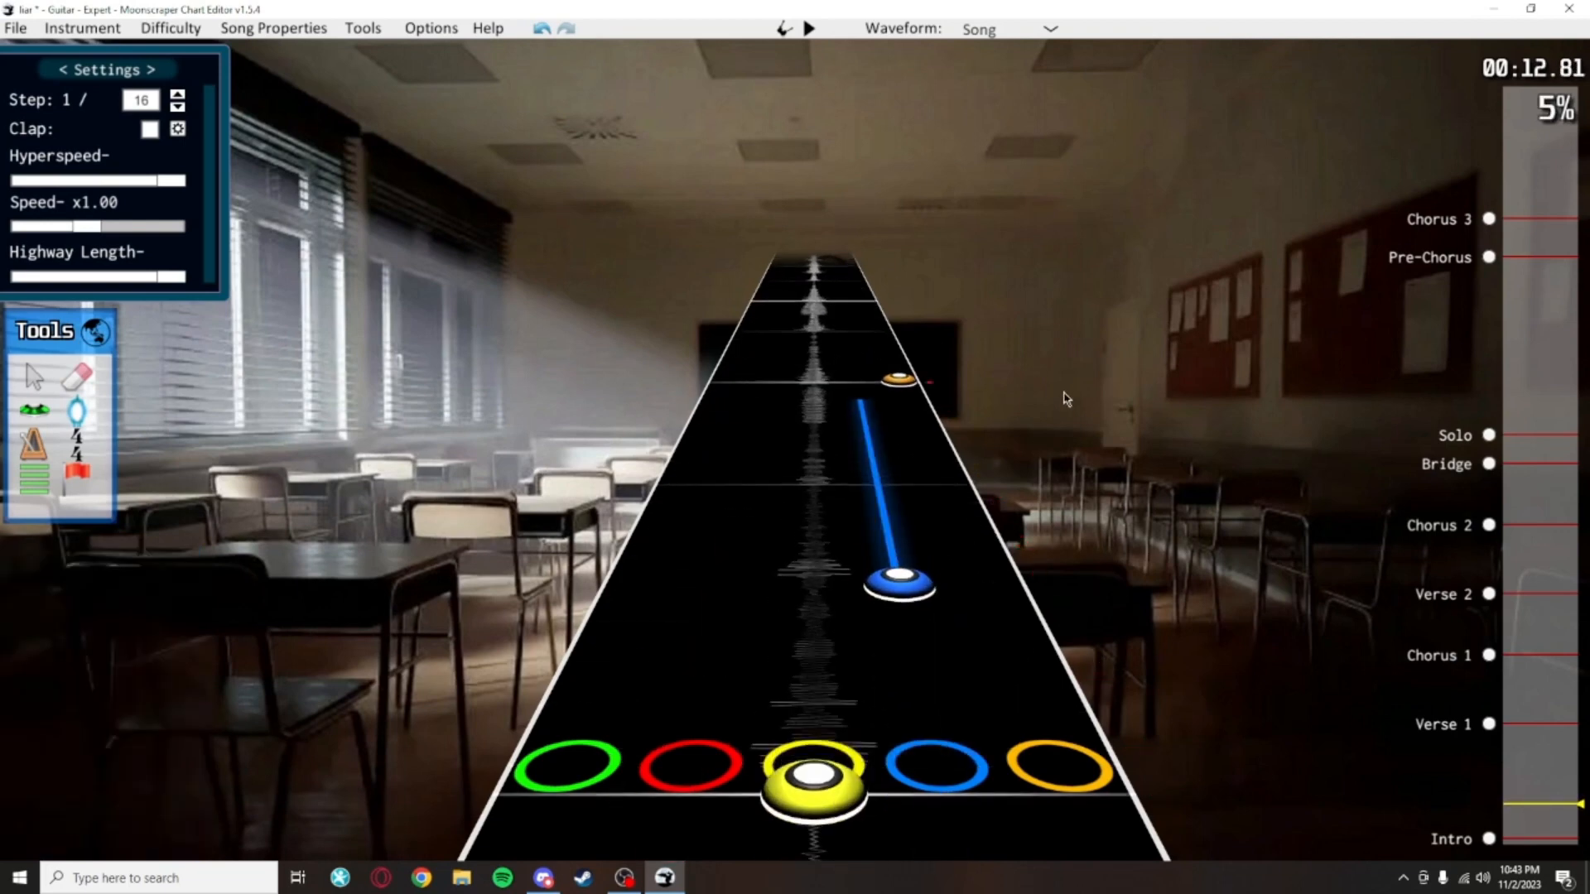
pyautogui.scroll(-12, 1036, 356)
pyautogui.hotkey('ctrl', 's')
# Play back the passage from the sustained blue note at position 3840 to just beyond the orange note
pyautogui.scroll(-7, 923, 348)
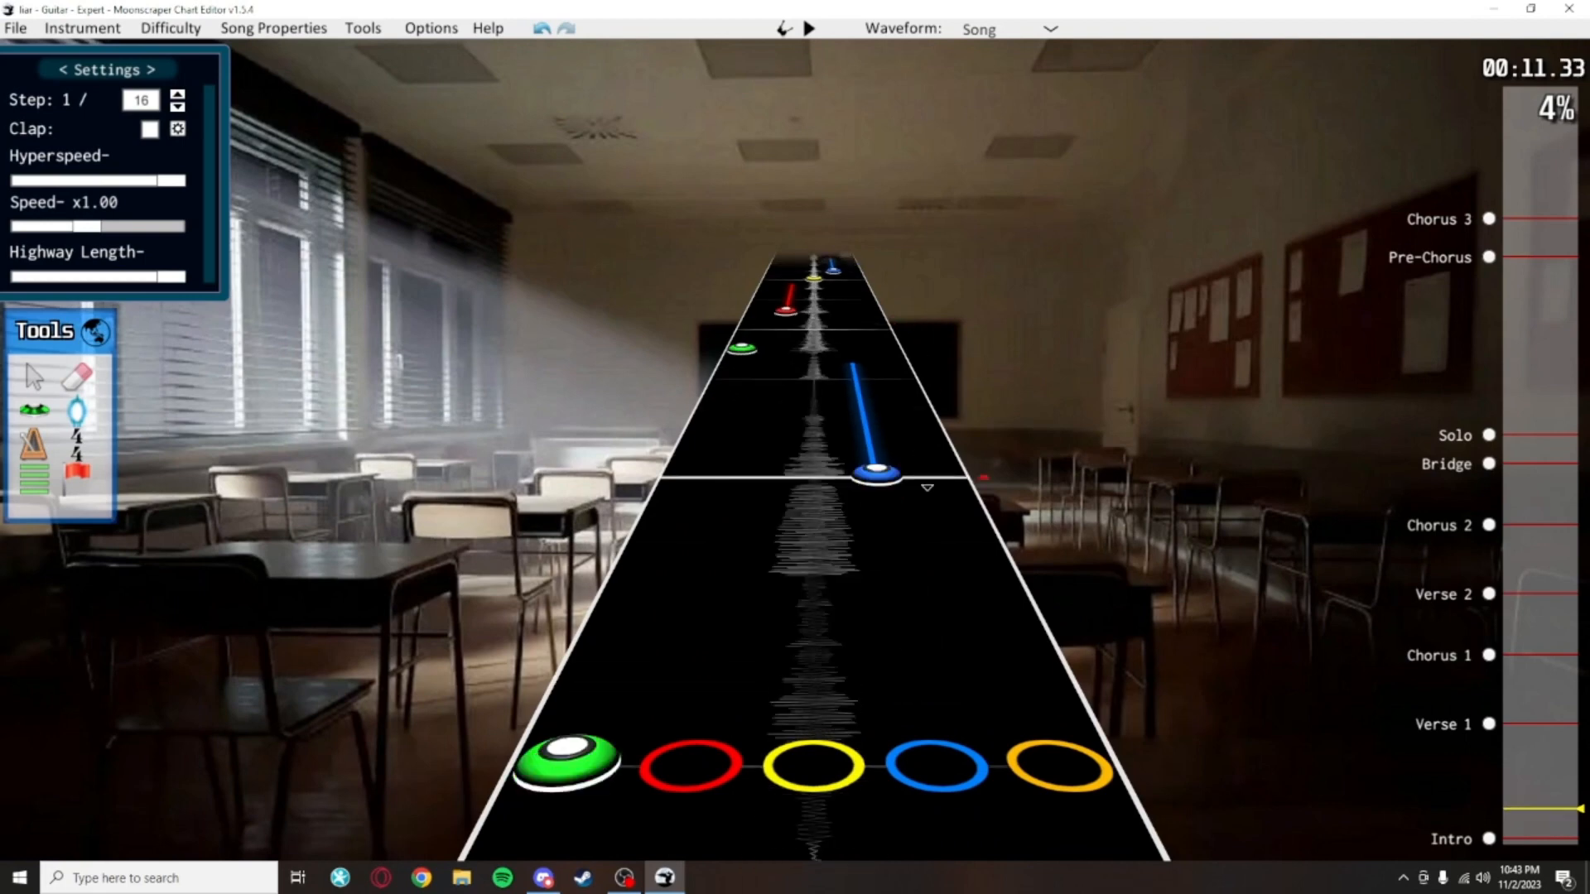
pyautogui.scroll(8, 940, 454)
pyautogui.press('space')
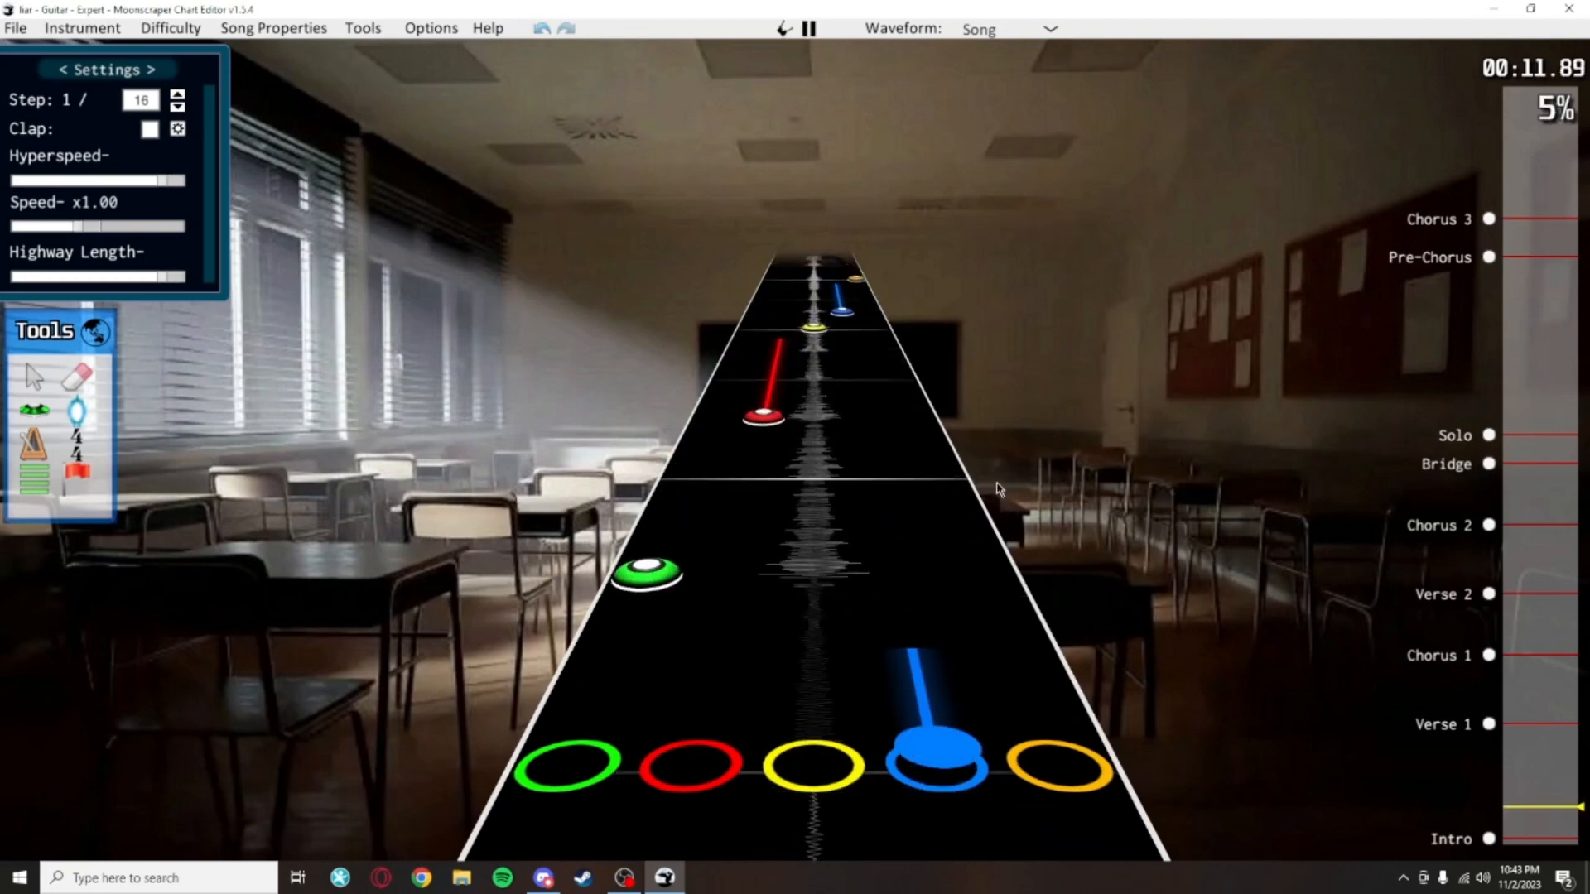
pyautogui.press('space')
pyautogui.scroll(-8, 1045, 650)
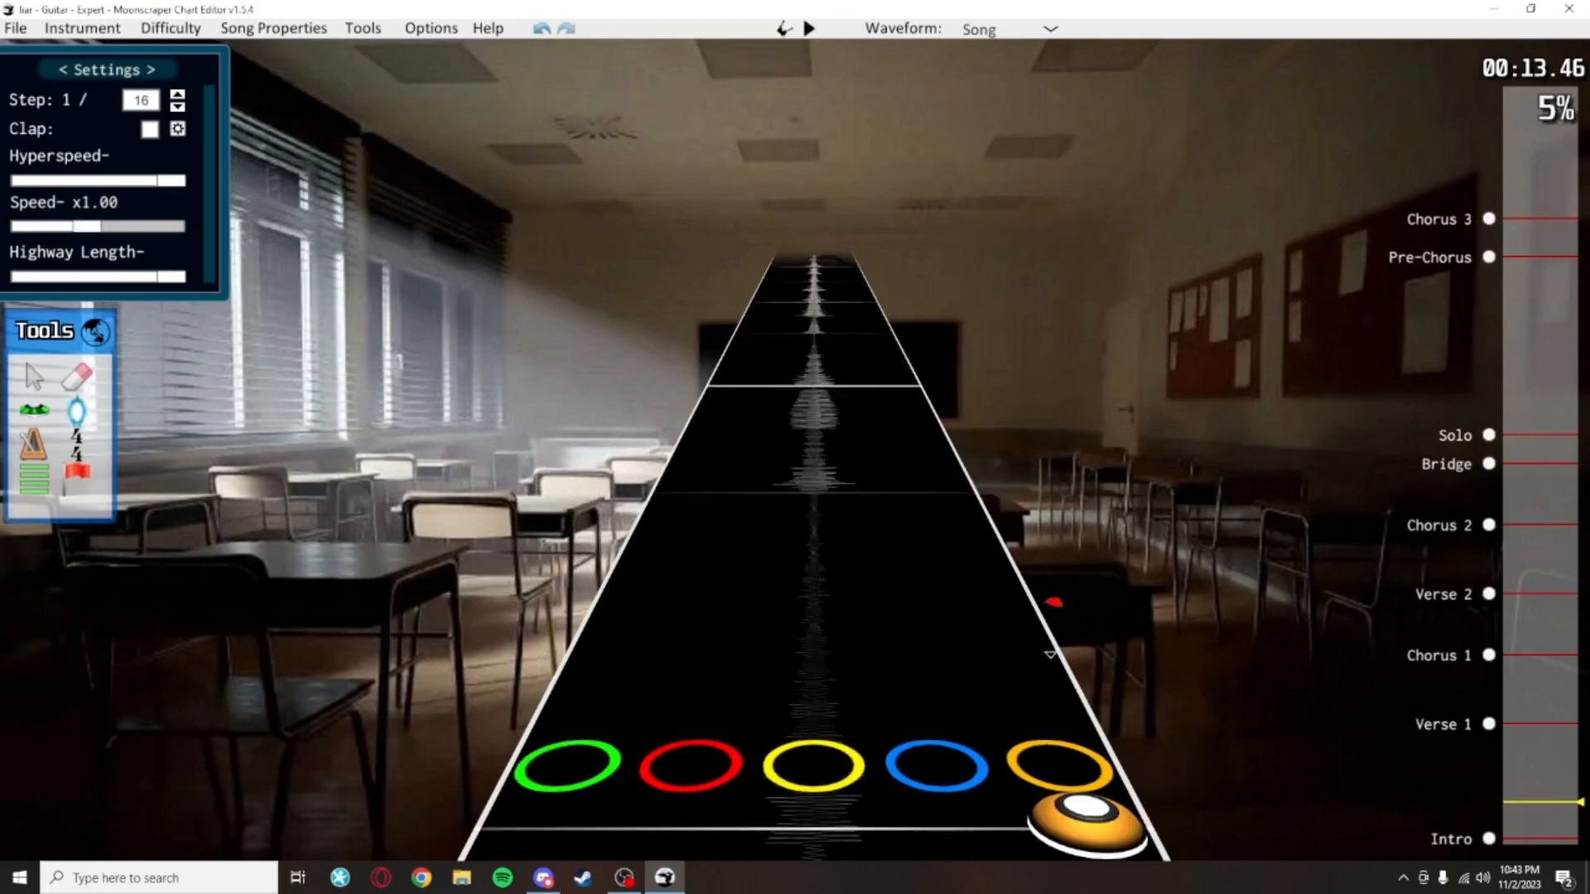
pyautogui.scroll(3, 1027, 655)
pyautogui.scroll(-3, 1067, 632)
pyautogui.press('space')
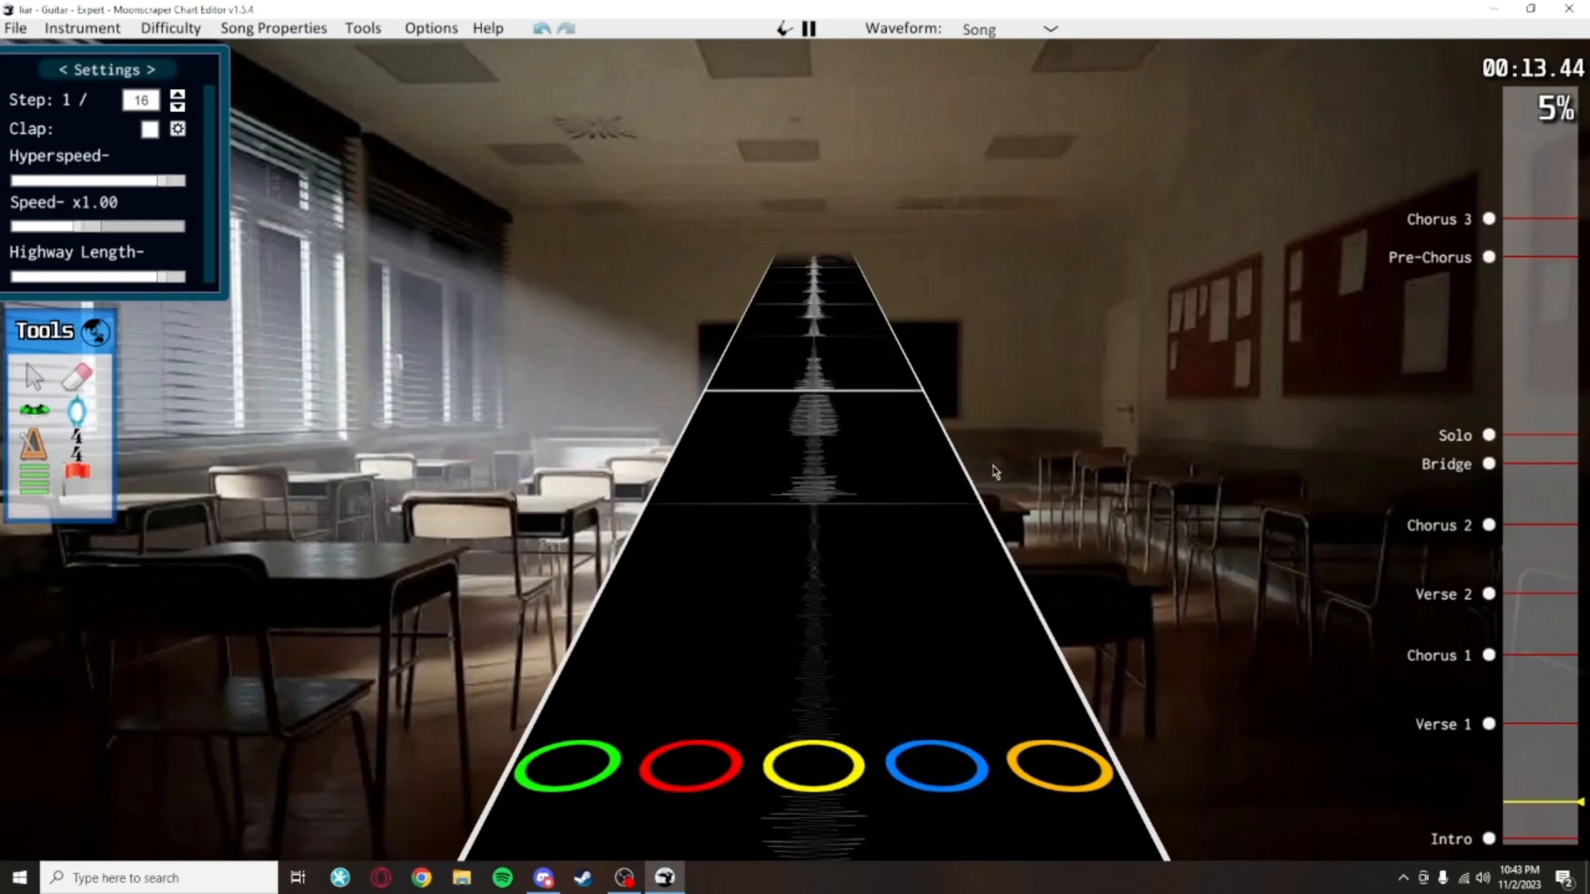
pyautogui.press('space')
pyautogui.scroll(-20, 1035, 626)
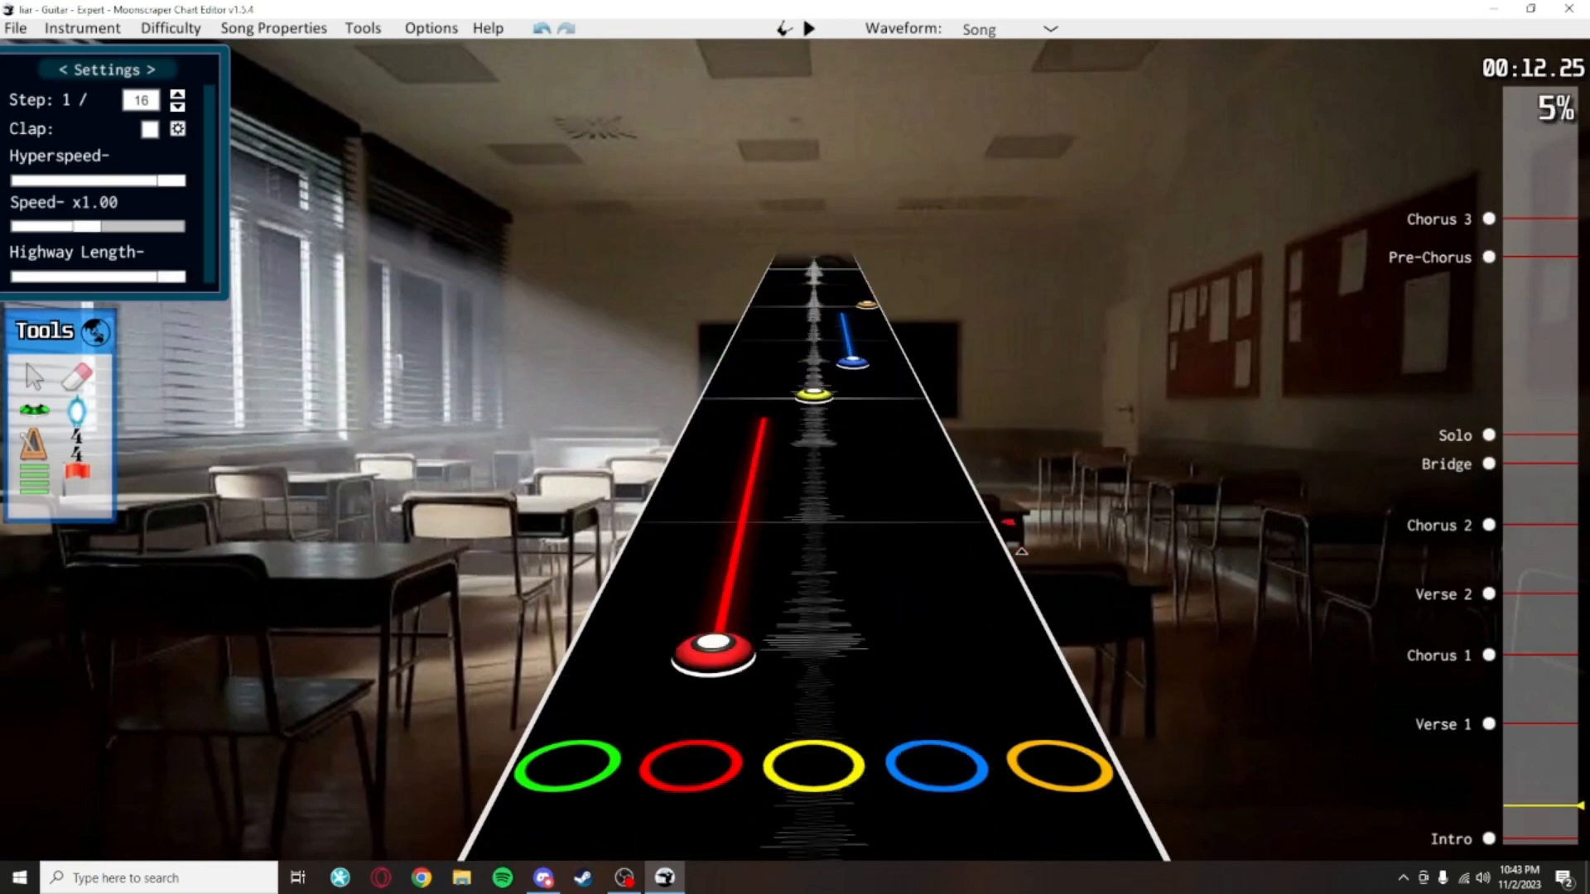
# Replay from the sustained red note and examine how the yellow, blue and orange notes line up with the waveform
pyautogui.press('space')
pyautogui.scroll(4, 983, 675)
pyautogui.scroll(-8, 967, 697)
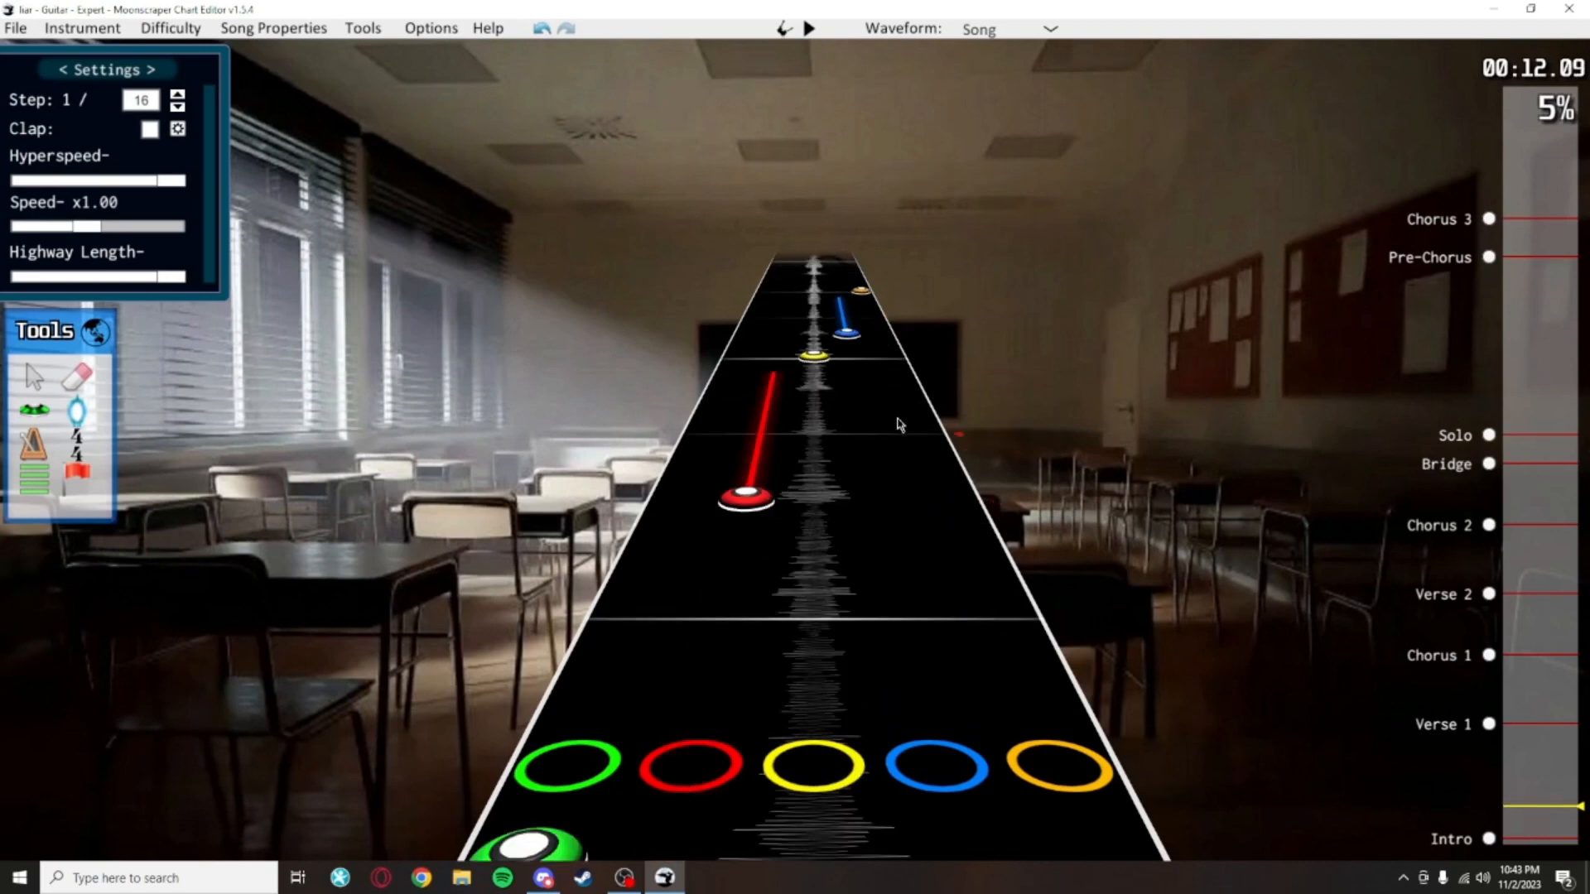
pyautogui.scroll(4, 900, 425)
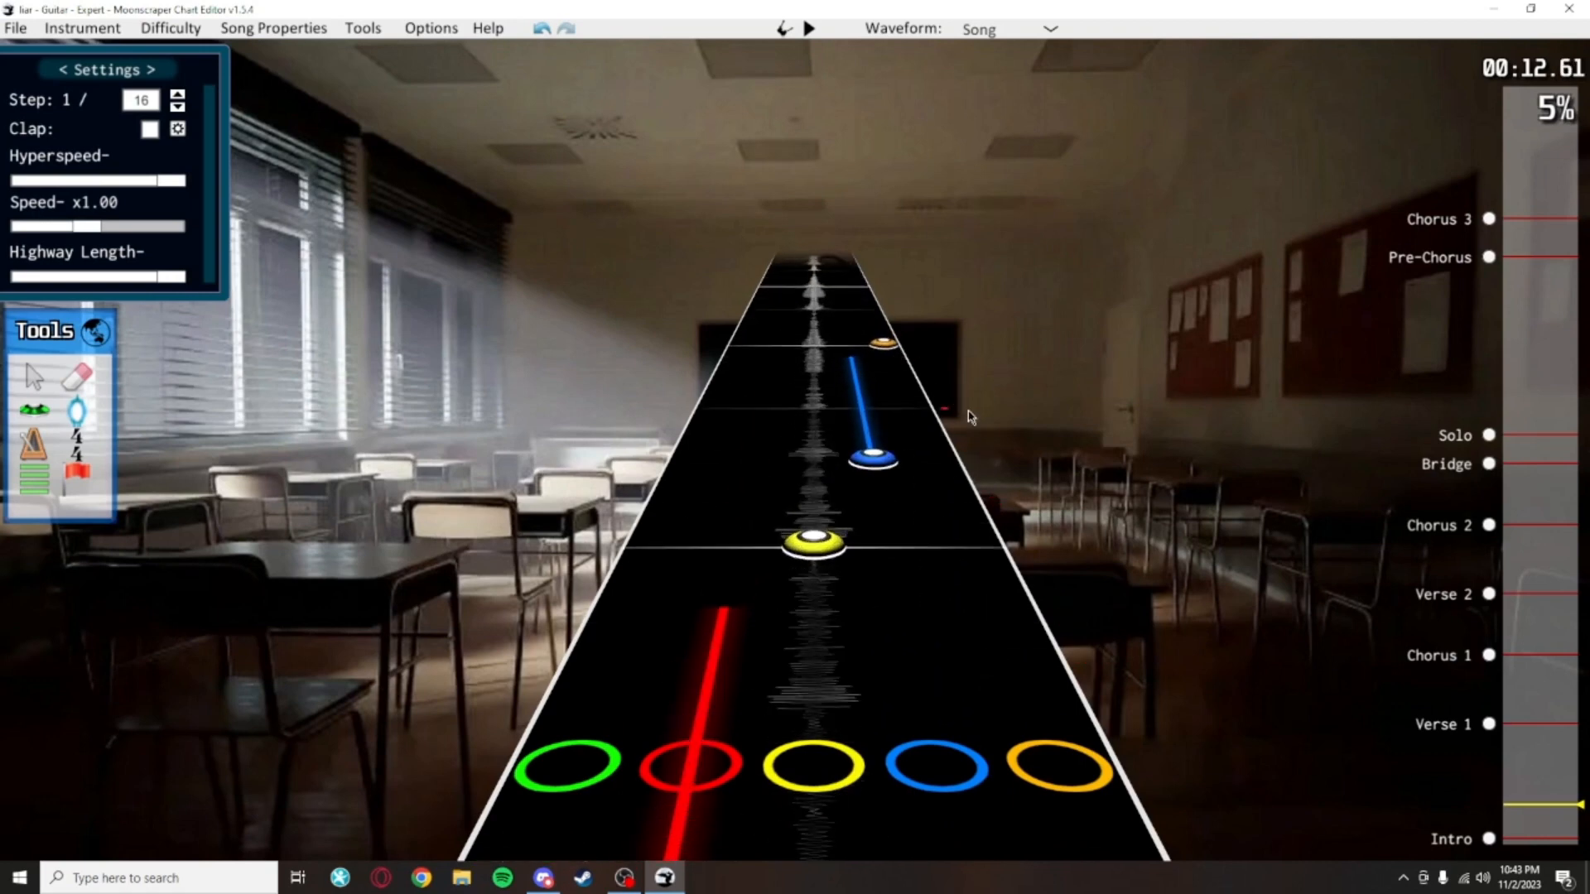
pyautogui.scroll(2, 971, 414)
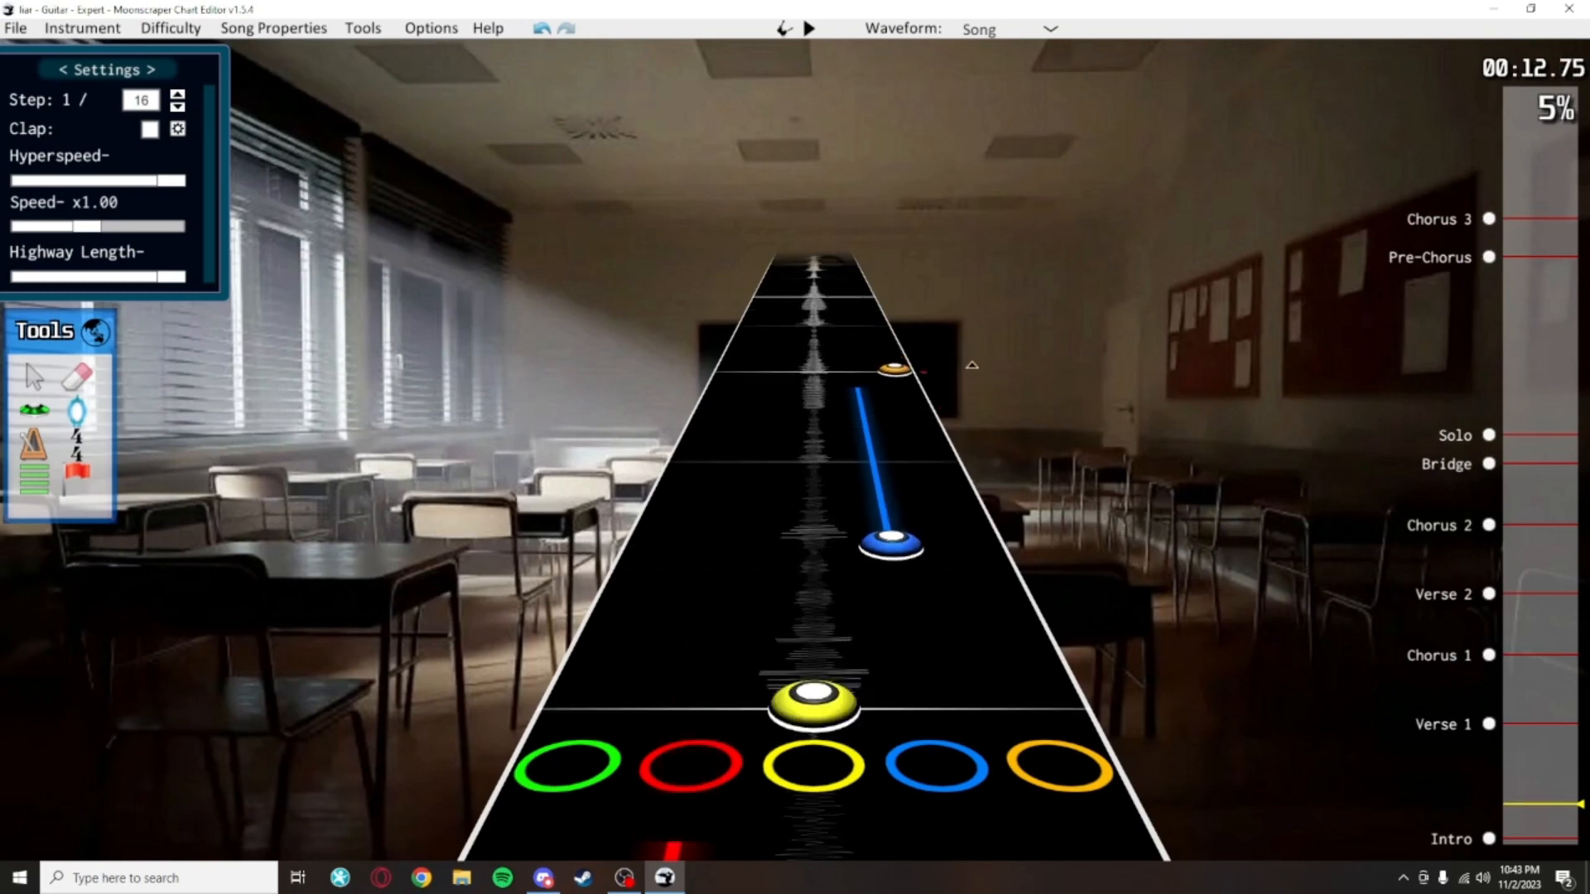
pyautogui.scroll(-2, 994, 414)
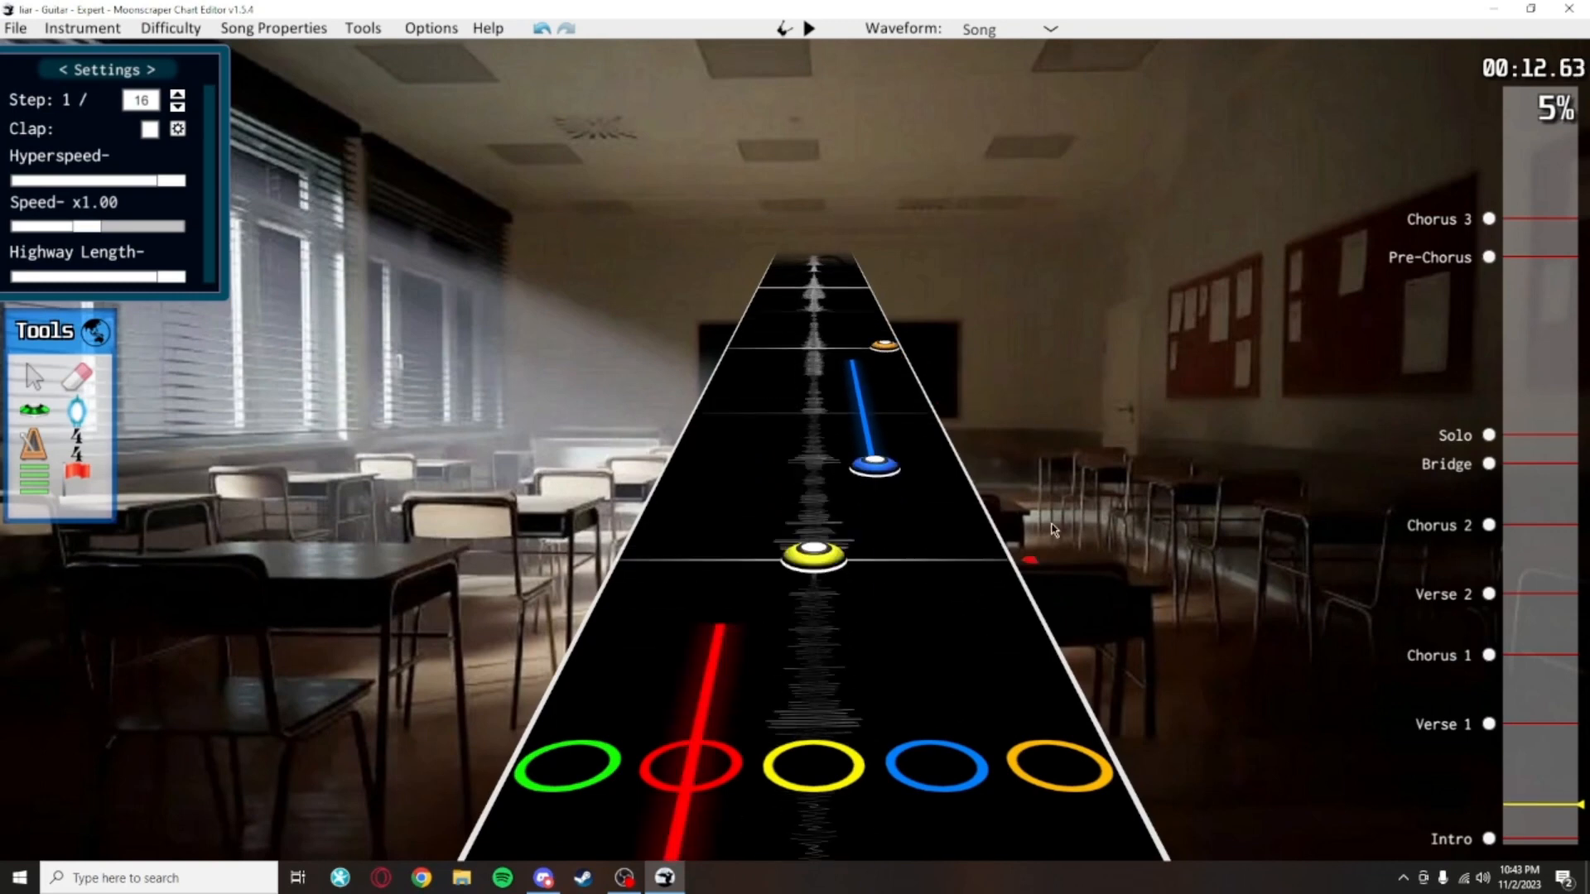
pyautogui.scroll(-6, 1053, 530)
pyautogui.scroll(14, 1027, 555)
pyautogui.scroll(-2, 989, 586)
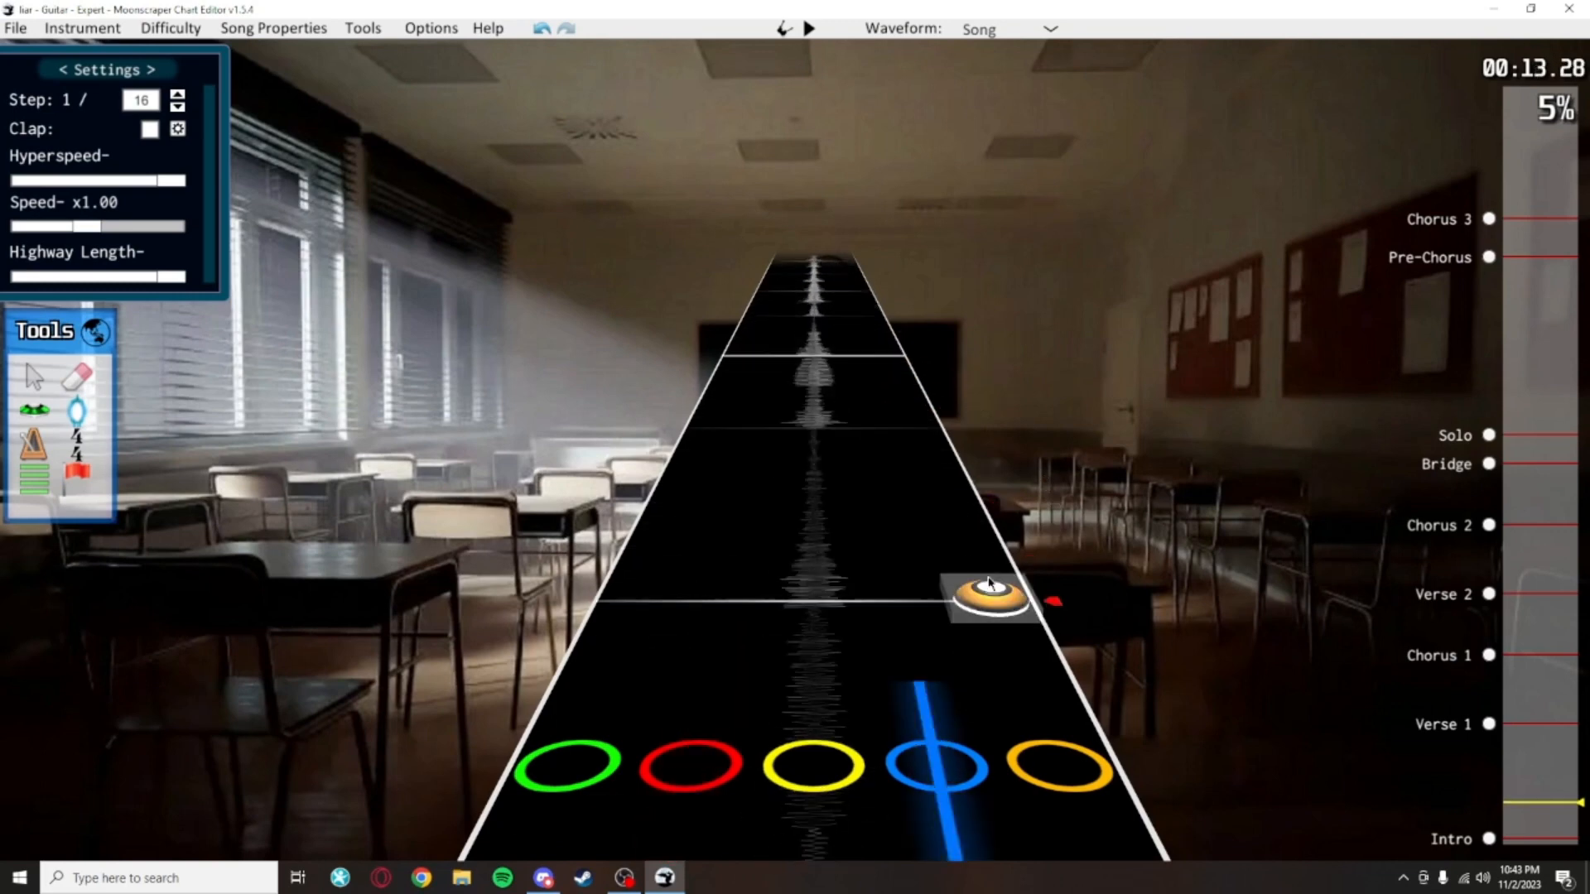
# Inspect the orange note and the properties of the sustained blue note at position 4272
pyautogui.click(990, 587)
pyautogui.click(874, 432)
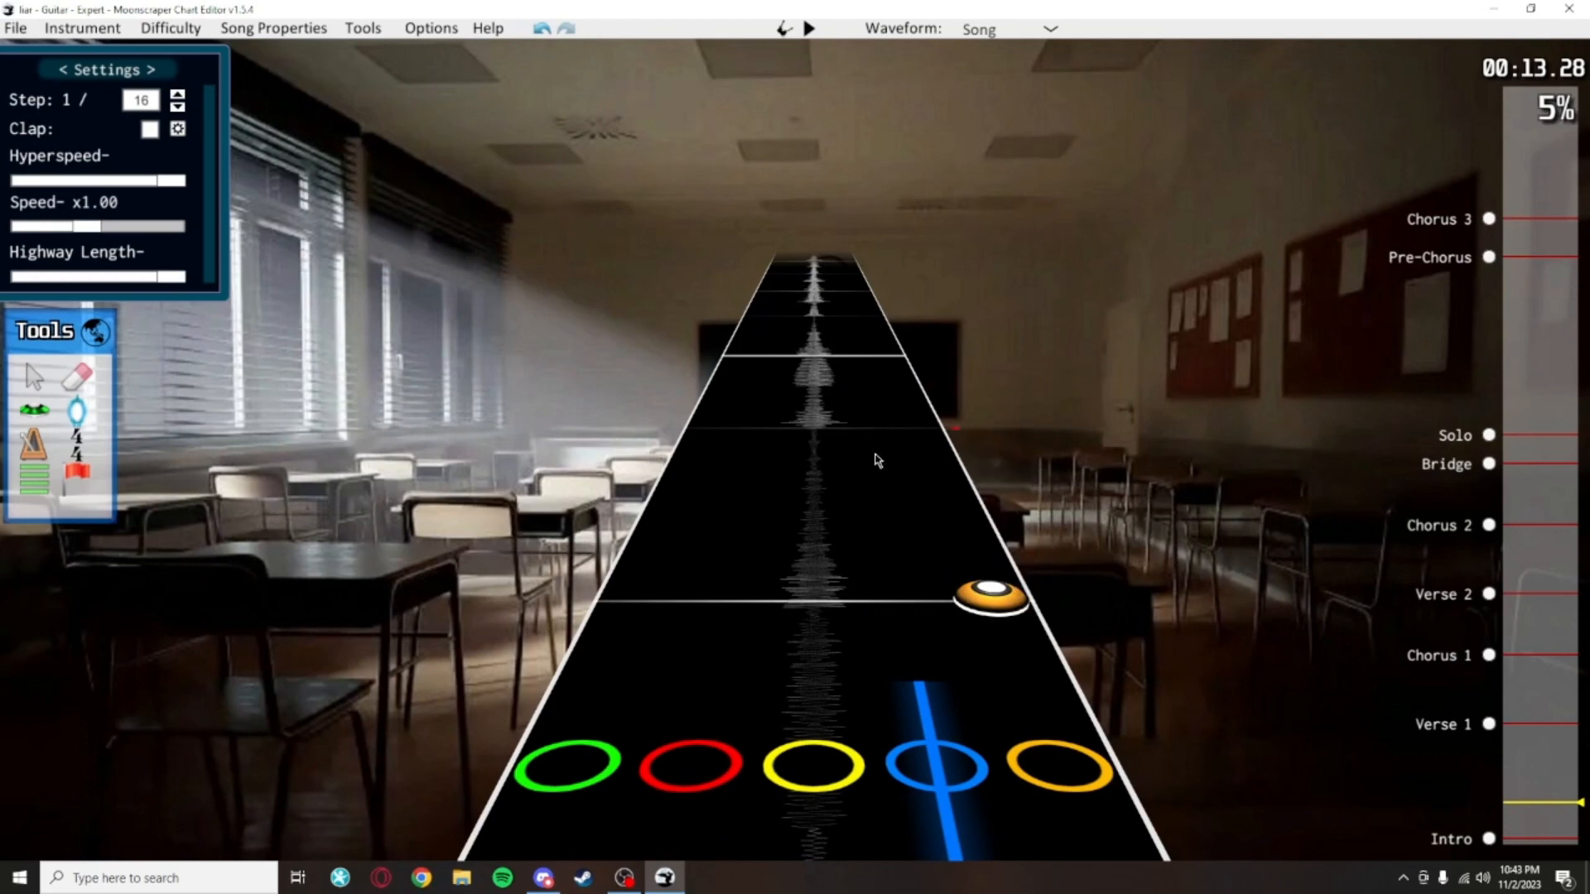
pyautogui.scroll(-6, 878, 461)
pyautogui.click(879, 497)
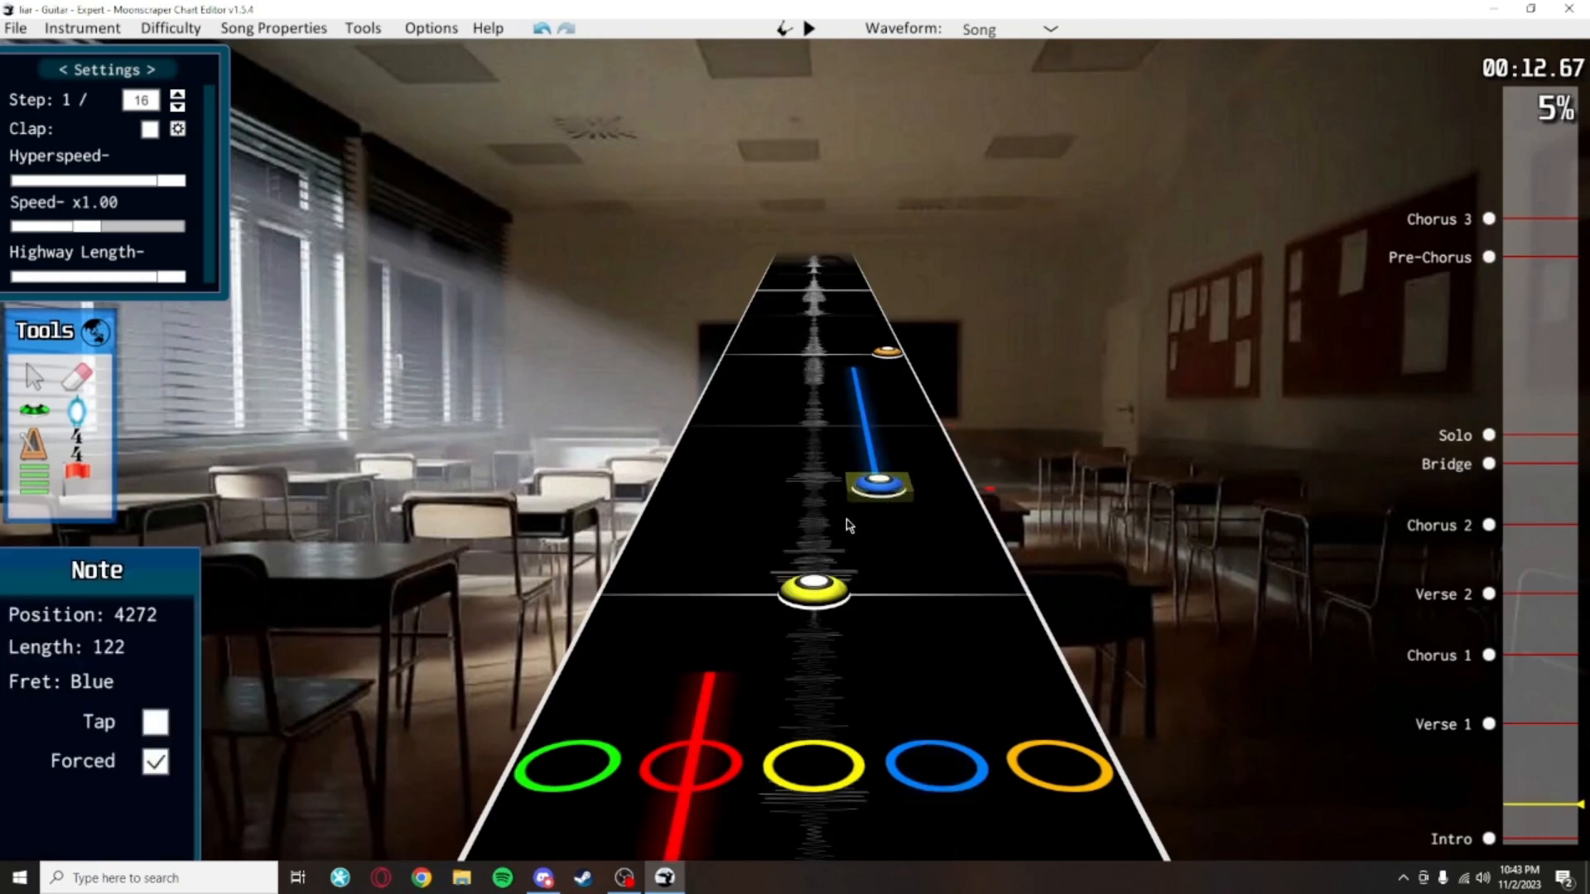
pyautogui.scroll(-1, 853, 515)
pyautogui.scroll(-5, 745, 646)
pyautogui.moveTo(907, 485); pyautogui.dragTo(675, 704)
pyautogui.click(908, 520)
pyautogui.scroll(5, 908, 519)
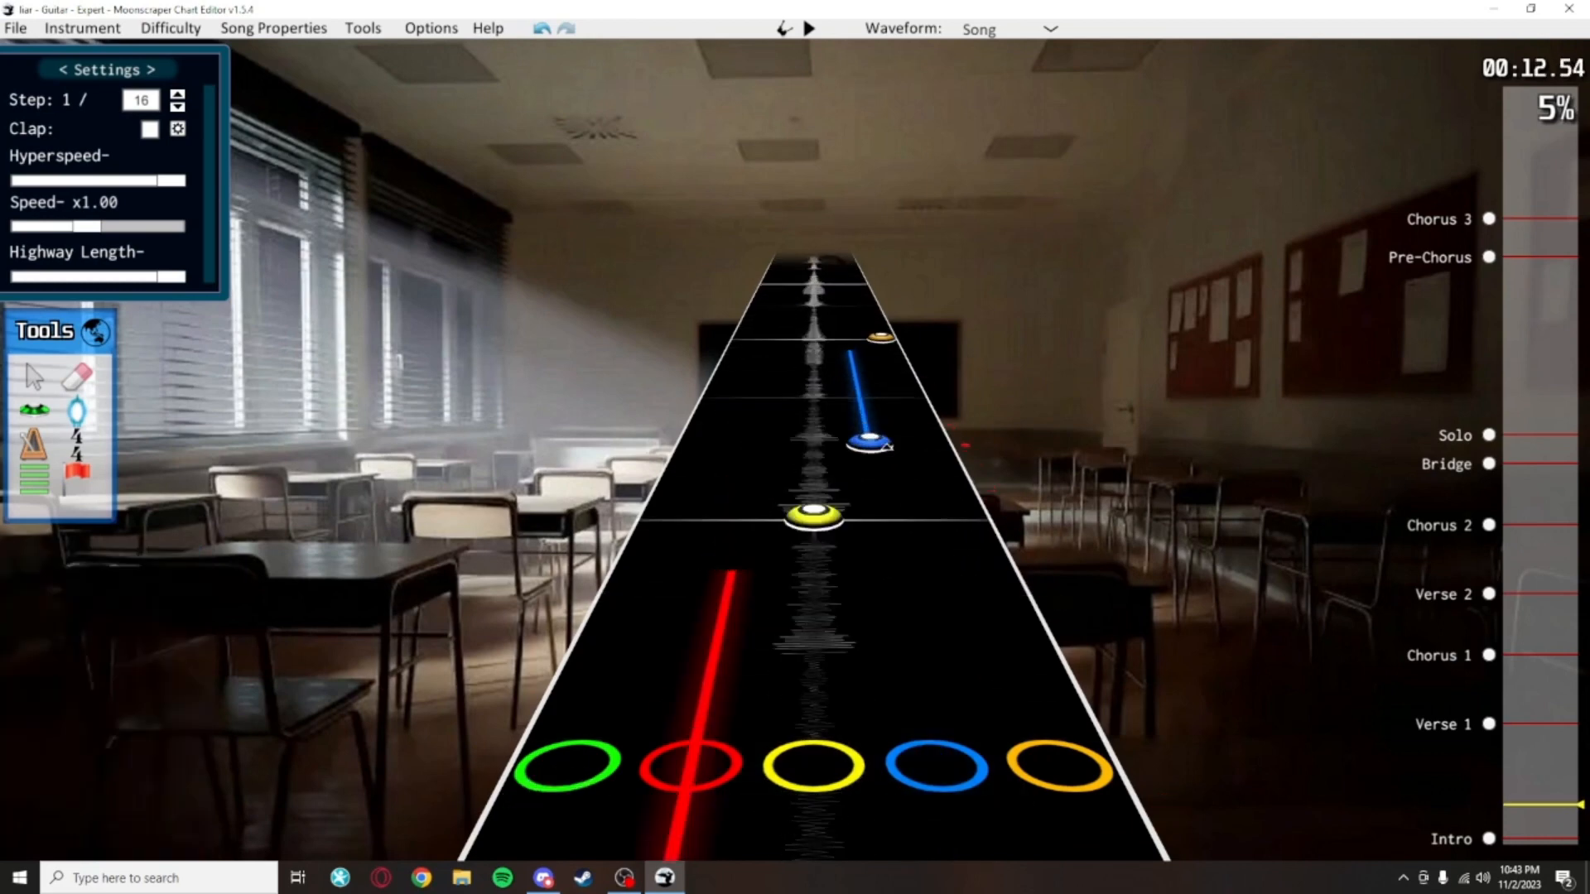
# With the note tool active, listen past the orange note and add a short blue note after it
pyautogui.click(33, 415)
pyautogui.scroll(4, 873, 452)
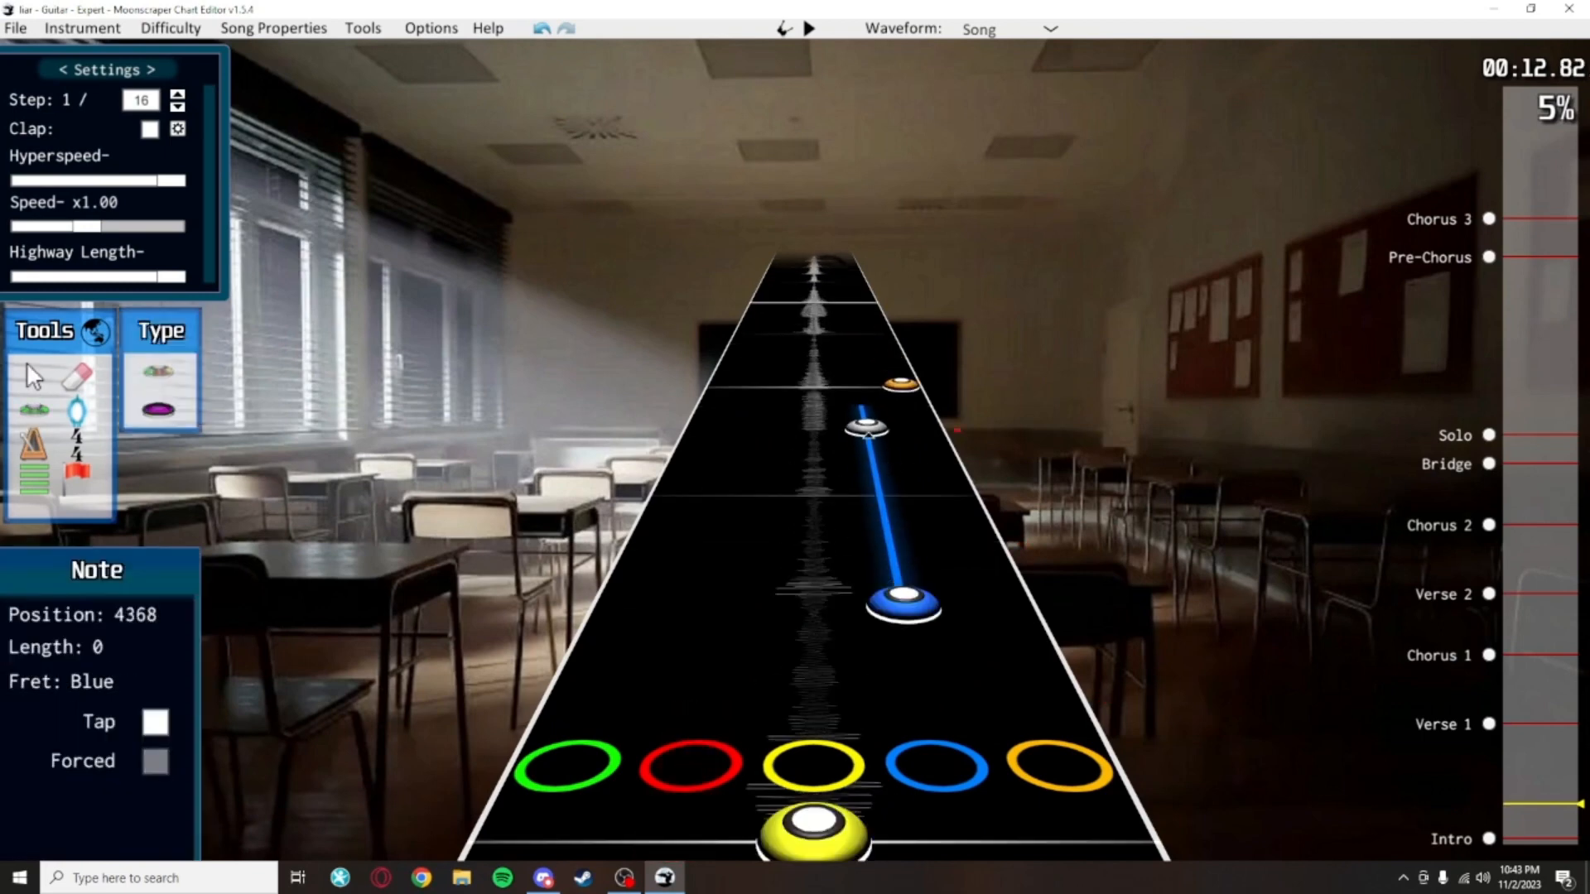
pyautogui.scroll(-1, 1011, 657)
pyautogui.press('space')
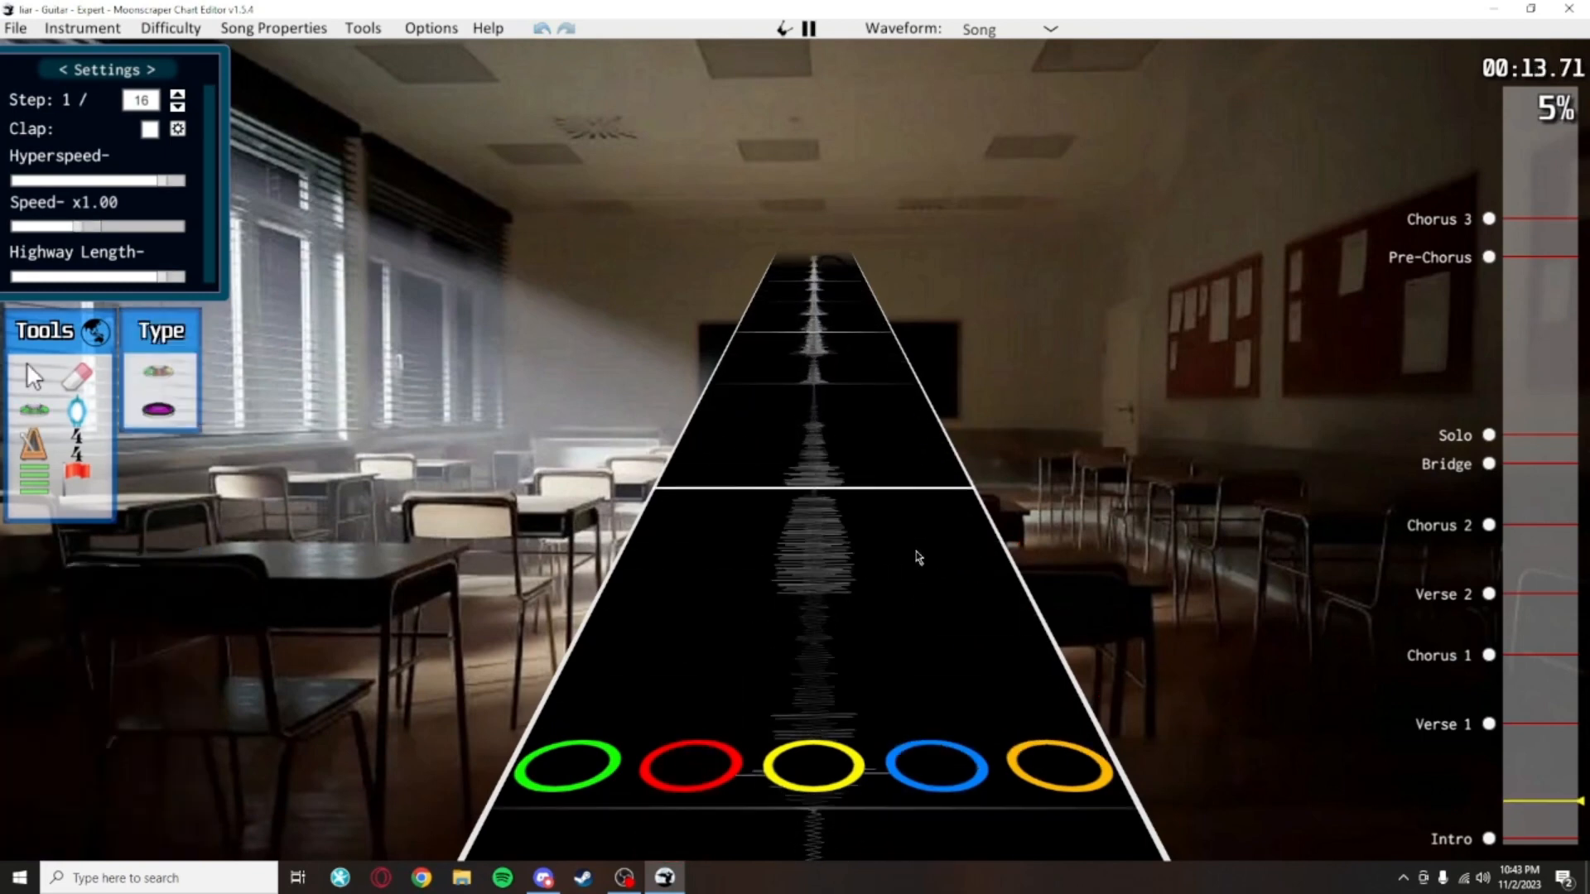
pyautogui.press('space')
pyautogui.scroll(-1, 919, 564)
pyautogui.click(914, 608)
pyautogui.moveTo(915, 609); pyautogui.dragTo(905, 464)
pyautogui.hotkey('ctrl', 'z')
pyautogui.scroll(-4, 1024, 717)
pyautogui.scroll(-4, 1024, 719)
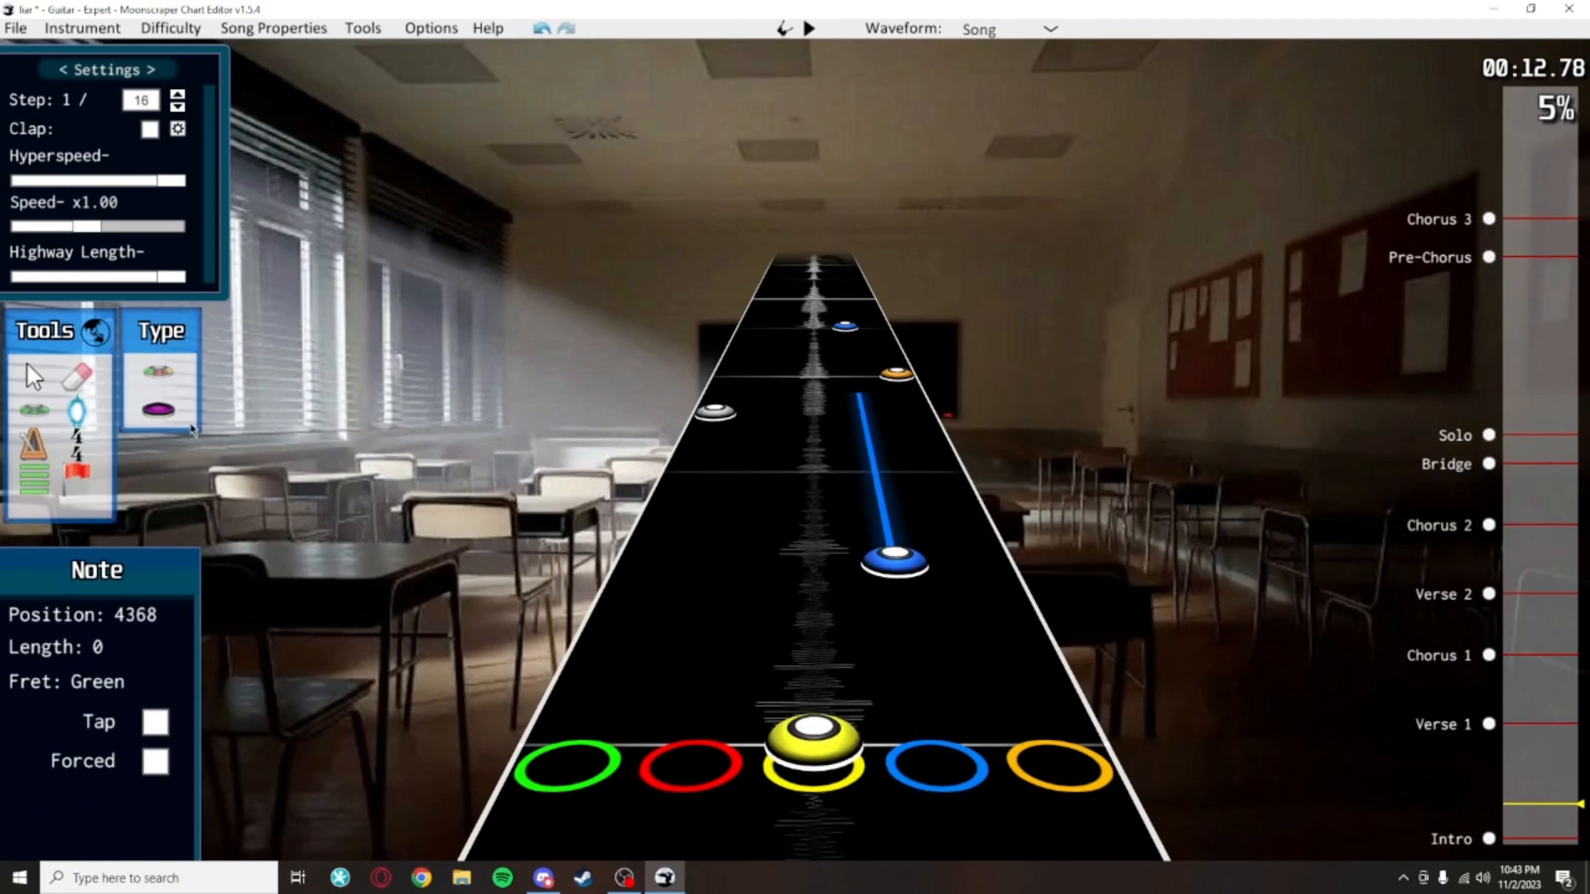
# Move the sustained blue note at position 4272 to the red lane
pyautogui.click(34, 377)
pyautogui.scroll(-2, 922, 524)
pyautogui.click(862, 418)
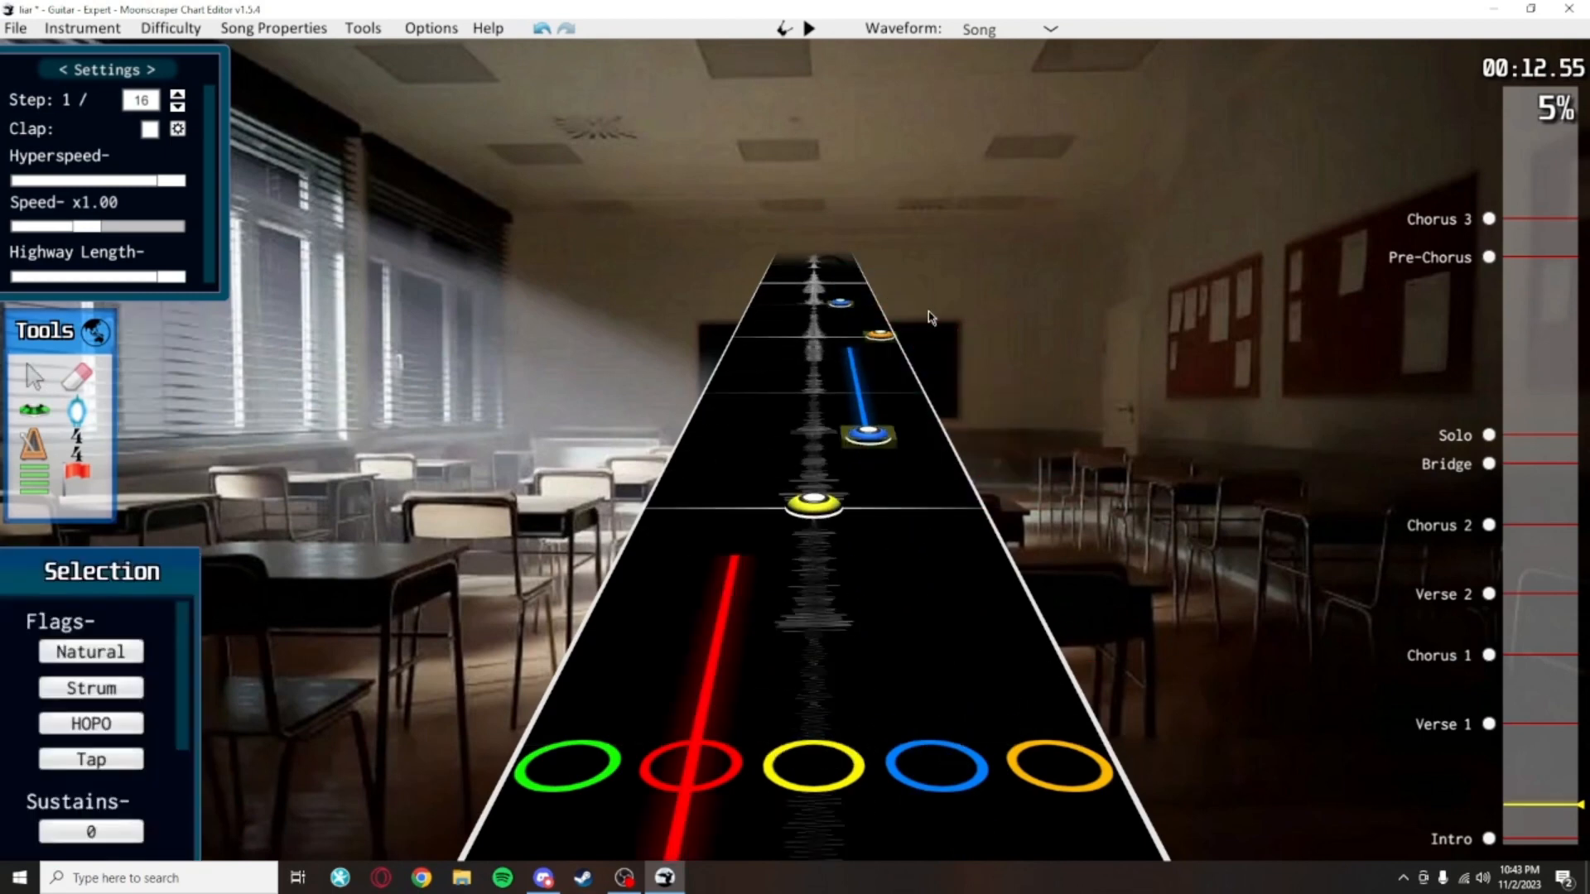
pyautogui.click(938, 525)
pyautogui.moveTo(878, 426); pyautogui.dragTo(777, 452)
pyautogui.click(946, 583)
pyautogui.scroll(-8, 947, 583)
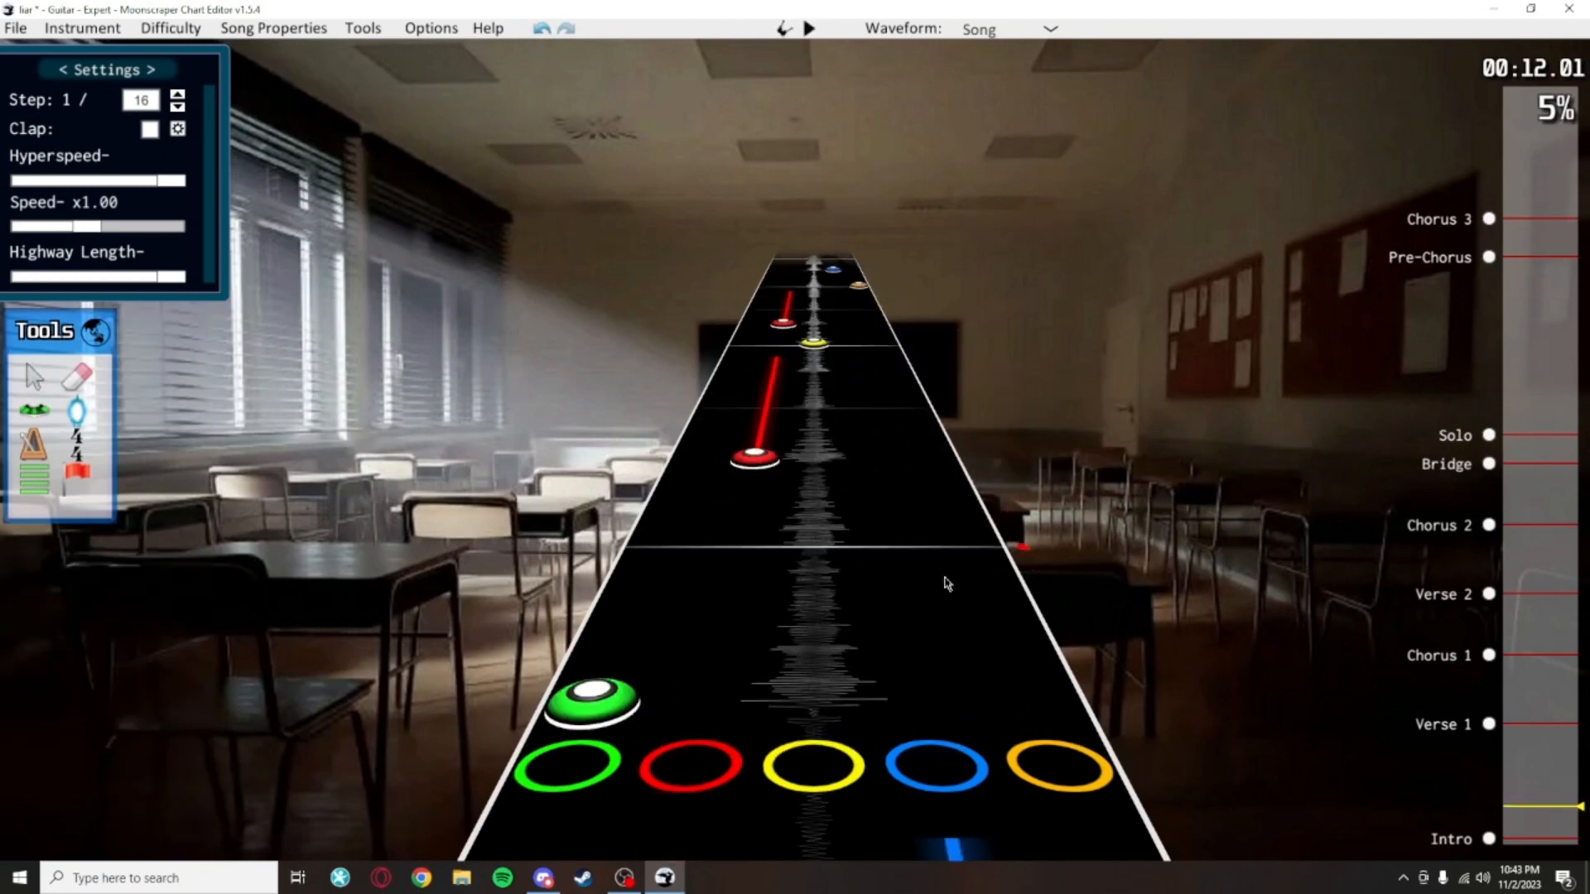
# Save the chart and play back the passage from the sustained blue note through the first sustained red note
pyautogui.hotkey('ctrl', 's')
pyautogui.press('space')
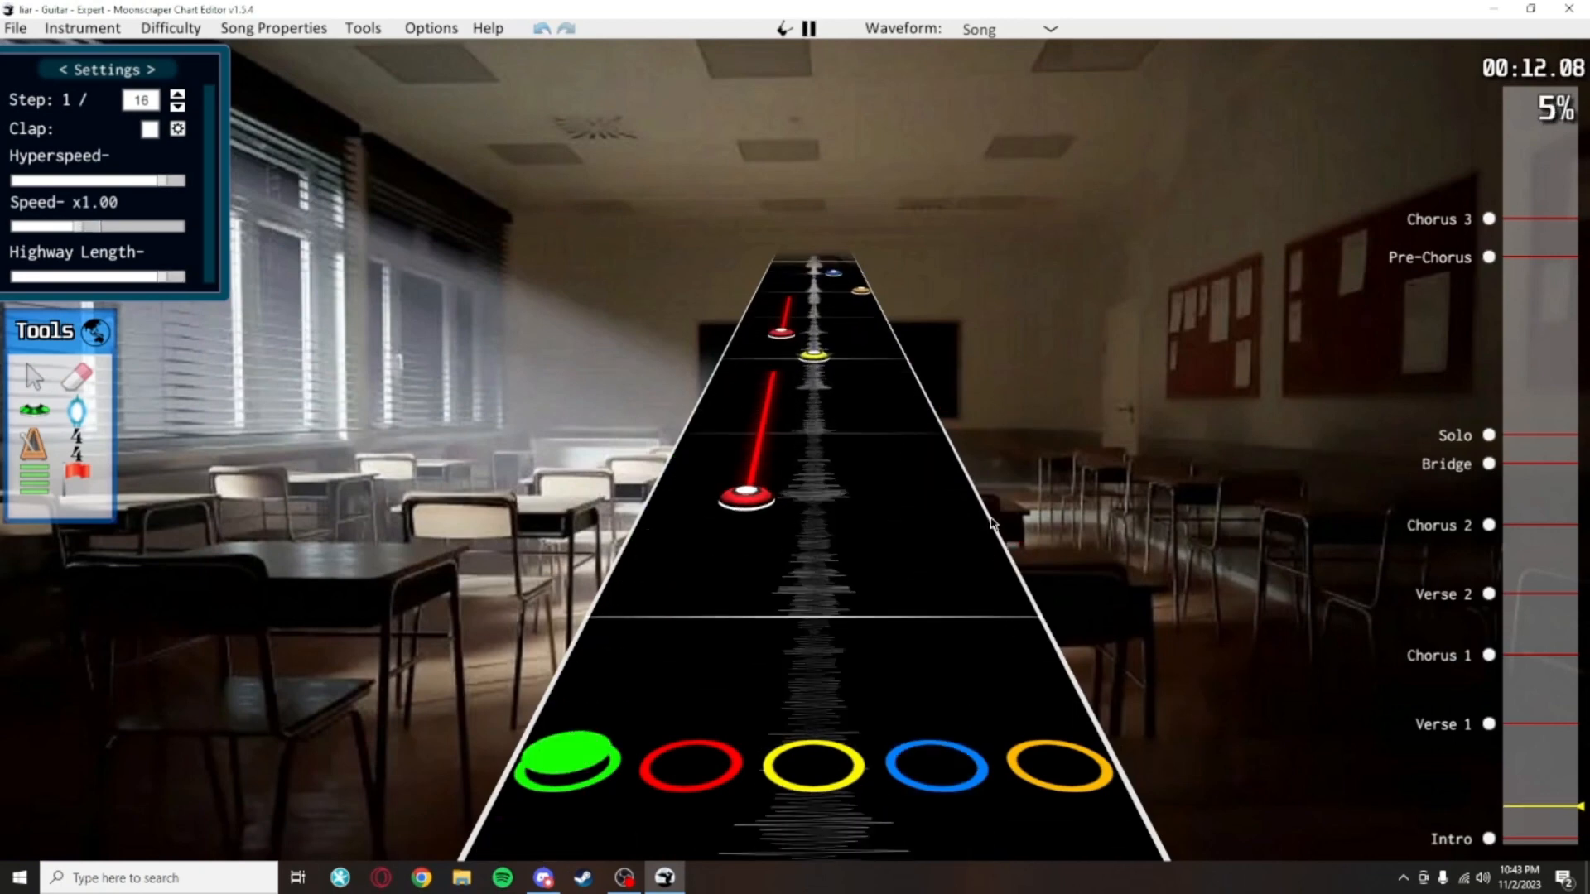
pyautogui.press('space')
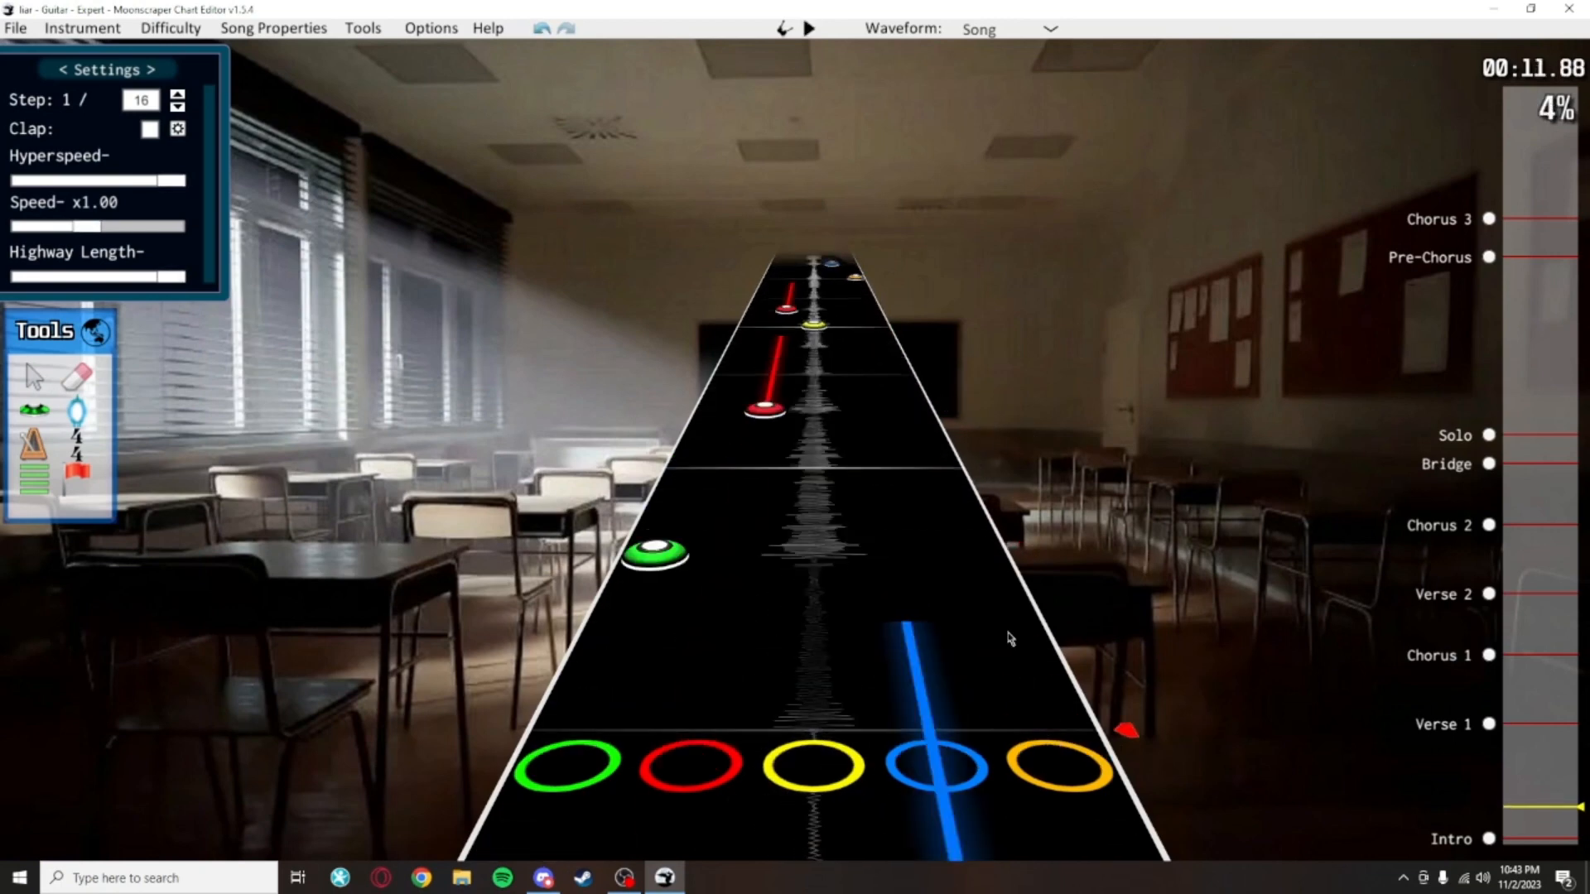
pyautogui.scroll(-5, 989, 515)
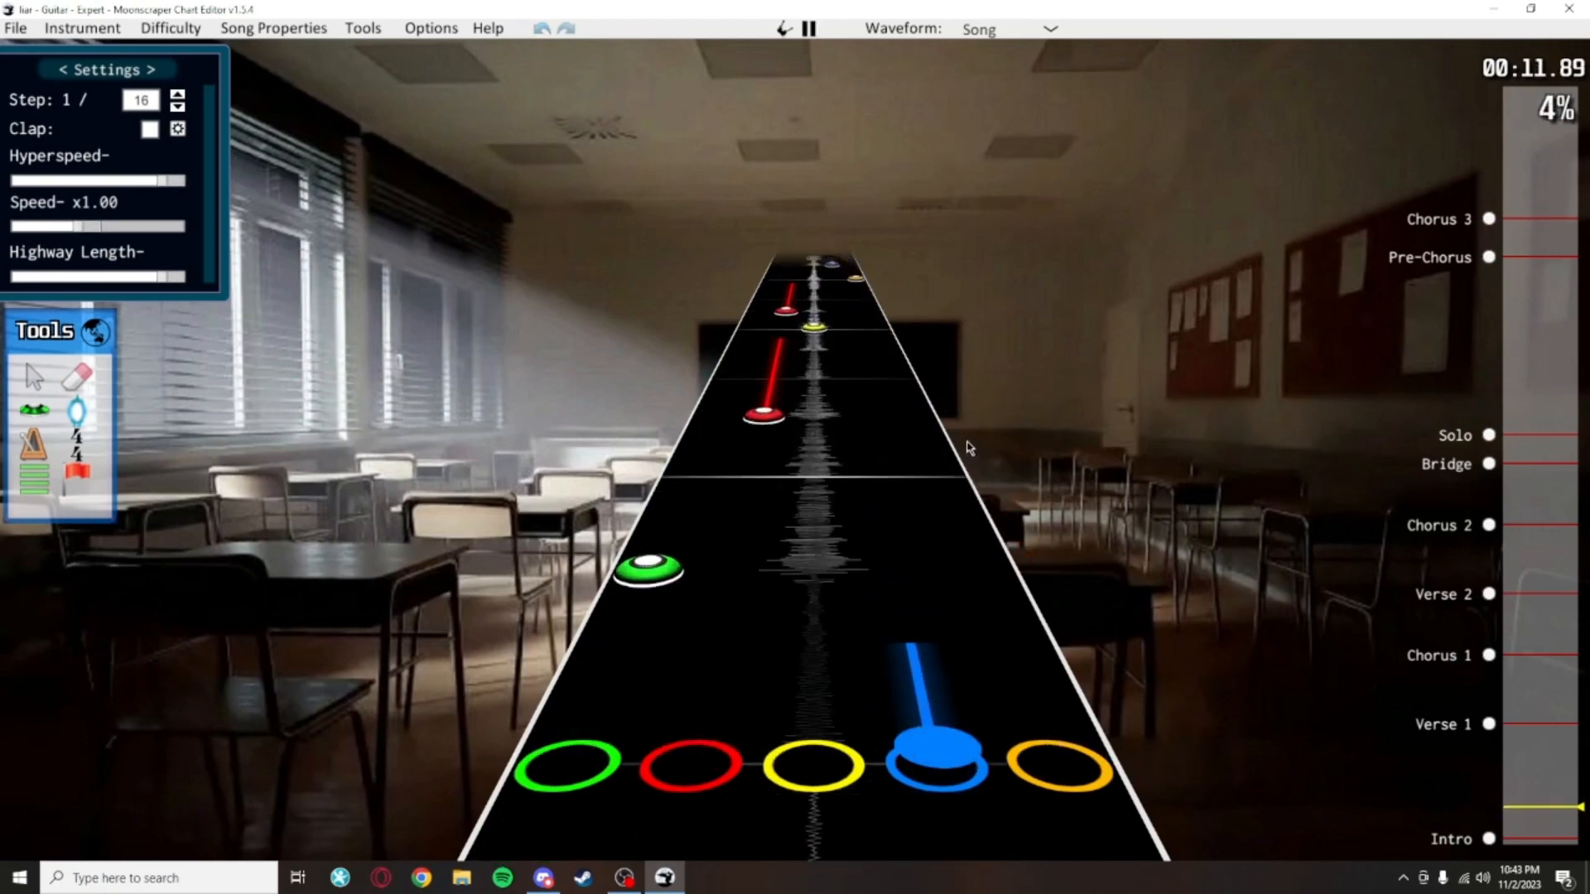
pyautogui.hotkey('ctrl', 's')
pyautogui.press('space')
pyautogui.press('space')
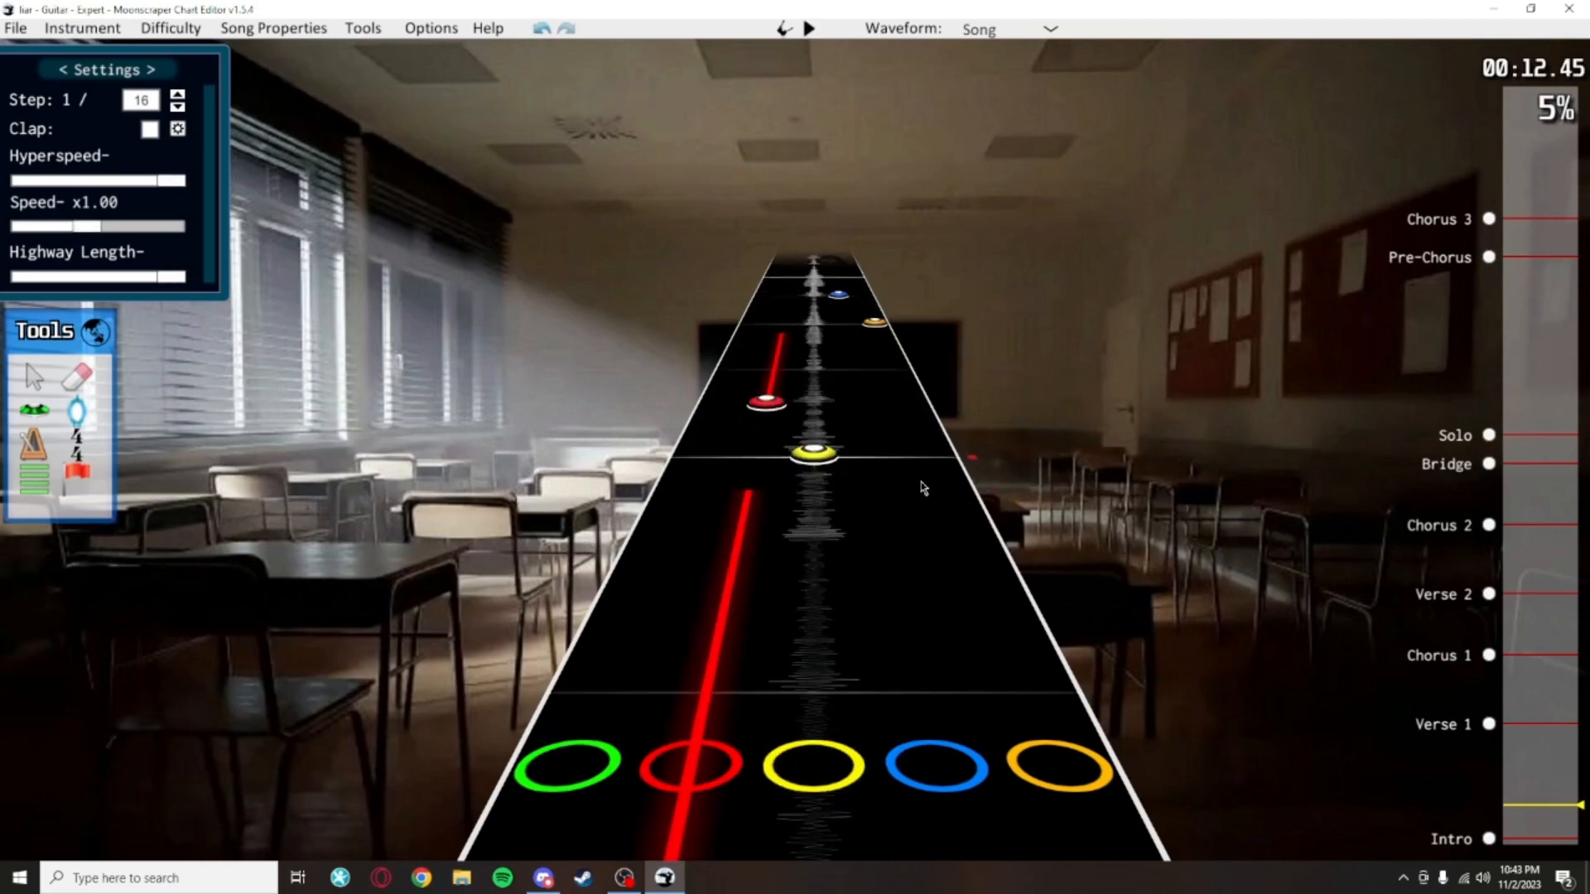
# Move the short yellow note to the red lane and the sustained red note just after it to the yellow lane
pyautogui.scroll(-2, 858, 449)
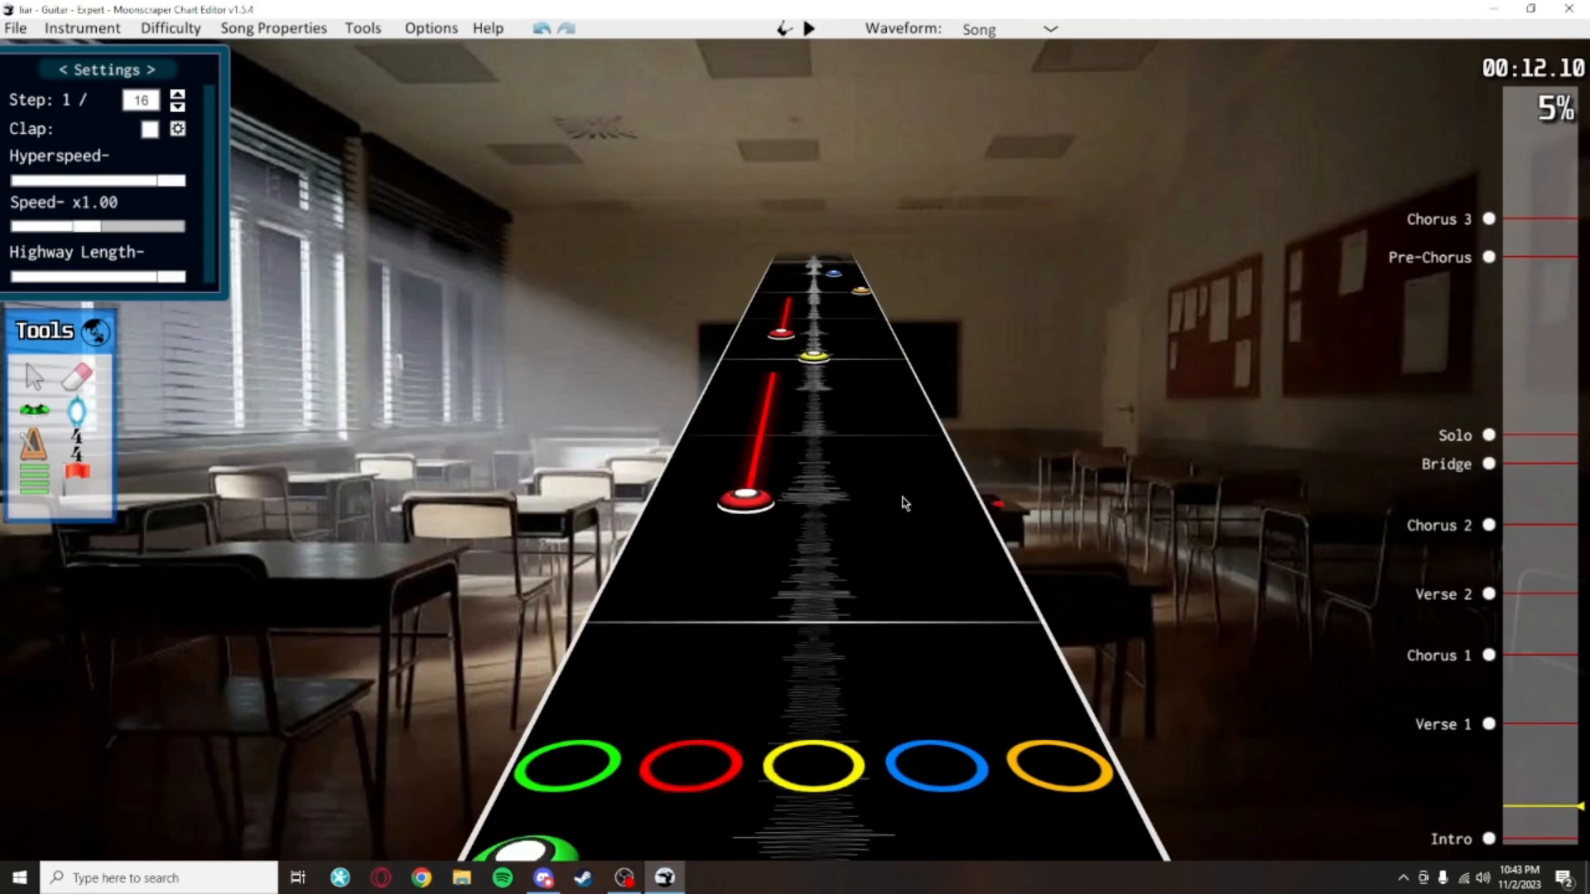
pyautogui.scroll(2, 830, 418)
pyautogui.scroll(-4, 911, 486)
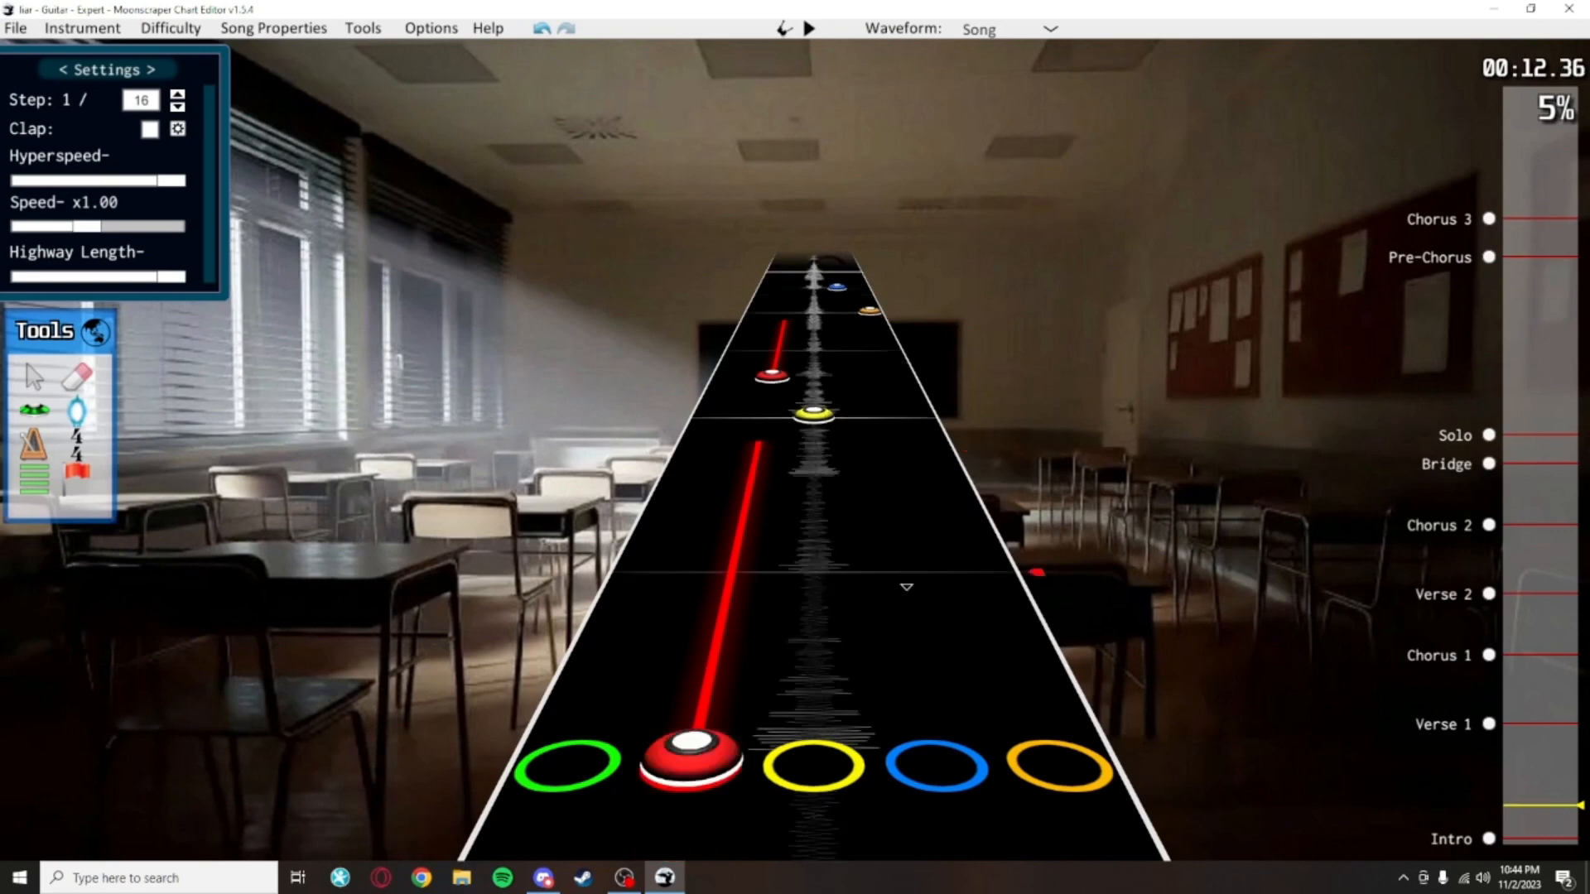
pyautogui.scroll(2, 836, 572)
pyautogui.scroll(3, 836, 572)
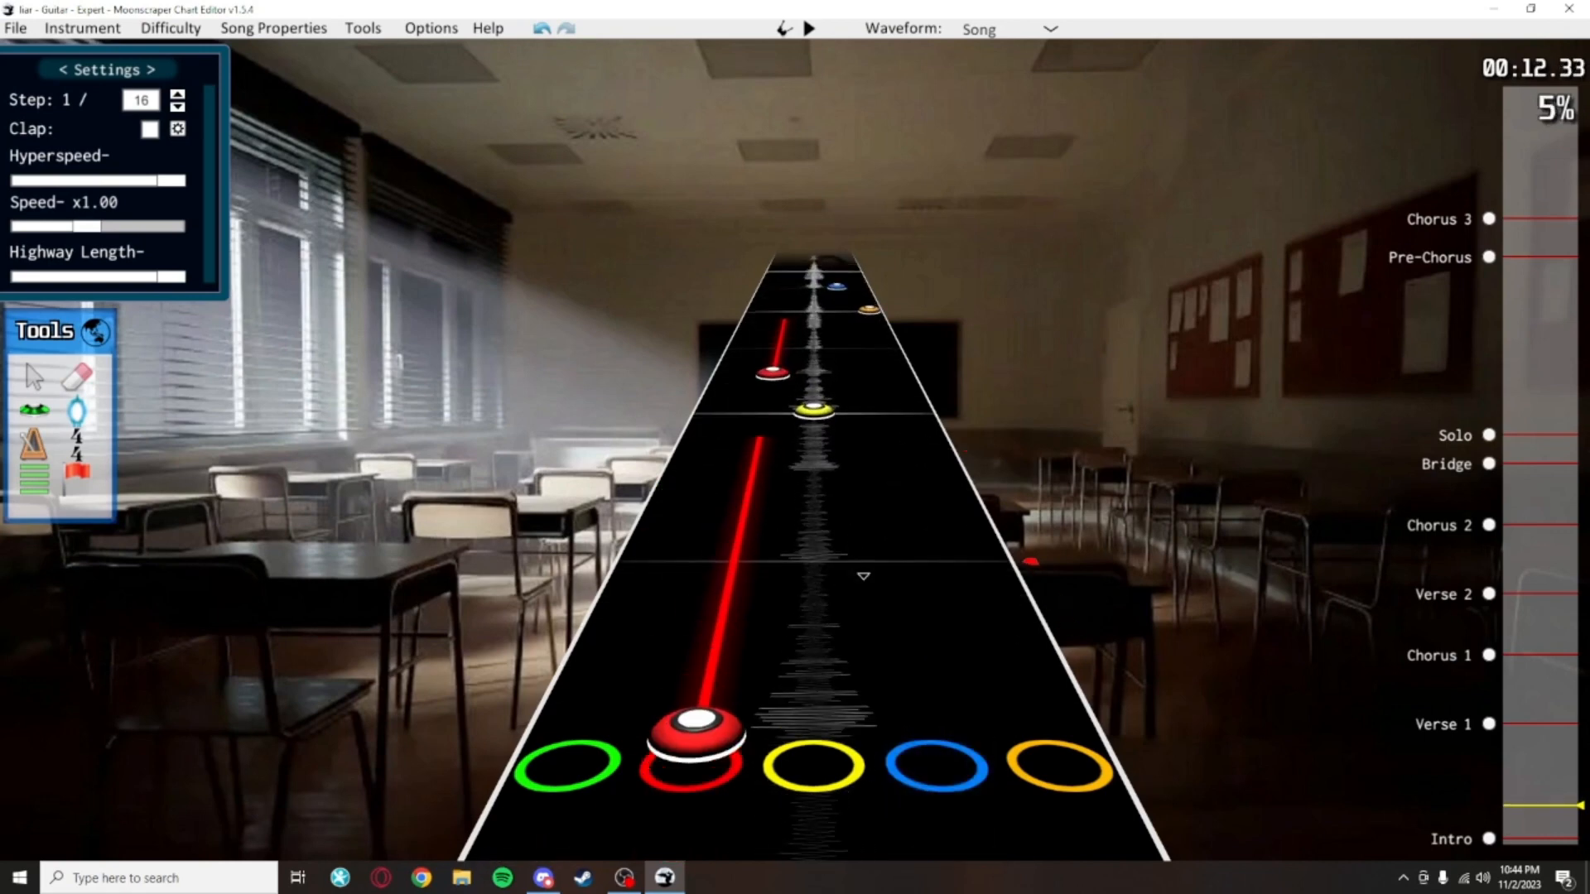
pyautogui.moveTo(870, 506); pyautogui.dragTo(719, 392)
pyautogui.click(861, 436)
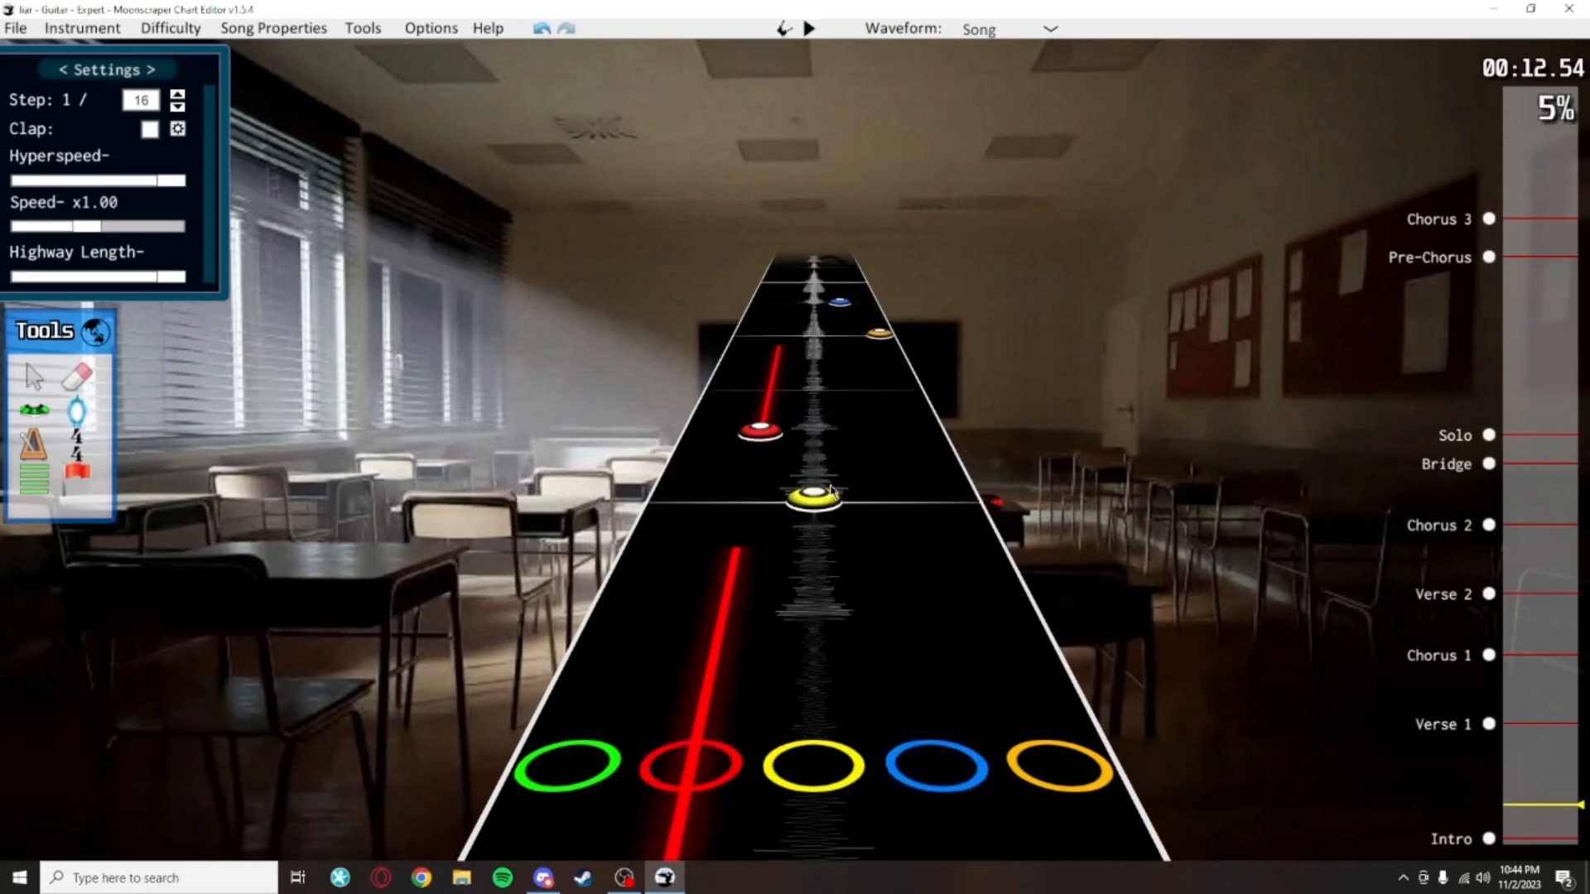
pyautogui.moveTo(816, 499); pyautogui.dragTo(746, 495)
pyautogui.moveTo(758, 433); pyautogui.dragTo(798, 446)
# Move the sustained red note before the short red note to the yellow lane and save the chart
pyautogui.scroll(-5, 1016, 455)
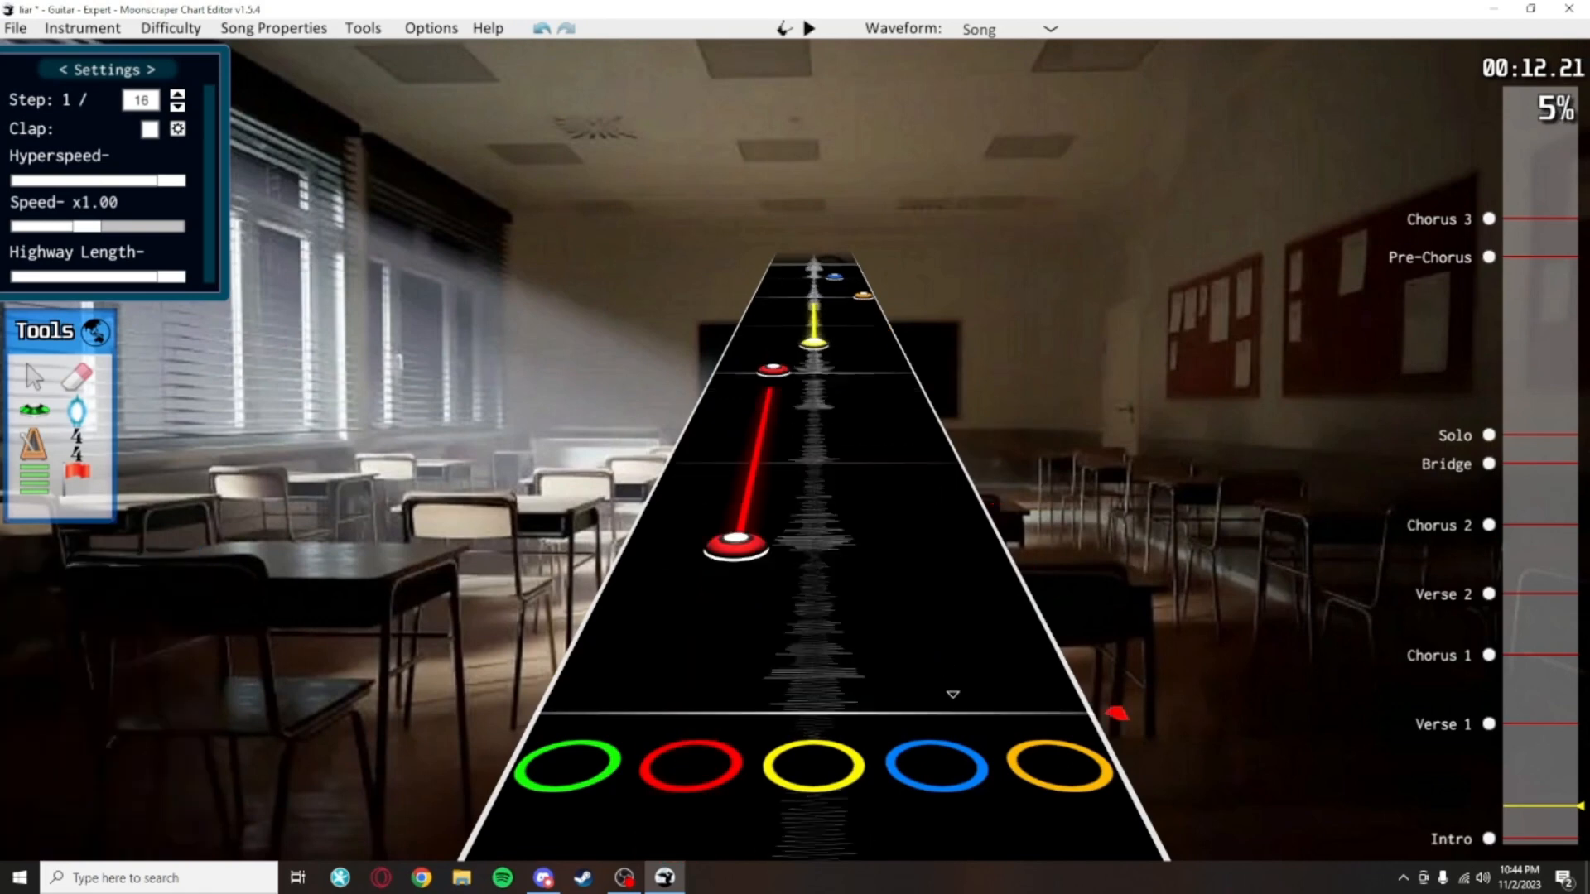
pyautogui.moveTo(855, 606); pyautogui.dragTo(737, 340)
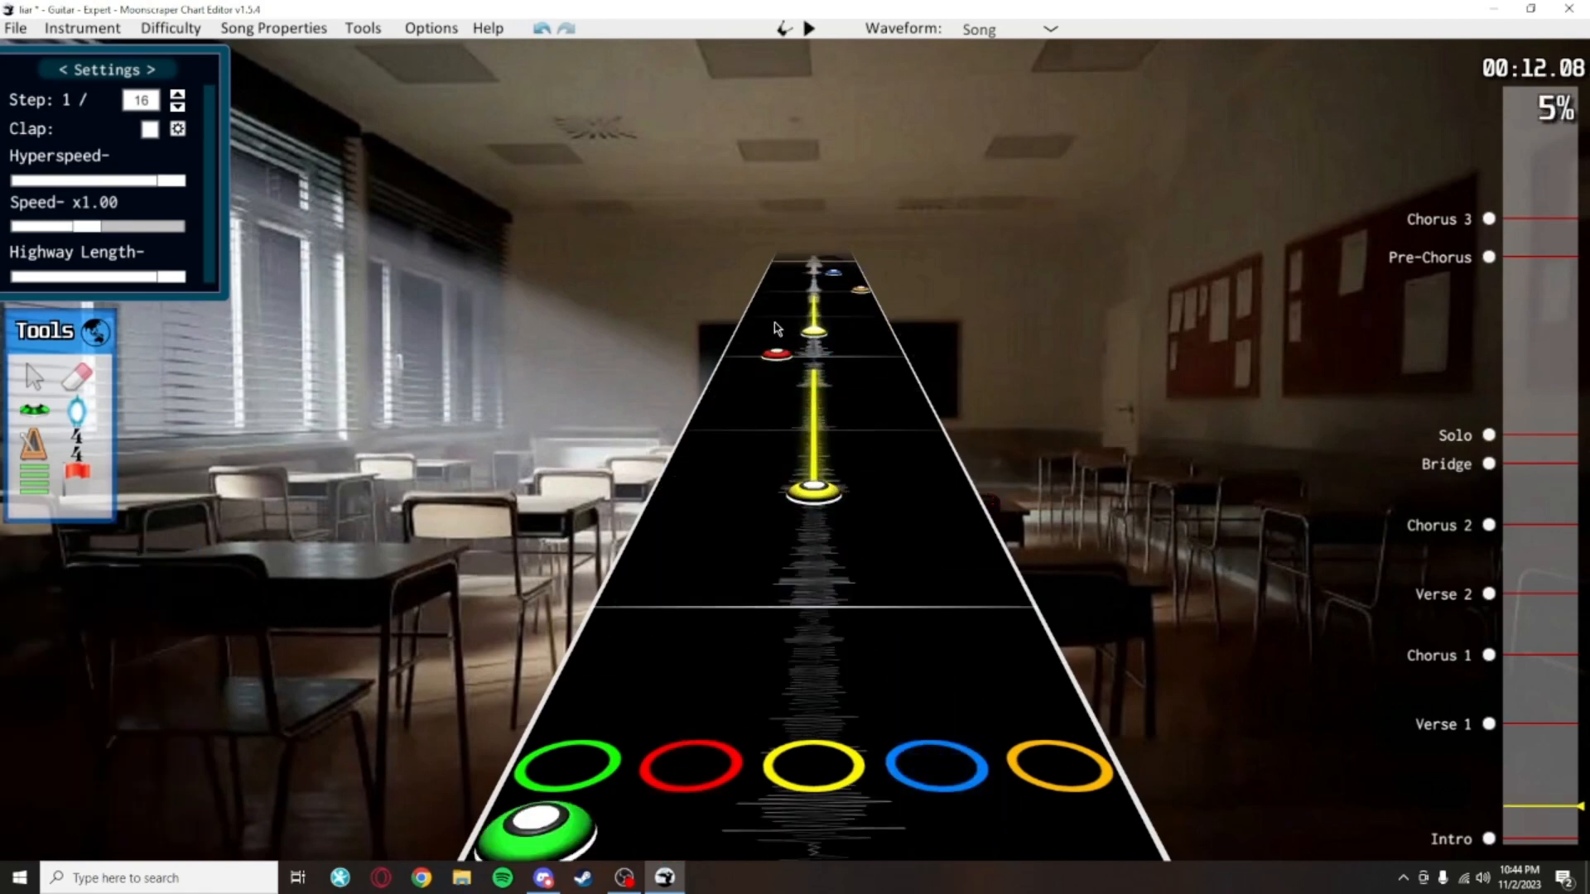
pyautogui.click(815, 332)
pyautogui.click(874, 368)
pyautogui.scroll(-3, 892, 445)
pyautogui.hotkey('ctrl', 's')
pyautogui.scroll(-2, 893, 497)
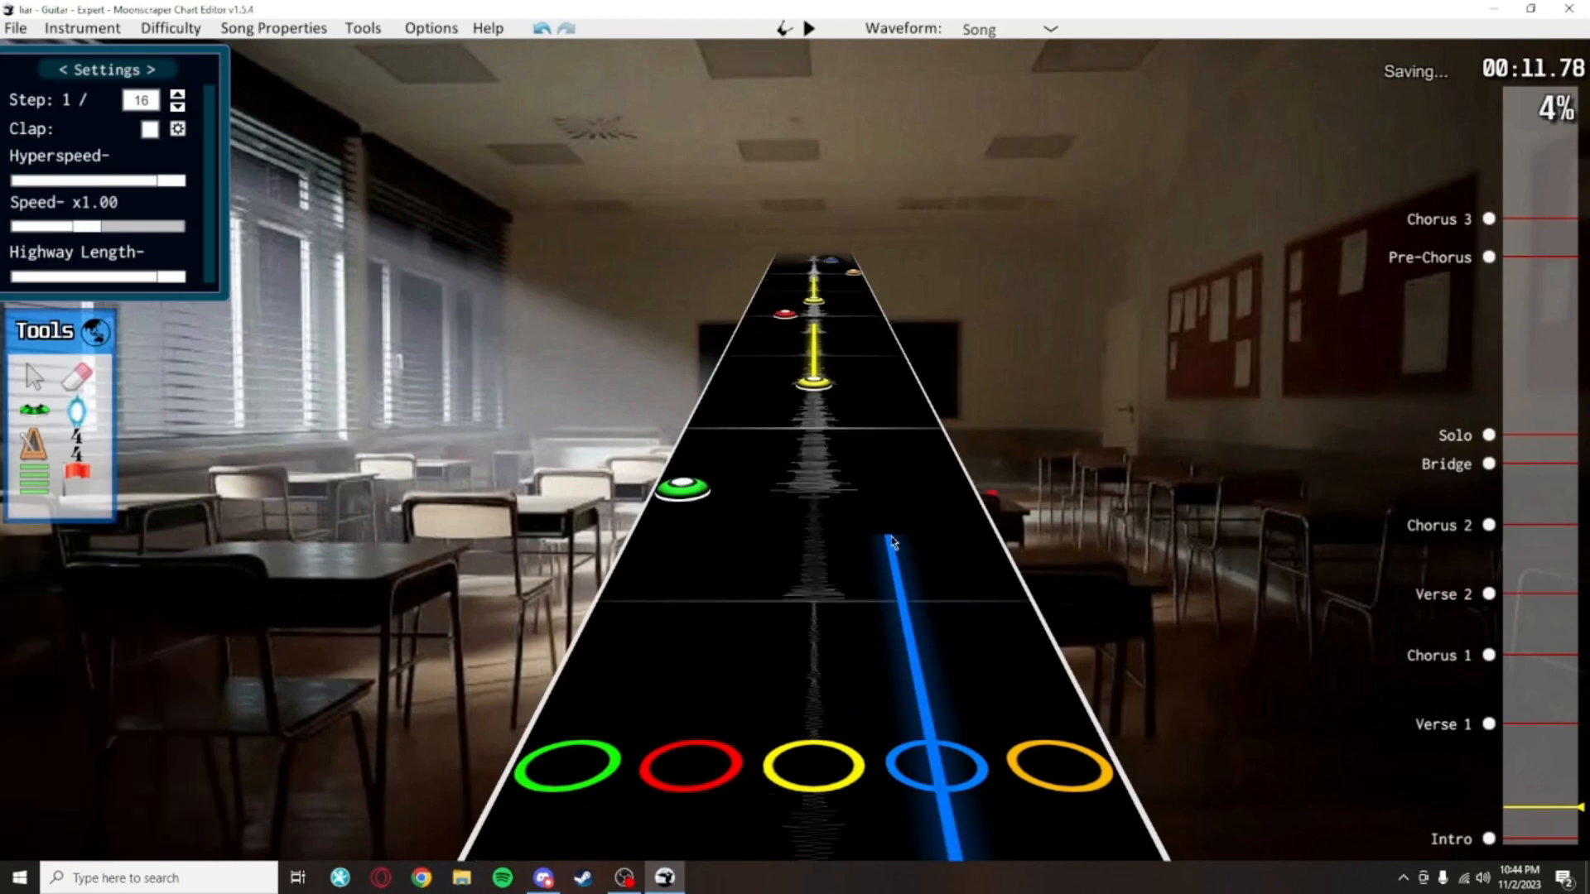
pyautogui.scroll(3, 703, 633)
pyautogui.moveTo(776, 507); pyautogui.dragTo(879, 397)
pyautogui.scroll(3, 924, 512)
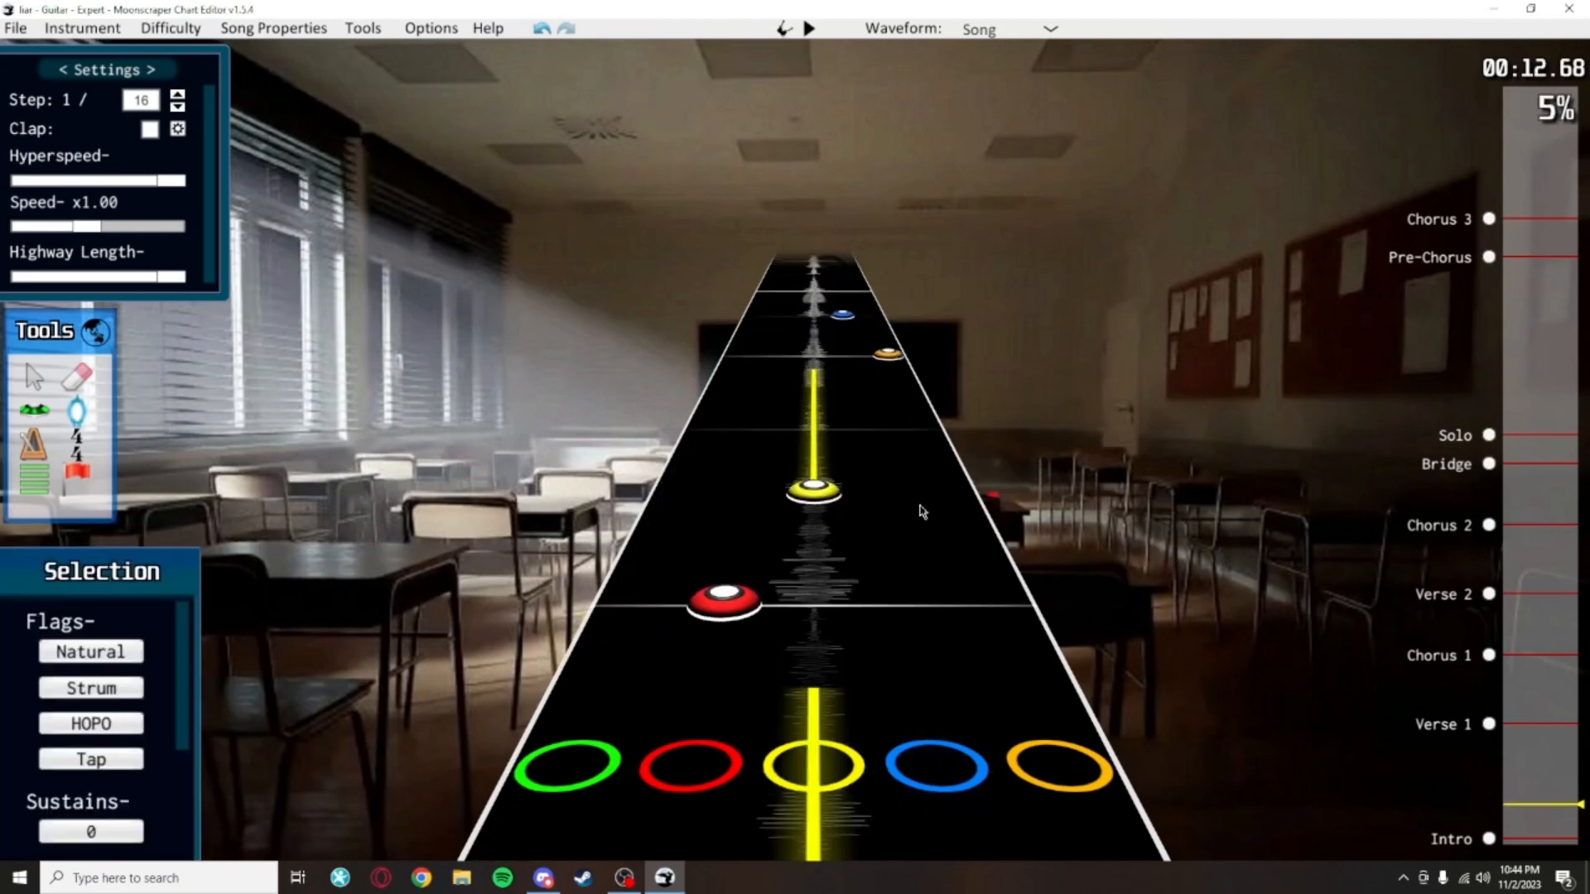
pyautogui.moveTo(654, 650); pyautogui.dragTo(950, 333)
pyautogui.scroll(-2, 1013, 394)
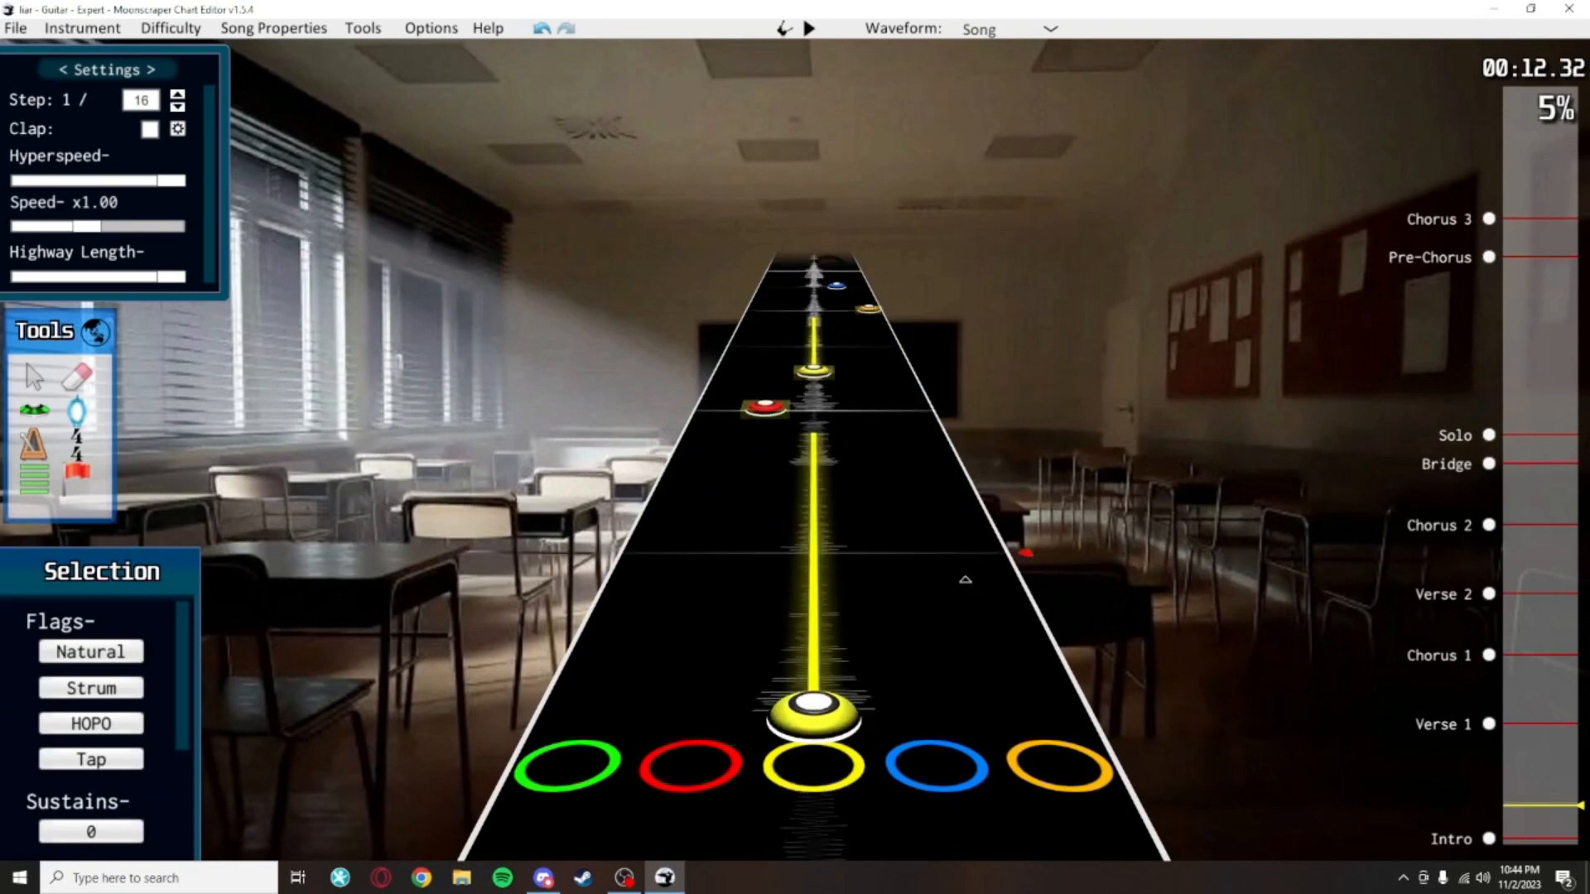
pyautogui.scroll(3, 971, 446)
pyautogui.scroll(-1, 878, 642)
pyautogui.click(914, 679)
# Check the sustained yellow note at position 4272 and mark the orange note at position 4416 as forced
pyautogui.click(723, 609)
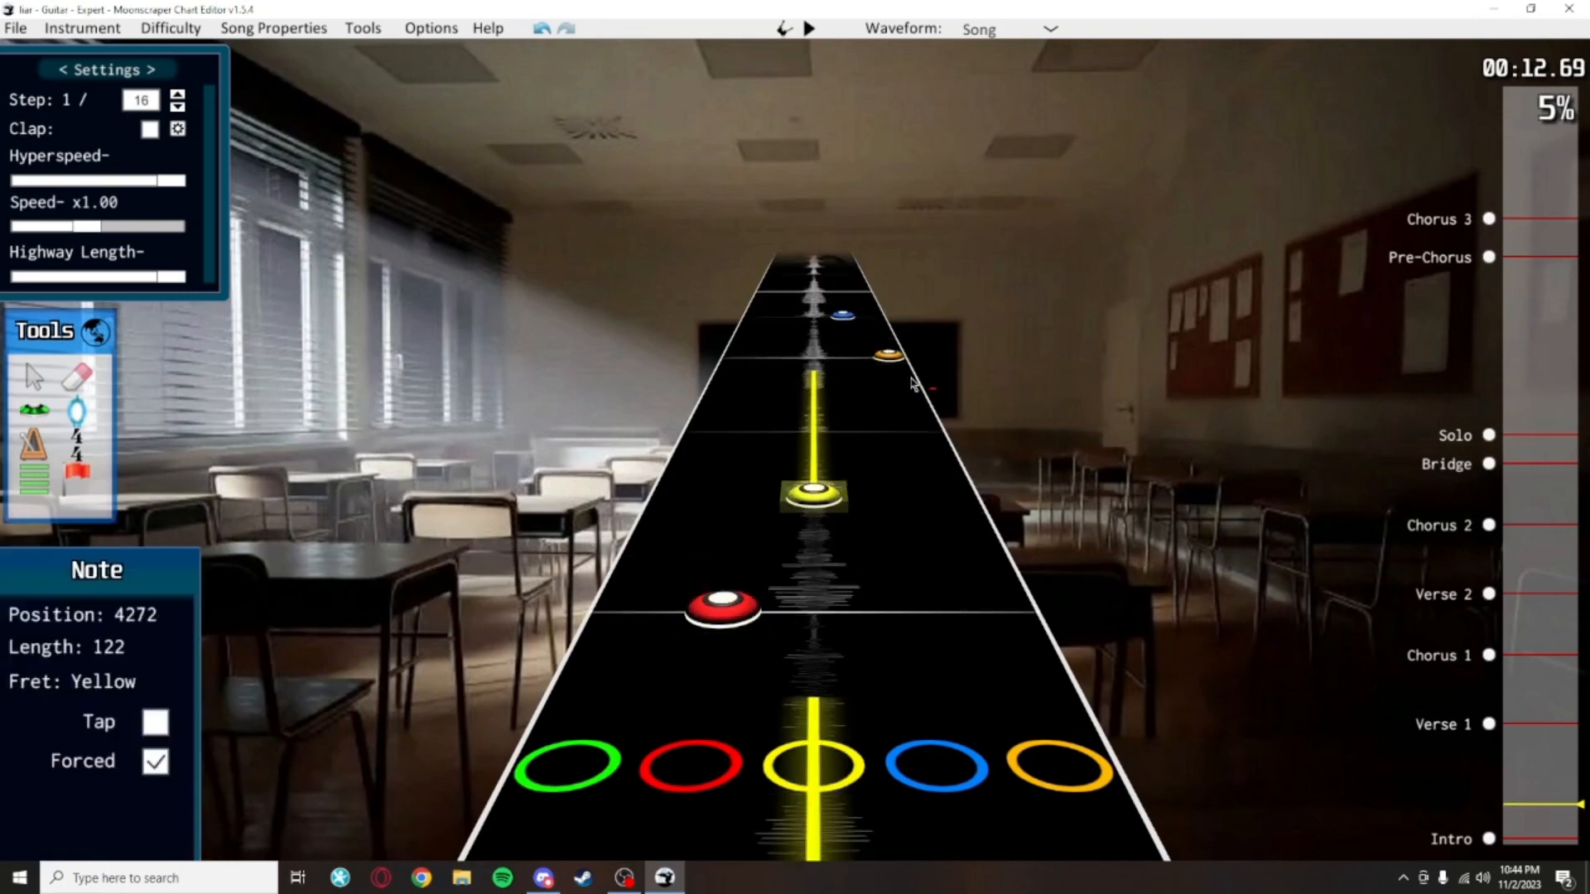
pyautogui.click(961, 409)
pyautogui.click(723, 608)
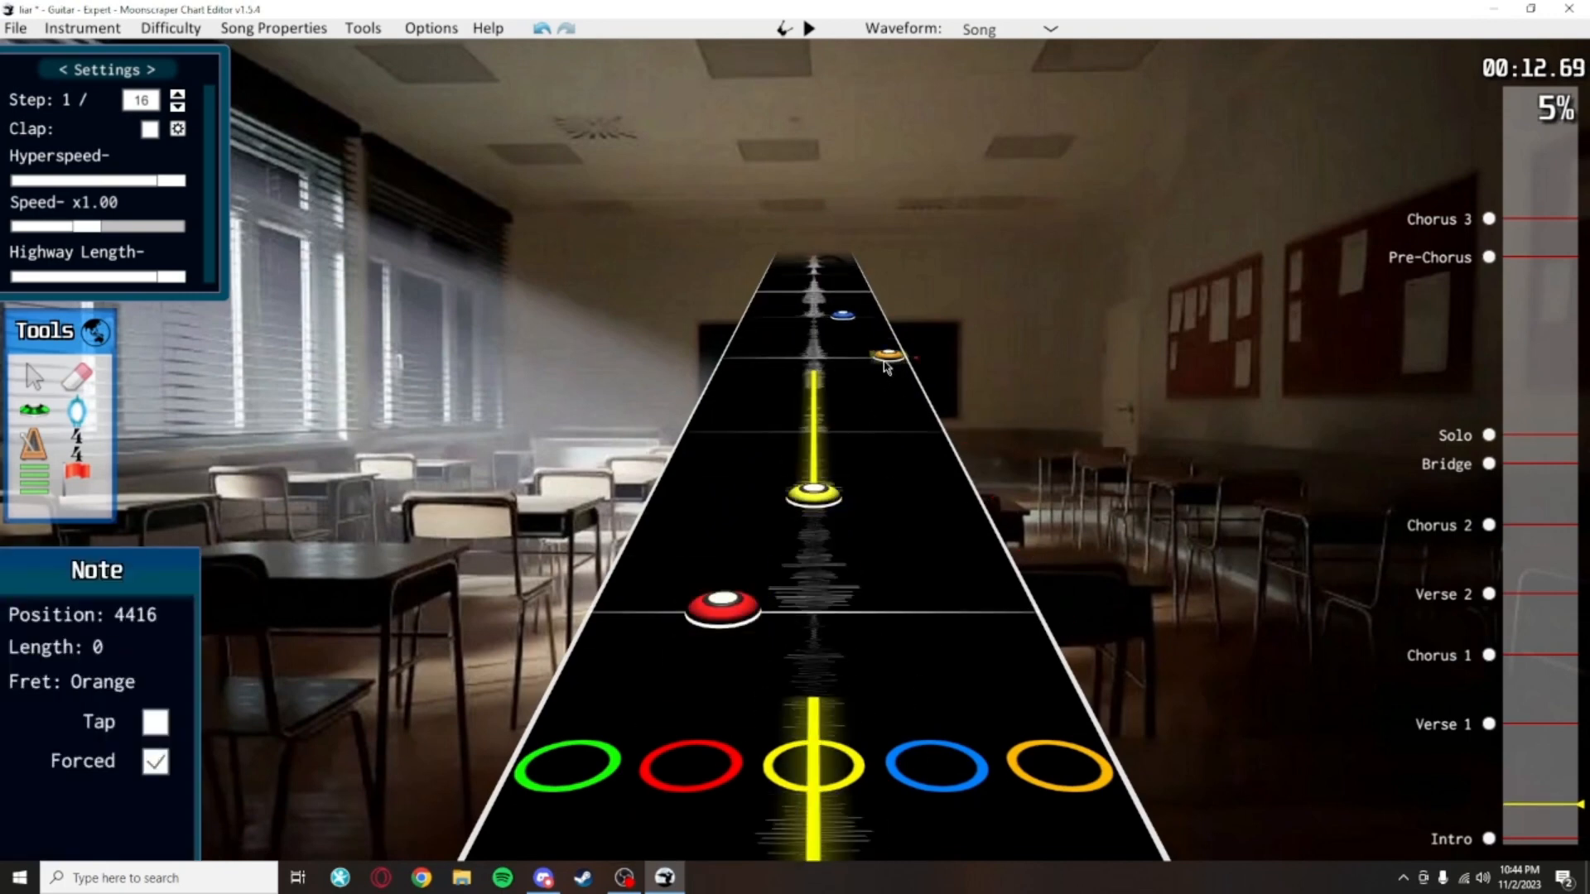
# Save the chart and play back the revised passage past the final short blue note
pyautogui.scroll(-6, 911, 397)
pyautogui.hotkey('ctrl', 's')
pyautogui.press('space')
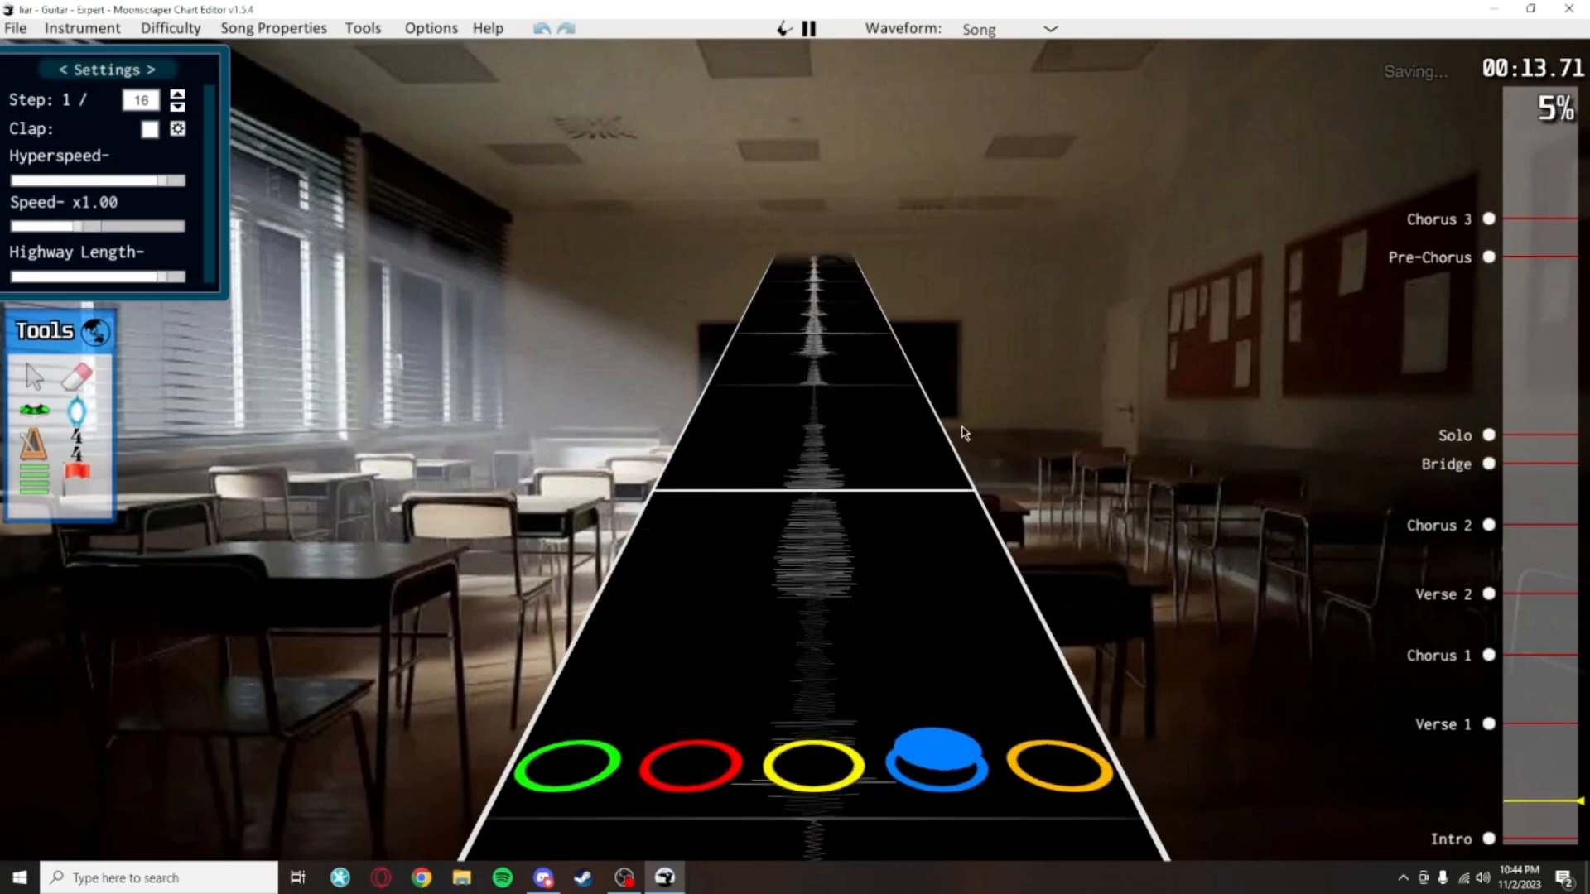
pyautogui.scroll(-7, 993, 451)
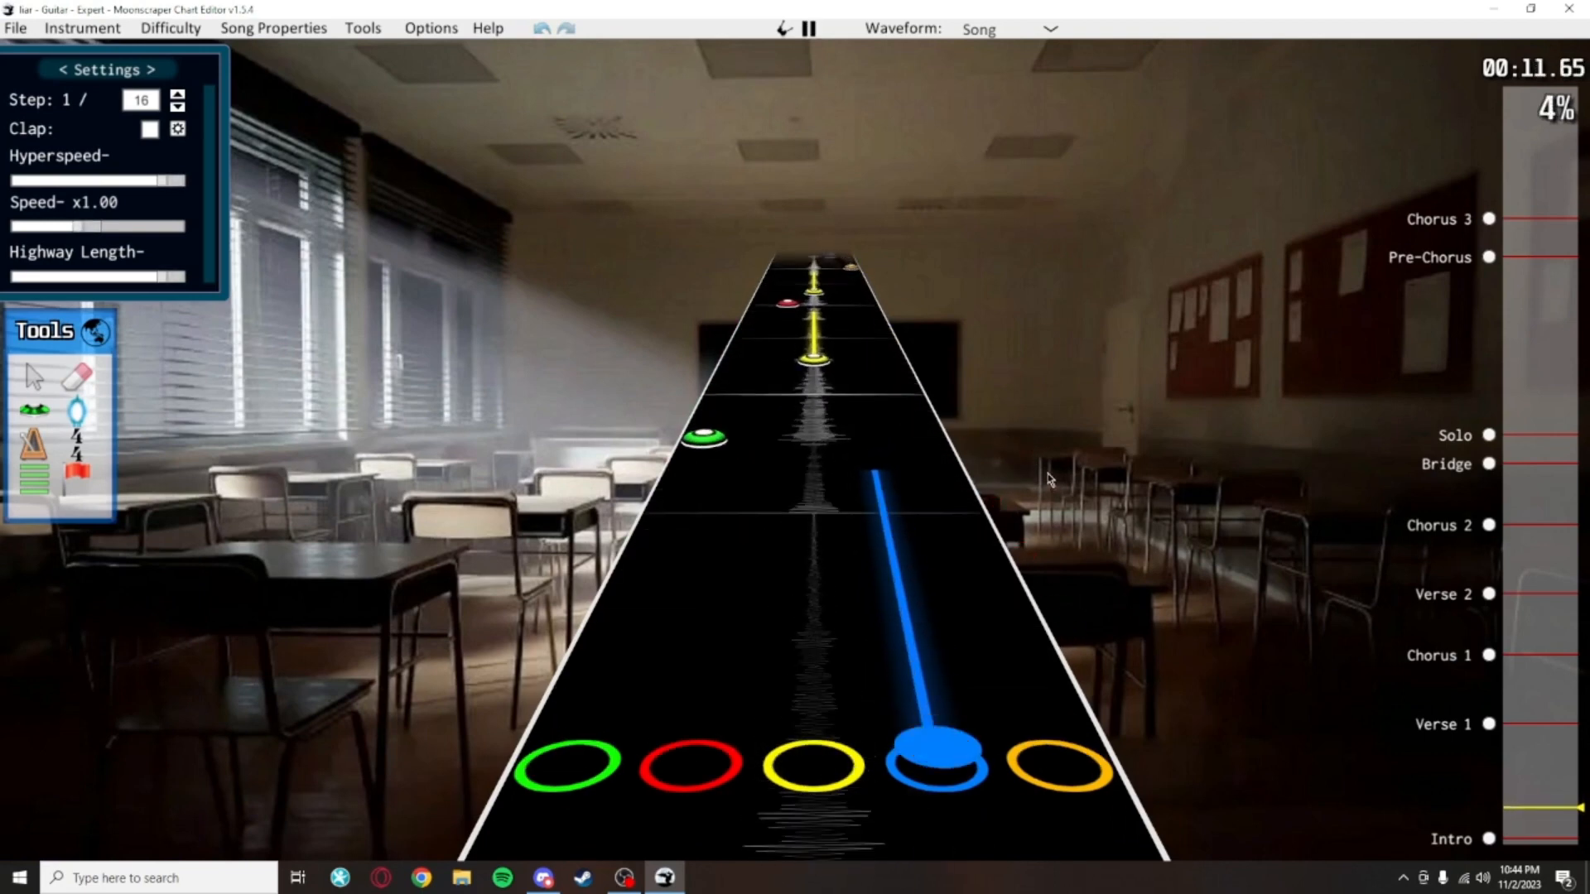
pyautogui.press('space')
pyautogui.scroll(-2, 911, 536)
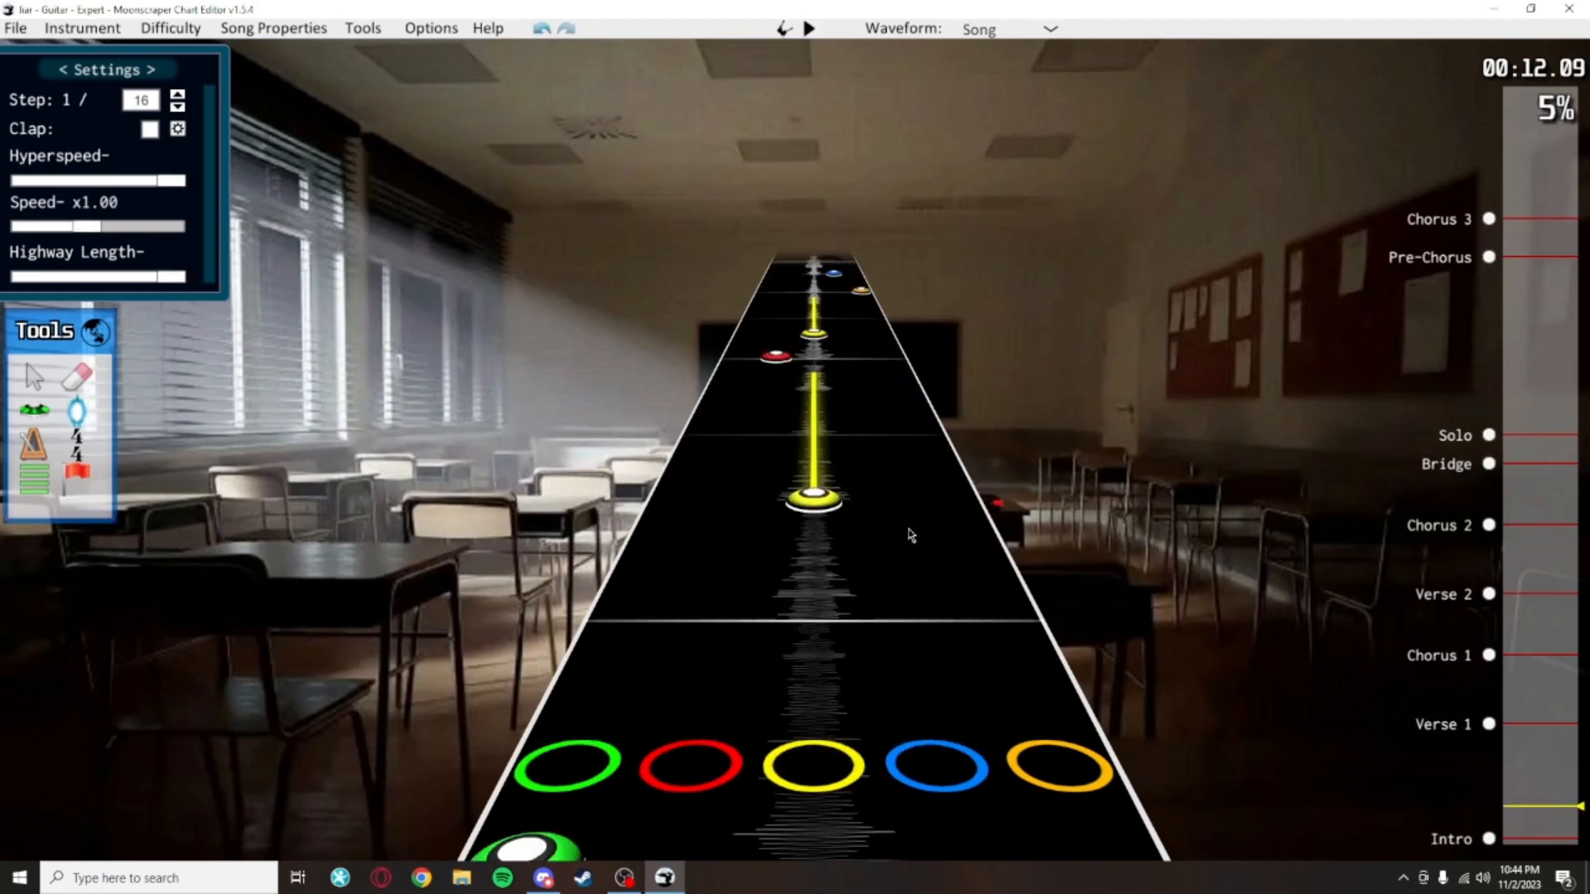
pyautogui.scroll(2, 907, 461)
pyautogui.scroll(-2, 884, 525)
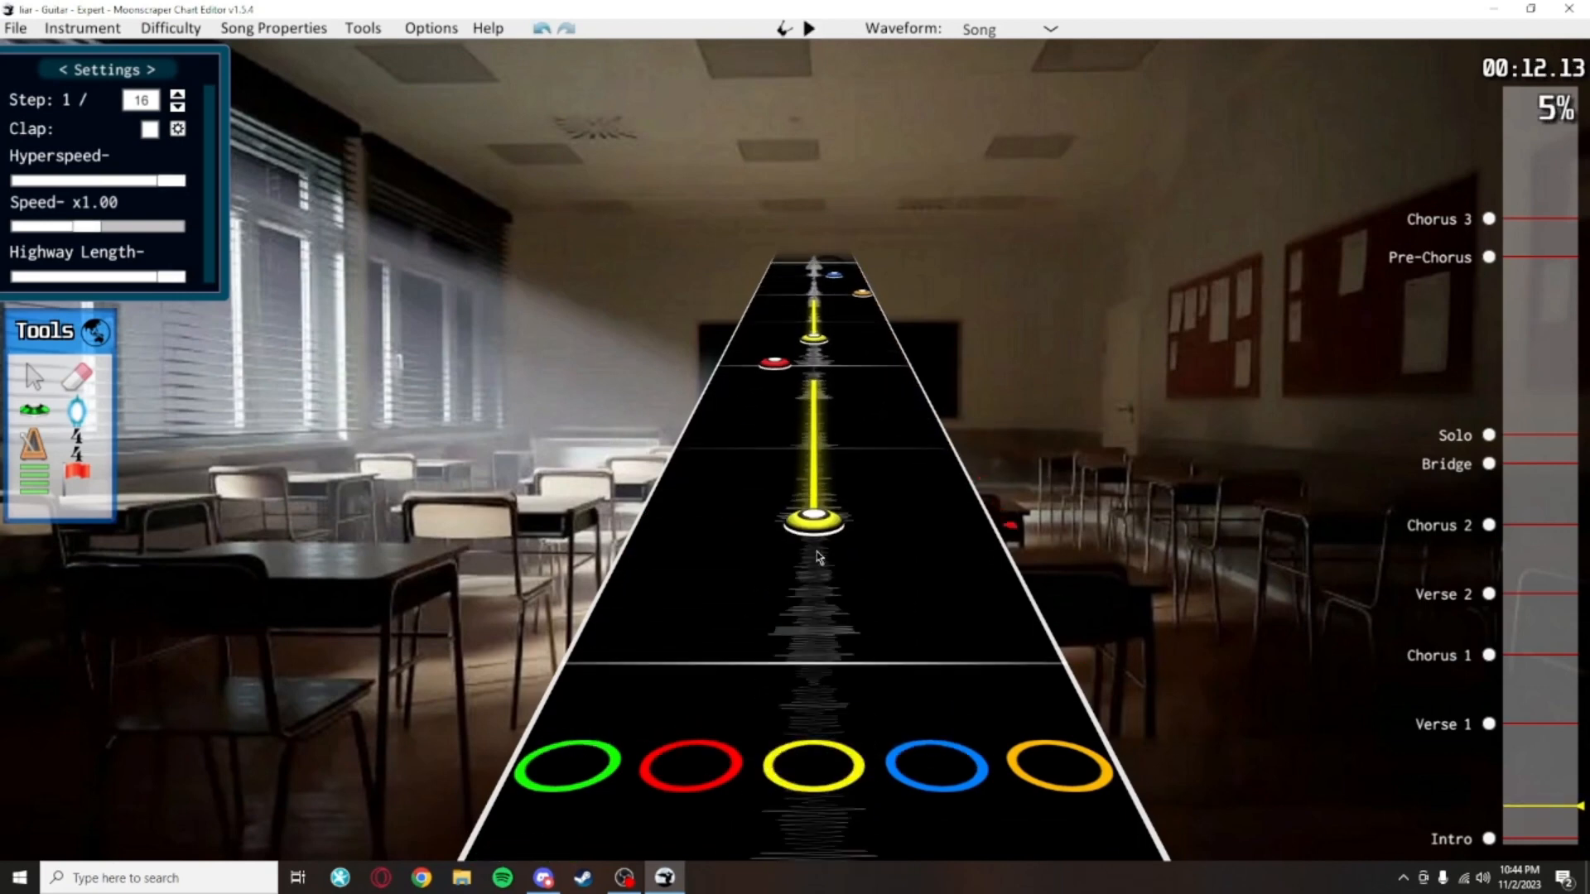
# Inspect the properties of the sustained yellow note at position 4272
pyautogui.click(830, 533)
pyautogui.scroll(6, 831, 535)
pyautogui.click(819, 586)
pyautogui.press('f')
pyautogui.scroll(-3, 955, 642)
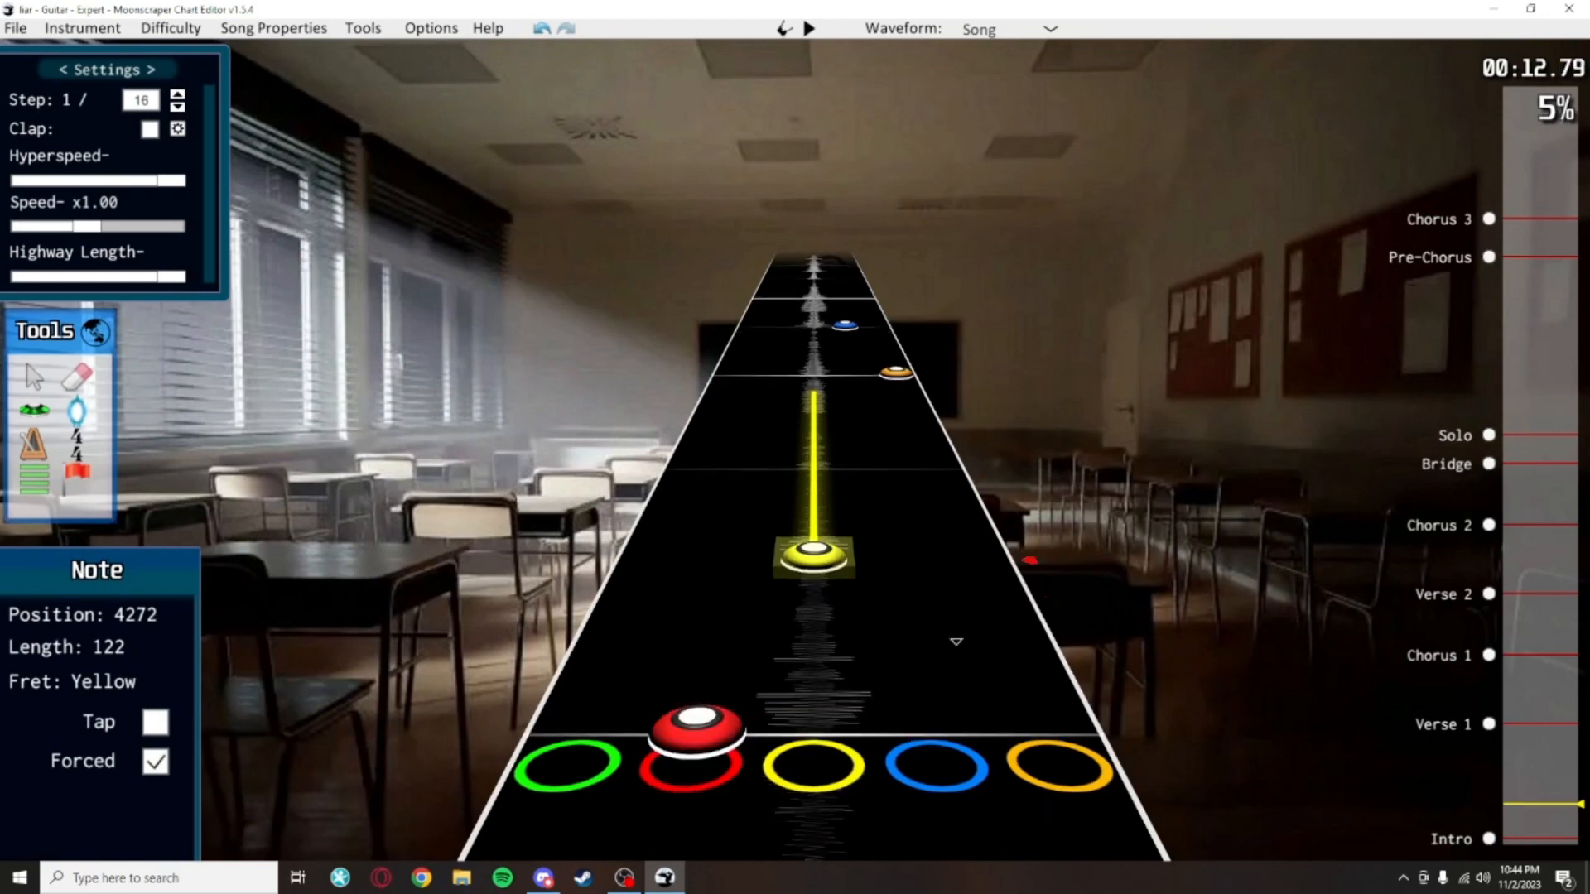
pyautogui.click(1003, 528)
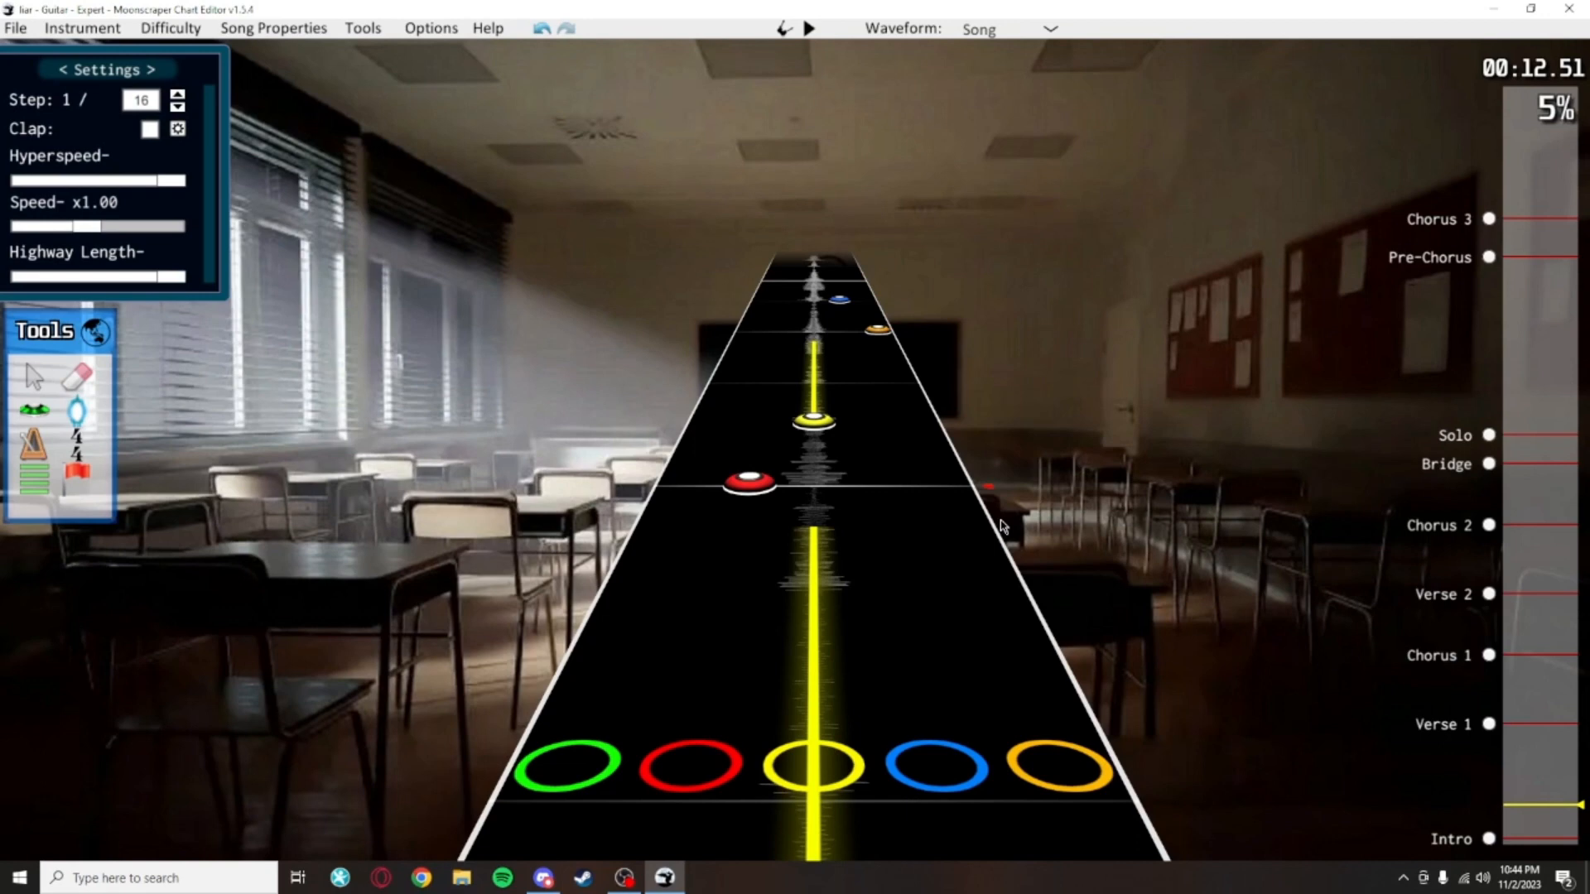
# Examine how the notes from the sustained blue note to the second sustained yellow note line up with the waveform
pyautogui.scroll(-5, 909, 446)
pyautogui.scroll(1, 888, 431)
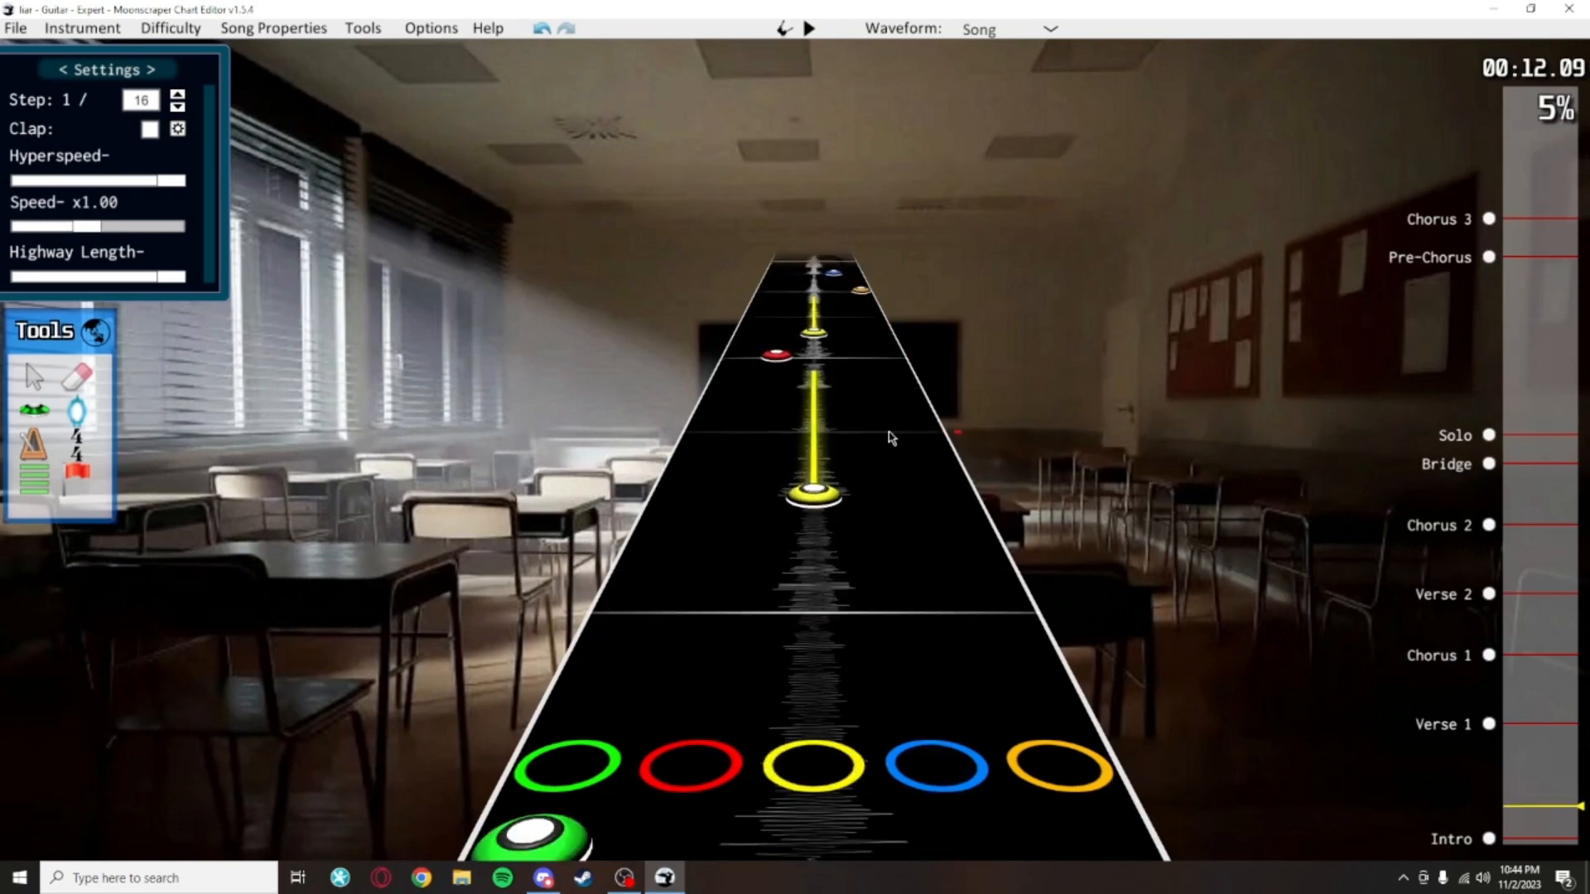
pyautogui.scroll(1, 897, 530)
pyautogui.scroll(-3, 888, 547)
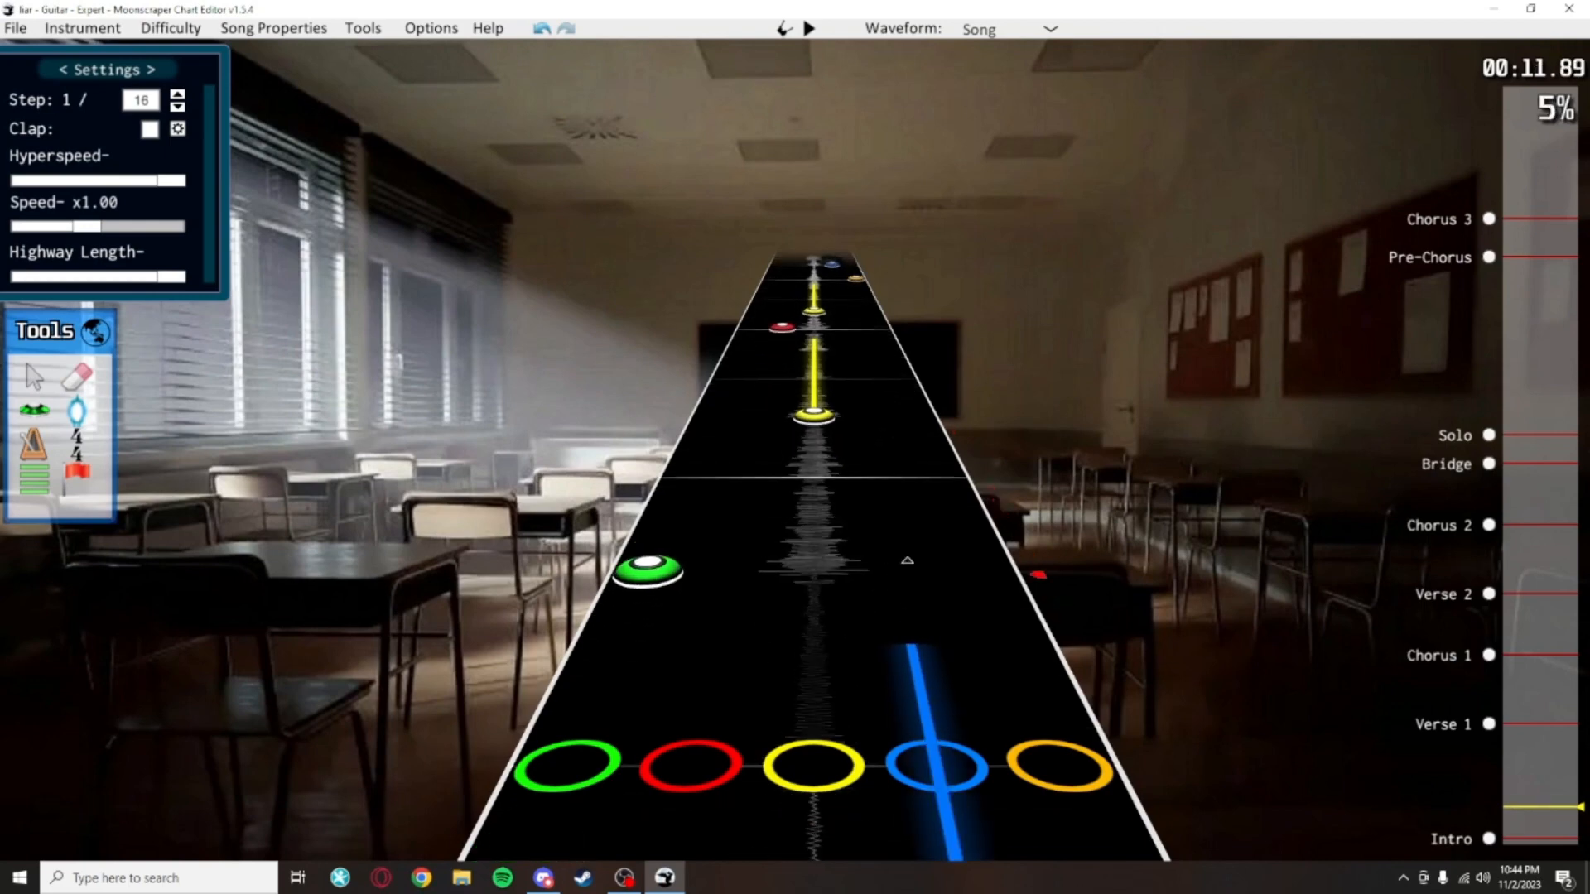
pyautogui.scroll(-5, 908, 635)
pyautogui.scroll(2, 941, 499)
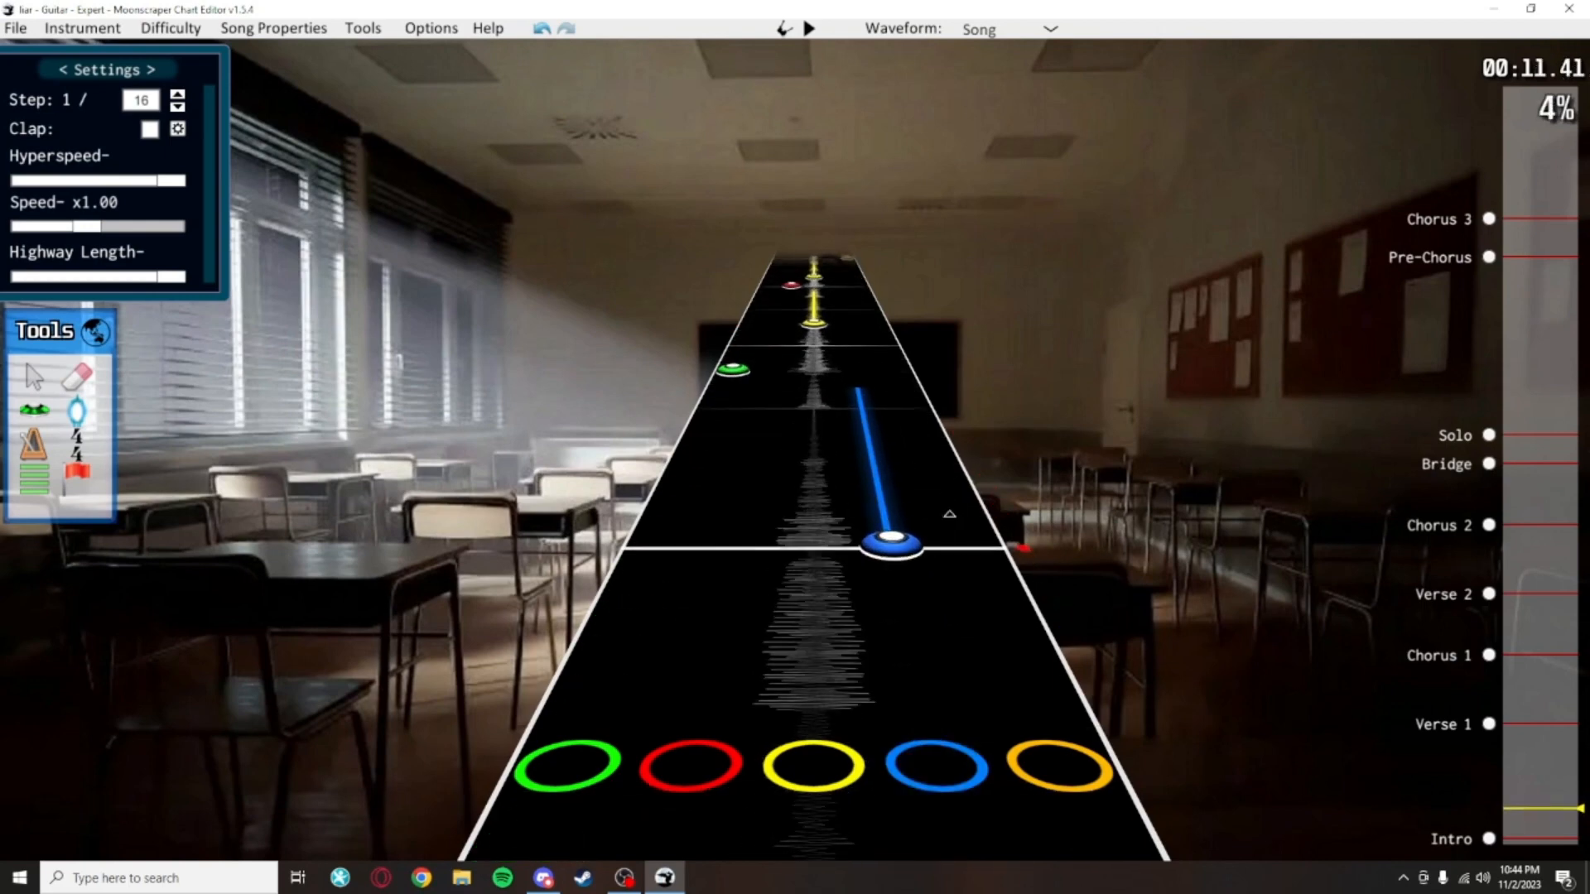
pyautogui.scroll(6, 931, 484)
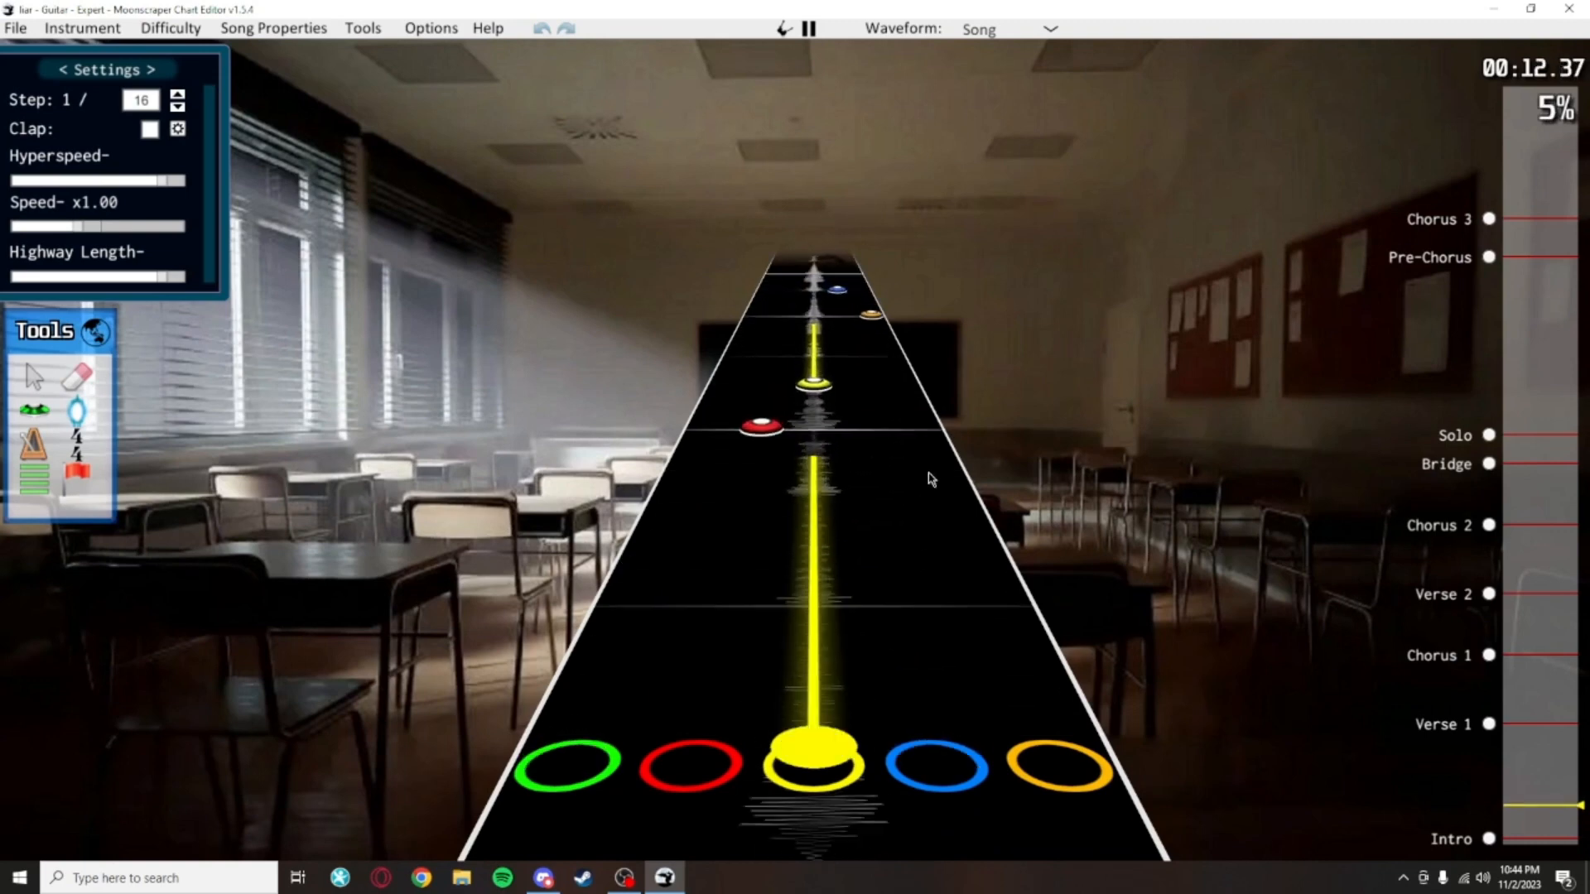
pyautogui.scroll(-2, 919, 522)
pyautogui.scroll(-3, 749, 504)
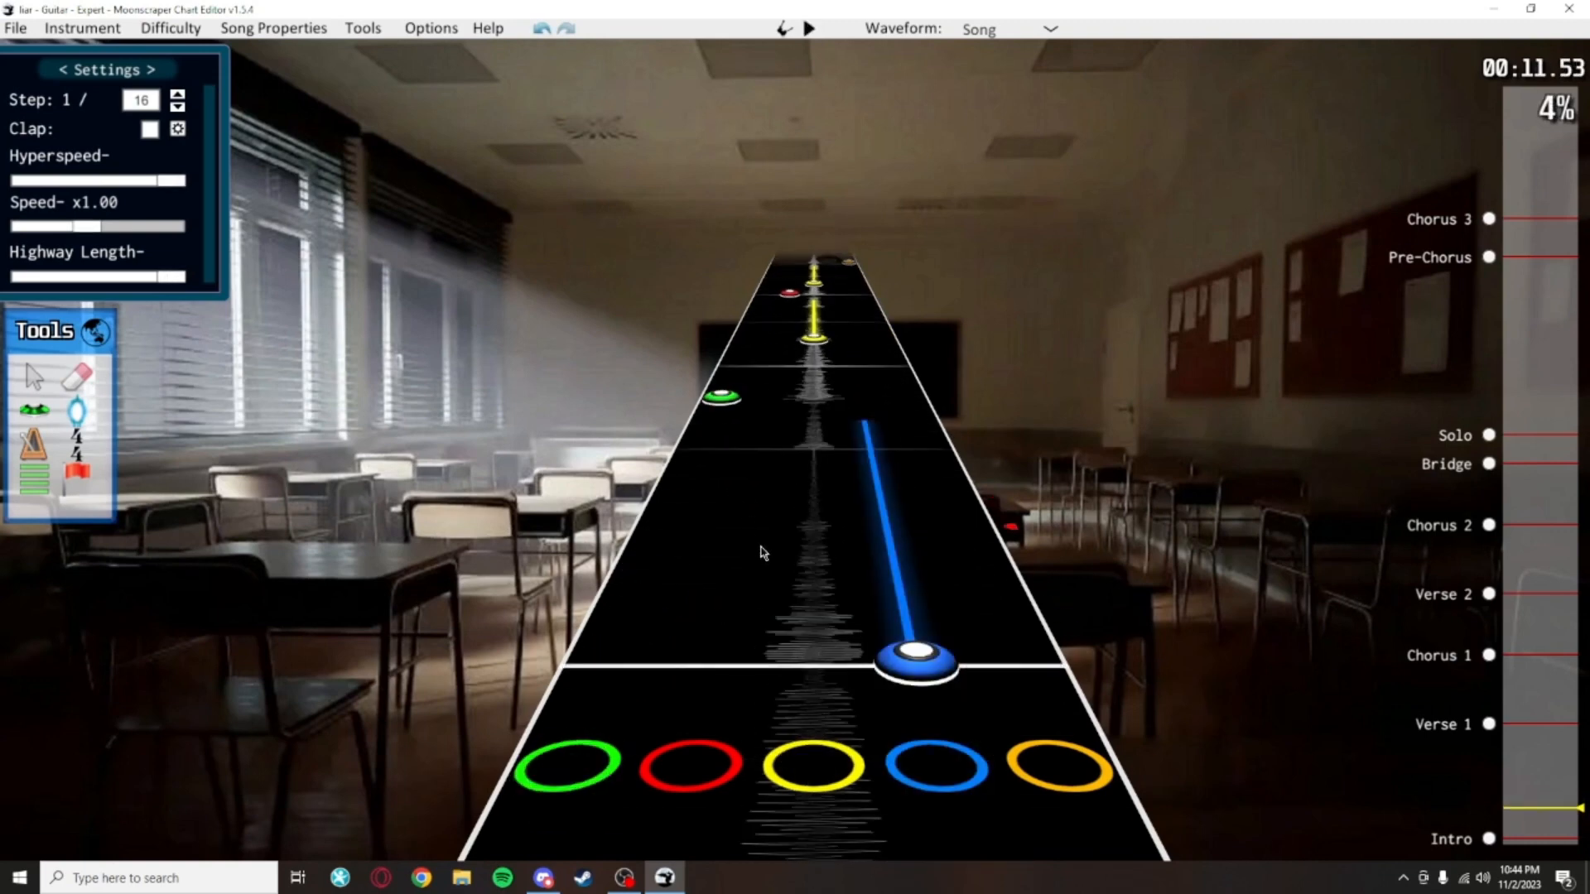
# Replay the passage from the sustained blue note through the first sustained yellow note several times to judge the lane choices
pyautogui.press('space')
pyautogui.press('space')
pyautogui.press('space')
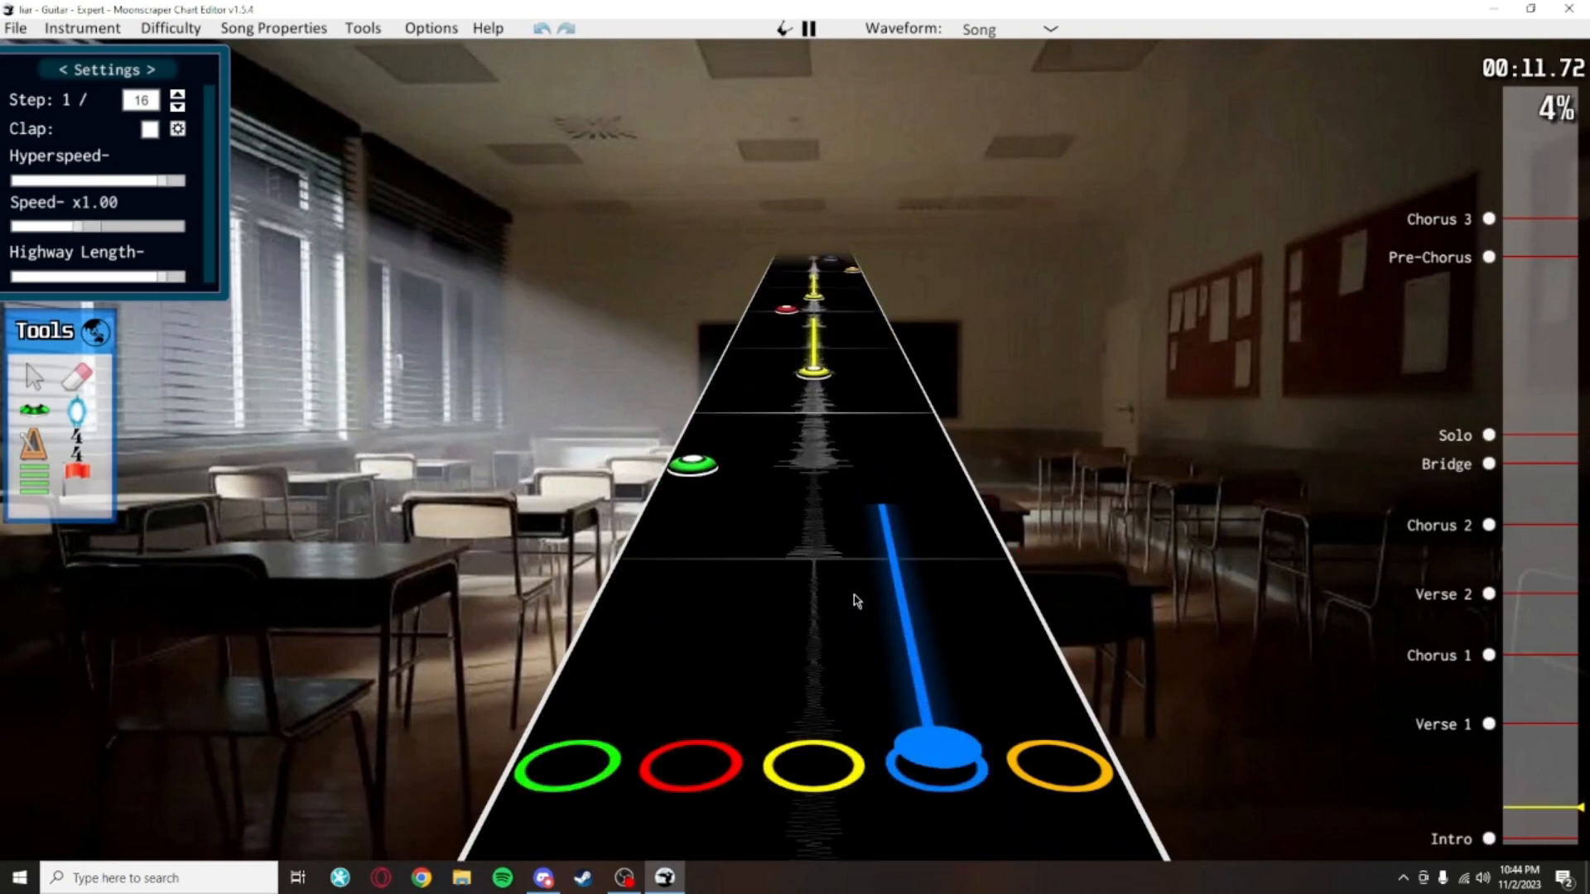
pyautogui.press('space')
pyautogui.scroll(-1, 1064, 663)
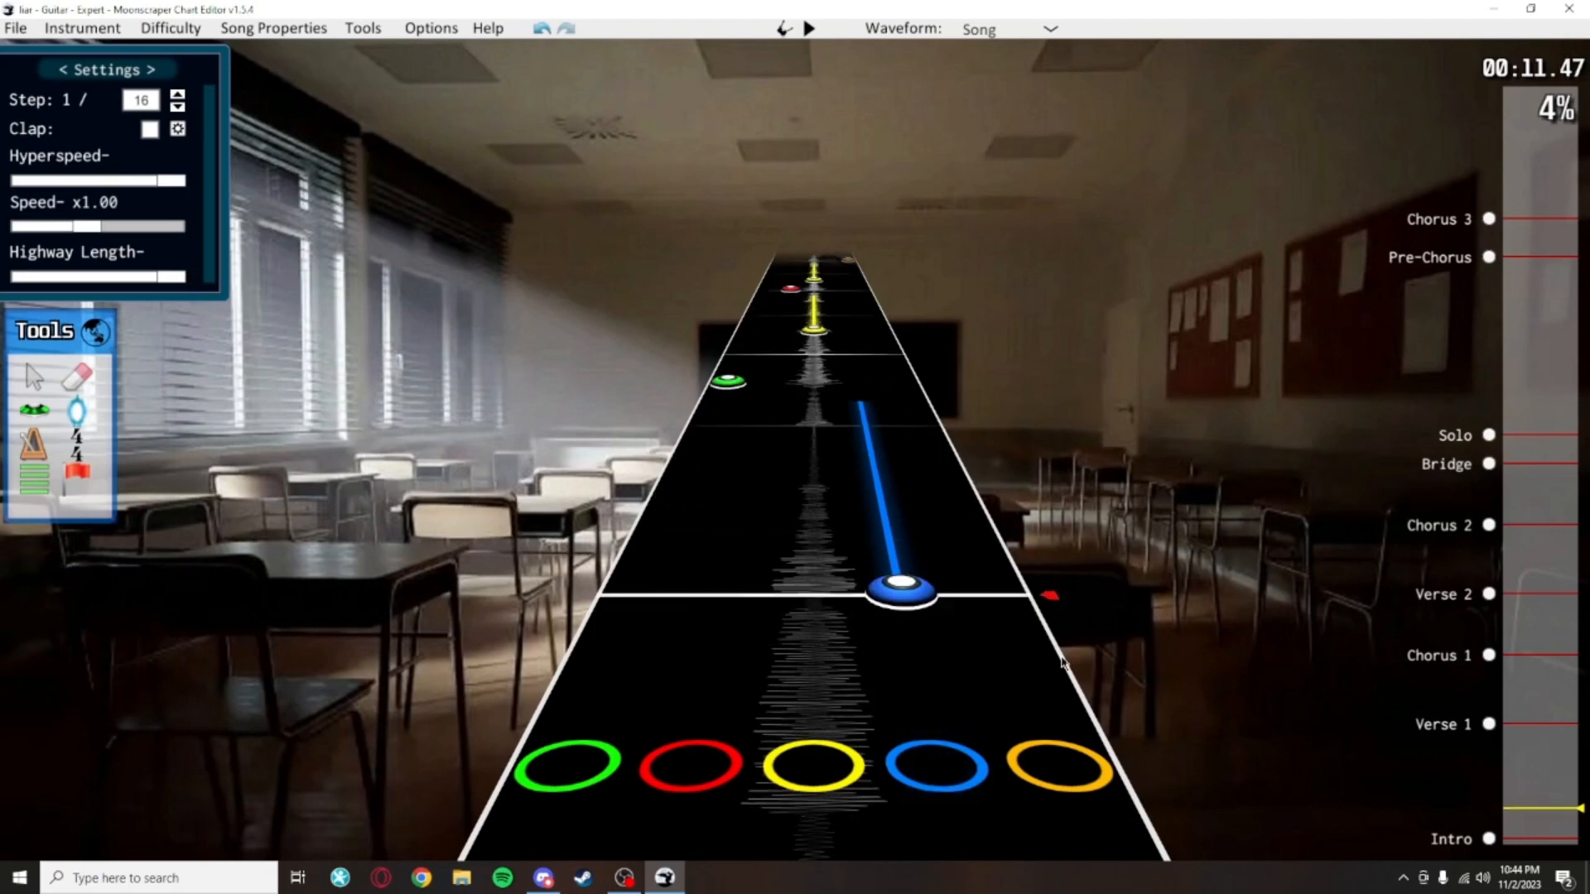
pyautogui.scroll(-1, 1064, 663)
pyautogui.press('space')
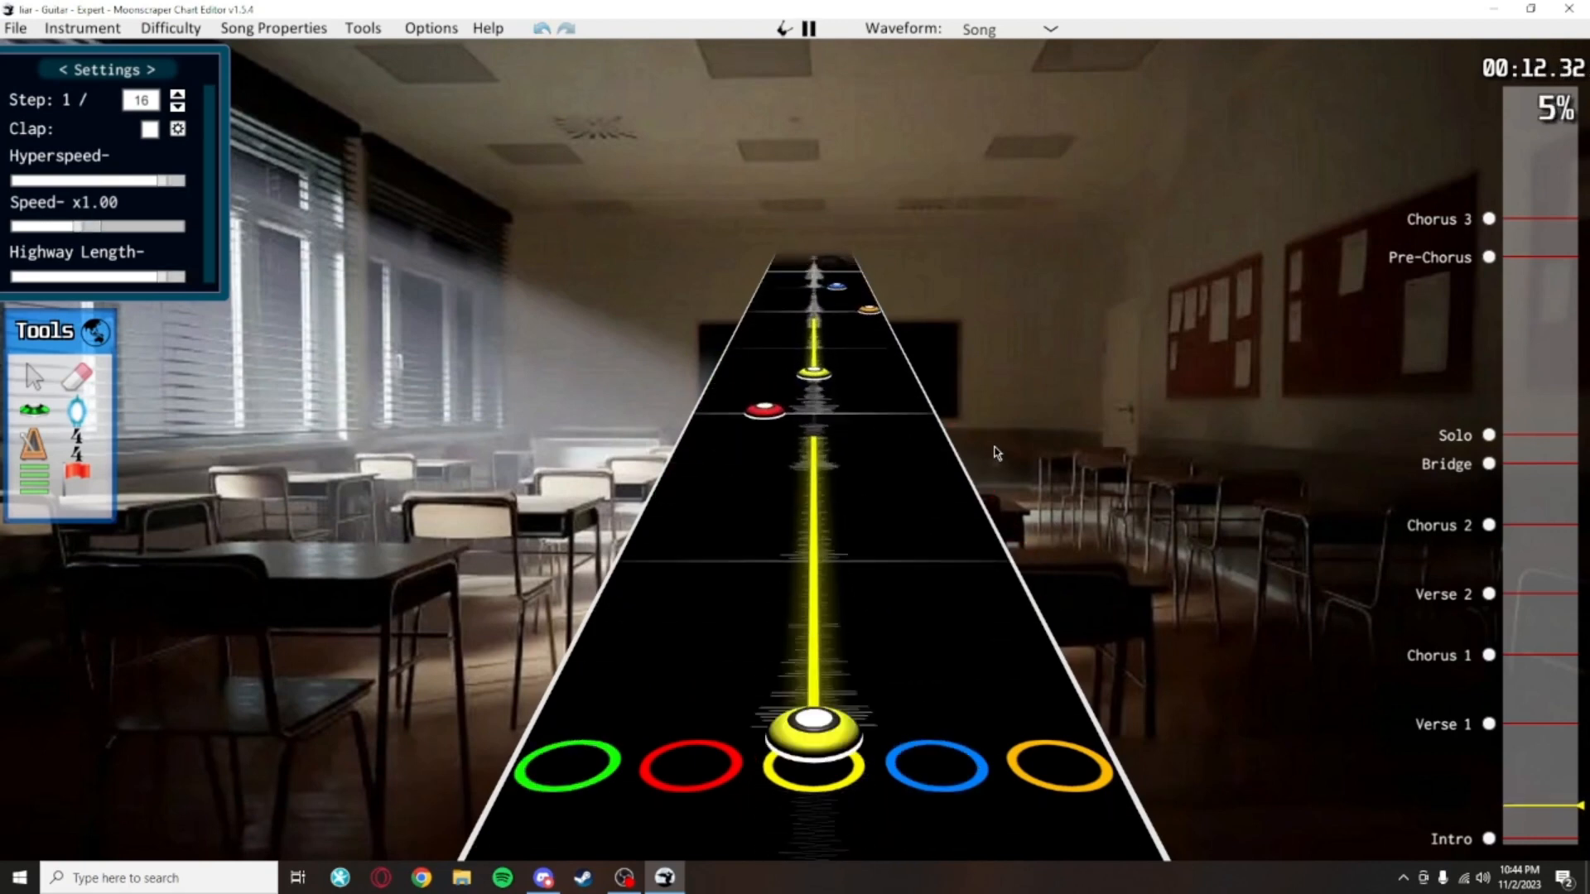
pyautogui.press('space')
pyautogui.scroll(-2, 1012, 646)
pyautogui.scroll(2, 948, 573)
pyautogui.scroll(-3, 991, 673)
pyautogui.press('space')
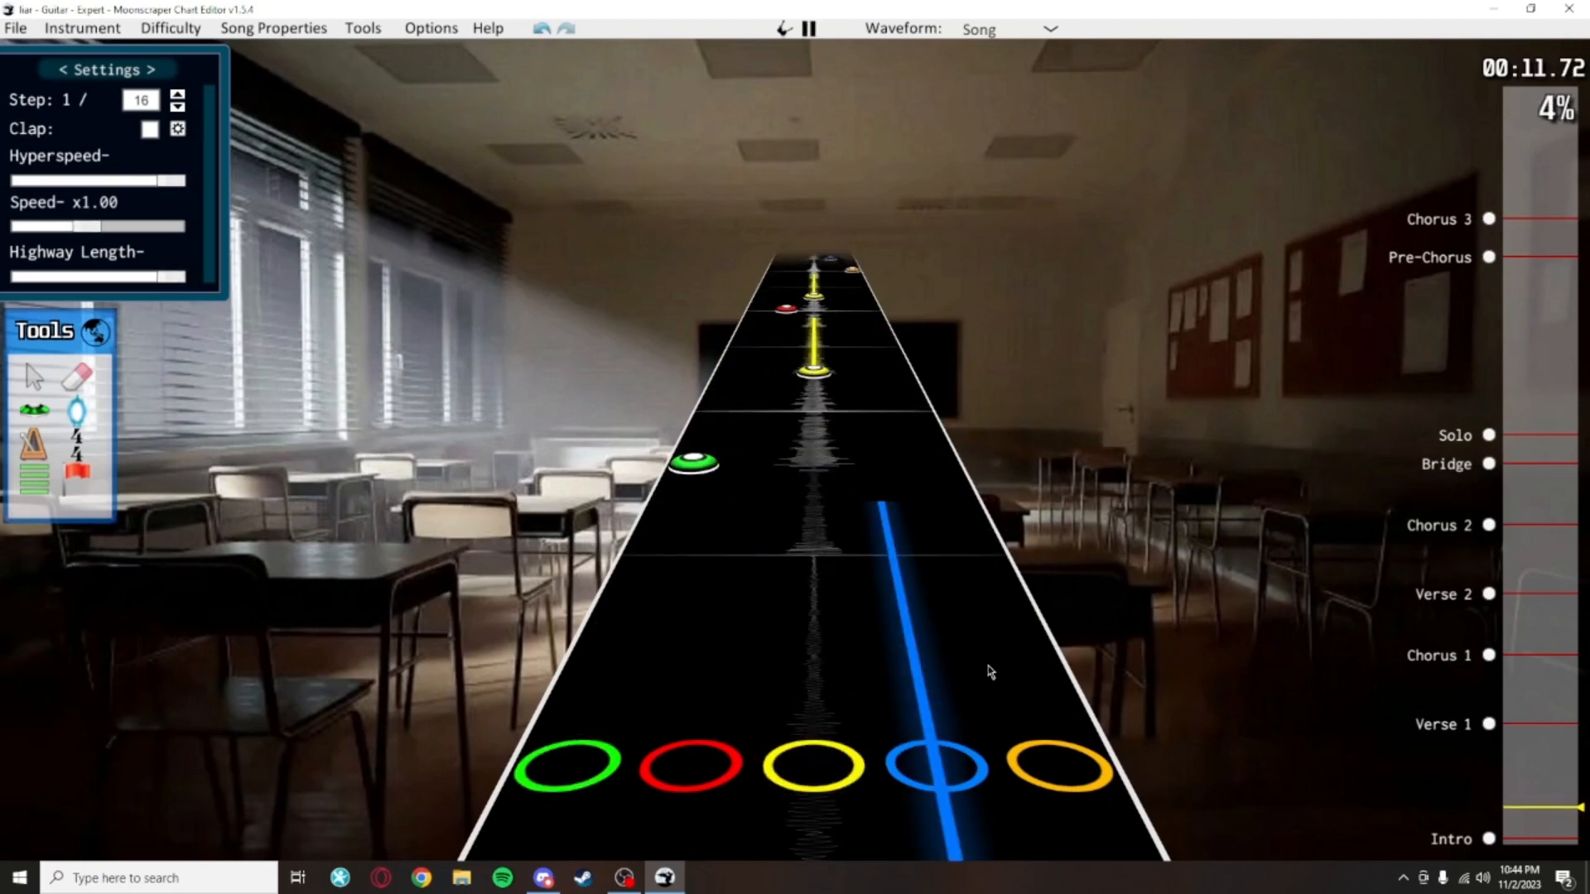
pyautogui.press('space')
# Move the sustained yellow note at position 4272 to the blue lane and toggle its forced flag
pyautogui.scroll(3, 989, 635)
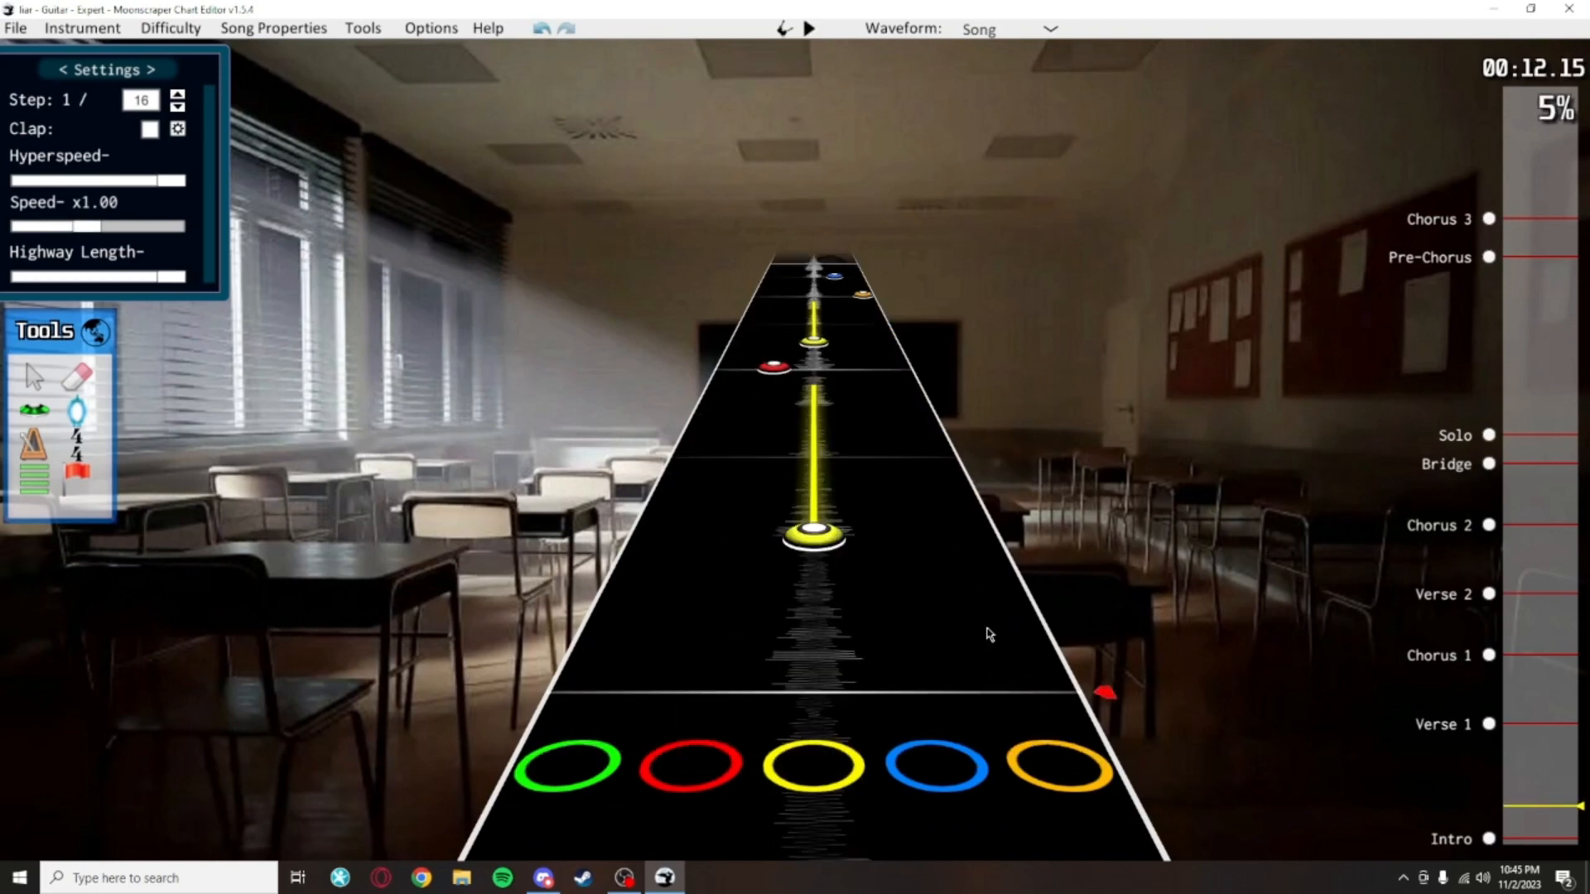
pyautogui.scroll(4, 920, 480)
pyautogui.click(820, 439)
pyautogui.scroll(-4, 983, 427)
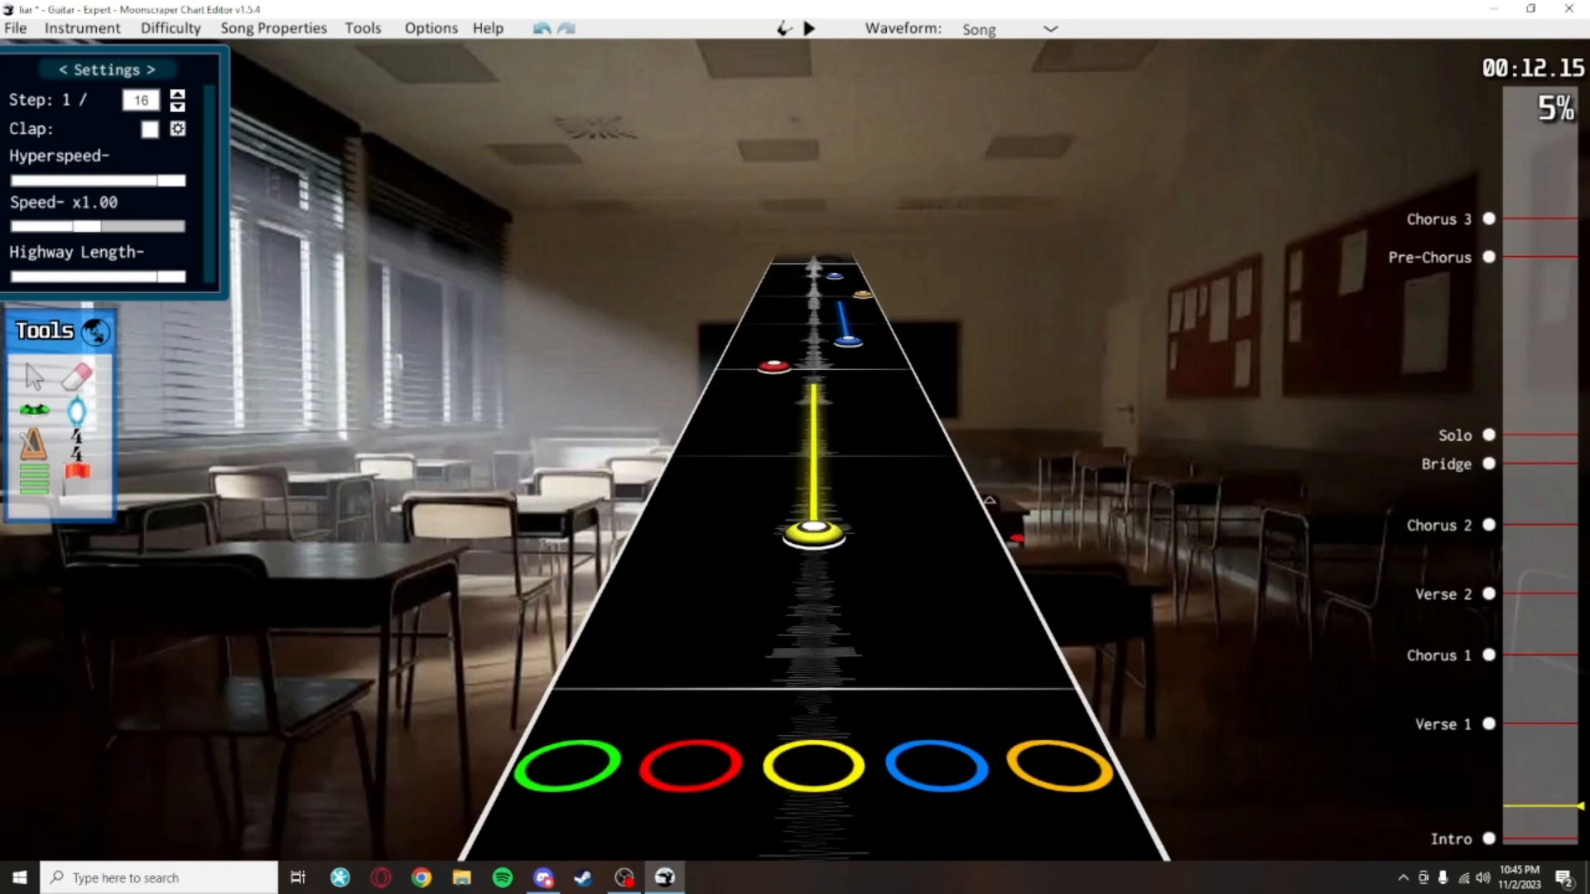
pyautogui.scroll(6, 932, 530)
pyautogui.click(899, 530)
pyautogui.press('f')
pyautogui.click(961, 580)
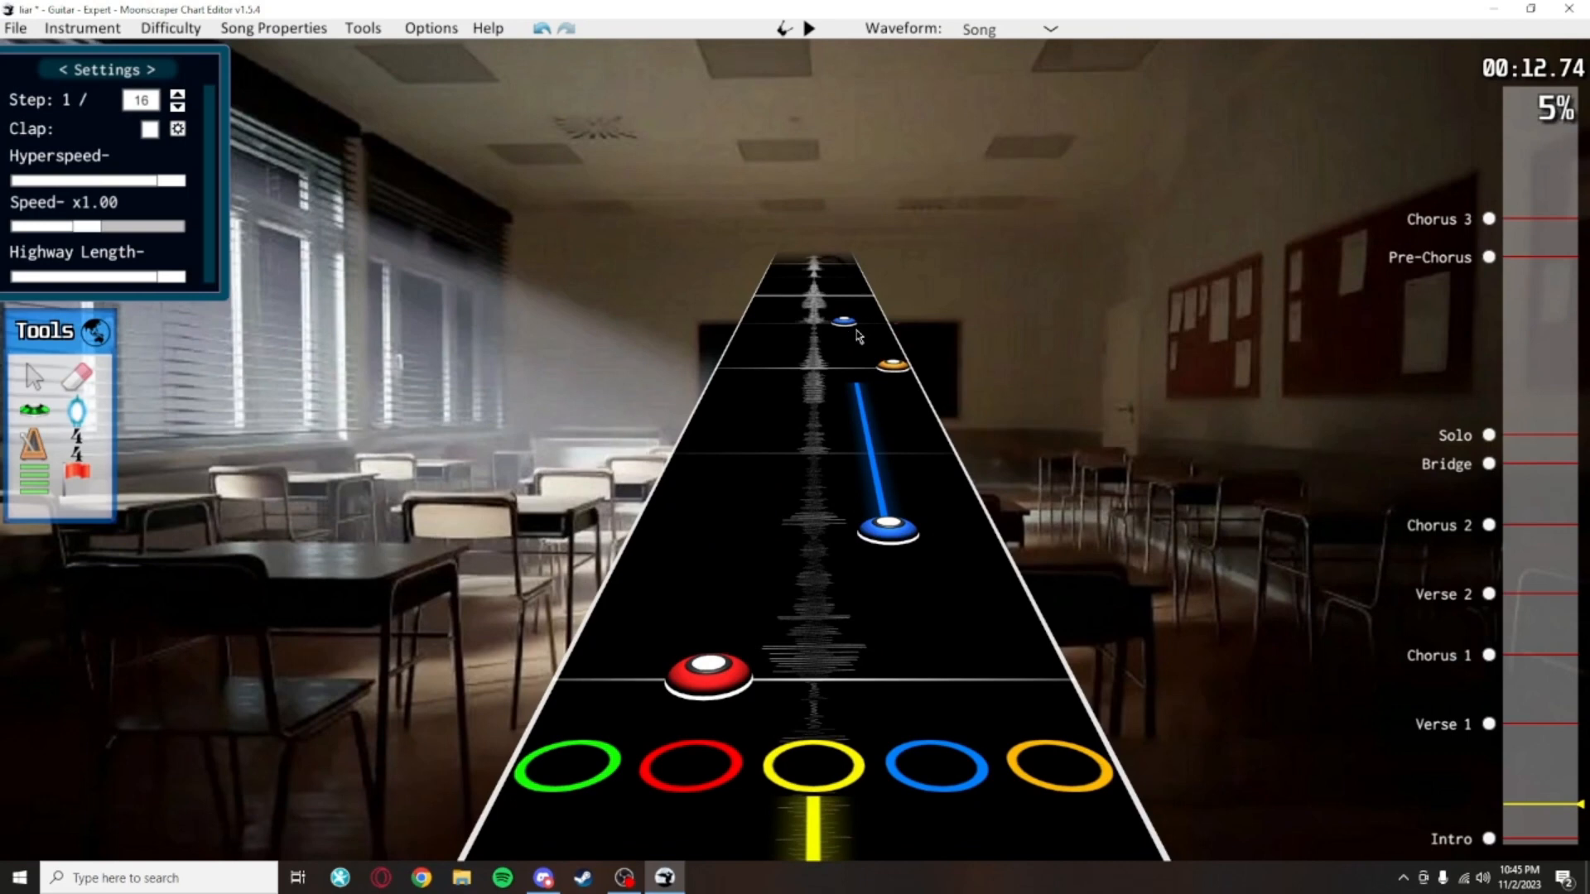
# Replay the end of the passage and move the blue note that follows the orange note to the yellow lane
pyautogui.scroll(-7, 858, 335)
pyautogui.scroll(17, 975, 617)
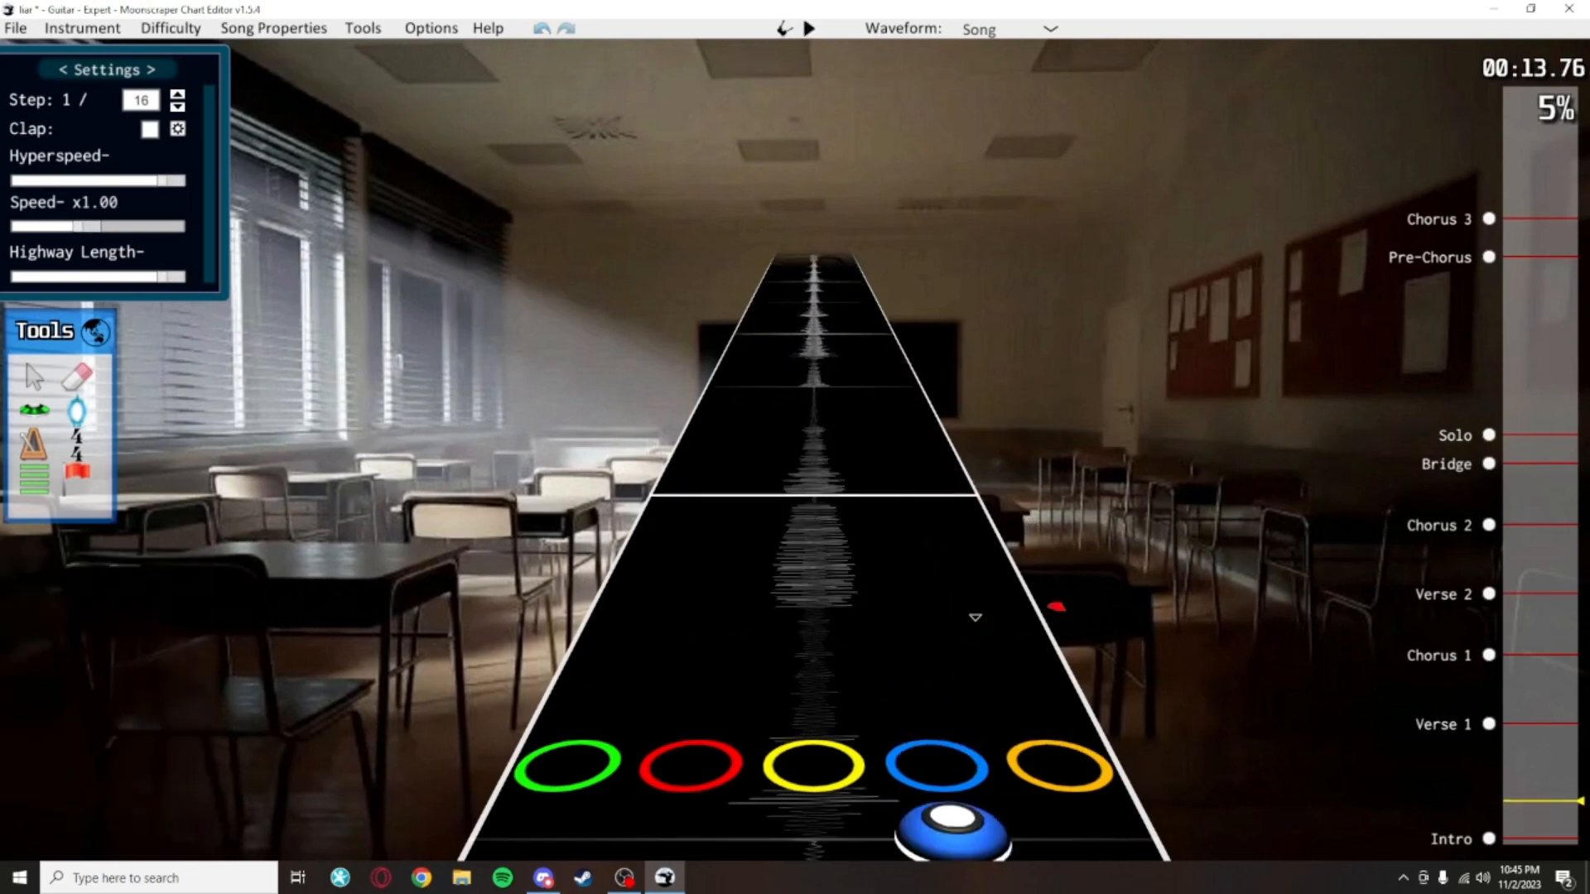
pyautogui.scroll(-13, 990, 638)
pyautogui.scroll(12, 1011, 646)
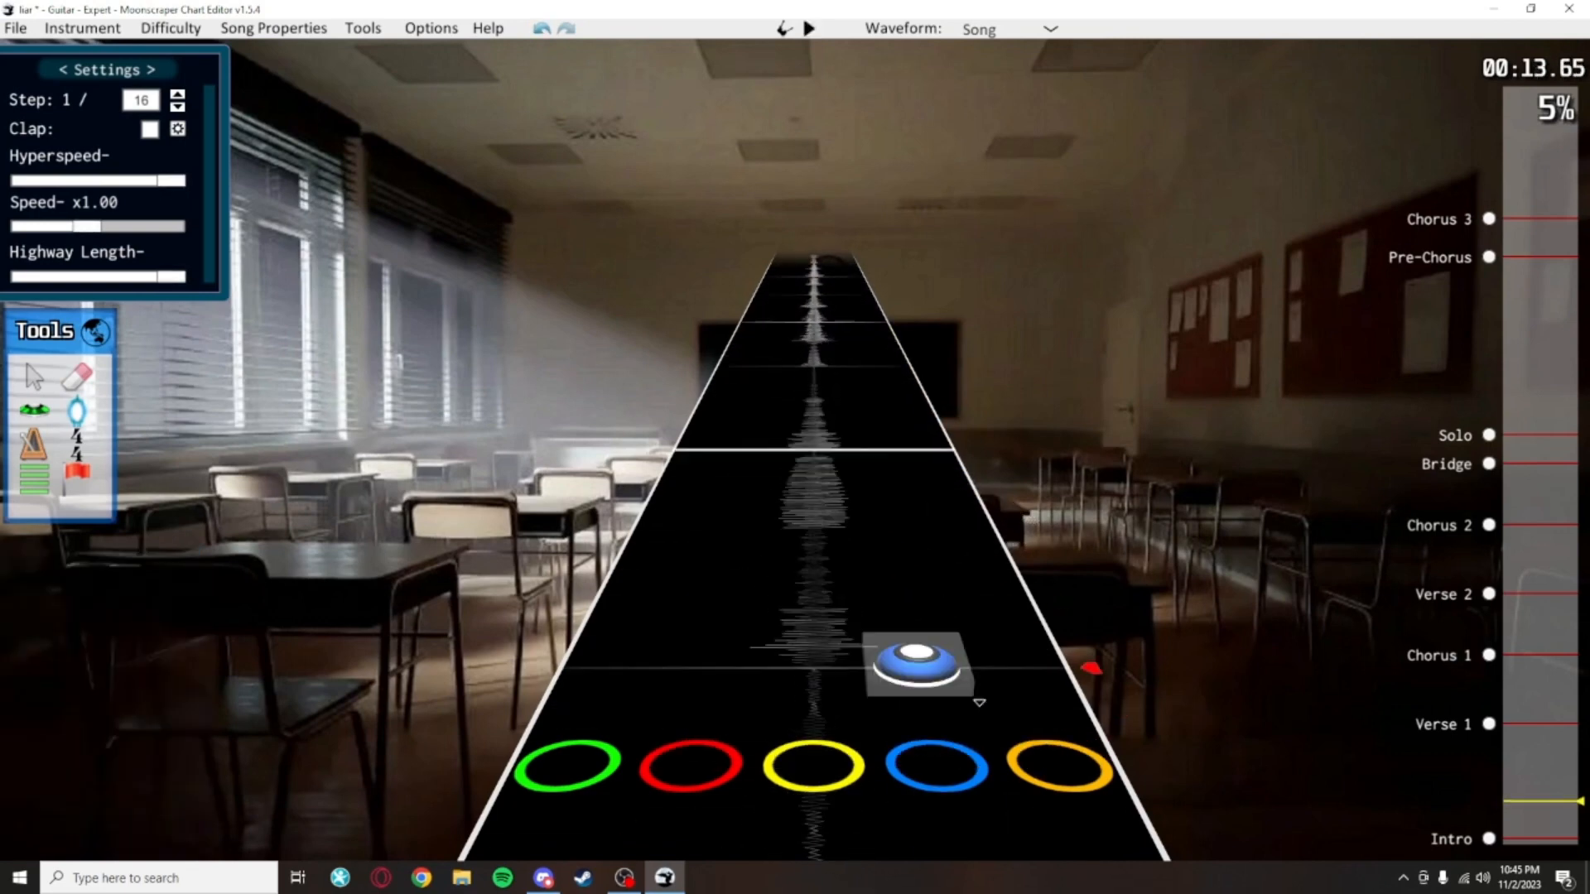
pyautogui.scroll(-9, 994, 663)
pyautogui.press('space')
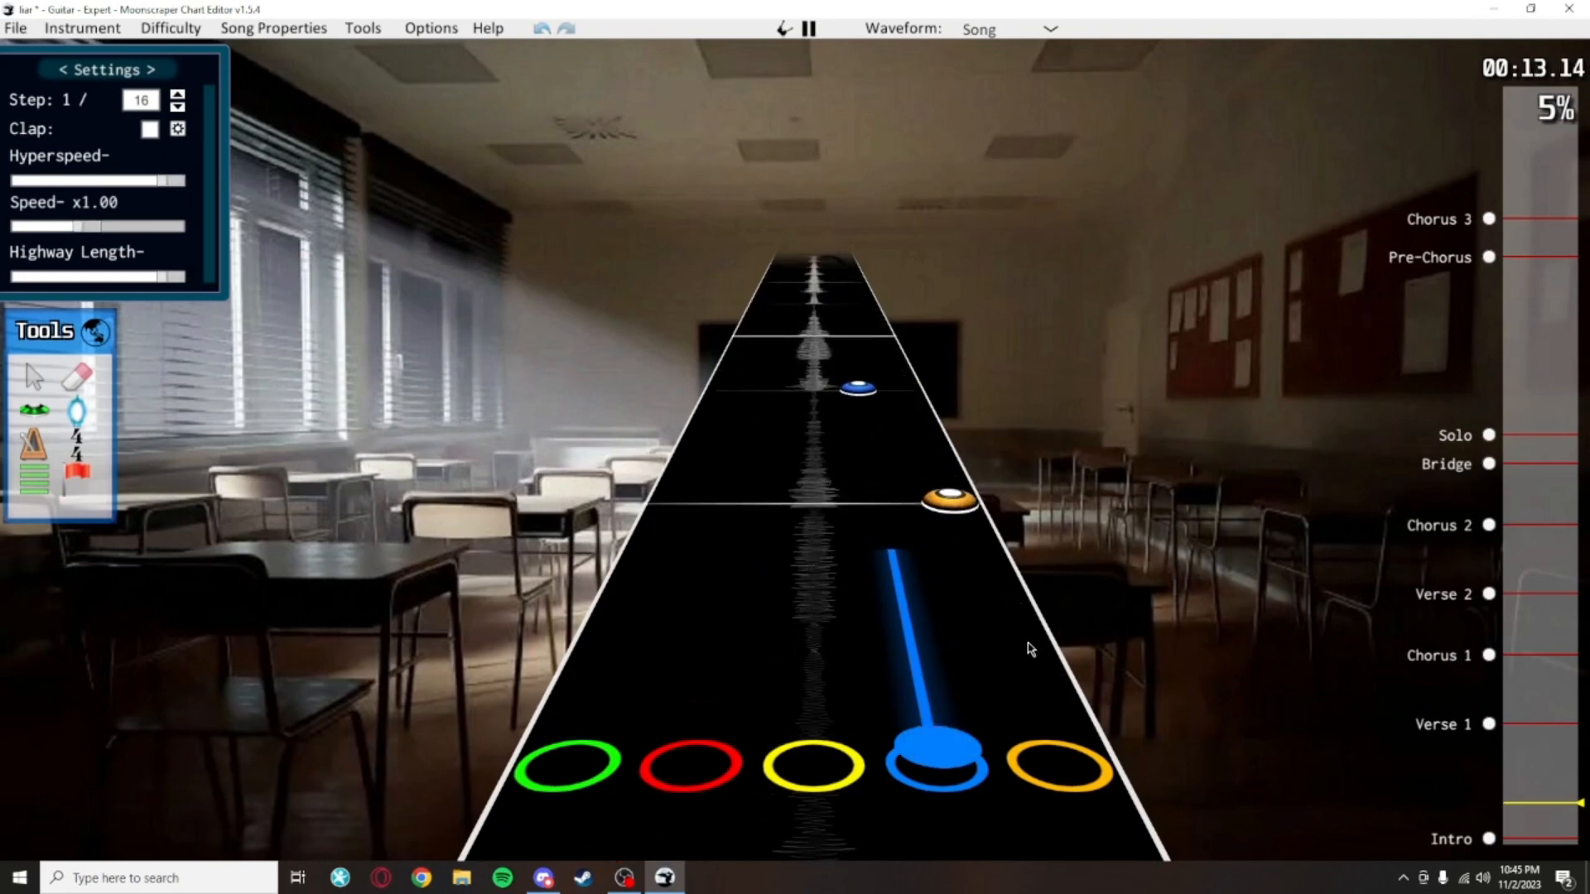
pyautogui.scroll(-6, 1118, 720)
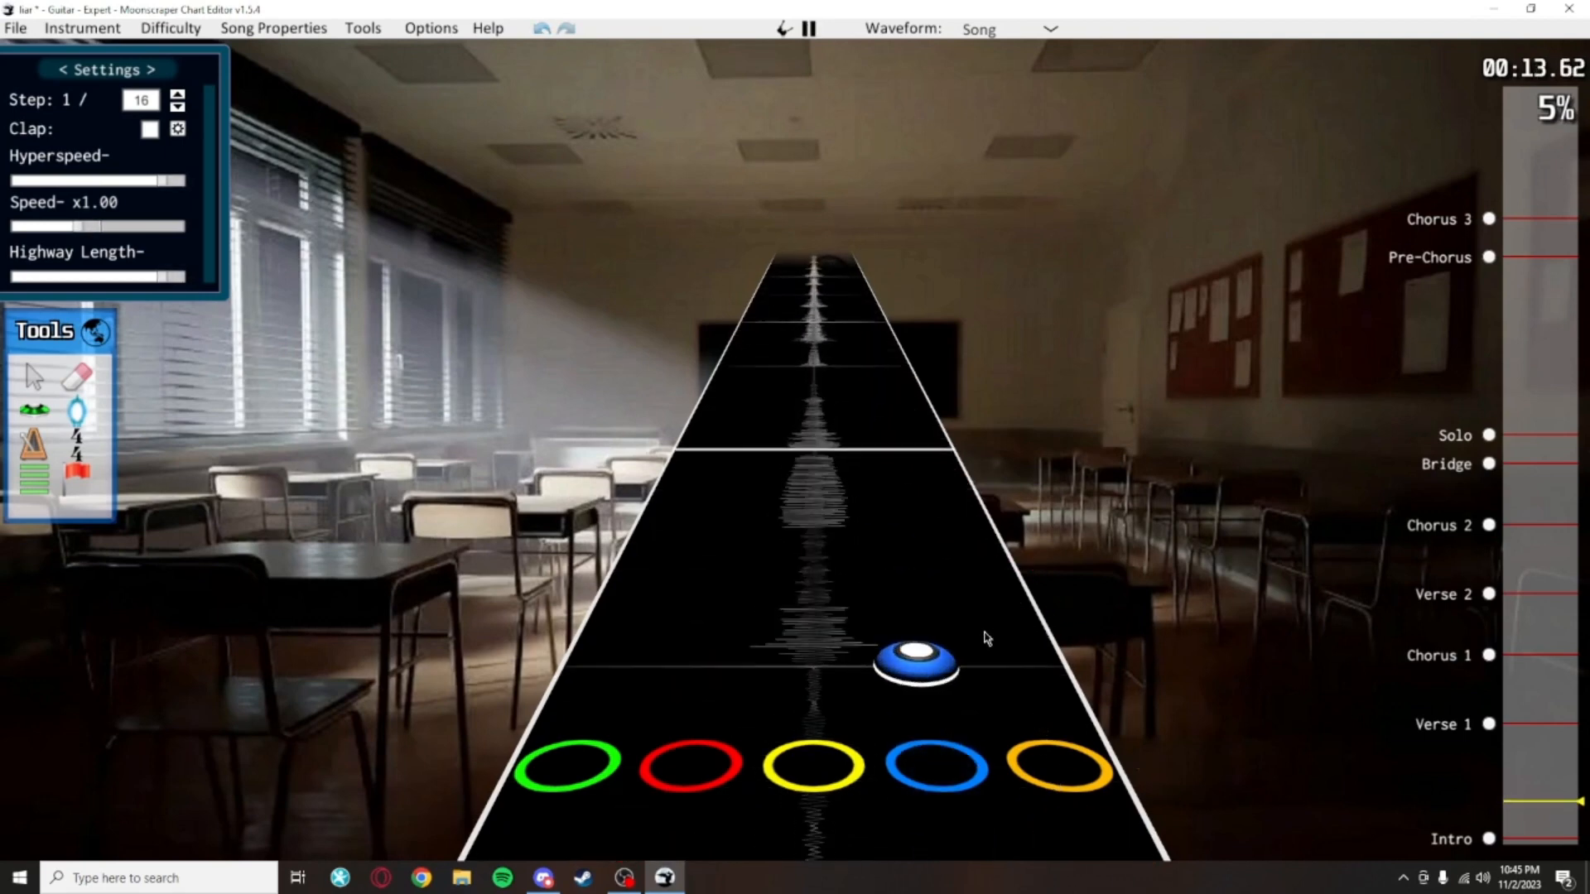
pyautogui.press('space')
pyautogui.scroll(-1, 977, 740)
pyautogui.click(920, 681)
pyautogui.press('3')
pyautogui.click(918, 654)
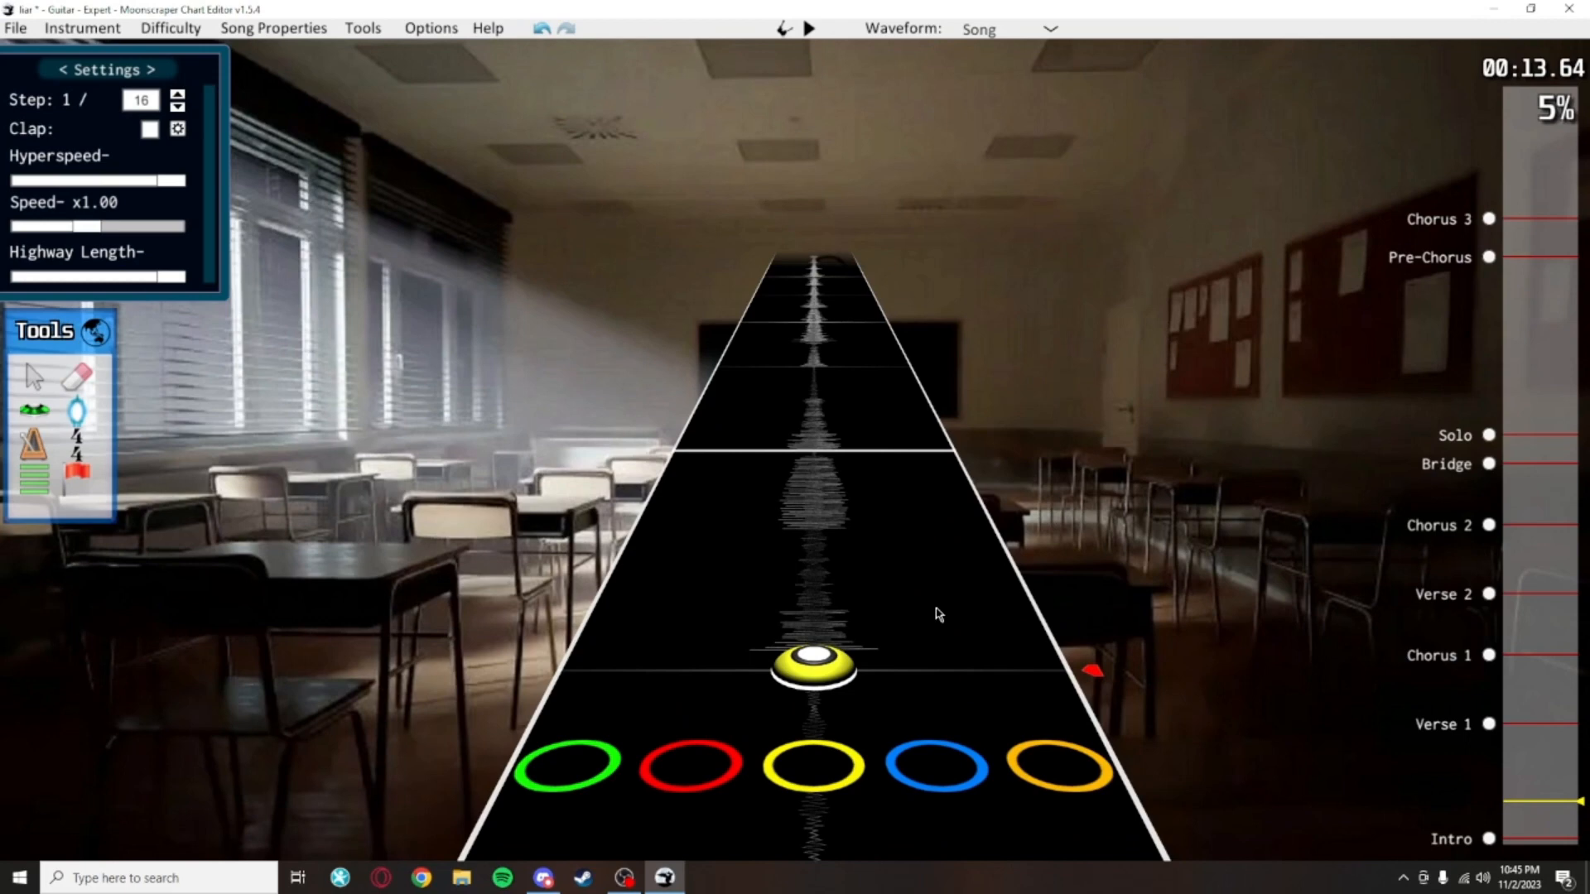
# Move the sustained yellow note after the green note to the red lane and the following red note to the yellow lane, then save
pyautogui.scroll(-20, 939, 615)
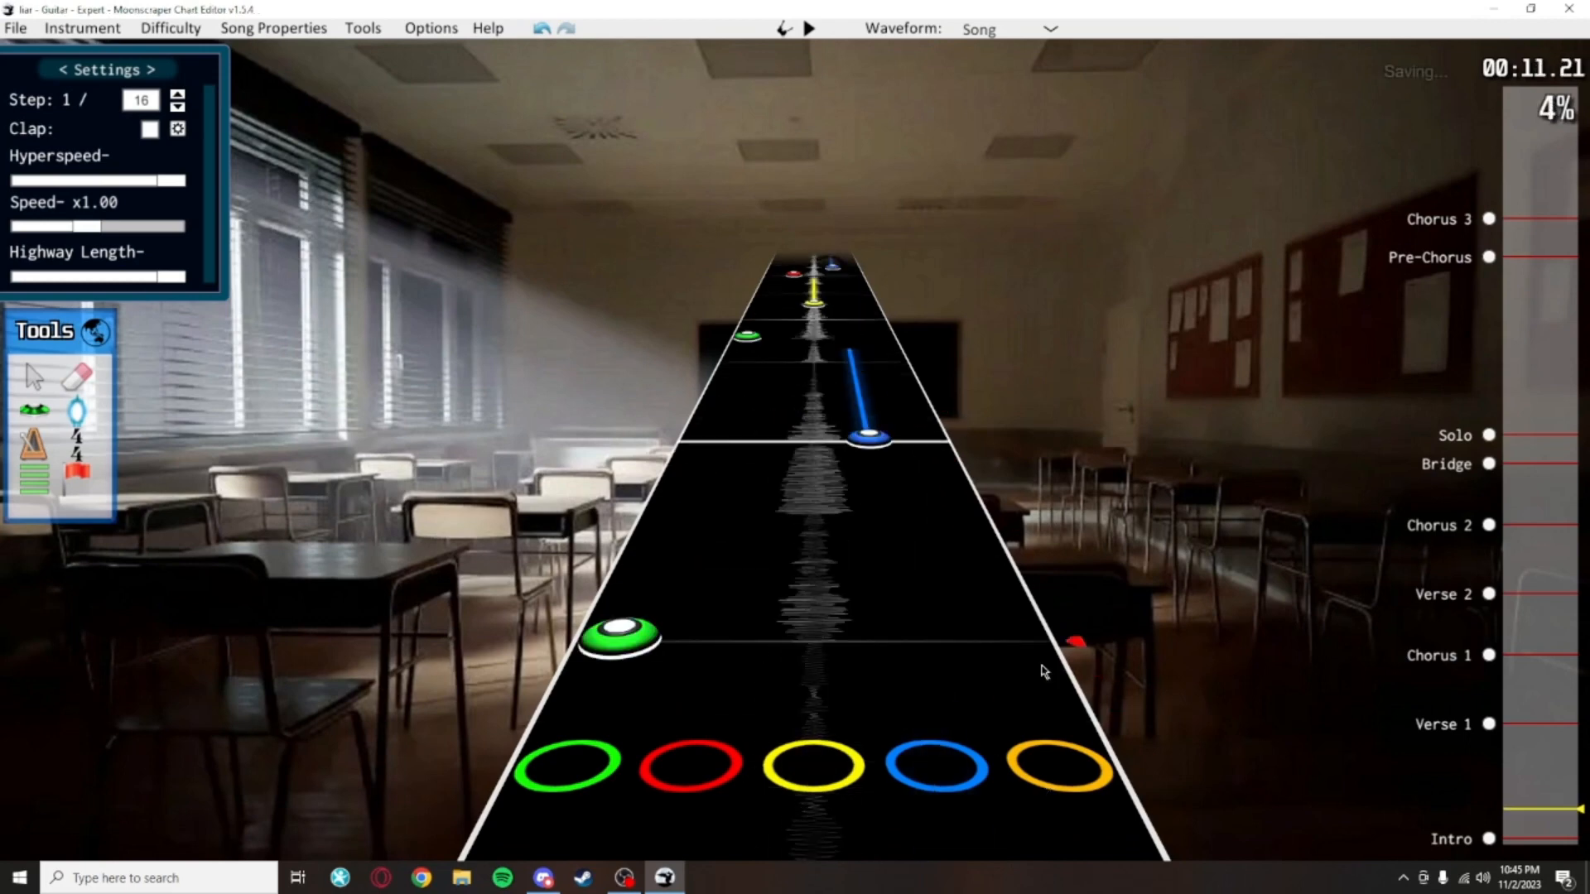
pyautogui.hotkey('ctrl', 's')
pyautogui.press('space')
pyautogui.press('space')
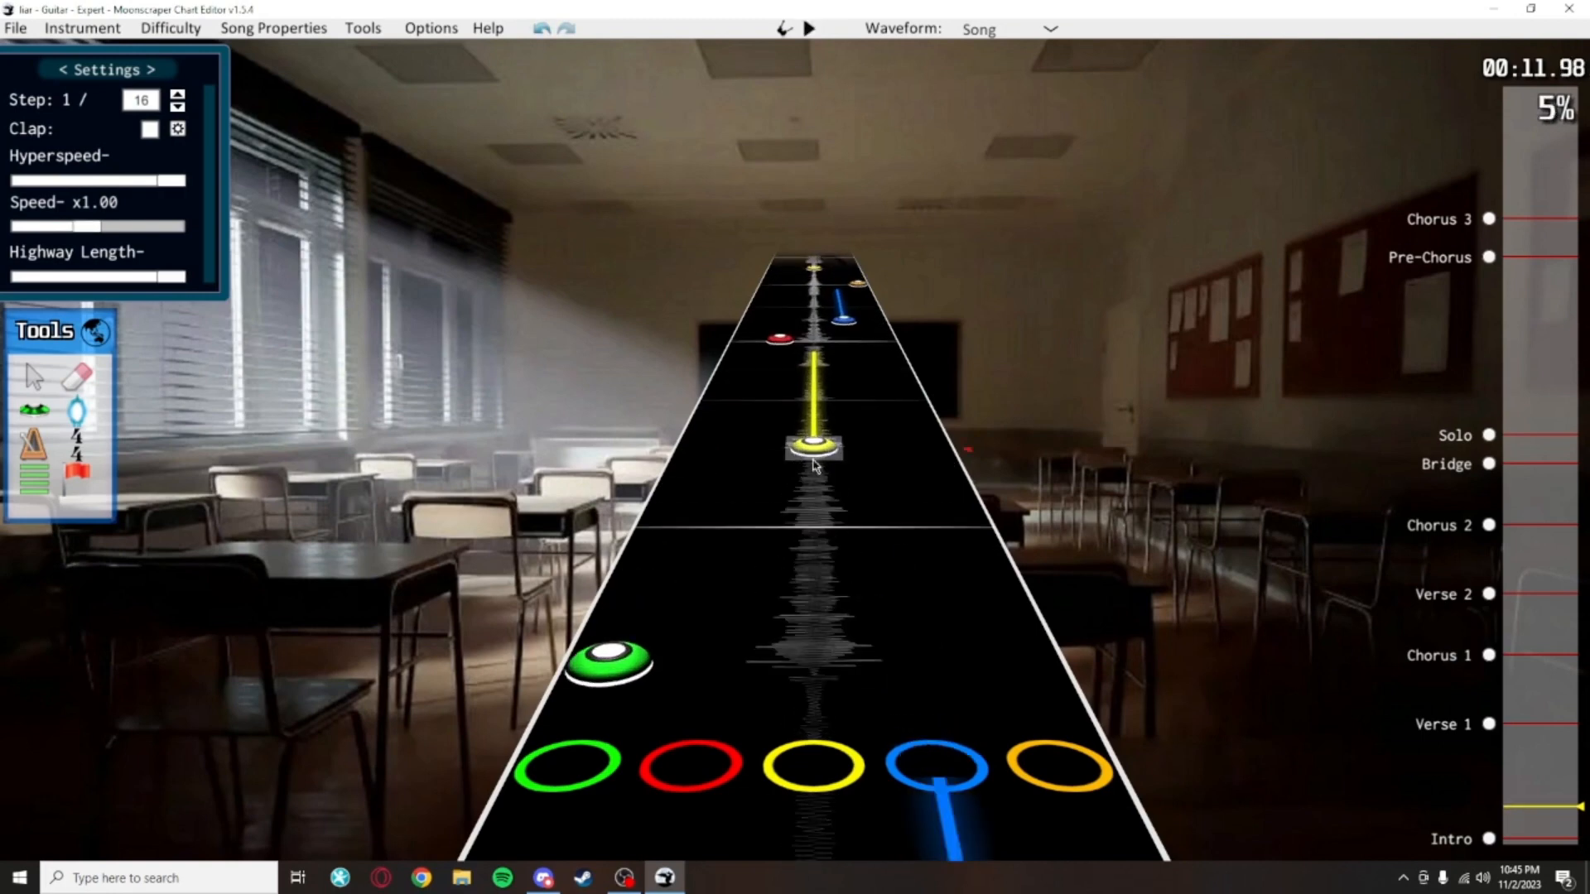
pyautogui.moveTo(816, 448); pyautogui.dragTo(772, 455)
pyautogui.press('space')
pyautogui.press('space')
pyautogui.scroll(-5, 988, 406)
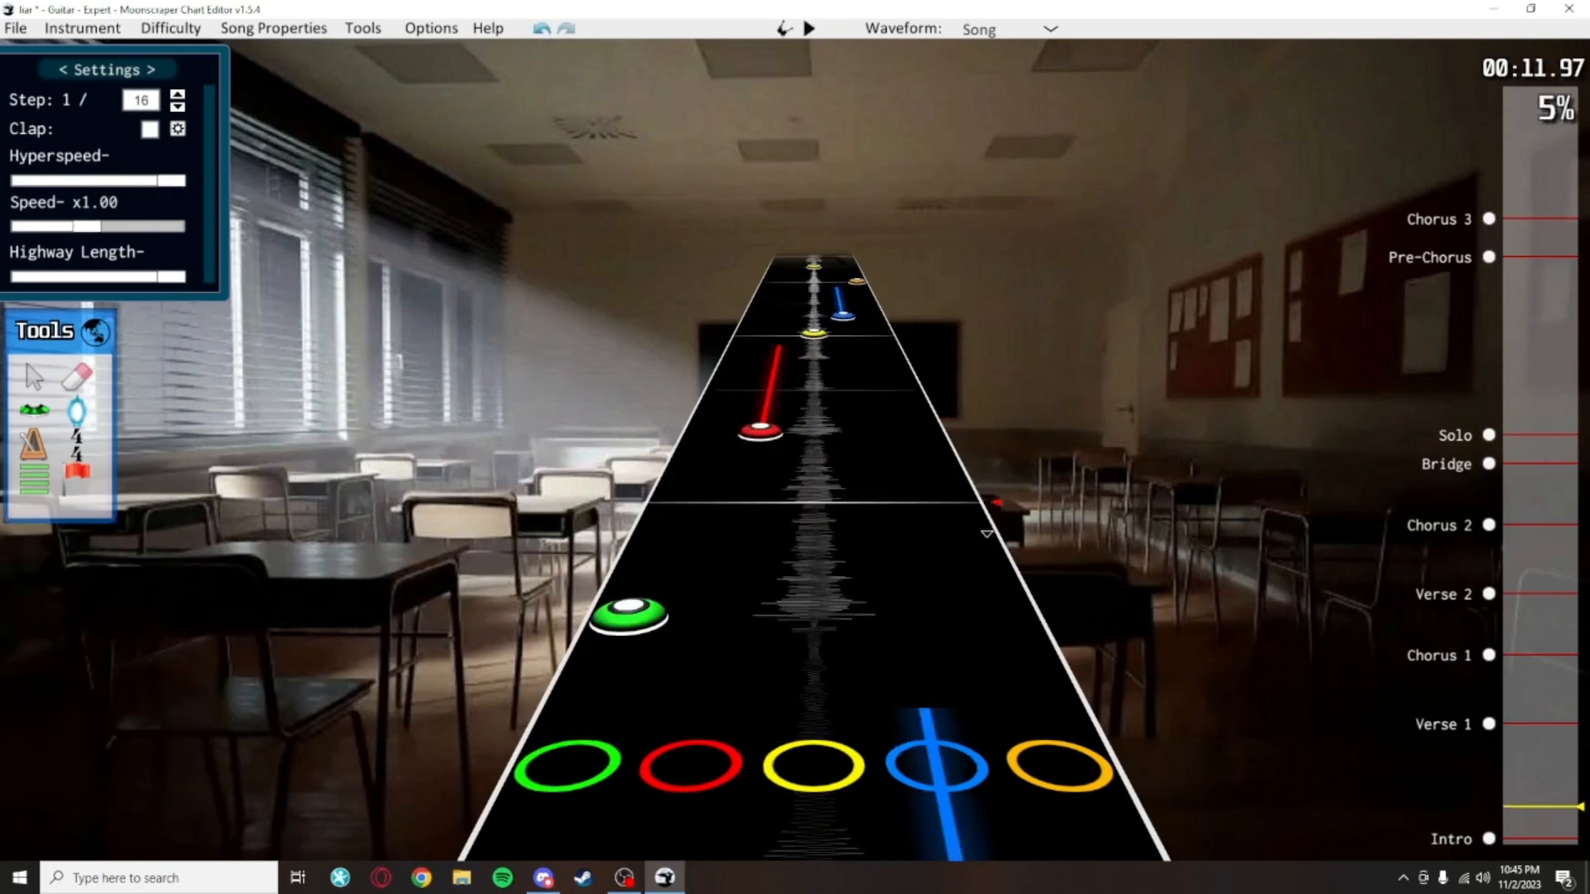
pyautogui.hotkey('ctrl', 's')
# Replay and examine the passage from the first sustained blue note through the final yellow note against the waveform
pyautogui.press('space')
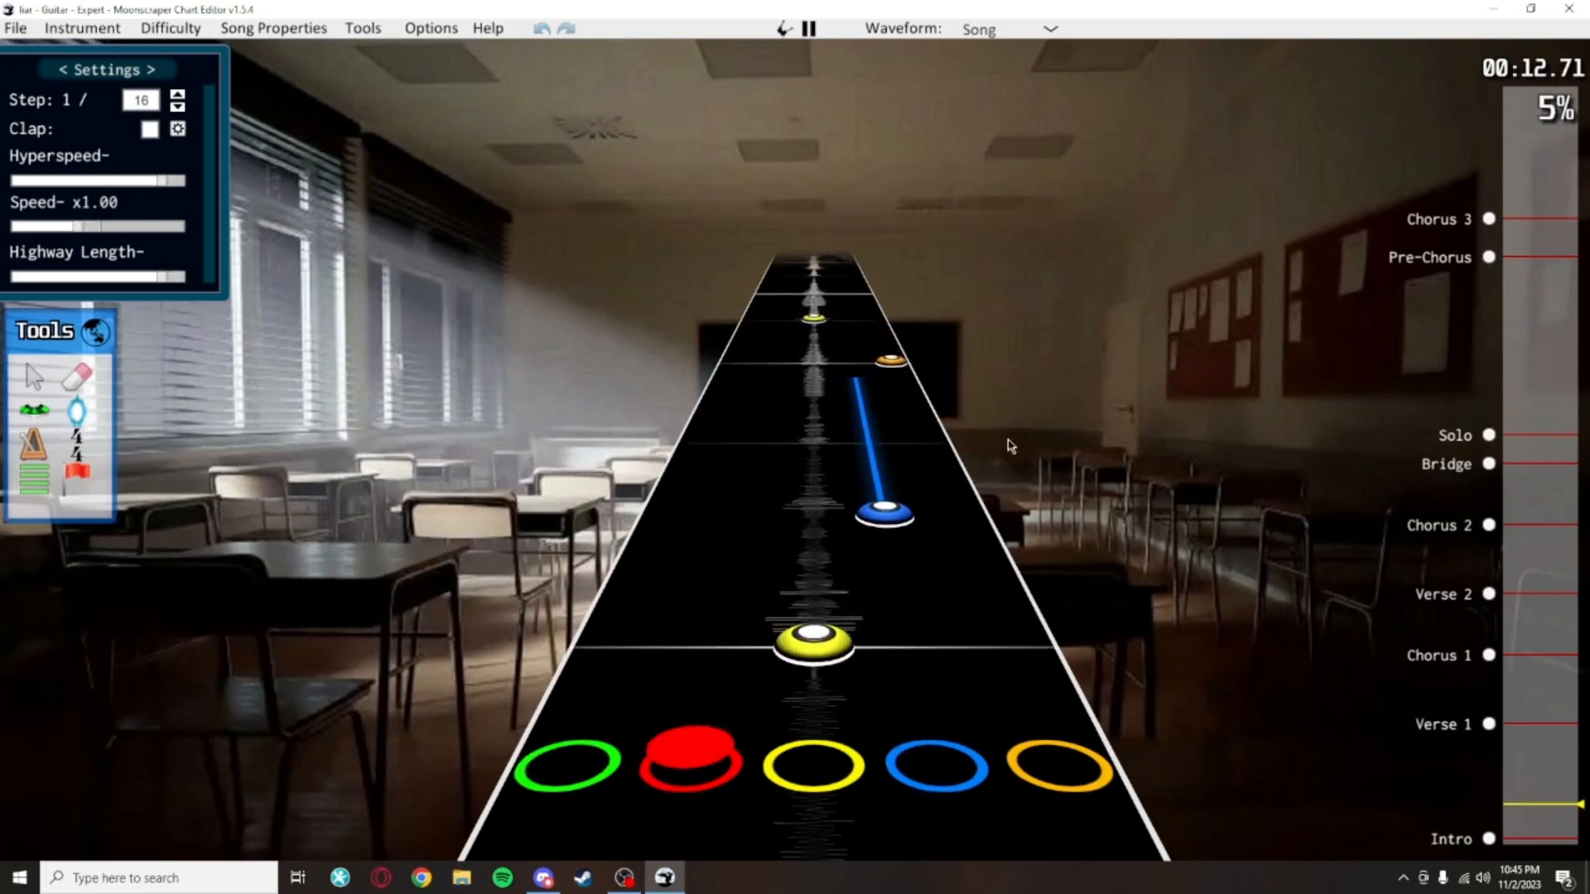
pyautogui.press('space')
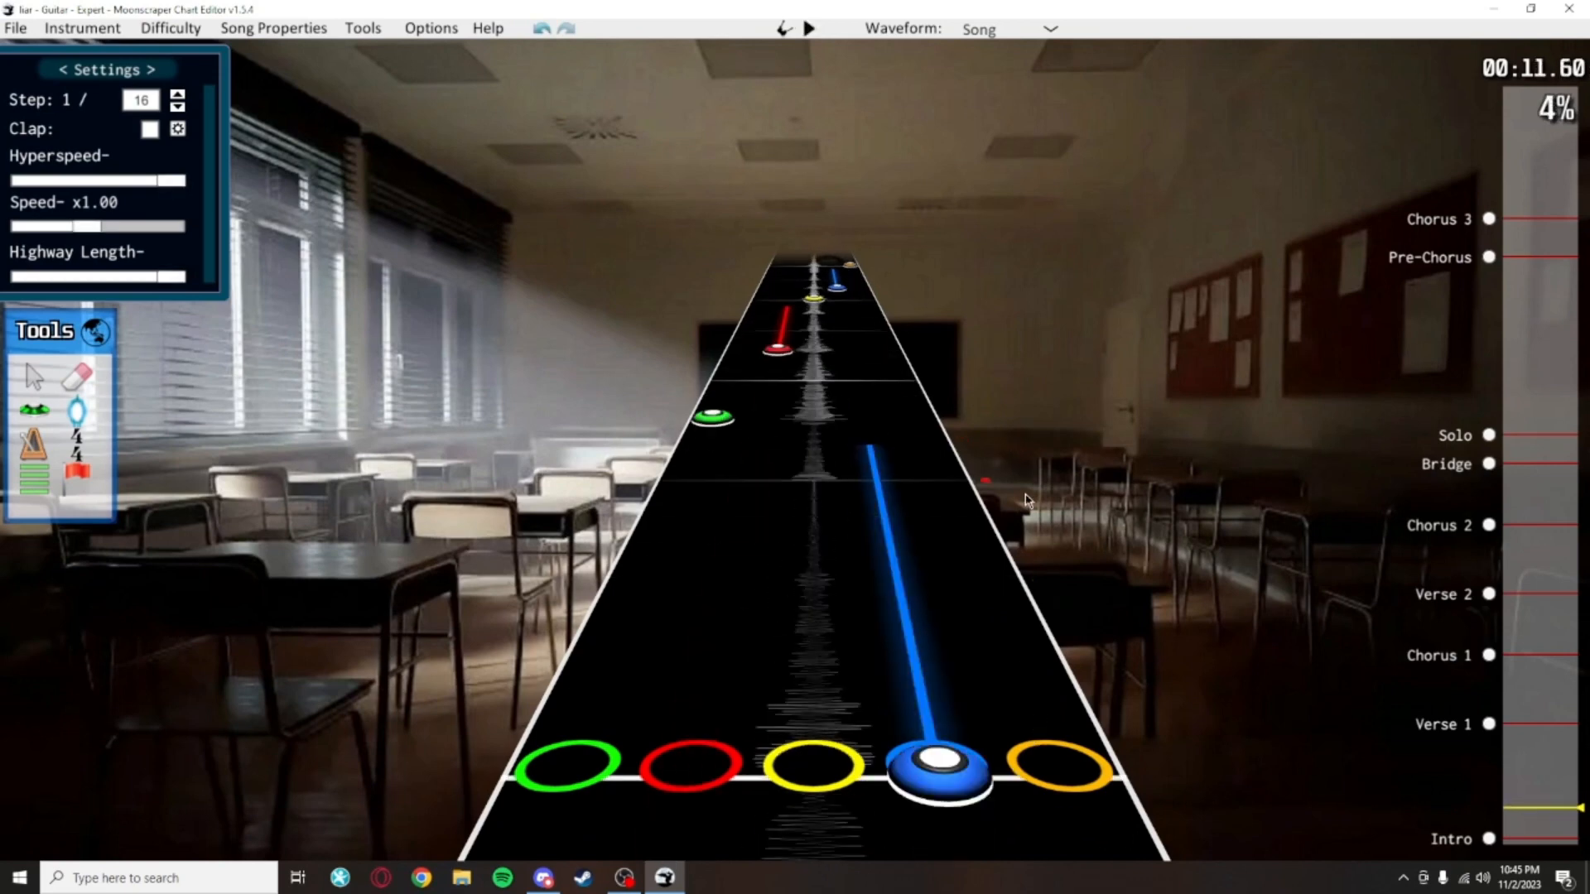
pyautogui.scroll(-3, 950, 467)
pyautogui.scroll(3, 952, 463)
pyautogui.scroll(-2, 974, 435)
pyautogui.scroll(2, 994, 407)
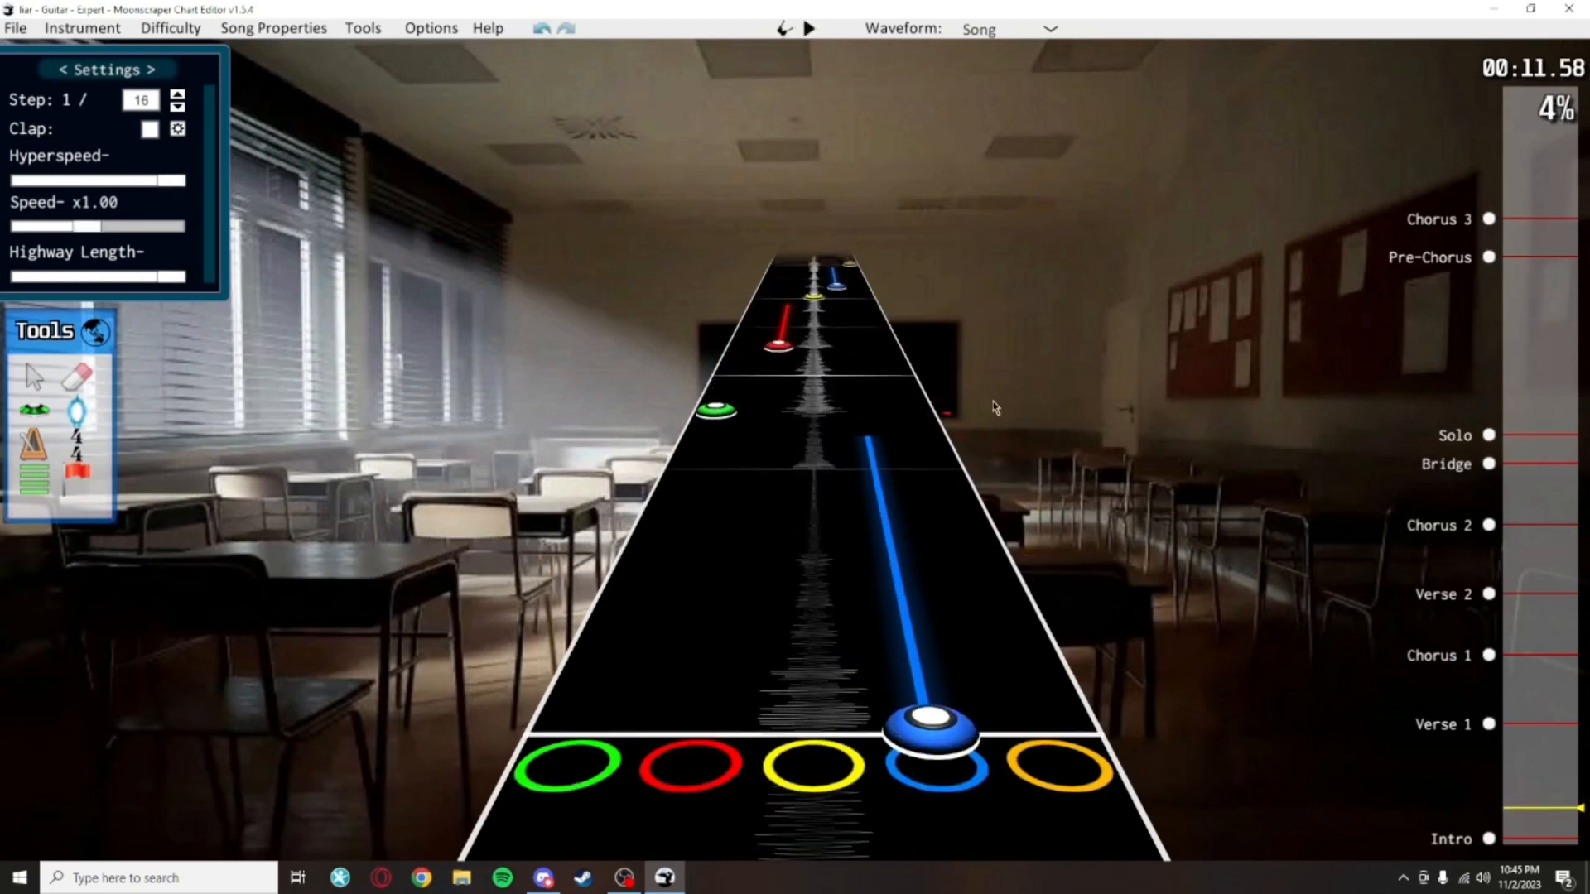
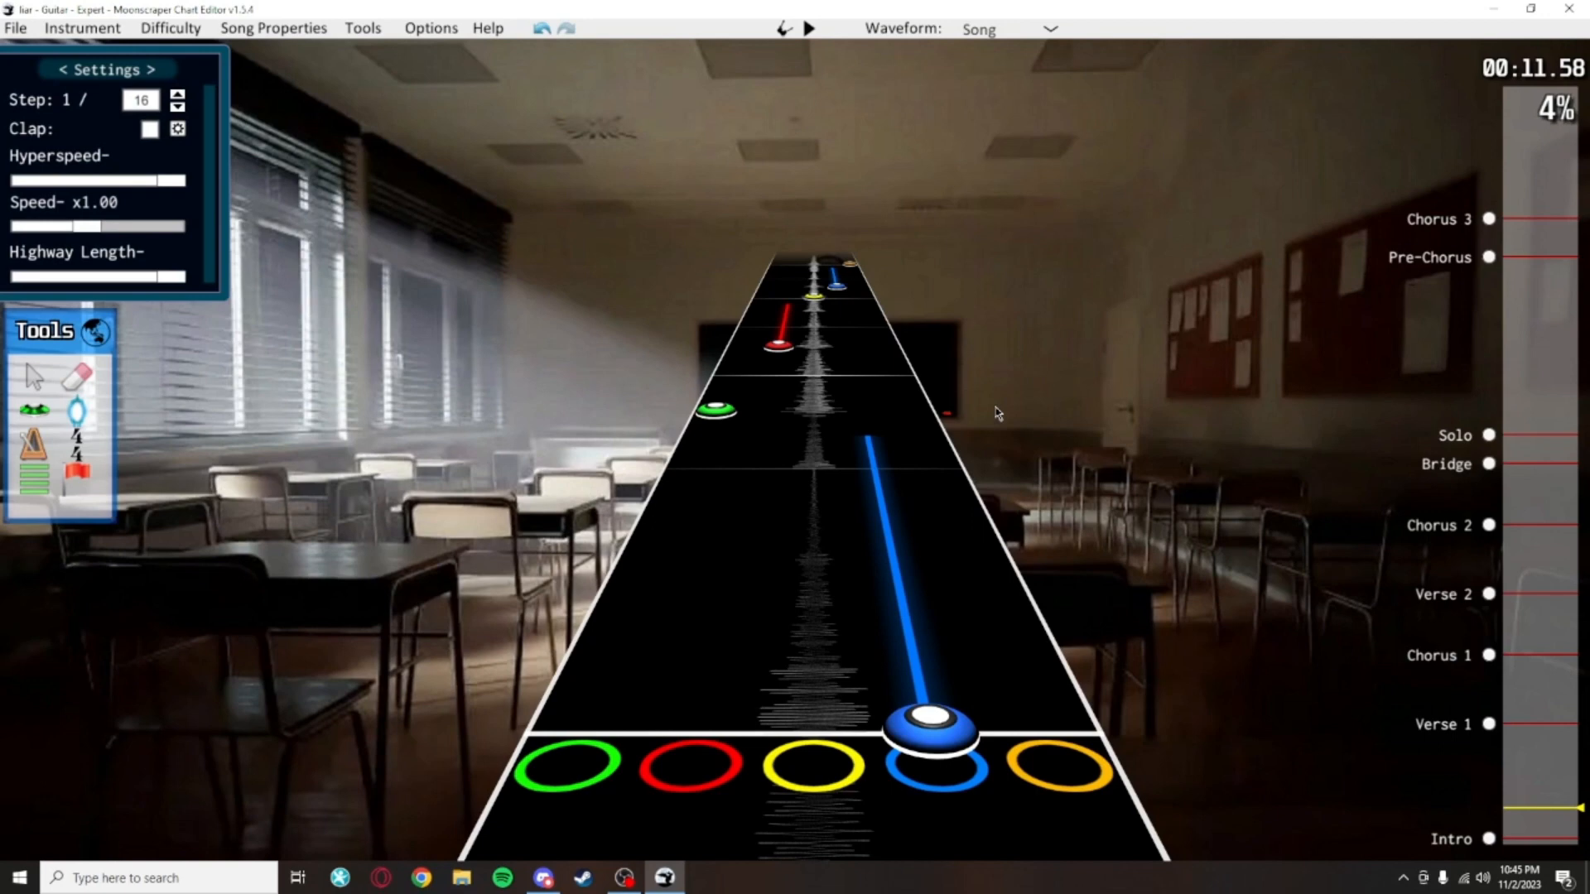
pyautogui.scroll(-3, 1003, 413)
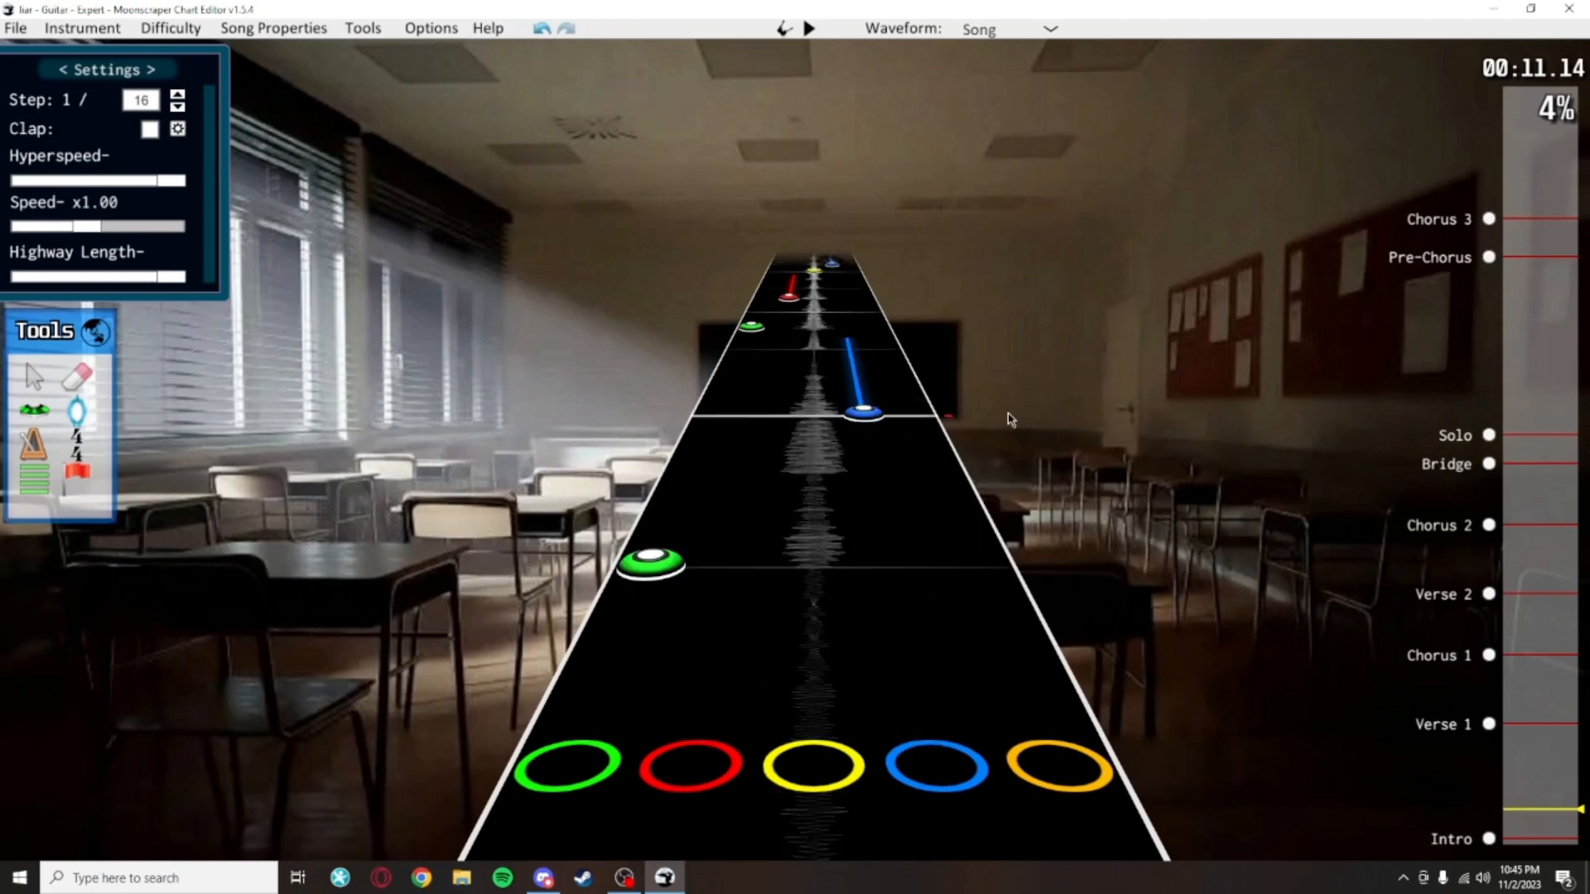
pyautogui.scroll(3, 1019, 401)
pyautogui.scroll(-1, 1014, 447)
pyautogui.scroll(1, 1014, 465)
pyautogui.scroll(-2, 1126, 480)
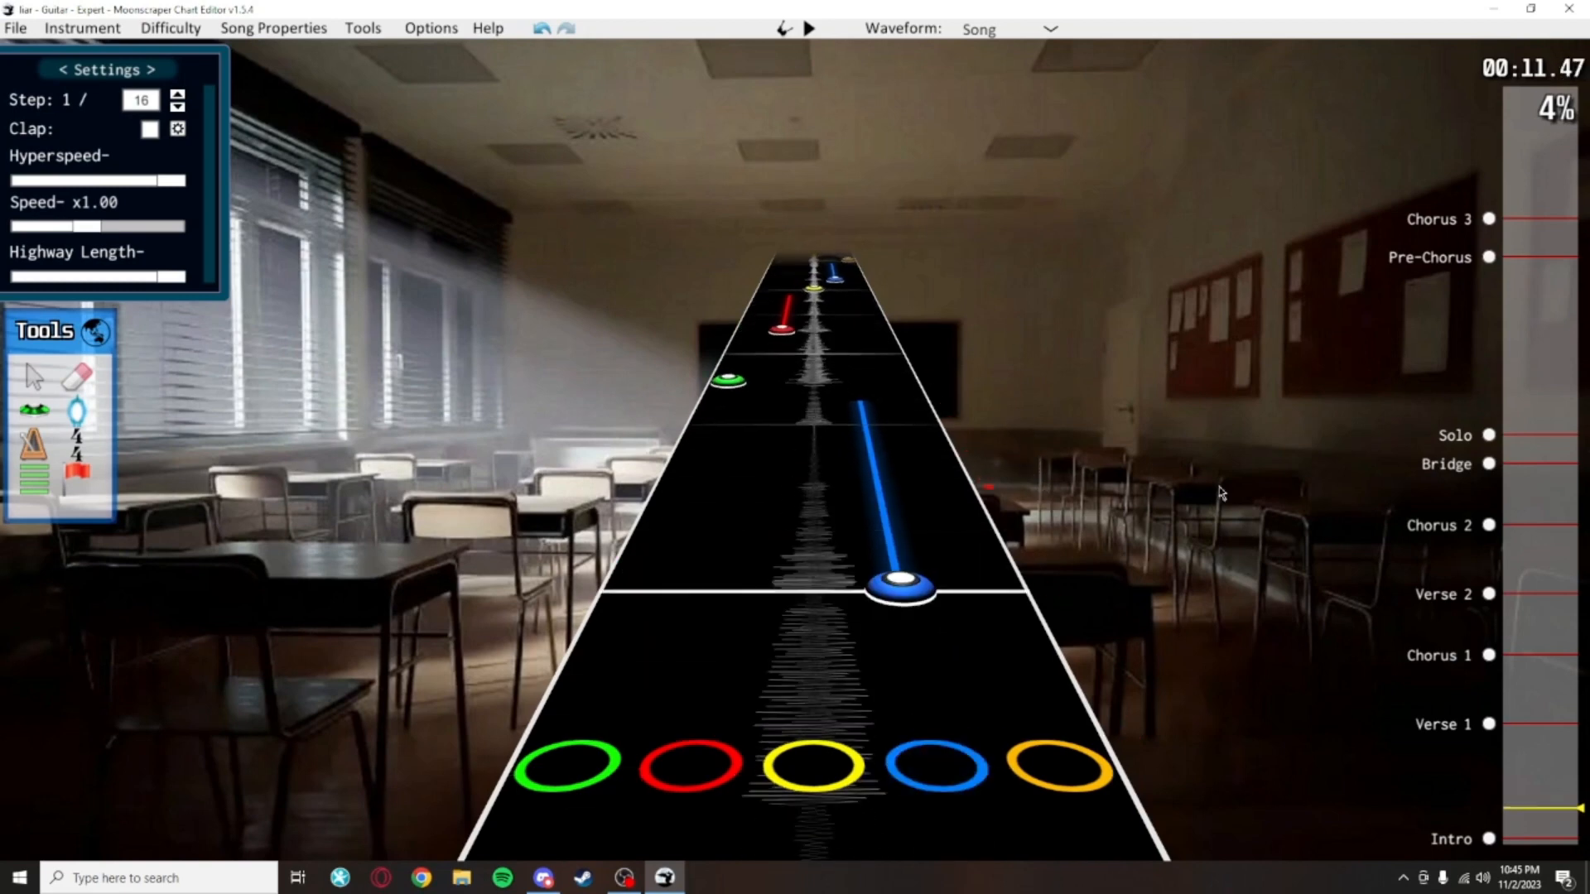
pyautogui.scroll(1, 1081, 339)
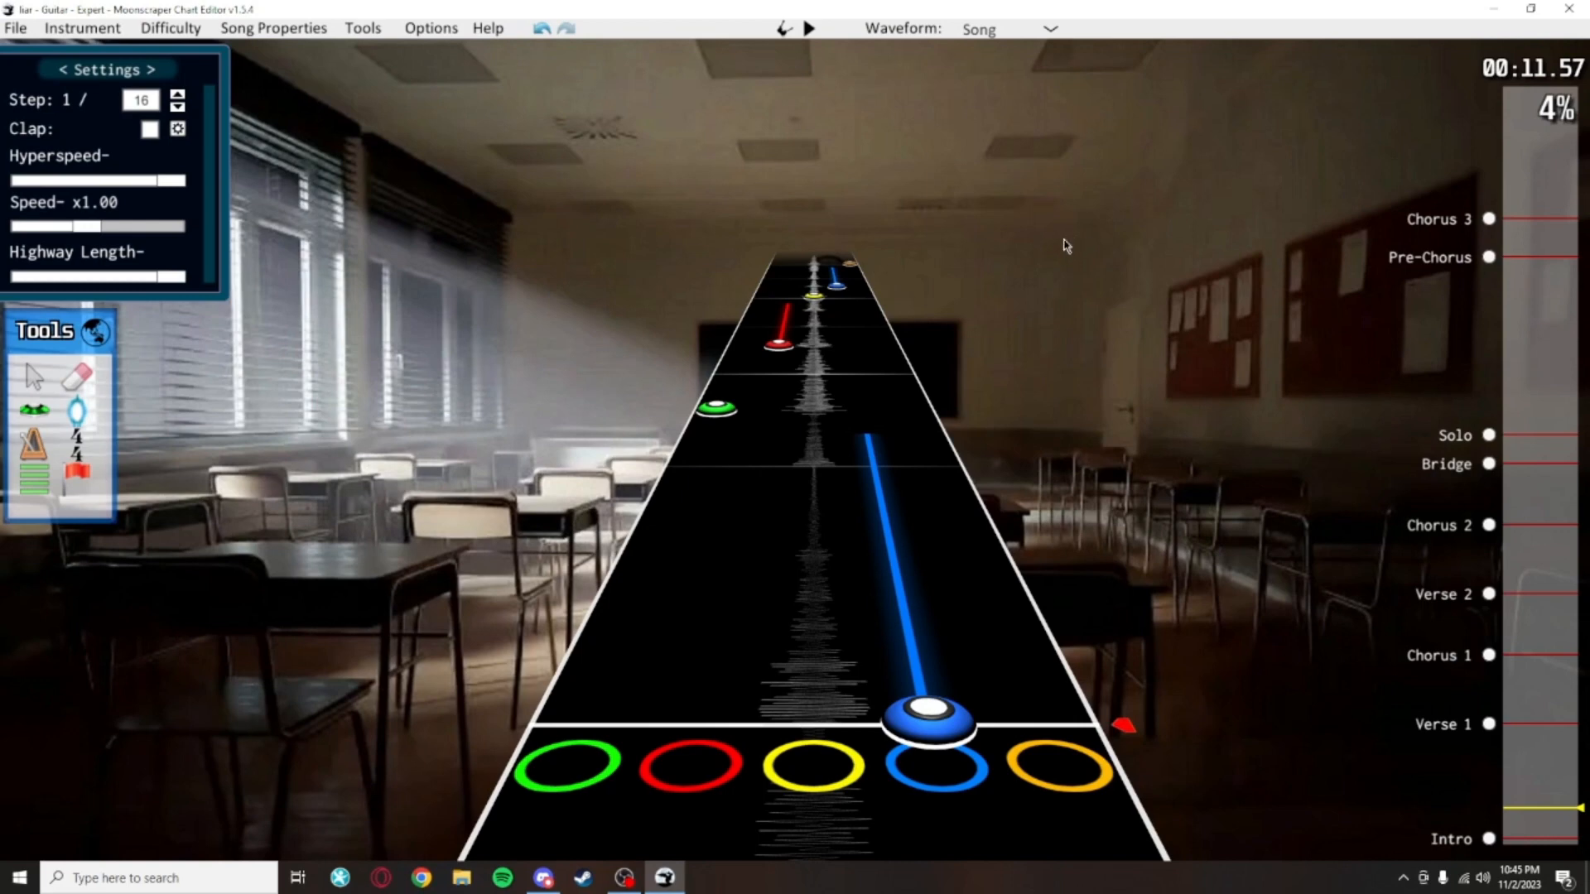
pyautogui.scroll(-4, 1142, 248)
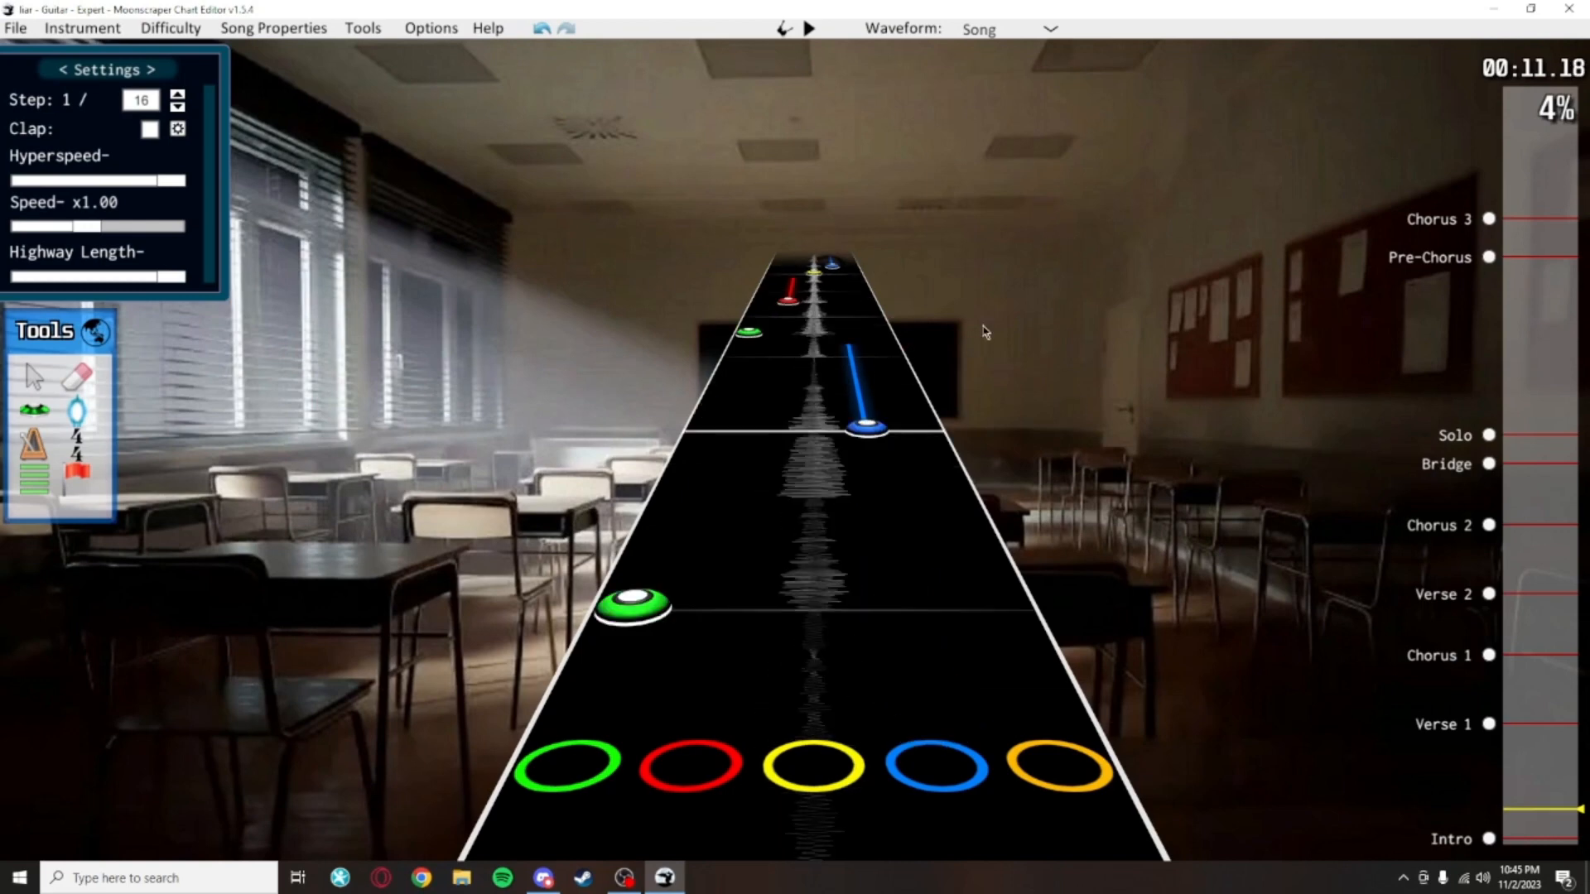
pyautogui.press('space')
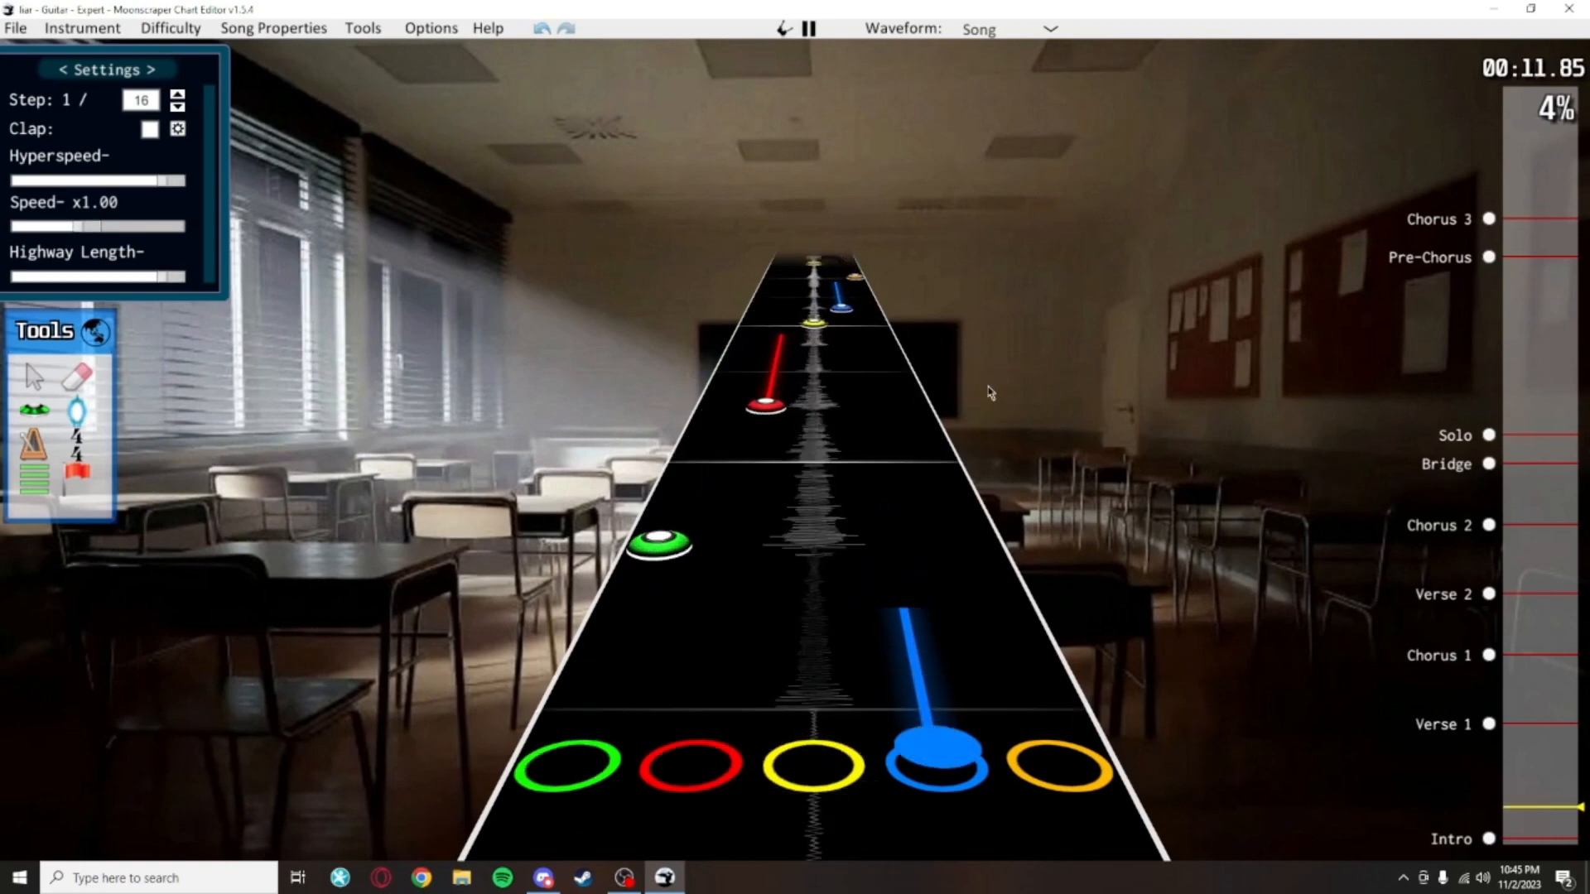
pyautogui.press('space')
pyautogui.scroll(-3, 894, 461)
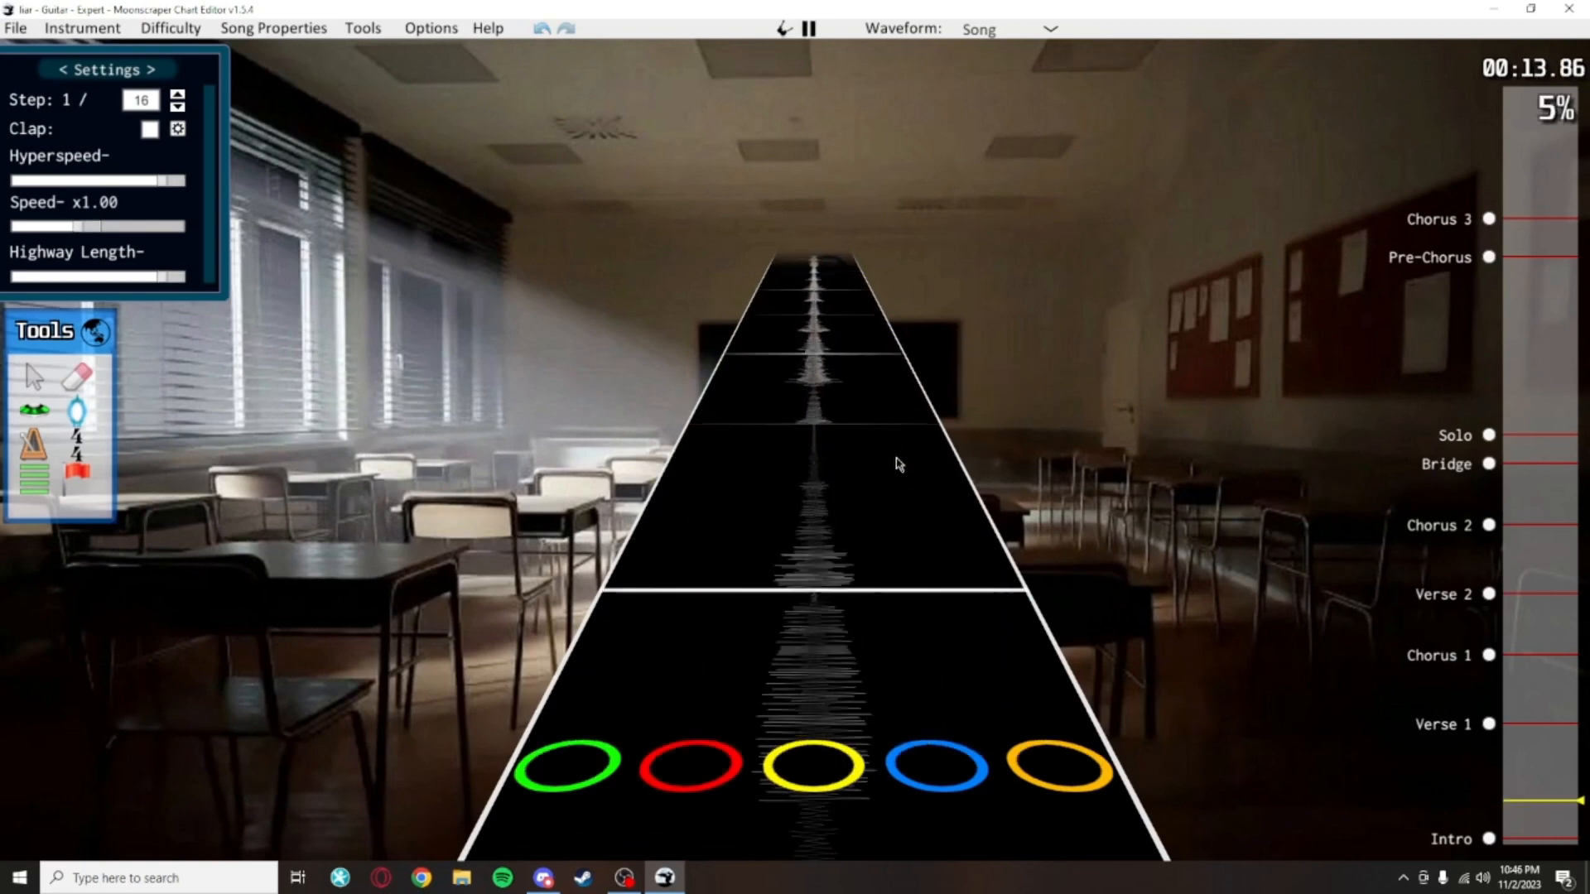
pyautogui.scroll(-1, 1041, 774)
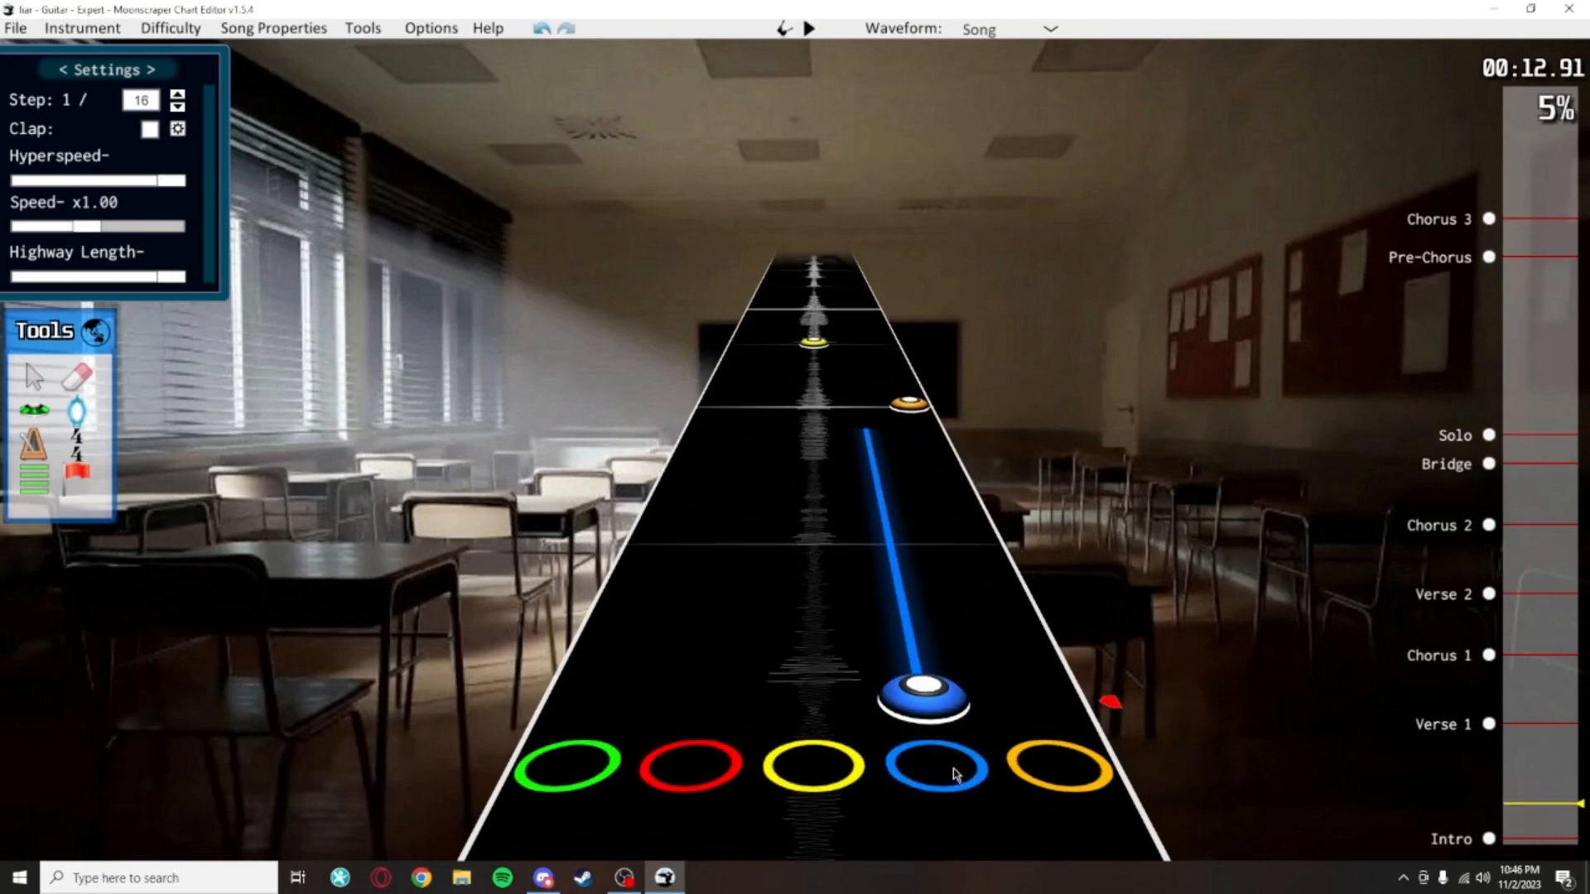
# Toggle the forced flag of the sustained blue note just before the orange note
pyautogui.moveTo(952, 769); pyautogui.dragTo(775, 298)
pyautogui.click(940, 530)
pyautogui.scroll(-2, 940, 531)
pyautogui.scroll(4, 912, 577)
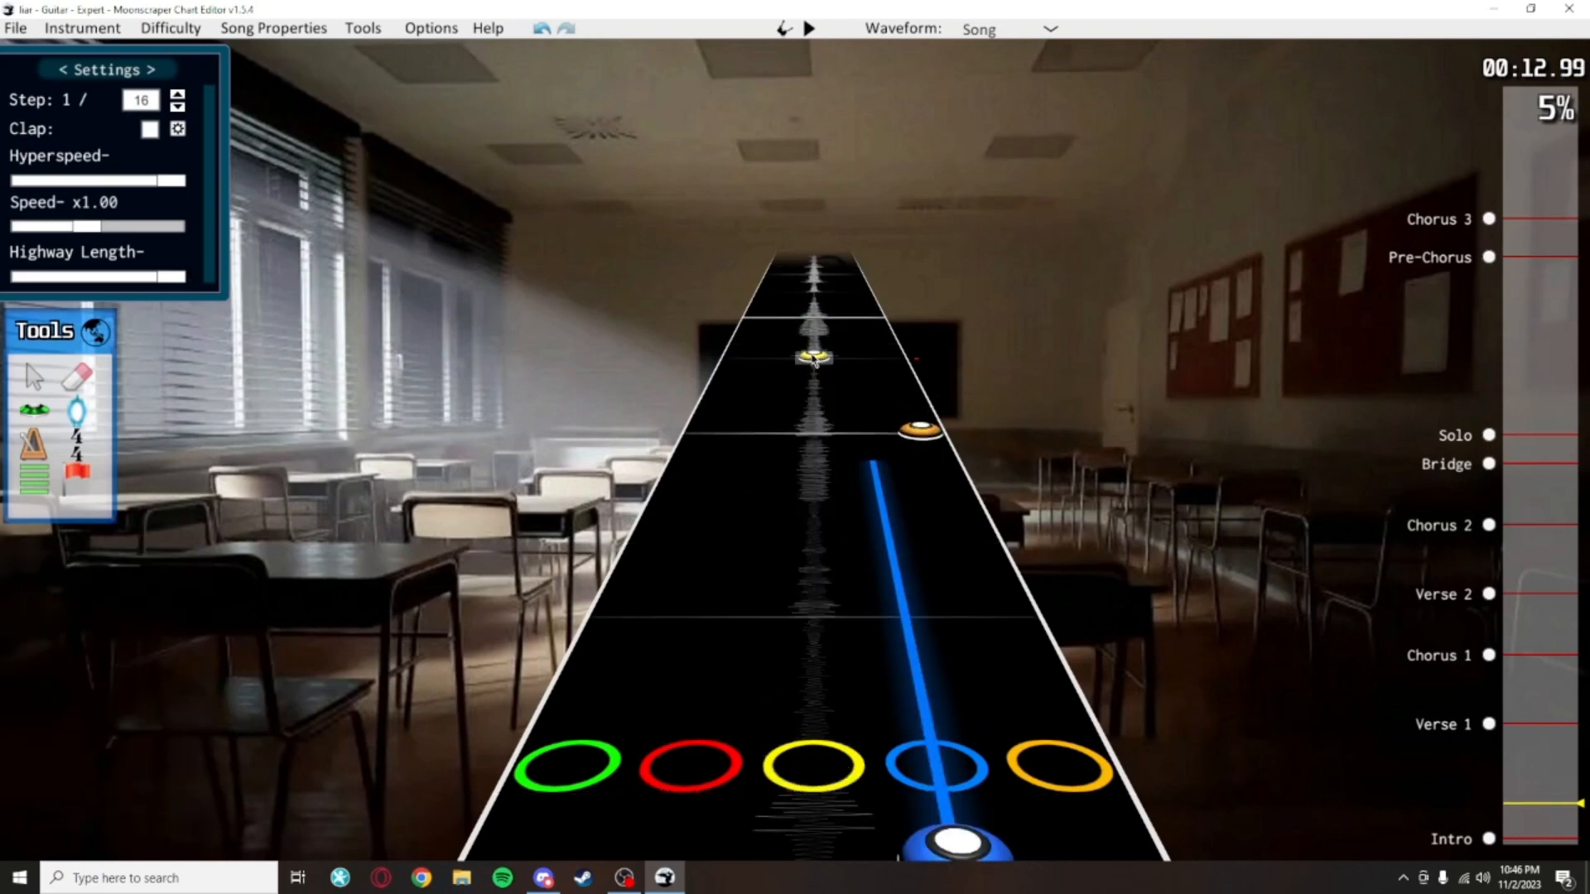
pyautogui.click(814, 357)
pyautogui.scroll(-4, 884, 400)
pyautogui.click(899, 591)
pyautogui.press('f')
pyautogui.scroll(1, 1062, 545)
pyautogui.scroll(2, 1063, 547)
pyautogui.click(1063, 548)
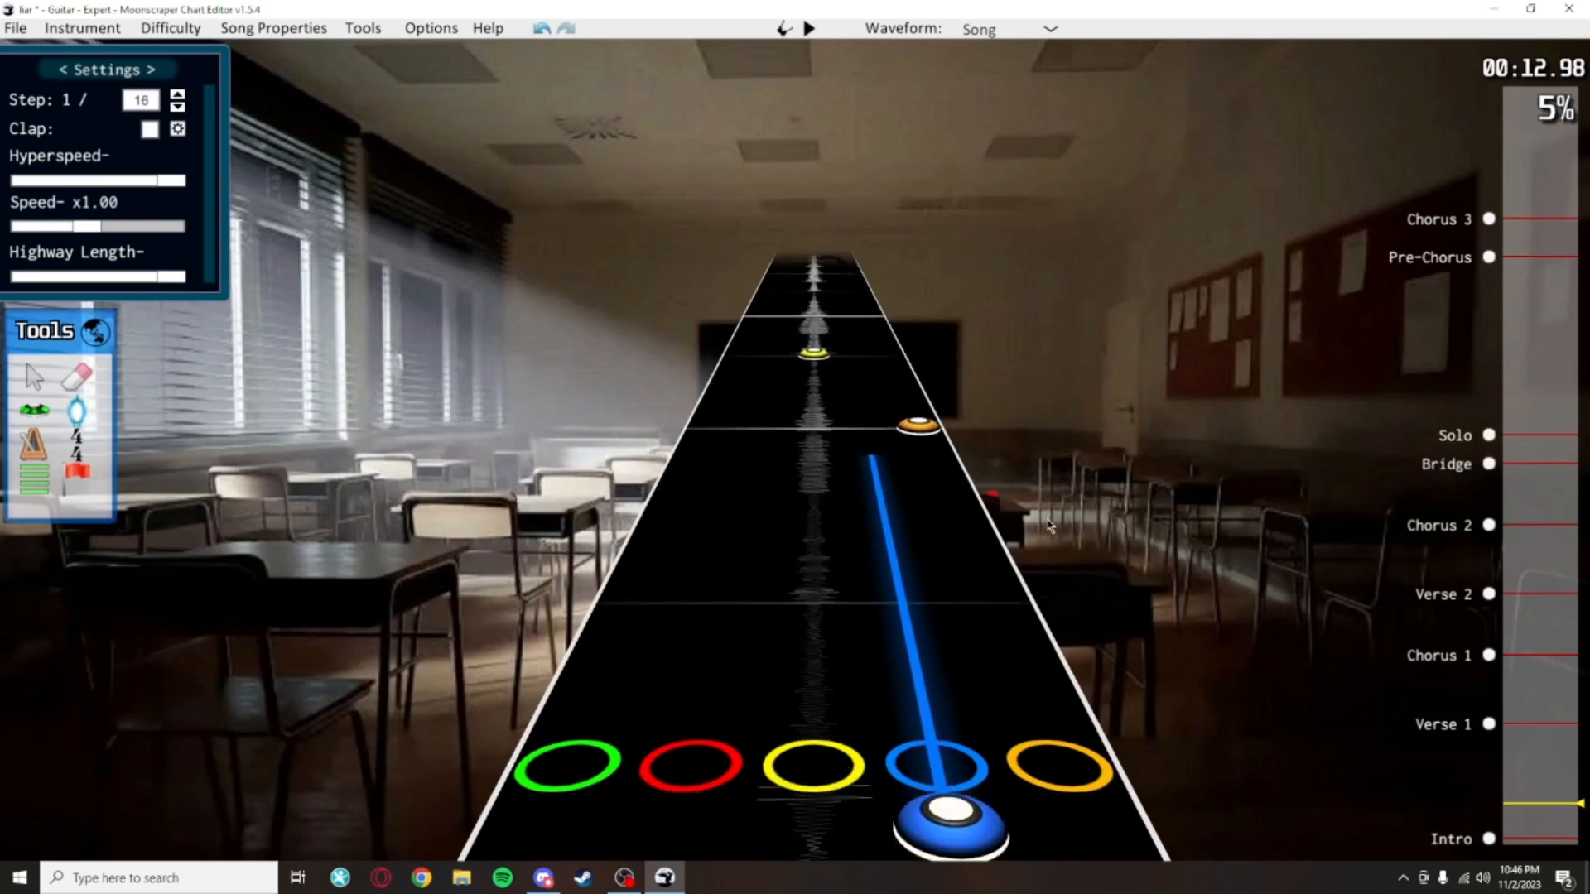
# Check the final yellow note and the sustained blue note before the orange note, and save the chart
pyautogui.scroll(6, 1035, 530)
pyautogui.scroll(-5, 1011, 463)
pyautogui.scroll(-1, 818, 381)
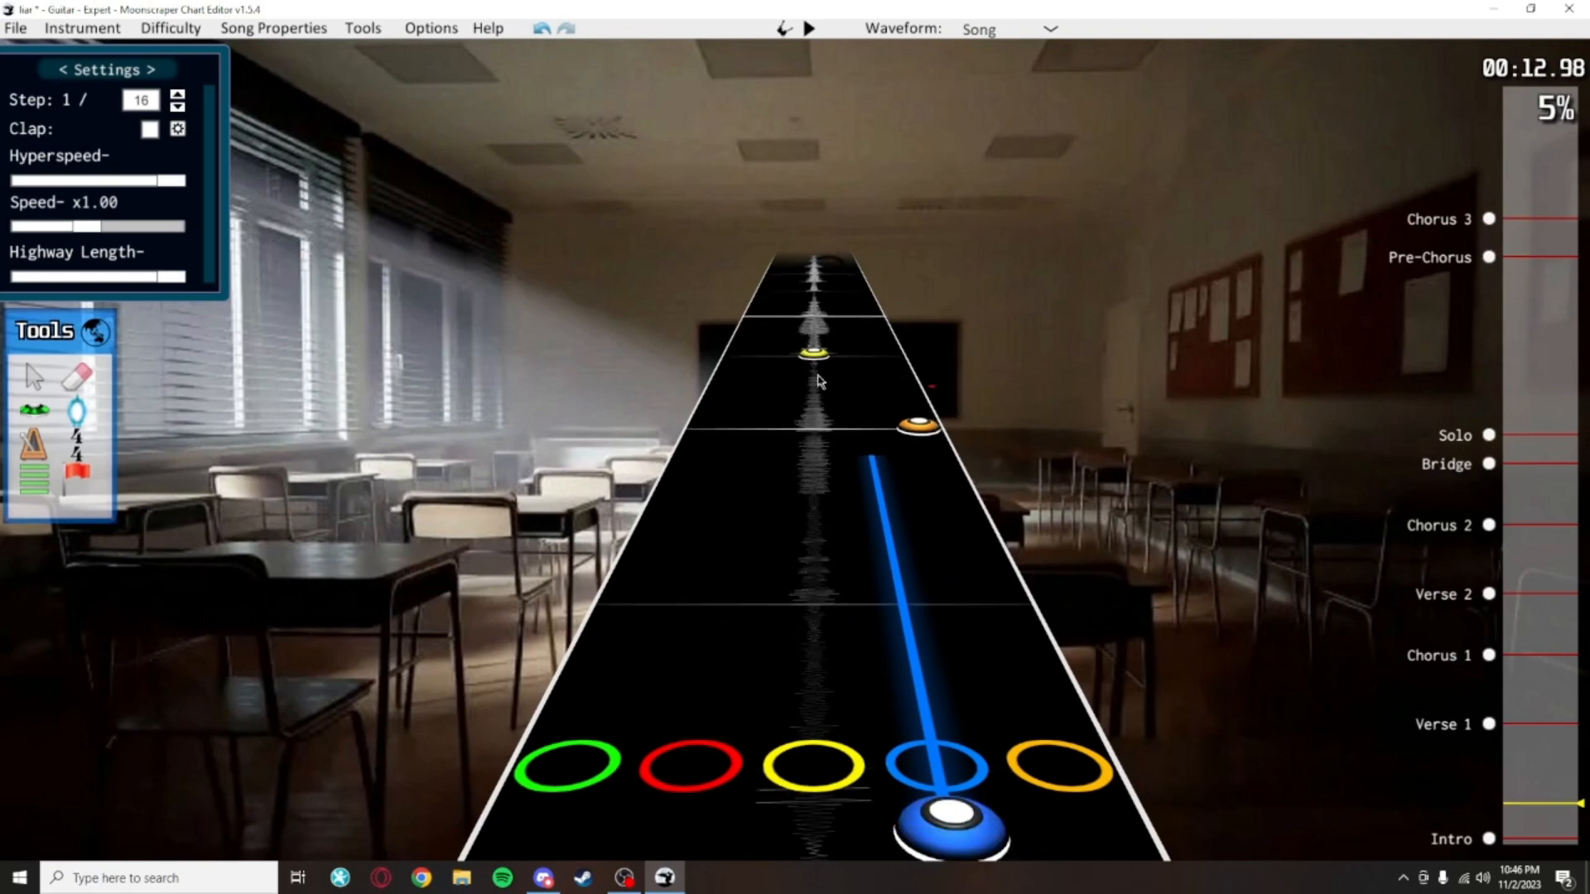
pyautogui.click(813, 358)
pyautogui.scroll(-3, 893, 424)
pyautogui.click(878, 477)
pyautogui.click(1035, 475)
pyautogui.scroll(-6, 994, 428)
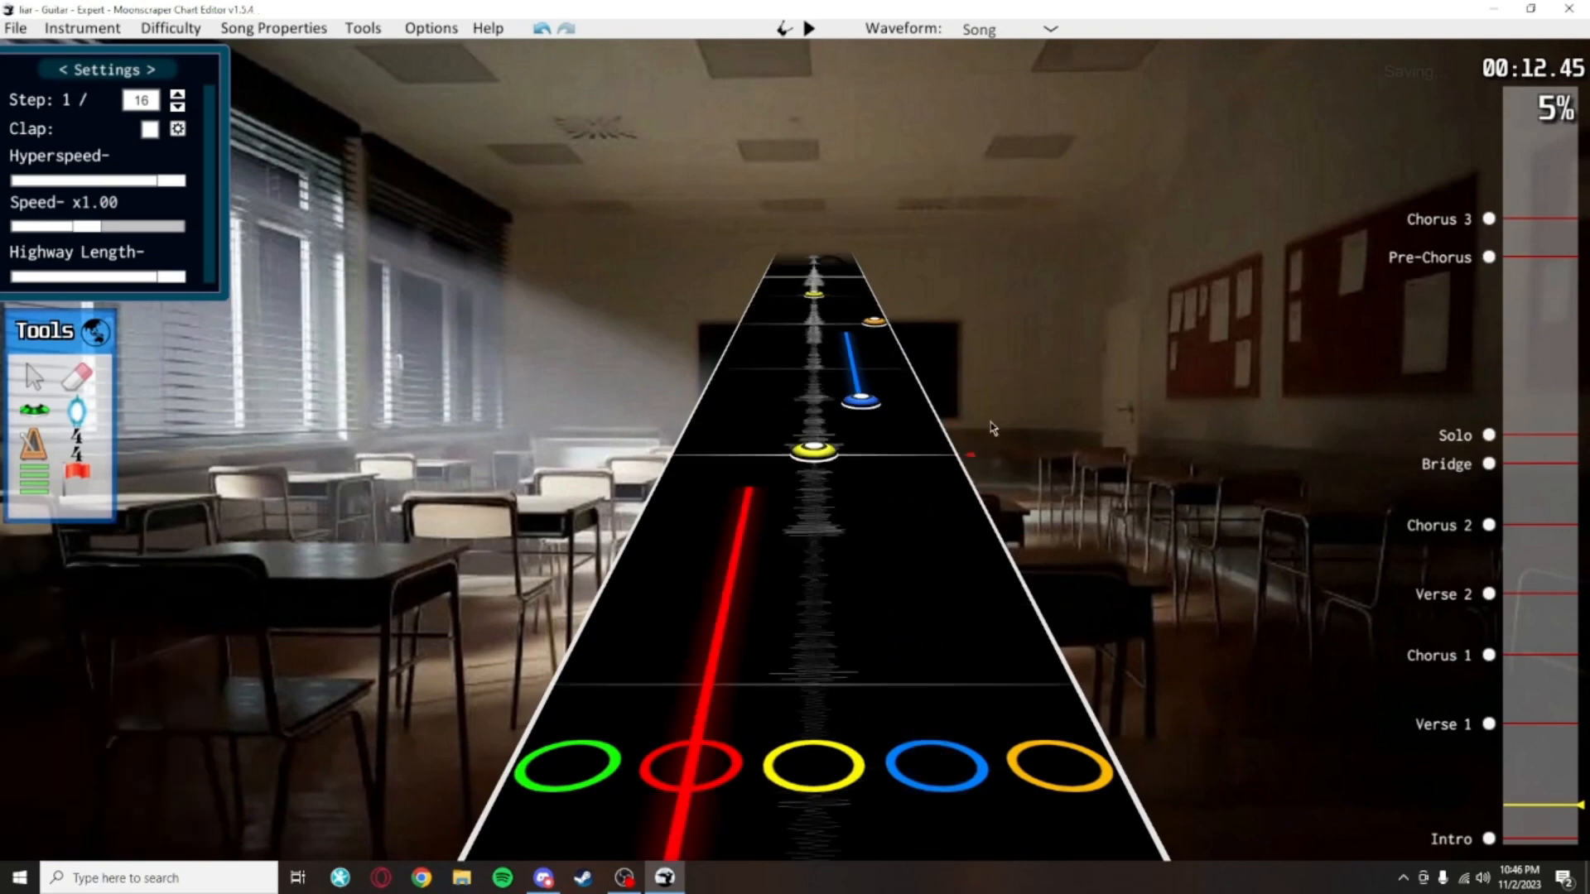
pyautogui.hotkey('ctrl', 's')
# Copy the measure from the sustained blue note through the final yellow note, paste it into the following empty measure and play it back
pyautogui.scroll(-1, 978, 424)
pyautogui.scroll(12, 978, 425)
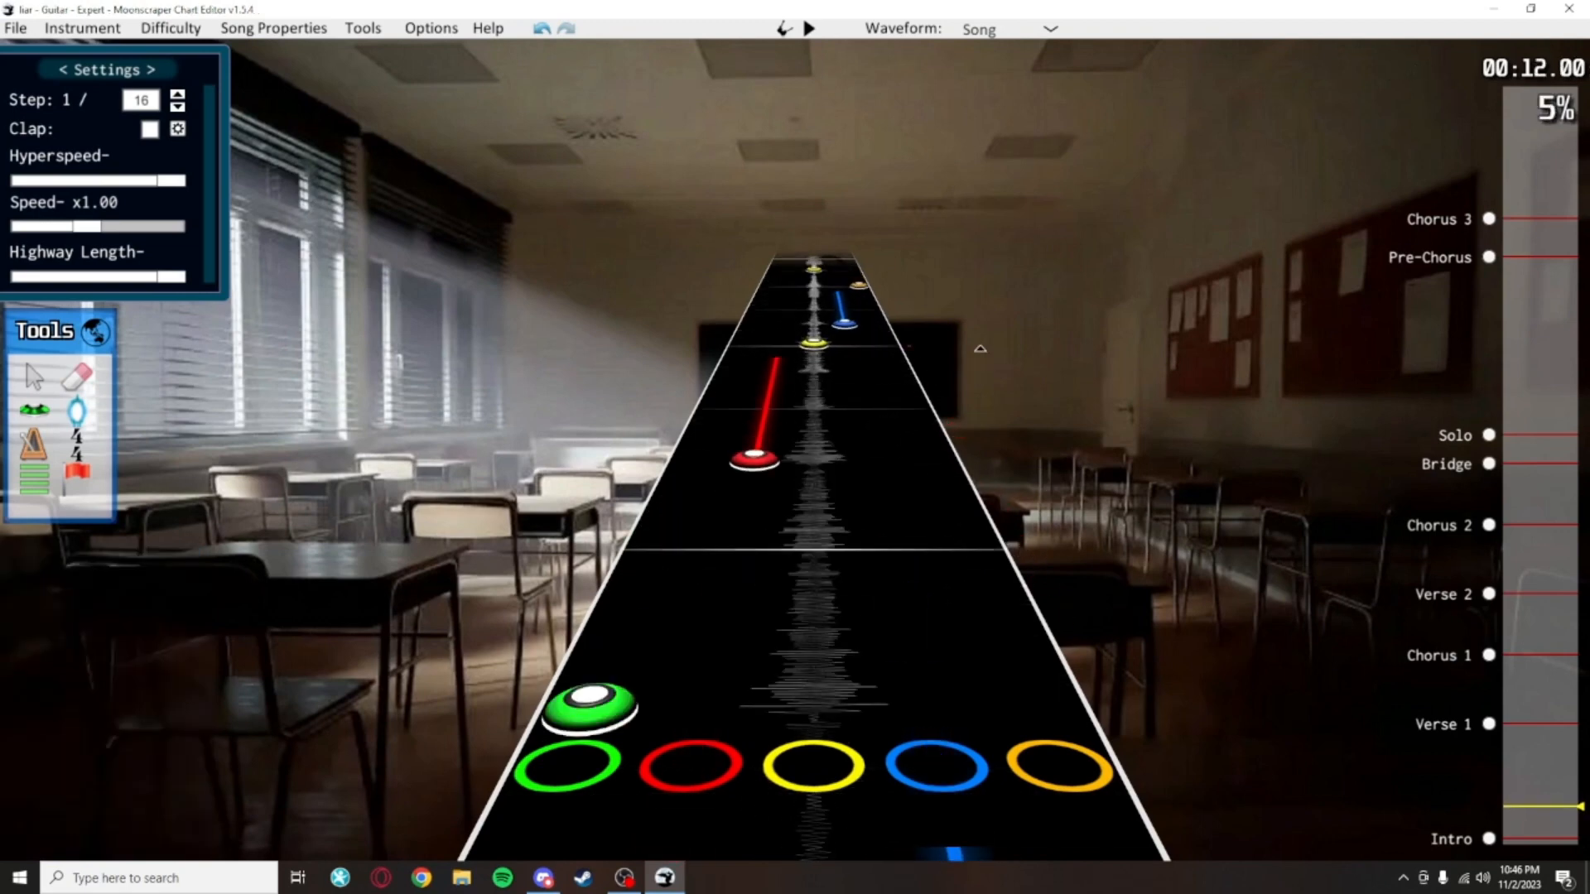
pyautogui.scroll(1, 908, 400)
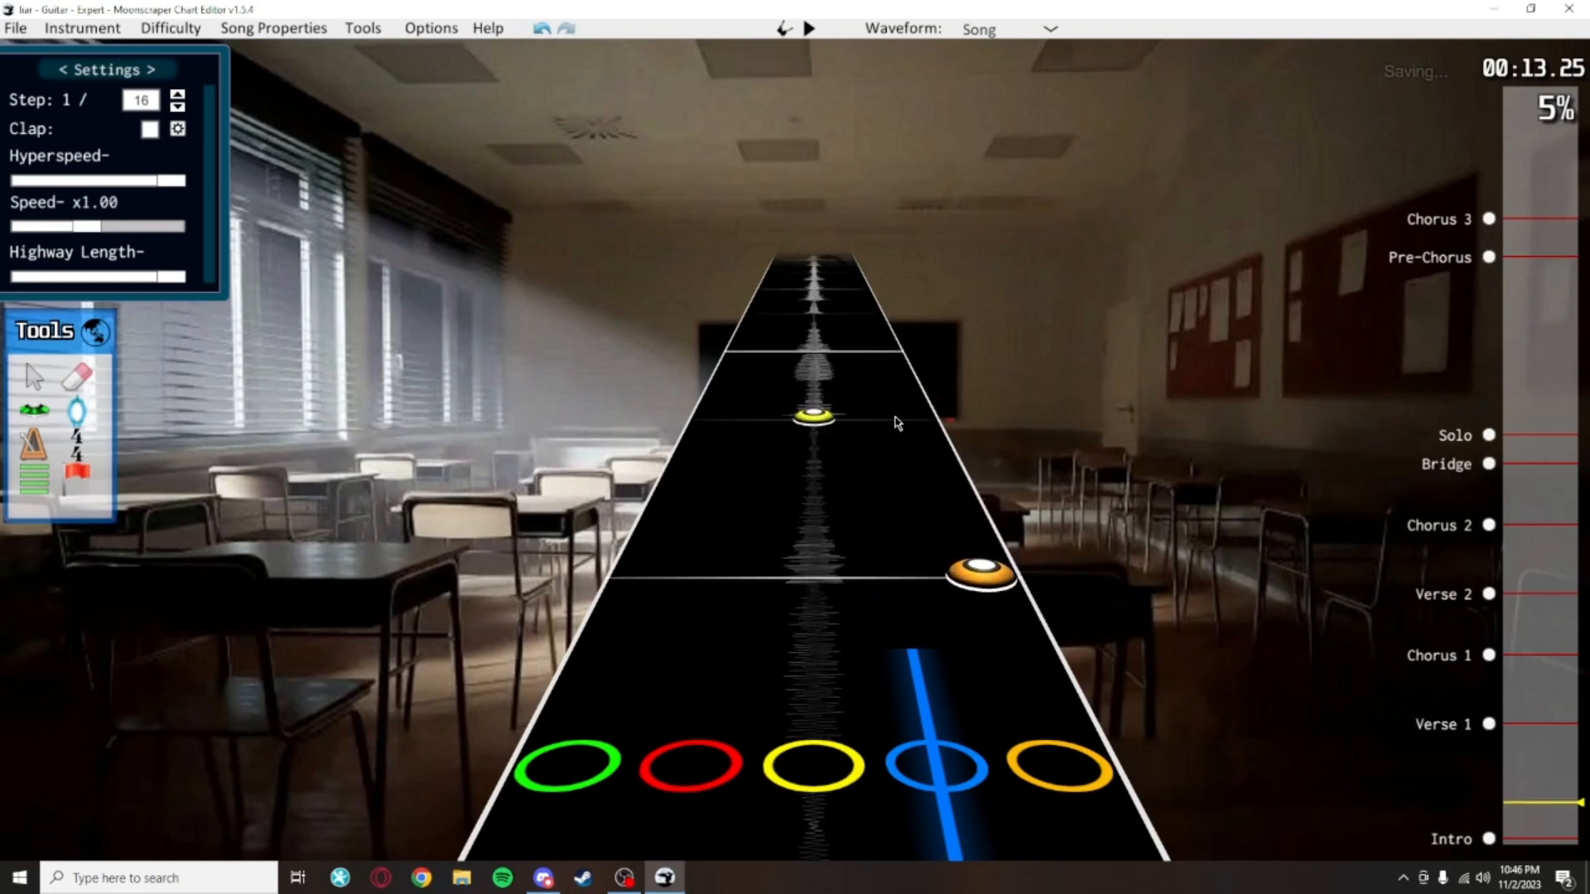
pyautogui.press('space')
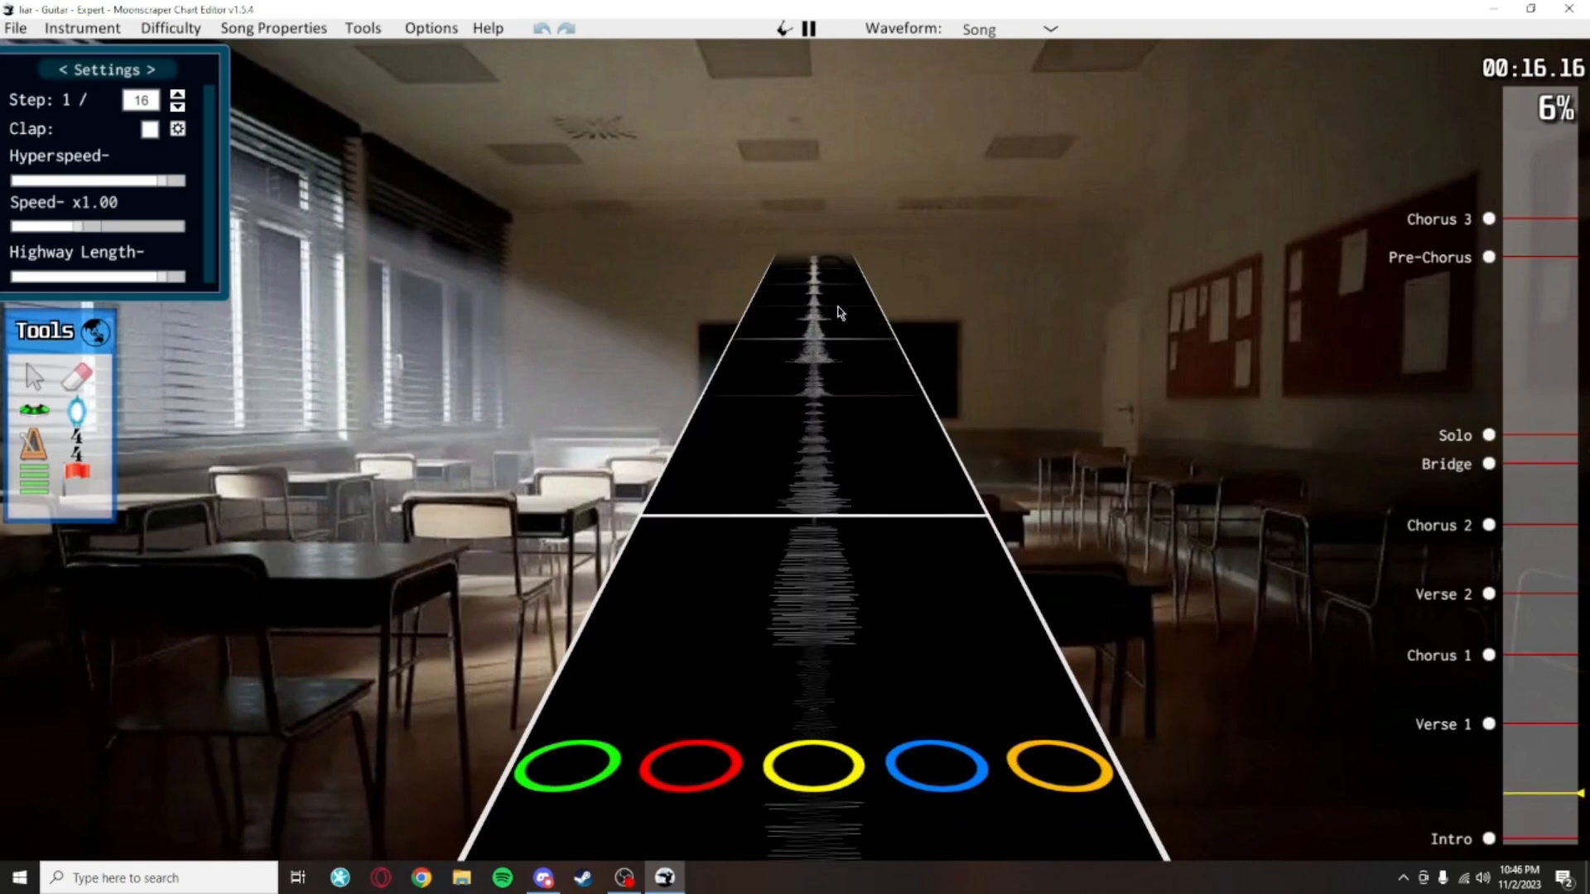
pyautogui.press('space')
pyautogui.scroll(-20, 976, 547)
pyautogui.moveTo(988, 477); pyautogui.dragTo(726, 338)
pyautogui.scroll(12, 745, 326)
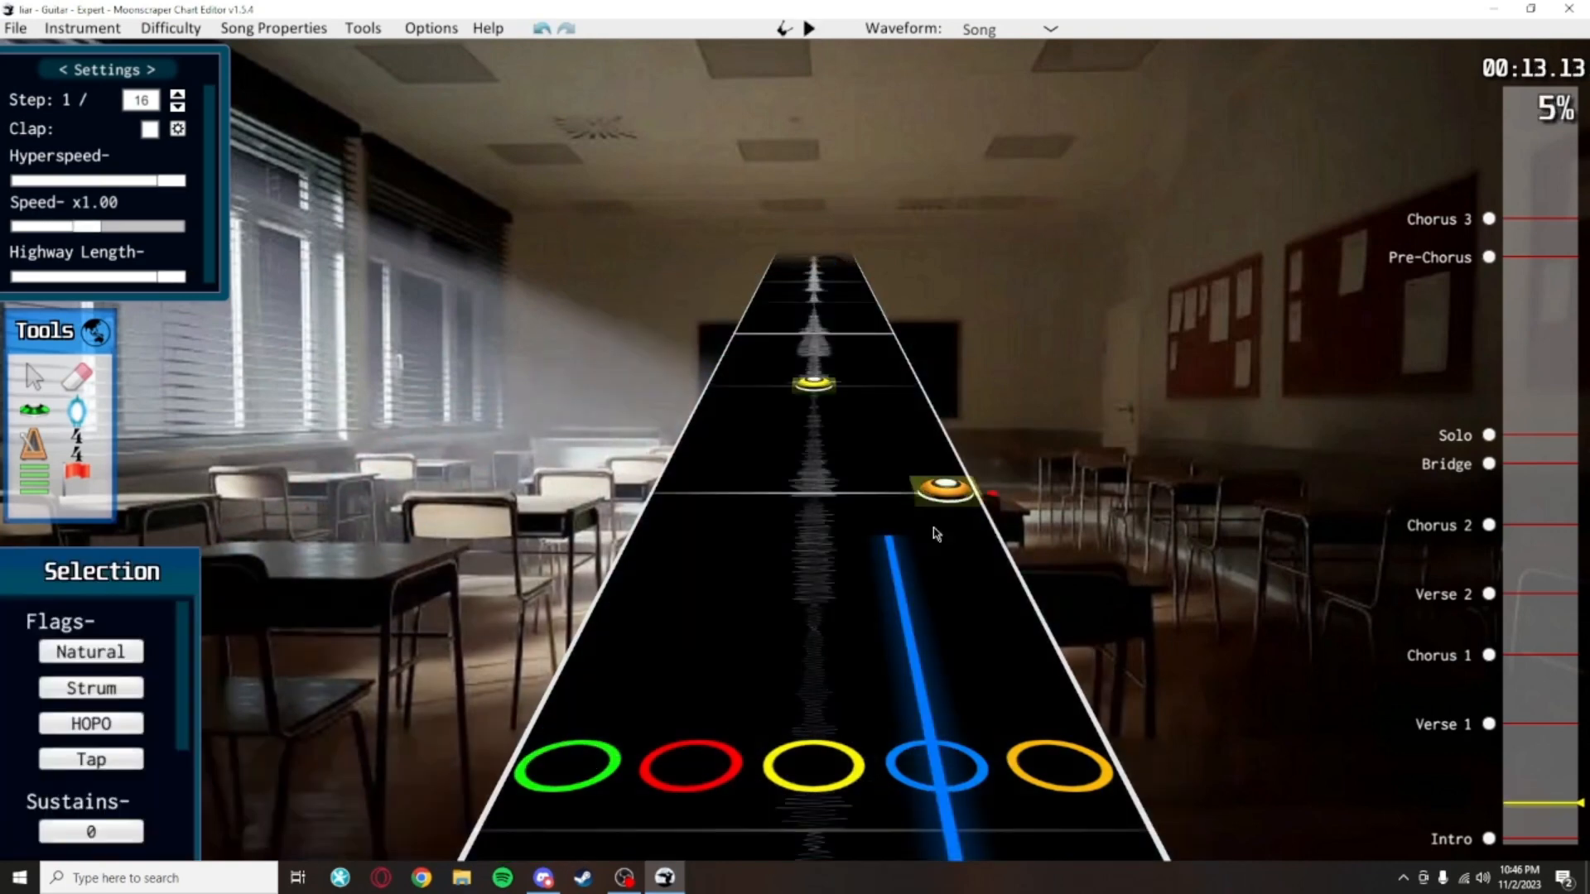
pyautogui.hotkey('ctrl', 'c')
pyautogui.scroll(4, 932, 528)
pyautogui.hotkey('ctrl', 'v')
pyautogui.press('space')
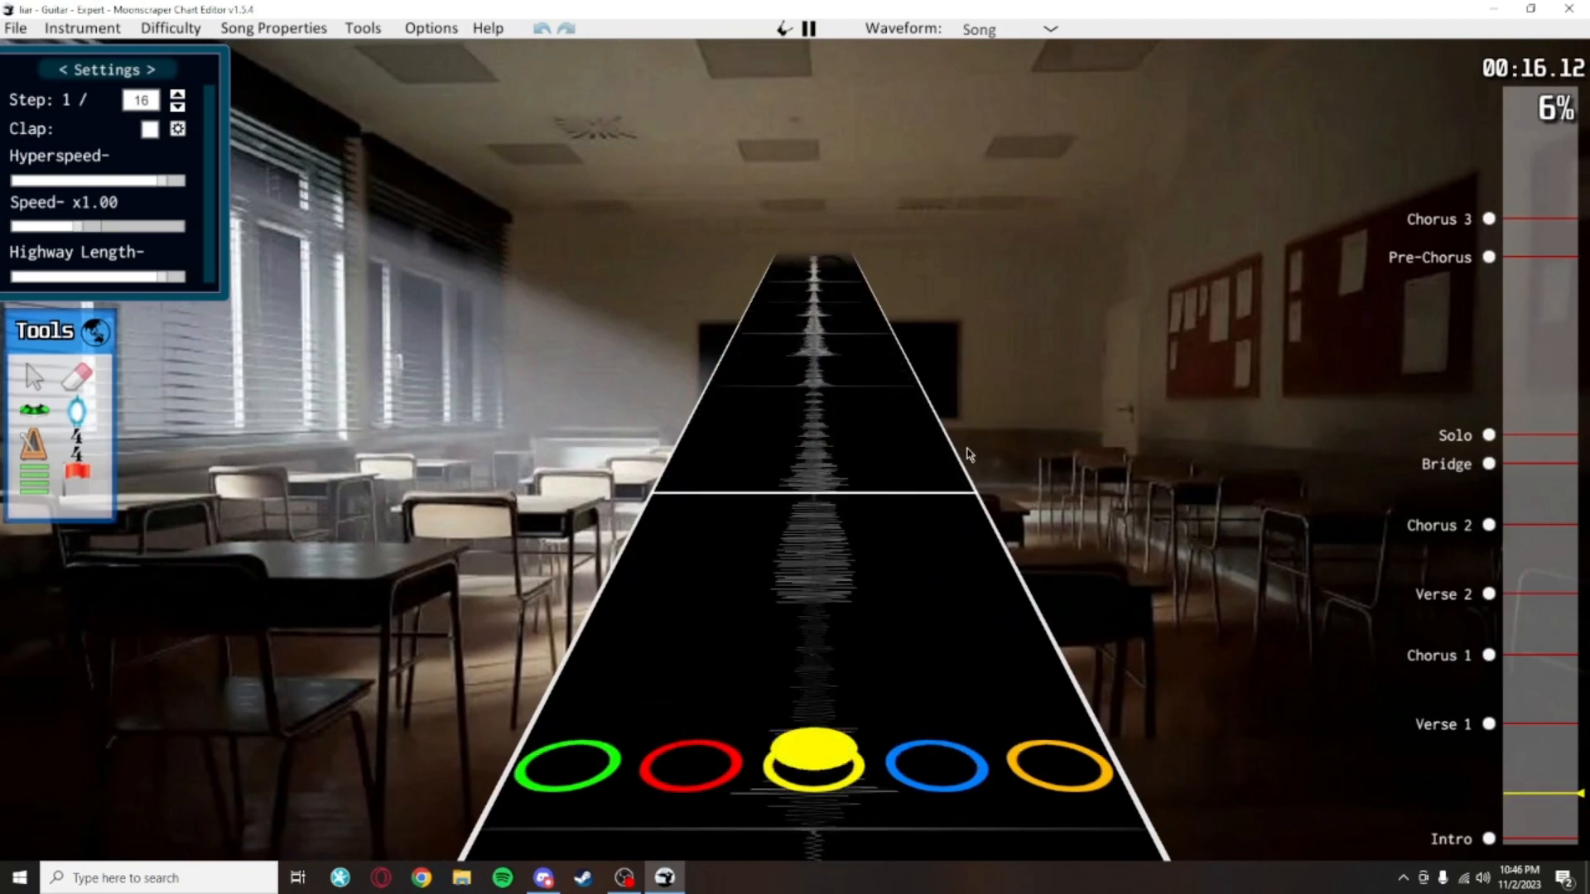
pyautogui.press('space')
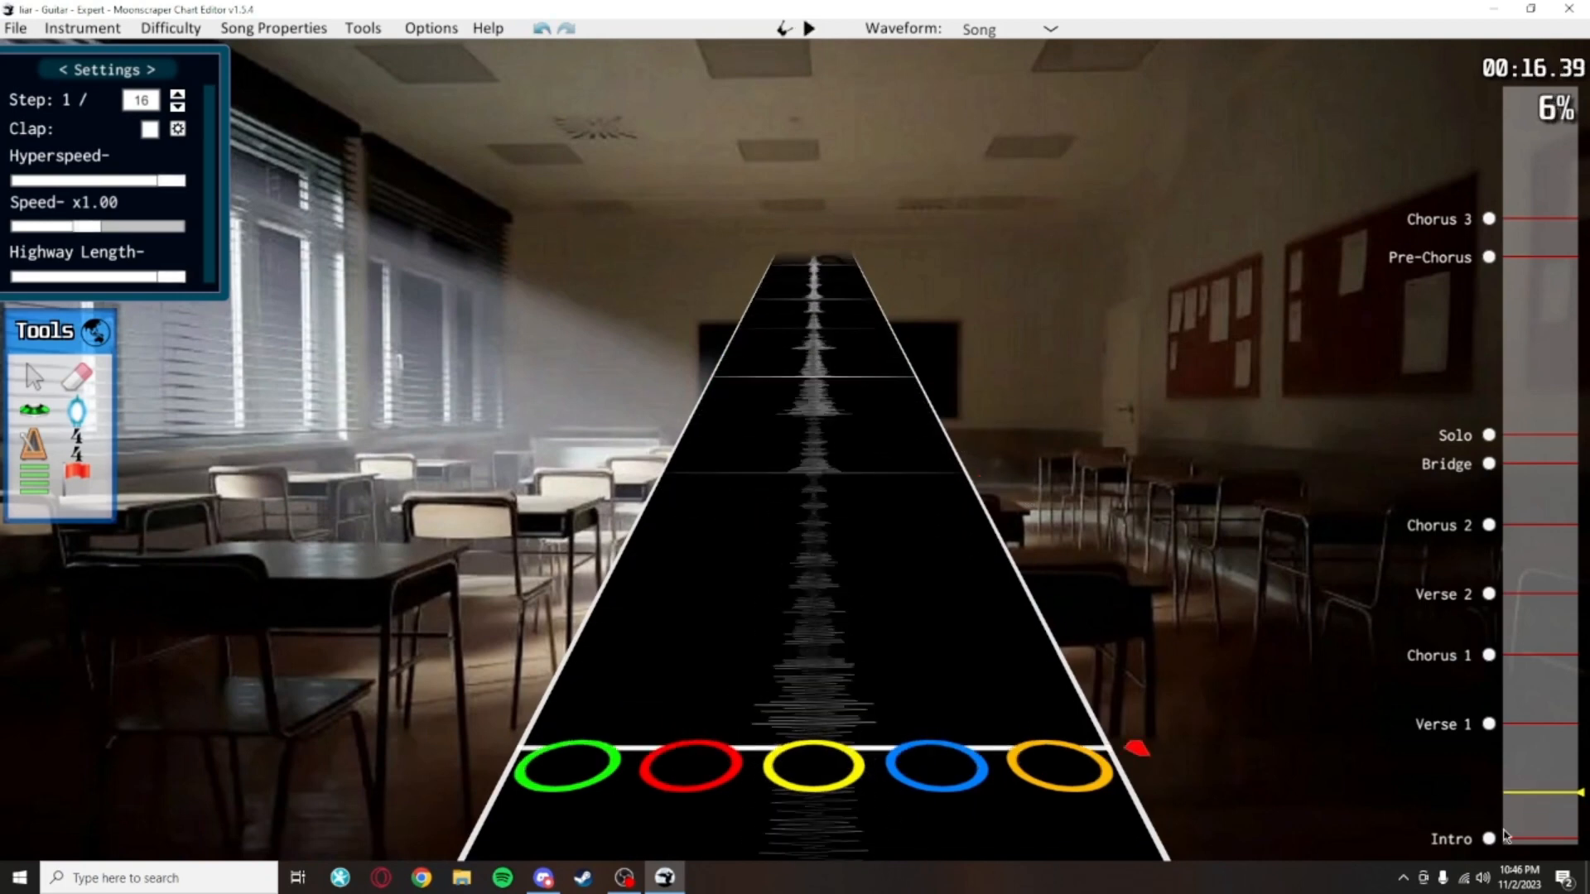
# Copy the earlier phrase beginning with the sustained orange note after the Intro and paste it after the last charted yellow note
pyautogui.click(1505, 832)
pyautogui.scroll(-3, 1174, 505)
pyautogui.press('space')
pyautogui.press('space')
pyautogui.scroll(-2, 1050, 568)
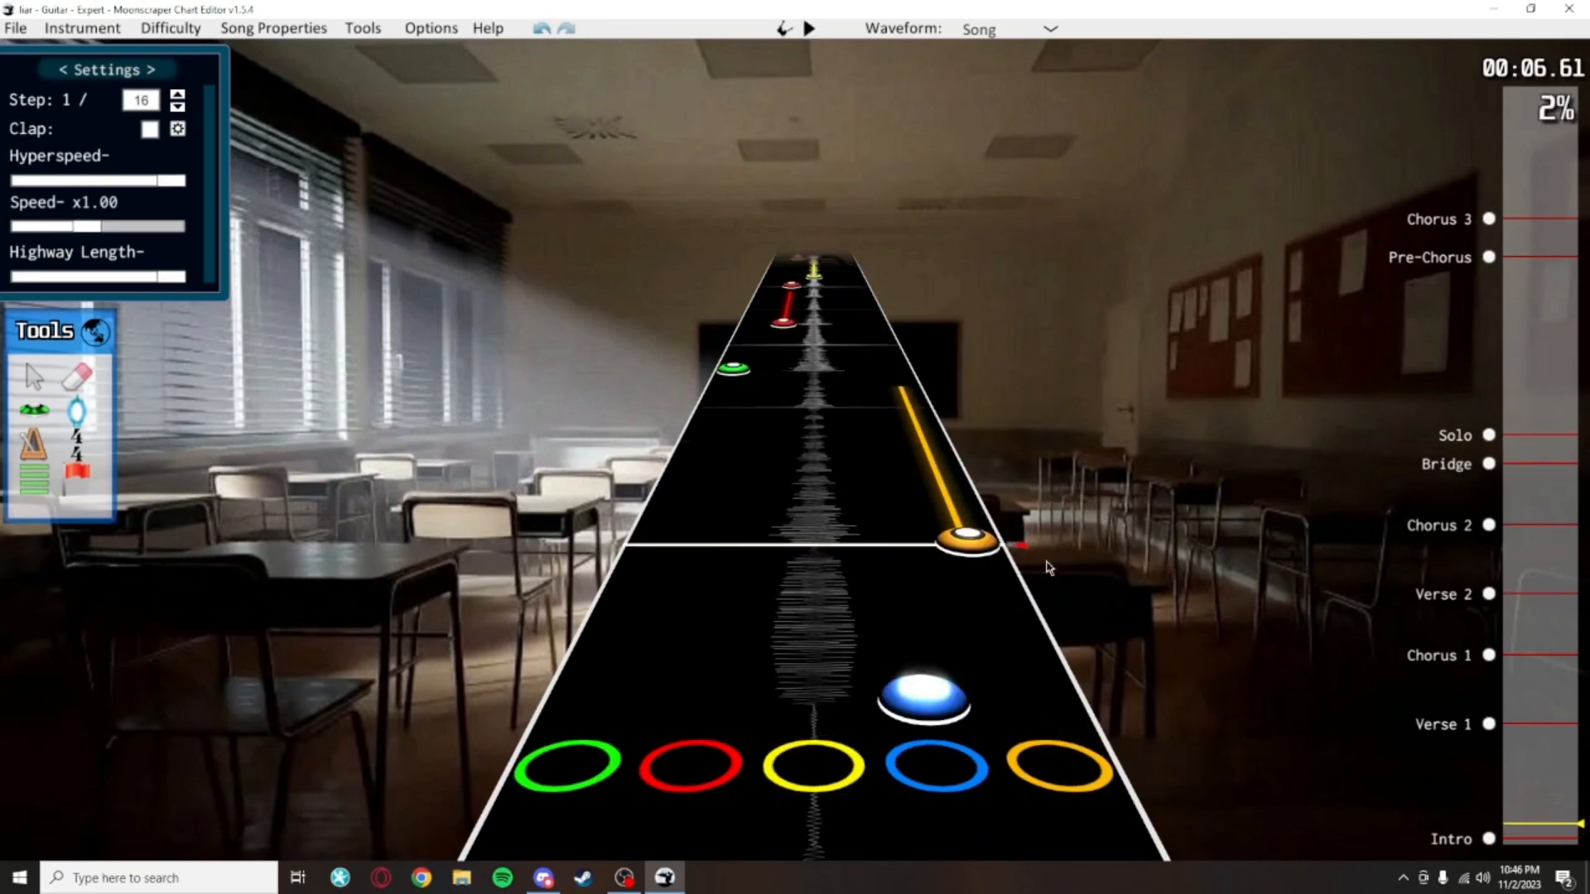
pyautogui.scroll(10, 1049, 568)
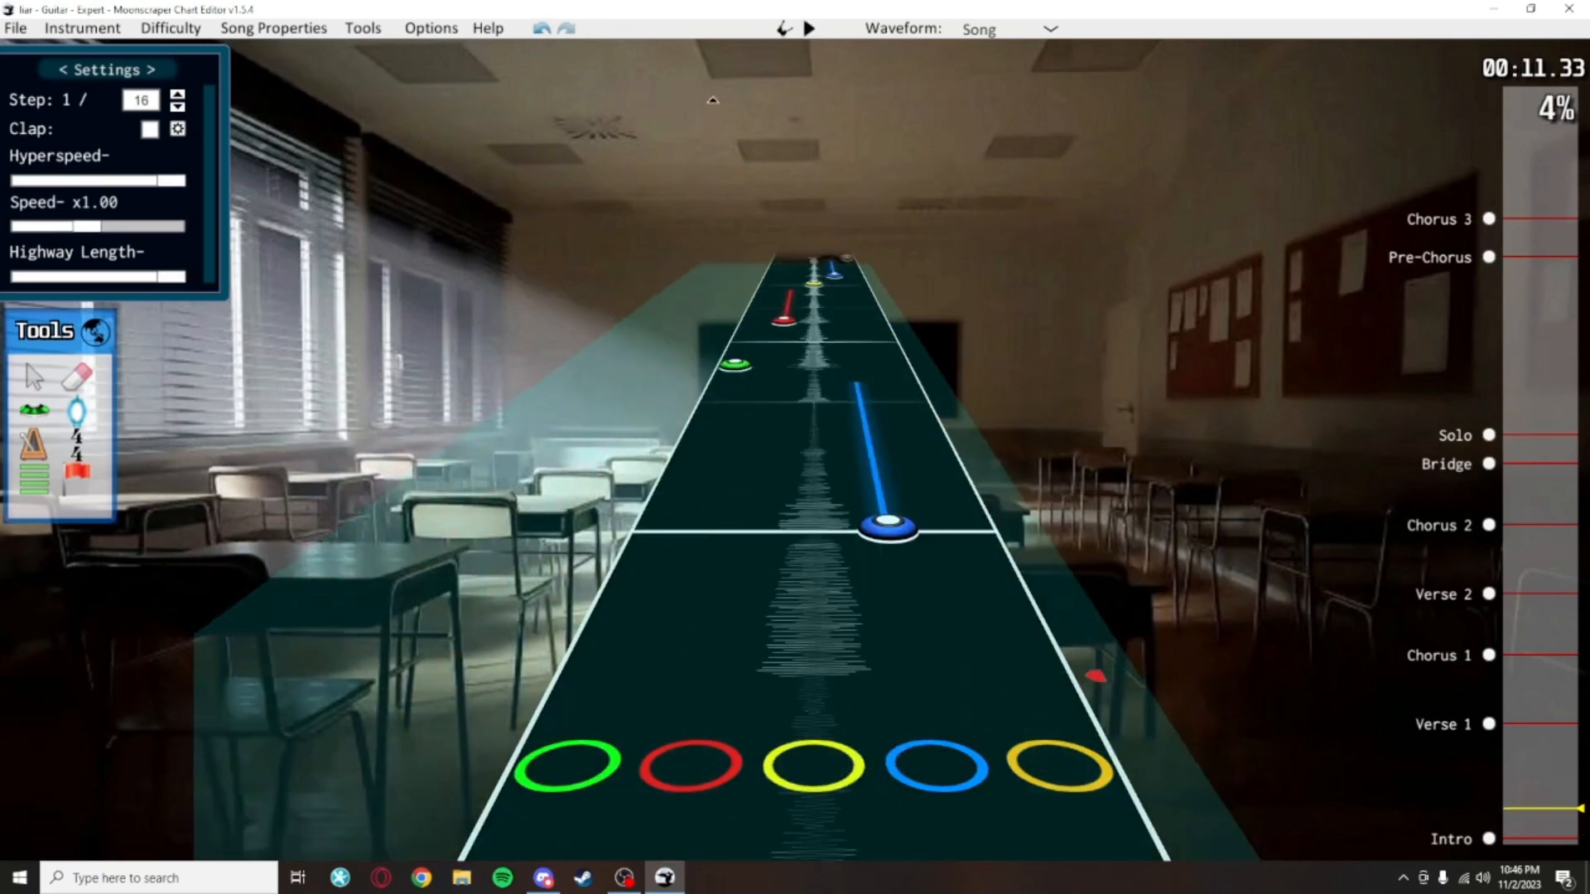
pyautogui.scroll(12, 713, 101)
pyautogui.moveTo(713, 101); pyautogui.dragTo(707, 103)
pyautogui.hotkey('ctrl', 'c')
pyautogui.scroll(-3, 833, 473)
pyautogui.hotkey('ctrl', 'v')
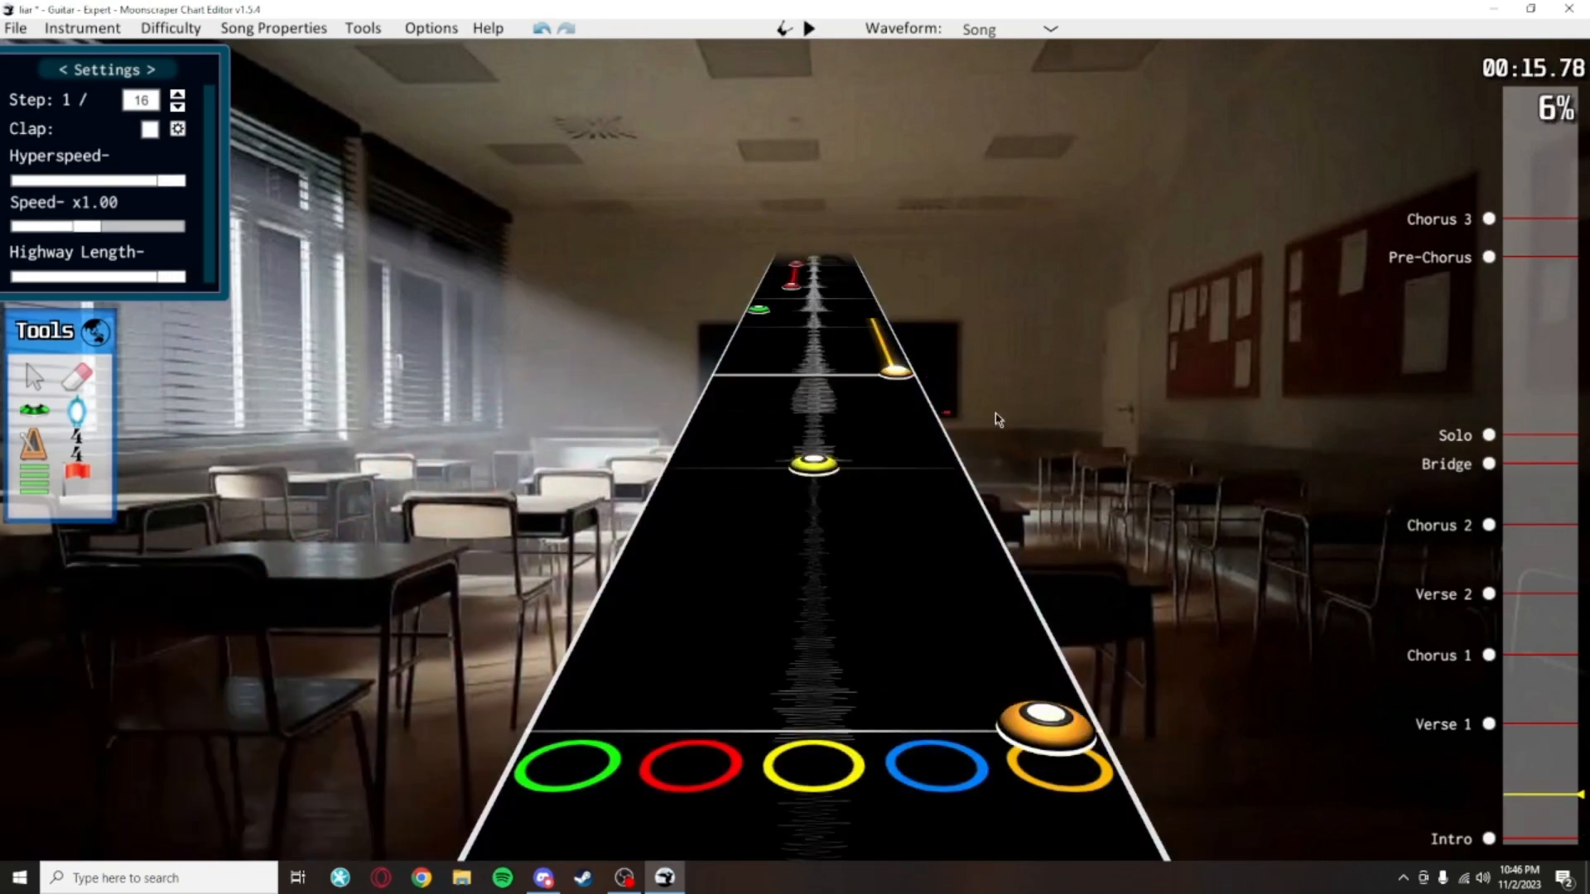
# Toggle the forced flag of the sustained orange note that opens the pasted phrase, play it back and save the chart
pyautogui.scroll(2, 998, 420)
pyautogui.click(958, 517)
pyautogui.press('f')
pyautogui.click(937, 470)
pyautogui.press('space')
pyautogui.hotkey('ctrl', 's')
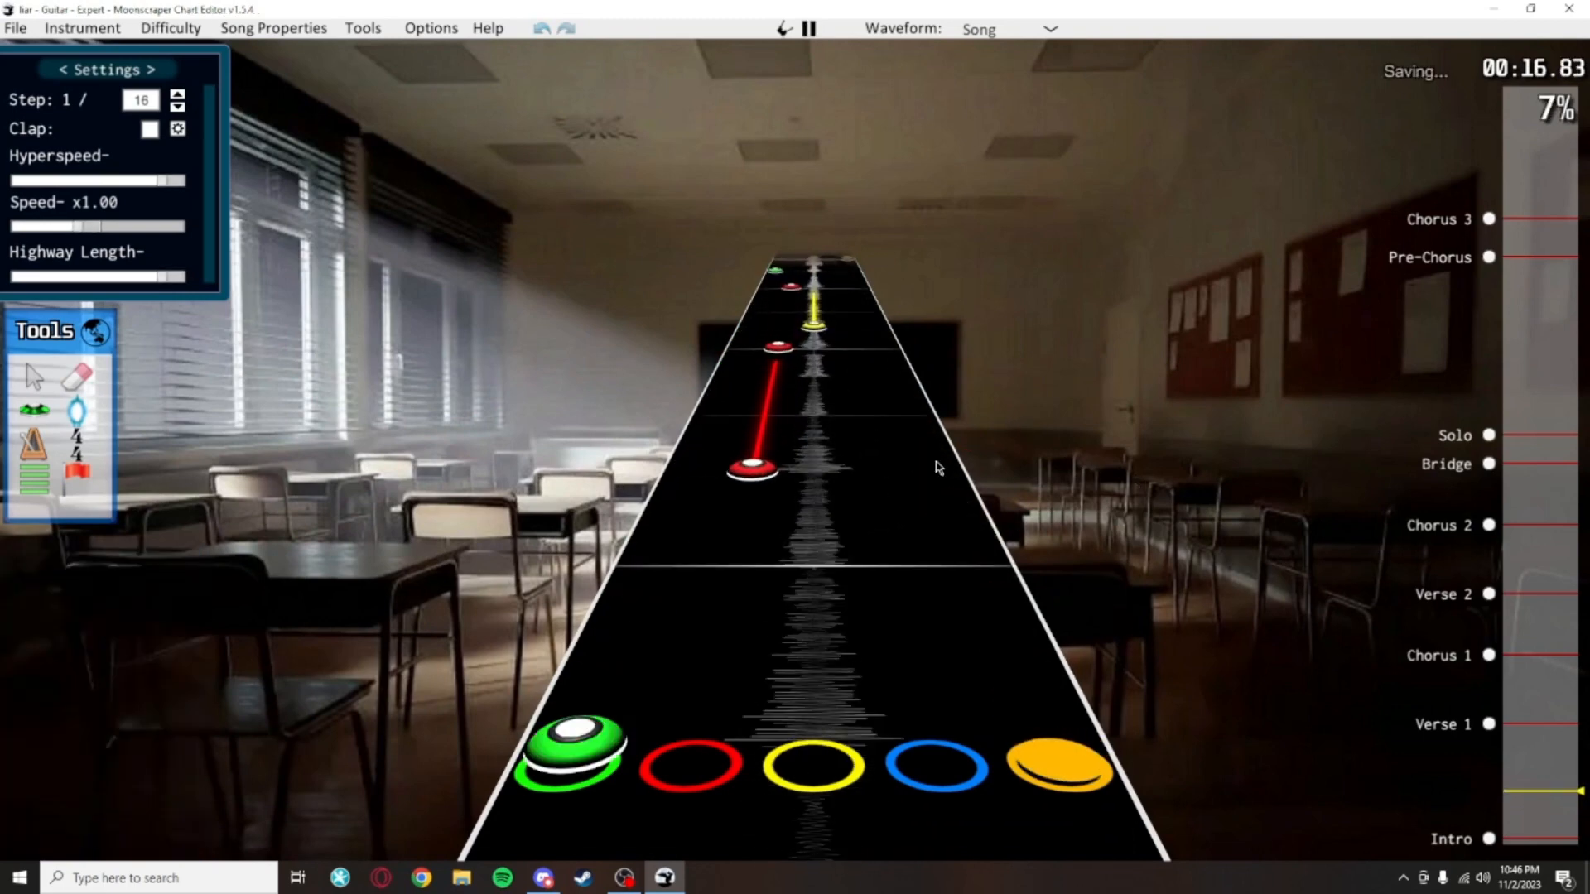
# Move the sustained orange note that opens the pasted phrase to the blue lane
pyautogui.press('space')
pyautogui.scroll(3, 1036, 564)
pyautogui.scroll(-2, 1121, 655)
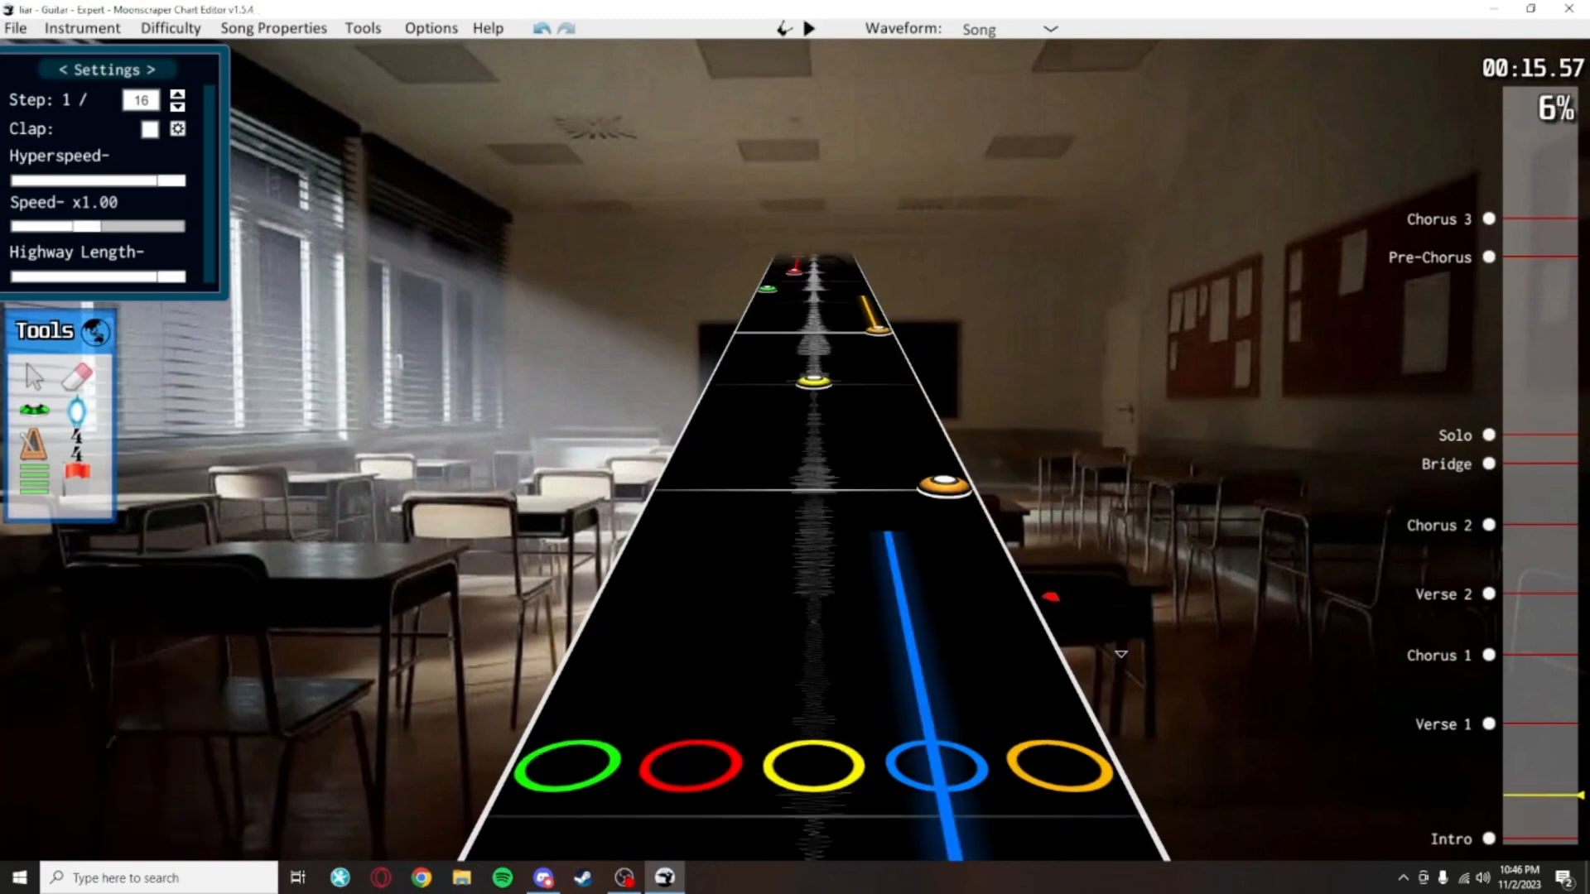
pyautogui.scroll(-2, 1118, 650)
pyautogui.scroll(3, 1066, 554)
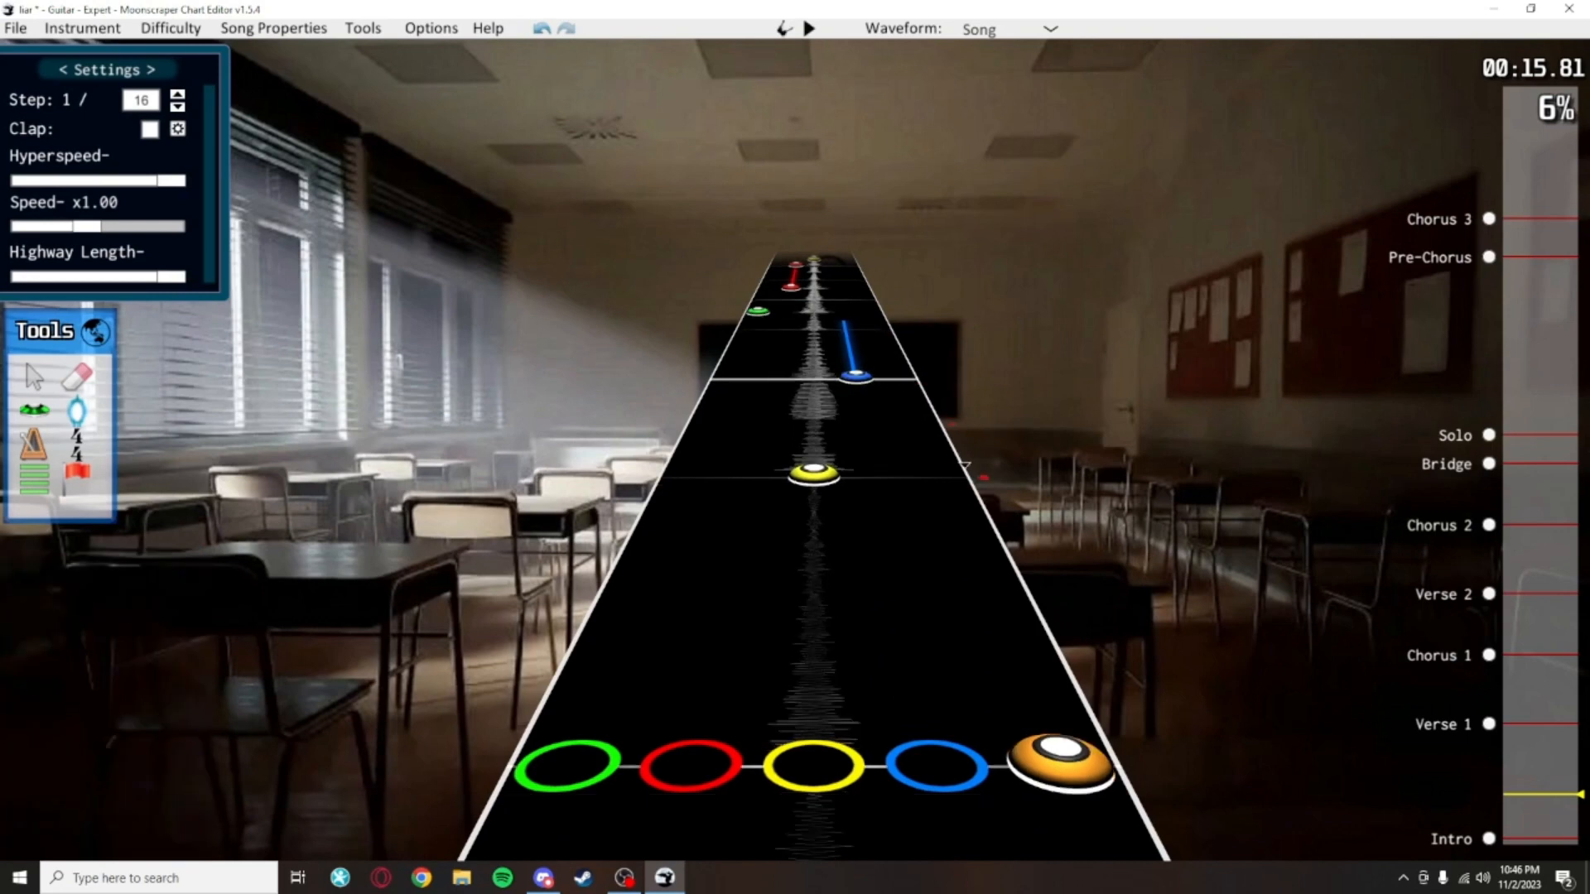
# Play back the charted intro phrases repeatedly and compare their sustained notes with the audio
pyautogui.scroll(-5, 1024, 694)
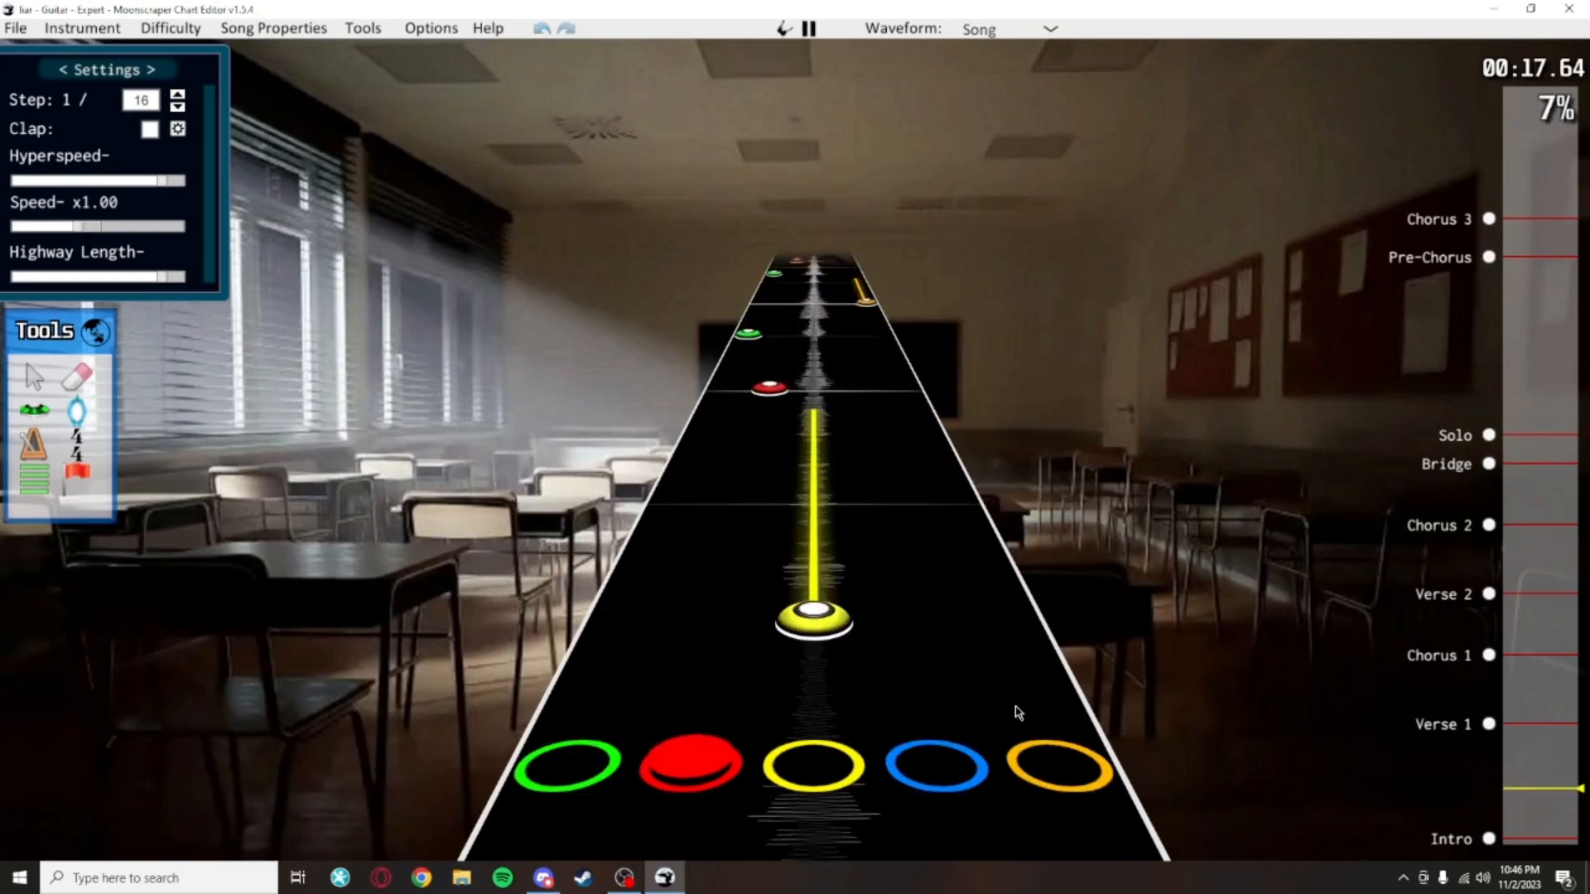
pyautogui.press('space')
pyautogui.scroll(-20, 986, 662)
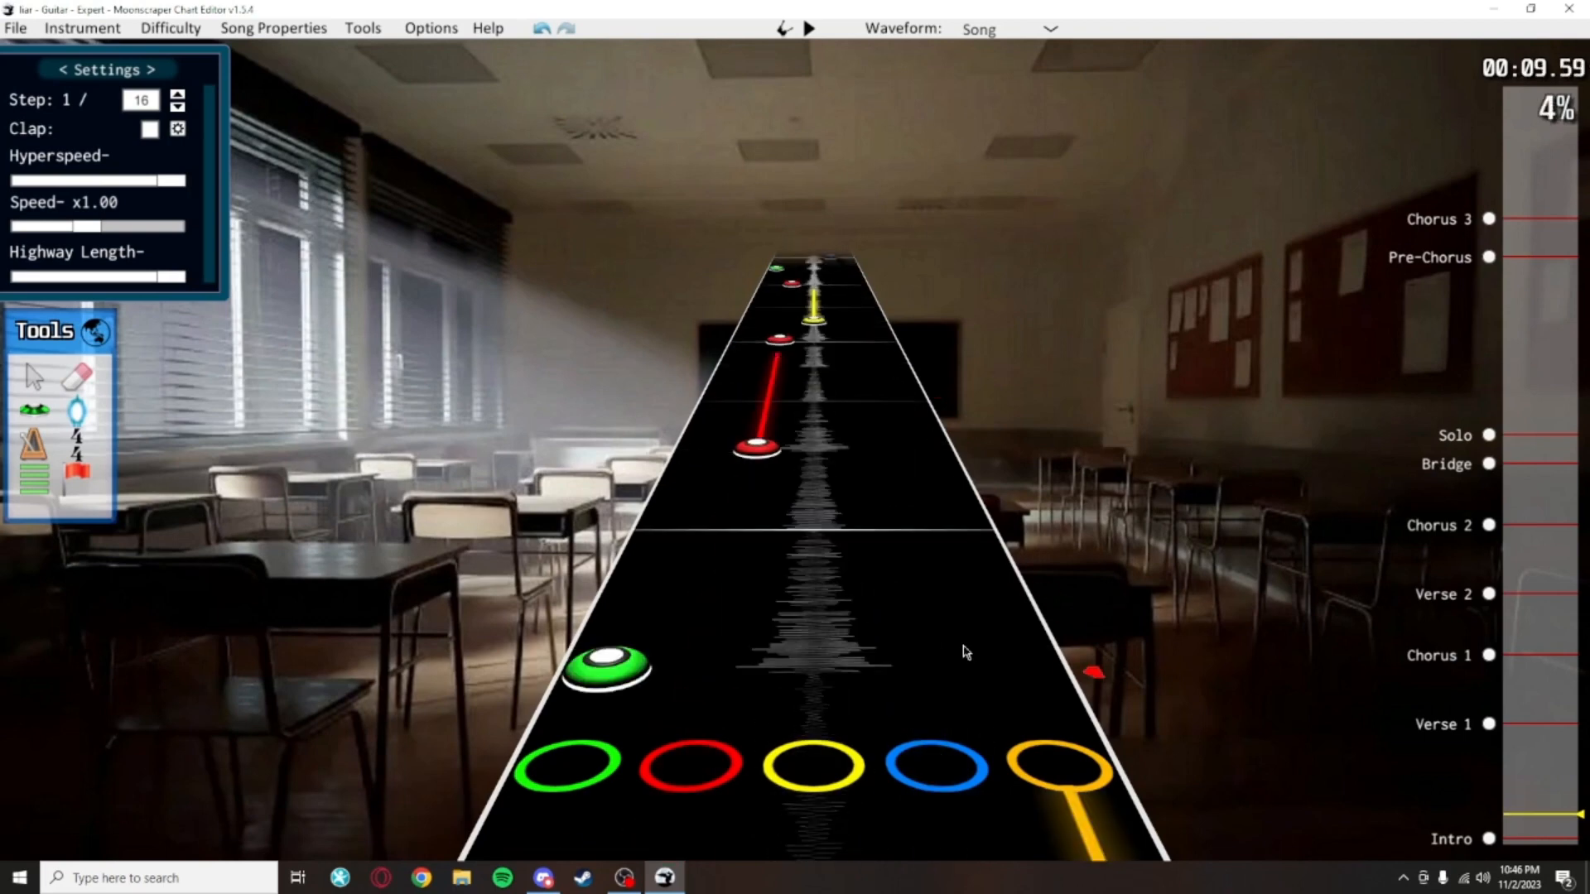
pyautogui.scroll(-5, 986, 679)
pyautogui.scroll(20, 984, 607)
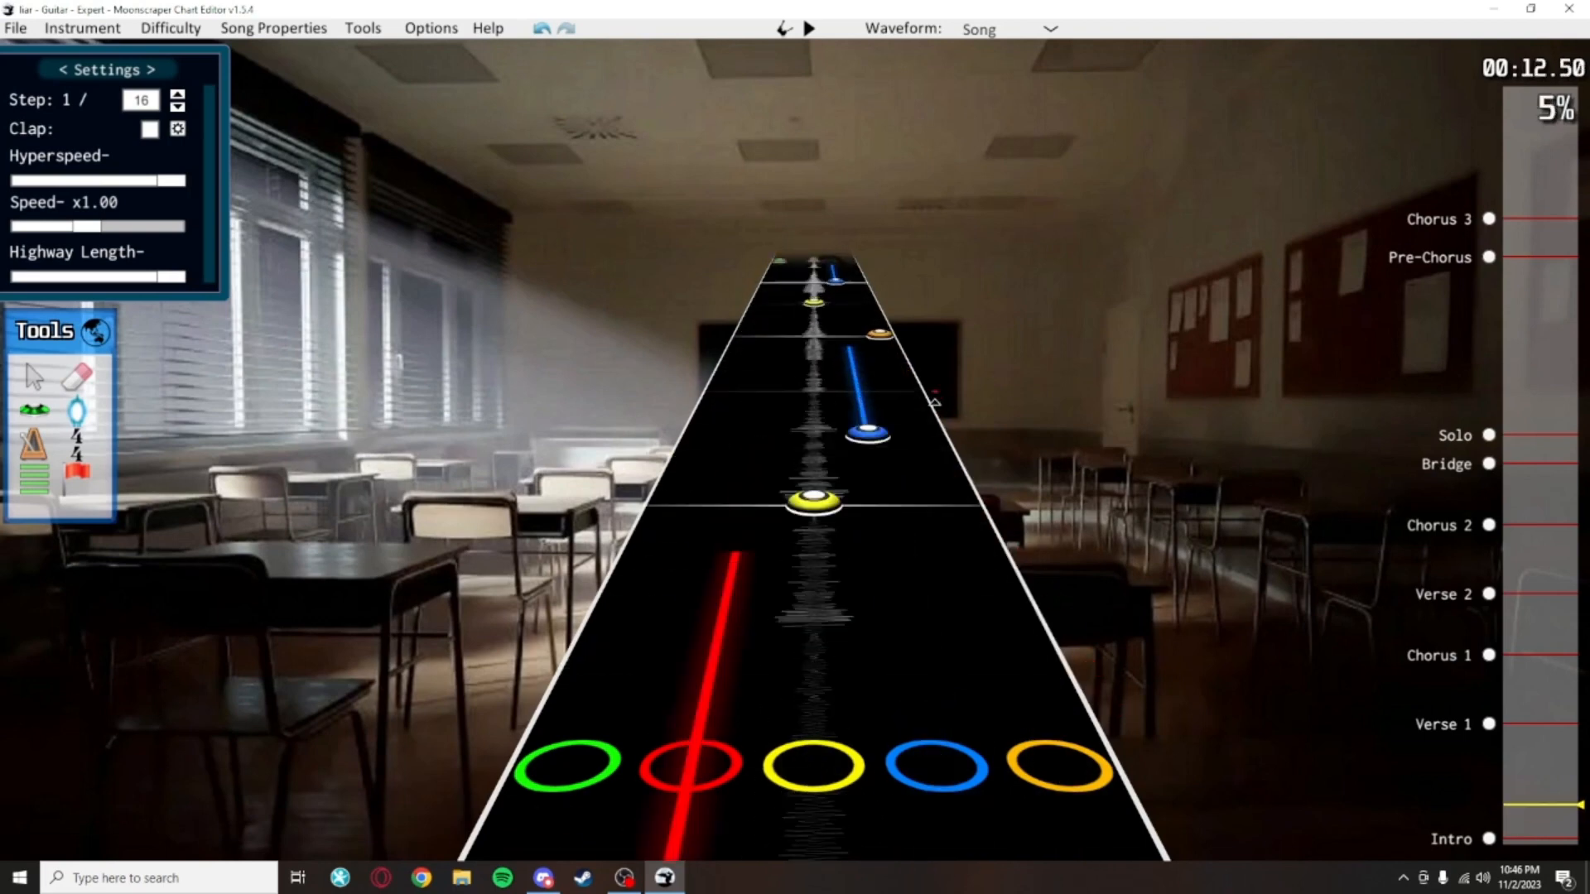
pyautogui.press('space')
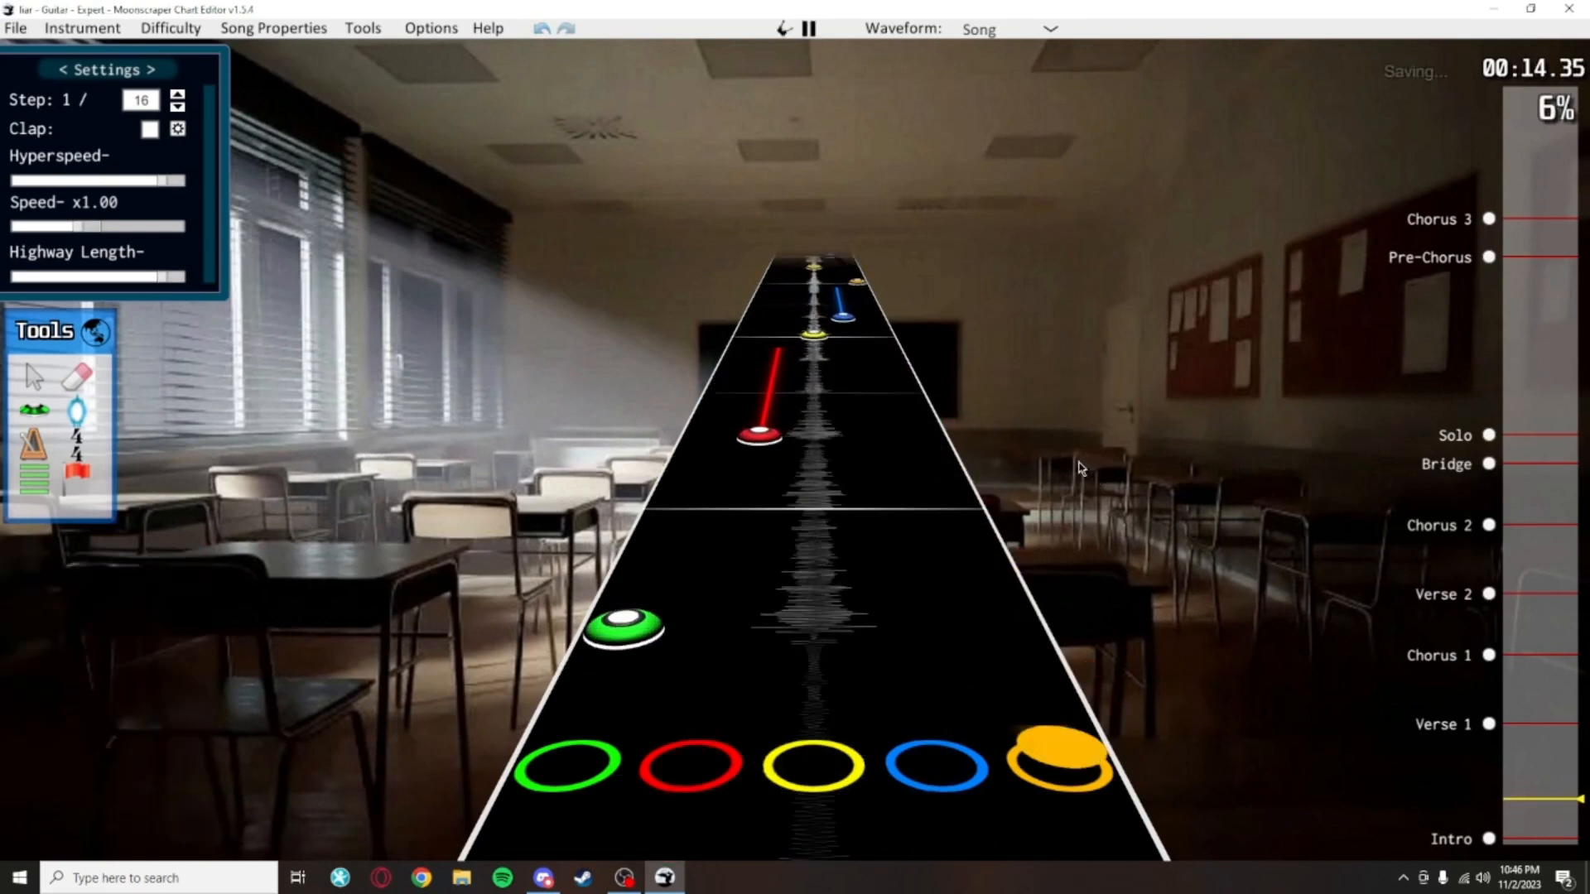
pyautogui.press('space')
pyautogui.scroll(-18, 1040, 568)
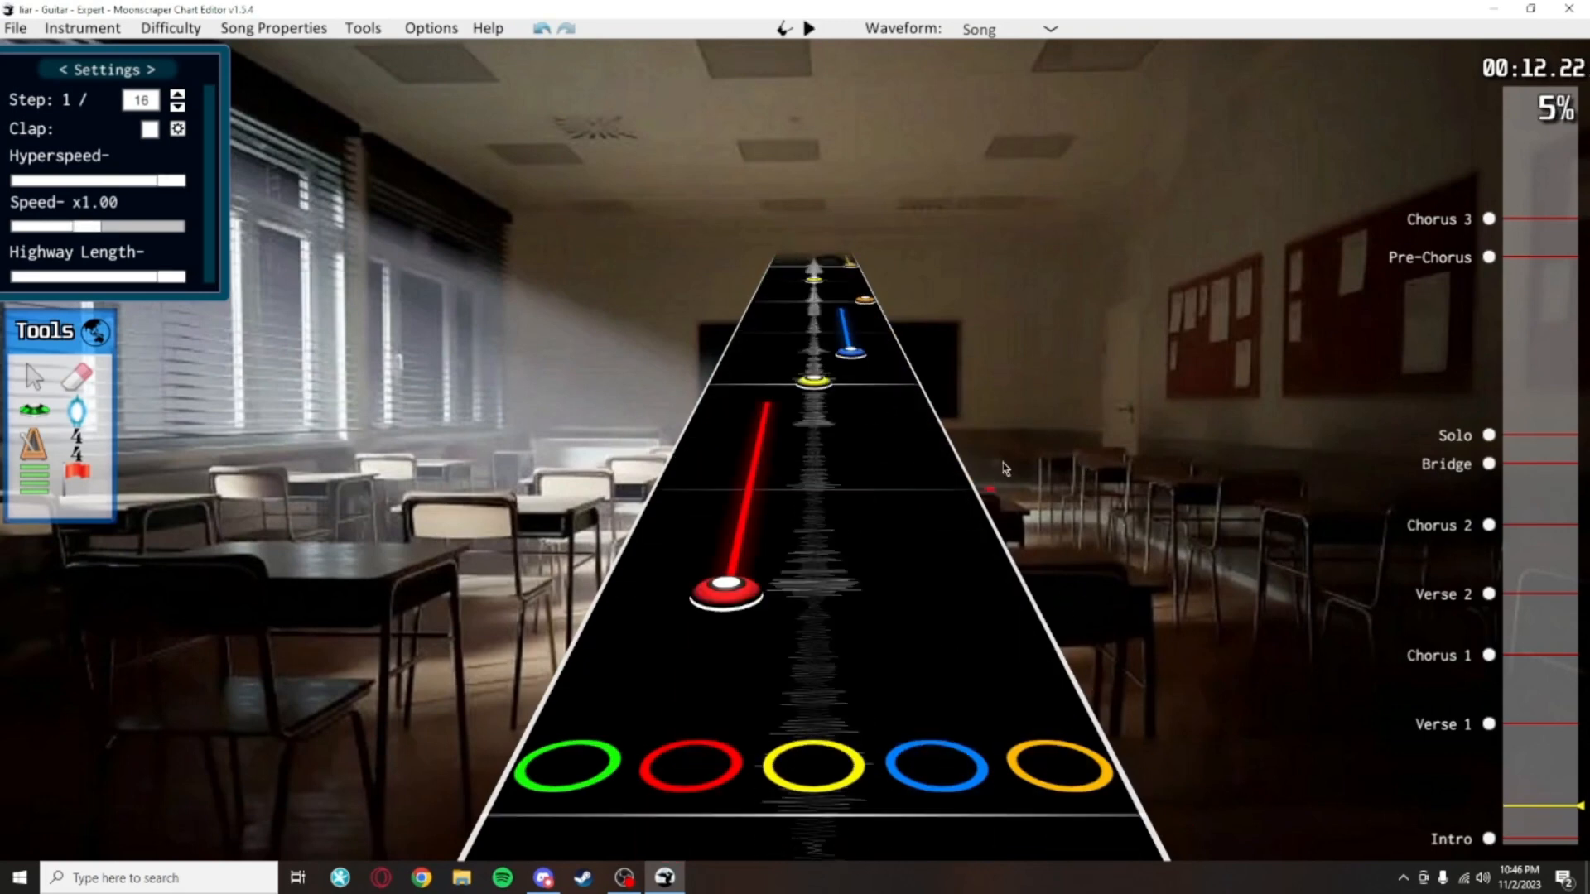
pyautogui.scroll(-3, 1046, 687)
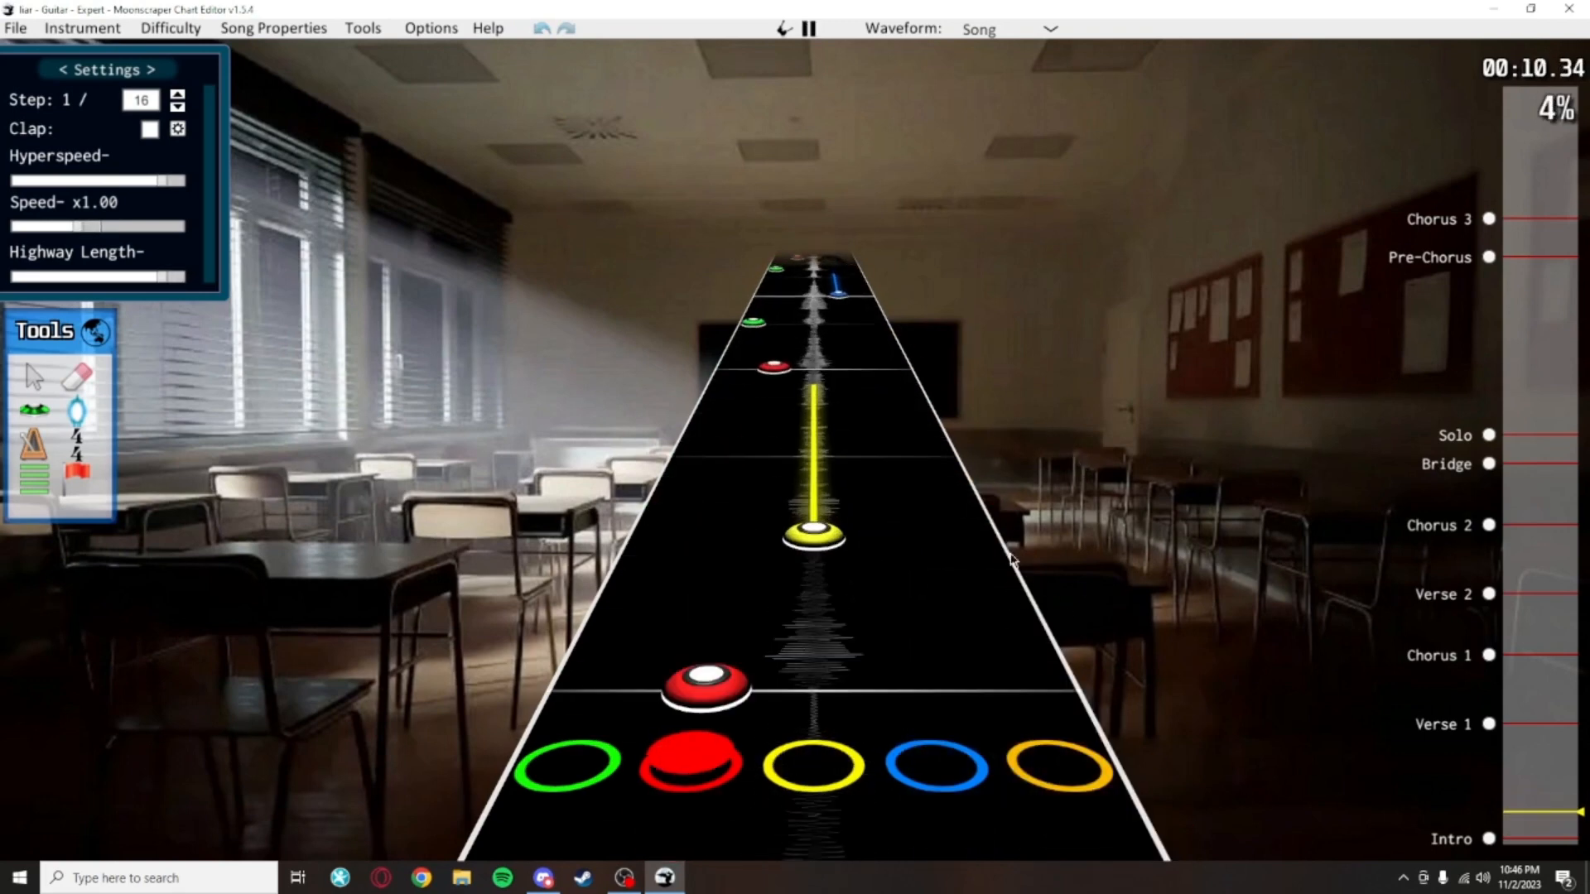
pyautogui.press('space')
pyautogui.scroll(-5, 1077, 646)
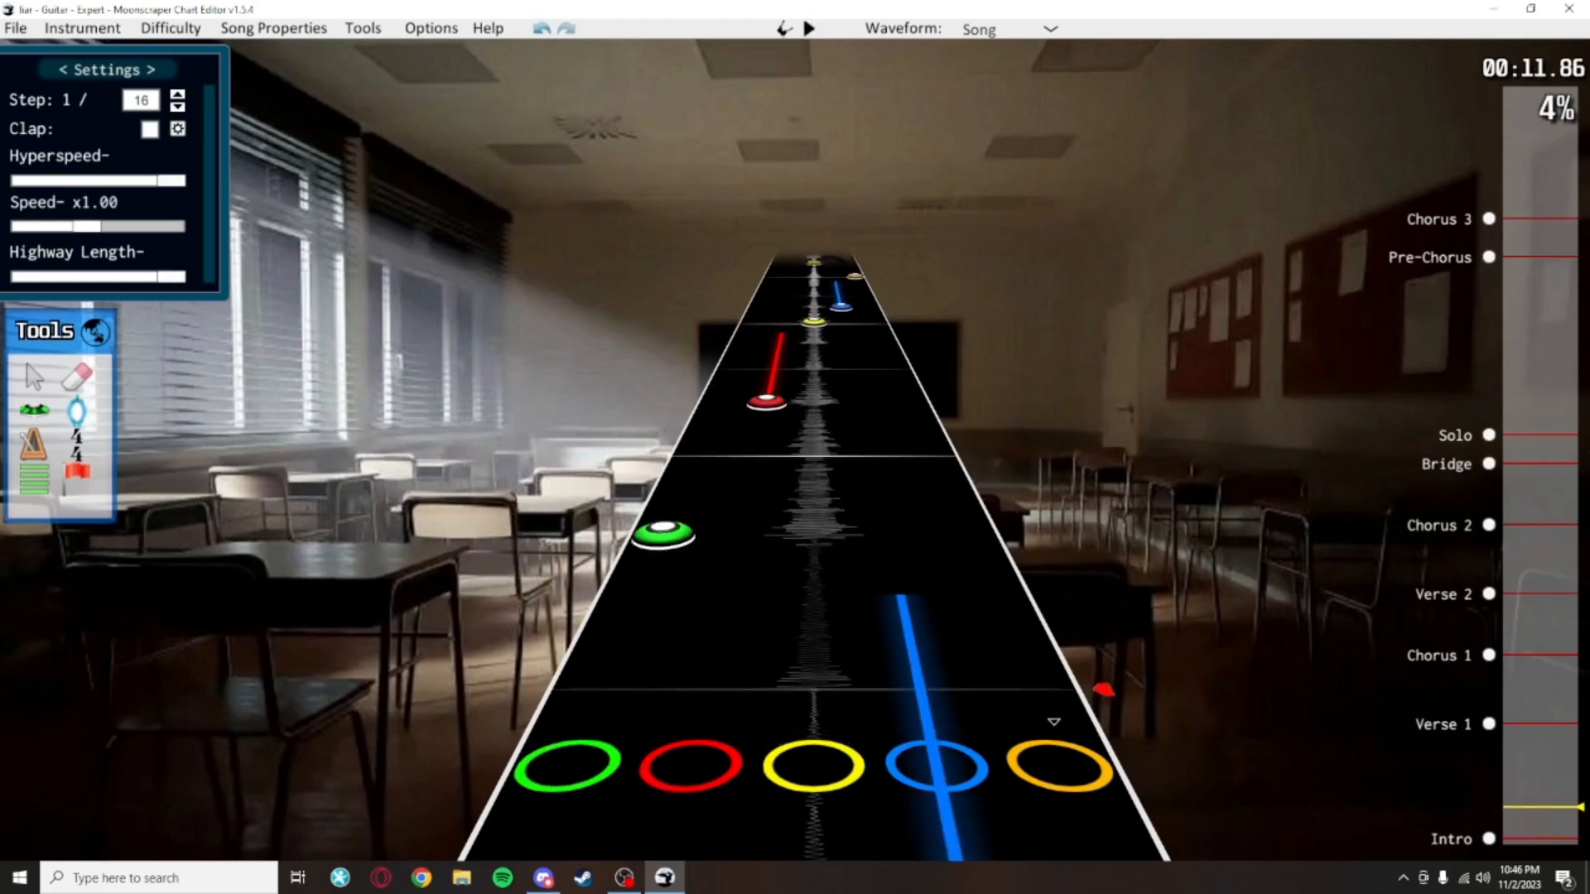
# Play back the passage leading into the pasted phrase, move its opening sustained blue note to the orange lane and save the chart
pyautogui.scroll(19, 1063, 752)
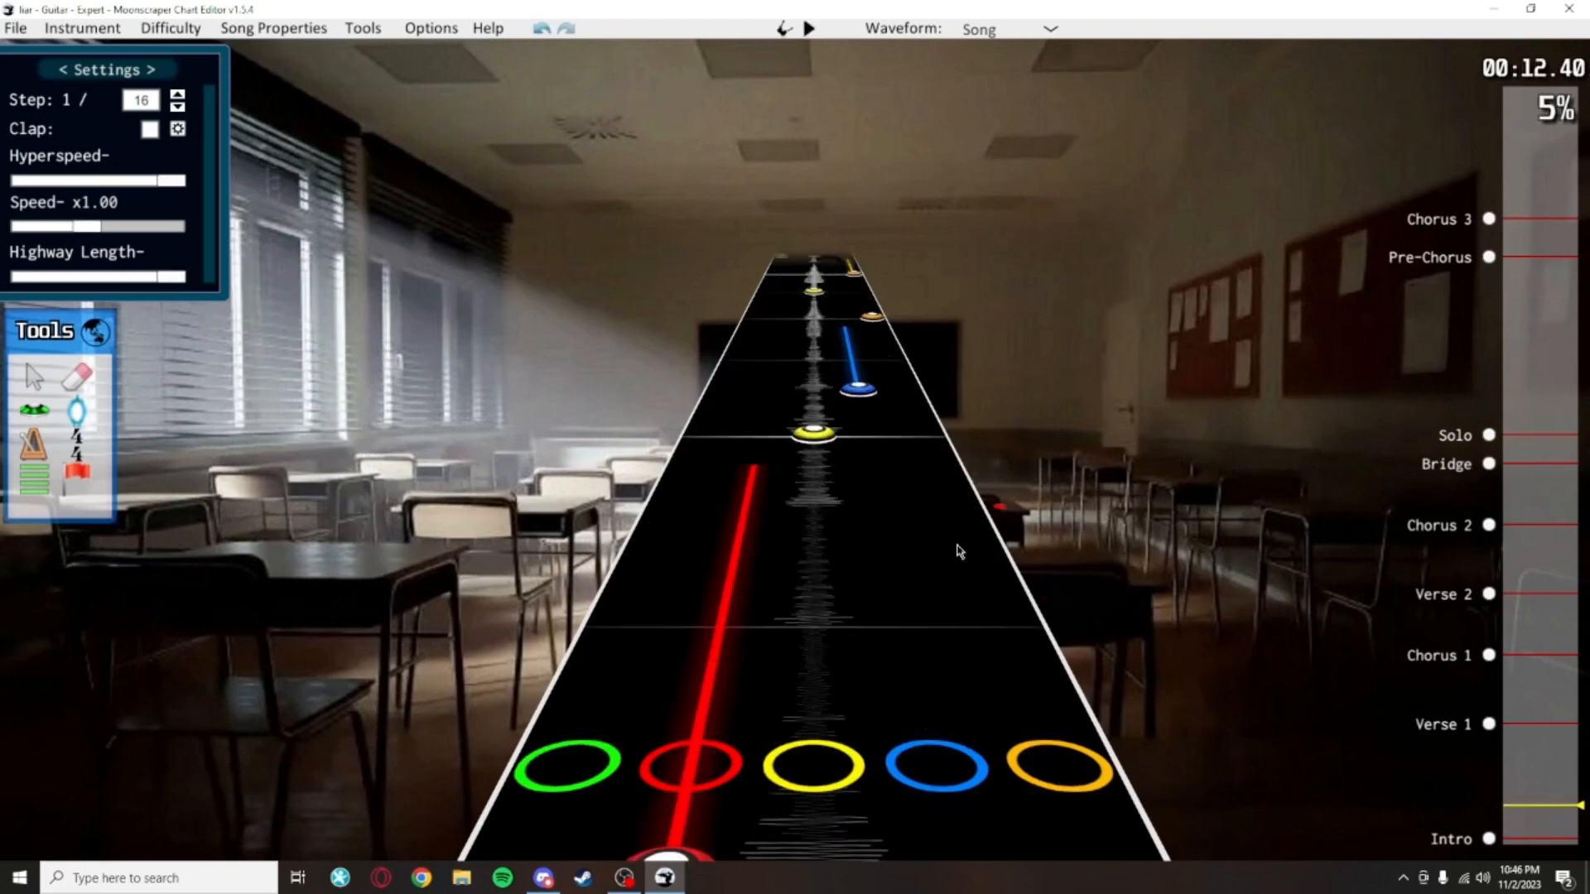
pyautogui.scroll(-1, 927, 372)
pyautogui.scroll(-6, 943, 337)
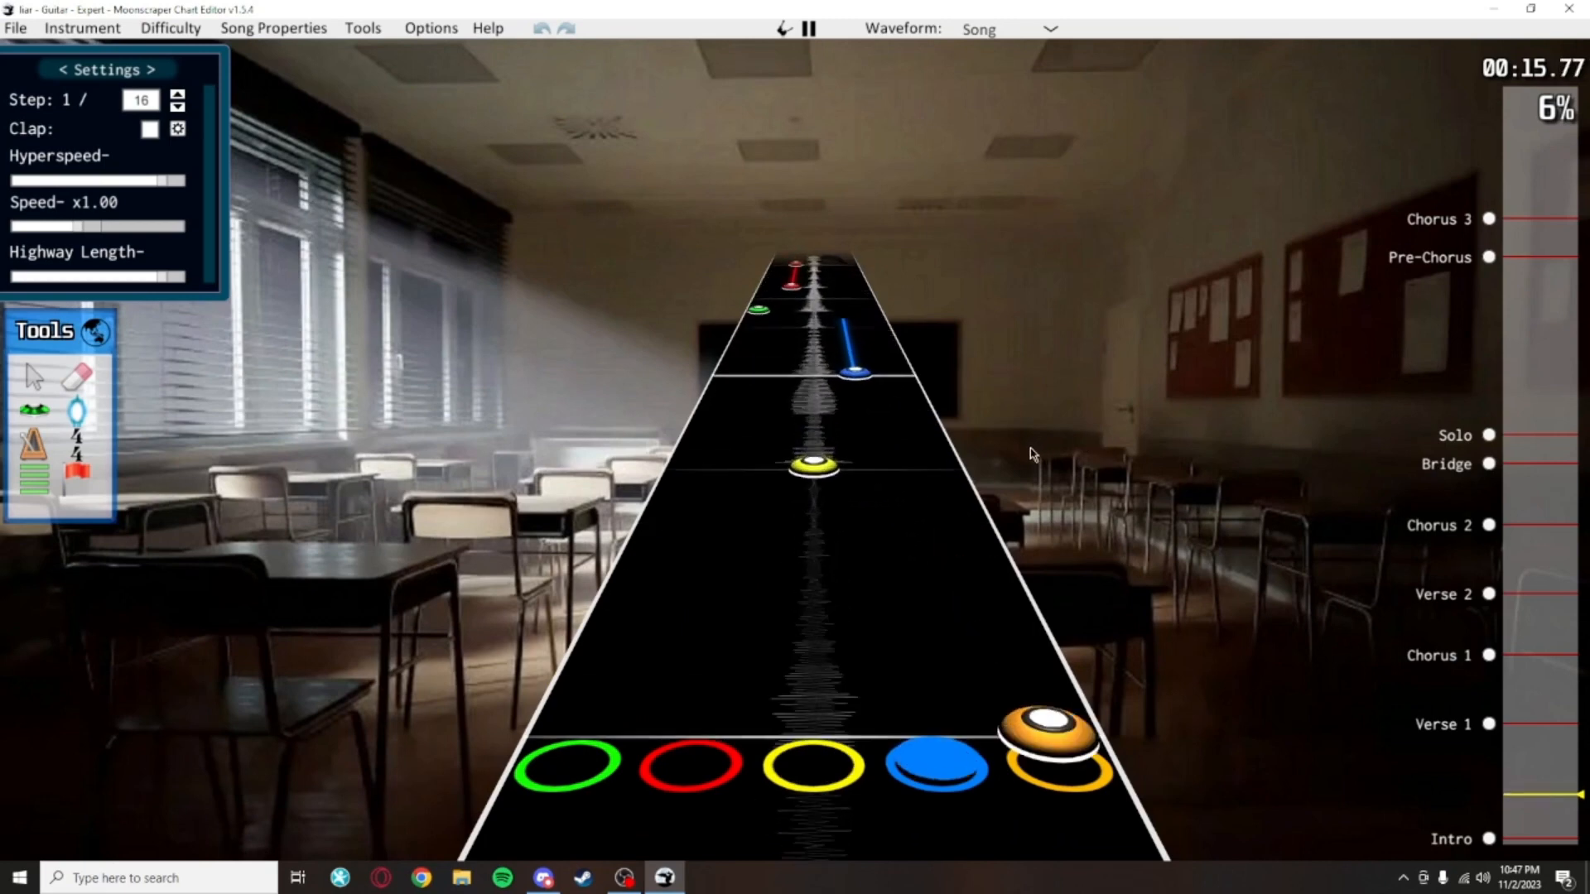
pyautogui.press('space')
pyautogui.scroll(-2, 1055, 493)
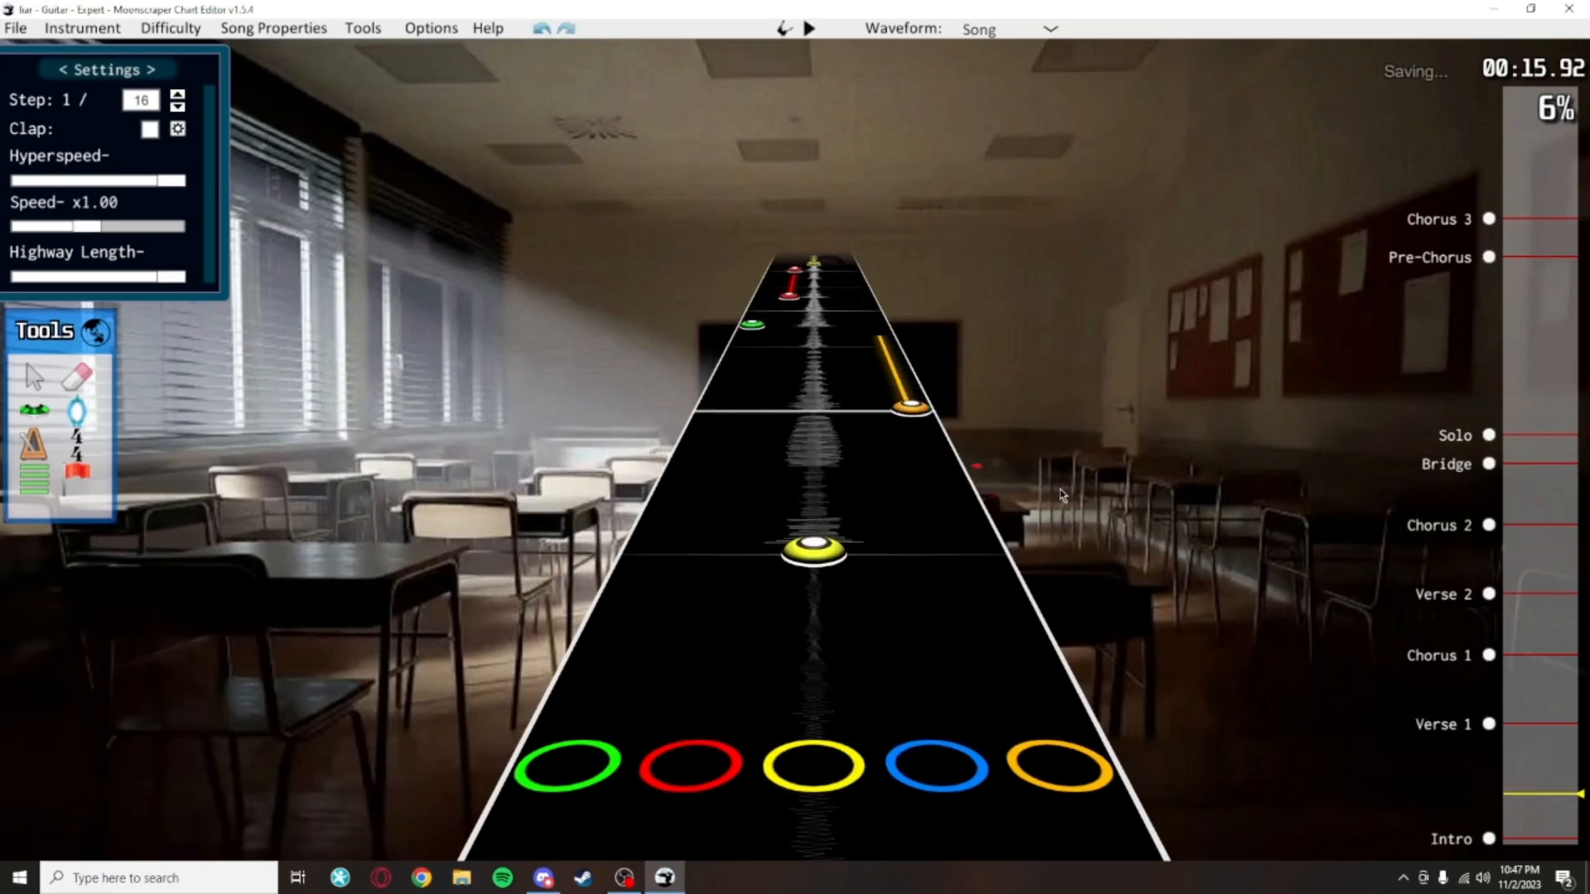
# Turn off the forced flag of the sustained orange note at position 8448, play it back and save the chart
pyautogui.press('space')
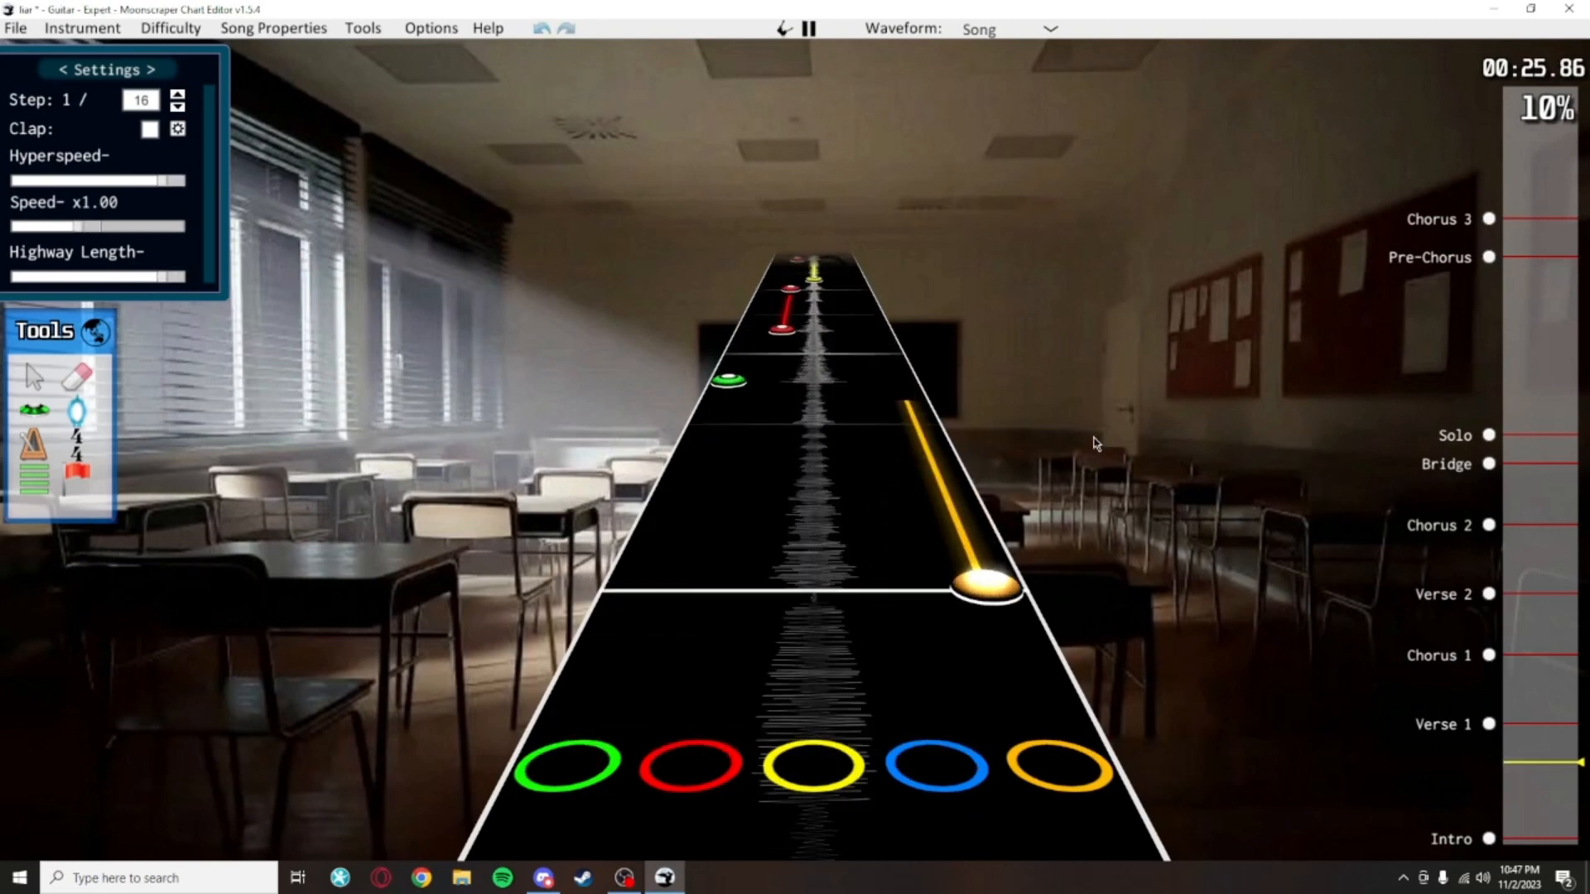
pyautogui.press('space')
pyautogui.click(984, 579)
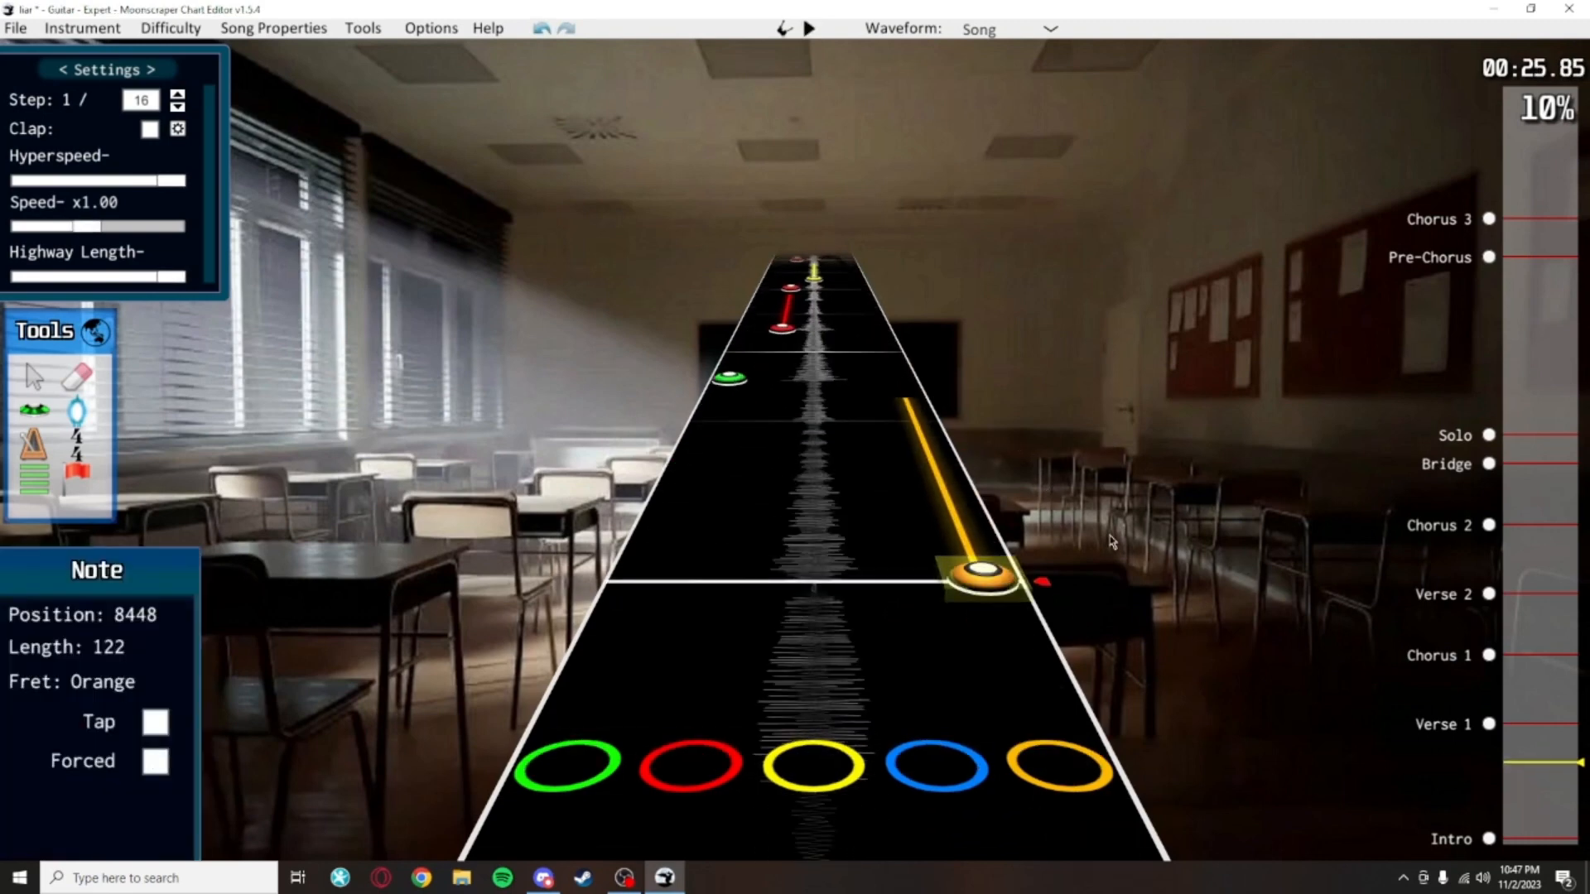
pyautogui.press('space')
pyautogui.press('space')
pyautogui.scroll(-2, 1127, 636)
pyautogui.click(1149, 682)
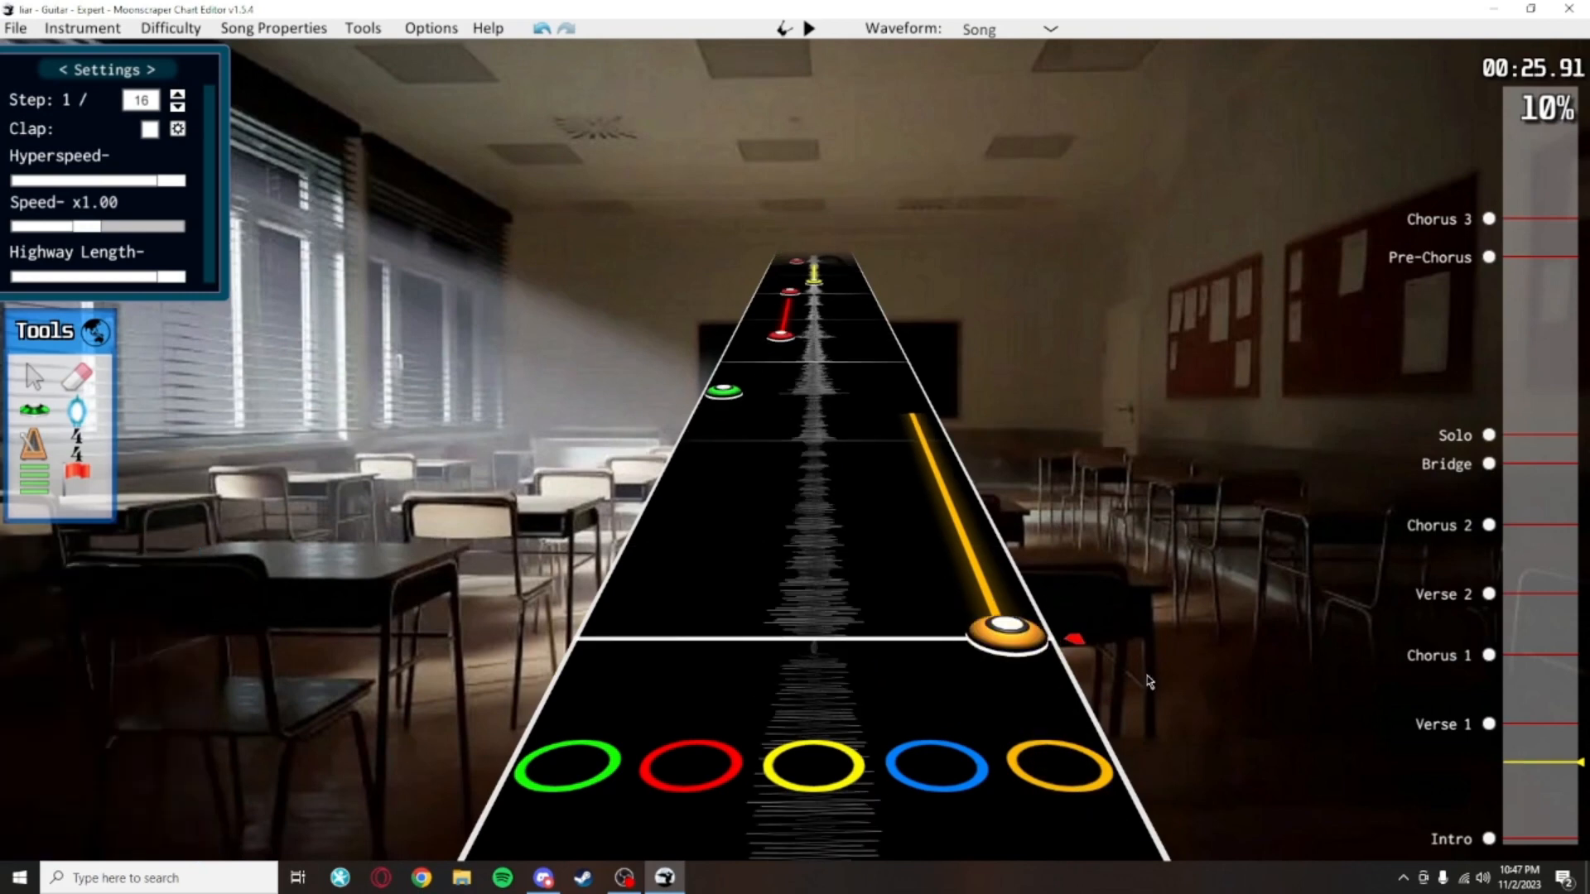
# Play back the last phrase, delete all its notes from the sustained orange note at position 8448 onward and save the chart
pyautogui.press('space')
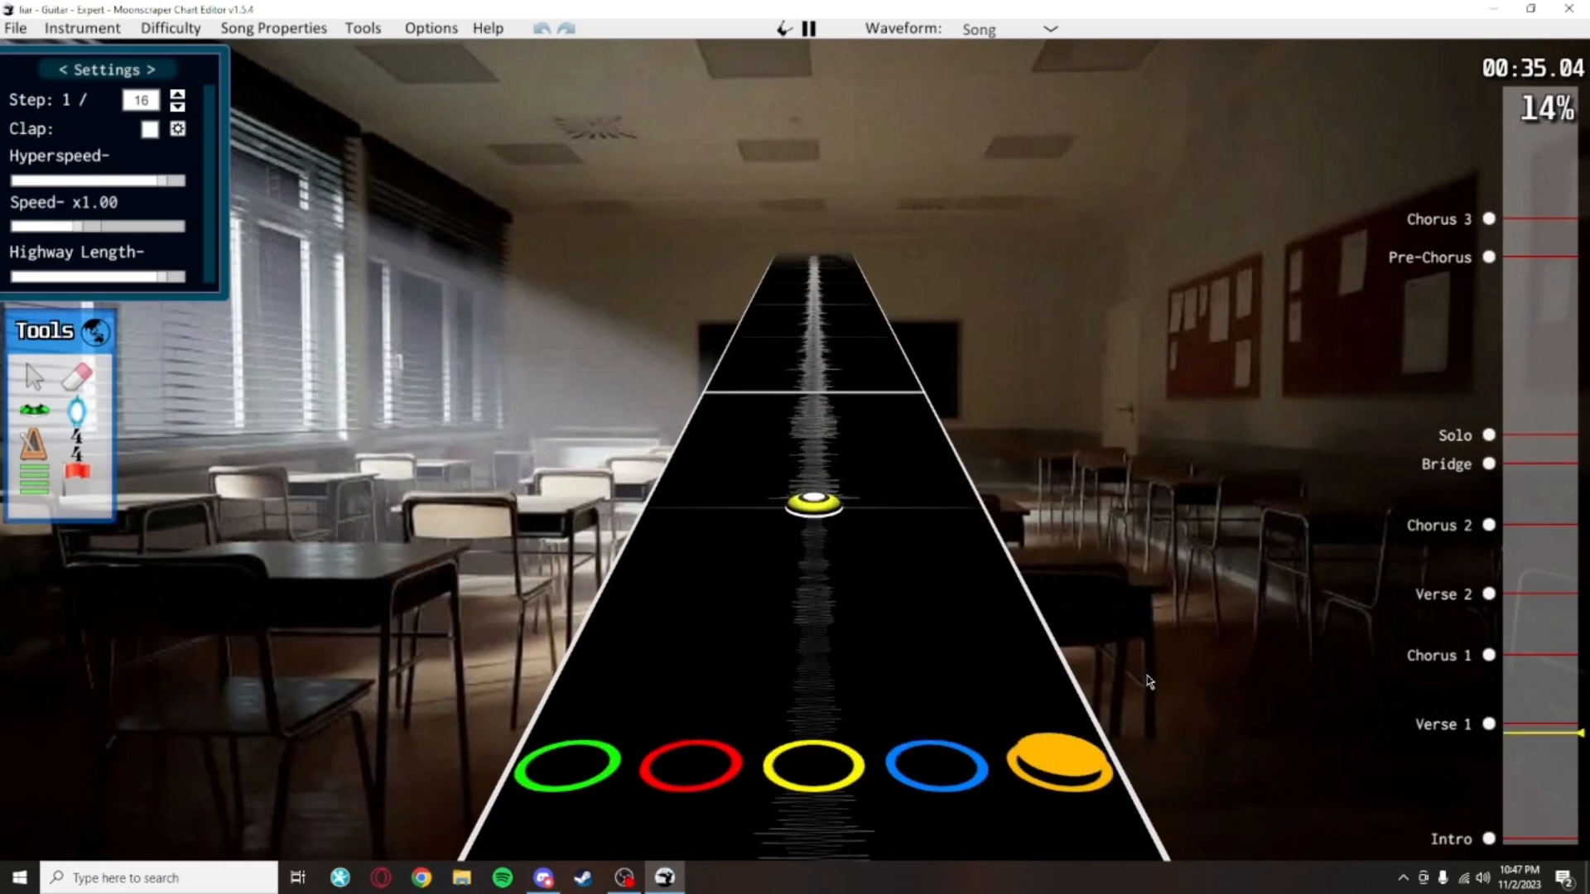
pyautogui.scroll(10, 963, 784)
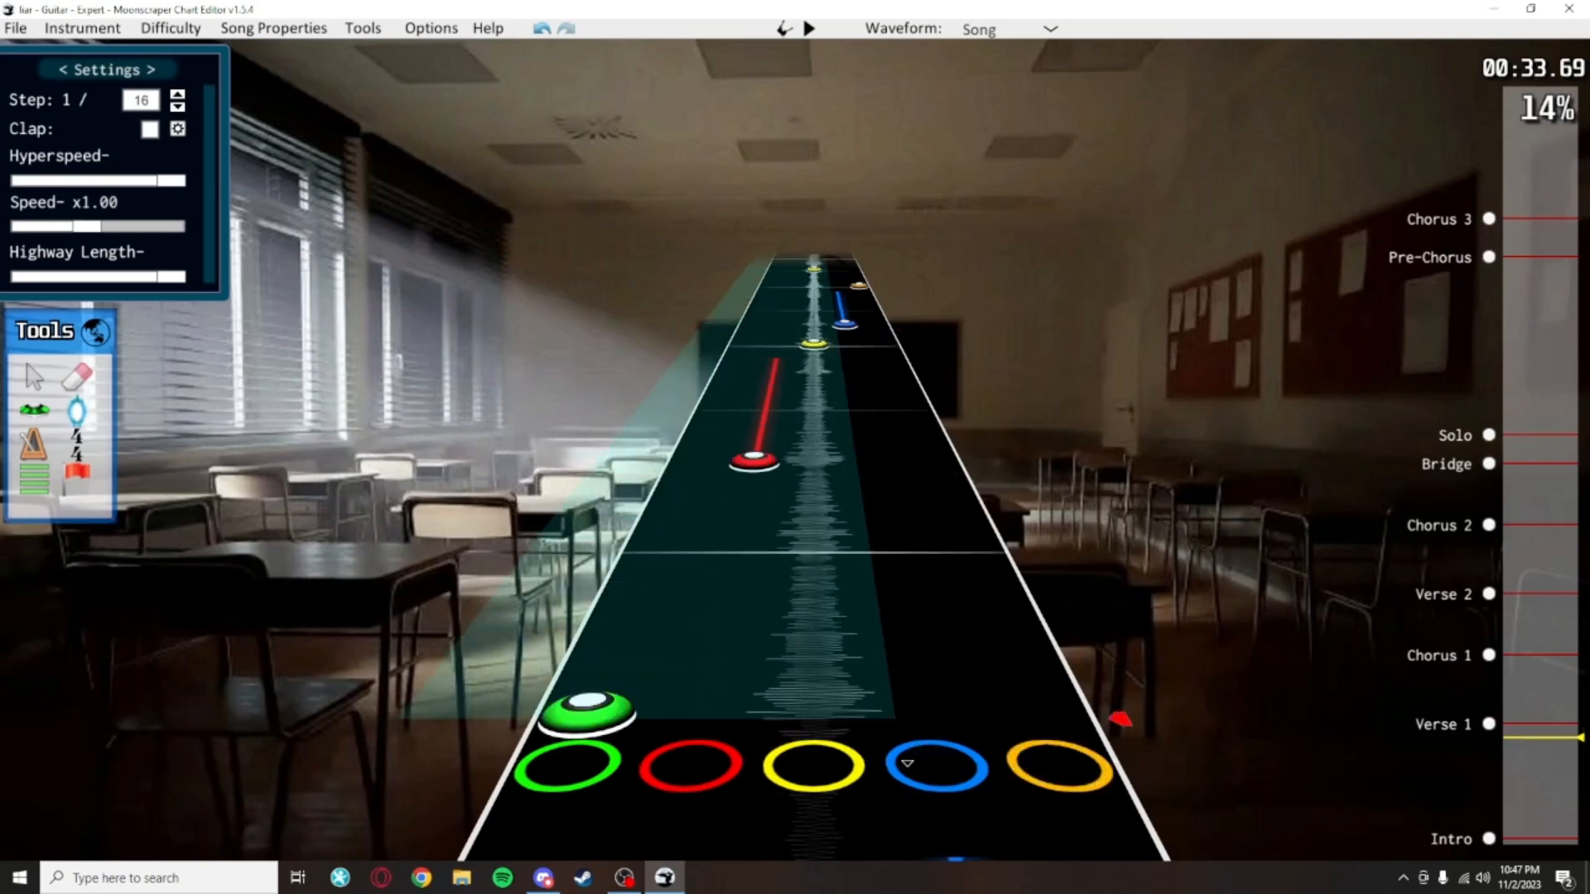
pyautogui.scroll(6, 963, 784)
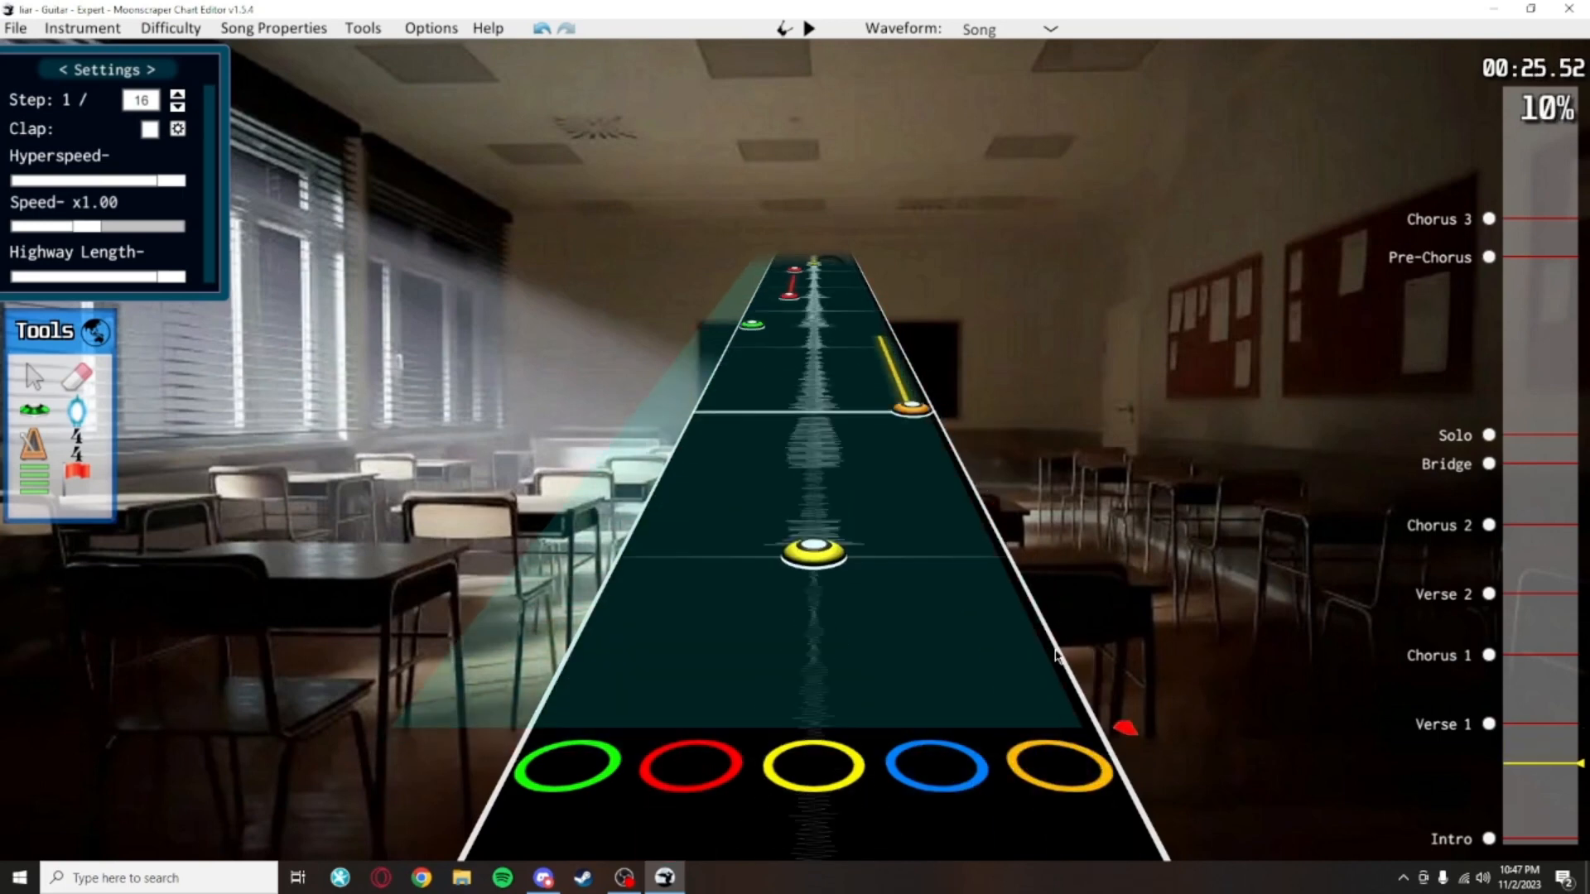
pyautogui.scroll(2, 1027, 479)
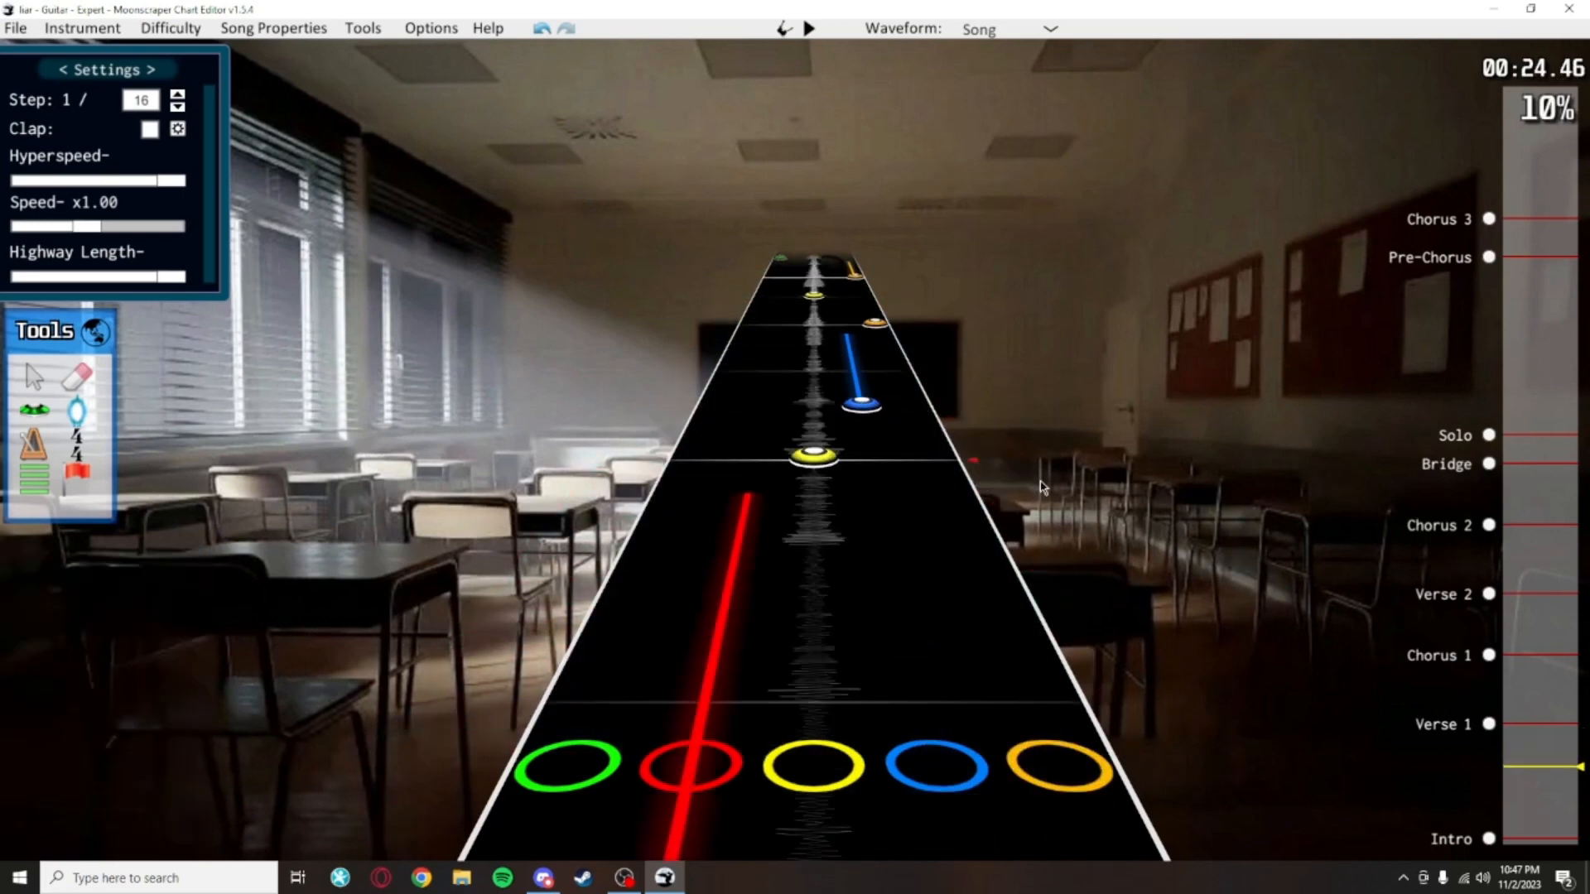
pyautogui.press('space')
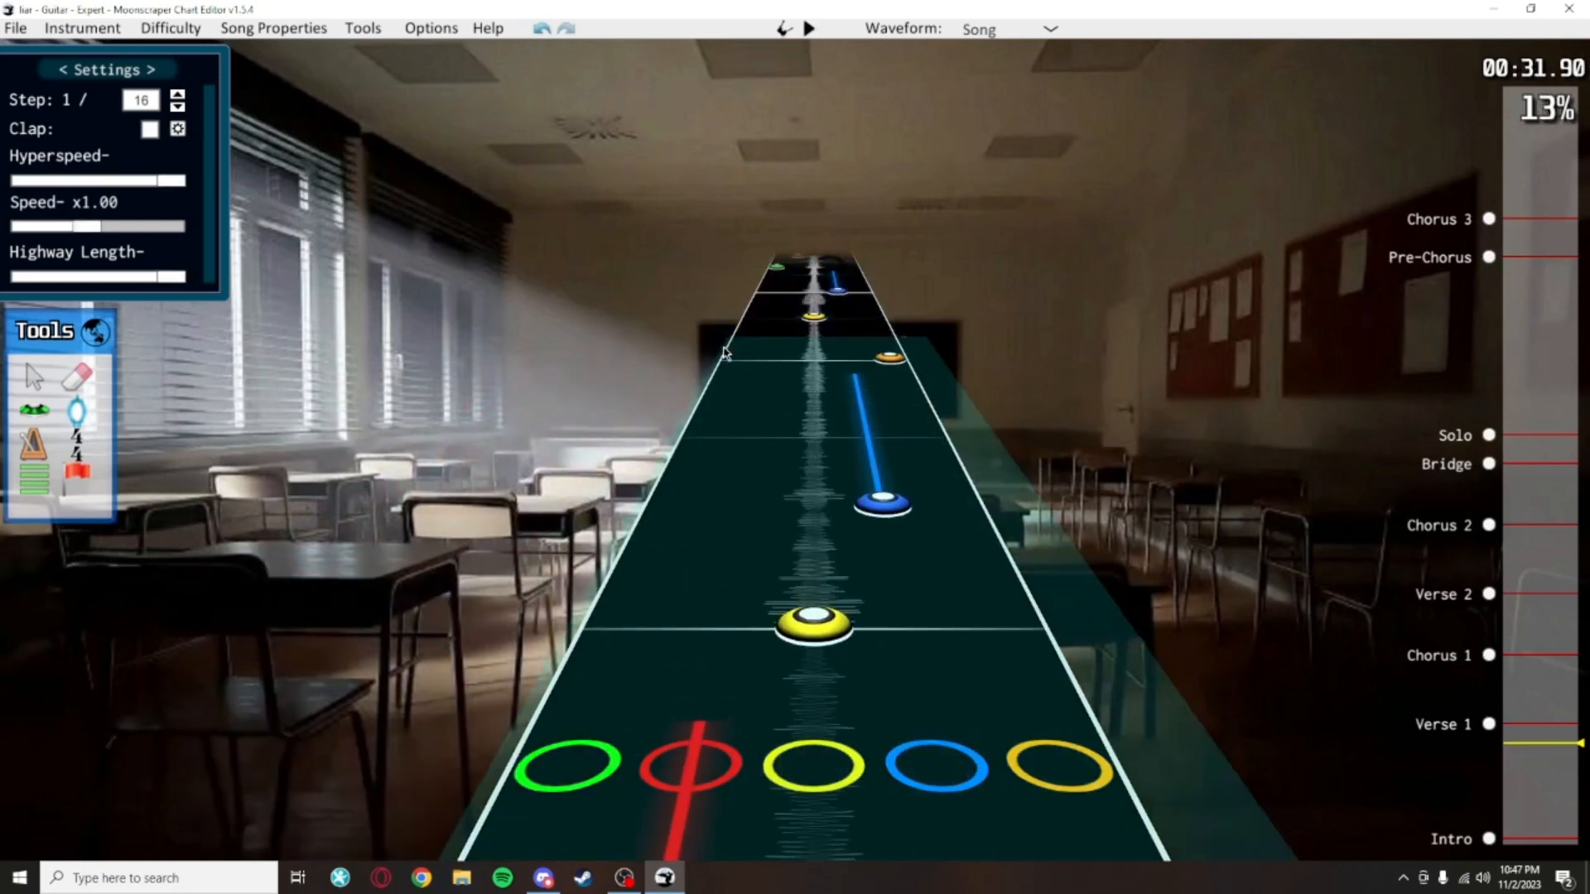
pyautogui.press('space')
pyautogui.scroll(10, 969, 804)
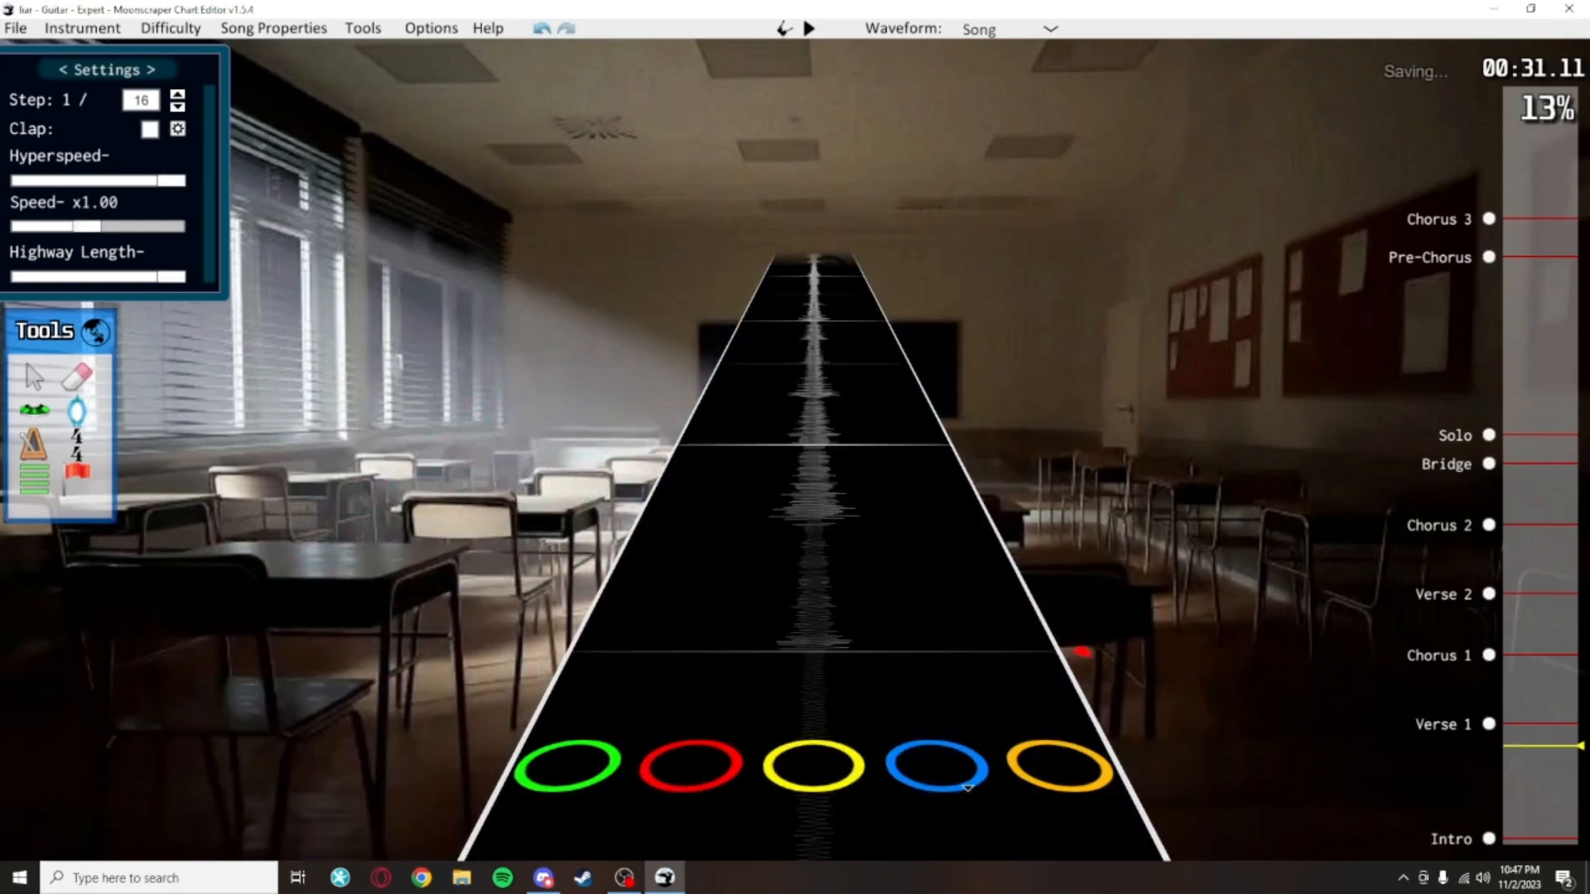
pyautogui.scroll(2, 999, 411)
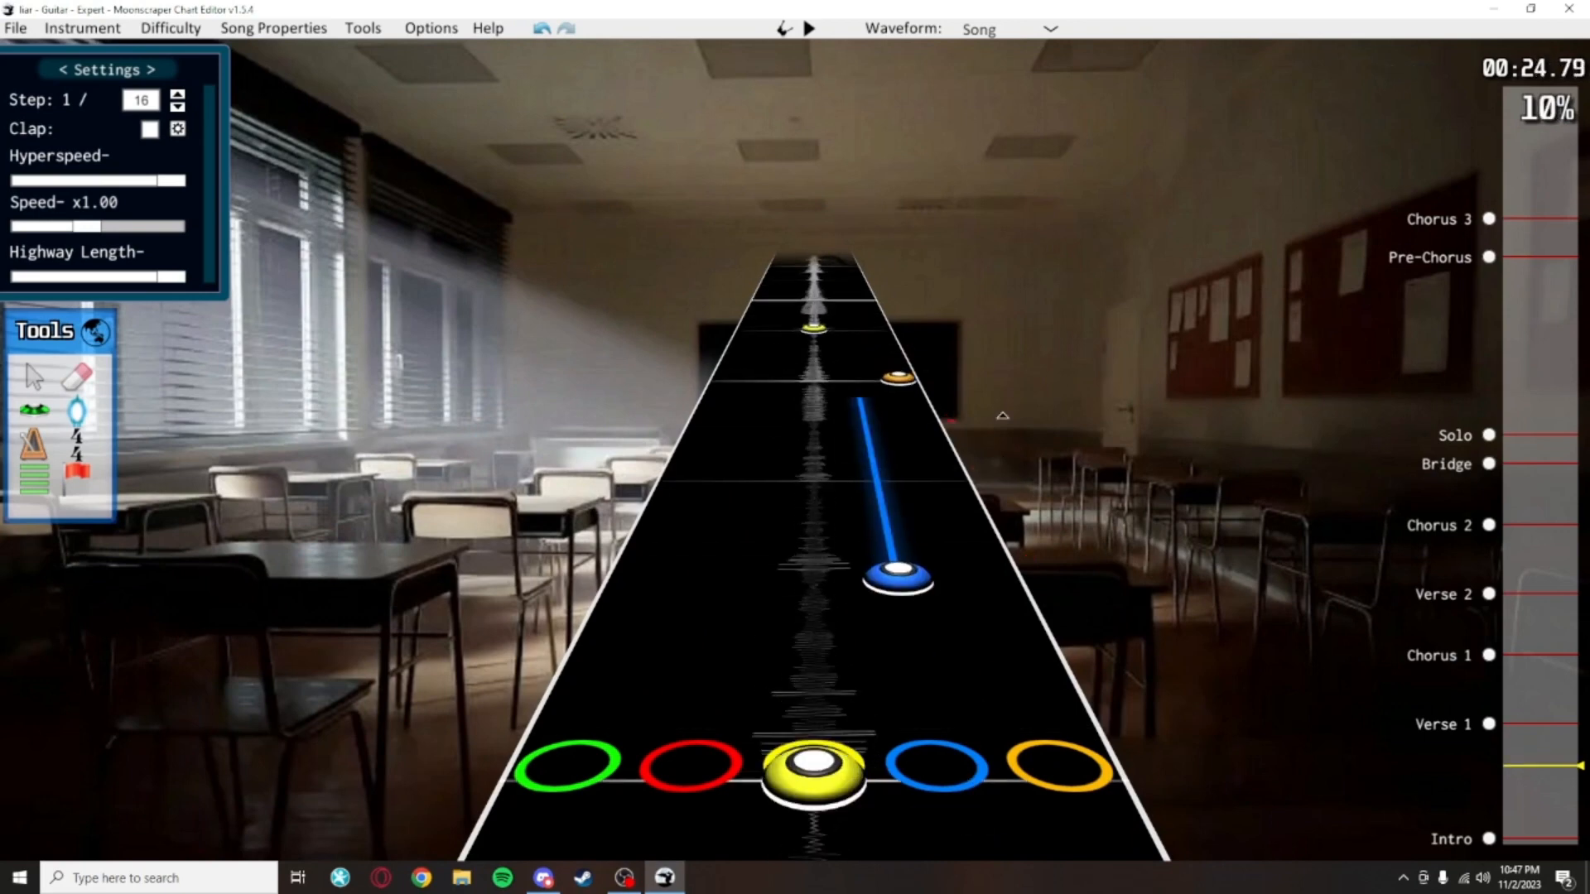
pyautogui.scroll(-3, 852, 568)
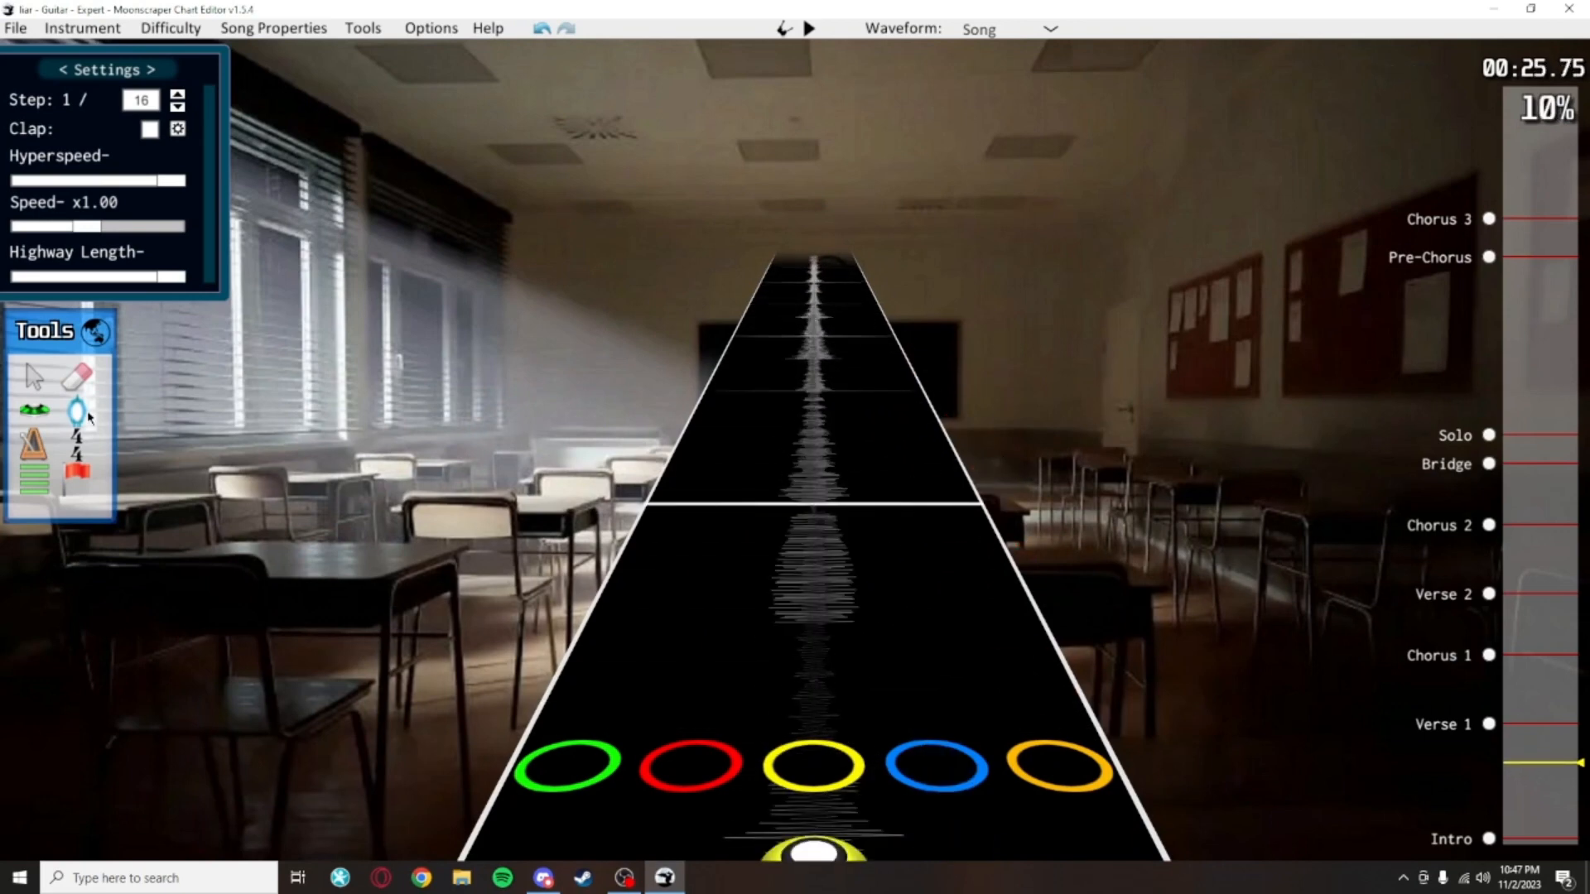
# Place a green note with a long sustain at position 8448, save the chart and play it back
pyautogui.click(33, 409)
pyautogui.press('space')
pyautogui.press('space')
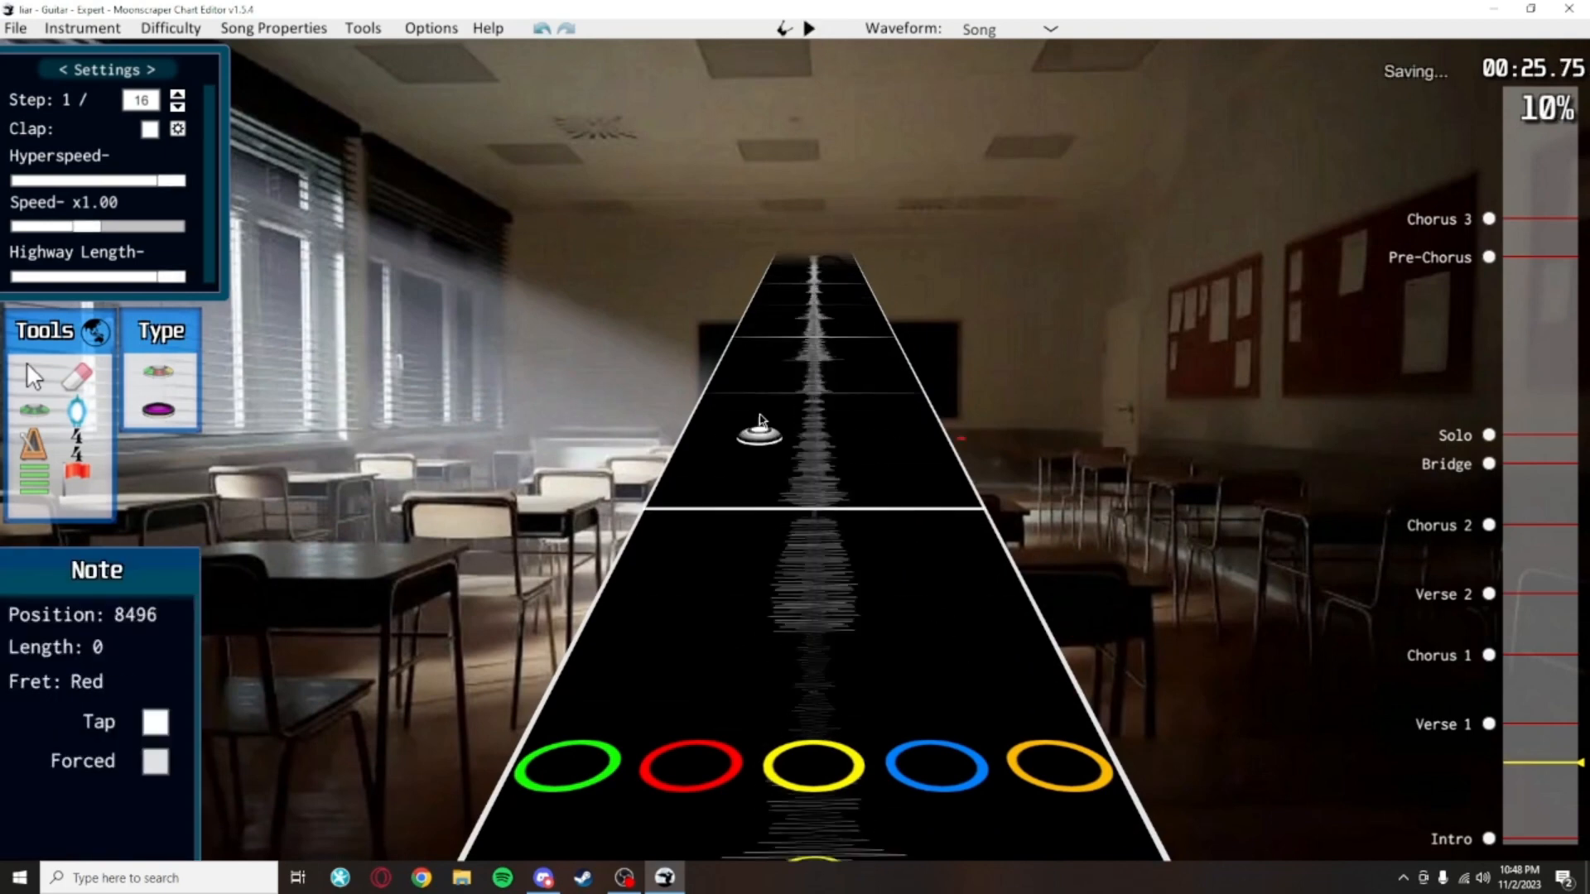
pyautogui.click(794, 468)
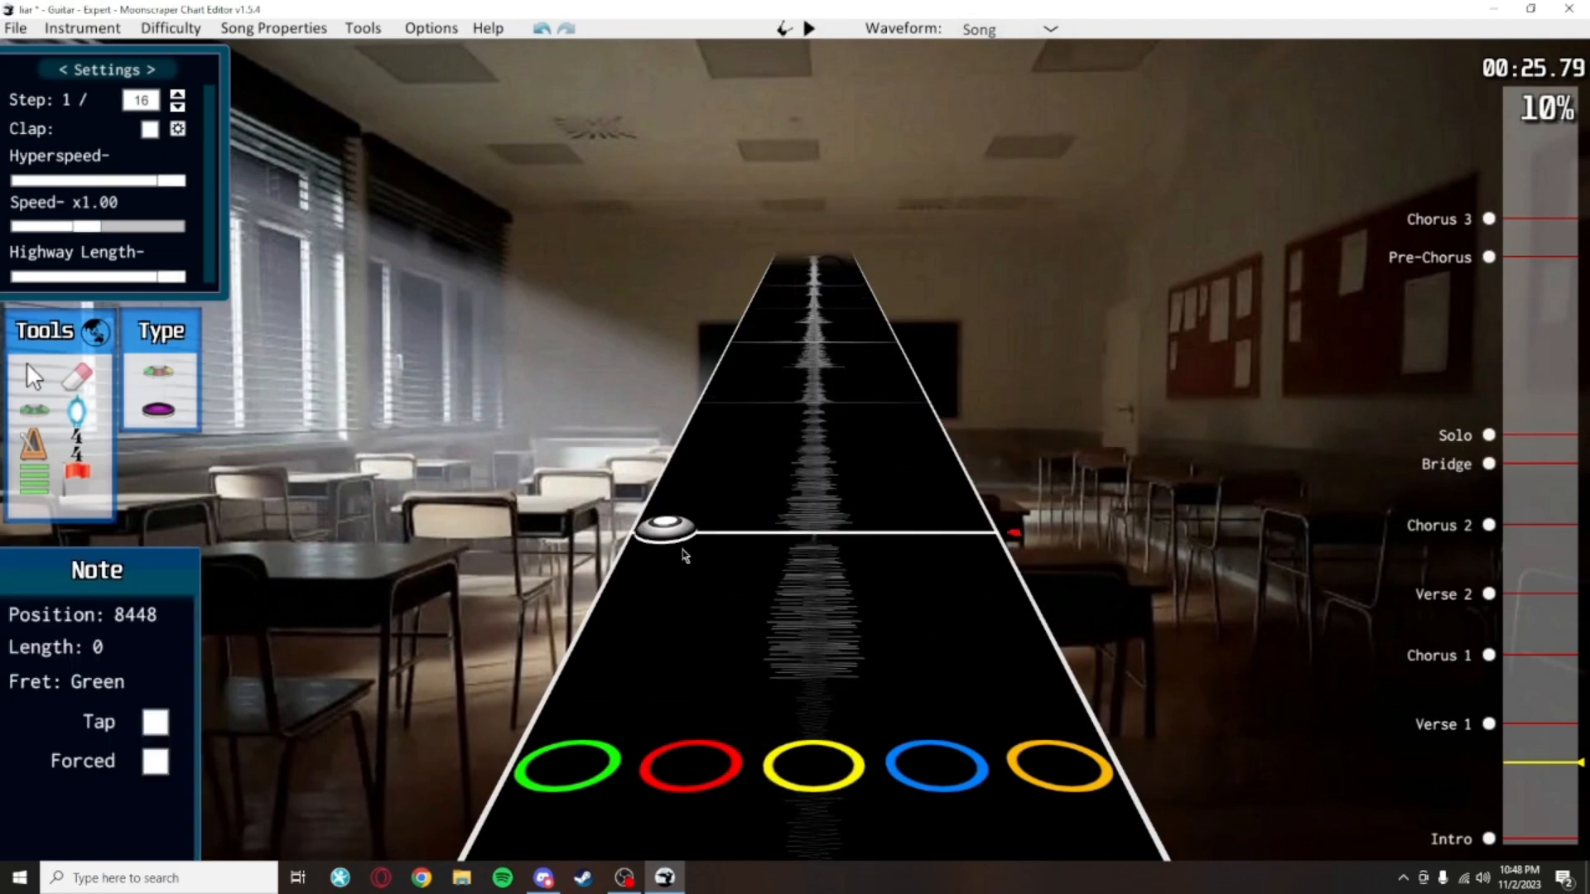
pyautogui.click(685, 556)
pyautogui.moveTo(685, 556); pyautogui.dragTo(944, 250)
pyautogui.hotkey('ctrl', 's')
pyautogui.press('j')
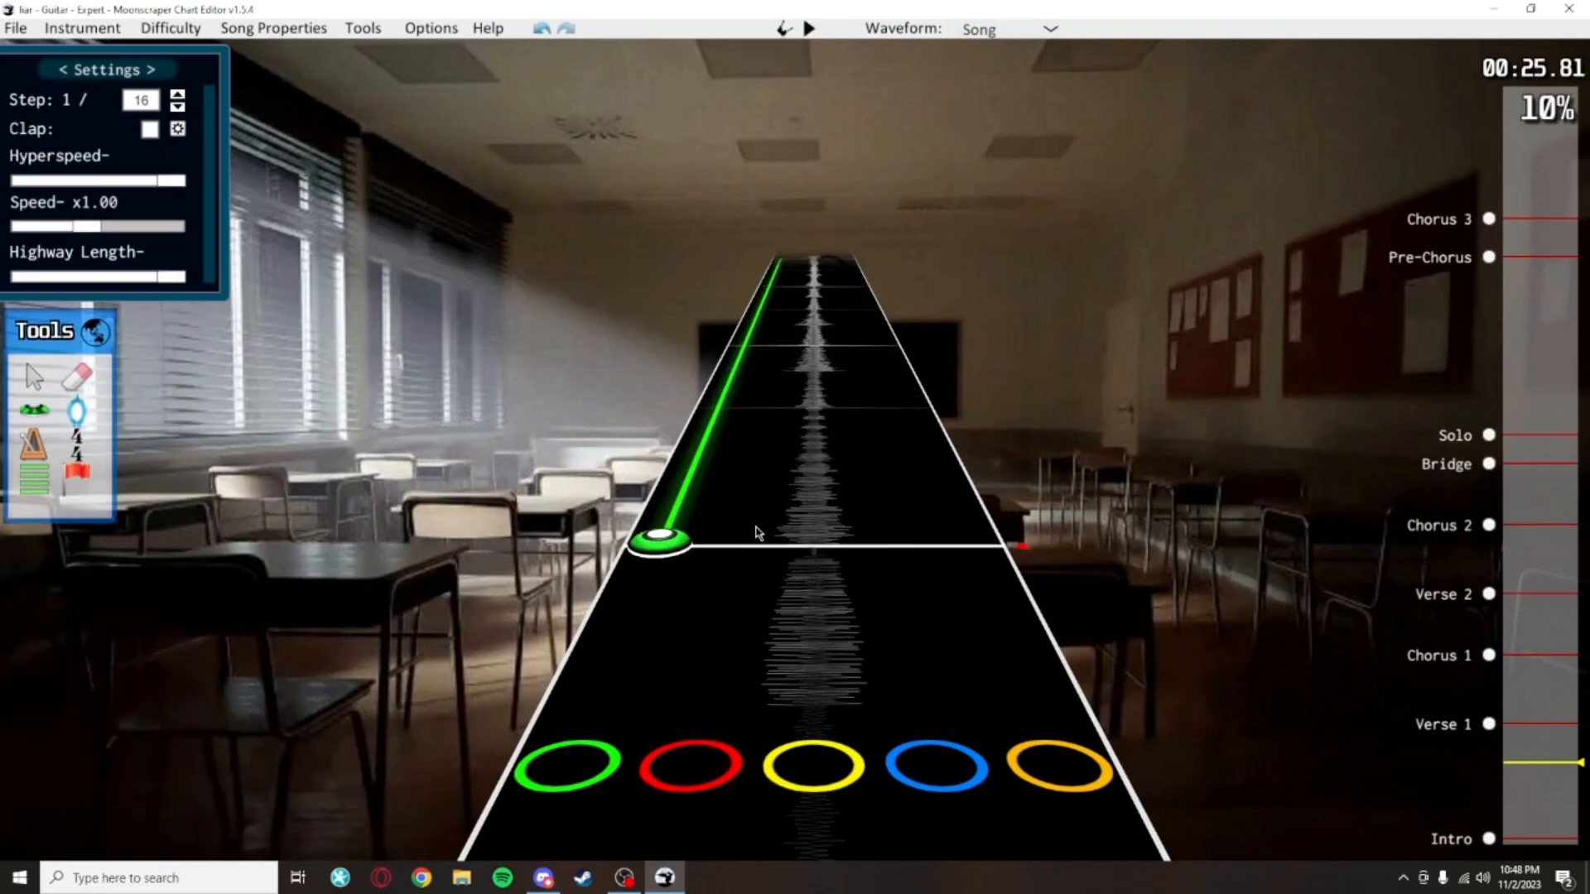
pyautogui.scroll(5, 936, 177)
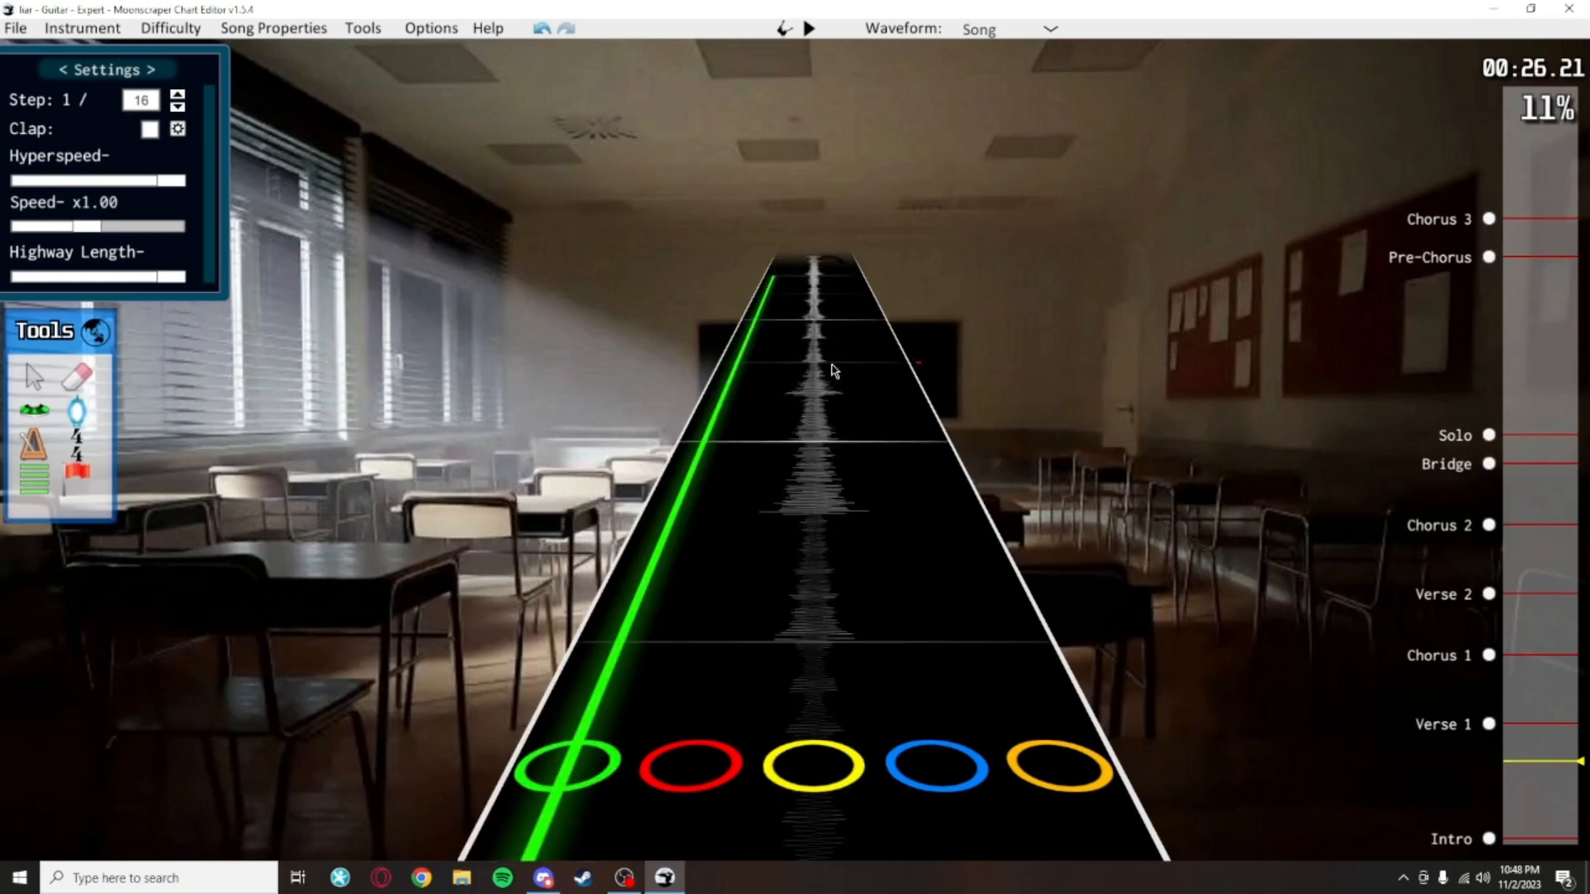
pyautogui.scroll(-7, 846, 613)
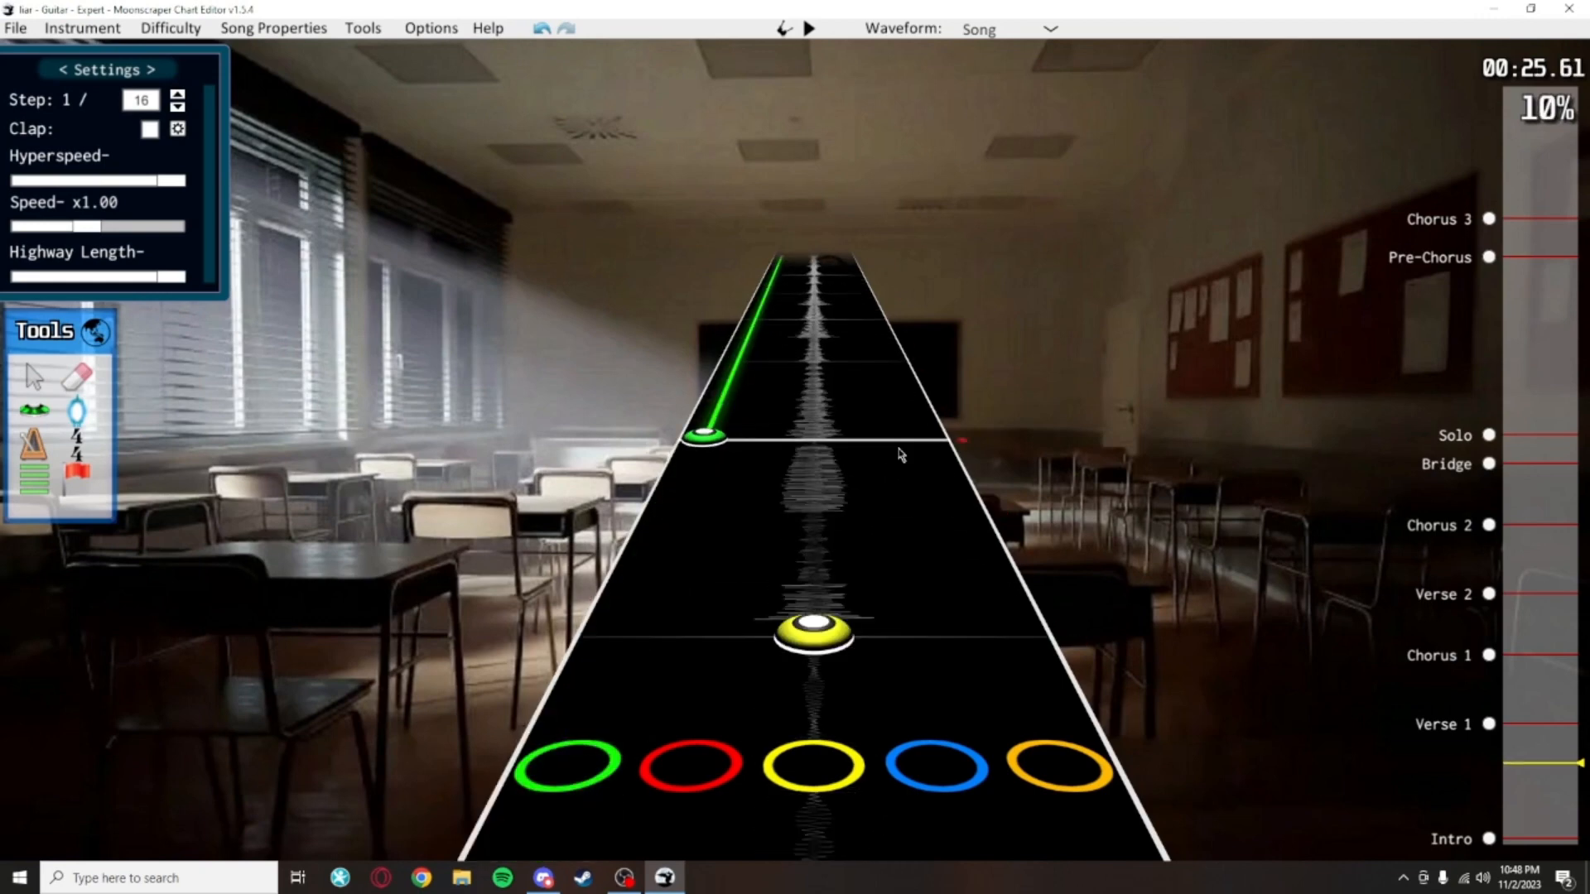
pyautogui.press('space')
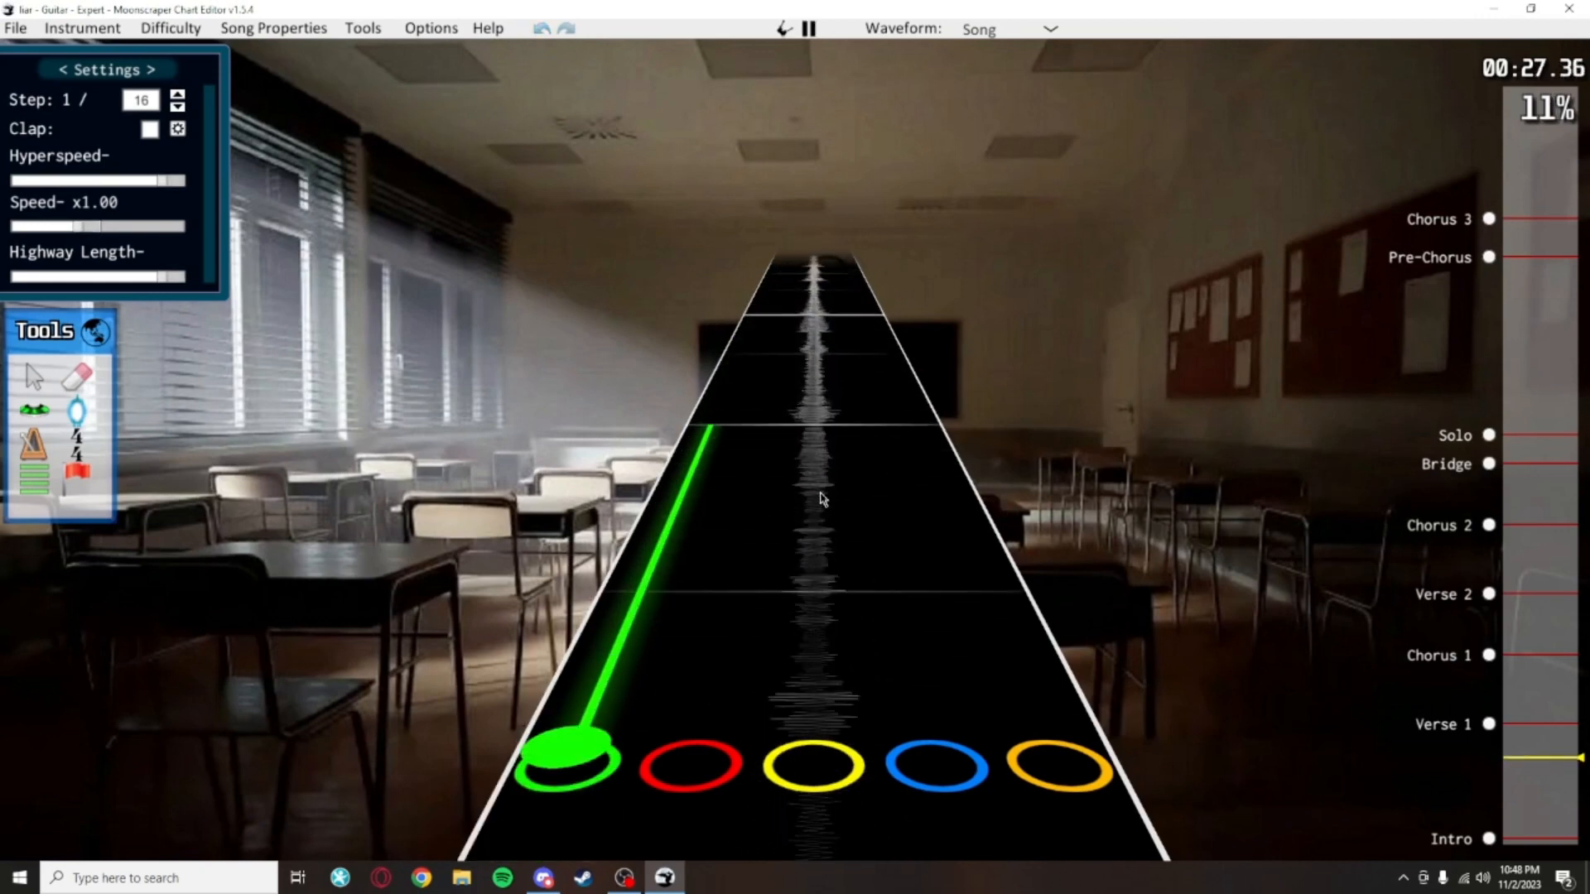
# Move the sustained green note at position 8448 to the red lane and play it back
pyautogui.press('space')
pyautogui.scroll(-20, 770, 579)
pyautogui.scroll(5, 785, 699)
pyautogui.click(711, 426)
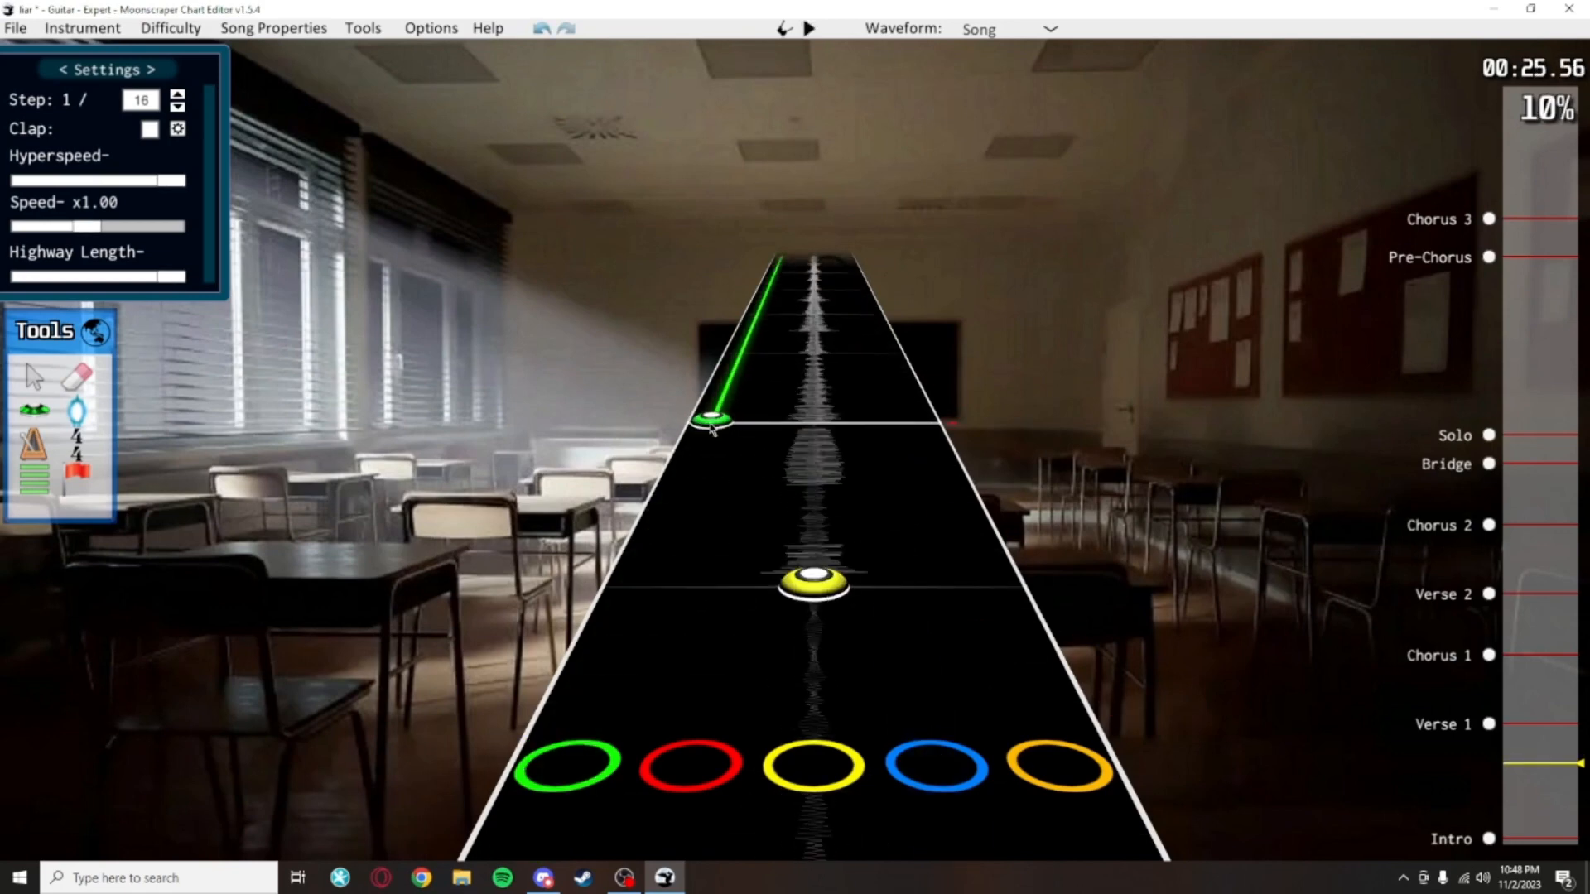
pyautogui.moveTo(711, 427); pyautogui.dragTo(763, 418)
pyautogui.press('space')
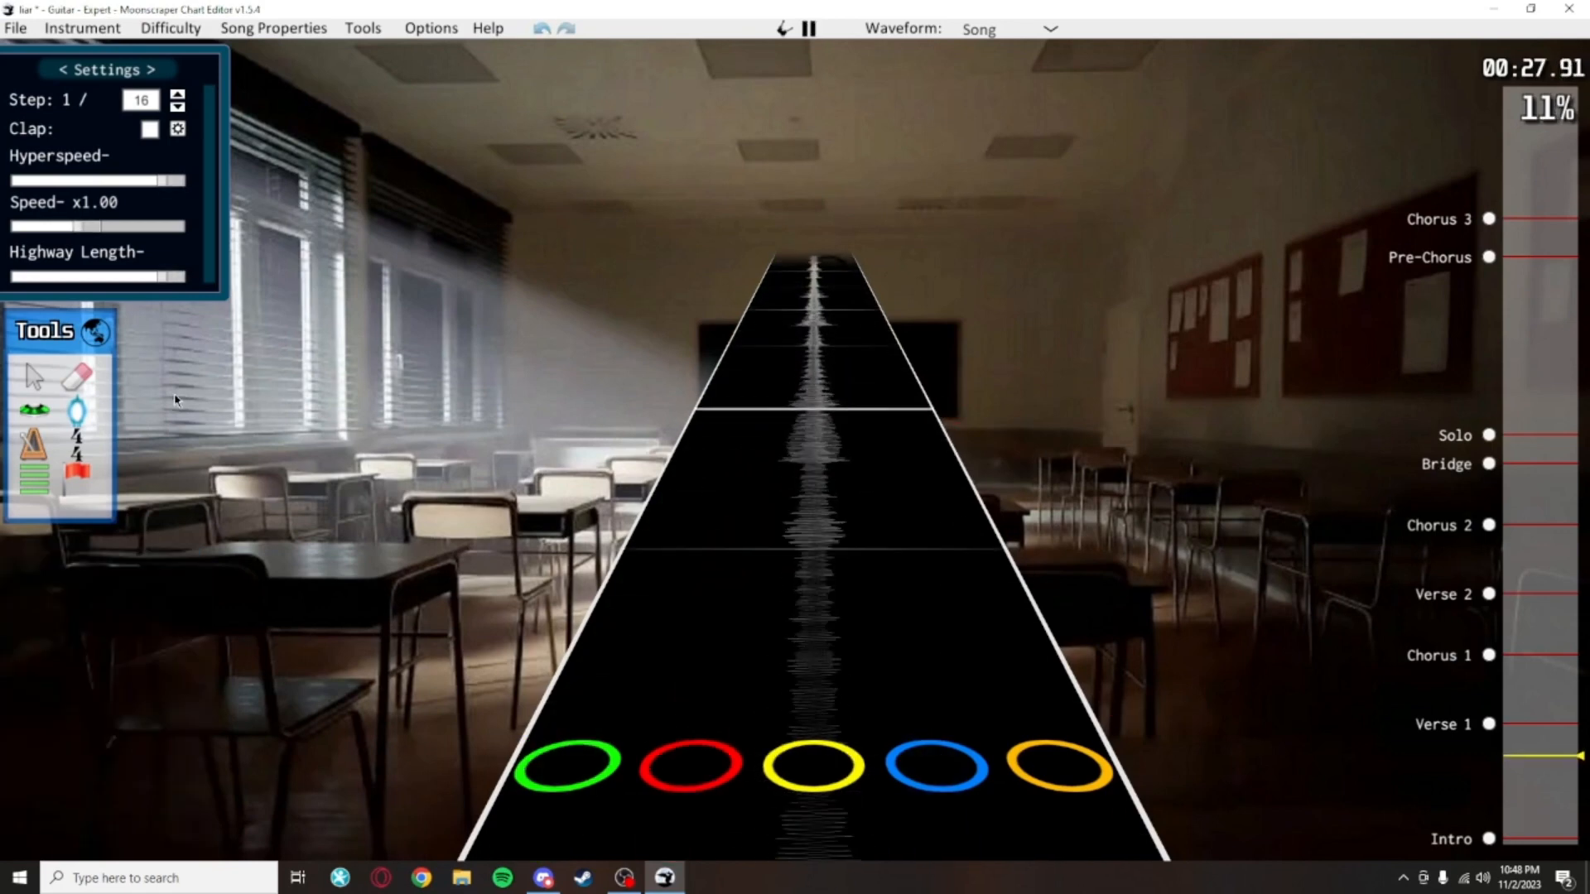
# Add a green note, a red note and a yellow note at position 9216 after the red sustain, save the chart and play them back
pyautogui.press('space')
pyautogui.scroll(-4, 652, 546)
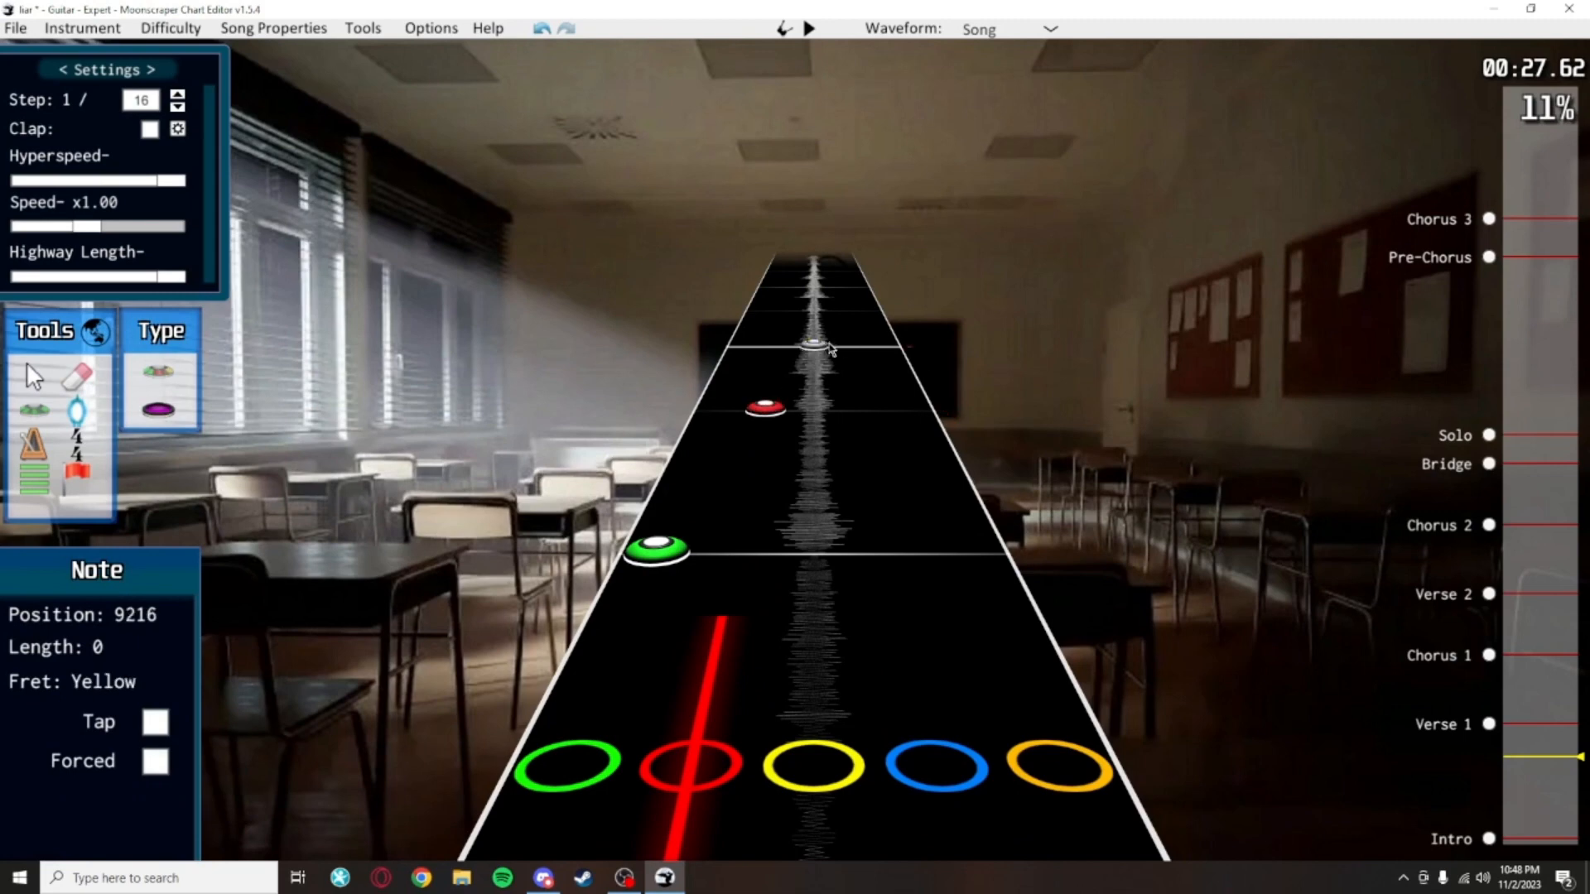
pyautogui.scroll(3, 911, 496)
pyautogui.click(986, 592)
pyautogui.hotkey('ctrl', 's')
pyautogui.press('space')
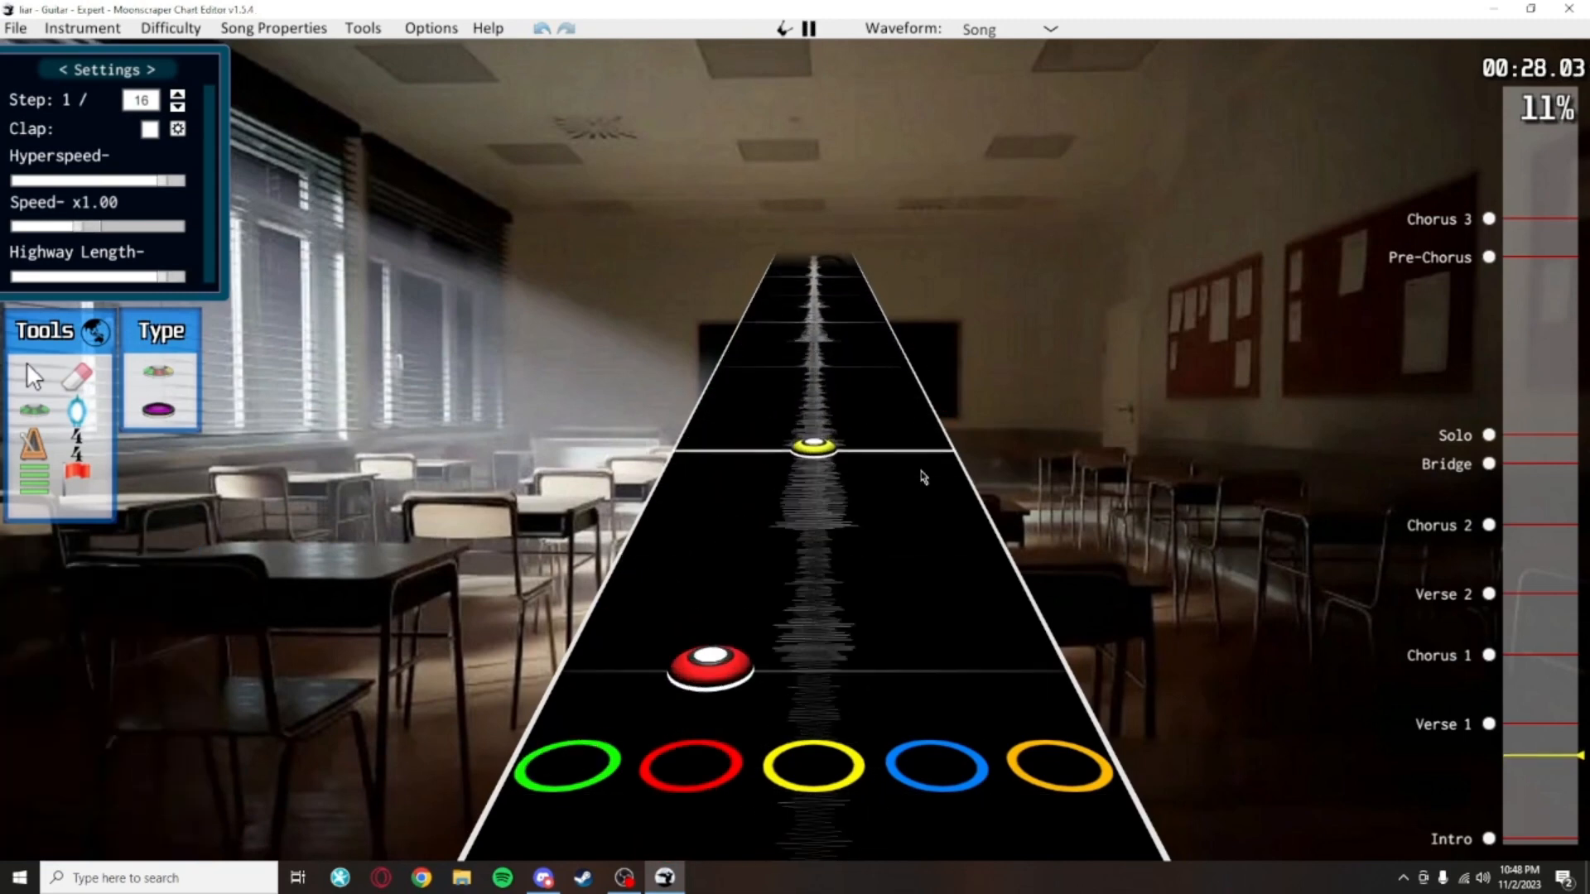
pyautogui.press('space')
pyautogui.scroll(-5, 920, 497)
pyautogui.press('space')
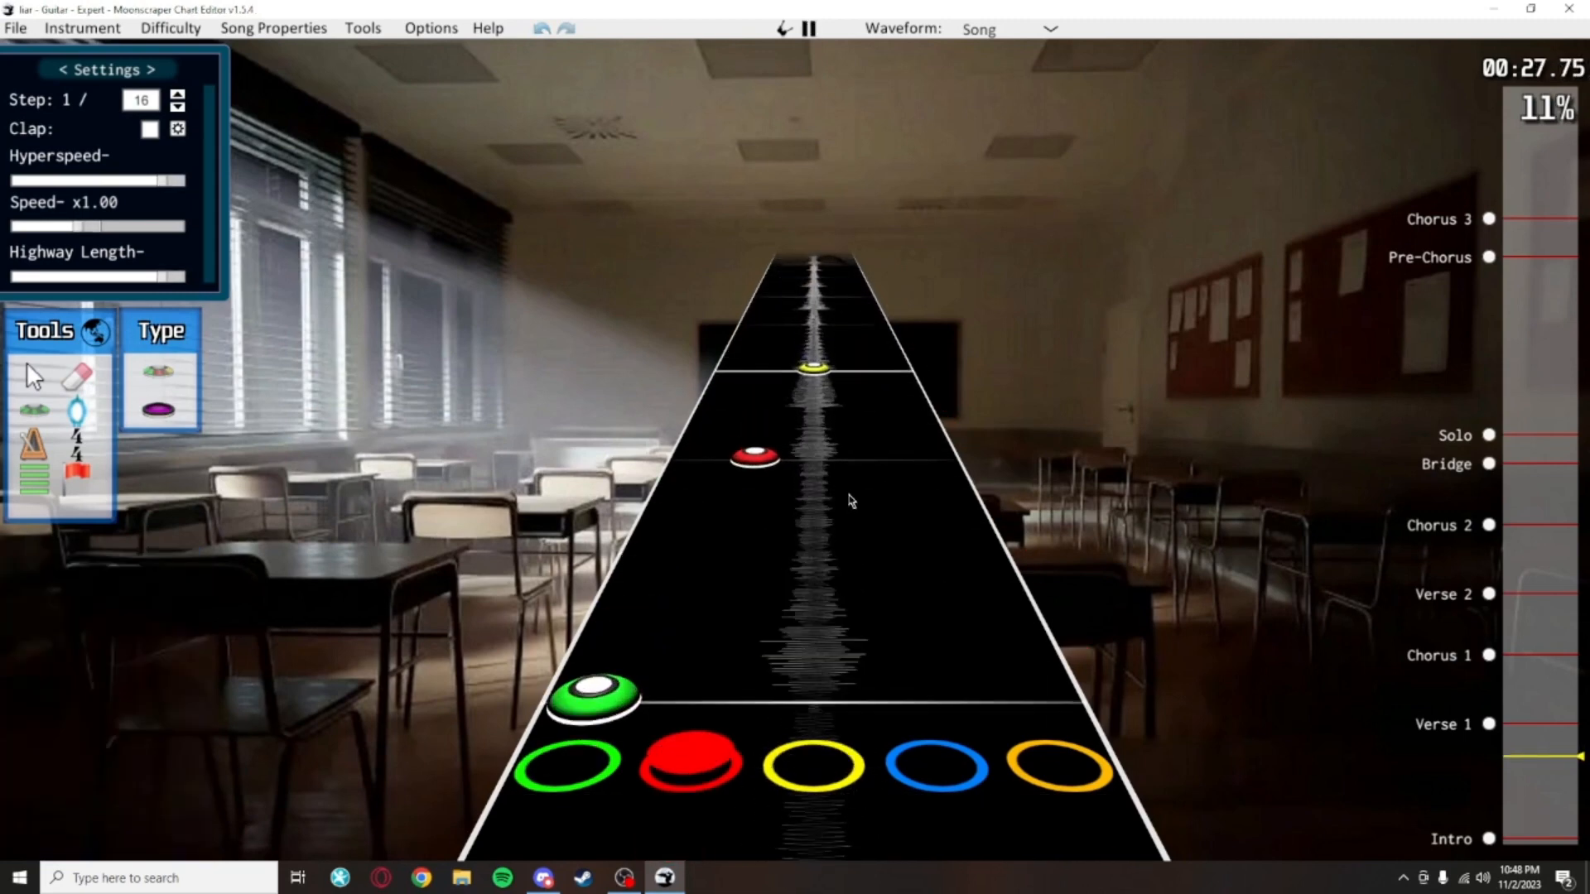
pyautogui.press('space')
pyautogui.scroll(-2, 886, 579)
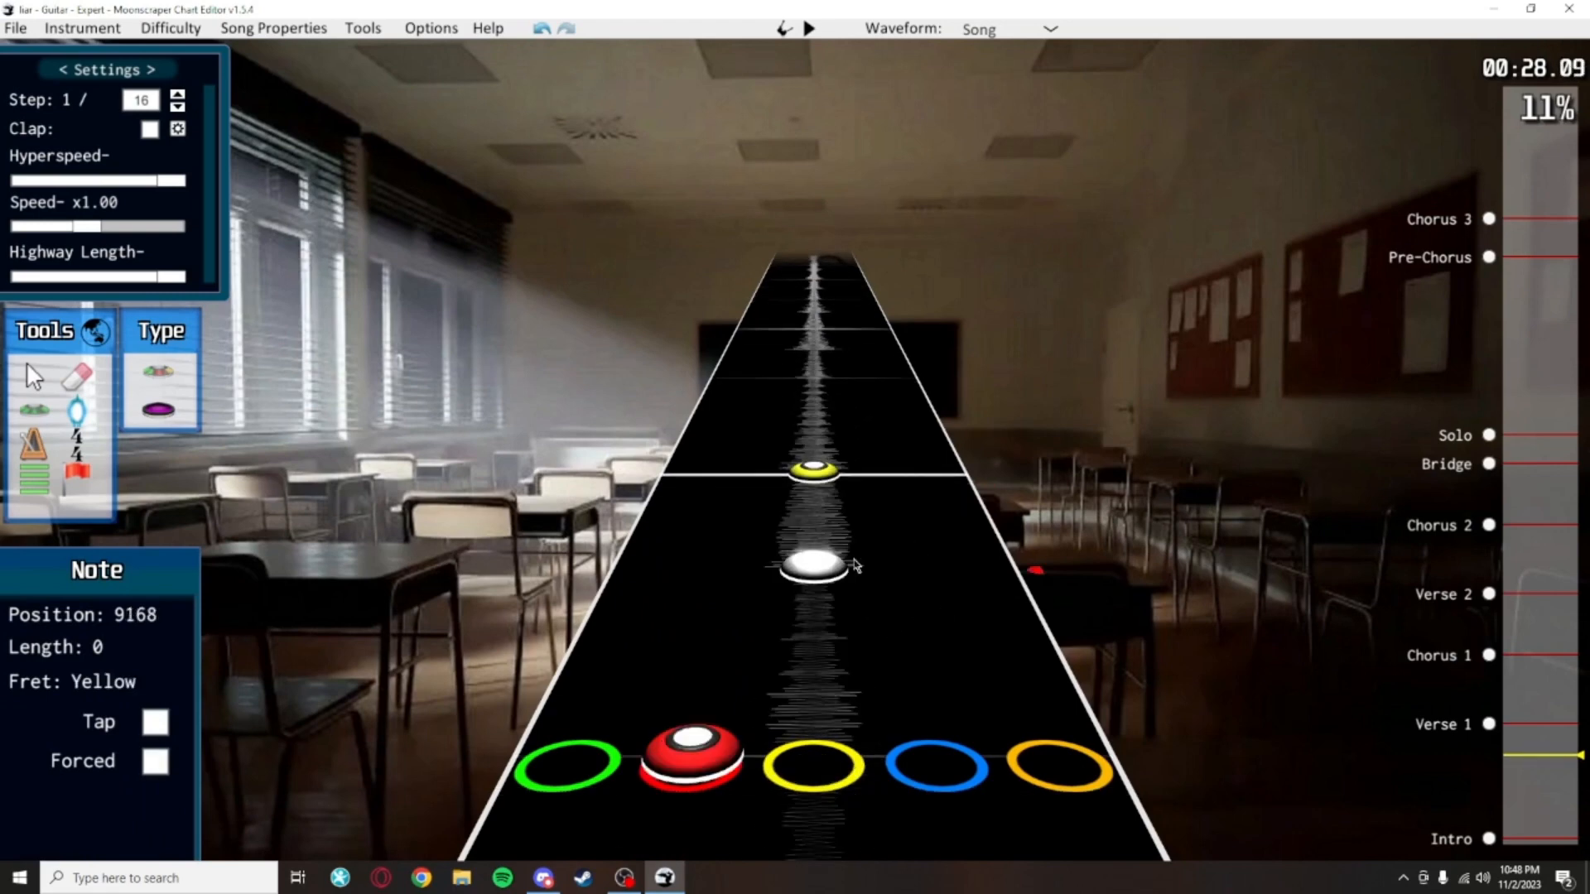
# Extend the sustain of the yellow note at position 9216 to the measure line at position 9984, checking it in playback
pyautogui.press('space')
pyautogui.press('space')
pyautogui.scroll(-2, 861, 572)
pyautogui.moveTo(829, 636); pyautogui.dragTo(828, 265)
pyautogui.press('space')
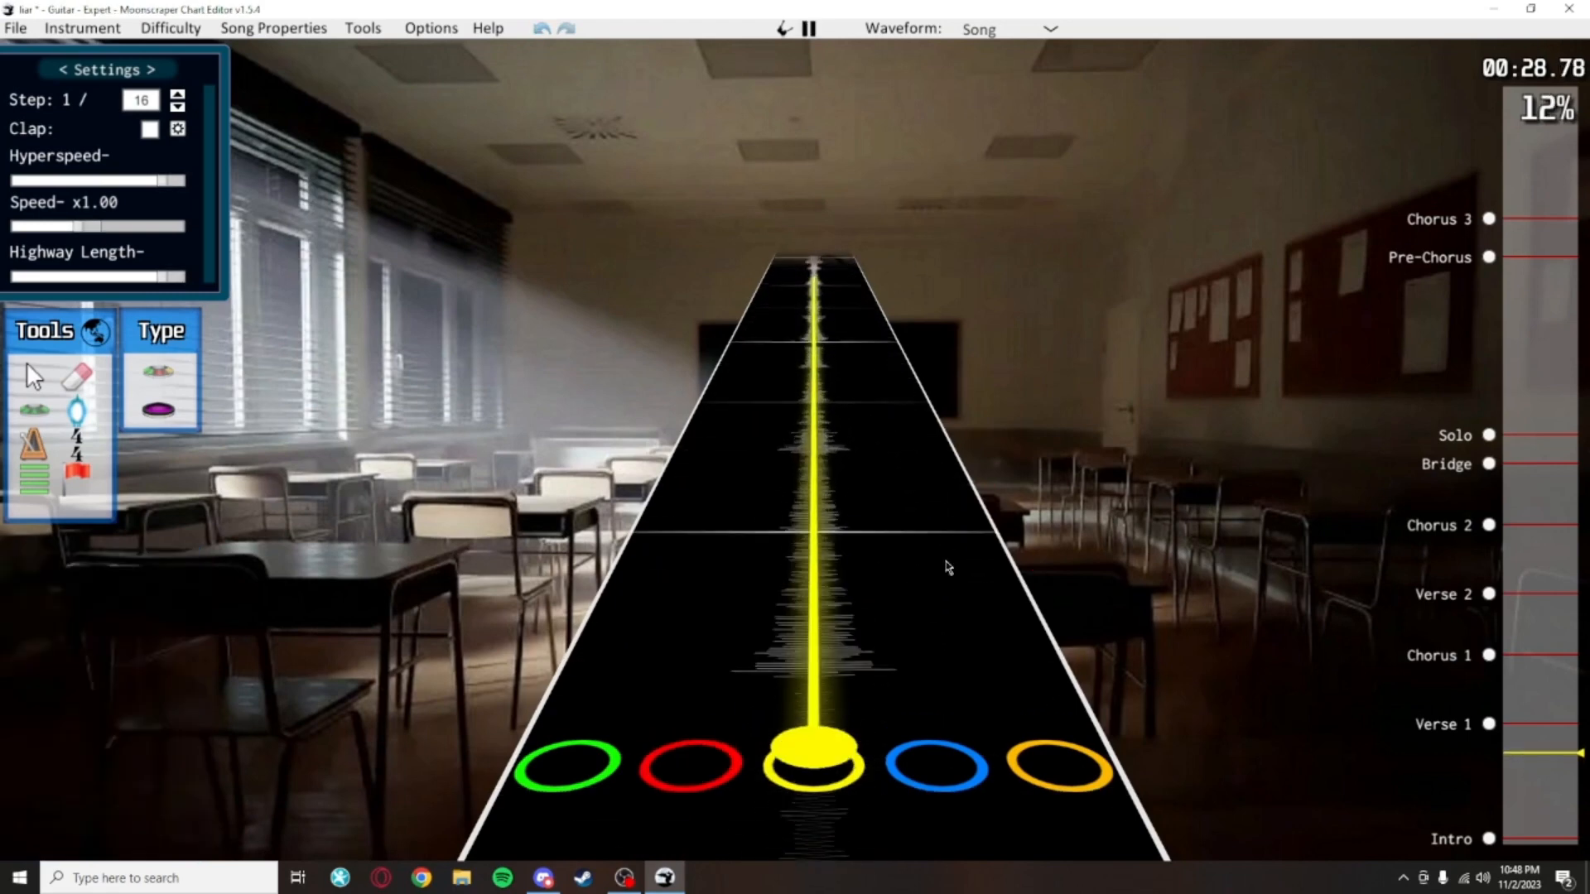
pyautogui.press('space')
pyautogui.scroll(-3, 903, 464)
pyautogui.rightClick(929, 369)
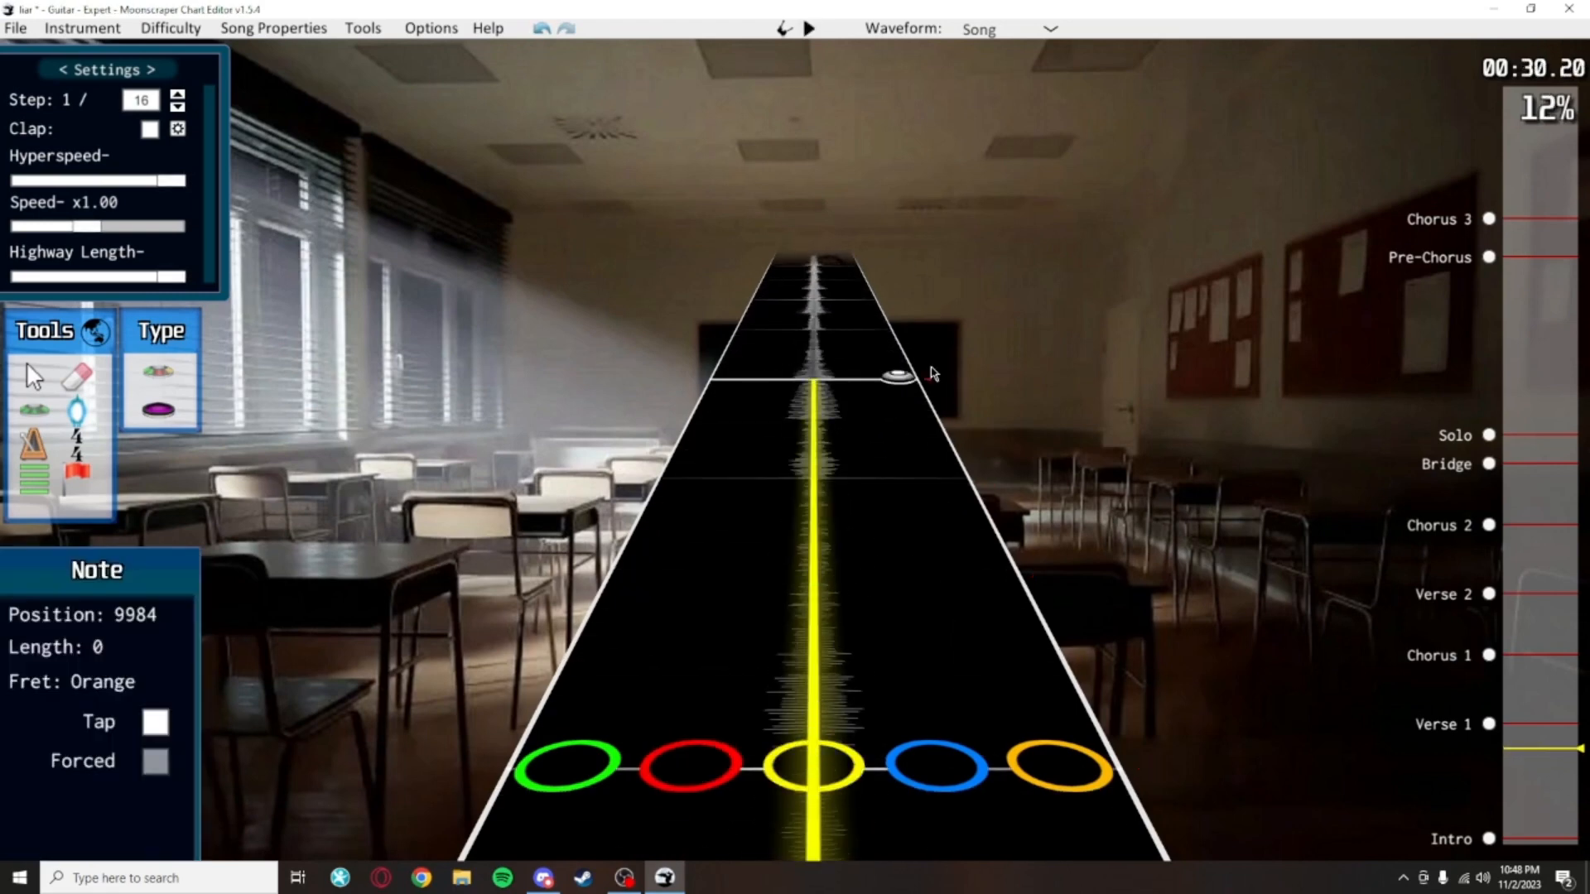
# Place a blue note with a long sustain at position 9984 and play it back
pyautogui.press('space')
pyautogui.press('space')
pyautogui.scroll(-2, 893, 530)
pyautogui.moveTo(895, 572); pyautogui.dragTo(862, 146)
pyautogui.press('space')
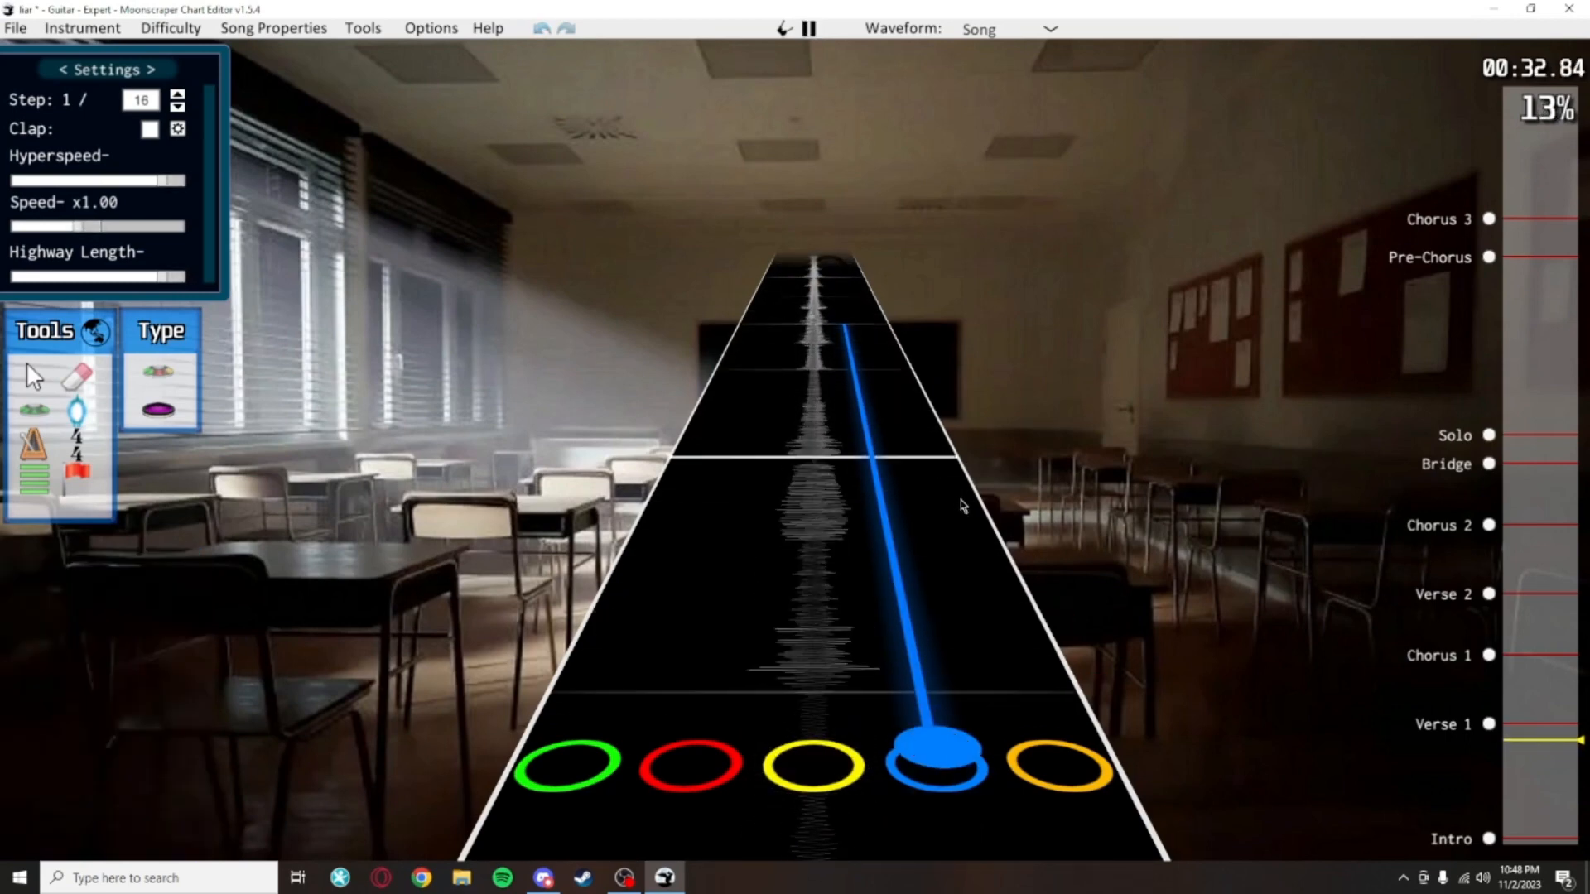
pyautogui.press('space')
pyautogui.scroll(-2, 922, 423)
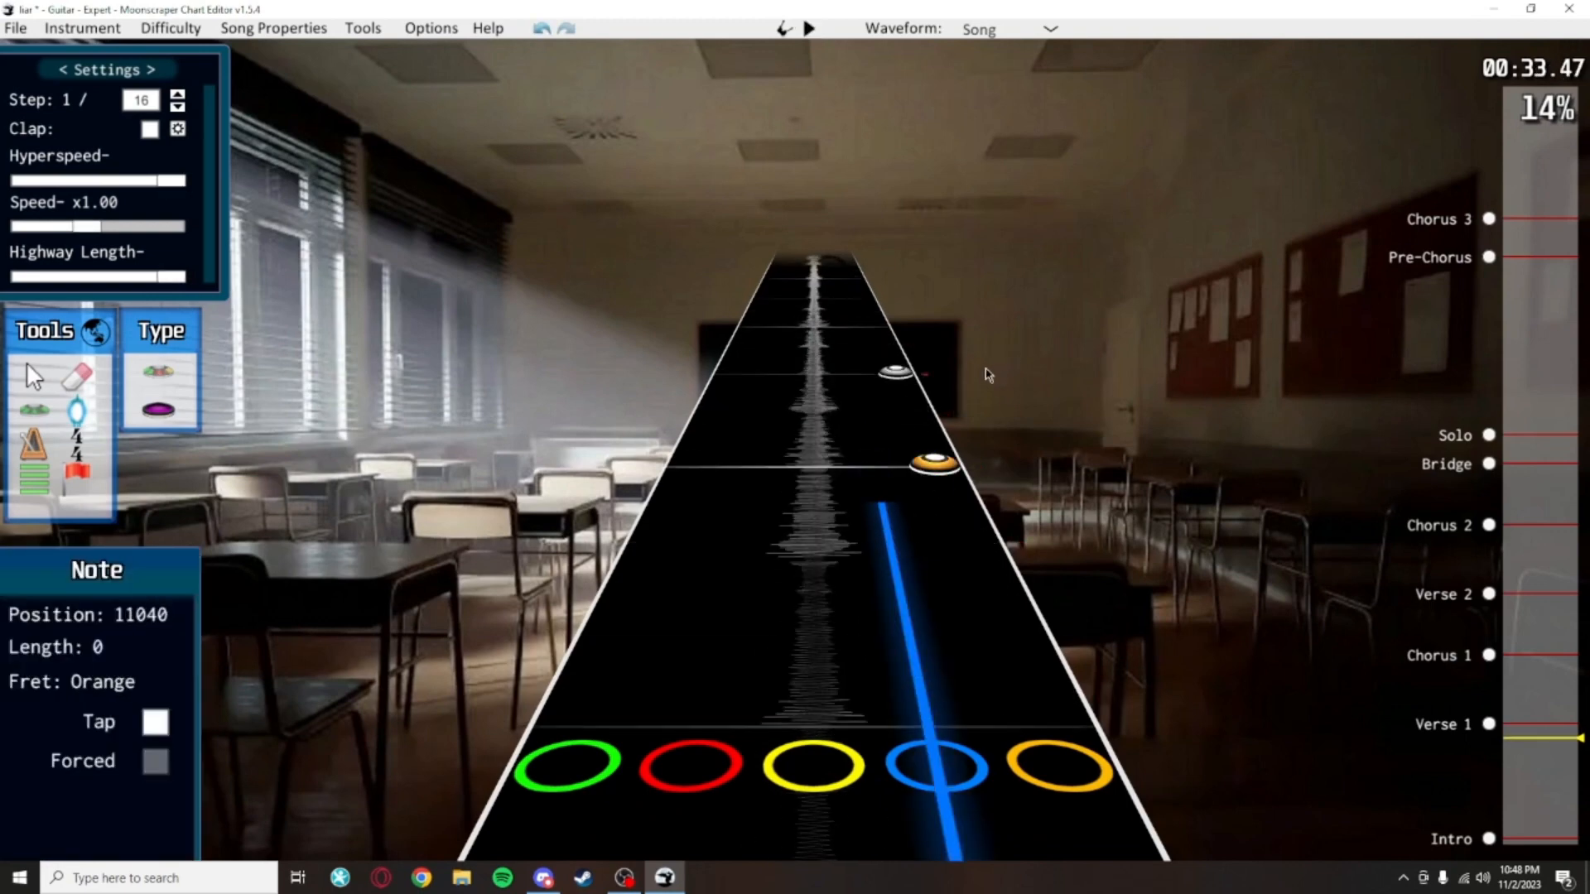
# Try a yellow note at position 10944 and an orange note at position 11040, checking them in playback
pyautogui.click(944, 464)
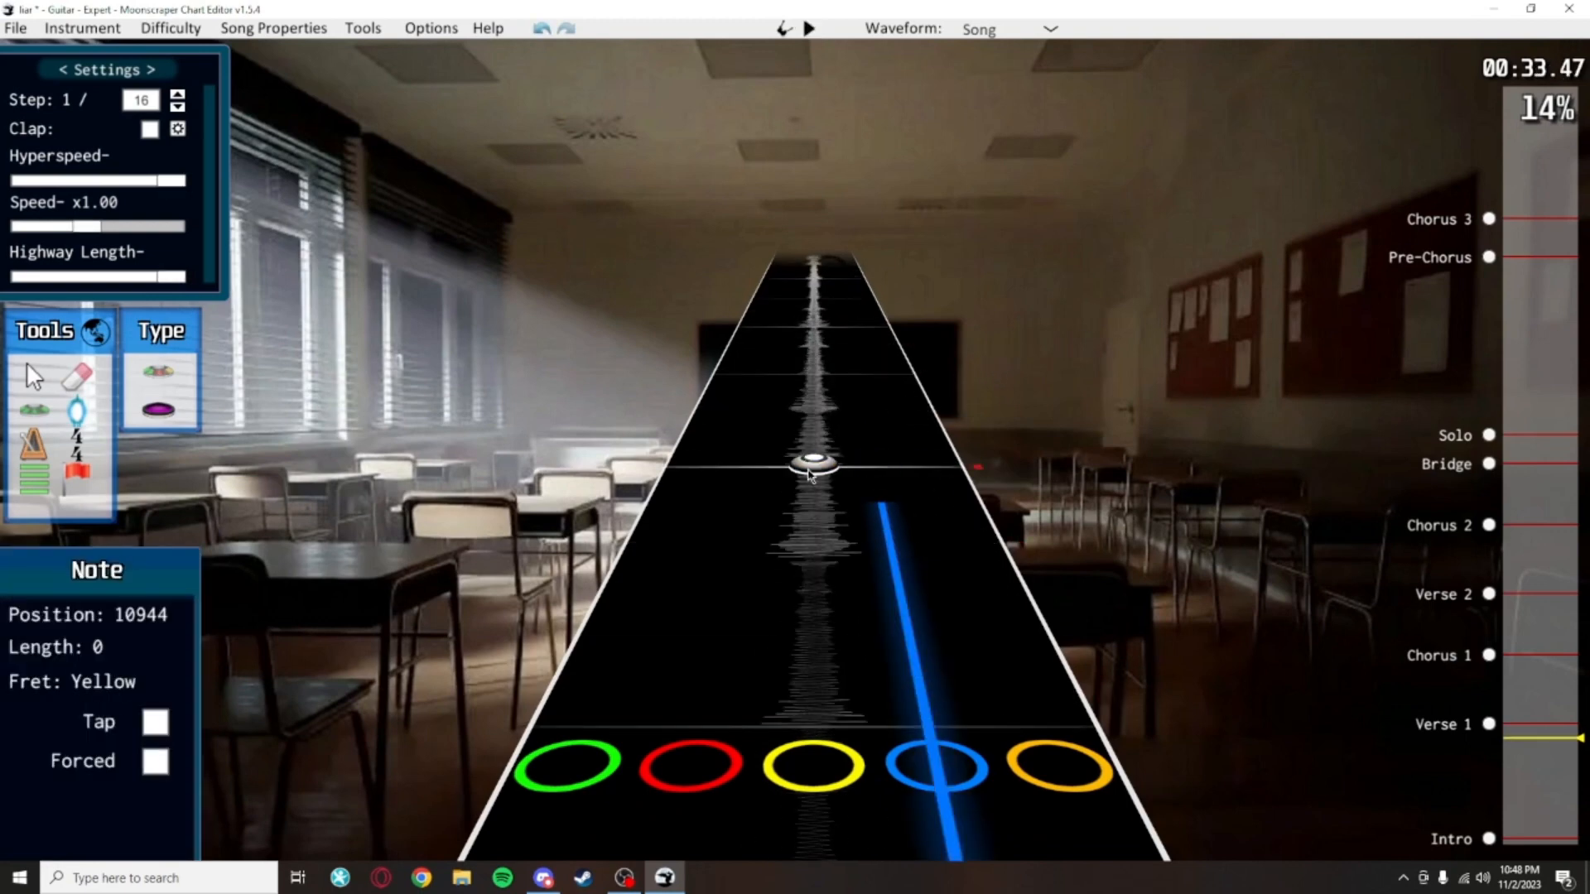
pyautogui.click(944, 377)
pyautogui.scroll(-5, 946, 497)
pyautogui.scroll(4, 946, 539)
pyautogui.press('space')
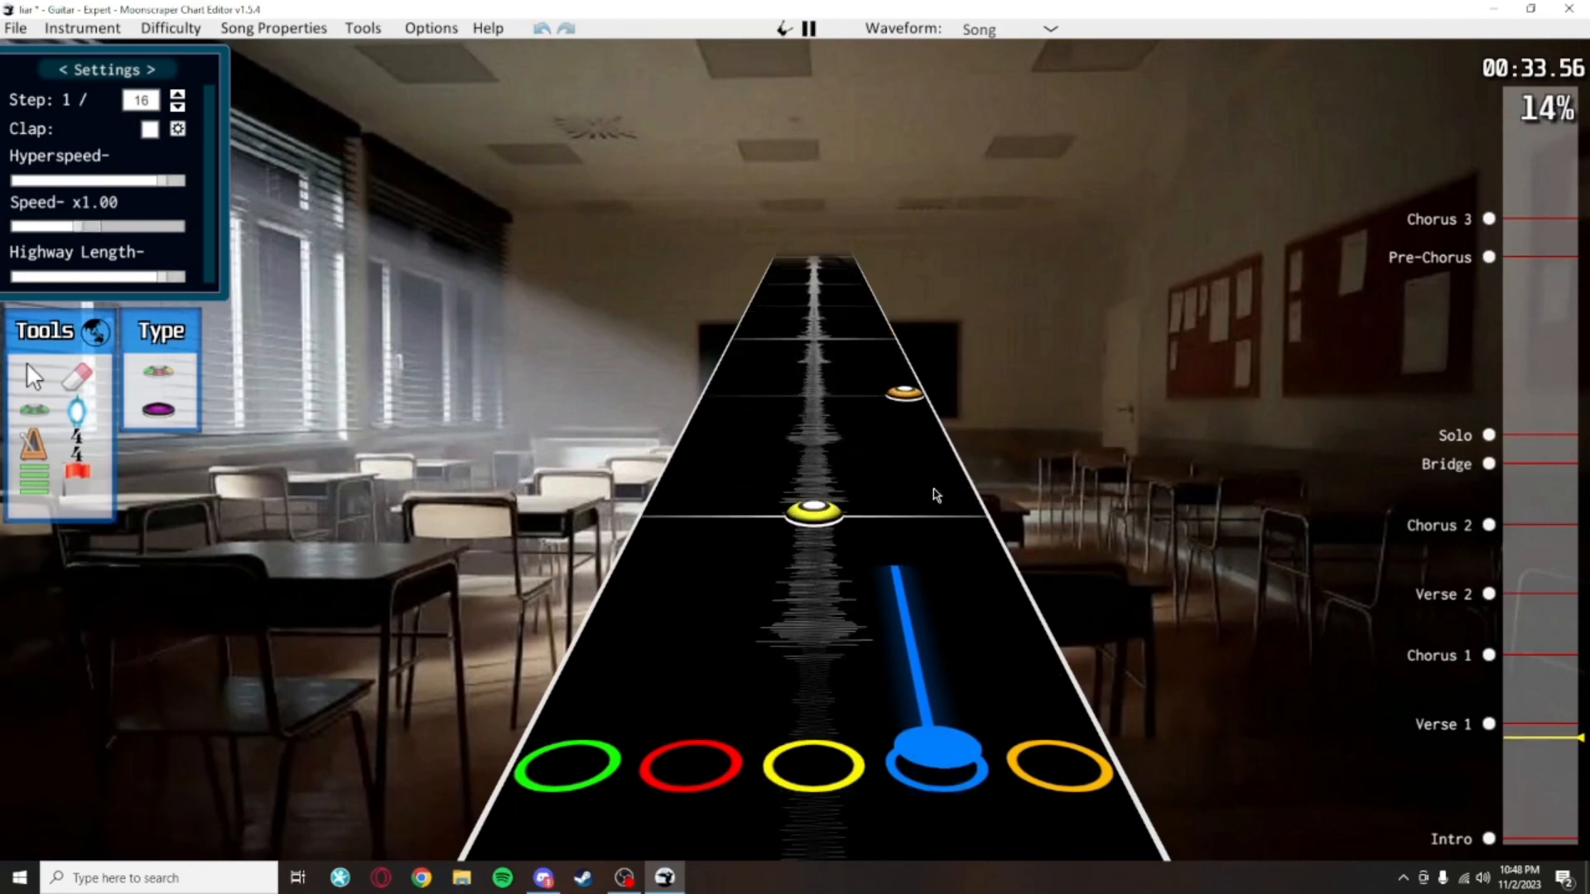
pyautogui.press('space')
pyautogui.scroll(-1, 948, 530)
pyautogui.press('space')
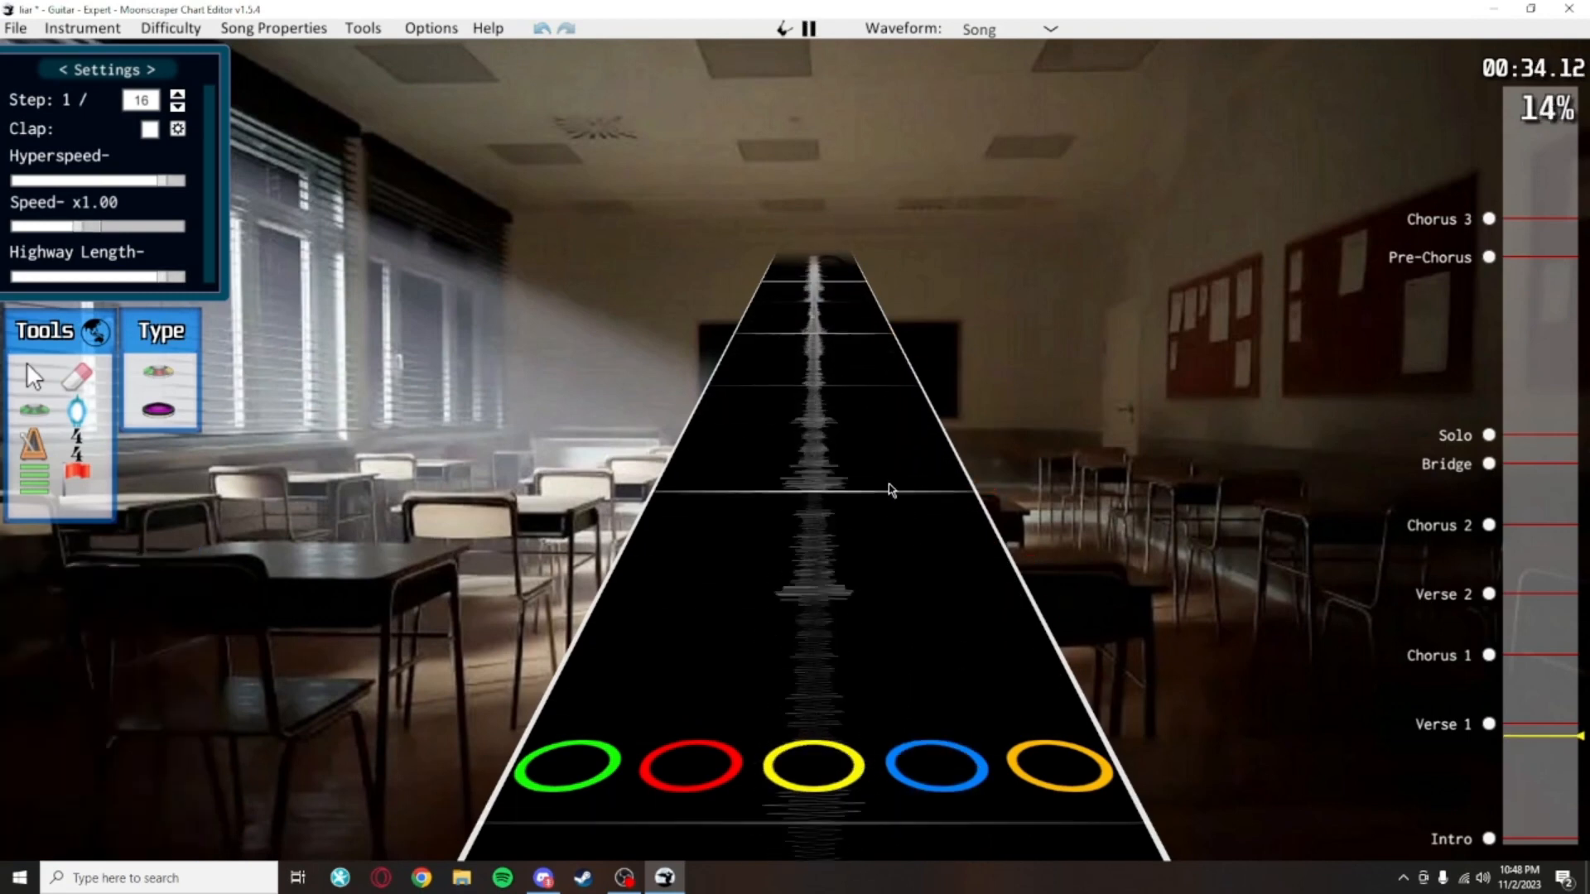
# Replace the notes at positions 10944 and 11040 with a yellow note on the next beat, extending the blue sustain up to it
pyautogui.press('space')
pyautogui.scroll(-1, 861, 538)
pyautogui.click(818, 439)
pyautogui.click(822, 407)
pyautogui.rightClick(822, 434)
pyautogui.scroll(-1, 861, 538)
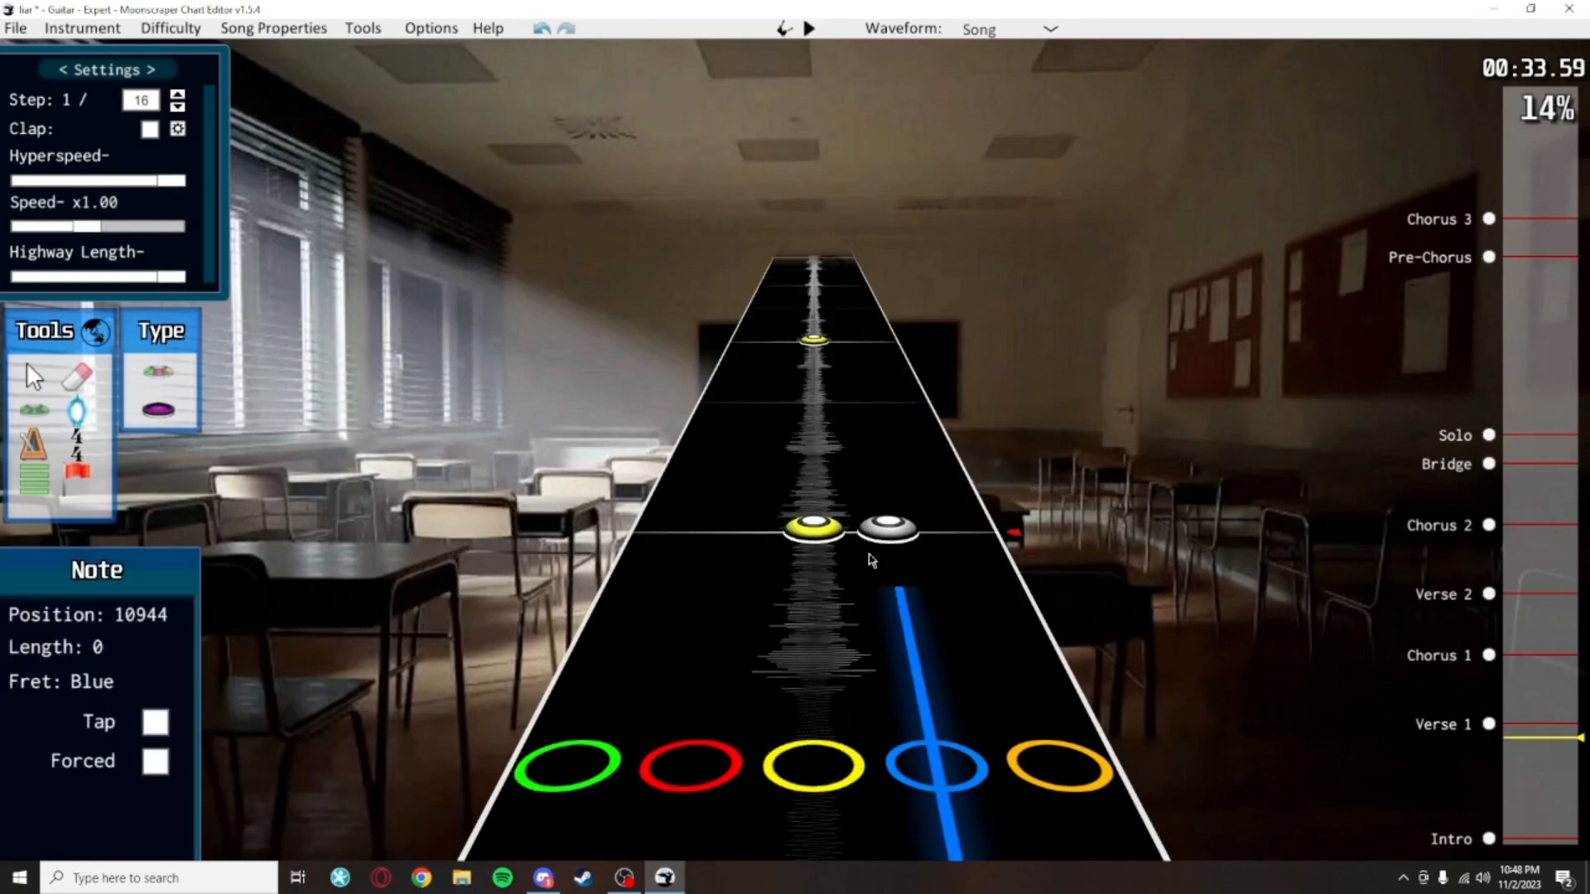
pyautogui.rightClick(819, 534)
pyautogui.rightClick(898, 605)
pyautogui.press('space')
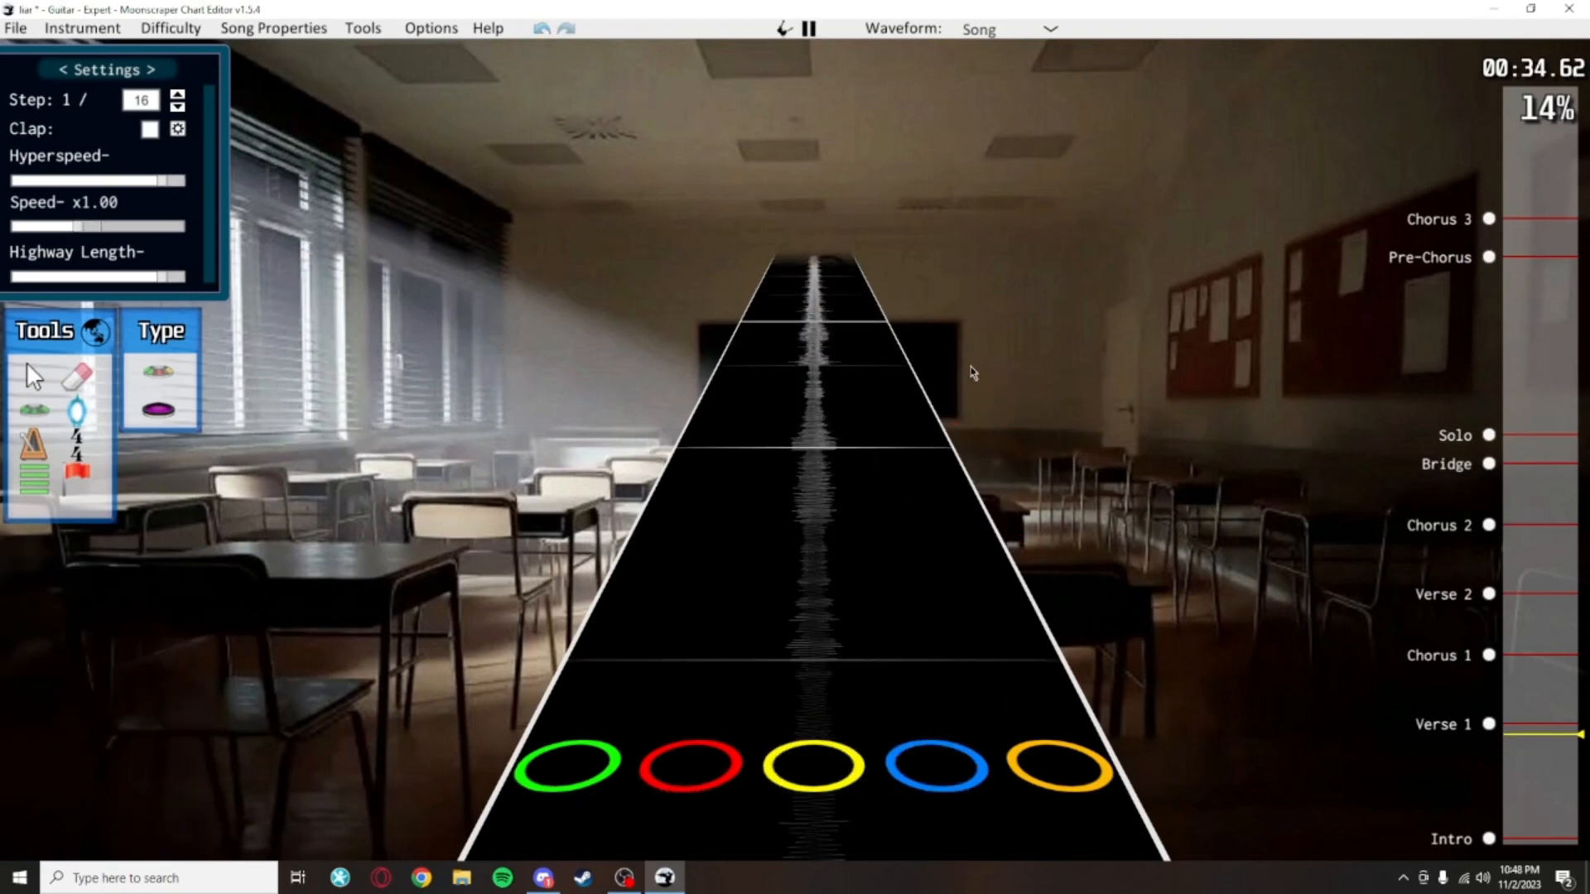
# Place an orange note with a long sustain on the measure line at position 11520 and play the phrase back
pyautogui.press('space')
pyautogui.scroll(-1, 971, 514)
pyautogui.click(971, 539)
pyautogui.moveTo(971, 538); pyautogui.dragTo(812, 191)
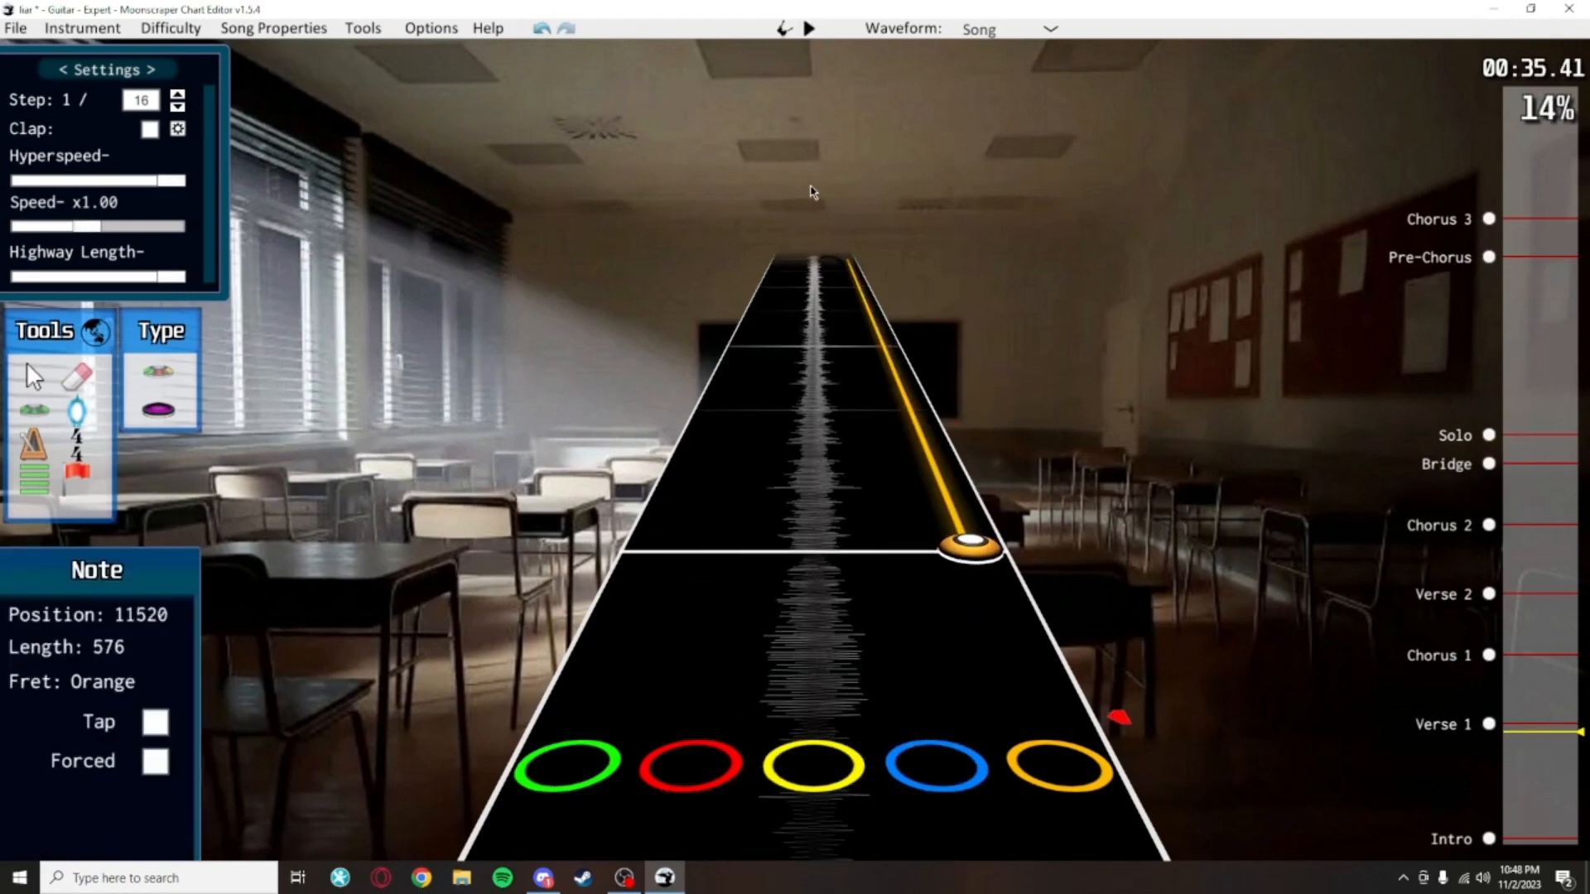
pyautogui.scroll(-7, 977, 530)
pyautogui.press('space')
pyautogui.press('space')
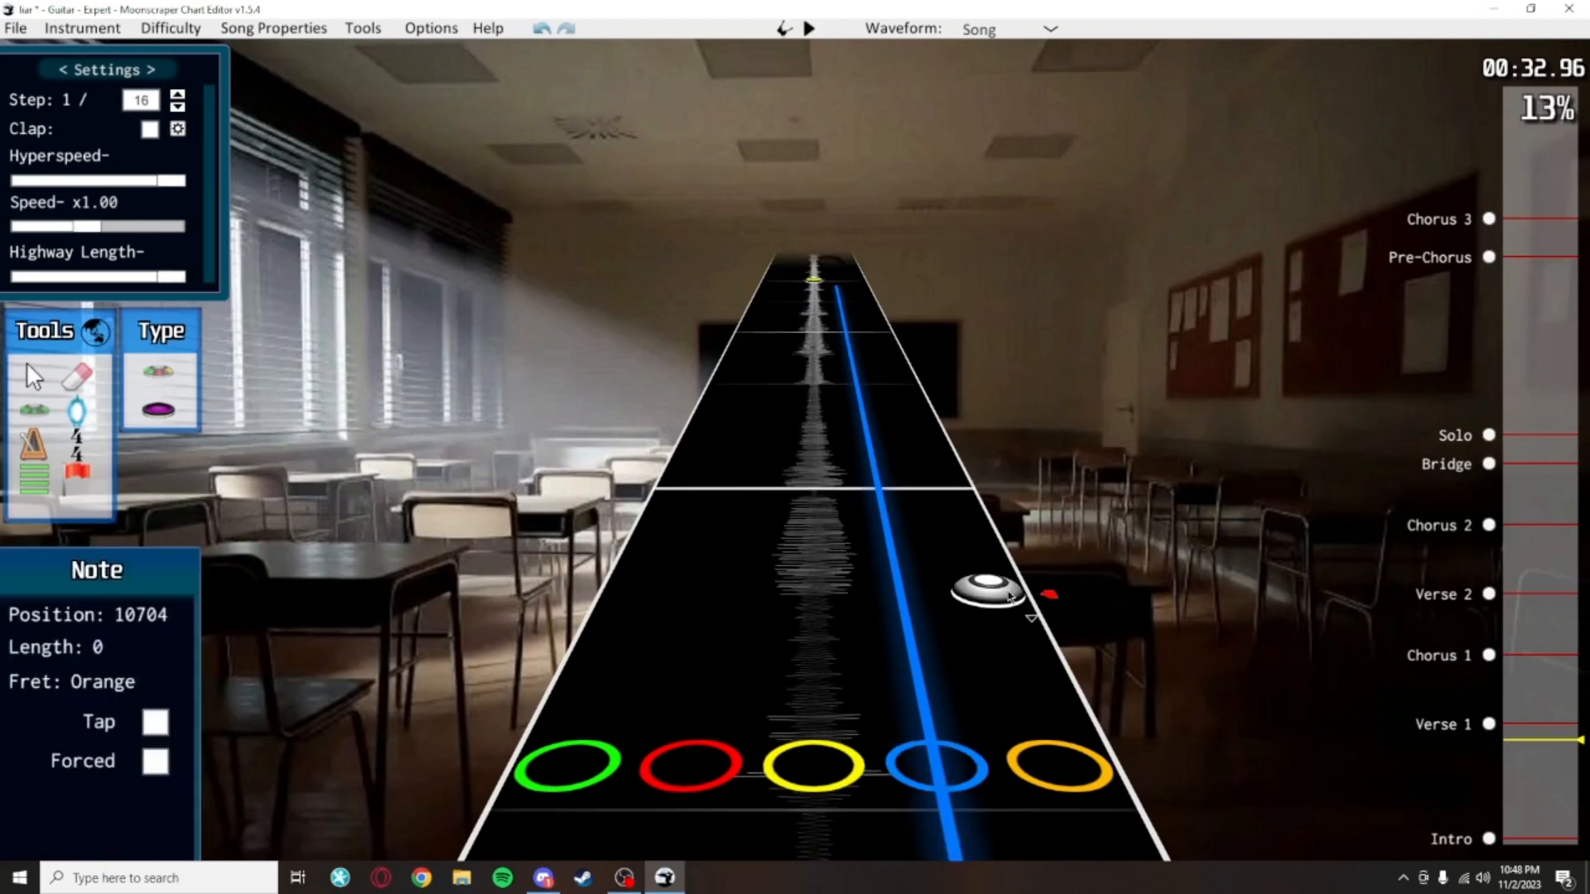
# Add a yellow note on the measure line just after position 10704 and replace the following single yellow note with an orange one, checking the playback
pyautogui.click(845, 495)
pyautogui.press('space')
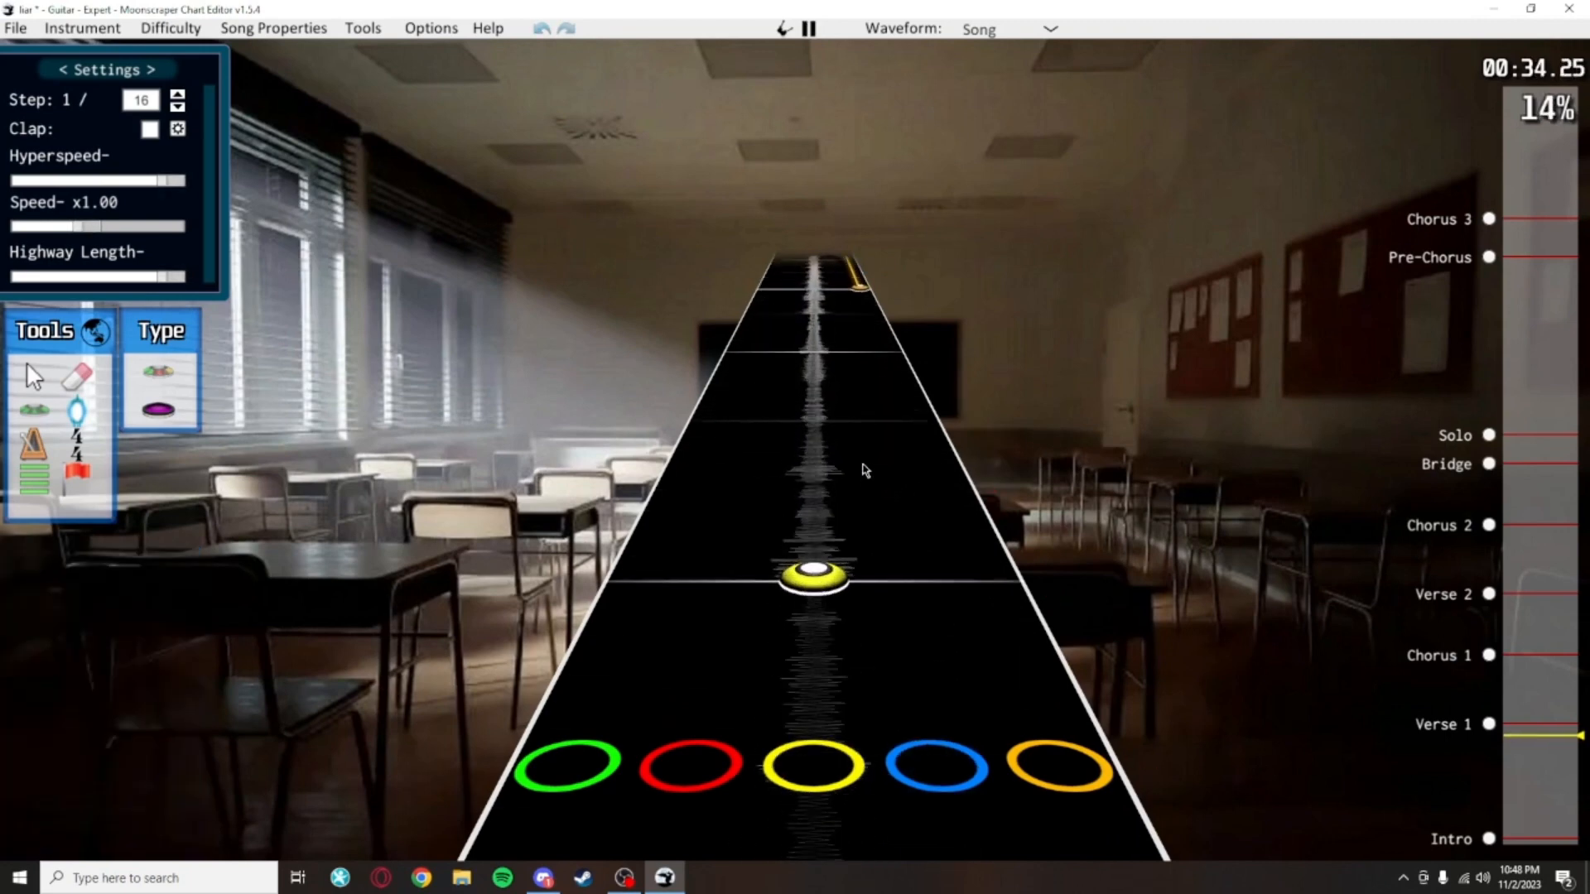
pyautogui.press('space')
pyautogui.rightClick(816, 575)
pyautogui.click(984, 584)
pyautogui.press('space')
pyautogui.press('space')
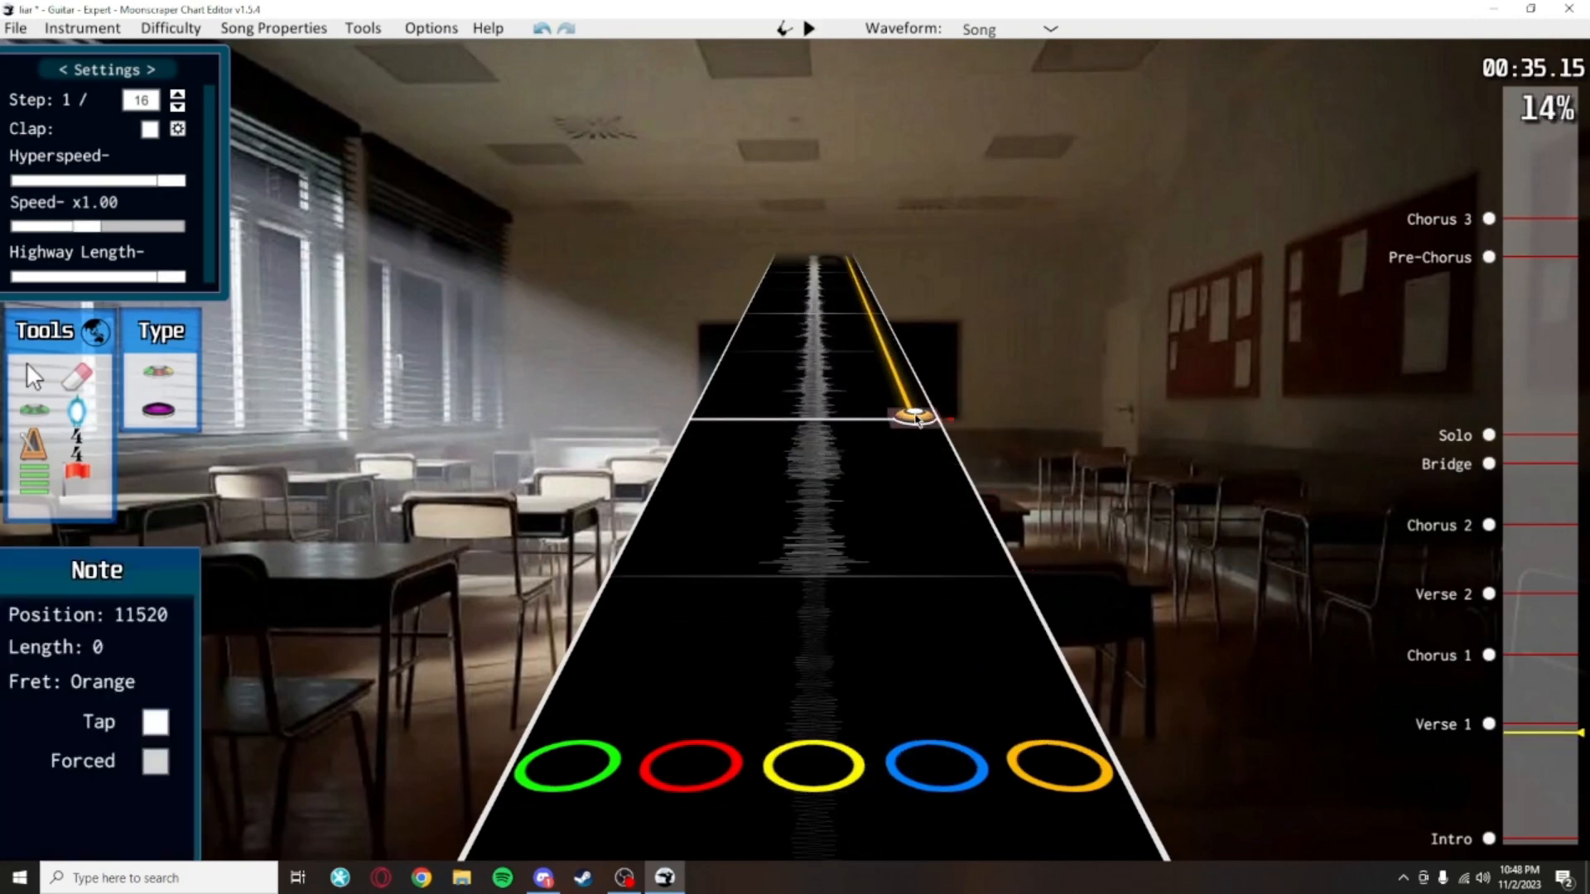
# Extend the sustains of the new yellow and orange notes, remove the orange note at position 11520 and save the chart
pyautogui.scroll(-10, 957, 595)
pyautogui.scroll(5, 887, 99)
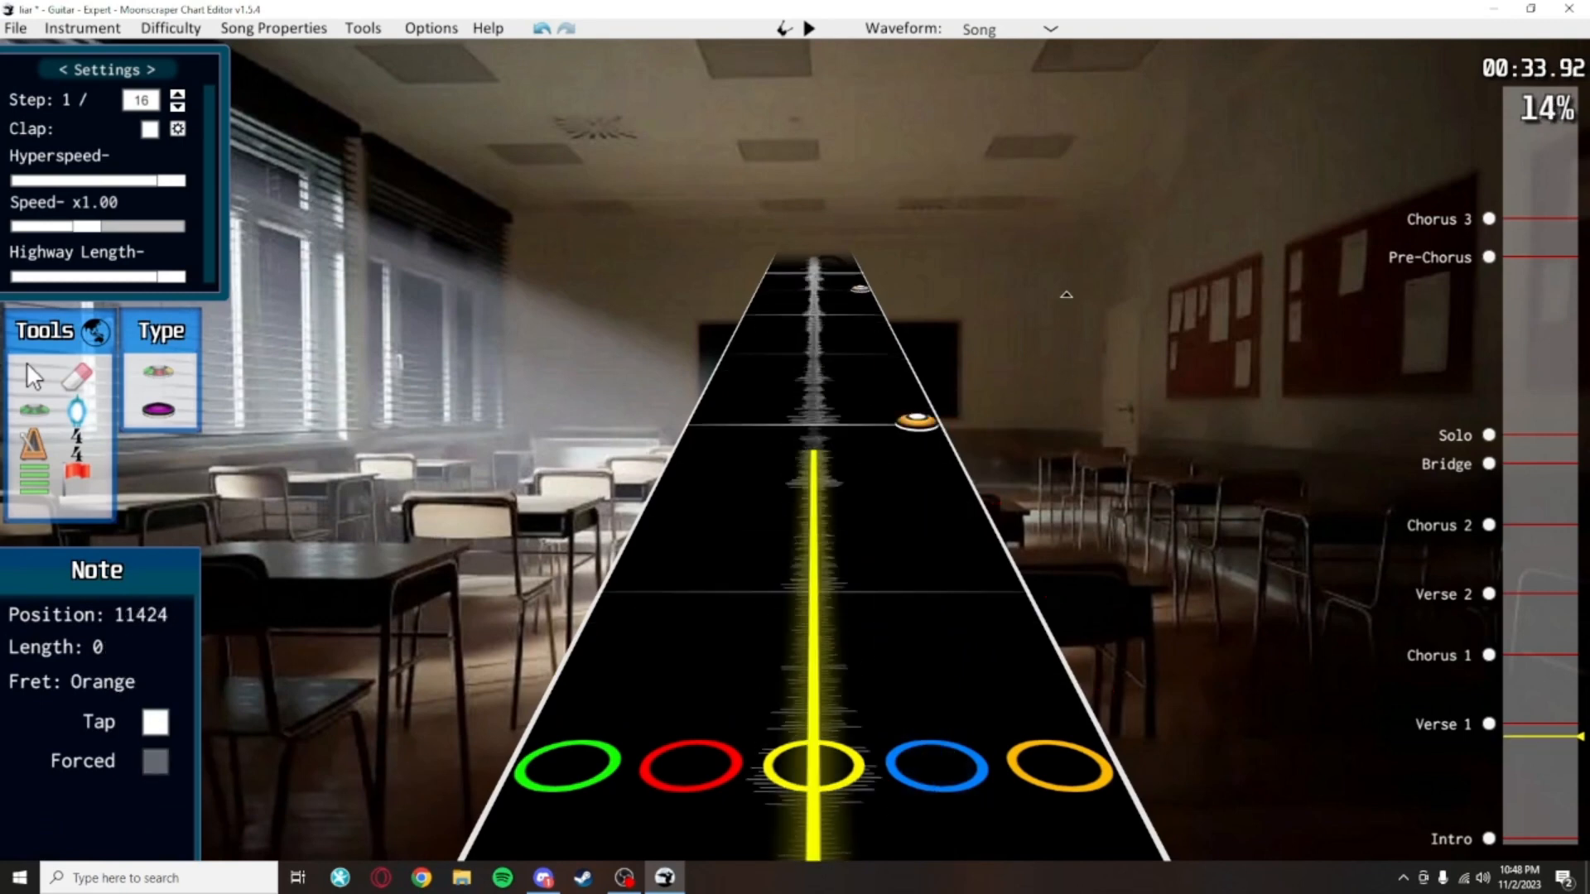
pyautogui.press('space')
pyautogui.press('space')
pyautogui.scroll(-1, 1018, 651)
pyautogui.rightClick(1019, 651)
# Play back the charted phrase from the red sustain through the final orange sustain to check its timing
pyautogui.scroll(-20, 1019, 651)
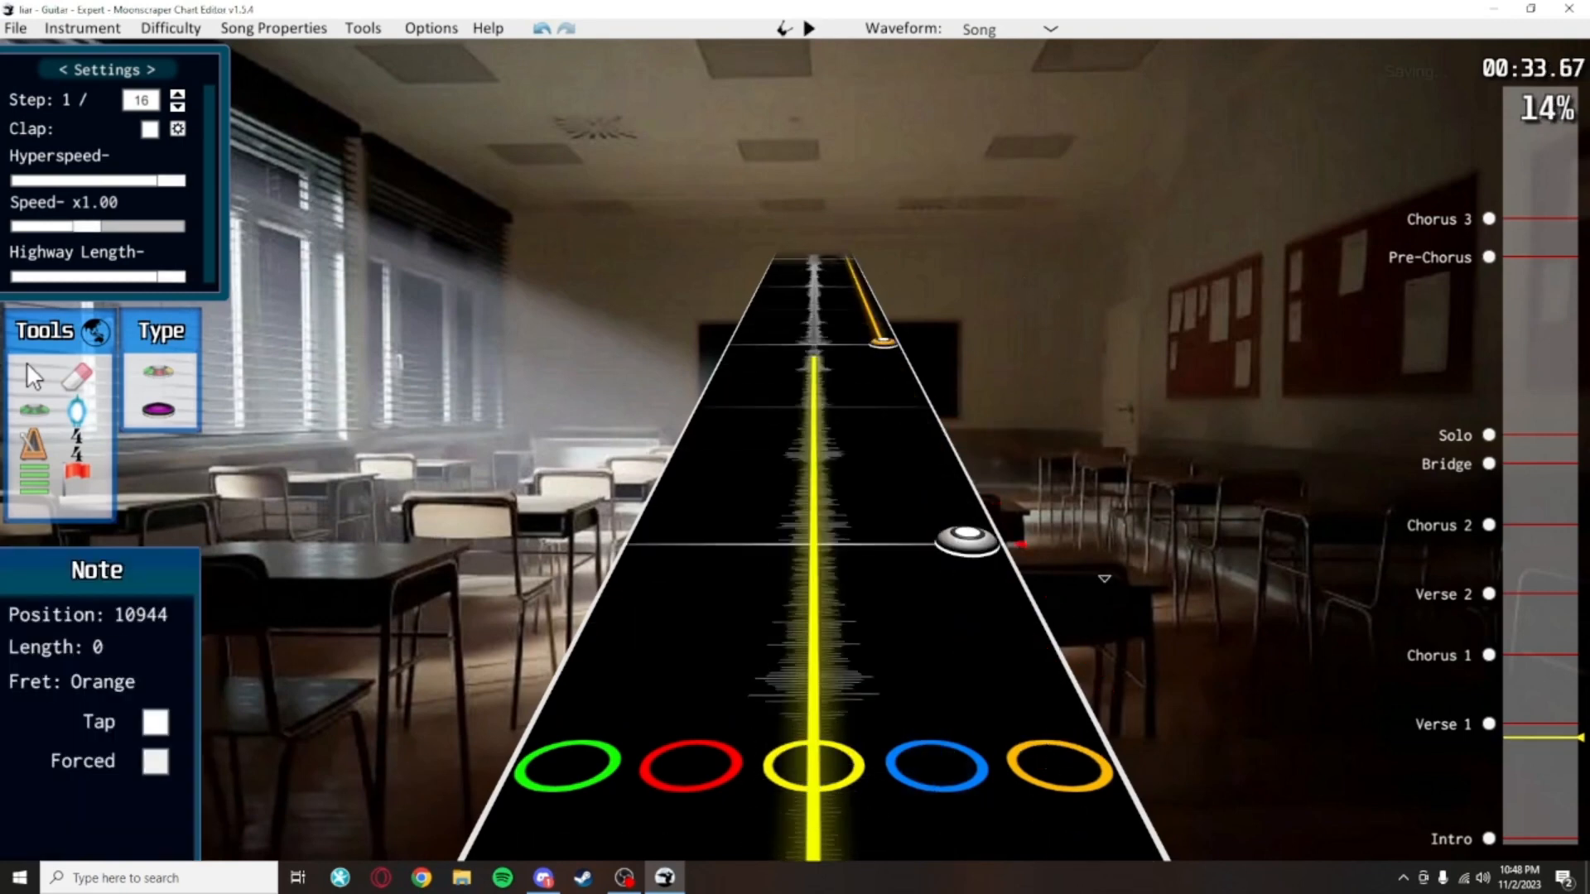
pyautogui.press('space')
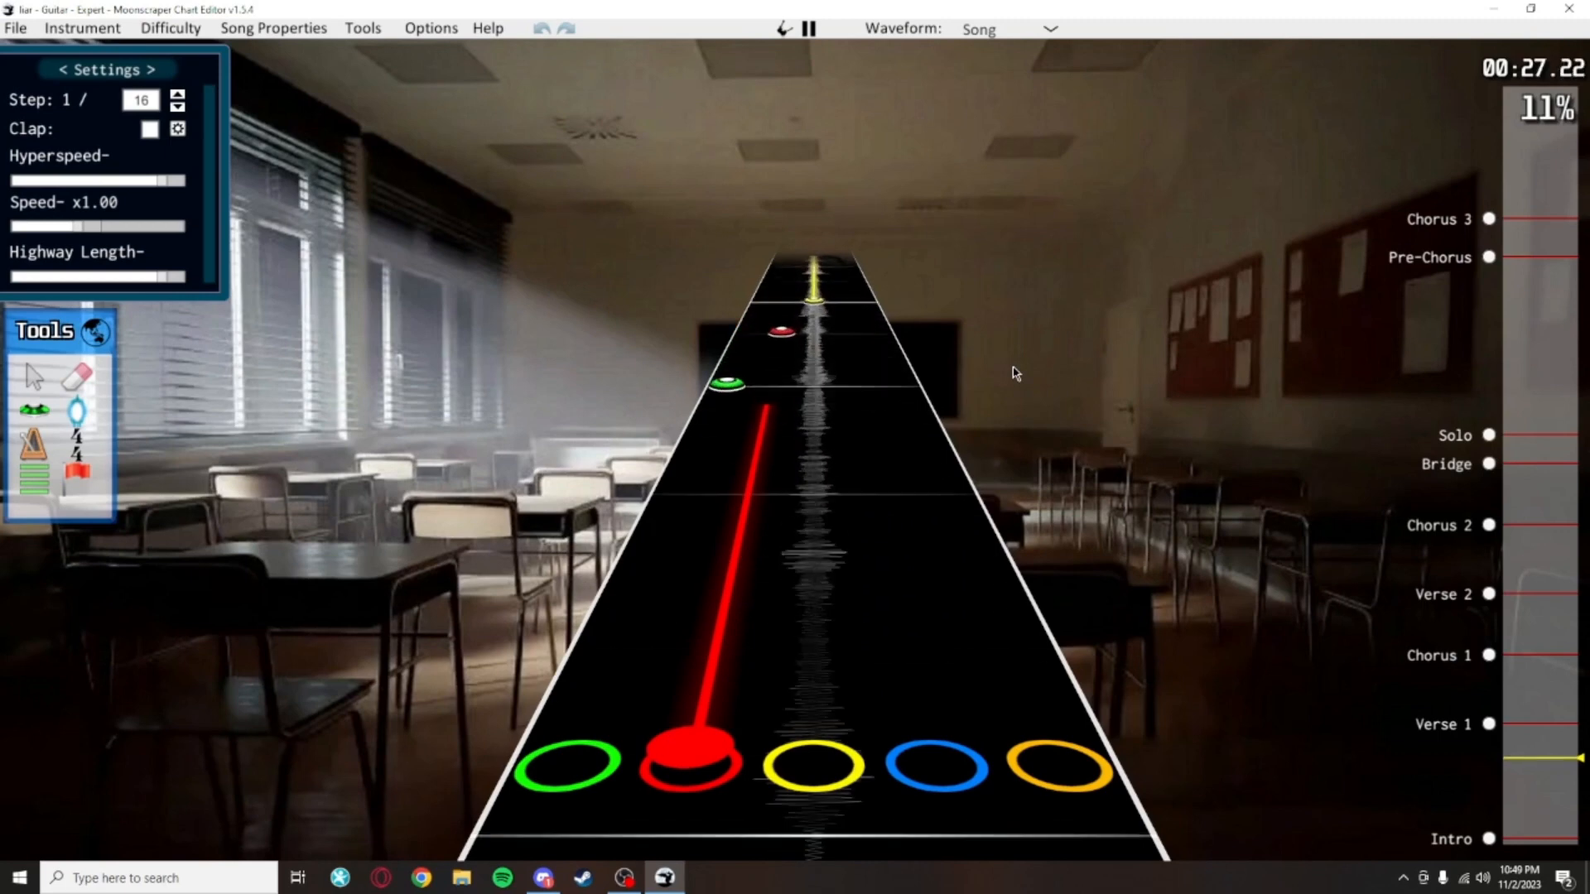
pyautogui.press('space')
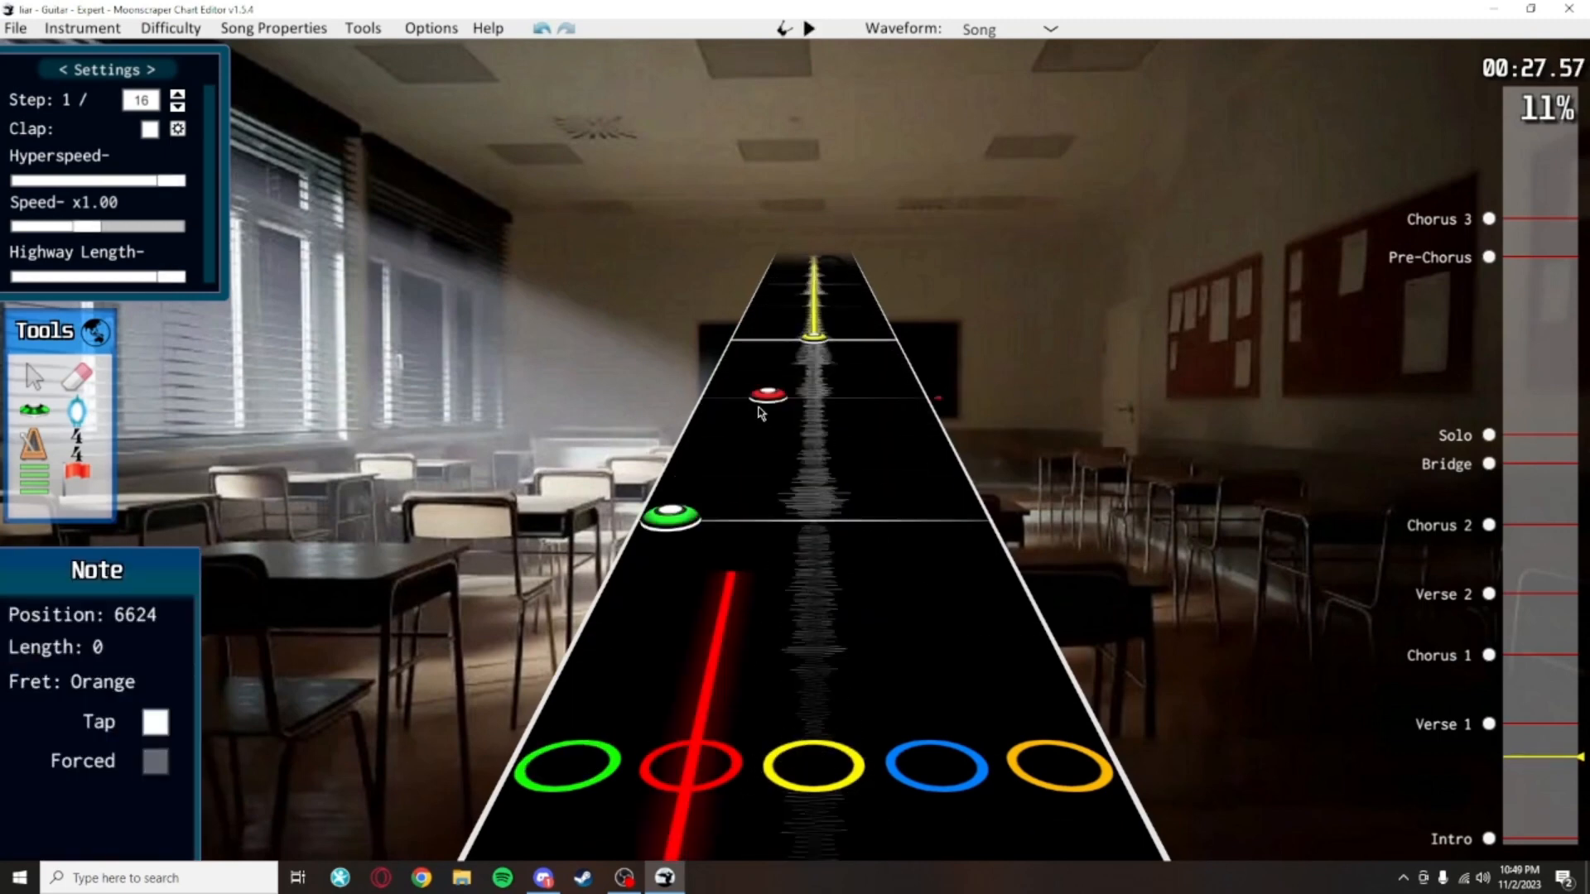
pyautogui.press('space')
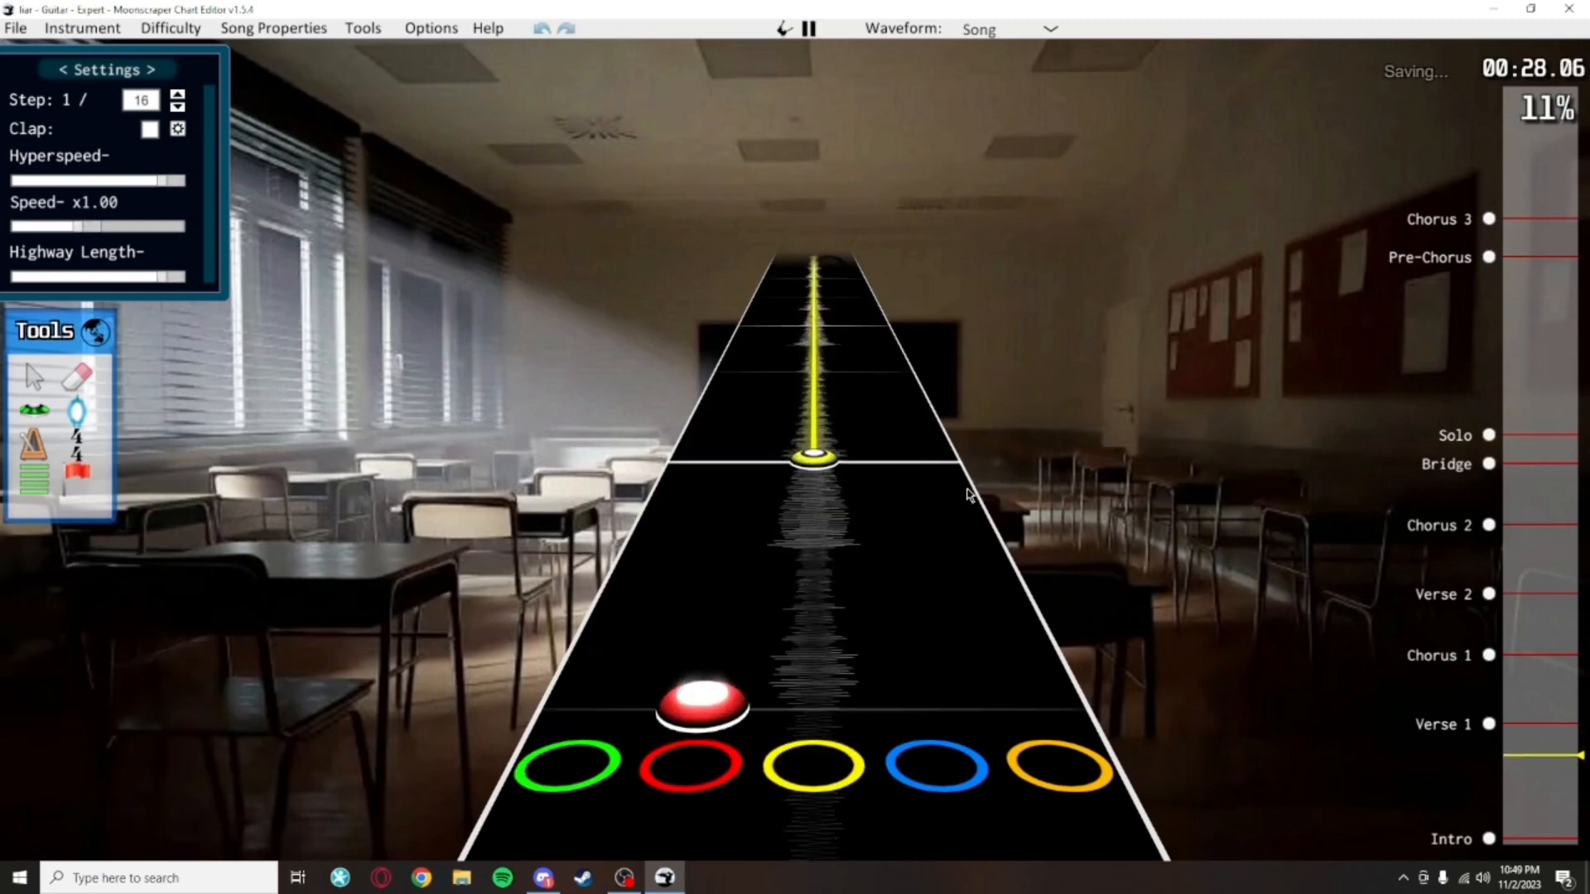
pyautogui.press('space')
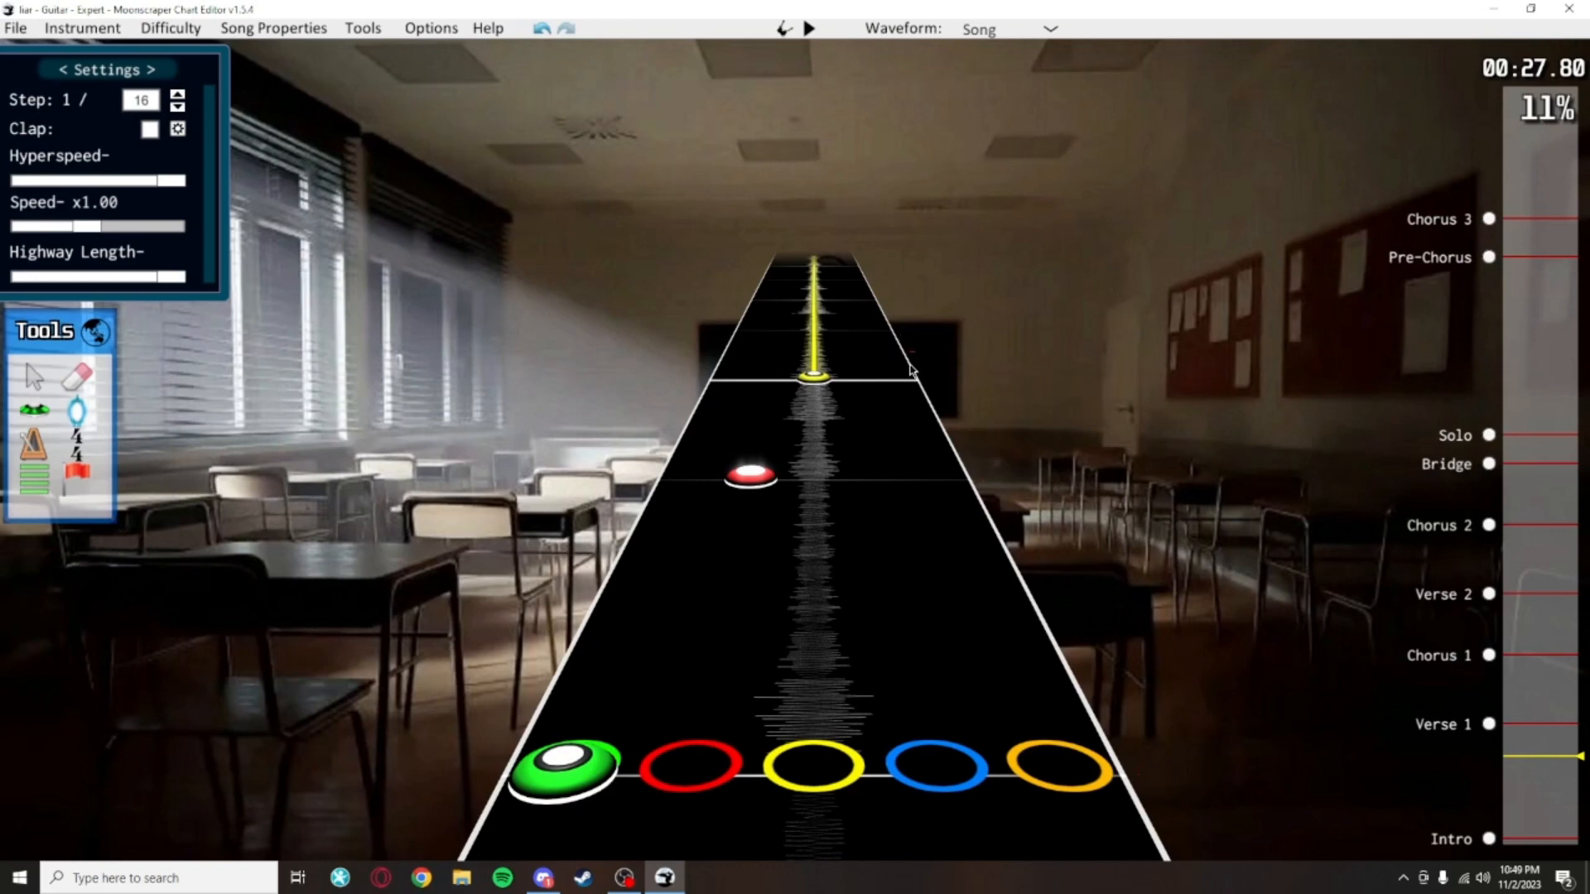
pyautogui.scroll(-6, 910, 370)
pyautogui.press('space')
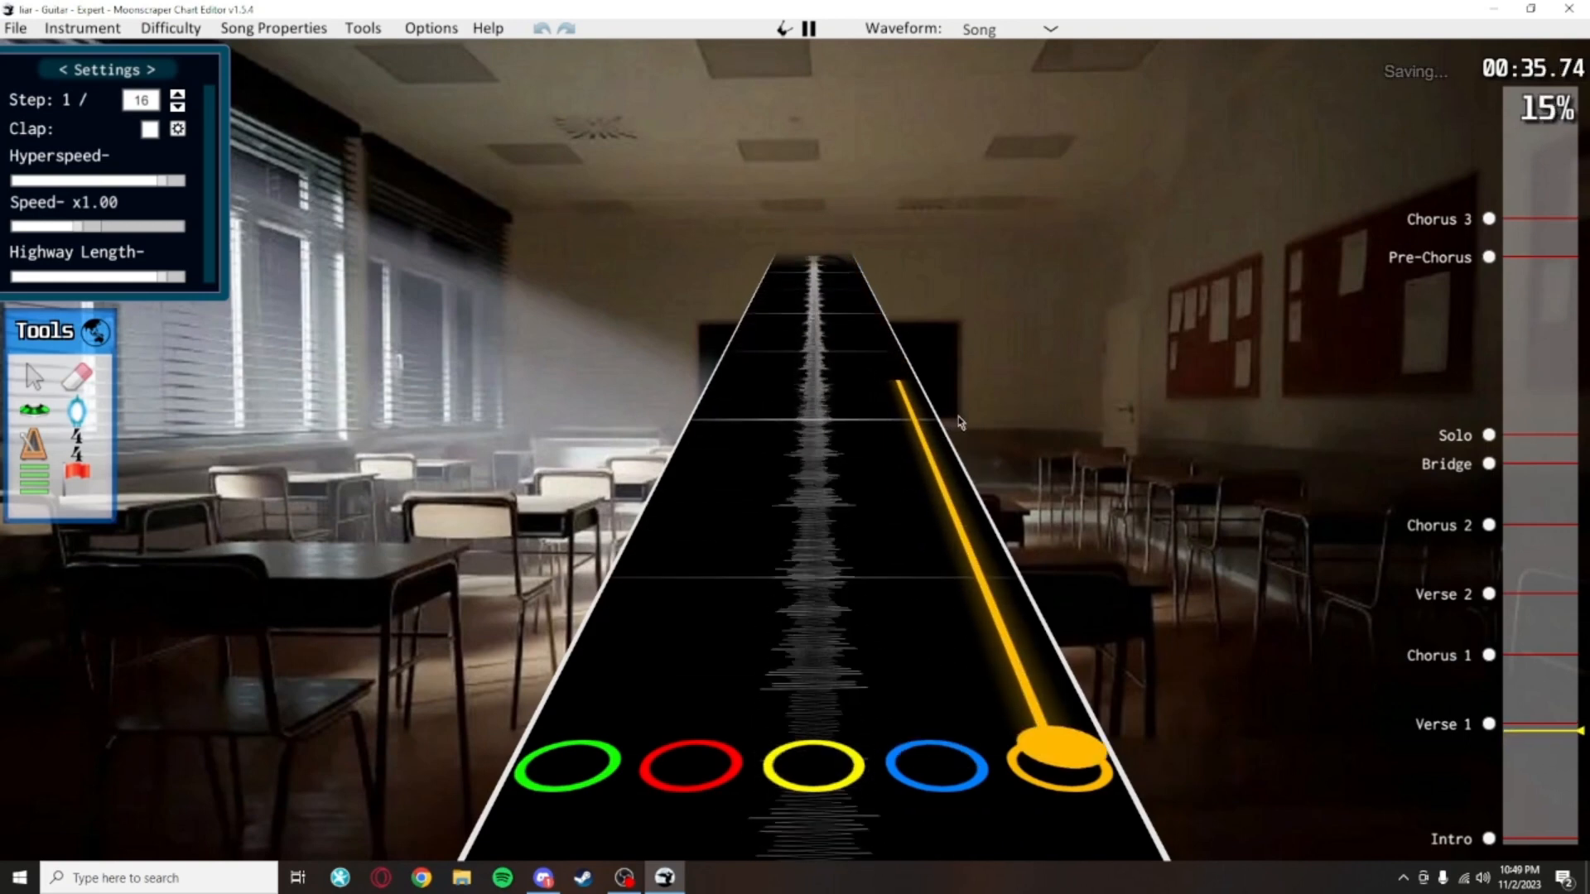
pyautogui.press('space')
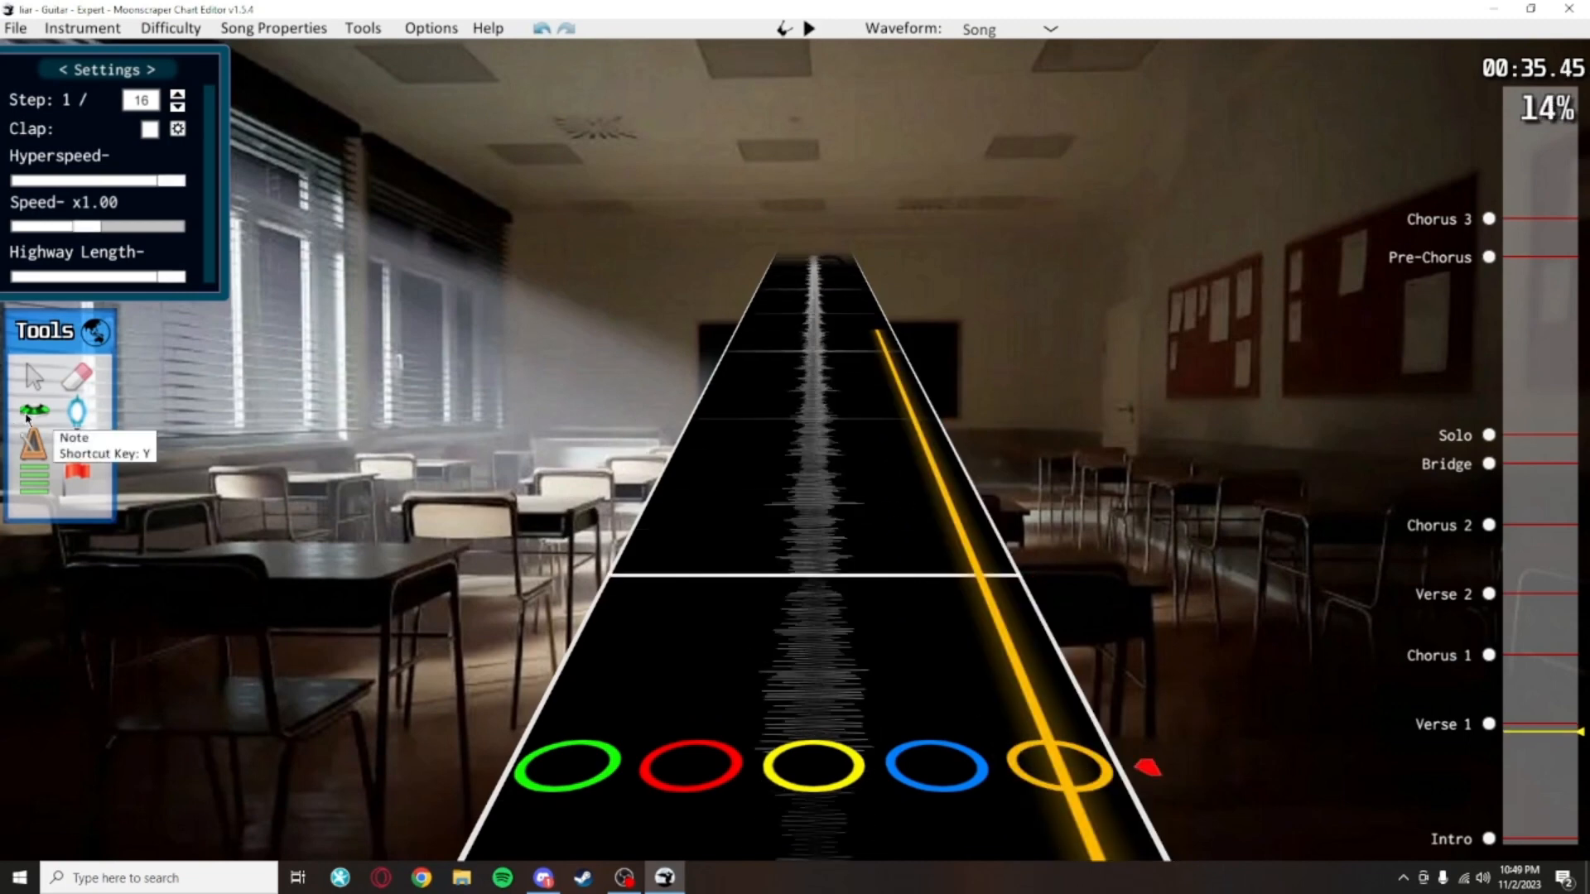
# Replay the green, red and sustained yellow notes and compare their timing with the audio
pyautogui.scroll(-12, 746, 408)
pyautogui.scroll(5, 996, 349)
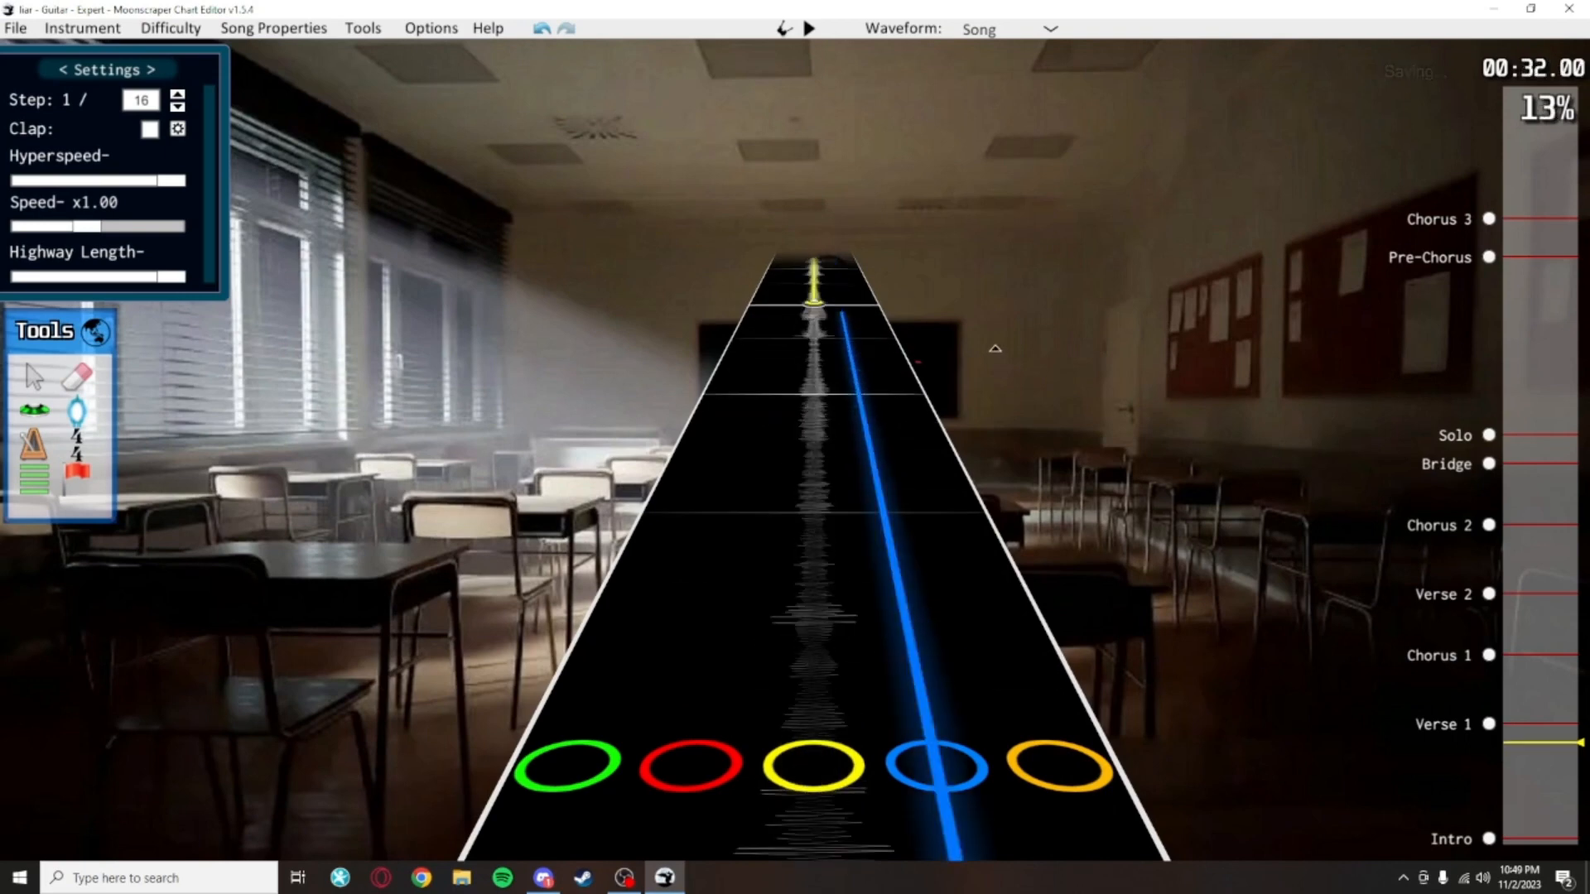
pyautogui.scroll(1, 995, 349)
pyautogui.scroll(-12, 969, 455)
pyautogui.scroll(3, 941, 559)
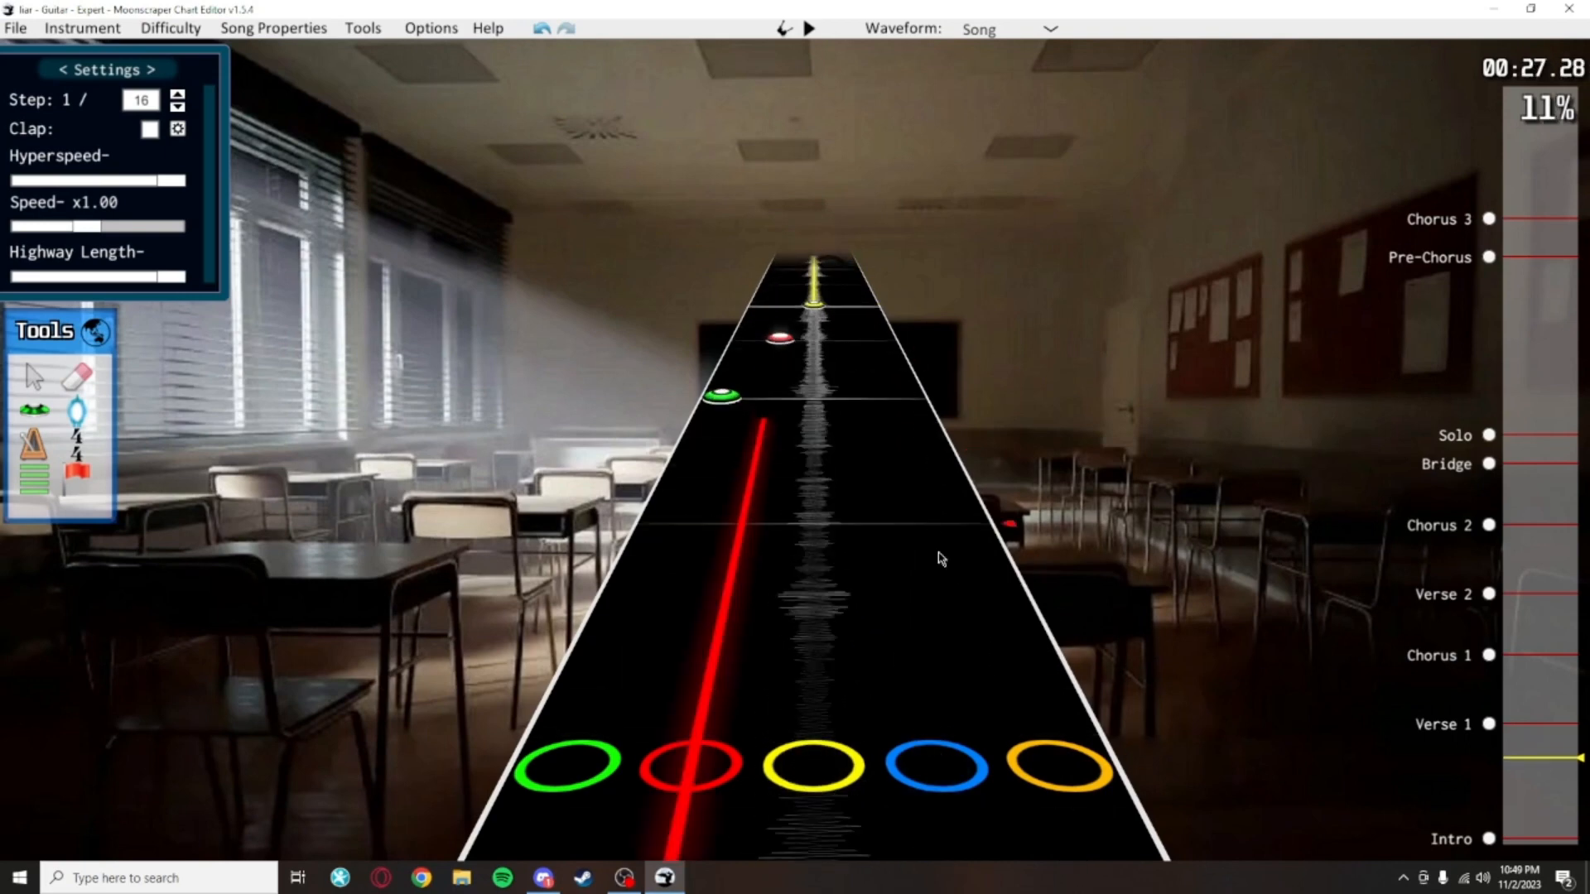
pyautogui.press('space')
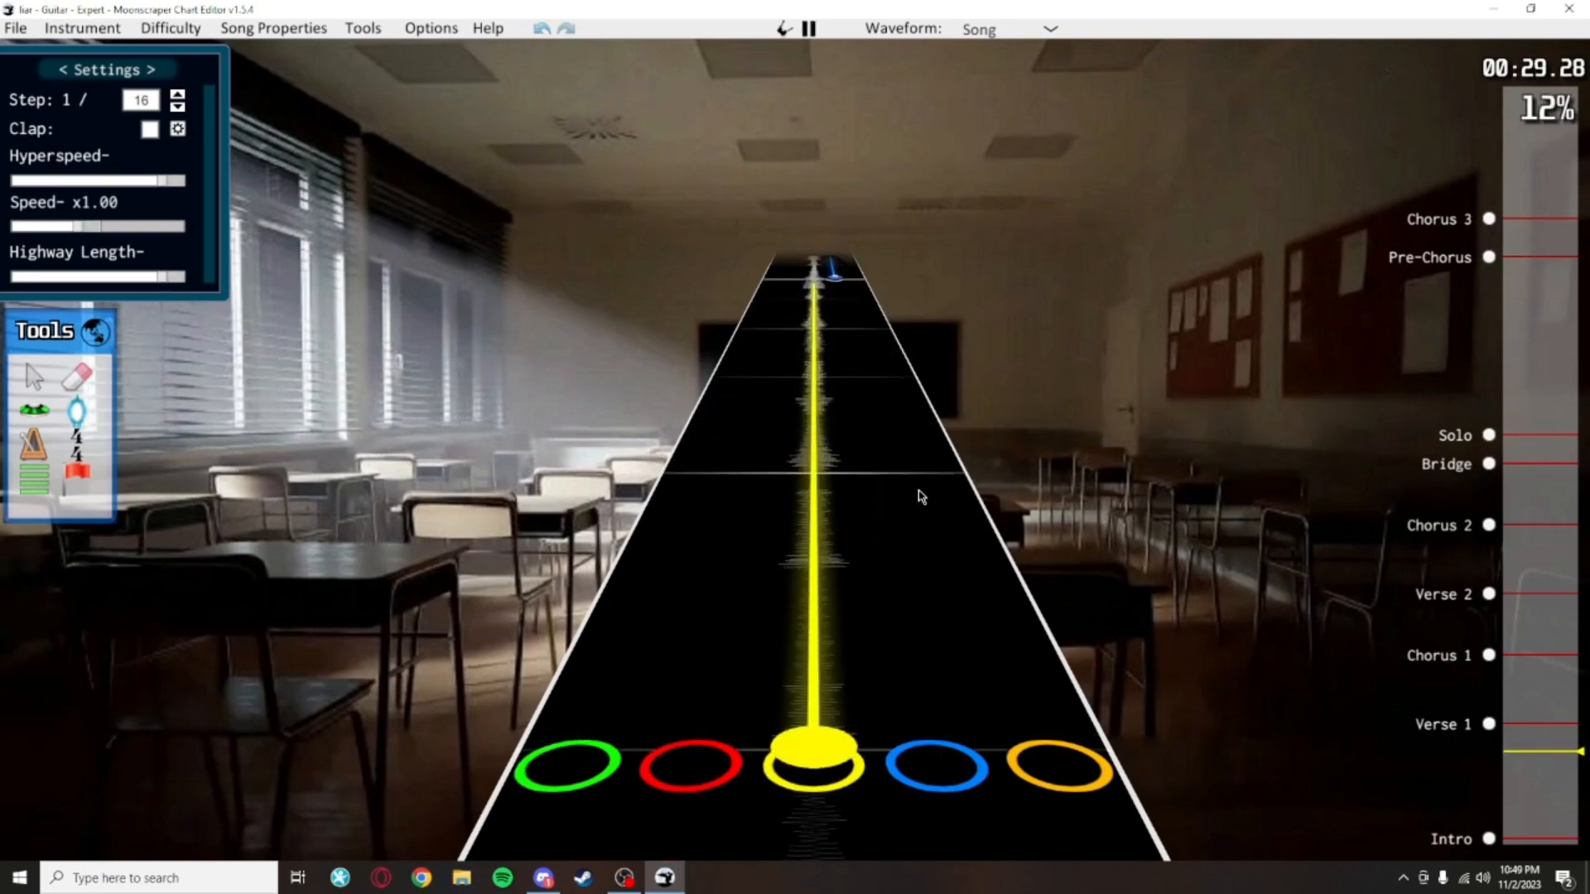
pyautogui.press('space')
pyautogui.scroll(-3, 911, 476)
pyautogui.scroll(1, 879, 458)
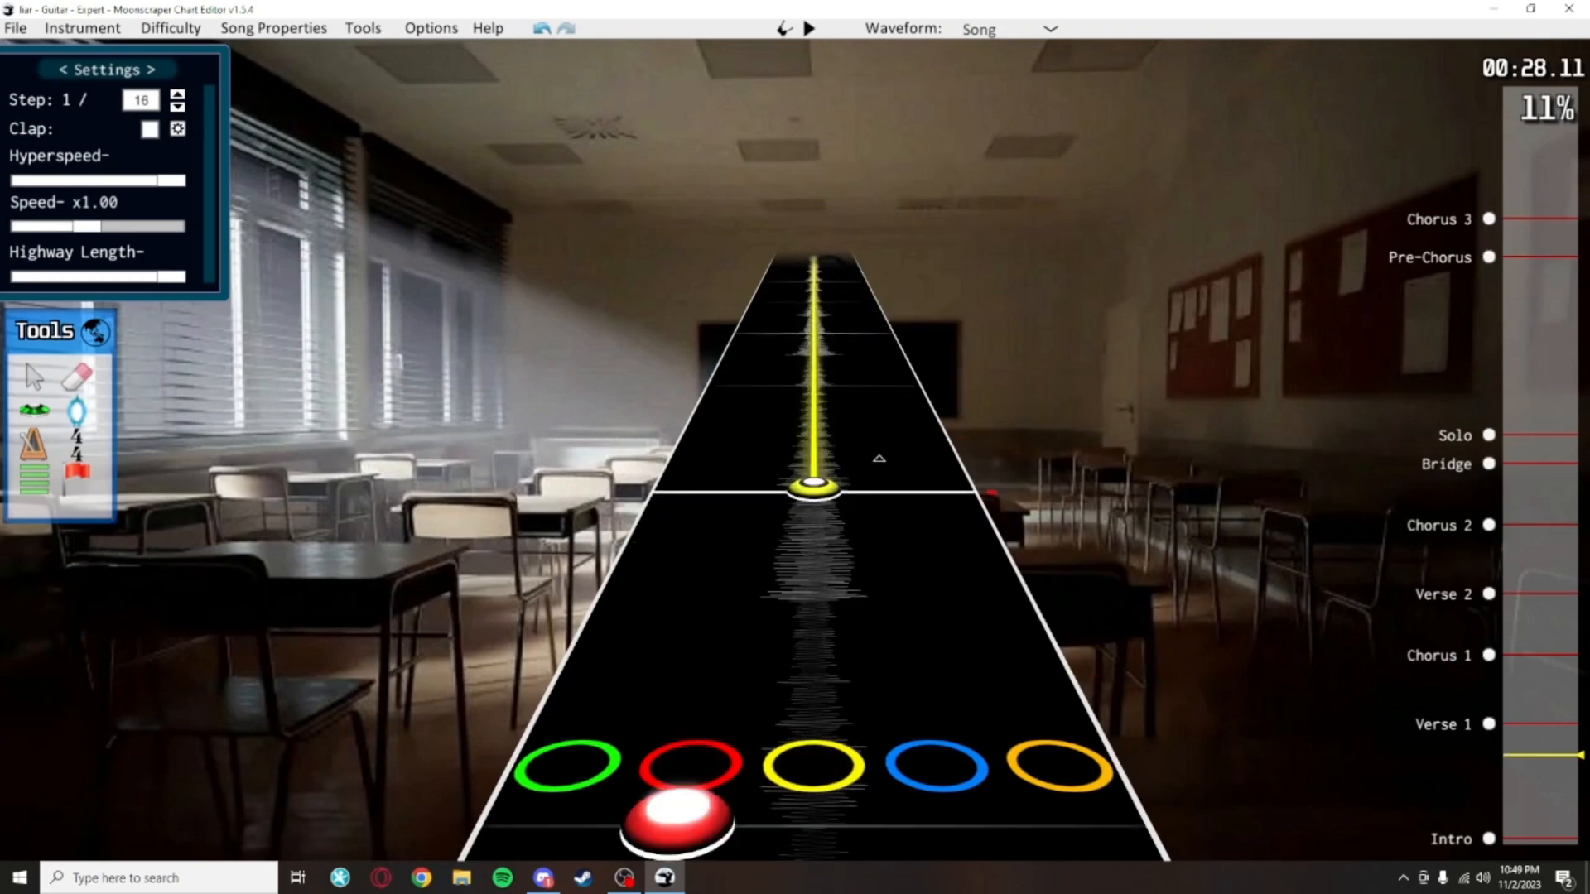
pyautogui.scroll(1, 882, 462)
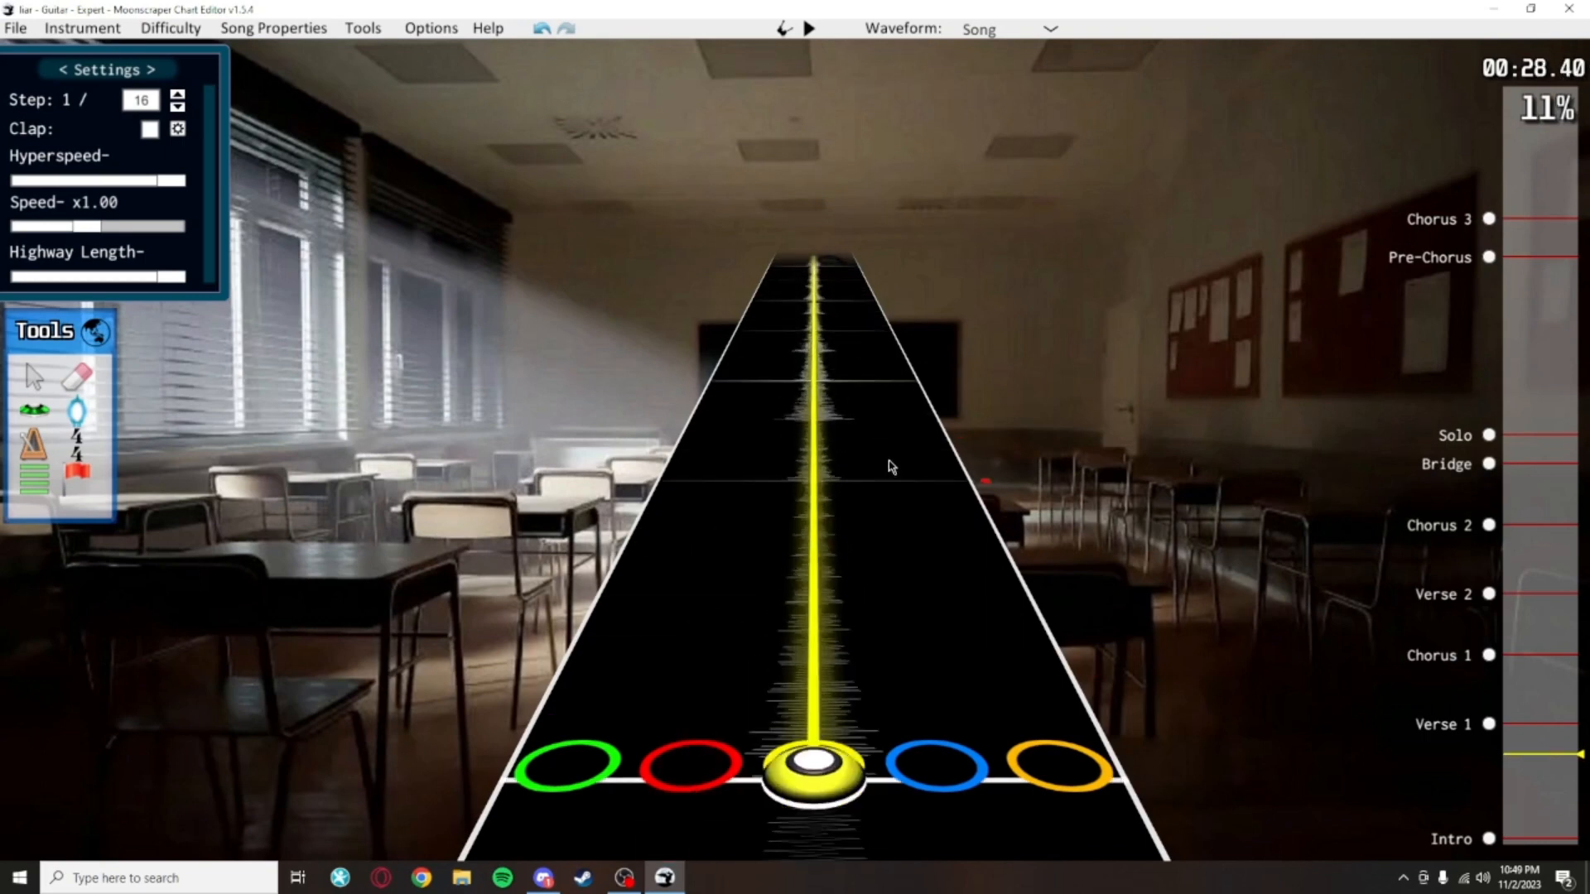
pyautogui.press('space')
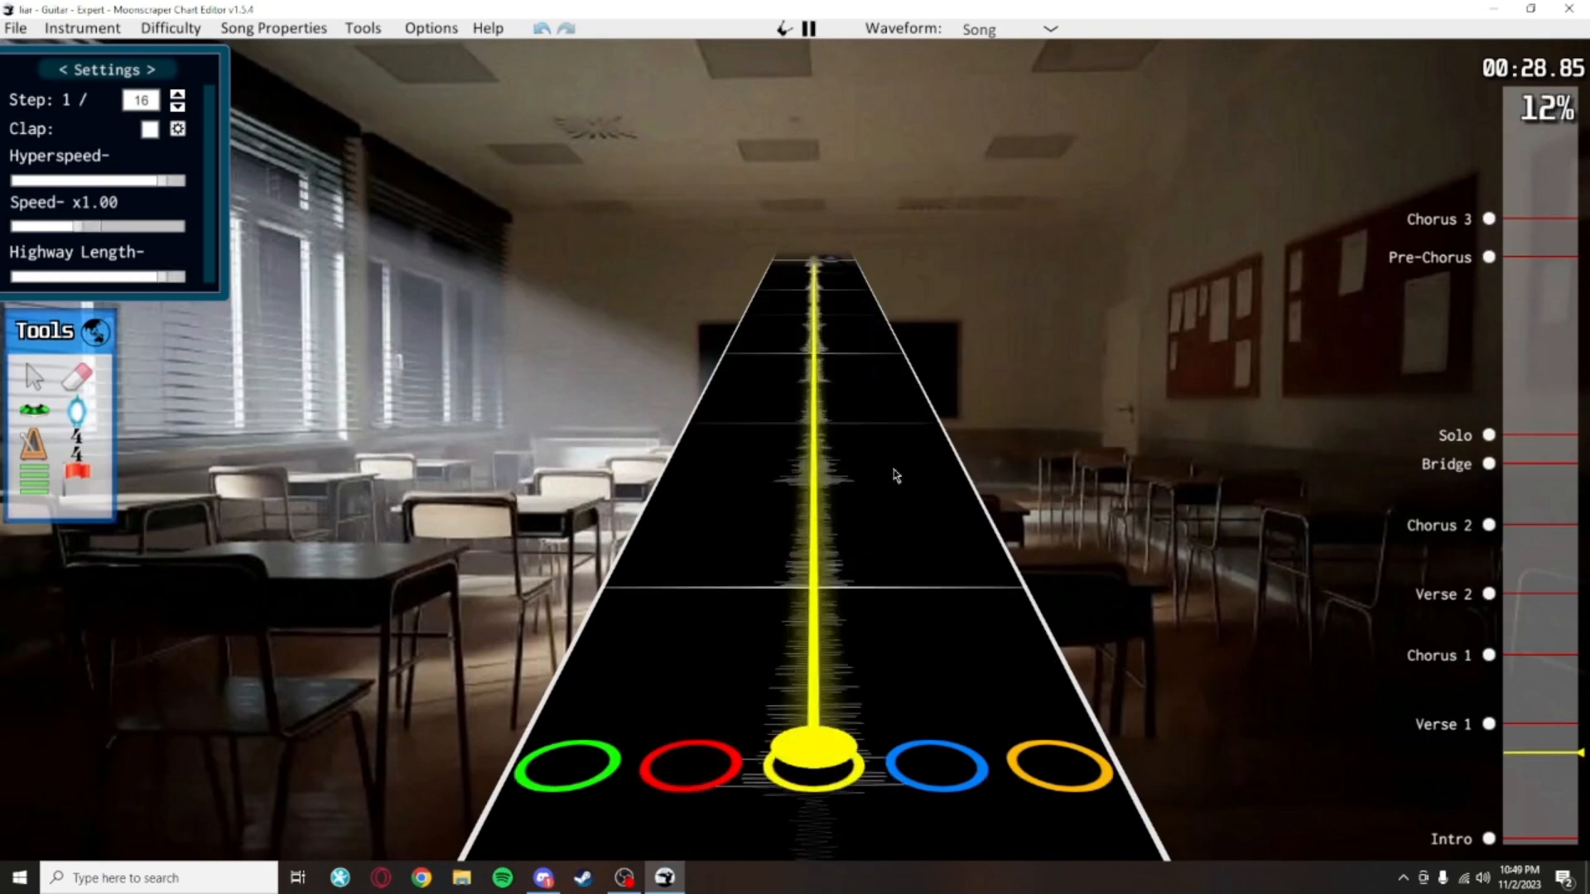
pyautogui.press('space')
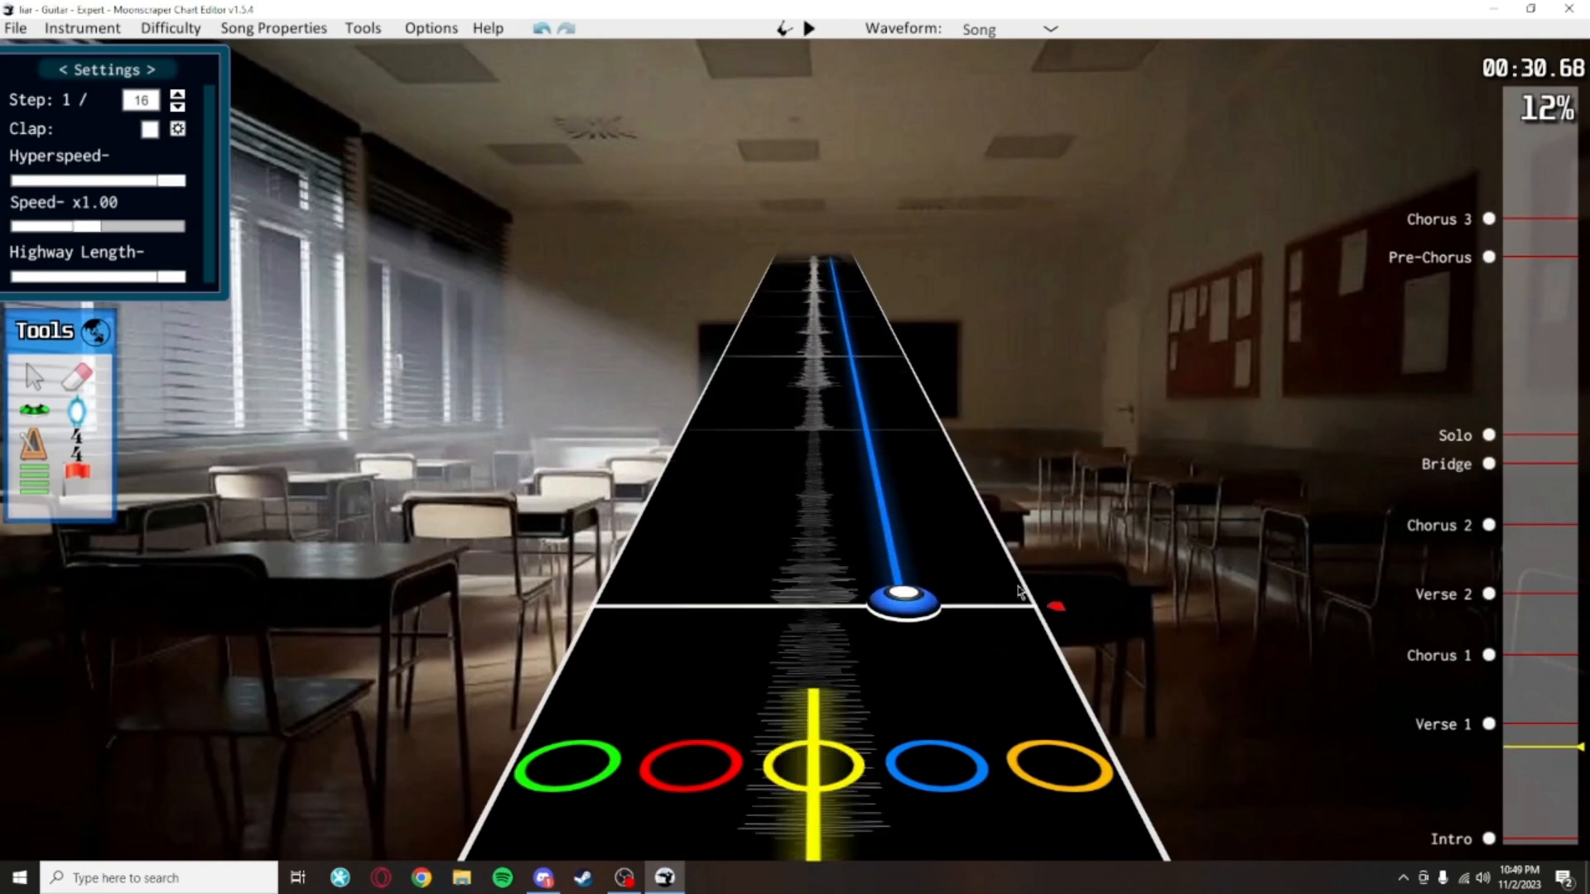
# Review the long yellow sustain against the waveform, from the preceding red sustain up to the blue note
pyautogui.scroll(8, 1020, 591)
pyautogui.scroll(-2, 956, 538)
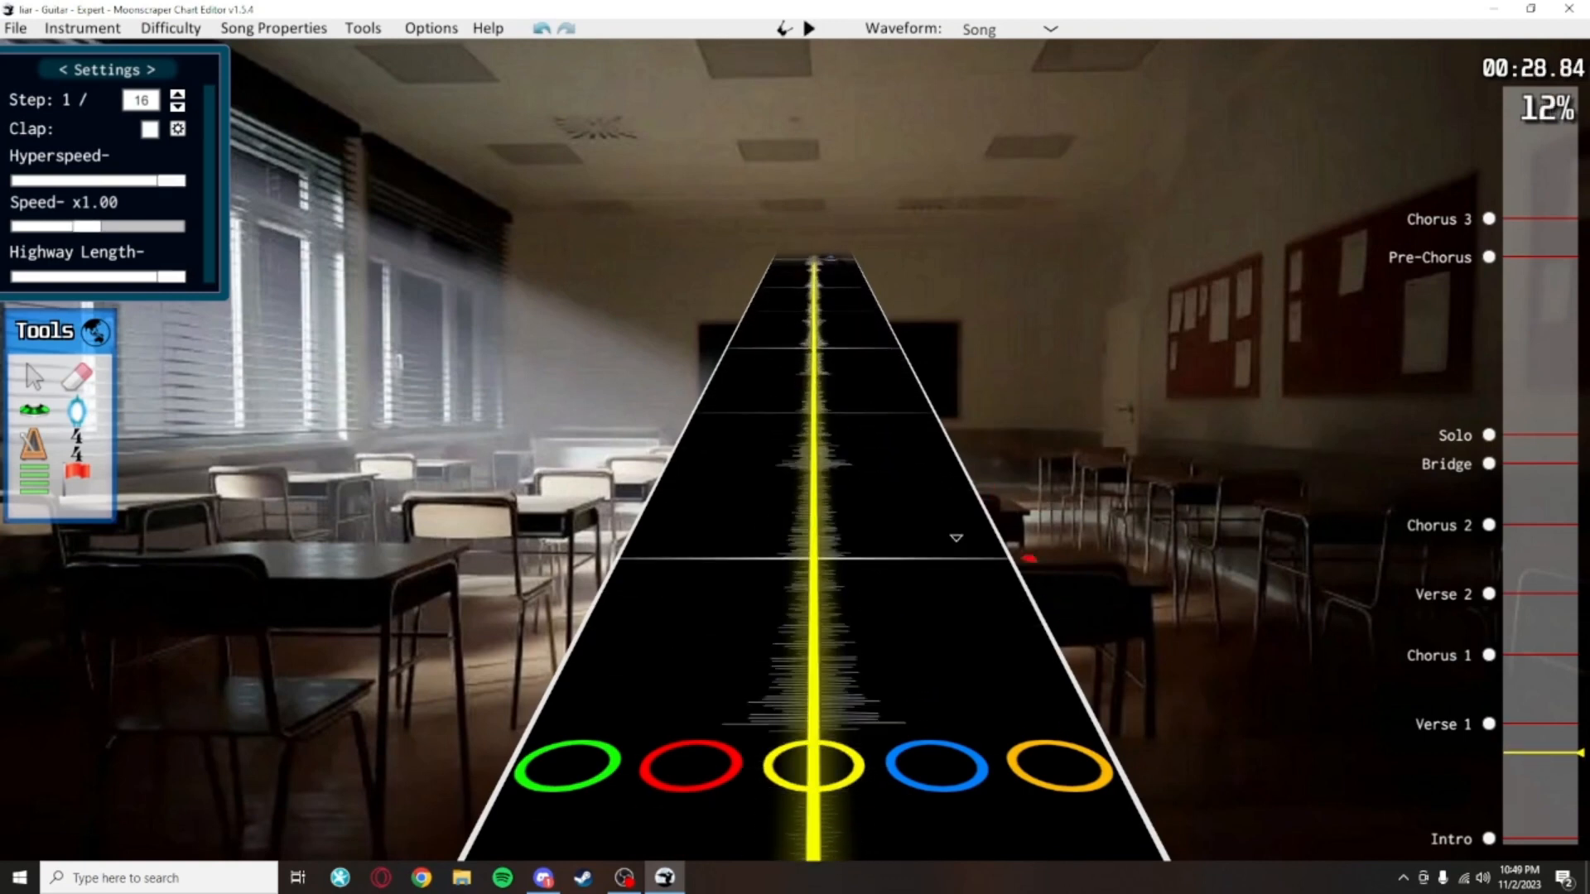
pyautogui.scroll(6, 956, 538)
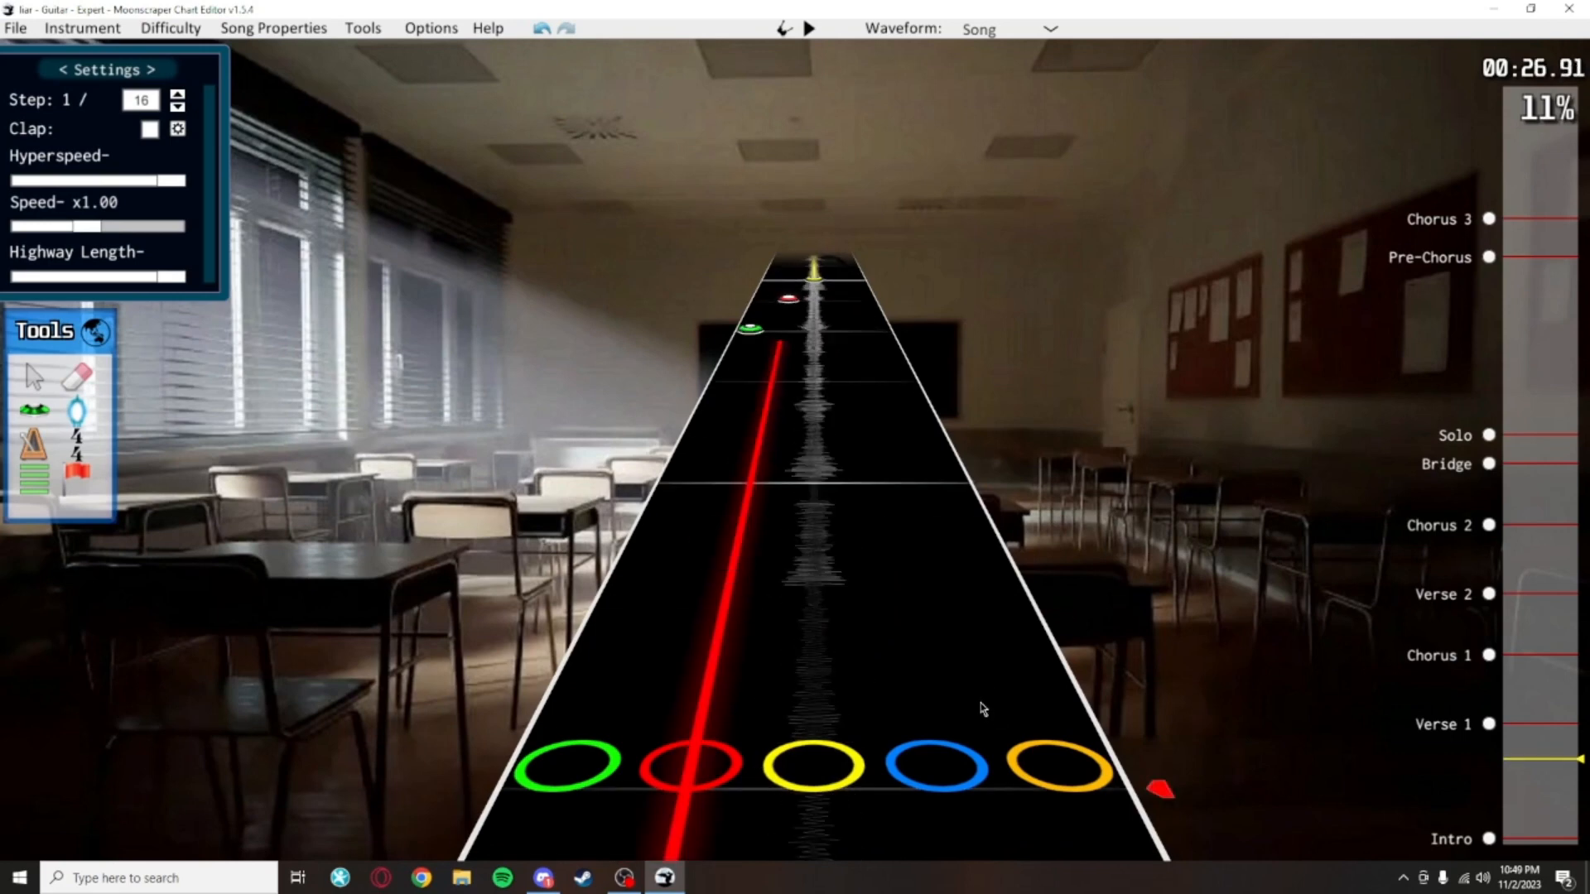
pyautogui.scroll(-1, 959, 650)
pyautogui.scroll(3, 967, 687)
pyautogui.press('space')
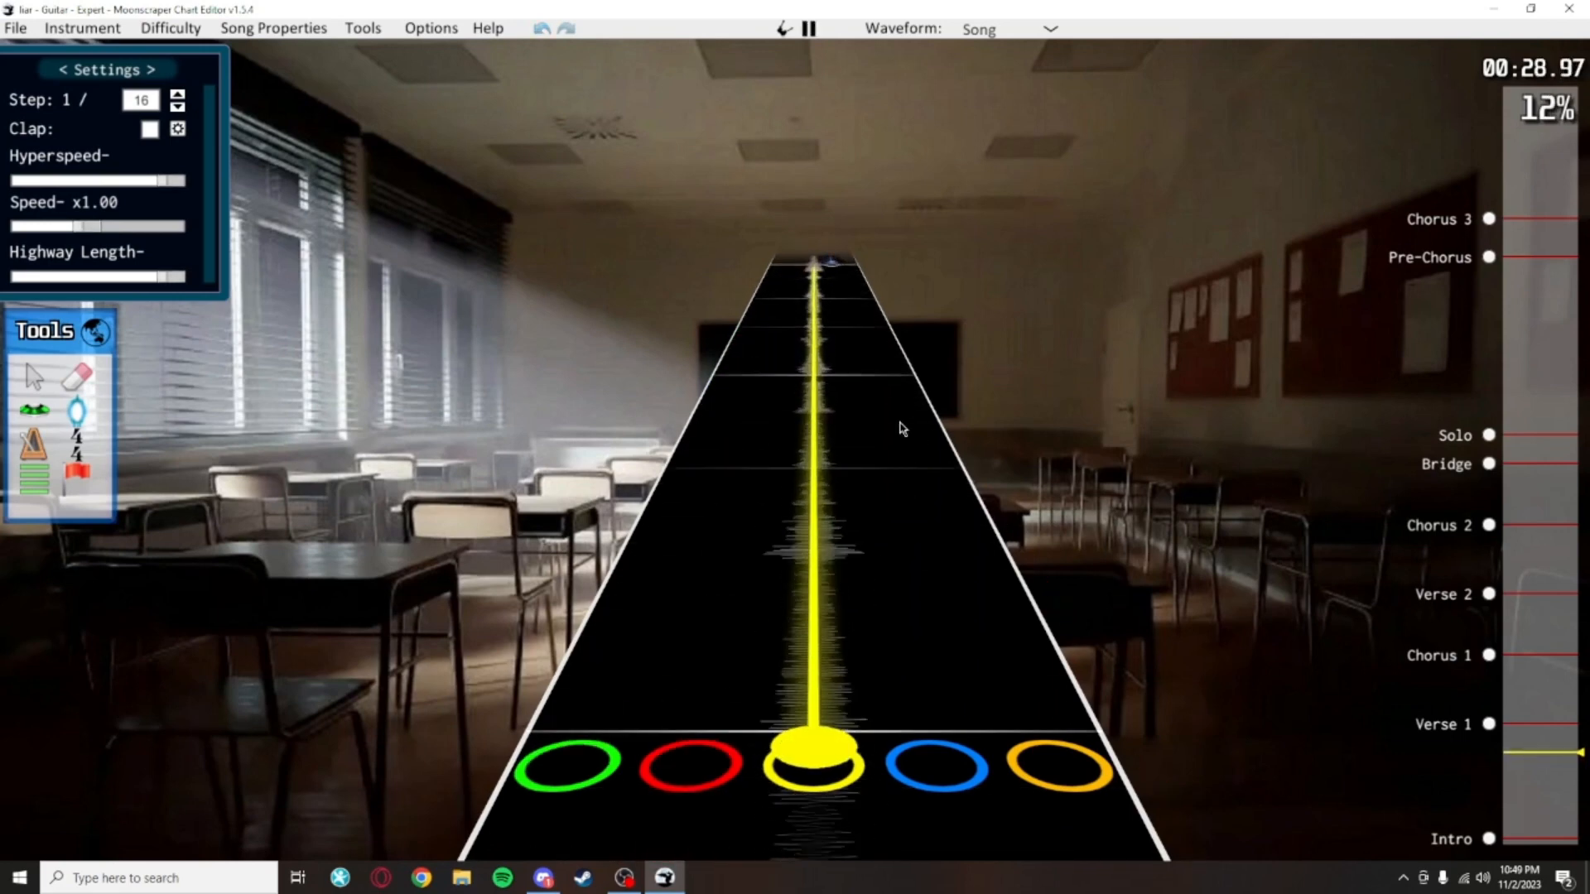
pyautogui.press('space')
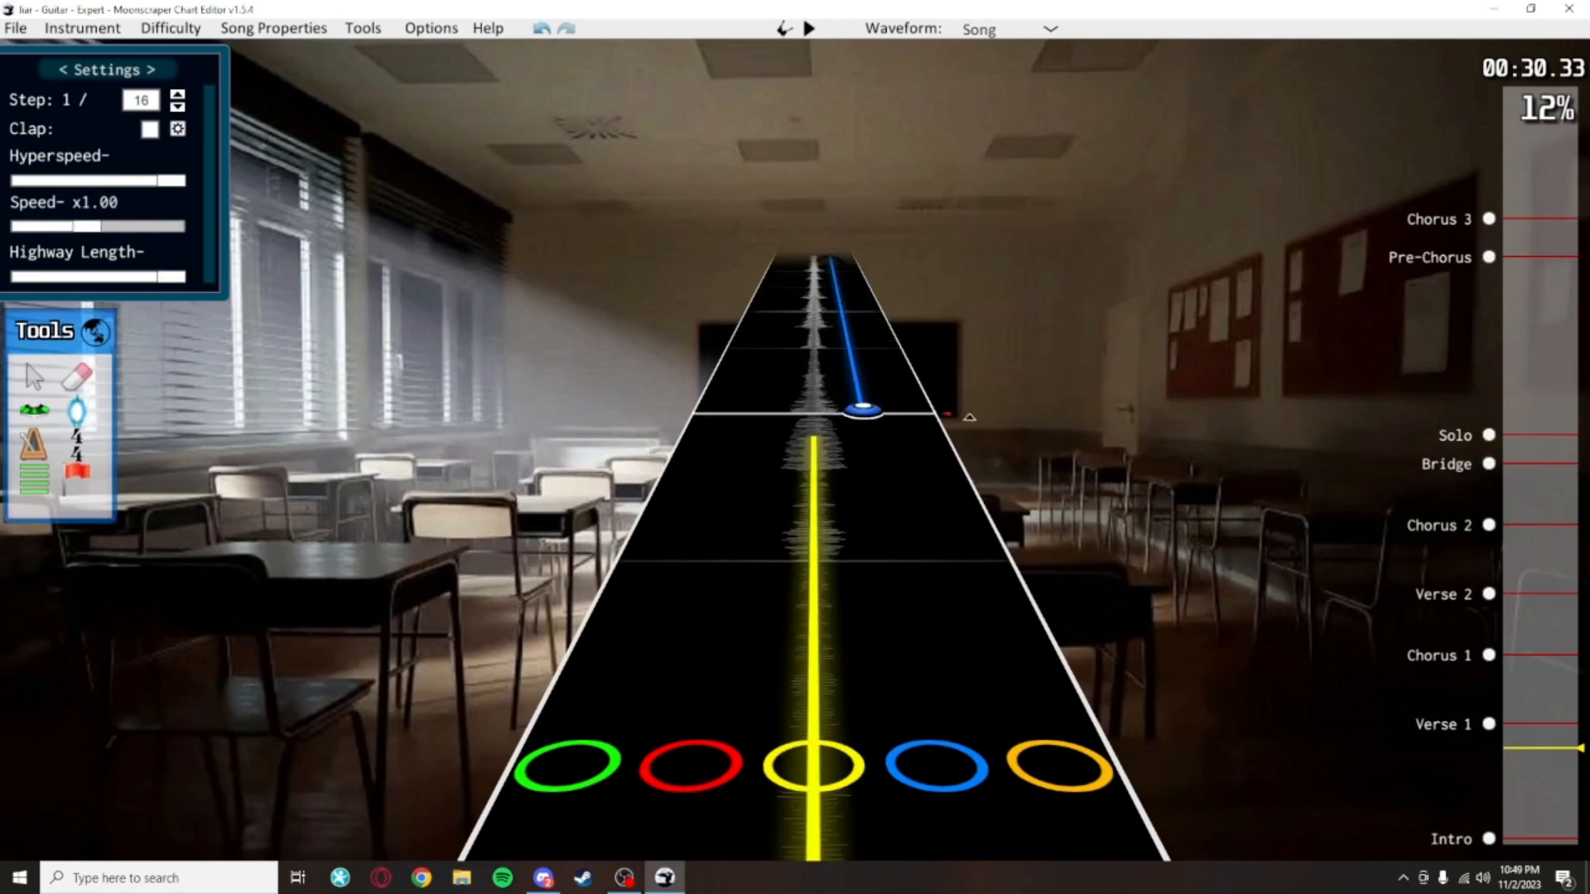
pyautogui.scroll(3, 970, 414)
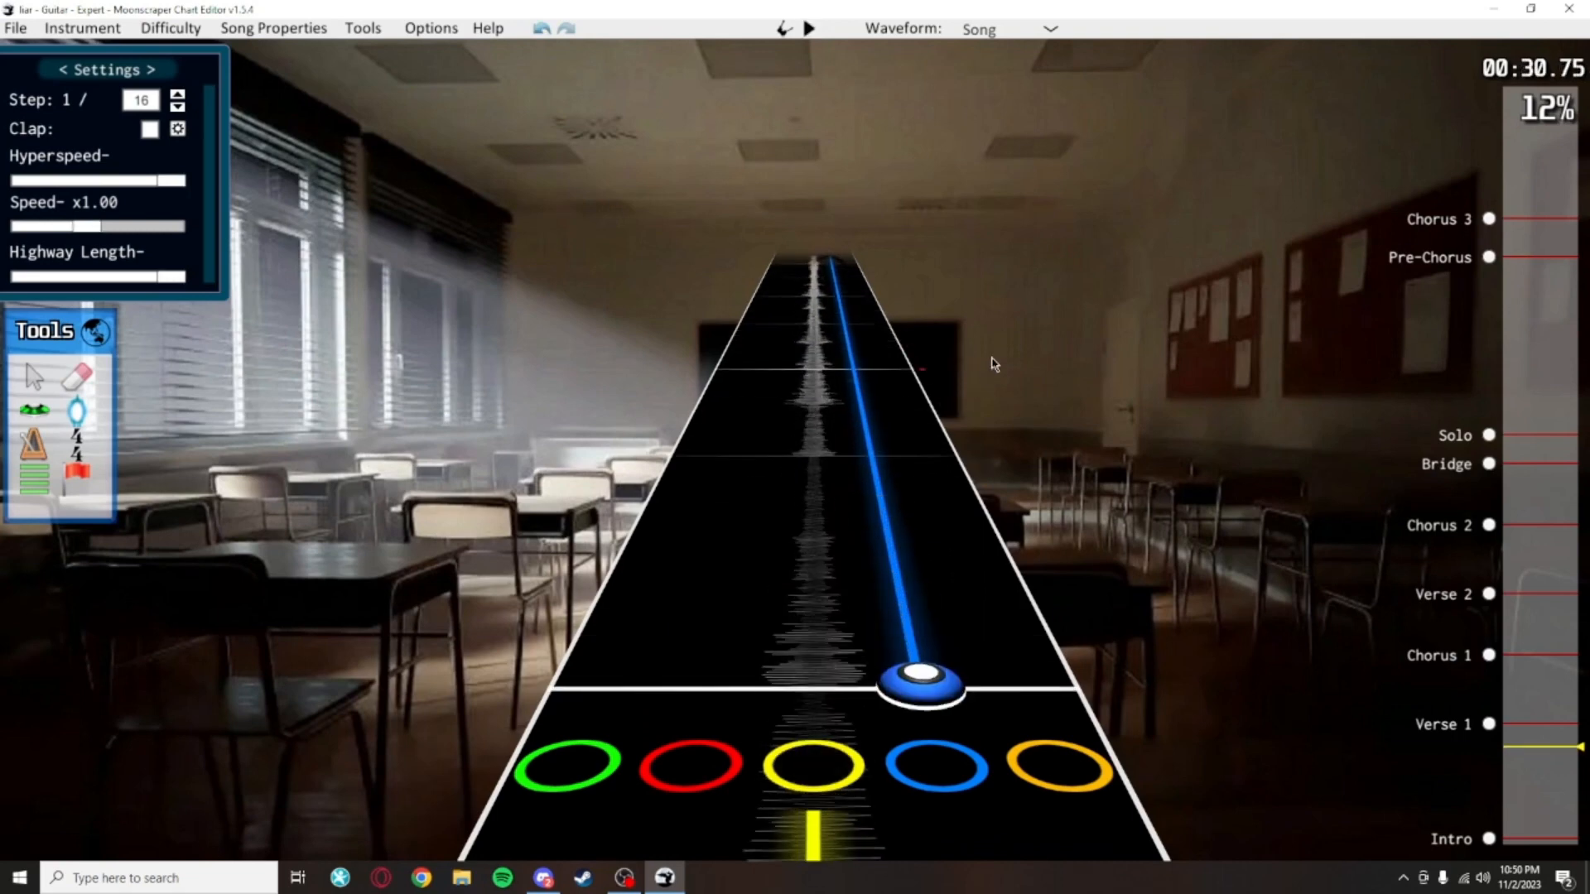
pyautogui.scroll(-5, 981, 398)
pyautogui.scroll(2, 965, 430)
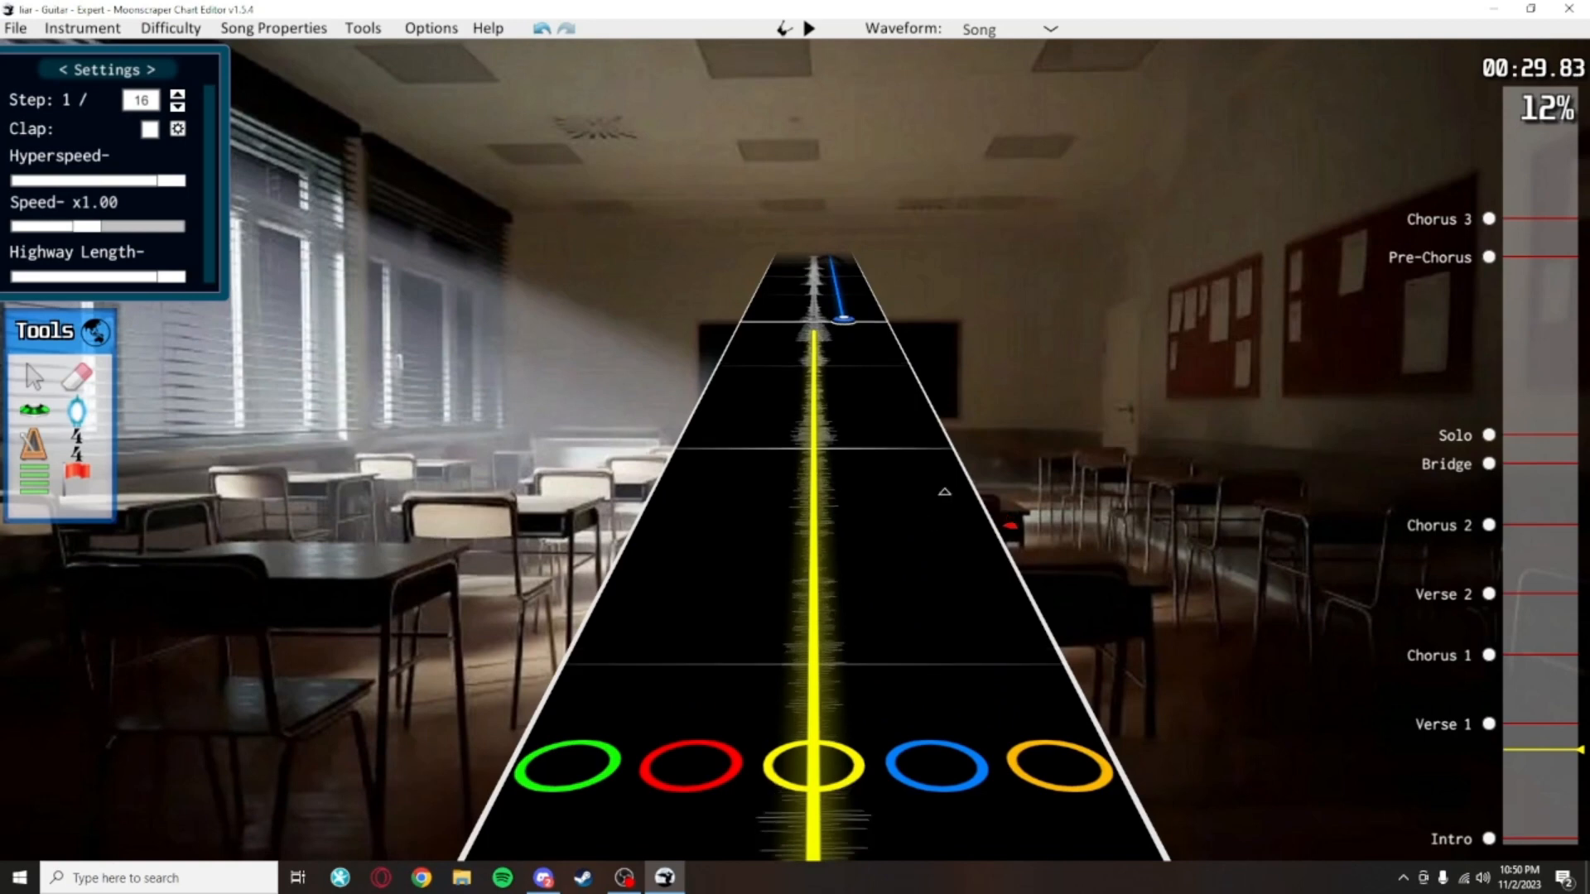
pyautogui.scroll(2, 961, 494)
pyautogui.scroll(2, 1041, 664)
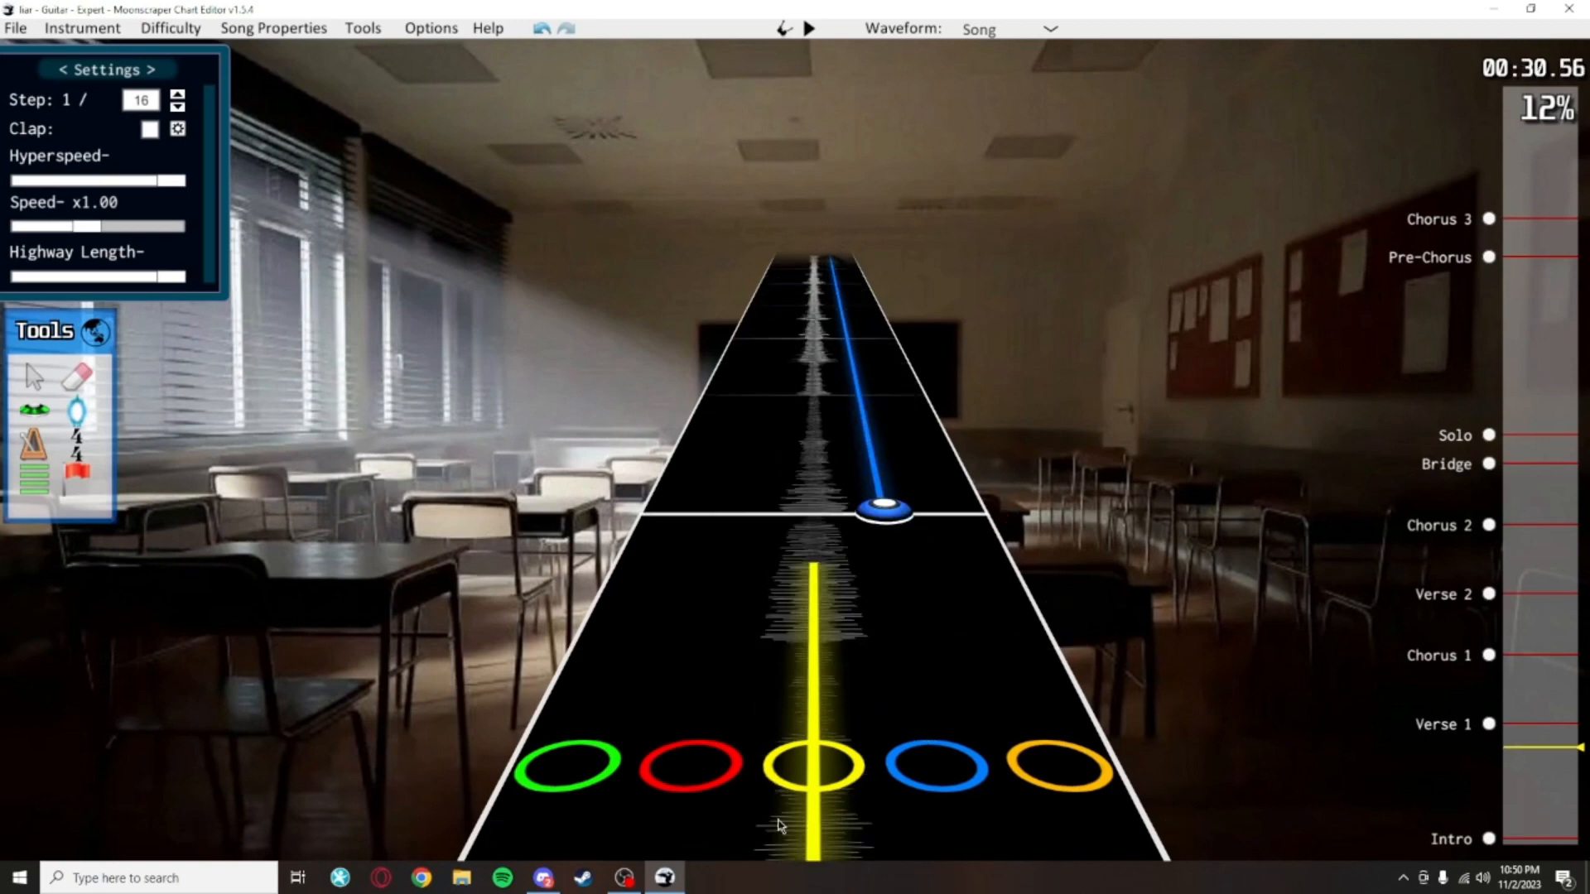
pyautogui.scroll(-8, 894, 472)
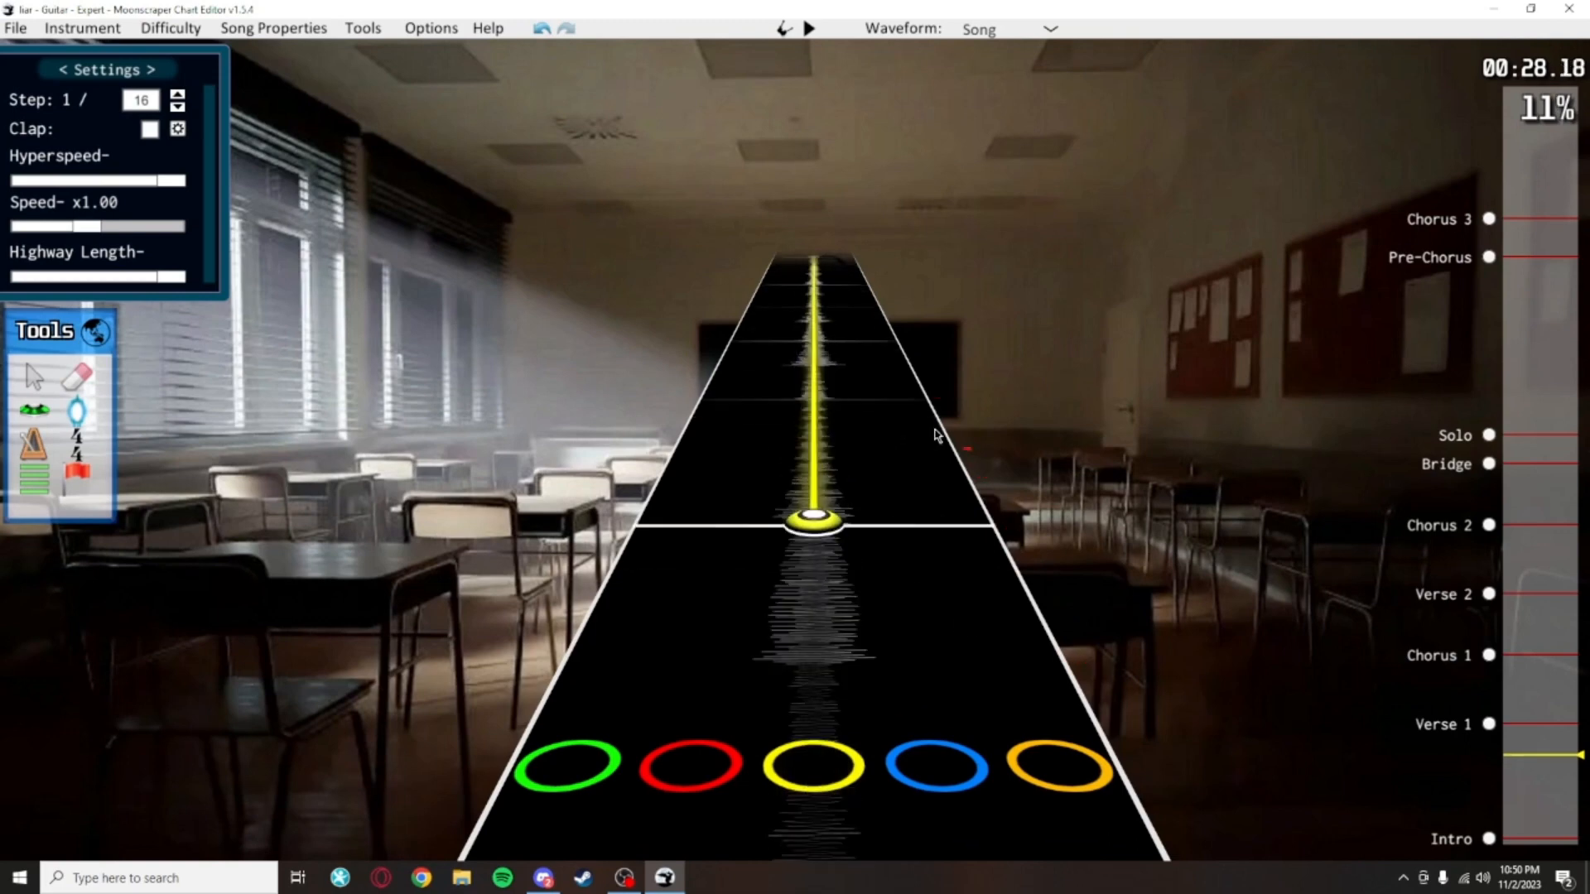
pyautogui.scroll(2, 934, 414)
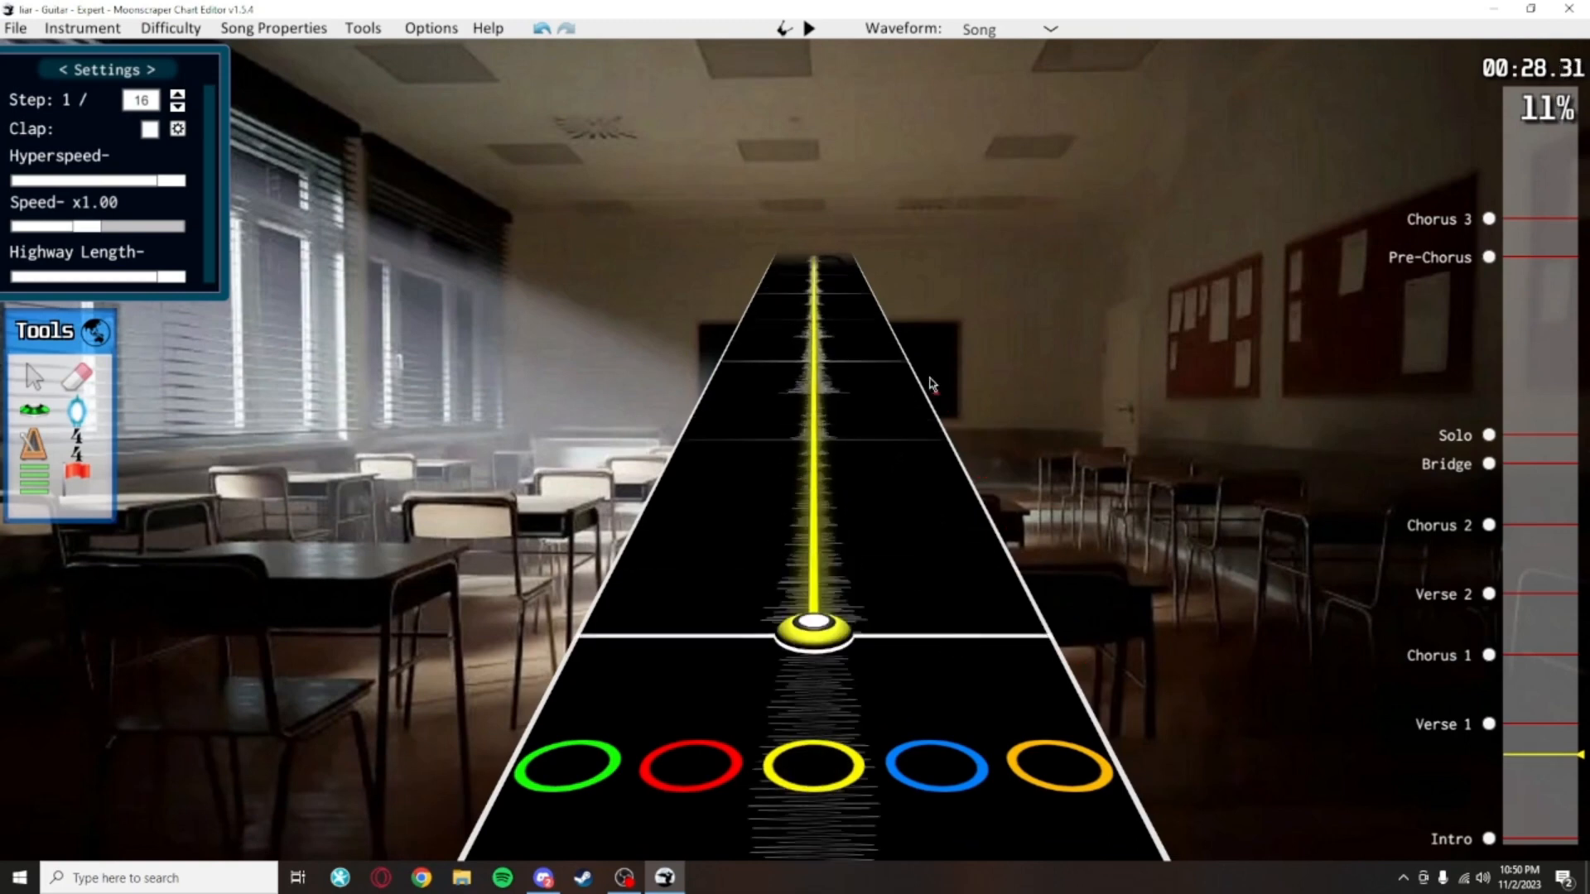
# Play back the passage from the long yellow sustain to the final orange sustain to locate the next note
pyautogui.scroll(2, 977, 497)
pyautogui.scroll(-2, 1011, 597)
pyautogui.scroll(8, 1004, 572)
pyautogui.press('space')
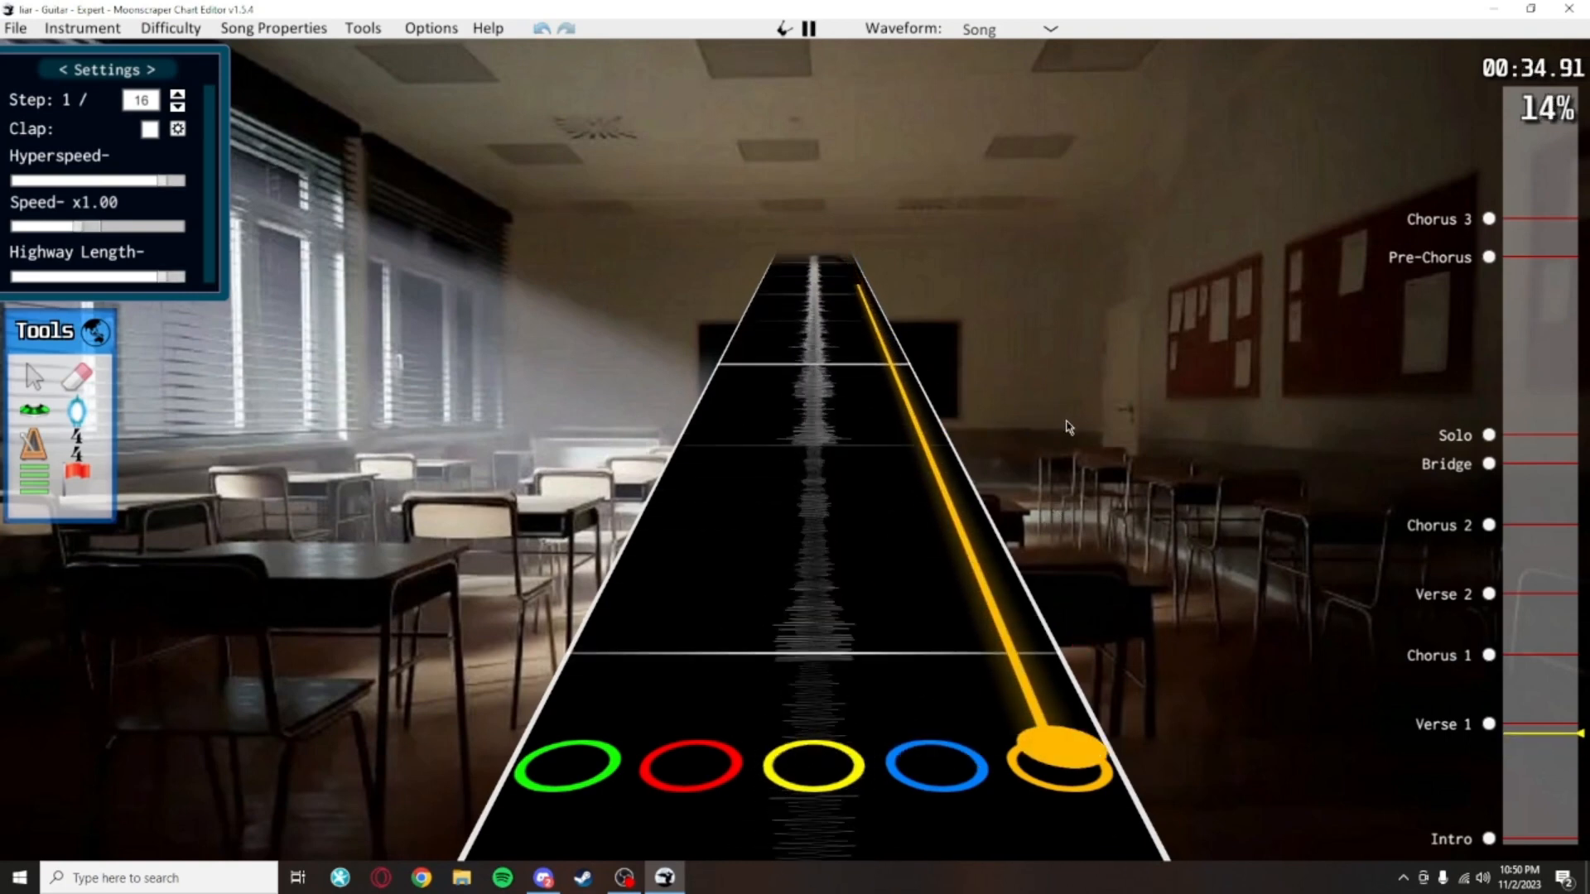
pyautogui.press('space')
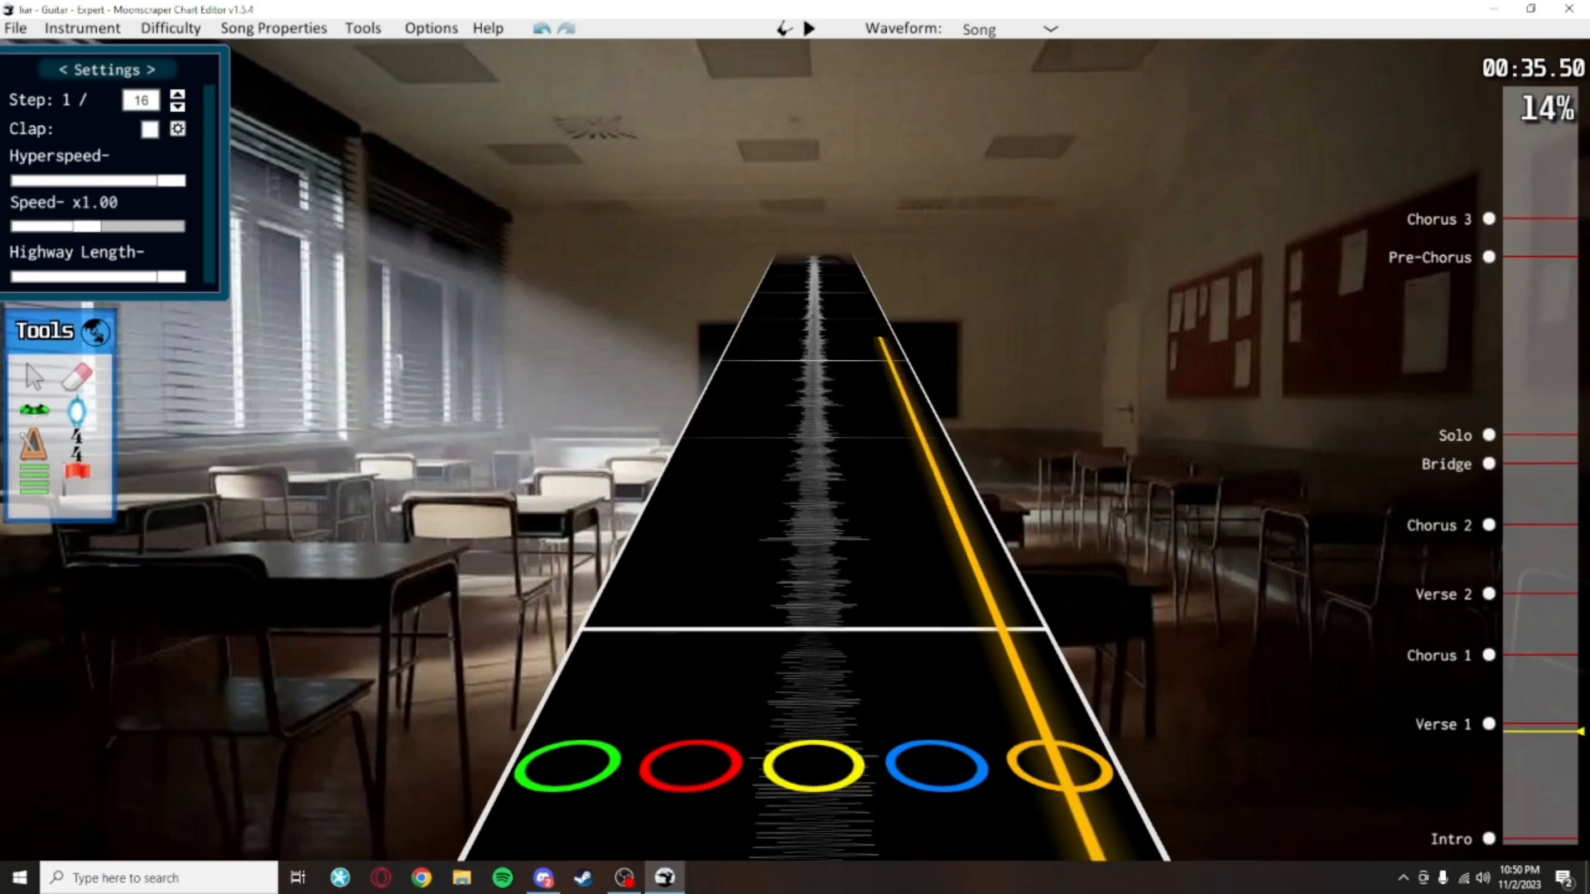
# Place an open note at position 11520, where the final orange sustain should end, and save the chart
pyautogui.click(39, 414)
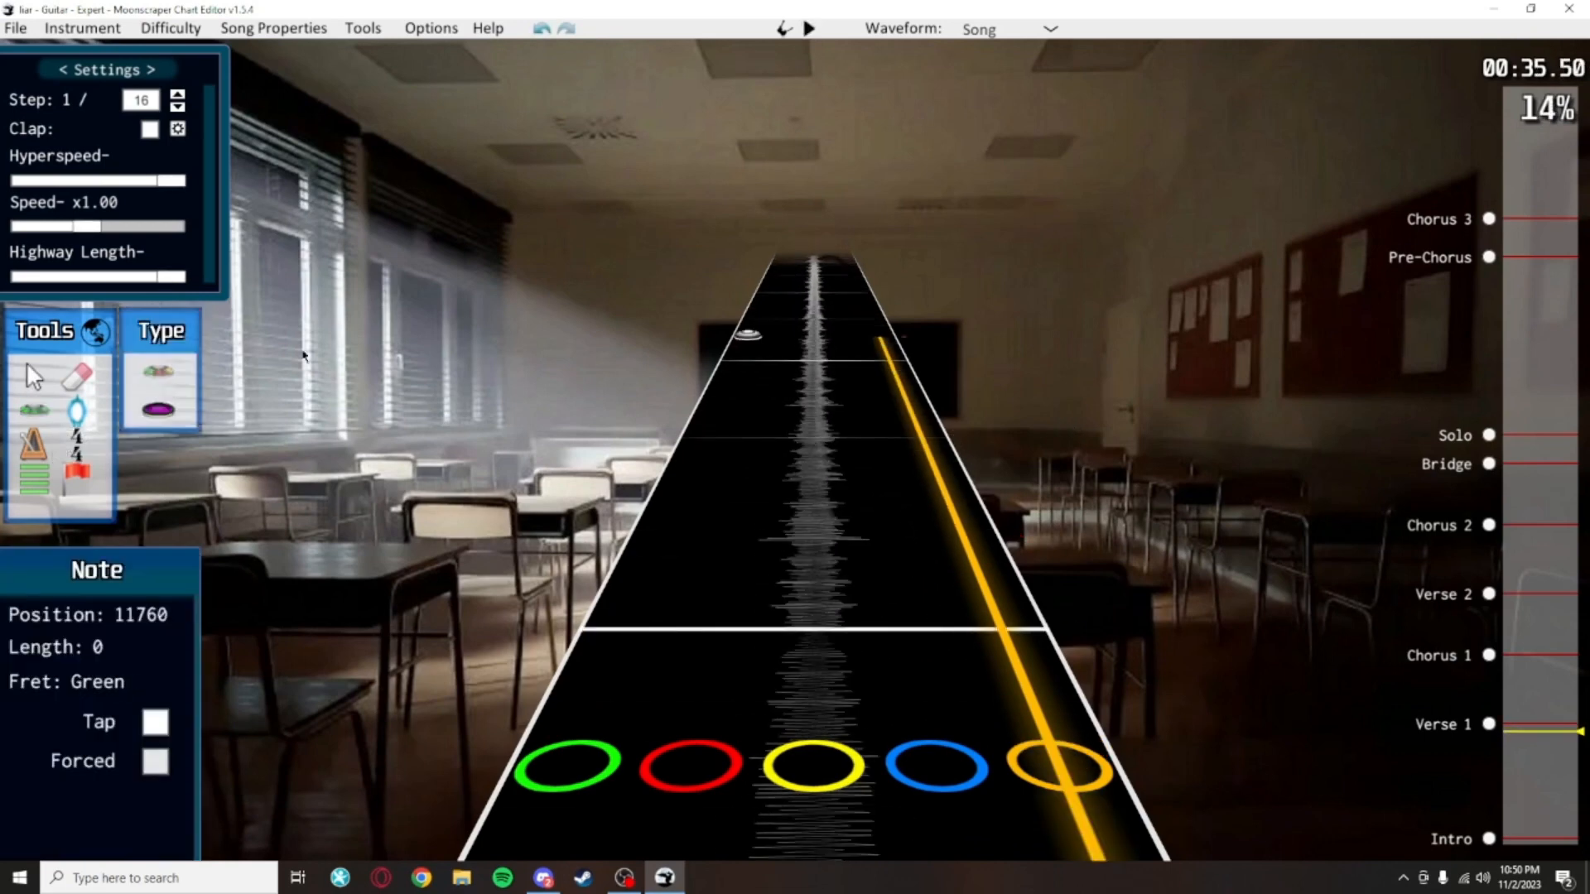
pyautogui.click(159, 409)
pyautogui.click(837, 635)
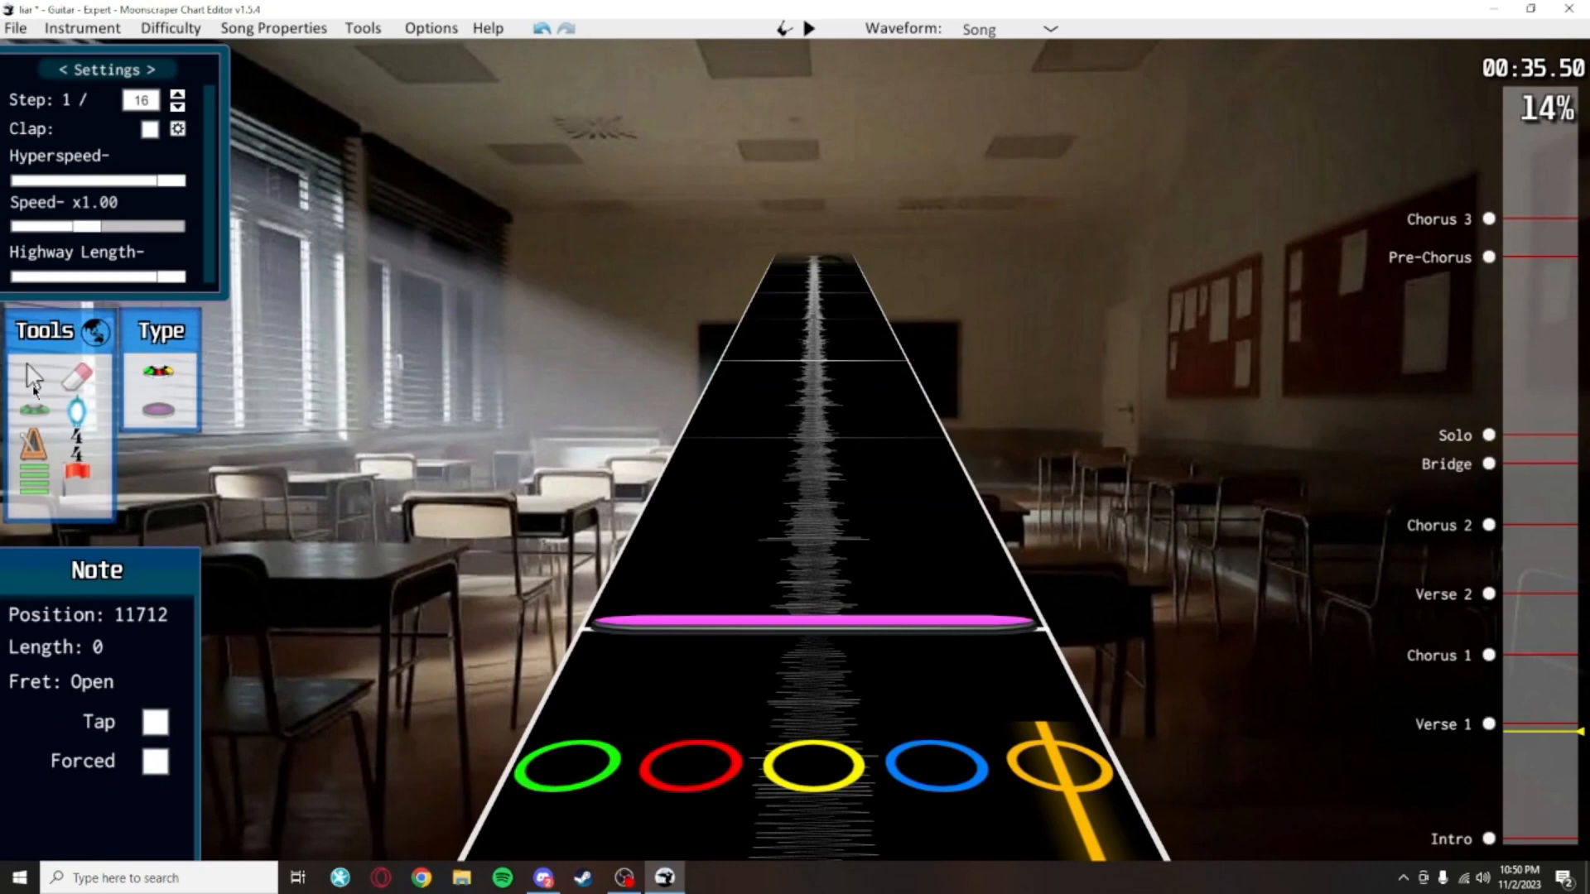
pyautogui.press('j')
pyautogui.scroll(-3, 1133, 537)
pyautogui.hotkey('ctrl', 's')
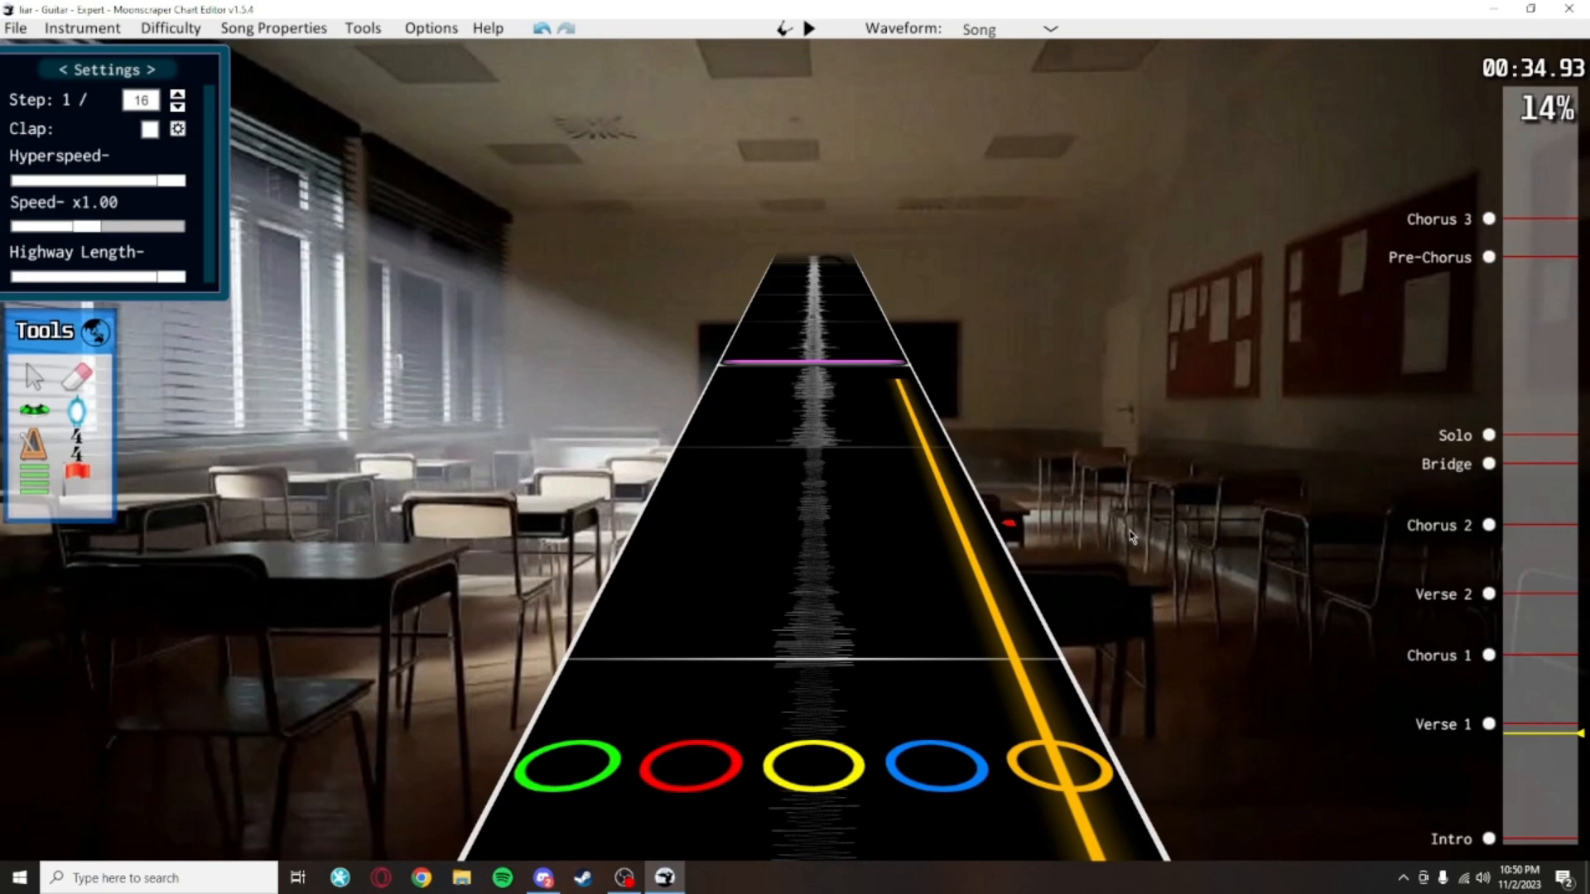
# Place green-red chords at position 12192, position 12240 and the Verse 1 bar line, and save the chart
pyautogui.scroll(4, 1133, 538)
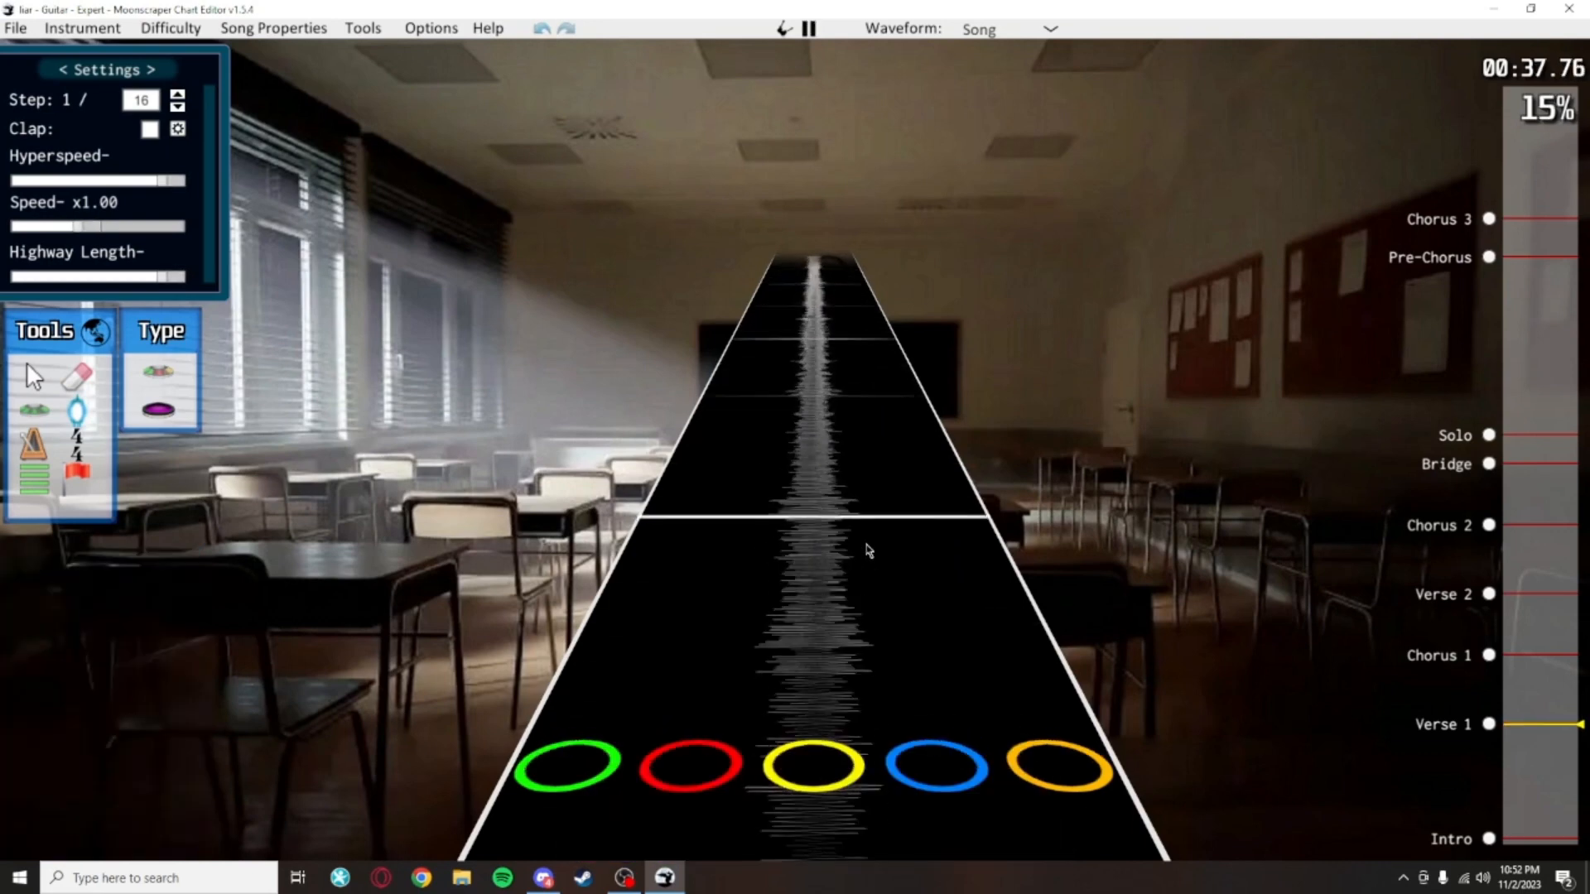
pyautogui.press('space')
pyautogui.scroll(-3, 894, 559)
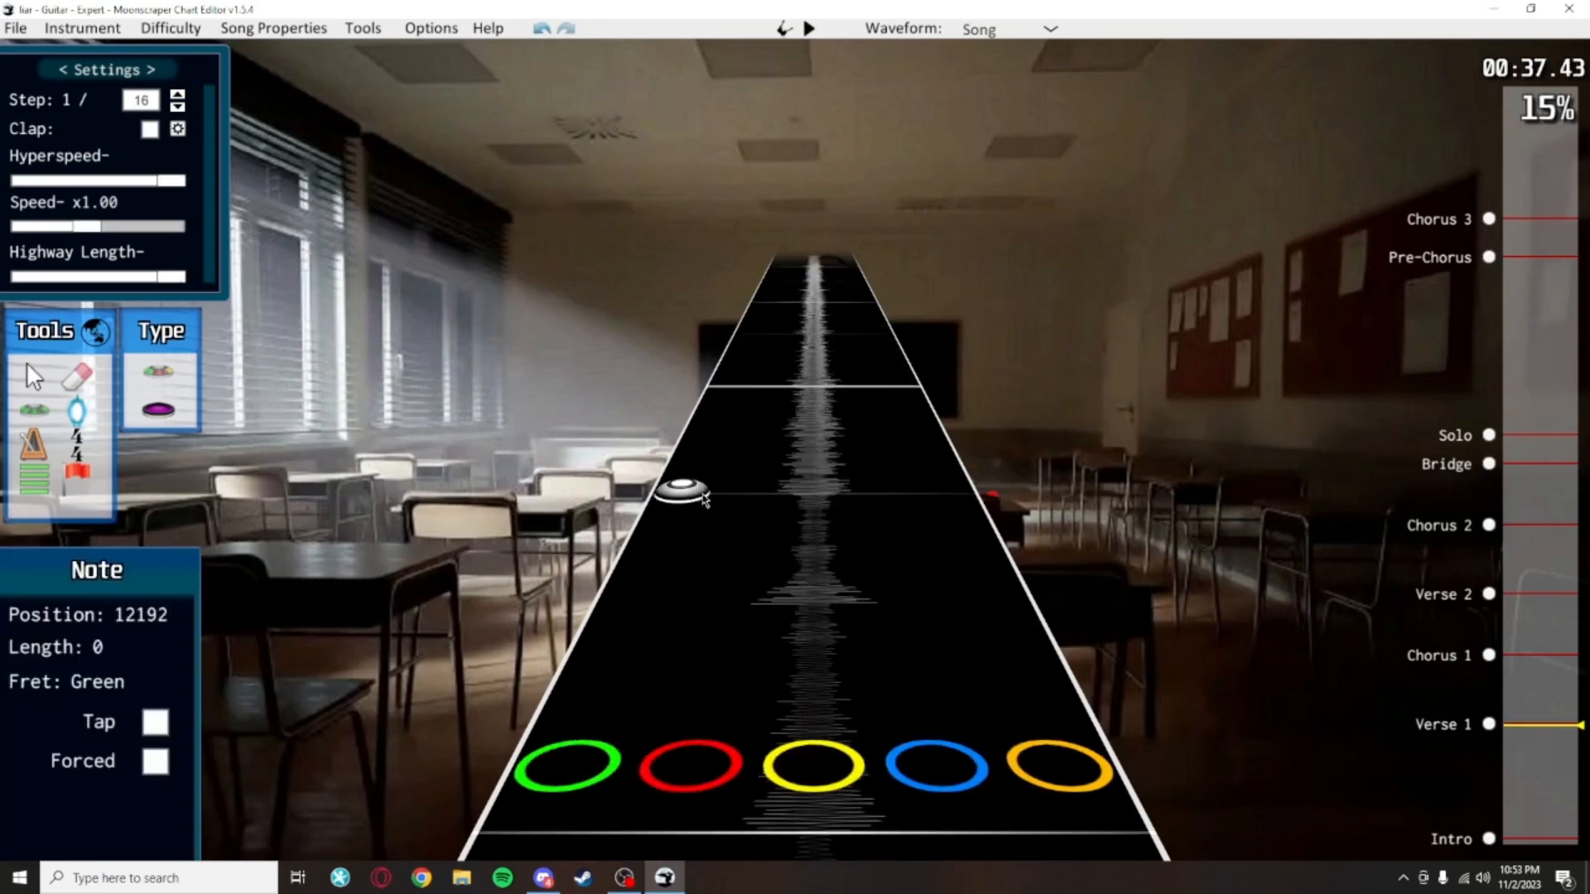
pyautogui.click(741, 402)
pyautogui.click(769, 403)
pyautogui.press('space')
pyautogui.hotkey('ctrl', 's')
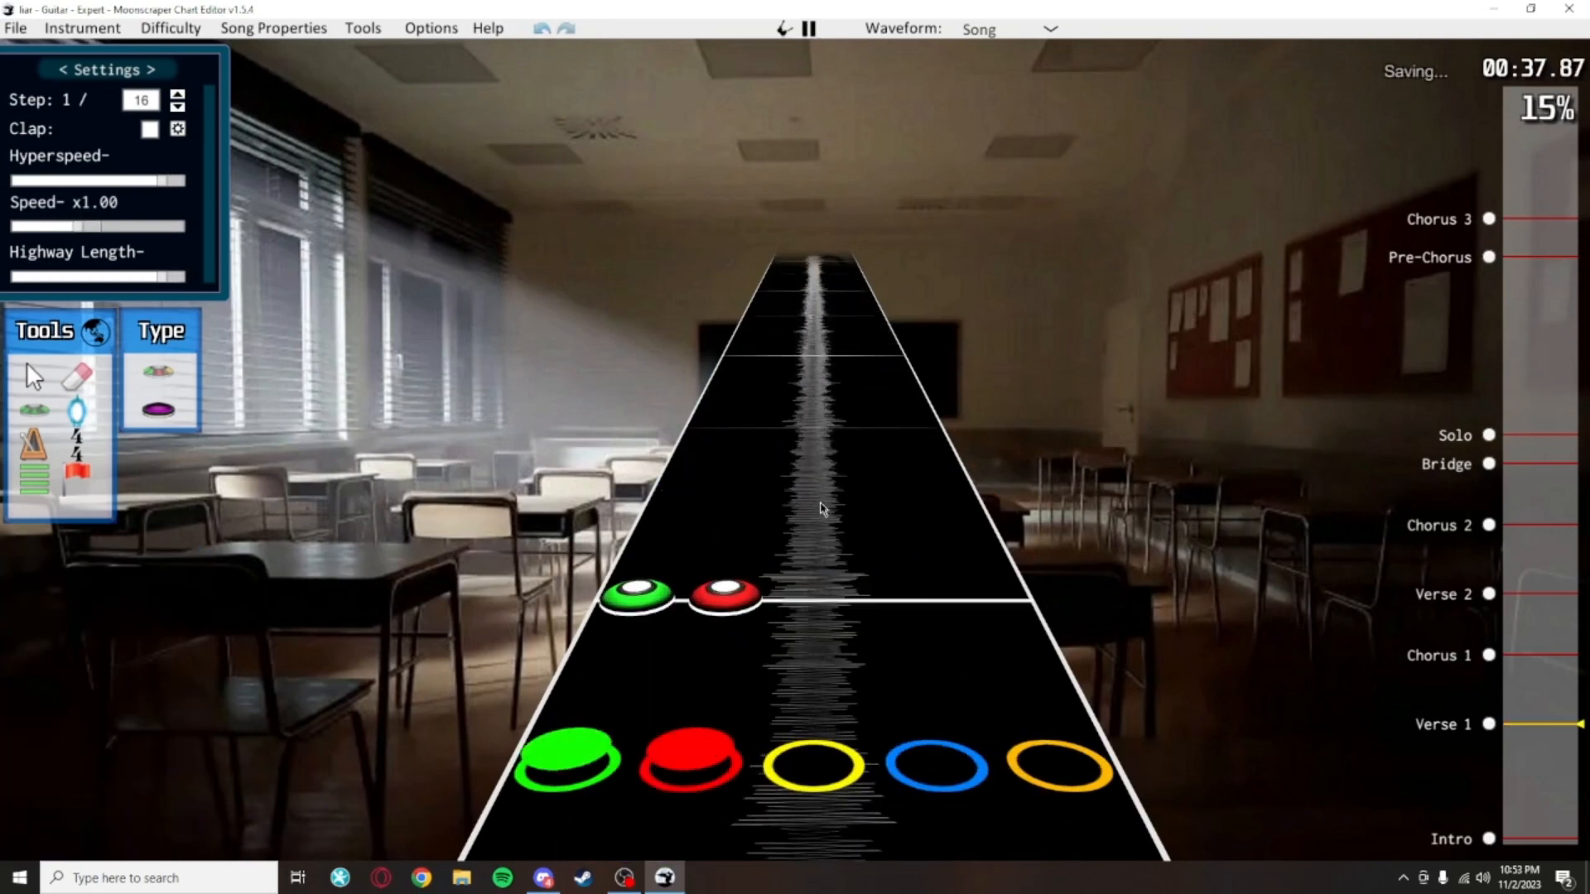
# Extend the sustain of the green-red chord on the Verse 1 bar line, save the chart and play it back
pyautogui.press('space')
pyautogui.scroll(-3, 762, 514)
pyautogui.rightClick(732, 582)
pyautogui.scroll(-2, 888, 513)
pyautogui.press('space')
pyautogui.hotkey('ctrl', 's')
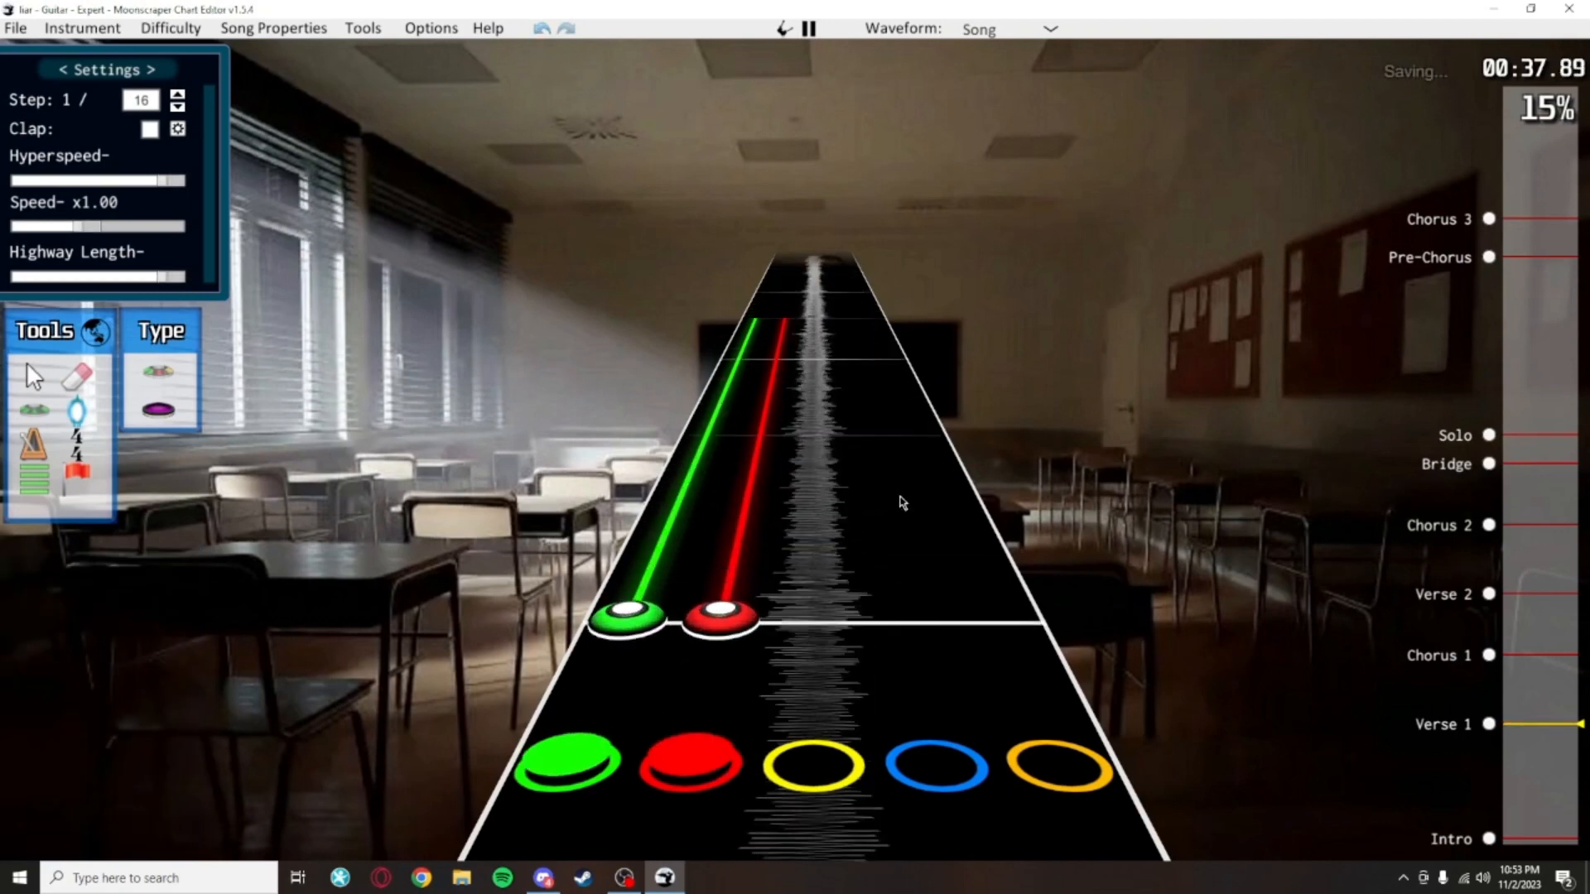
pyautogui.press('space')
# Try placing a fretted note over the open sustain at position 11520, undo it and save the chart
pyautogui.scroll(-20, 903, 630)
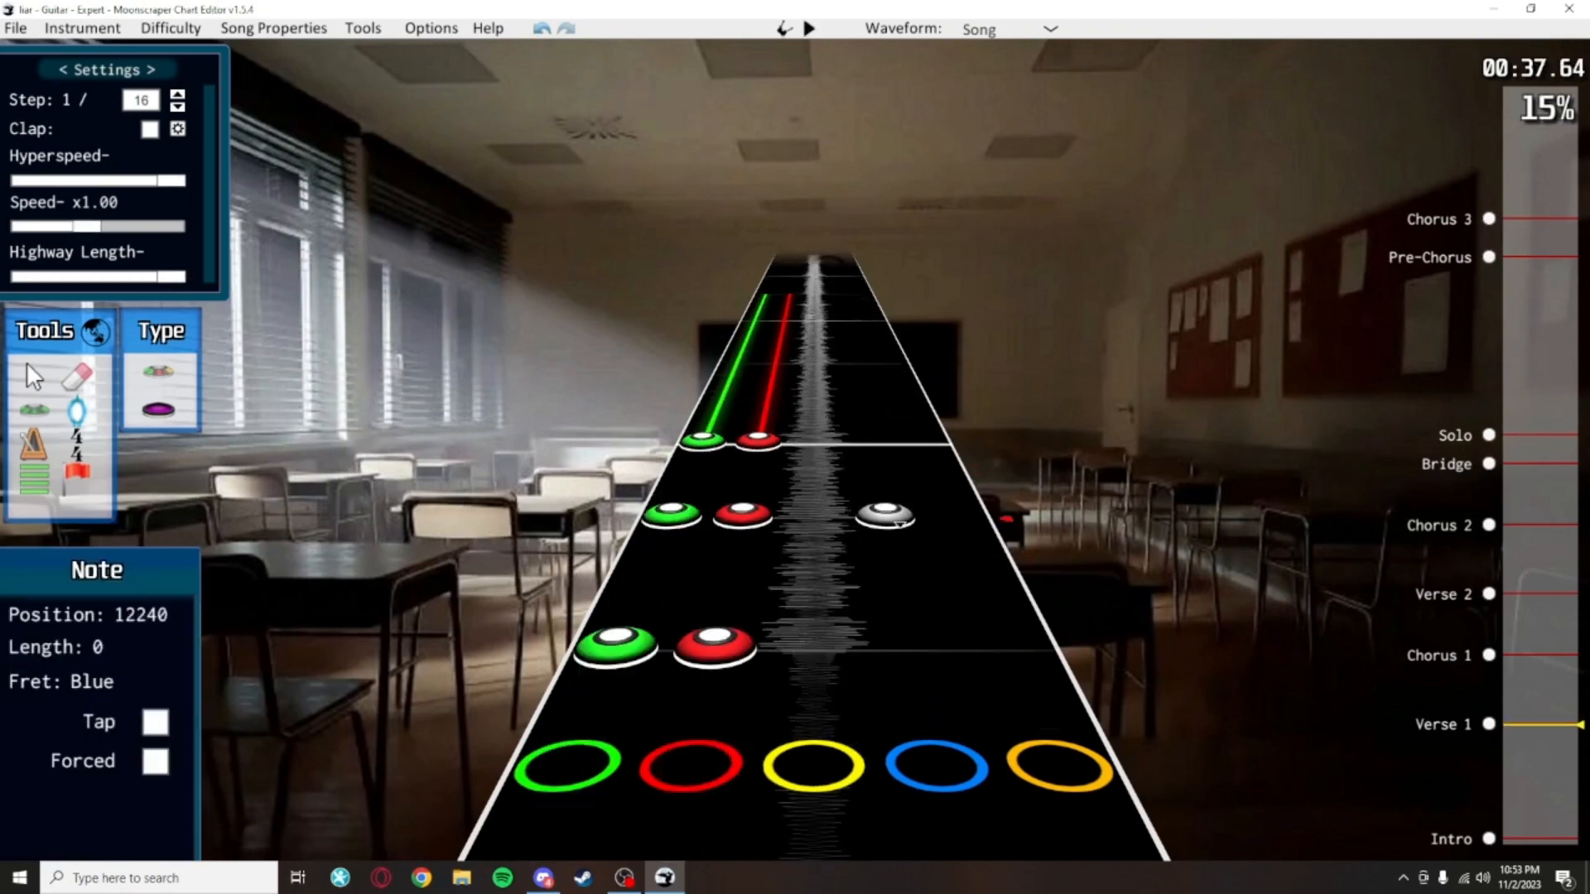
pyautogui.scroll(6, 878, 497)
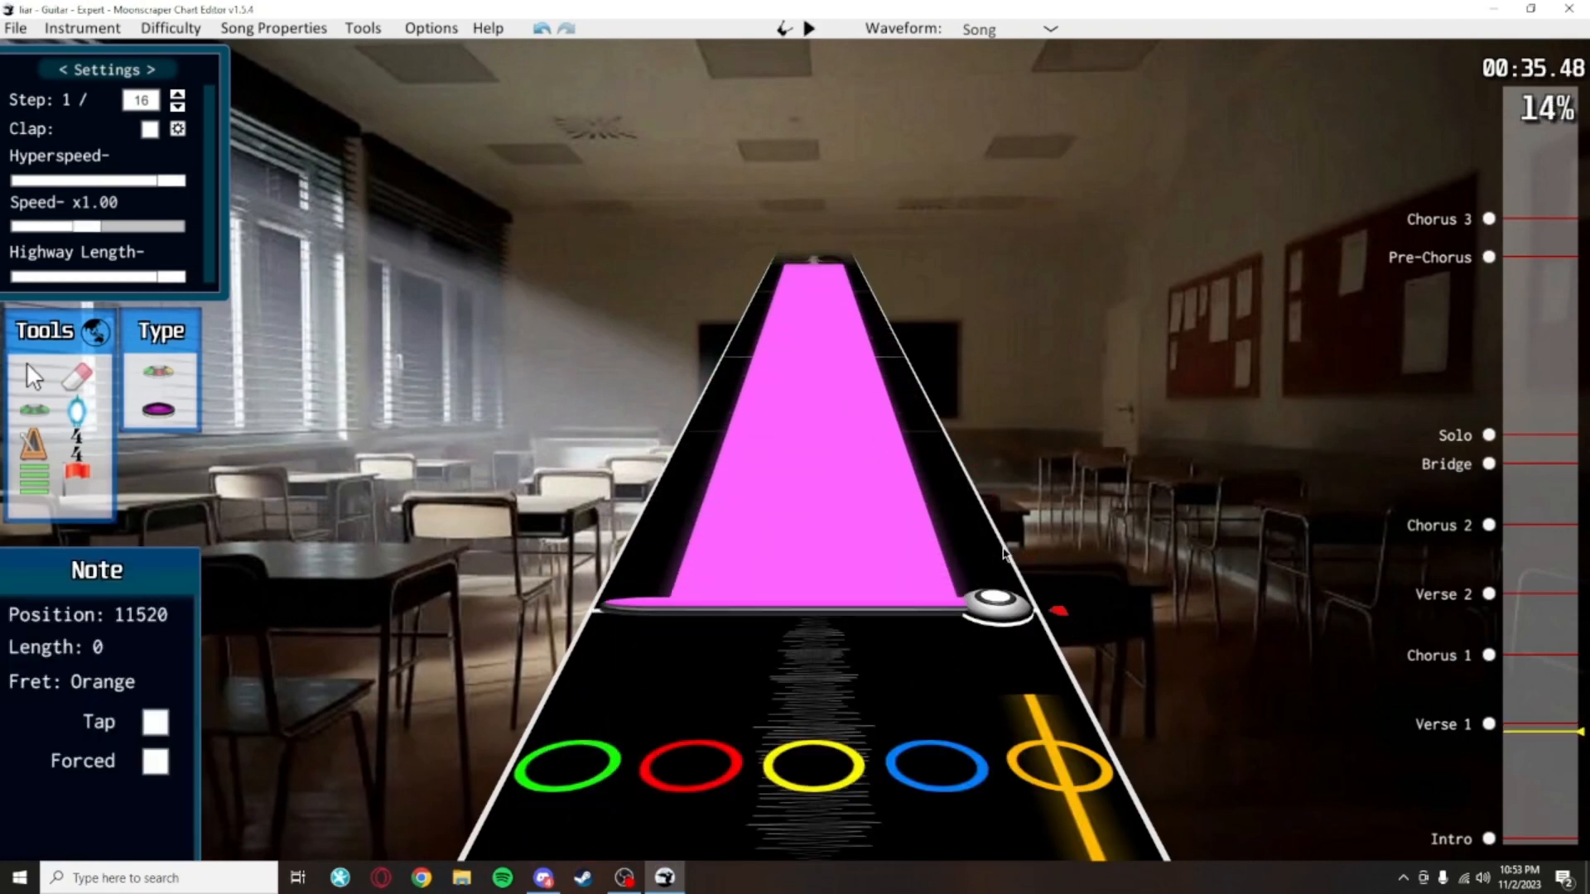
pyautogui.click(845, 579)
pyautogui.scroll(4, 845, 579)
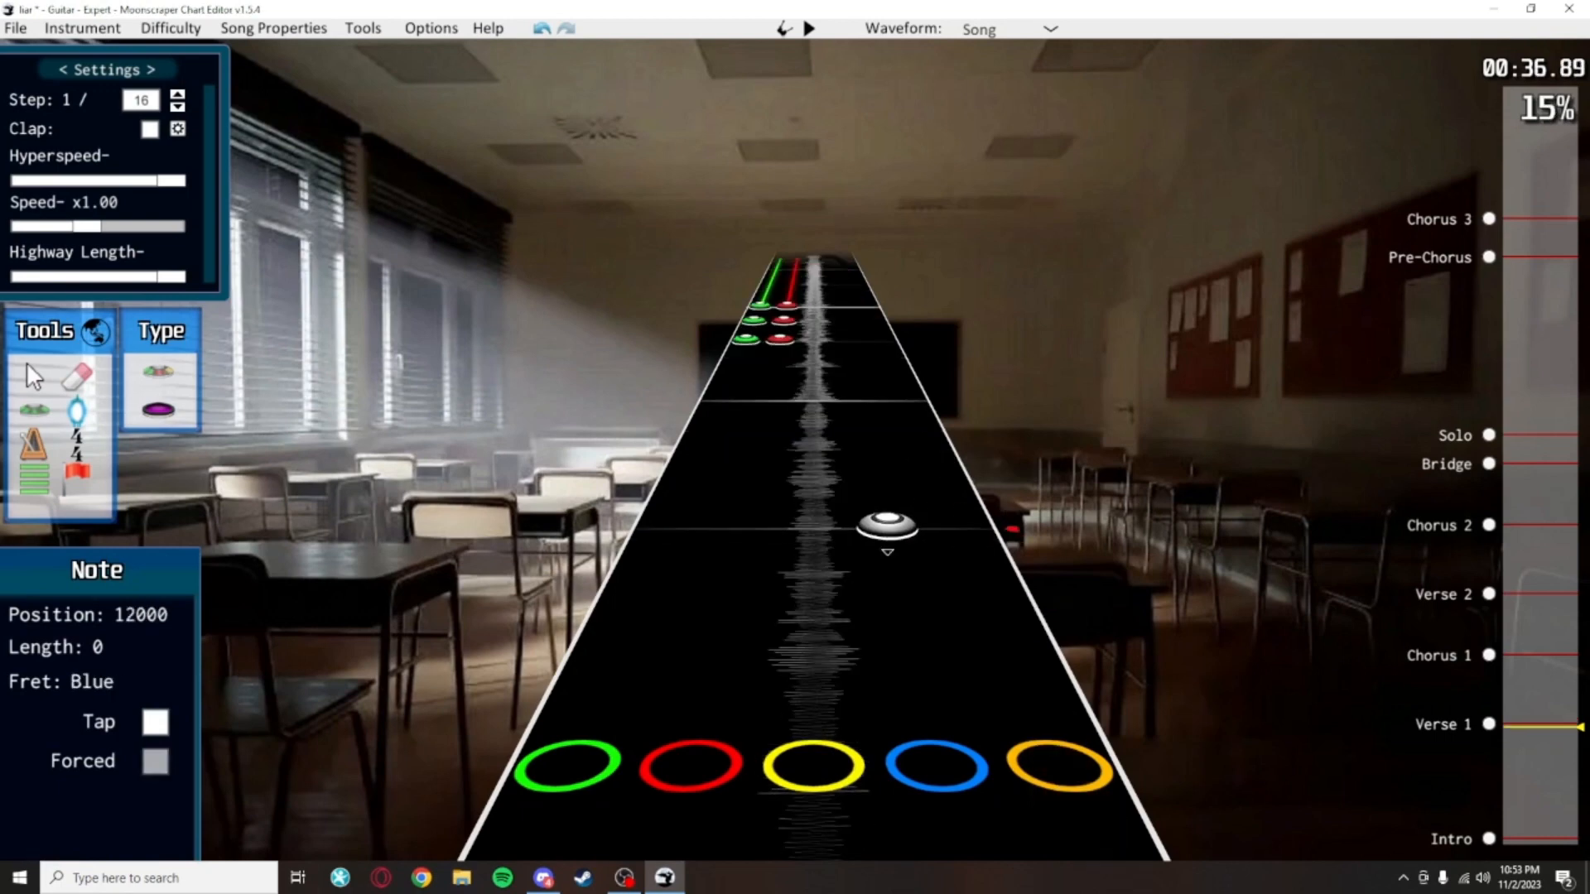
pyautogui.scroll(-4, 913, 603)
pyautogui.hotkey('ctrl', 'z')
pyautogui.scroll(17, 903, 489)
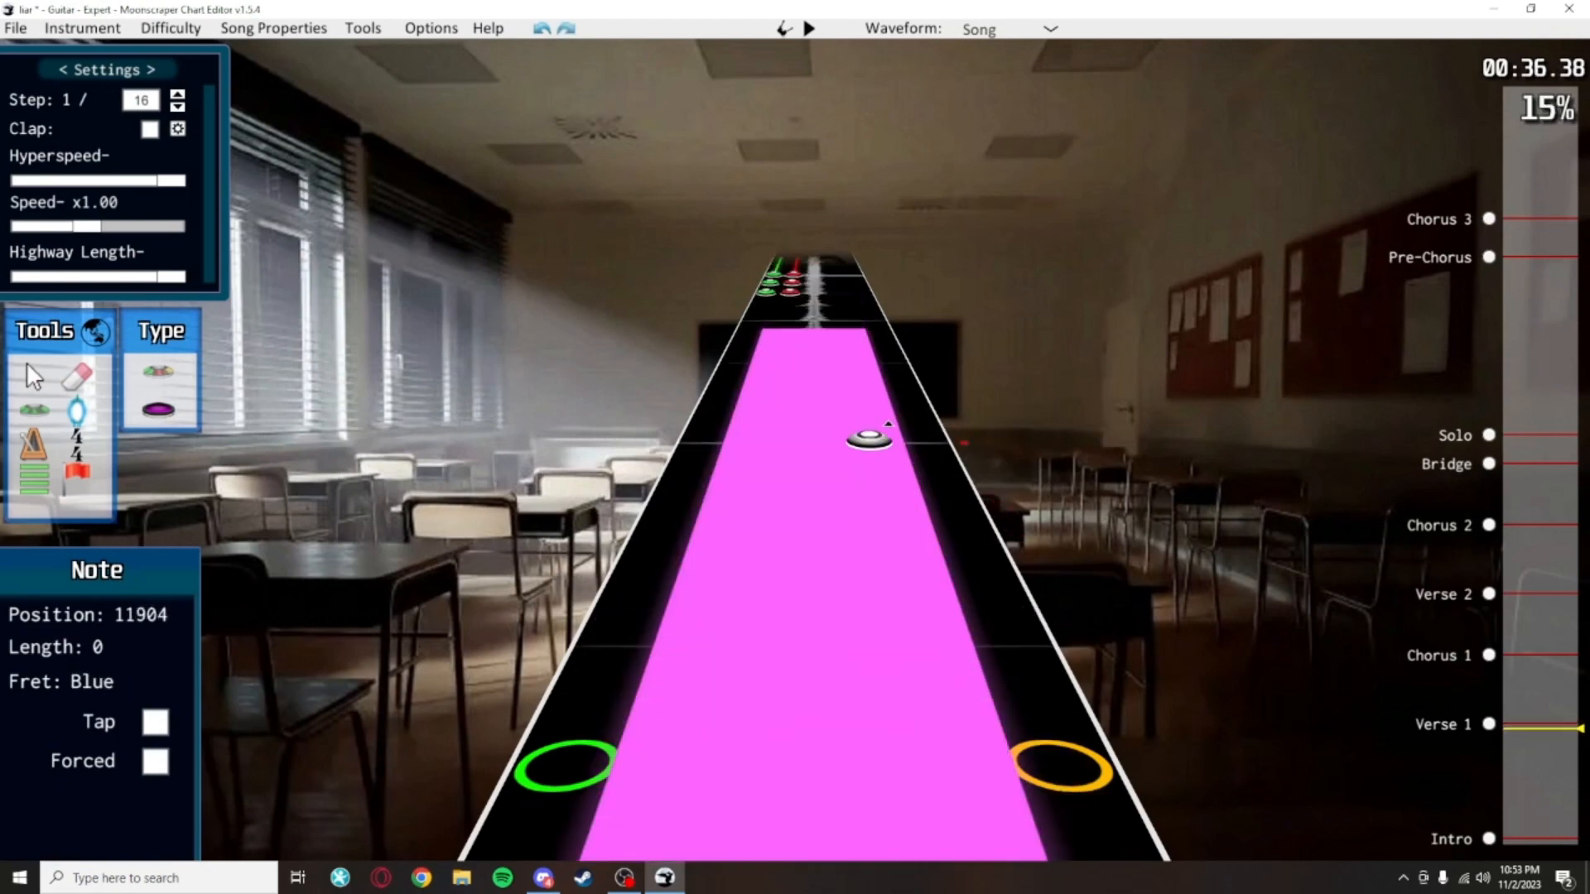
pyautogui.scroll(-4, 895, 624)
pyautogui.hotkey('ctrl', 's')
pyautogui.scroll(5, 894, 624)
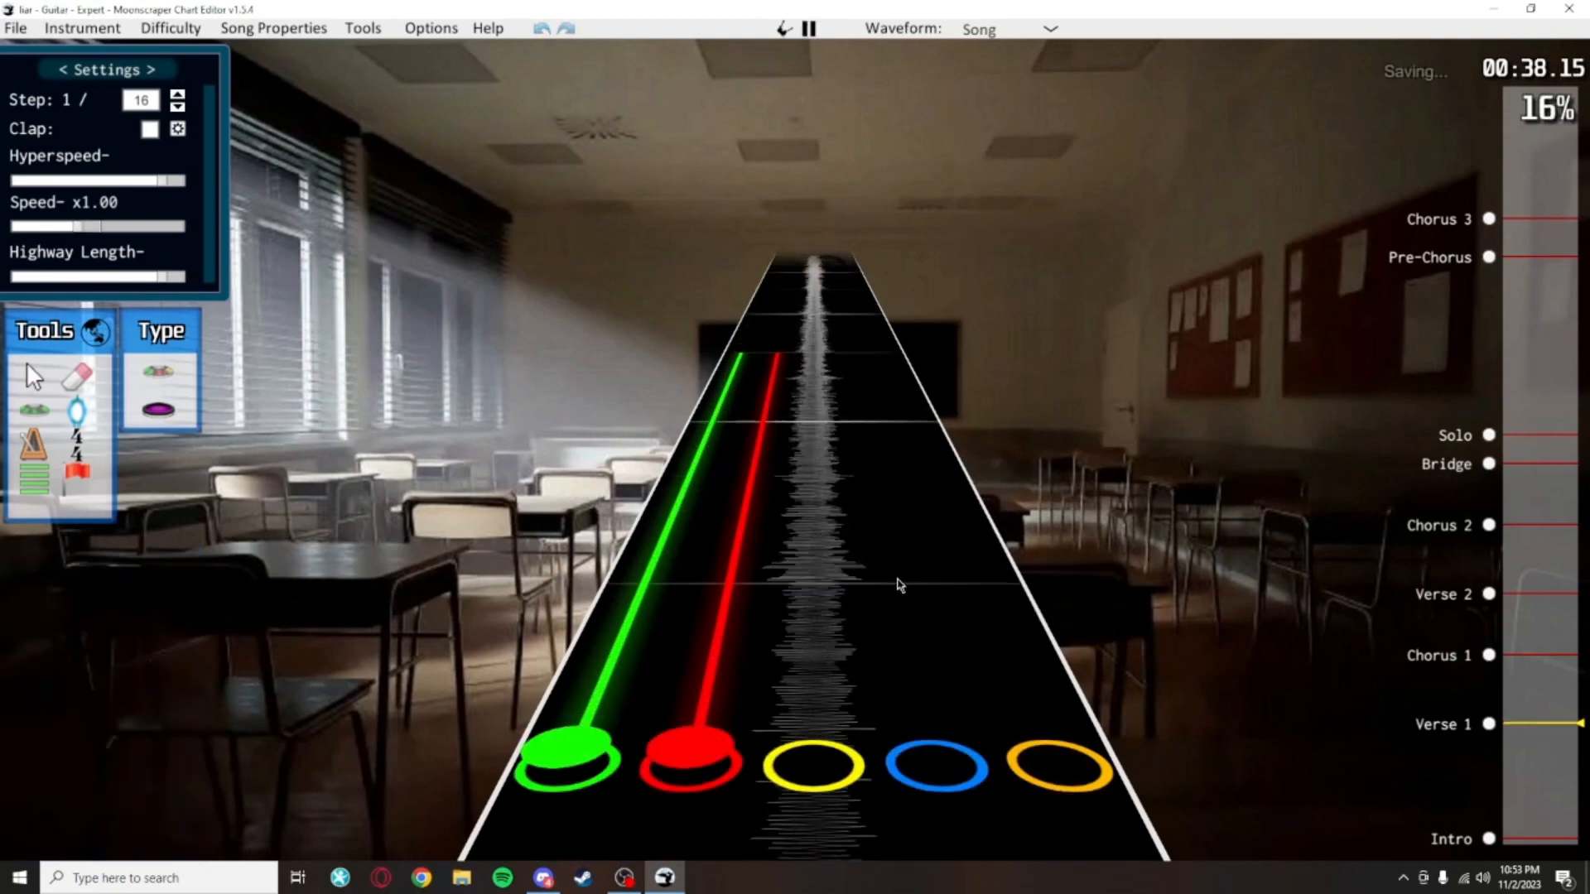
# Replace the green-red chords at positions 12192 and 12240 with open notes, check them in playback and save the chart
pyautogui.click(174, 412)
pyautogui.scroll(-5, 832, 616)
pyautogui.click(824, 646)
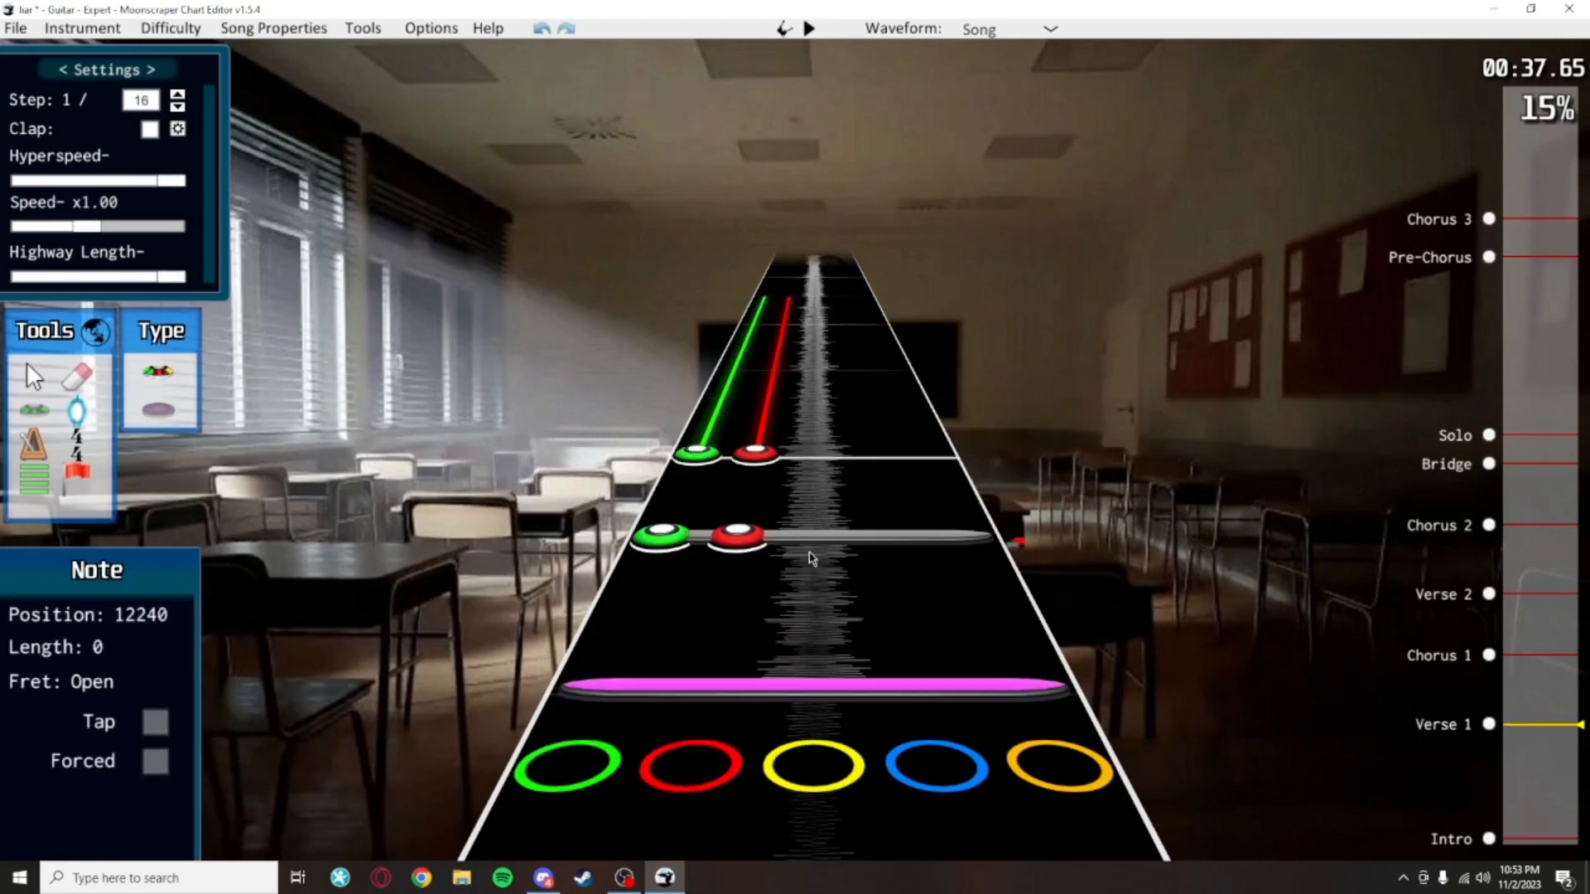
pyautogui.click(810, 555)
pyautogui.scroll(-4, 812, 564)
pyautogui.press('space')
pyautogui.press('space')
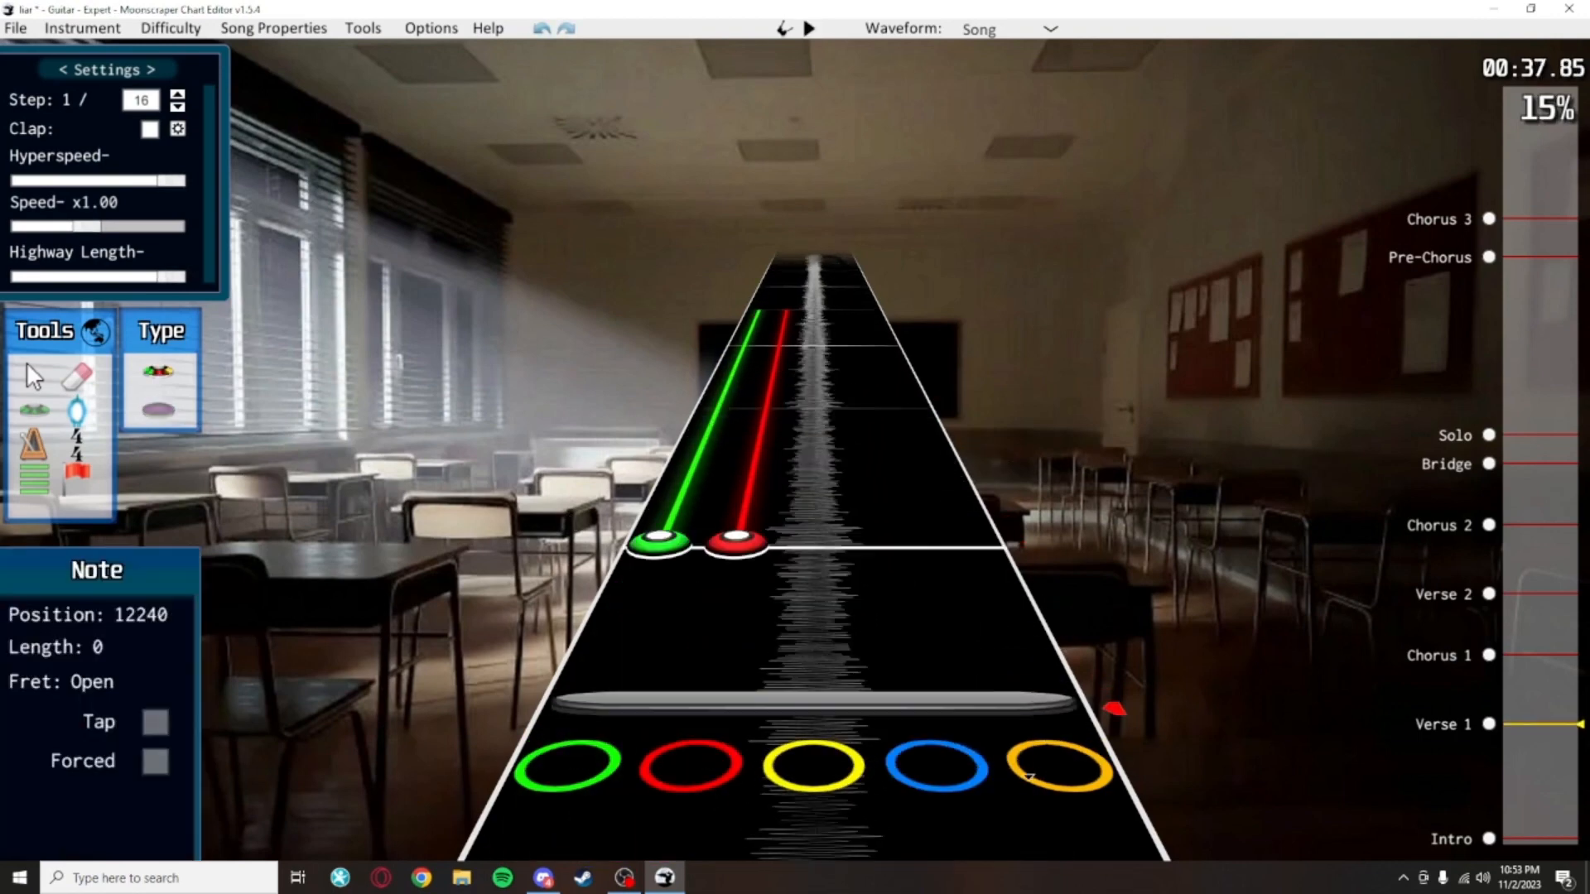
pyautogui.scroll(1, 300, 456)
pyautogui.click(36, 385)
pyautogui.scroll(-8, 1115, 659)
pyautogui.hotkey('ctrl', 's')
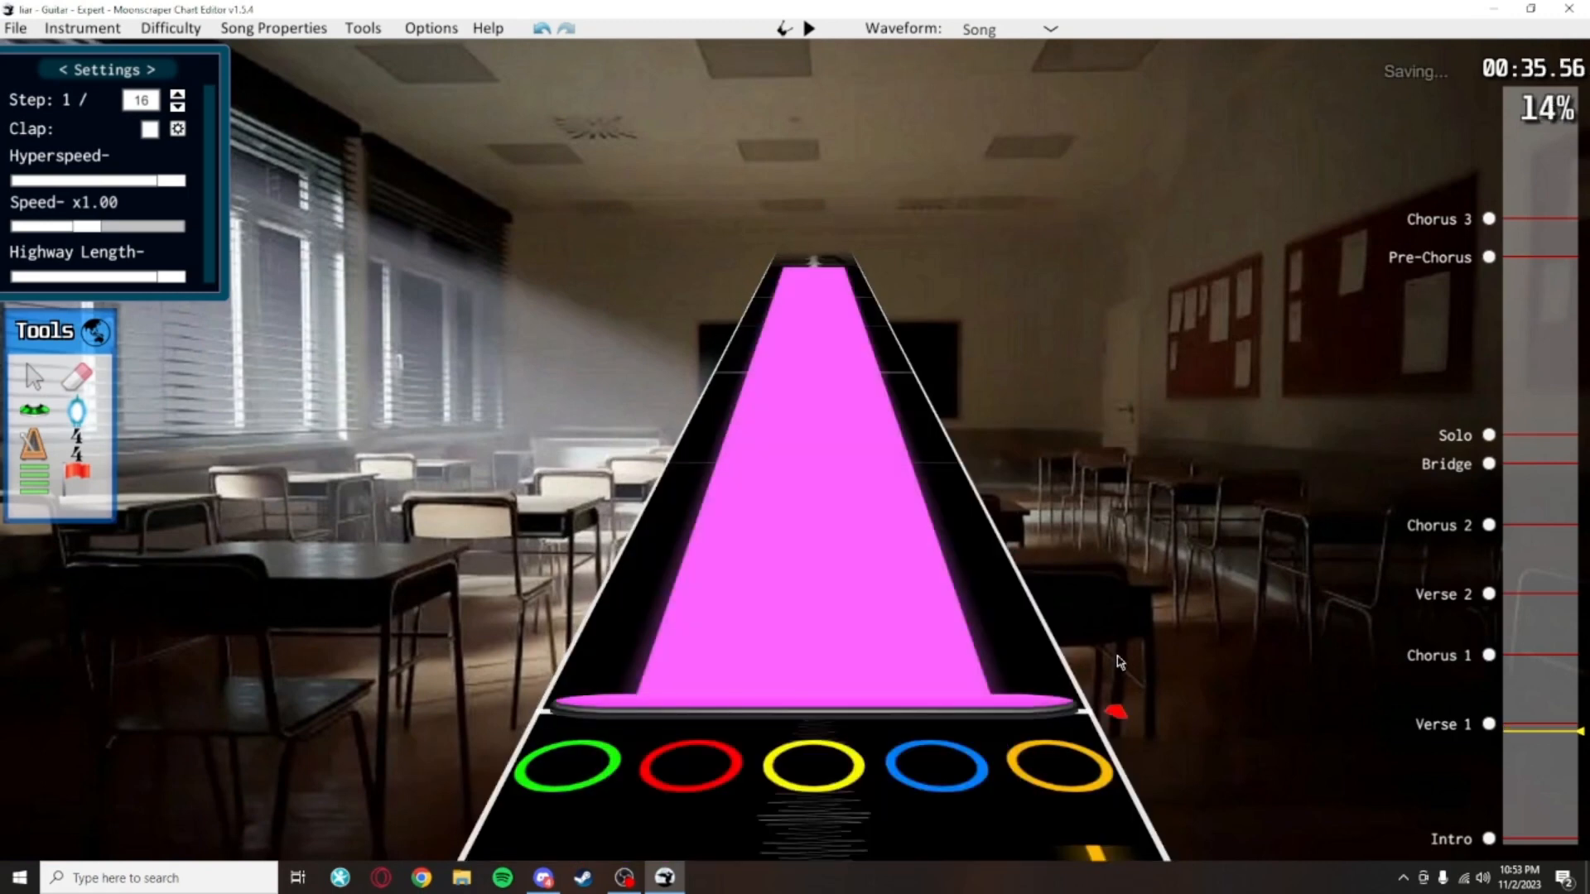
# Review the chart from the orange sustain through the open sustain and the two short open notes before Verse 1
pyautogui.scroll(8, 1109, 646)
pyautogui.scroll(2, 1077, 531)
pyautogui.scroll(-11, 1031, 514)
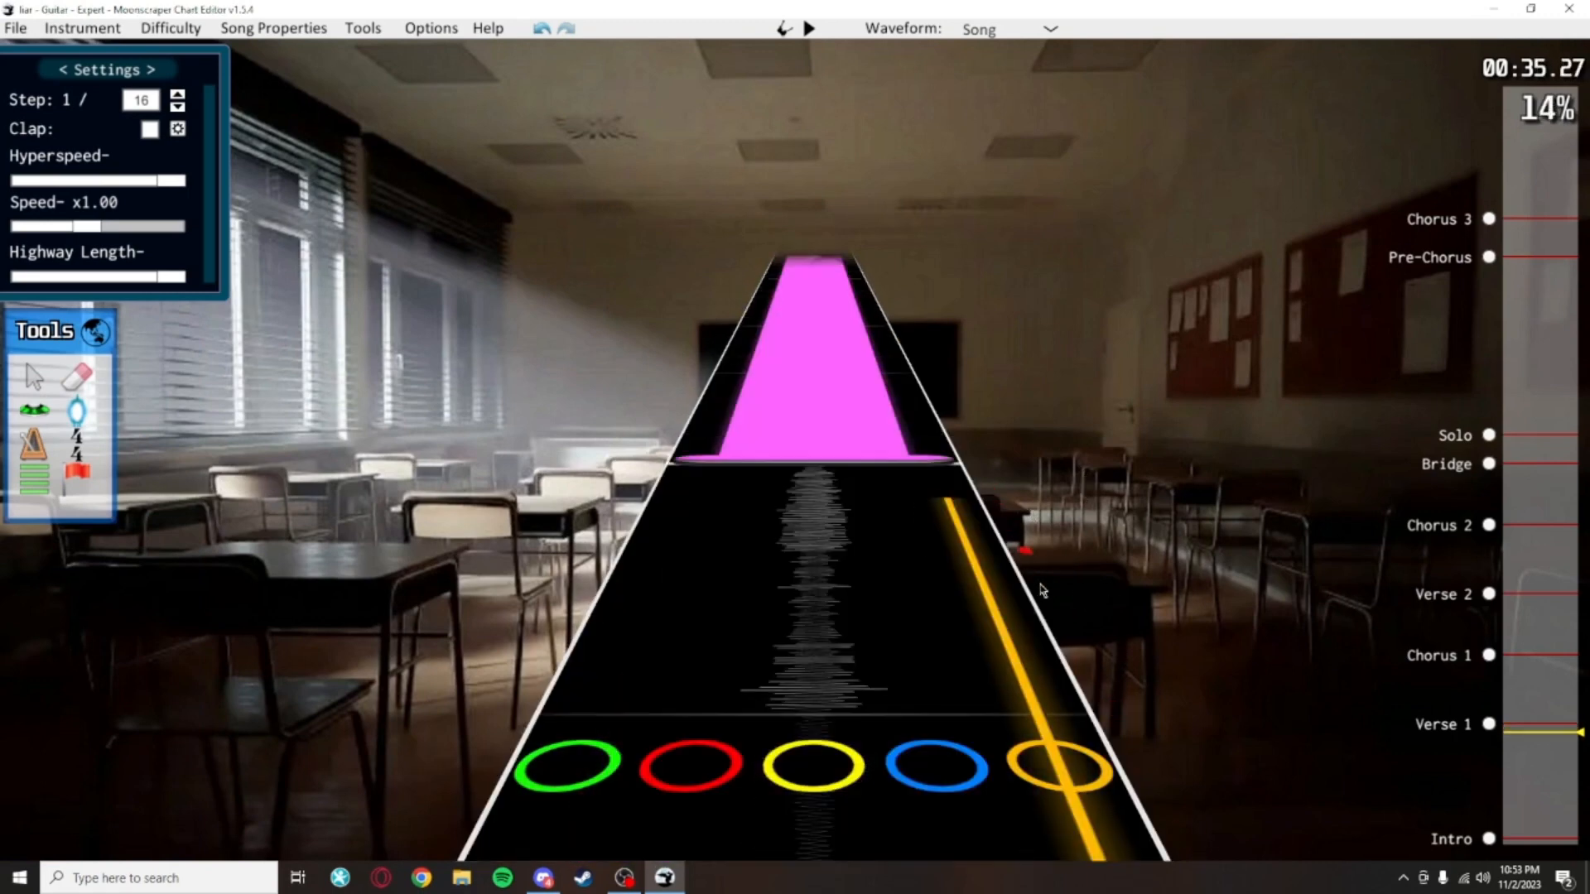
pyautogui.click(942, 462)
pyautogui.scroll(9, 1036, 394)
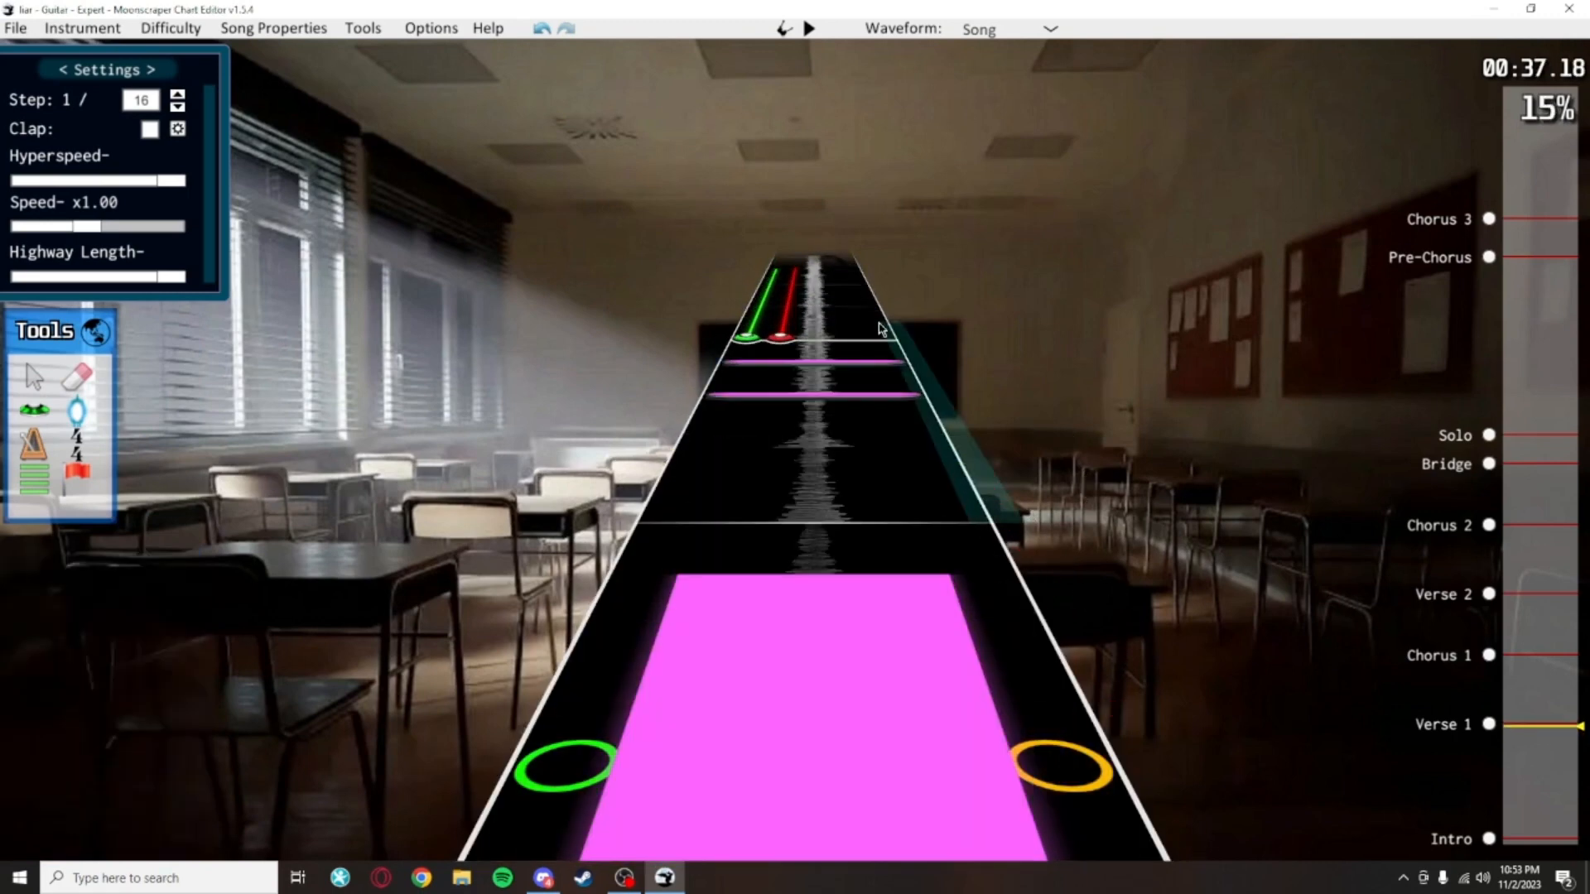
pyautogui.scroll(-10, 1120, 692)
pyautogui.scroll(-1, 1120, 692)
pyautogui.scroll(3, 1135, 713)
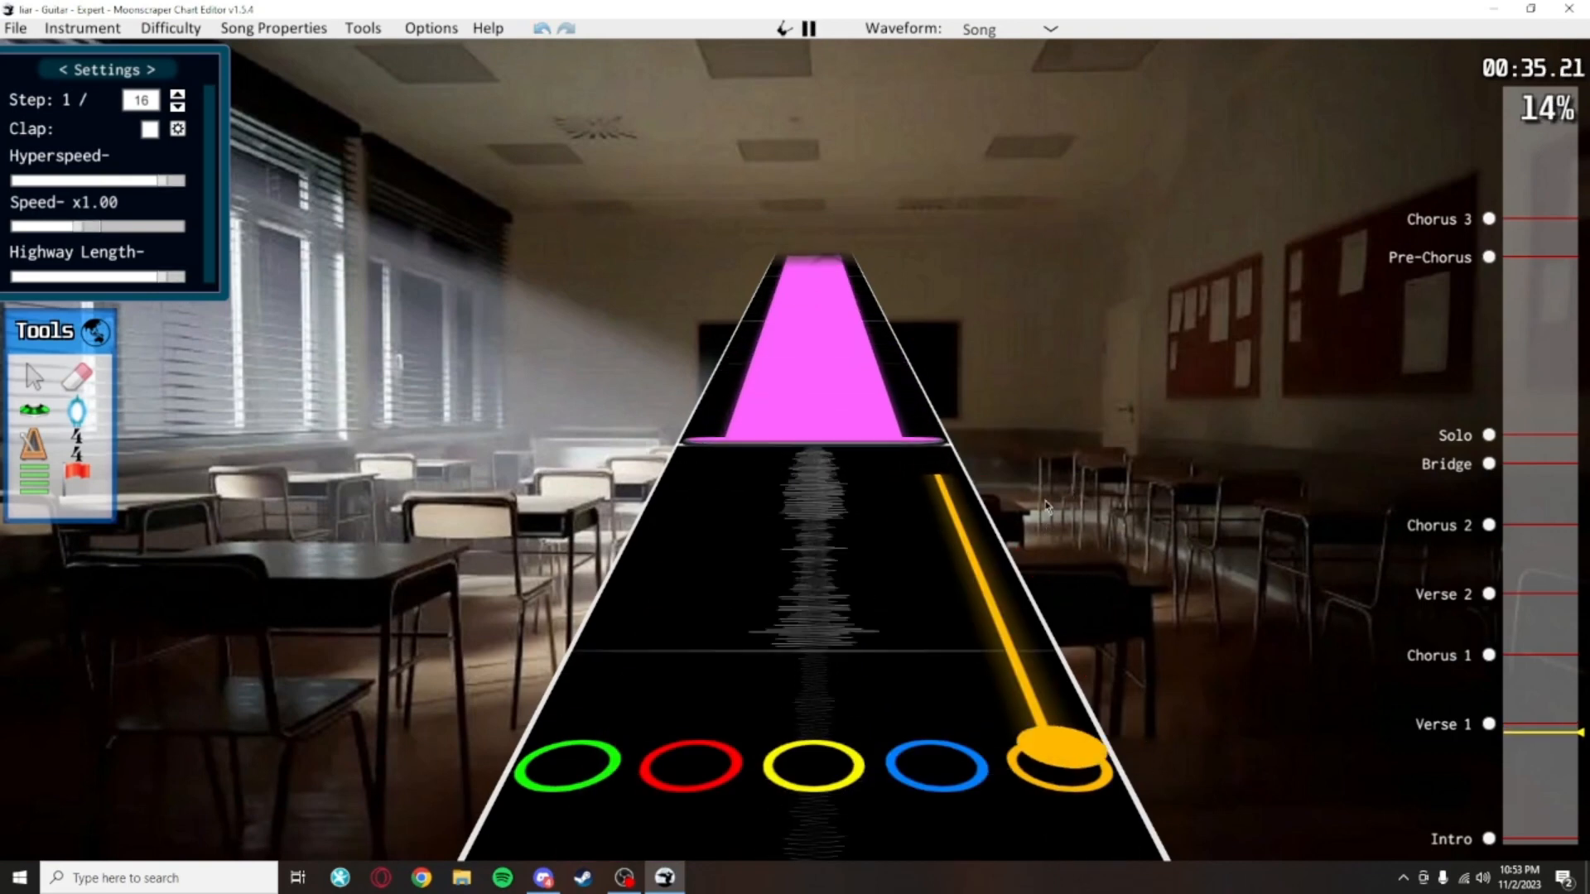
# Replace the open sustain at position 11520 with a sustained yellow note and save the chart
pyautogui.click(45, 412)
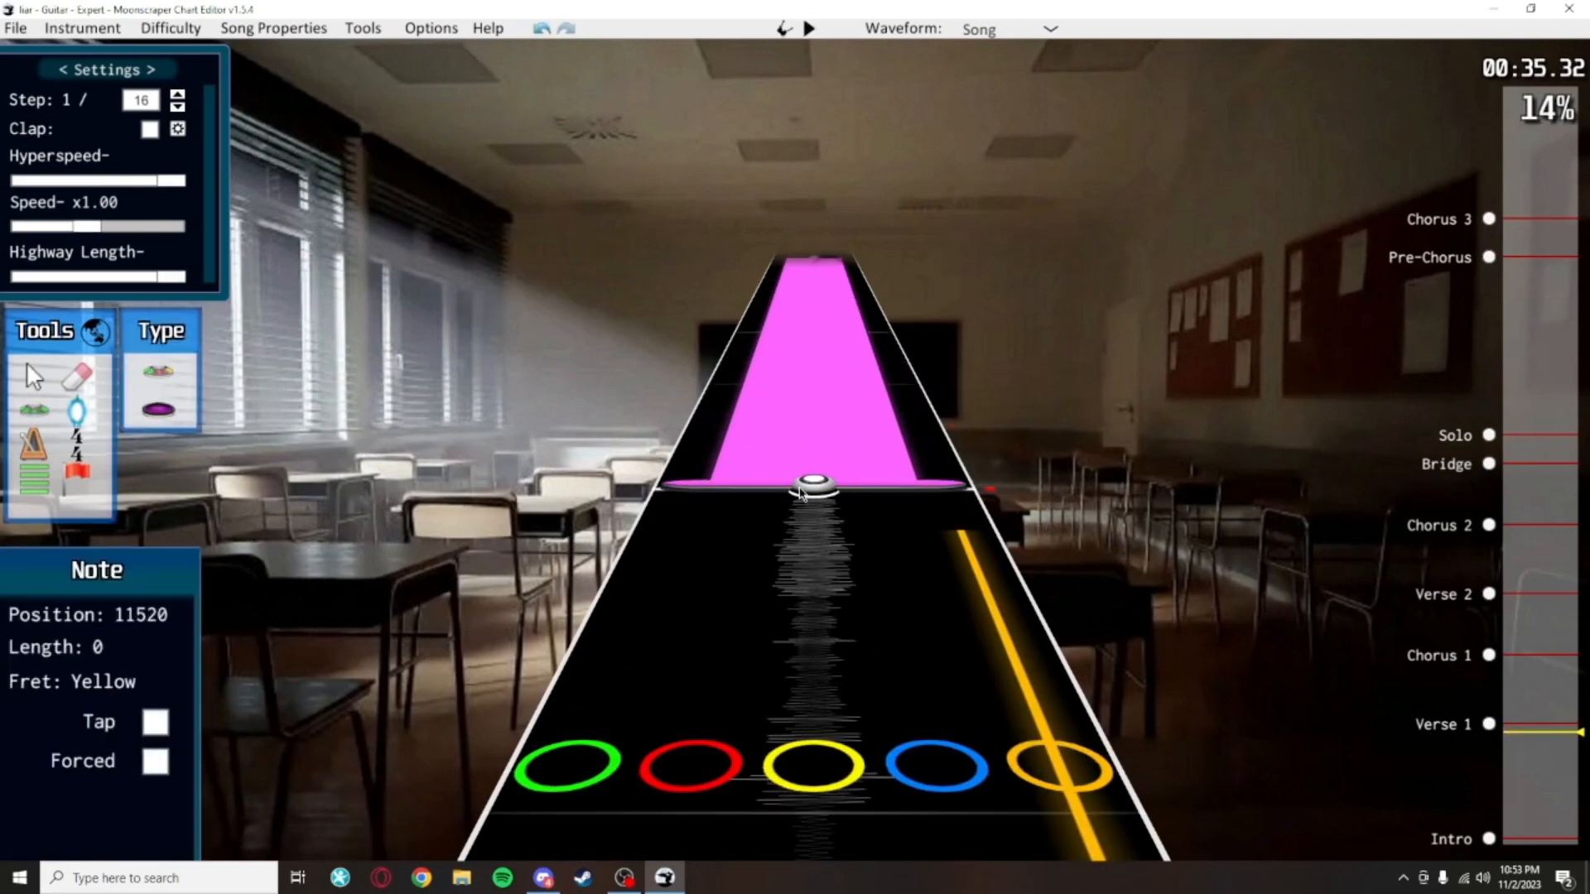
pyautogui.click(802, 495)
pyautogui.moveTo(801, 494); pyautogui.dragTo(1007, 5)
pyautogui.click(973, 371)
pyautogui.scroll(-5, 1032, 518)
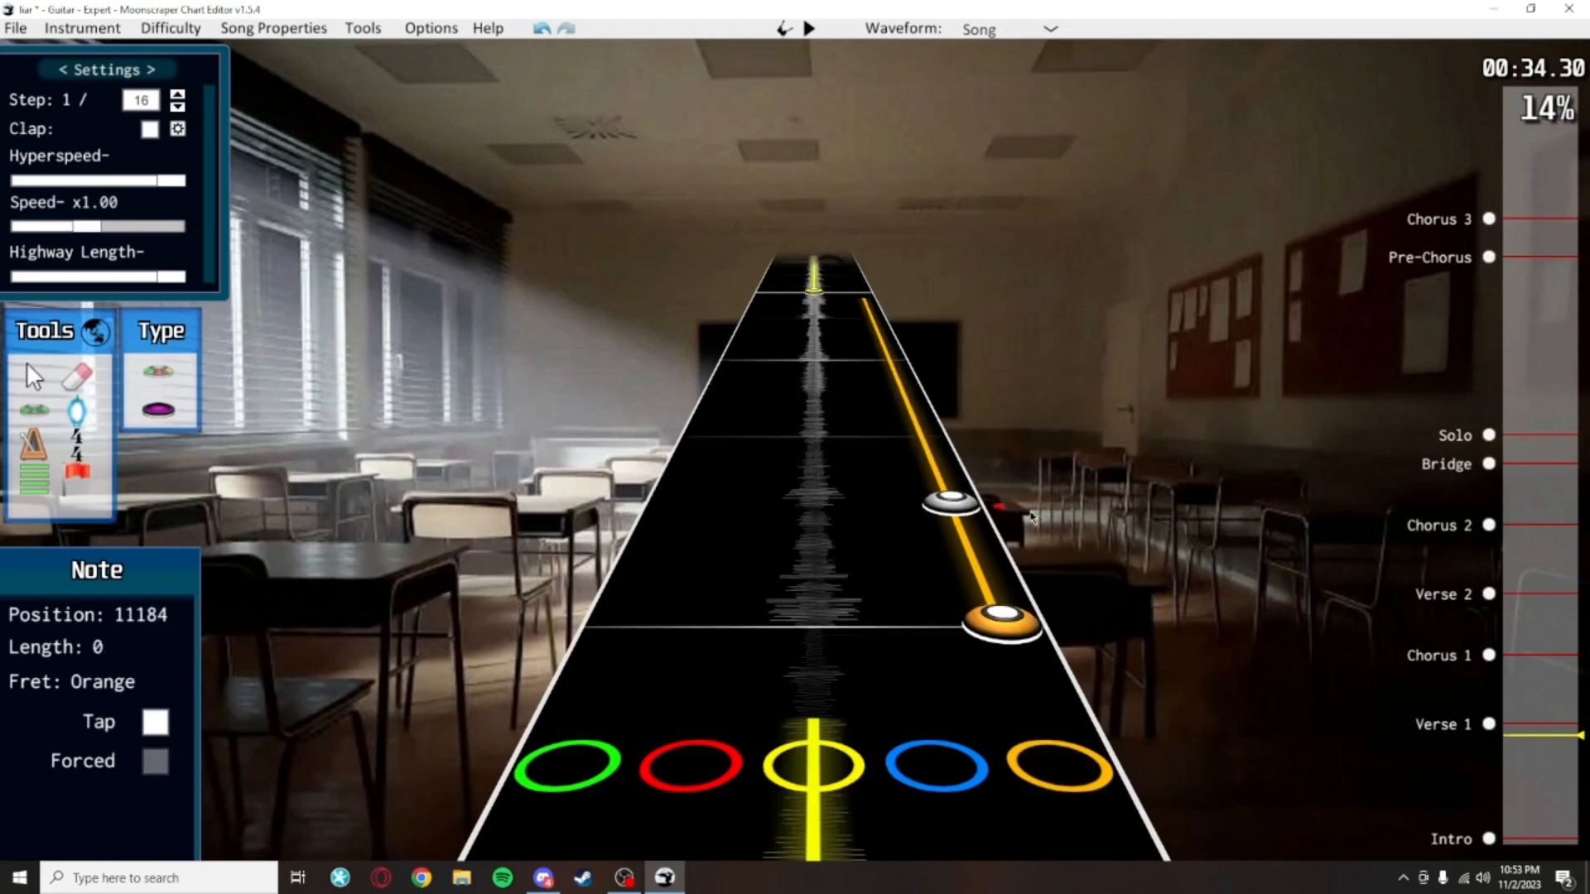
pyautogui.press('space')
pyautogui.hotkey('ctrl', 's')
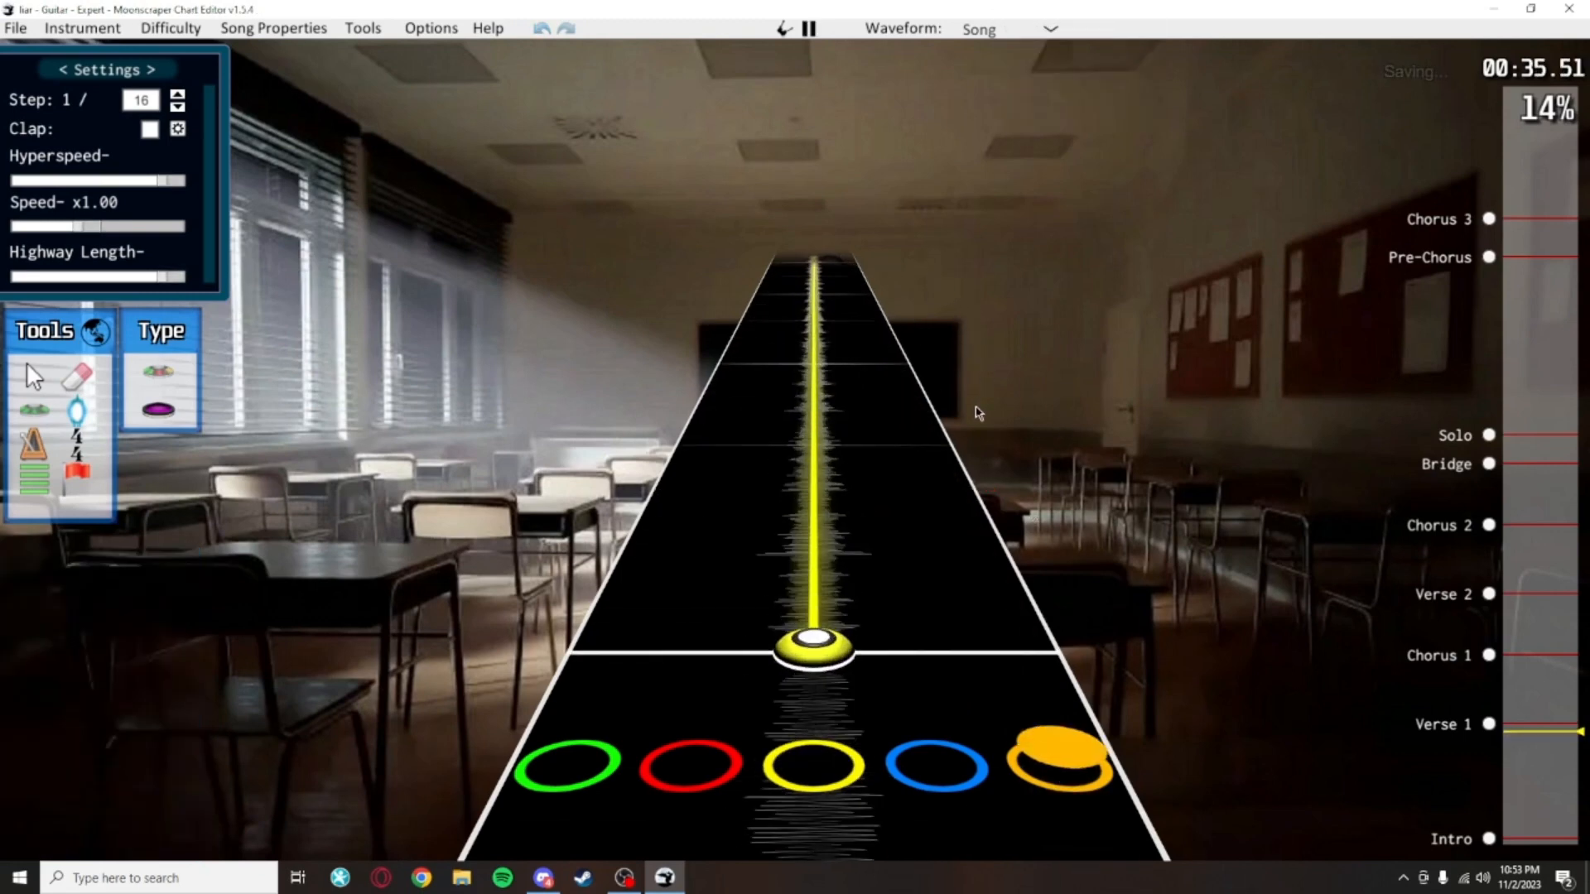
# Replay the sustained notes leading to Verse 1 and compare them with the earlier red, green and yellow phrase
pyautogui.press('space')
pyautogui.scroll(-4, 1030, 663)
pyautogui.scroll(4, 1005, 593)
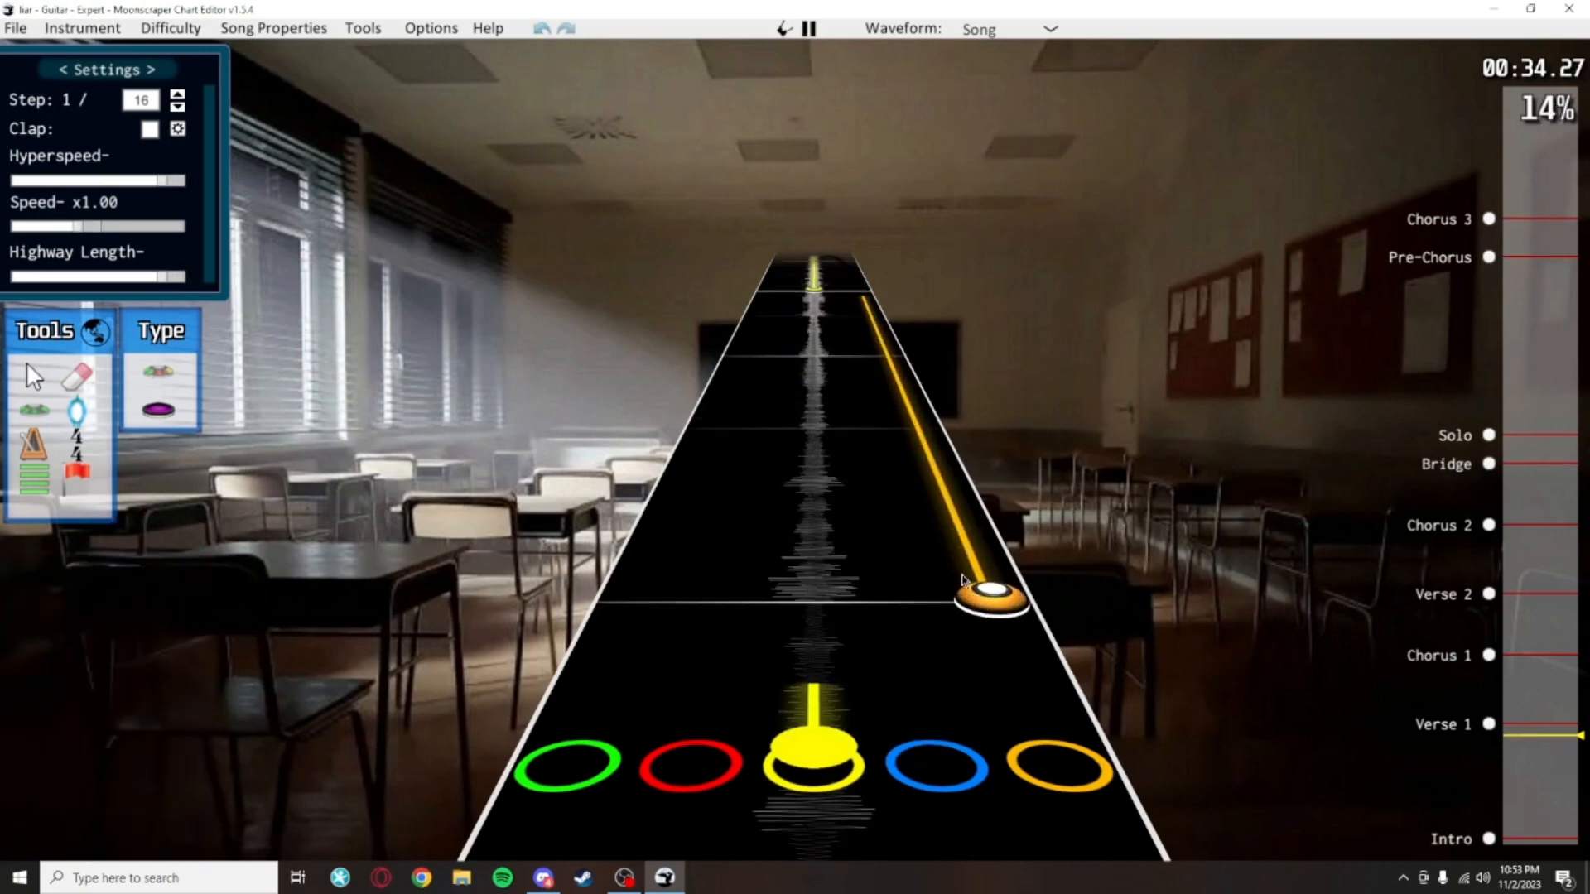
pyautogui.scroll(-1, 943, 514)
pyautogui.scroll(-10, 943, 515)
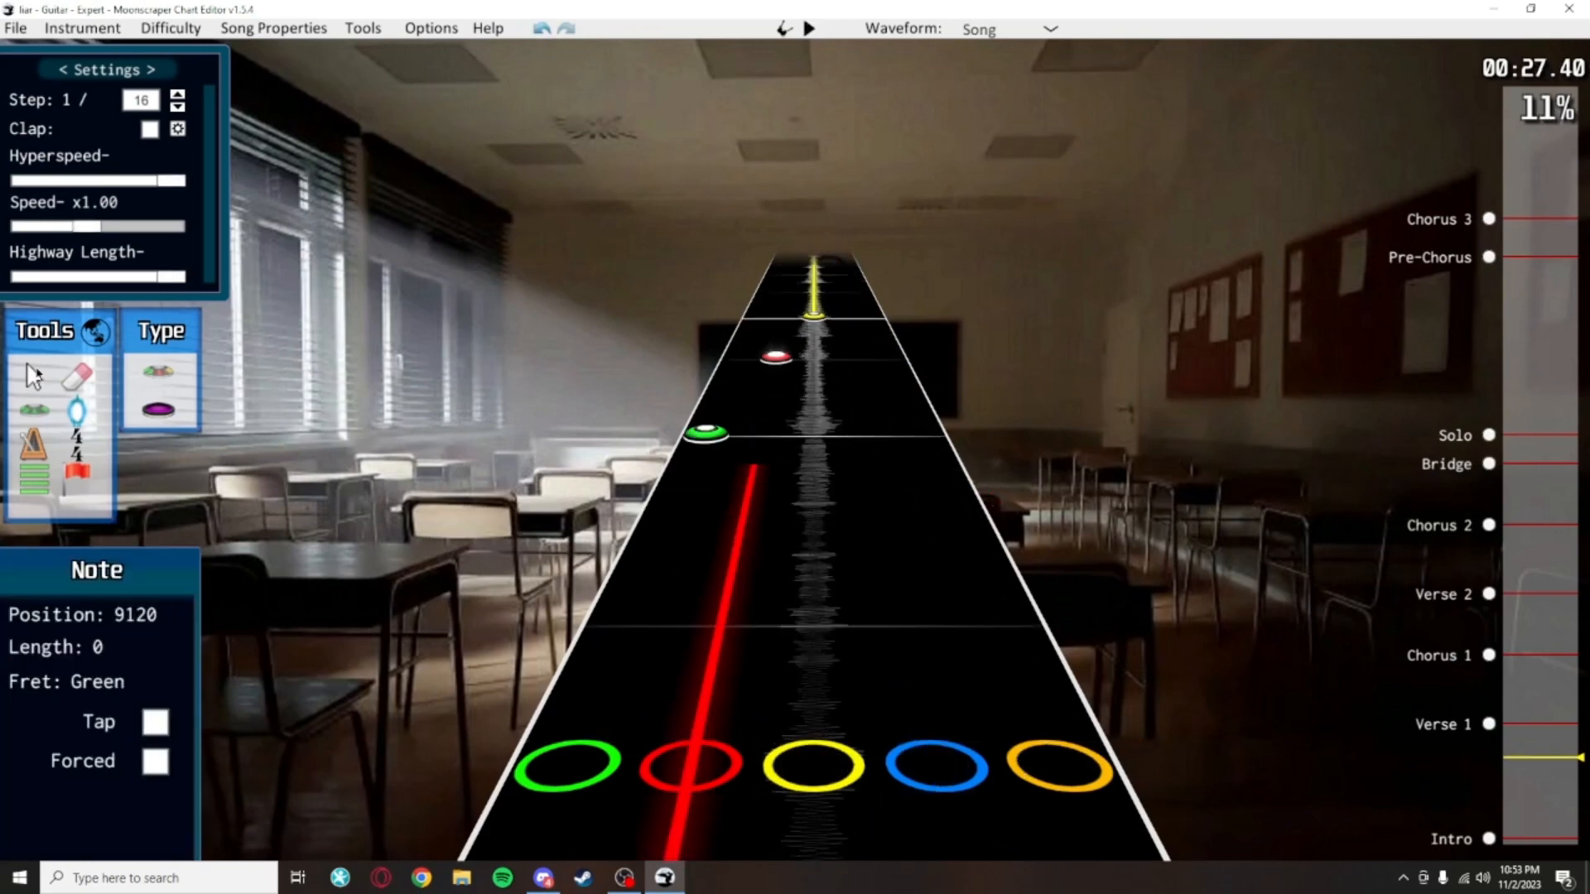
pyautogui.press('space')
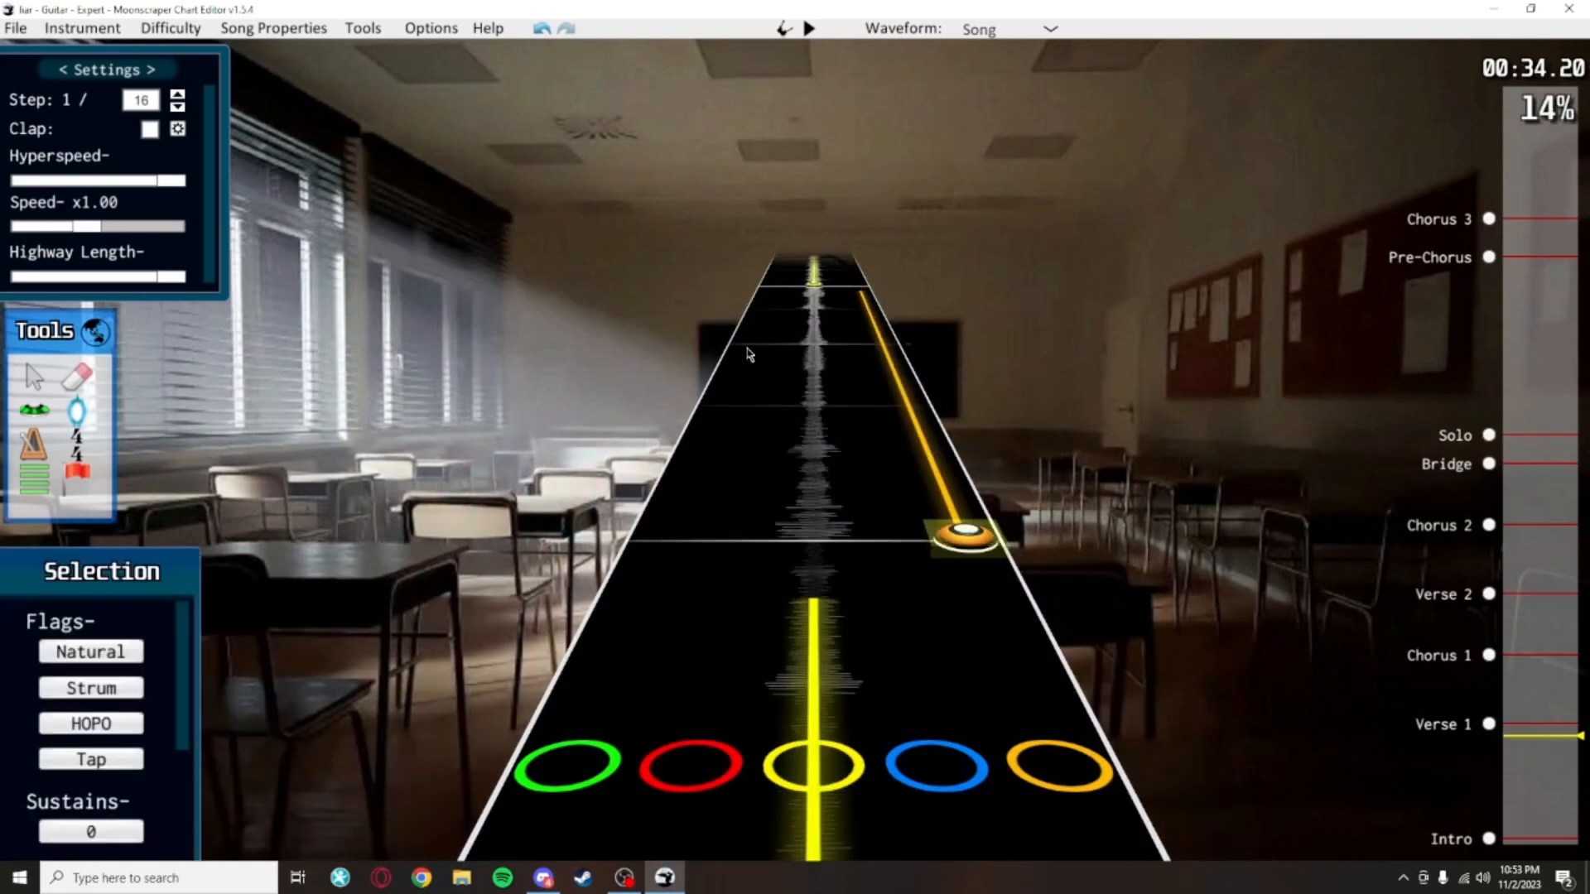
# Move the orange sustain before position 11520 to blue and the yellow sustain at 11520 to orange, and save the chart
pyautogui.press('space')
pyautogui.scroll(5, 886, 513)
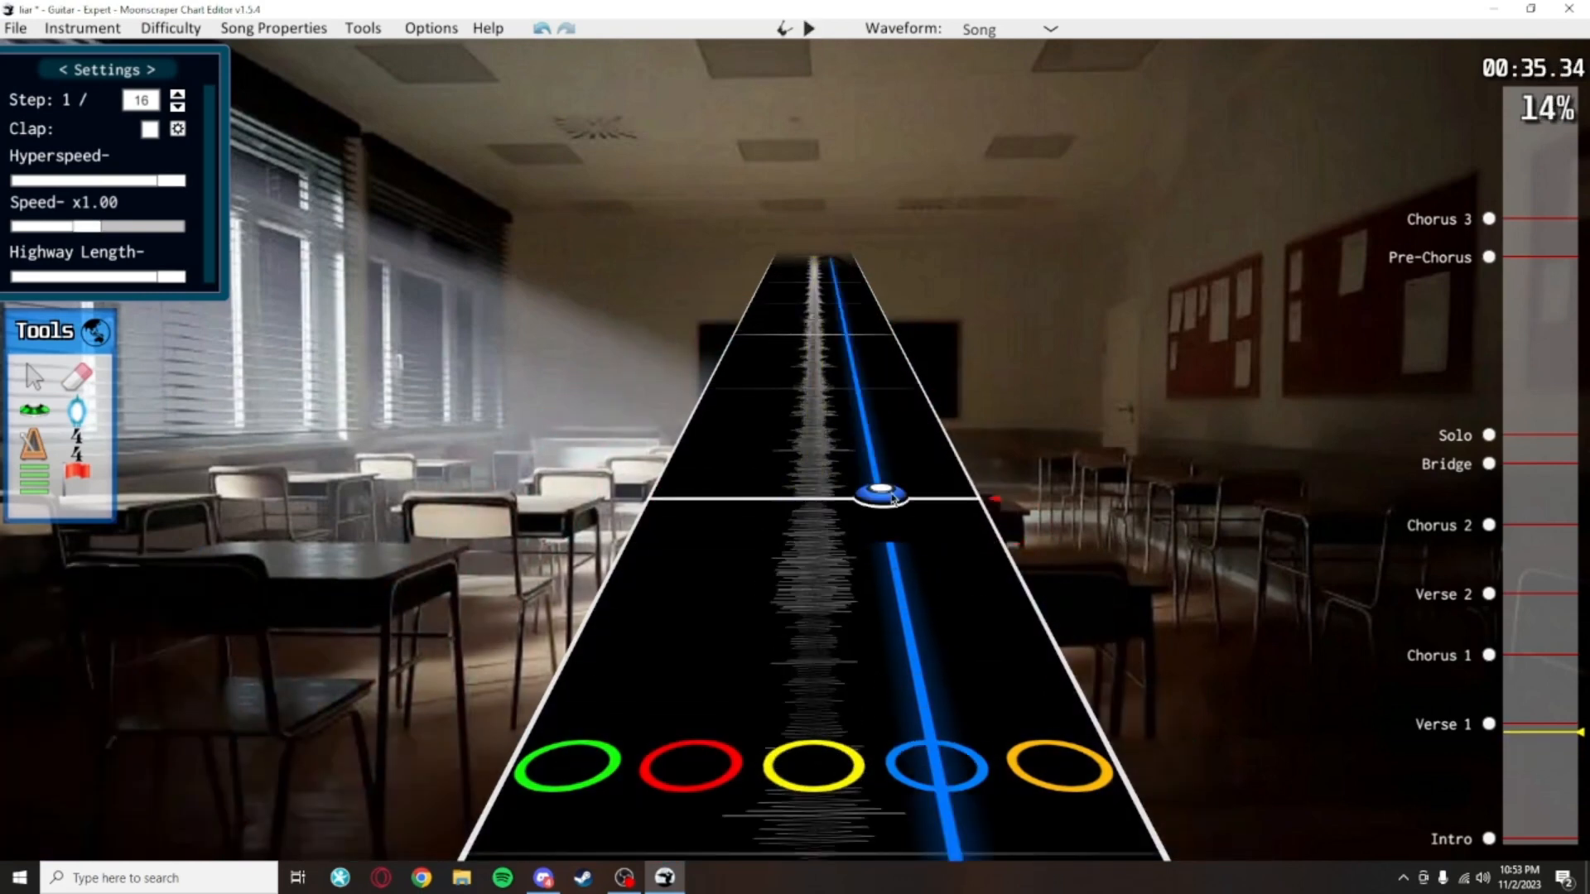
pyautogui.moveTo(893, 500); pyautogui.dragTo(953, 494)
pyautogui.click(1068, 348)
pyautogui.scroll(-2, 1137, 472)
pyautogui.hotkey('ctrl', 's')
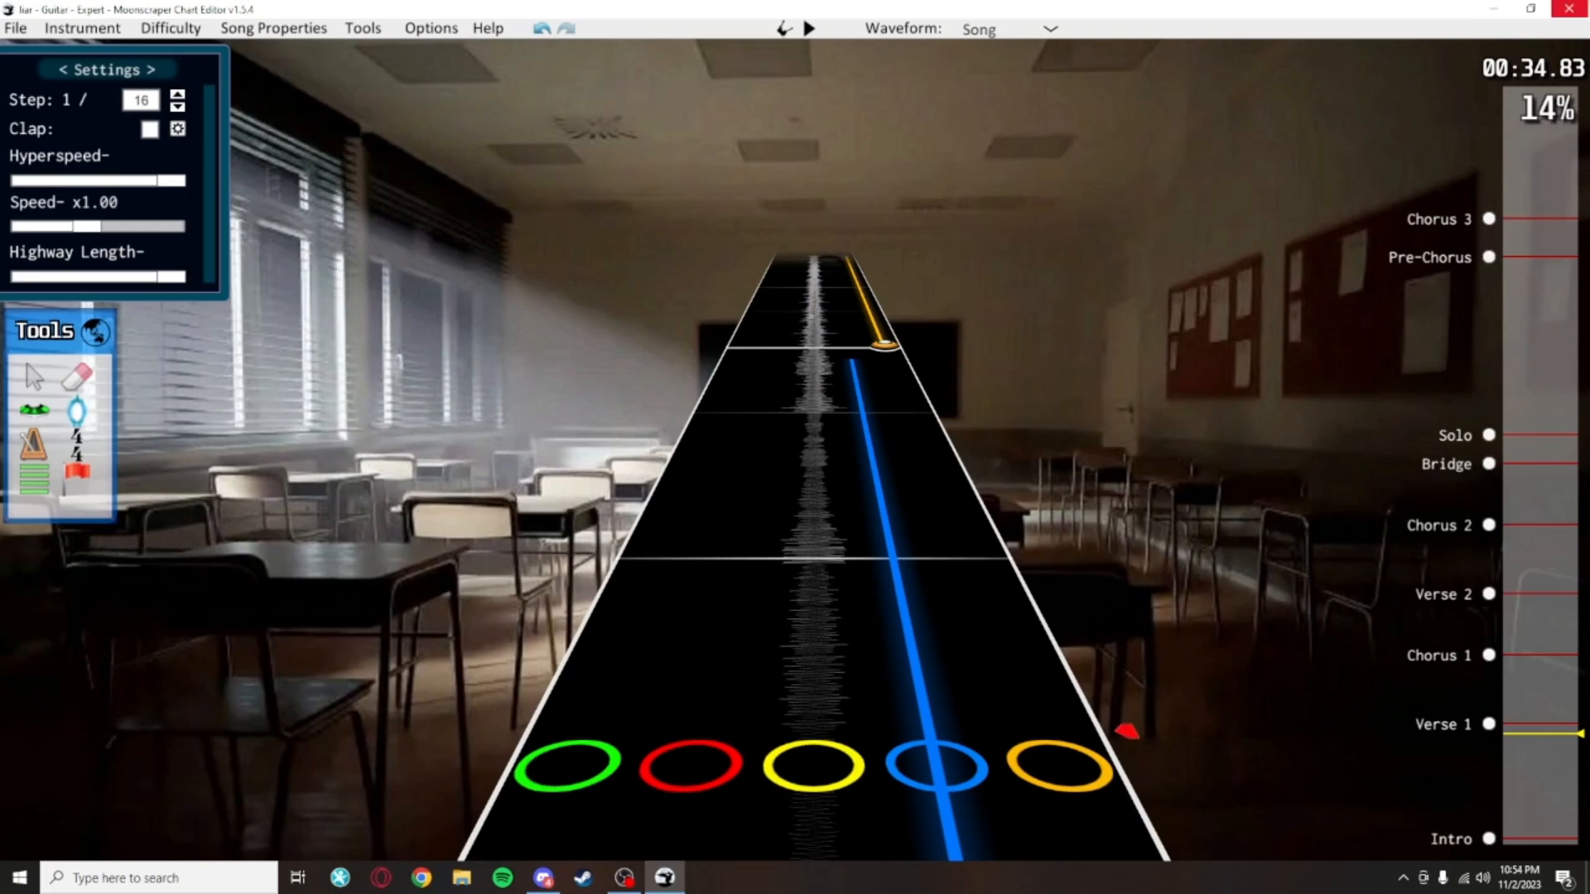
# Play the passage into Verse 1, choose open-note placement to check the two open notes, and save the chart
pyautogui.press('space')
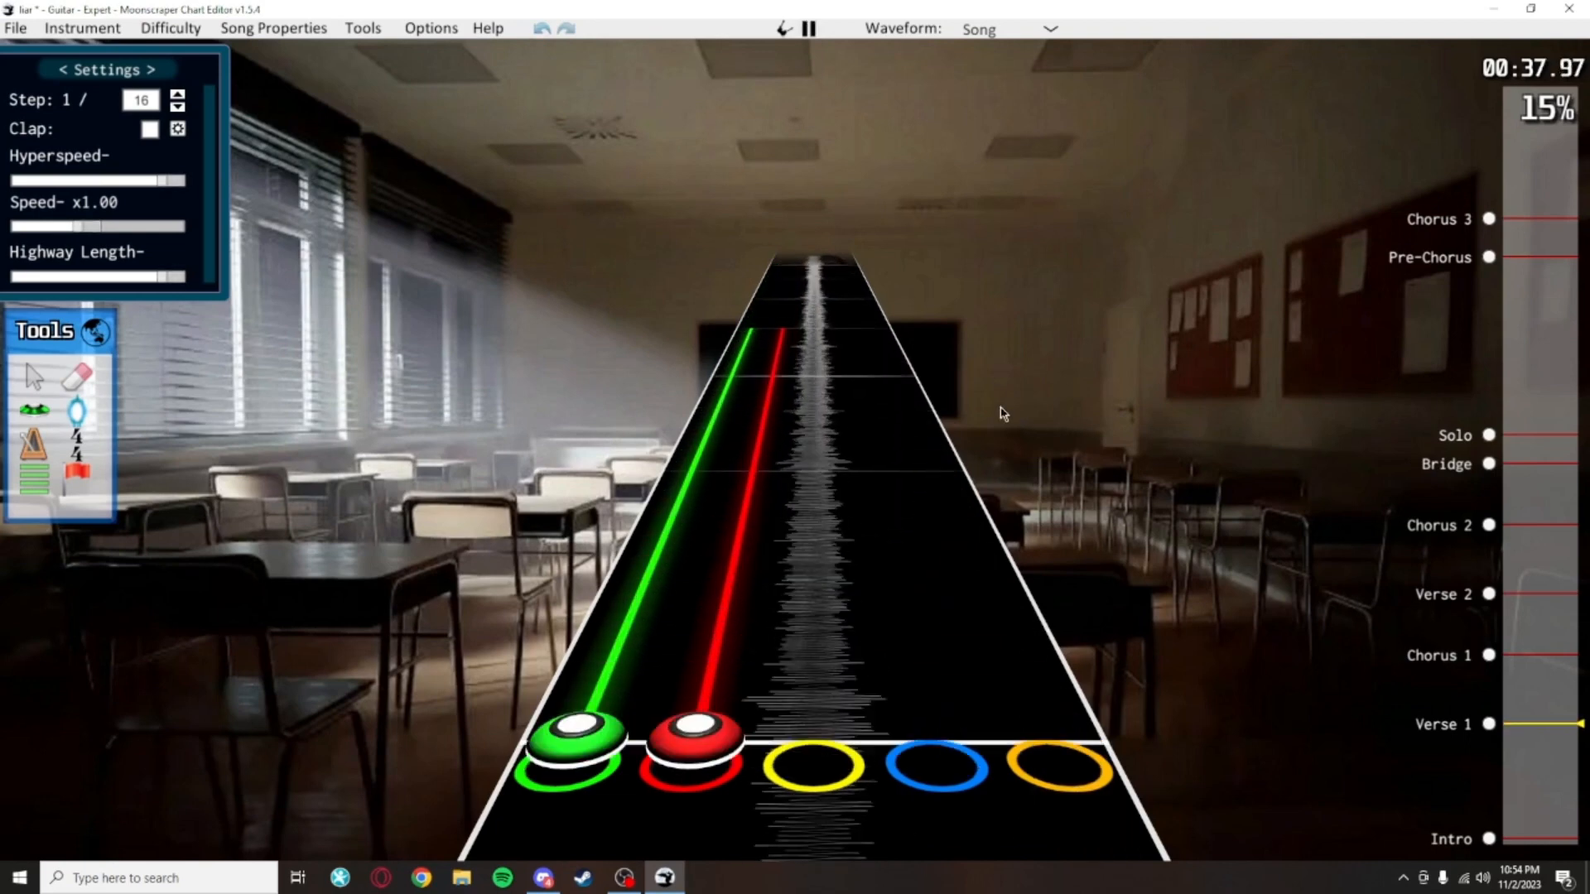
pyautogui.press('space')
pyautogui.click(47, 413)
pyautogui.click(158, 412)
pyautogui.scroll(3, 792, 384)
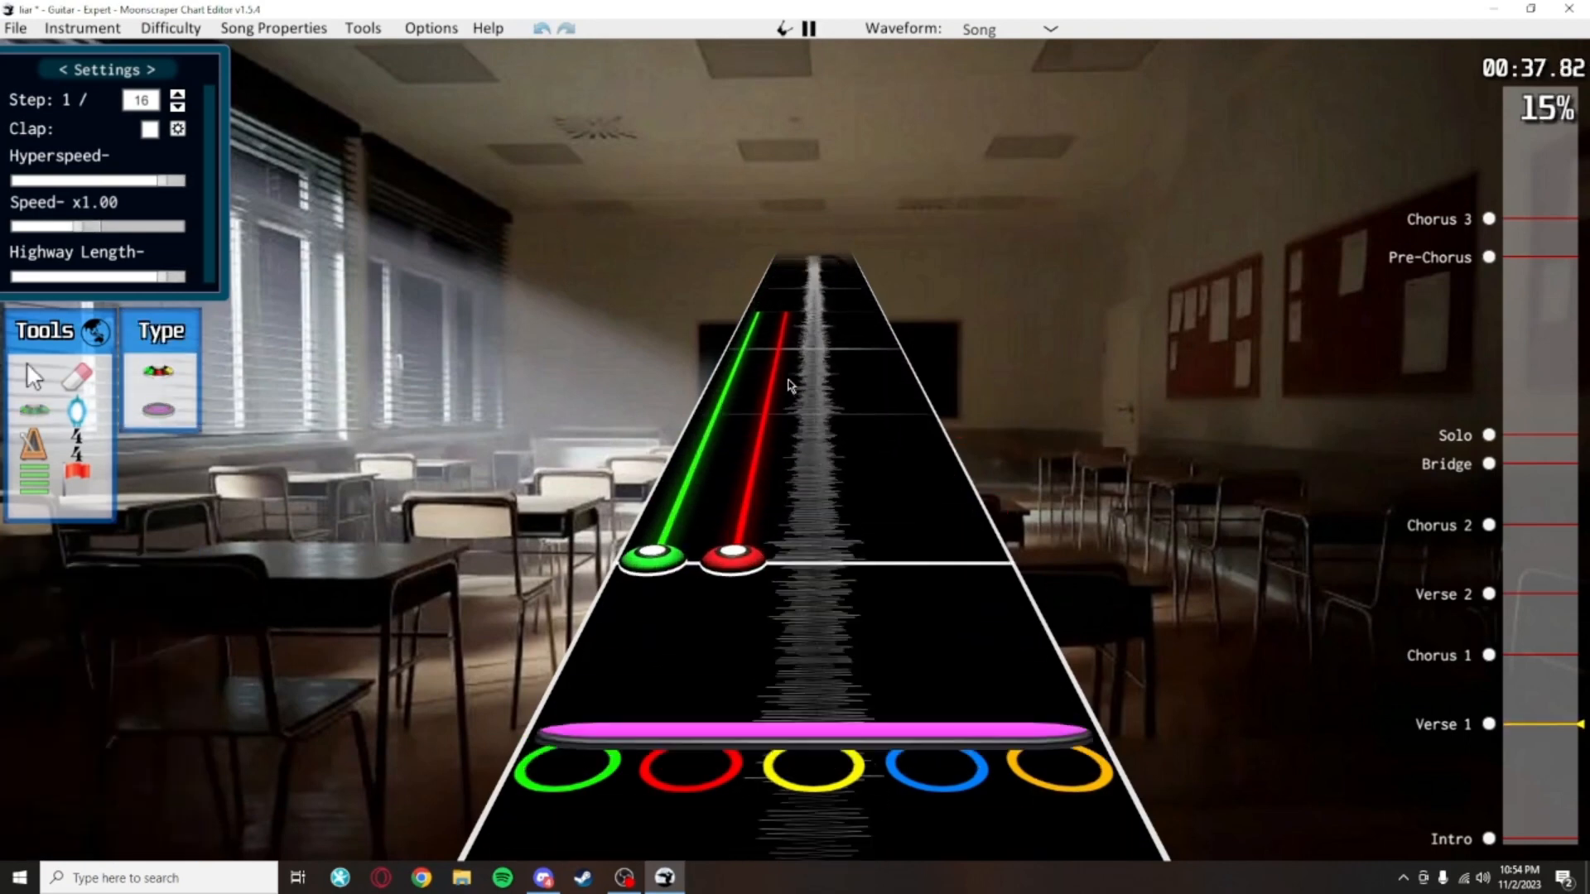
pyautogui.hotkey('ctrl', 's')
pyautogui.scroll(-3, 934, 533)
pyautogui.scroll(4, 973, 341)
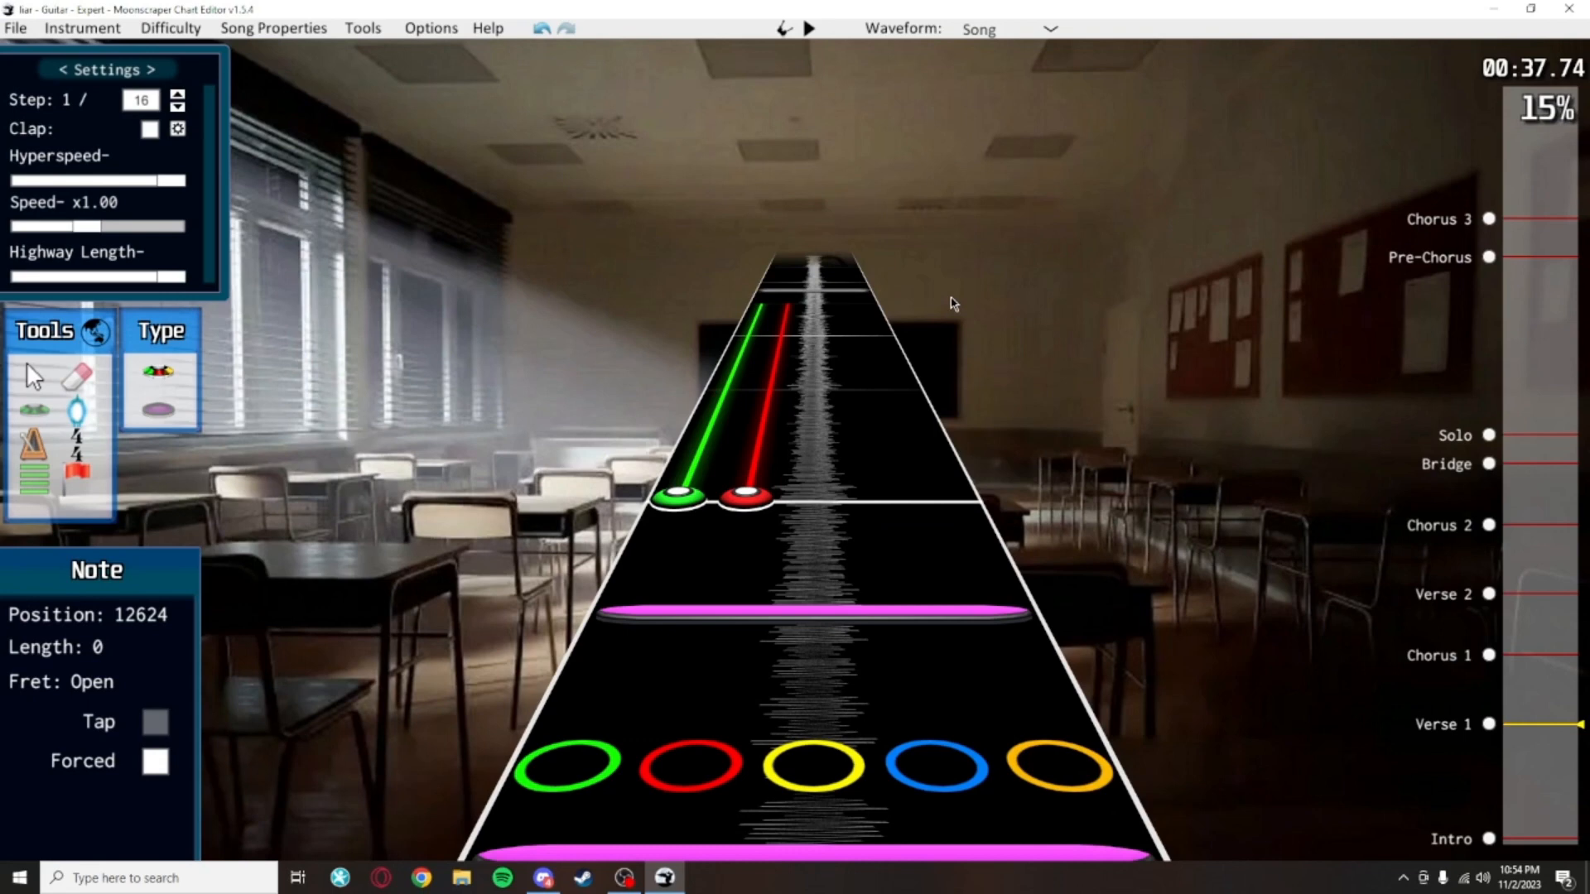
# Review the open notes and the sustained green-red chord at Verse 1, and play back from that chord
pyautogui.click(33, 378)
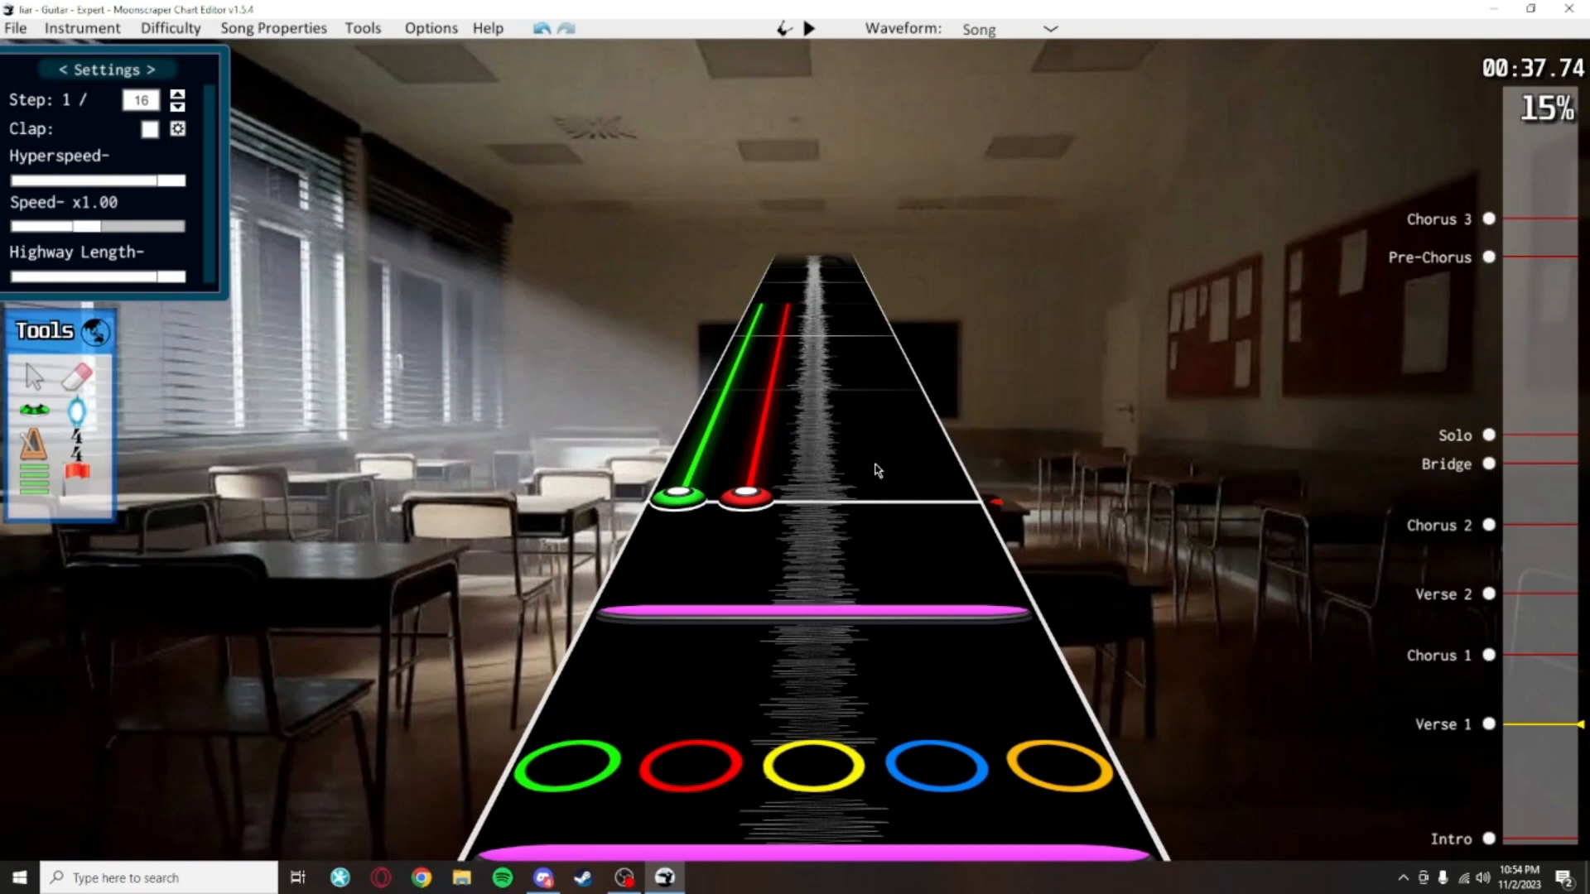
pyautogui.scroll(4, 877, 471)
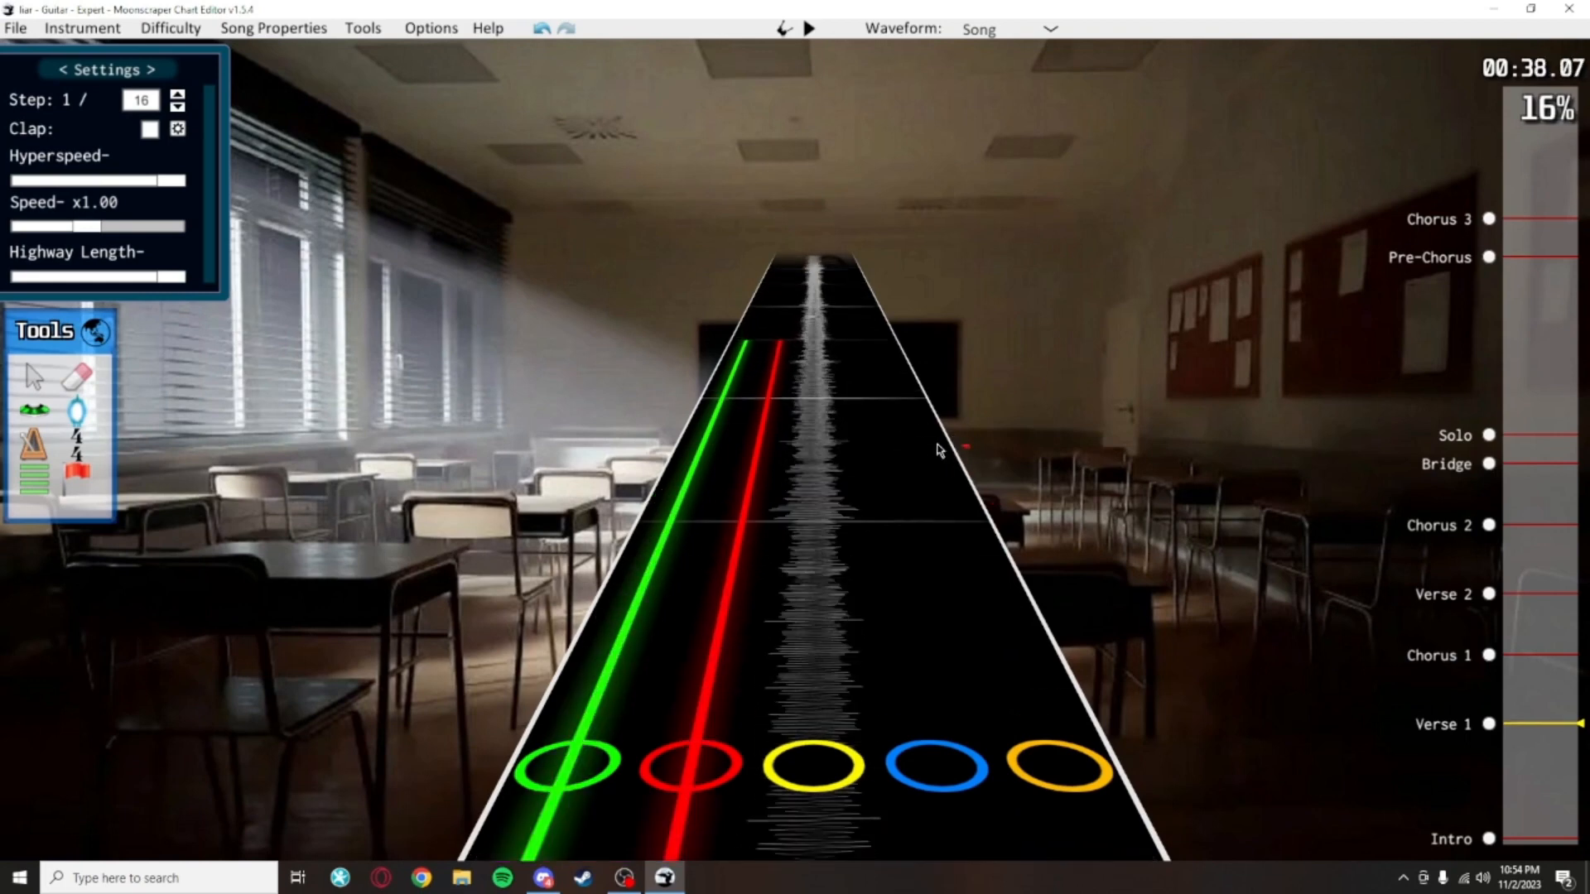
pyautogui.scroll(-5, 936, 447)
pyautogui.scroll(4, 946, 431)
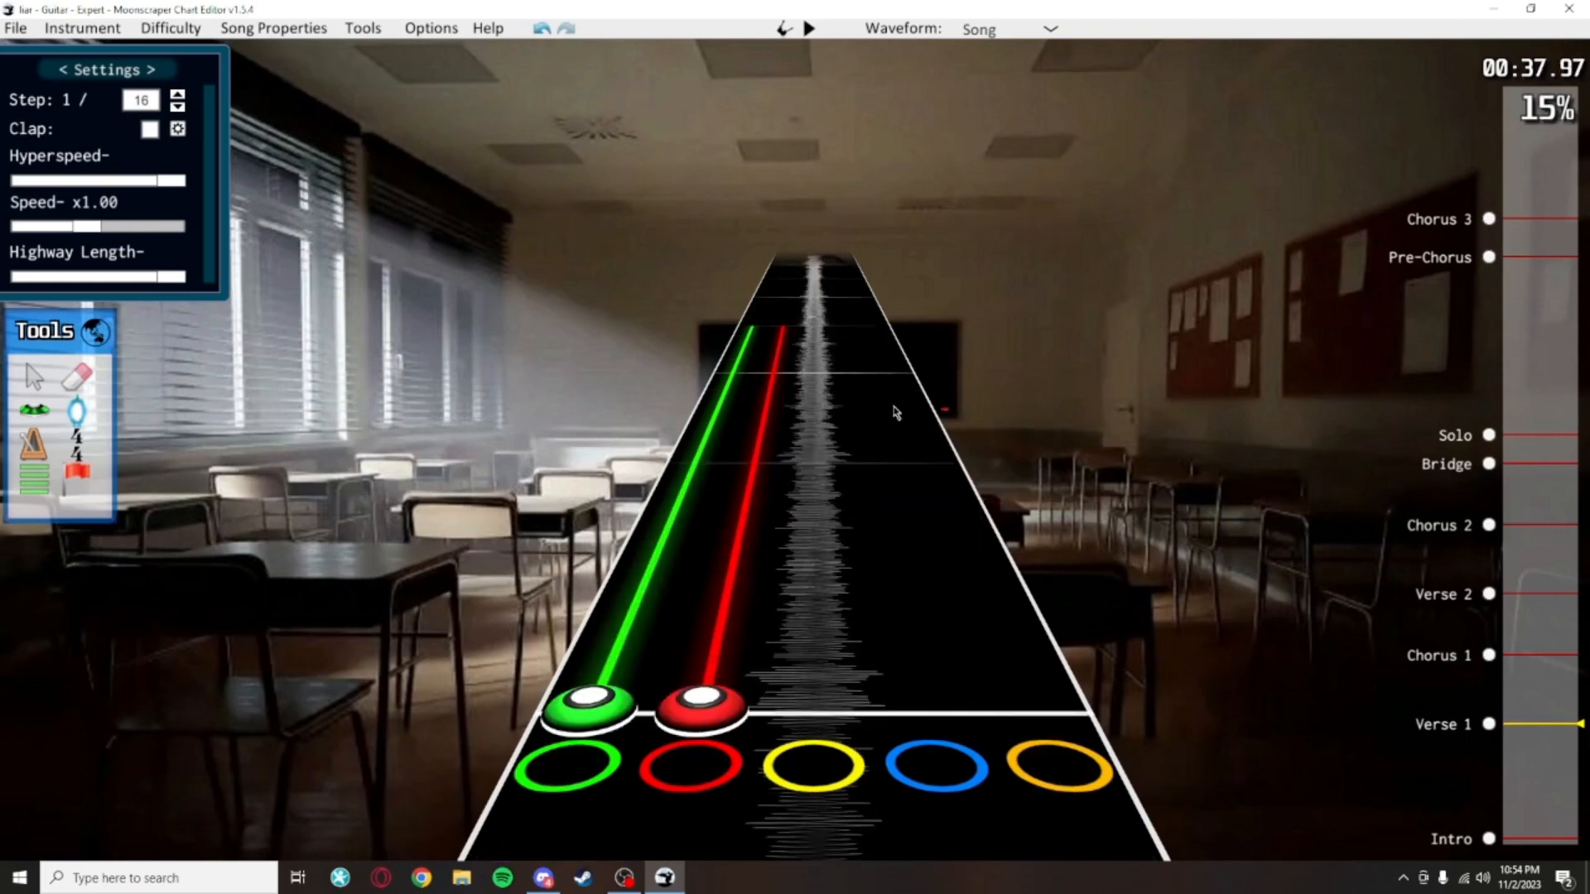
pyautogui.press('space')
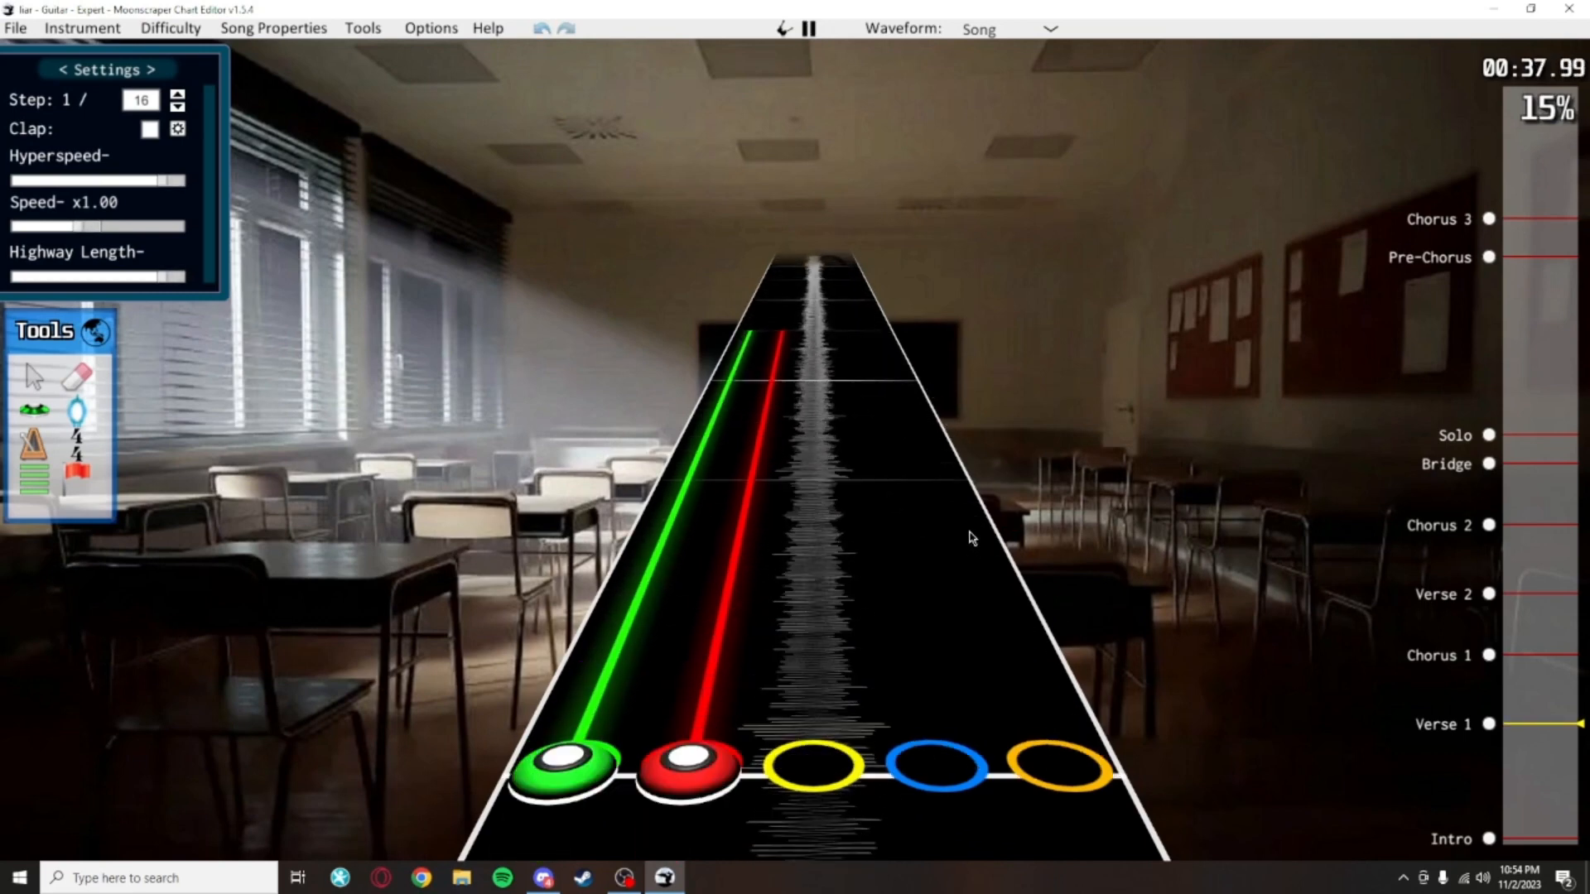
# Stop playback and replace the sustained green-red chord at about 00:38.00 with a sustained open note
pyautogui.press('space')
pyautogui.click(49, 409)
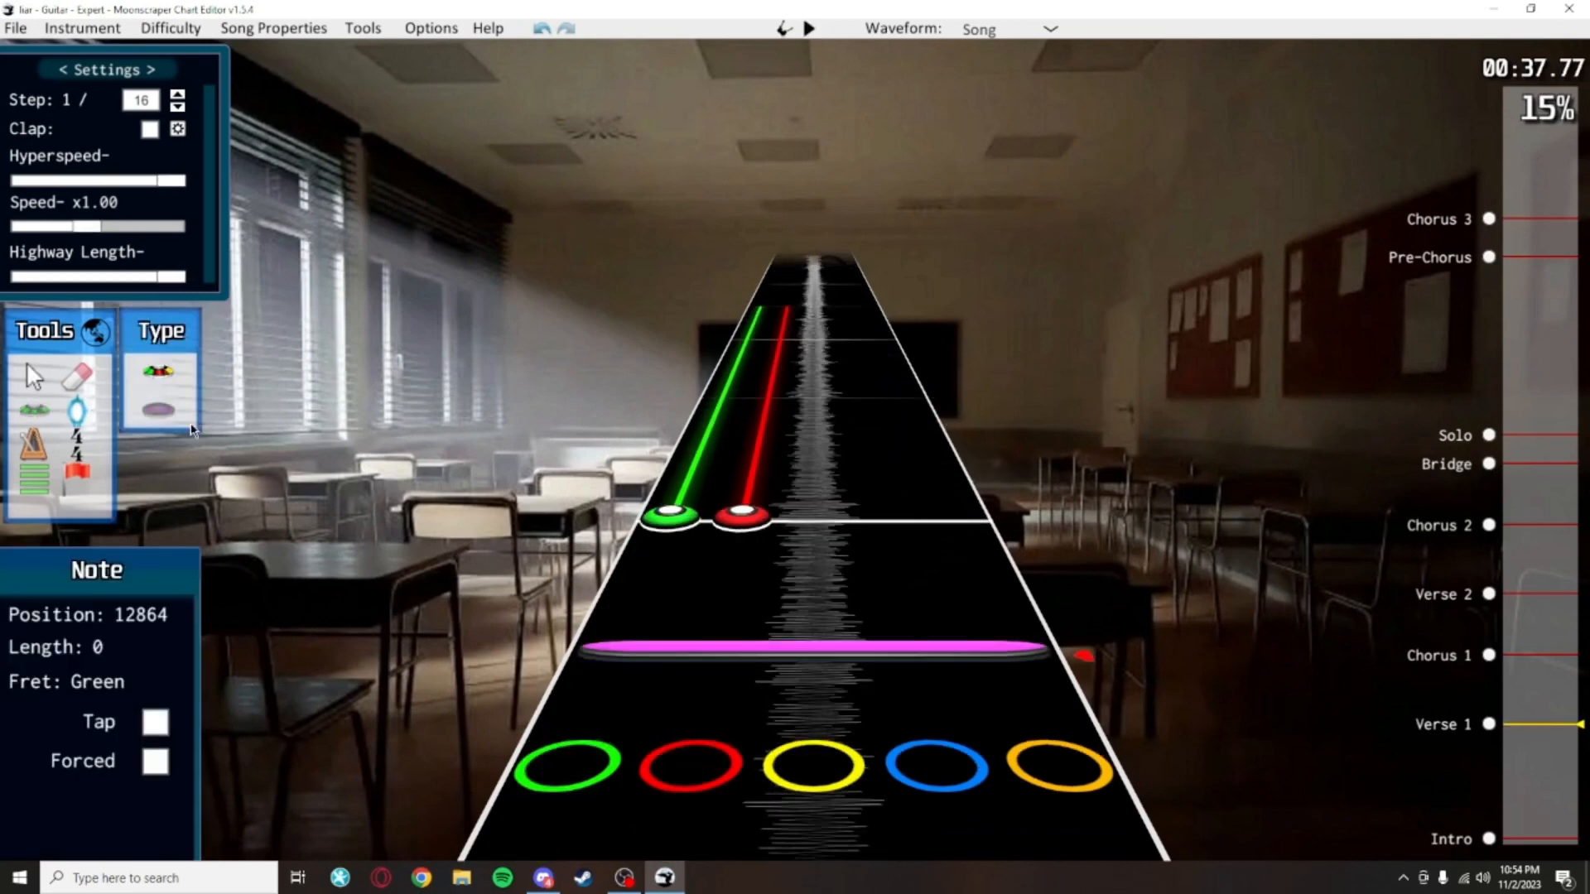
pyautogui.click(911, 548)
pyautogui.moveTo(880, 534); pyautogui.dragTo(936, 327)
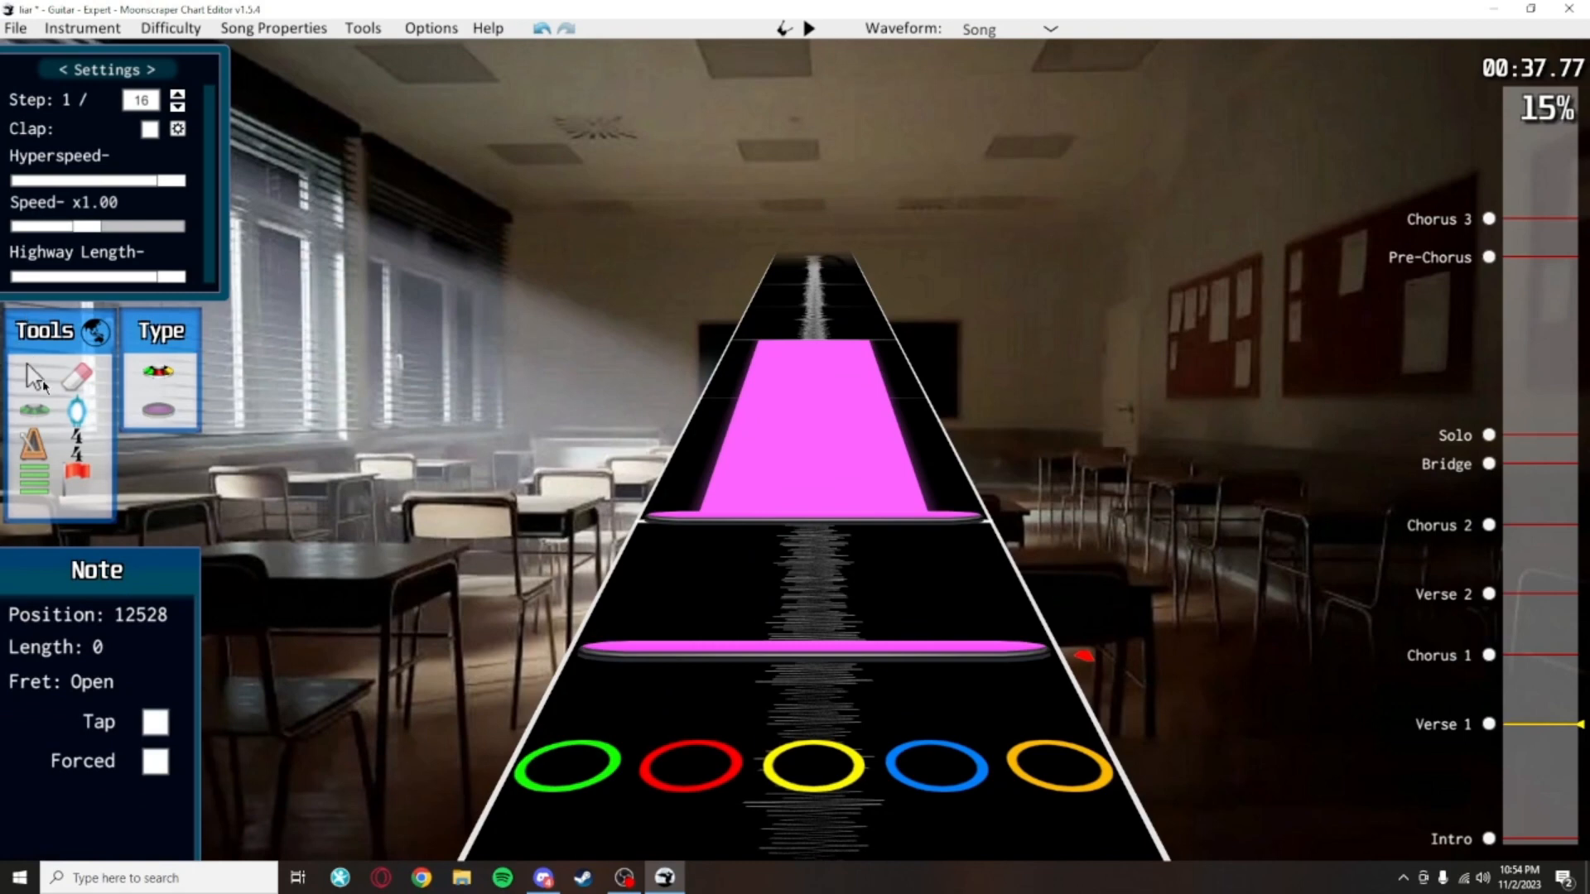
# Remove the sustain from the open note at about 00:38.00 and save the chart
pyautogui.click(43, 383)
pyautogui.rightClick(918, 497)
pyautogui.scroll(-3, 975, 430)
pyautogui.hotkey('ctrl', 's')
pyautogui.scroll(1, 1127, 494)
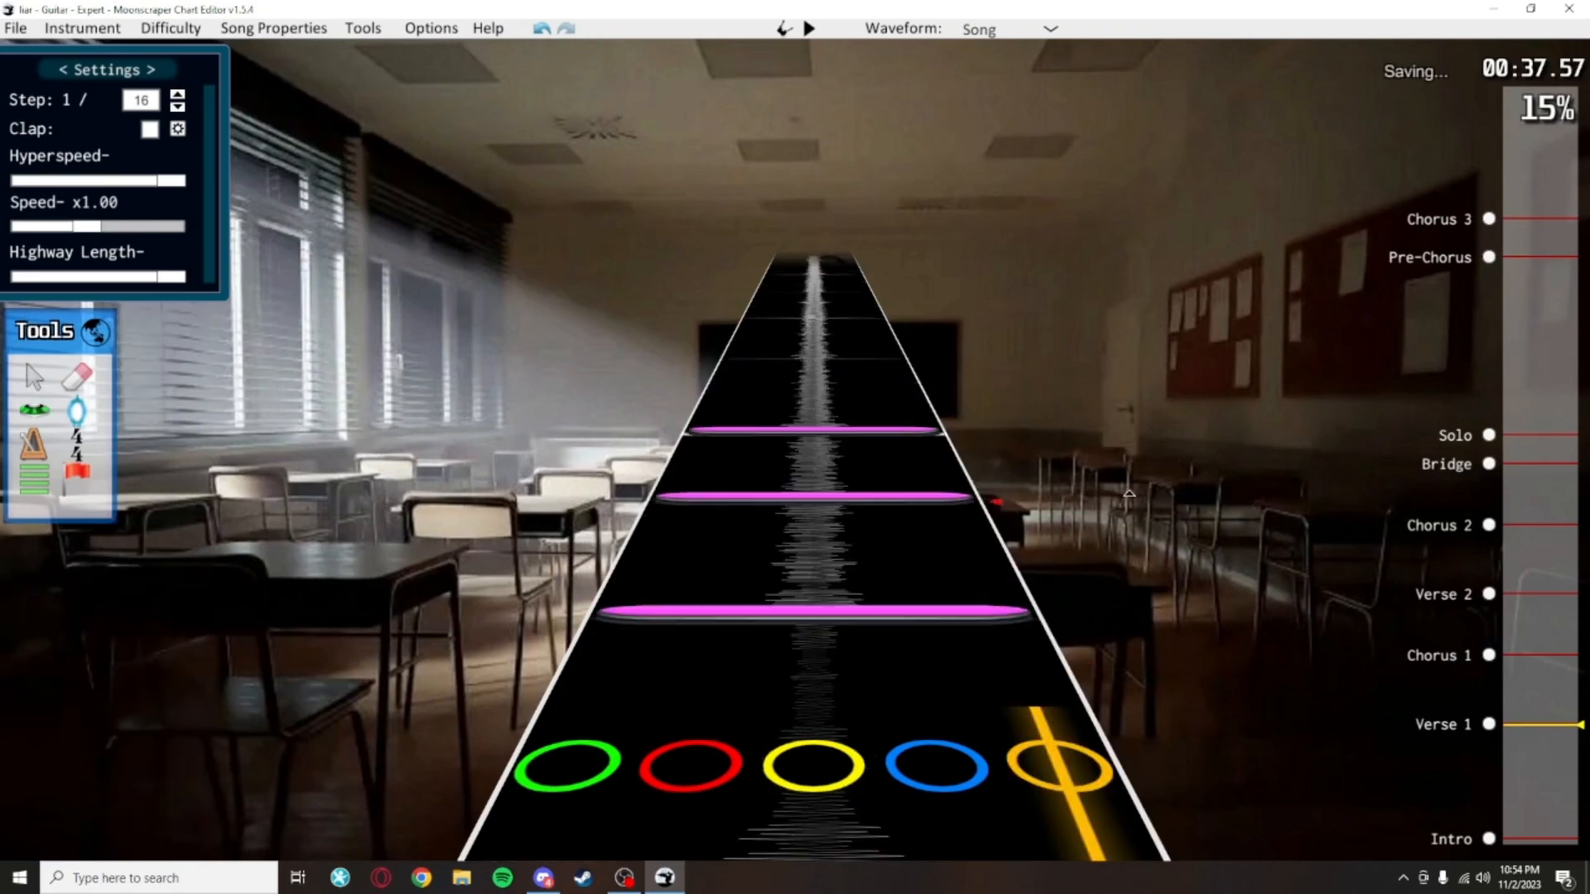
# Examine the three open notes leading into 00:38.00 and their spacing against the song waveform
pyautogui.scroll(2, 1026, 454)
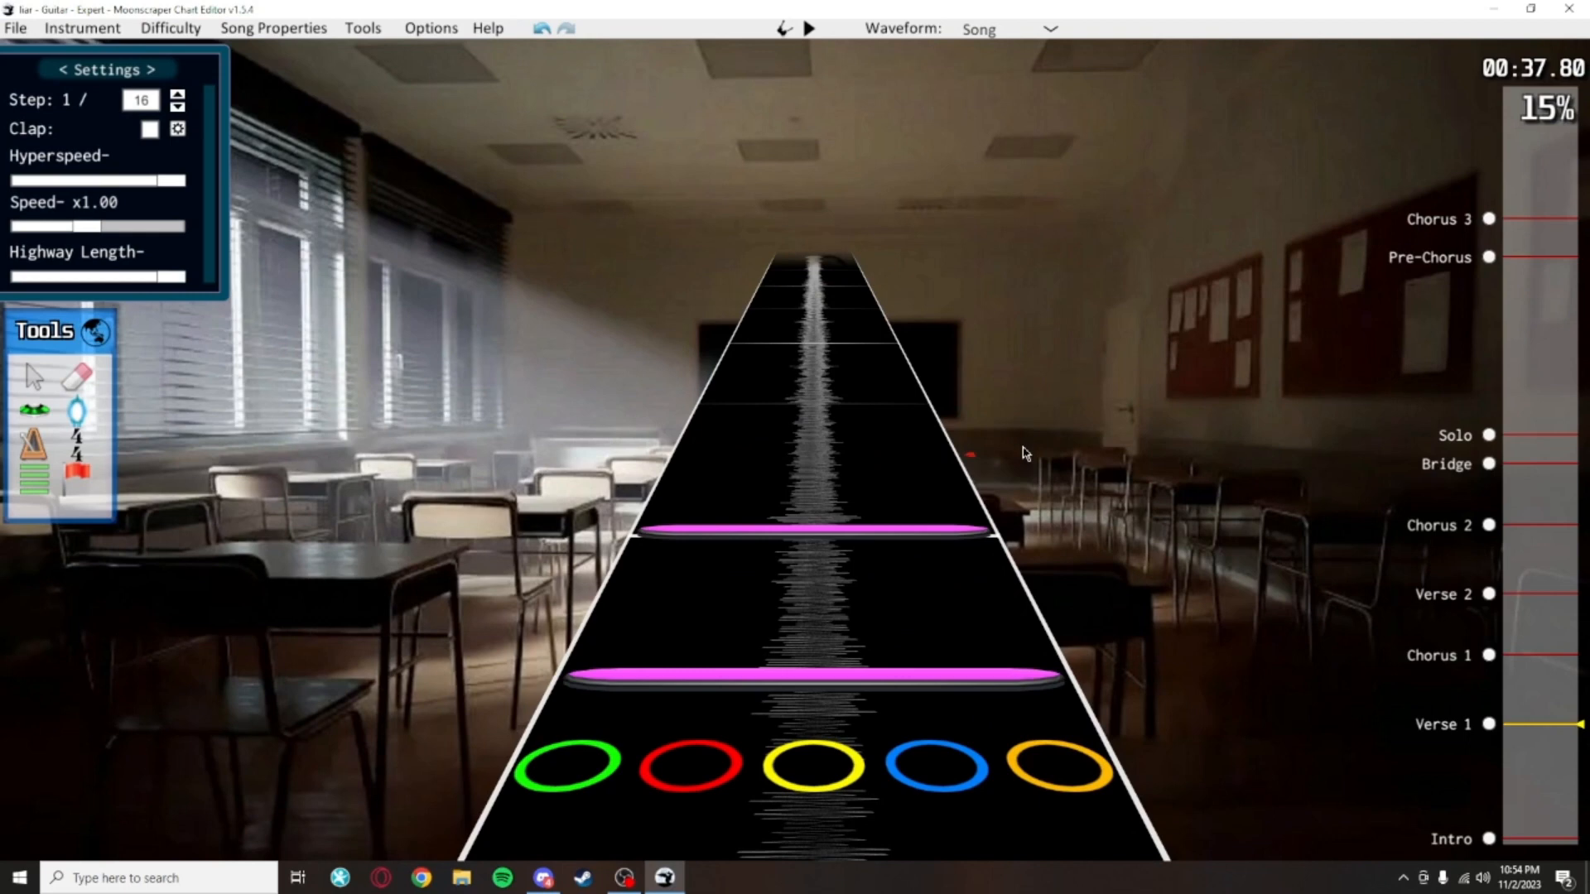
pyautogui.scroll(-2, 1035, 481)
pyautogui.scroll(2, 1058, 555)
pyautogui.moveTo(986, 544); pyautogui.dragTo(1031, 603)
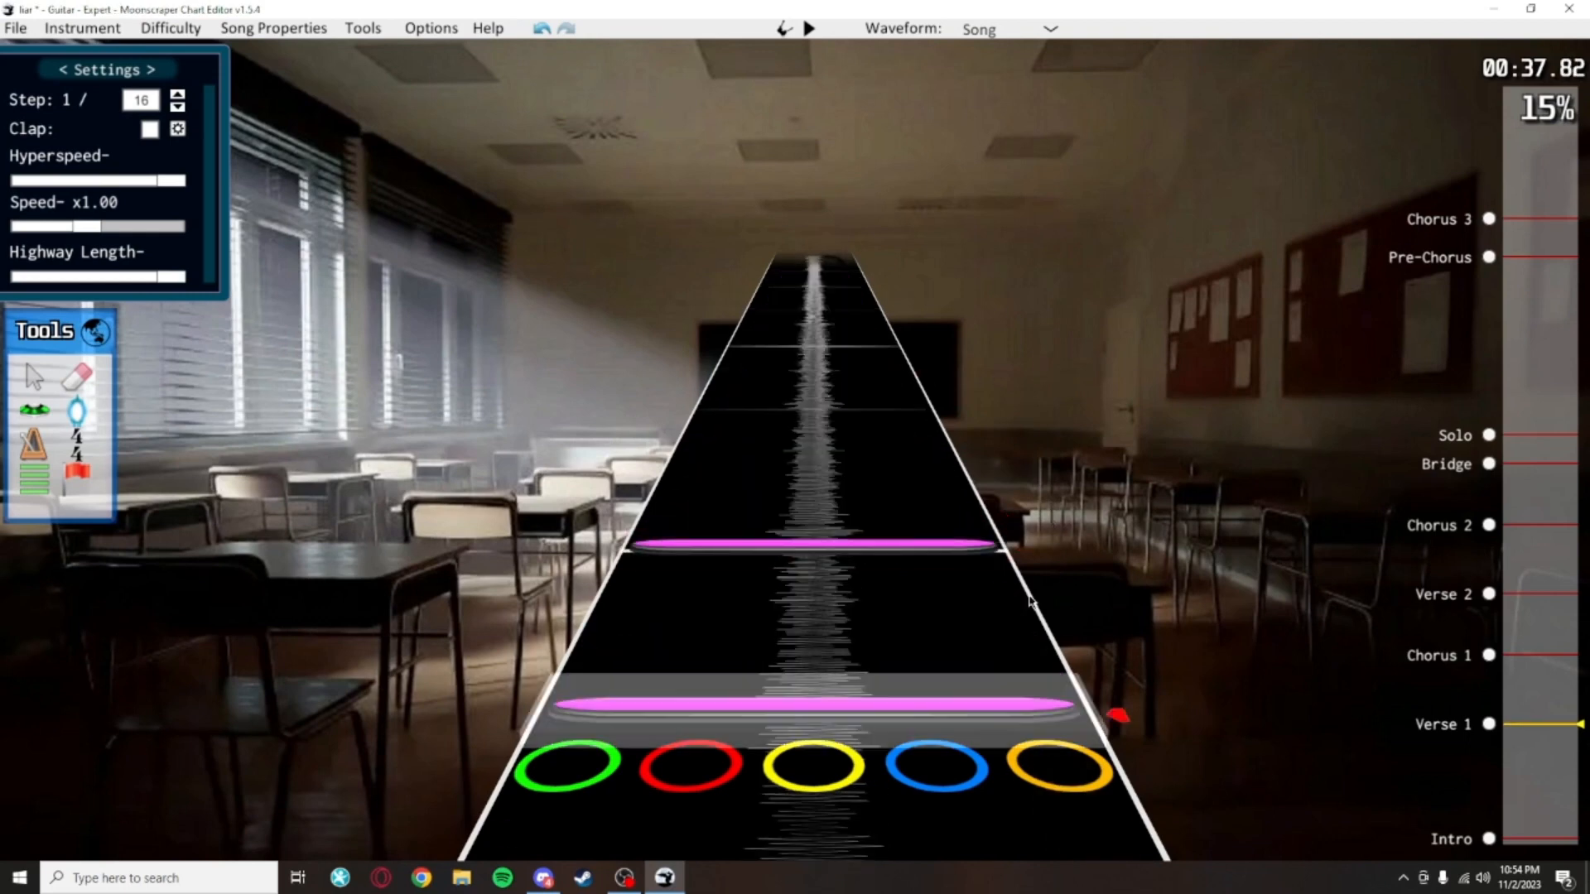
pyautogui.scroll(-4, 1029, 602)
pyautogui.scroll(3, 835, 527)
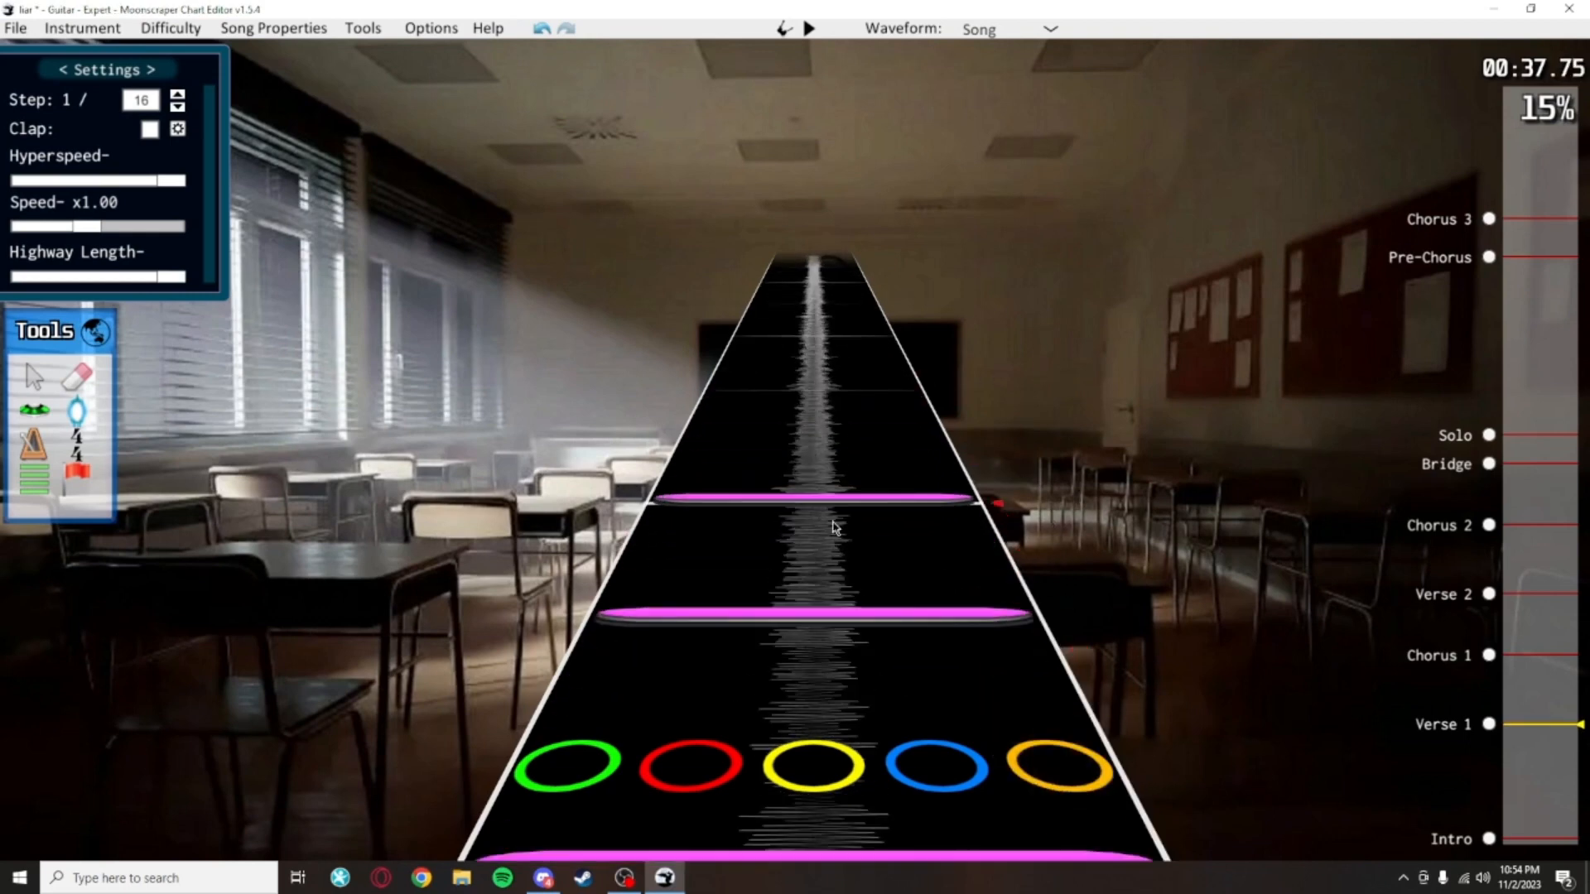
pyautogui.click(834, 500)
pyautogui.click(1083, 451)
pyautogui.scroll(-5, 1083, 454)
pyautogui.scroll(3, 1145, 497)
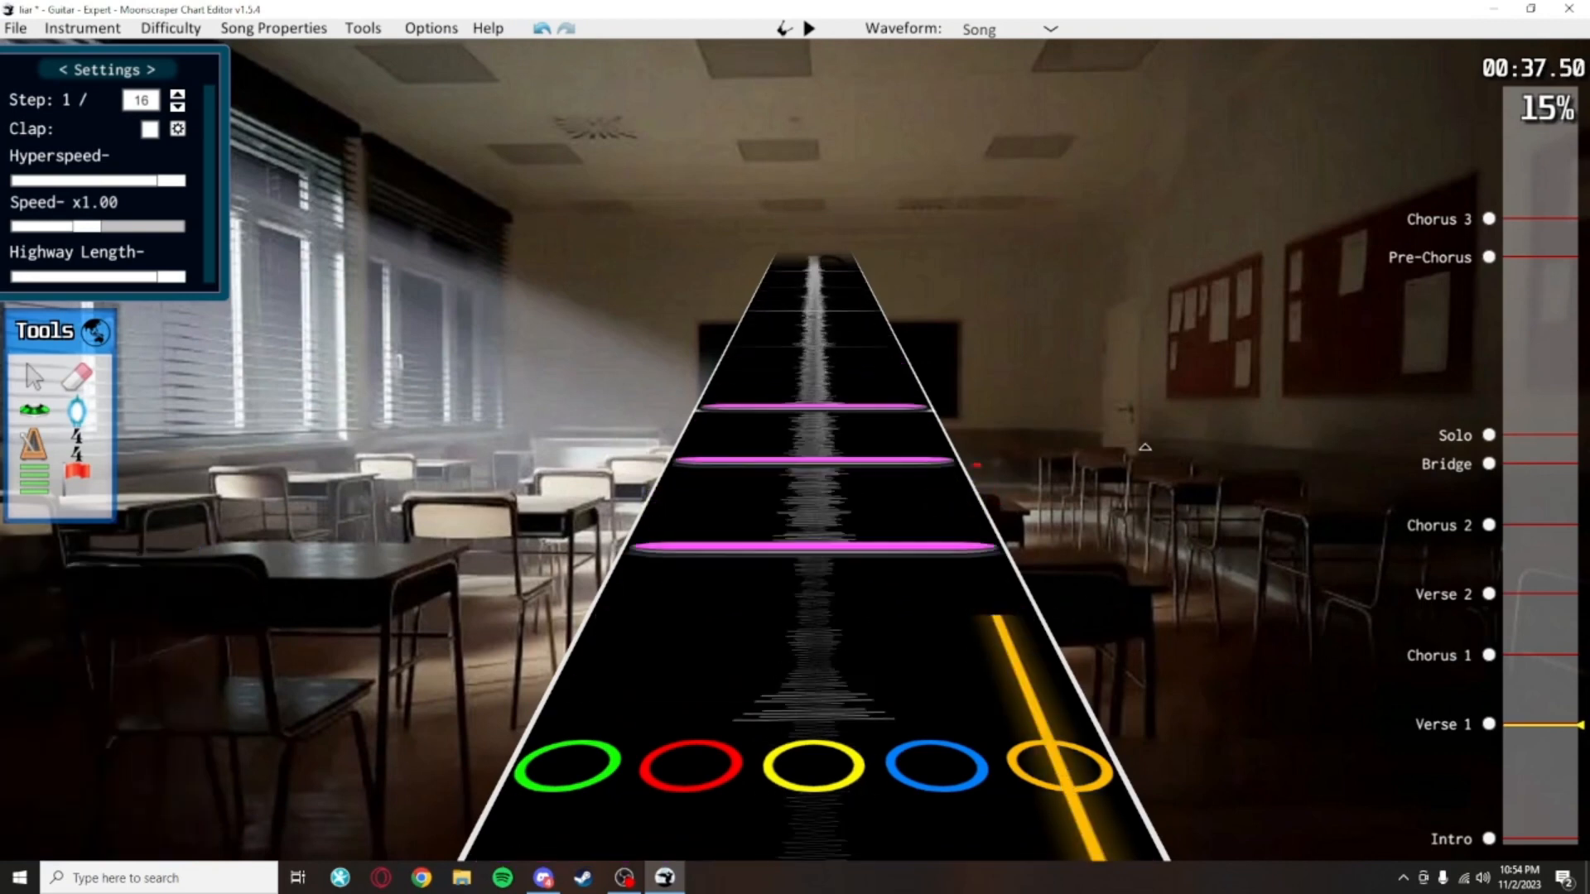
pyautogui.scroll(3, 1145, 448)
pyautogui.moveTo(930, 488); pyautogui.dragTo(1081, 660)
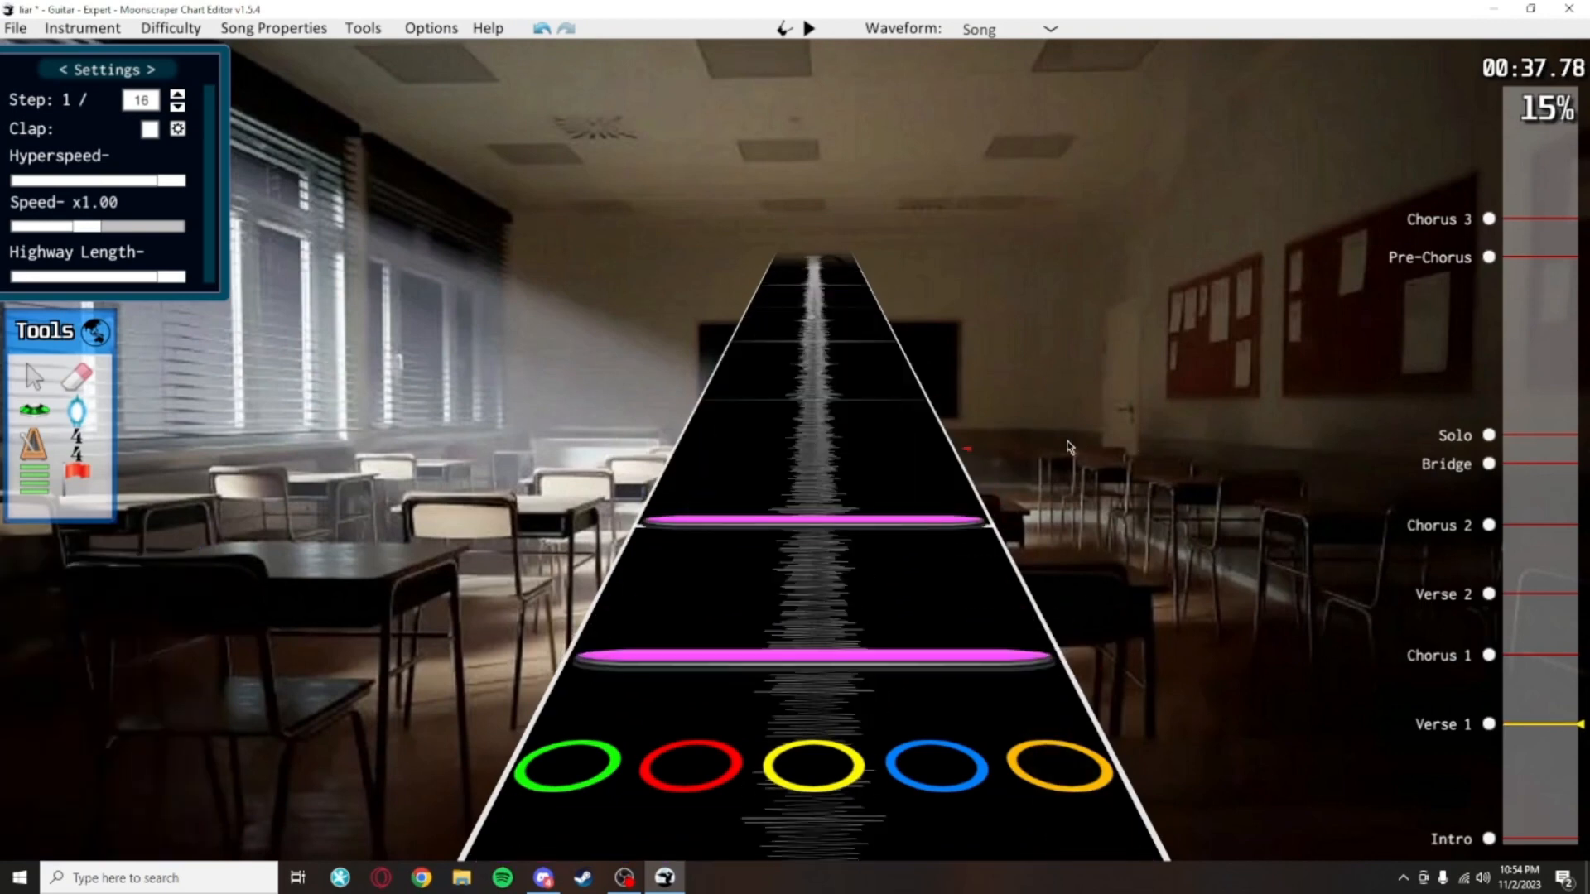
pyautogui.scroll(2, 1077, 451)
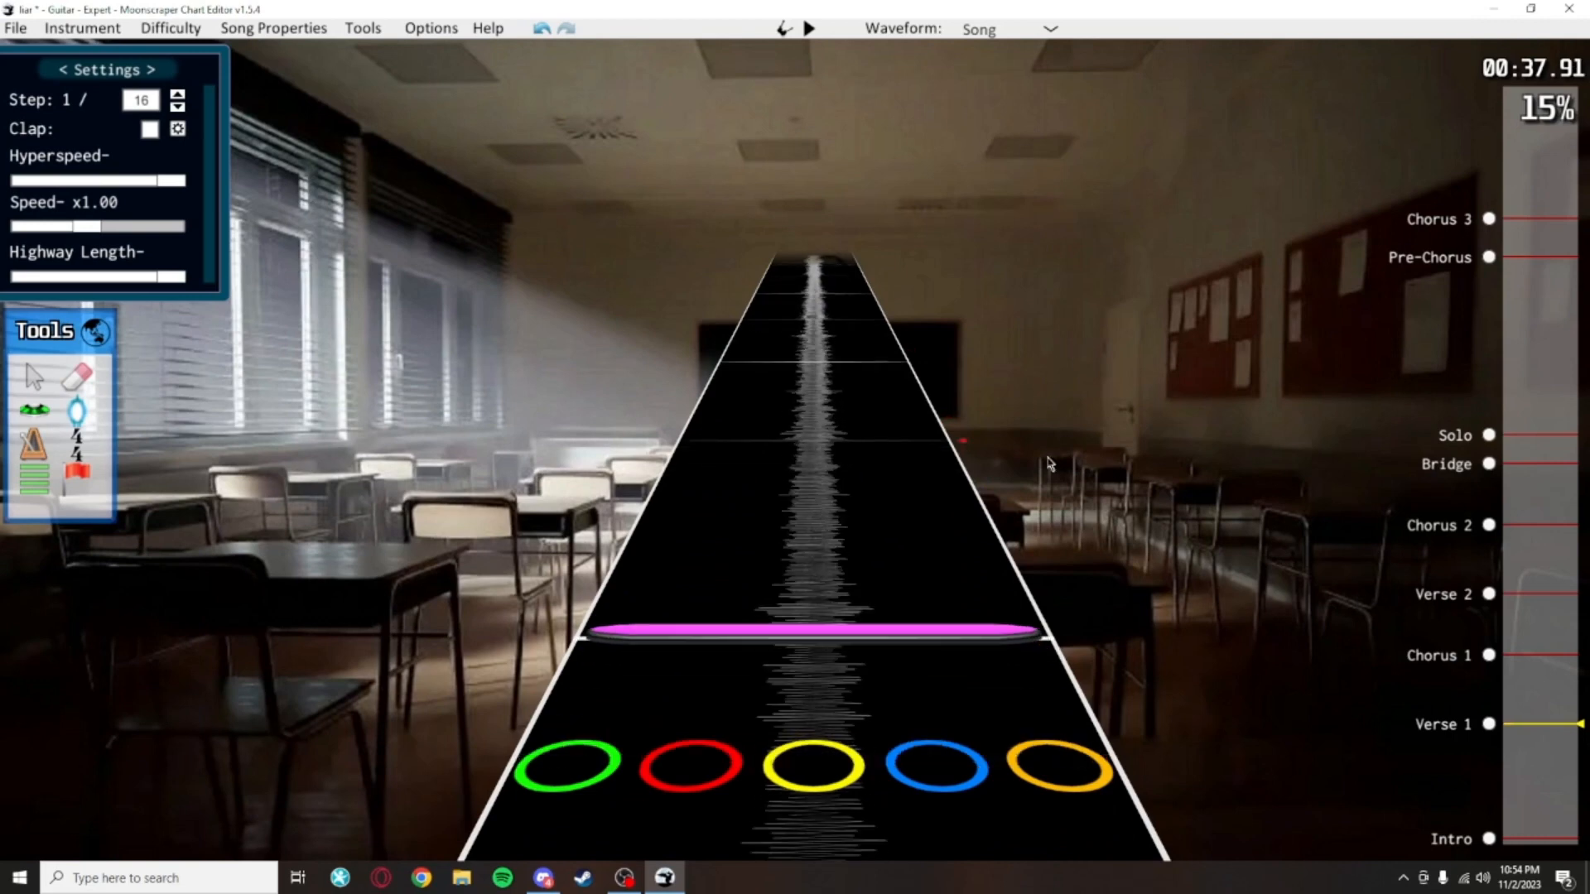
pyautogui.scroll(2, 1080, 464)
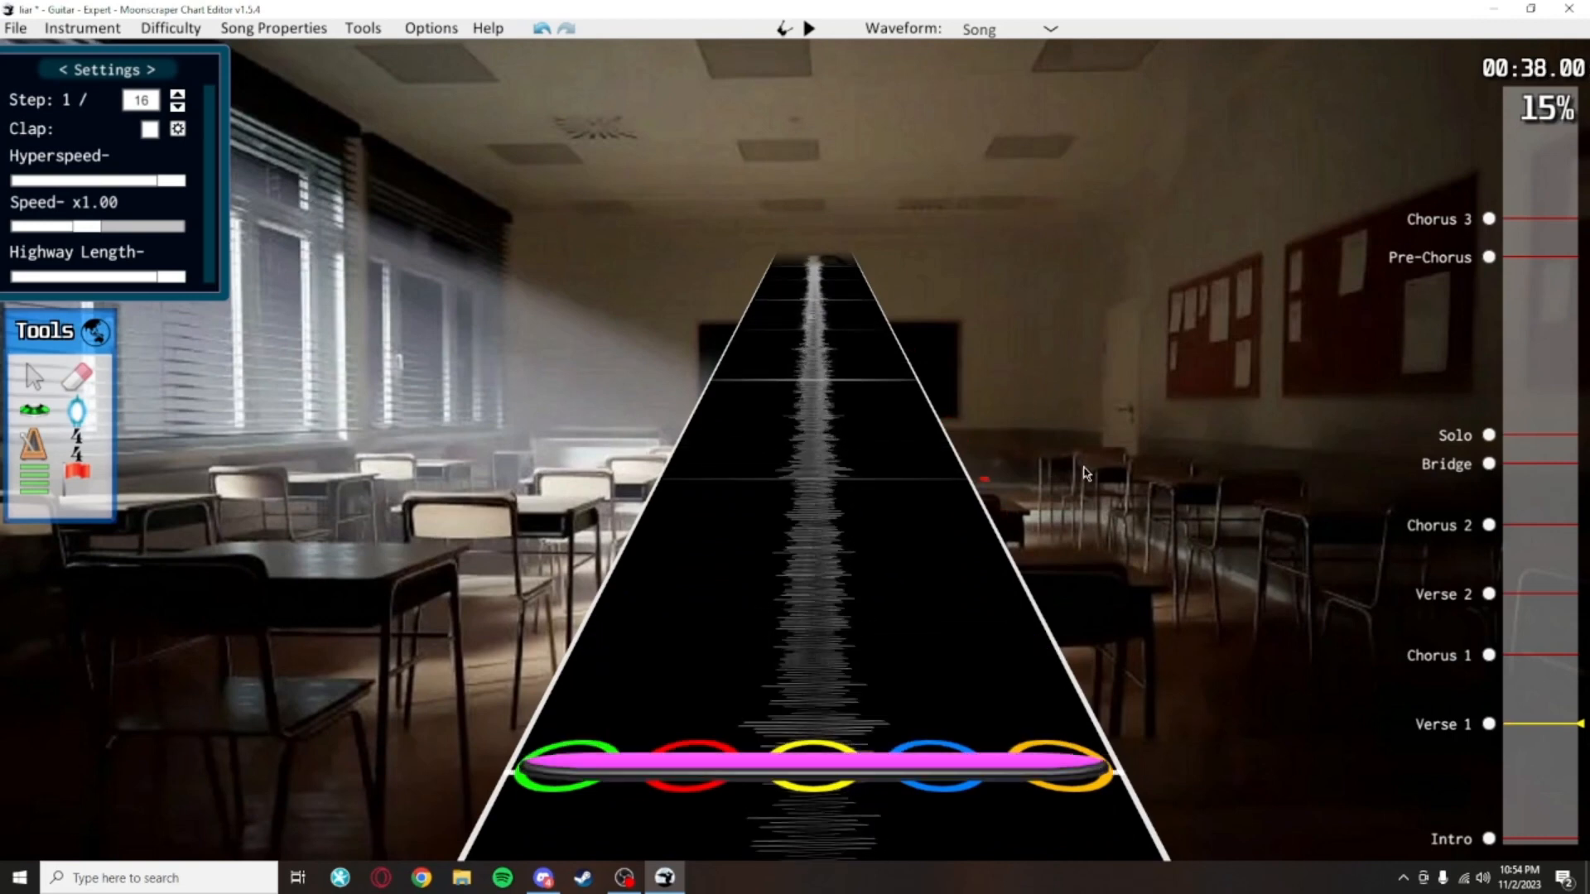
pyautogui.scroll(-5, 1075, 497)
pyautogui.moveTo(938, 520); pyautogui.dragTo(959, 579)
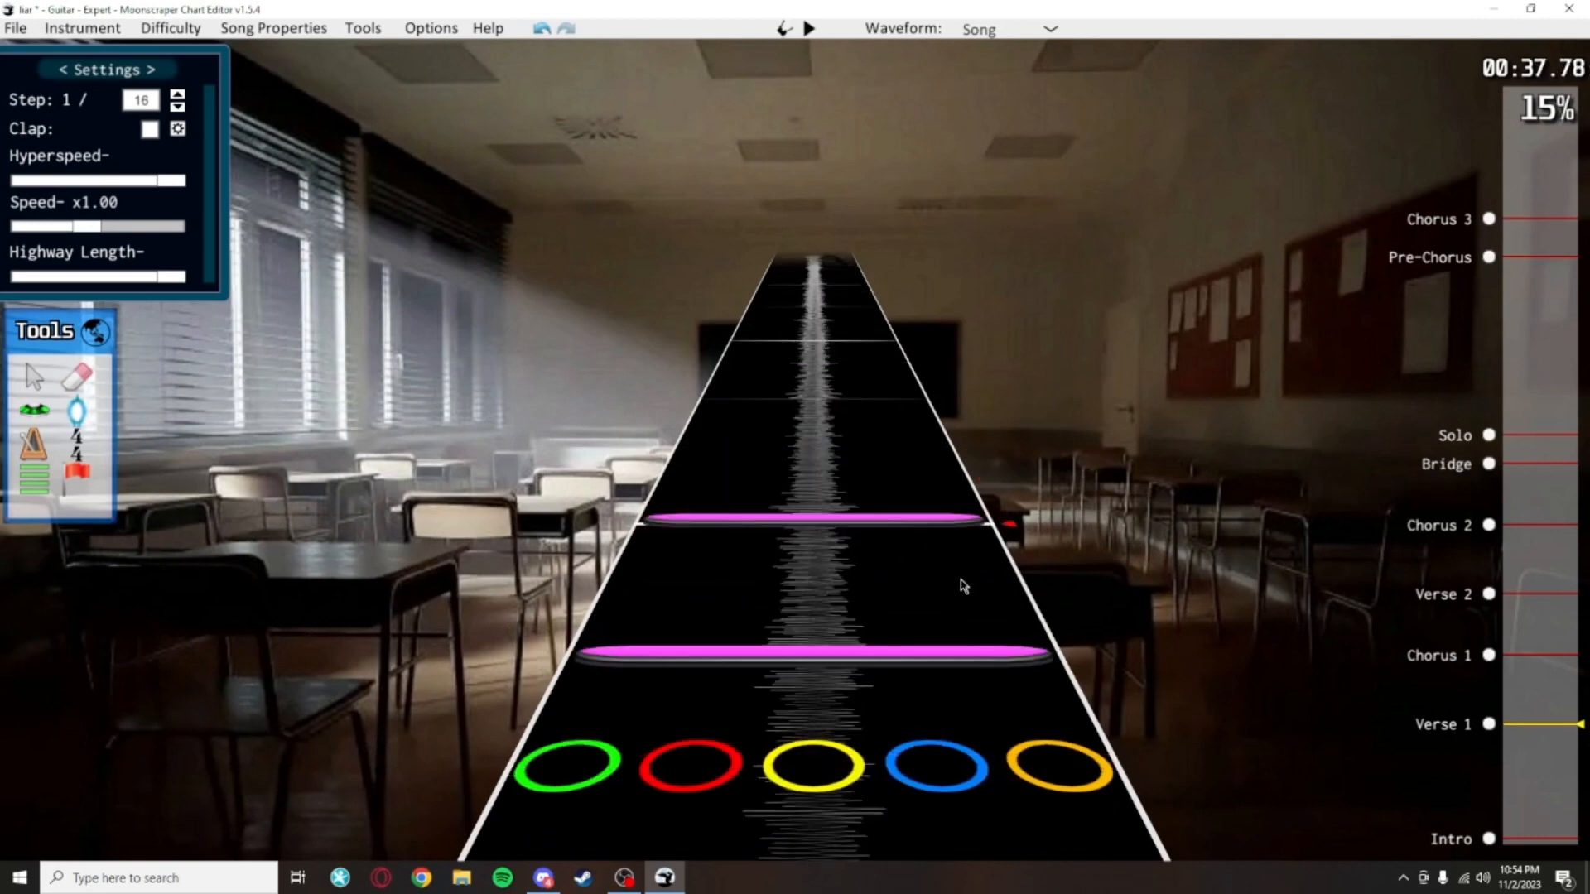
# Play back the passage around and just after 00:38.00 to check the open notes against the song
pyautogui.scroll(9, 1095, 406)
pyautogui.scroll(1, 1083, 383)
pyautogui.scroll(-4, 1076, 389)
pyautogui.scroll(4, 1027, 414)
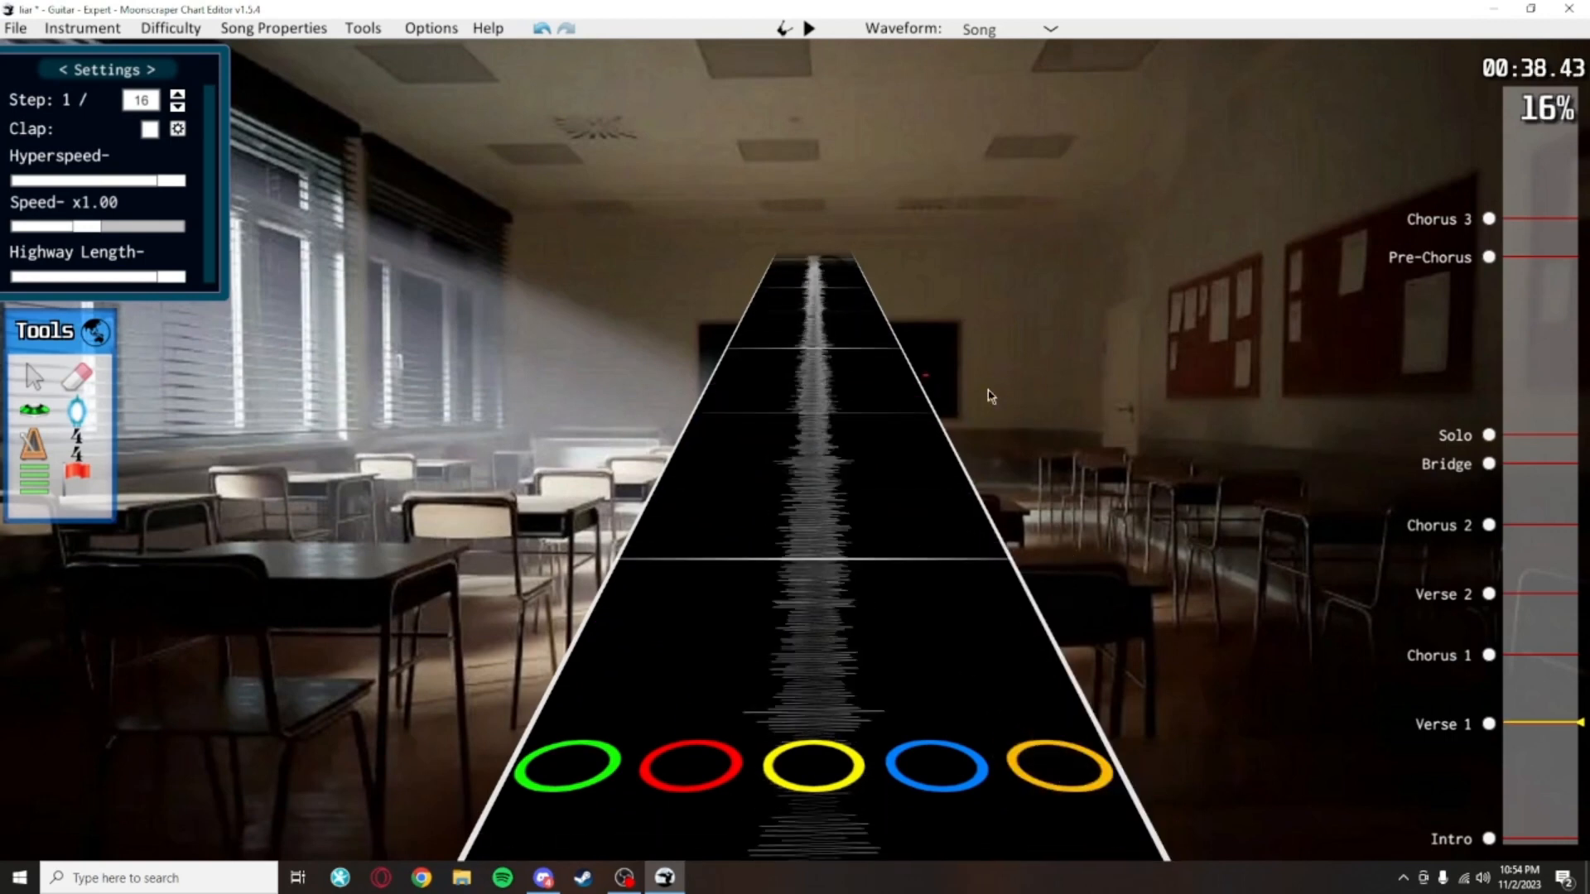
pyautogui.scroll(-2, 797, 494)
pyautogui.click(34, 410)
pyautogui.click(33, 377)
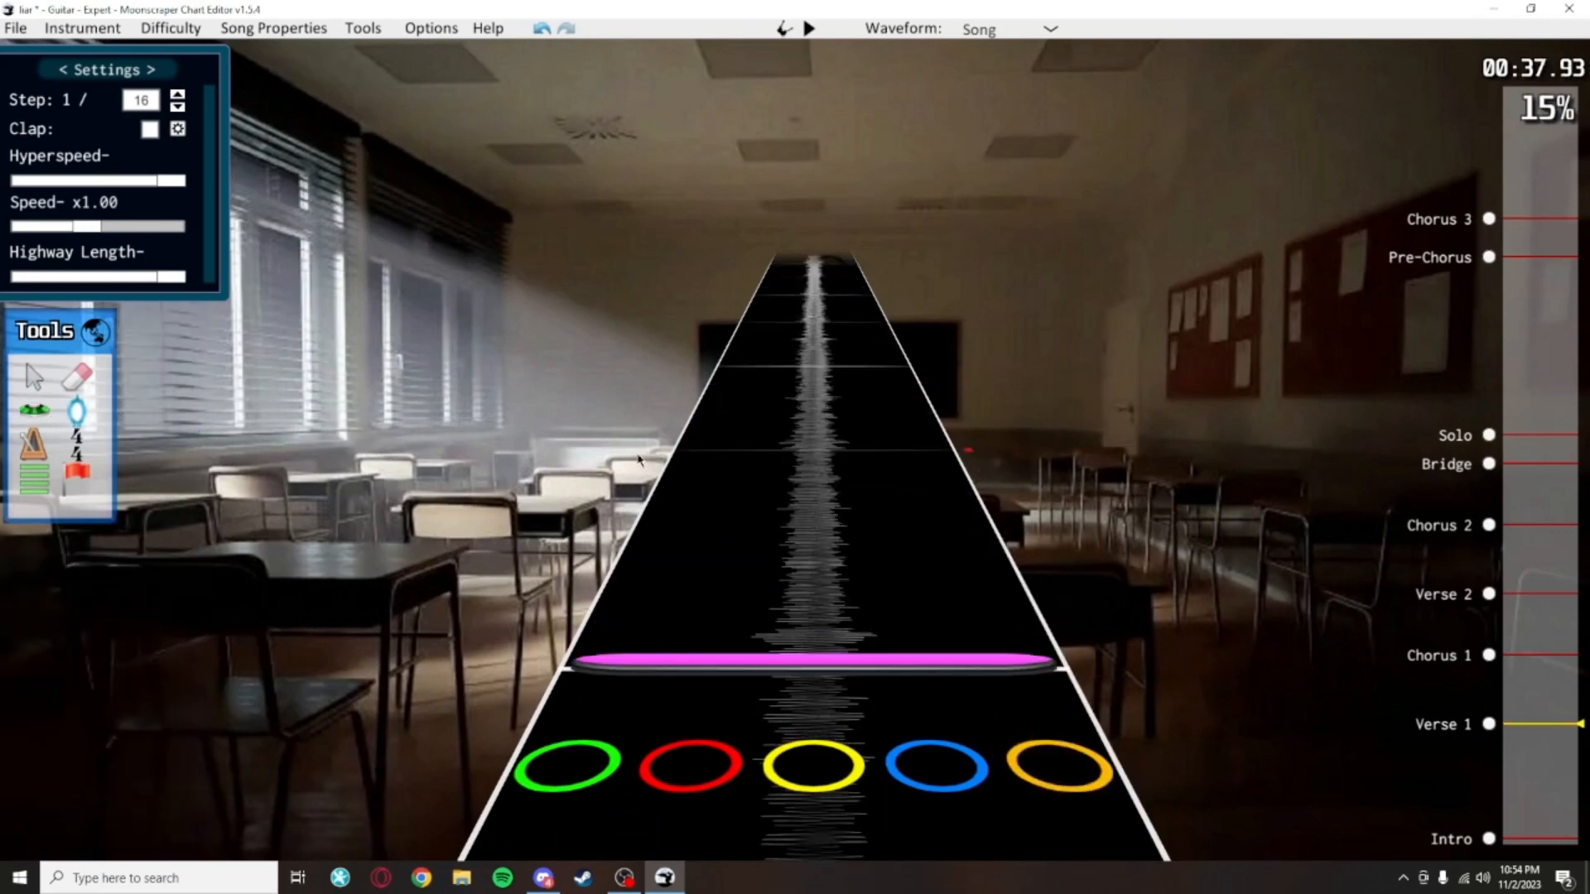
pyautogui.scroll(-2, 968, 501)
pyautogui.scroll(5, 953, 401)
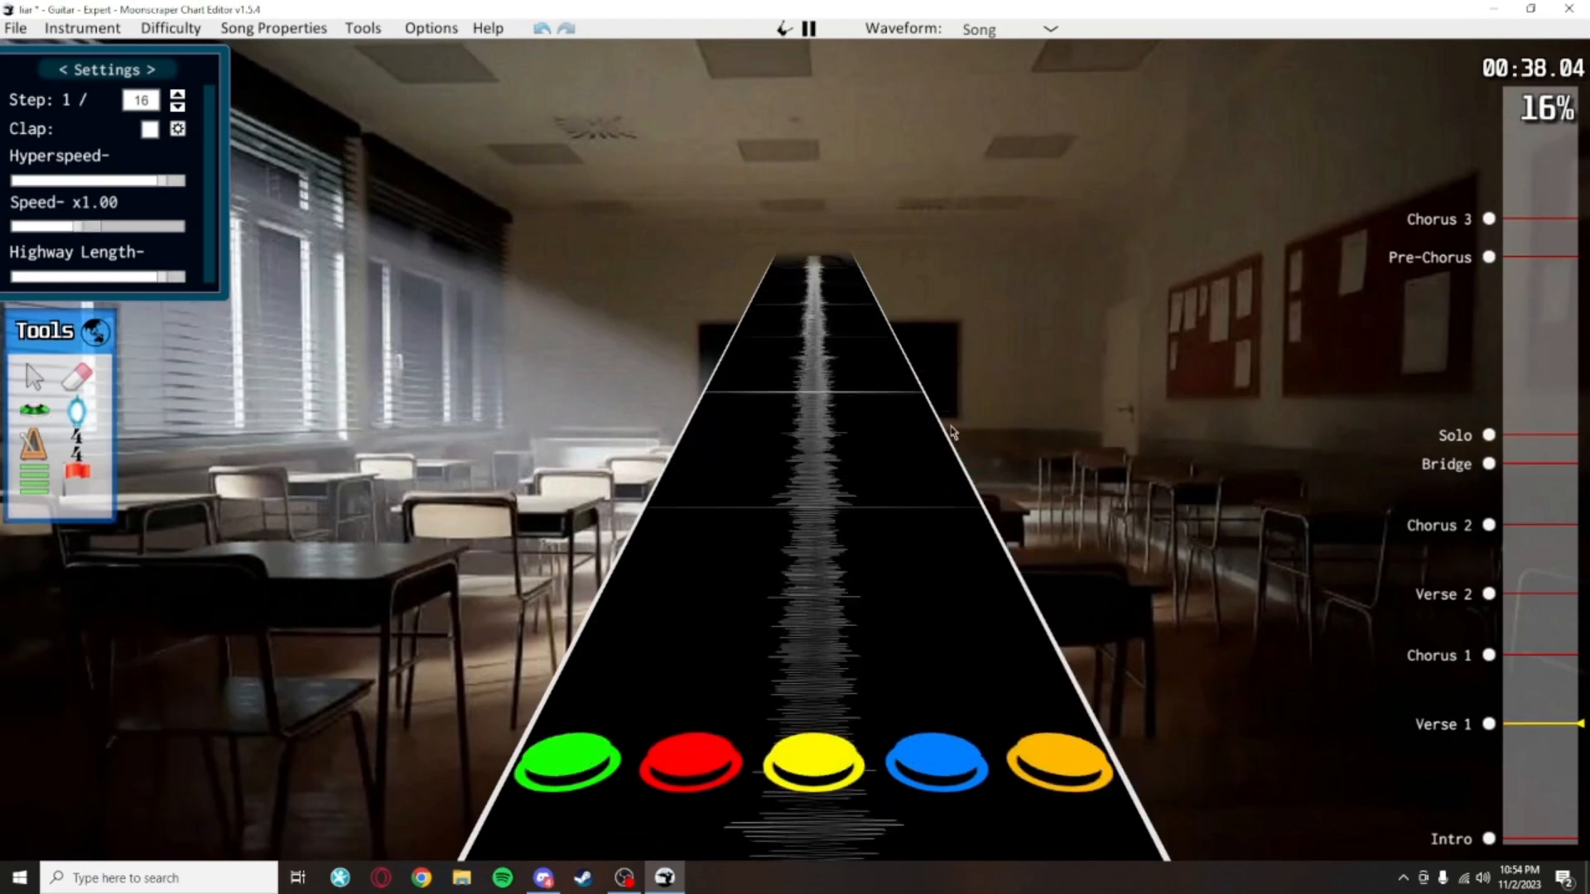
pyautogui.scroll(-3, 880, 465)
pyautogui.moveTo(887, 499); pyautogui.dragTo(900, 398)
pyautogui.hotkey('ctrl', 'z')
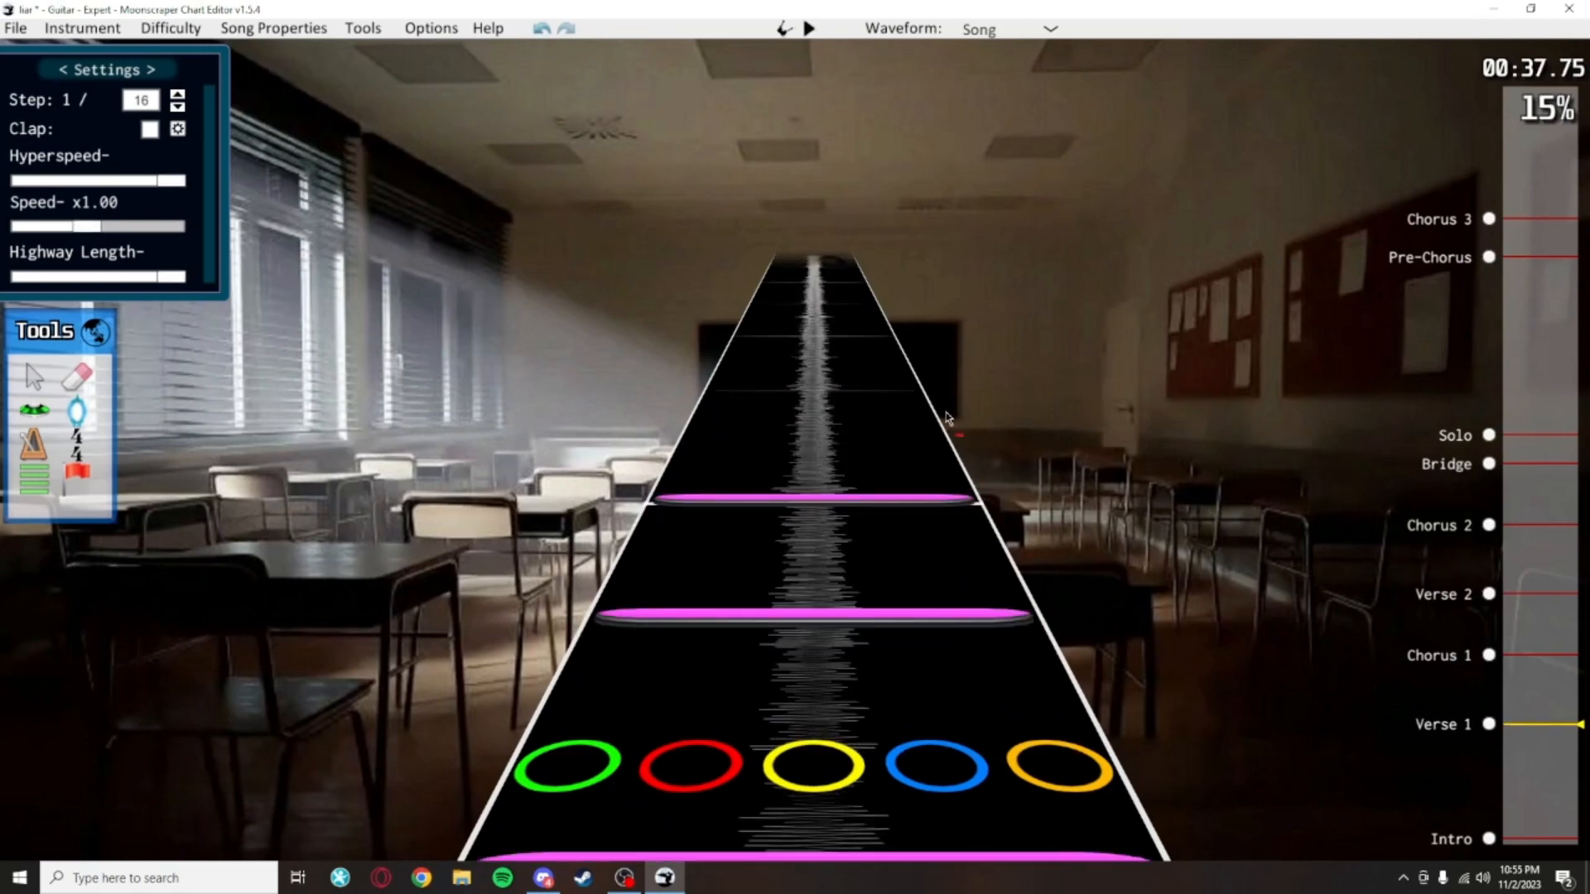
pyautogui.scroll(2, 979, 421)
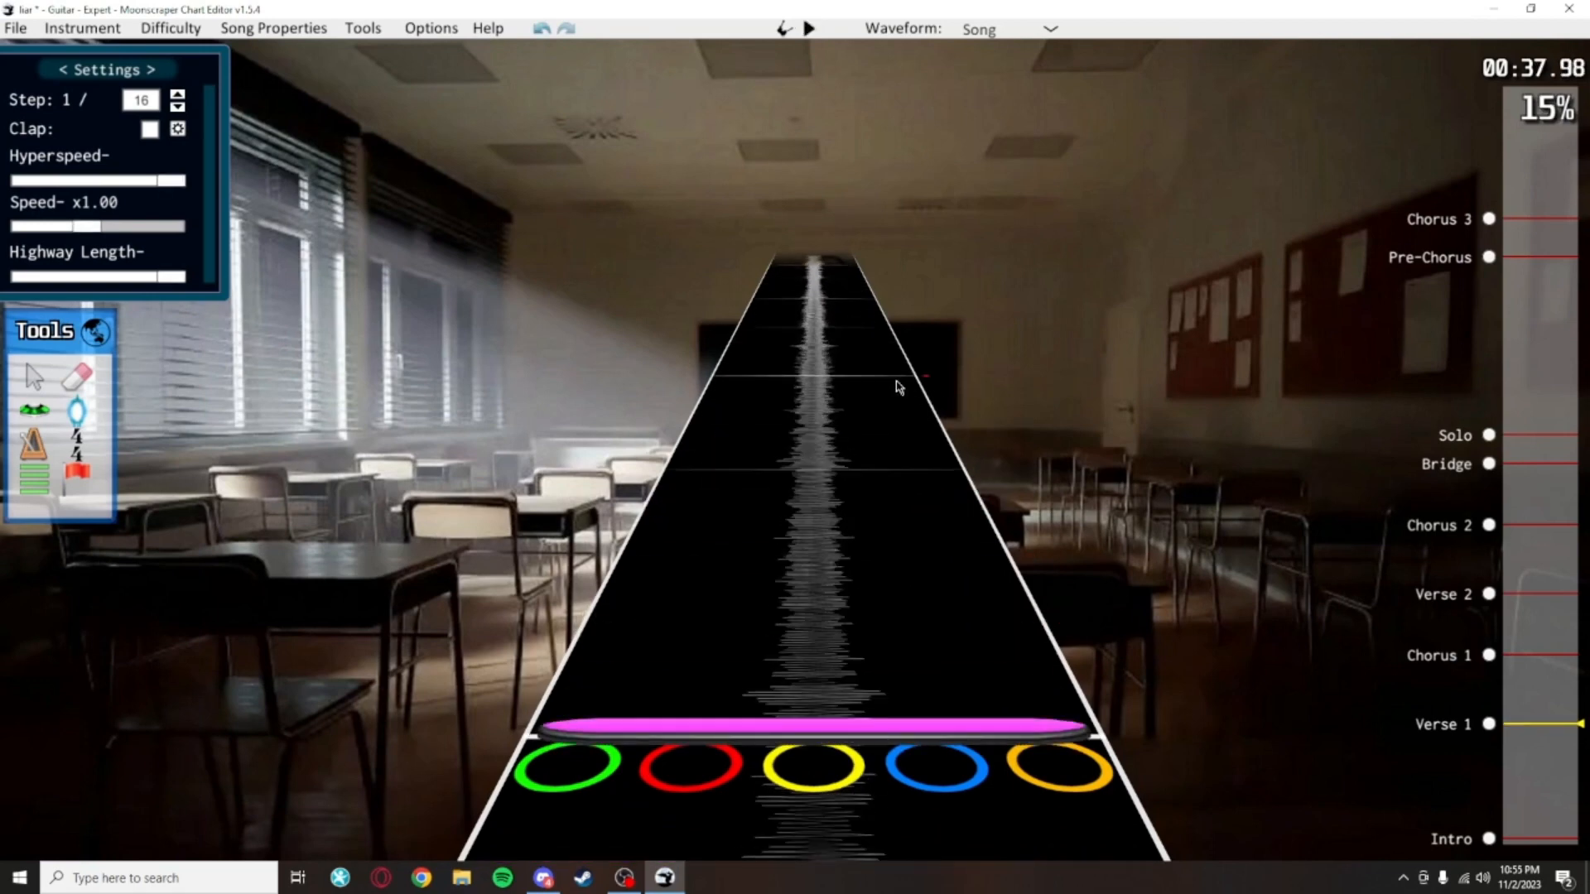
pyautogui.press('space')
pyautogui.press('space')
pyautogui.scroll(-3, 919, 501)
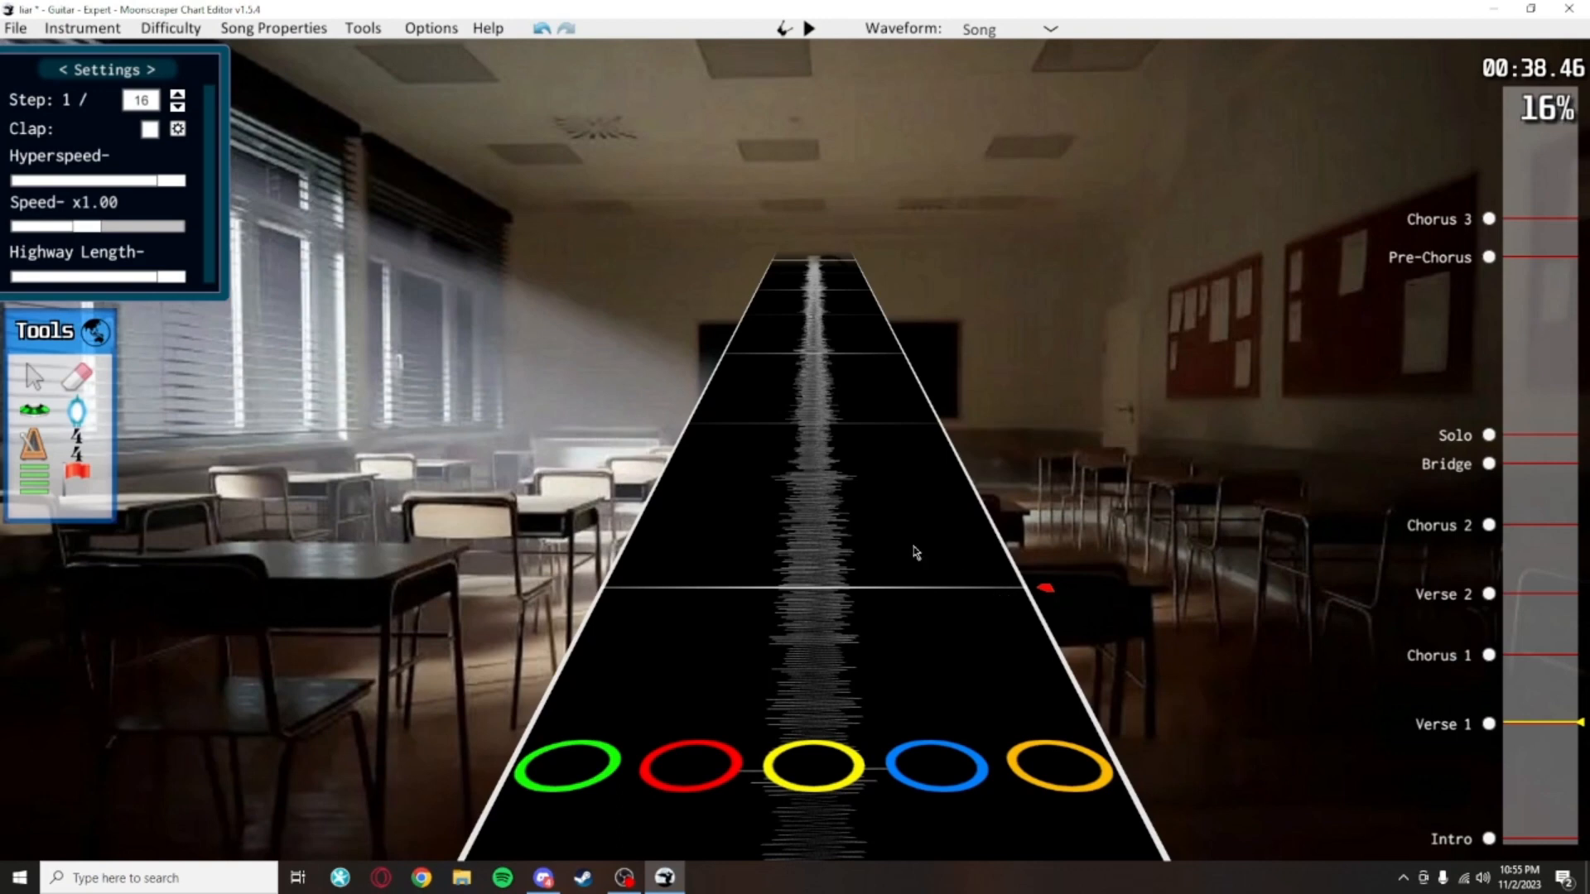
# Return to the open notes before 00:38.00 and save the chart
pyautogui.click(34, 409)
pyautogui.click(34, 377)
pyautogui.scroll(5, 918, 377)
pyautogui.click(801, 416)
pyautogui.click(1096, 379)
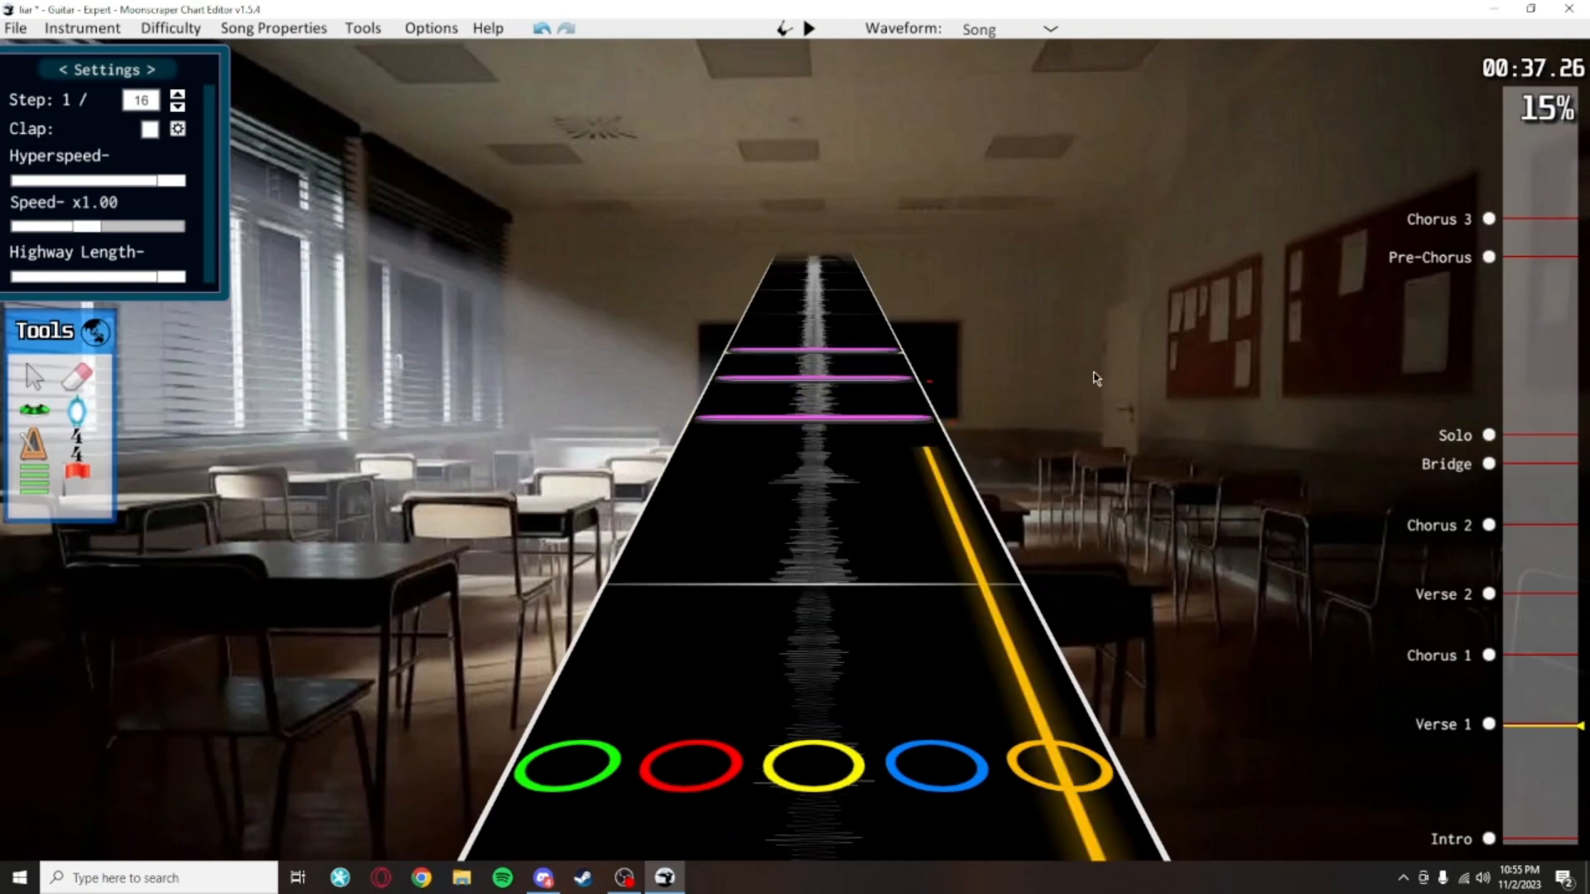
pyautogui.press('super')
pyautogui.press('super')
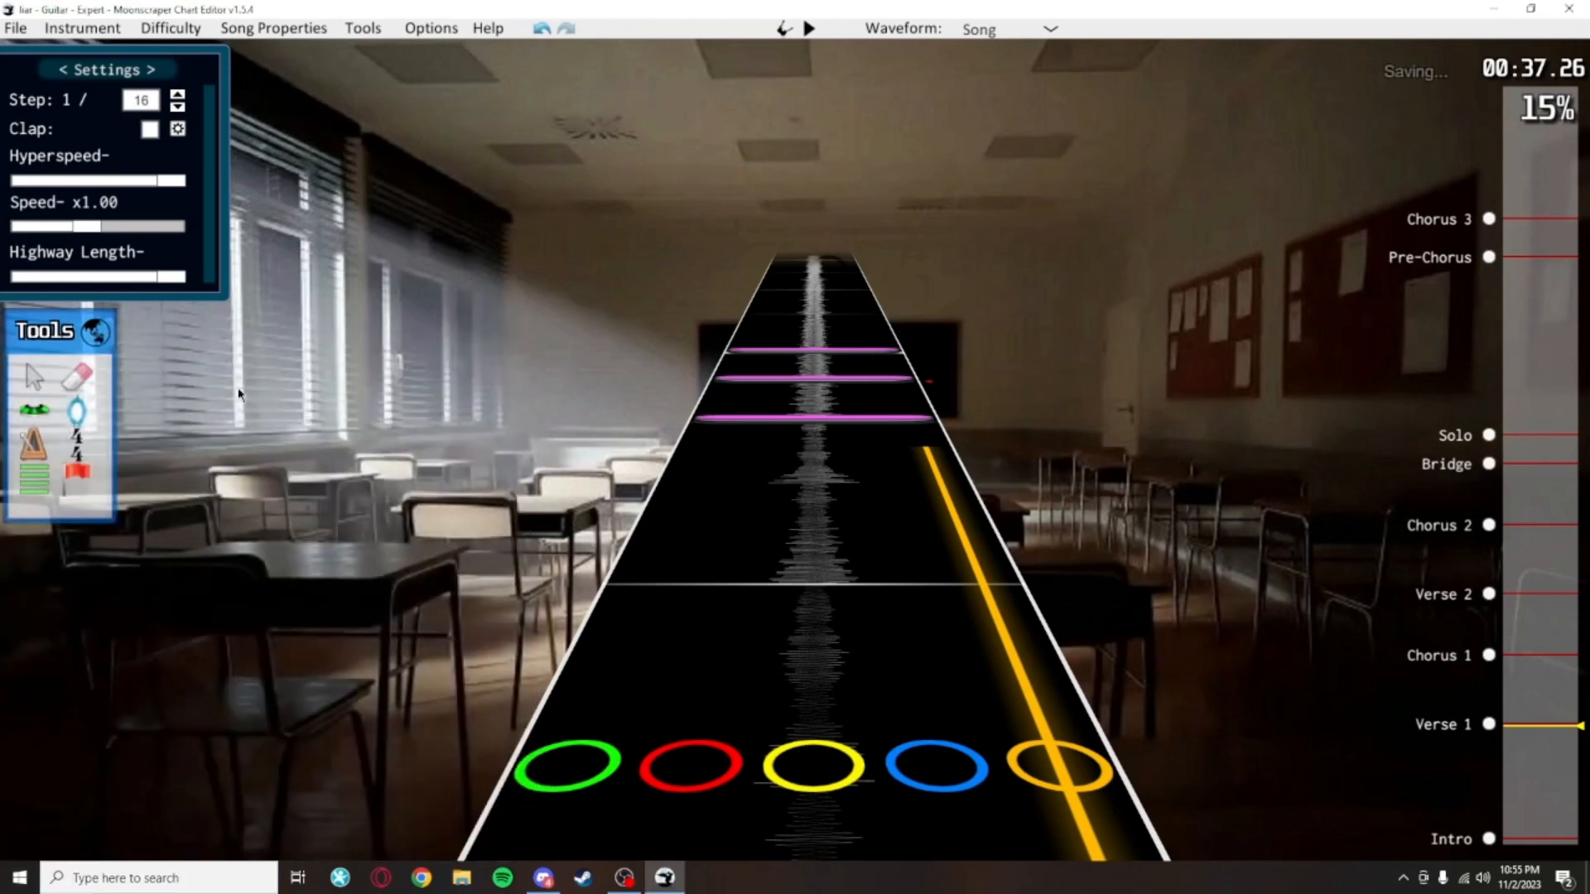
# Extend the open note on the bar line at 00:38.00 into a sustain reaching the next beat line
pyautogui.click(34, 409)
pyautogui.scroll(-1, 196, 362)
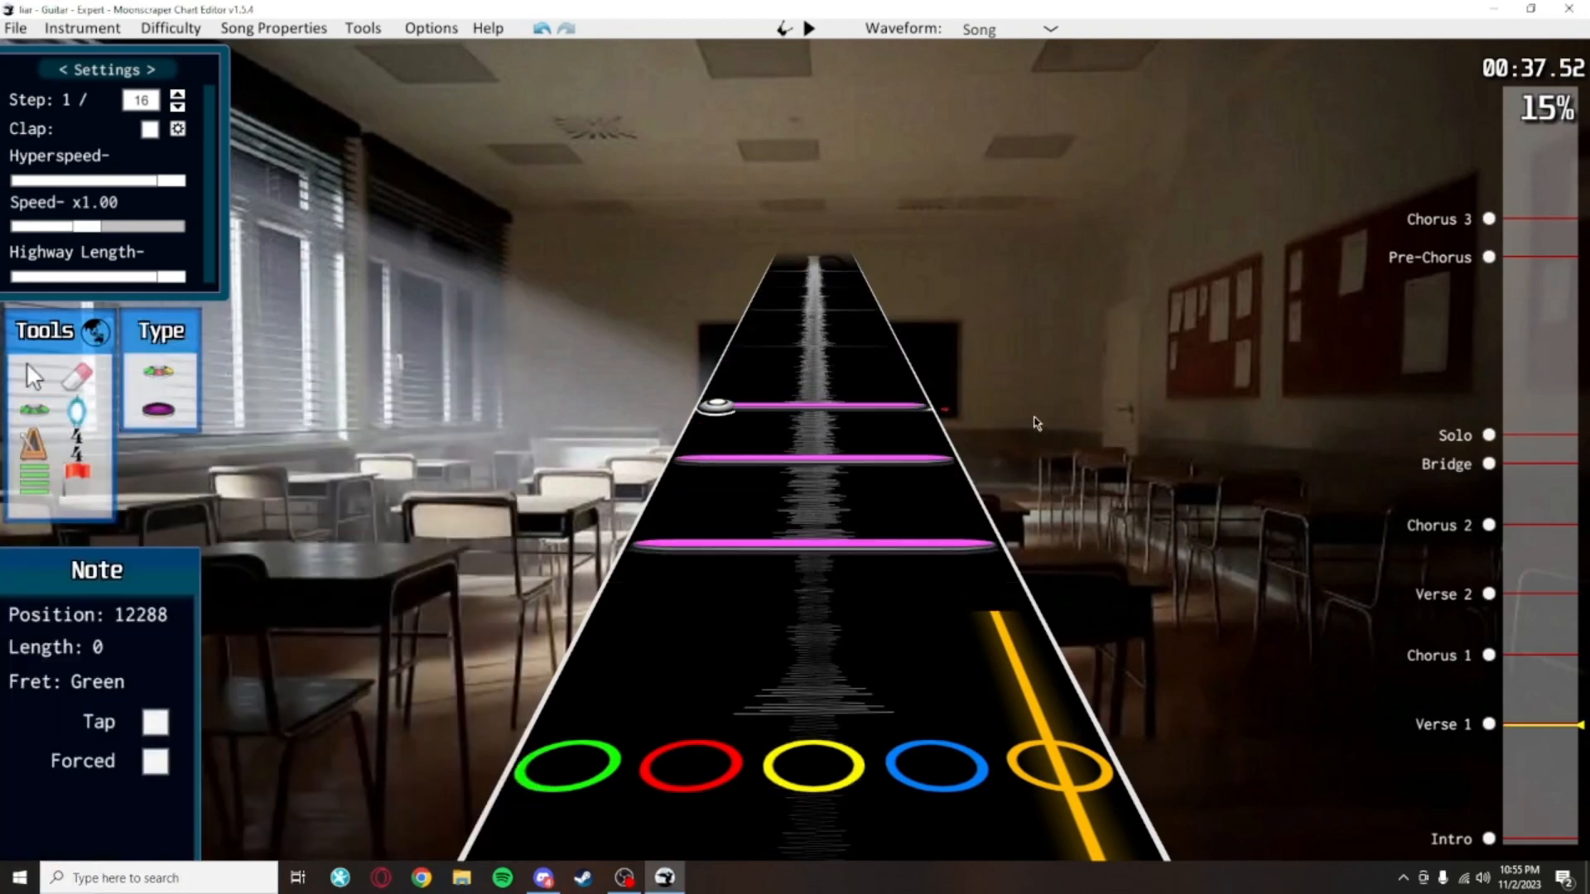
pyautogui.scroll(-2, 1008, 536)
pyautogui.scroll(2, 994, 440)
pyautogui.press('space')
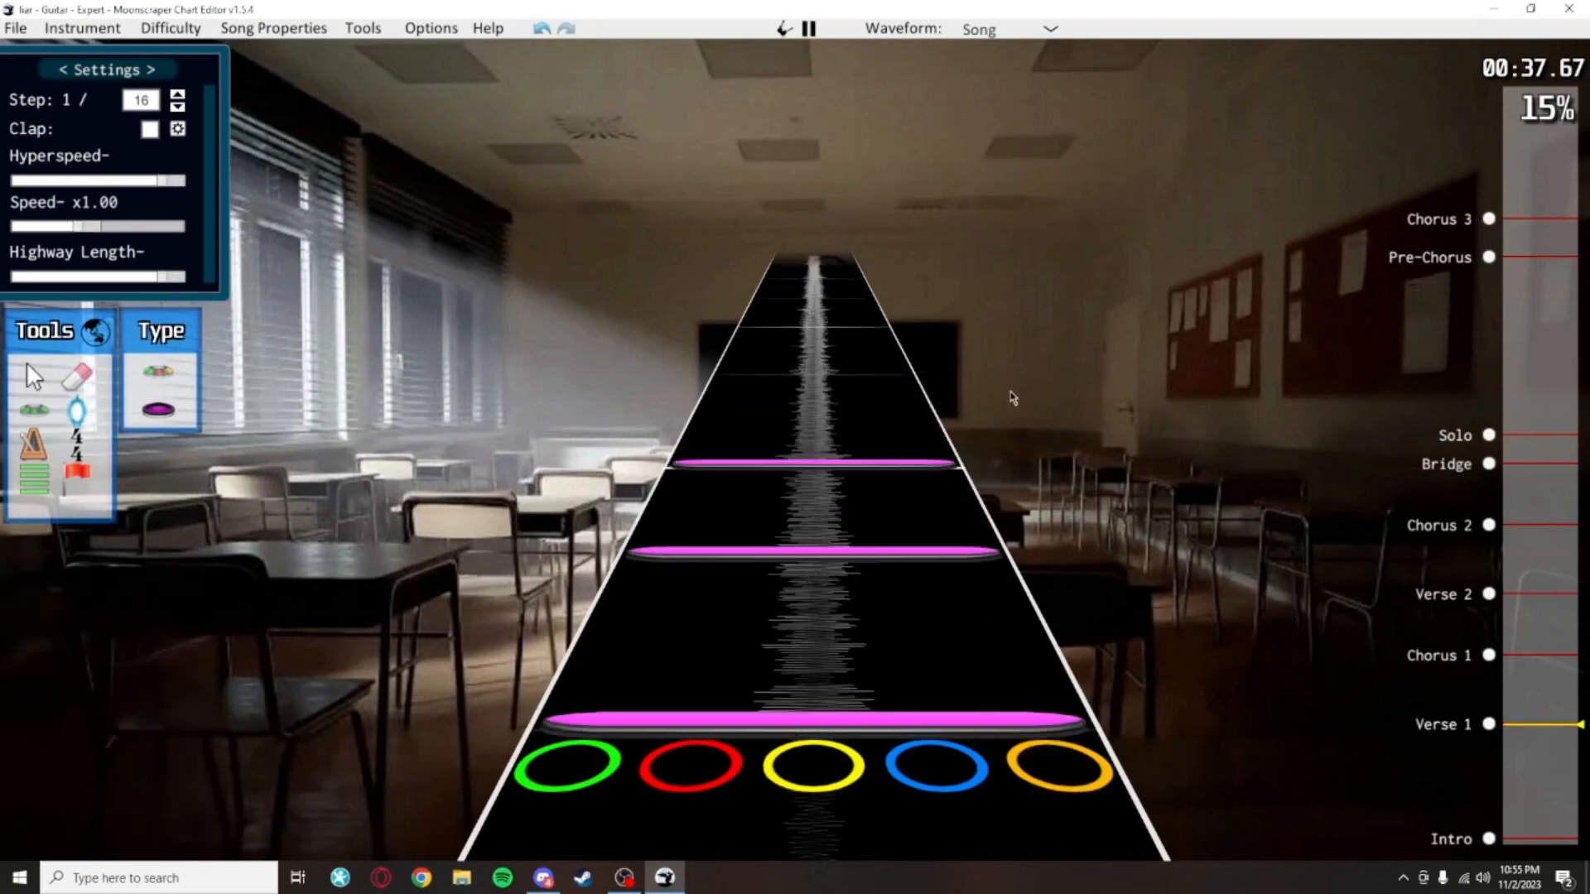
pyautogui.press('space')
pyautogui.scroll(-4, 878, 523)
pyautogui.moveTo(829, 534); pyautogui.dragTo(869, 356)
pyautogui.press('space')
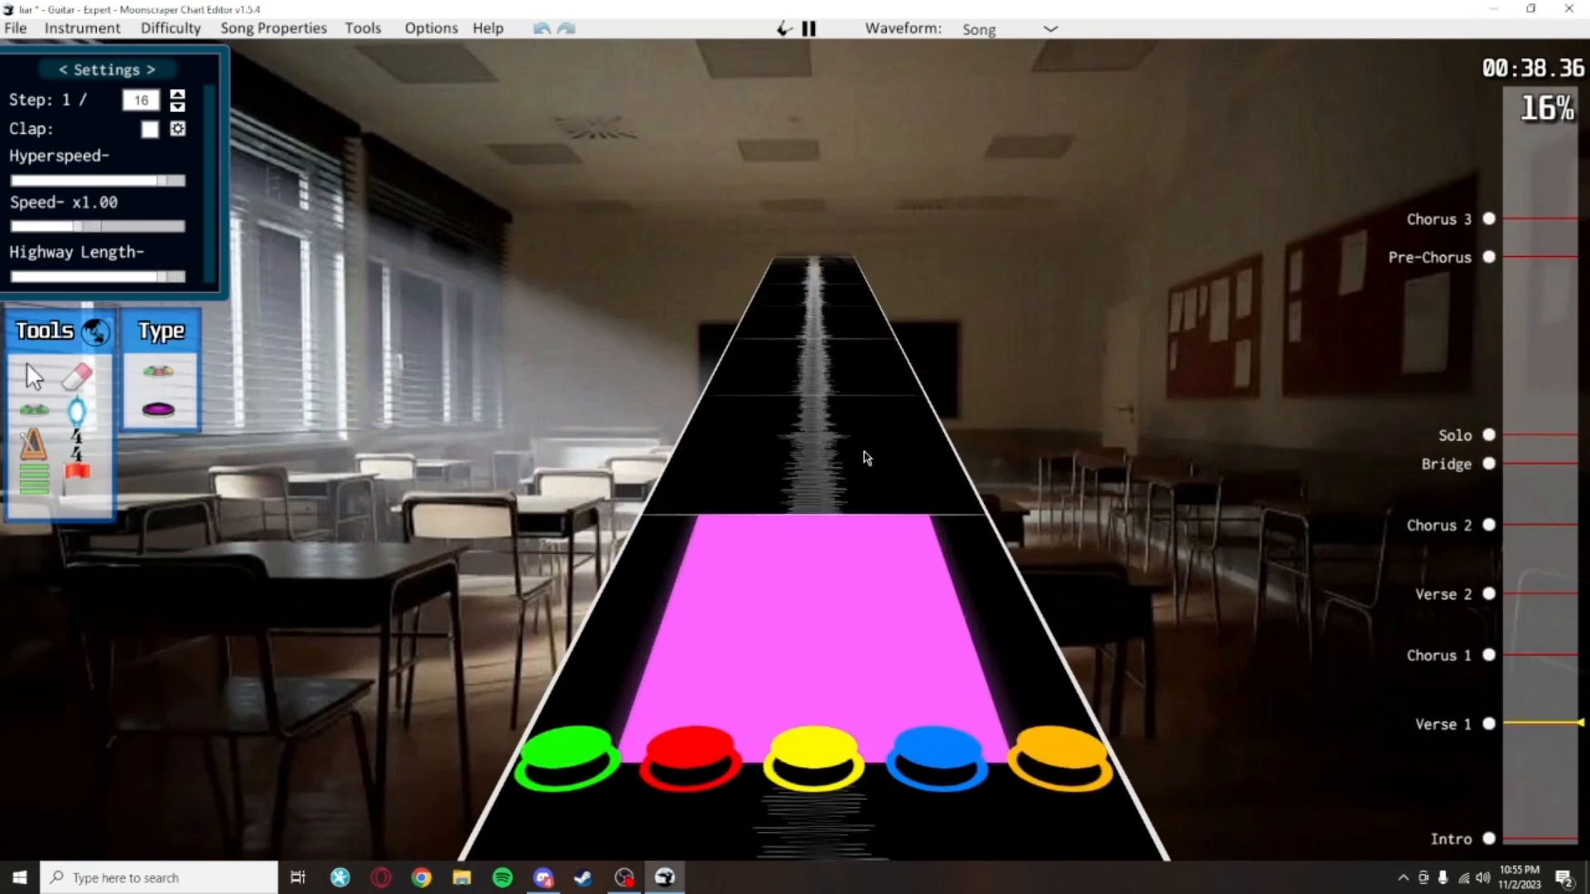
# Play back the sustained passage and add a short open note at tick 12384
pyautogui.press('space')
pyautogui.scroll(-3, 816, 473)
pyautogui.press('space')
pyautogui.press('space')
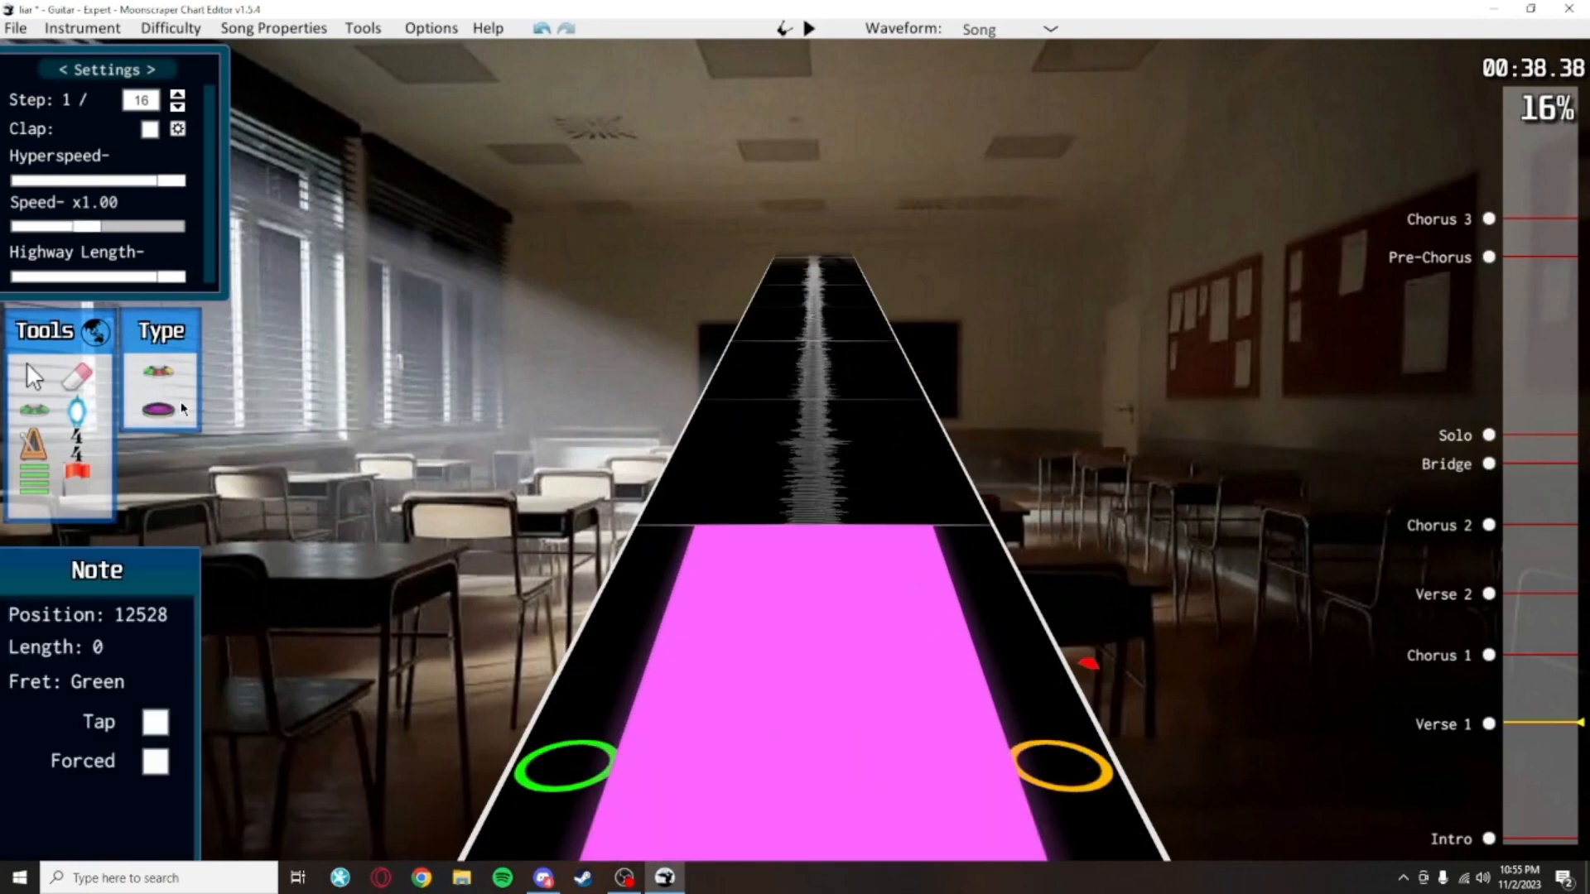
pyautogui.scroll(-3, 183, 408)
pyautogui.press('space')
pyautogui.press('space')
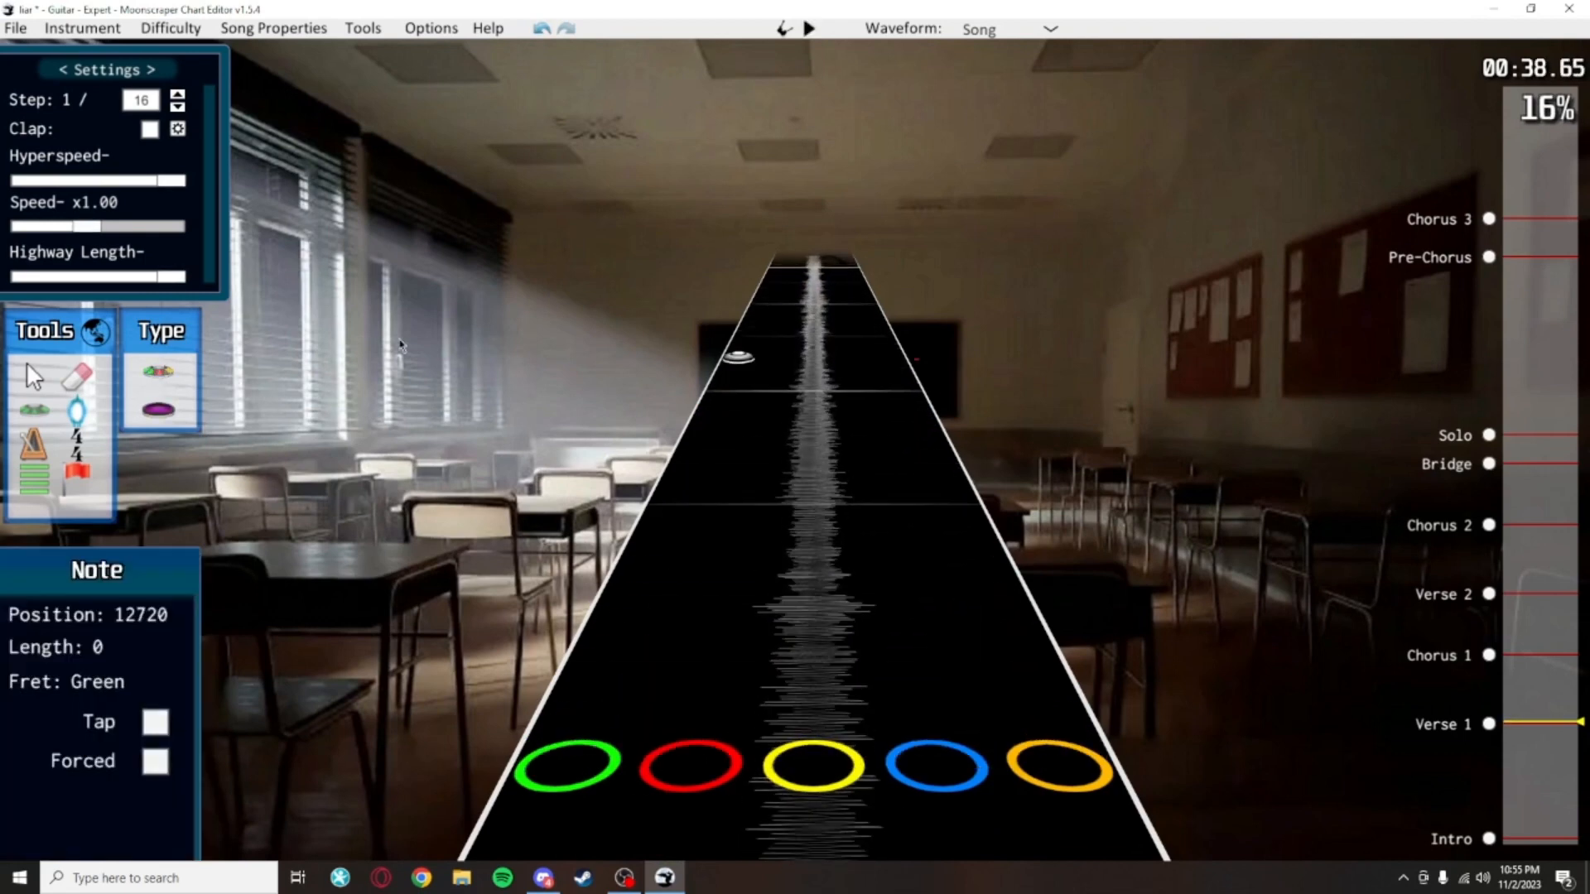
pyautogui.scroll(3, 749, 510)
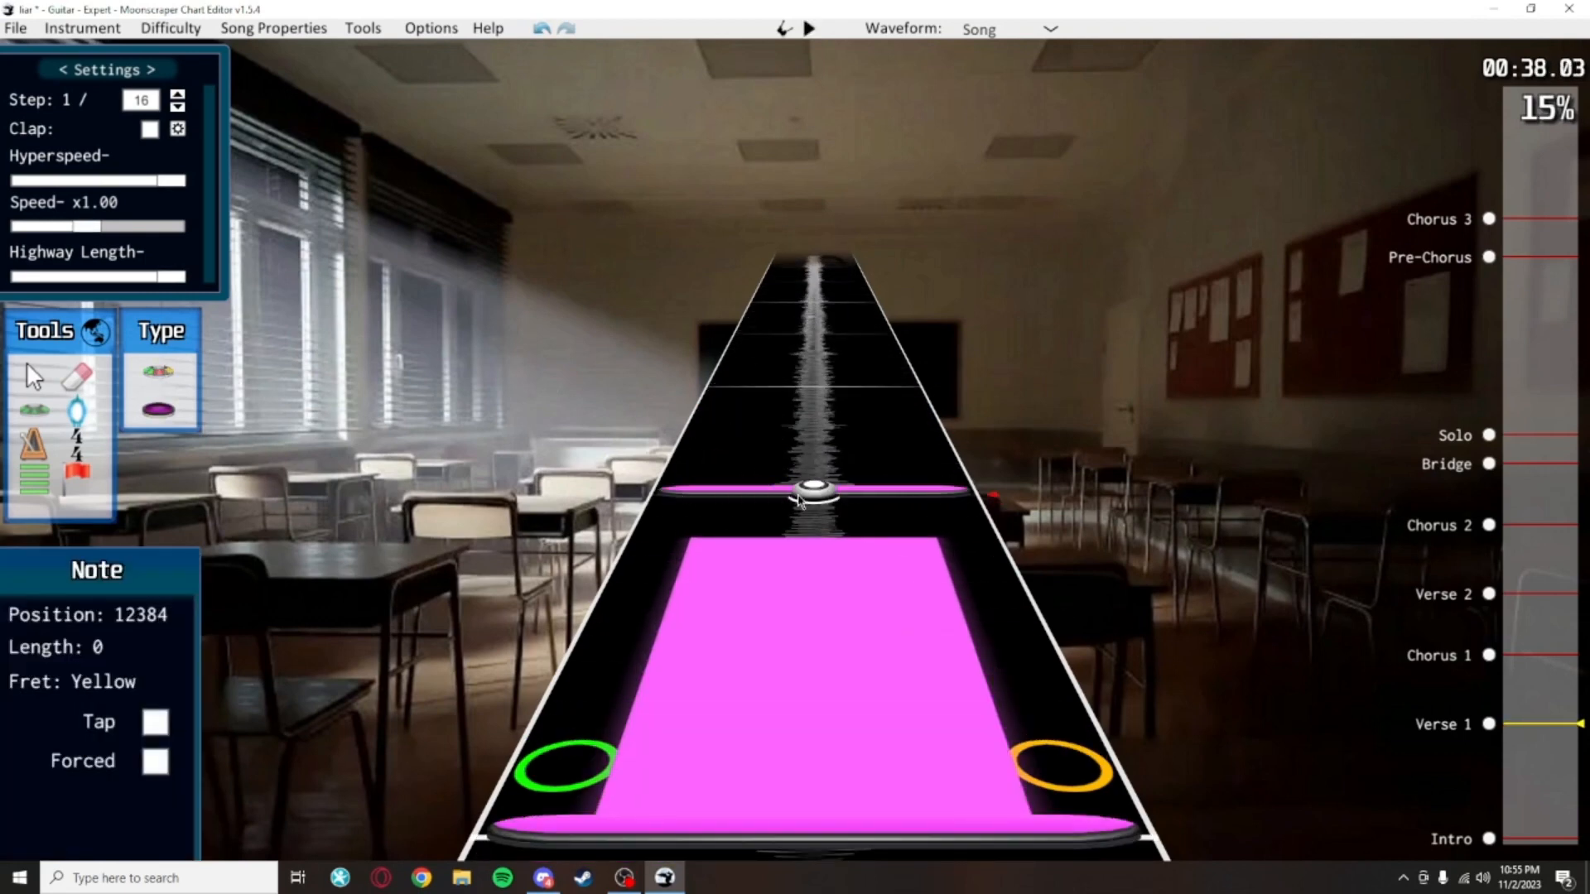
pyautogui.scroll(-3, 820, 563)
pyautogui.scroll(3, 828, 531)
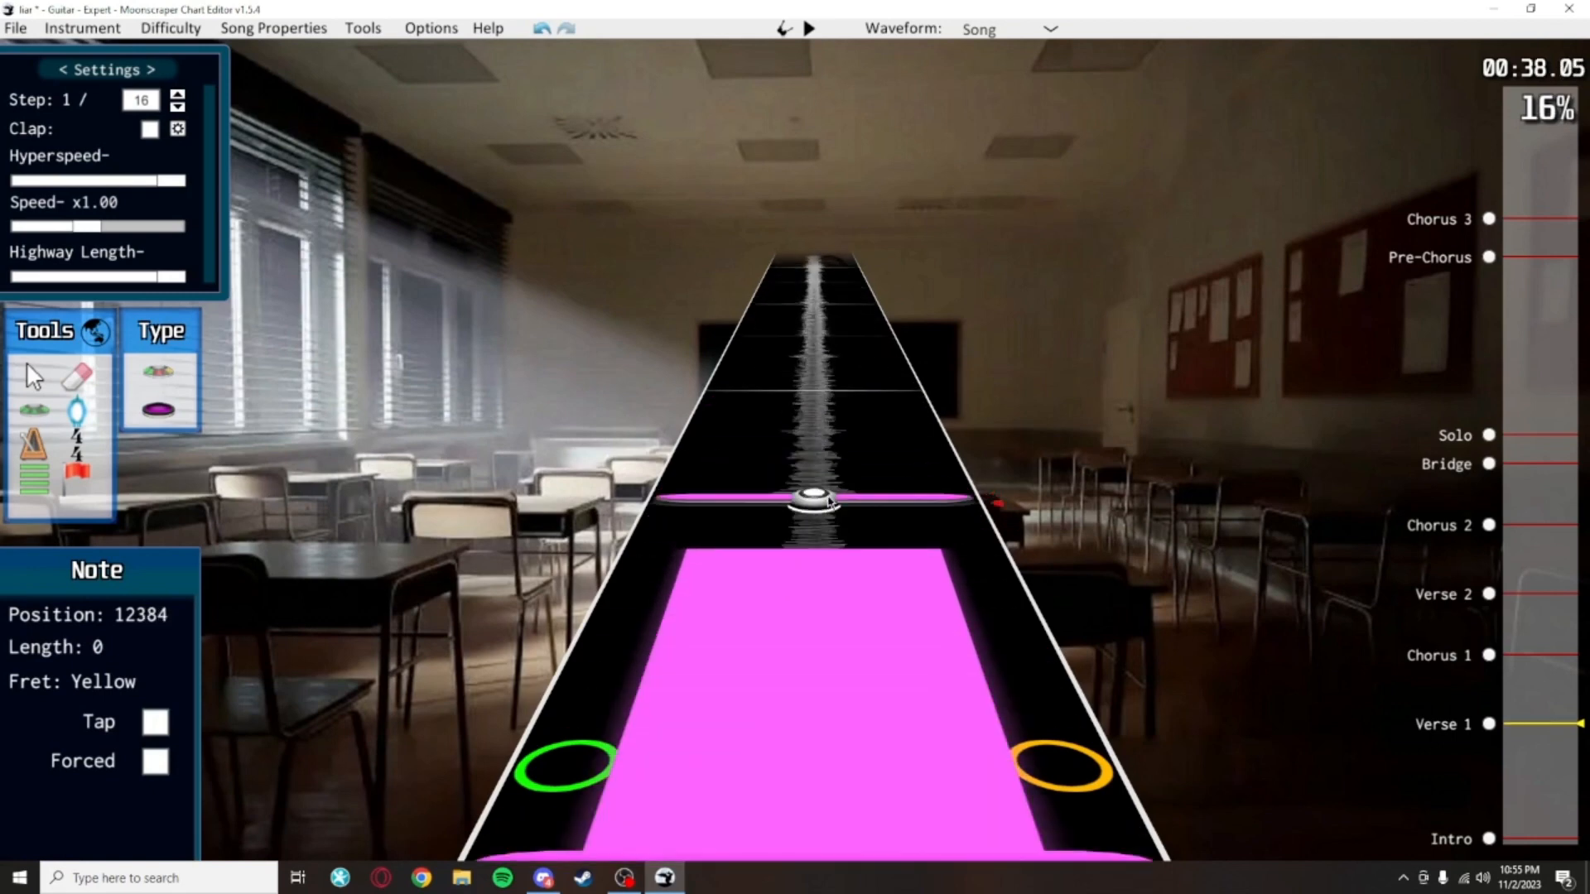
# Replace the open notes at ticks 12192, 12240 and 12288 with green-red chords
pyautogui.scroll(-4, 812, 555)
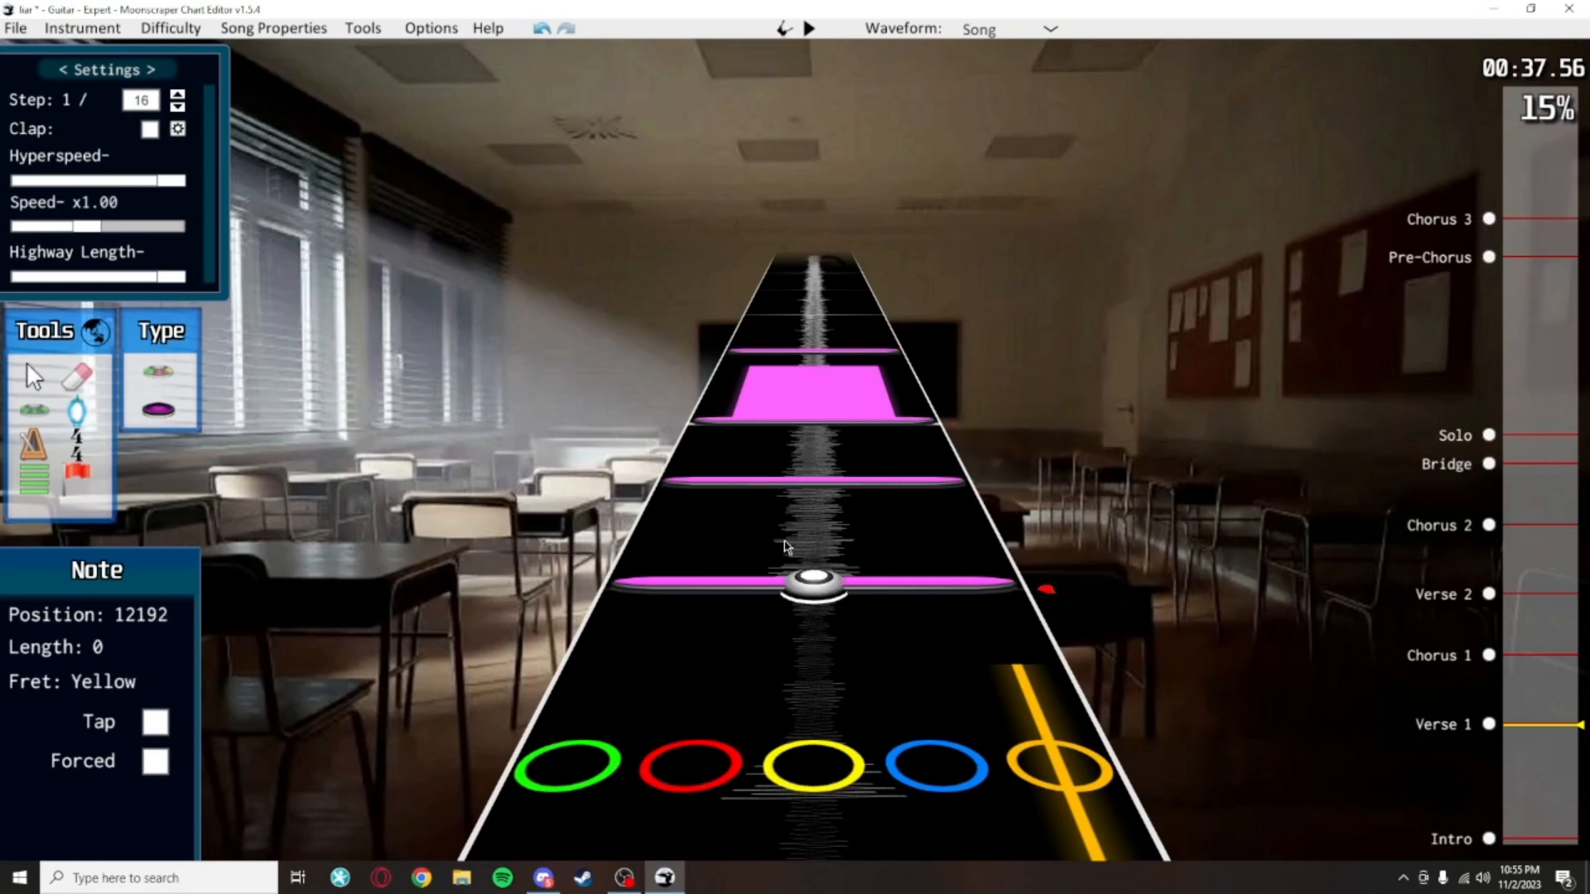
pyautogui.scroll(3, 791, 497)
pyautogui.scroll(-3, 798, 454)
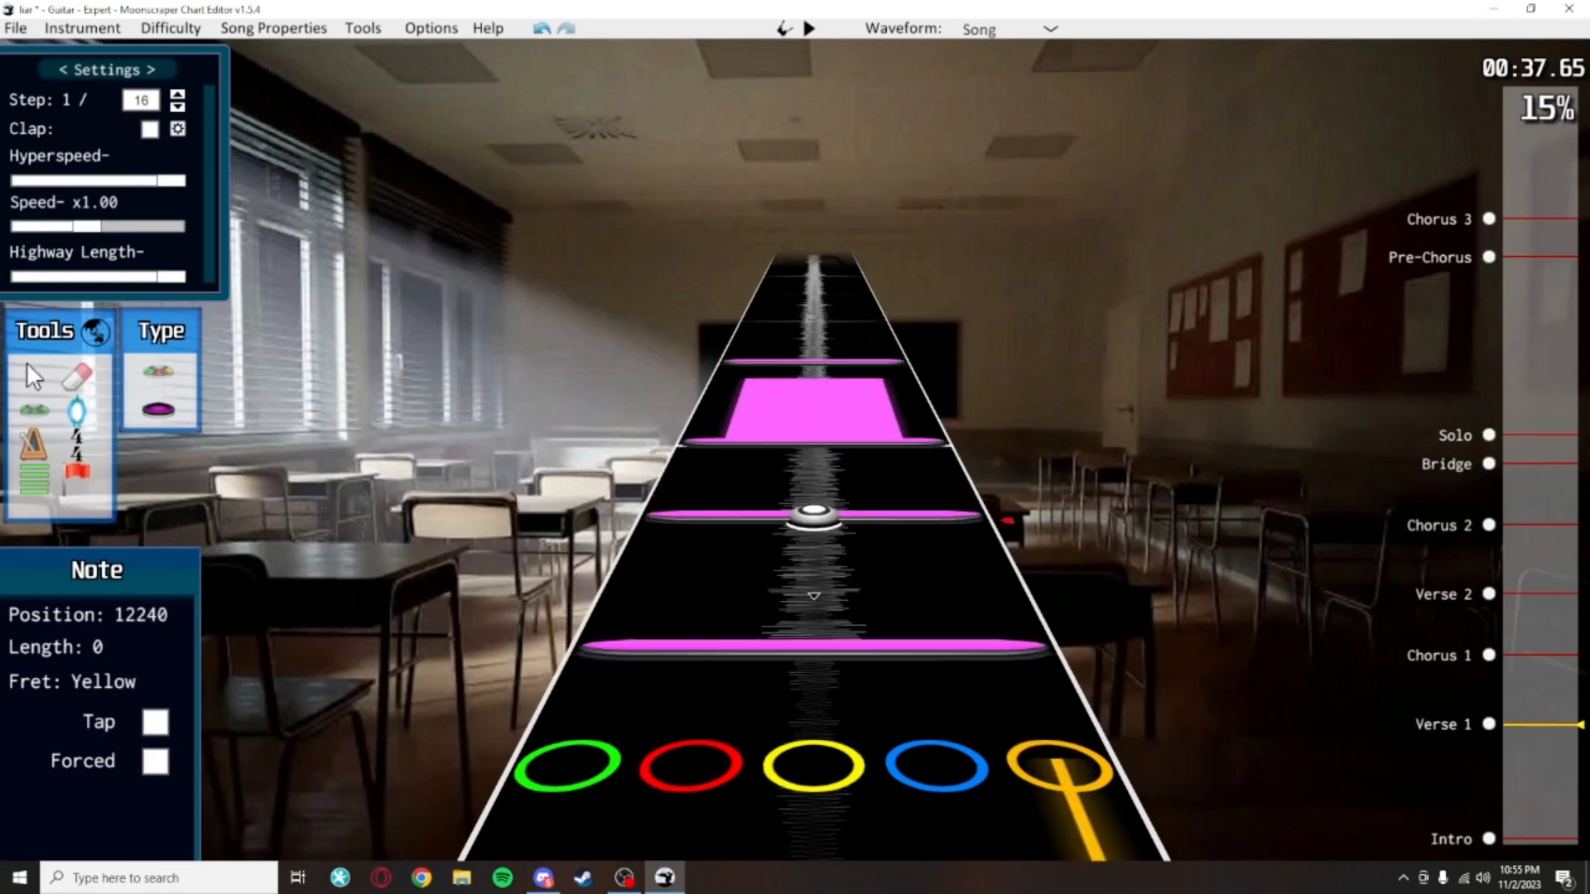
pyautogui.scroll(1, 746, 497)
pyautogui.scroll(-2, 676, 560)
pyautogui.click(730, 565)
pyautogui.click(749, 484)
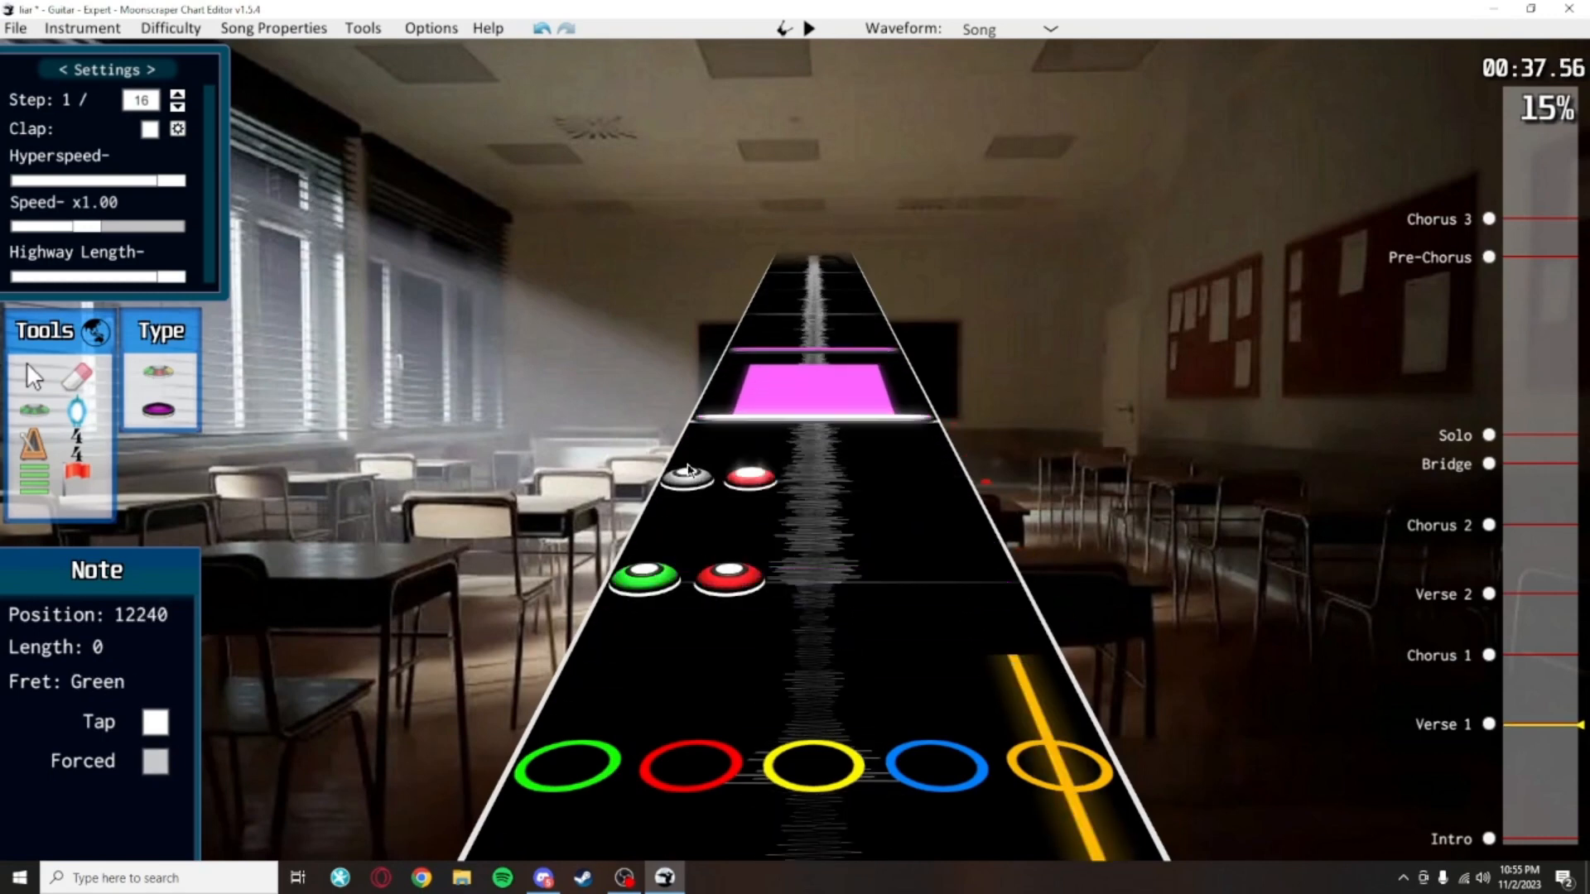
pyautogui.click(689, 480)
pyautogui.click(713, 429)
pyautogui.click(775, 435)
# Play back the green-red chords leading into the open note at tick 12384
pyautogui.scroll(3, 771, 527)
pyautogui.scroll(-2, 793, 536)
pyautogui.scroll(4, 793, 537)
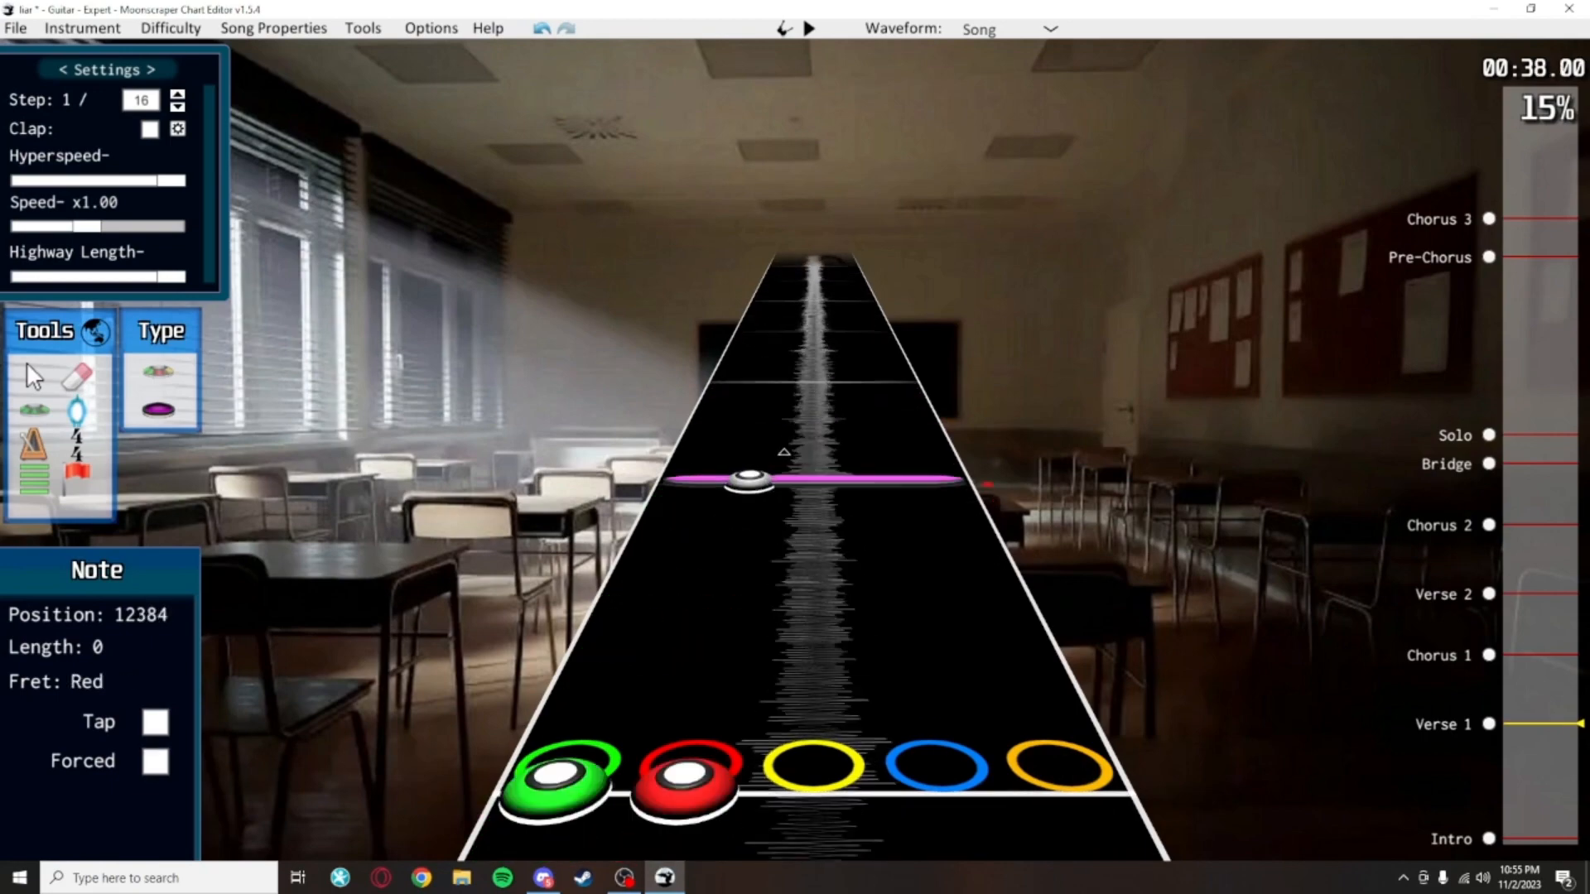
pyautogui.scroll(-5, 766, 448)
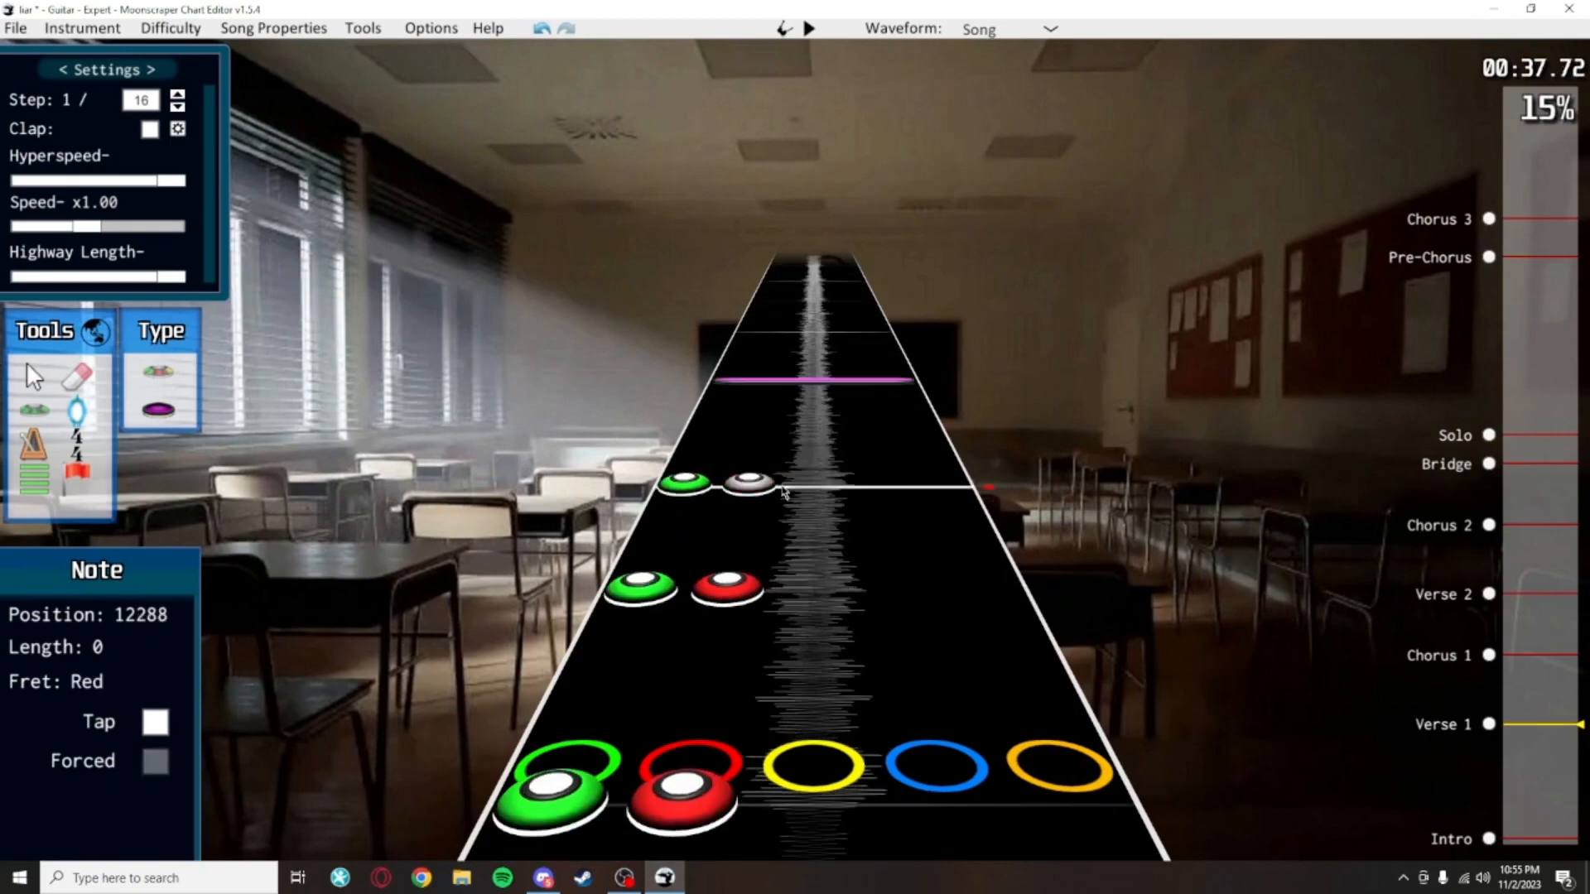
pyautogui.scroll(4, 886, 383)
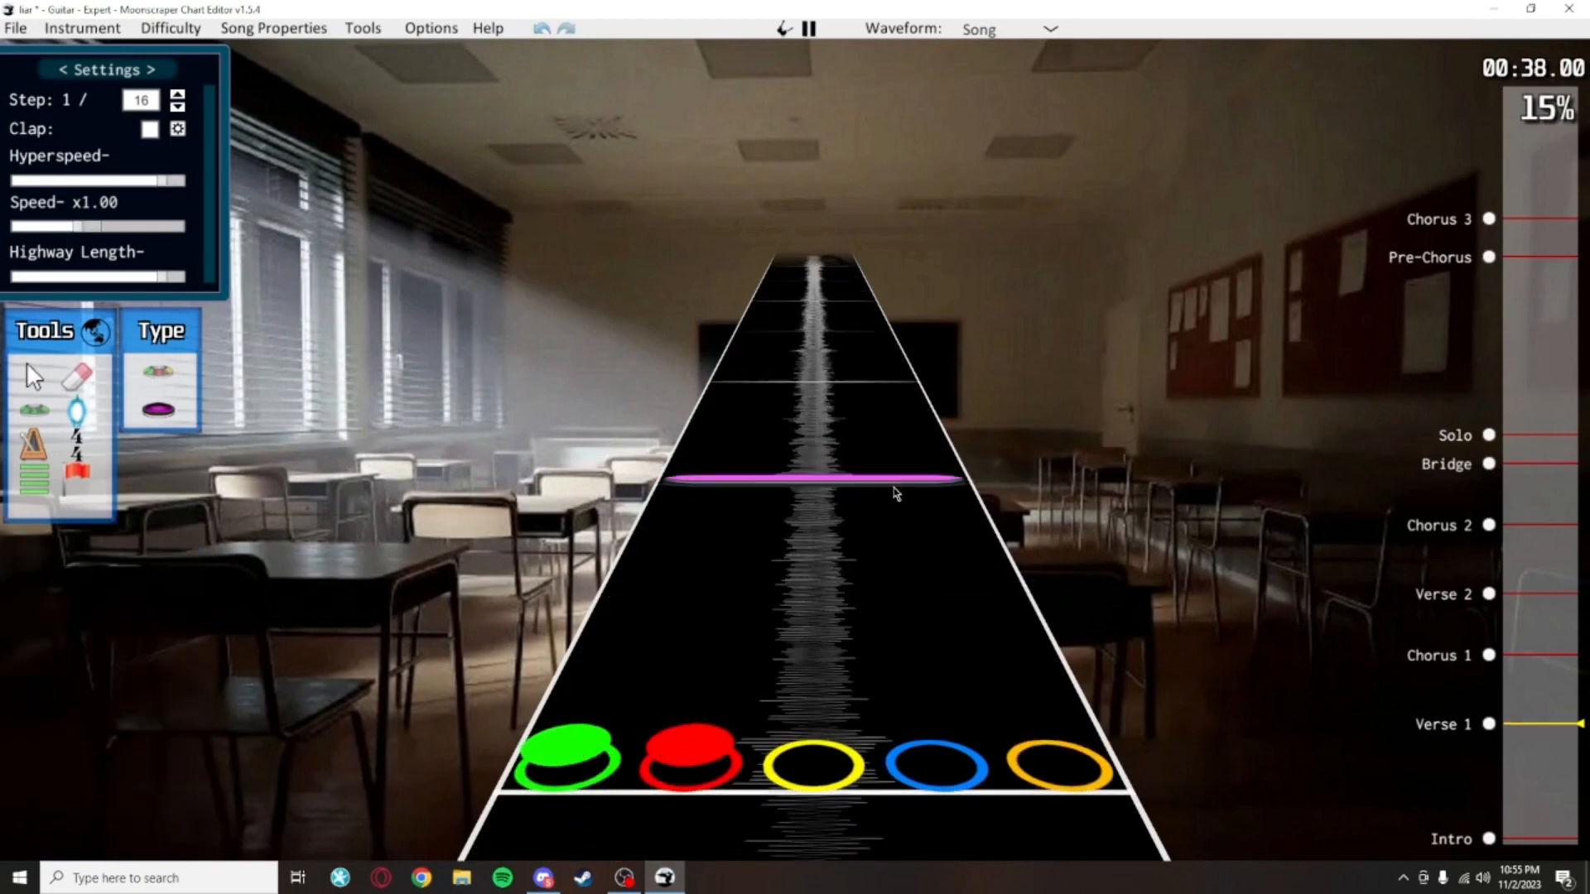
pyautogui.scroll(-3, 841, 514)
pyautogui.scroll(7, 795, 429)
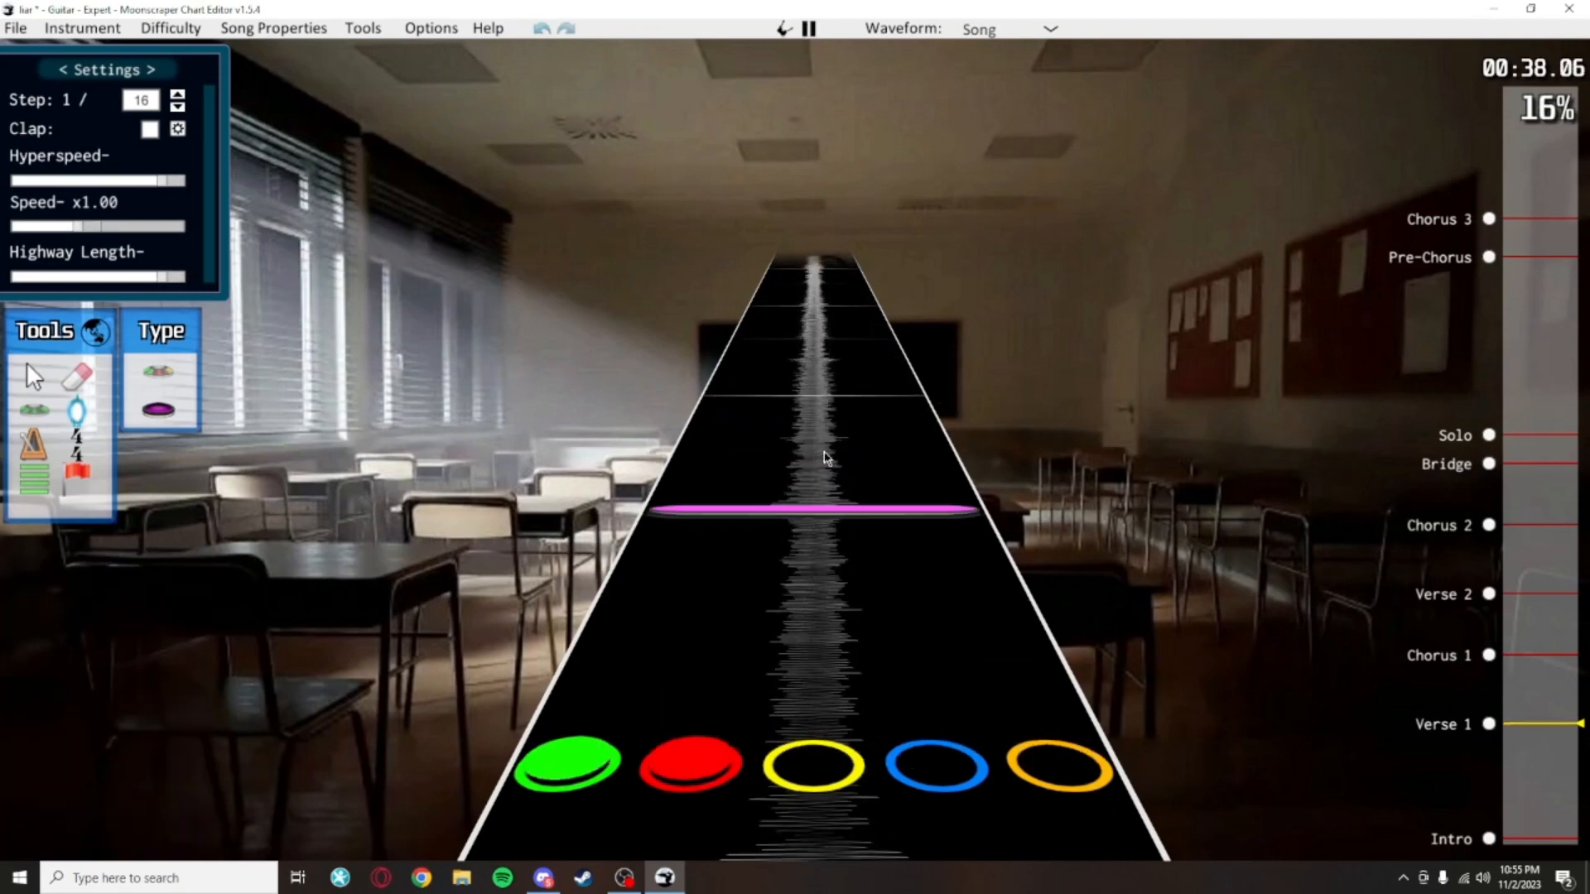
# Replace the green-red chords at ticks 12192, 12240 and 12288 with open notes without sustain
pyautogui.scroll(-8, 808, 443)
pyautogui.click(159, 410)
pyautogui.click(795, 489)
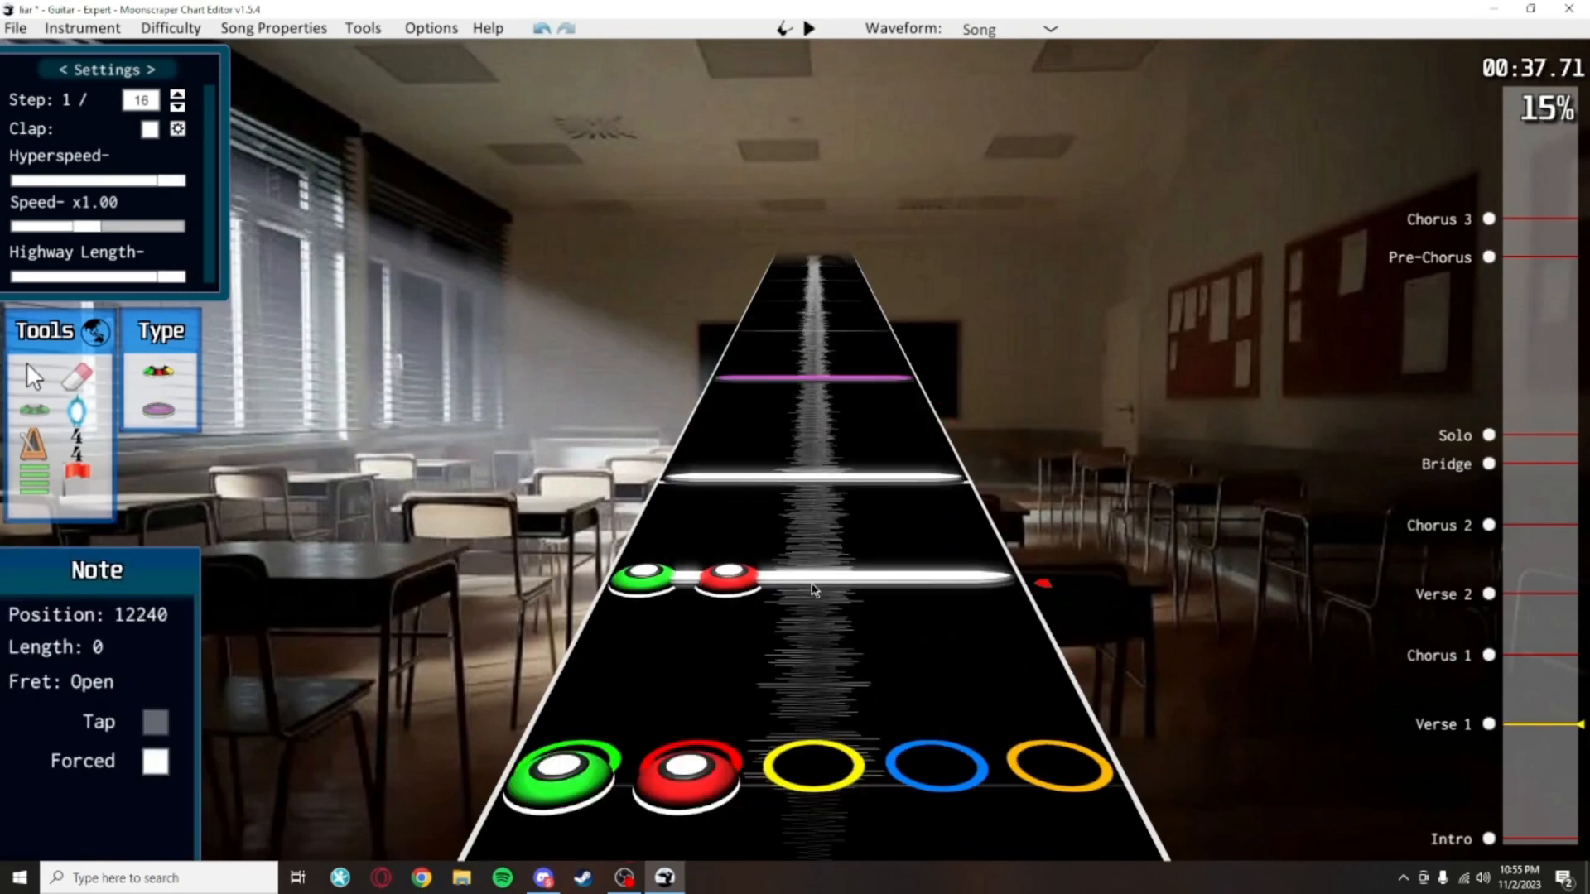
pyautogui.click(813, 589)
pyautogui.scroll(-2, 804, 596)
pyautogui.click(782, 617)
pyautogui.scroll(1, 836, 497)
pyautogui.moveTo(815, 472); pyautogui.dragTo(936, 507)
pyautogui.scroll(2, 920, 515)
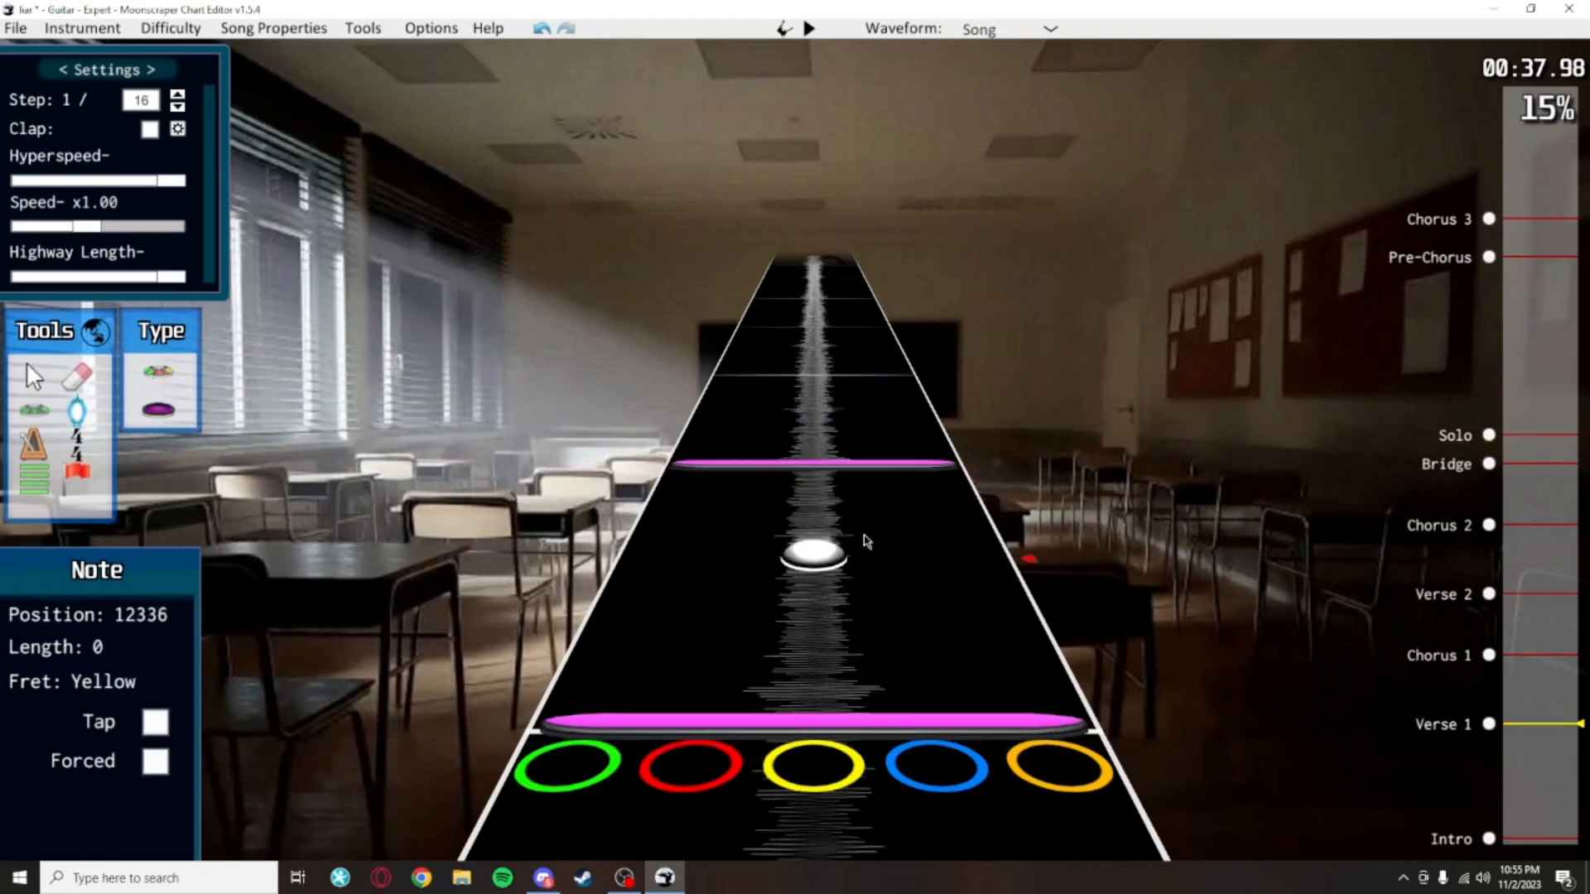
# Add a blue note at tick 12432 and a yellow note at tick 12480, and save the chart
pyautogui.scroll(4, 962, 533)
pyautogui.scroll(-3, 795, 468)
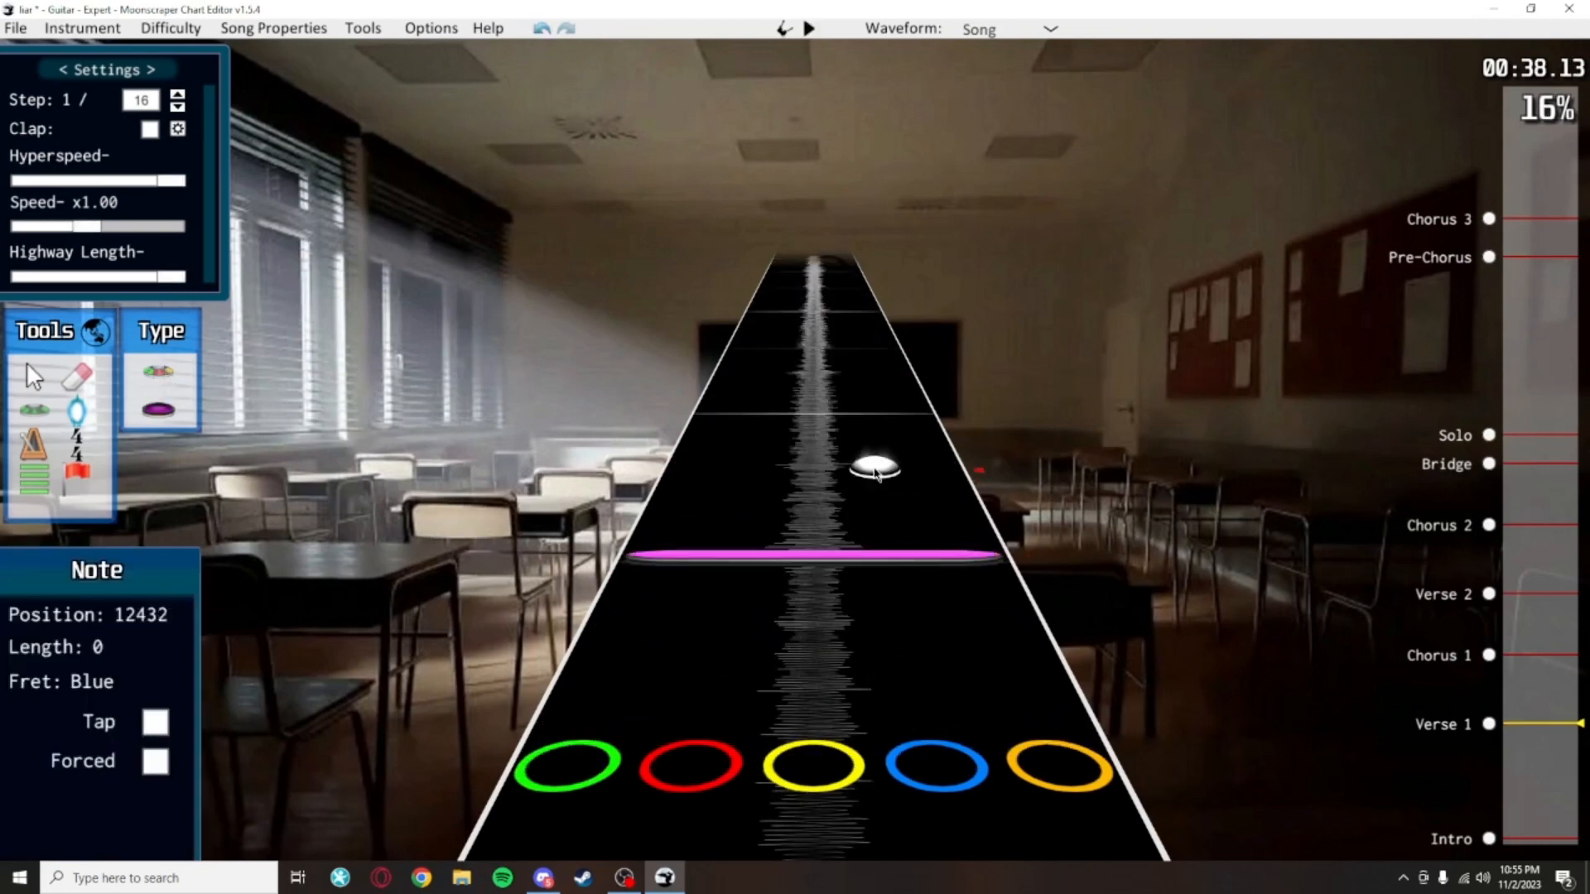
pyautogui.scroll(2, 866, 464)
pyautogui.scroll(-1, 887, 555)
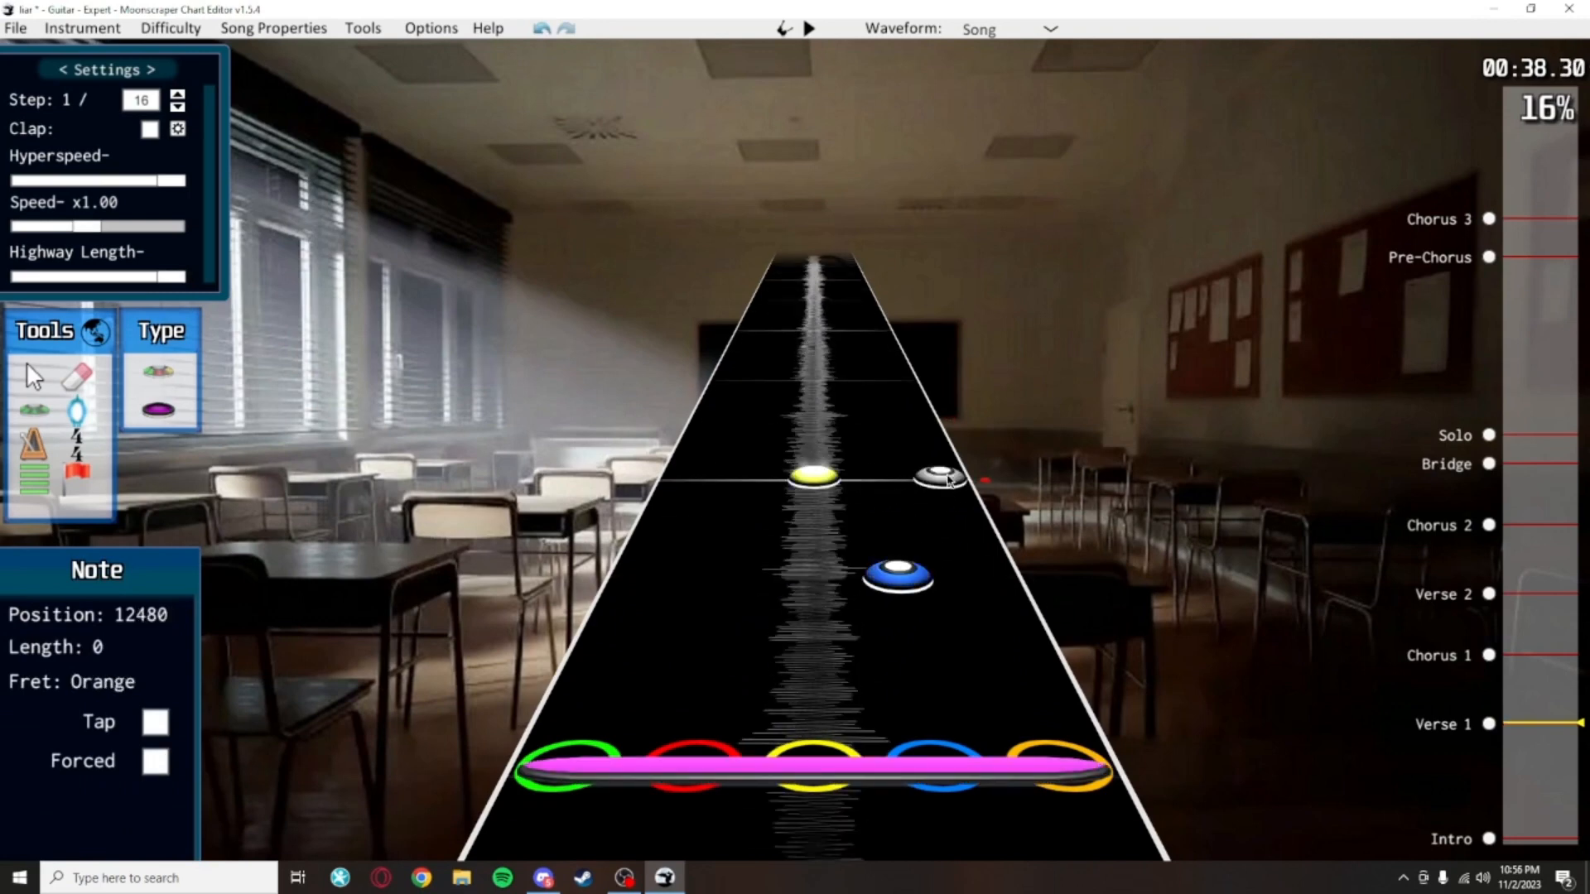
pyautogui.scroll(-1, 888, 495)
pyautogui.hotkey('ctrl', 's')
pyautogui.click(884, 452)
pyautogui.scroll(1, 884, 452)
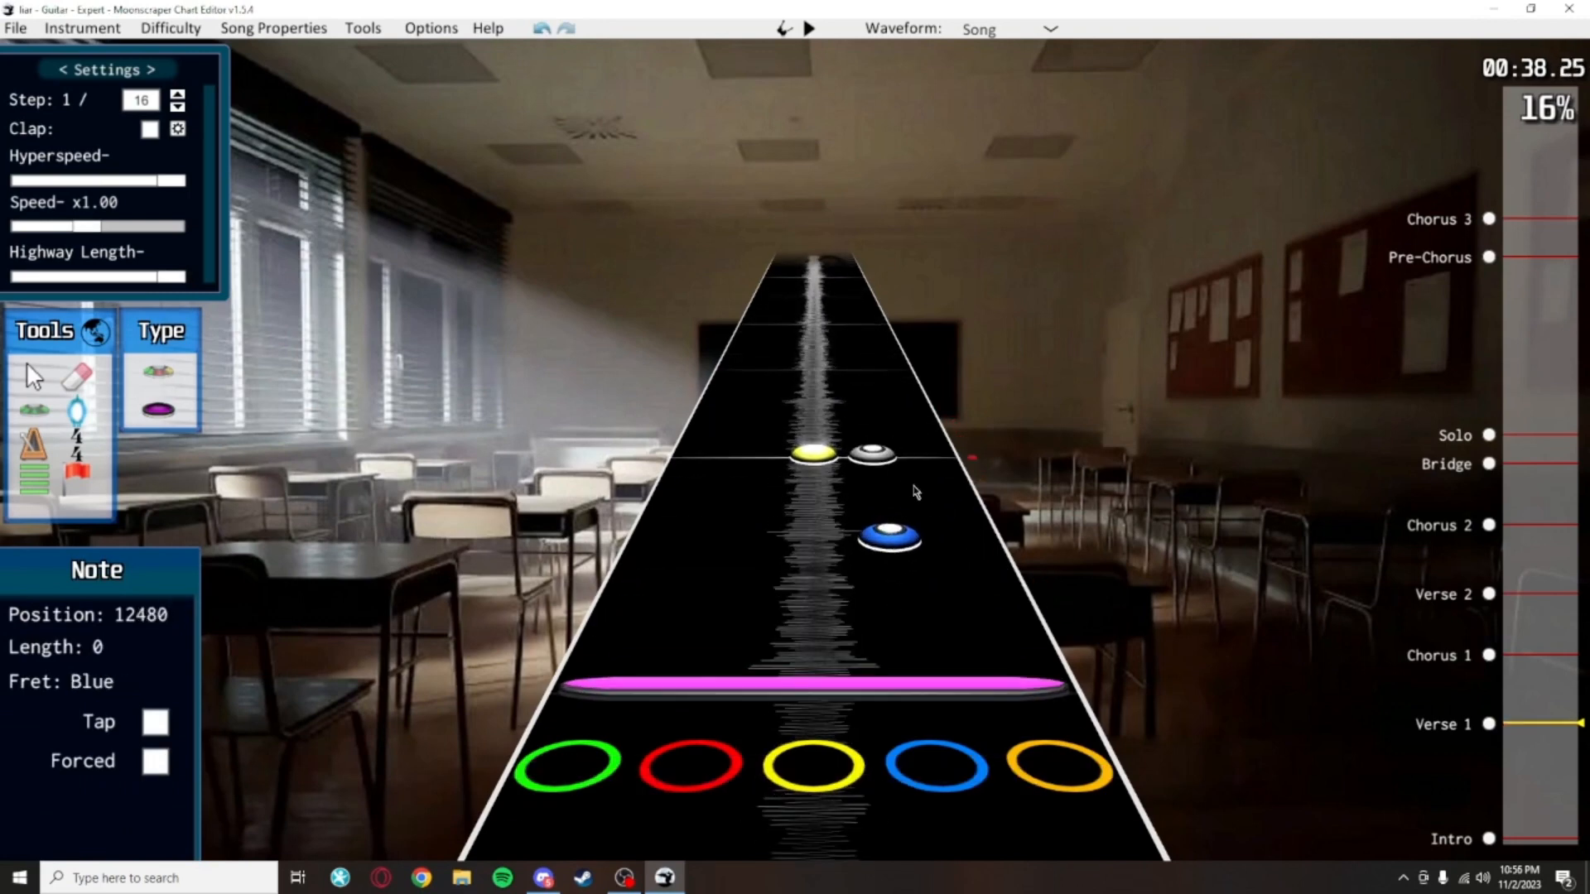
# Examine the open note at tick 12384 and the blue and yellow notes that follow it against the waveform
pyautogui.scroll(-1, 911, 480)
pyautogui.scroll(3, 941, 501)
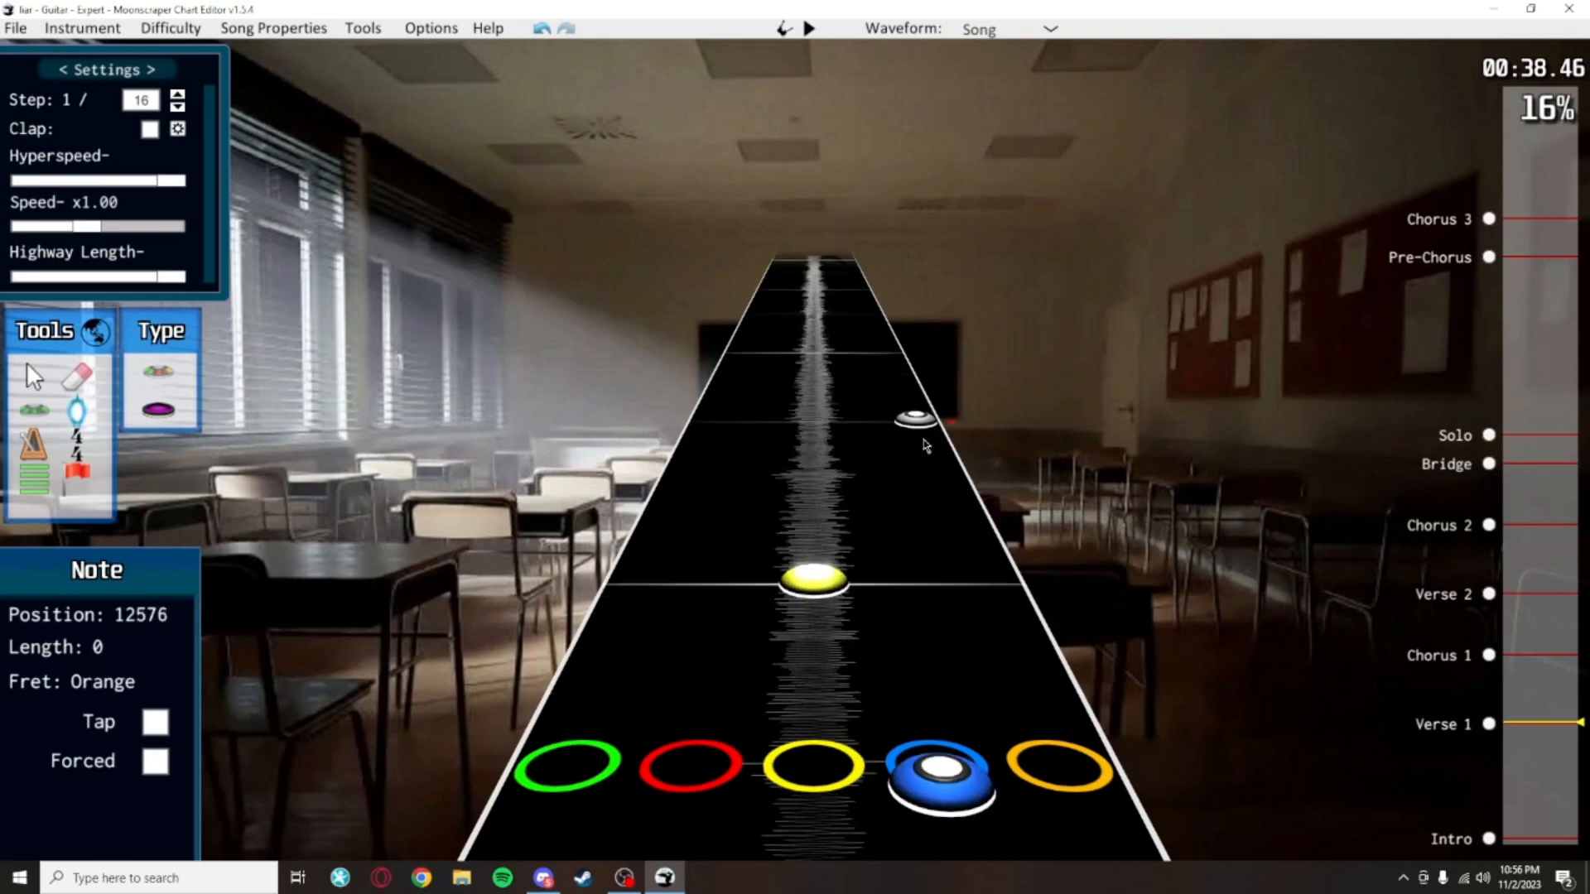
pyautogui.scroll(-2, 942, 497)
pyautogui.scroll(-3, 1077, 472)
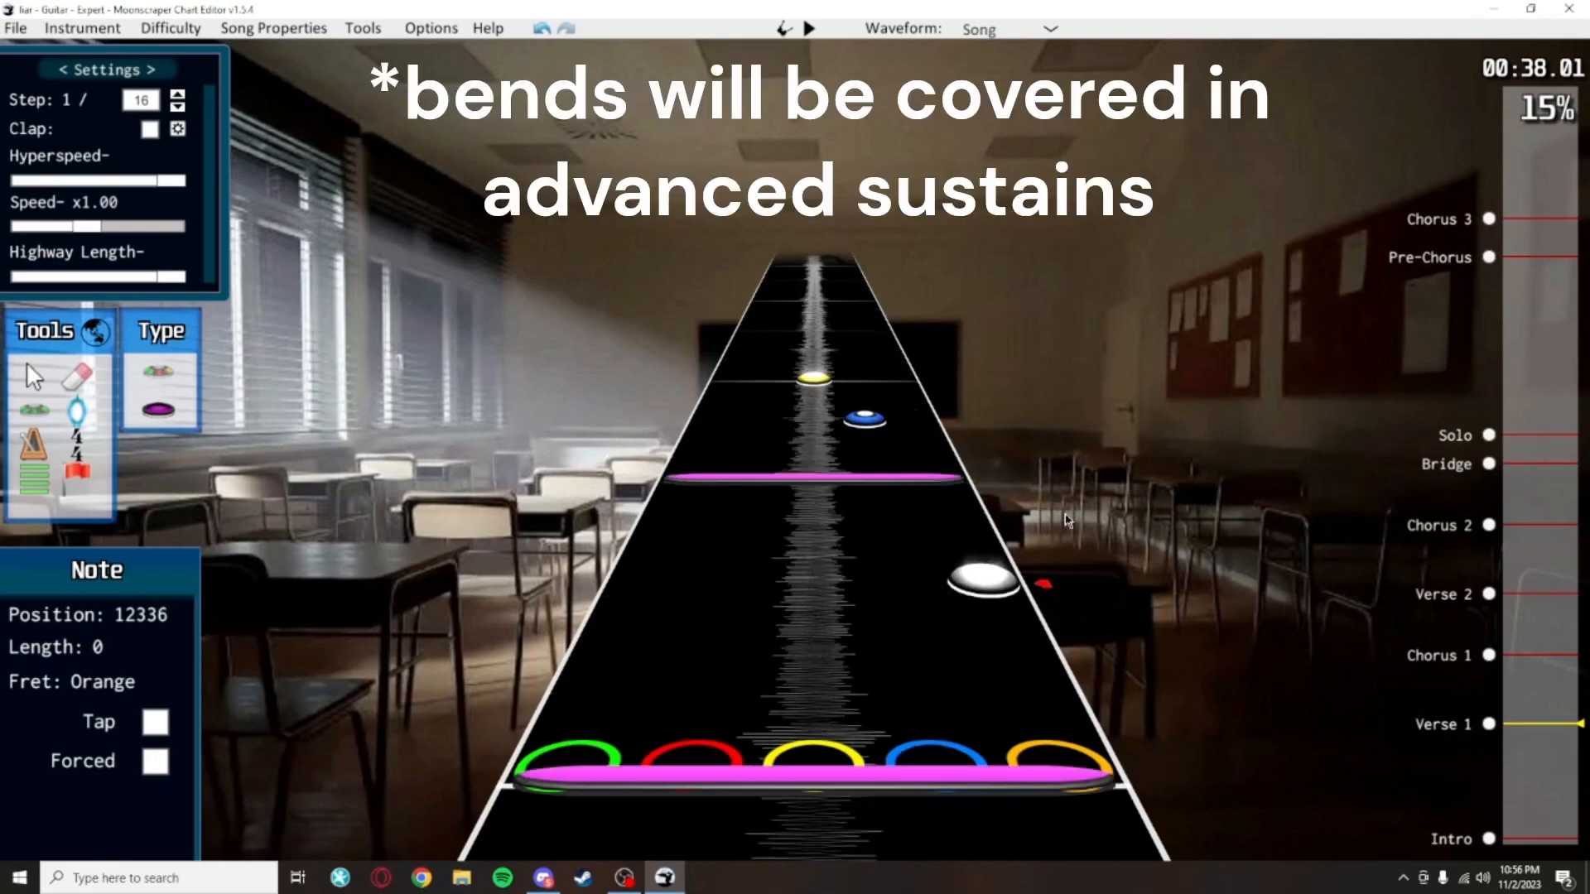
pyautogui.scroll(4, 975, 456)
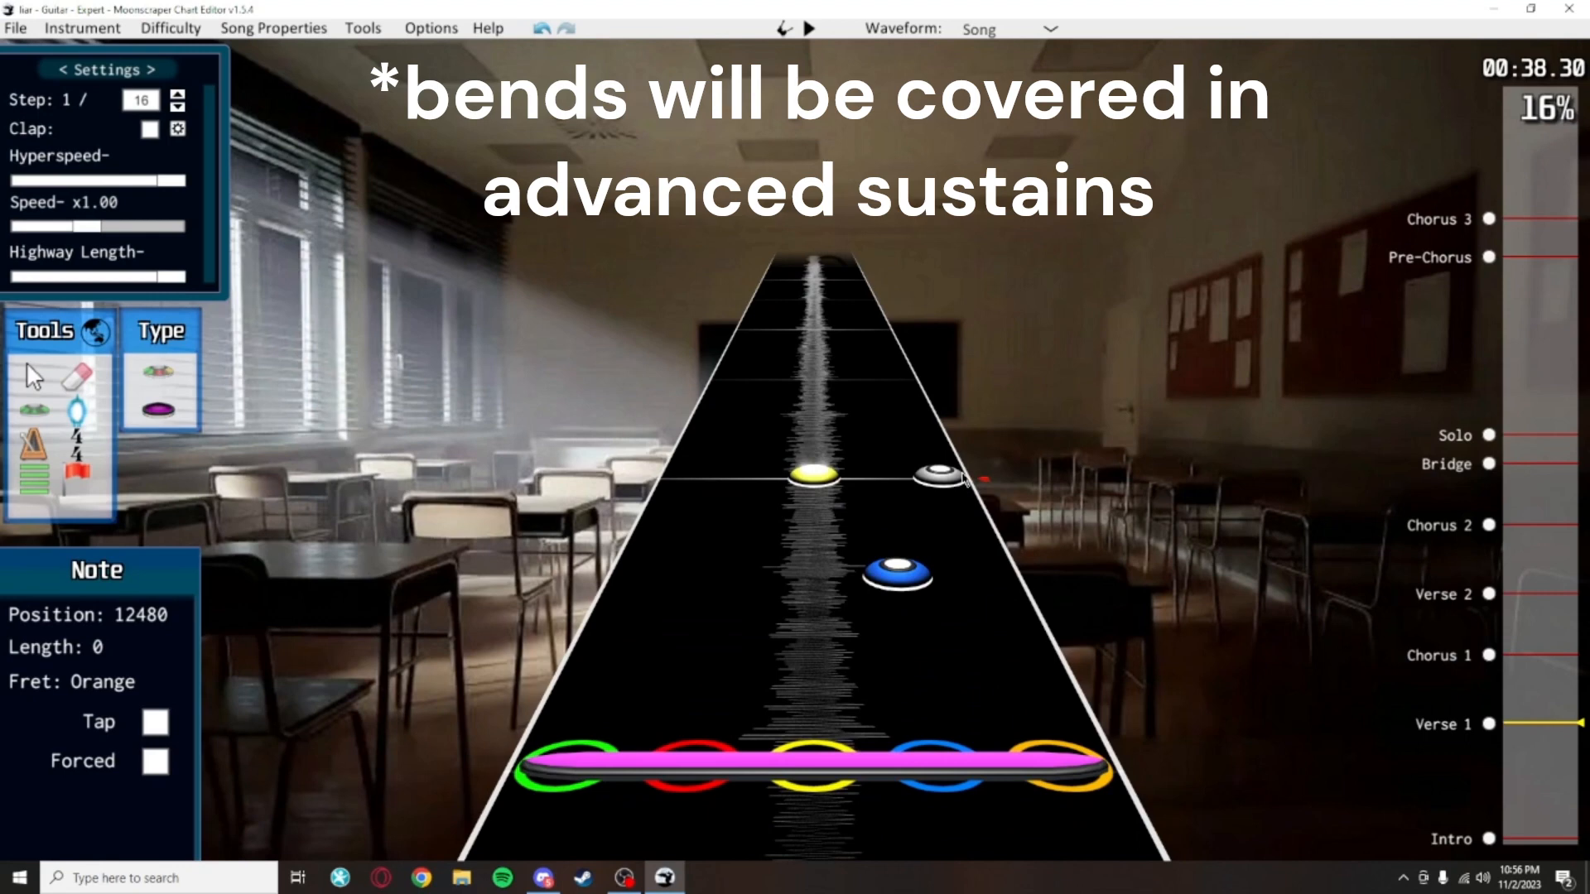
pyautogui.scroll(1, 951, 504)
pyautogui.scroll(-3, 934, 414)
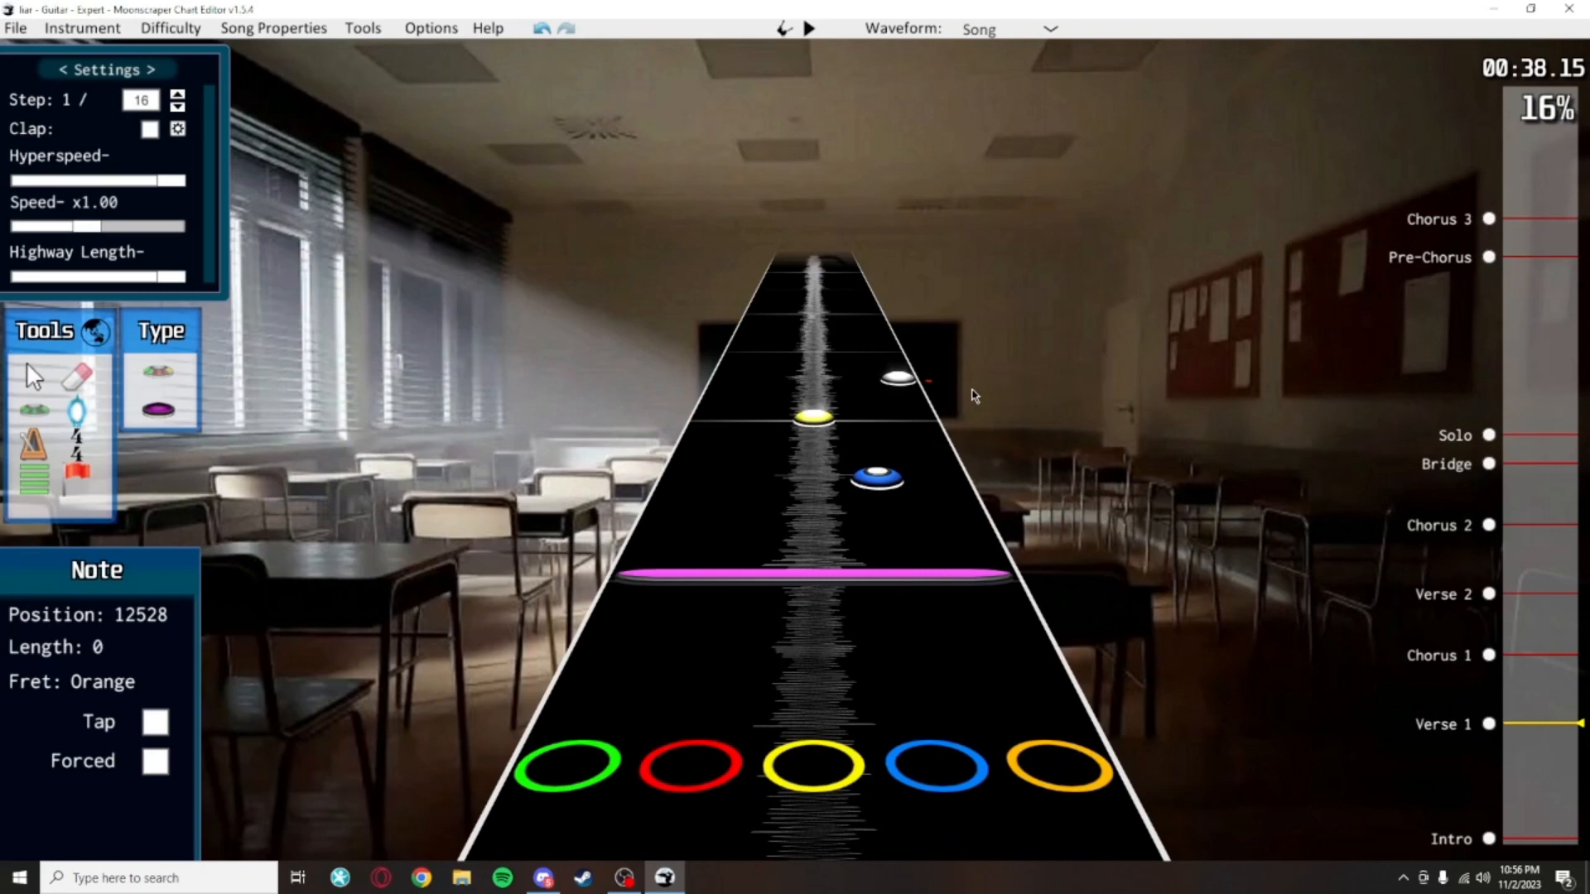
pyautogui.scroll(2, 994, 579)
pyautogui.scroll(-2, 985, 514)
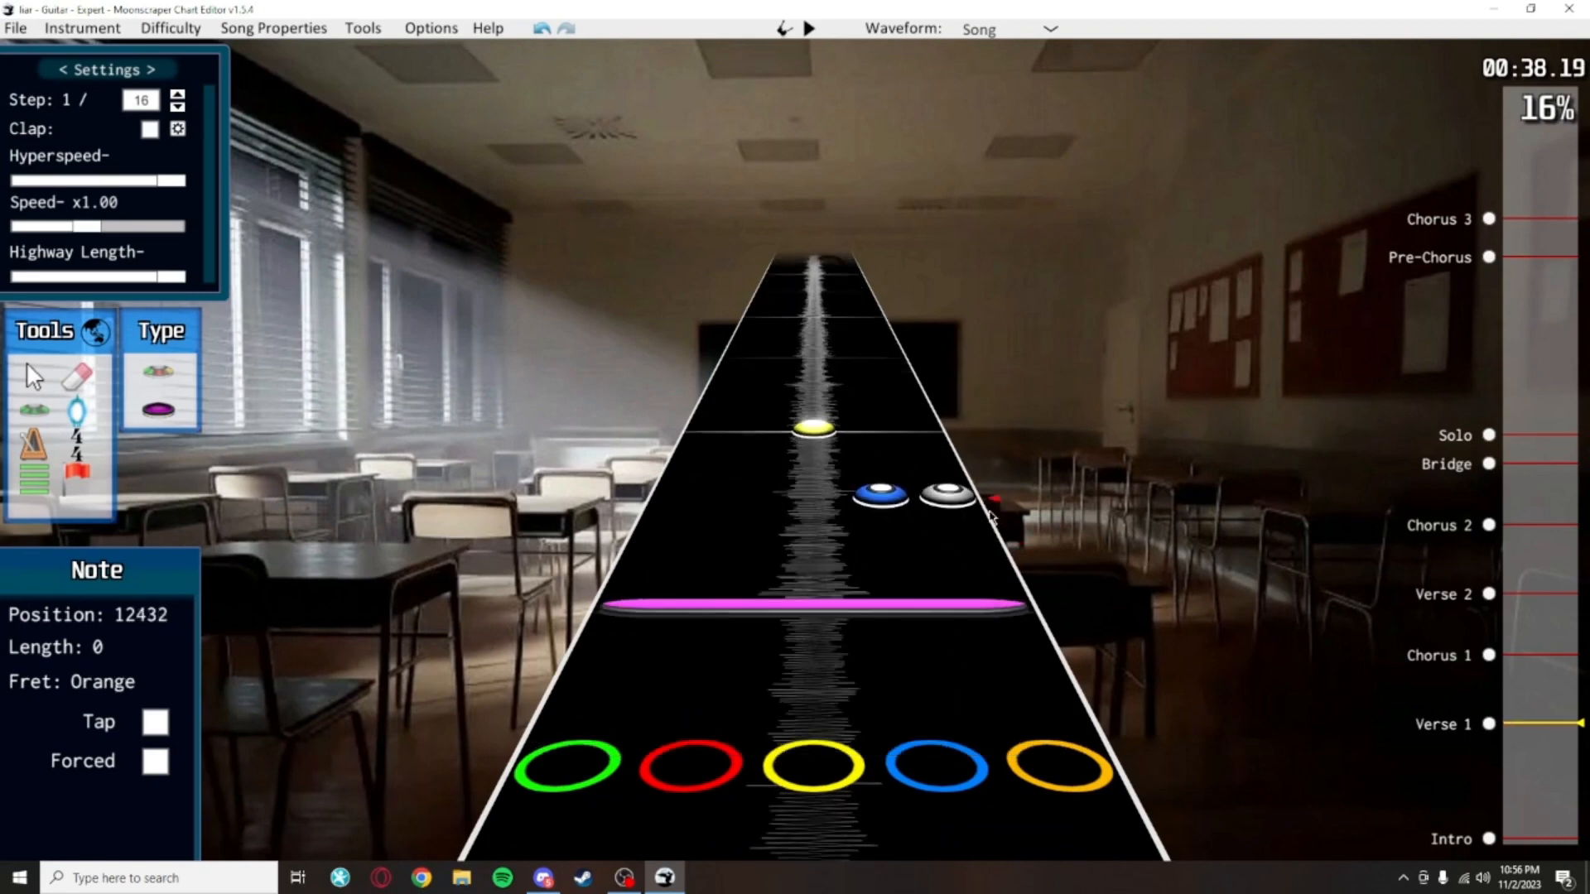
# Play back the passage leading through the blue and yellow notes and past tick 12480
pyautogui.press('space')
pyautogui.press('space')
pyautogui.scroll(-3, 960, 507)
pyautogui.press('space')
pyautogui.press('space')
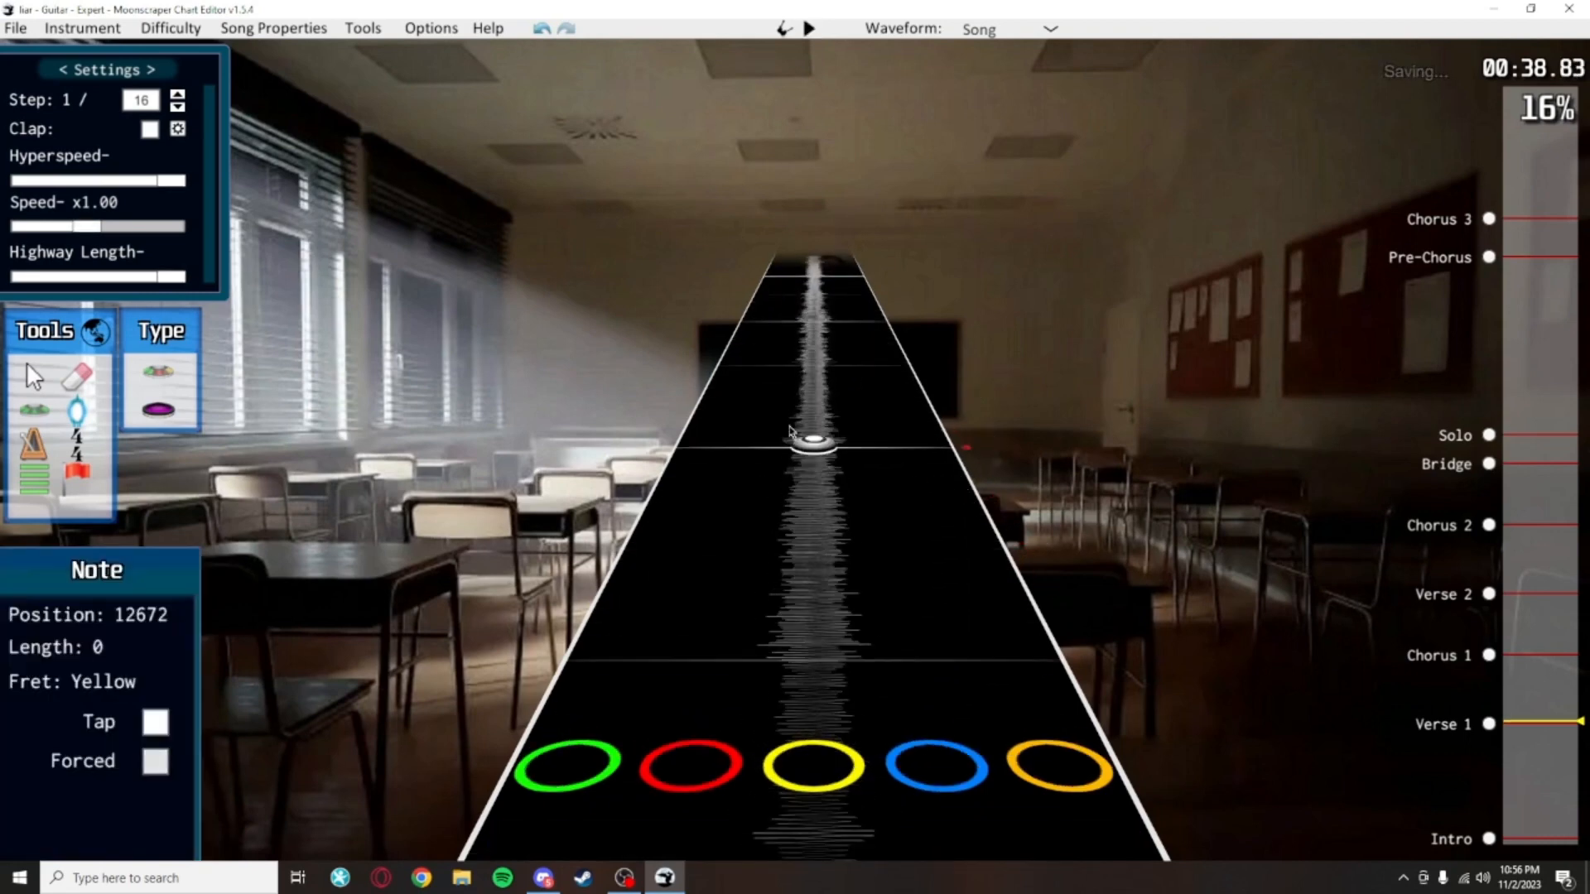
# Add an open note without sustain at tick 12528, right after the yellow note
pyautogui.click(174, 414)
pyautogui.scroll(-4, 733, 533)
pyautogui.click(734, 519)
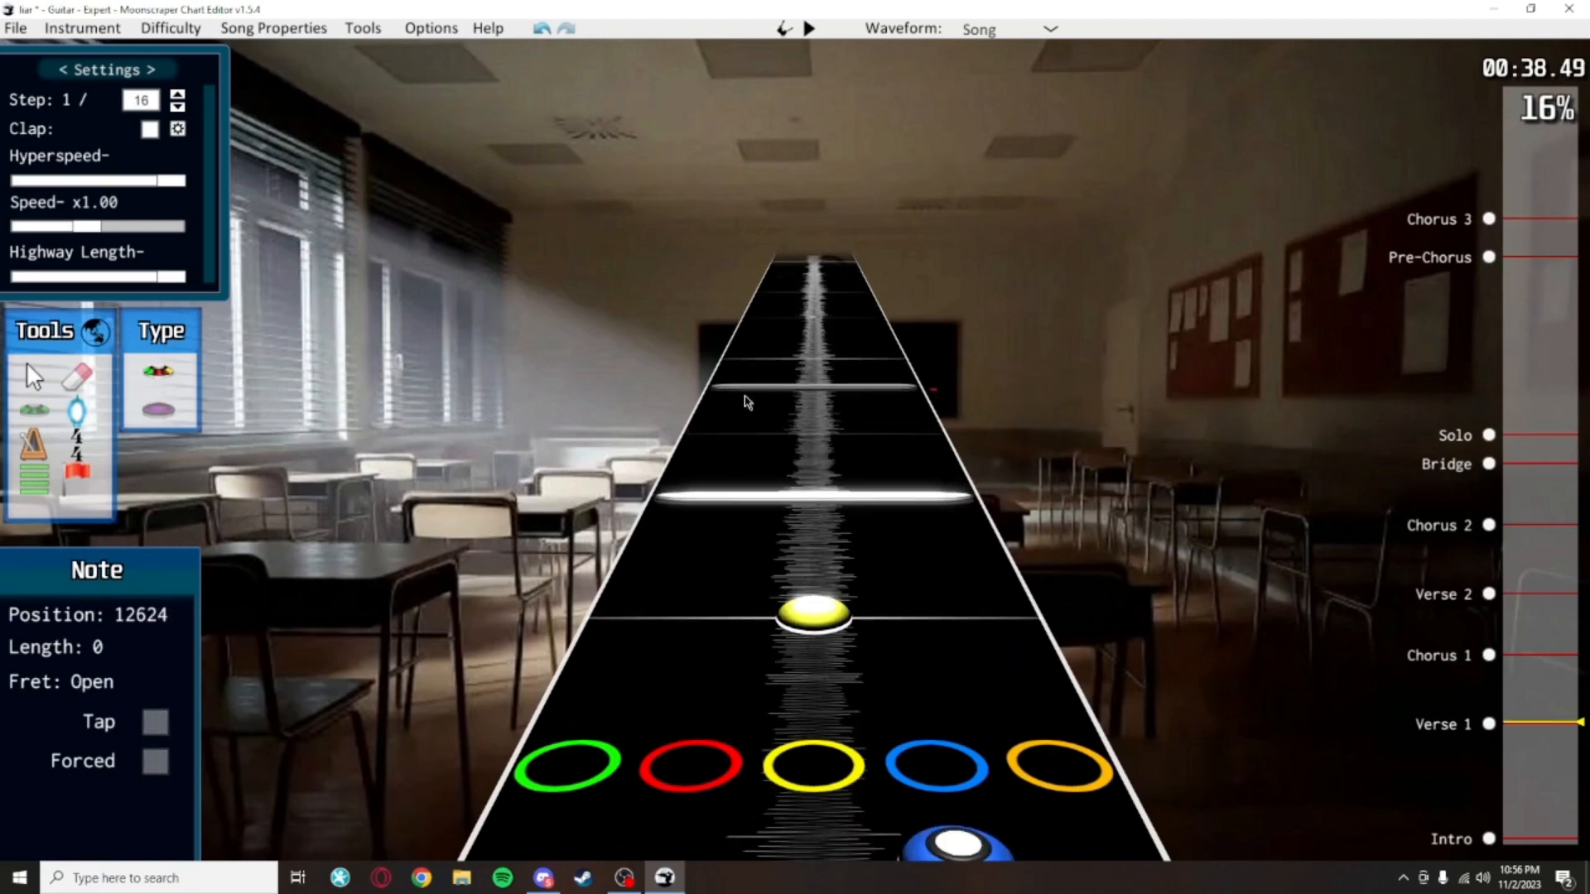
pyautogui.scroll(-1, 769, 452)
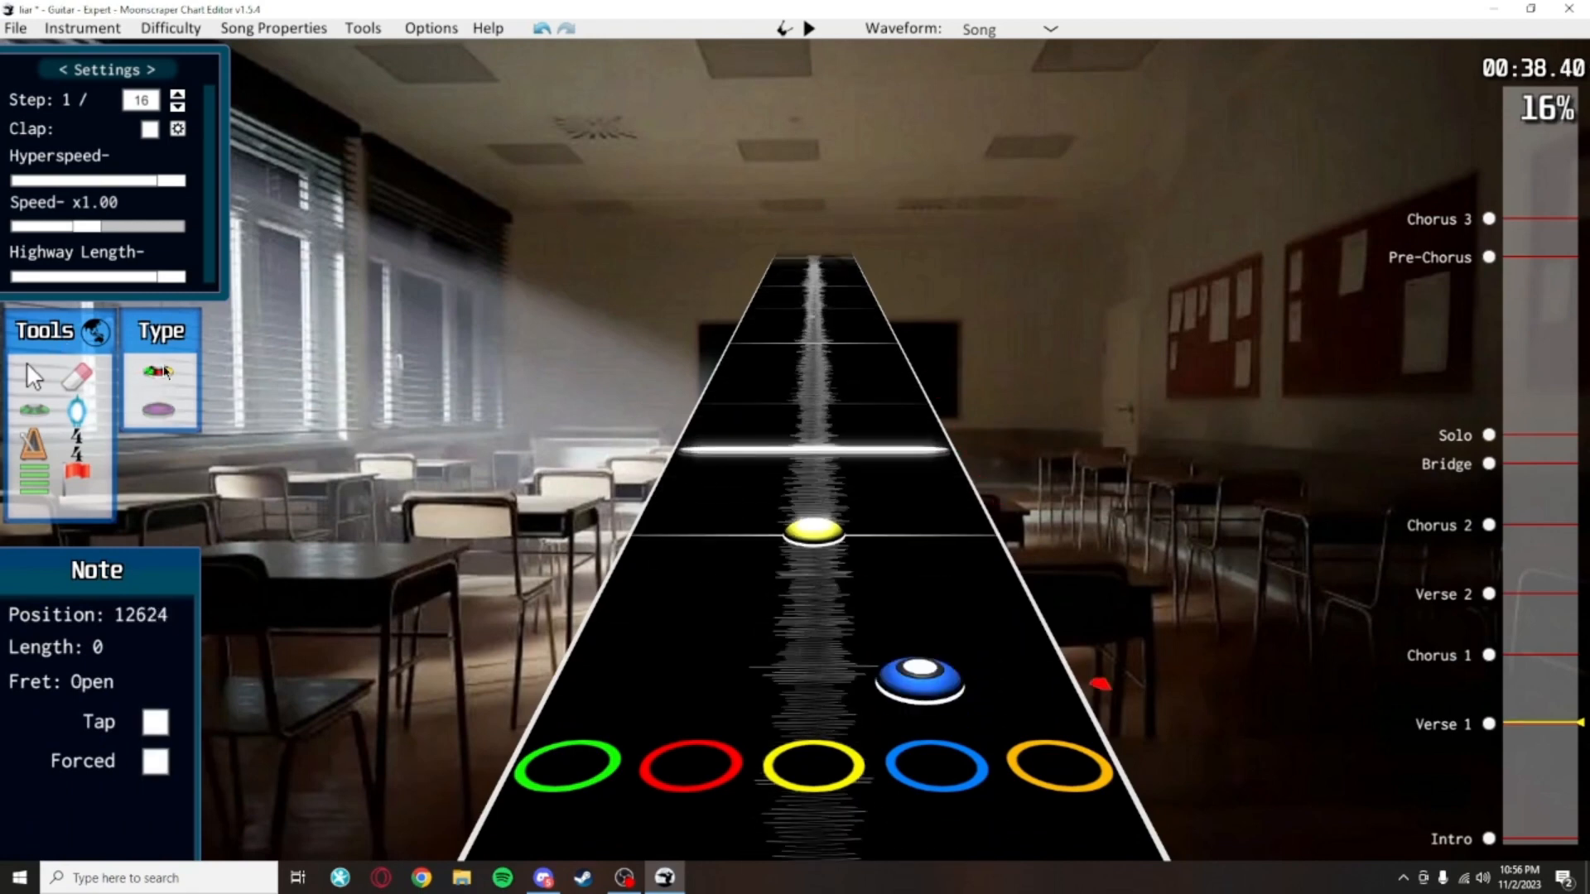
# Add a yellow note at tick 12576 and a blue note at tick 12624, and save the chart
pyautogui.scroll(-3, 914, 426)
pyautogui.press('space')
pyautogui.press('space')
pyautogui.scroll(-3, 939, 481)
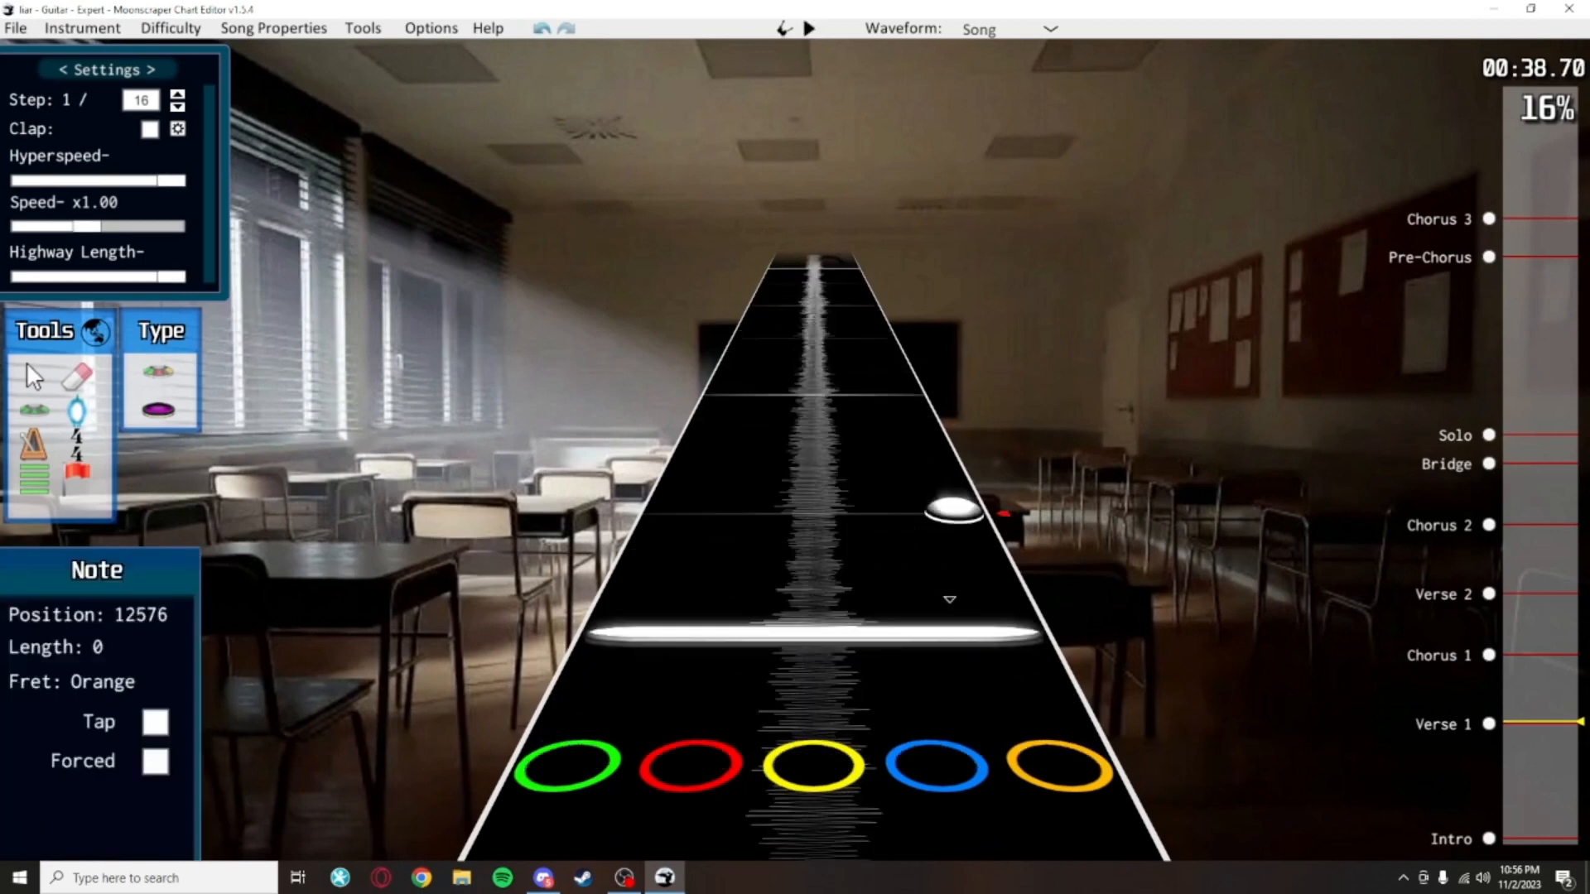
pyautogui.click(859, 447)
pyautogui.scroll(-3, 899, 509)
pyautogui.press('space')
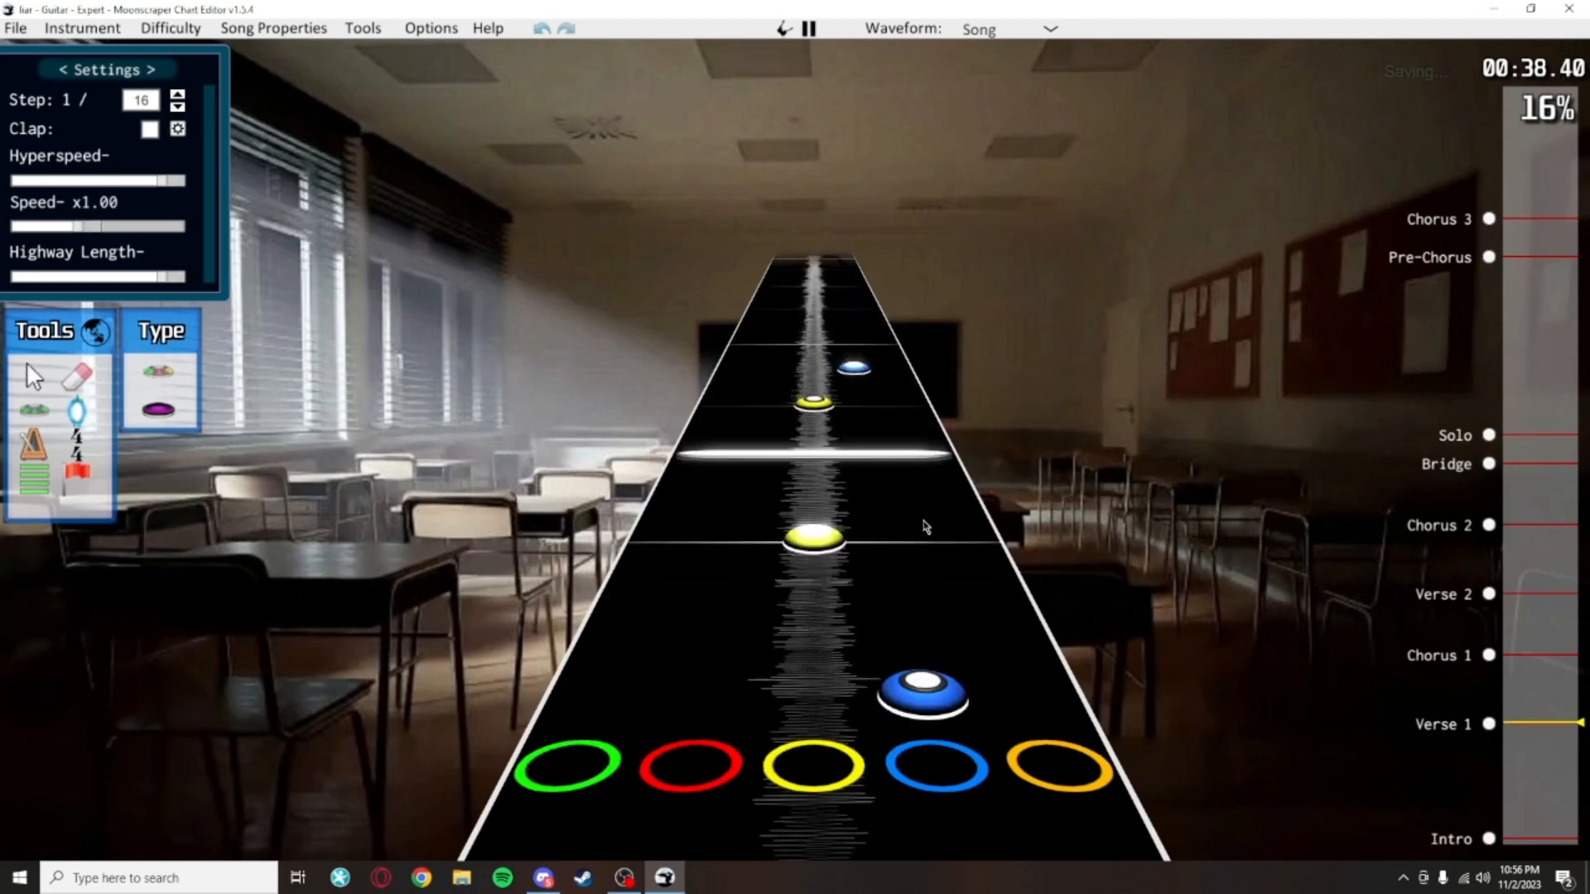
pyautogui.hotkey('ctrl', 's')
# Play back the run of blue, yellow and open notes from tick 12384 to tick 12624
pyautogui.press('space')
pyautogui.scroll(-2, 953, 547)
pyautogui.press('space')
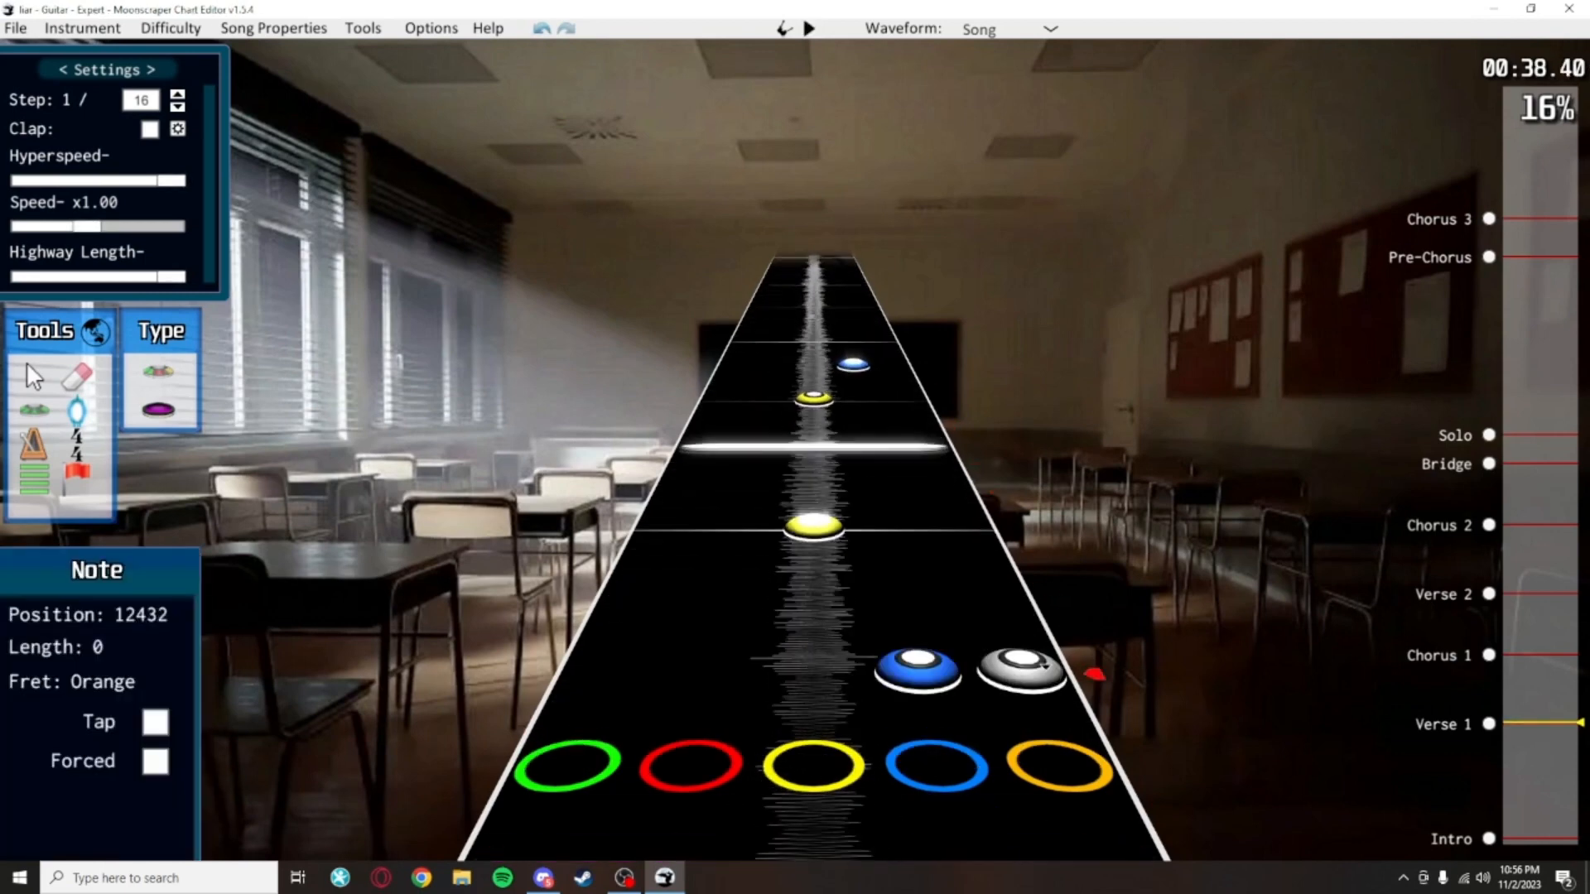
pyautogui.press('space')
pyautogui.scroll(-3, 994, 545)
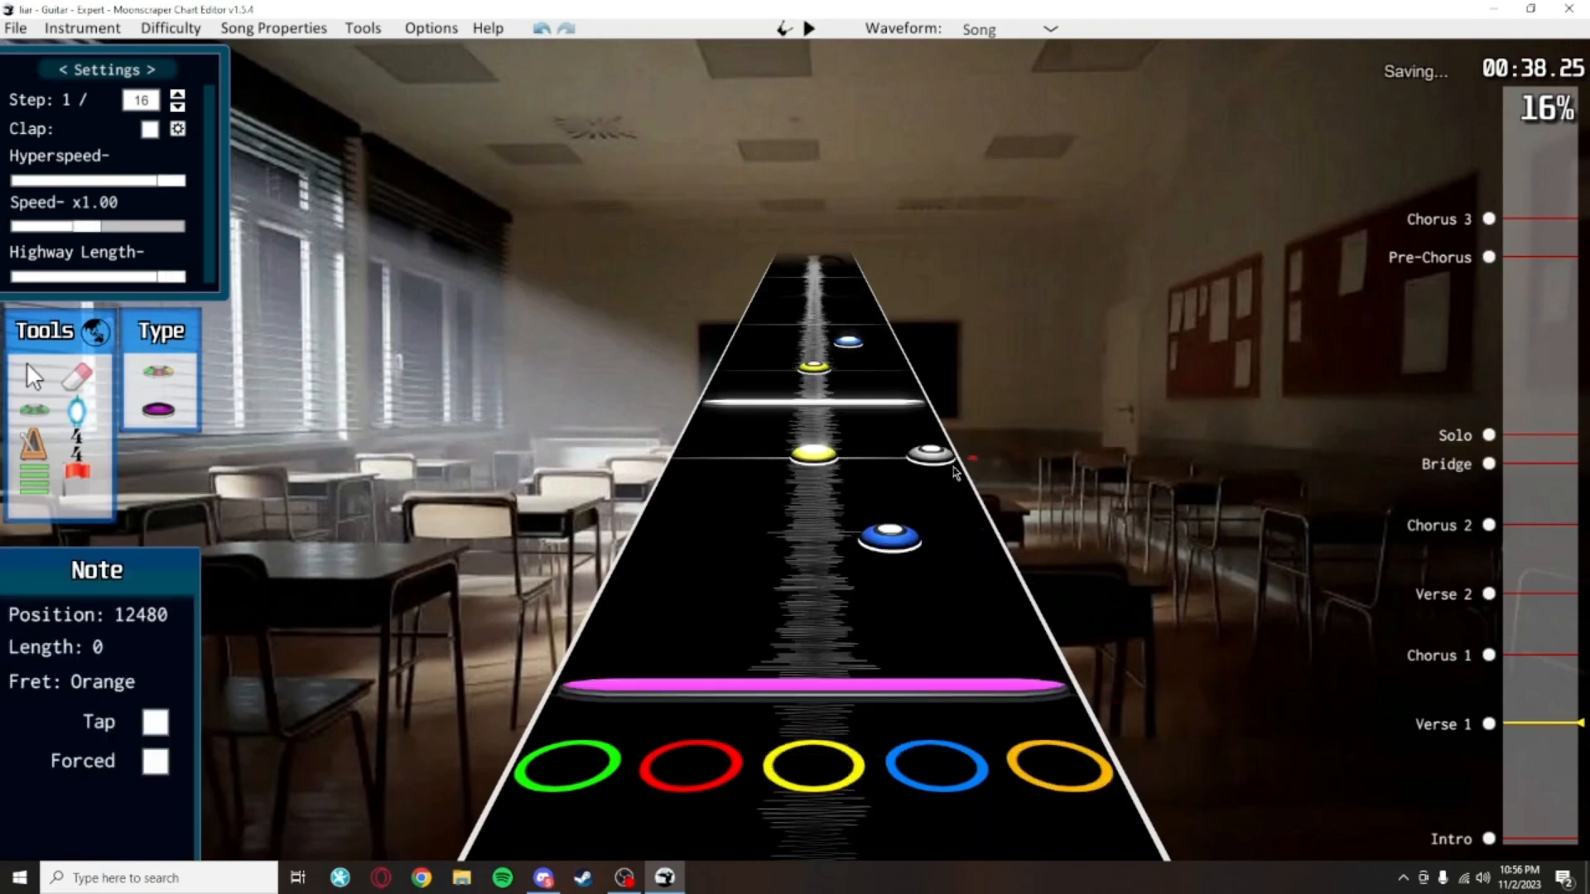
pyautogui.press('space')
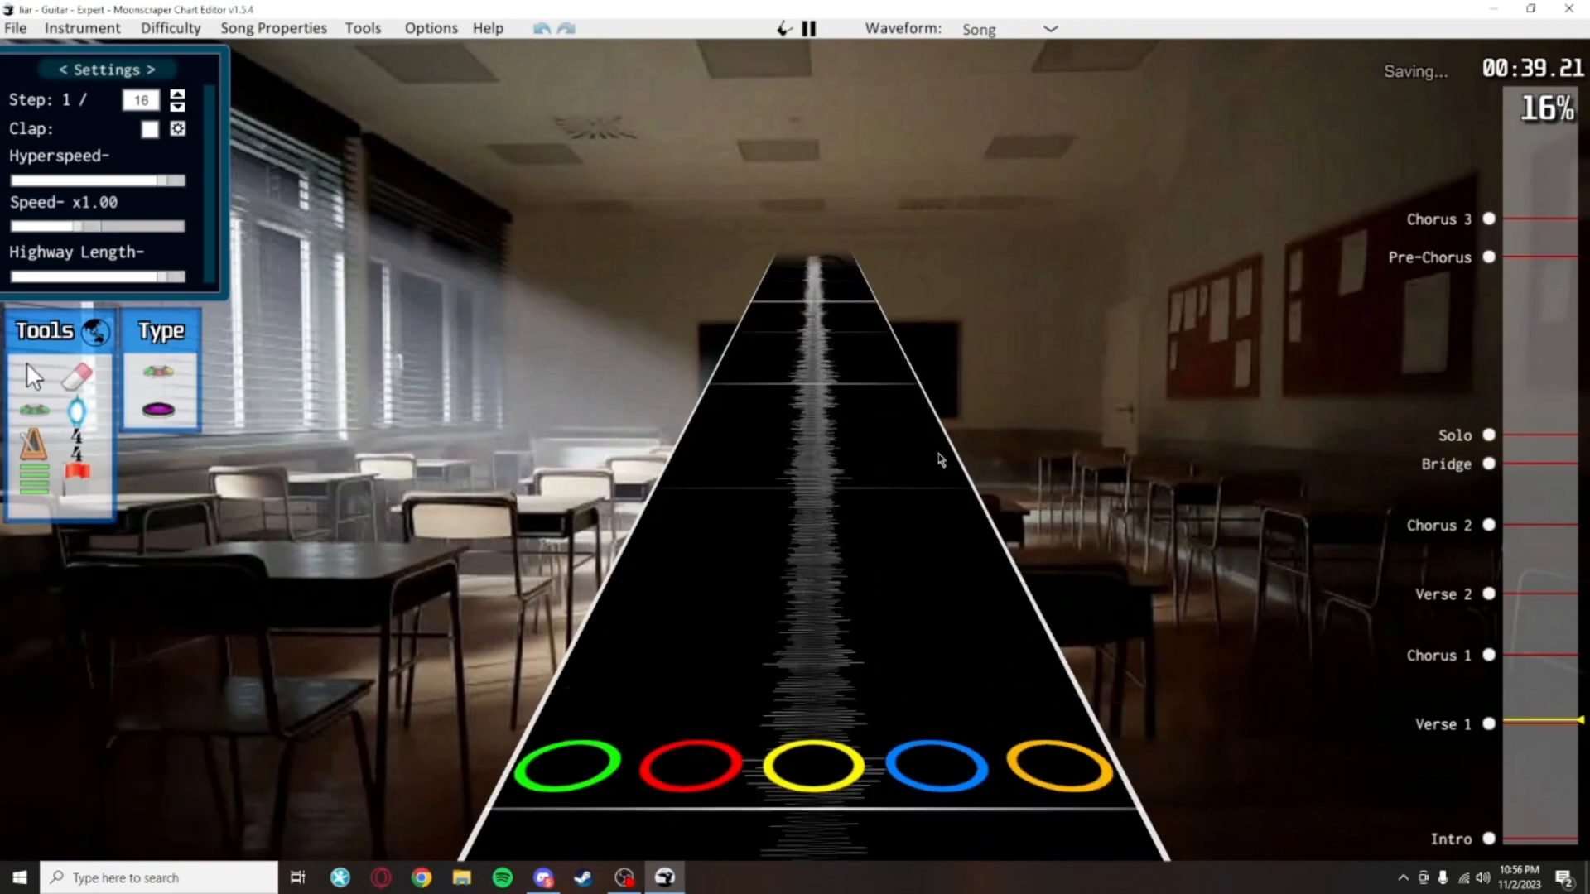
pyautogui.press('space')
# Add open notes without sustain at ticks 12672 and 12768
pyautogui.scroll(-3, 805, 410)
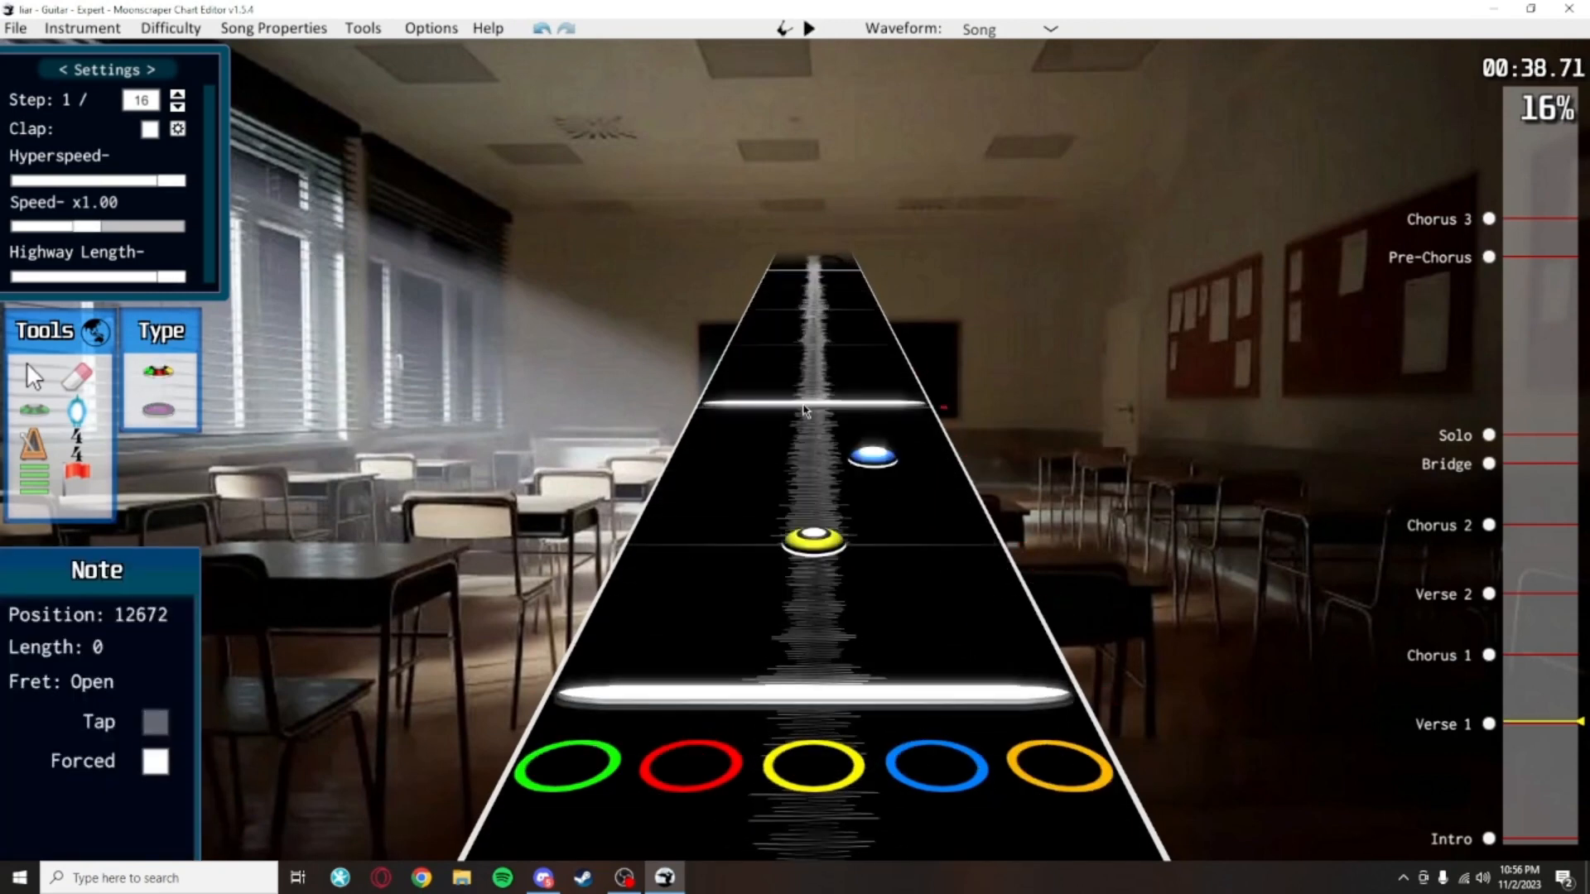
pyautogui.press('space')
pyautogui.press('space')
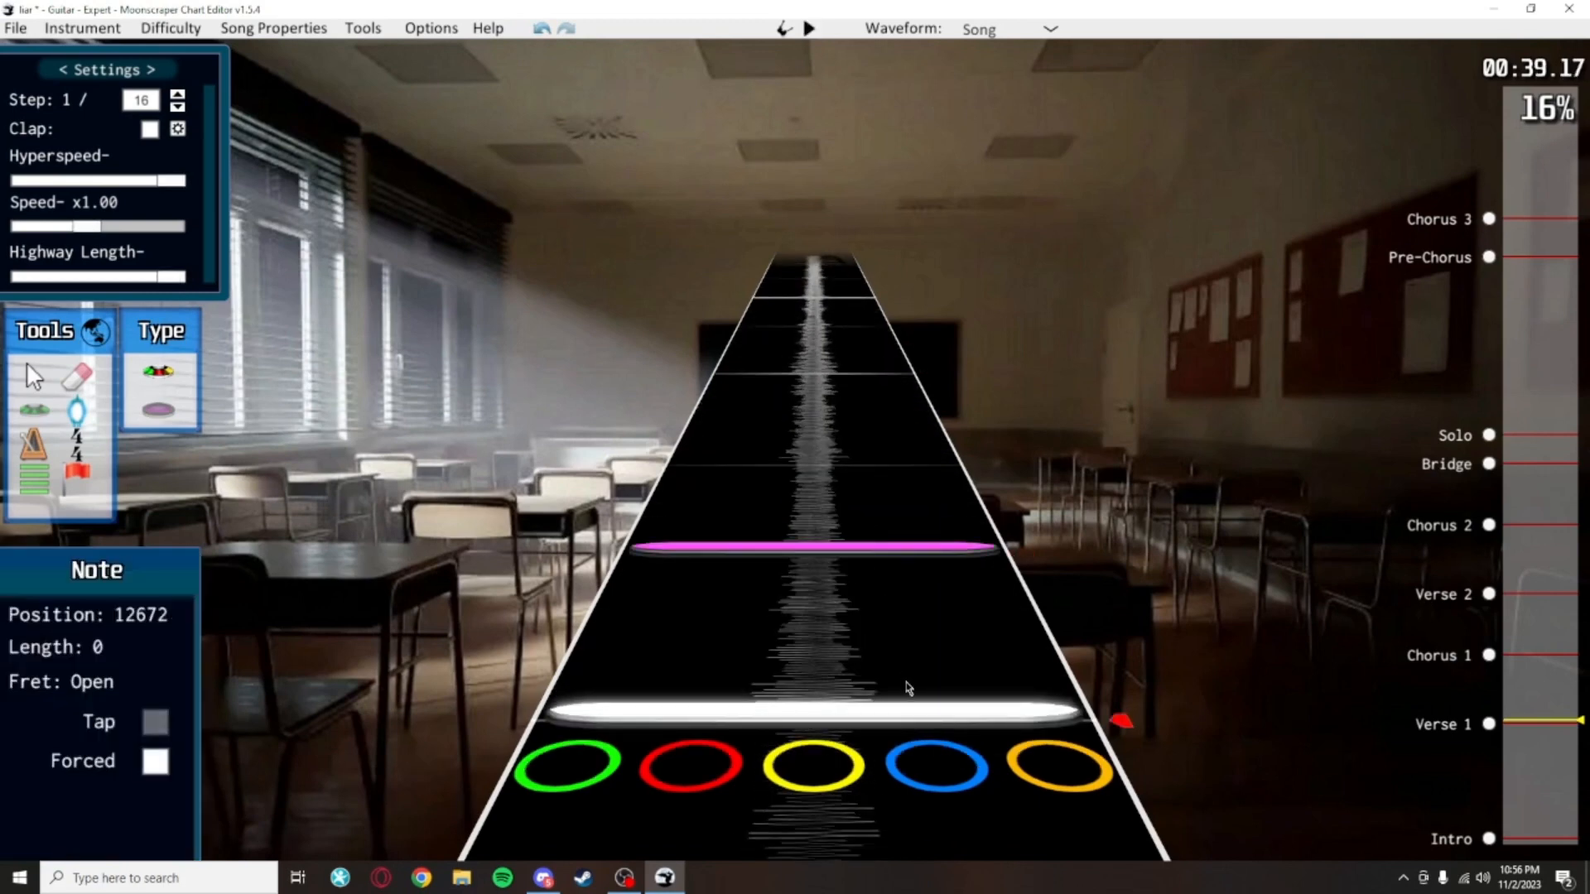
pyautogui.press('space')
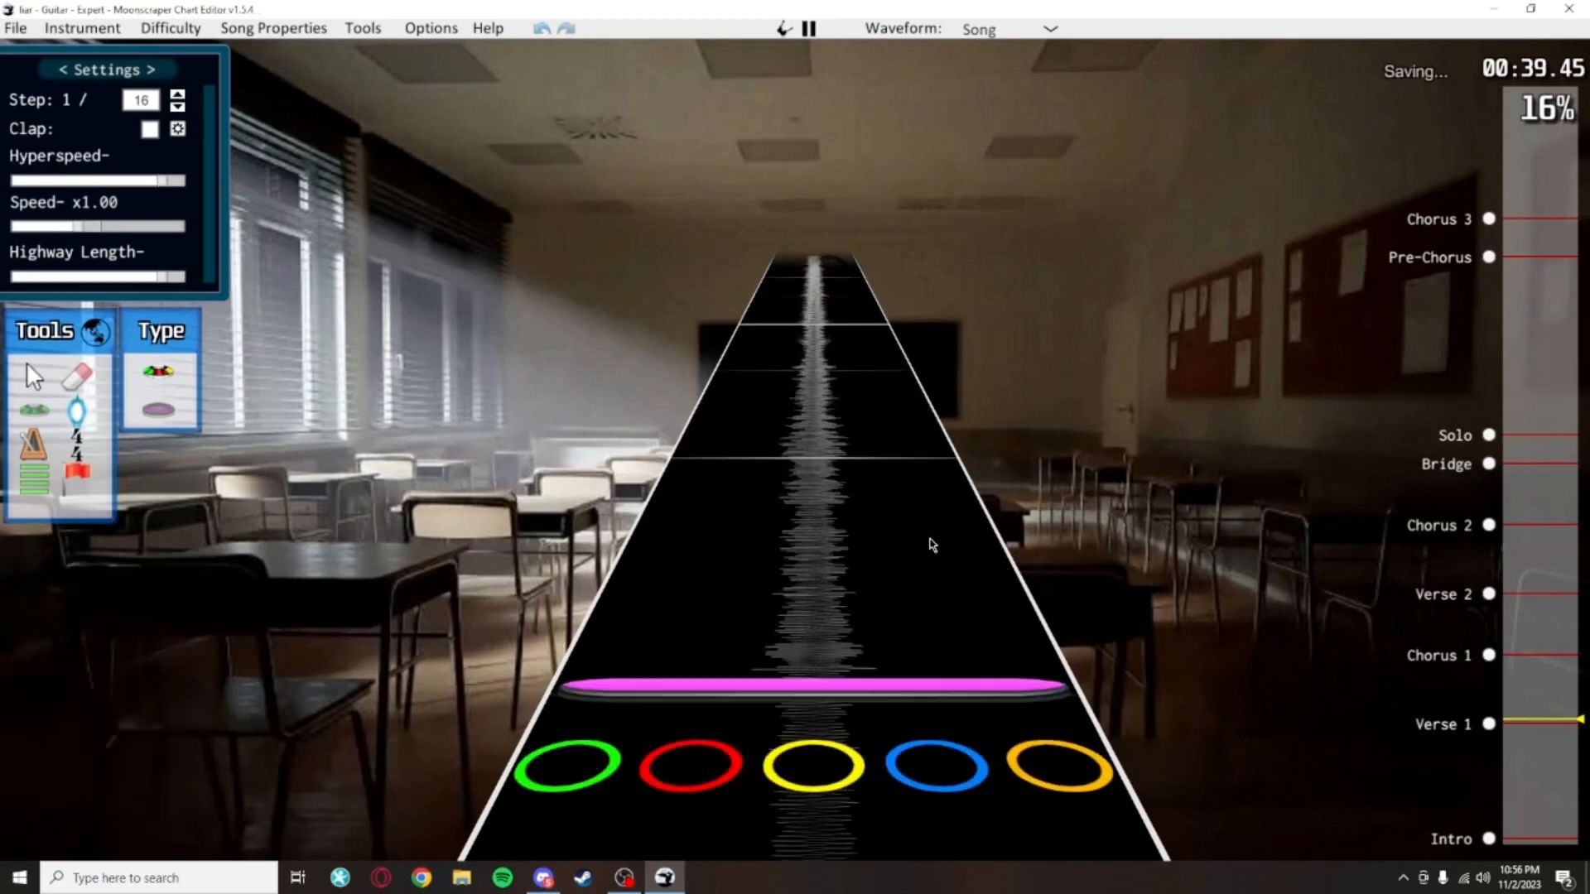
# Add open notes at ticks 12864, 12912, 12960 and 13008, and play them back
pyautogui.press('space')
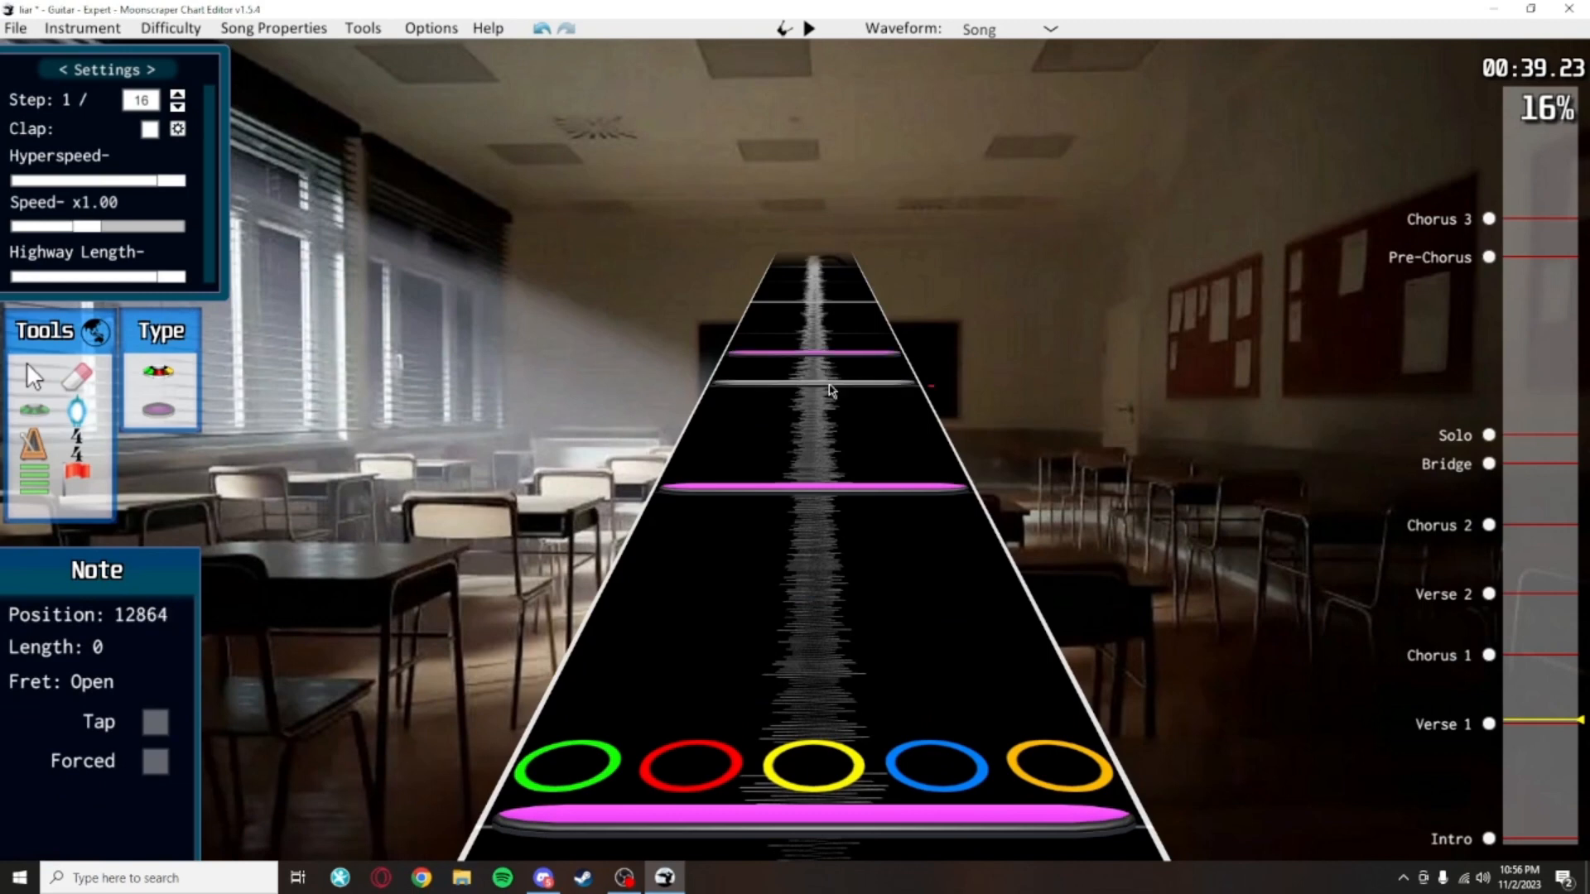
pyautogui.press('space')
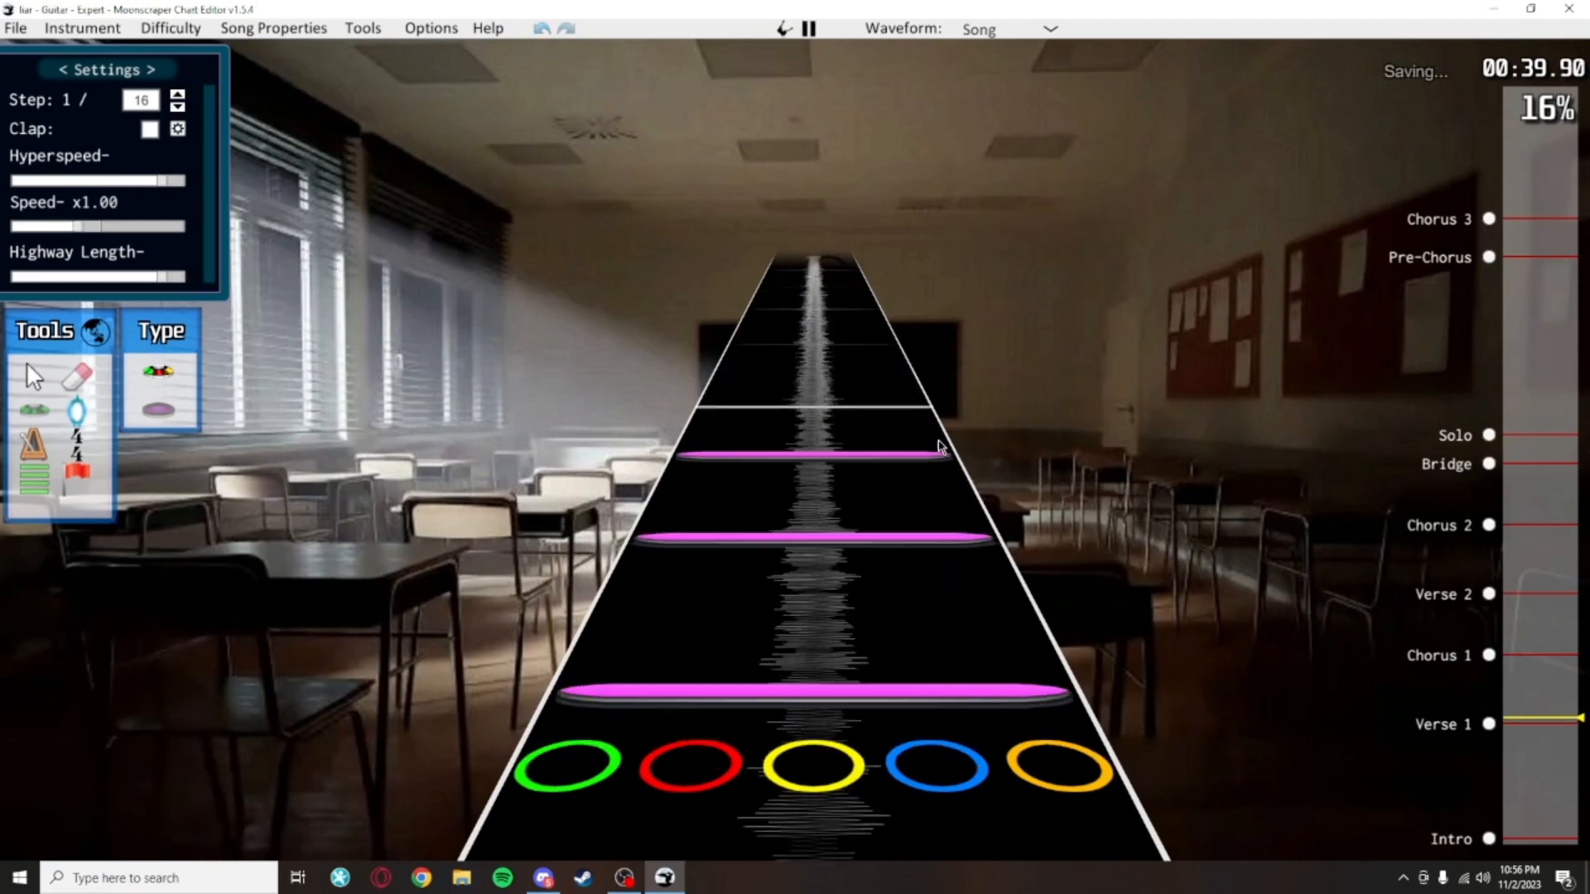
pyautogui.press('space')
pyautogui.scroll(-3, 929, 431)
pyautogui.press('space')
pyautogui.press('space')
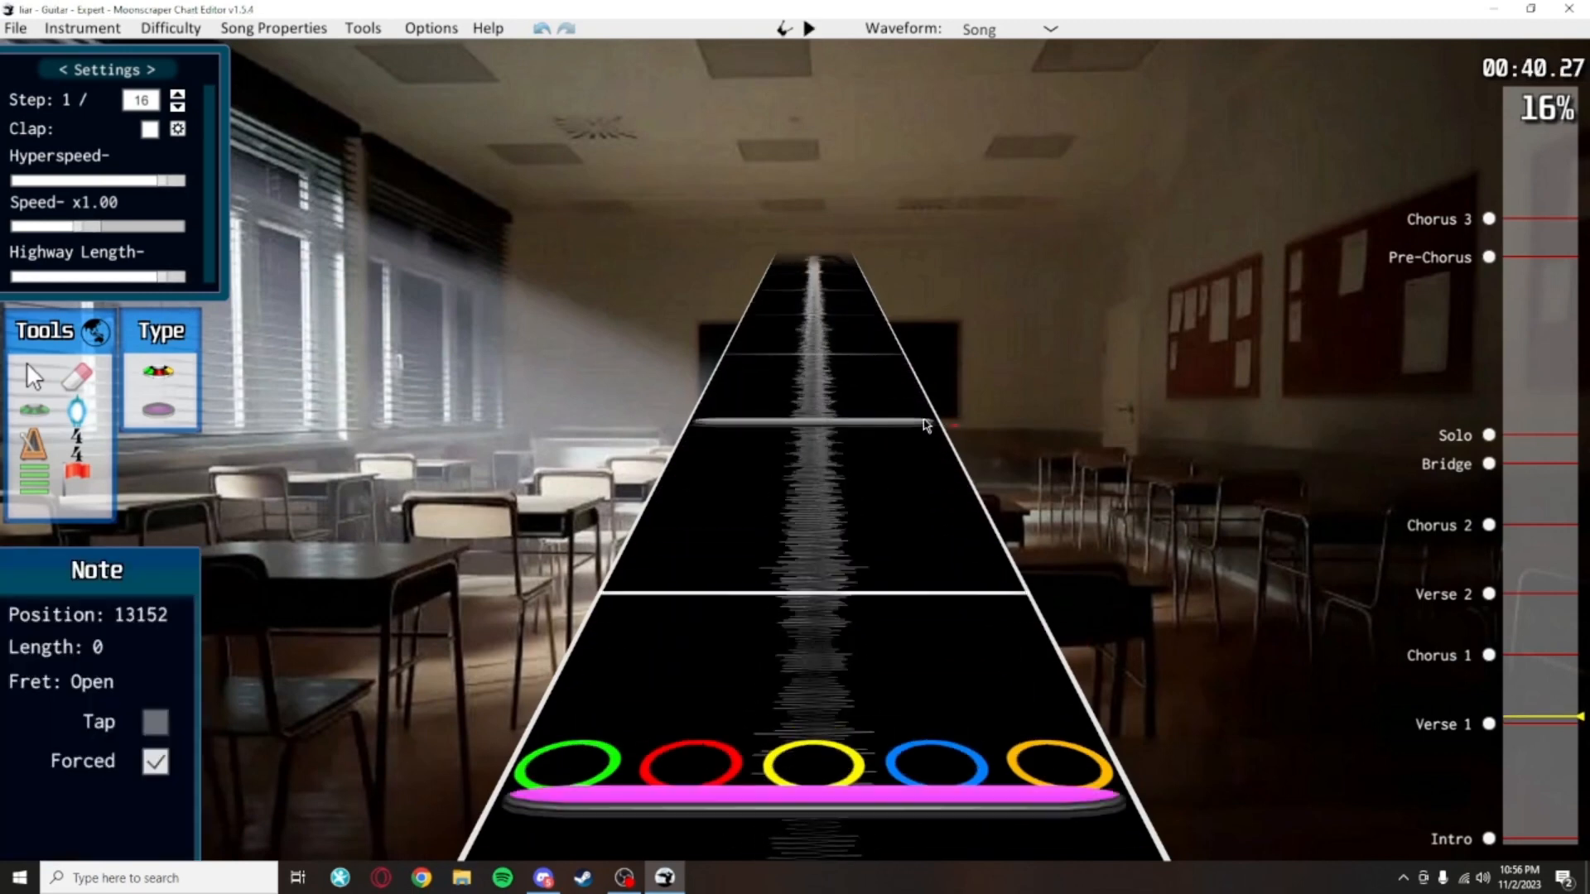
# Save the chart and play back the open notes from tick 12672 onward
pyautogui.scroll(-5, 926, 429)
pyautogui.press('j')
pyautogui.scroll(-4, 1110, 462)
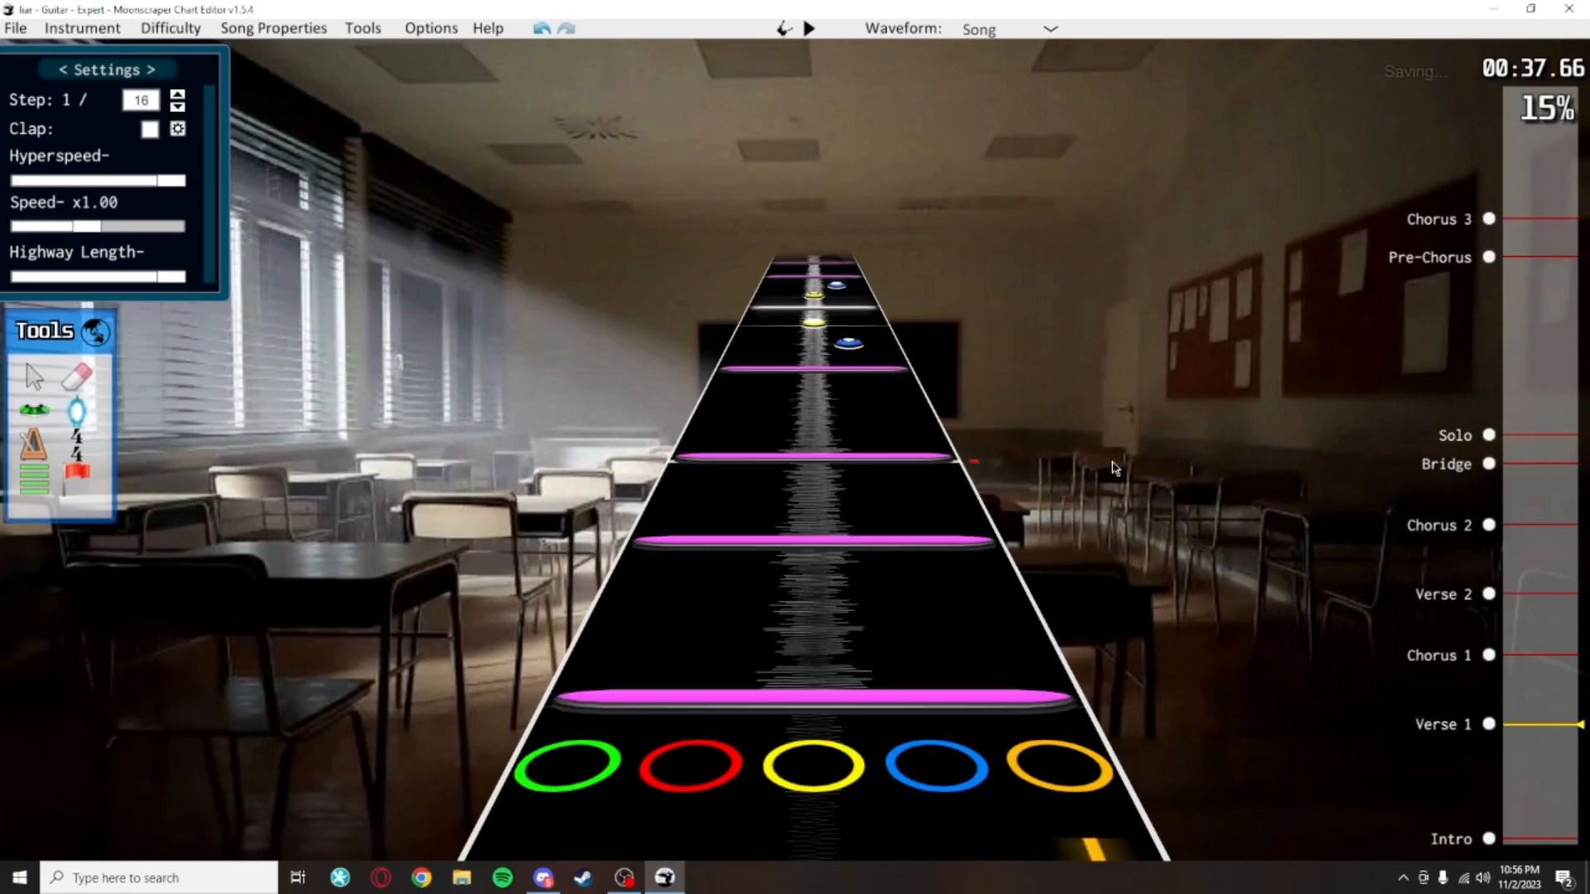
pyautogui.hotkey('ctrl', 's')
pyautogui.scroll(8, 1018, 497)
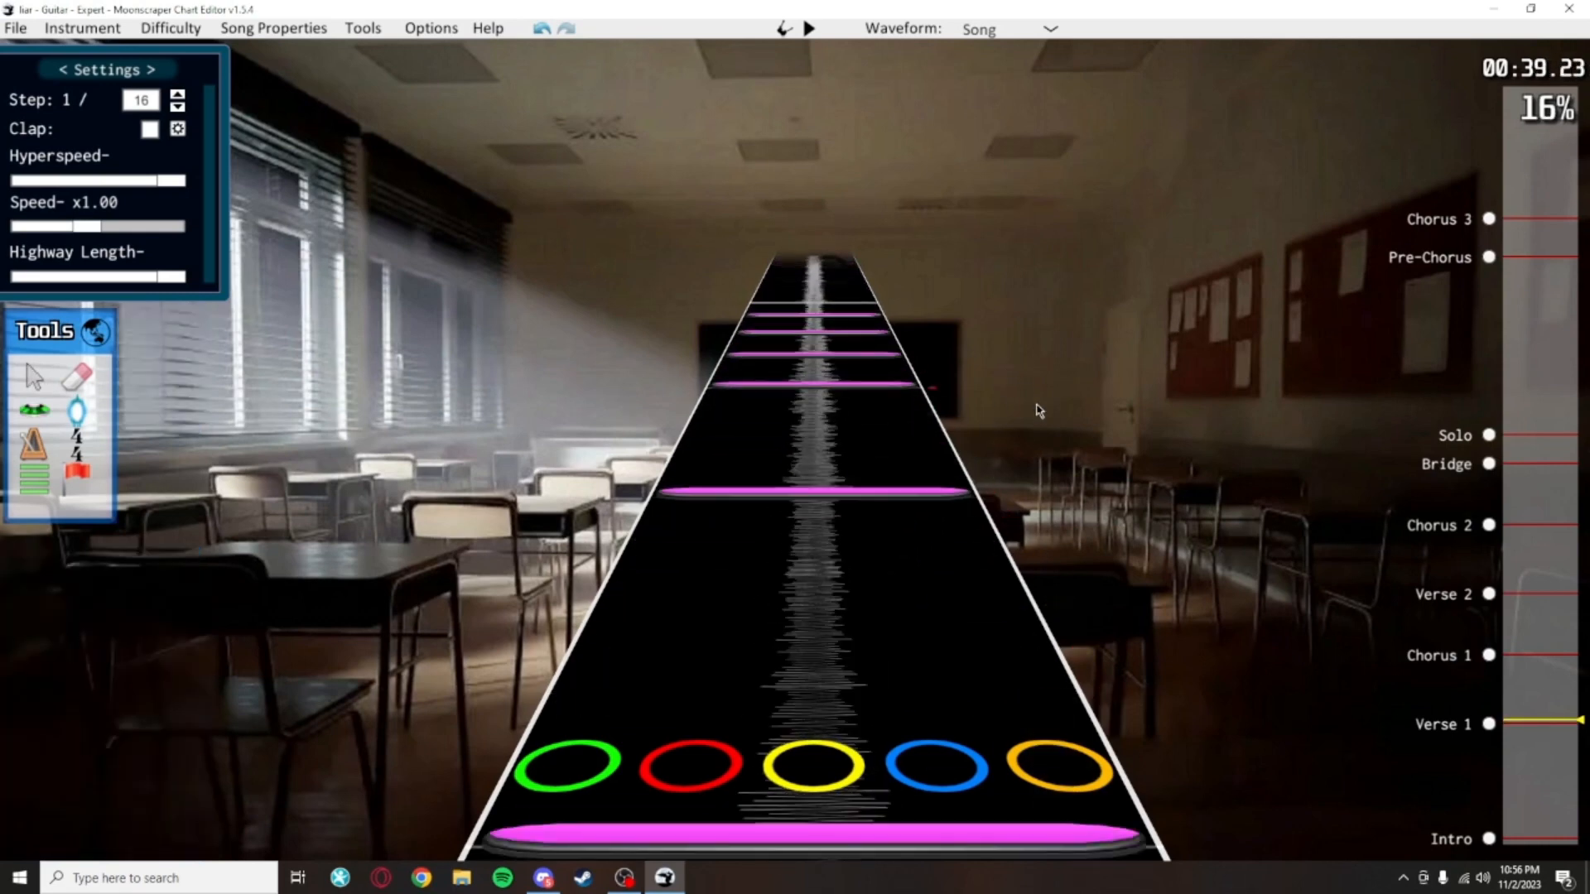
pyautogui.press('space')
pyautogui.press('space')
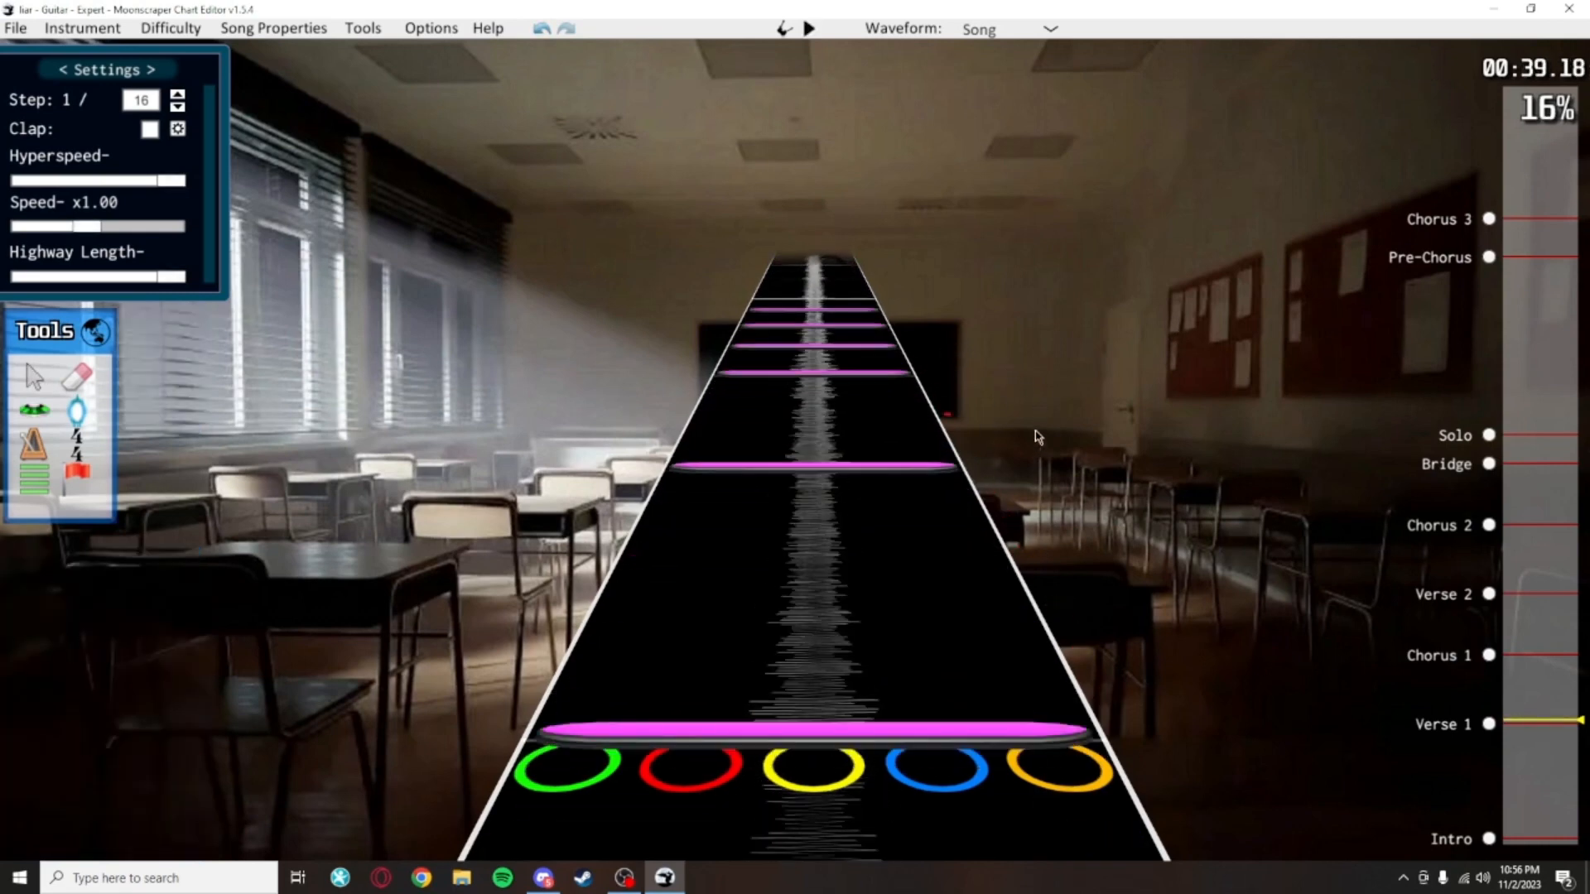
# Replace the open notes at ticks 12672 and 12768 with green-red chords, save the chart and play it back
pyautogui.scroll(-1, 1050, 489)
pyautogui.click(33, 410)
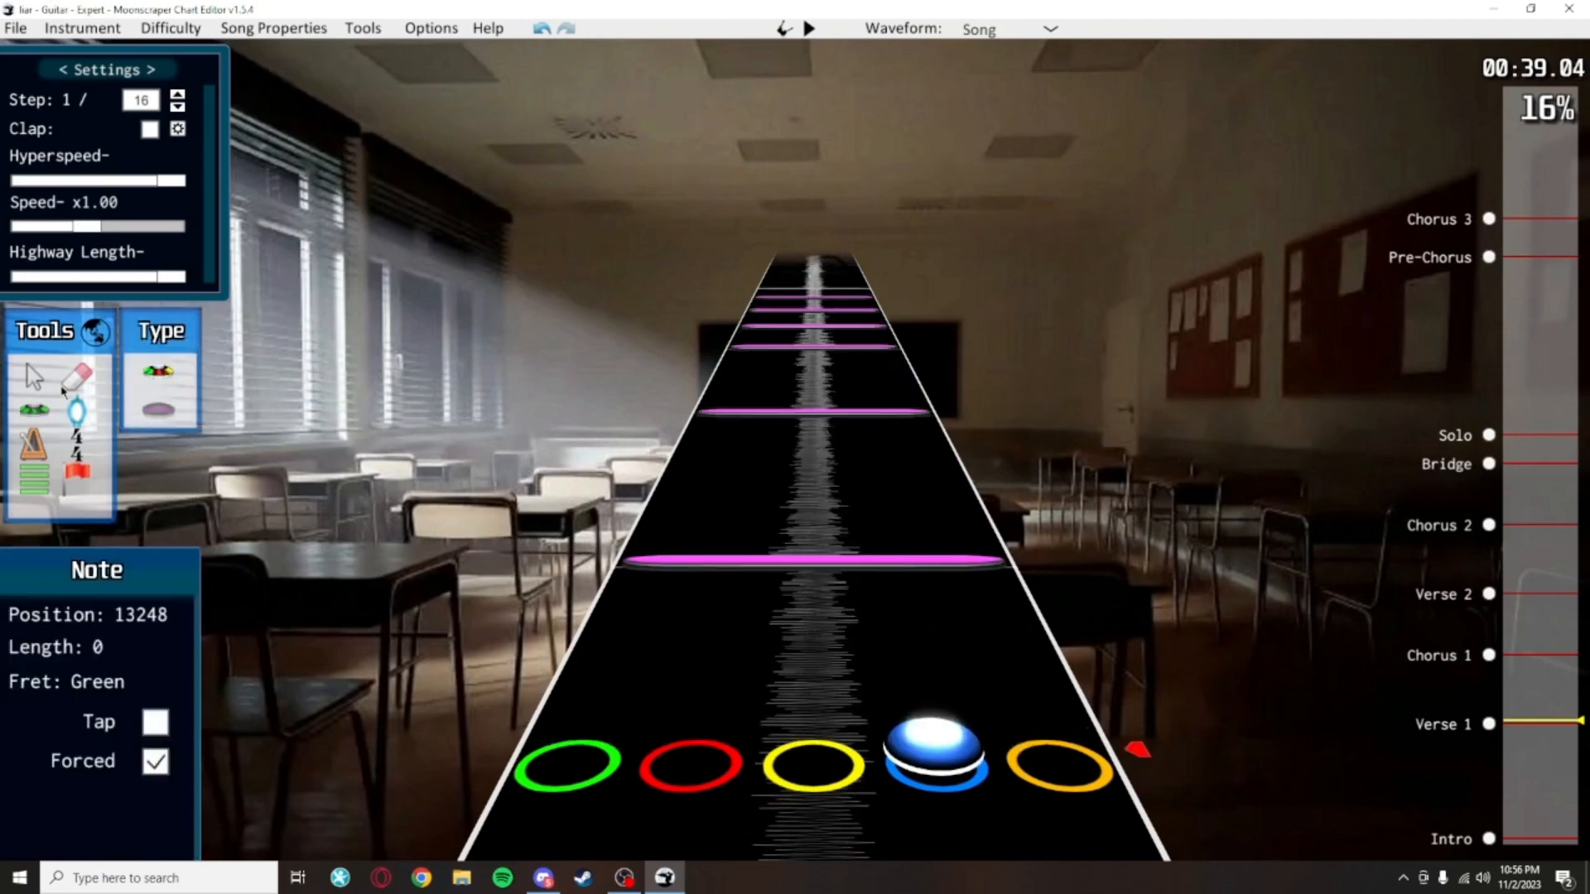
pyautogui.click(721, 568)
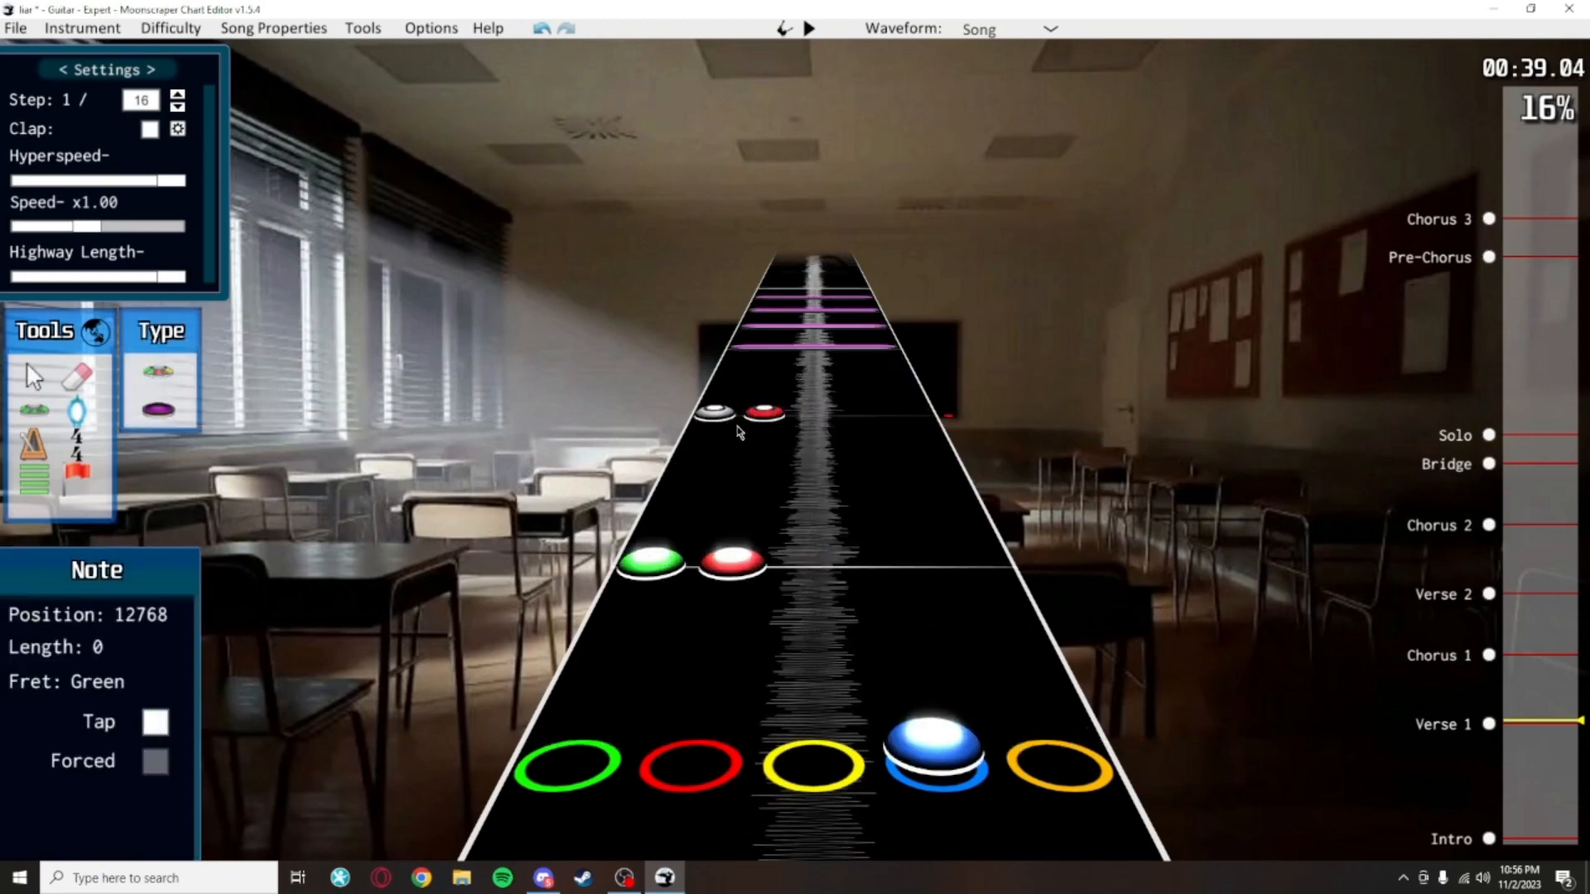
pyautogui.press('space')
pyautogui.hotkey('ctrl', 's')
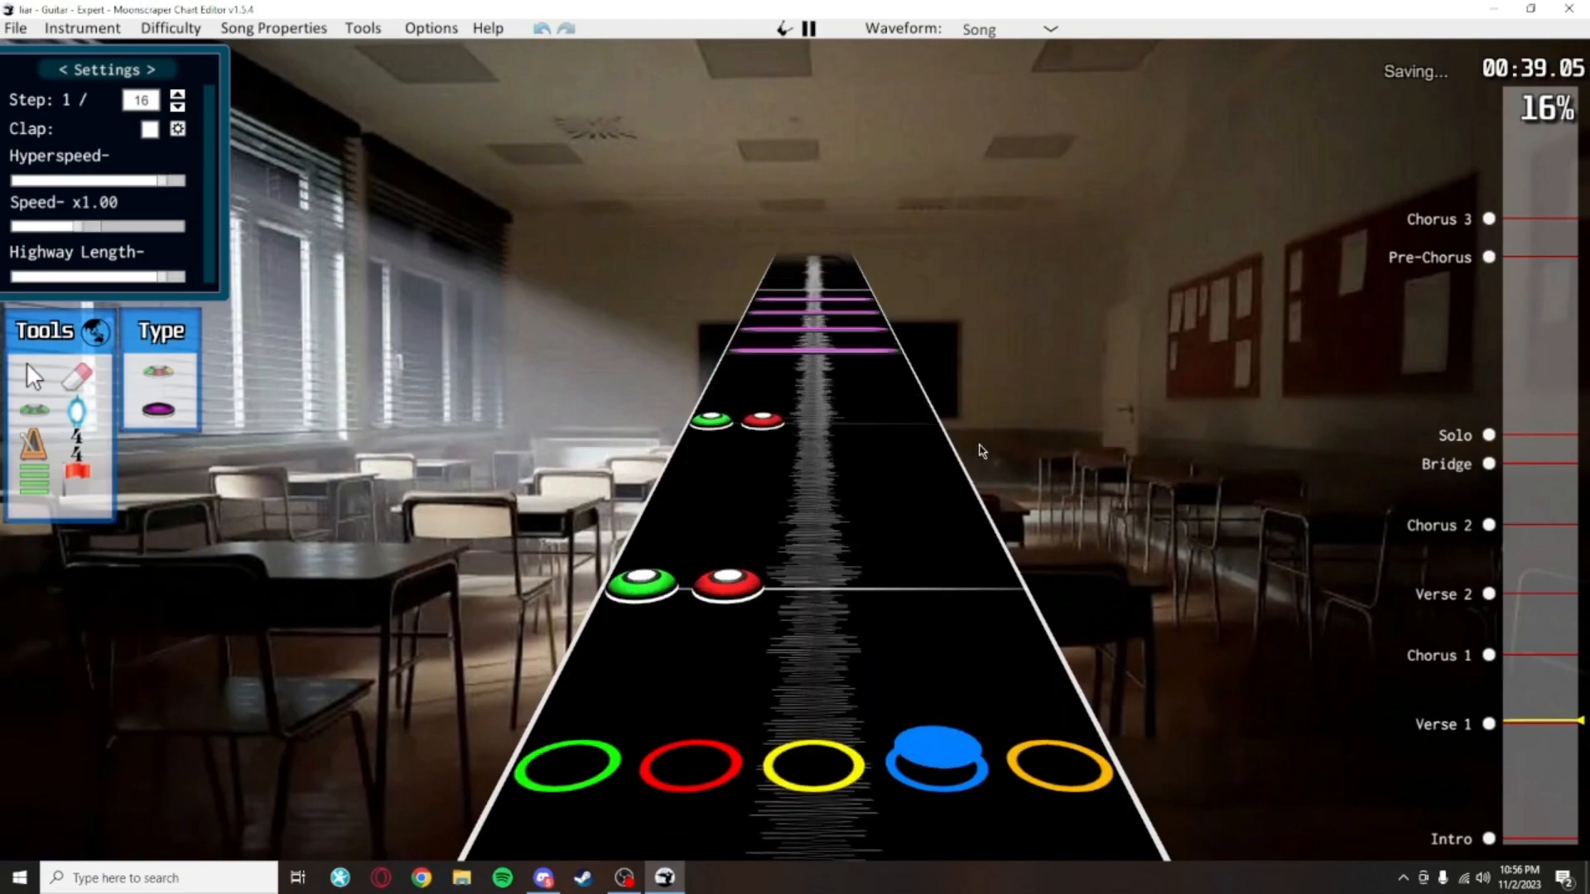
pyautogui.press('space')
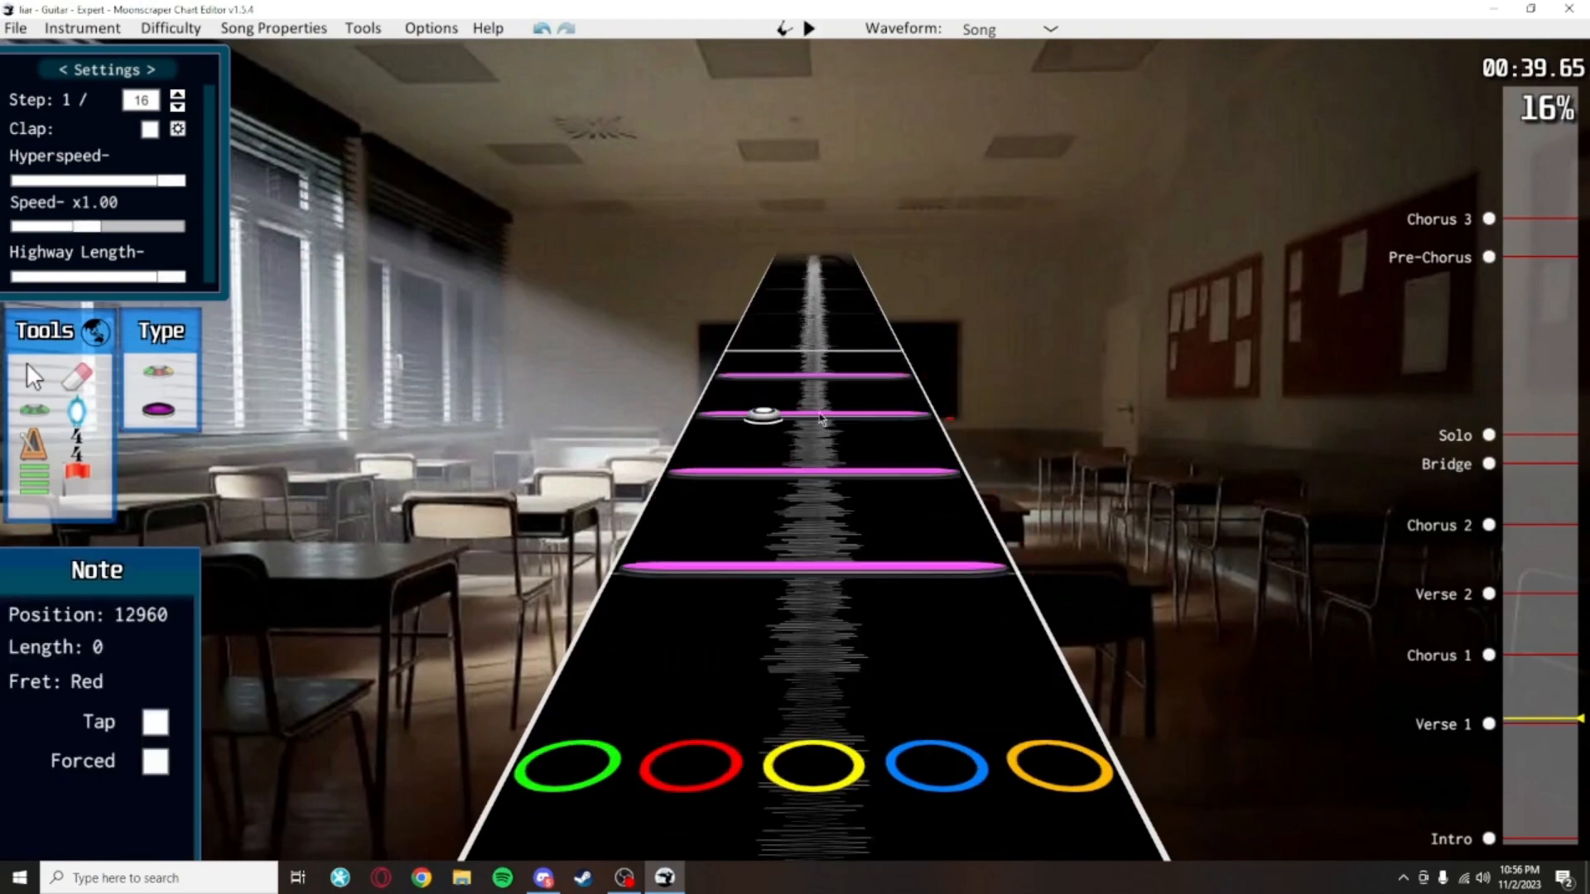
# Inspect the green-red chords at ticks 12672 and 12768 and the open notes after them, and play the passage back
pyautogui.scroll(-7, 914, 416)
pyautogui.scroll(4, 911, 598)
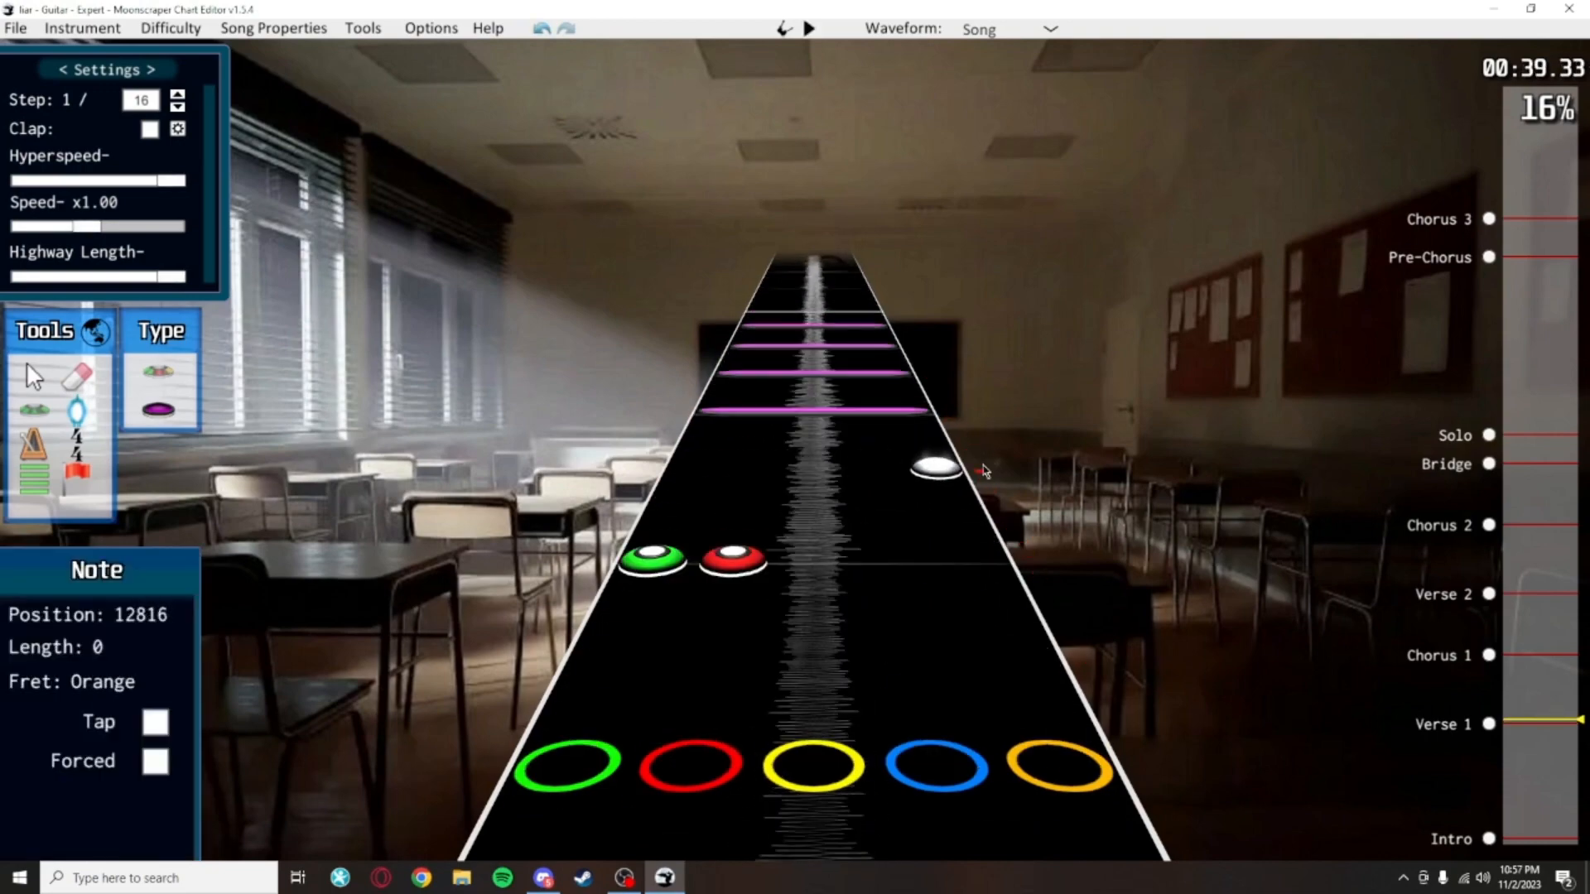
pyautogui.scroll(-4, 965, 522)
pyautogui.scroll(2, 900, 559)
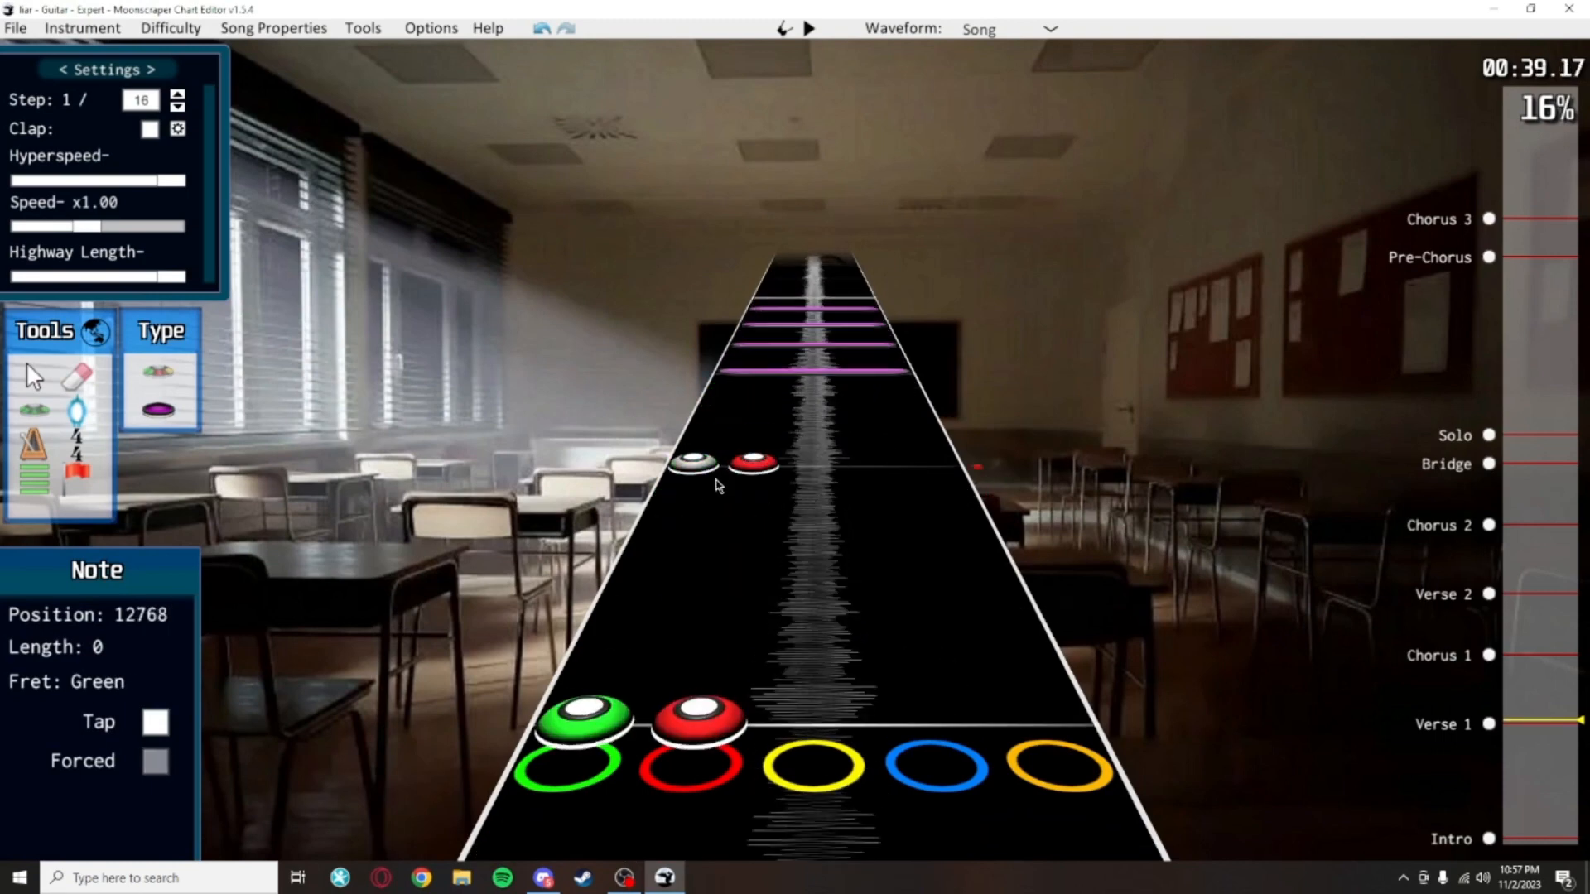
pyautogui.click(34, 378)
pyautogui.click(762, 455)
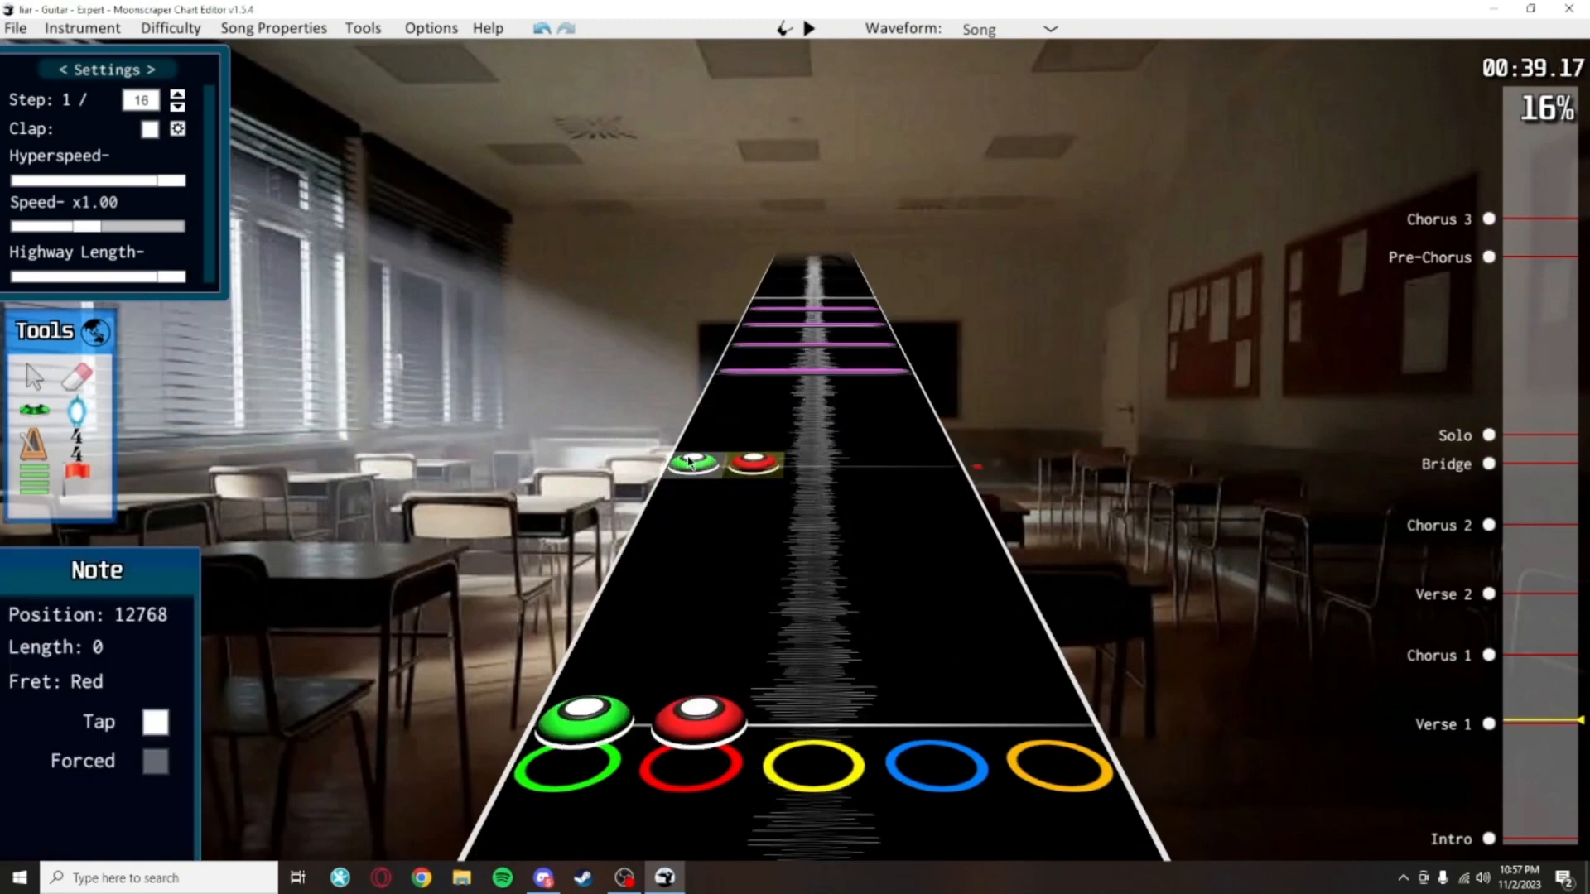
pyautogui.scroll(1, 698, 473)
pyautogui.scroll(2, 899, 548)
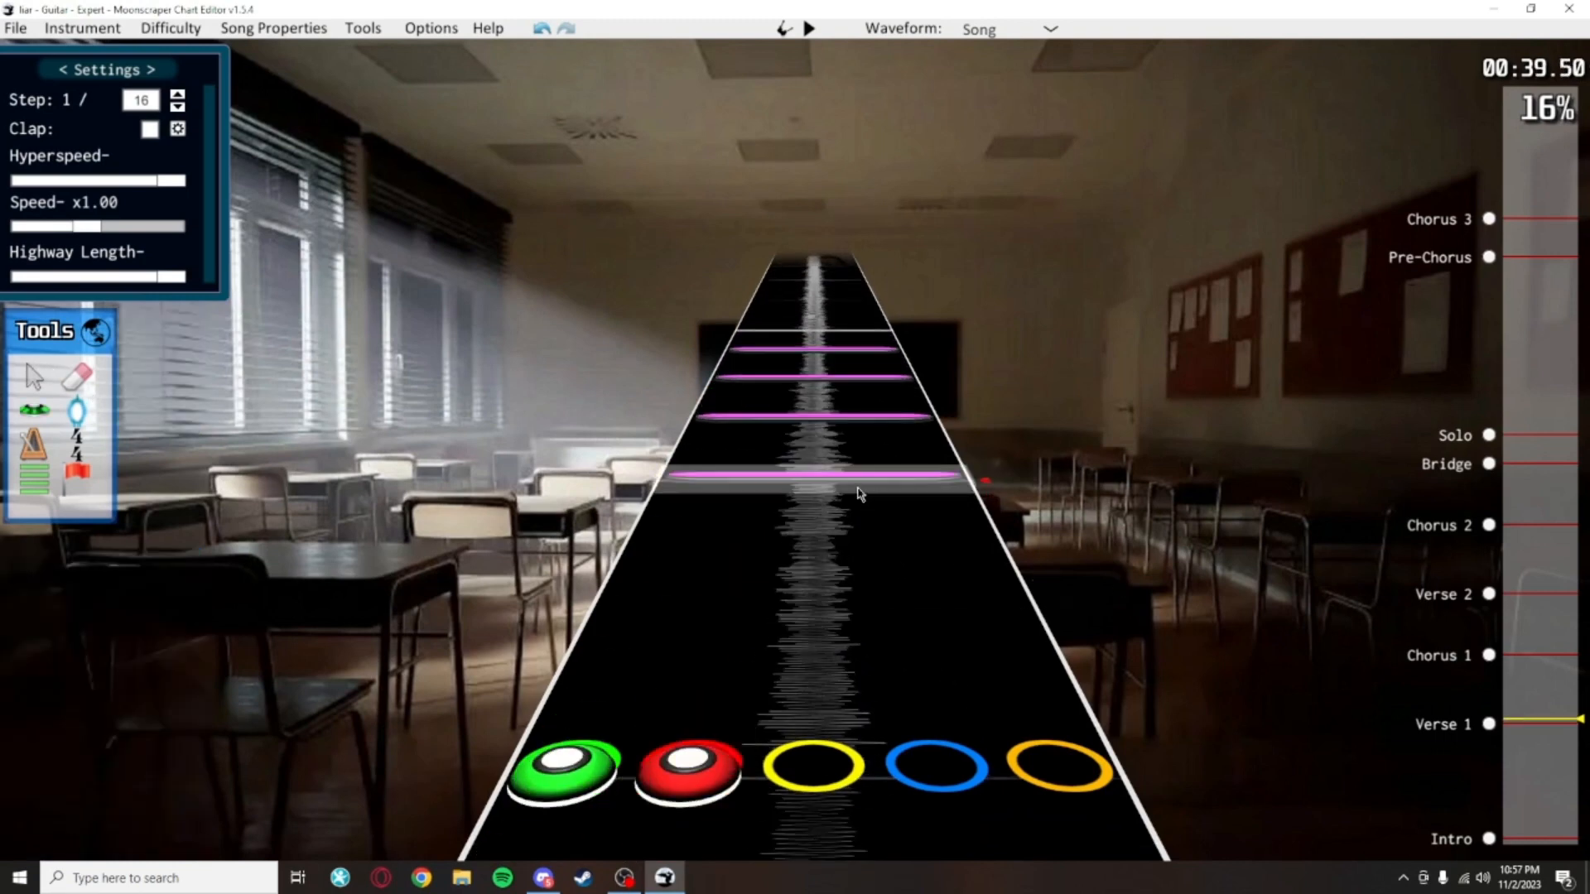
pyautogui.click(849, 373)
pyautogui.press('space')
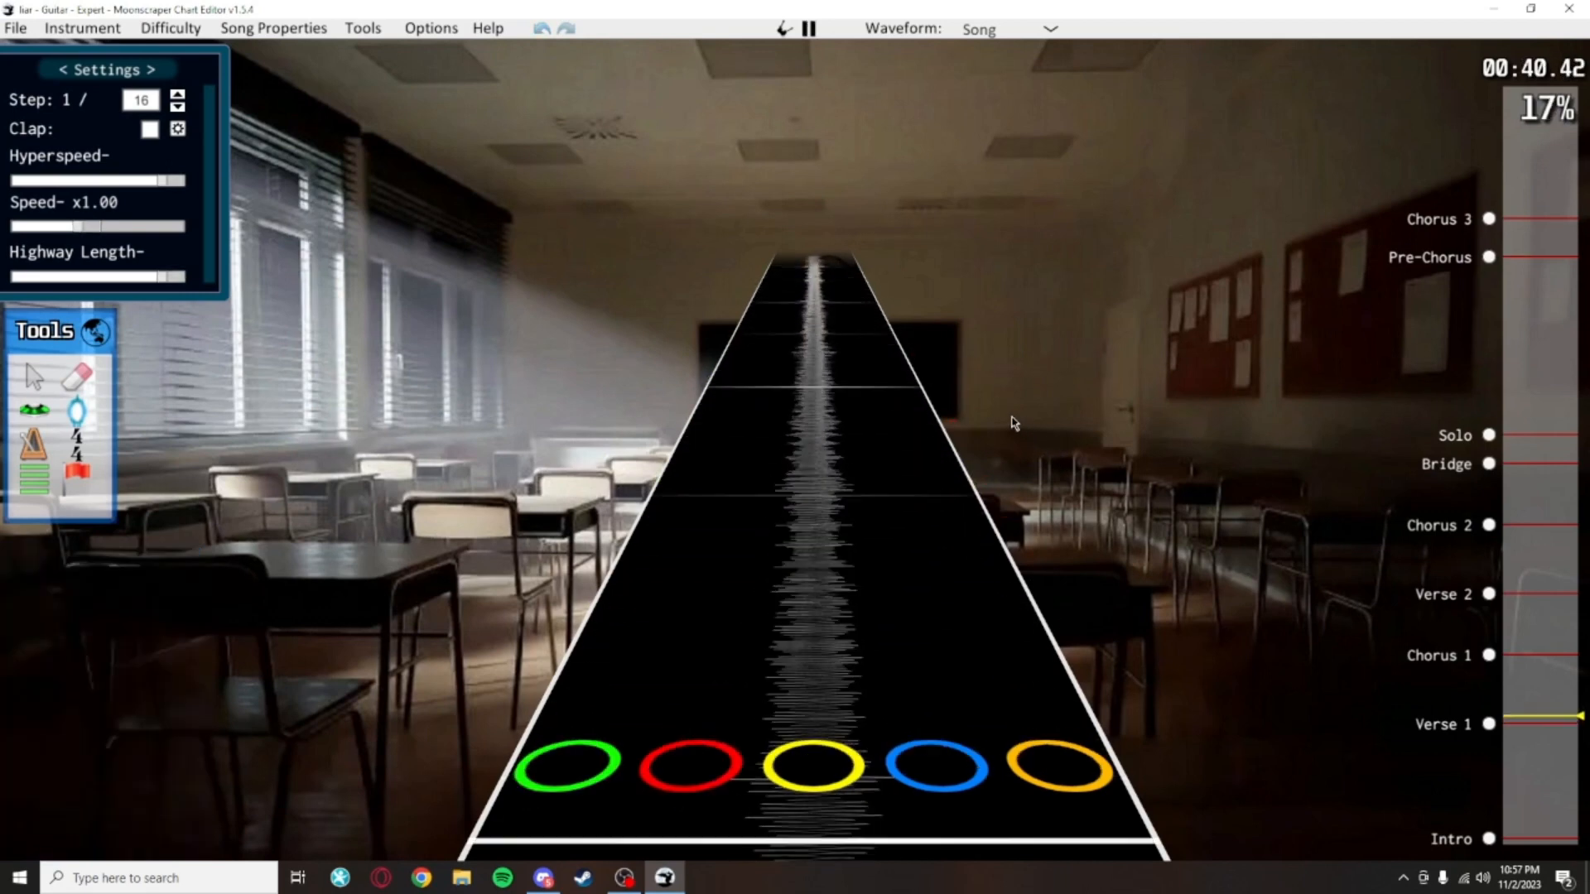
pyautogui.press('space')
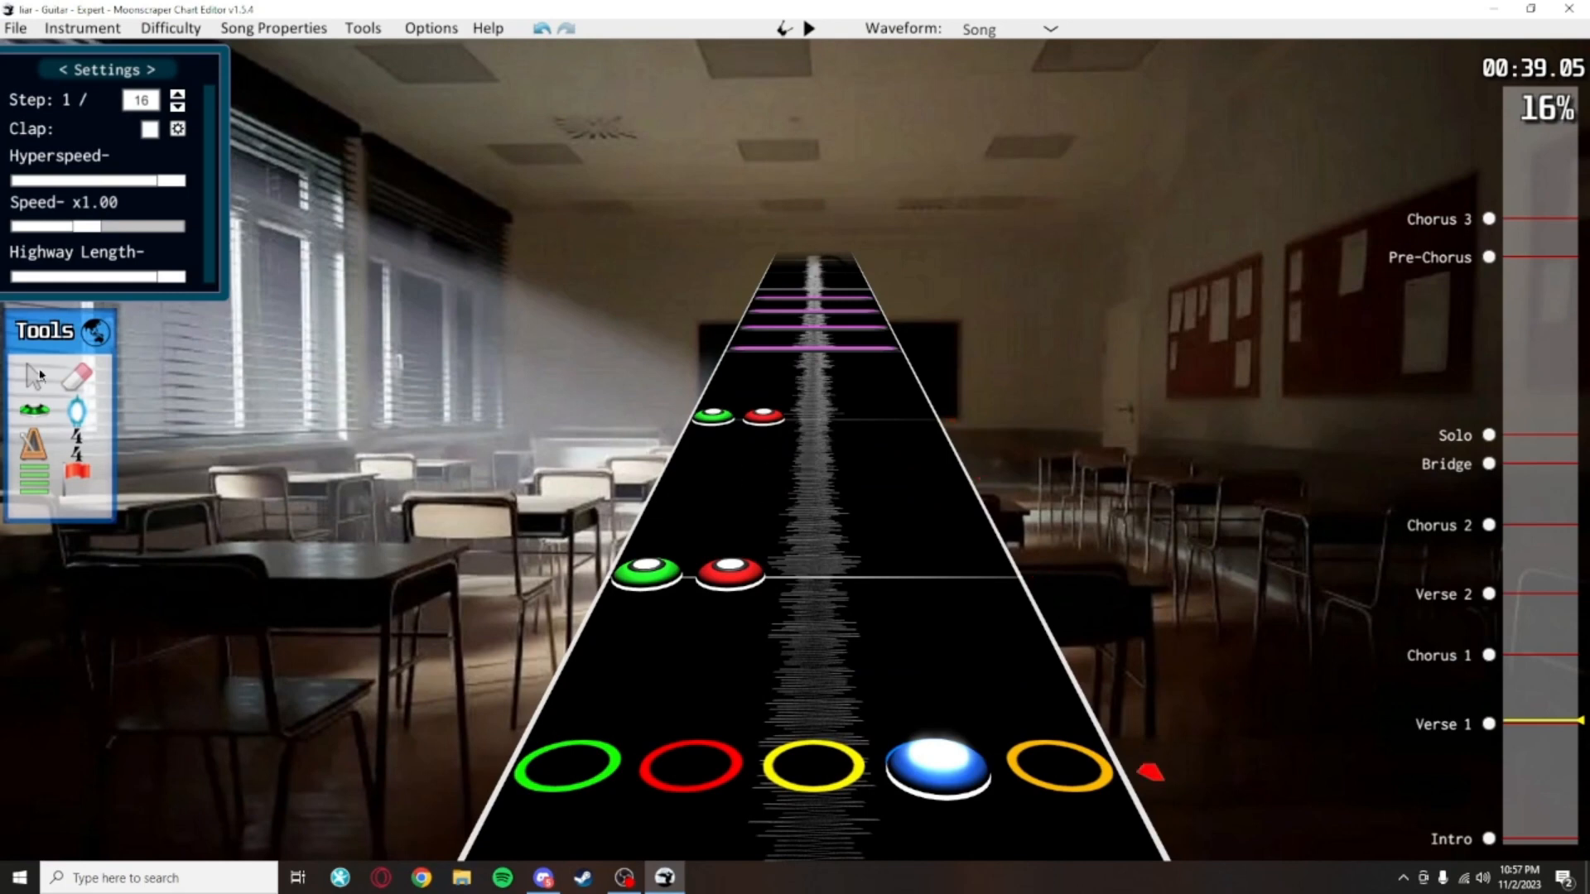
# Replace the green-red chords at ticks 12672 and 12768 with open notes, save the chart and play it back
pyautogui.click(35, 410)
pyautogui.click(159, 409)
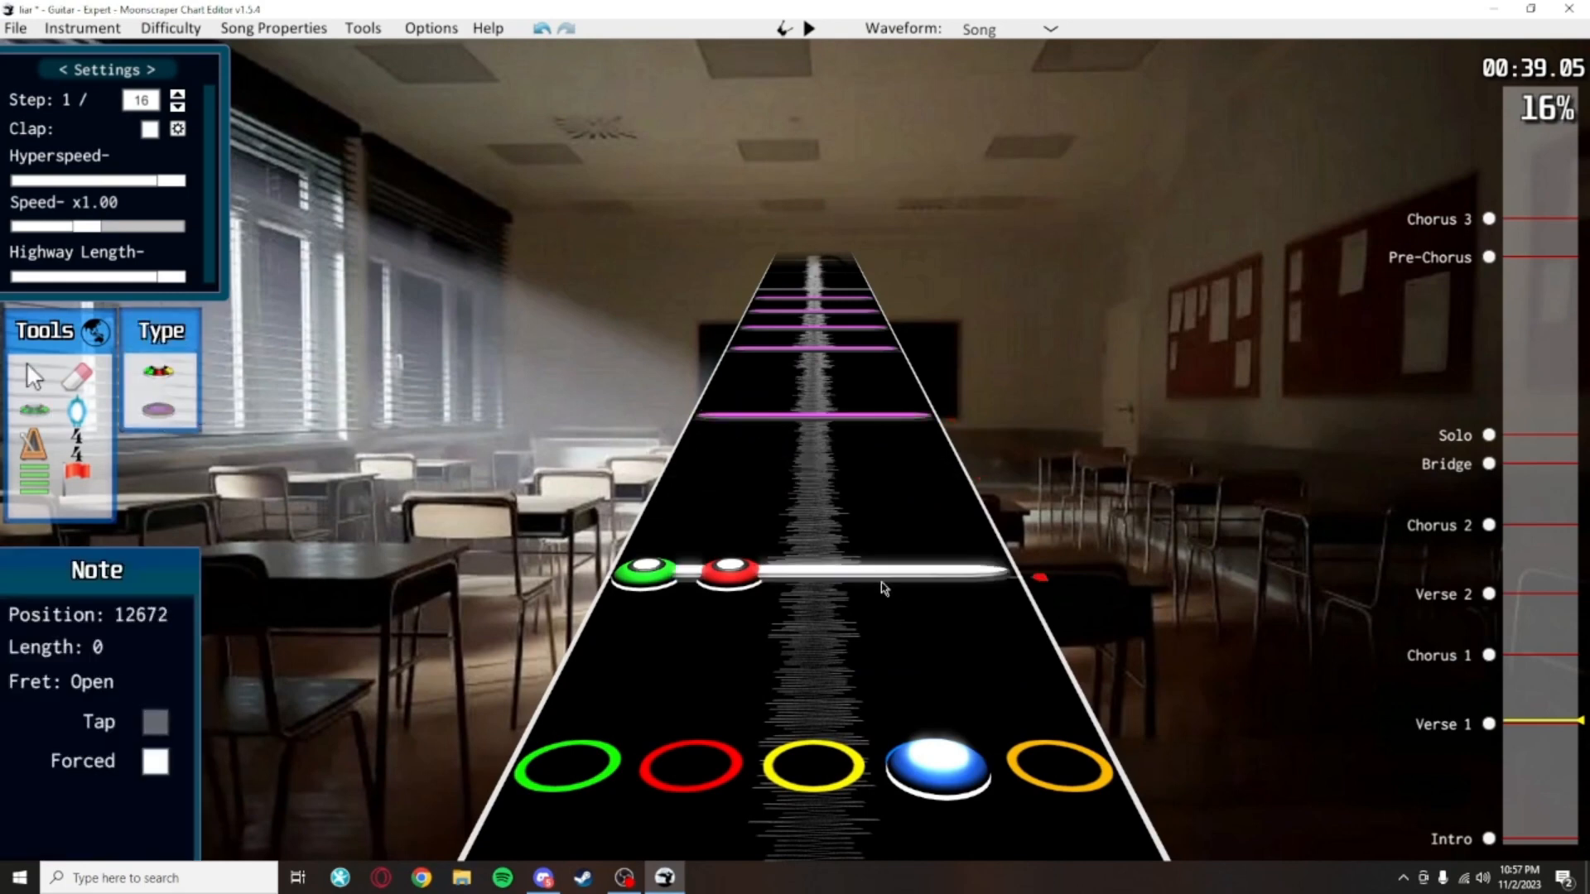
pyautogui.scroll(-8, 909, 563)
pyautogui.hotkey('ctrl', 's')
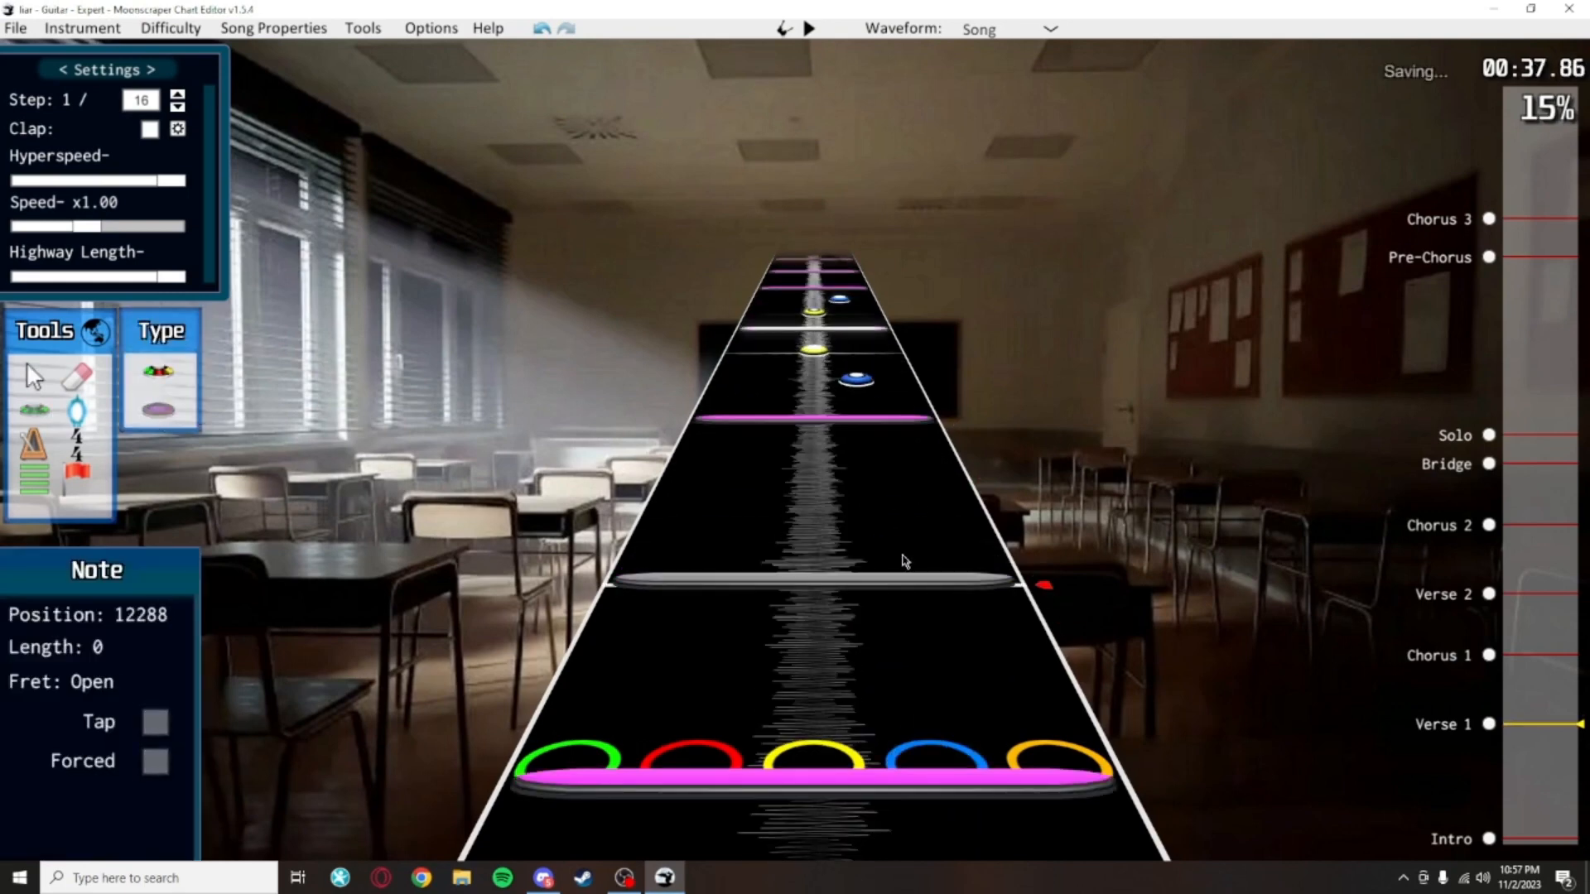
pyautogui.press('space')
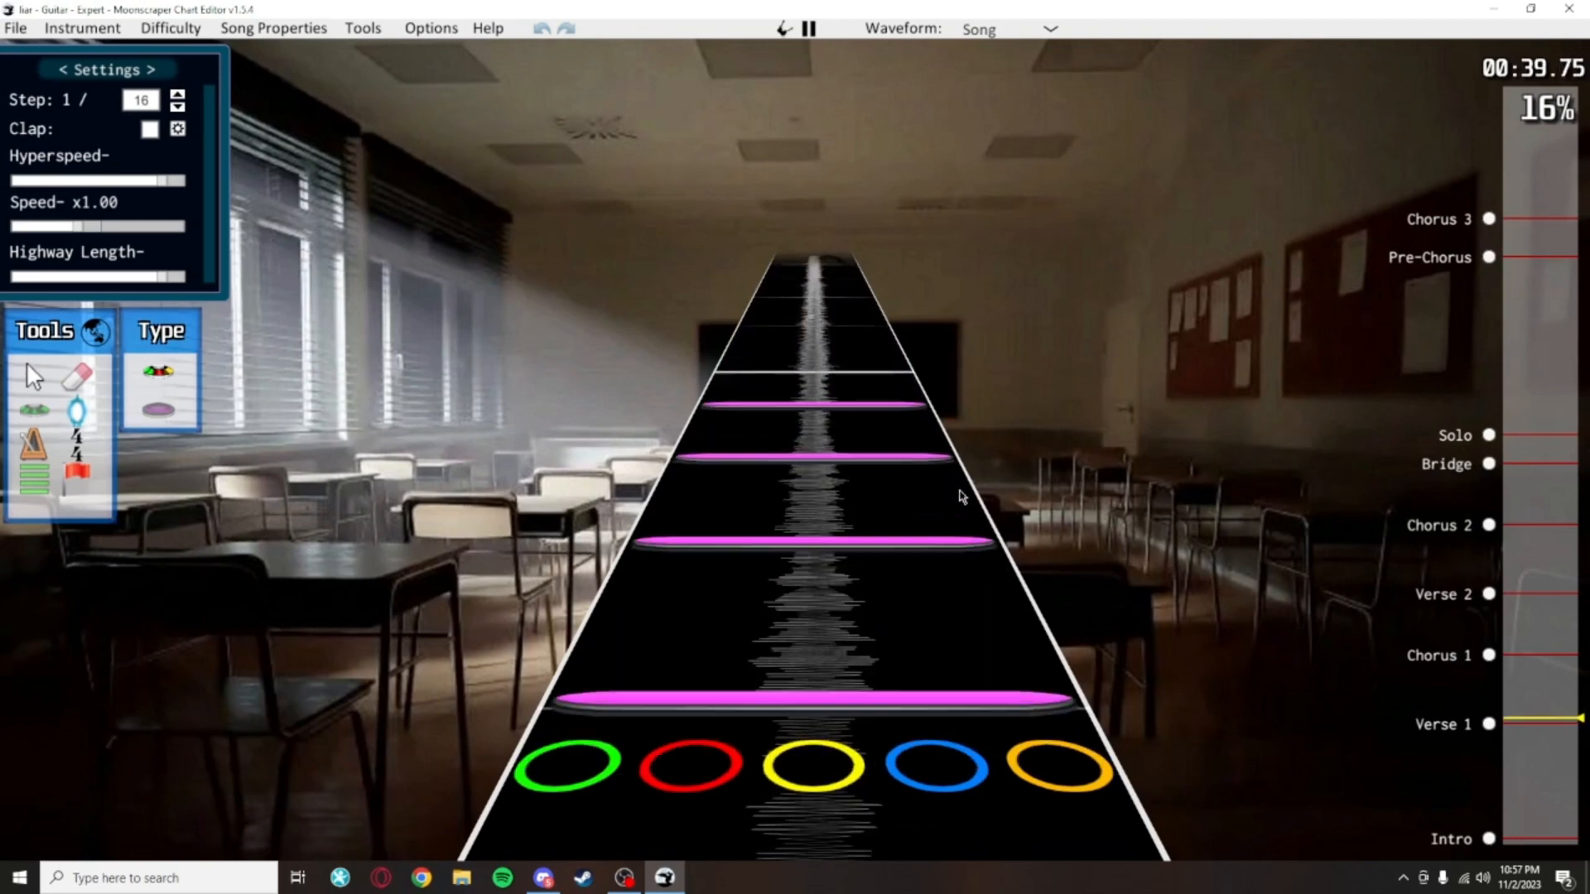
# Add open notes at ticks 13056 and 13152, saving the chart and playing the passage back
pyautogui.press('space')
pyautogui.click(869, 578)
pyautogui.press('space')
pyautogui.hotkey('ctrl', 's')
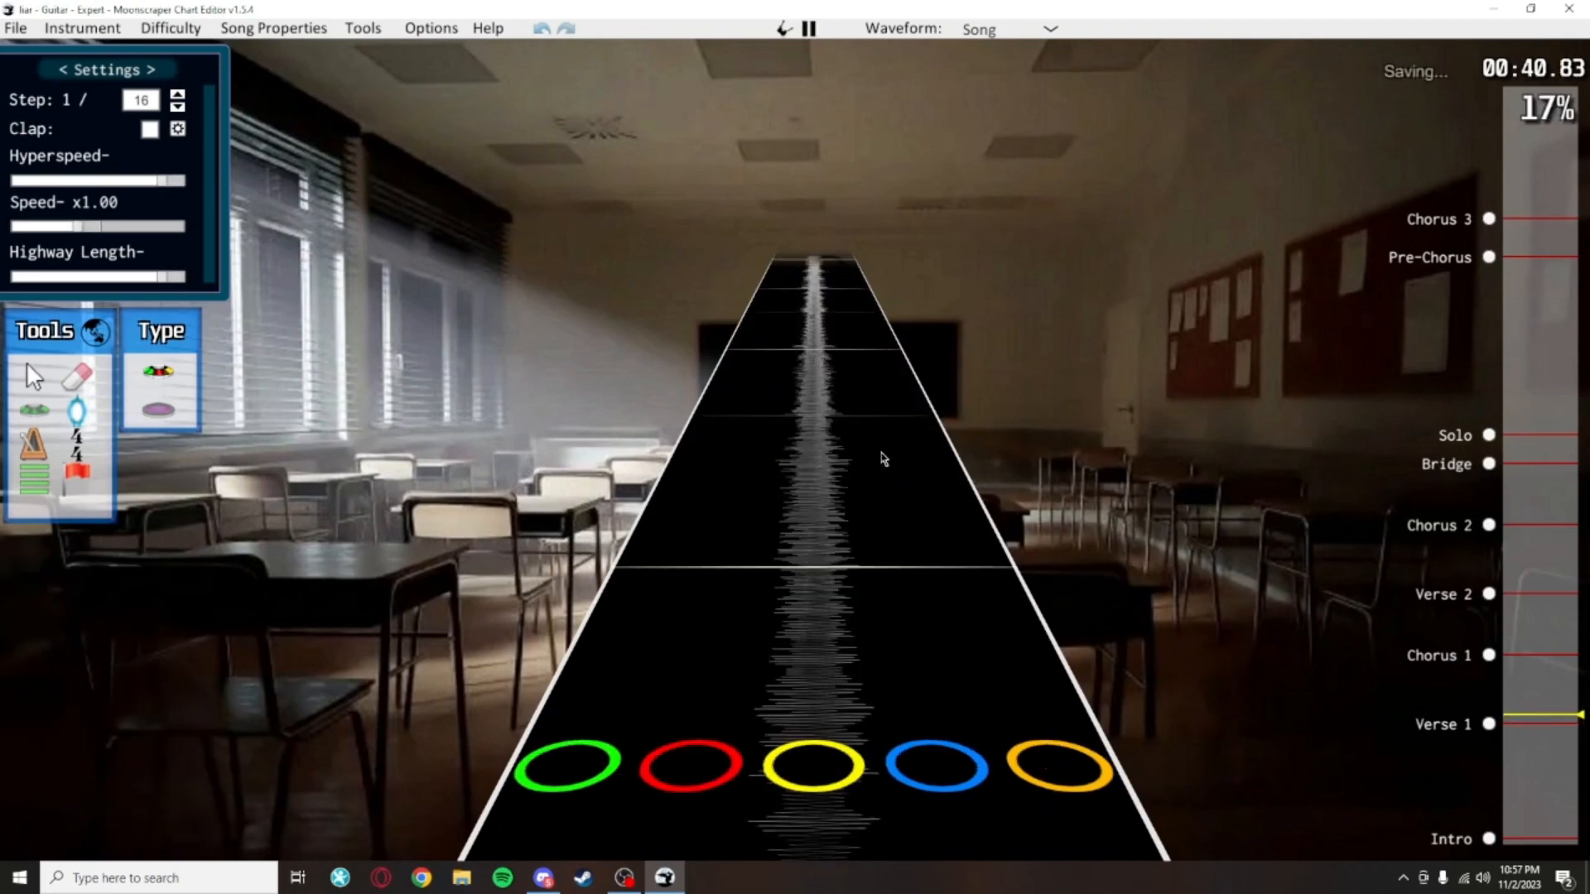
pyautogui.press('space')
pyautogui.scroll(-3, 853, 484)
pyautogui.click(821, 508)
pyautogui.press('space')
pyautogui.press('space')
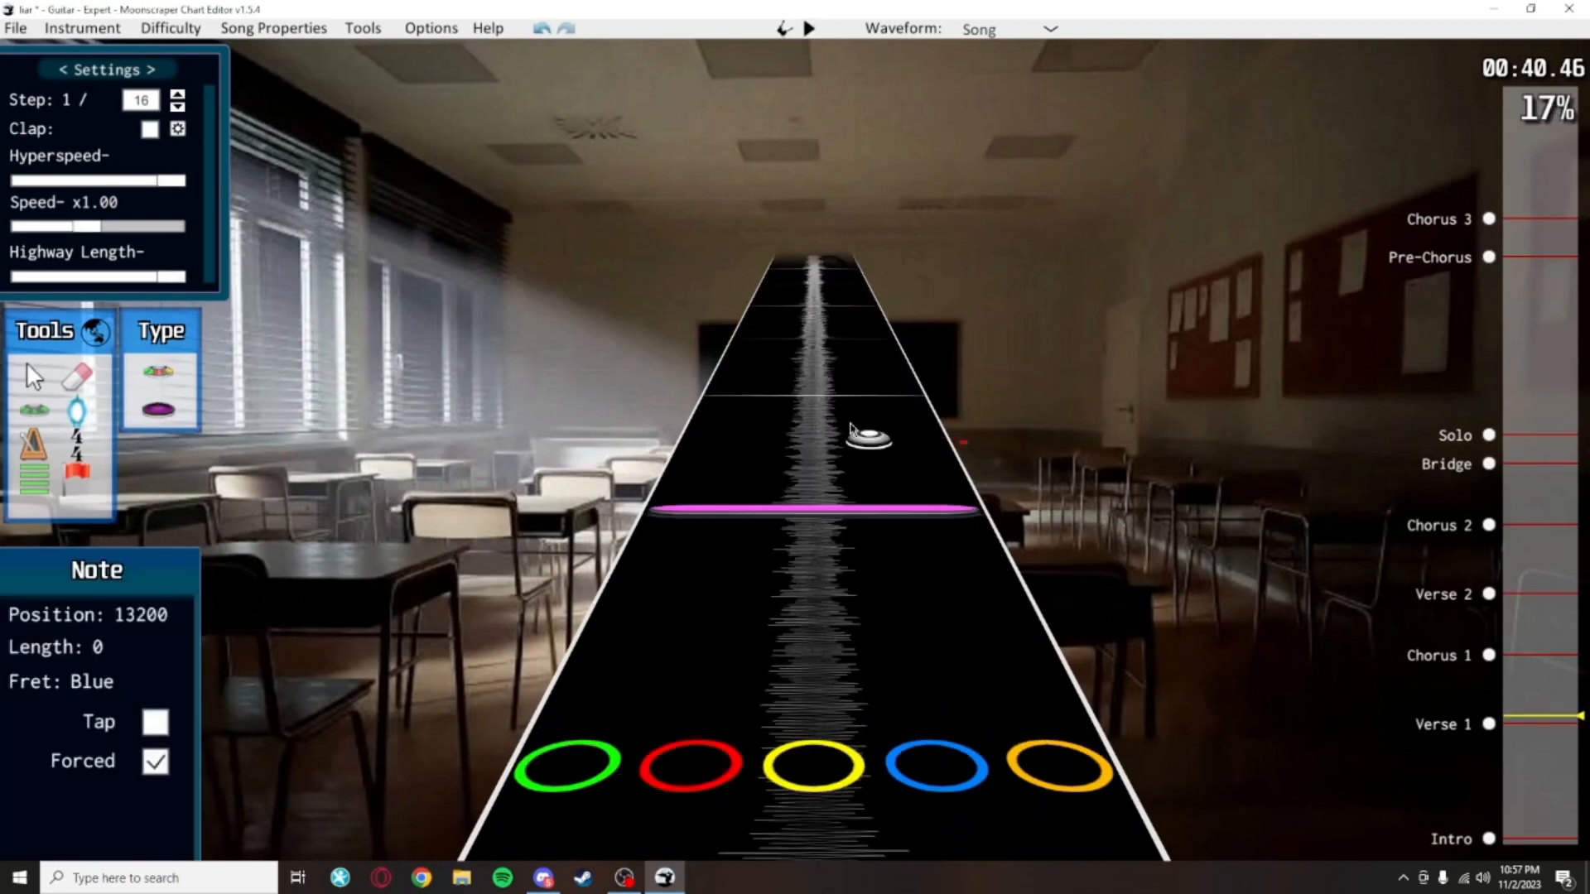
# Add blue at tick 13200, yellow at 13248, open at 13296, yellow at 13344 and blue at 13392, then save and play back
pyautogui.click(859, 433)
pyautogui.press('space')
pyautogui.hotkey('ctrl', 's')
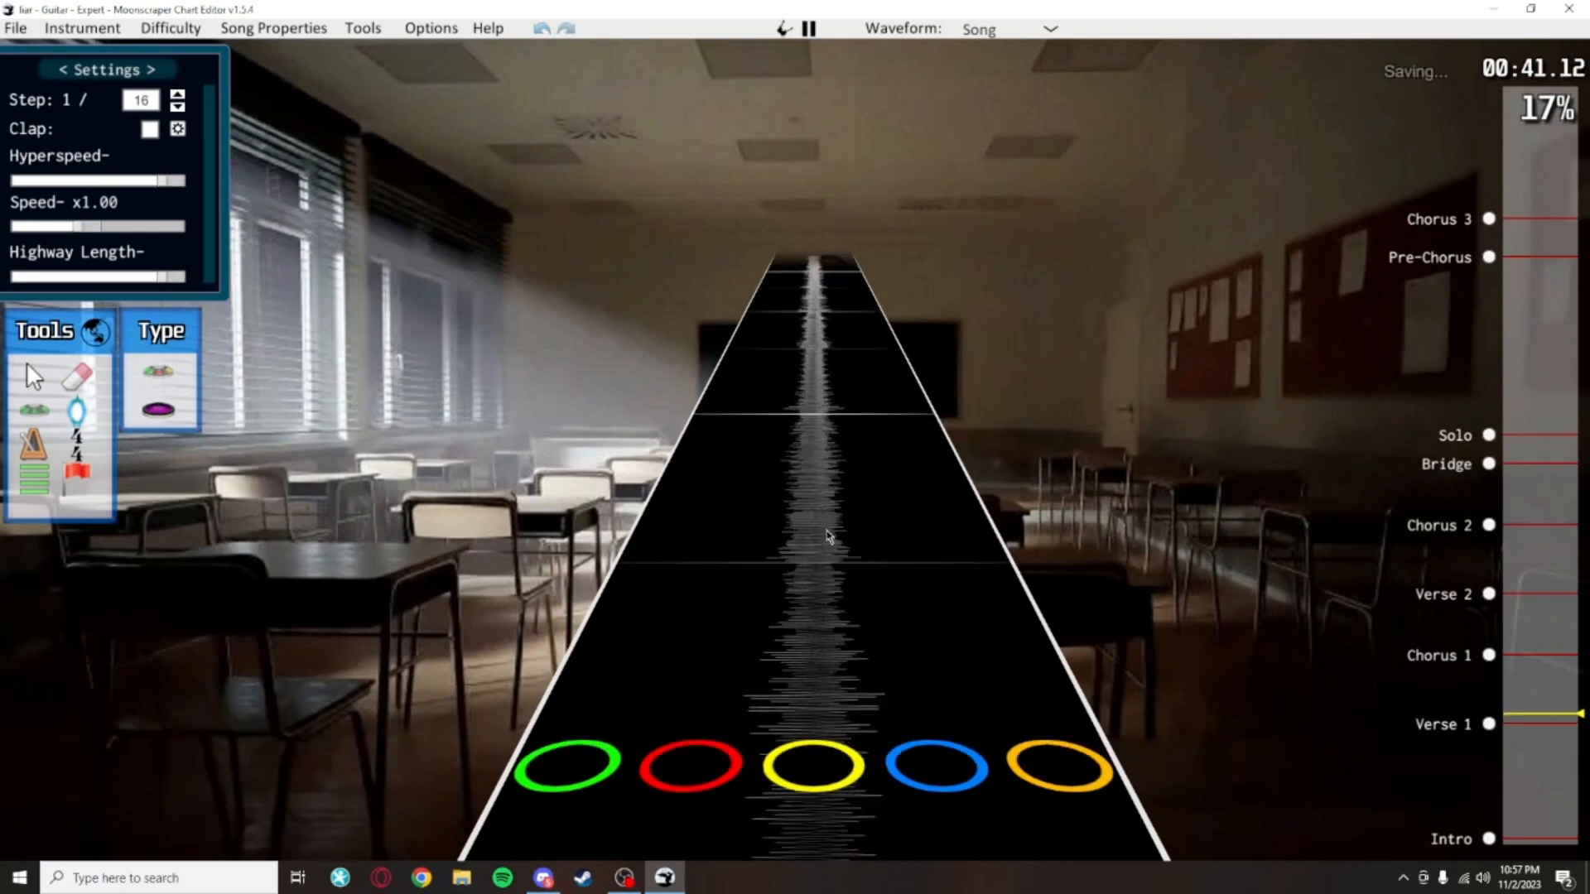
pyautogui.press('space')
pyautogui.scroll(-3, 721, 414)
pyautogui.press('0')
pyautogui.click(706, 460)
pyautogui.press('space')
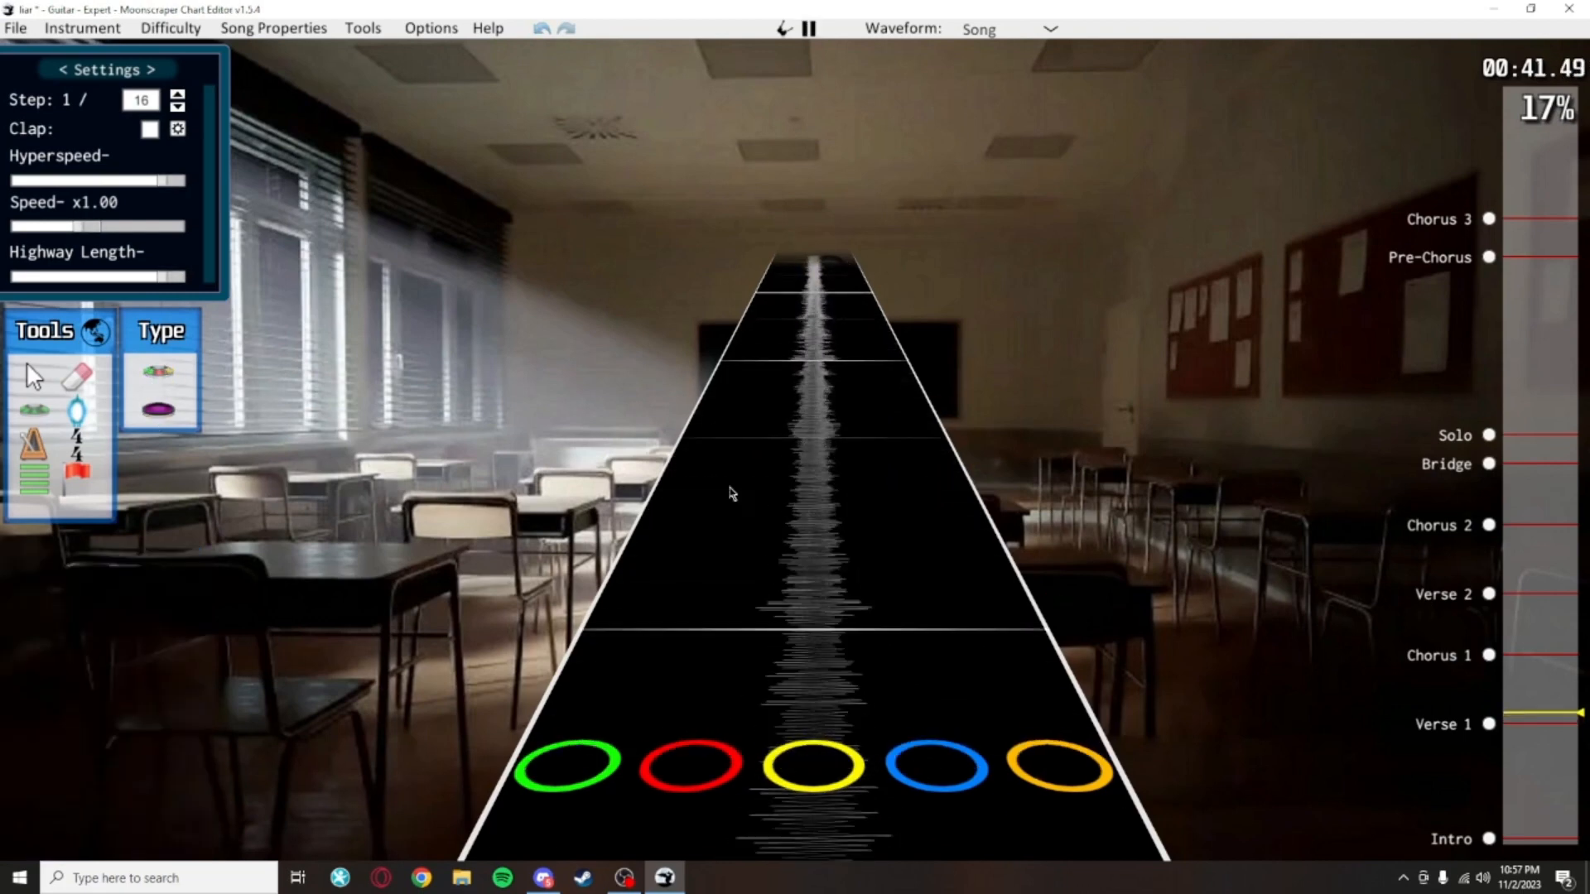
pyautogui.press('space')
pyautogui.press('space')
pyautogui.hotkey('ctrl', 's')
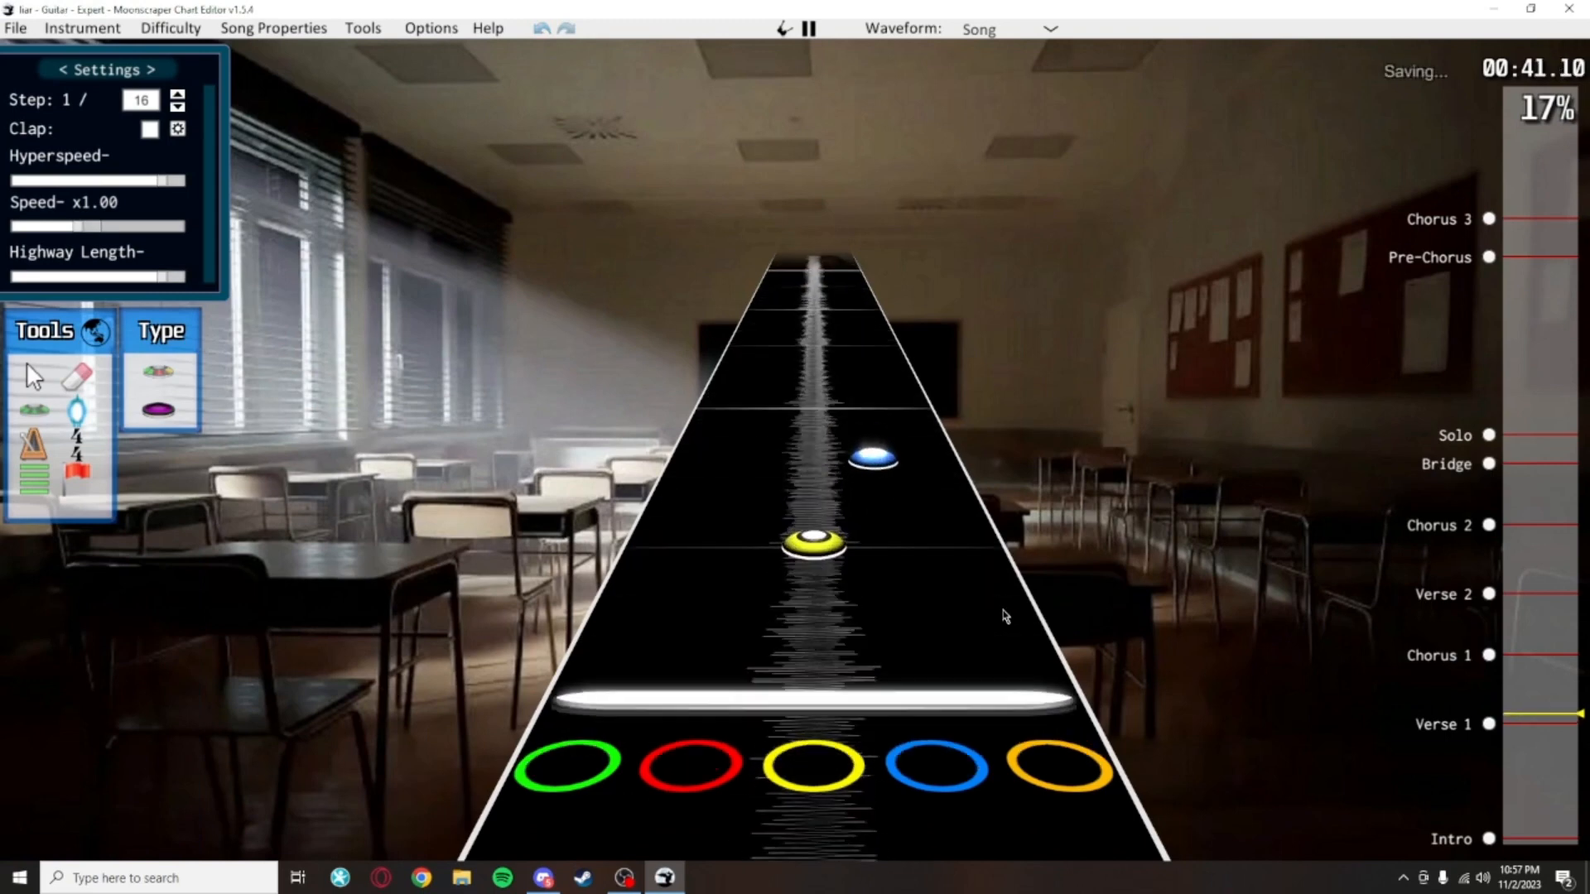
# Add open notes at ticks 13440 and 13536, save the chart and play them back
pyautogui.press('space')
pyautogui.click(166, 412)
pyautogui.press('f')
pyautogui.click(735, 444)
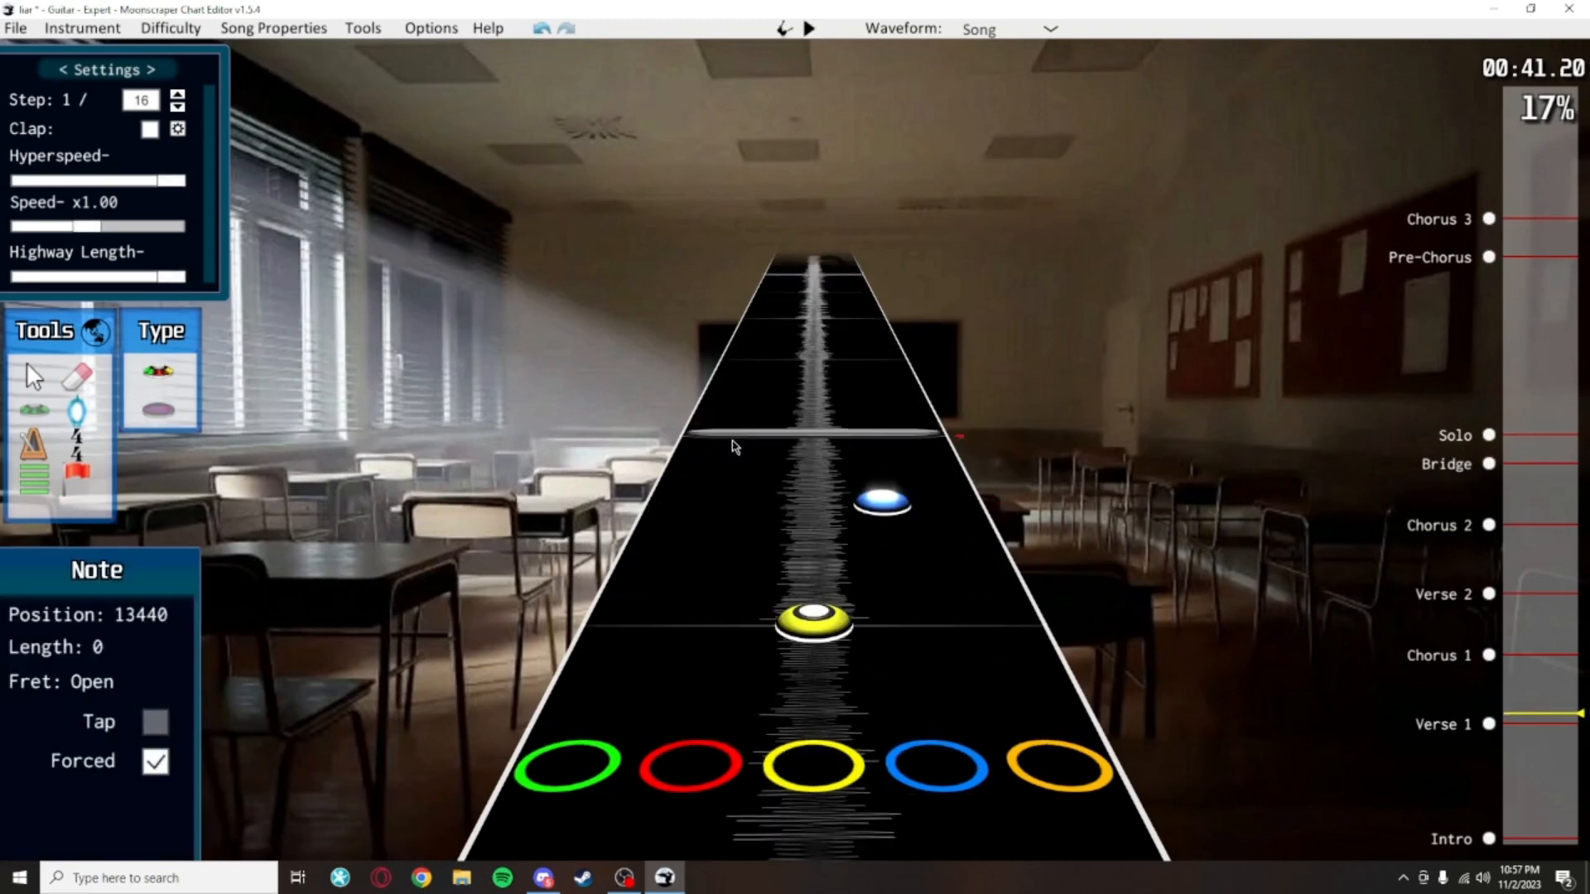
pyautogui.press('space')
pyautogui.hotkey('ctrl', 's')
pyautogui.press('space')
pyautogui.click(852, 564)
pyautogui.press('space')
pyautogui.hotkey('ctrl', 's')
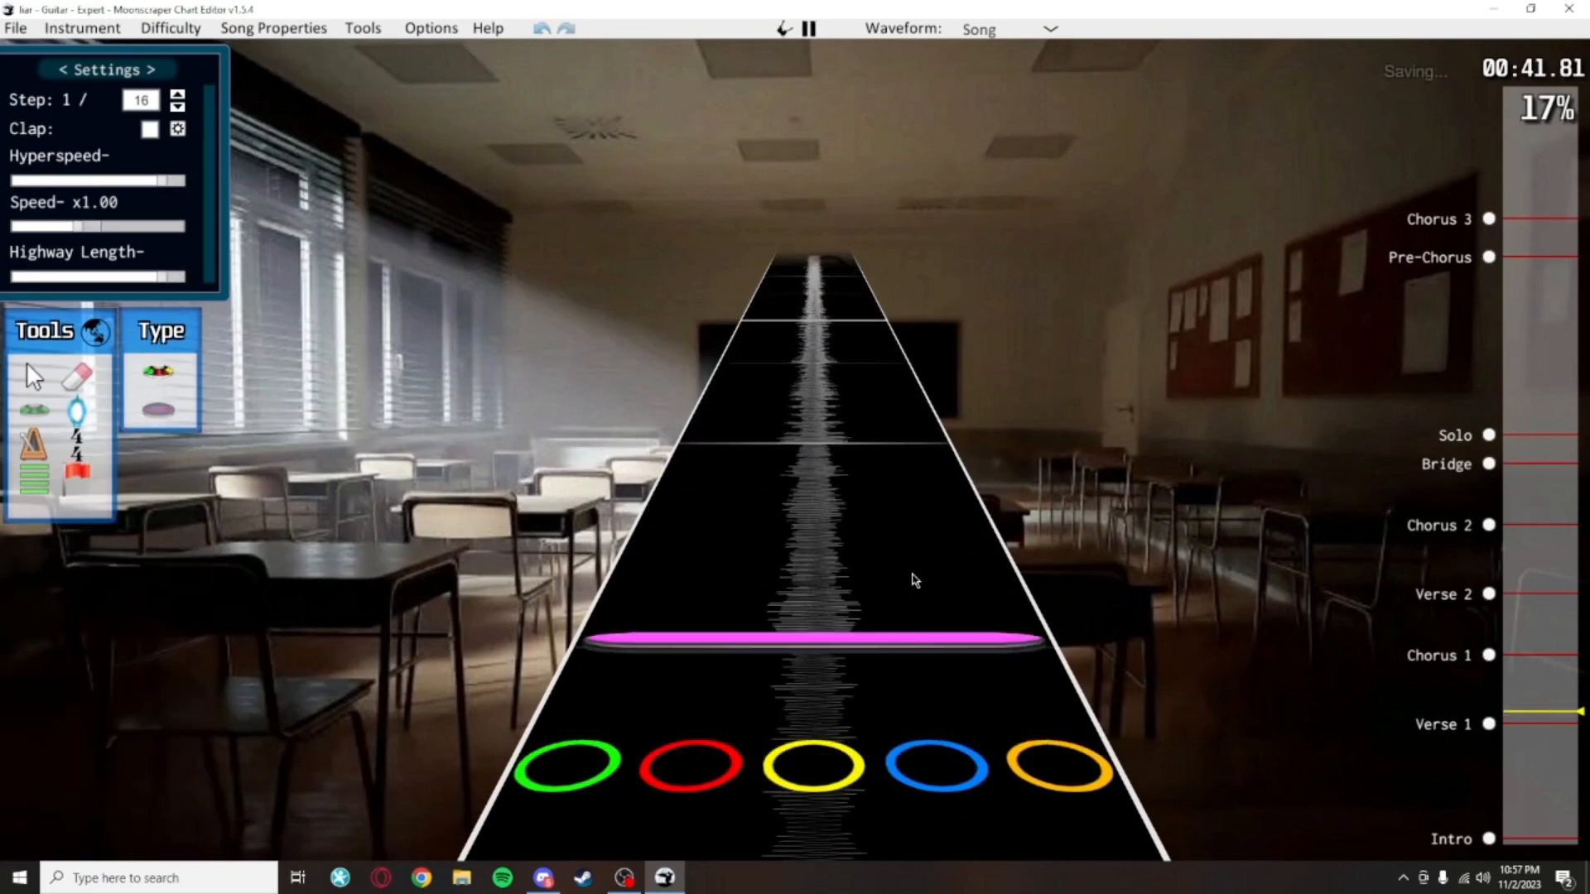
# Add open notes at ticks 13632, 13680, 13728 and 13776, save the chart and play it back
pyautogui.press('space')
pyautogui.scroll(-2, 891, 635)
pyautogui.click(844, 569)
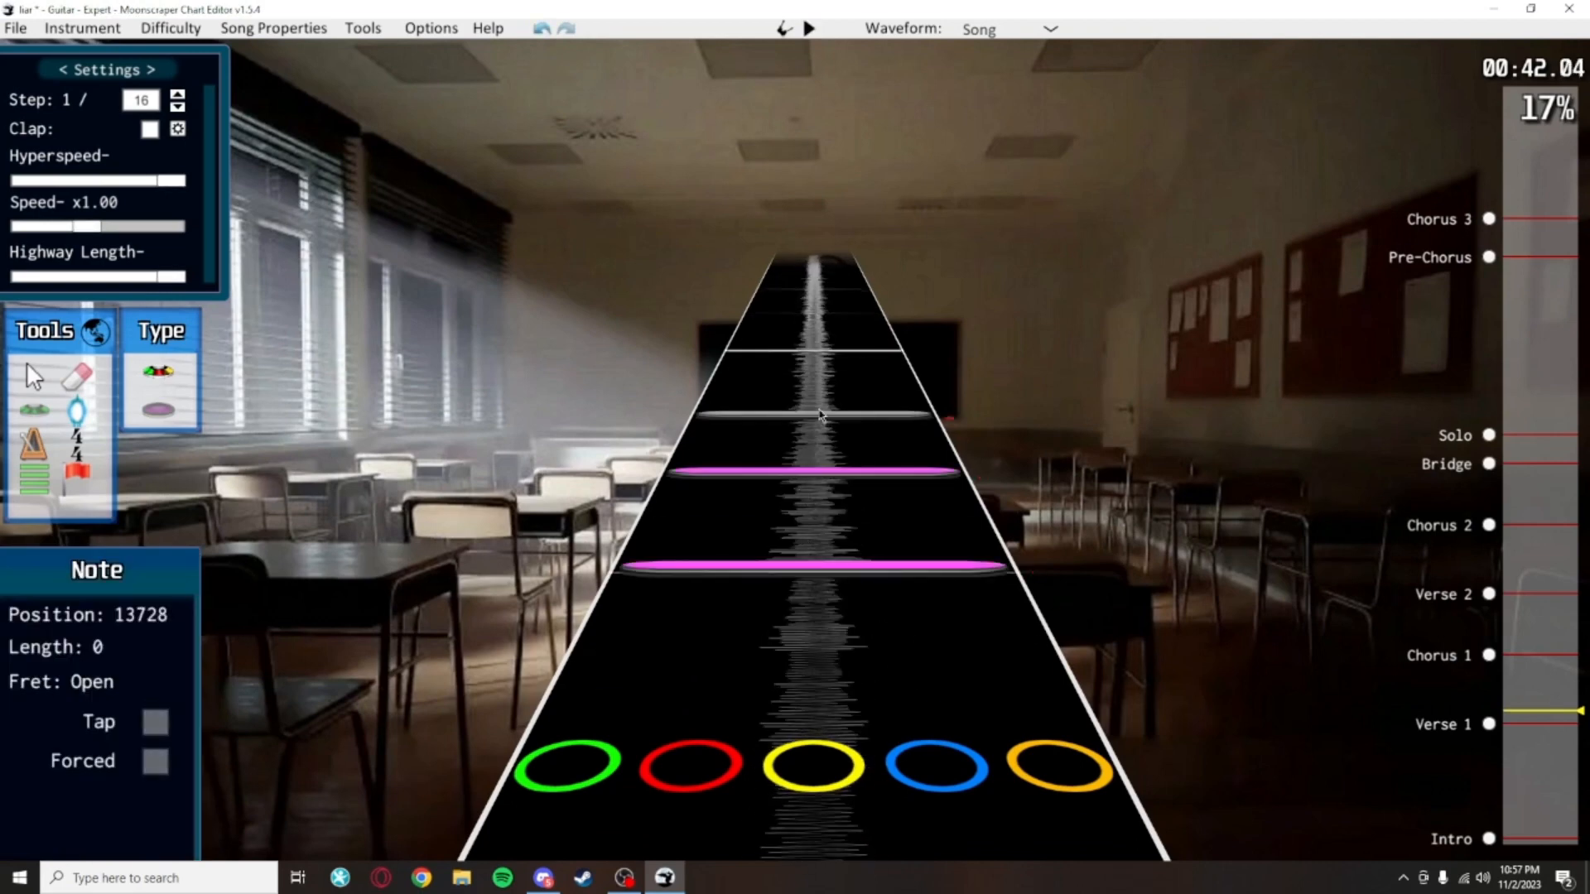
pyautogui.click(820, 415)
pyautogui.click(815, 376)
pyautogui.hotkey('ctrl', 's')
pyautogui.press('space')
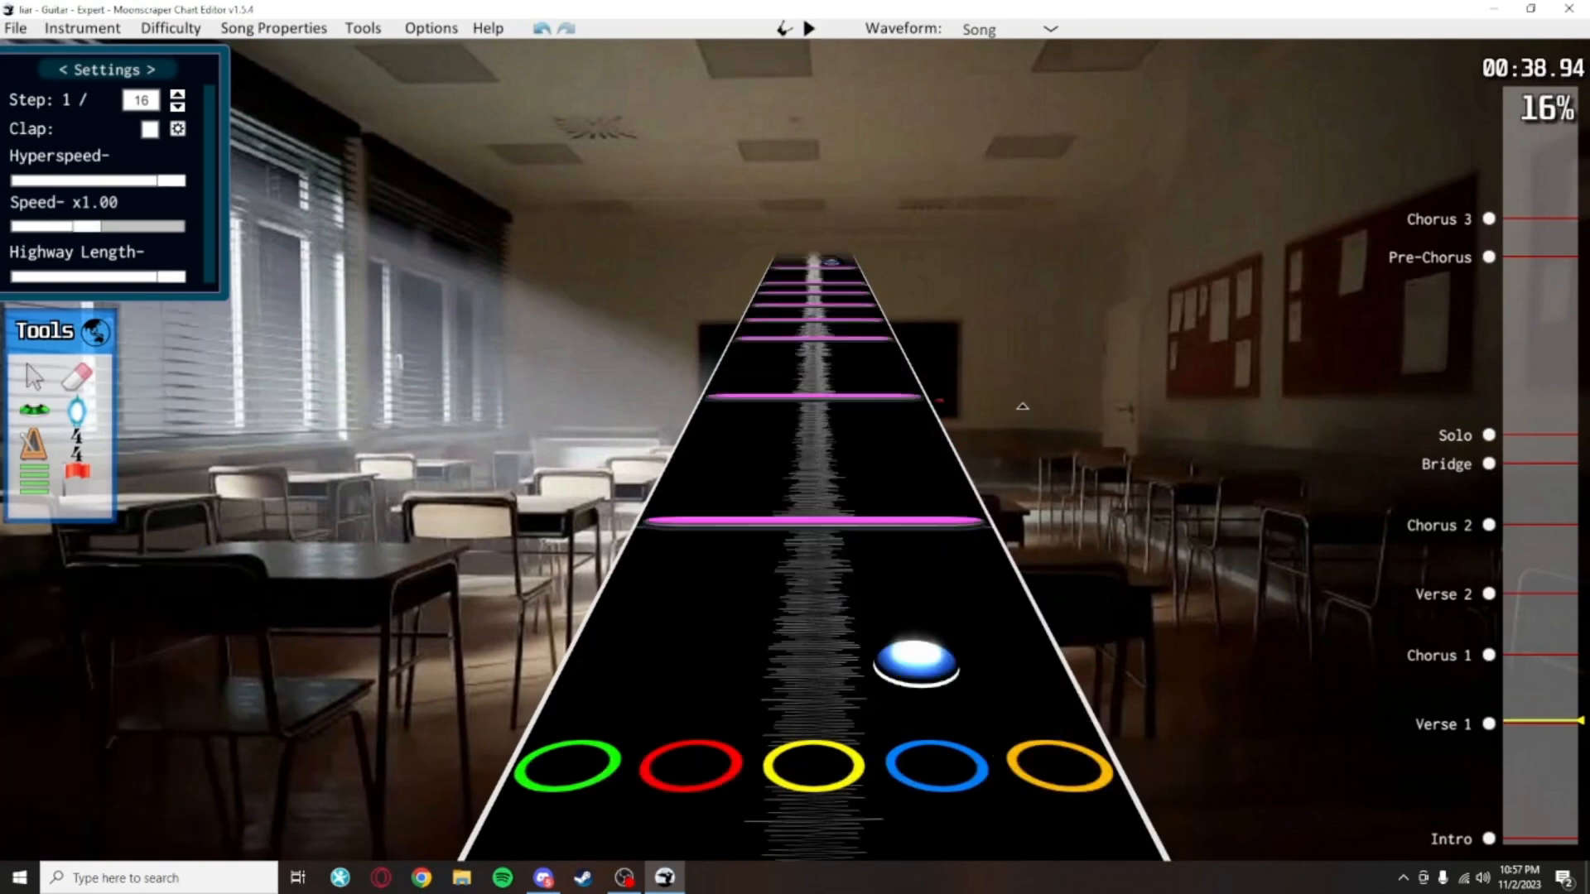
# Replace the open note at tick 12288 with a green-red chord and save the chart
pyautogui.scroll(10, 763, 372)
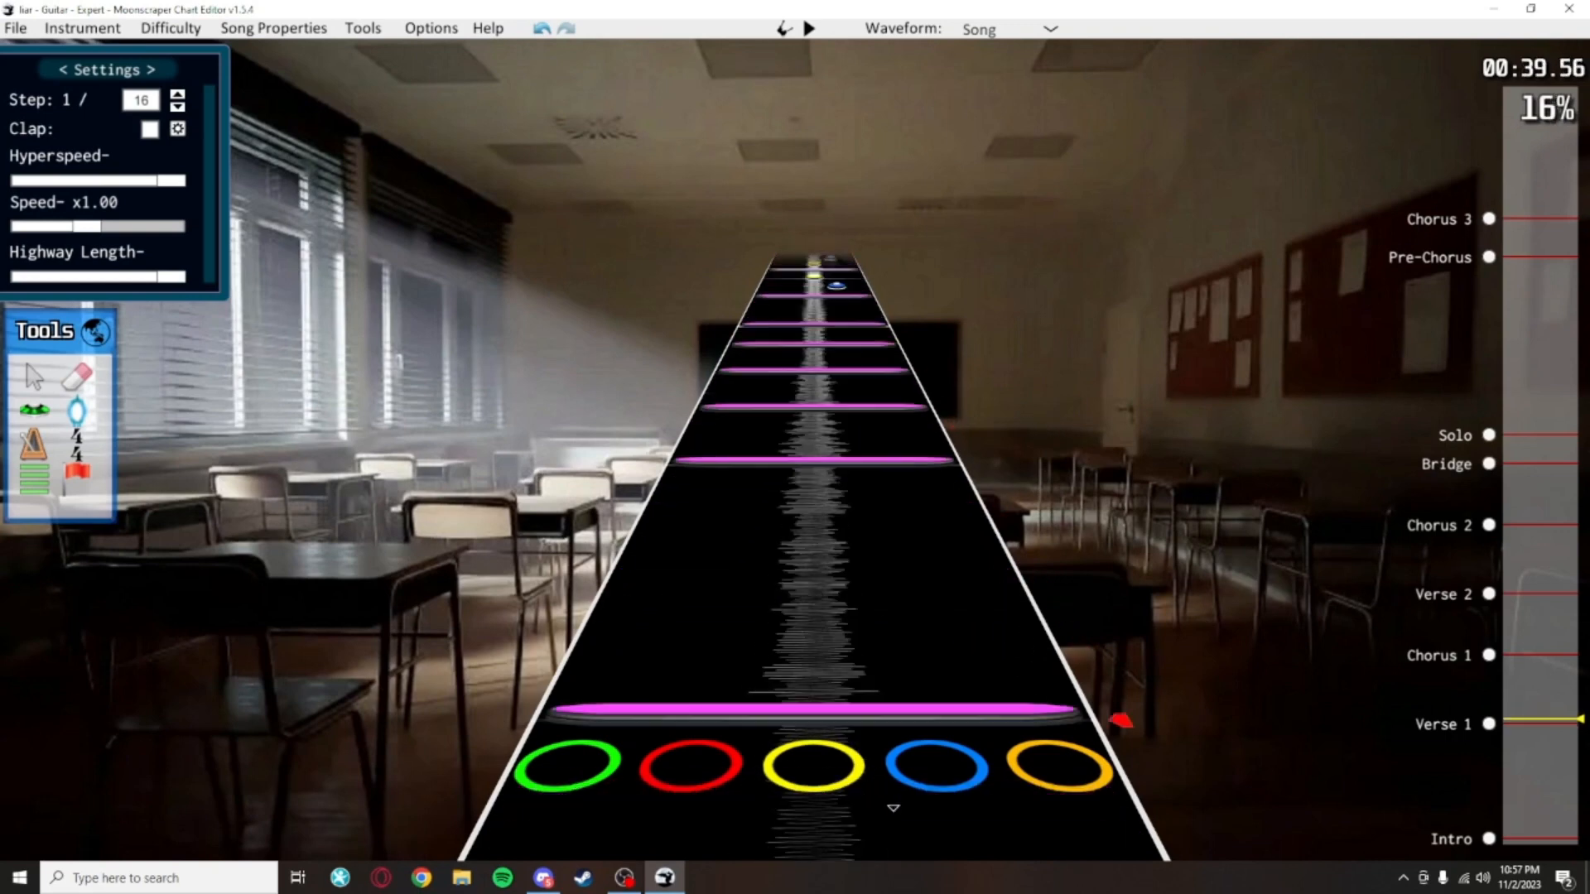
pyautogui.click(34, 410)
pyautogui.scroll(-2, 745, 395)
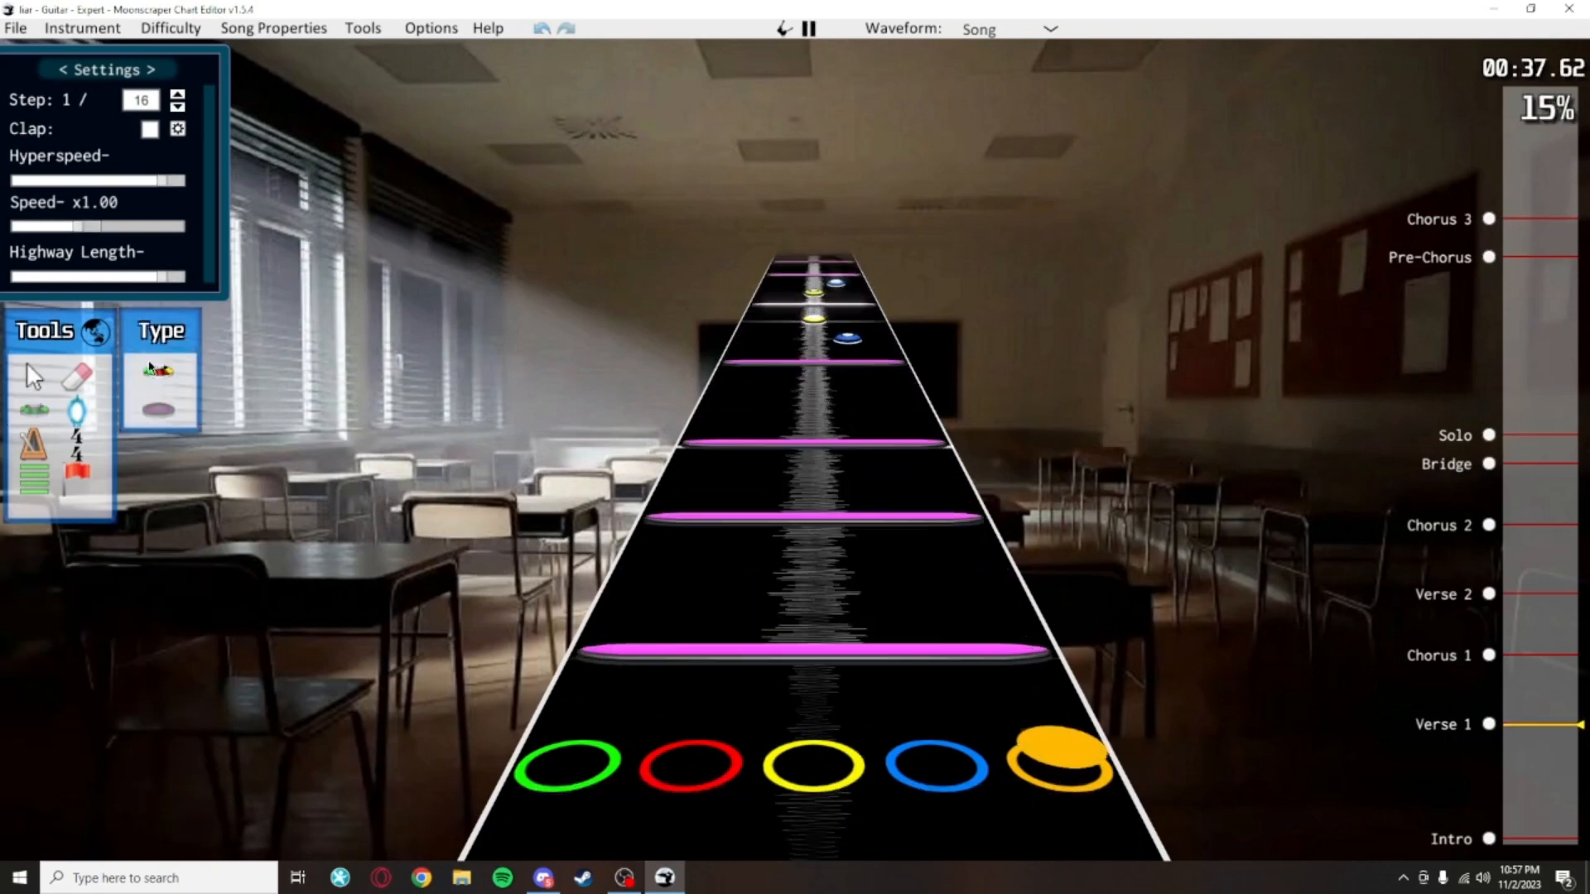
pyautogui.scroll(1, 723, 500)
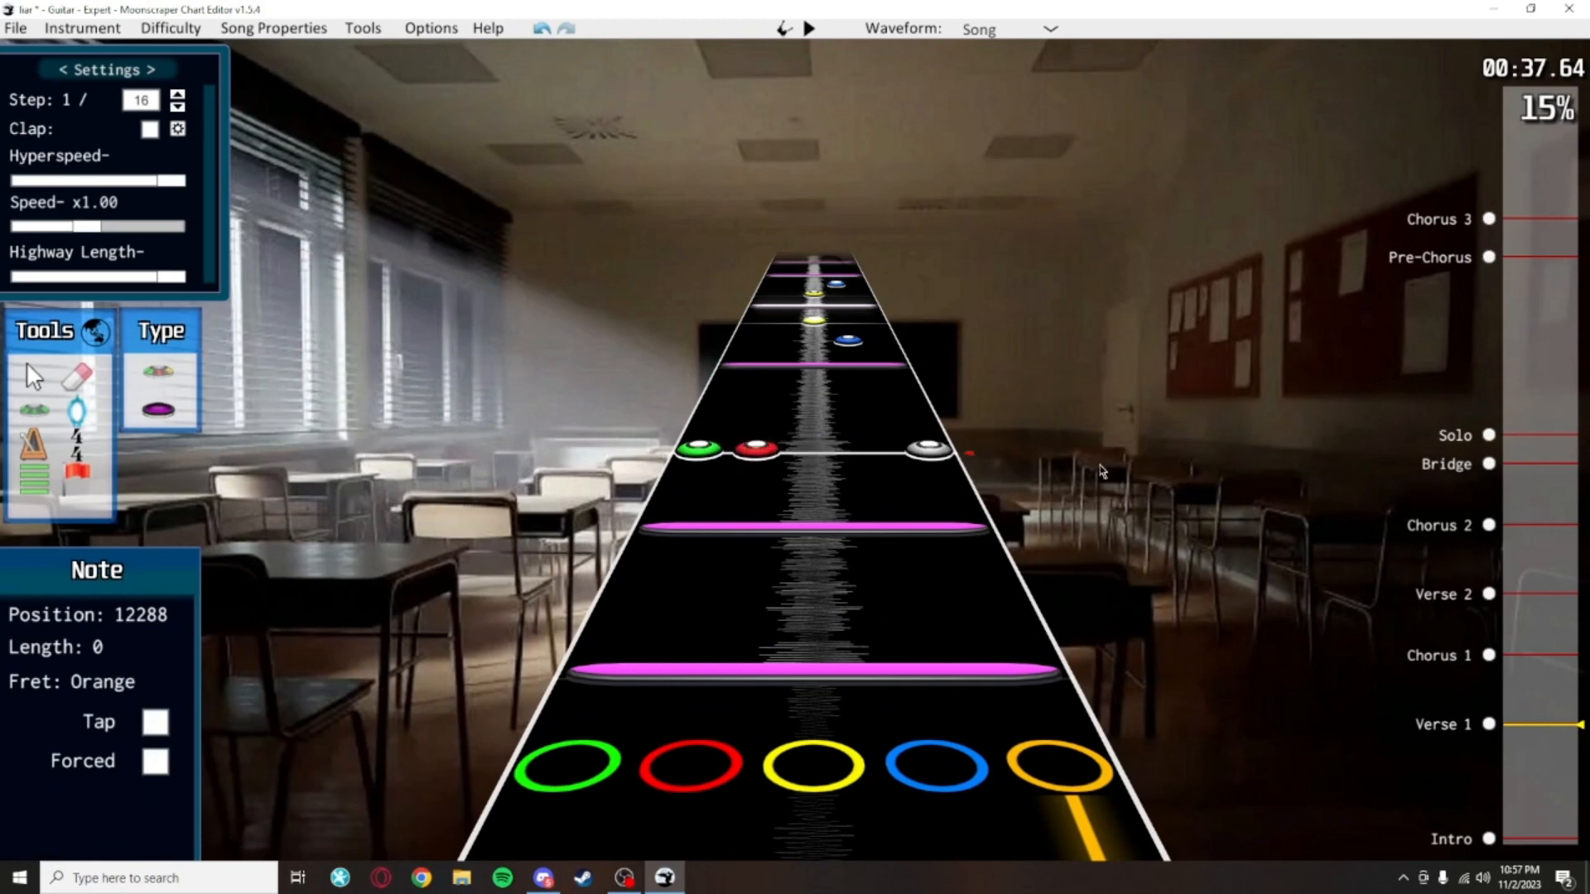
pyautogui.scroll(-1, 1052, 497)
pyautogui.hotkey('ctrl', 's')
# Replace the open notes at ticks 12672 and 12768 with green-red chords and save the chart
pyautogui.scroll(2, 678, 658)
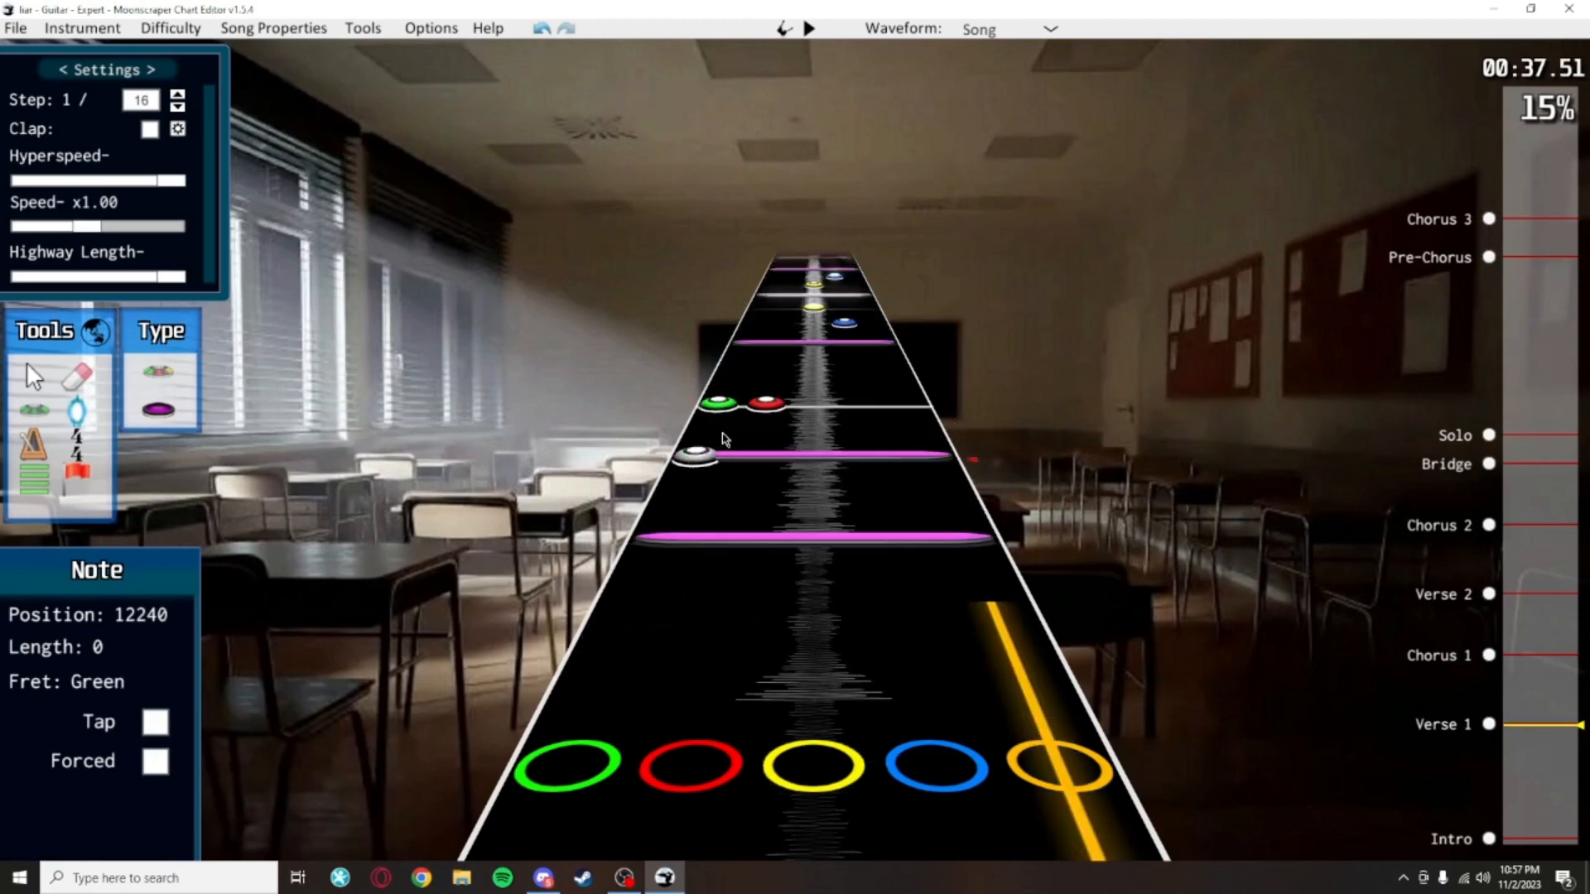
pyautogui.scroll(6, 778, 434)
pyautogui.click(727, 450)
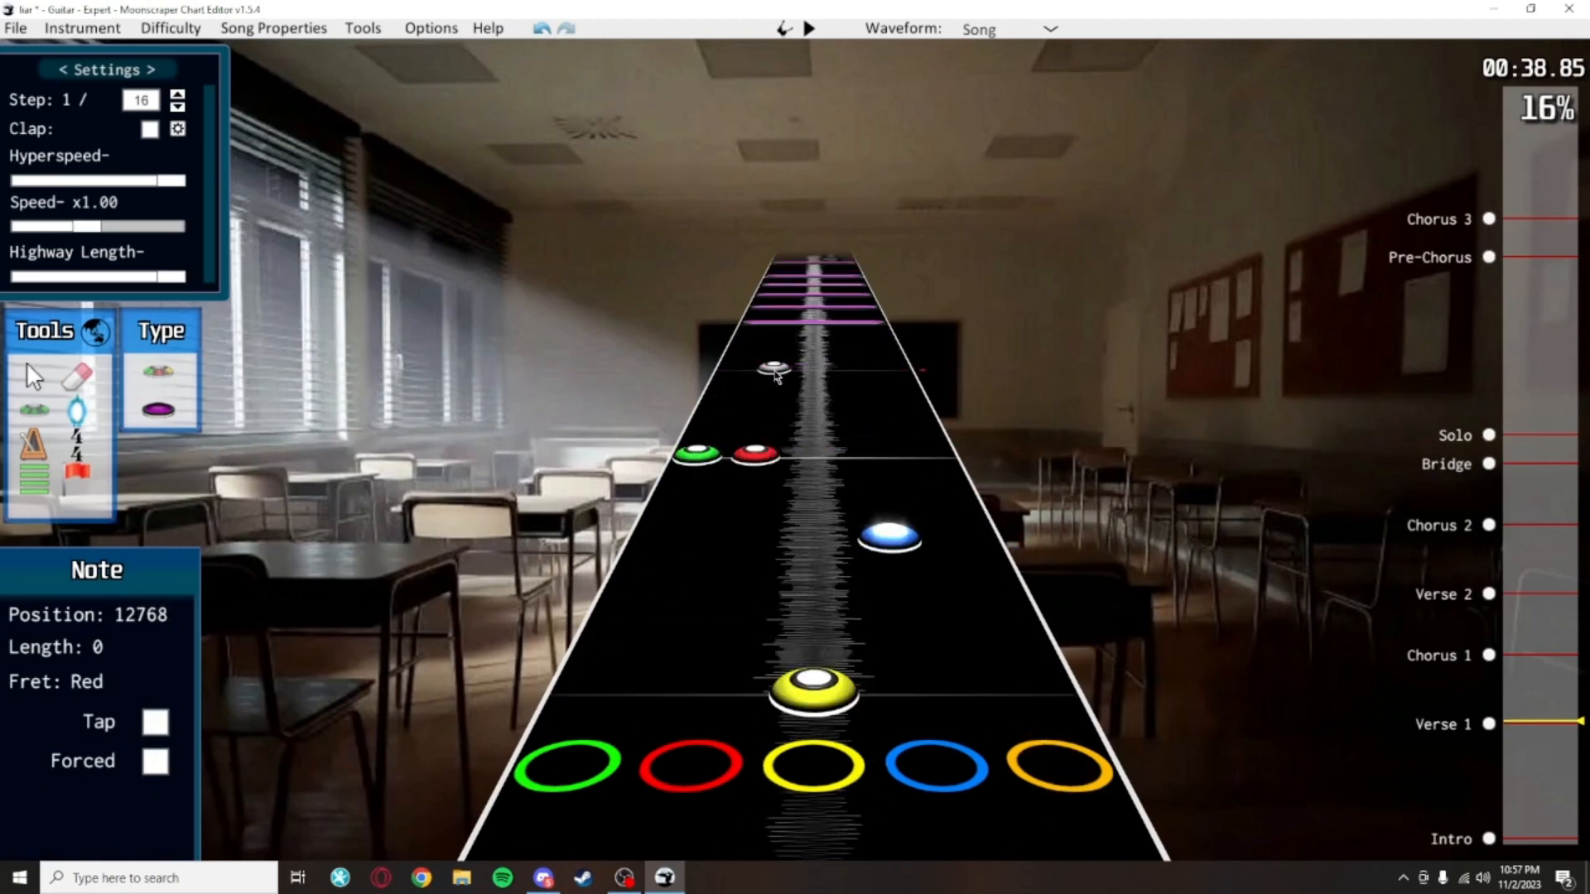
pyautogui.scroll(-12, 892, 547)
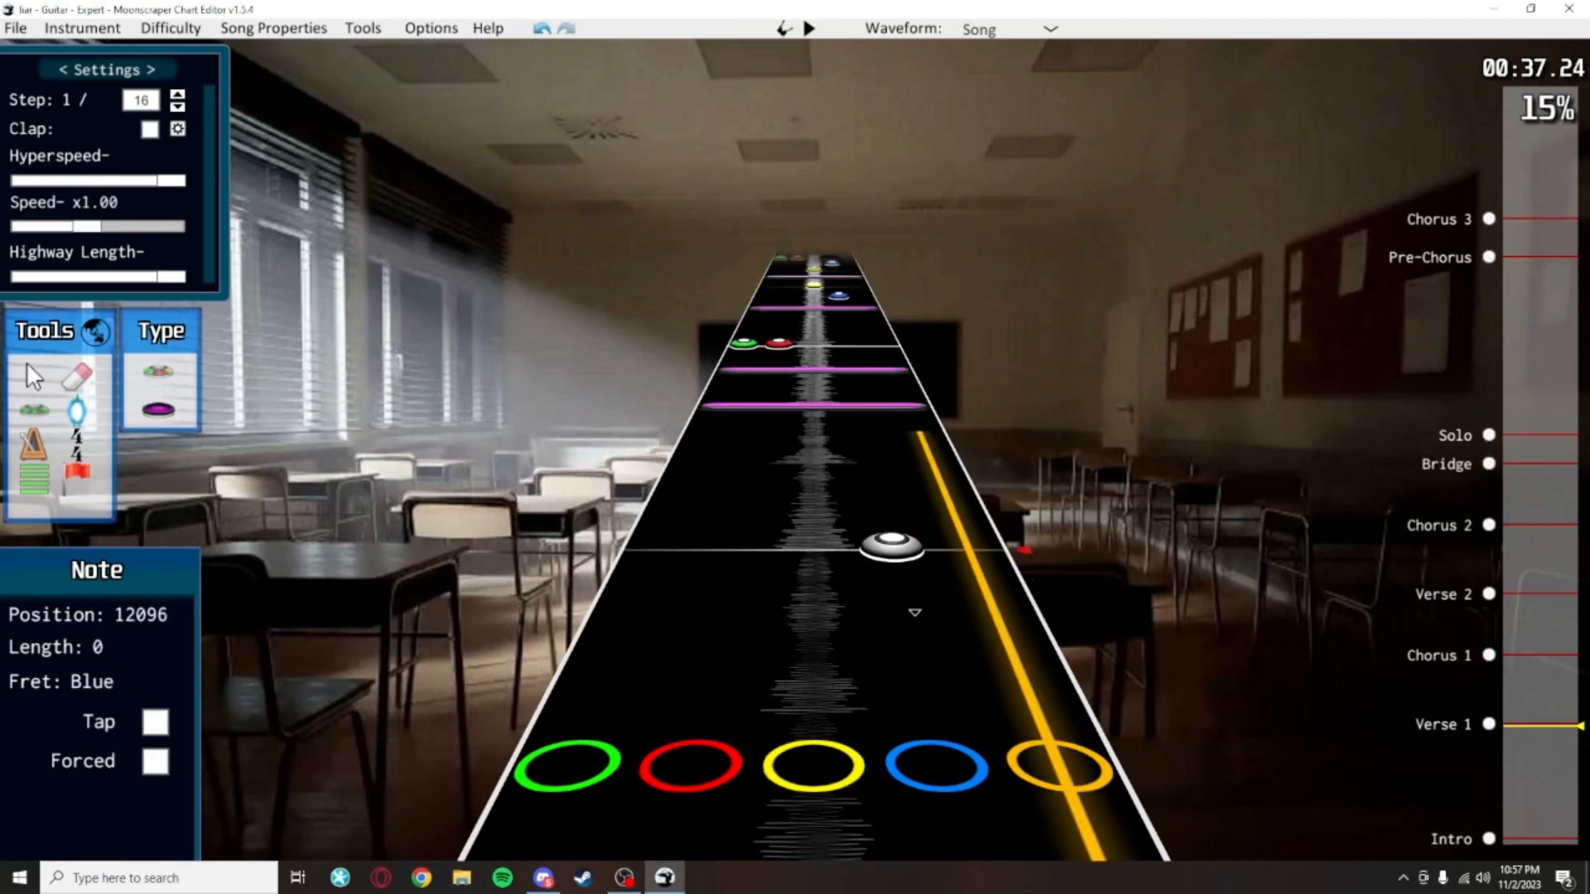
# Inspect the notes around the green-red chord at tick 12288 and play the start of Verse 1 back
pyautogui.scroll(2, 1050, 399)
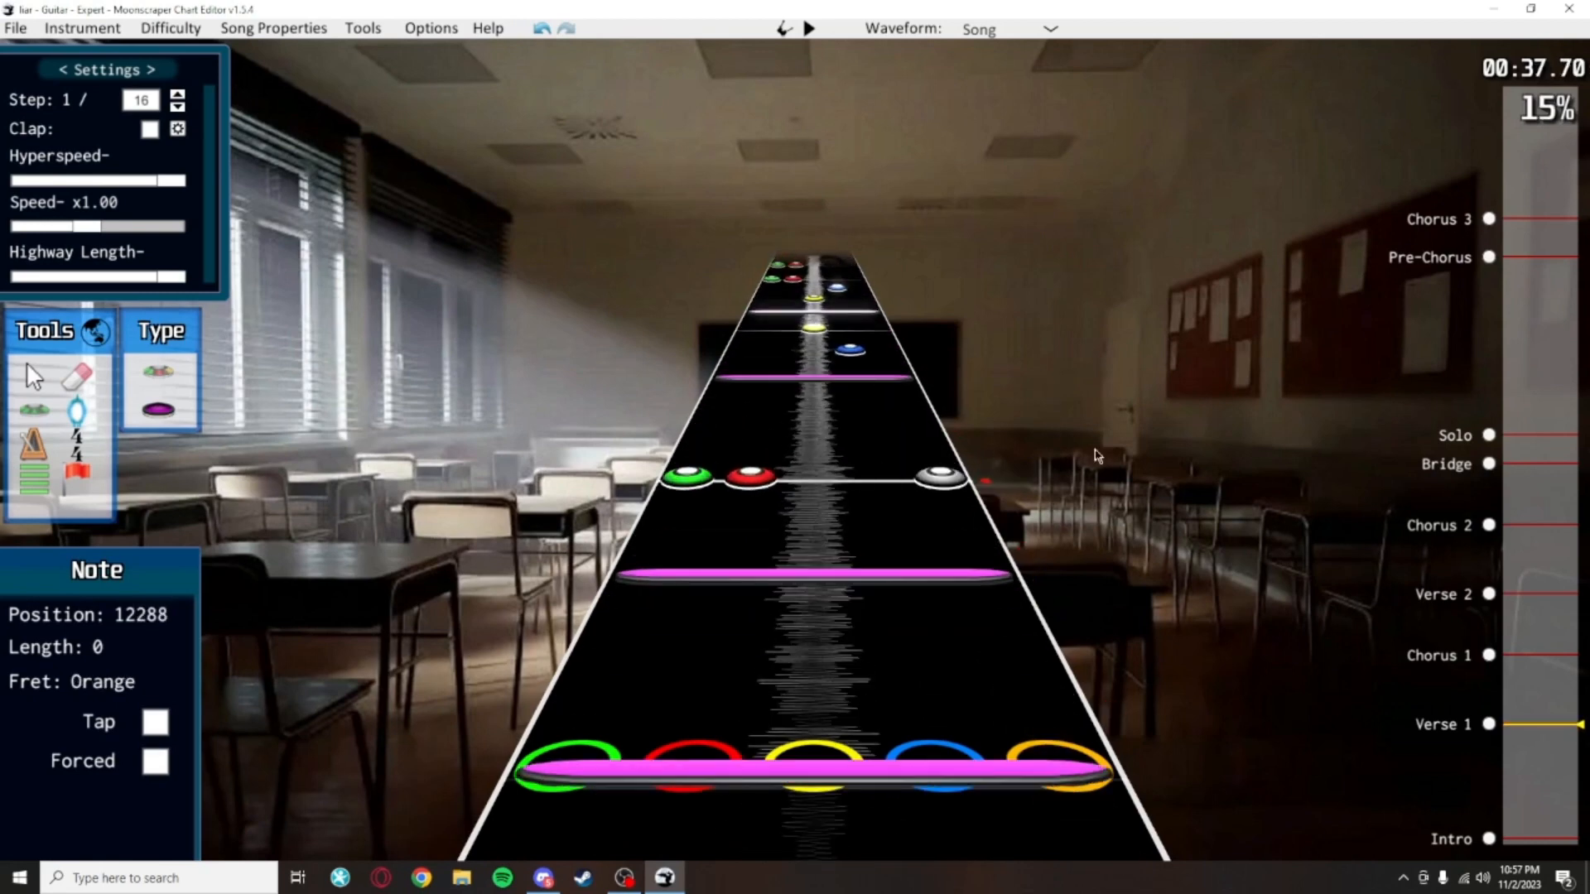
pyautogui.scroll(6, 875, 375)
pyautogui.scroll(-4, 836, 466)
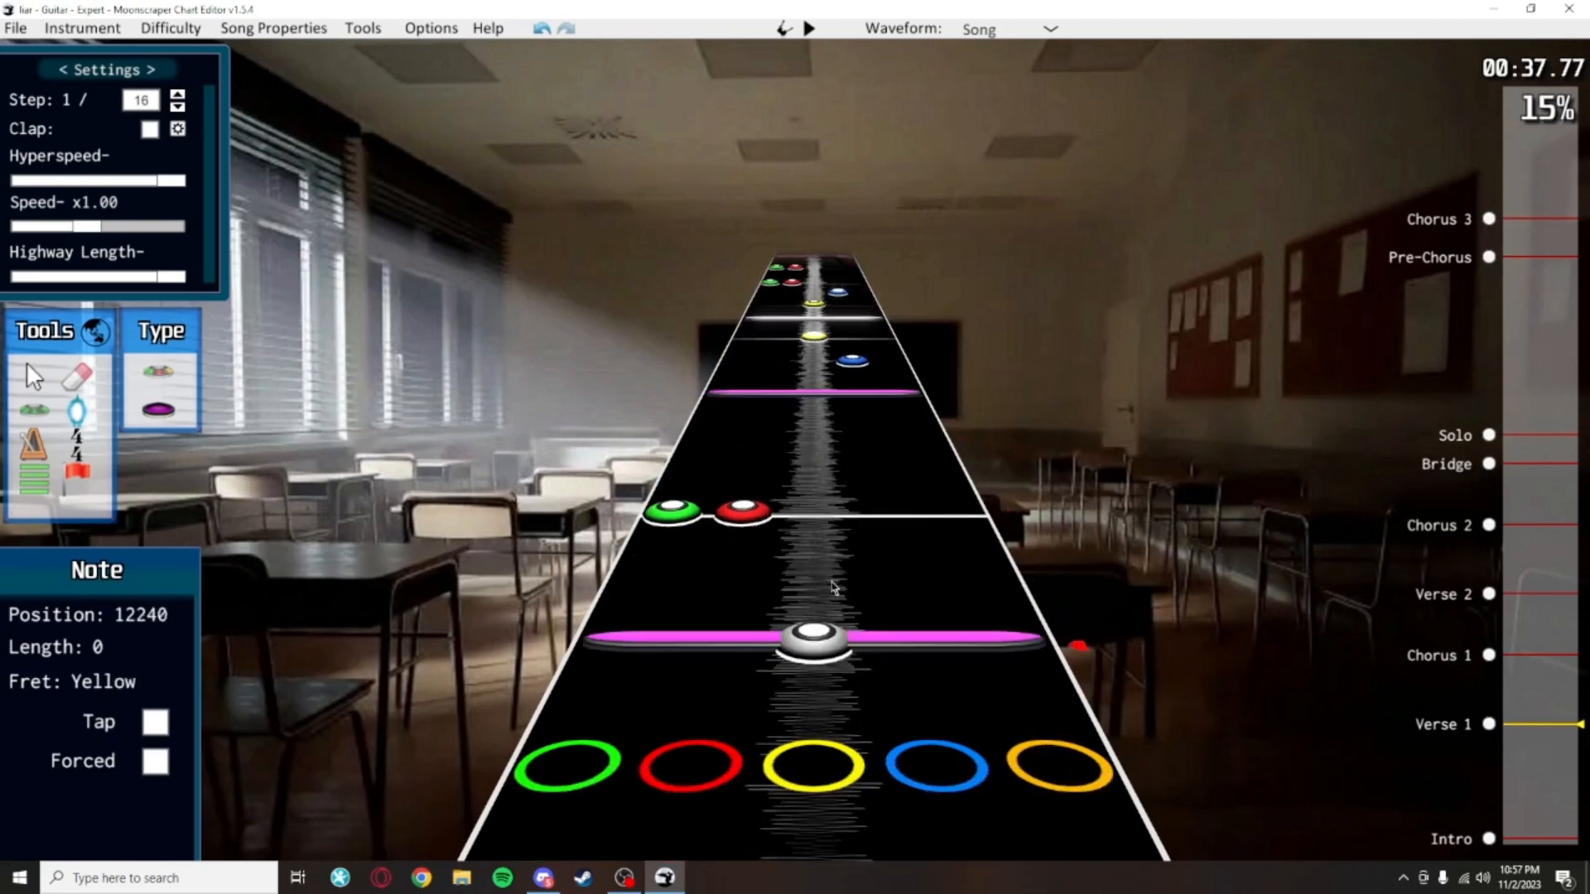
pyautogui.scroll(2, 946, 406)
pyautogui.scroll(-5, 957, 519)
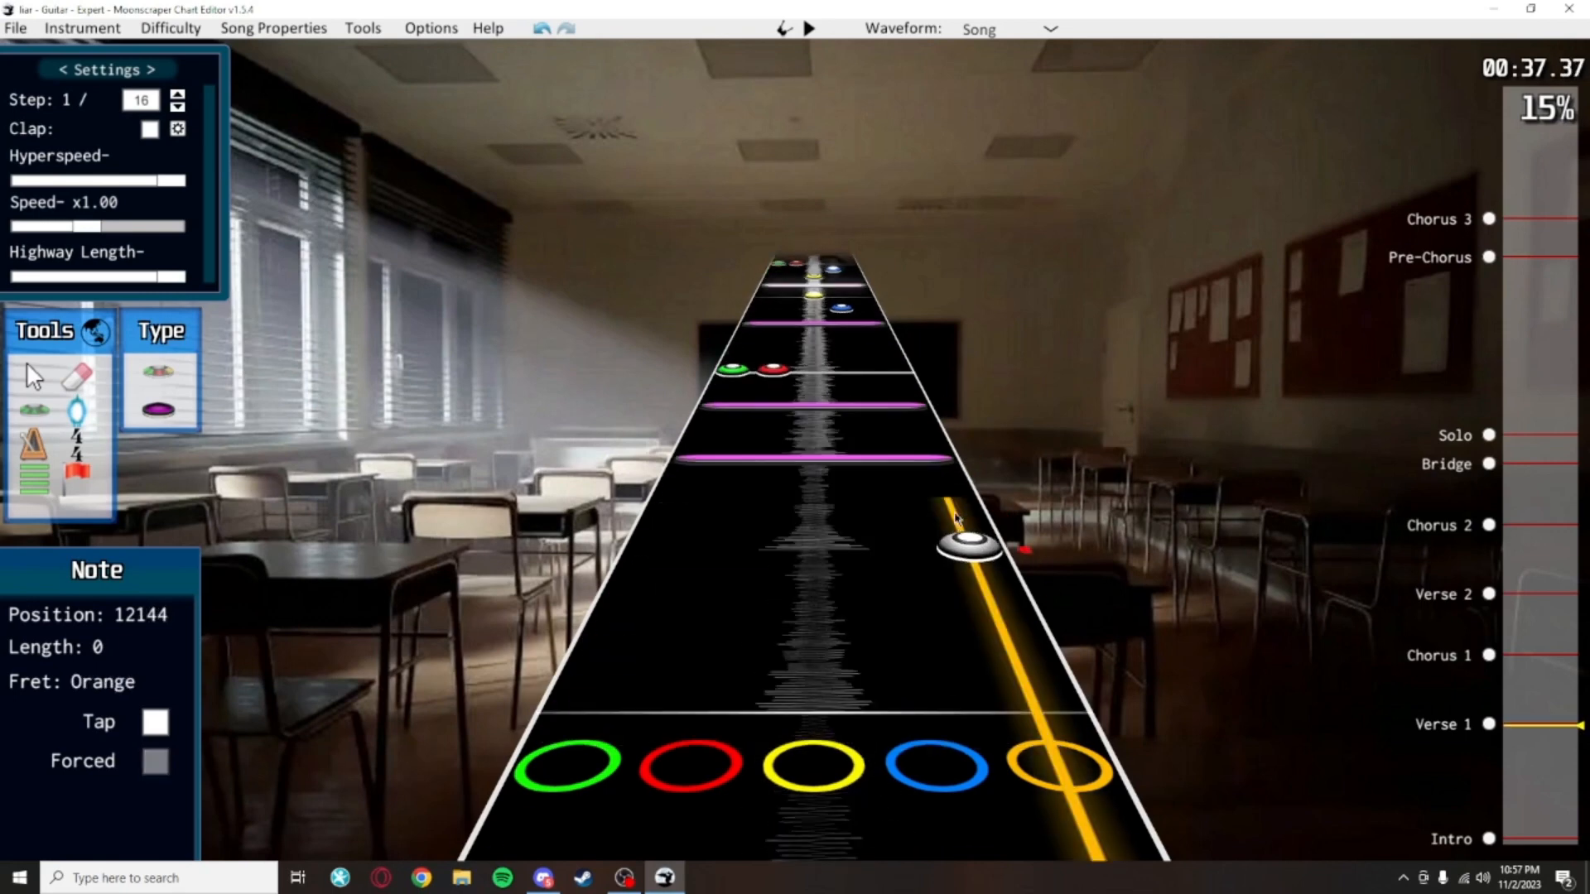
pyautogui.scroll(5, 938, 475)
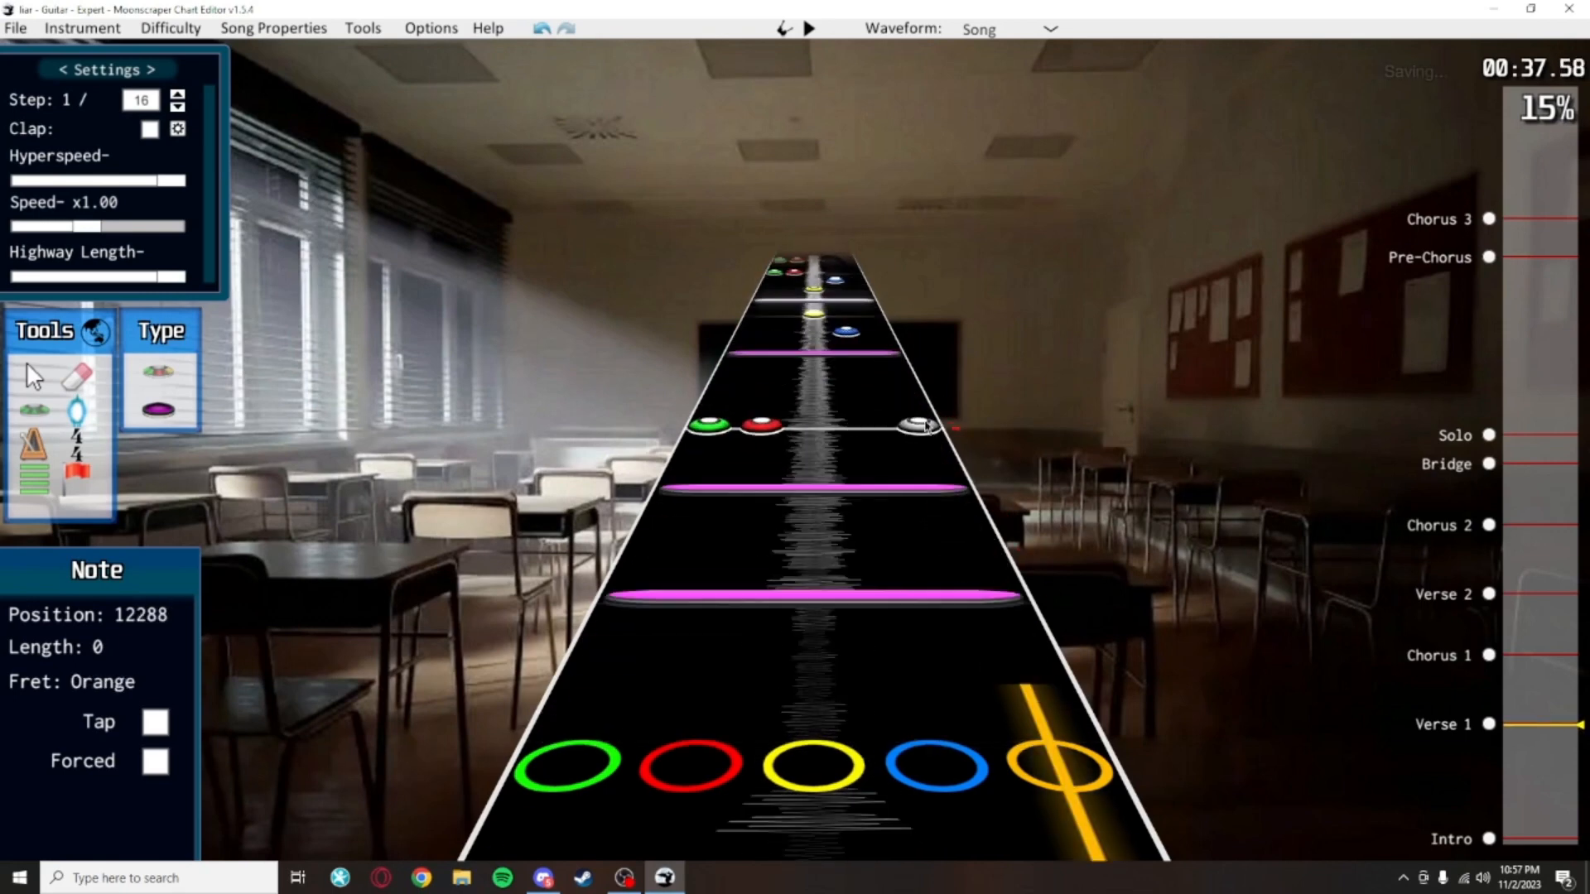
pyautogui.scroll(-7, 914, 429)
pyautogui.press('space')
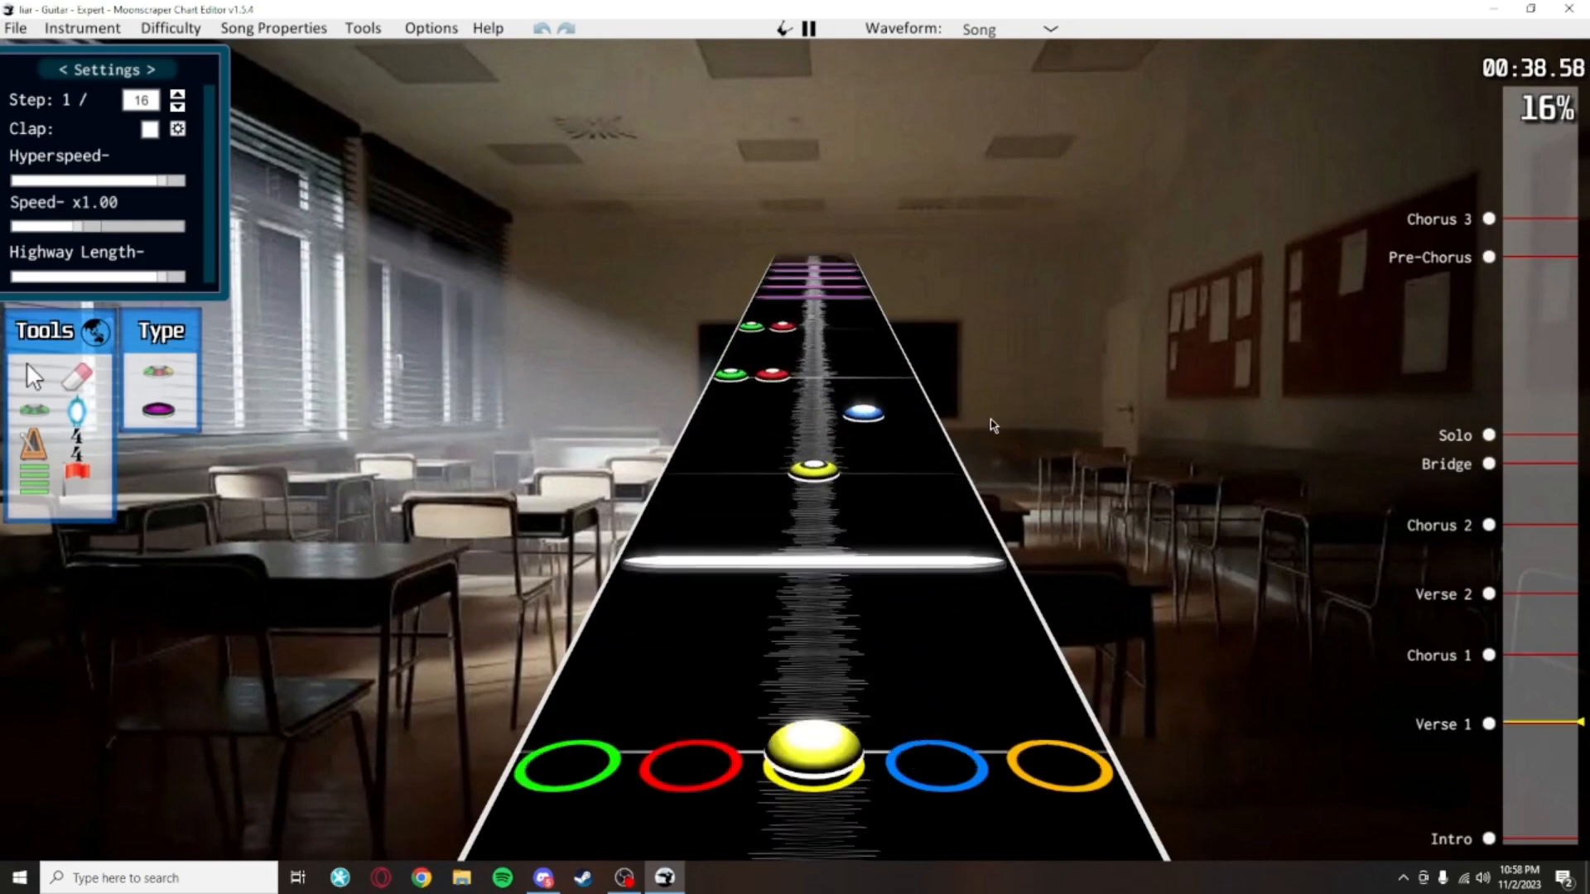
pyautogui.press('space')
# Extend the green-red chord at tick 12288 into a sustain ending just before the open note at tick 12384
pyautogui.scroll(3, 866, 495)
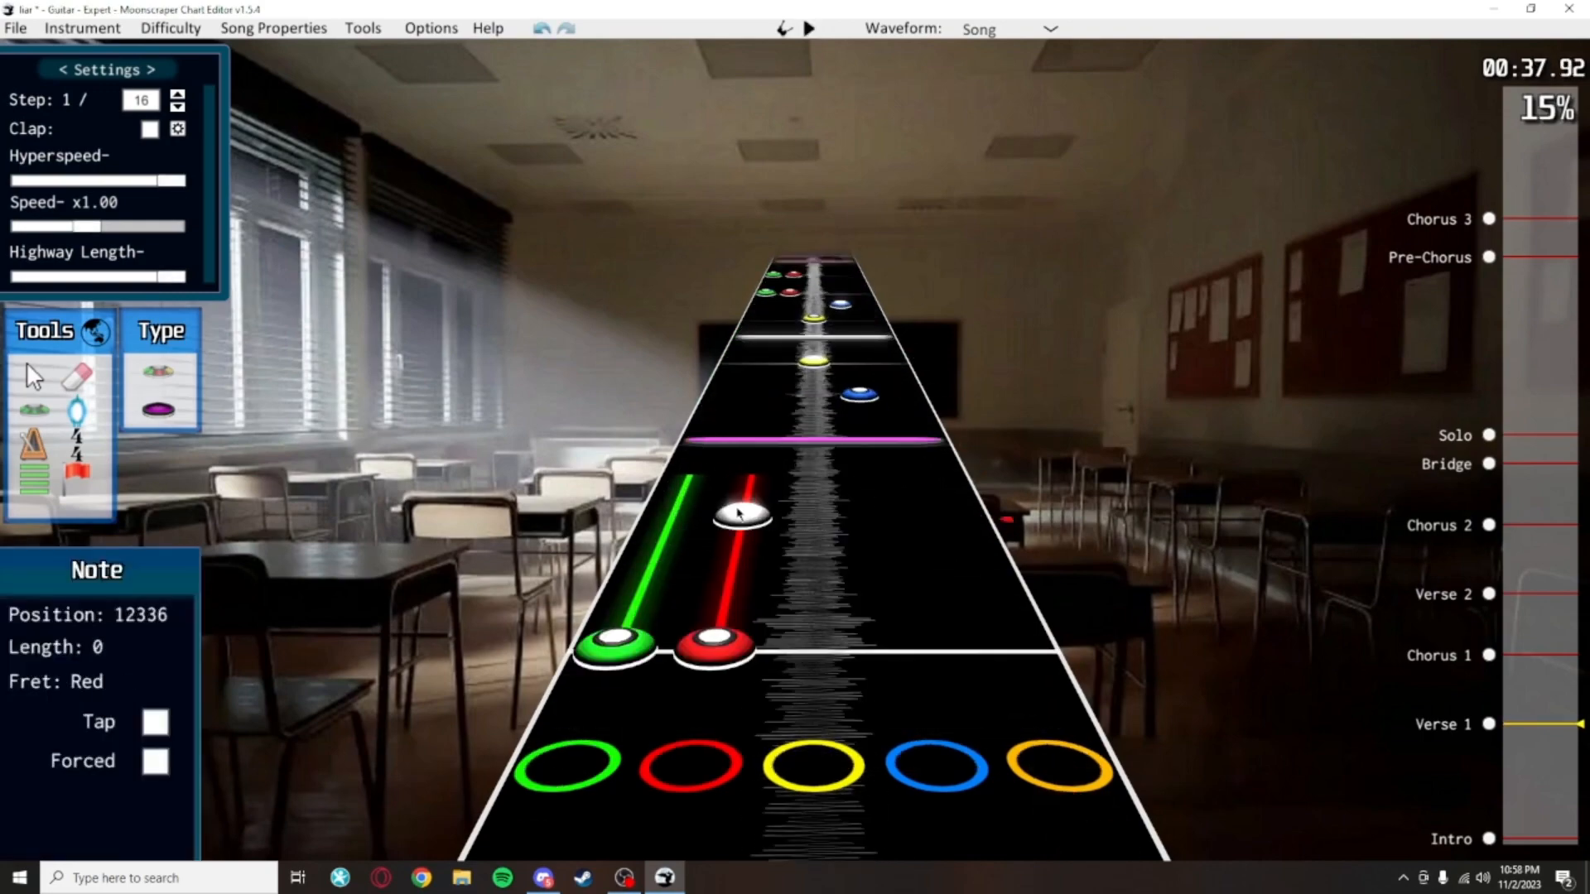
pyautogui.scroll(1, 732, 531)
pyautogui.scroll(-5, 739, 547)
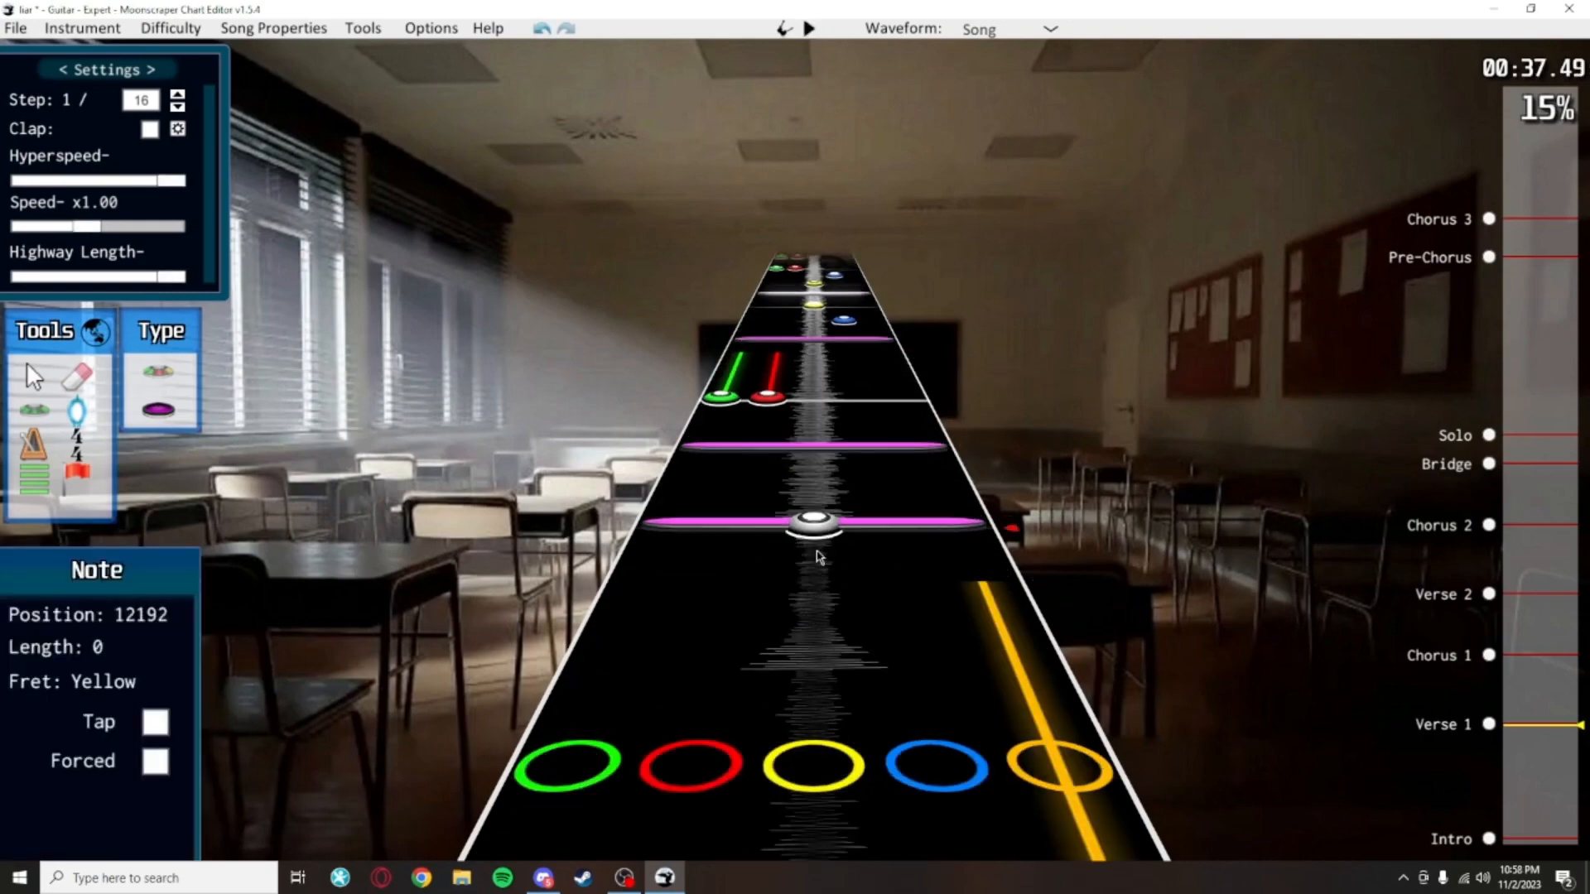
pyautogui.scroll(5, 750, 567)
pyautogui.scroll(2, 781, 638)
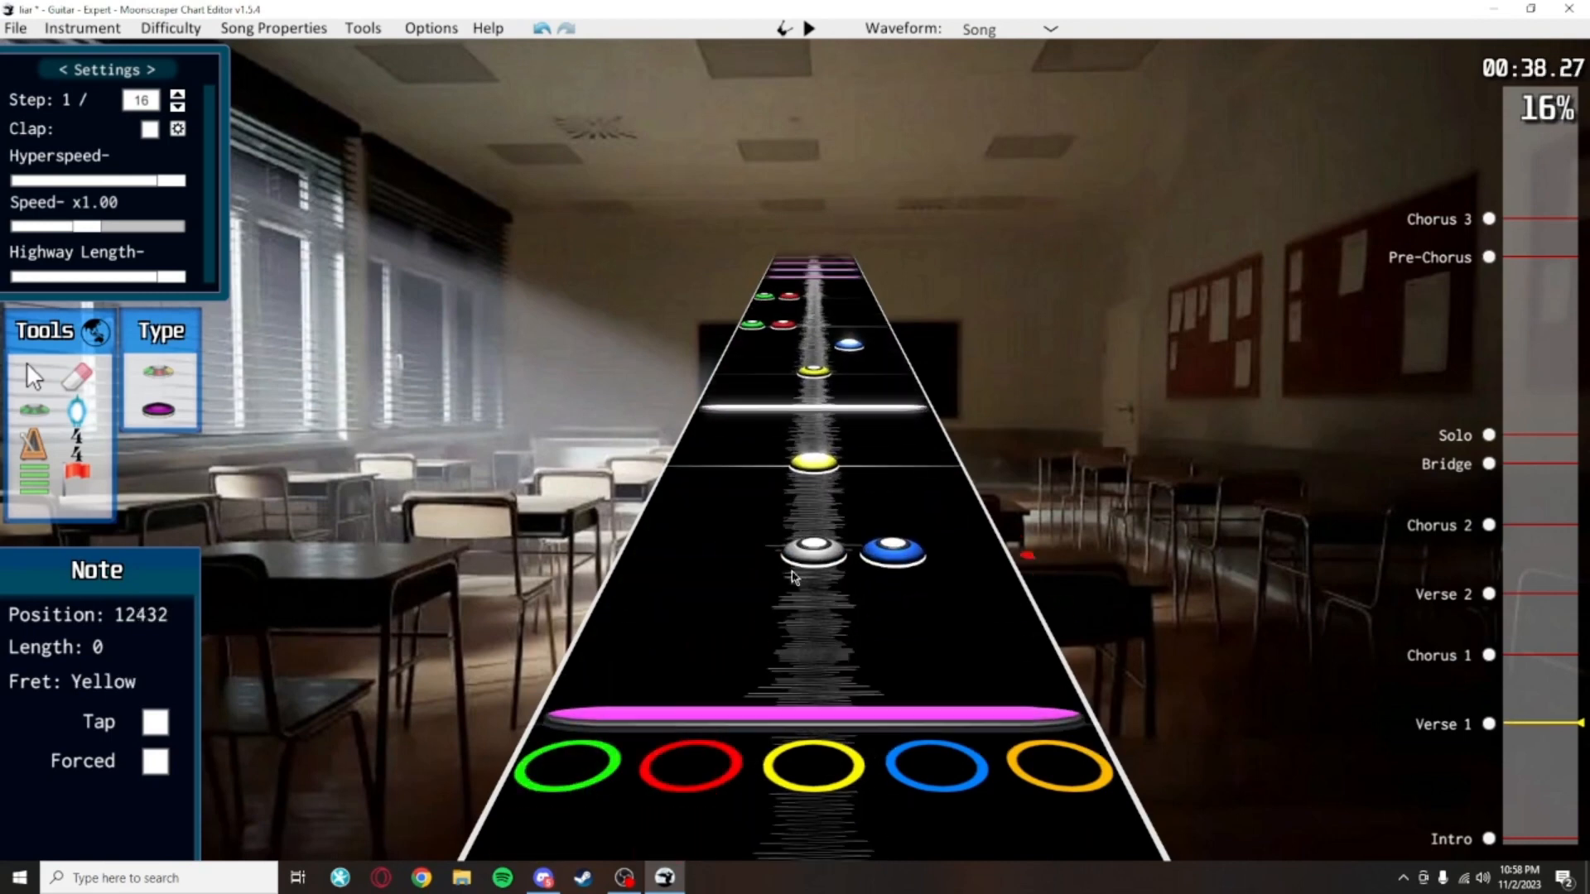
pyautogui.scroll(-4, 771, 667)
pyautogui.scroll(2, 779, 679)
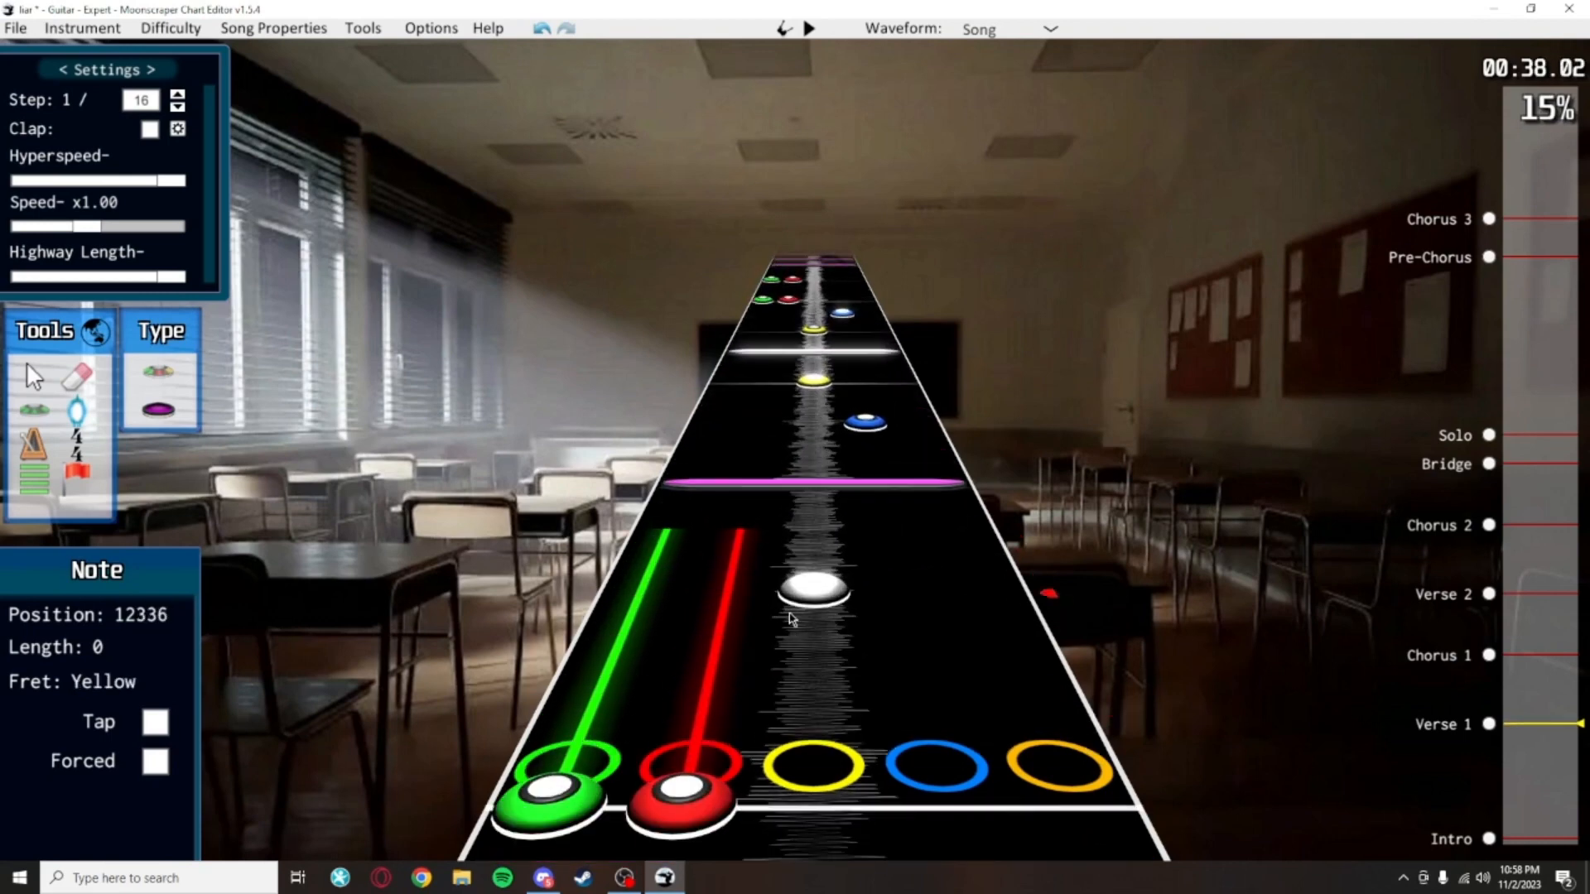
pyautogui.scroll(-1, 811, 721)
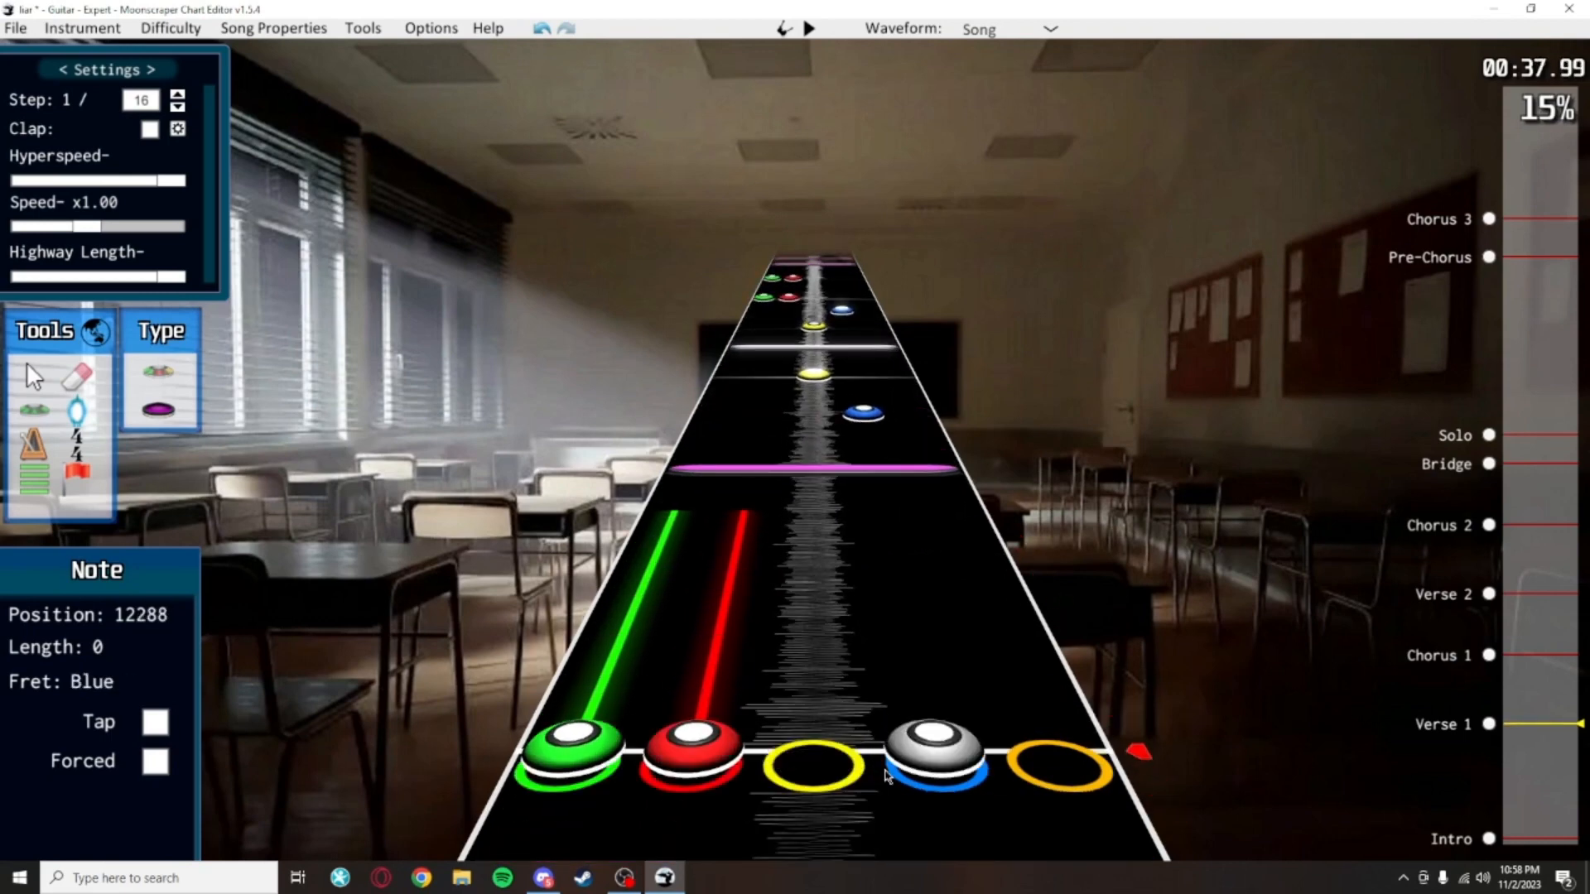
pyautogui.scroll(3, 814, 729)
pyautogui.scroll(-3, 811, 721)
pyautogui.scroll(3, 811, 721)
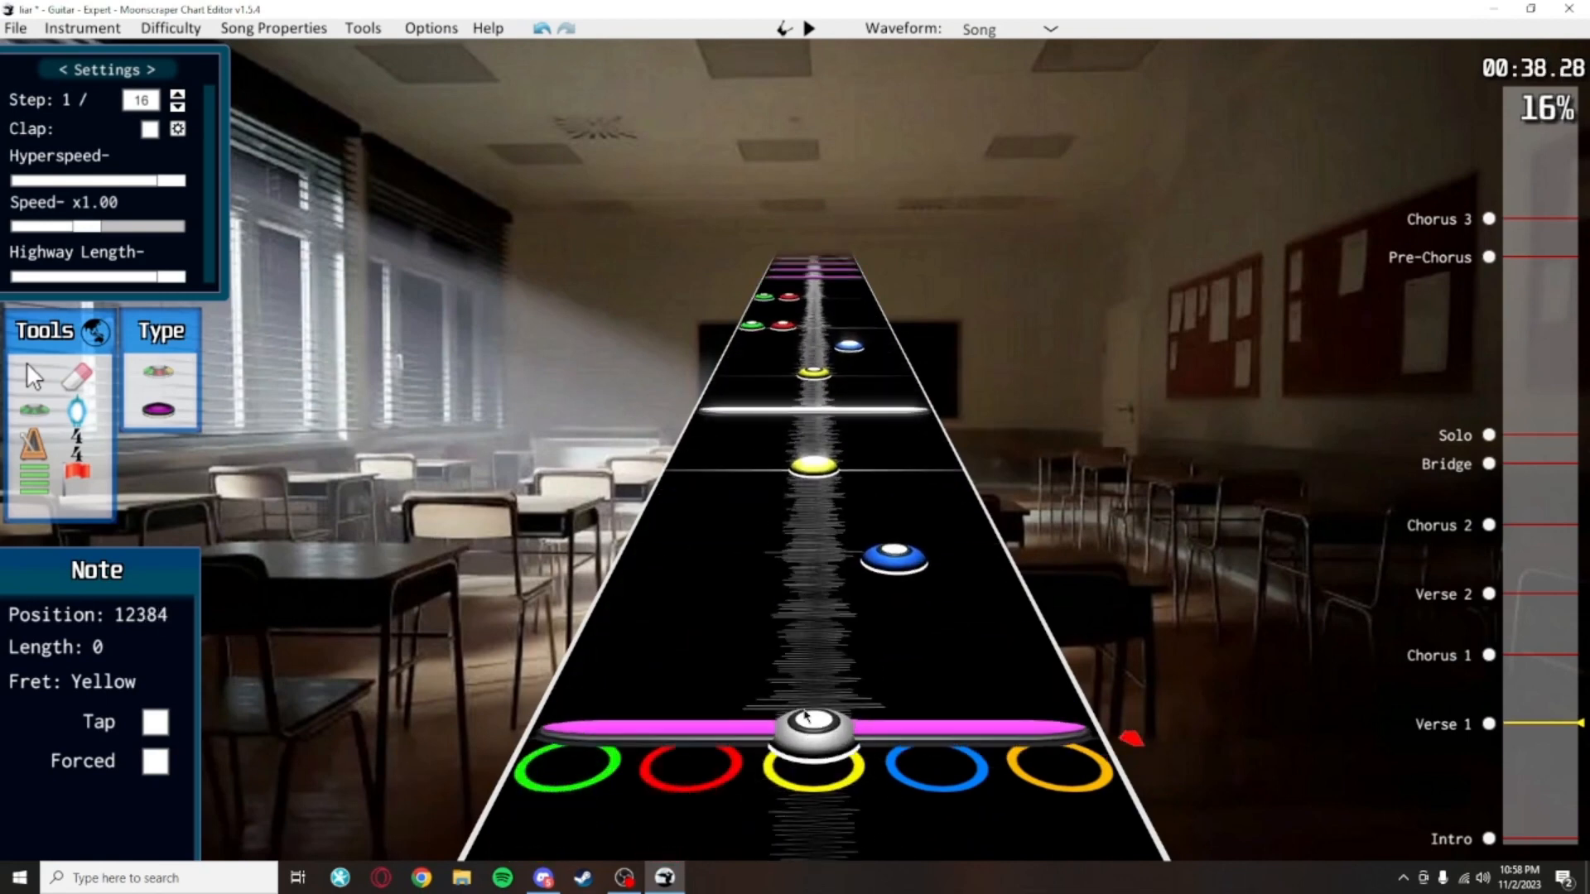
pyautogui.scroll(-3, 812, 721)
pyautogui.moveTo(727, 684); pyautogui.dragTo(789, 468)
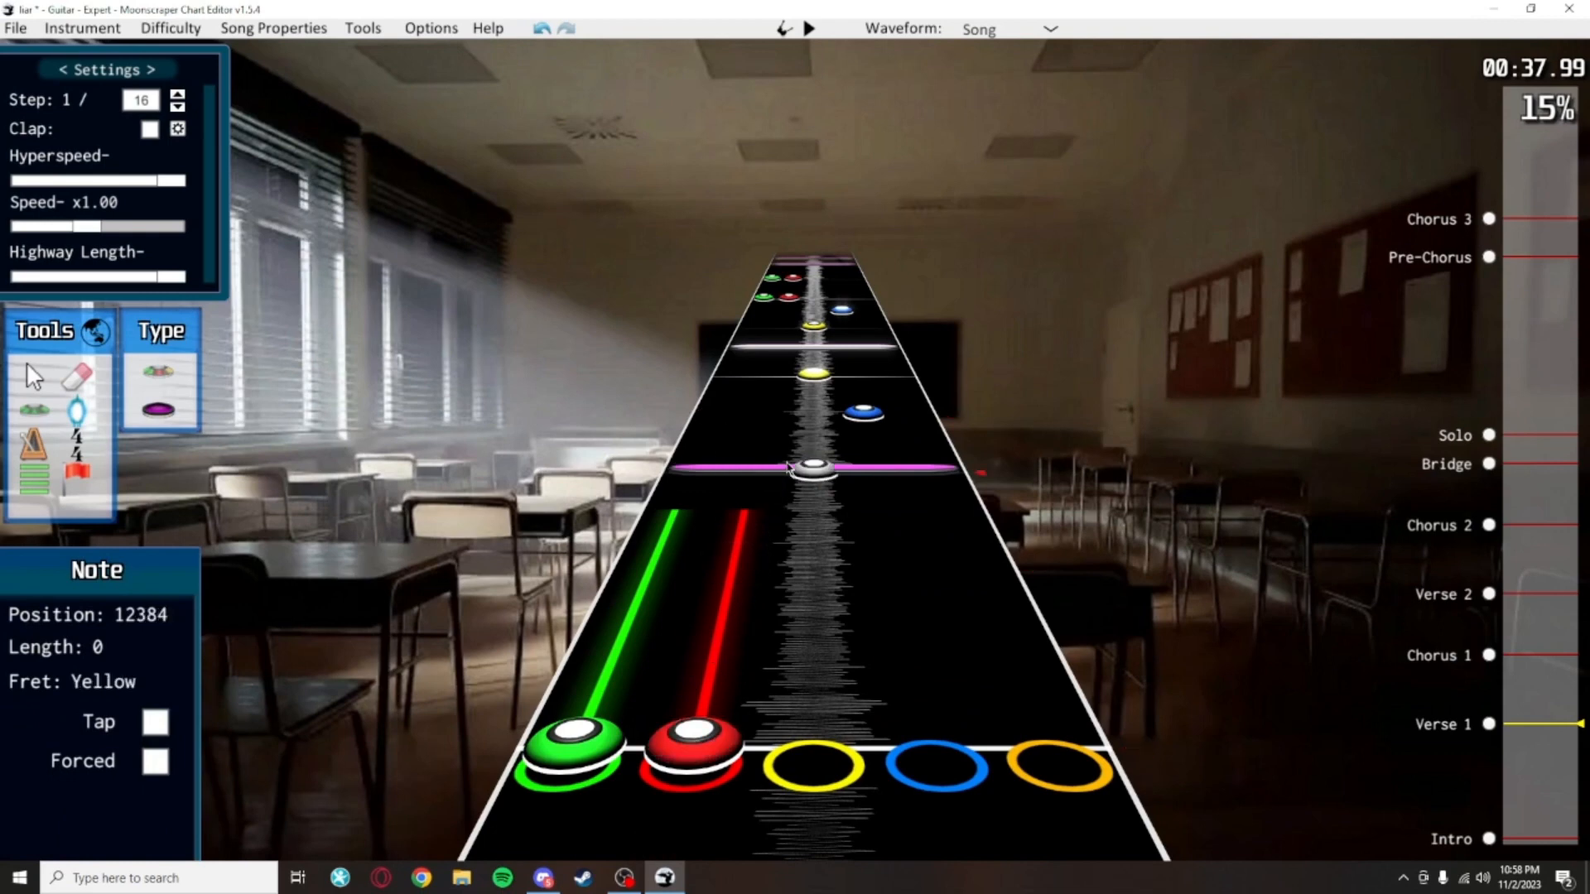
# Save the chart and play back the sustained chord at tick 12288 and the notes after it
pyautogui.scroll(-5, 941, 462)
pyautogui.scroll(5, 994, 461)
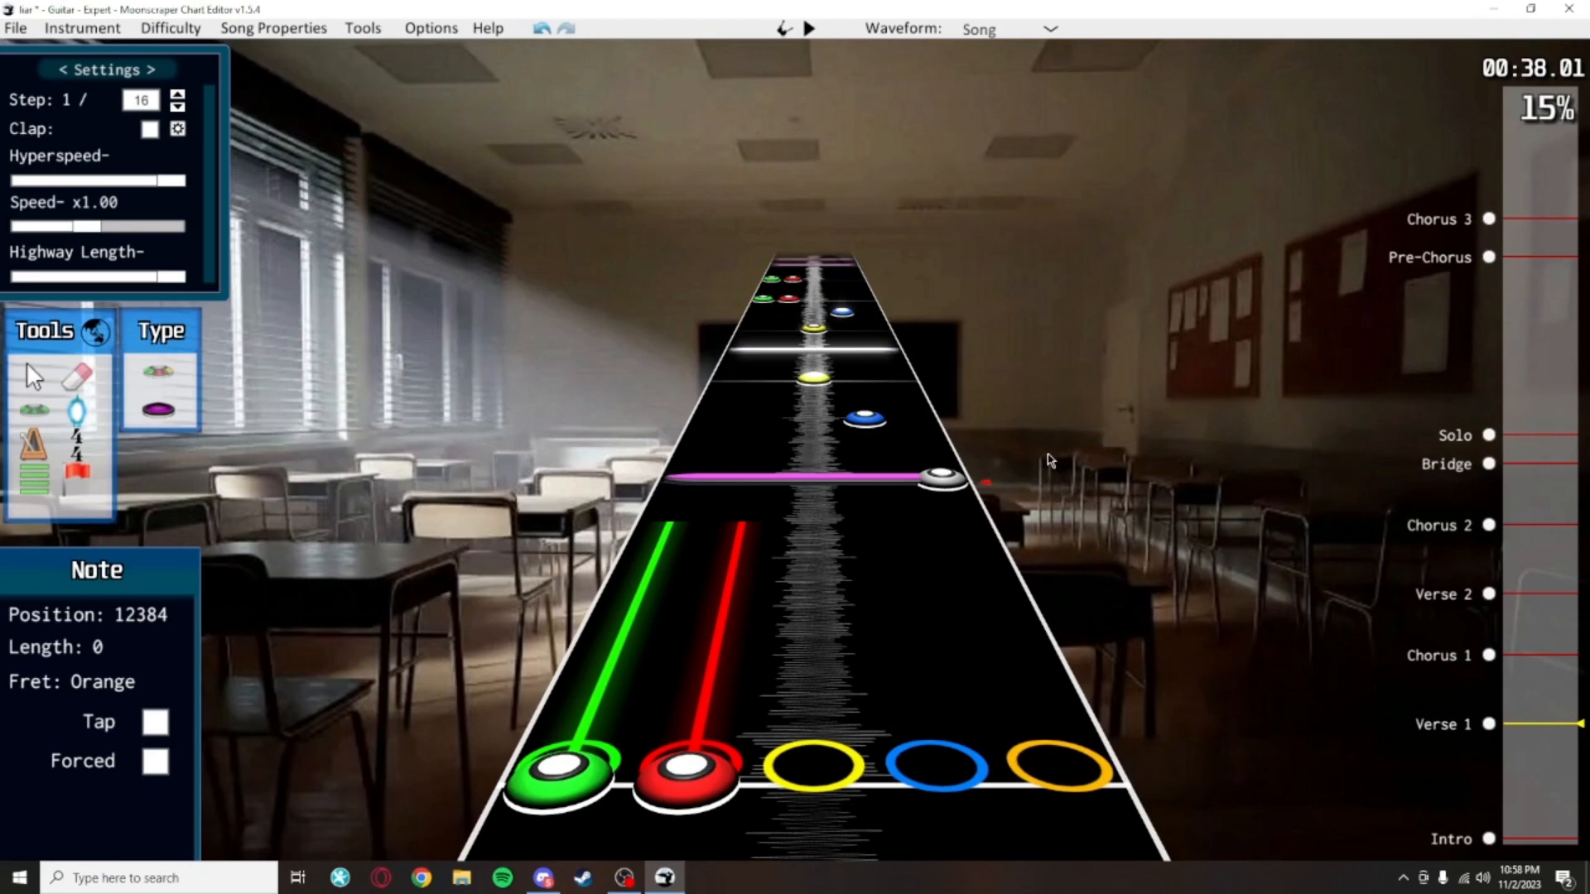
pyautogui.scroll(-4, 885, 354)
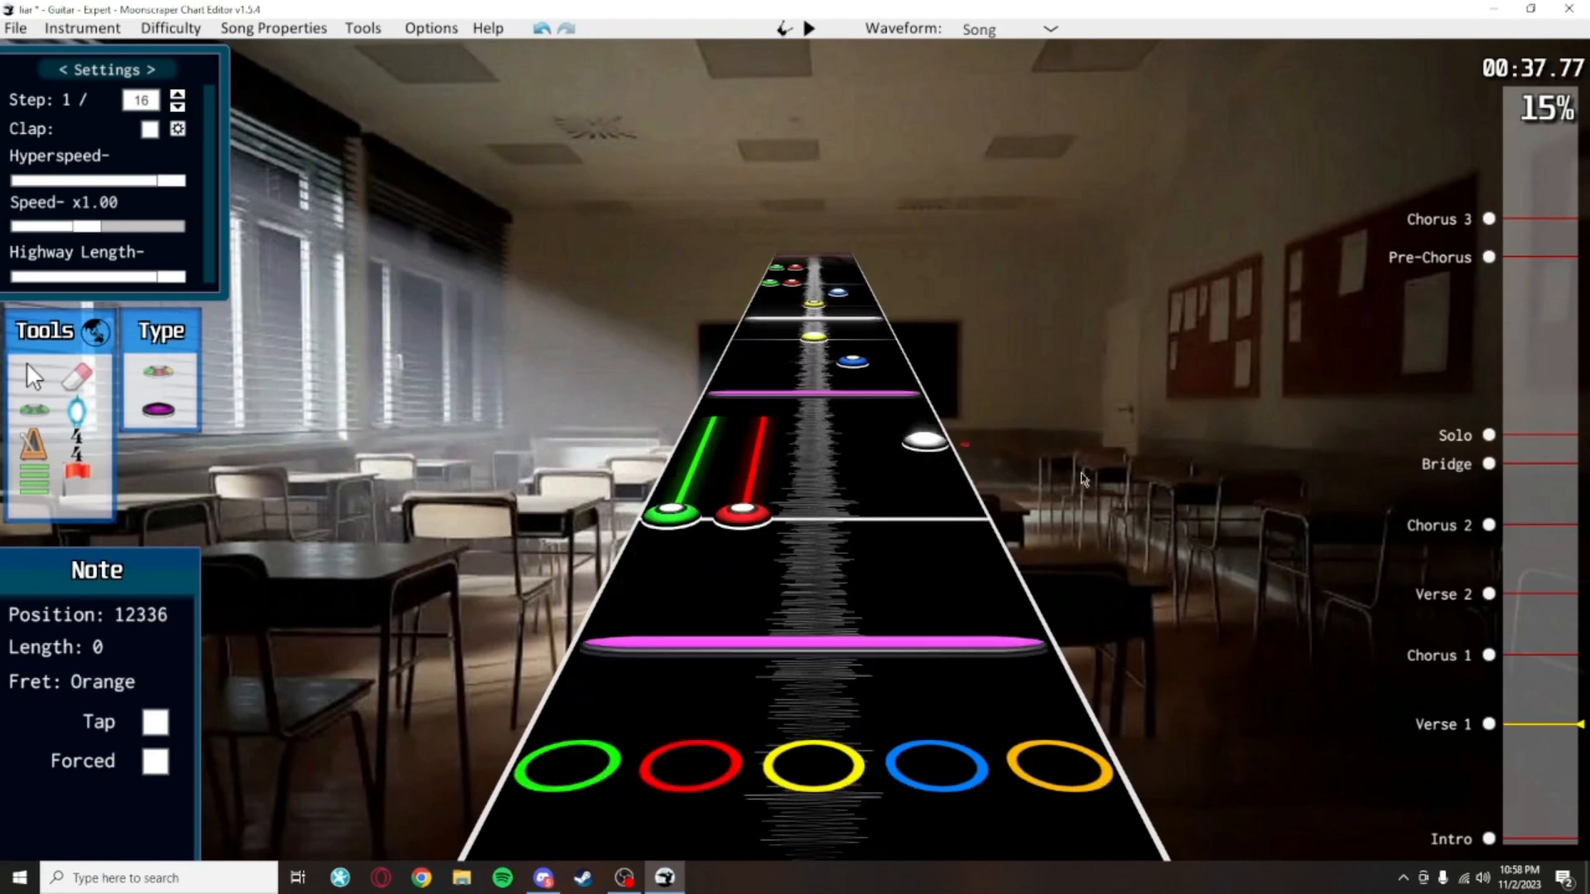
pyautogui.press('space')
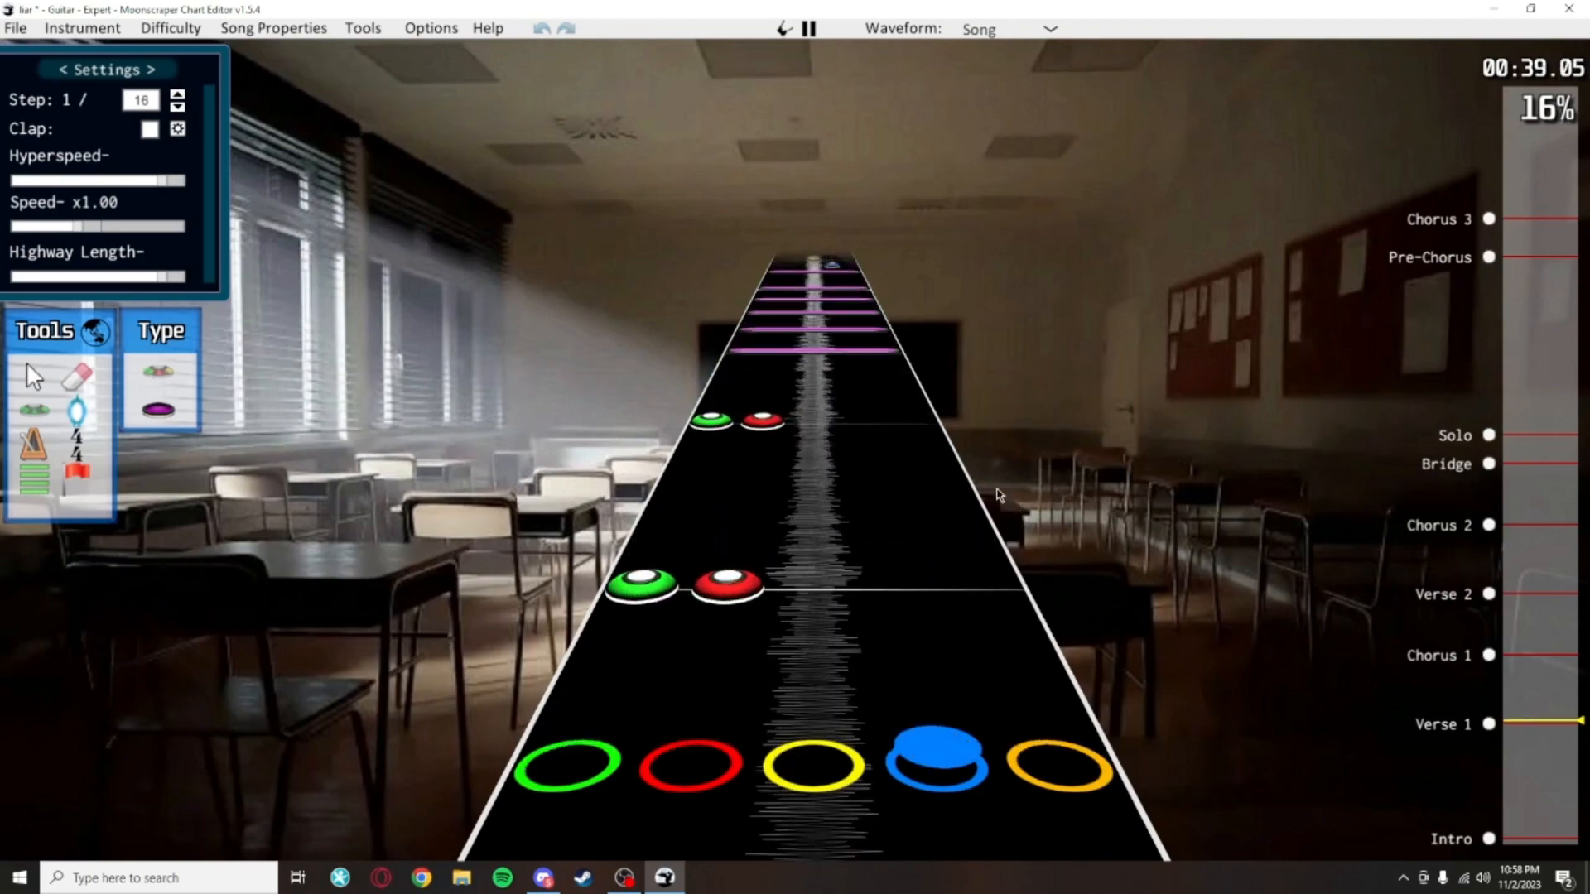
pyautogui.press('space')
pyautogui.scroll(-5, 965, 534)
pyautogui.press('space')
pyautogui.press('space')
# Add short sustains to the green-red chords at ticks 12672 and 12768 and save the chart
pyautogui.scroll(-4, 852, 560)
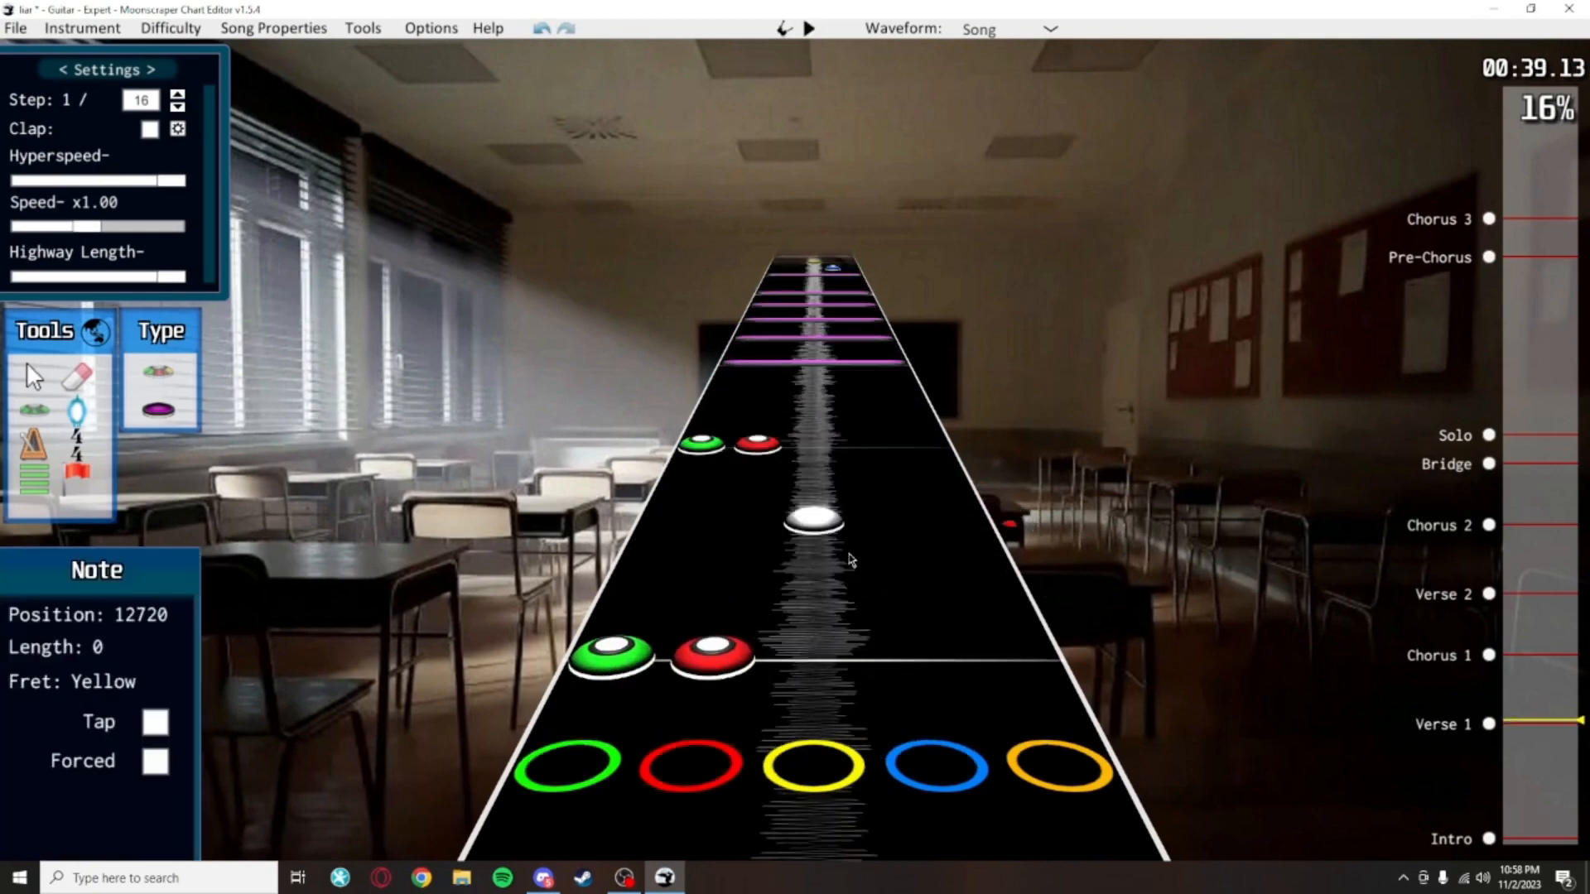
pyautogui.press('space')
pyautogui.press('space')
pyautogui.scroll(-5, 710, 644)
pyautogui.moveTo(710, 638); pyautogui.dragTo(750, 497)
pyautogui.moveTo(762, 443); pyautogui.dragTo(827, 311)
pyautogui.scroll(-2, 866, 426)
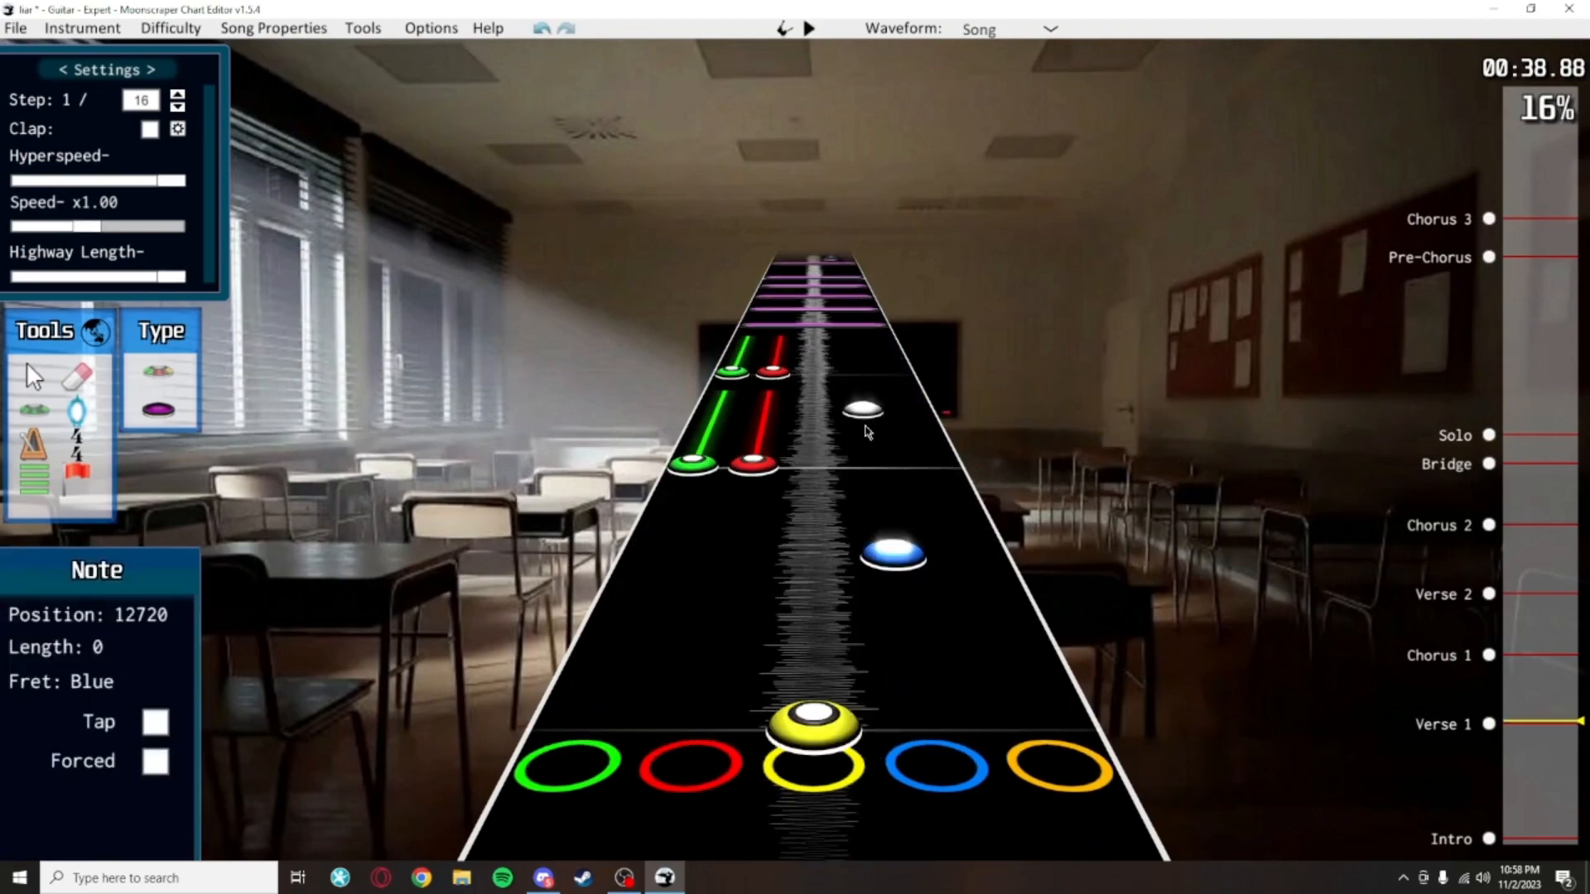
# Play back the sustained green-red chords at ticks 12672 and 12768 and the notes that follow them
pyautogui.press('space')
pyautogui.press('space')
pyautogui.scroll(-5, 962, 644)
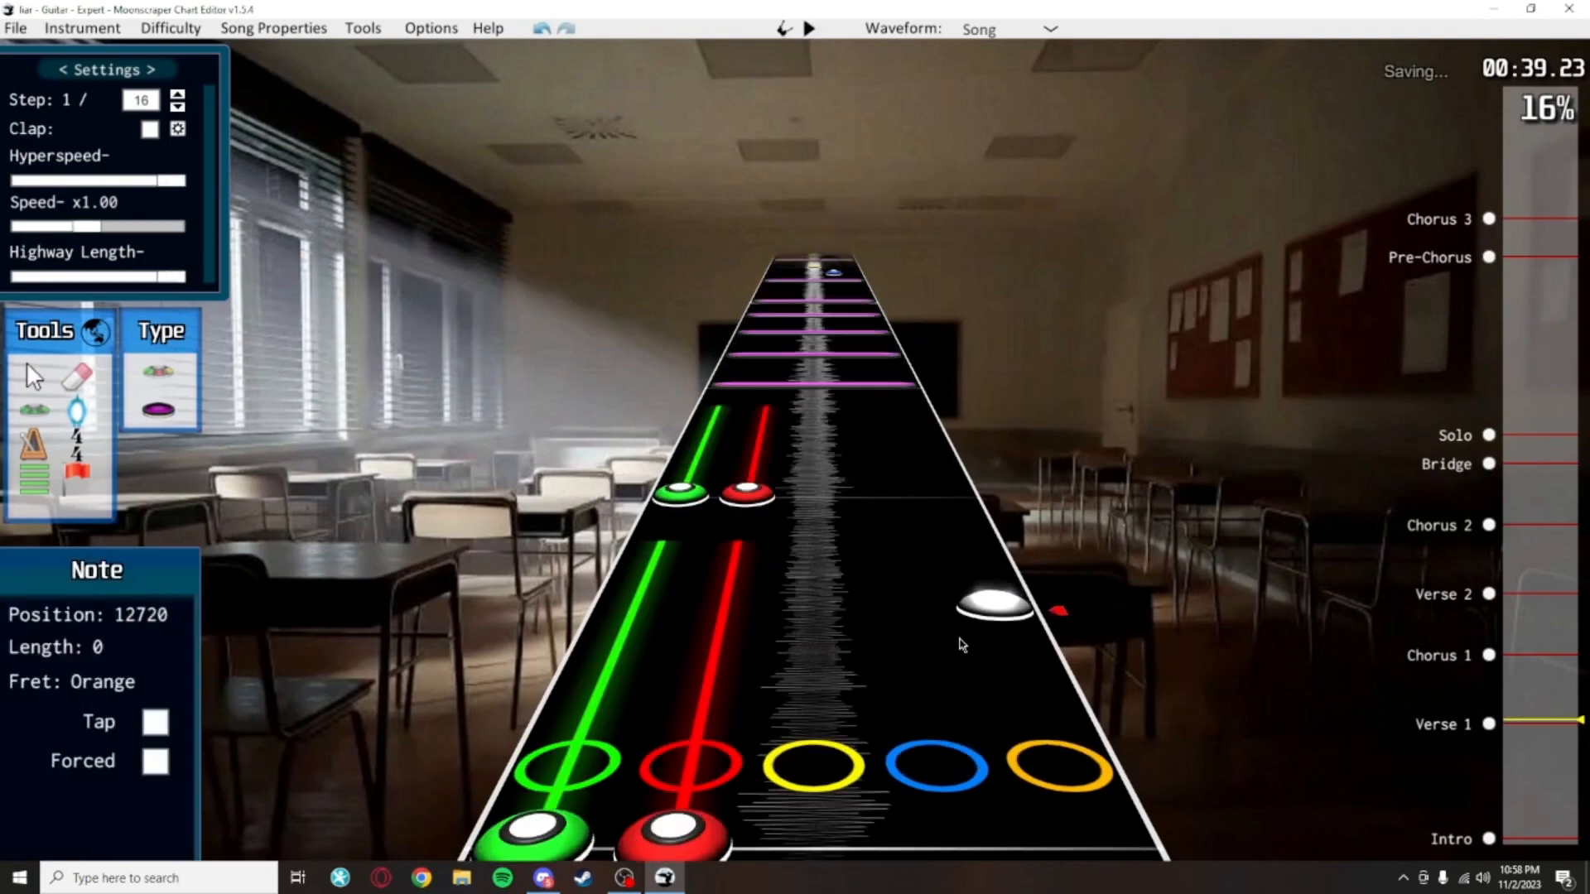
pyautogui.press('space')
pyautogui.press('space')
pyautogui.scroll(-3, 958, 597)
pyautogui.press('space')
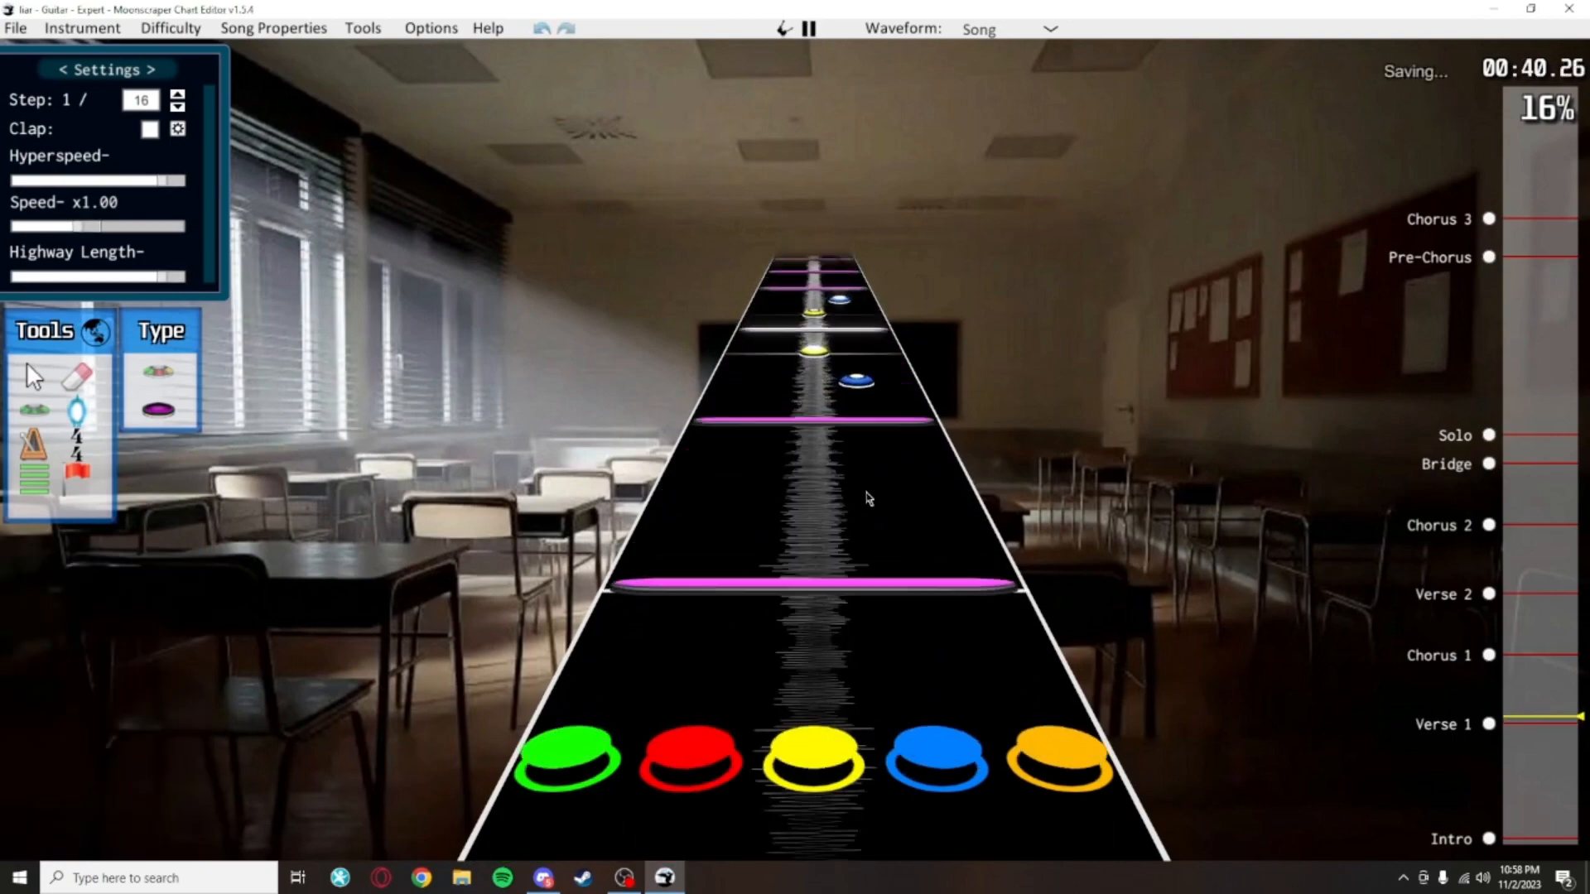
# Extend the green-red chord ahead of the blue note at tick 13200 into a sustain ending before the open note, and save the chart
pyautogui.press('space')
pyautogui.moveTo(744, 514); pyautogui.dragTo(948, 383)
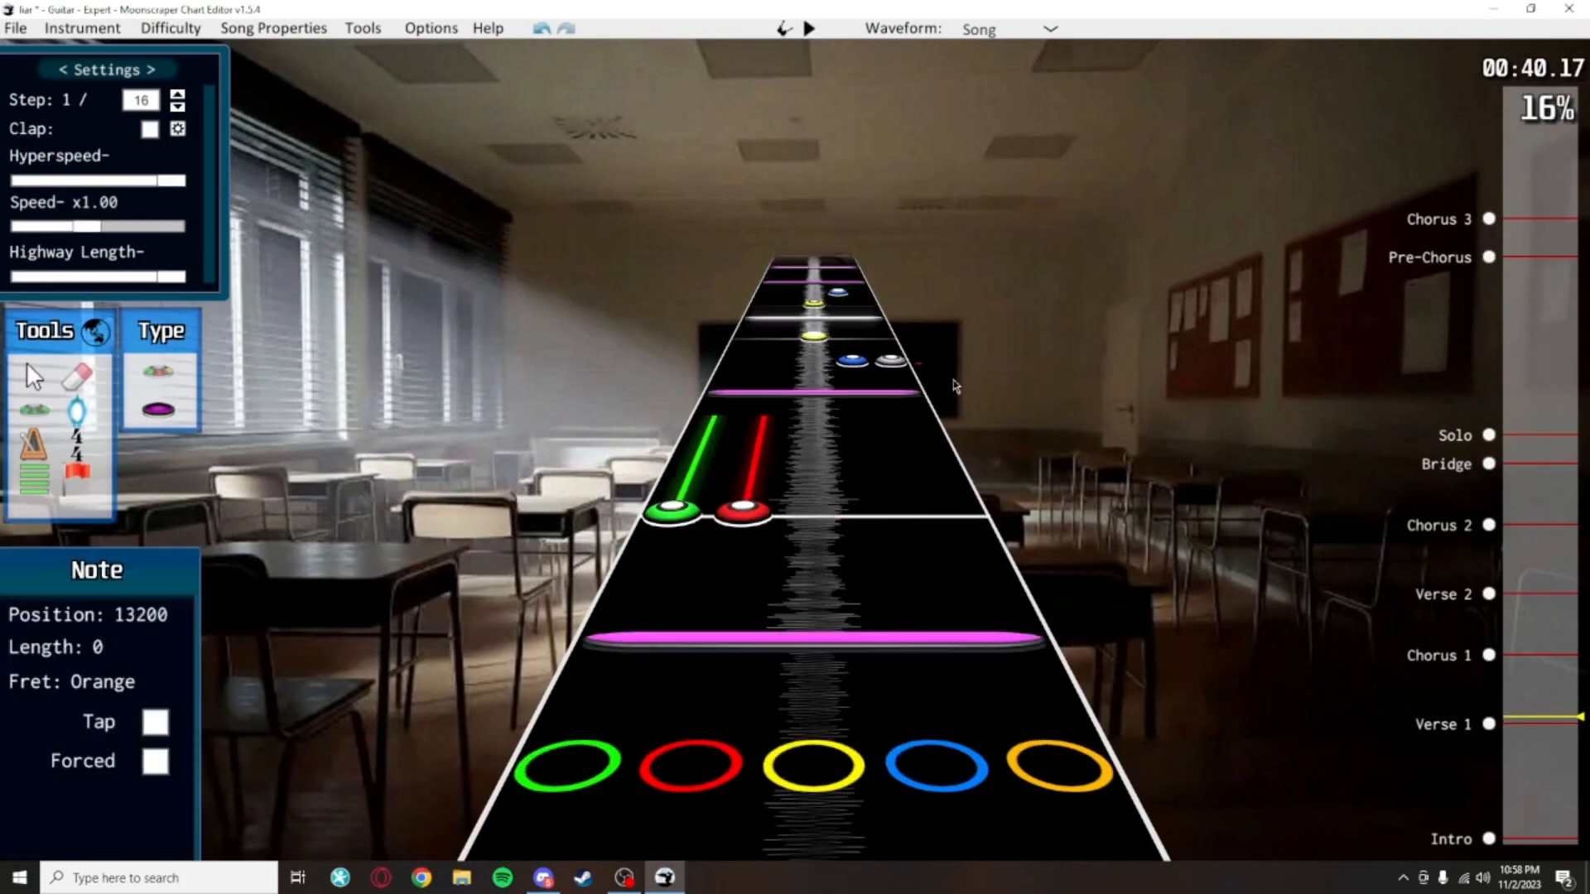
pyautogui.hotkey('ctrl', 's')
pyautogui.press('space')
pyautogui.press('space')
pyautogui.scroll(-3, 941, 675)
pyautogui.press('space')
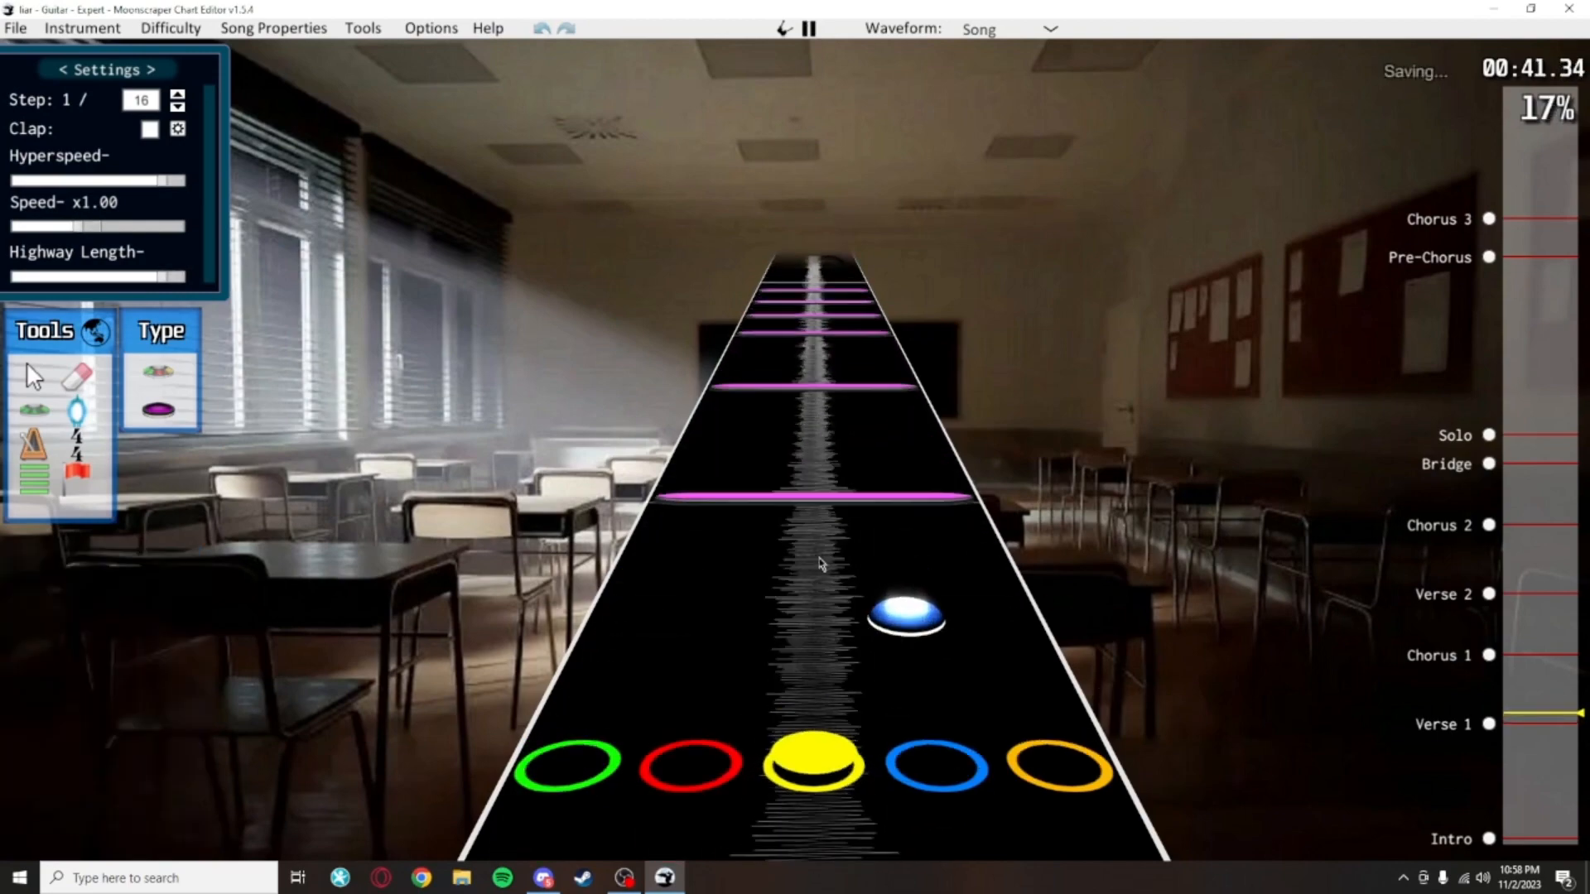
# Replace the open notes at ticks 13440 and 13536 with short sustained green-red chords and save the chart
pyautogui.press('space')
pyautogui.scroll(-1, 816, 567)
pyautogui.click(654, 562)
pyautogui.click(733, 562)
pyautogui.press('space')
pyautogui.press('space')
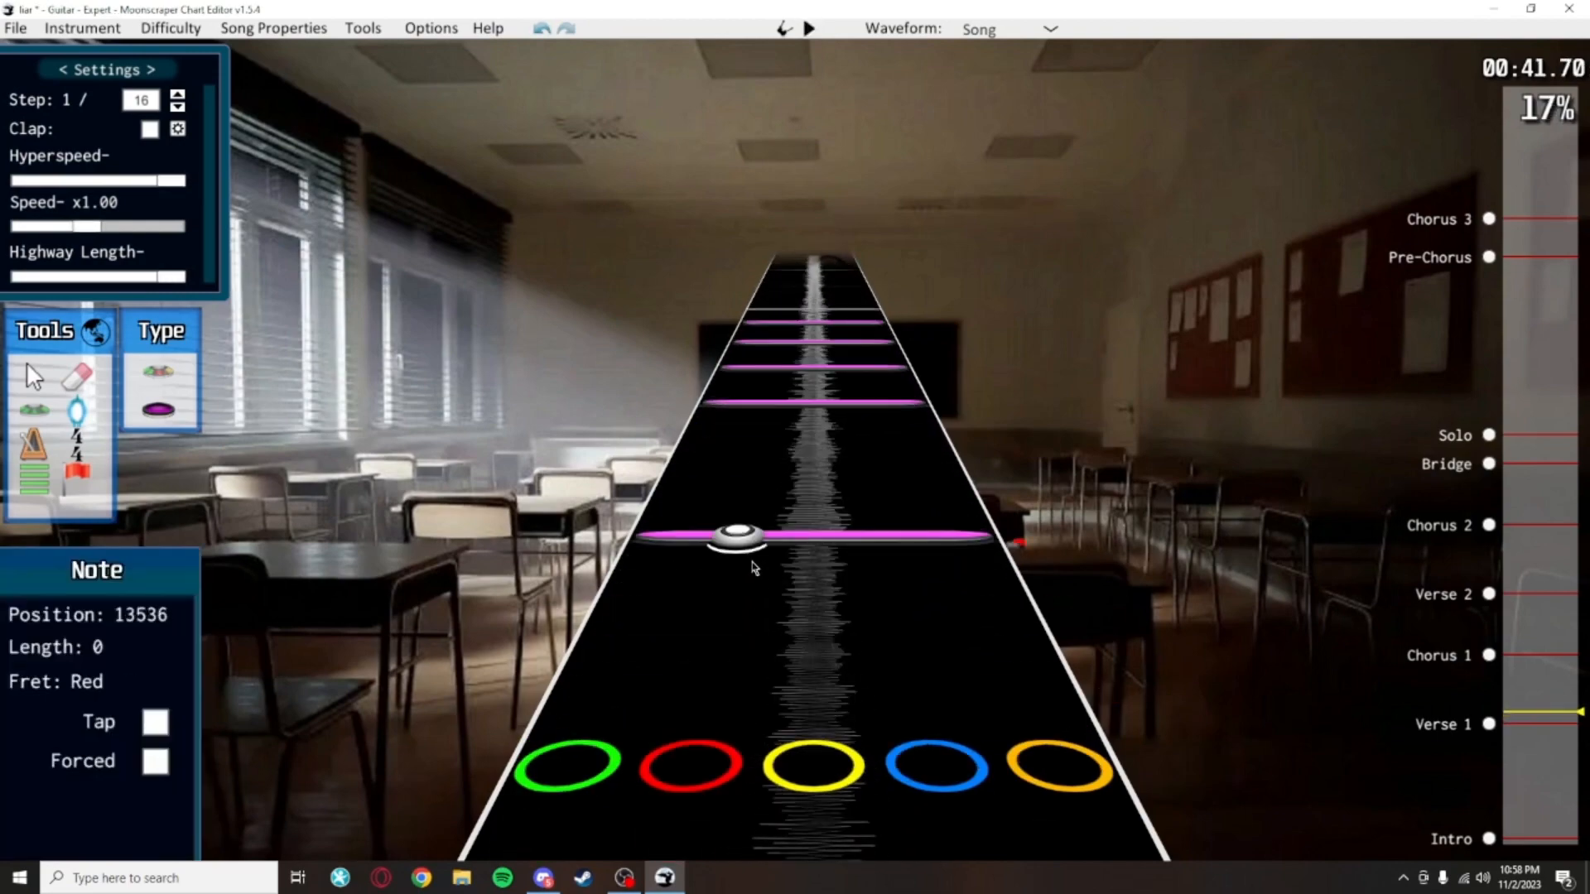
pyautogui.click(738, 532)
pyautogui.moveTo(738, 533); pyautogui.dragTo(758, 454)
pyautogui.scroll(-1, 729, 538)
pyautogui.moveTo(726, 584); pyautogui.dragTo(874, 472)
pyautogui.hotkey('ctrl', 's')
# Switch to the selection tool and examine the note pattern from the start of Verse 1 onward
pyautogui.scroll(-12, 944, 563)
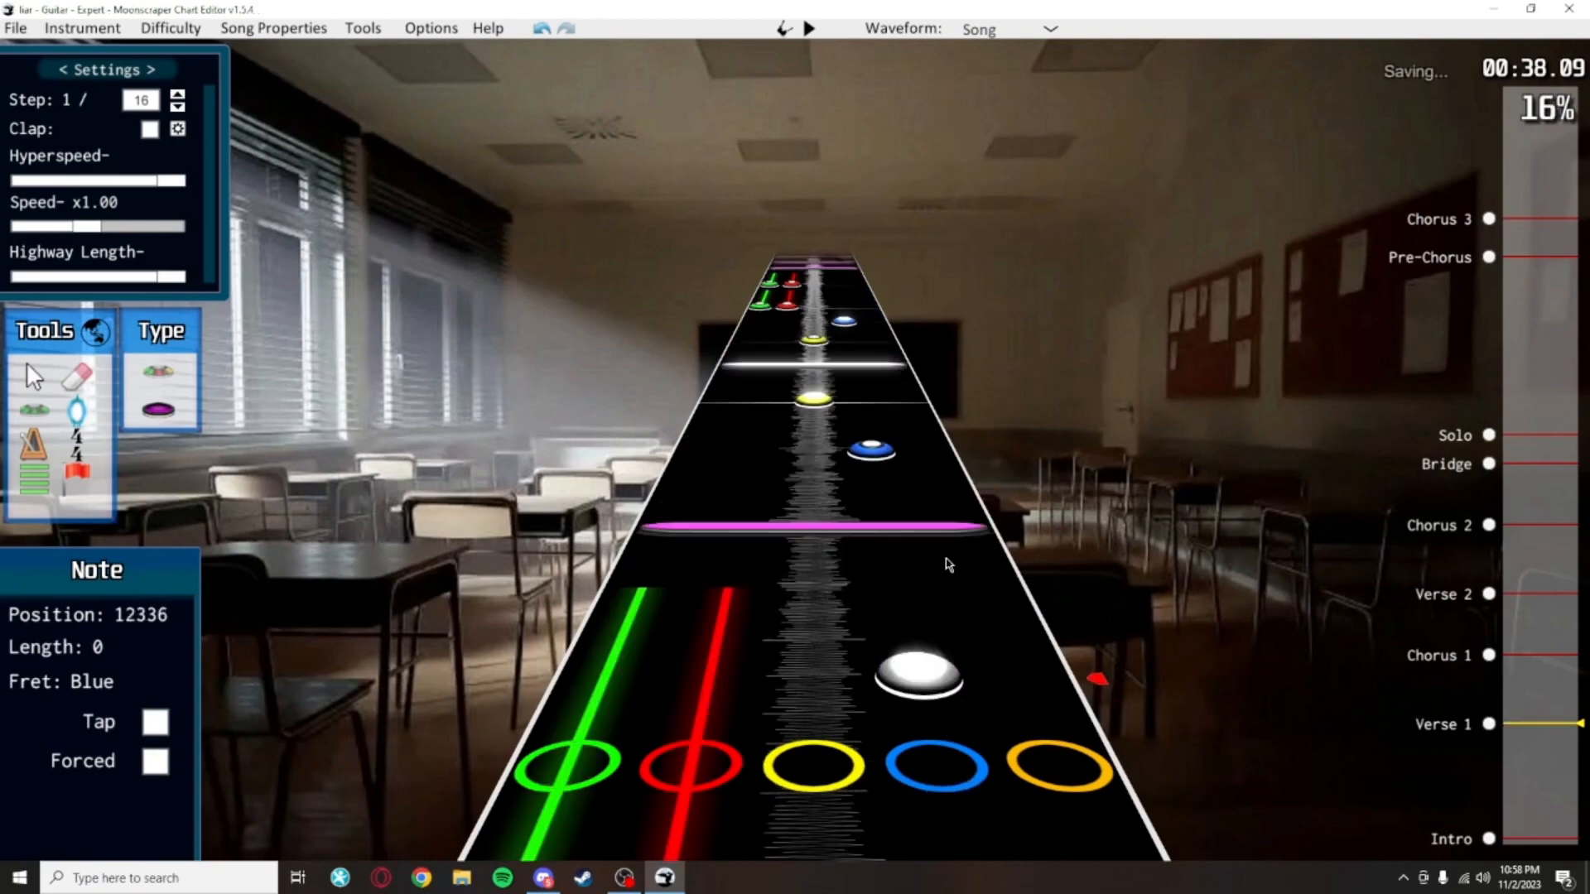
pyautogui.scroll(3, 912, 592)
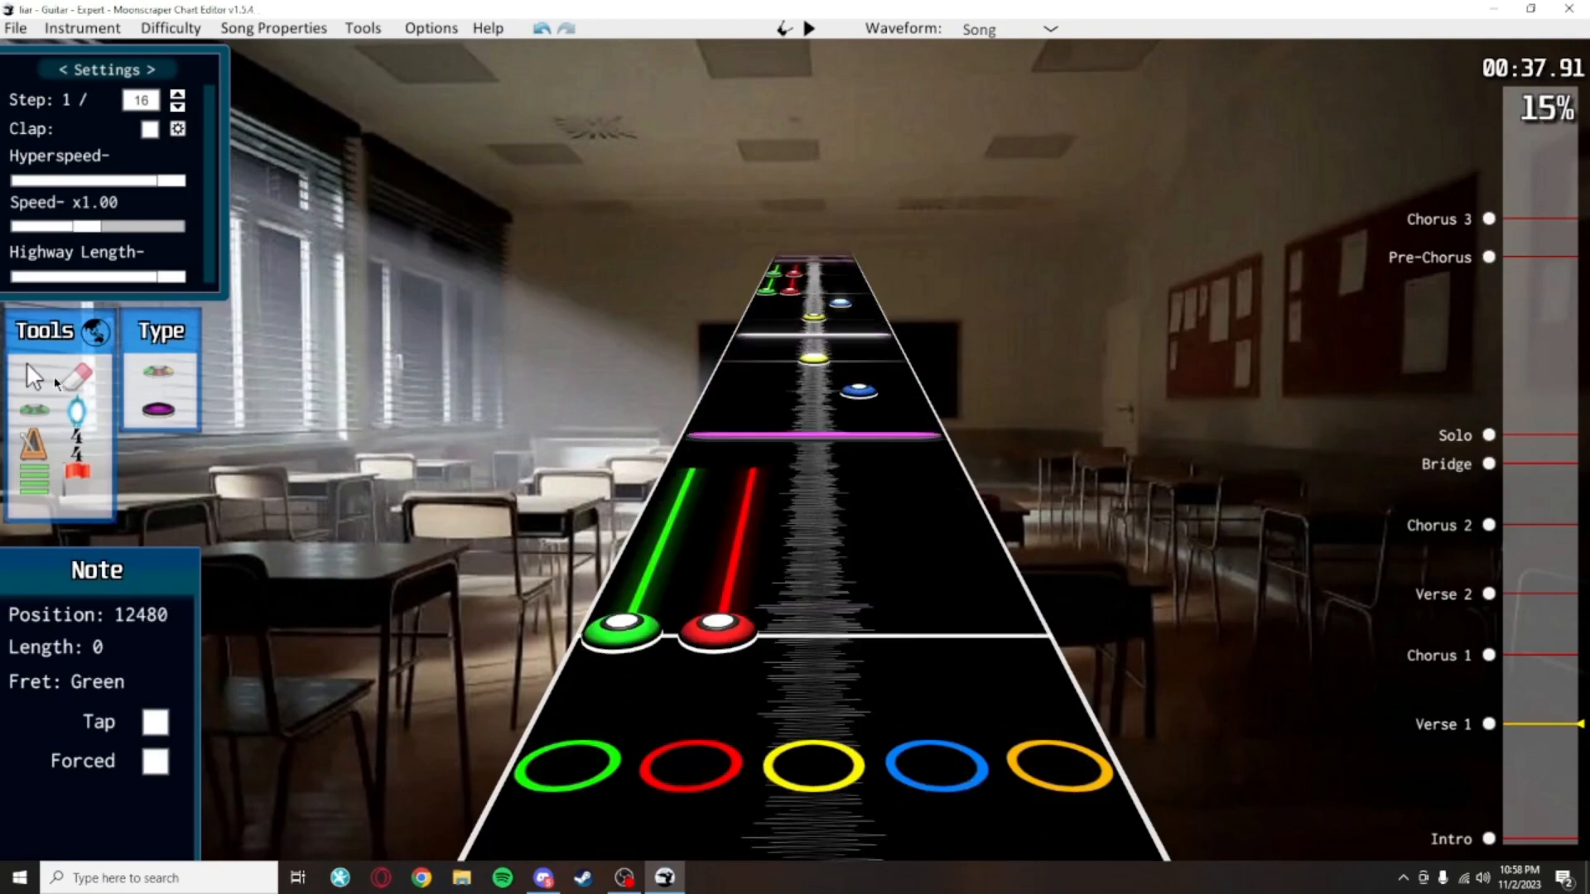
pyautogui.press('j')
pyautogui.scroll(-1, 1018, 401)
pyautogui.scroll(1, 1066, 458)
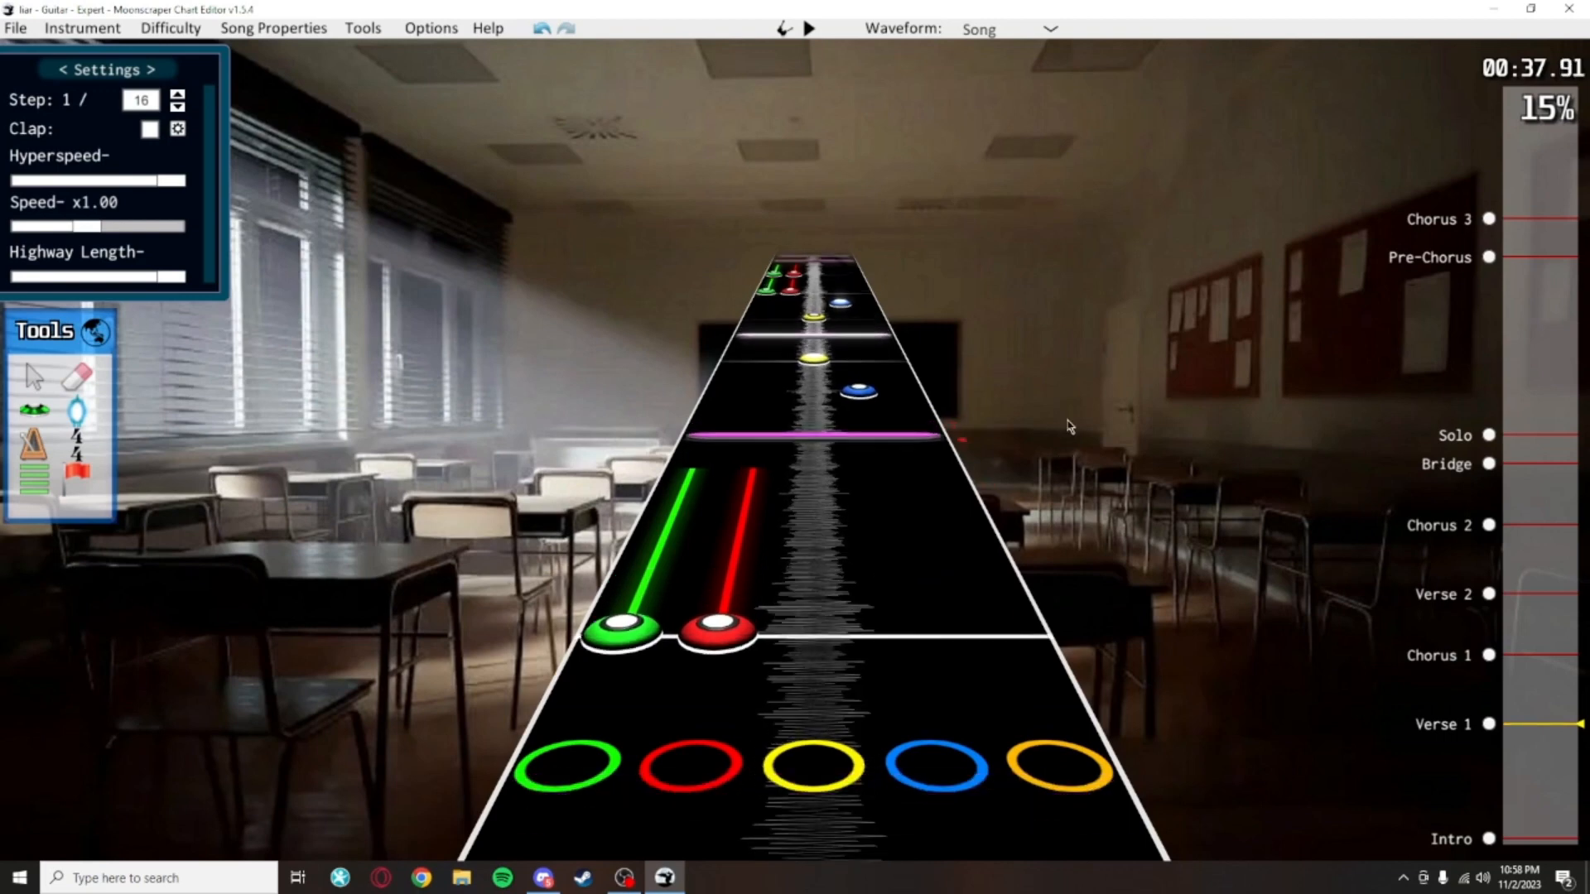
pyautogui.scroll(-2, 1069, 427)
pyautogui.scroll(2, 1052, 447)
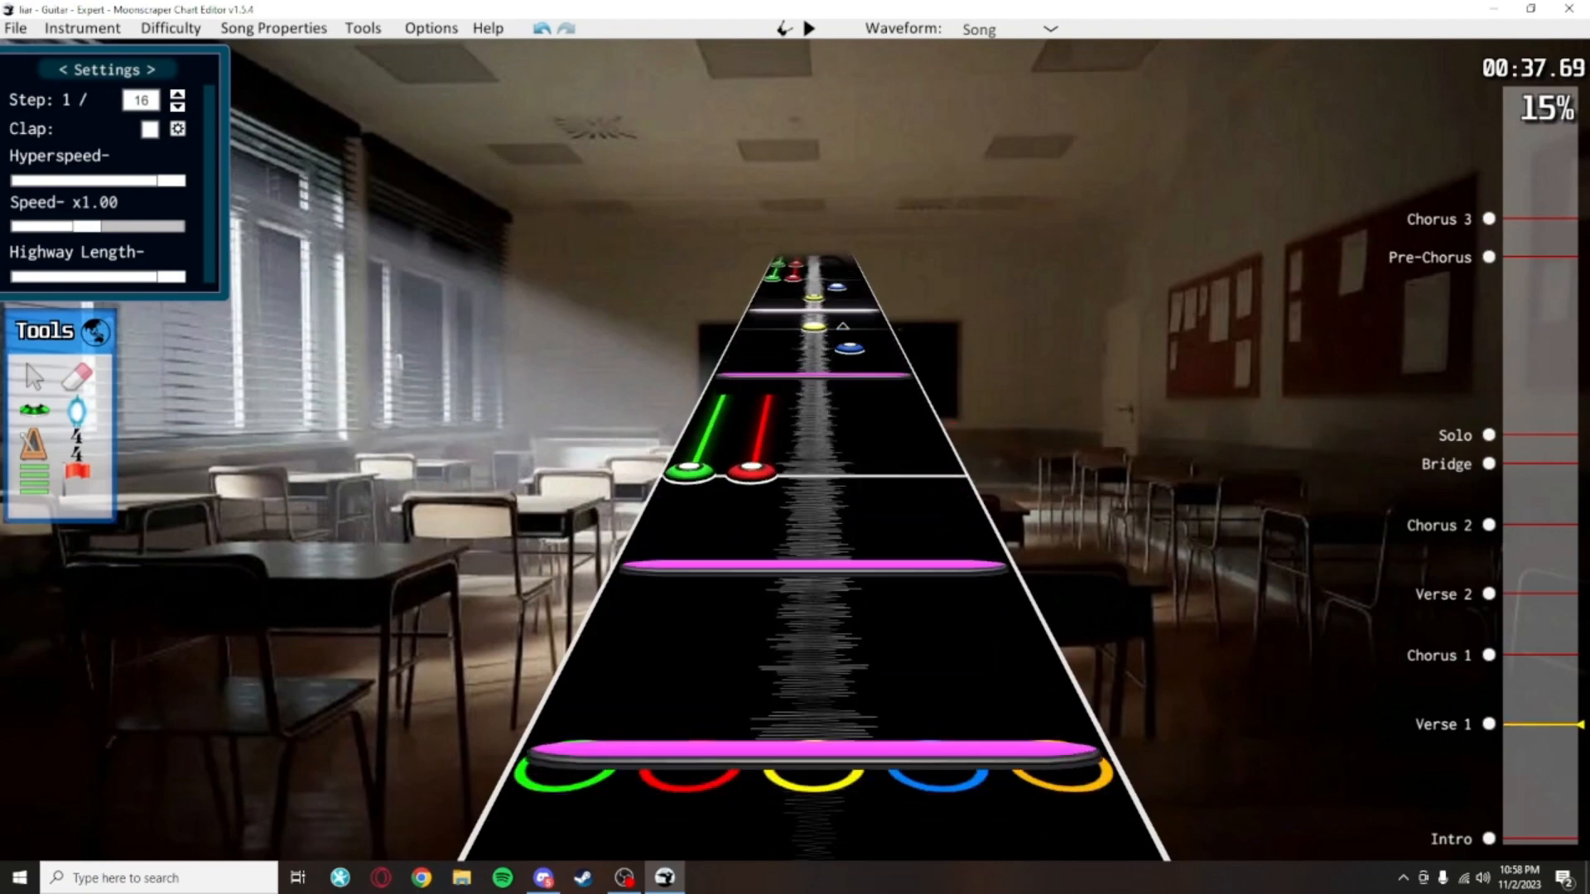
pyautogui.scroll(5, 924, 678)
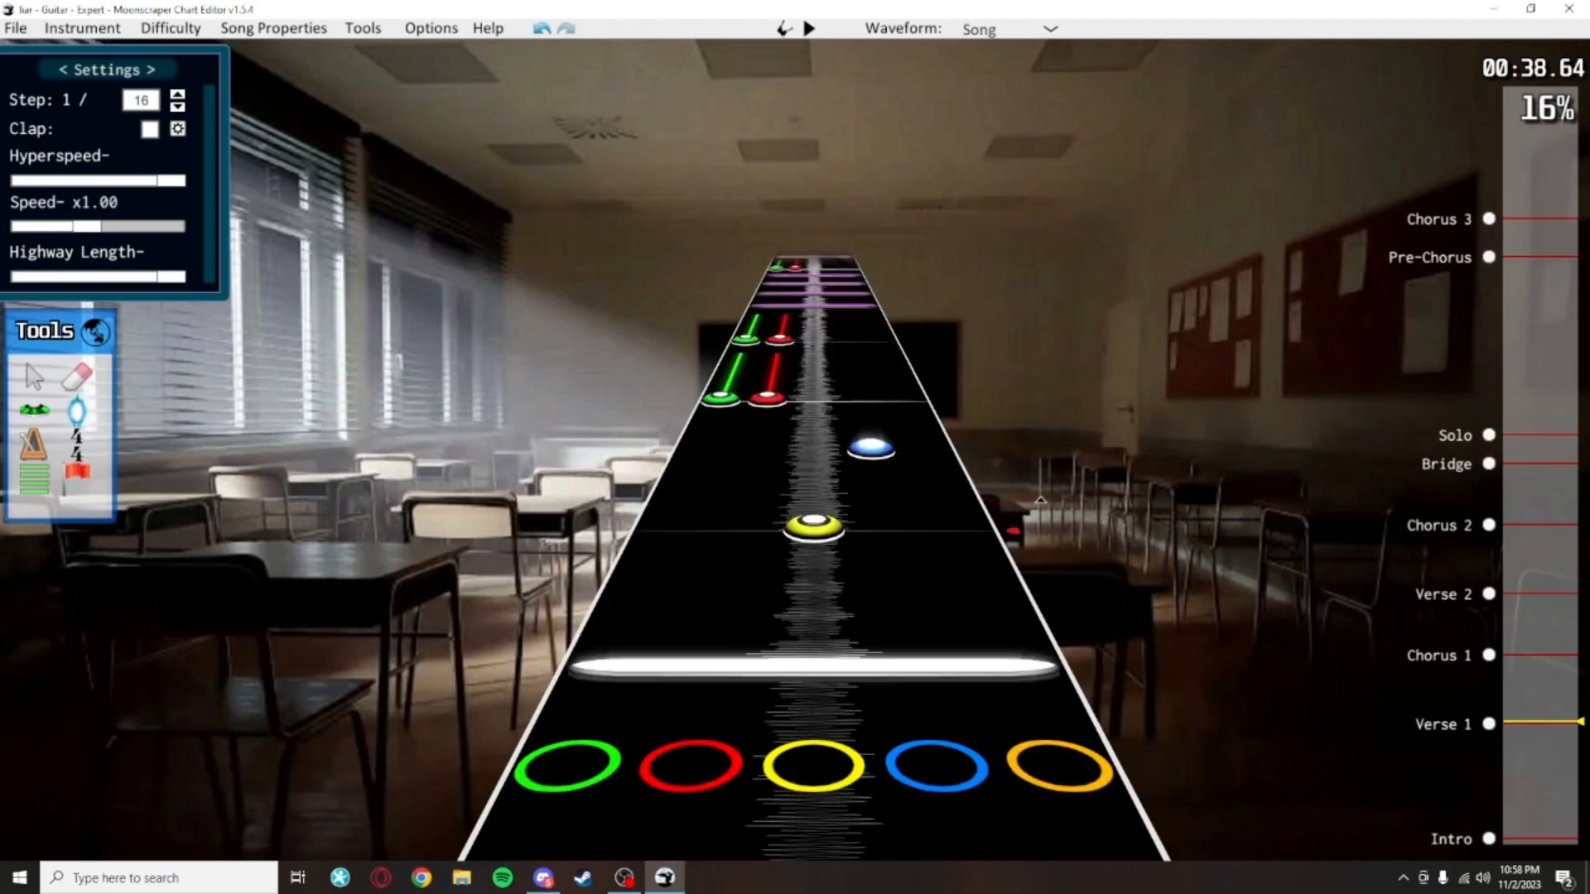
pyautogui.scroll(2, 928, 600)
pyautogui.scroll(-6, 892, 660)
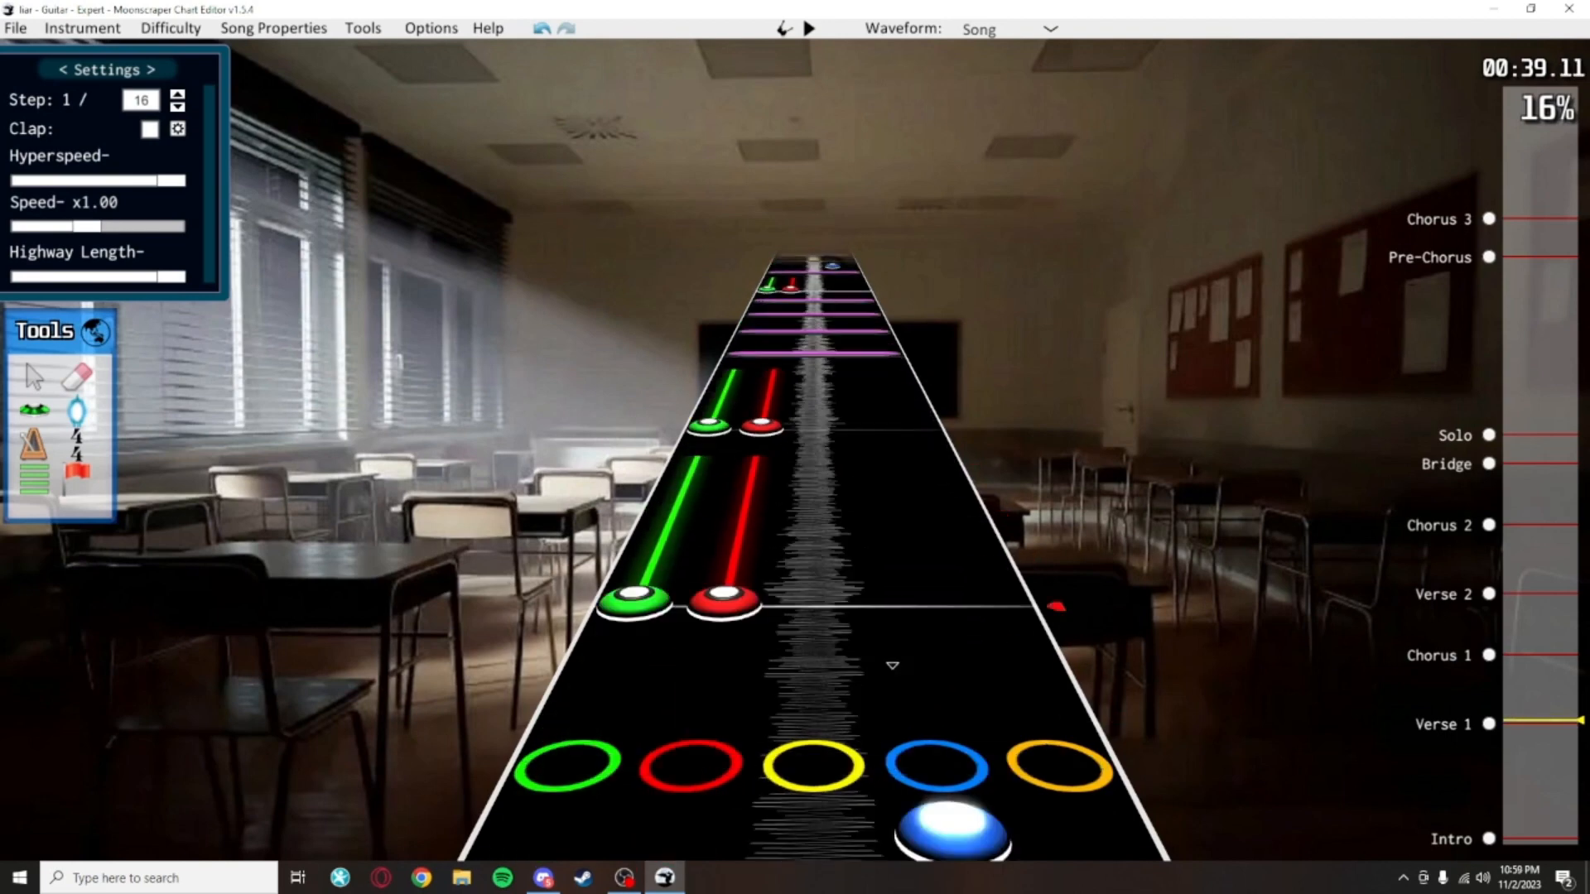
pyautogui.scroll(-2, 979, 550)
# Try to select the notes of Verse 1's opening measure, starting from the sustained green-red chord
pyautogui.moveTo(888, 553); pyautogui.dragTo(605, 452)
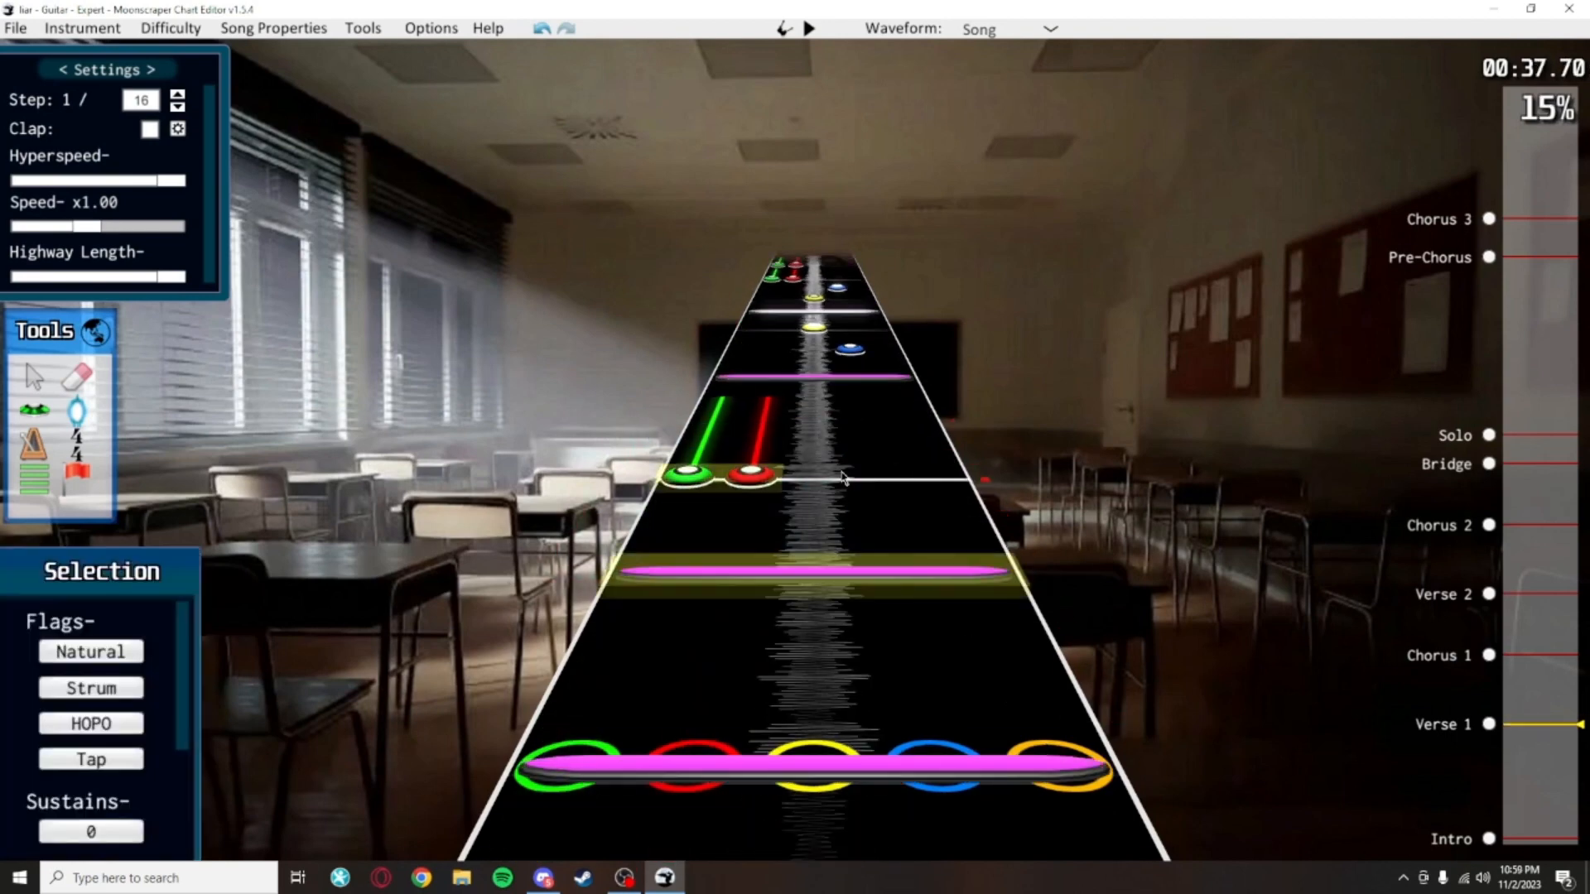
pyautogui.moveTo(848, 472); pyautogui.dragTo(565, 451)
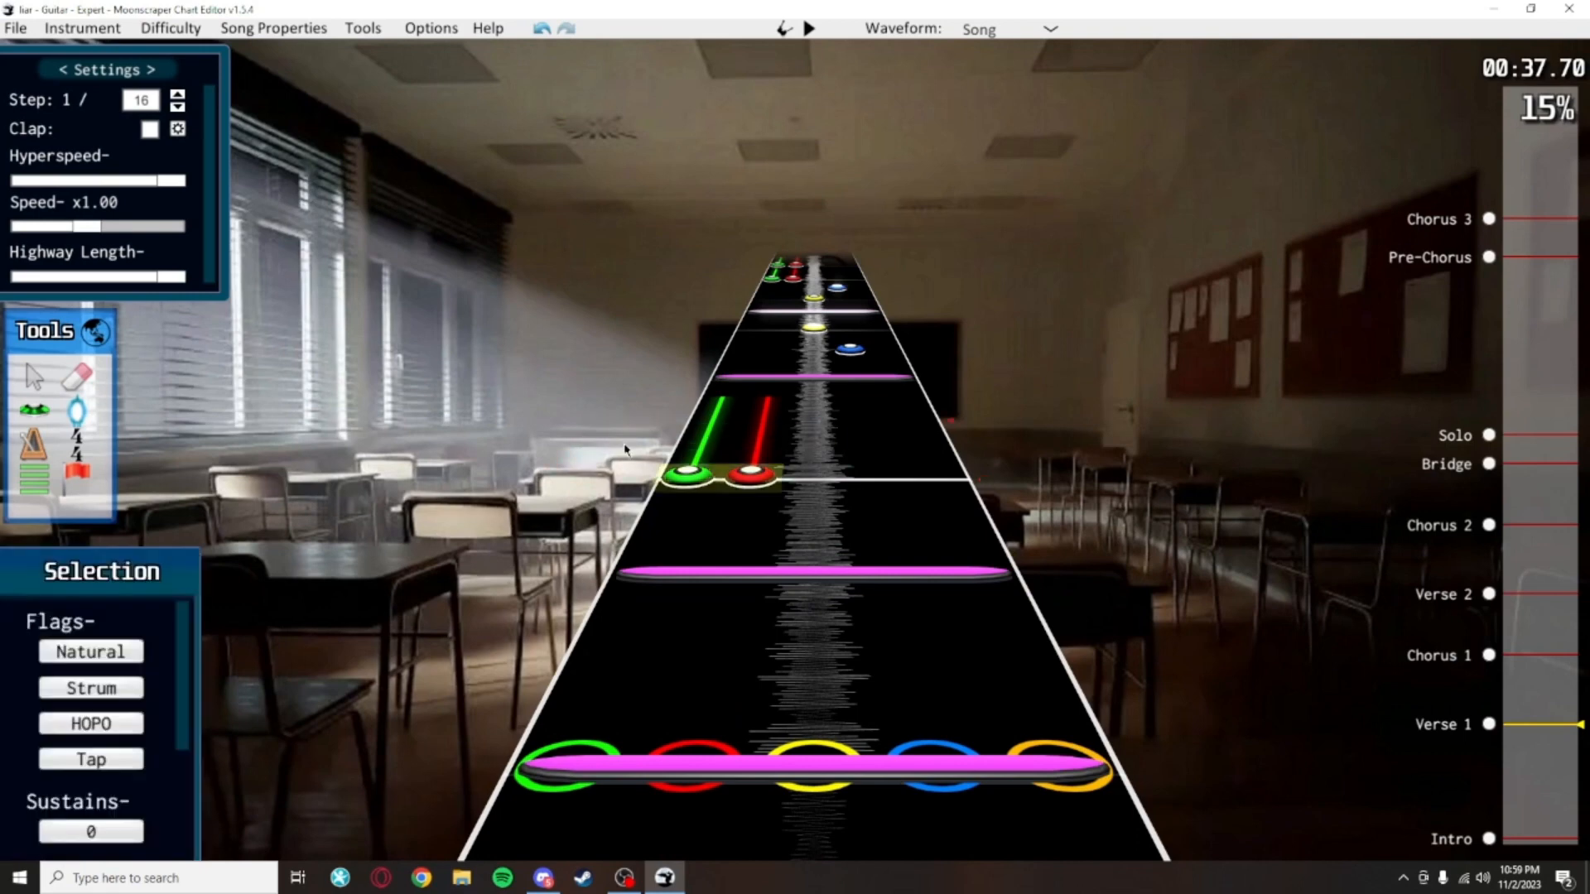
pyautogui.scroll(4, 902, 464)
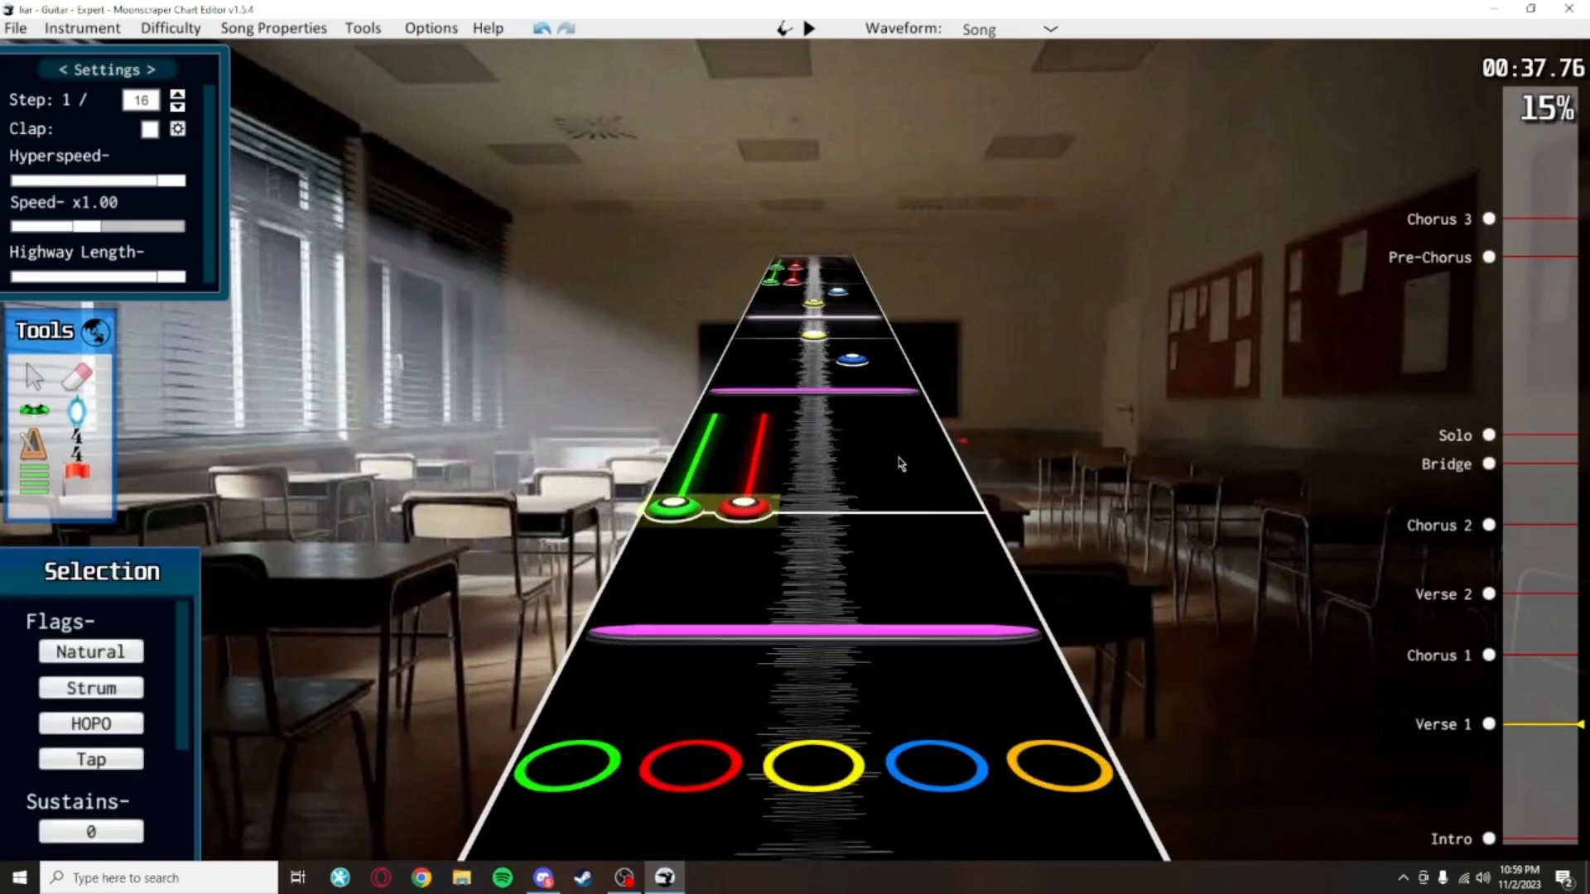
pyautogui.click(913, 785)
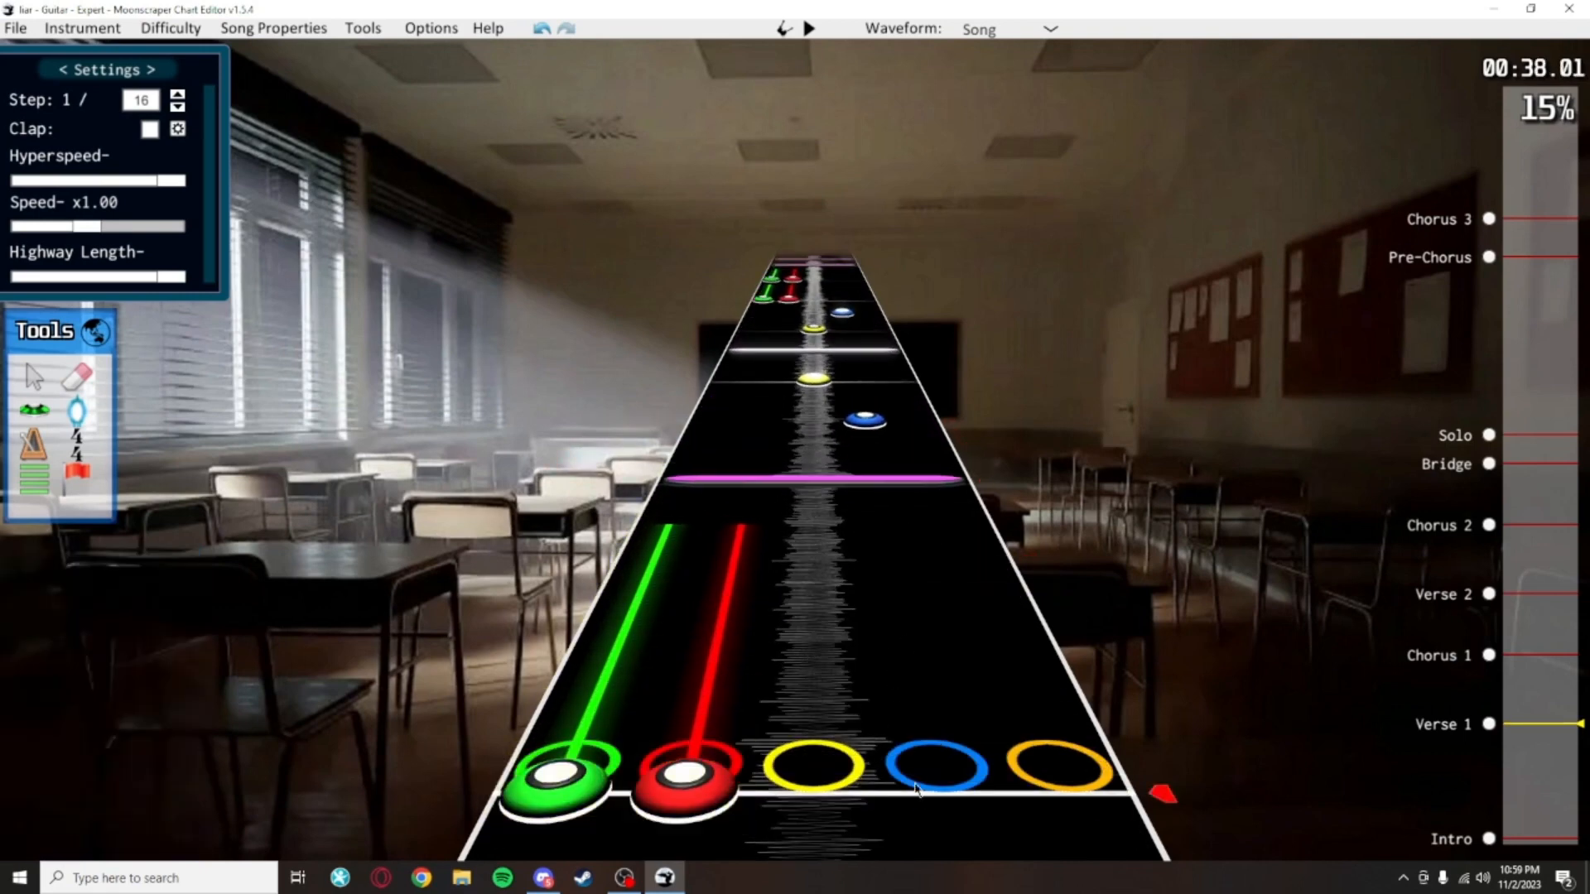
pyautogui.moveTo(914, 784); pyautogui.dragTo(330, 588)
pyautogui.click(880, 675)
pyautogui.scroll(3, 974, 684)
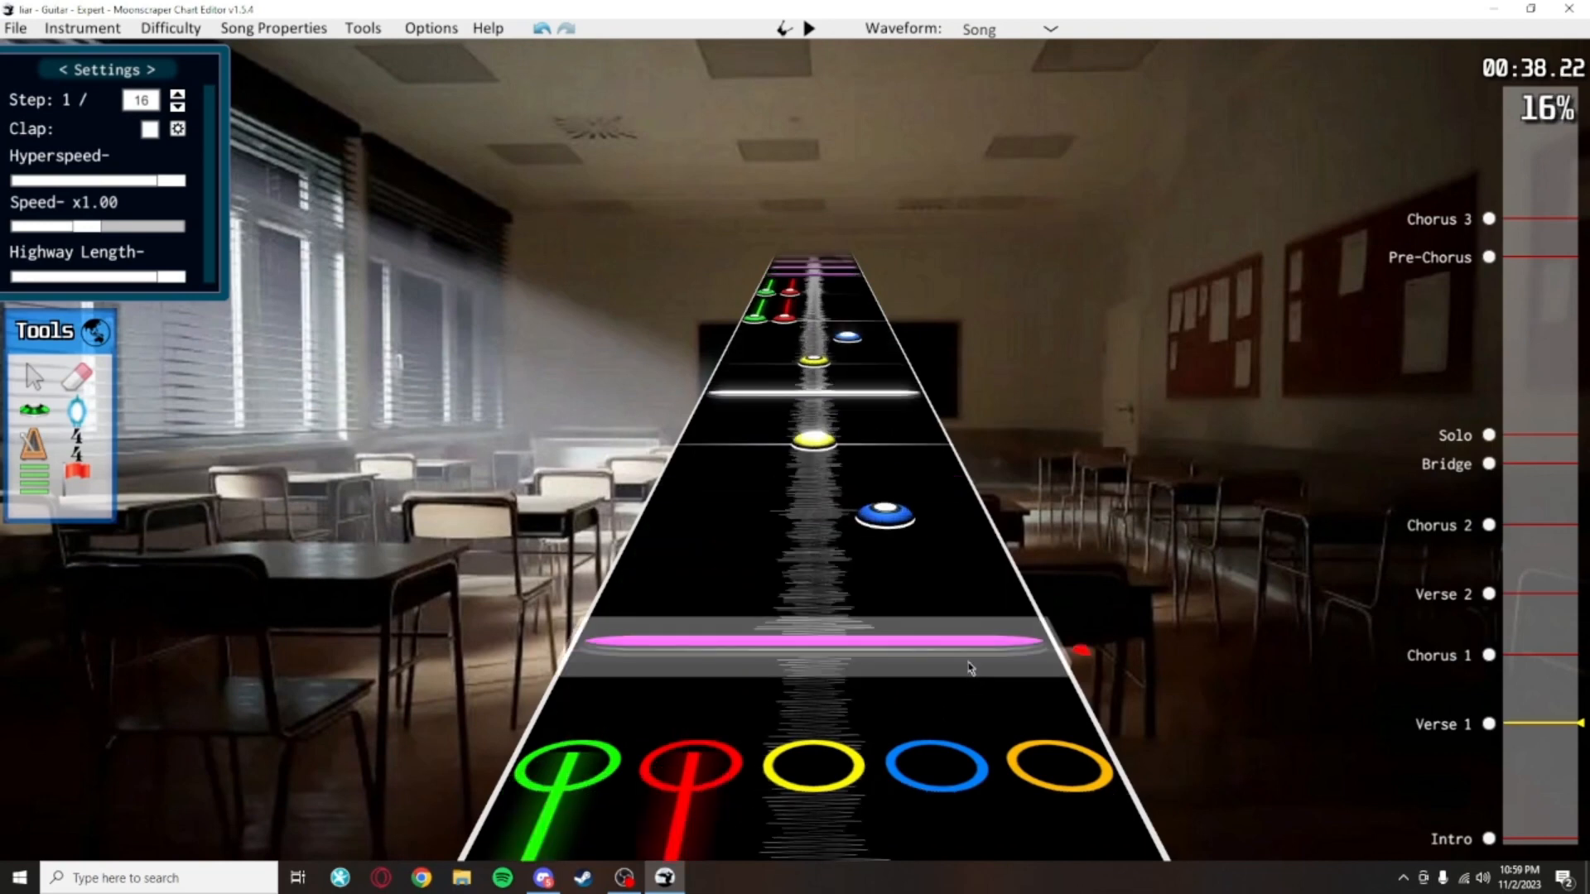
pyautogui.click(969, 642)
pyautogui.click(918, 397)
pyautogui.click(1002, 404)
pyautogui.scroll(10, 1007, 406)
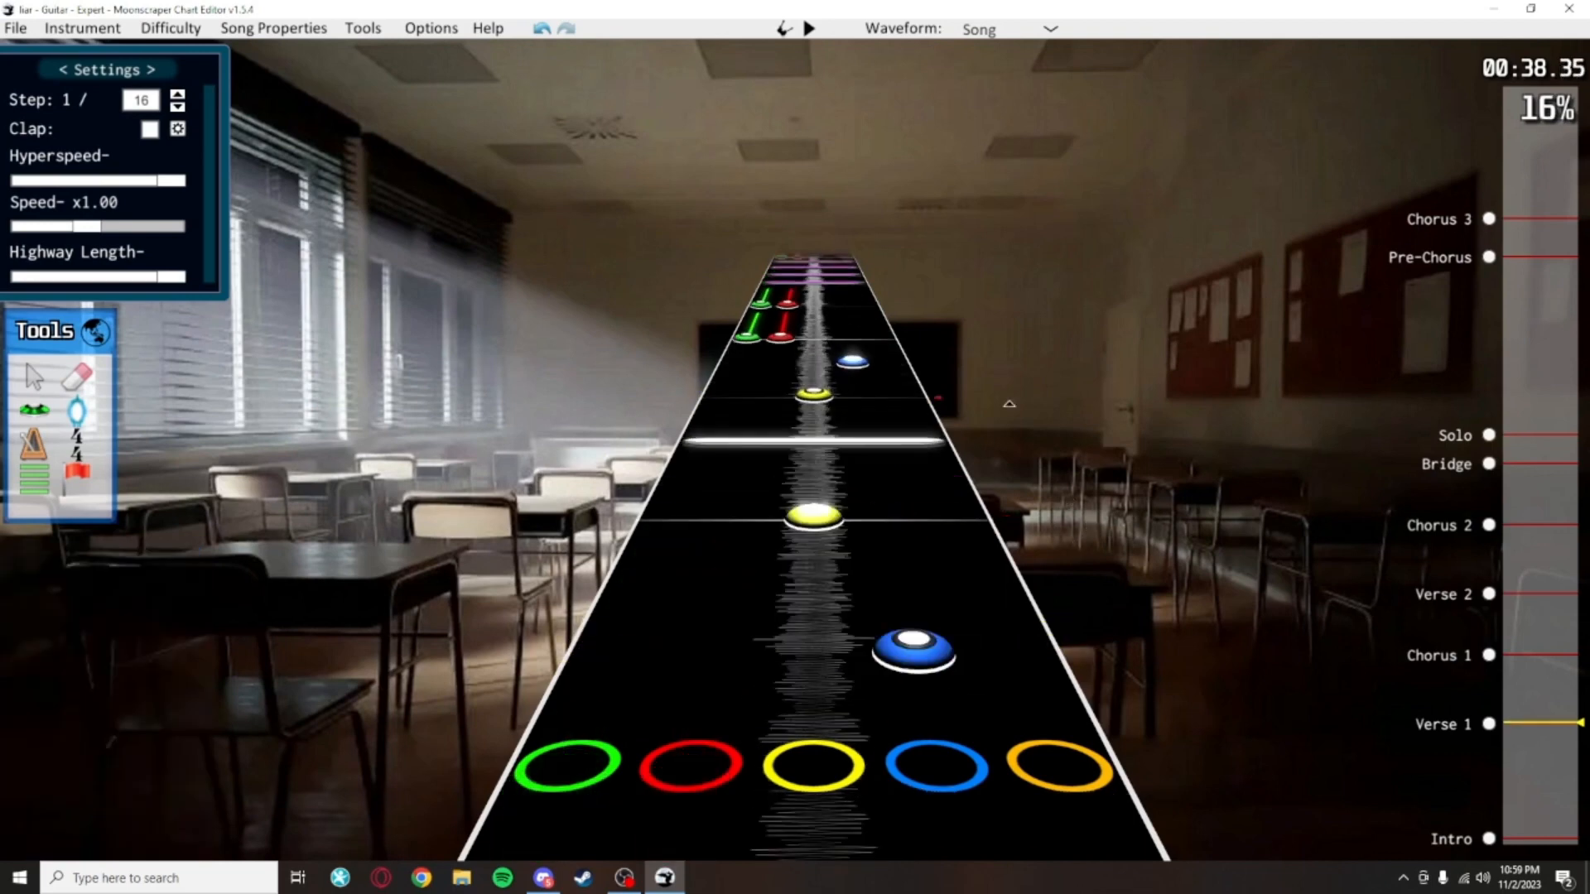
pyautogui.moveTo(911, 550); pyautogui.dragTo(884, 332)
pyautogui.click(991, 443)
# Try to select the run of open notes at the end of Verse 1's opening measure
pyautogui.press('space')
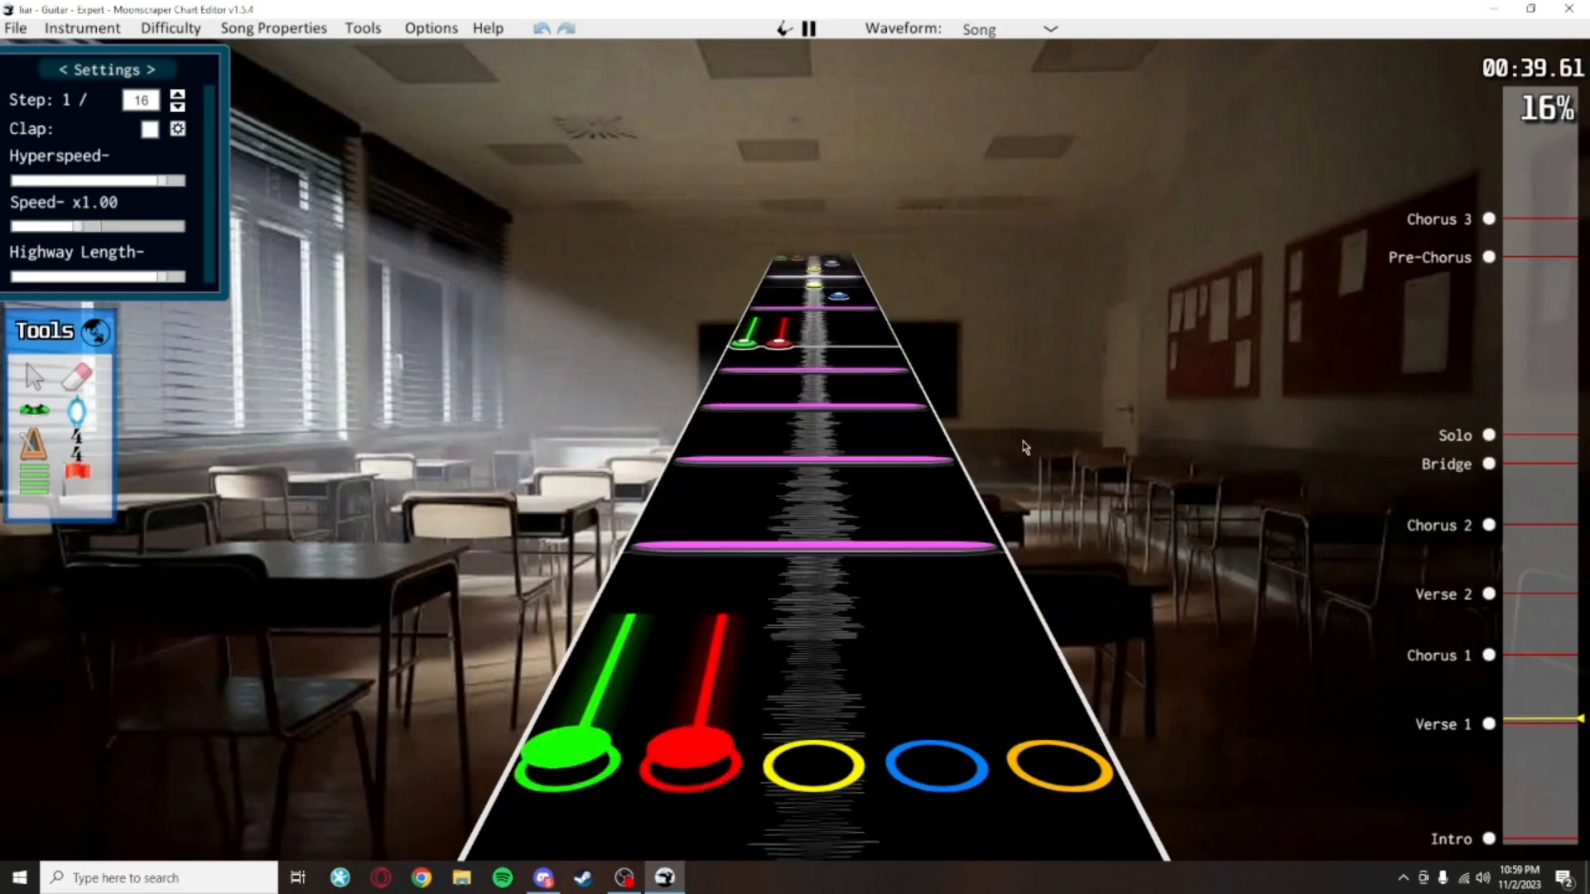
pyautogui.press('space')
pyautogui.scroll(-6, 1050, 598)
pyautogui.moveTo(940, 590); pyautogui.dragTo(865, 336)
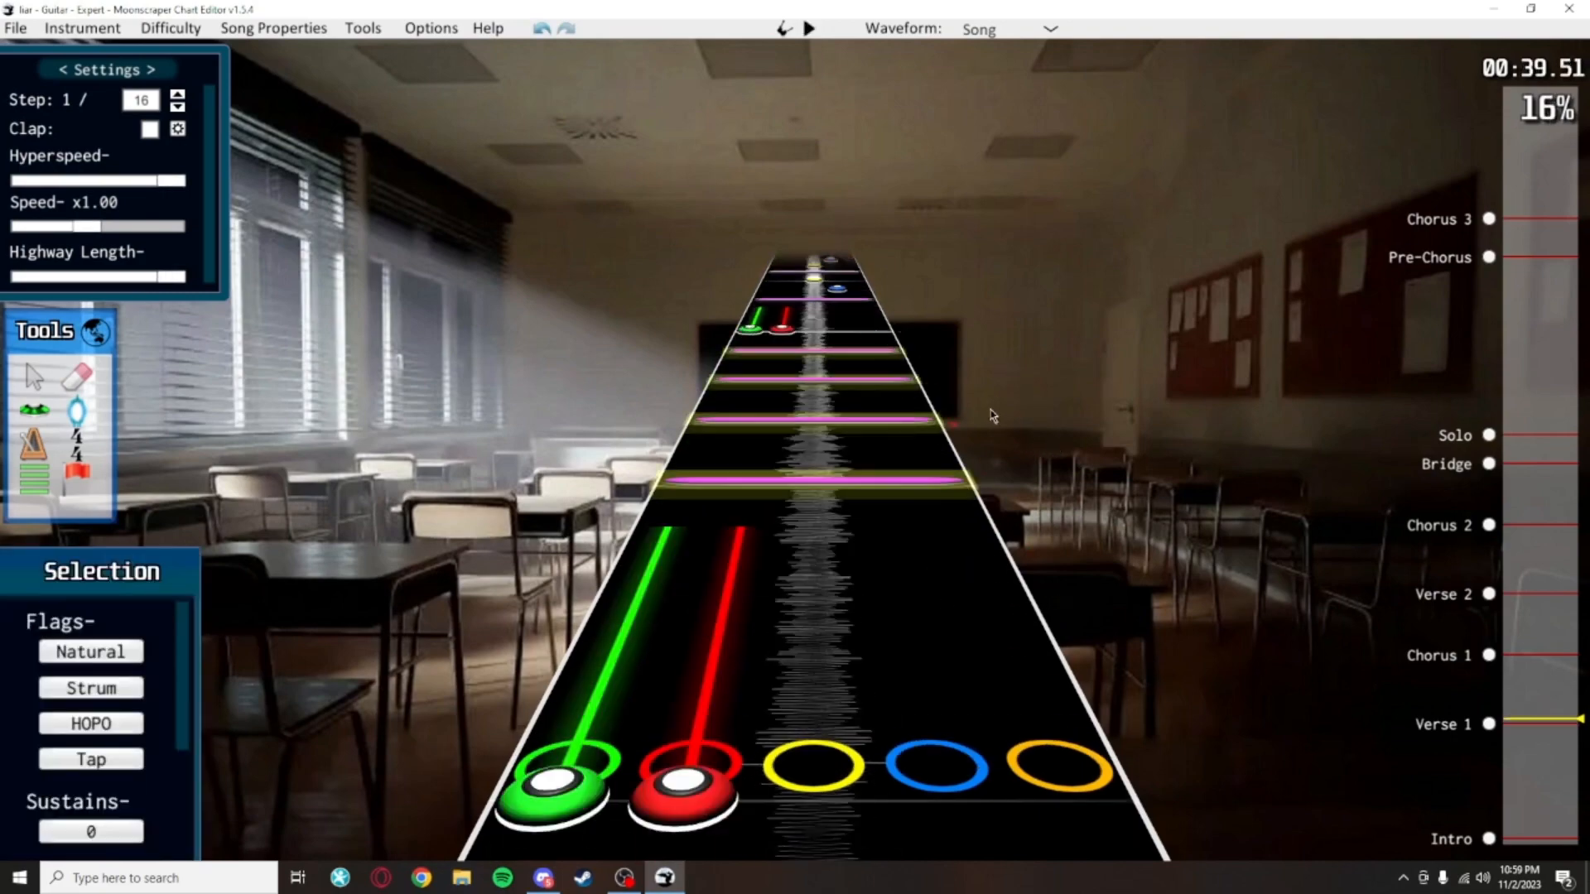
pyautogui.click(995, 411)
pyautogui.scroll(-2, 895, 555)
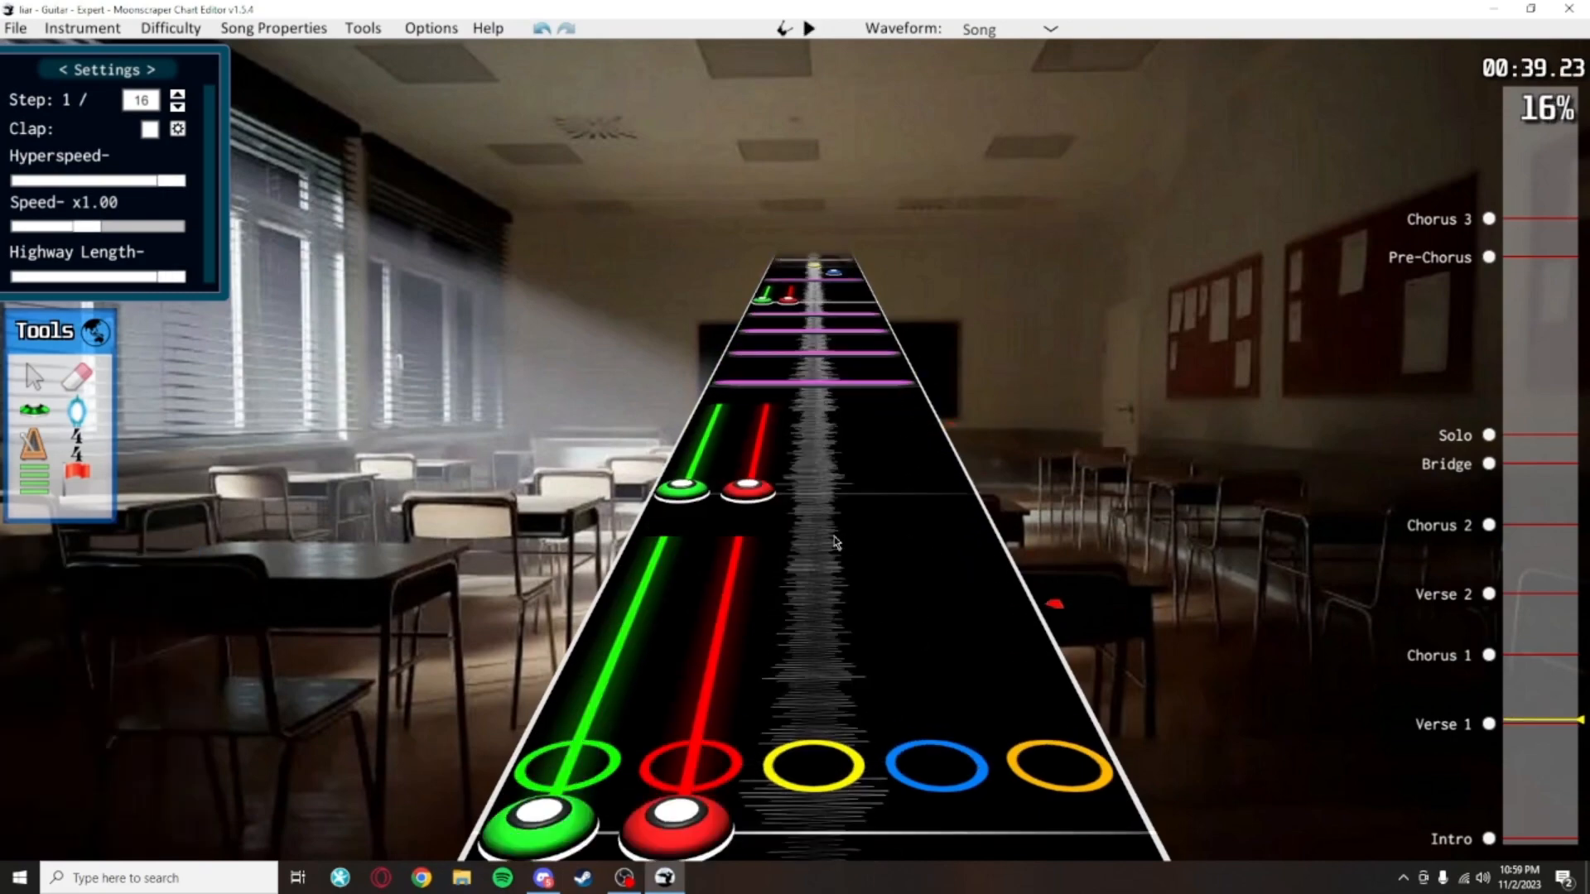
pyautogui.moveTo(848, 604); pyautogui.dragTo(684, 441)
# Play back and examine the second measure of Verse 1 through to the end of the charted notes
pyautogui.press('space')
pyautogui.press('space')
pyautogui.scroll(-1, 1082, 537)
pyautogui.scroll(8, 990, 365)
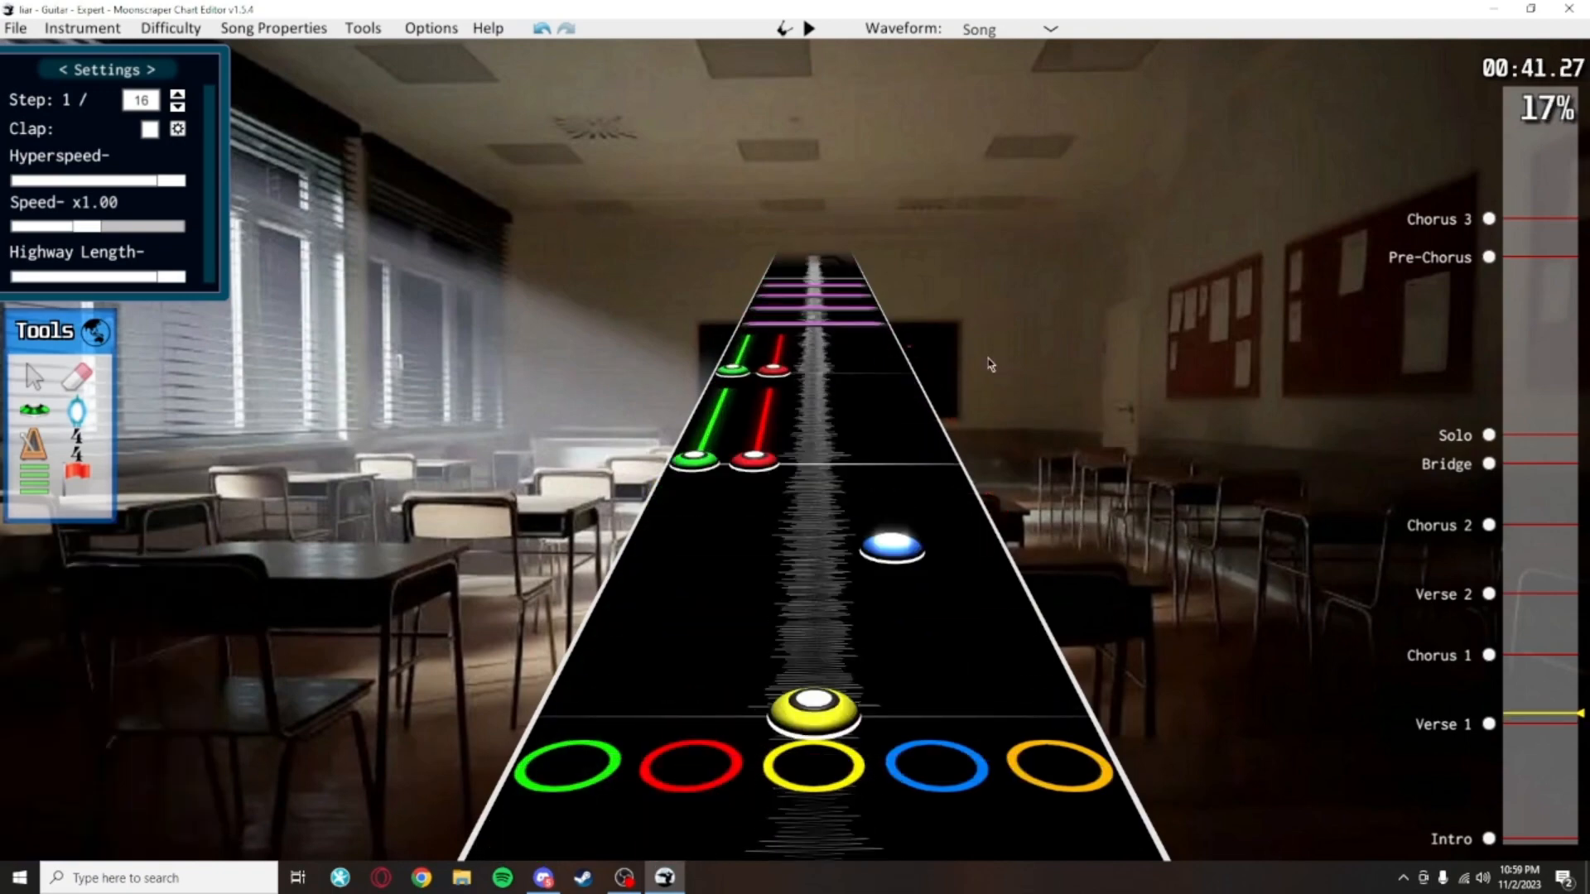
pyautogui.scroll(2, 921, 377)
pyautogui.scroll(-5, 928, 381)
pyautogui.scroll(2, 996, 429)
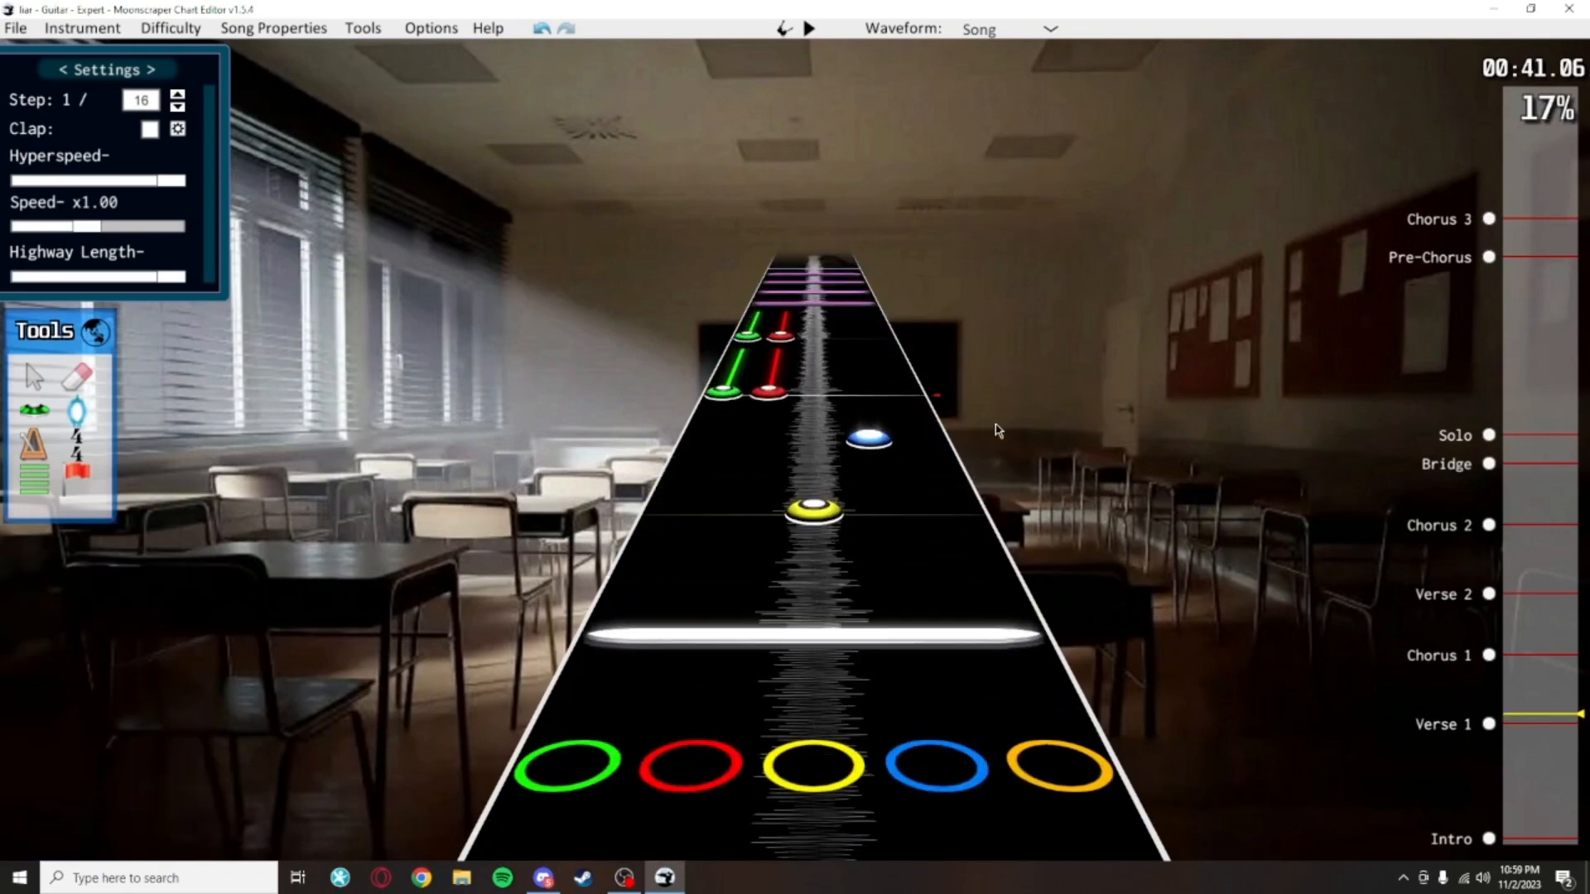
pyautogui.scroll(-4, 981, 414)
pyautogui.press('space')
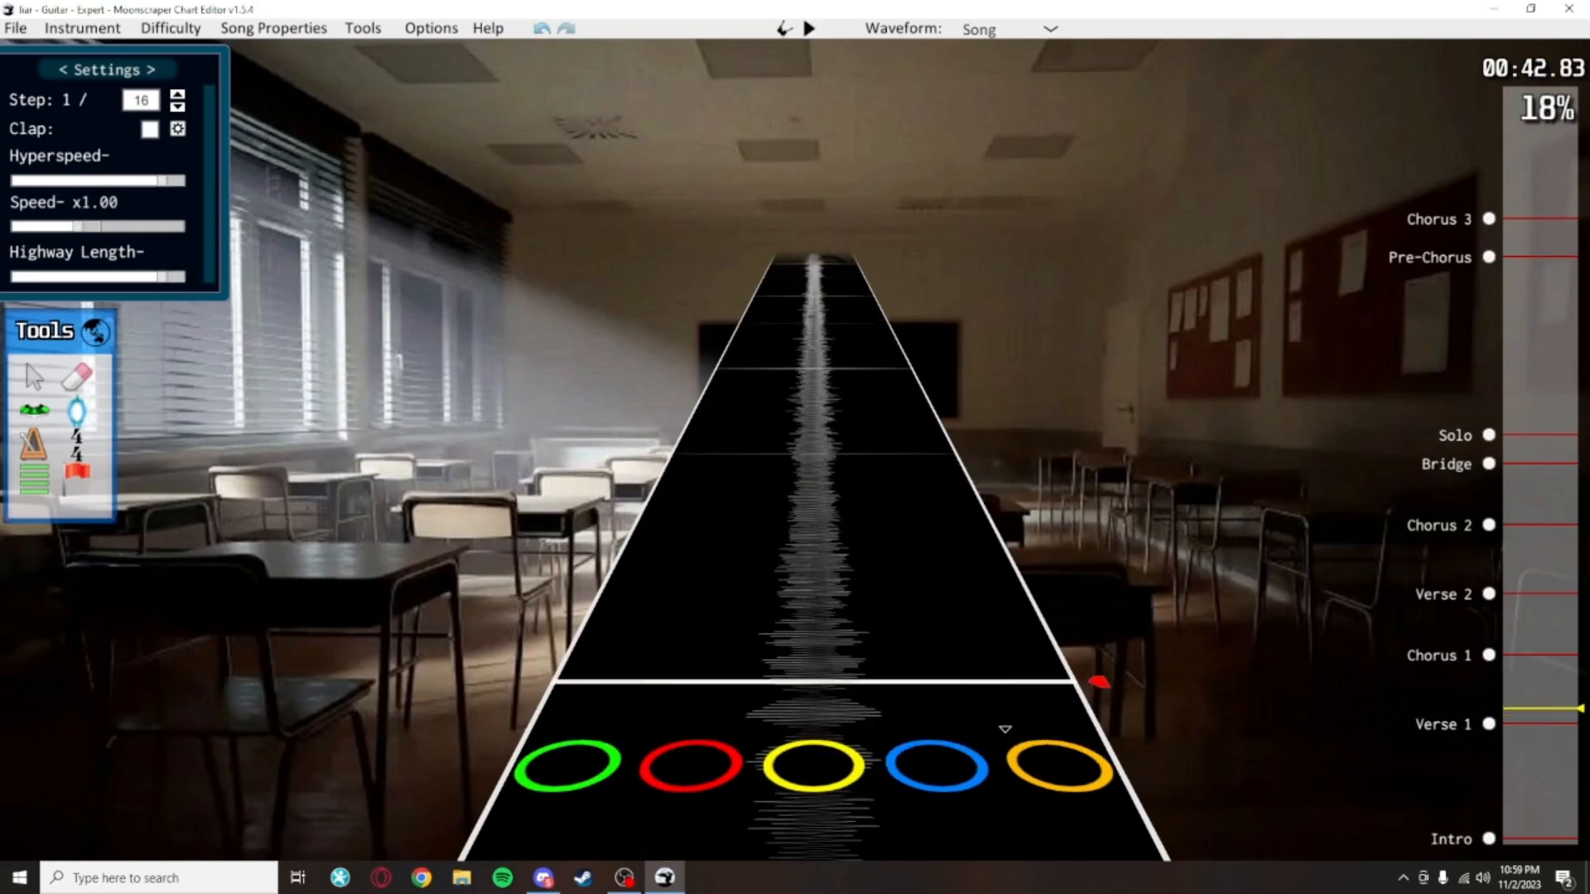
pyautogui.press('space')
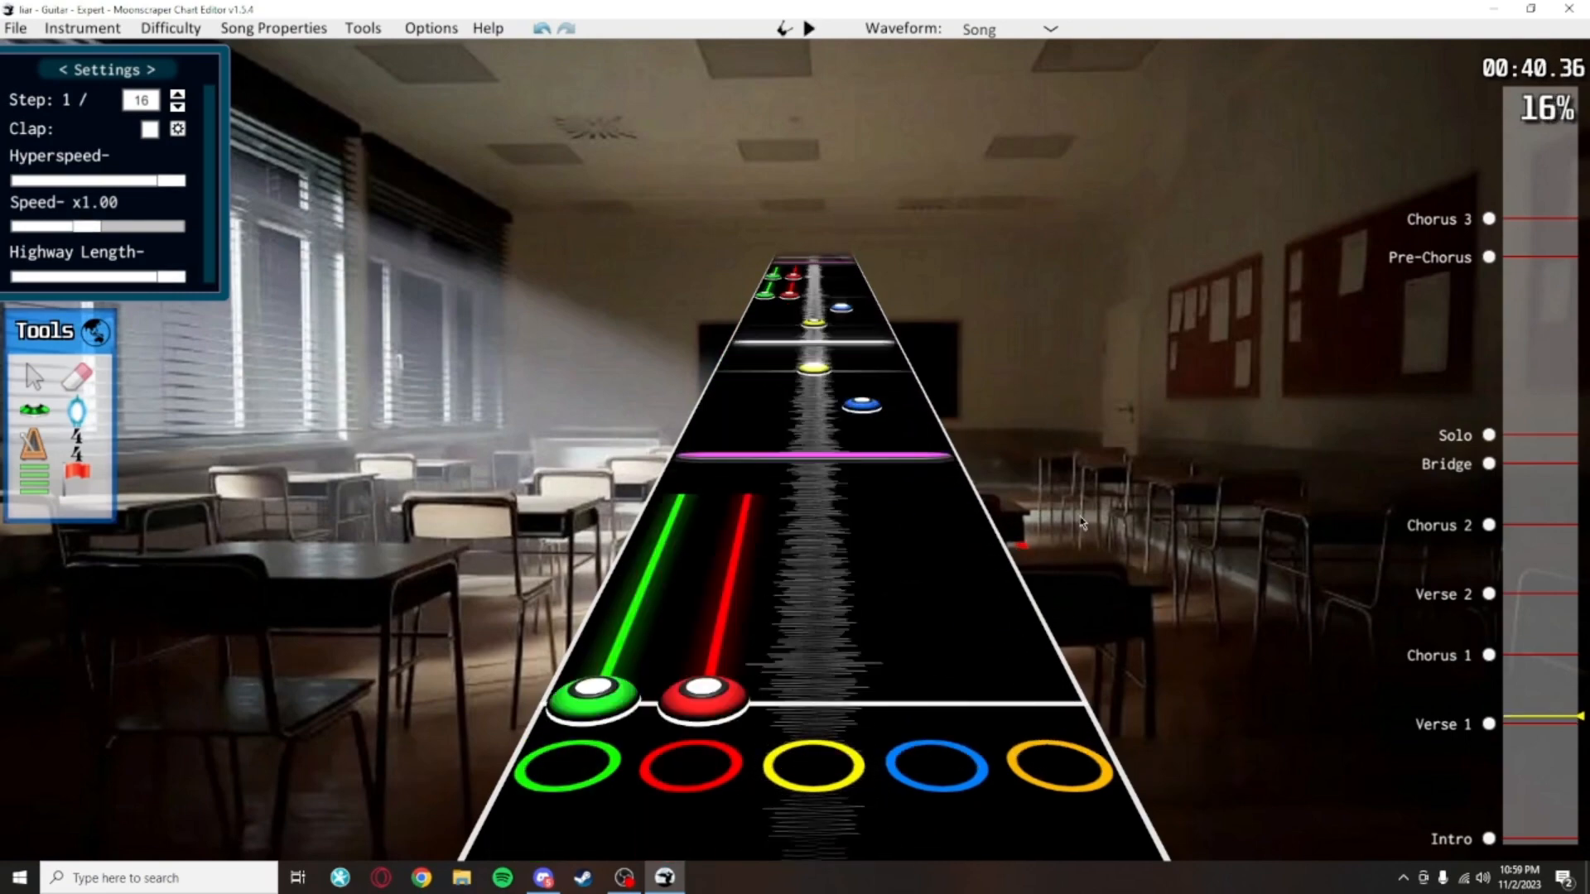
# Copy the second Verse 1 measure from its opening sustained chord through the closing open notes, paste it at the next measure line, and save
pyautogui.scroll(2, 1009, 387)
pyautogui.scroll(-3, 1027, 497)
pyautogui.scroll(12, 1085, 530)
pyautogui.moveTo(1096, 548); pyautogui.dragTo(667, 289)
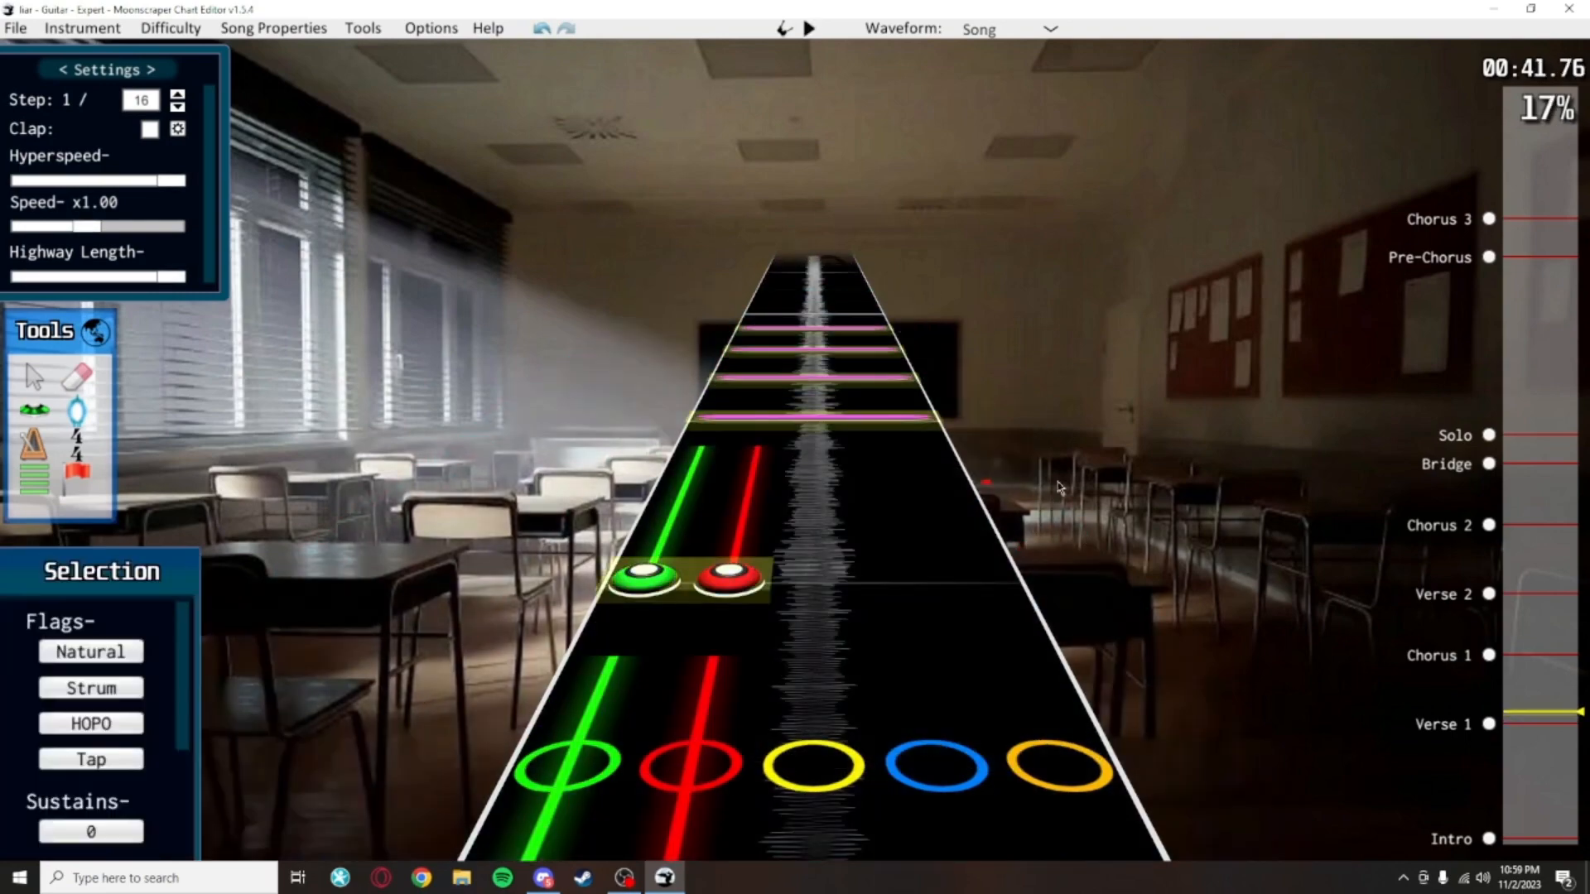
pyautogui.scroll(3, 1061, 416)
pyautogui.scroll(3, 942, 437)
pyautogui.hotkey('ctrl', 'v')
pyautogui.press('space')
pyautogui.hotkey('ctrl', 's')
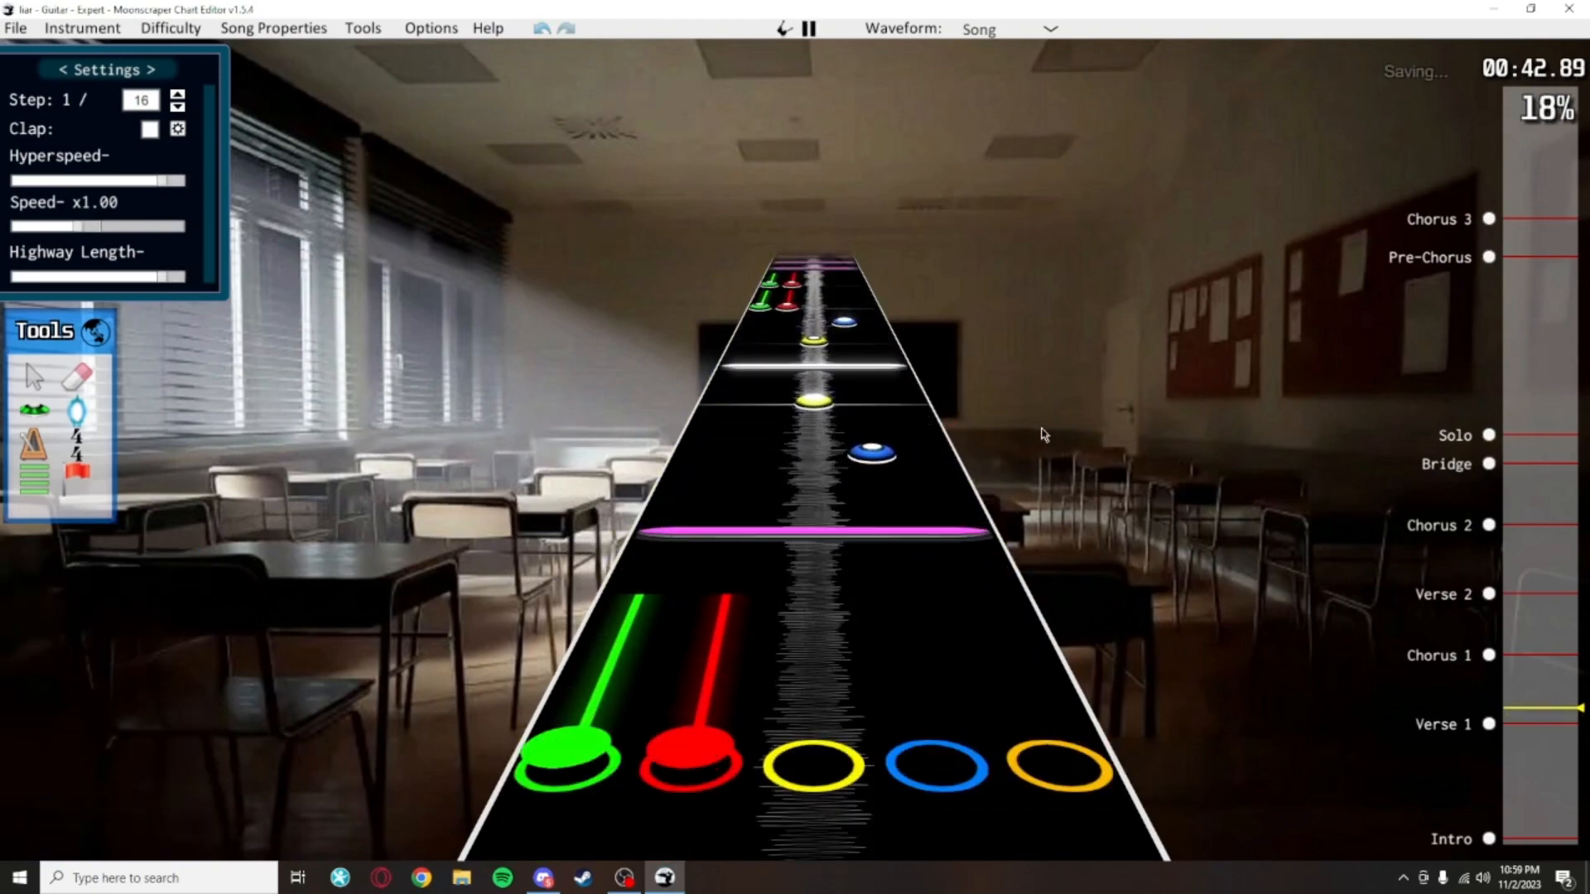
# Play back the copied measures to check them against the song
pyautogui.press('space')
pyautogui.scroll(-5, 1066, 466)
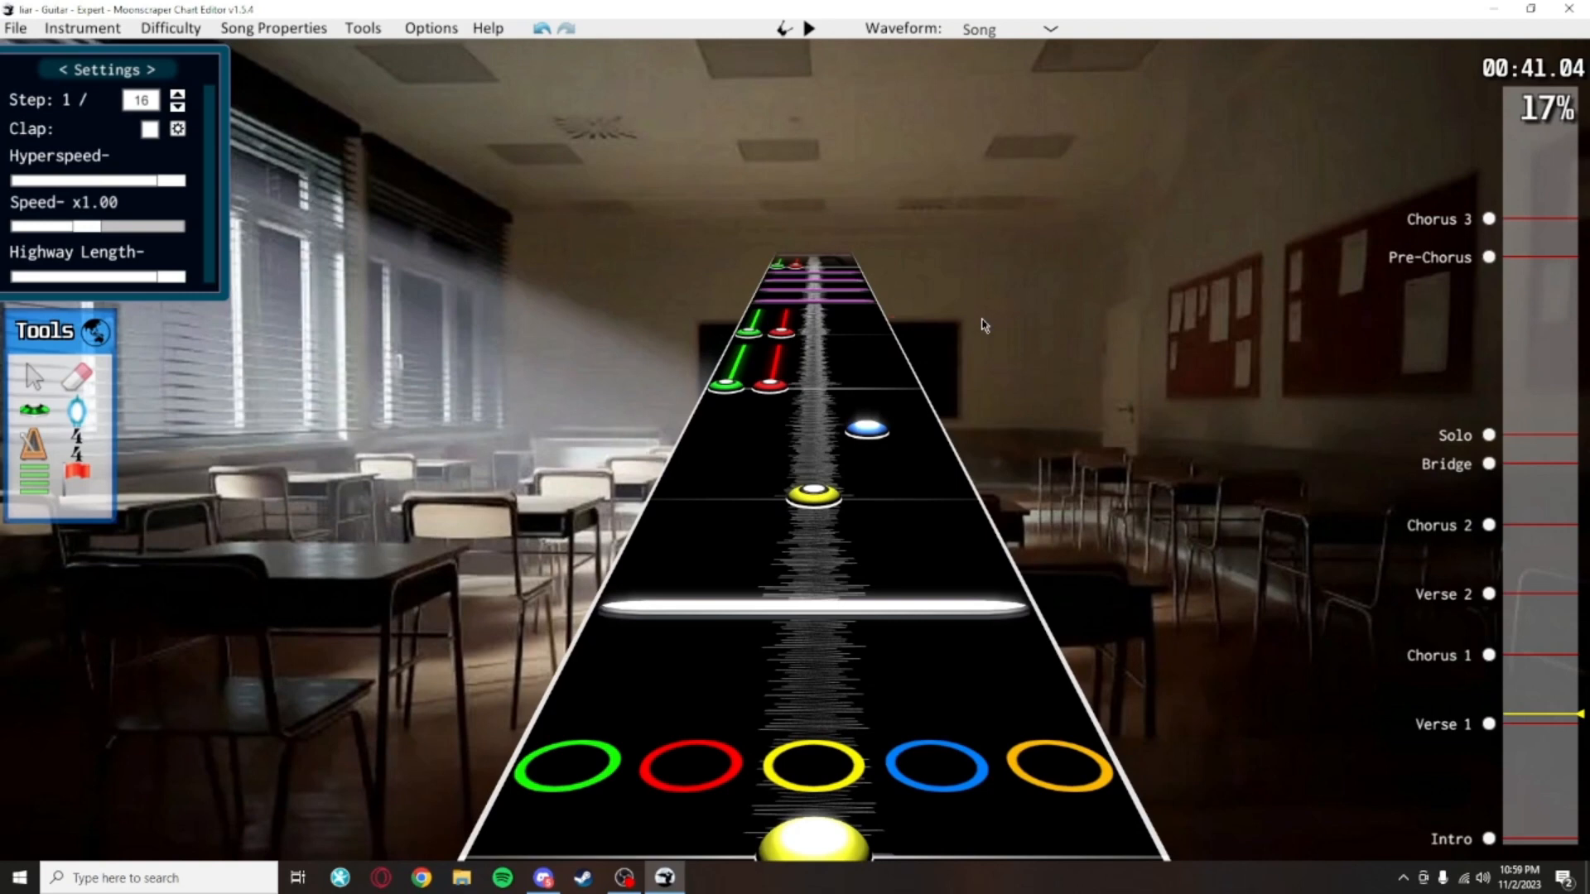
pyautogui.press('space')
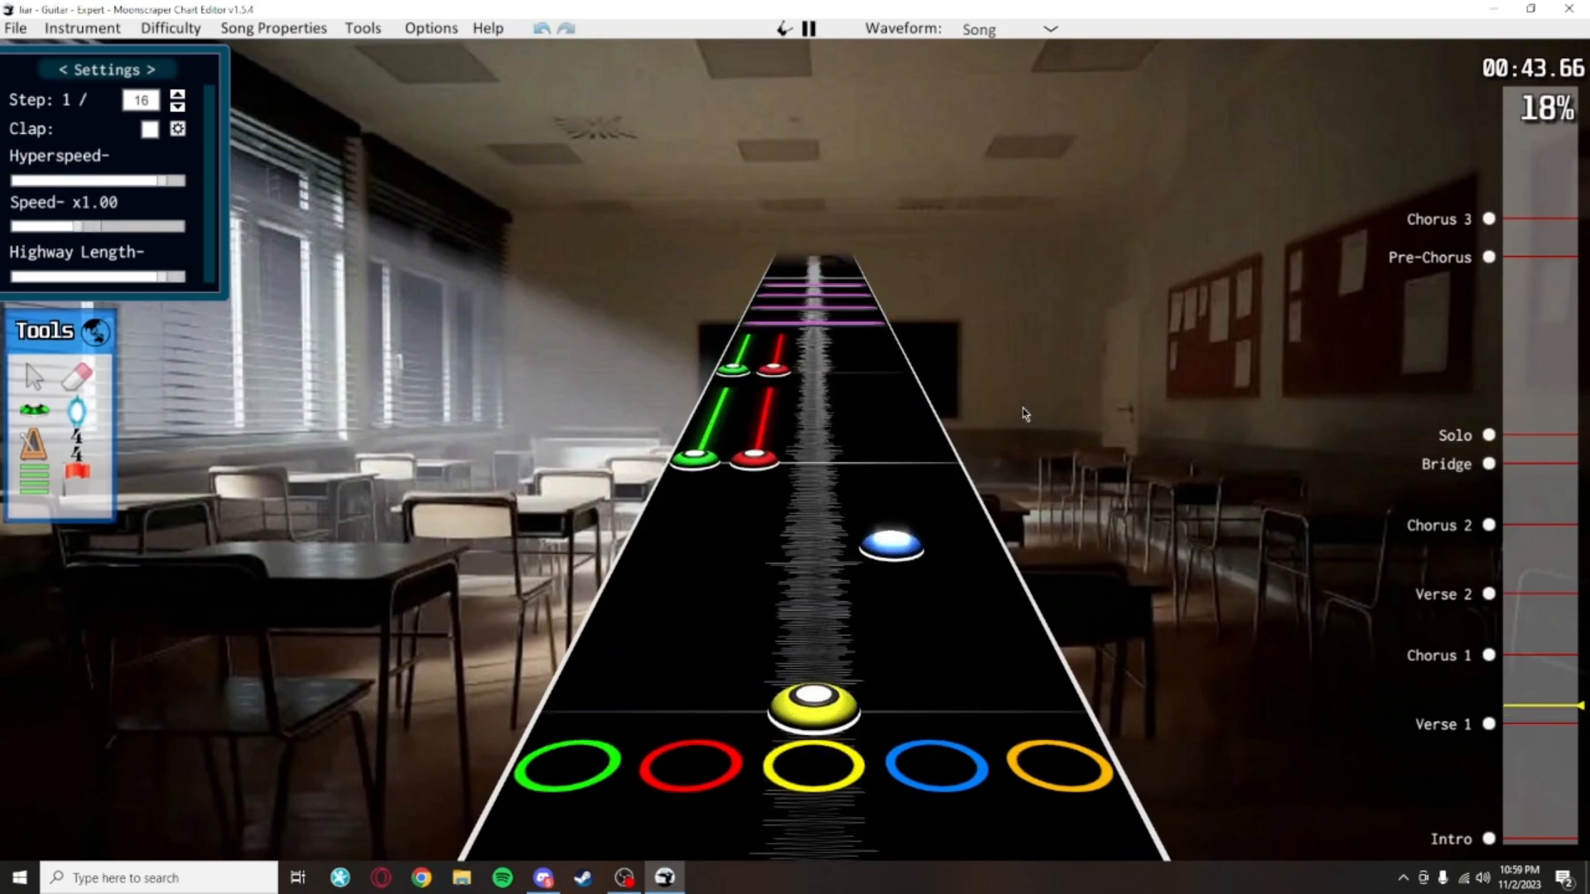
pyautogui.press('space')
pyautogui.press('space')
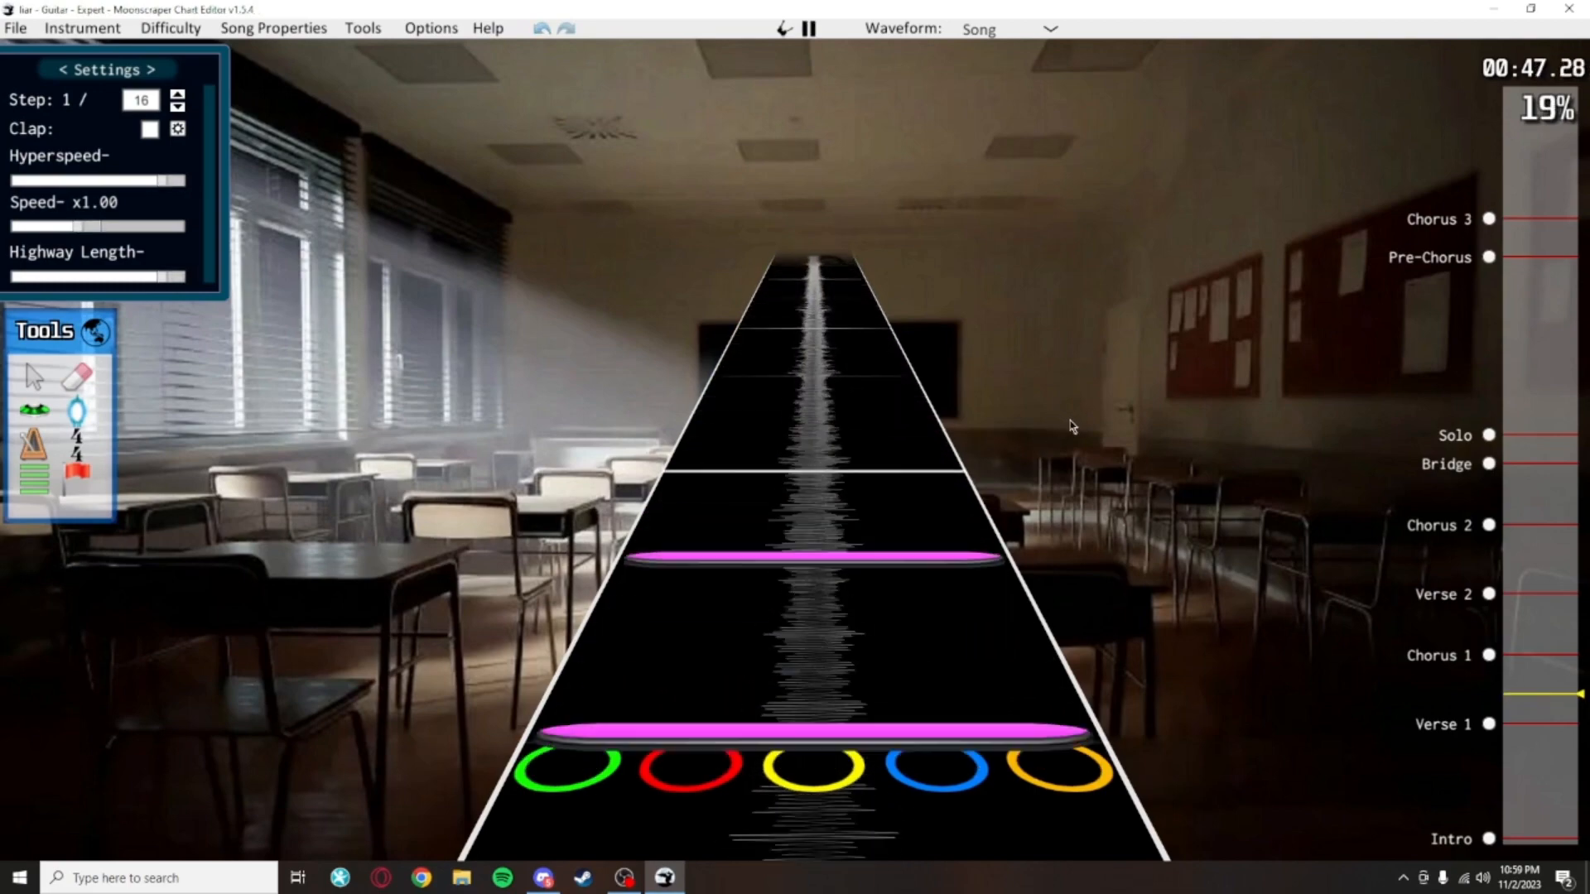
pyautogui.press('space')
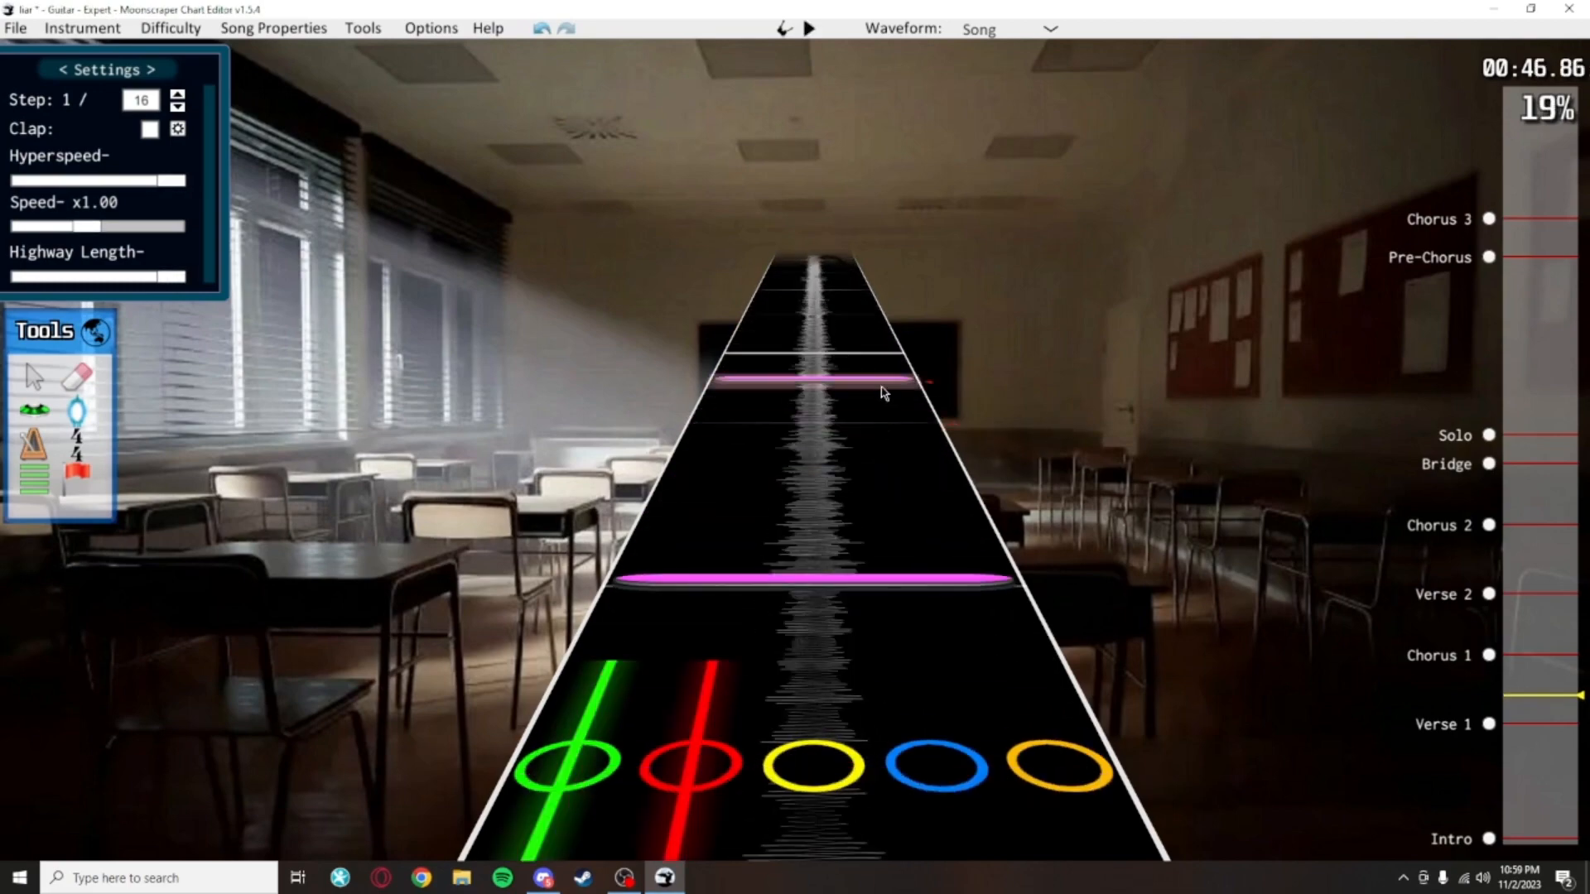
# Set the step to 1/32 and fill the stretch between the last green-red chord and the next measure line with open notes
pyautogui.scroll(-15, 884, 393)
pyautogui.scroll(12, 829, 596)
pyautogui.click(35, 411)
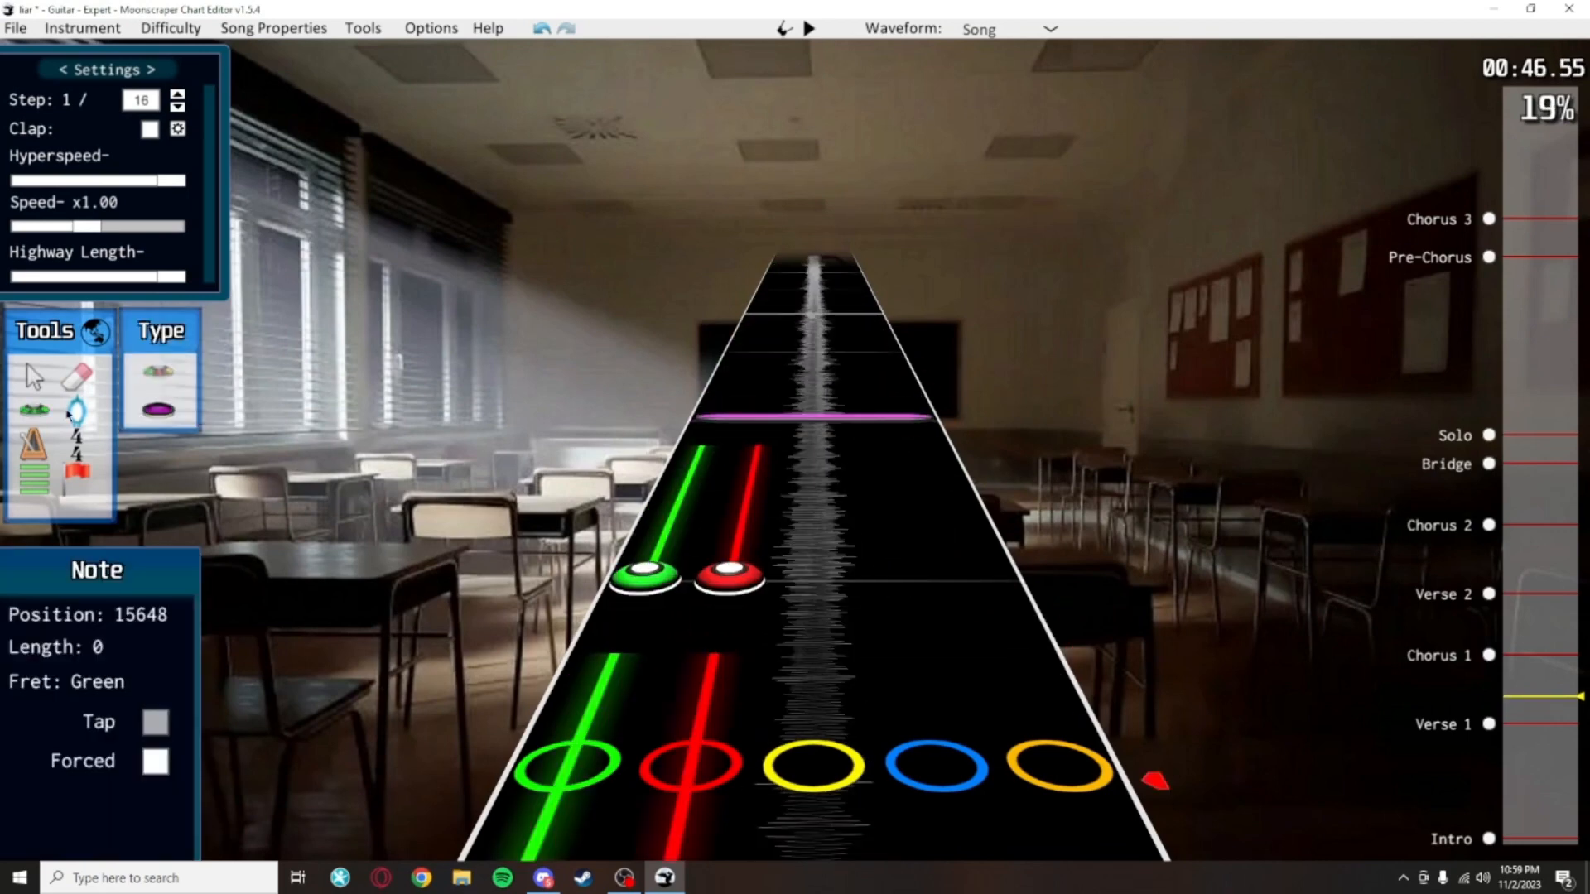
pyautogui.scroll(5, 911, 662)
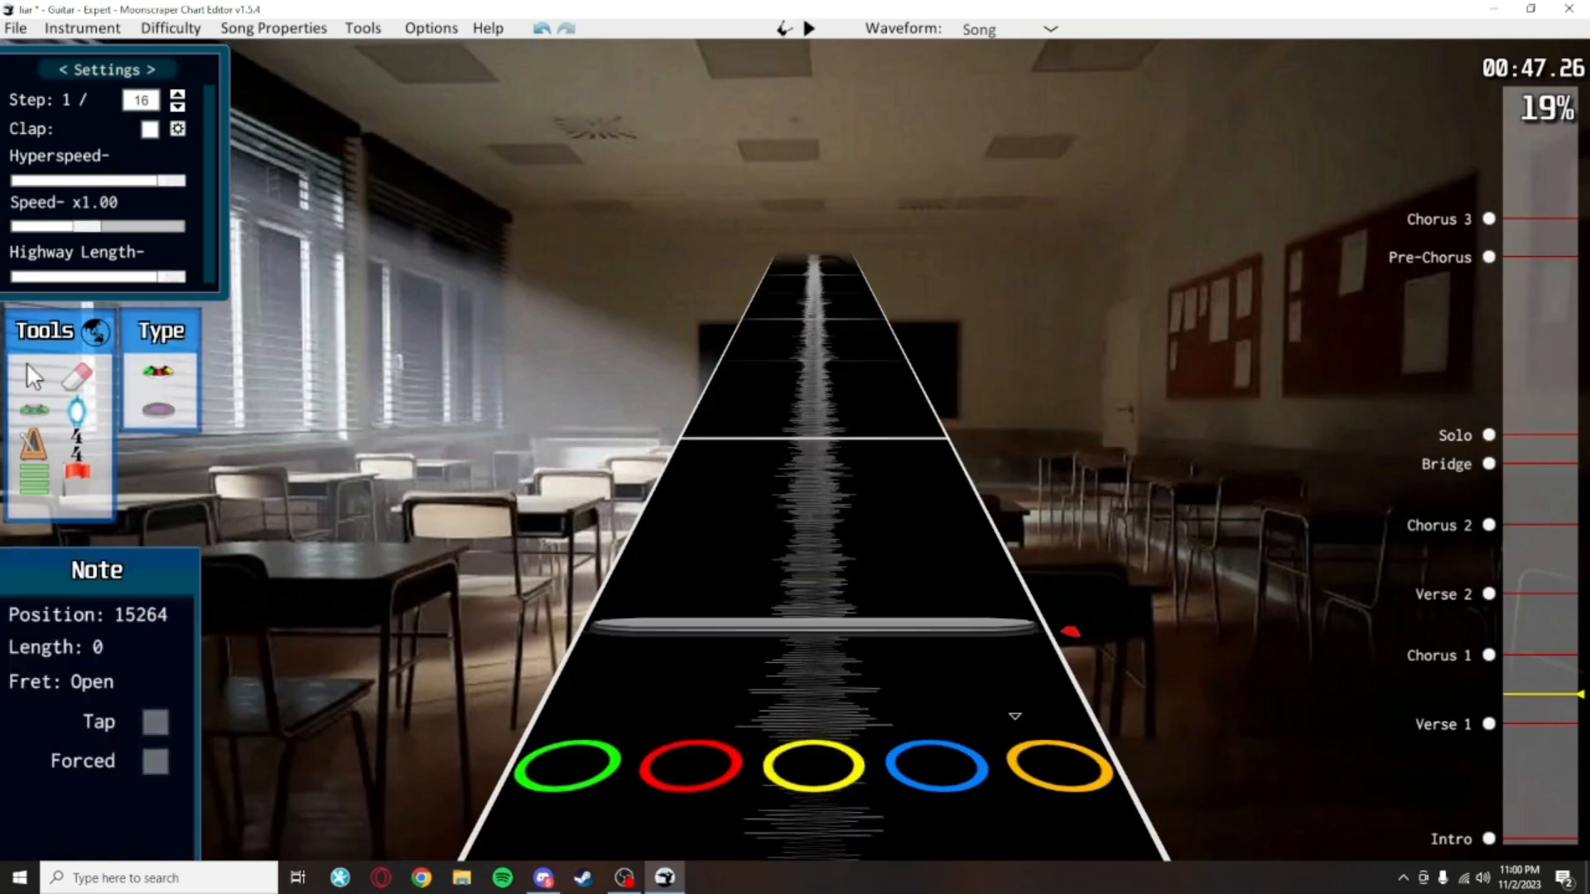
pyautogui.scroll(-5, 936, 605)
pyautogui.scroll(1, 858, 497)
pyautogui.click(826, 518)
pyautogui.scroll(1, 828, 528)
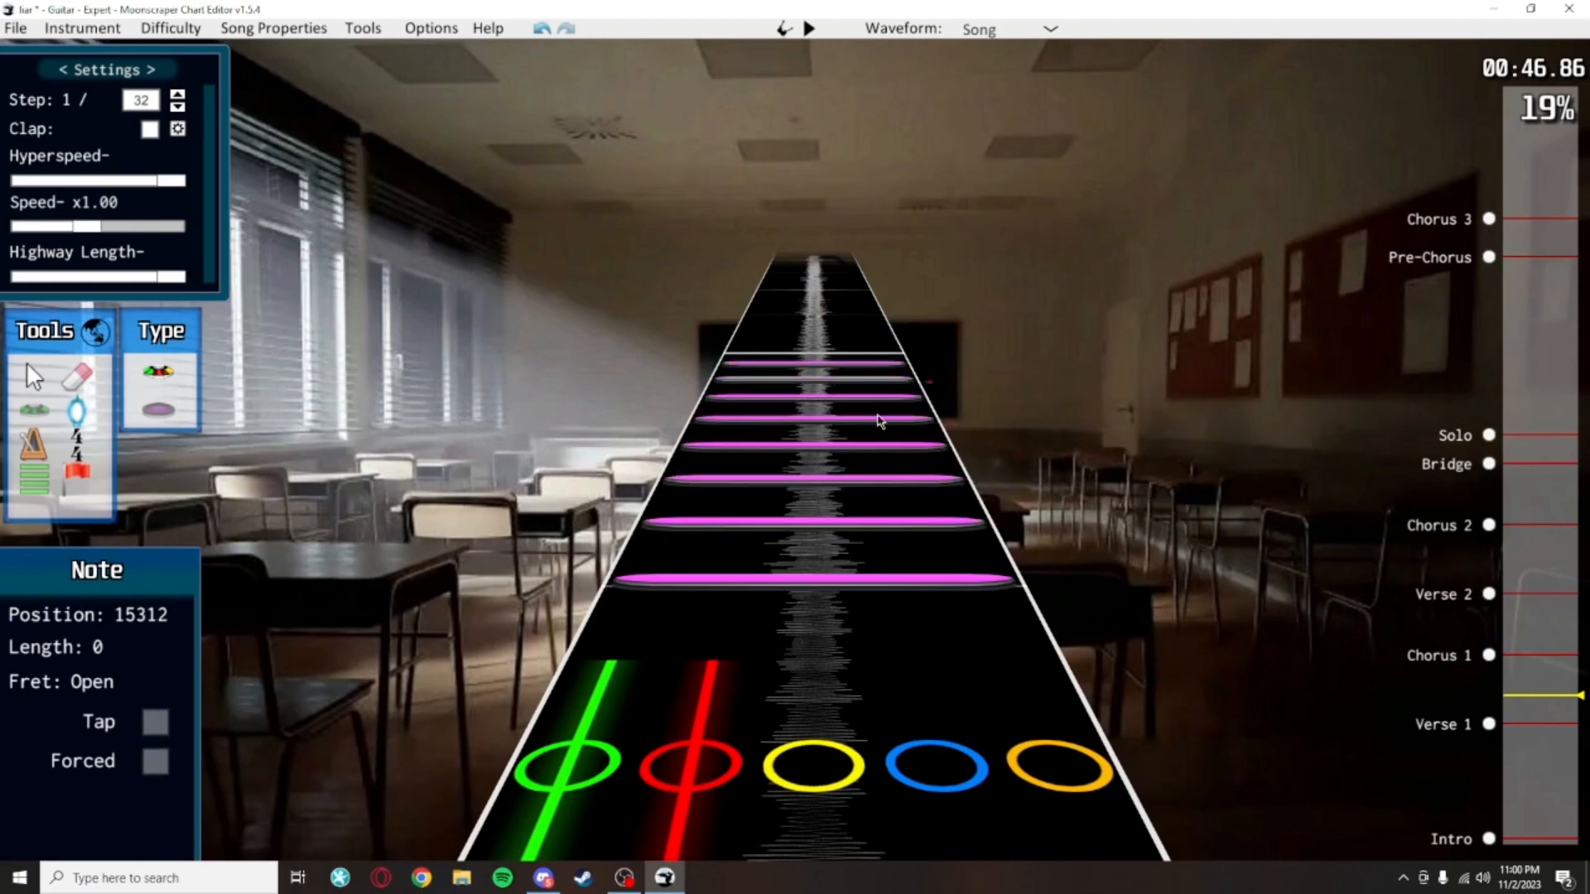
# Save the chart and add a long run of open notes at 1/32 spacing through the next measure, around tick 15480
pyautogui.scroll(7, 876, 497)
pyautogui.hotkey('ctrl', 's')
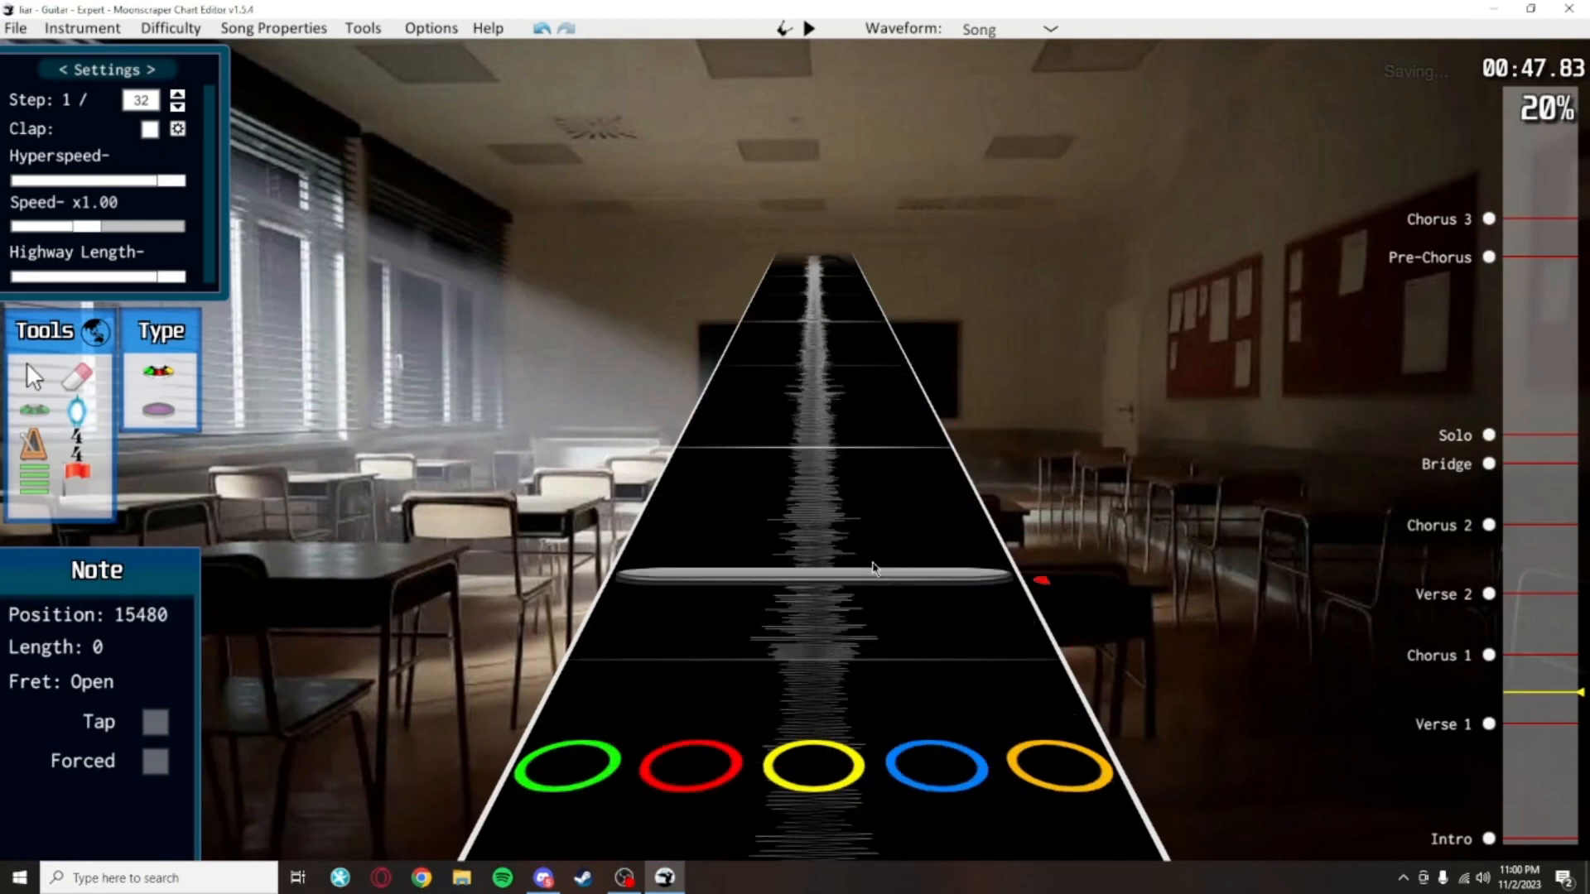
pyautogui.moveTo(858, 668); pyautogui.dragTo(888, 304)
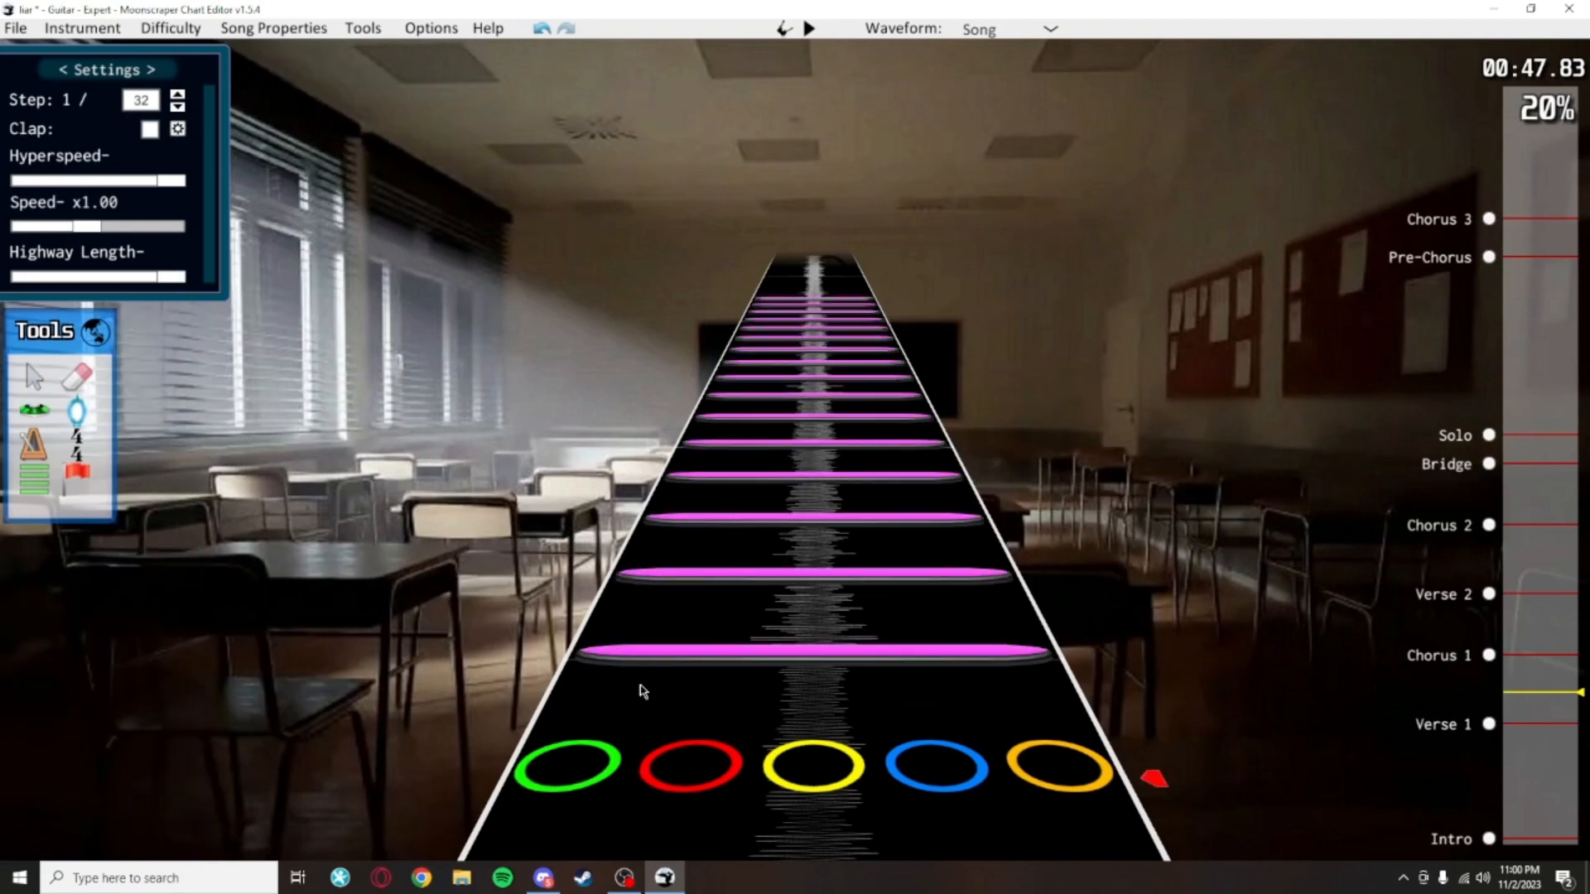
# Undo the open notes added past the measure line, save, and play back the remaining run
pyautogui.hotkey('ctrl', 'z')
pyautogui.moveTo(691, 680); pyautogui.dragTo(763, 362)
pyautogui.hotkey('ctrl', 'z')
pyautogui.scroll(-5, 772, 557)
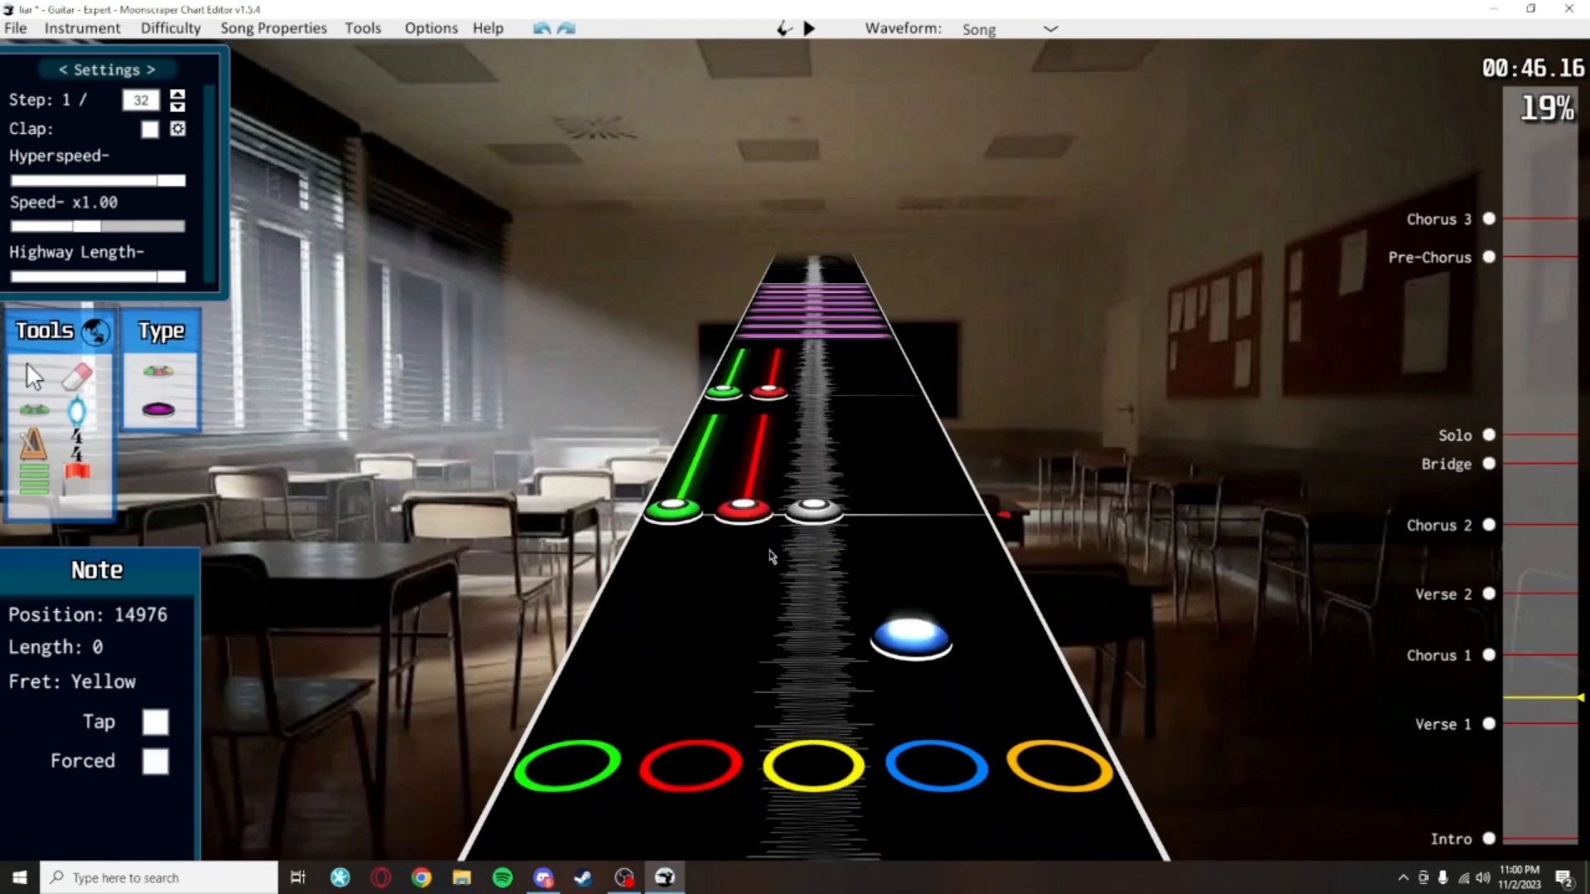
pyautogui.hotkey('ctrl', 's')
pyautogui.press('space')
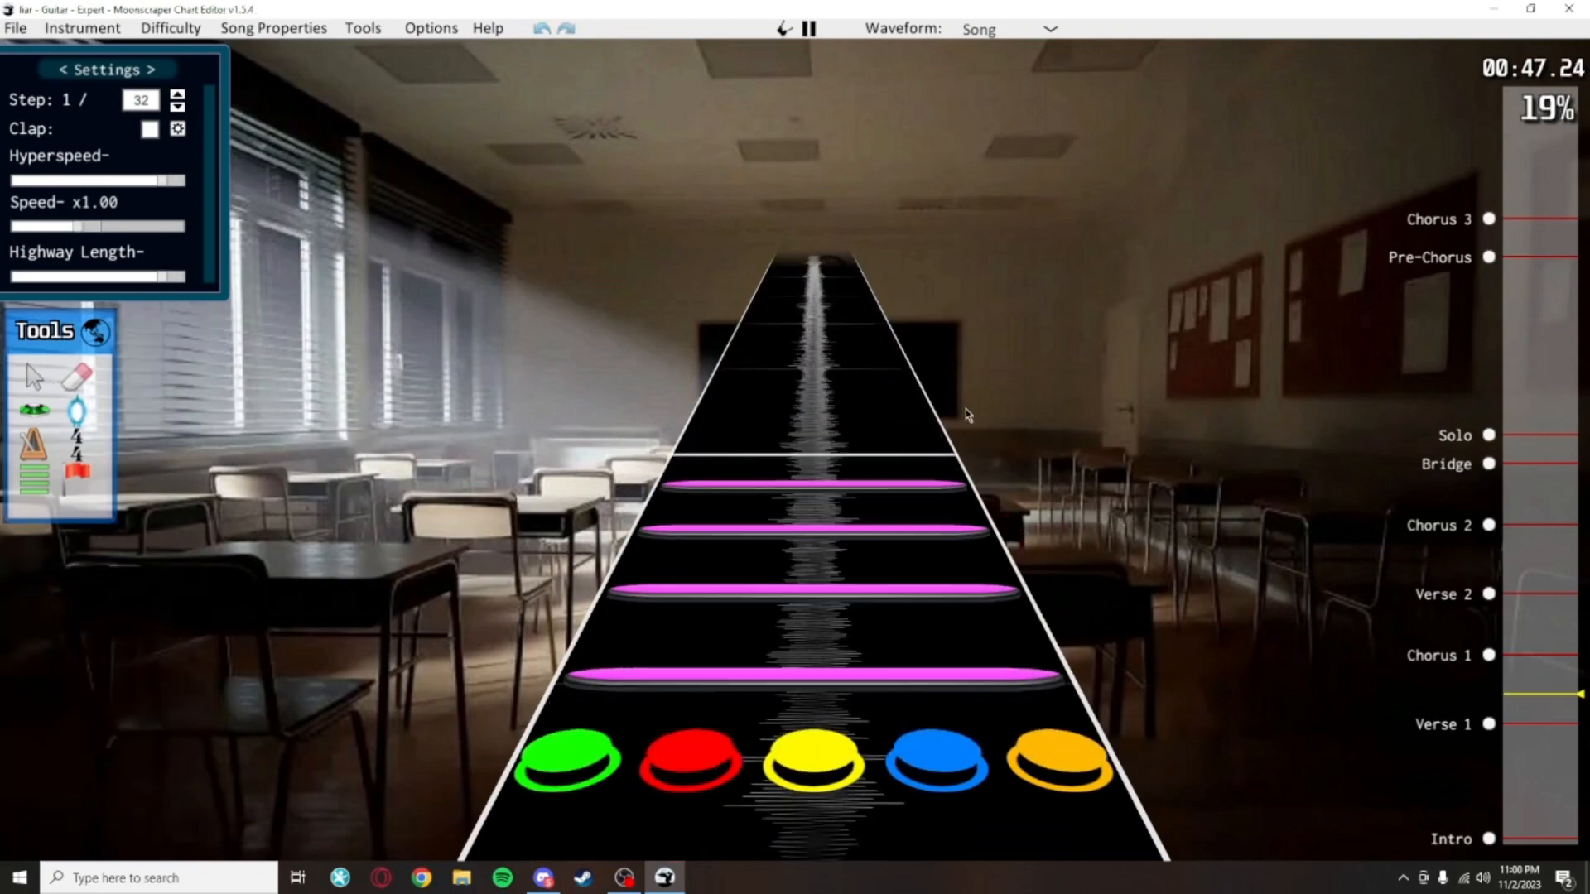
pyautogui.scroll(-3, 947, 456)
pyautogui.scroll(3, 739, 376)
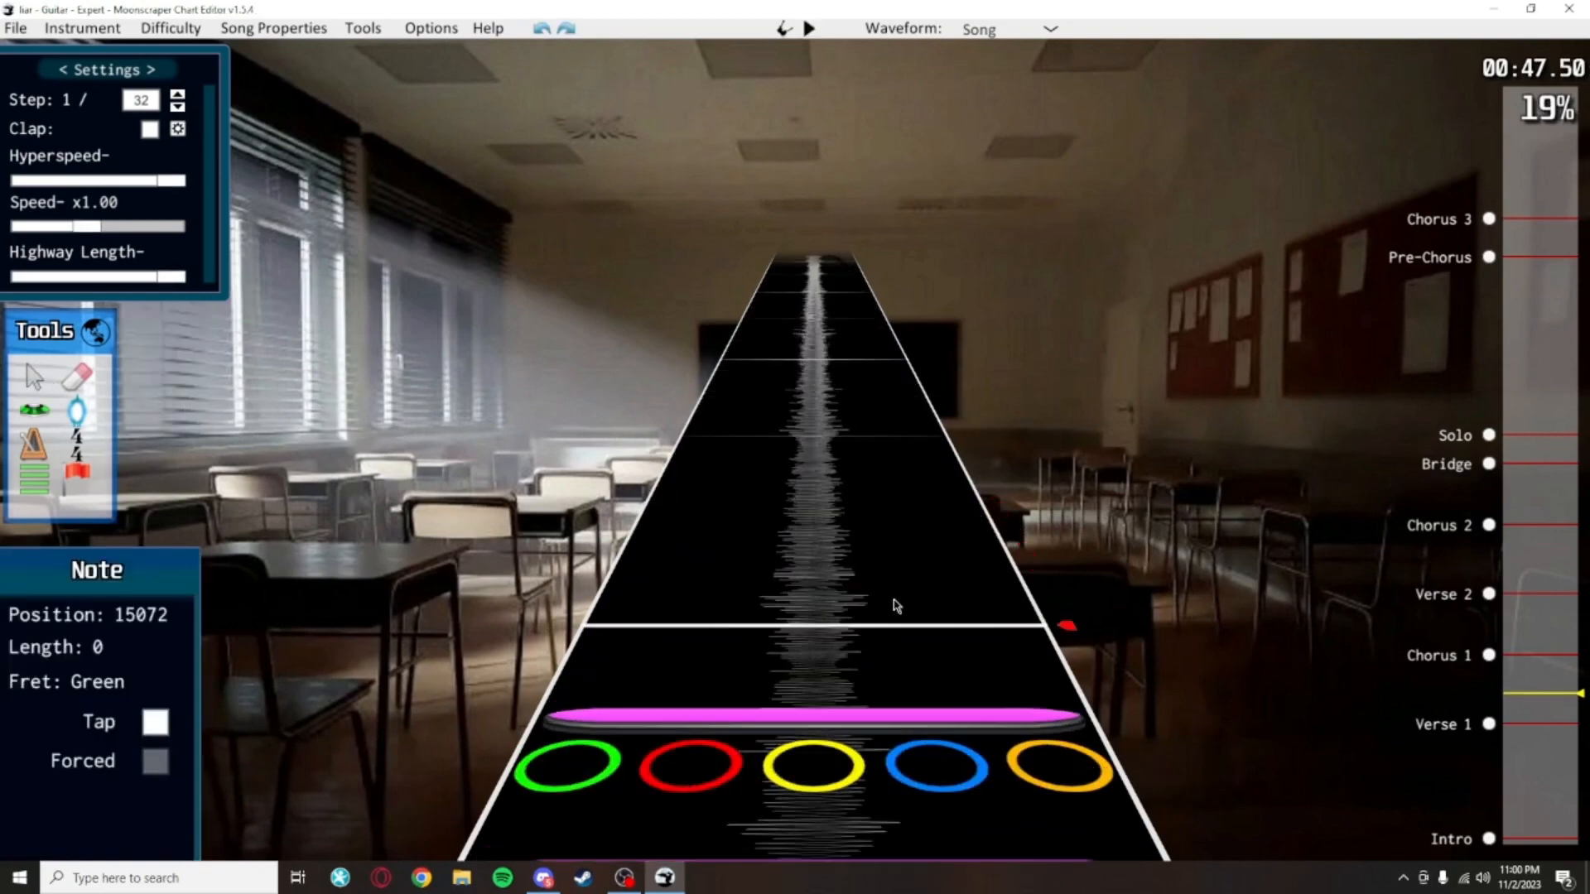
pyautogui.hotkey('ctrl', 'v')
pyautogui.hotkey('ctrl', 'z')
pyautogui.scroll(10, 1062, 410)
pyautogui.hotkey('ctrl', 's')
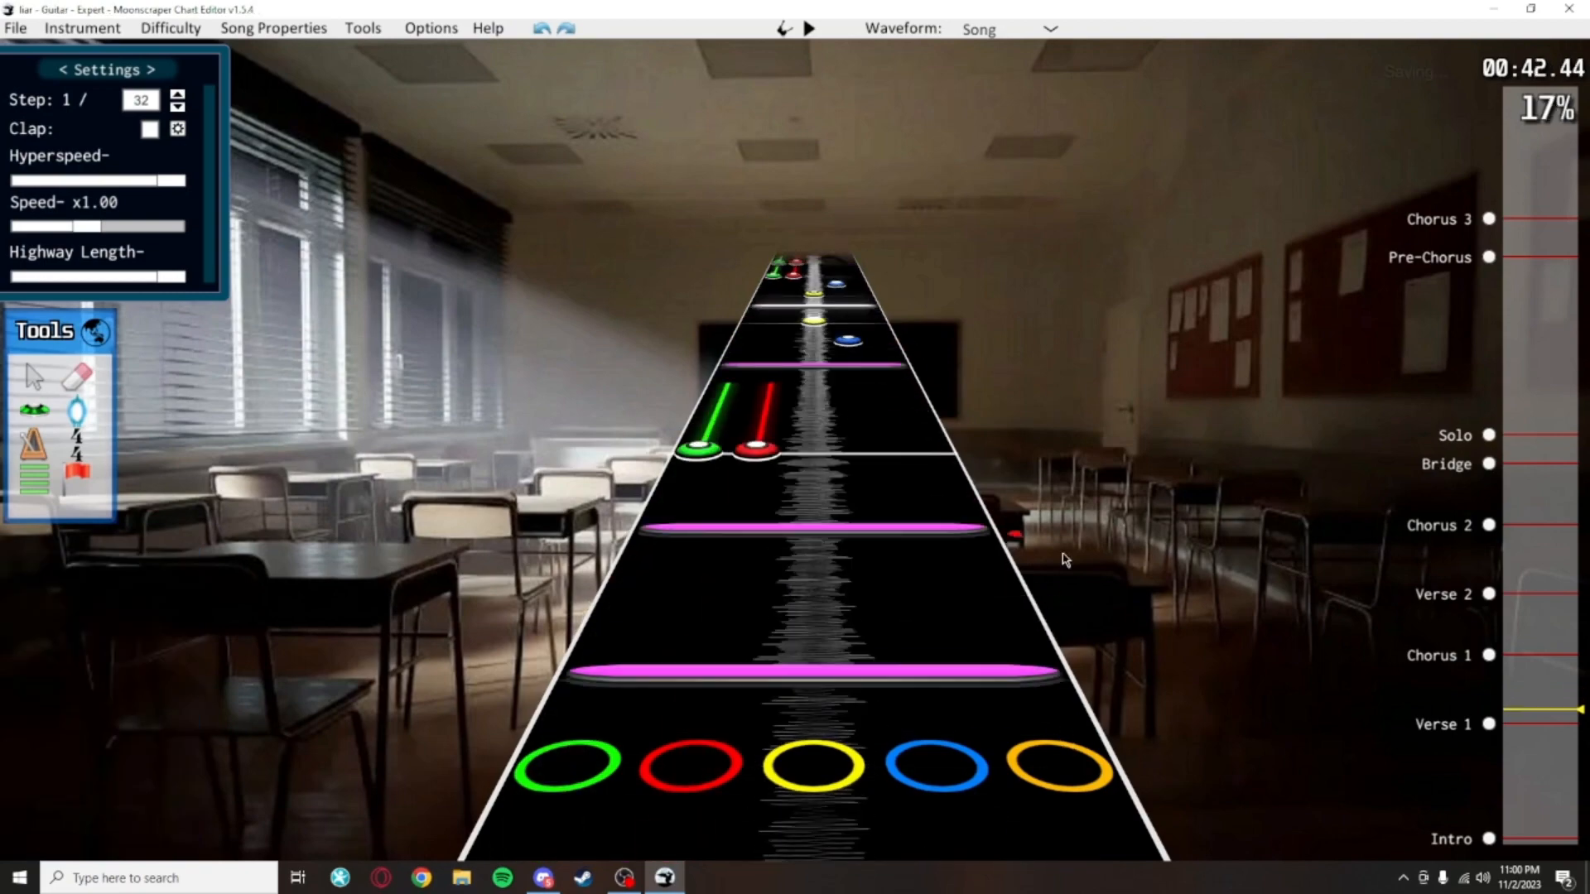
pyautogui.scroll(-6, 1057, 550)
pyautogui.scroll(5, 1003, 200)
pyautogui.moveTo(1012, 525); pyautogui.dragTo(845, 348)
pyautogui.hotkey('ctrl', 'x')
pyautogui.hotkey('ctrl', 'z')
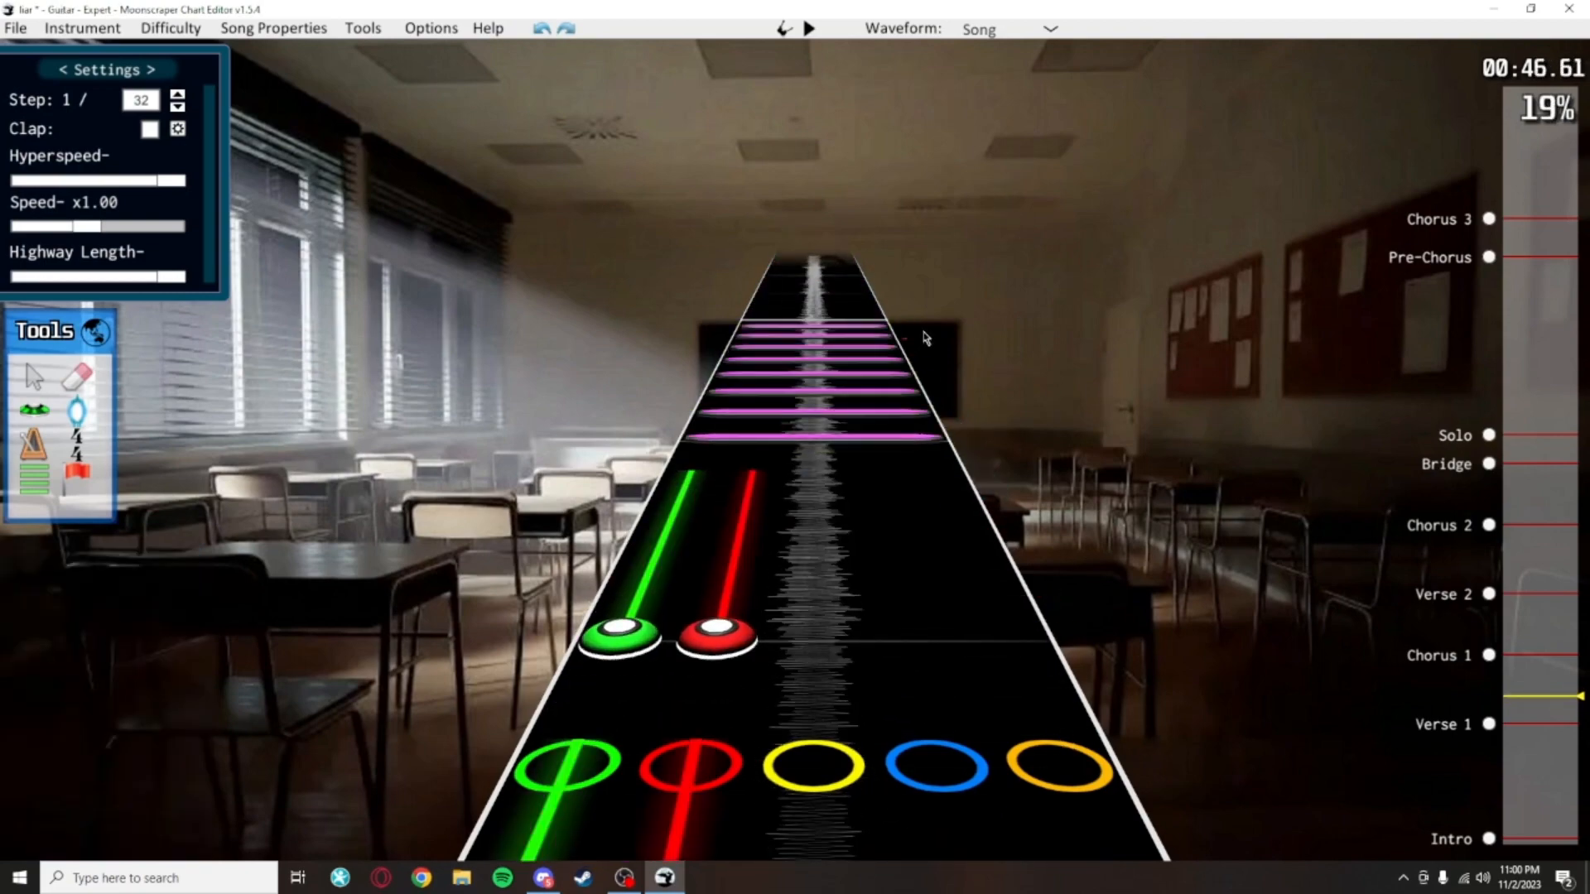
pyautogui.scroll(1, 903, 292)
pyautogui.scroll(2, 903, 362)
pyautogui.hotkey('ctrl', 's')
pyautogui.hotkey('ctrl', 'v')
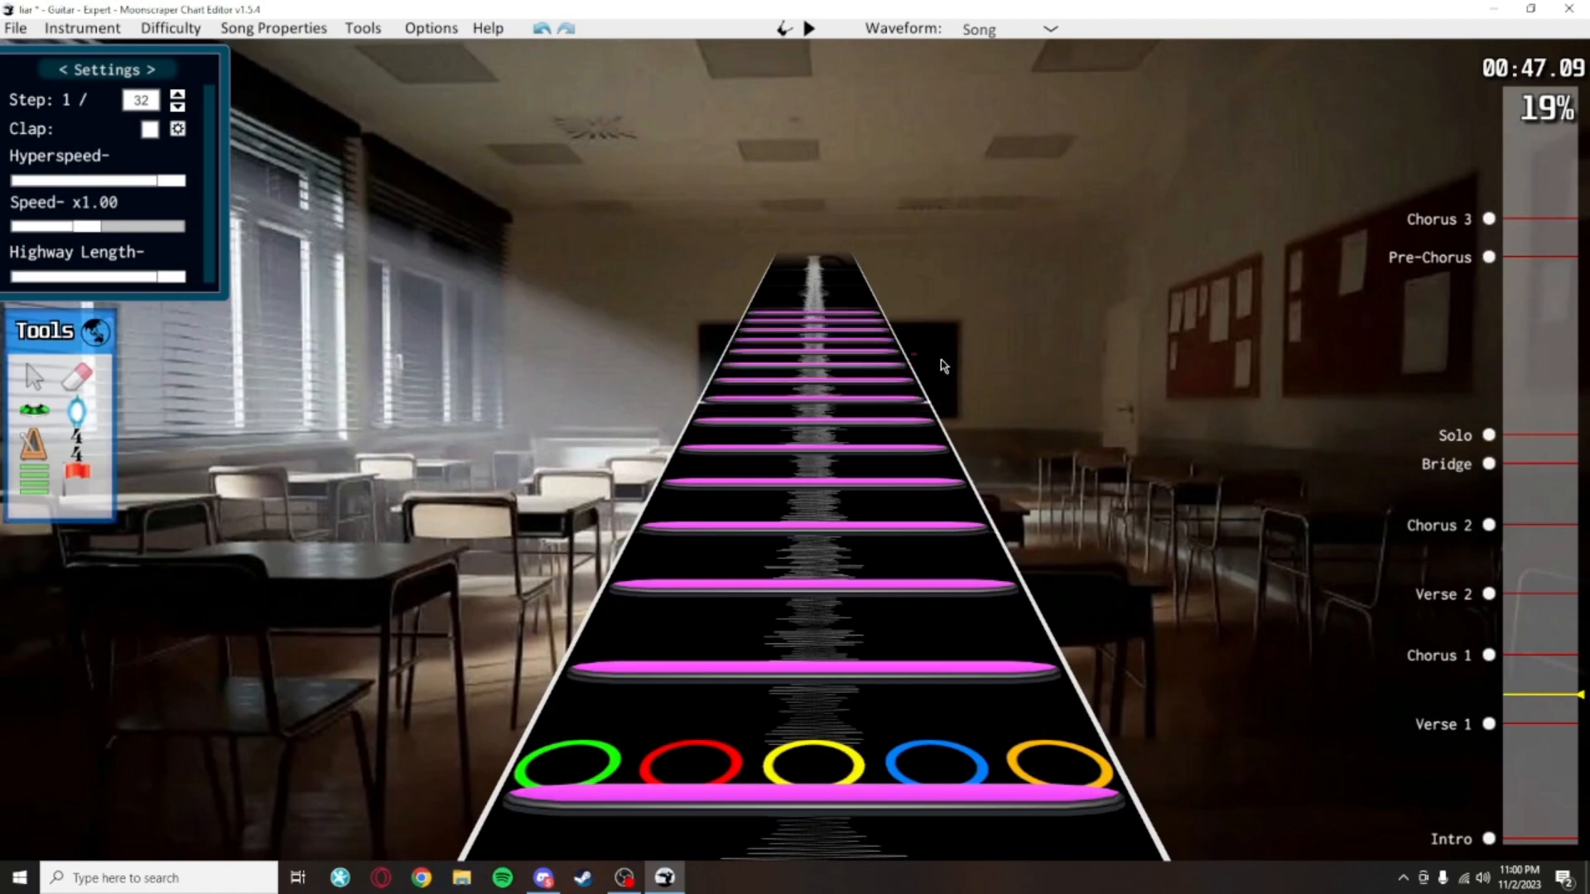
pyautogui.hotkey('ctrl', 'z')
pyautogui.scroll(-14, 994, 737)
pyautogui.hotkey('ctrl', 's')
pyautogui.scroll(-4, 990, 712)
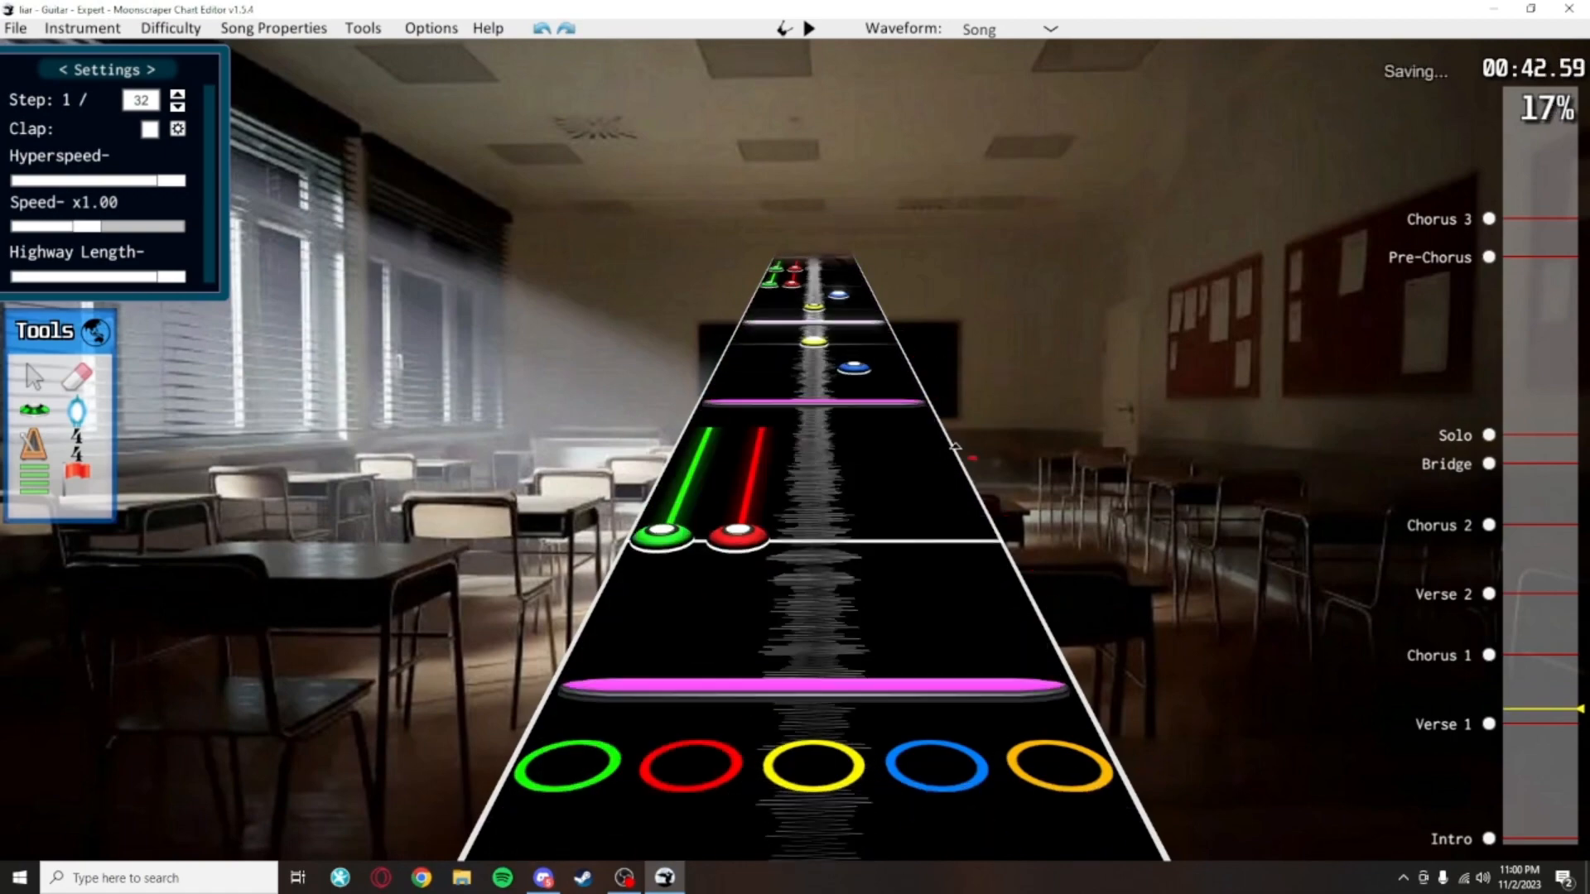
# Copy a Verse 1 measure starting at its sustained green-red chord, paste it at the measure line after the open-note run, and play it back
pyautogui.scroll(5, 1011, 679)
pyautogui.scroll(-13, 1035, 654)
pyautogui.scroll(-4, 1069, 663)
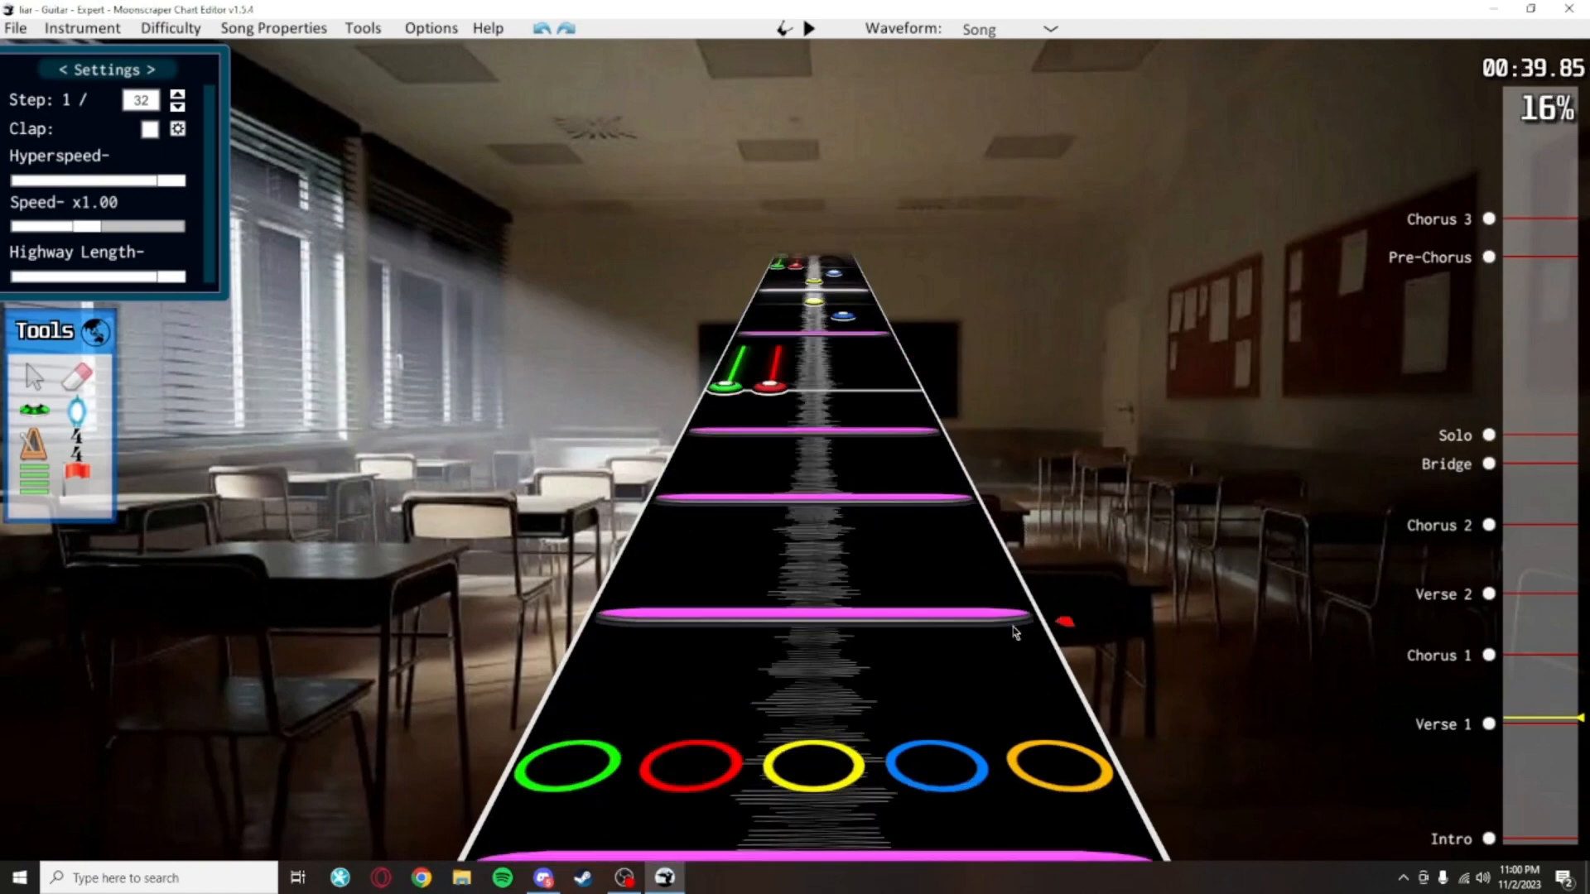
pyautogui.scroll(1, 1147, 555)
pyautogui.scroll(7, 841, 346)
pyautogui.moveTo(1058, 444); pyautogui.dragTo(722, 309)
pyautogui.scroll(2, 663, 356)
pyautogui.scroll(12, 1076, 629)
pyautogui.scroll(12, 940, 486)
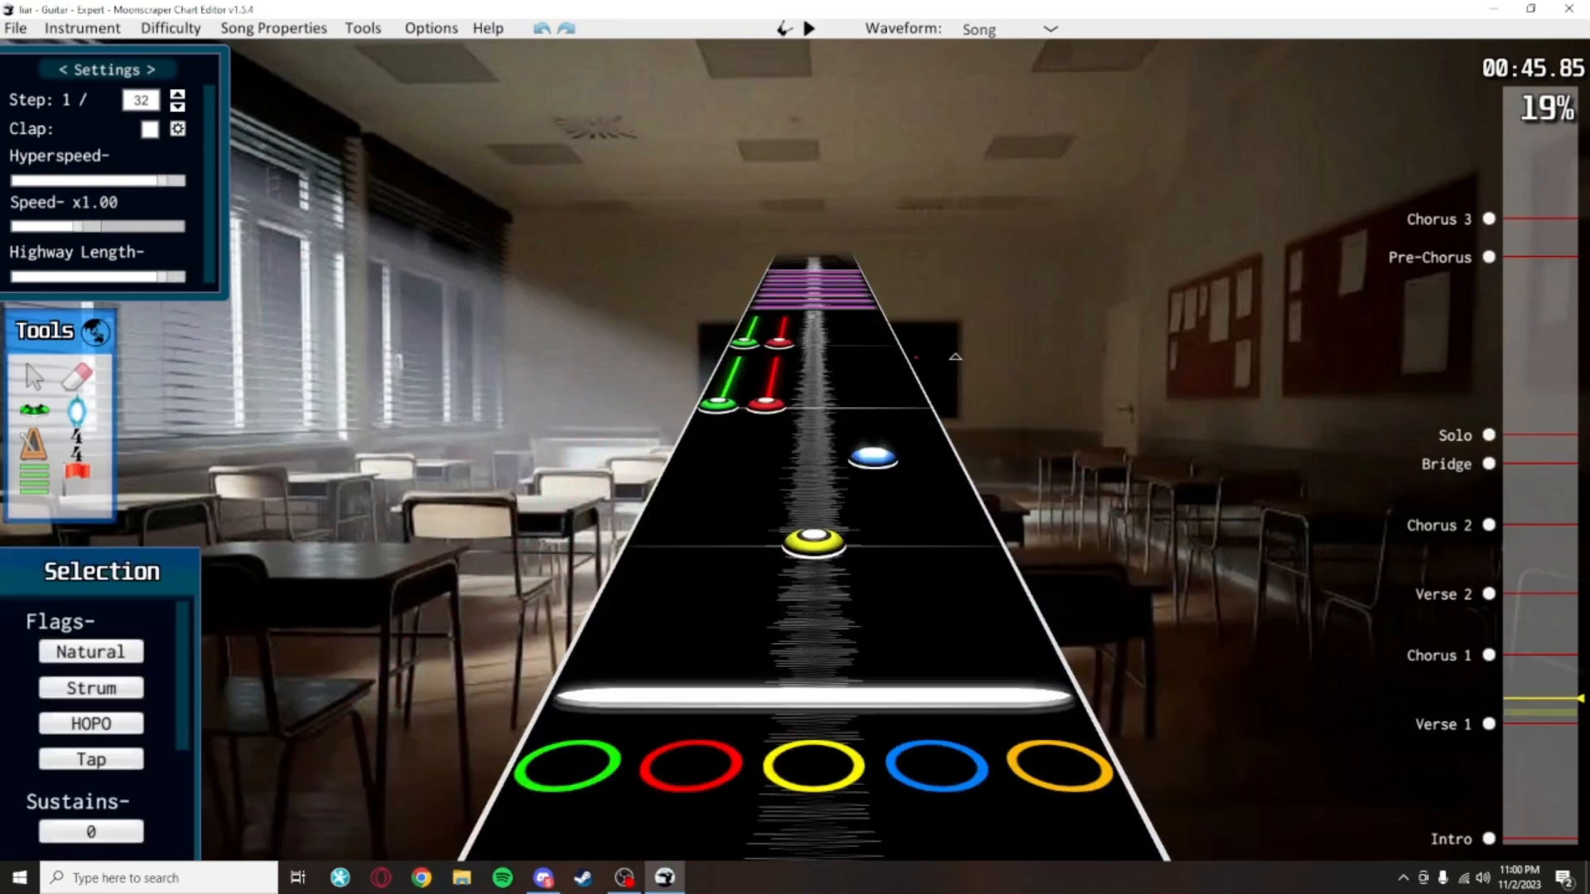
pyautogui.scroll(-1, 910, 540)
pyautogui.press('space')
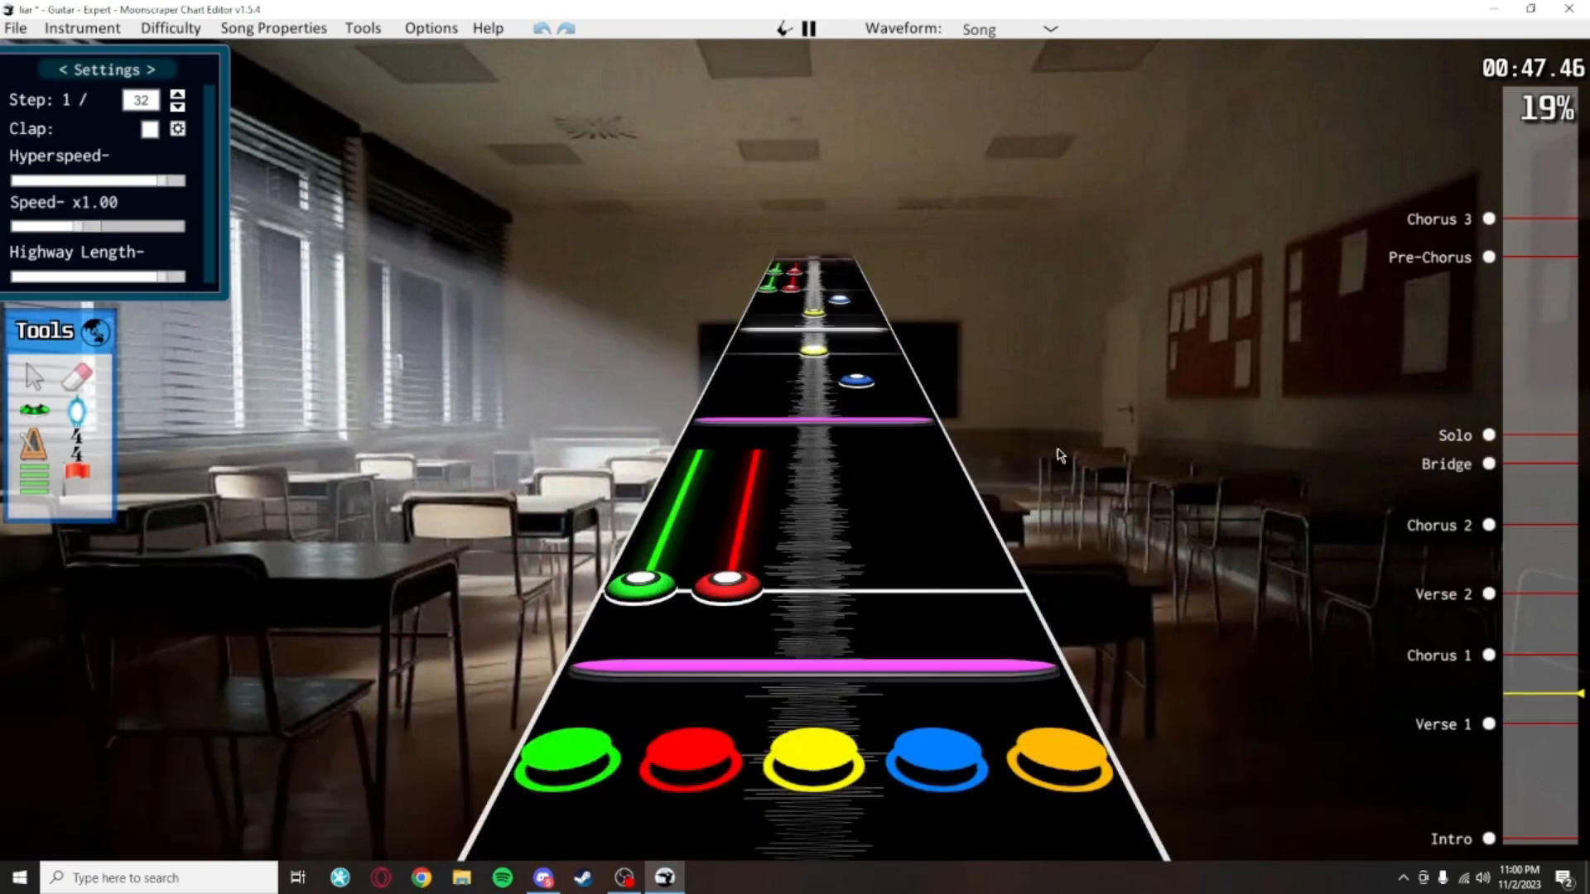
pyautogui.press('space')
pyautogui.scroll(-5, 1027, 649)
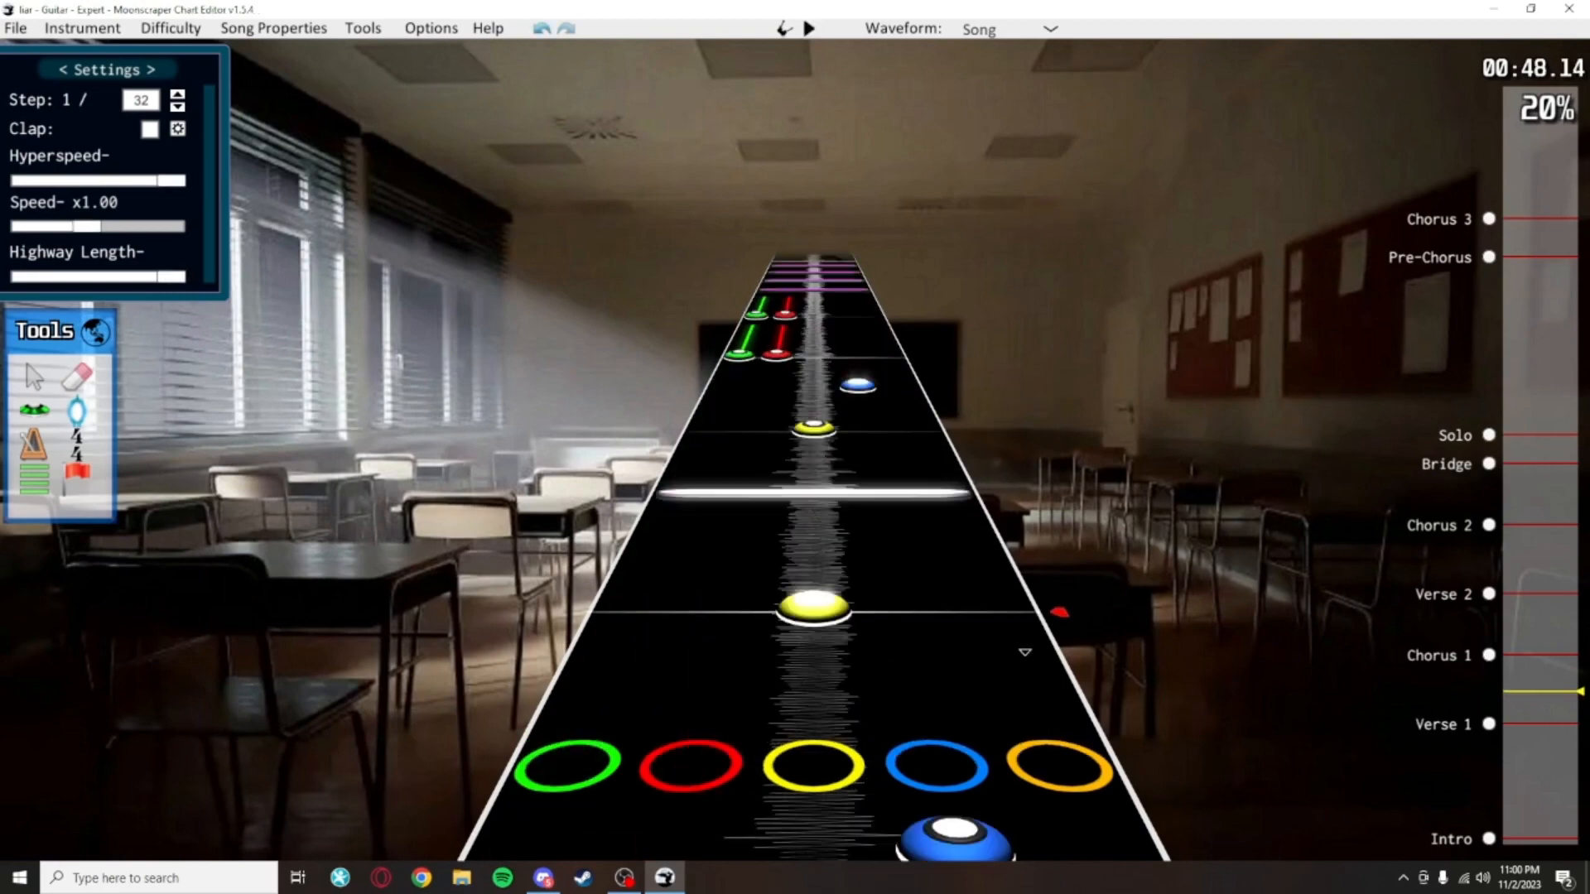
# Delete the closing green-red chords and open-note run from the pasted measure so that it ends on the blue note
pyautogui.press('space')
pyautogui.press('space')
pyautogui.moveTo(1070, 515); pyautogui.dragTo(717, 242)
pyautogui.press('Delete')
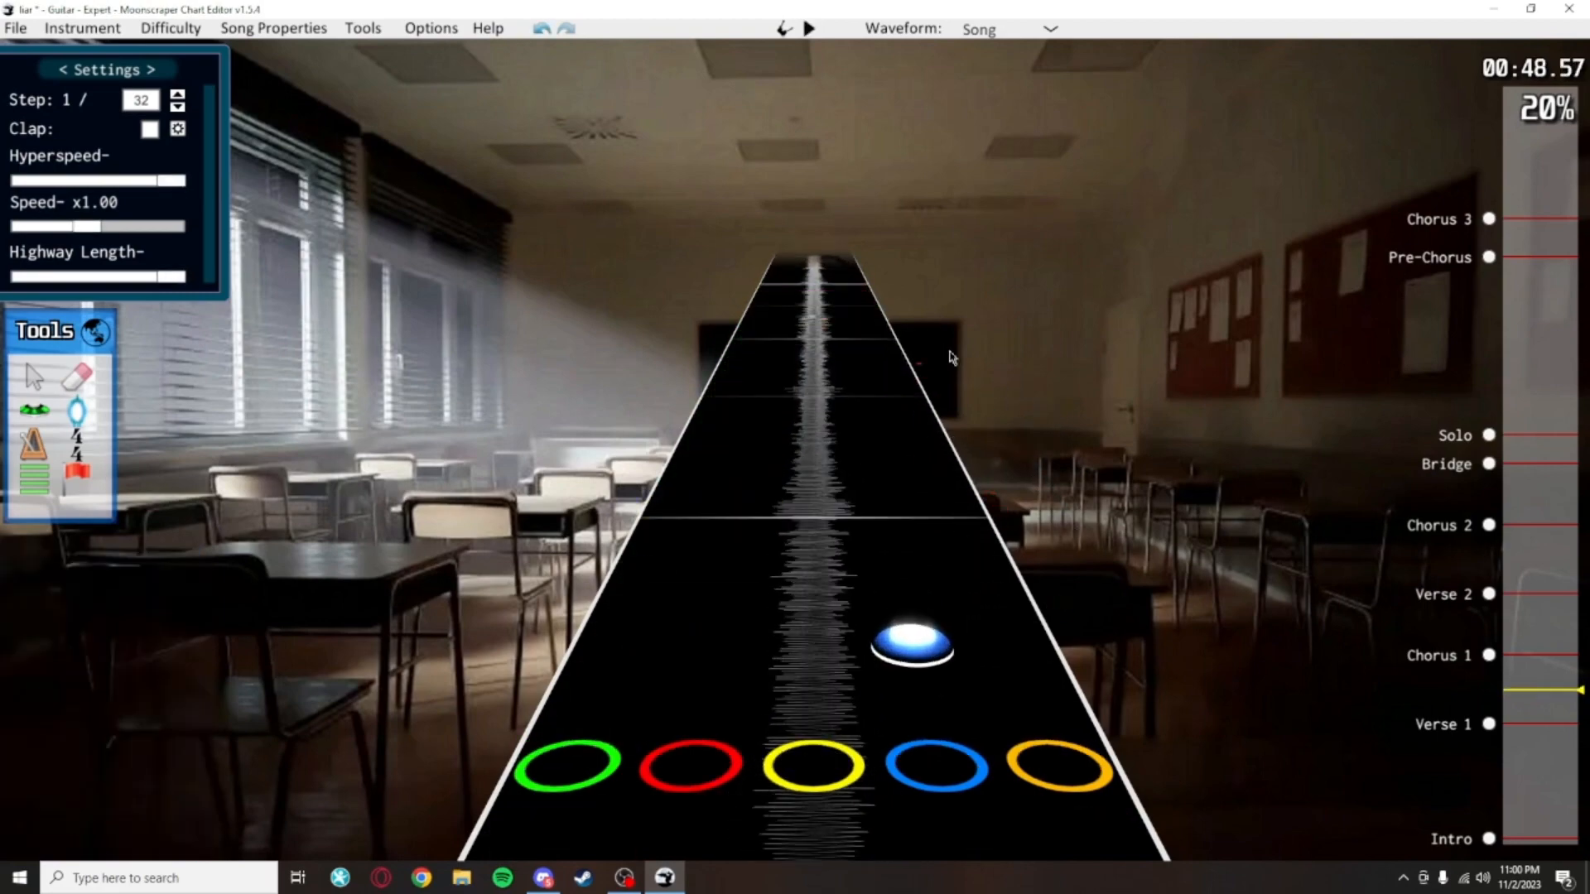
# Play the song past the last blue note and review the pasted measure from its opening sustained chord
pyautogui.scroll(2, 951, 348)
pyautogui.press('space')
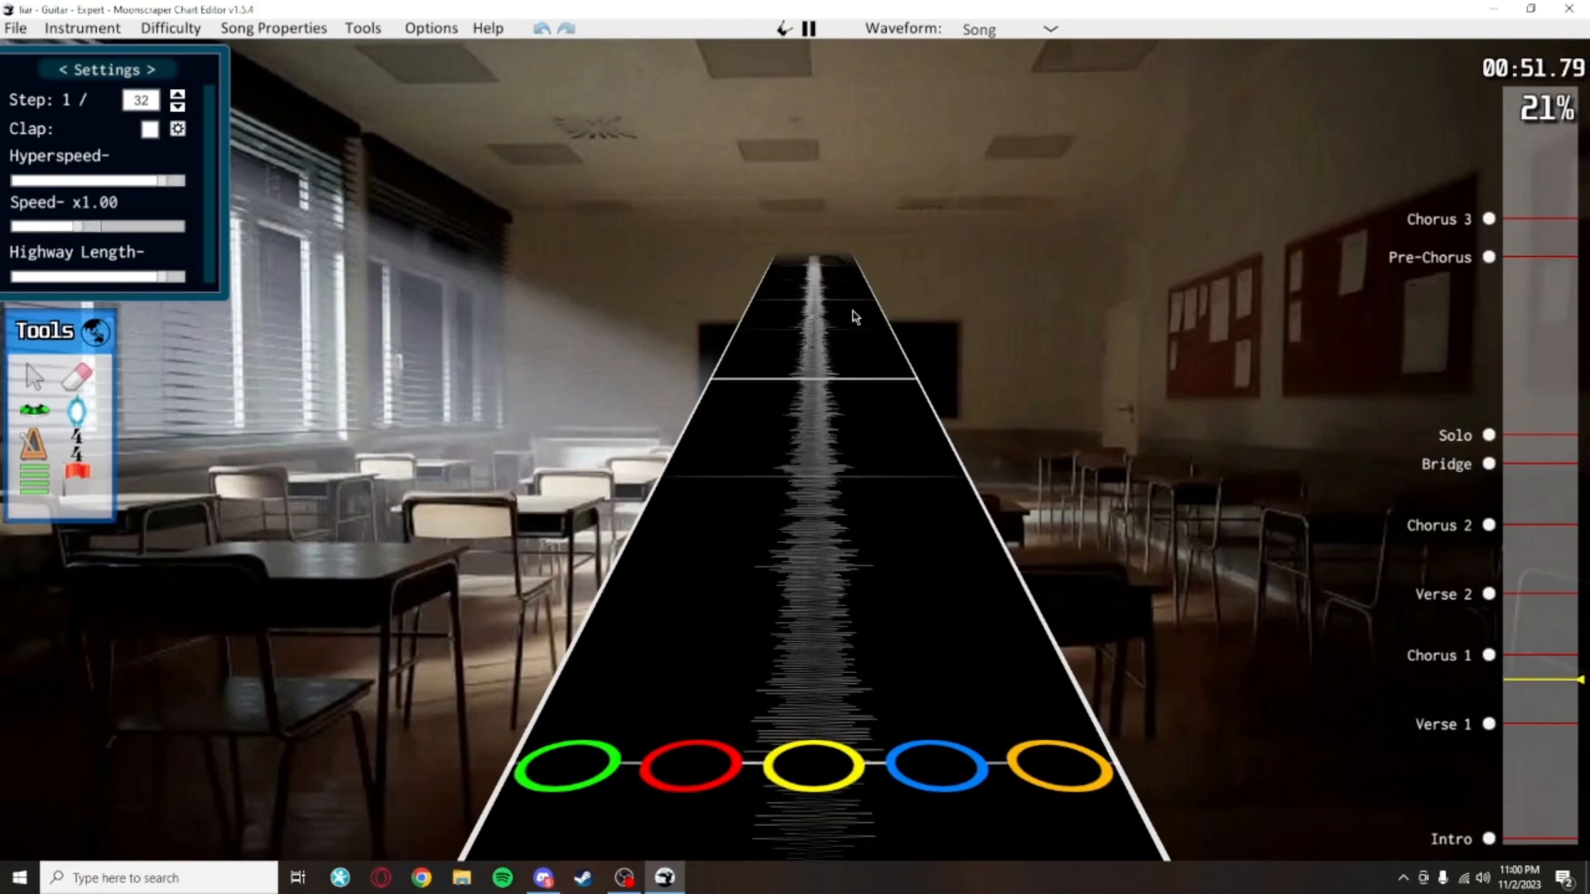
pyautogui.press('space')
pyautogui.scroll(-15, 952, 356)
pyautogui.scroll(10, 1033, 393)
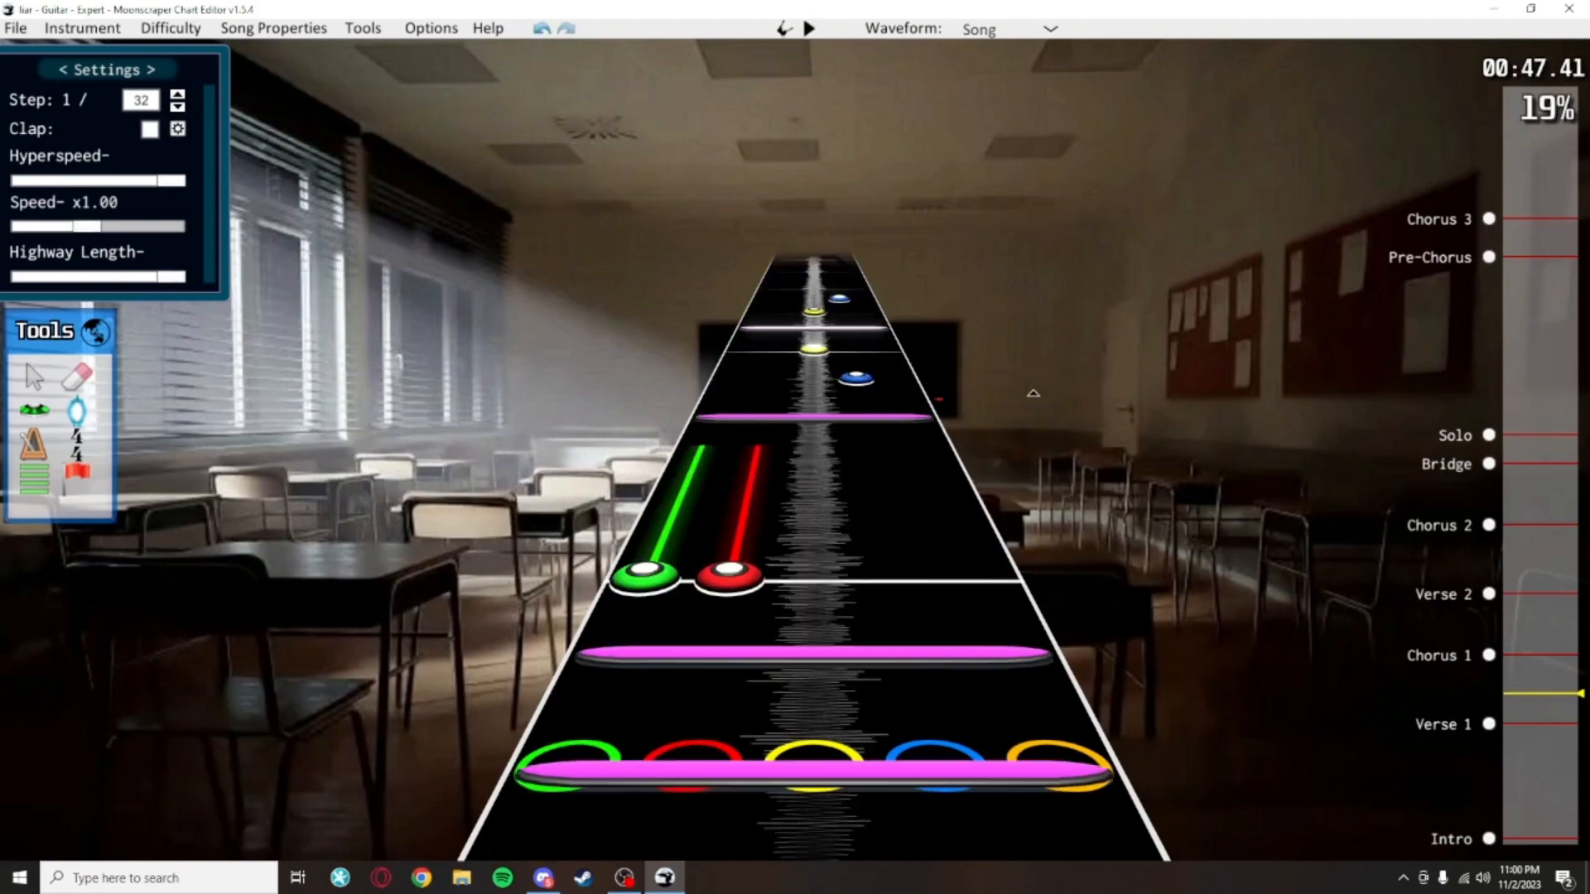
pyautogui.scroll(3, 1032, 393)
pyautogui.scroll(-2, 1091, 524)
pyautogui.scroll(7, 983, 485)
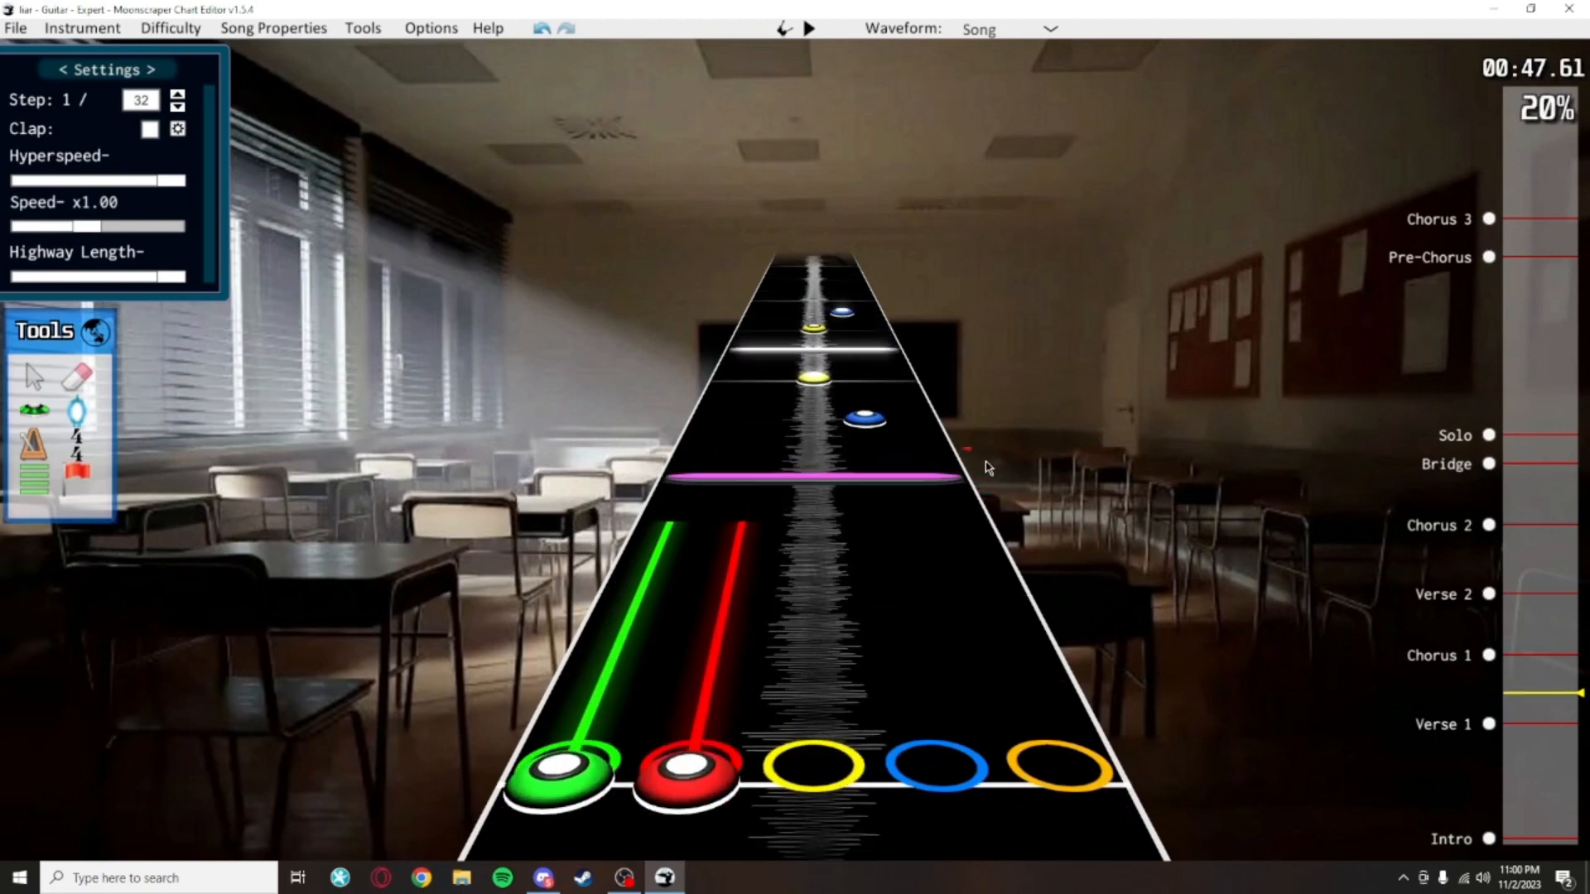
pyautogui.scroll(-2, 1024, 547)
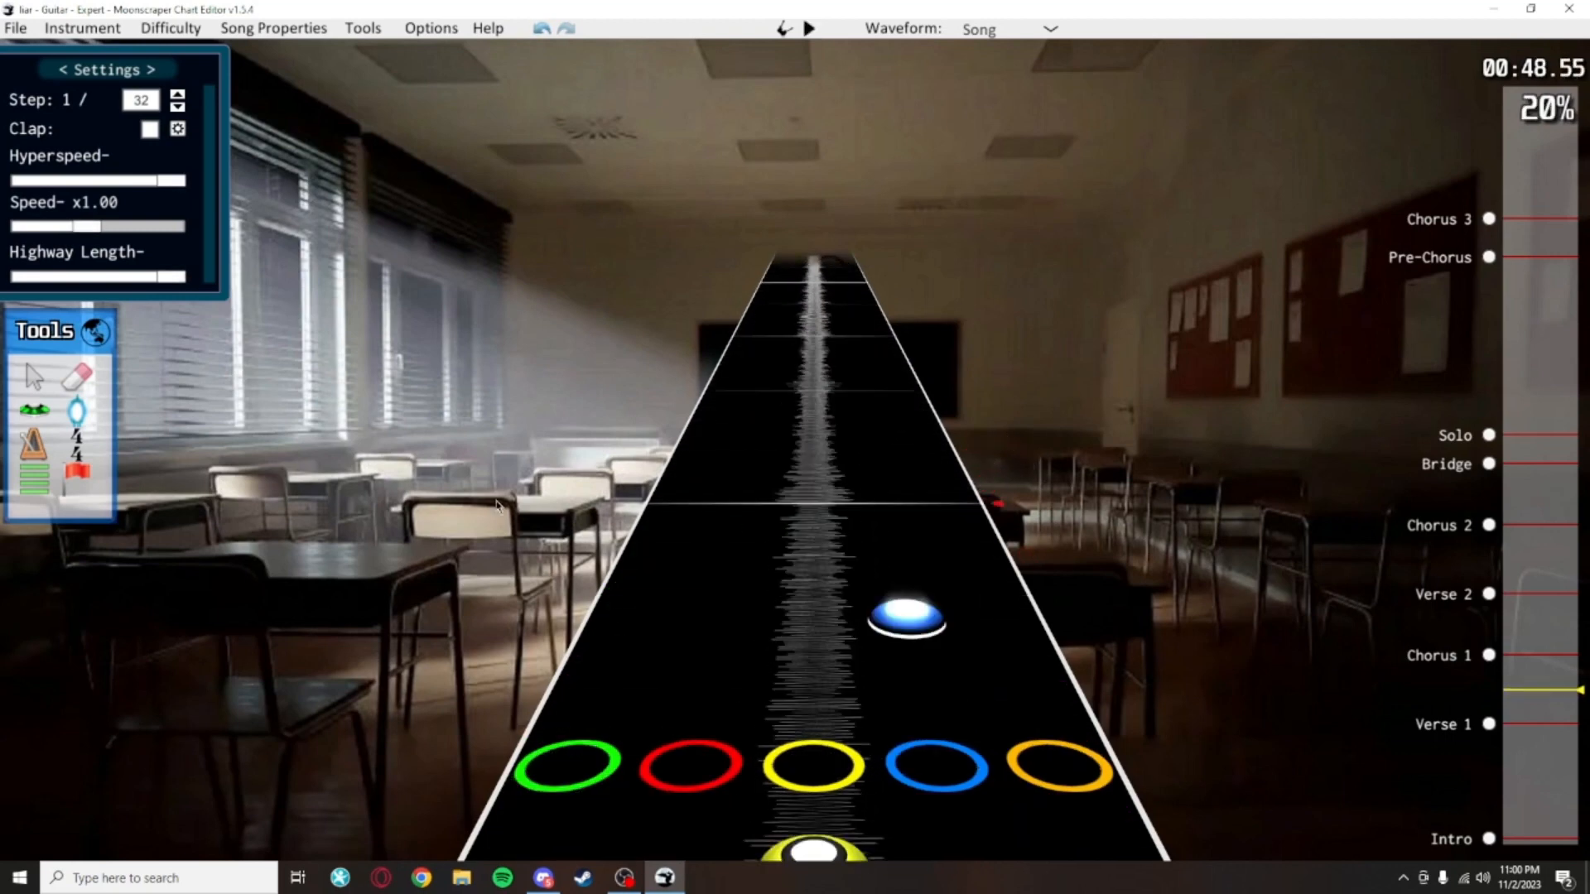
# Activate note placement and listen to the stretch after the last blue note to locate the next notes
pyautogui.click(40, 414)
pyautogui.scroll(-1, 880, 522)
pyautogui.scroll(3, 884, 522)
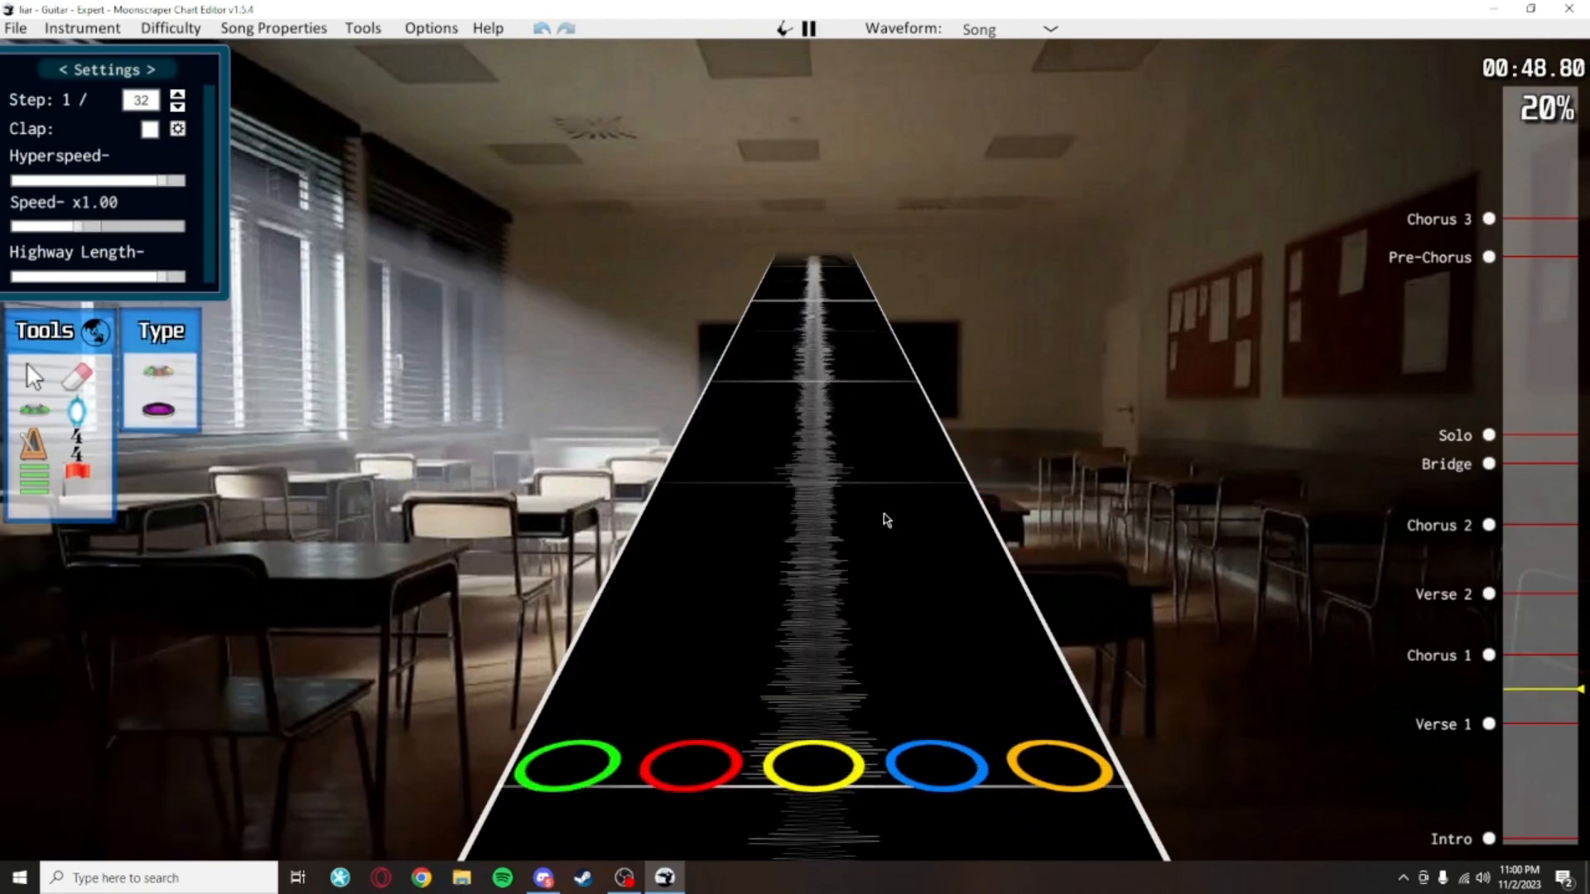
pyautogui.scroll(-3, 915, 601)
pyautogui.scroll(7, 916, 603)
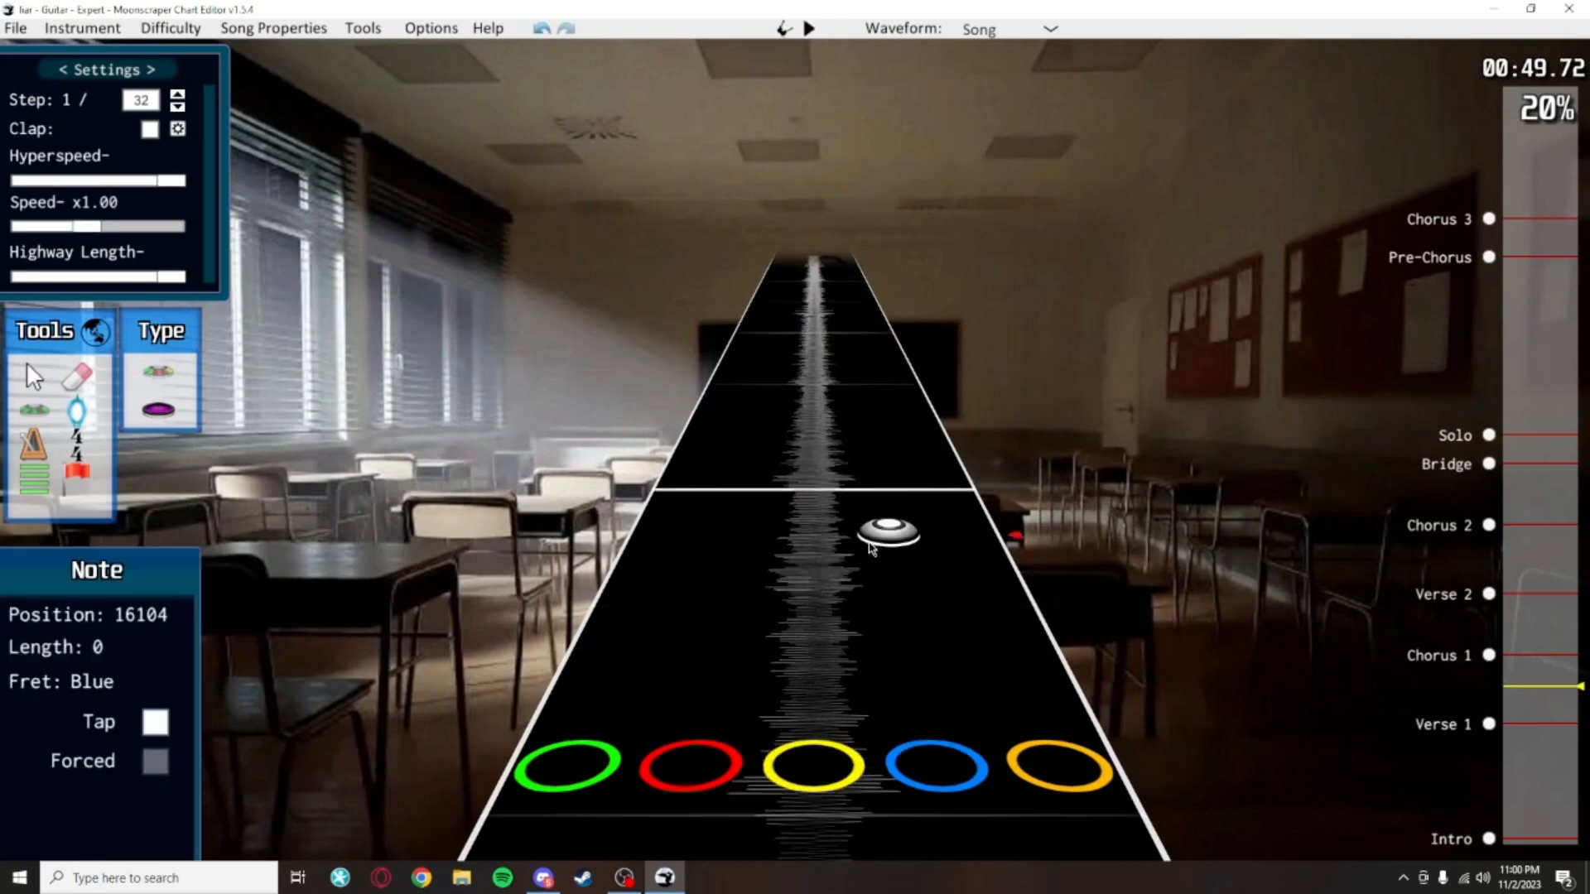
pyautogui.scroll(-7, 894, 497)
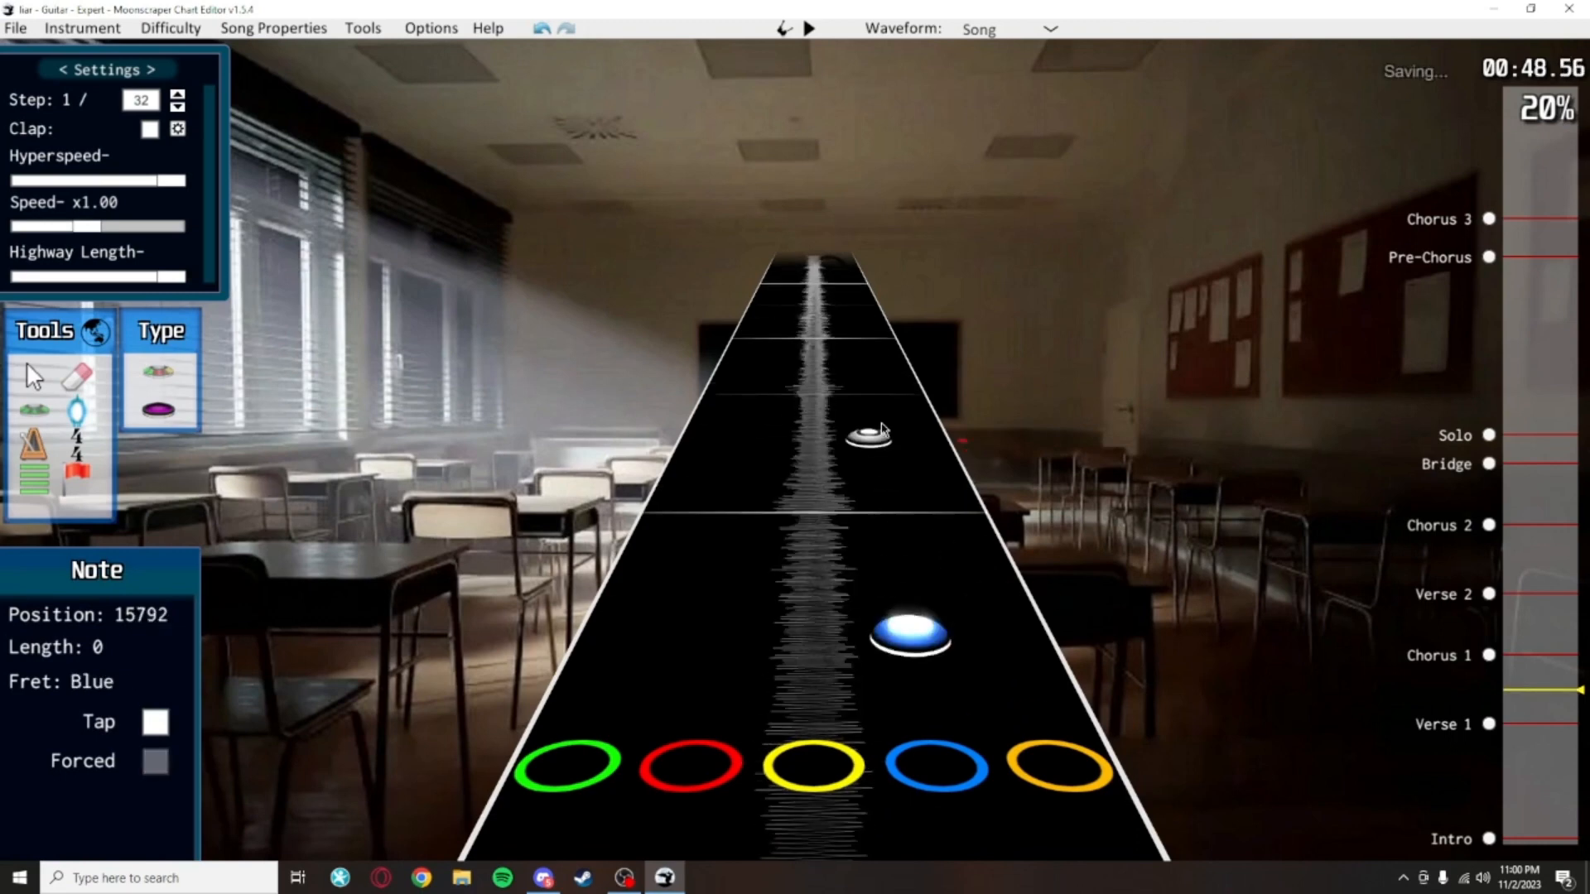
pyautogui.scroll(-1, 936, 530)
pyautogui.press('space')
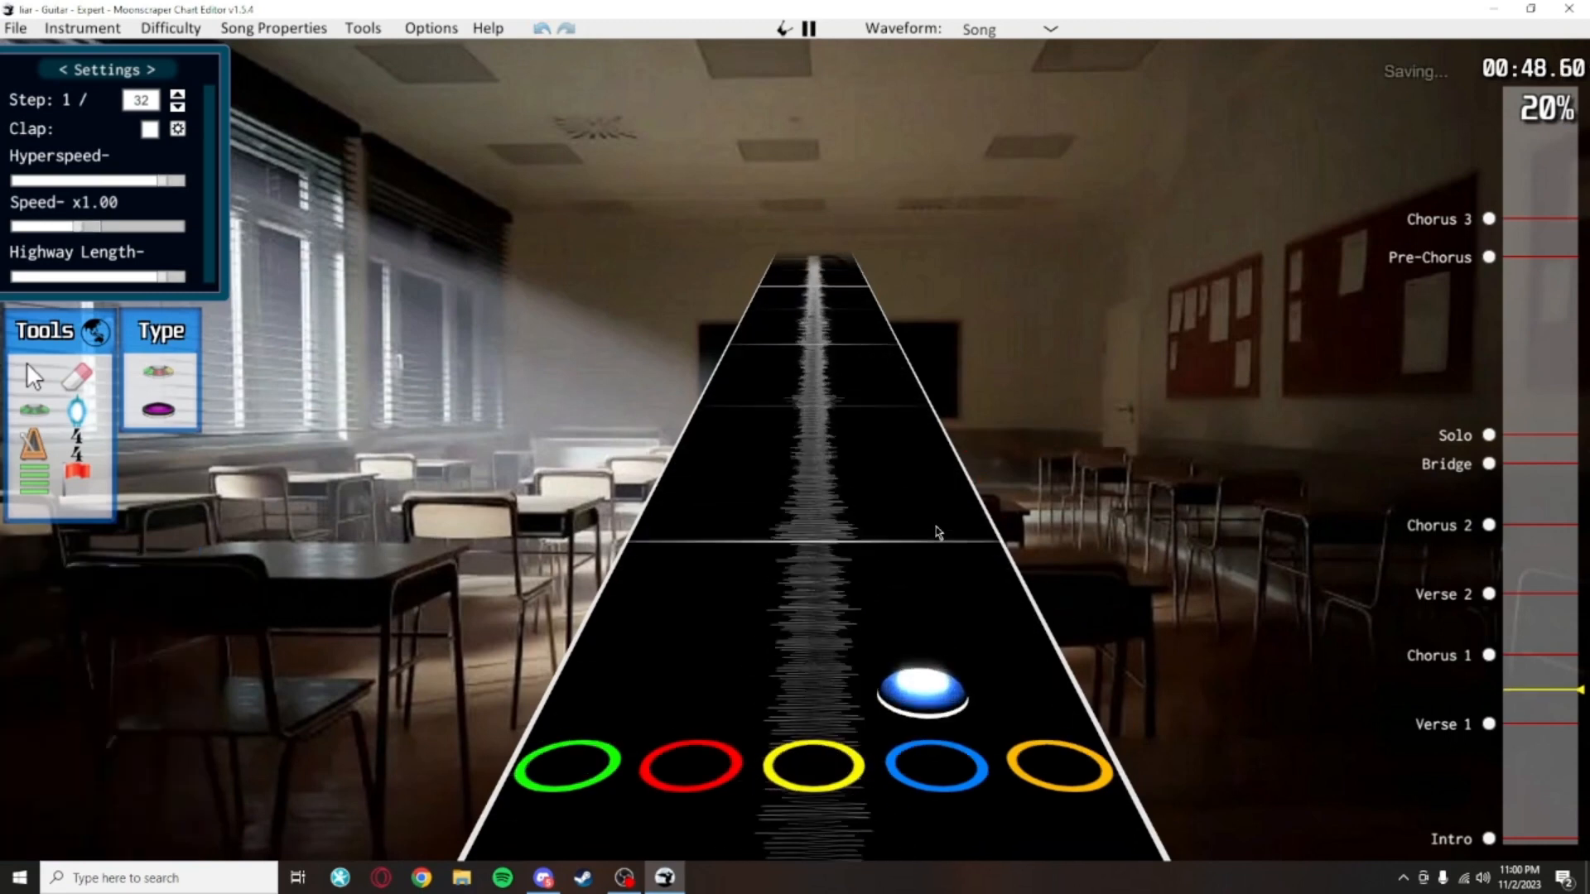
pyautogui.press('space')
pyautogui.scroll(-3, 1008, 650)
pyautogui.scroll(-1, 1008, 650)
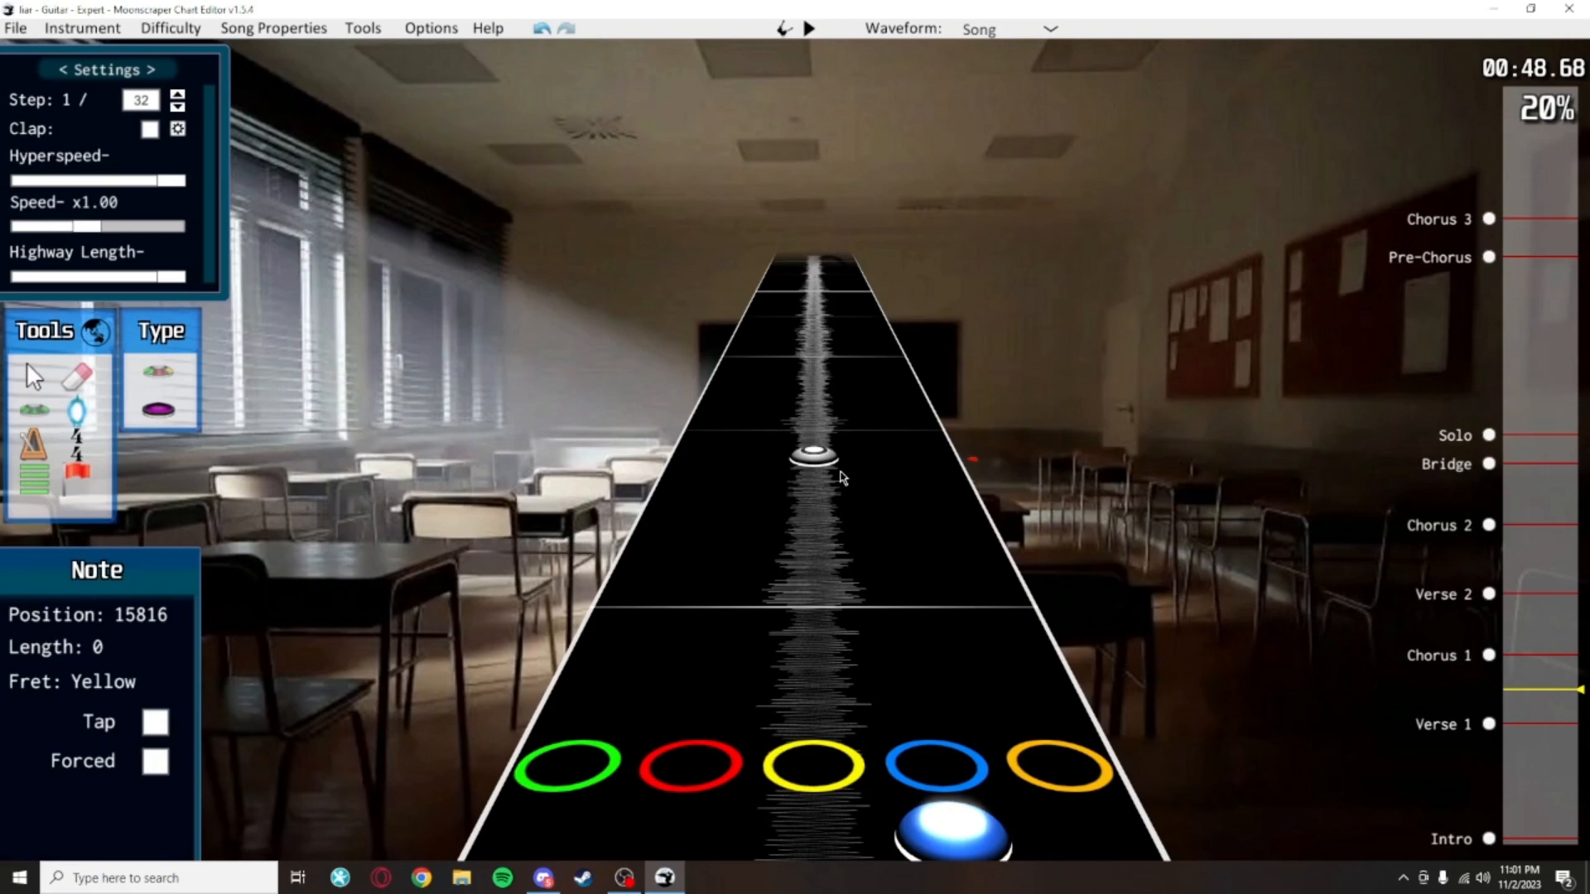
# Set the step to 1/16 for regular notes and play back the empty stretch to find where the chords fall
pyautogui.moveTo(763, 539); pyautogui.dragTo(800, 470)
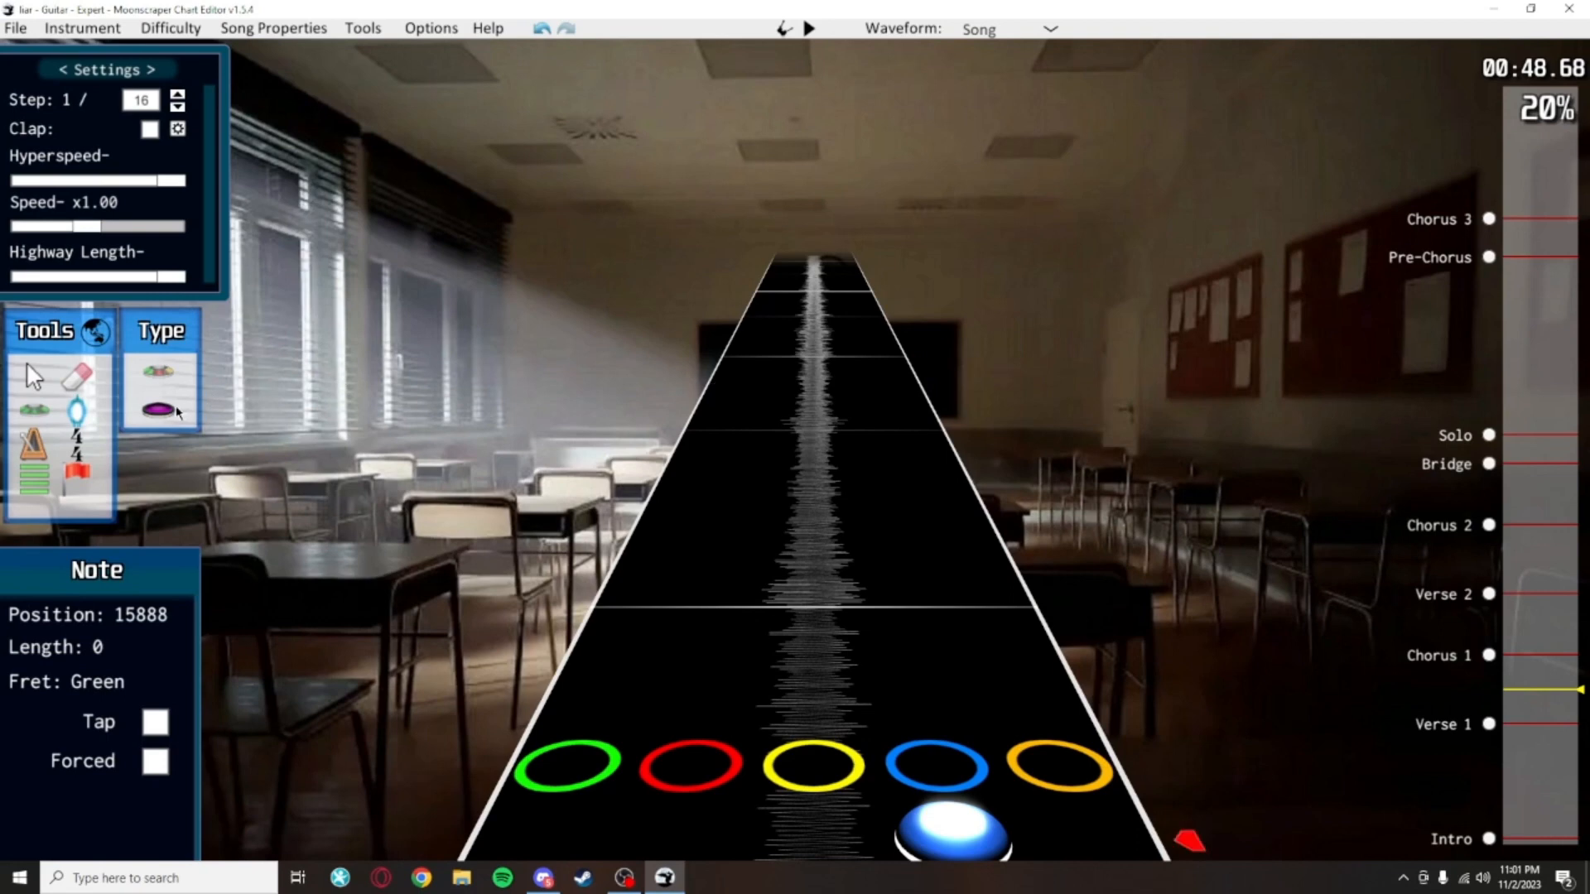
pyautogui.click(198, 414)
pyautogui.click(174, 380)
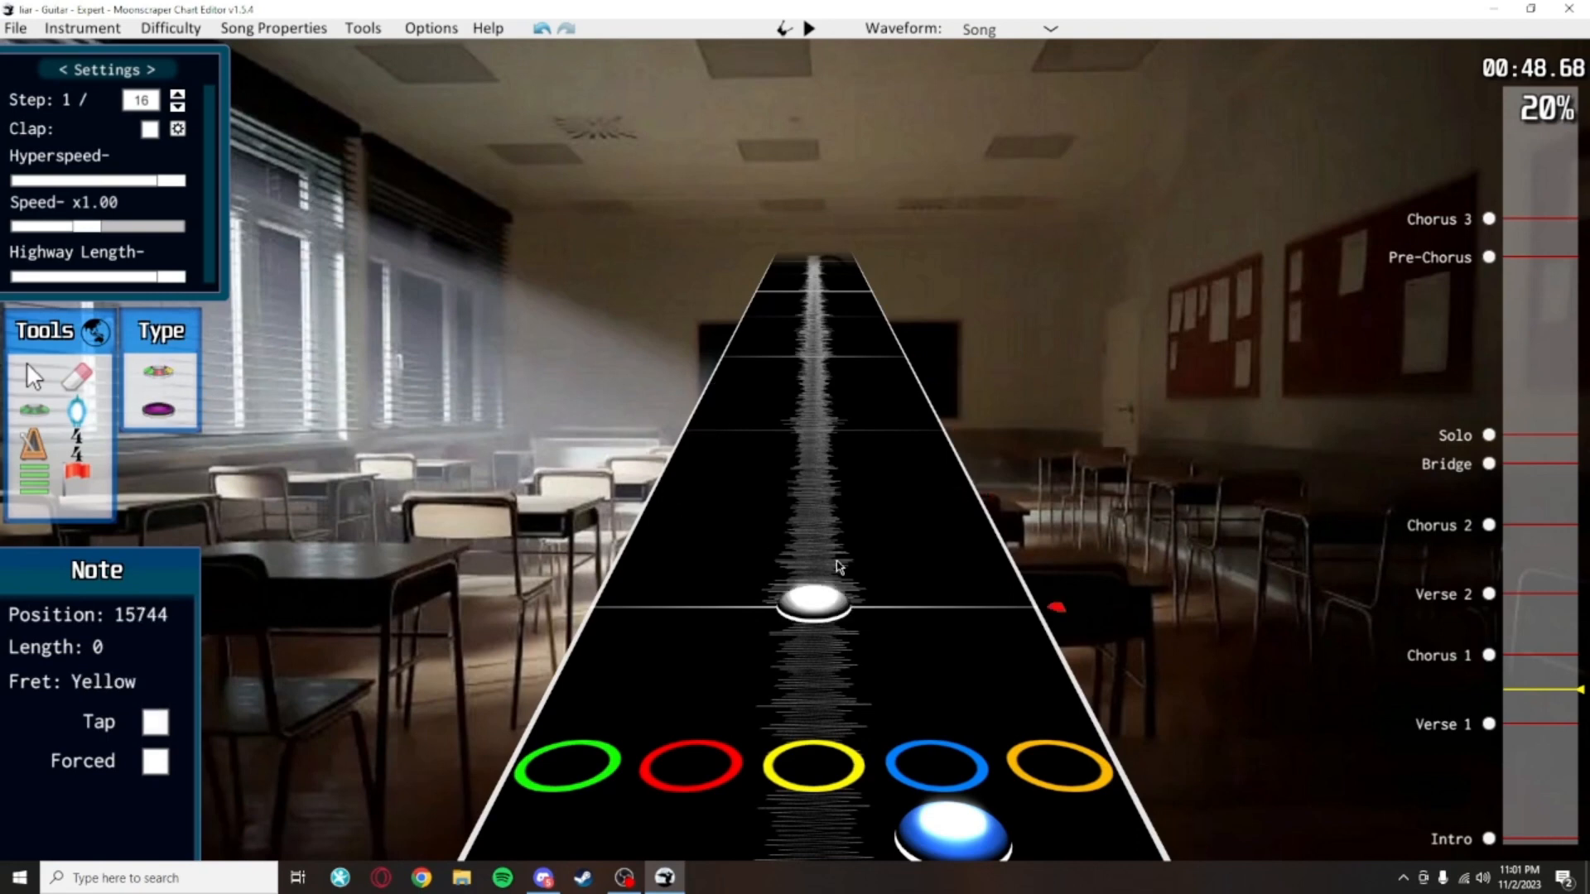
pyautogui.scroll(1, 815, 514)
pyautogui.scroll(1, 816, 580)
pyautogui.scroll(1, 820, 570)
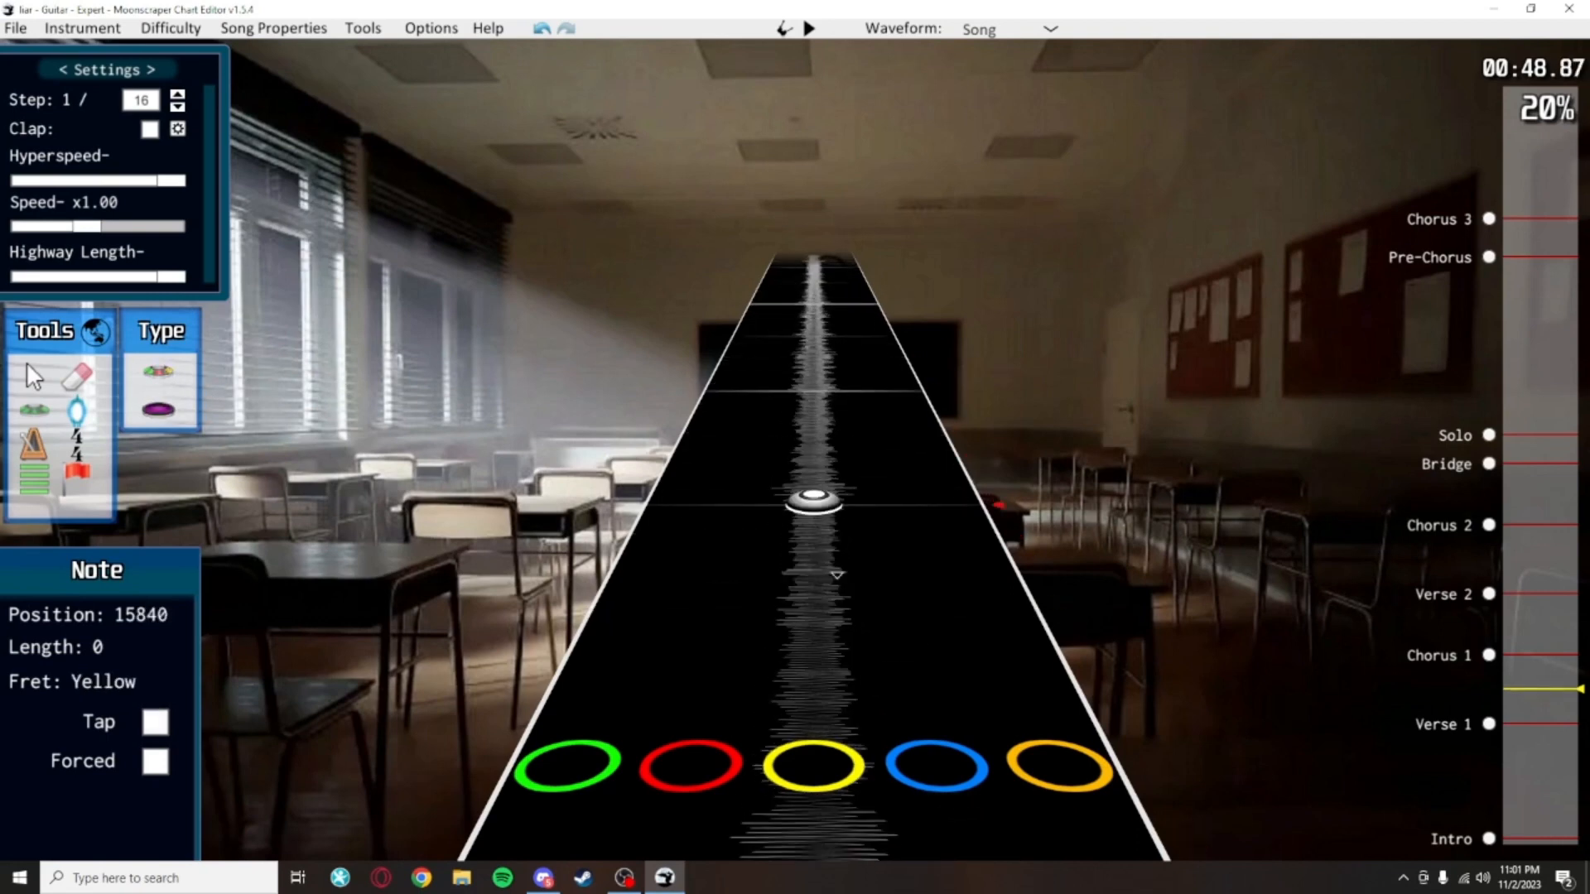
pyautogui.scroll(-3, 884, 528)
pyautogui.scroll(1, 884, 528)
pyautogui.press('space')
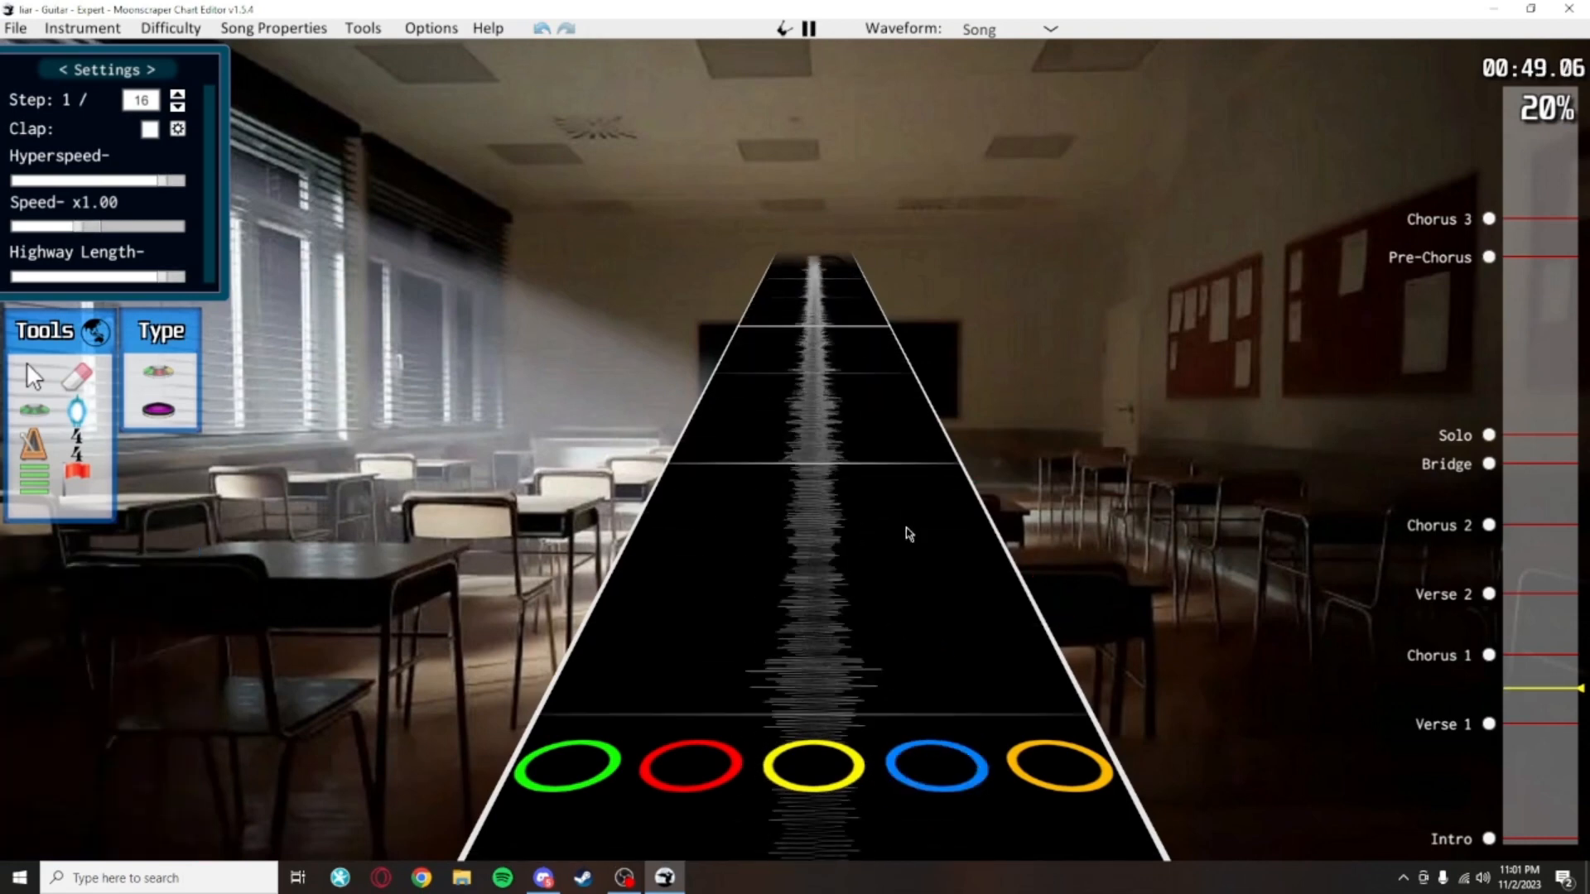
pyautogui.press('space')
pyautogui.press('space')
pyautogui.press('space')
pyautogui.scroll(3, 901, 580)
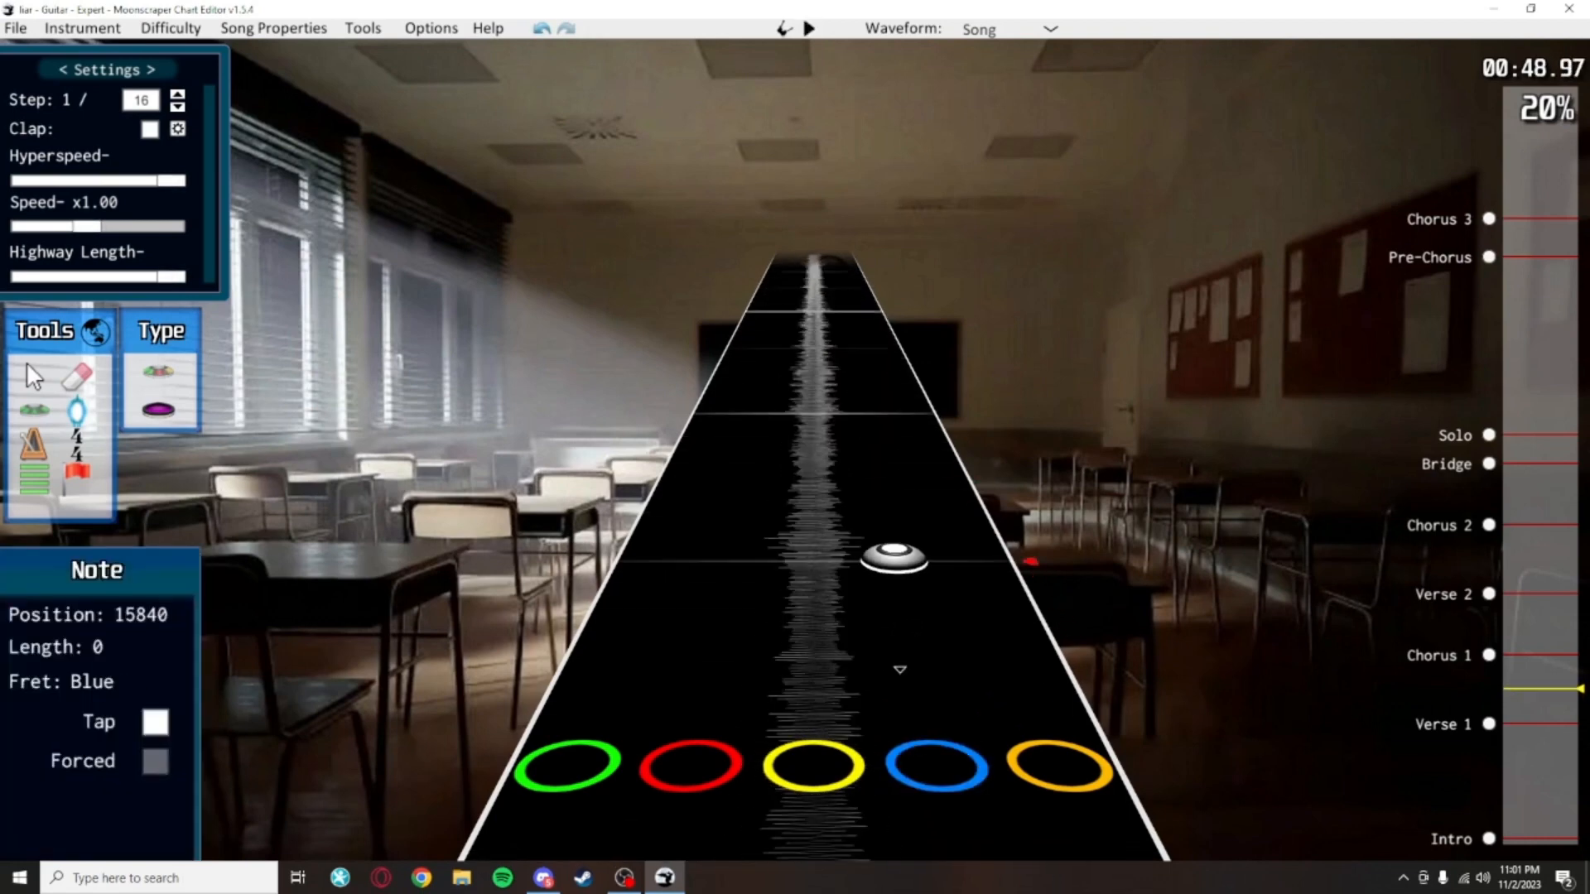
# Place yellow-blue, yellow-orange, blue-orange and yellow-orange chords at eighth-note spacing from tick 15744, and save the chart
pyautogui.scroll(-3, 885, 448)
pyautogui.scroll(-1, 779, 458)
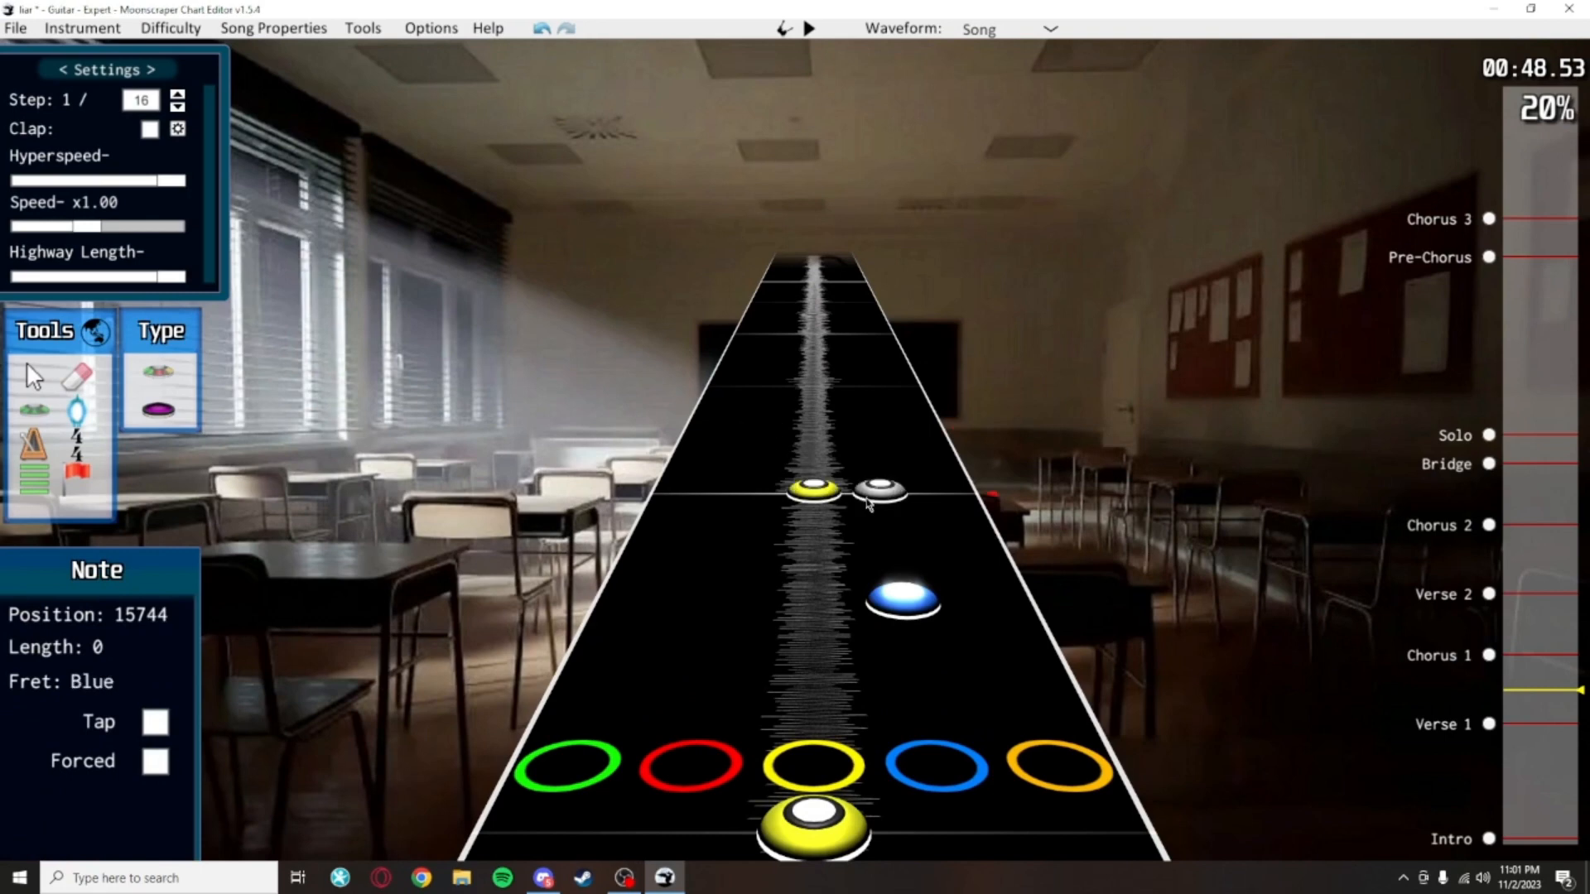
pyautogui.scroll(2, 814, 430)
pyautogui.press('space')
pyautogui.press('space')
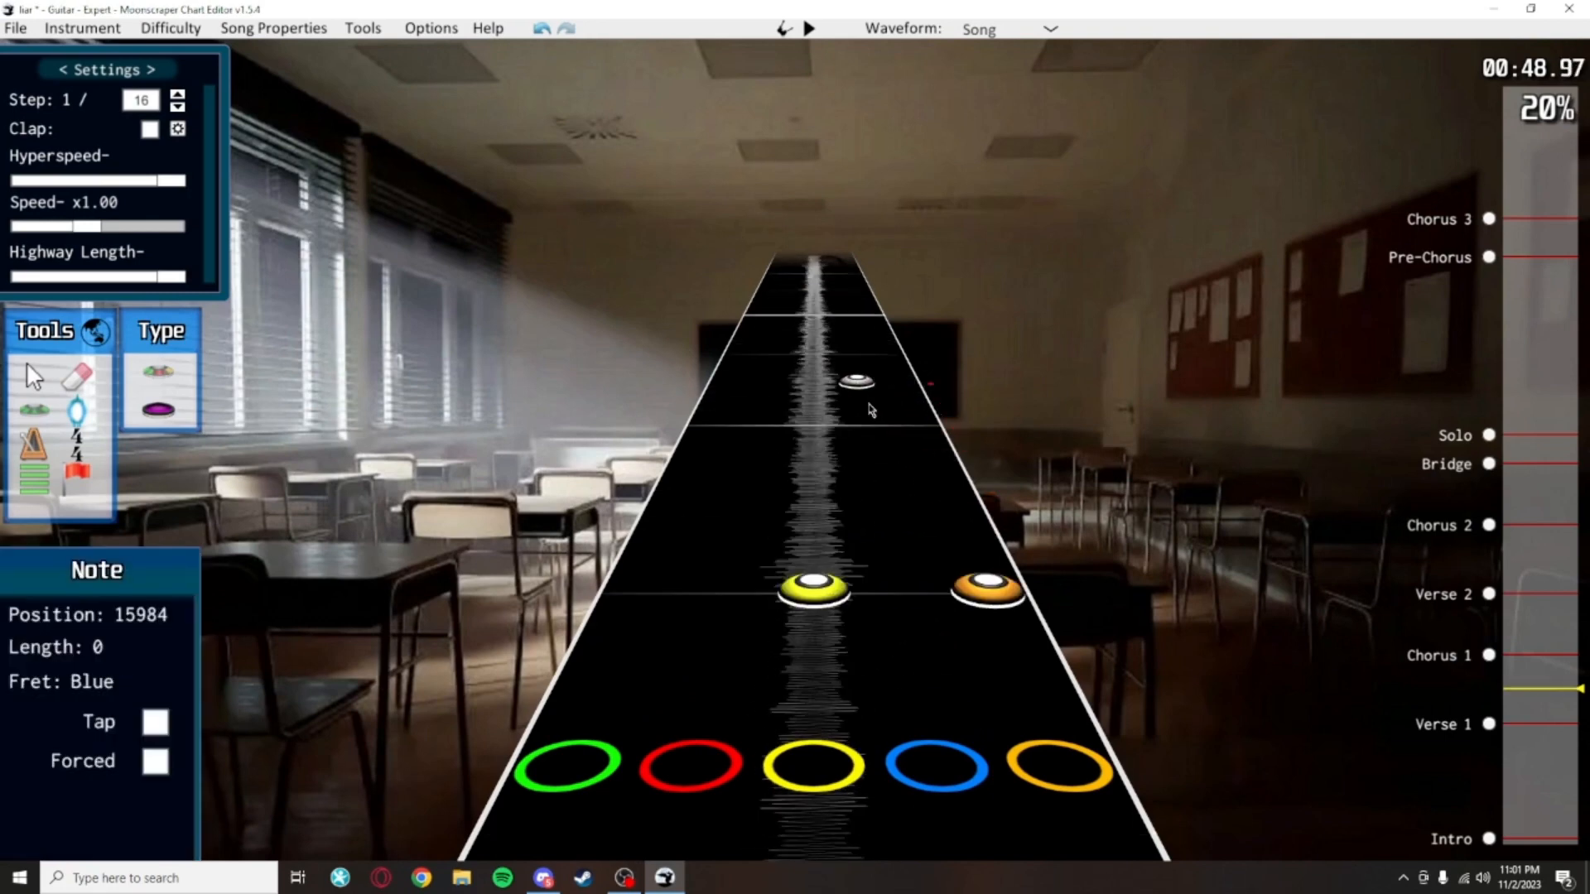
pyautogui.click(814, 365)
pyautogui.scroll(-5, 997, 623)
pyautogui.hotkey('ctrl', 's')
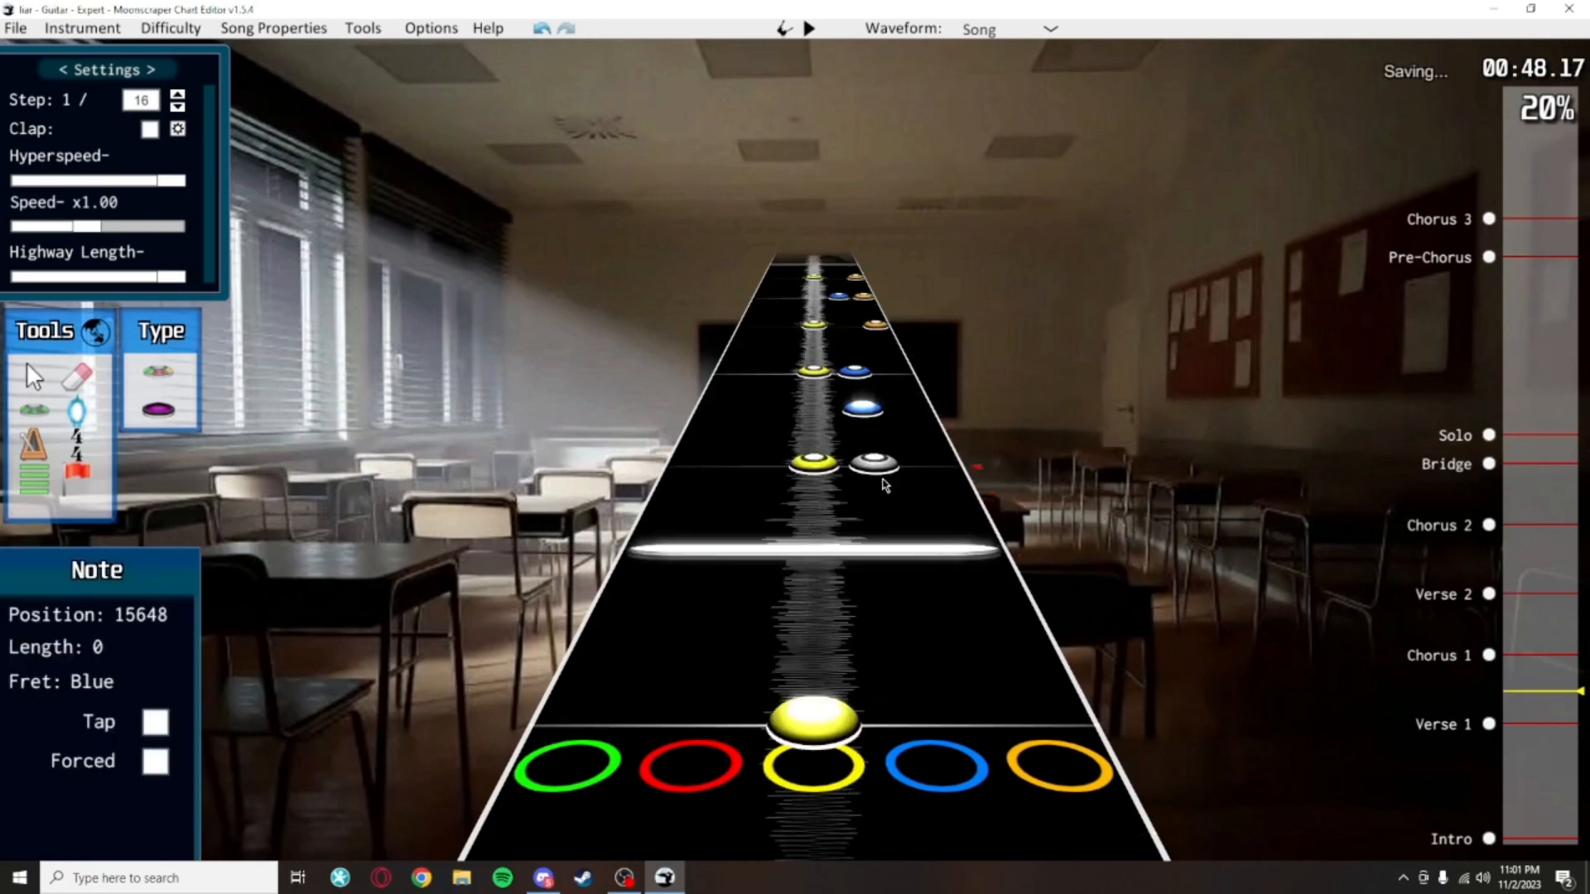
# Move the first new chord's yellow note to red and the second chord's orange note to blue
pyautogui.scroll(2, 885, 478)
pyautogui.middleClick(915, 497)
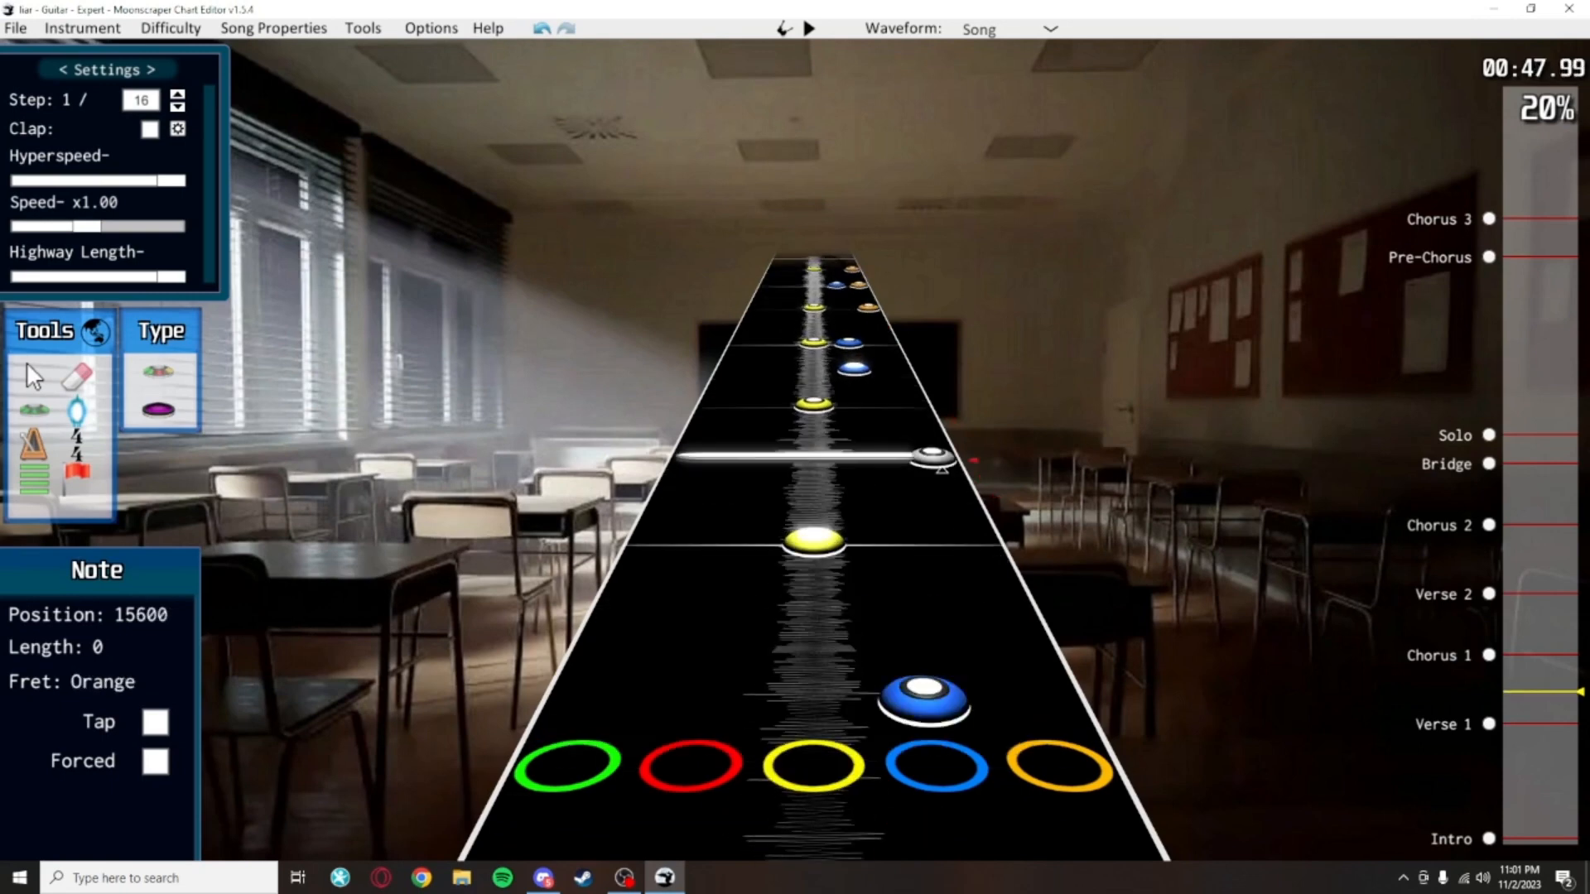
pyautogui.click(884, 490)
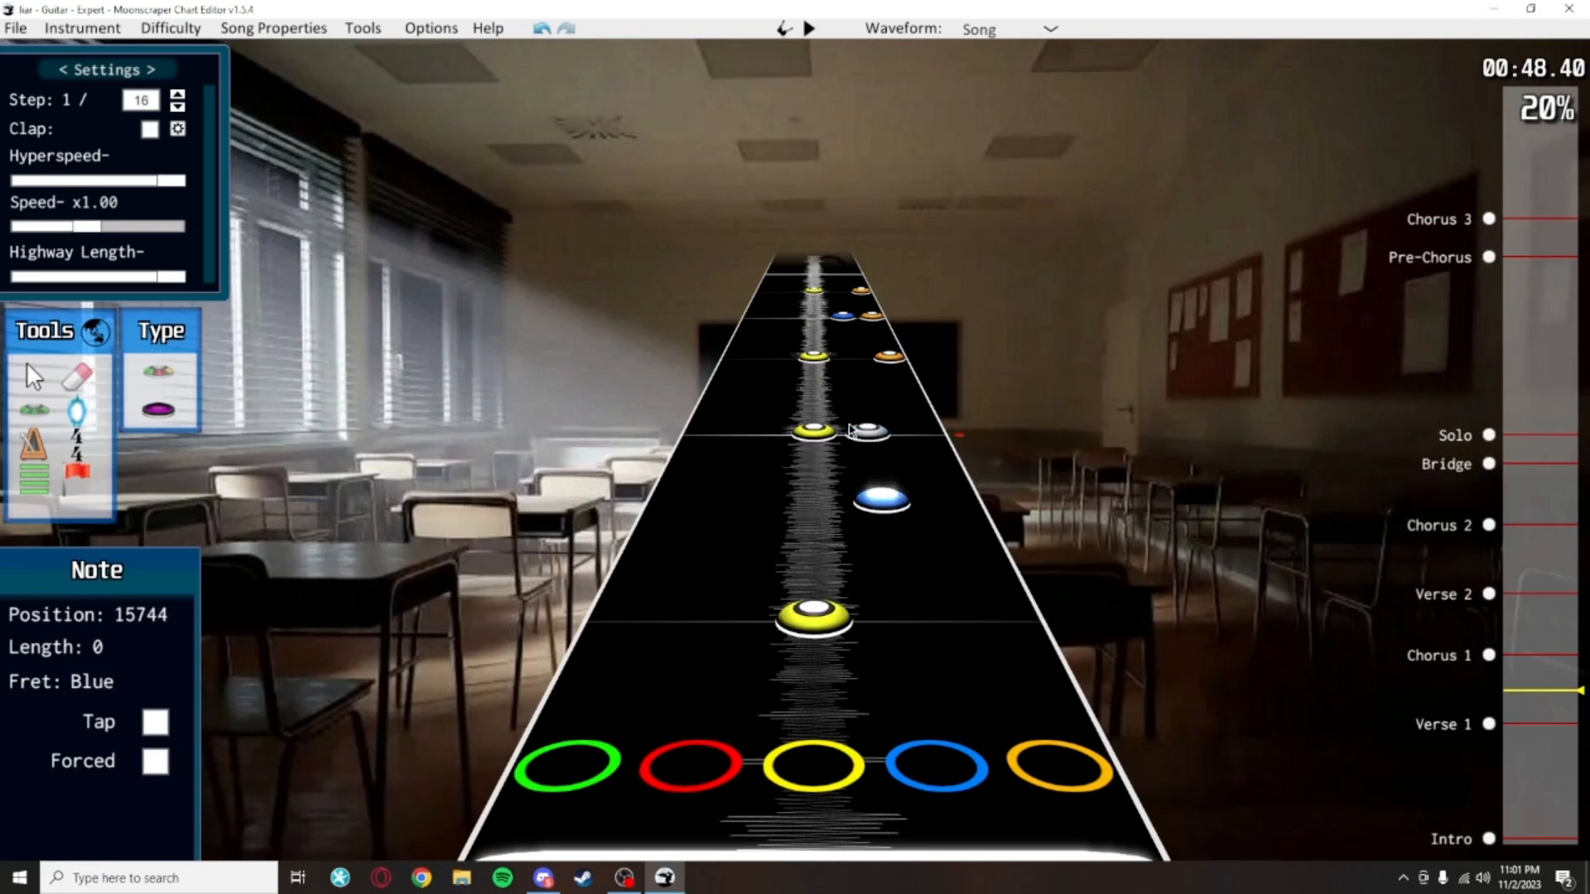
pyautogui.click(24, 364)
pyautogui.scroll(3, 688, 550)
pyautogui.moveTo(814, 580); pyautogui.dragTo(731, 581)
pyautogui.moveTo(918, 421); pyautogui.dragTo(868, 422)
pyautogui.scroll(2, 953, 506)
pyautogui.click(917, 495)
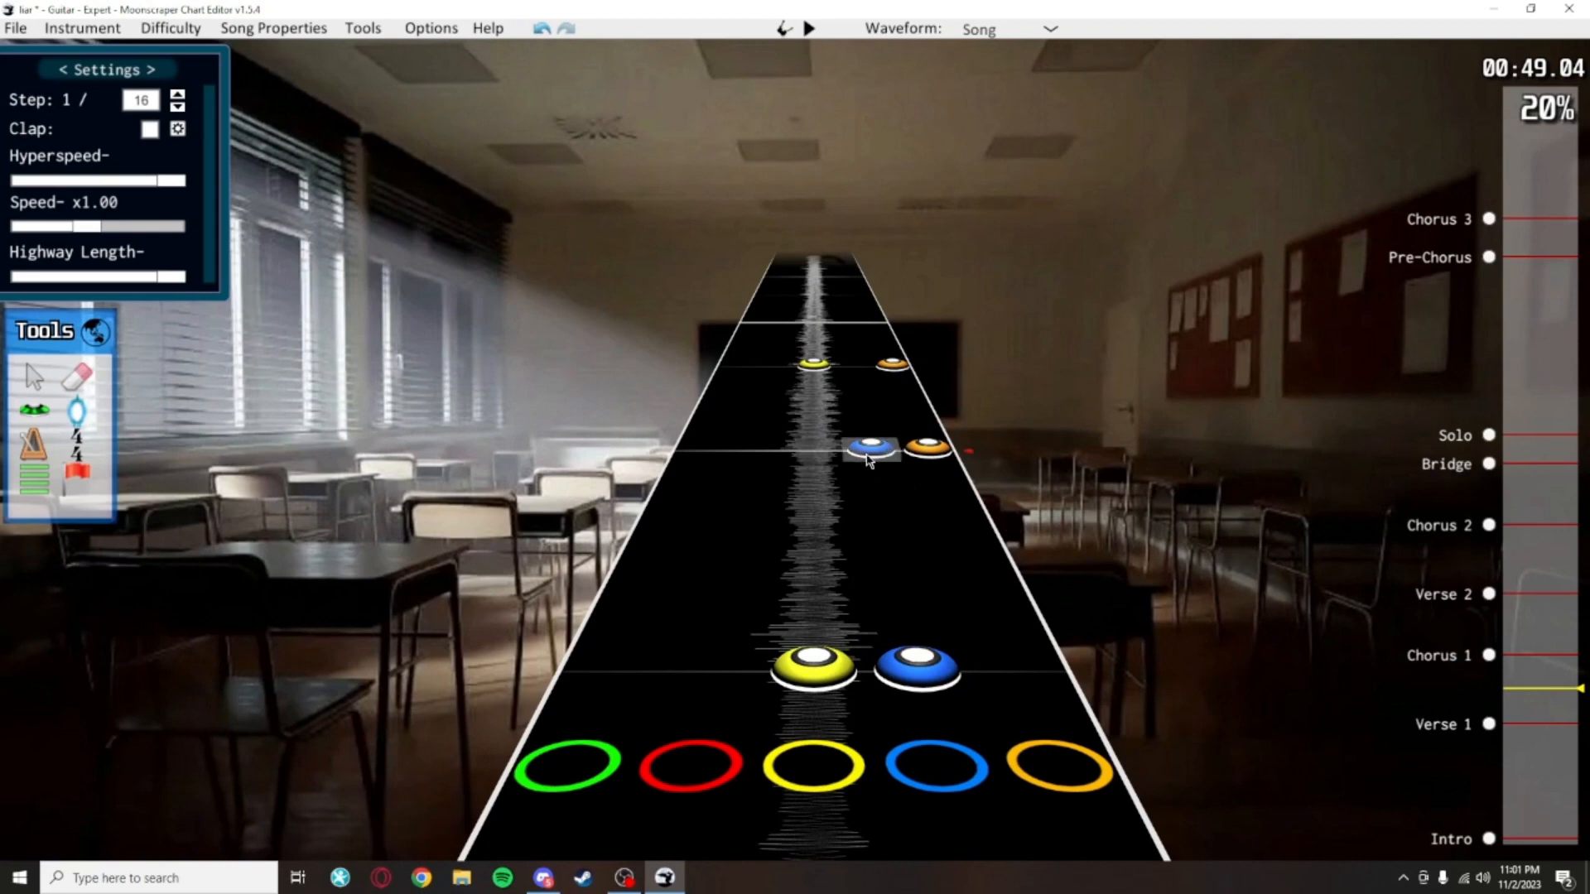
# Move the third chord's blue note to yellow and the fourth chord's orange note to blue, save, and play the chords back
pyautogui.scroll(-1, 916, 579)
pyautogui.scroll(1, 887, 464)
pyautogui.scroll(1, 905, 466)
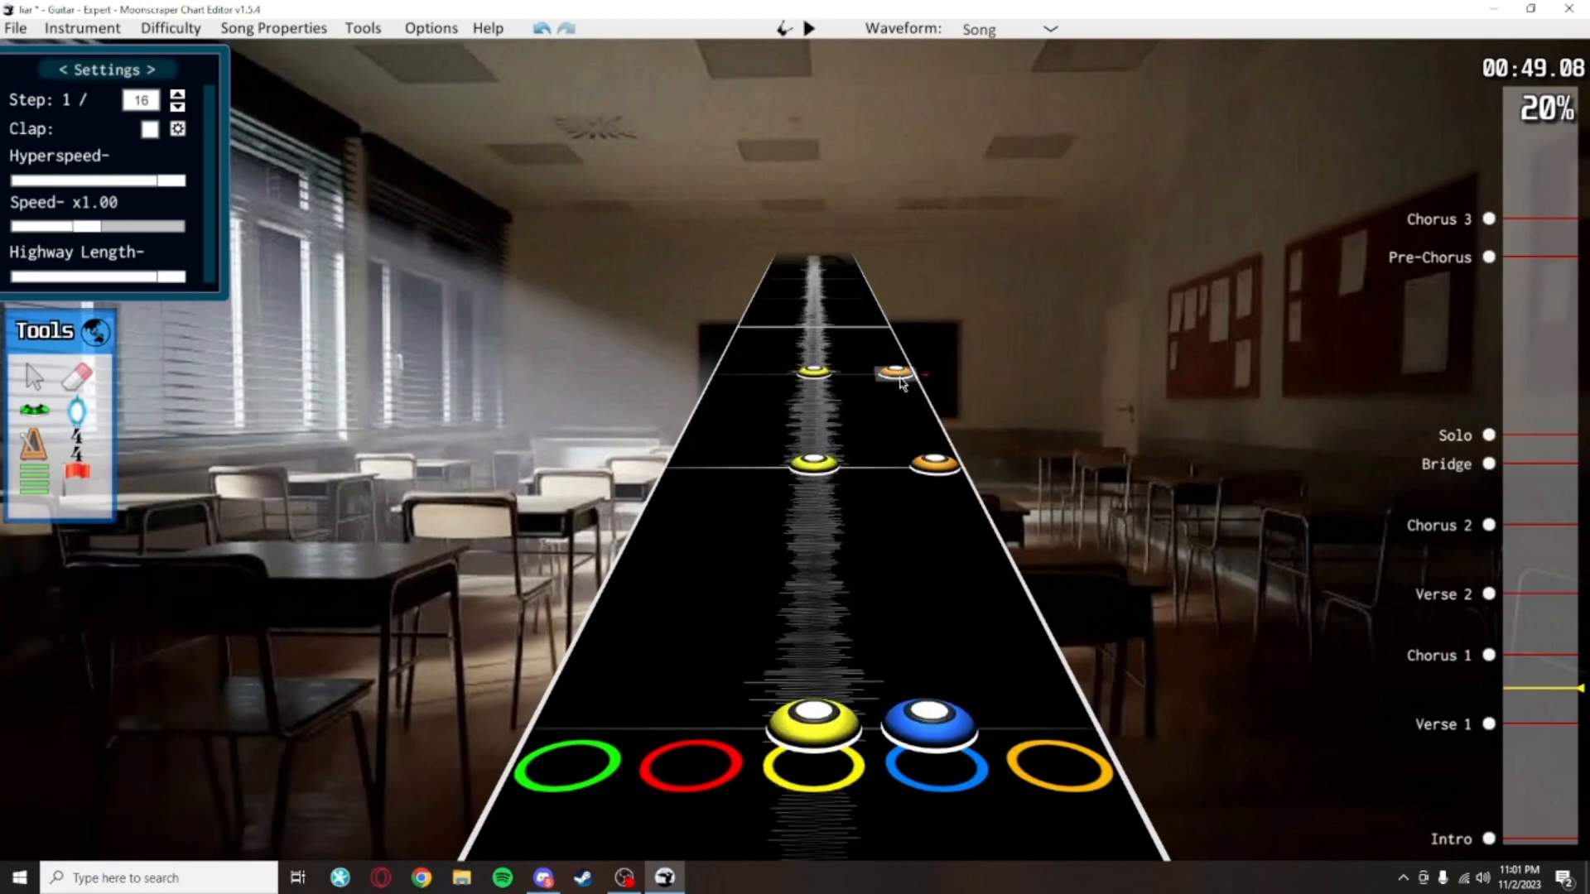
pyautogui.hotkey('ctrl', 's')
pyautogui.press('space')
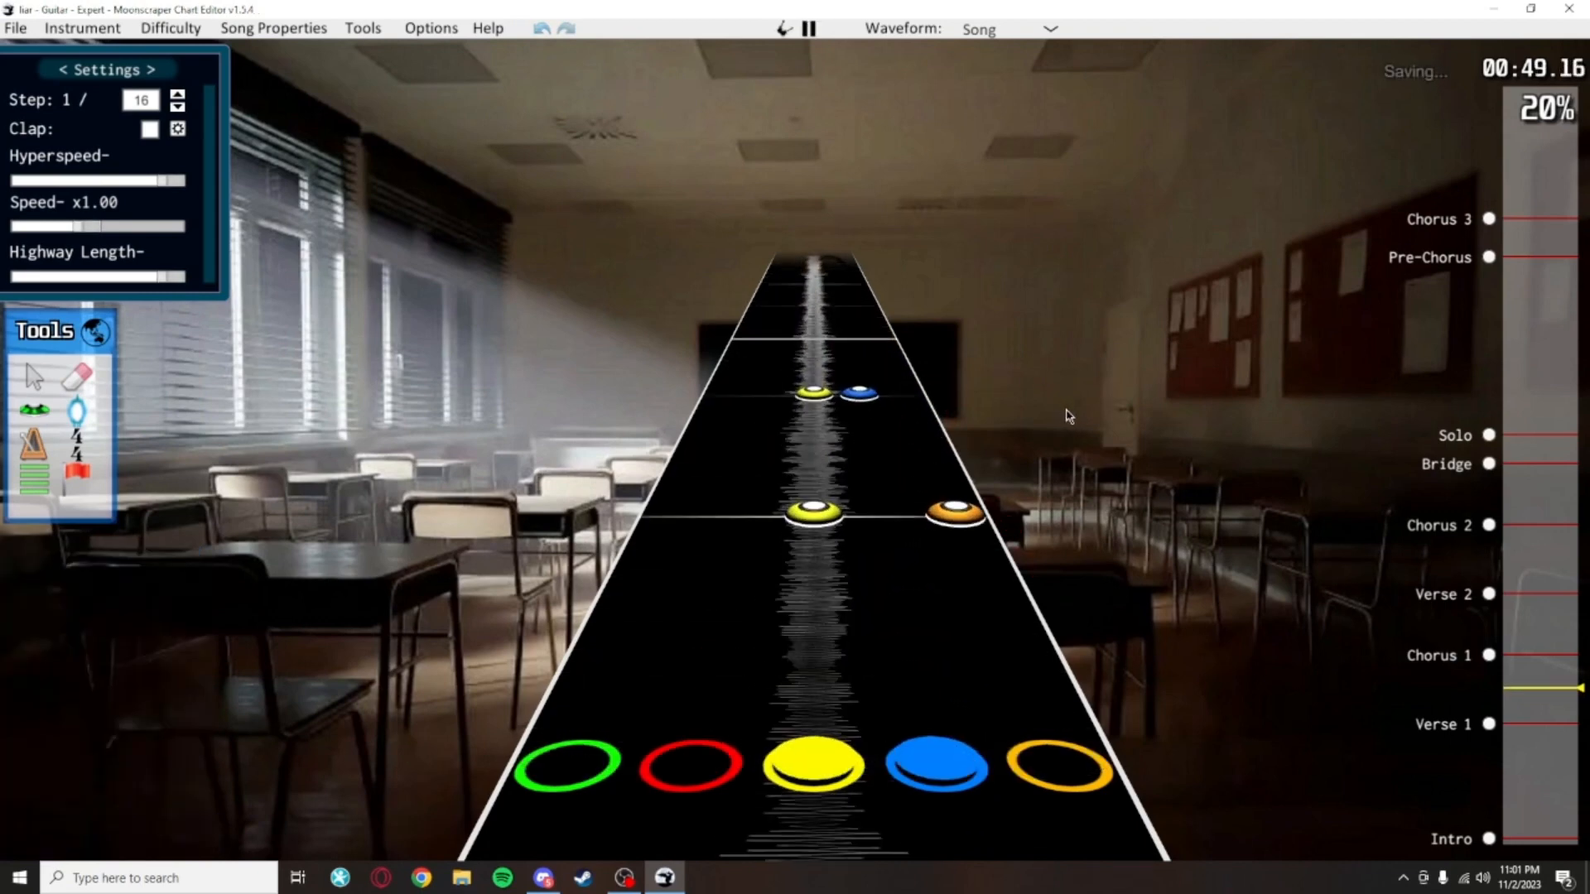
pyautogui.press('space')
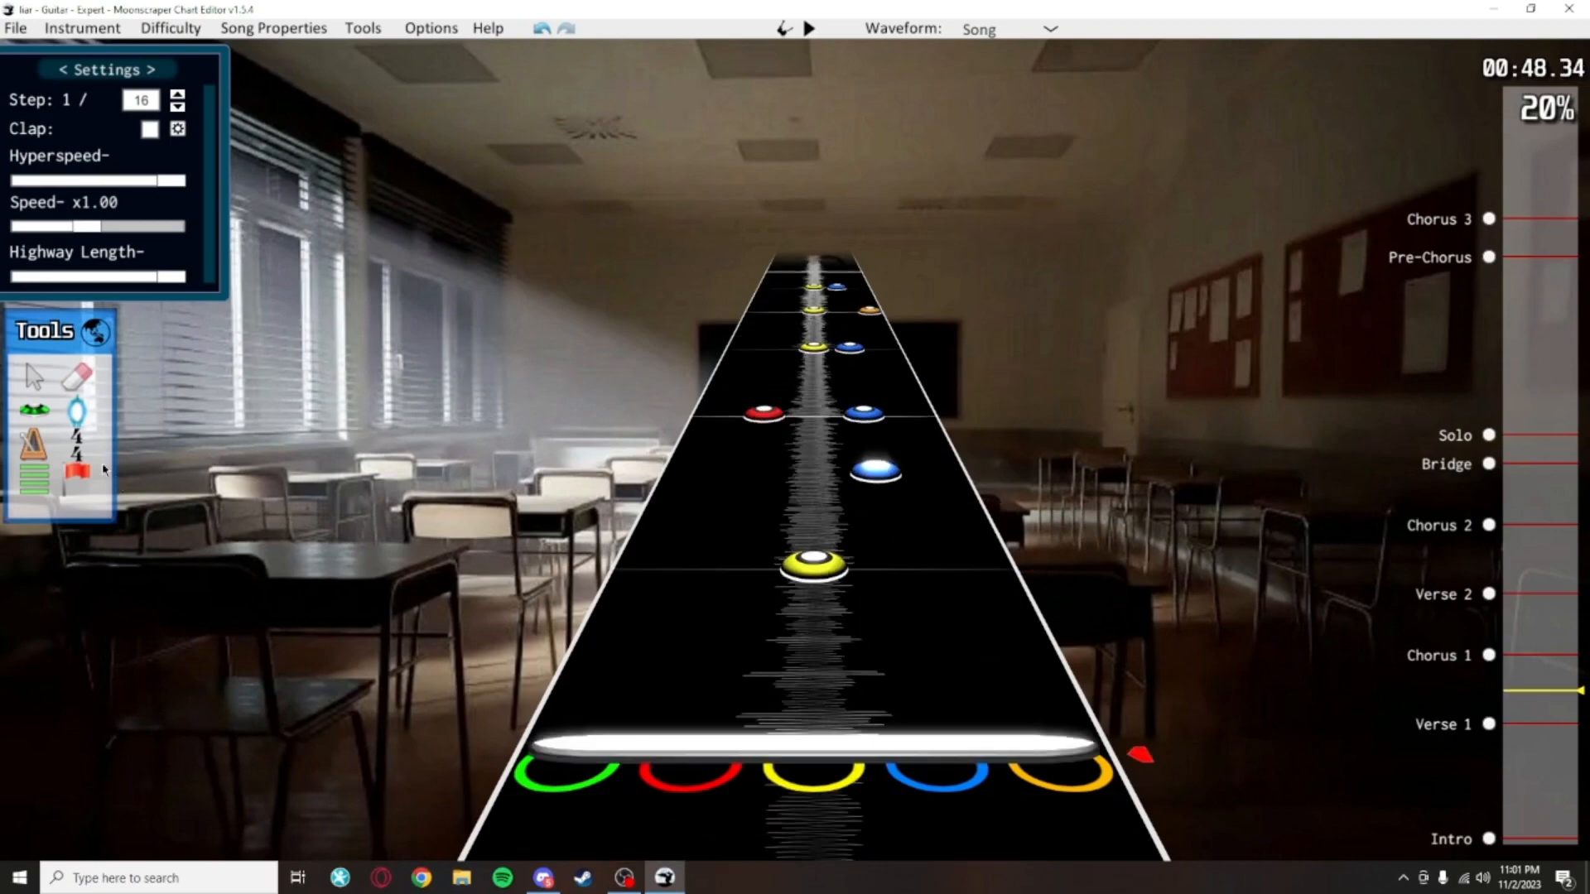
# Play back the new two-note chords repeatedly to hear which notes fall between them
pyautogui.press('3')
pyautogui.press('space')
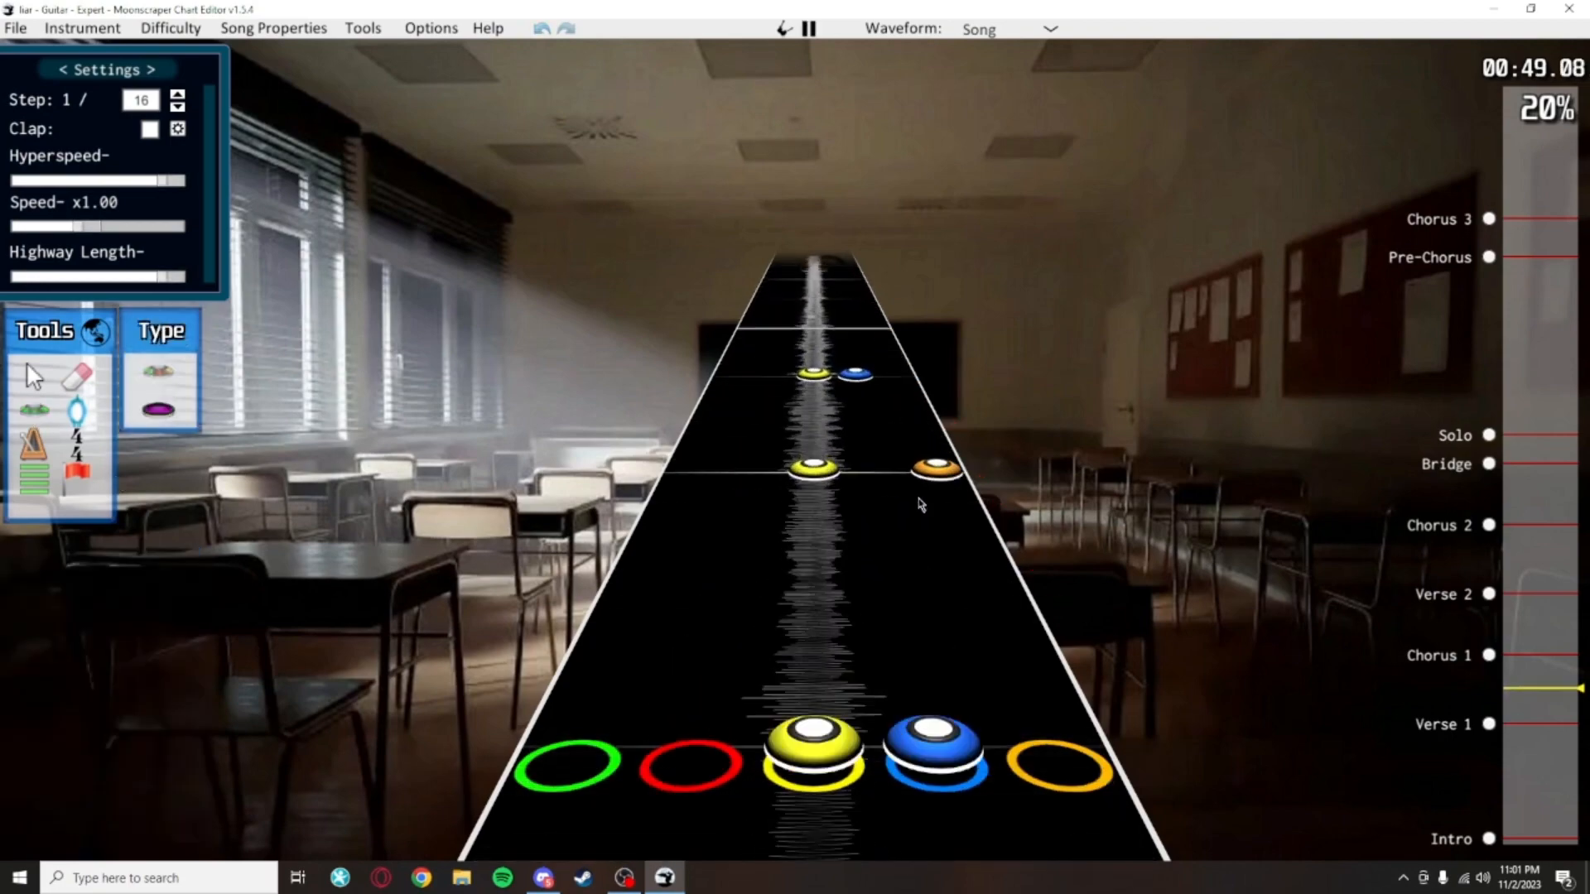
pyautogui.press('space')
pyautogui.scroll(6, 861, 663)
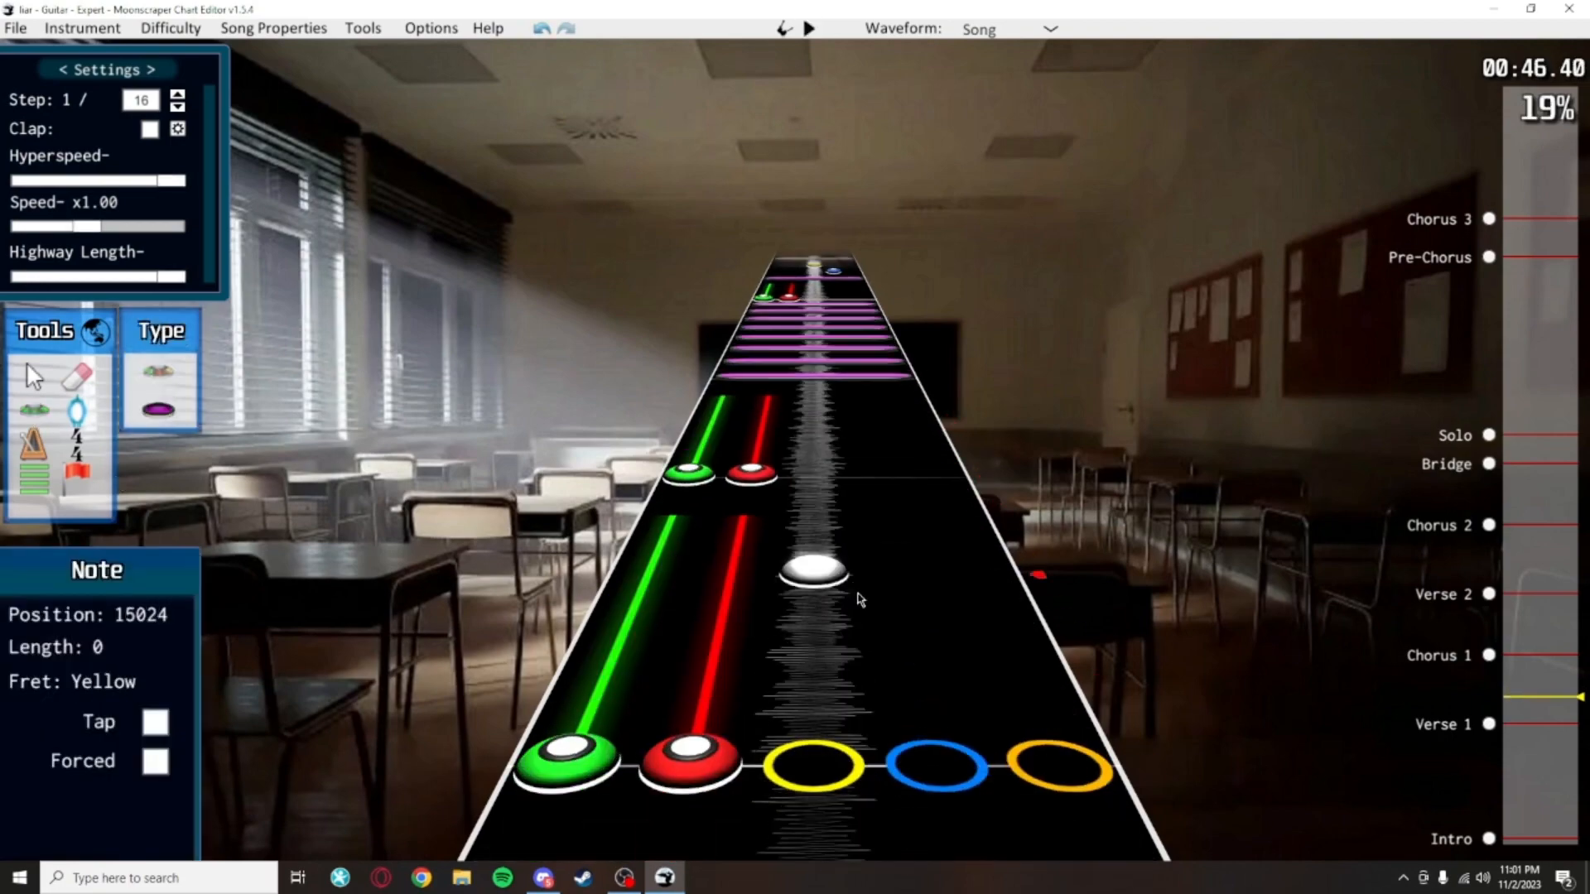
pyautogui.press('space')
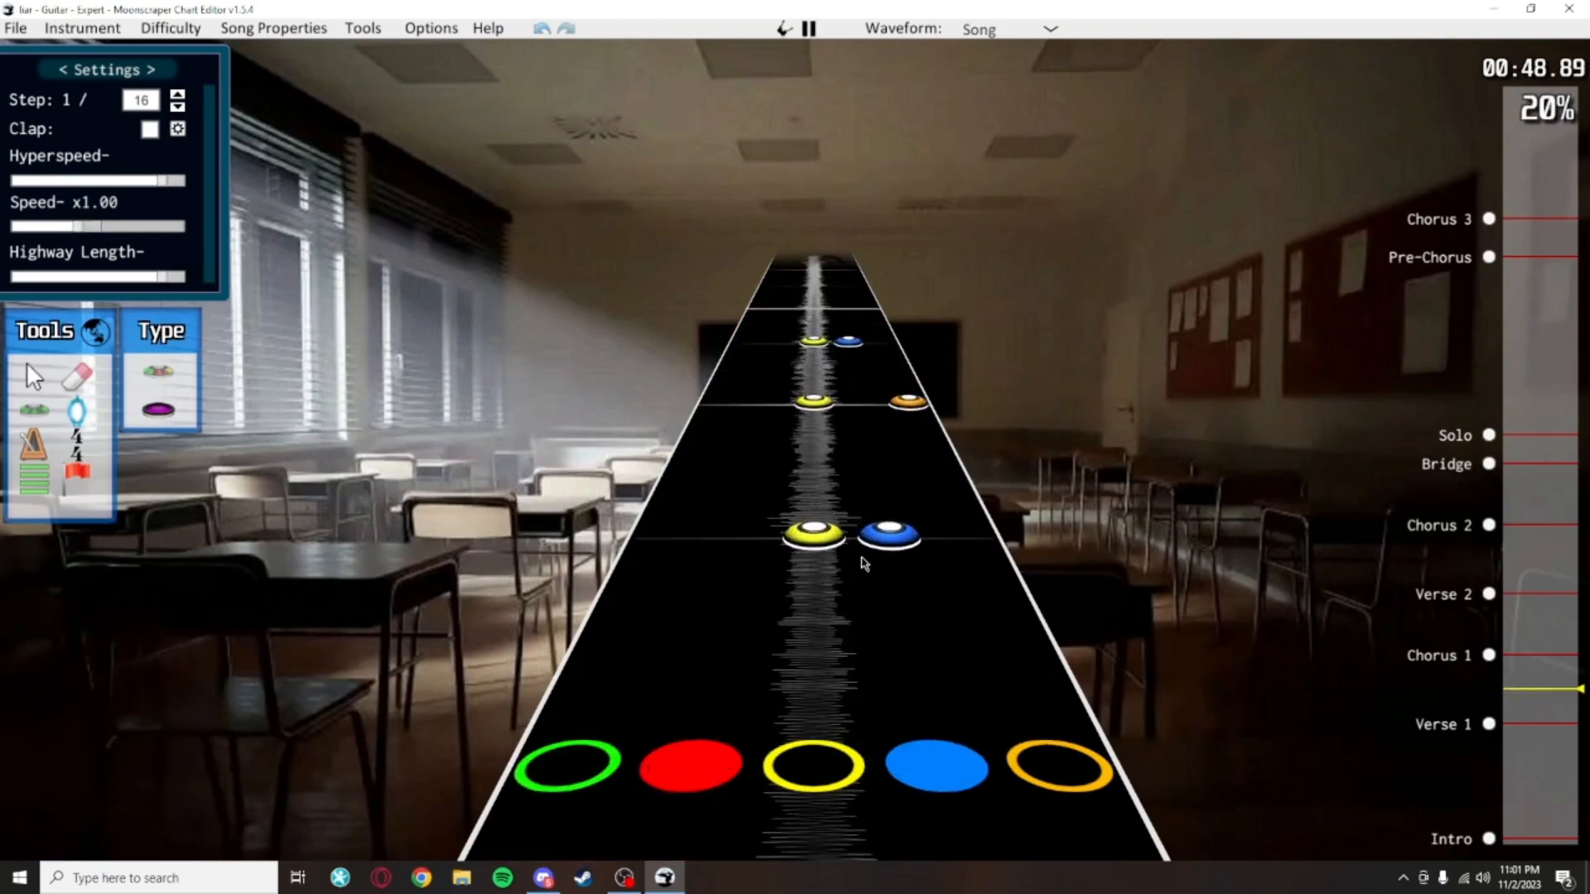
pyautogui.press('space')
pyautogui.scroll(-4, 812, 613)
pyautogui.press('space')
pyautogui.press('space')
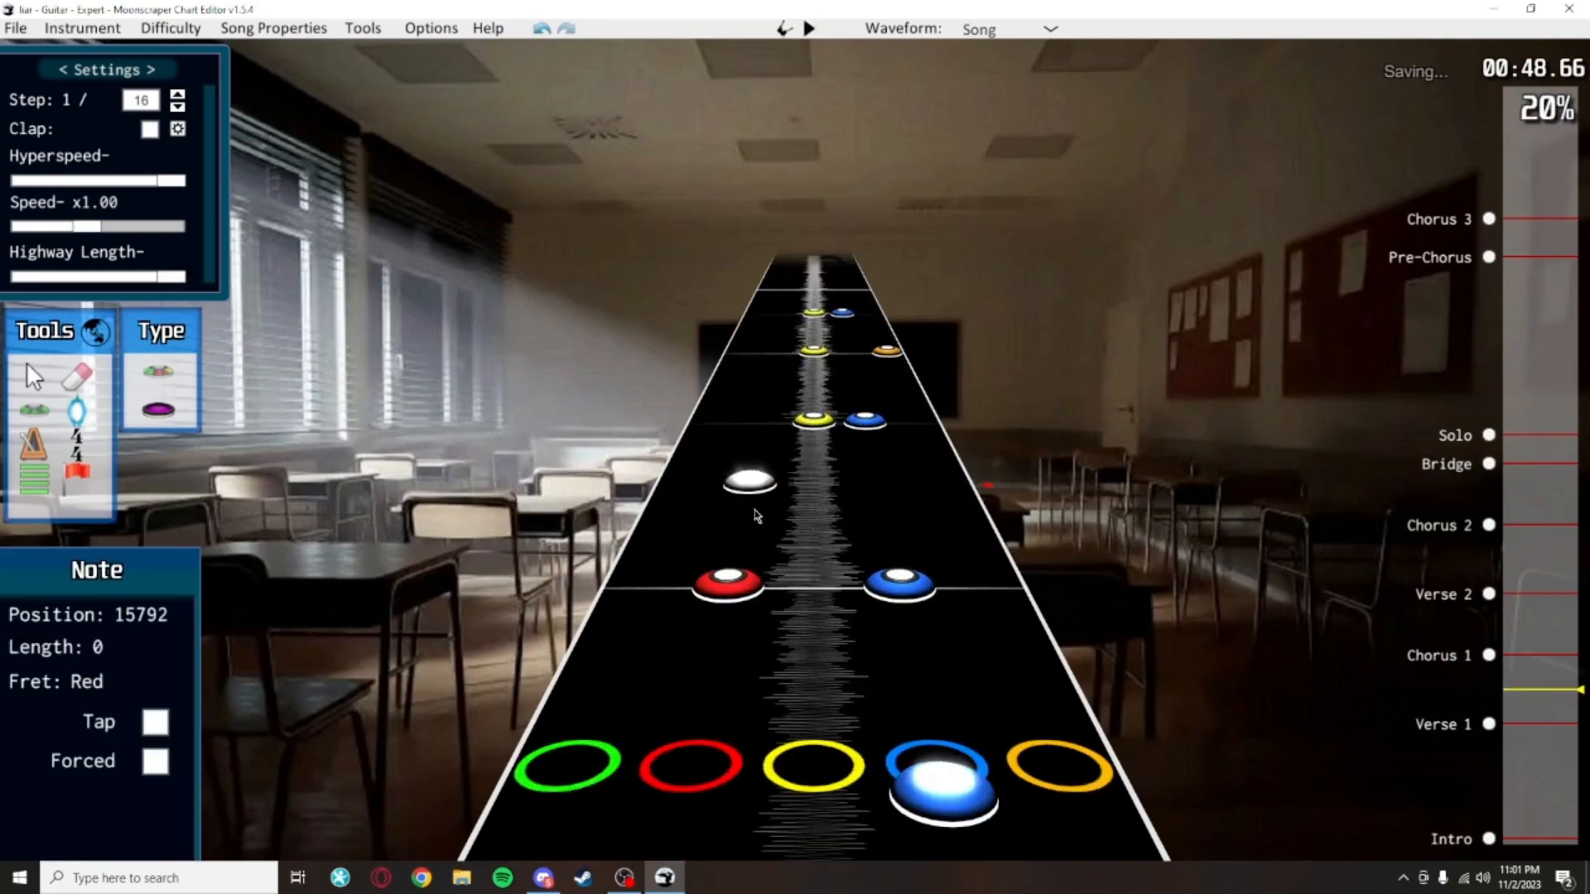
# Place a green-red chord after each of the four new chords, from tick 15792 to 16080, save, and play them back
pyautogui.scroll(1, 750, 596)
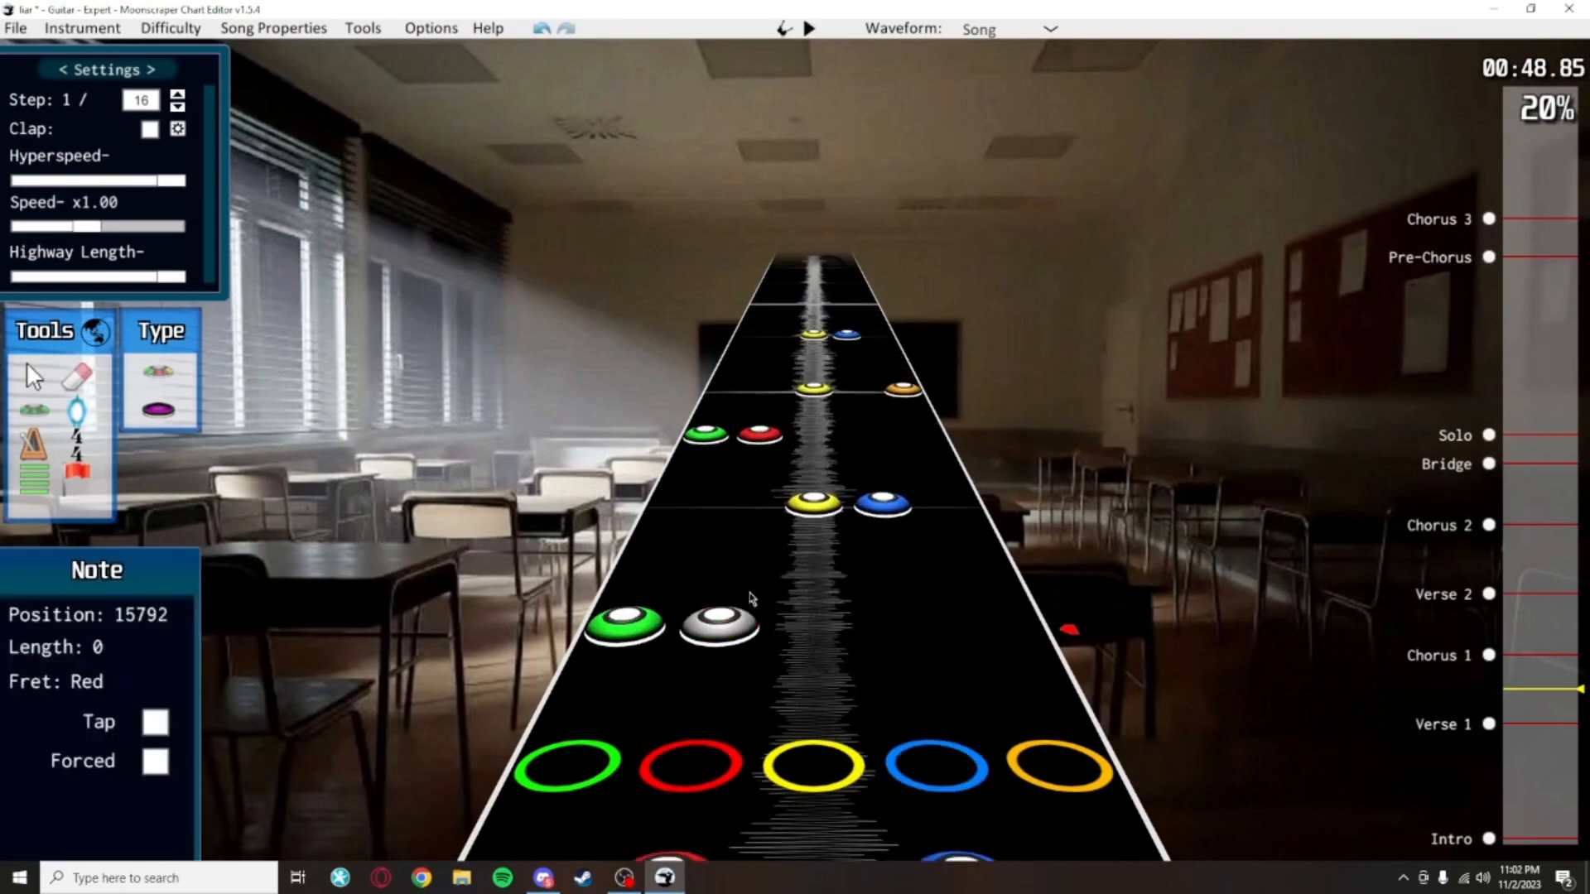
pyautogui.scroll(2, 786, 446)
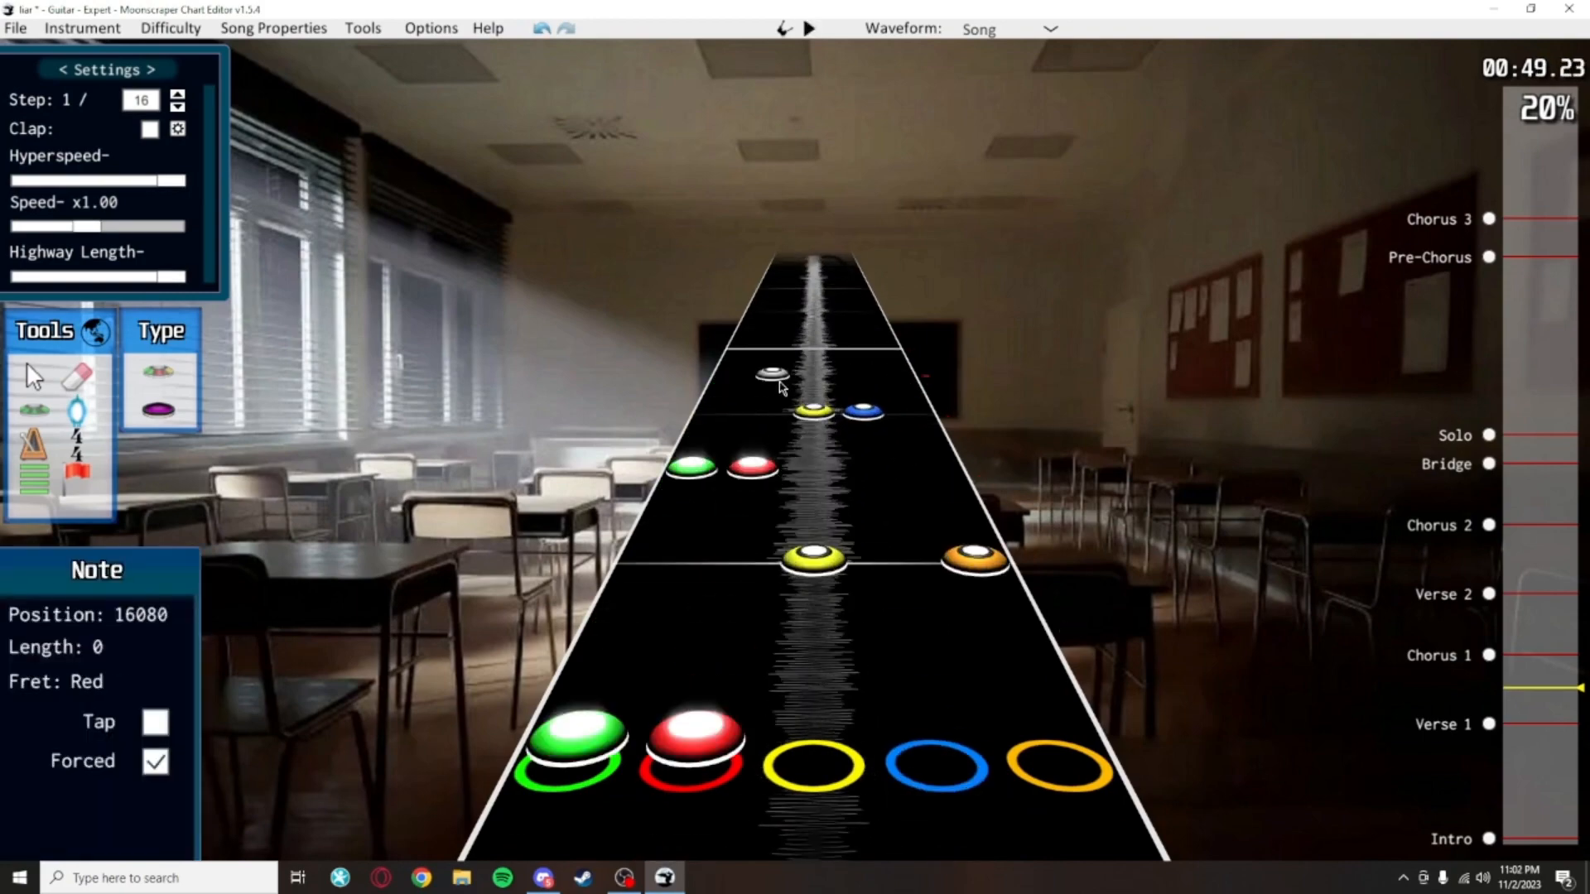
pyautogui.scroll(-4, 745, 394)
pyautogui.press('space')
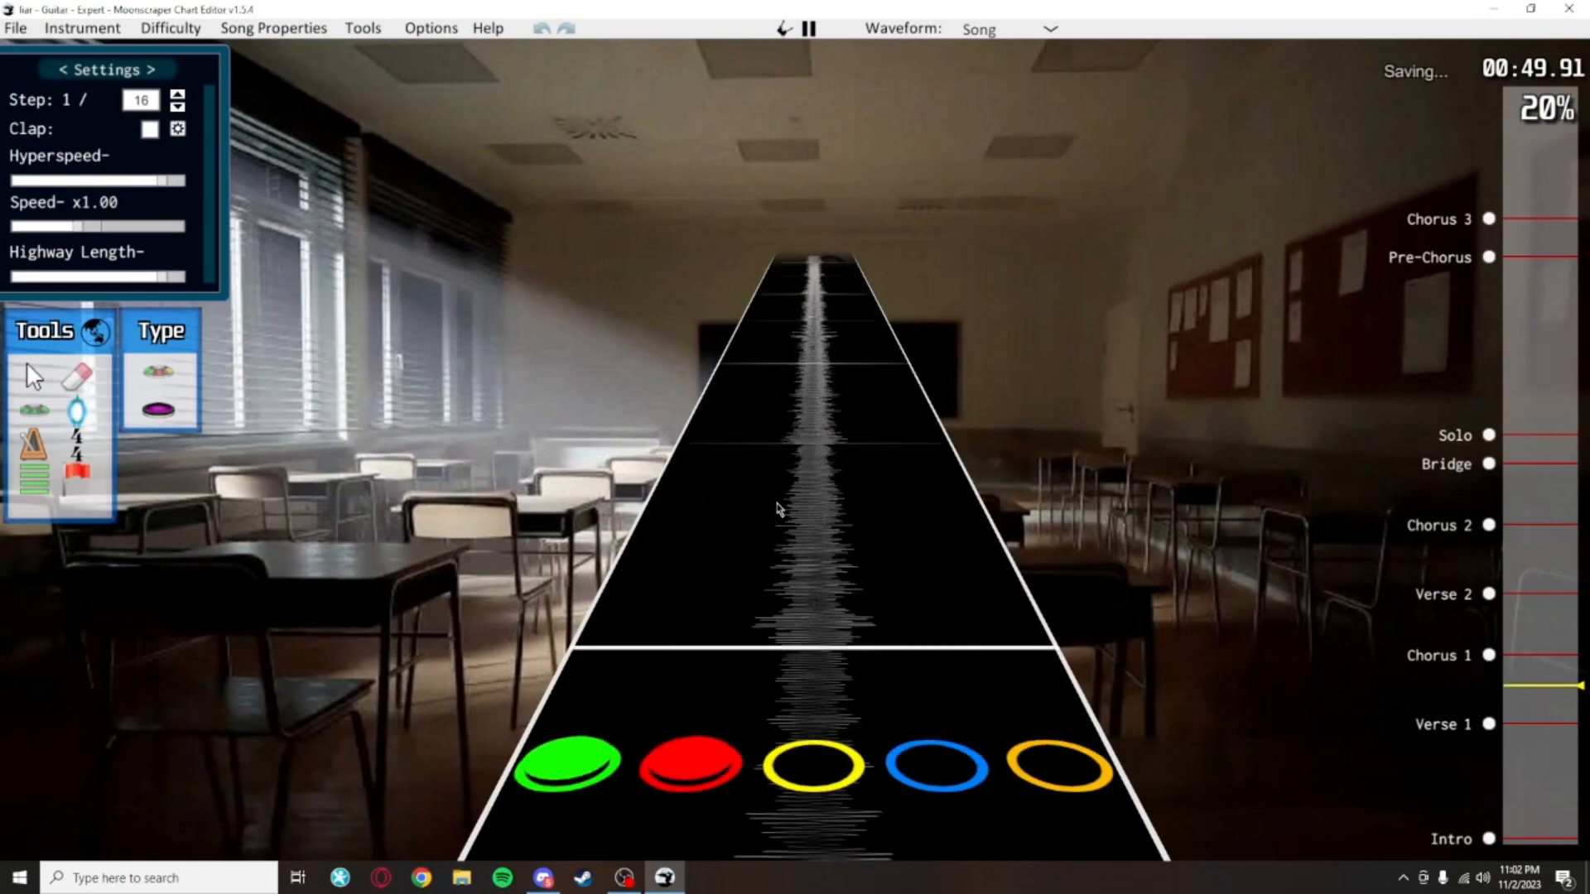
pyautogui.press('space')
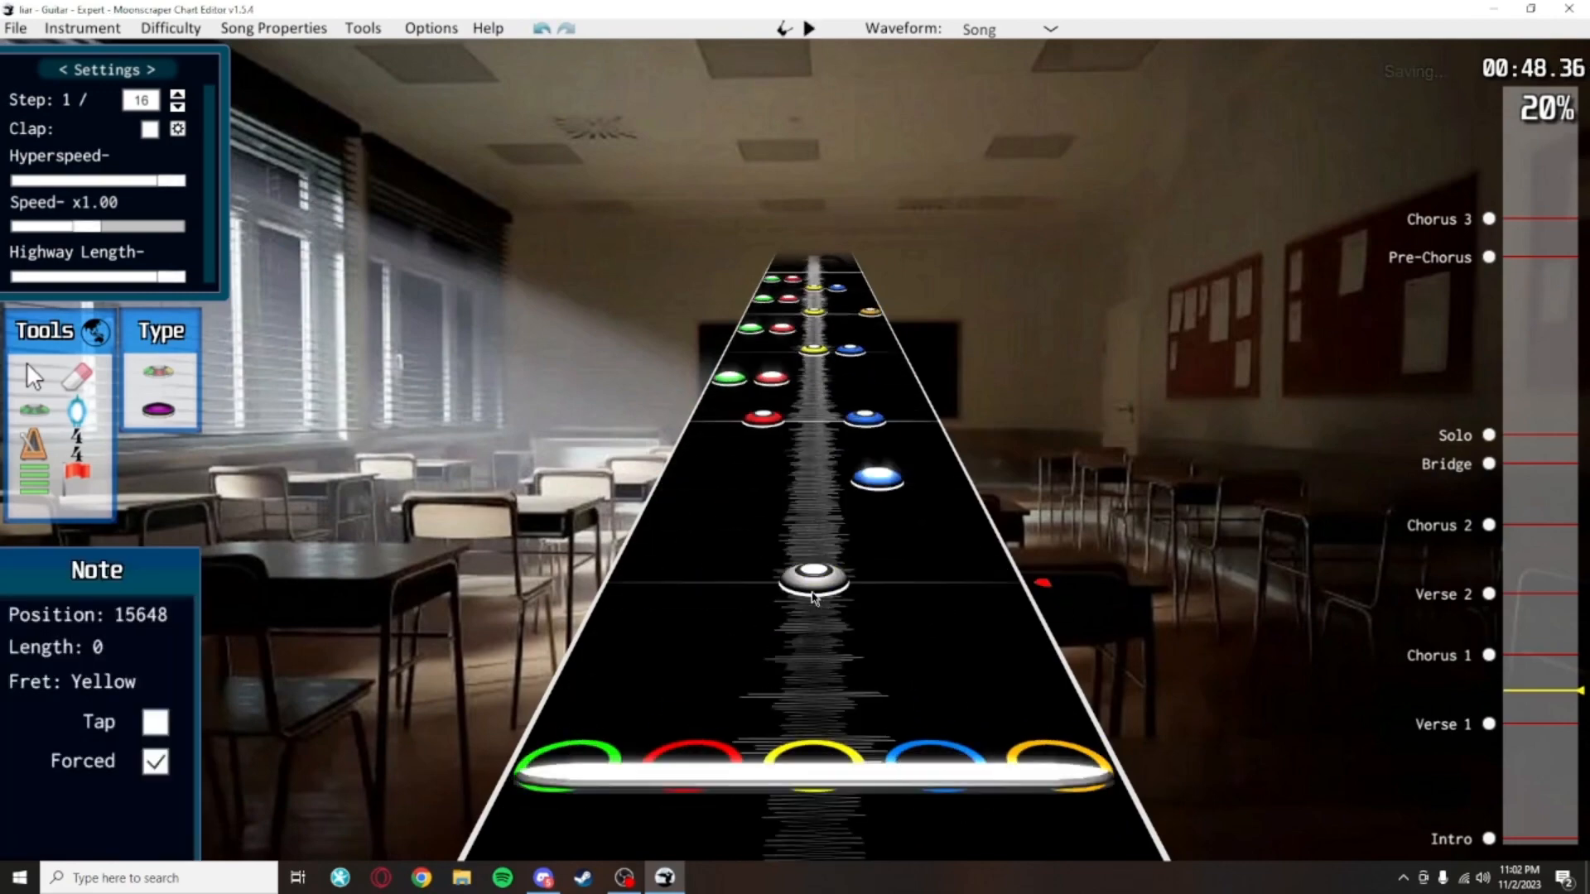
# Try an open note in place of the green-red chord at tick 15792, and undo it
pyautogui.click(162, 413)
pyautogui.scroll(2, 808, 530)
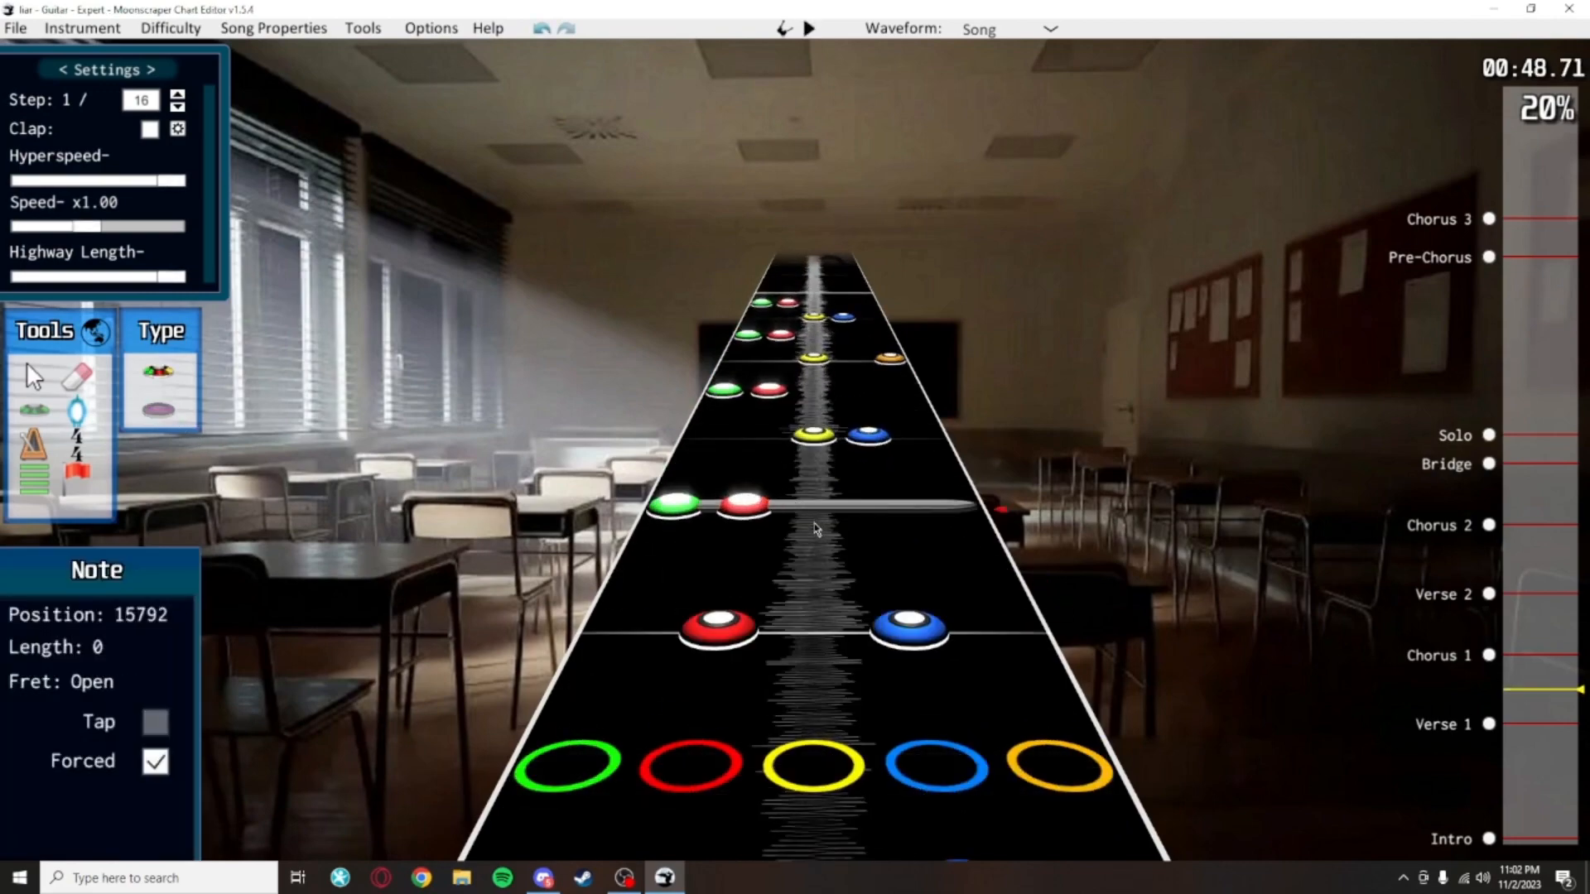
pyautogui.click(813, 523)
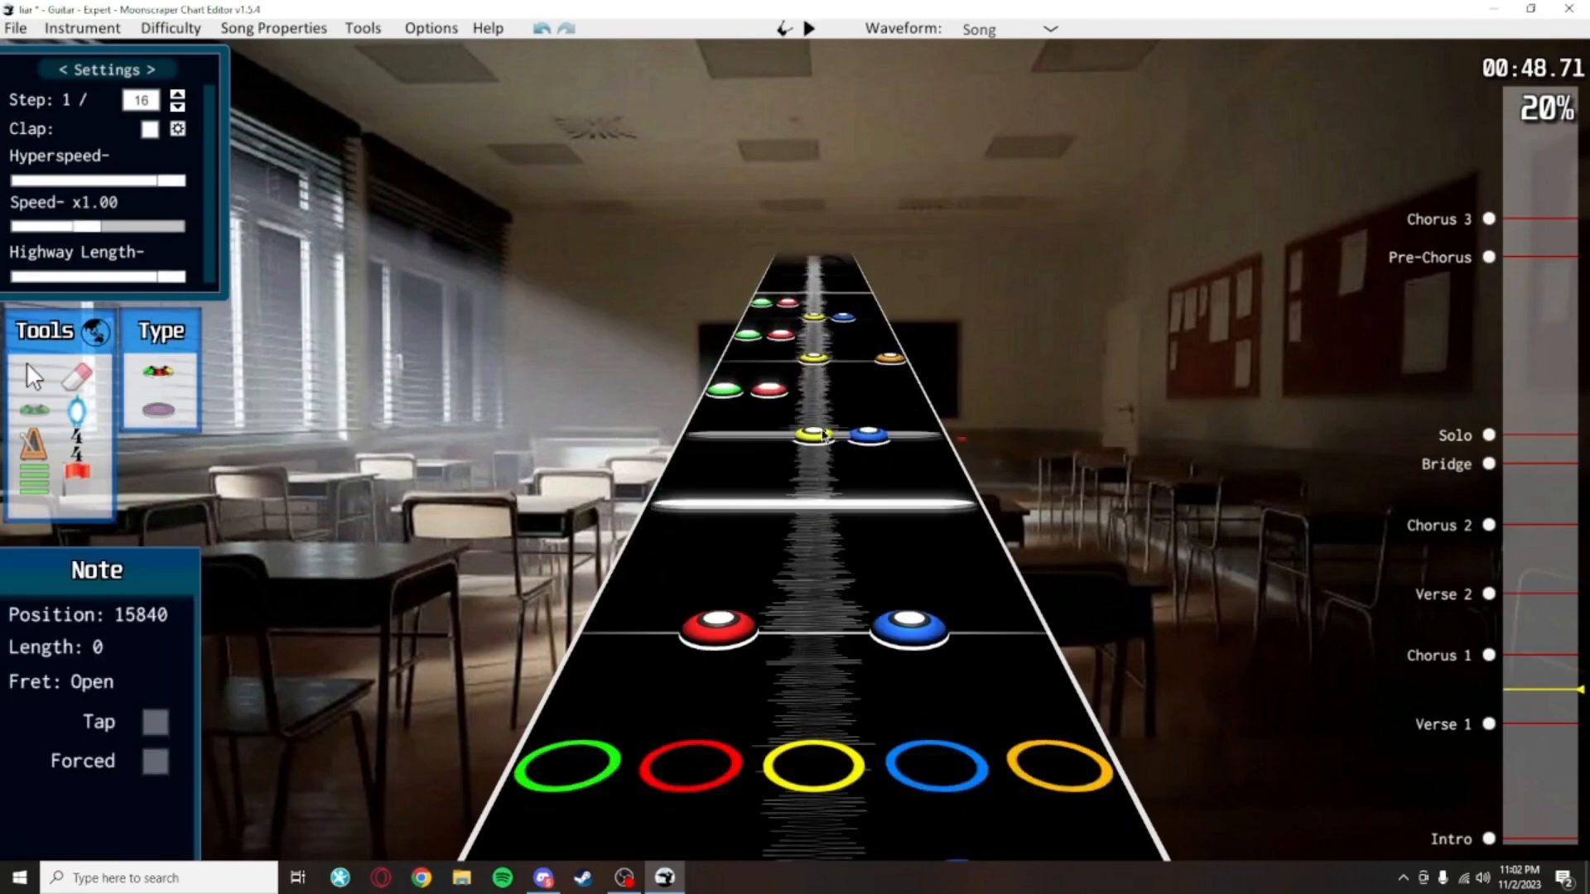
pyautogui.hotkey('ctrl', 'z')
pyautogui.scroll(2, 911, 501)
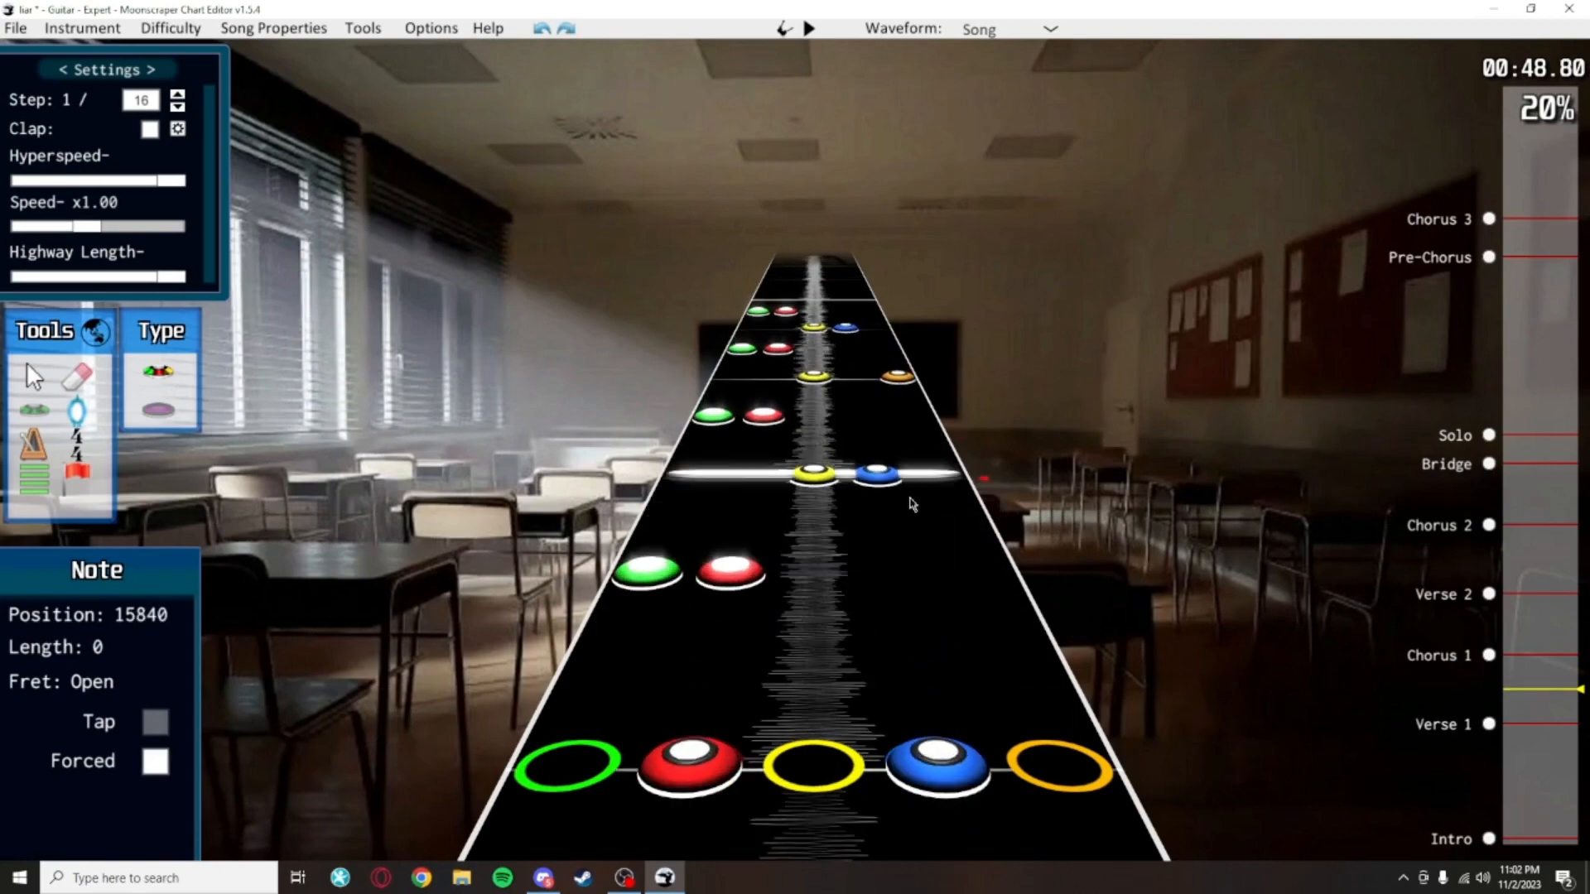
pyautogui.scroll(3, 860, 553)
pyautogui.scroll(-5, 861, 547)
pyautogui.scroll(2, 863, 539)
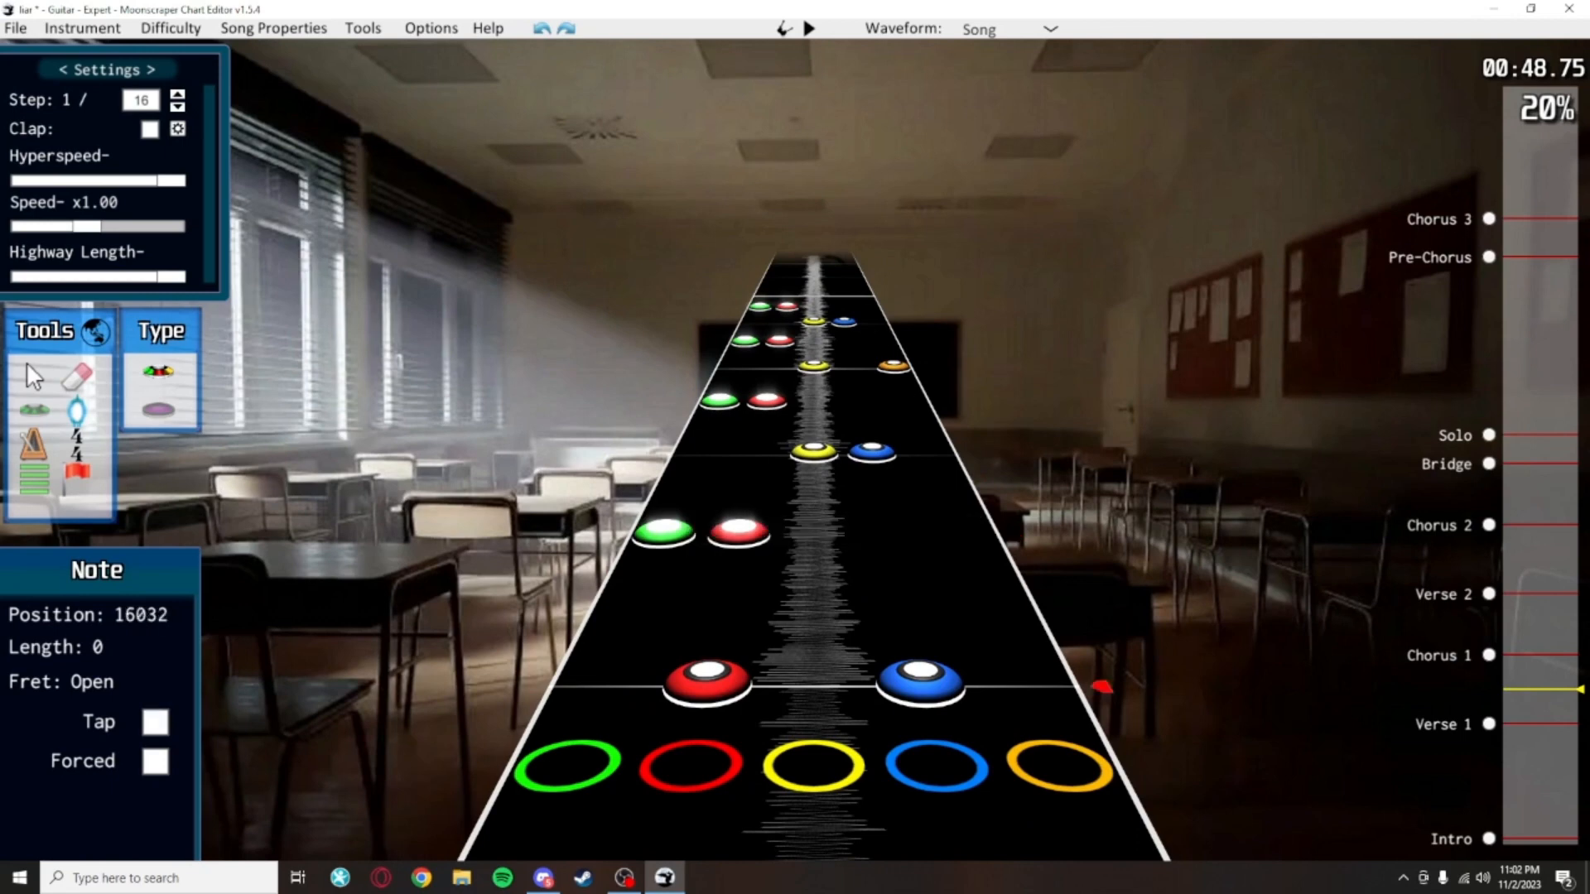
# Reduce the new chords to single red, yellow, orange and yellow notes, with single green notes between them
pyautogui.click(34, 378)
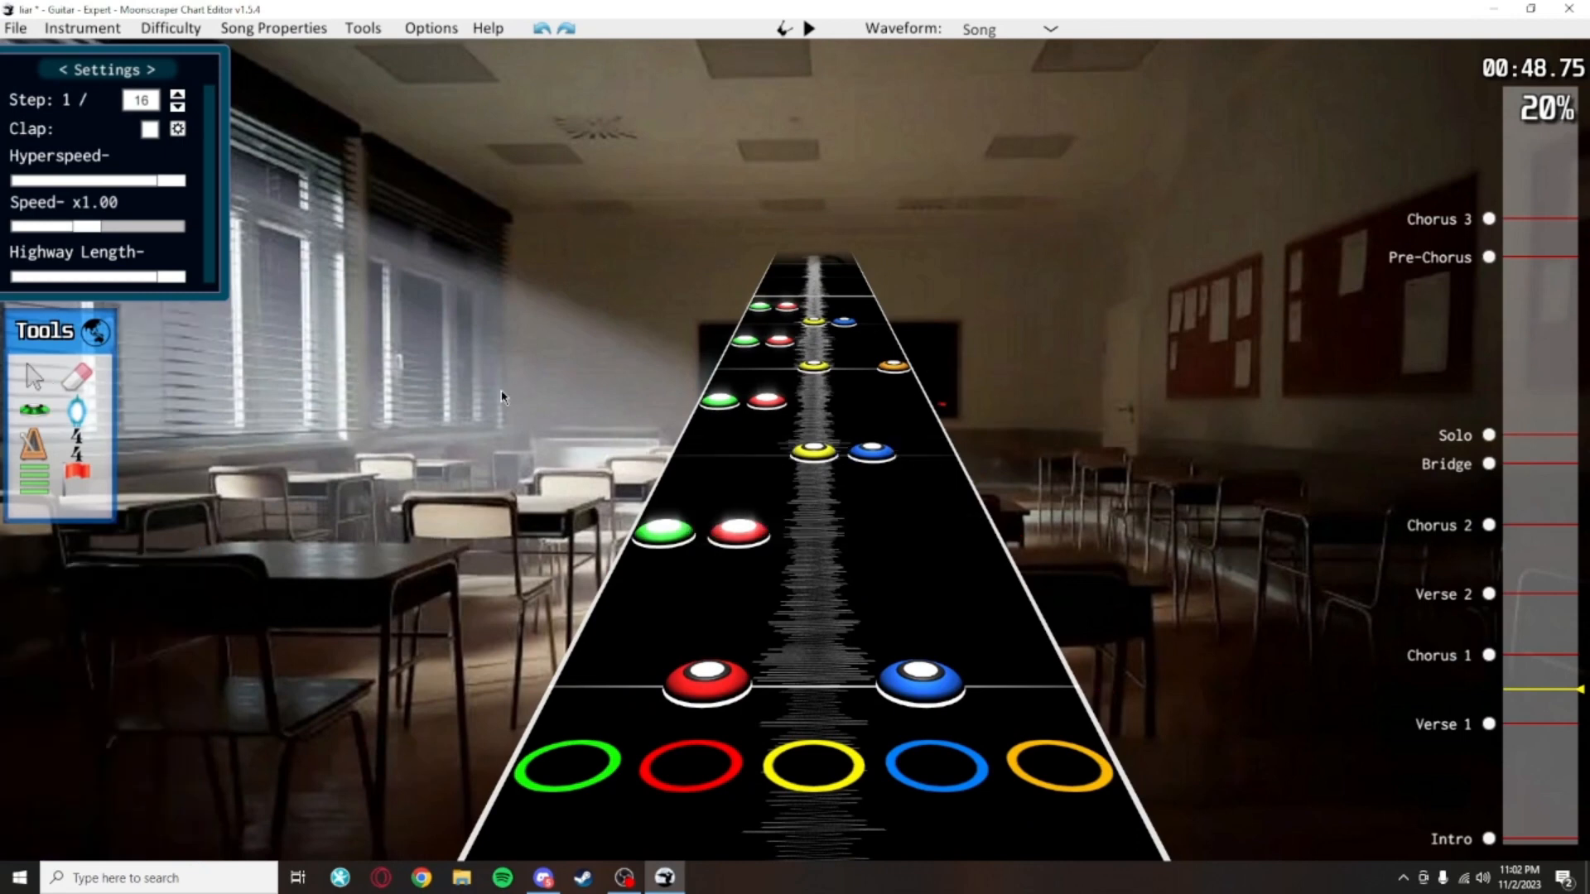
pyautogui.scroll(-1, 580, 427)
pyautogui.rightClick(917, 645)
pyautogui.click(918, 644)
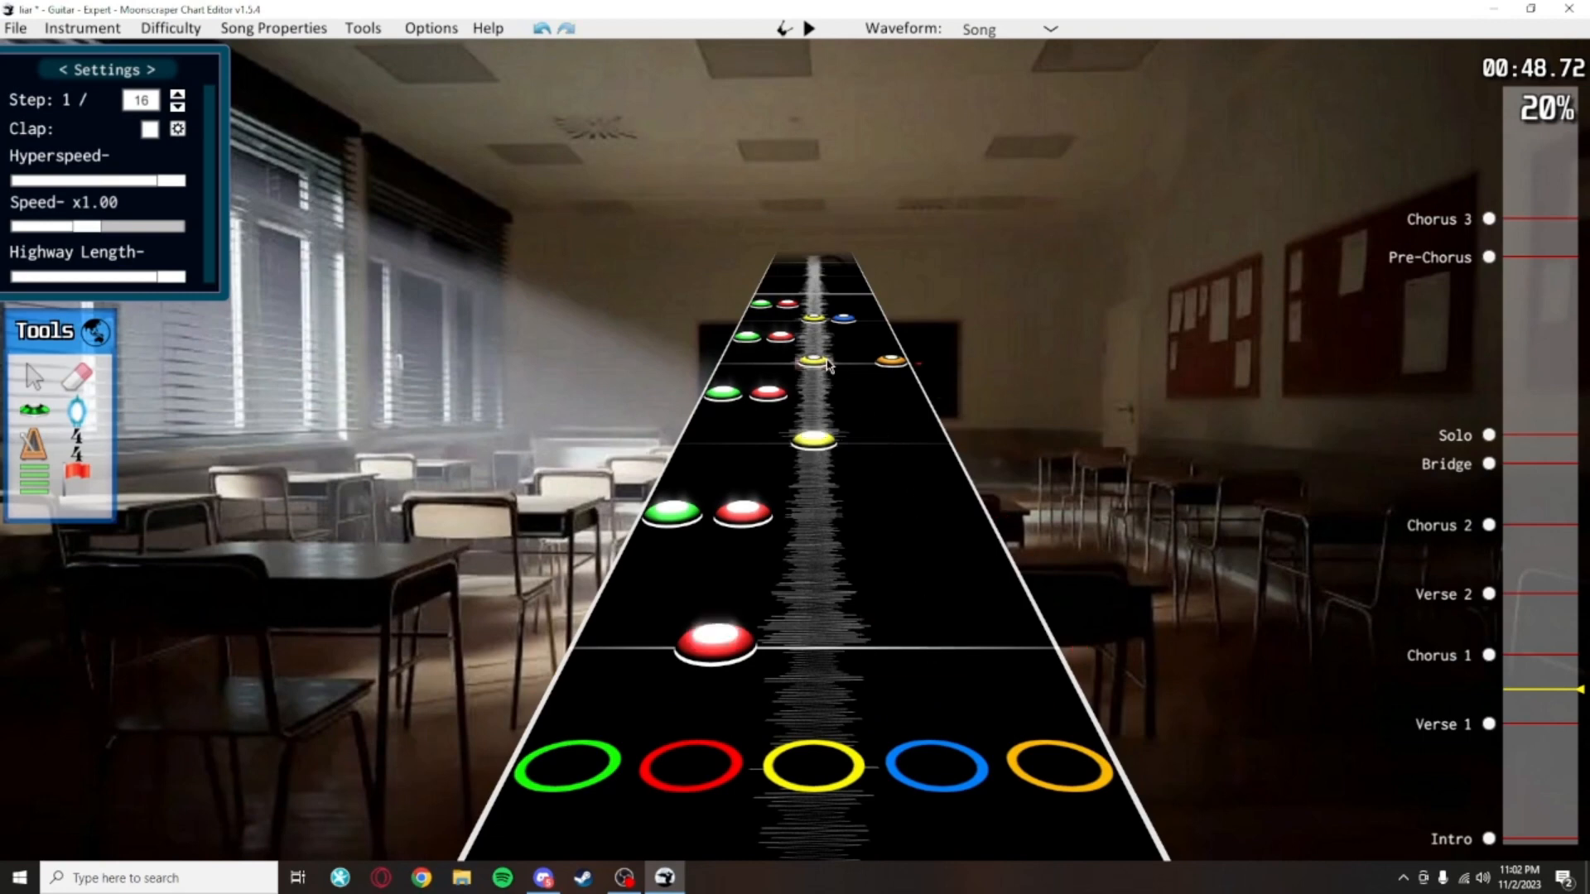
pyautogui.scroll(4, 970, 619)
pyautogui.rightClick(737, 628)
pyautogui.click(737, 628)
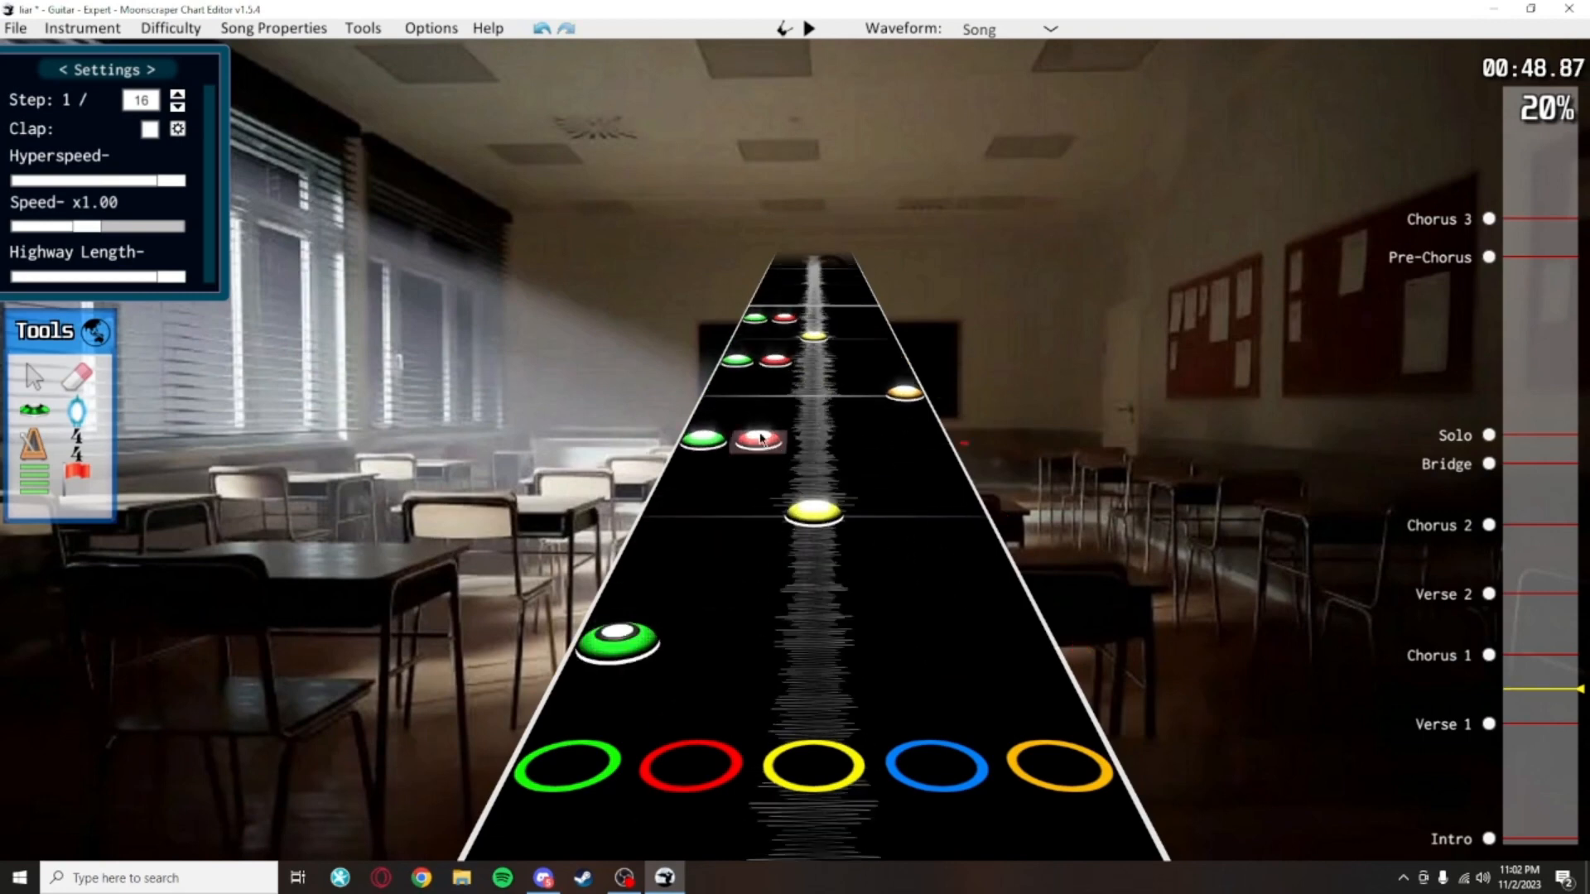
pyautogui.rightClick(781, 320)
pyautogui.click(781, 321)
pyautogui.scroll(-6, 1029, 587)
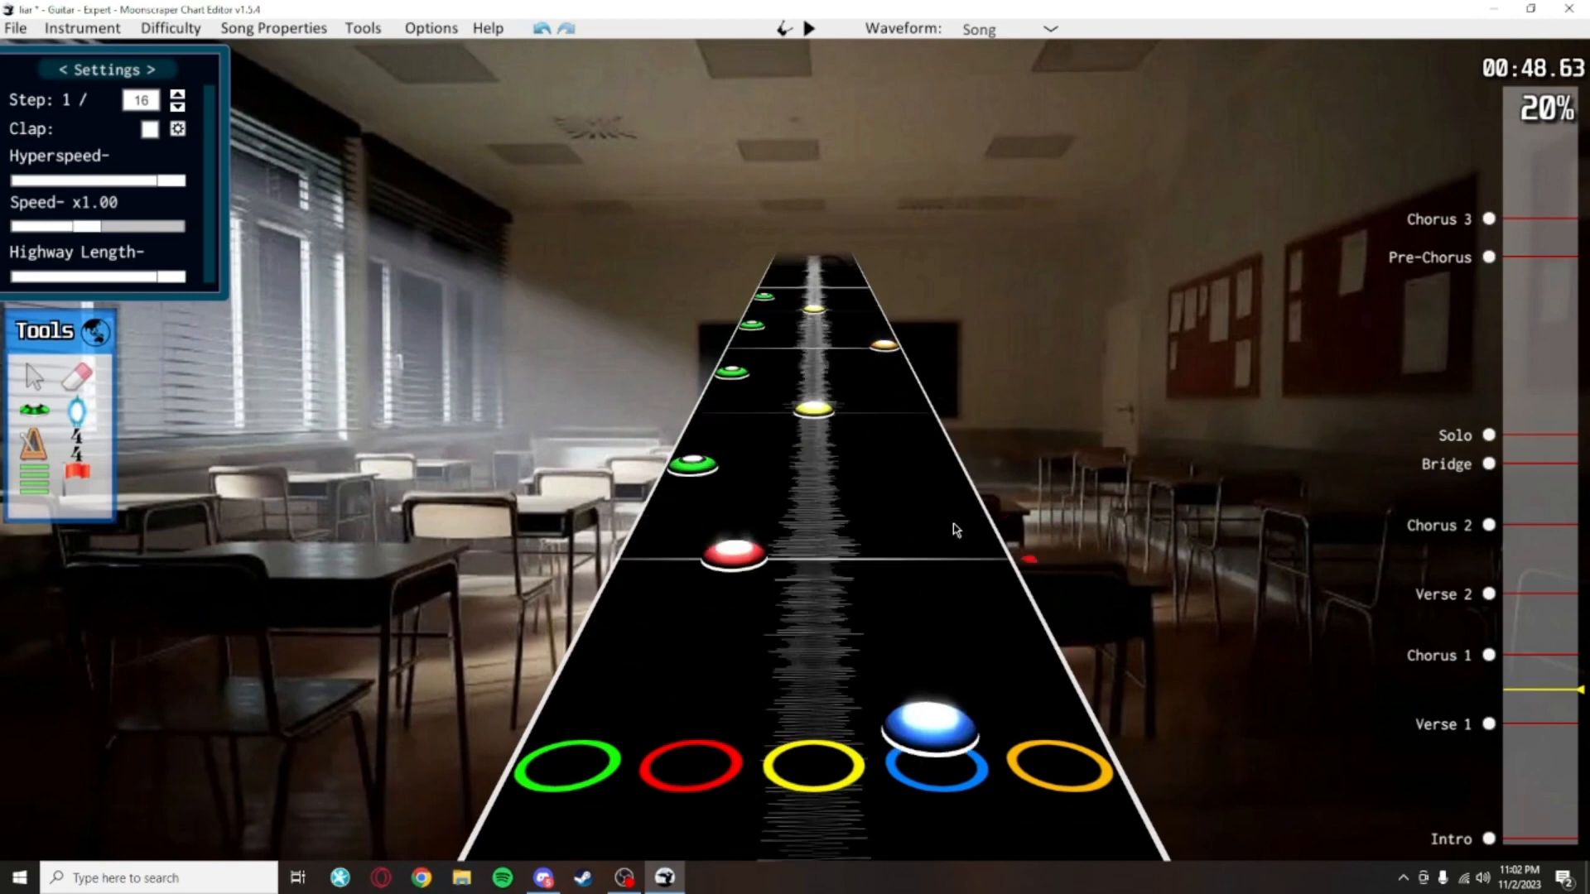
# Move the single red note to yellow and the two single yellow notes to blue, and play the pattern back
pyautogui.moveTo(650, 537); pyautogui.dragTo(740, 266)
pyautogui.scroll(2, 487, 643)
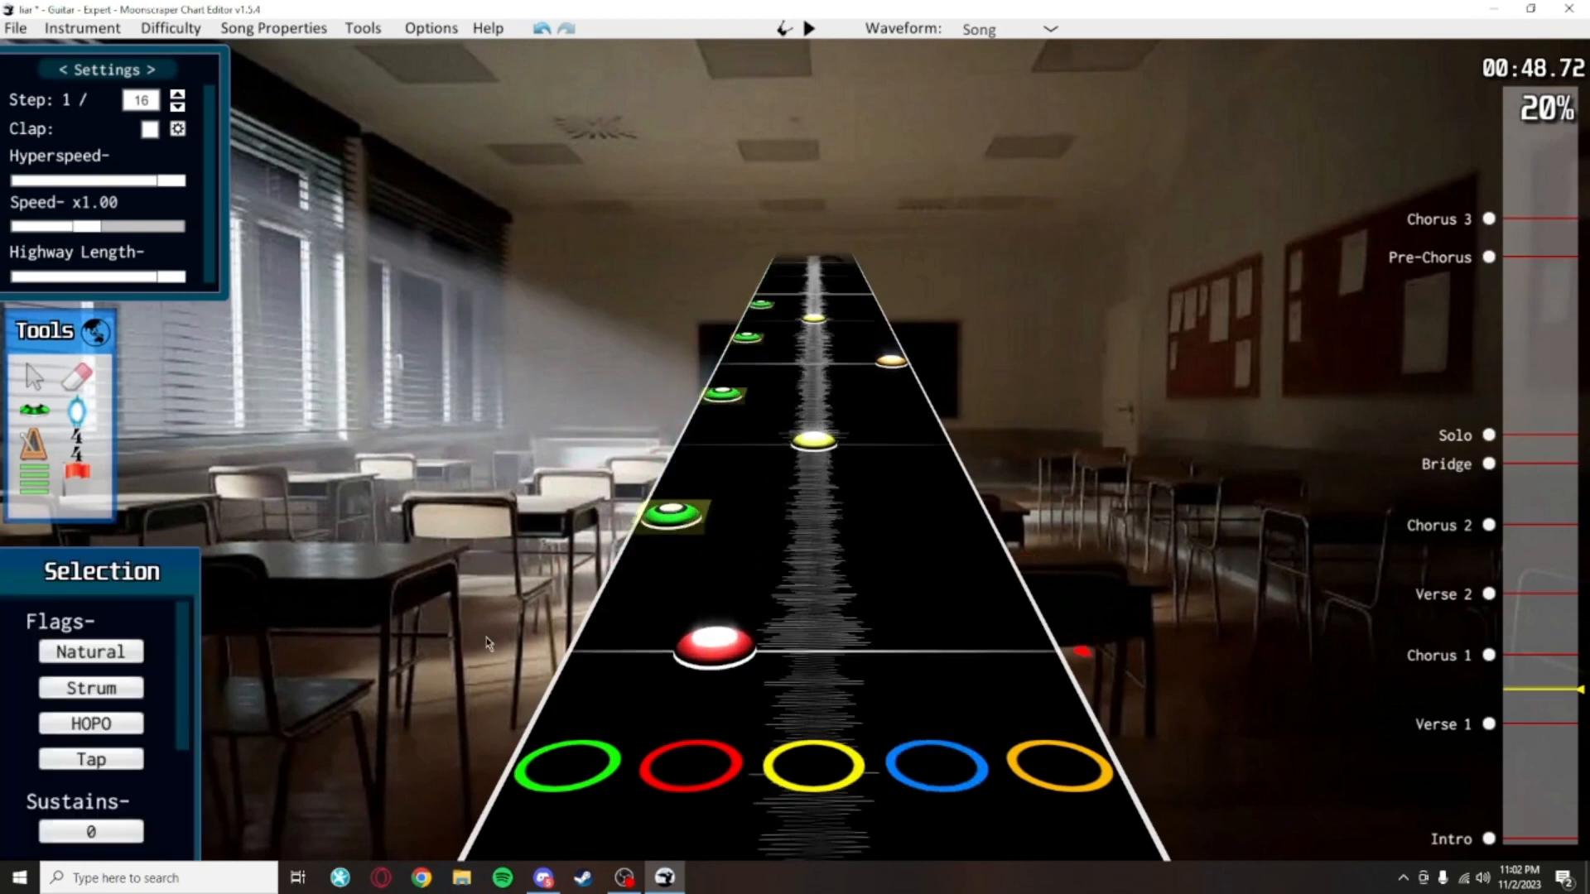
pyautogui.click(554, 514)
pyautogui.scroll(1, 877, 551)
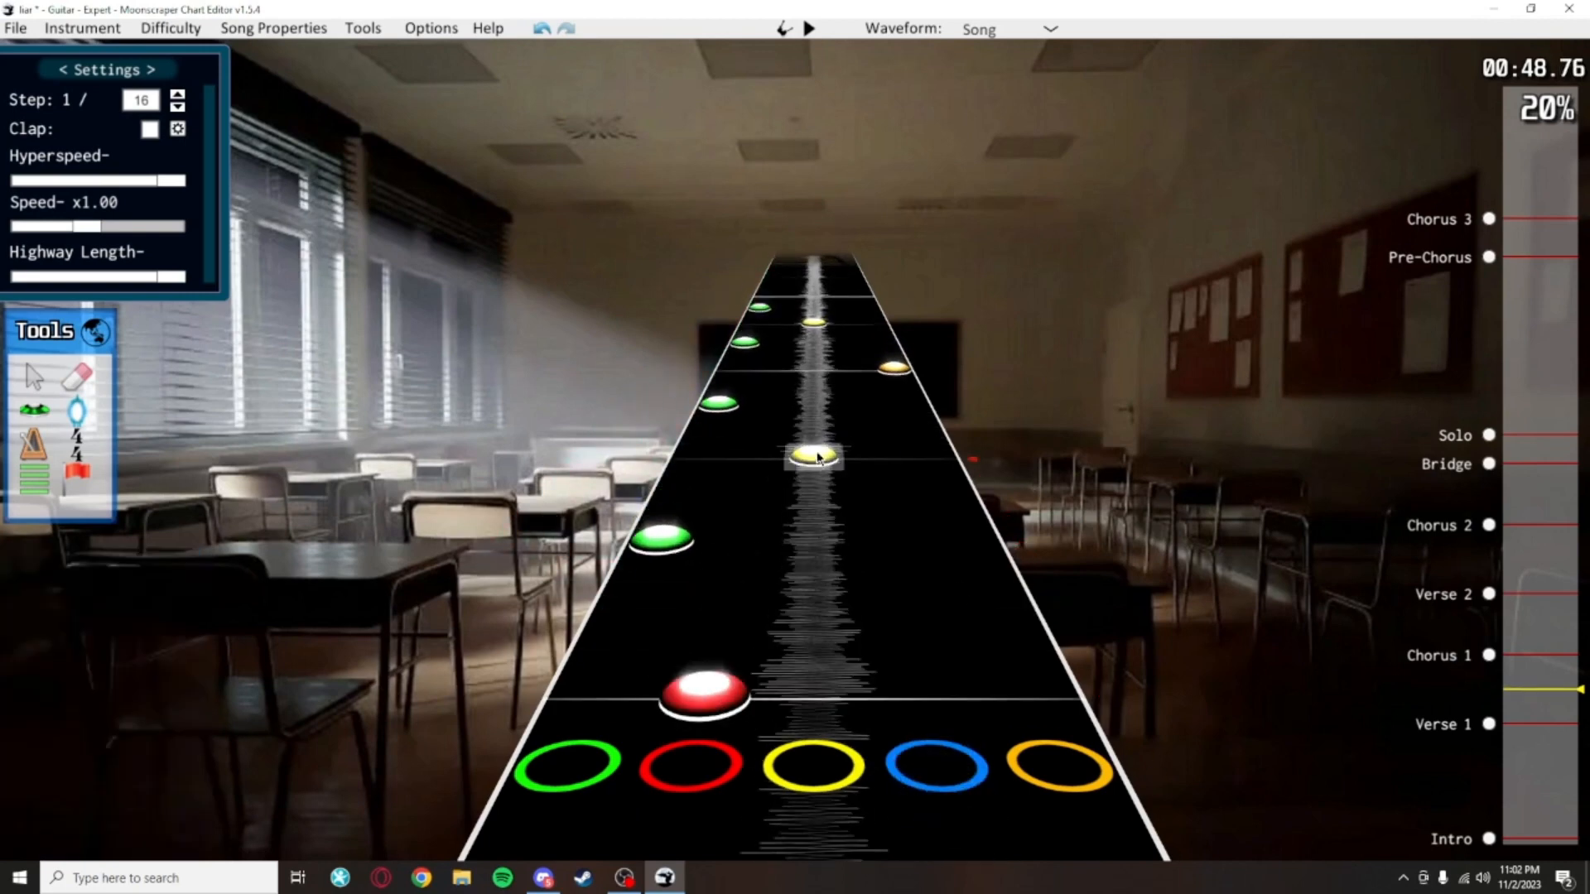
pyautogui.moveTo(818, 458); pyautogui.dragTo(871, 455)
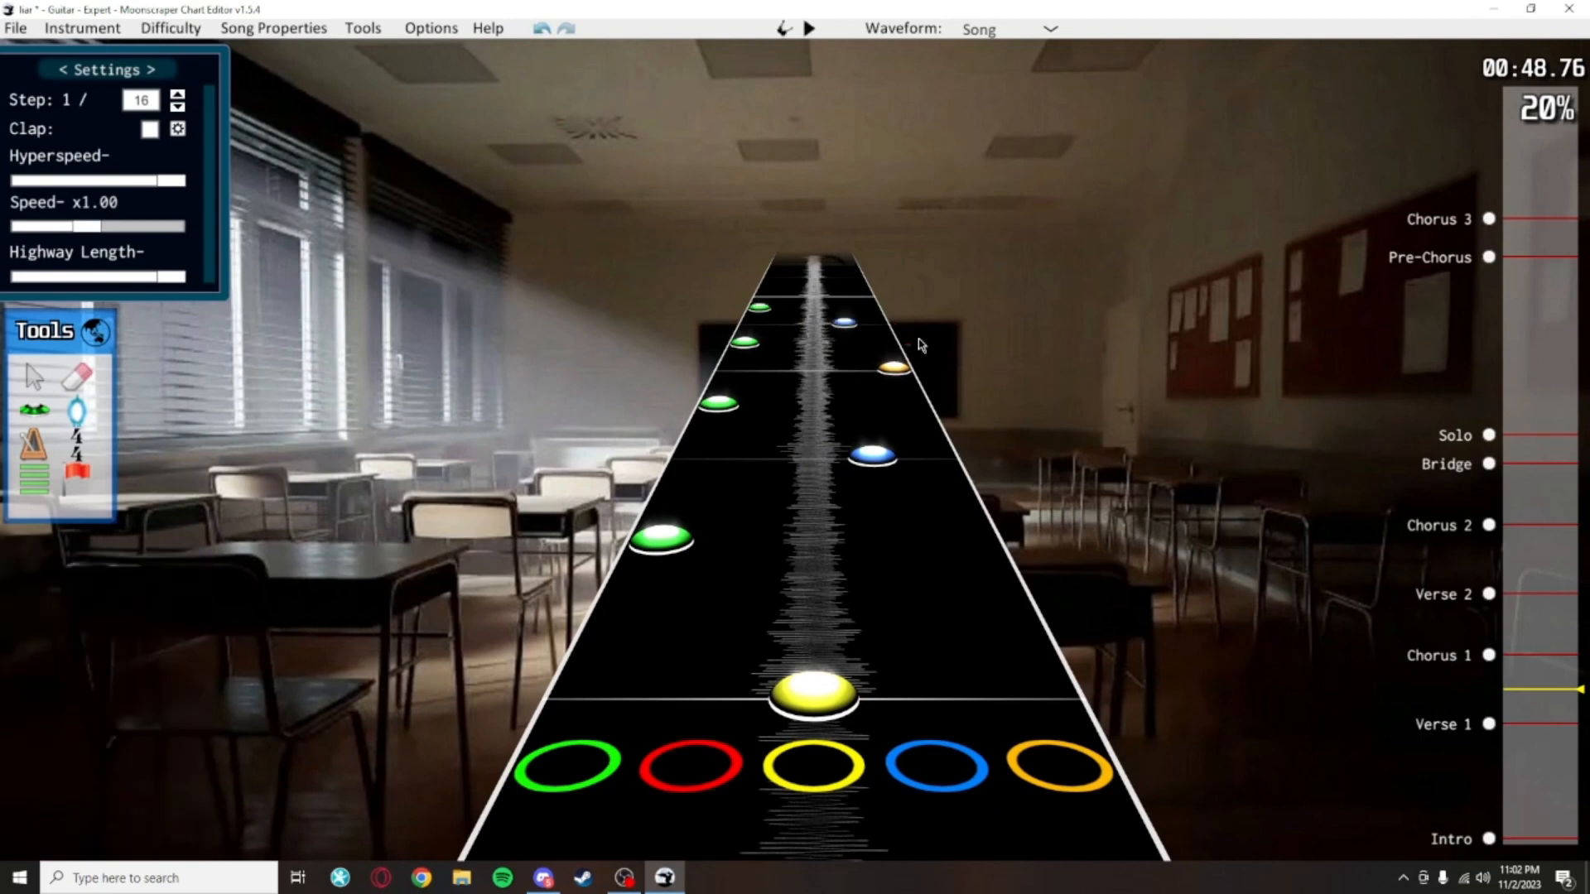
pyautogui.press('space')
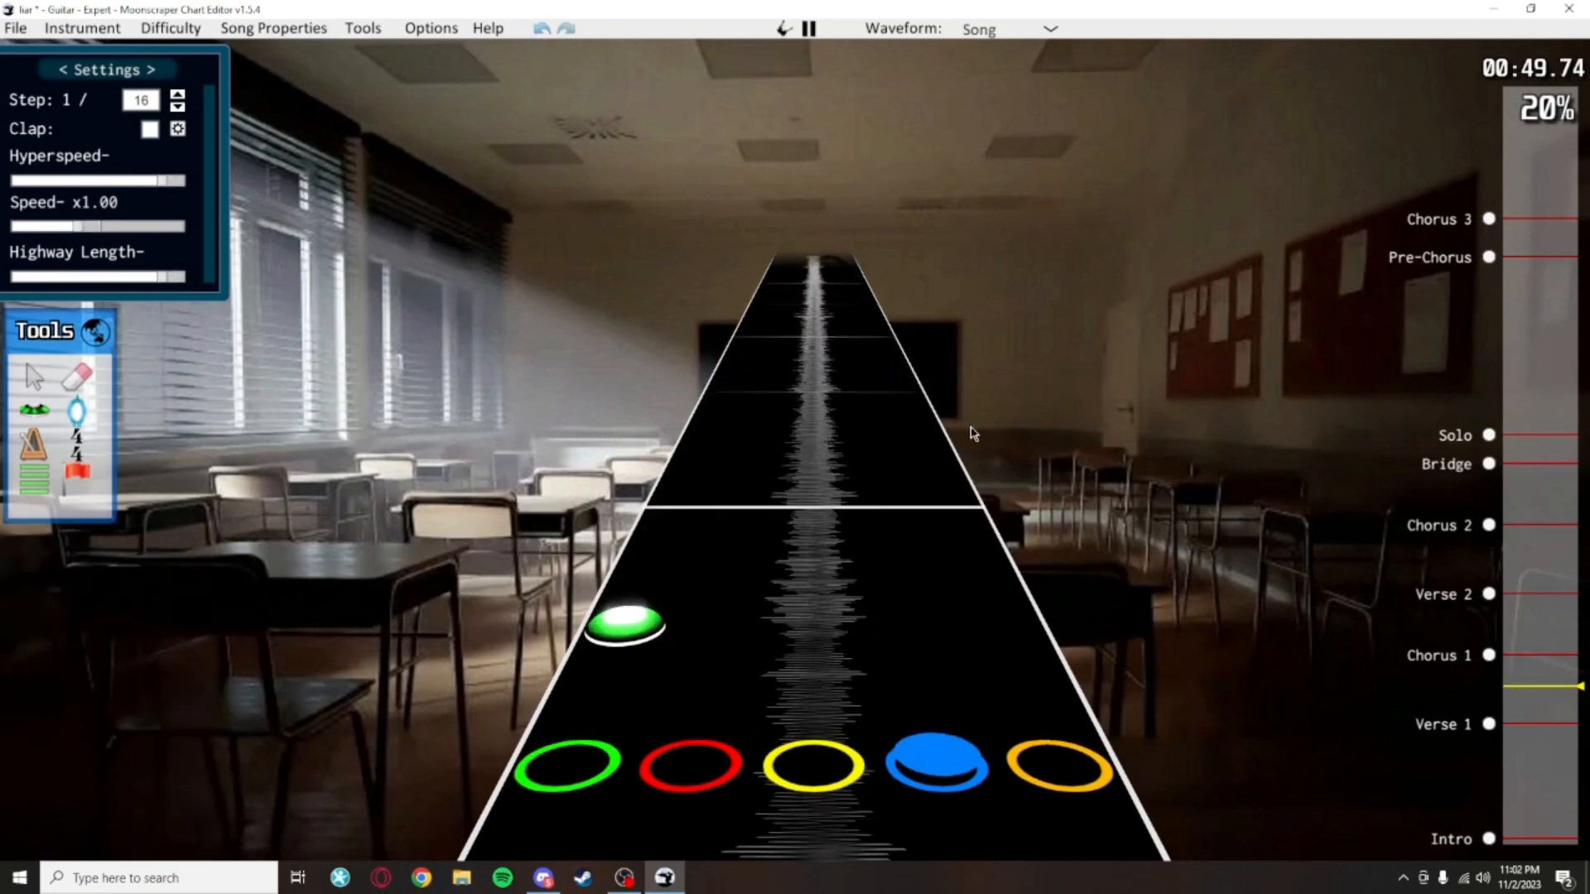
pyautogui.press('space')
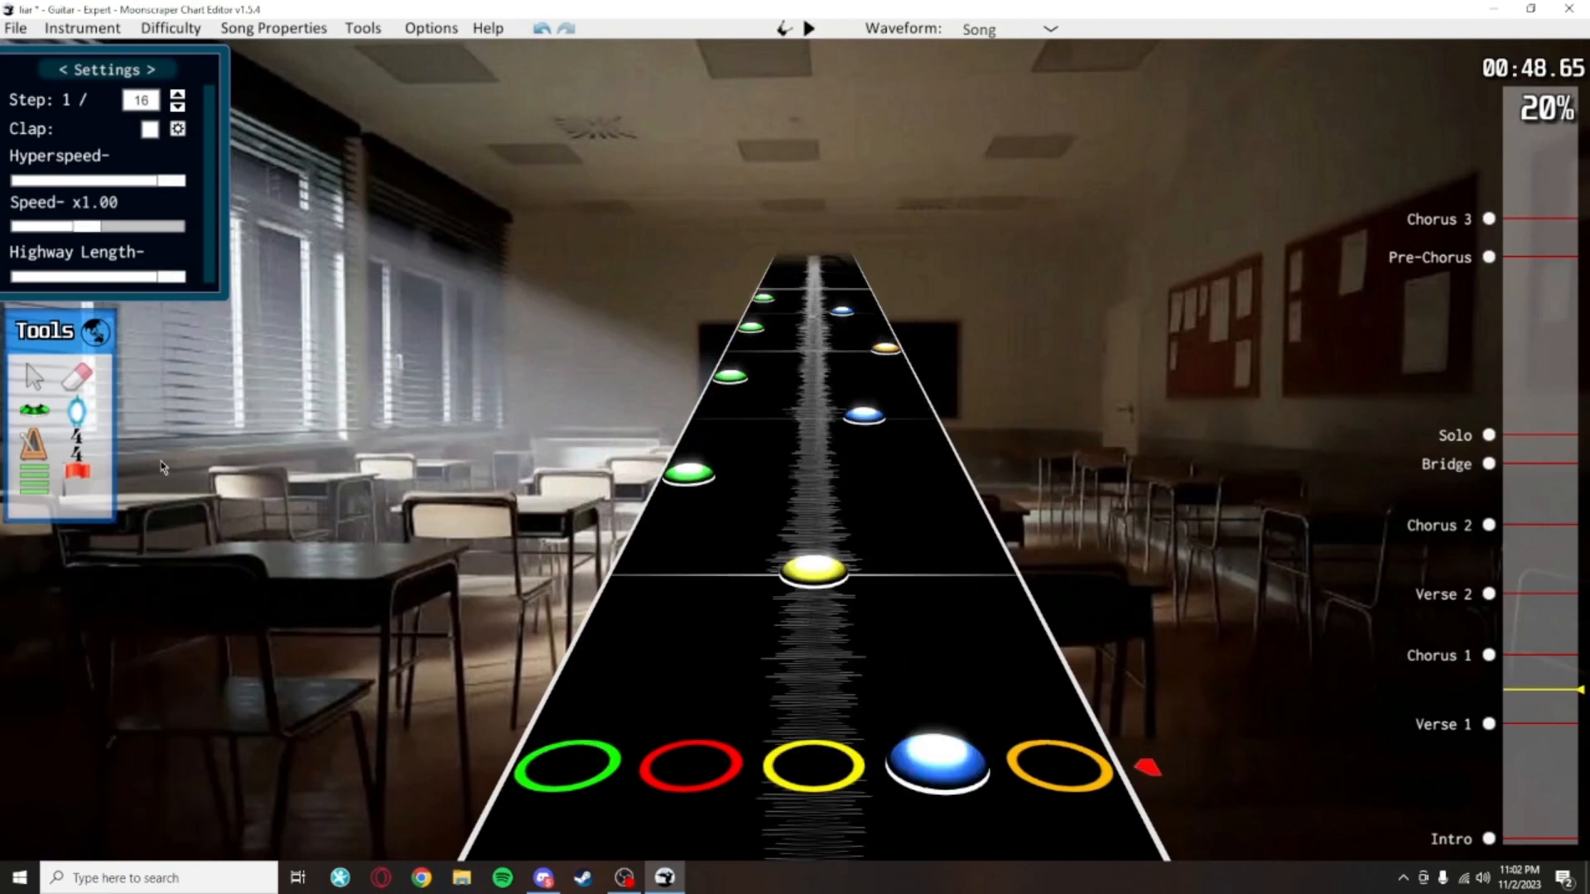
# Replace the four single green notes between the new notes with open notes, starting at tick 15792
pyautogui.click(25, 411)
pyautogui.click(157, 409)
pyautogui.scroll(2, 834, 450)
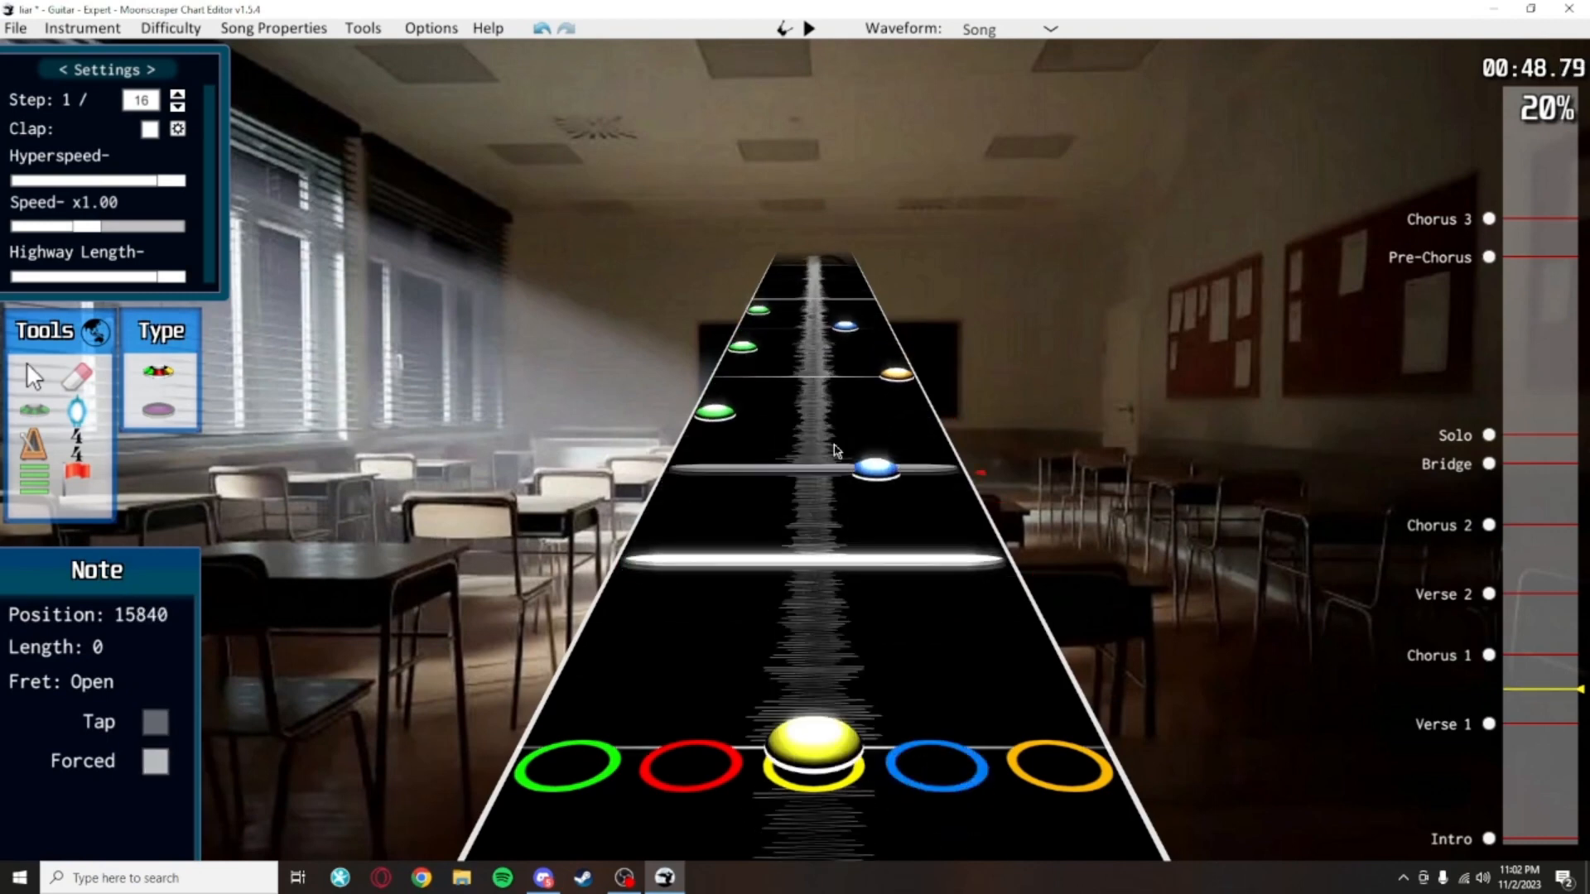
pyautogui.scroll(8, 834, 450)
pyautogui.scroll(-4, 957, 723)
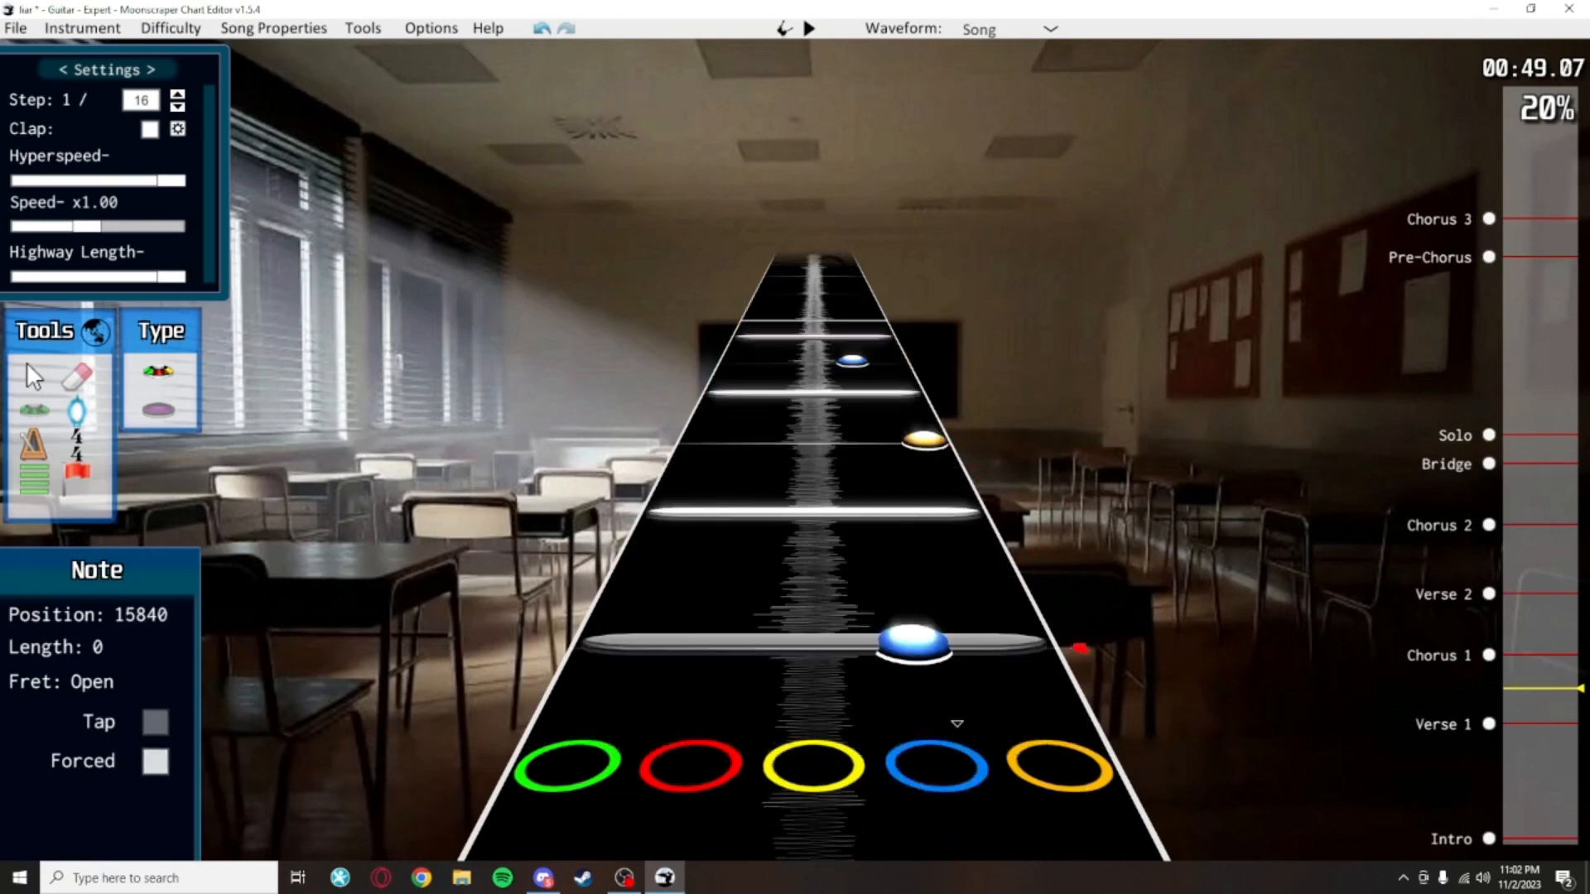
pyautogui.scroll(-9, 956, 723)
# Rebuild the four notes from tick 15744 as red-blue, yellow-blue, yellow-orange and yellow-blue chords, and save the chart
pyautogui.click(29, 378)
pyautogui.click(34, 408)
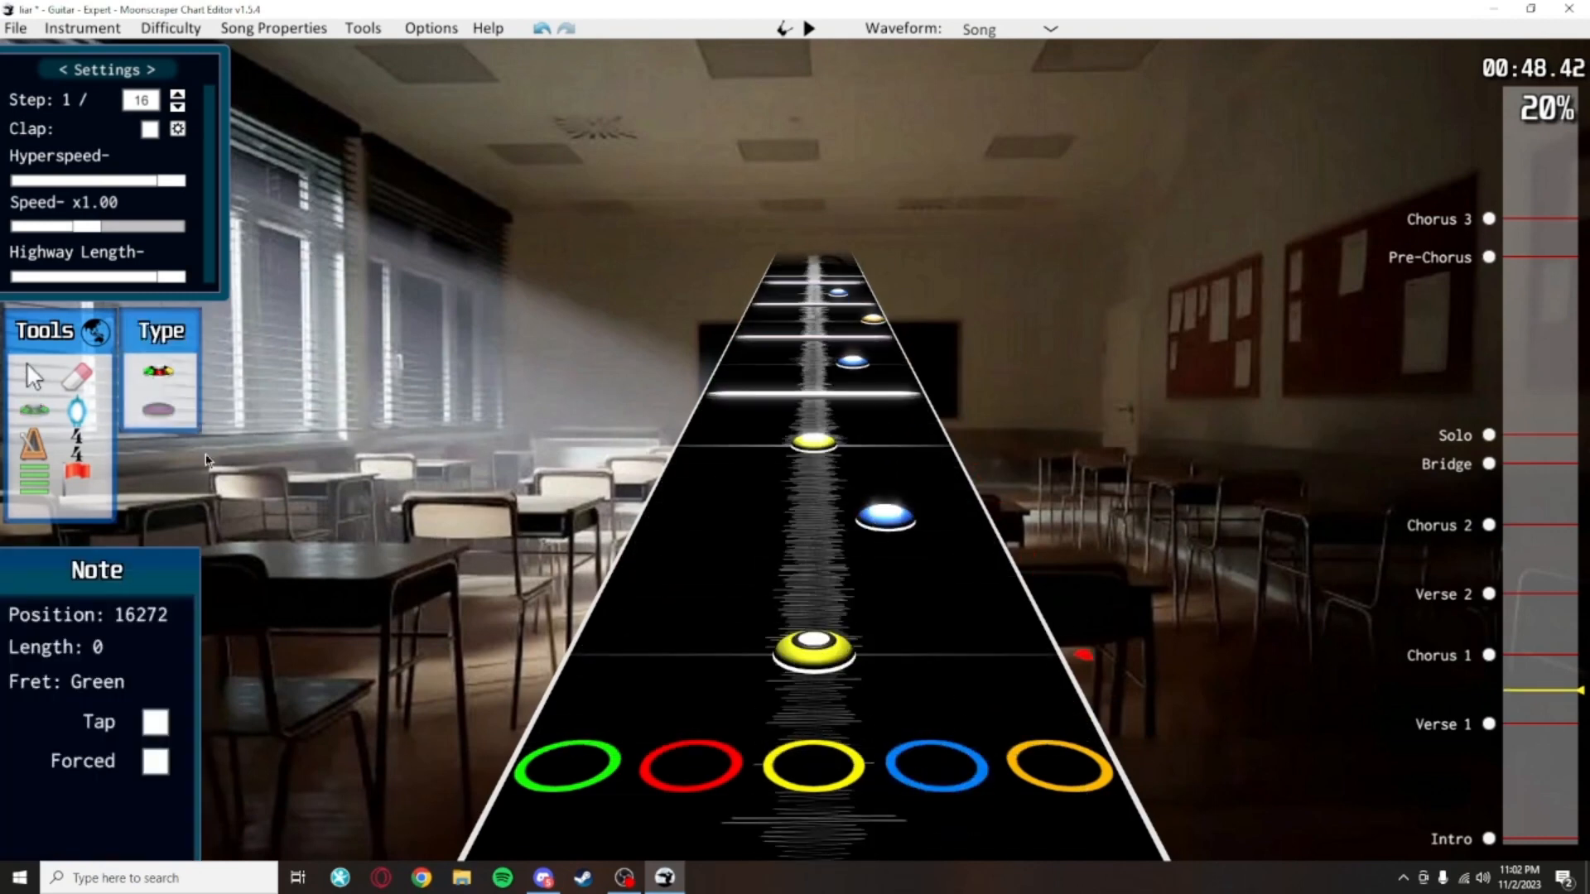
pyautogui.click(157, 409)
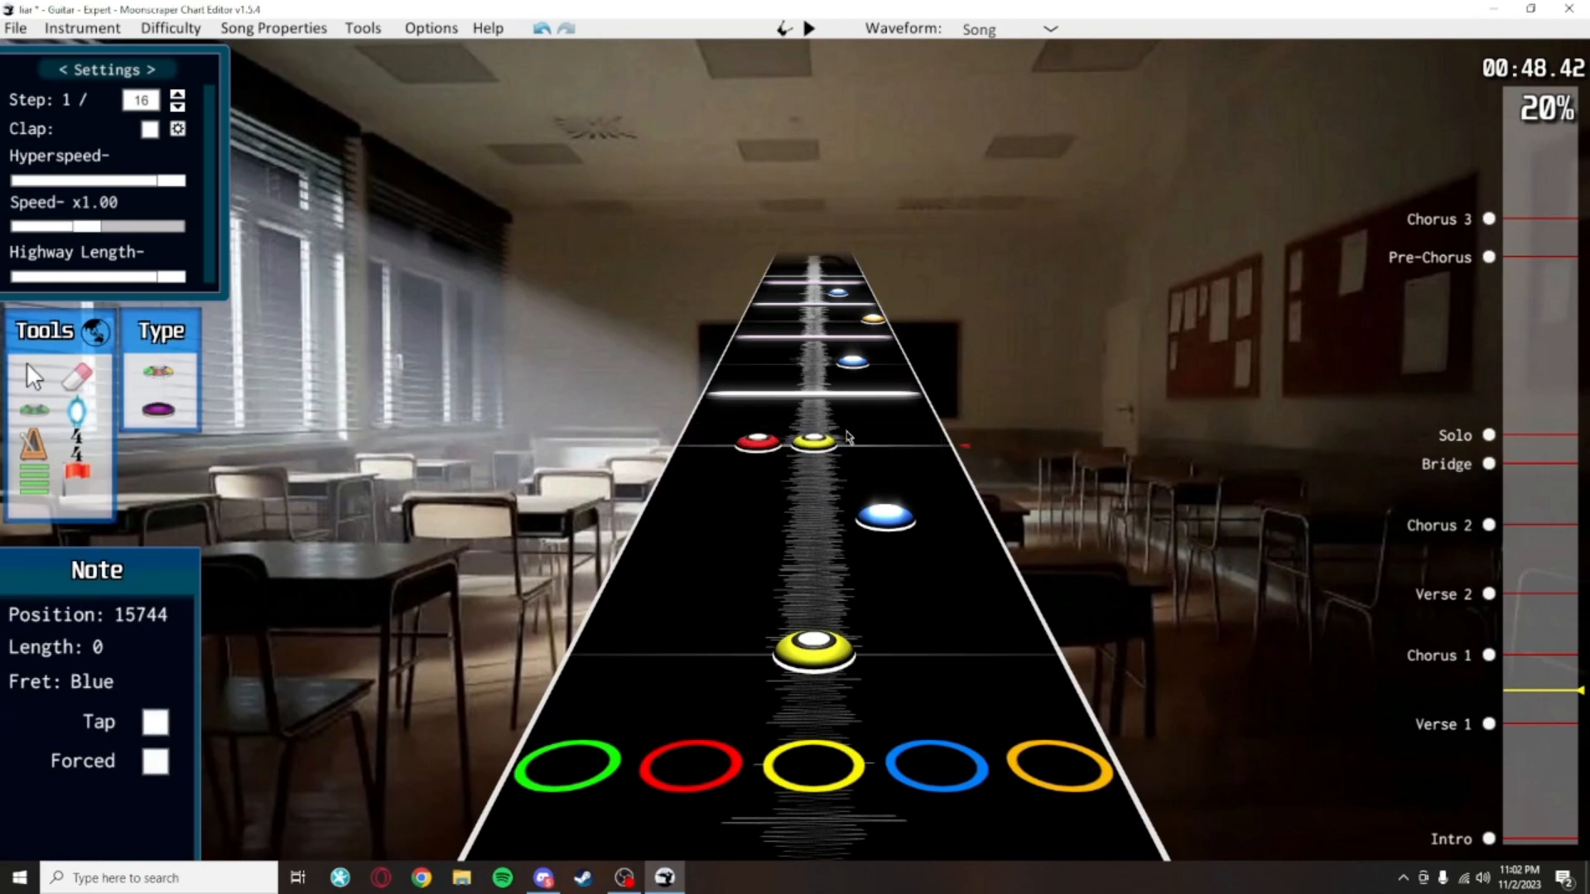
pyautogui.rightClick(815, 442)
pyautogui.click(870, 445)
pyautogui.scroll(4, 871, 489)
pyautogui.click(815, 445)
pyautogui.scroll(4, 860, 470)
pyautogui.click(816, 449)
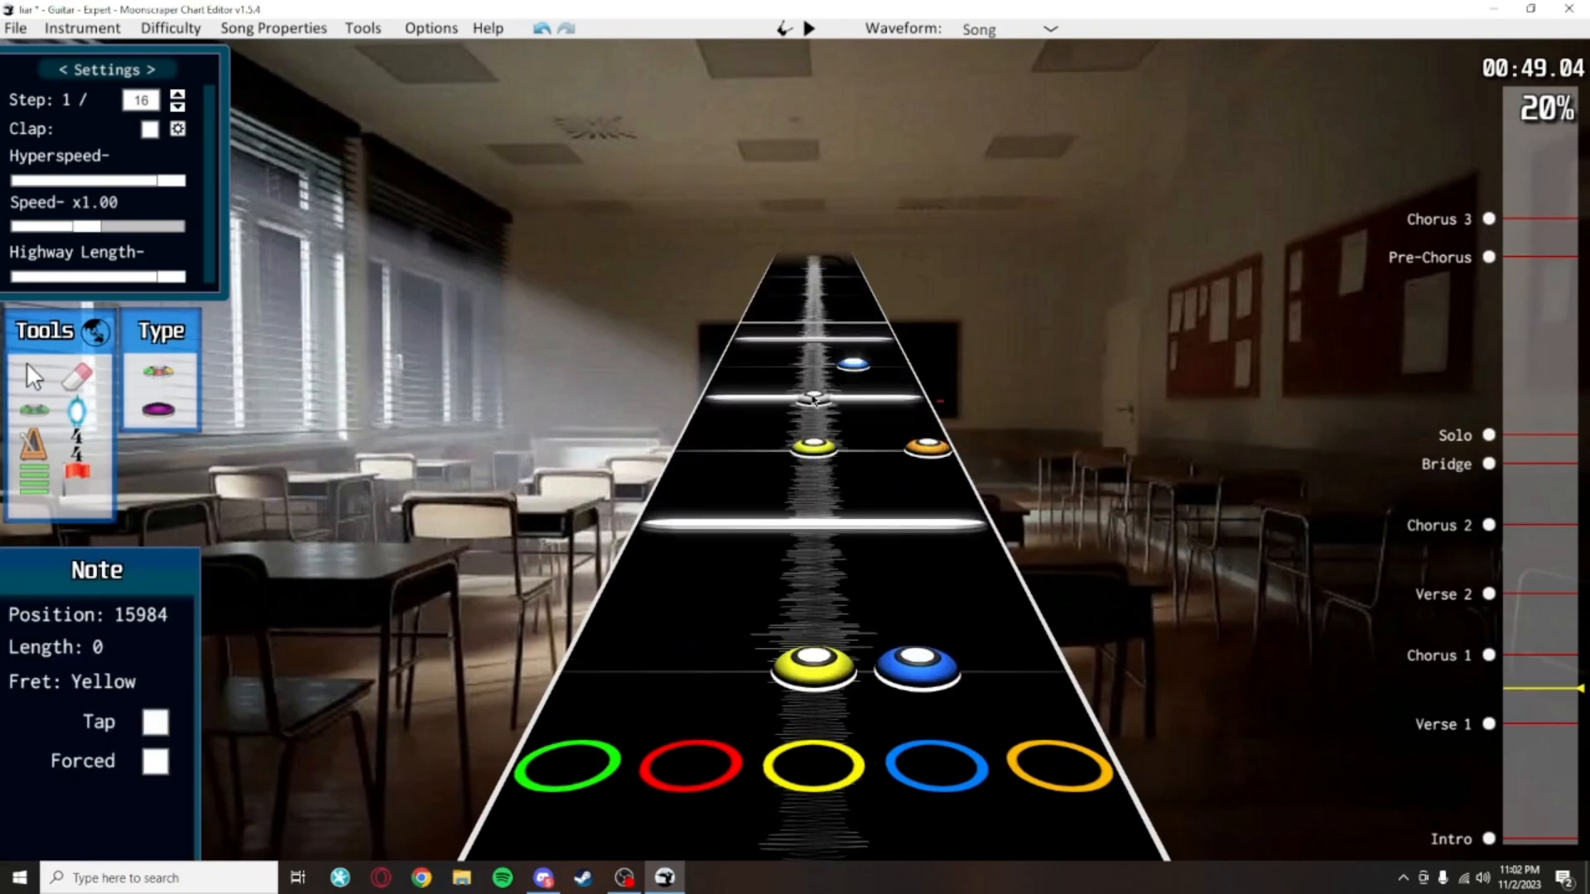
pyautogui.scroll(-10, 969, 538)
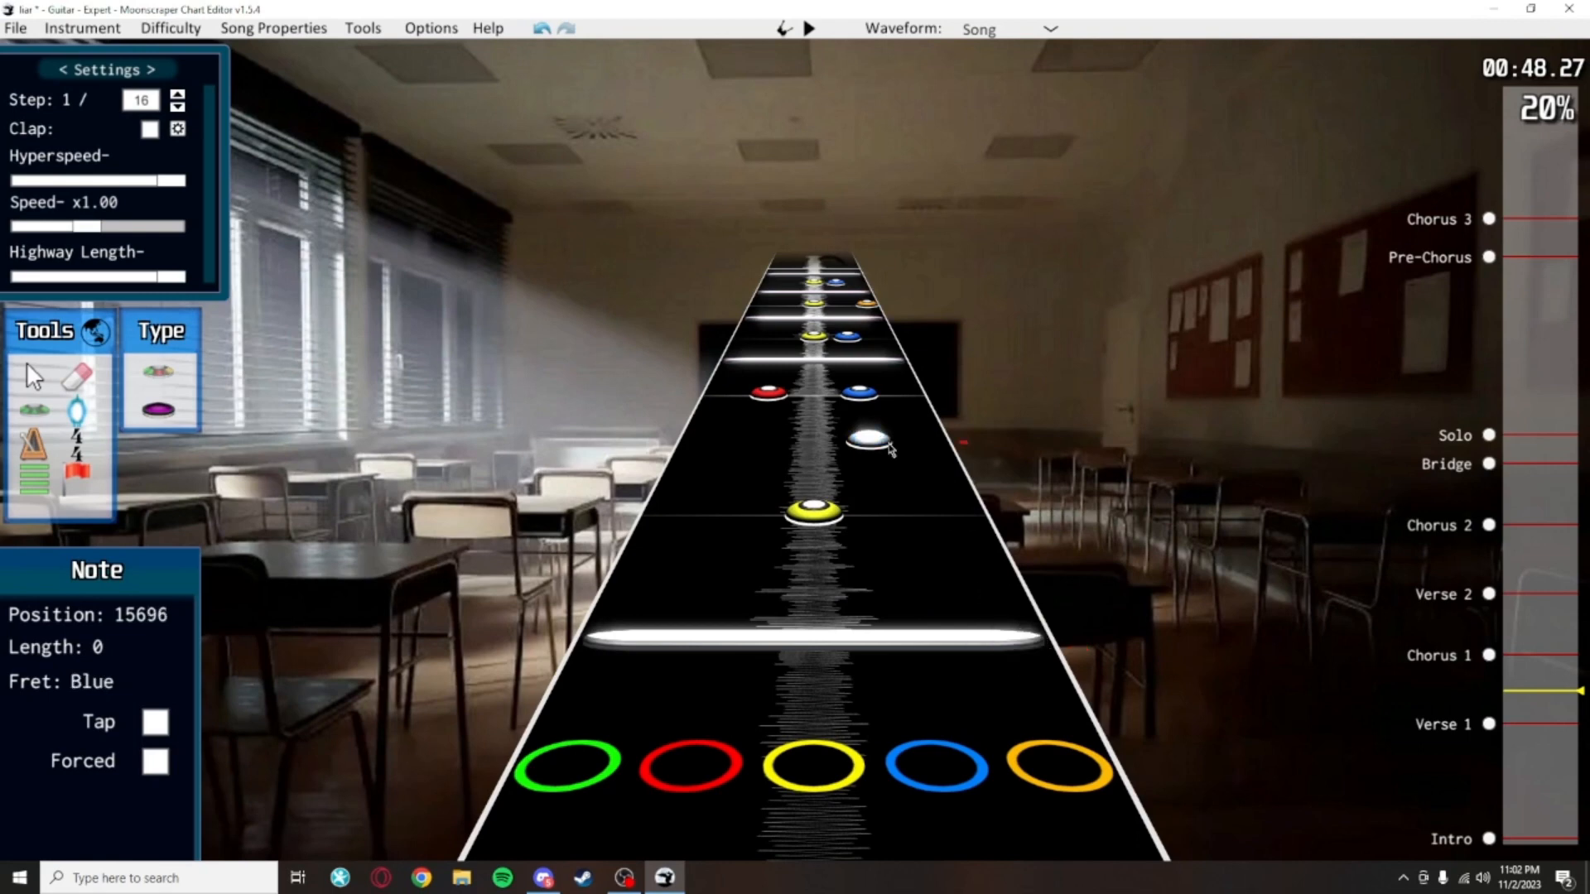
pyautogui.click(70, 385)
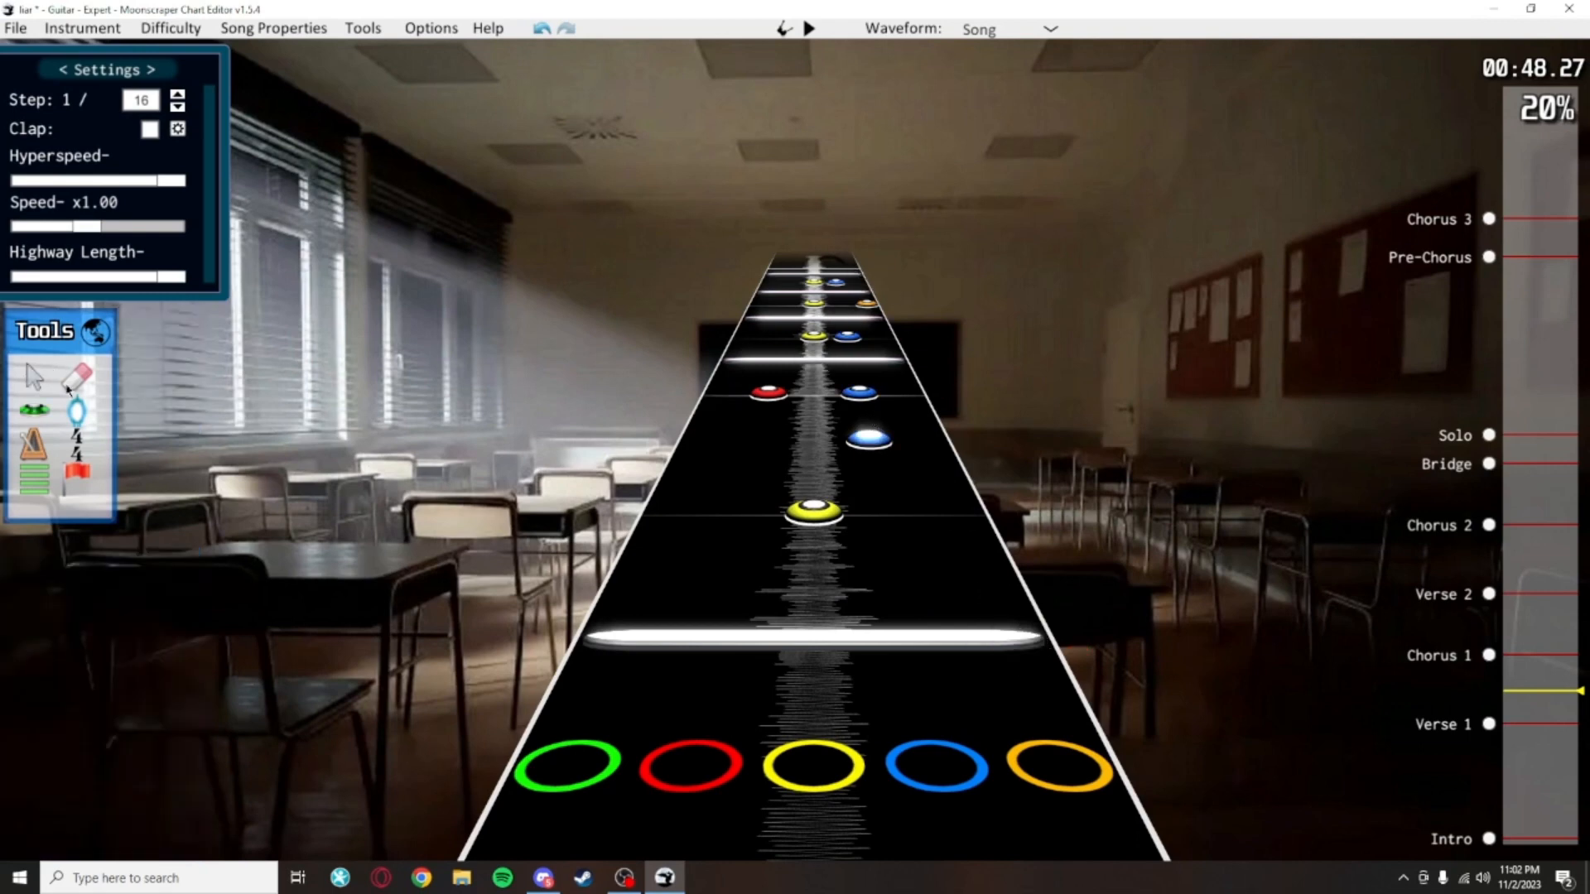
pyautogui.scroll(1, 990, 484)
pyautogui.hotkey('ctrl', 's')
# Try green-red chords in place of the open notes from tick 15792 to 15984, undo them, and save
pyautogui.scroll(3, 985, 451)
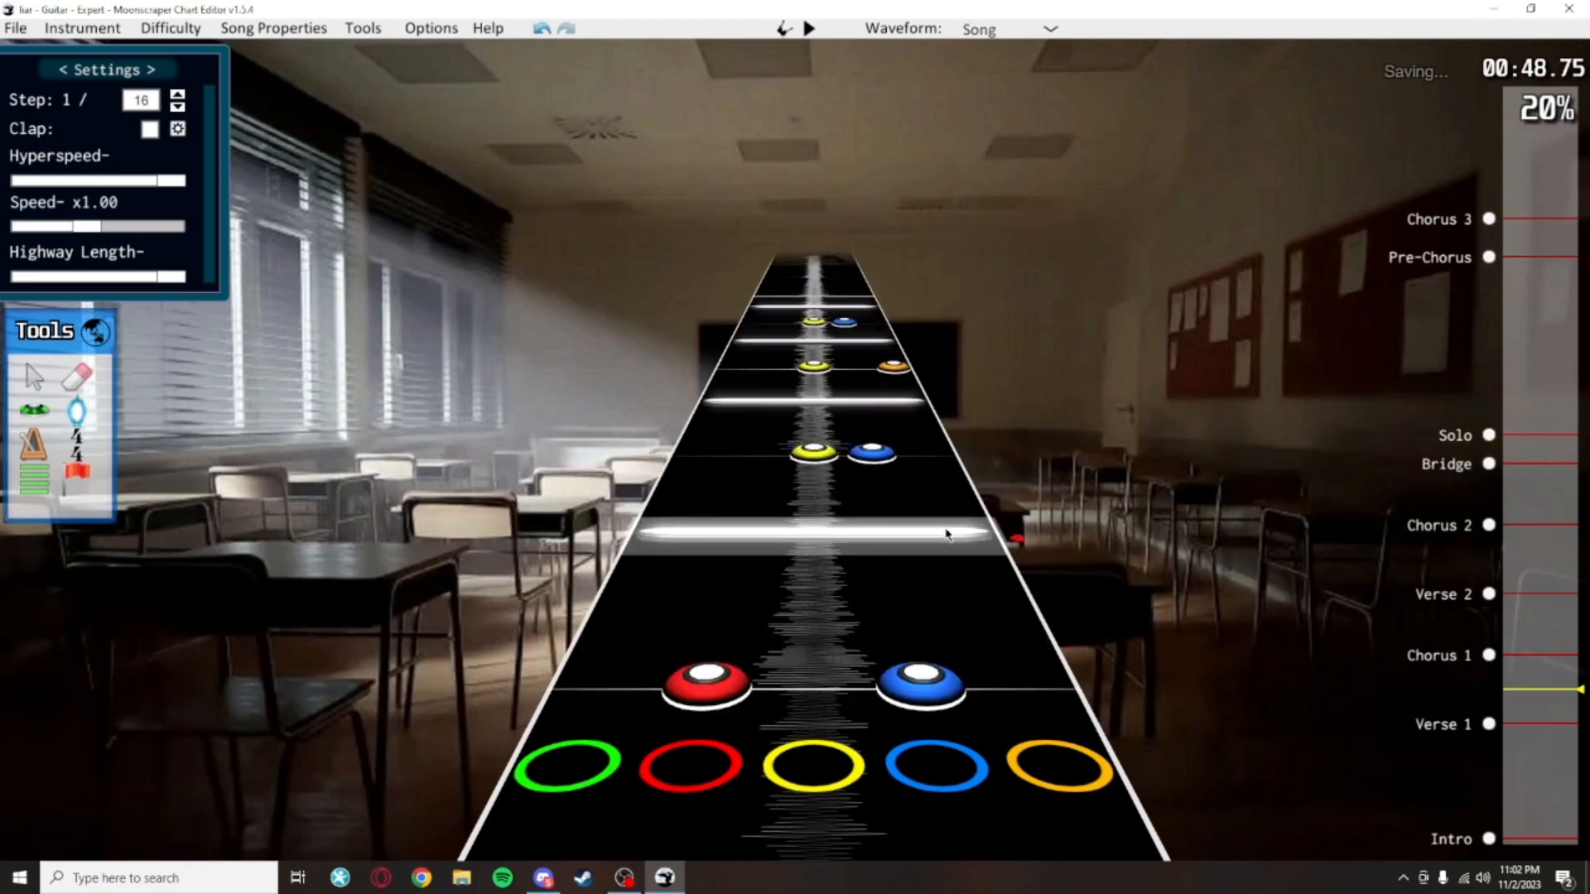
pyautogui.click(52, 416)
pyautogui.moveTo(699, 452); pyautogui.dragTo(679, 521)
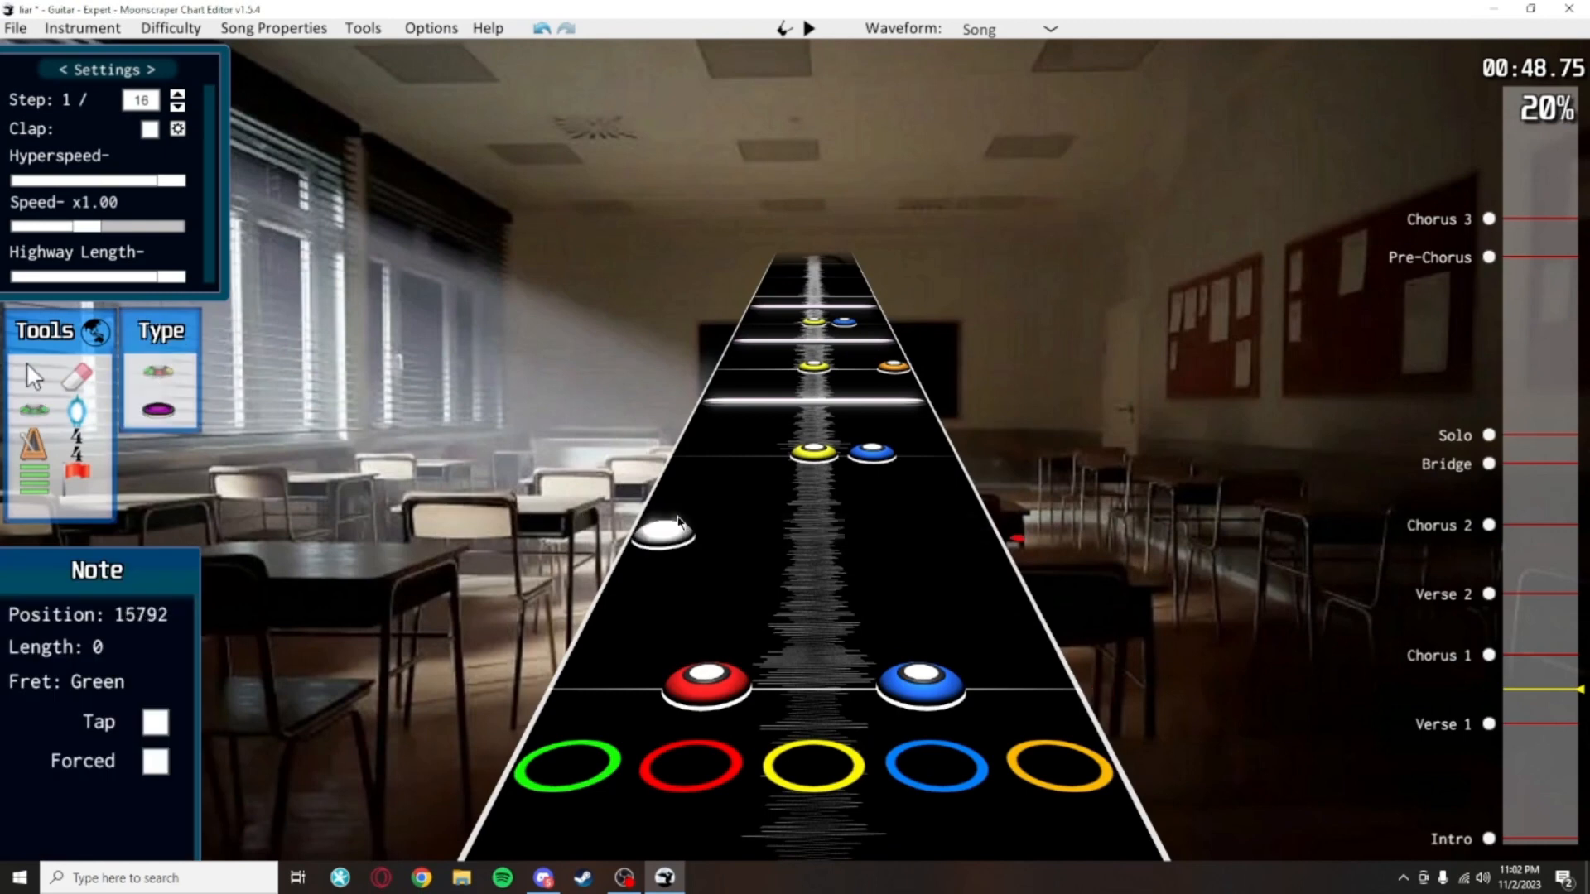
pyautogui.click(753, 411)
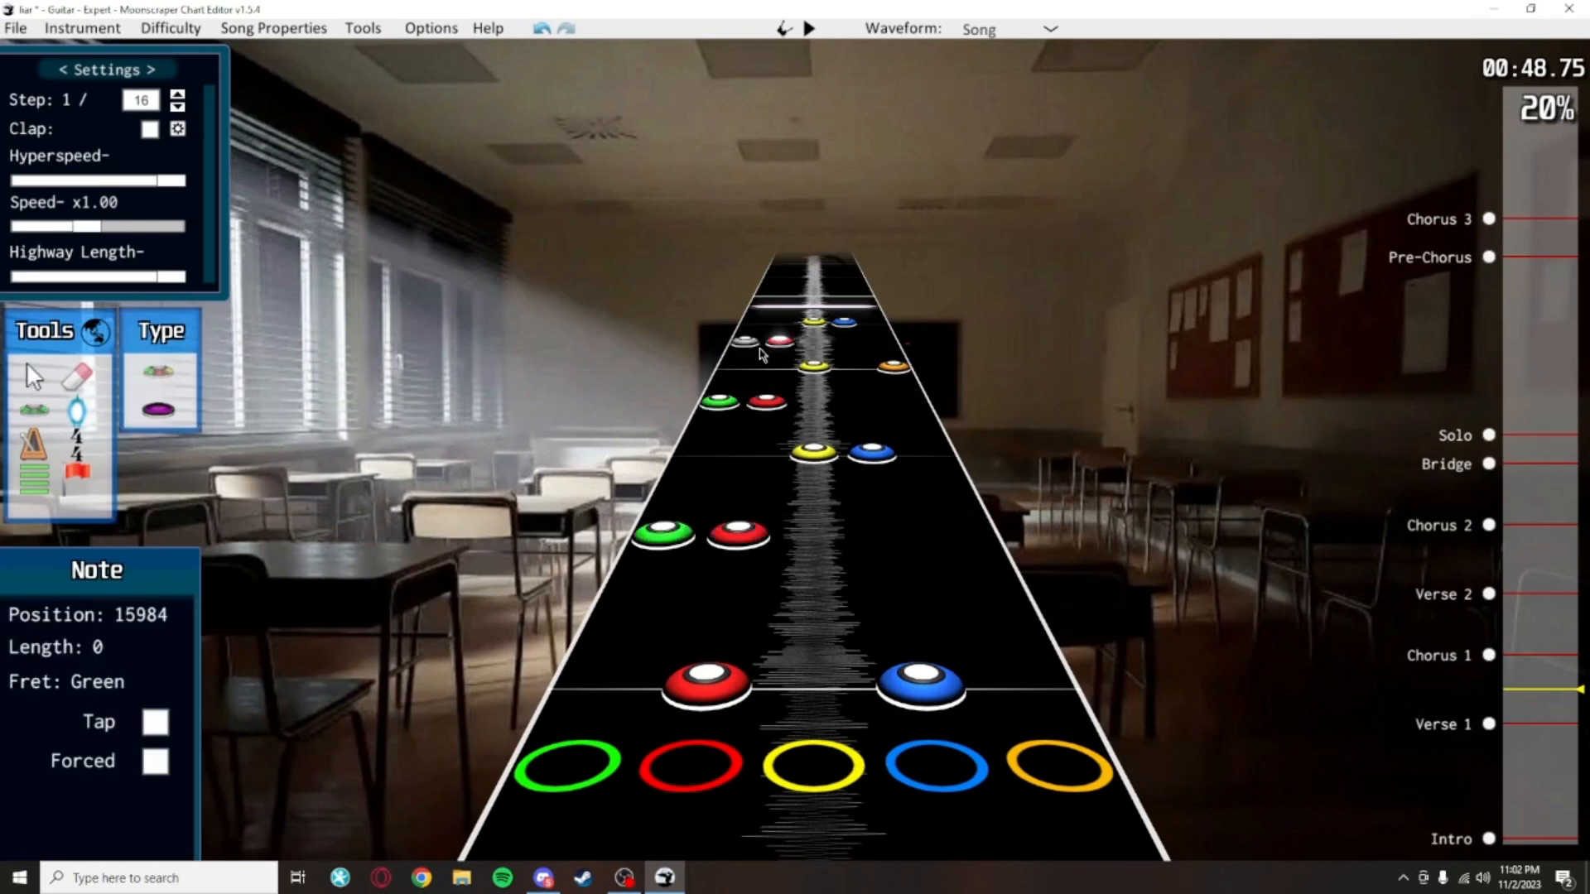
pyautogui.hotkey('ctrl', 'z')
pyautogui.hotkey('ctrl', 'z')
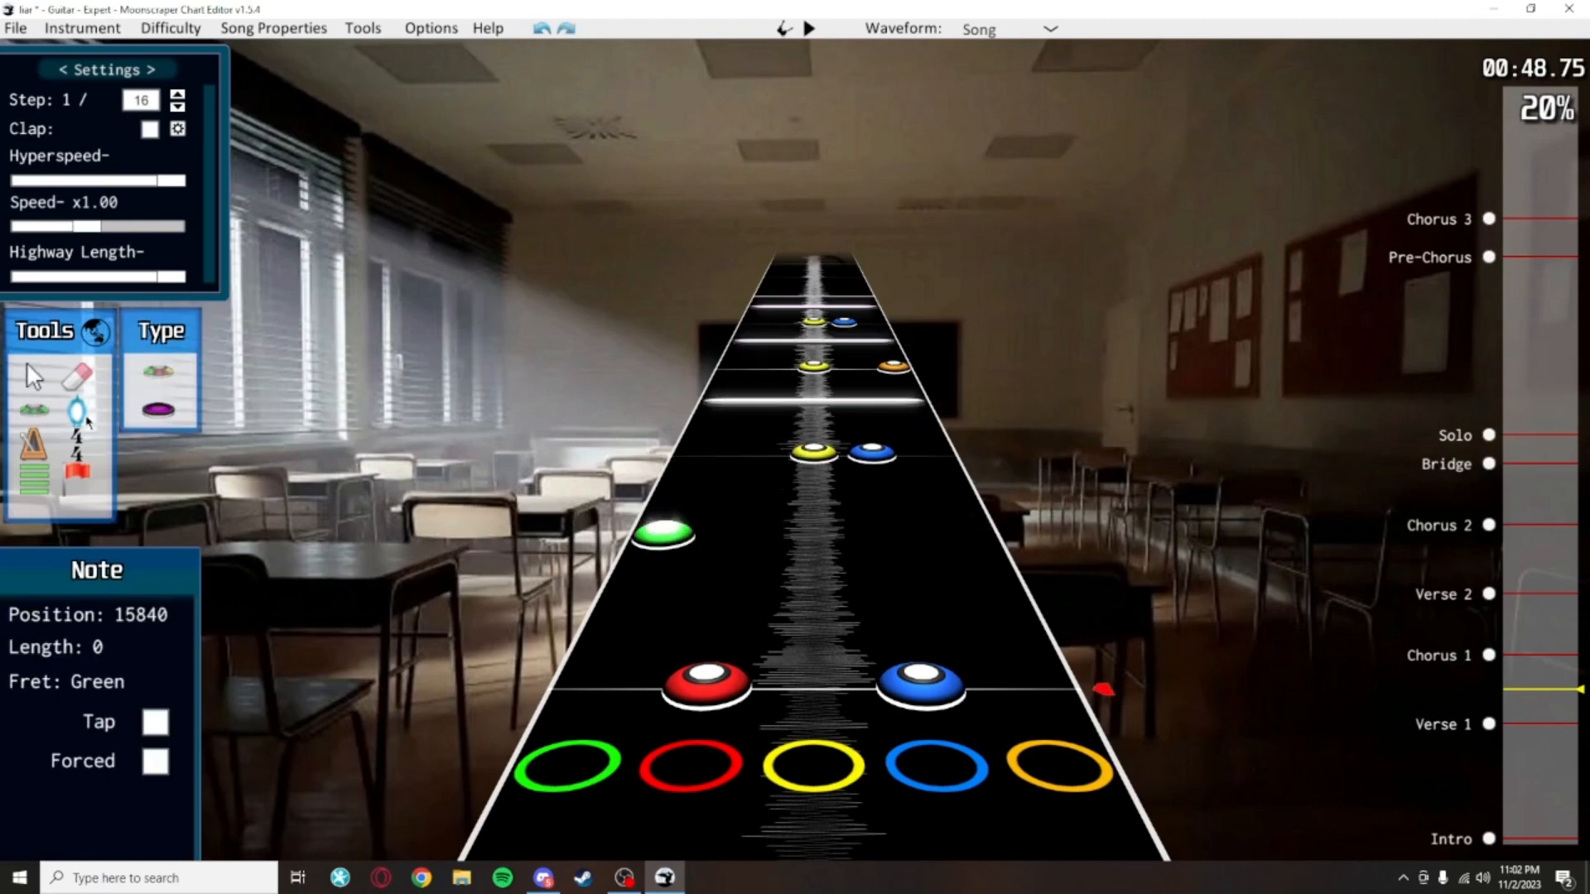
pyautogui.hotkey('ctrl', 'z')
pyautogui.hotkey('ctrl', 's')
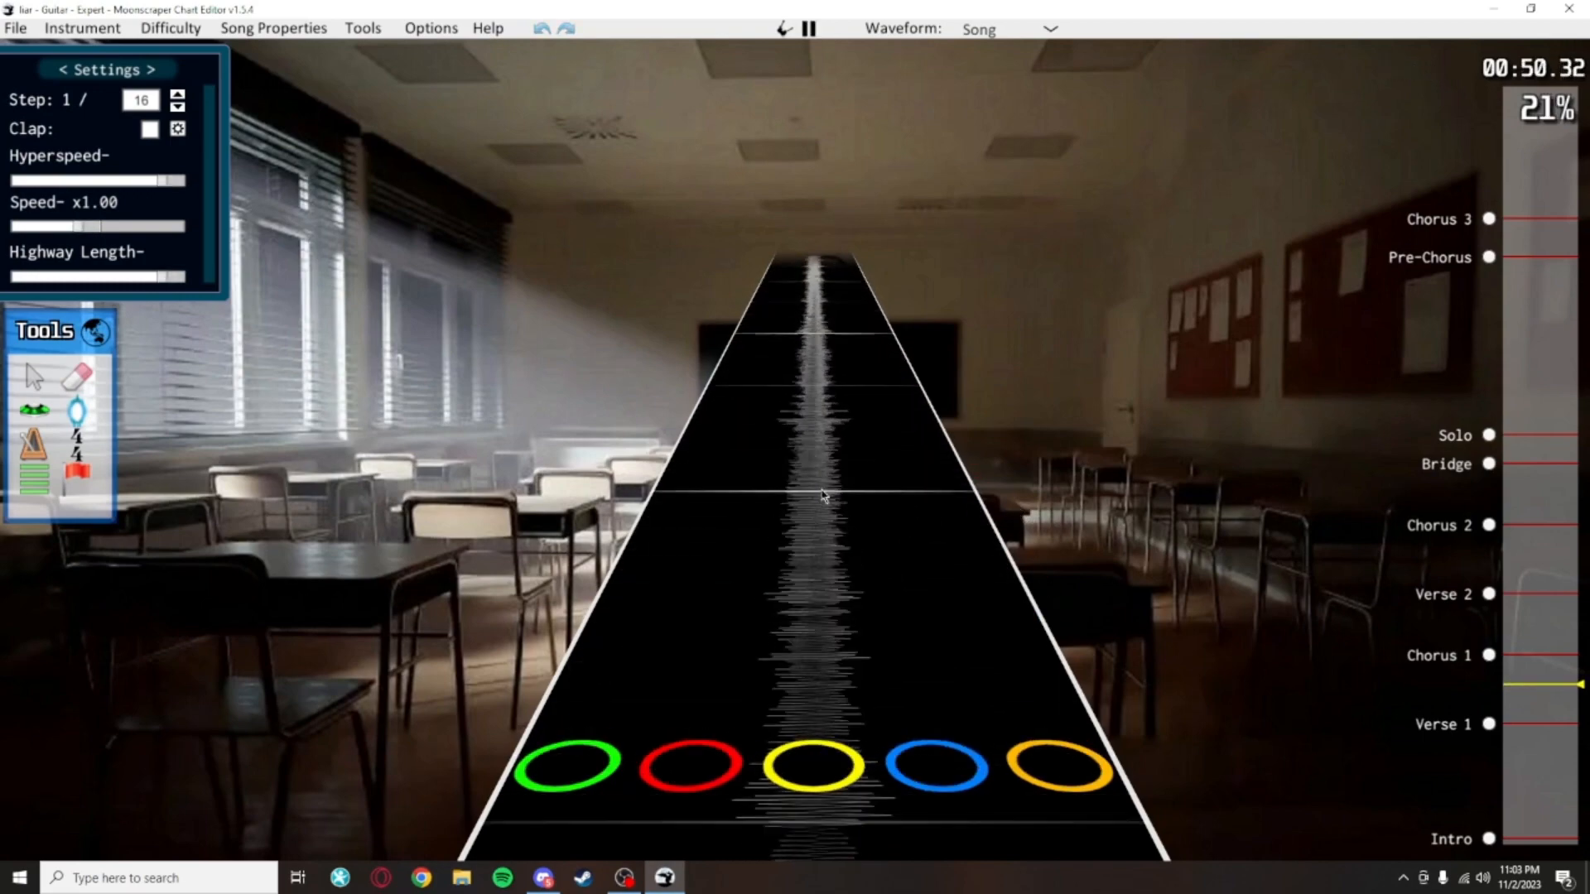
# Copy the verse pattern that starts at the sustained green-red chord, paste it after the last charted notes, save, and play it back
pyautogui.scroll(-10, 1007, 491)
pyautogui.scroll(15, 1009, 315)
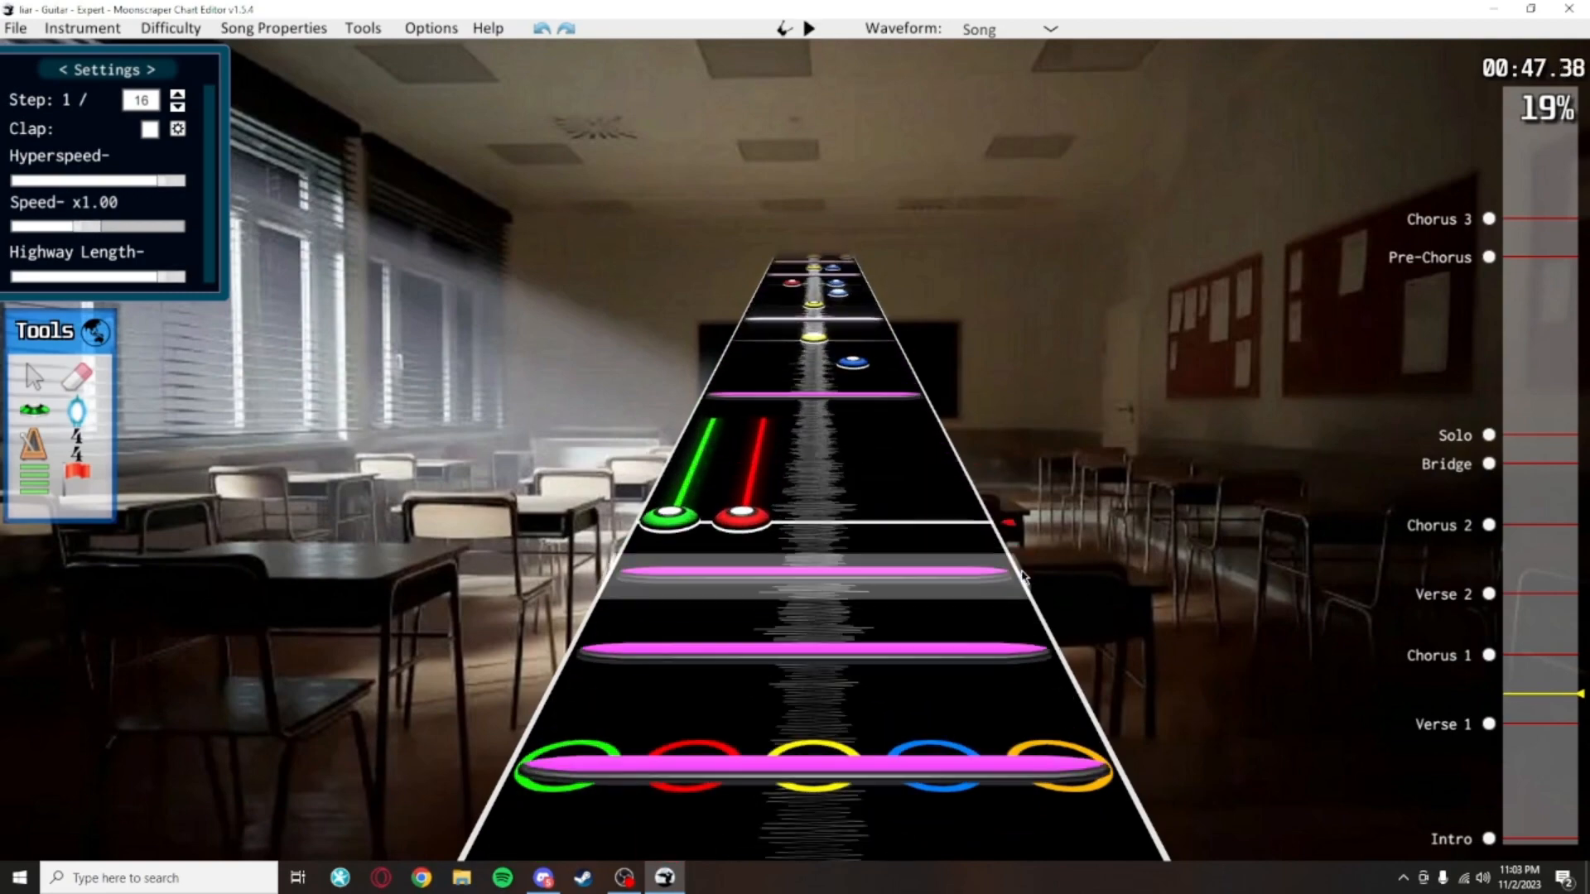
pyautogui.moveTo(977, 458); pyautogui.dragTo(702, 358)
pyautogui.scroll(-3, 946, 585)
pyautogui.press('space')
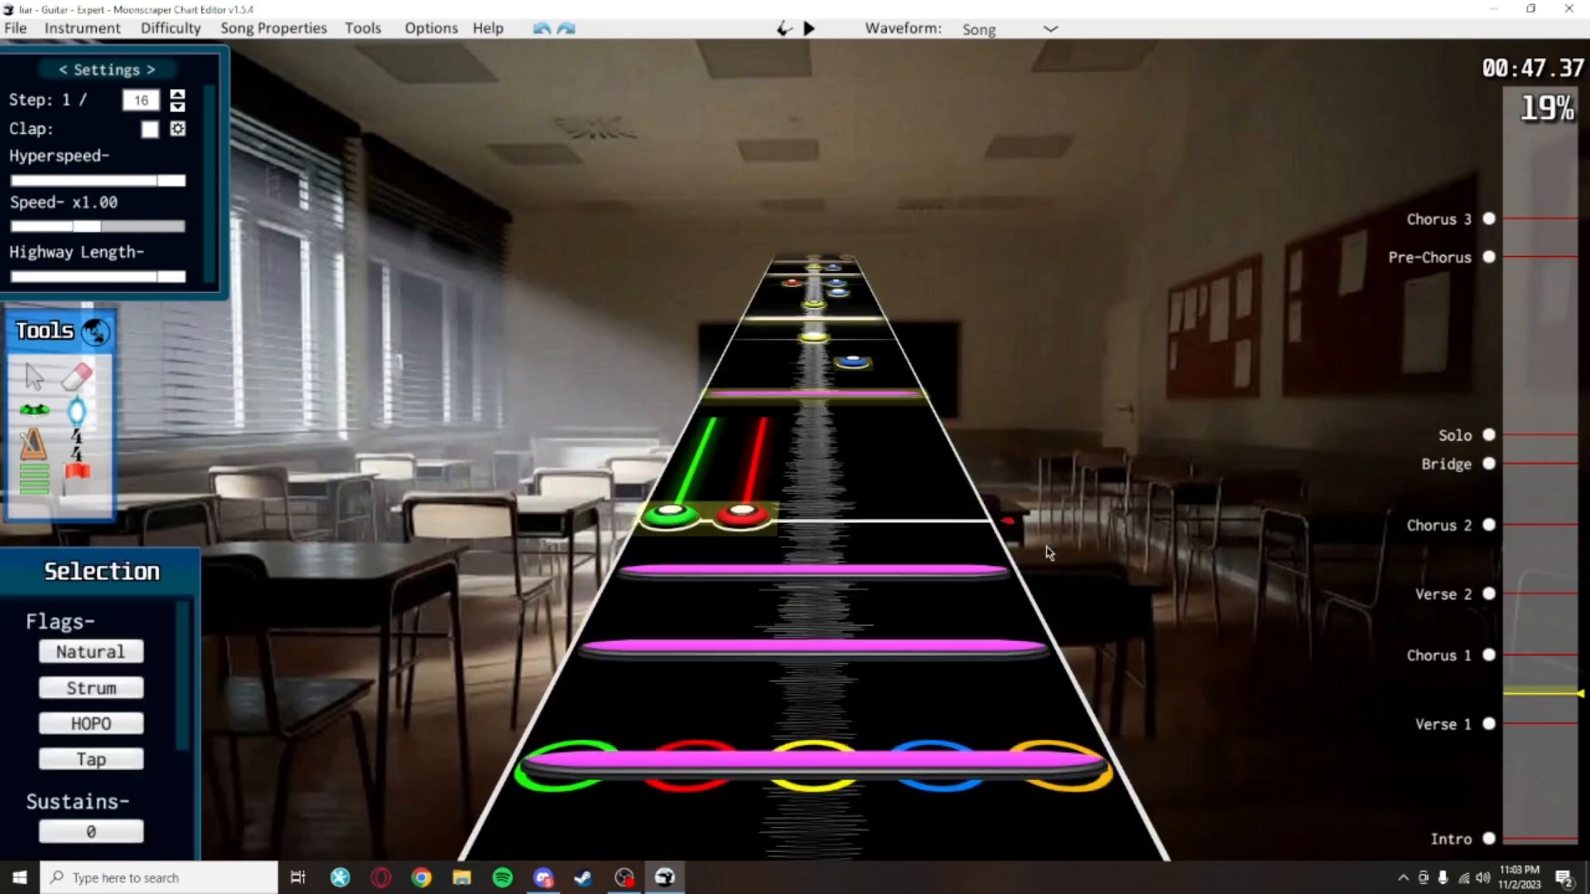
pyautogui.click(1006, 383)
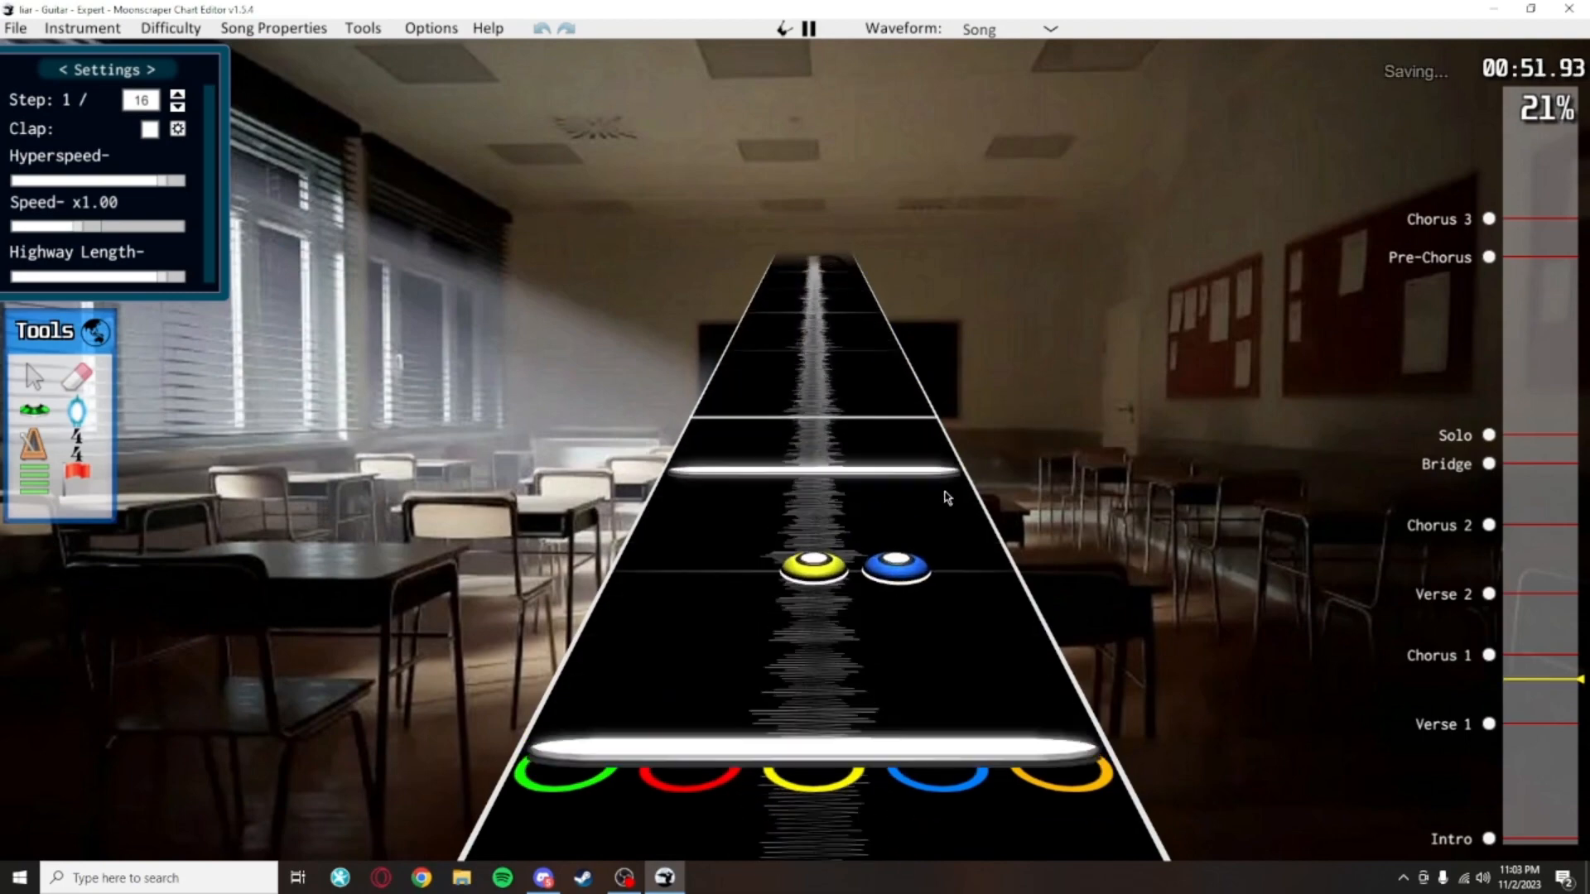
pyautogui.press('space')
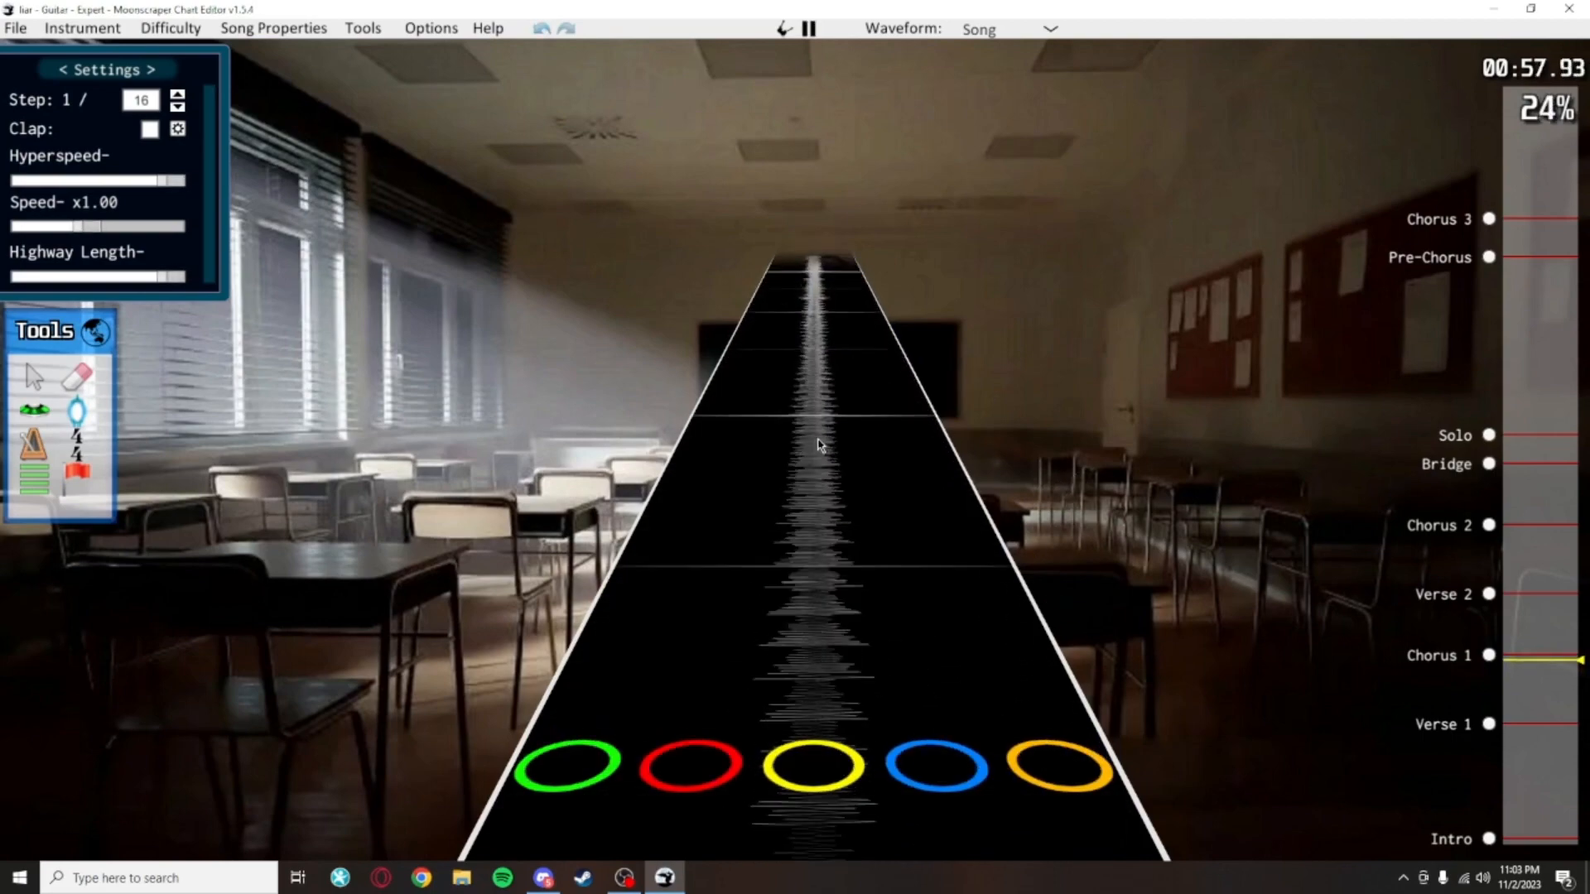
pyautogui.press('space')
# Place a green-red chord at tick 18432, extend both notes into long sustains, and play the passage back
pyautogui.scroll(-9, 819, 445)
pyautogui.scroll(2, 820, 445)
pyautogui.click(34, 410)
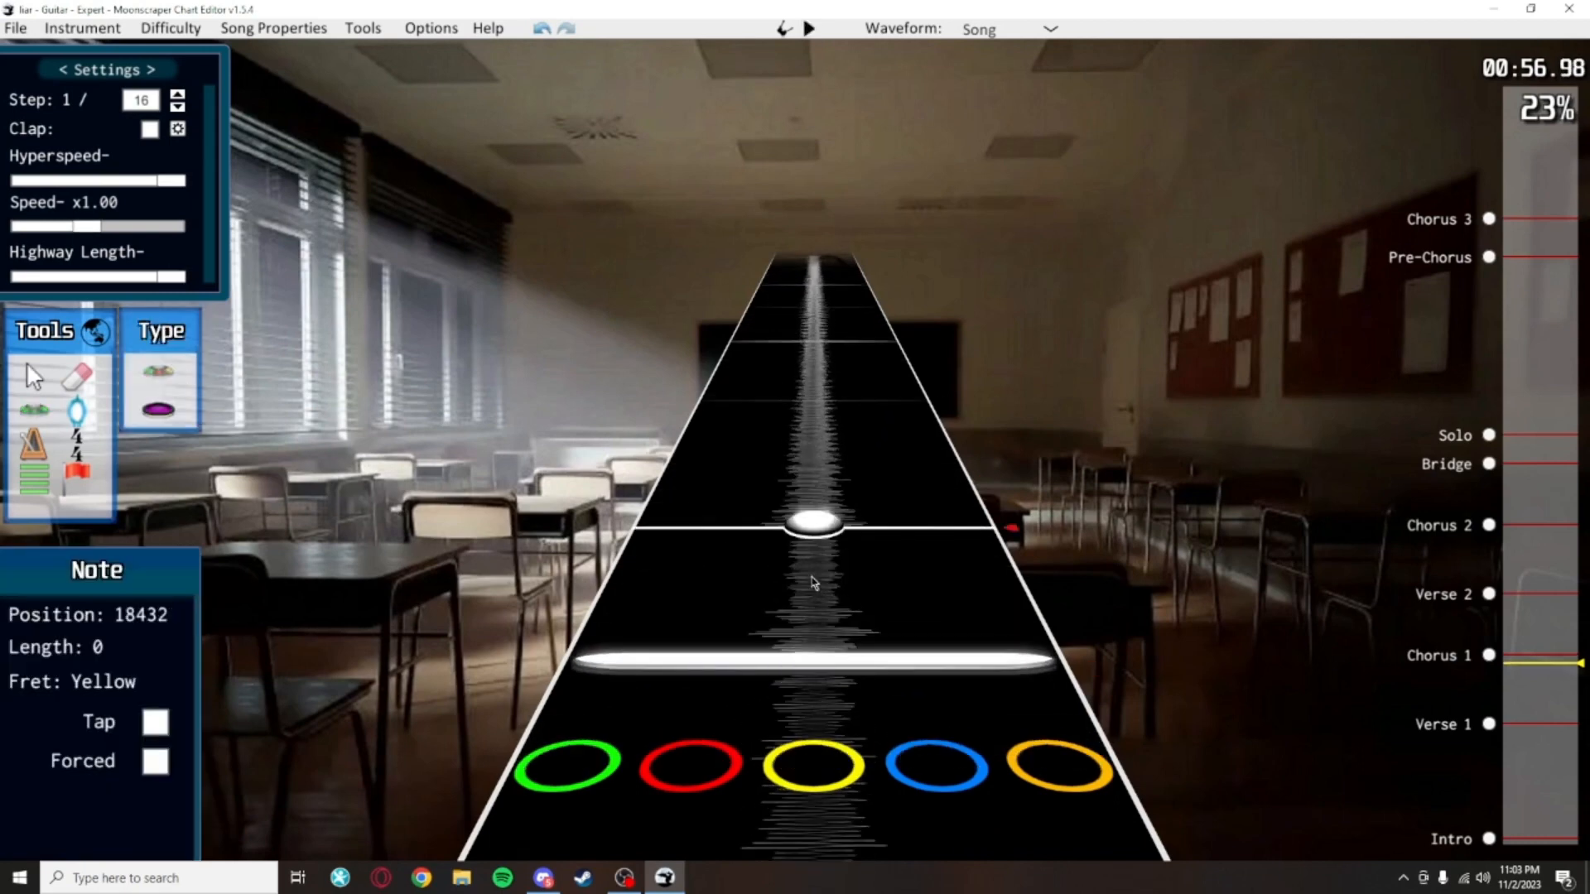
pyautogui.click(740, 536)
pyautogui.rightClick(740, 530)
pyautogui.scroll(11, 979, 394)
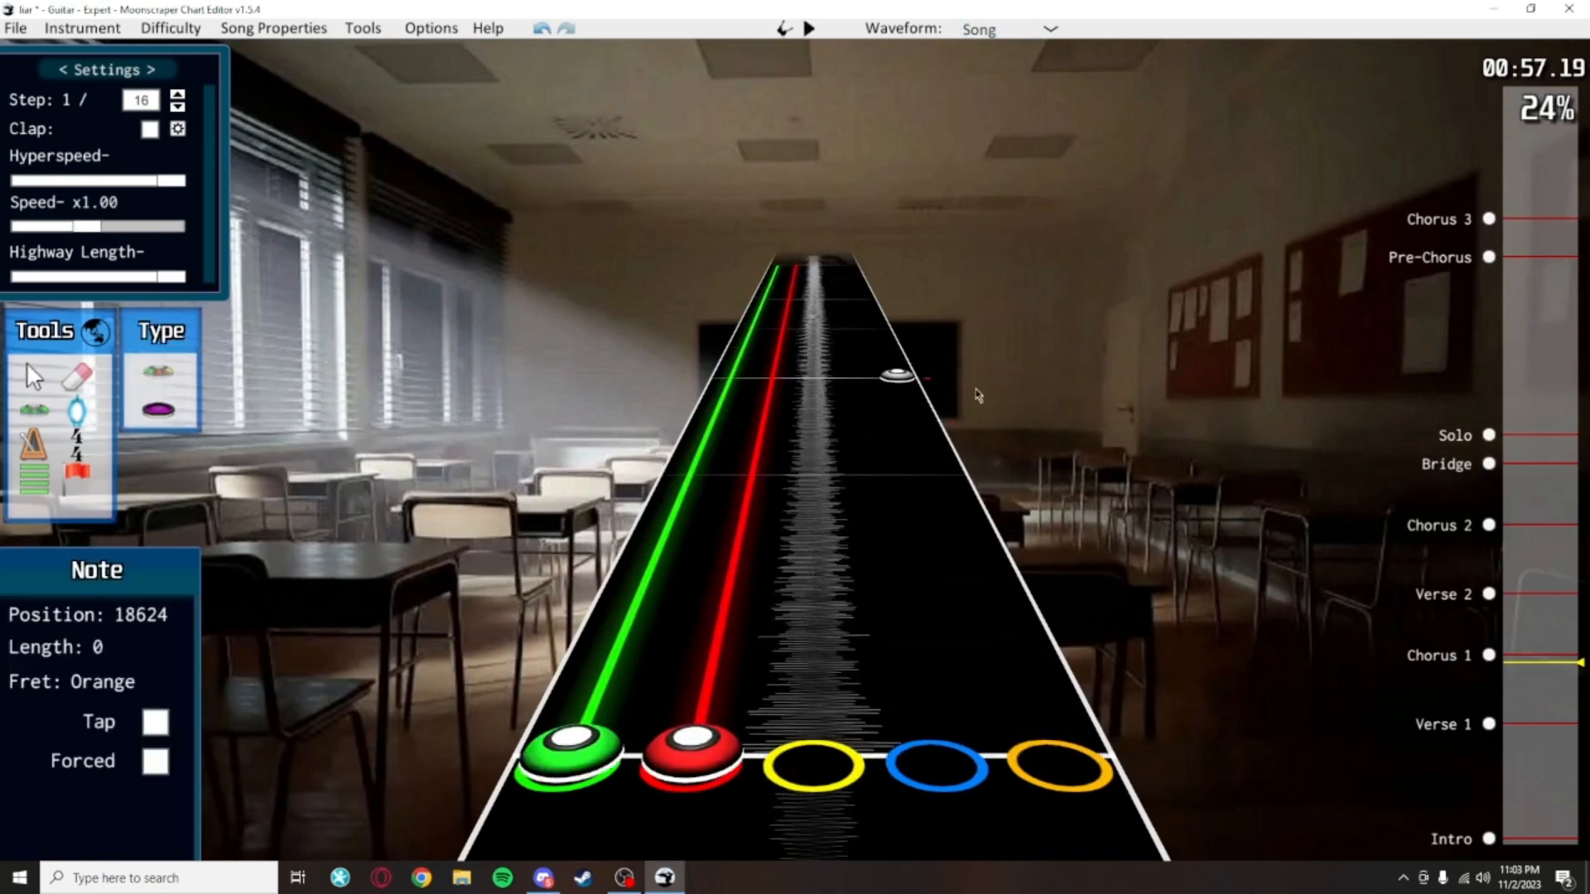
pyautogui.rightClick(884, 345)
pyautogui.press('space')
pyautogui.scroll(-12, 884, 345)
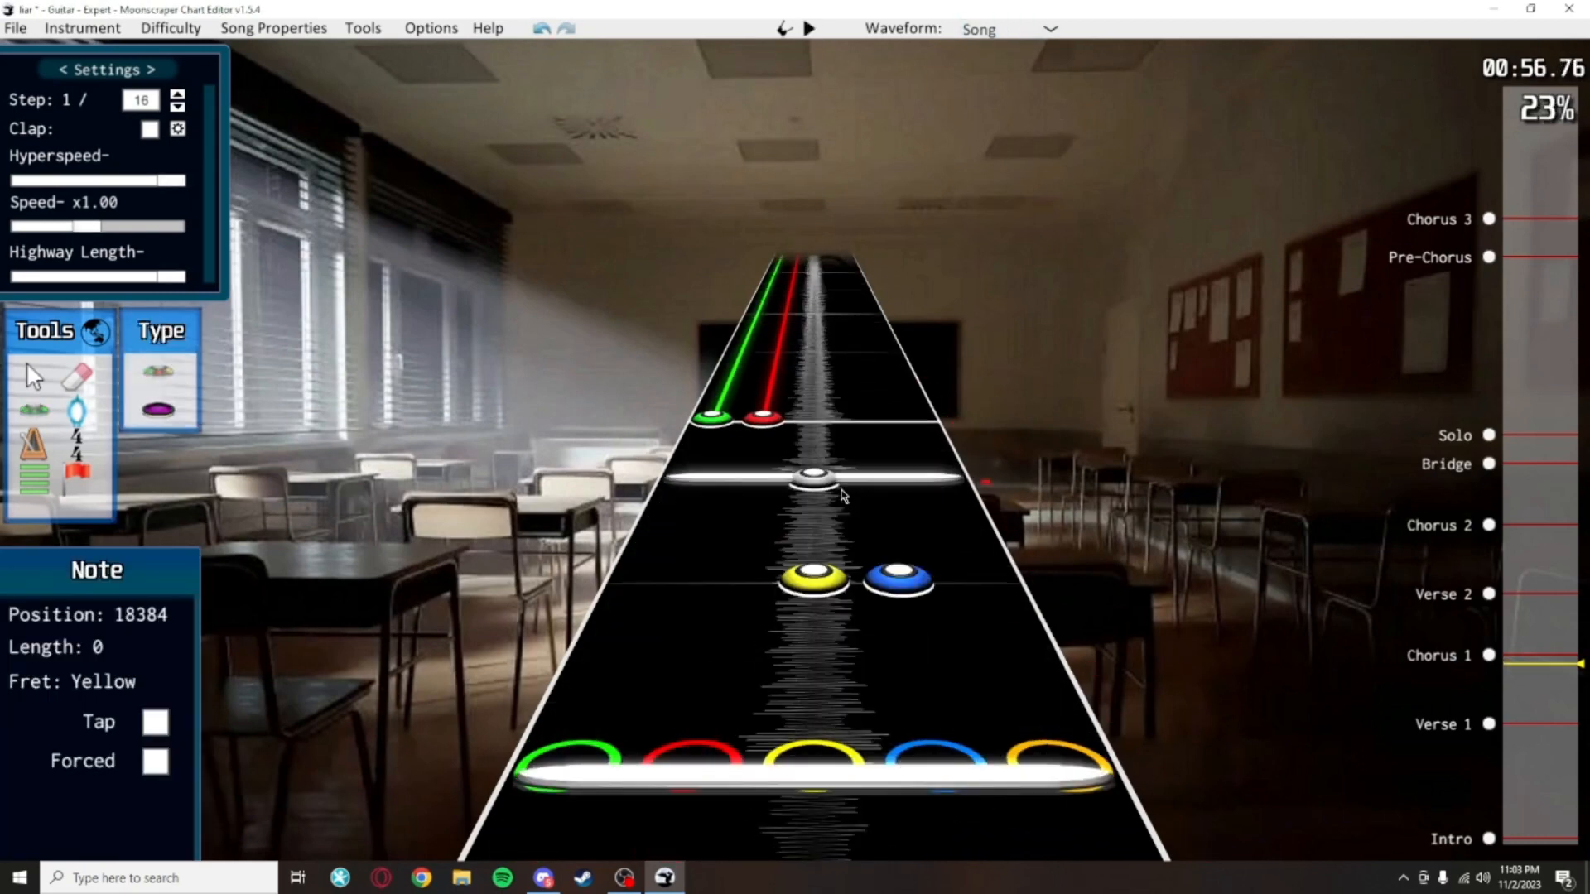
pyautogui.press('space')
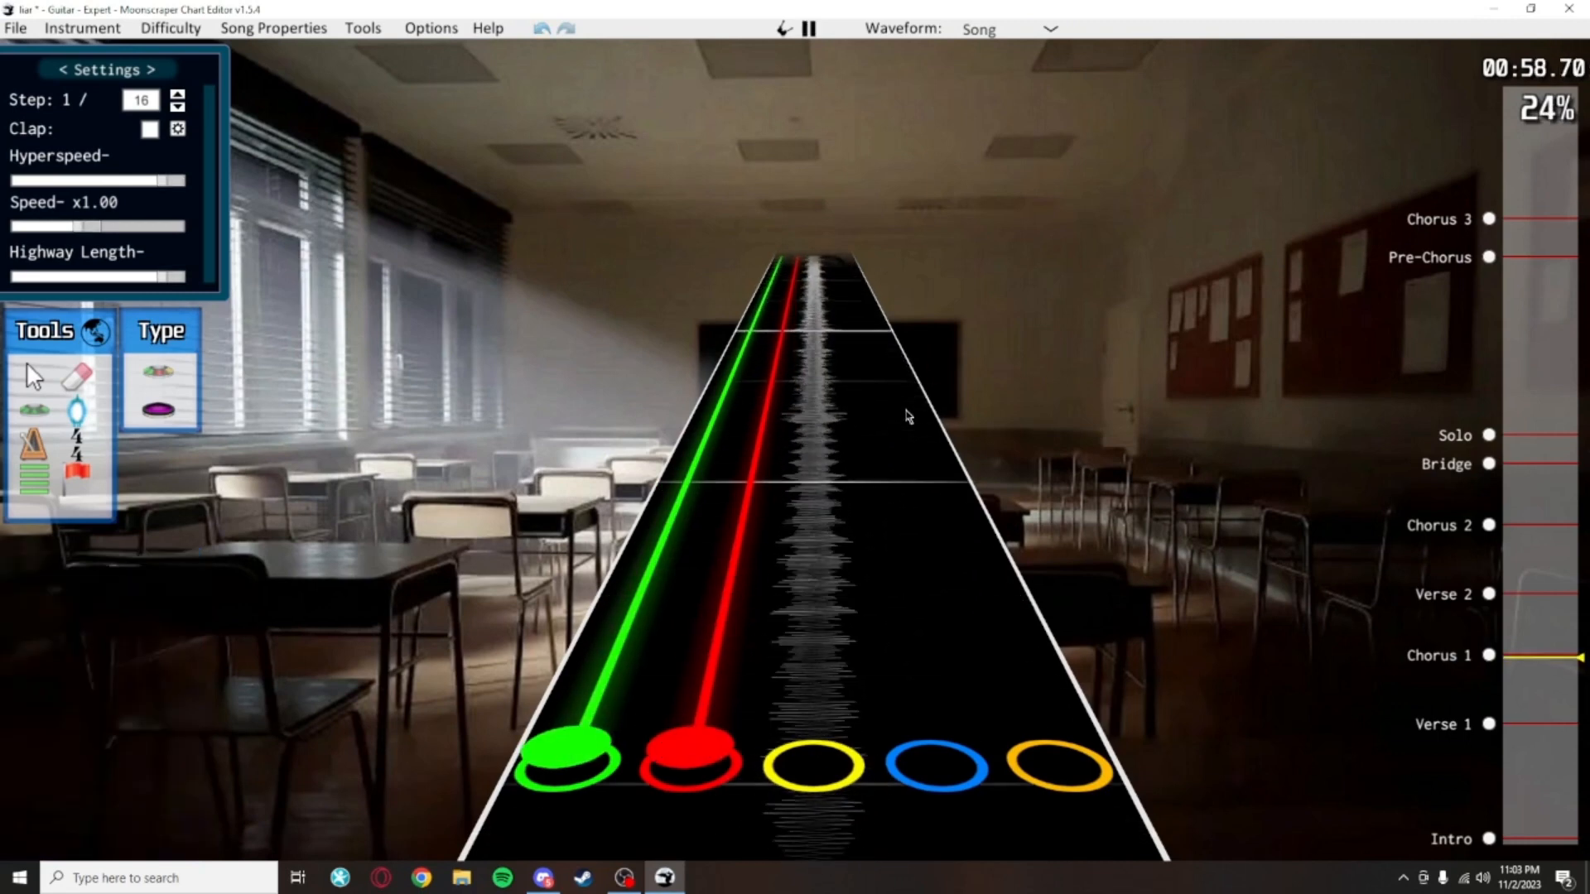
pyautogui.press('space')
# Set the green-red chord's sustains to end just before the Chorus 1 downbeat at tick 19200, and save the chart
pyautogui.scroll(-3, 903, 447)
pyautogui.click(805, 426)
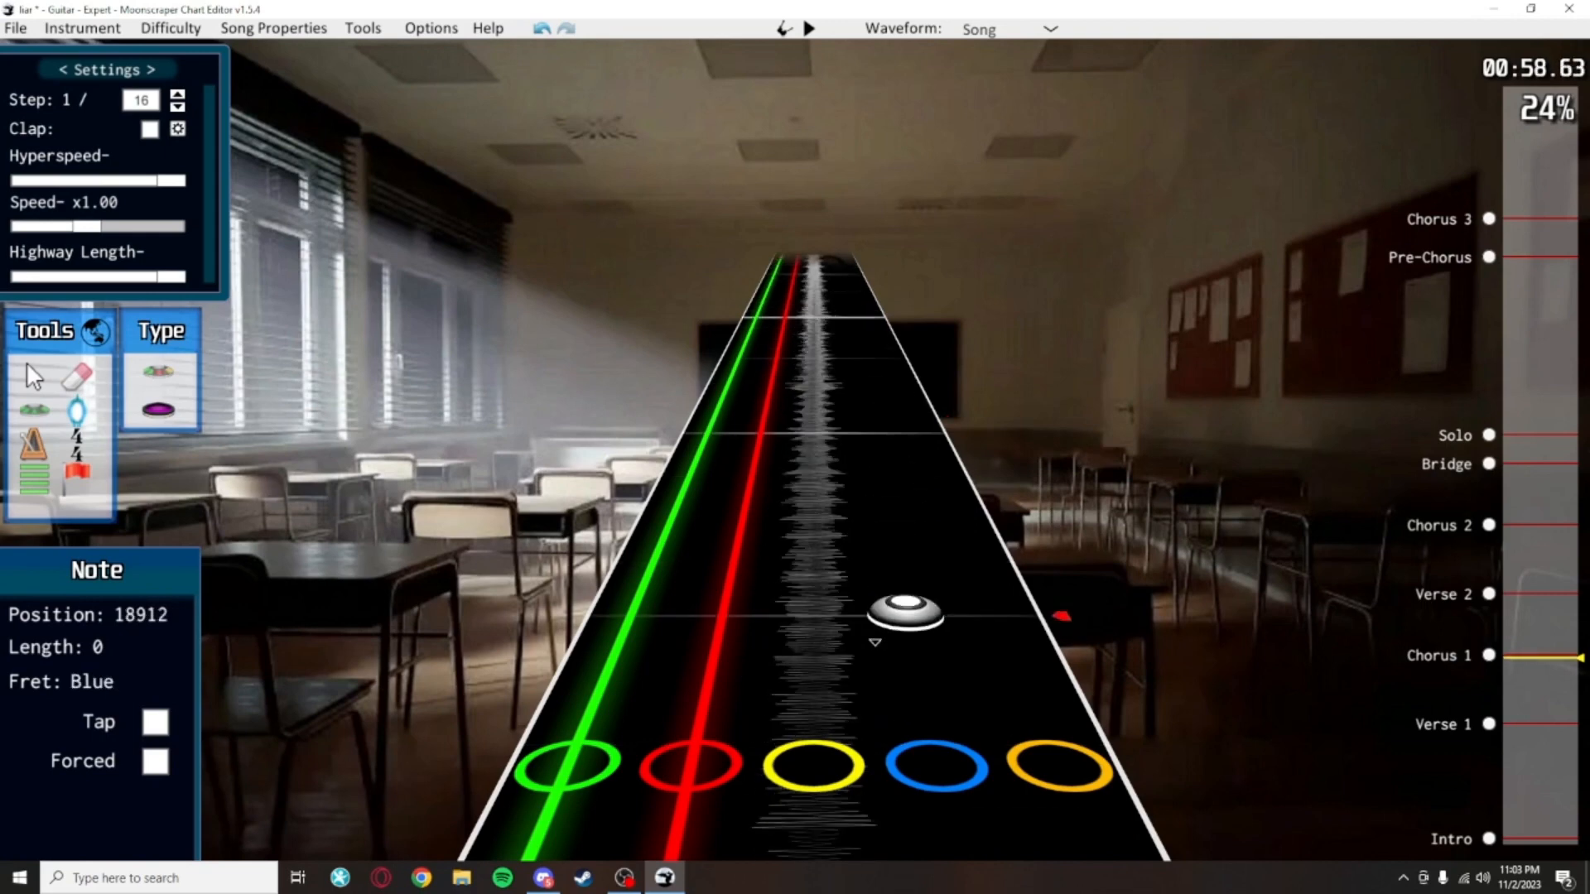
pyautogui.scroll(-4, 877, 663)
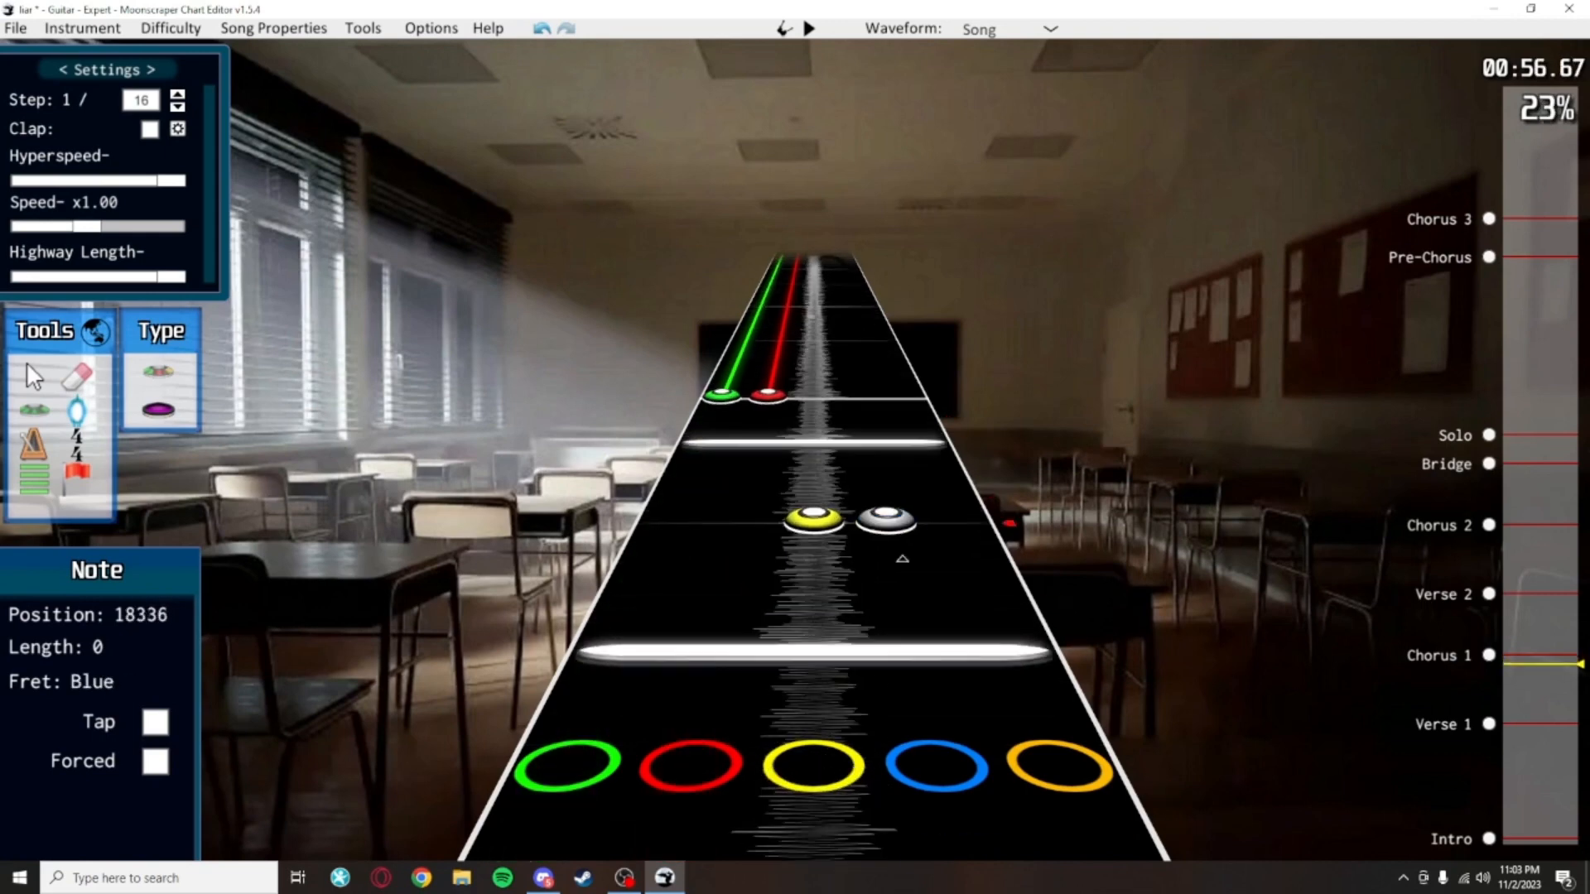
pyautogui.scroll(4, 901, 557)
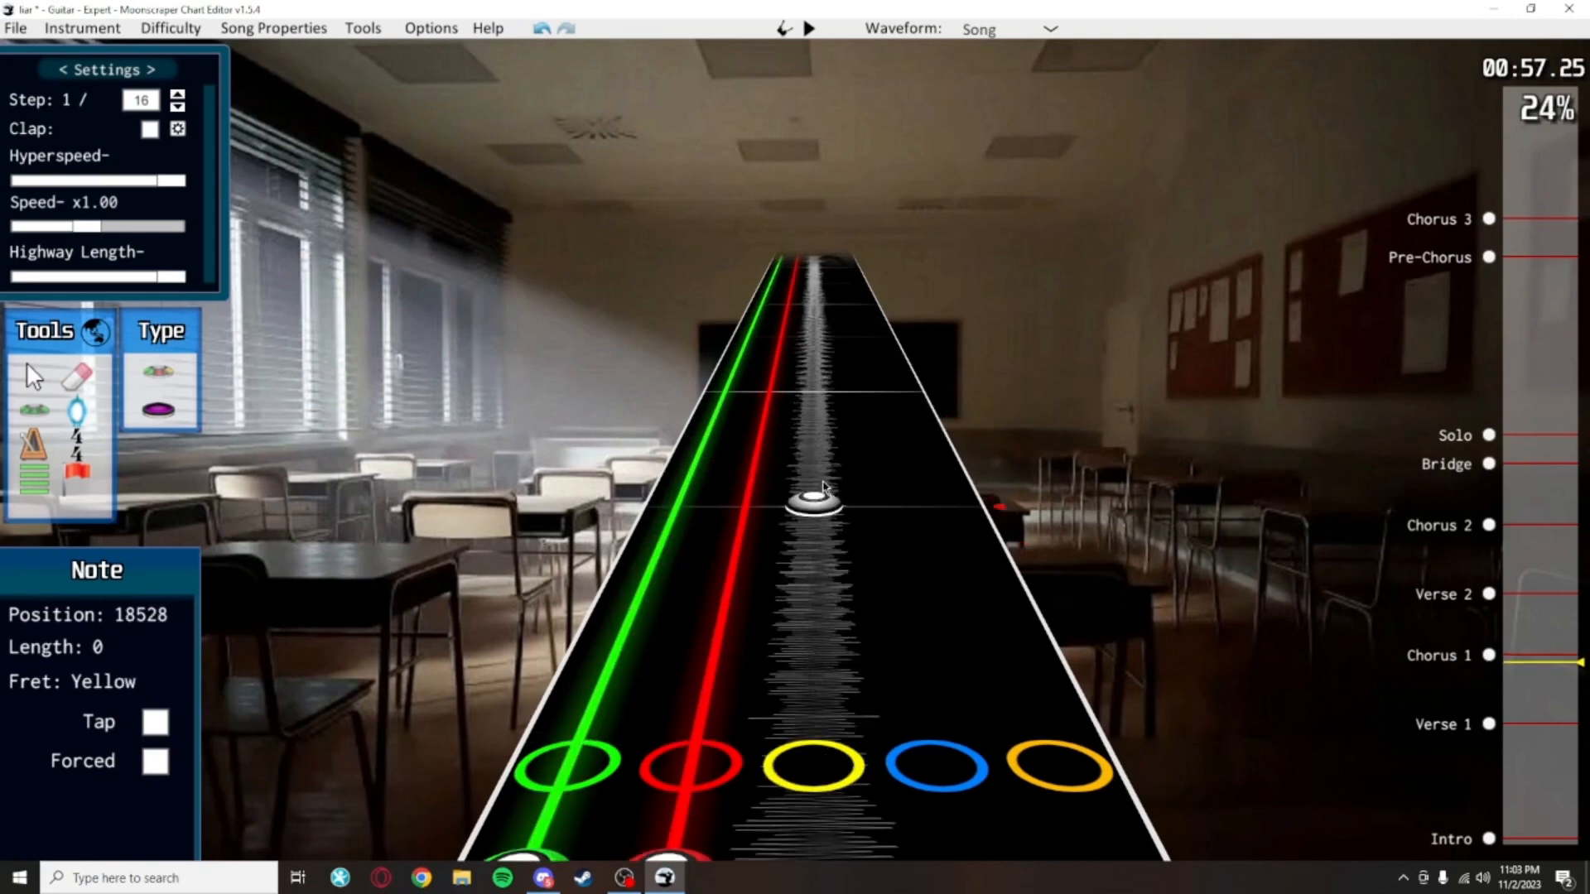
pyautogui.scroll(-1, 861, 475)
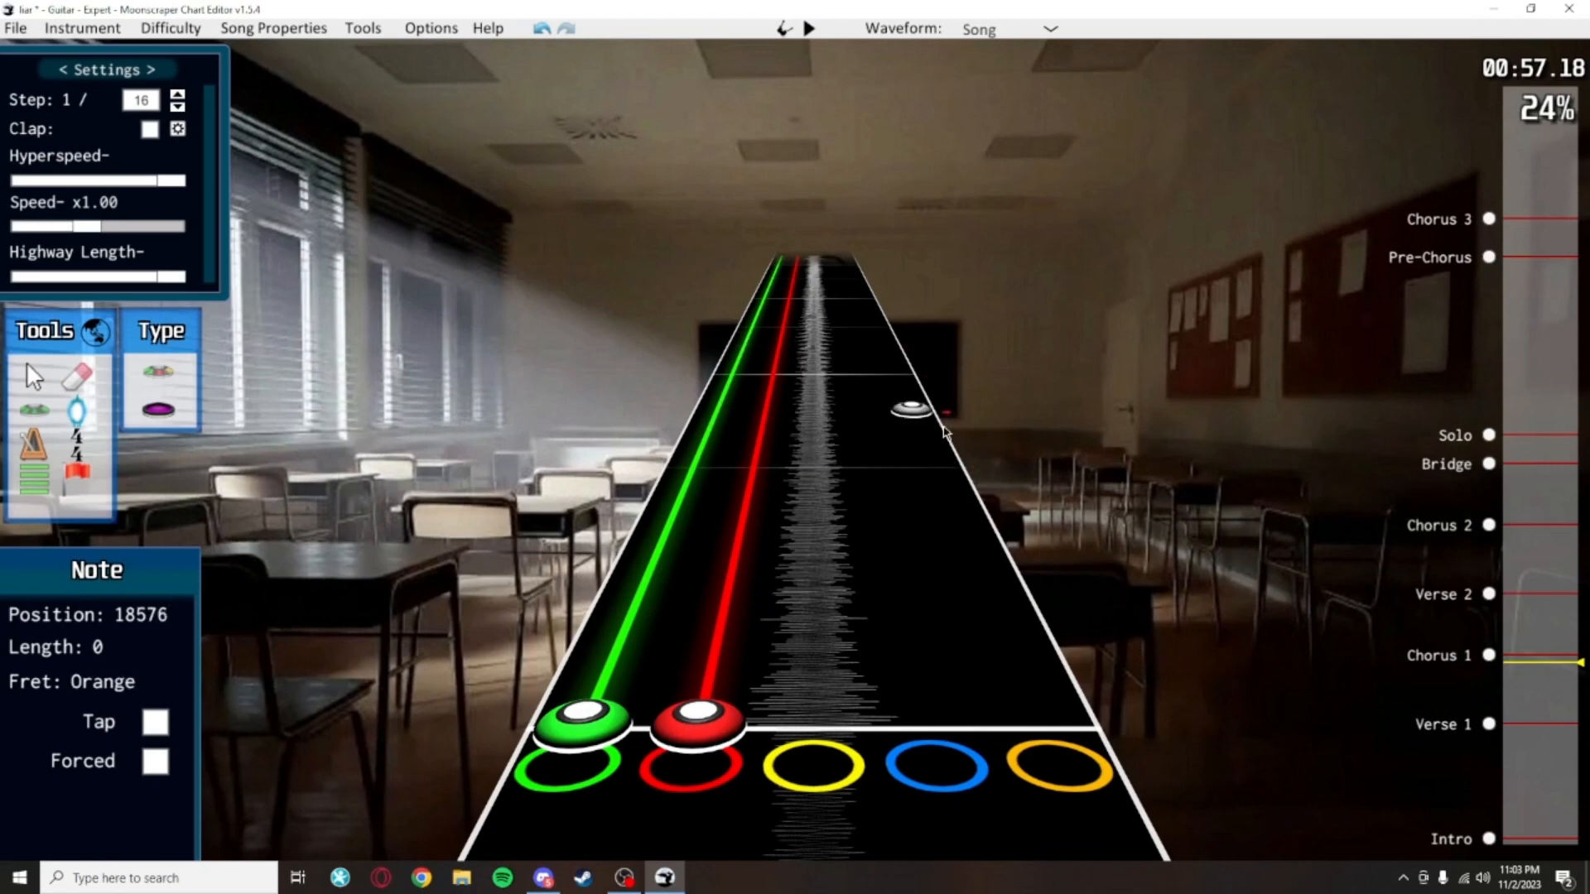
pyautogui.press('space')
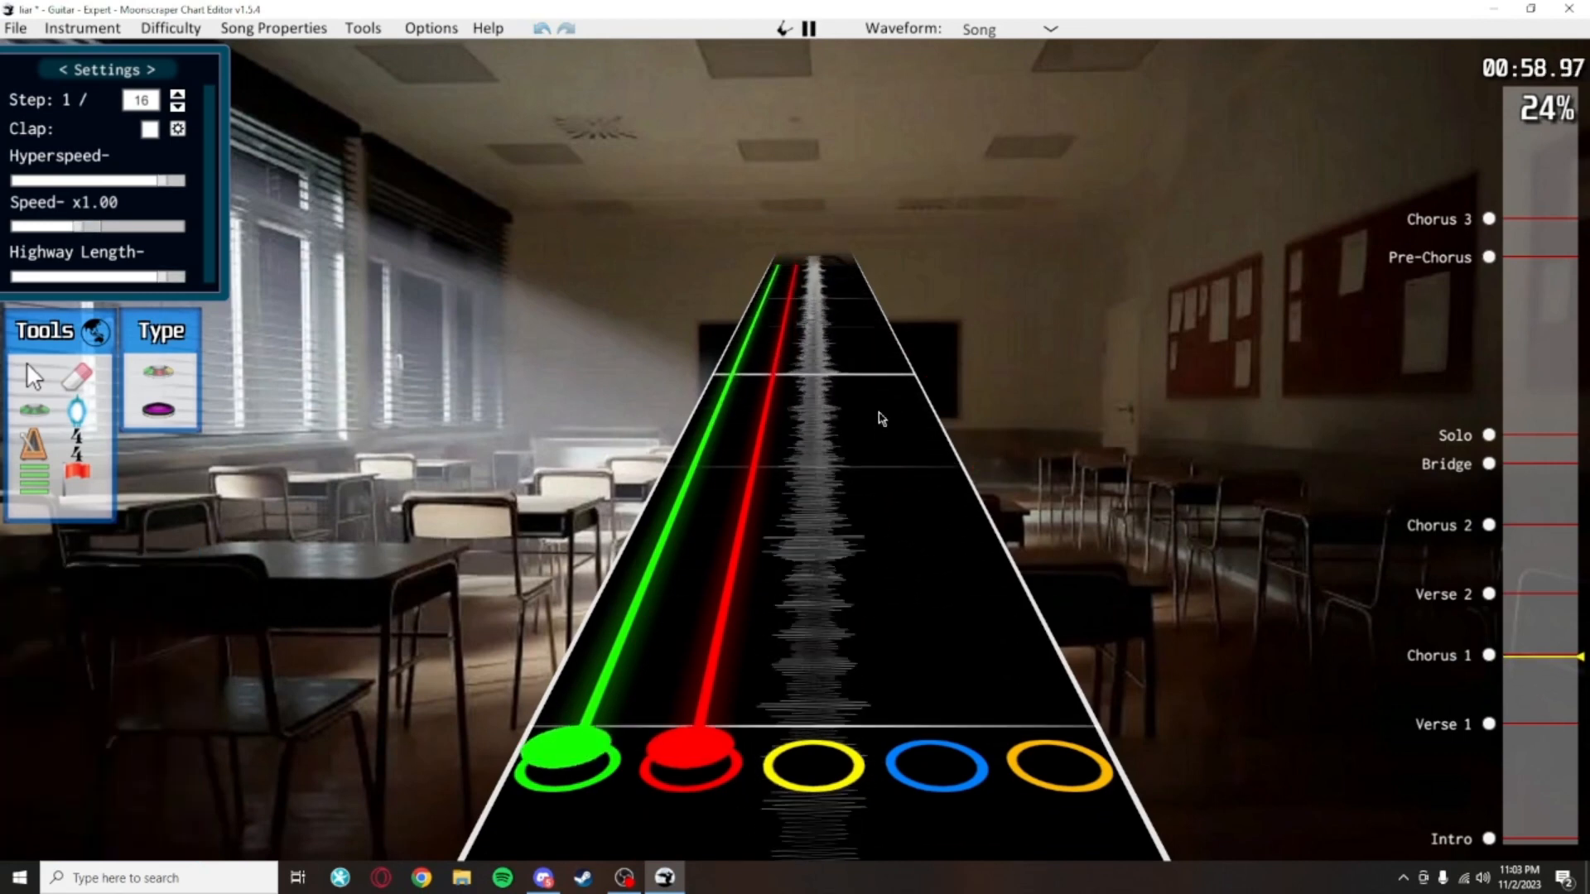
pyautogui.press('space')
pyautogui.click(726, 646)
pyautogui.rightClick(726, 647)
pyautogui.scroll(-2, 759, 530)
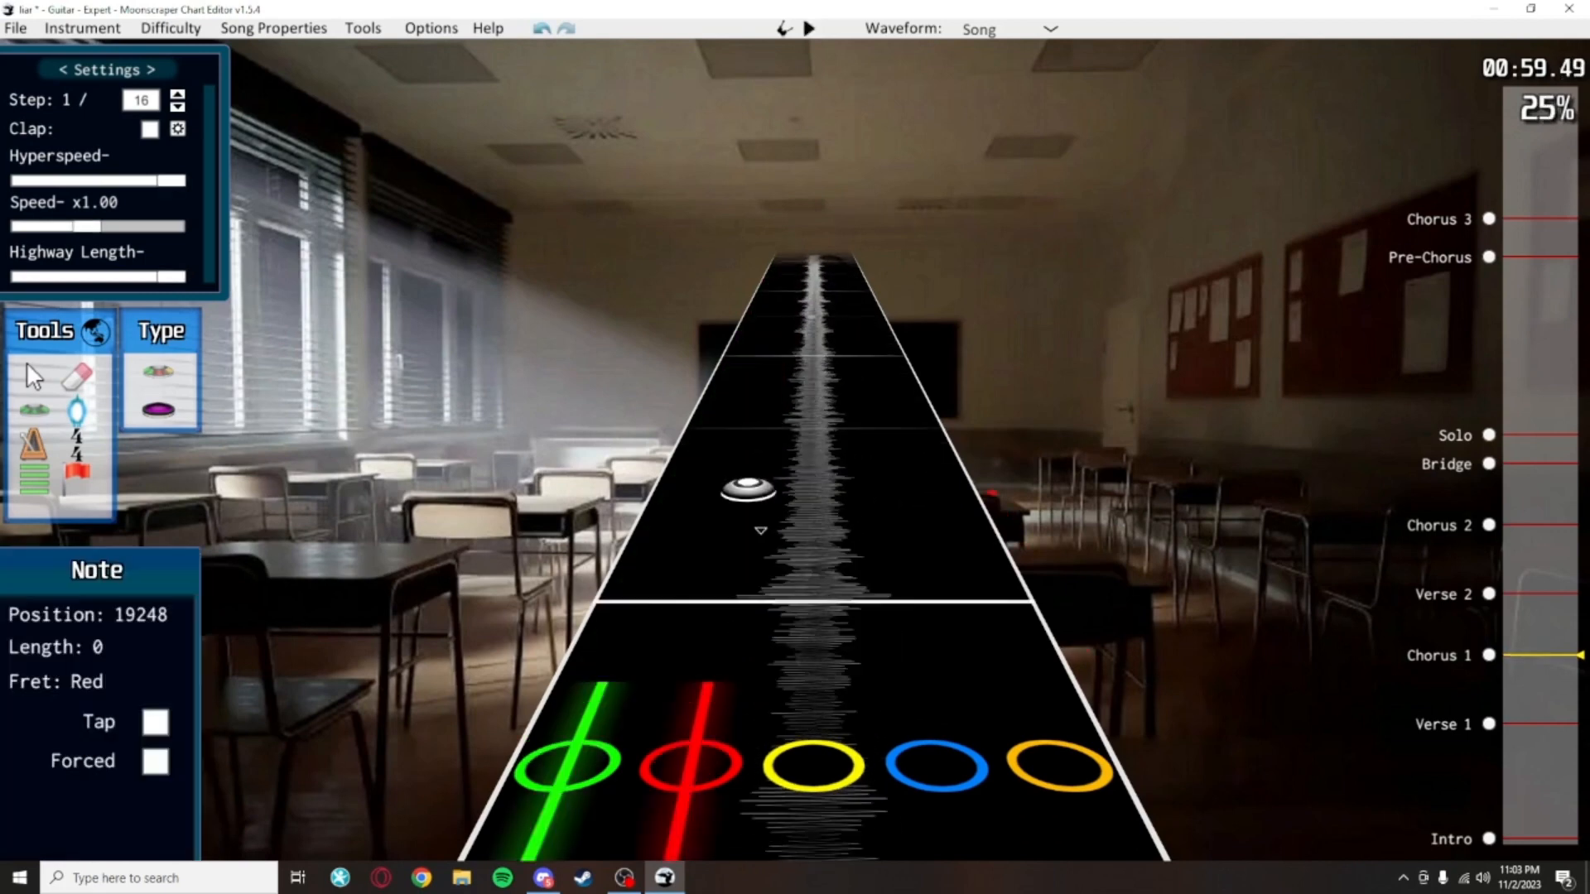
pyautogui.hotkey('ctrl', 's')
pyautogui.click(33, 409)
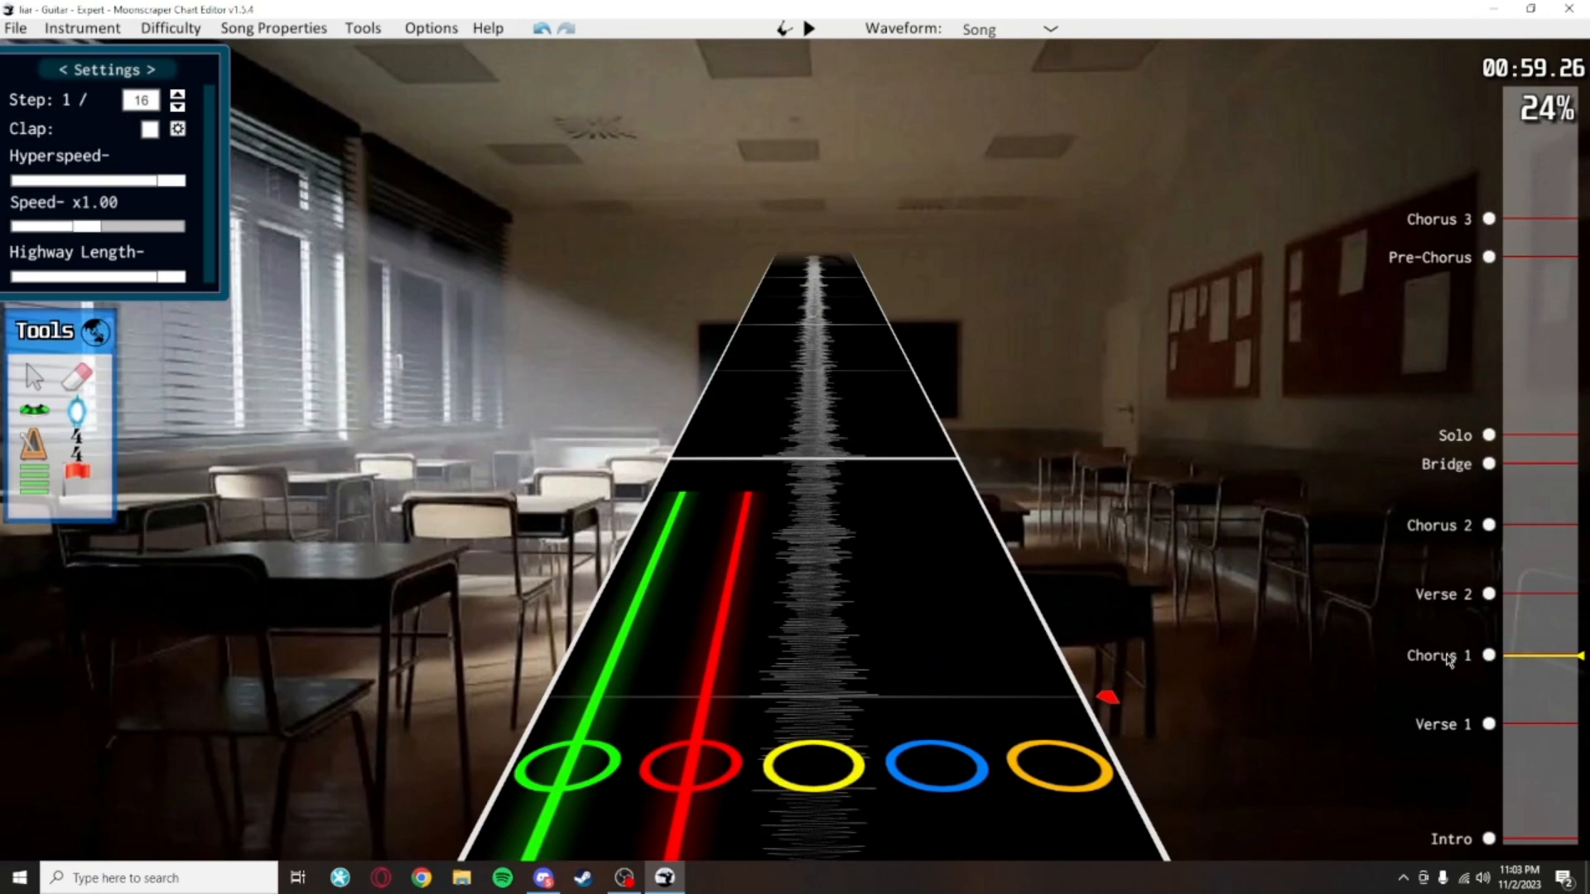
# Play the song from the Chorus 1 section marker and examine the waveform through the chorus
pyautogui.click(1482, 703)
pyautogui.click(1490, 656)
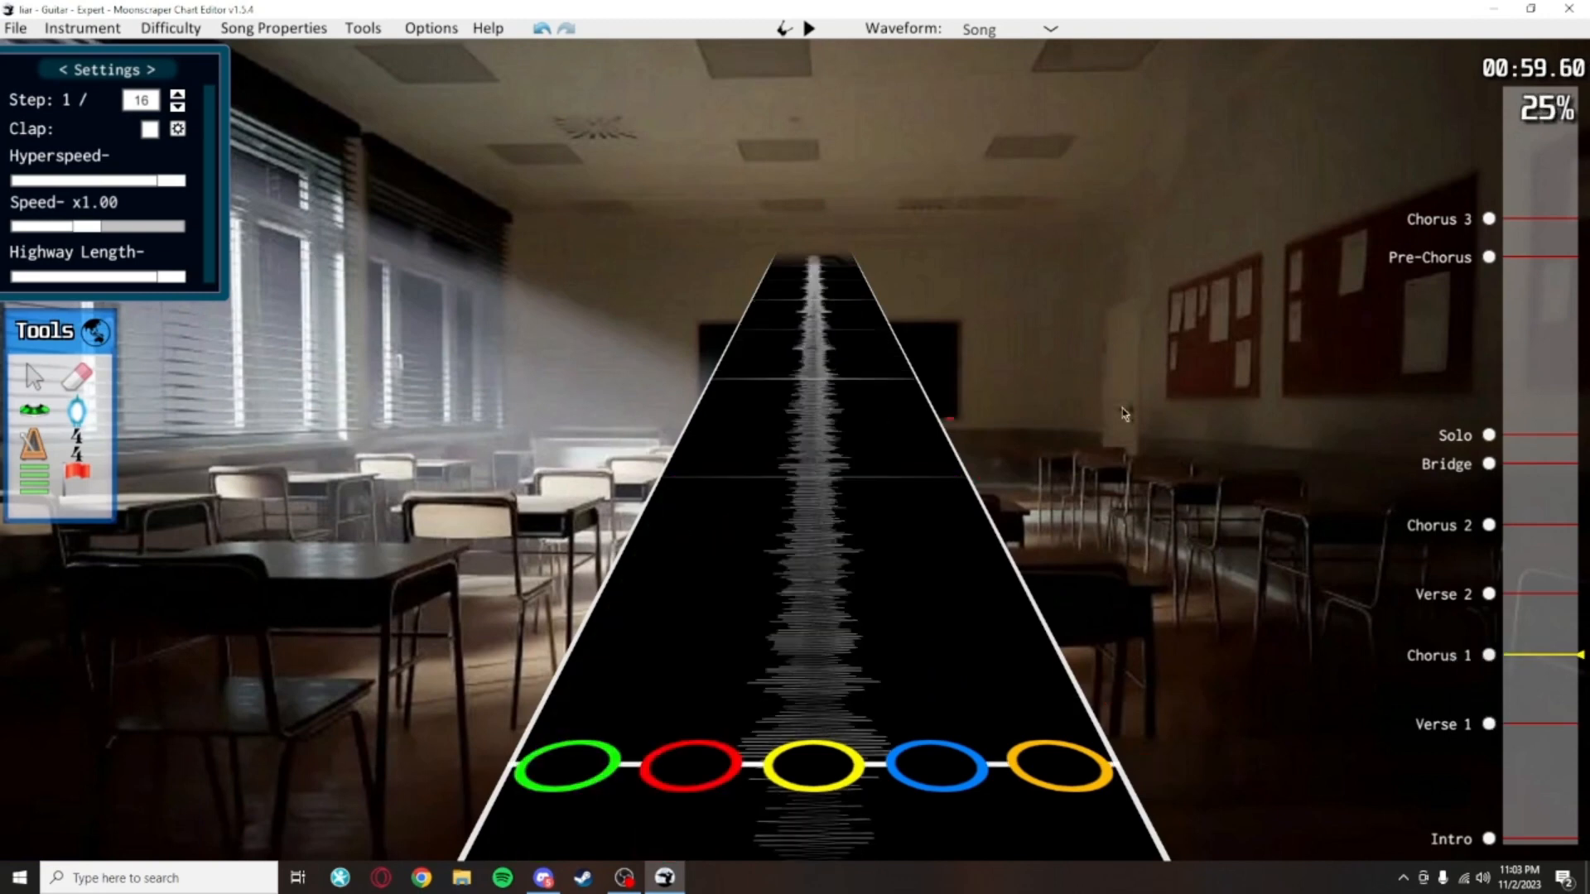
pyautogui.scroll(-3, 1115, 419)
pyautogui.scroll(4, 1077, 538)
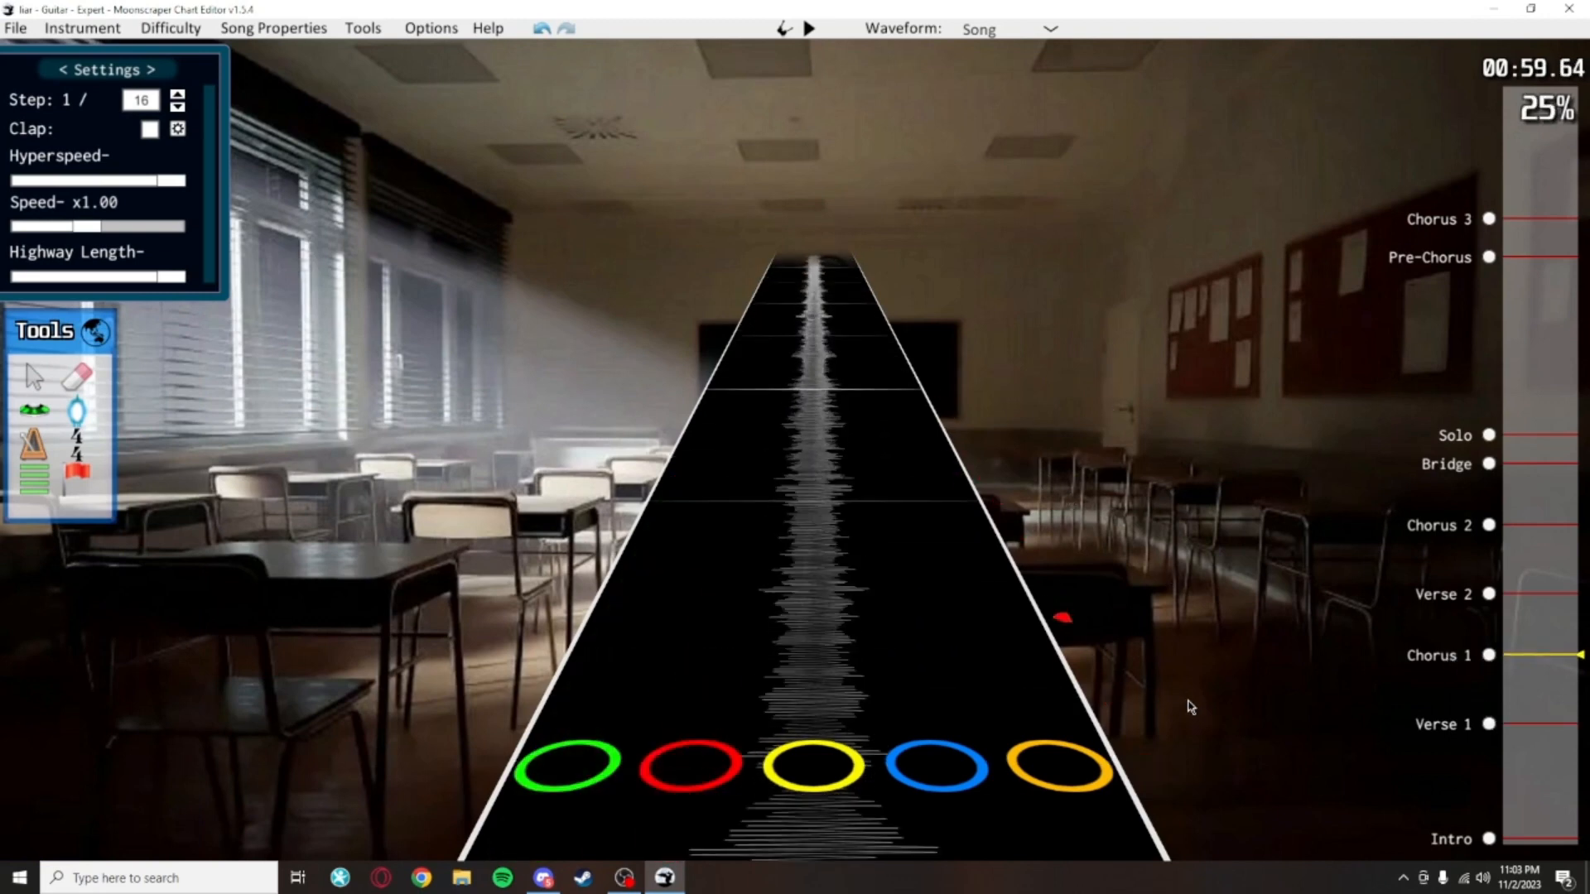
pyautogui.scroll(-1, 1168, 727)
pyautogui.scroll(1, 1168, 727)
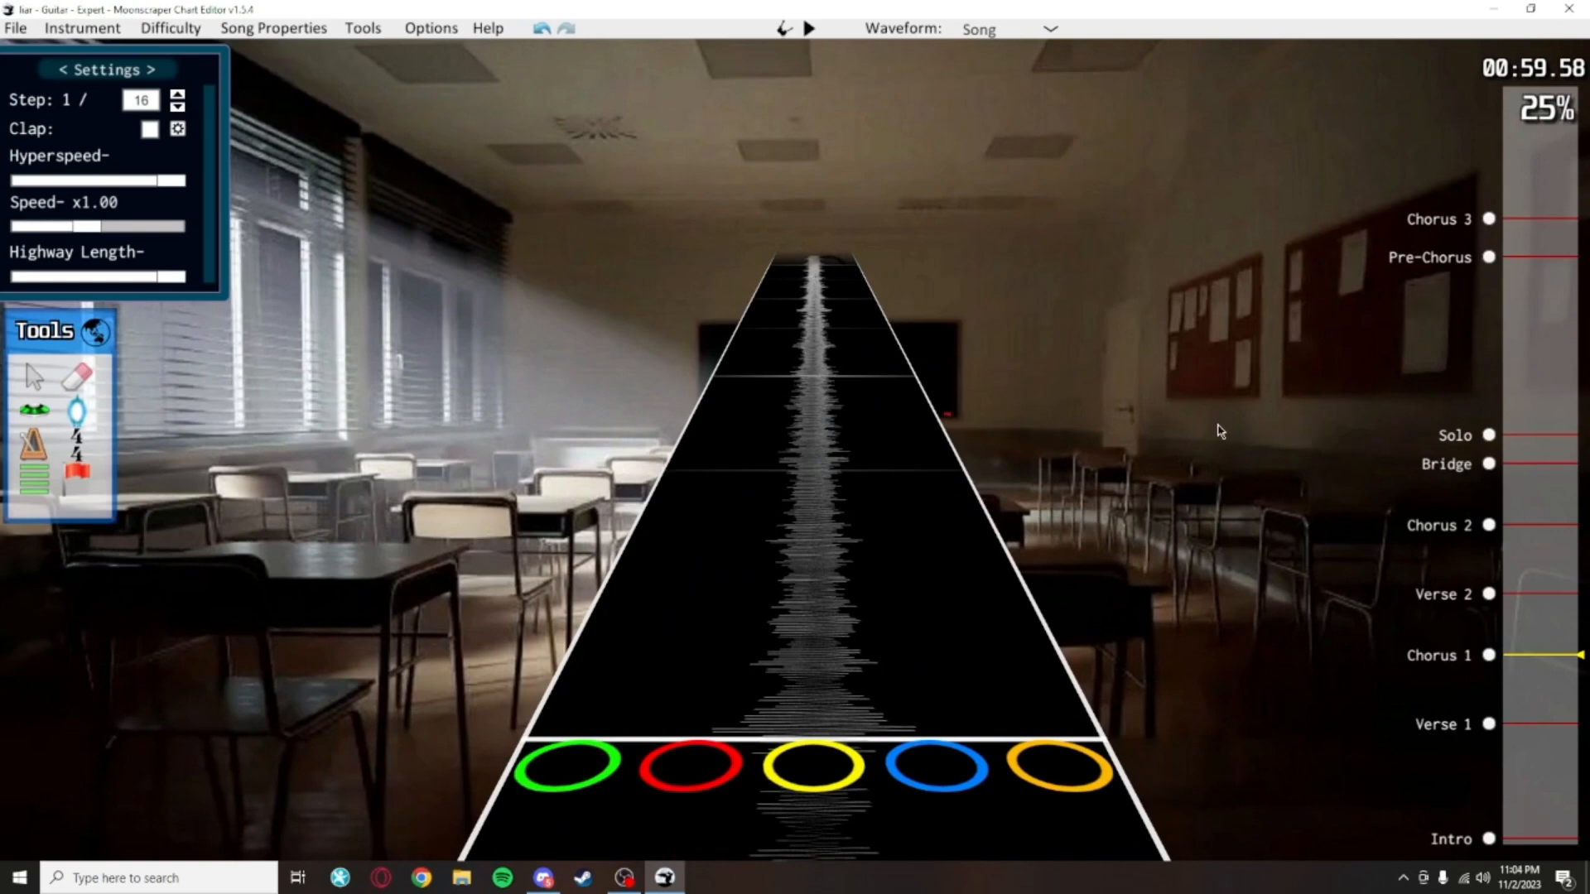
pyautogui.press('space')
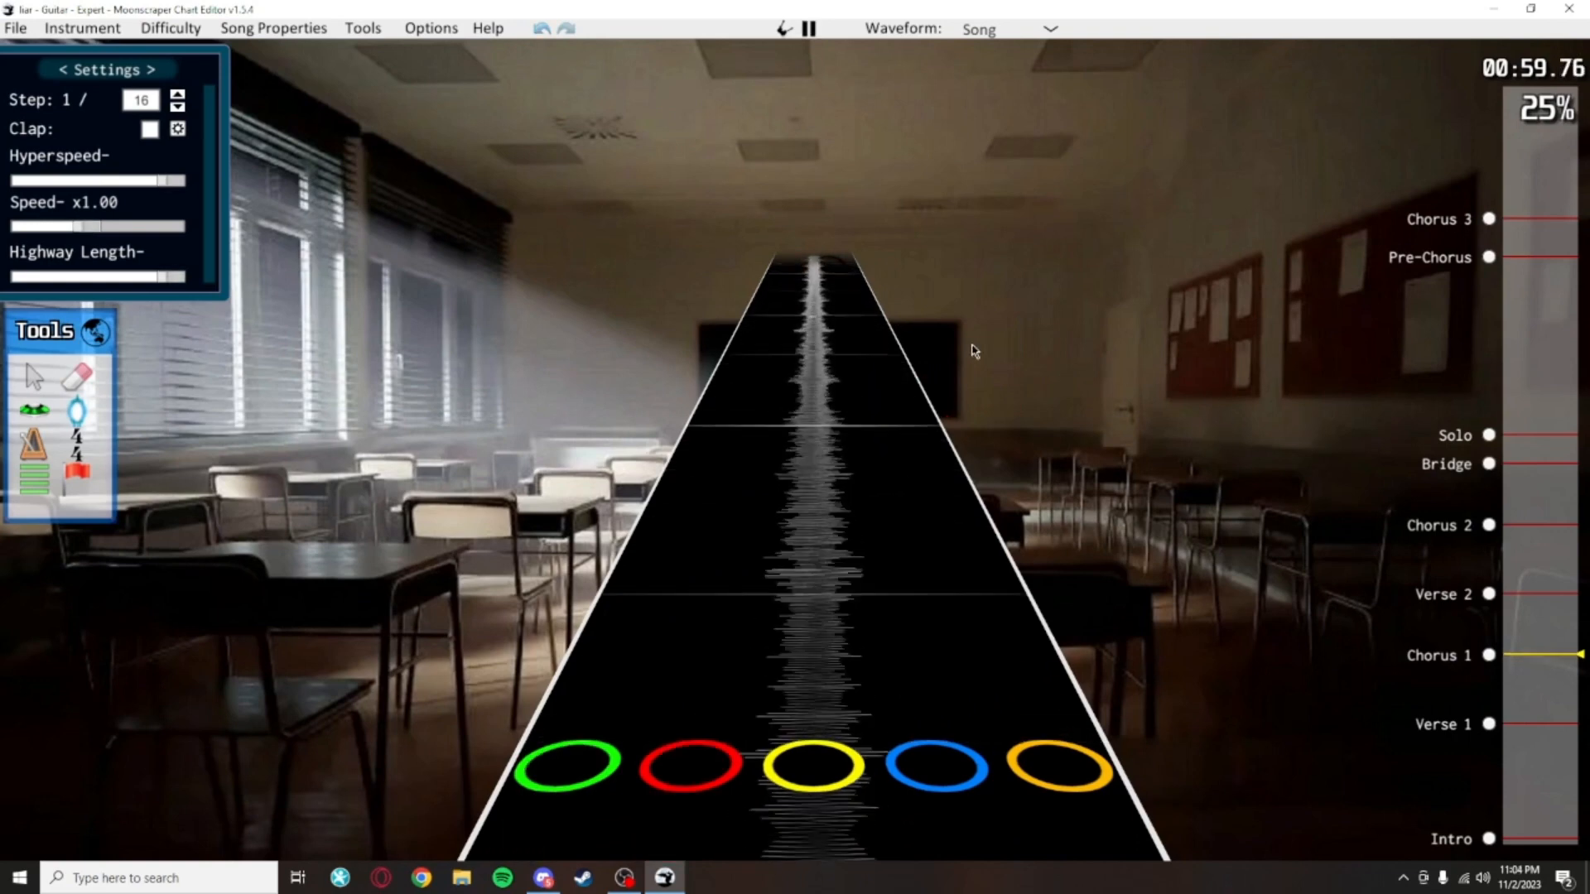
pyautogui.click(43, 409)
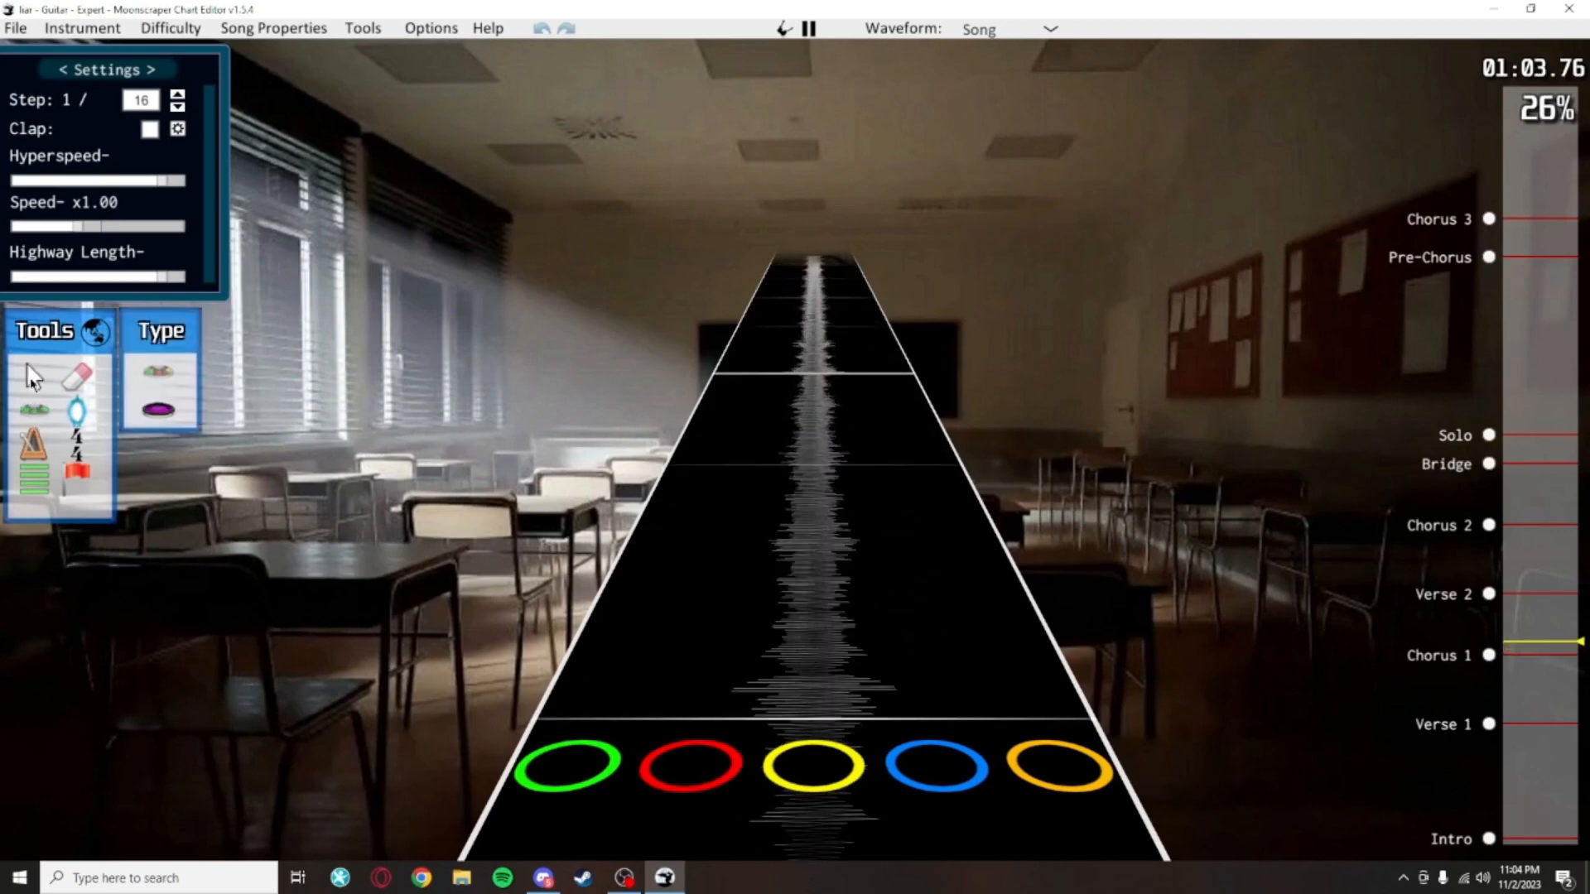
pyautogui.click(33, 378)
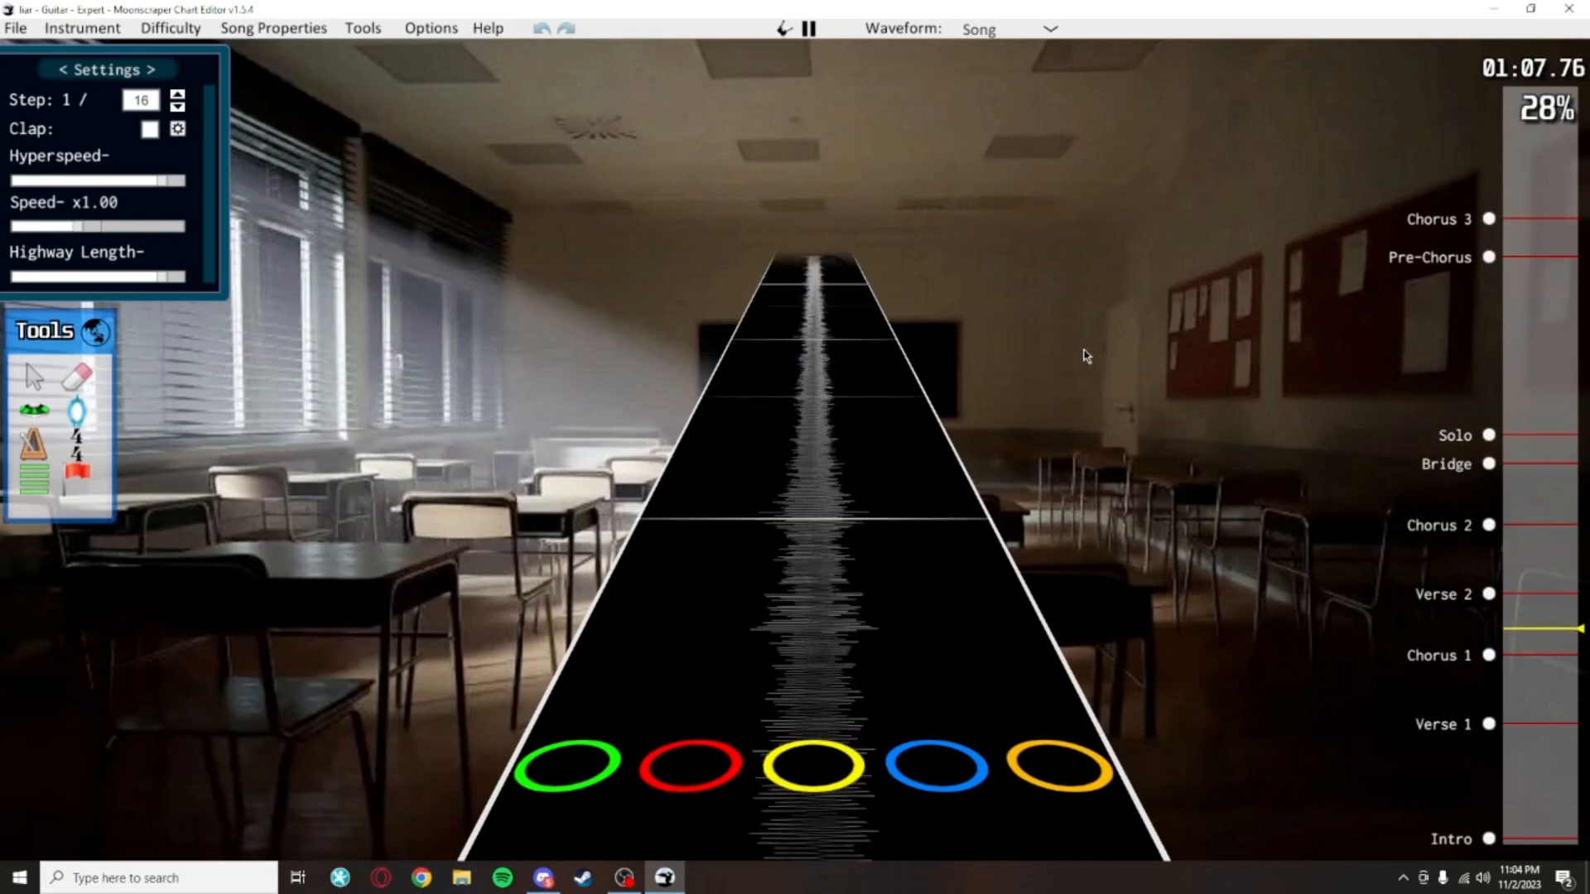
pyautogui.click(1488, 657)
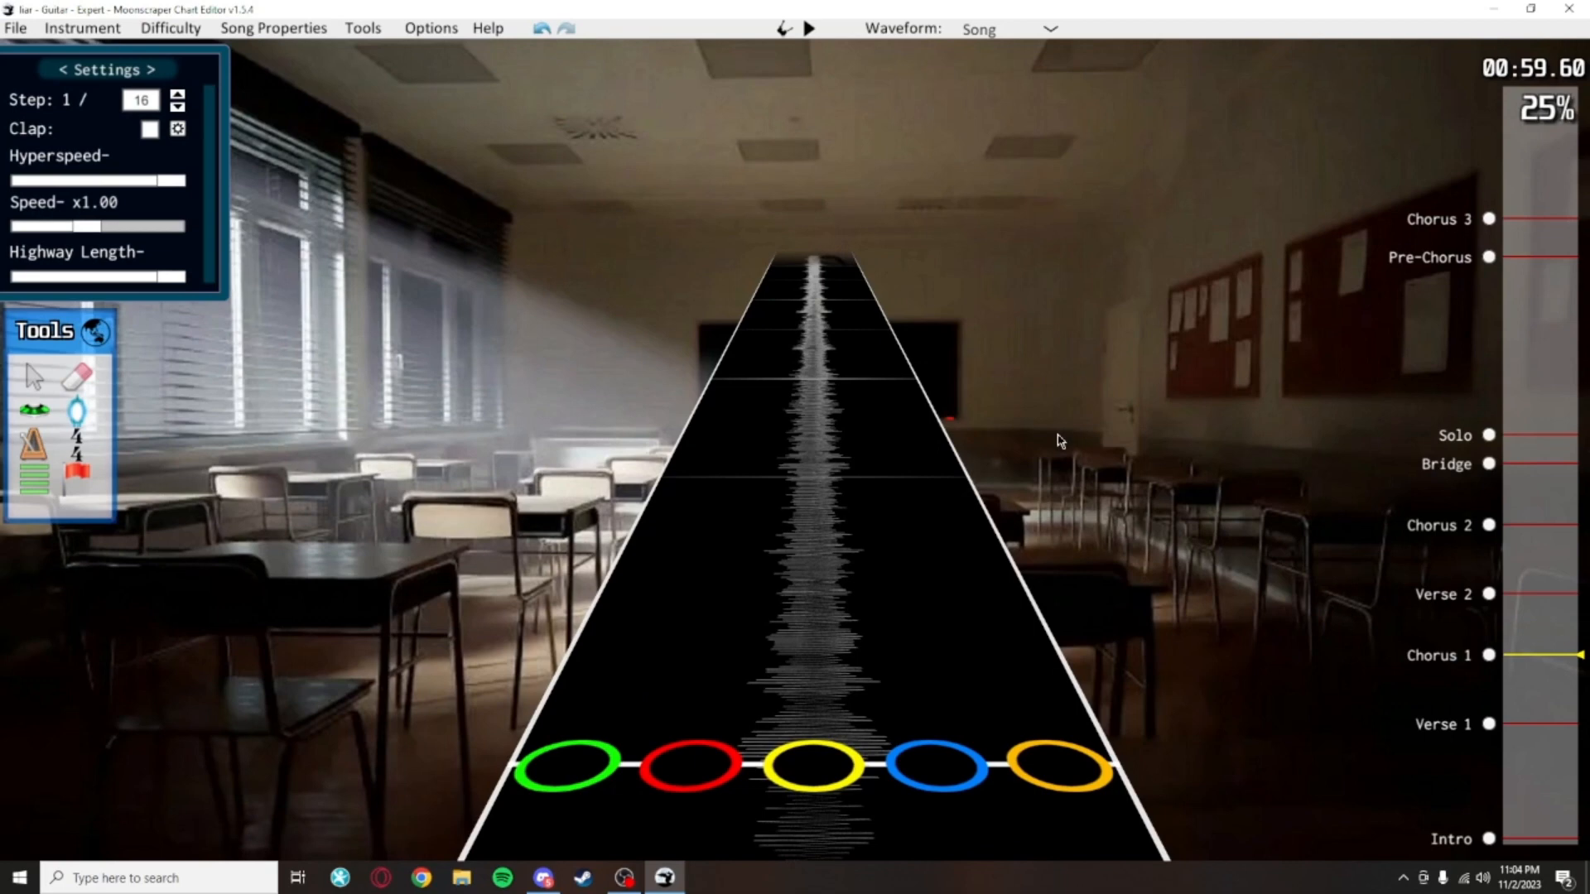
pyautogui.scroll(10, 752, 599)
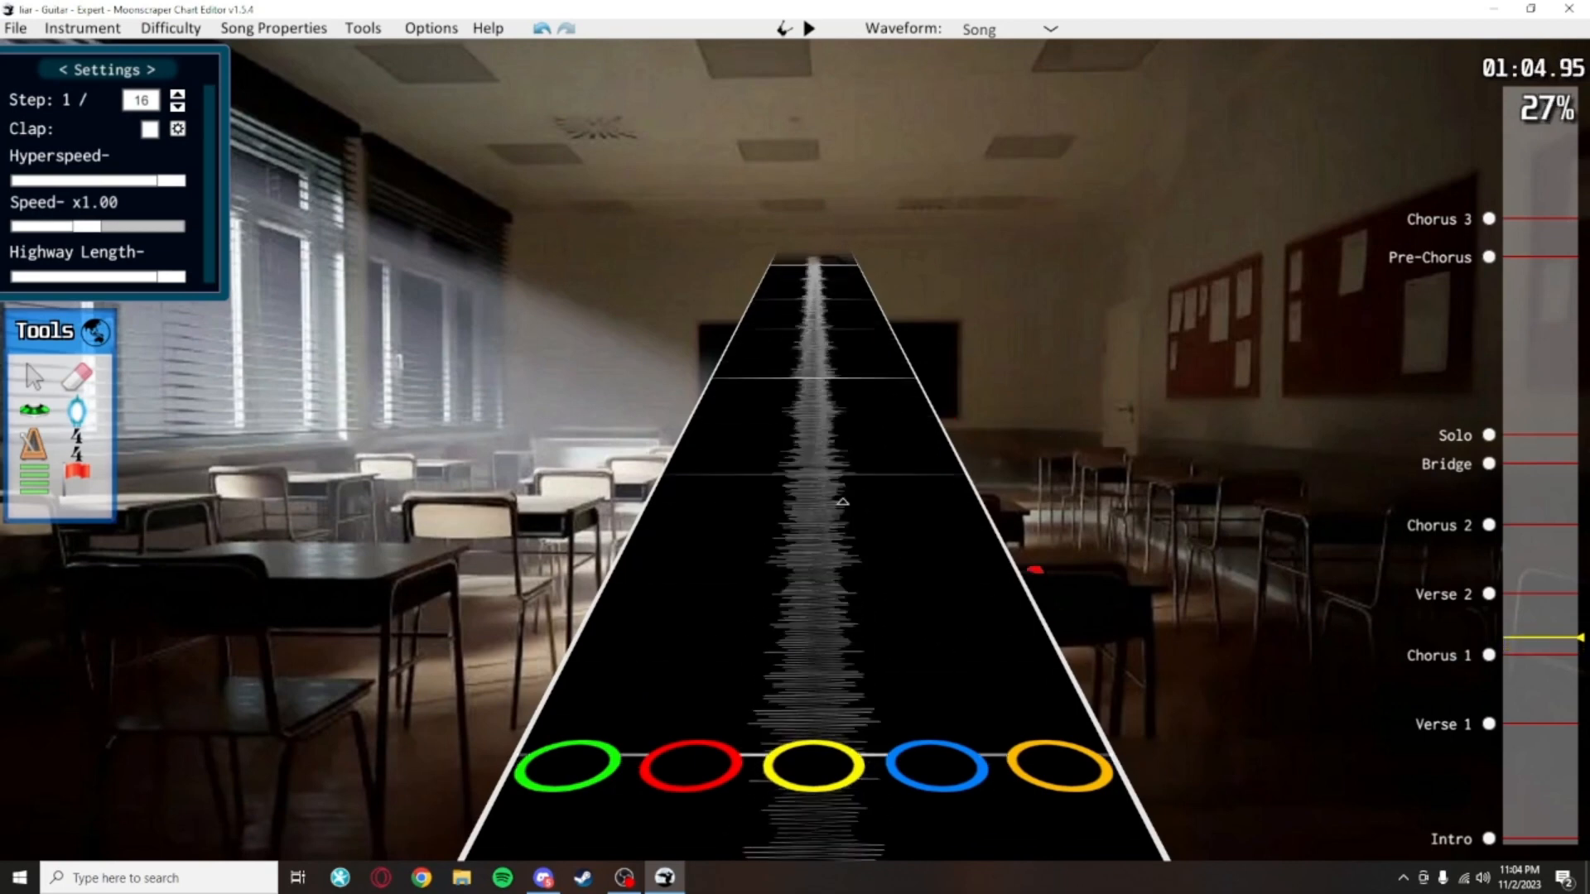
pyautogui.scroll(2, 862, 750)
pyautogui.scroll(3, 962, 756)
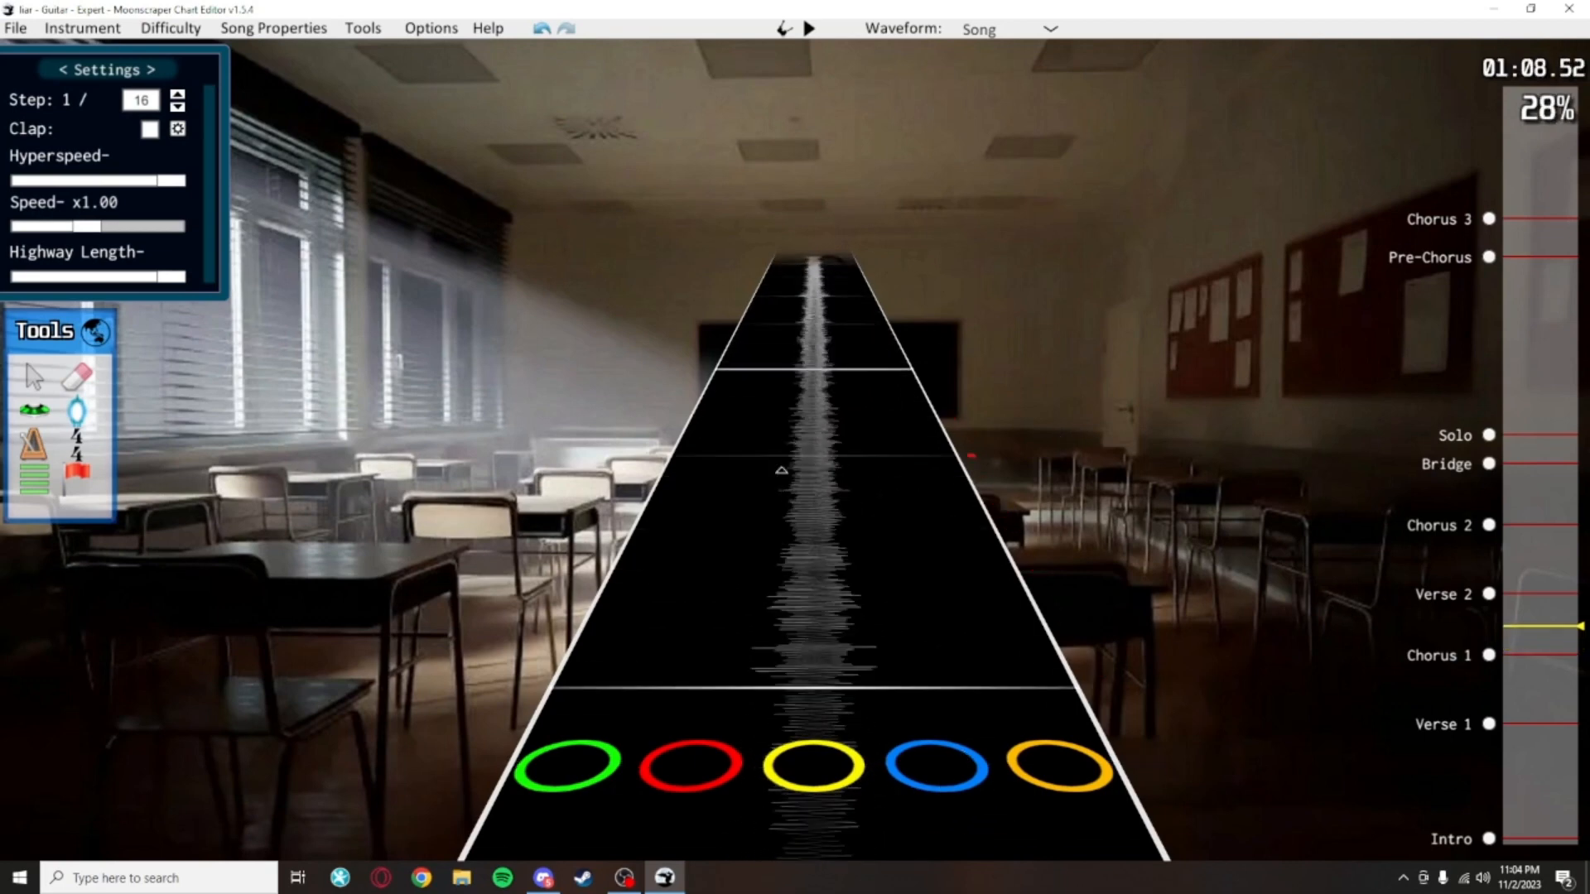
pyautogui.scroll(-3, 735, 419)
pyautogui.click(1489, 655)
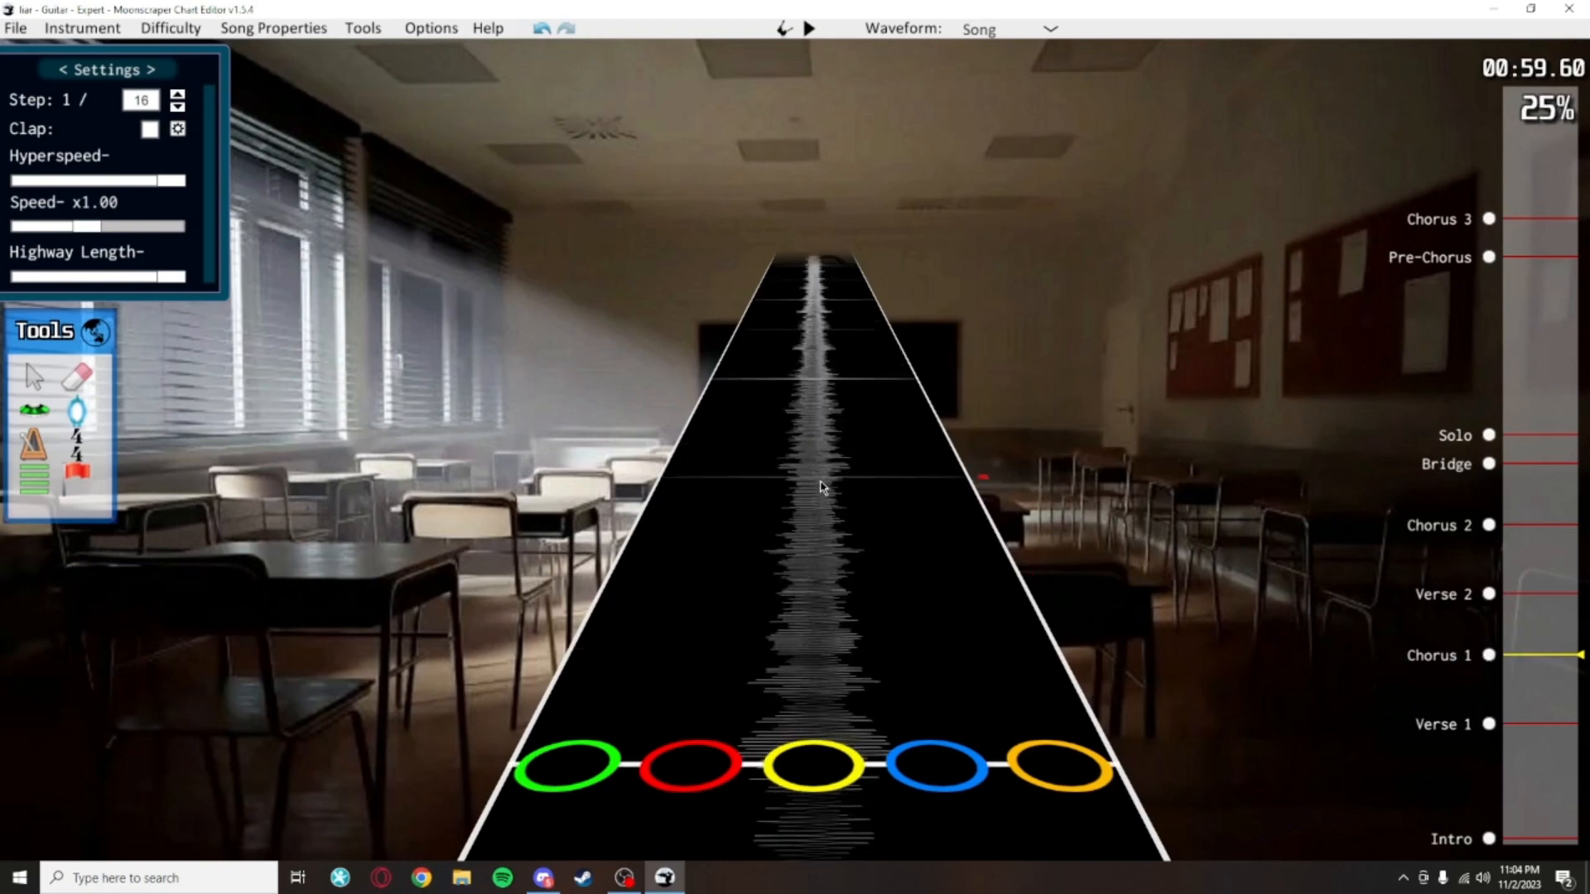
# Place four red-blue chords at 1/16 spacing, starting at the Chorus 1 downbeat at tick 19200
pyautogui.click(39, 422)
pyautogui.scroll(-2, 812, 580)
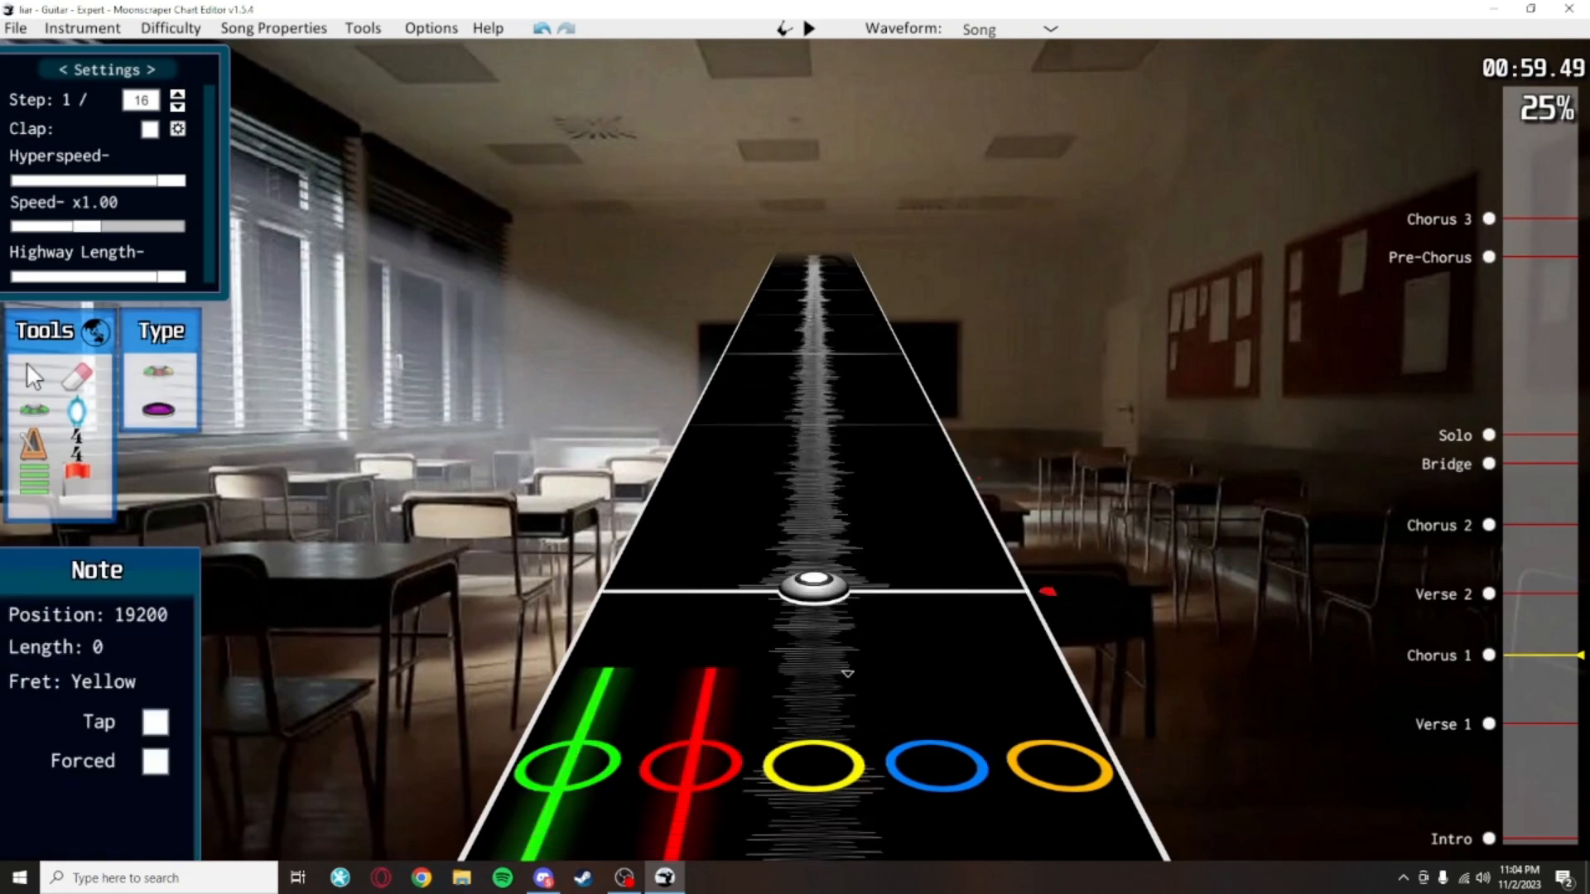
pyautogui.scroll(2, 752, 602)
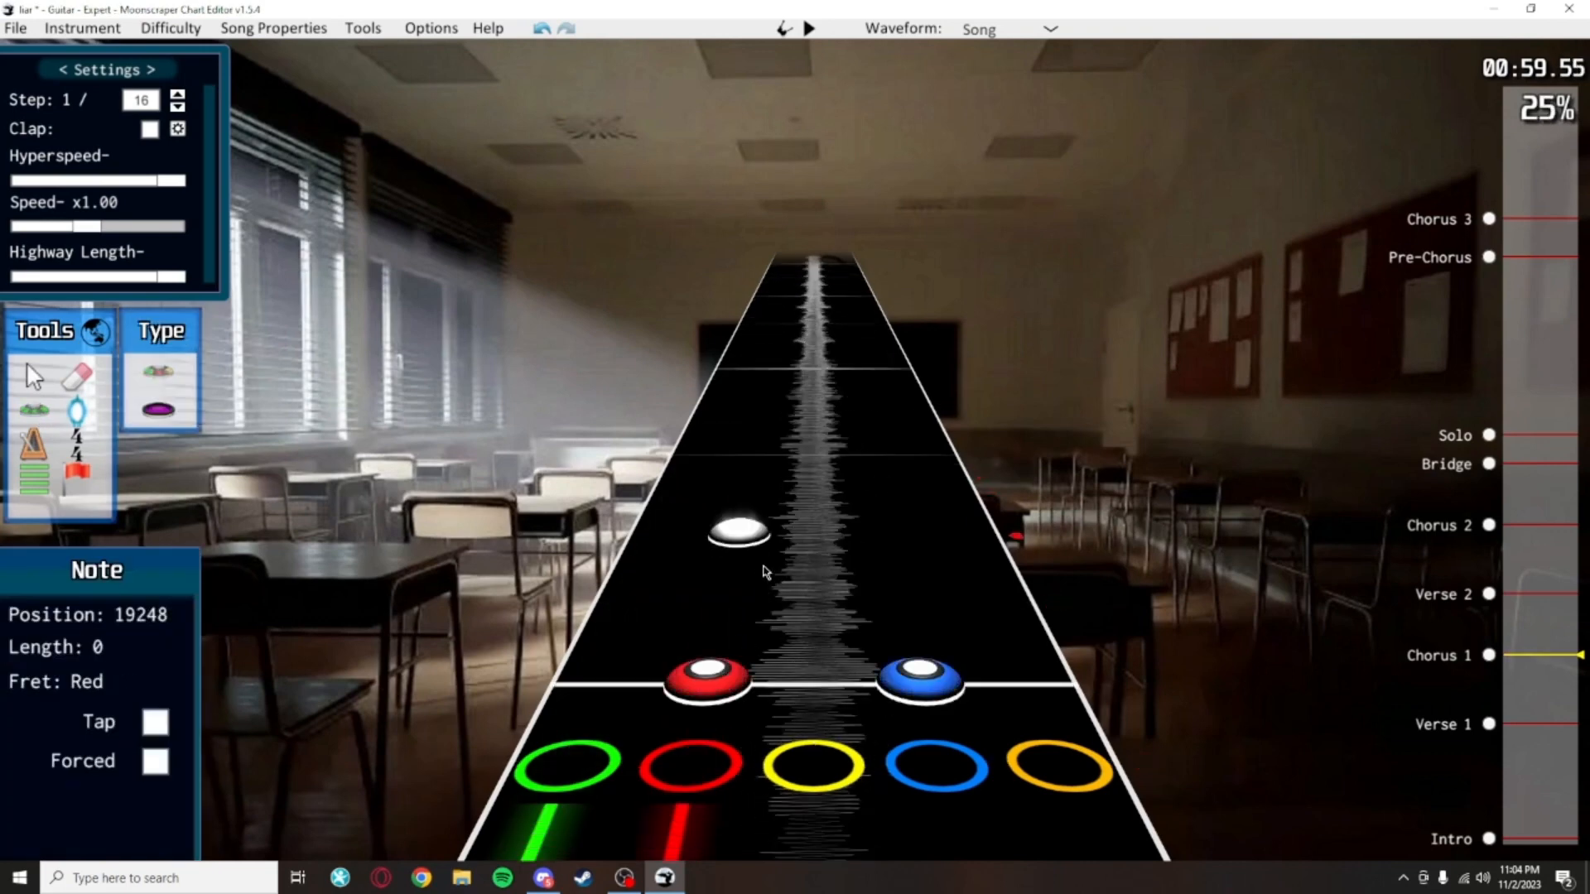
pyautogui.click(858, 394)
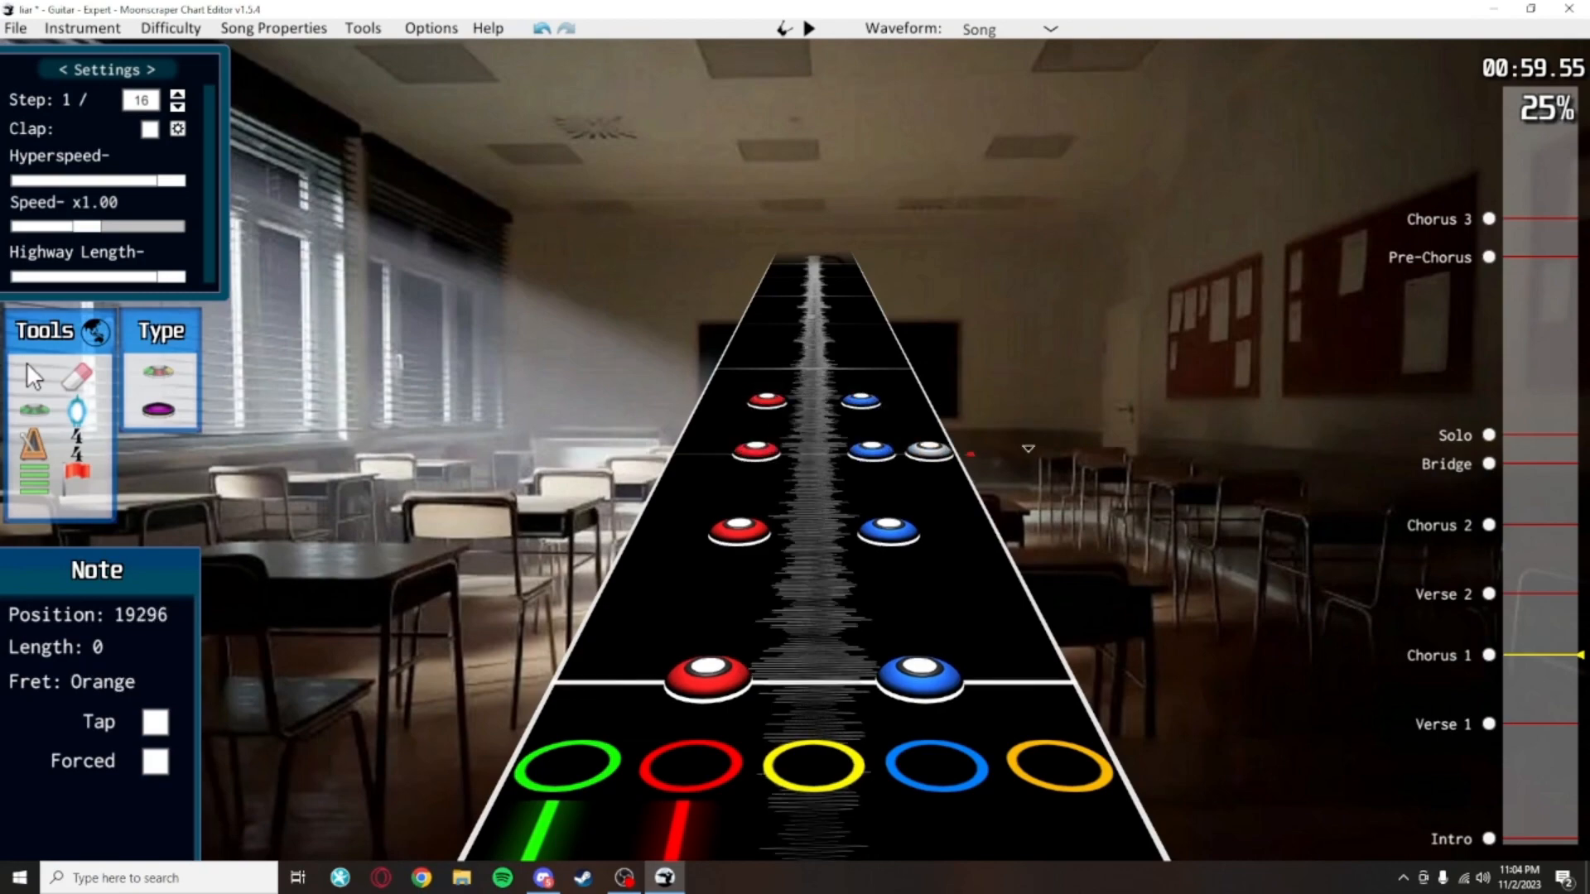
pyautogui.scroll(-1, 938, 476)
# Play back the opening red-blue chords of Chorus 1 and save the chart
pyautogui.press('space')
pyautogui.press('space')
pyautogui.scroll(-2, 940, 613)
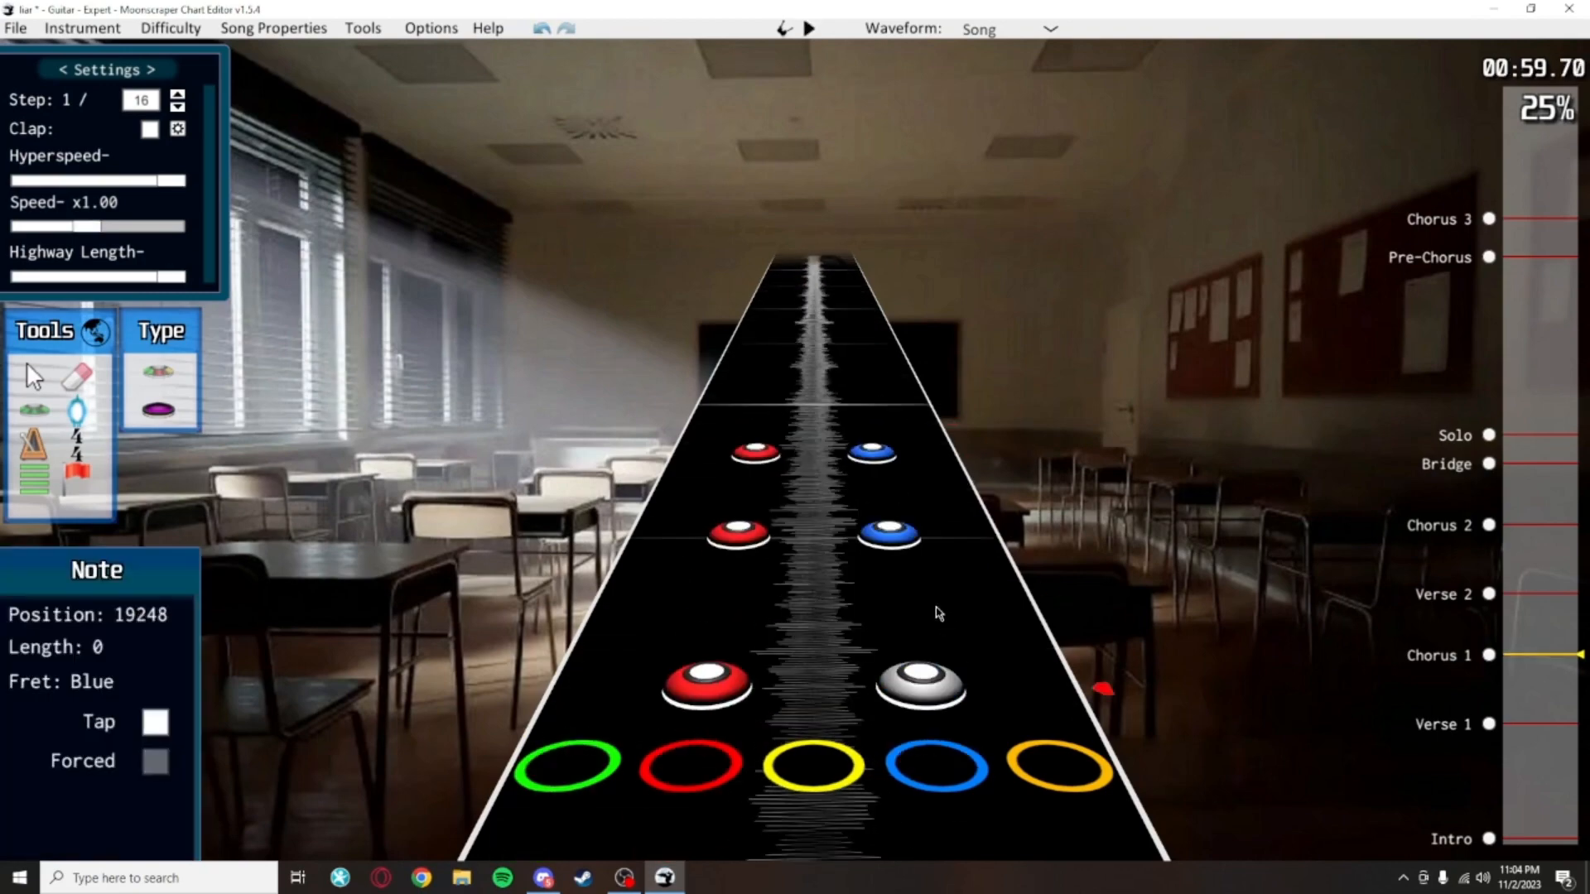
pyautogui.press('space')
pyautogui.press('space')
pyautogui.scroll(-1, 948, 663)
pyautogui.click(33, 378)
pyautogui.scroll(-3, 994, 584)
pyautogui.hotkey('ctrl', 's')
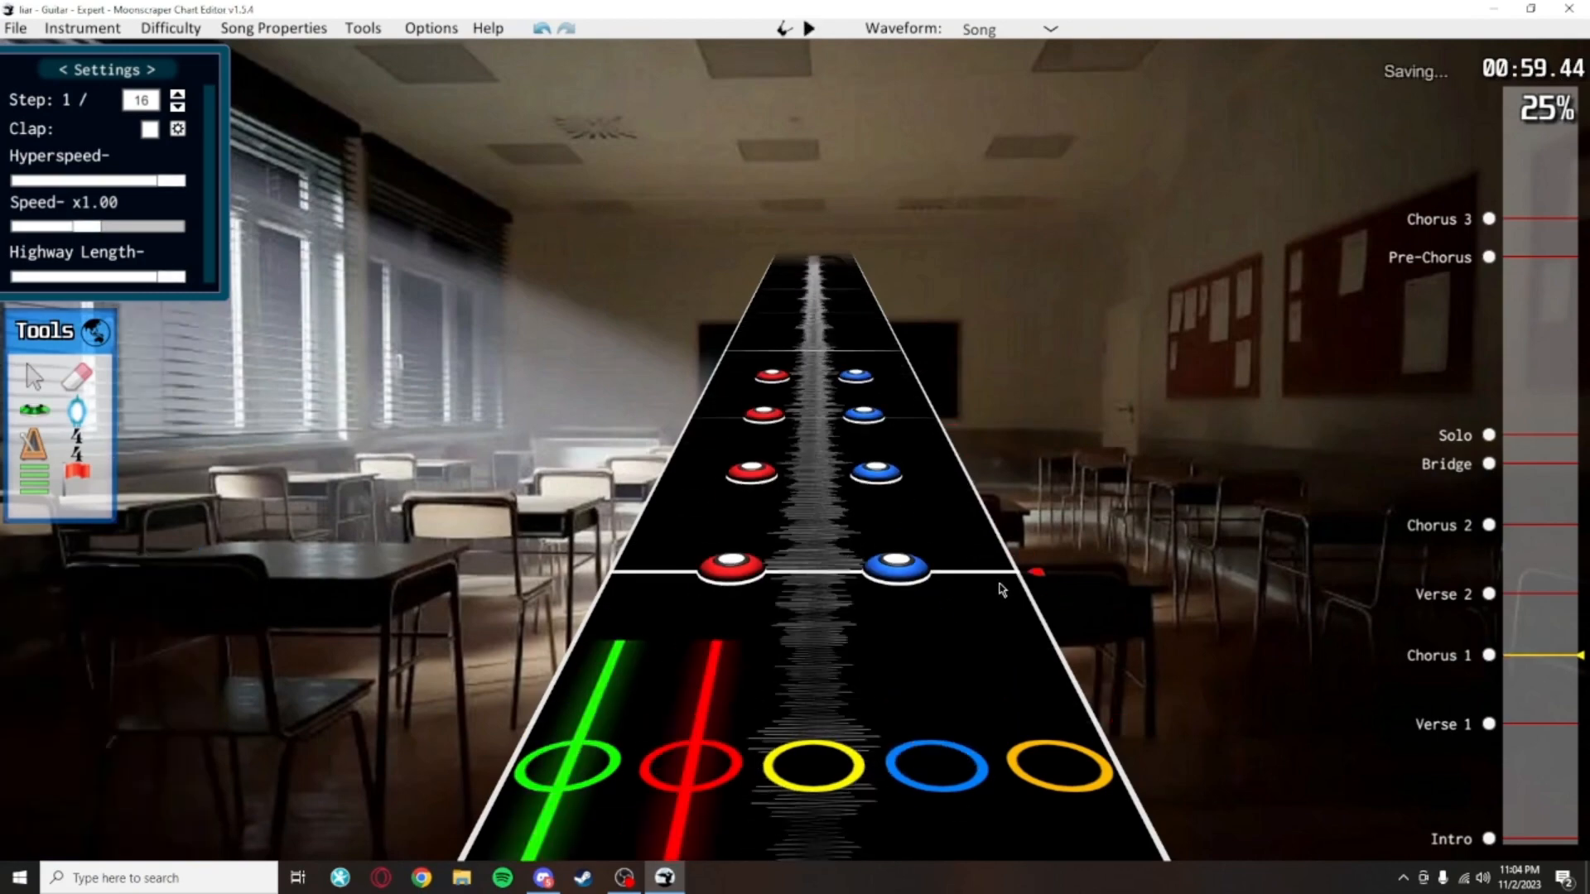
# Copy the four red-blue chords, paste them repeatedly to fill the measure up to tick 19968, save, and play it back
pyautogui.moveTo(998, 585); pyautogui.dragTo(704, 356)
pyautogui.hotkey('ctrl', 'c')
pyautogui.scroll(5, 905, 679)
pyautogui.hotkey('ctrl', 'v')
pyautogui.scroll(4, 903, 614)
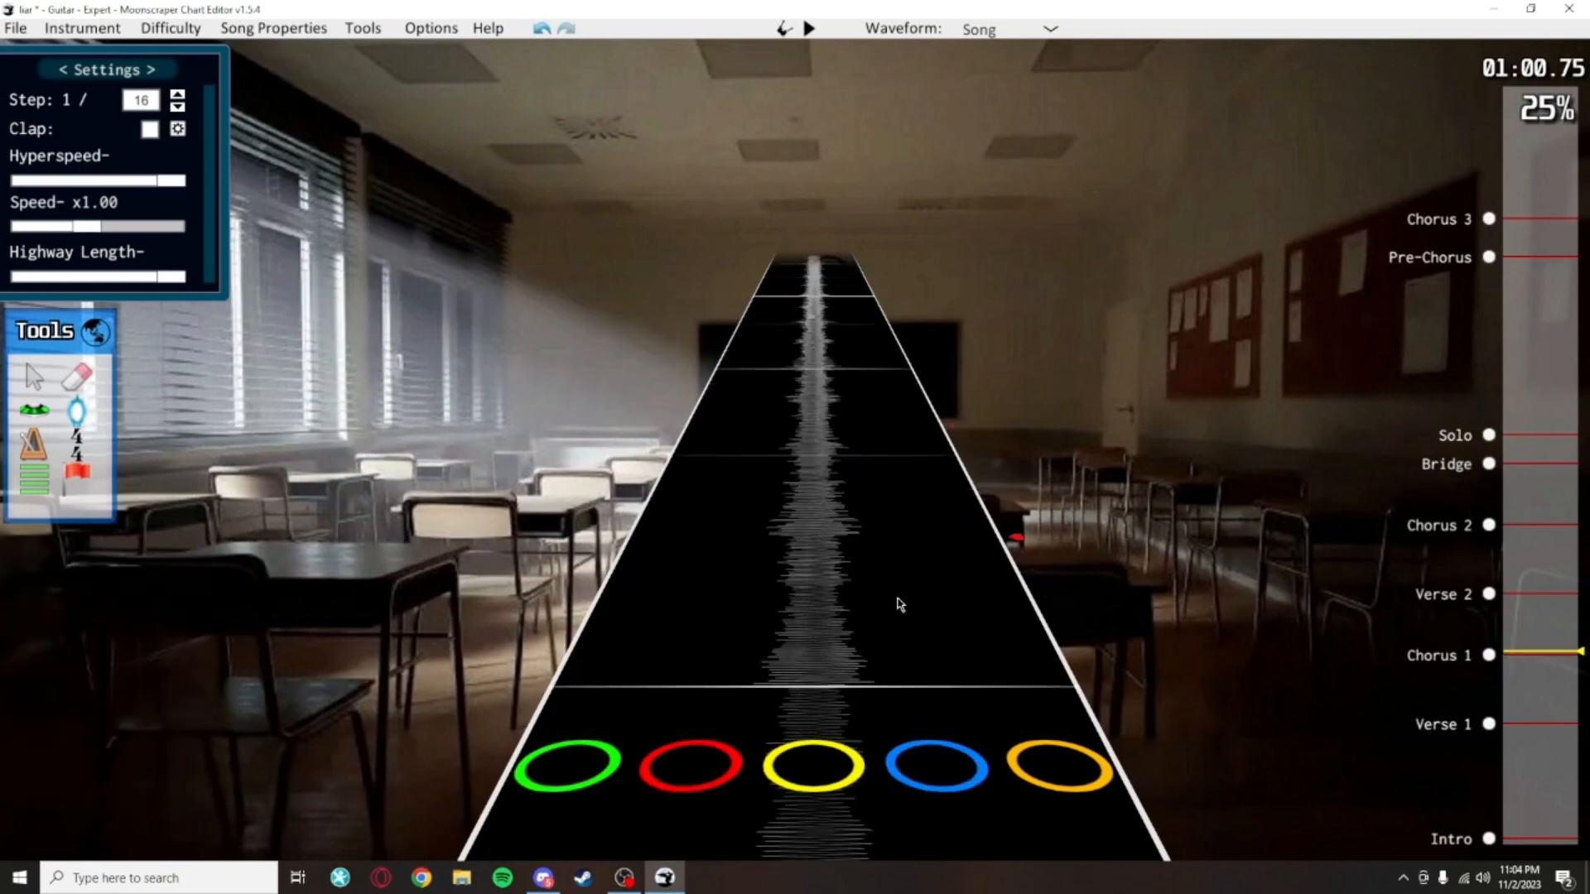
pyautogui.hotkey('ctrl', 'v')
pyautogui.scroll(2, 886, 514)
pyautogui.press('space')
pyautogui.hotkey('ctrl', 's')
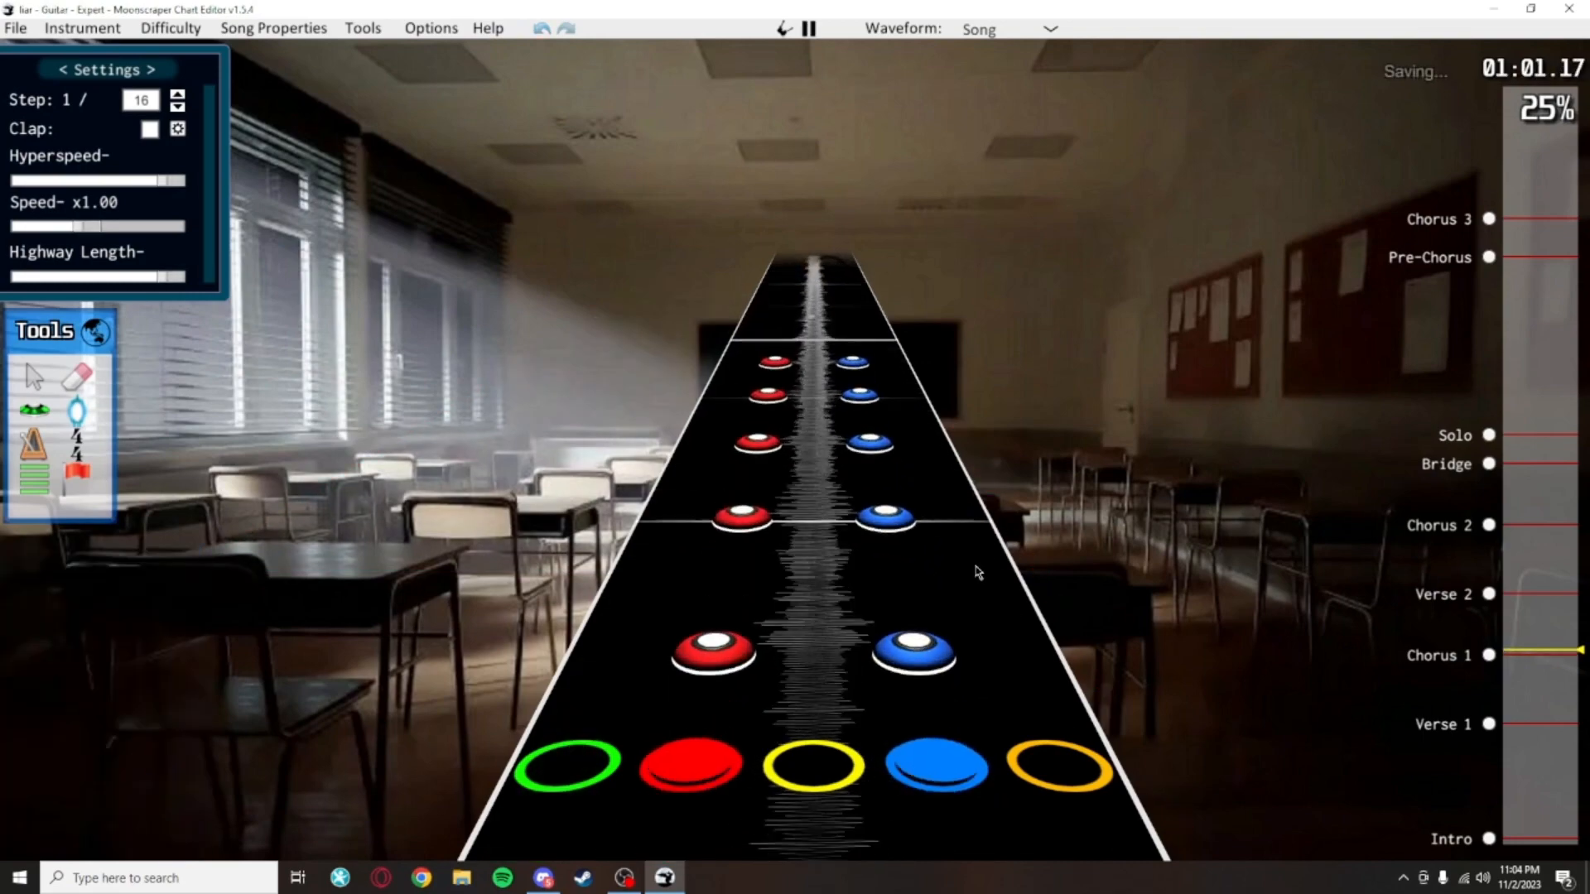
pyautogui.press('space')
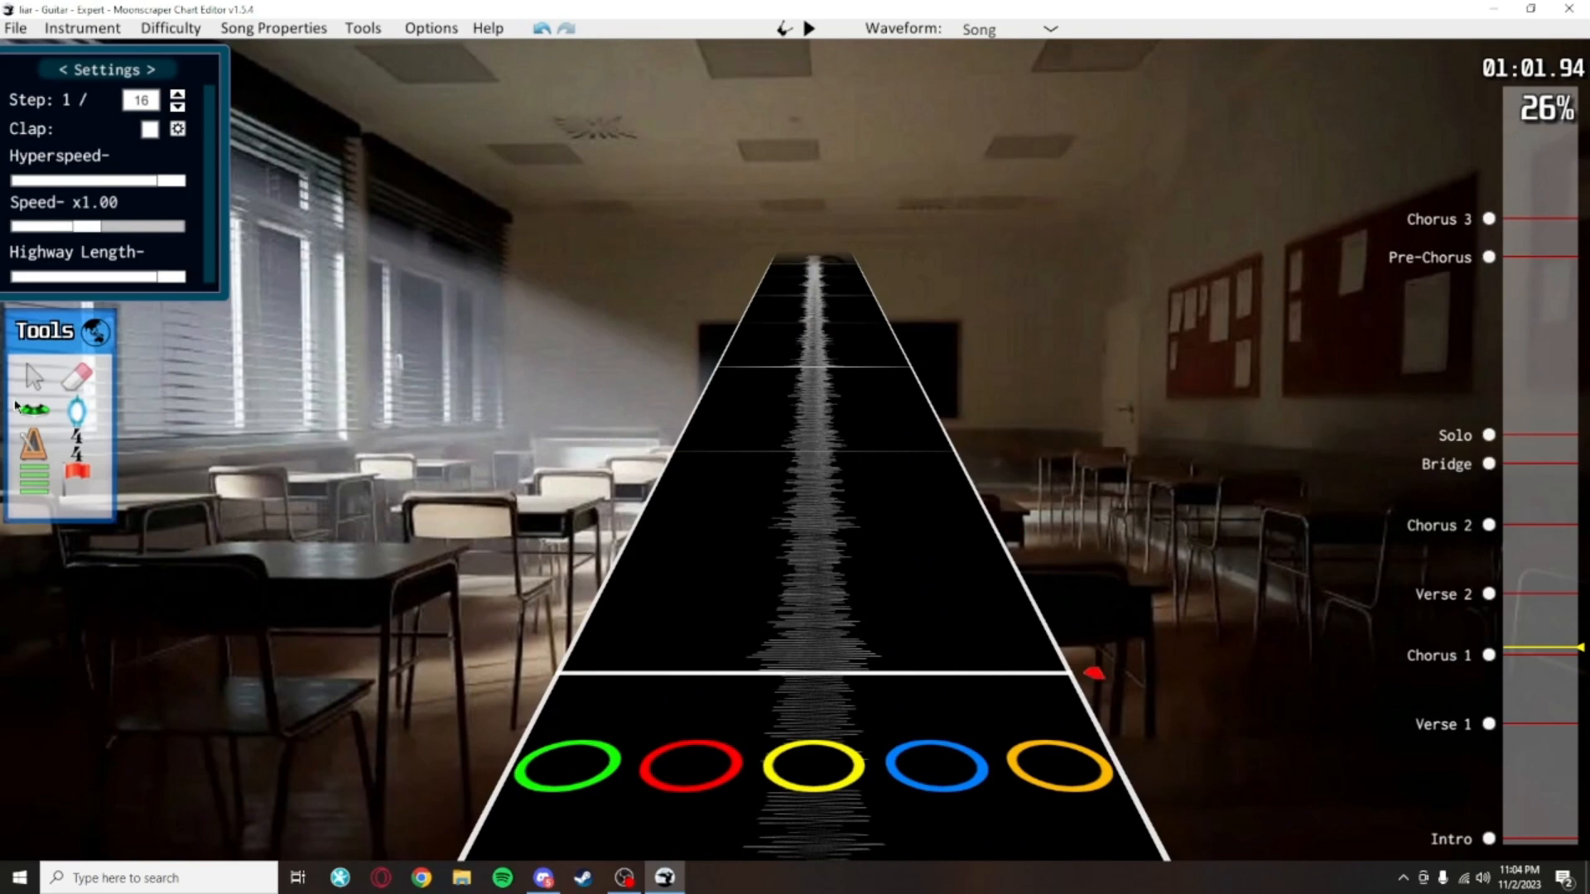
# Place four yellow-blue chords at 1/16 spacing, starting at tick 19968
pyautogui.click(18, 406)
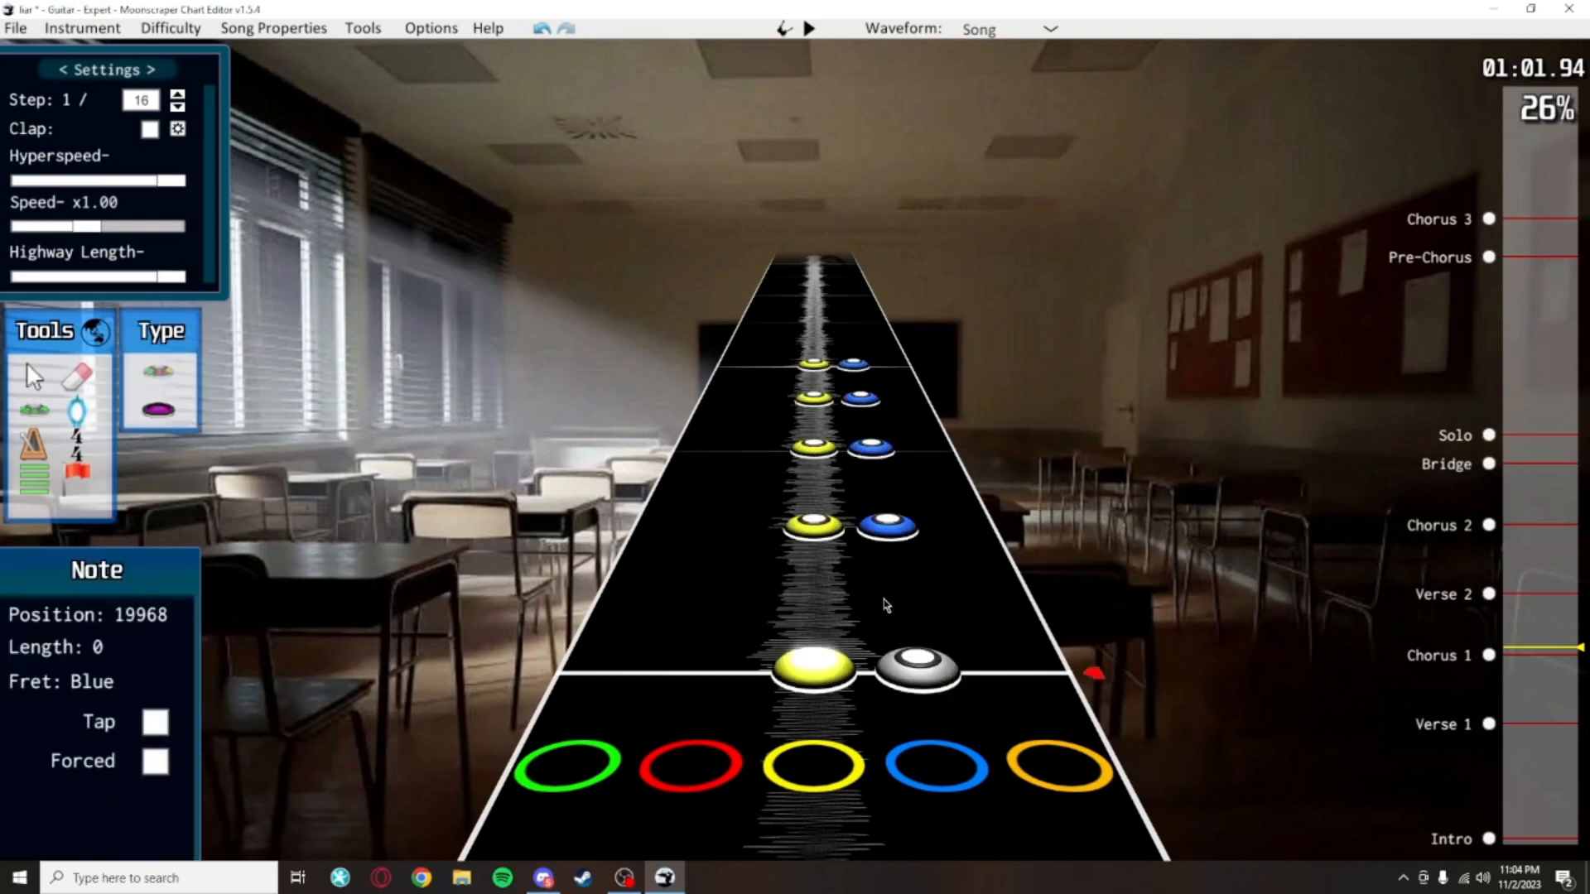
pyautogui.click(884, 606)
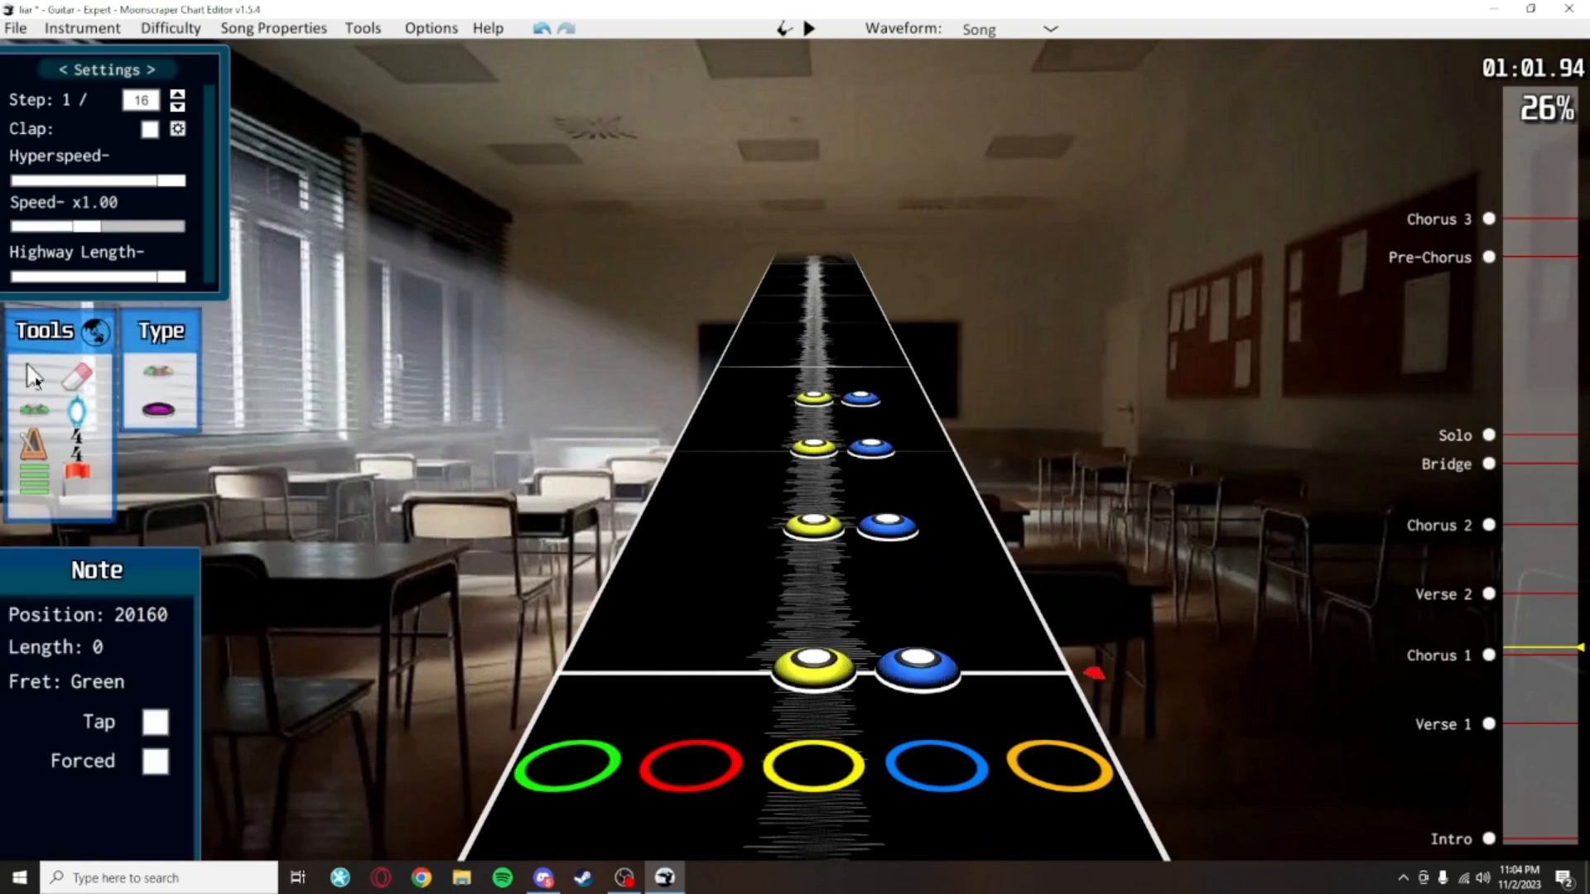
# Copy the four yellow-blue chords, paste them repeatedly to fill the measure up to tick 20736, and play it back
pyautogui.click(34, 378)
pyautogui.moveTo(1051, 692); pyautogui.dragTo(777, 374)
pyautogui.hotkey('ctrl', 'c')
pyautogui.scroll(2, 910, 540)
pyautogui.hotkey('ctrl', 'v')
pyautogui.scroll(2, 869, 447)
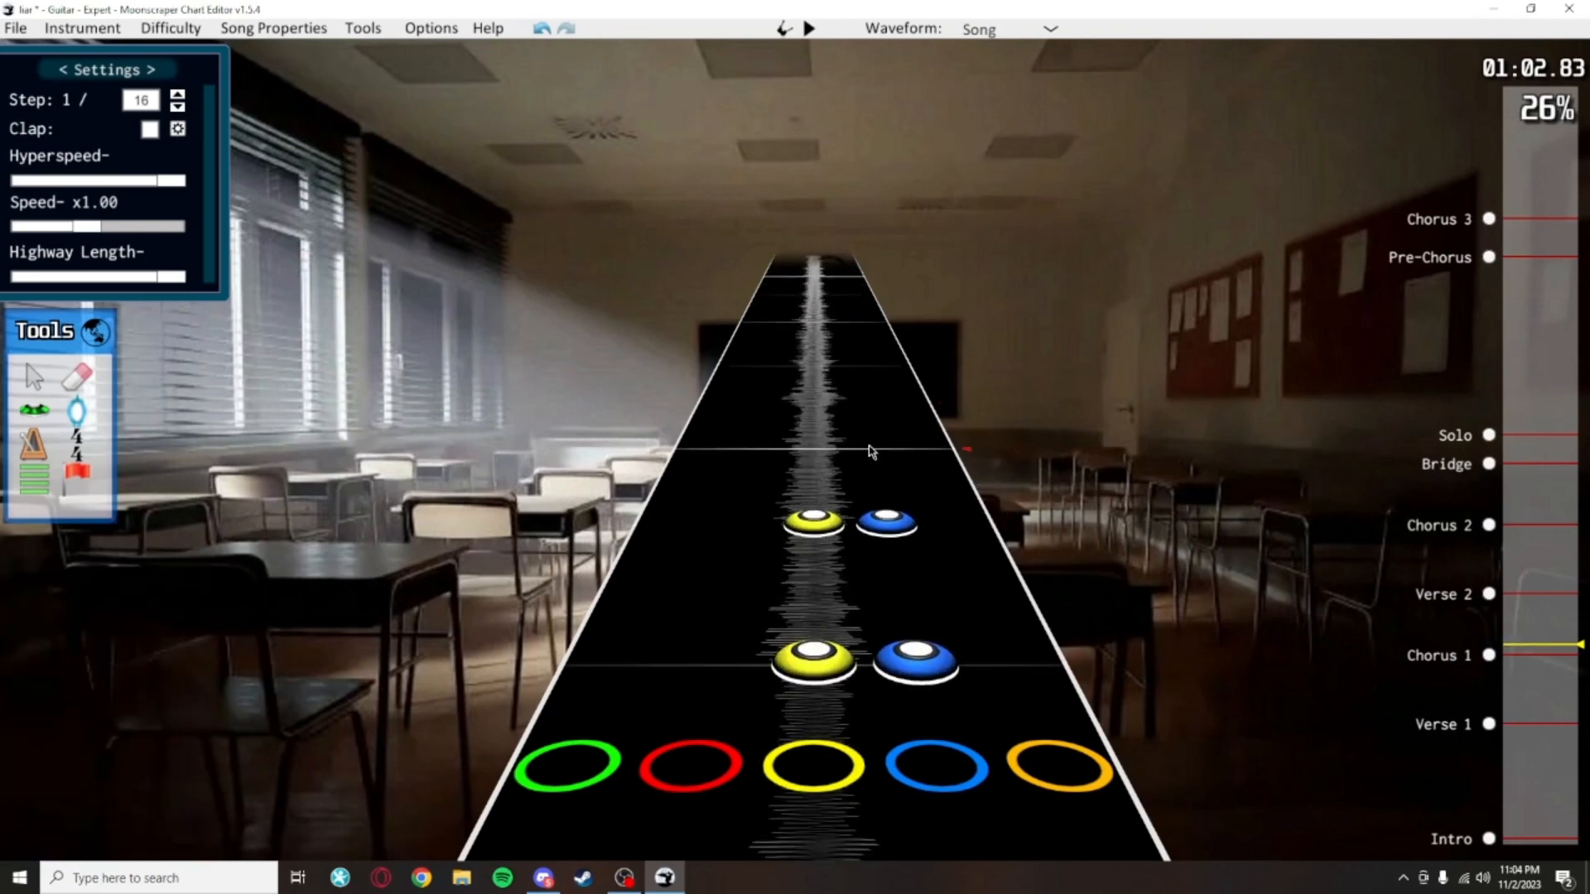
pyautogui.scroll(3, 791, 328)
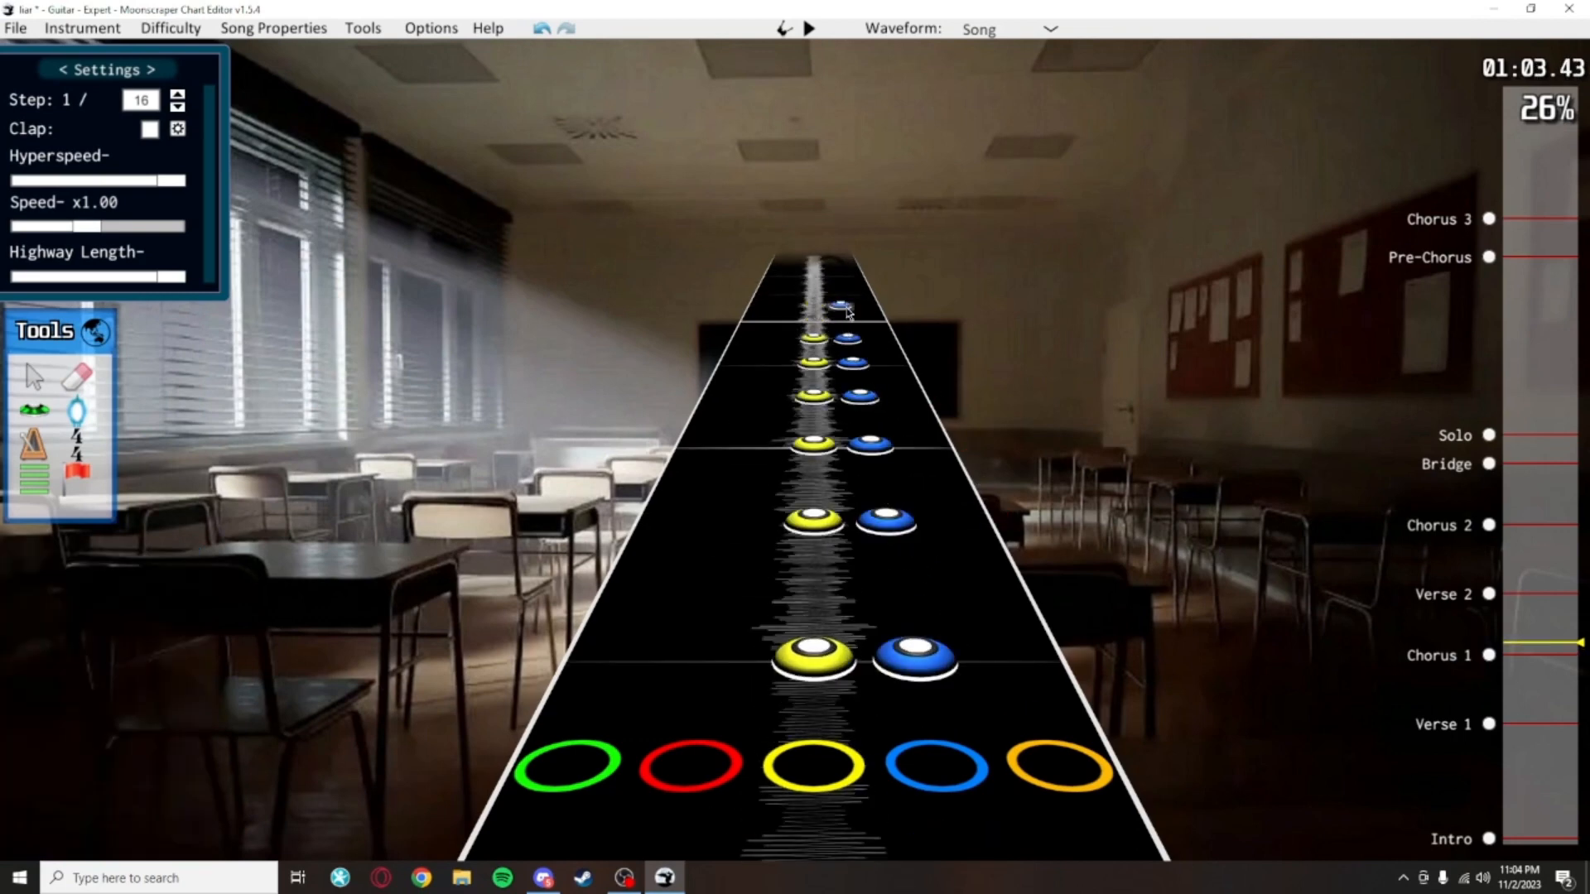
pyautogui.scroll(-8, 848, 312)
pyautogui.press('space')
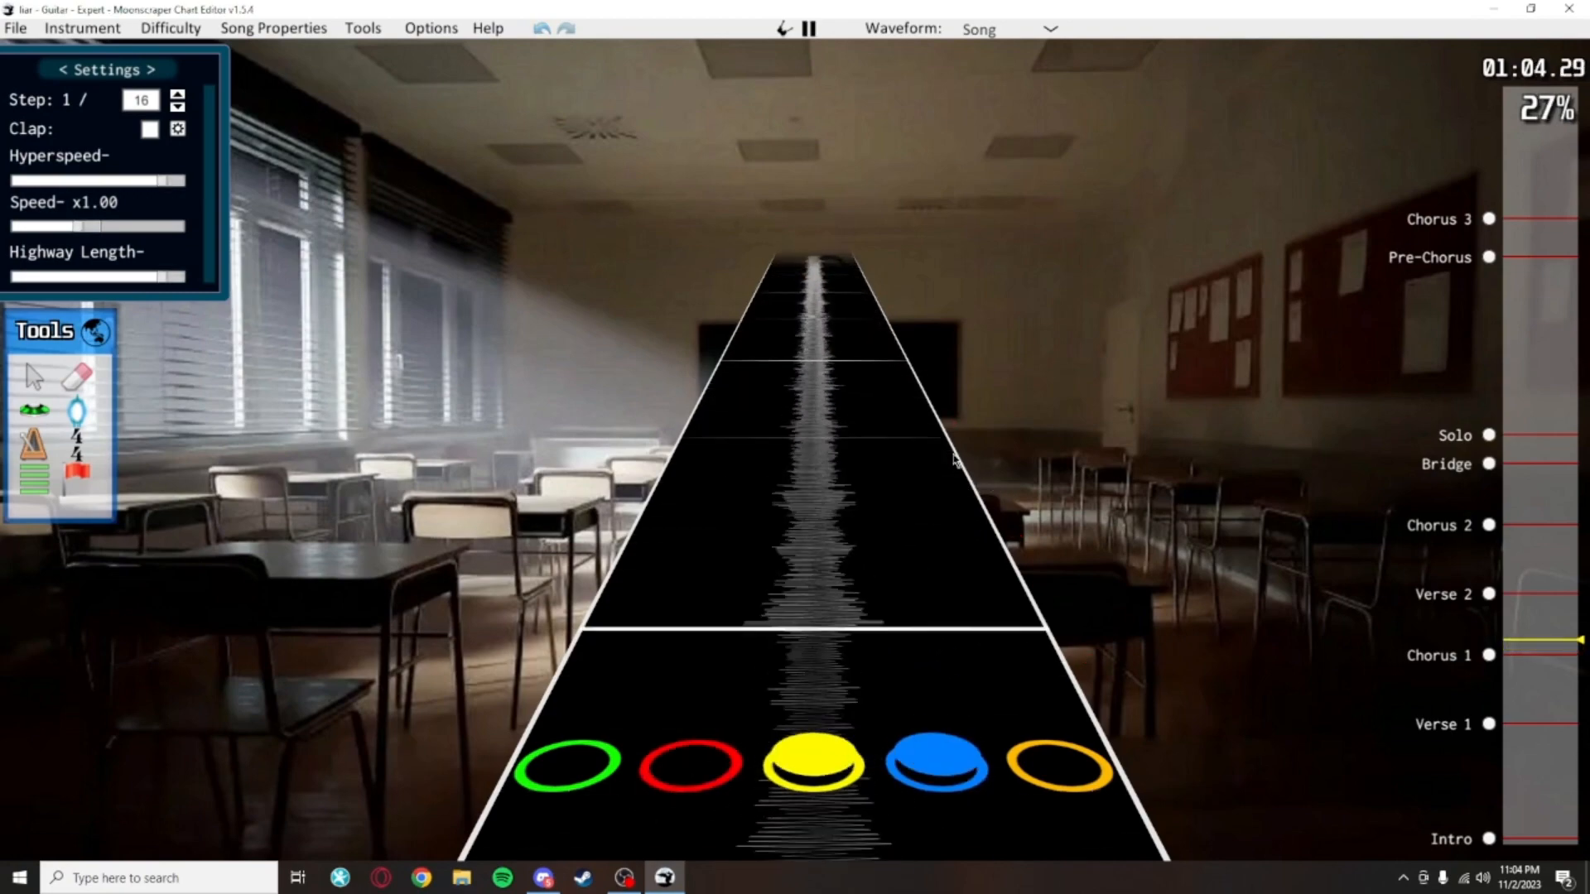
pyautogui.press('space')
# Place four yellow-orange chords at 1/16 spacing, starting at tick 20736
pyautogui.click(34, 410)
pyautogui.scroll(-5, 923, 452)
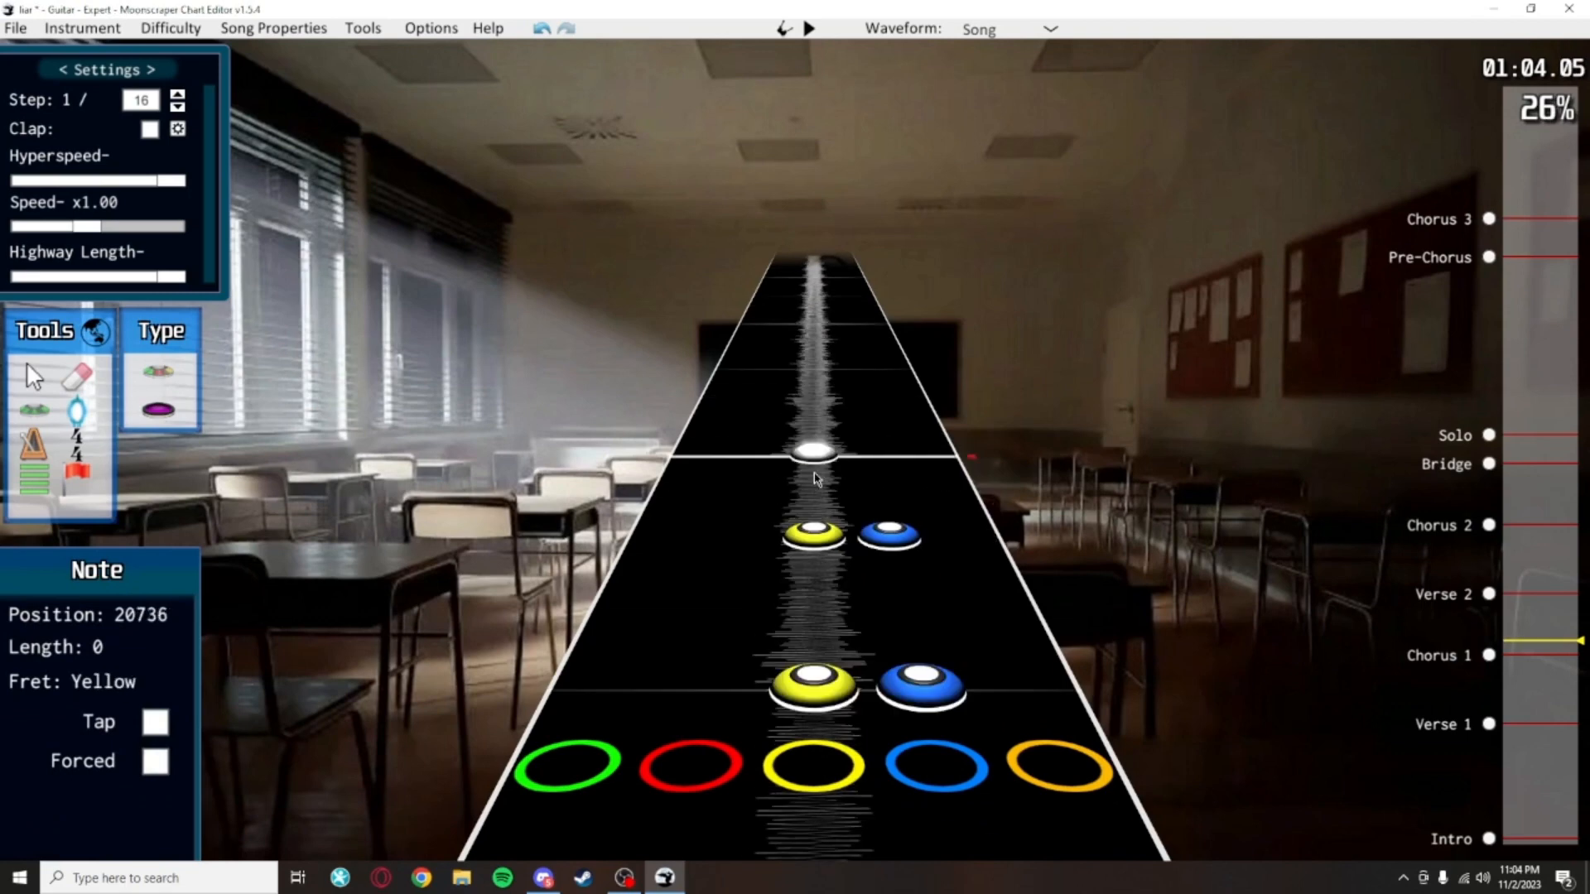
pyautogui.scroll(2, 861, 459)
pyautogui.moveTo(914, 389); pyautogui.dragTo(946, 489)
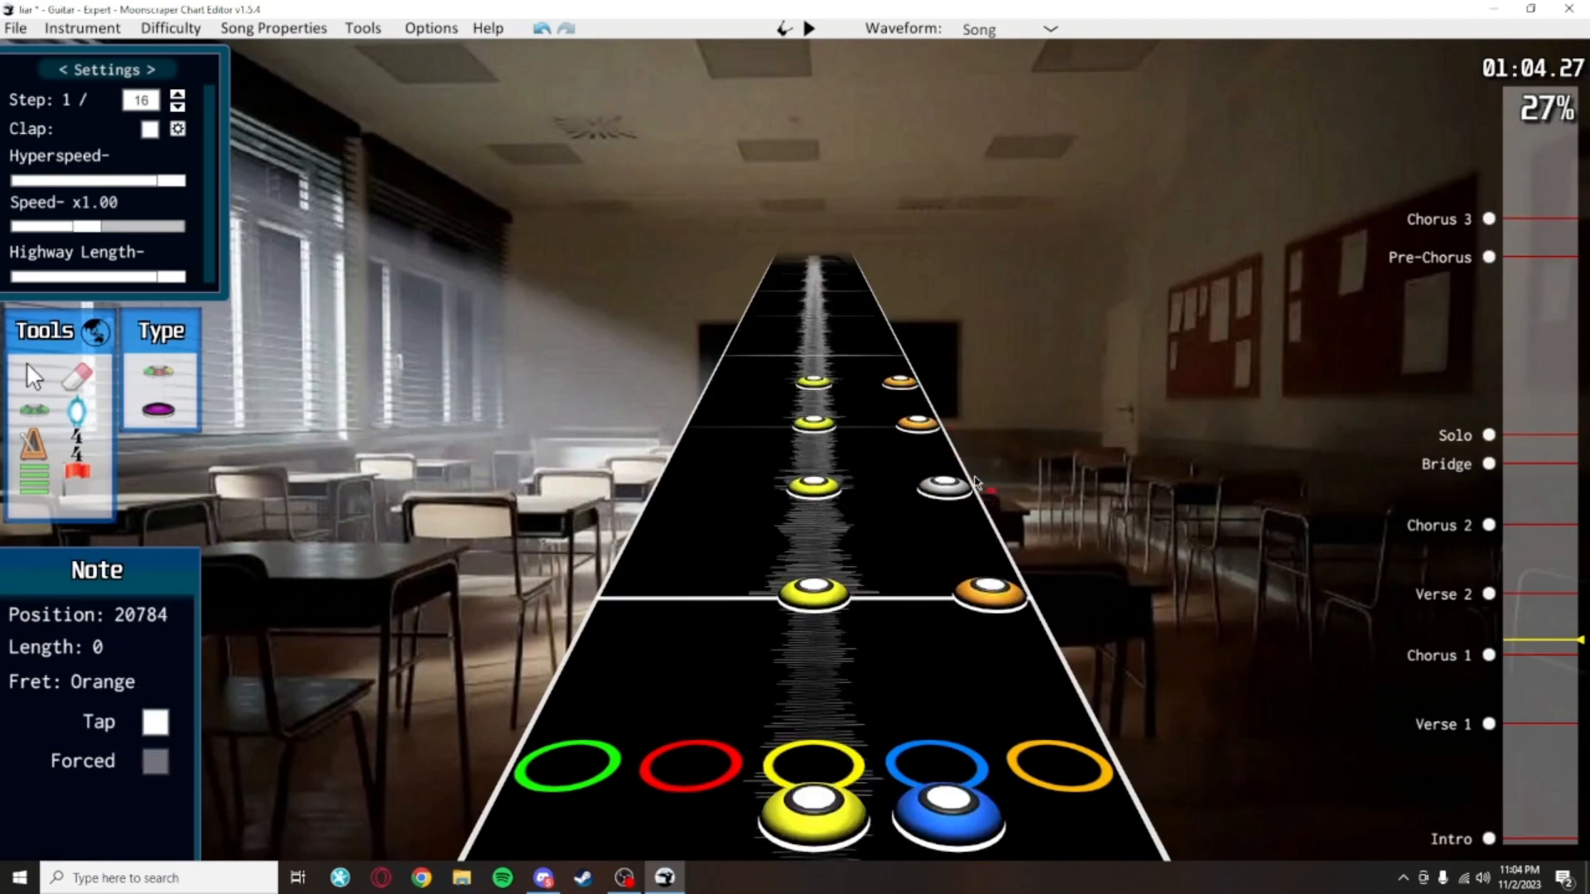
# Copy the four yellow-orange chords, paste them repeatedly through the rest of the measure, save, and play it back
pyautogui.click(33, 378)
pyautogui.moveTo(733, 355)
pyautogui.mouseDown()
pyautogui.moveTo(962, 544)
pyautogui.moveTo(1114, 584)
pyautogui.mouseUp()
pyautogui.hotkey('ctrl', 'c')
pyautogui.scroll(5, 994, 569)
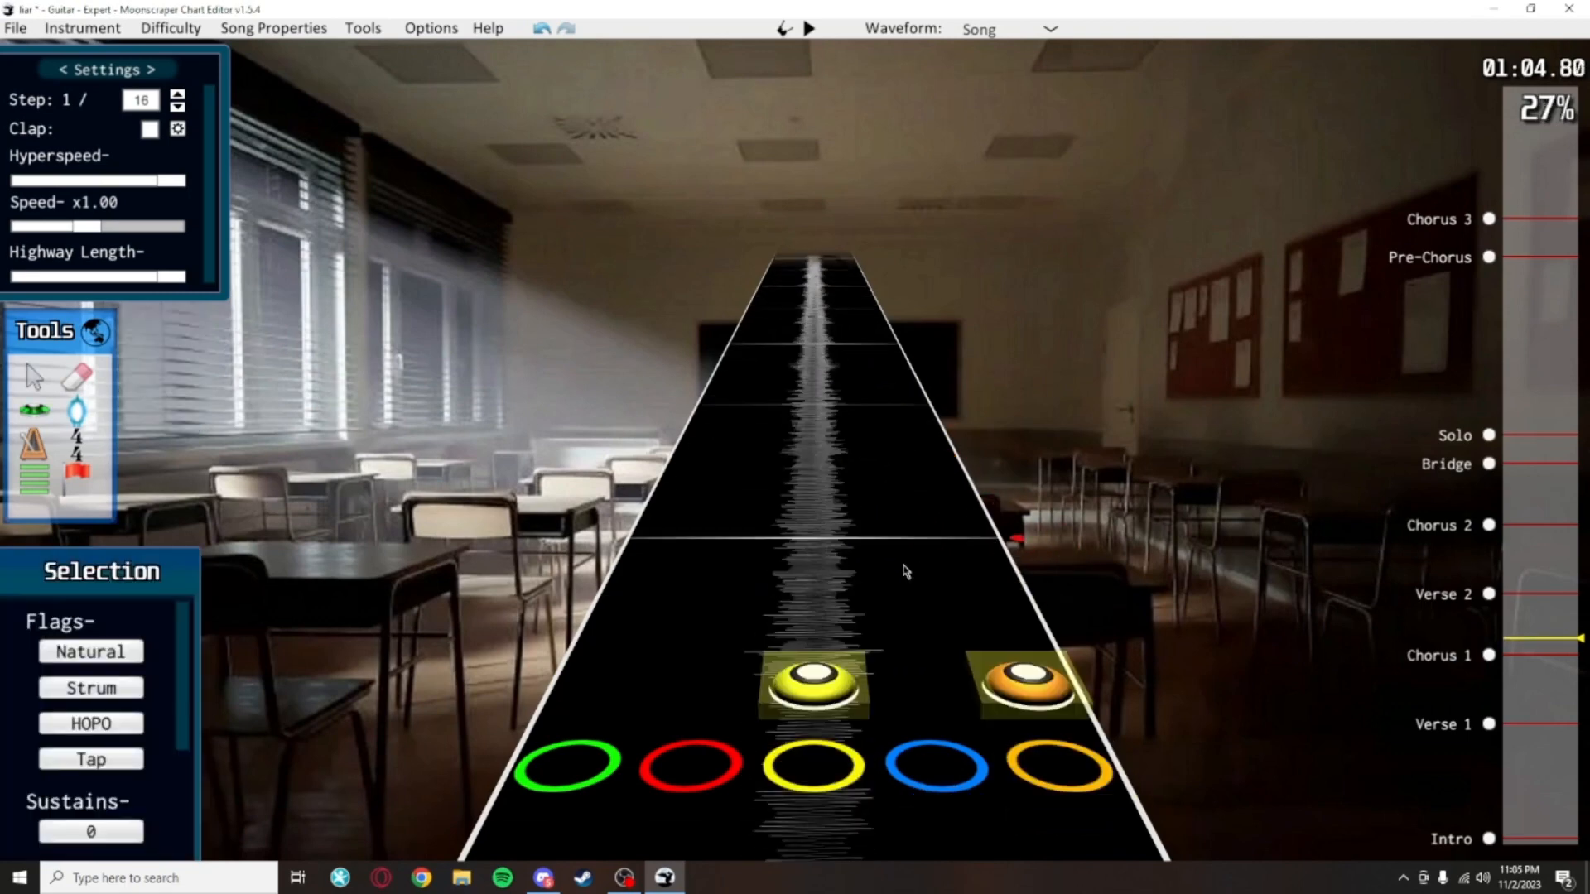
pyautogui.hotkey('ctrl', 'v')
pyautogui.scroll(3, 901, 480)
pyautogui.hotkey('ctrl', 'v')
pyautogui.scroll(5, 890, 410)
pyautogui.press('space')
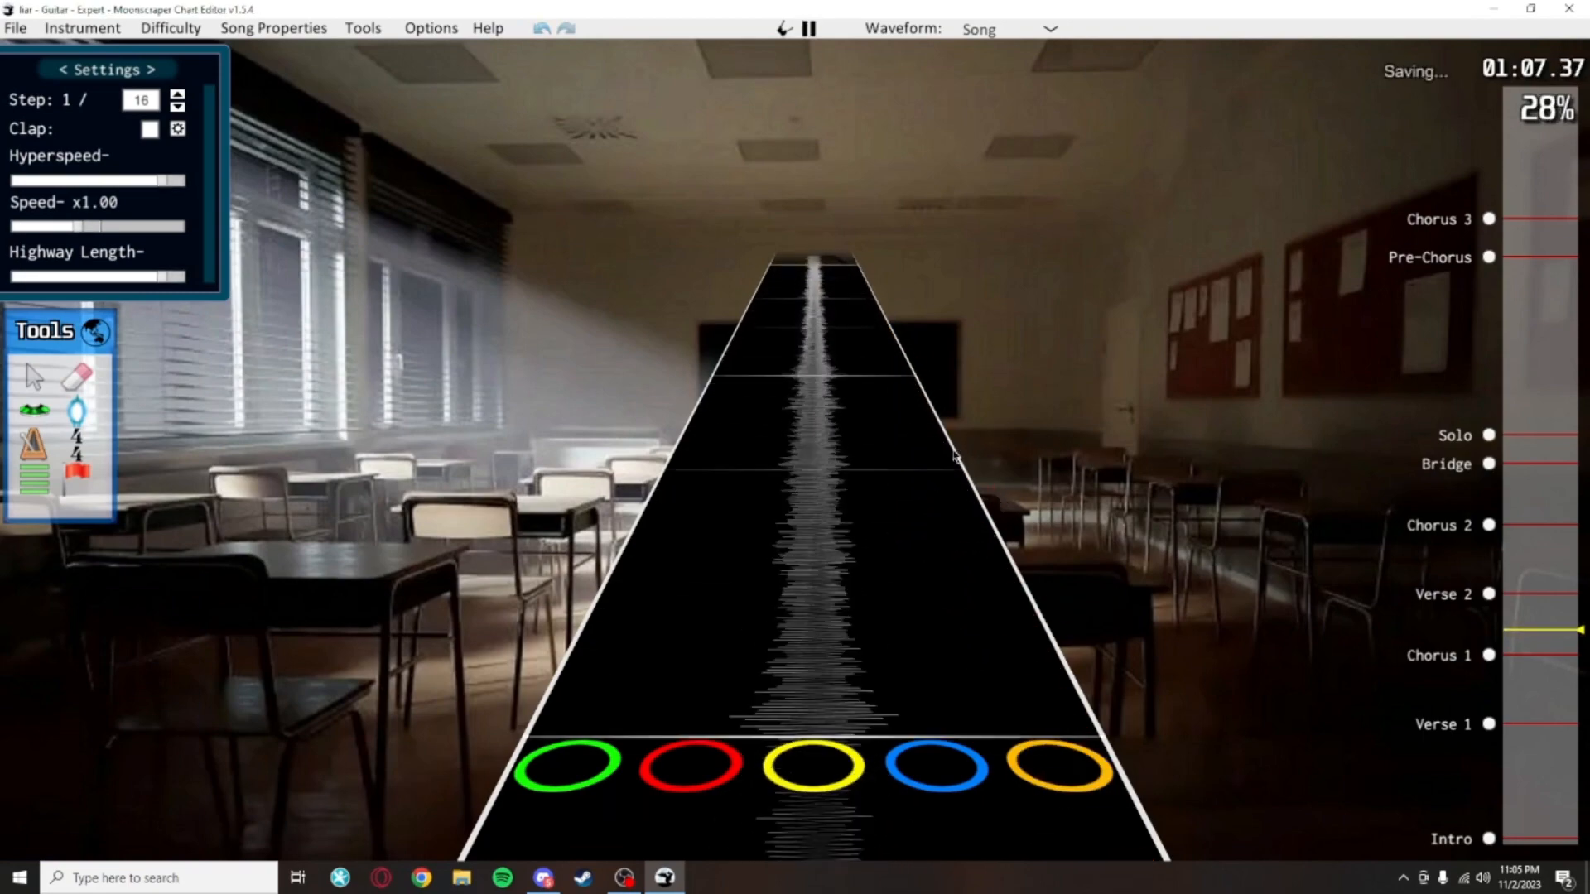
pyautogui.press('space')
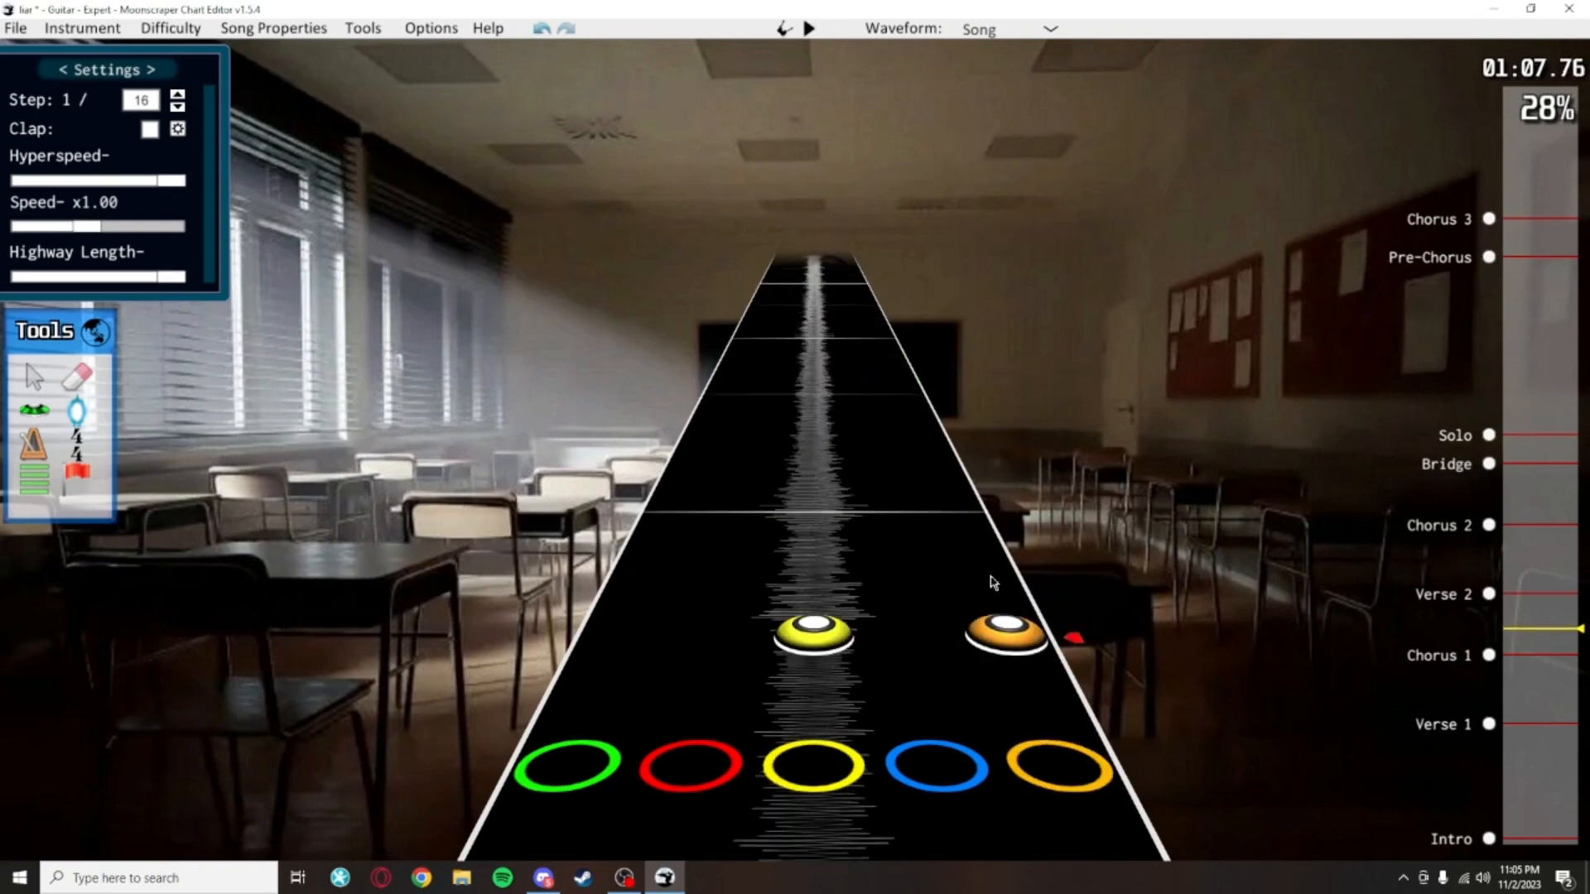
# Add a yellow-orange chord on the beat after tick 21840, sustain both notes to about tick 22032, and save the chart
pyautogui.click(37, 411)
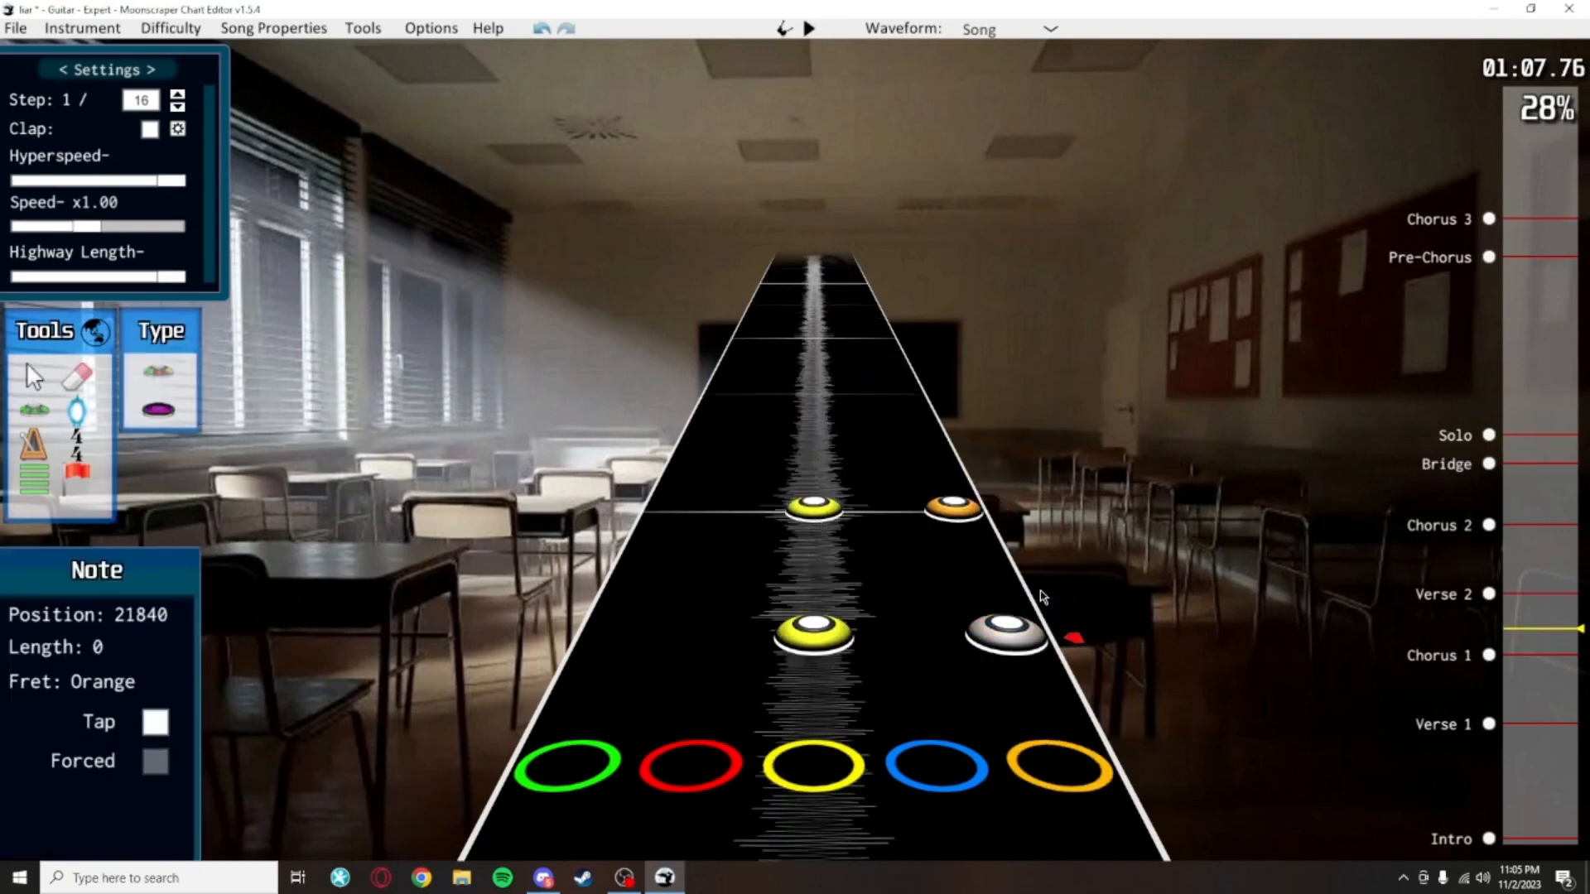
pyautogui.scroll(2, 1043, 598)
pyautogui.moveTo(1024, 663); pyautogui.dragTo(944, 421)
pyautogui.moveTo(973, 534); pyautogui.dragTo(952, 418)
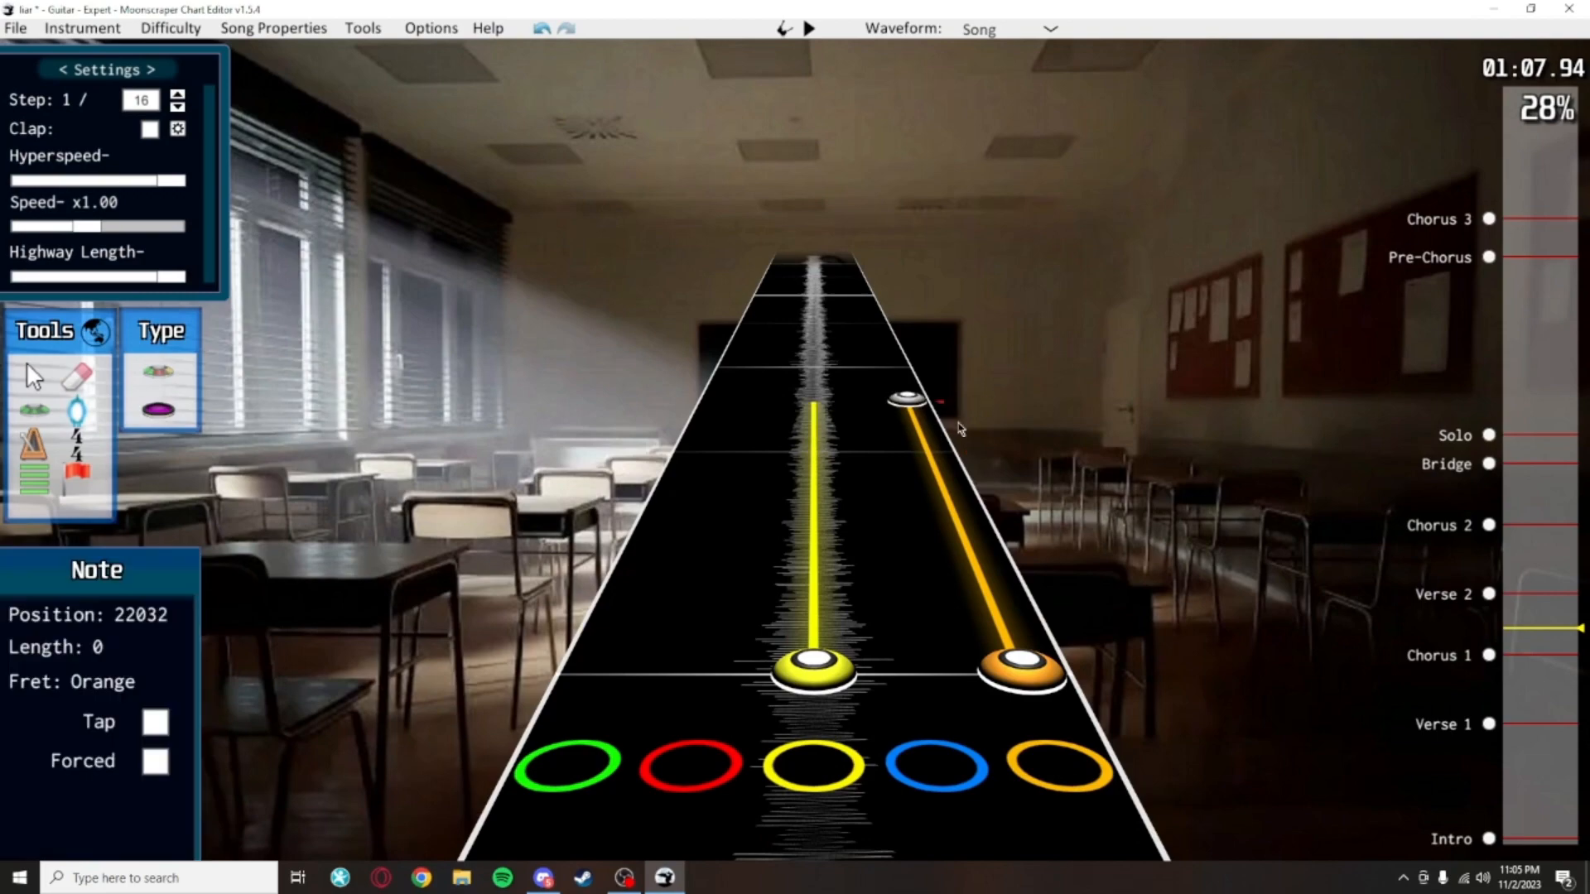
pyautogui.scroll(2, 927, 448)
pyautogui.hotkey('ctrl', 's')
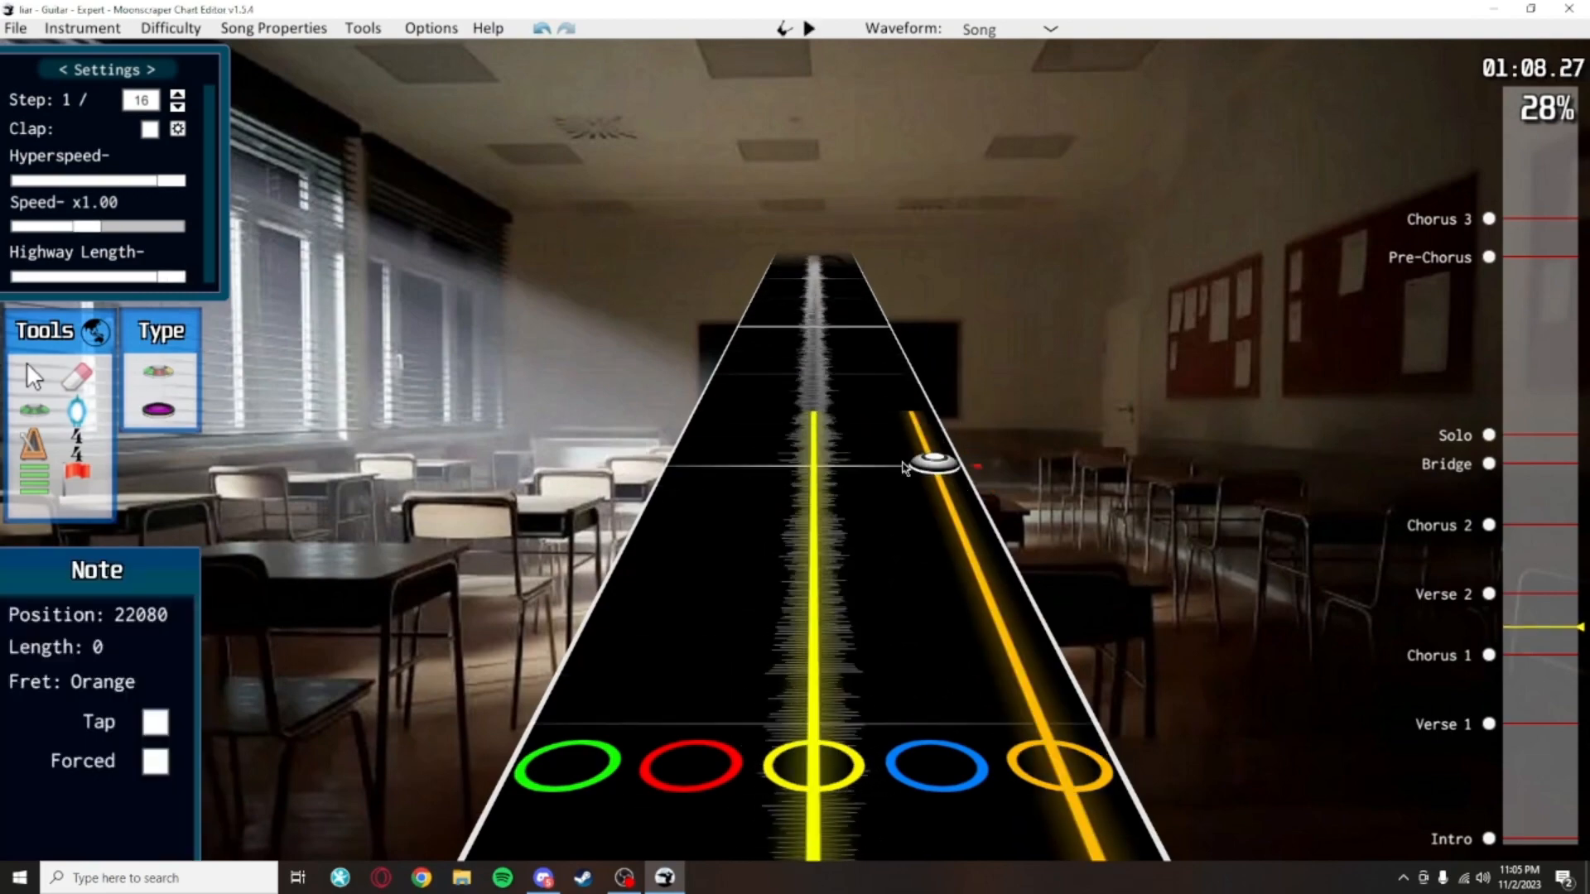
# Play back the yellow-orange chords through to the sustained chord at the end of the run
pyautogui.scroll(3, 878, 440)
pyautogui.scroll(-12, 957, 574)
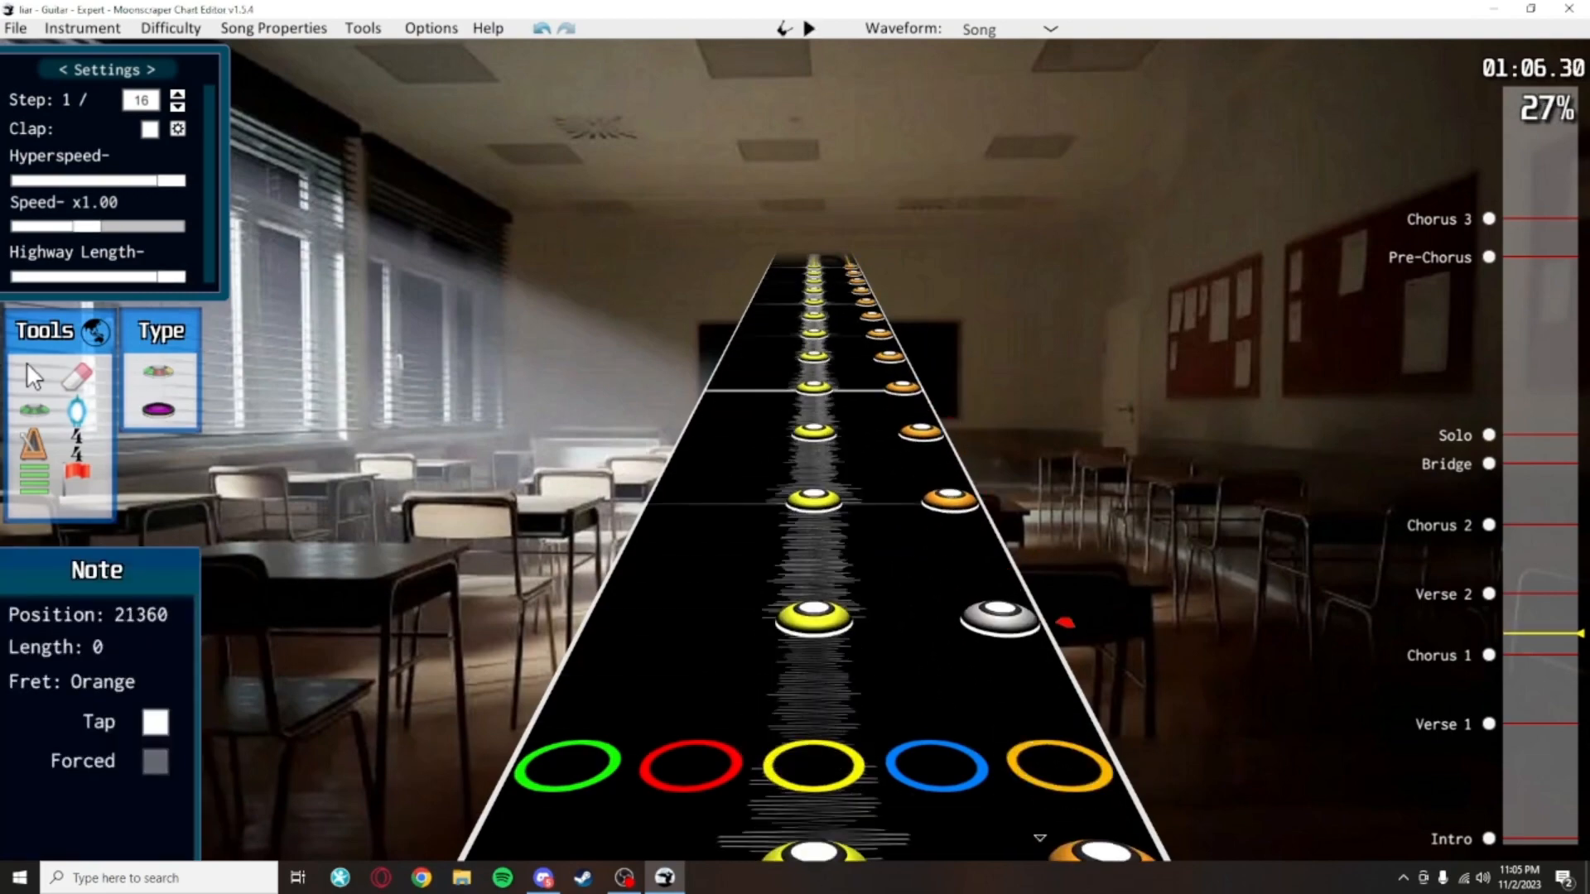
pyautogui.scroll(-12, 1040, 838)
pyautogui.press('space')
pyautogui.press('space')
pyautogui.scroll(12, 1009, 374)
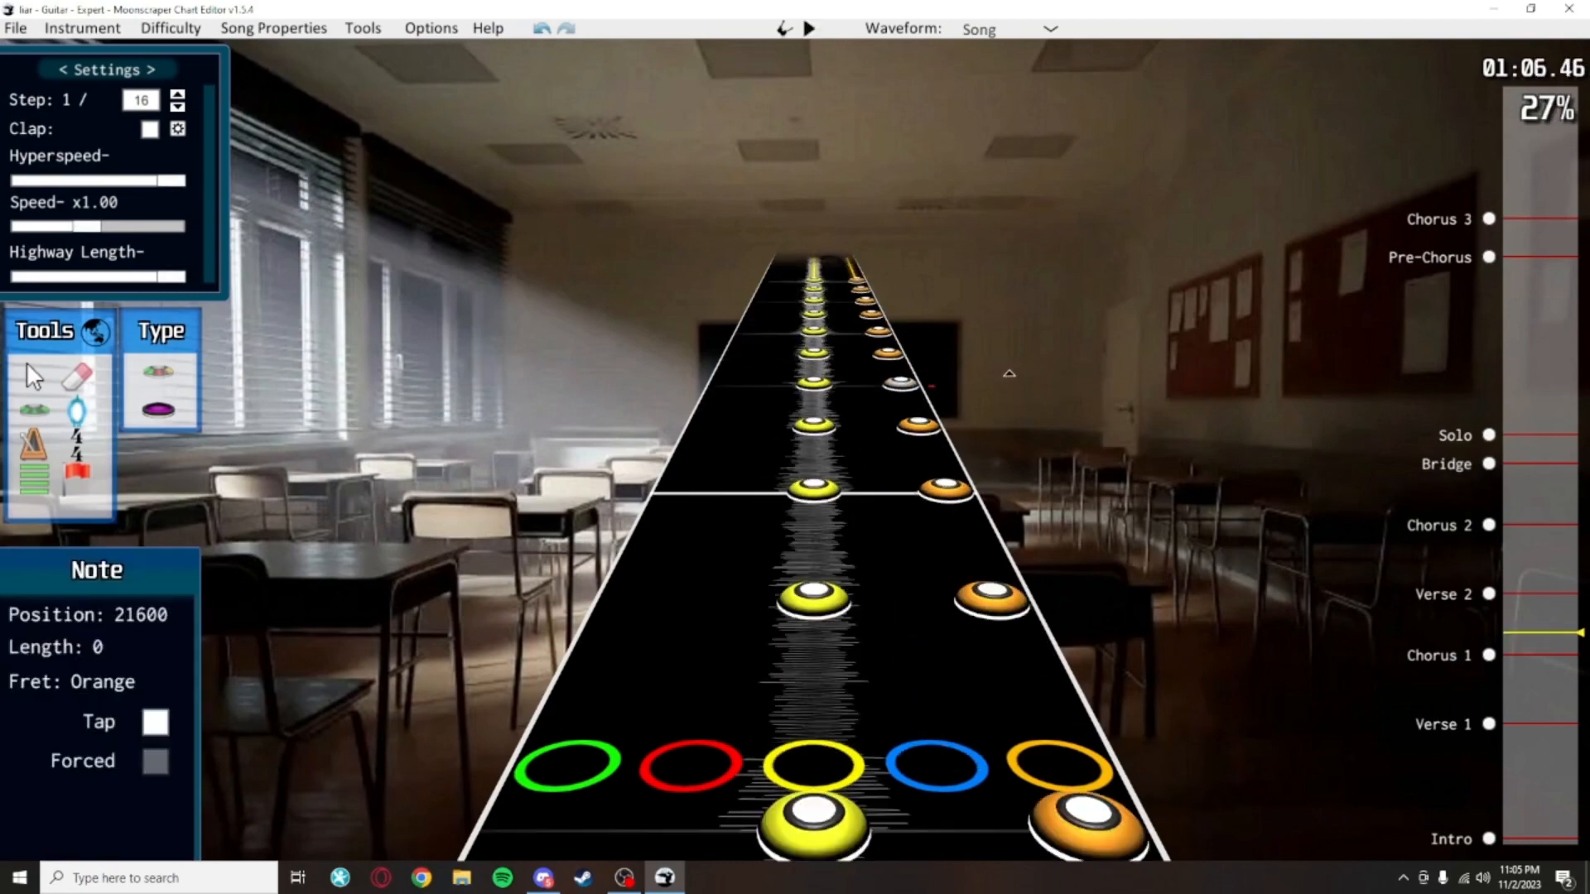
pyautogui.scroll(8, 1009, 373)
pyautogui.press('space')
pyautogui.press('space')
# Place a yellow-blue chord at tick 22080, sustain both notes to just before the next measure, save, and play it back
pyautogui.click(828, 565)
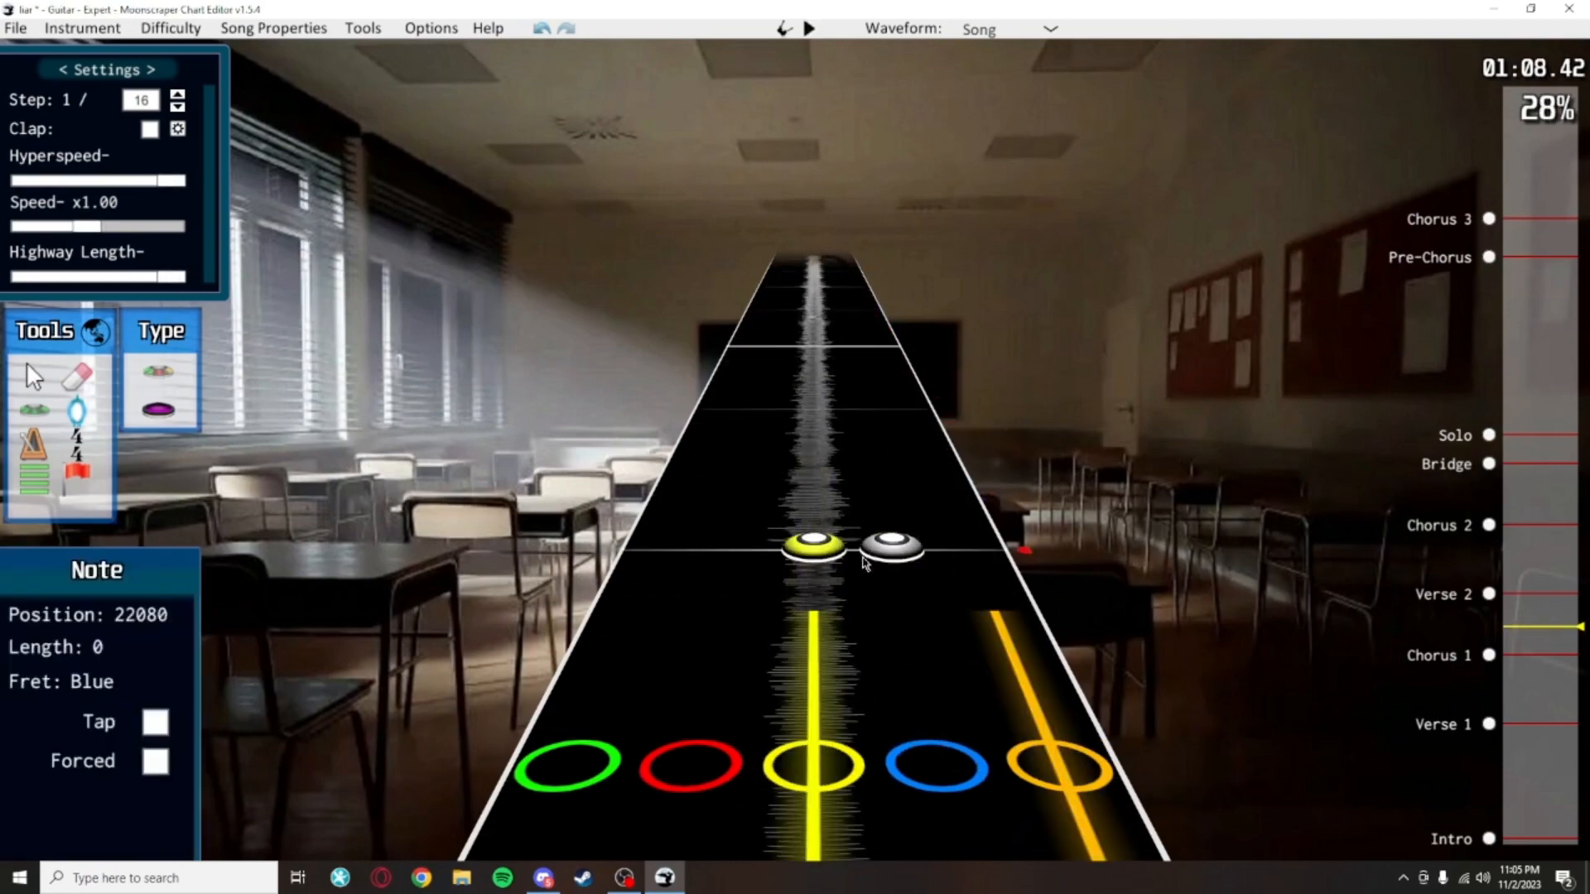
pyautogui.click(879, 557)
pyautogui.moveTo(879, 553); pyautogui.dragTo(849, 327)
pyautogui.scroll(-5, 994, 600)
pyautogui.press('space')
pyautogui.hotkey('ctrl', 's')
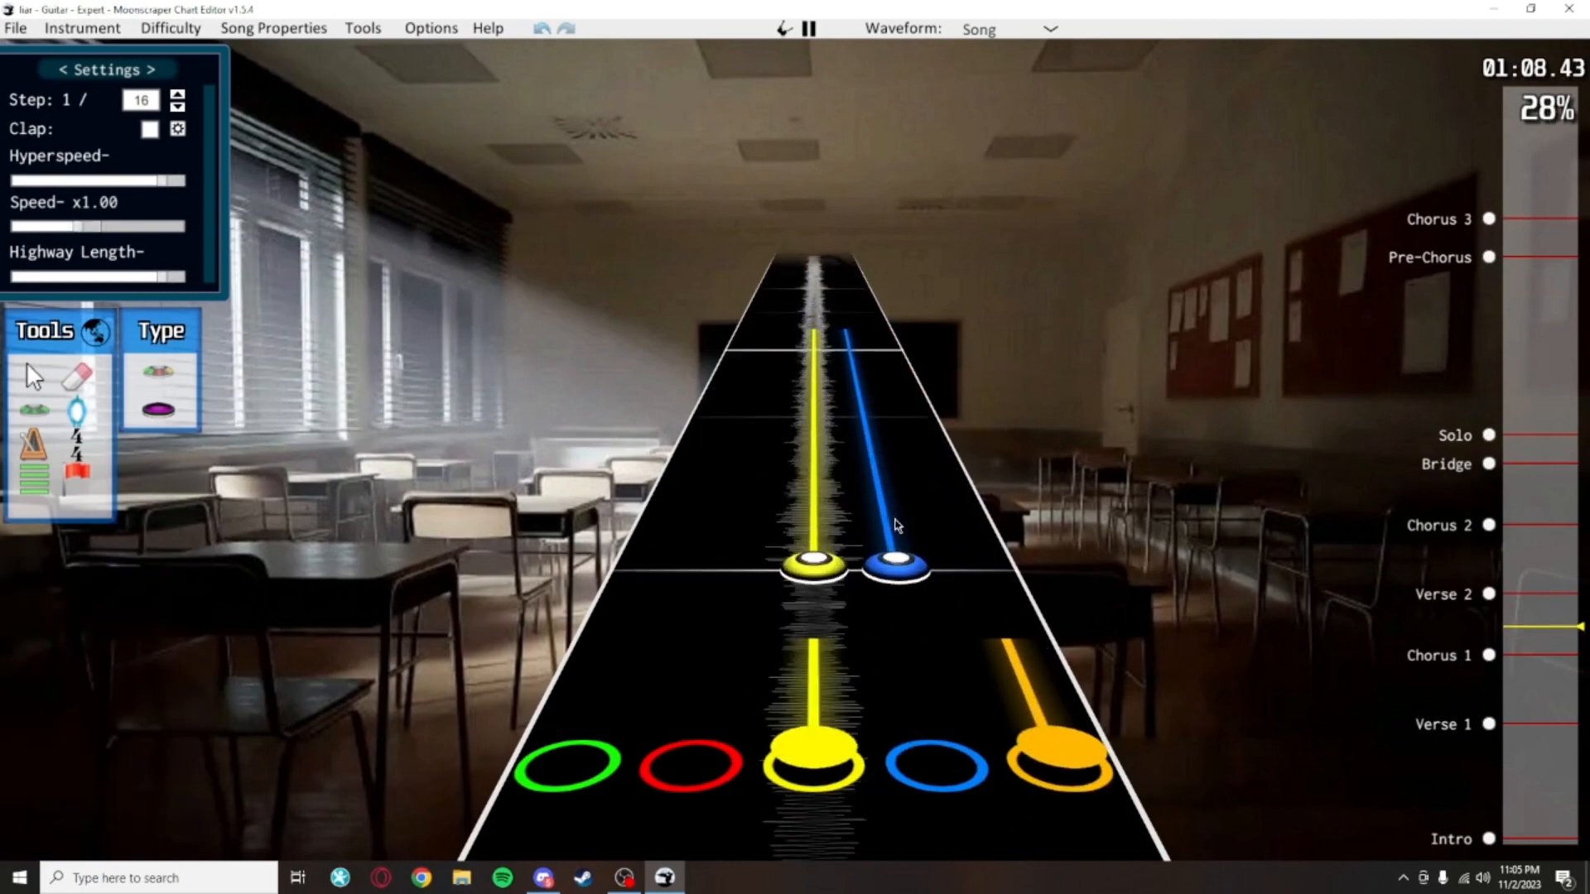
# Place four red-blue chords at 1/16 spacing from the downbeat before tick 22320, save, and play them back
pyautogui.press('space')
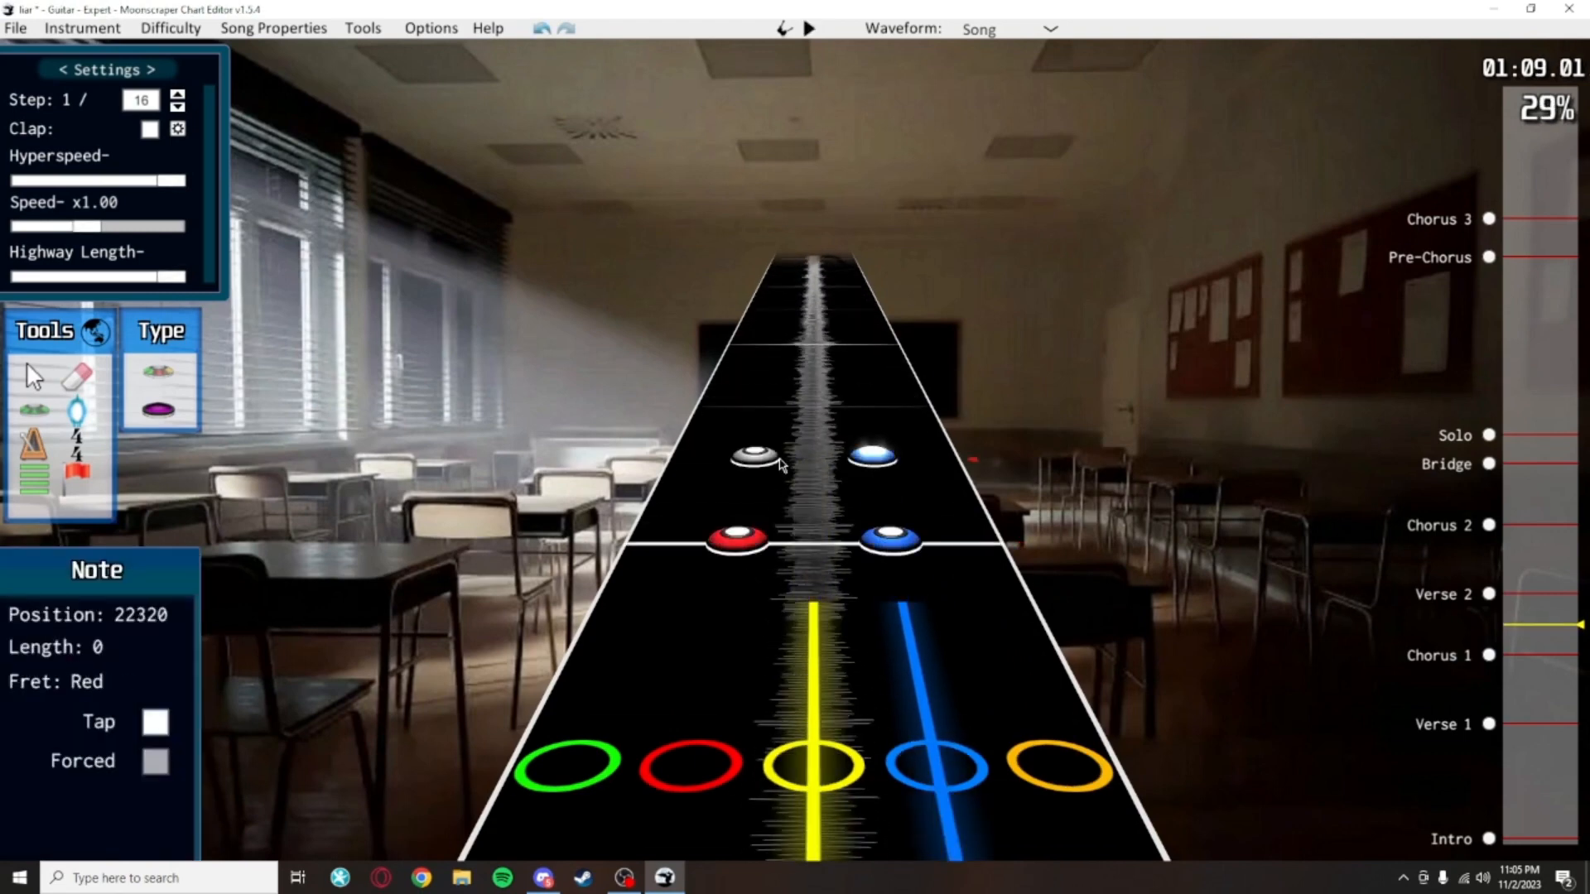
pyautogui.click(764, 370)
pyautogui.scroll(-3, 976, 518)
pyautogui.press('space')
pyautogui.hotkey('ctrl', 's')
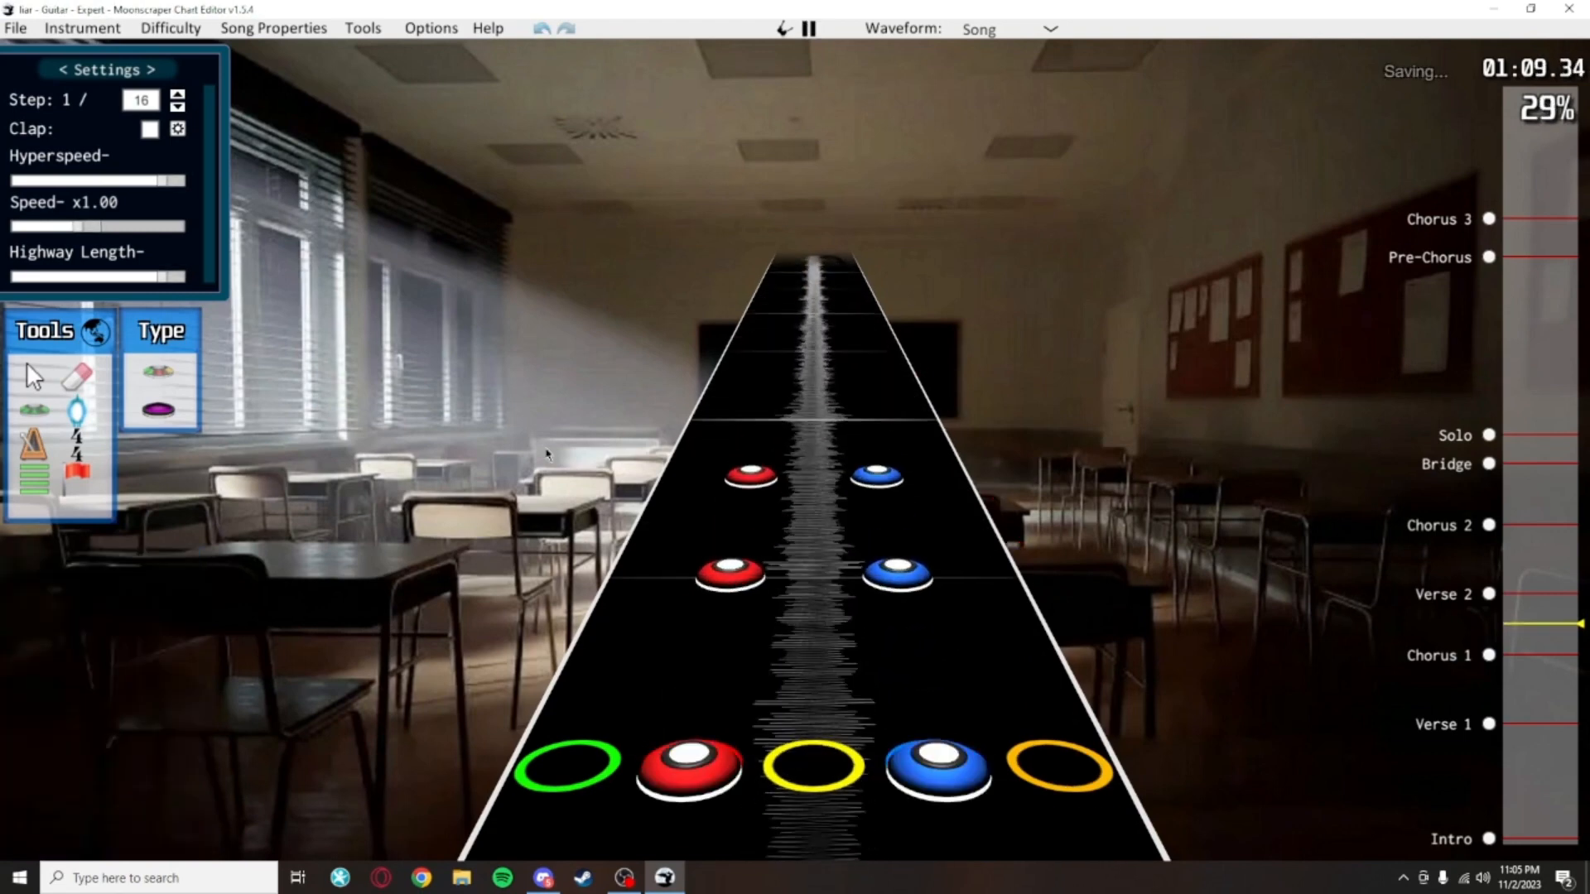
# Select and delete the four red-blue chords placed after the sustained yellow-blue chord
pyautogui.press('space')
pyautogui.scroll(-3, 994, 613)
pyautogui.press('j')
pyautogui.hotkey('ctrl', 'a')
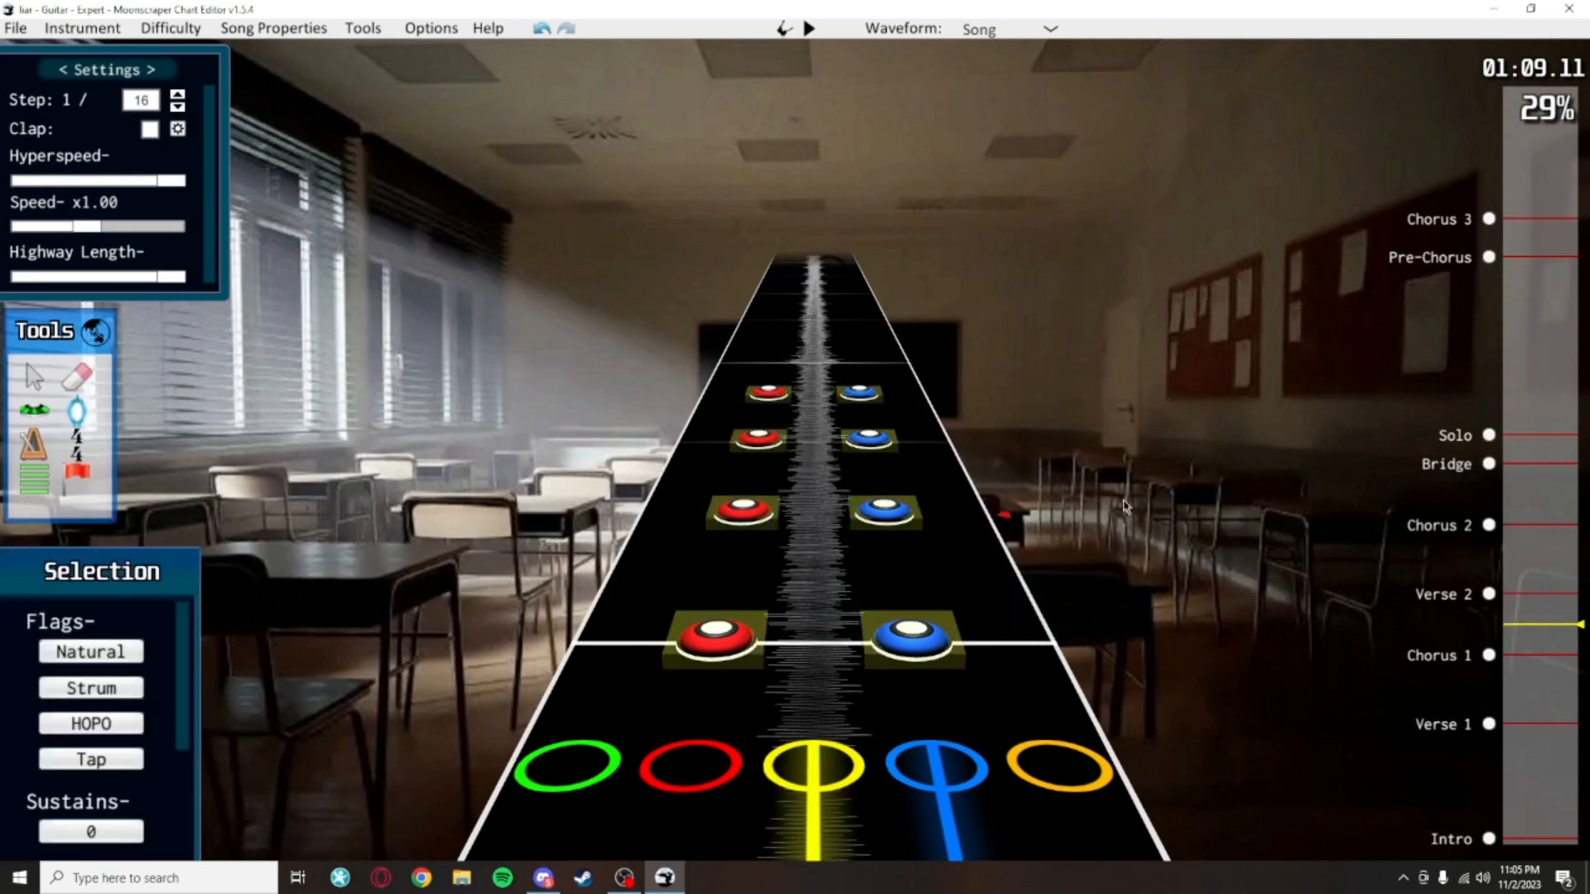
pyautogui.press('Delete')
# Copy the whole Chorus 1 chord pattern, paste it right after the sustained yellow-blue chord, save, and play it through to Verse 2
pyautogui.click(1493, 655)
pyautogui.moveTo(1332, 654); pyautogui.dragTo(704, 303)
pyautogui.scroll(10, 567, 325)
pyautogui.hotkey('ctrl', 'c')
pyautogui.scroll(3, 800, 373)
pyautogui.hotkey('ctrl', 'v')
pyautogui.press('space')
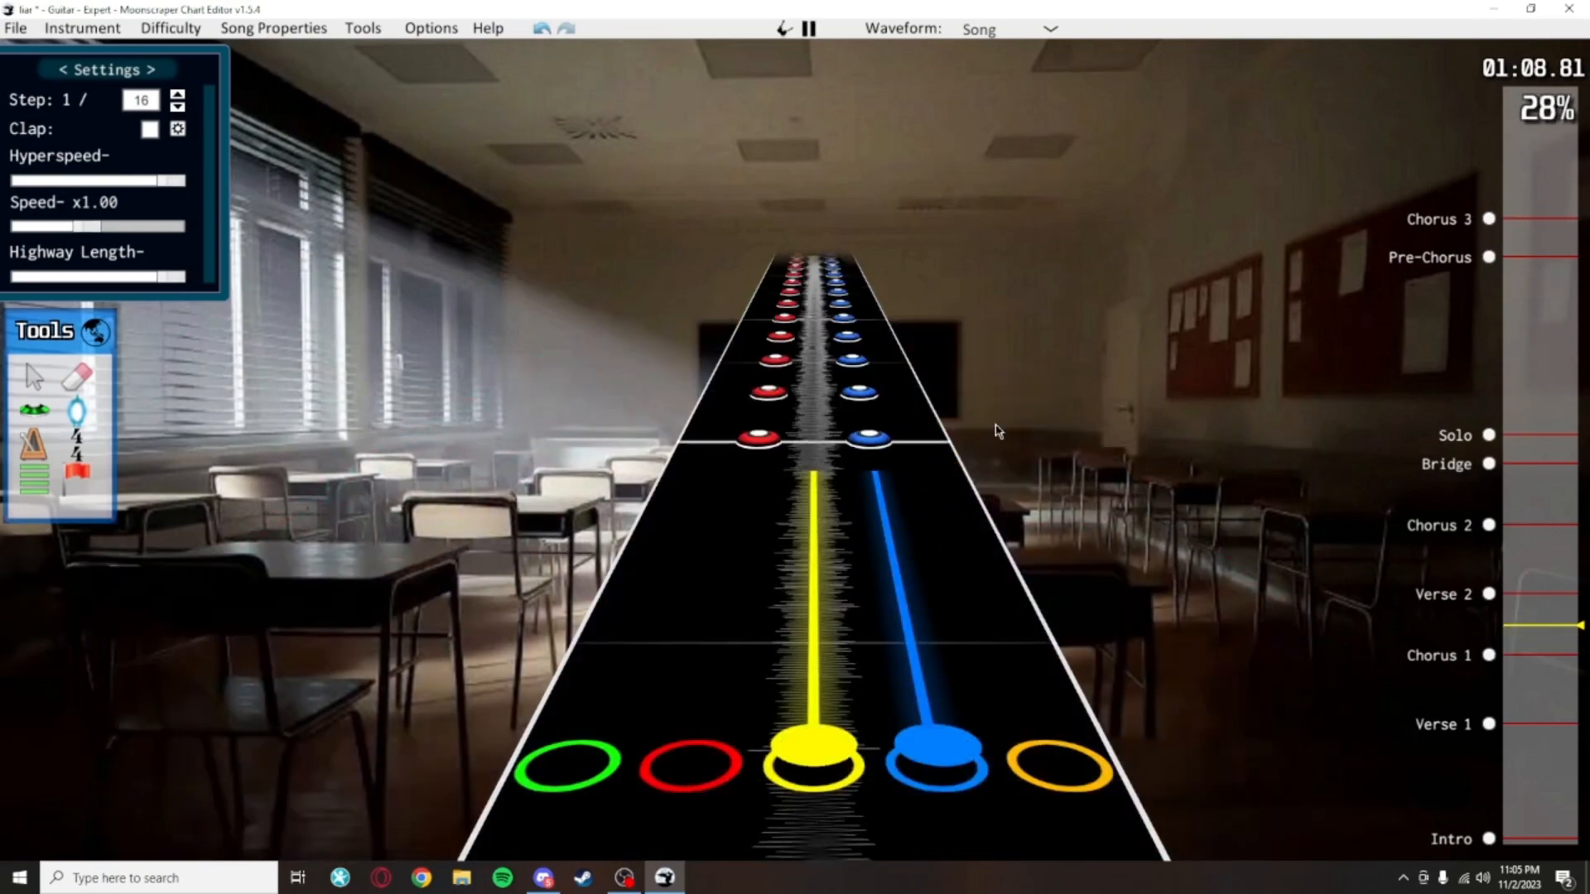
pyautogui.hotkey('ctrl', 's')
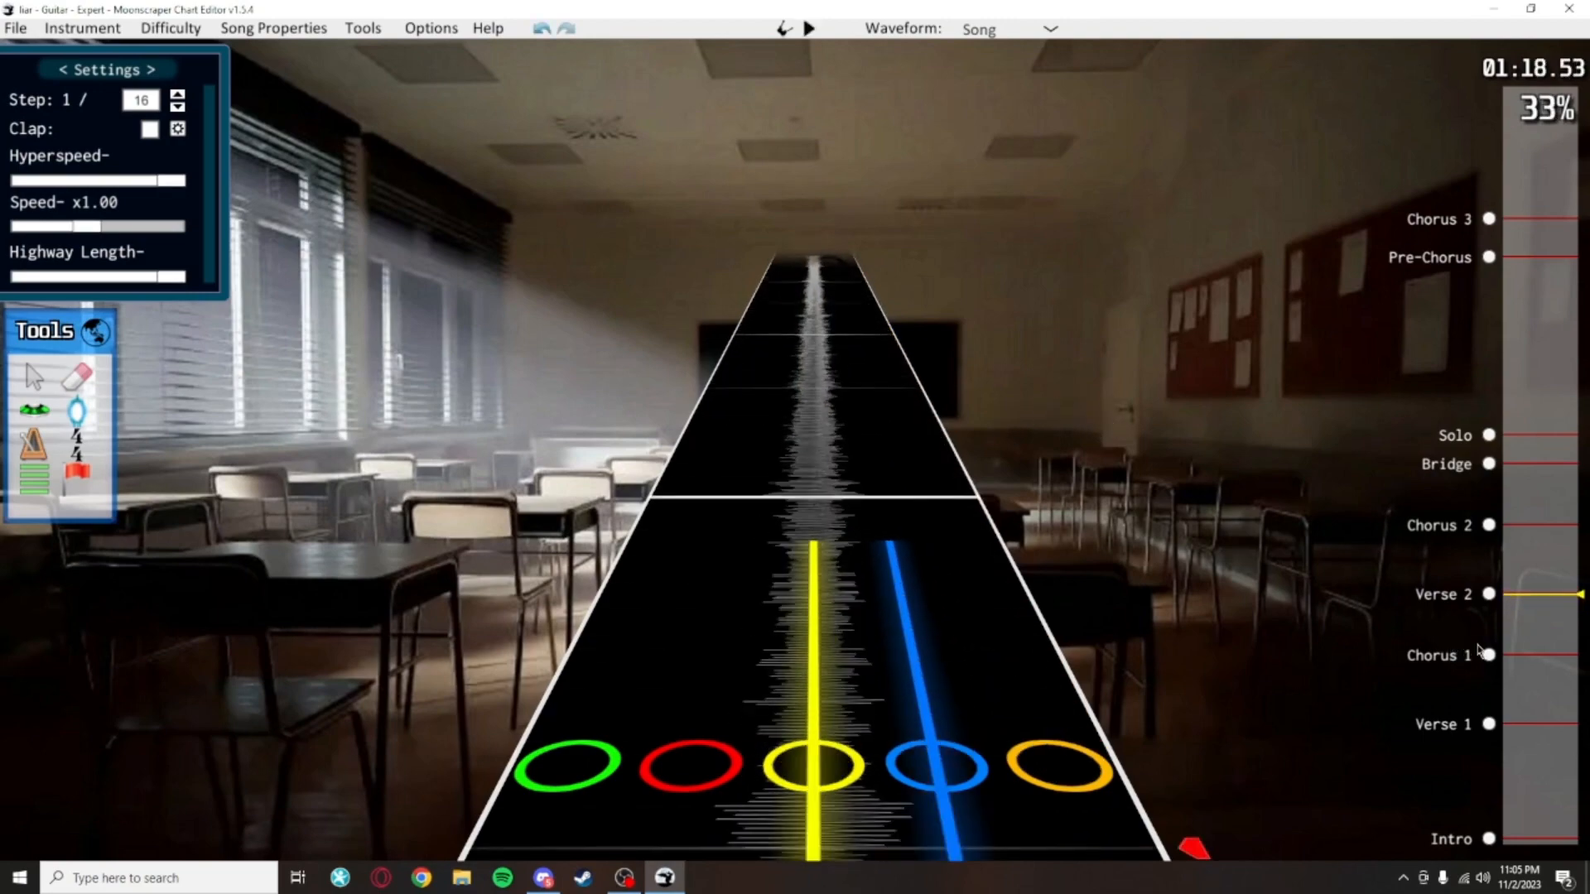
pyautogui.press('space')
# Review the charted chords from the end of Verse 1 through the opening measures of Chorus 1
pyautogui.scroll(-1, 1045, 478)
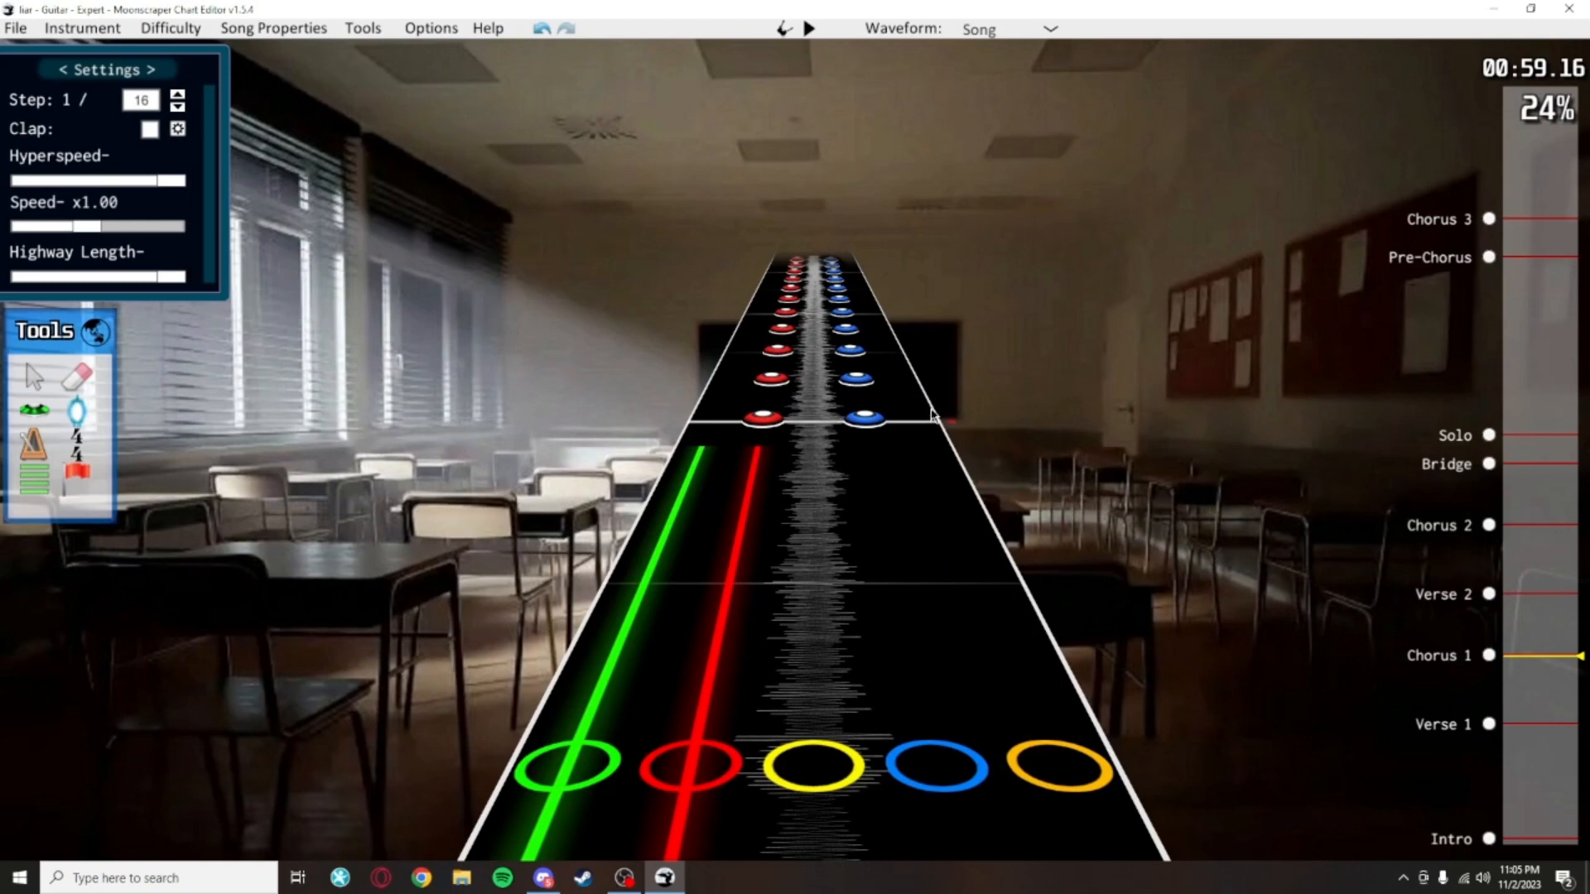
pyautogui.scroll(-8, 931, 414)
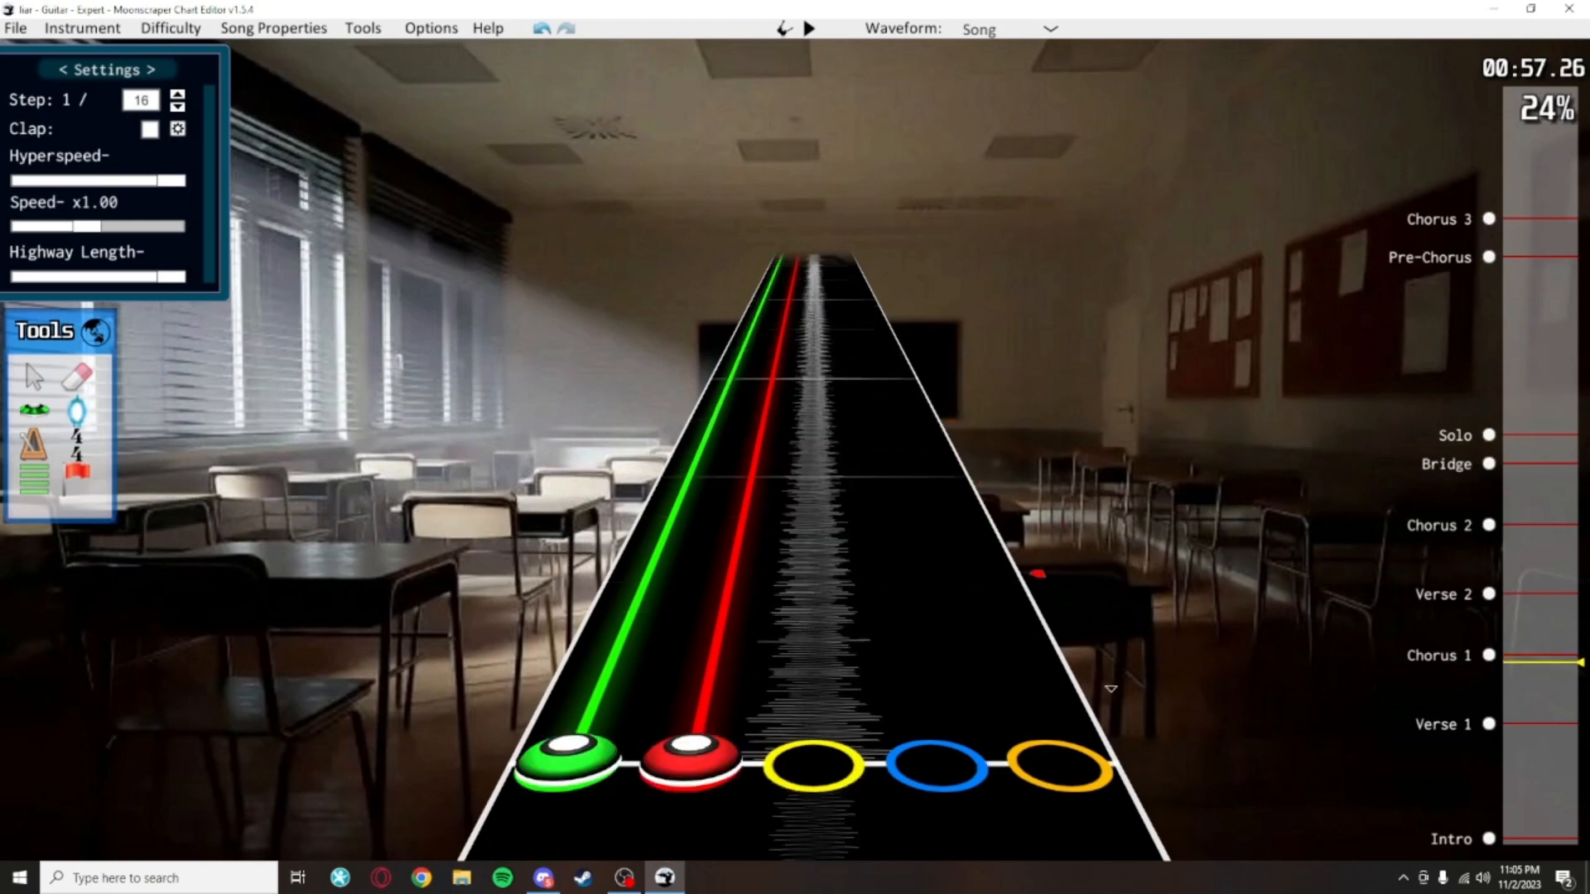
pyautogui.scroll(2, 754, 631)
pyautogui.scroll(-1, 754, 631)
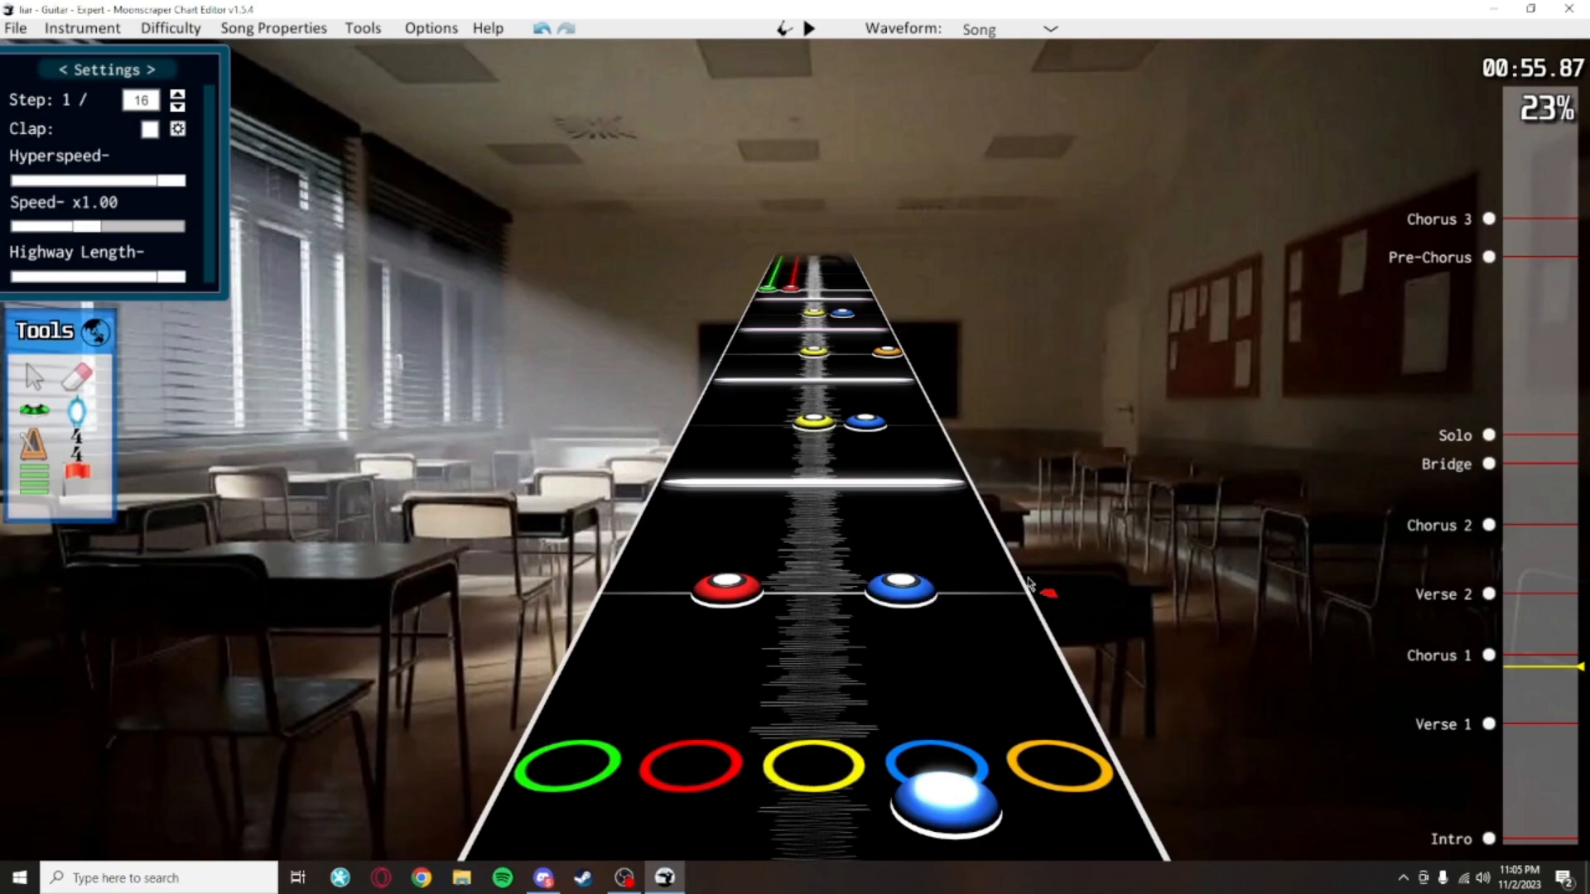
pyautogui.scroll(14, 1029, 584)
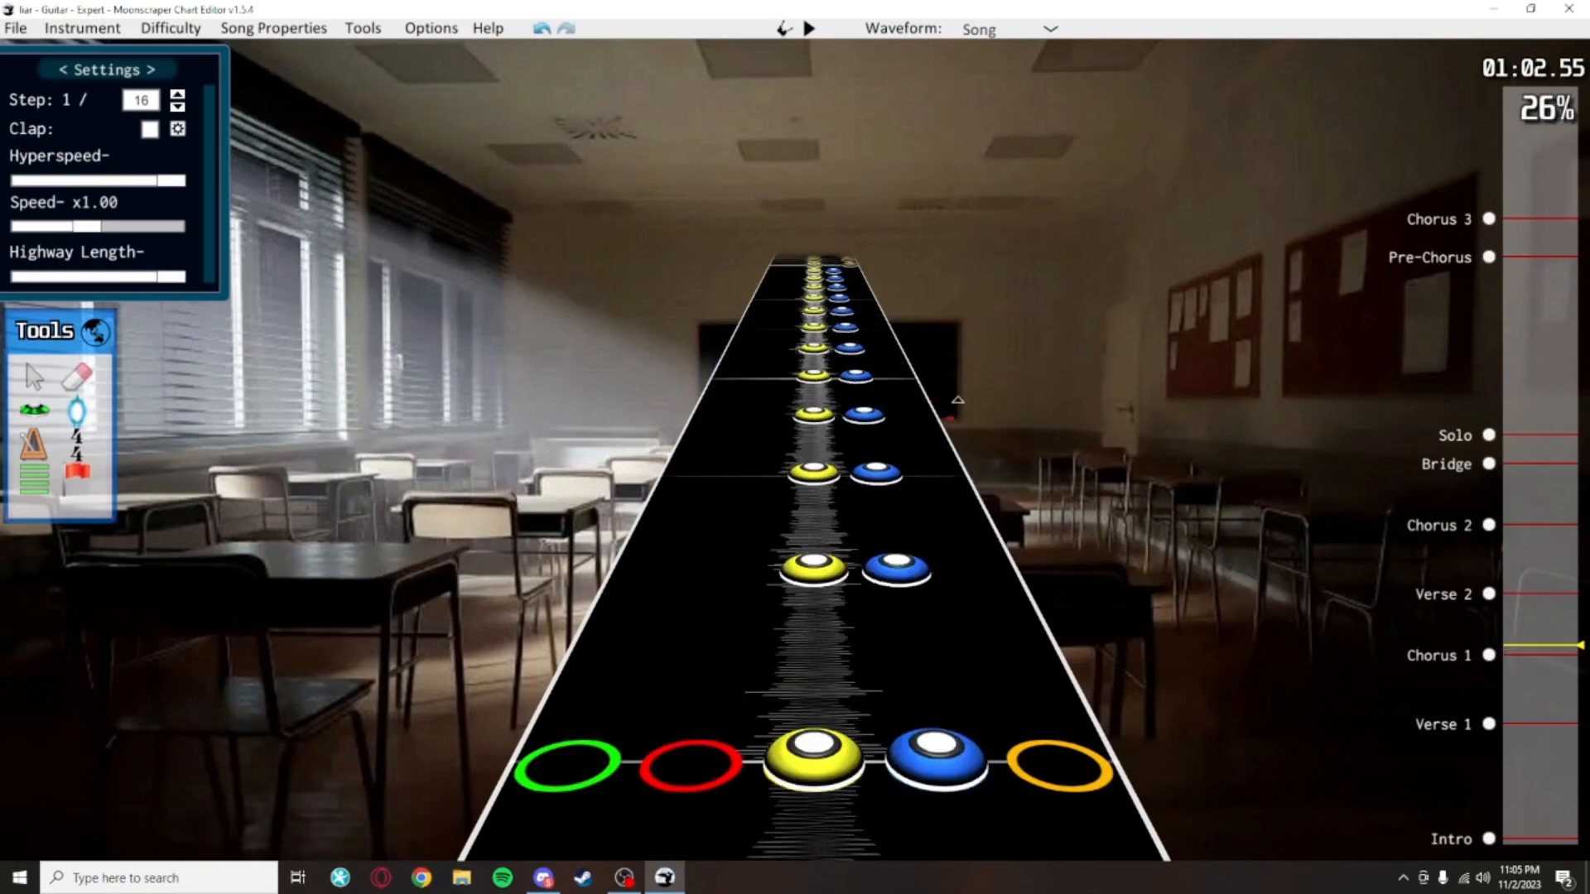
pyautogui.scroll(-8, 958, 400)
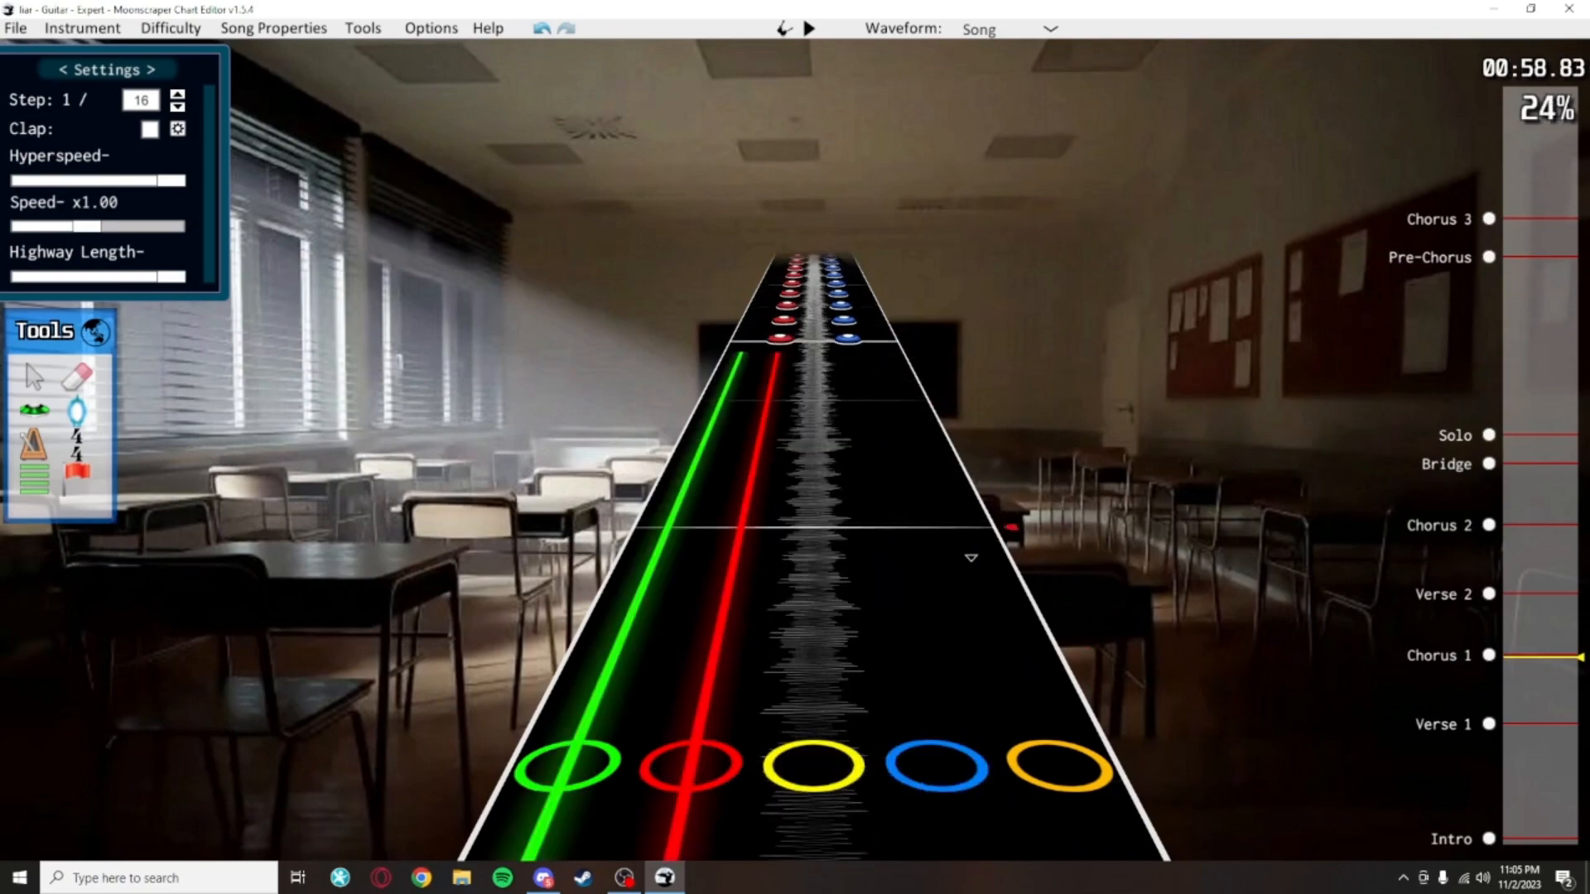
pyautogui.scroll(-2, 942, 323)
pyautogui.scroll(4, 942, 329)
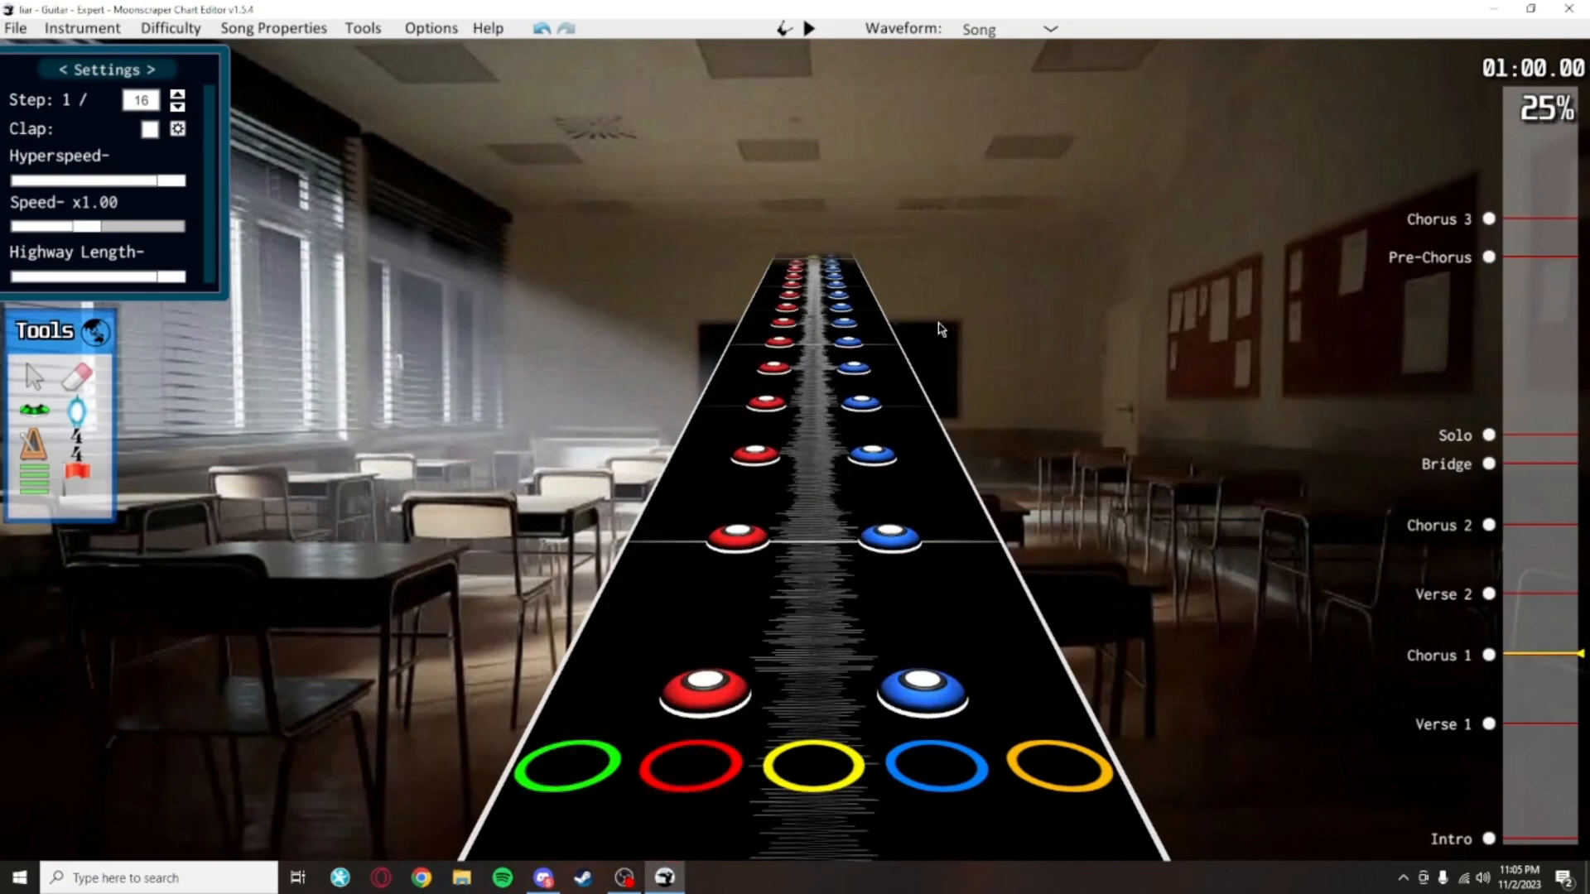
pyautogui.scroll(3, 1009, 571)
pyautogui.scroll(-3, 1031, 594)
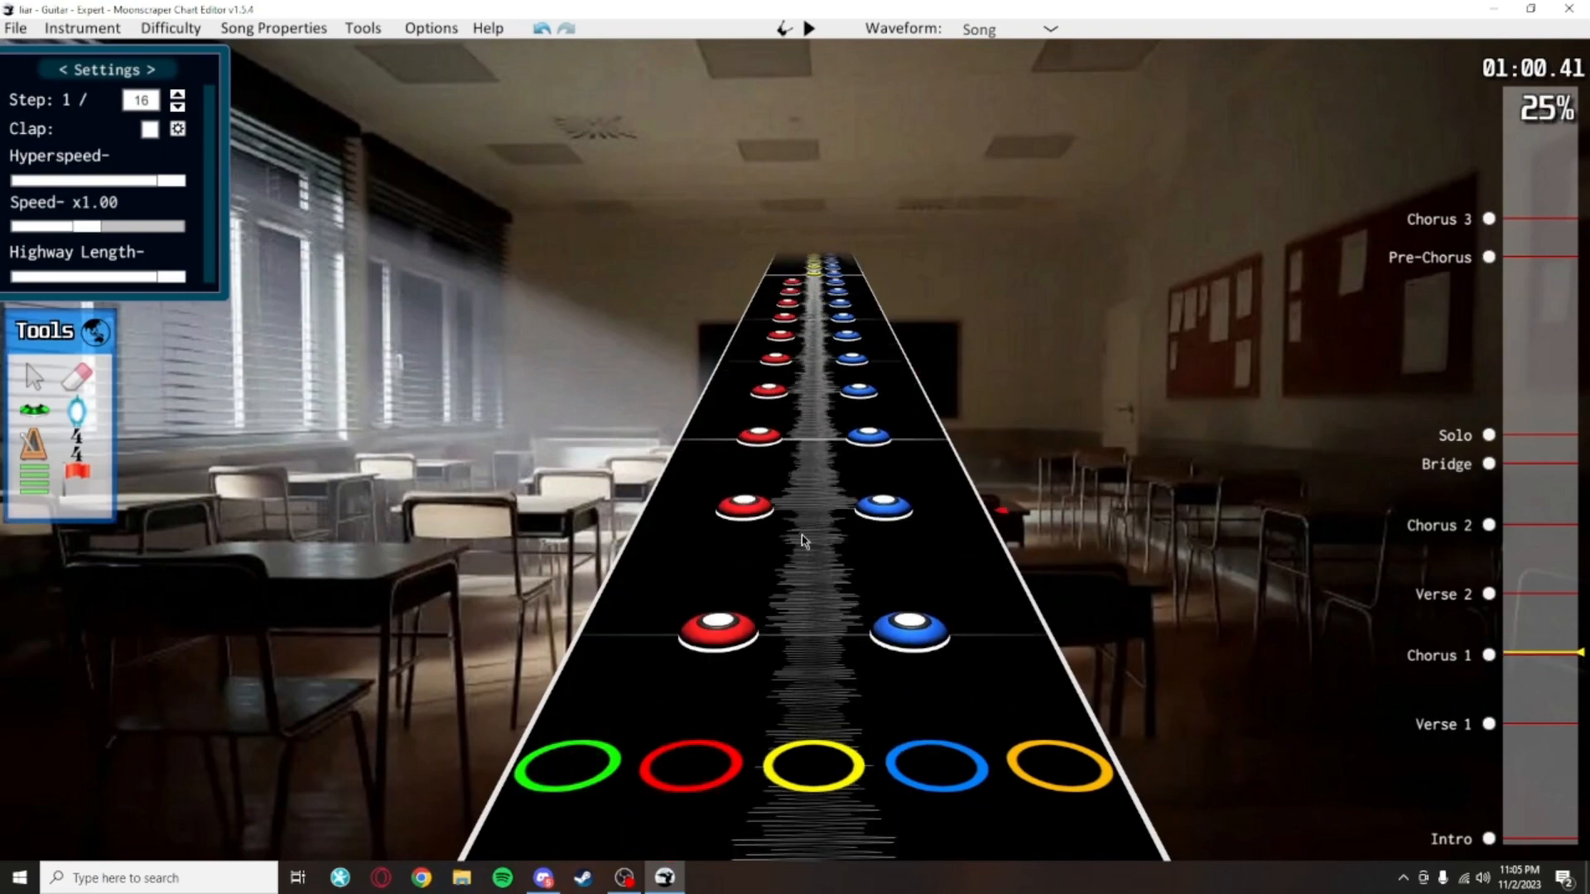
pyautogui.scroll(-8, 1032, 593)
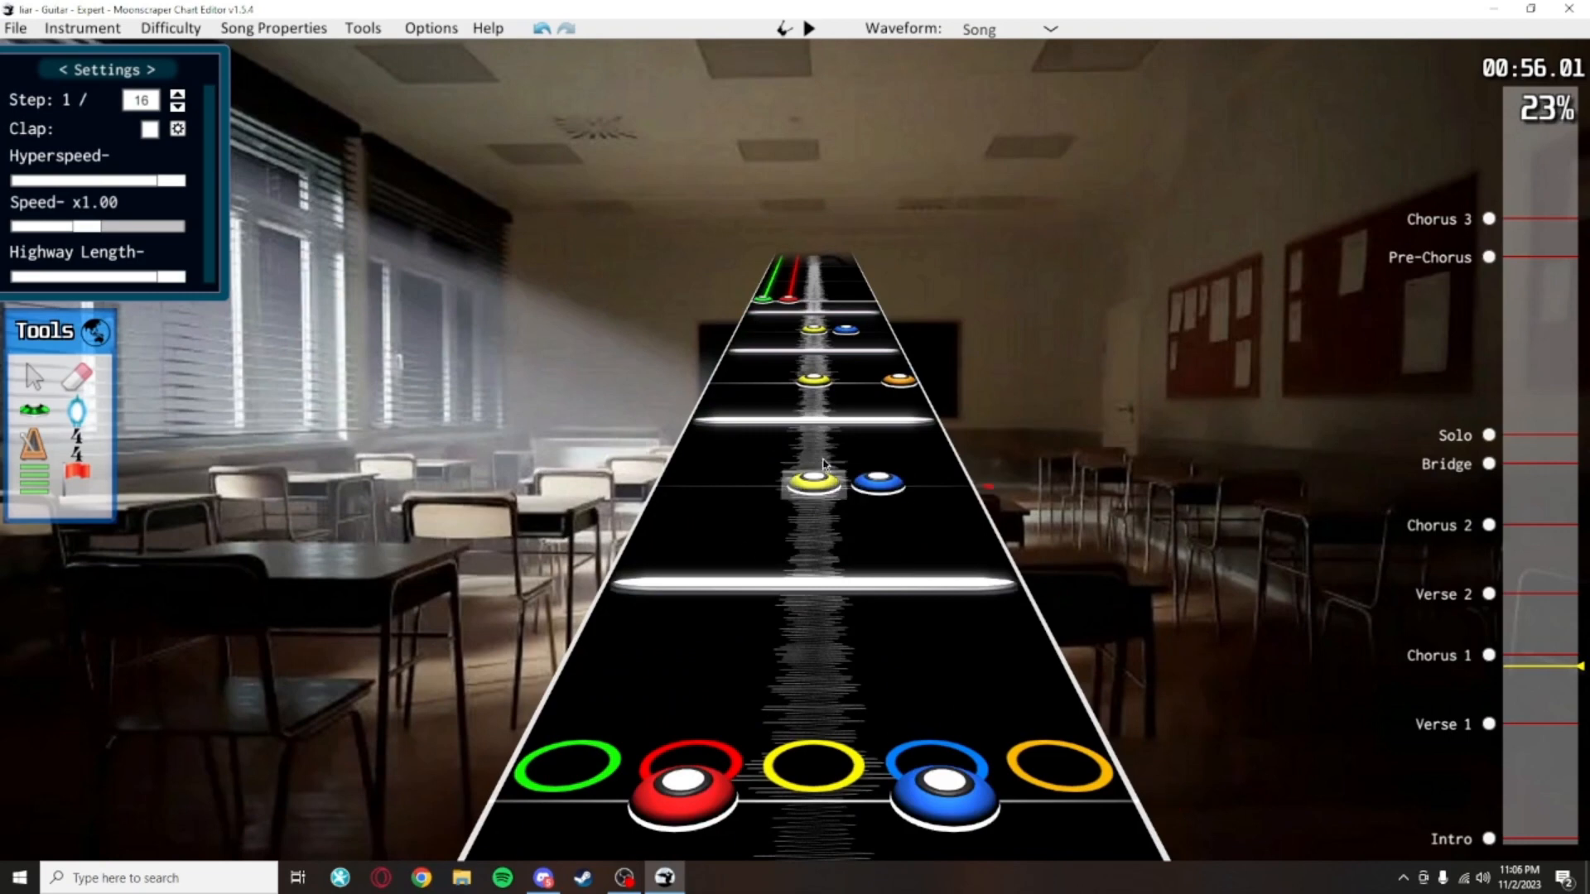
pyautogui.scroll(-1, 705, 597)
# Inspect the individual notes of the red-blue chord at tick 18048 and the yellow-blue chord following it in Verse 1
pyautogui.click(731, 565)
pyautogui.click(904, 555)
pyautogui.click(1080, 599)
pyautogui.scroll(1, 1083, 547)
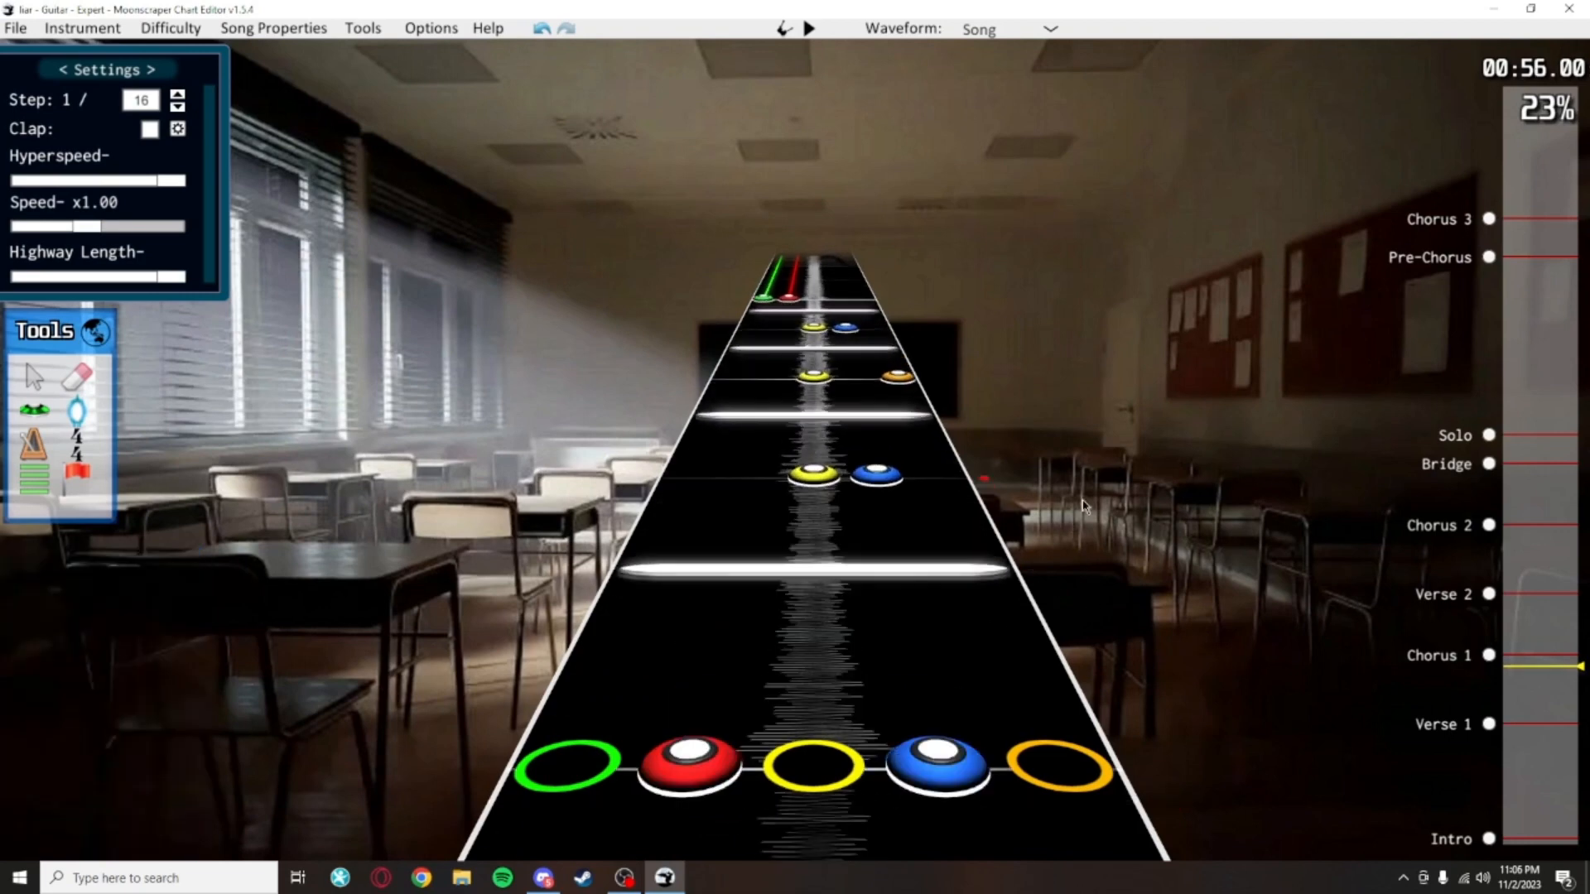
pyautogui.click(895, 472)
pyautogui.click(820, 478)
pyautogui.click(945, 484)
pyautogui.click(883, 478)
pyautogui.click(820, 478)
pyautogui.click(945, 486)
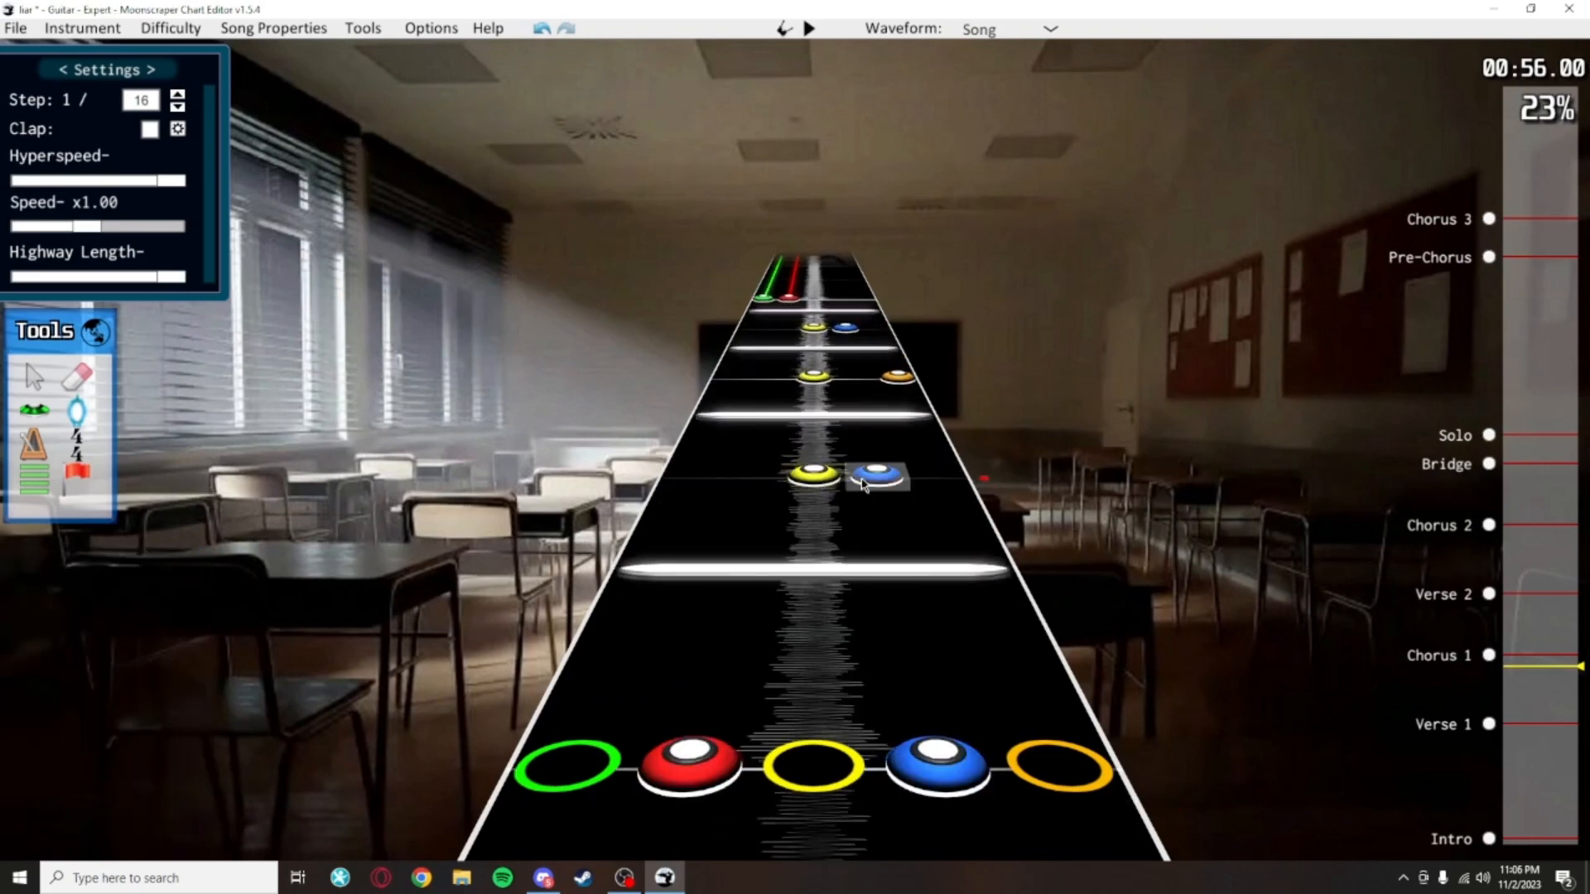
pyautogui.click(880, 479)
pyautogui.click(820, 478)
pyautogui.click(945, 485)
pyautogui.scroll(-1, 941, 492)
pyautogui.click(901, 564)
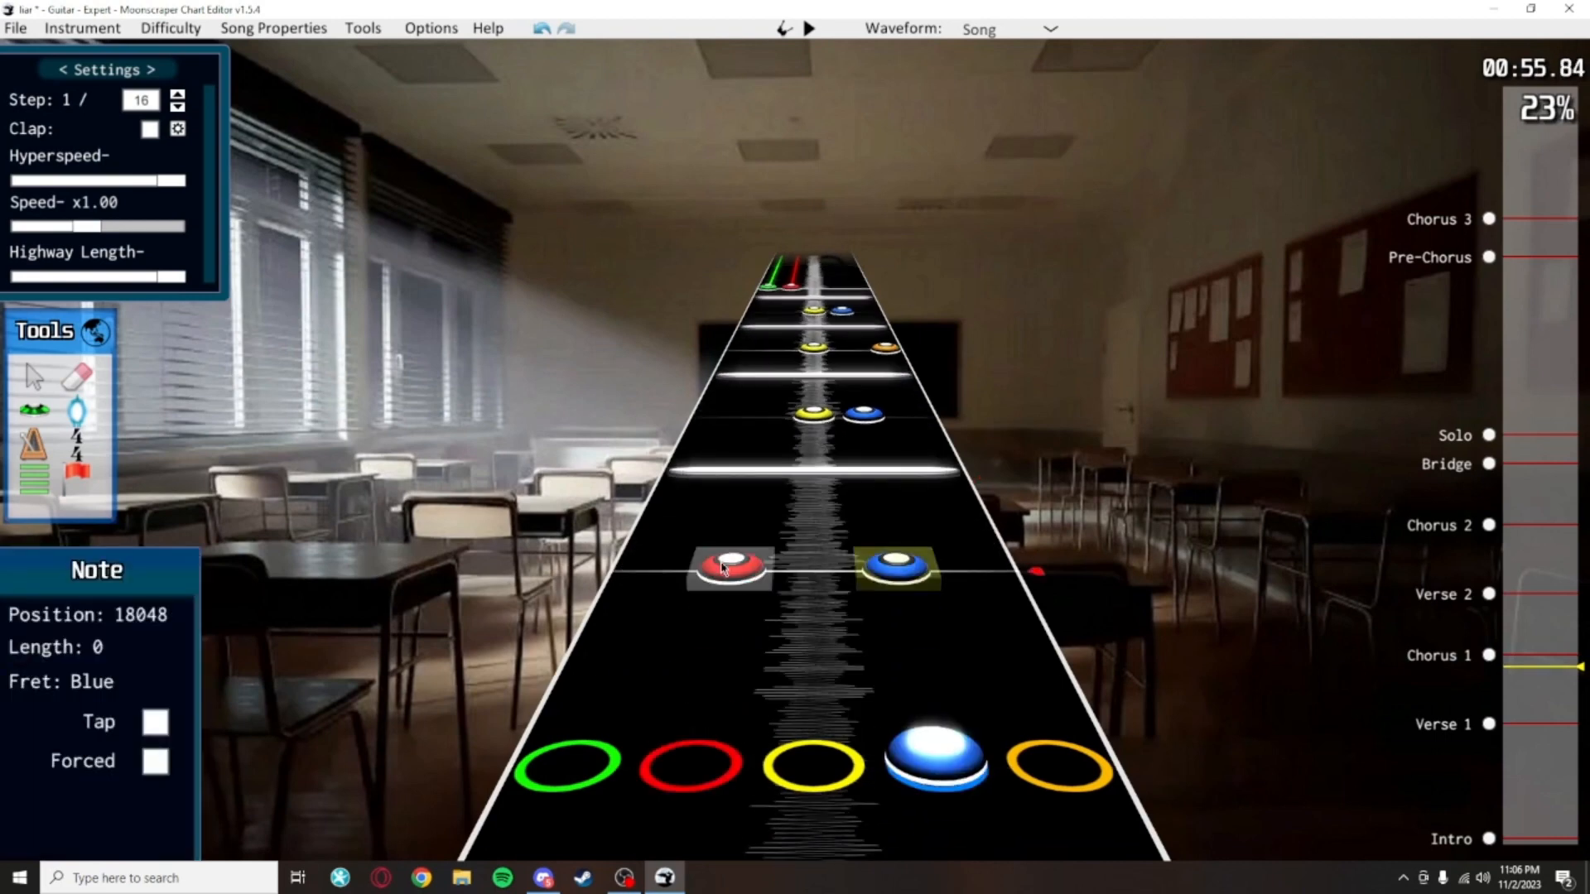
pyautogui.click(736, 565)
pyautogui.click(1086, 563)
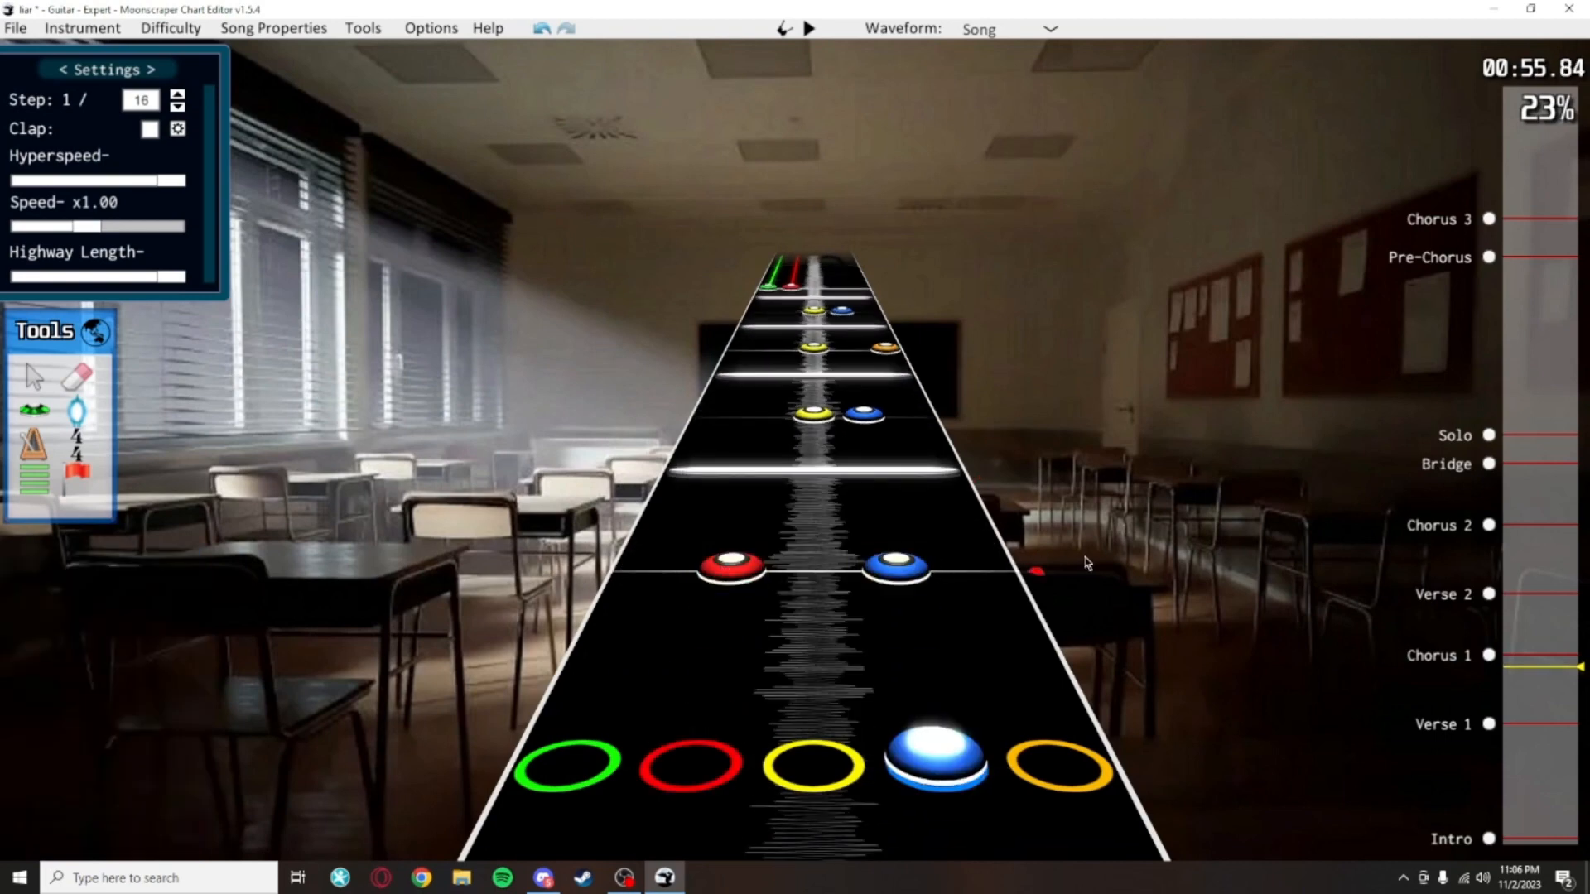
pyautogui.click(745, 567)
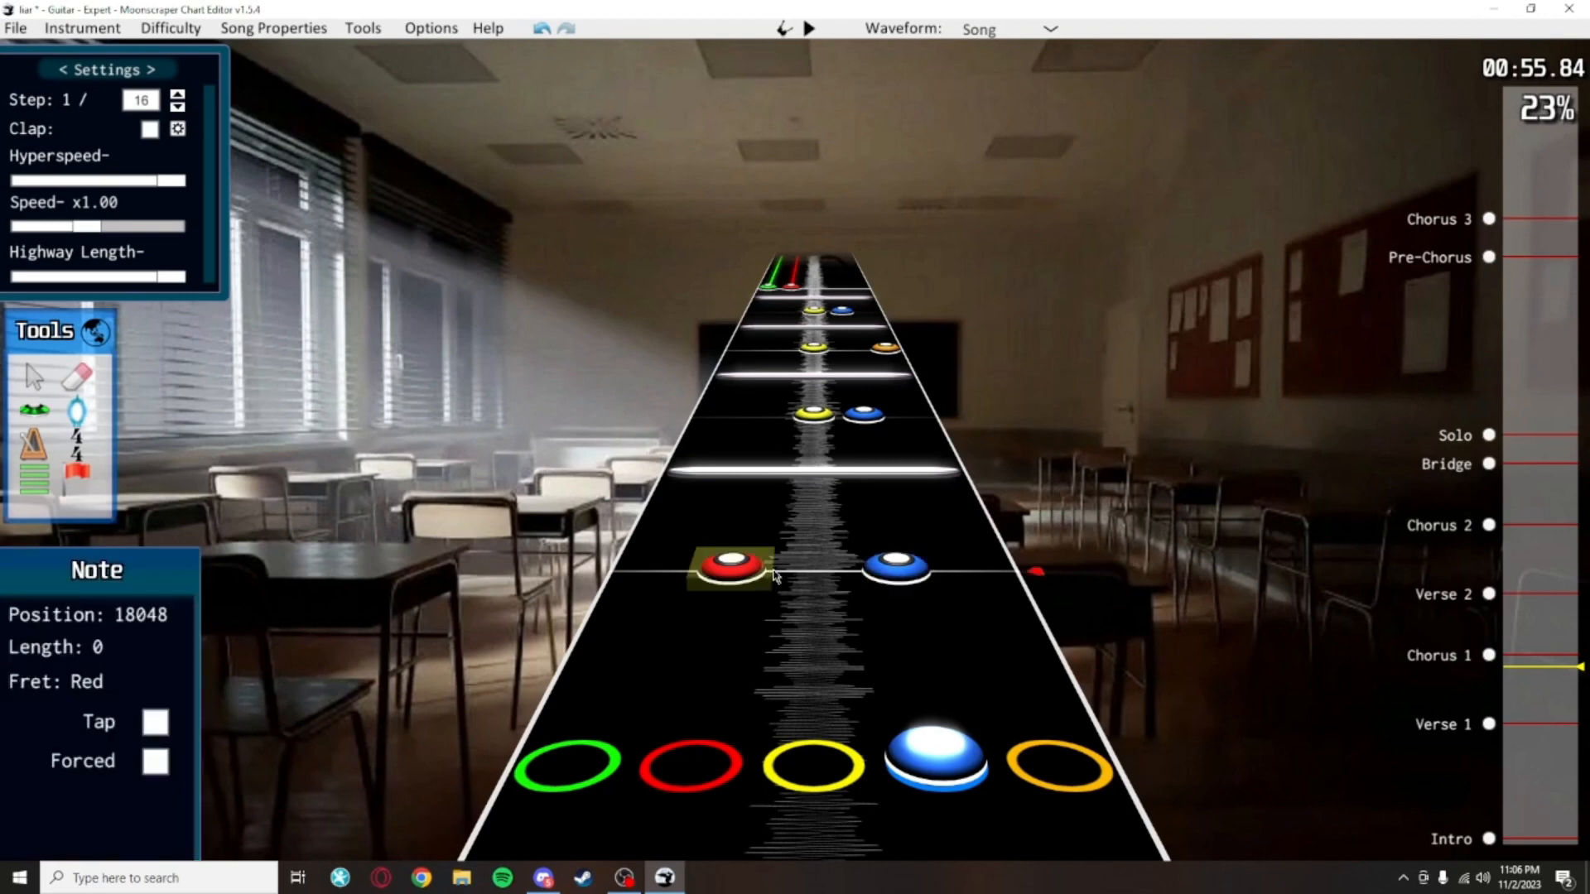
pyautogui.click(750, 567)
pyautogui.click(974, 571)
pyautogui.scroll(2, 1082, 613)
pyautogui.scroll(-1, 1077, 611)
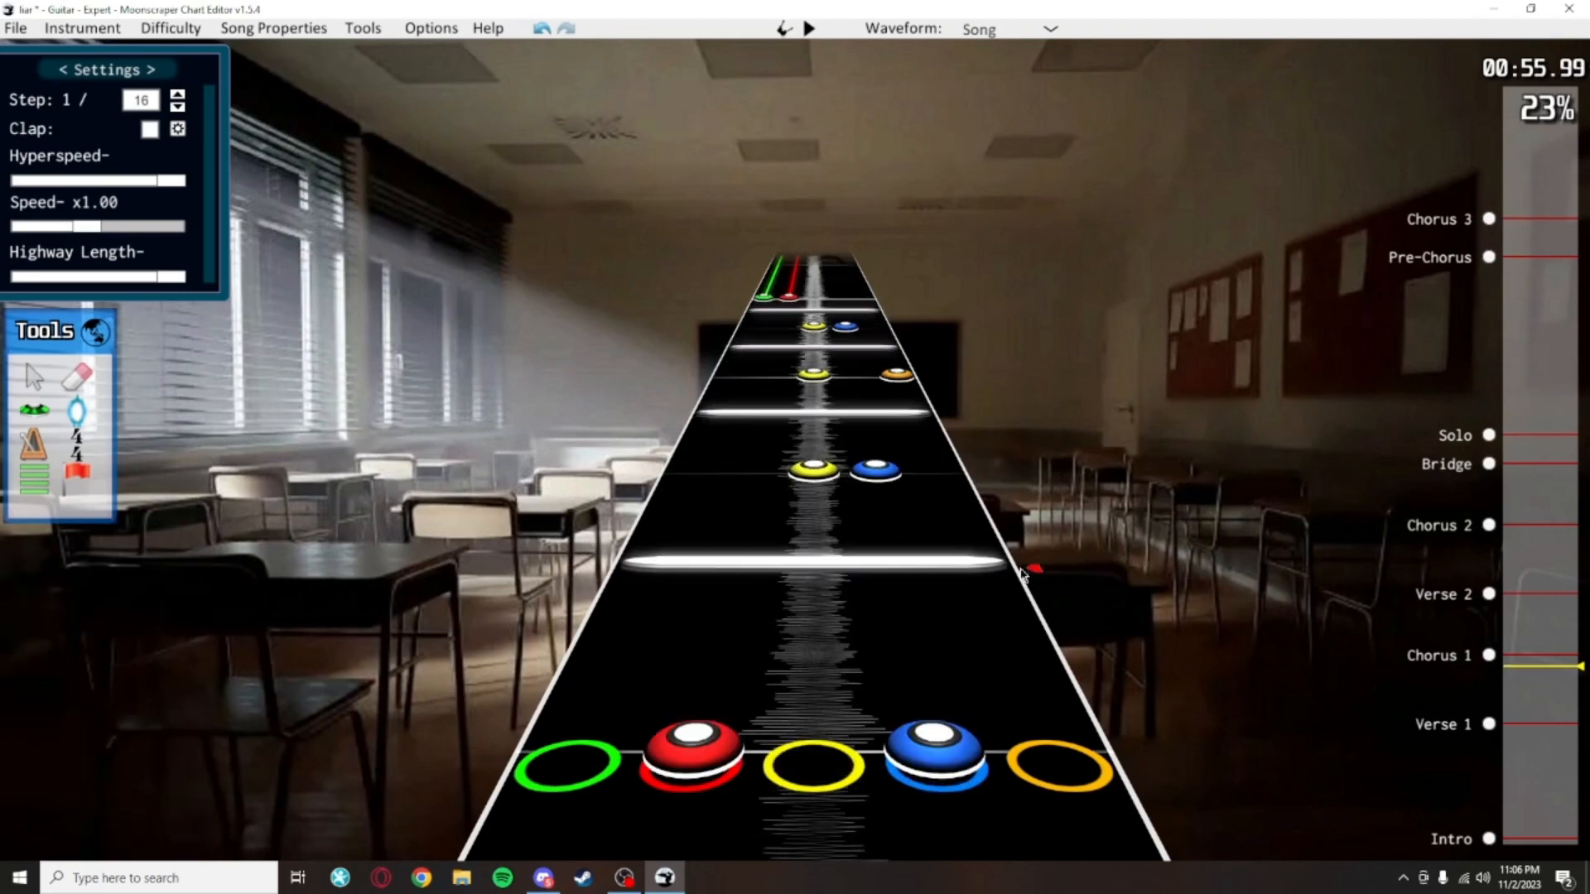
pyautogui.scroll(6, 897, 383)
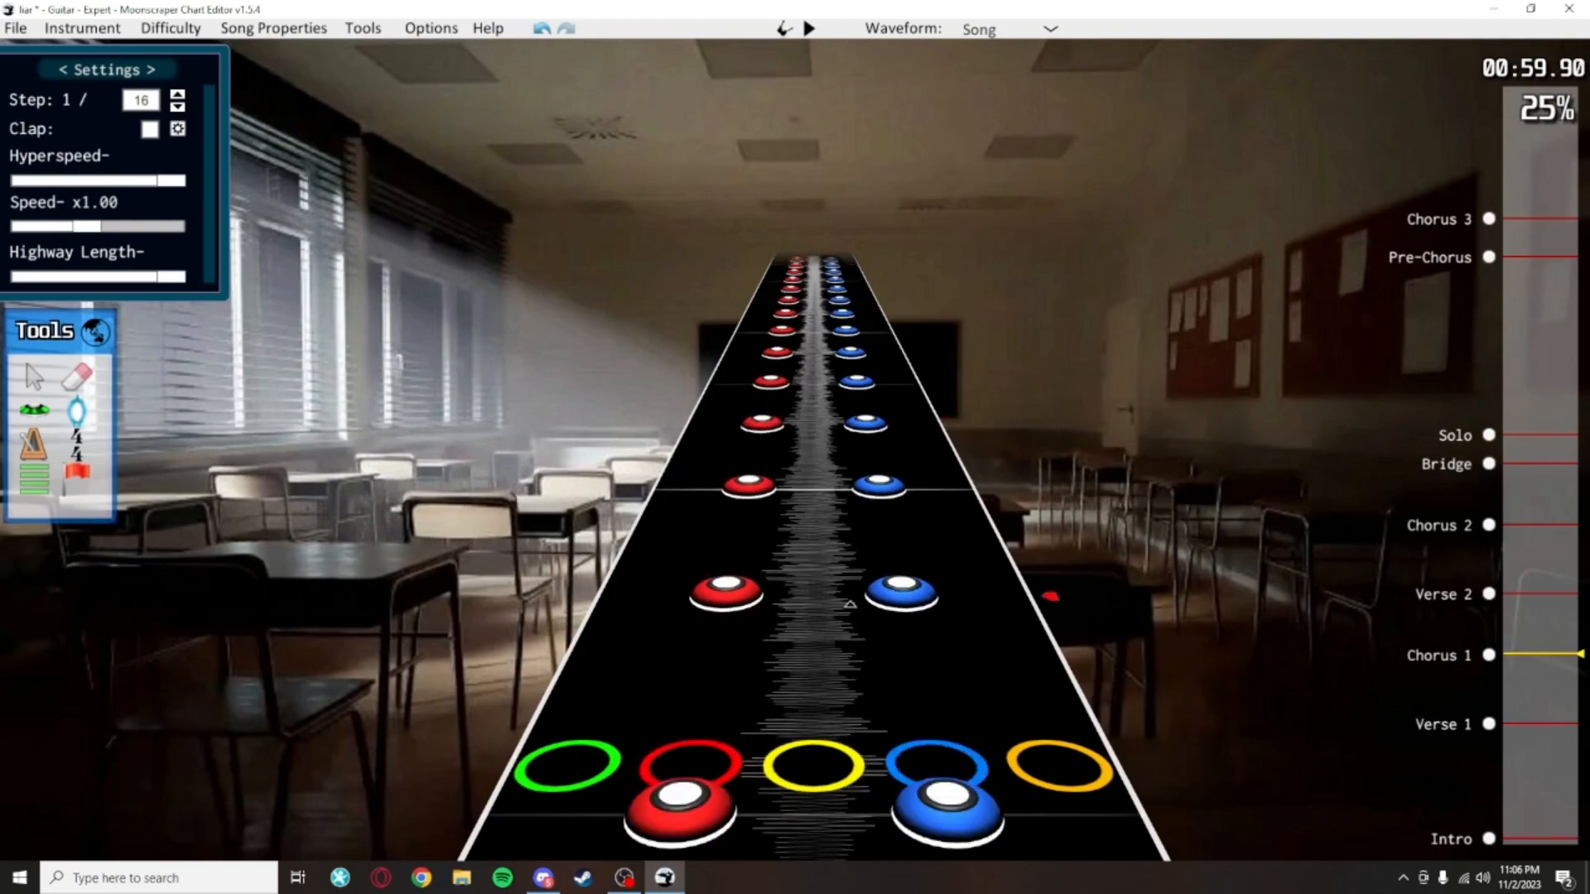
# Play back the chart from the end of Verse 1 into the repeated chords of Chorus 1
pyautogui.scroll(-6, 865, 323)
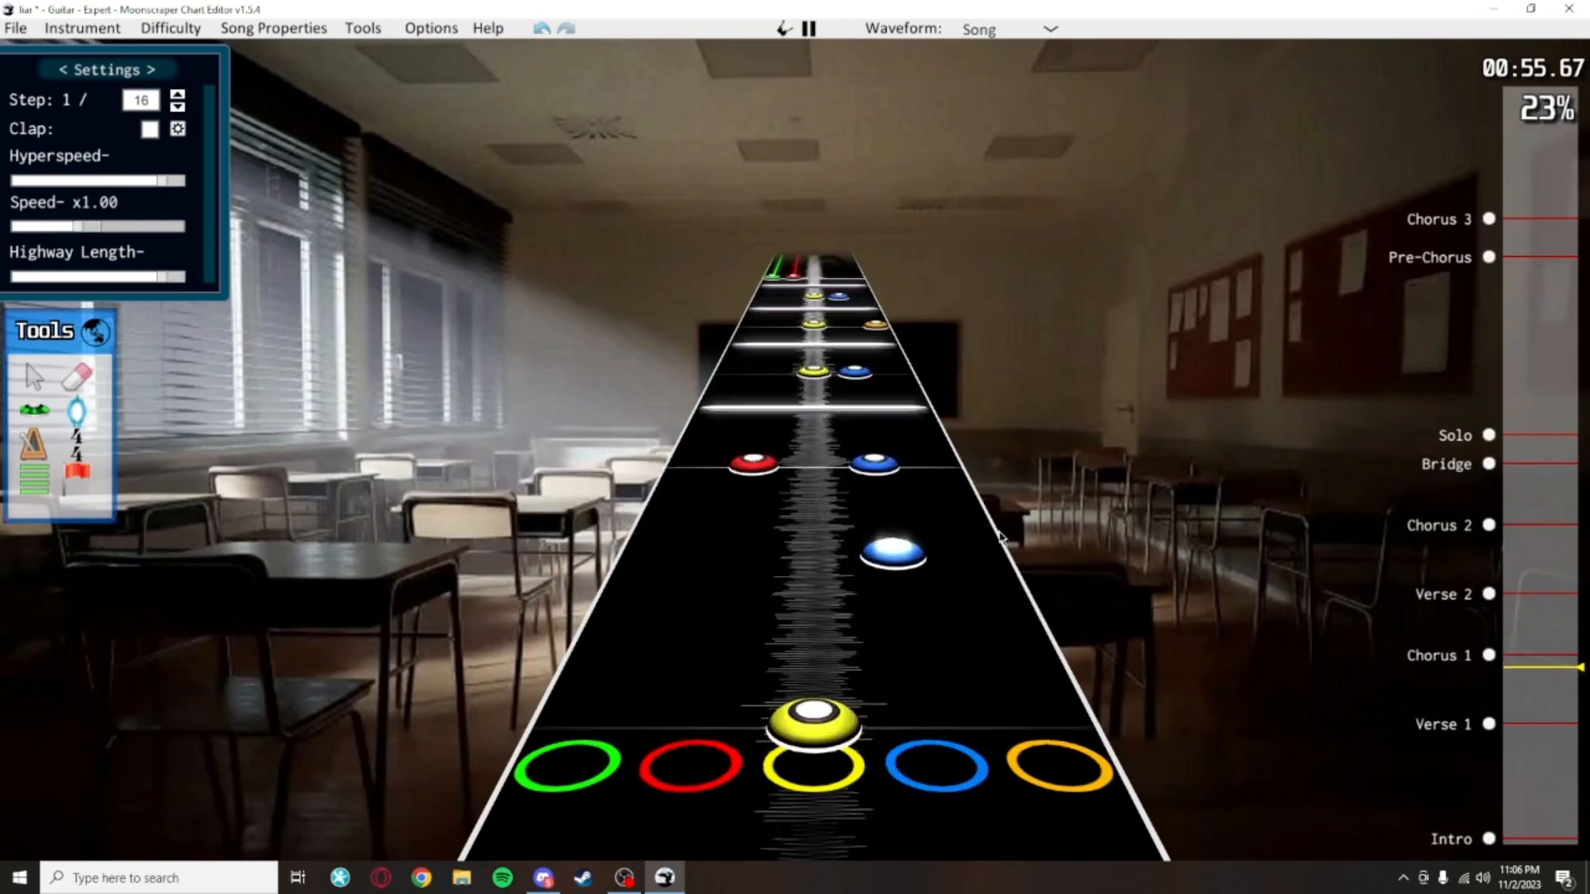
pyautogui.scroll(1, 1027, 595)
pyautogui.press('space')
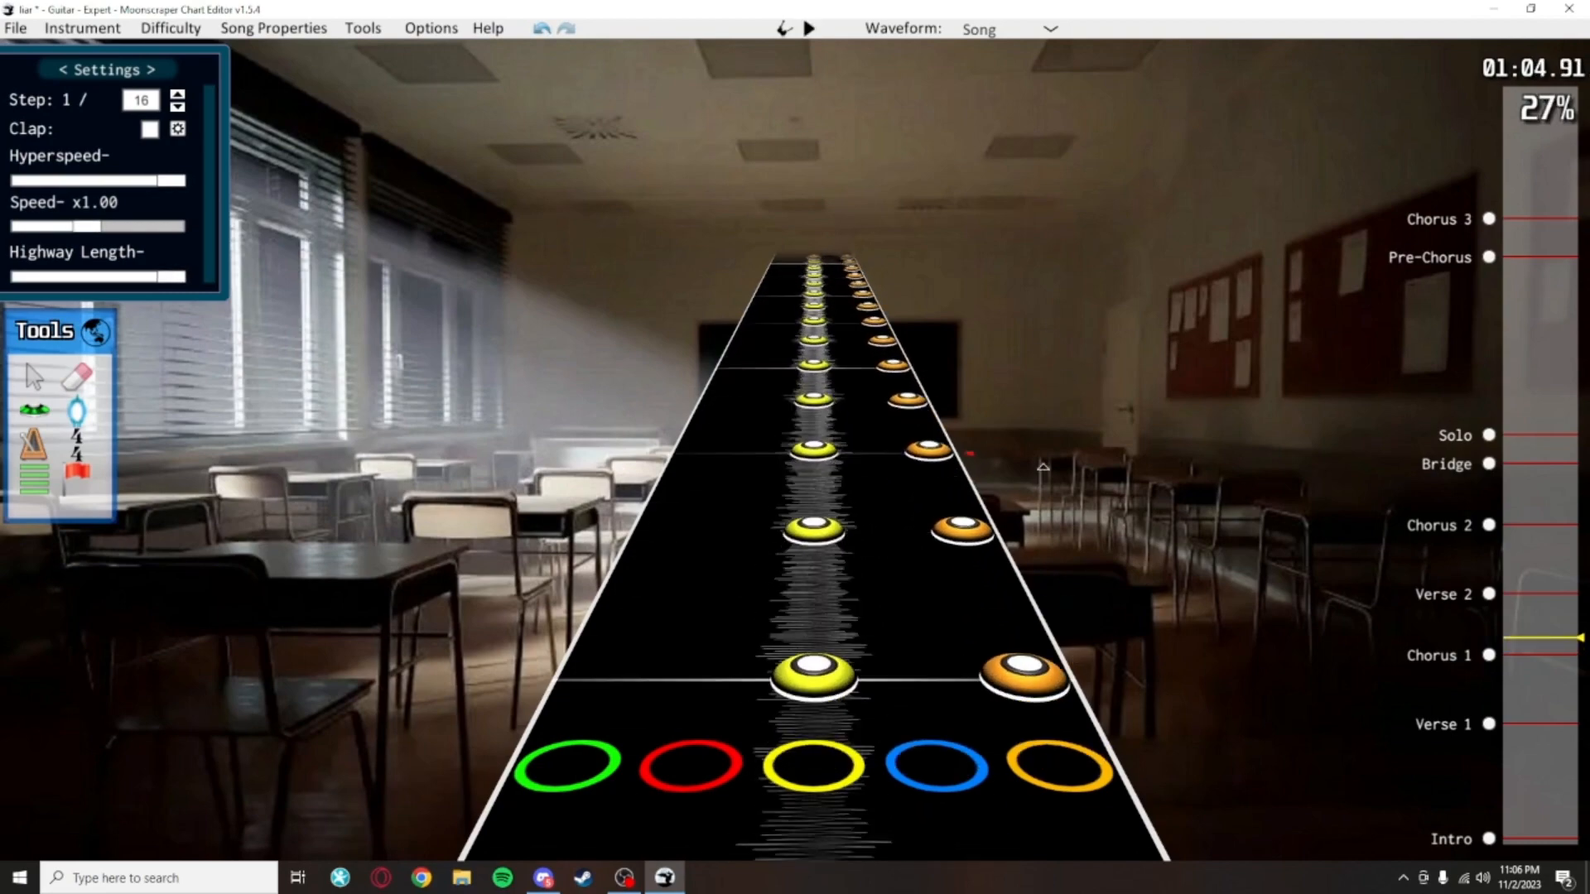
pyautogui.press('space')
pyautogui.scroll(-4, 1090, 776)
pyautogui.scroll(-10, 1029, 374)
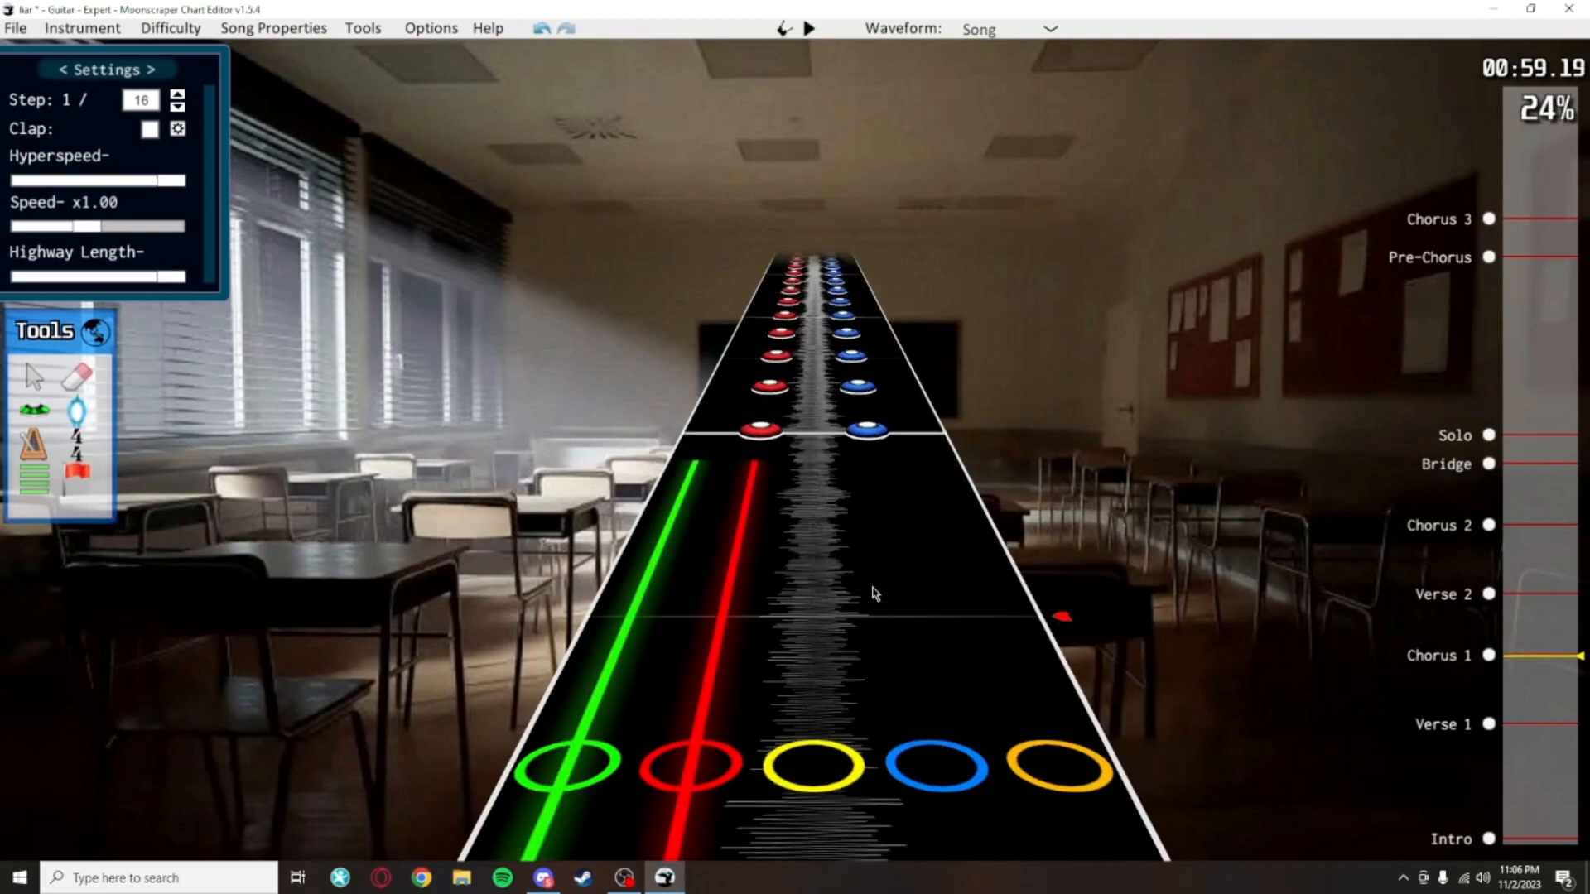
# Move the red notes of the opening red-blue chord run in Chorus 1 to the yellow lane
pyautogui.scroll(10, 953, 435)
pyautogui.moveTo(876, 594); pyautogui.dragTo(971, 654)
pyautogui.click(996, 775)
pyautogui.scroll(-4, 998, 779)
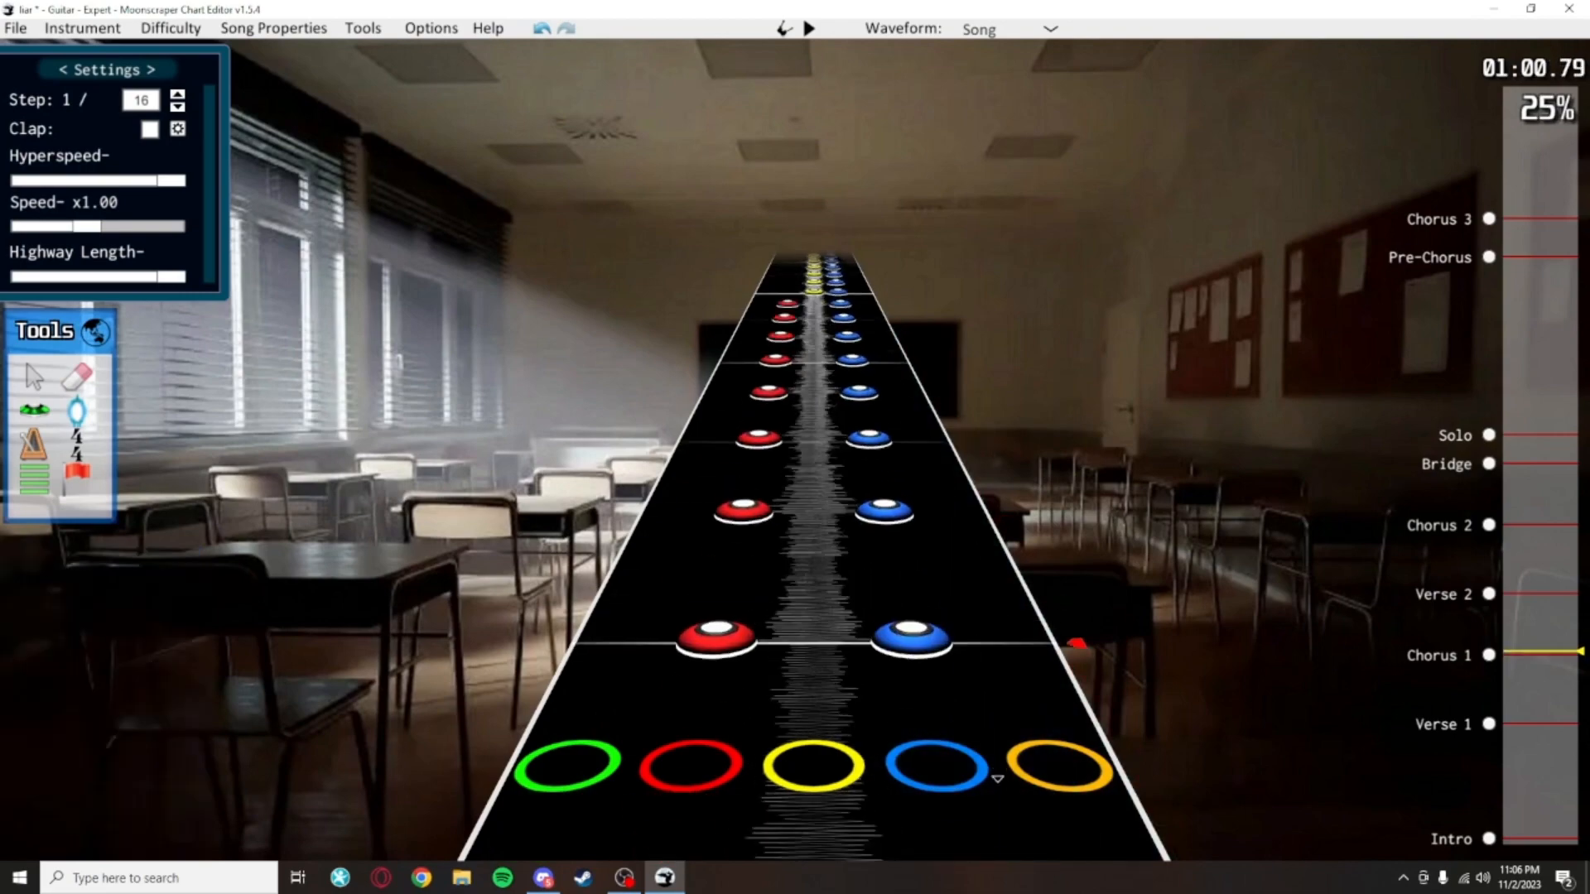
pyautogui.scroll(-7, 998, 779)
pyautogui.scroll(10, 740, 617)
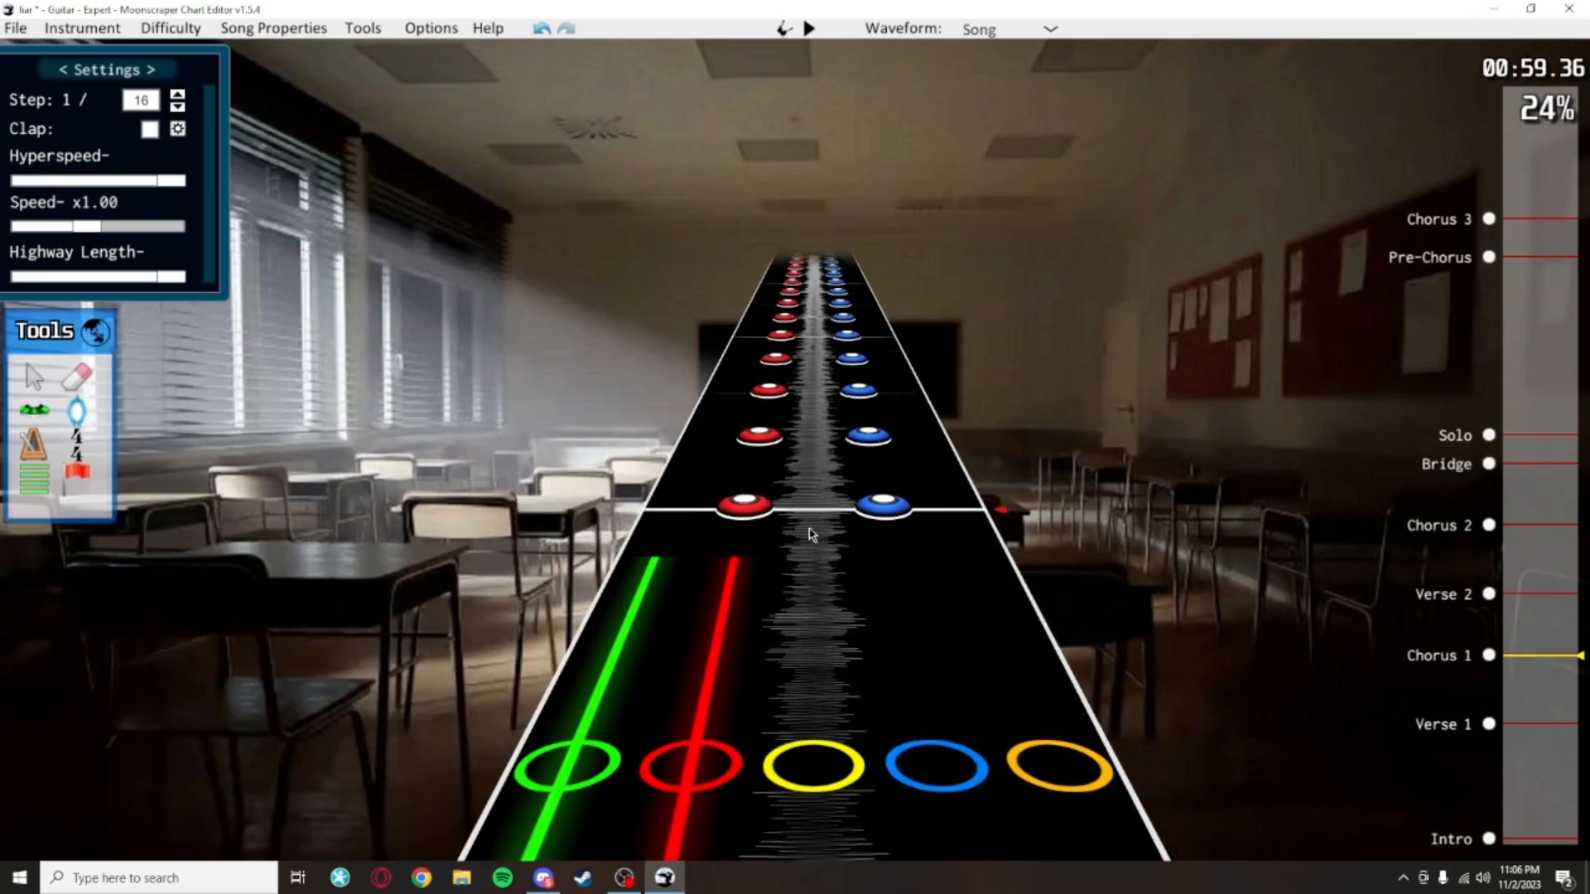
pyautogui.click(723, 612)
pyautogui.moveTo(740, 617); pyautogui.dragTo(818, 613)
# Move all blue notes of Chorus 1's second chord run, including the last one, to the orange lane to form yellow-orange chords
pyautogui.moveTo(991, 531); pyautogui.dragTo(852, 388)
pyautogui.scroll(8, 928, 447)
pyautogui.scroll(2, 878, 447)
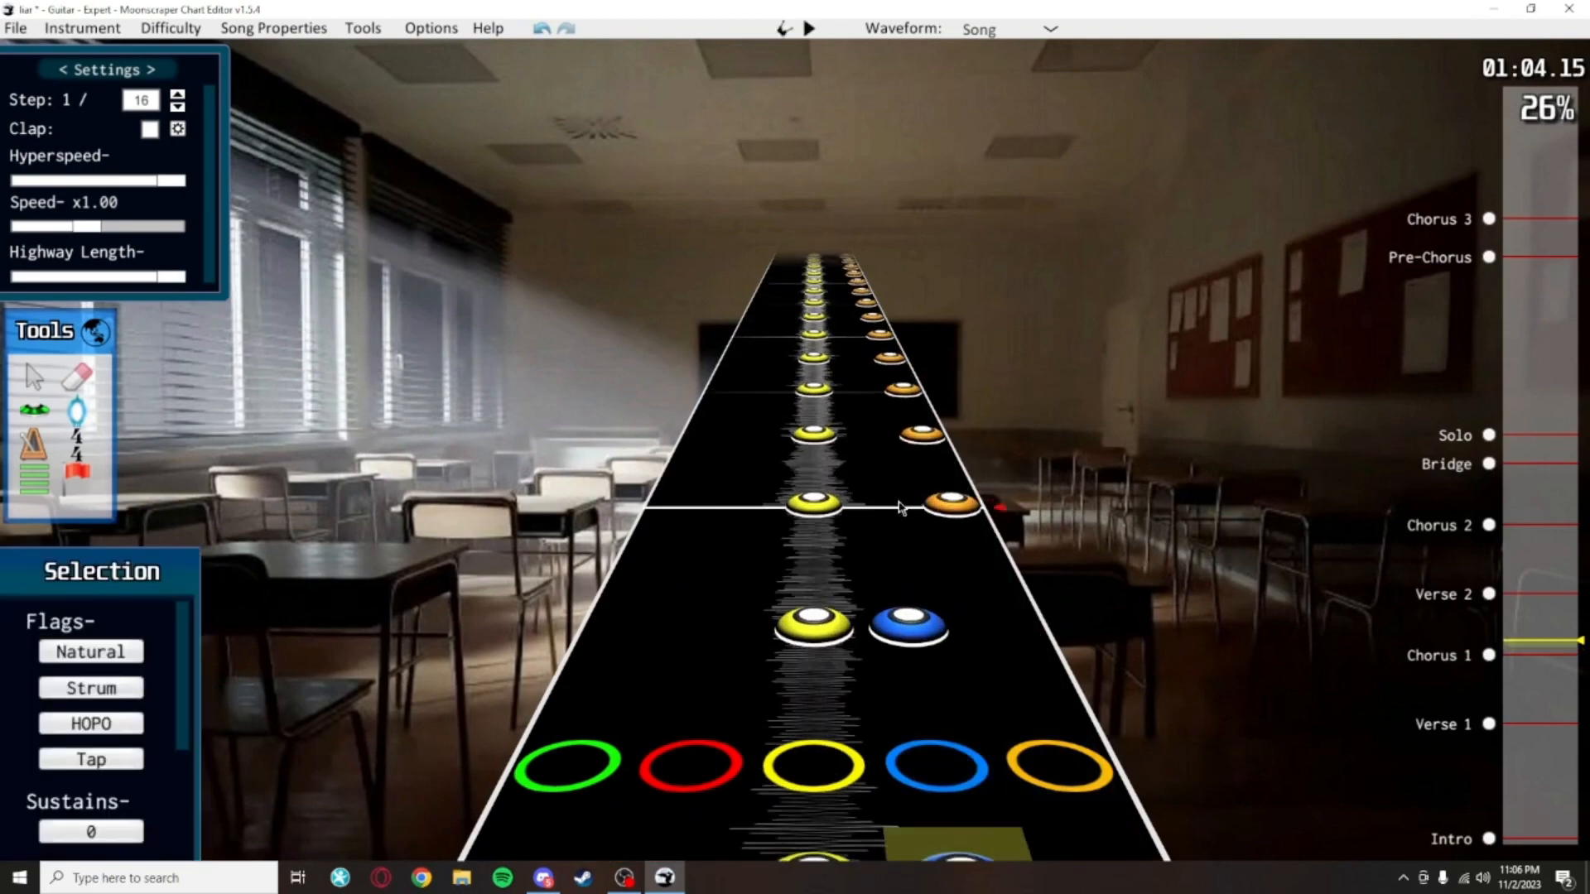
pyautogui.moveTo(881, 568); pyautogui.dragTo(973, 722)
pyautogui.scroll(-13, 952, 694)
pyautogui.scroll(-1, 952, 696)
pyautogui.scroll(7, 911, 634)
pyautogui.scroll(-3, 971, 719)
pyautogui.moveTo(934, 665); pyautogui.dragTo(965, 676)
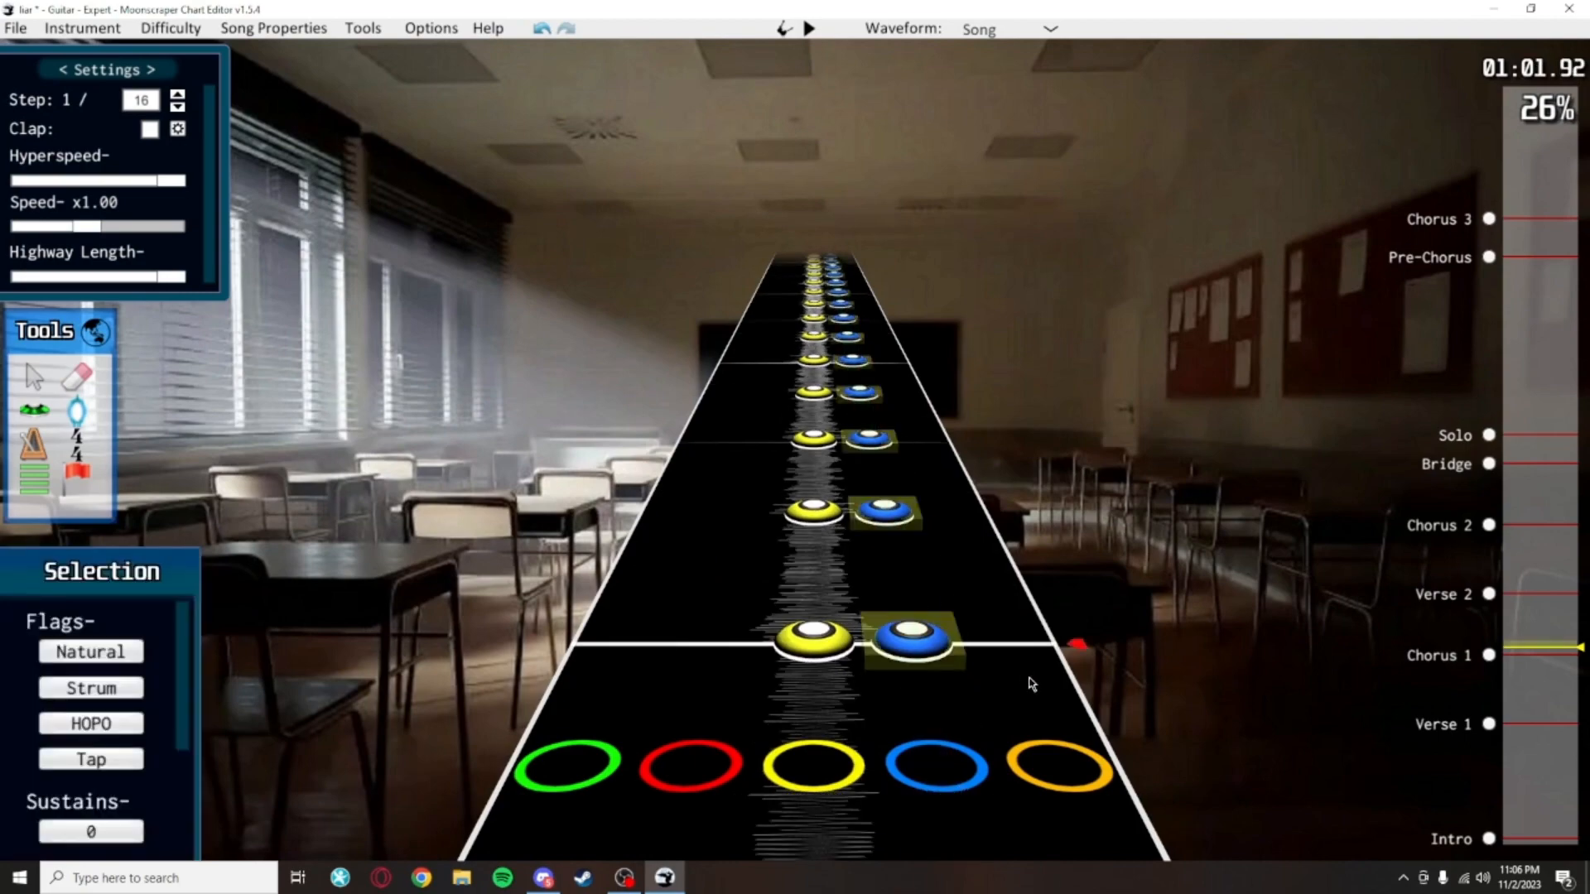
pyautogui.scroll(9, 937, 464)
pyautogui.scroll(-1, 878, 580)
pyautogui.scroll(3, 882, 573)
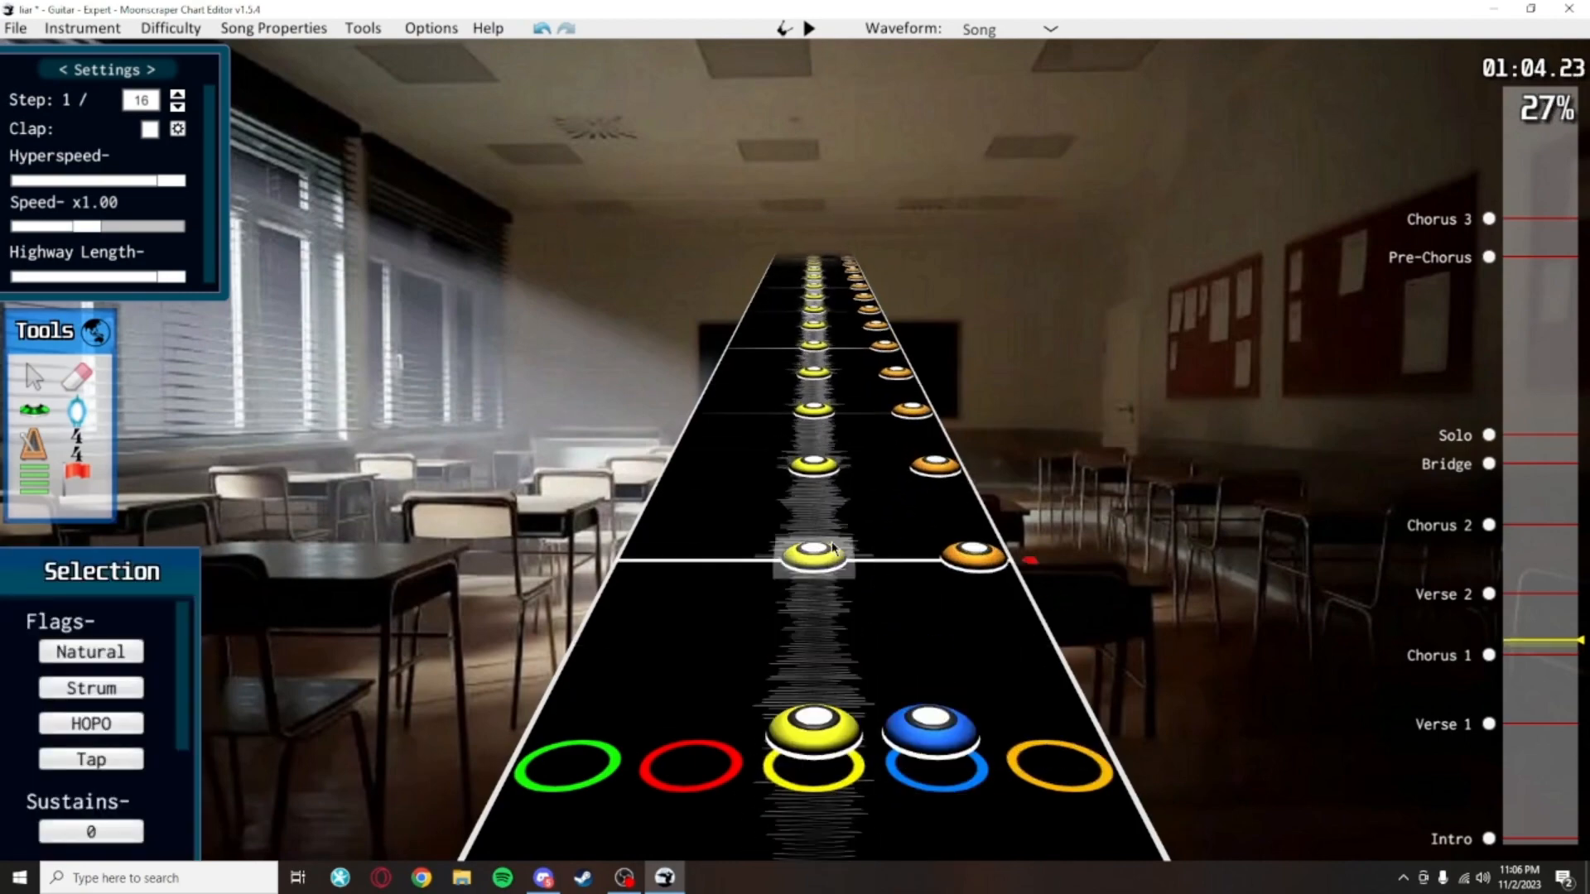
pyautogui.scroll(-3, 884, 570)
pyautogui.moveTo(936, 661); pyautogui.dragTo(1026, 666)
pyautogui.scroll(-3, 953, 663)
pyautogui.click(952, 663)
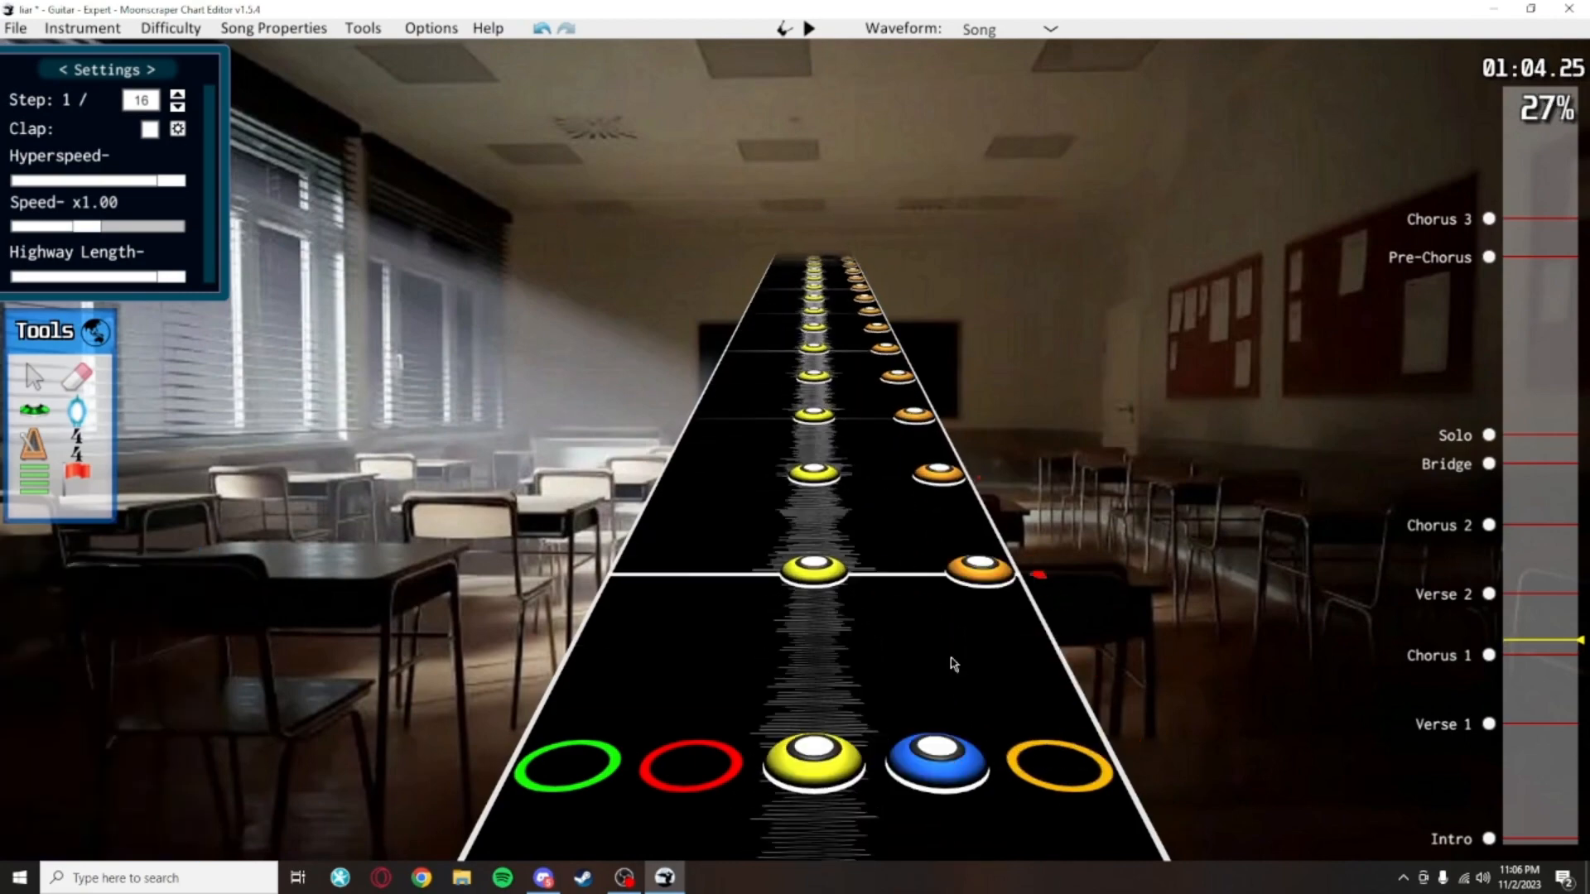
pyautogui.moveTo(938, 760); pyautogui.dragTo(1058, 758)
# Move the yellow notes of Chorus 1's third chord run to the blue lane to form blue-orange chords
pyautogui.moveTo(916, 637); pyautogui.dragTo(1078, 396)
pyautogui.click(838, 440)
pyautogui.scroll(10, 944, 597)
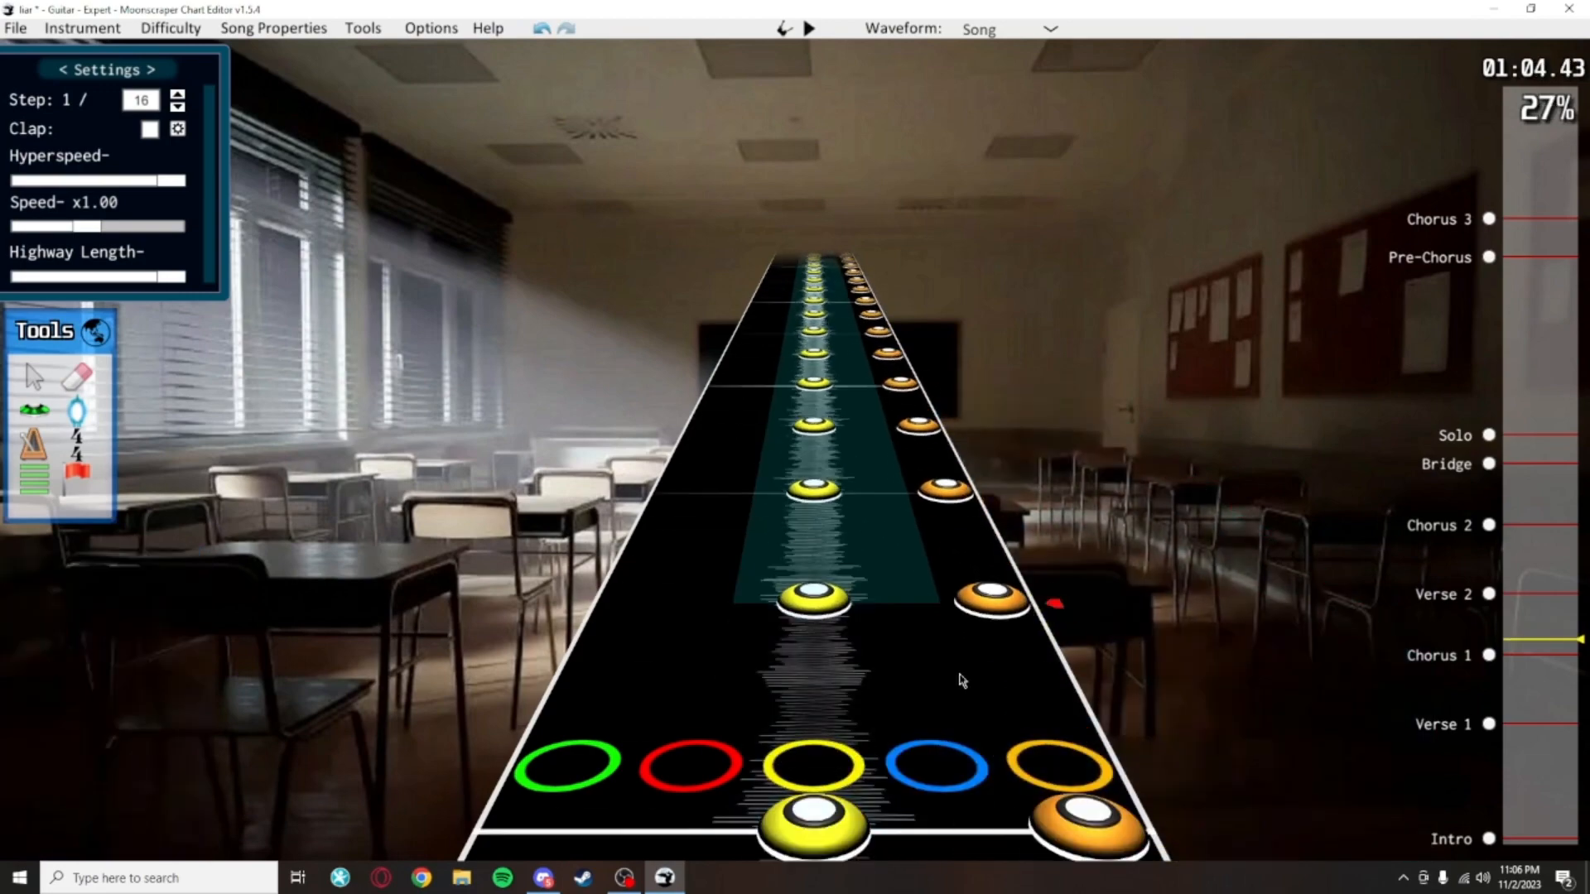
pyautogui.moveTo(934, 524); pyautogui.dragTo(925, 522)
pyautogui.moveTo(838, 478); pyautogui.dragTo(875, 490)
pyautogui.click(1009, 386)
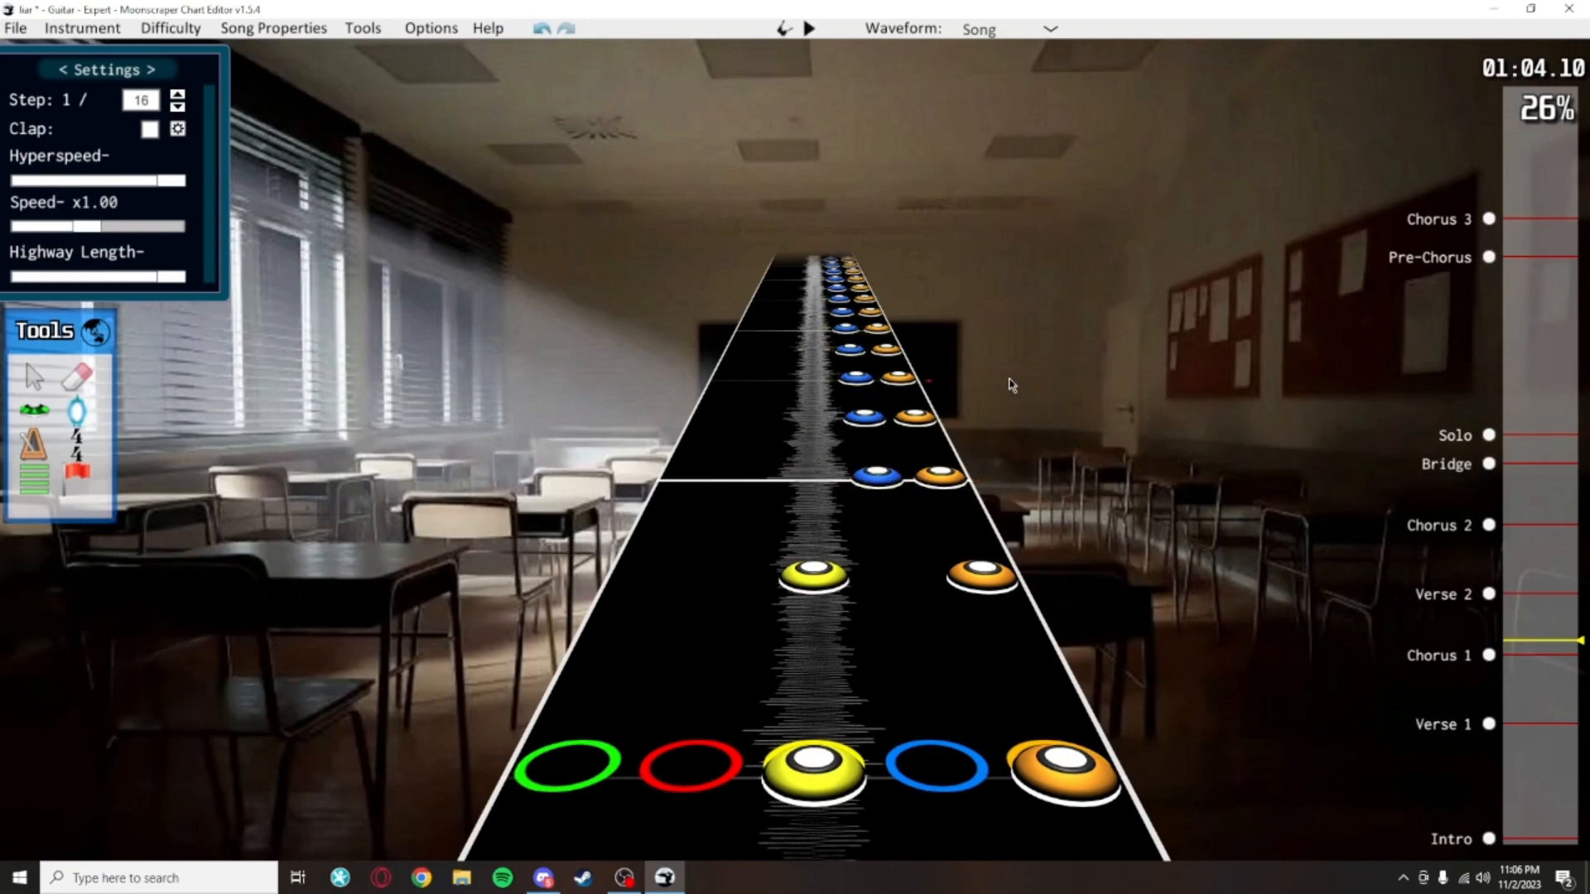
# Save the chart and play back the reworked Chorus 1 chords through the sustained yellow-orange chord
pyautogui.scroll(8, 1031, 580)
pyautogui.scroll(6, 990, 629)
pyautogui.hotkey('ctrl', 's')
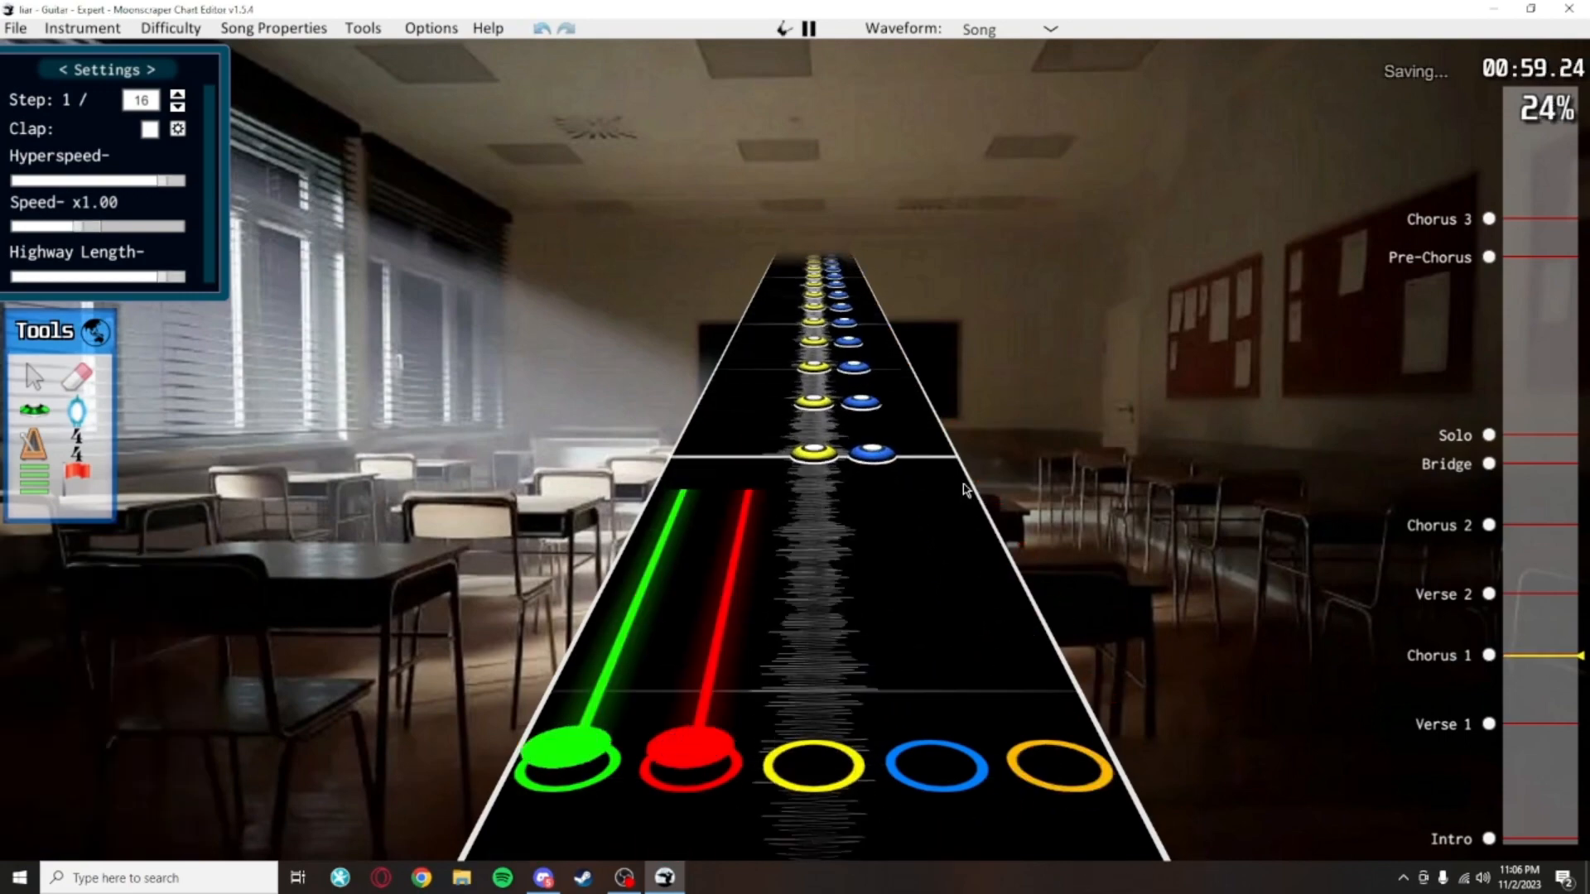
pyautogui.press('space')
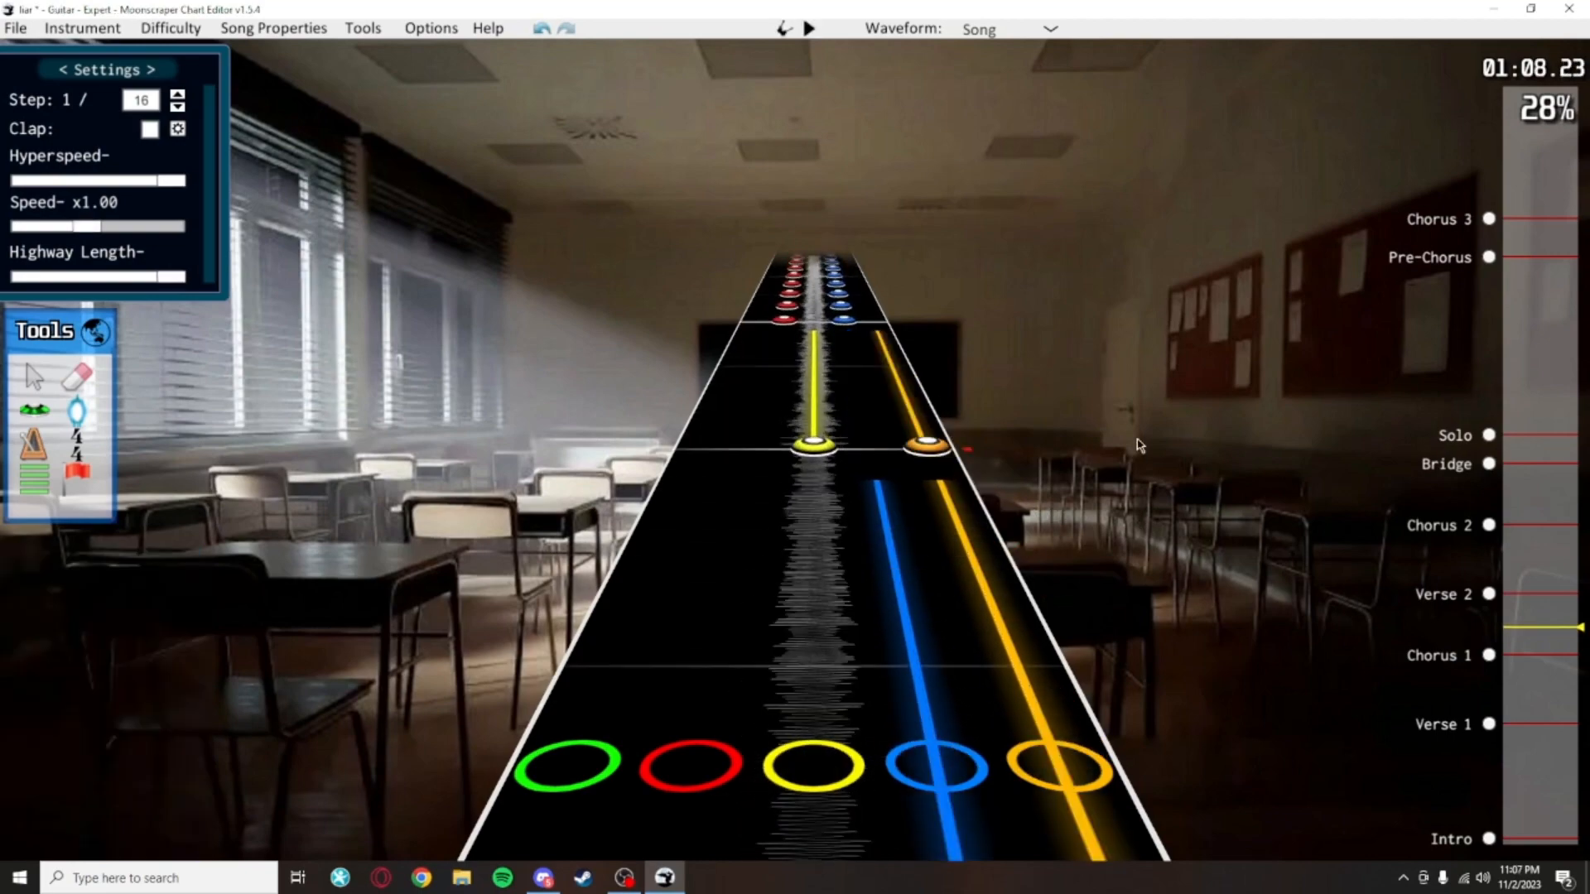
pyautogui.press('space')
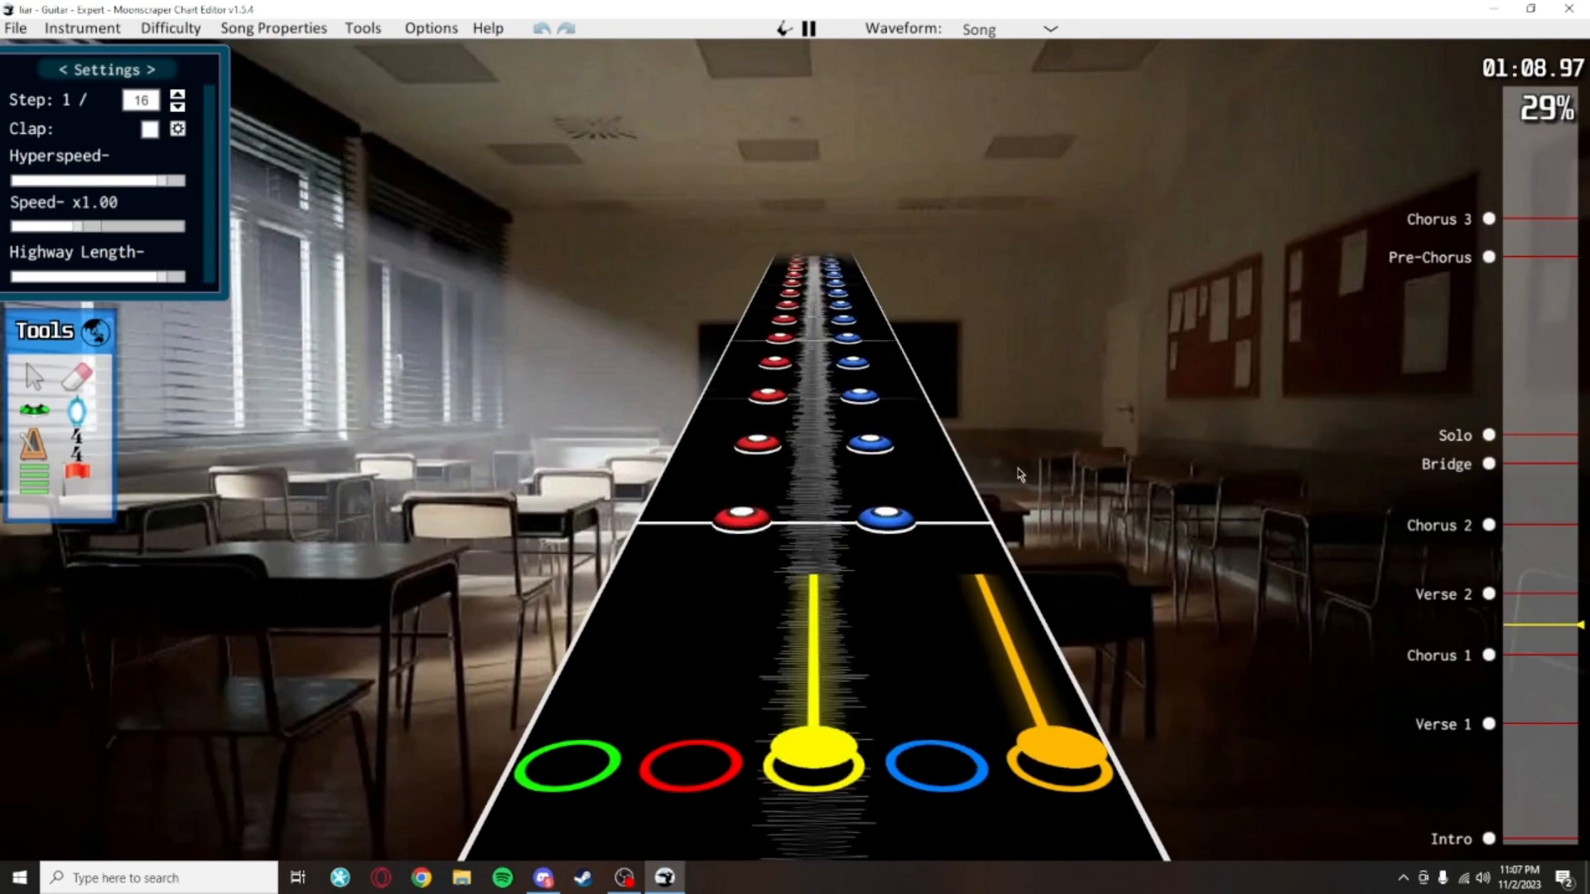
pyautogui.press('space')
# Select and delete all chords from the red-blue run after the sustained yellow-orange chord up to Verse 2
pyautogui.moveTo(1043, 525); pyautogui.dragTo(631, 162)
pyautogui.scroll(10, 631, 164)
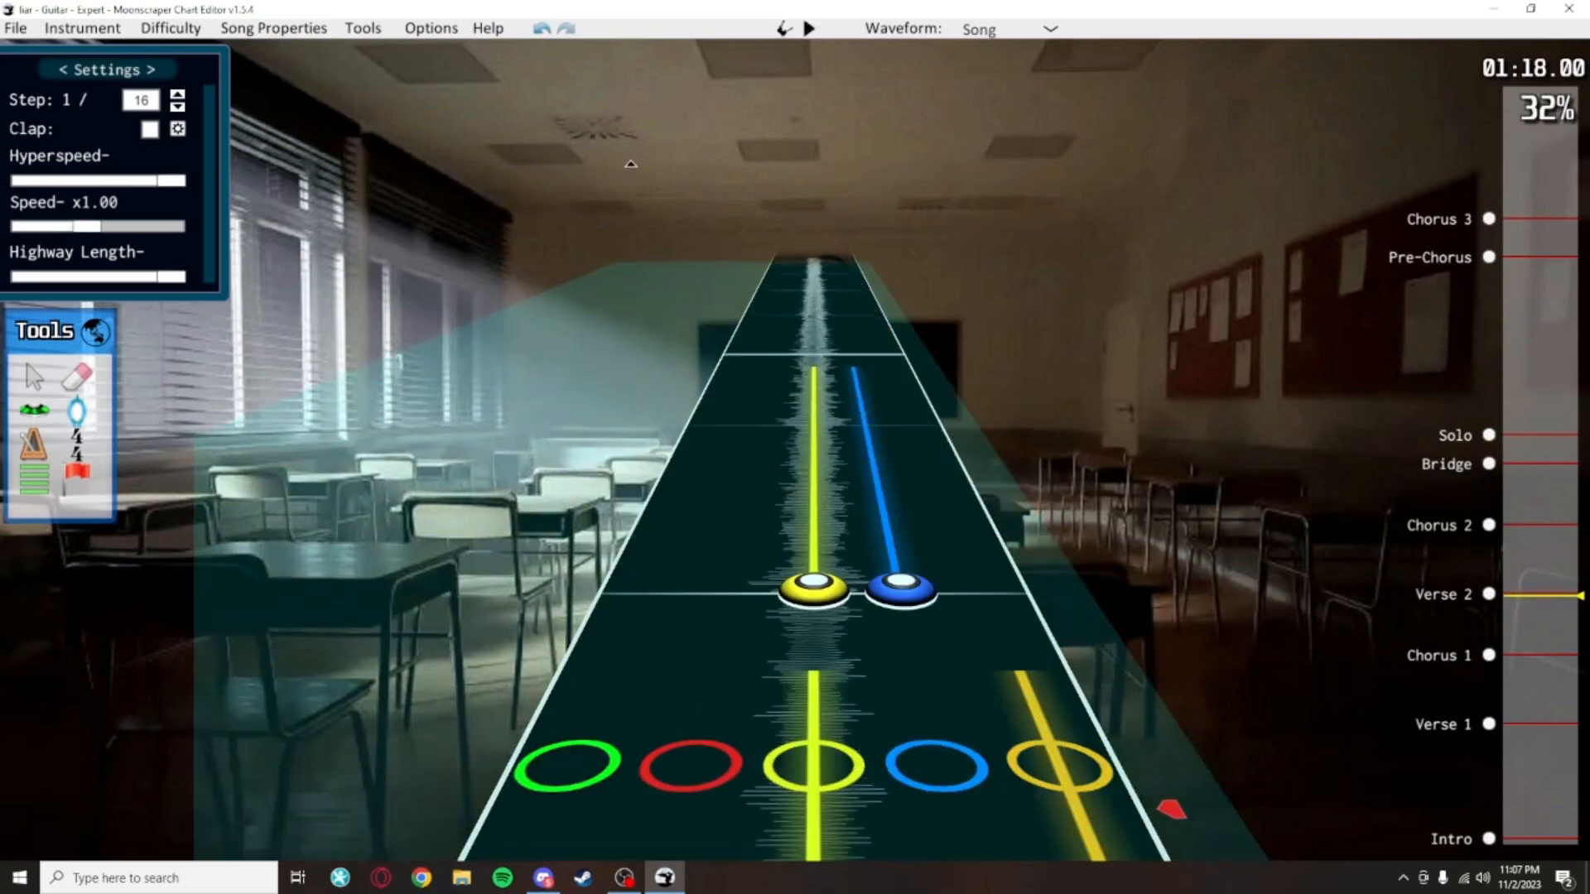
pyautogui.press('Delete')
# Copy the revised Chorus 1 chord pattern, paste it after the sustained yellow-orange chord, save, and play it through to Verse 2
pyautogui.scroll(-2, 1062, 760)
pyautogui.scroll(-10, 1081, 651)
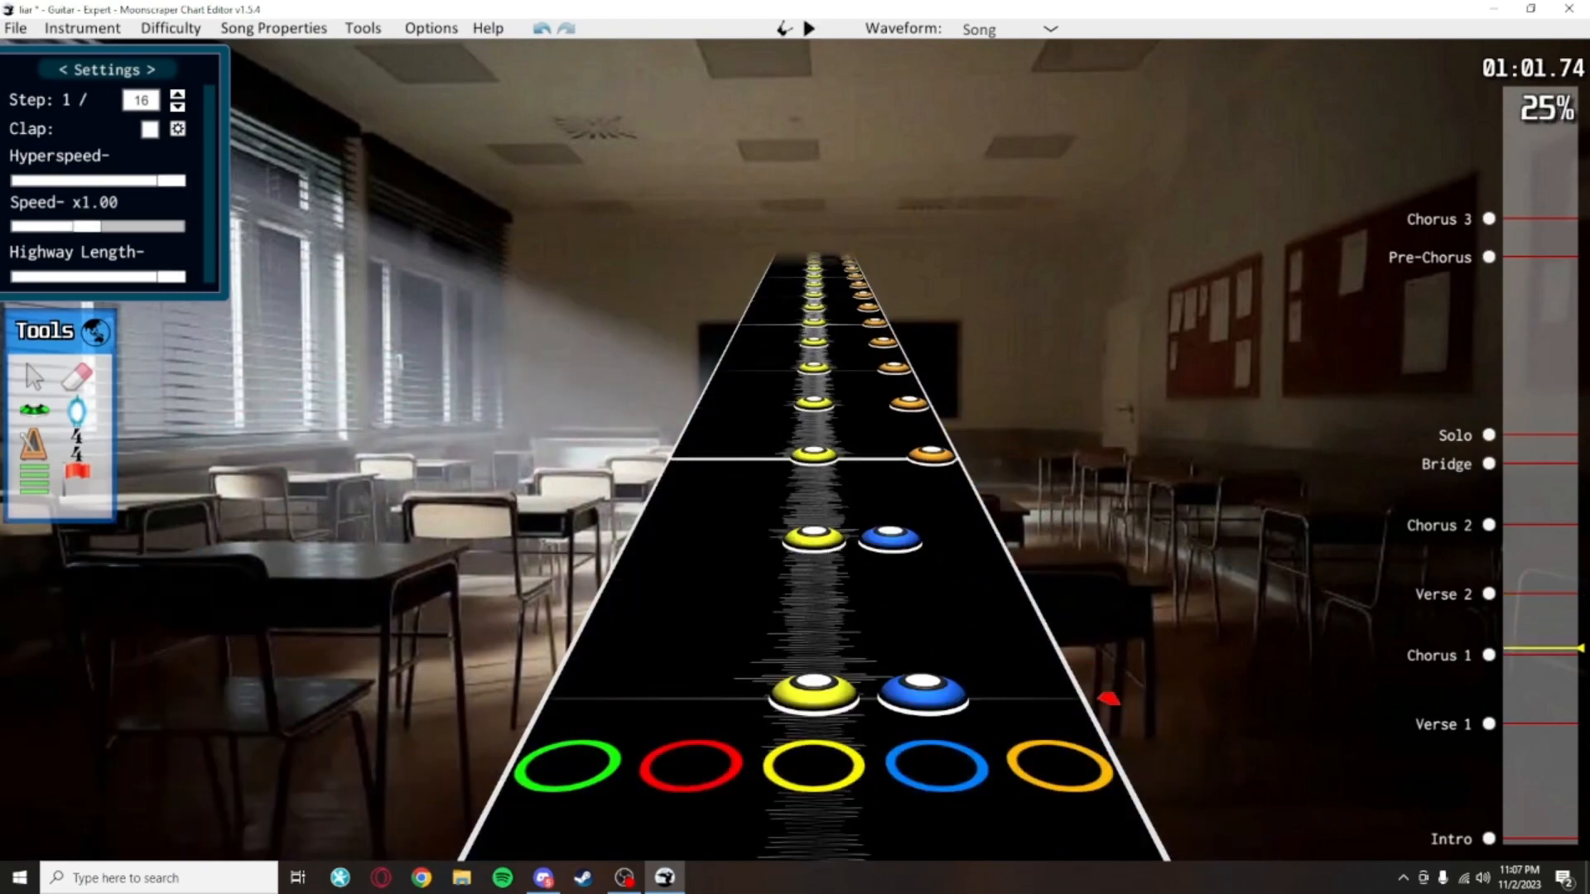
pyautogui.scroll(-4, 1058, 629)
pyautogui.scroll(2, 1045, 654)
pyautogui.scroll(-1, 1045, 651)
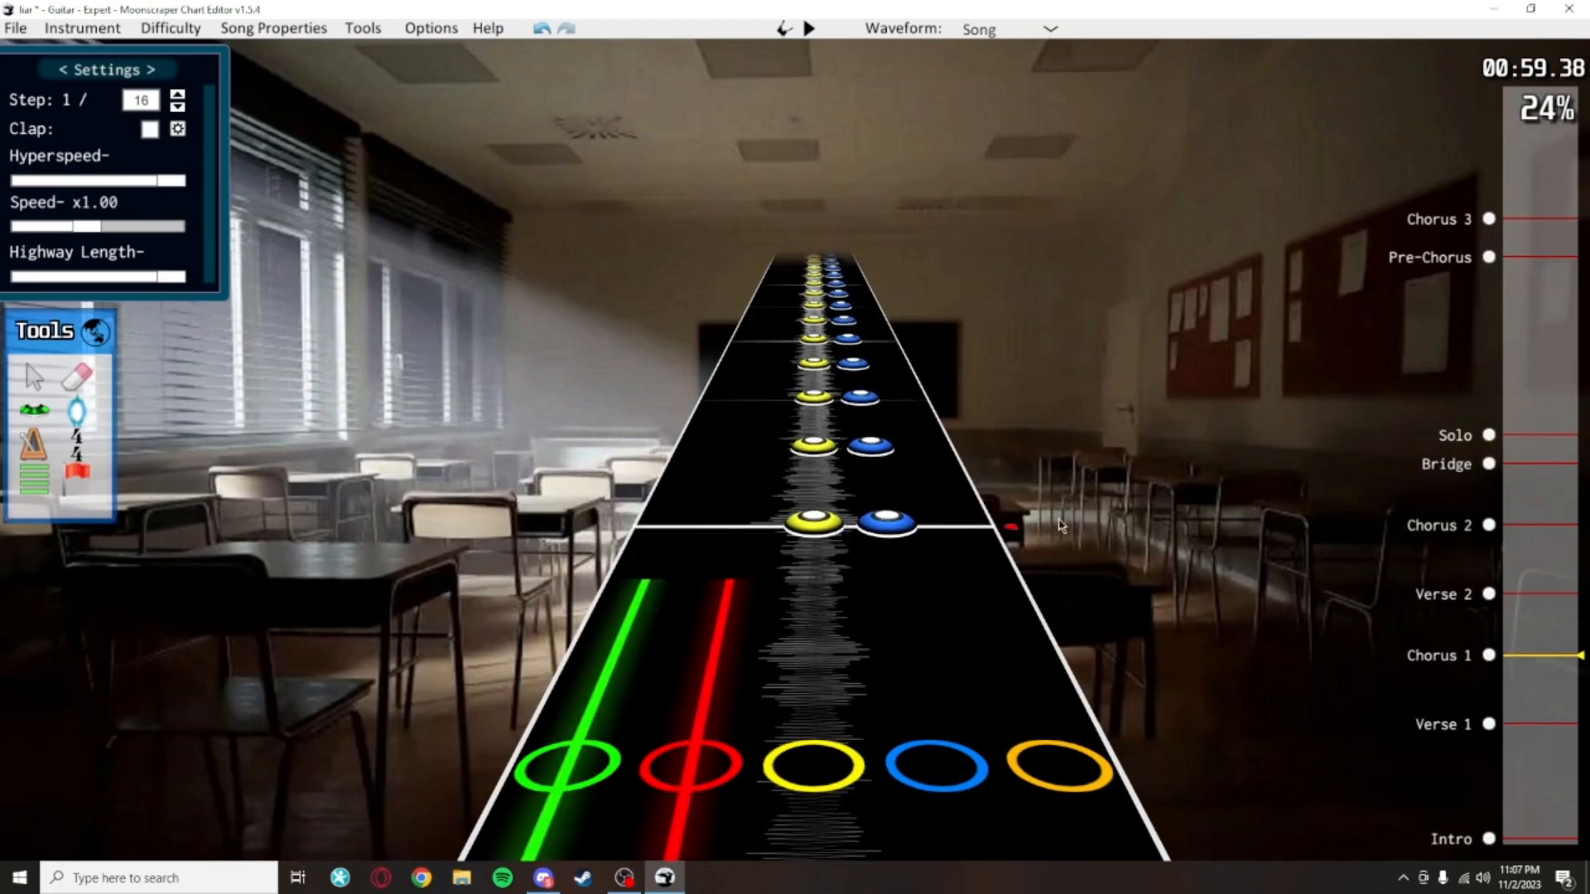
pyautogui.moveTo(1061, 526); pyautogui.dragTo(728, 165)
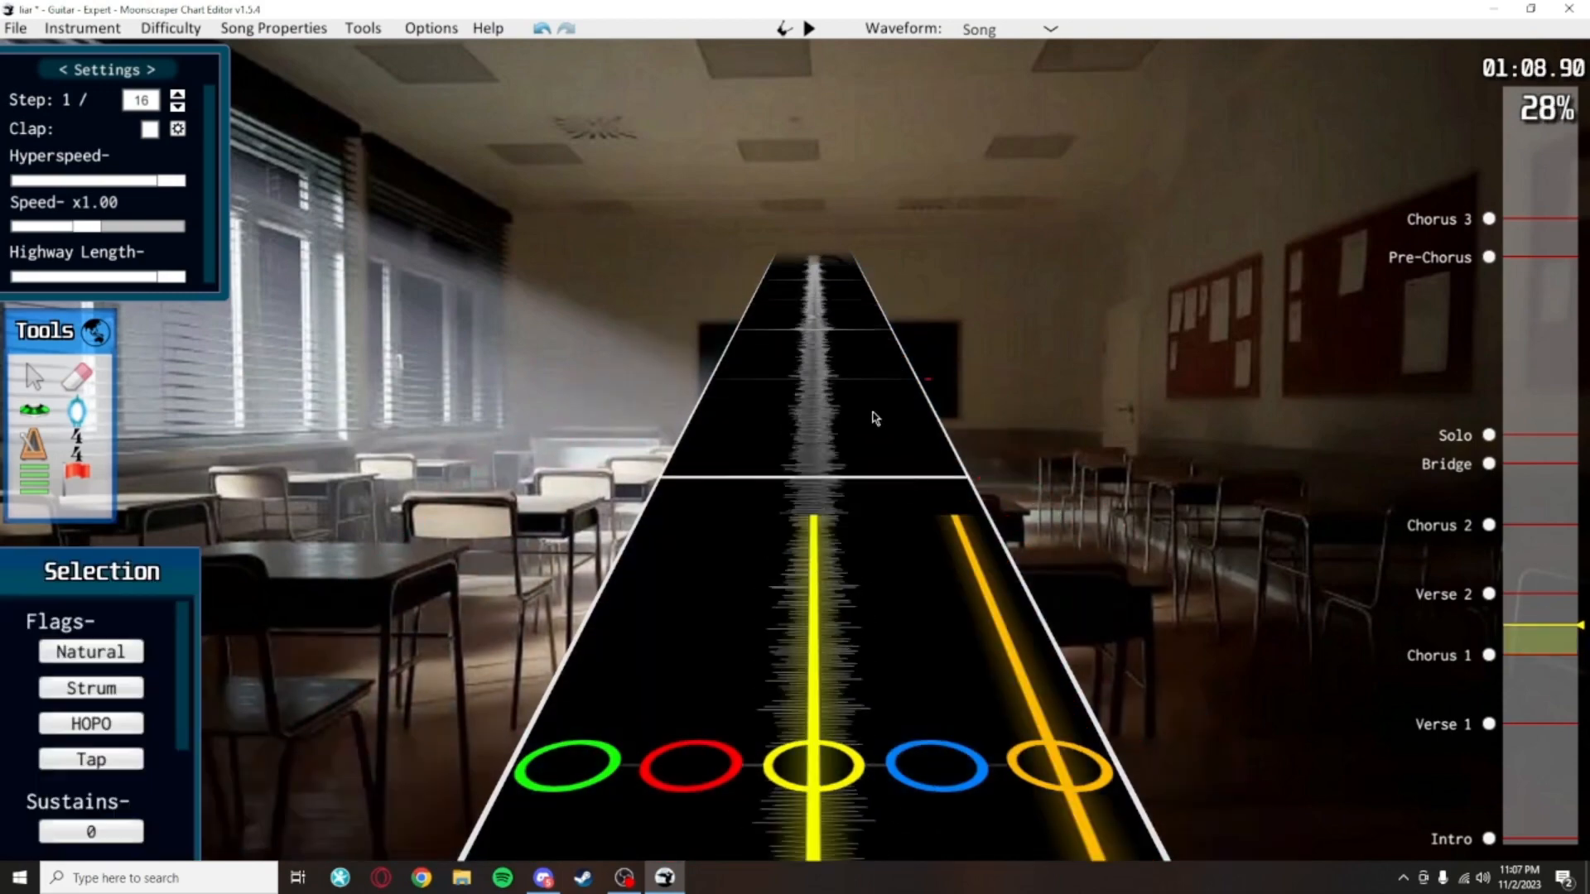
pyautogui.hotkey('ctrl', 'v')
pyautogui.scroll(-4, 1011, 361)
pyautogui.hotkey('ctrl', 's')
pyautogui.press('space')
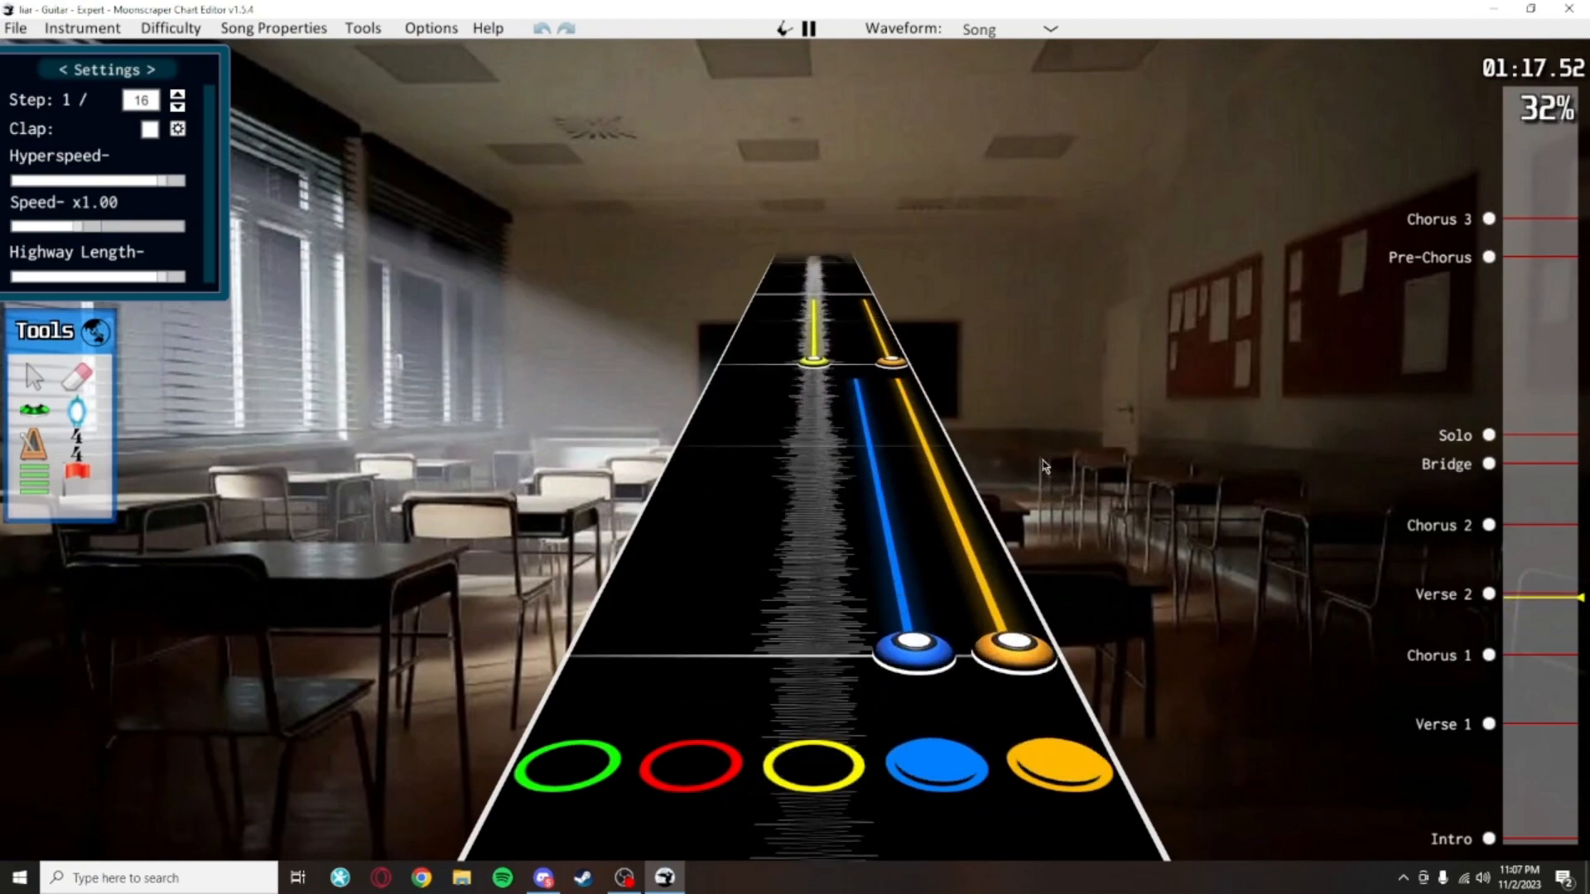
pyautogui.press('space')
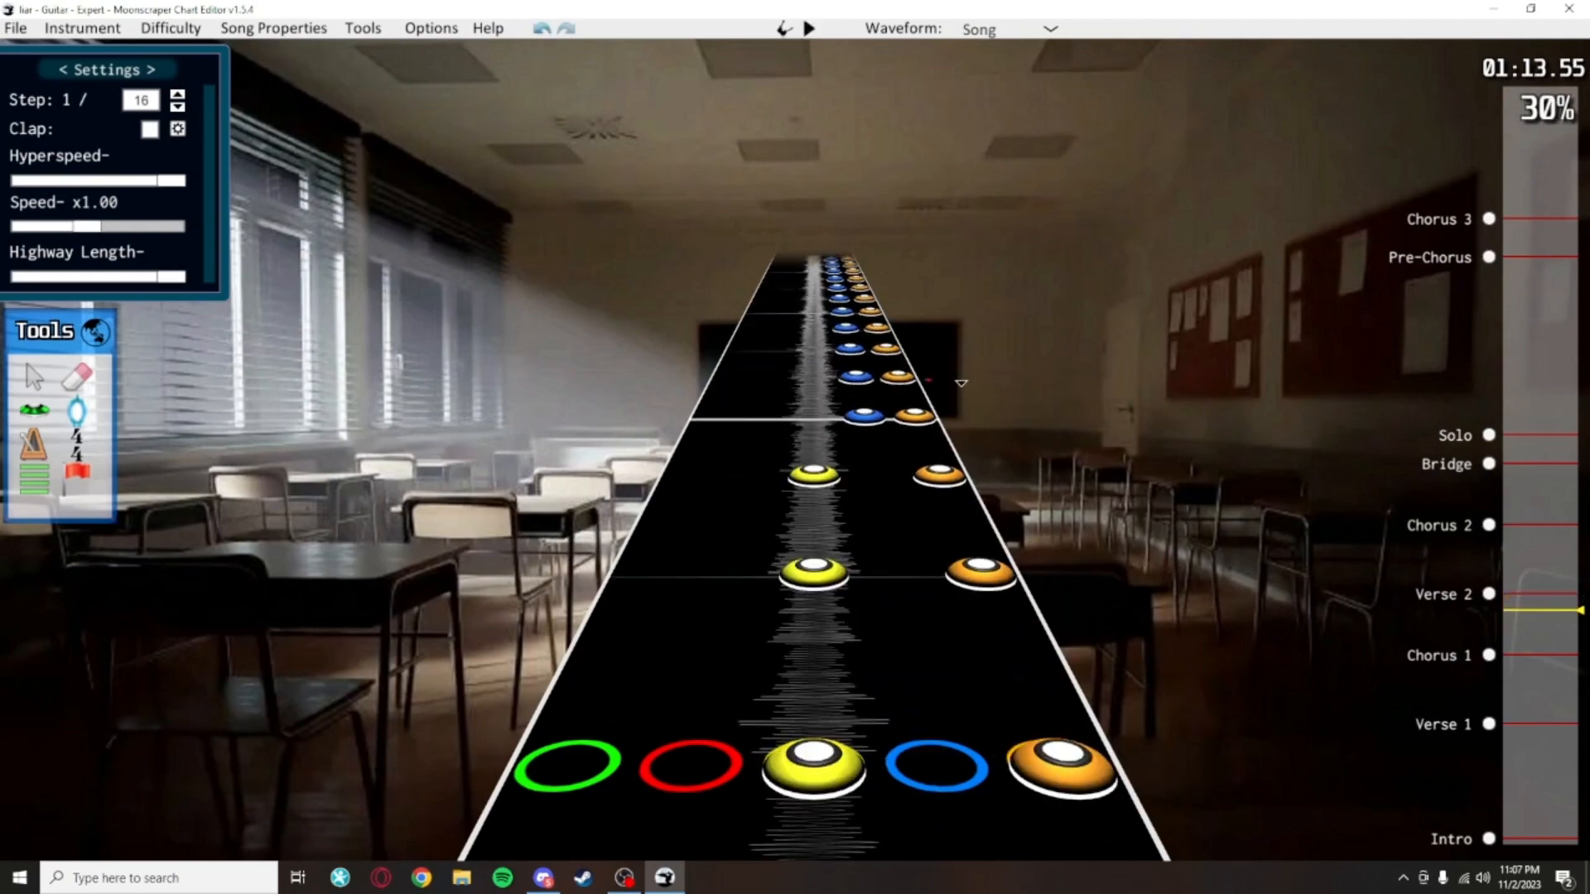
# Review the charted chords across Chorus 1, from the sustained green-red chord before it to the final sustained chords
pyautogui.scroll(-15, 946, 498)
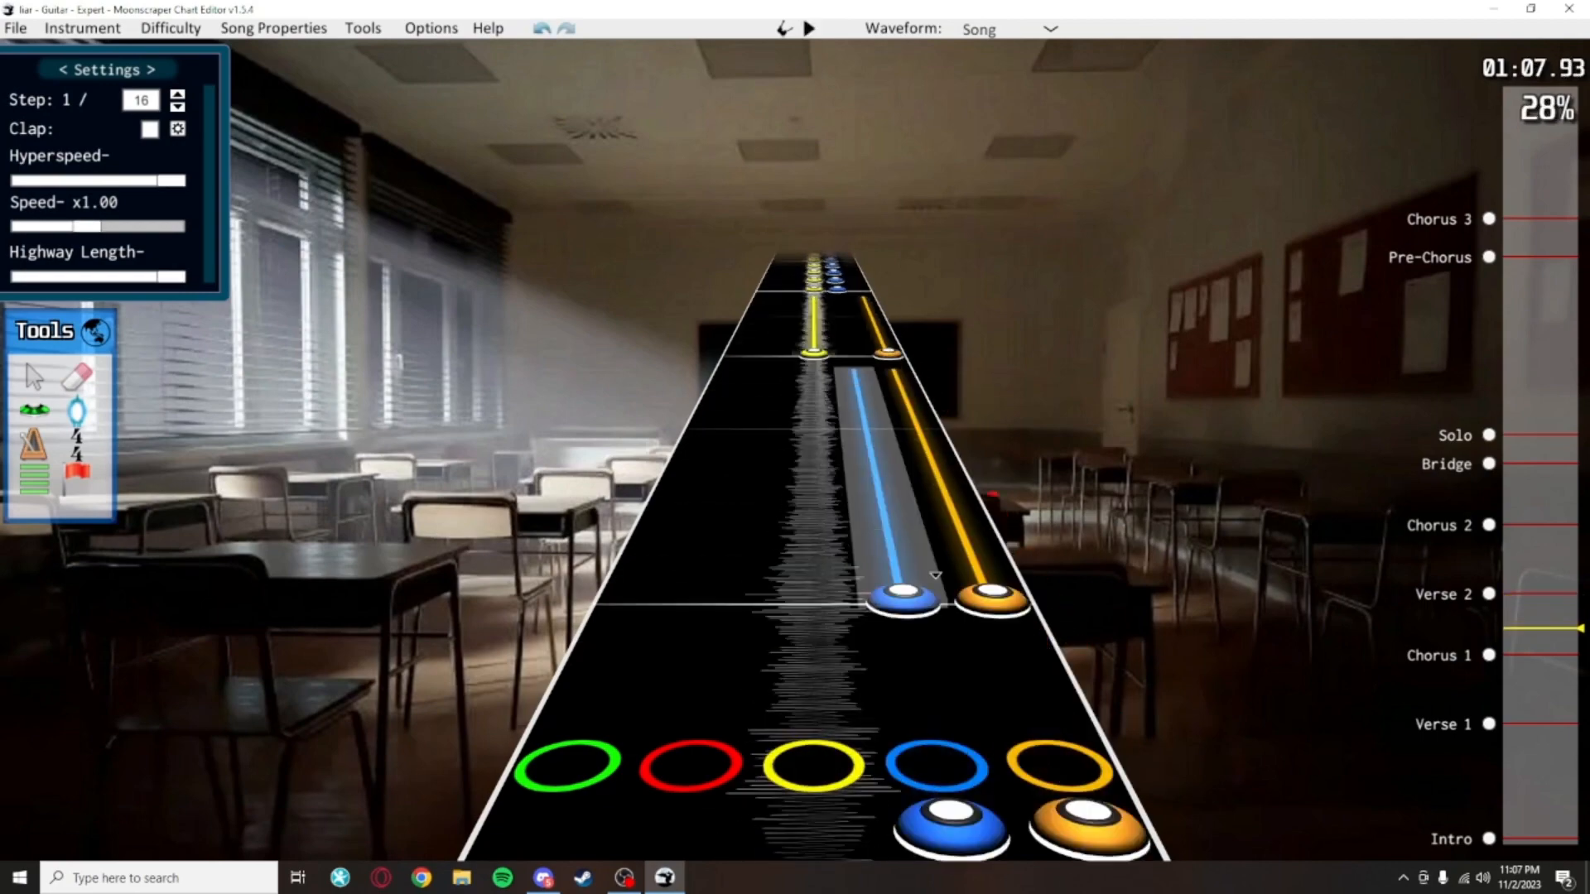
pyautogui.scroll(-9, 981, 497)
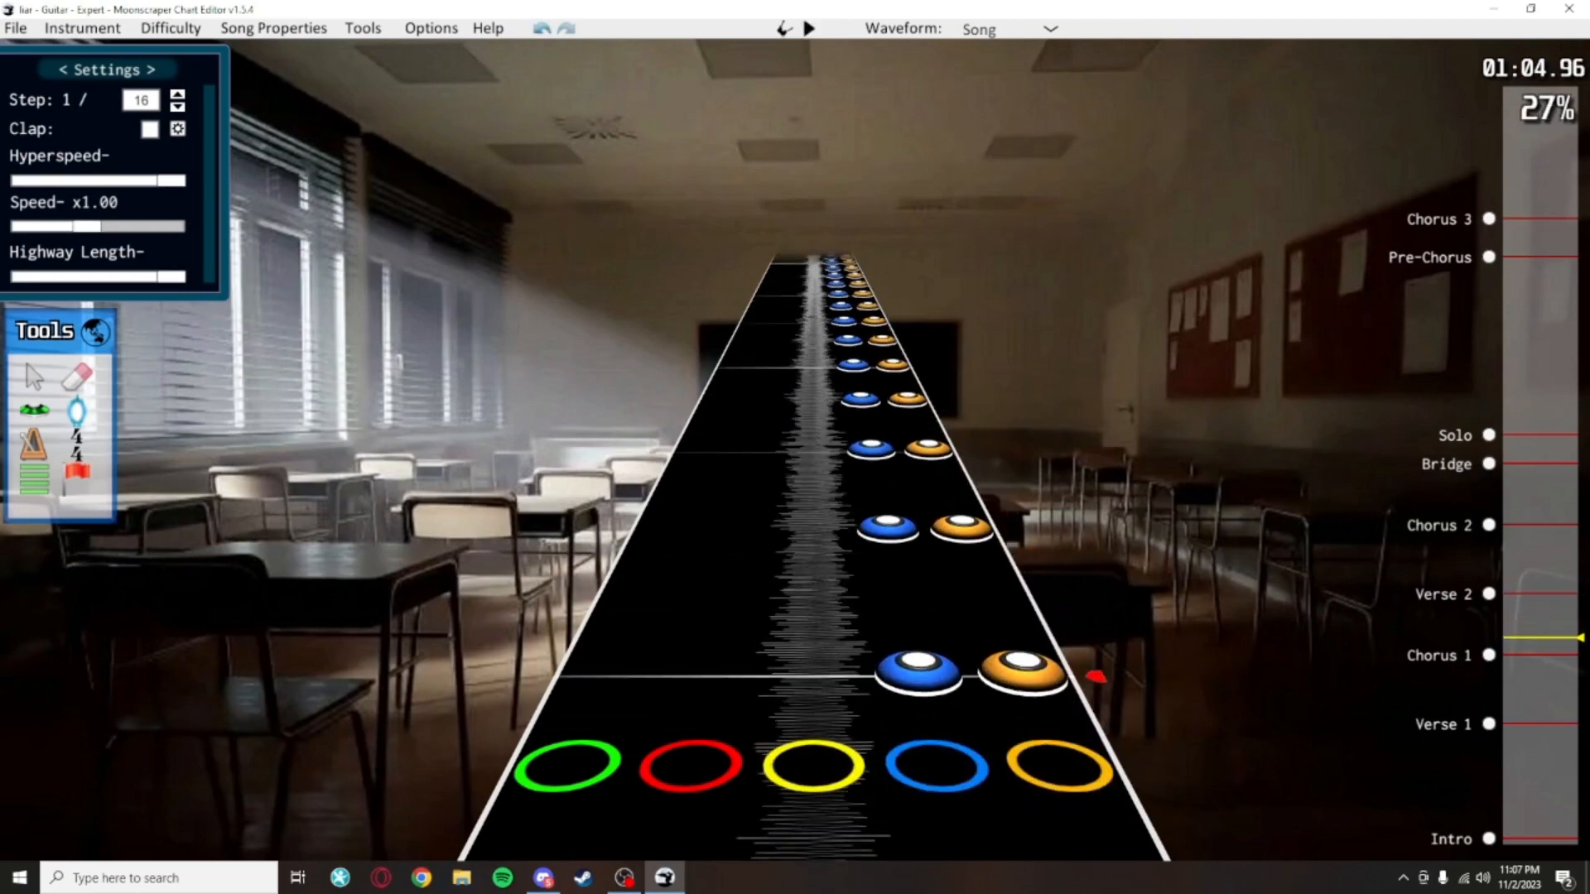
pyautogui.scroll(-14, 1070, 577)
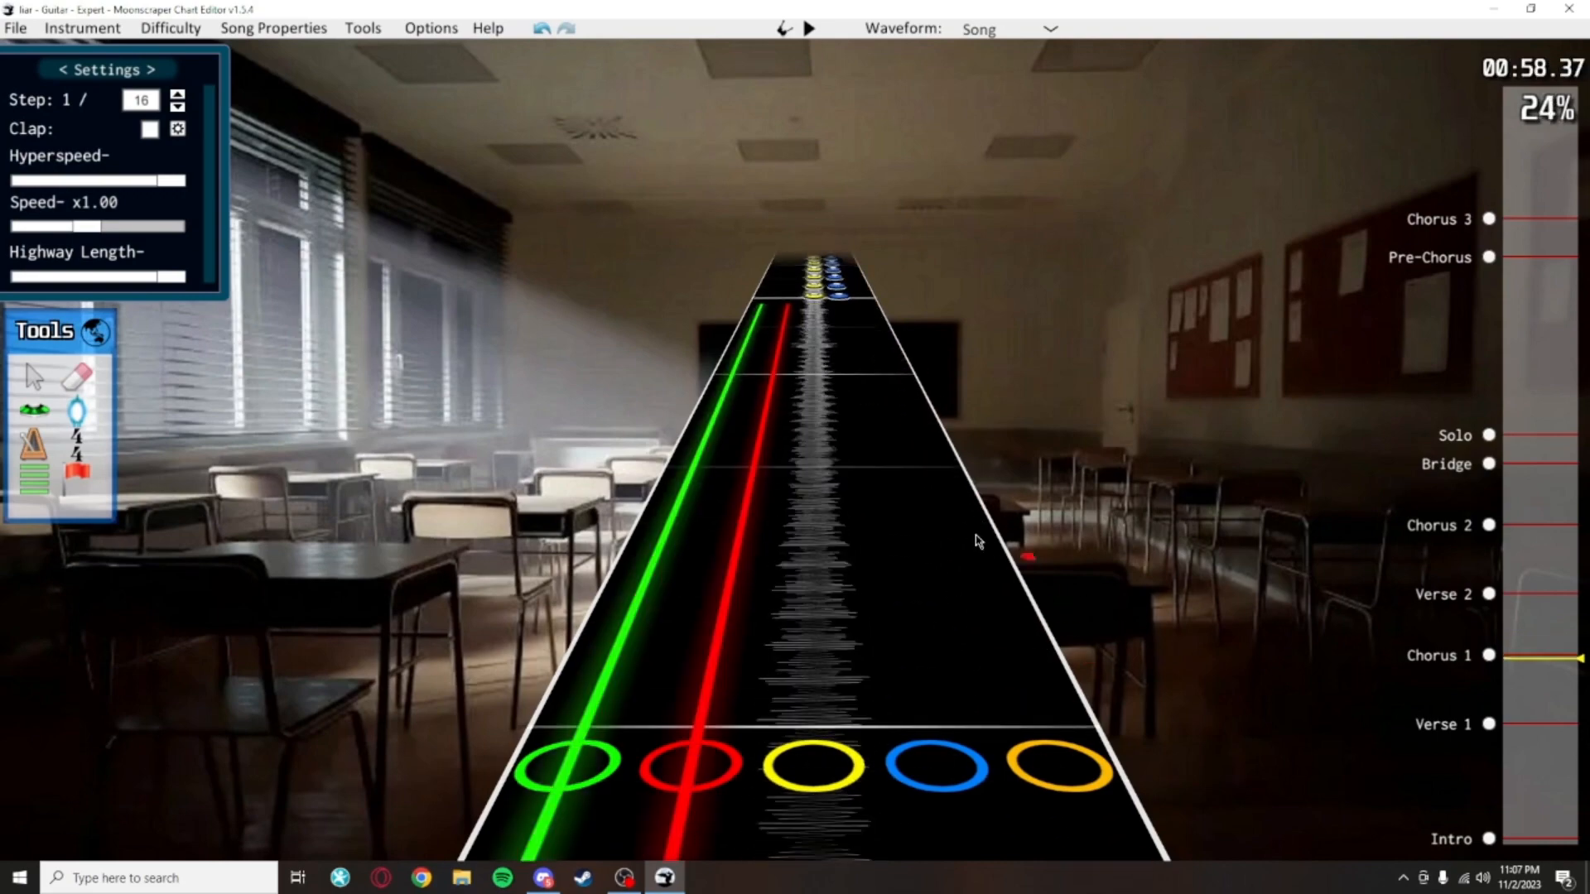
pyautogui.scroll(14, 976, 535)
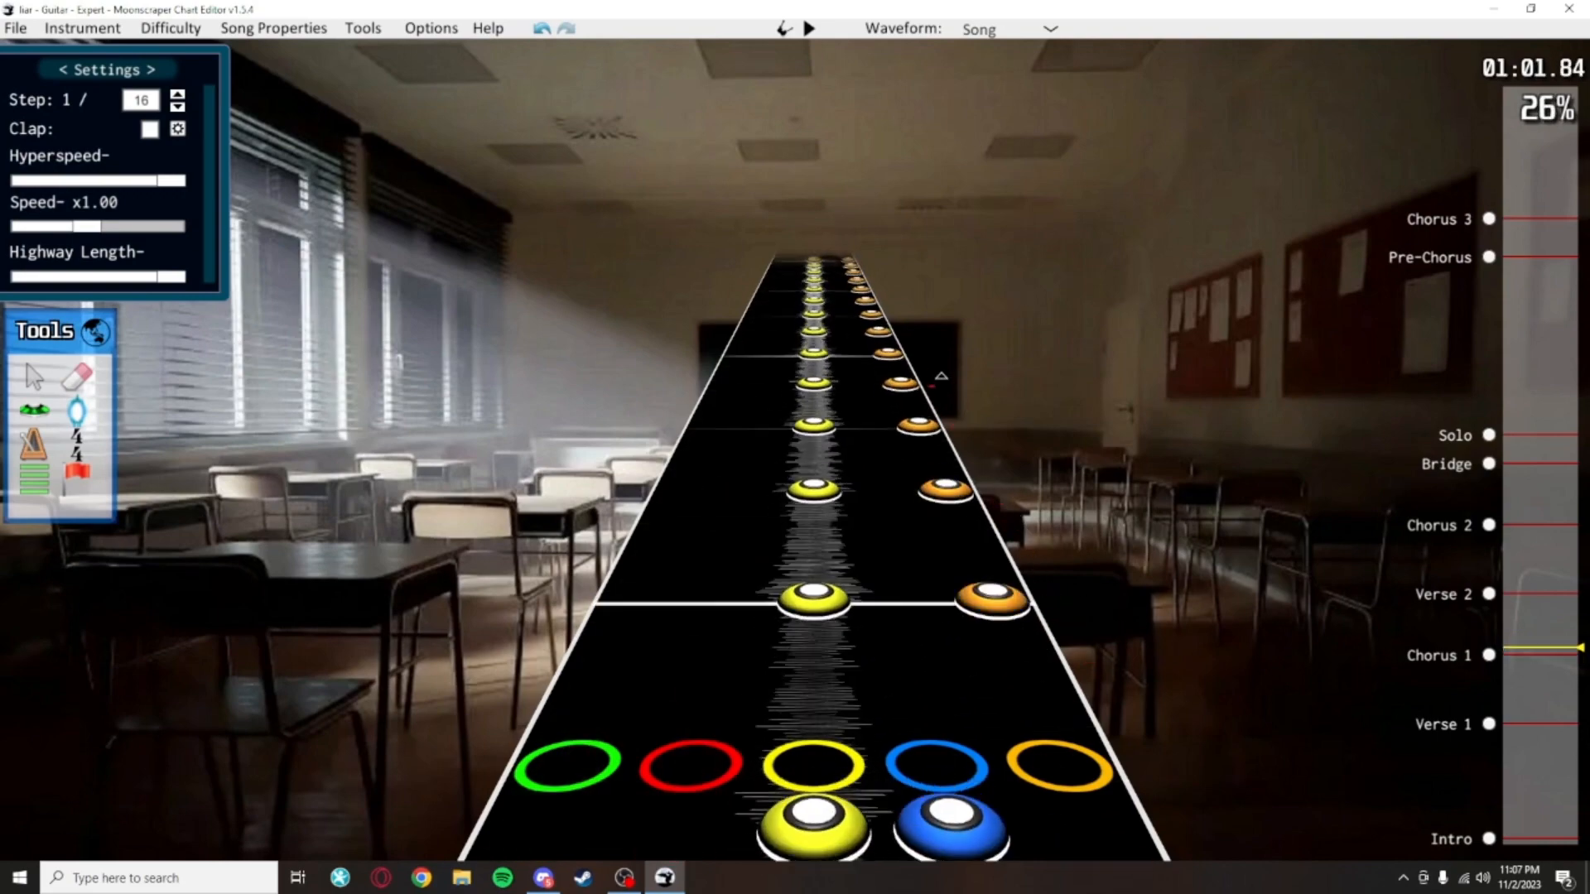
pyautogui.scroll(2, 959, 491)
pyautogui.scroll(16, 945, 423)
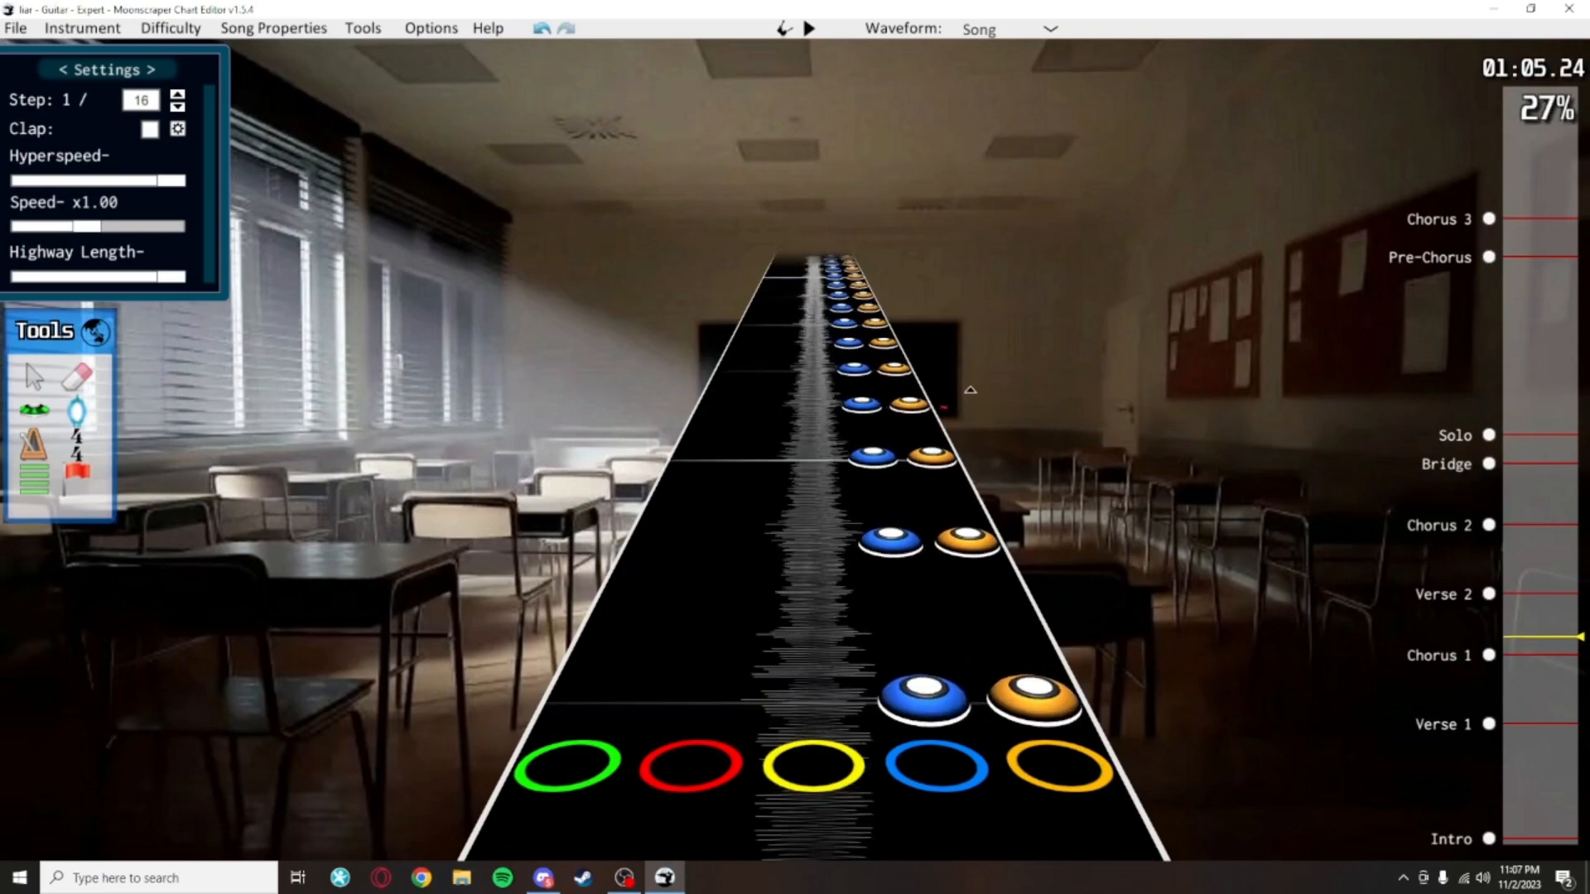
pyautogui.scroll(8, 932, 392)
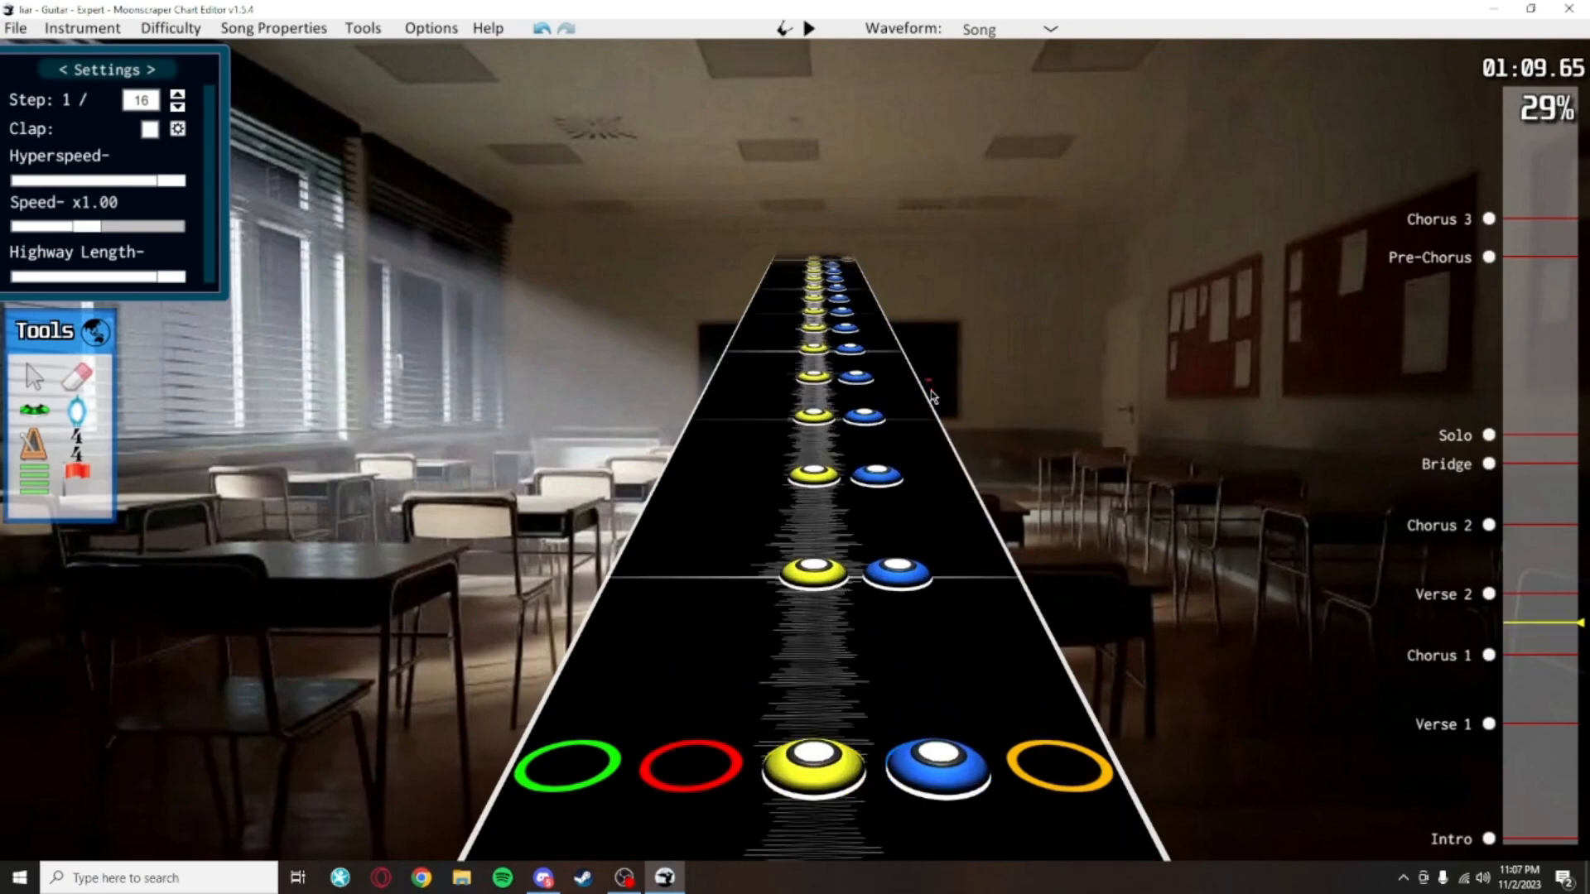
pyautogui.scroll(1, 949, 422)
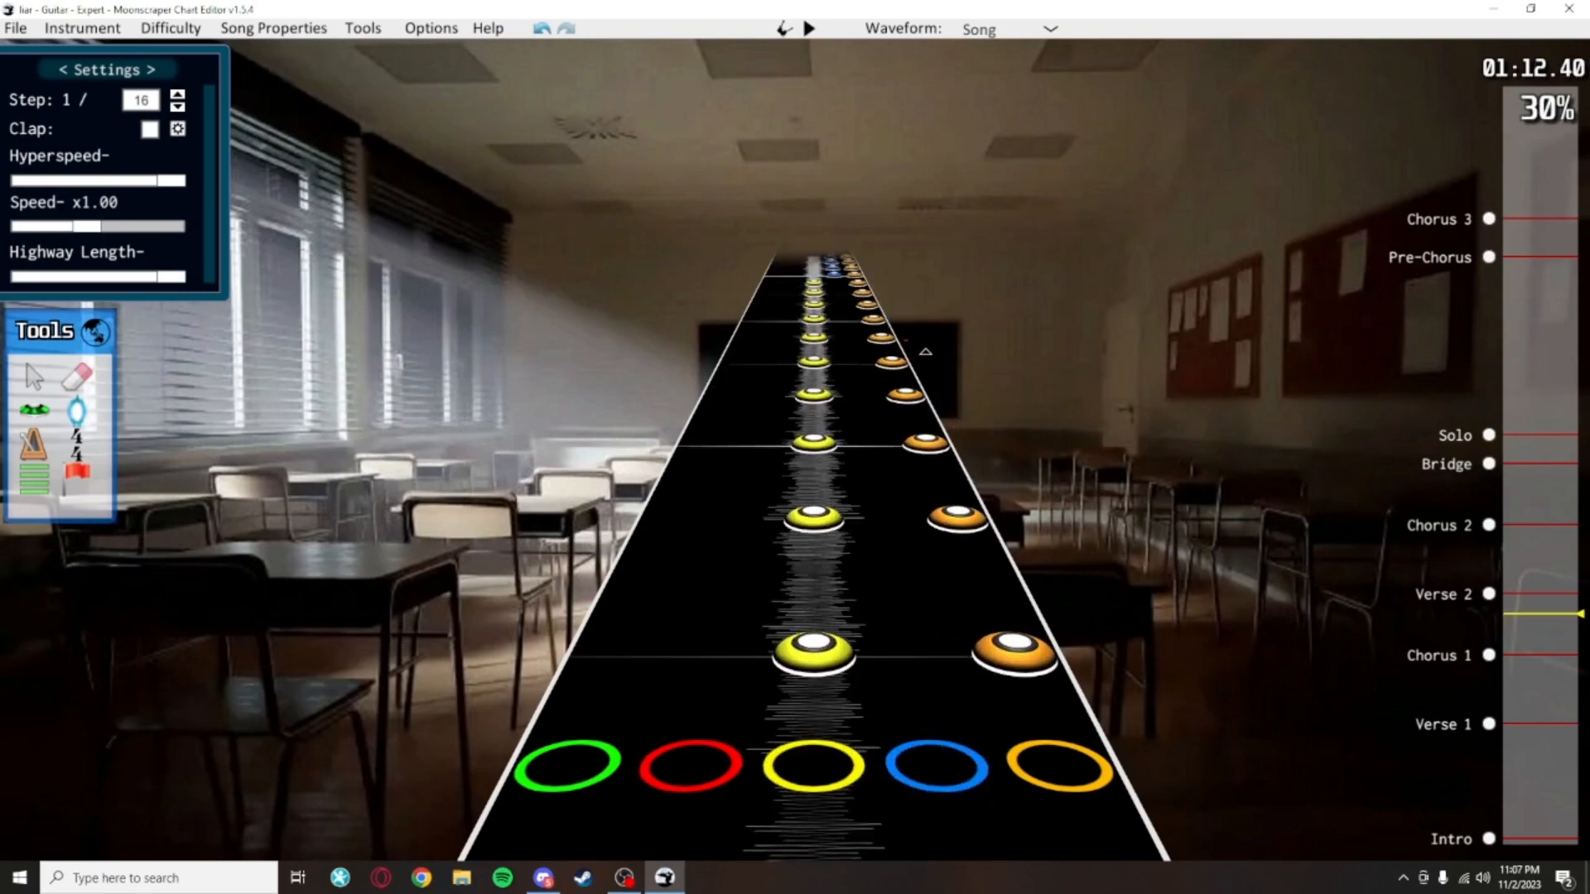
pyautogui.scroll(3, 926, 352)
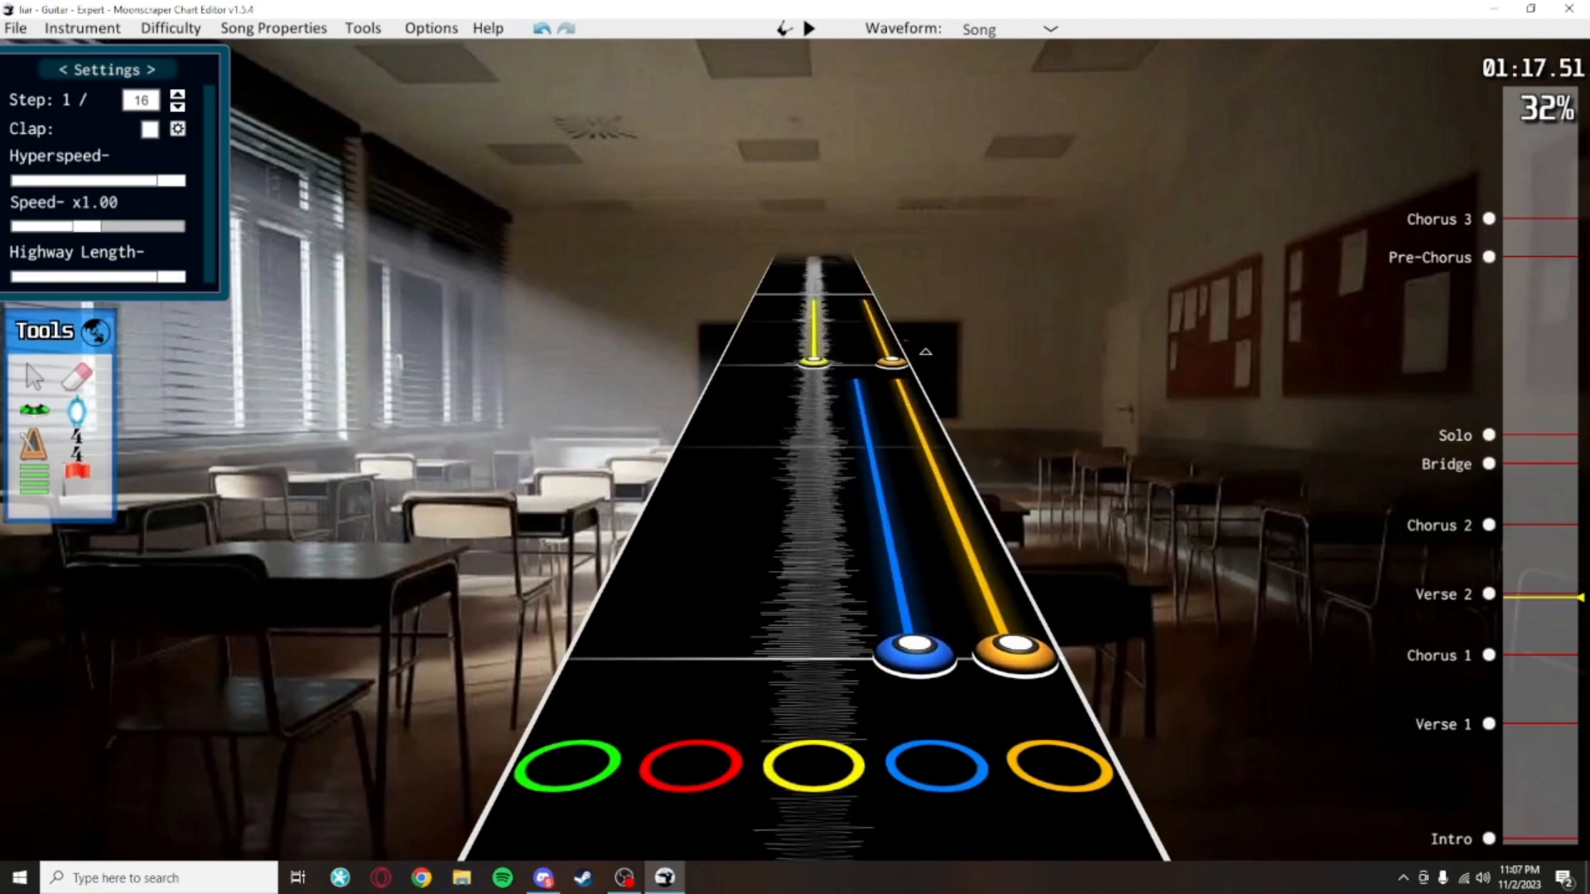
# Replay the final sustained blue-orange and yellow-orange chords into Verse 2 to check their timing
pyautogui.scroll(-3, 1054, 600)
pyautogui.press('space')
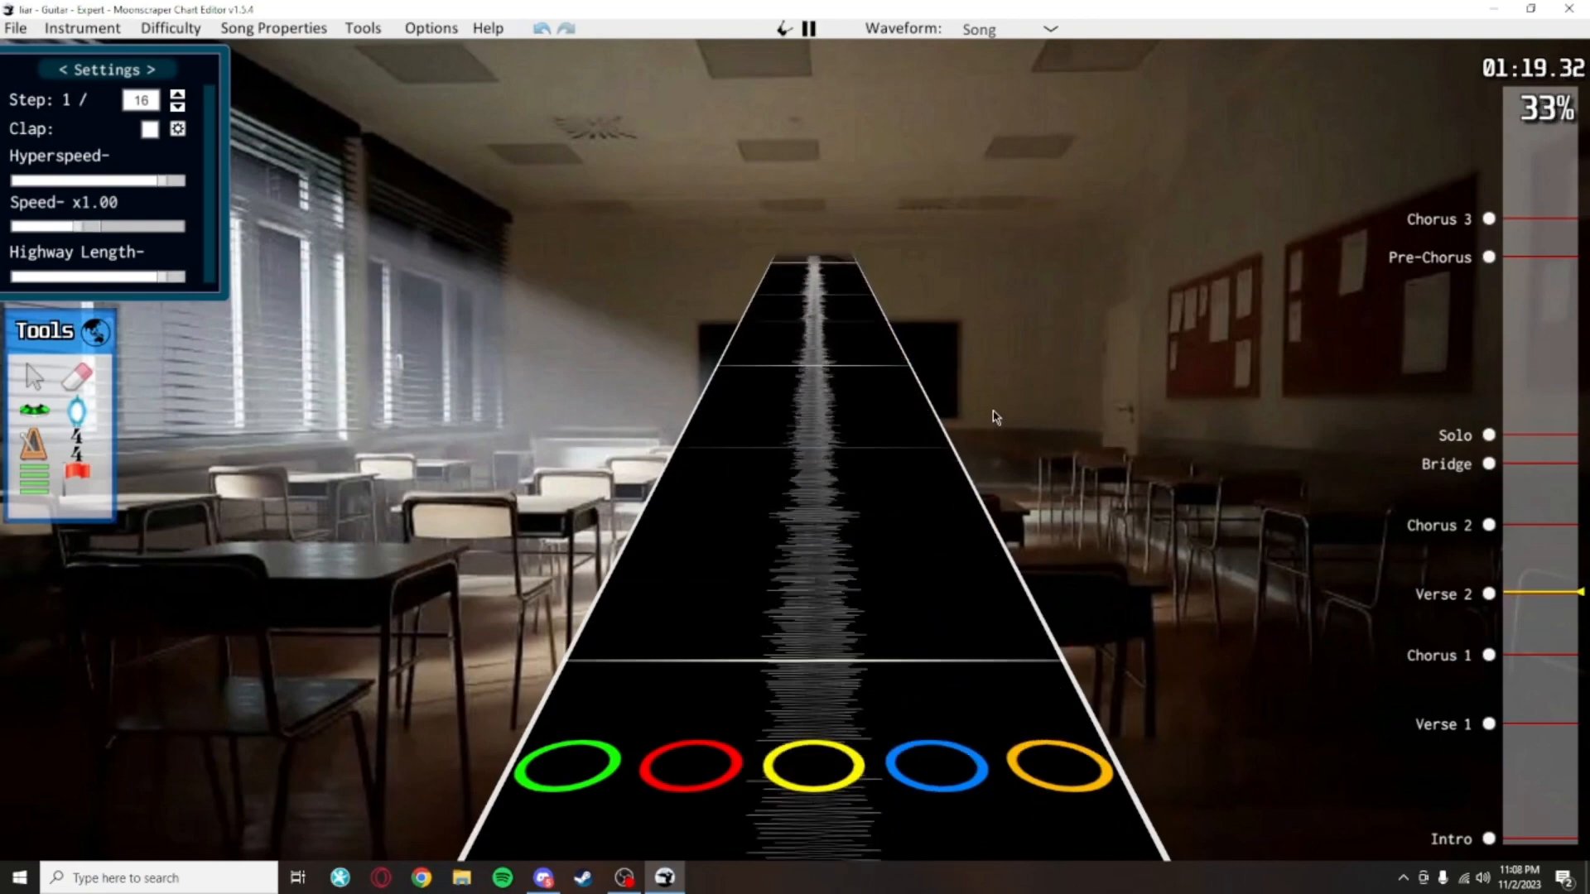
pyautogui.press('space')
pyautogui.scroll(-5, 1090, 666)
pyautogui.press('space')
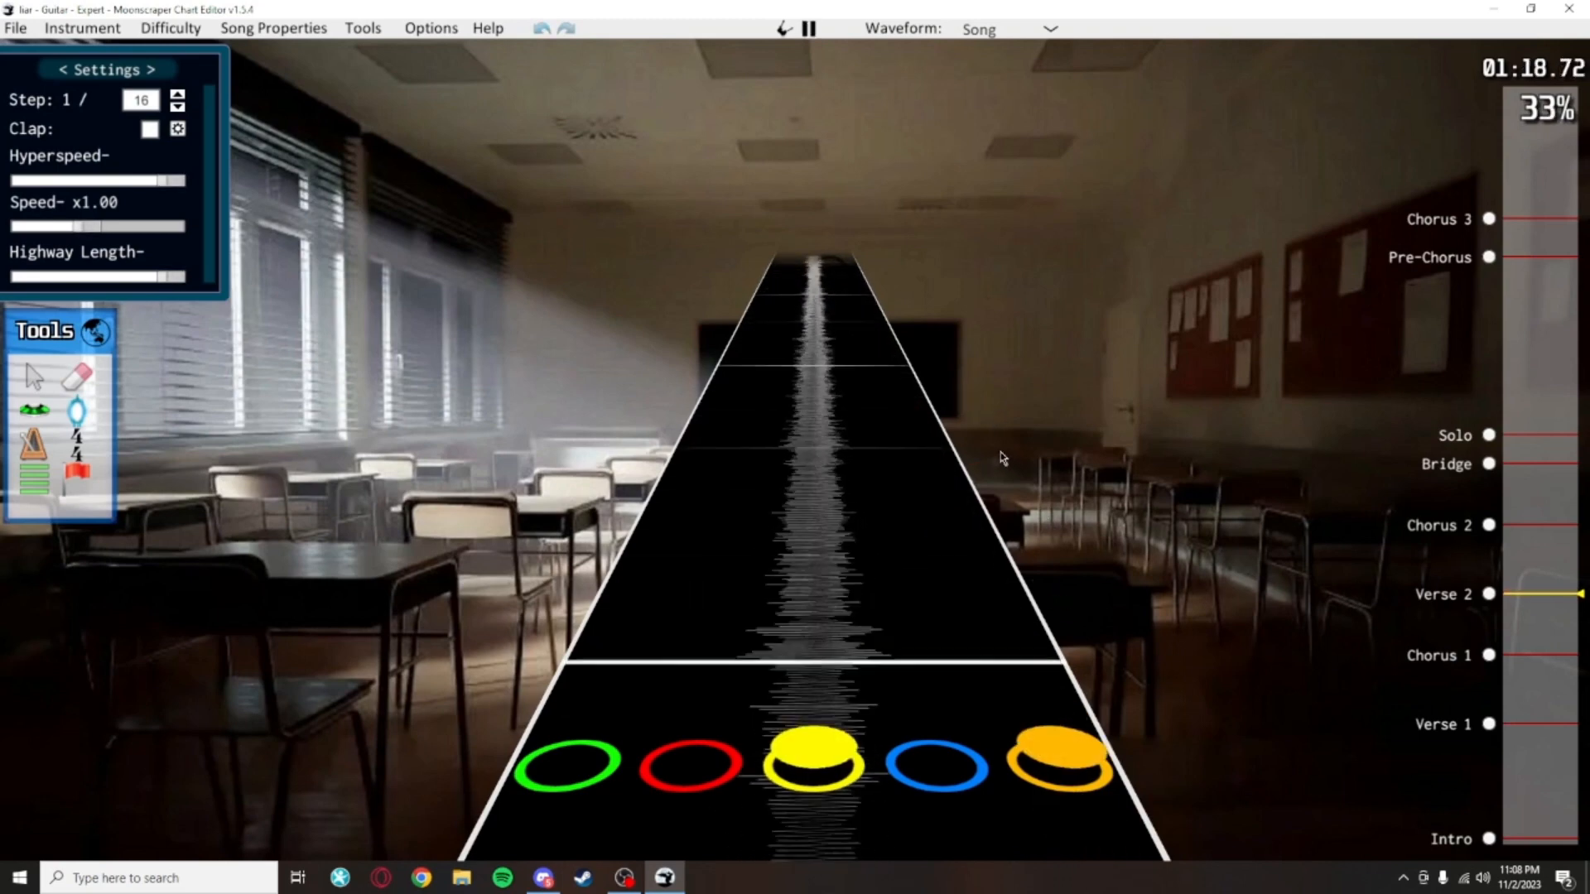
pyautogui.press('space')
pyautogui.scroll(-1, 1017, 656)
pyautogui.scroll(-6, 1017, 656)
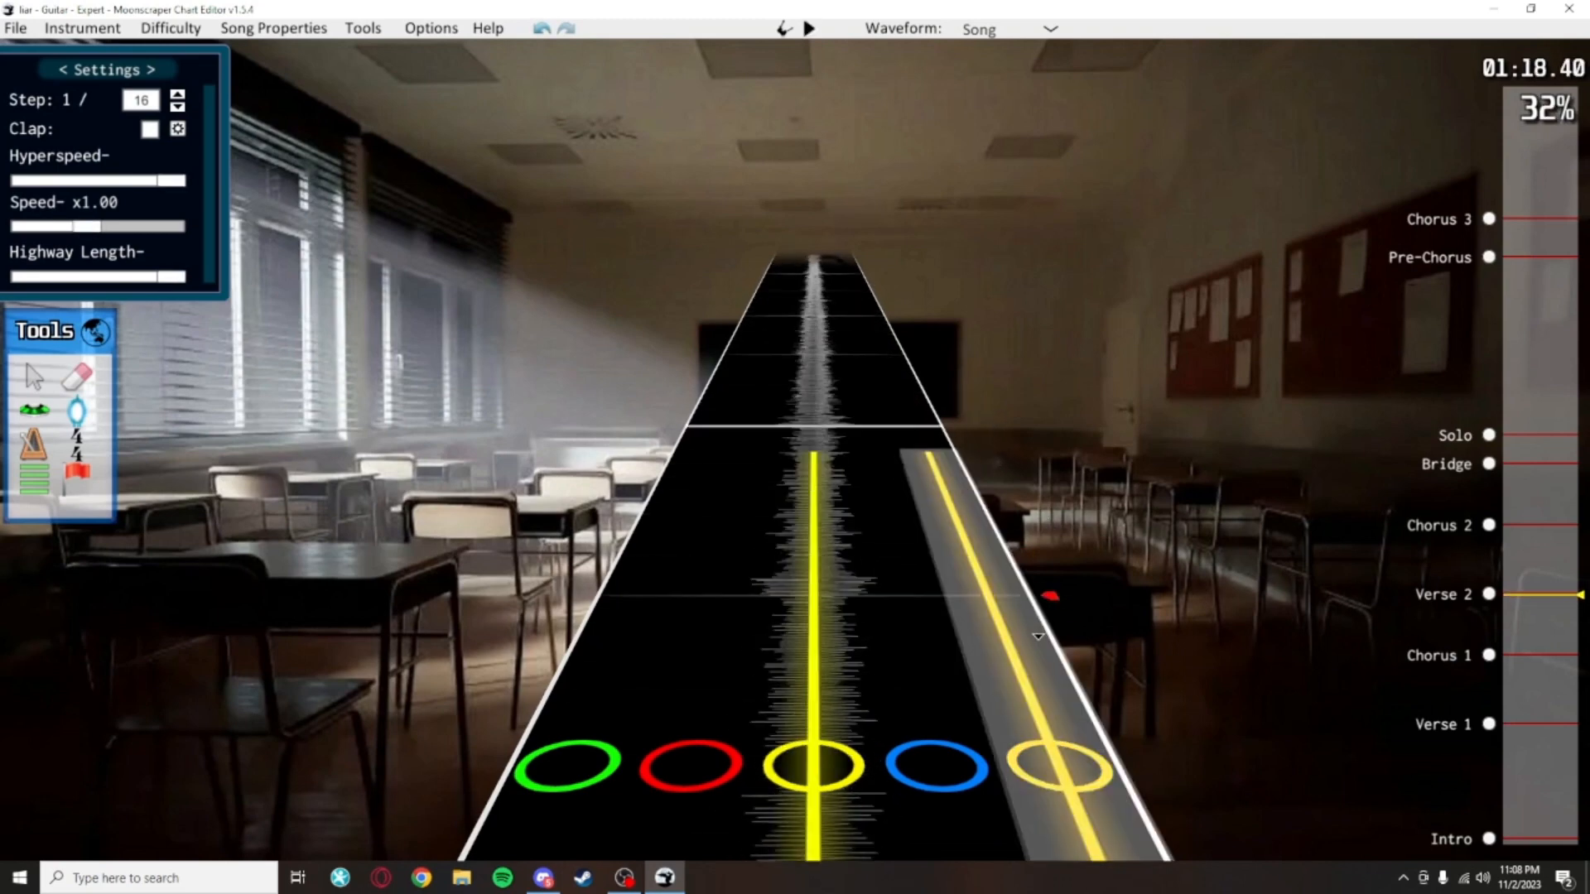
pyautogui.scroll(2, 1120, 572)
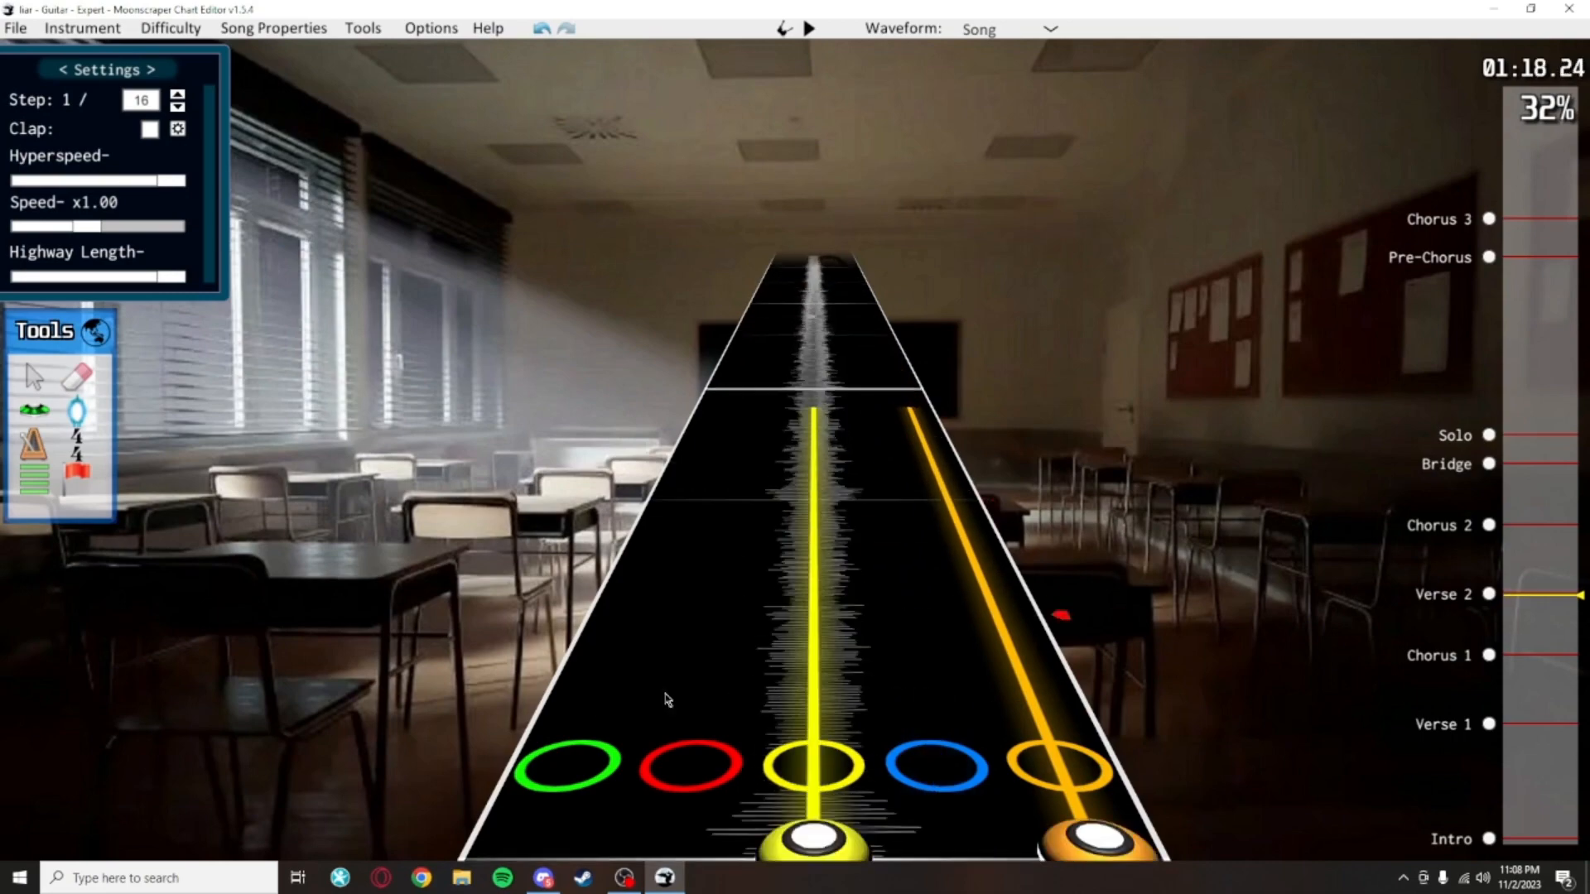
pyautogui.scroll(-5, 714, 284)
pyautogui.scroll(1, 1002, 339)
pyautogui.press('space')
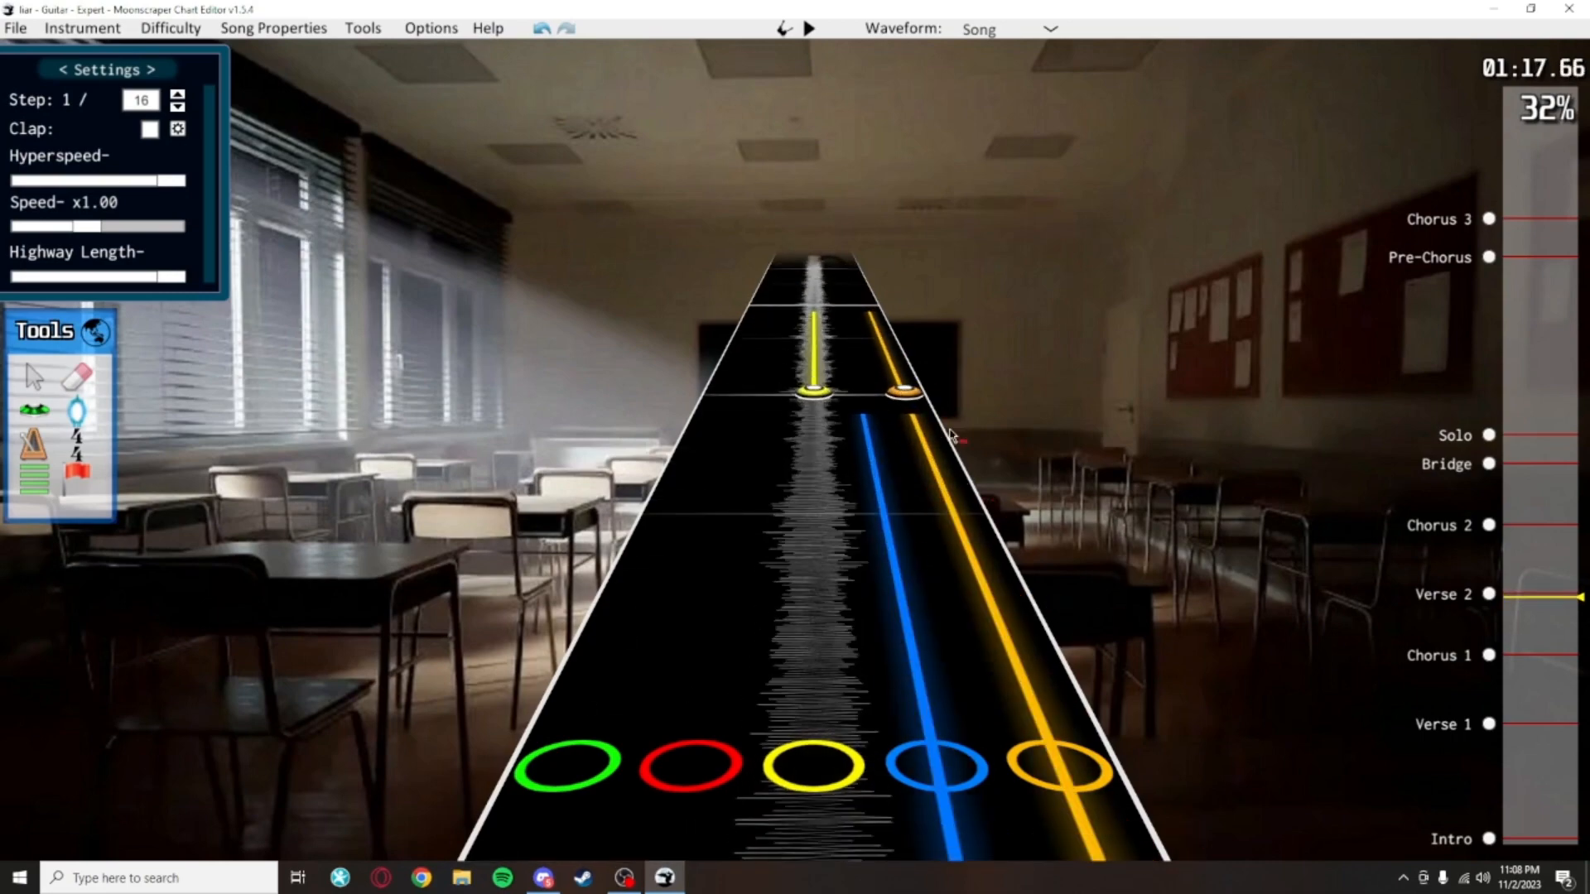
pyautogui.press('space')
pyautogui.press('space')
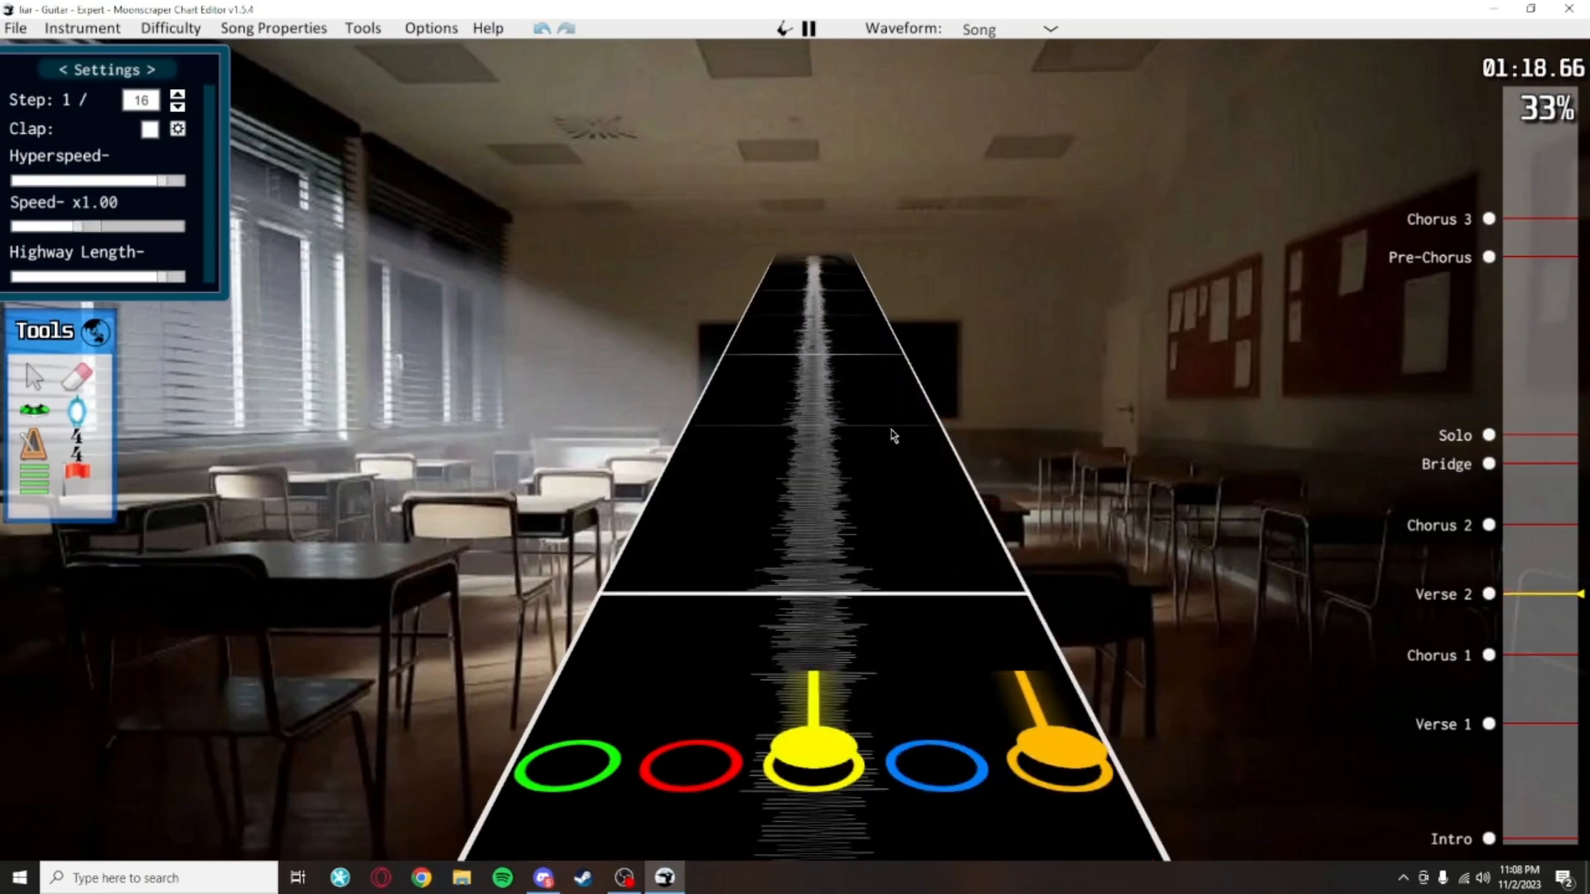
pyautogui.press('space')
pyautogui.scroll(4, 850, 387)
pyautogui.scroll(-1, 856, 429)
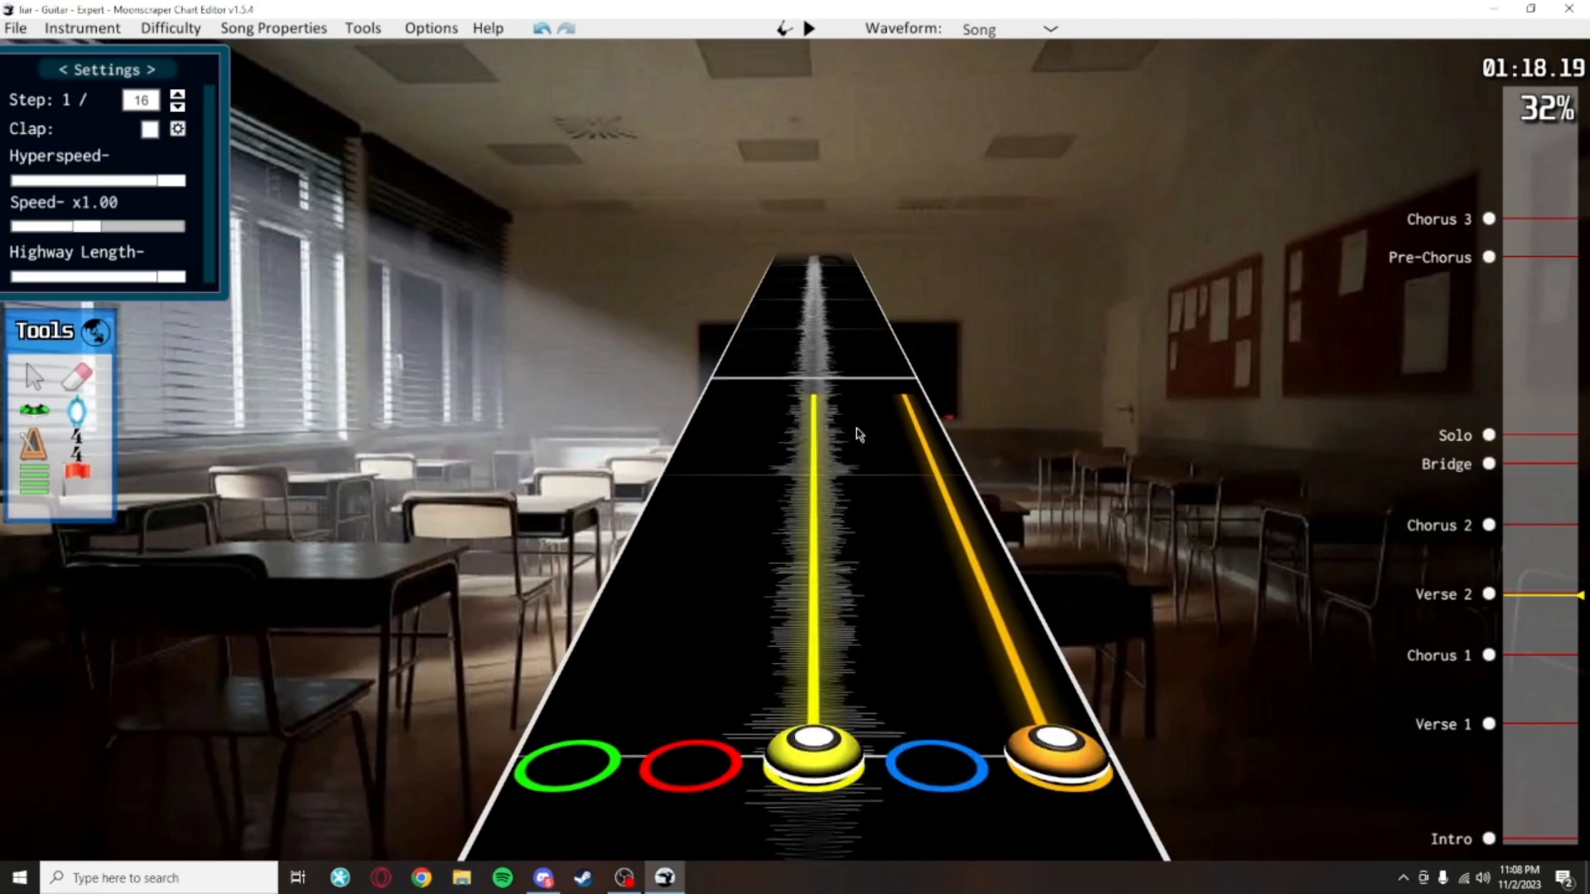
pyautogui.press('space')
pyautogui.press('space')
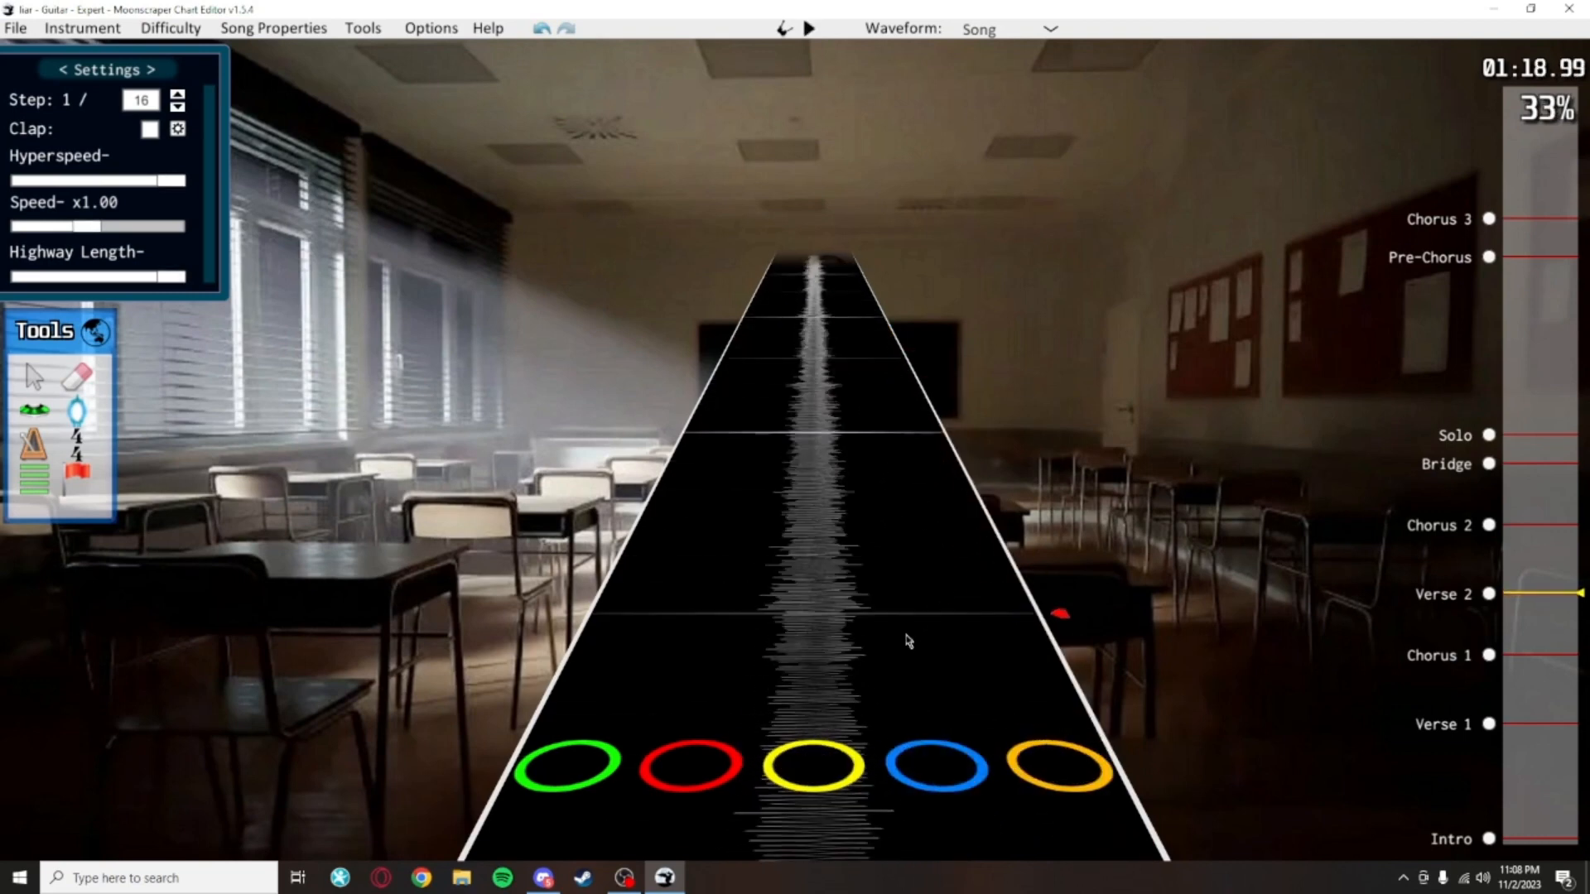
# Examine and play back the sustained yellow-orange chord leading into Verse 2, around 1:18
pyautogui.scroll(1, 883, 556)
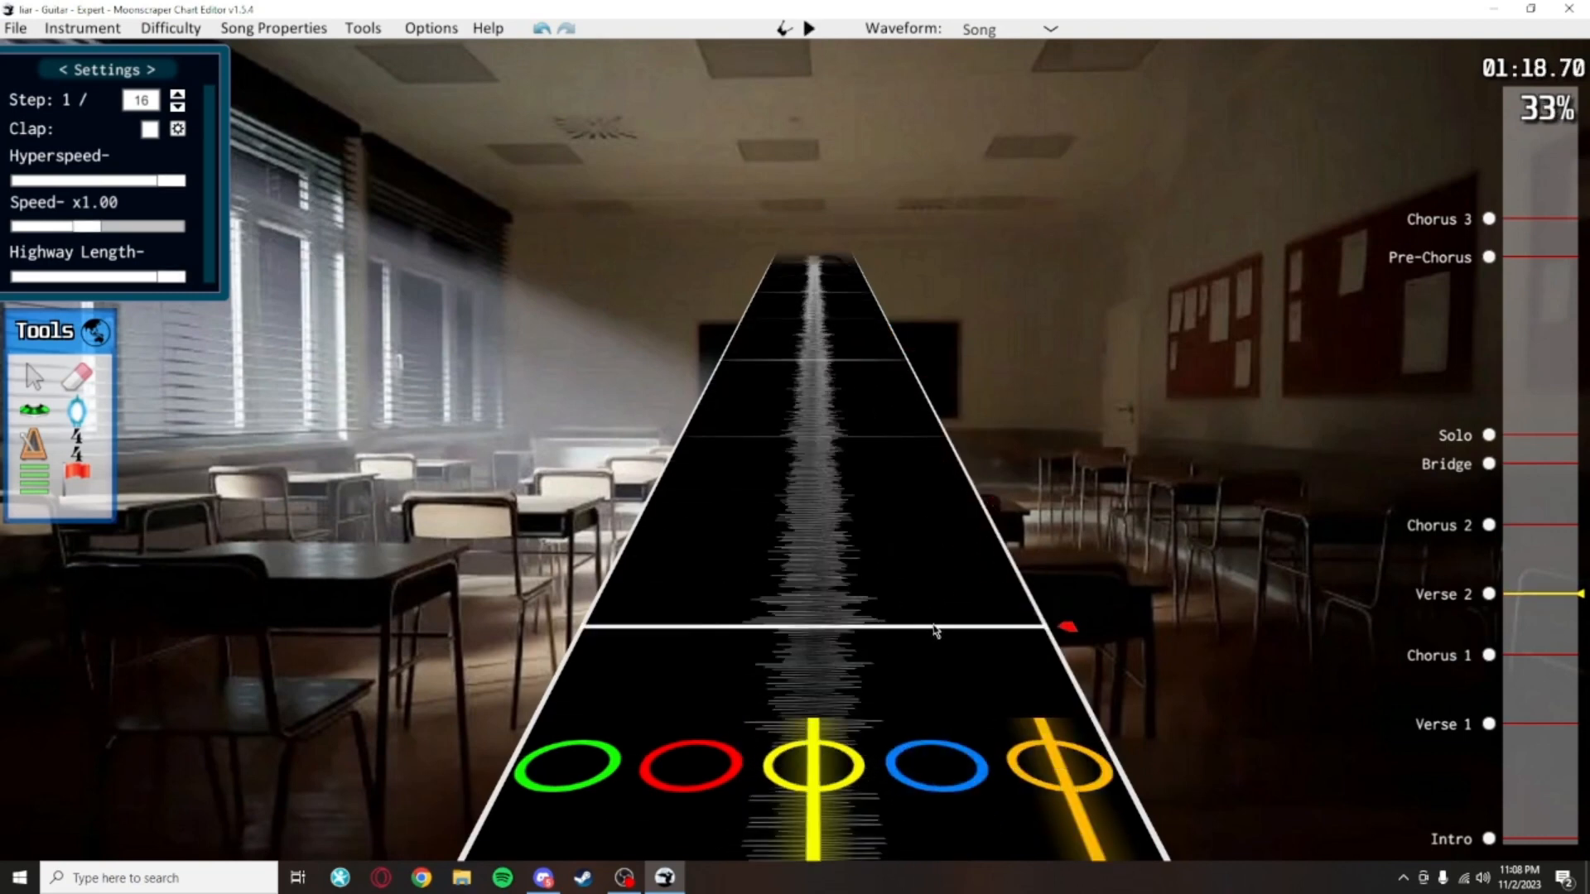
pyautogui.moveTo(937, 634); pyautogui.dragTo(770, 352)
pyautogui.scroll(-4, 777, 355)
pyautogui.scroll(3, 934, 625)
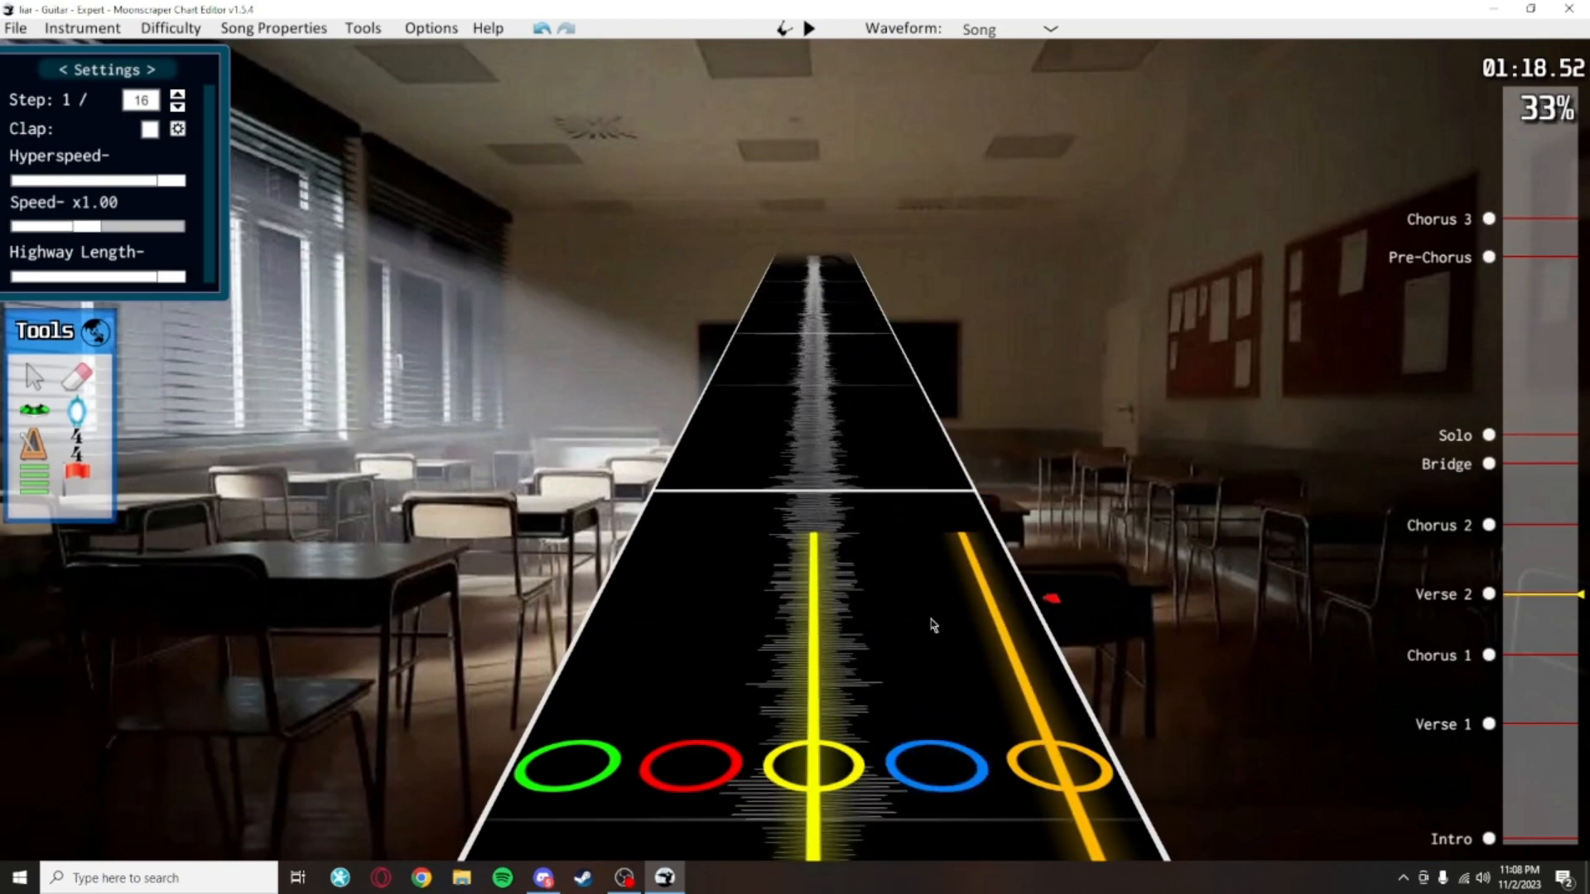
pyautogui.moveTo(967, 493); pyautogui.dragTo(740, 300)
pyautogui.scroll(4, 834, 355)
pyautogui.scroll(-7, 952, 381)
pyautogui.press('space')
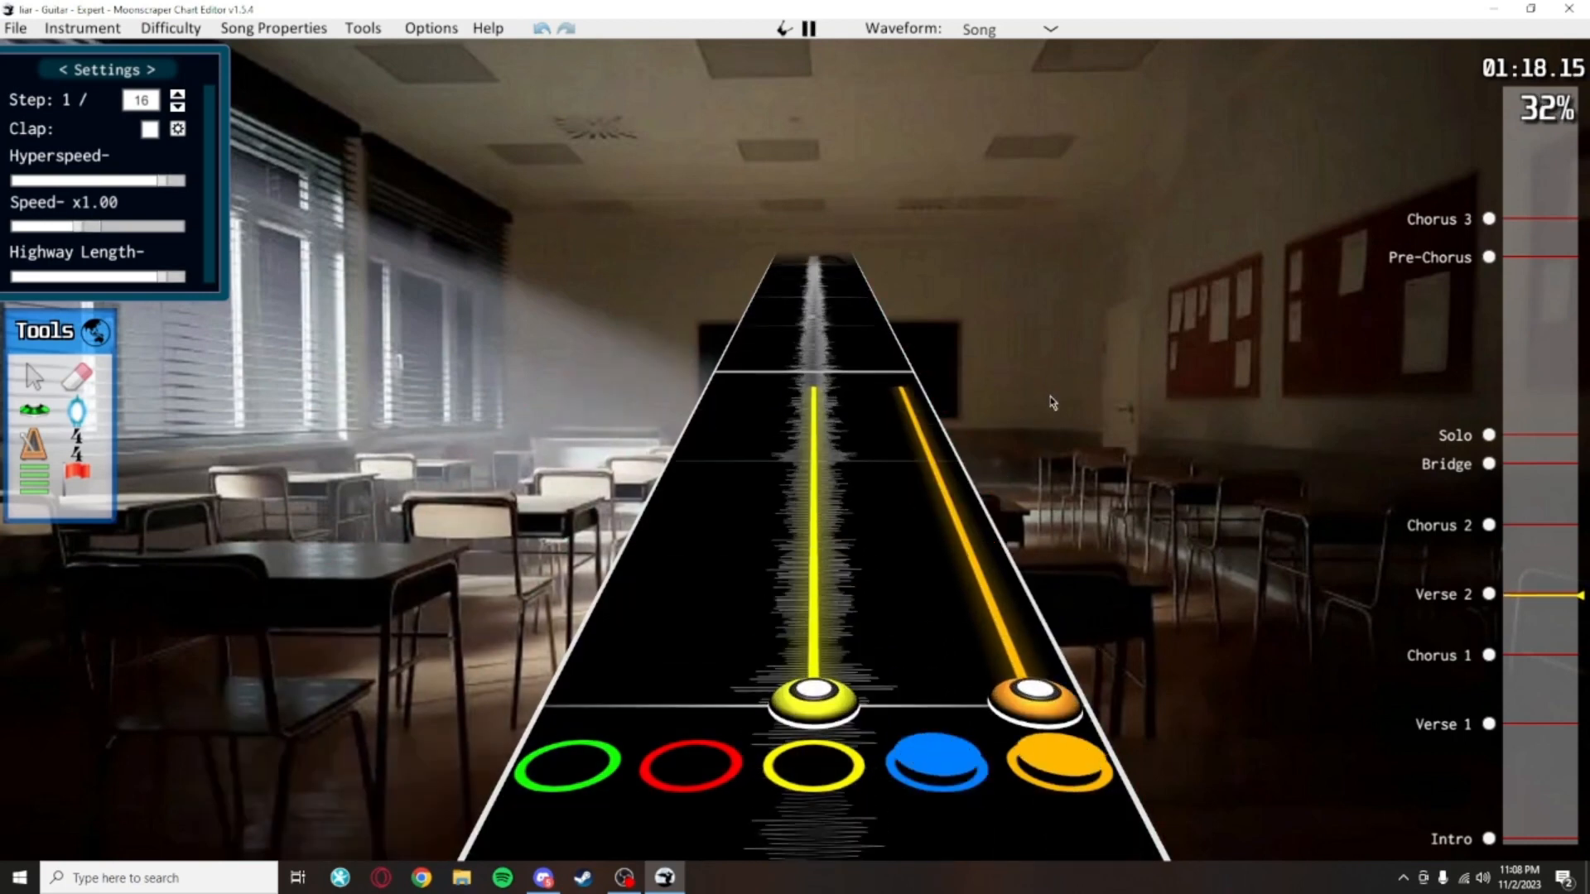
pyautogui.press('space')
pyautogui.scroll(-8, 915, 392)
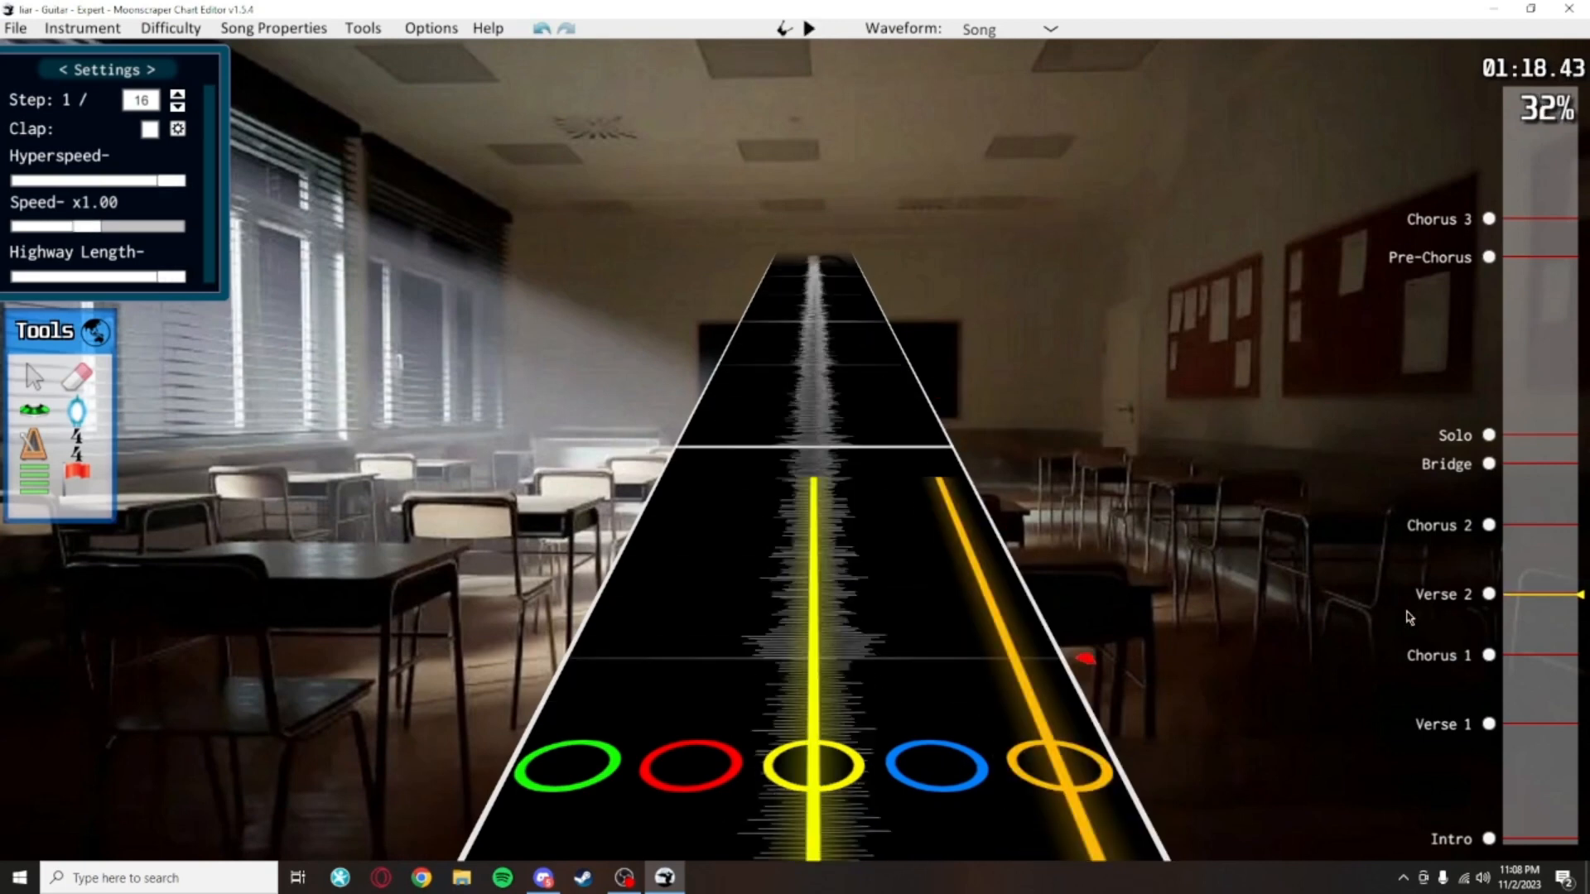
# Copy all the notes of the Verse 1 section, paste them at the start of Verse 2, and save the chart
pyautogui.click(1489, 725)
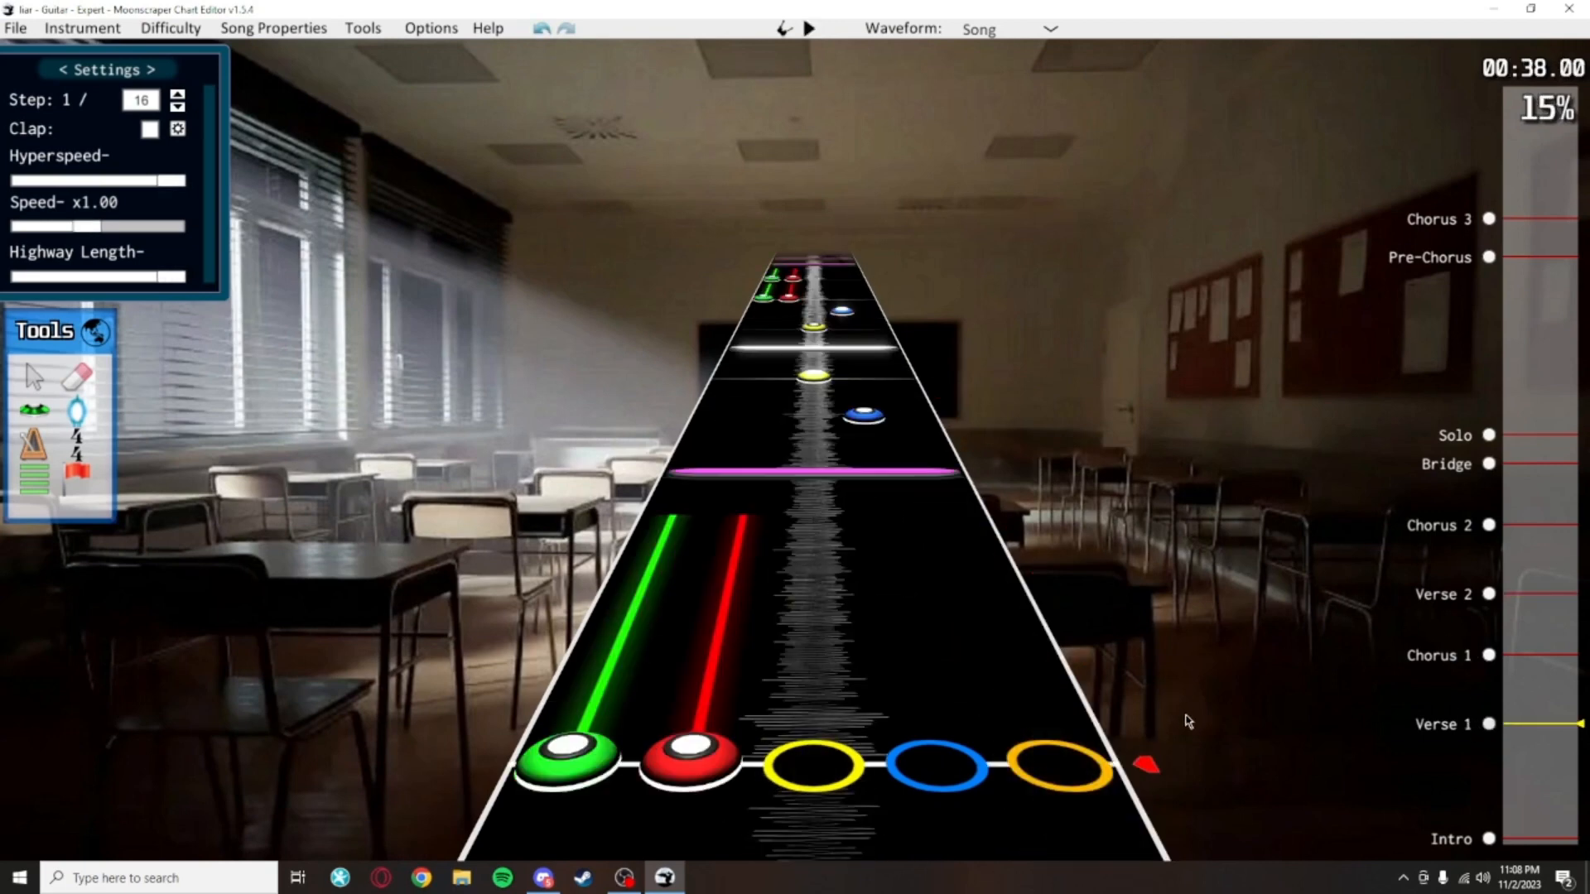
pyautogui.press('space')
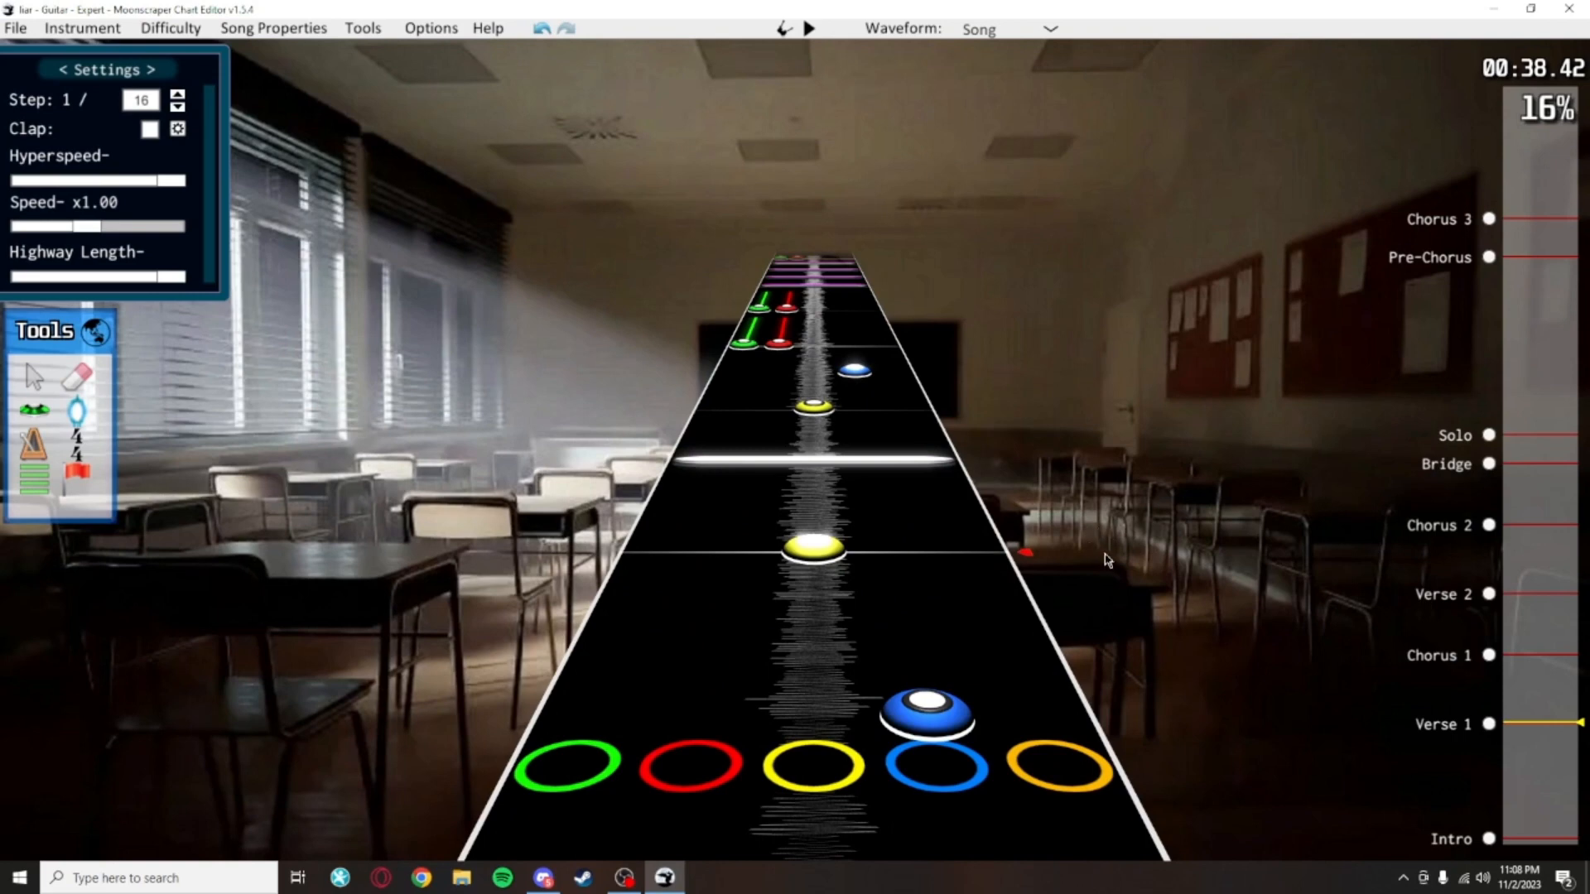
pyautogui.hotkey('ctrl', 'a')
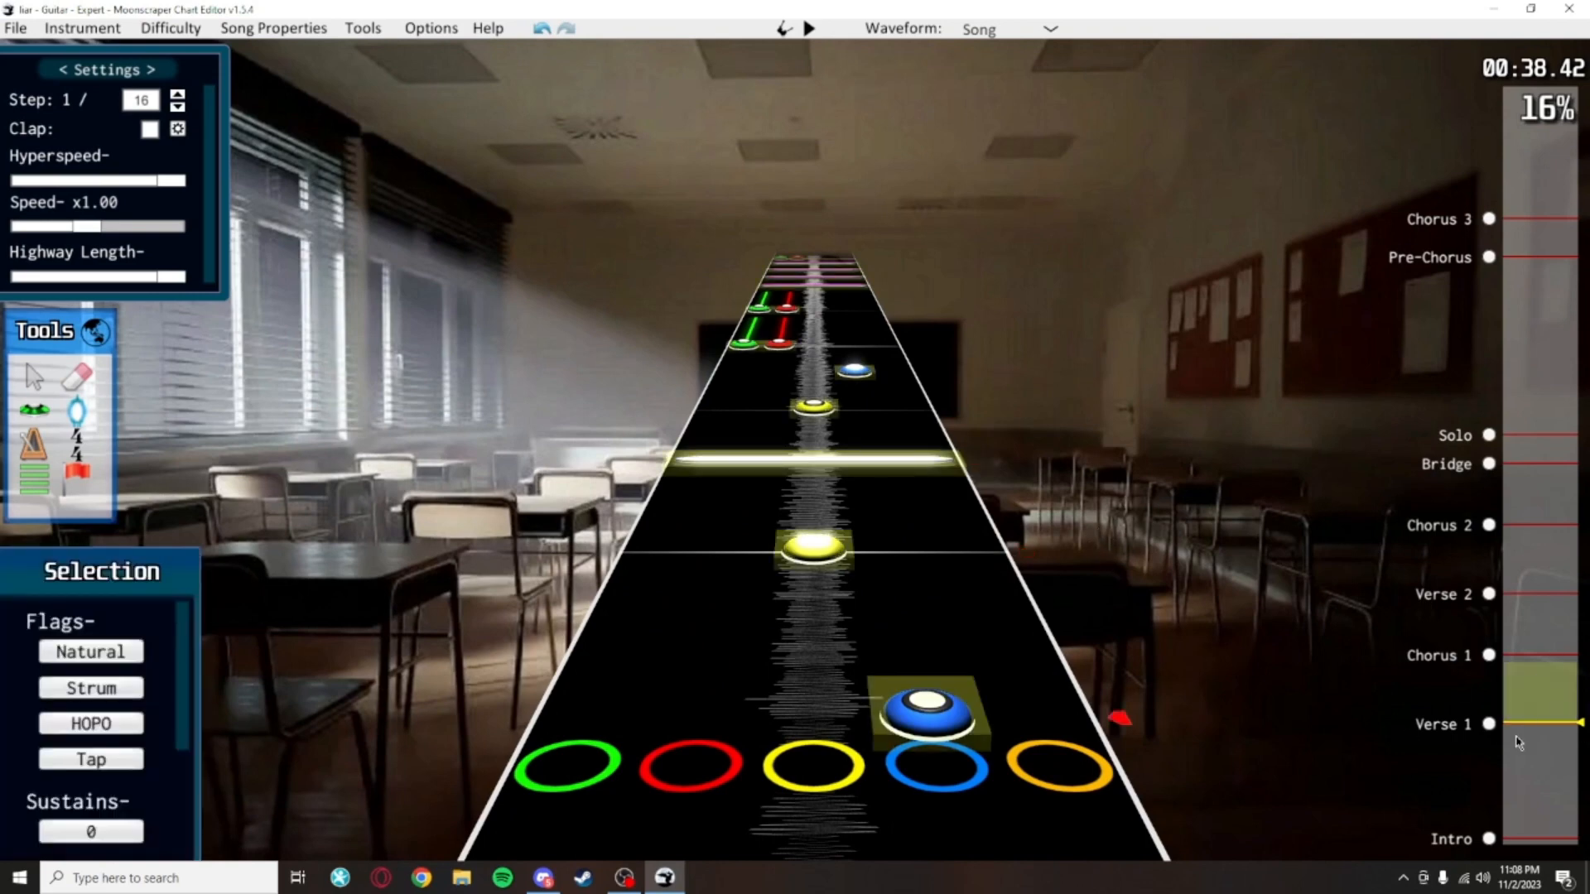
pyautogui.click(1238, 574)
pyautogui.hotkey('ctrl', 'v')
pyautogui.scroll(-8, 1138, 757)
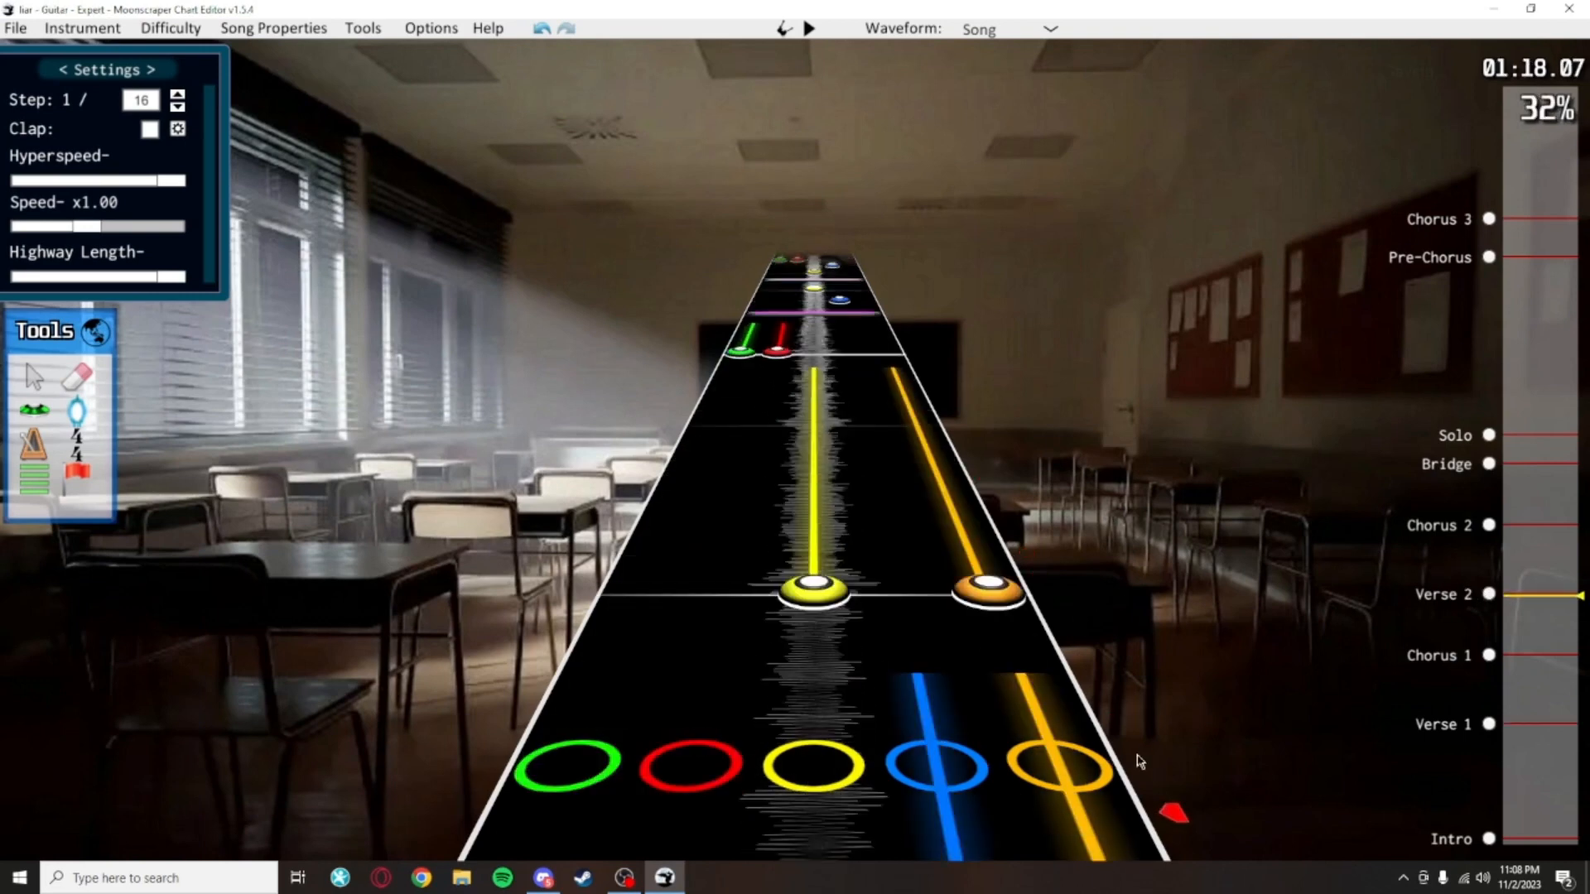
pyautogui.hotkey('ctrl', 's')
# Play back the pasted Verse 2 notes from about 1:18 to check them against the song
pyautogui.scroll(2, 775, 526)
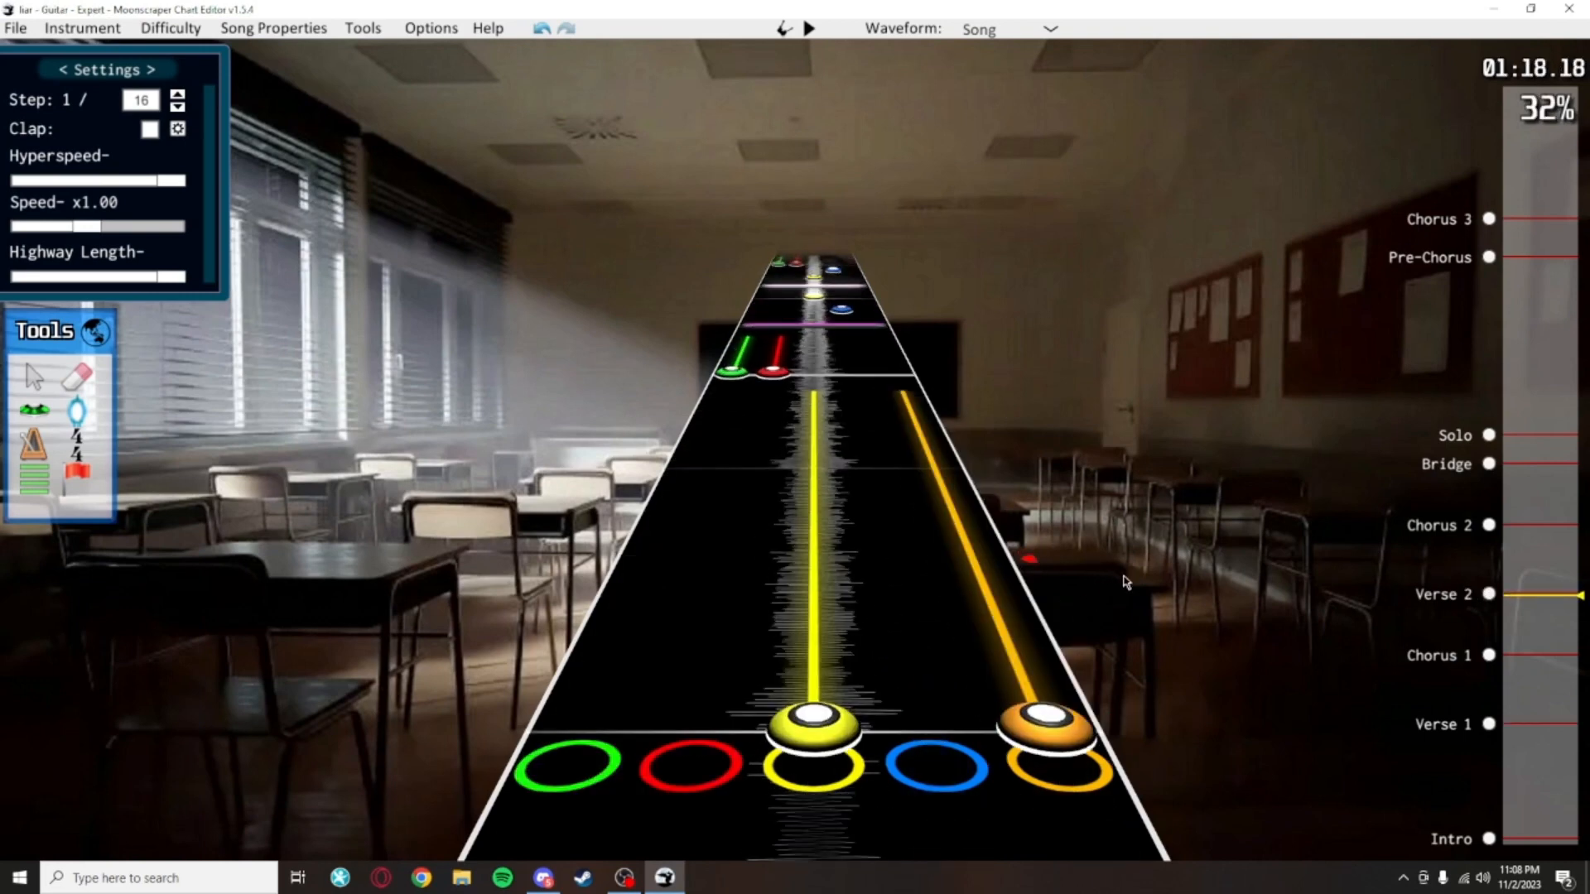
pyautogui.press('space')
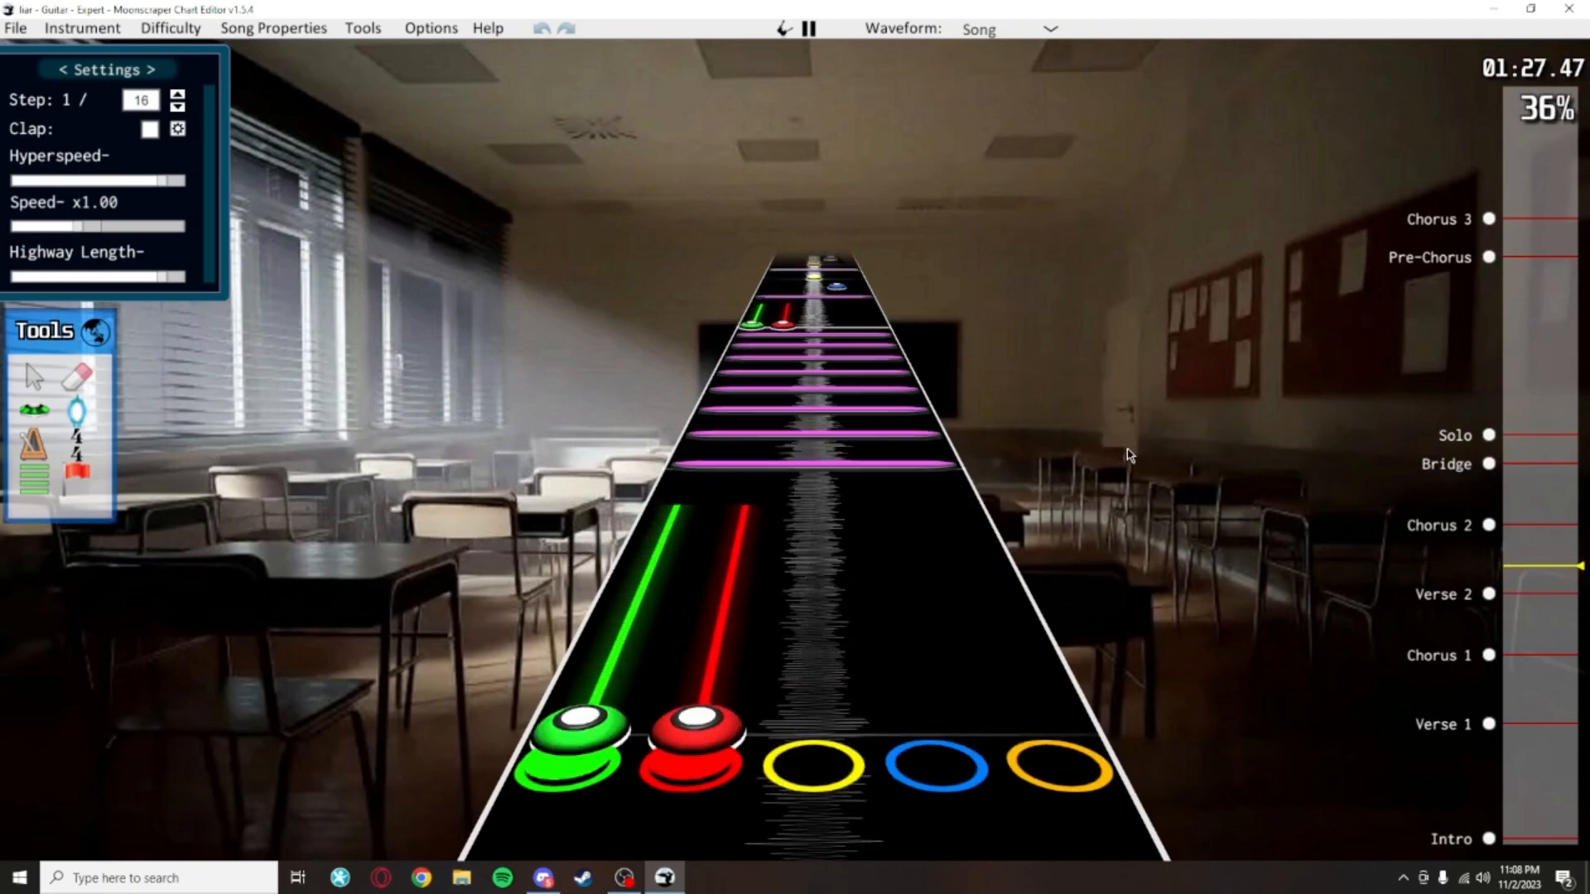
pyautogui.press('space')
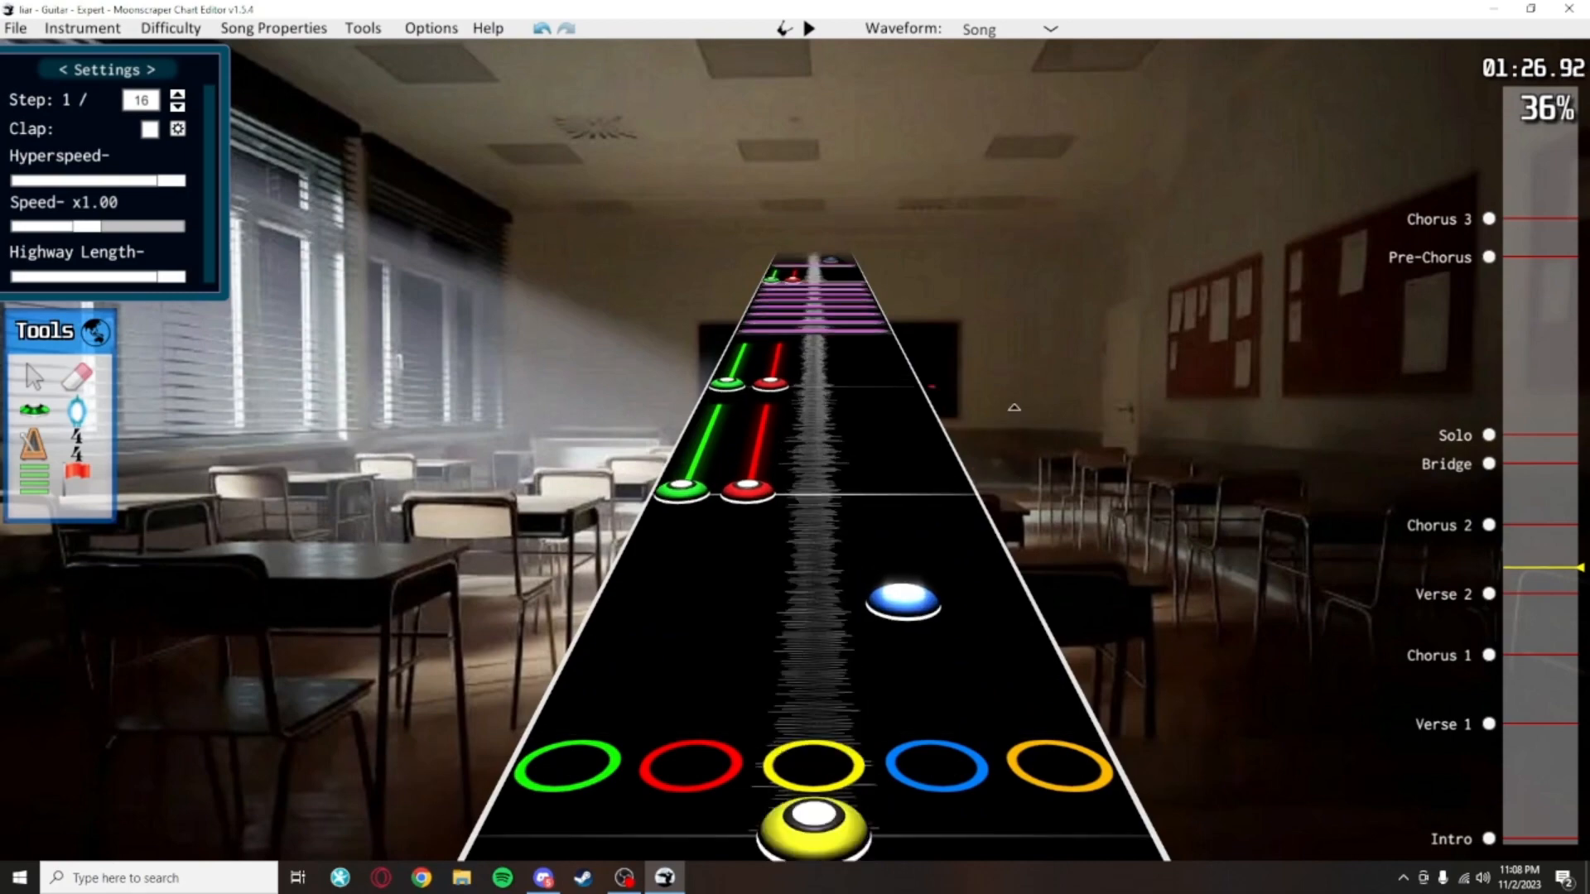
# Delete the two sustained green-red chords around 1:27 together with the run of open notes that follows them
pyautogui.scroll(5, 961, 550)
pyautogui.moveTo(1139, 655); pyautogui.dragTo(626, 456)
pyautogui.scroll(-8, 1110, 699)
pyautogui.press('Delete')
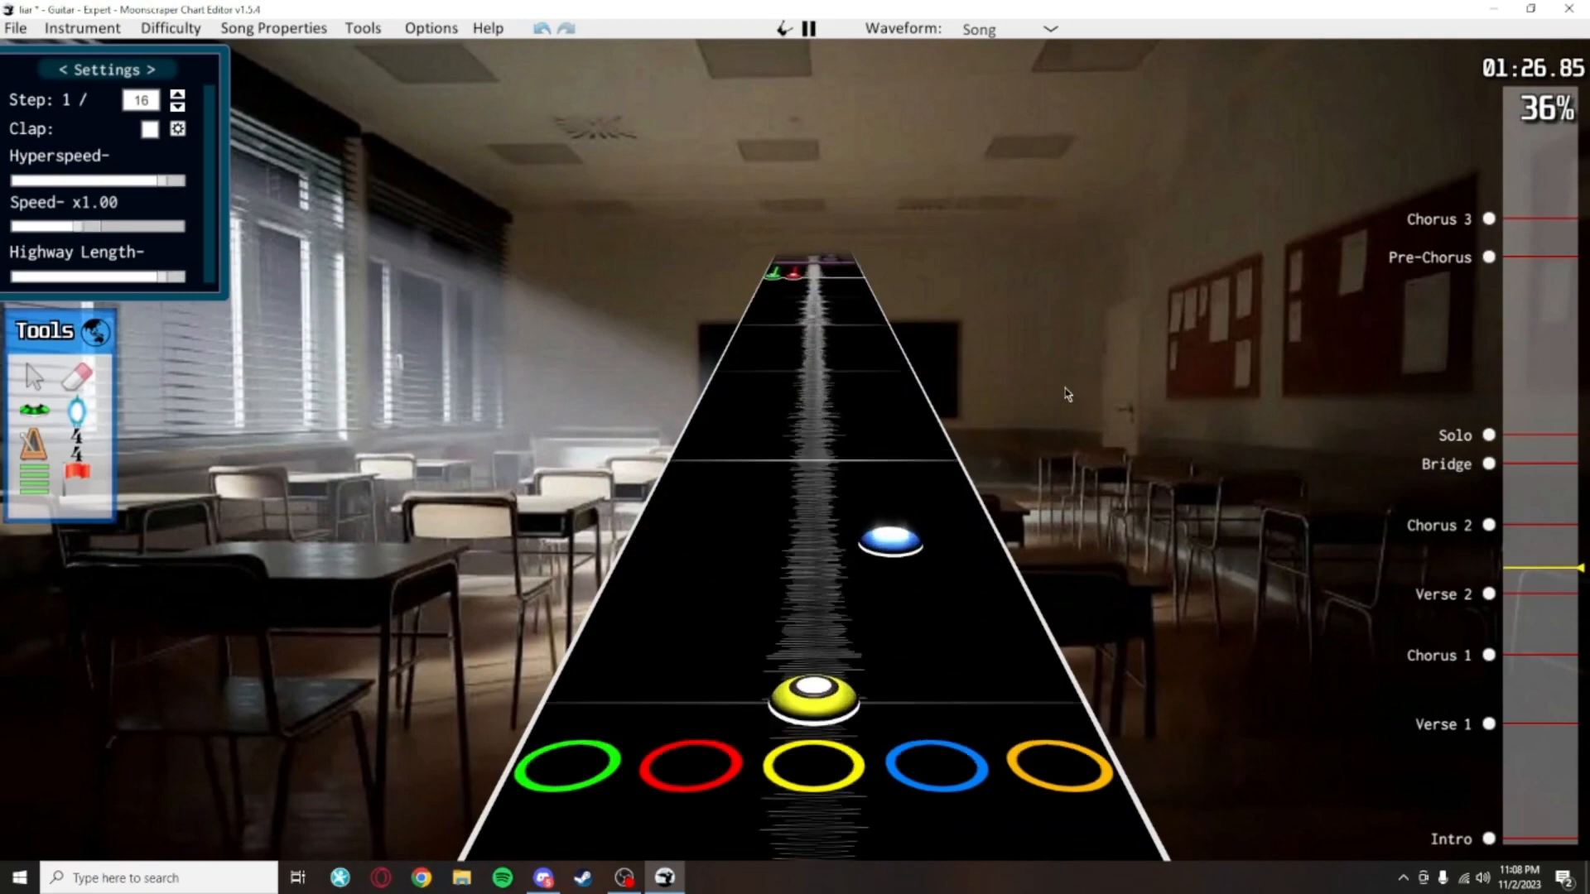
# Play back the passage around 1:27 to hear what belongs in the emptied gap
pyautogui.press('space')
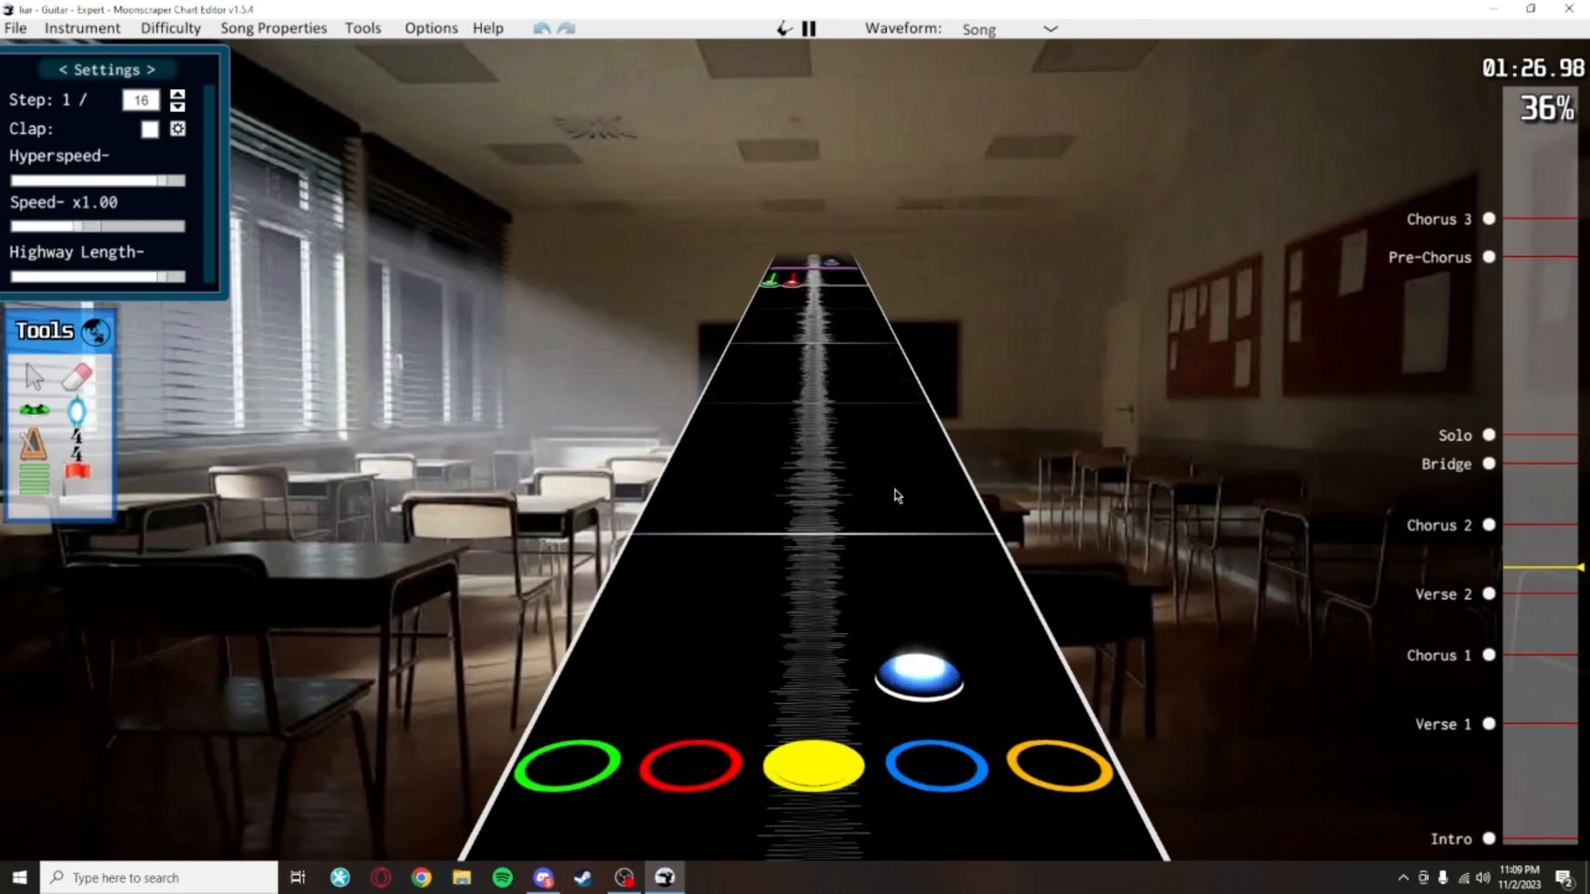
pyautogui.press('space')
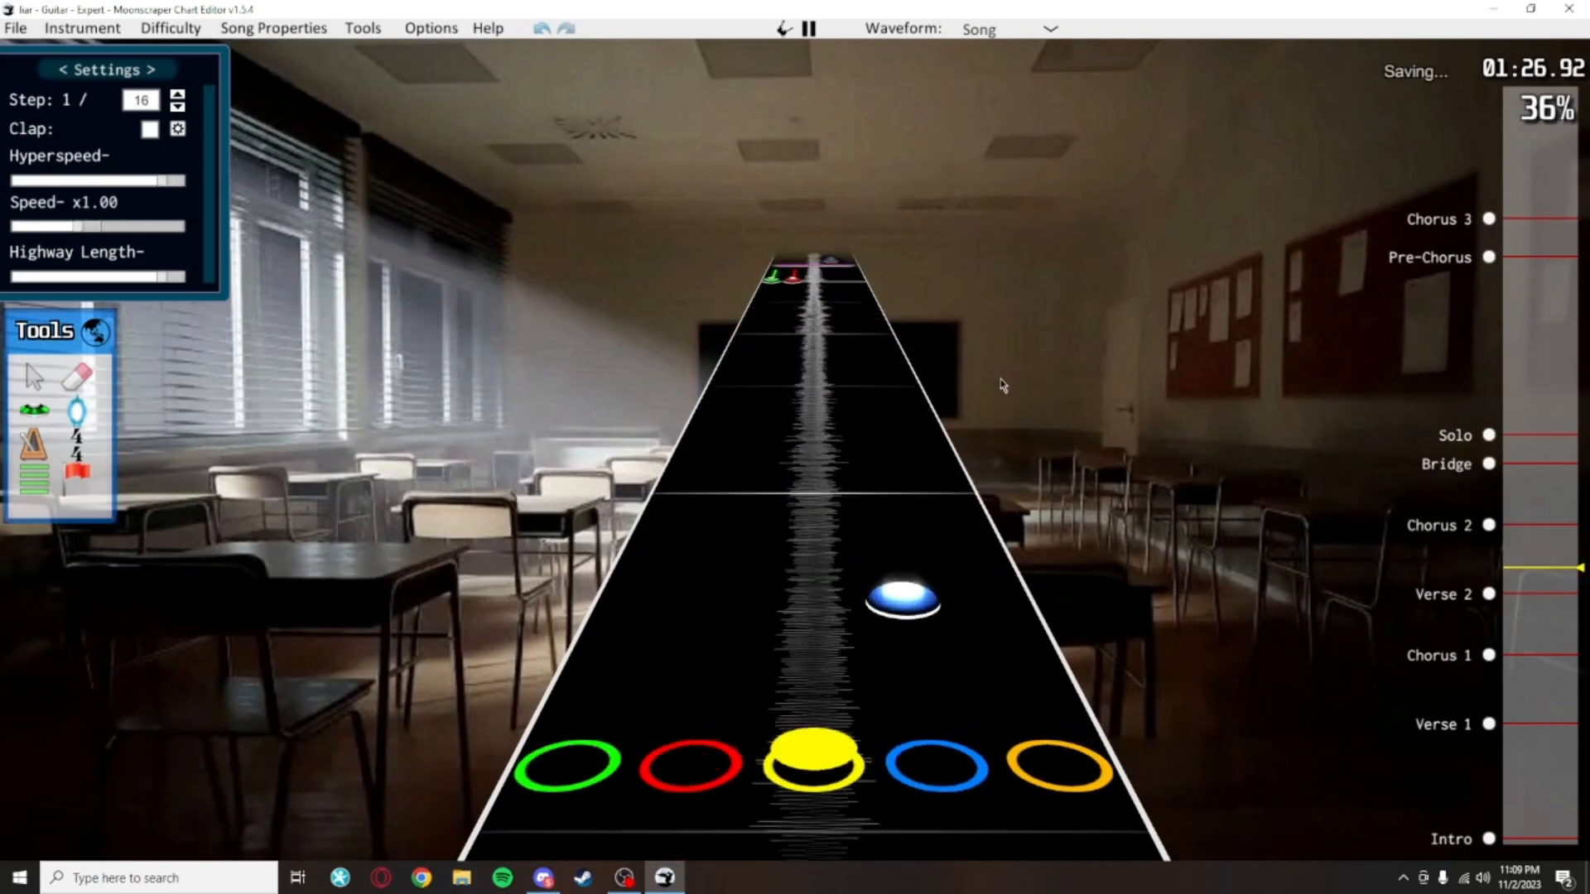
pyautogui.press('space')
# Copy the phrase of open, blue and yellow notes at about 1:26 and paste it after the blue note near 1:27
pyautogui.scroll(-3, 999, 510)
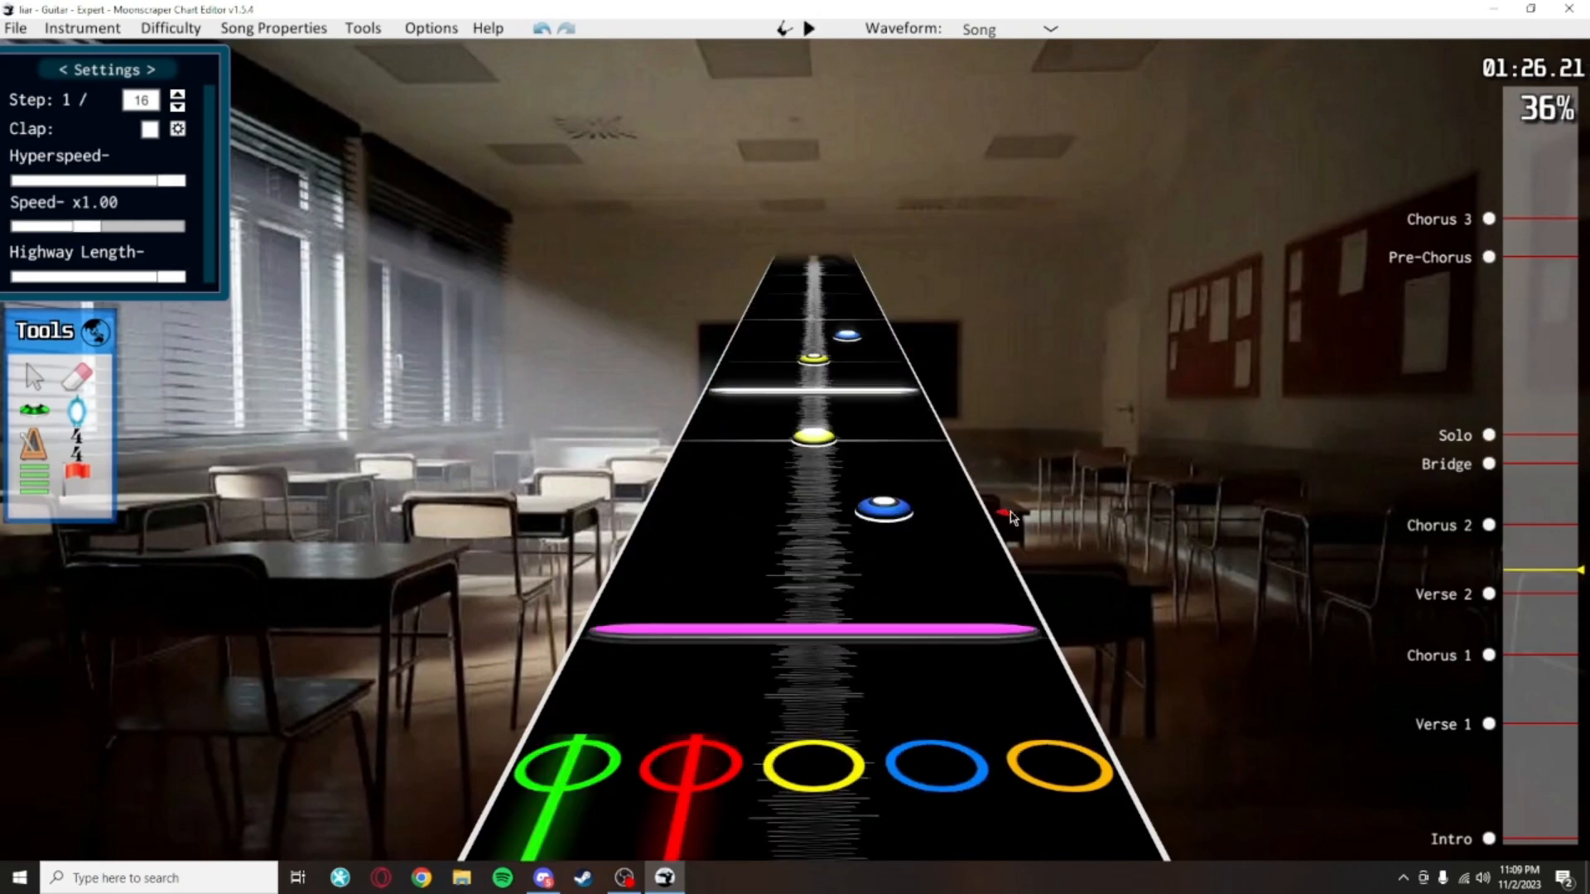
pyautogui.moveTo(1142, 643); pyautogui.dragTo(691, 320)
pyautogui.scroll(3, 914, 518)
pyautogui.hotkey('ctrl', 'v')
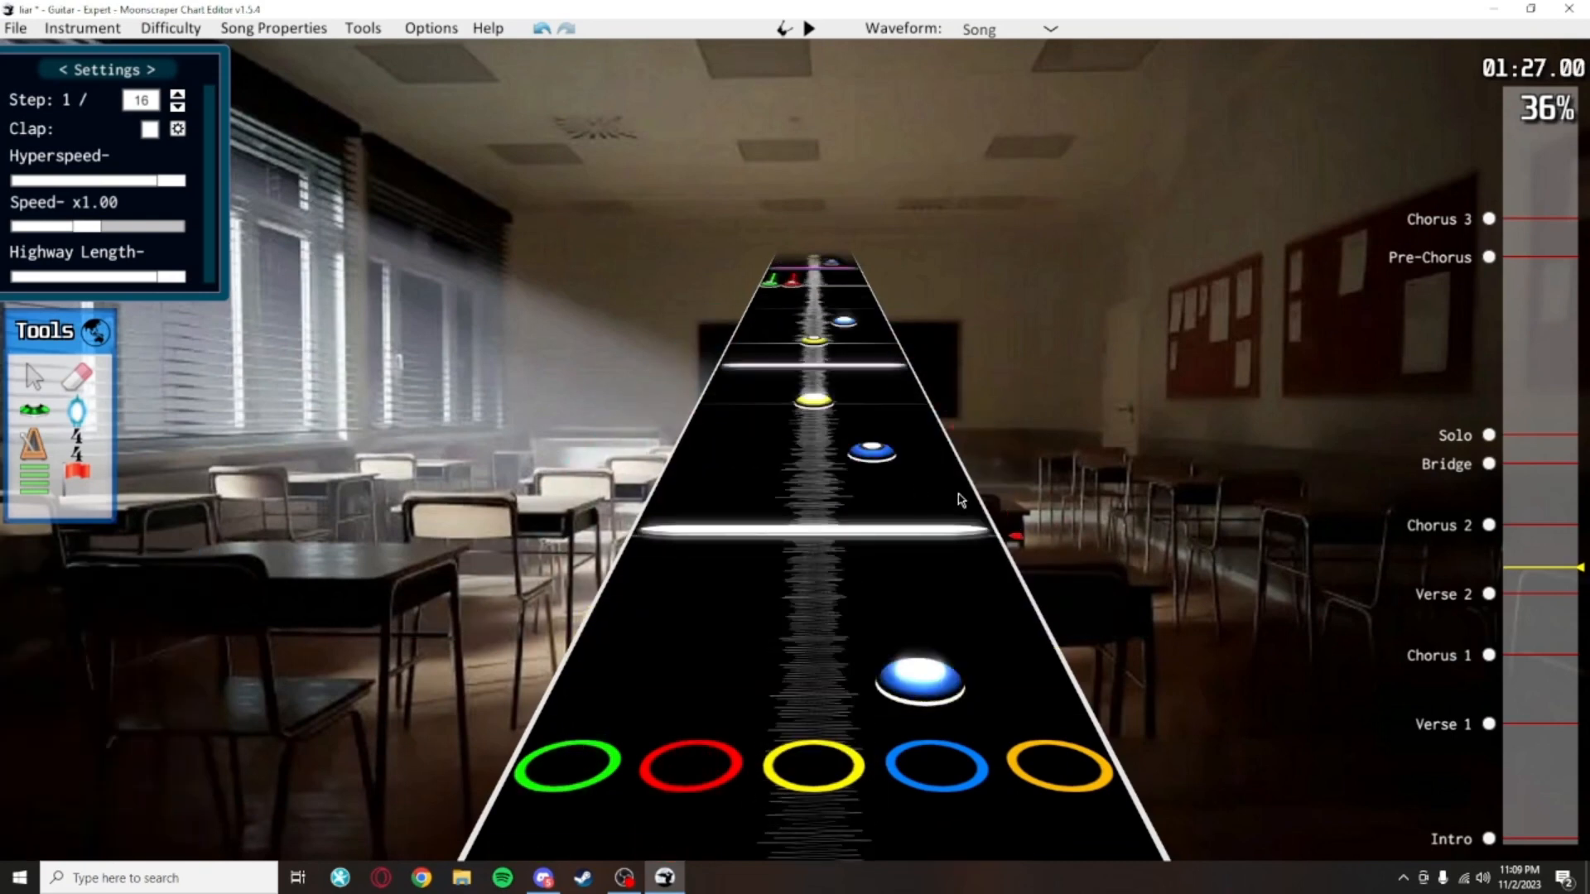
# Set the first open note of the pasted phrase to forced, and save the chart
pyautogui.click(964, 532)
pyautogui.press('f')
pyautogui.click(1026, 436)
pyautogui.scroll(-4, 959, 416)
pyautogui.hotkey('ctrl', 's')
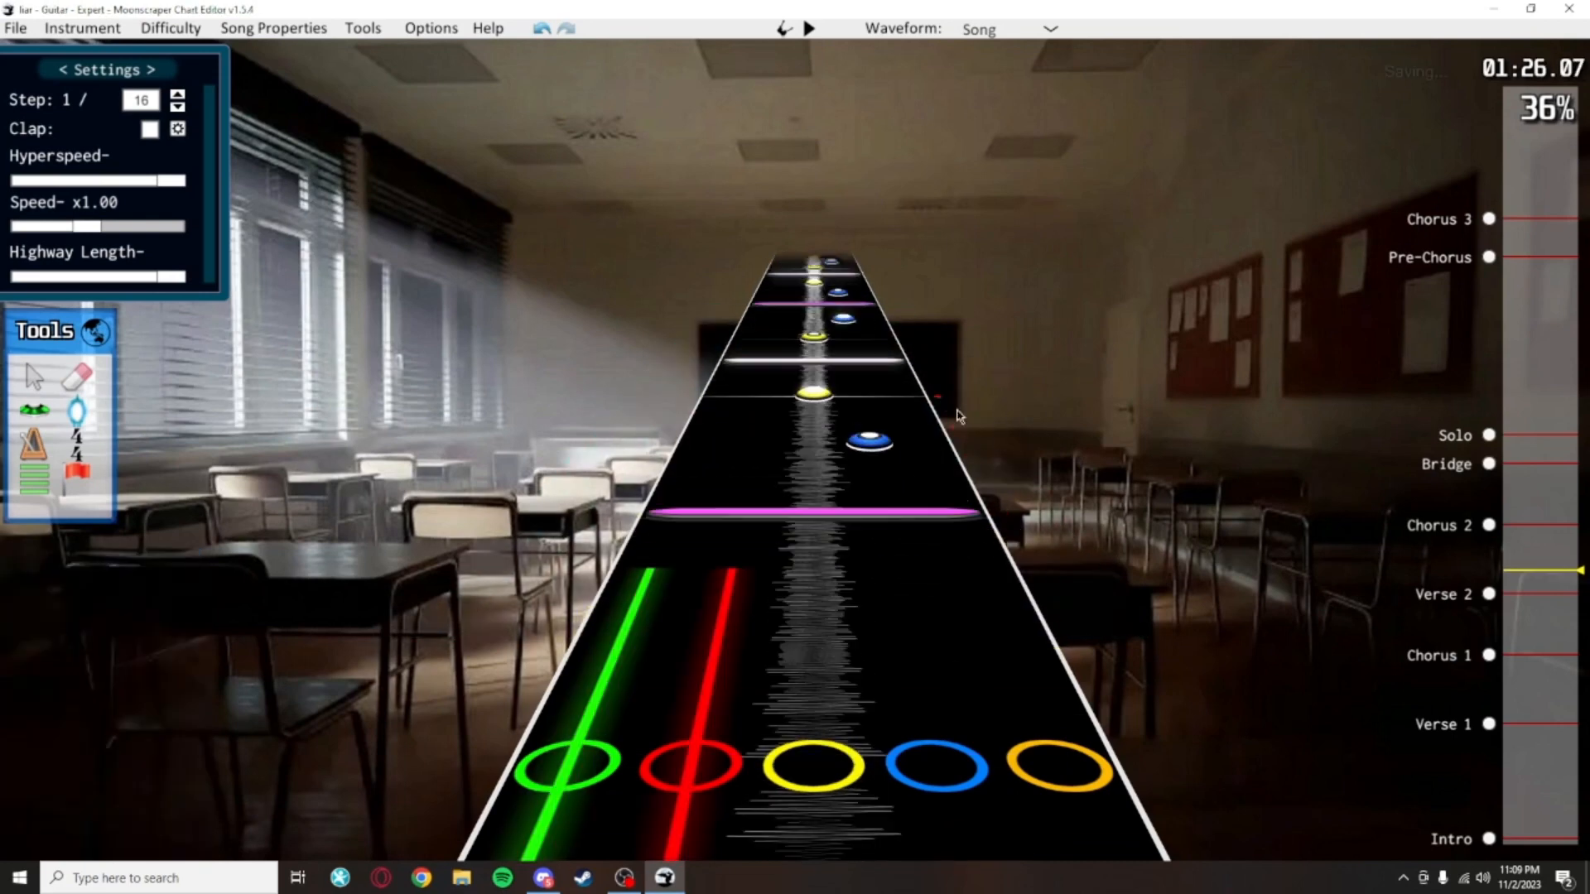
# Inspect the forced open note at the start of the pasted phrase and compare it with the surrounding open notes
pyautogui.click(808, 304)
pyautogui.click(994, 367)
pyautogui.click(845, 315)
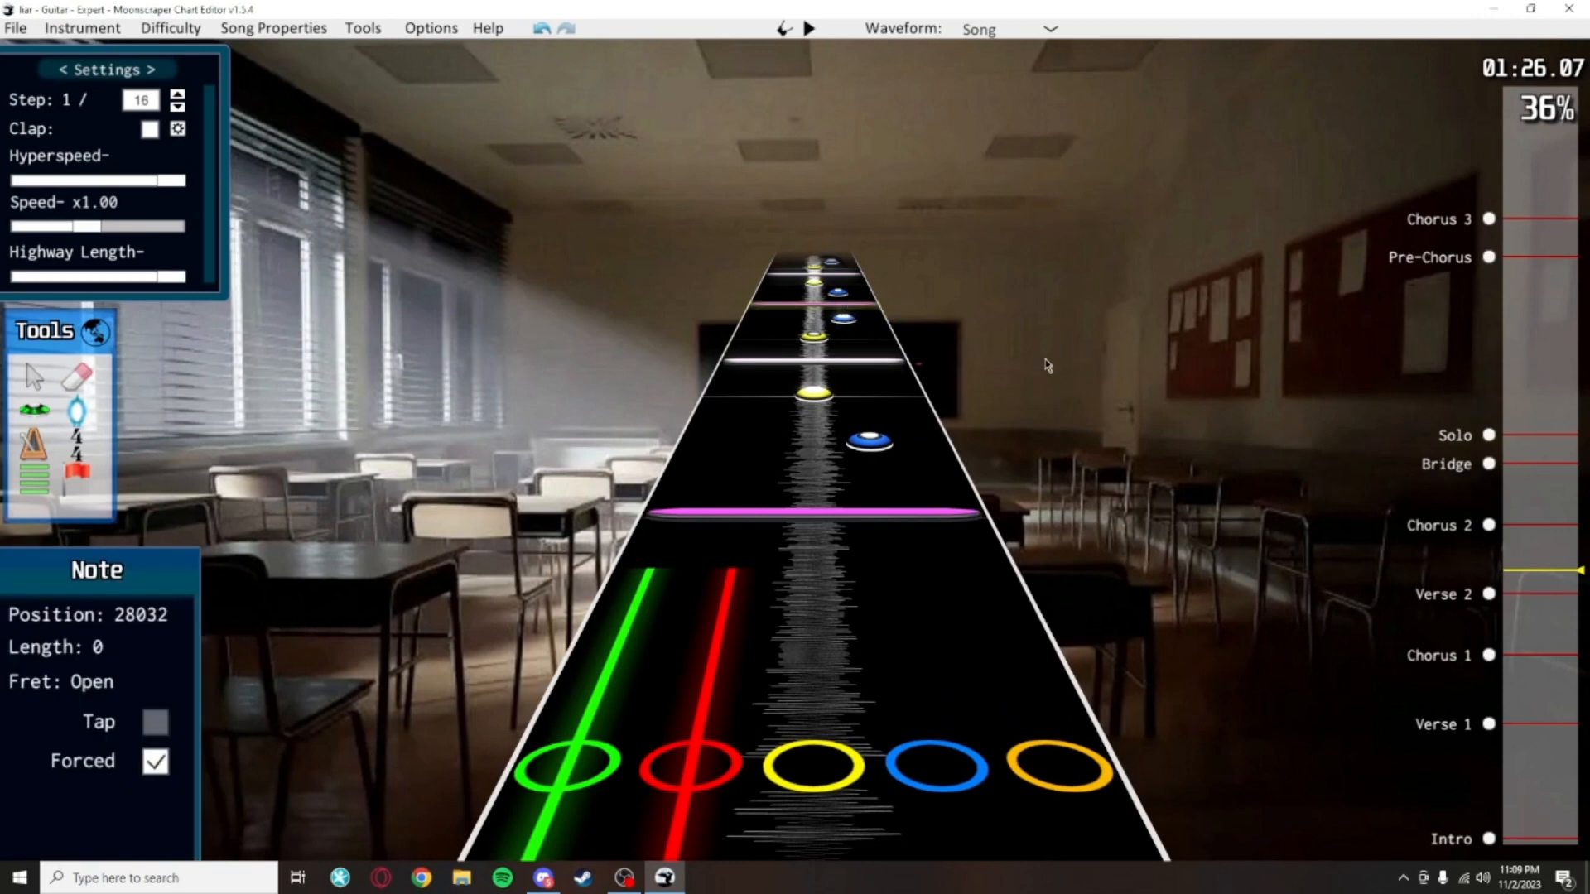
pyautogui.click(1047, 366)
pyautogui.scroll(3, 1045, 389)
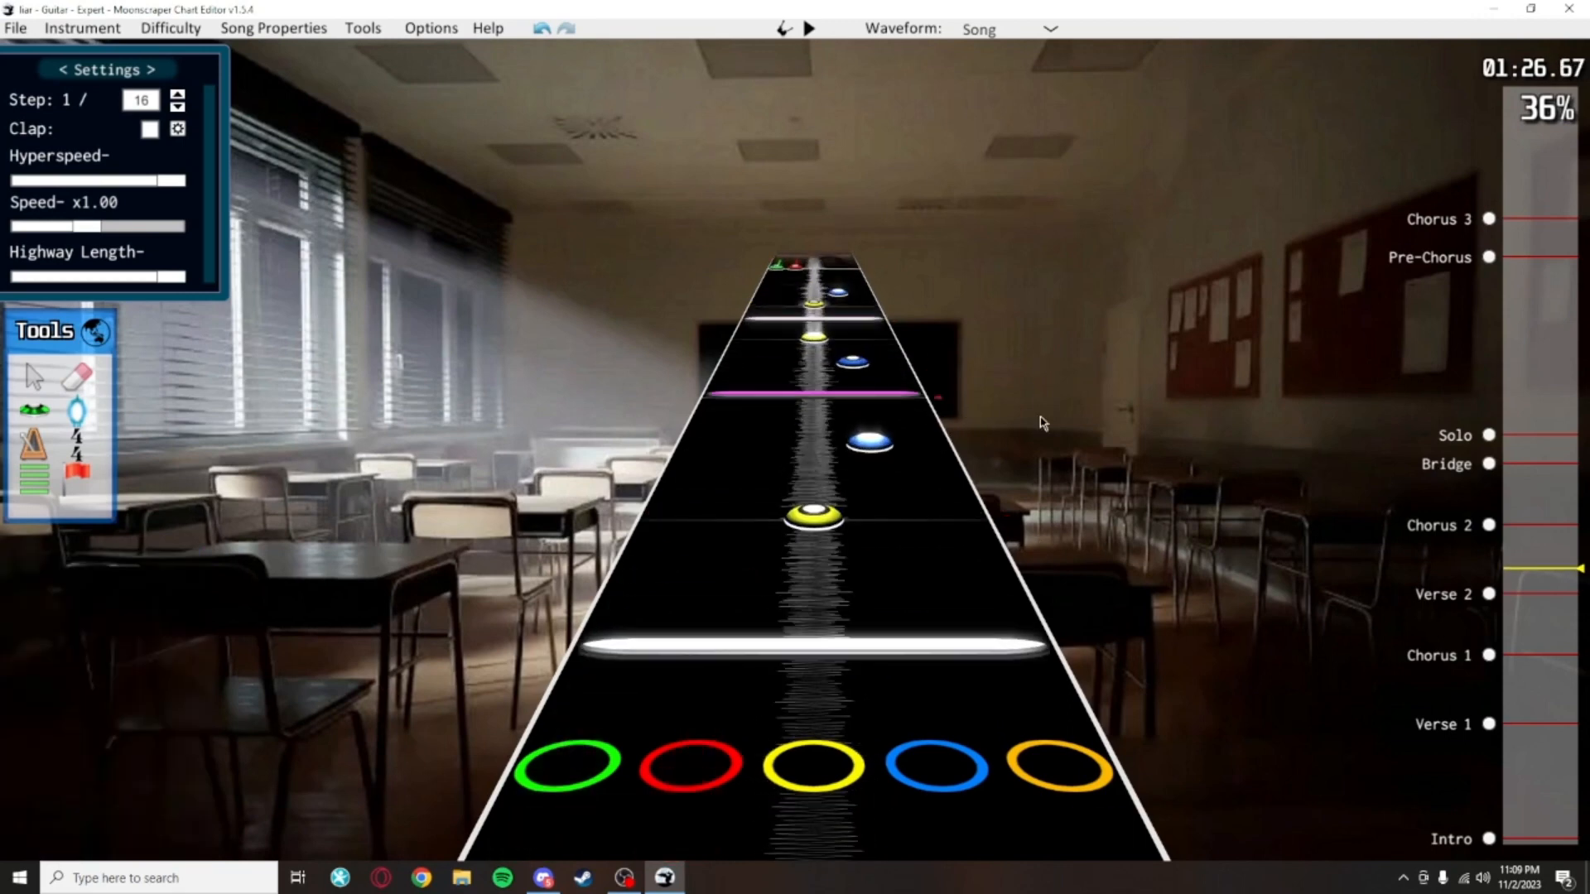
pyautogui.scroll(-3, 1043, 423)
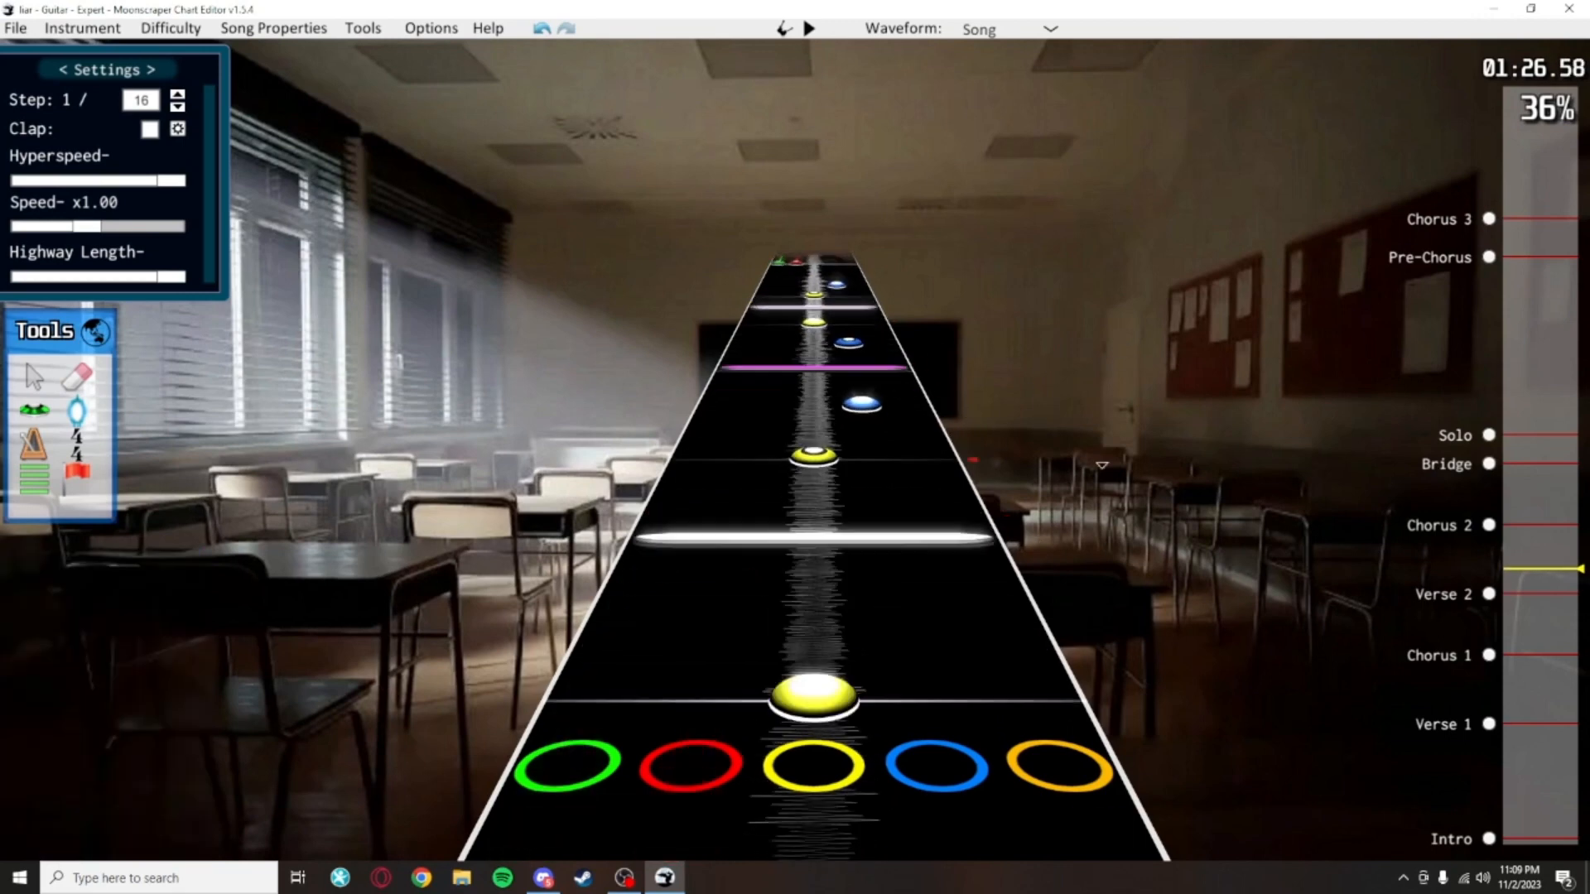
pyautogui.click(941, 487)
pyautogui.click(1077, 445)
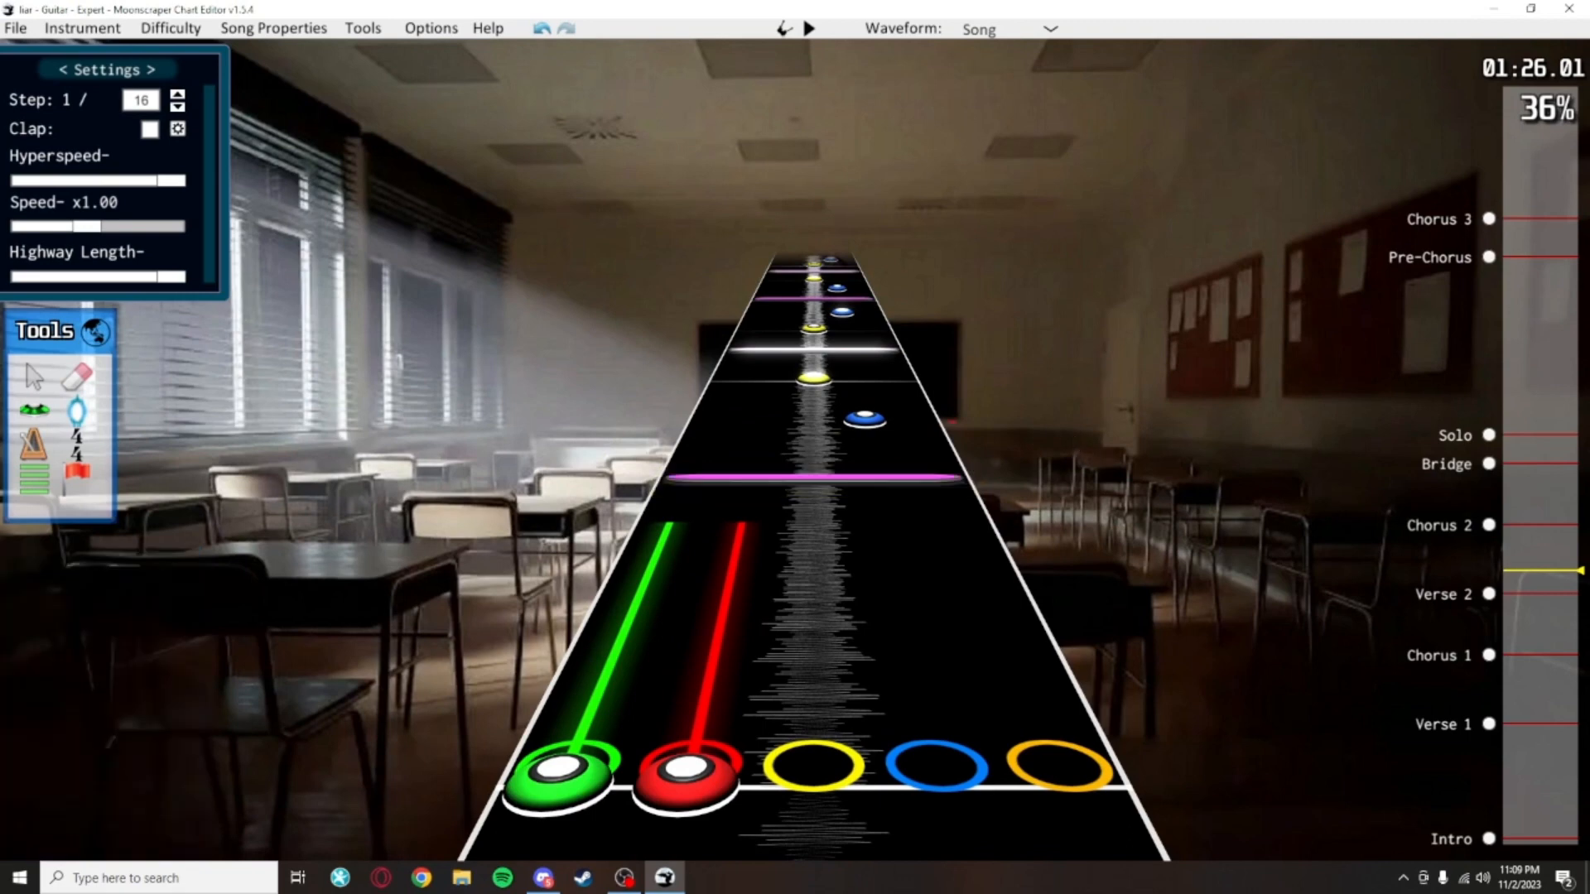
# Toggle the forced flag of the open note following the green-red chord near 1:26, and save the chart
pyautogui.scroll(1, 965, 515)
pyautogui.click(958, 525)
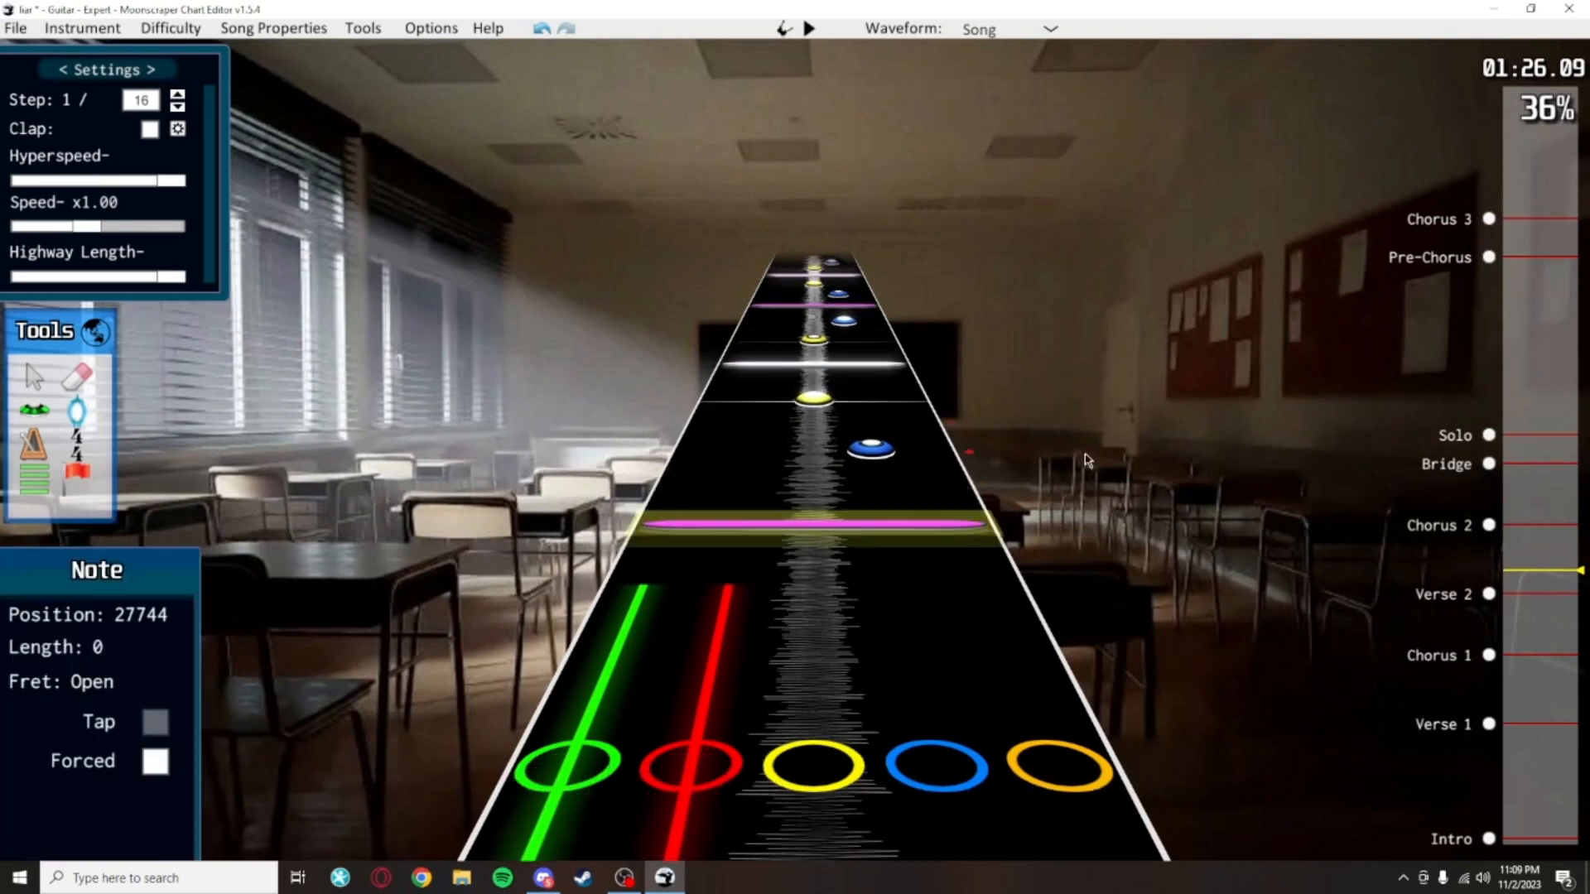
pyautogui.press('f')
pyautogui.scroll(-3, 1036, 446)
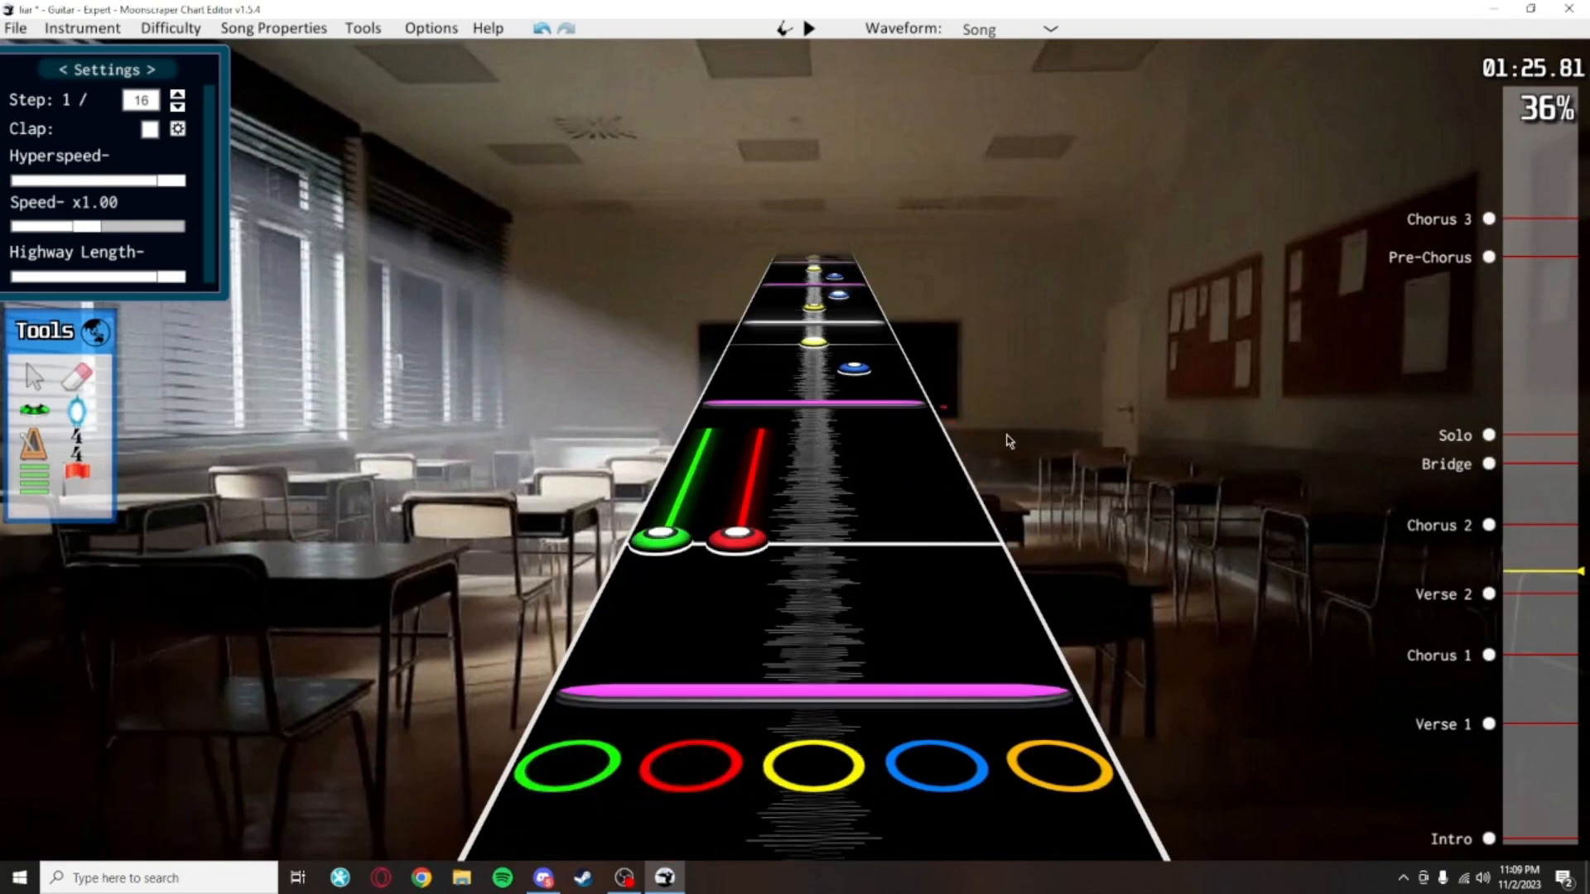
pyautogui.hotkey('ctrl', 's')
# Play back the edited phrases between about 1:26 and 1:28 and check their timing
pyautogui.click(881, 389)
pyautogui.click(912, 404)
pyautogui.click(1067, 395)
pyautogui.scroll(1, 1068, 414)
pyautogui.press('space')
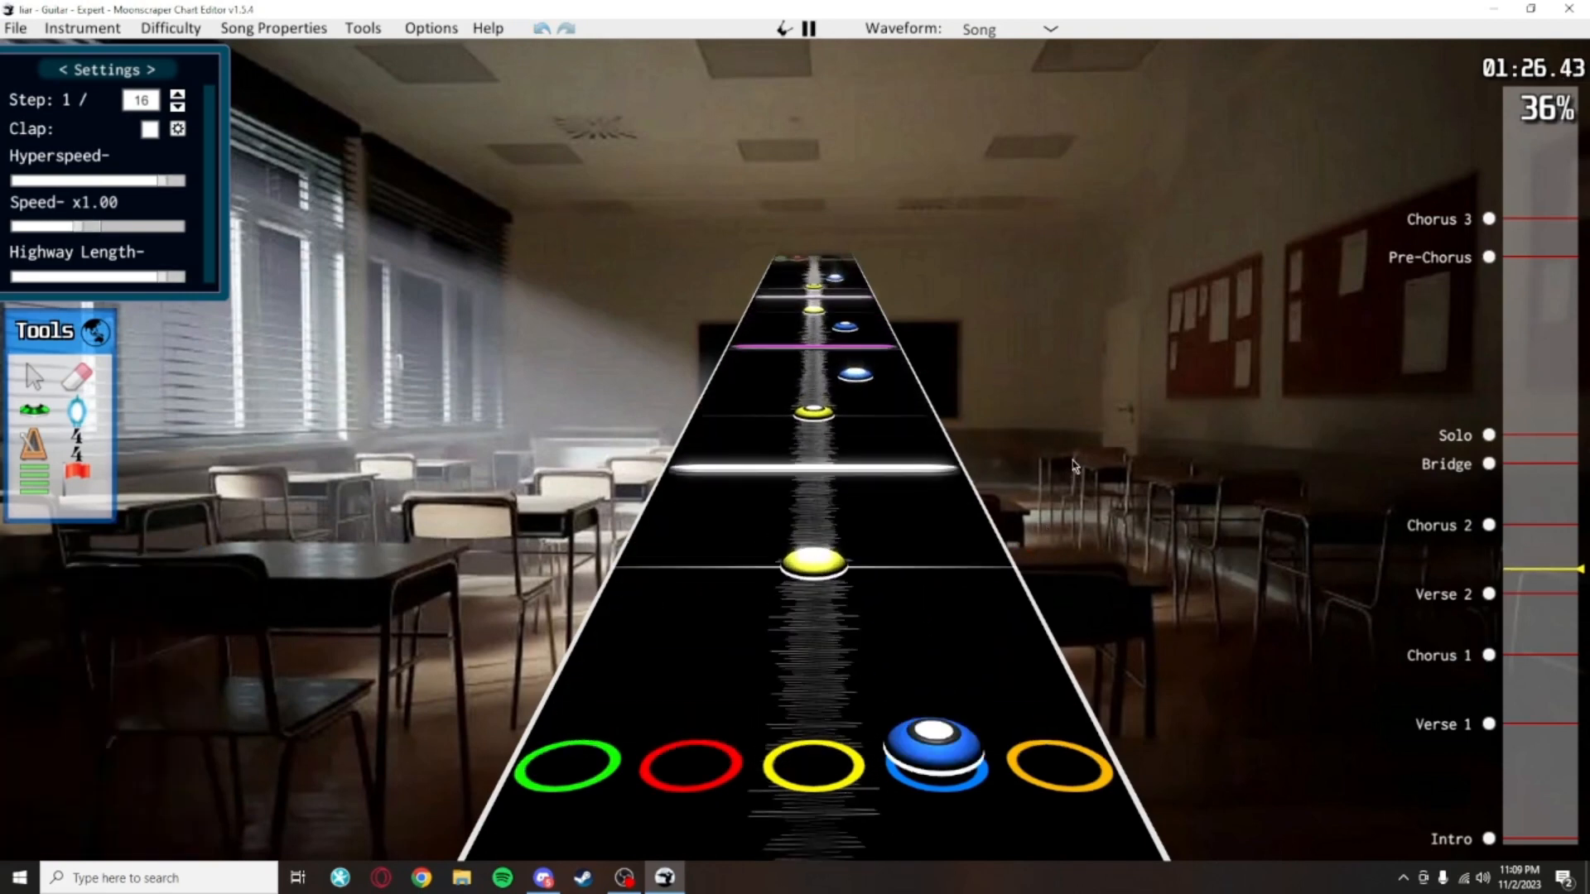
pyautogui.press('space')
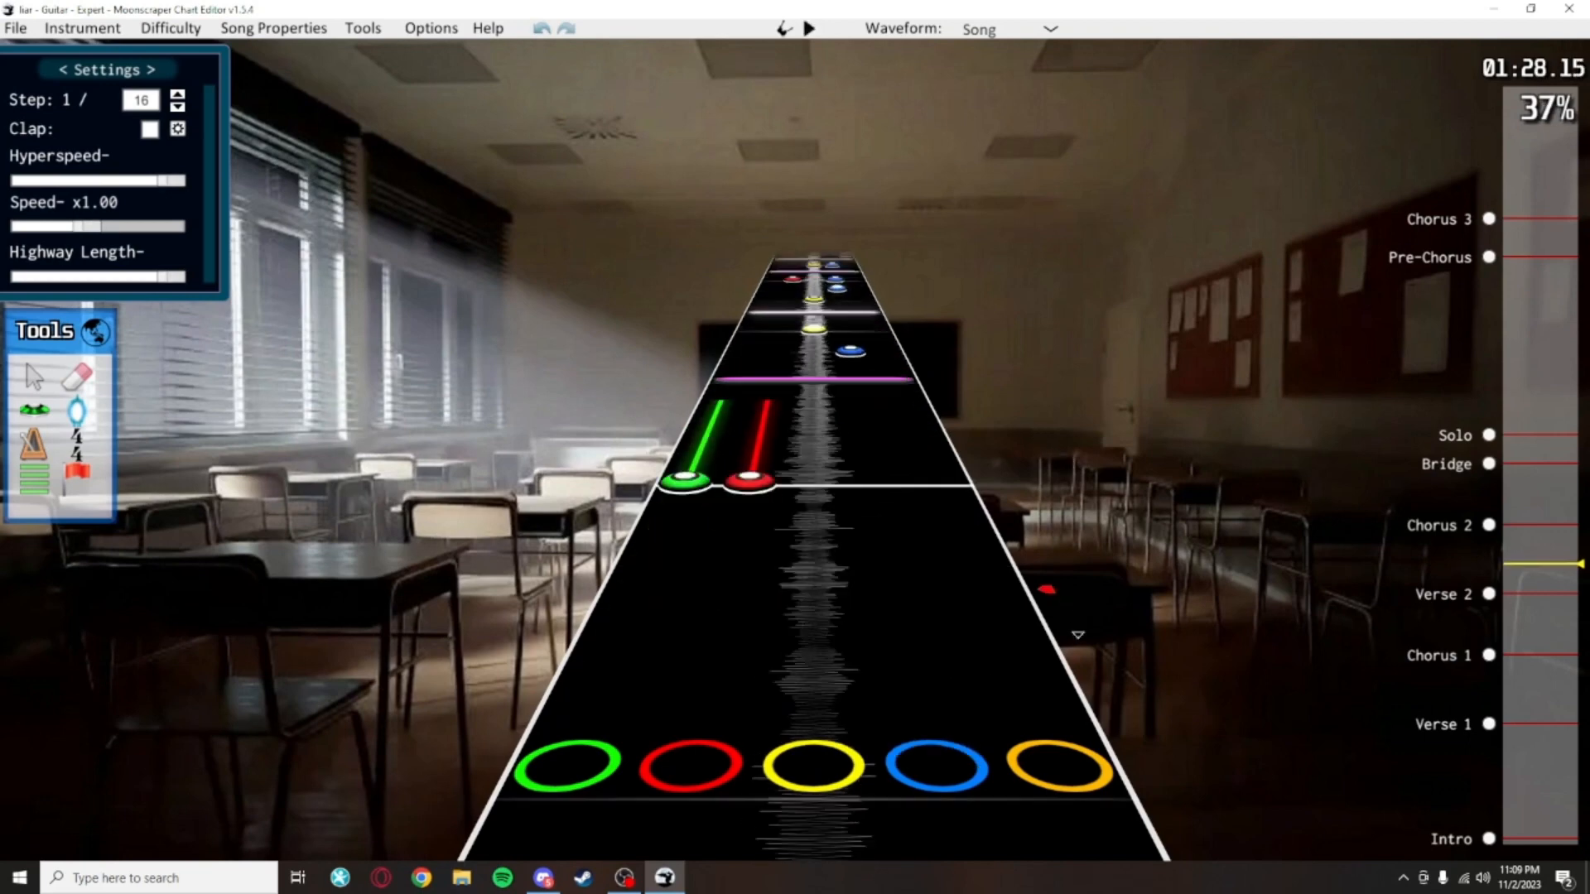
pyautogui.scroll(-4, 1061, 415)
pyautogui.press('space')
pyautogui.press('space')
pyautogui.scroll(-3, 1061, 415)
pyautogui.scroll(1, 941, 551)
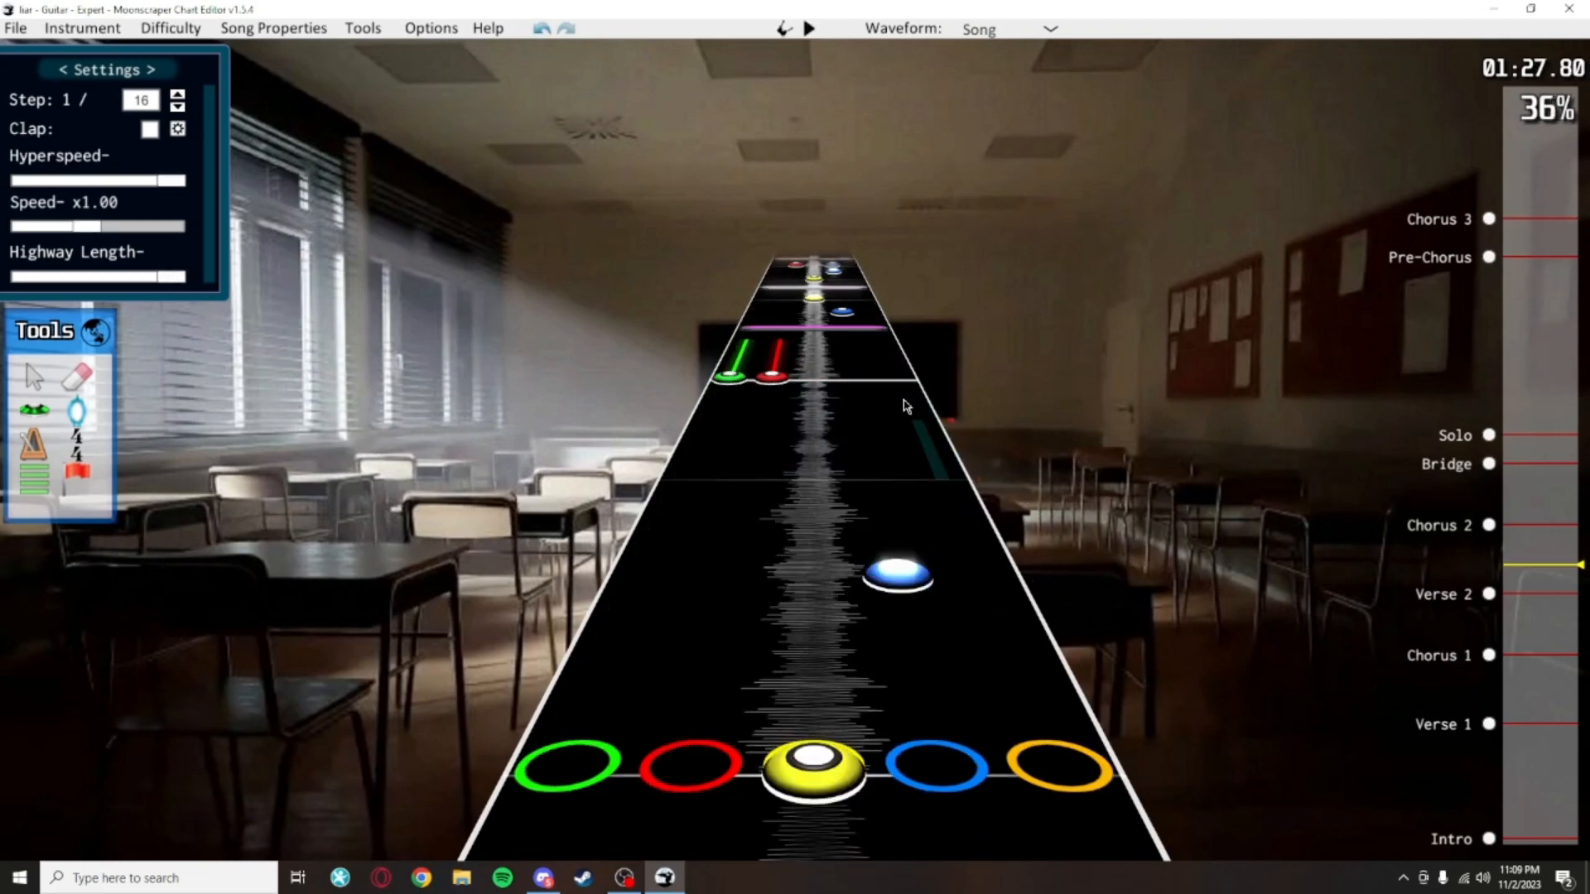
# Listen to and examine the final yellow and blue notes before the green-red chord near 1:28
pyautogui.press('space')
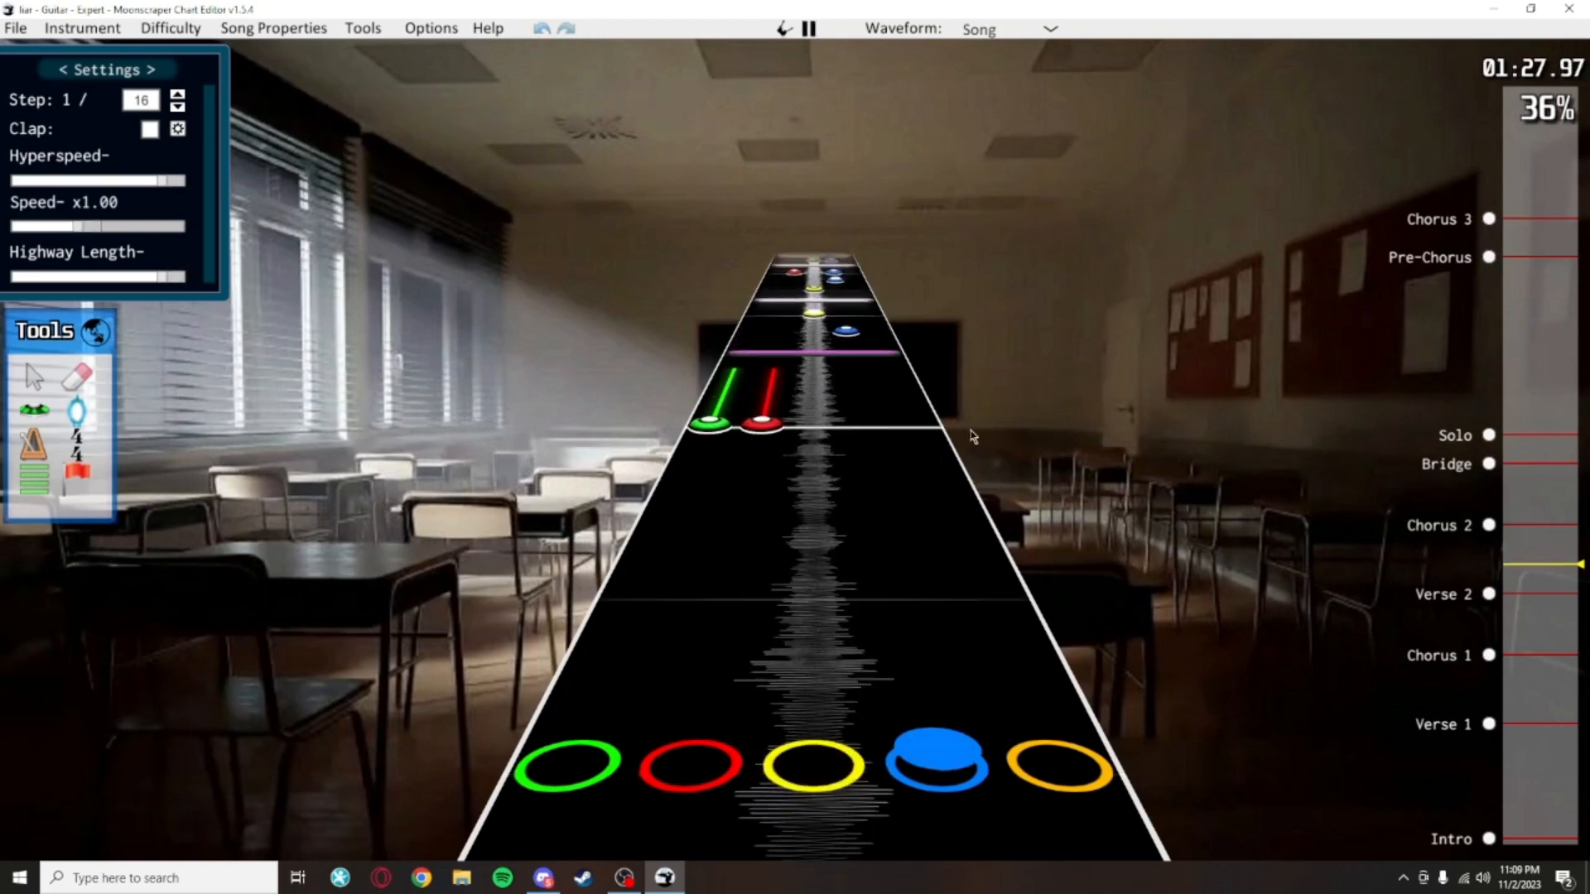
pyautogui.press('space')
pyautogui.scroll(4, 948, 466)
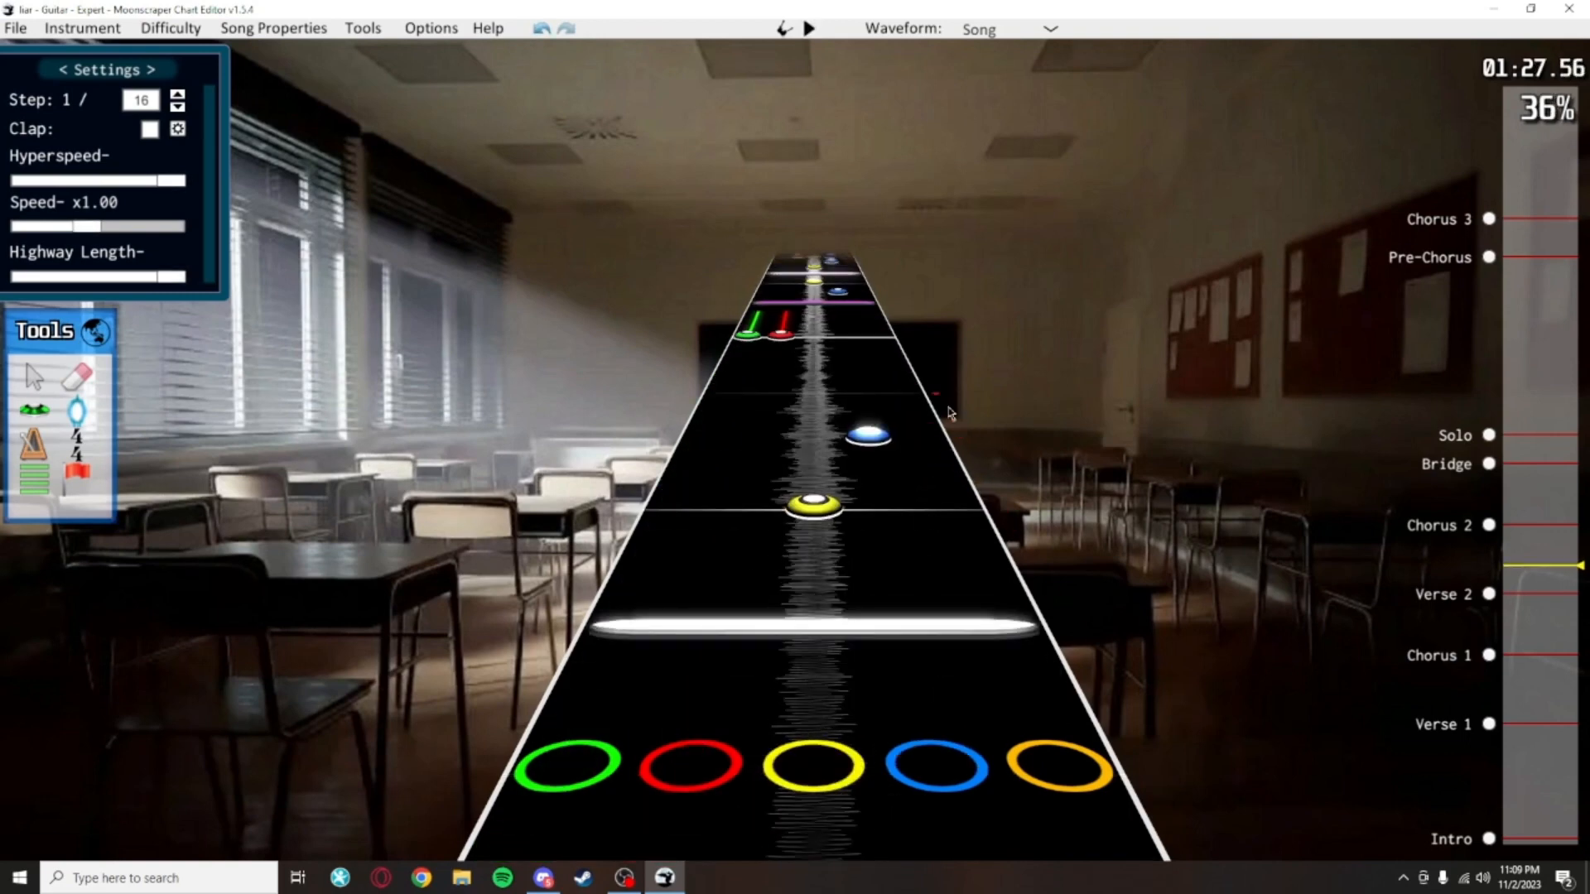
pyautogui.scroll(1, 950, 412)
pyautogui.scroll(2, 948, 548)
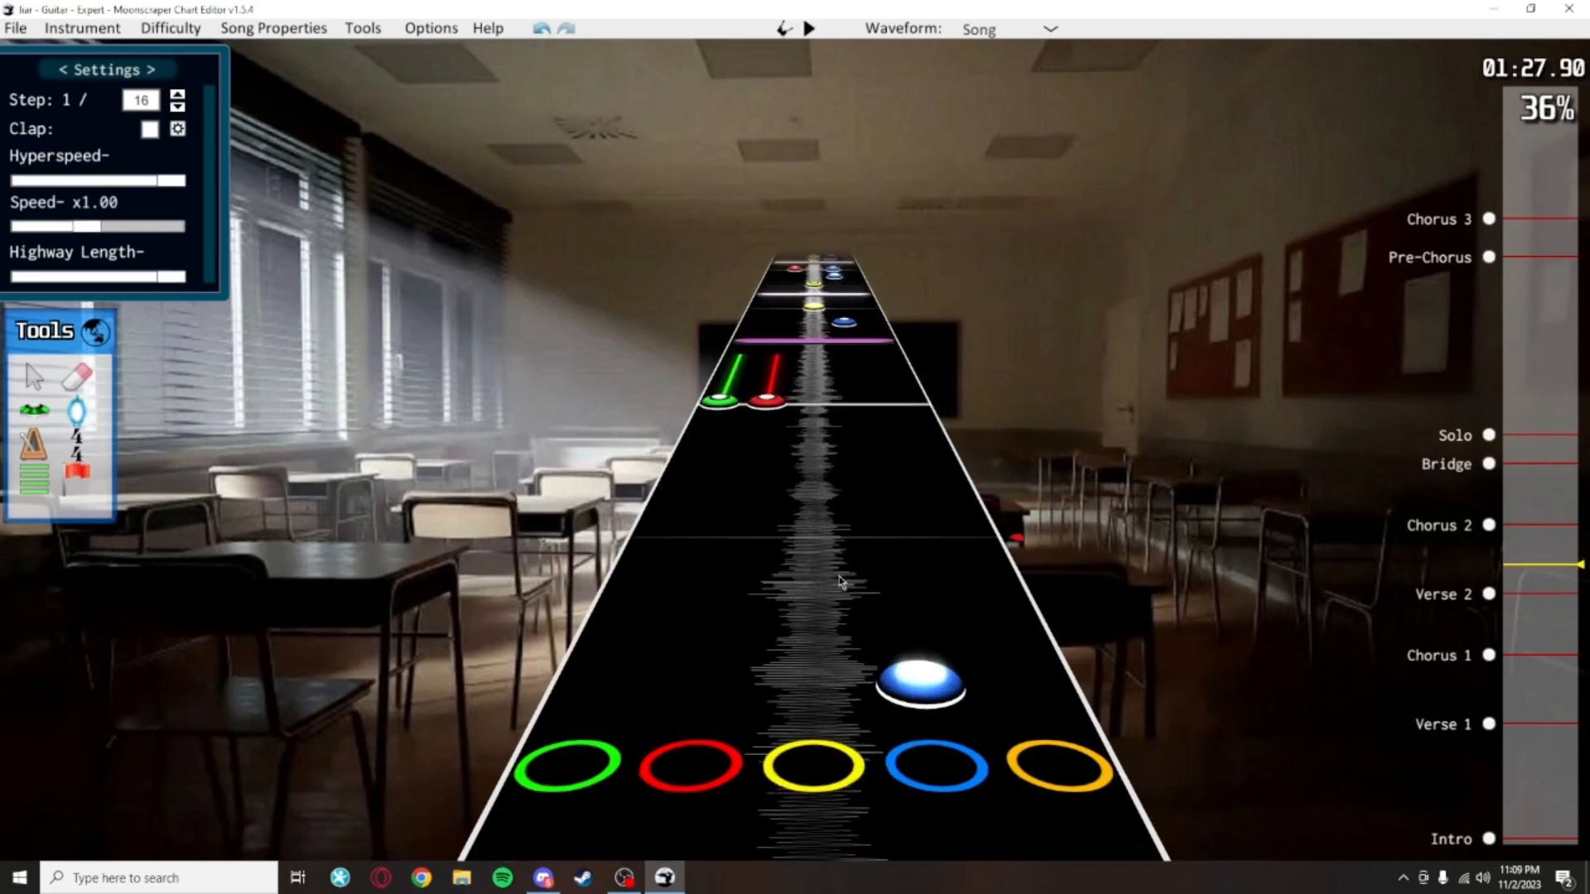
pyautogui.scroll(-2, 845, 584)
pyautogui.scroll(3, 764, 417)
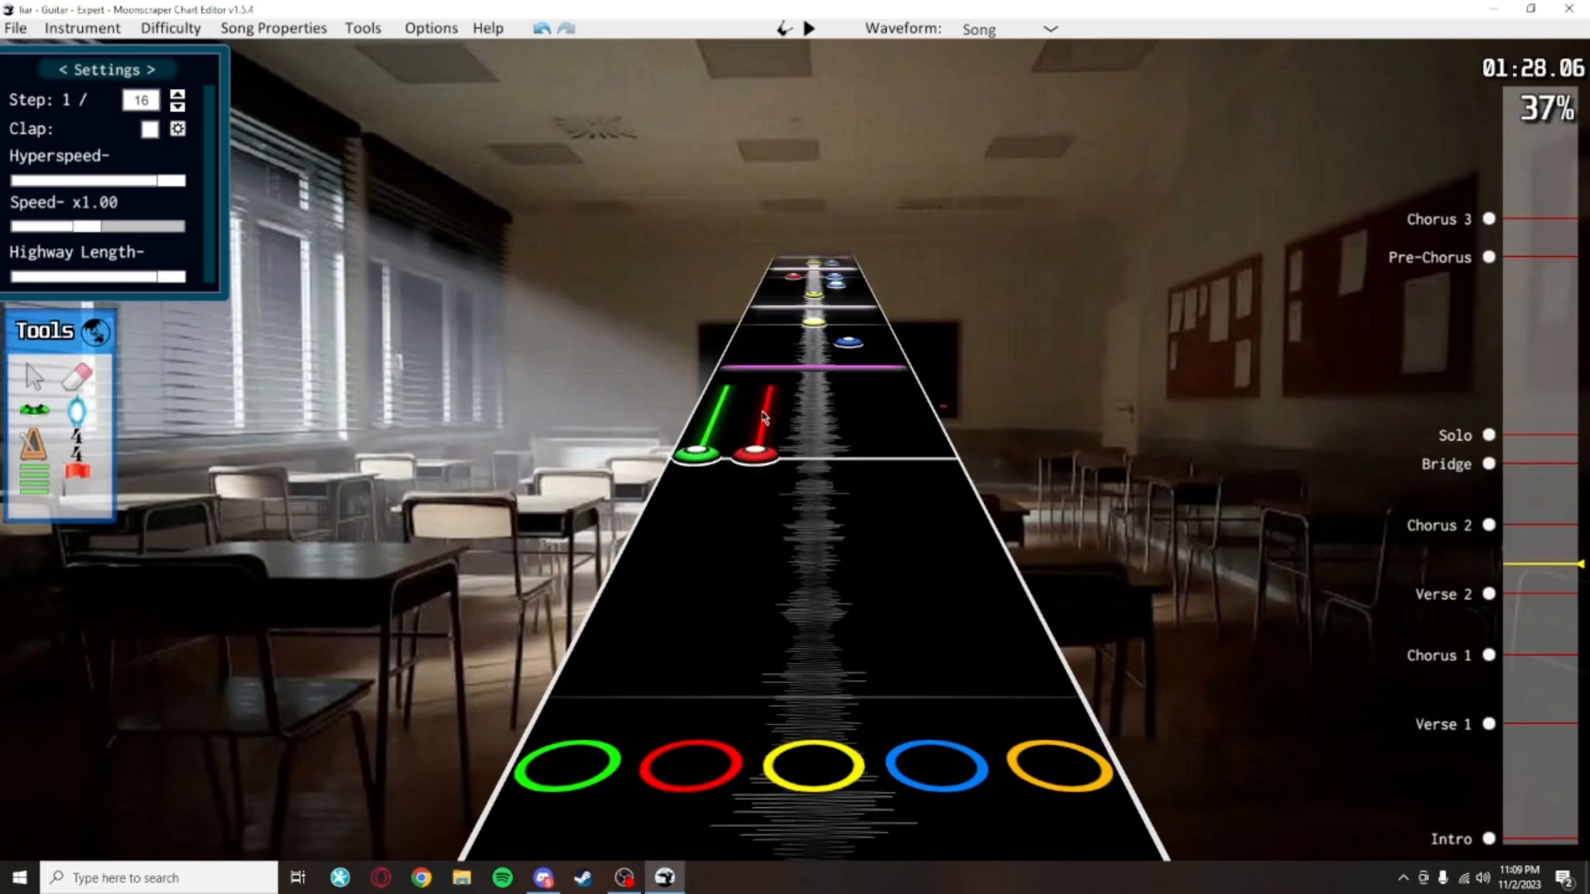
# Play back the rest of Verse 2 from about 1:26 through to the start of Chorus 2
pyautogui.scroll(-20, 1234, 495)
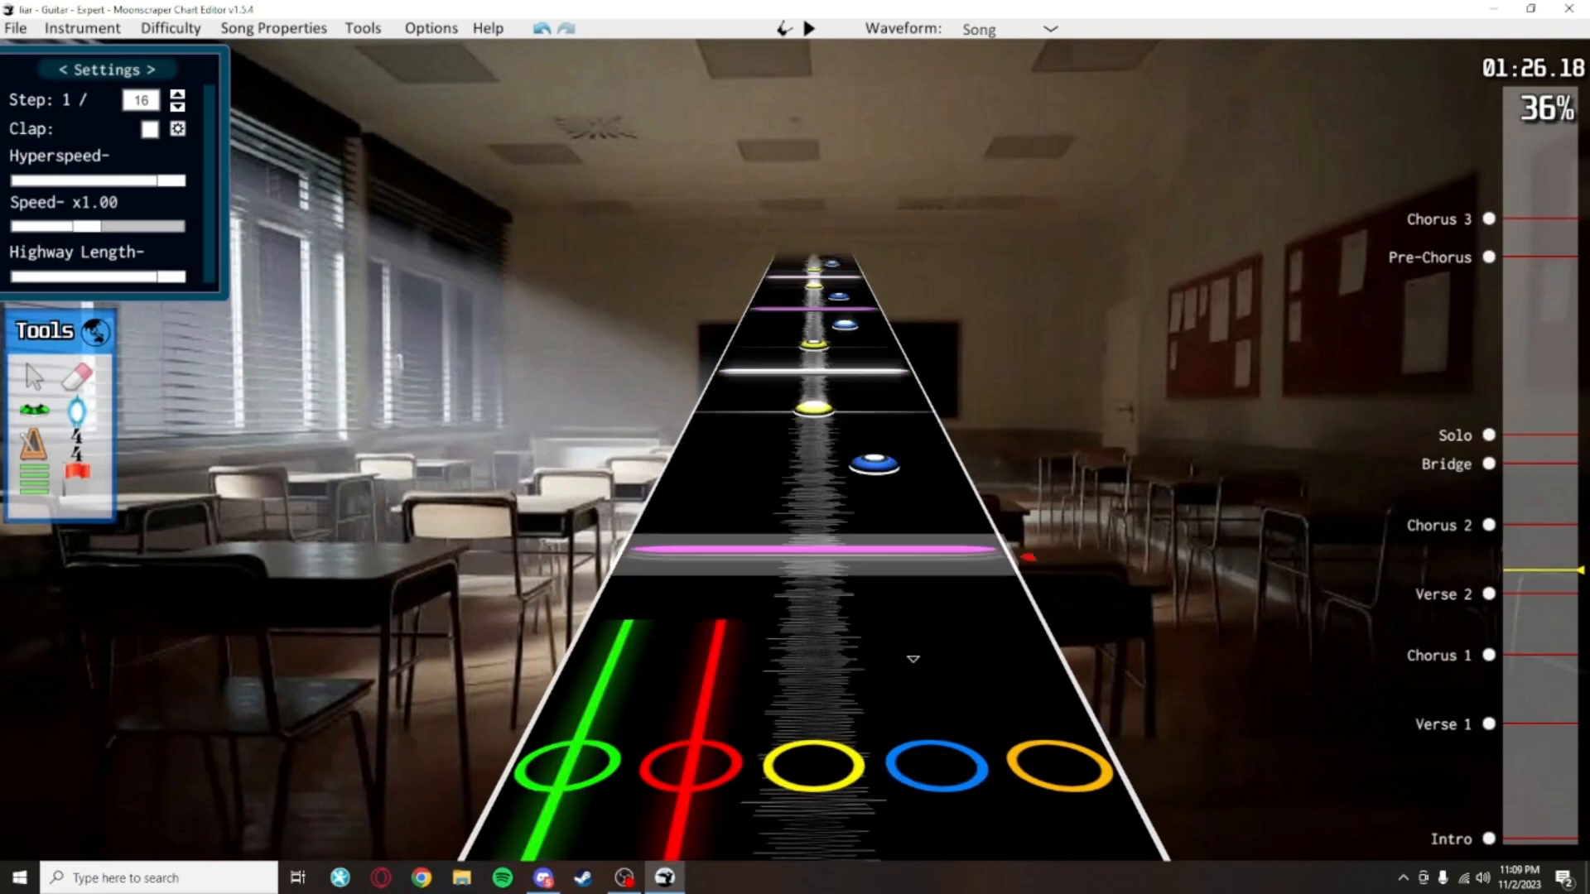
pyautogui.press('space')
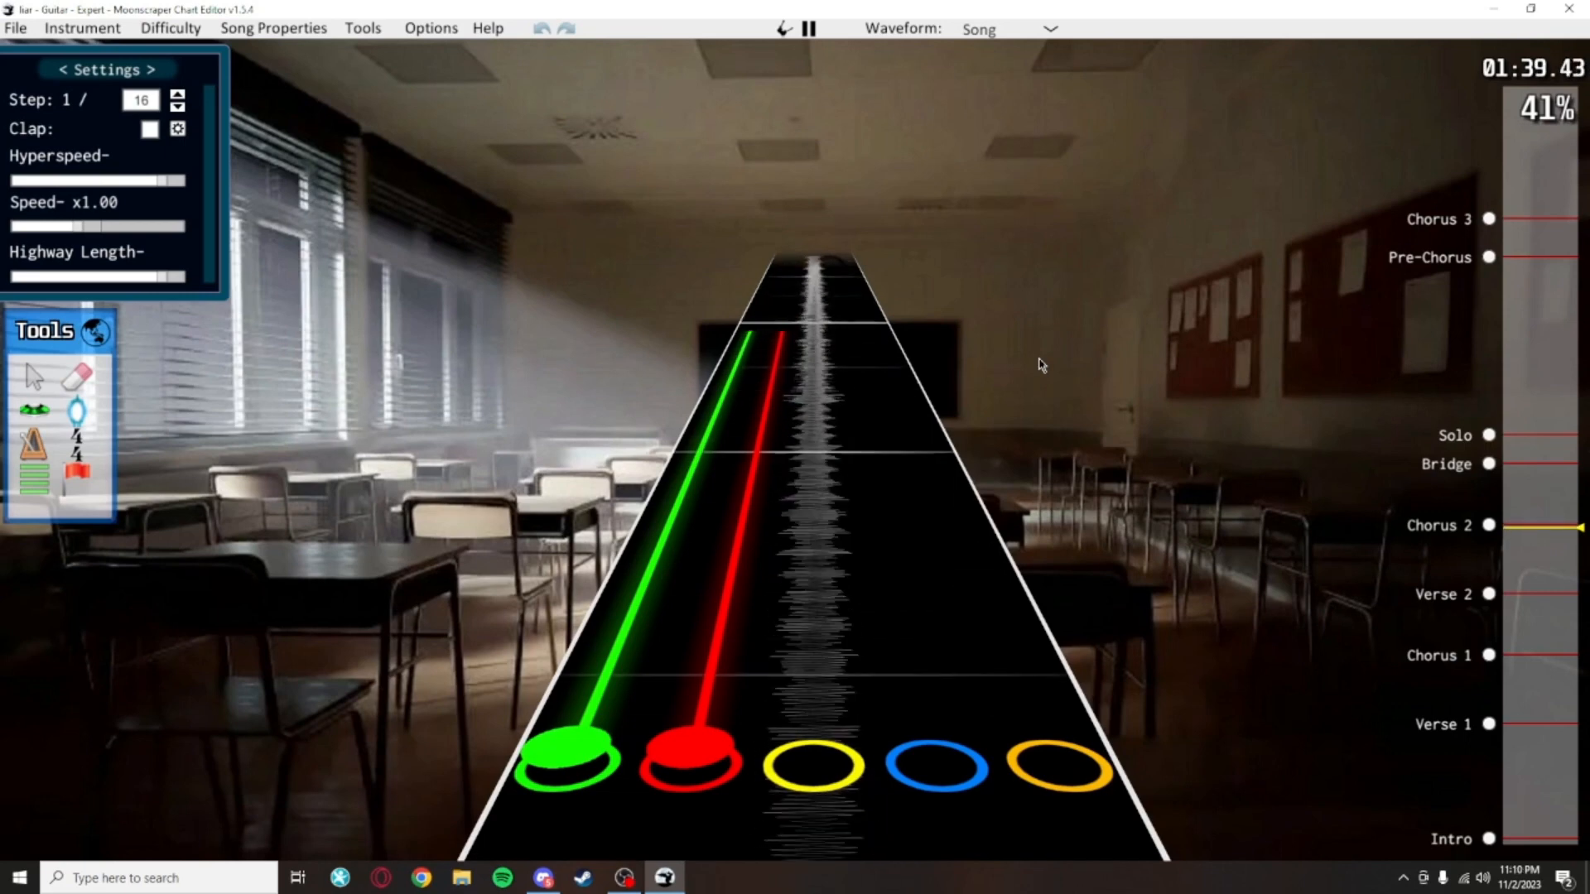
pyautogui.press('space')
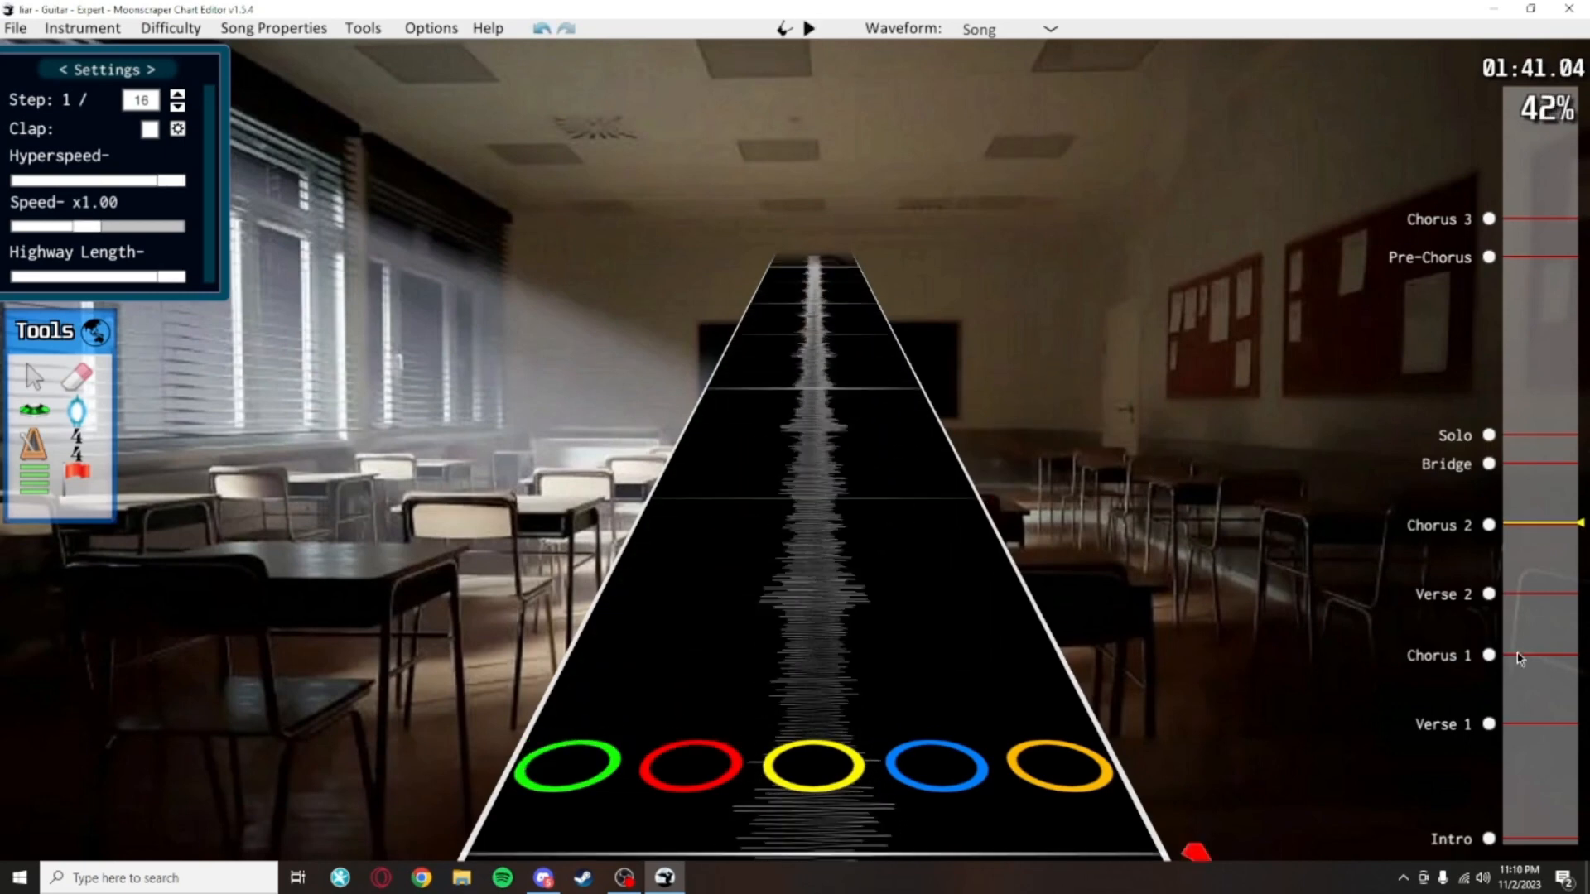
# Copy the full set of Chorus 1 notes to the start of Chorus 2 and save the chart
pyautogui.click(1482, 656)
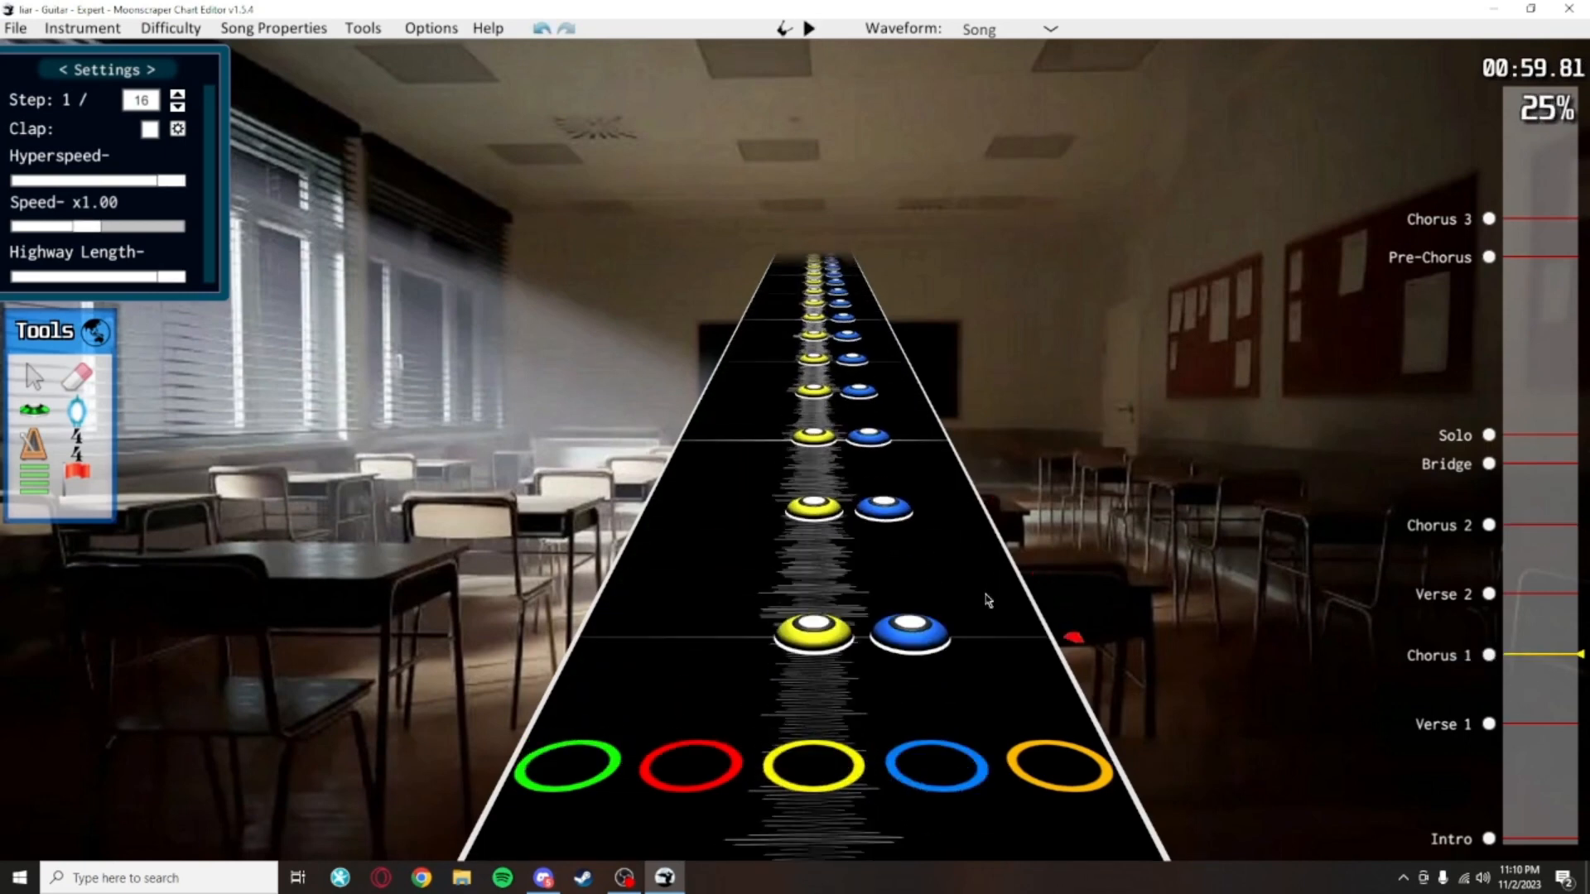
pyautogui.hotkey('alt', 'a')
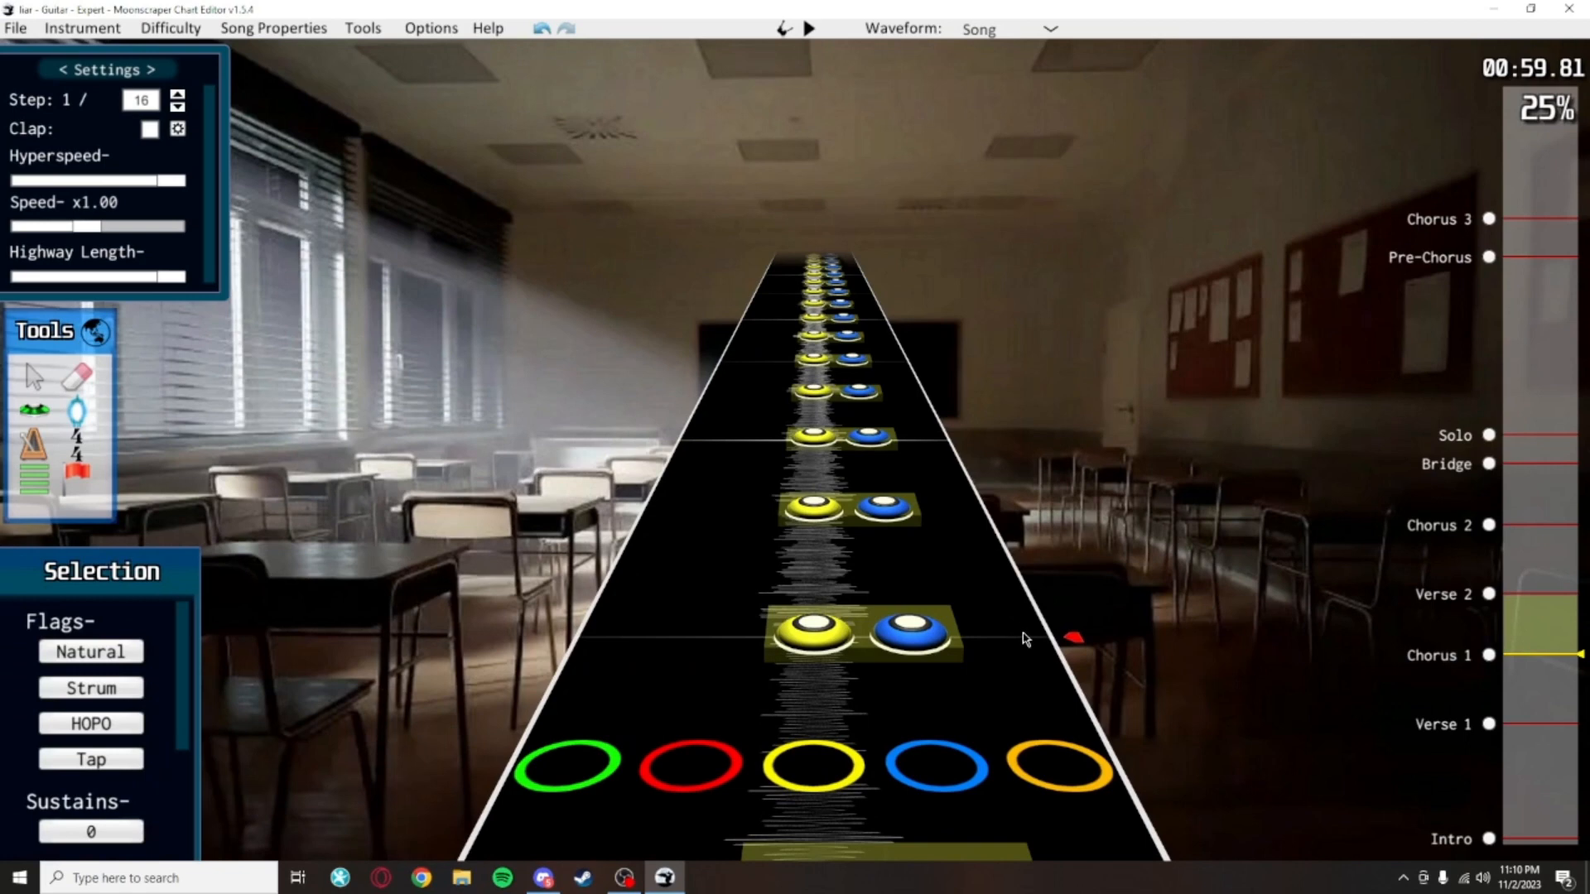
pyautogui.click(1489, 525)
pyautogui.hotkey('ctrl', 'v')
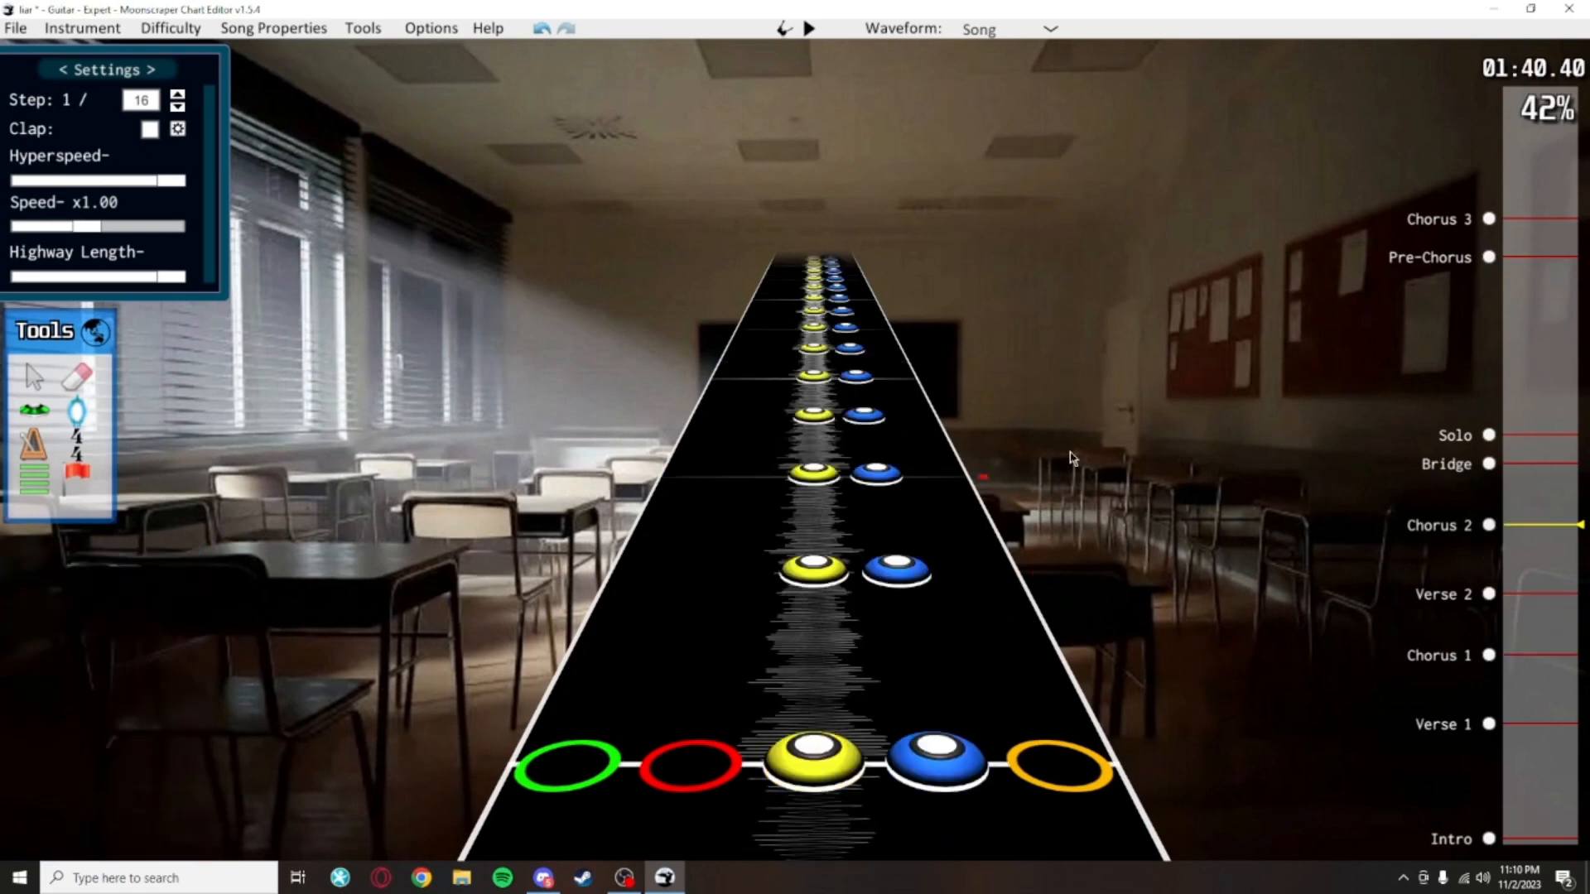
pyautogui.scroll(-2, 1018, 679)
pyautogui.hotkey('ctrl', 's')
# Play back Chorus 2 from its start to the Bridge to check the pasted notes
pyautogui.press('space')
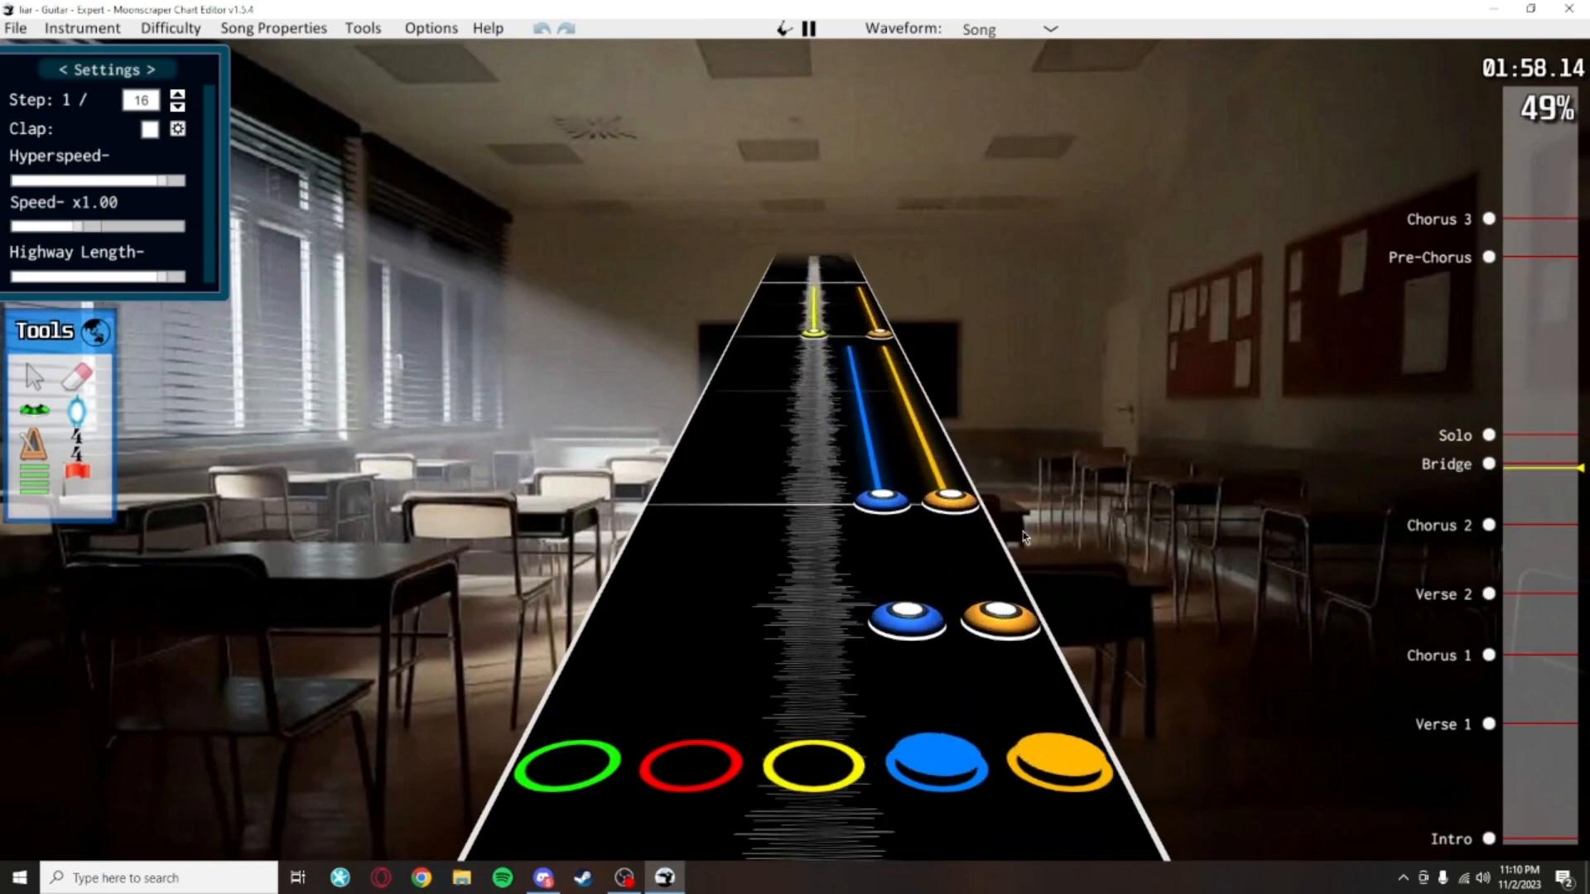
pyautogui.press('space')
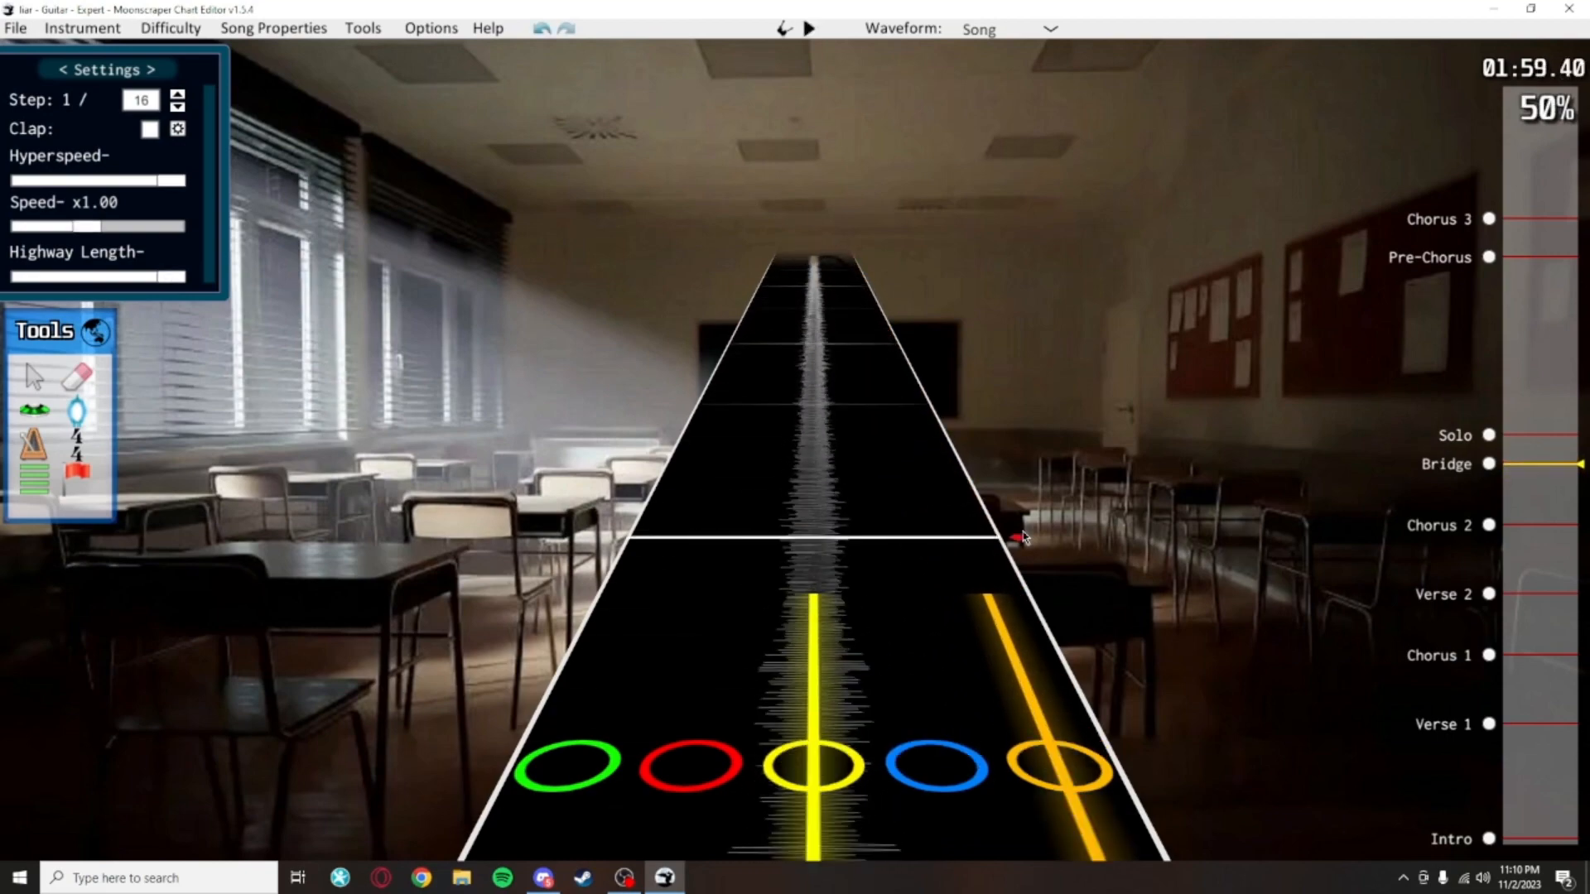
pyautogui.scroll(-10, 1009, 507)
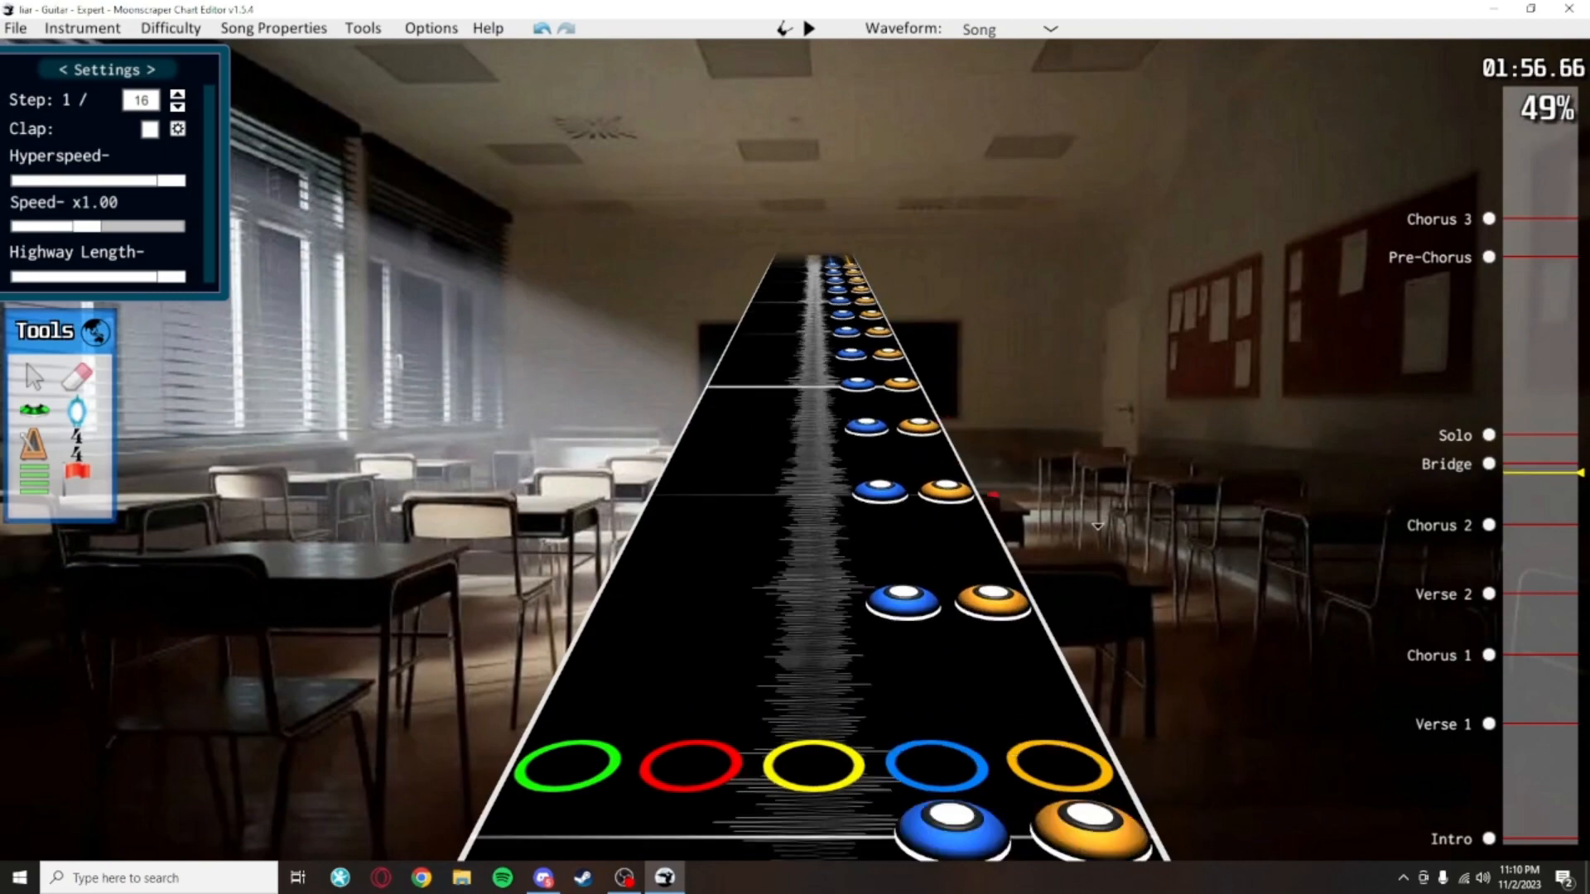
# Examine the run of yellow-orange and blue-orange chords between about 1:54 and 1:57 near the end of Chorus 2
pyautogui.moveTo(1313, 811); pyautogui.dragTo(787, 353)
pyautogui.scroll(2, 883, 384)
pyautogui.scroll(-7, 1080, 536)
pyautogui.click(1080, 536)
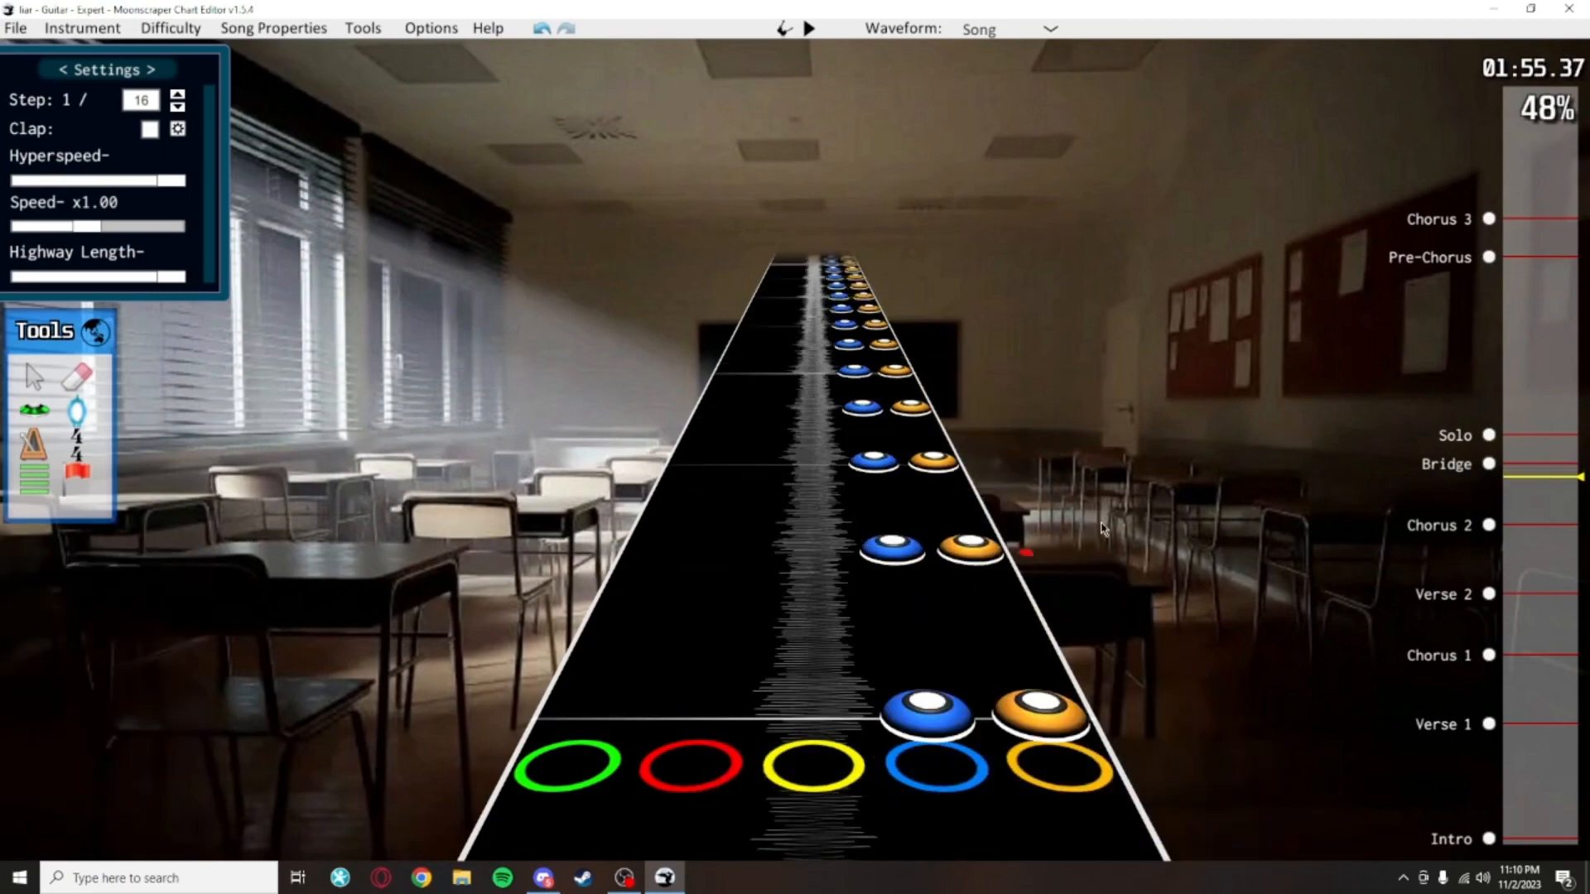
pyautogui.scroll(-2, 1140, 648)
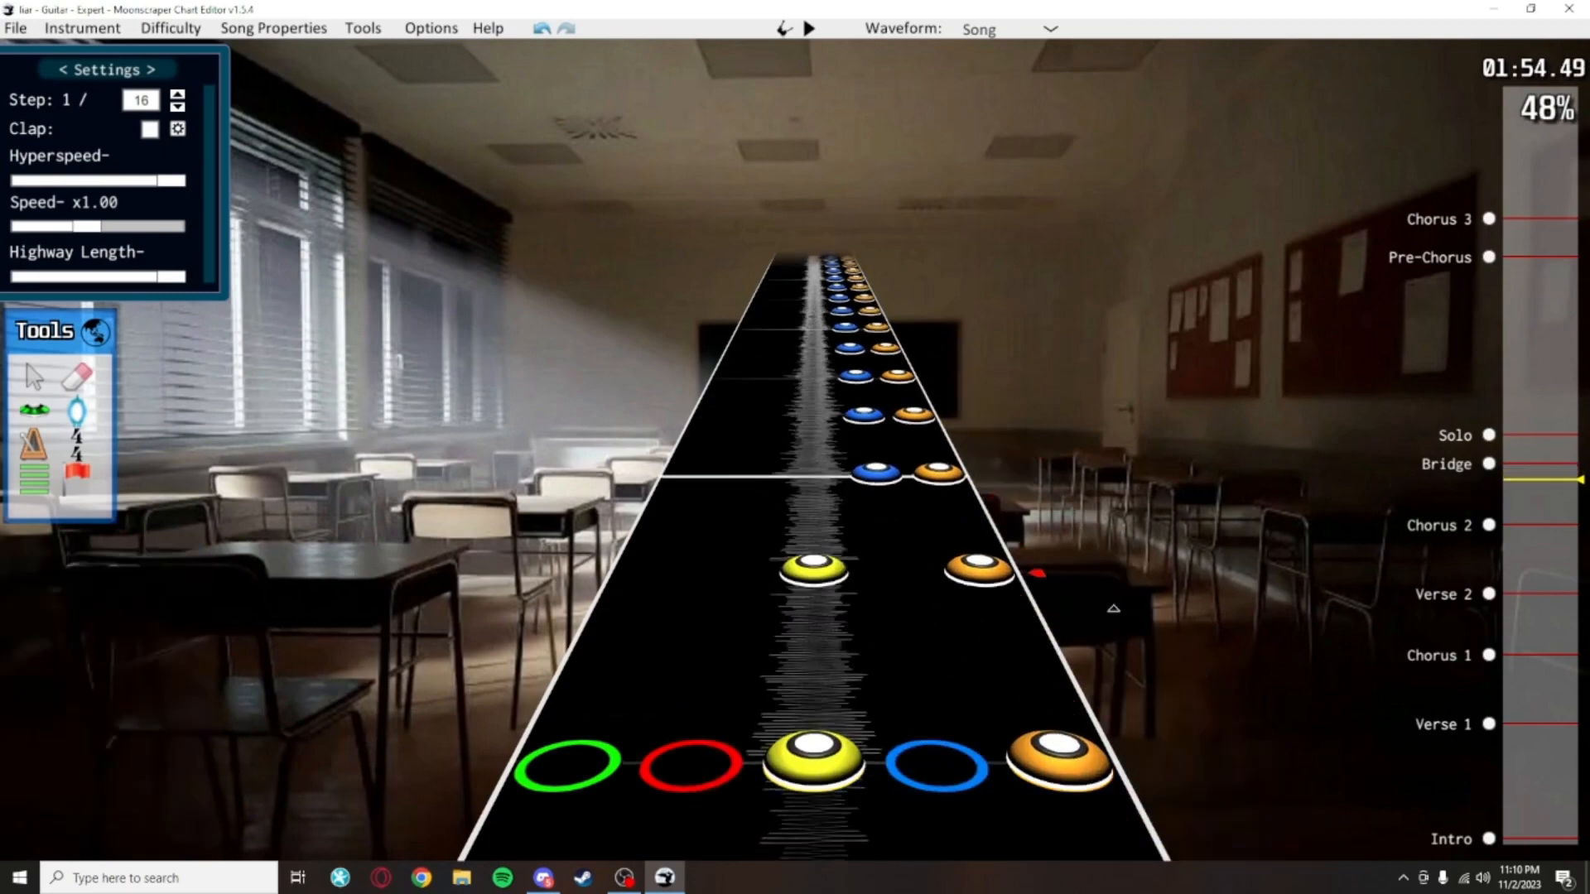
pyautogui.scroll(1, 1080, 598)
pyautogui.moveTo(1079, 598); pyautogui.dragTo(846, 466)
pyautogui.scroll(5, 953, 530)
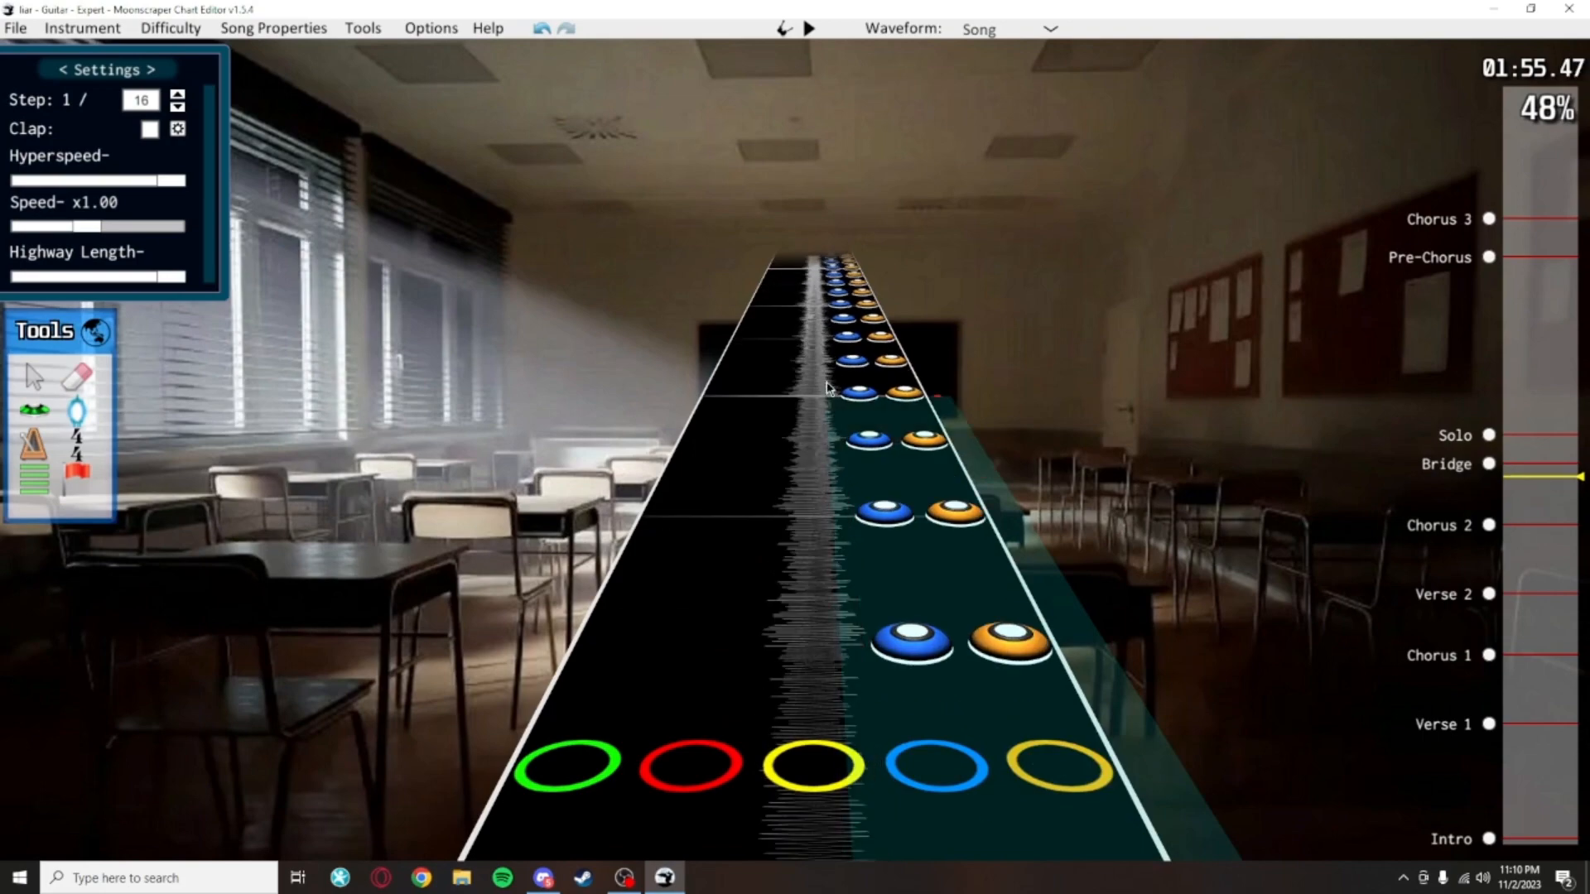
pyautogui.moveTo(831, 380); pyautogui.dragTo(831, 374)
pyautogui.click(951, 336)
pyautogui.scroll(-6, 972, 425)
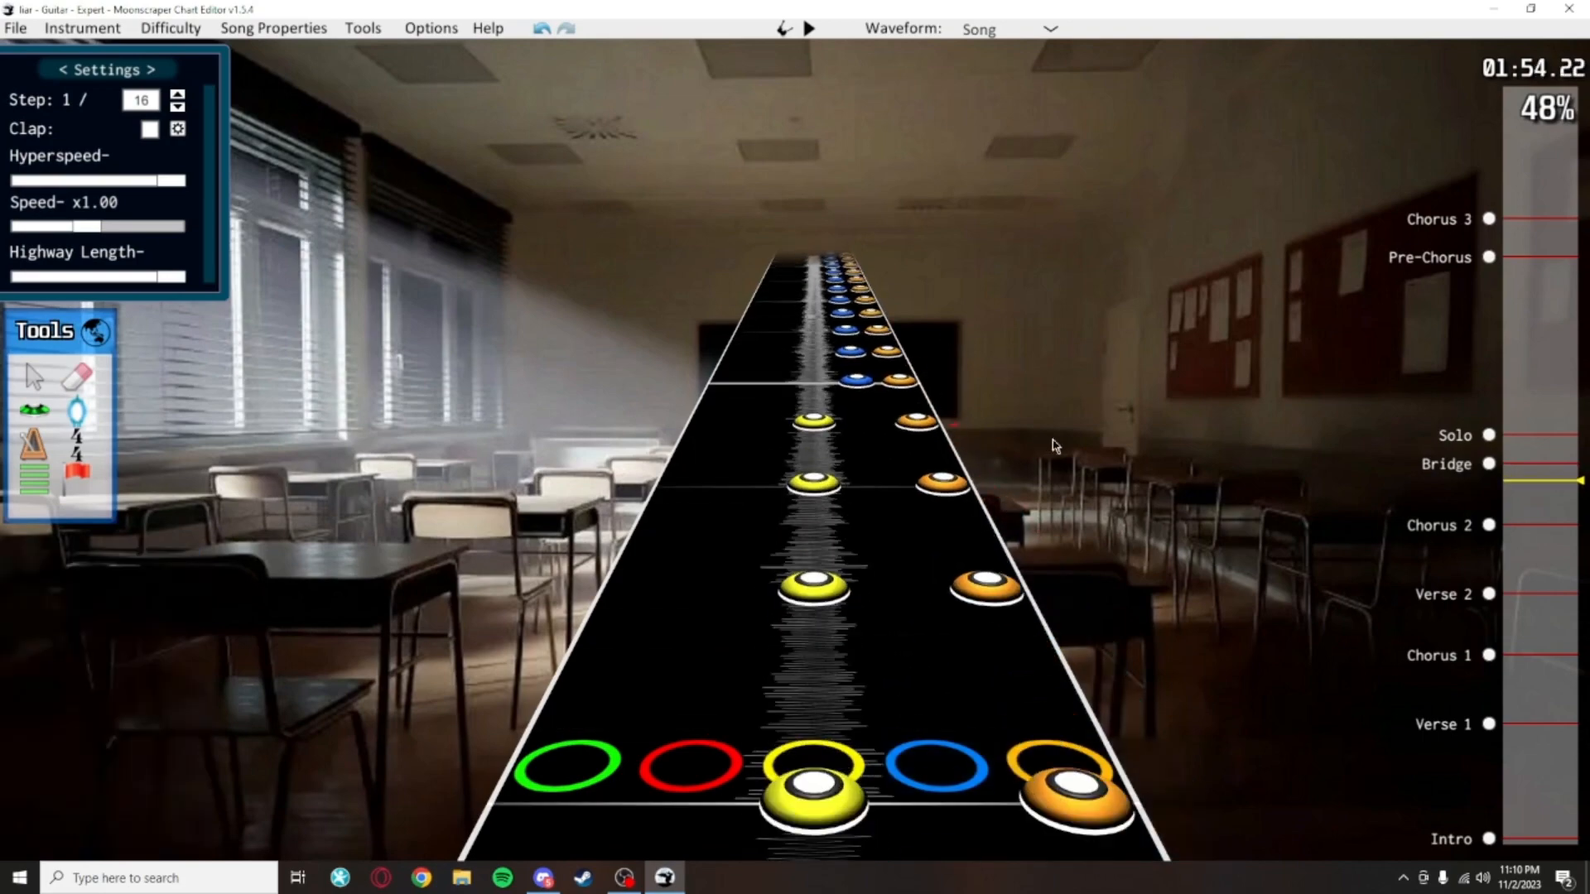
pyautogui.scroll(2, 1039, 451)
pyautogui.scroll(6, 927, 364)
pyautogui.moveTo(1026, 456); pyautogui.dragTo(782, 268)
pyautogui.scroll(-9, 1093, 685)
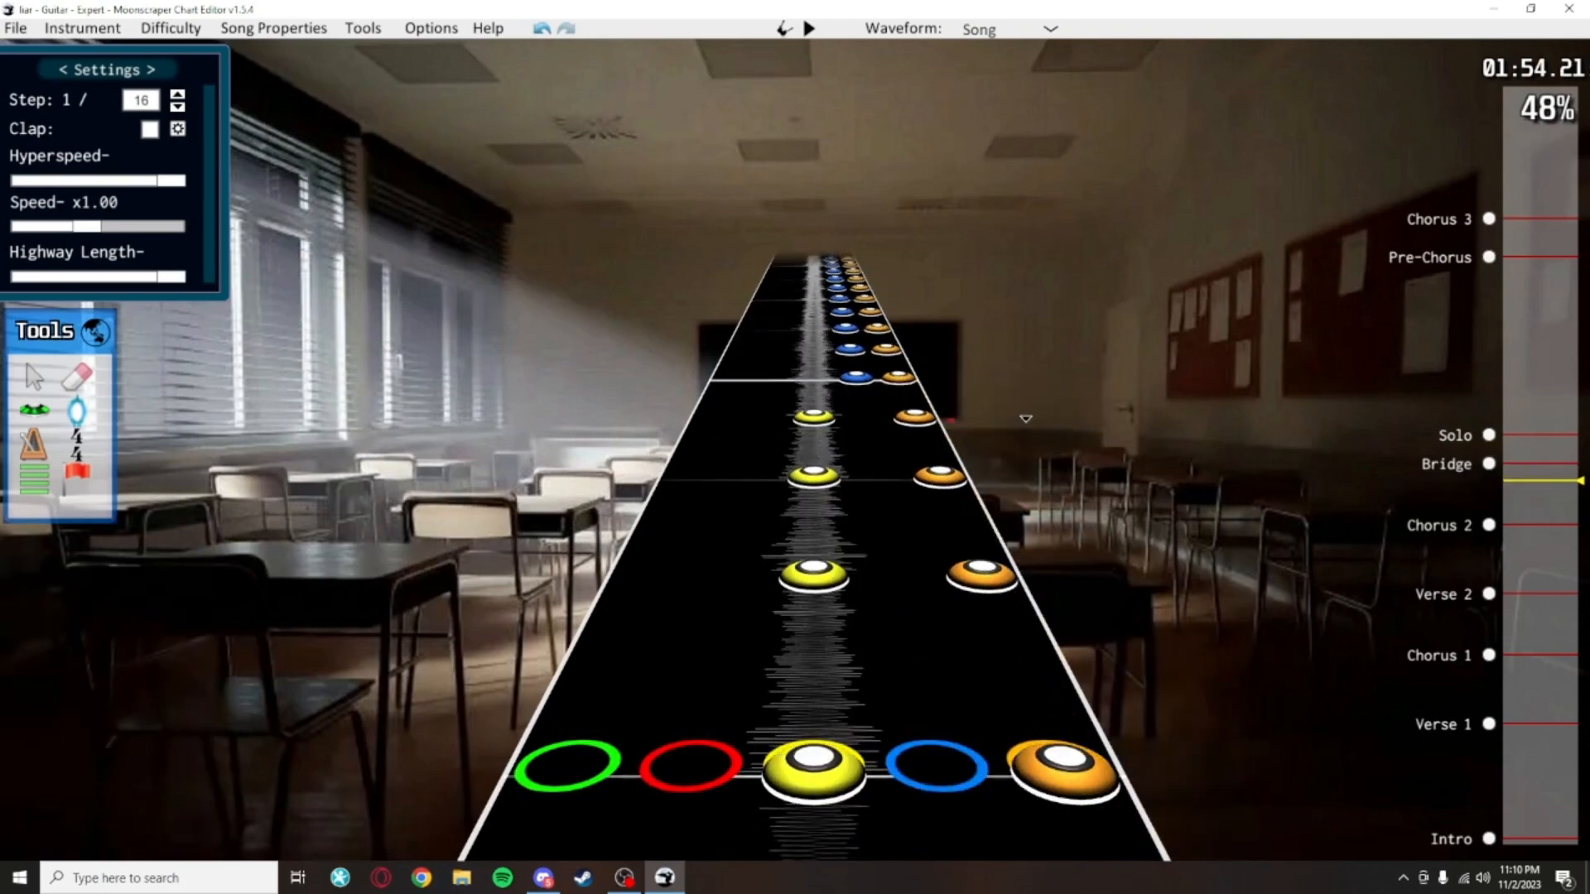
pyautogui.scroll(-8, 1094, 685)
pyautogui.scroll(10, 1008, 266)
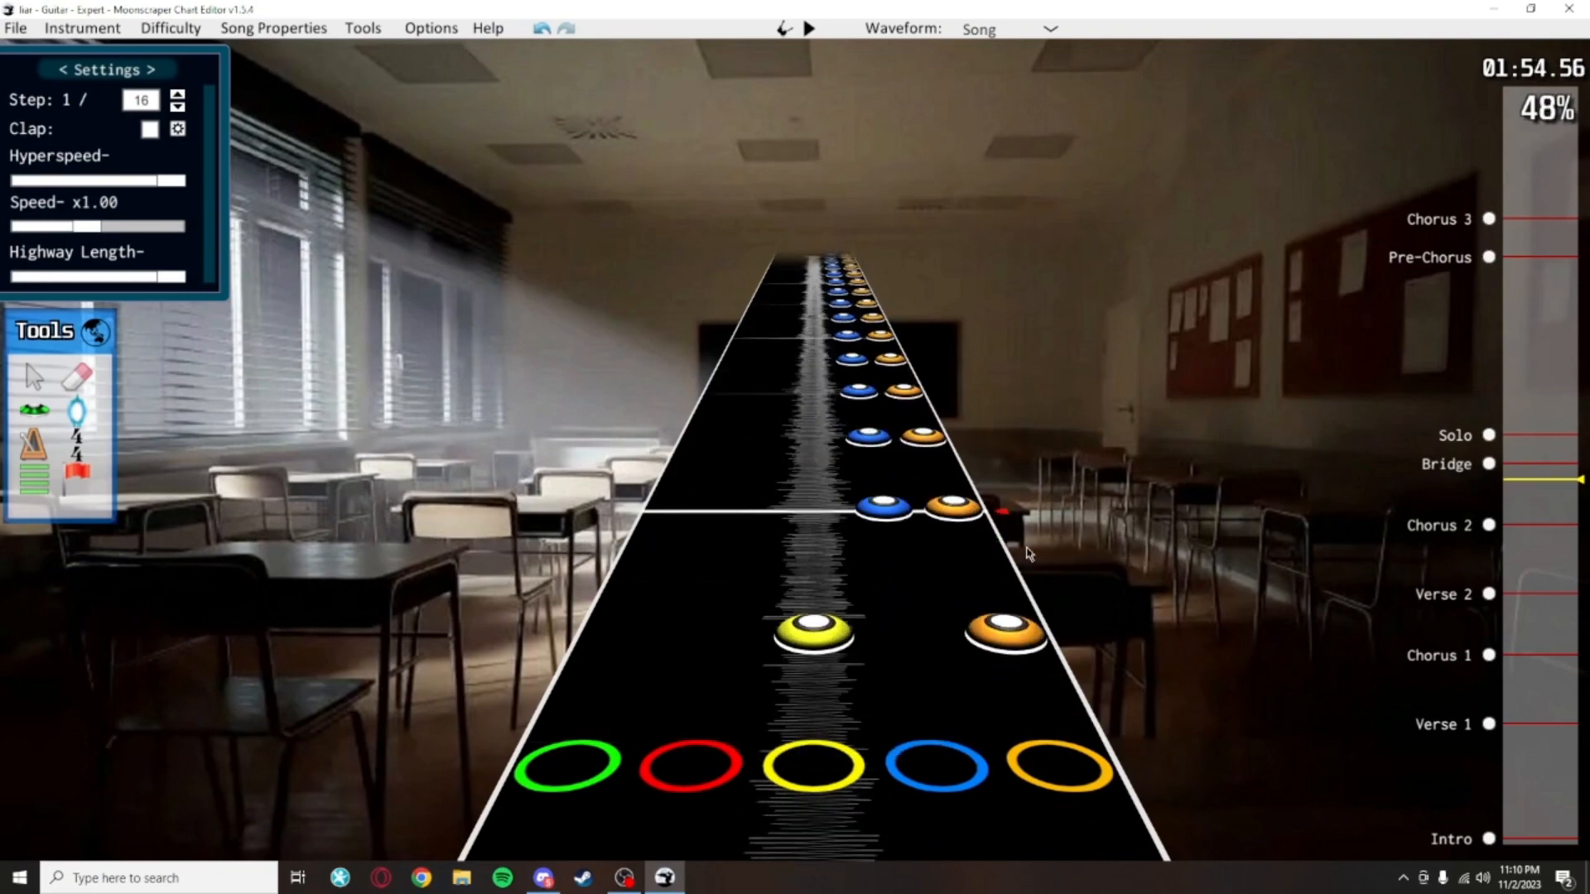
pyautogui.scroll(3, 872, 363)
pyautogui.moveTo(1068, 579); pyautogui.dragTo(820, 273)
pyautogui.scroll(8, 816, 278)
pyautogui.scroll(-8, 1098, 663)
# Try deleting the long run of blue-orange chords from about 1:54 to 1:57 in Chorus 2
pyautogui.moveTo(1140, 633); pyautogui.dragTo(995, 351)
pyautogui.scroll(7, 996, 351)
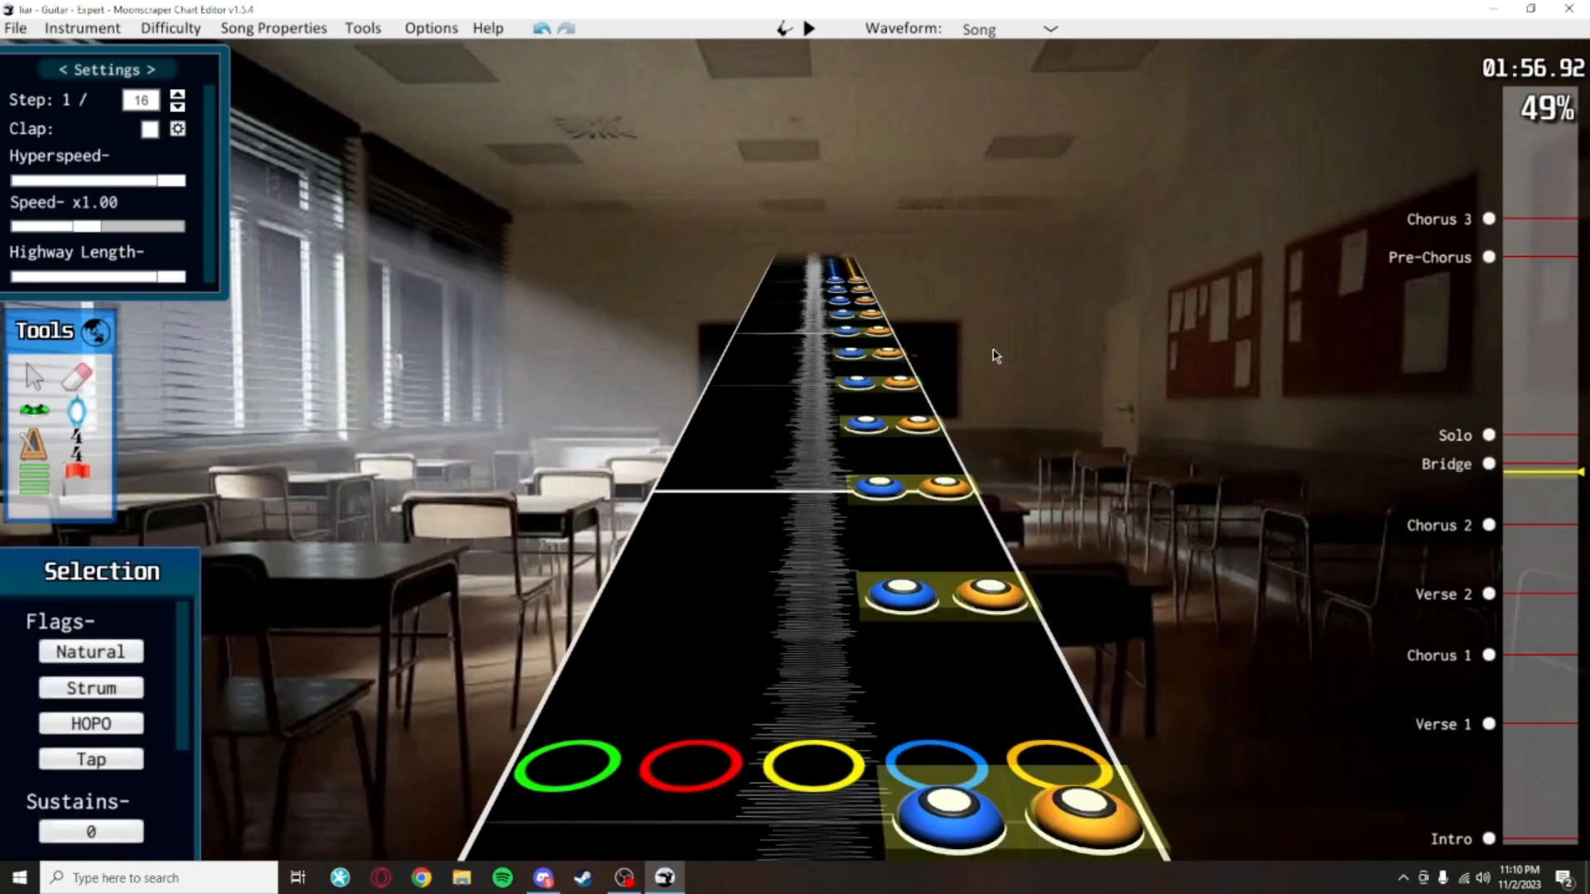
pyautogui.scroll(-6, 1112, 620)
pyautogui.press('Delete')
# Try charting a sustained yellow note followed by a single blue note in place of the run from about 1:54
pyautogui.click(34, 409)
pyautogui.scroll(-1, 766, 648)
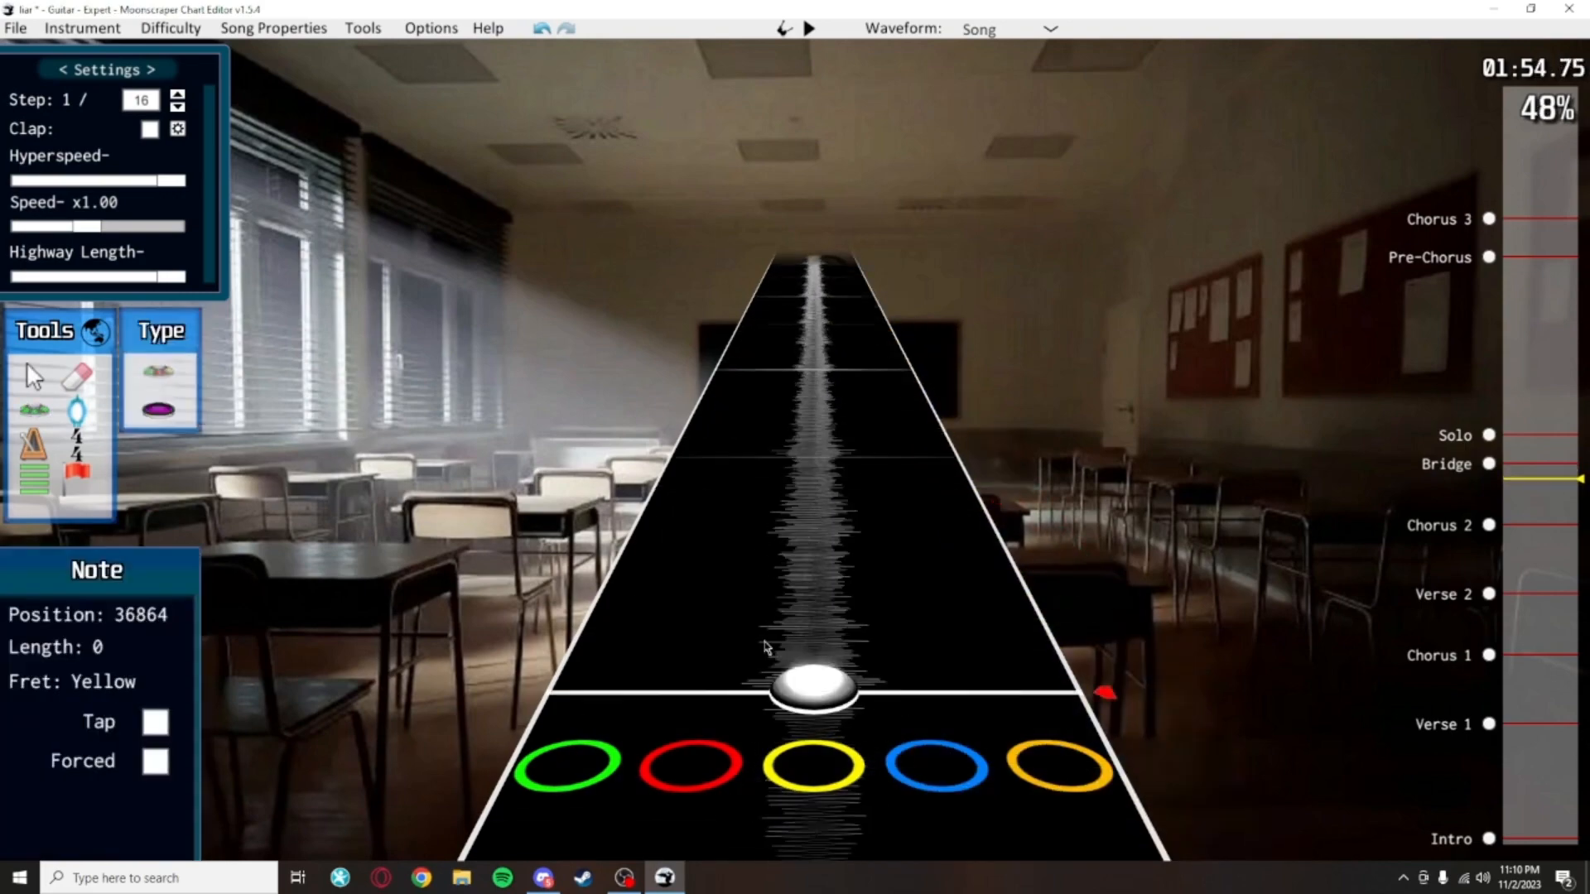
pyautogui.moveTo(847, 408); pyautogui.dragTo(858, 330)
pyautogui.scroll(-3, 940, 489)
pyautogui.scroll(5, 878, 472)
pyautogui.click(866, 468)
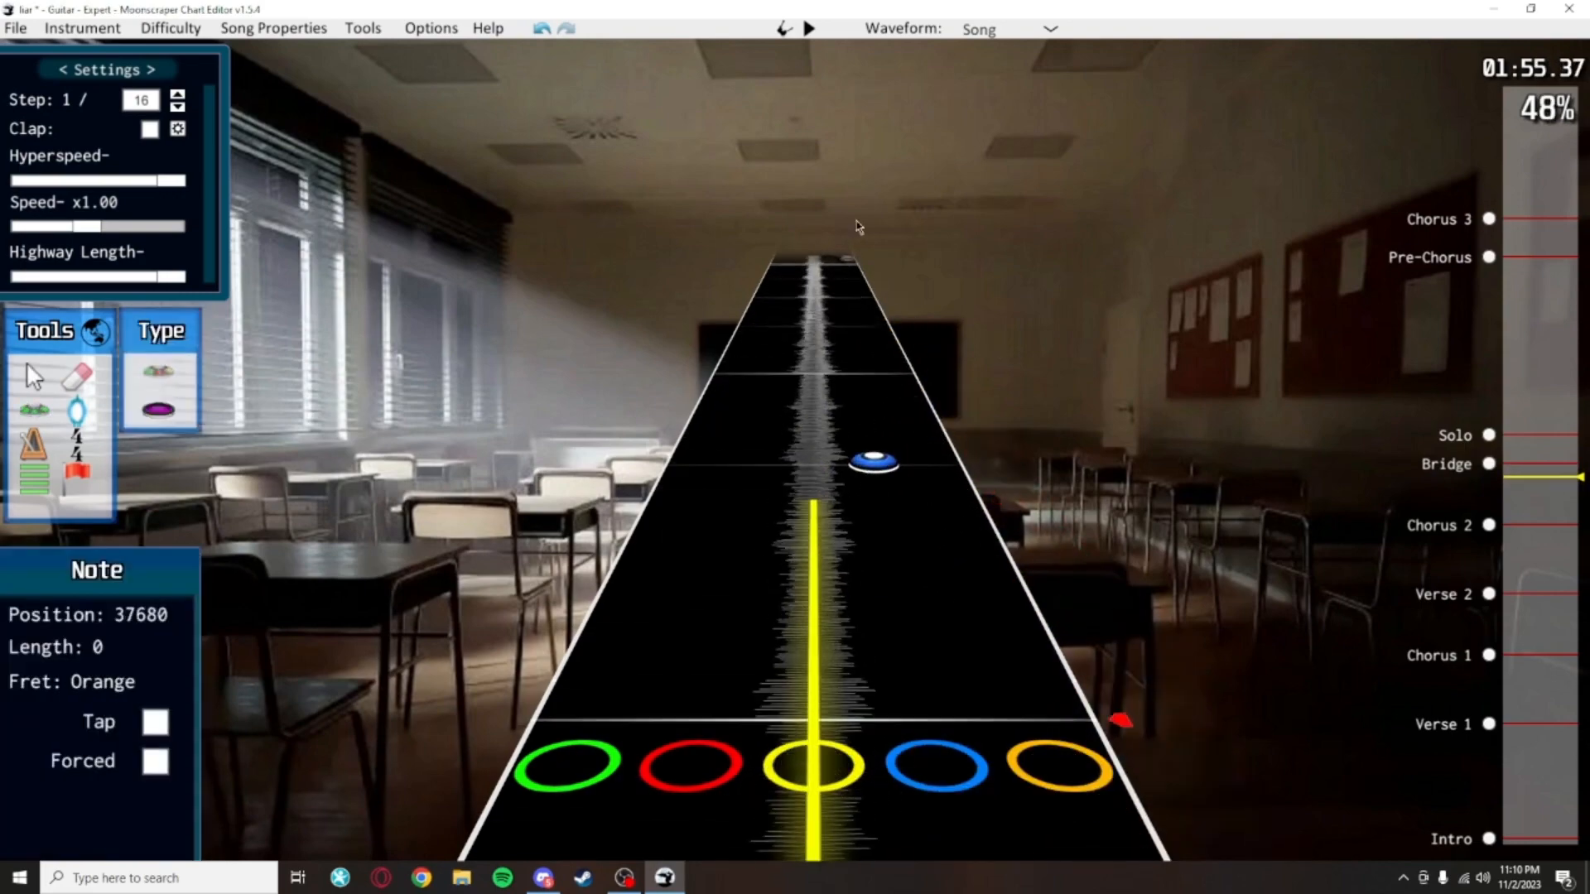
# Undo the trial notes and the deletion of the blue-orange chords, and save the chart
pyautogui.scroll(-2, 877, 325)
pyautogui.scroll(-3, 911, 332)
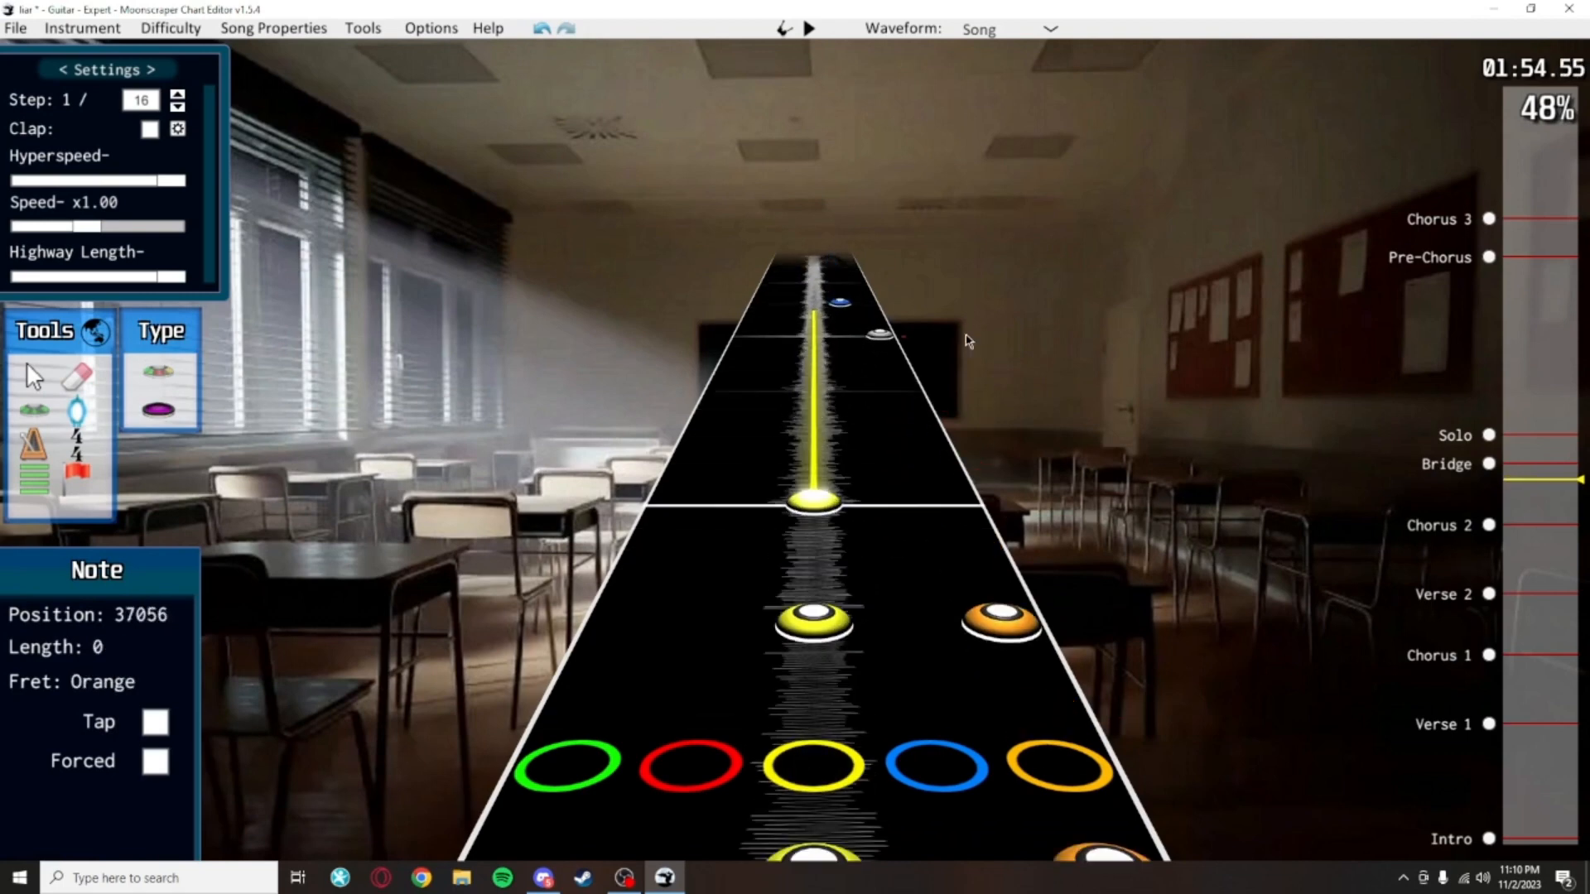
pyautogui.hotkey('ctrl', 'v')
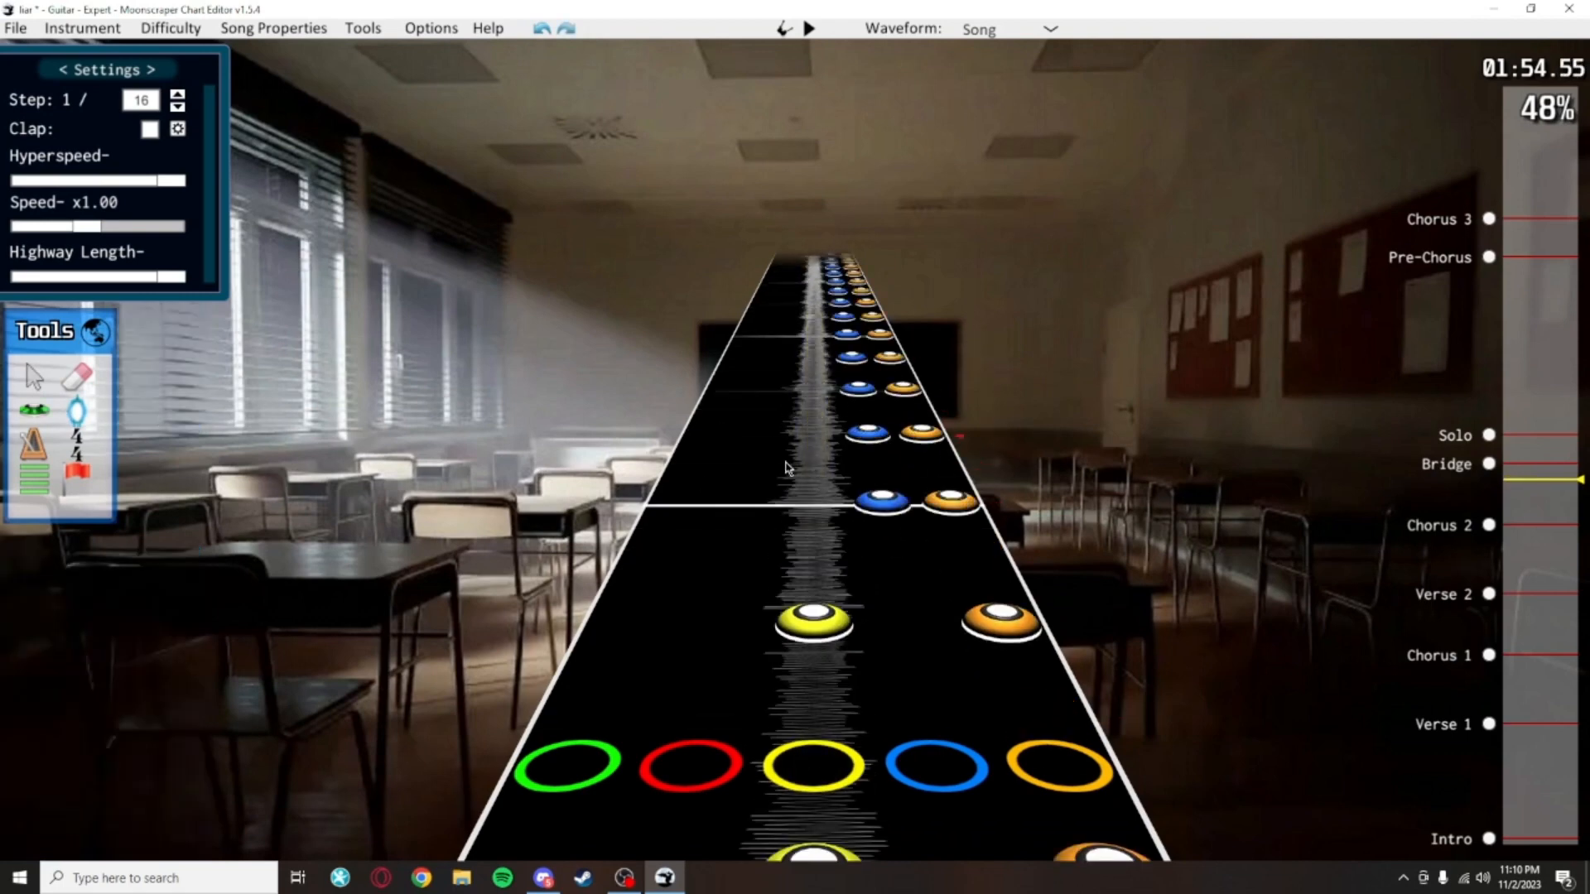
pyautogui.hotkey('ctrl', 's')
# Review the length and spacing of the blue-orange chord run between about 1:54 and 1:57
pyautogui.scroll(2, 1059, 492)
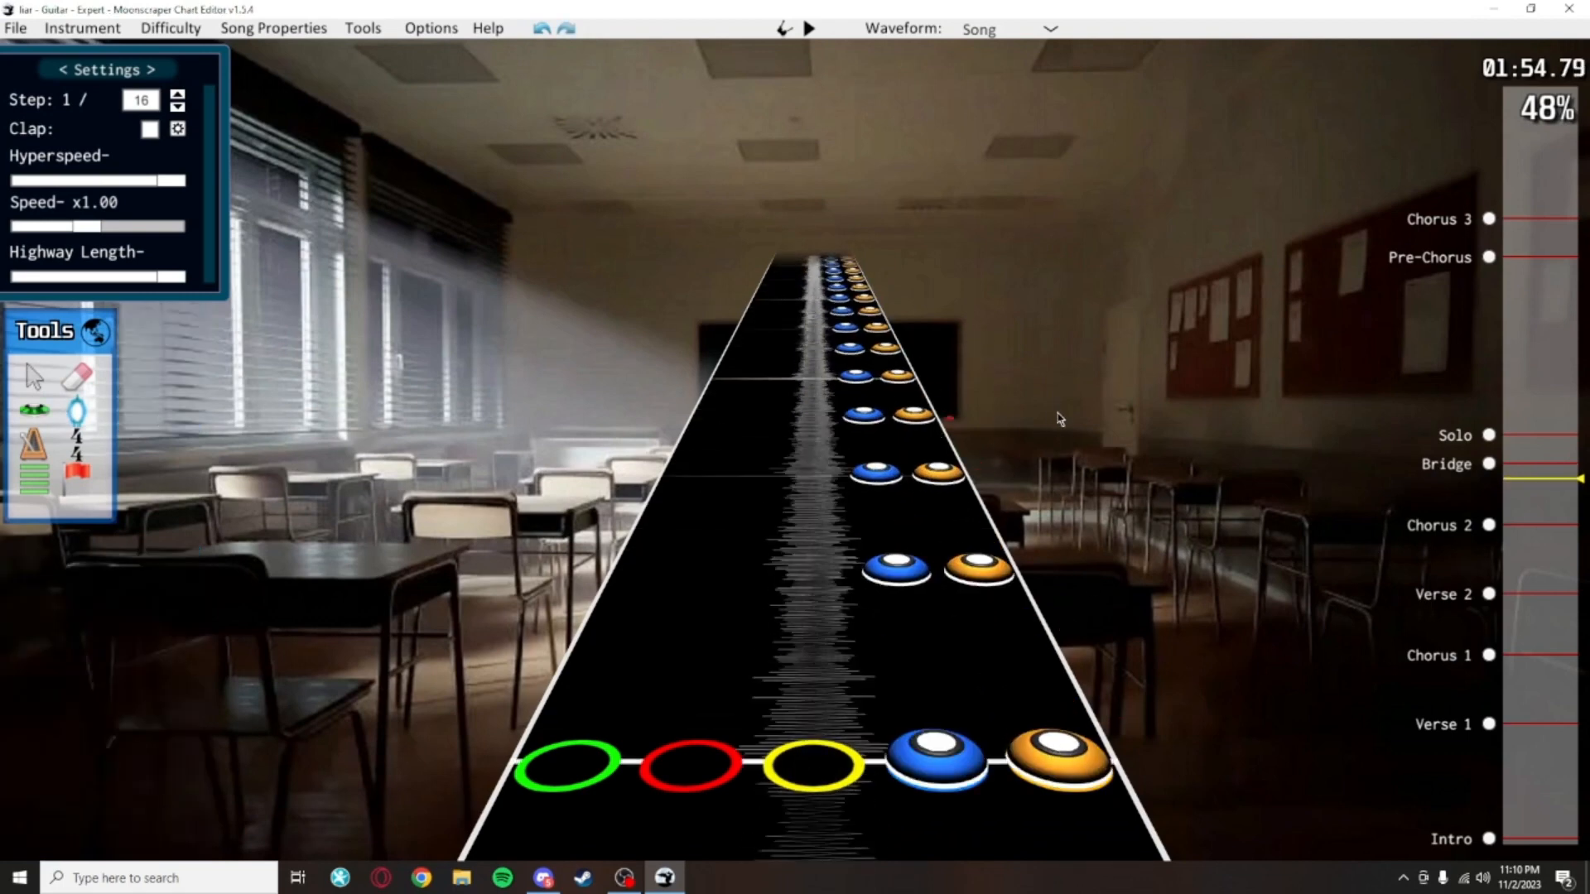
pyautogui.scroll(-2, 1097, 580)
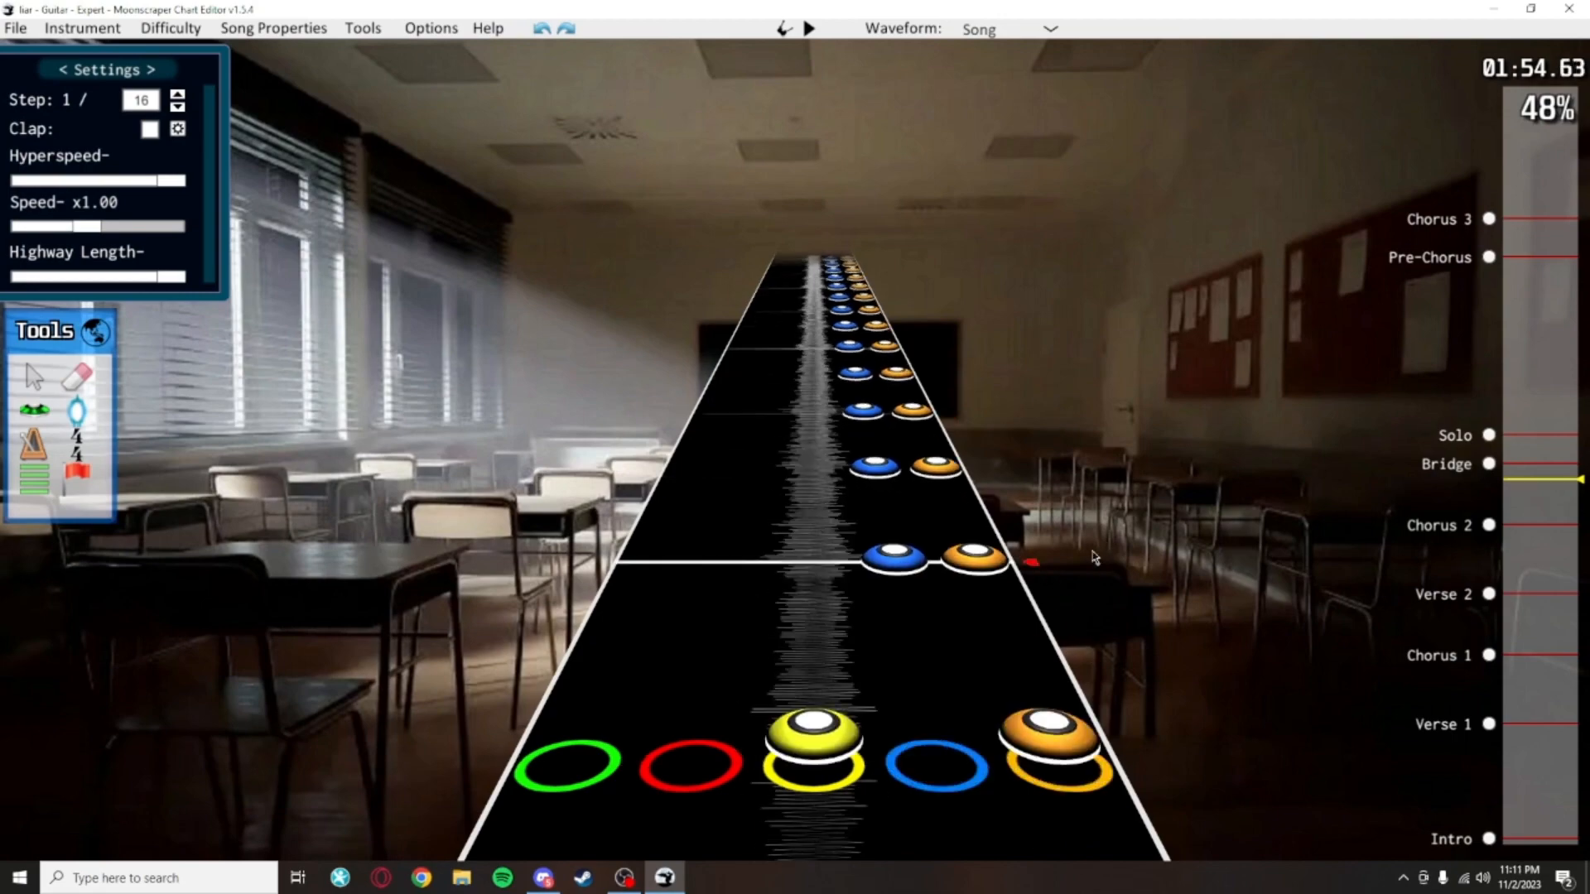
pyautogui.scroll(10, 993, 447)
pyautogui.moveTo(1091, 553); pyautogui.dragTo(779, 299)
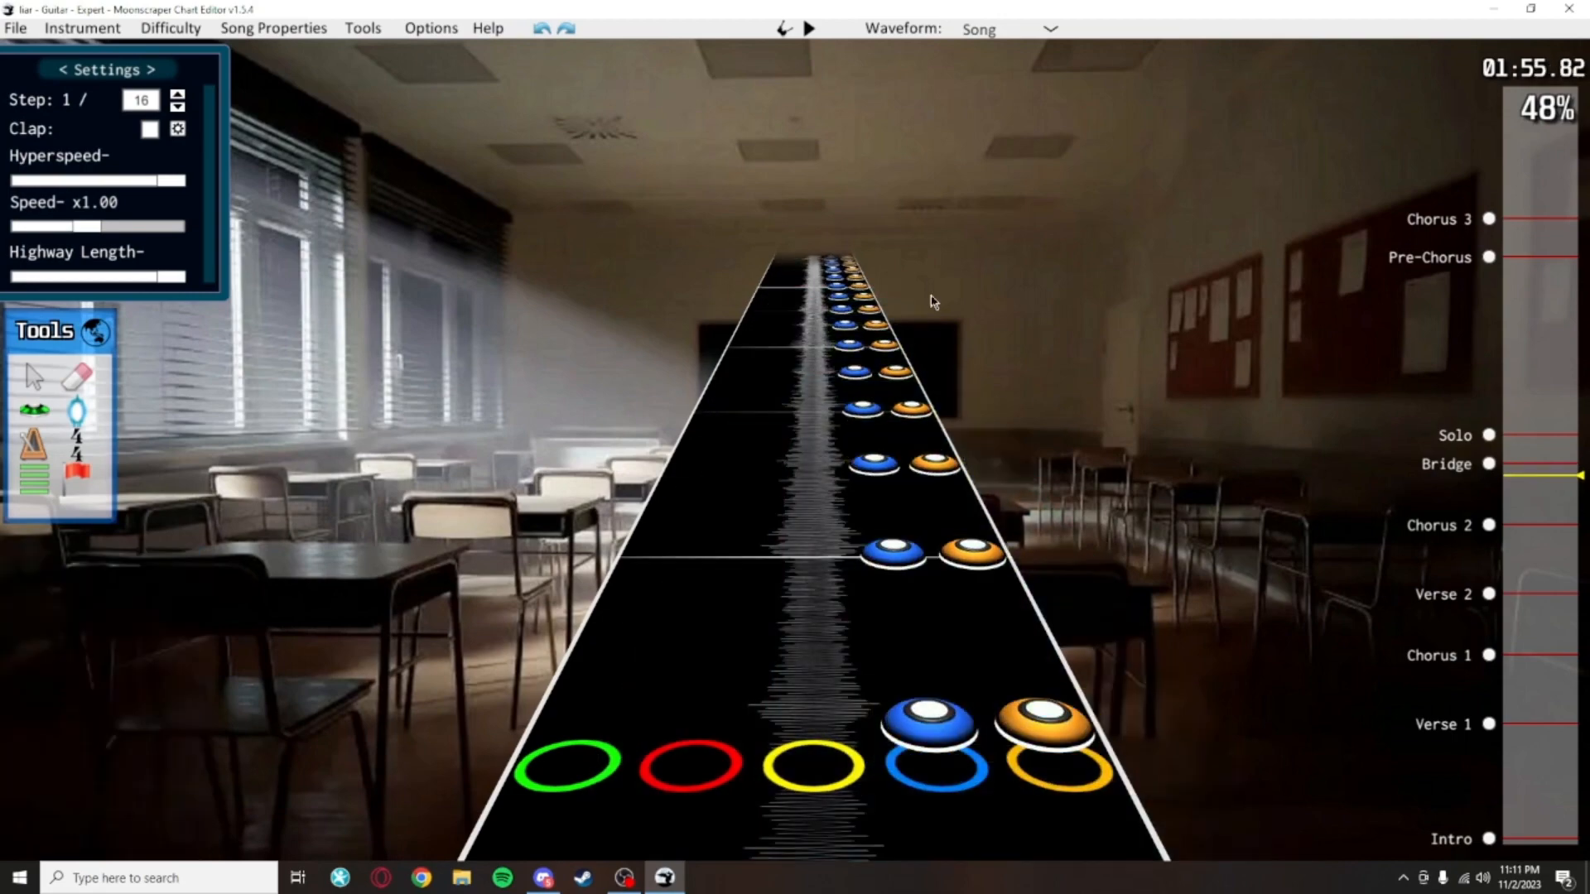
pyautogui.scroll(-8, 994, 416)
pyautogui.scroll(5, 934, 321)
pyautogui.scroll(8, 934, 321)
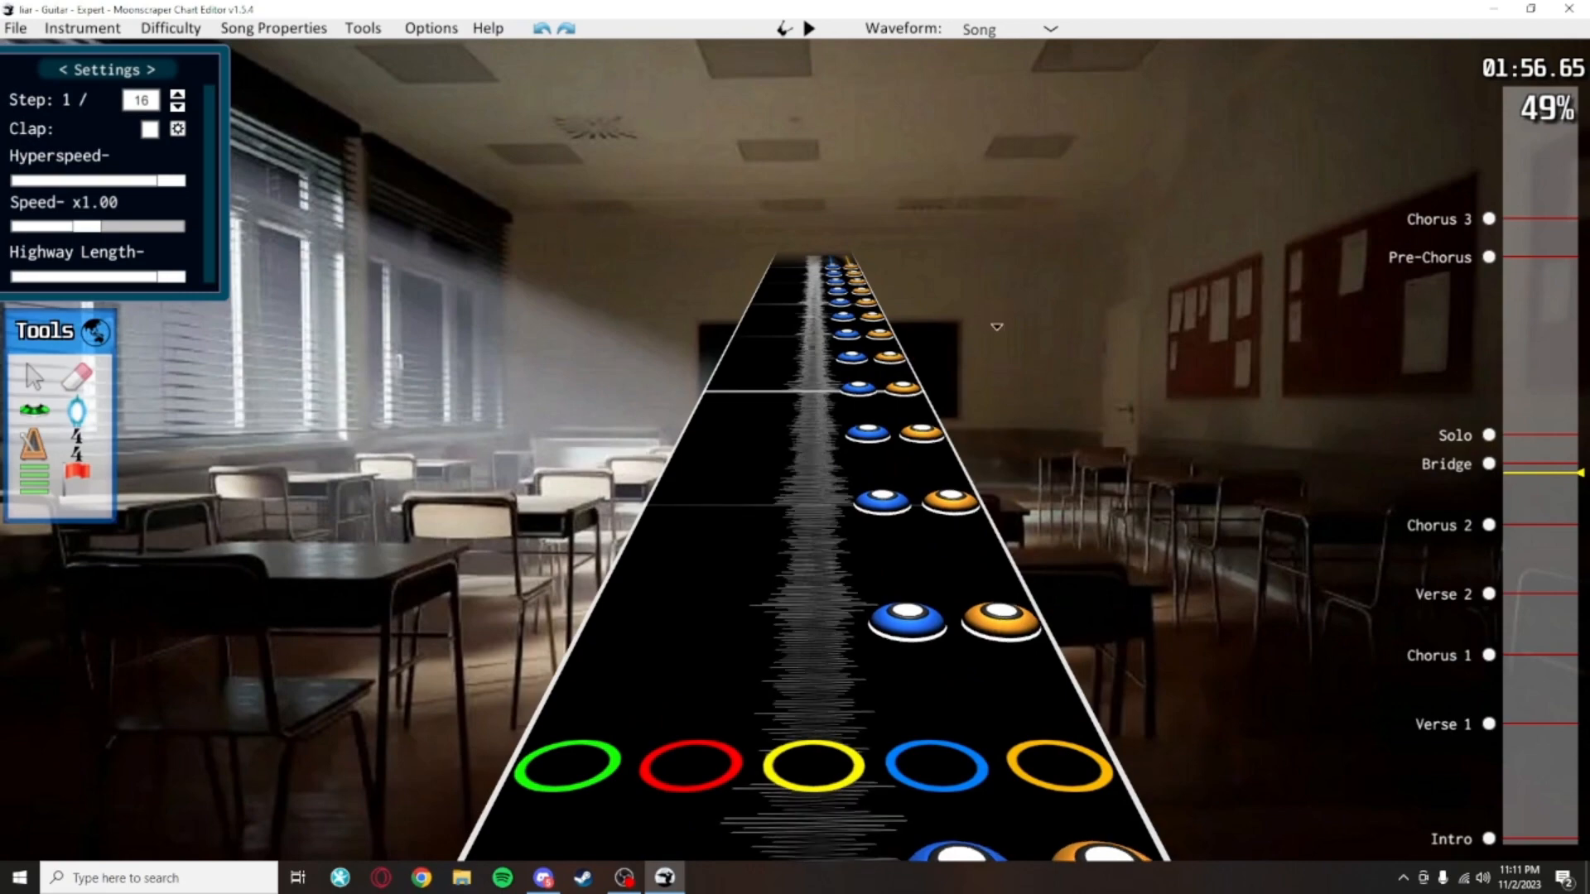
pyautogui.scroll(-12, 1046, 503)
pyautogui.scroll(1, 961, 412)
pyautogui.moveTo(1057, 478)
pyautogui.mouseDown()
pyautogui.moveTo(866, 346)
pyautogui.moveTo(740, 287)
pyautogui.mouseUp()
pyautogui.scroll(6, 812, 314)
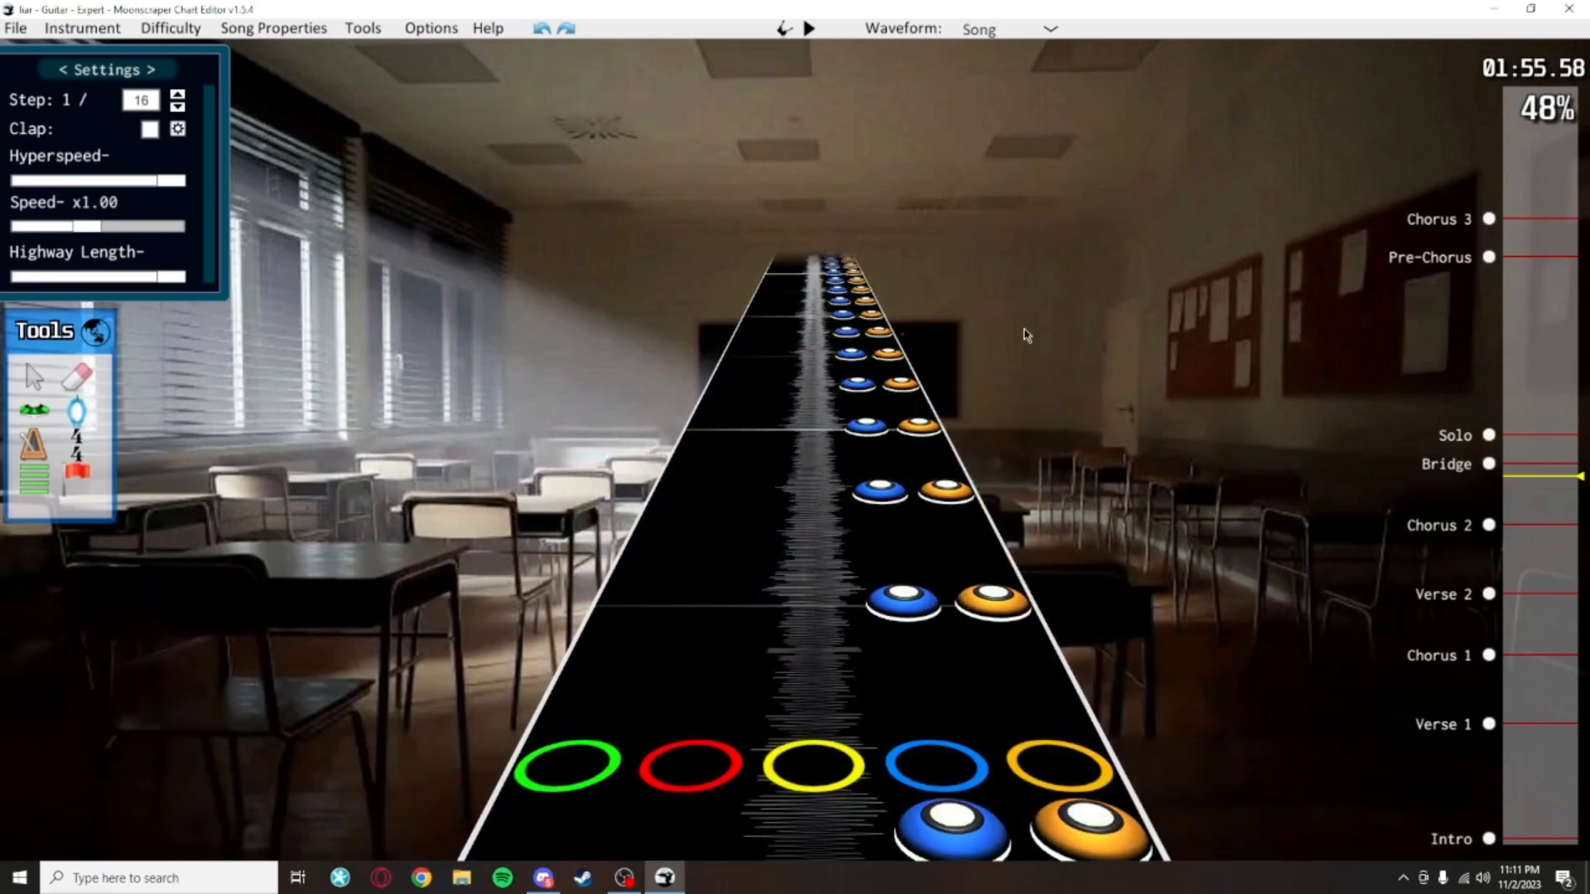
# Play back the second half of Chorus 2 from about 1:48 into the start of the Bridge
pyautogui.scroll(-12, 1032, 341)
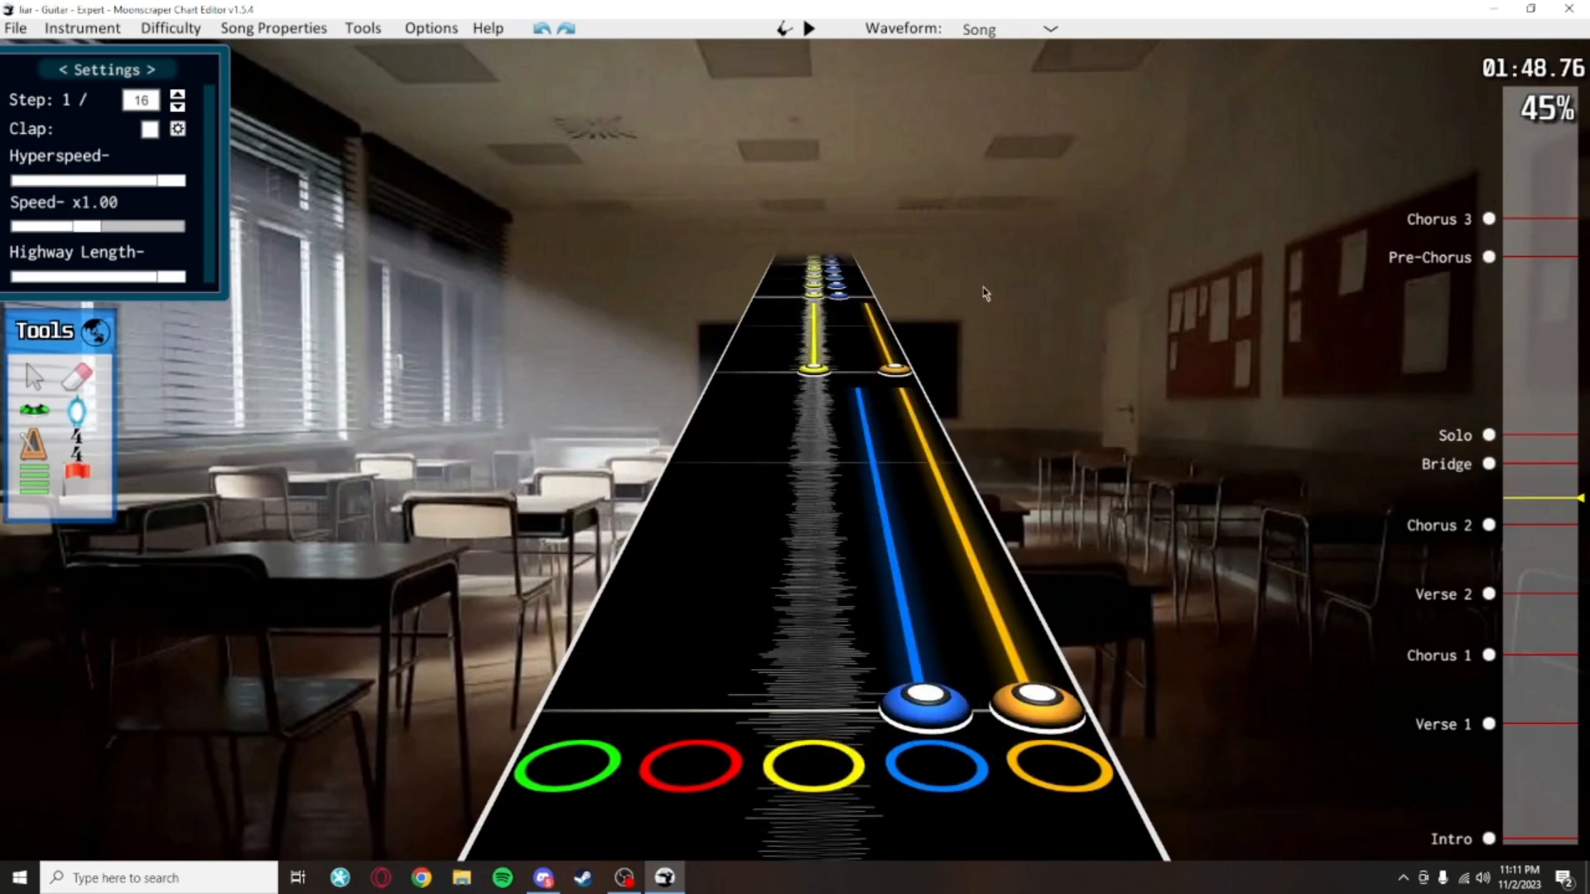
pyautogui.press('space')
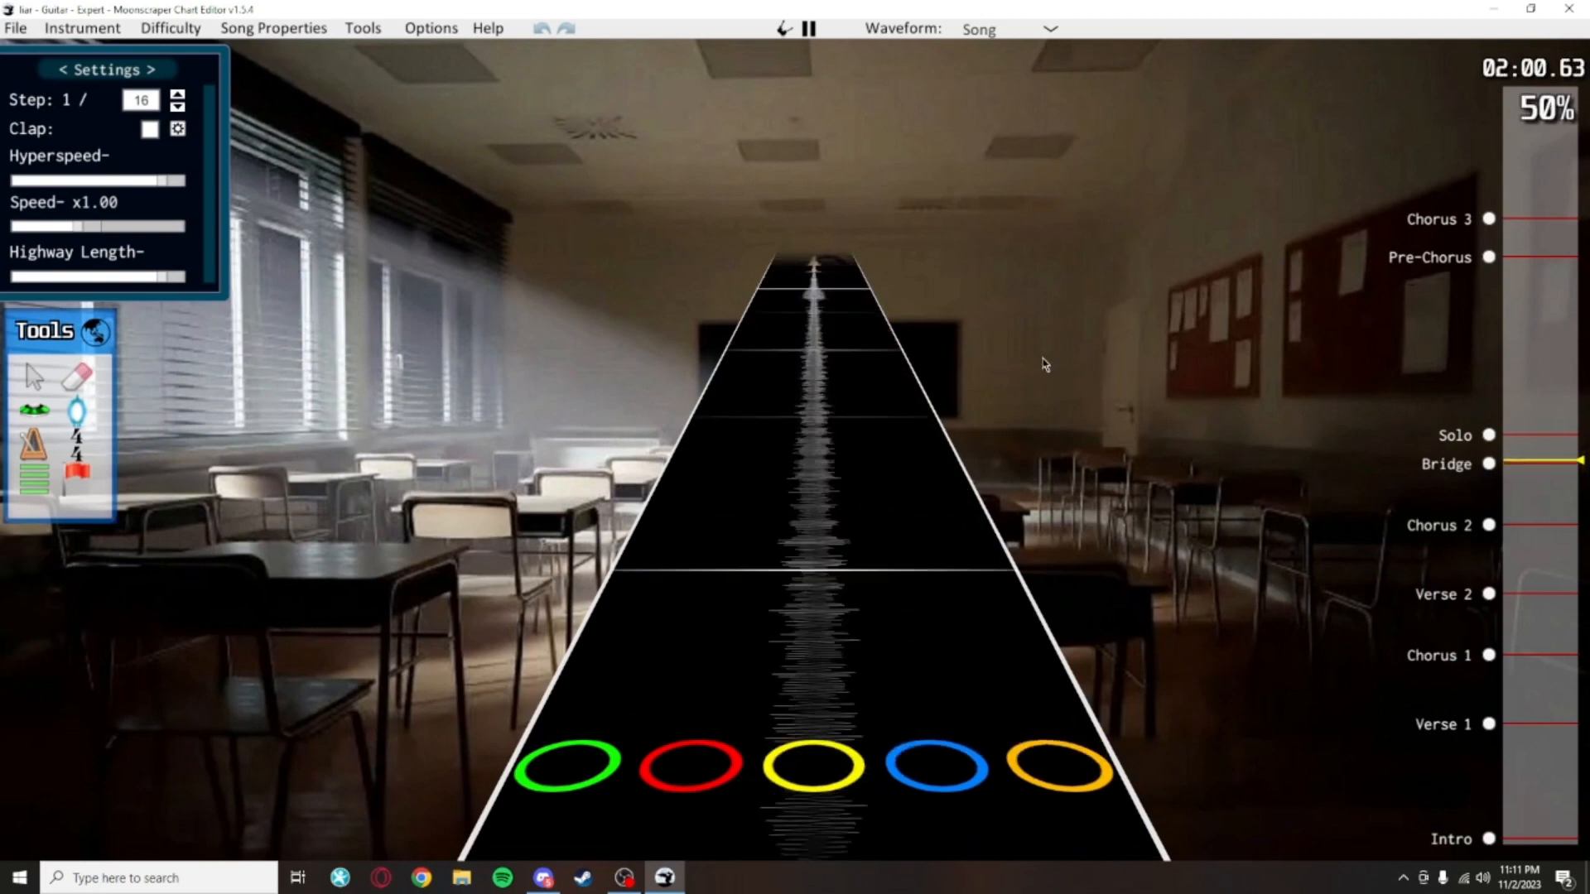
pyautogui.press('space')
pyautogui.scroll(-3, 1000, 455)
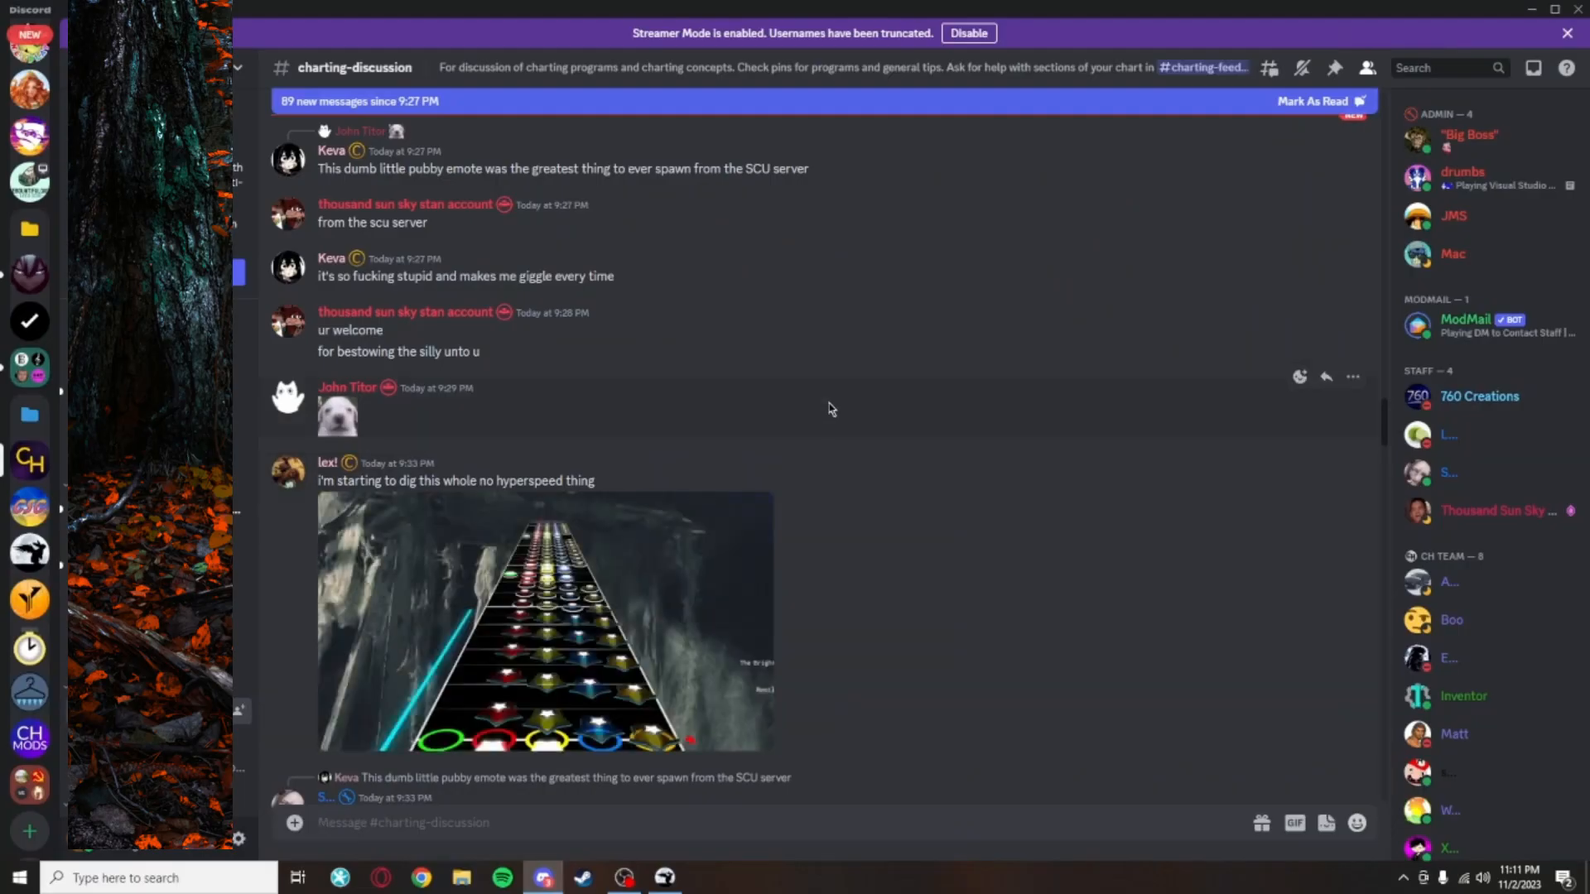
# Switch to Discord and post "hello my fellow discordians, you are being recorded" in the charting-discussion channel
pyautogui.scroll(-15, 827, 444)
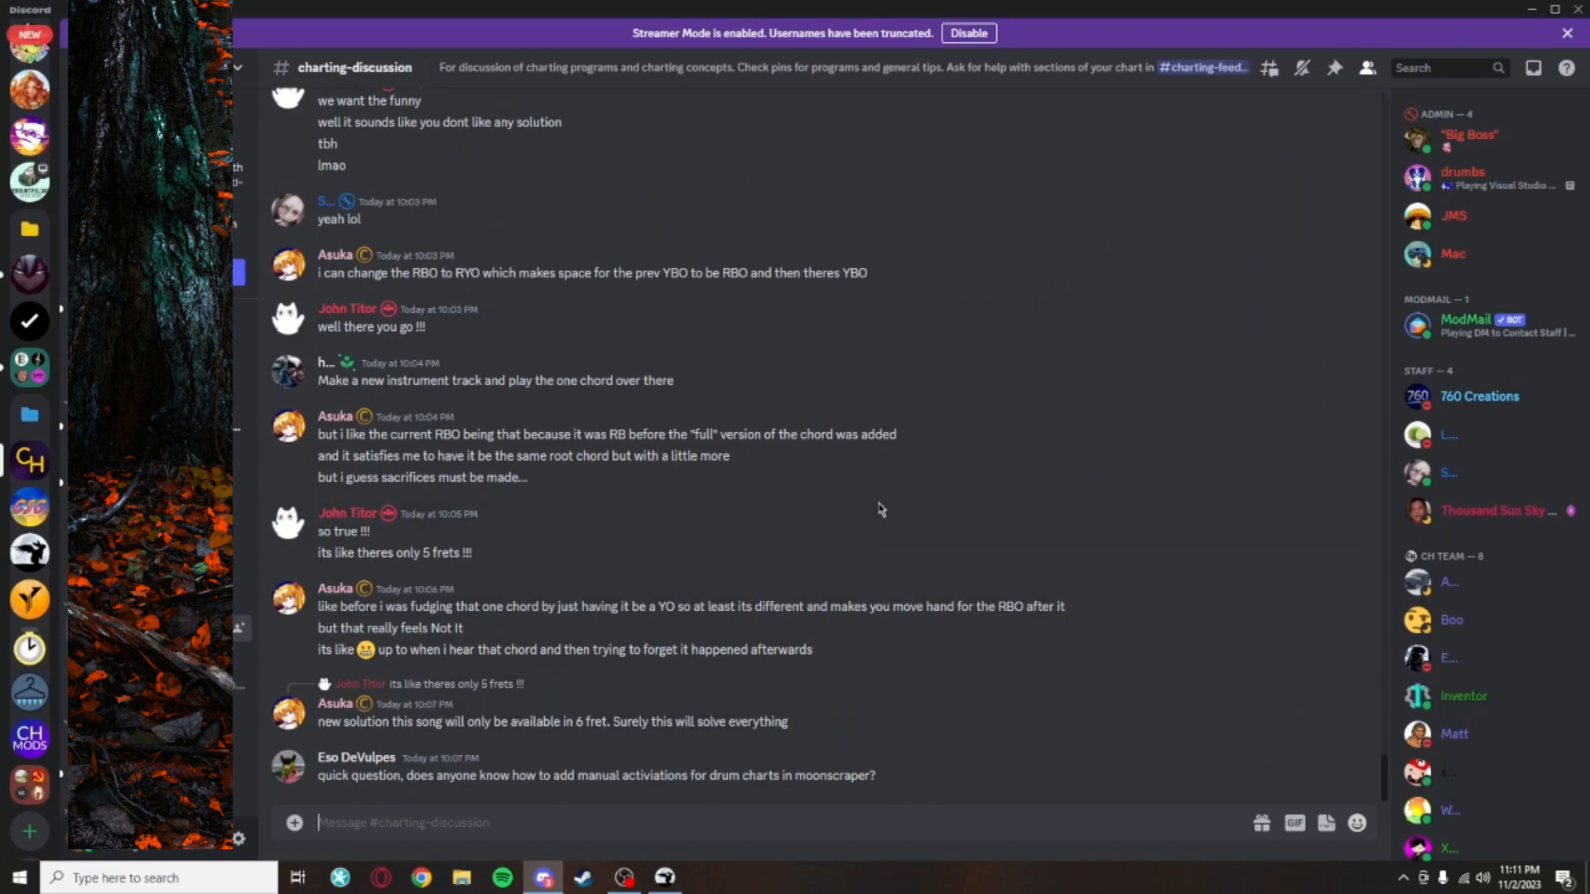
pyautogui.write('h')
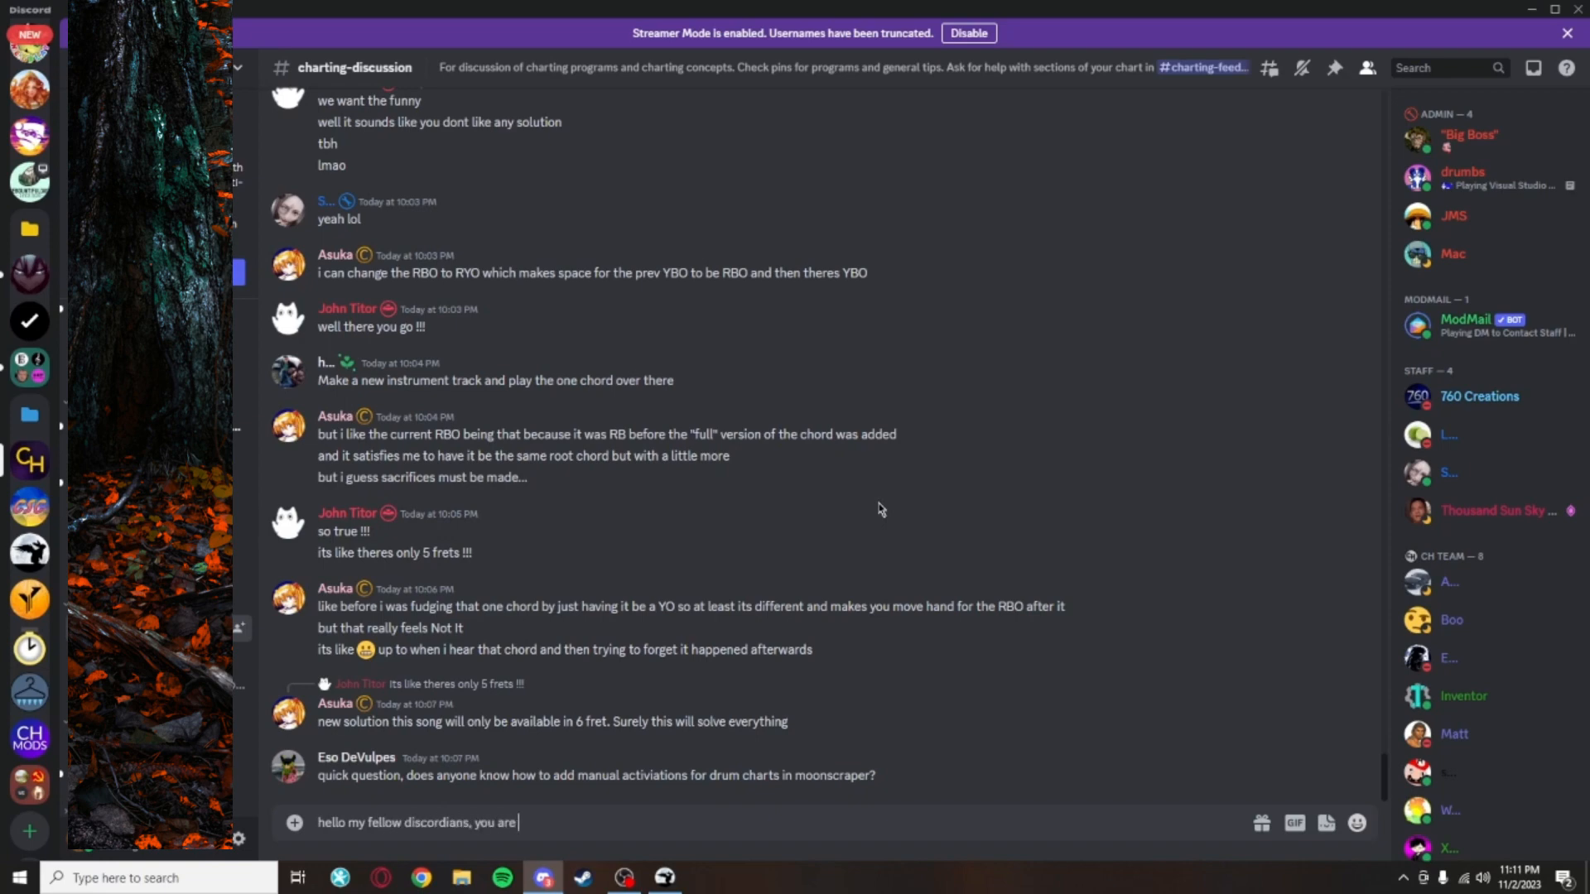
pyautogui.press('Return')
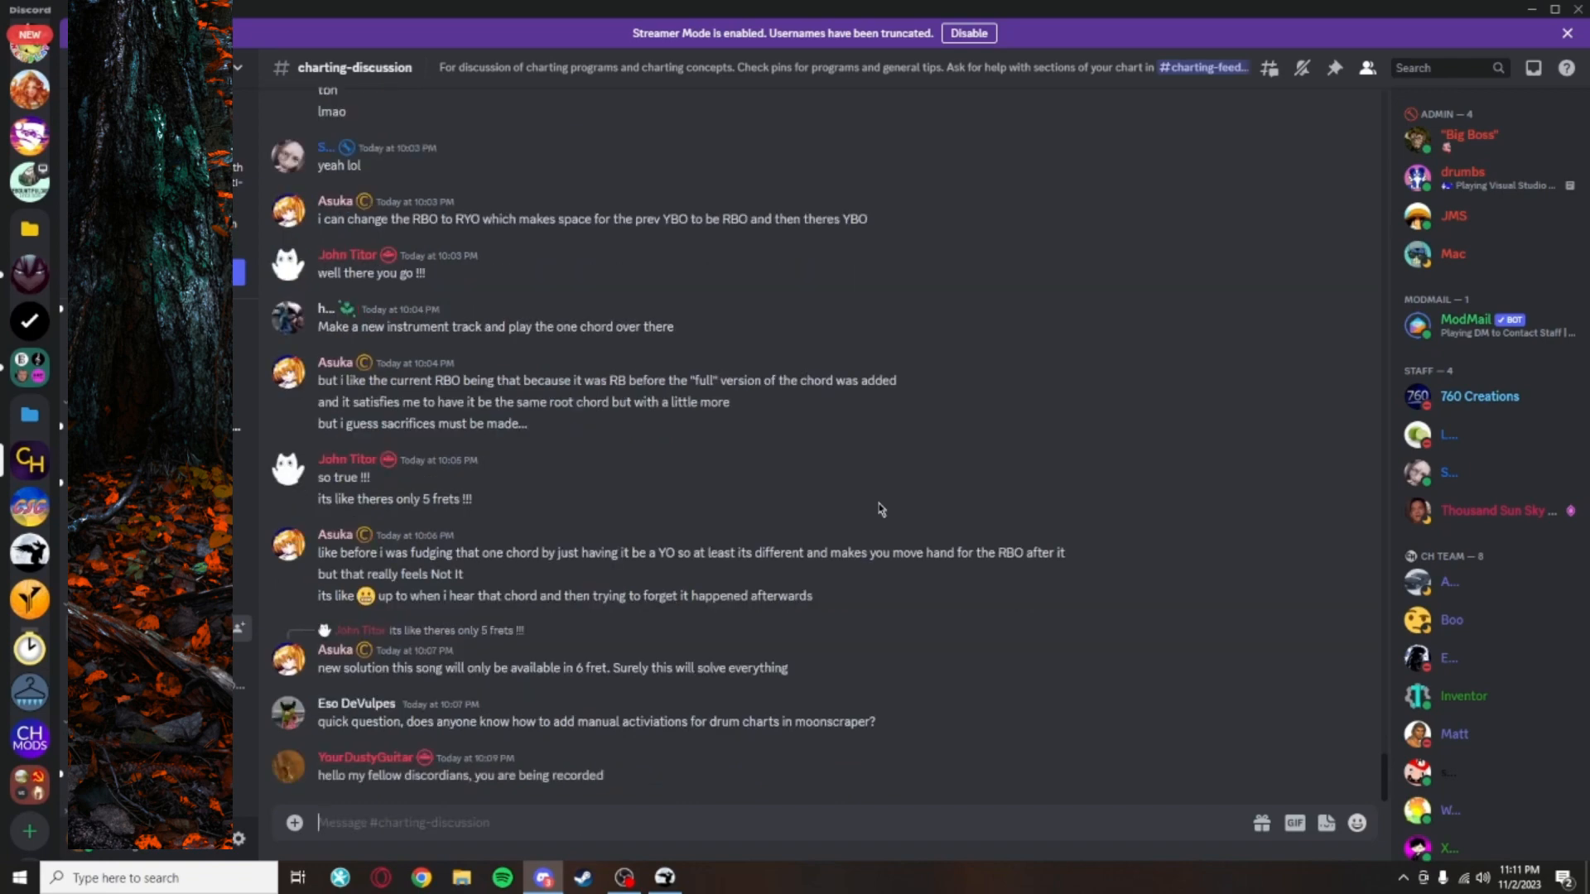
# Post "do you have anything to say to the prospective charters who have watched 53 minutes into this video" in charting-discussion
pyautogui.write('do y')
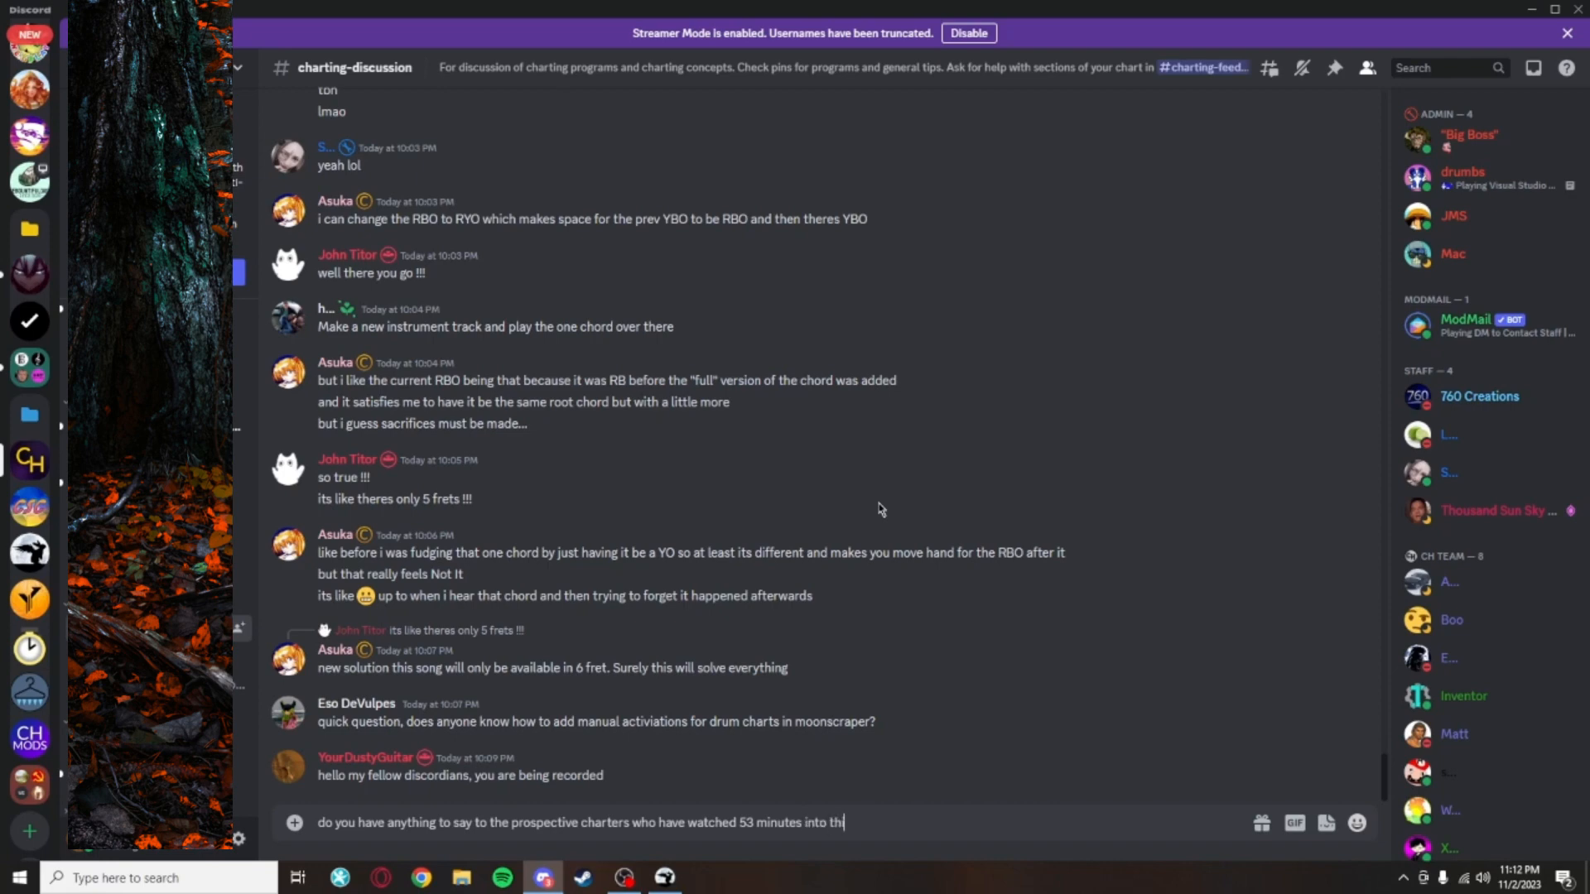
pyautogui.write('deo')
pyautogui.press('Return')
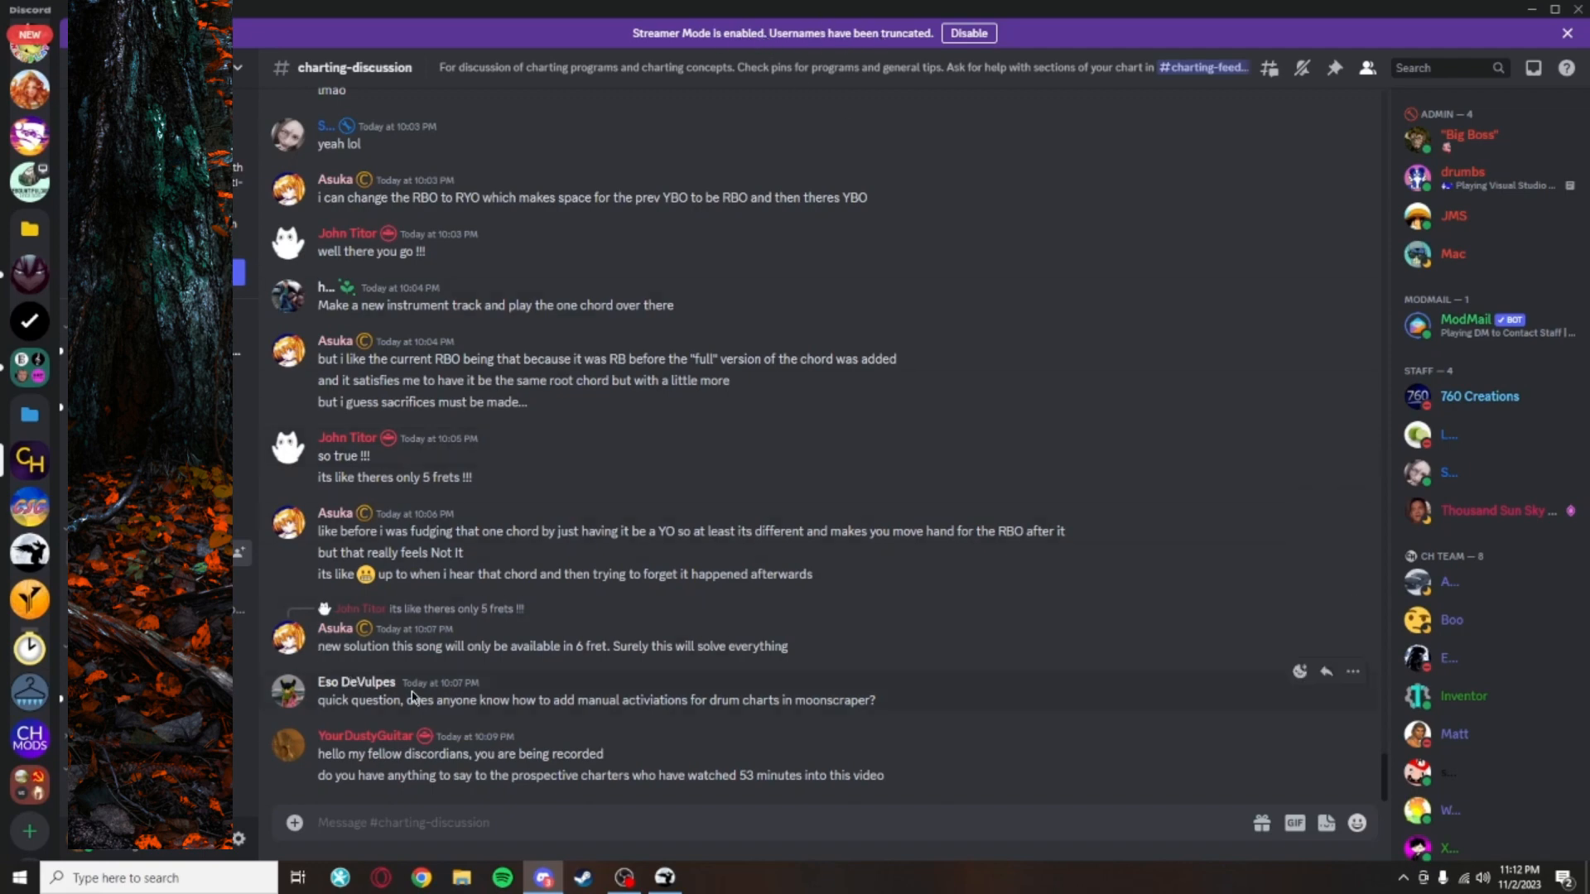
# Browse recent posts in the server's other channels, including chart-requests, scores-and-clips and bot-commands
pyautogui.scroll(1, 412, 698)
pyautogui.scroll(-1, 331, 648)
pyautogui.scroll(-2, 8, 352)
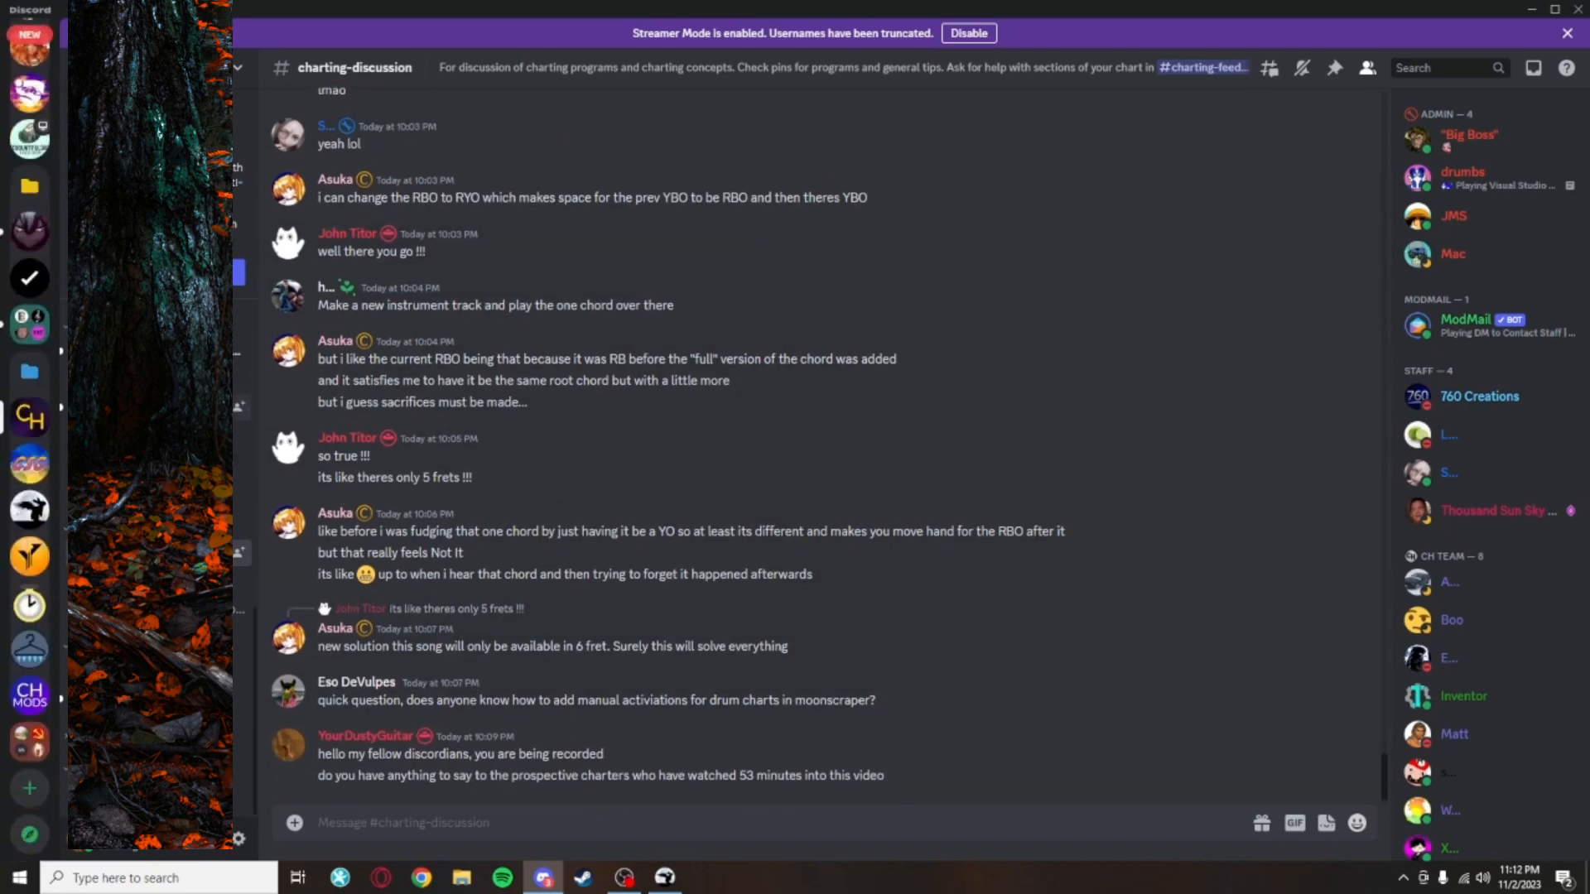
pyautogui.click(166, 407)
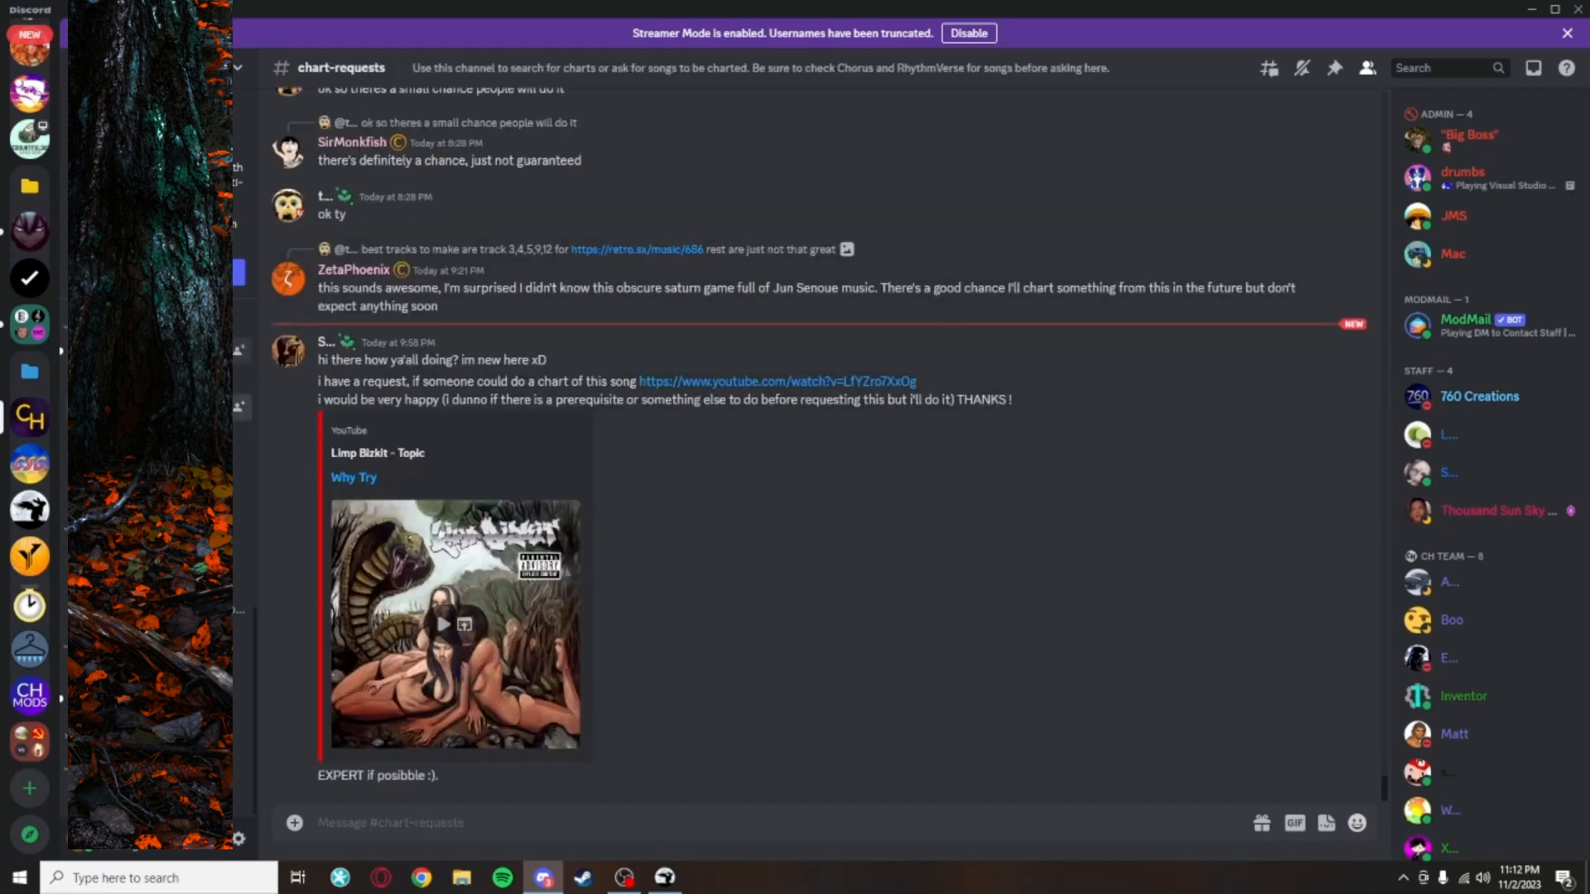
pyautogui.click(166, 351)
pyautogui.click(165, 700)
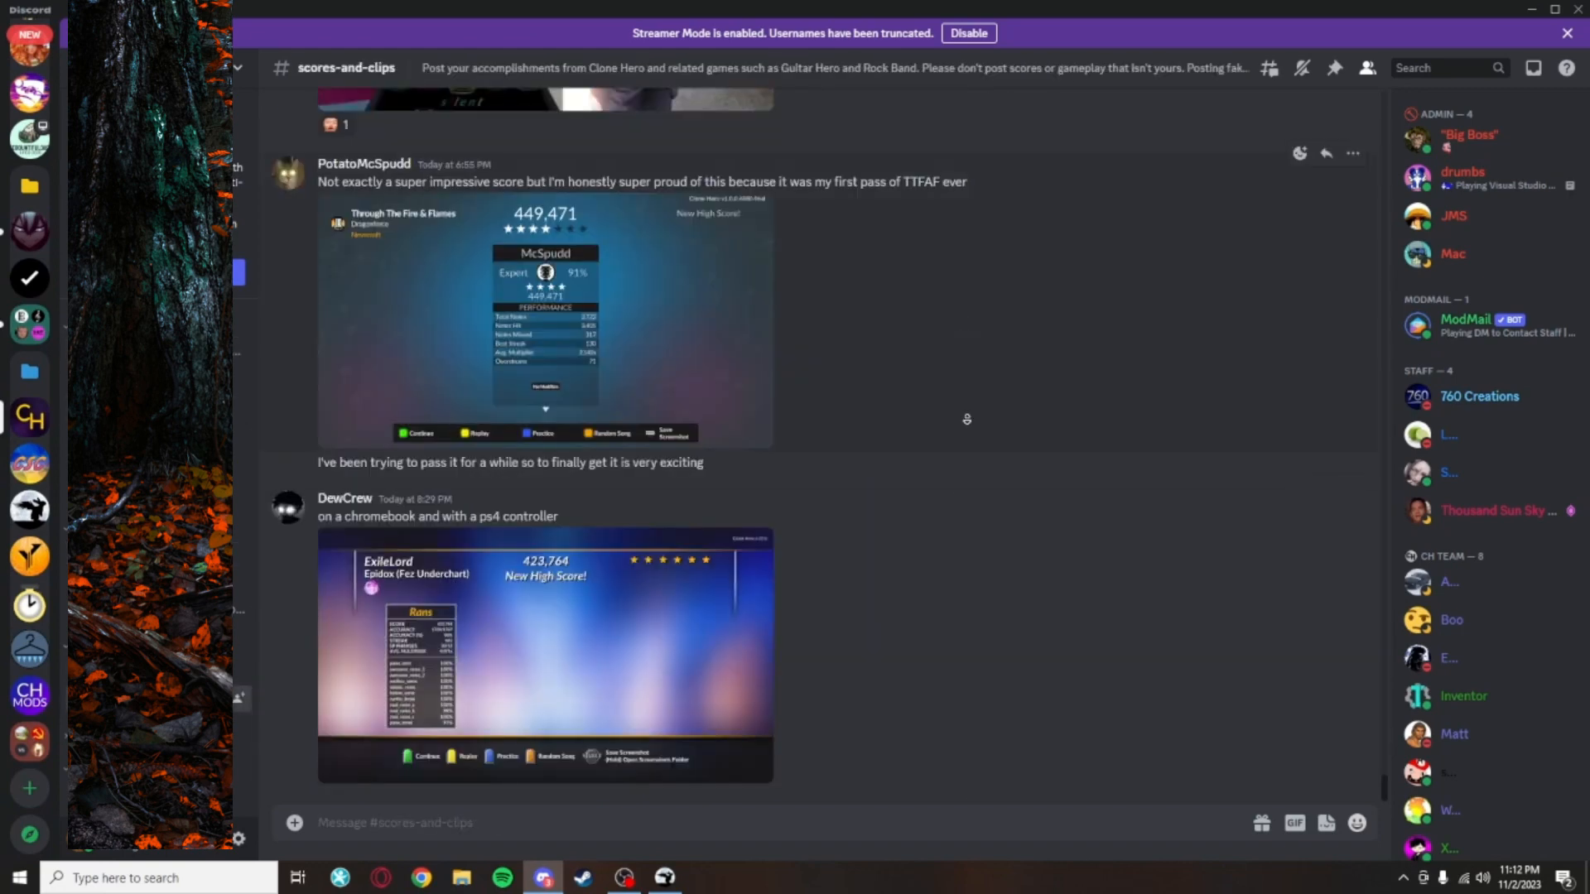
pyautogui.scroll(4, 165, 535)
pyautogui.scroll(1, 165, 534)
pyautogui.click(165, 647)
pyautogui.scroll(3, 166, 502)
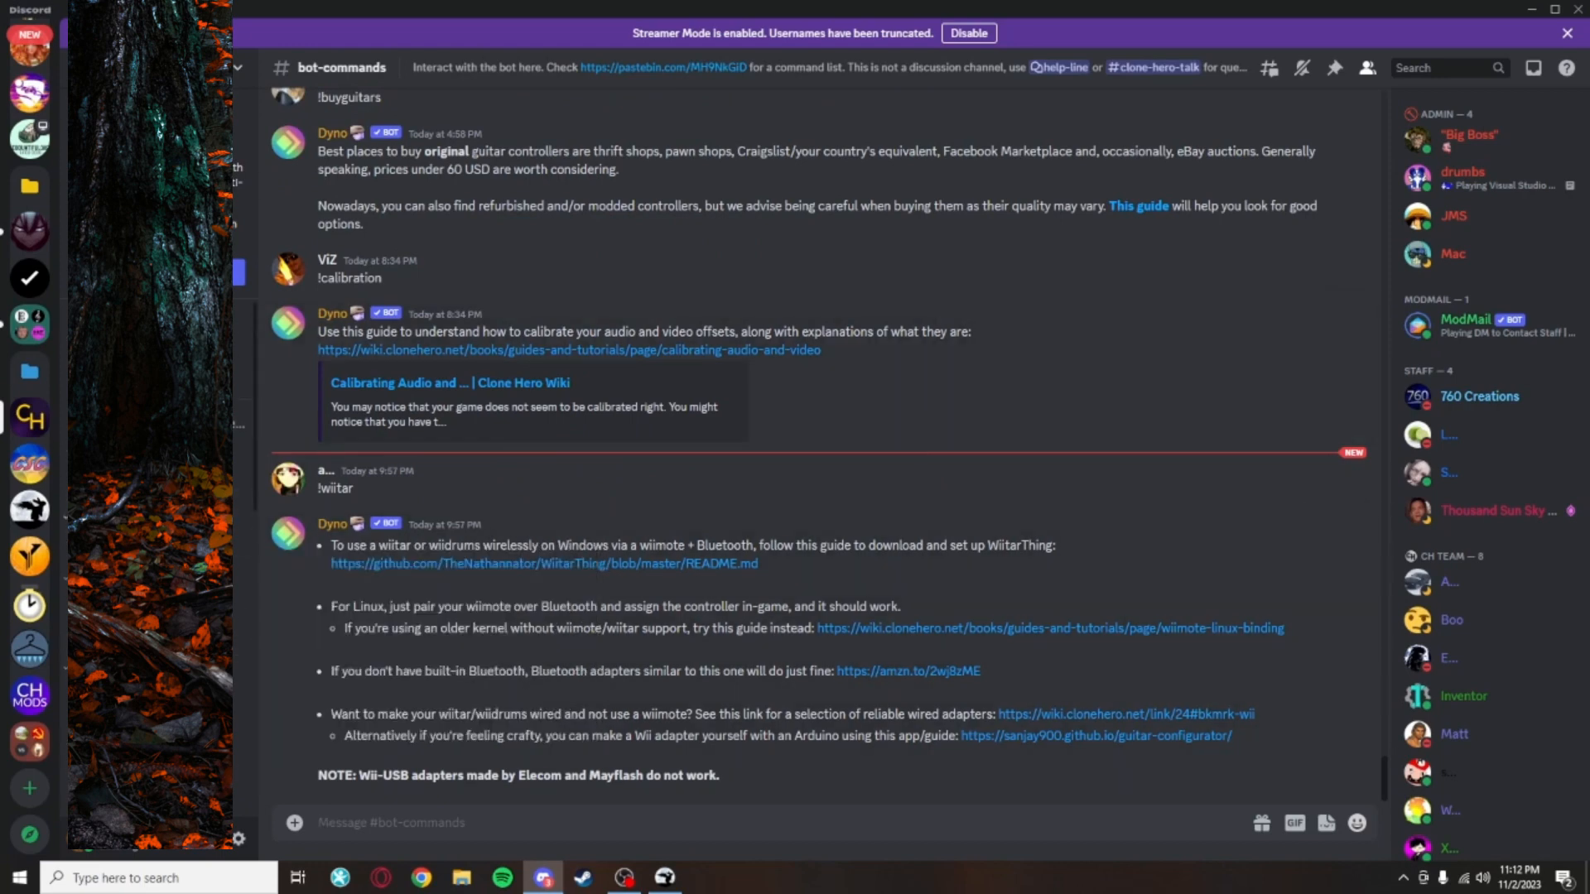
pyautogui.scroll(-1, 165, 397)
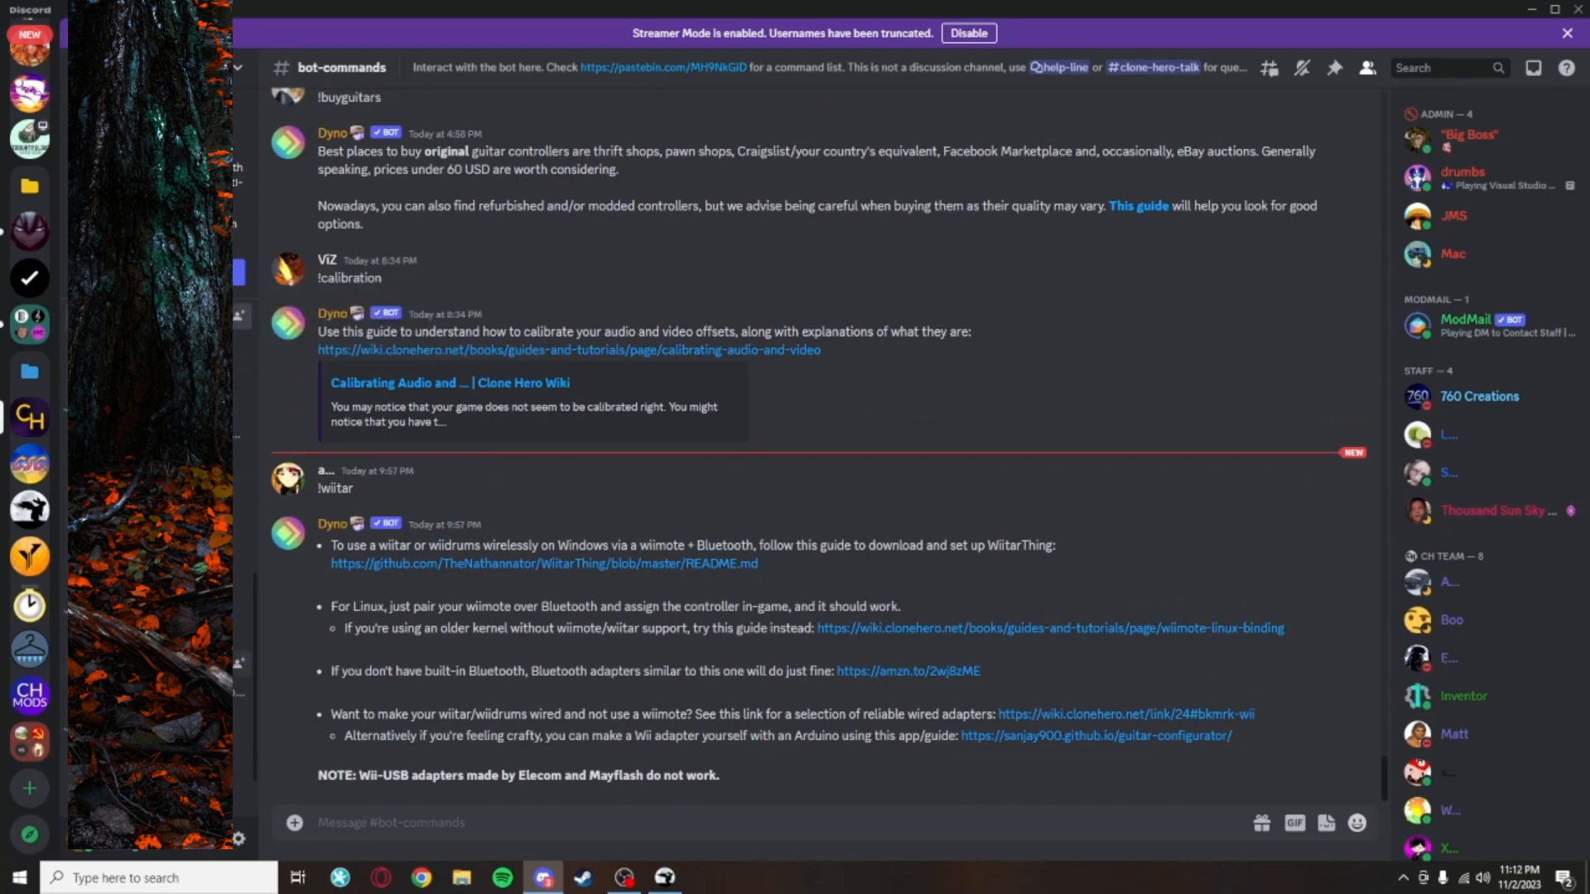
# Return to the charting-discussion channel and read the replies to the posted question
pyautogui.click(166, 636)
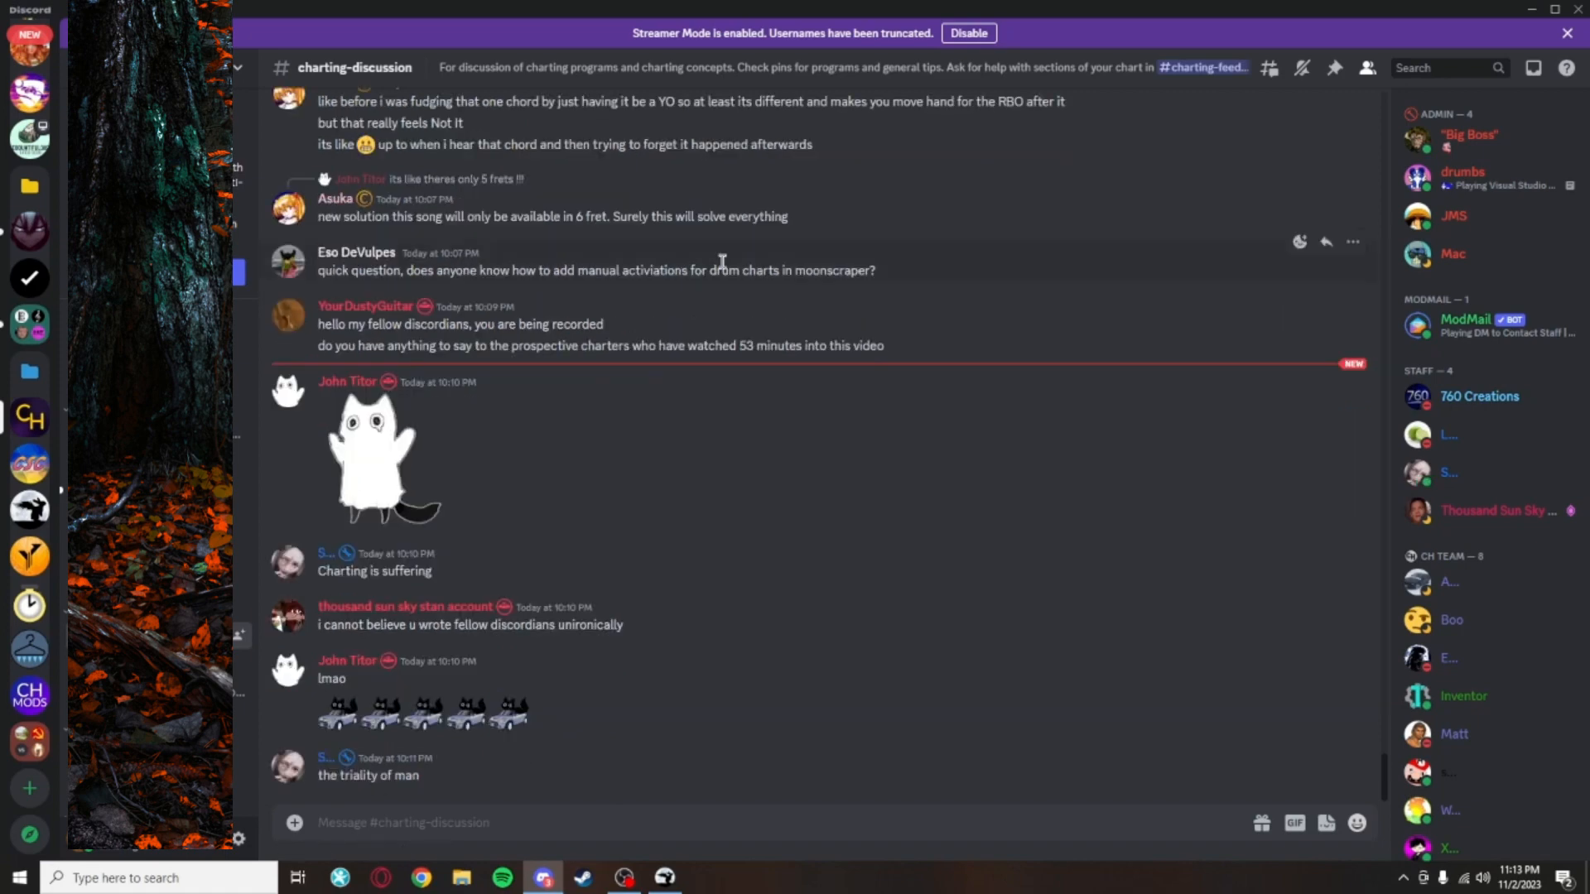
pyautogui.click(512, 728)
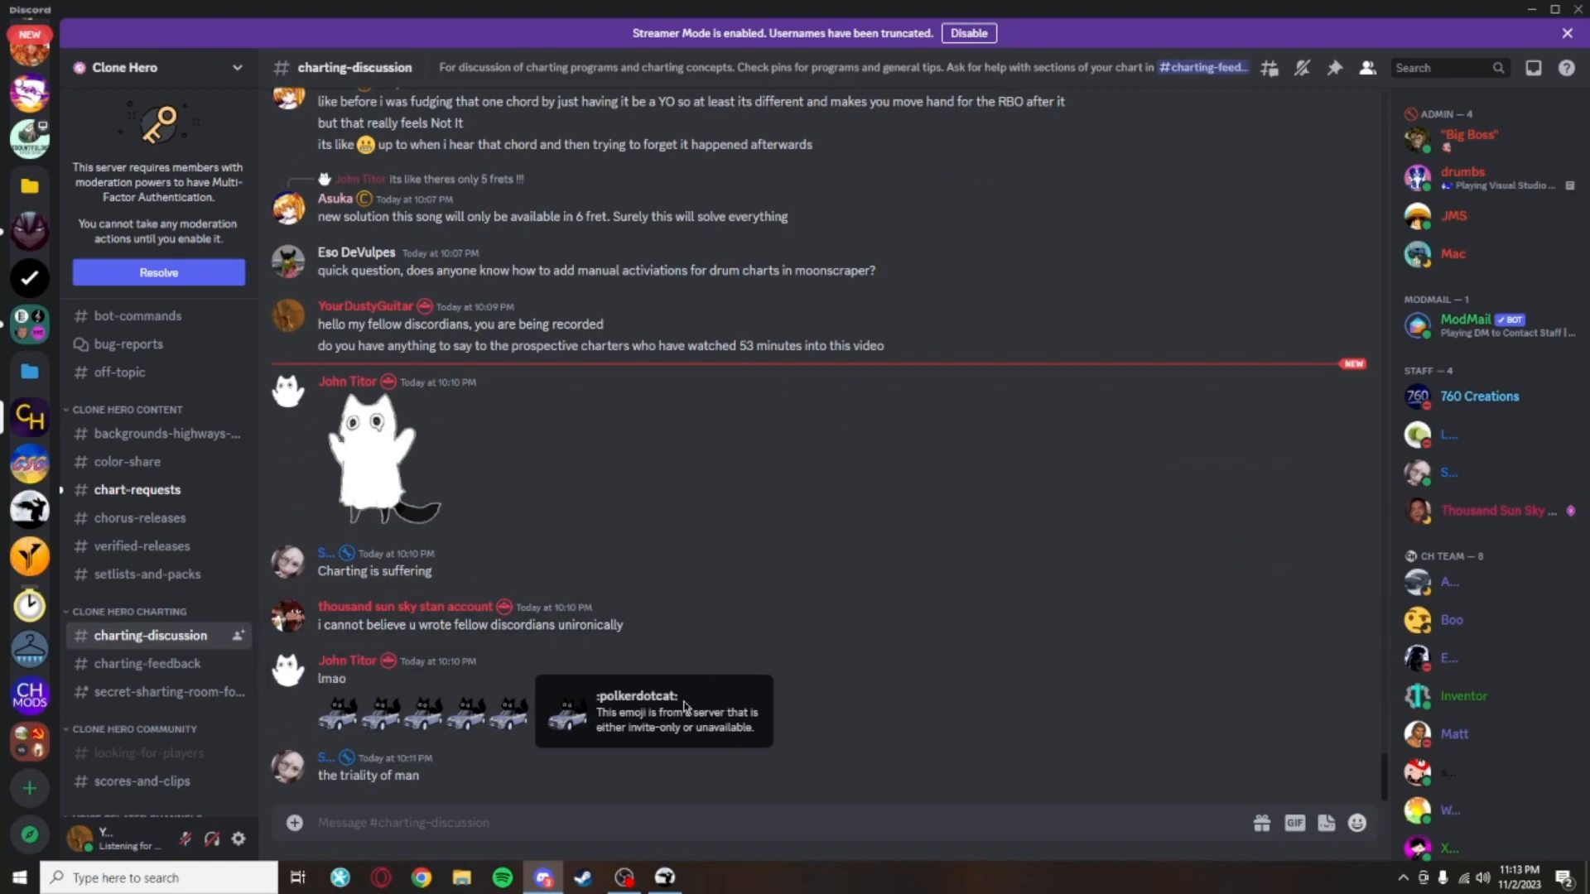
pyautogui.click(819, 639)
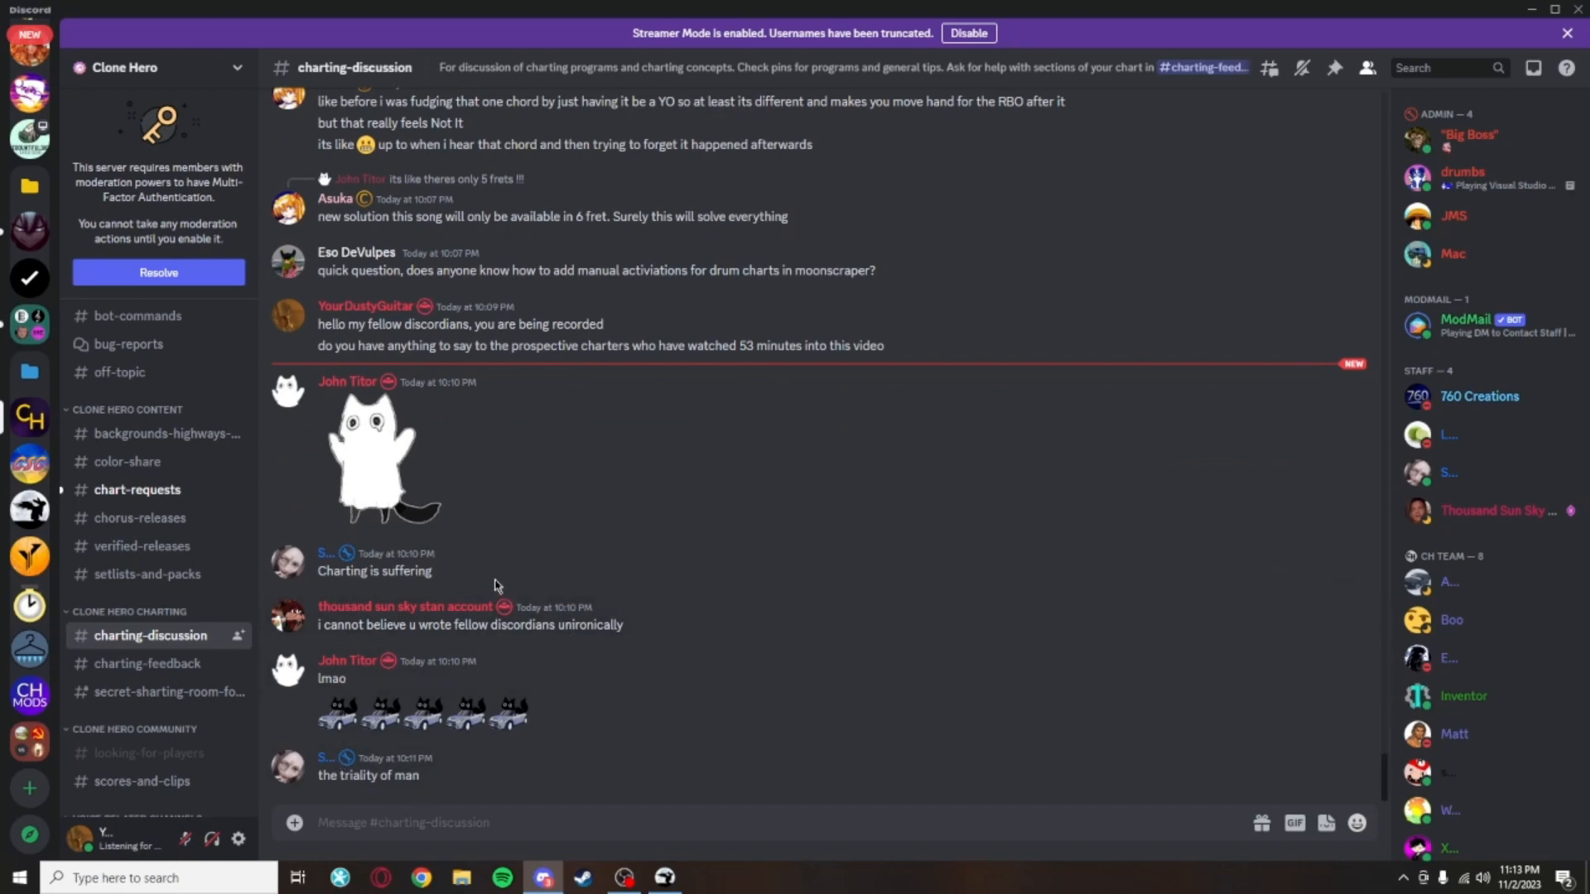
pyautogui.click(432, 493)
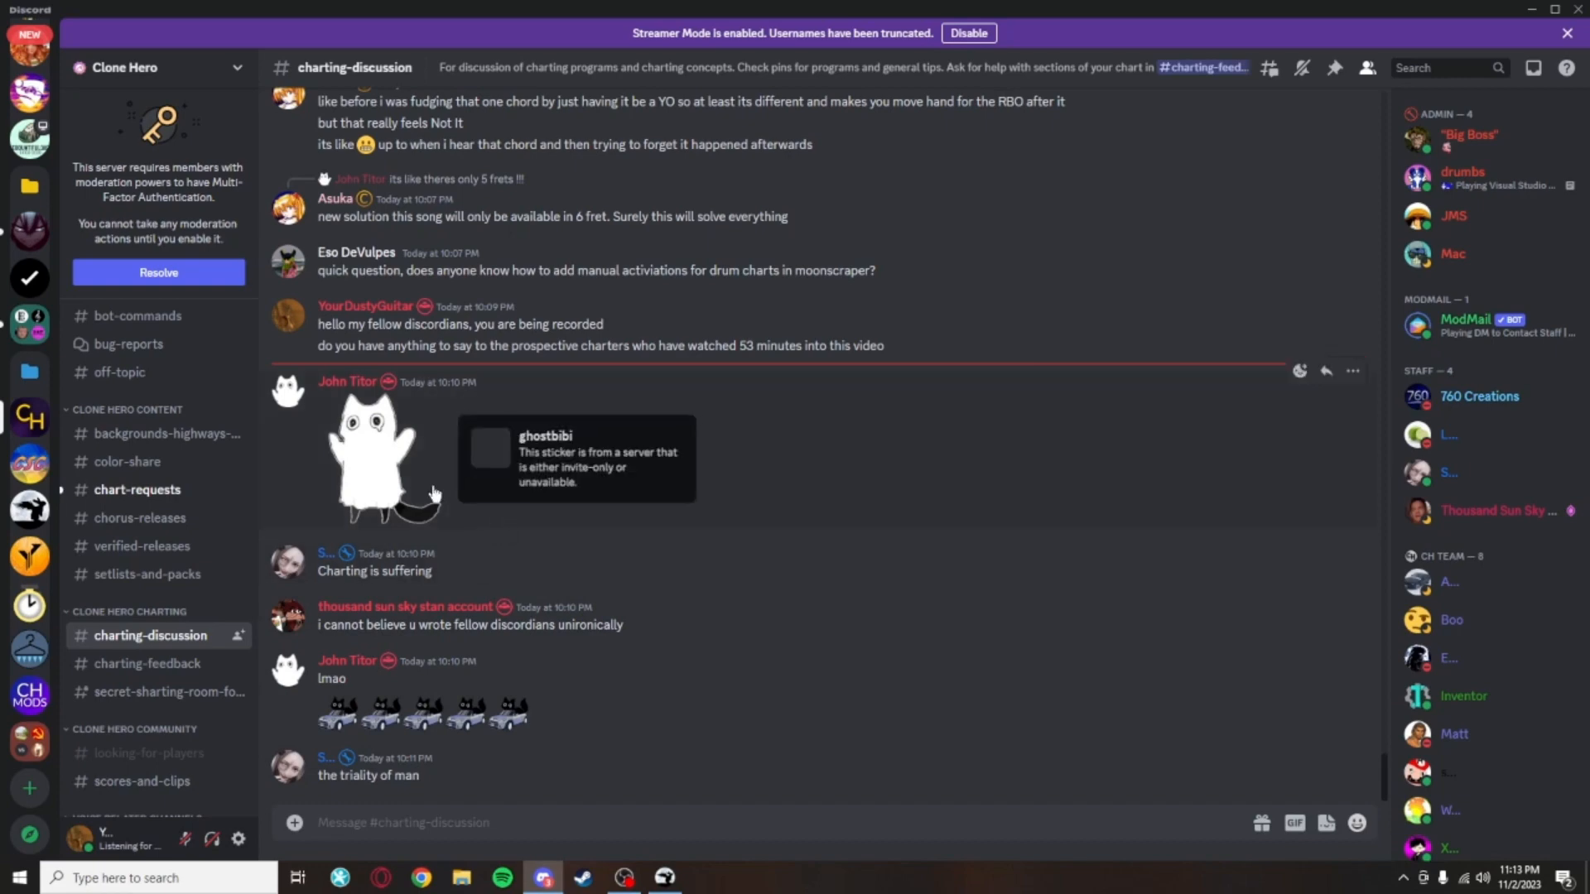
pyautogui.click(737, 468)
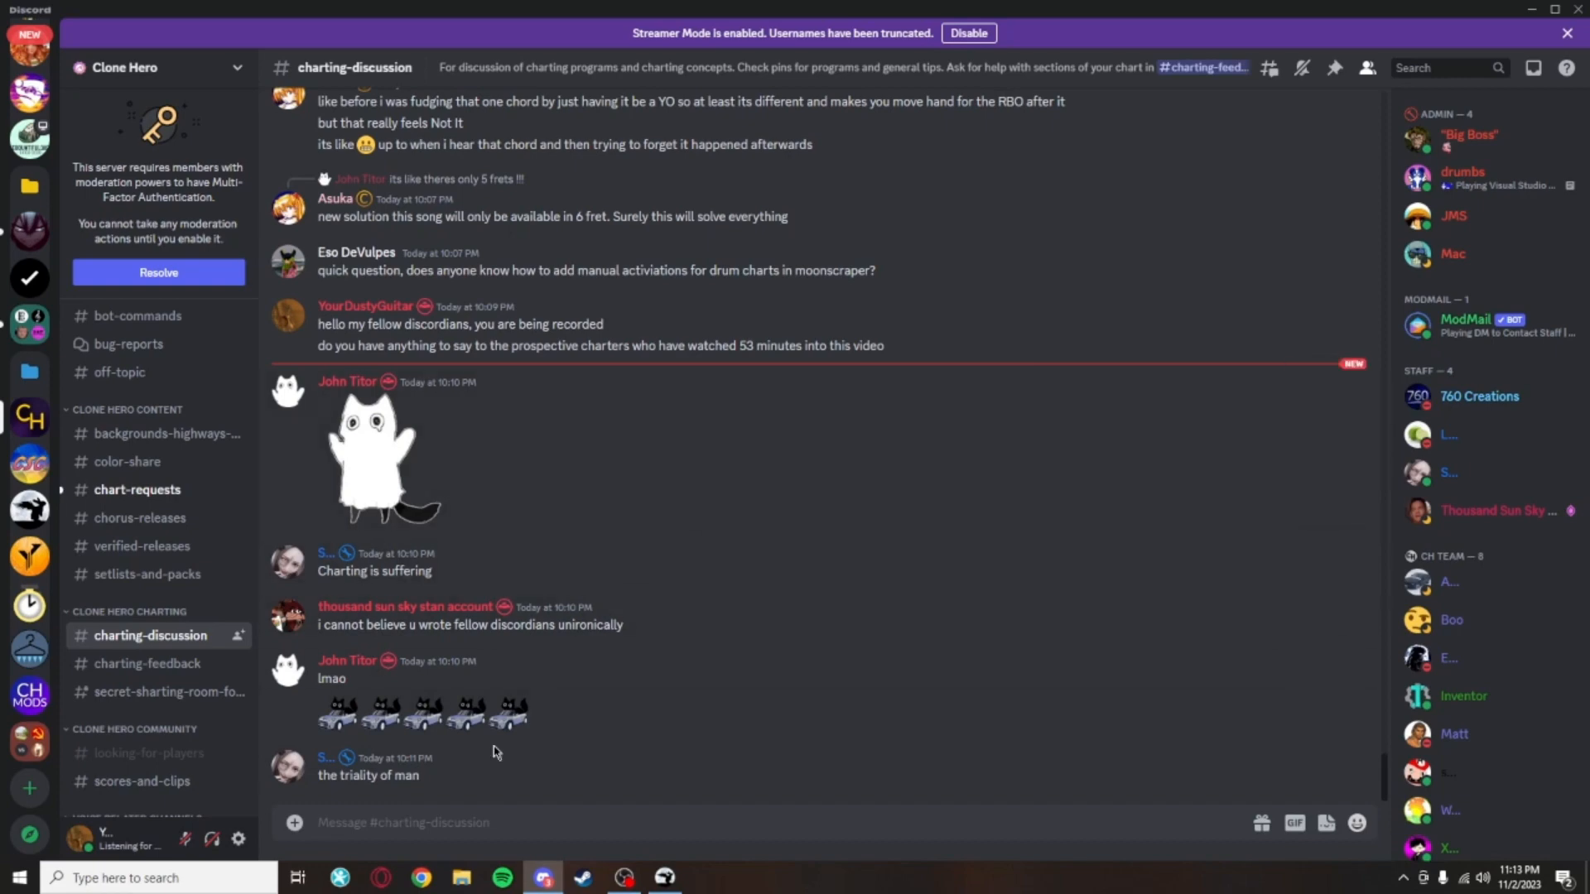
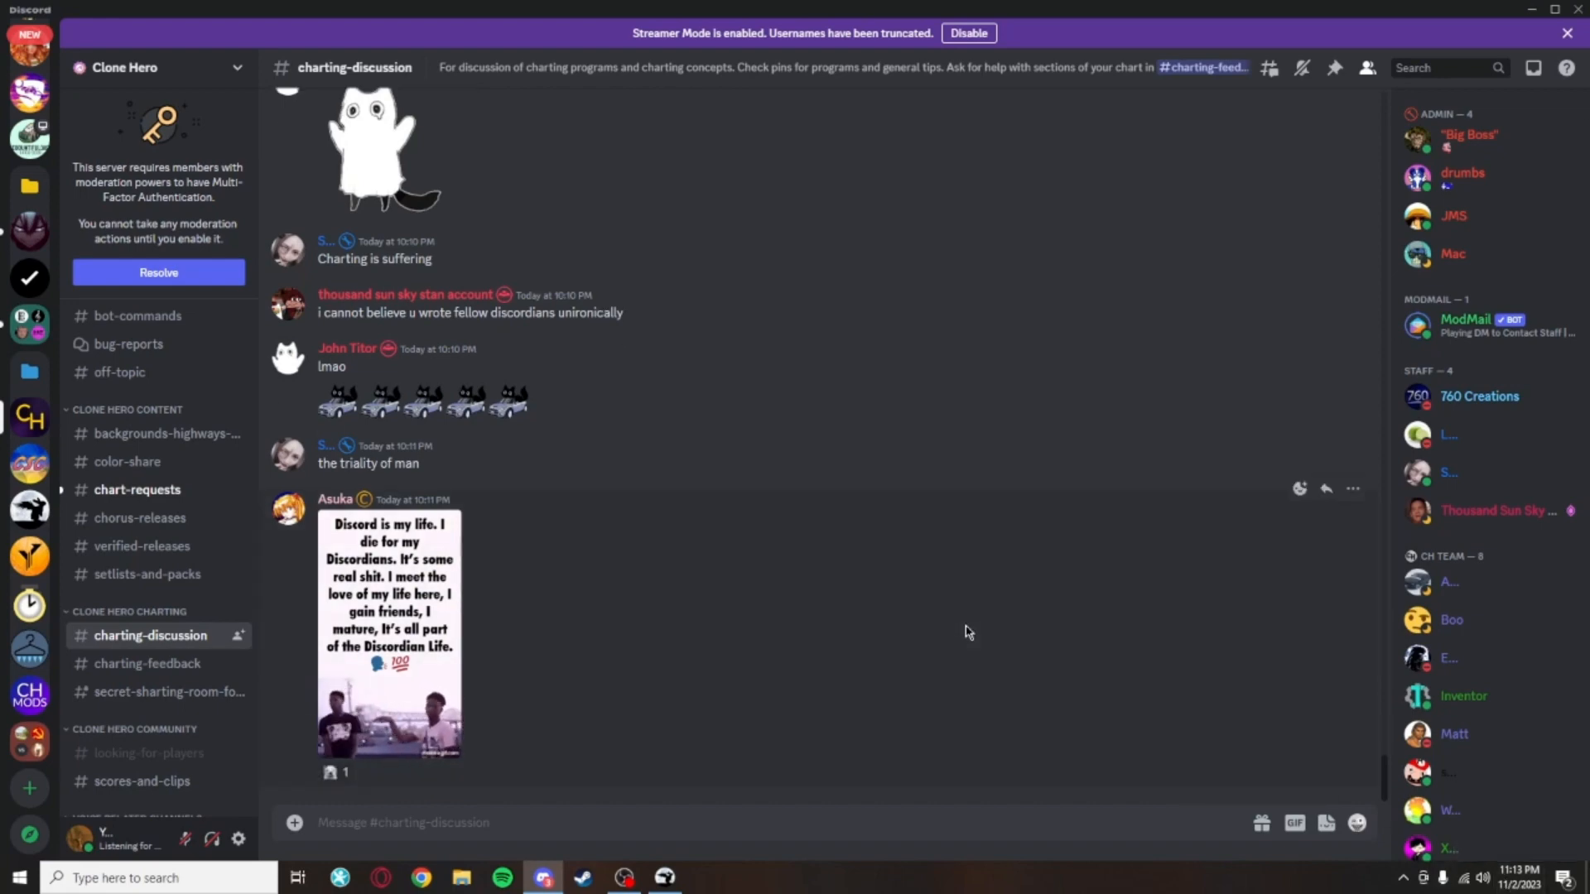
# React to the Discordian meme image and post "okay mandatory meme time is over" and "thanks for playing" in charting-discussion
pyautogui.moveTo(338, 783)
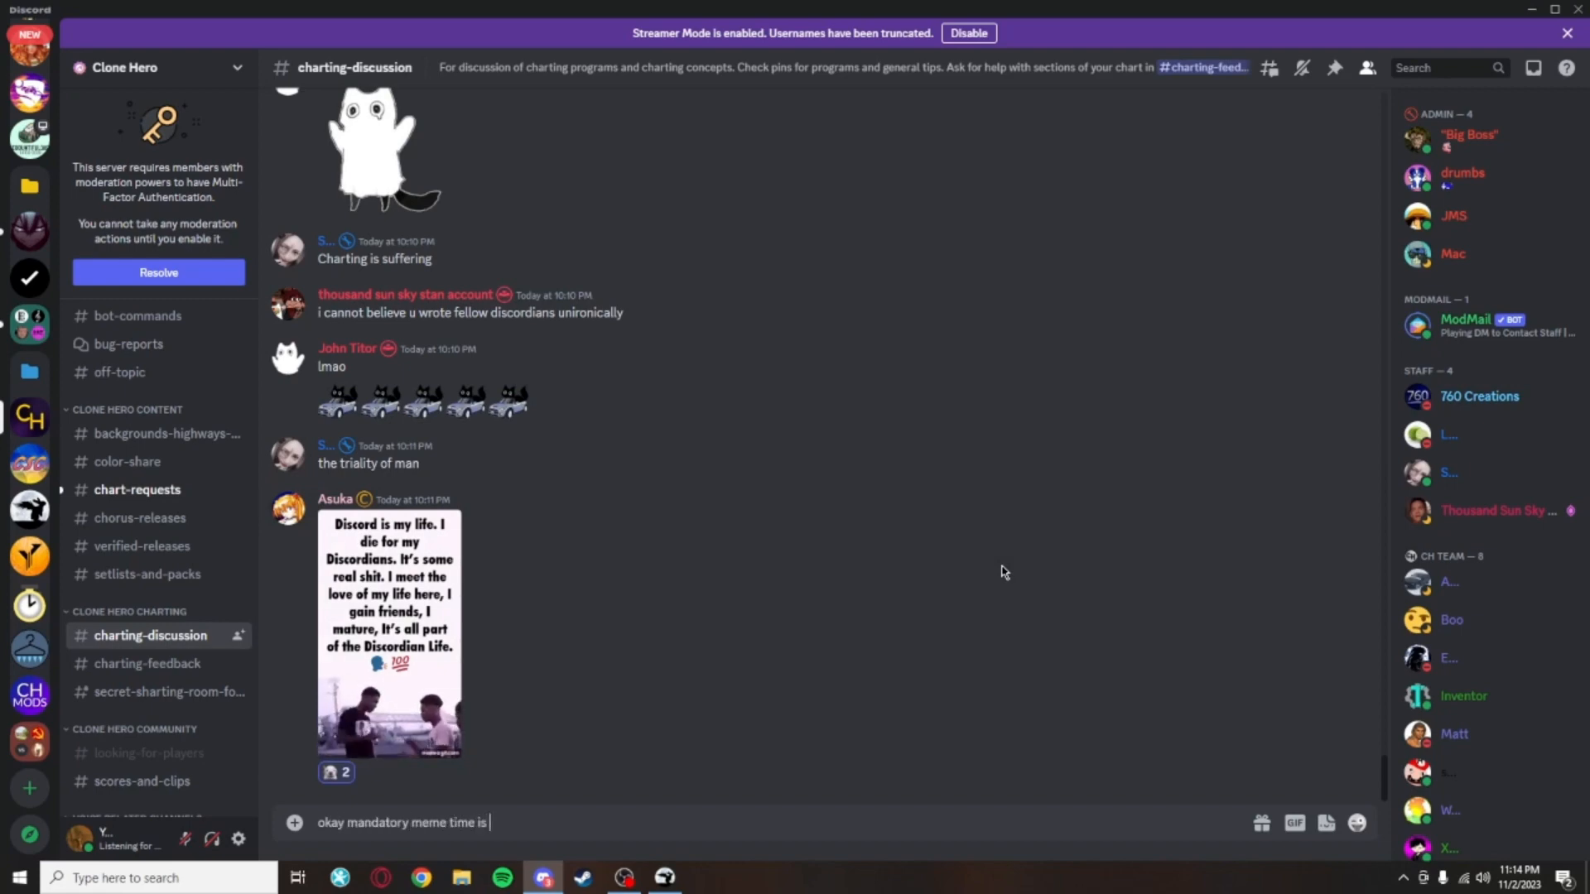
pyautogui.write('over')
pyautogui.press('Return')
pyautogui.write('thanks for p')
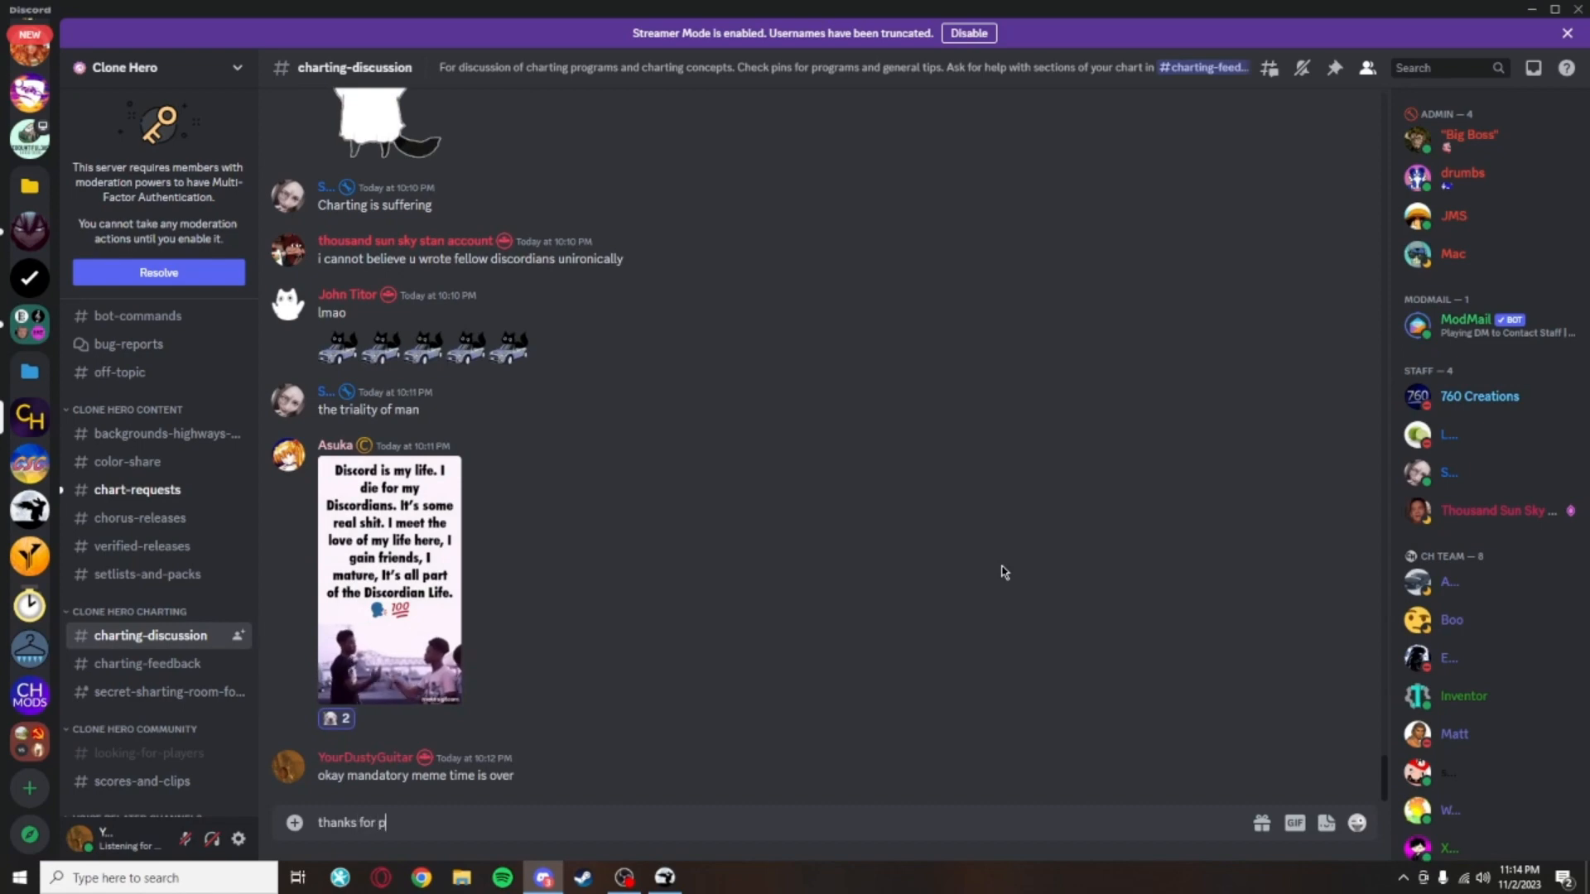
pyautogui.write('laying')
pyautogui.press('Return')
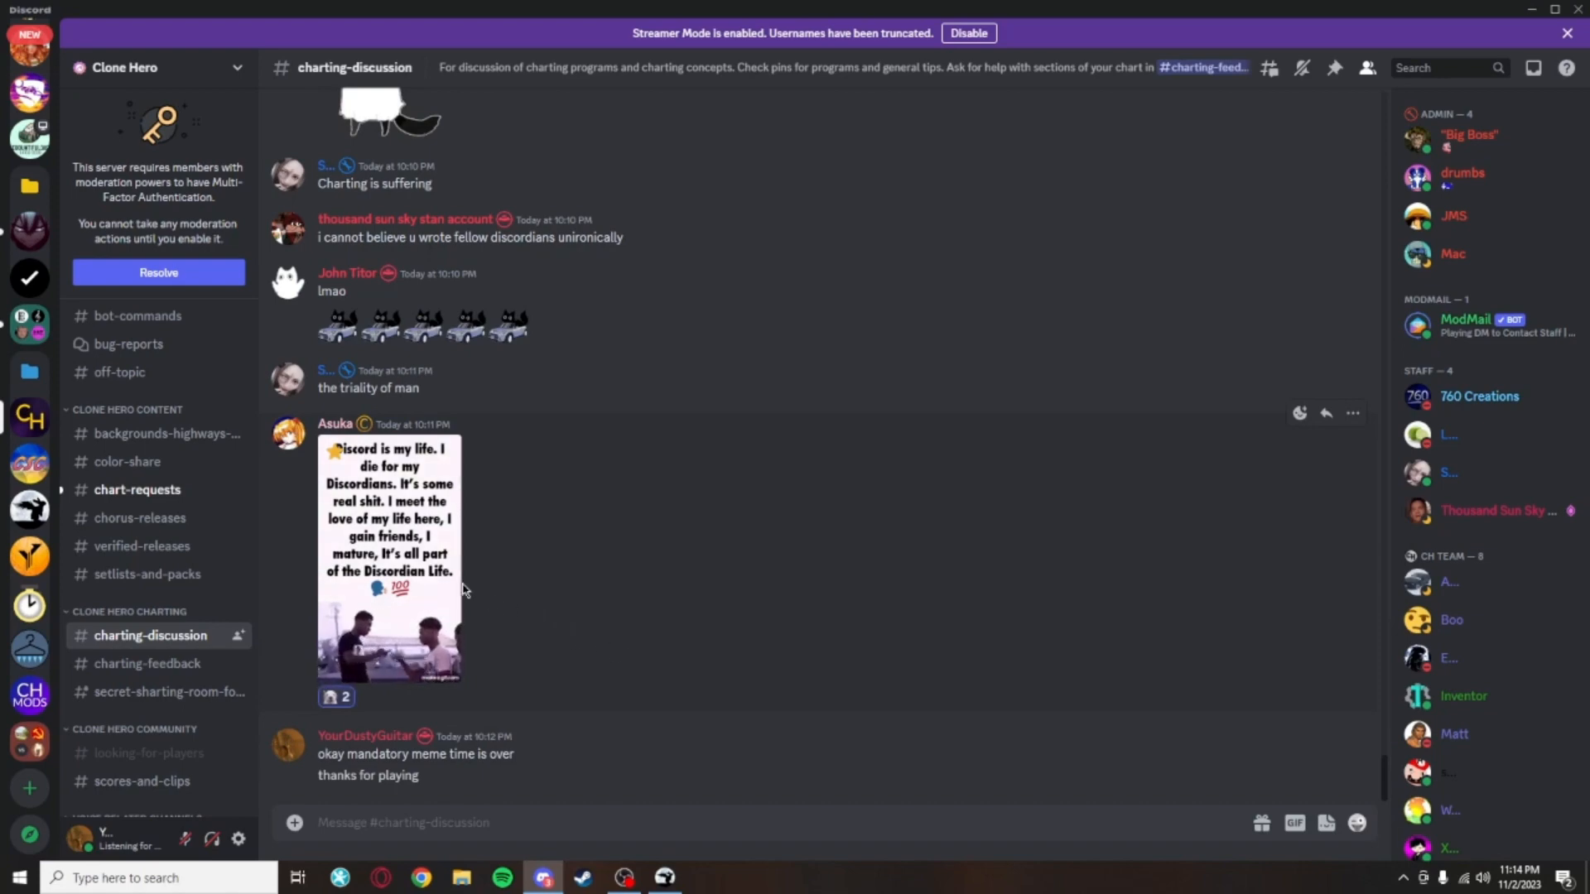
# Switch to Moonscraper Chart Editor, play the start of the Bridge and check where the Solo and Pre-Chorus sections begin
pyautogui.click(666, 881)
pyautogui.press('space')
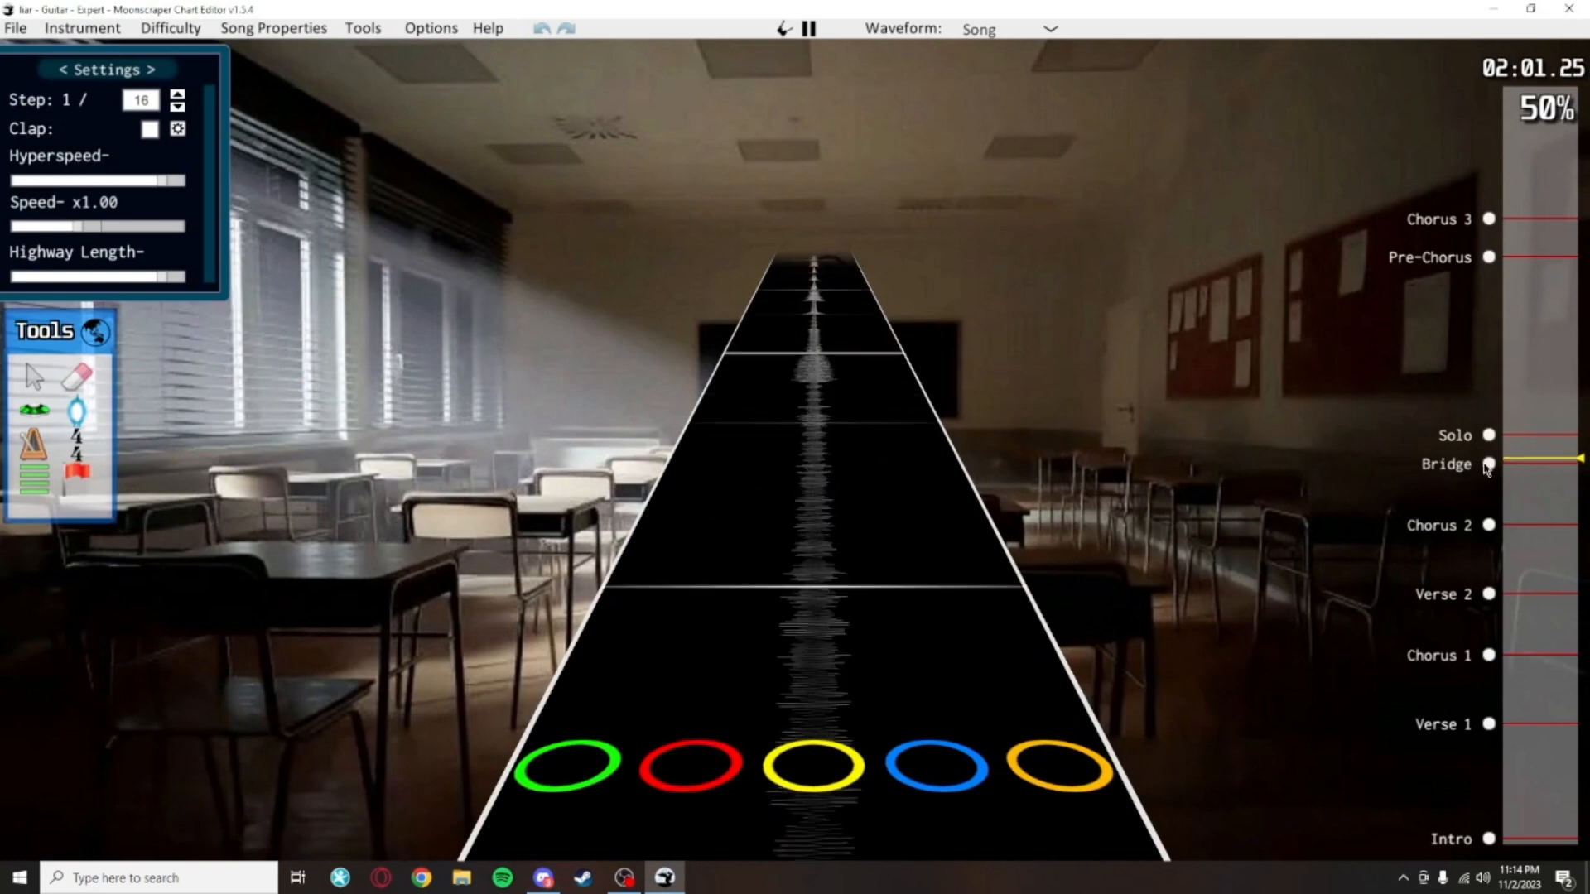
pyautogui.press('space')
pyautogui.click(1489, 437)
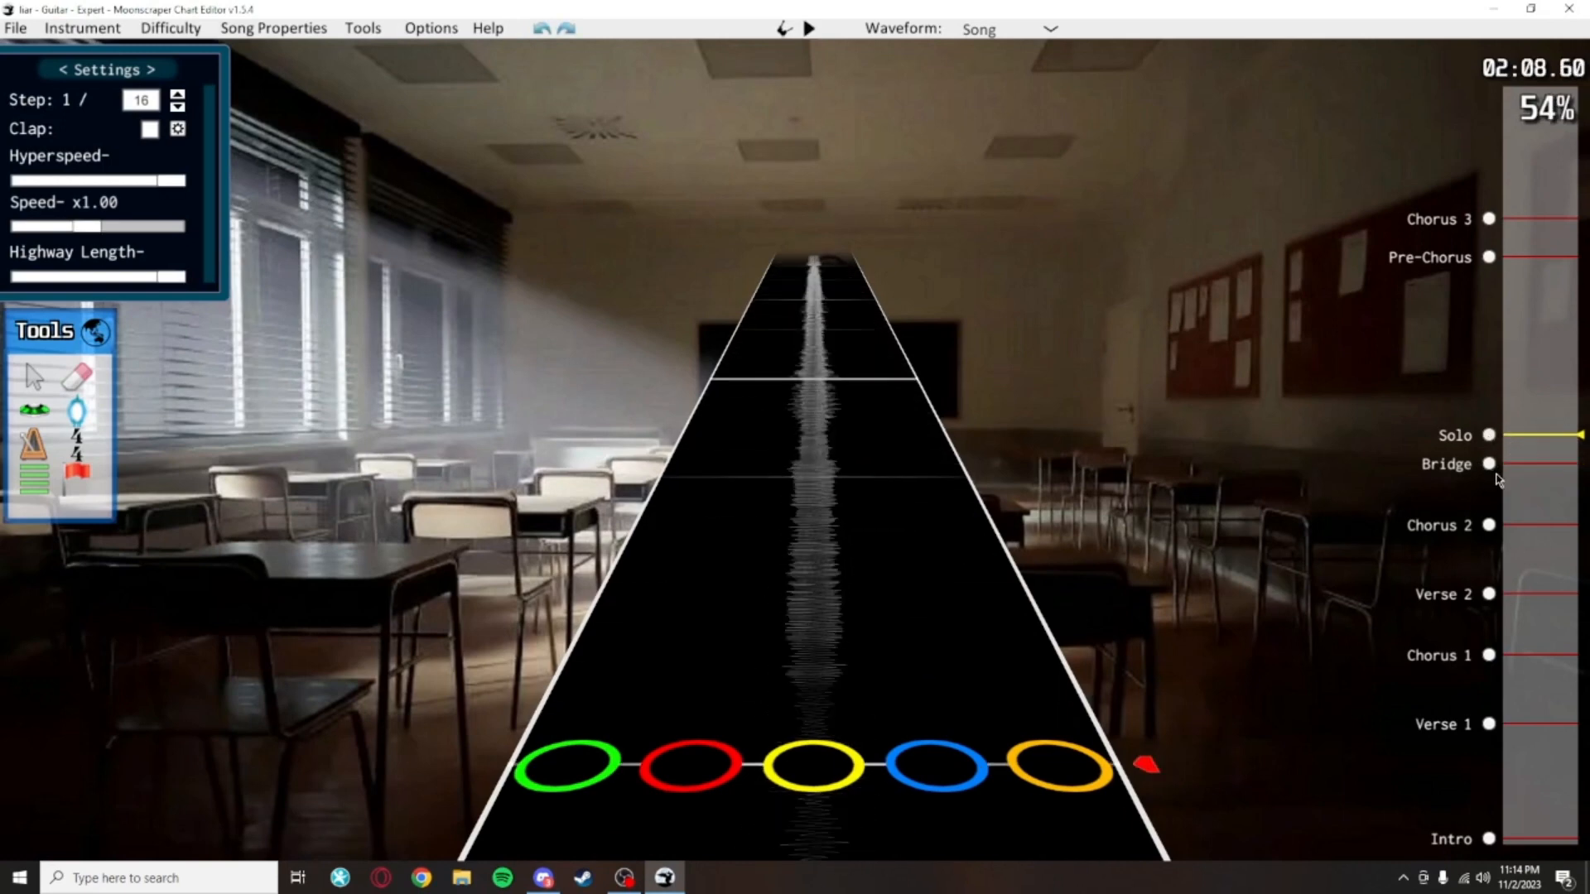
pyautogui.click(1489, 464)
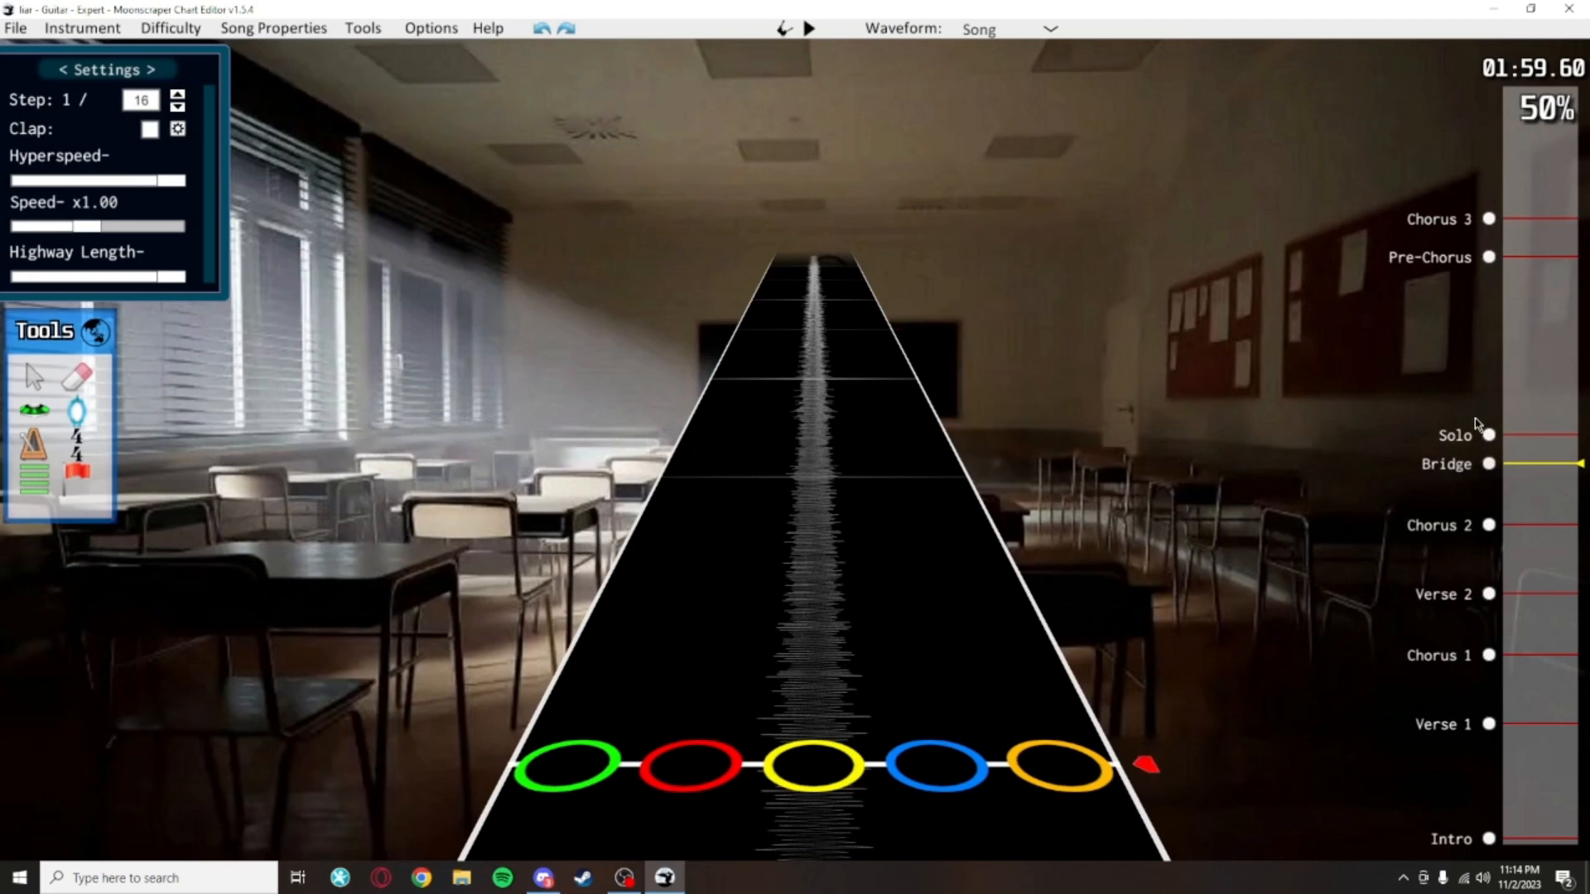
pyautogui.click(1491, 438)
pyautogui.click(1489, 258)
pyautogui.click(1489, 435)
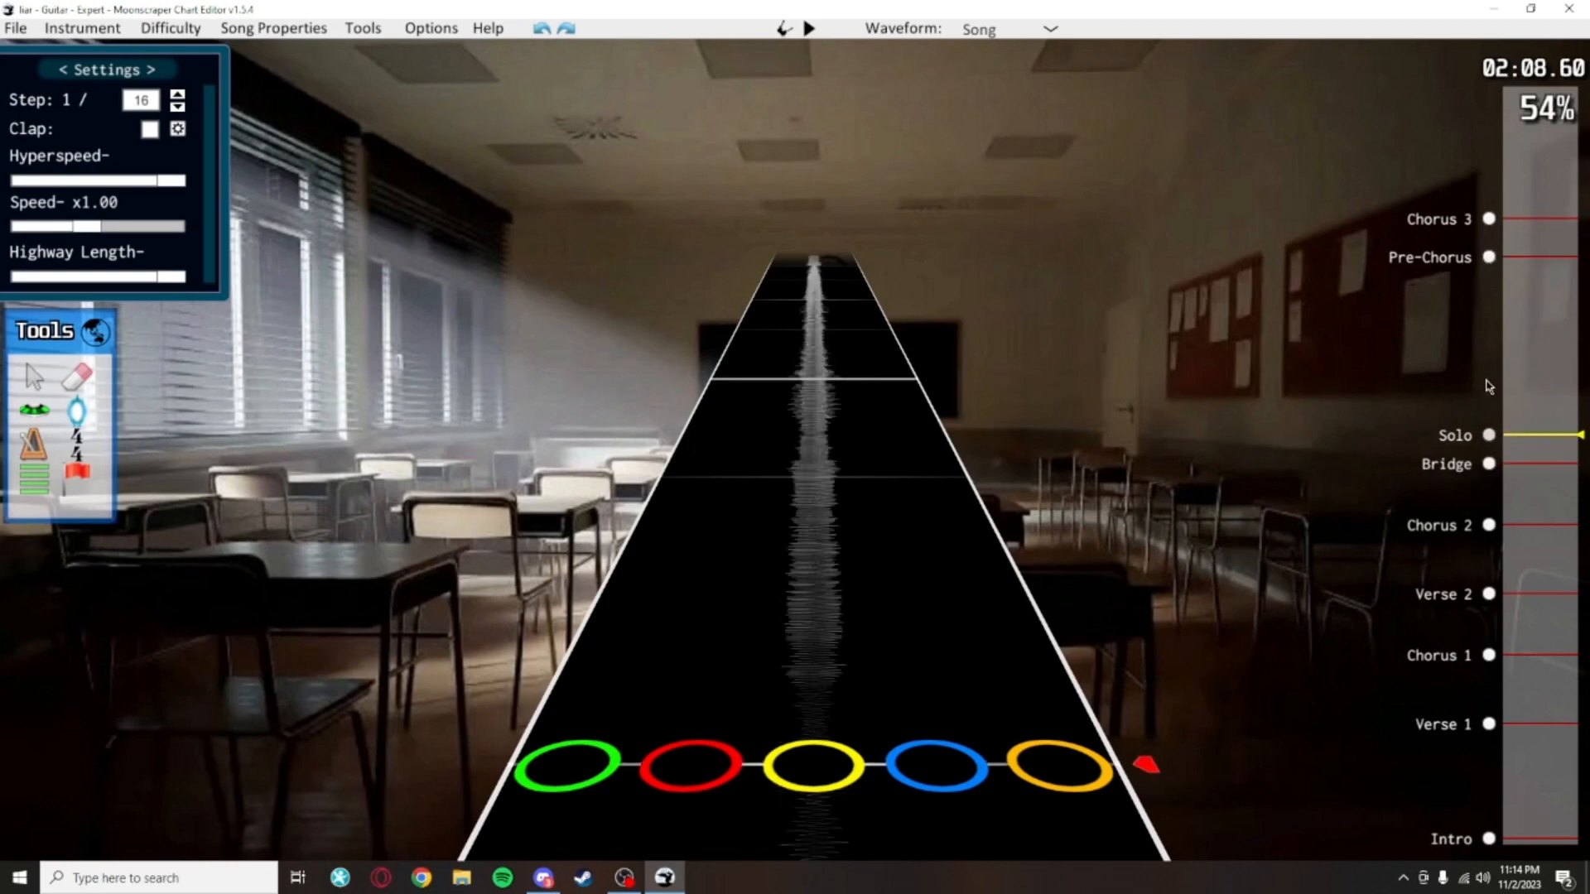
pyautogui.click(1486, 257)
pyautogui.click(1484, 435)
pyautogui.click(1486, 464)
# Play the uncharted Bridge from its start to about 2:06
pyautogui.scroll(-4, 1022, 277)
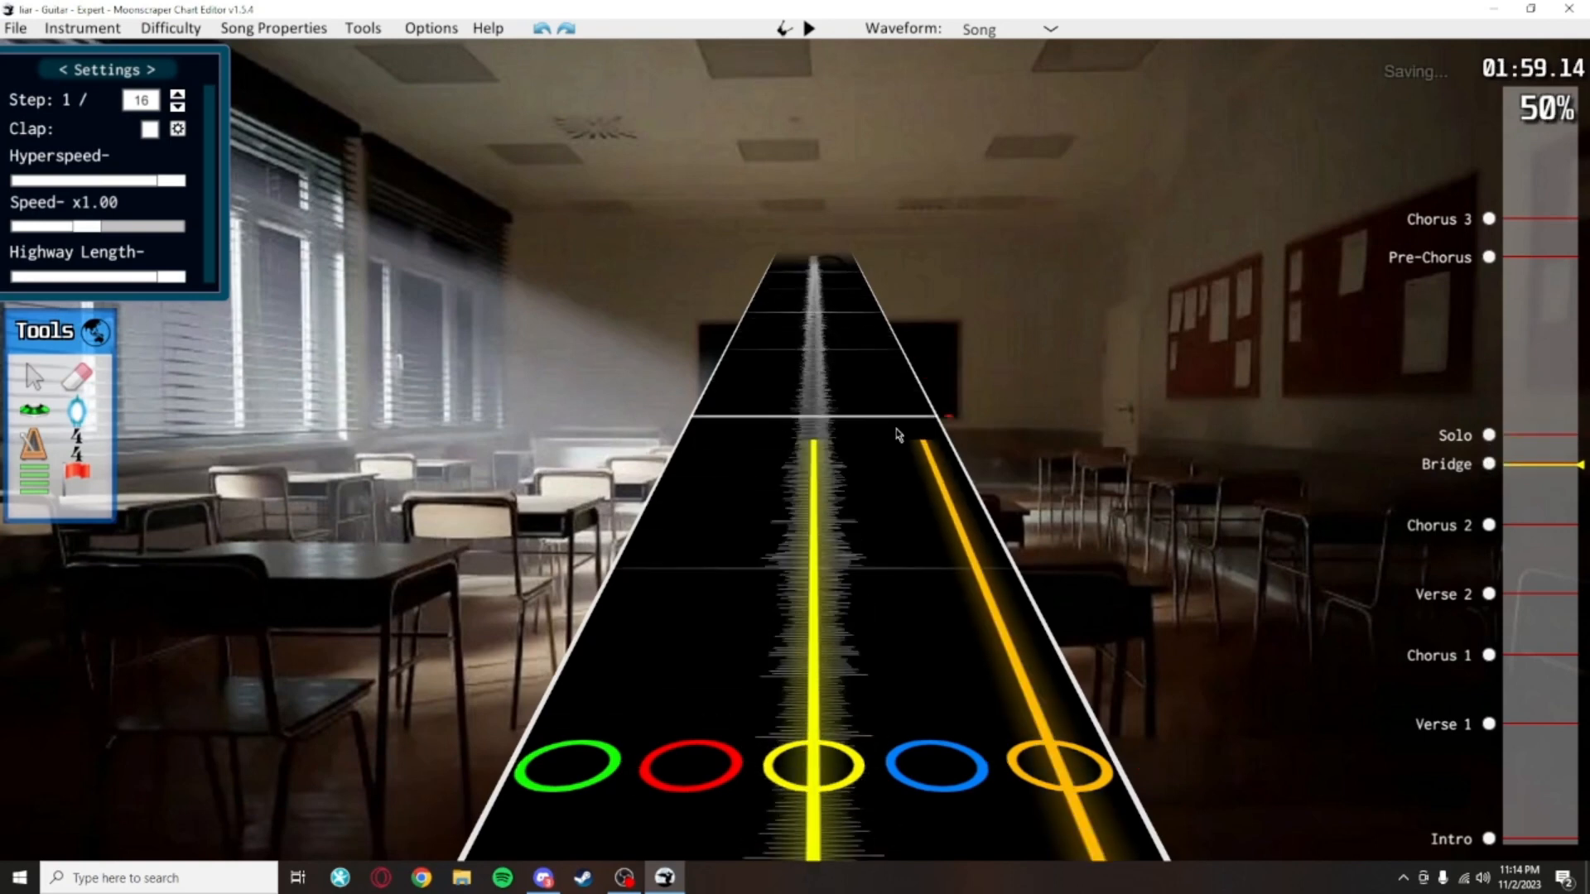
pyautogui.scroll(1, 931, 387)
pyautogui.press('space')
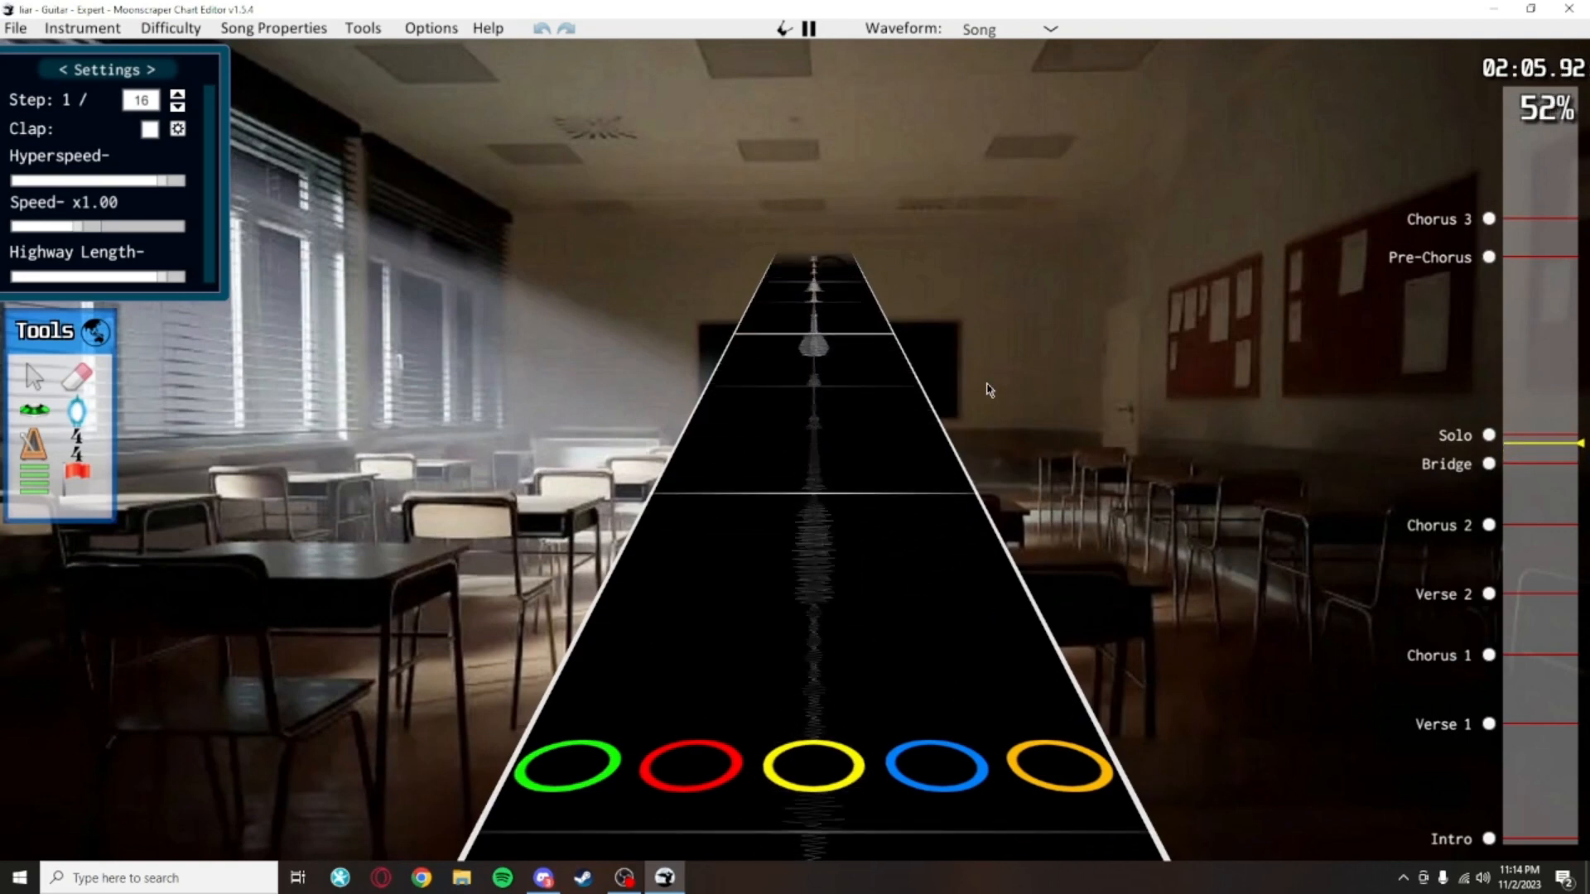
pyautogui.press('space')
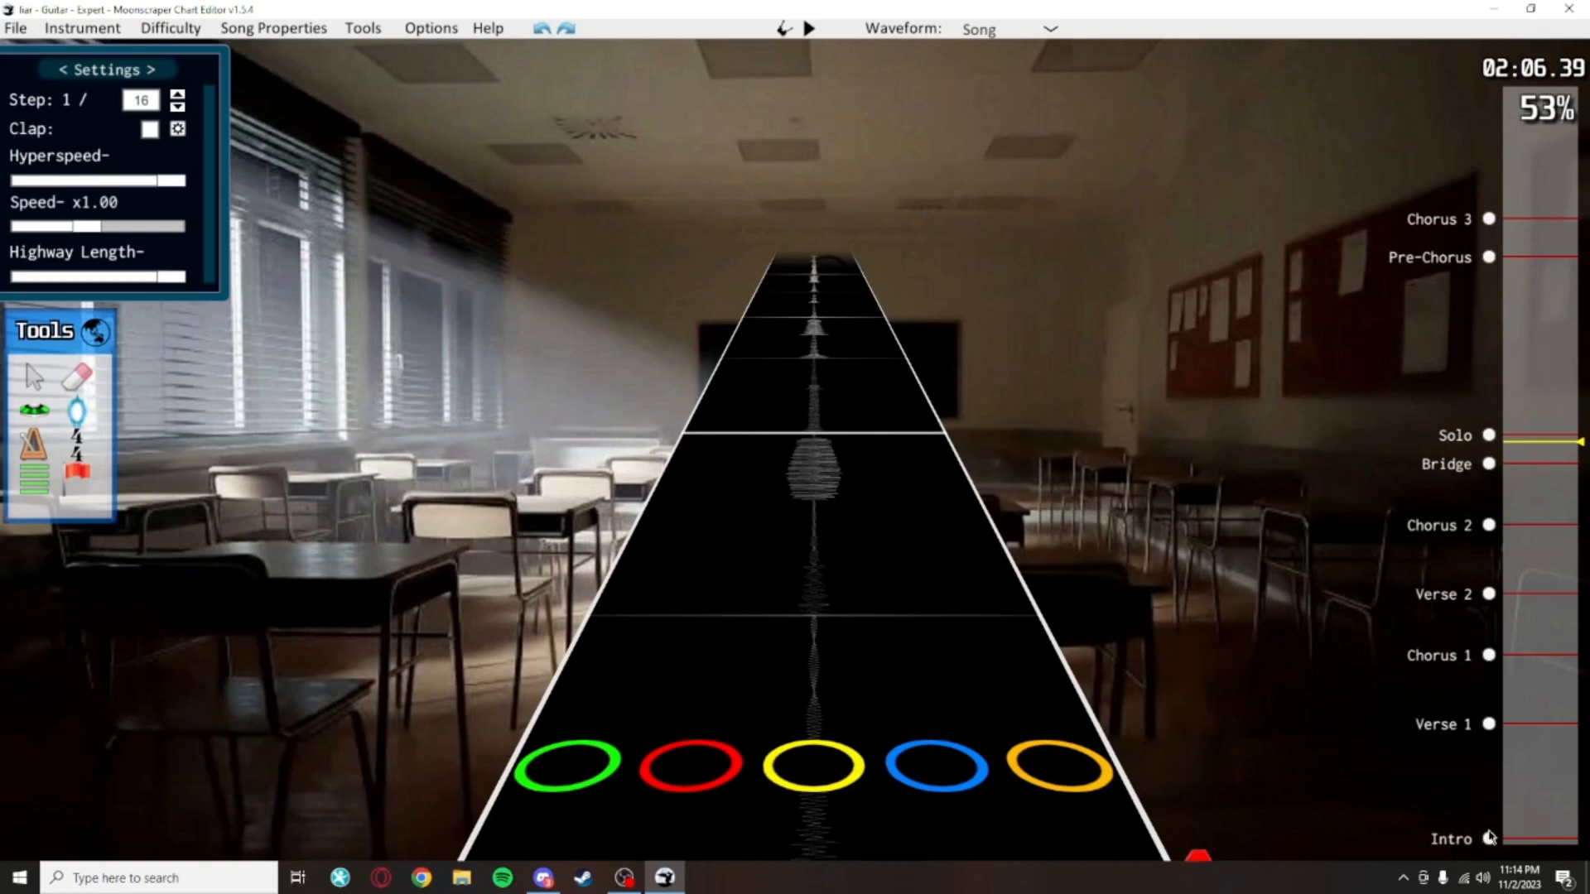
# Copy the opening riff's notes from the Intro and paste them at the start of the Bridge
pyautogui.click(1489, 837)
pyautogui.press('space')
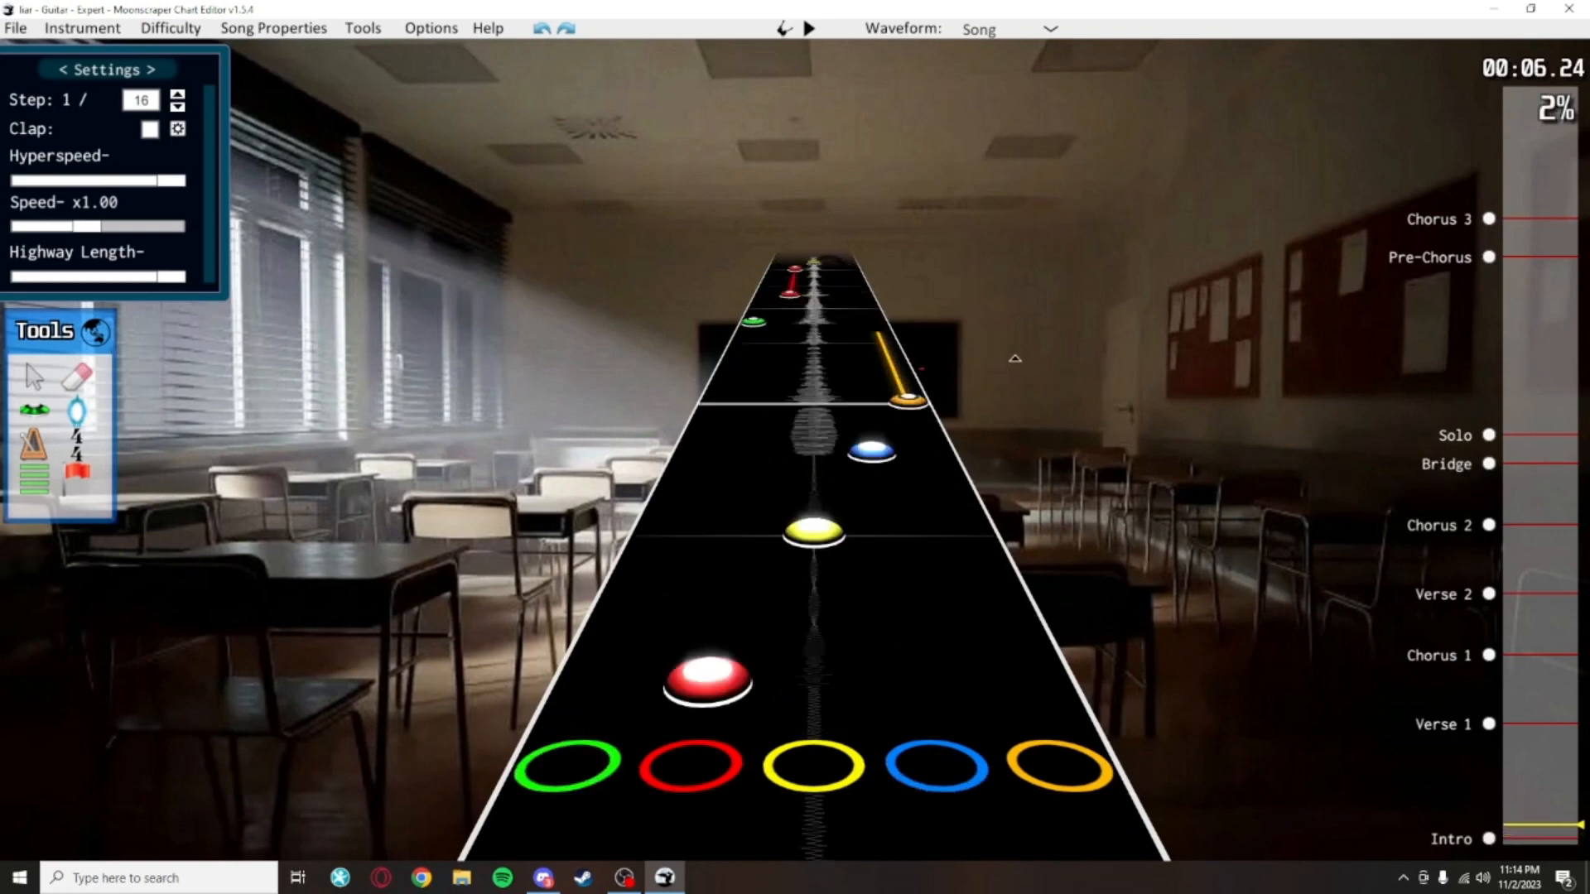
pyautogui.scroll(8, 1016, 359)
pyautogui.scroll(-3, 1211, 806)
pyautogui.moveTo(1179, 806); pyautogui.dragTo(694, 414)
pyautogui.scroll(1, 694, 414)
pyautogui.scroll(-18, 1193, 771)
pyautogui.click(1192, 771)
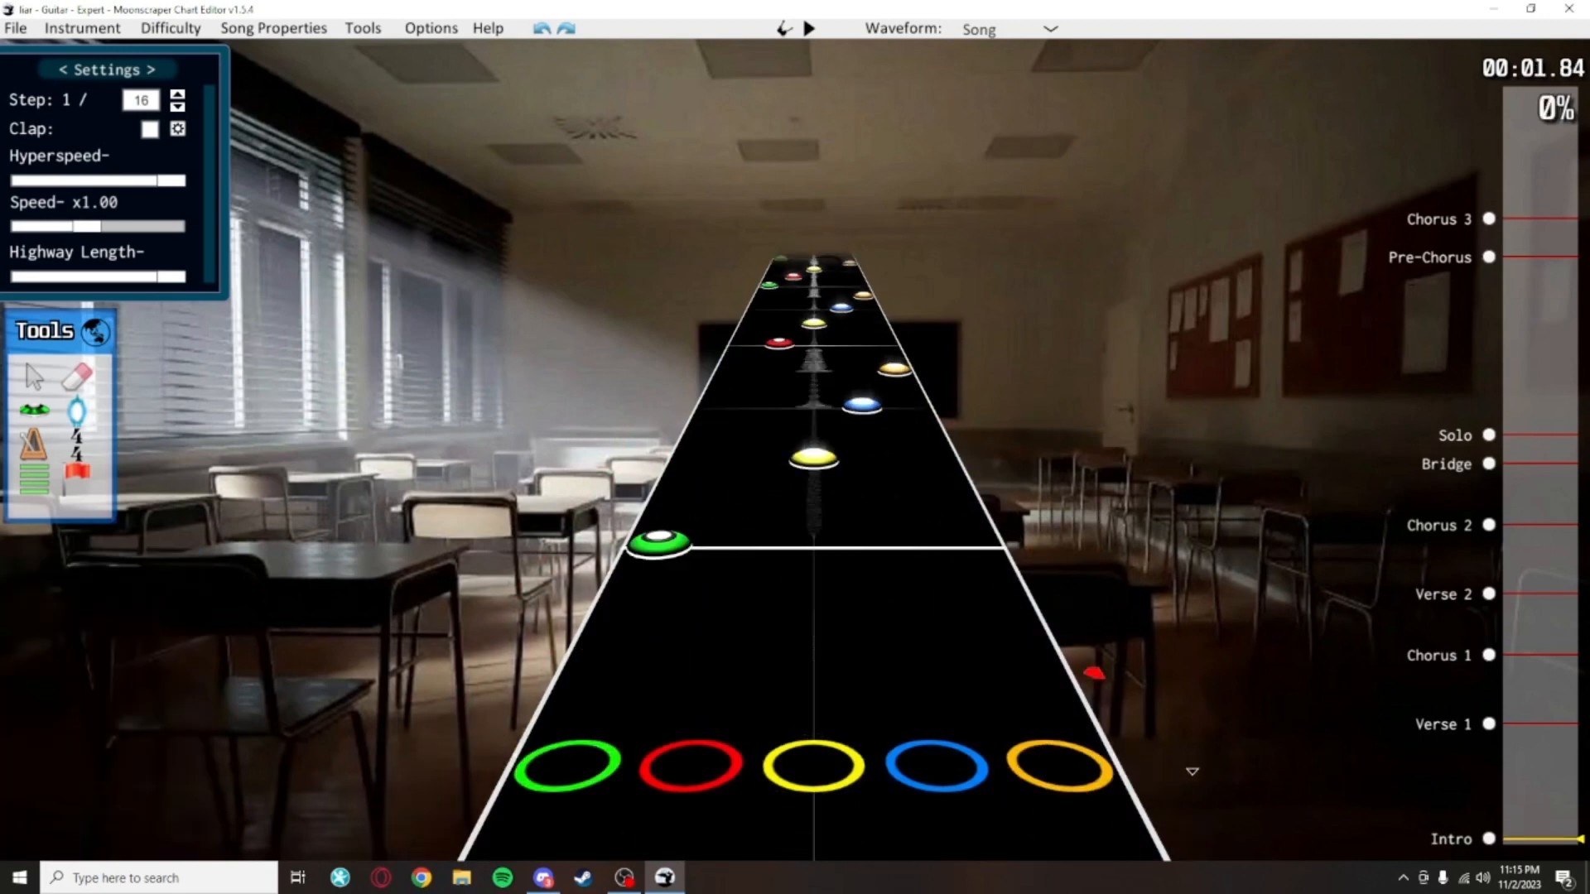
pyautogui.scroll(5, 846, 393)
pyautogui.moveTo(1067, 523); pyautogui.dragTo(697, 330)
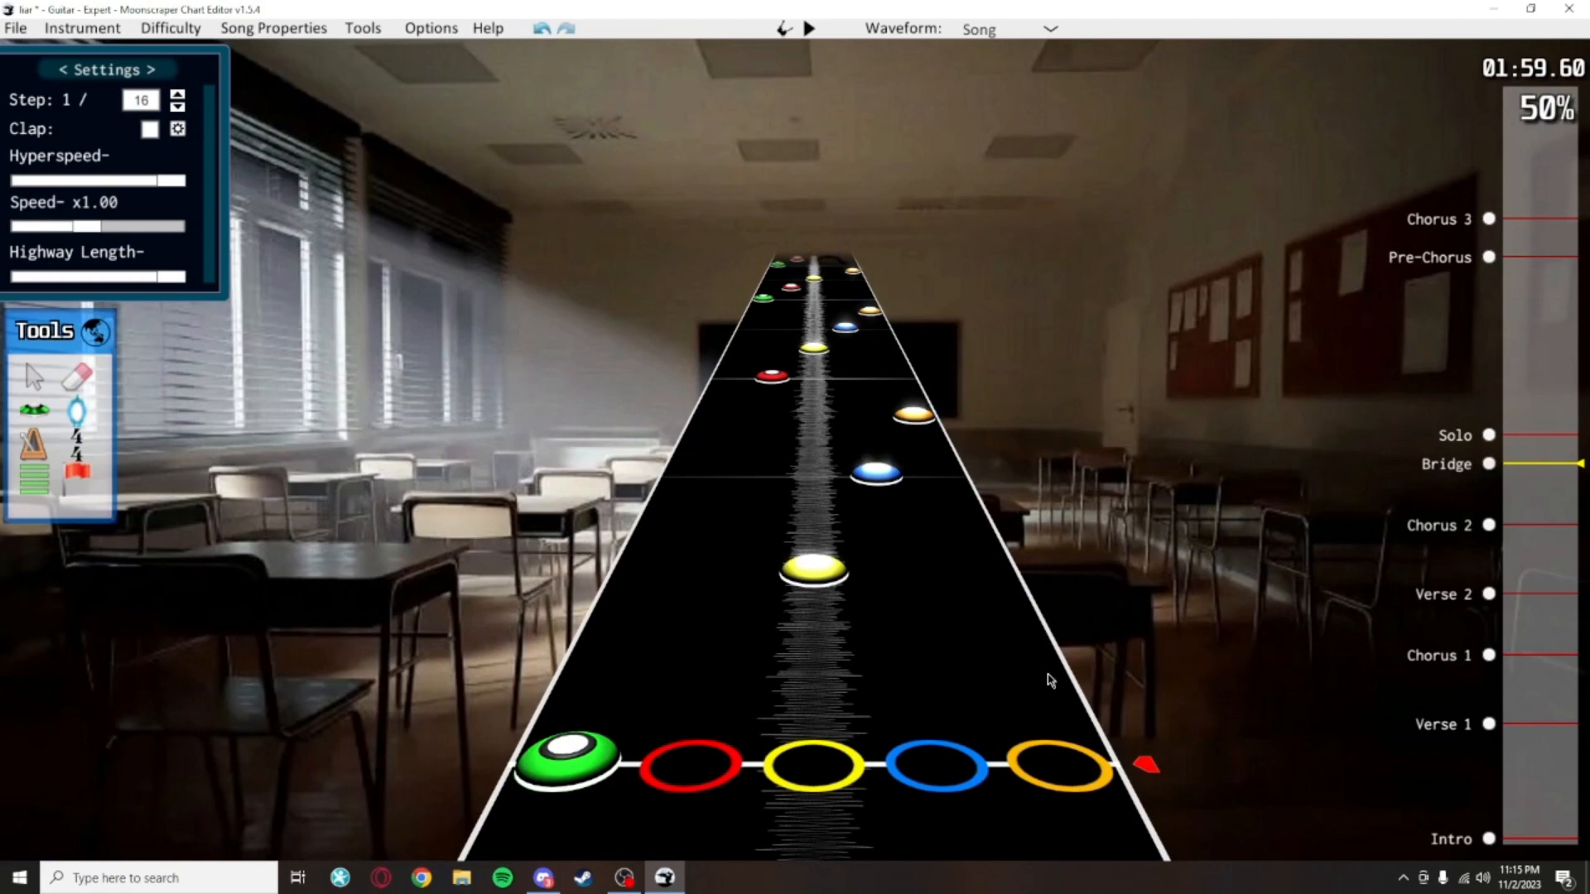
# Paste the riff again to extend it through the rest of the Bridge, checking it by playback and saving the chart
pyautogui.press('space')
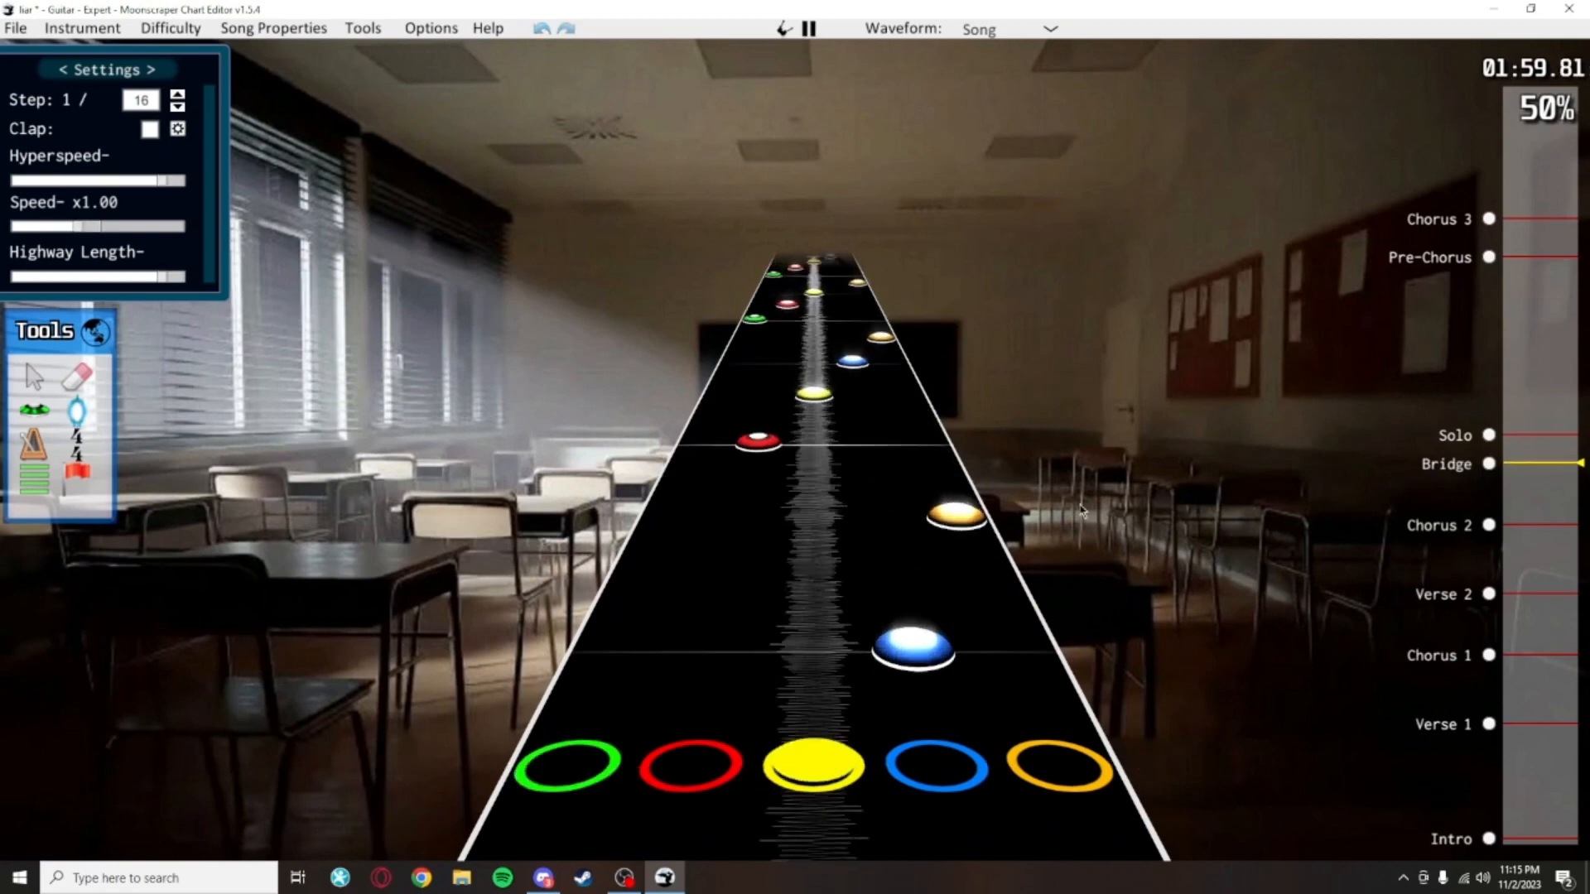
pyautogui.hotkey('ctrl', 's')
pyautogui.press('space')
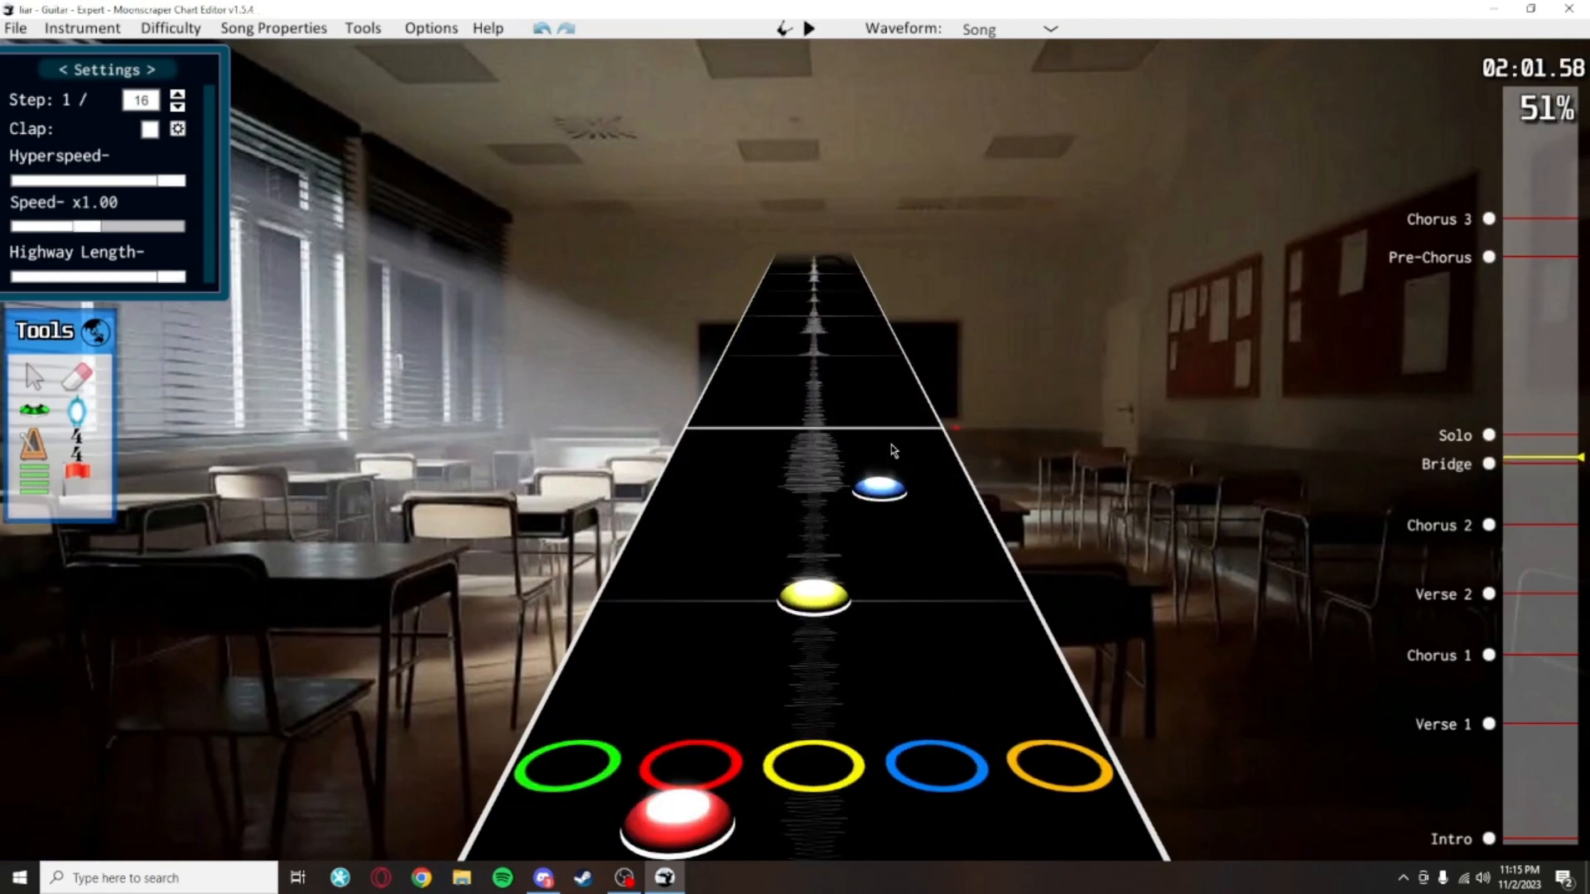
pyautogui.press('space')
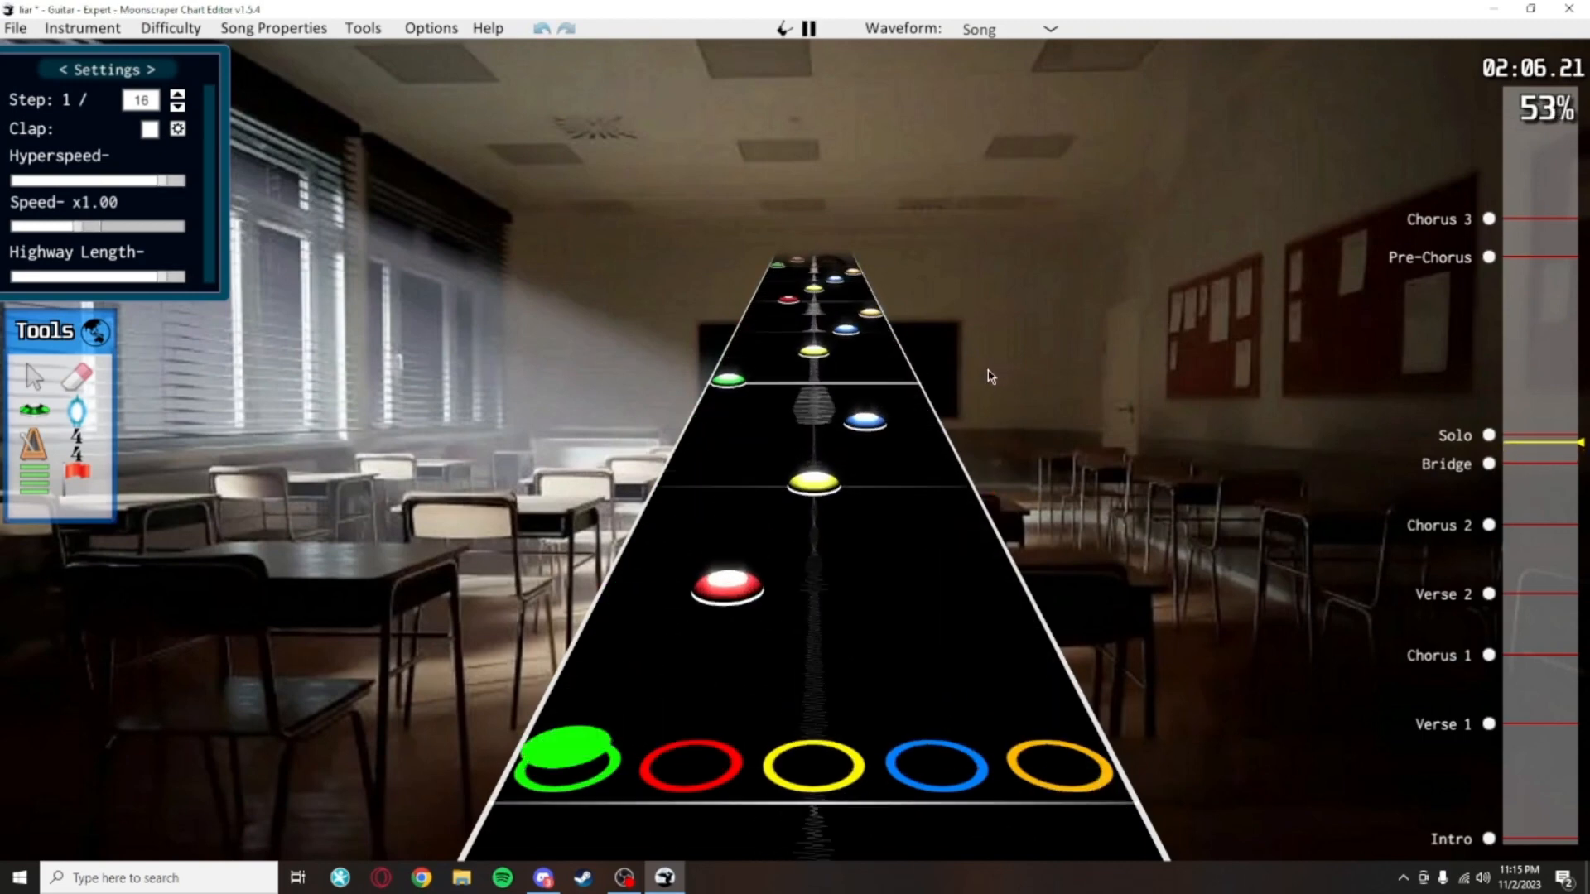
pyautogui.press('space')
# Mark the green note at position 39936 in the Bridge as forced and save the chart
pyautogui.click(657, 659)
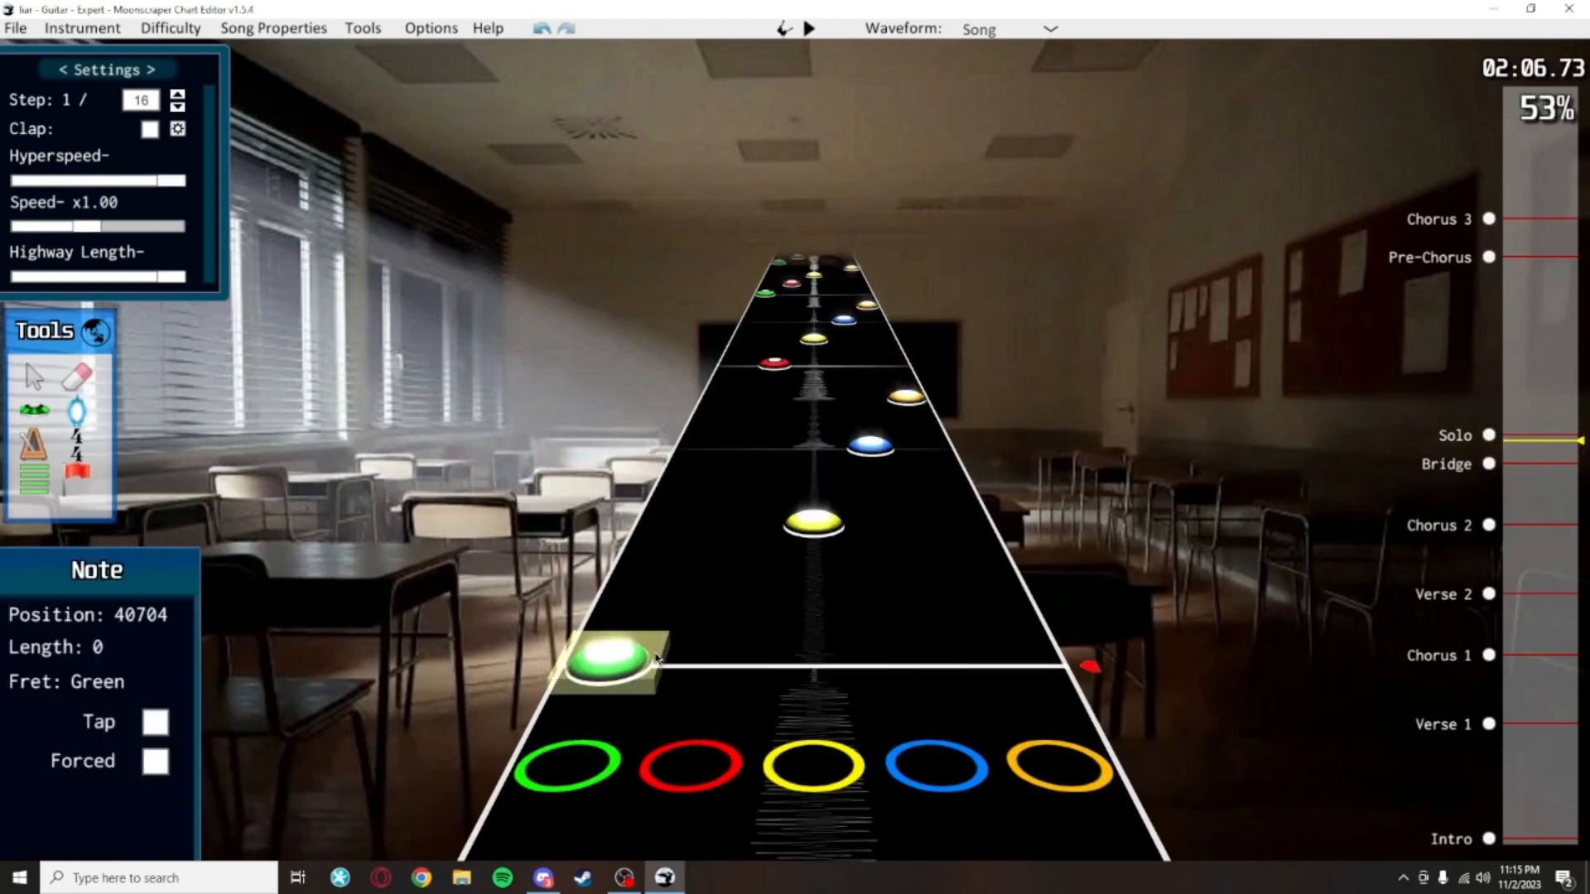
pyautogui.scroll(-8, 921, 791)
pyautogui.click(750, 384)
pyautogui.press('f')
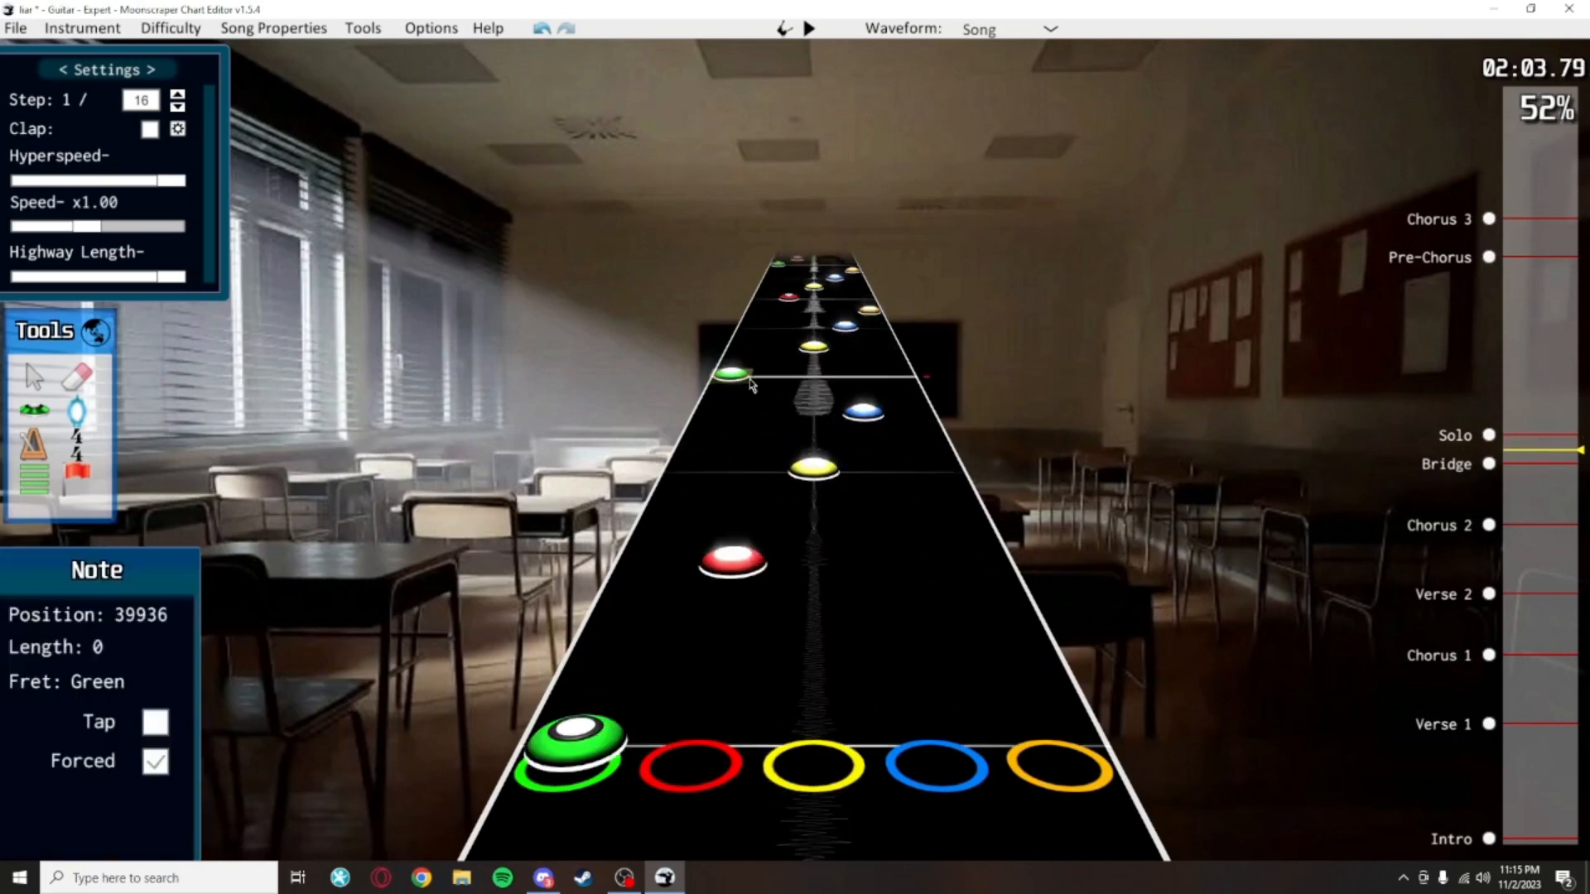
pyautogui.click(1068, 339)
pyautogui.scroll(-8, 828, 497)
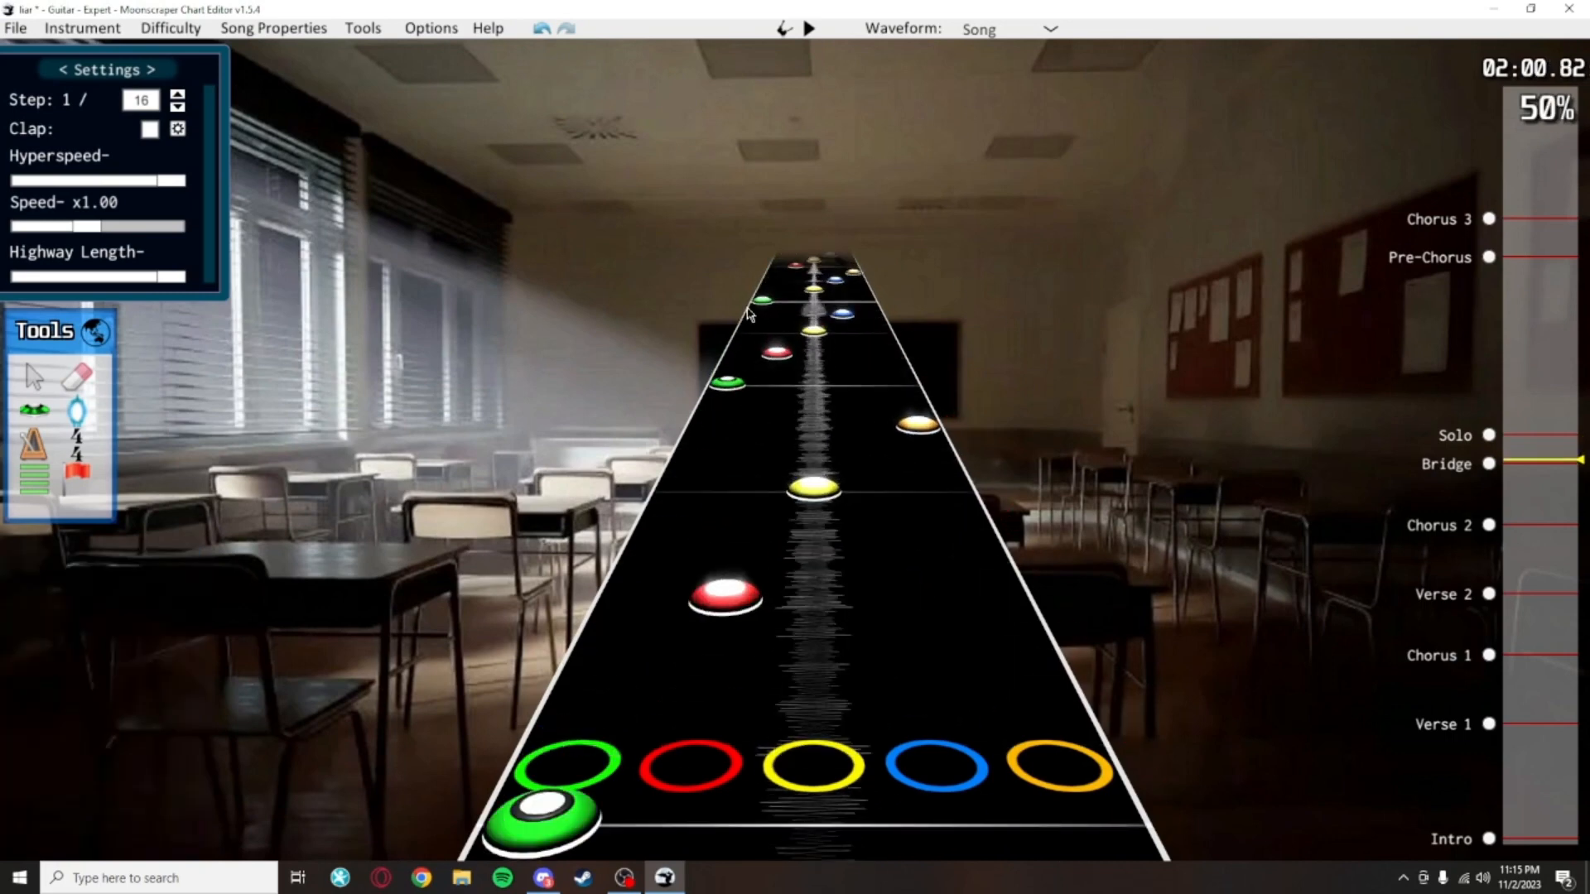
pyautogui.scroll(-6, 1012, 400)
pyautogui.scroll(3, 1012, 401)
pyautogui.hotkey('ctrl', 's')
# Play through the Bridge, delete the pasted green, red, yellow and blue notes that overrun into the Solo, and save
pyautogui.press('space')
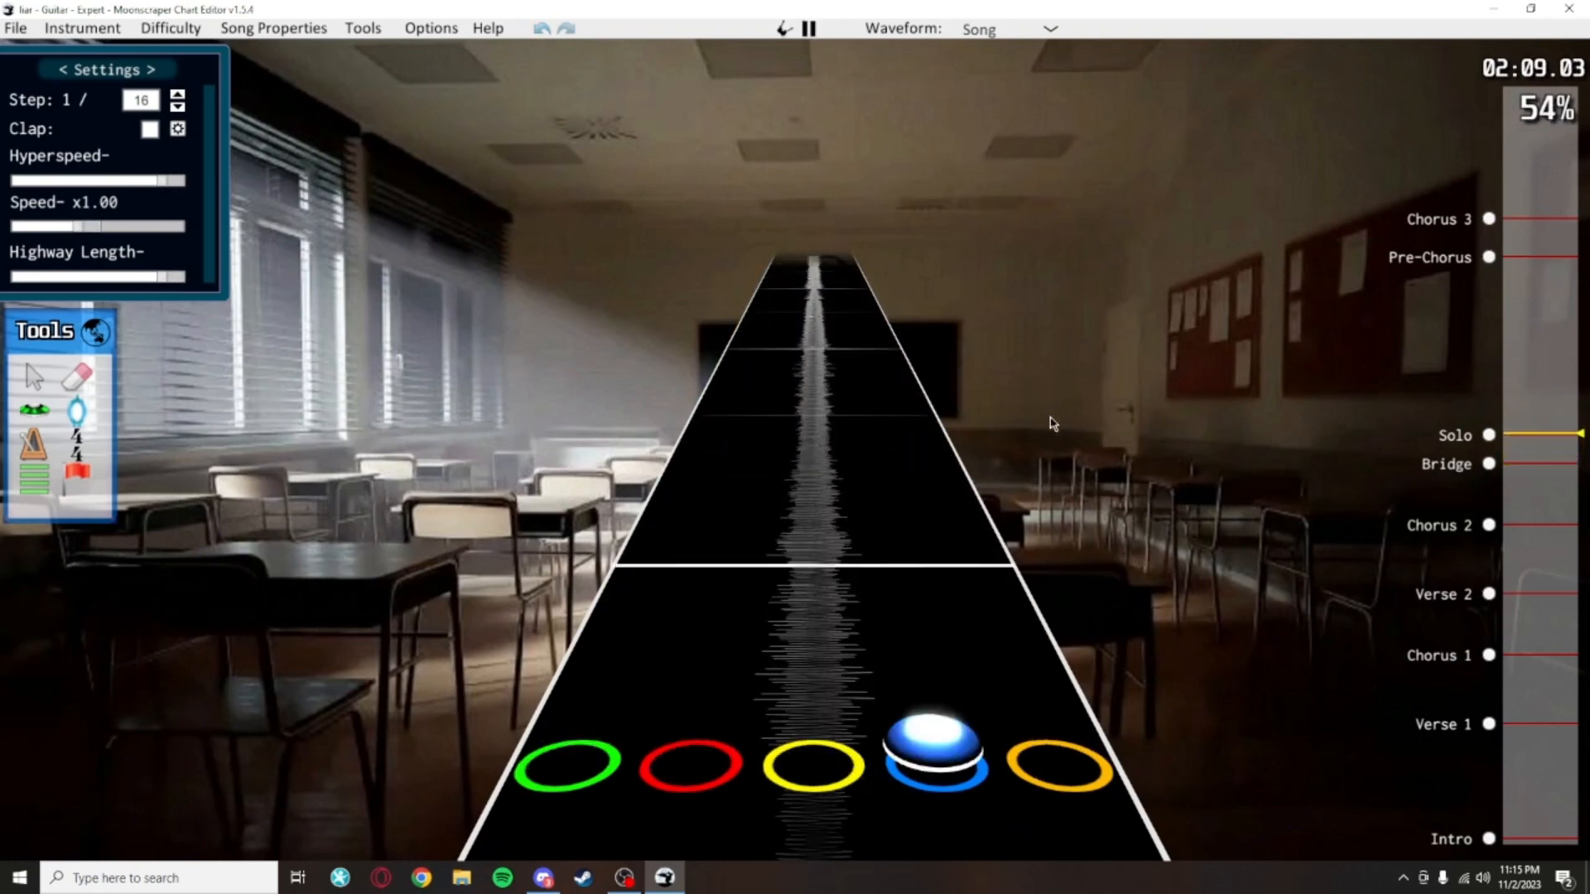
pyautogui.scroll(4, 1047, 480)
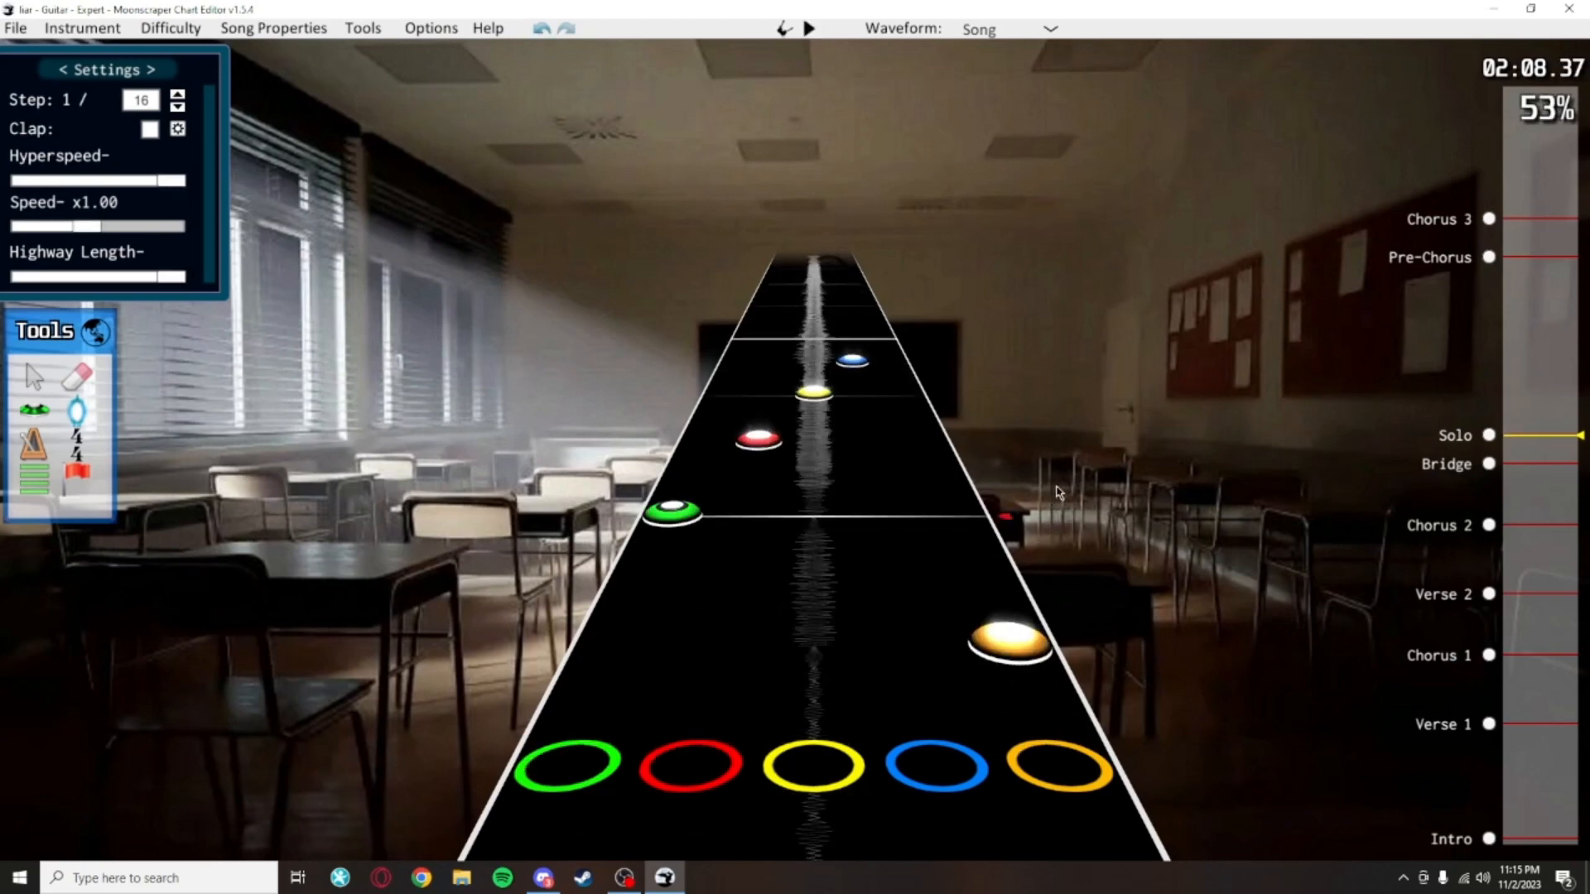
pyautogui.moveTo(1038, 472); pyautogui.dragTo(569, 327)
pyautogui.press('Delete')
pyautogui.scroll(-3, 911, 463)
pyautogui.hotkey('ctrl', 's')
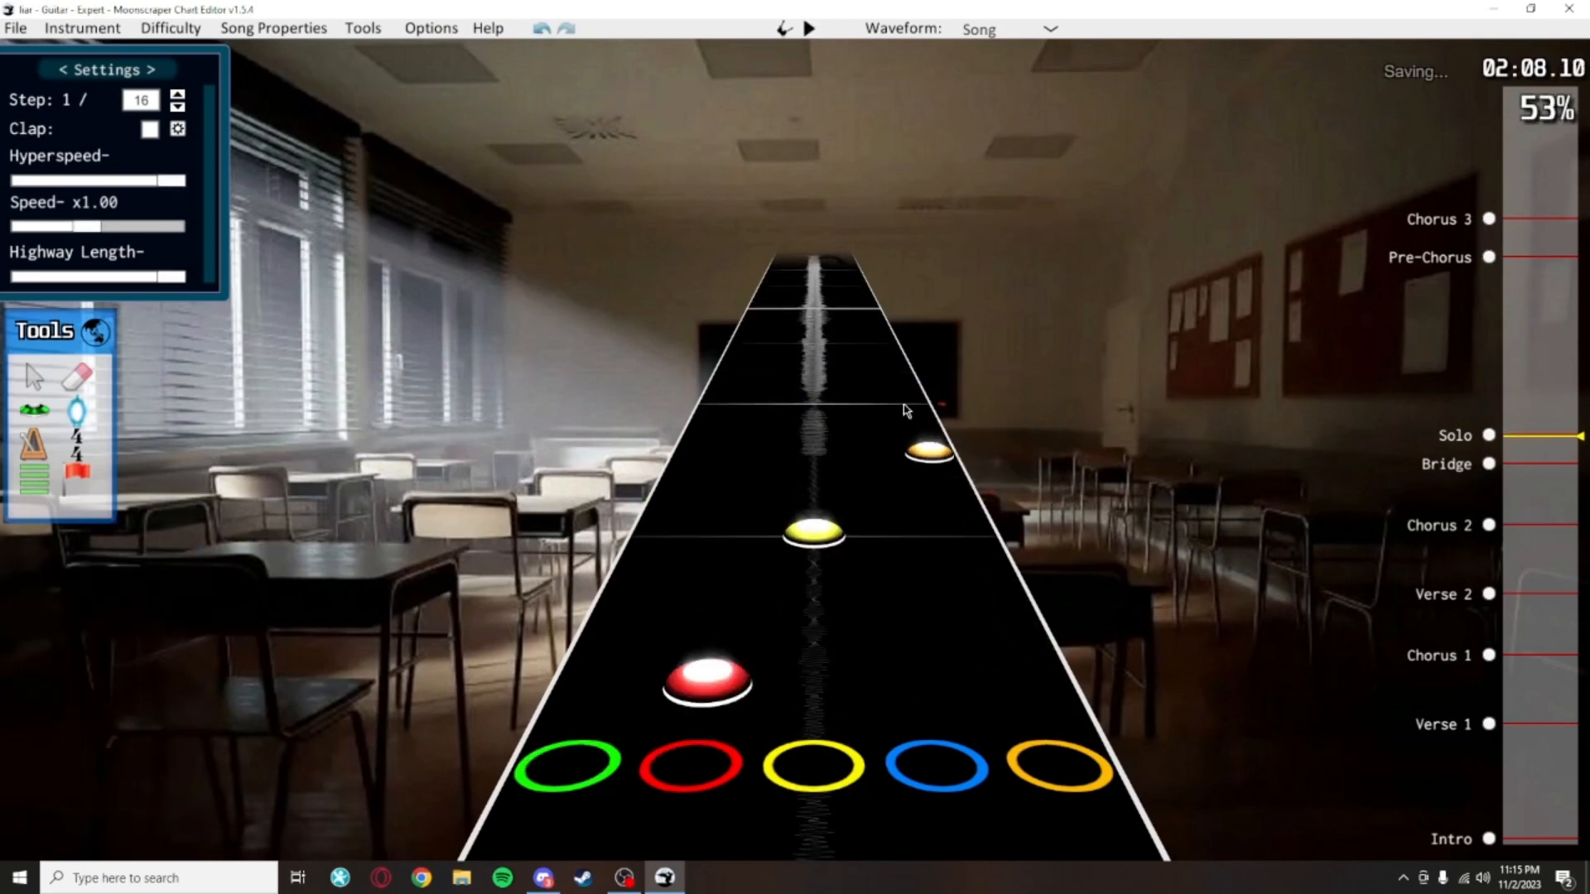
# Place a run of notes climbing from green at the start of the Solo to orange, using a 1/24 step
pyautogui.press('space')
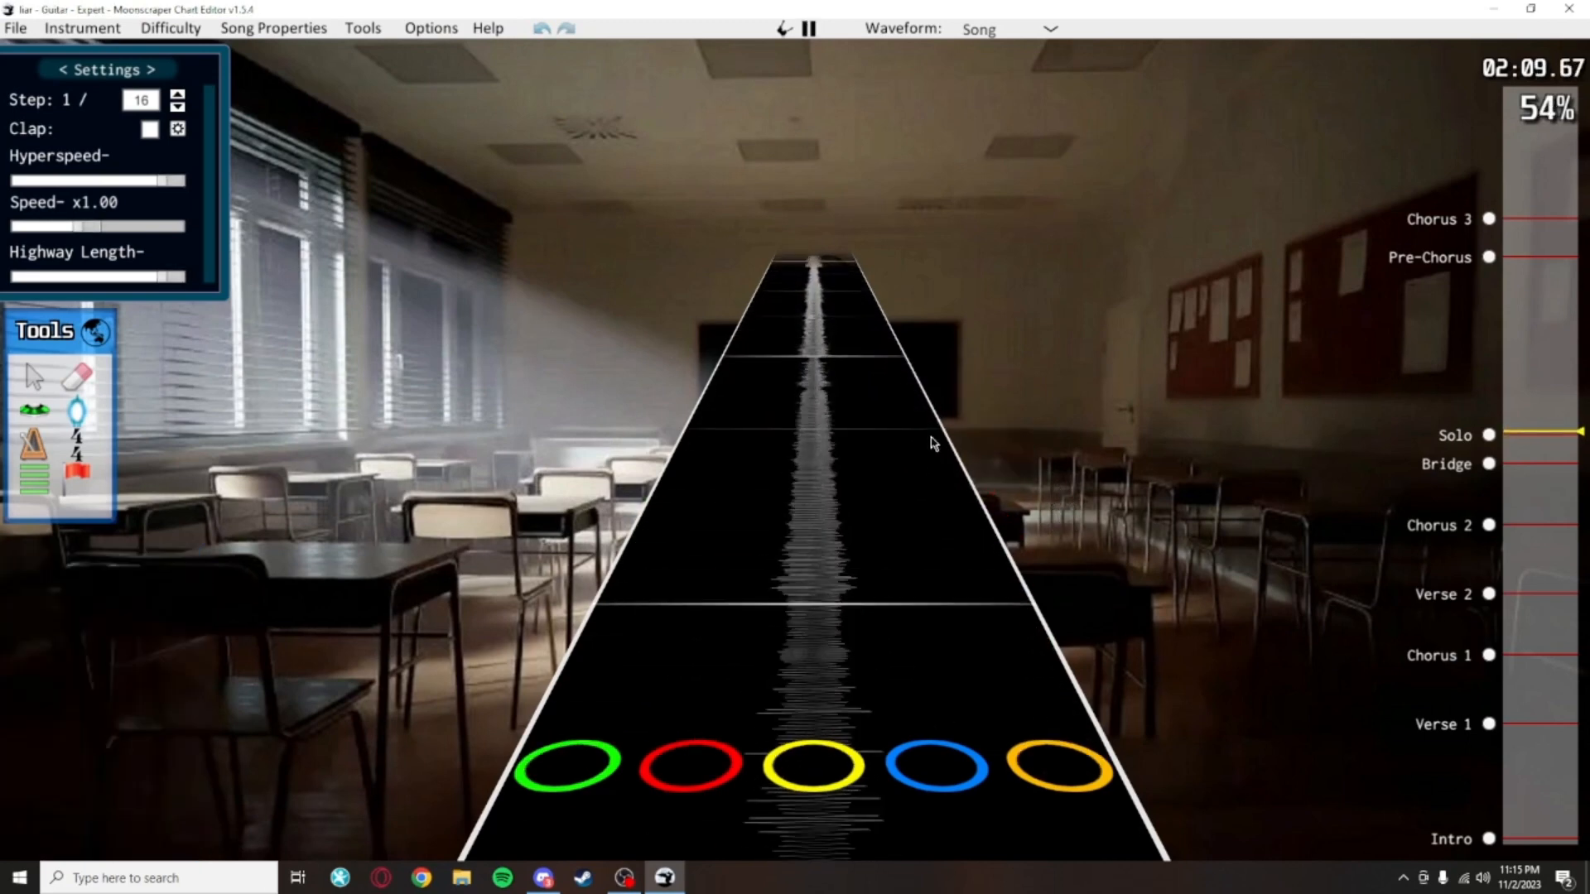
pyautogui.press('space')
pyautogui.click(47, 411)
pyautogui.scroll(7, 695, 447)
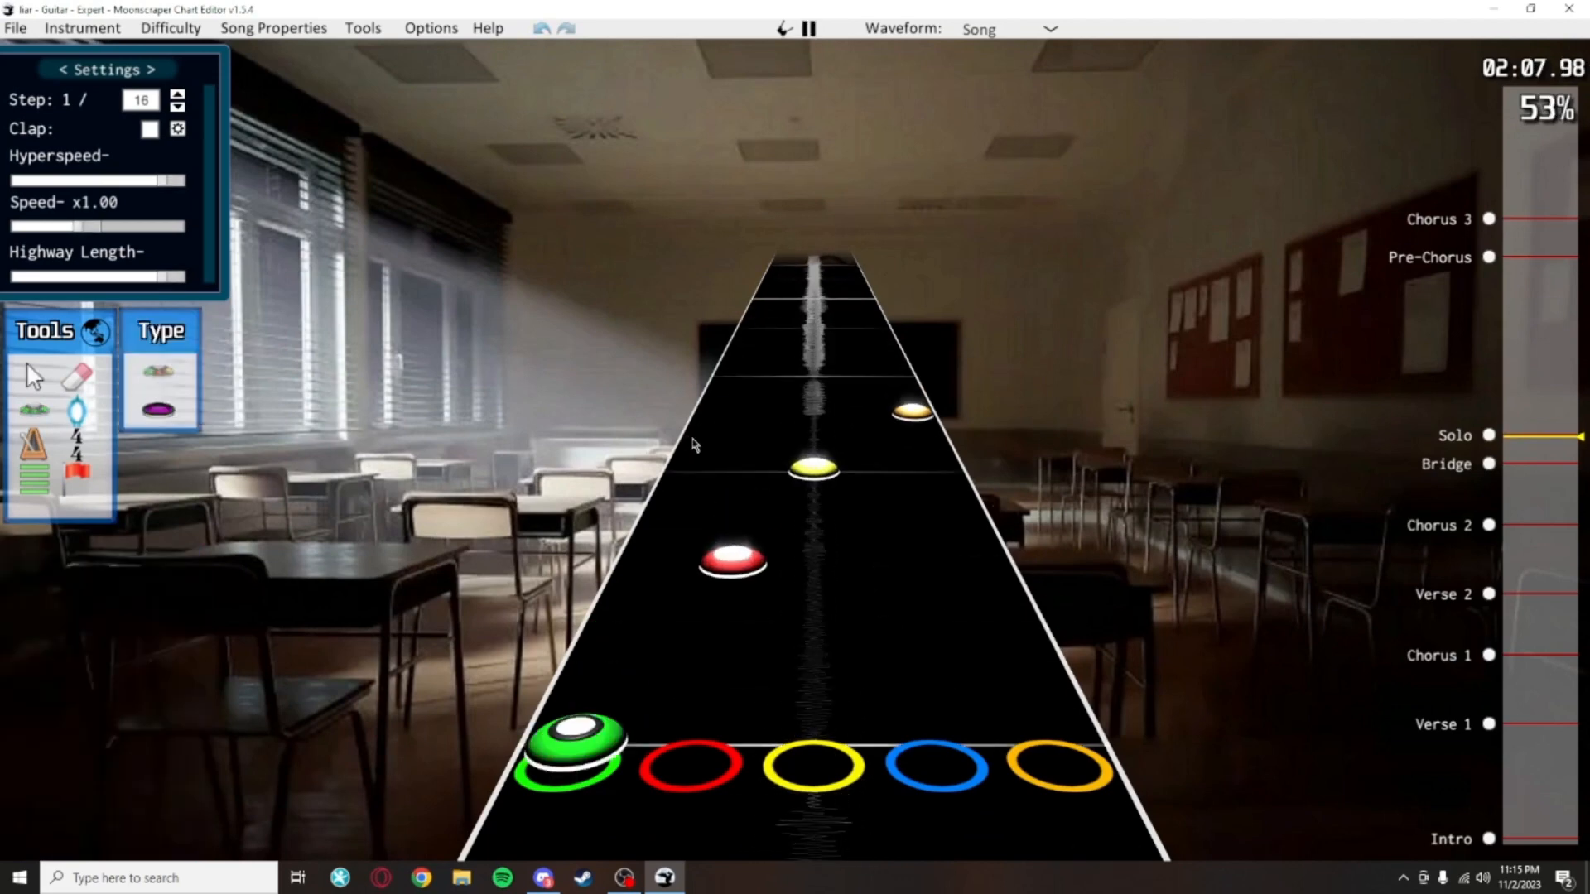
pyautogui.scroll(-4, 707, 481)
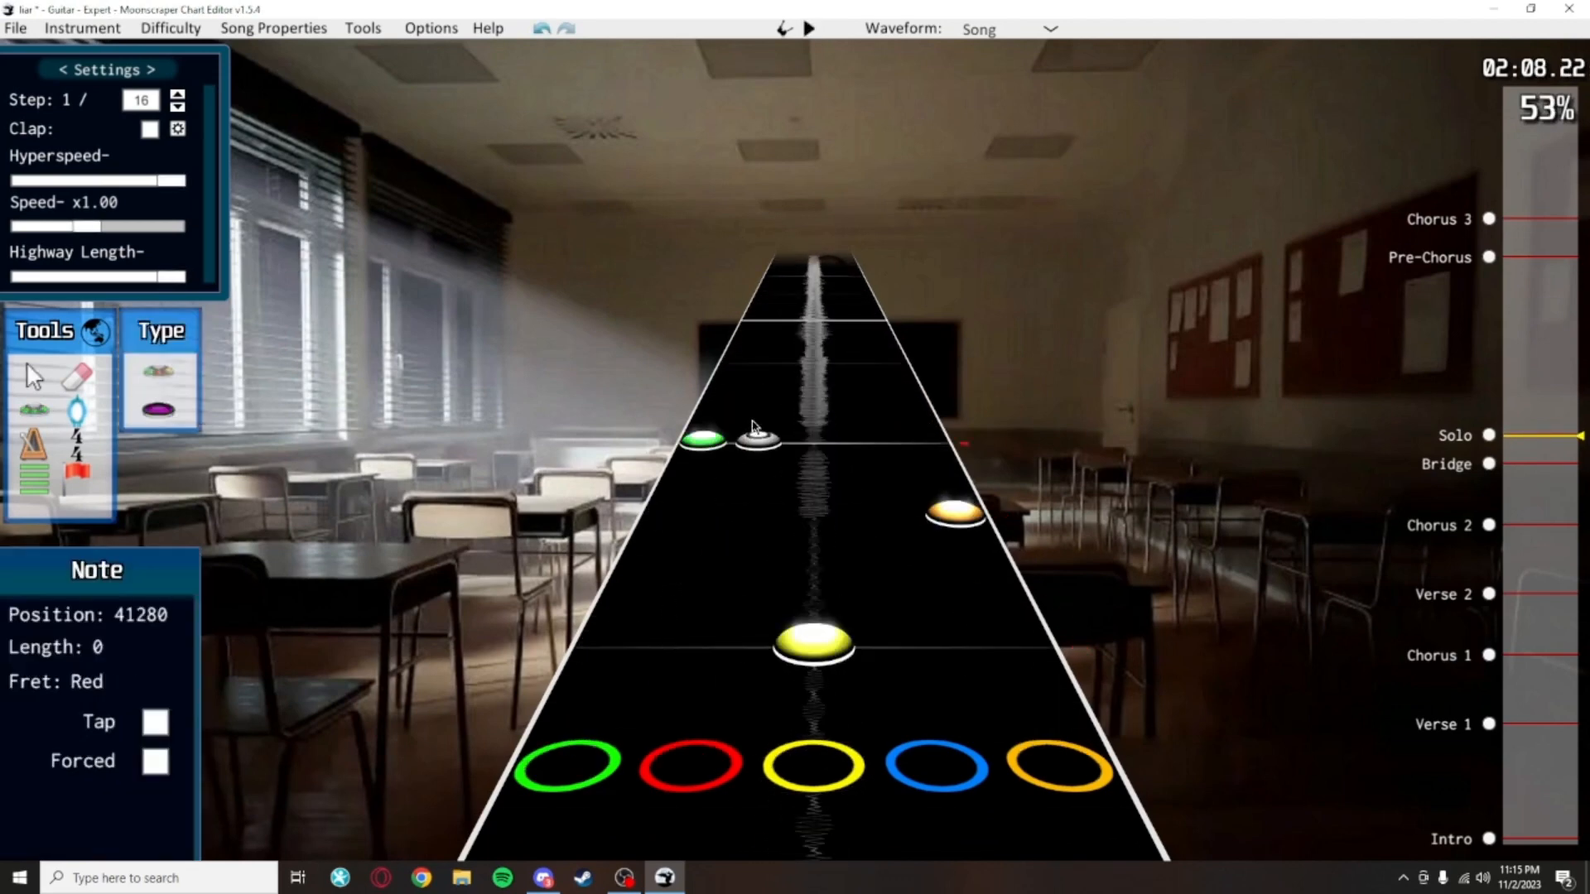
pyautogui.scroll(2, 810, 372)
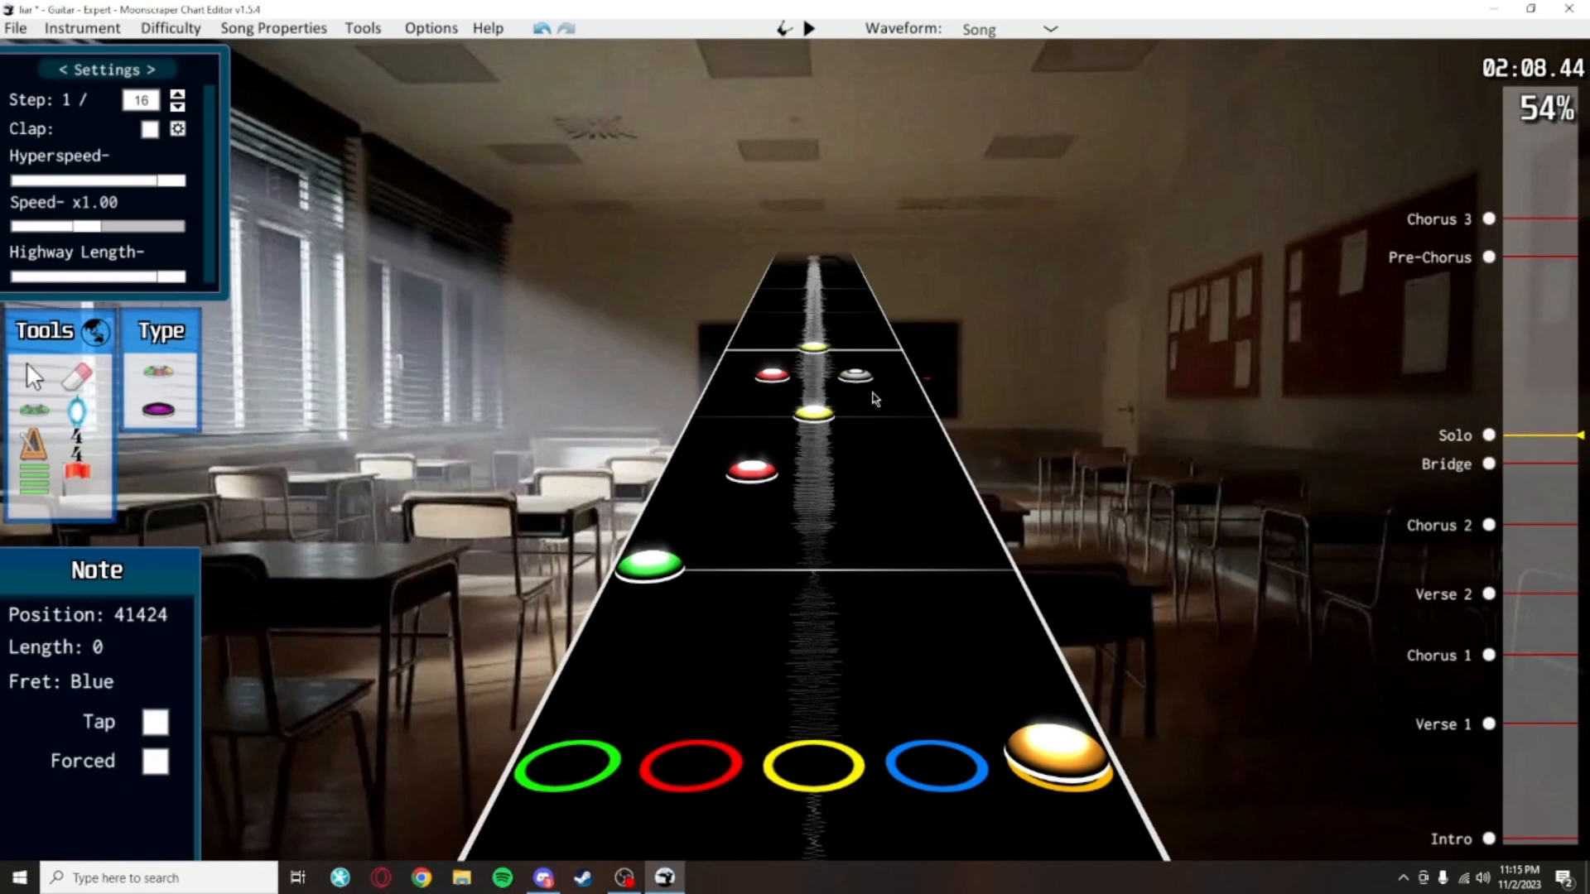
pyautogui.moveTo(875, 399); pyautogui.dragTo(1017, 761)
# Play back the new run into the Solo to about 2:11, return to the selection tool and save the chart
pyautogui.press('space')
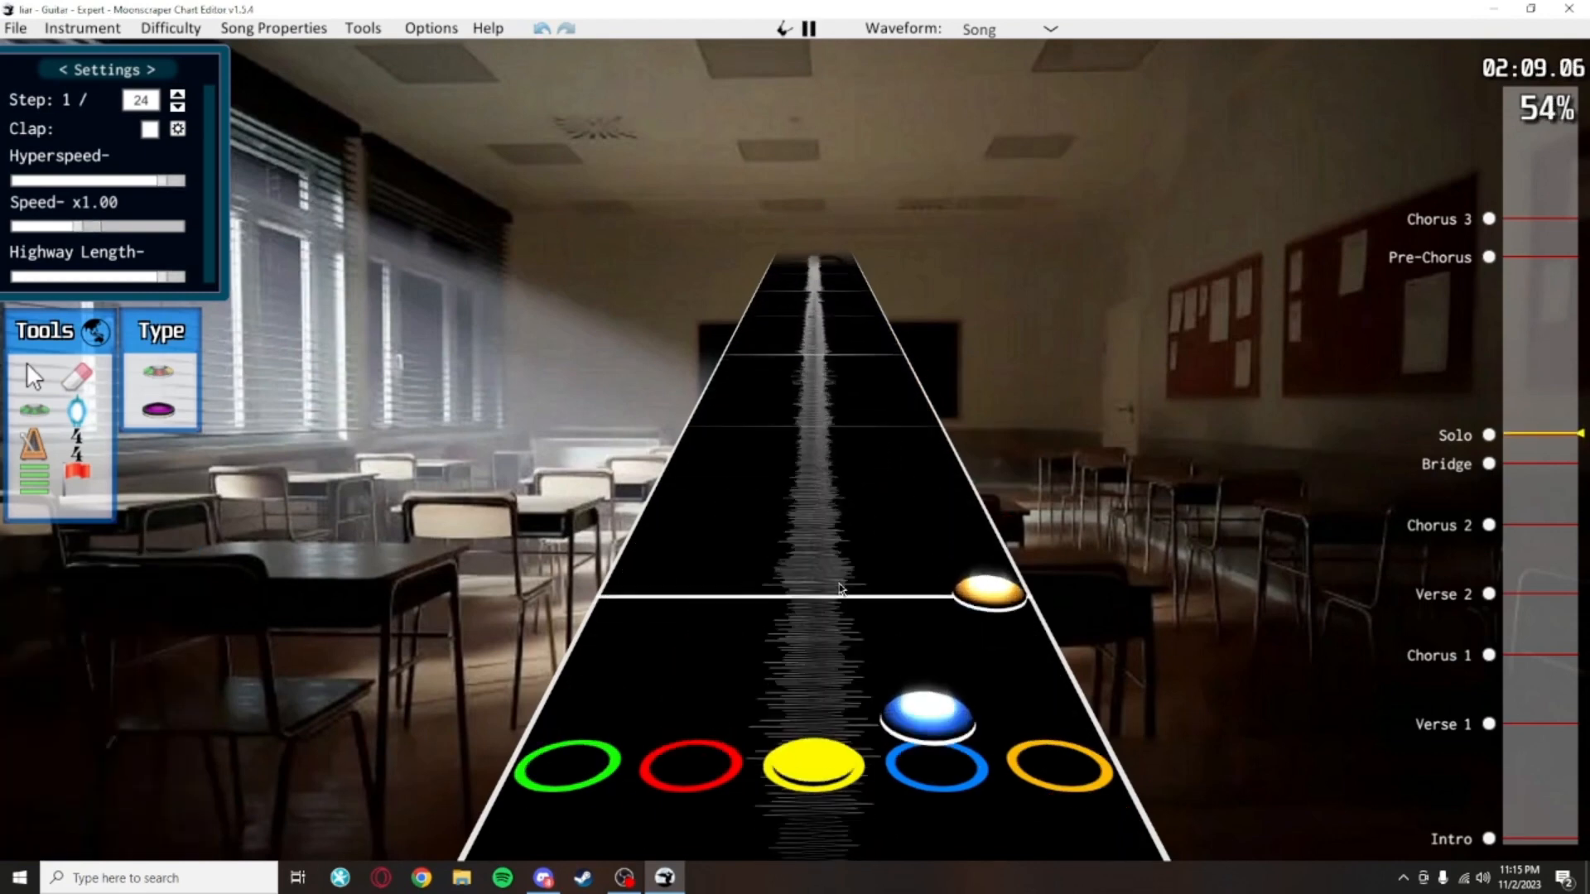
pyautogui.click(51, 385)
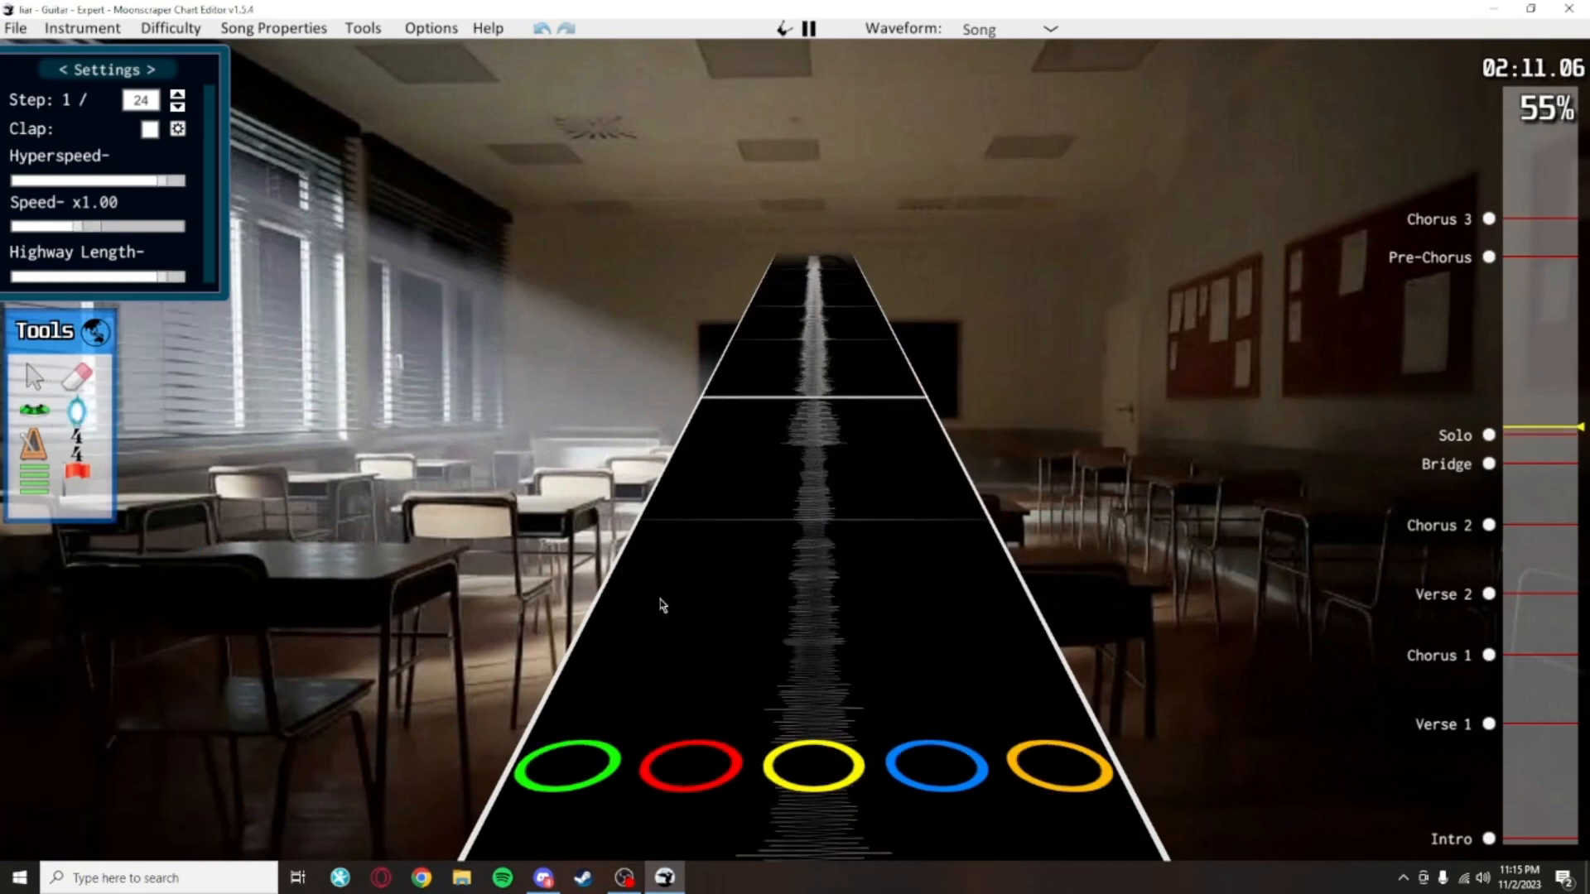
pyautogui.hotkey('ctrl', 's')
pyautogui.press('space')
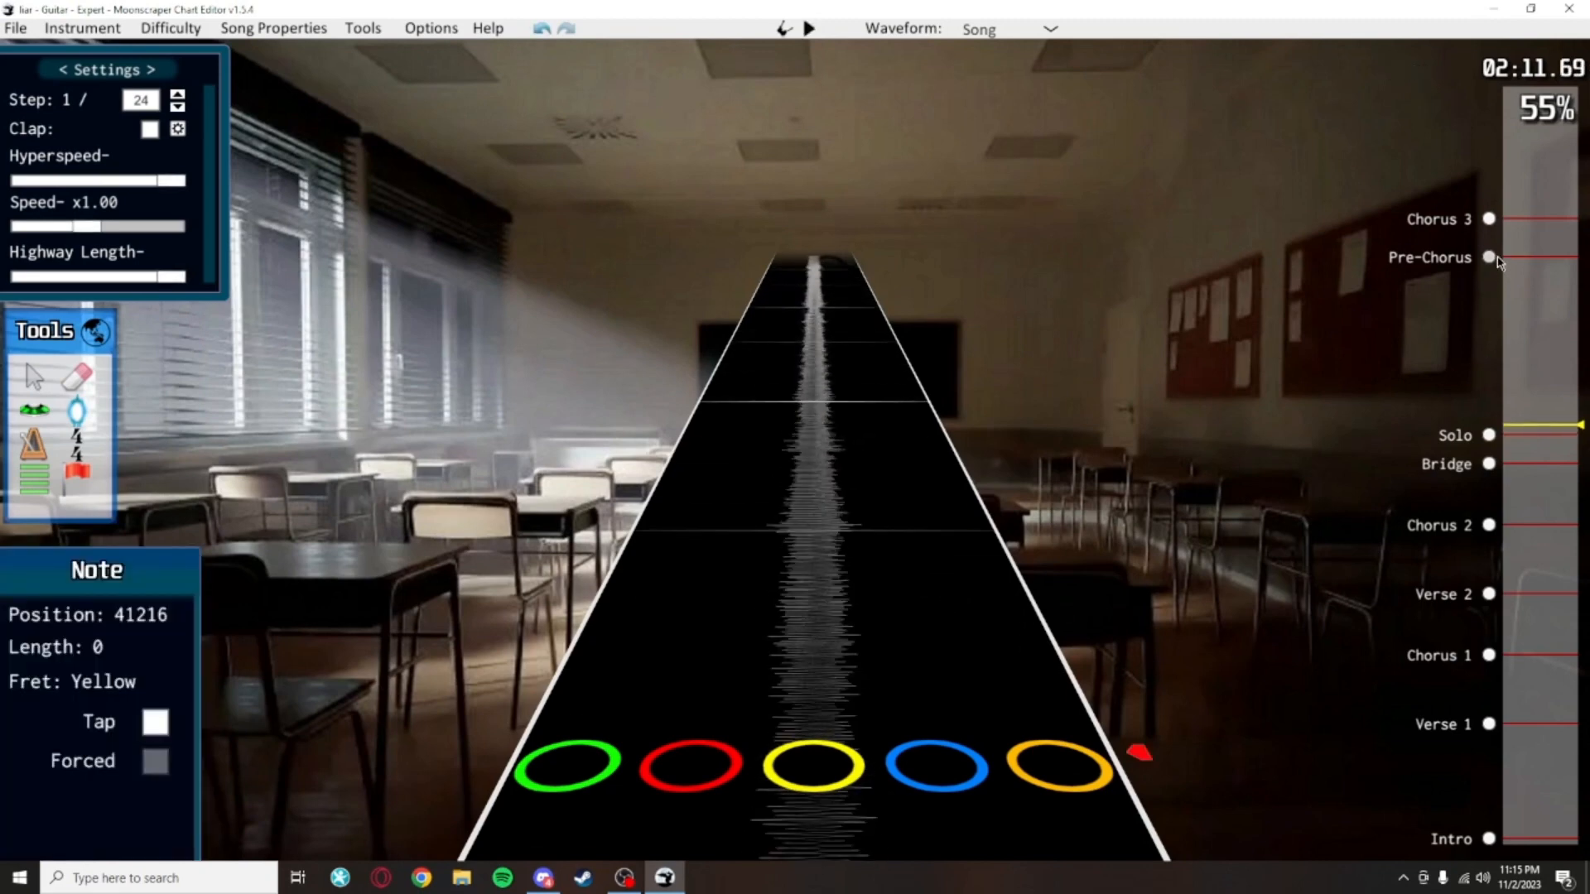
# Play the song from just before the Pre-Chorus to about 3:12 to hear what needs charting
pyautogui.click(1498, 262)
pyautogui.scroll(-4, 921, 489)
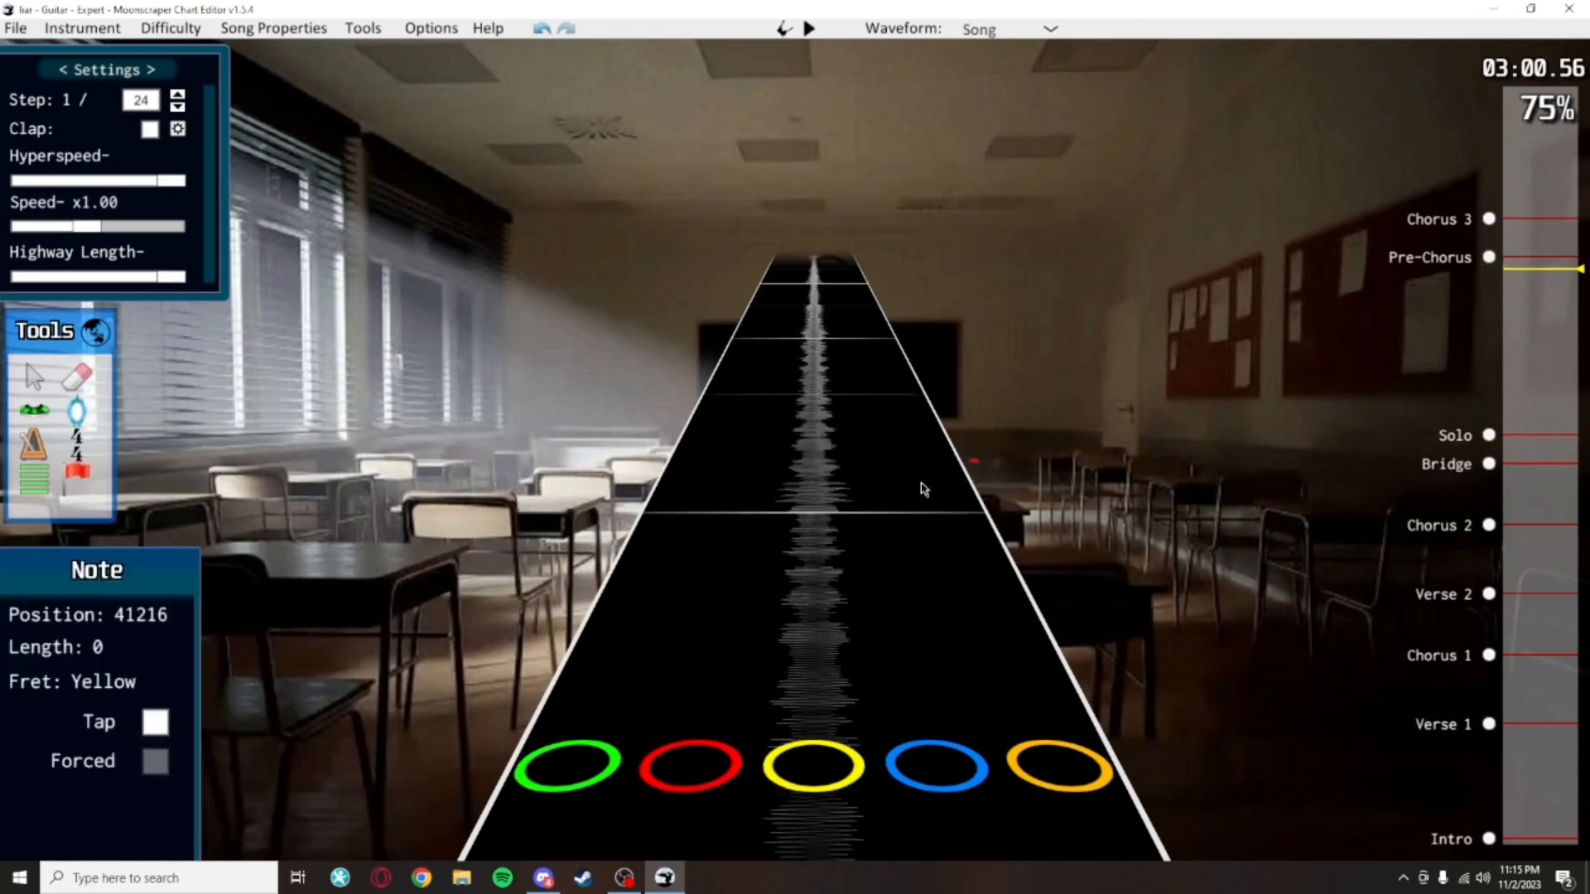
pyautogui.press('space')
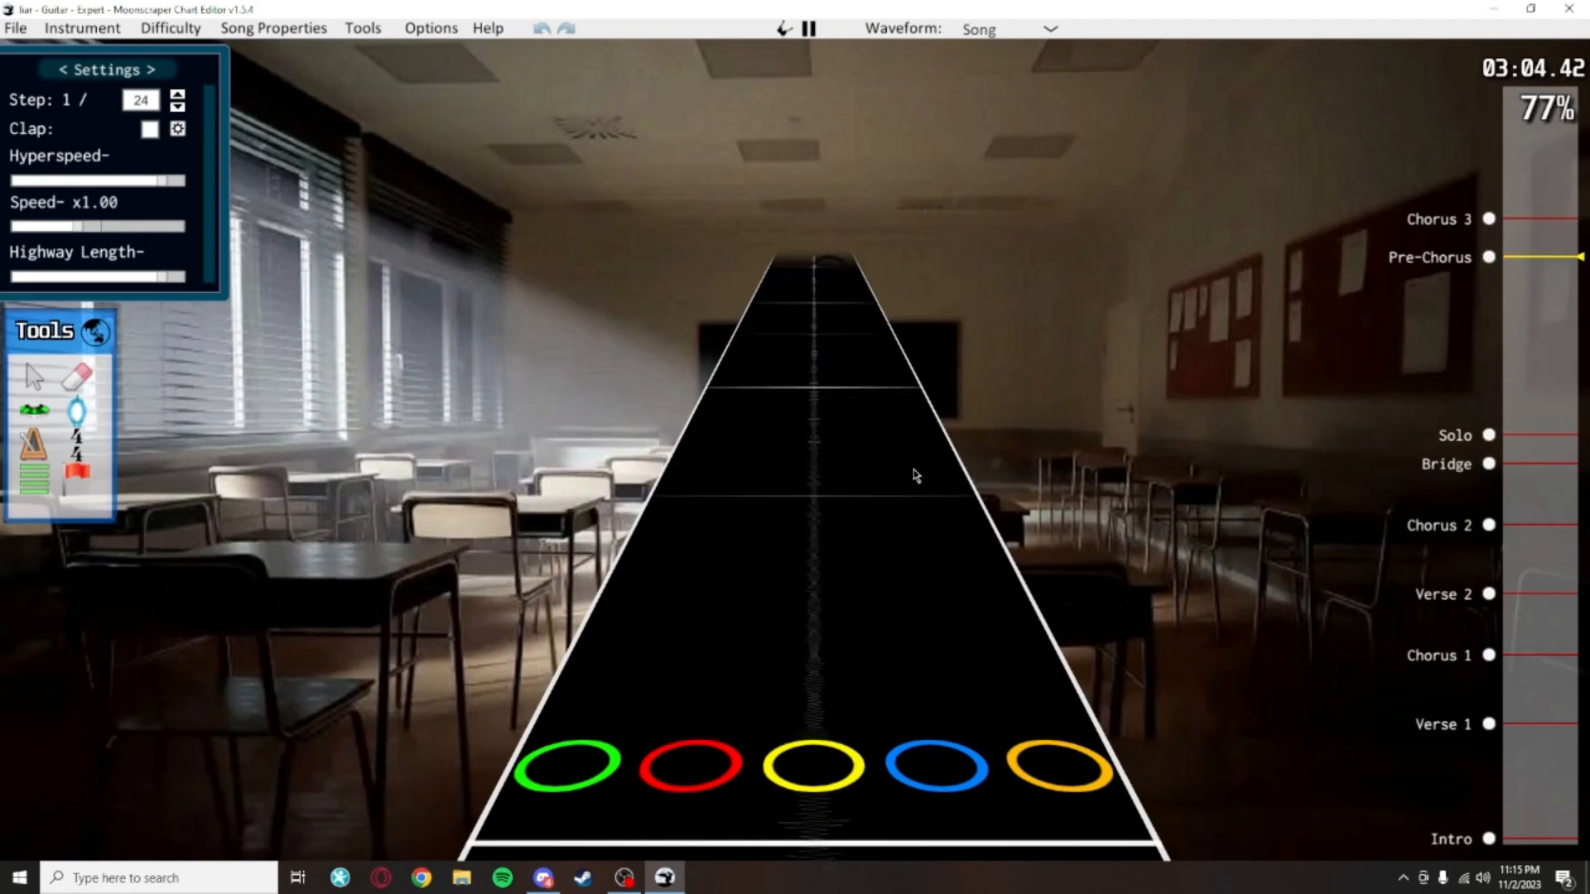
pyautogui.click(34, 411)
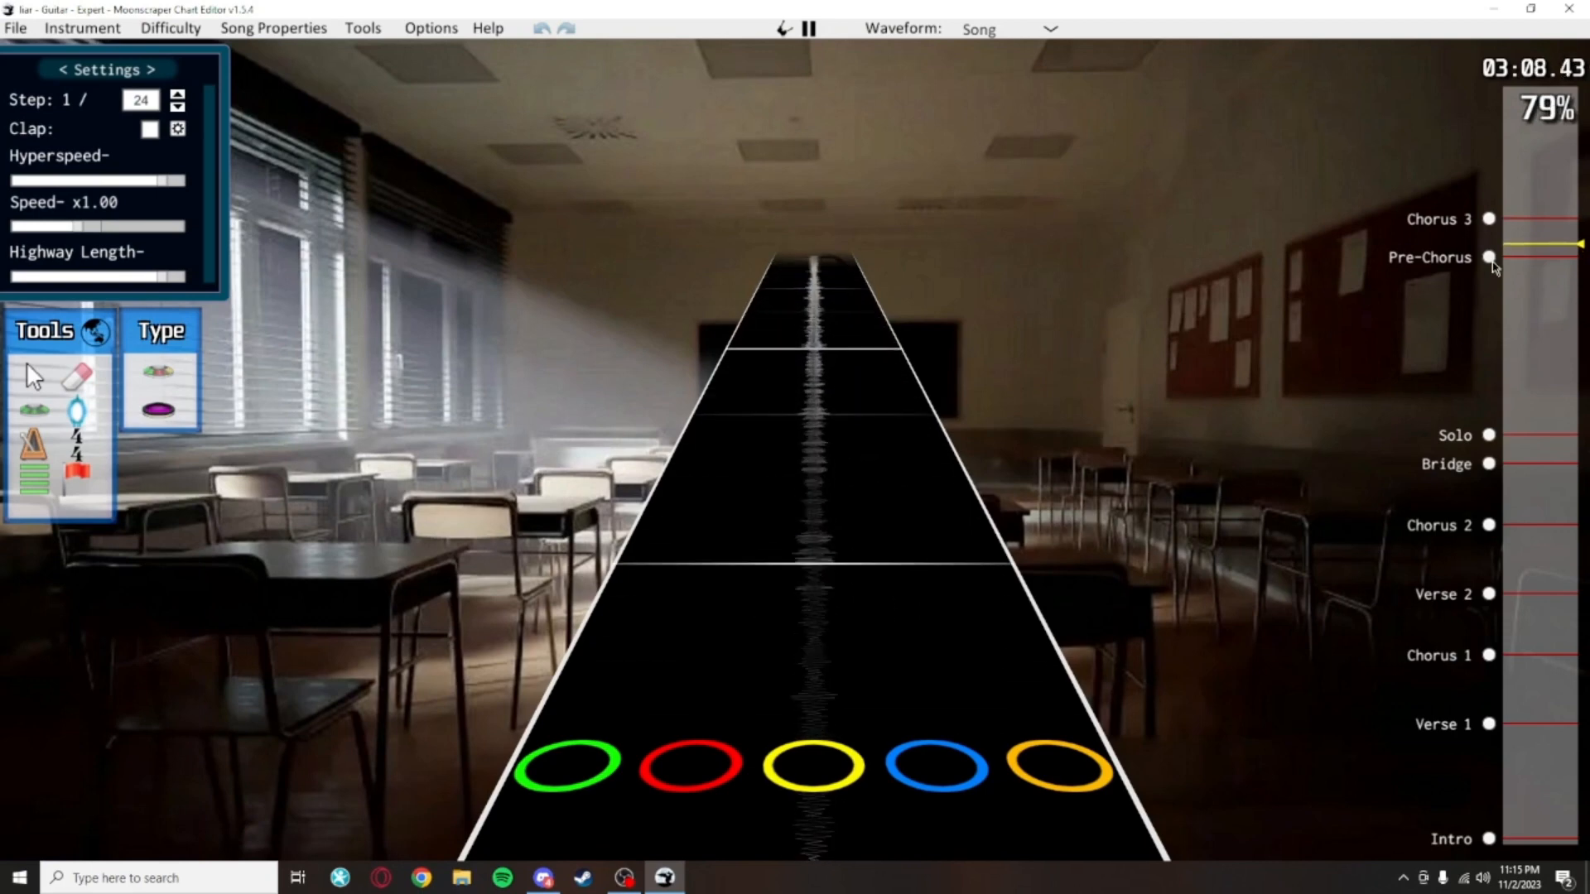
pyautogui.click(33, 378)
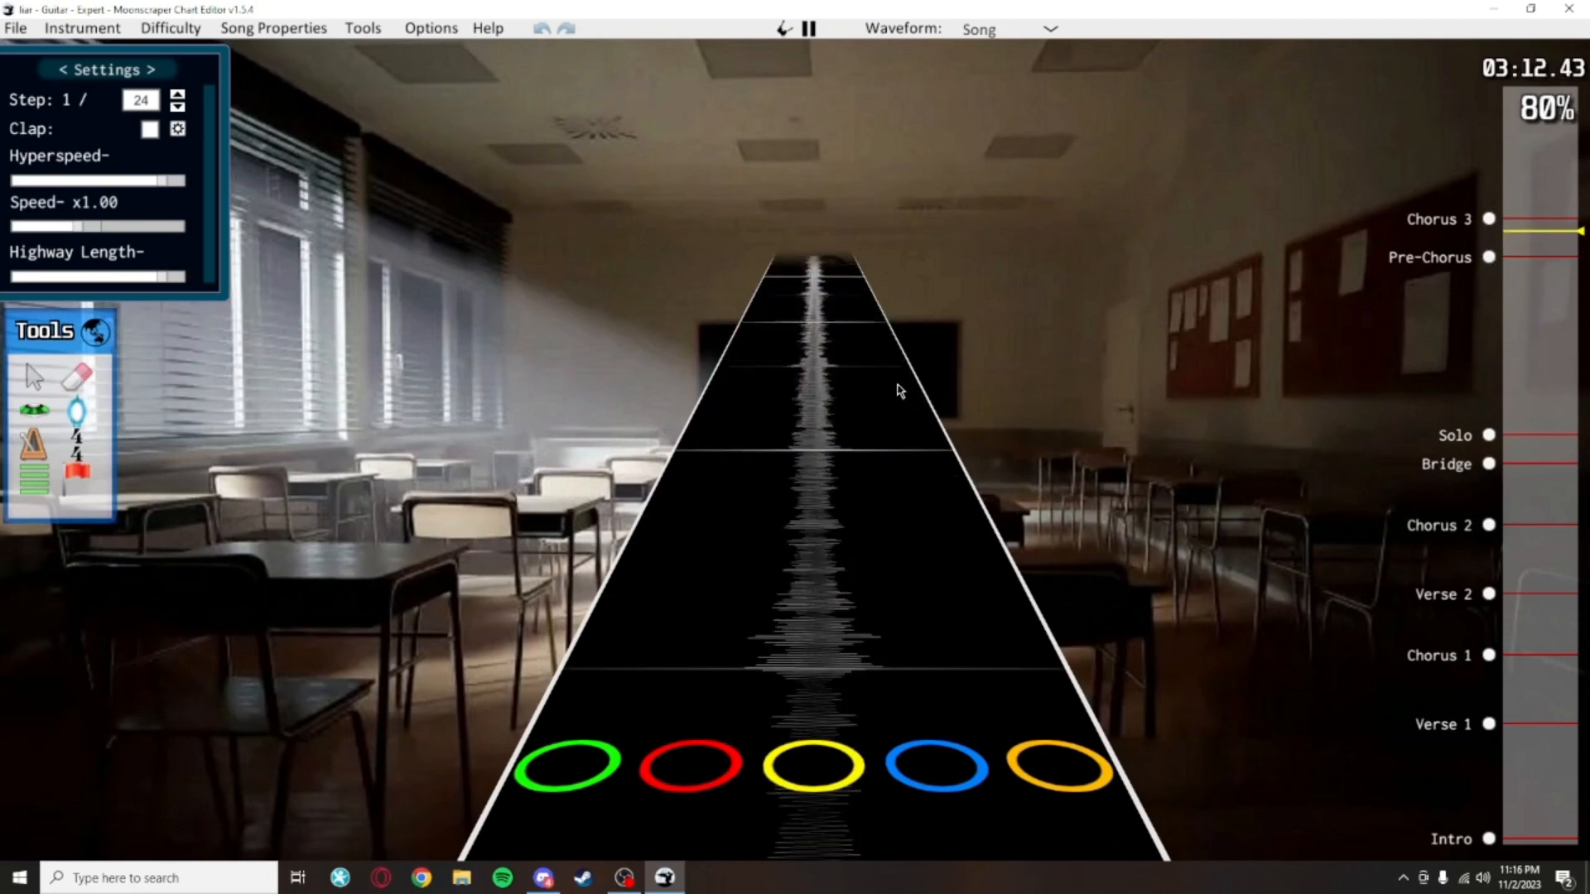
pyautogui.press('space')
# Copy the Chorus 1 notes through the sustained yellow-orange chord near 1:08, paste them at the Pre-Chorus start and play them back
pyautogui.click(1487, 657)
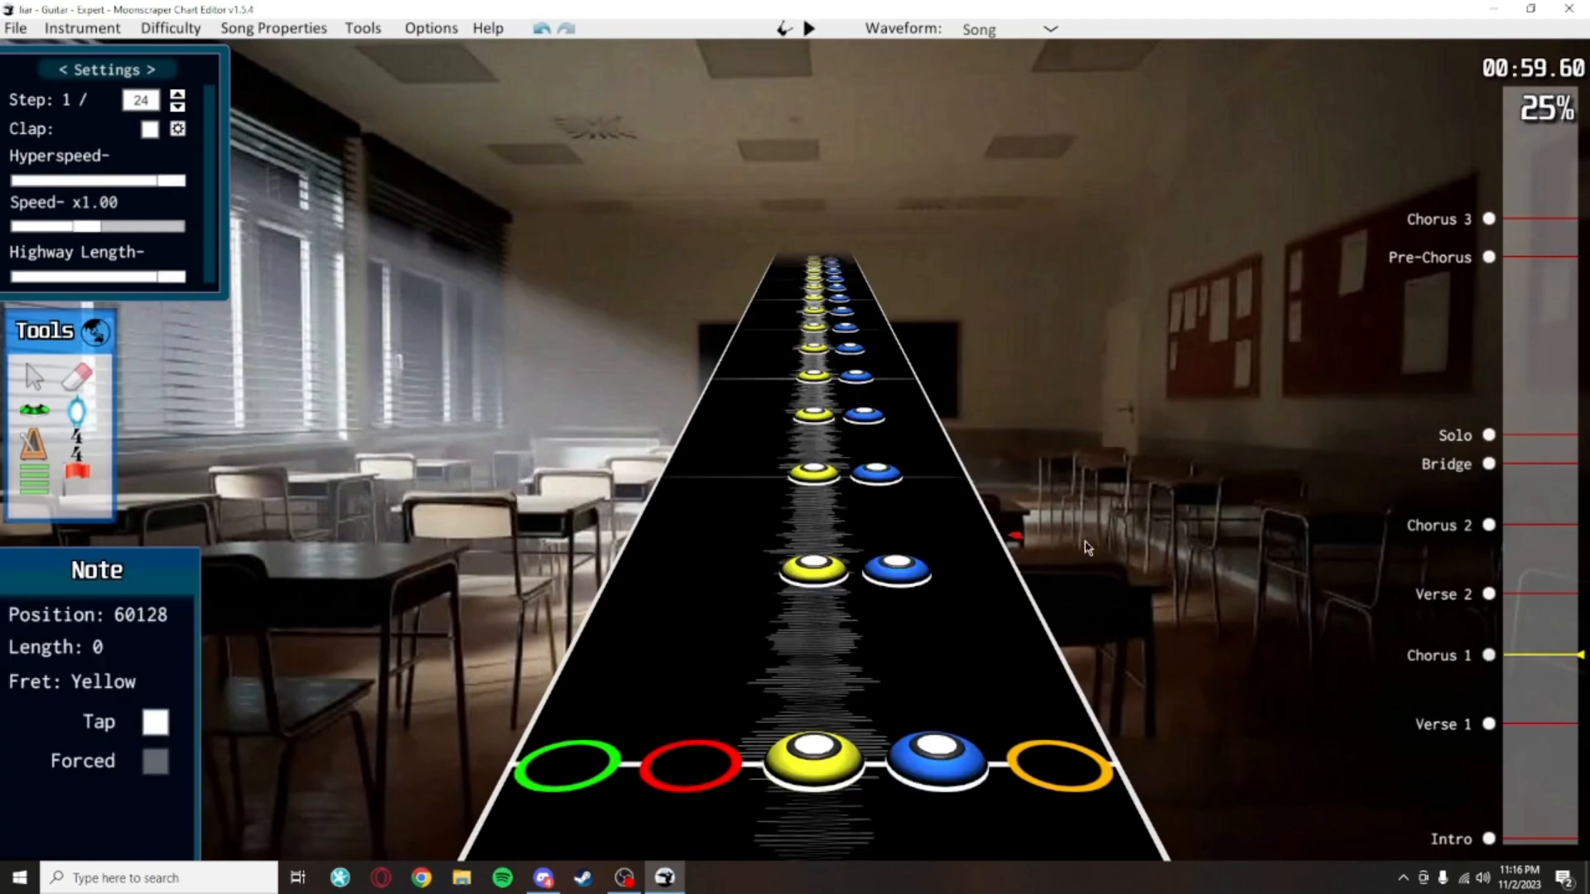
pyautogui.press('space')
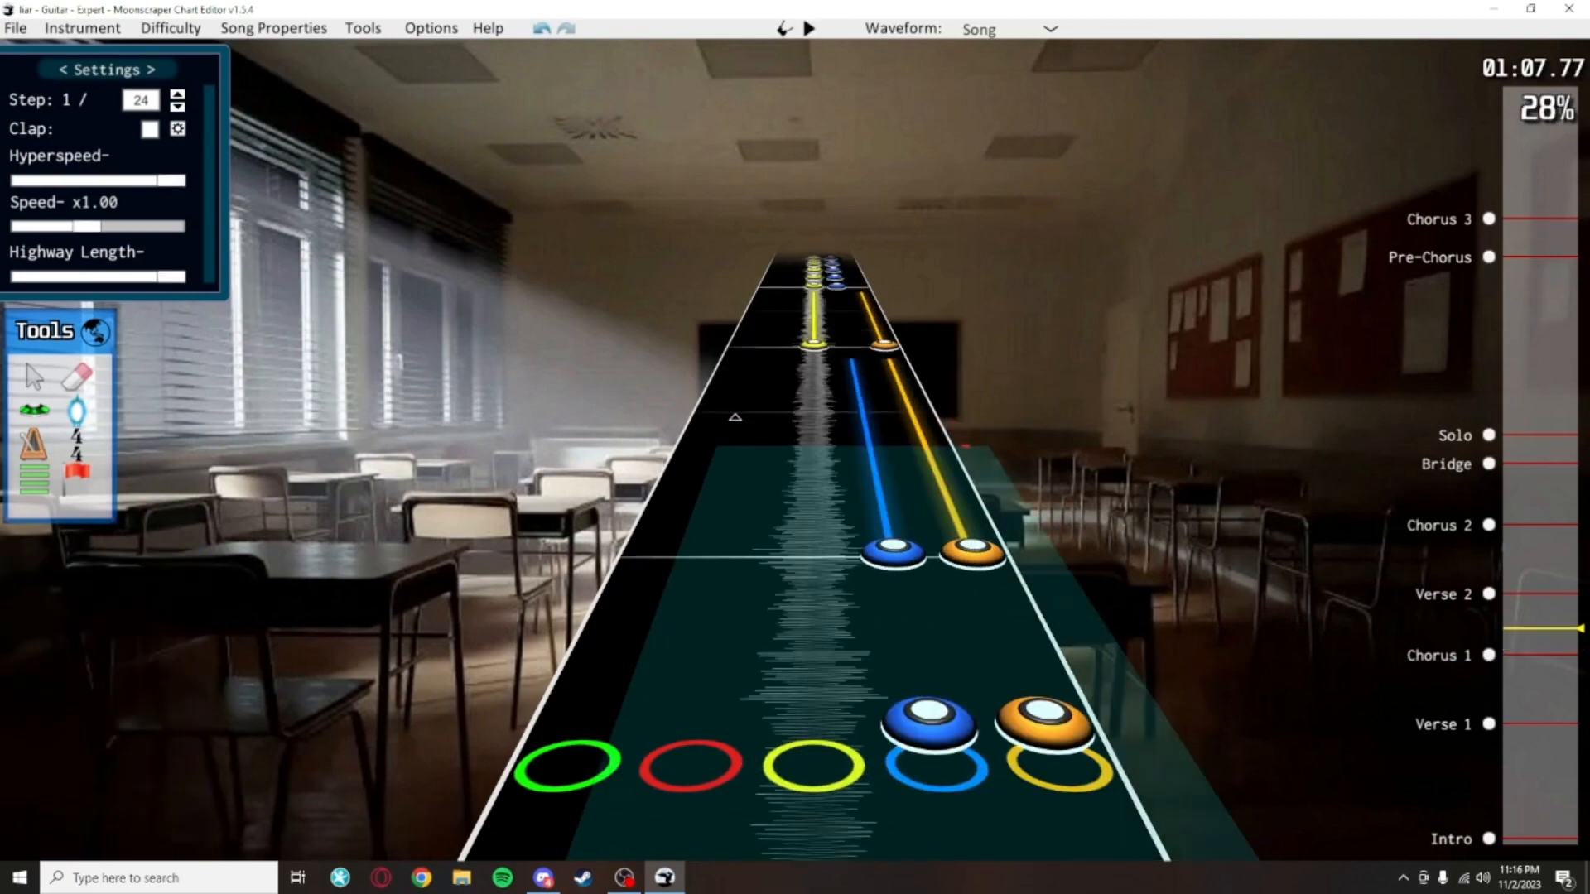
pyautogui.press('space')
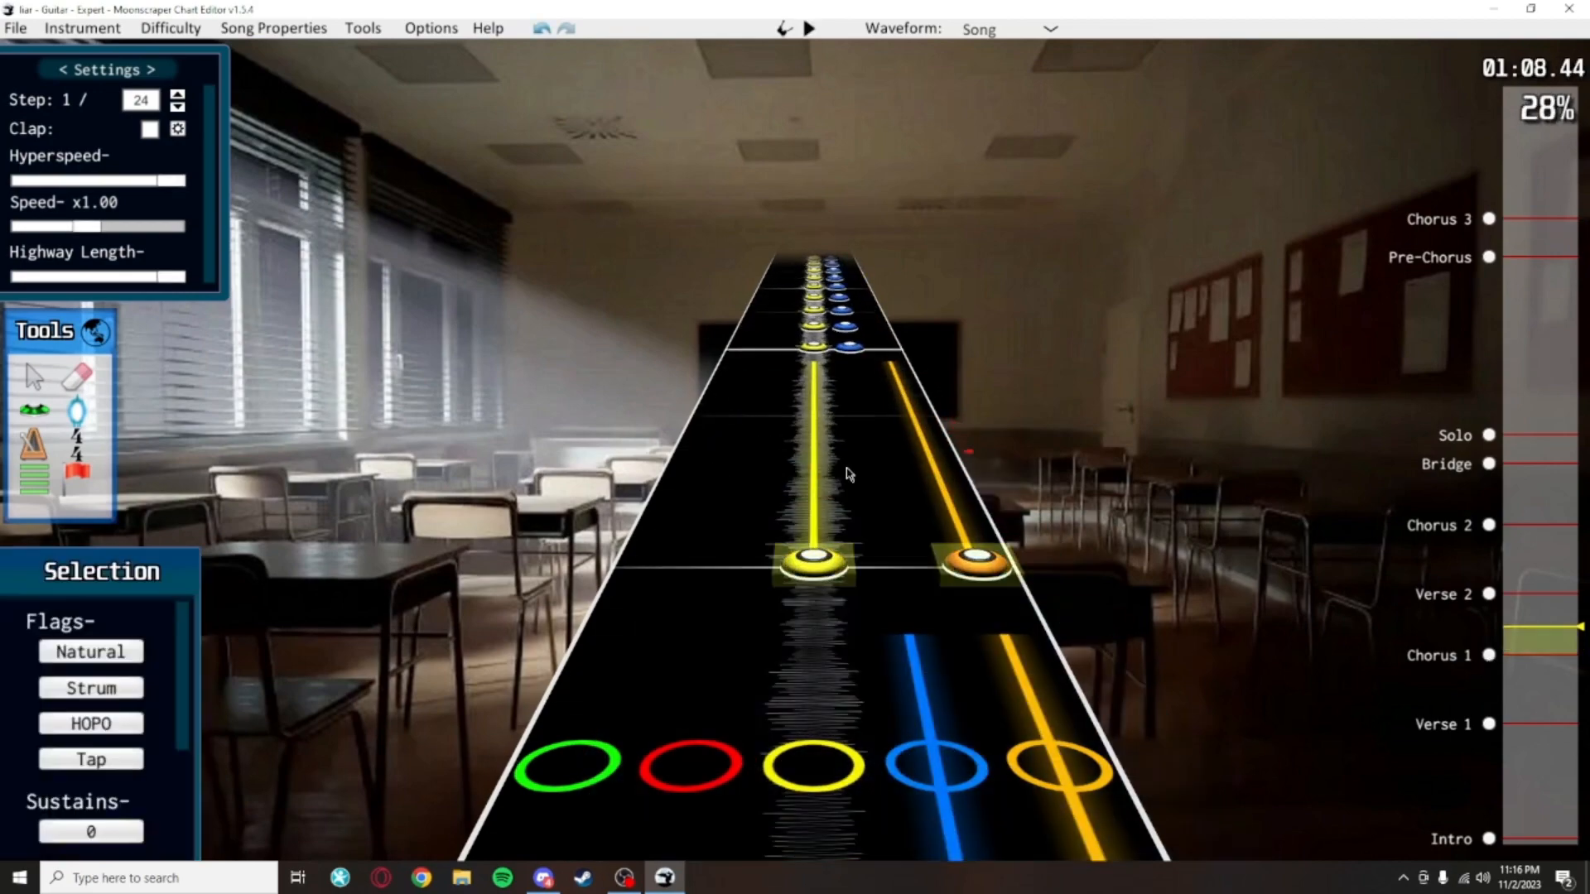
pyautogui.click(1489, 257)
pyautogui.press('space')
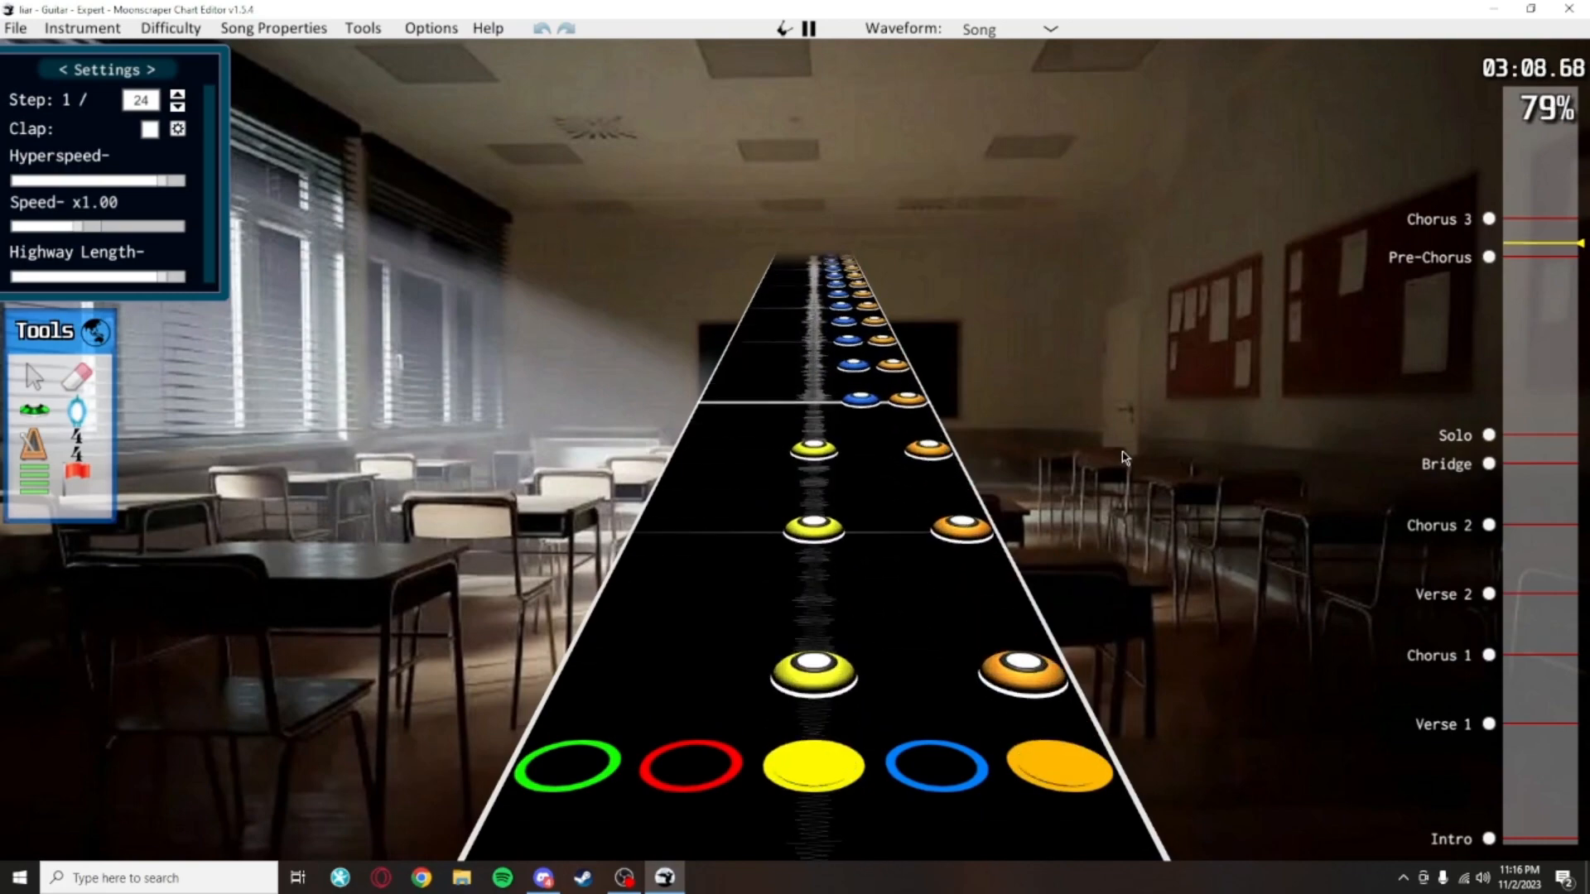
pyautogui.press('space')
# Select the pasted Pre-Chorus notes and paste them again from the measure line near 3:07
pyautogui.scroll(-12, 1150, 724)
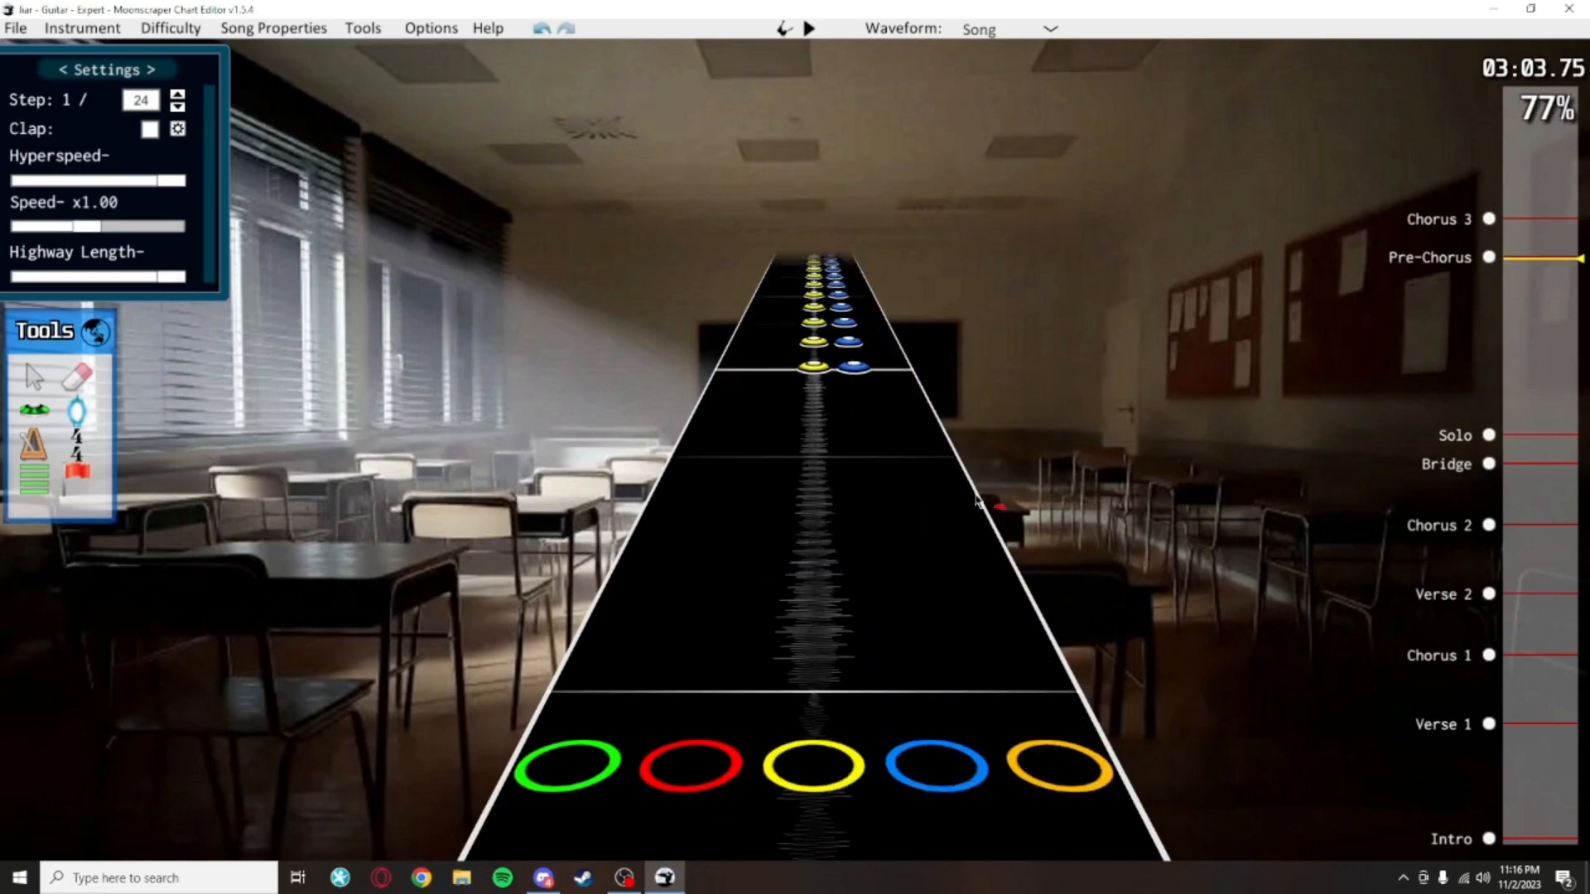
pyautogui.scroll(1, 1044, 581)
pyautogui.moveTo(1060, 579); pyautogui.dragTo(916, 663)
pyautogui.scroll(18, 621, 198)
pyautogui.scroll(-13, 916, 663)
pyautogui.scroll(-4, 930, 602)
pyautogui.scroll(2, 930, 602)
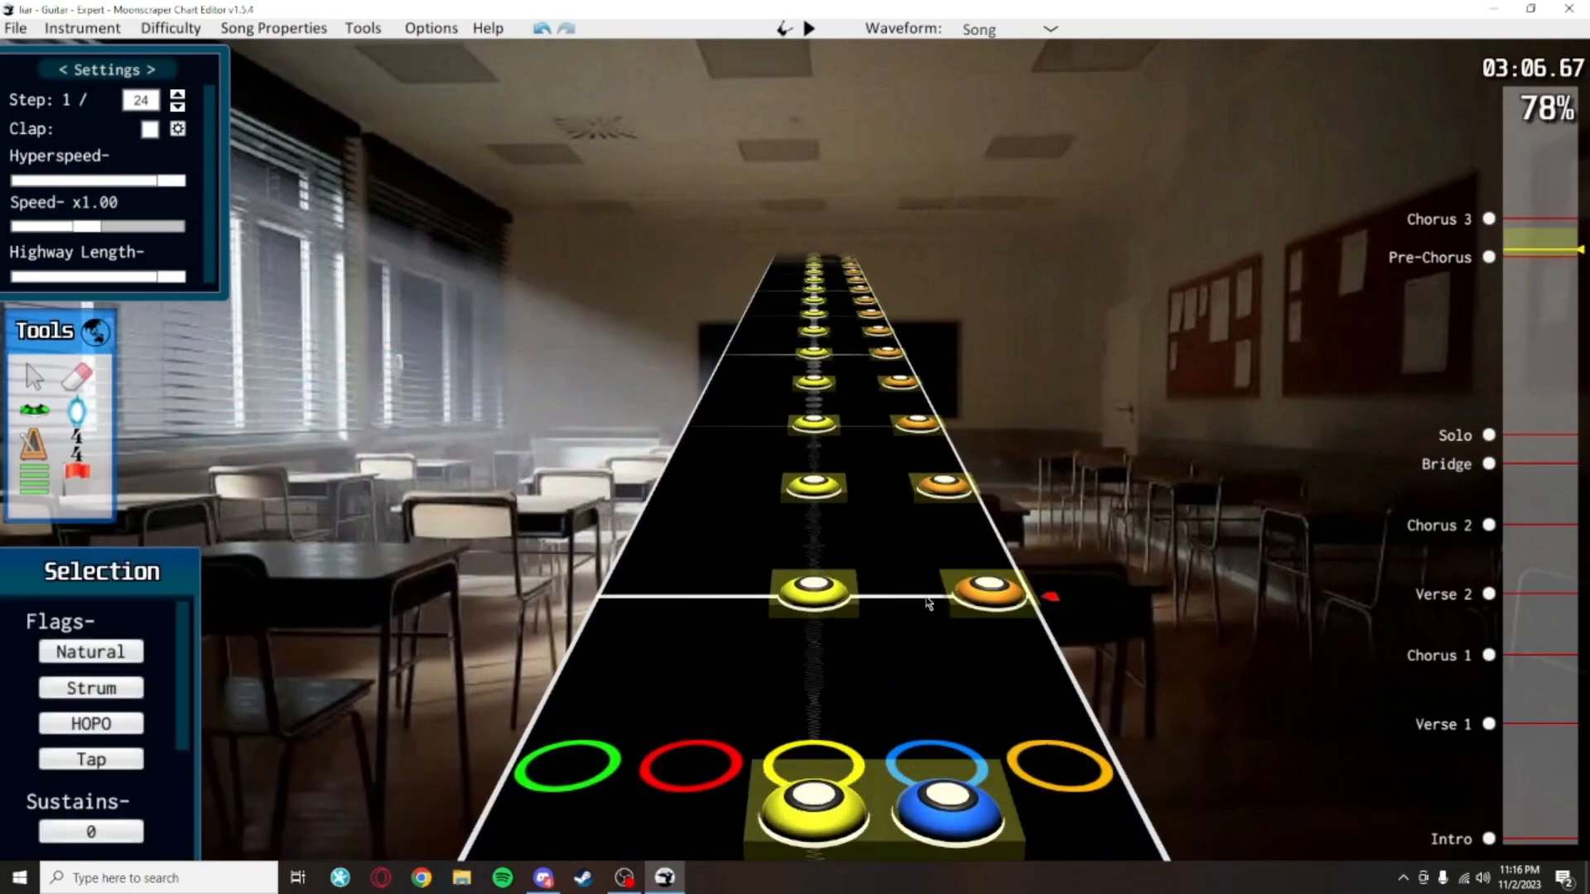
pyautogui.hotkey('ctrl', 'v')
pyautogui.scroll(-3, 728, 693)
pyautogui.scroll(-5, 1248, 712)
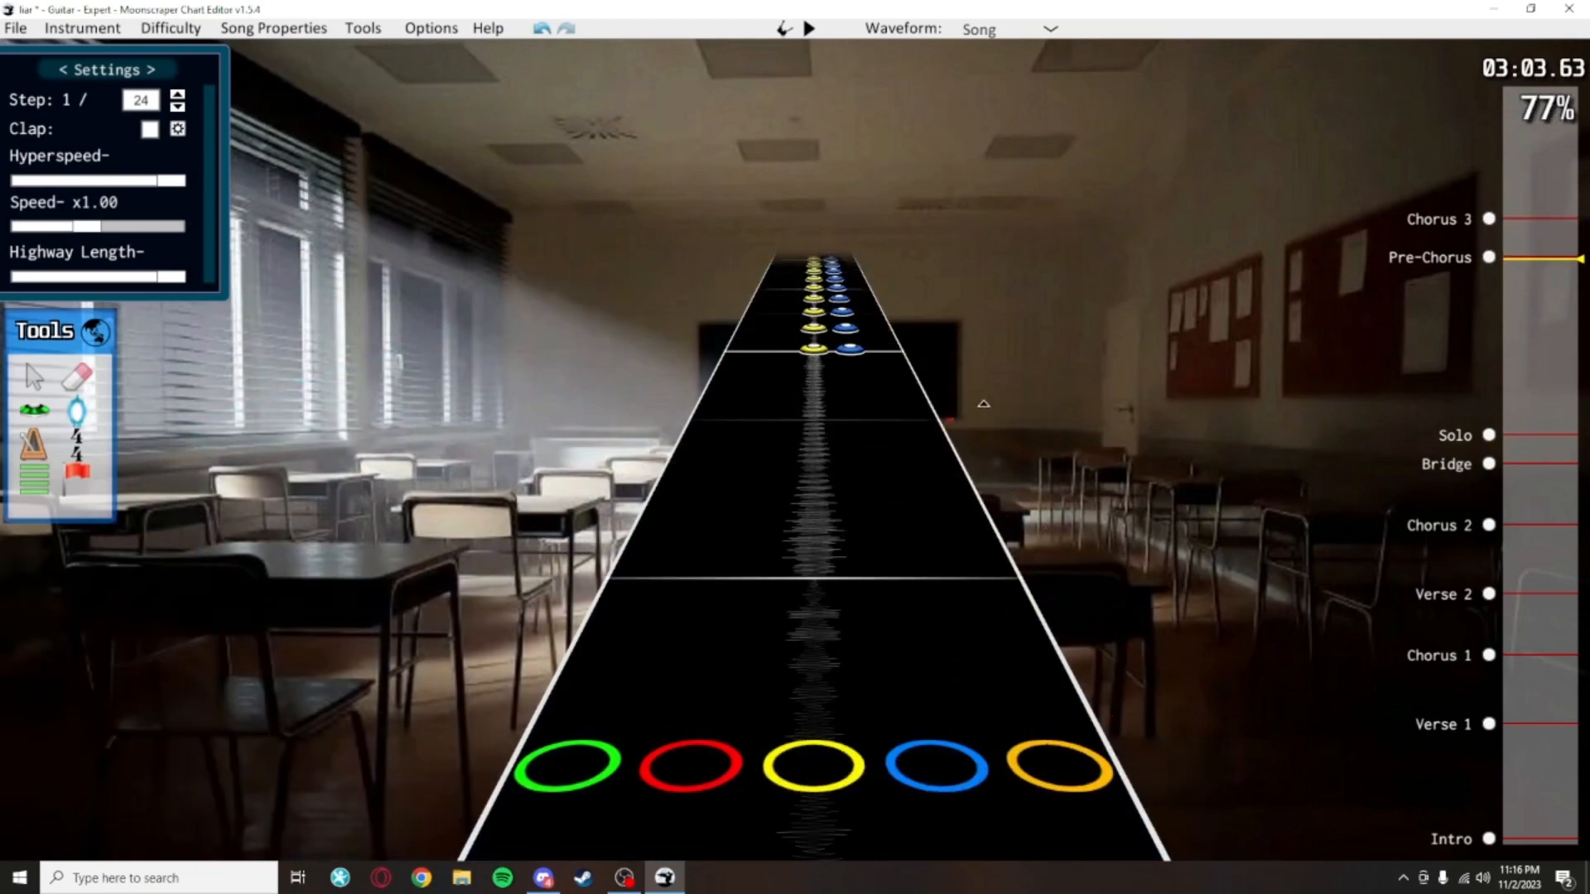
# Delete the leftover yellow-blue chords before the measure line near 3:07 and save the chart
pyautogui.scroll(8, 737, 269)
pyautogui.moveTo(986, 501); pyautogui.dragTo(816, 630)
pyautogui.moveTo(810, 710); pyautogui.dragTo(696, 486)
pyautogui.scroll(1, 810, 711)
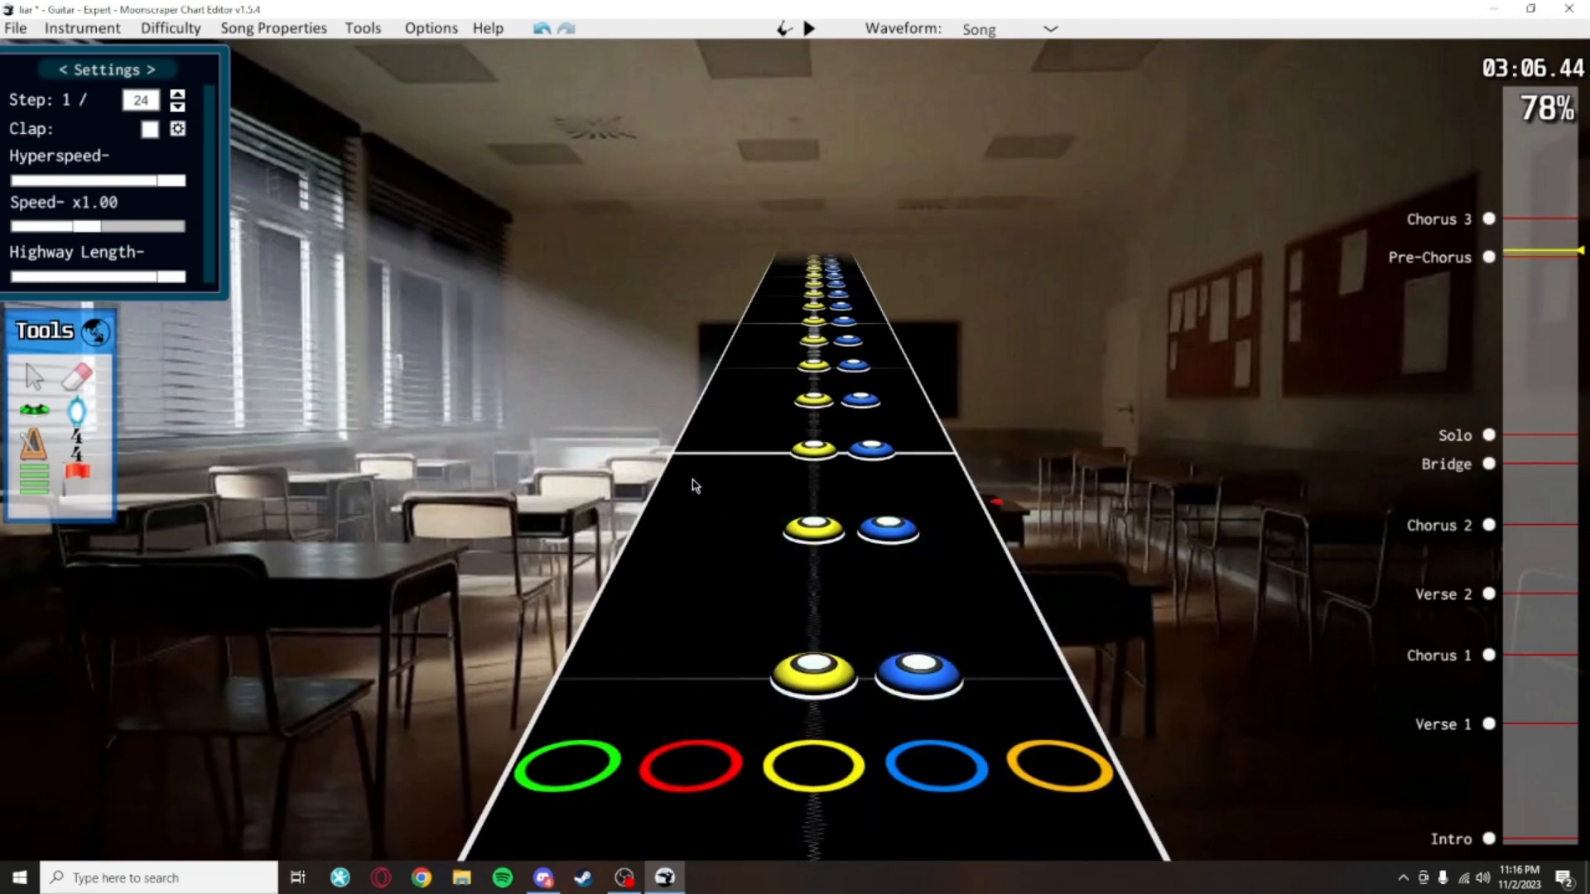
pyautogui.press('Delete')
pyautogui.scroll(-2, 1096, 607)
pyautogui.hotkey('ctrl', 's')
# Play back the repositioned chords from about 3:06 to the blue-orange run before Chorus 3
pyautogui.press('space')
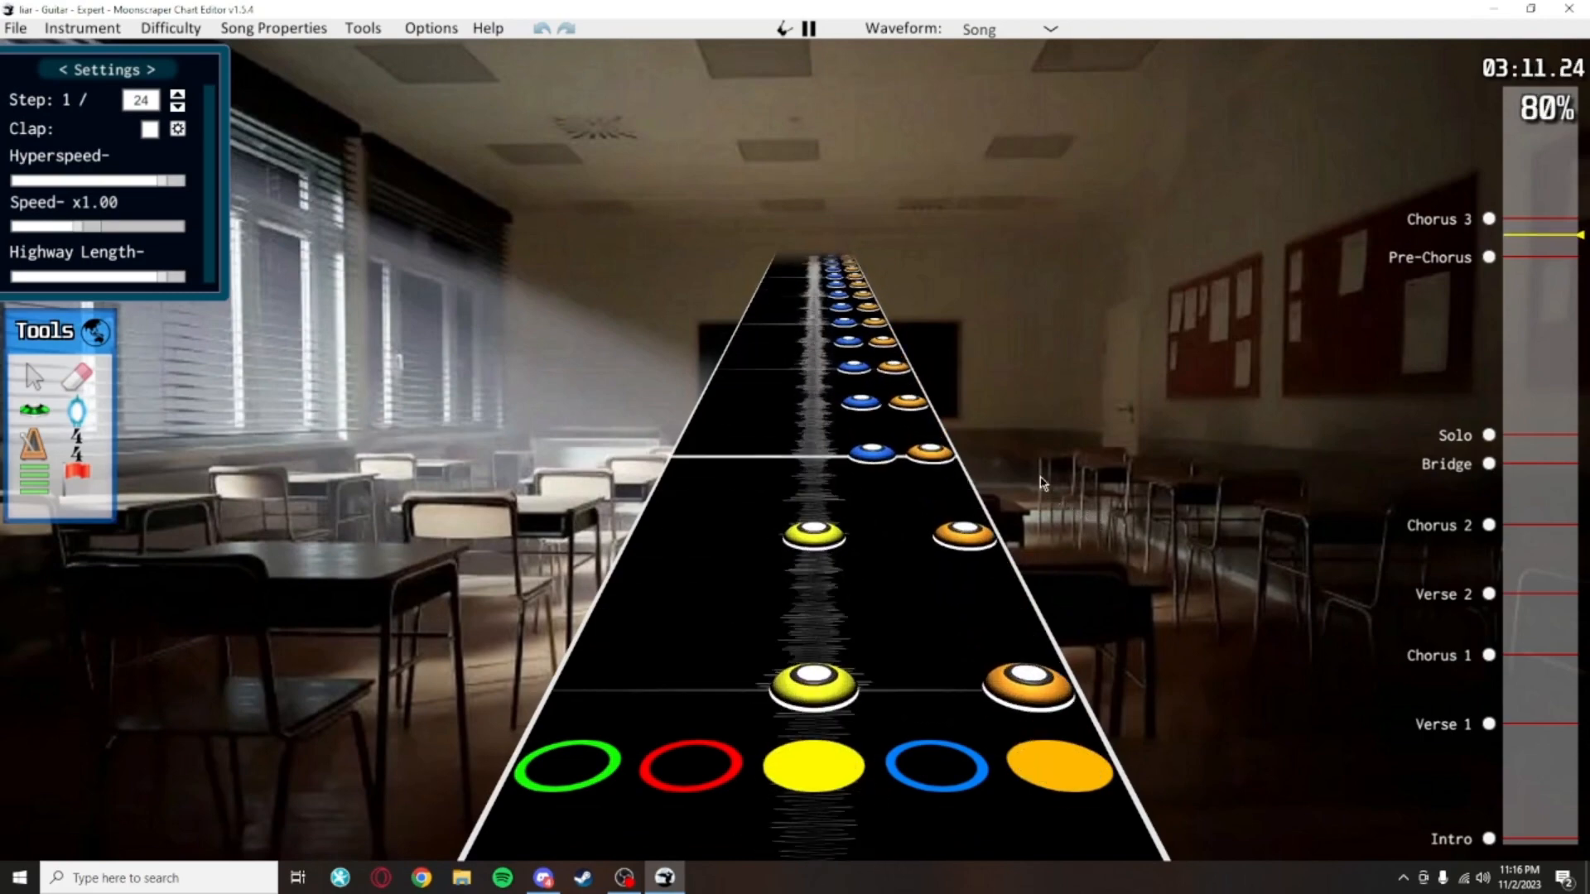
pyautogui.press('space')
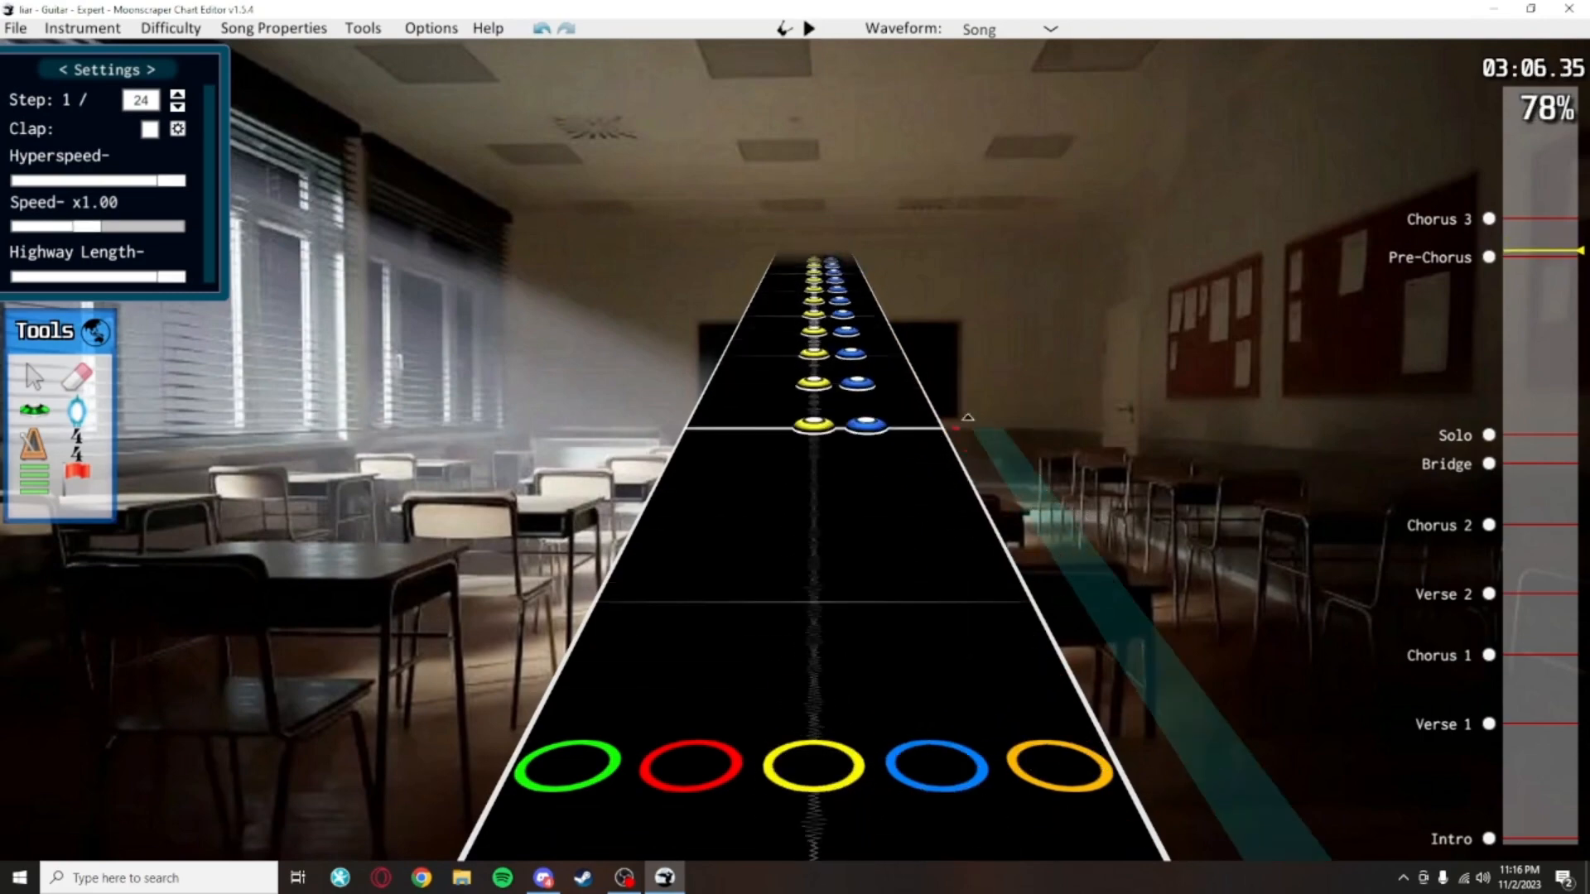
pyautogui.press('space')
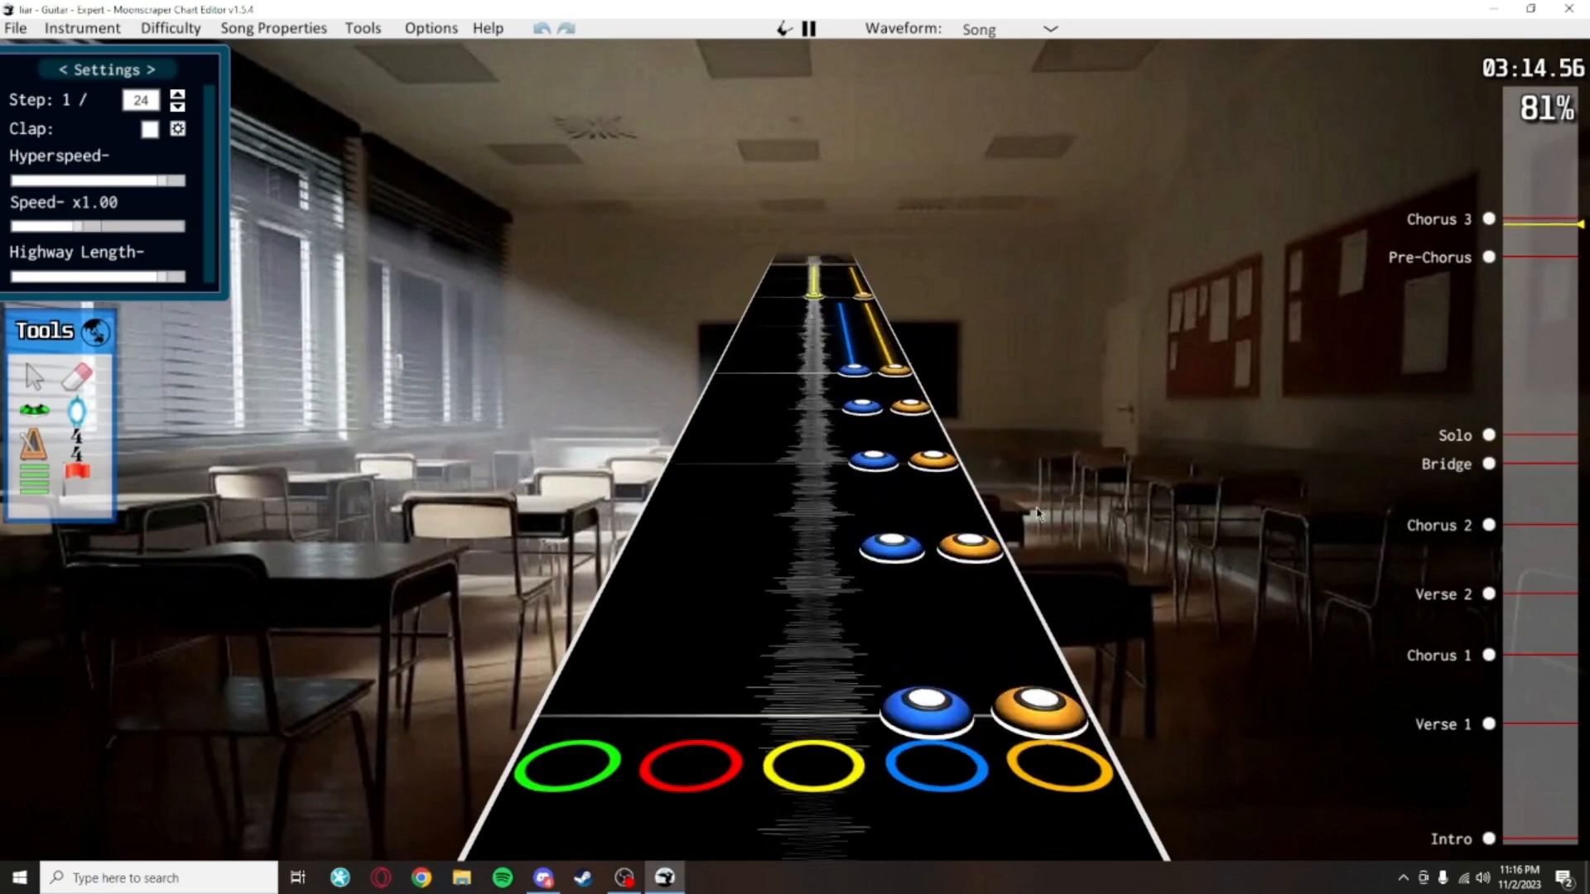
pyautogui.press('space')
# Delete every second blue-orange chord in the run from about 3:14 up to the sustained chord before Chorus 3, and save
pyautogui.scroll(-5, 1043, 466)
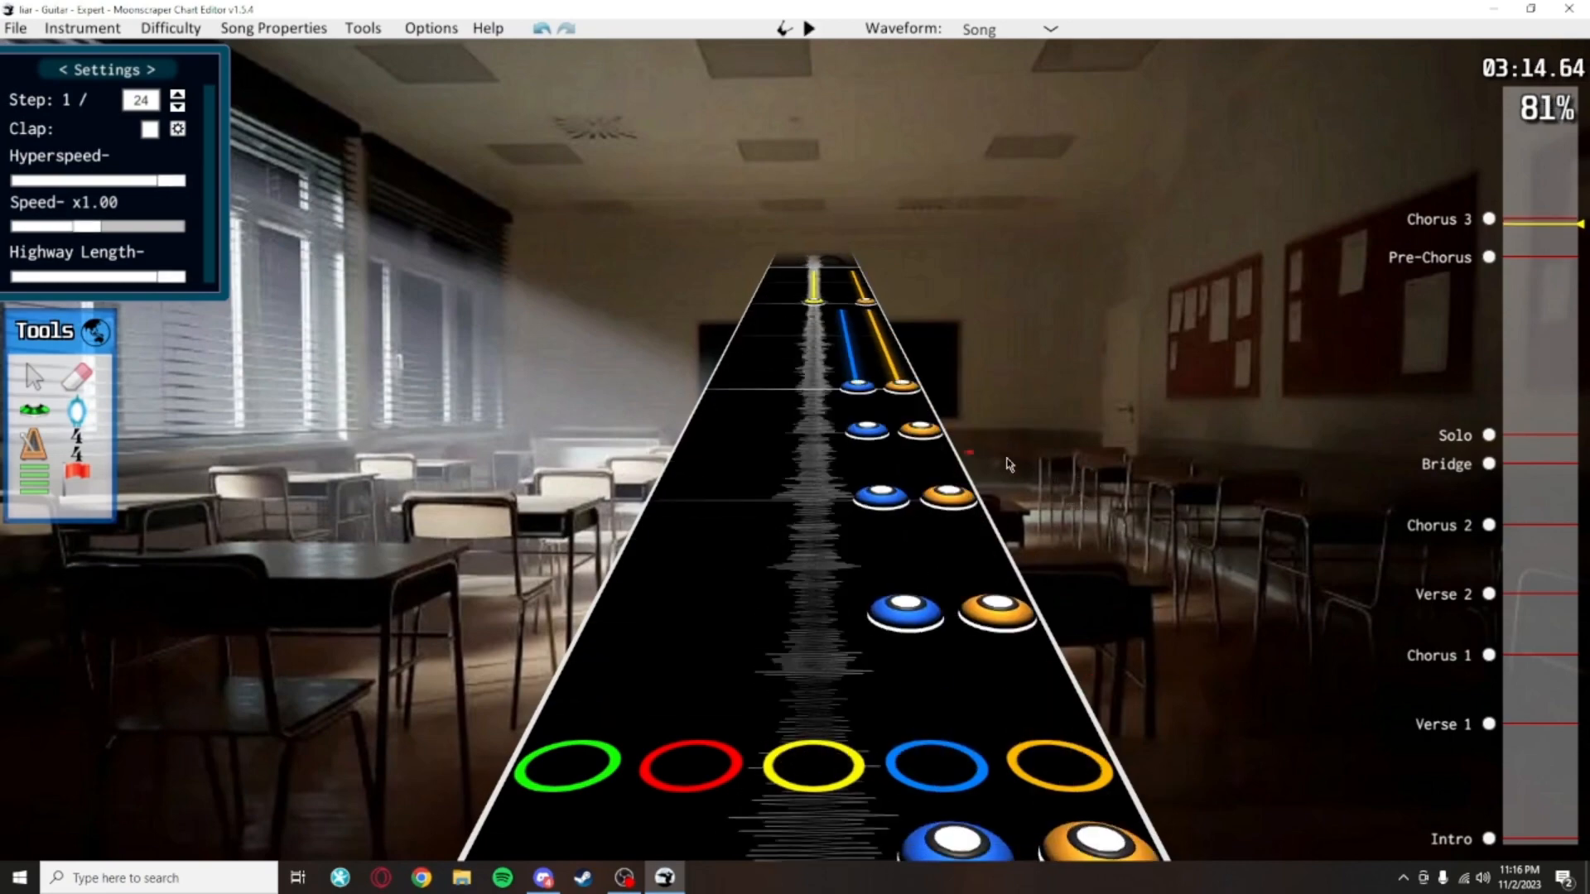
pyautogui.scroll(5, 1068, 490)
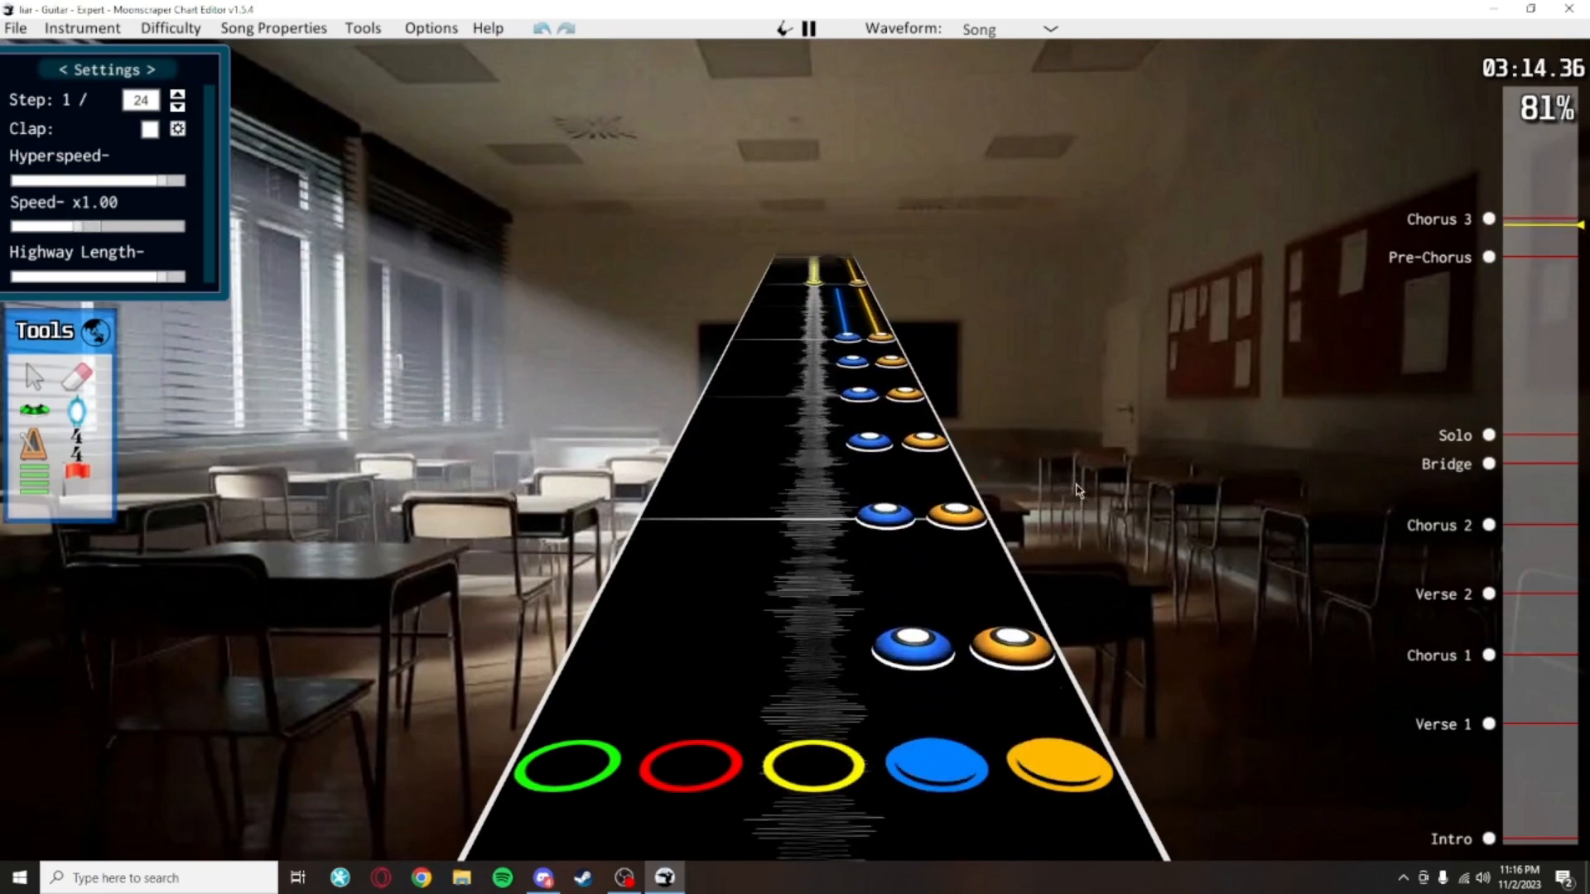
pyautogui.scroll(-4, 1069, 596)
pyautogui.scroll(2, 1068, 596)
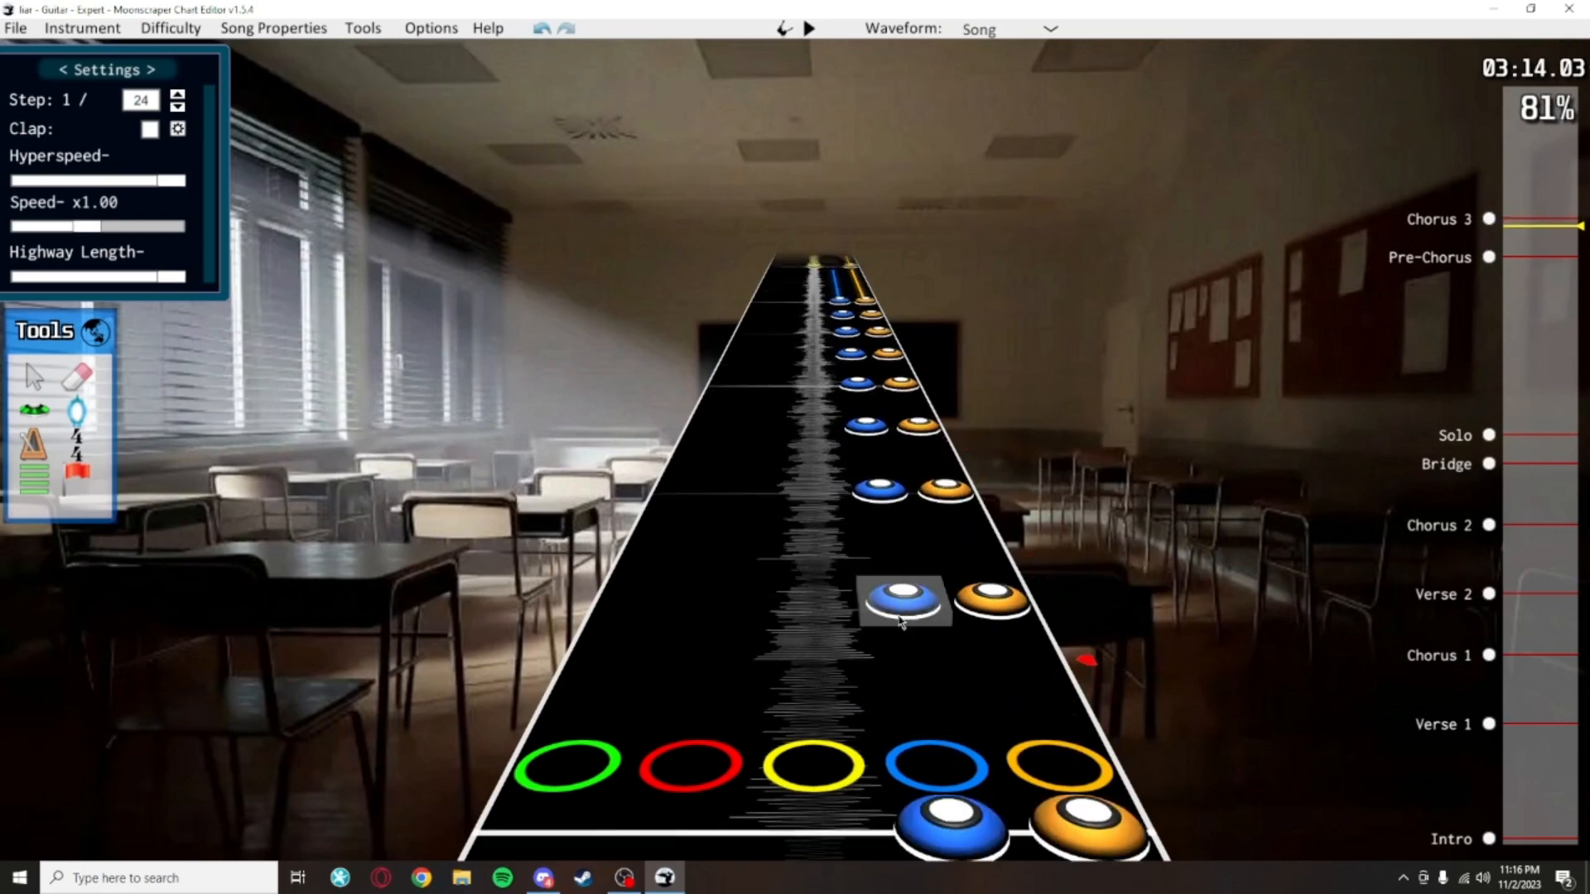
pyautogui.rightClick(954, 588)
pyautogui.click(954, 588)
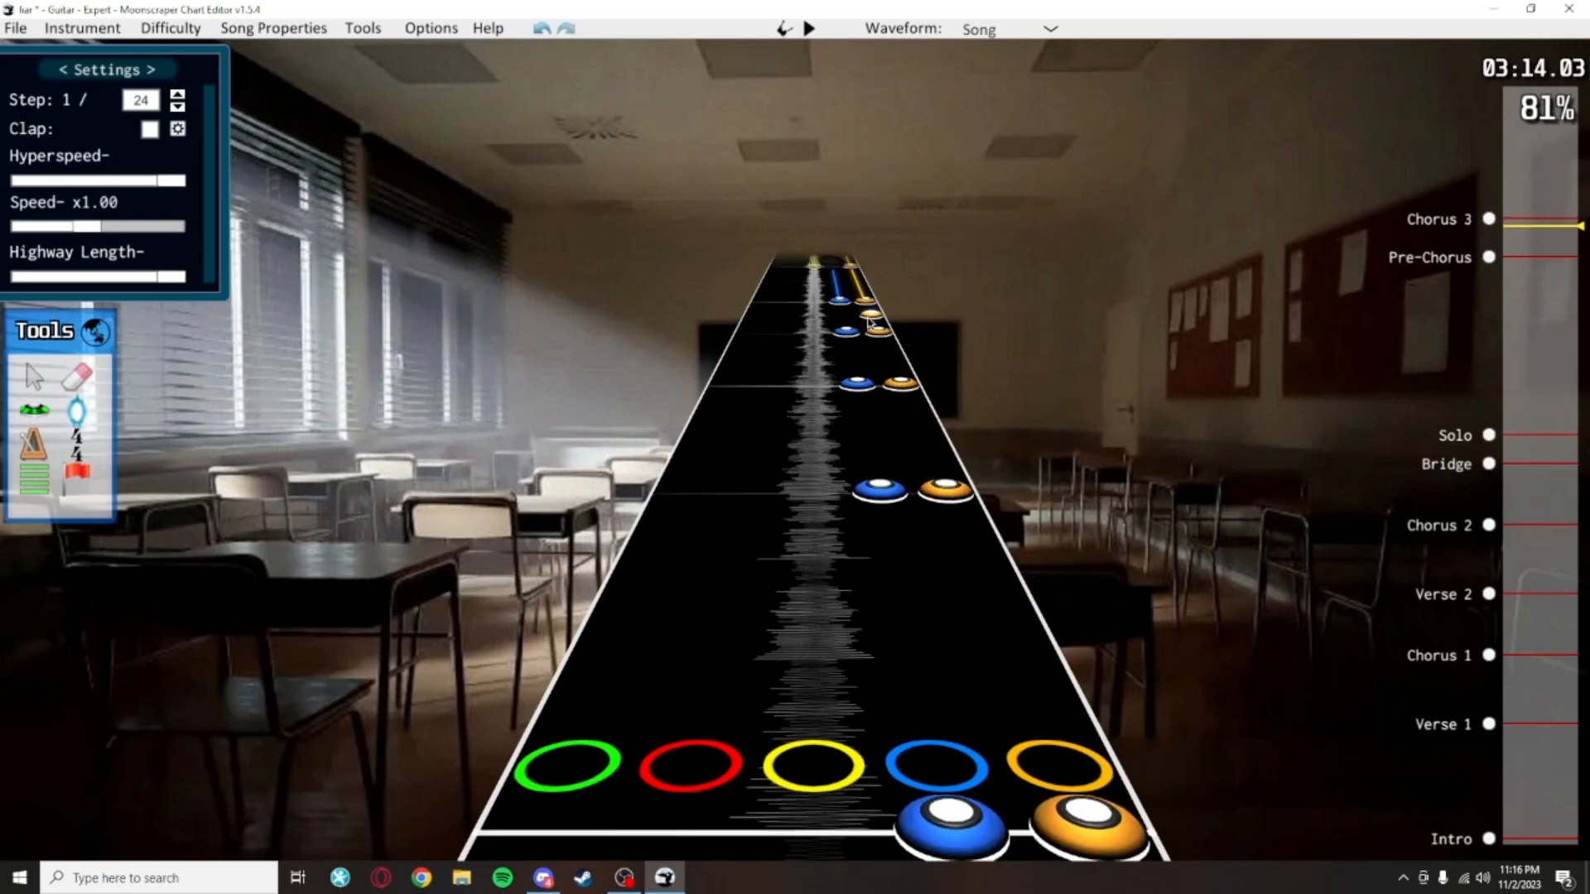
pyautogui.press('space')
pyautogui.hotkey('ctrl', 's')
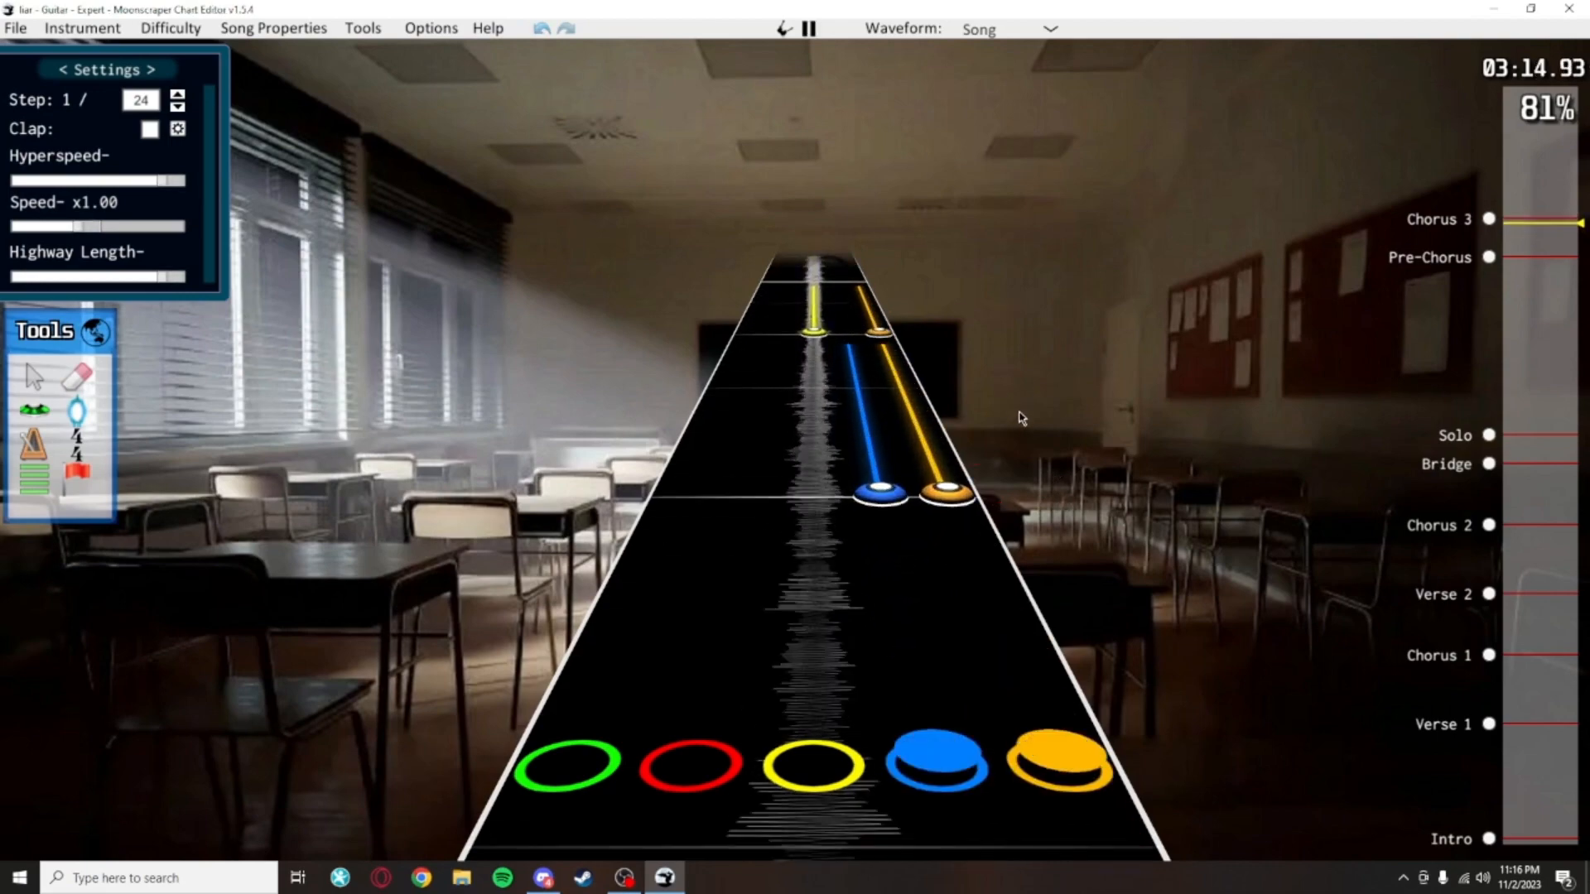
# Replay the thinned blue-orange run before Chorus 3 several times and check its chord spacing against the waveform
pyautogui.press('space')
pyautogui.scroll(-12, 1007, 406)
pyautogui.press('space')
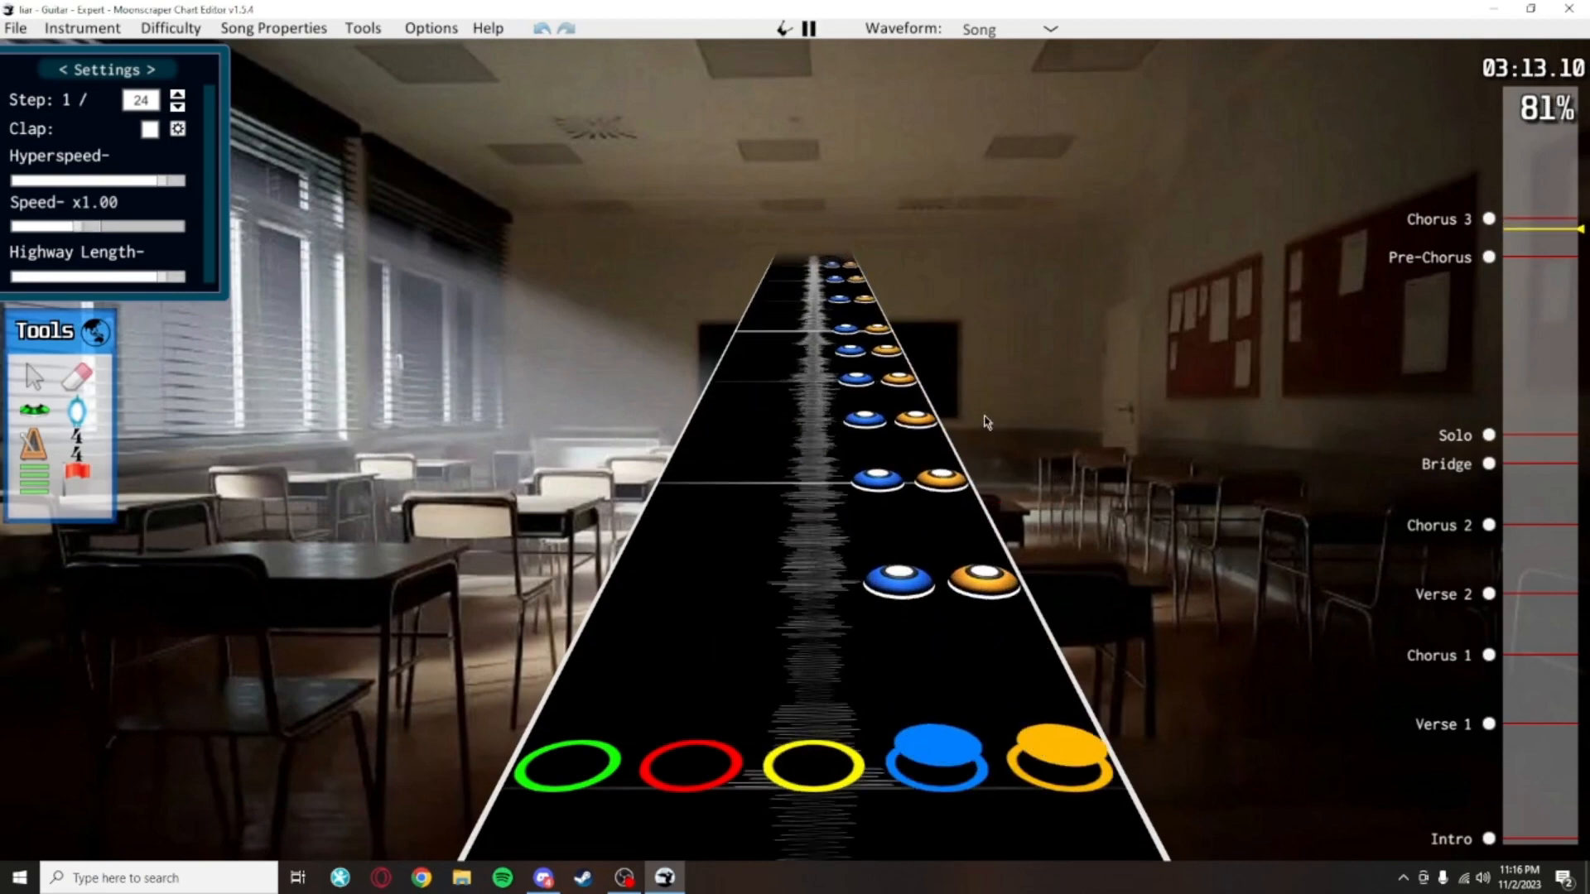
pyautogui.press('space')
pyautogui.scroll(-10, 1019, 436)
pyautogui.press('space')
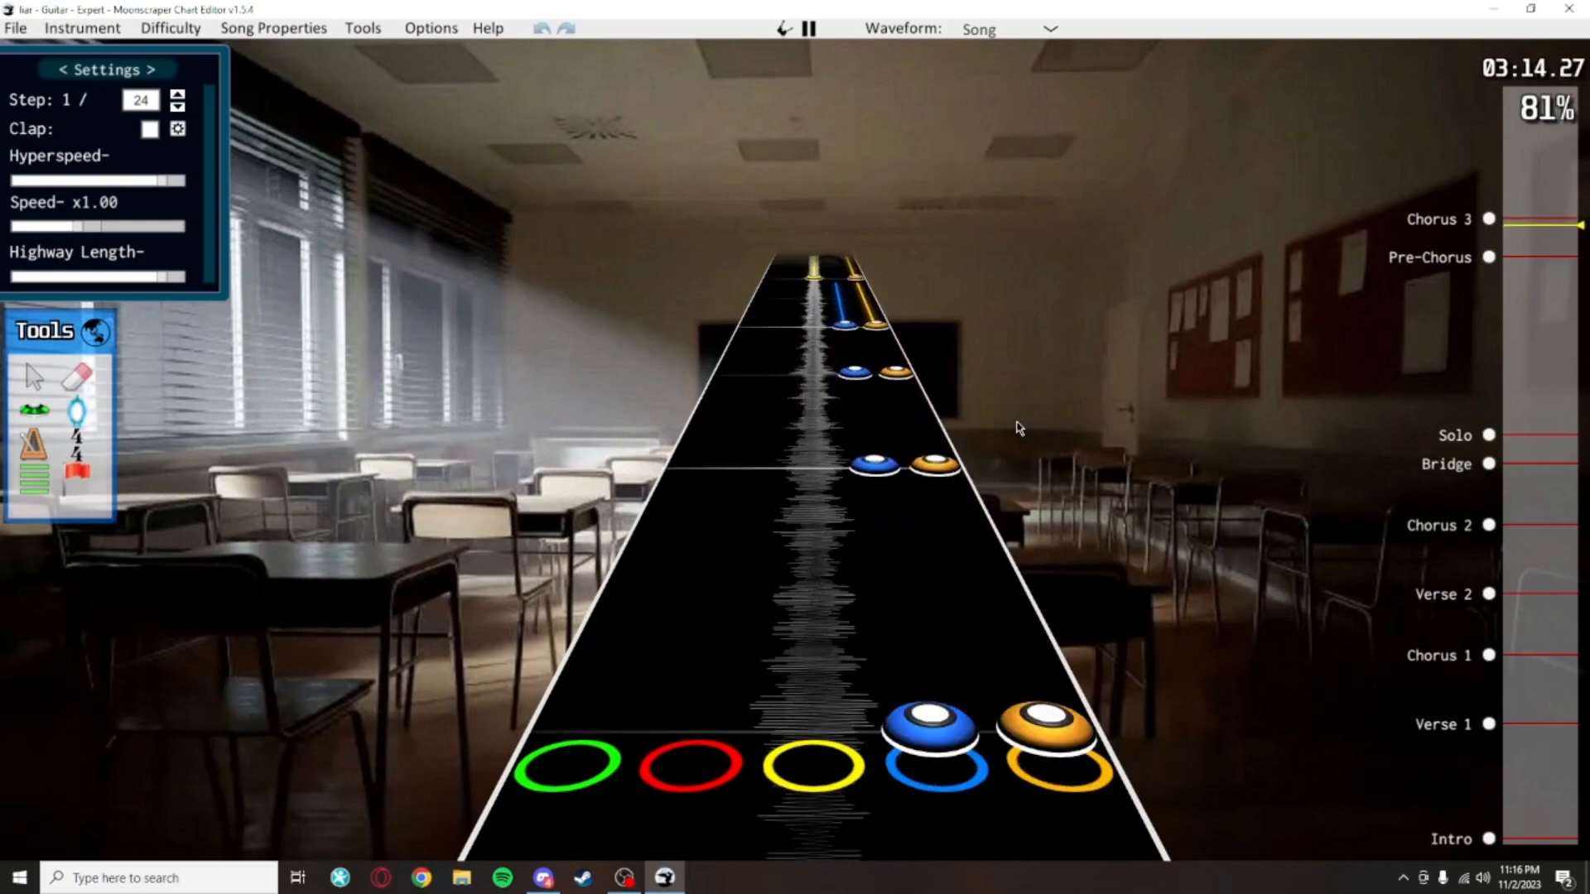
pyautogui.press('space')
pyautogui.scroll(-7, 1002, 457)
pyautogui.press('space')
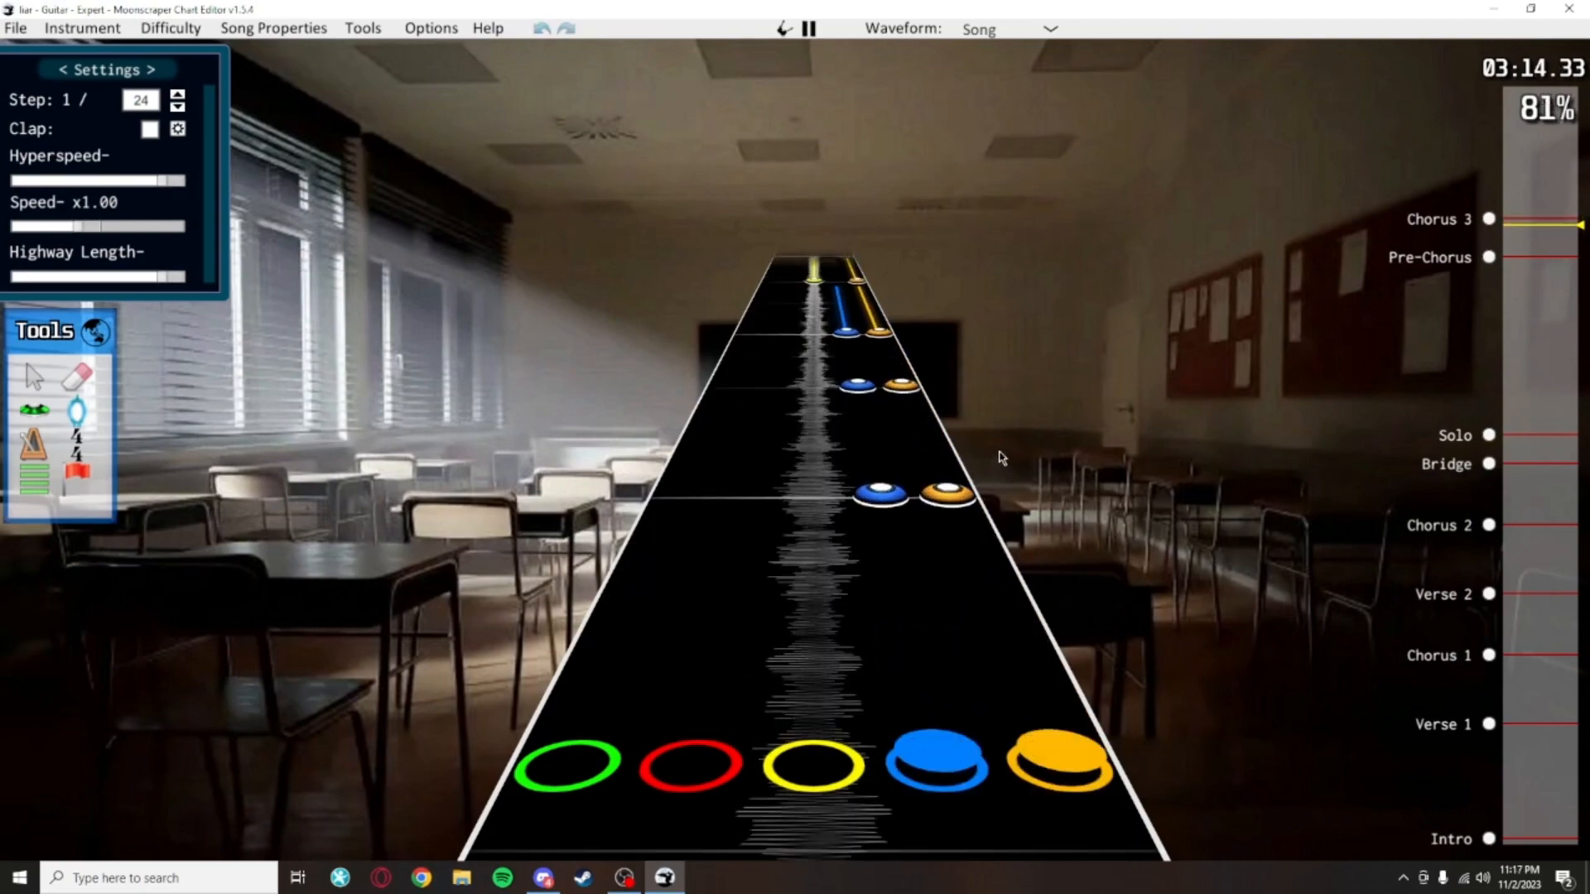
pyautogui.press('space')
pyautogui.scroll(5, 1018, 476)
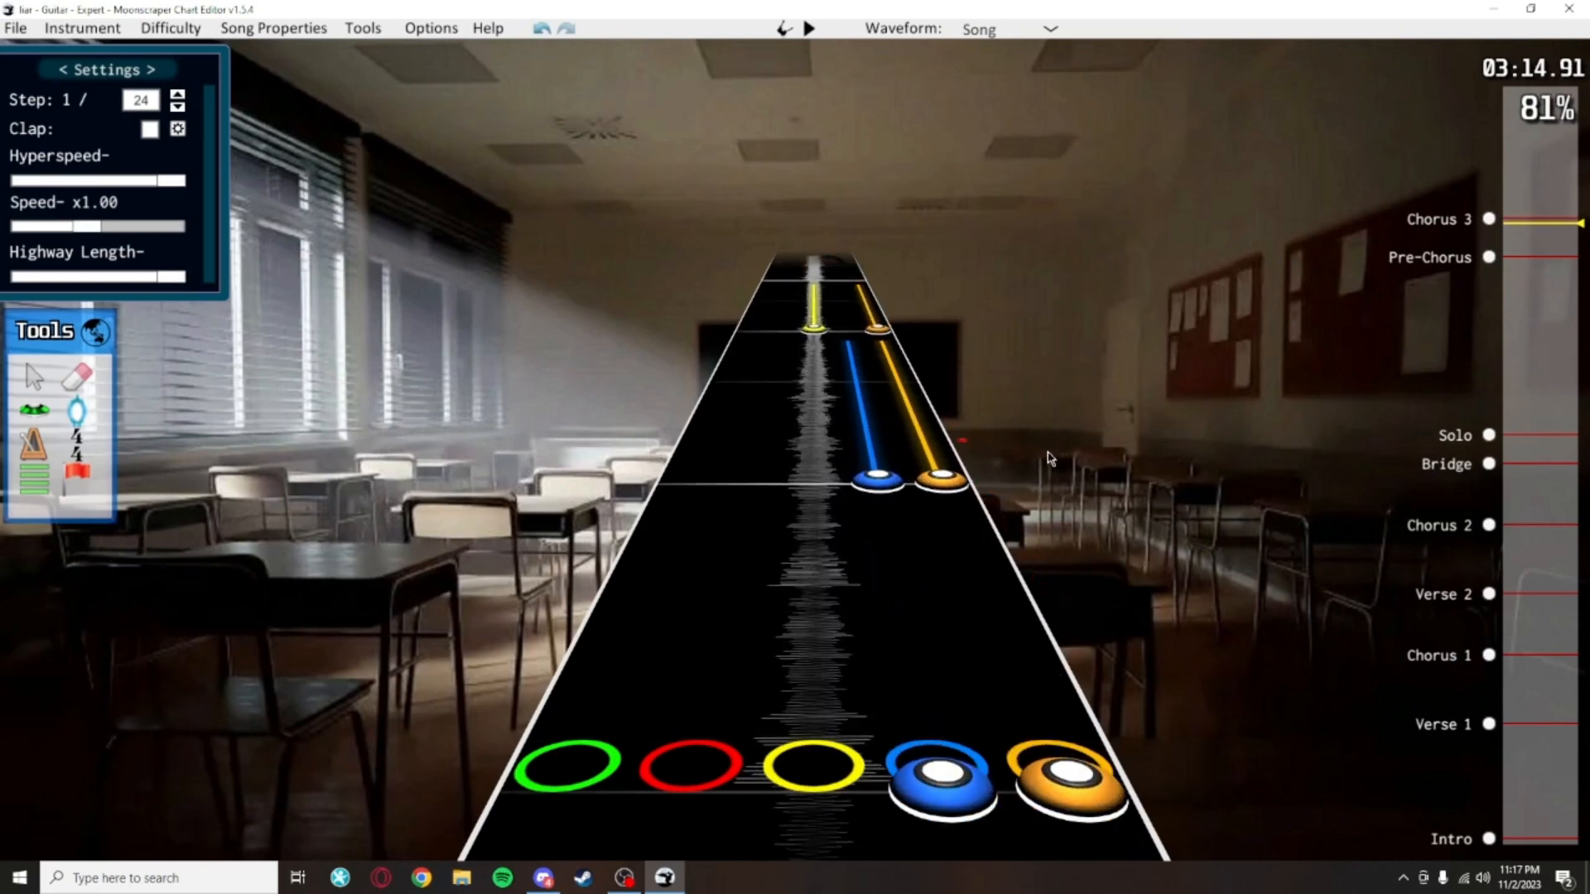
pyautogui.scroll(4, 1041, 491)
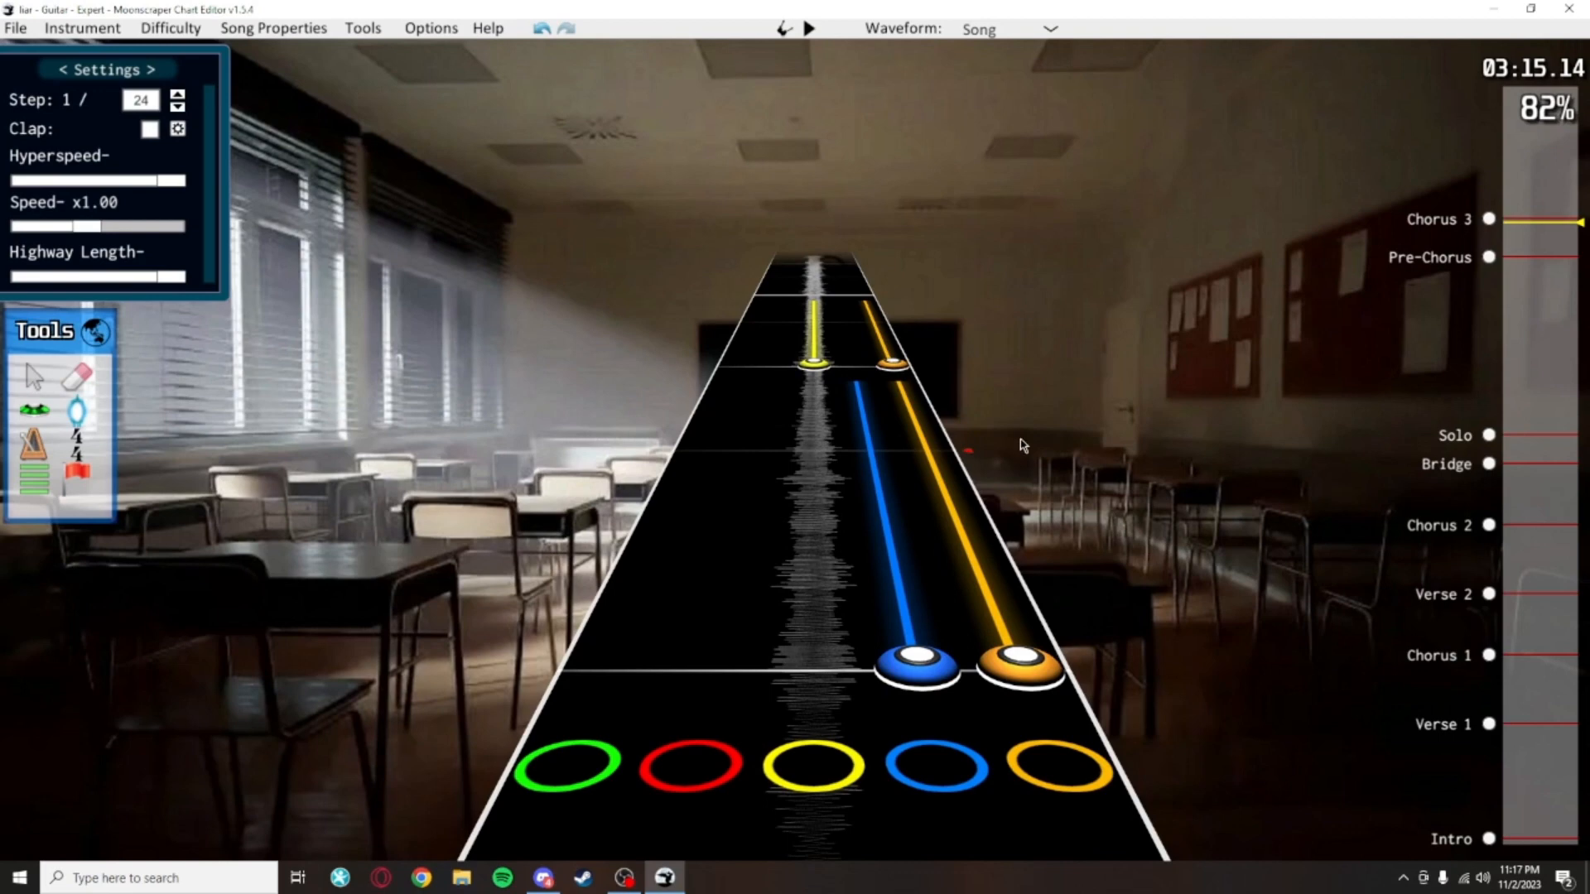
pyautogui.scroll(-2, 1070, 530)
pyautogui.scroll(-20, 1054, 501)
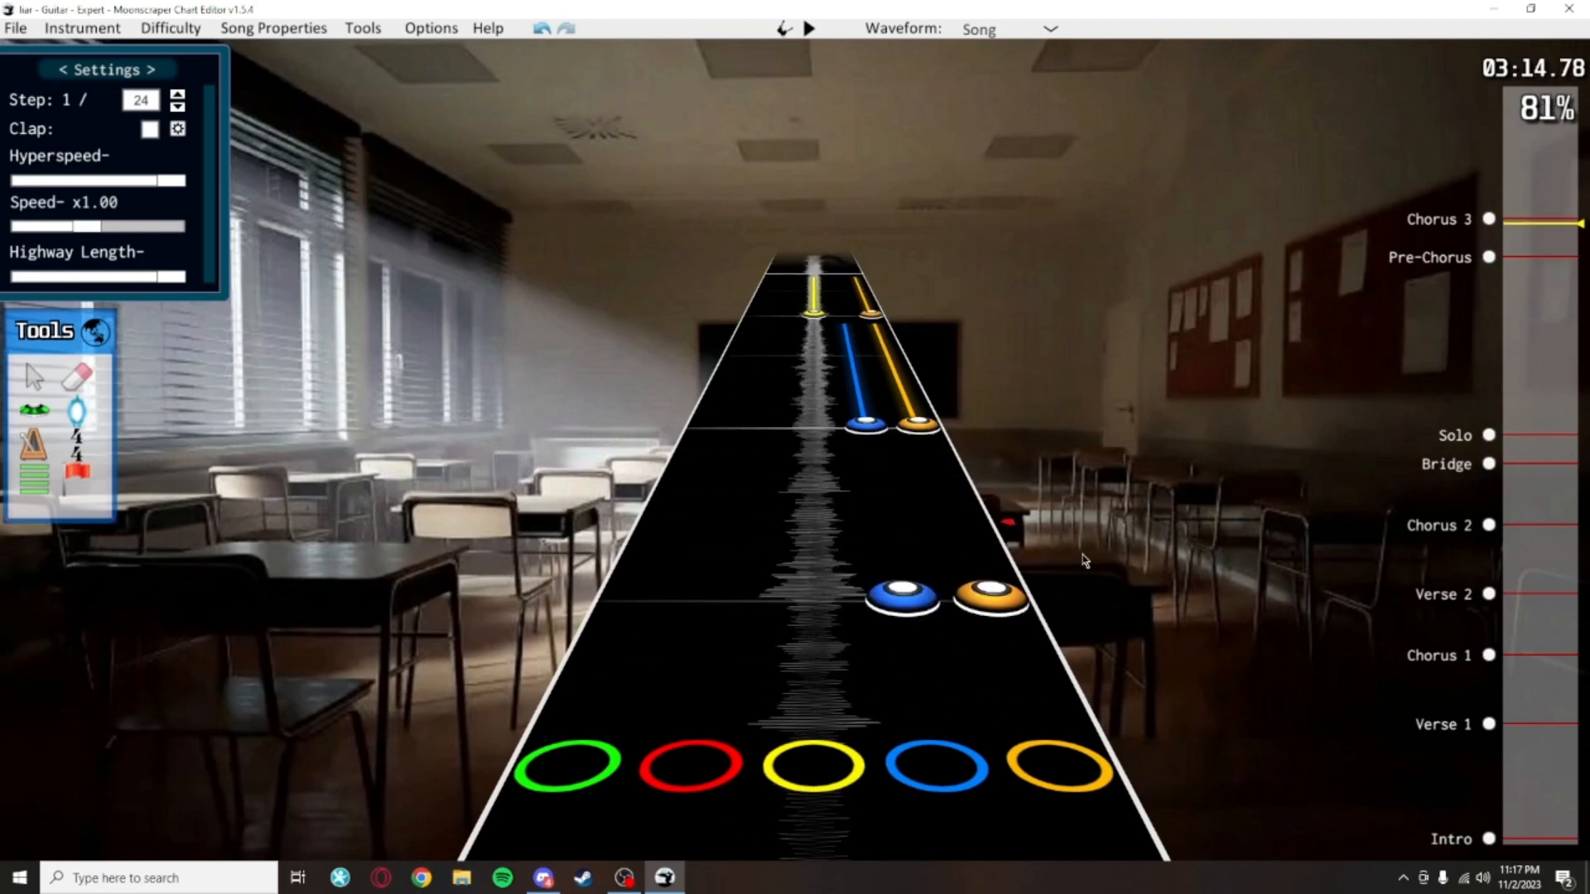
# Set the step to 1/16 and play from about 3:13 through the run into Chorus 3, stopping near 3:19
pyautogui.scroll(4, 964, 462)
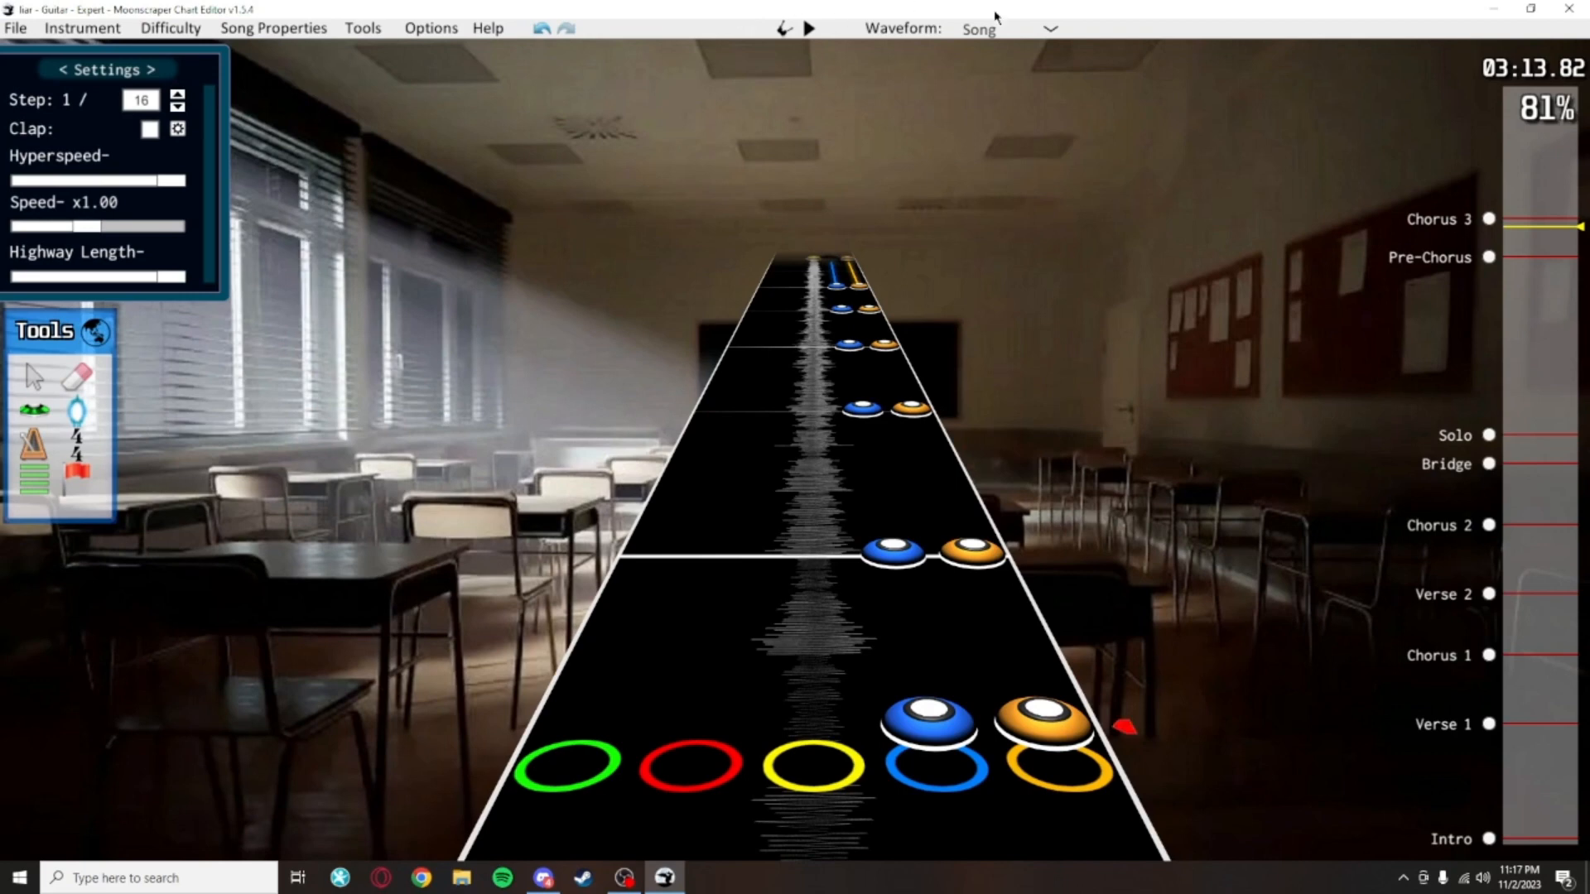
pyautogui.press('space')
pyautogui.press('space')
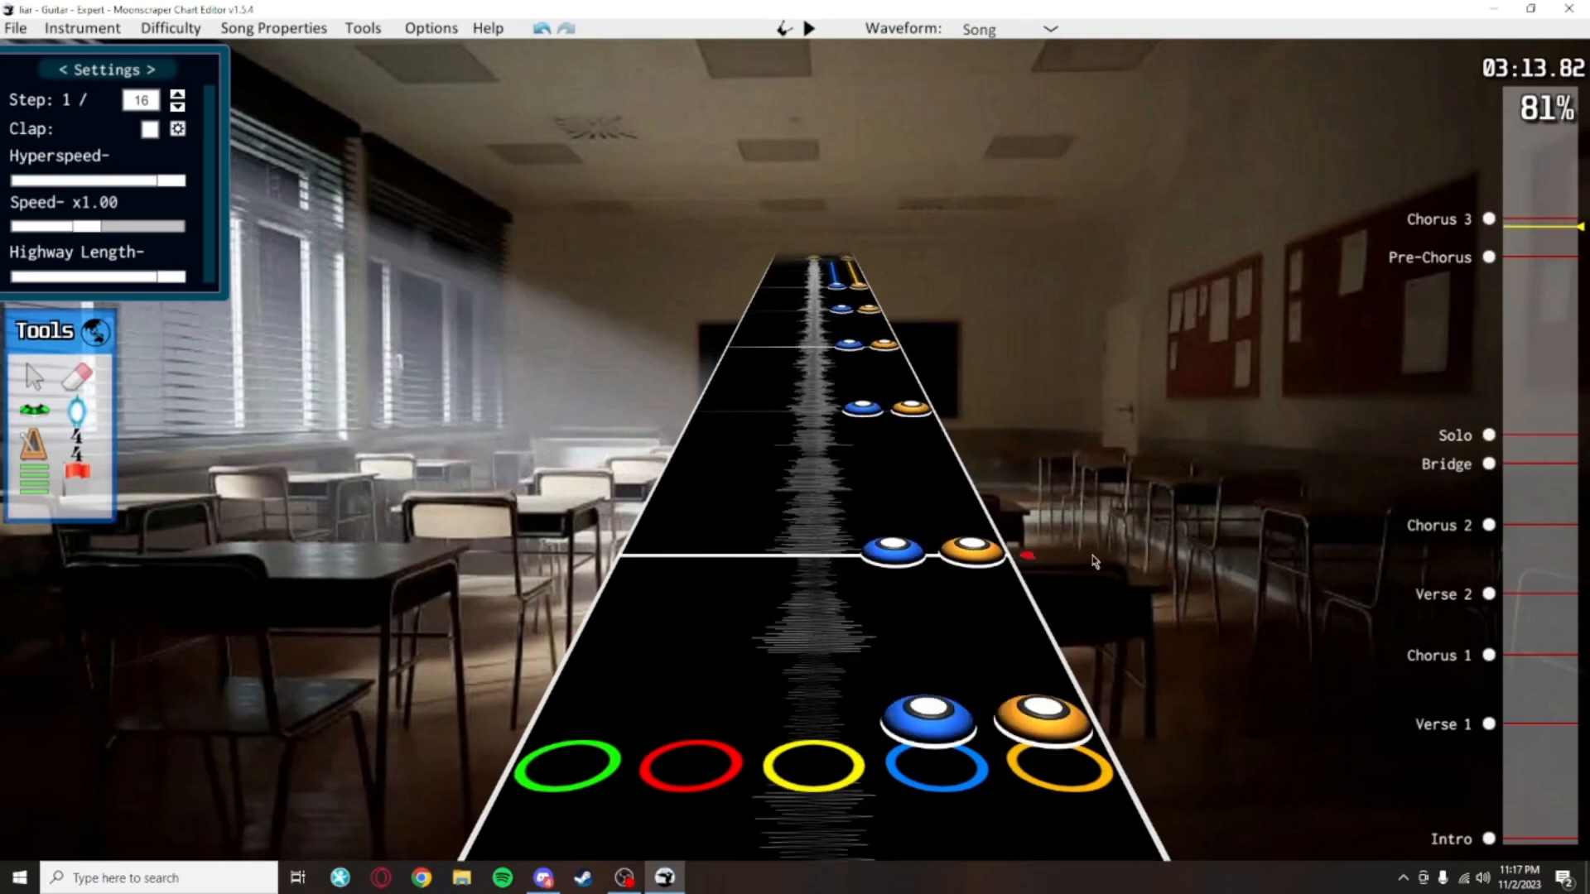
pyautogui.press('space')
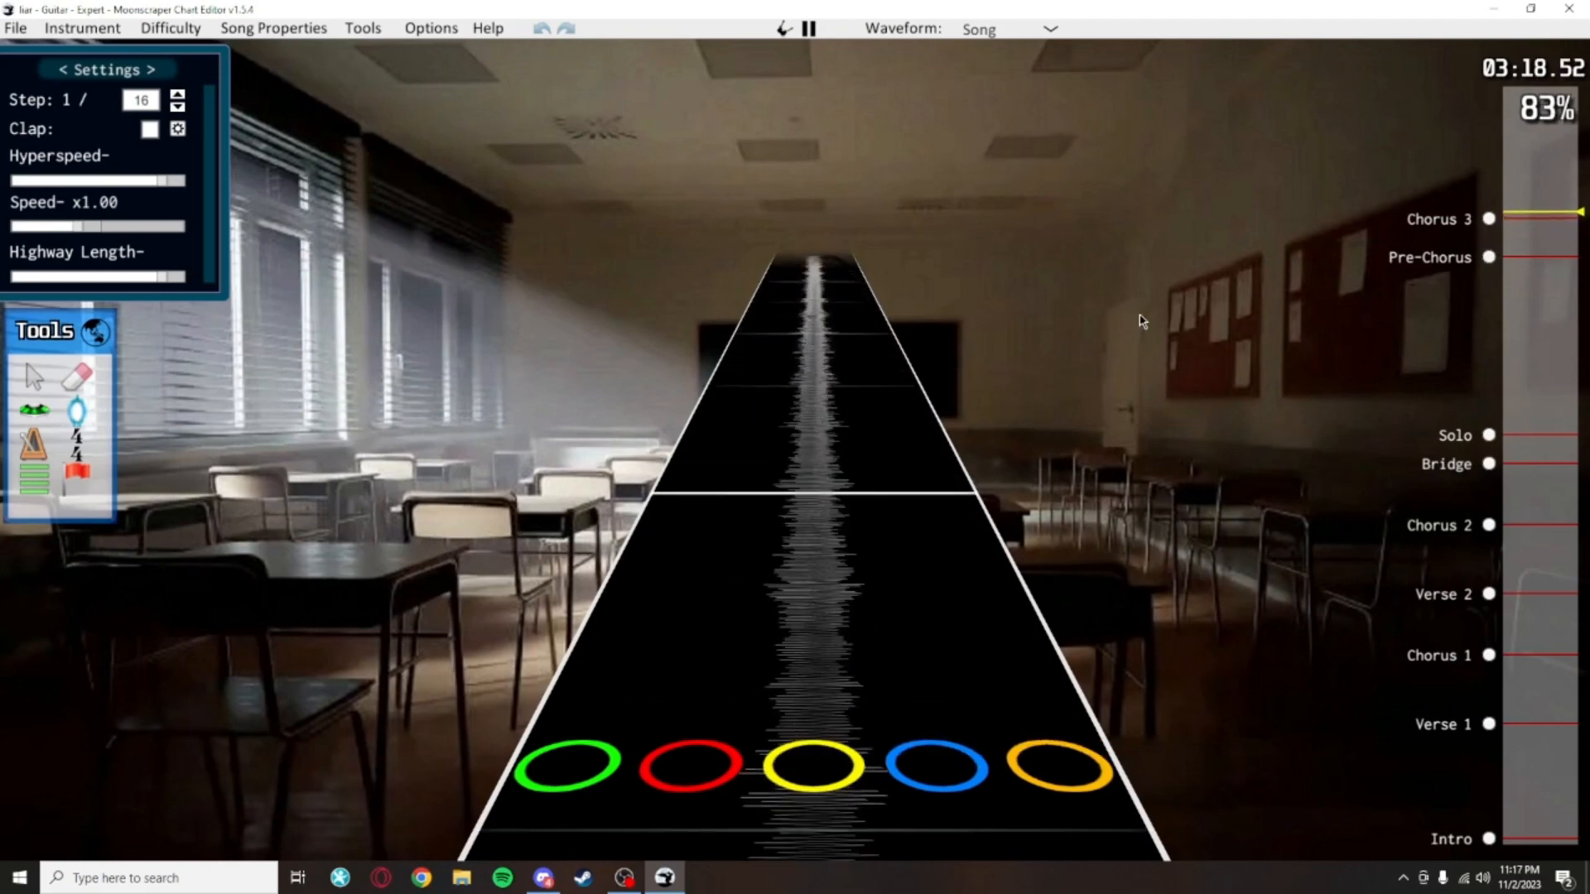
pyautogui.press('space')
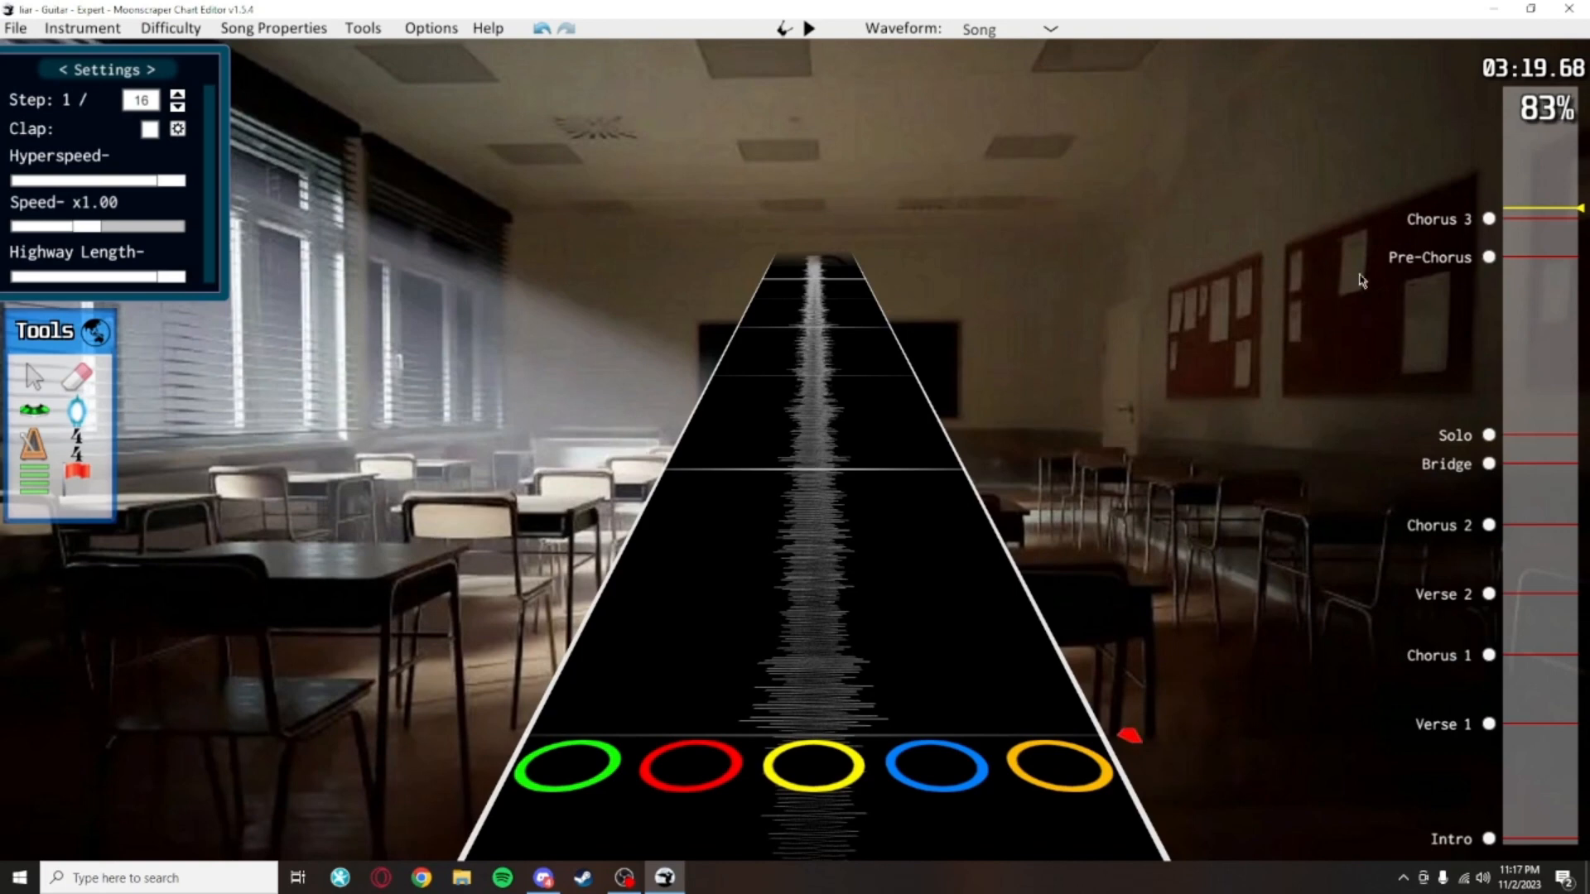
# Return to the Chorus 3 start, examine the end of the sustained yellow-orange chord, and play the opening to about 3:19
pyautogui.click(1488, 220)
pyautogui.scroll(-3, 831, 712)
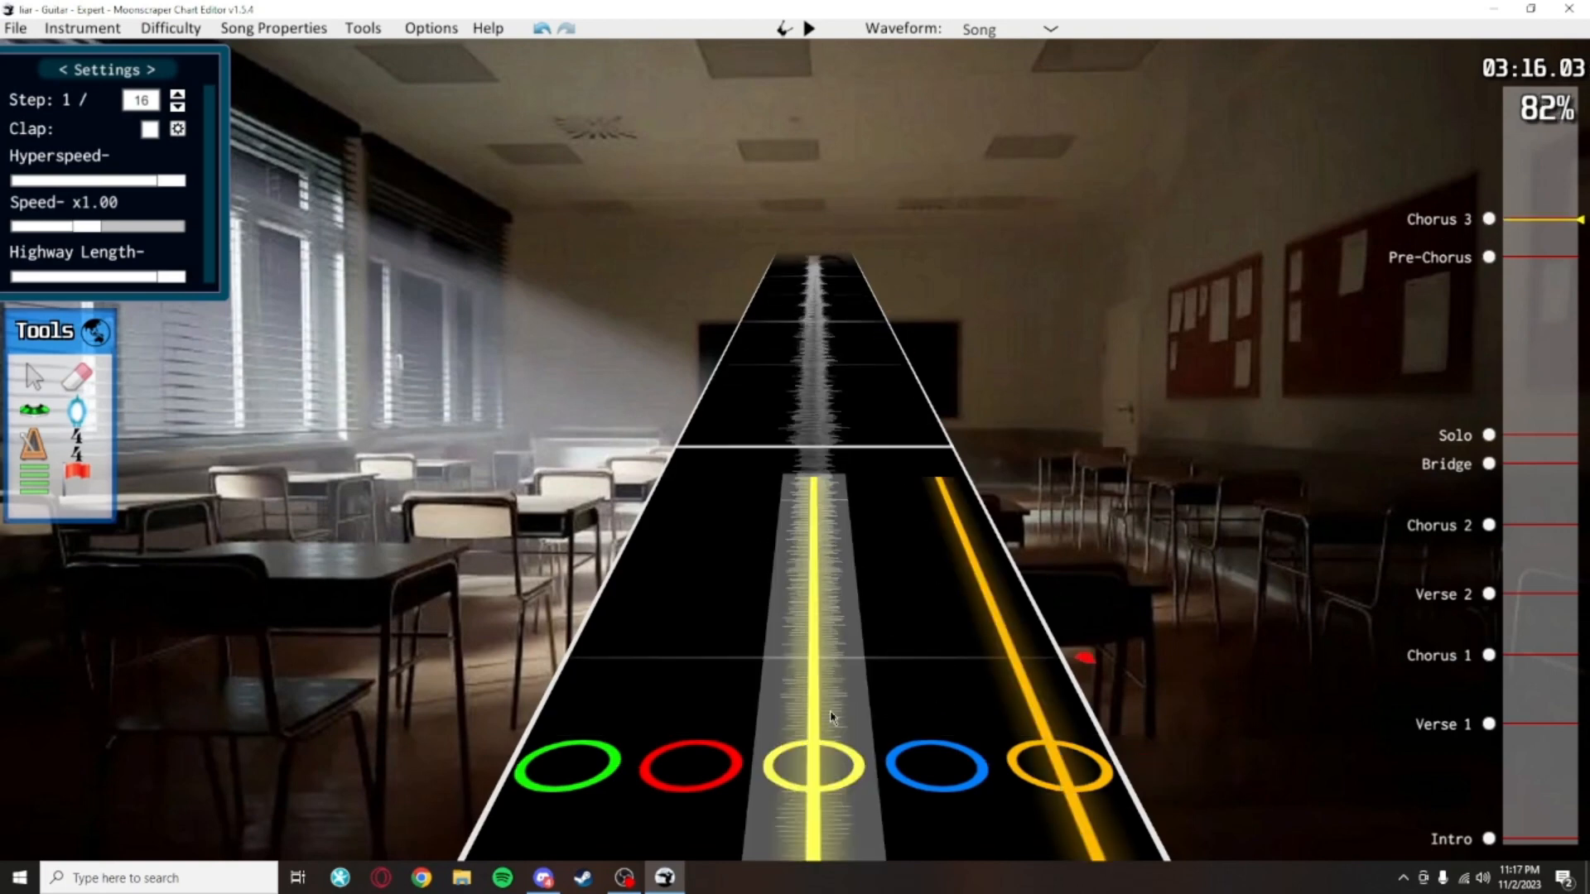
pyautogui.scroll(3, 883, 654)
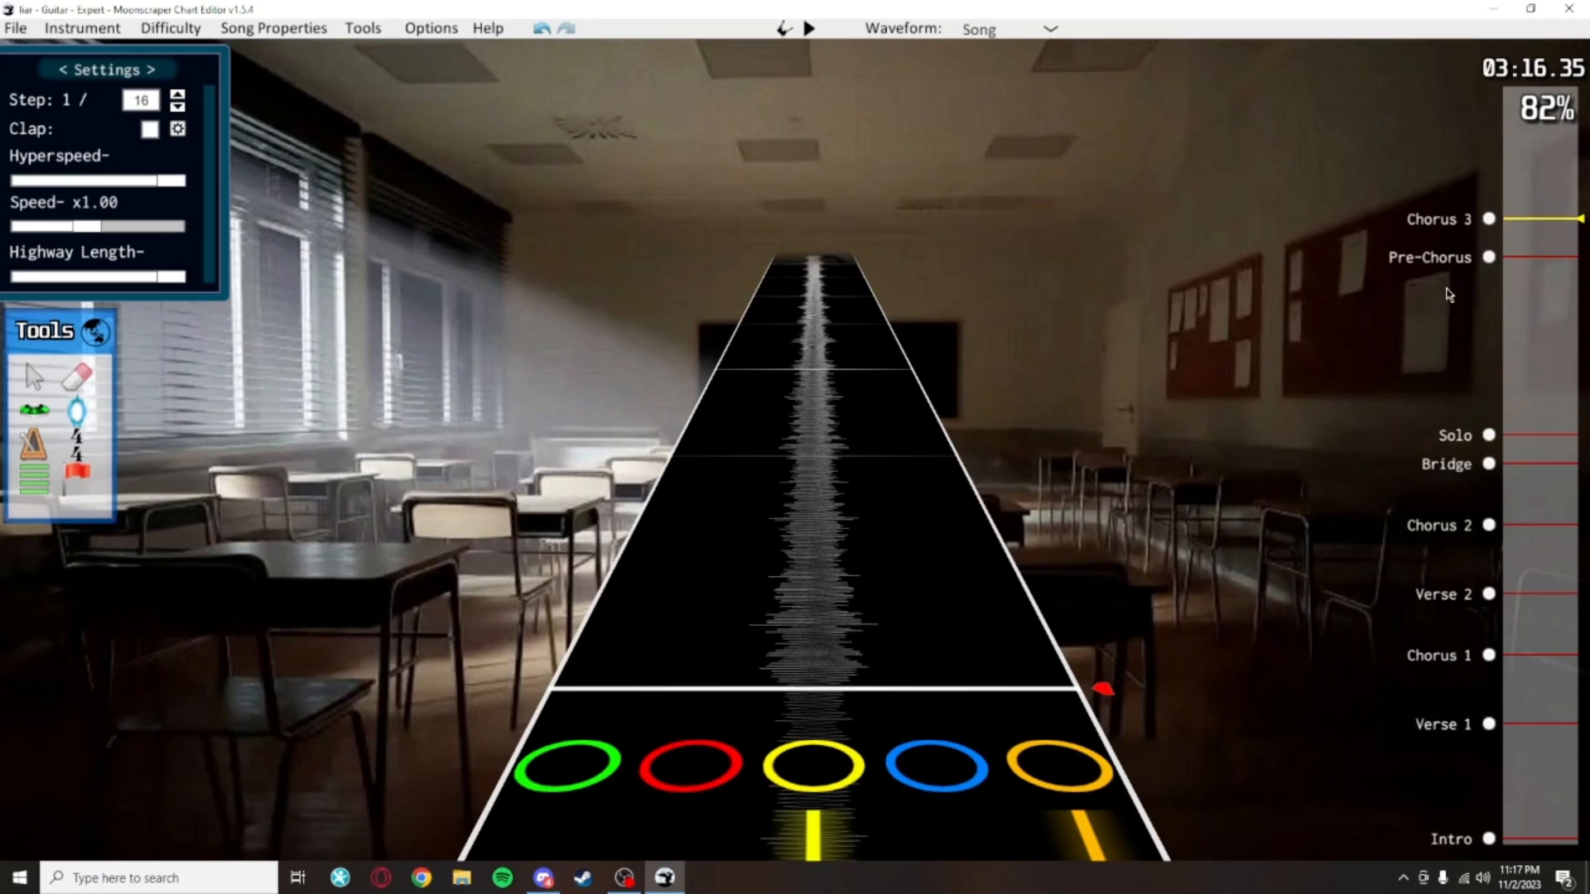
pyautogui.click(1489, 220)
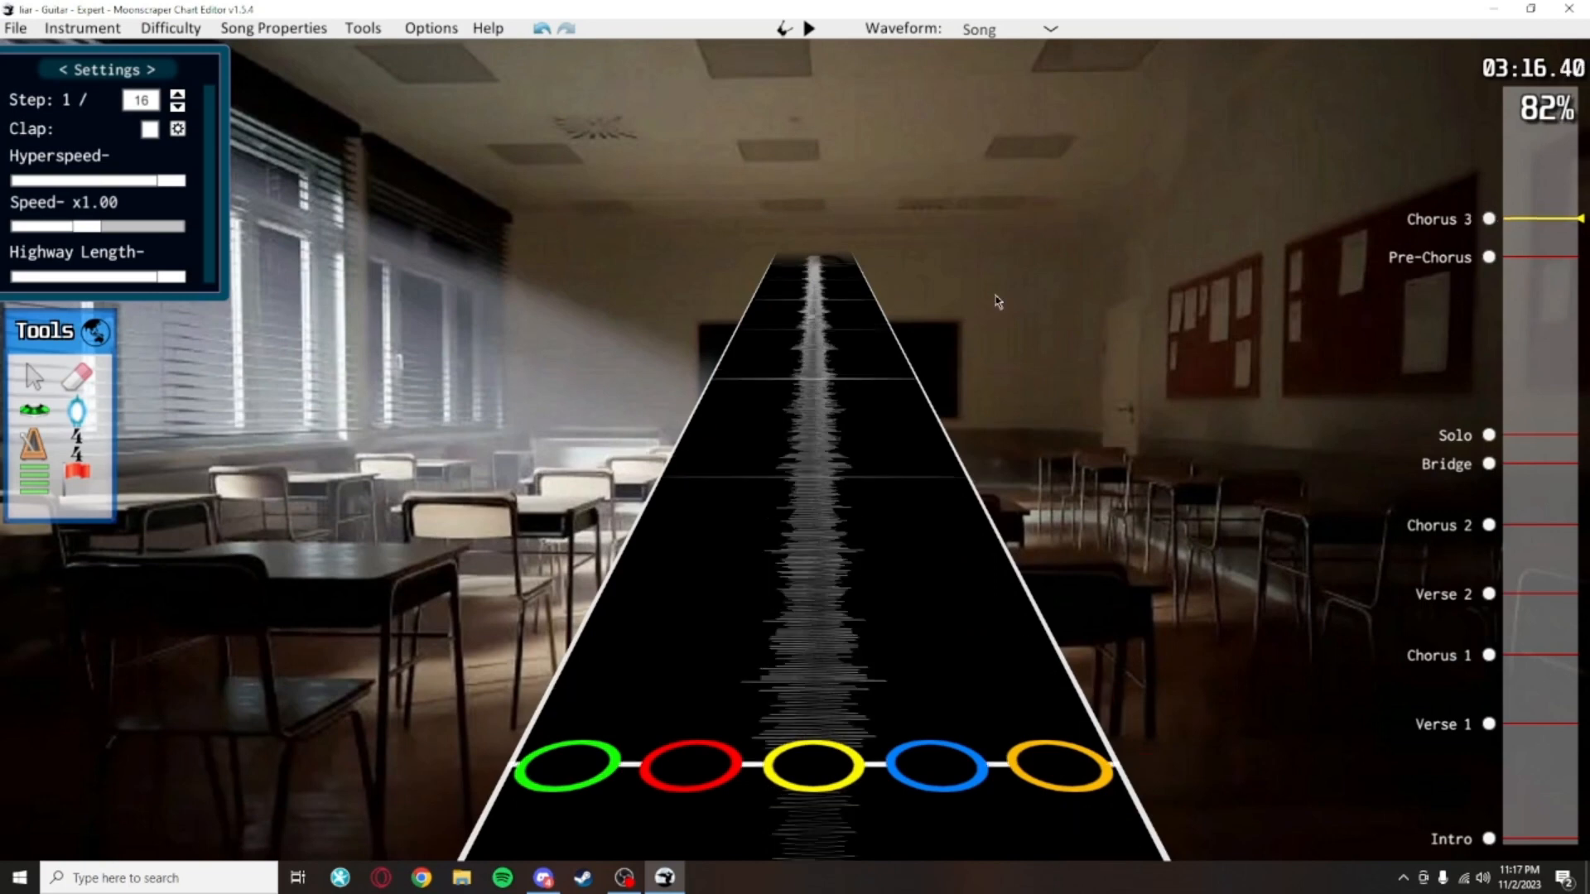
pyautogui.press('space')
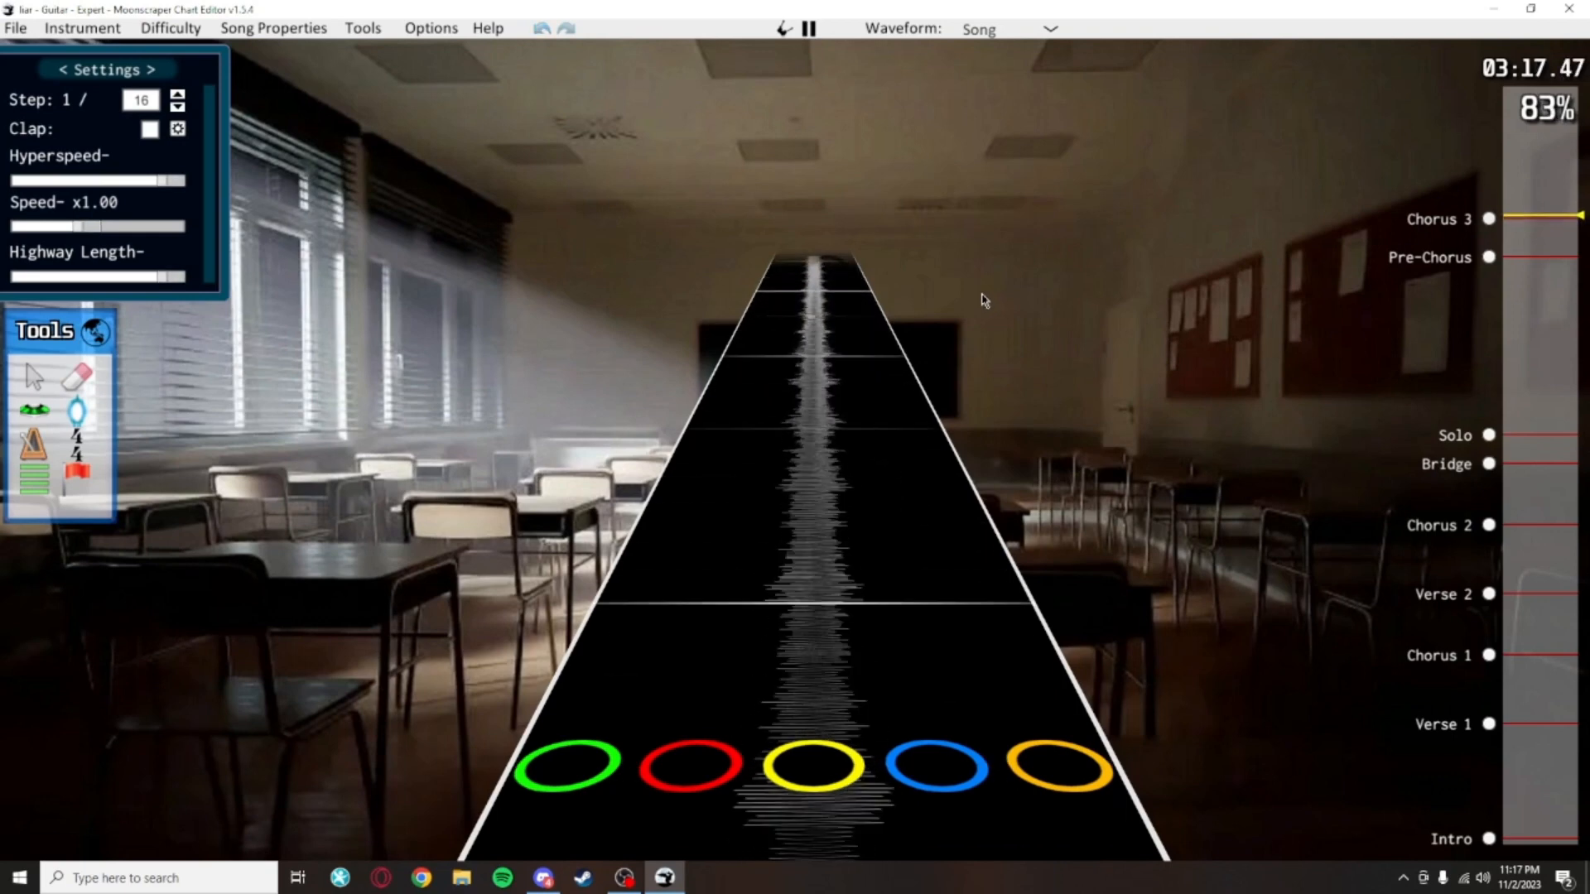
pyautogui.press('space')
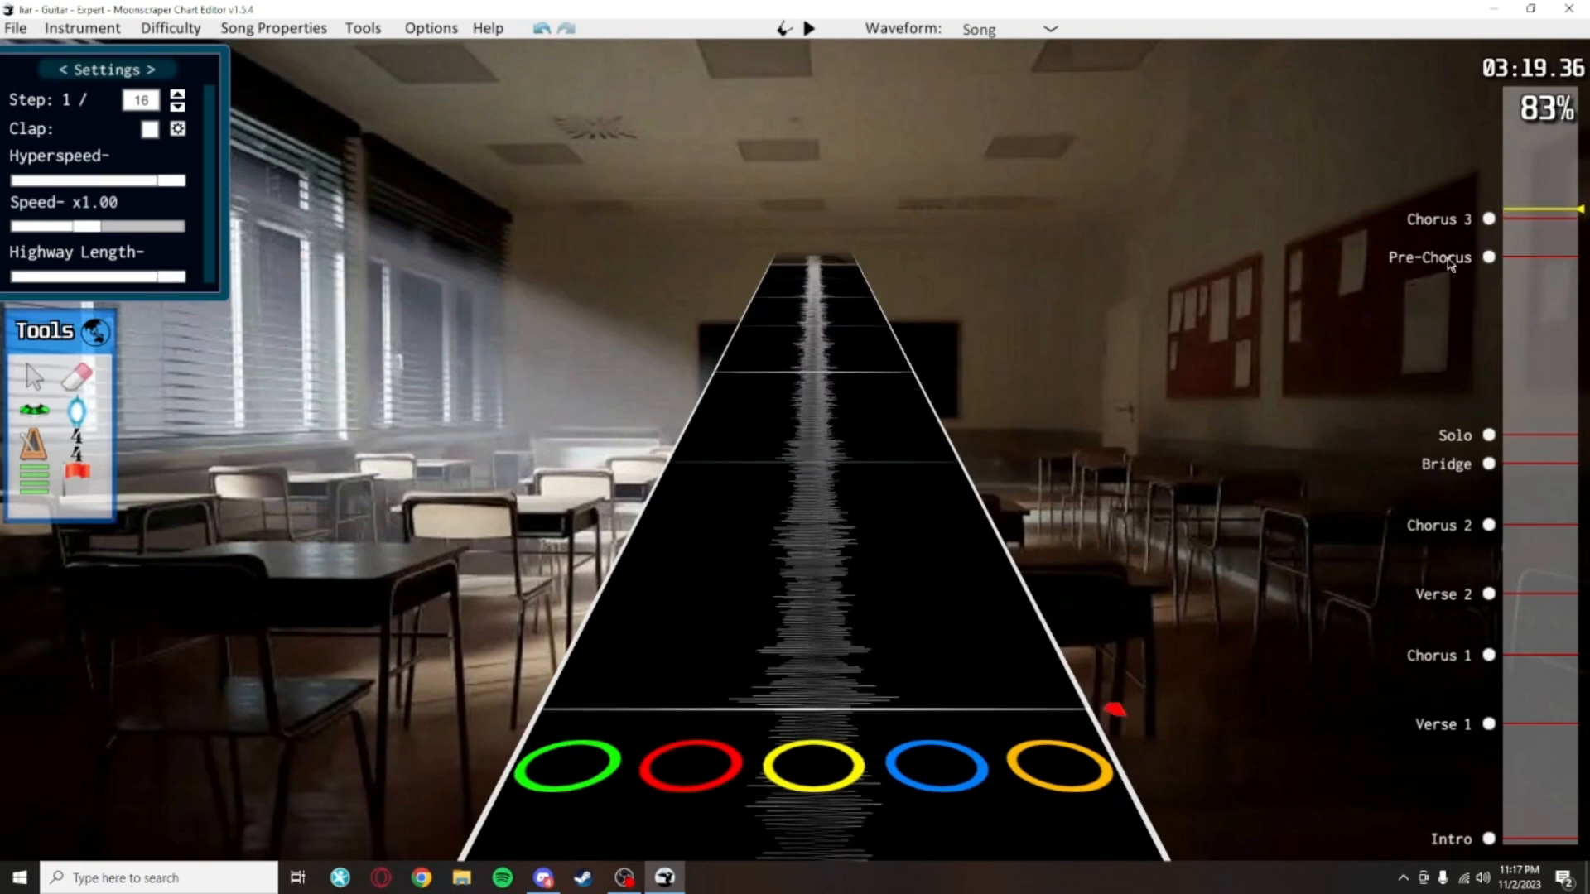
# Return to the Chorus 3 start, ready the note tool, examine the section opening, and play it to about 3:19
pyautogui.click(1489, 221)
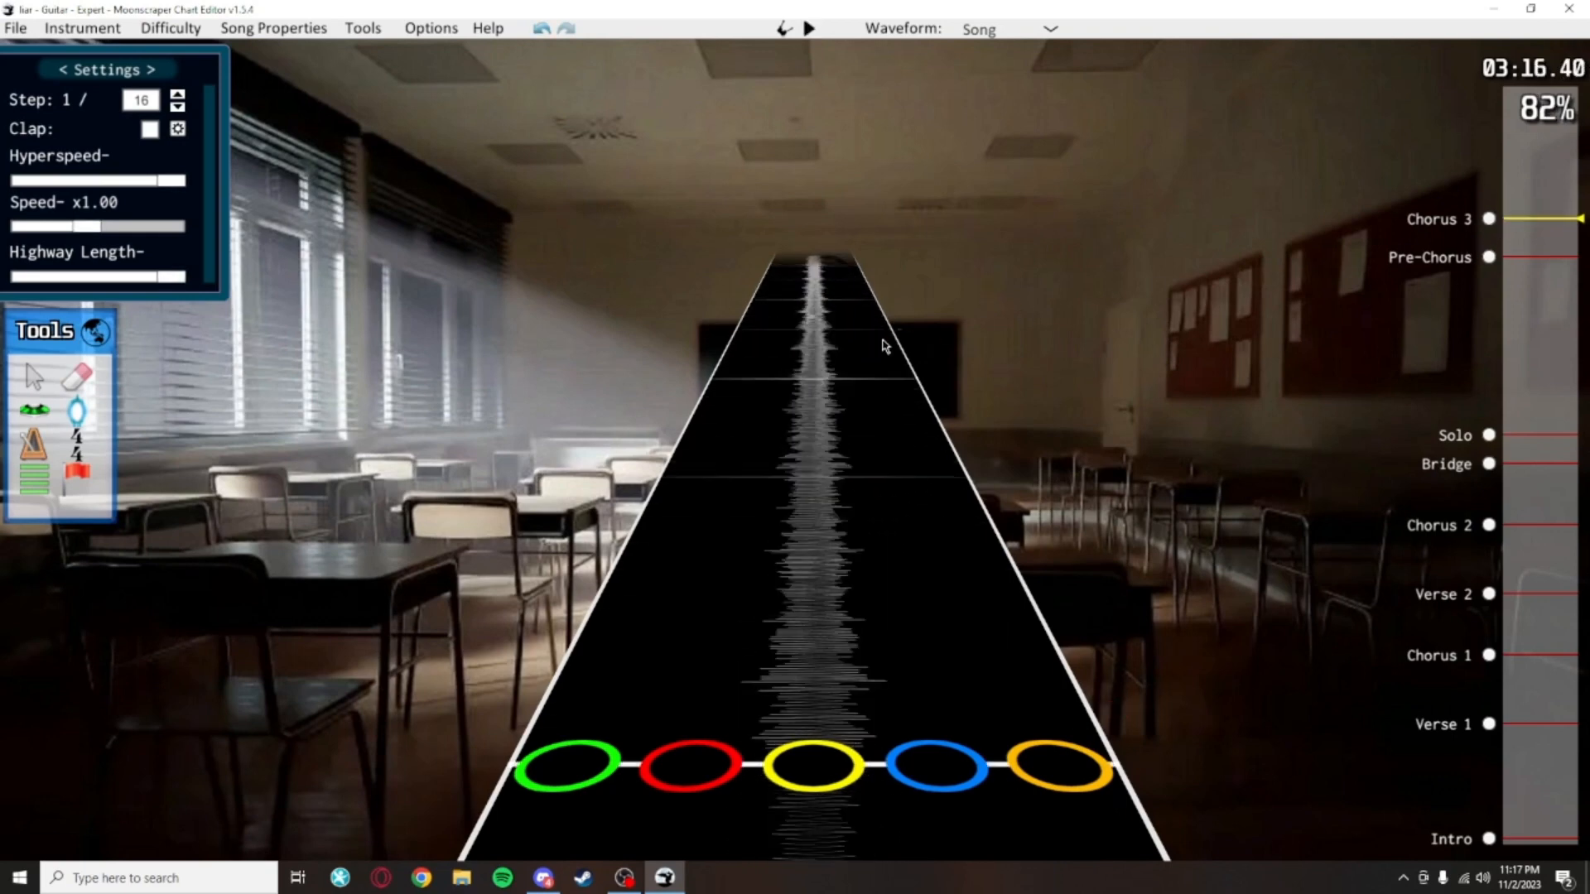
pyautogui.click(34, 410)
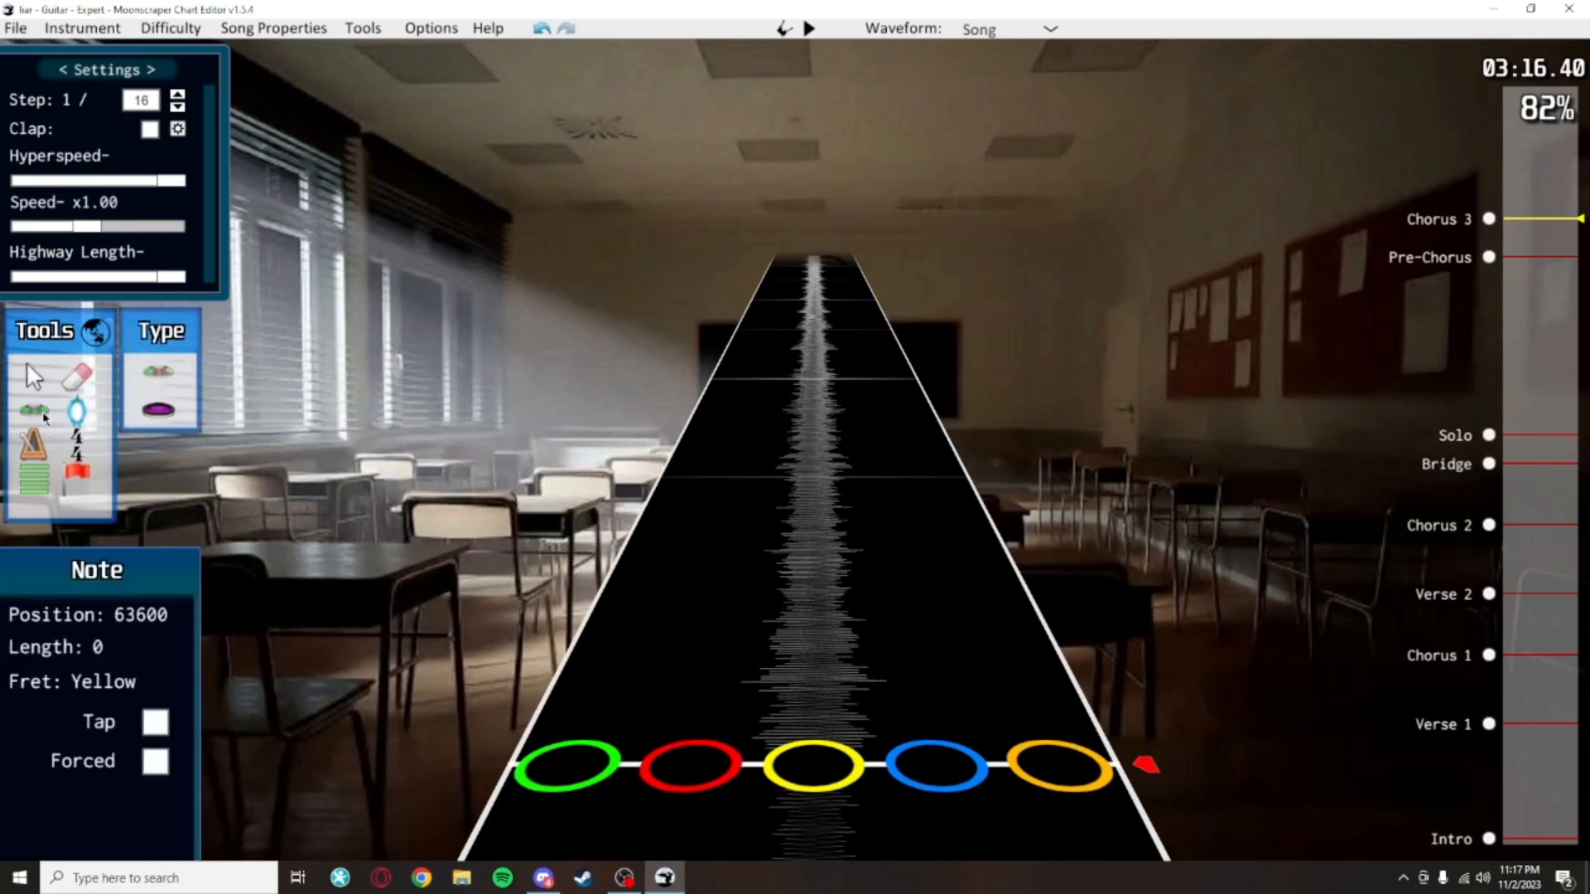
pyautogui.scroll(-2, 696, 514)
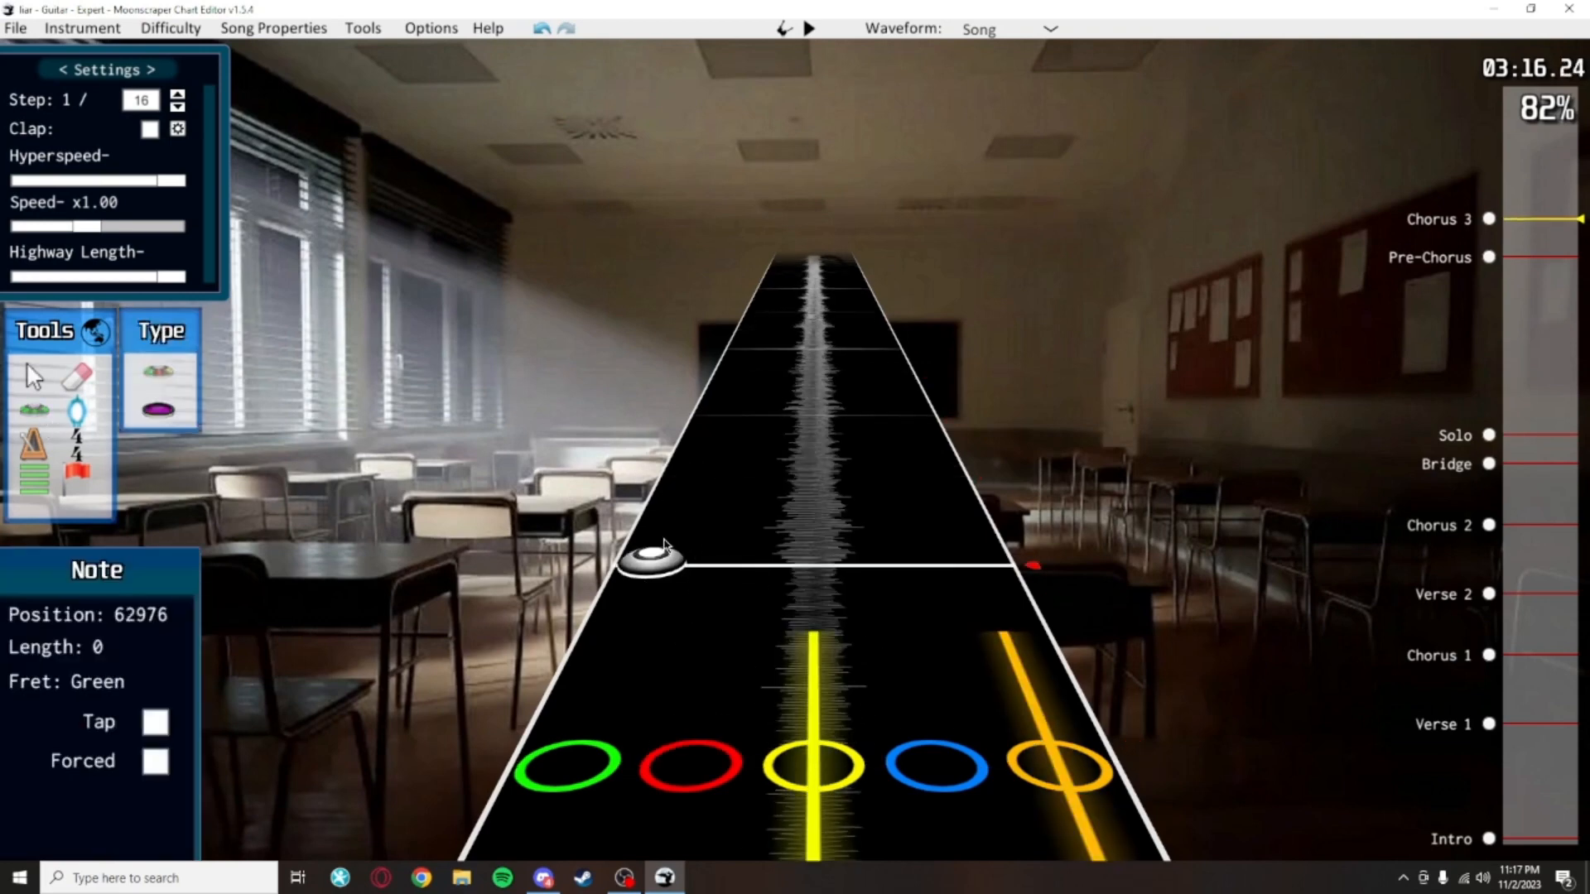
pyautogui.scroll(4, 649, 610)
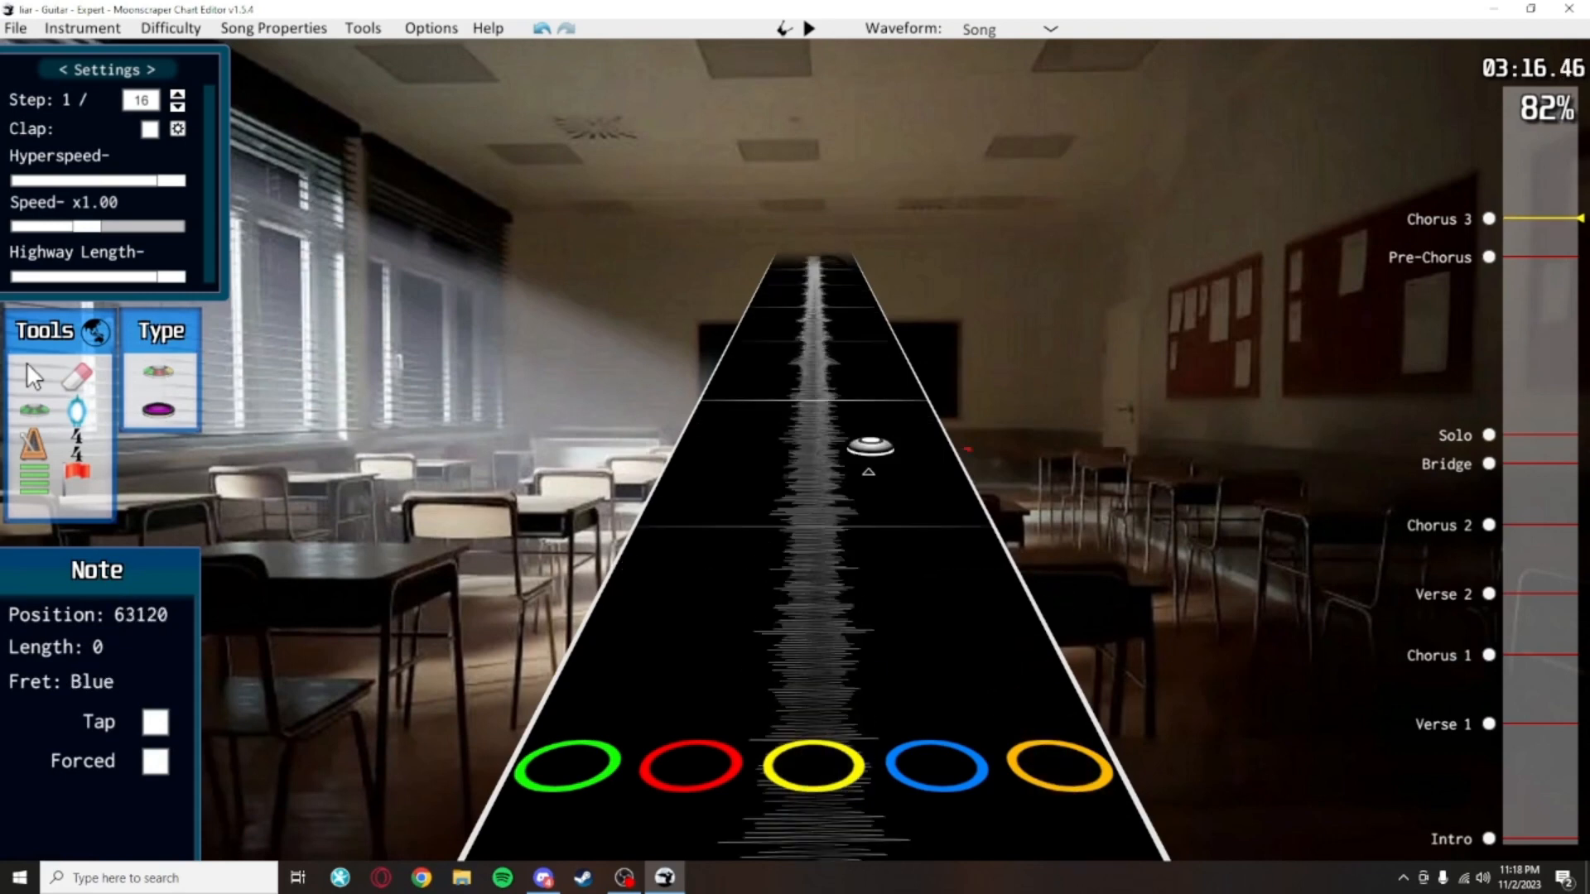
pyautogui.scroll(-1, 593, 577)
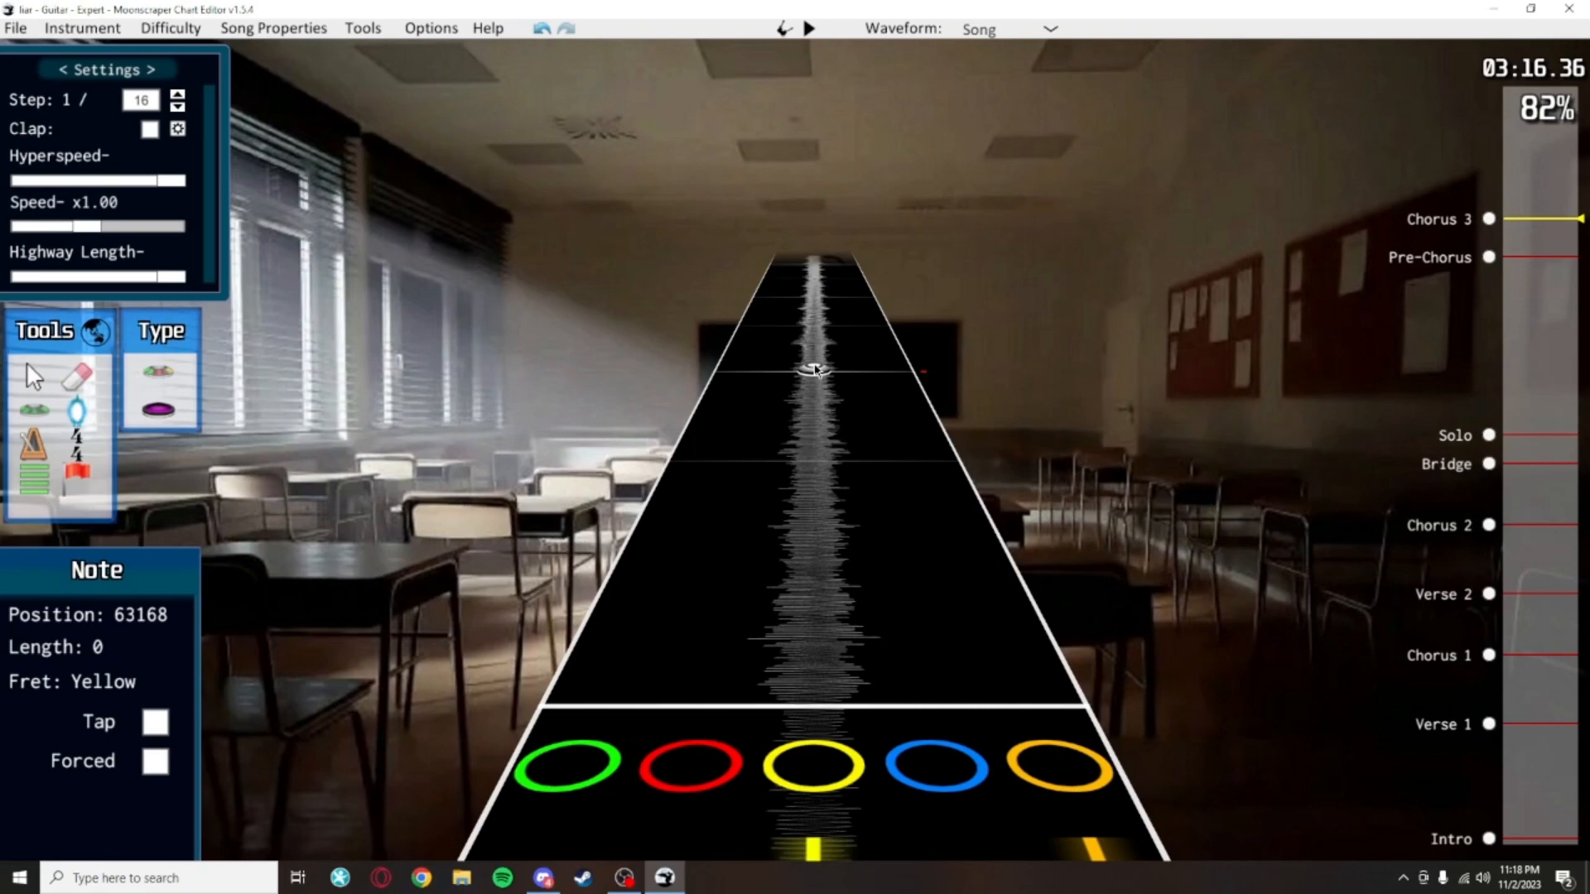
pyautogui.press('space')
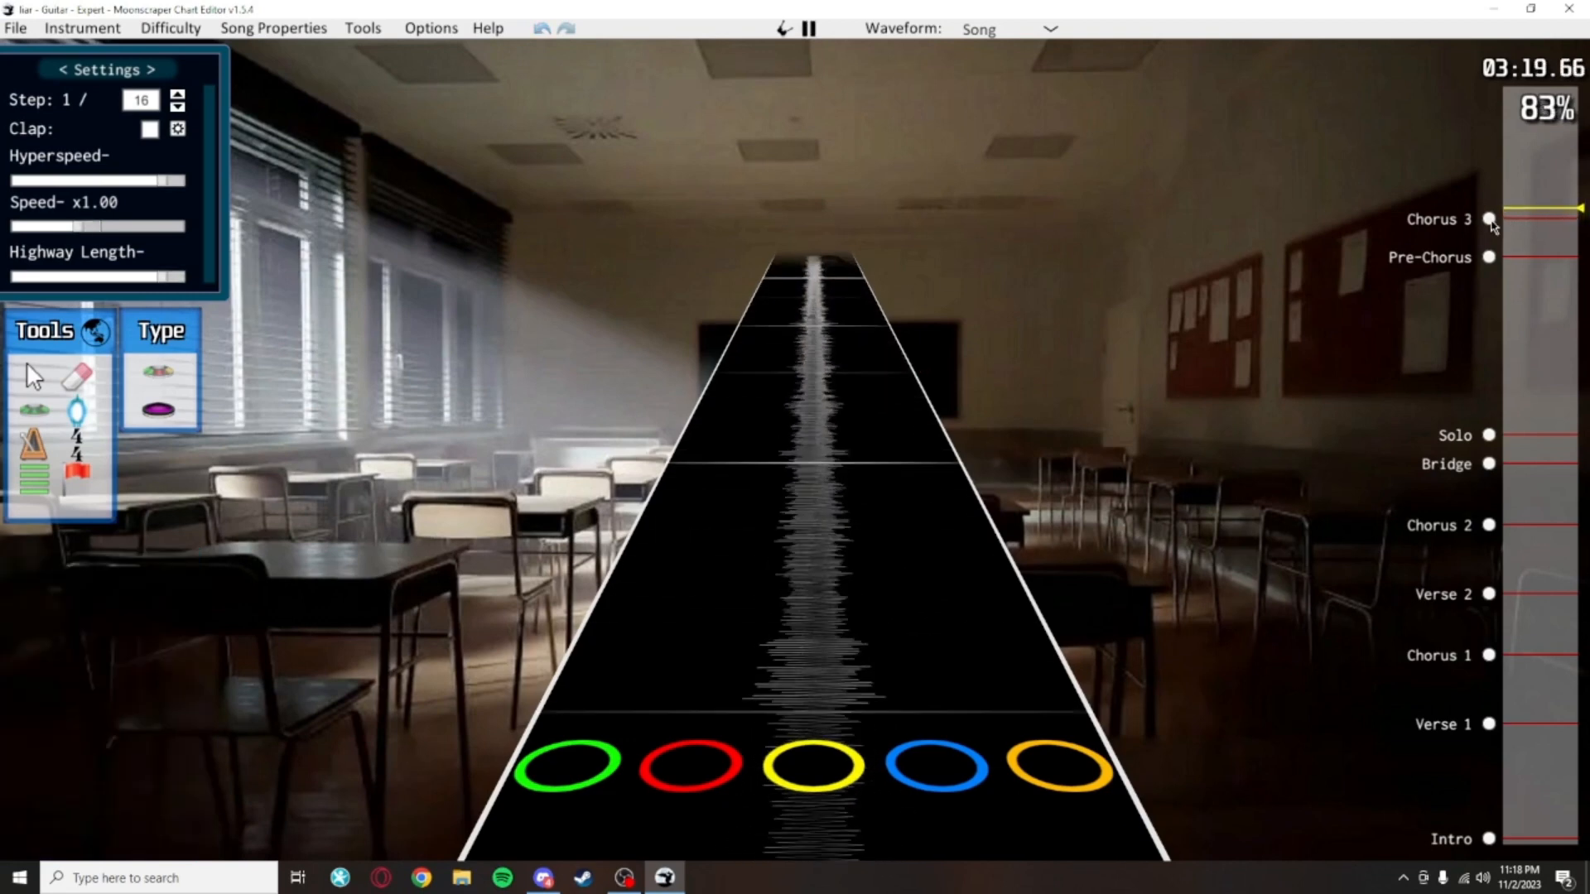
pyautogui.click(1491, 222)
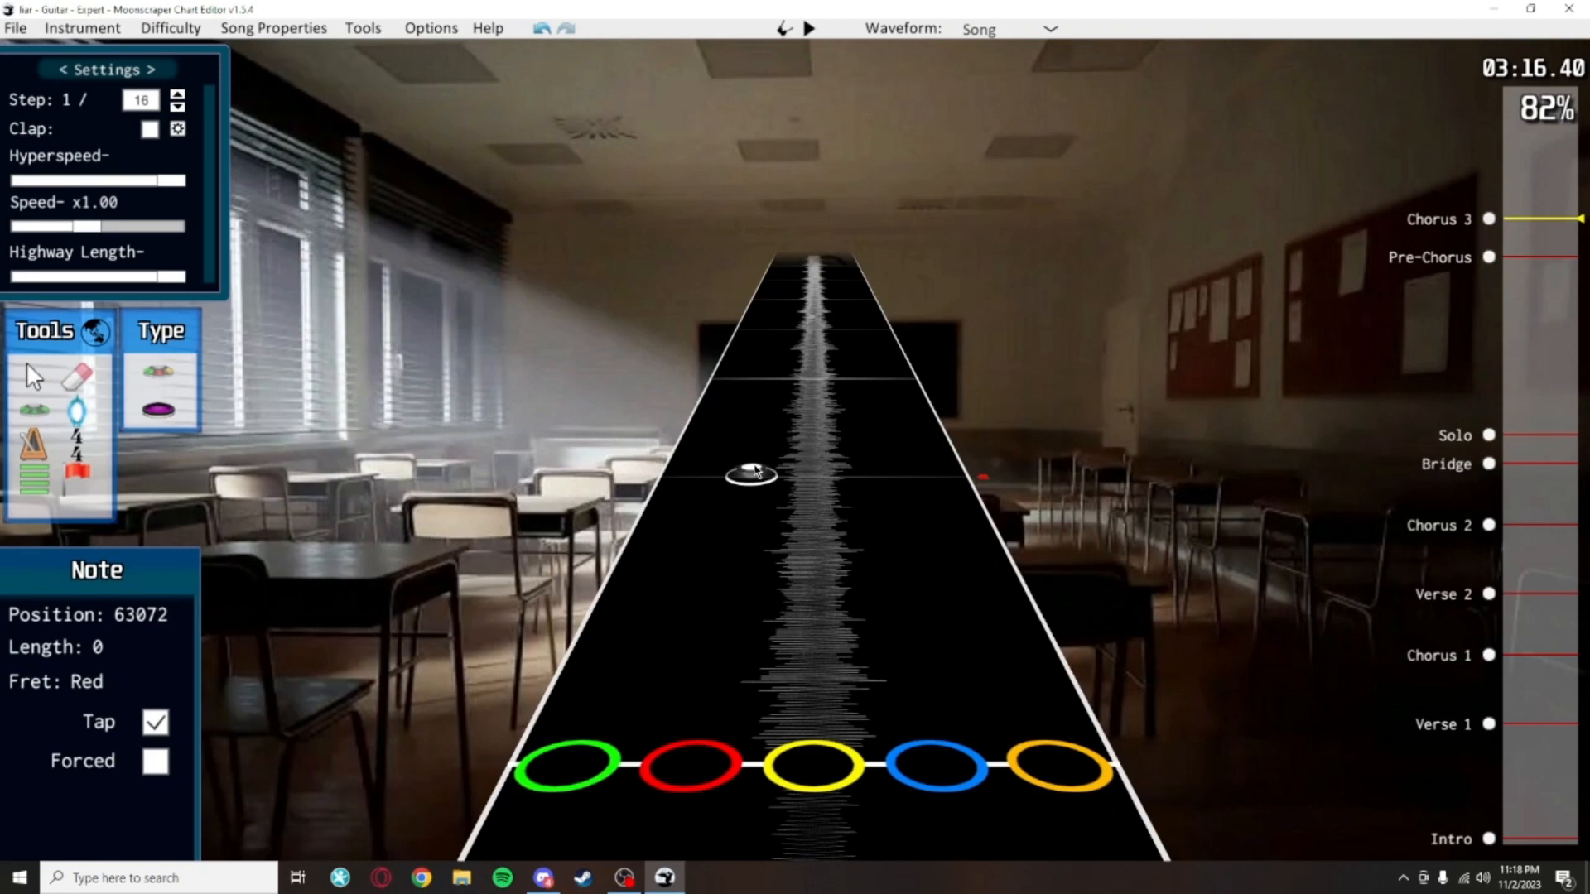
# Place a green tap note at the Chorus 3 start and an orange tap note half a beat after it
pyautogui.click(564, 754)
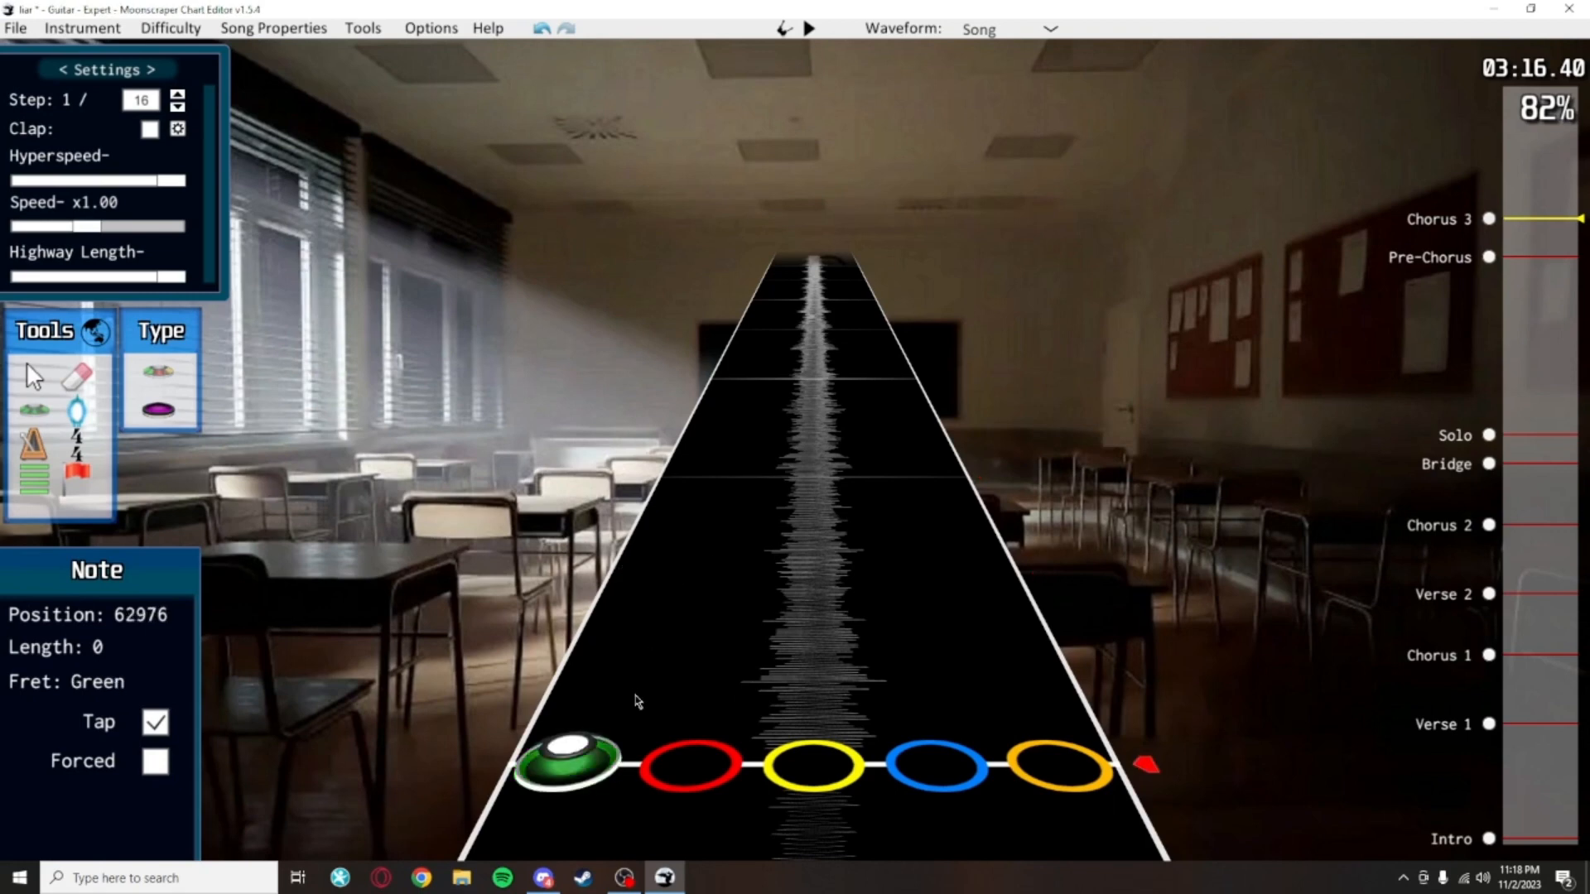
pyautogui.scroll(-2, 775, 534)
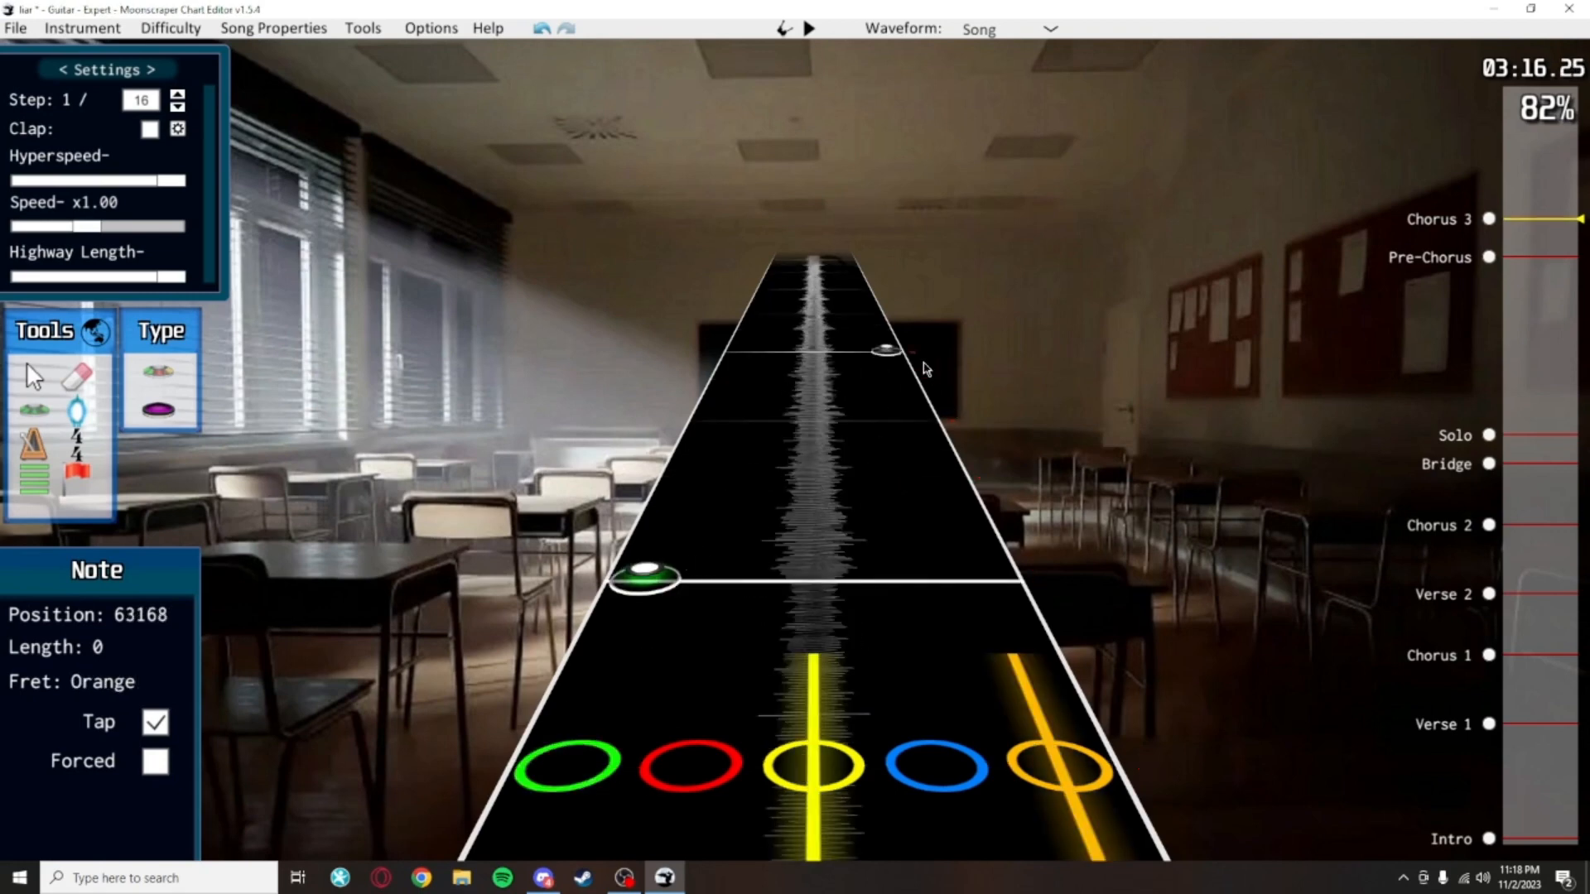
pyautogui.press('space')
pyautogui.press('space')
pyautogui.scroll(-3, 923, 551)
pyautogui.press('space')
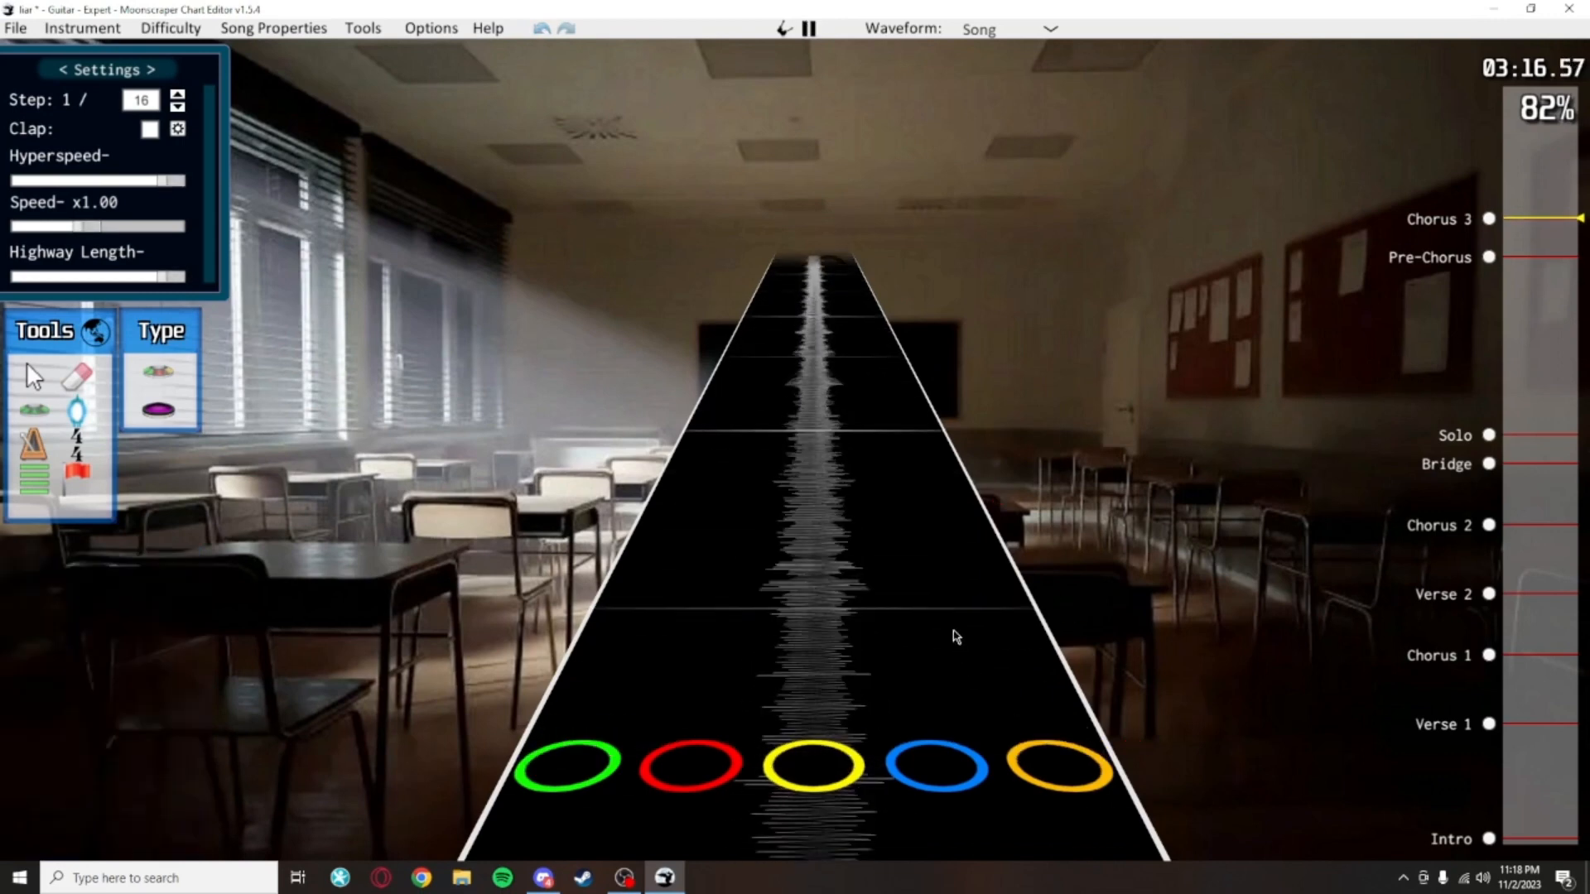
pyautogui.press('space')
pyautogui.scroll(-1, 957, 642)
pyautogui.click(997, 613)
pyautogui.scroll(-2, 766, 485)
pyautogui.press('space')
pyautogui.press('space')
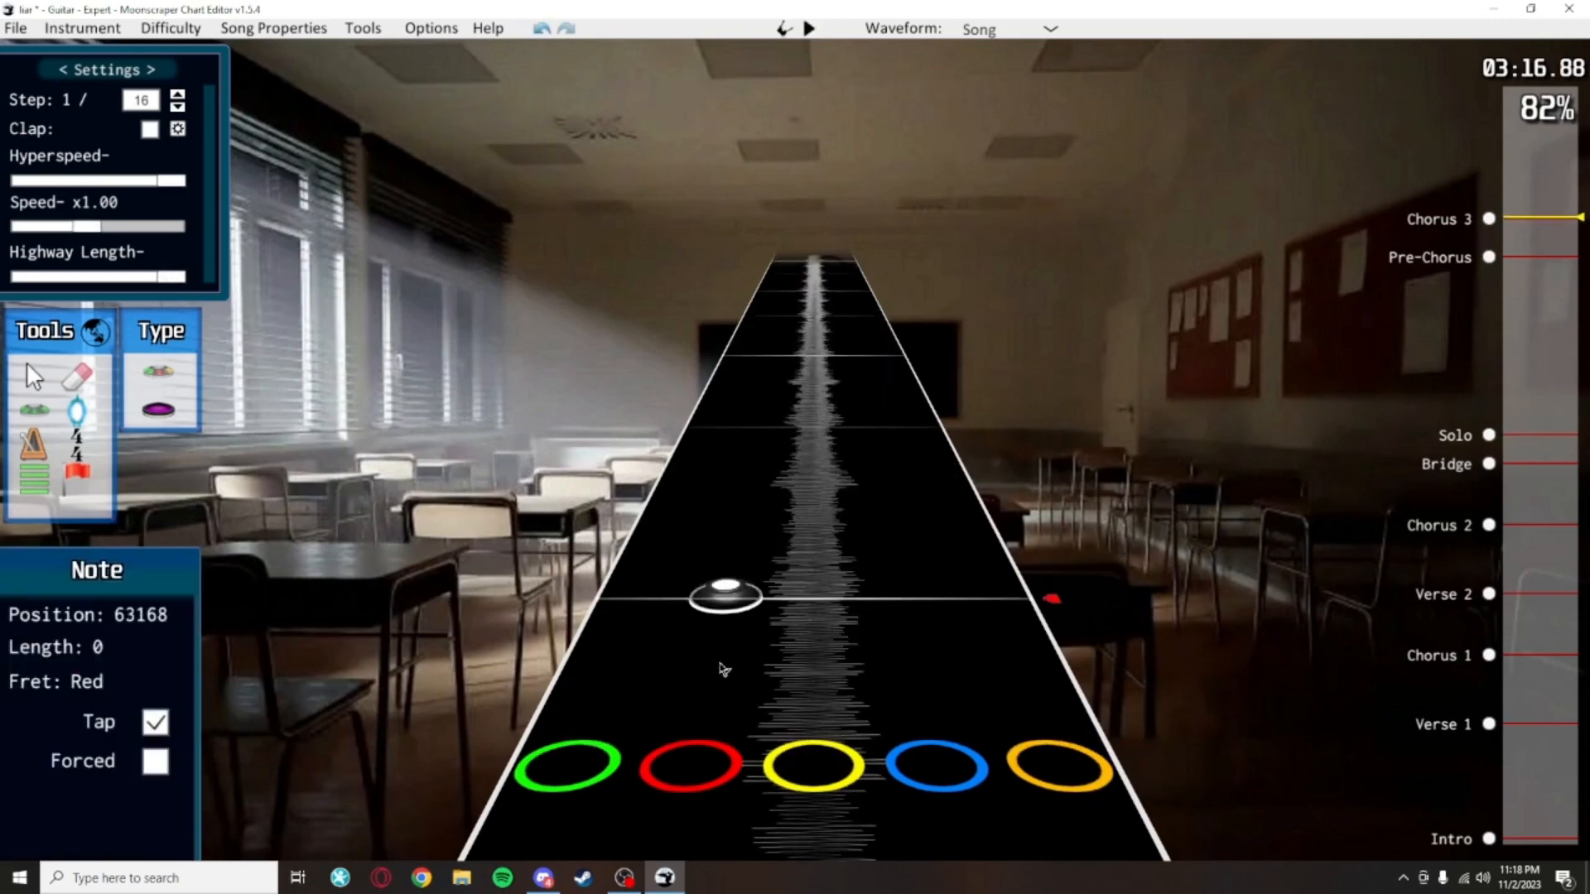
# Continue the half-beat pattern with alternating green and orange tap notes over the following beats of the Chorus 3 opening
pyautogui.scroll(-1, 642, 598)
pyautogui.click(640, 595)
pyautogui.scroll(-4, 696, 497)
pyautogui.press('space')
pyautogui.press('space')
pyautogui.scroll(-1, 998, 663)
pyautogui.click(1003, 662)
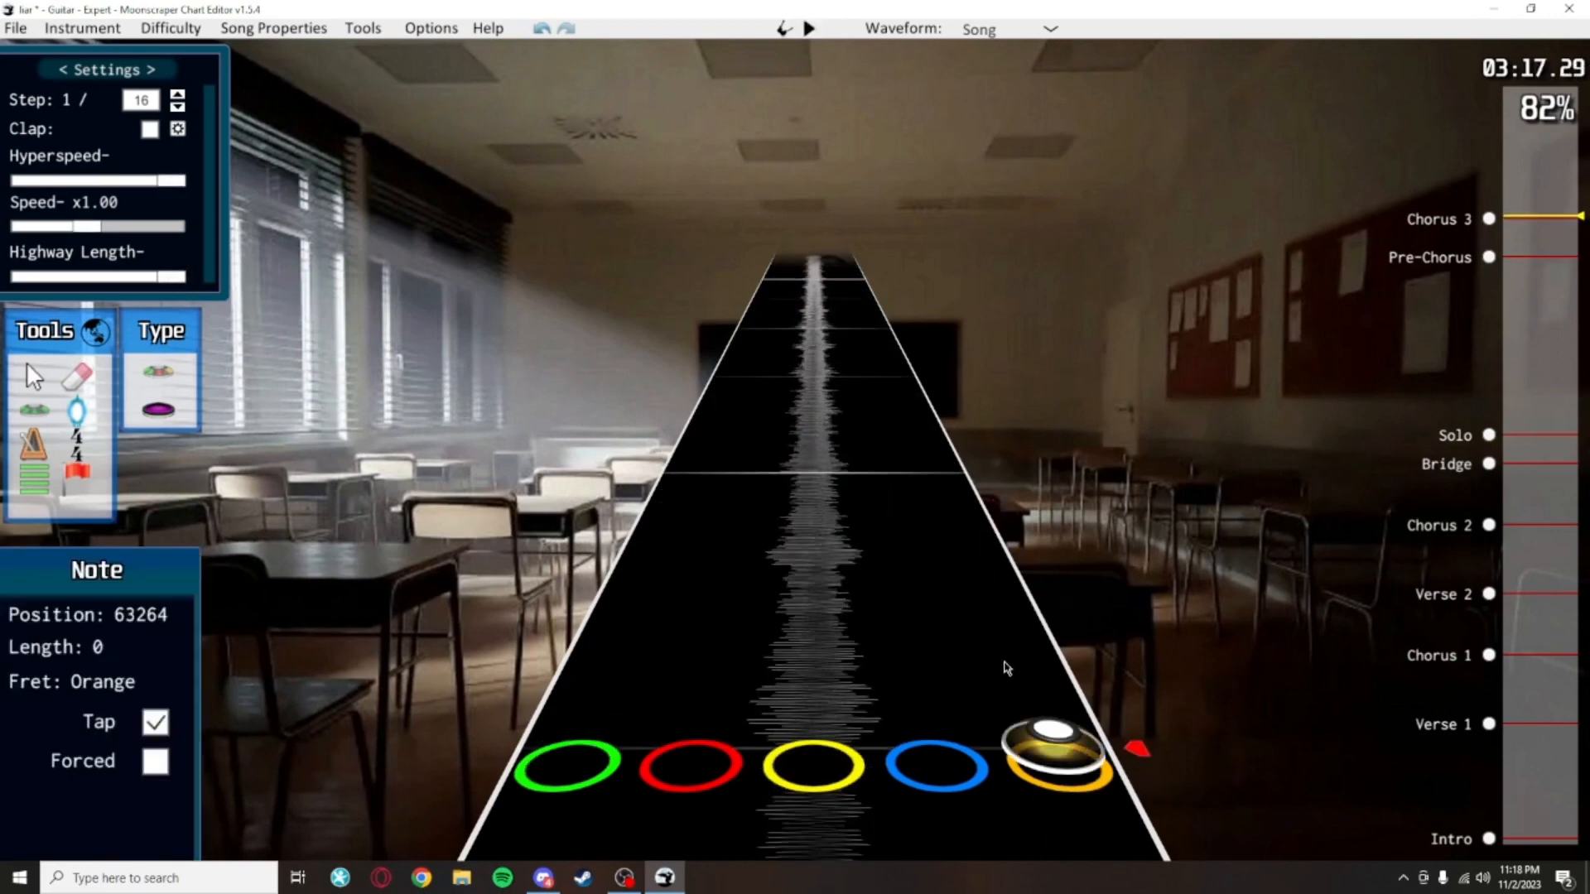
pyautogui.click(688, 478)
pyautogui.click(900, 381)
pyautogui.click(741, 334)
pyautogui.click(859, 302)
# Replay the alternating green and orange tap notes from about 3:16 to 3:18 and check their timing against the waveform
pyautogui.scroll(-4, 861, 550)
pyautogui.press('space')
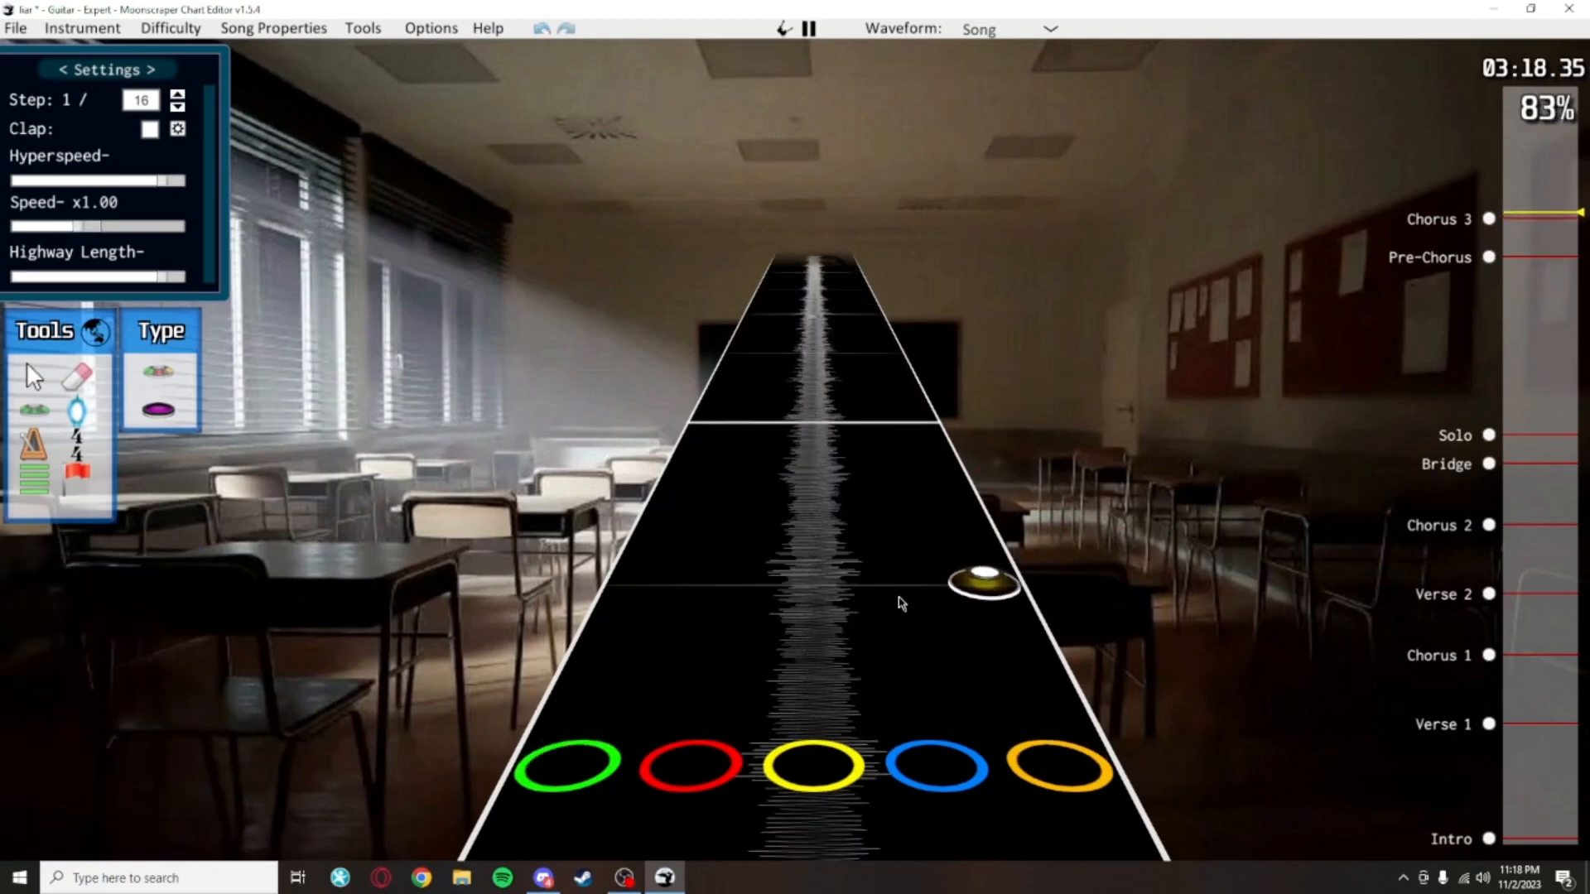
pyautogui.press('space')
pyautogui.scroll(-4, 870, 588)
pyautogui.scroll(3, 820, 554)
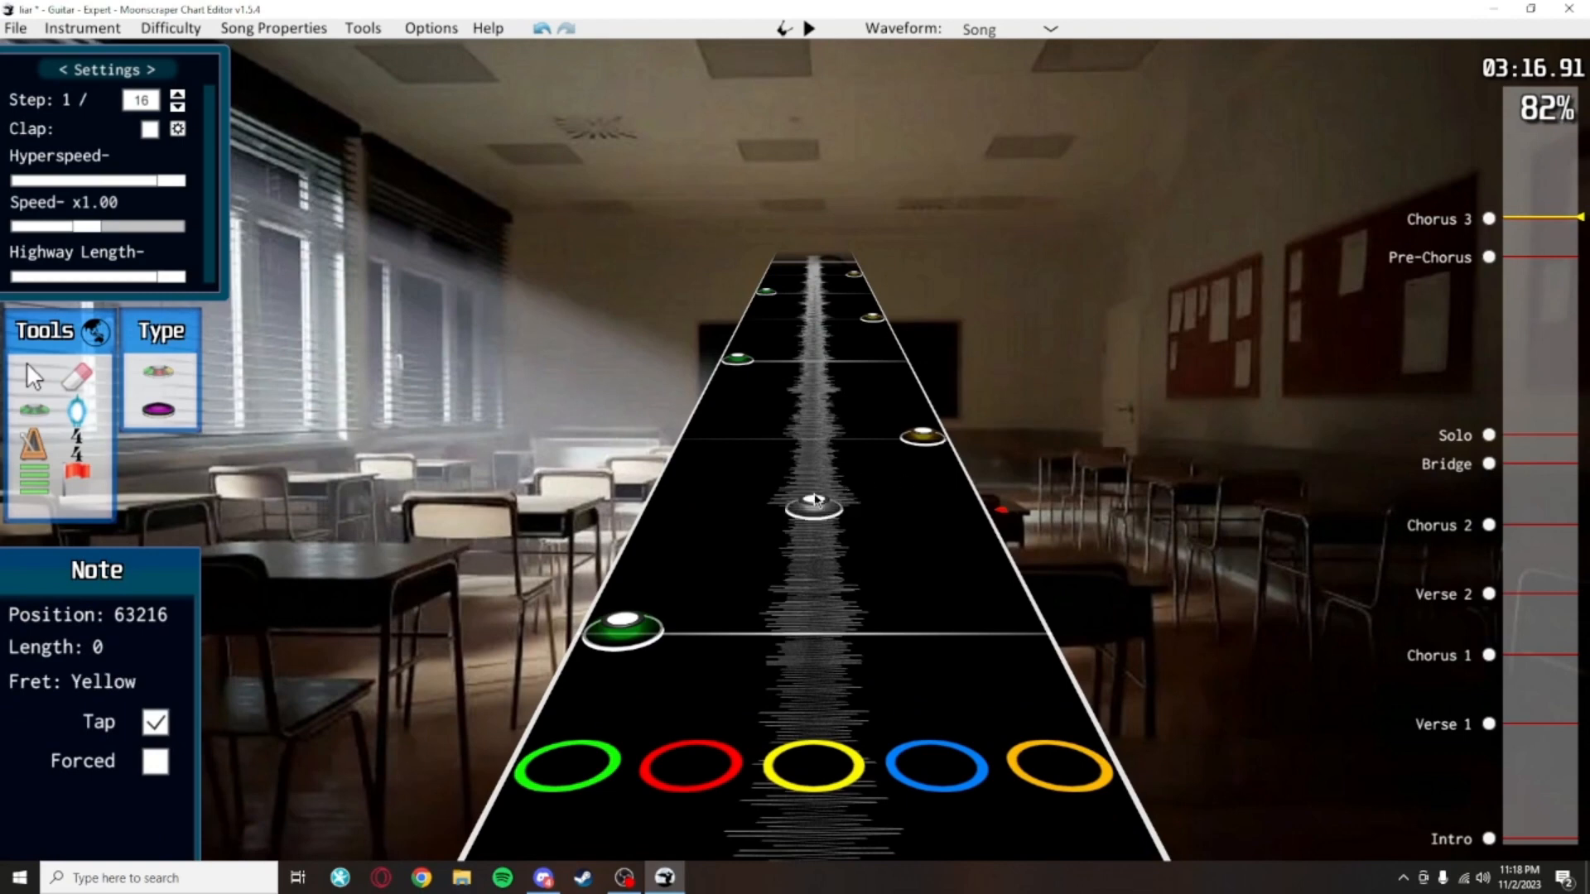
pyautogui.scroll(-1, 815, 497)
pyautogui.press('space')
pyautogui.press('space')
pyautogui.scroll(-3, 795, 530)
pyautogui.press('space')
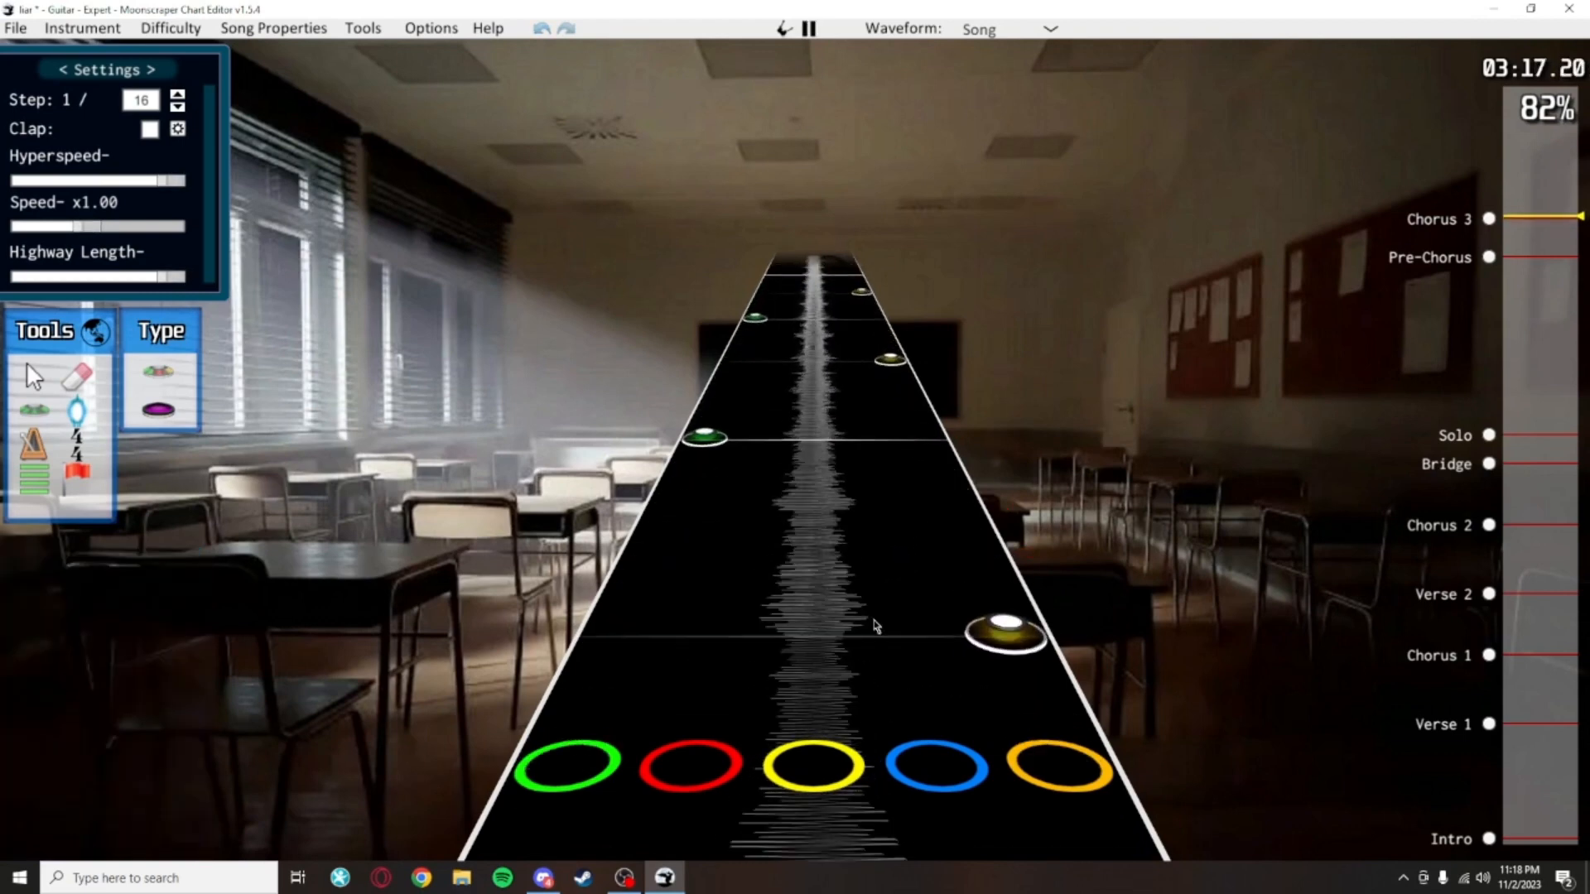
pyautogui.press('space')
pyautogui.scroll(-1, 807, 660)
pyautogui.press('space')
pyautogui.press('space')
pyautogui.scroll(-3, 807, 650)
pyautogui.press('space')
pyautogui.press('space')
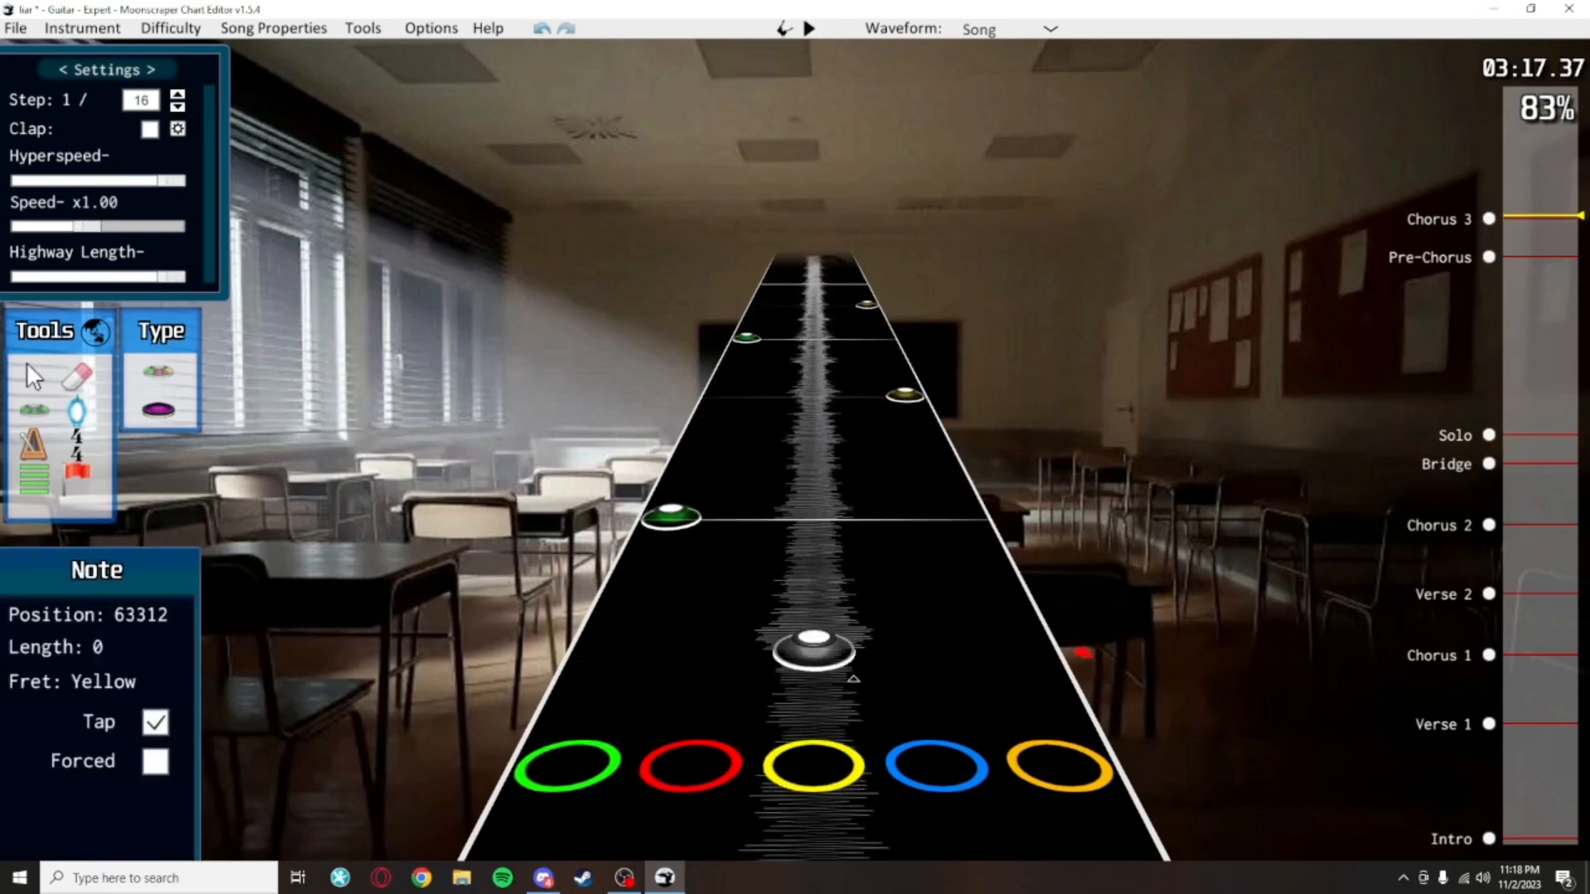
pyautogui.scroll(-2, 820, 642)
pyautogui.press('space')
pyautogui.press('space')
pyautogui.scroll(-2, 869, 688)
pyautogui.scroll(-5, 869, 679)
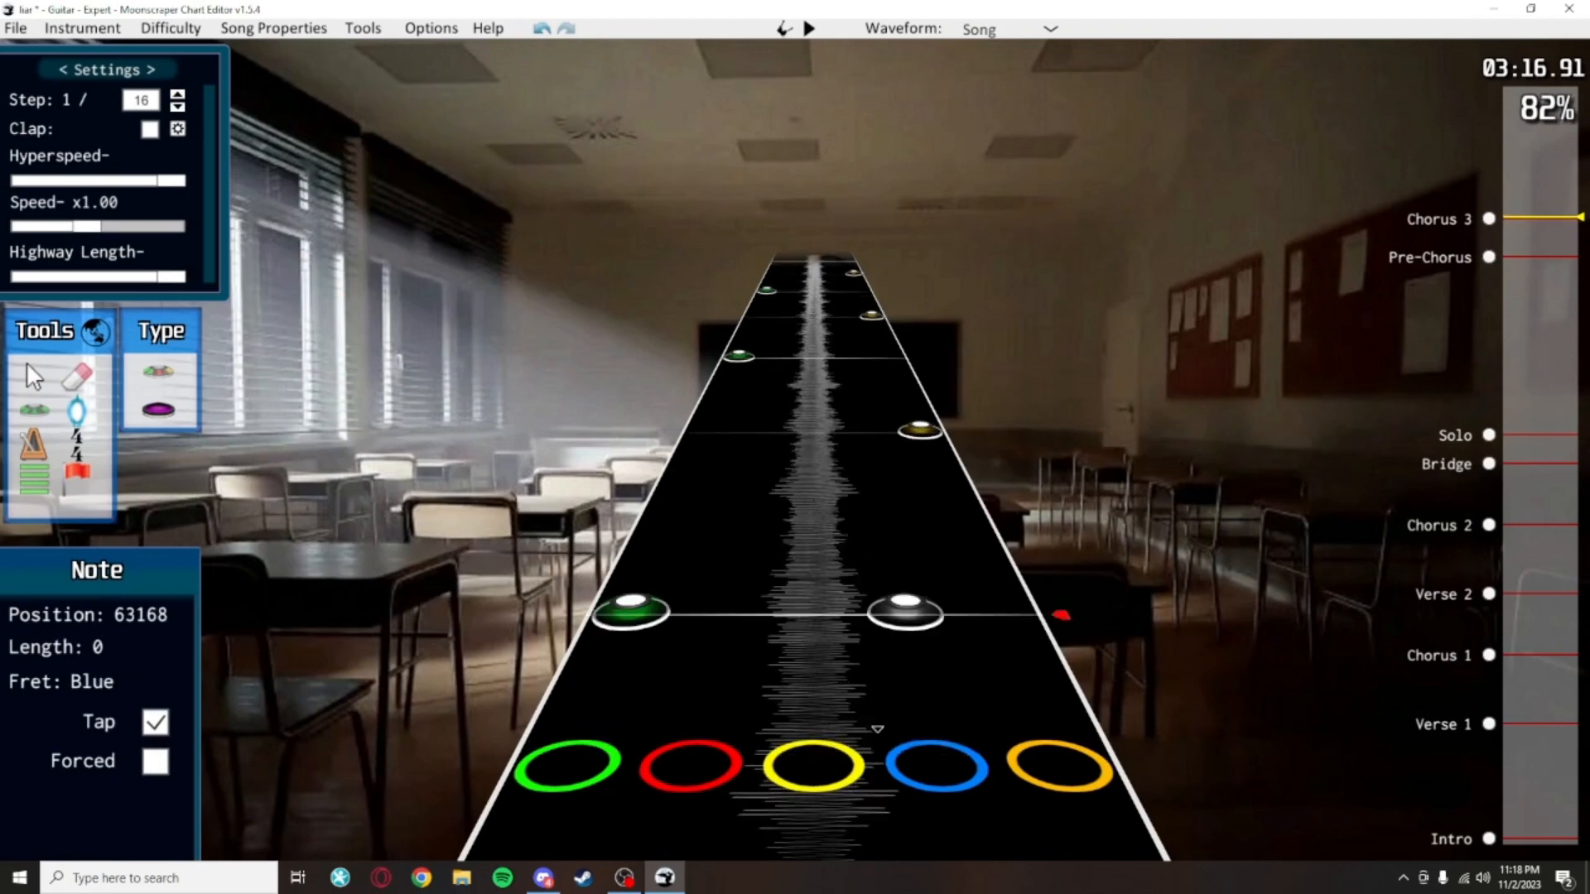
pyautogui.press('space')
pyautogui.press('space')
pyautogui.scroll(-3, 828, 634)
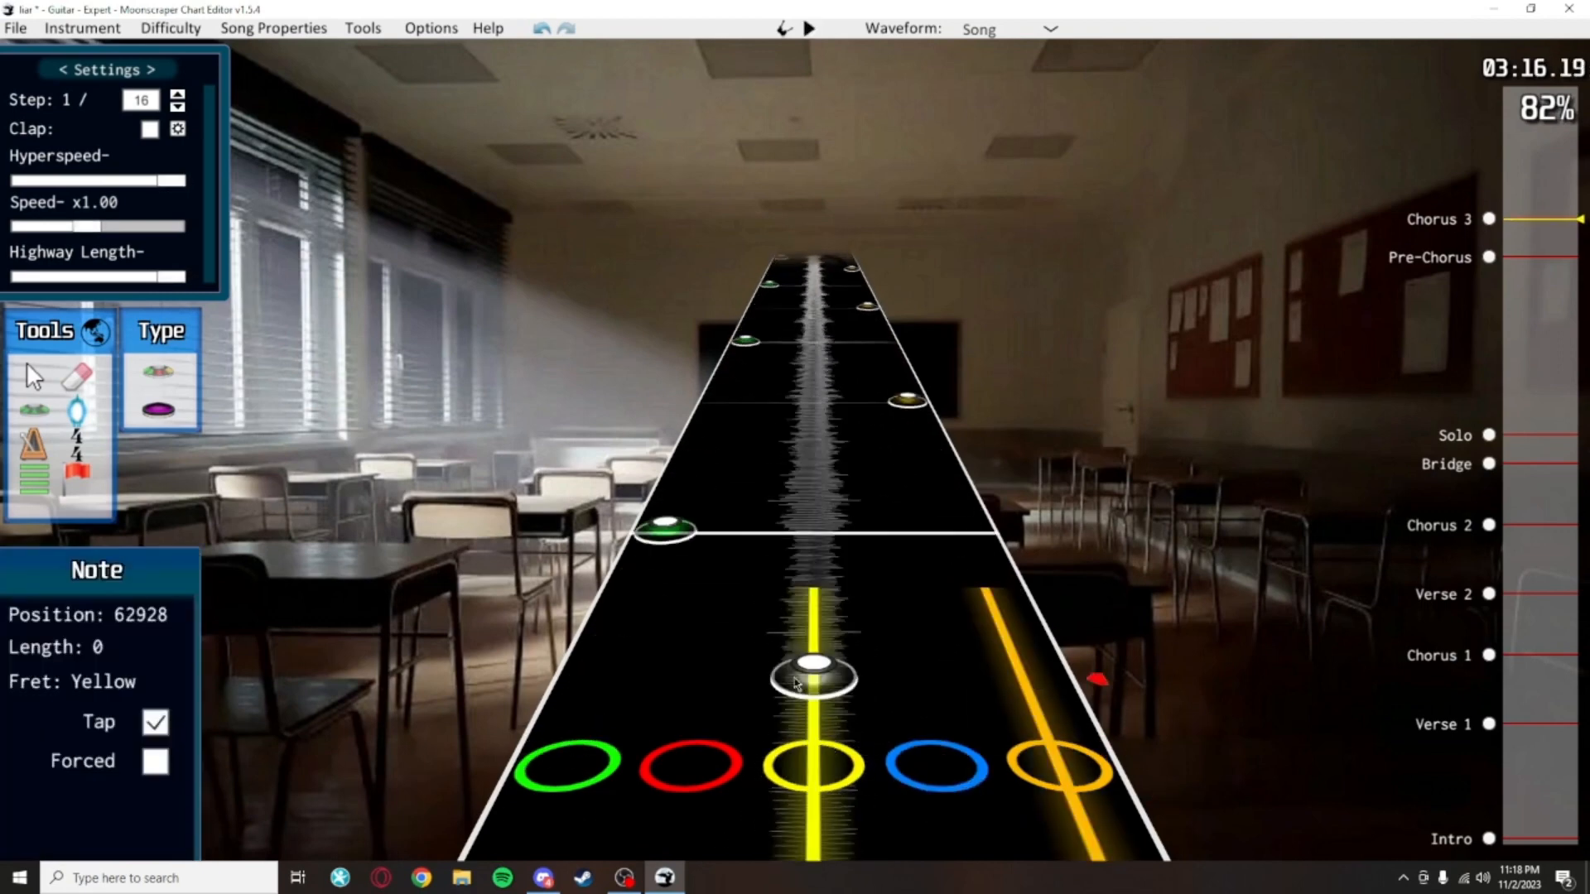
# At a 1/32 step, fill red, yellow and blue tap notes up to the first orange and back down to green, and save
pyautogui.press('w')
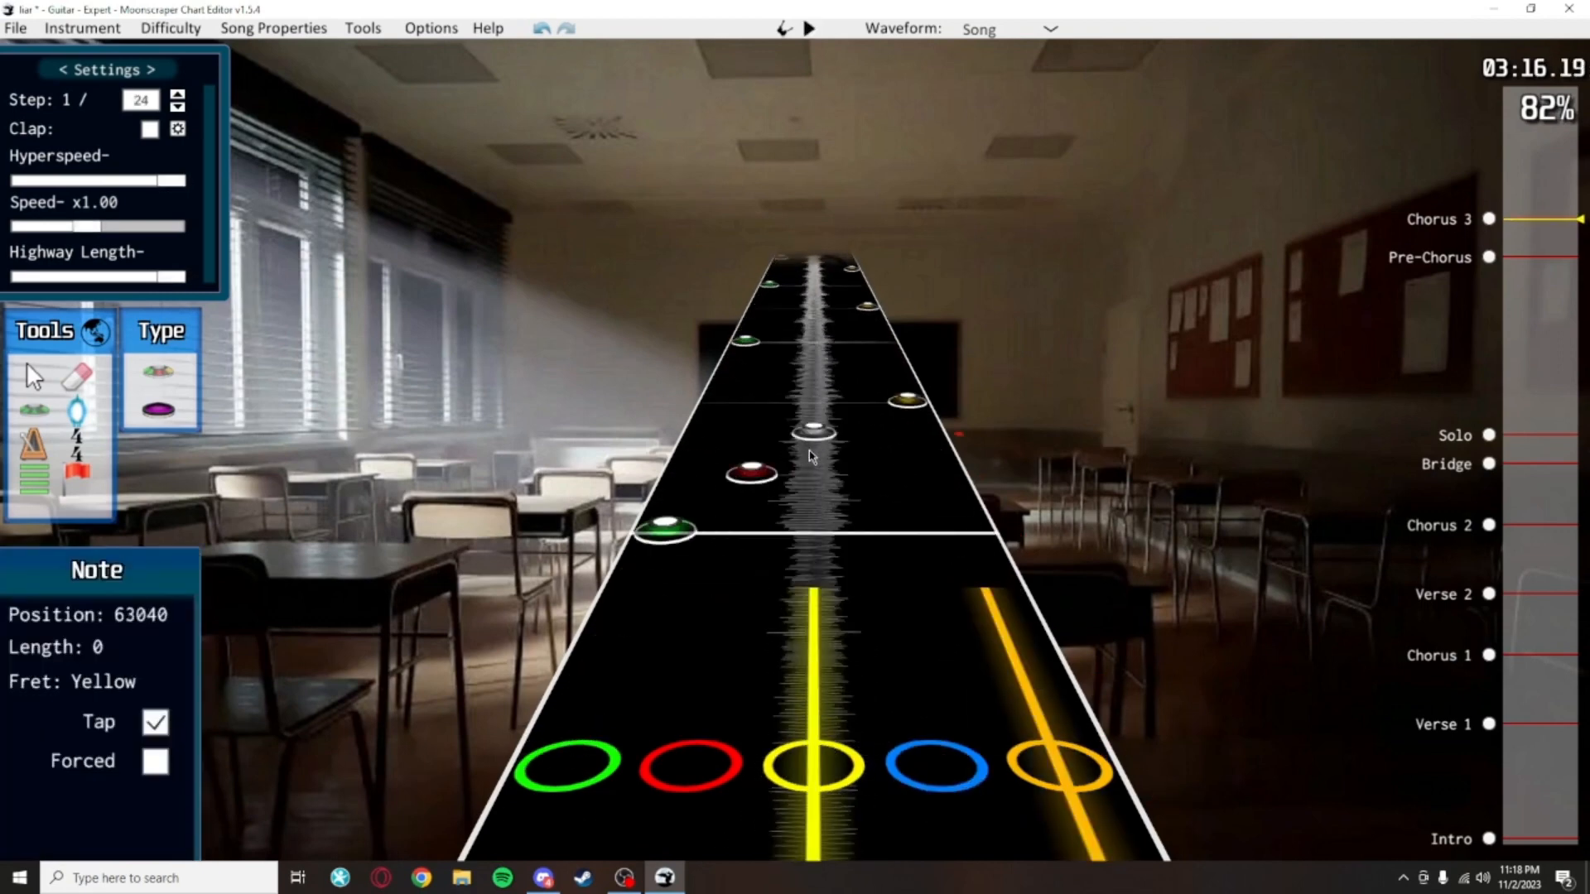
pyautogui.click(875, 426)
pyautogui.press('space')
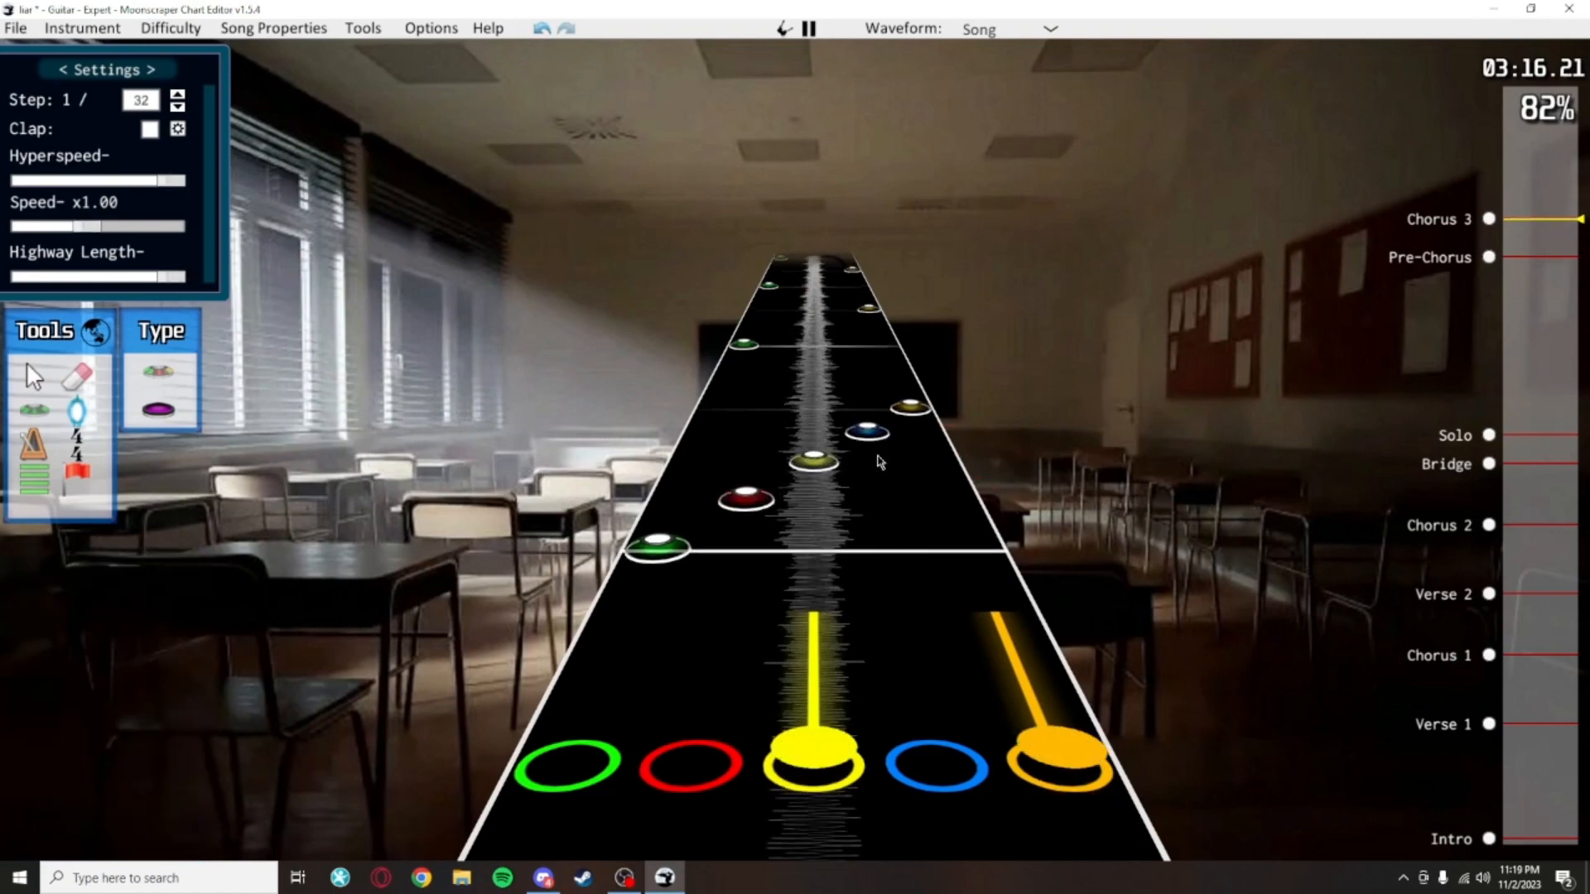
pyautogui.press('space')
pyautogui.click(878, 454)
pyautogui.click(820, 425)
pyautogui.scroll(-3, 837, 497)
pyautogui.hotkey('ctrl', 's')
# Fill the second green-orange-green span with red, yellow and blue tap notes going up and back down, replay it, and save
pyautogui.press('space')
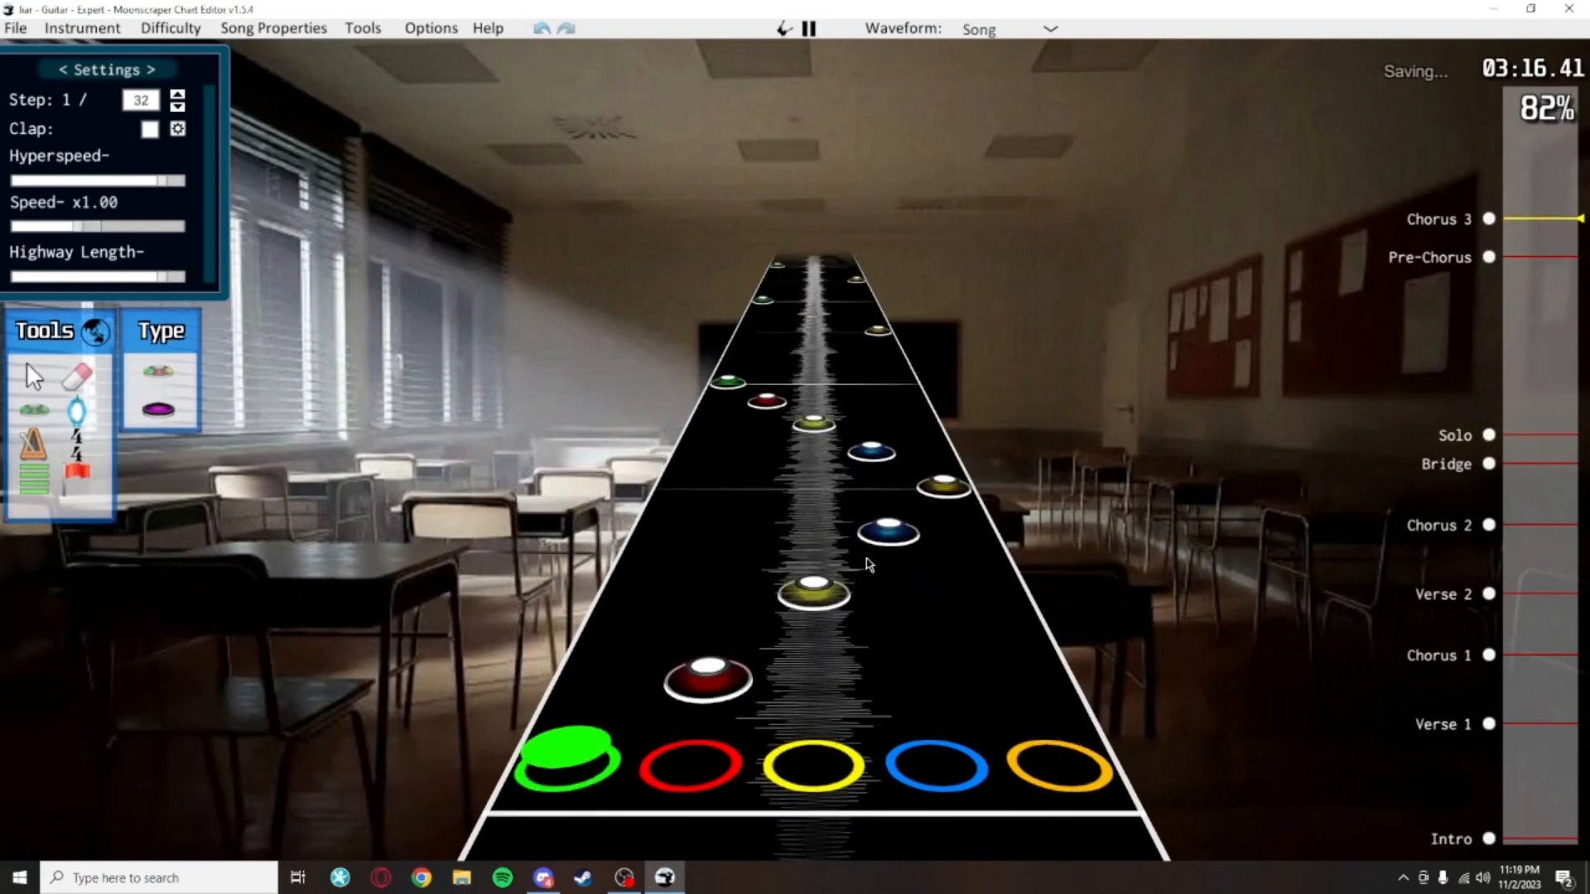
pyautogui.press('space')
pyautogui.click(729, 629)
pyautogui.click(810, 562)
pyautogui.click(834, 521)
pyautogui.press('space')
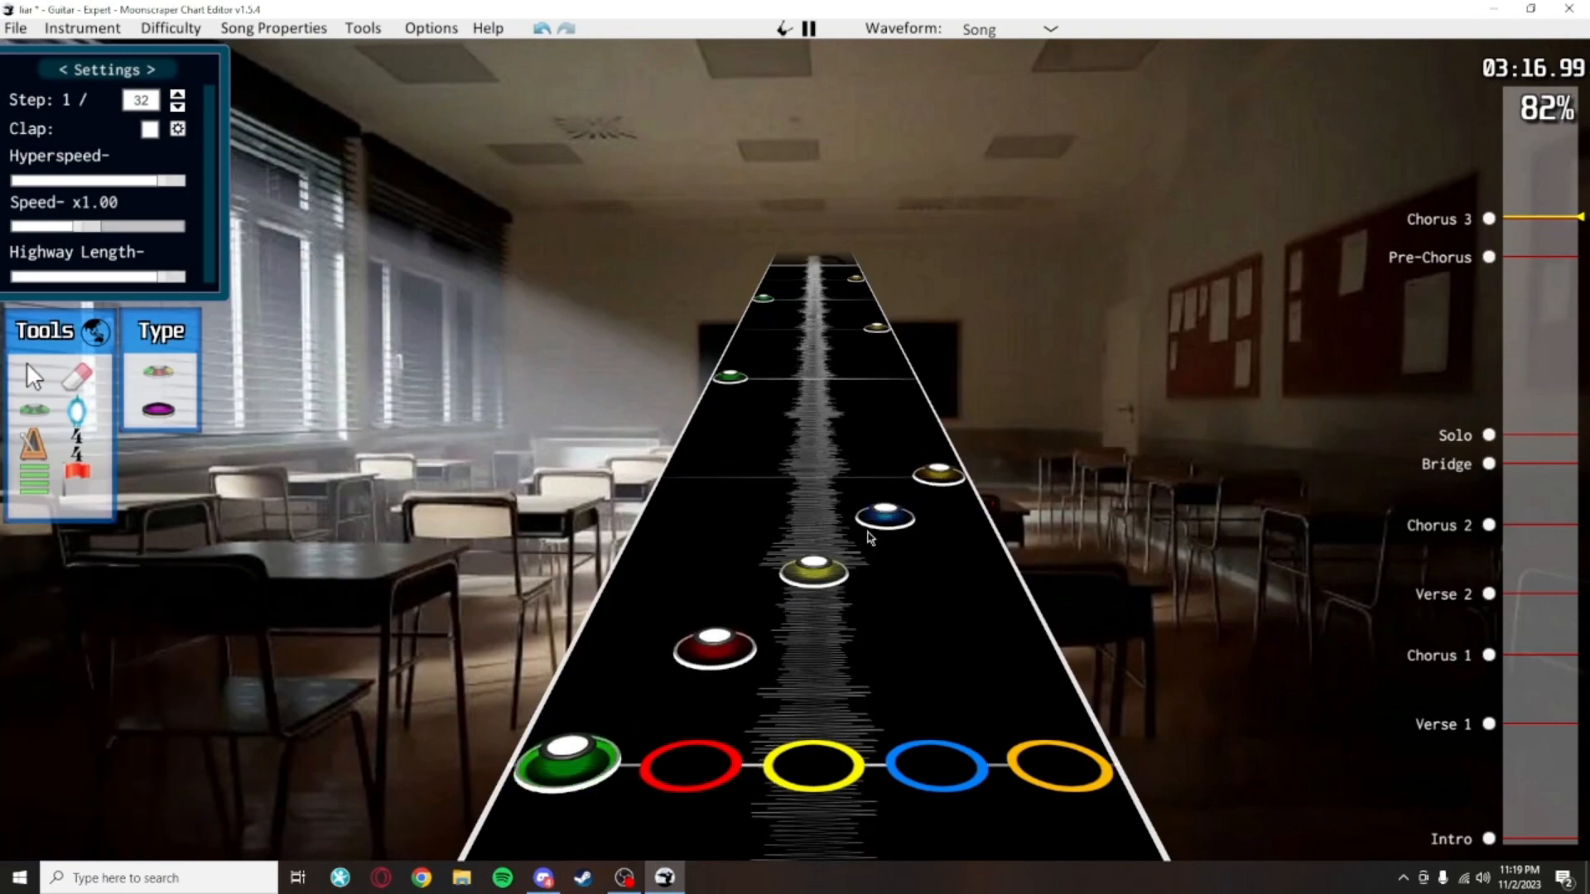
pyautogui.press('space')
pyautogui.click(896, 626)
pyautogui.click(807, 561)
pyautogui.click(754, 519)
pyautogui.press('space')
pyautogui.scroll(-3, 751, 571)
pyautogui.press('space')
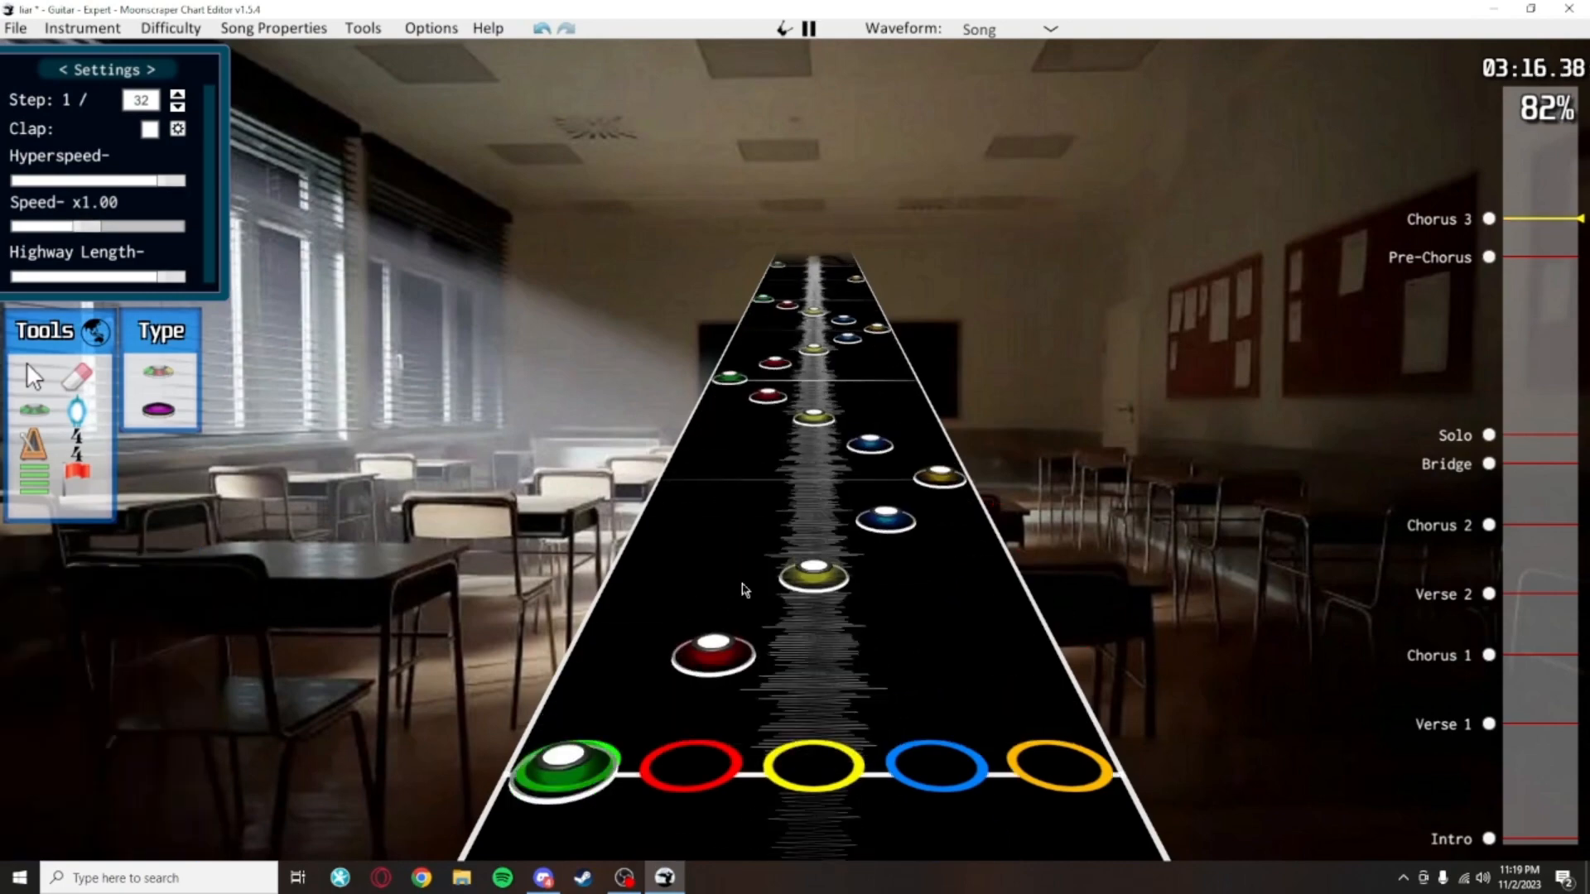
pyautogui.hotkey('ctrl', 's')
pyautogui.press('space')
# Copy the filled tap-note run and paste it over the remaining green-orange notes, play through to about 3:26, and save
pyautogui.click(34, 377)
pyautogui.scroll(-3, 941, 486)
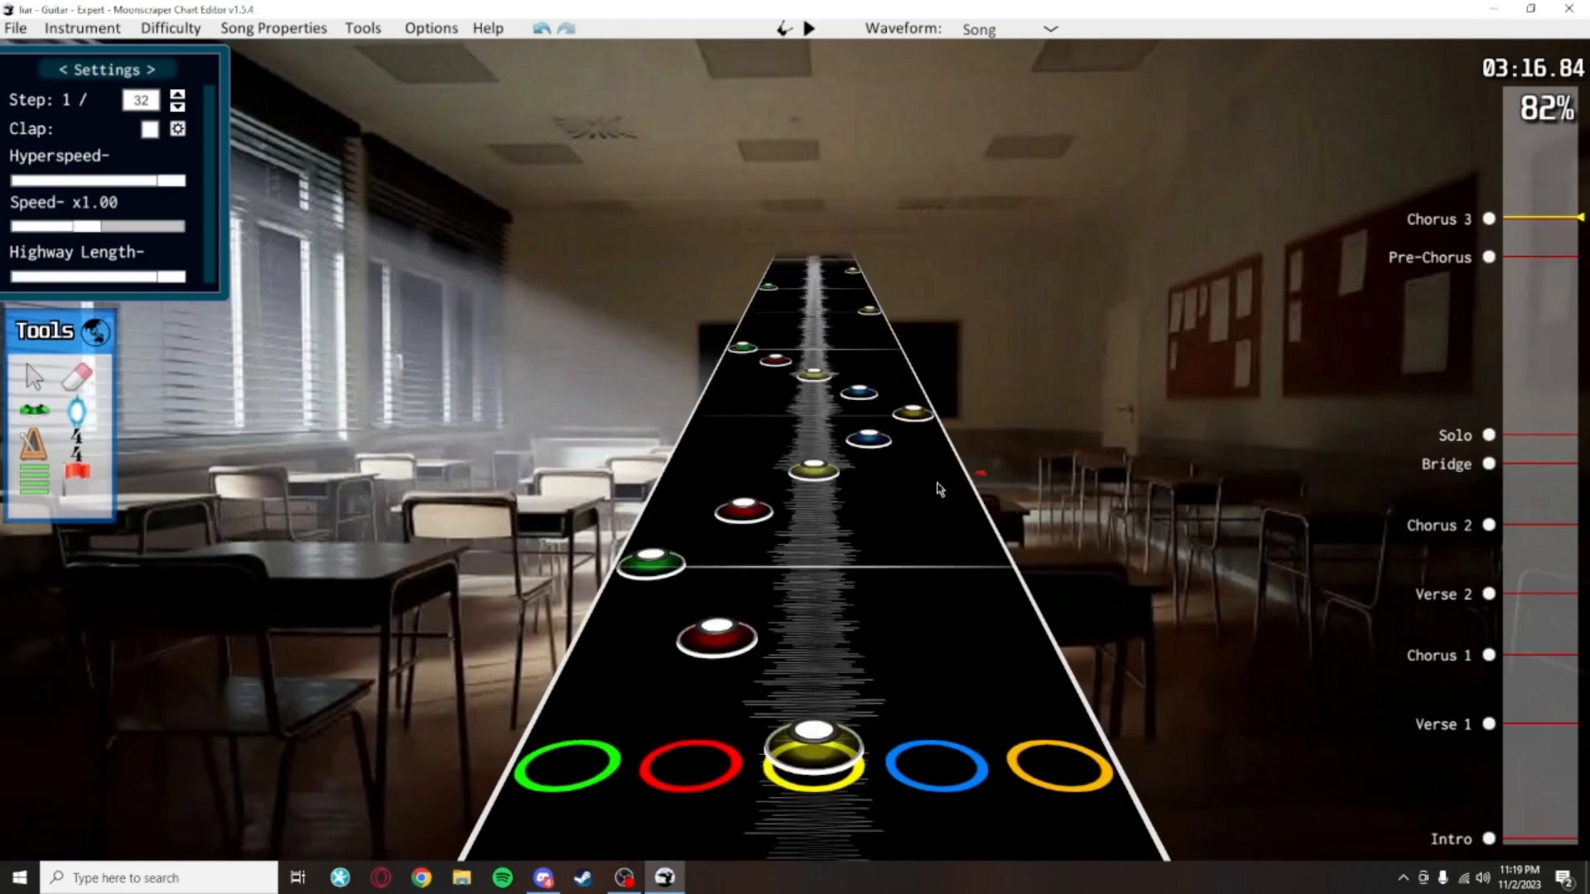
pyautogui.moveTo(1007, 509); pyautogui.dragTo(539, 331)
pyautogui.scroll(2, 888, 488)
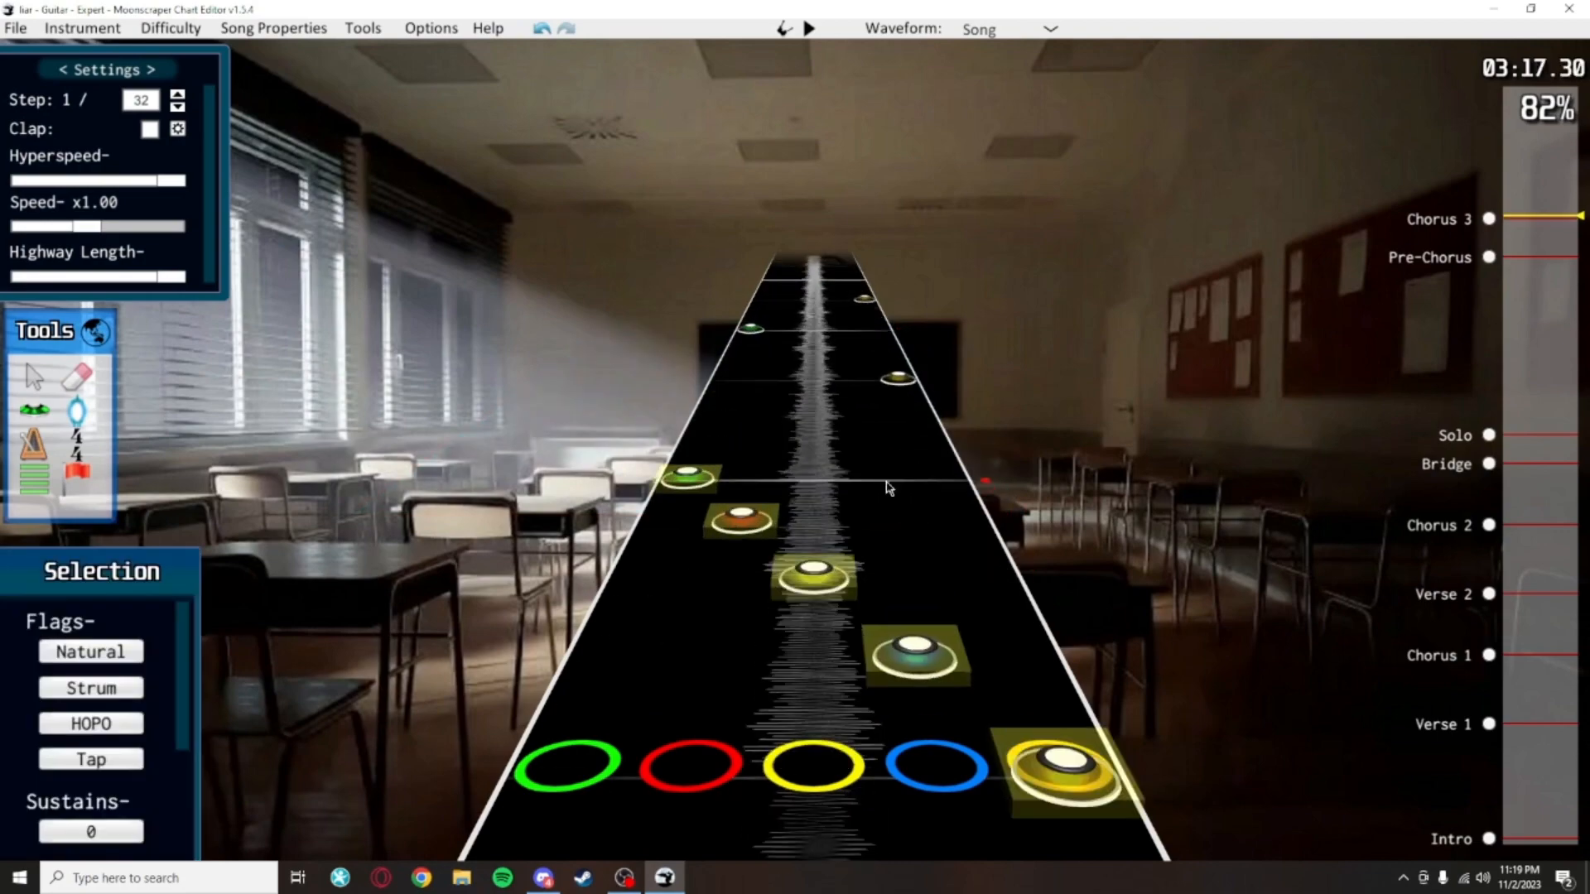
pyautogui.scroll(1, 799, 452)
pyautogui.hotkey('ctrl', 'v')
pyautogui.scroll(3, 869, 461)
pyautogui.press('space')
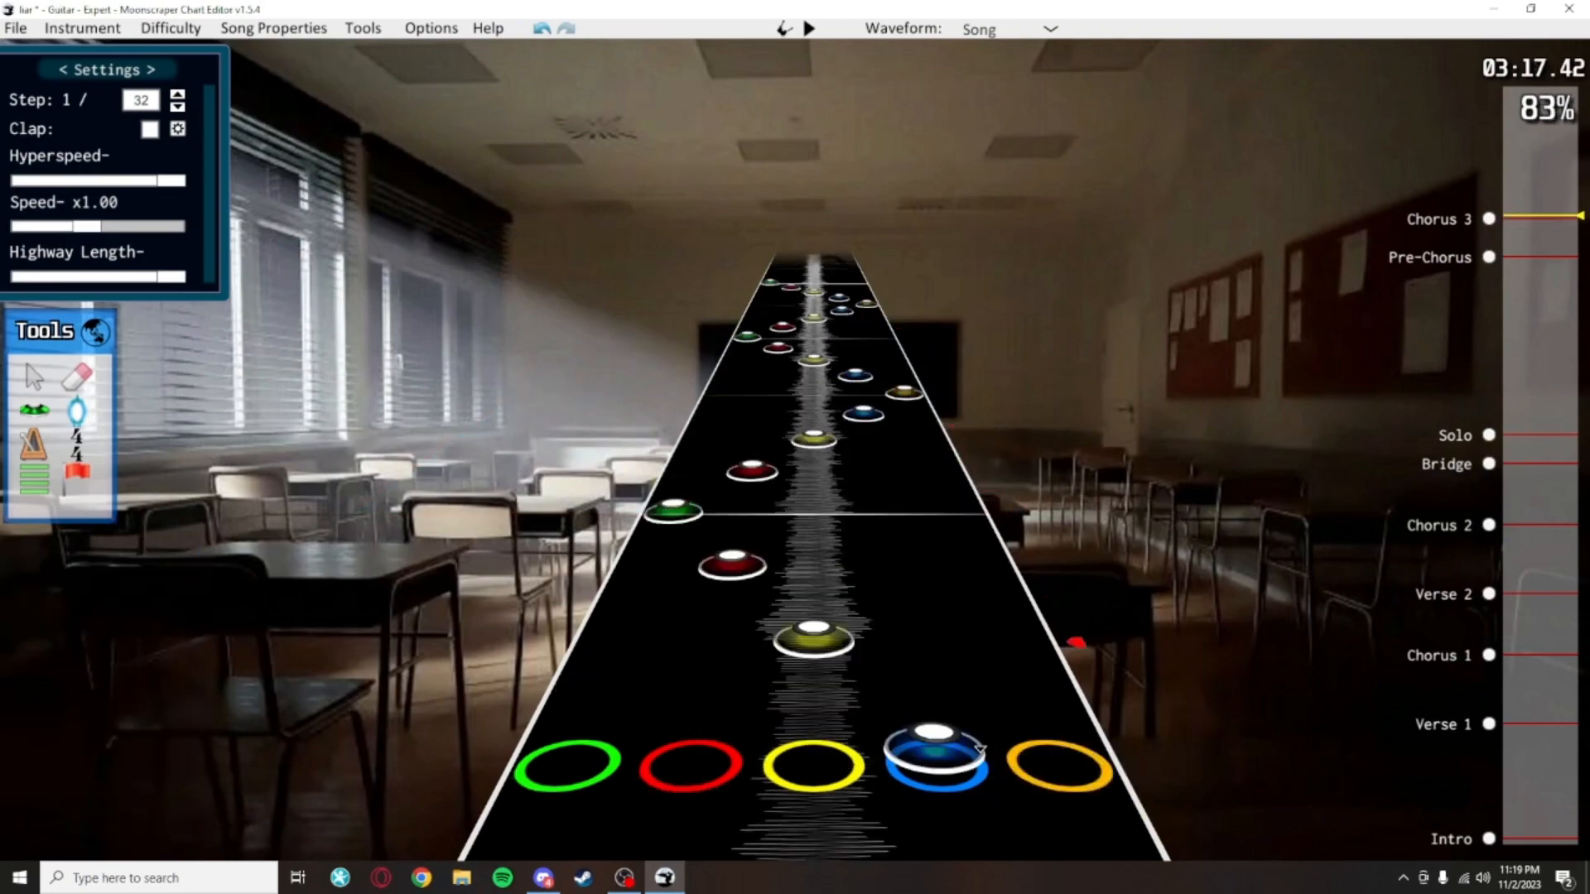
pyautogui.hotkey('ctrl', 's')
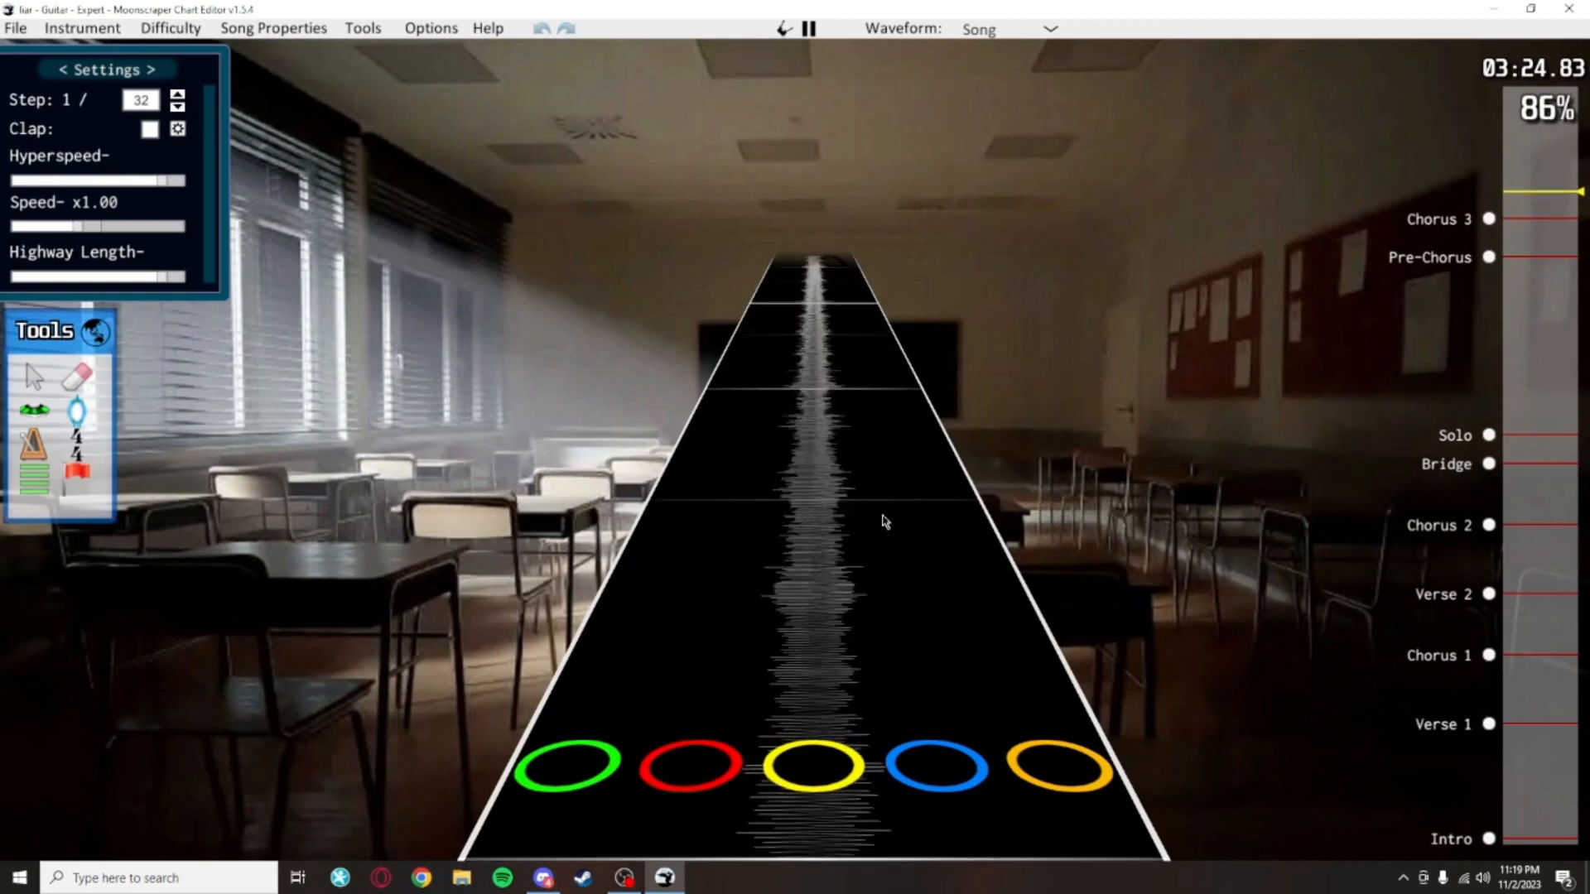
# Return to Chorus 3, select the entire run of tap notes in its opening, and delete it
pyautogui.press('space')
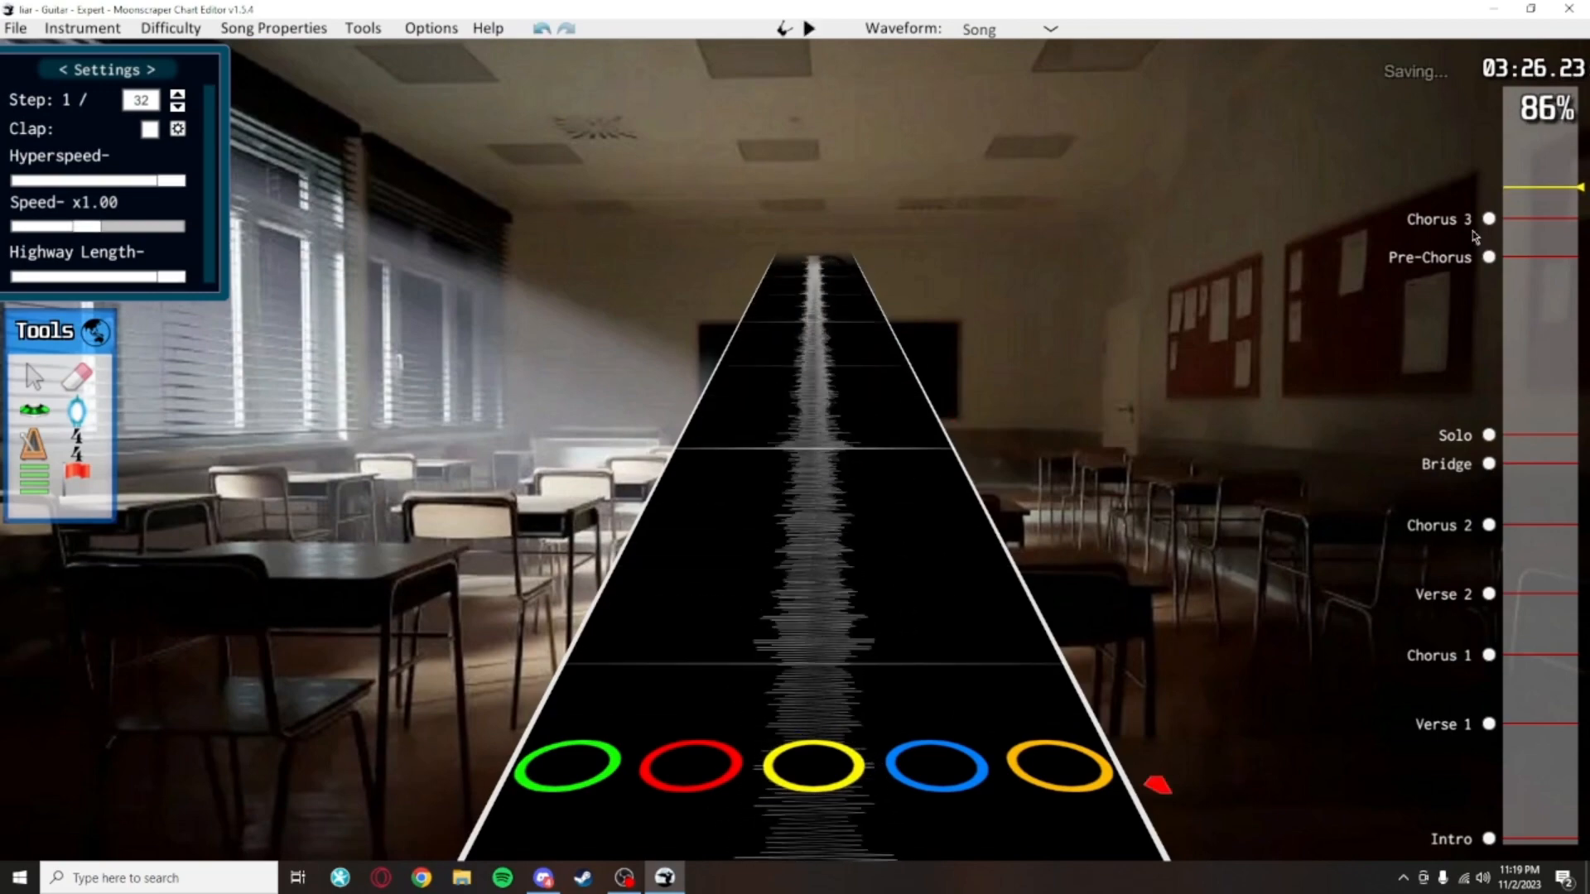
pyautogui.click(1488, 219)
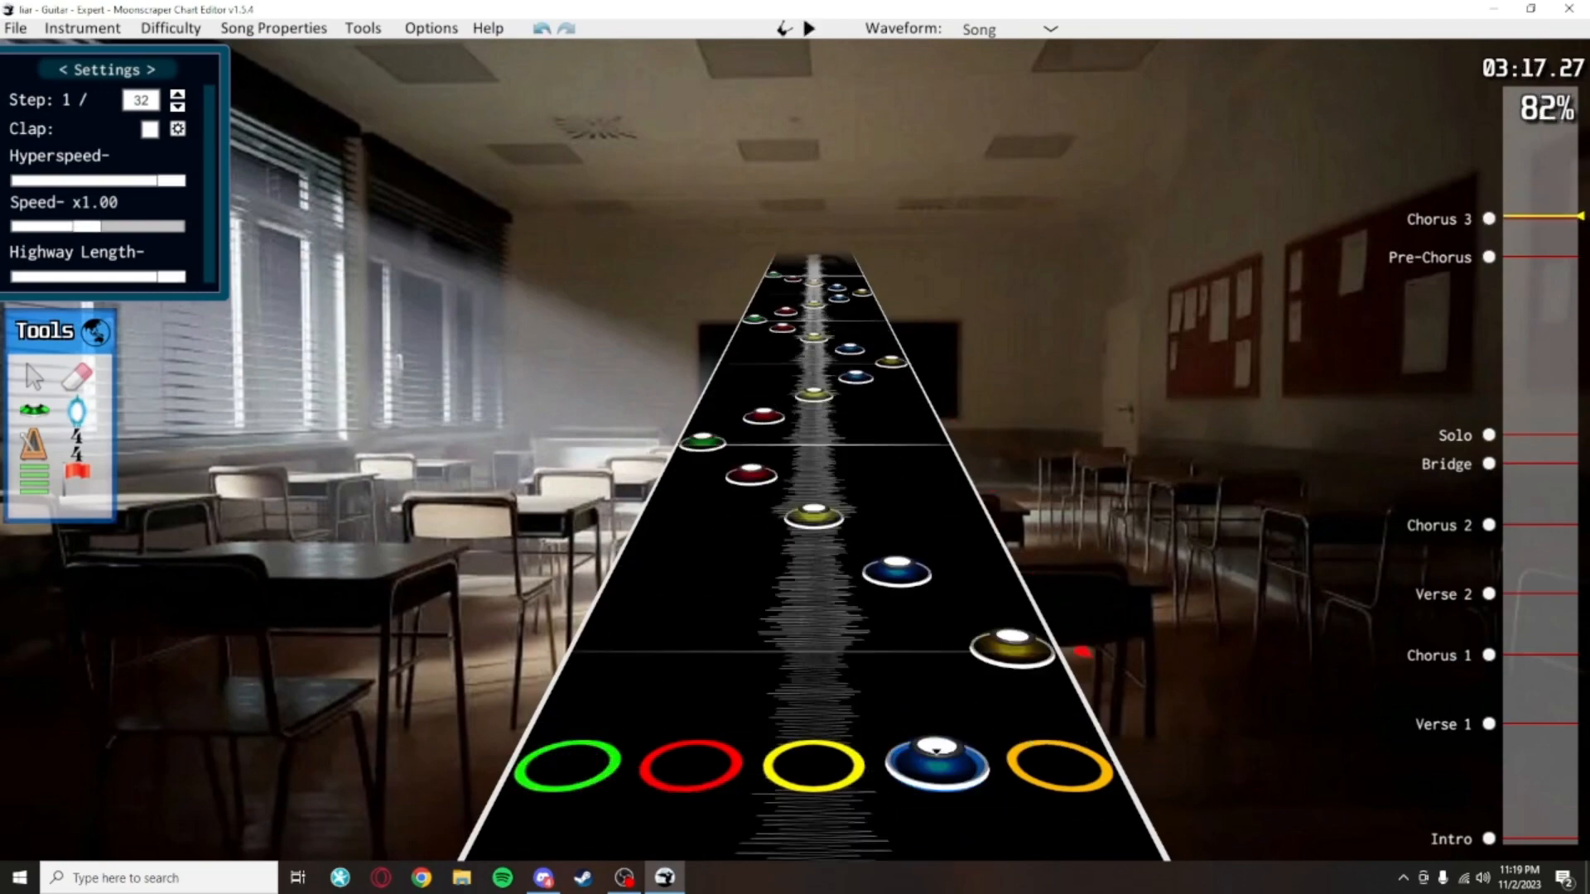
pyautogui.scroll(15, 1068, 688)
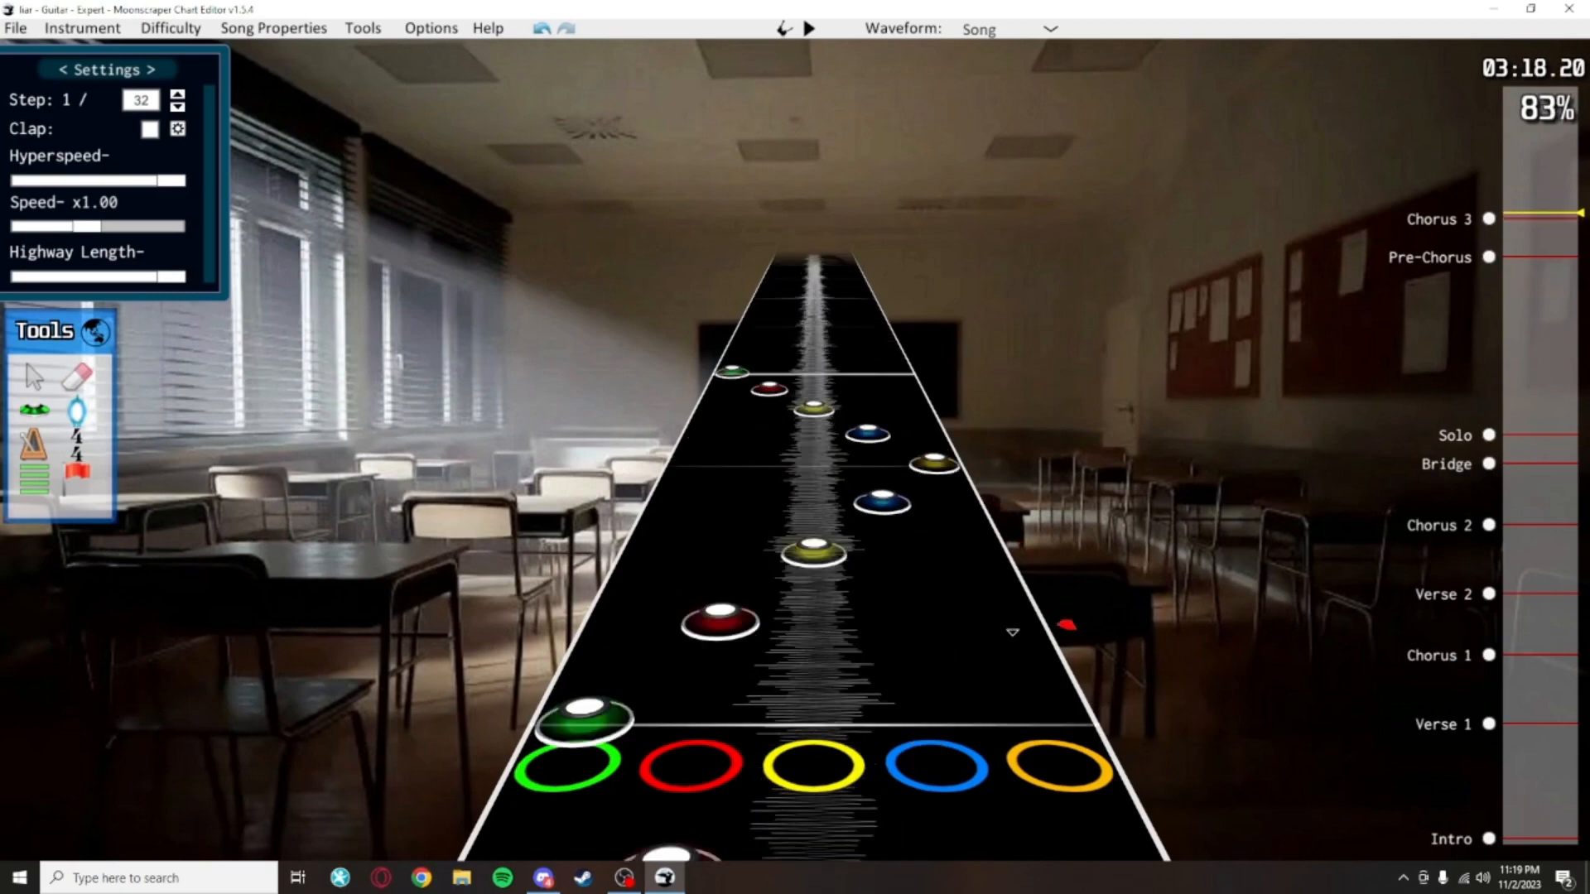
pyautogui.scroll(-16, 994, 572)
pyautogui.scroll(1, 979, 519)
pyautogui.moveTo(1004, 544); pyautogui.dragTo(706, 286)
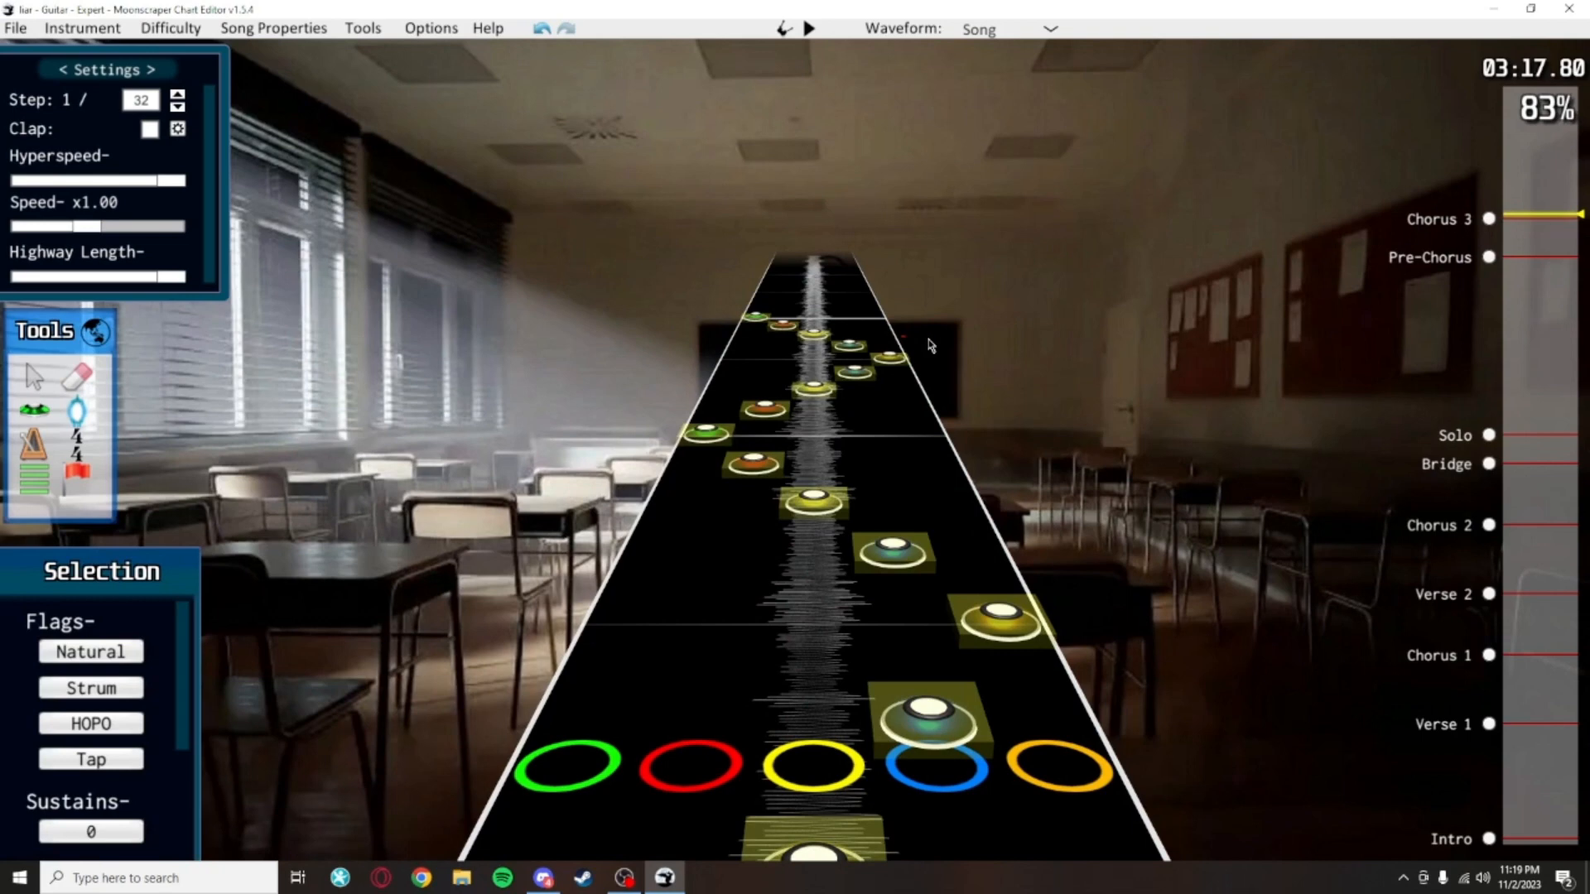
pyautogui.press('Delete')
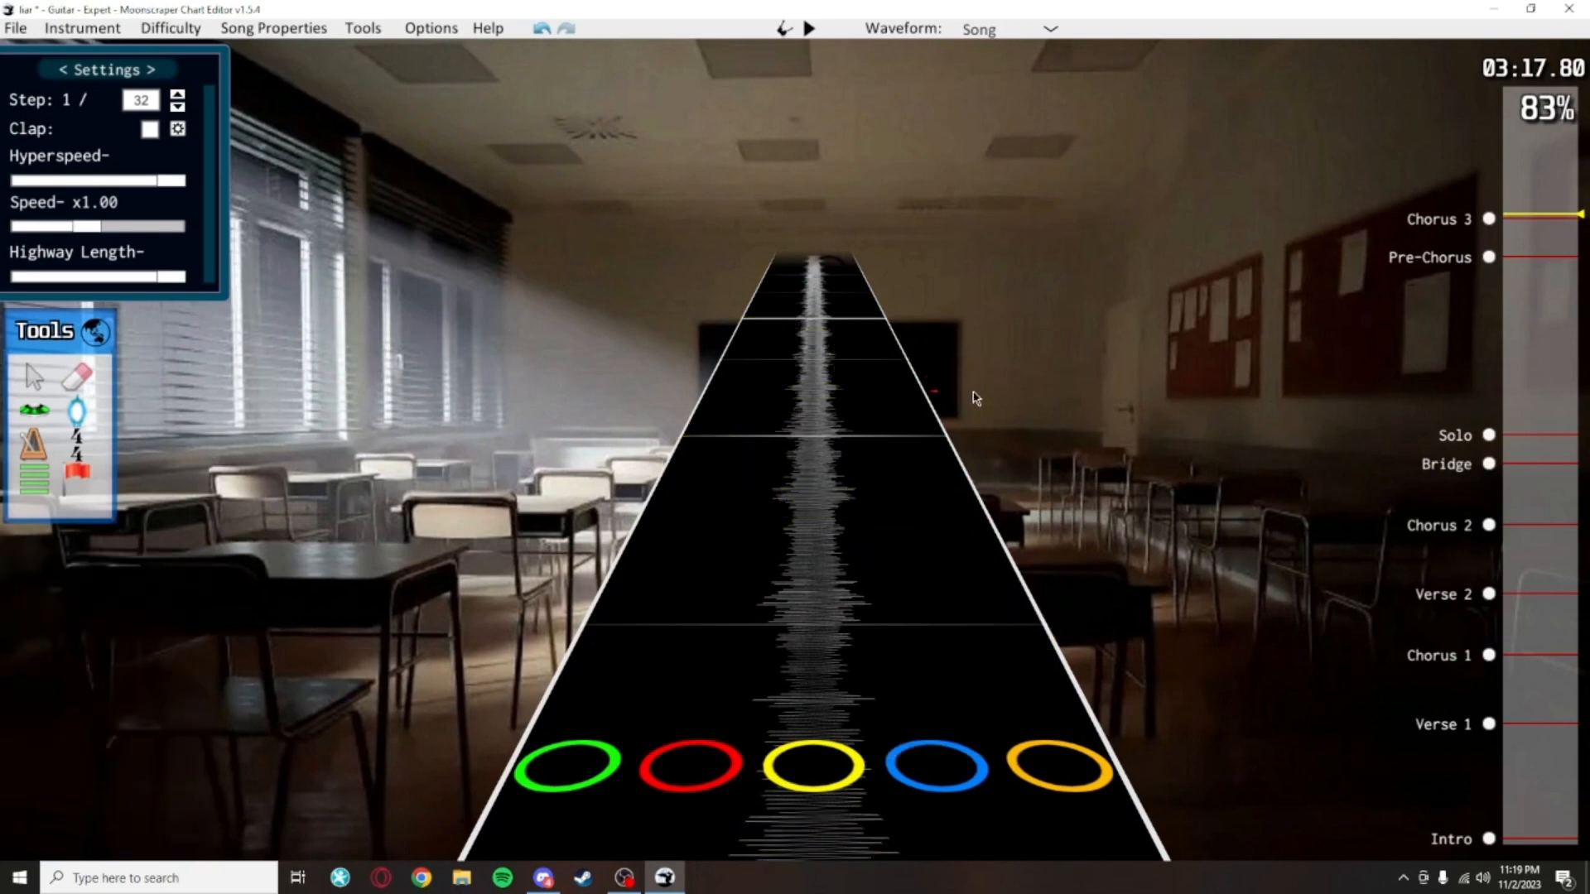
# Copy everything from Chorus 1 up to Verse 2, paste it at the Chorus 3 start, and play it past 3:24
pyautogui.click(1490, 259)
pyautogui.click(1491, 656)
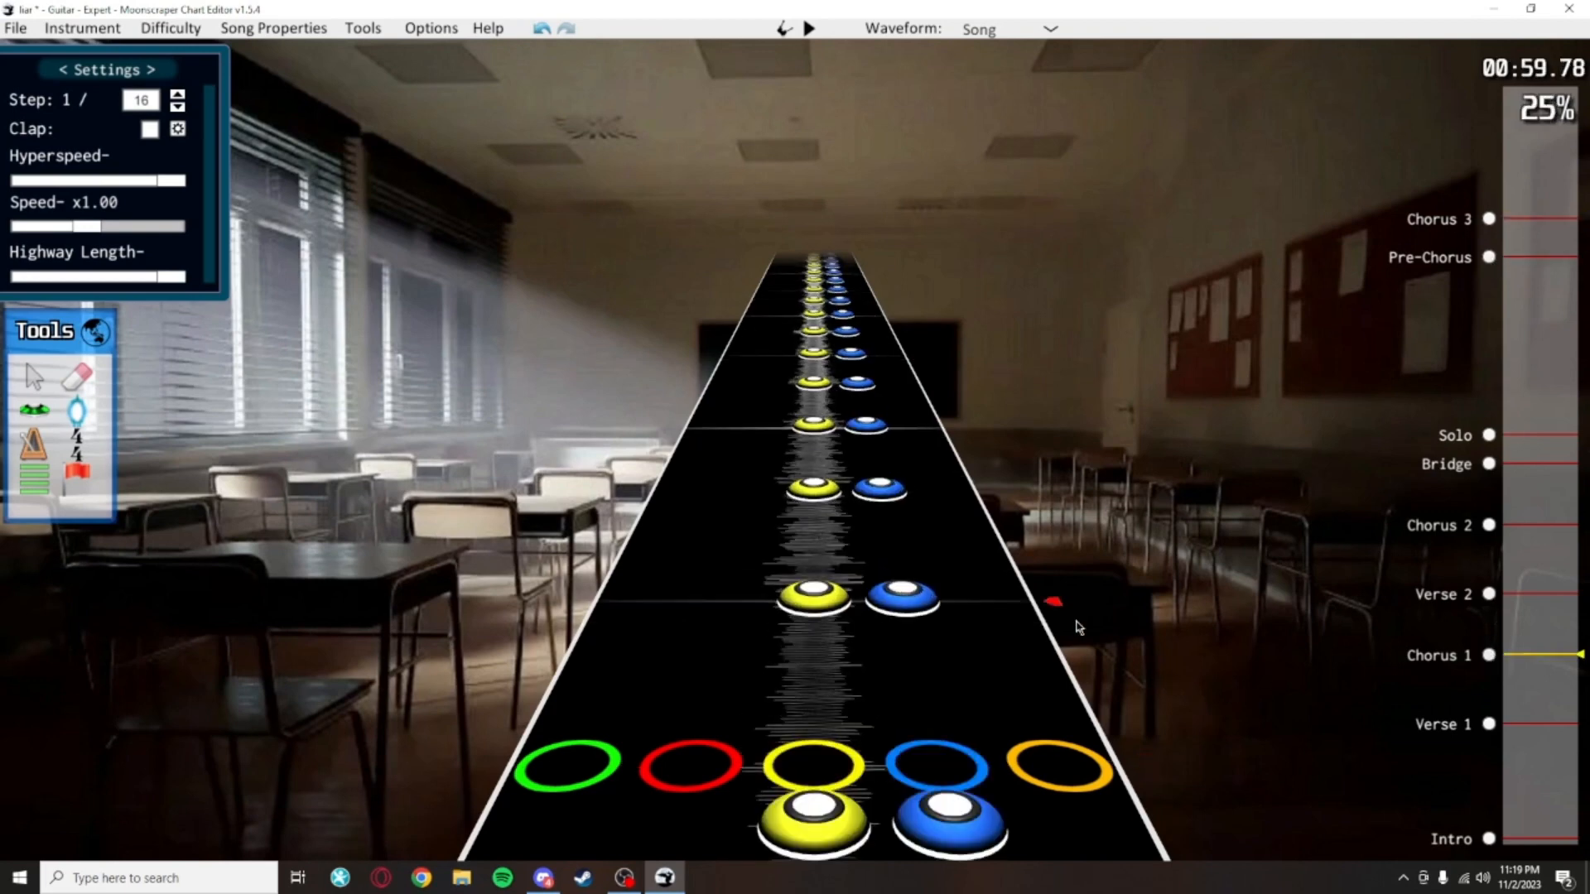
pyautogui.hotkey('alt', 'a')
pyautogui.click(1493, 222)
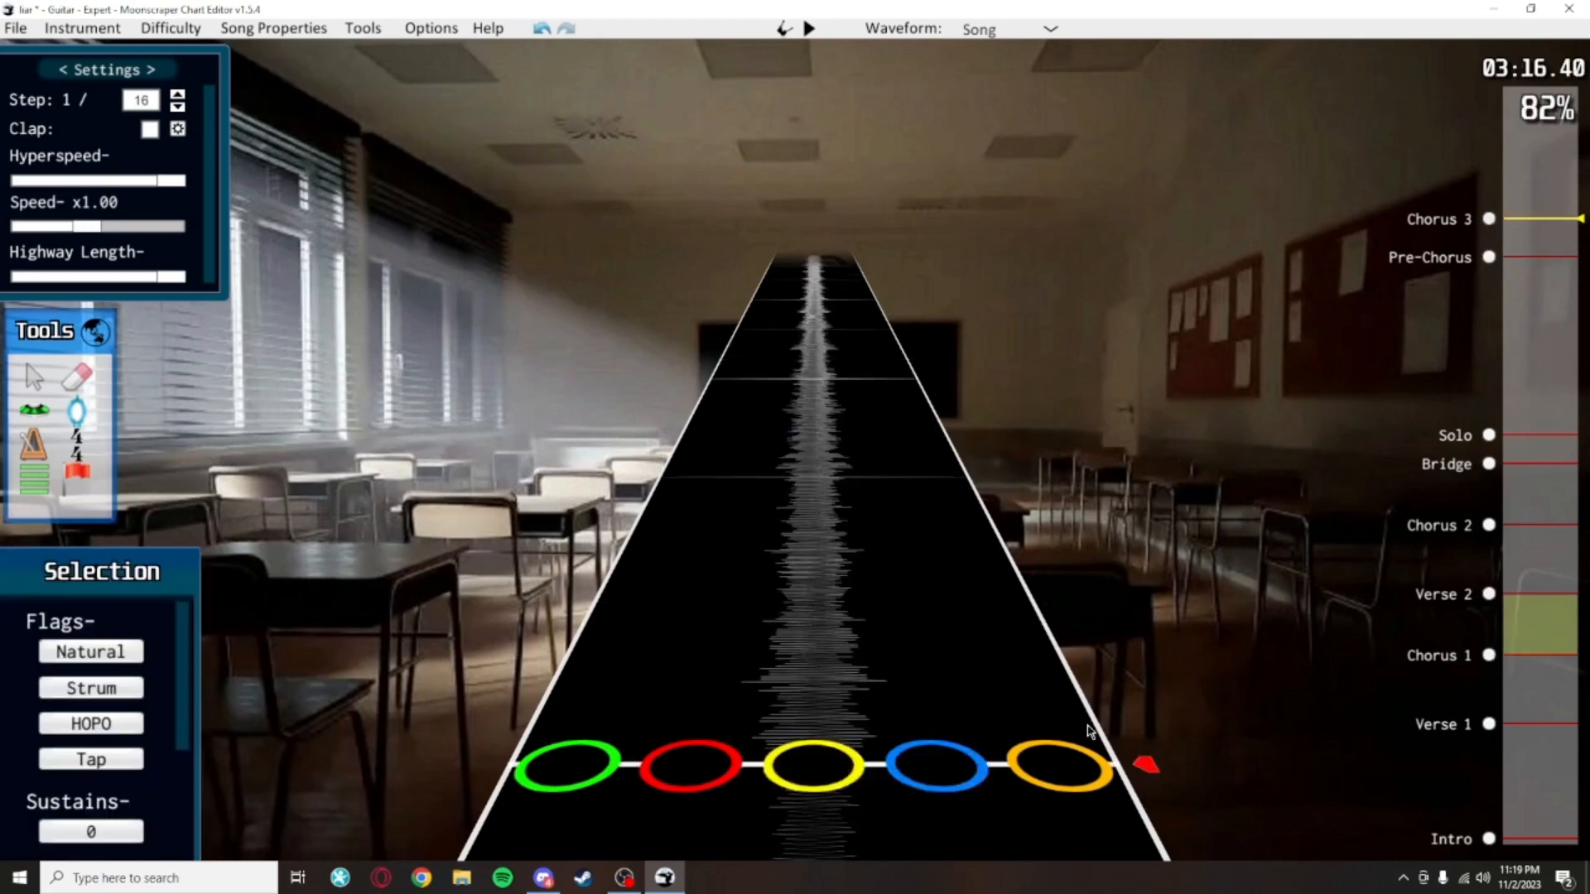
pyautogui.hotkey('ctrl', 'v')
pyautogui.press('space')
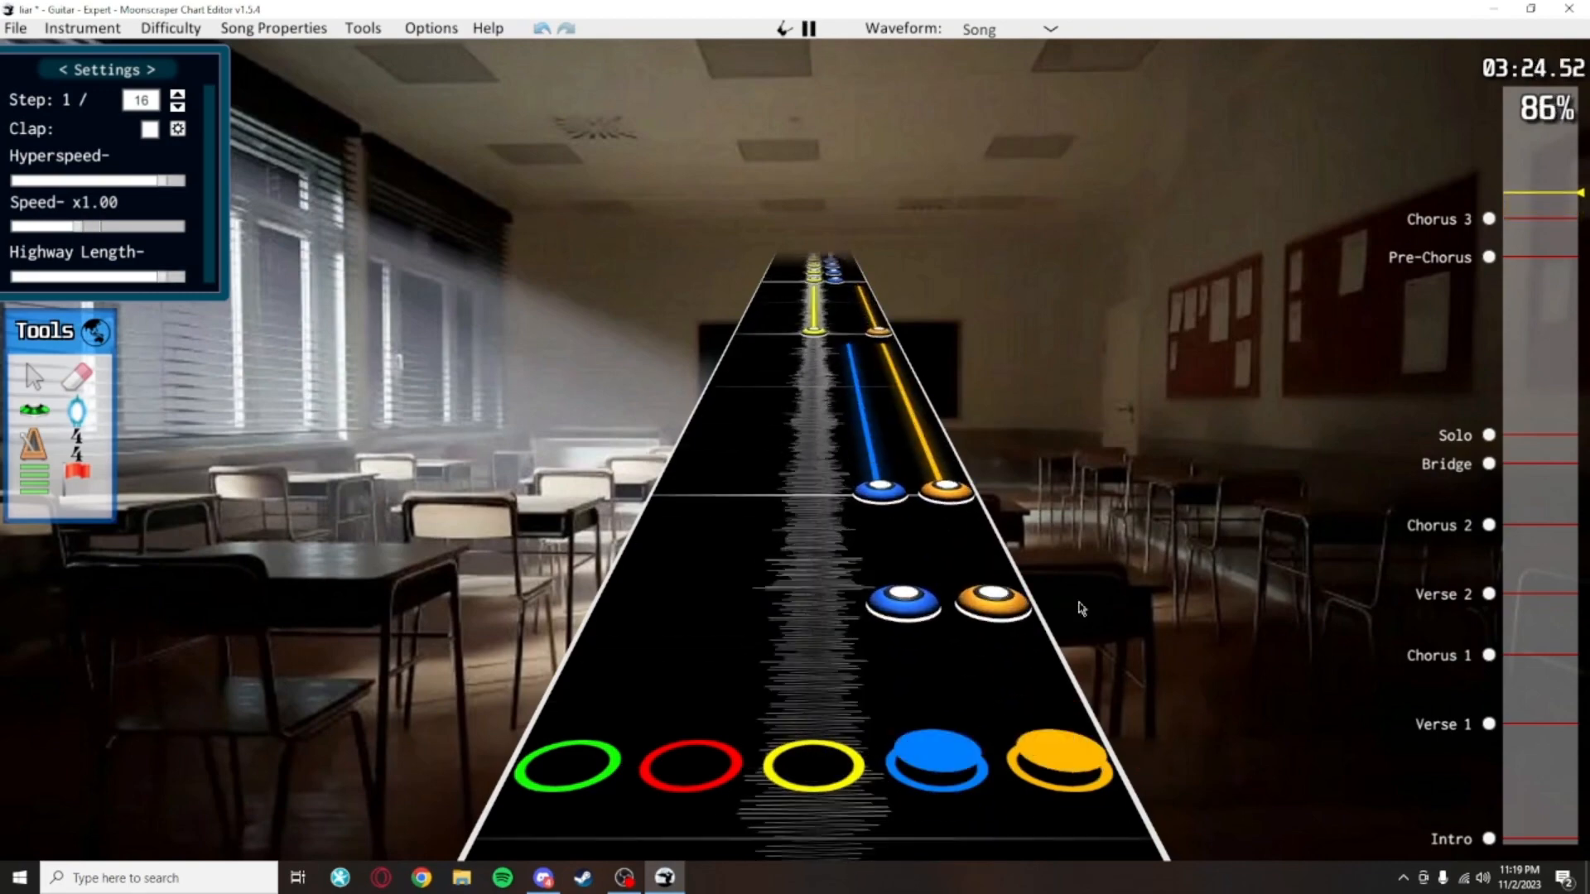
# Play Chorus 3 on to about 3:35, paste the copied chorus chords again from the following measure, save, and replay the join
pyautogui.hotkey('ctrl', 's')
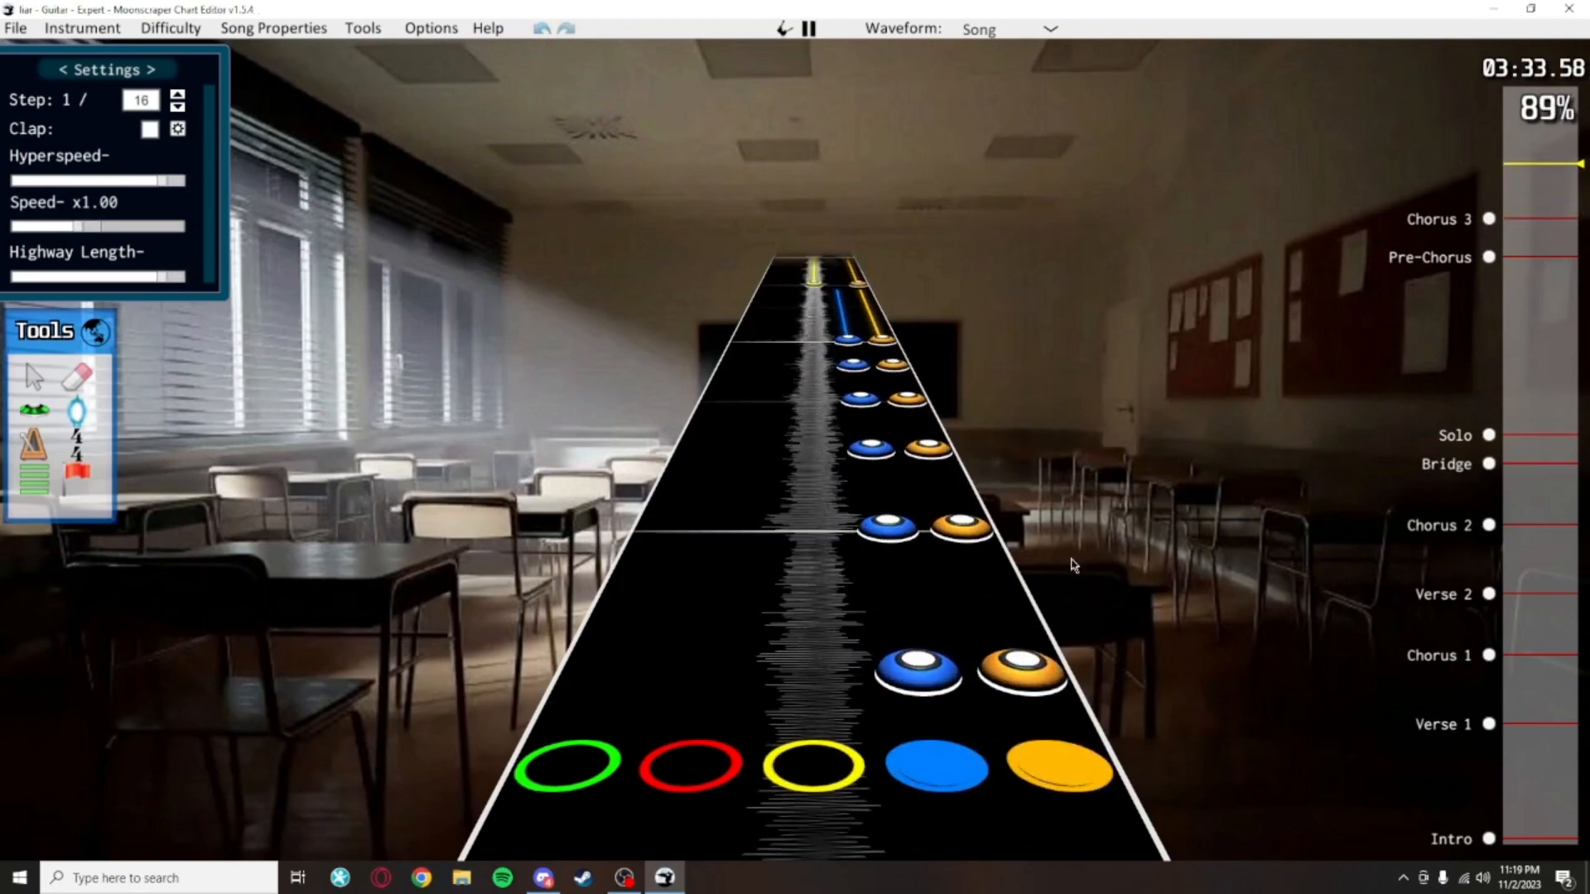
pyautogui.press('space')
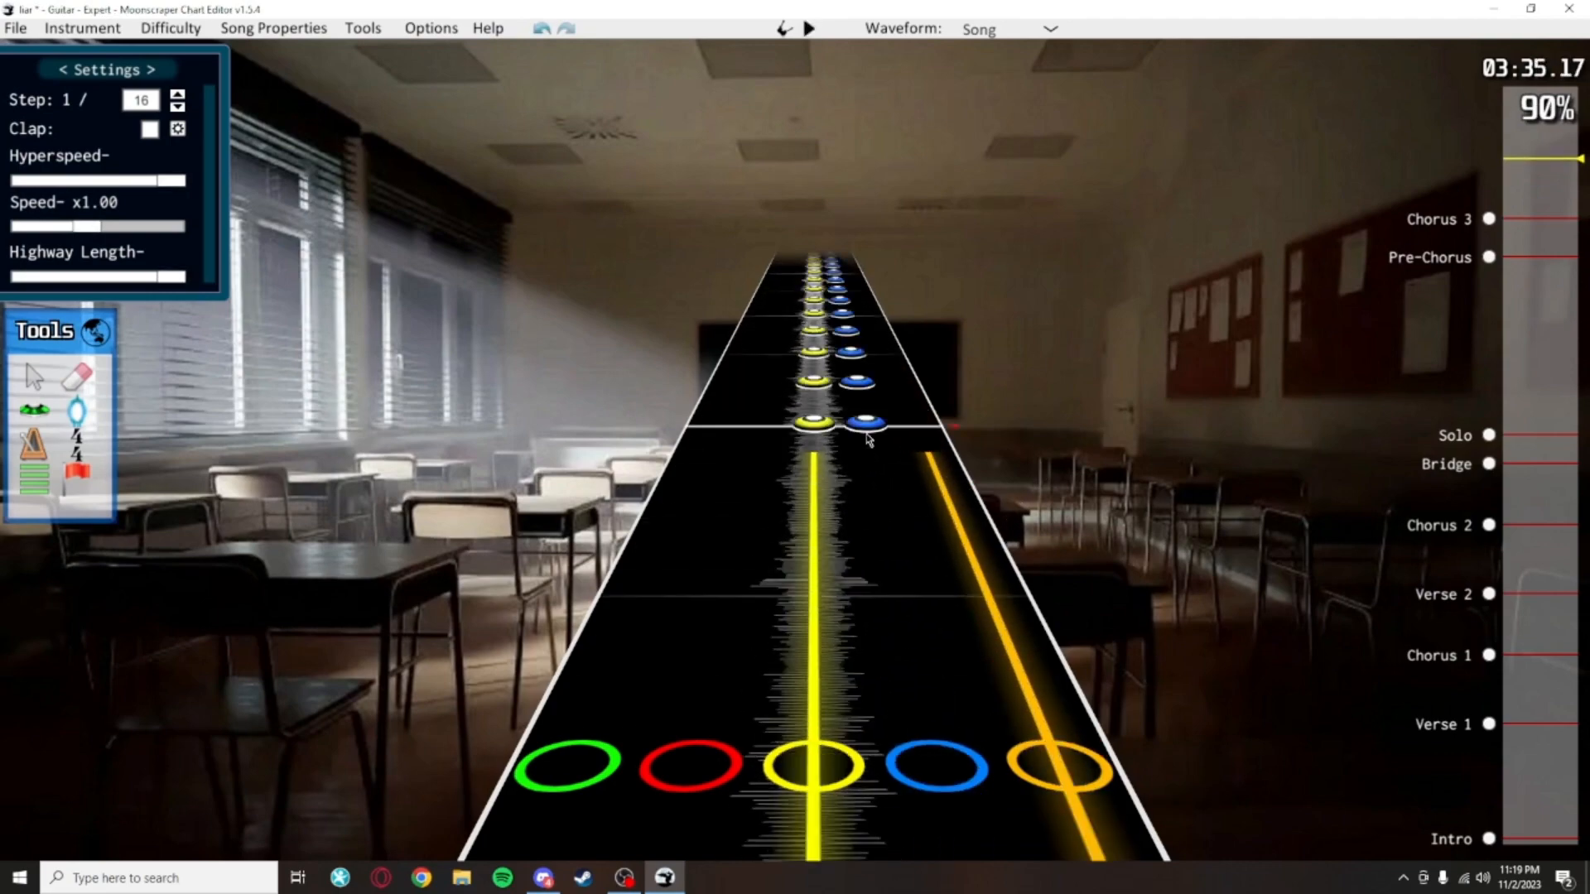
pyautogui.scroll(-5, 1033, 267)
pyautogui.hotkey('ctrl', 's')
pyautogui.scroll(6, 903, 271)
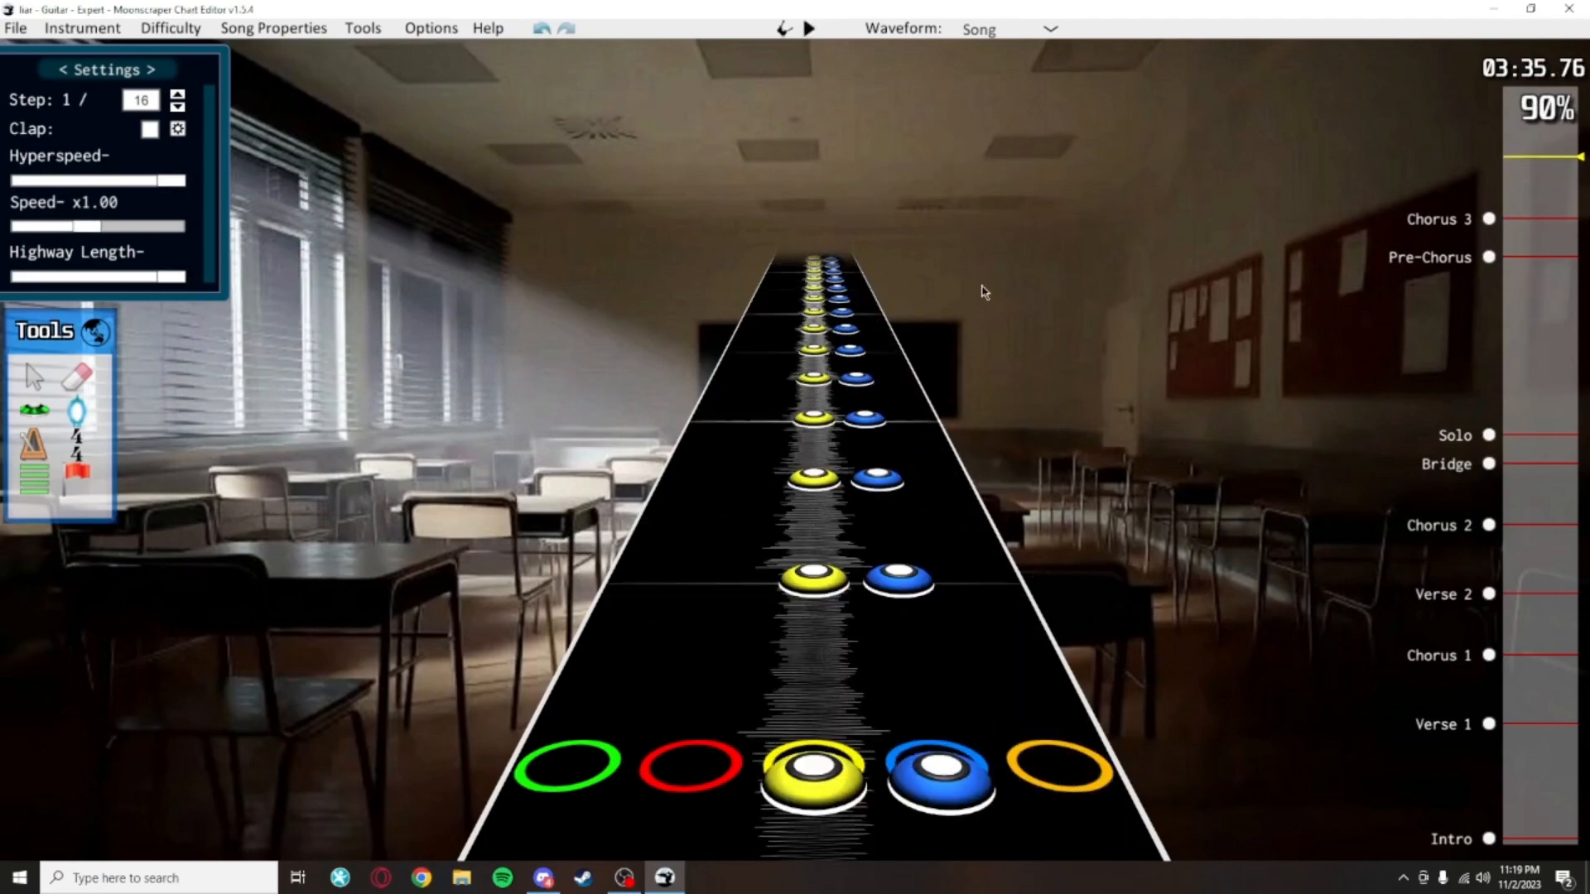
pyautogui.scroll(-2, 974, 671)
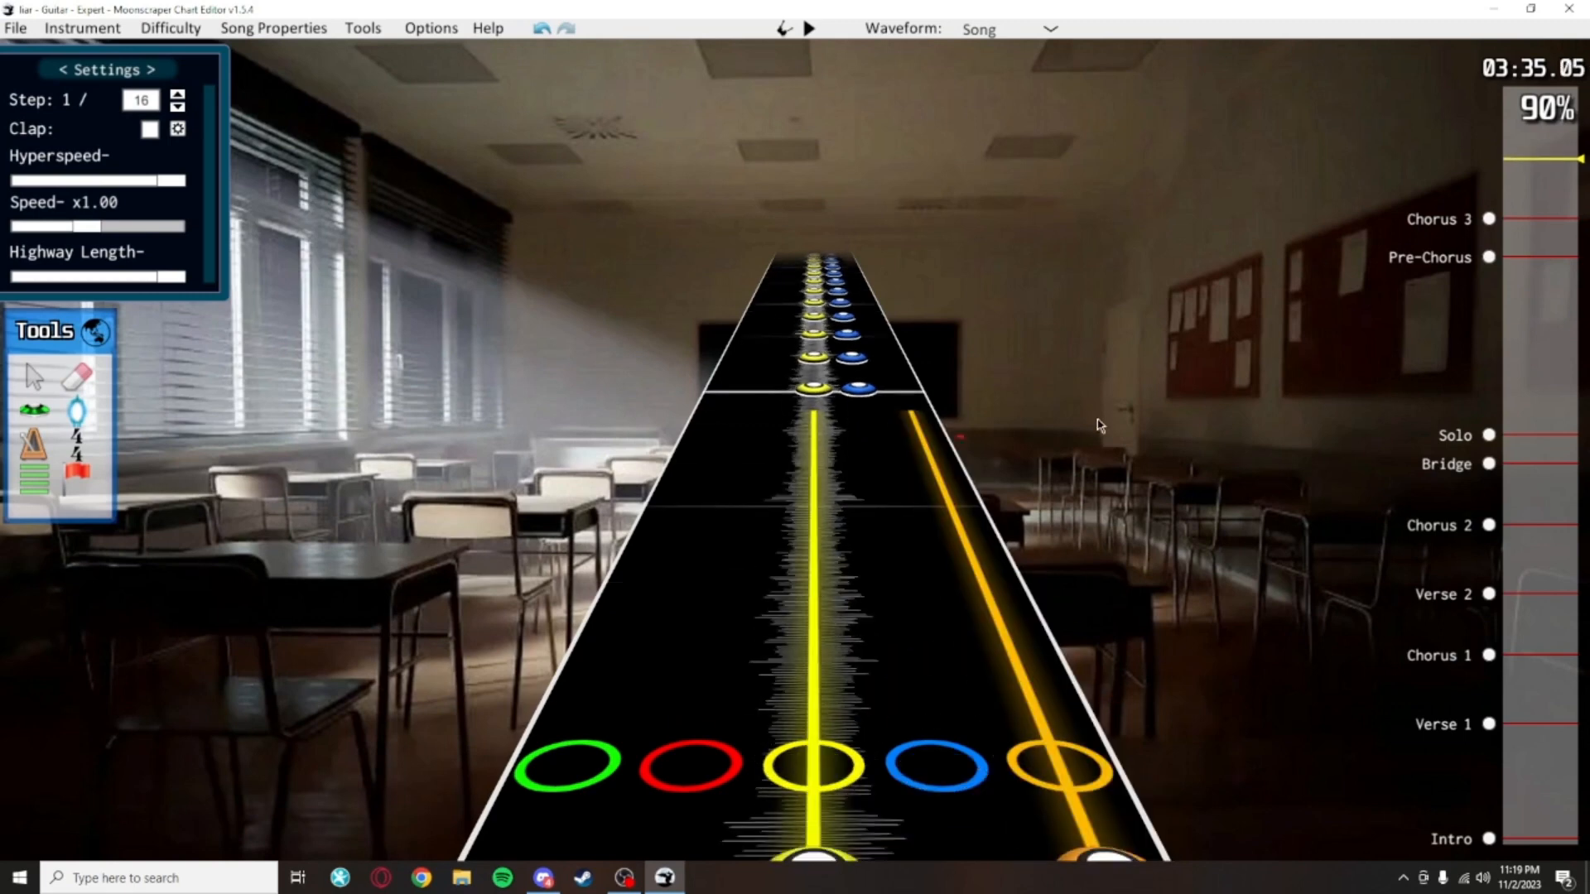
pyautogui.press('space')
pyautogui.press('space')
# Add a section marker named "Chorus 3B" at position 69120, where the second pasted chorus begins
pyautogui.click(77, 472)
pyautogui.scroll(-2, 966, 597)
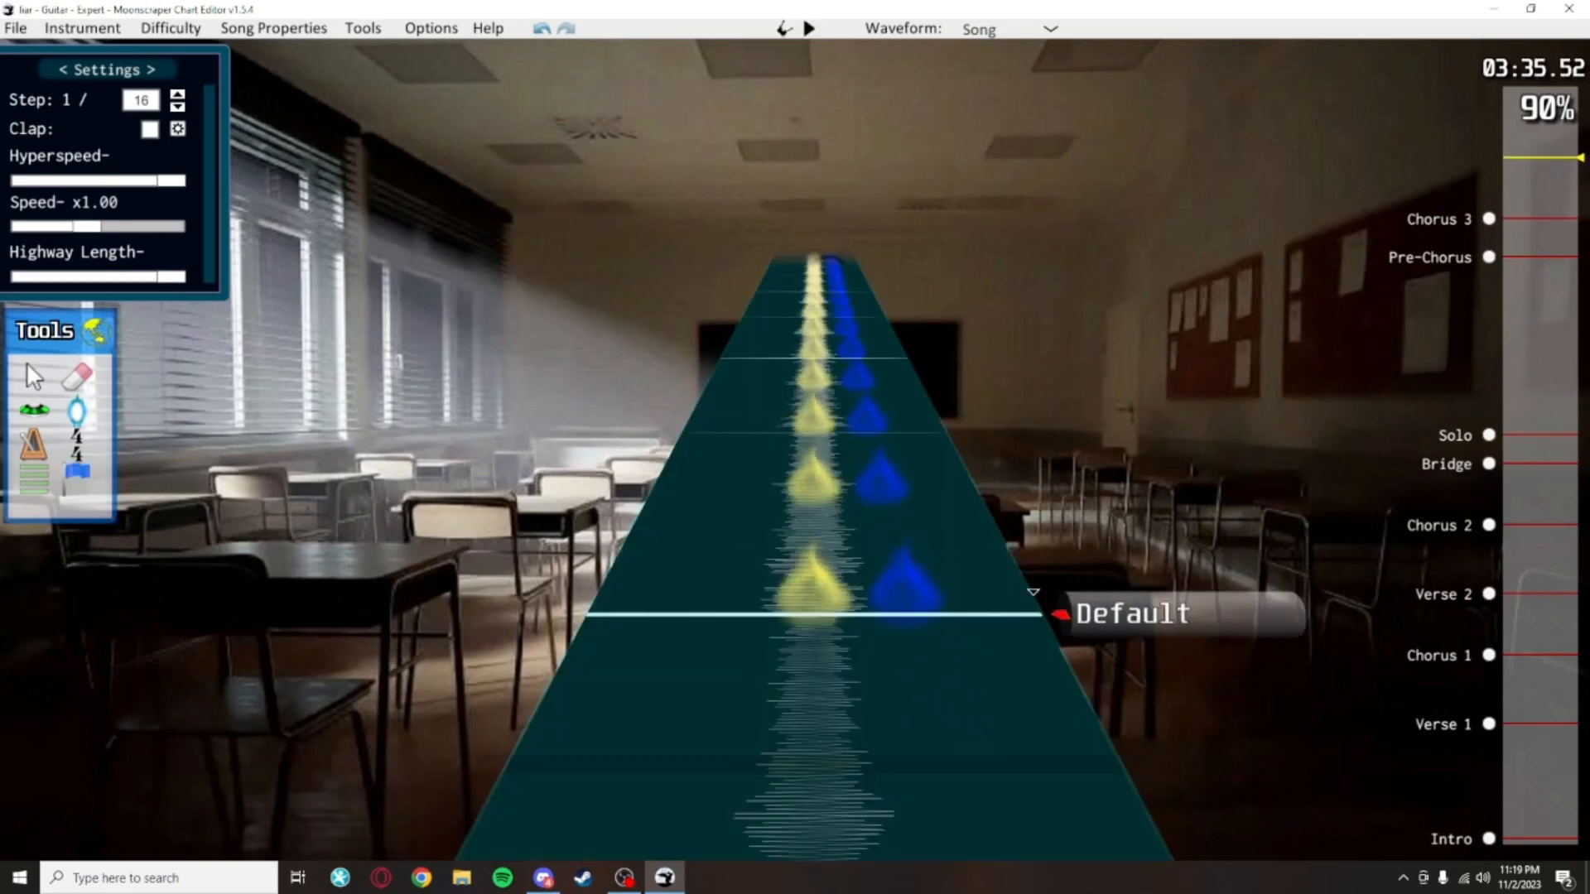
pyautogui.click(963, 515)
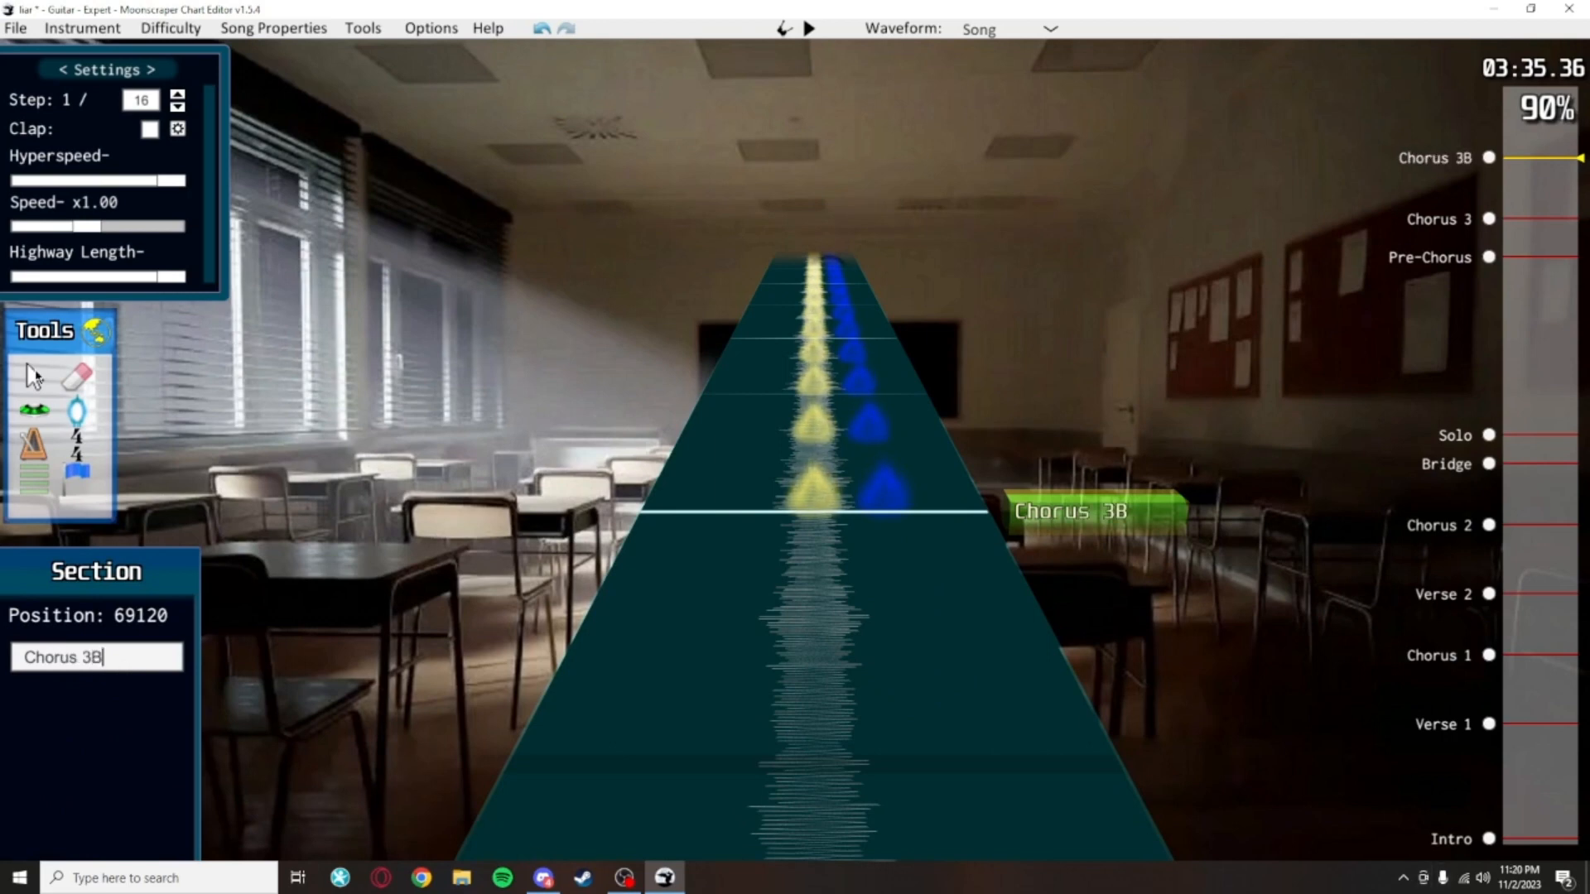
pyautogui.click(33, 377)
# Rename the Chorus 3 section marker "Chorus 3A" and save the chart
pyautogui.click(1491, 217)
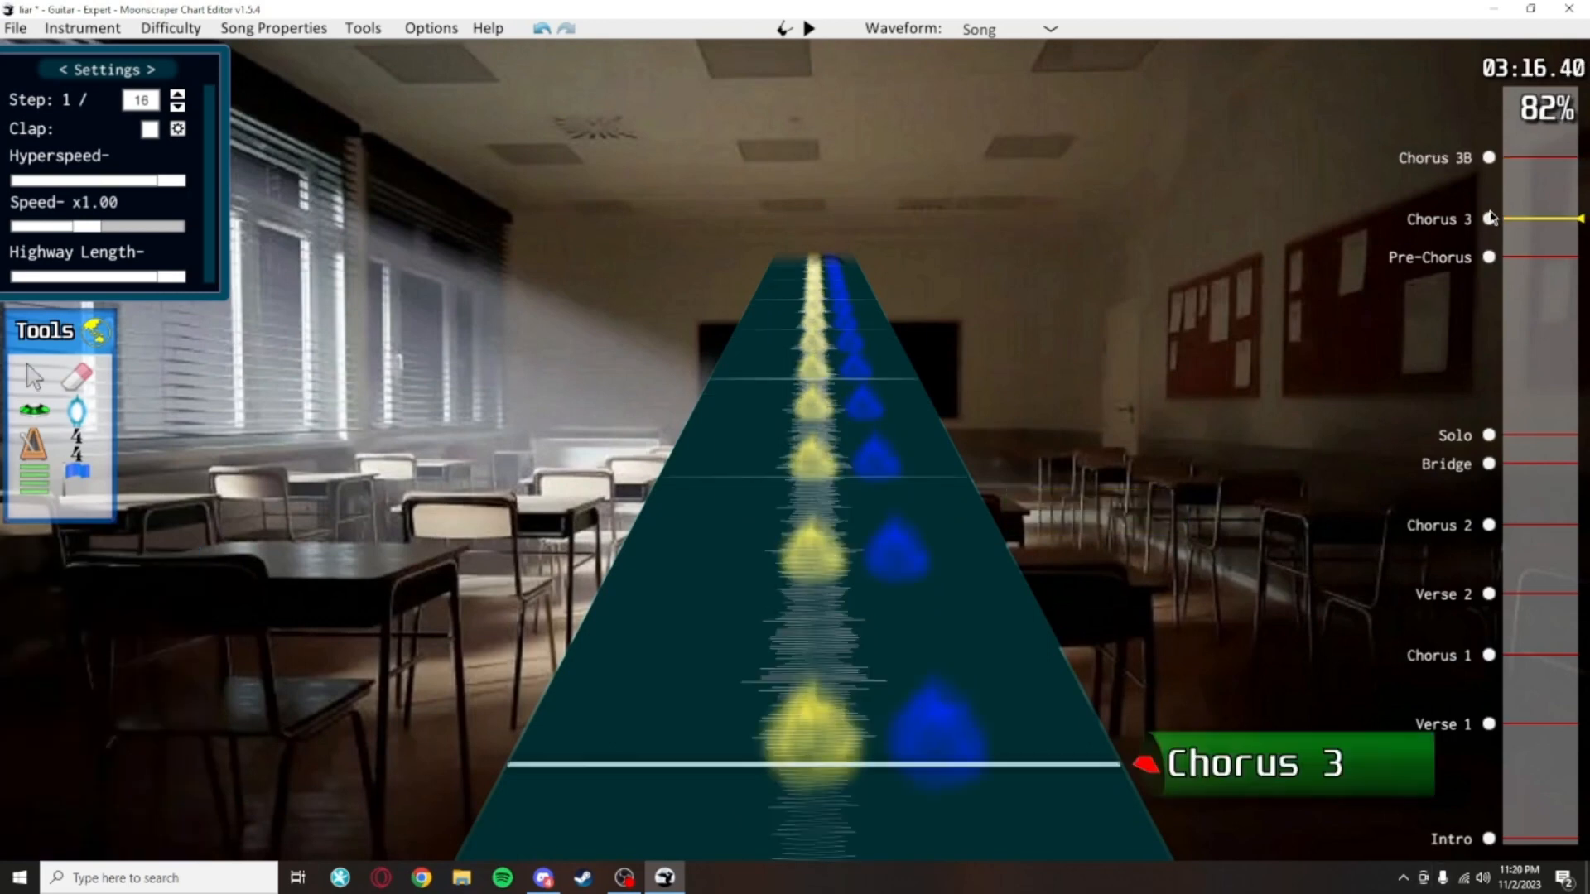
pyautogui.click(1237, 805)
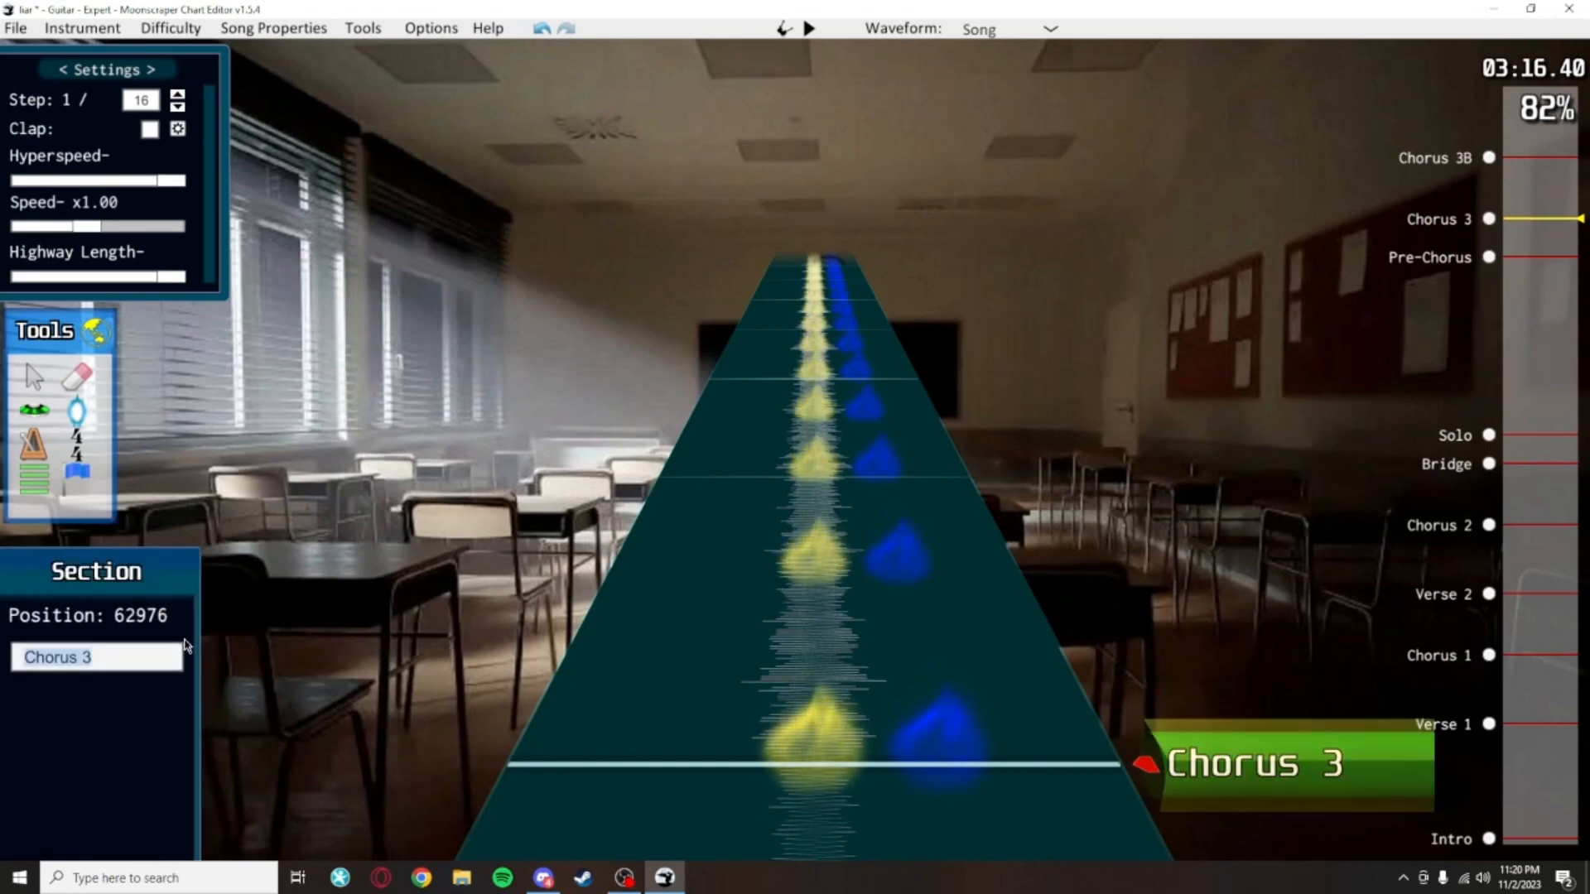
pyautogui.press('Escape')
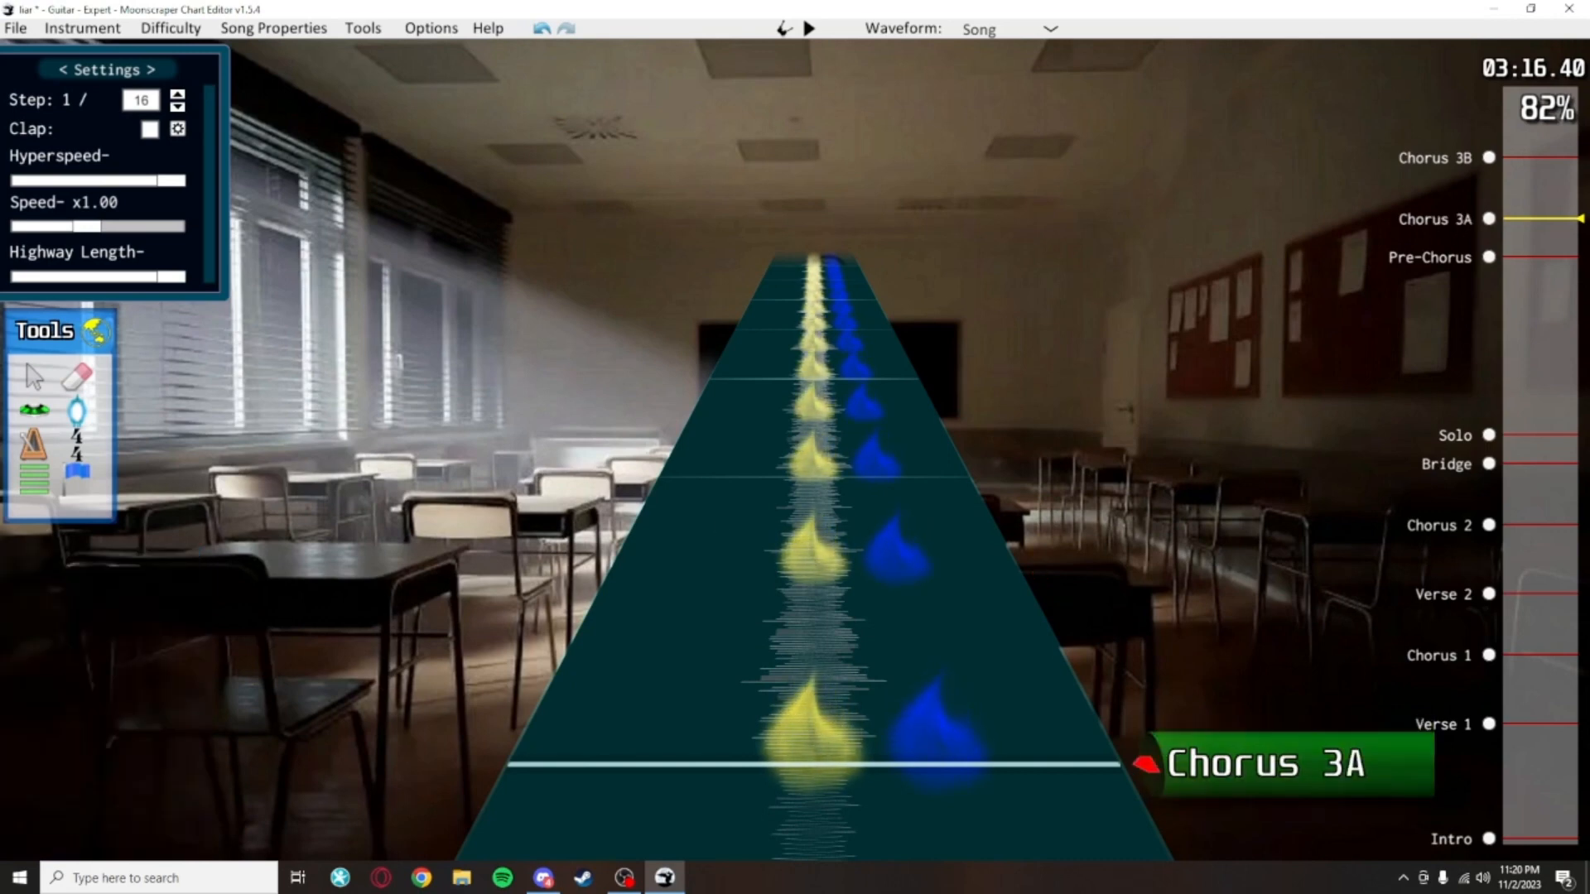
pyautogui.click(32, 415)
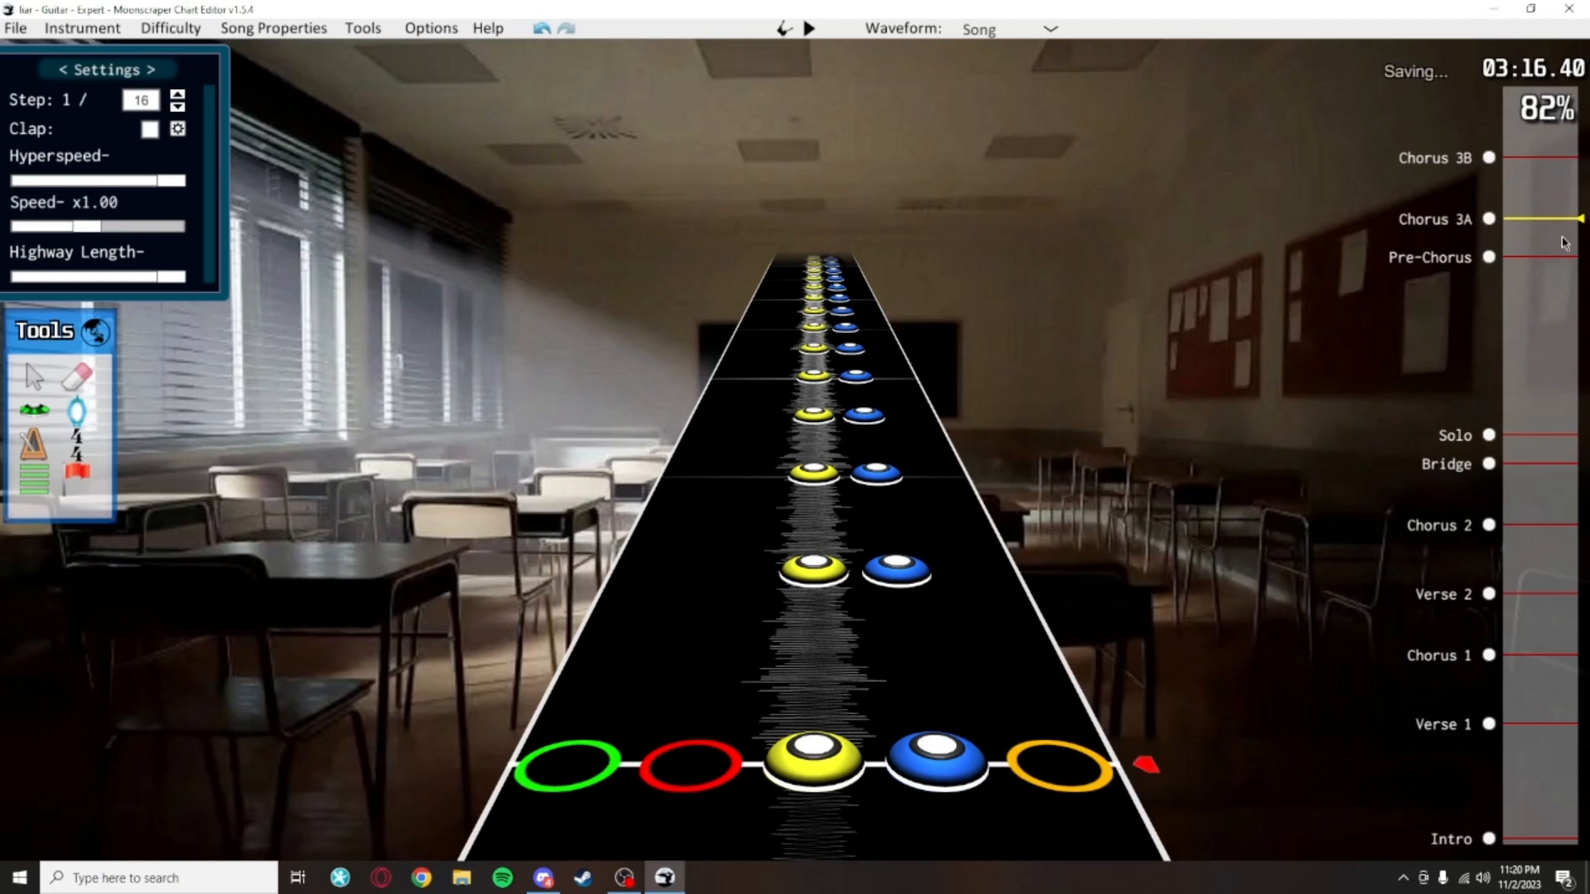
# Compare the opening chords of Chorus 3A and Chorus 3B by switching back and forth between the two sections
pyautogui.click(1489, 159)
pyautogui.click(1489, 220)
pyautogui.click(1489, 158)
pyautogui.click(1489, 220)
pyautogui.click(1489, 157)
pyautogui.click(1490, 220)
pyautogui.click(1489, 157)
pyautogui.click(1490, 220)
pyautogui.click(1489, 159)
# Check the spans of Chorus 1 and Chorus 2 against the starts of Verse 2 and the Bridge
pyautogui.click(1489, 656)
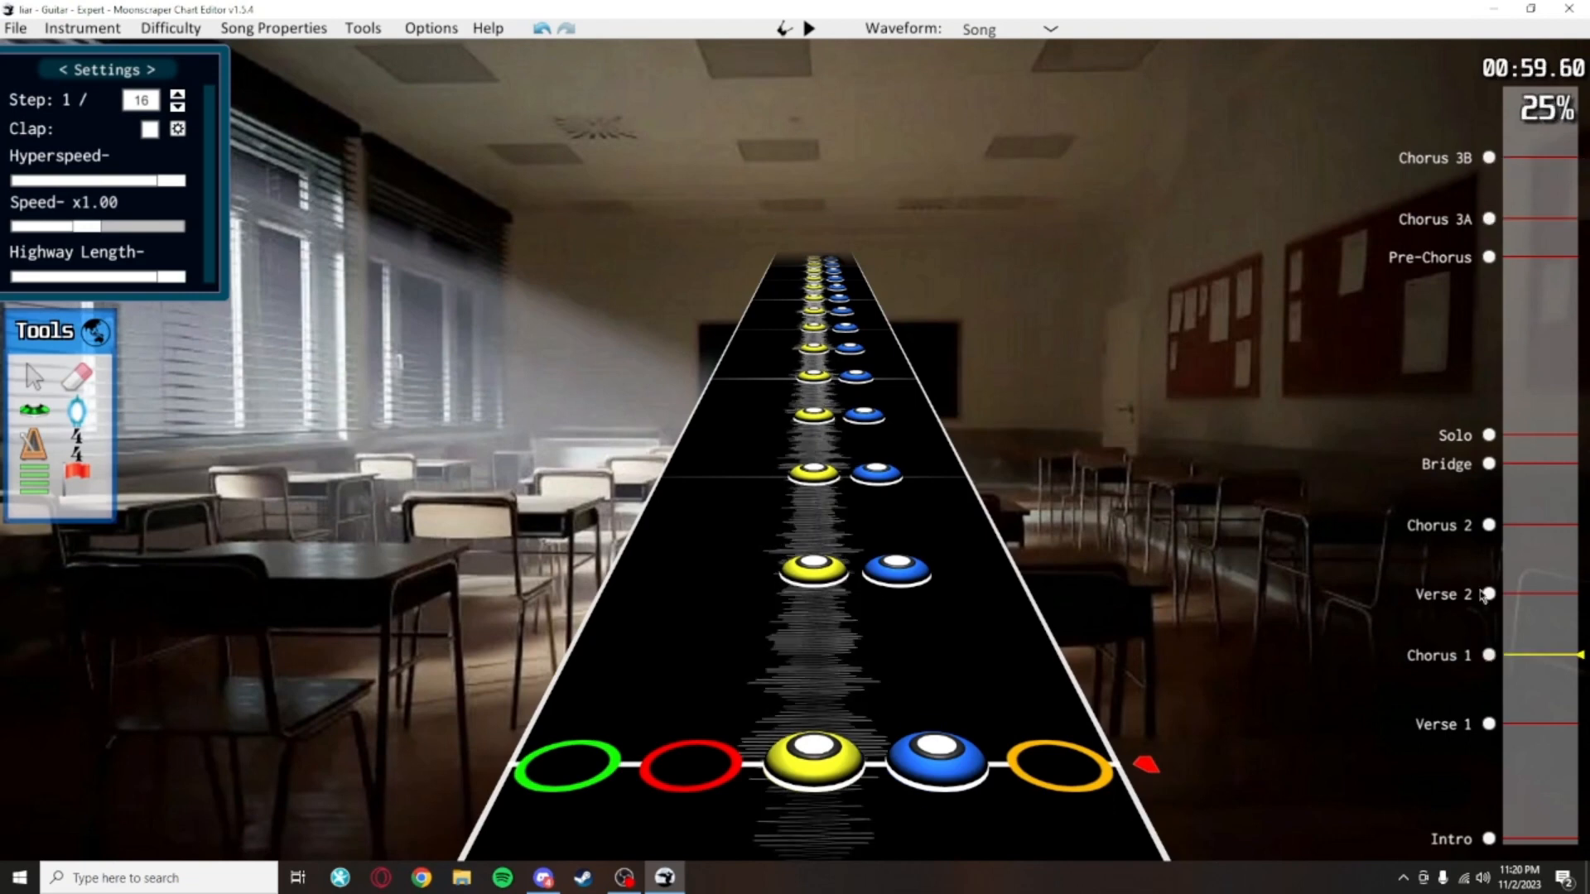
pyautogui.click(1489, 593)
pyautogui.click(1489, 656)
pyautogui.click(1489, 594)
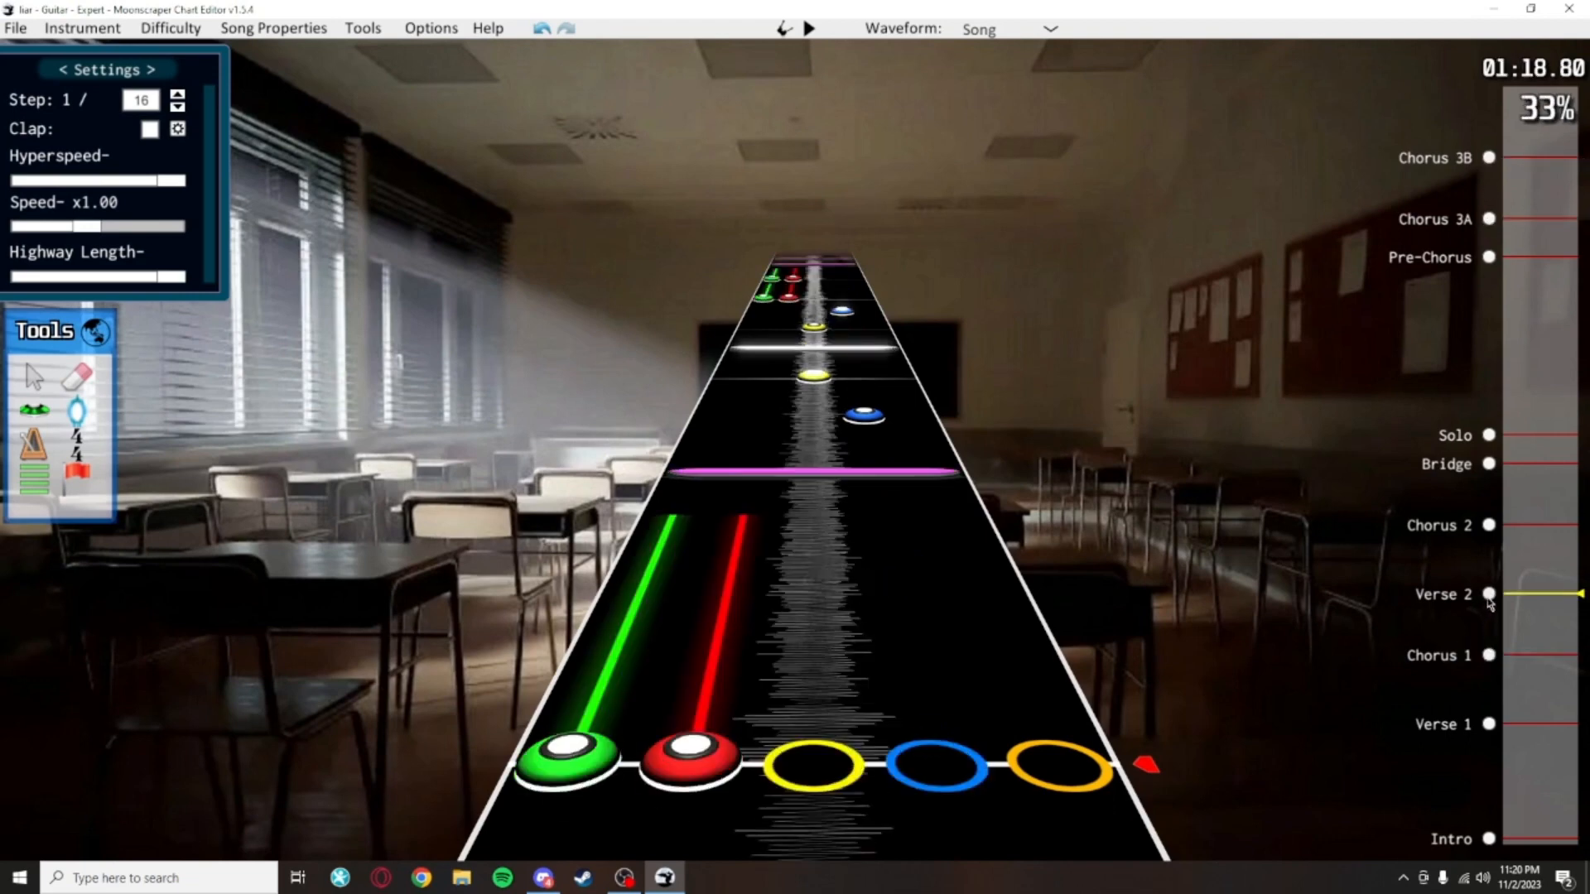
pyautogui.click(1489, 525)
pyautogui.click(1490, 465)
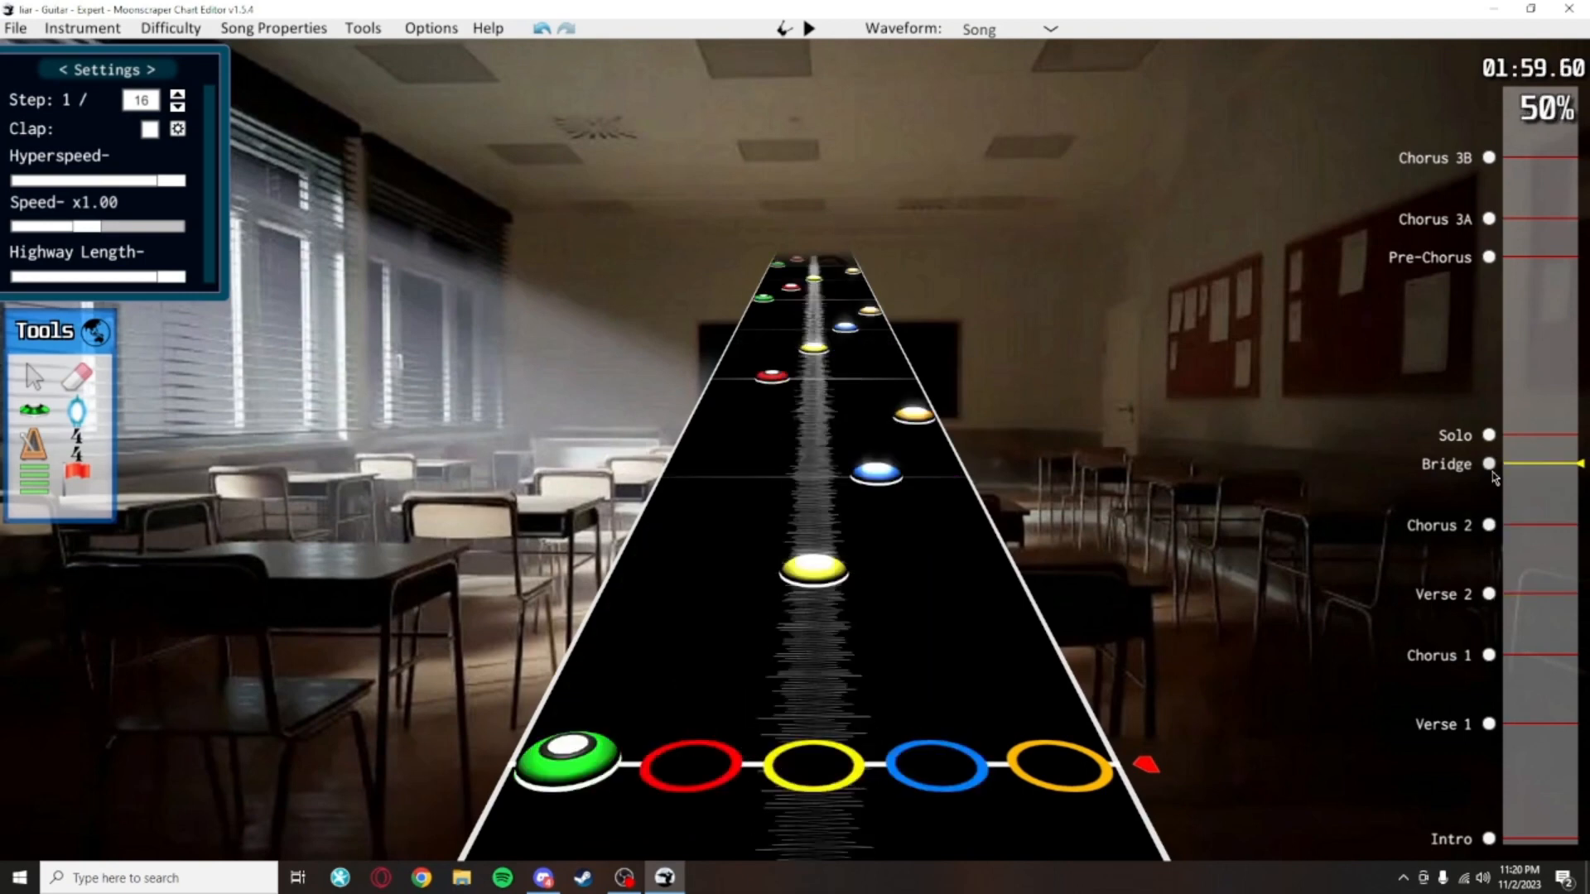
pyautogui.click(1489, 527)
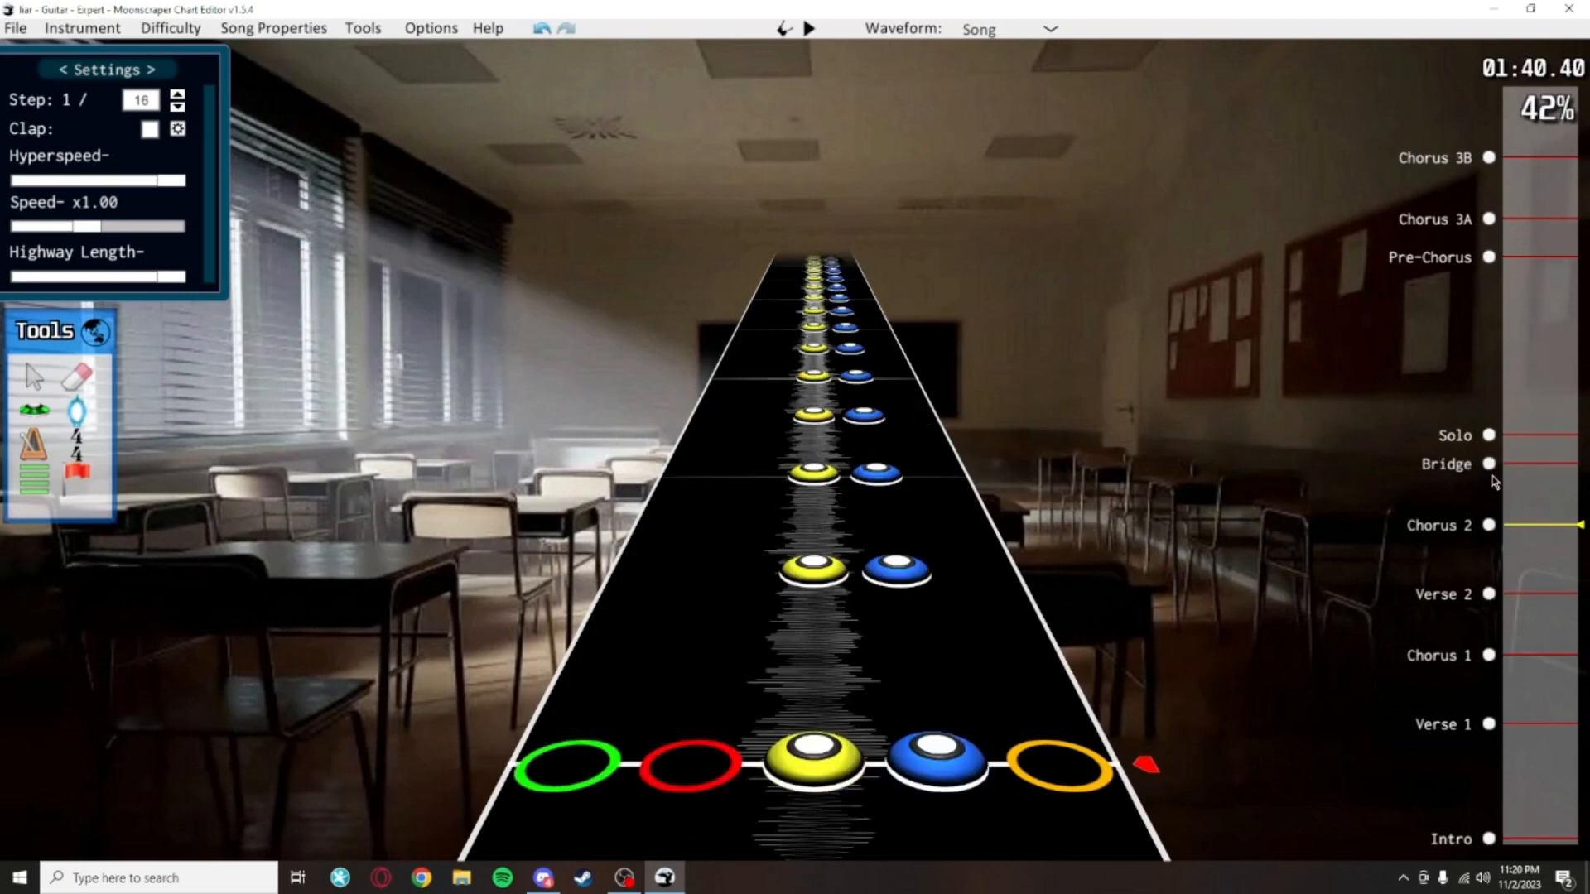
pyautogui.click(1489, 468)
# Recheck the Chorus 3A and Chorus 3B spans against the end of the song
pyautogui.click(1489, 221)
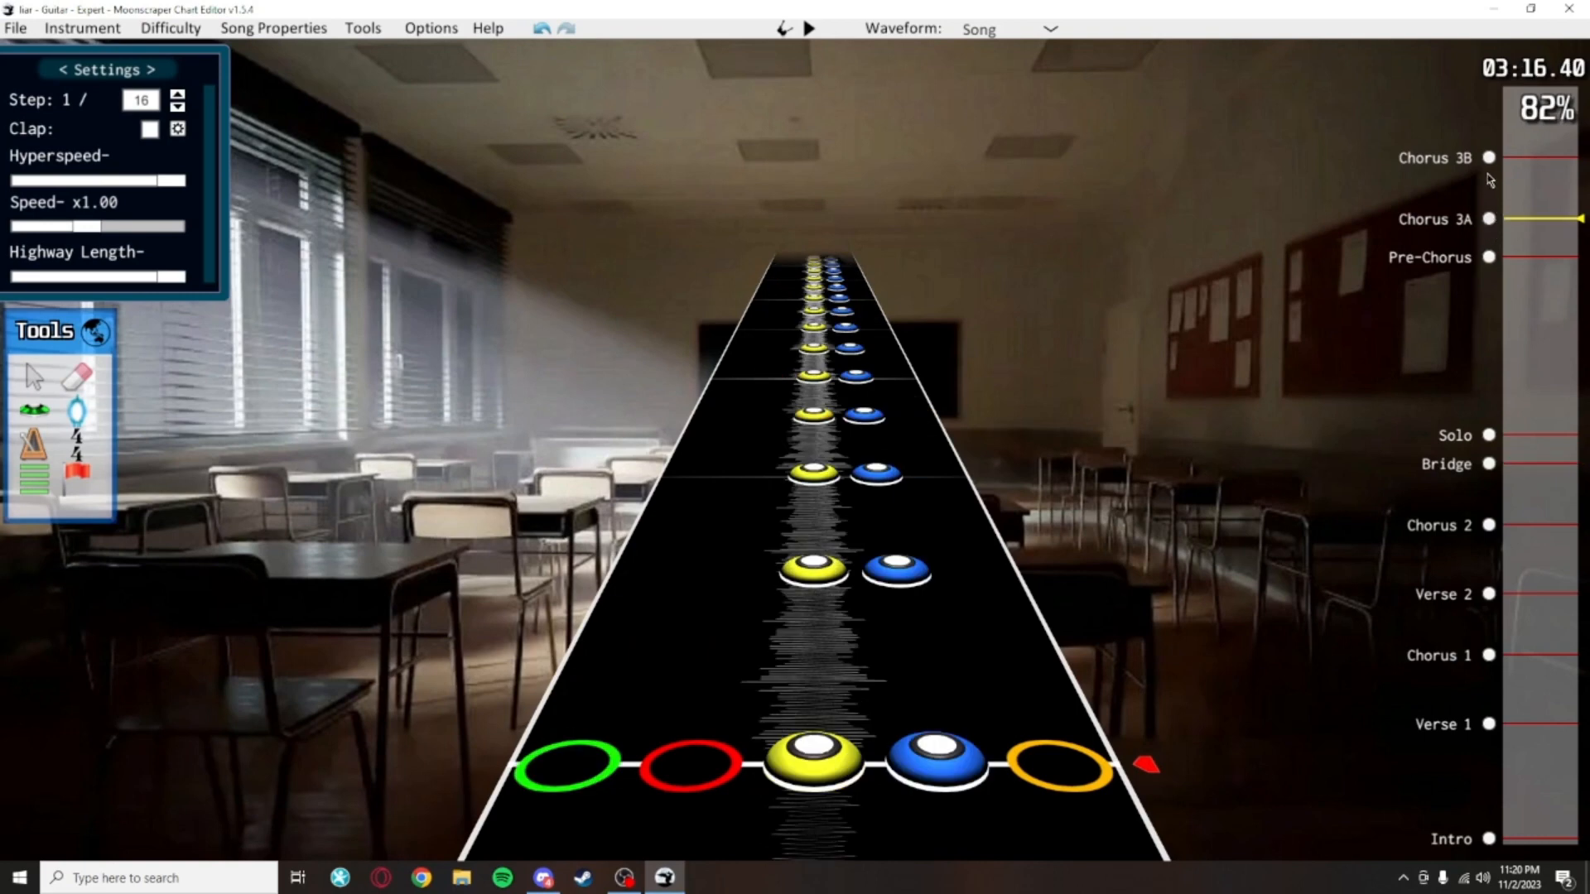
pyautogui.click(1491, 159)
pyautogui.moveTo(1520, 93); pyautogui.dragTo(1519, 47)
pyautogui.click(1489, 157)
pyautogui.click(1489, 219)
pyautogui.click(1490, 159)
pyautogui.click(1489, 219)
pyautogui.click(1492, 161)
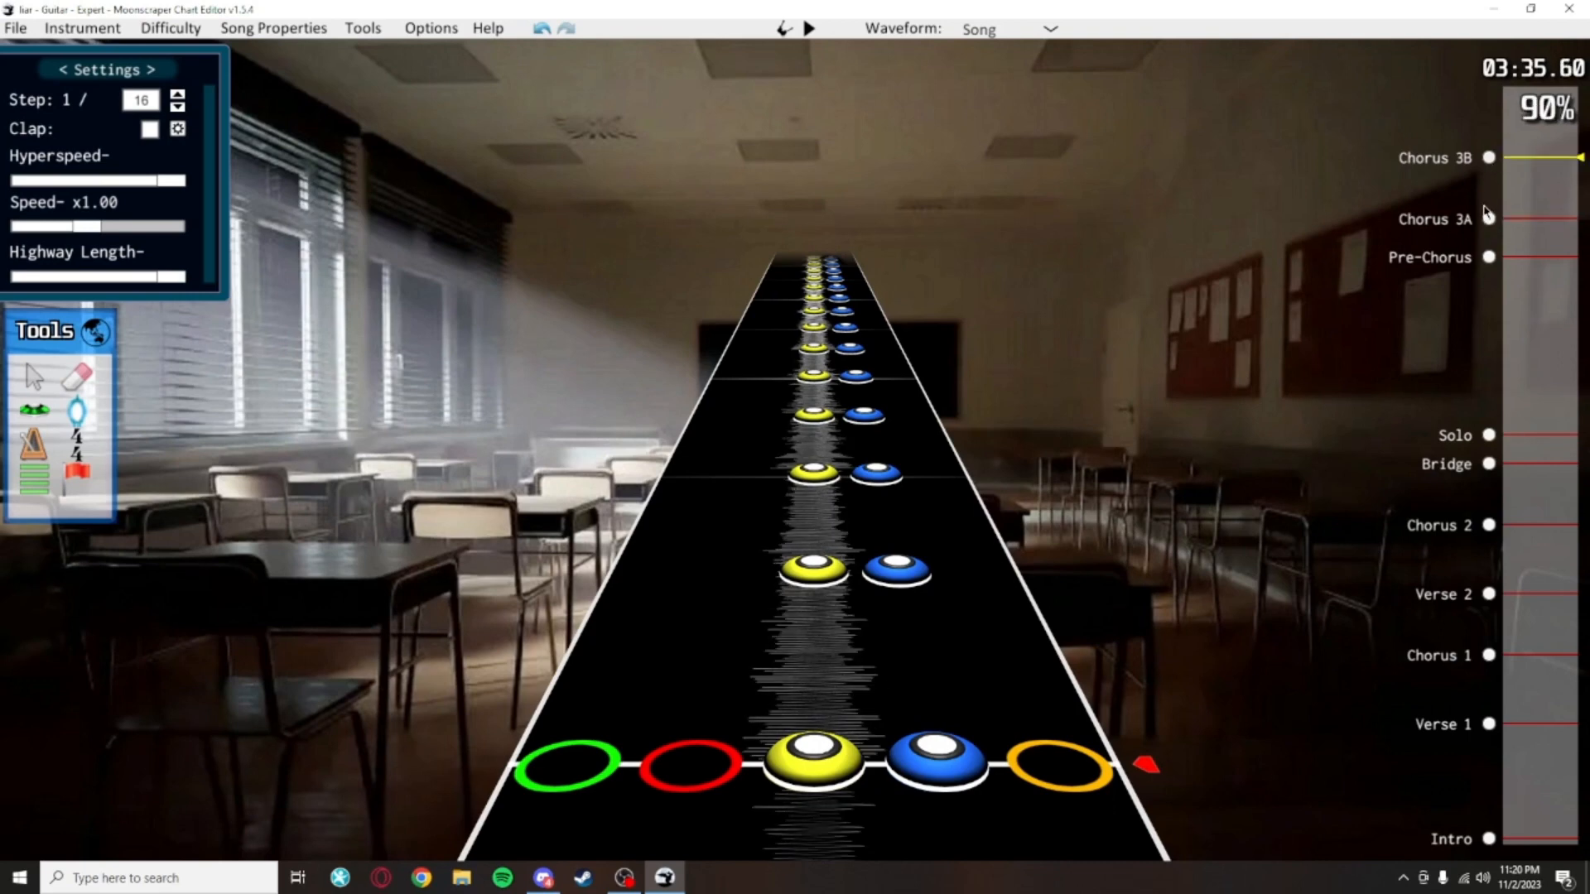
pyautogui.click(1488, 218)
pyautogui.click(1491, 159)
# Try removing the Chorus 3B section marker and undo the deletion
pyautogui.click(30, 369)
pyautogui.press('g')
pyautogui.click(1219, 779)
pyautogui.press('Delete')
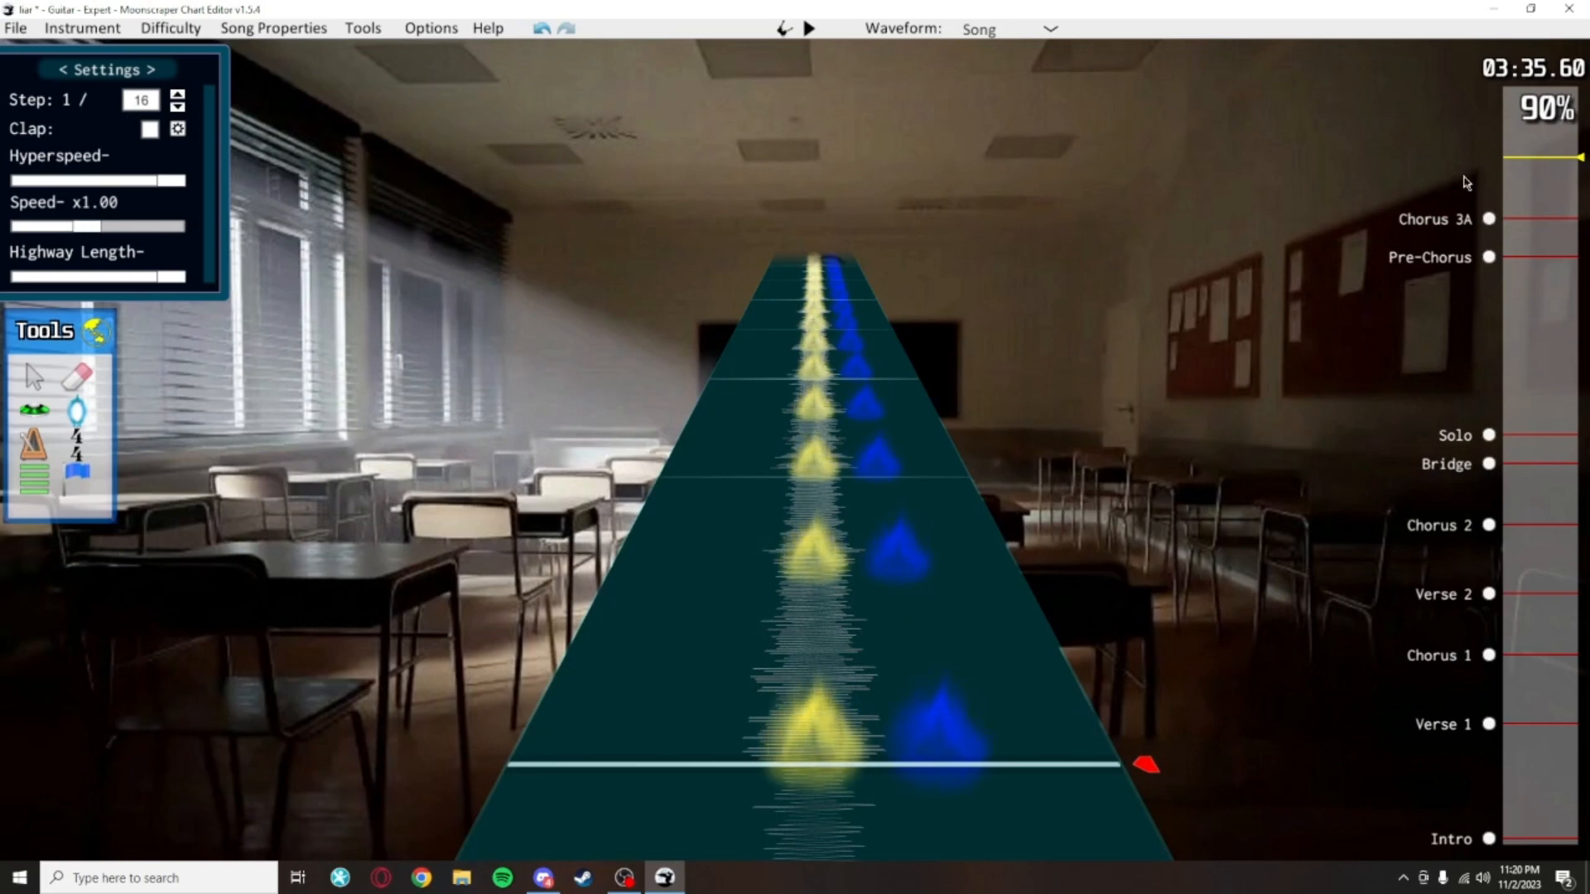
pyautogui.hotkey('ctrl', 'z')
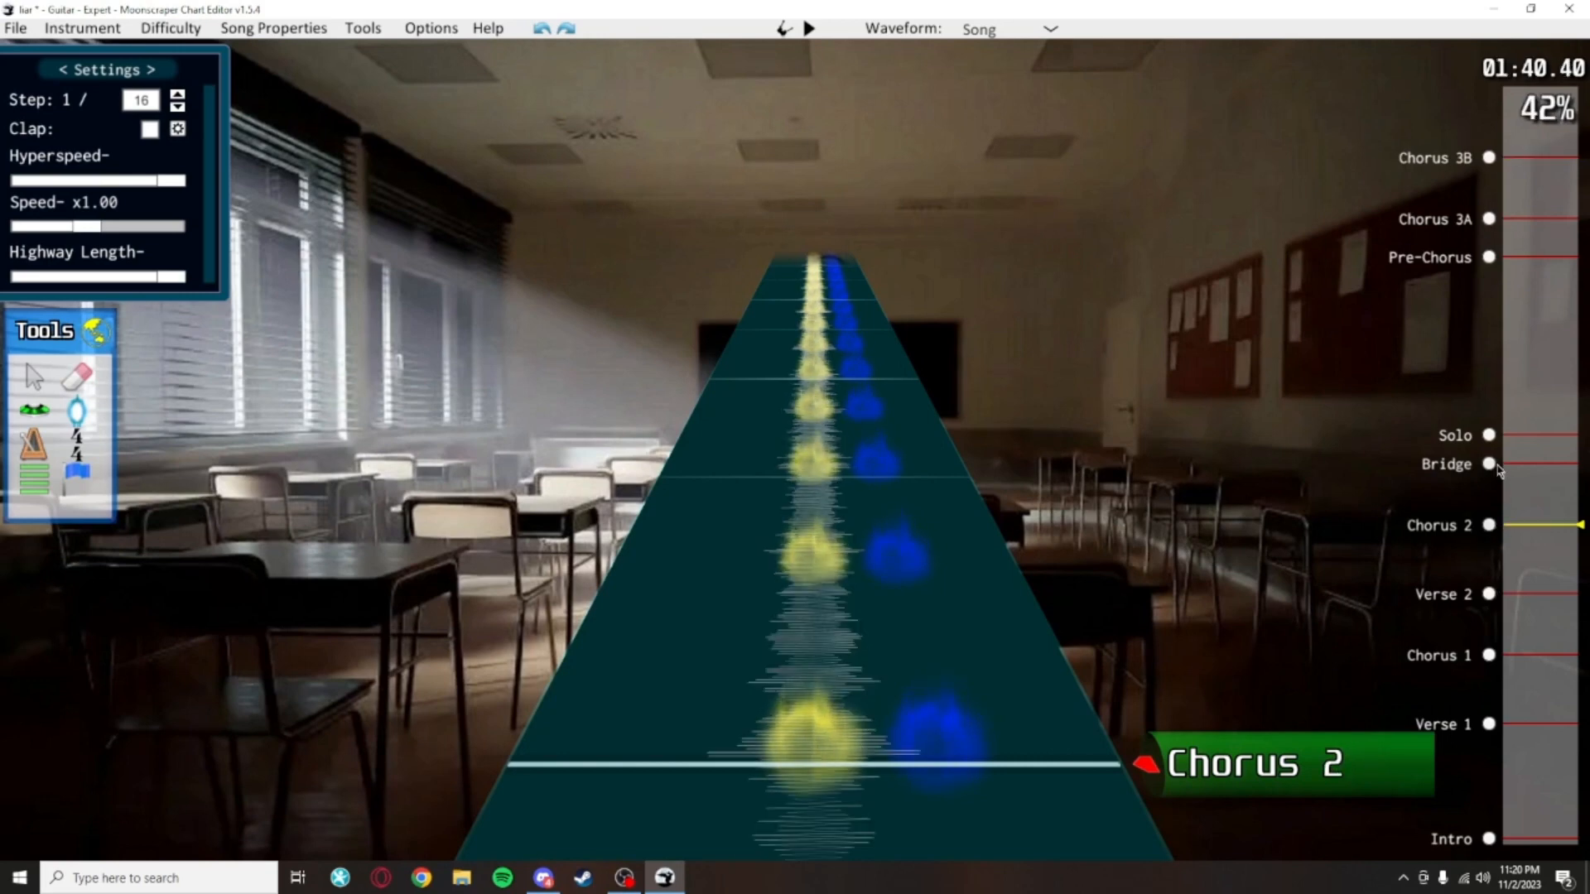
pyautogui.moveTo(1497, 470); pyautogui.dragTo(1534, 341)
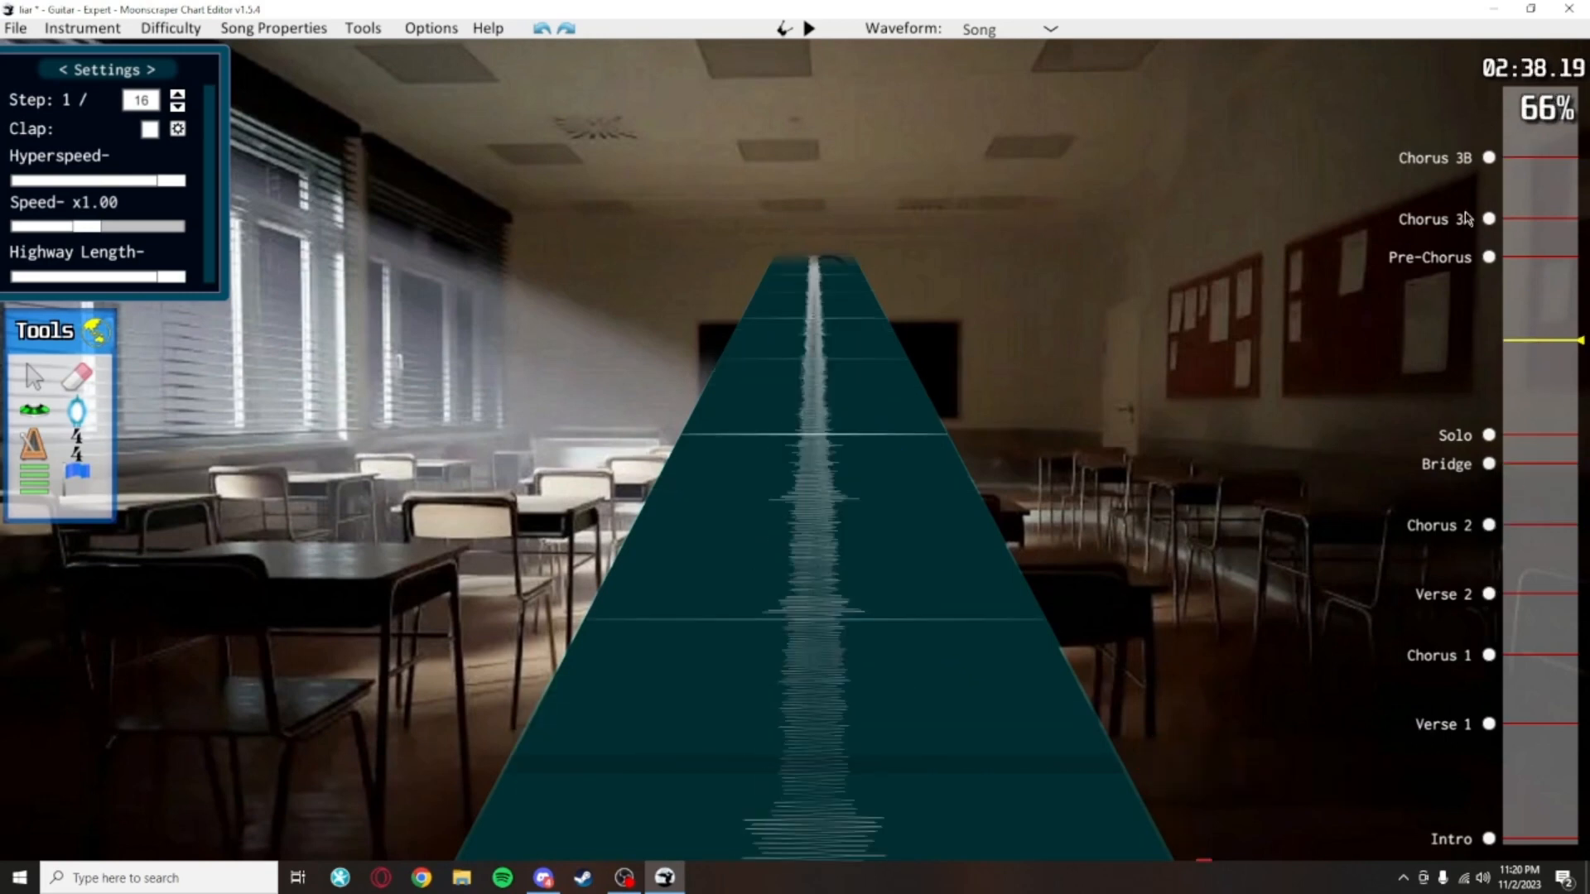
# Return to Chorus 3B, play it through past 3:54, and save the chart
pyautogui.click(1488, 156)
pyautogui.press('g')
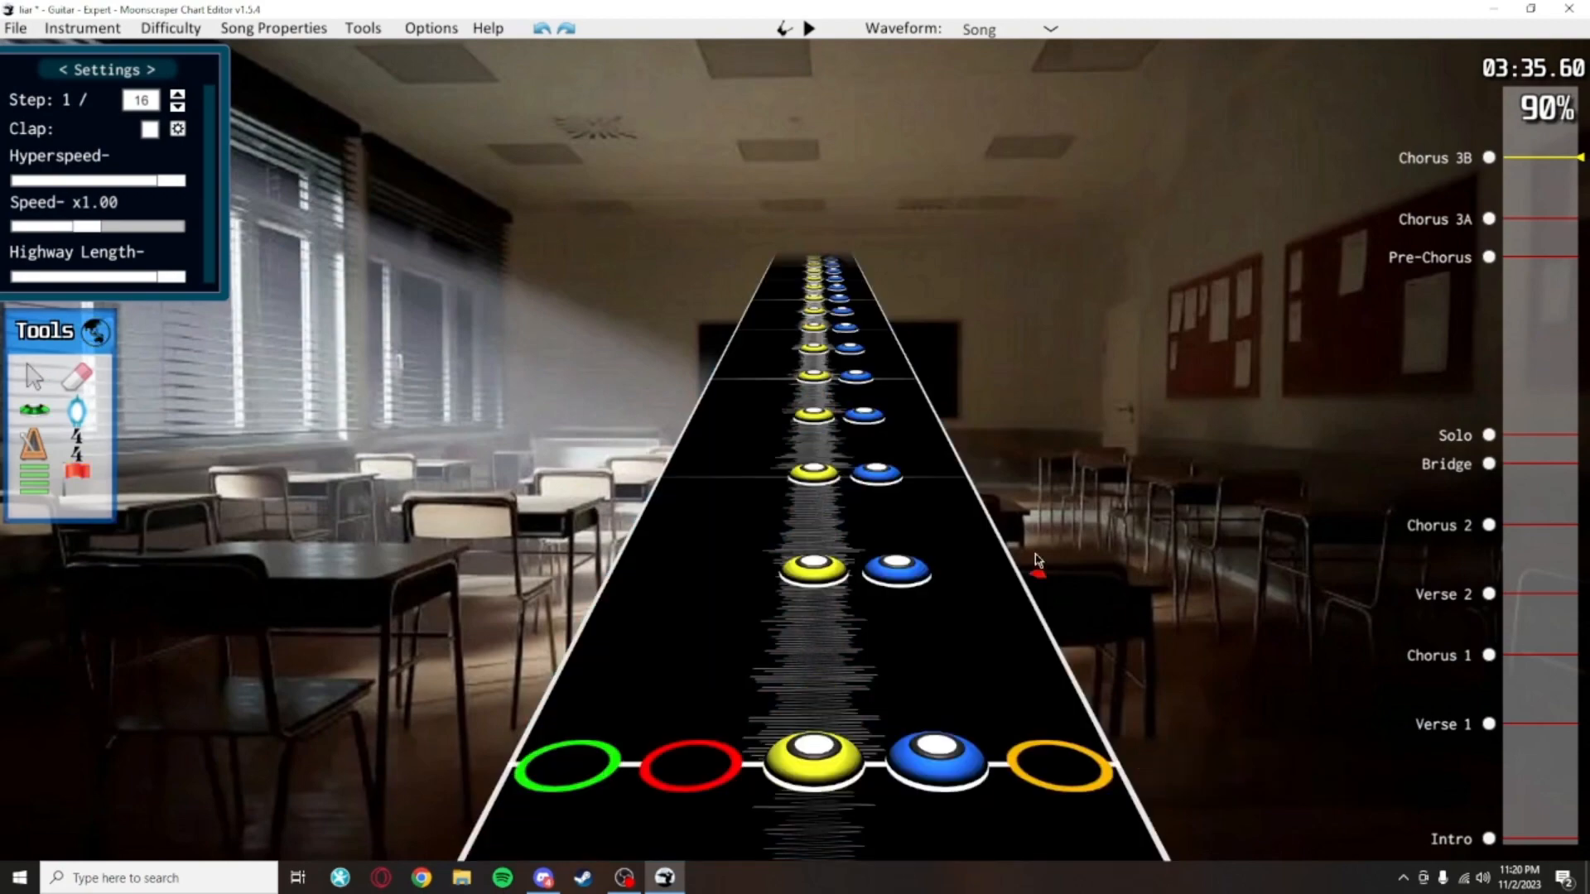
pyautogui.press('space')
pyautogui.hotkey('ctrl', 's')
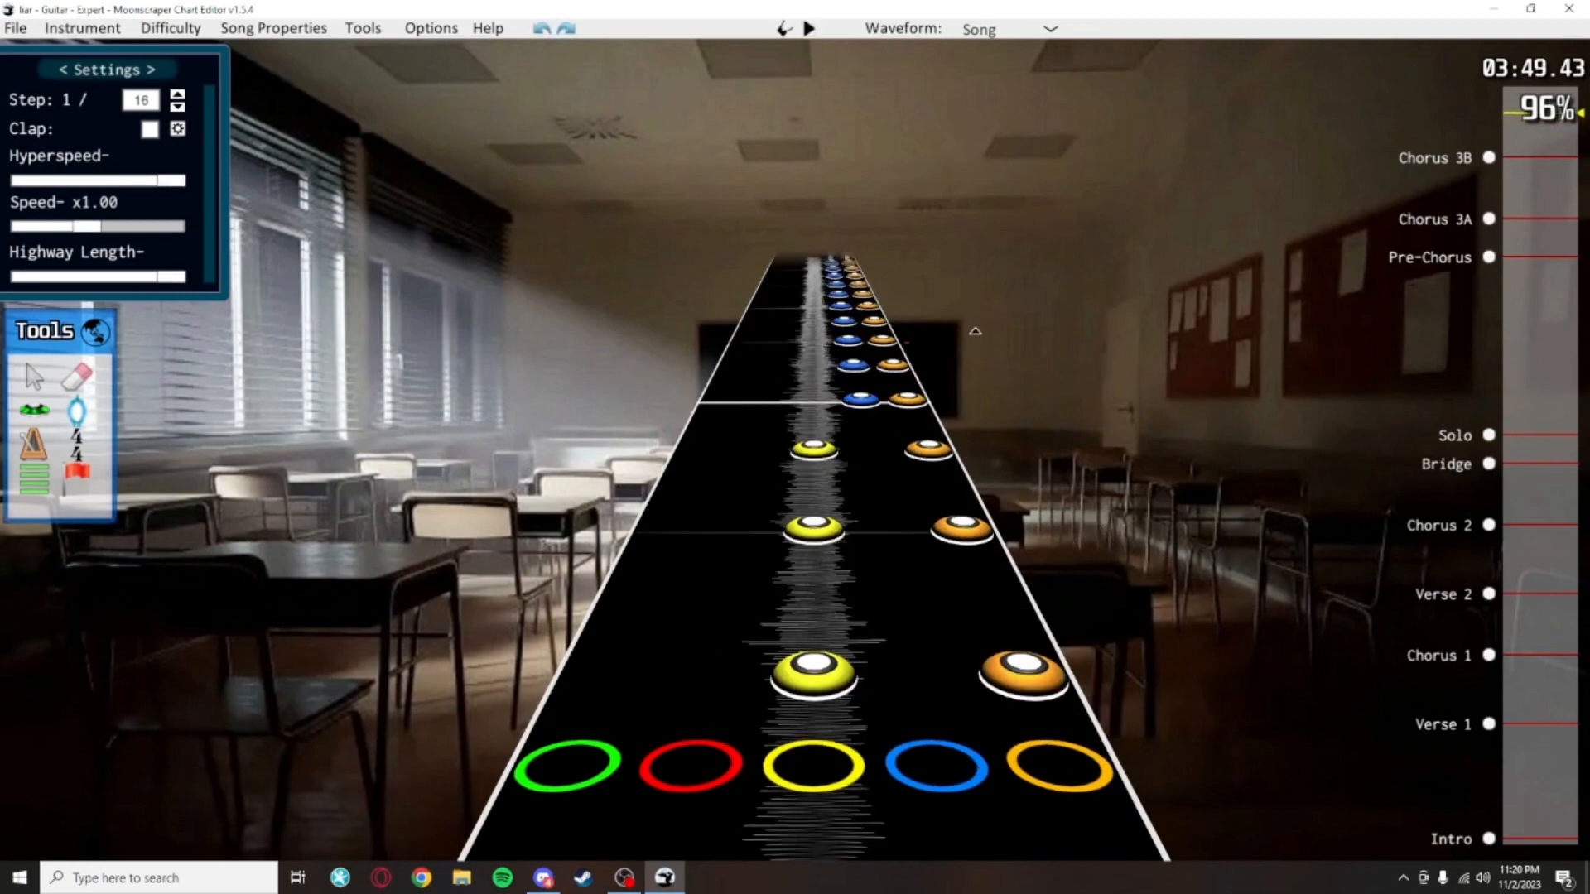
pyautogui.press('space')
pyautogui.press('space')
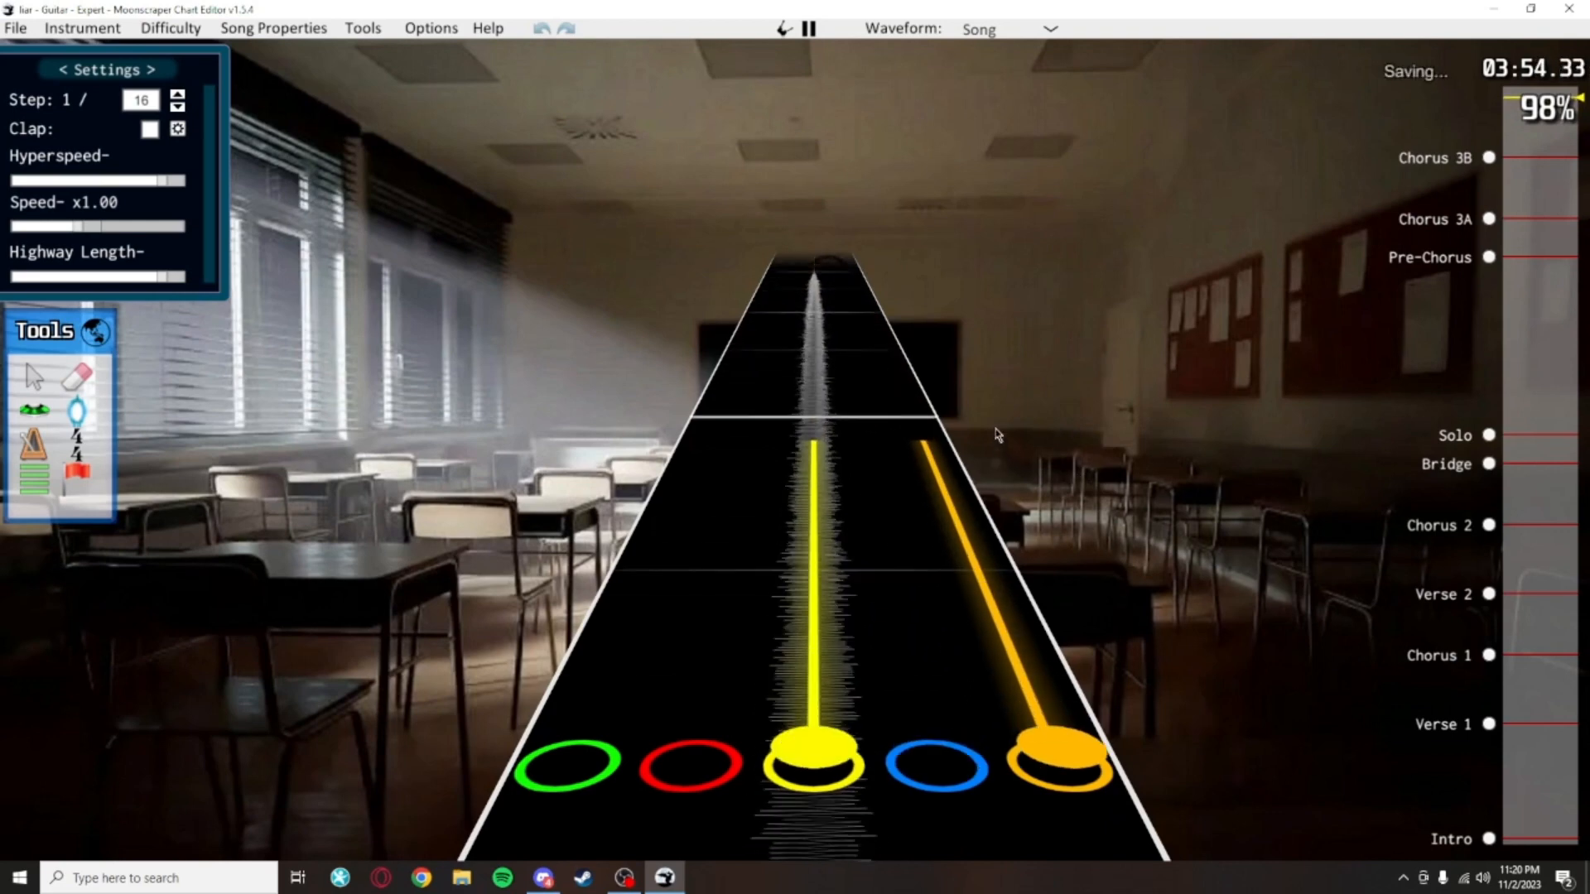
# Place a long sustained yellow-blue chord at position 75264 as the song's final chord, play it, and save
pyautogui.click(31, 411)
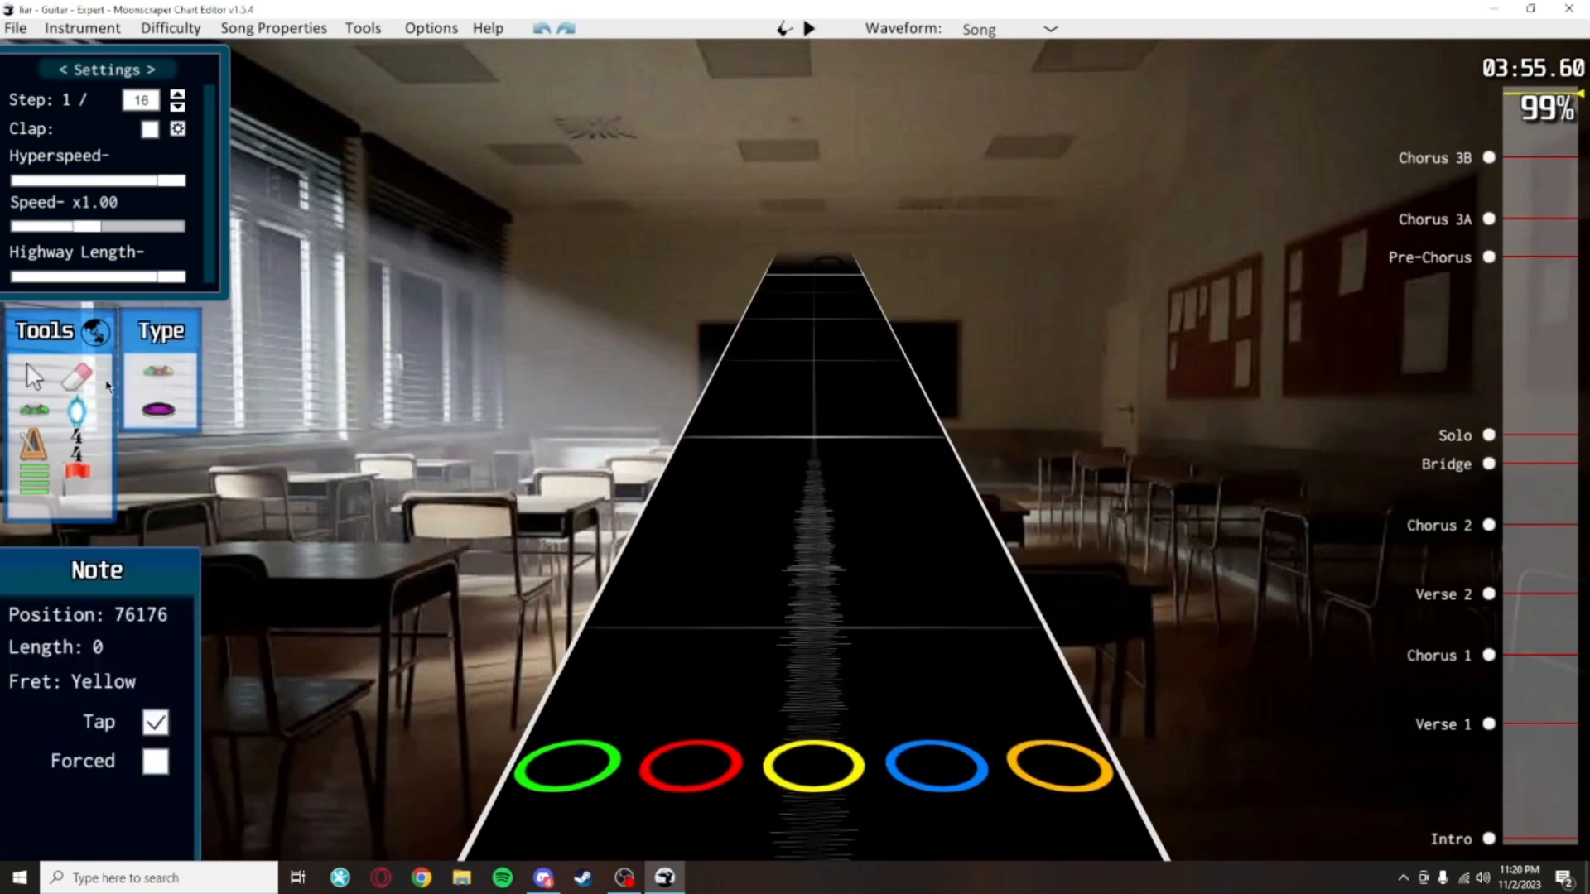
pyautogui.scroll(-6, 813, 423)
pyautogui.scroll(1, 779, 410)
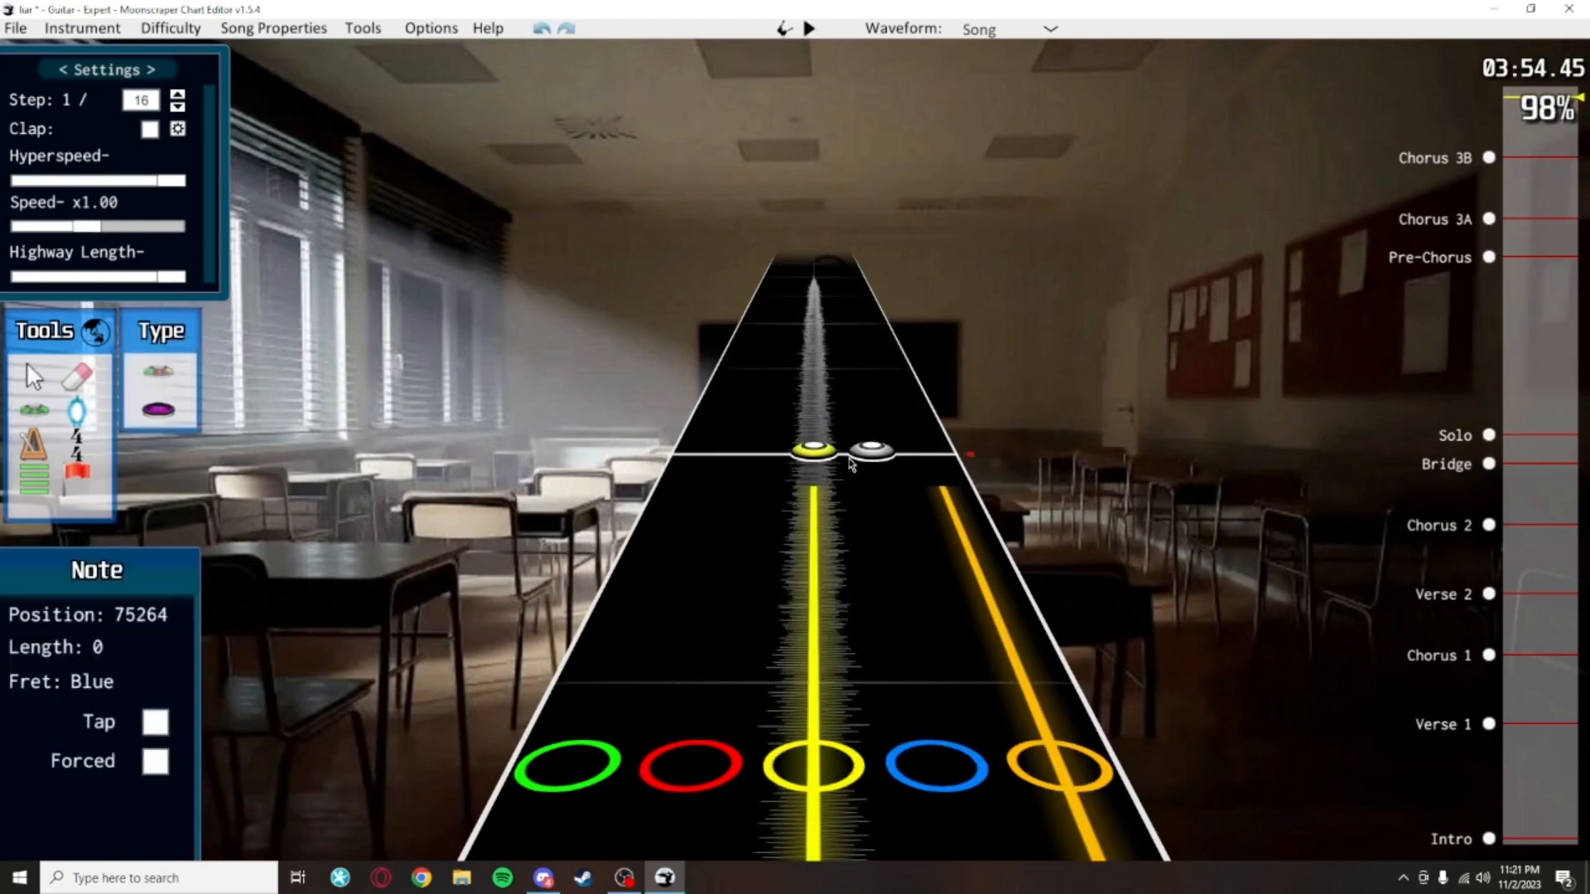
pyautogui.press('space')
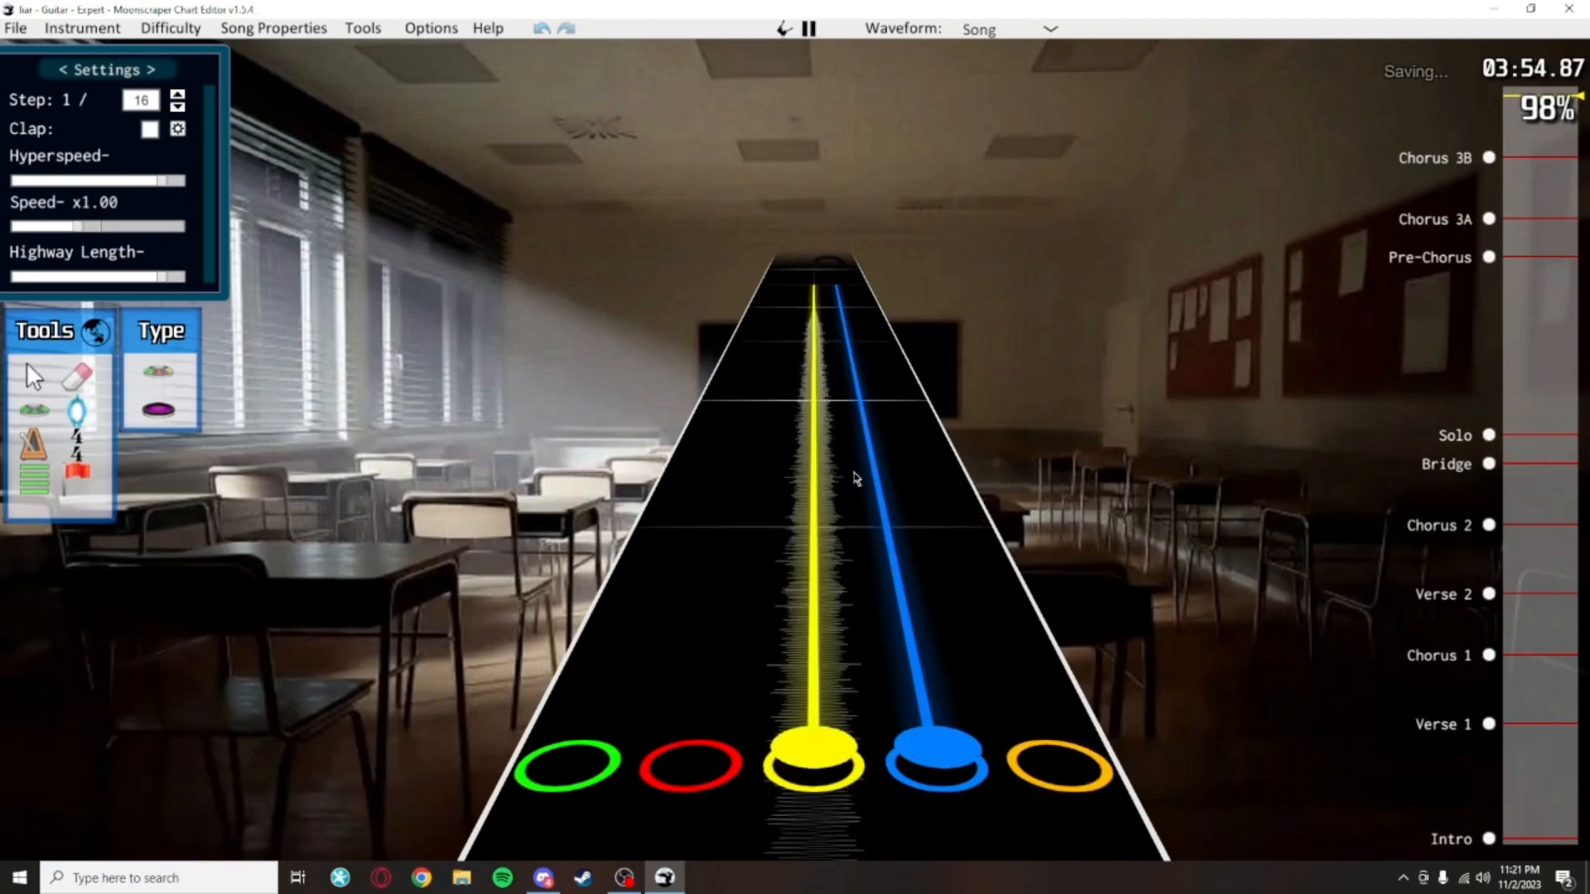
pyautogui.press('space')
# Shorten the final yellow-blue chord's sustains to end just before the next measure line, replay the ending, and save
pyautogui.click(876, 490)
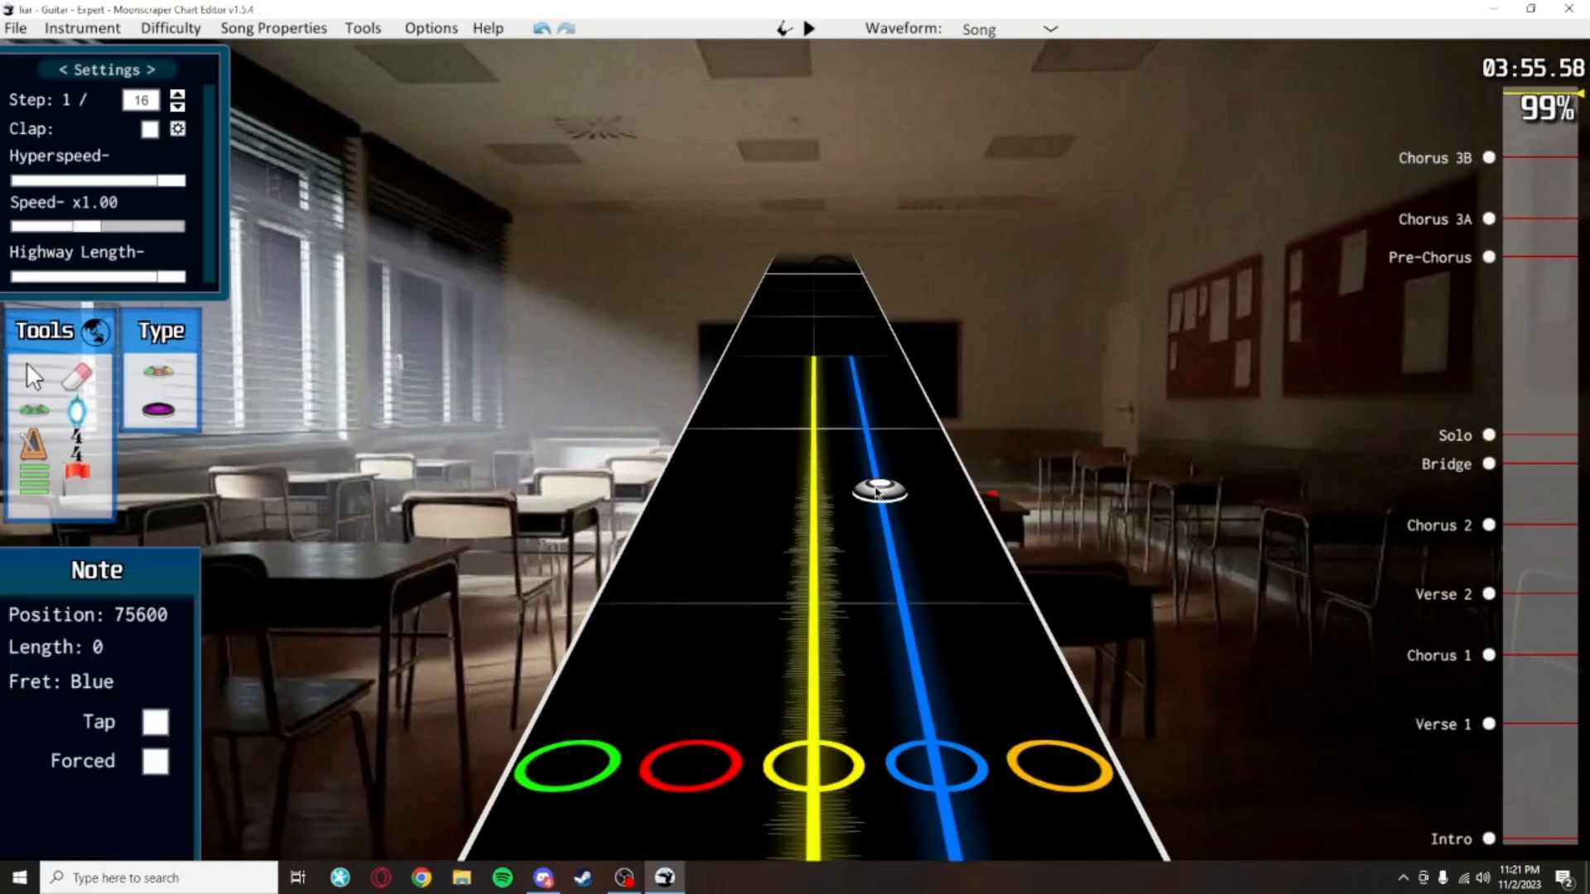
pyautogui.moveTo(900, 494); pyautogui.dragTo(884, 437)
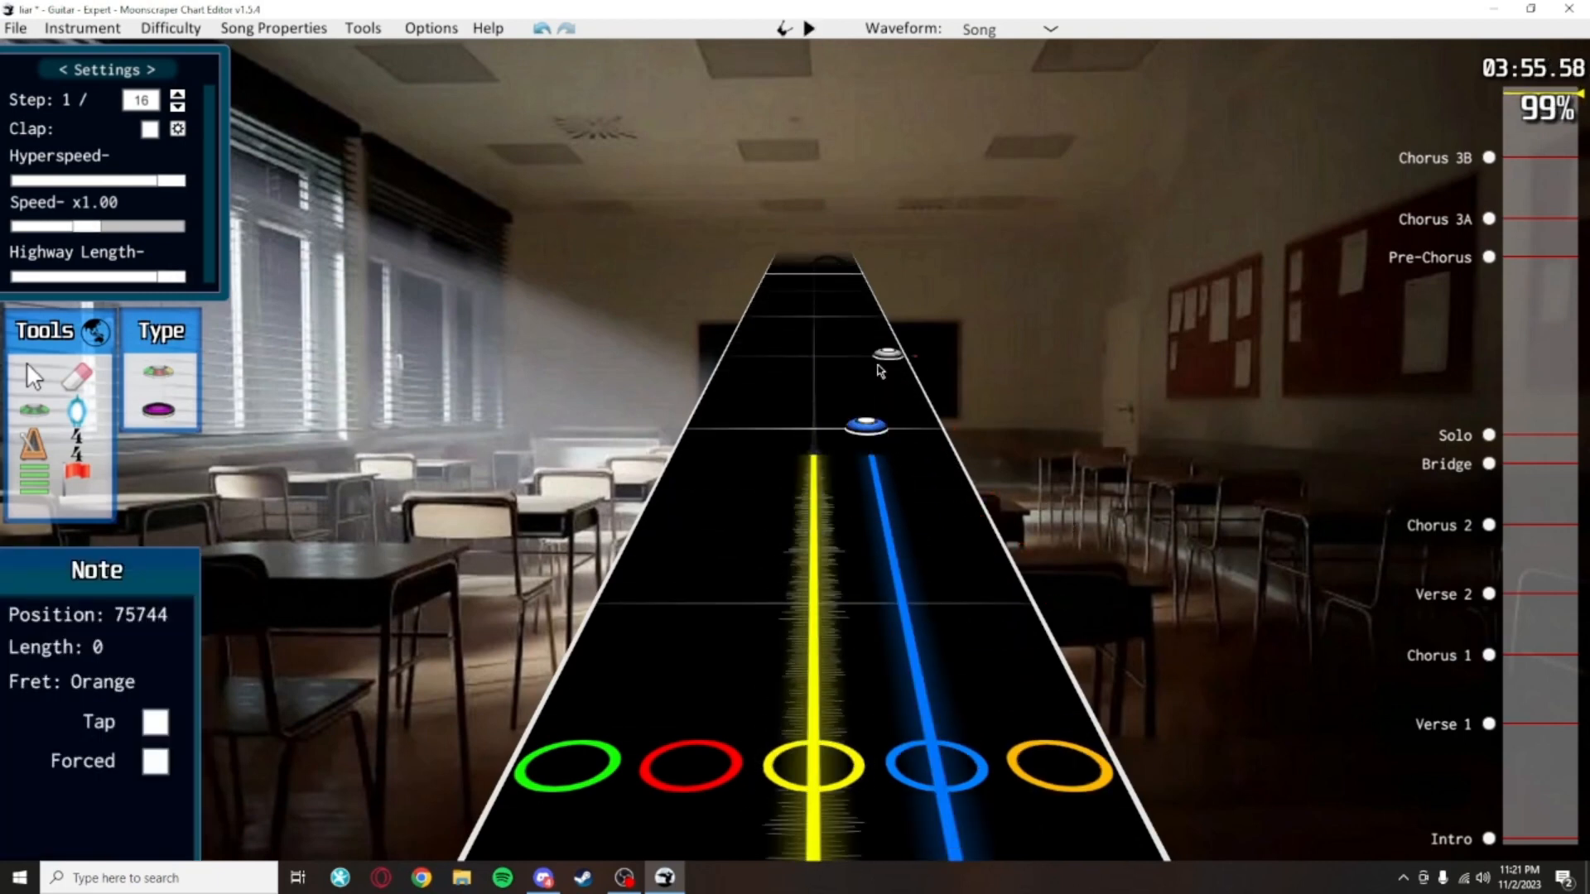
pyautogui.rightClick(866, 430)
pyautogui.scroll(-3, 899, 497)
pyautogui.press('space')
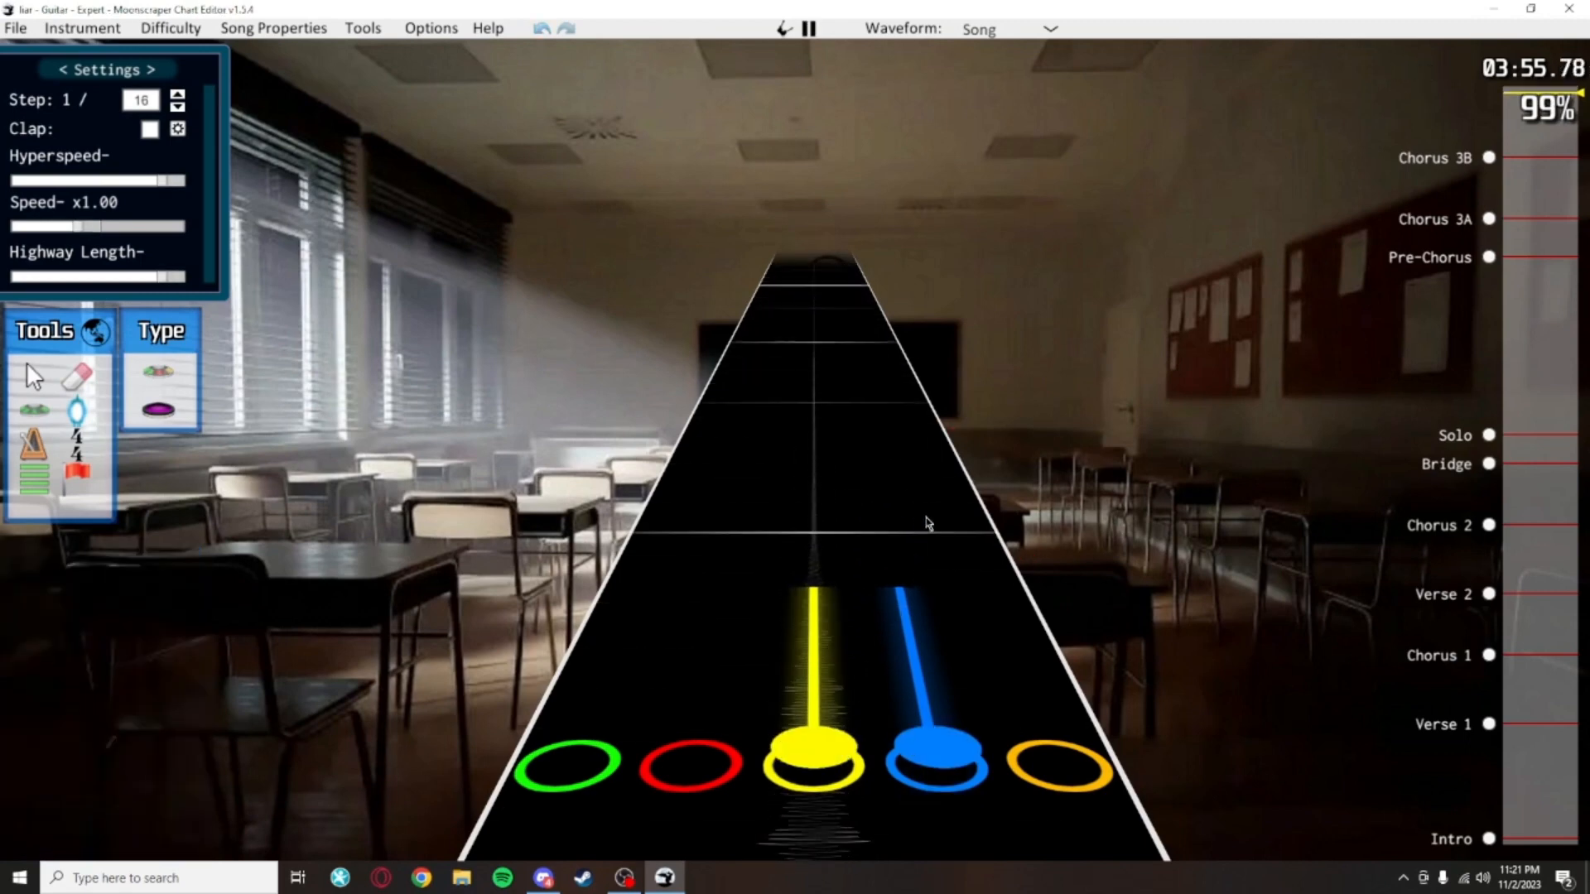
pyautogui.press('space')
pyautogui.scroll(-5, 921, 634)
pyautogui.press('space')
pyautogui.press('space')
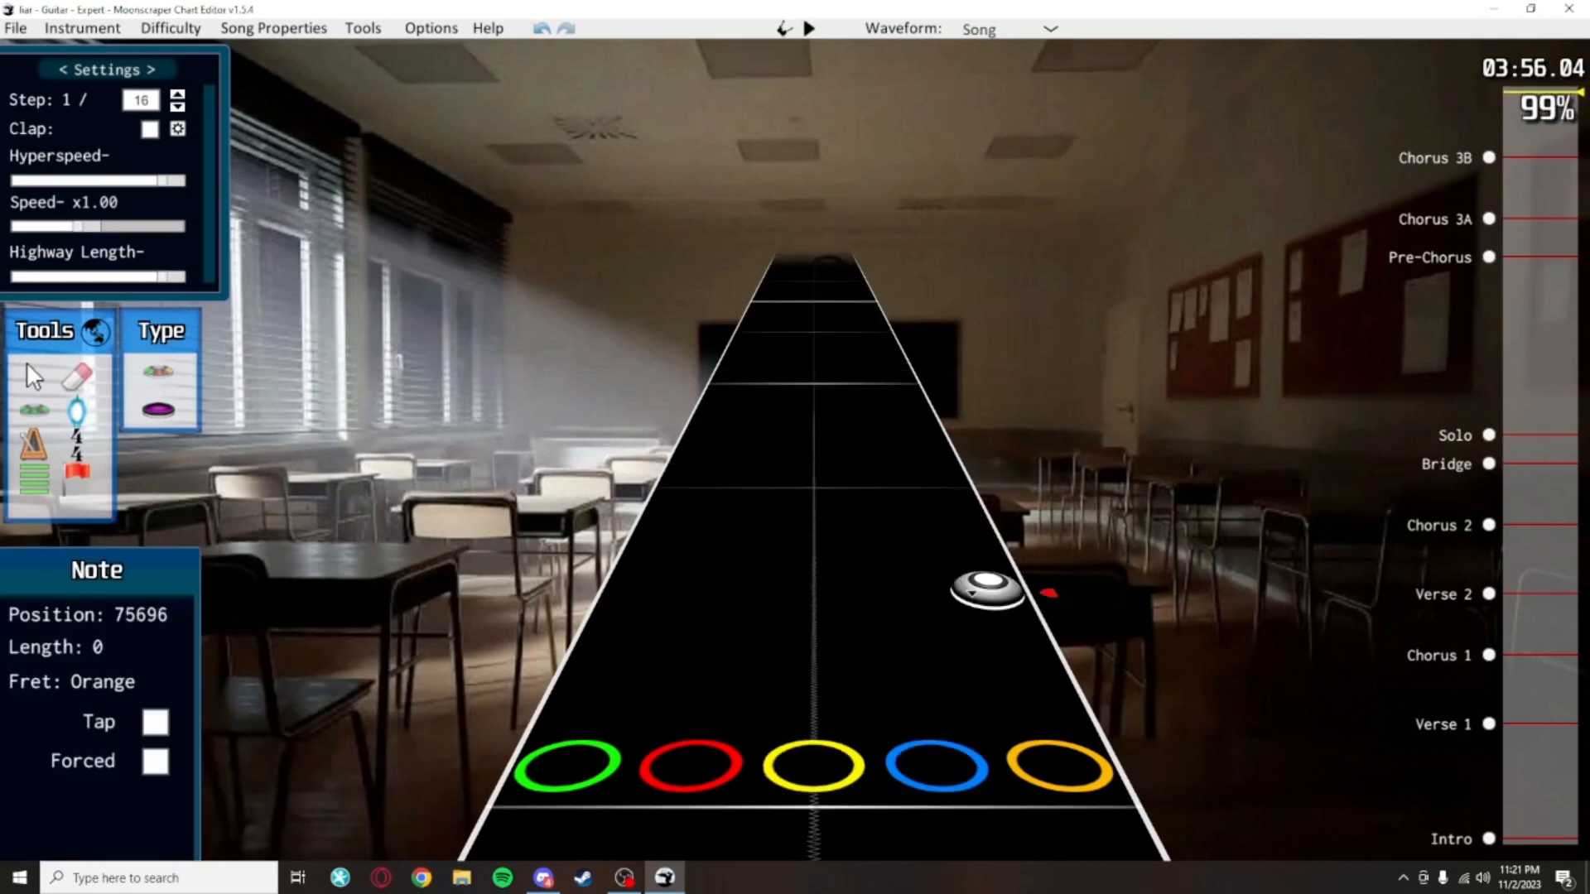
pyautogui.scroll(-10, 812, 538)
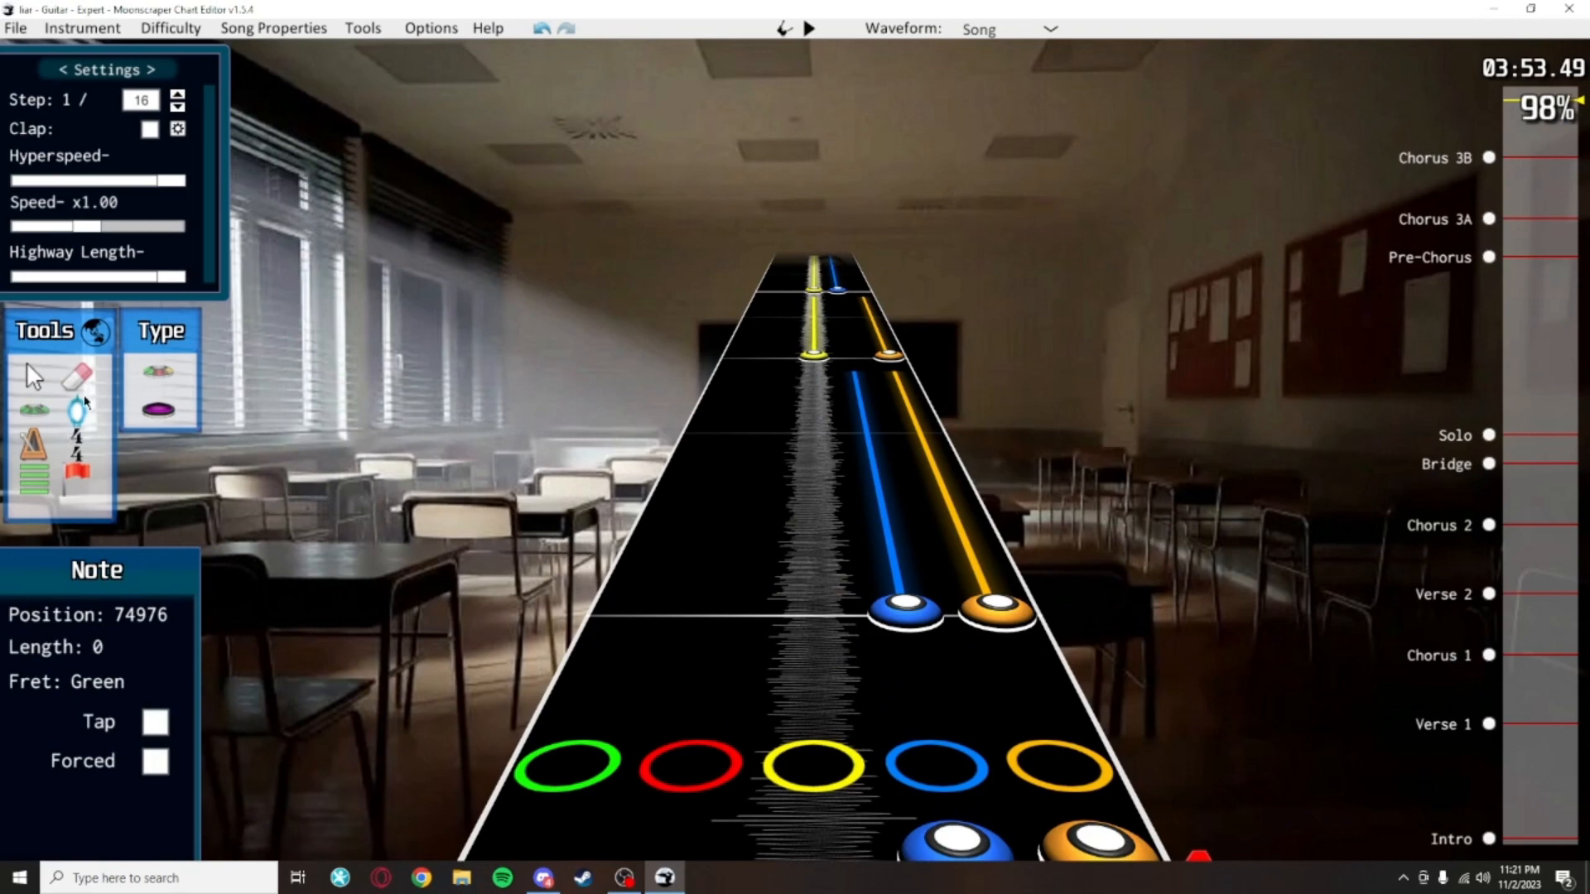
# Look over the section starts from the Intro through Chorus 2 and return to the Intro
pyautogui.click(35, 380)
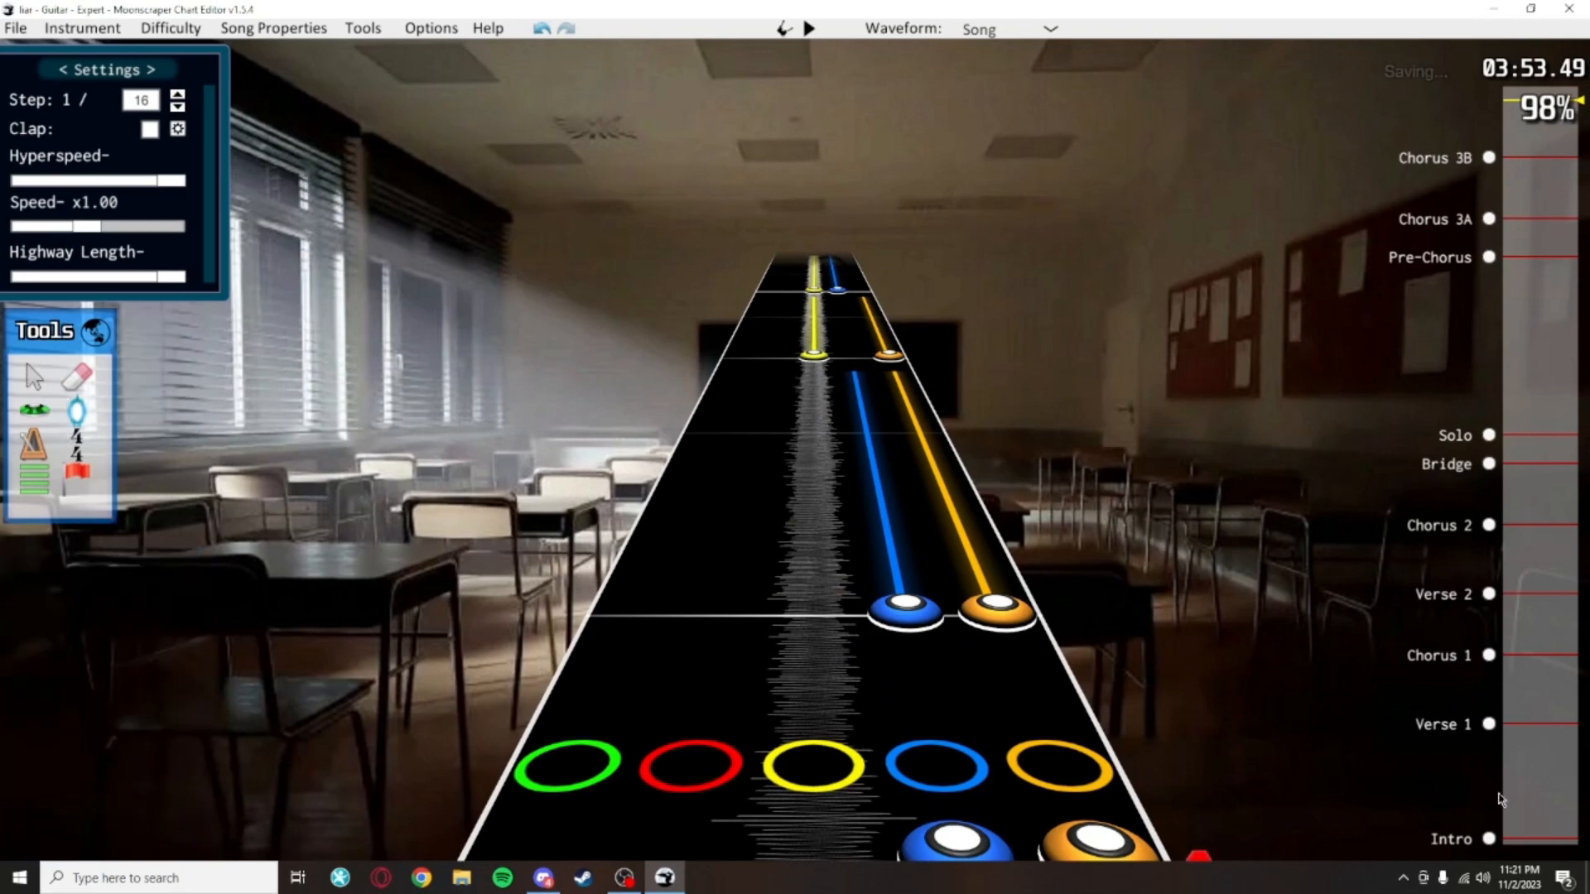
pyautogui.click(1491, 840)
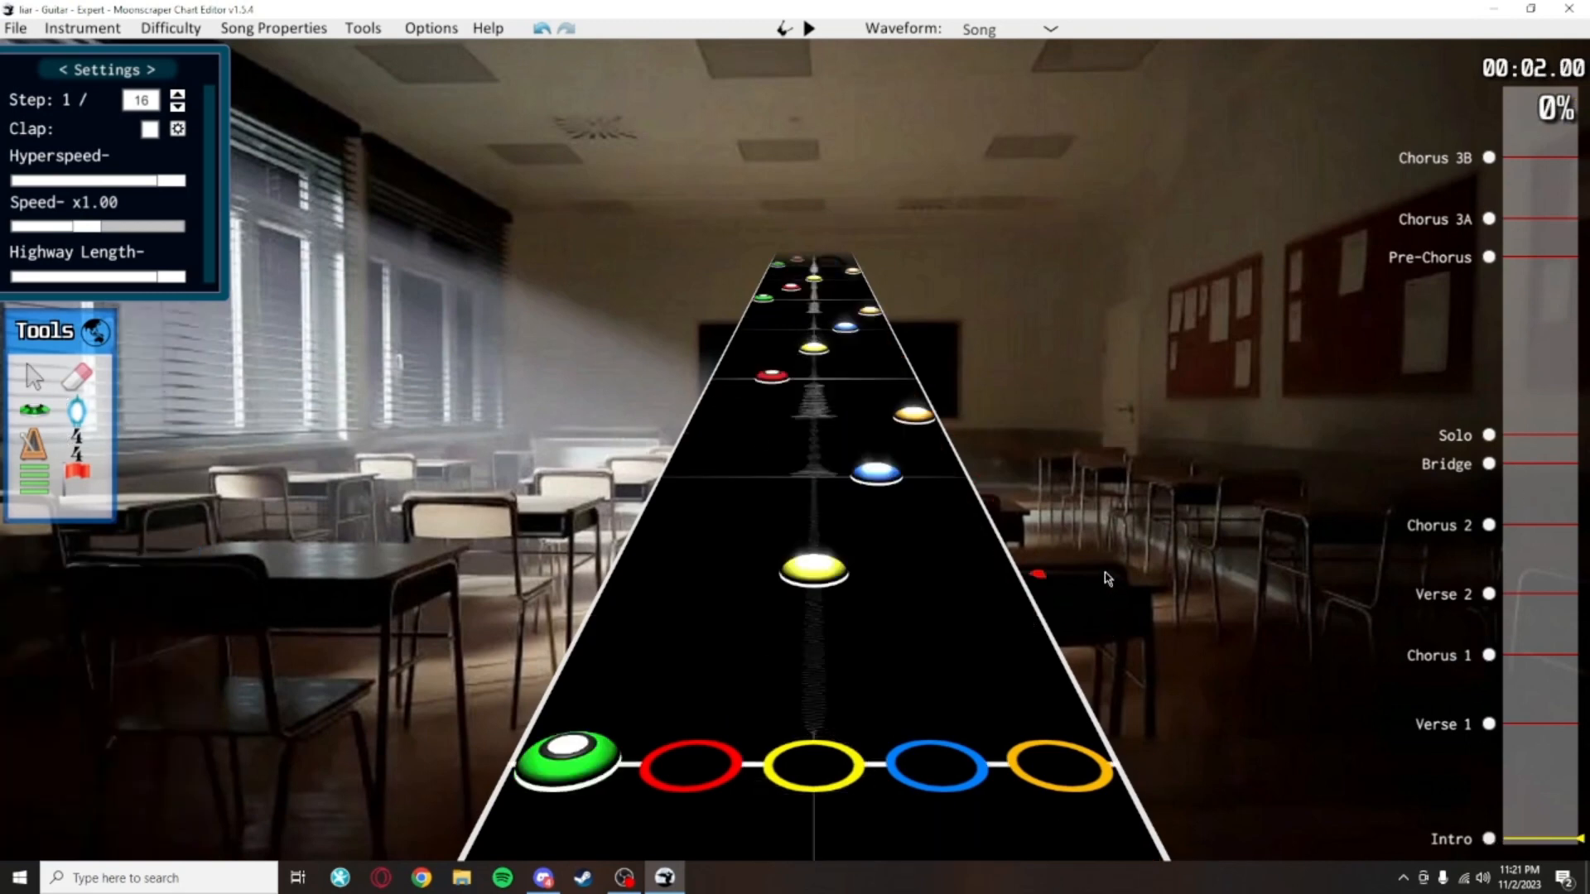
pyautogui.click(1488, 727)
pyautogui.click(1489, 657)
pyautogui.click(1490, 595)
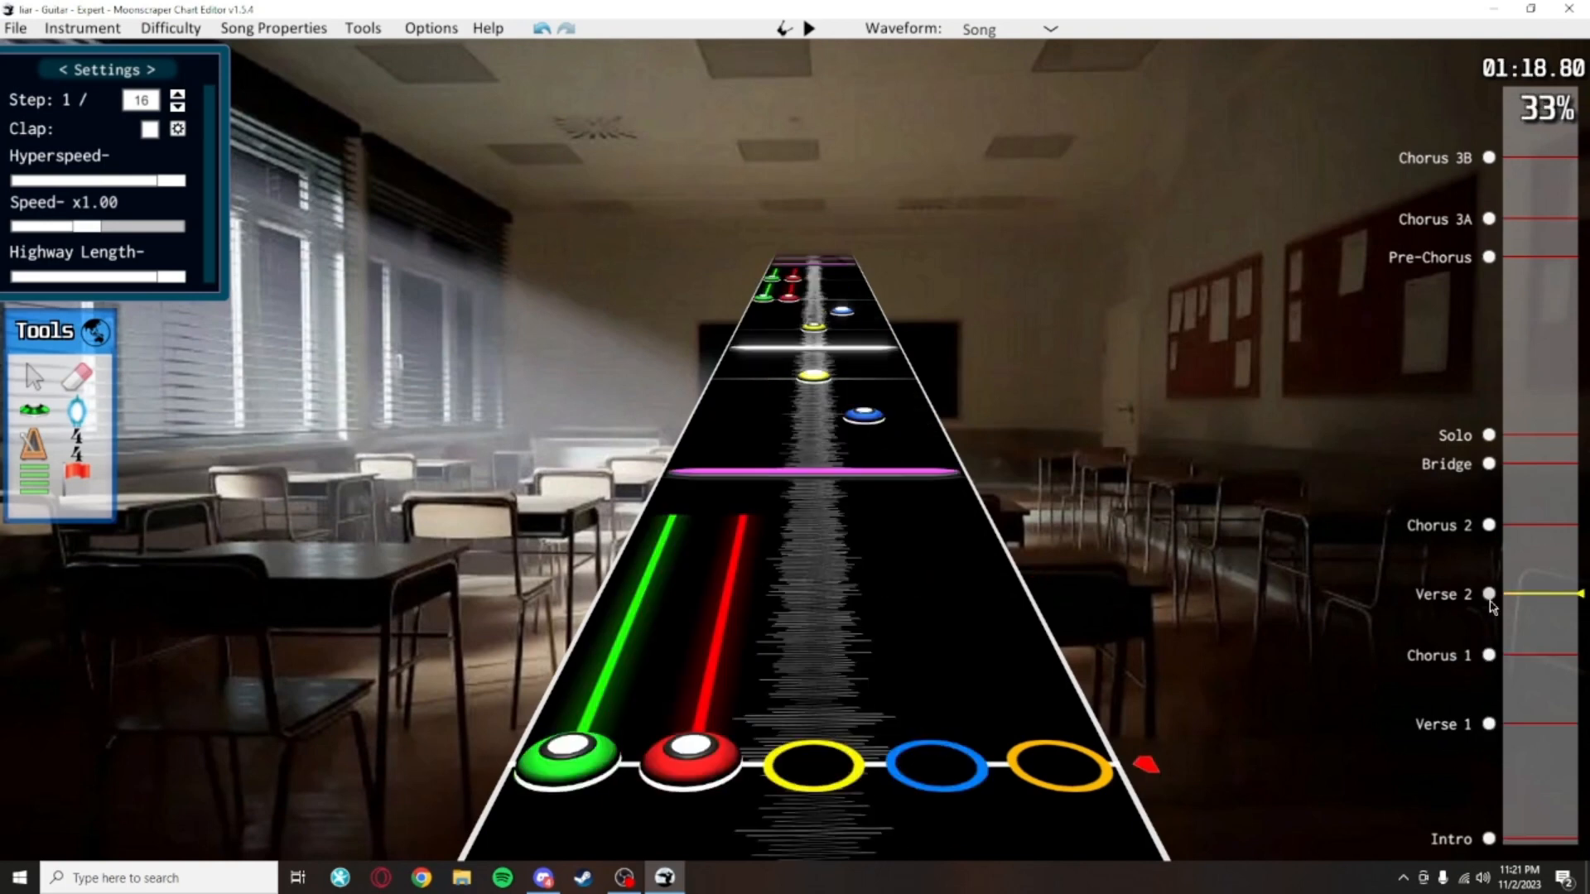
pyautogui.click(1488, 527)
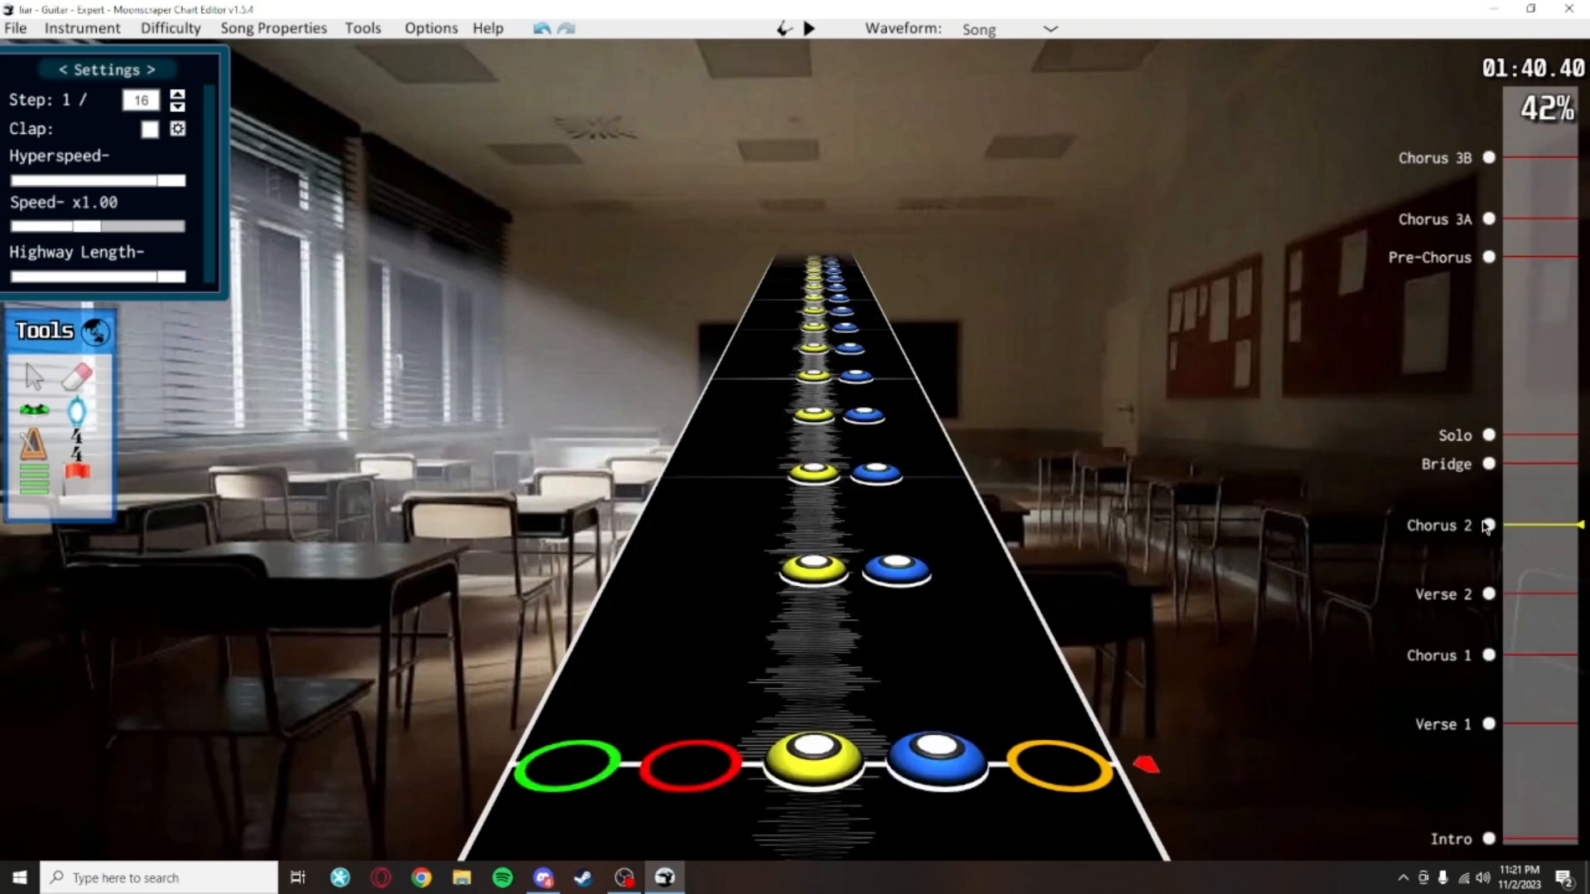
pyautogui.click(1489, 840)
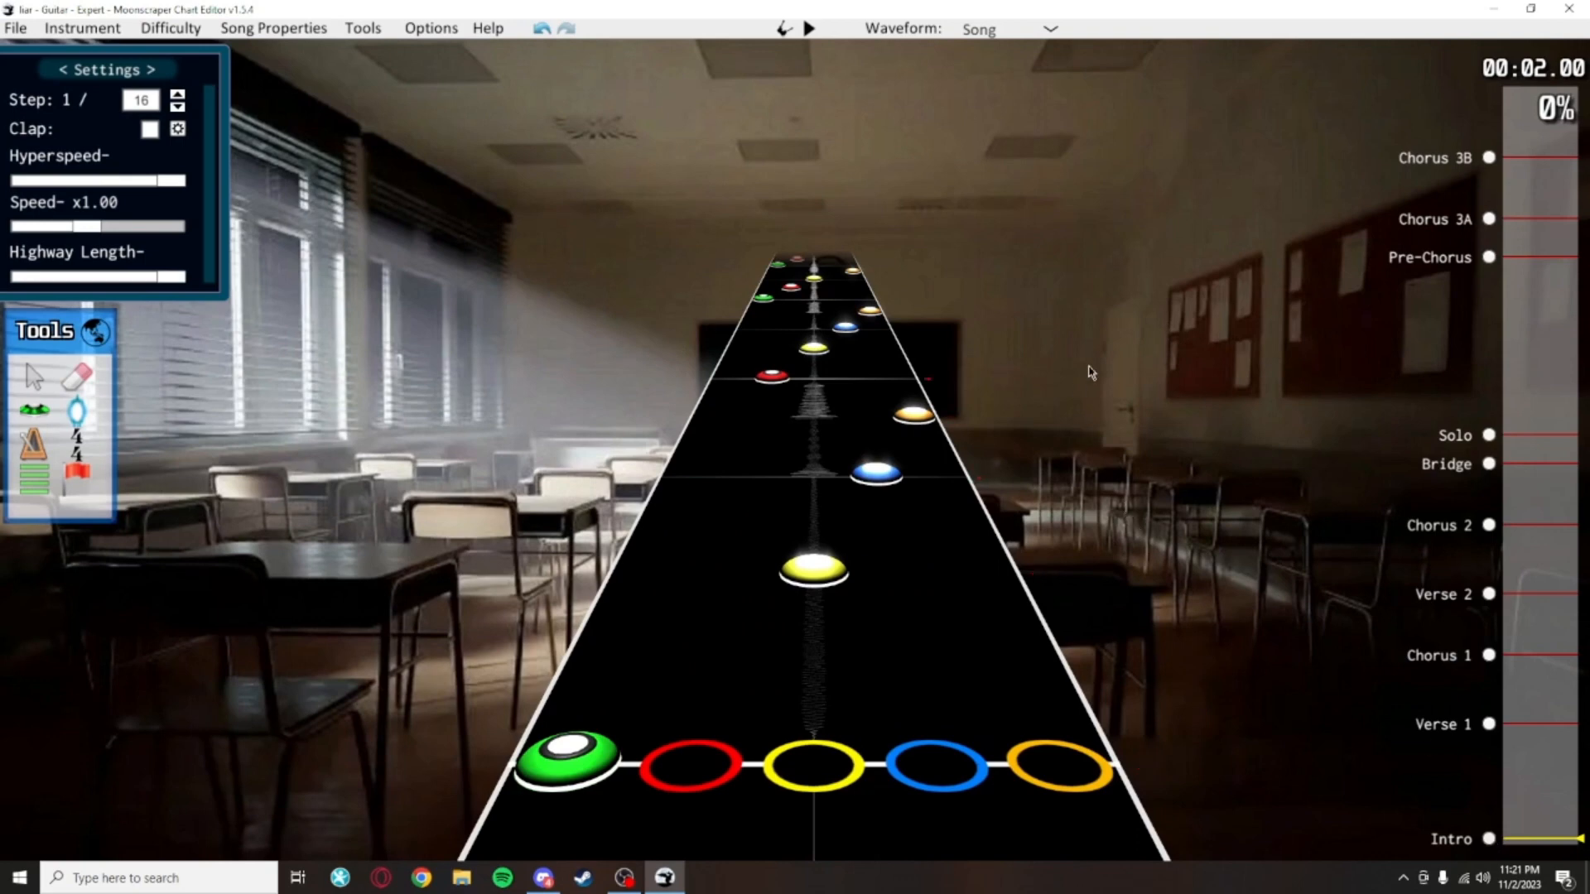
# Play the Intro to about 0:10, inspect the red note at position 3456 and its neighbours, and return to about 0:04
pyautogui.press('space')
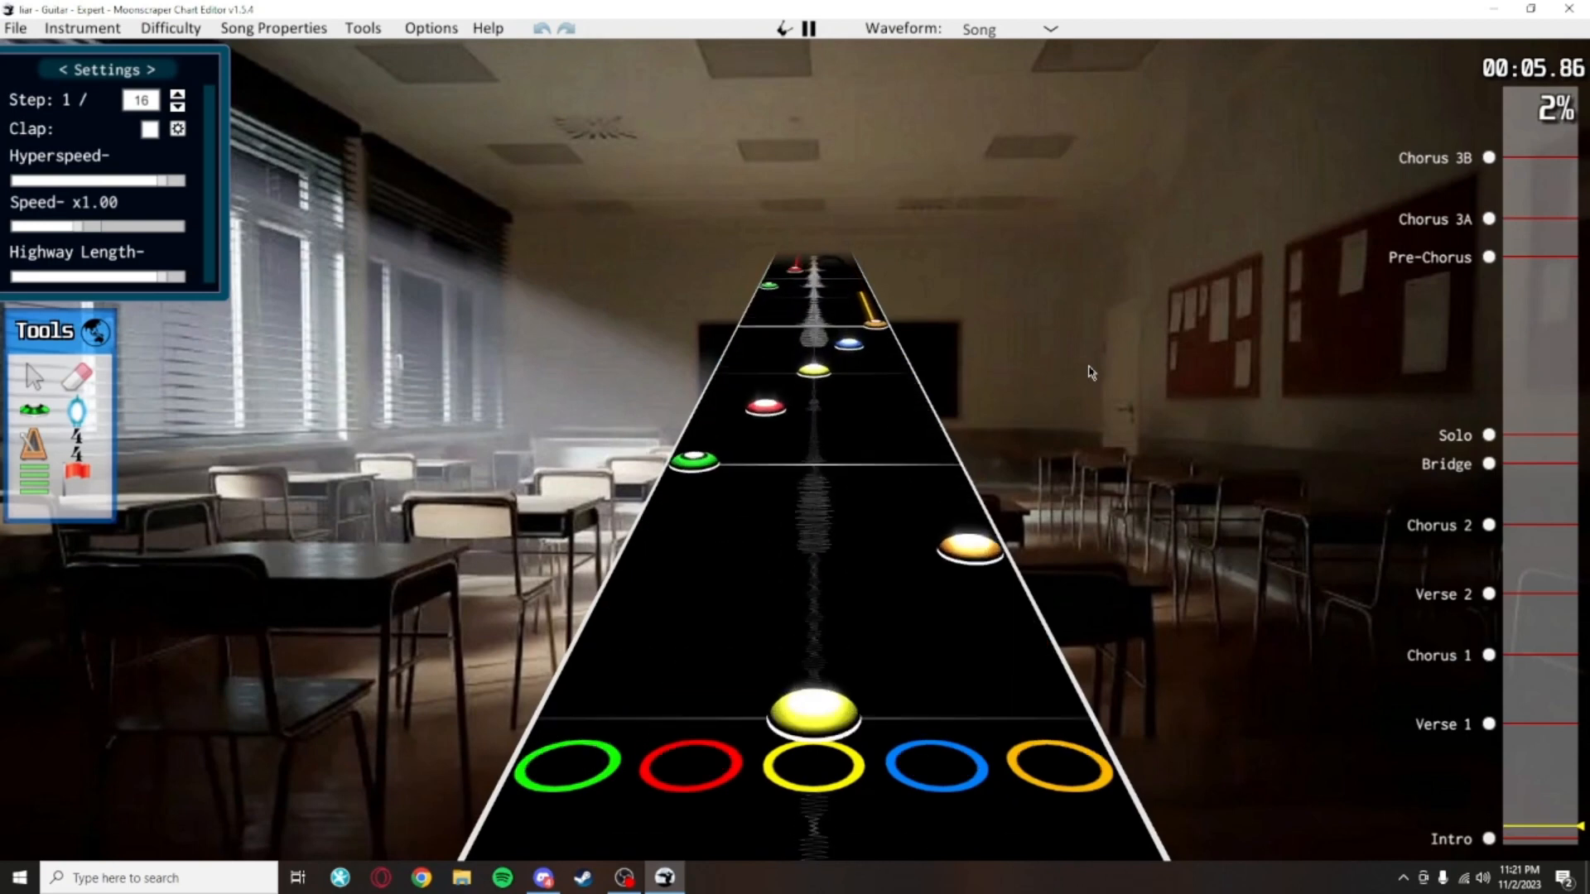
pyautogui.press('space')
pyautogui.press('space')
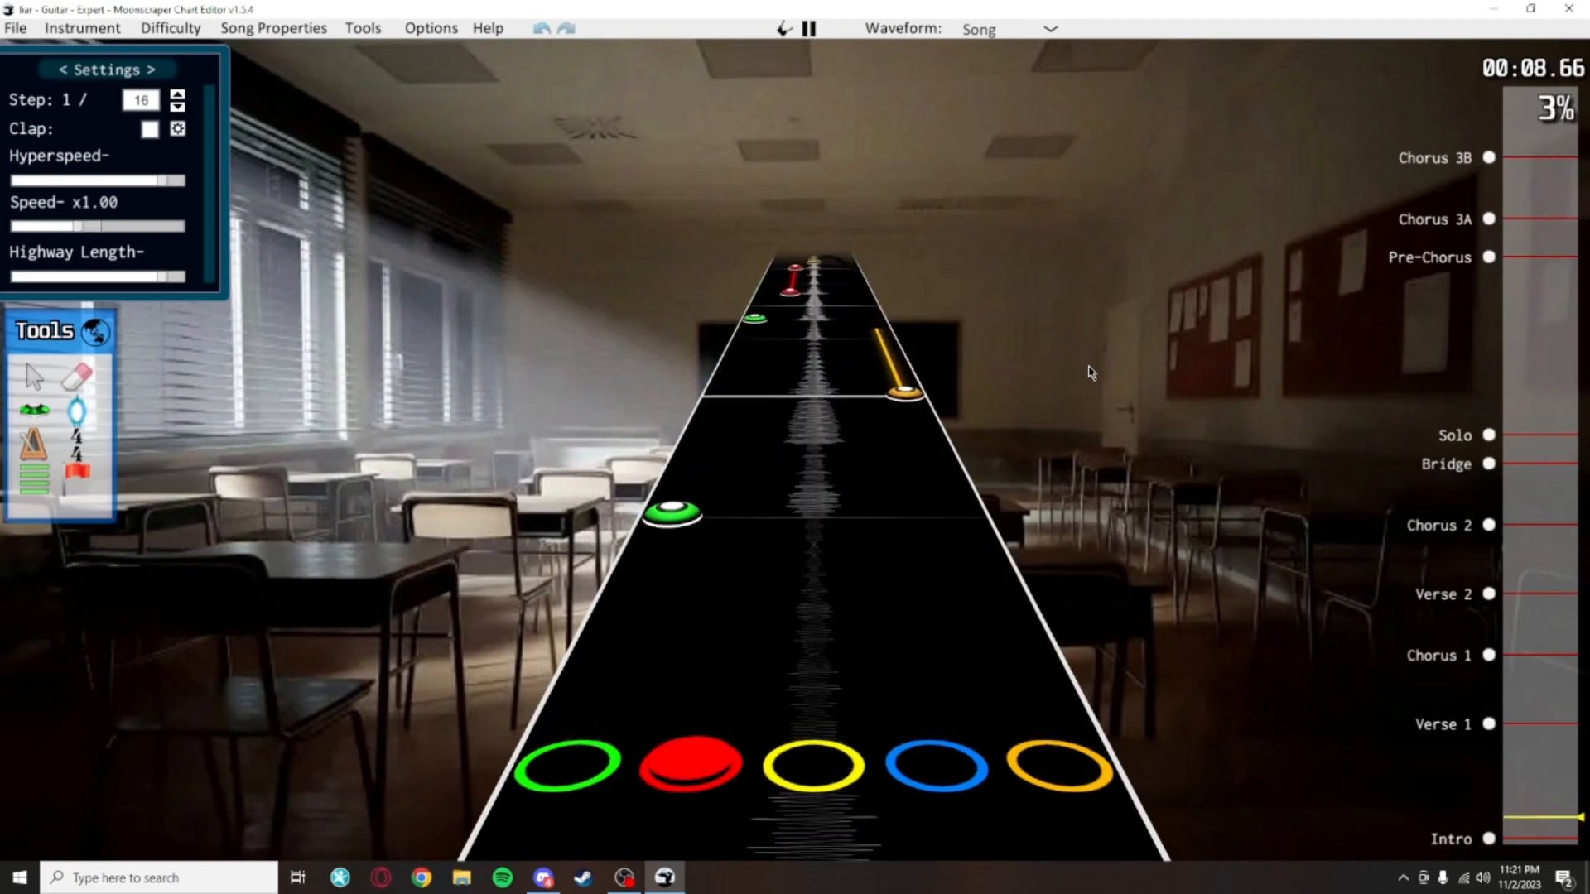
pyautogui.press('space')
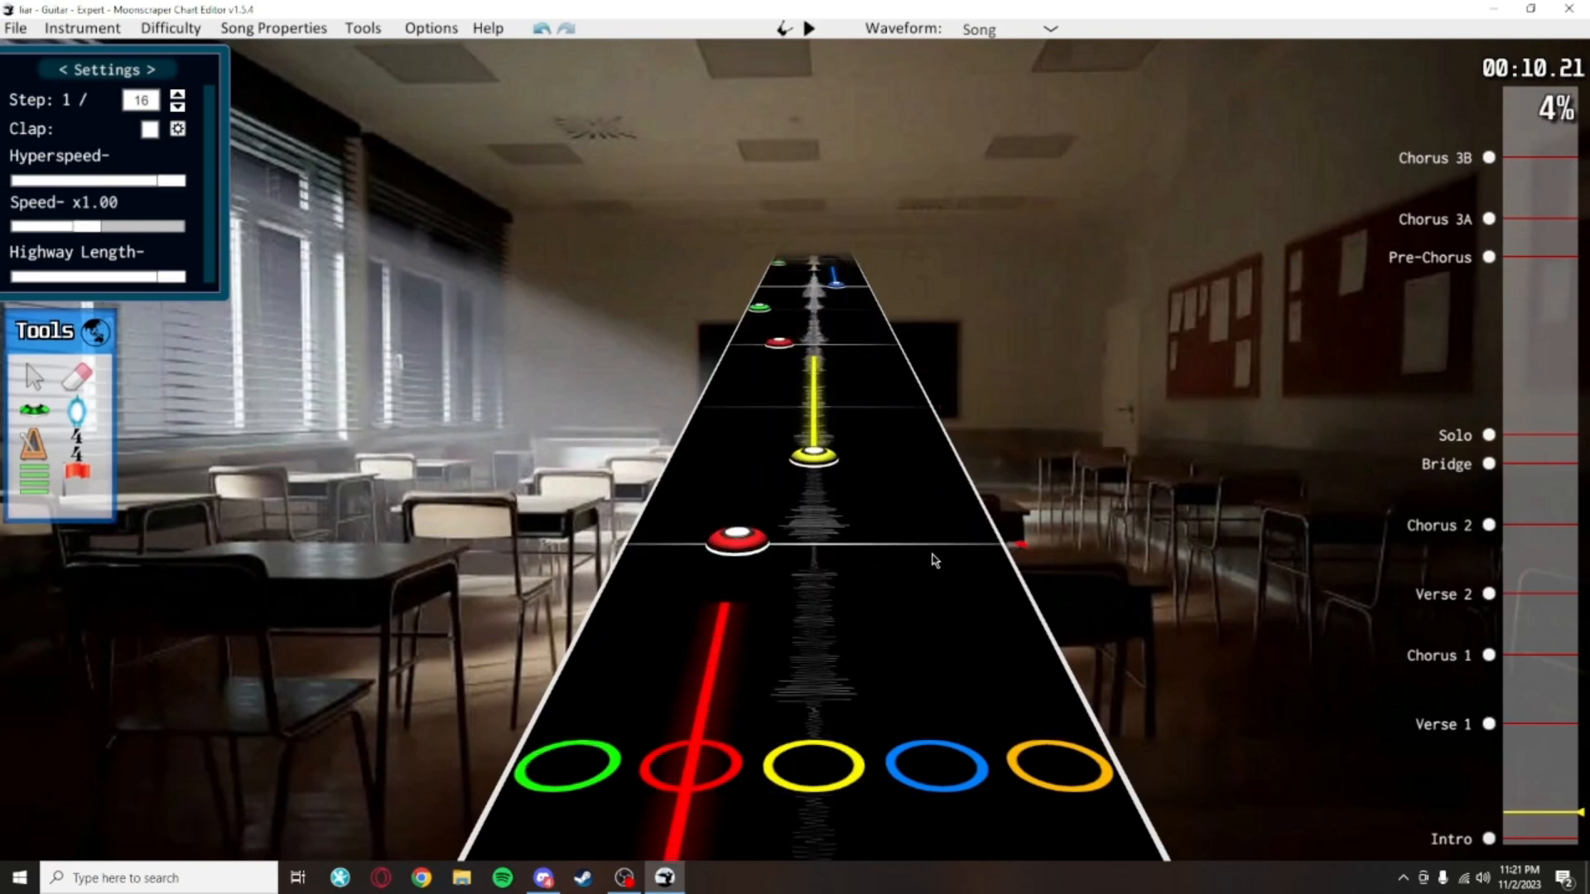
pyautogui.moveTo(931, 550); pyautogui.dragTo(658, 402)
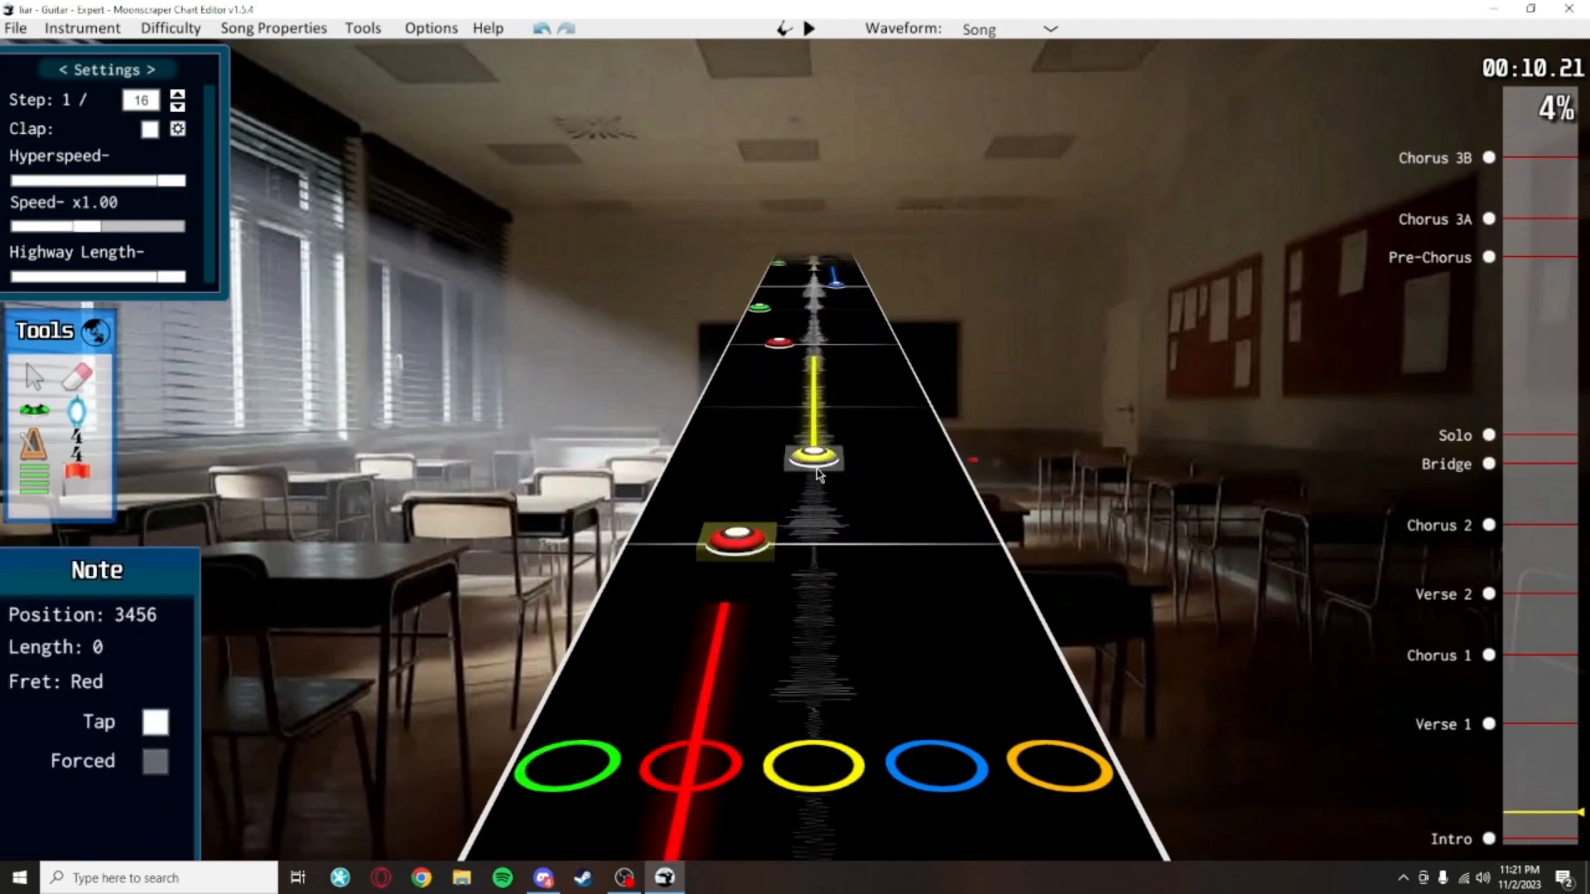
pyautogui.click(874, 513)
pyautogui.scroll(2, 929, 471)
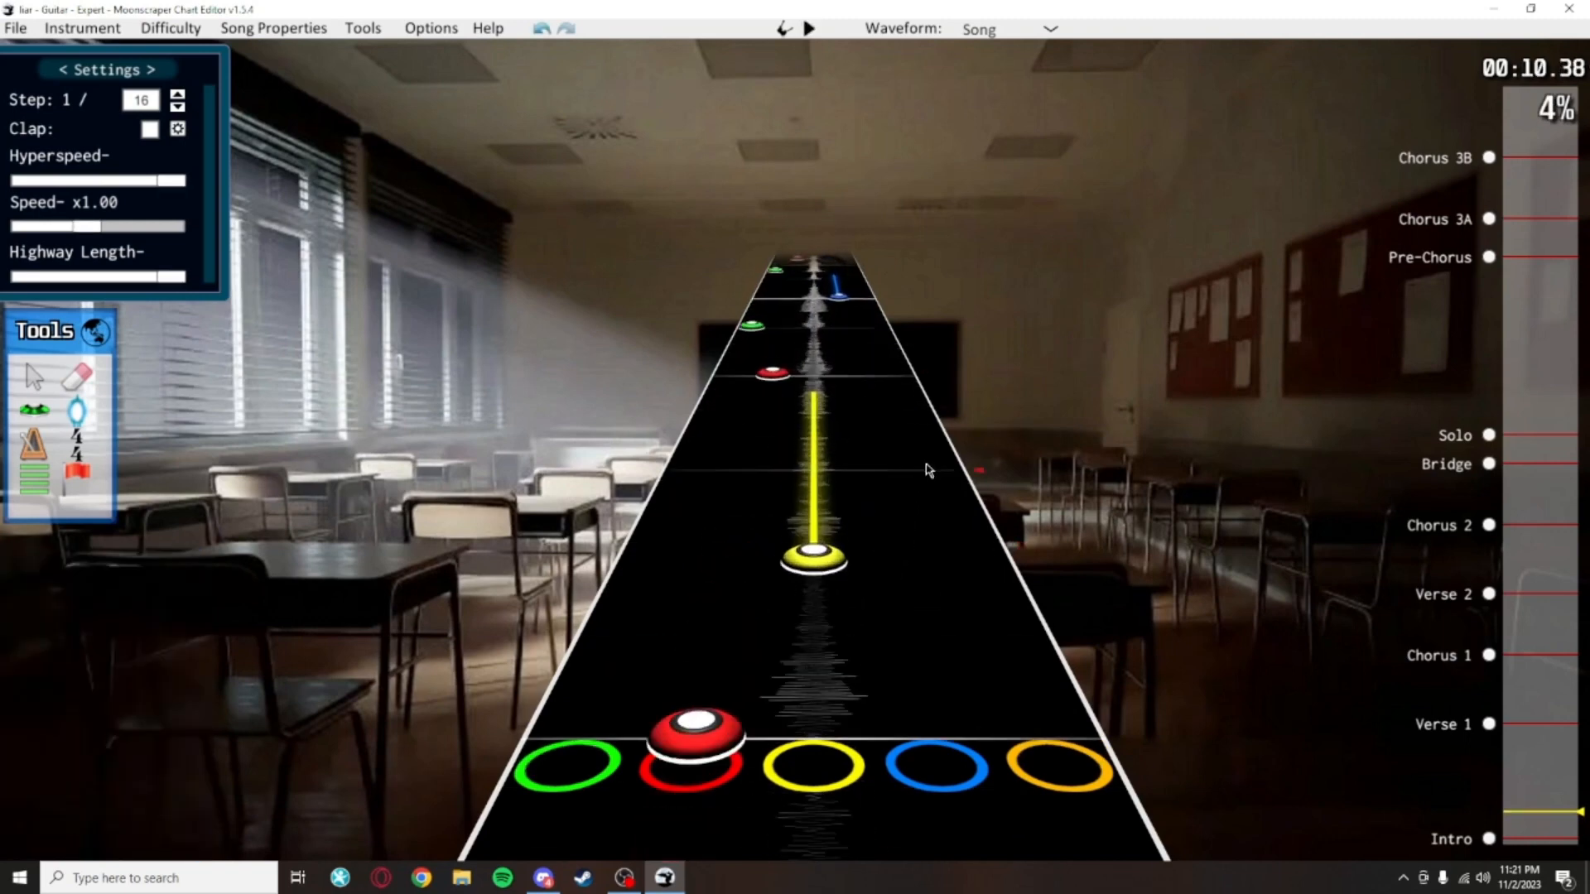
pyautogui.scroll(-2, 927, 464)
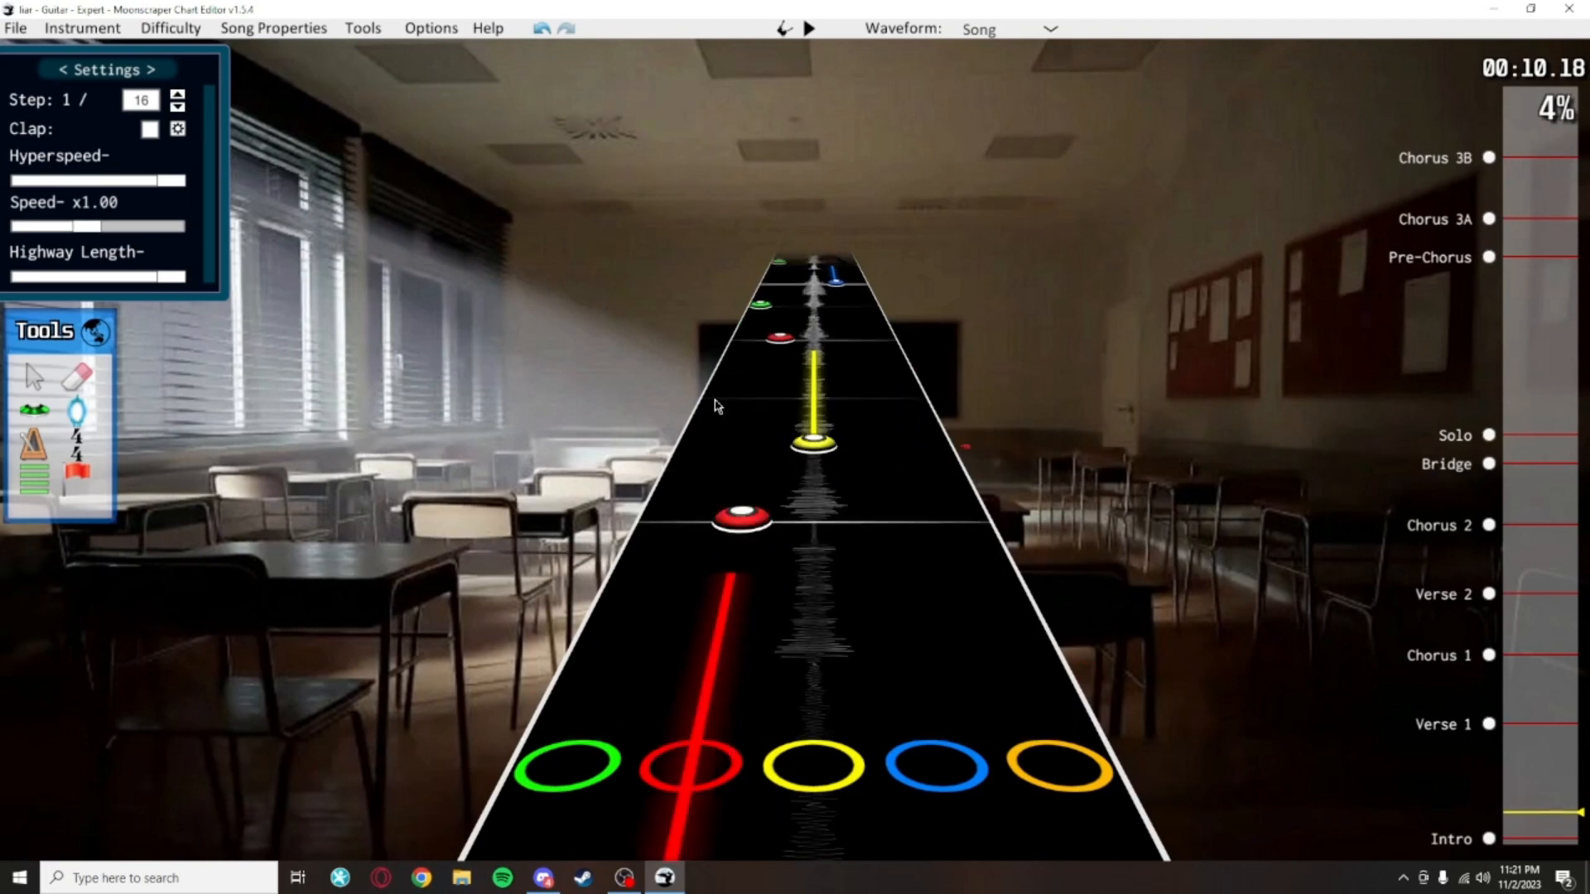
pyautogui.scroll(-10, 1082, 442)
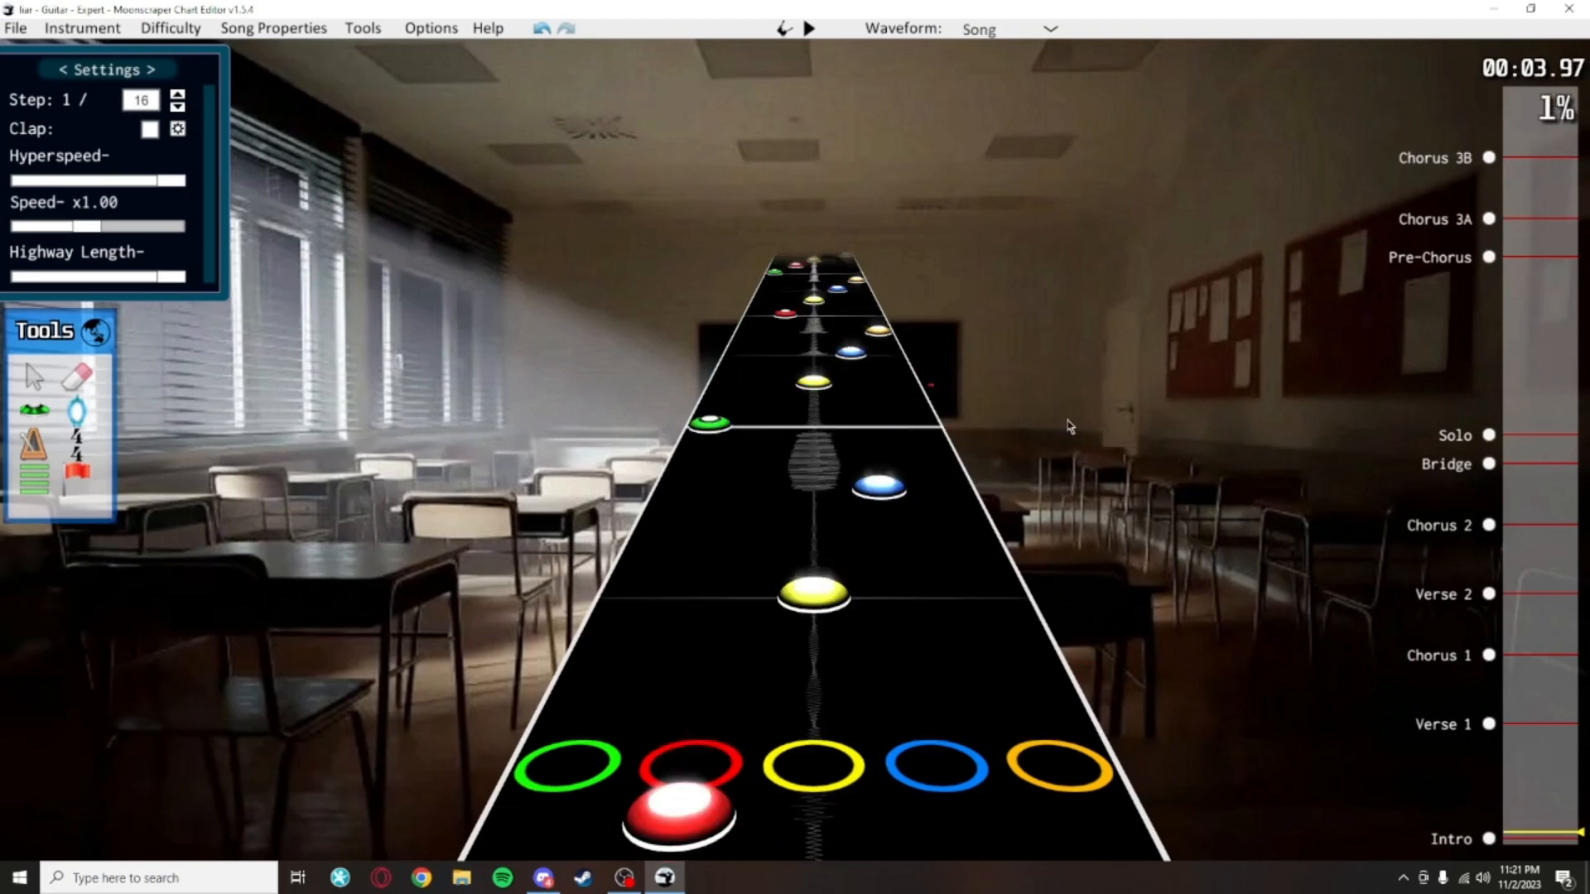
# Check the Intro's note groups around 0:05 by selecting each group in turn and clearing the selection
pyautogui.scroll(2, 1076, 447)
pyautogui.moveTo(1037, 689); pyautogui.dragTo(802, 349)
pyautogui.moveTo(1114, 694); pyautogui.dragTo(799, 352)
pyautogui.click(906, 603)
pyautogui.moveTo(1128, 693); pyautogui.dragTo(810, 373)
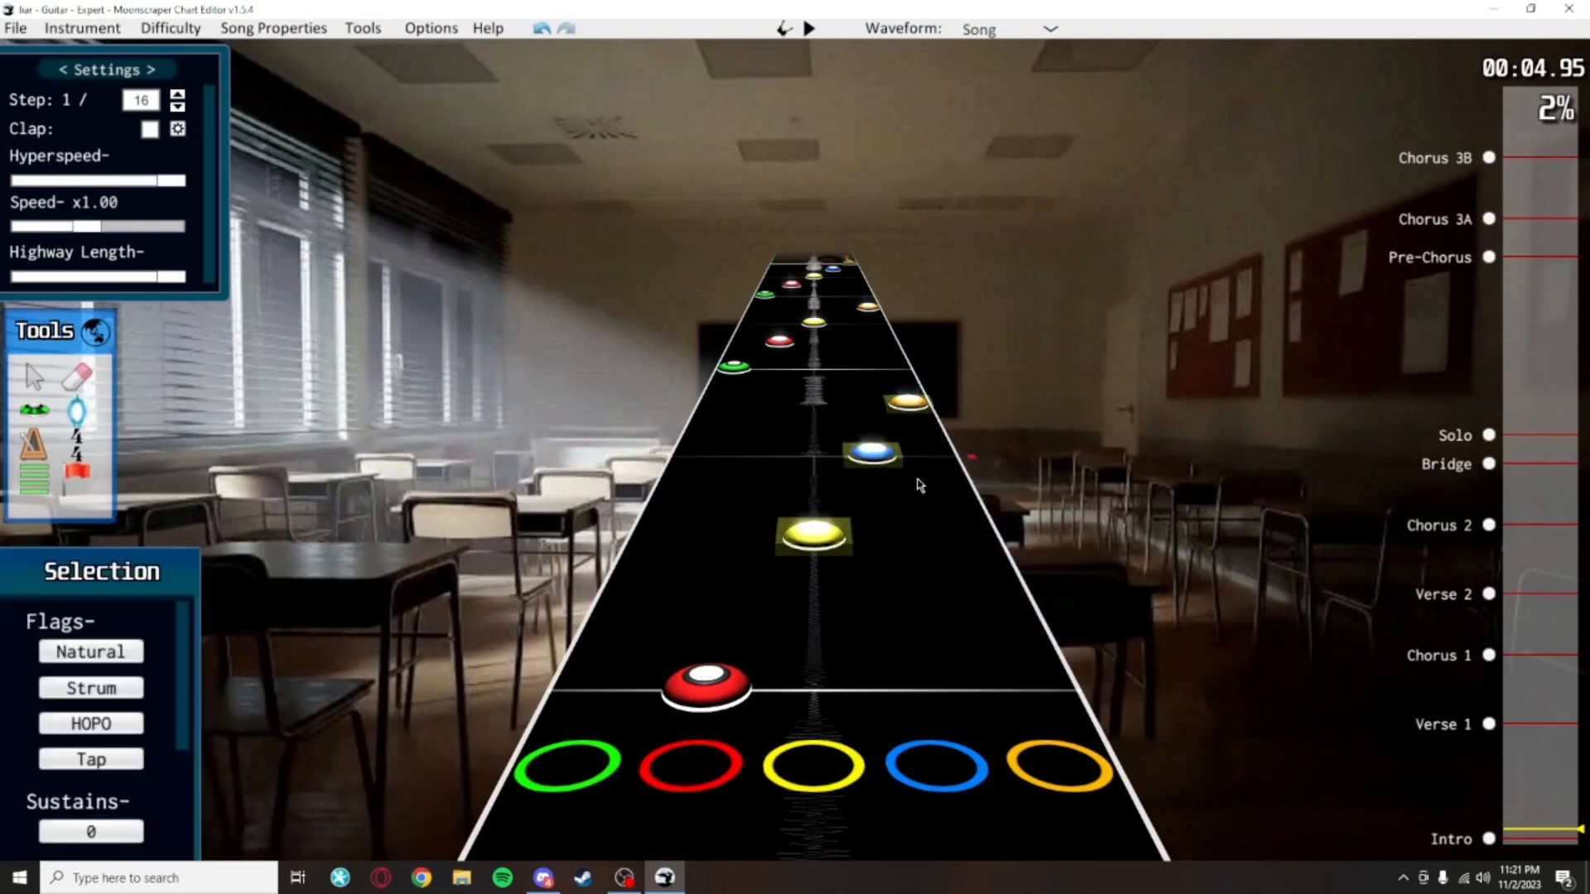
pyautogui.click(1095, 606)
pyautogui.moveTo(1147, 689); pyautogui.dragTo(777, 342)
pyautogui.click(1010, 479)
pyautogui.moveTo(1033, 539); pyautogui.dragTo(779, 318)
pyautogui.click(977, 453)
# Play the Intro to about 0:16 and inspect the sustained orange note at position 5376
pyautogui.press('space')
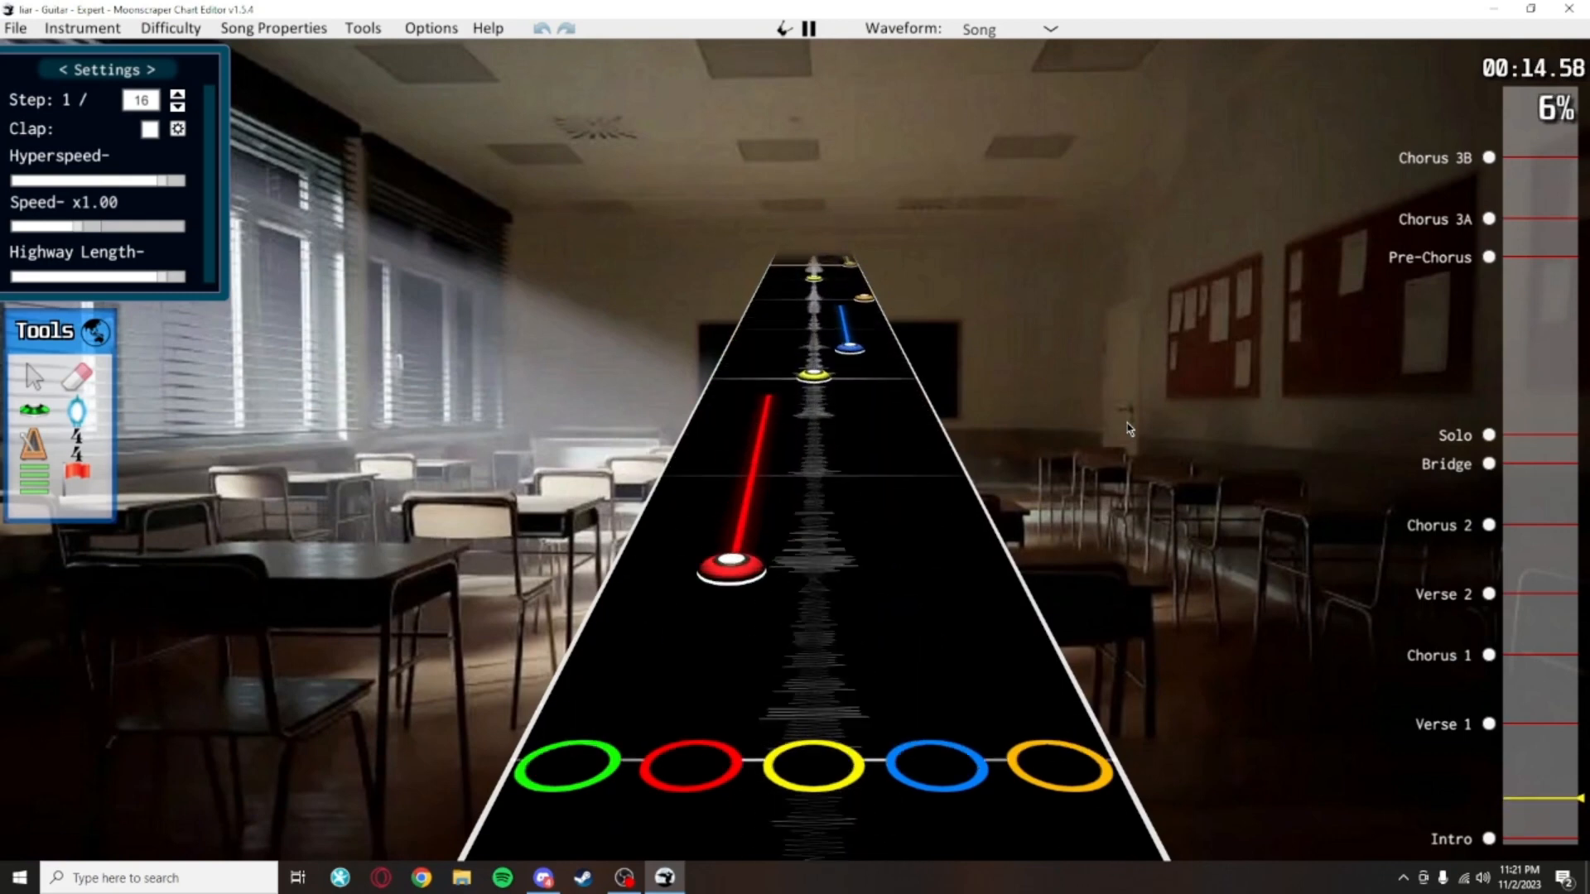
pyautogui.press('space')
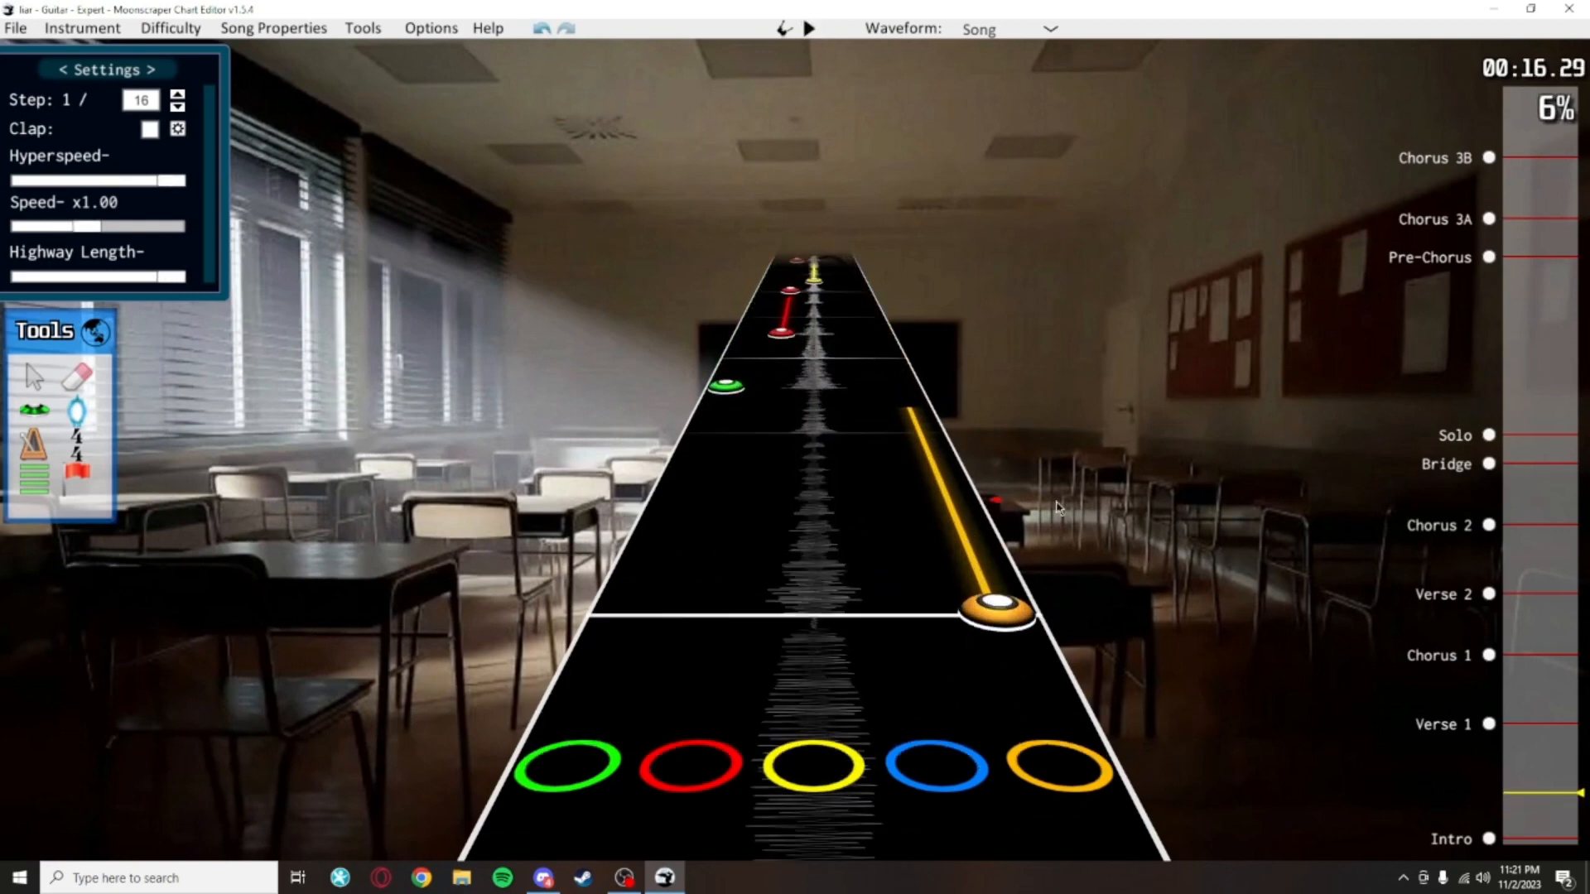
pyautogui.click(1034, 610)
pyautogui.scroll(8, 1065, 430)
pyautogui.scroll(-9, 1065, 430)
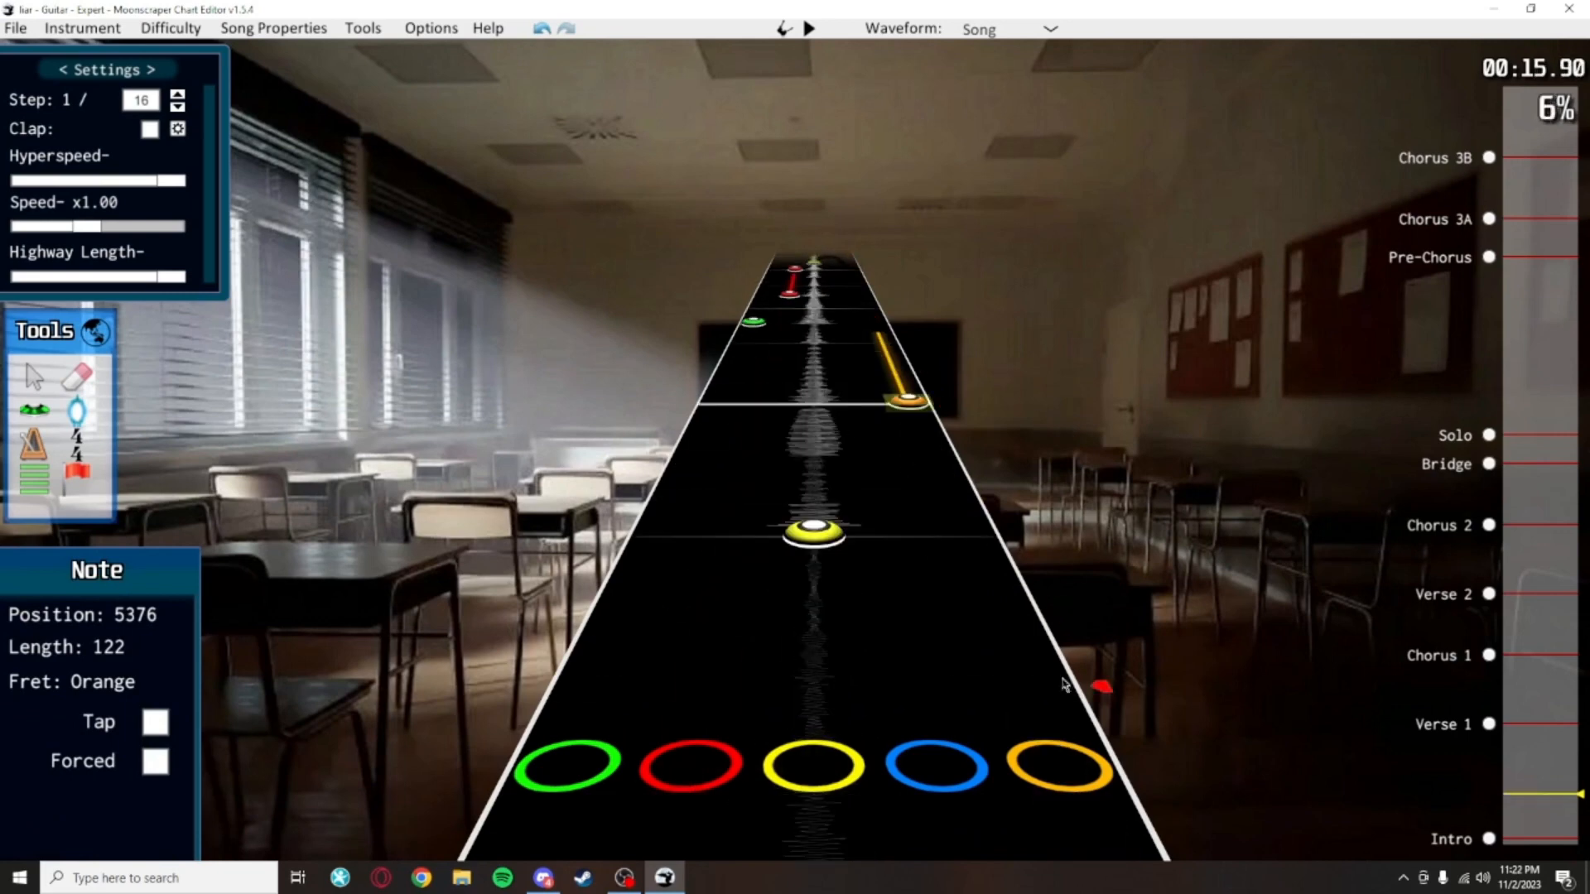
# Try the sustained orange note at position 5376 in the blue lane, and move it back to orange
pyautogui.scroll(2, 1042, 411)
pyautogui.click(1042, 411)
pyautogui.scroll(-1, 1057, 582)
pyautogui.scroll(-1, 1058, 583)
pyautogui.moveTo(943, 472); pyautogui.dragTo(883, 480)
pyautogui.moveTo(883, 480); pyautogui.dragTo(948, 472)
pyautogui.click(1070, 424)
pyautogui.scroll(-1, 1049, 486)
# Compare the blue note at position 2256 with the sustained orange note that follows it in the Intro
pyautogui.scroll(-20, 1049, 486)
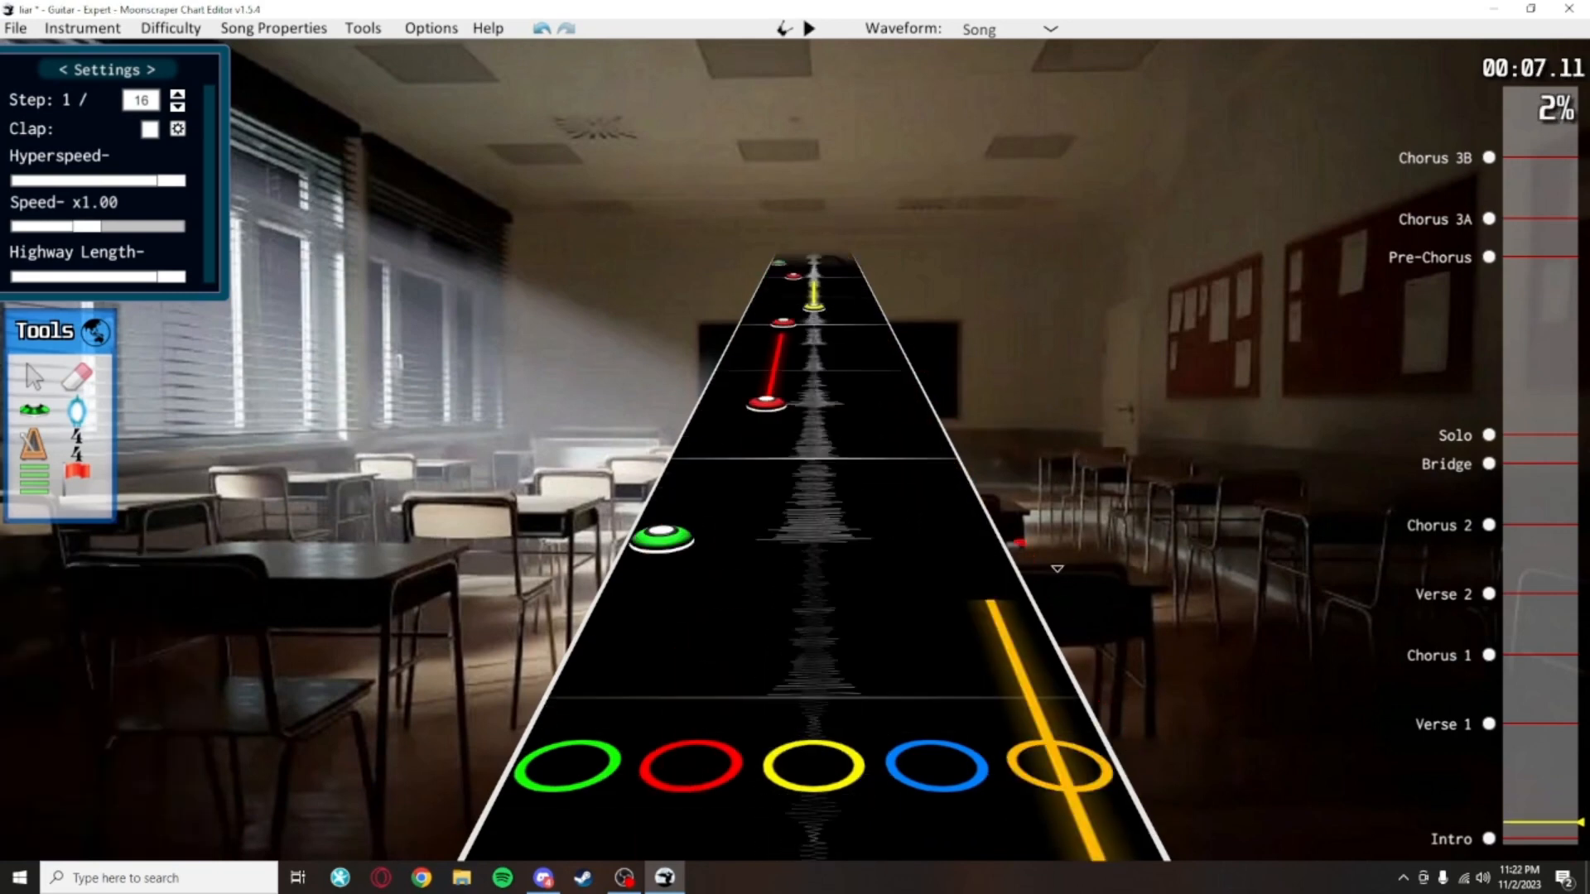
pyautogui.scroll(10, 997, 528)
pyautogui.scroll(7, 995, 528)
pyautogui.click(886, 499)
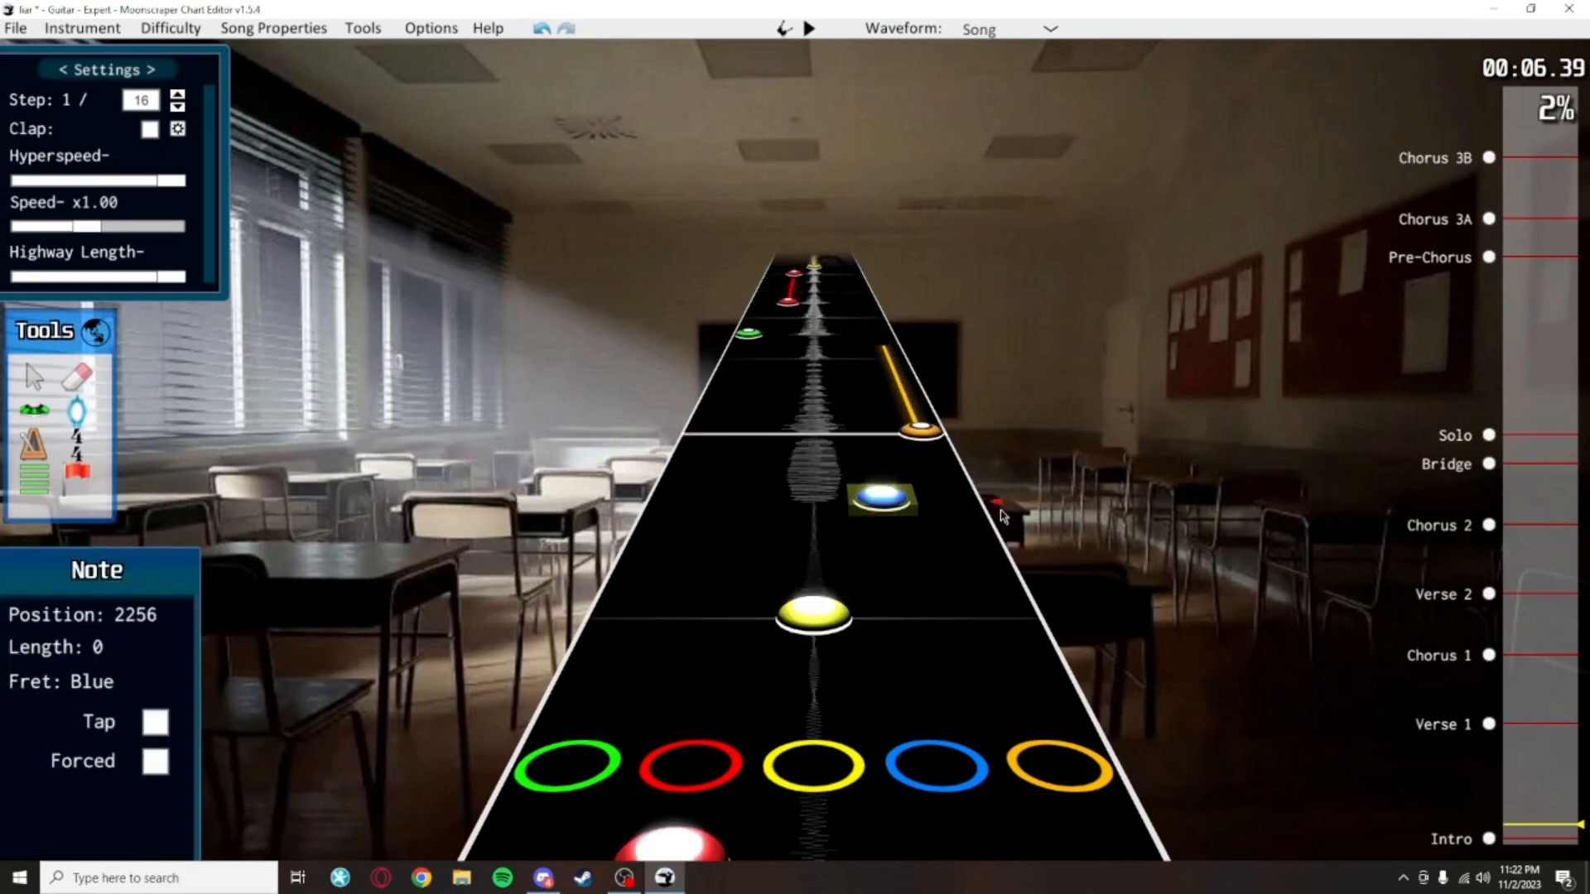
pyautogui.scroll(3, 1000, 513)
pyautogui.click(976, 558)
pyautogui.click(1105, 555)
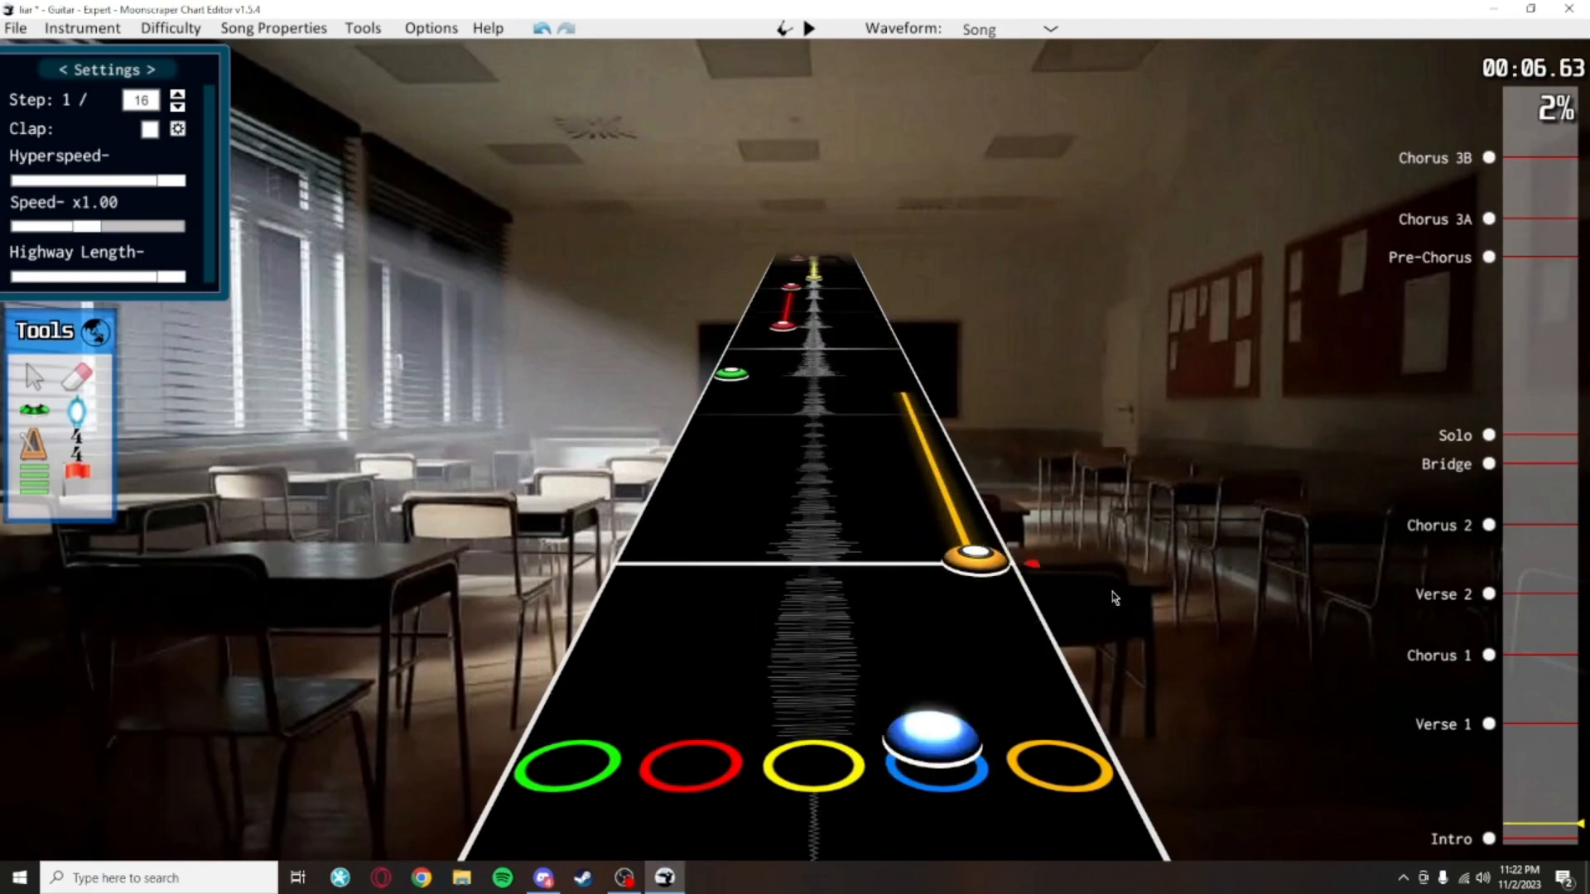
# Look over the remaining Intro notes up to about 0:24 and go back to about 0:23
pyautogui.scroll(20, 1114, 597)
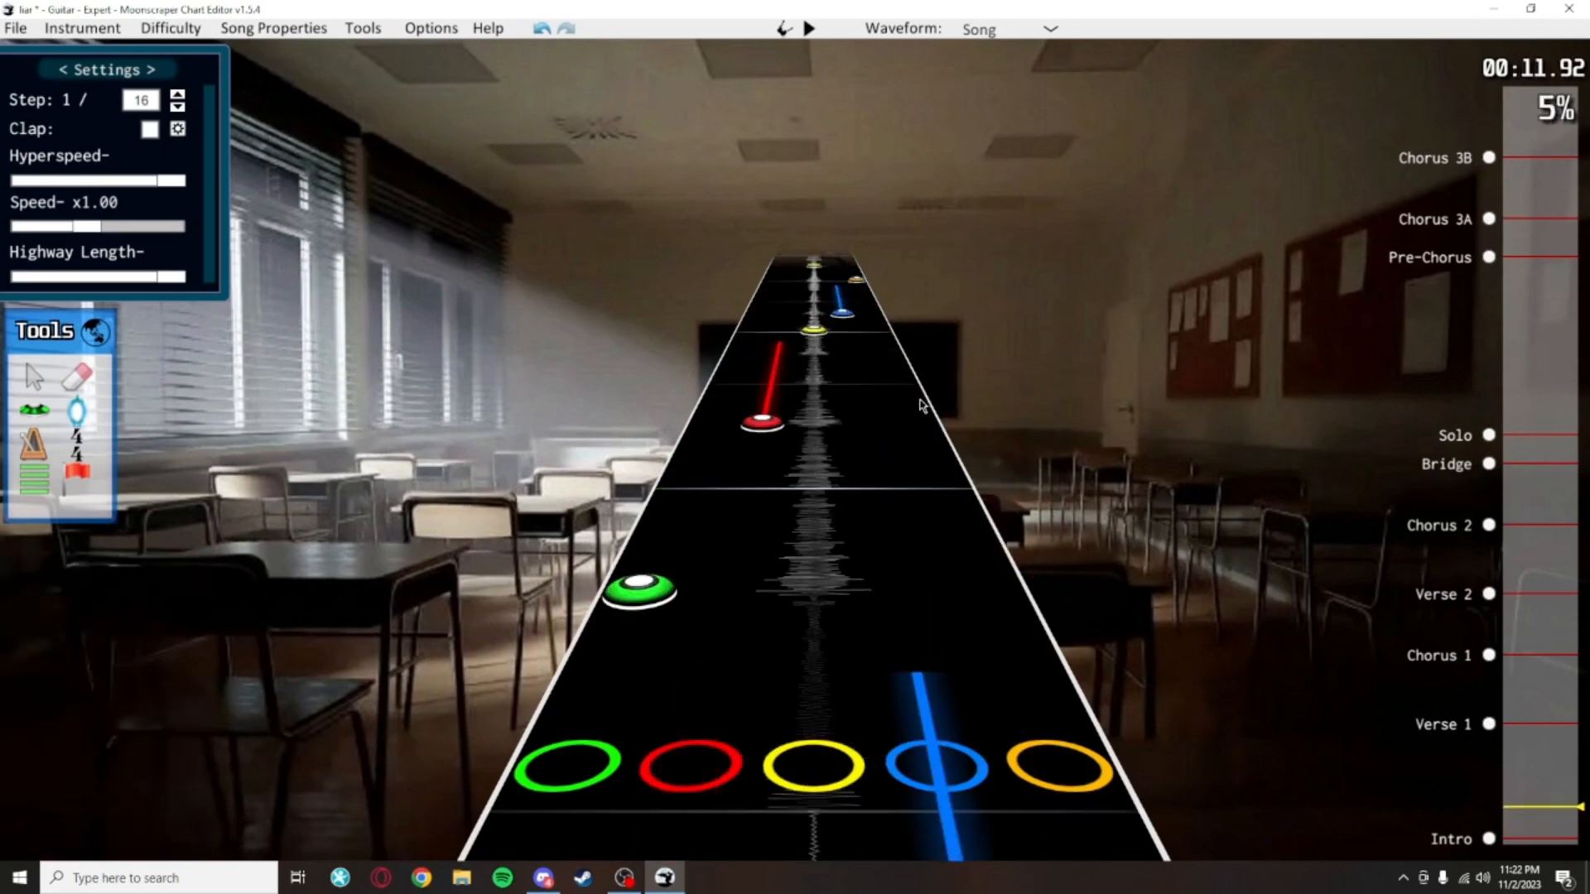
pyautogui.scroll(20, 922, 405)
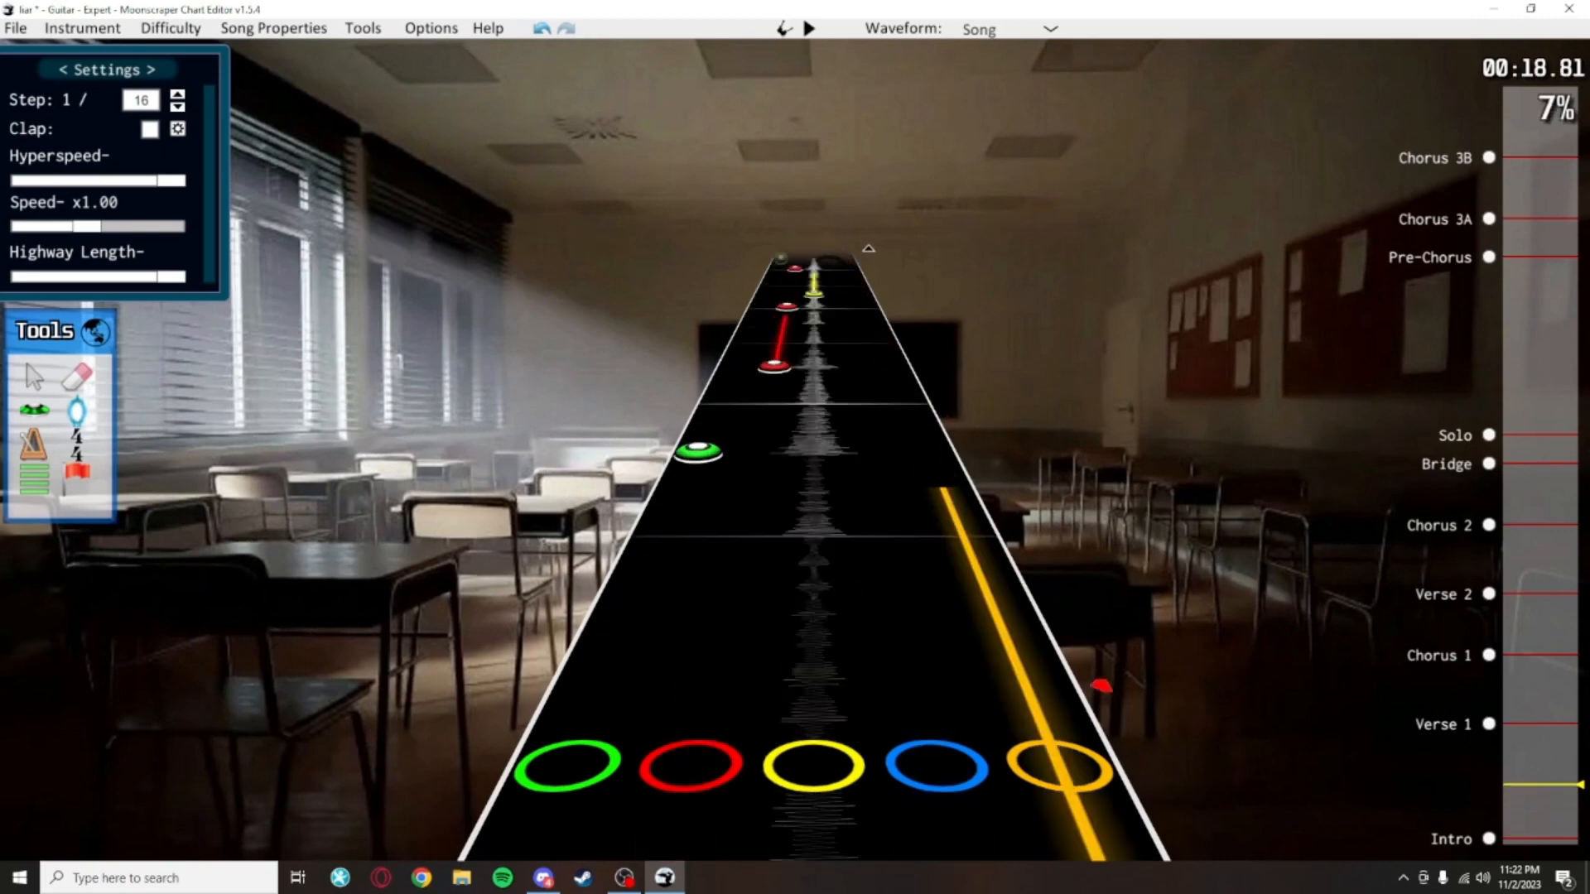
pyautogui.scroll(16, 867, 248)
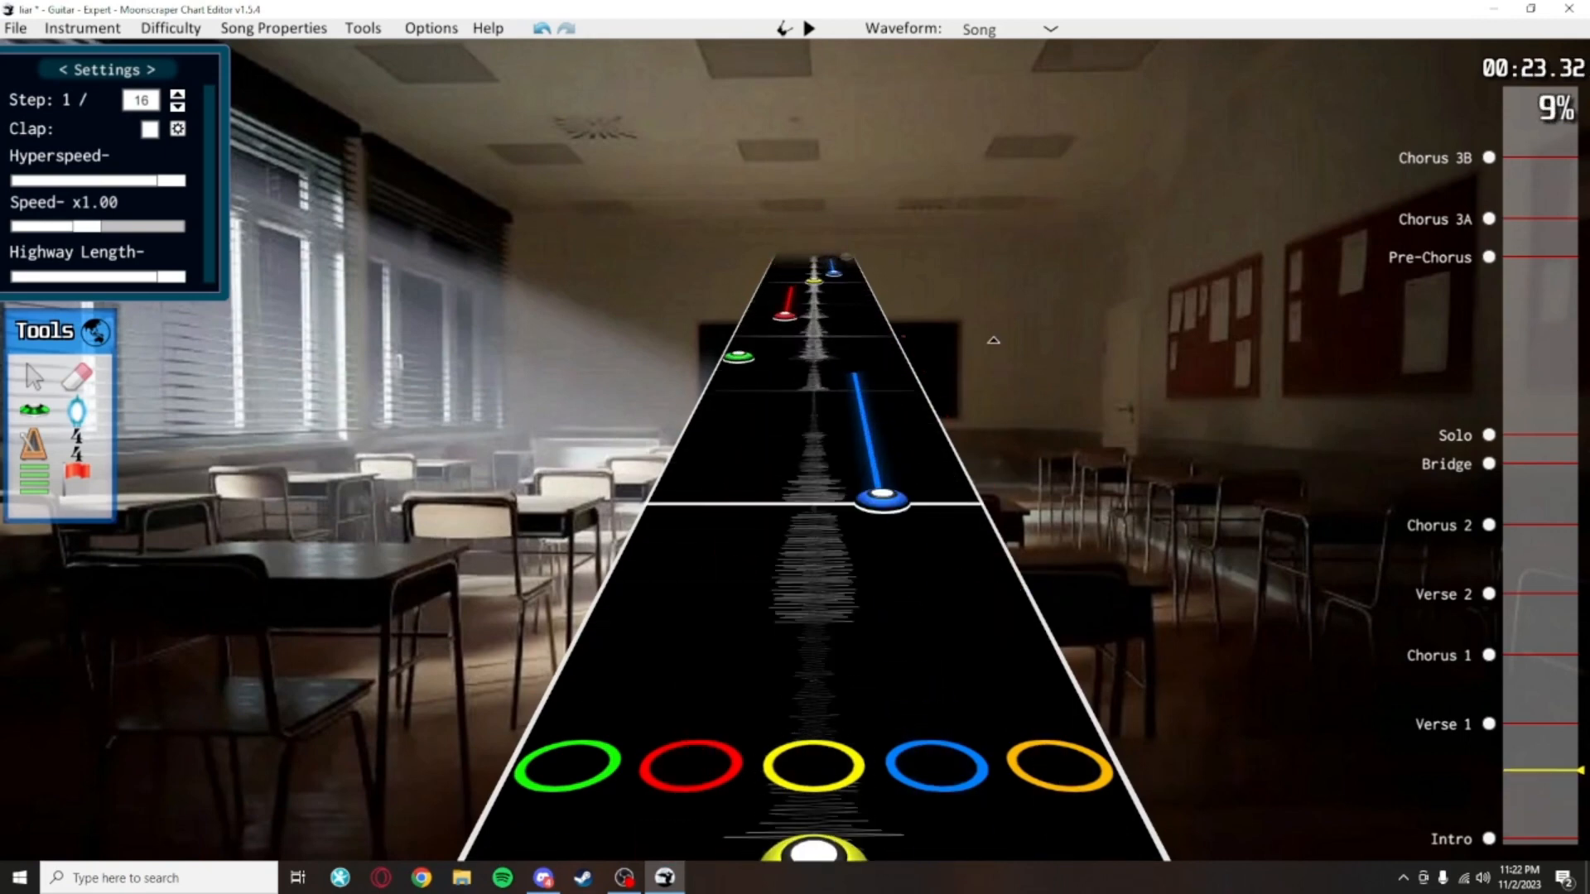
pyautogui.scroll(6, 1001, 468)
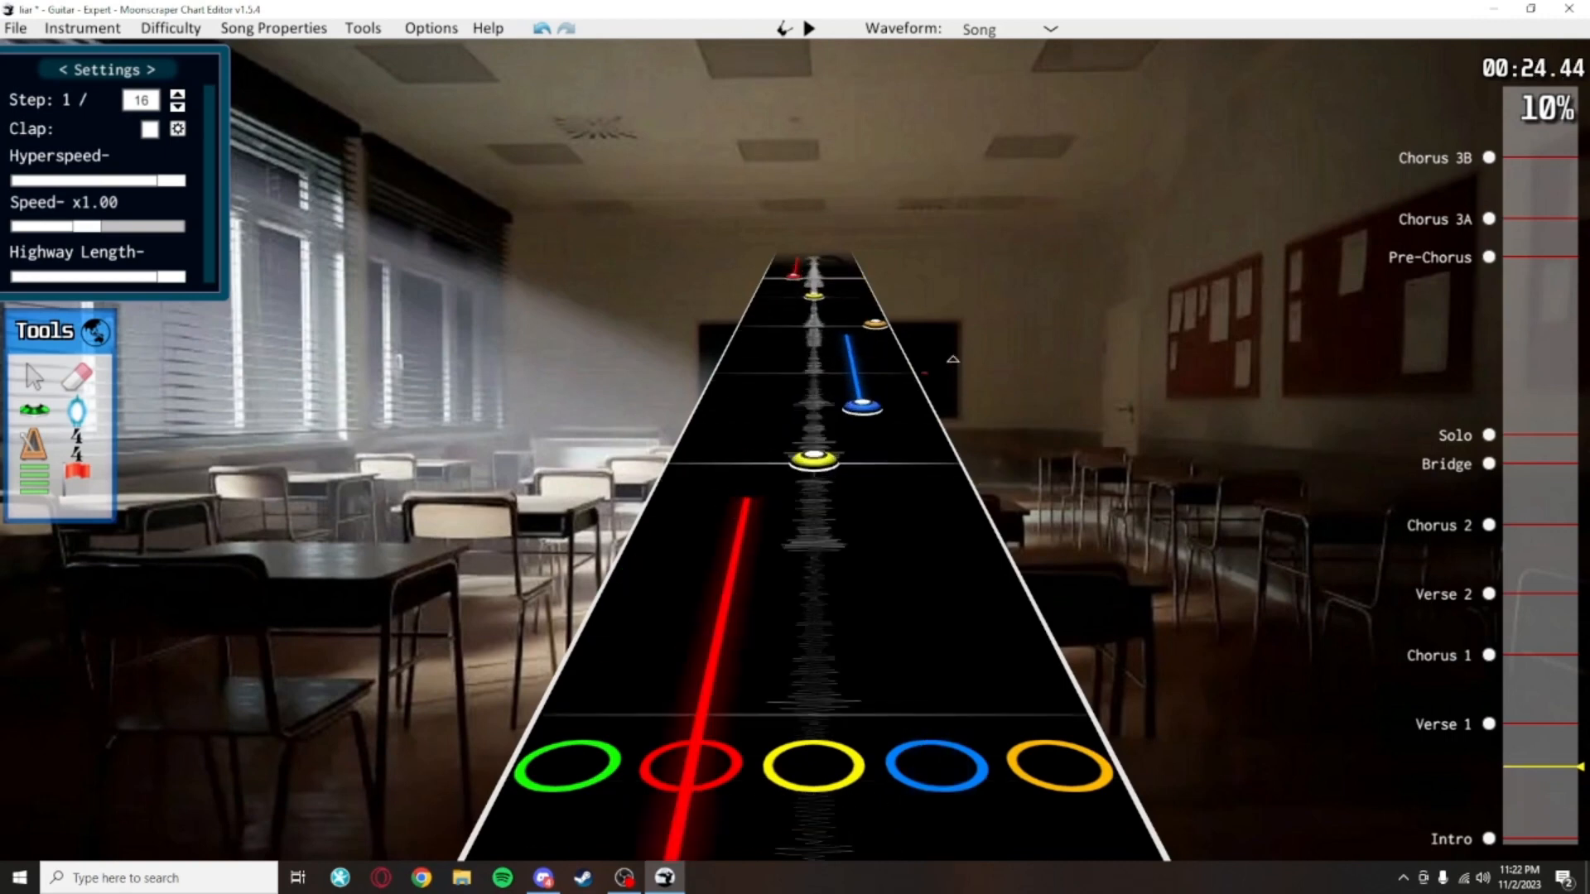
pyautogui.scroll(-8, 986, 489)
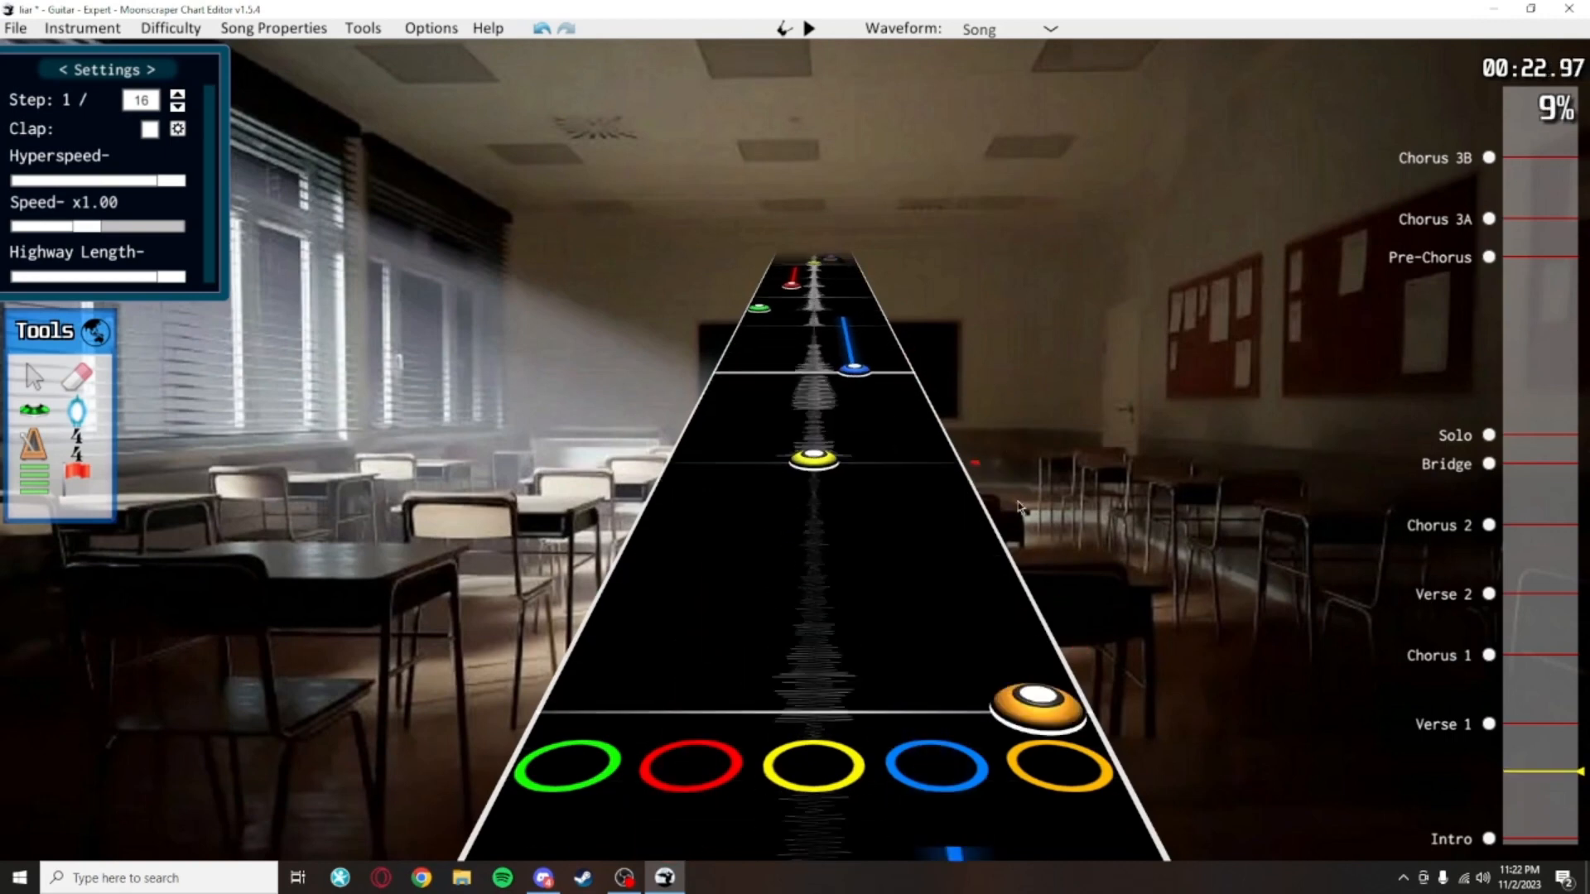
# Play the end of the Intro from about 0:23 into the start of Verse 1, pausing at the long red sustain
pyautogui.press('space')
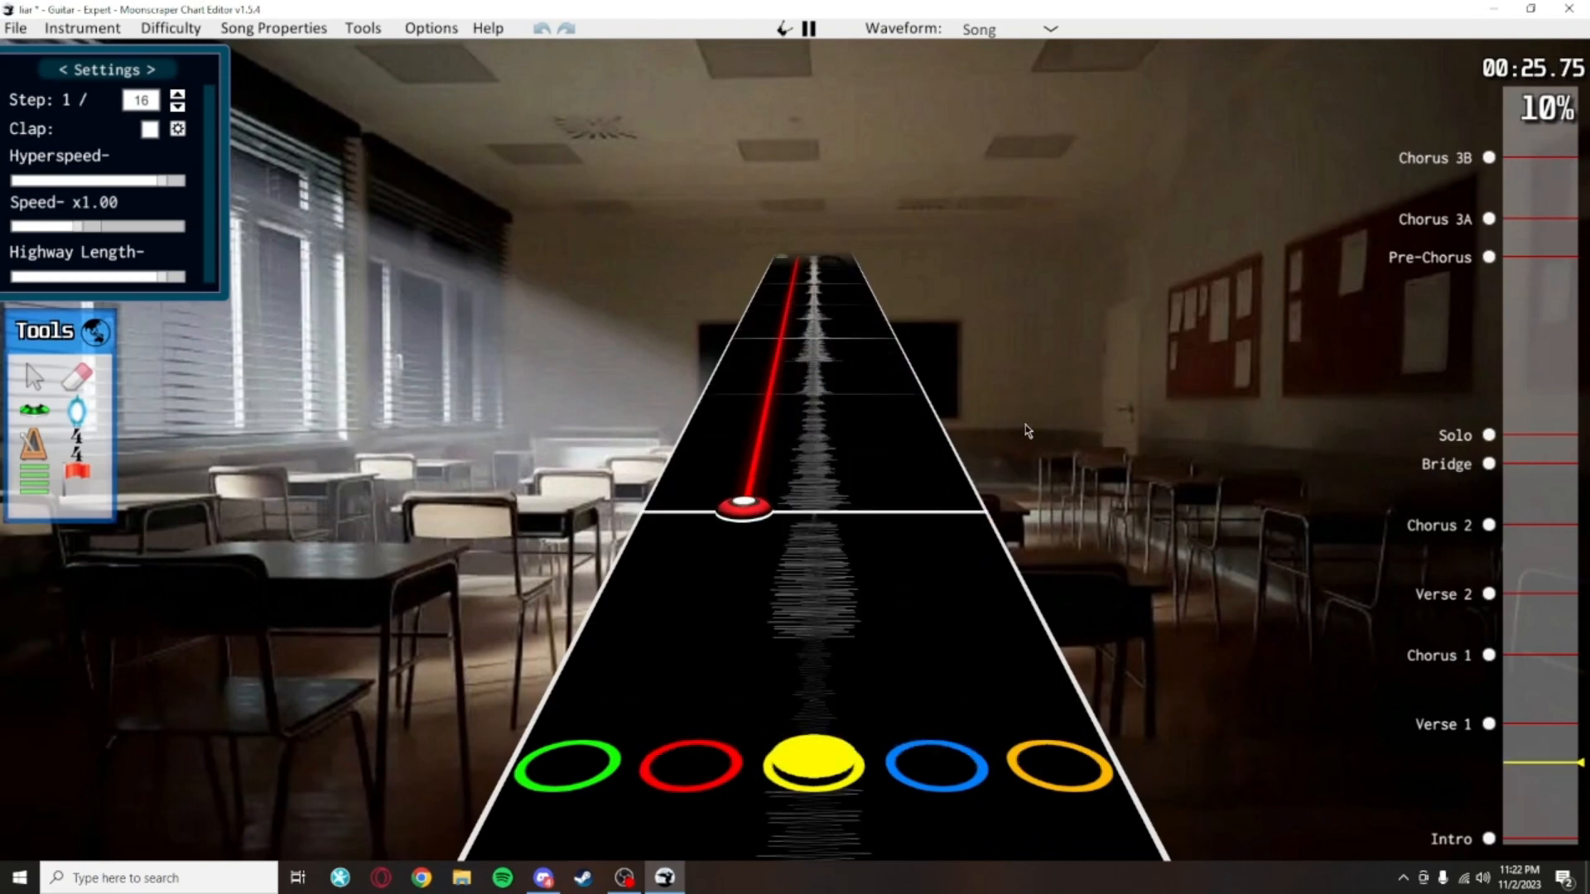
pyautogui.press('space')
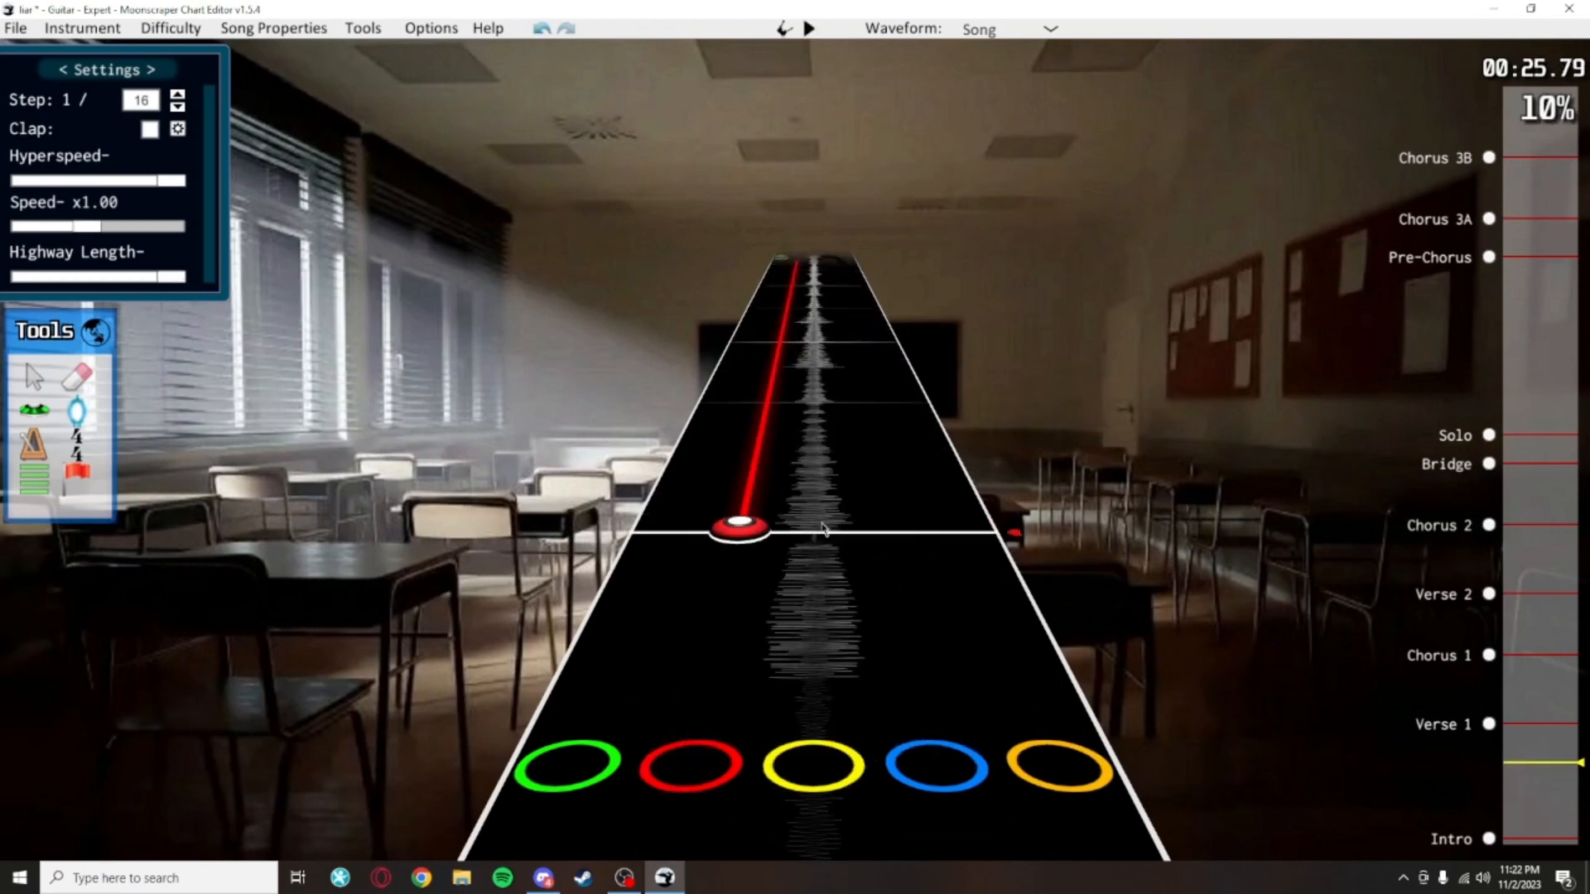
pyautogui.scroll(3, 965, 401)
pyautogui.scroll(-3, 848, 451)
pyautogui.press('space')
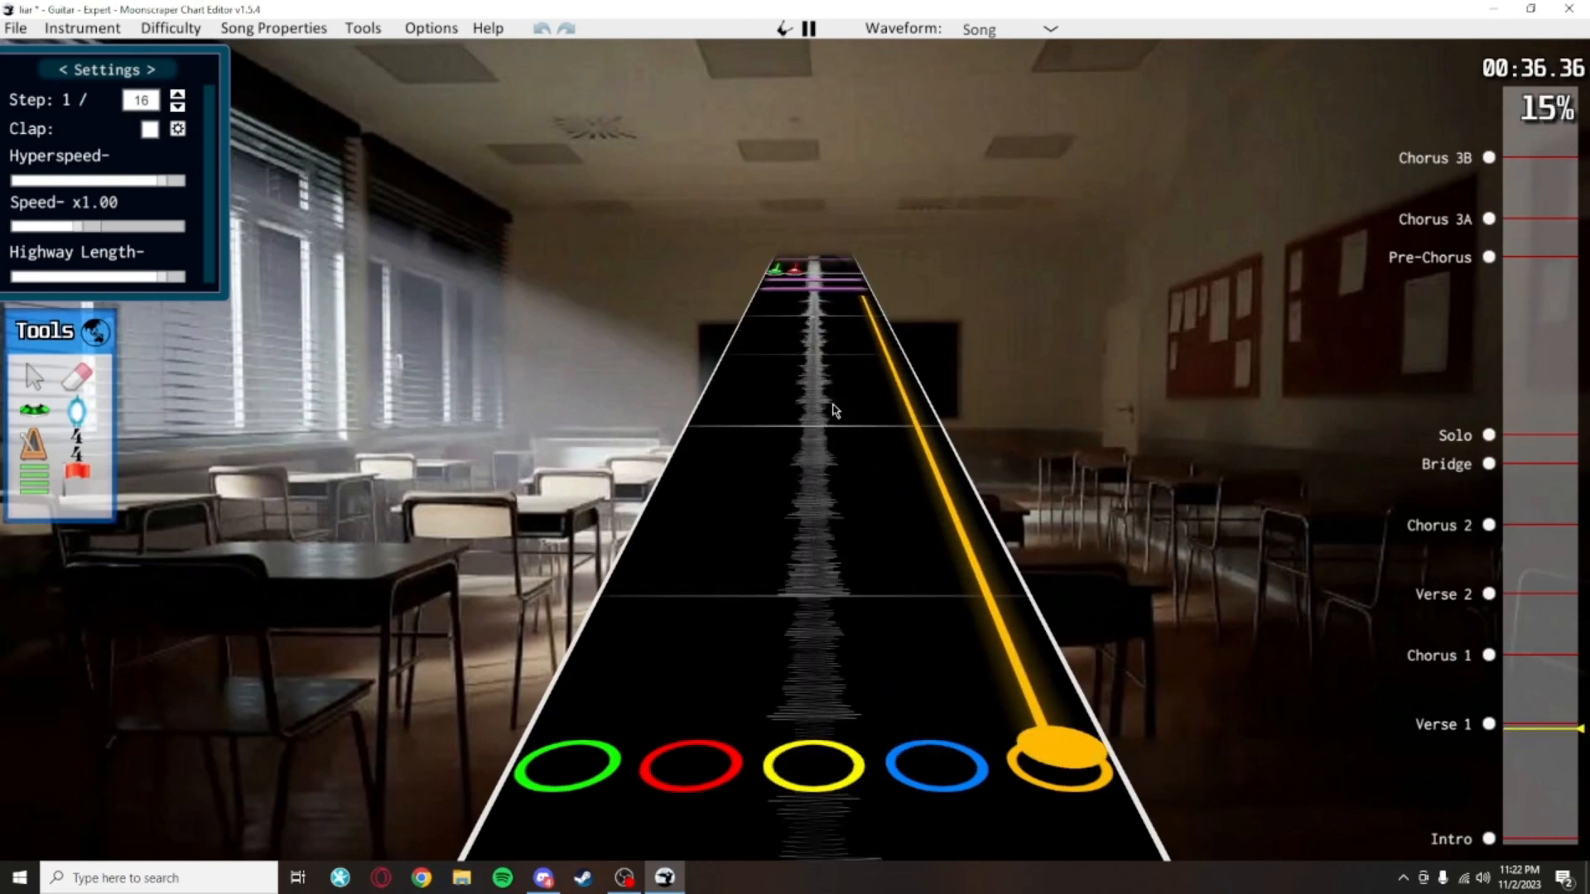
pyautogui.press('space')
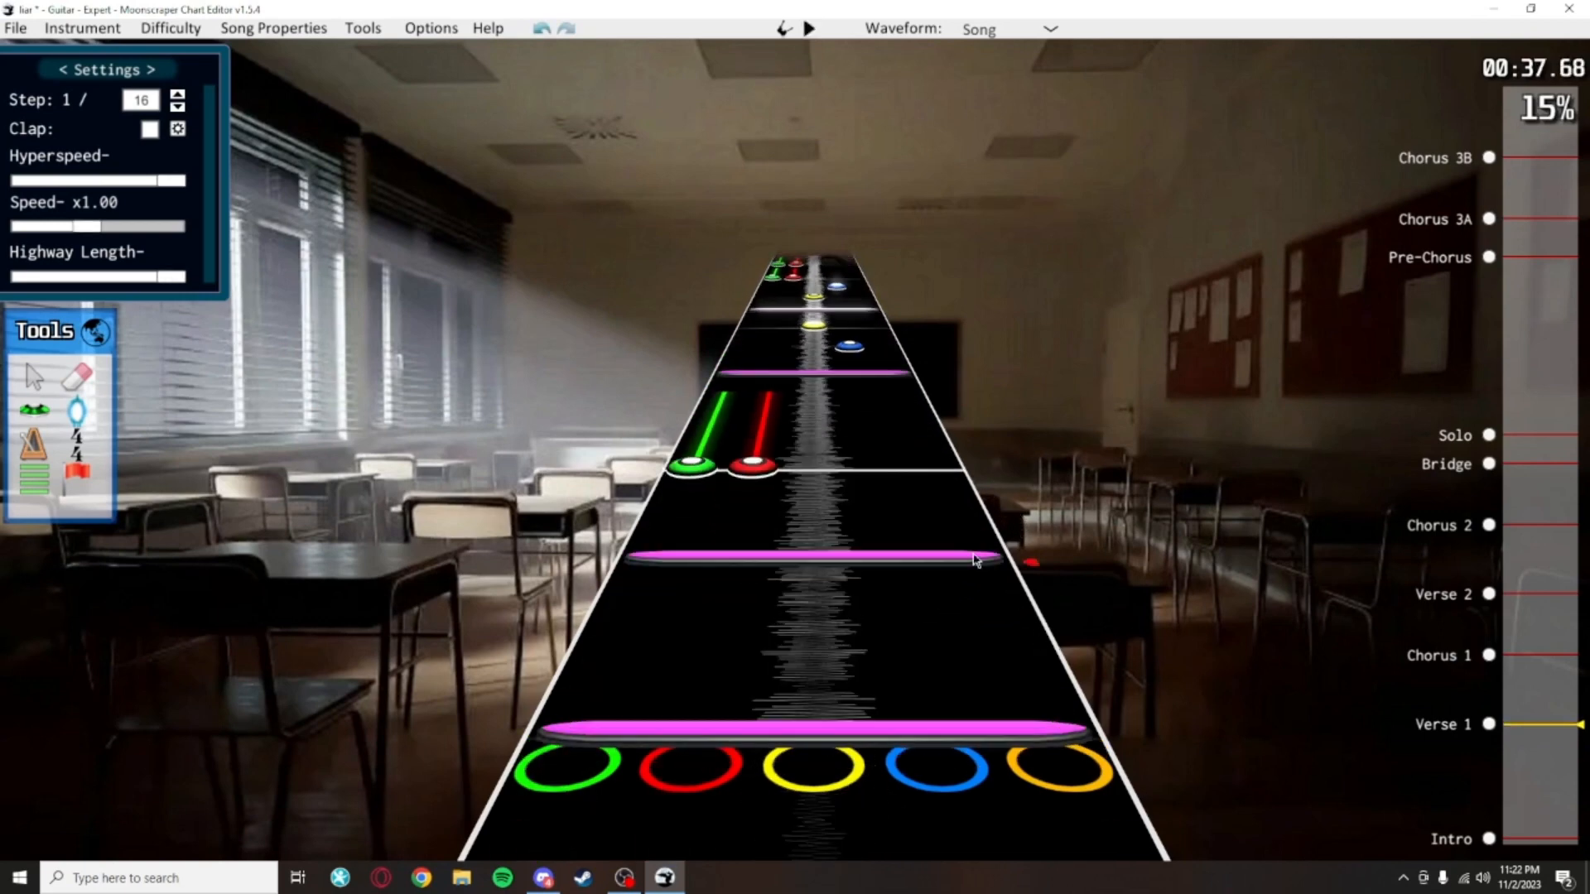
# Inspect the green and red notes of the sustained chord at position 12288 in Verse 1
pyautogui.scroll(3, 783, 605)
pyautogui.click(706, 591)
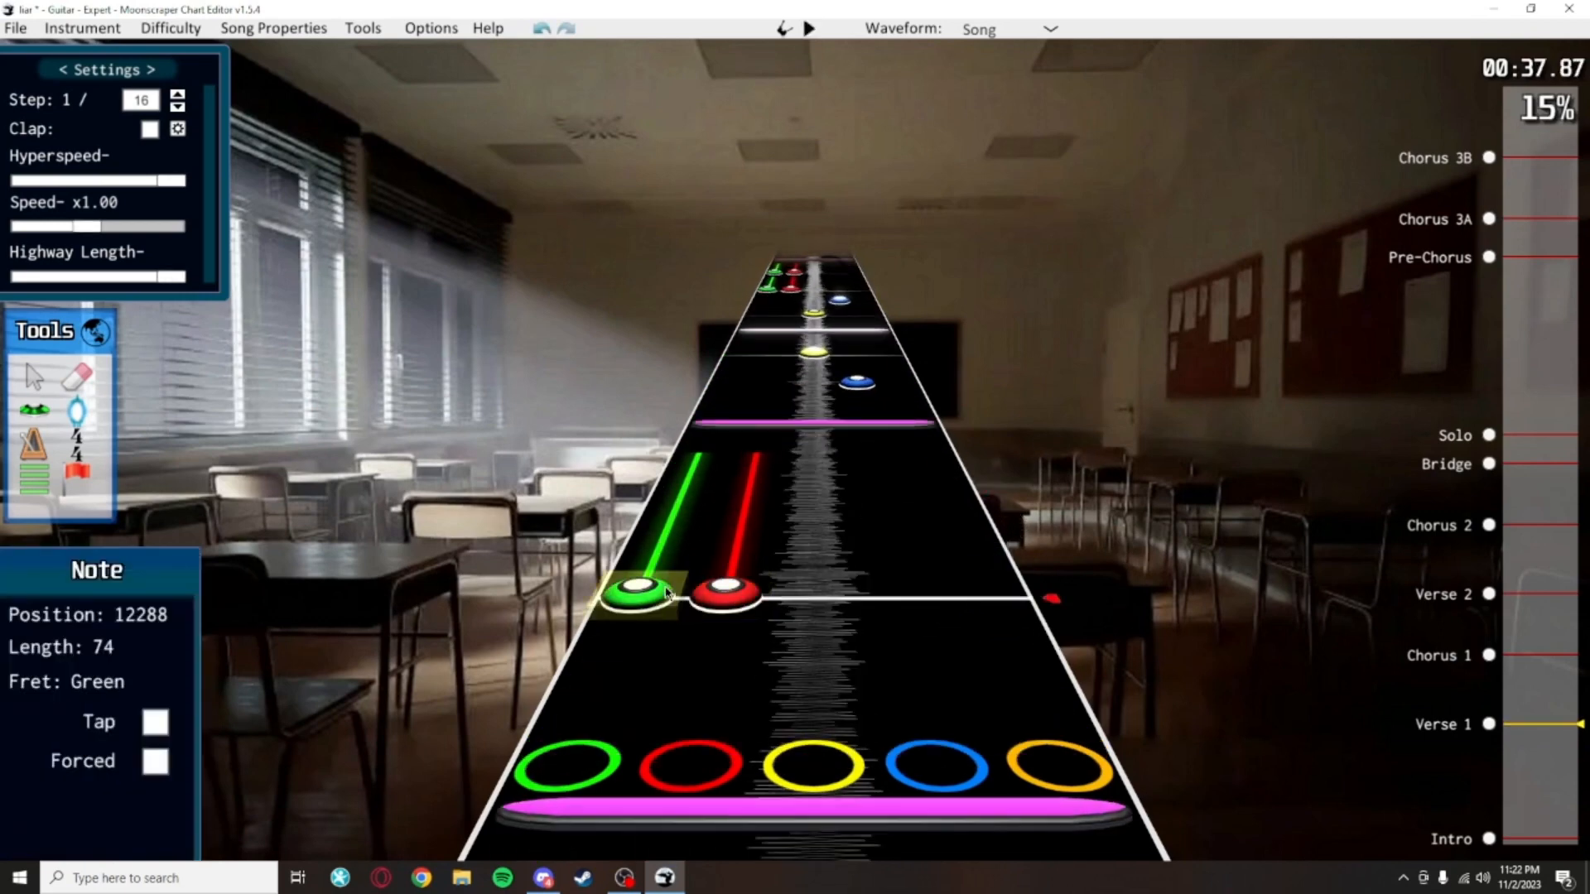
pyautogui.click(704, 591)
pyautogui.click(660, 592)
pyautogui.click(704, 591)
pyautogui.click(660, 592)
pyautogui.click(711, 590)
pyautogui.click(827, 588)
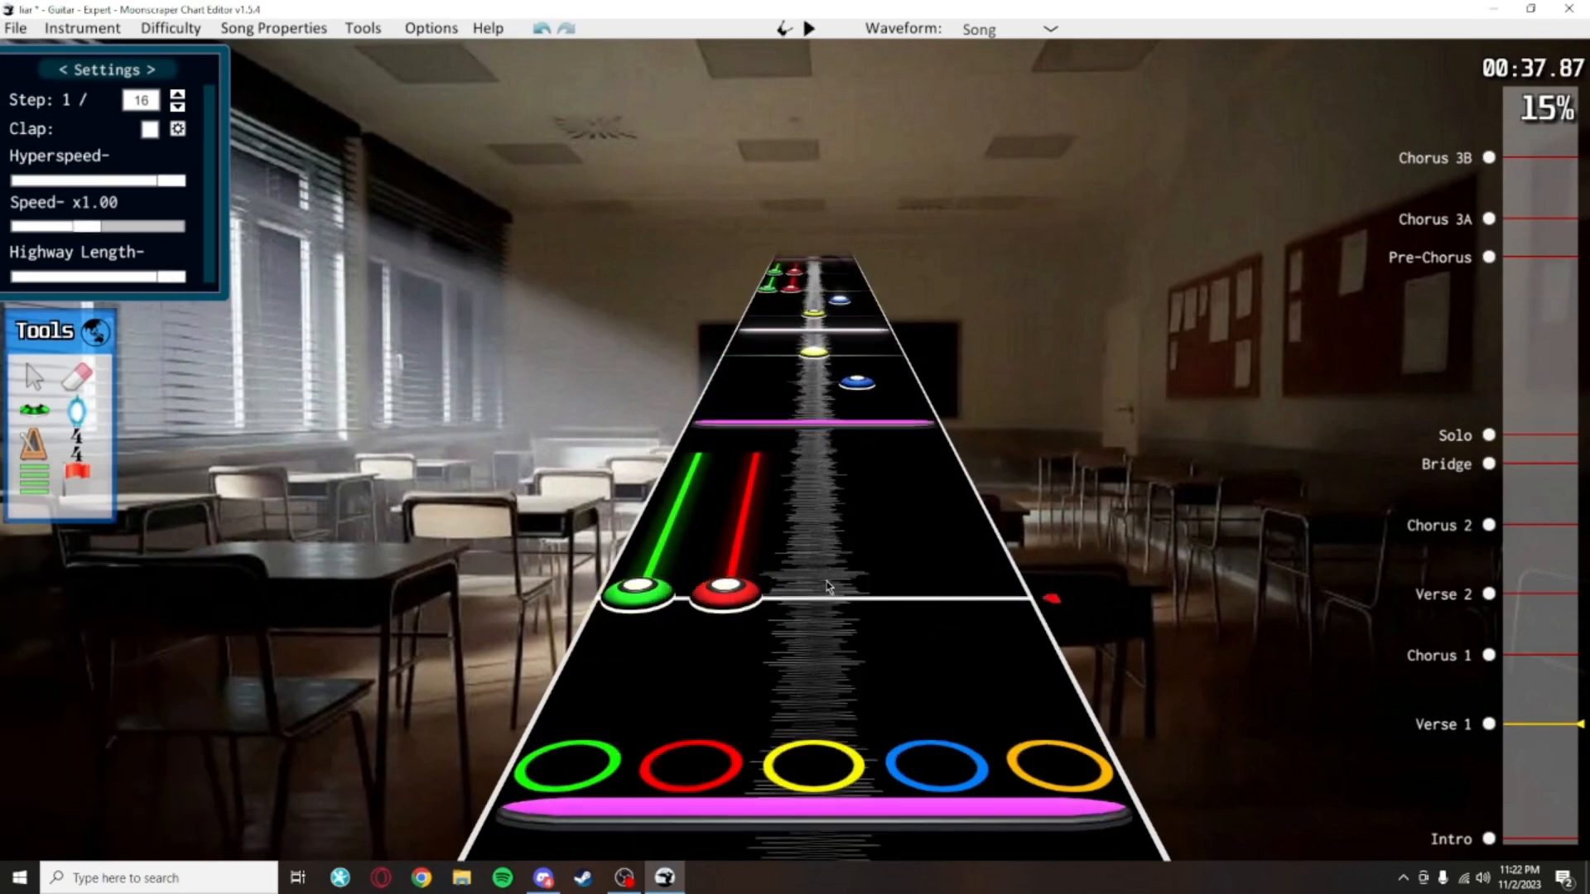
# Inspect the two purple open notes just before the green-red chord at the start of Verse 1
pyautogui.scroll(-4, 831, 587)
pyautogui.click(845, 519)
pyautogui.click(834, 444)
pyautogui.click(845, 520)
pyautogui.click(841, 444)
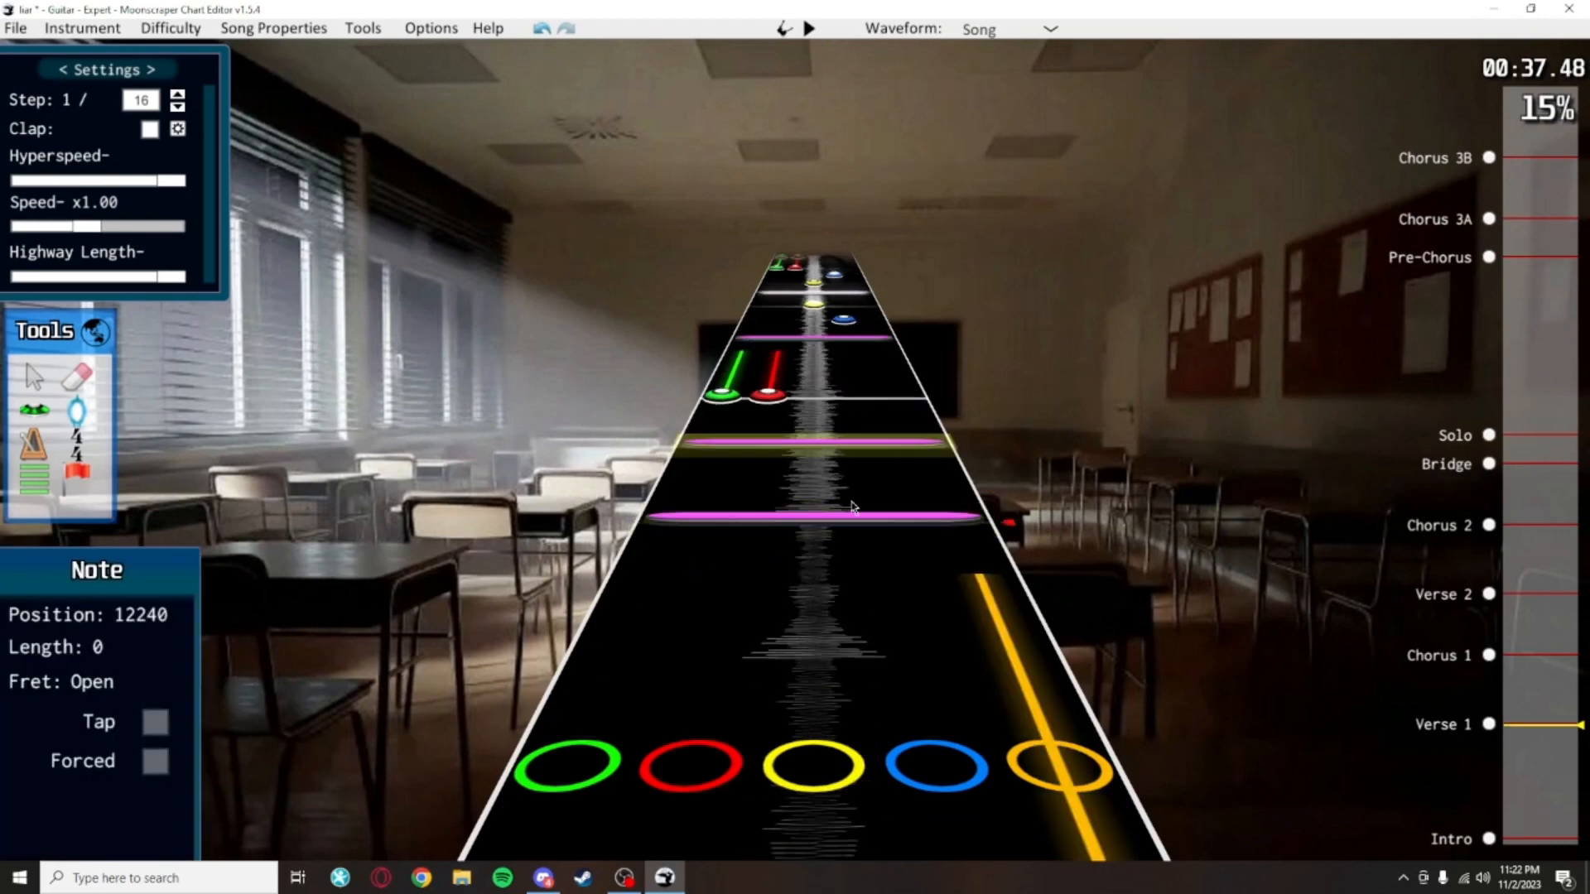
pyautogui.click(853, 516)
pyautogui.click(853, 450)
pyautogui.click(887, 370)
# Check the open notes around the first Verse 1 chord and inspect the open note at position 12528
pyautogui.scroll(2, 893, 400)
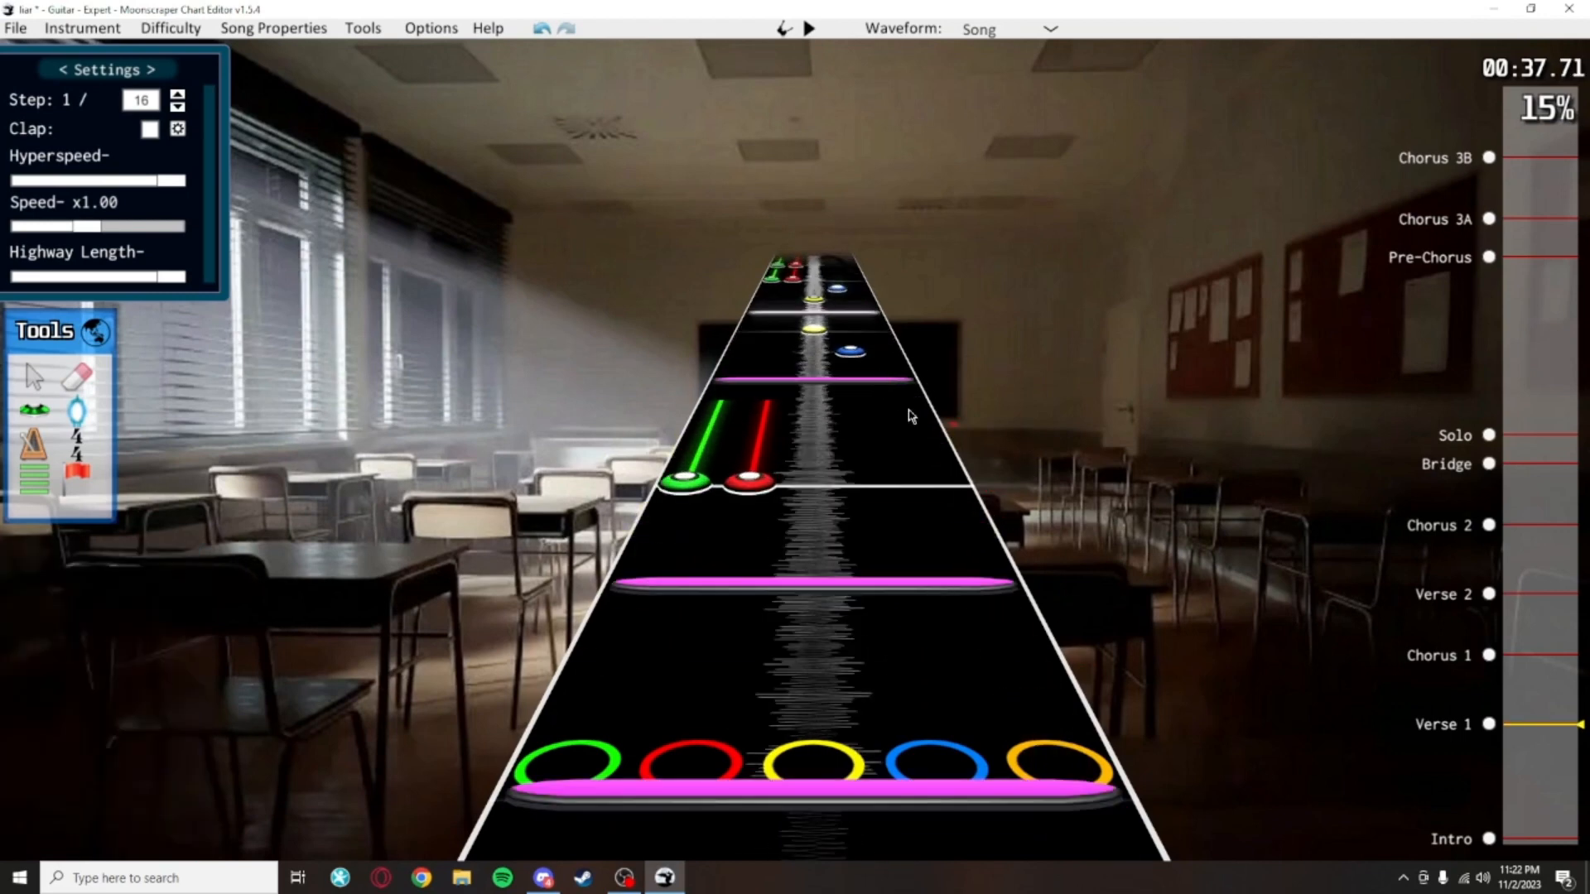
pyautogui.click(904, 380)
pyautogui.click(857, 684)
pyautogui.scroll(6, 836, 625)
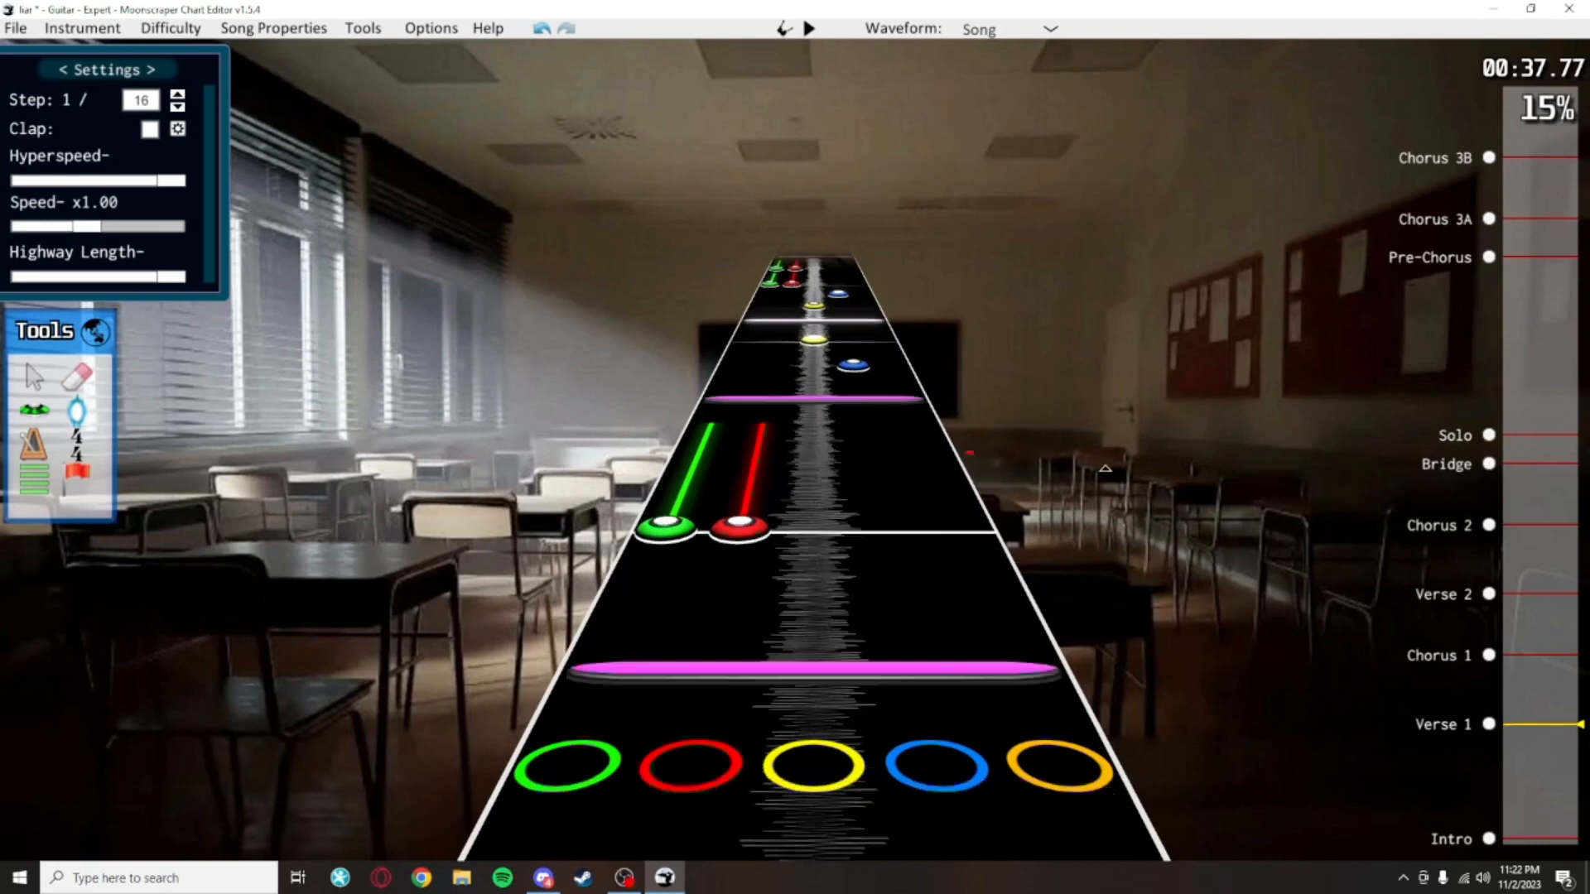
pyautogui.click(903, 492)
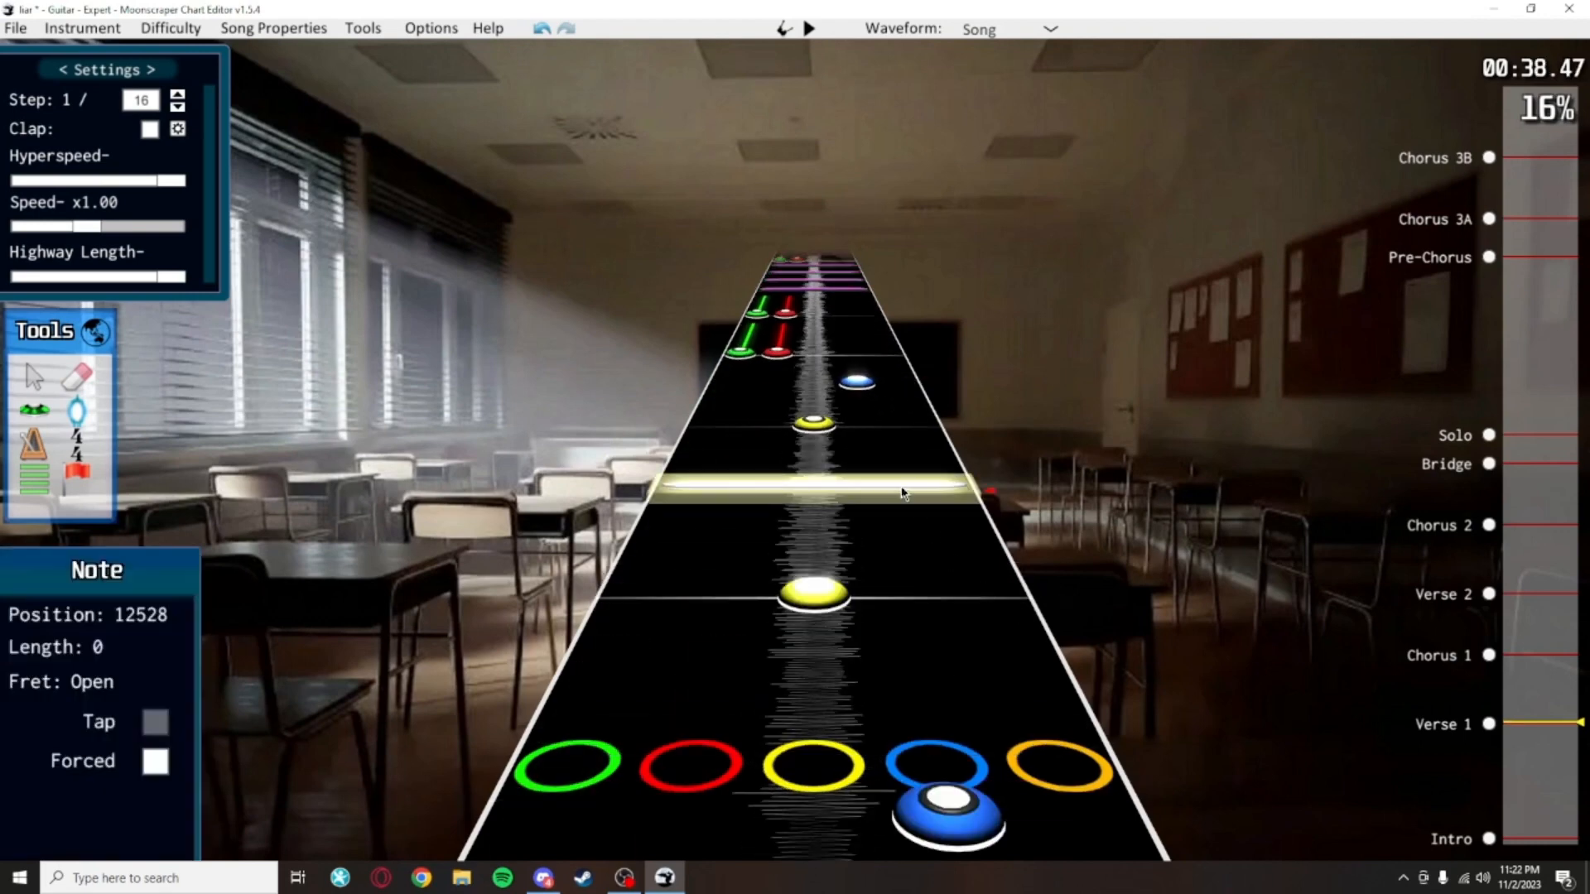
pyautogui.click(1048, 491)
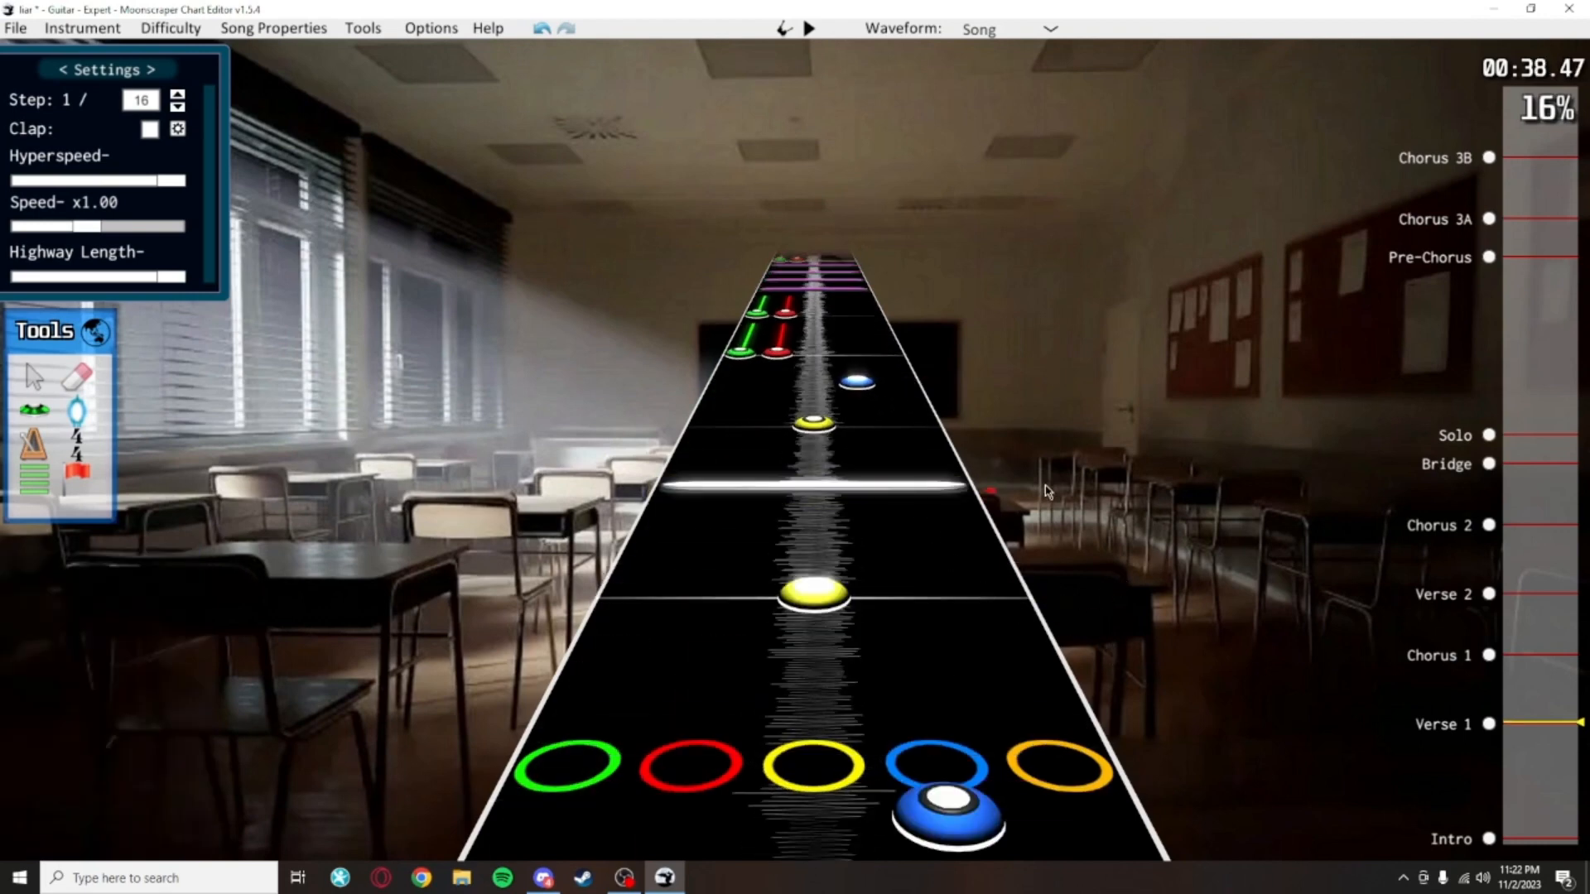
pyautogui.scroll(3, 1045, 539)
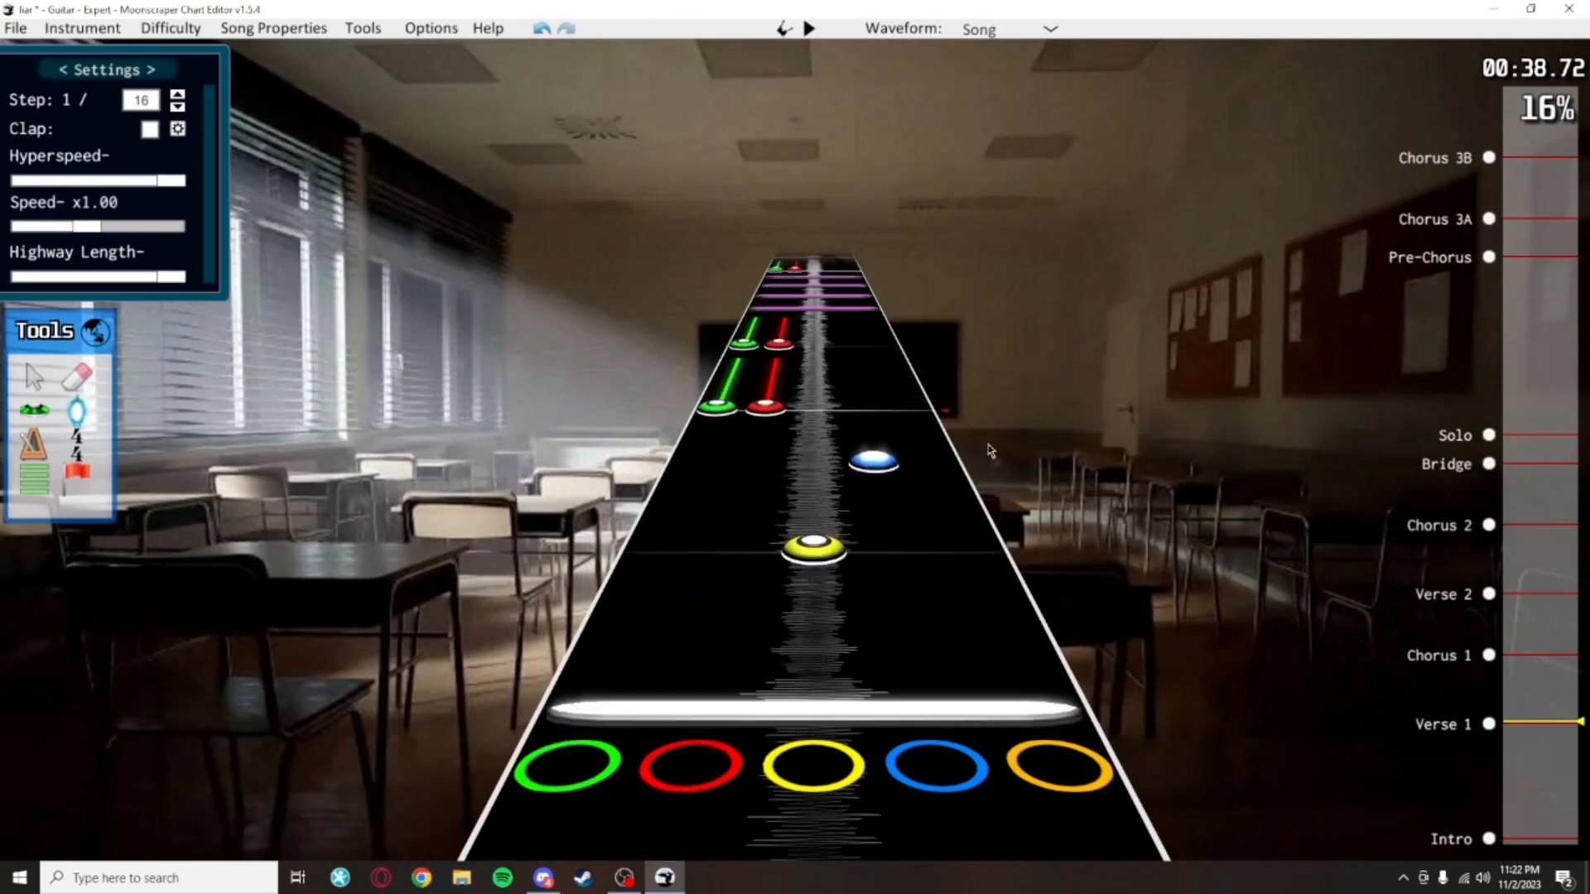
# Replace the open note at position 12528 in Verse 1 with a green-red chord without sustain
pyautogui.click(48, 409)
pyautogui.scroll(-3, 639, 586)
pyautogui.click(669, 490)
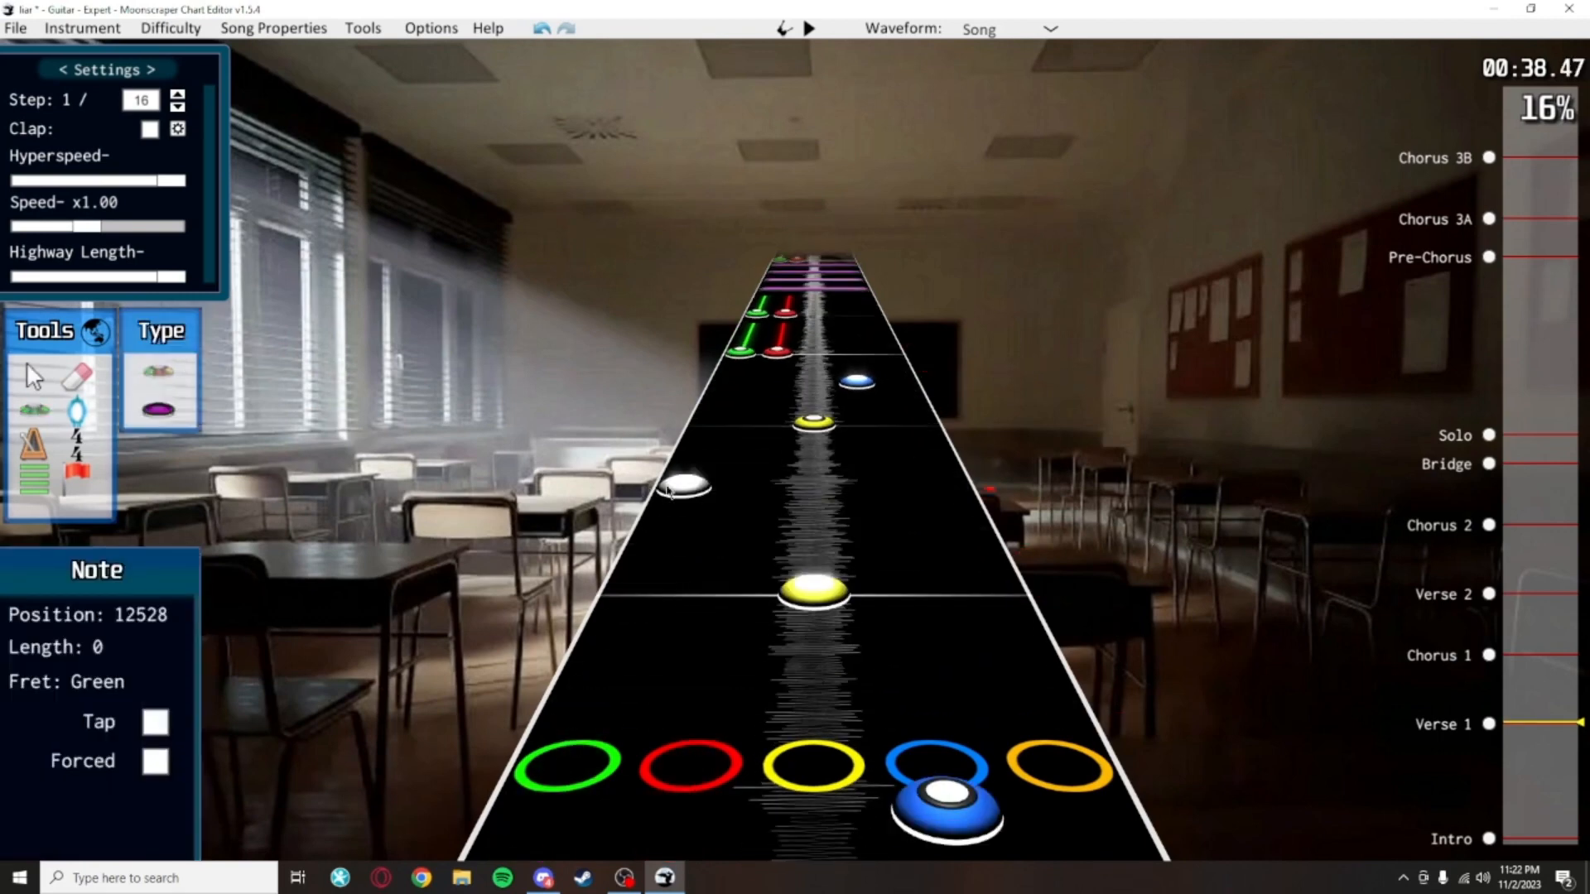
pyautogui.scroll(-4, 926, 497)
pyautogui.scroll(3, 887, 468)
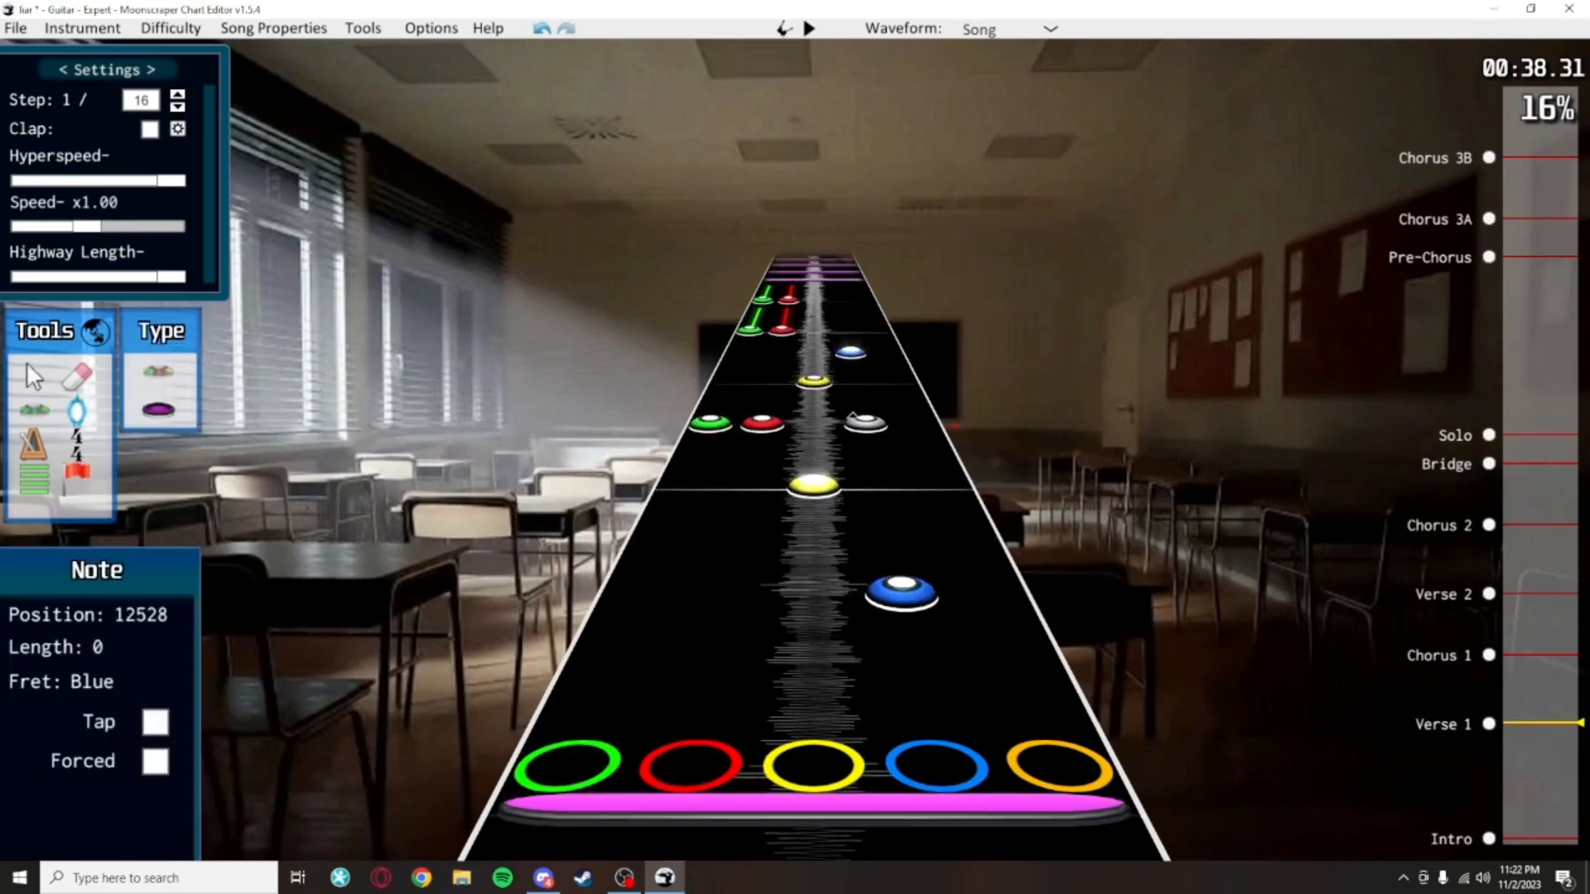
pyautogui.click(733, 434)
# Check the new chord at position 12528 against the preceding Verse 1 notes and remove its red note
pyautogui.scroll(-4, 919, 555)
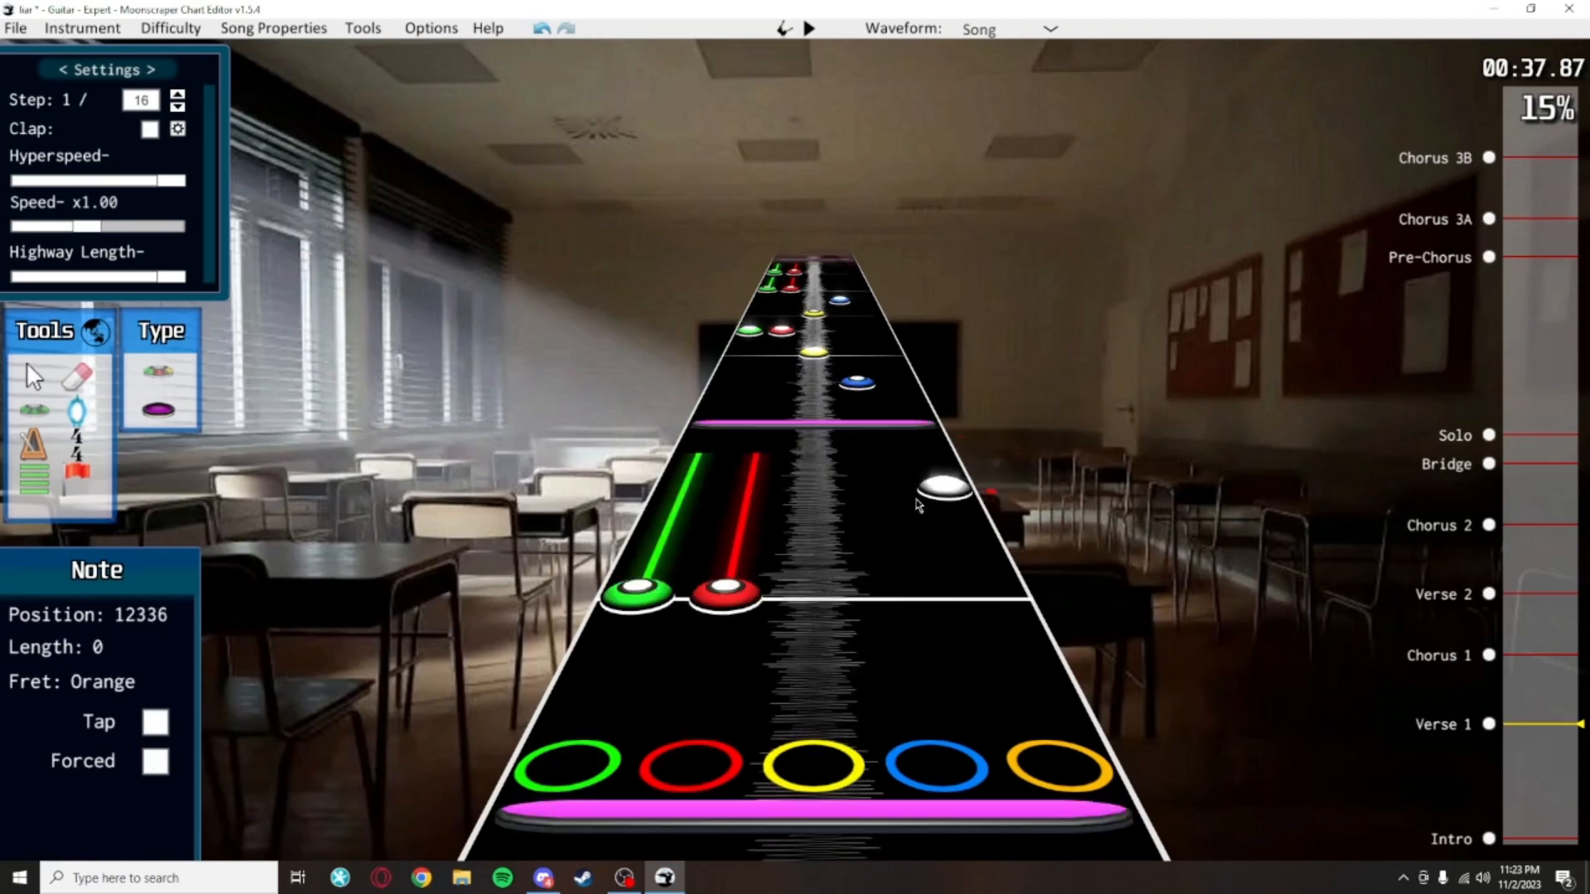
pyautogui.scroll(4, 921, 504)
pyautogui.click(44, 385)
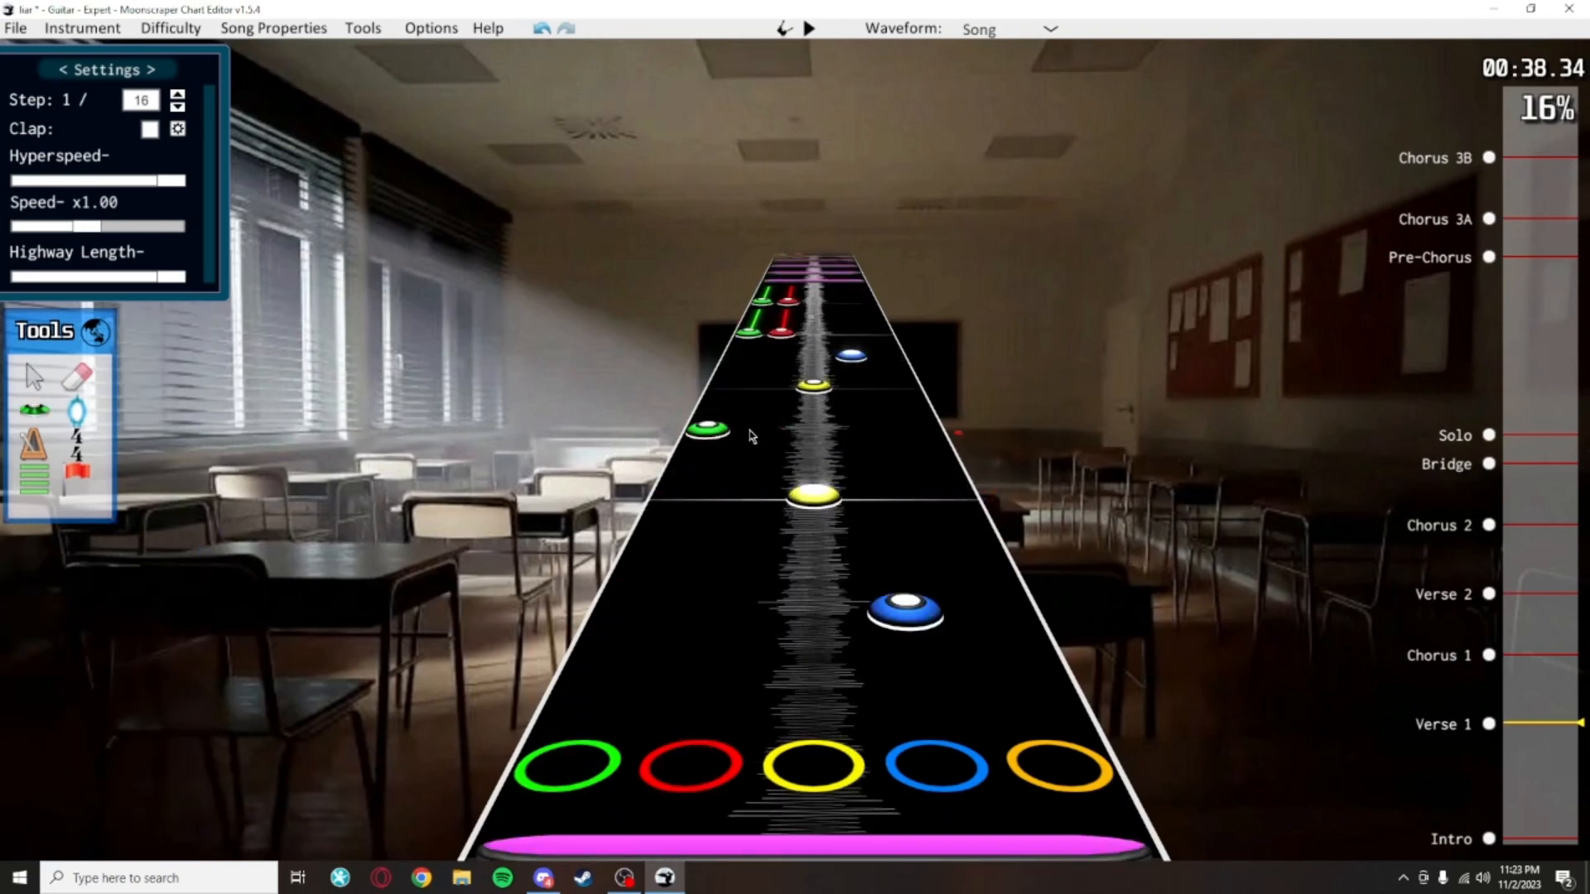
# Restore the open note at position 12528 in Verse 1 and save the chart
pyautogui.scroll(-3, 936, 314)
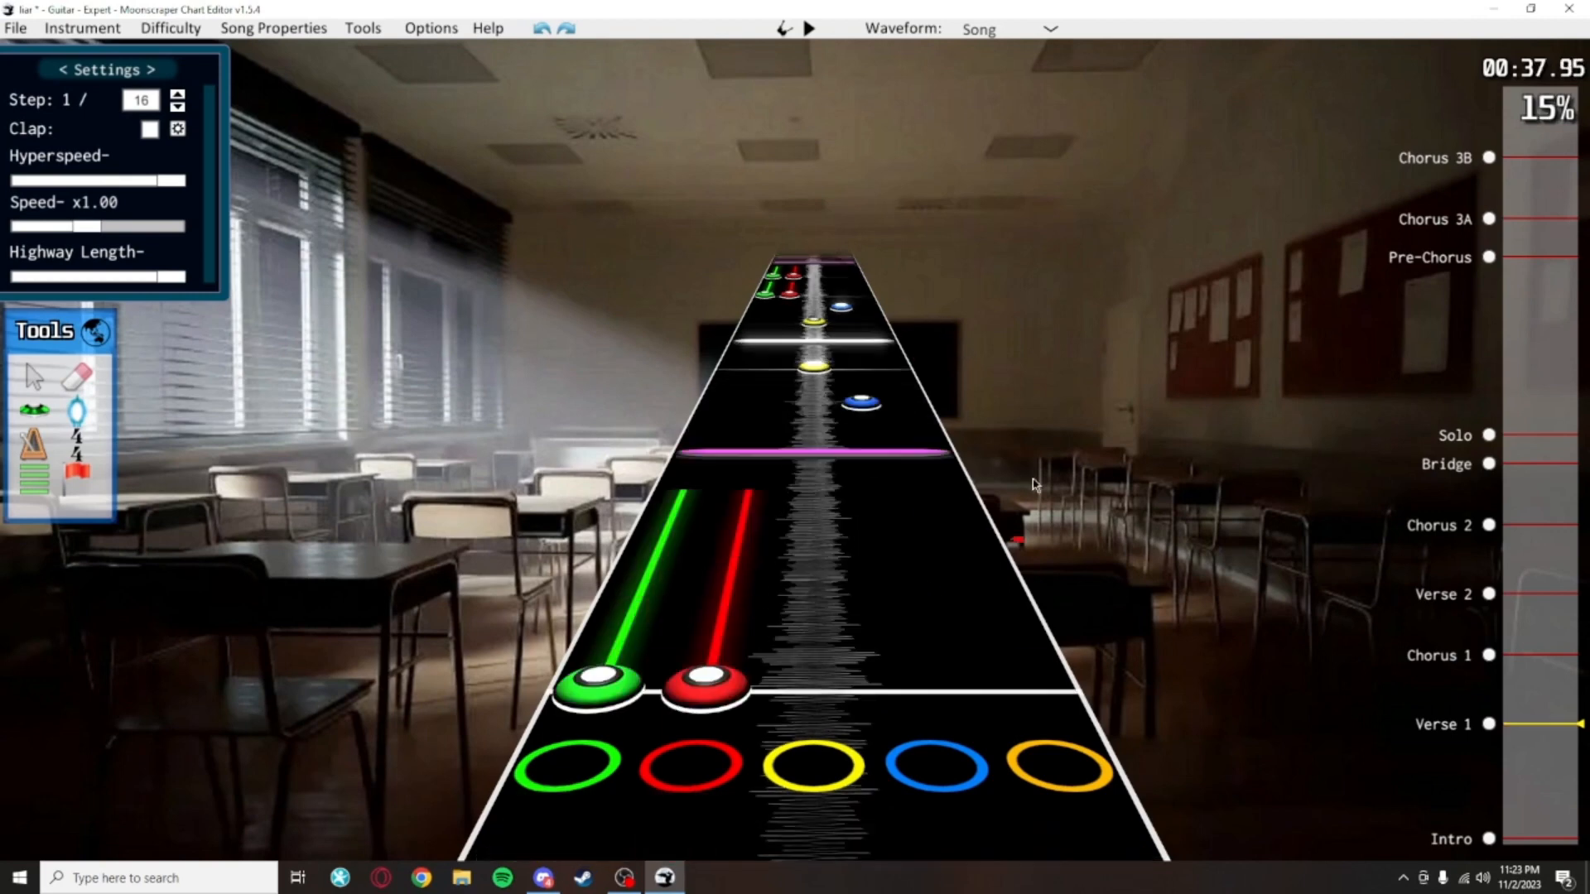
pyautogui.hotkey('ctrl', 's')
pyautogui.scroll(2, 1041, 362)
pyautogui.click(887, 391)
pyautogui.click(1063, 333)
pyautogui.scroll(-3, 1061, 335)
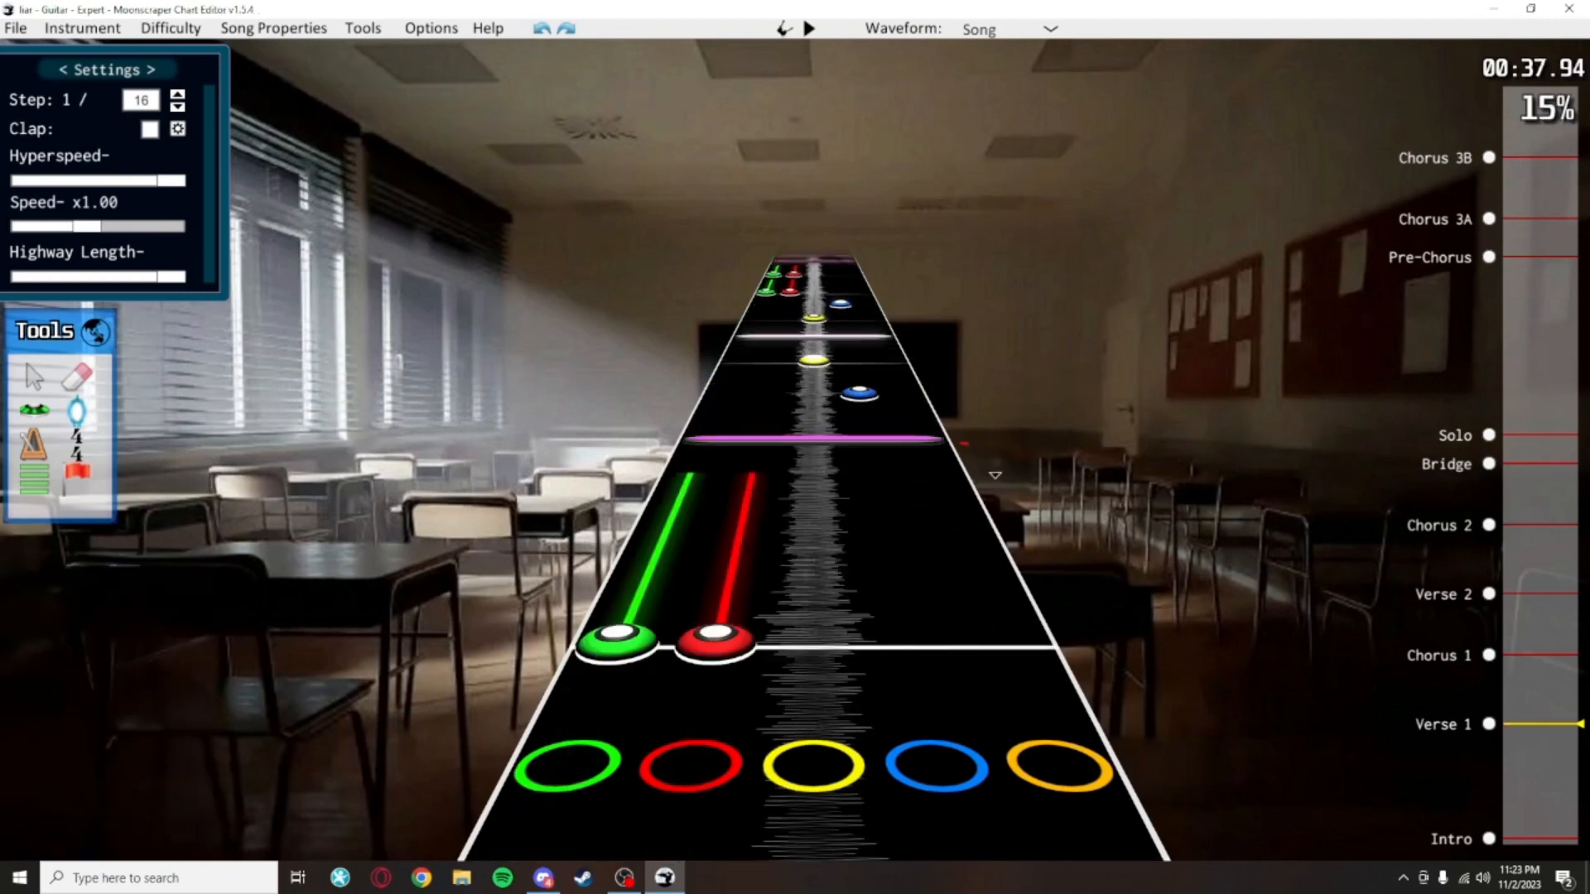
# Play back the start of Verse 1 from the orange sustained note through the first green-red chord
pyautogui.click(888, 326)
pyautogui.click(1032, 345)
pyautogui.scroll(-4, 1017, 405)
pyautogui.press('space')
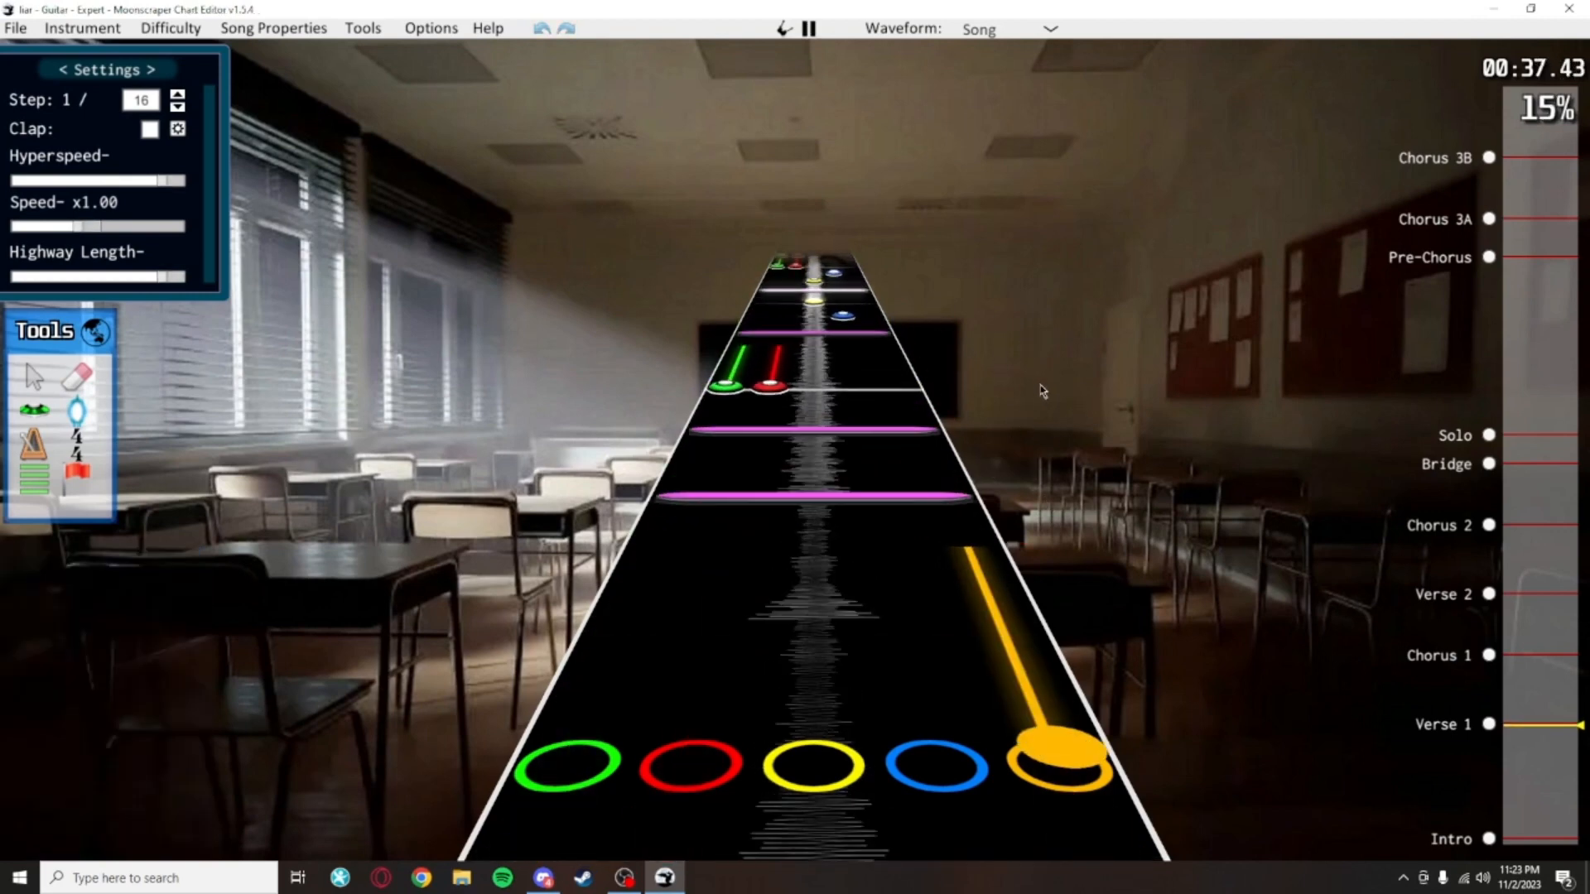
pyautogui.press('space')
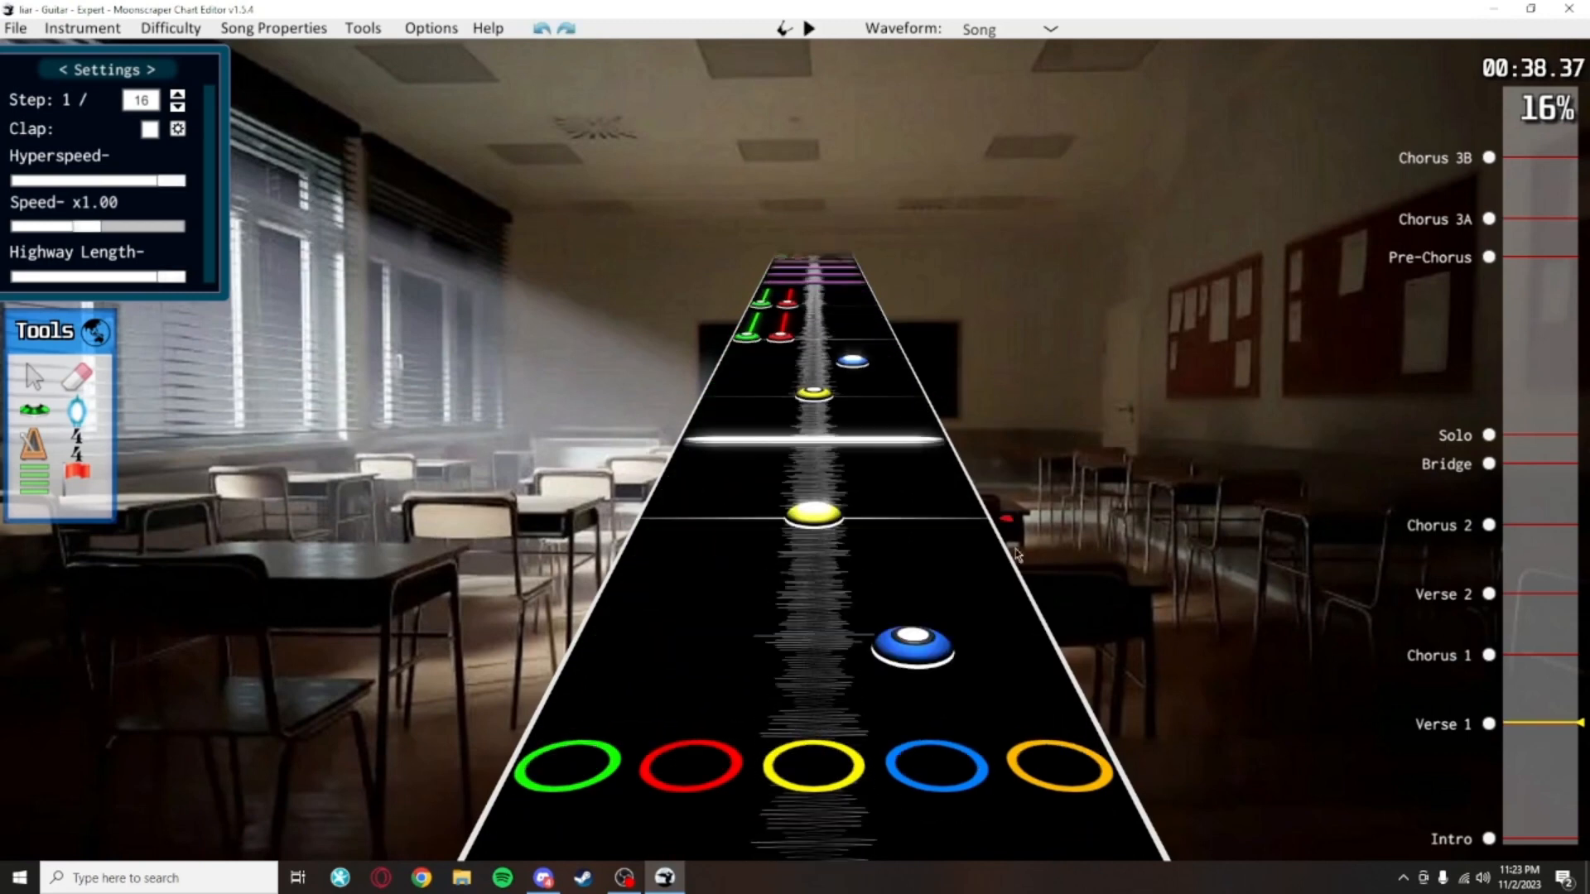
# Replay the green-red chord passage and inspect the blue note at position 12432 and the yellow note at 12480
pyautogui.scroll(-1, 1031, 582)
pyautogui.click(815, 479)
pyautogui.click(844, 347)
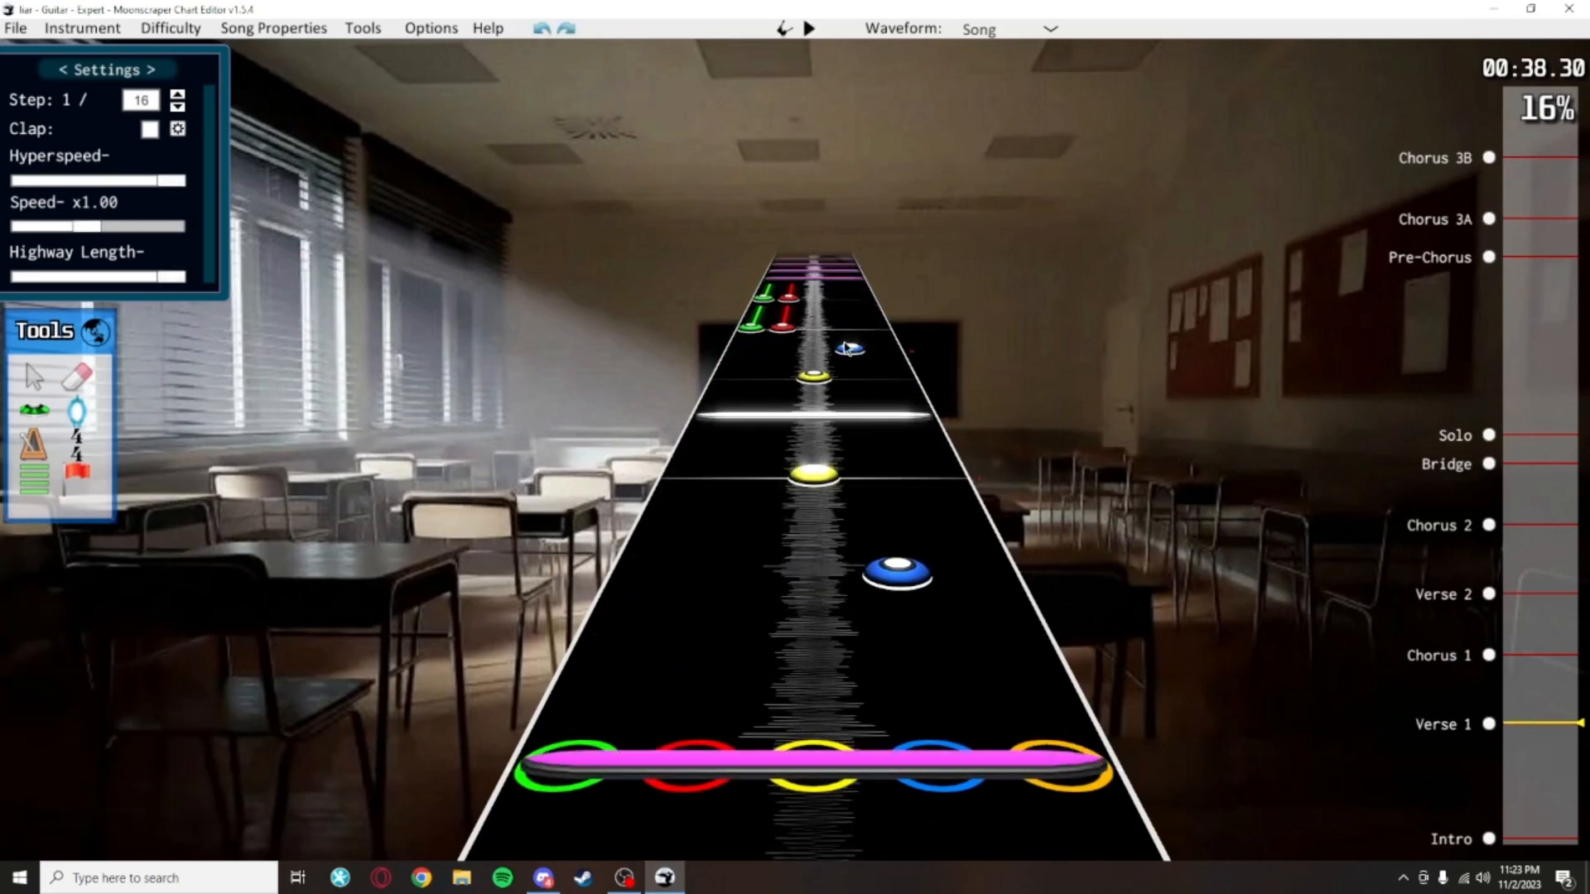
pyautogui.scroll(-8, 997, 563)
pyautogui.scroll(10, 999, 572)
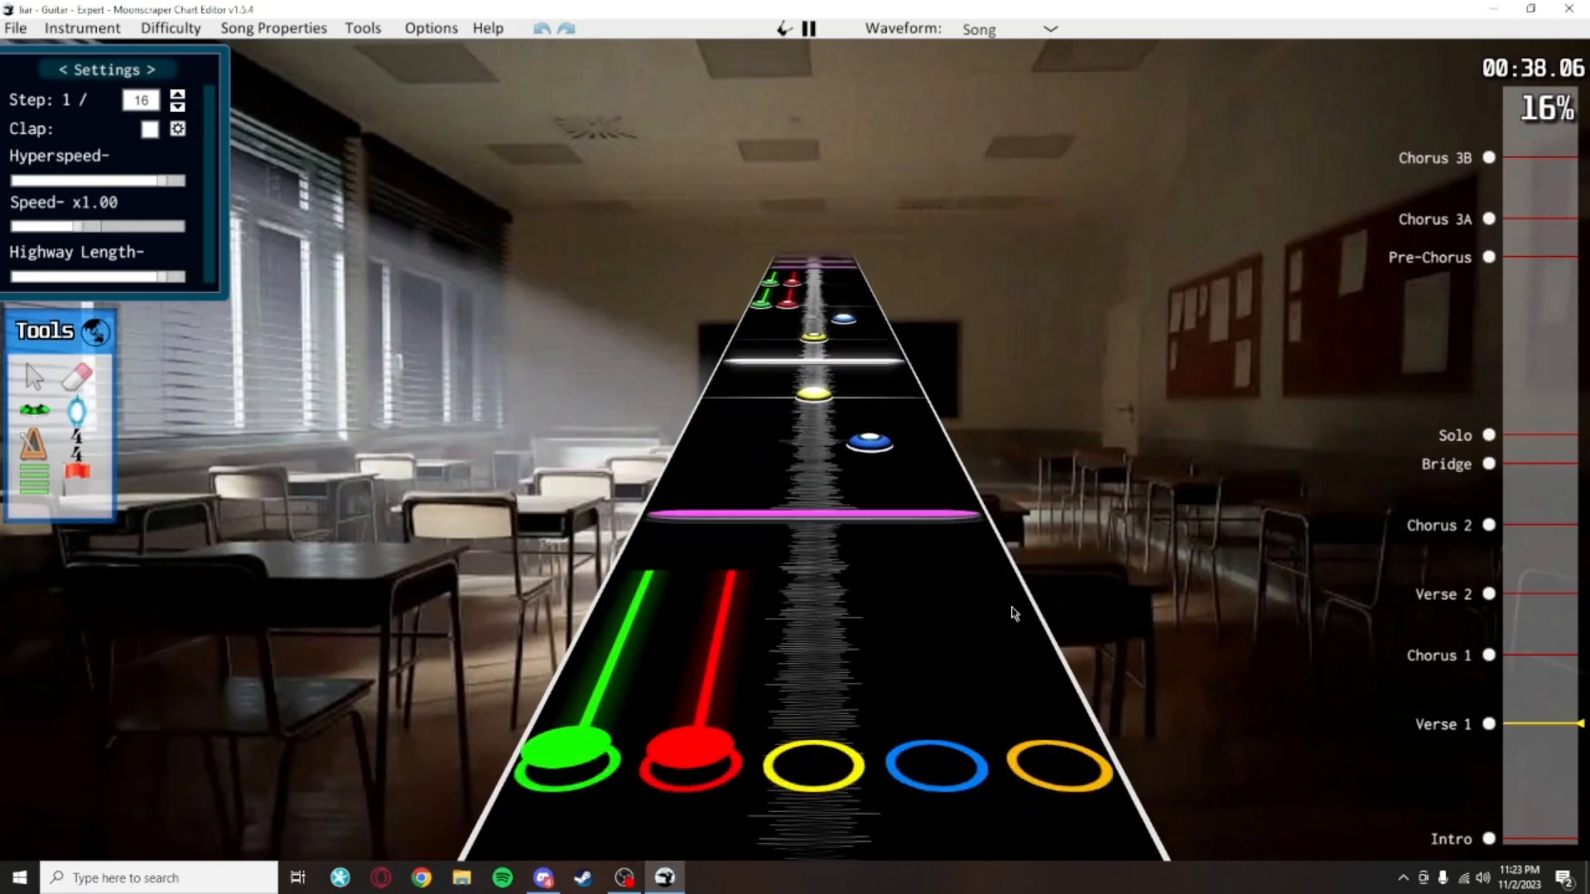
pyautogui.scroll(-3, 998, 572)
pyautogui.click(874, 463)
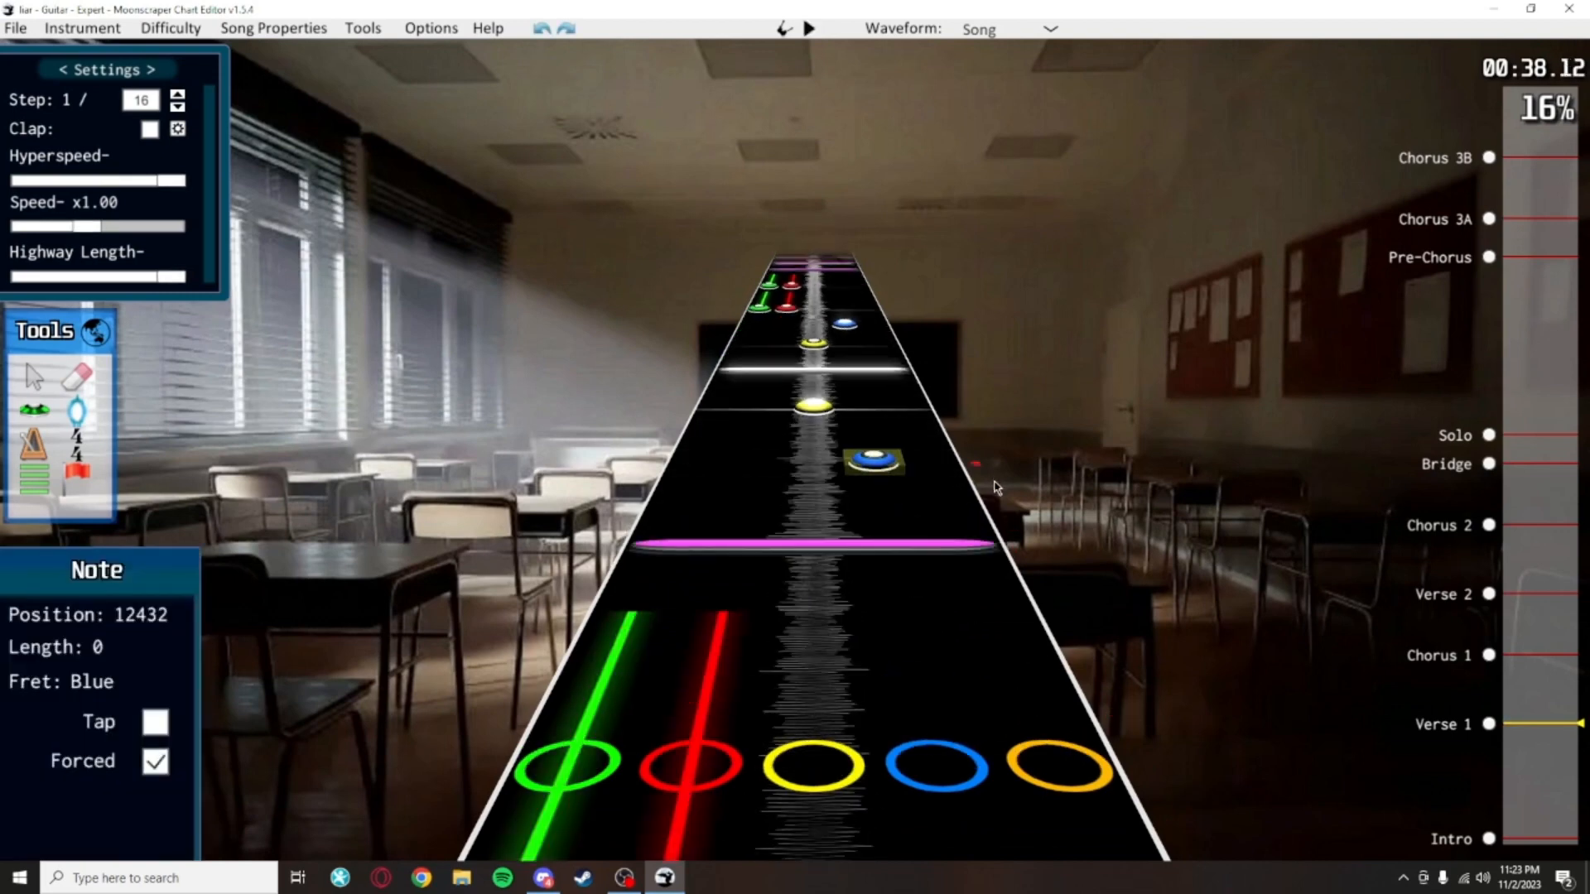
pyautogui.scroll(2, 953, 497)
pyautogui.click(831, 482)
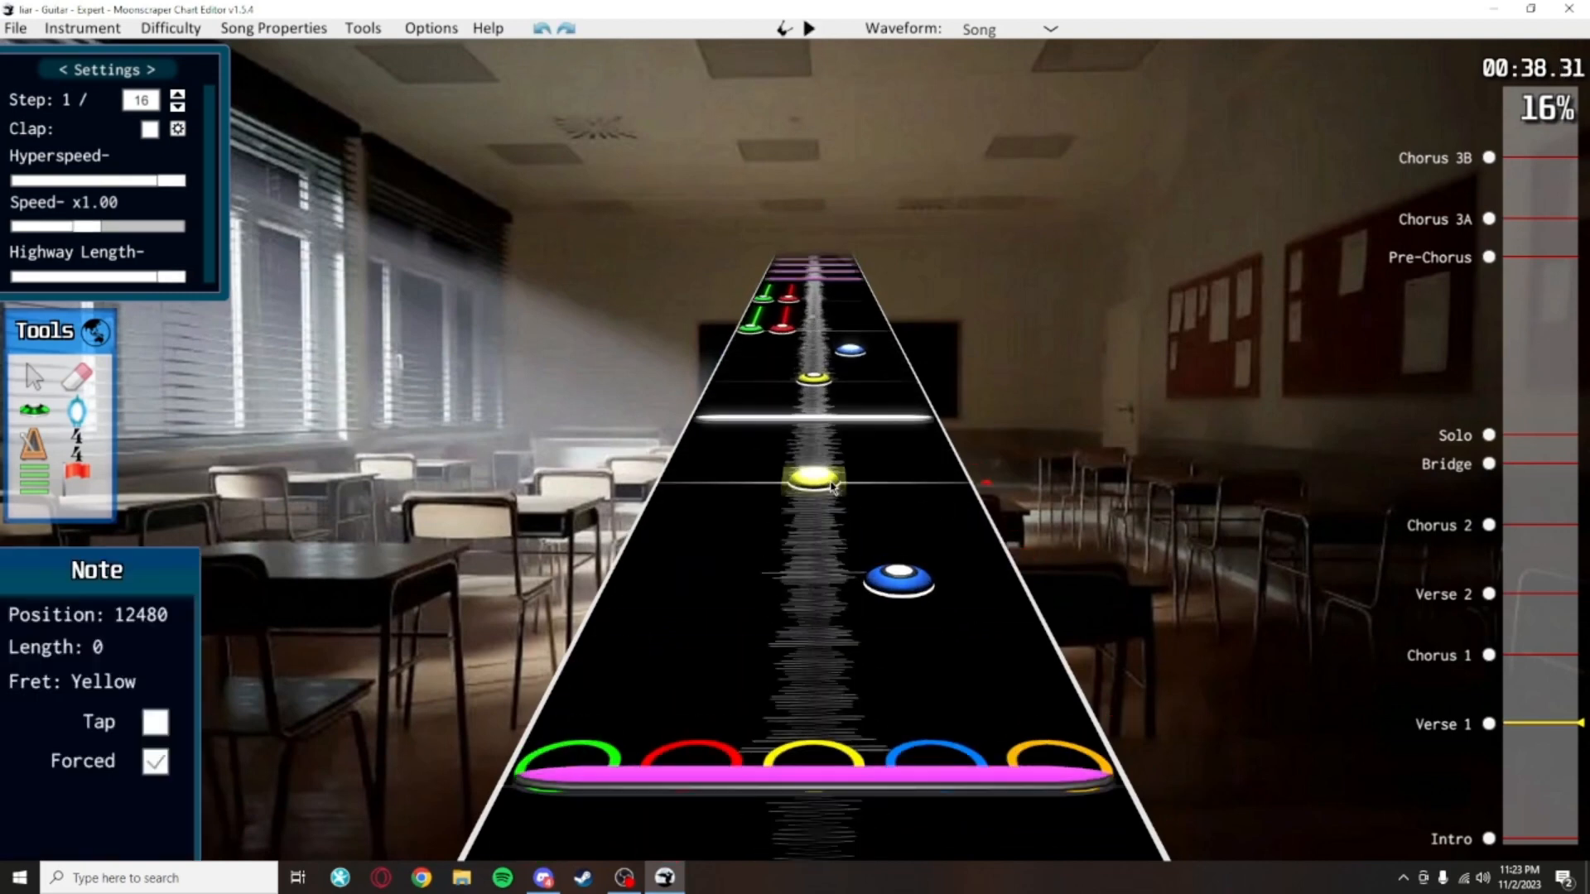
# Compare the Tap and Forced flags of the yellow note at position 12480 with those of the preceding blue note
pyautogui.click(976, 500)
pyautogui.click(890, 578)
pyautogui.click(840, 492)
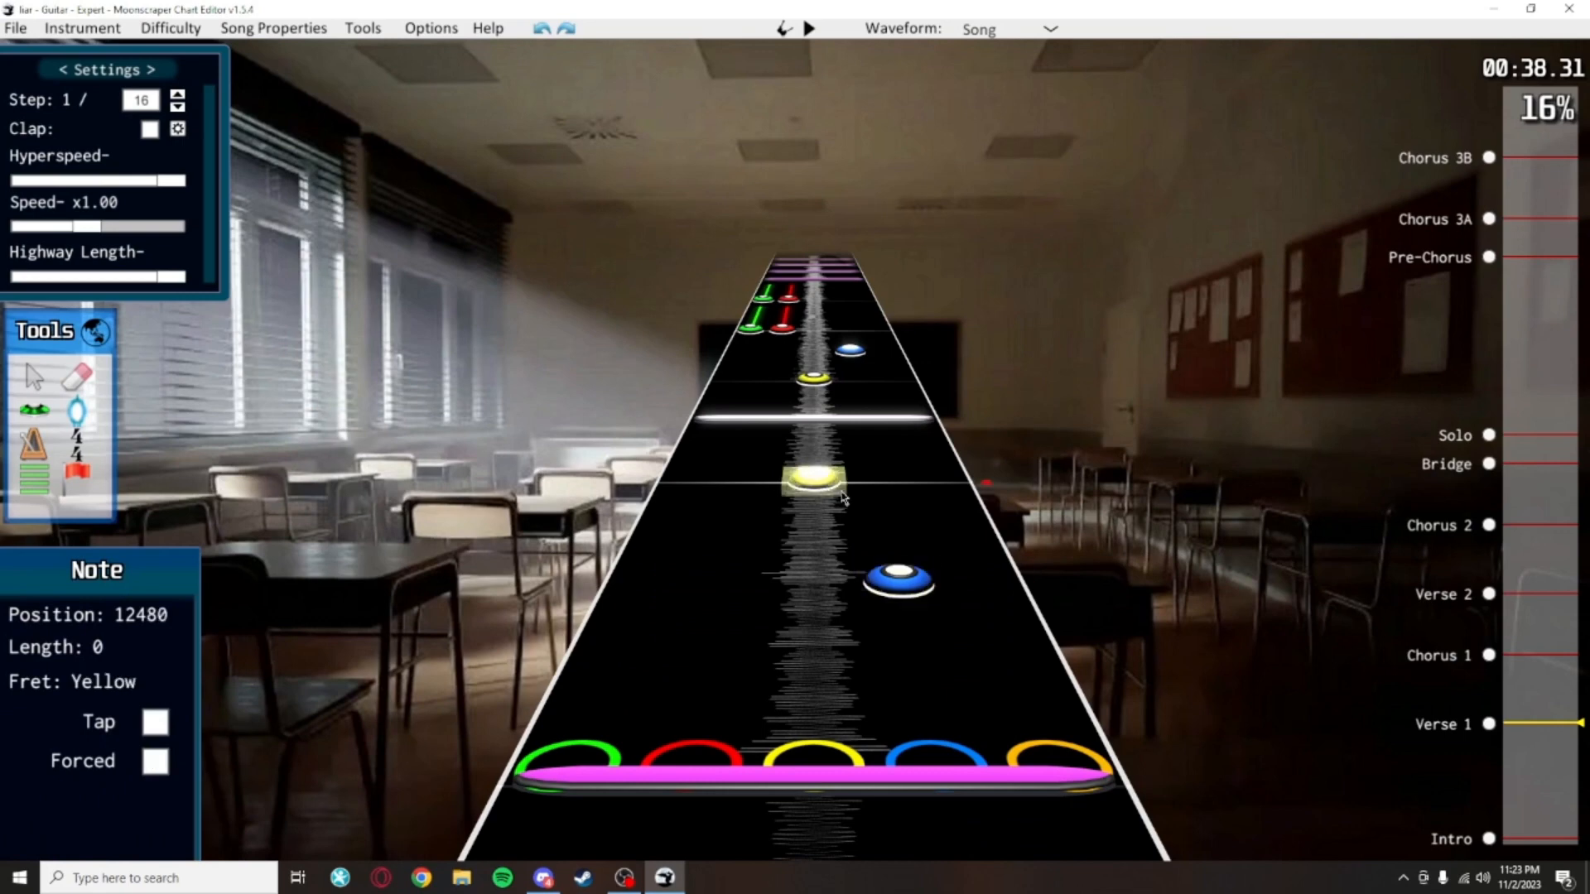
pyautogui.click(886, 577)
pyautogui.click(839, 487)
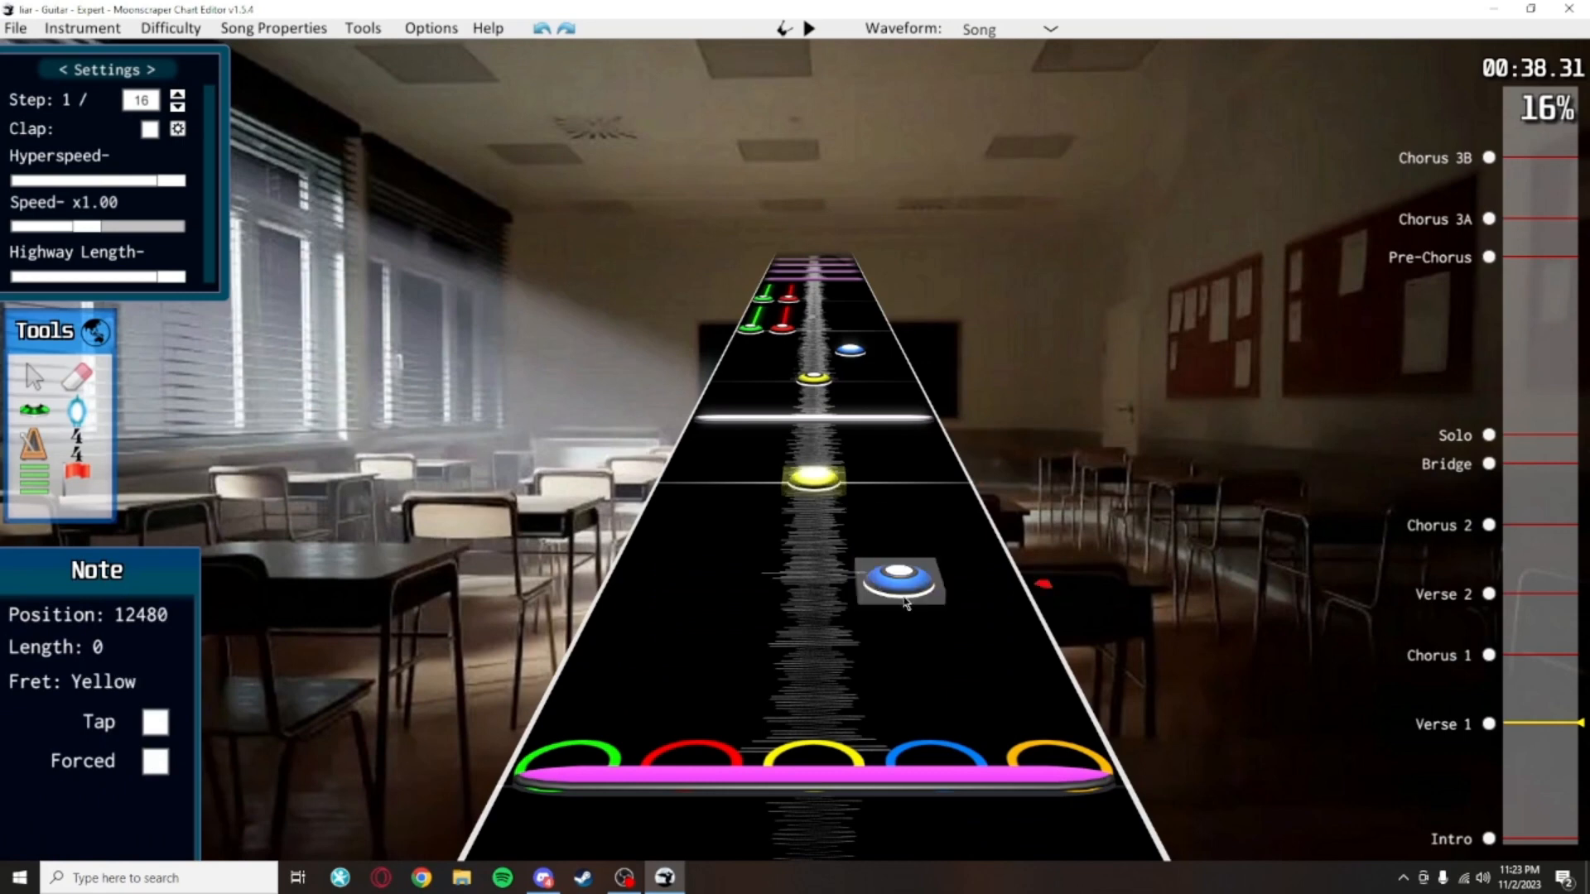
pyautogui.click(895, 578)
pyautogui.click(822, 481)
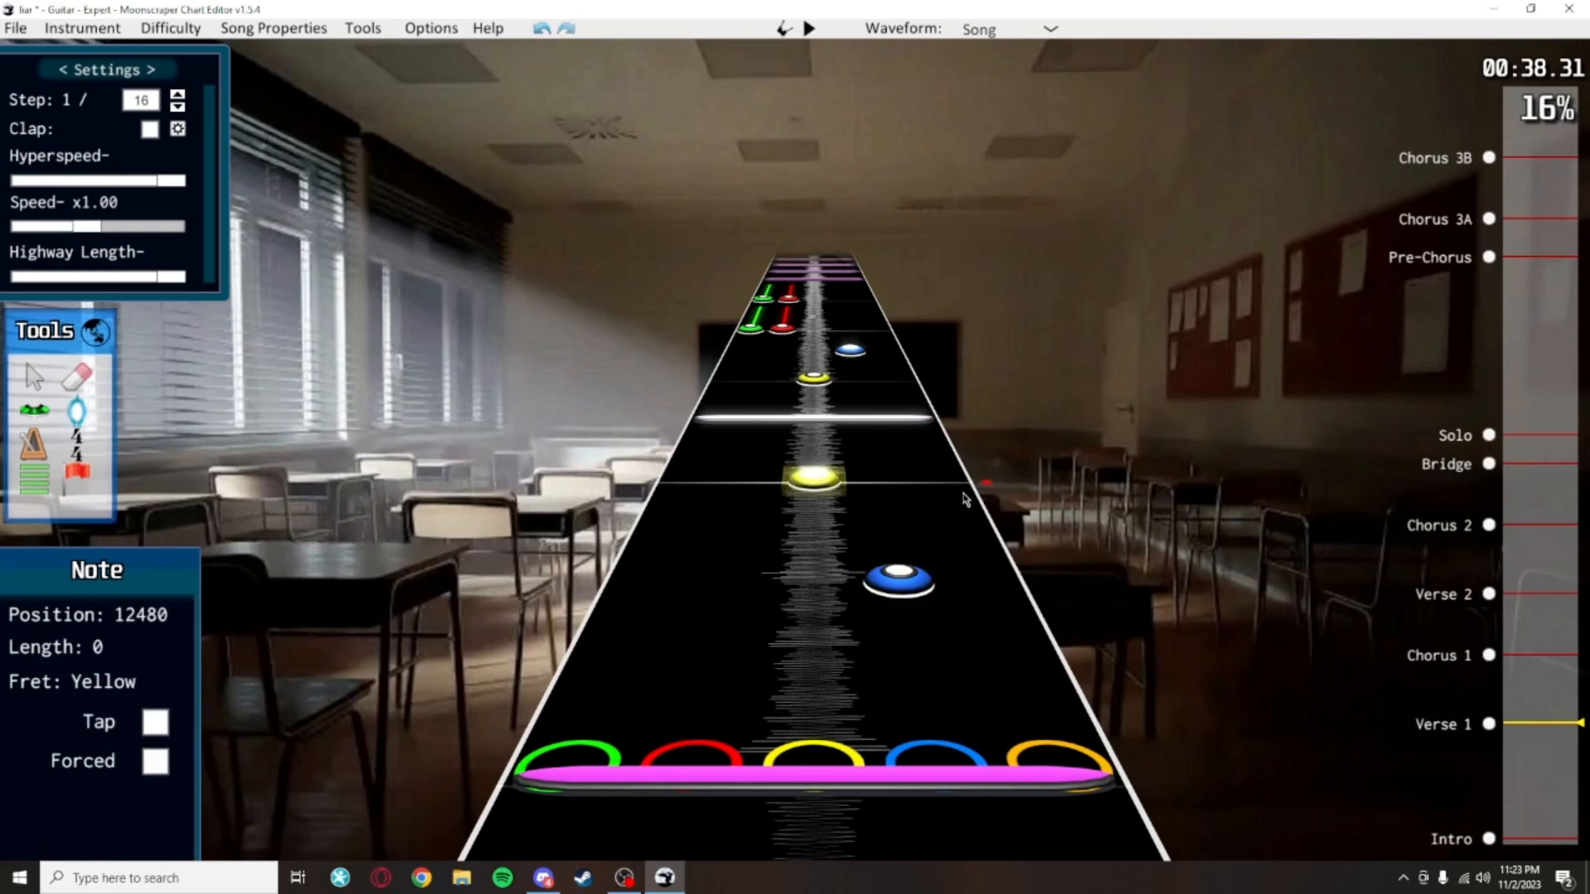
pyautogui.click(965, 498)
pyautogui.click(834, 484)
pyautogui.click(953, 505)
# Save the chart and play the section leading into the blue and yellow notes
pyautogui.scroll(-2, 982, 560)
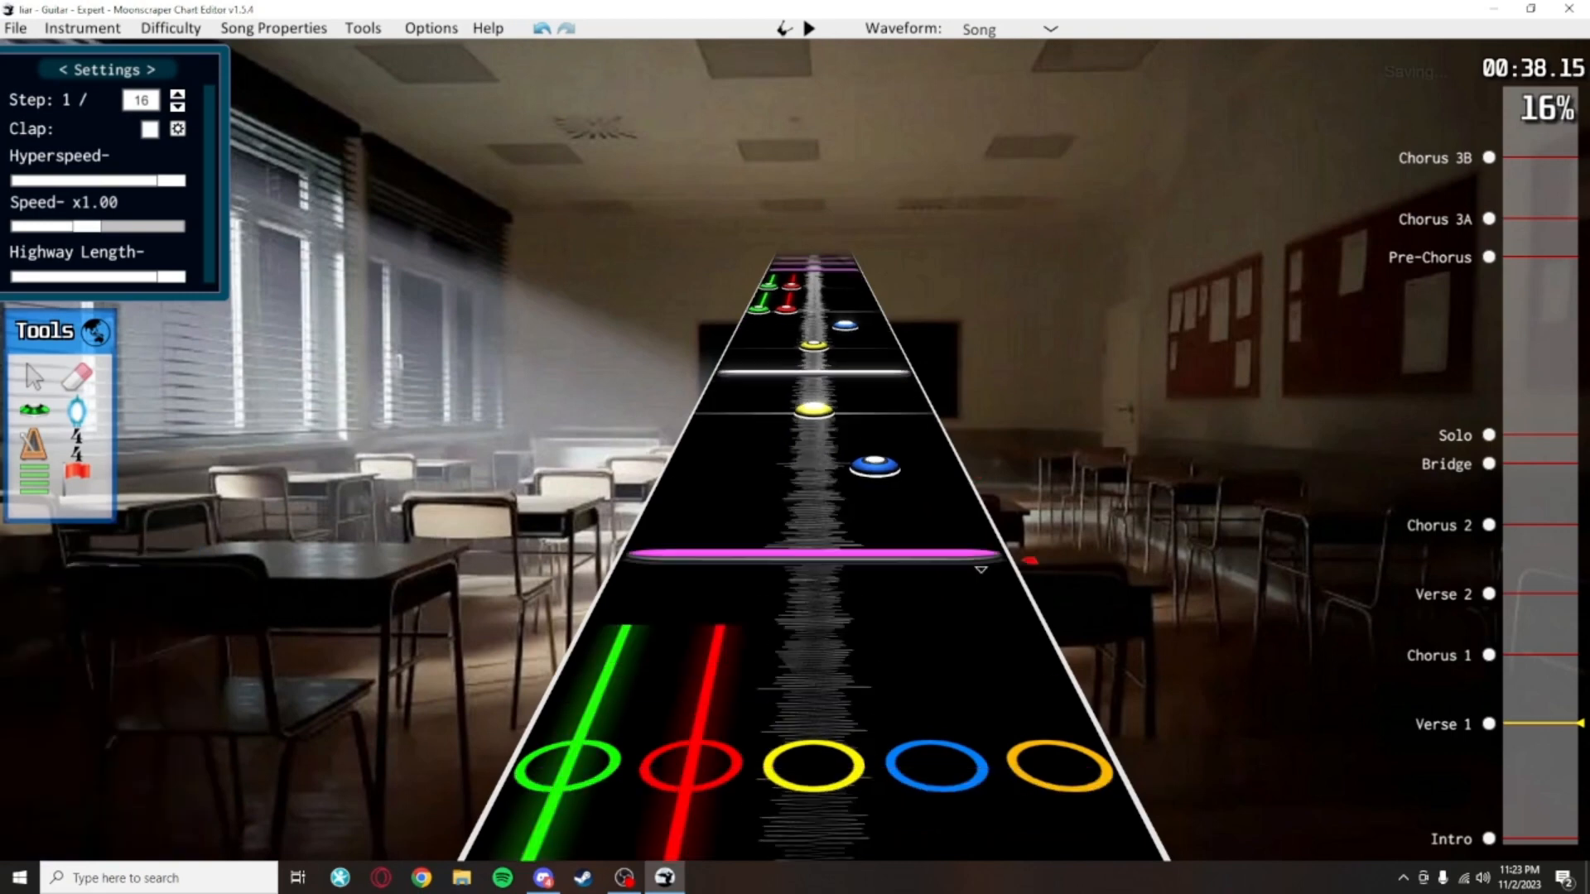
pyautogui.hotkey('ctrl', 's')
pyautogui.press('space')
pyautogui.press('space')
pyautogui.scroll(-1, 1024, 632)
pyautogui.scroll(1, 1002, 588)
pyautogui.scroll(-2, 953, 563)
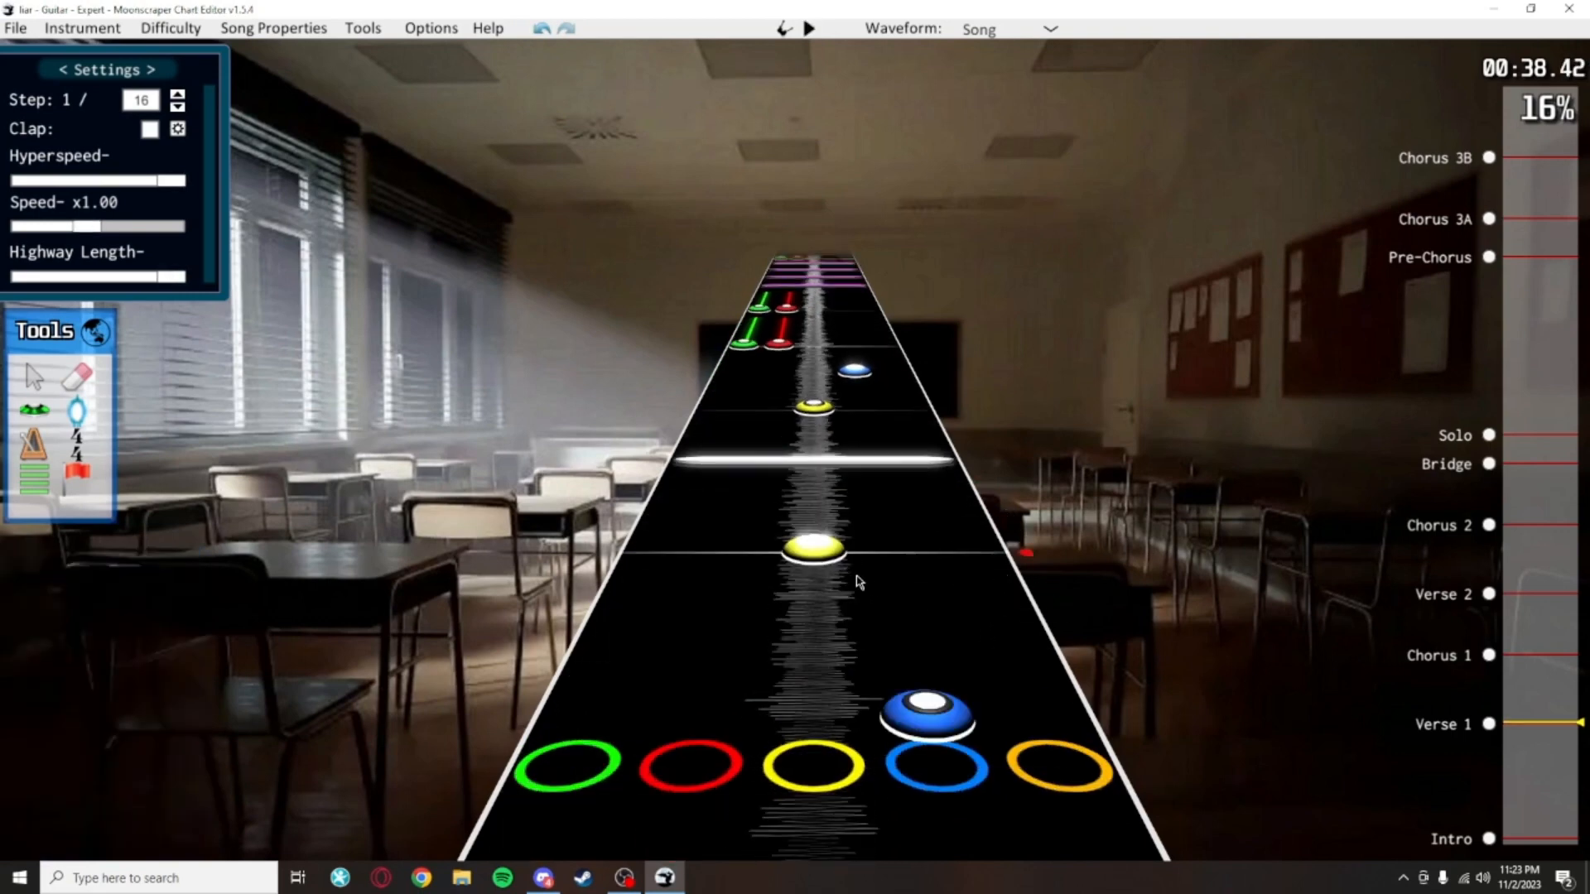
# Recheck the yellow note before the open note and the Forced flag of the blue note at position 12432
pyautogui.click(833, 556)
pyautogui.click(958, 573)
pyautogui.click(841, 553)
pyautogui.click(1025, 569)
pyautogui.click(903, 695)
pyautogui.click(841, 553)
pyautogui.click(940, 588)
pyautogui.scroll(-1, 940, 609)
pyautogui.click(920, 681)
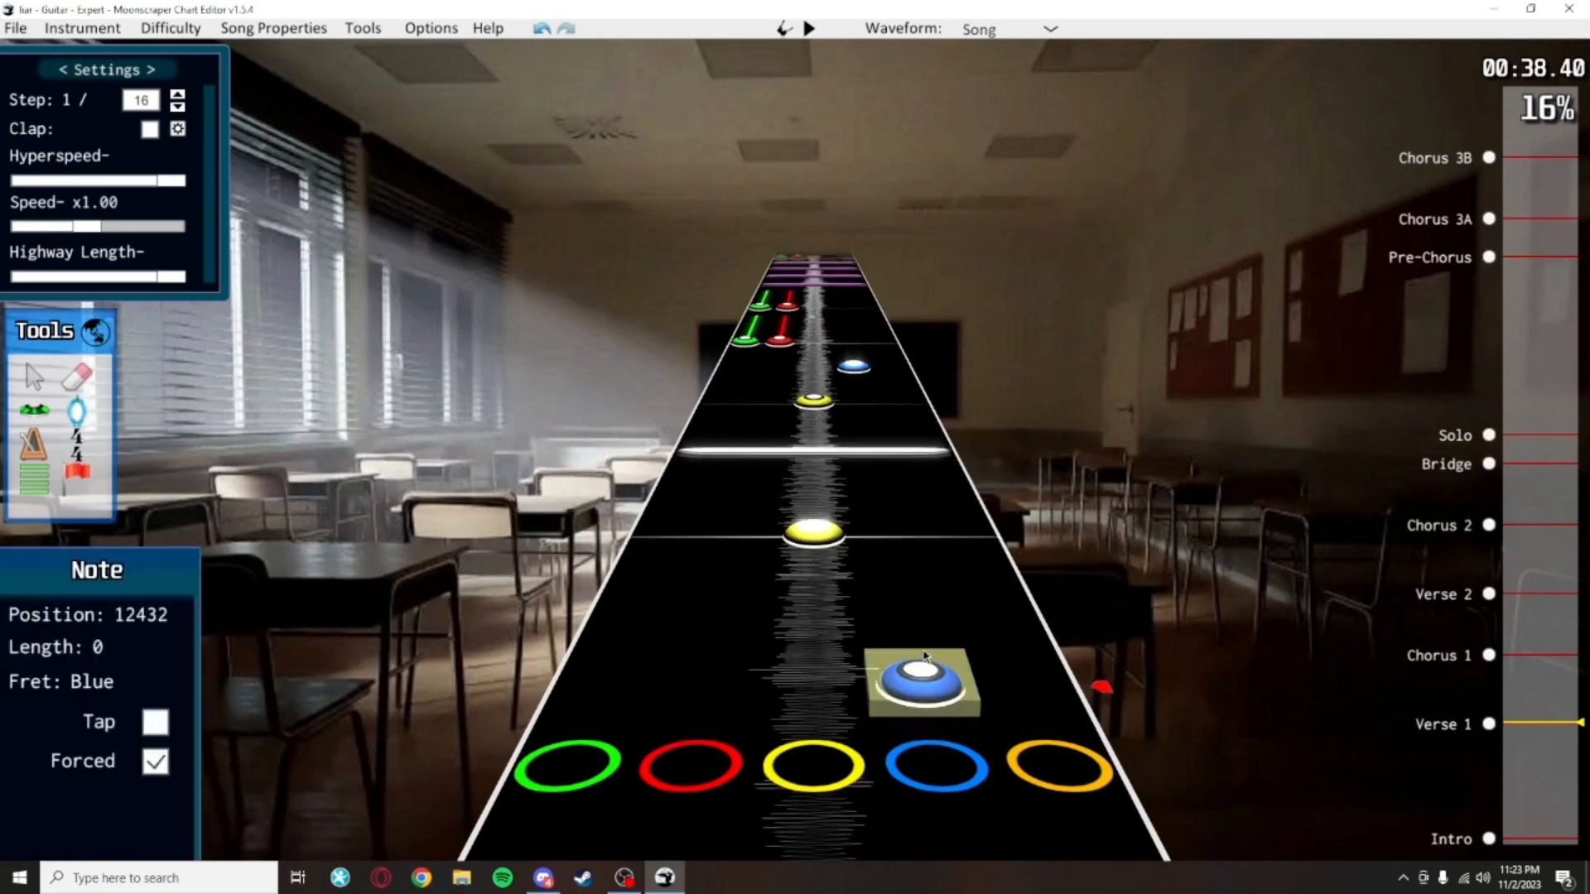
# Delete the yellow note at position 12480 and try a sustain on the blue note at 12432
pyautogui.click(885, 570)
pyautogui.rightClick(823, 546)
pyautogui.click(824, 546)
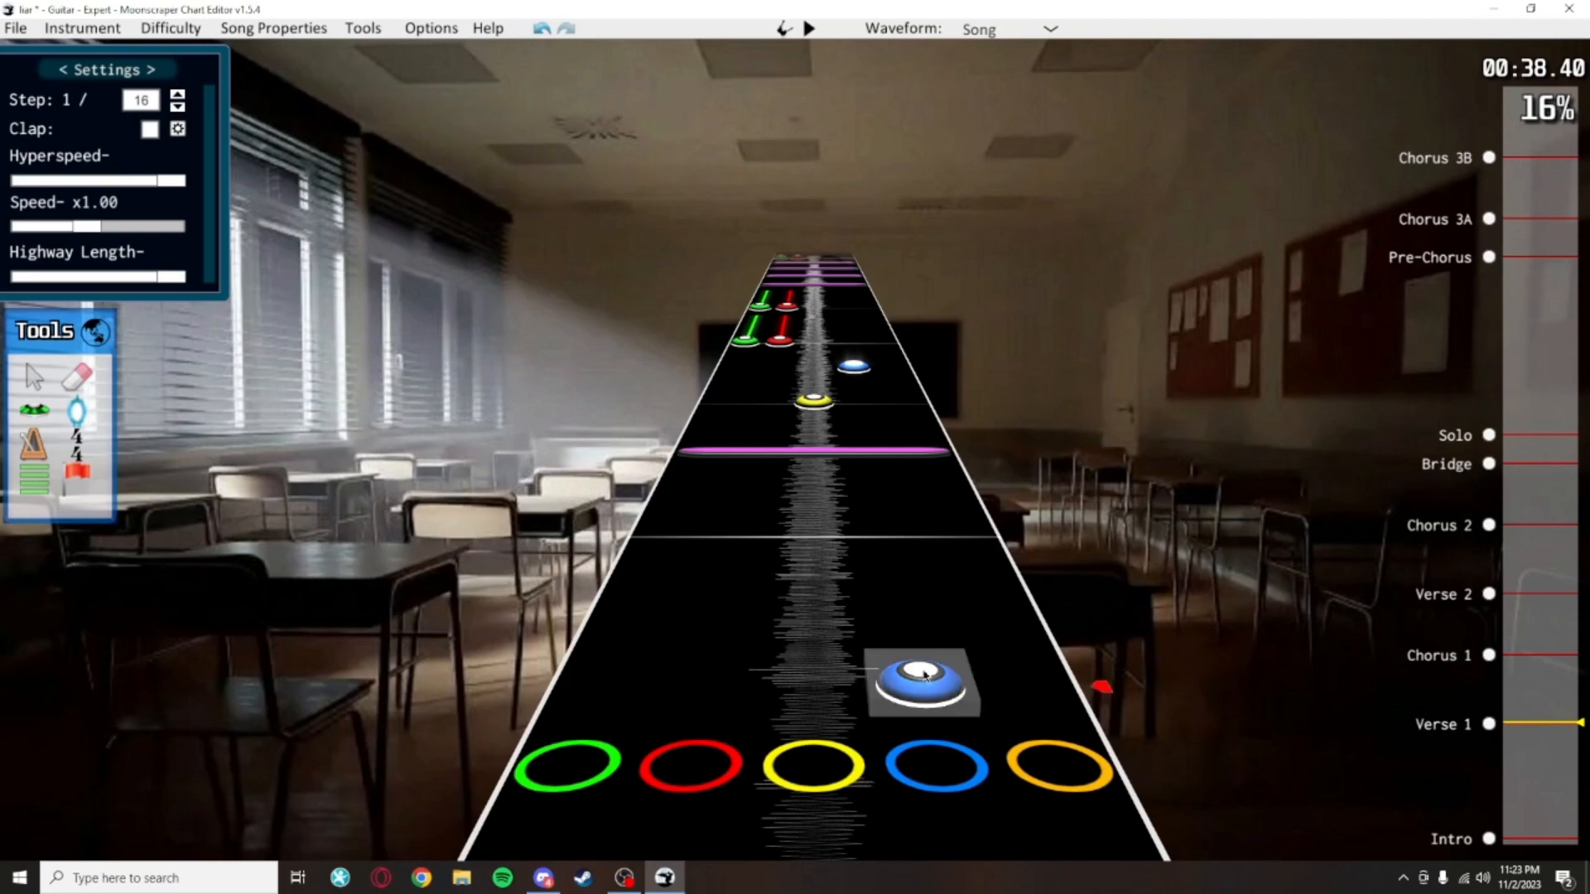
pyautogui.moveTo(926, 679); pyautogui.dragTo(982, 390)
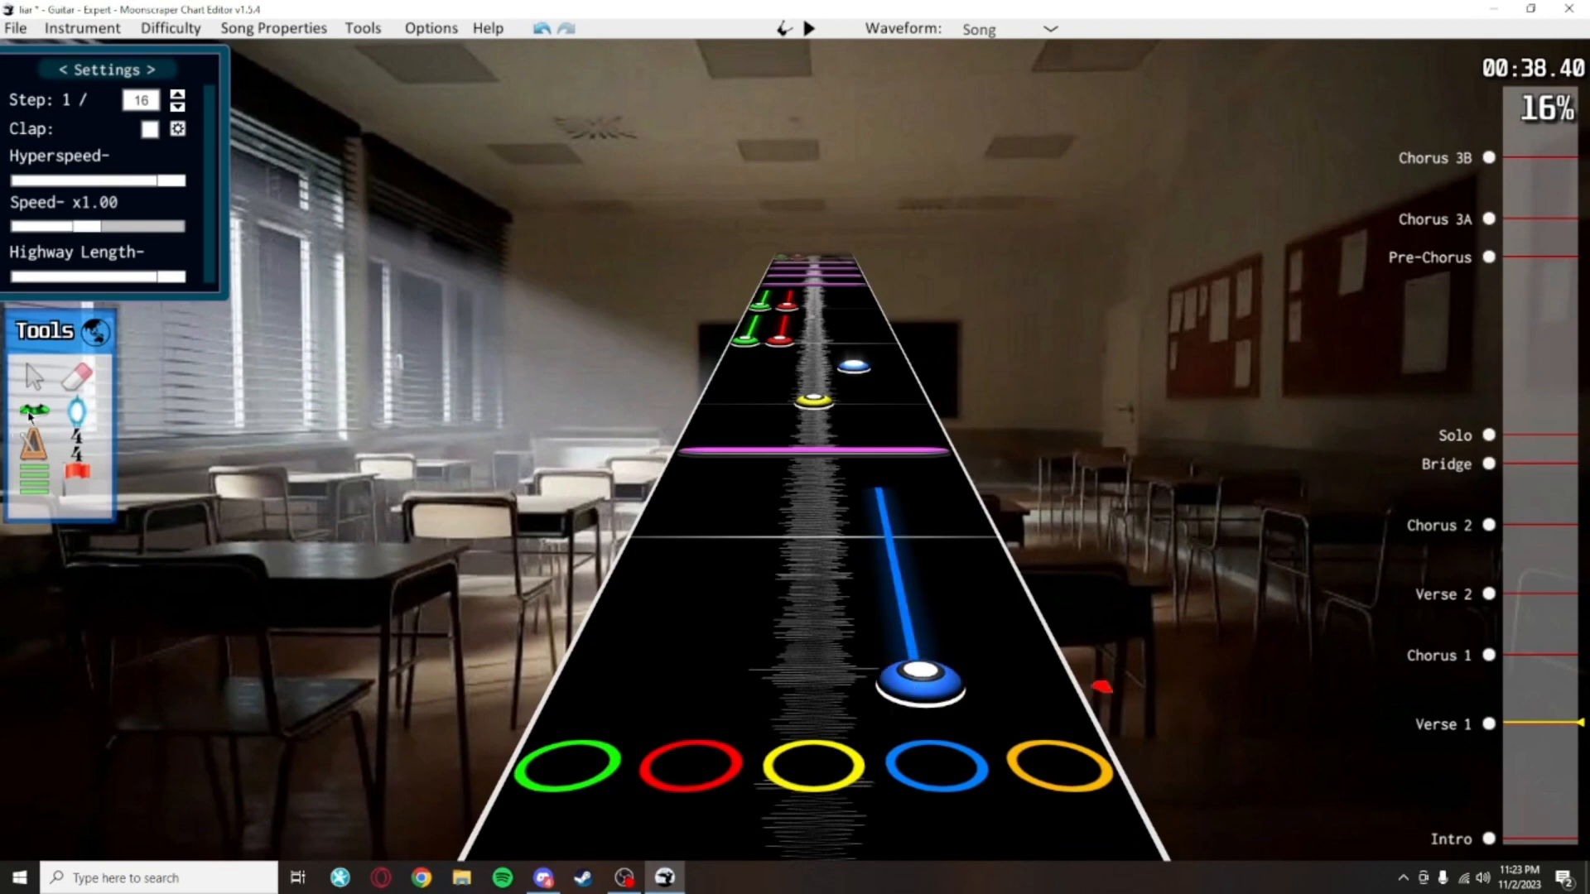
pyautogui.scroll(-2, 969, 530)
pyautogui.scroll(2, 1052, 572)
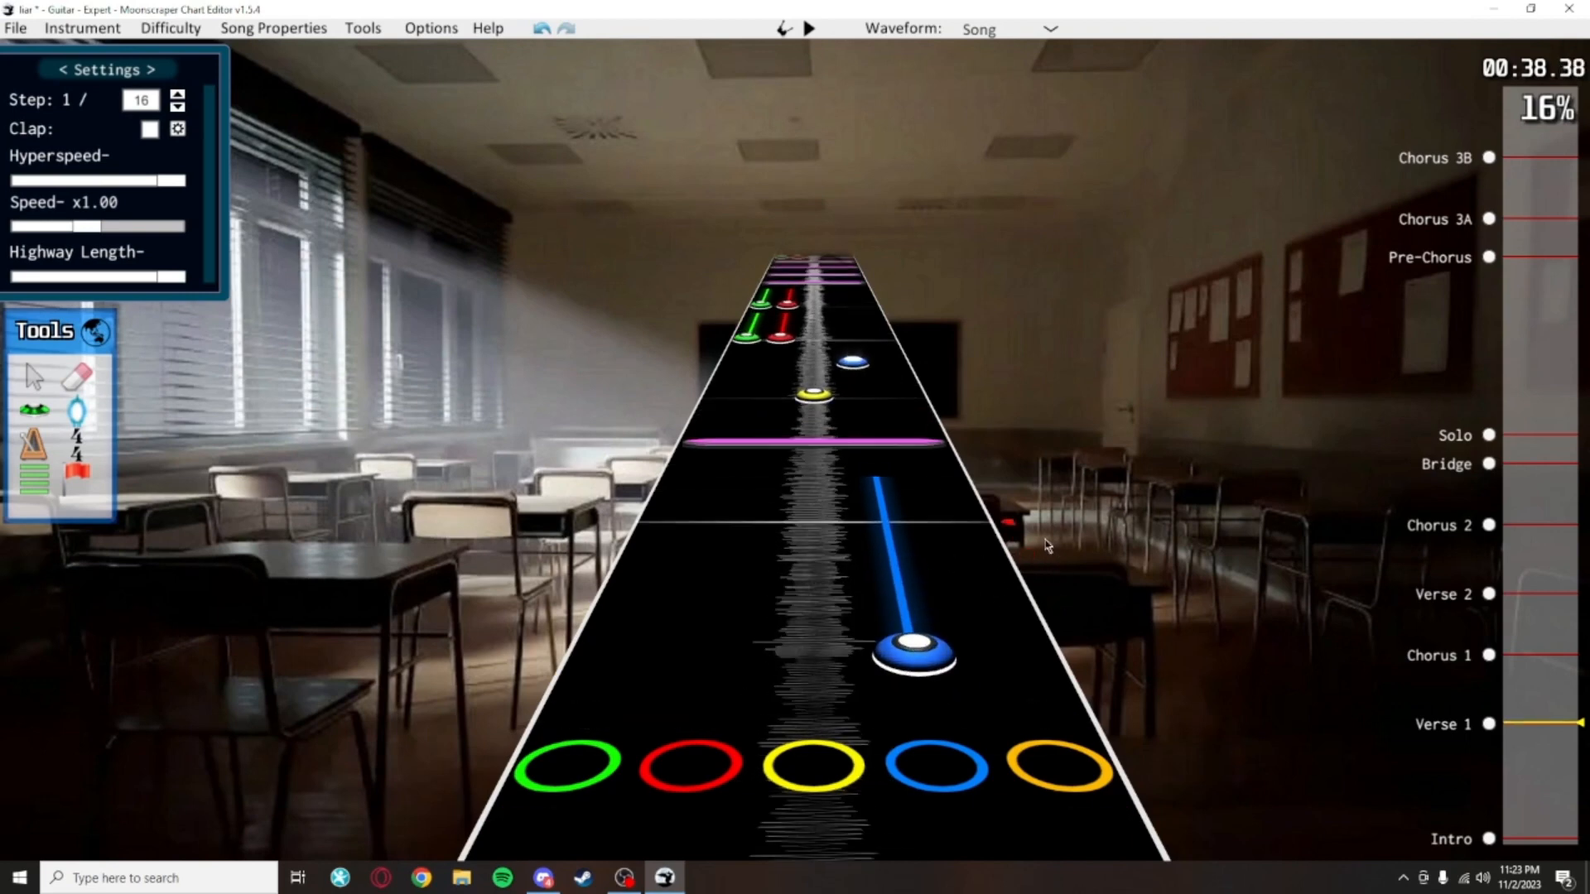
pyautogui.scroll(1, 1048, 555)
pyautogui.scroll(-1, 1045, 588)
pyautogui.scroll(4, 1040, 650)
pyautogui.scroll(-4, 953, 509)
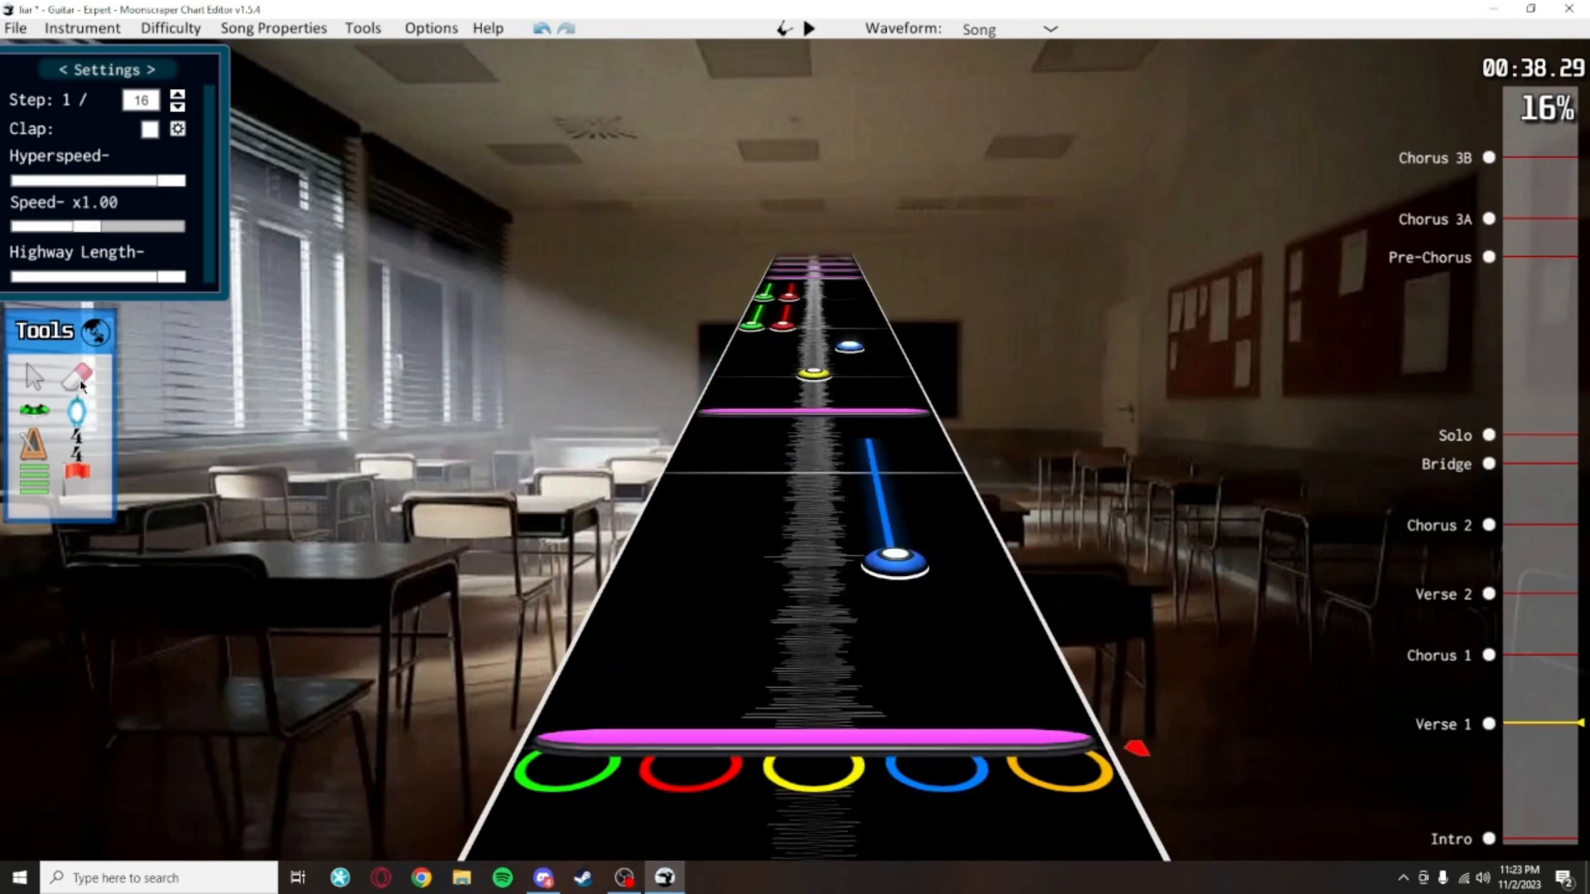
# Put the yellow note back at position 12480 and leave the blue note at 12432 without a sustain
pyautogui.click(26, 413)
pyautogui.rightClick(893, 560)
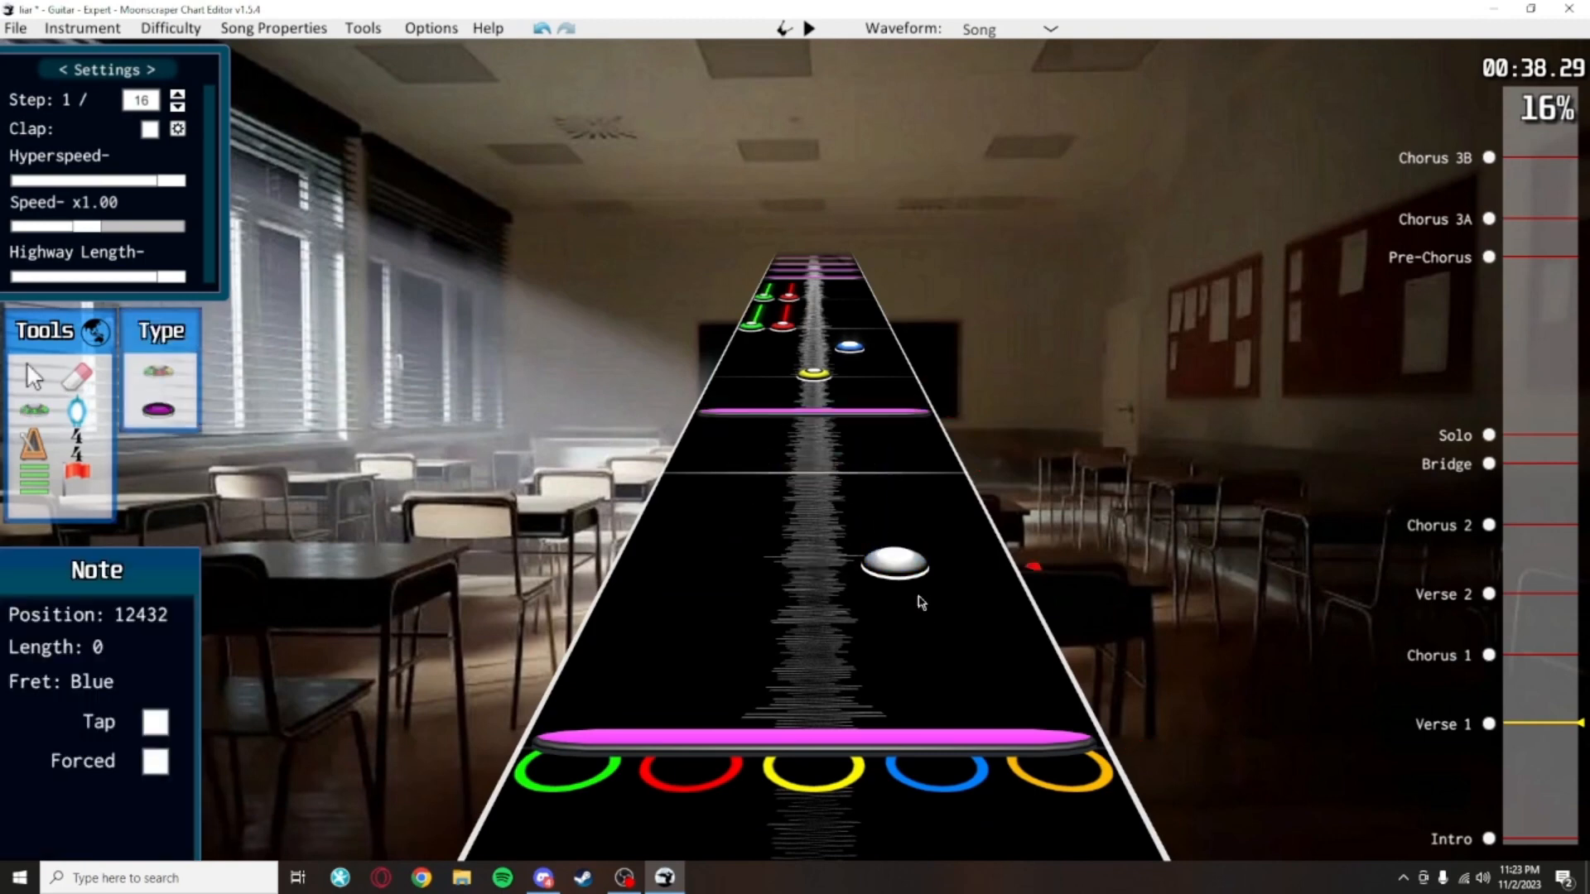
pyautogui.moveTo(894, 561); pyautogui.dragTo(901, 446)
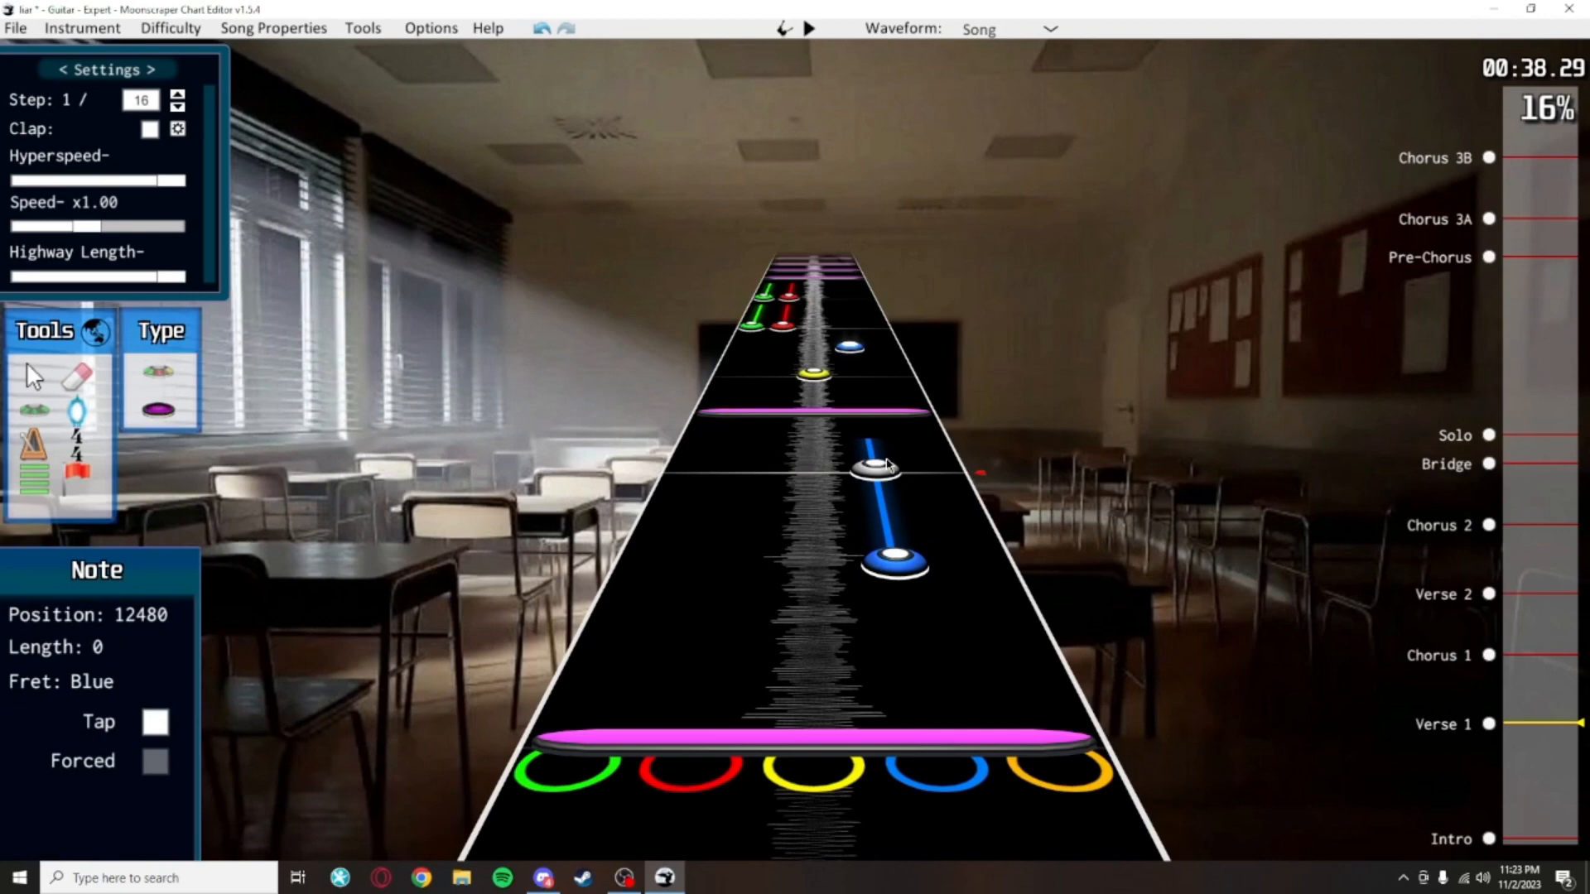
pyautogui.click(813, 466)
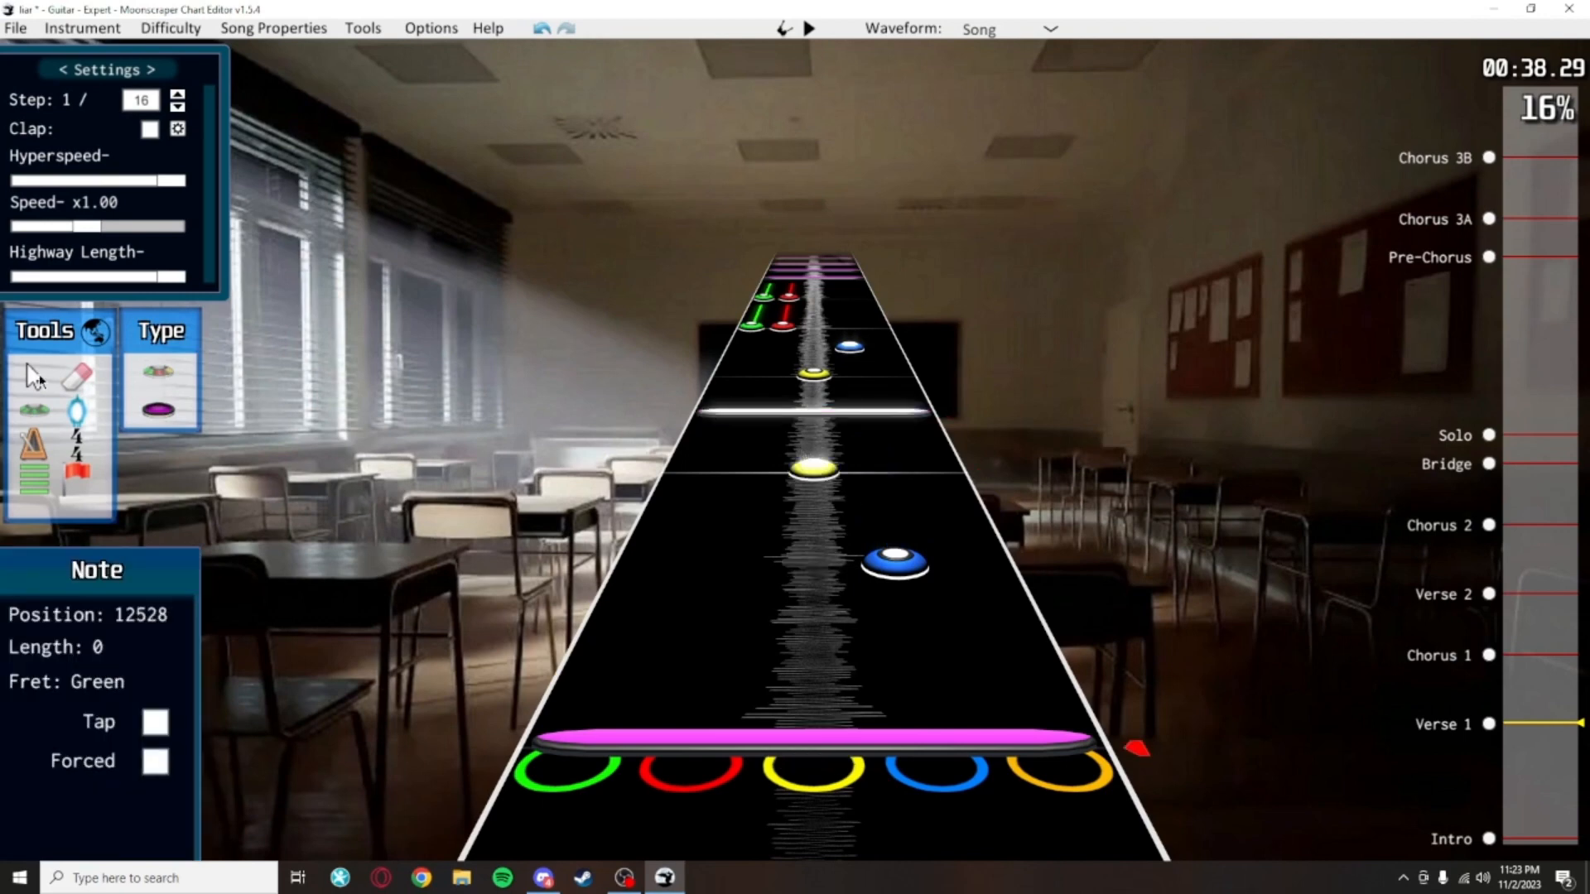
pyautogui.click(30, 368)
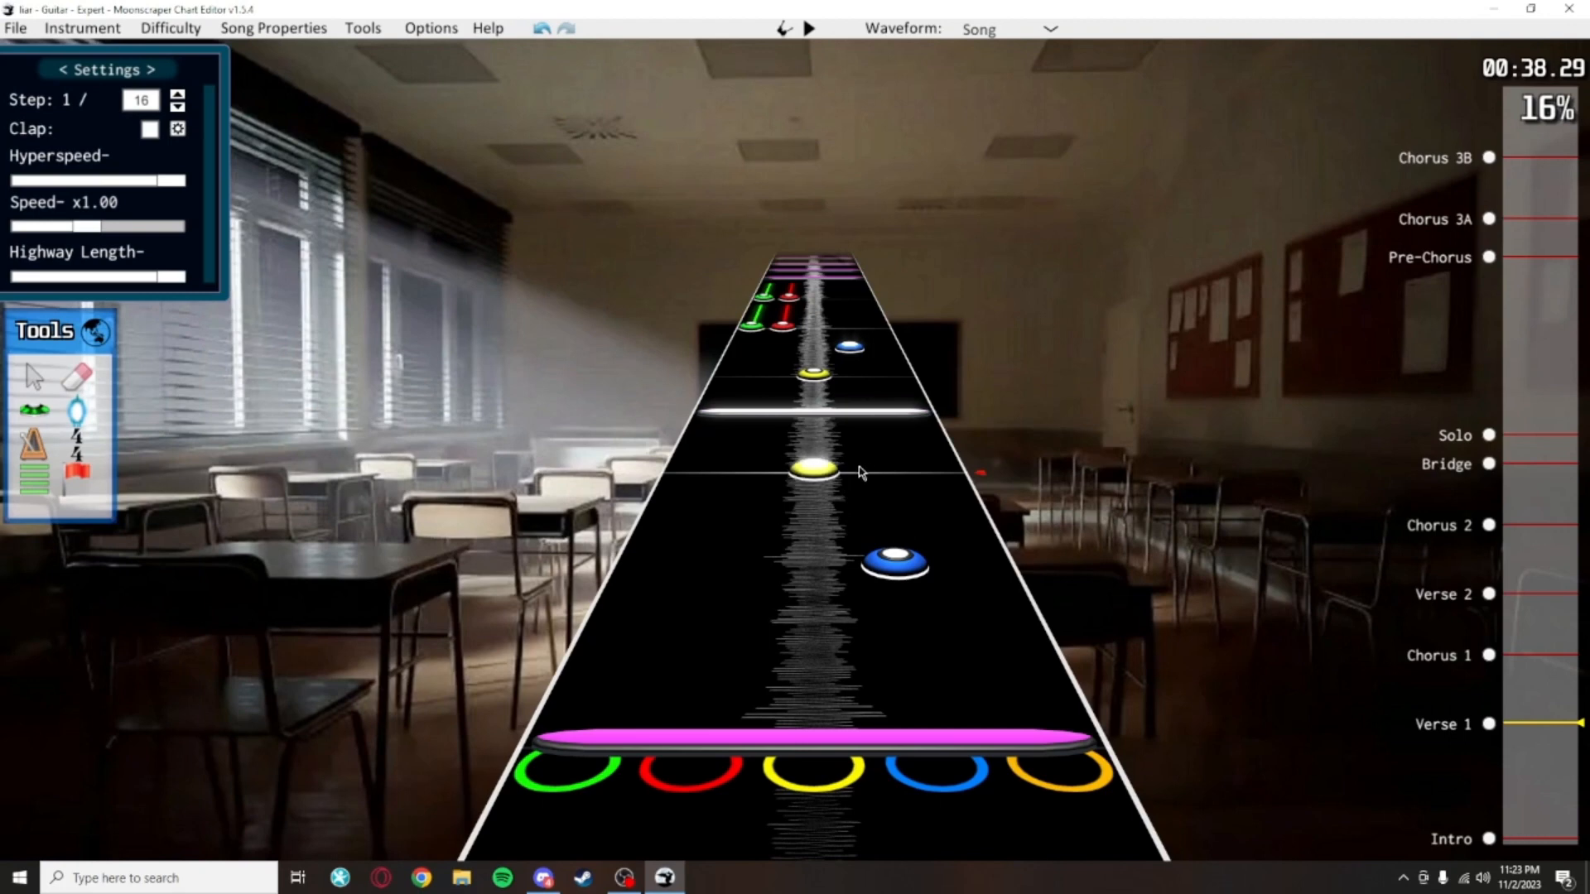
# Inspect the yellow notes on either side of the open note and the blue note that follows them
pyautogui.click(828, 470)
pyautogui.click(975, 473)
pyautogui.scroll(1, 993, 586)
pyautogui.click(818, 581)
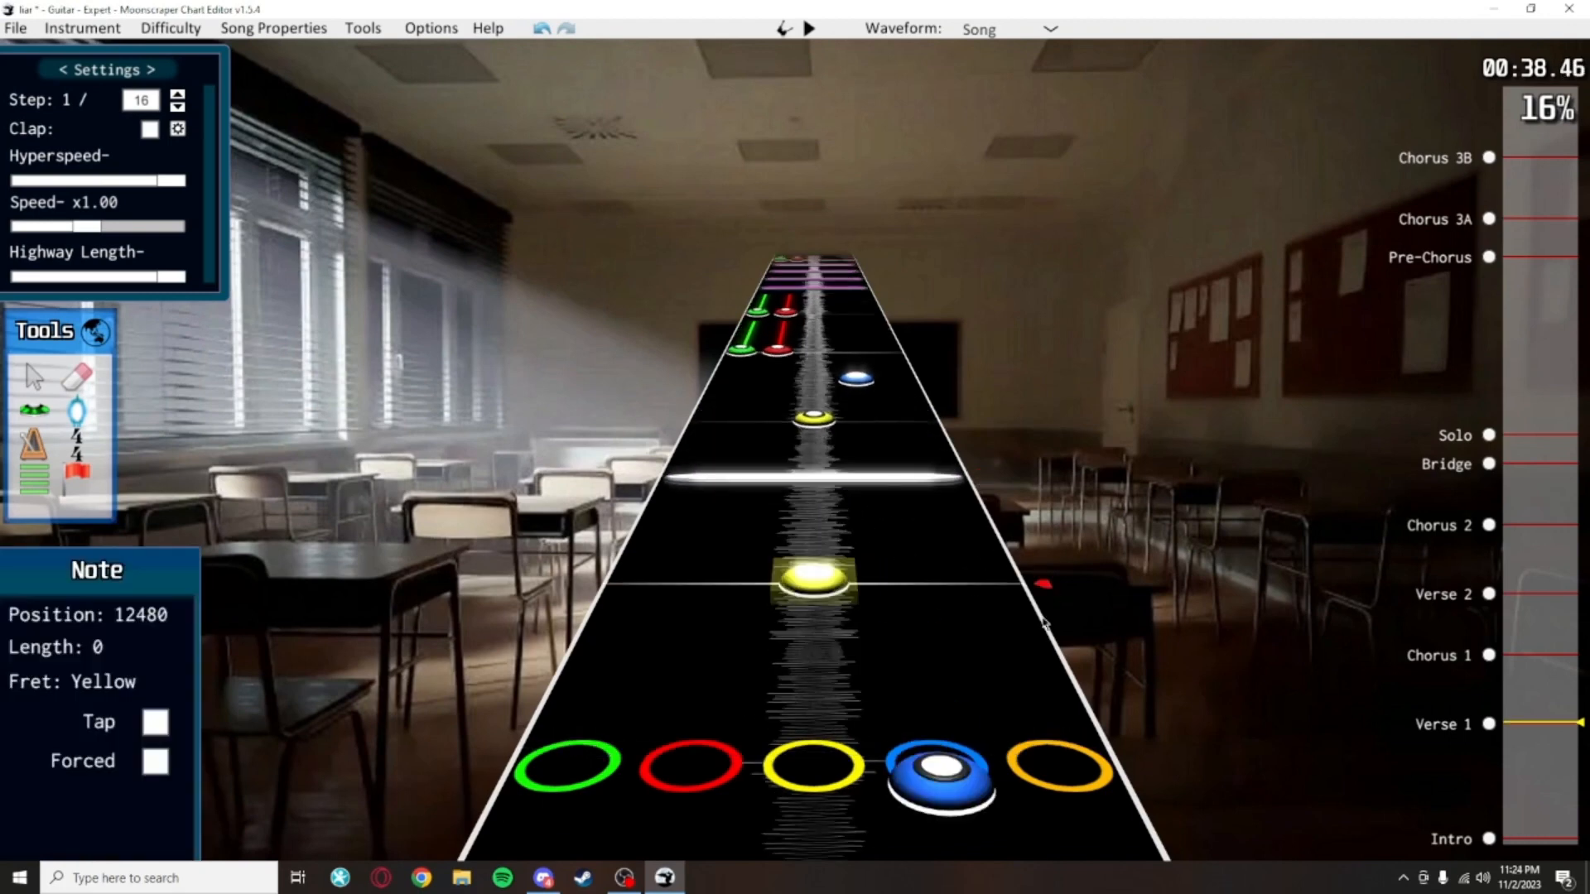
pyautogui.click(1045, 625)
pyautogui.click(818, 422)
pyautogui.click(869, 381)
pyautogui.click(1015, 414)
# Play back from the first green-red chord and check the flags of the blue note at position 12624
pyautogui.scroll(-3, 1076, 464)
pyautogui.press('space')
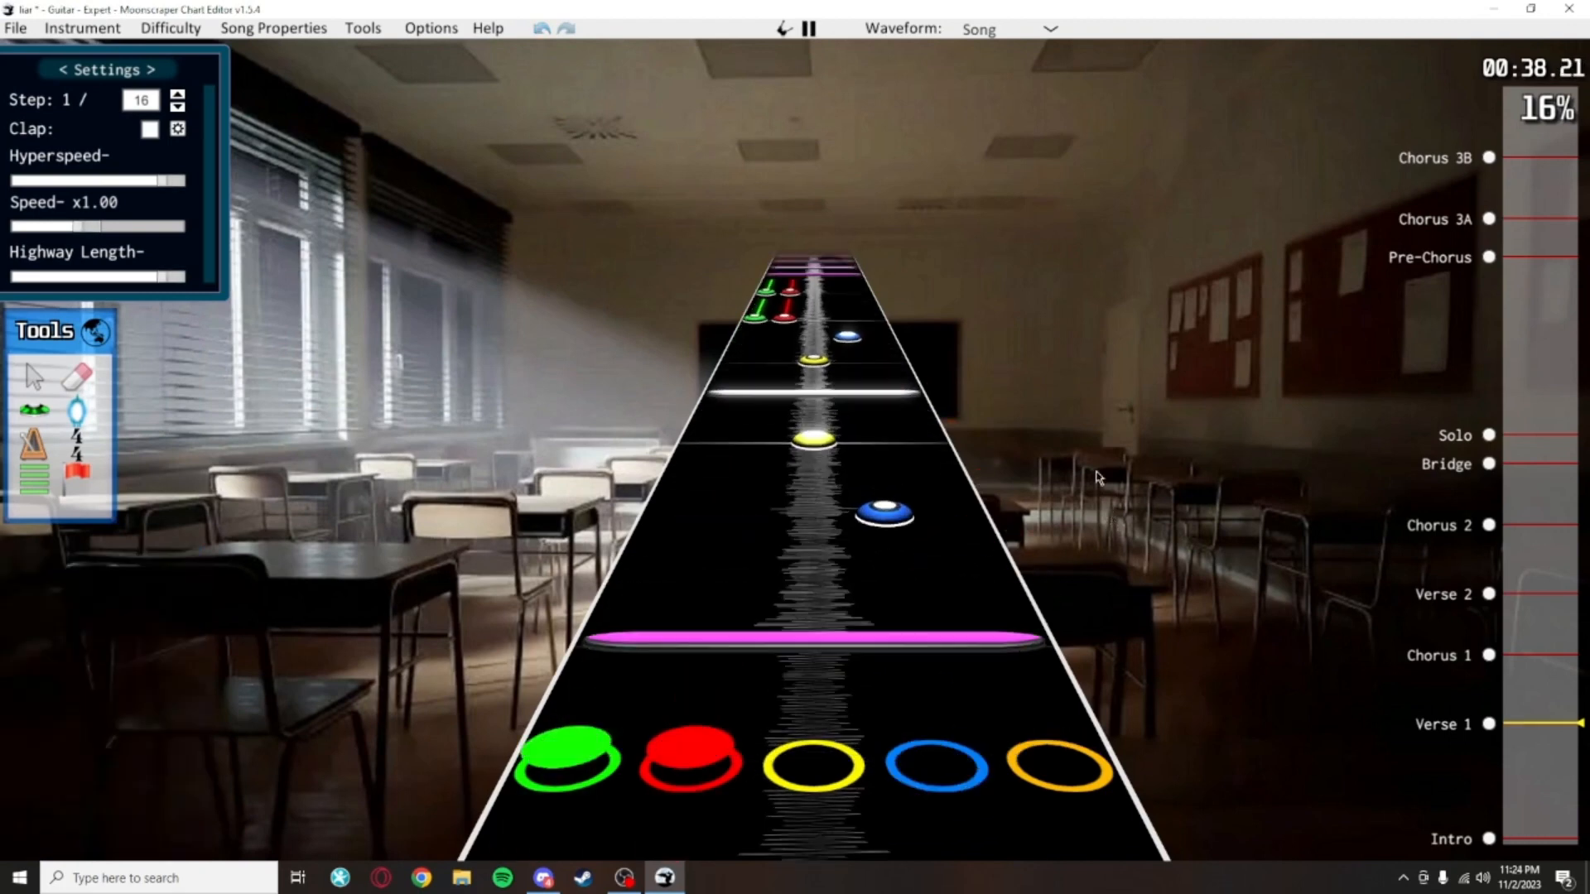
pyautogui.press('space')
pyautogui.click(856, 377)
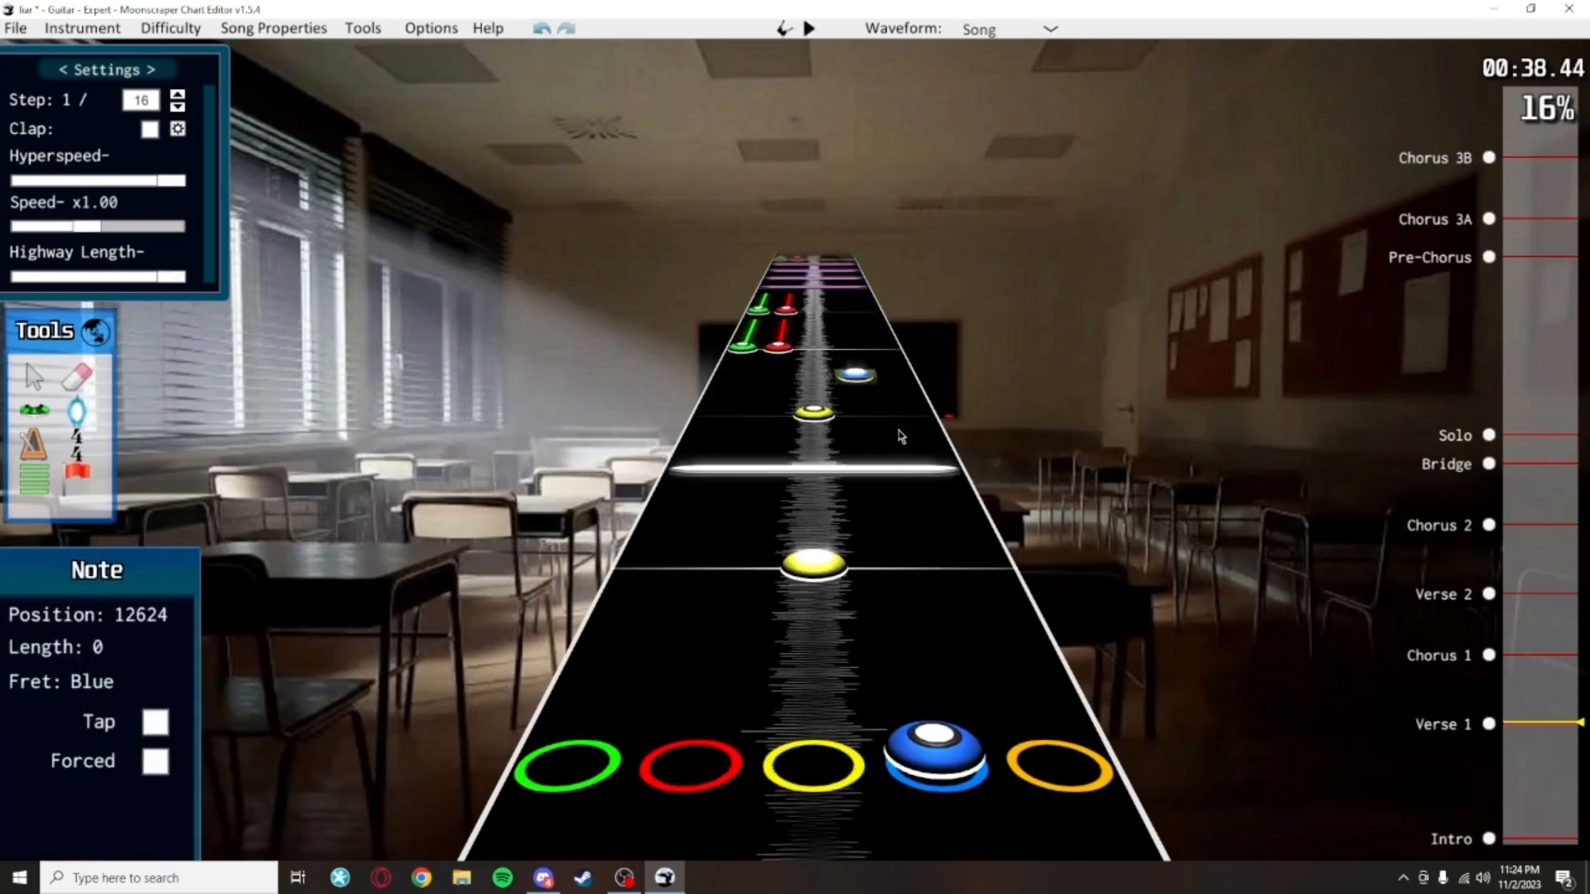
pyautogui.click(901, 437)
# Examine the yellow note after the open note and the blue note before the next green-red chords
pyautogui.scroll(2, 901, 436)
pyautogui.click(818, 553)
pyautogui.click(875, 468)
pyautogui.click(961, 519)
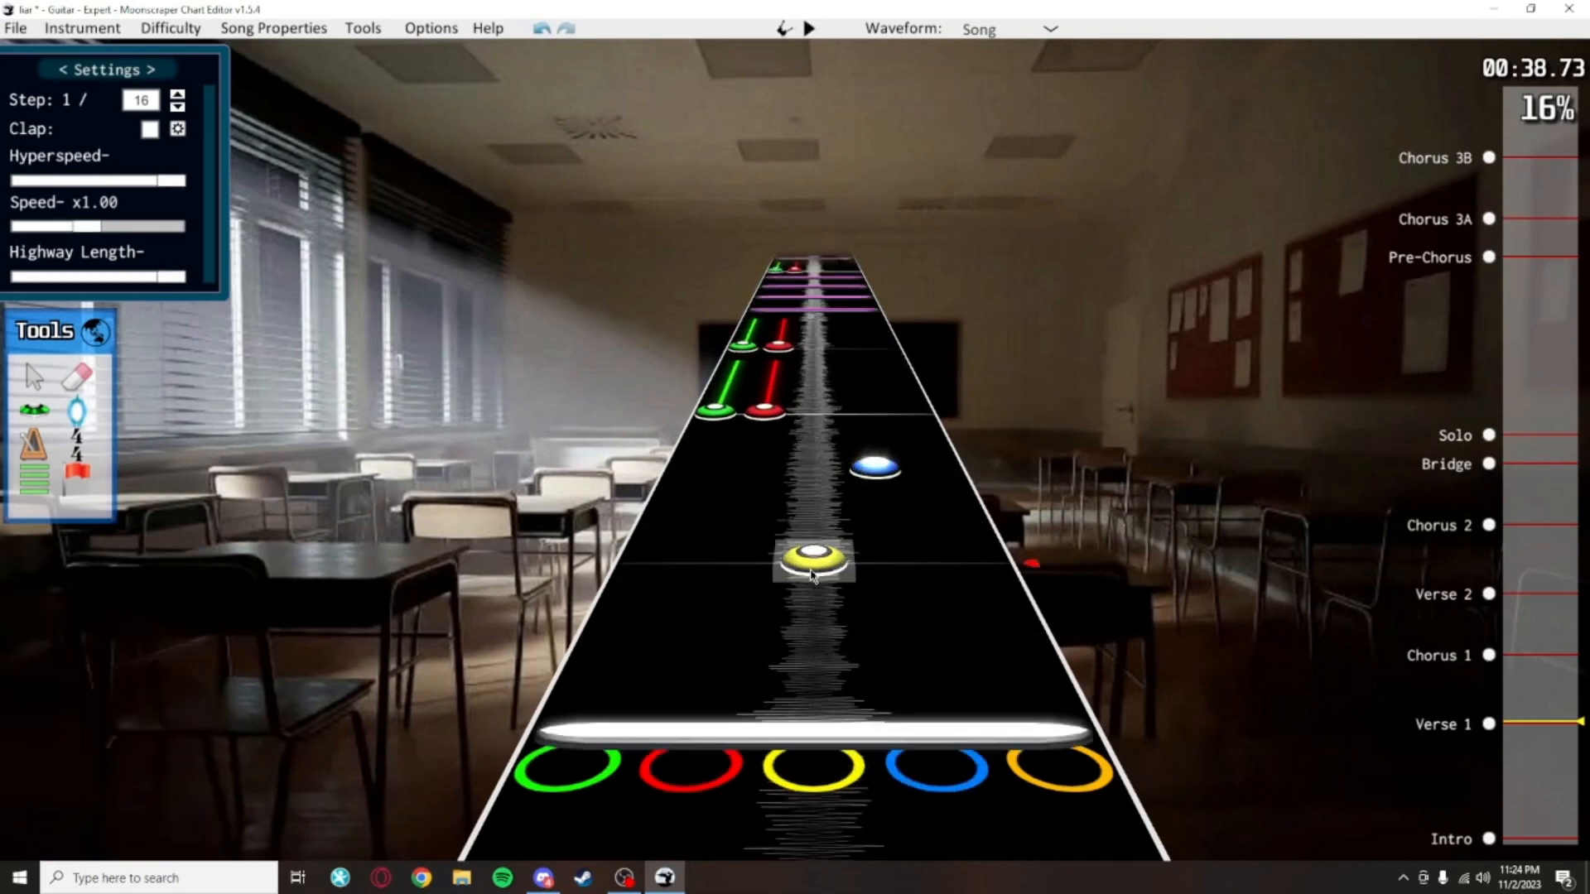
pyautogui.click(811, 573)
pyautogui.click(868, 499)
pyautogui.click(879, 473)
pyautogui.click(908, 530)
# Compare the Forced flag of the blue note at position 12624 with that of the yellow note just before it
pyautogui.scroll(-1, 909, 549)
pyautogui.click(818, 474)
pyautogui.click(864, 422)
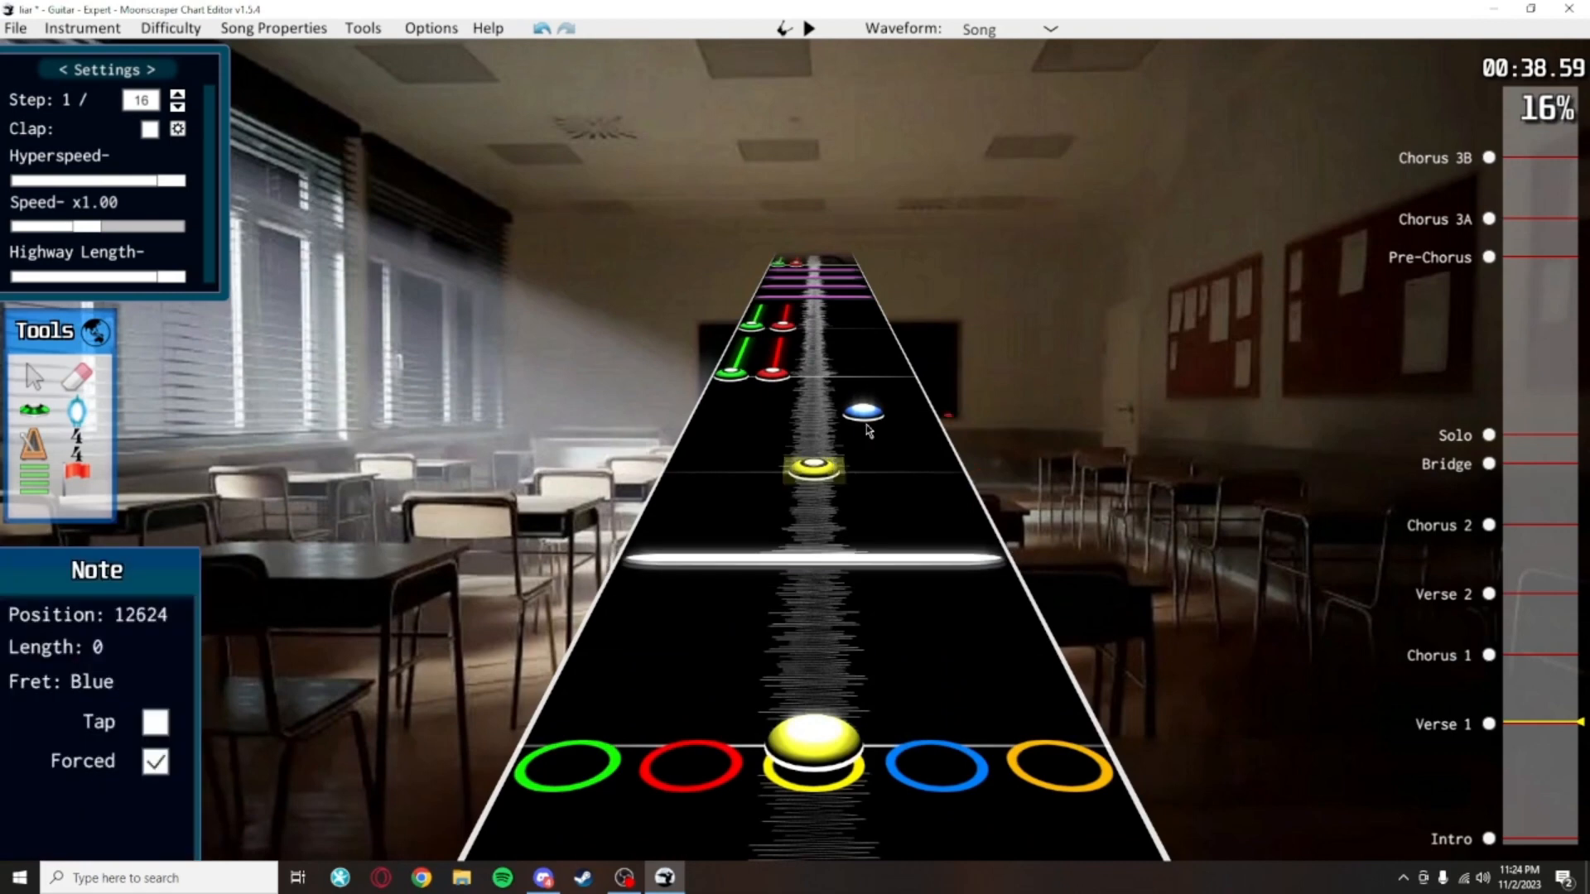
pyautogui.click(820, 474)
pyautogui.click(866, 419)
pyautogui.click(911, 435)
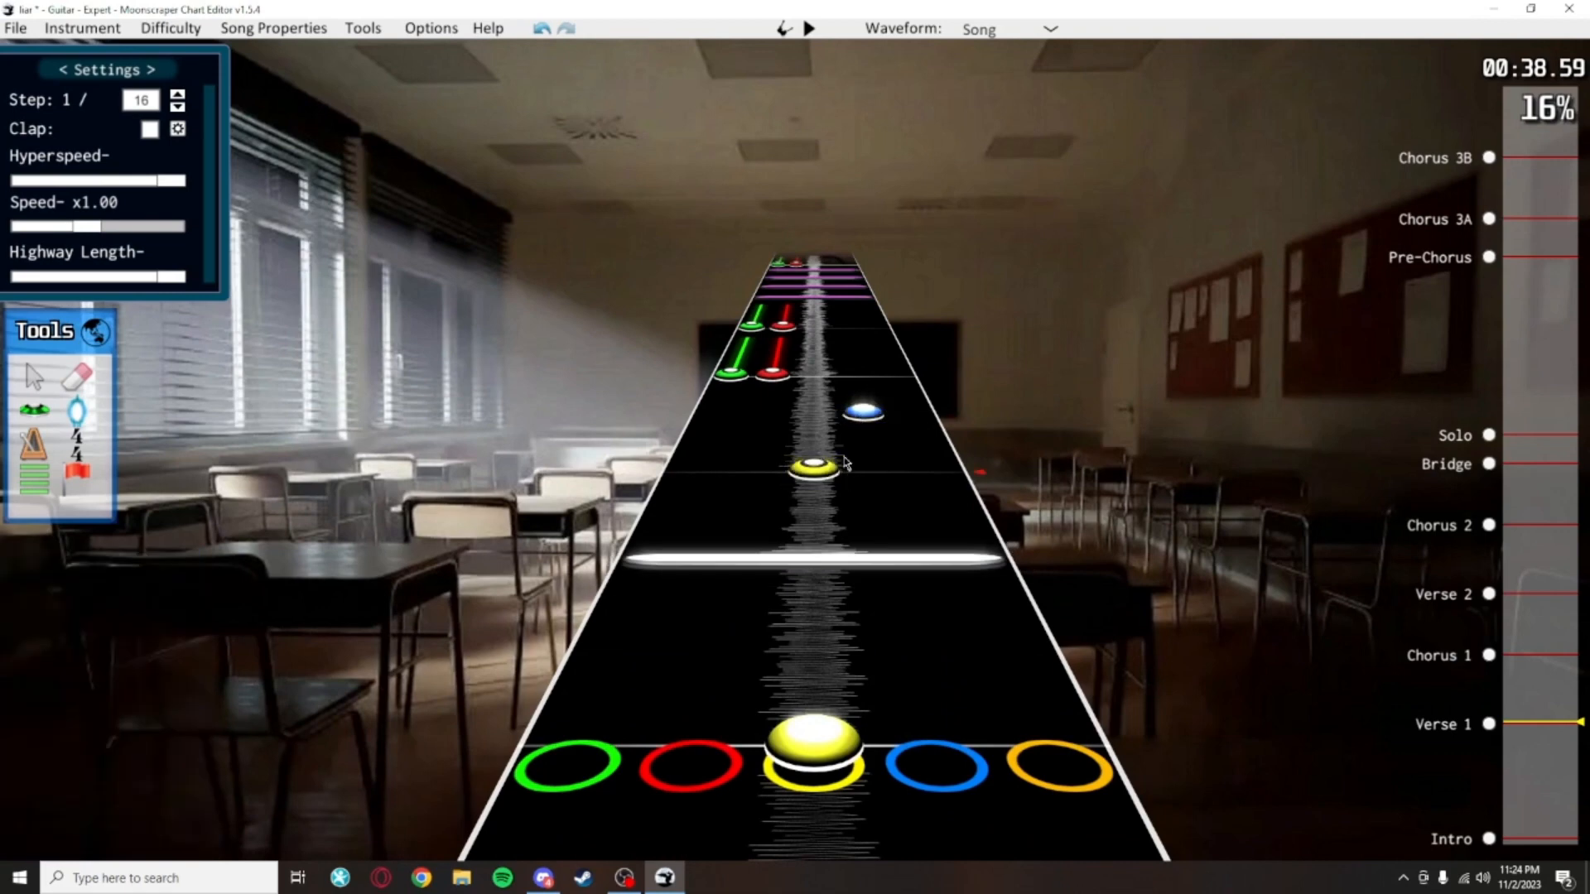
pyautogui.click(866, 414)
pyautogui.click(880, 437)
# Check the flags of the blue note at 12432 and yellow note at 12480 once more and save the chart
pyautogui.scroll(-4, 828, 419)
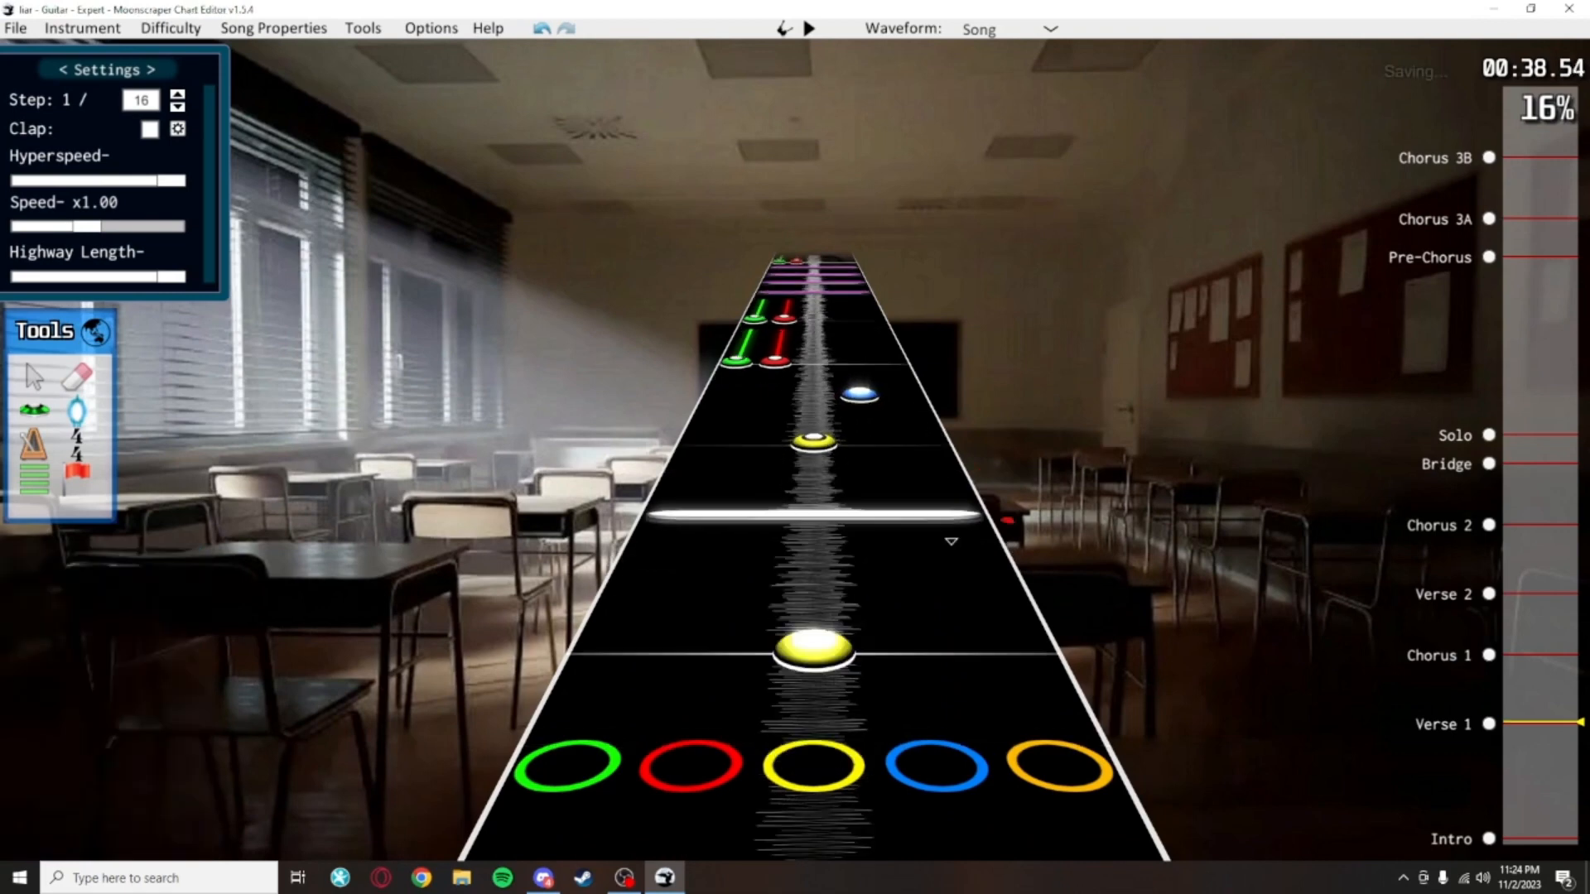
pyautogui.click(818, 400)
pyautogui.scroll(3, 819, 408)
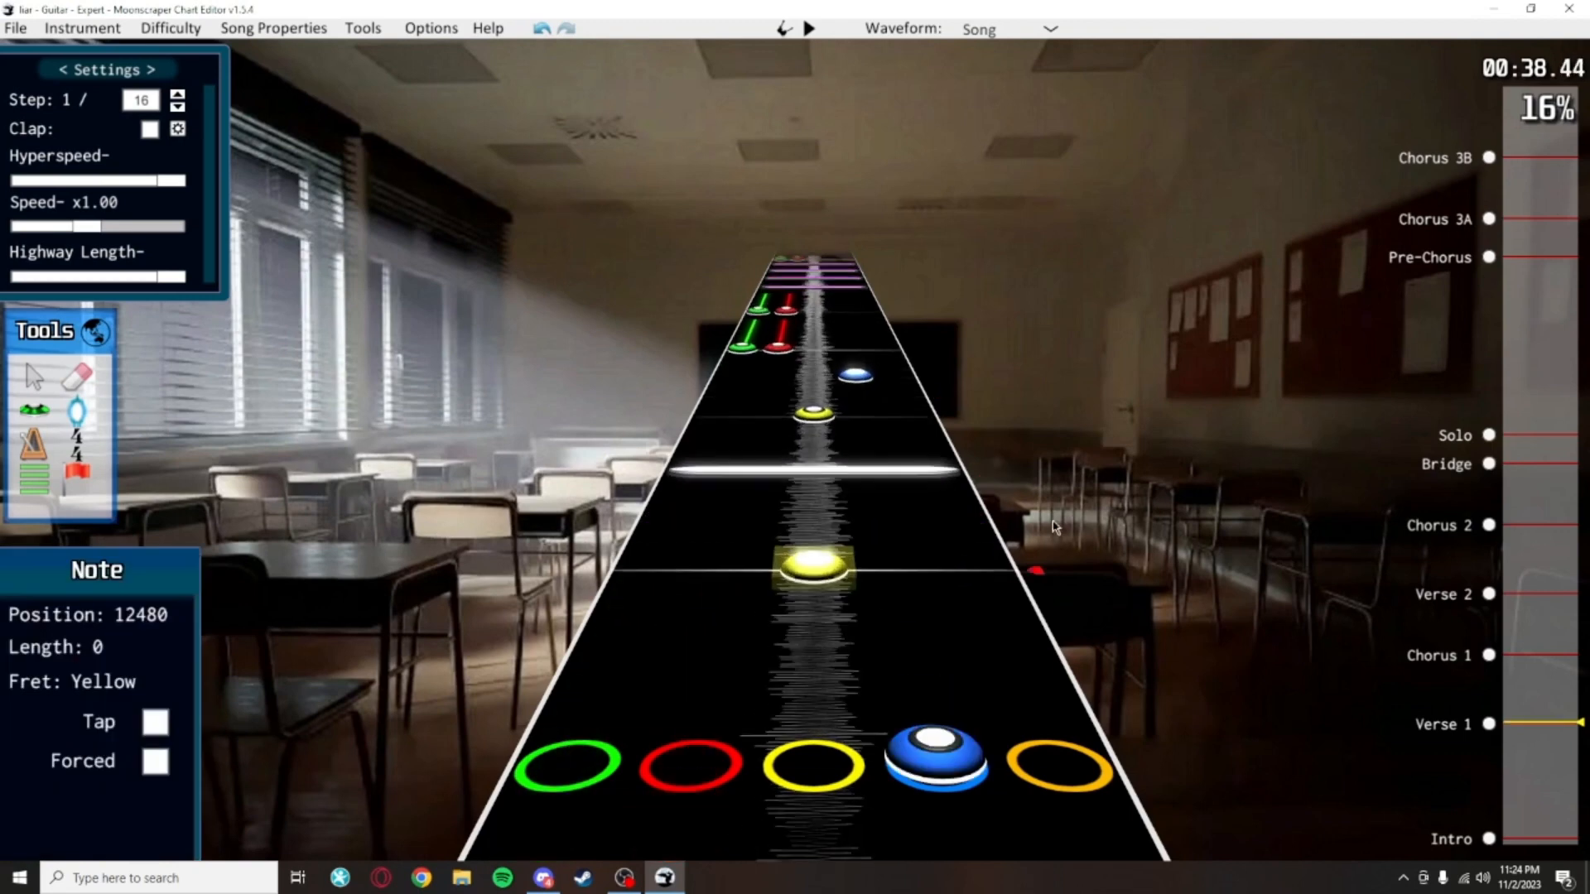
pyautogui.click(823, 566)
pyautogui.click(876, 642)
pyautogui.click(931, 758)
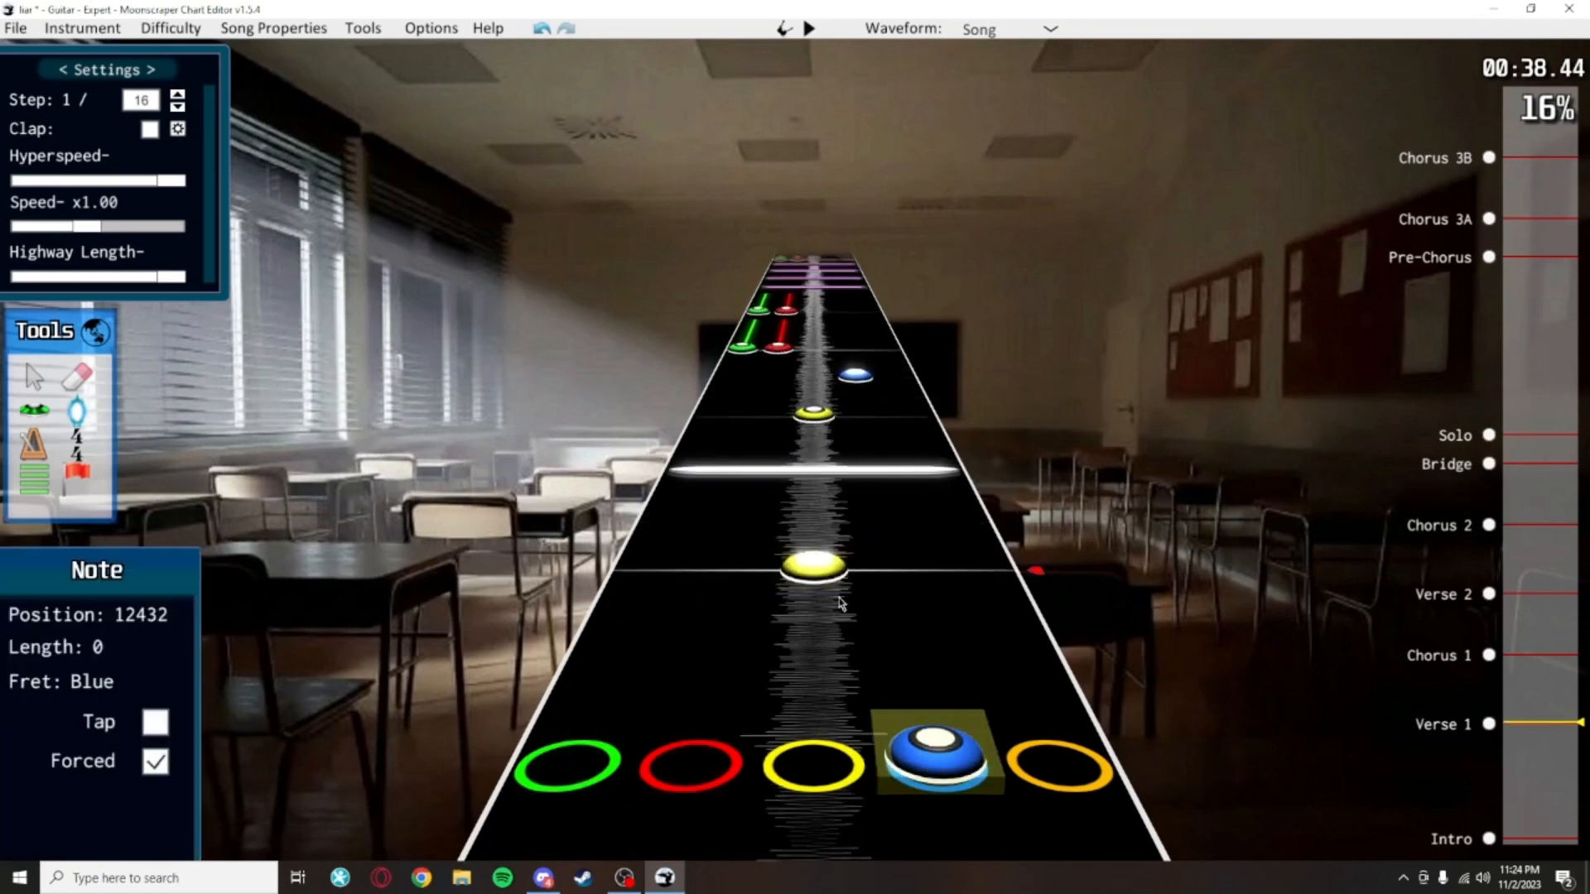
pyautogui.click(824, 571)
pyautogui.click(920, 610)
pyautogui.hotkey('ctrl', 's')
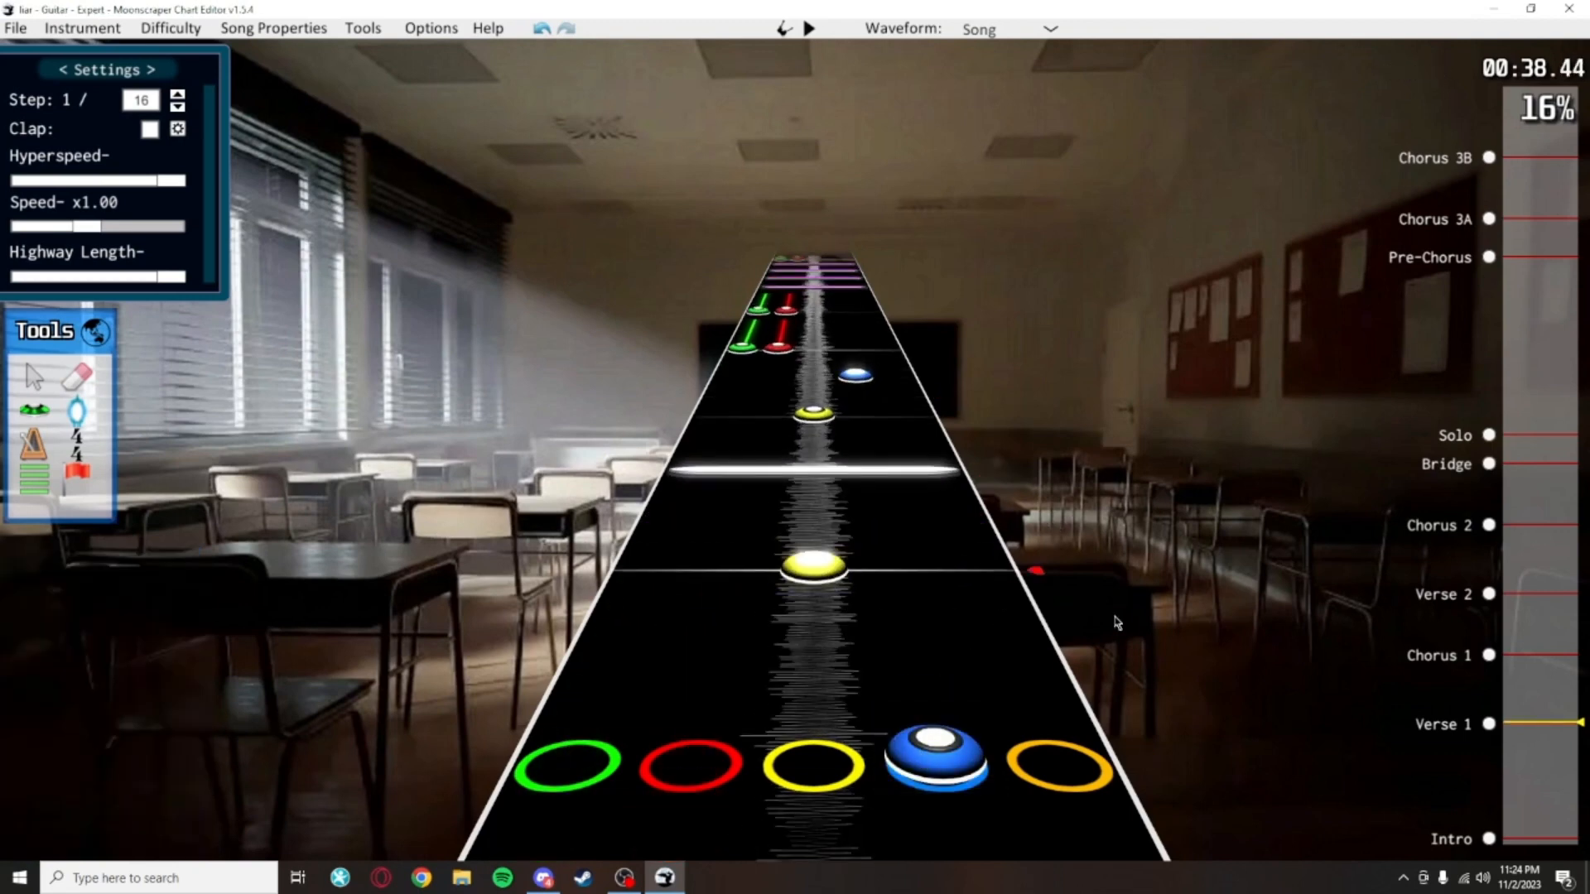
# Play back the blue and yellow note run up to the two sustained green-red chords
pyautogui.scroll(1, 1054, 587)
pyautogui.scroll(-3, 1053, 587)
pyautogui.press('space')
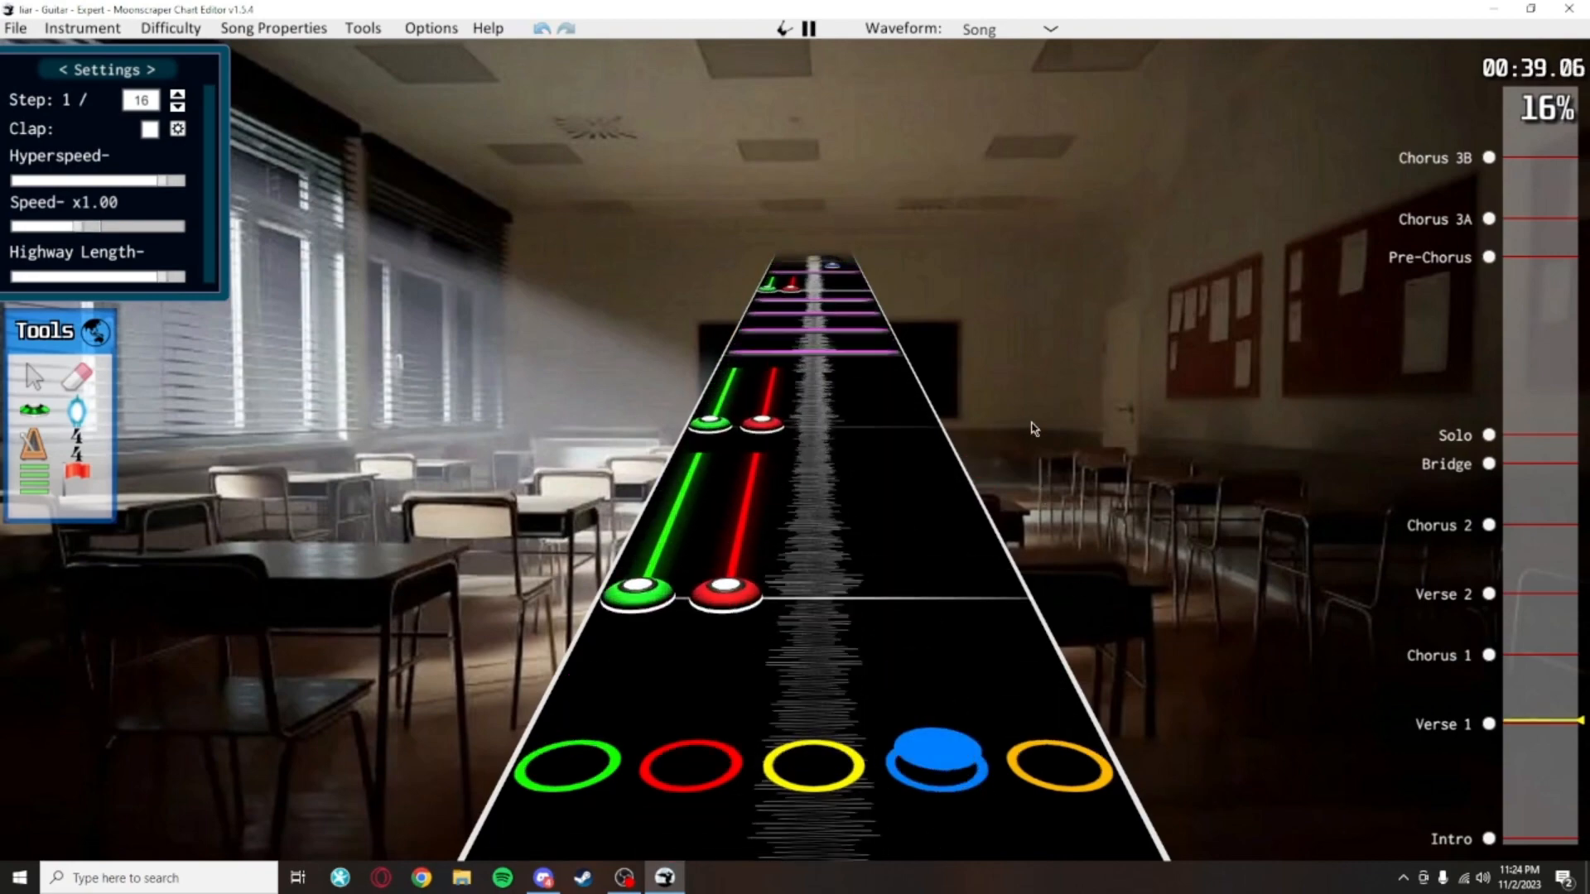
pyautogui.press('space')
pyautogui.scroll(-8, 1002, 558)
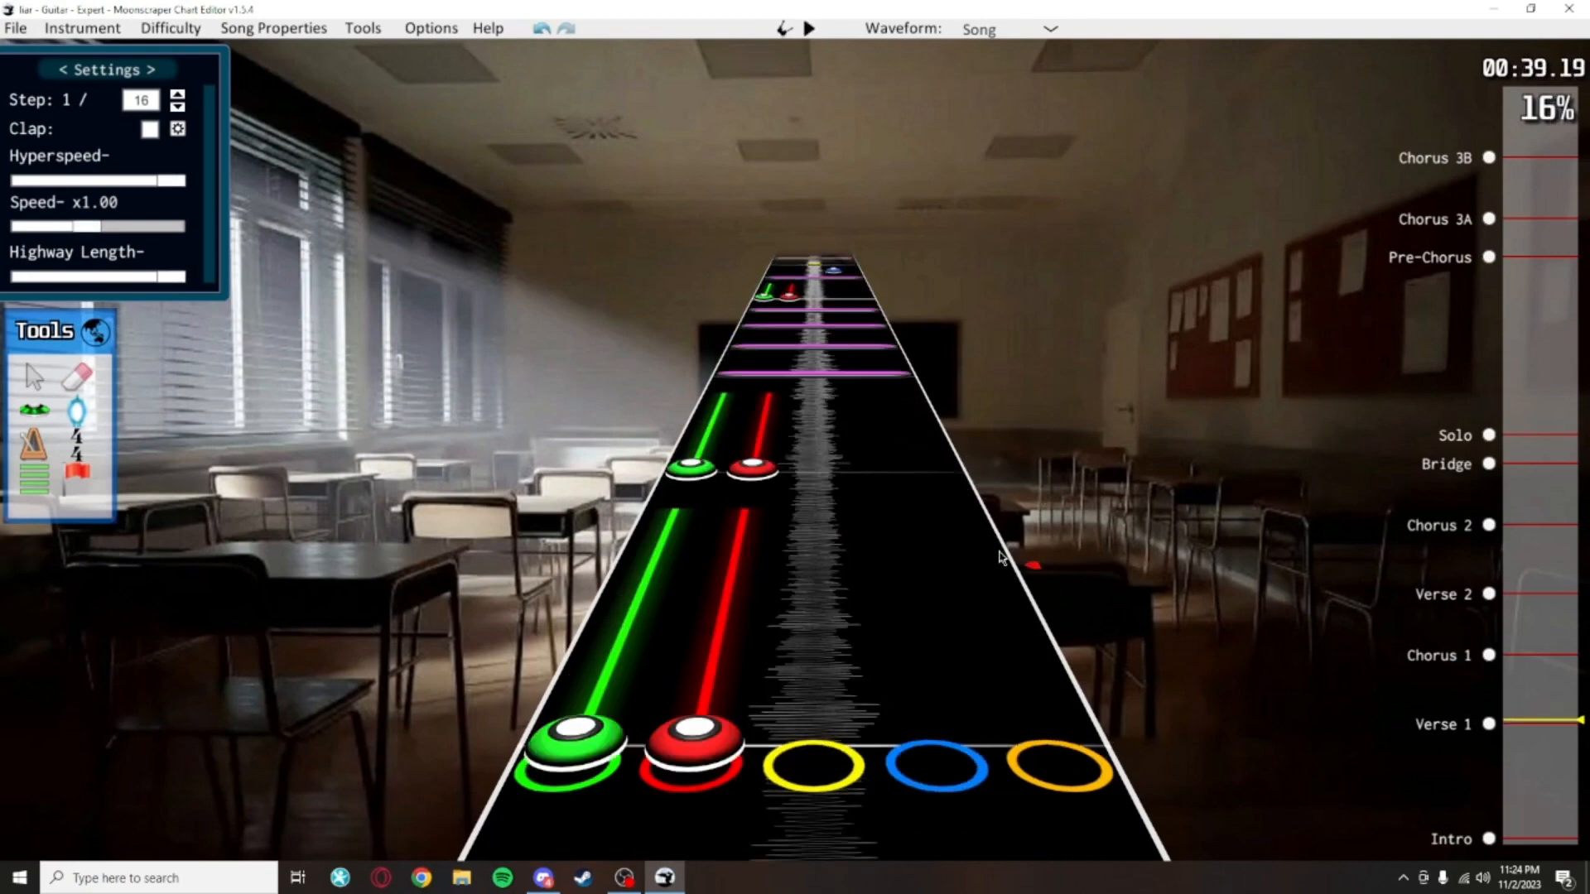
# Select the four open notes after the sustained green-red chords in Verse 1, and play back the verse from those chords
pyautogui.moveTo(839, 309); pyautogui.dragTo(838, 306)
pyautogui.scroll(4, 876, 419)
pyautogui.moveTo(896, 632); pyautogui.dragTo(852, 358)
pyautogui.scroll(-3, 856, 466)
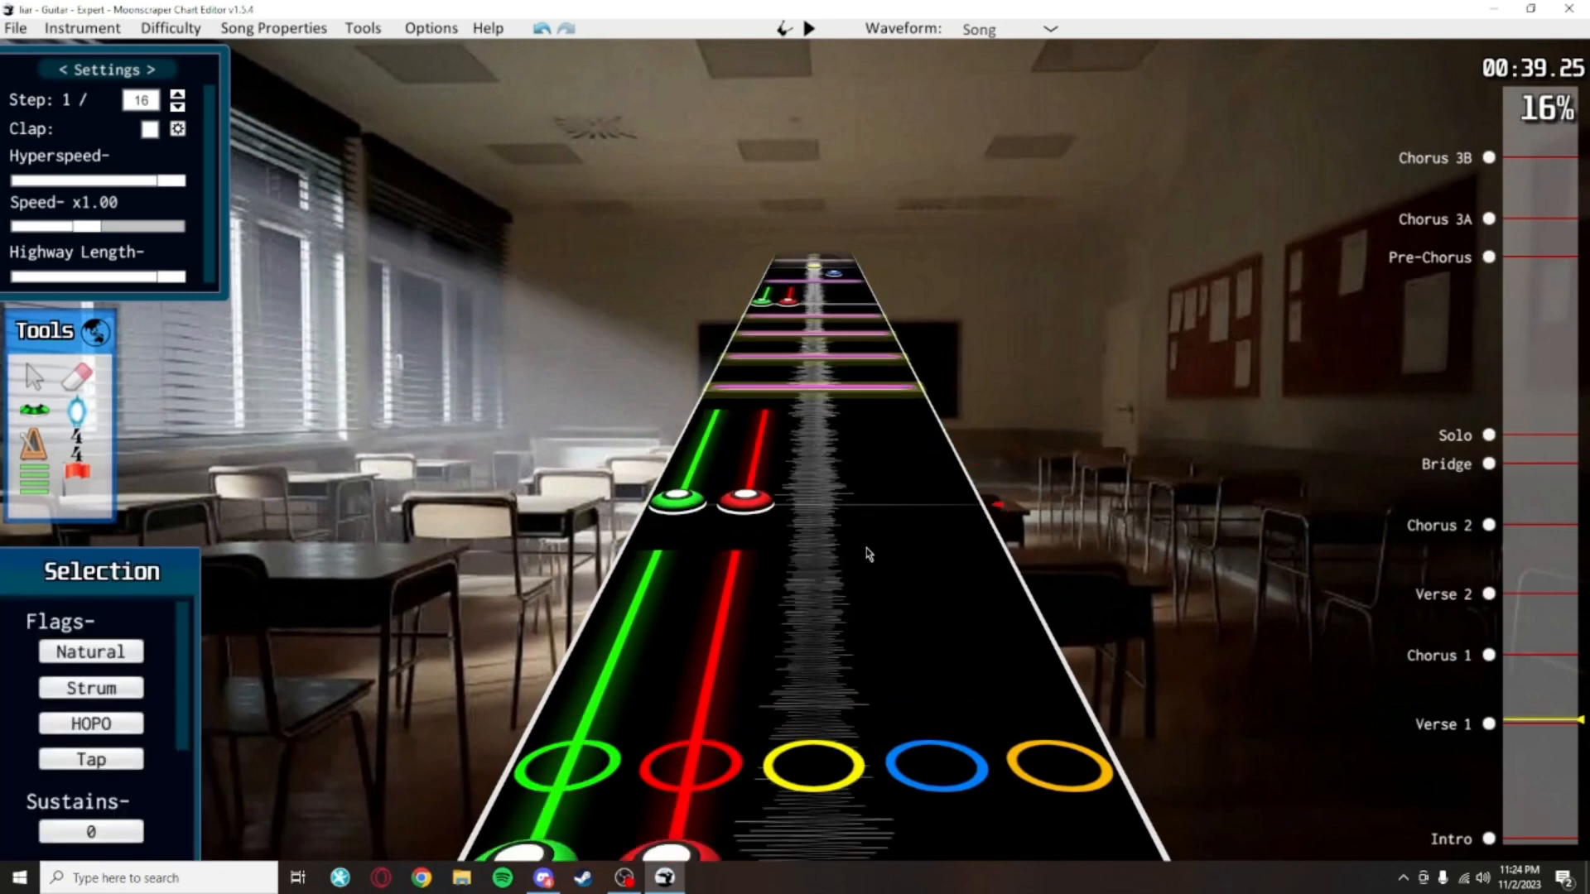
pyautogui.scroll(-1, 871, 501)
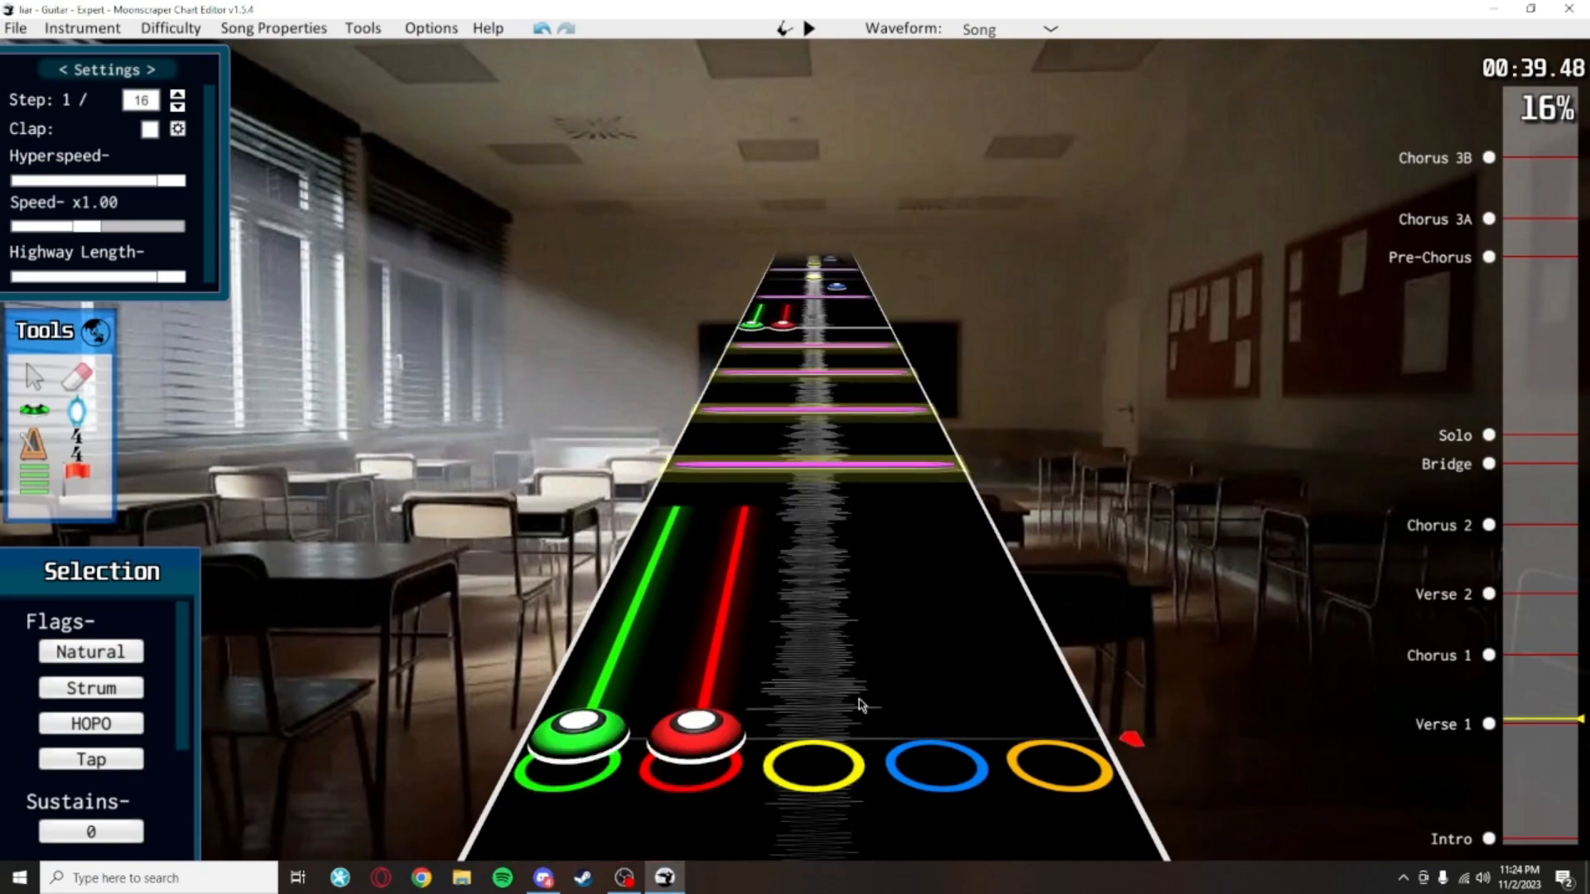
pyautogui.press('space')
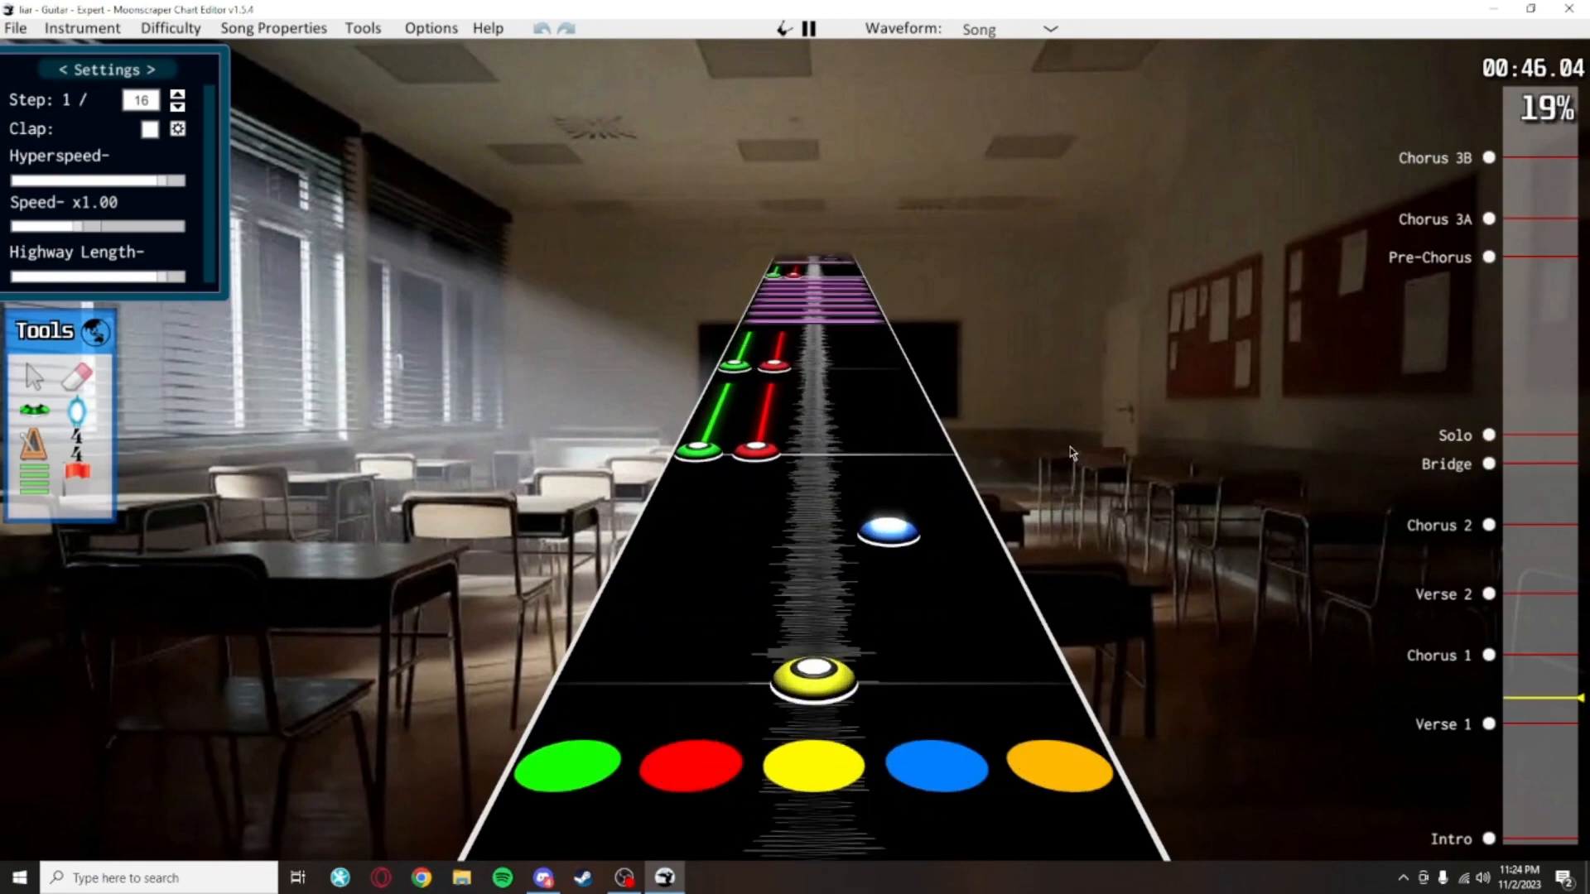
pyautogui.press('space')
# Examine the fast run of open notes following the green-red chords near 0:47
pyautogui.scroll(-3, 974, 594)
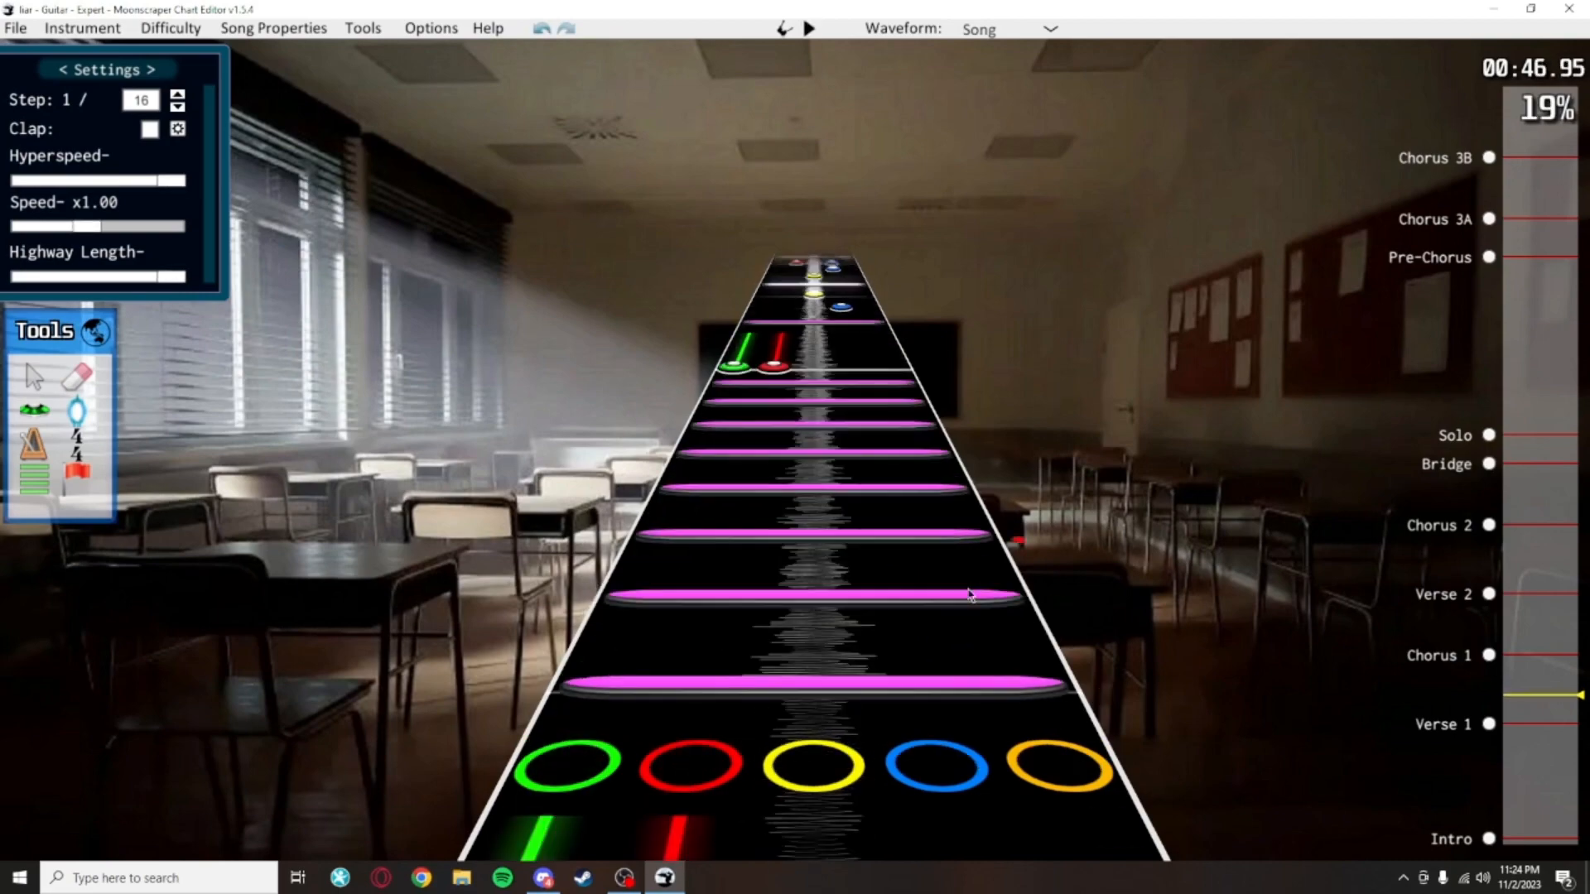
pyautogui.moveTo(1104, 692); pyautogui.dragTo(898, 358)
pyautogui.click(992, 418)
pyautogui.scroll(-10, 986, 435)
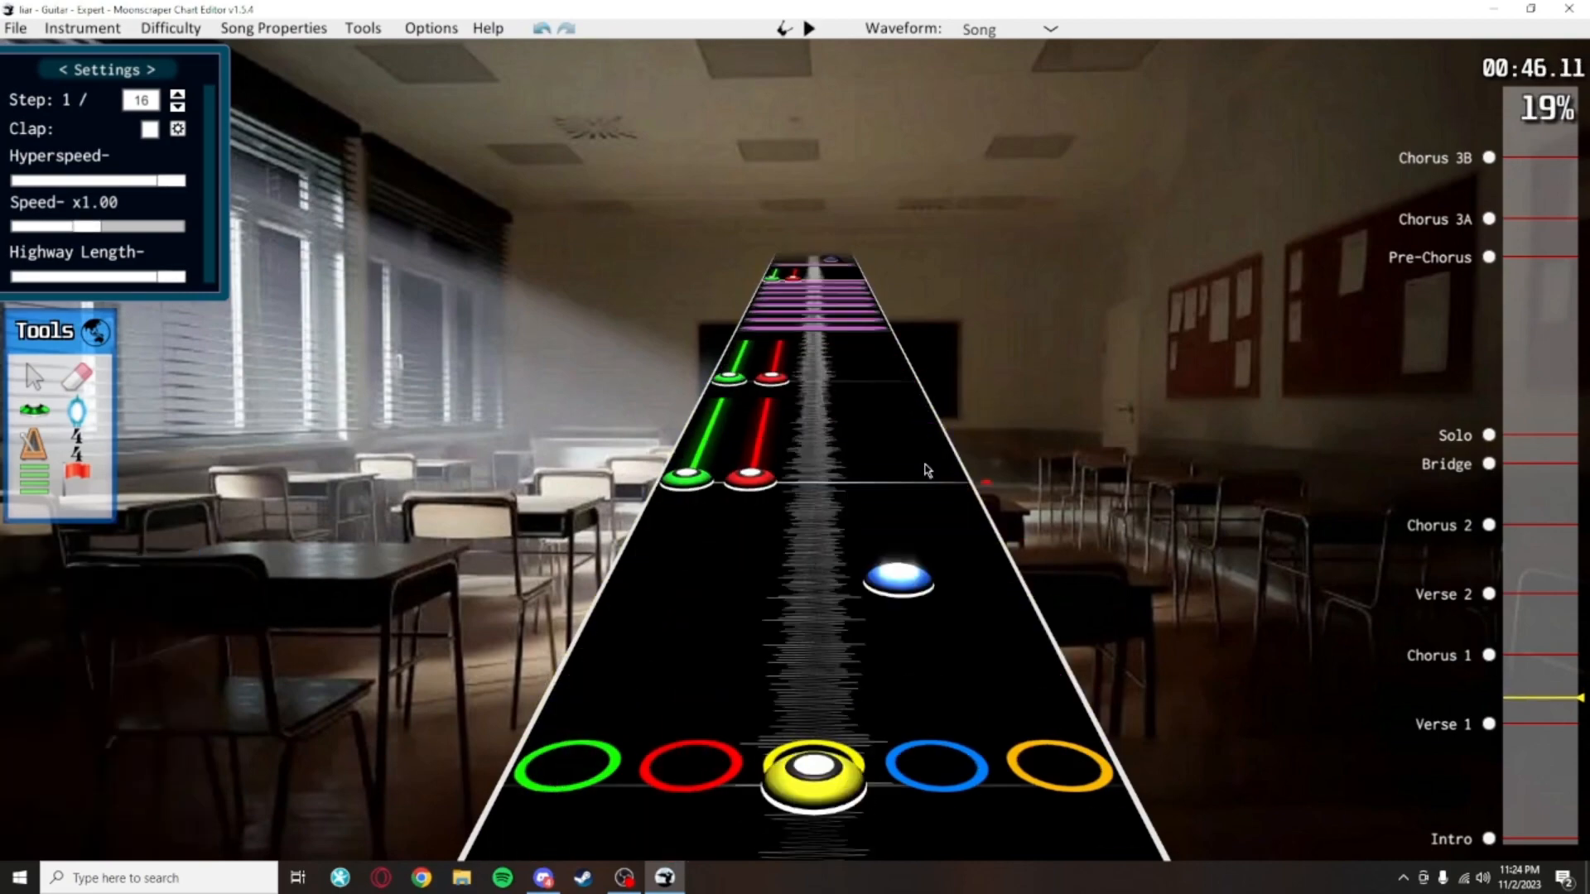
pyautogui.scroll(1, 944, 456)
pyautogui.moveTo(1000, 441); pyautogui.dragTo(870, 253)
pyautogui.click(916, 351)
# Compare the wider-spaced open notes near 0:45 with the faster open-note run that follows
pyautogui.scroll(-20, 917, 356)
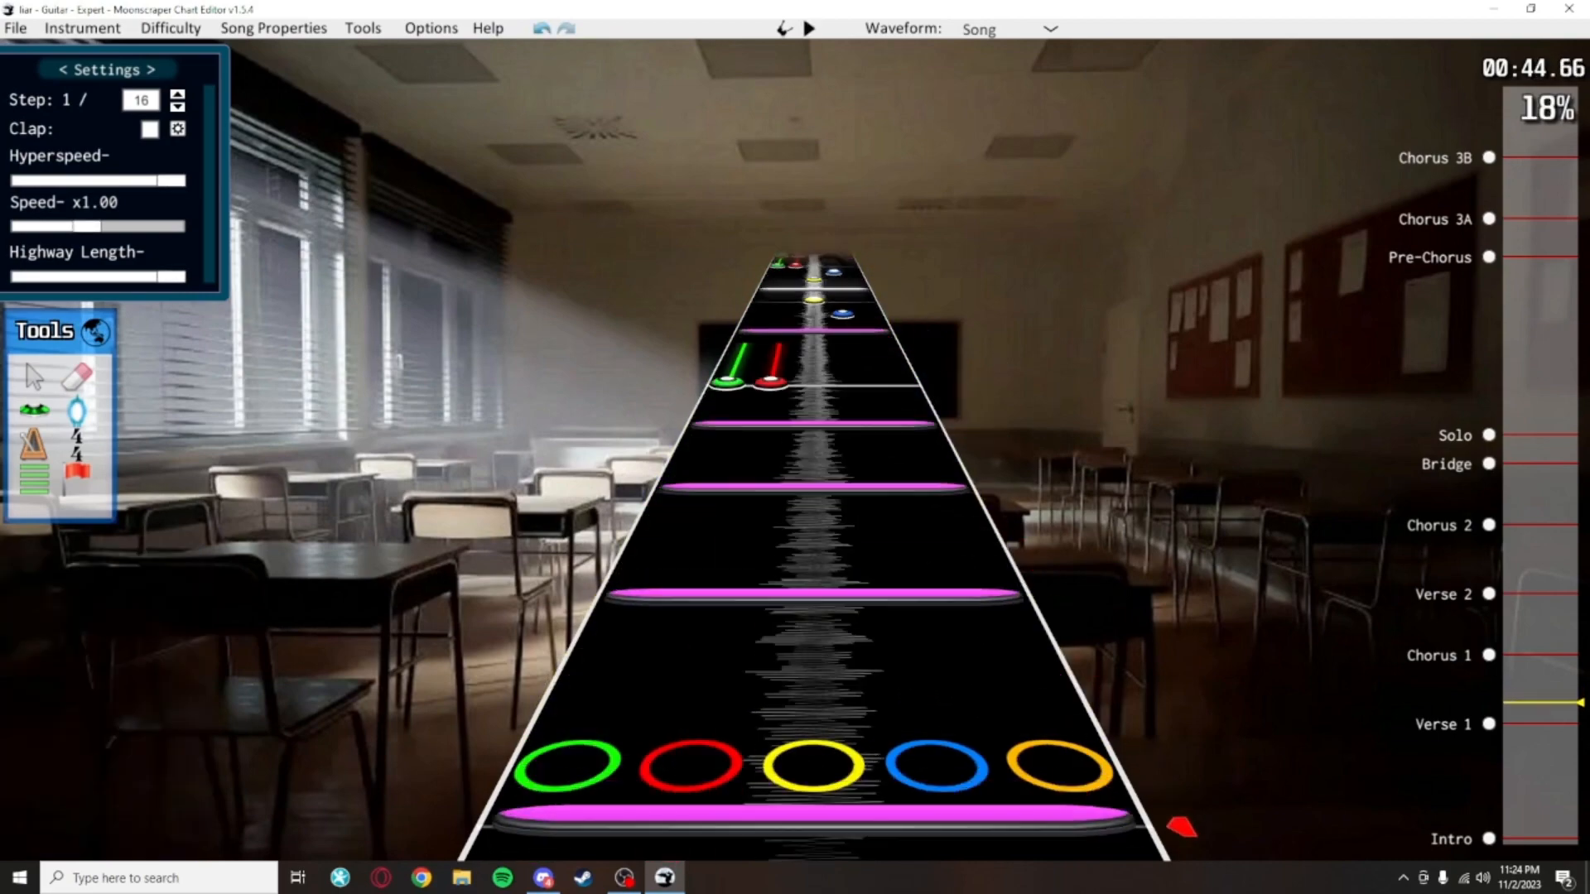
pyautogui.scroll(12, 915, 461)
pyautogui.scroll(6, 915, 464)
pyautogui.moveTo(974, 837); pyautogui.dragTo(920, 352)
pyautogui.moveTo(1045, 770); pyautogui.dragTo(977, 373)
pyautogui.click(1110, 530)
pyautogui.scroll(20, 1094, 534)
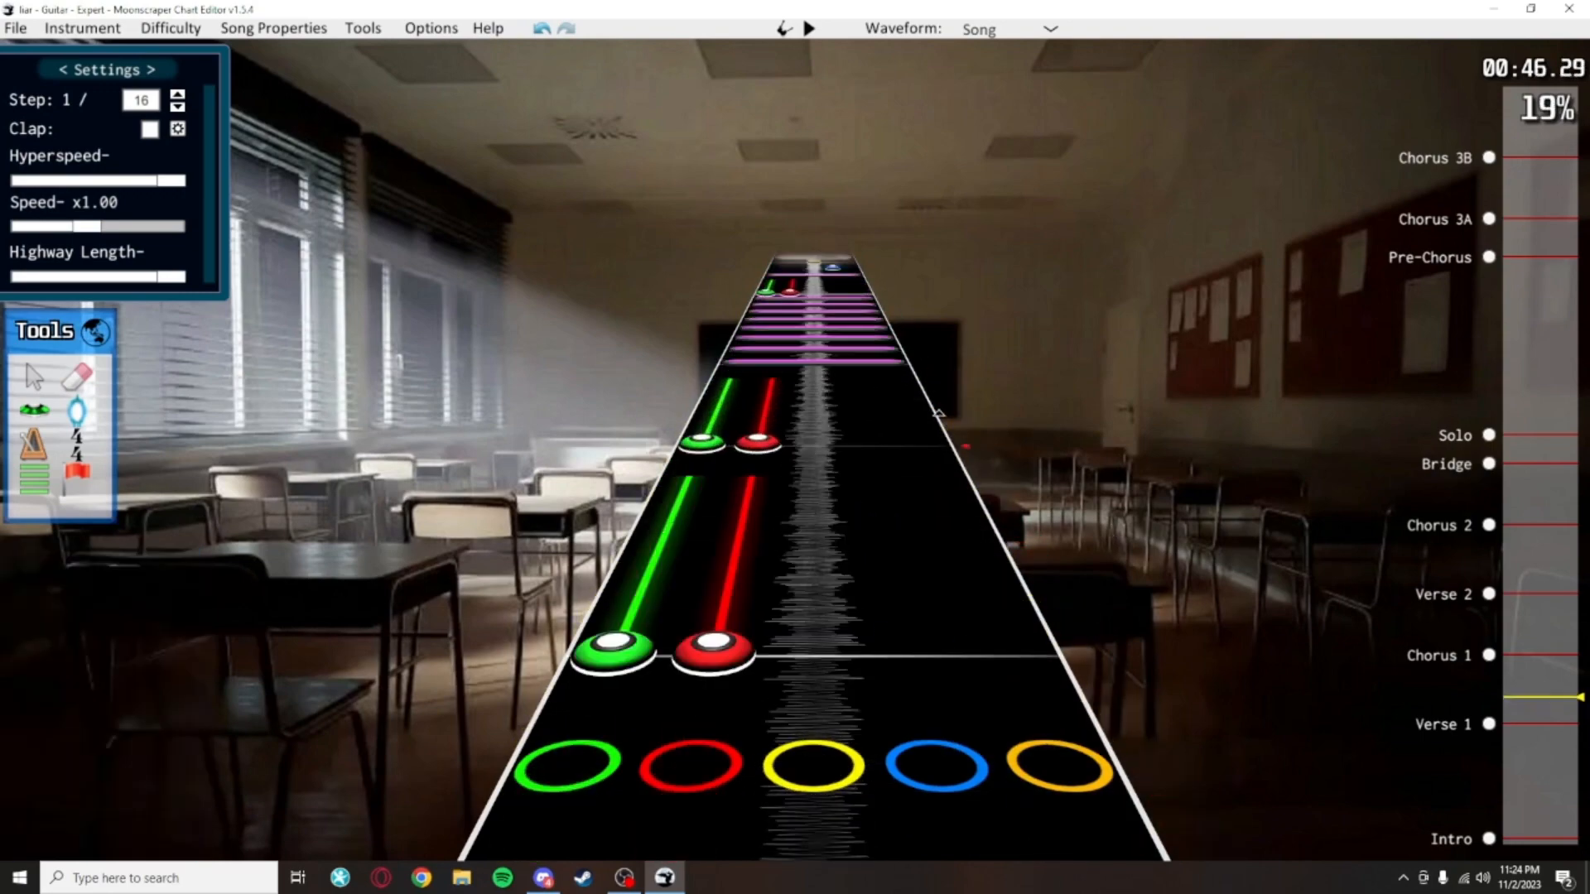
# Check the open-note run after the paired green-red chords and play it back into the yellow and blue notes
pyautogui.scroll(-6, 1042, 543)
pyautogui.moveTo(1042, 542); pyautogui.dragTo(871, 294)
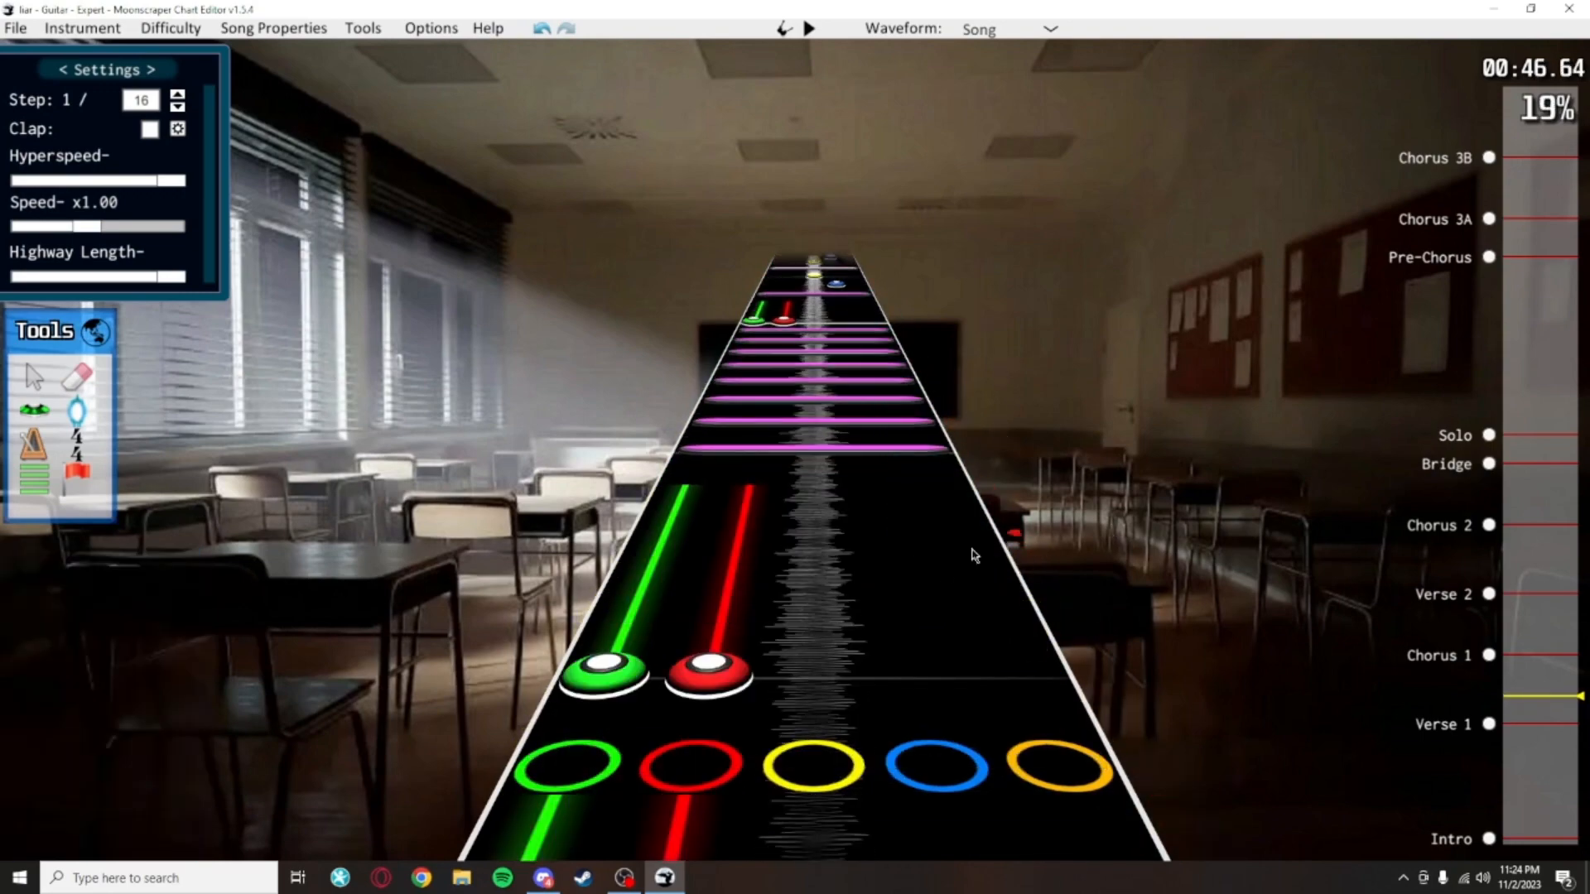
pyautogui.click(1027, 422)
pyautogui.press('space')
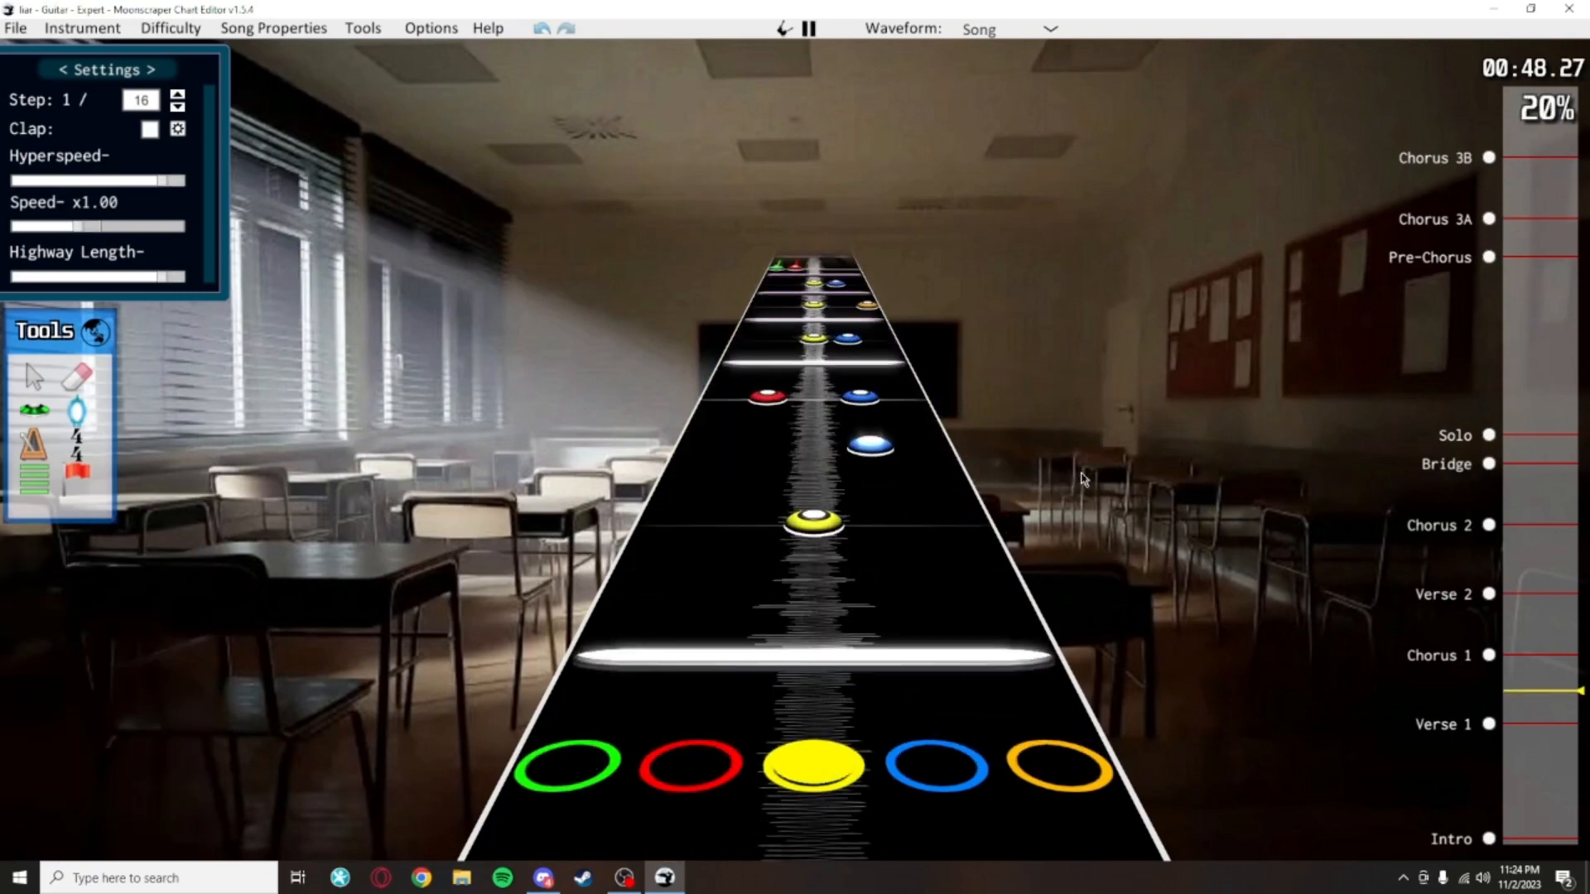
pyautogui.press('space')
# Examine the open notes interleaved with the red-blue, yellow-blue and yellow-orange chords near 0:49
pyautogui.scroll(4, 1048, 696)
pyautogui.scroll(-3, 1055, 580)
pyautogui.scroll(-5, 919, 491)
pyautogui.moveTo(1090, 604); pyautogui.dragTo(672, 398)
pyautogui.click(1050, 465)
pyautogui.scroll(5, 1017, 528)
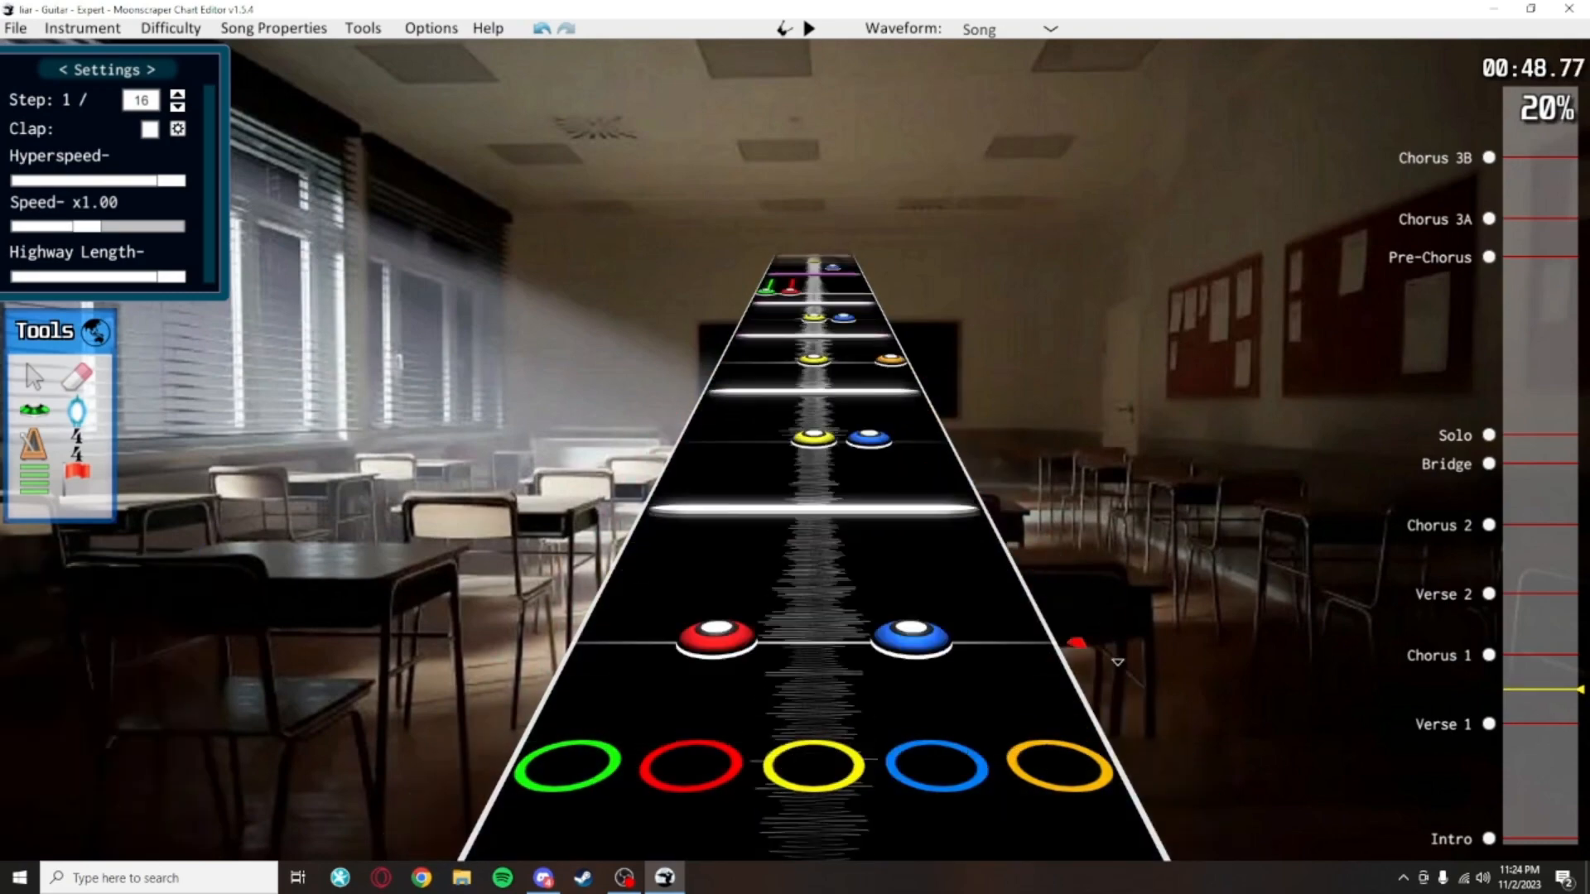
pyautogui.scroll(-4, 994, 395)
pyautogui.moveTo(999, 384); pyautogui.dragTo(653, 313)
pyautogui.click(987, 745)
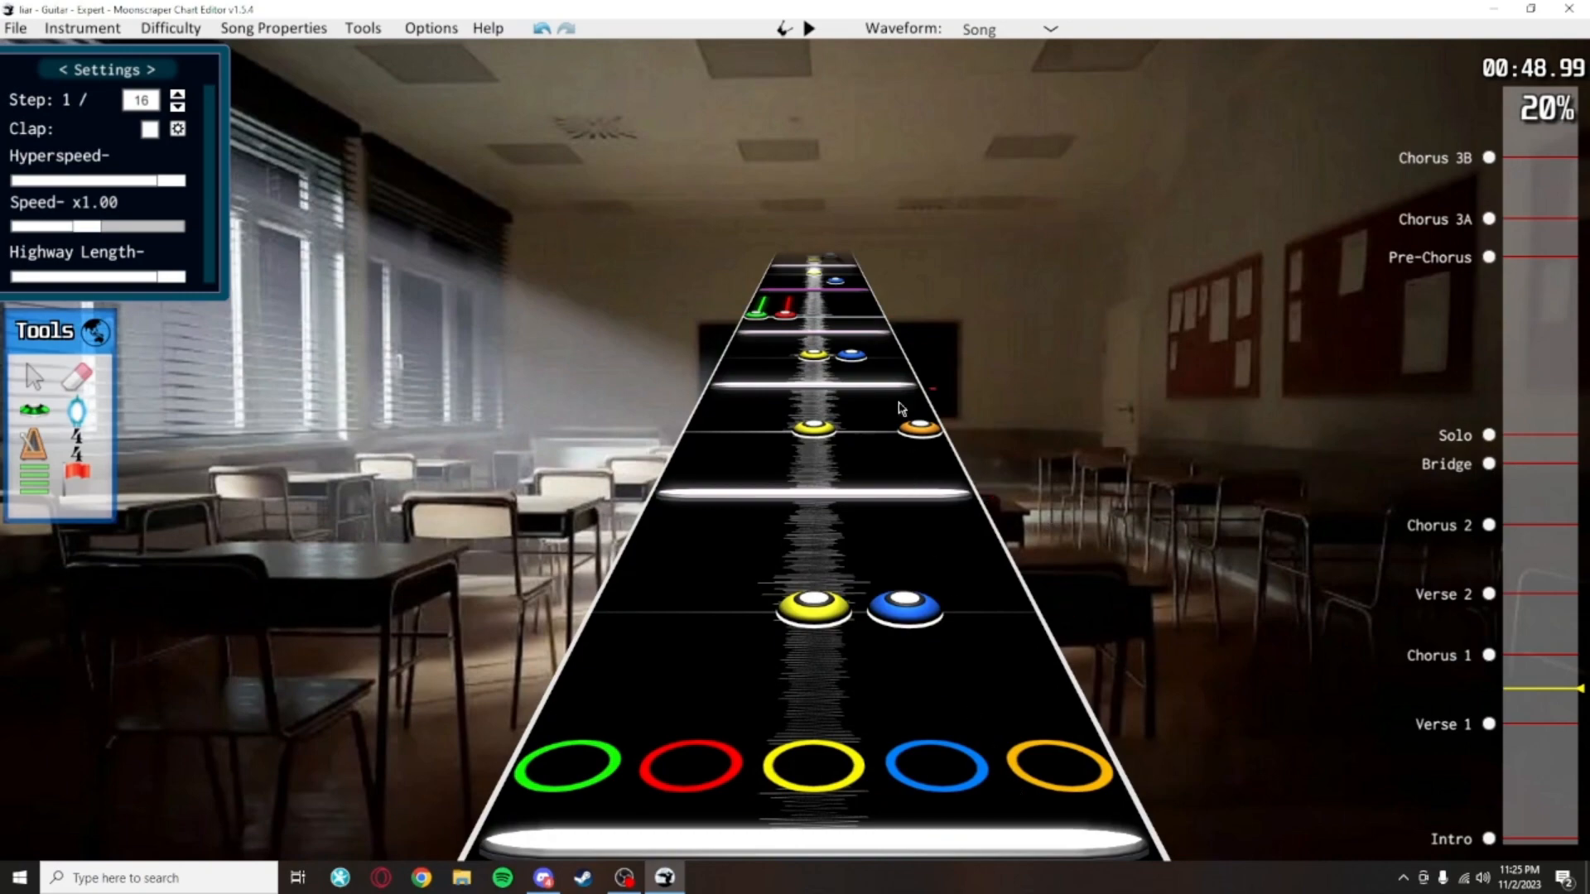
# Play back the rest of Verse 1 up to the long sustained green-red chord at Chorus 1
pyautogui.scroll(3, 902, 408)
pyautogui.press('space')
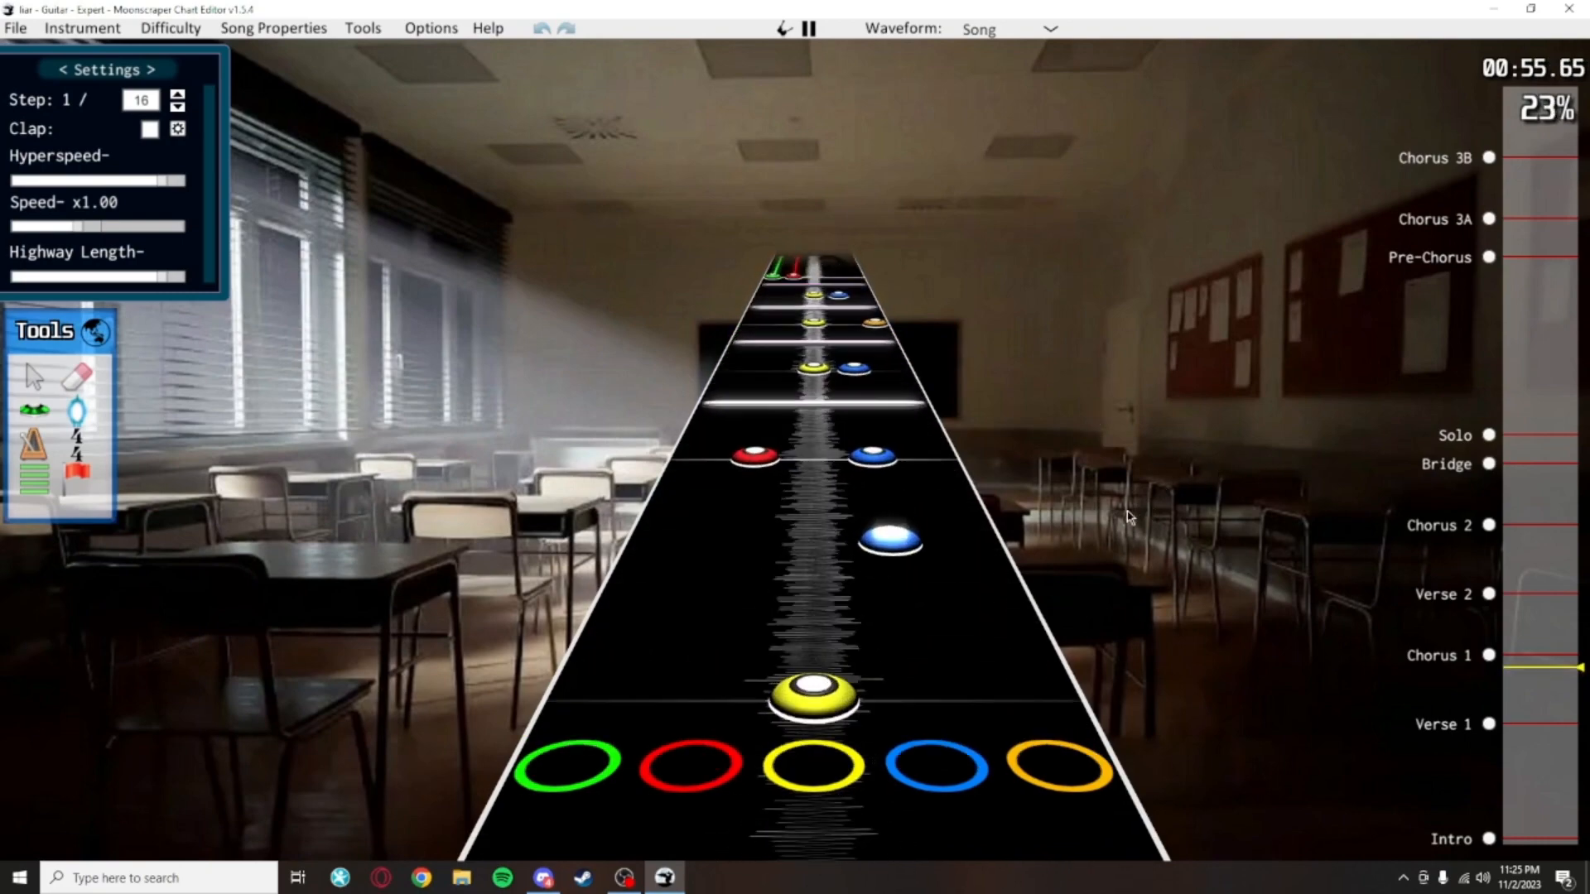
pyautogui.press('space')
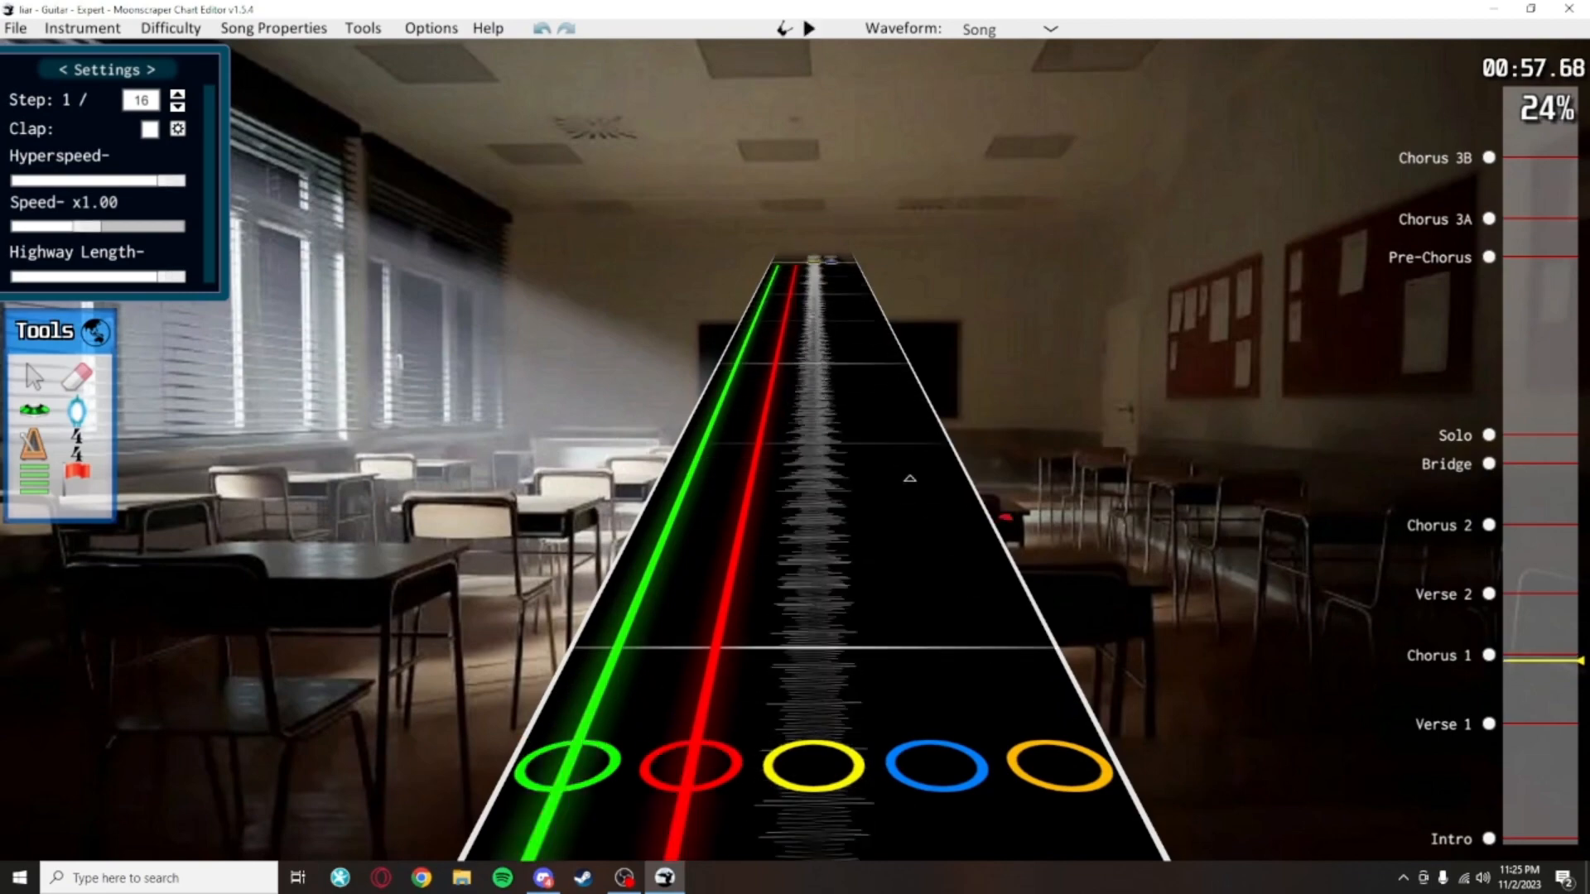
# Look over Chorus 1, Verse 2, Chorus 2 and the Bridge, moving on to the Solo
pyautogui.scroll(20, 909, 479)
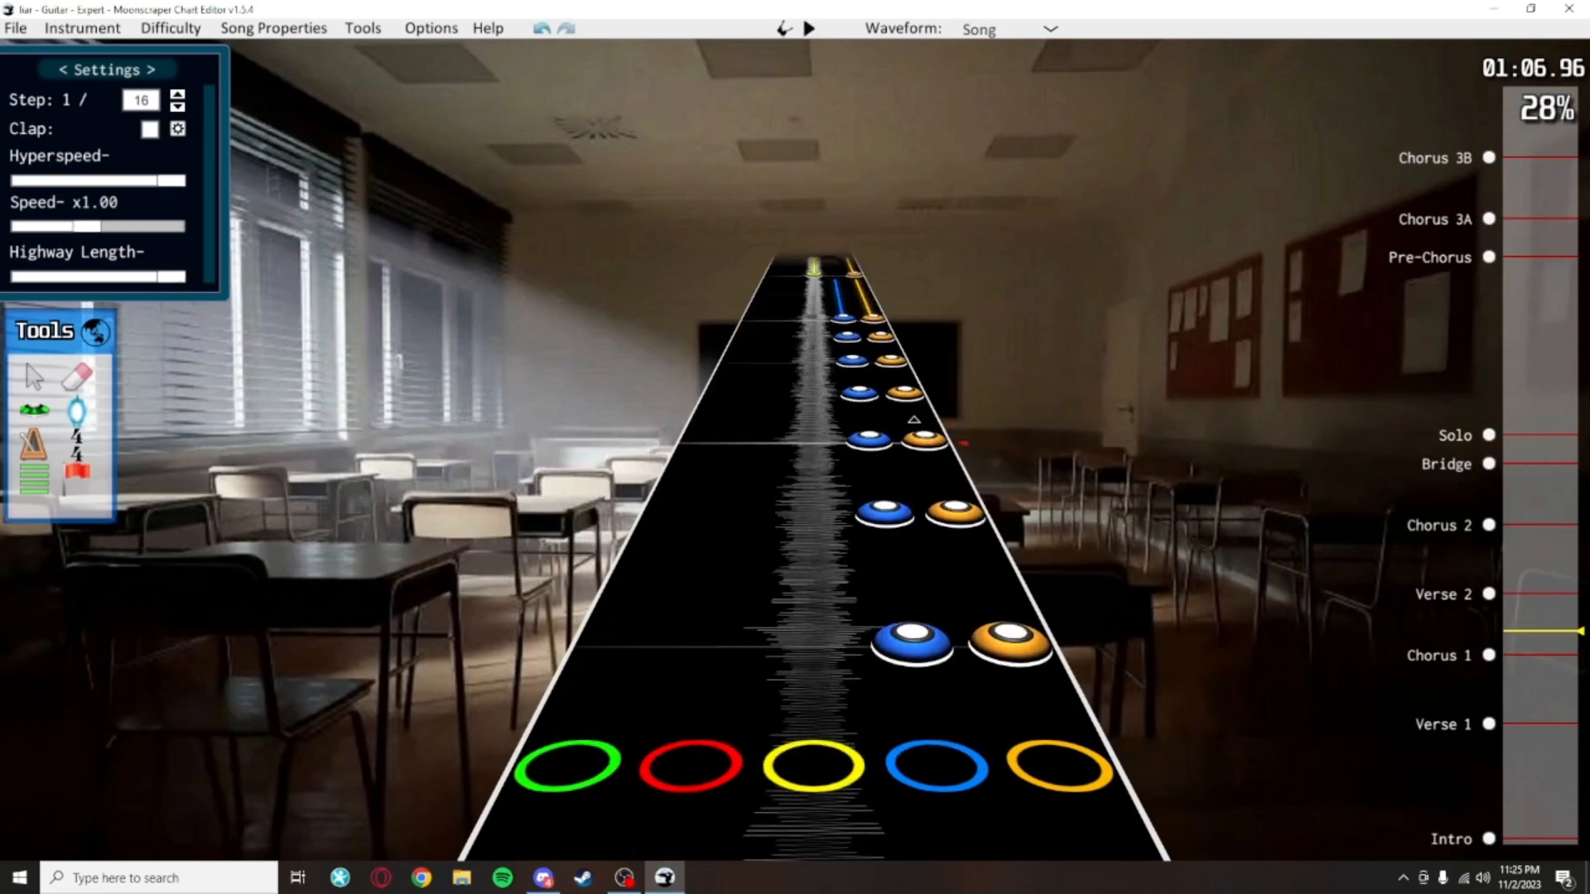
pyautogui.scroll(6, 1075, 593)
pyautogui.click(1490, 594)
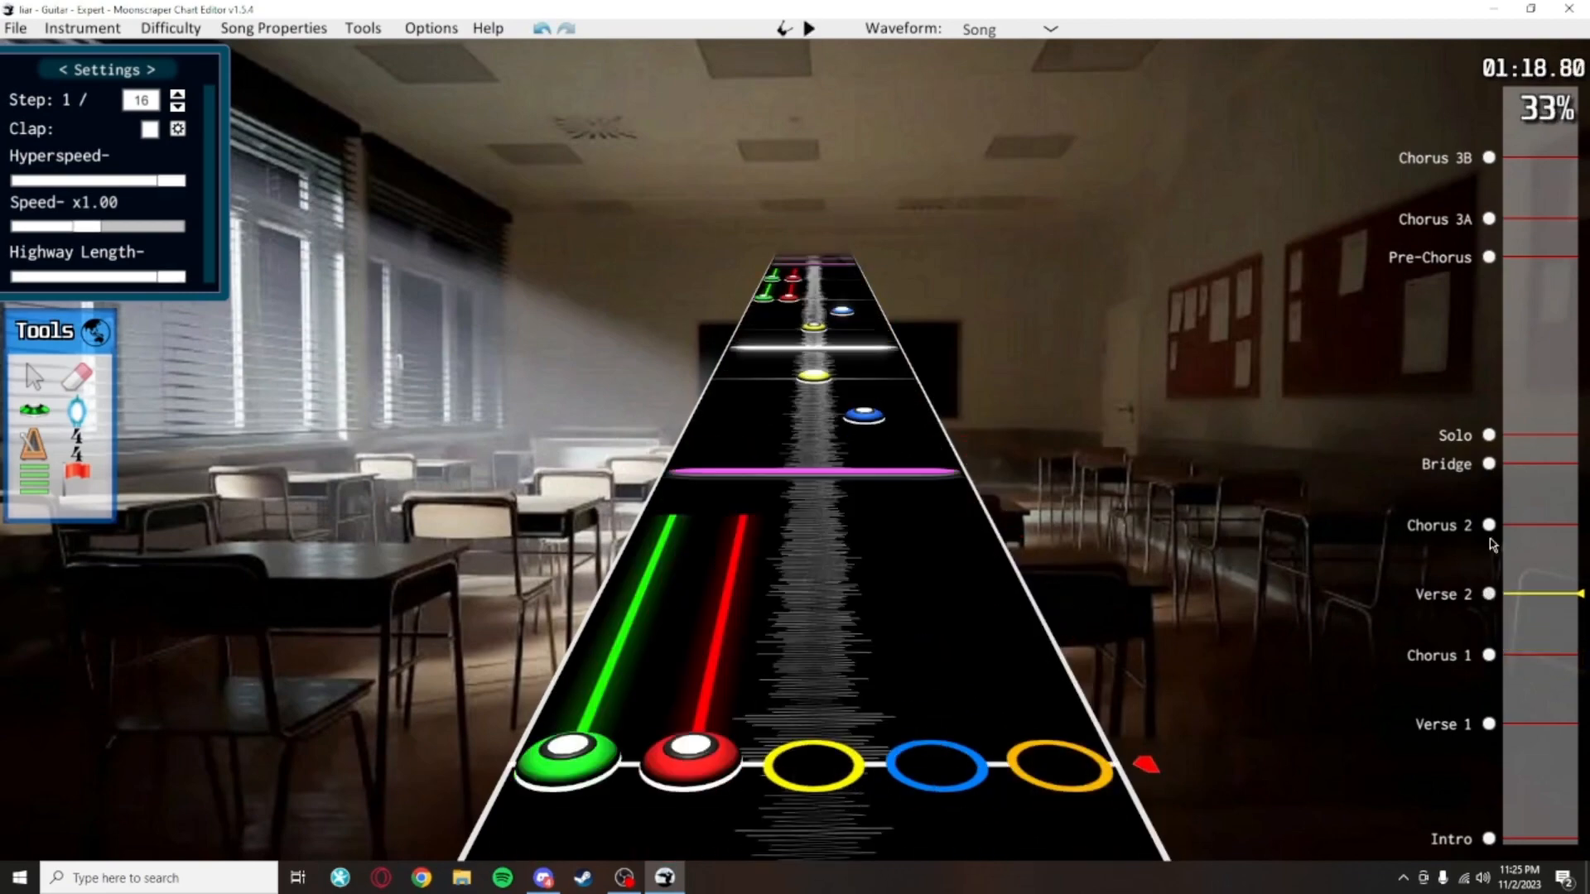
pyautogui.click(1492, 527)
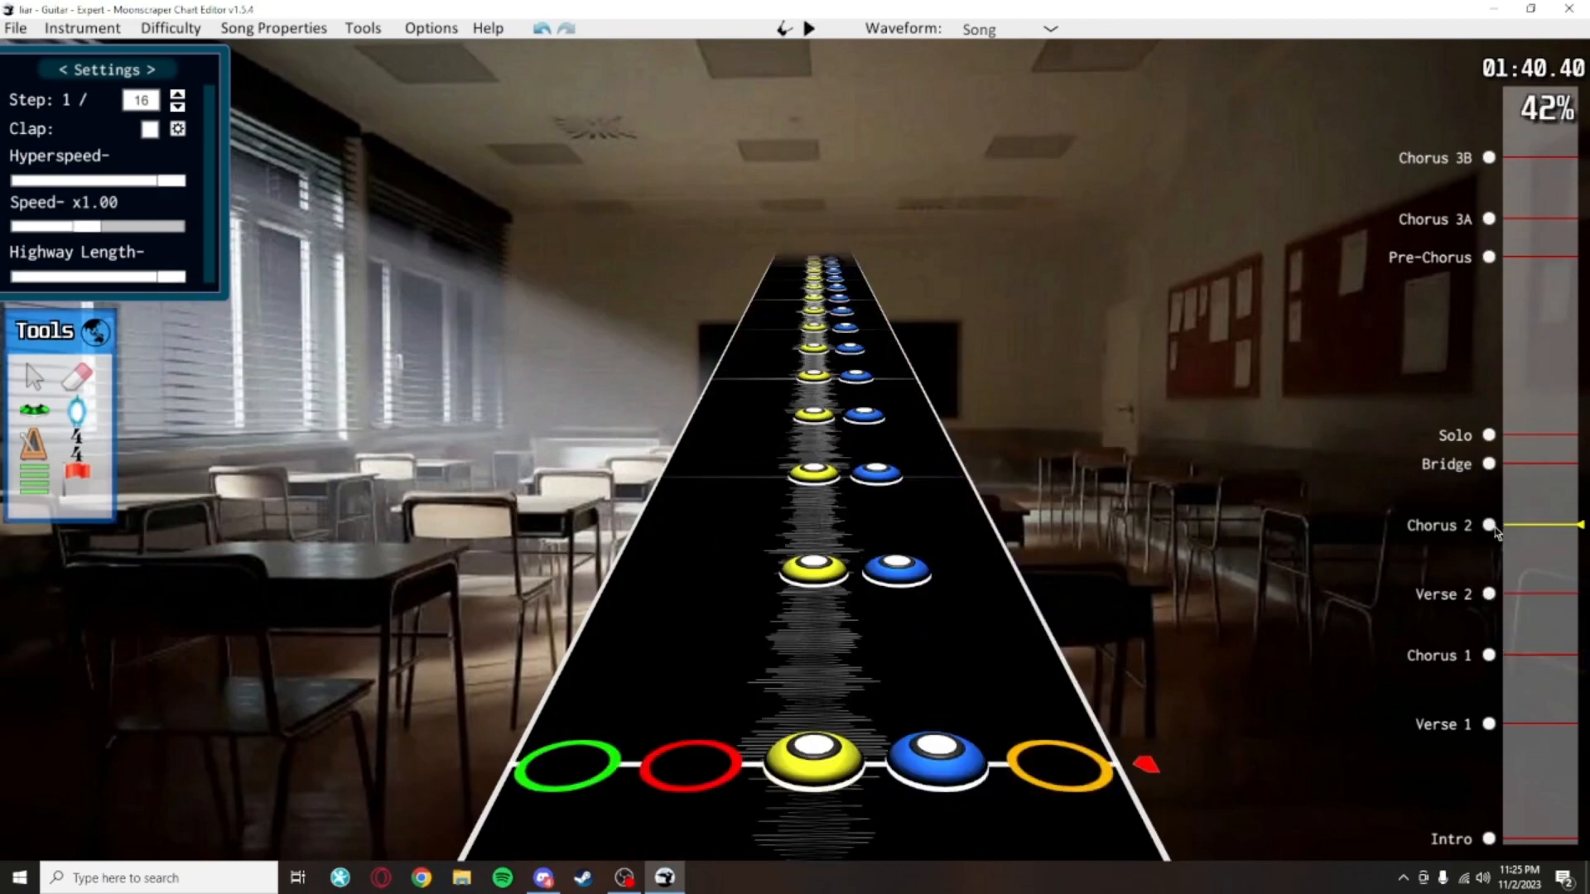
pyautogui.click(1488, 465)
pyautogui.click(1492, 436)
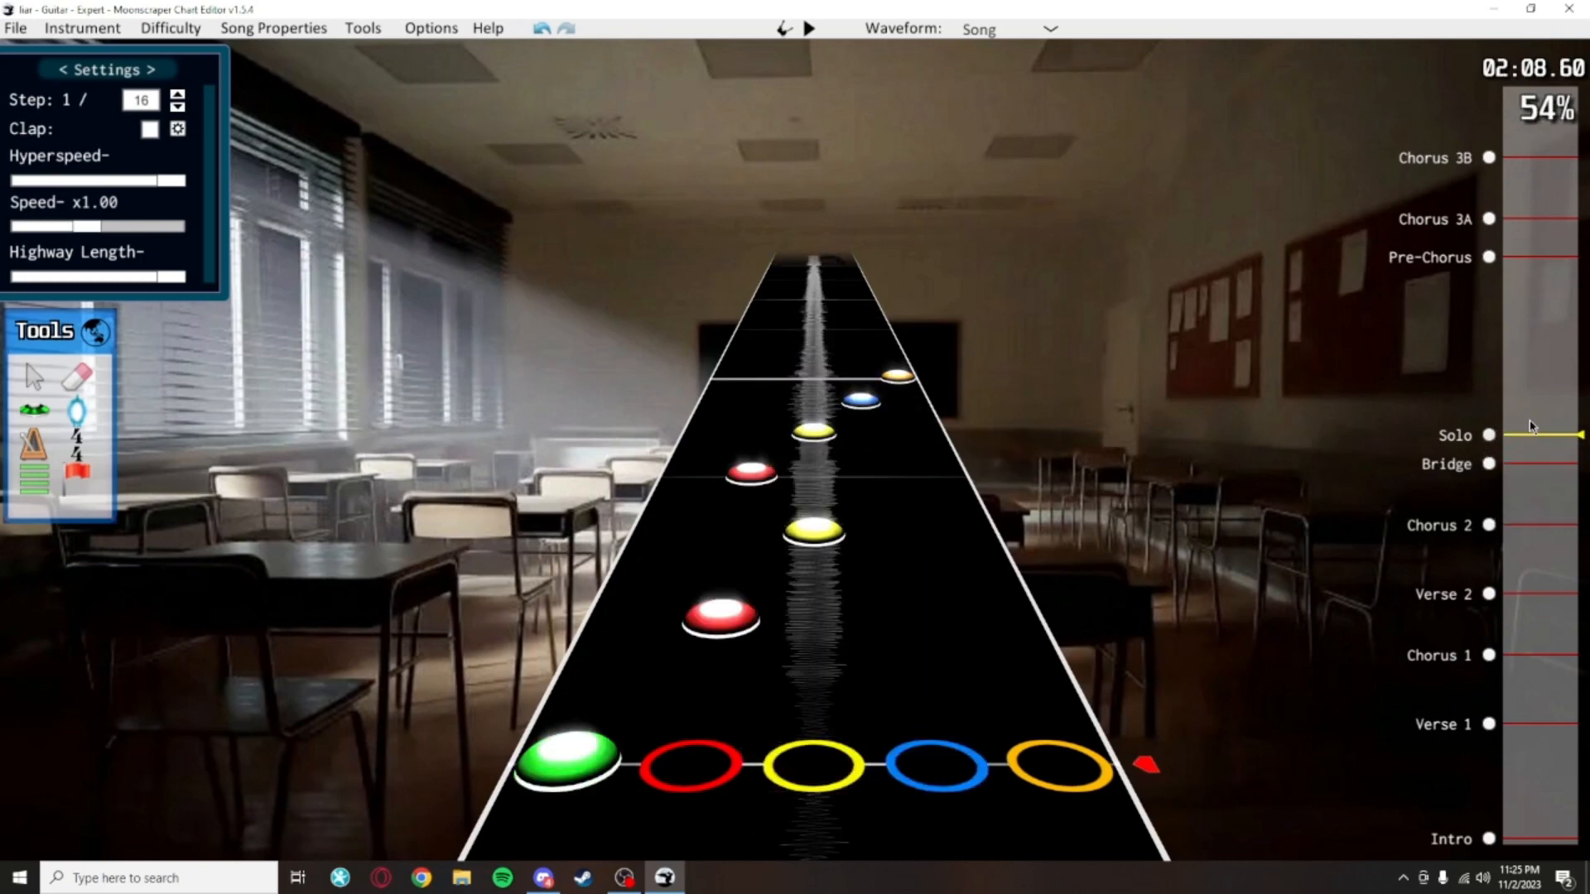
# Play back and inspect the opening notes of the Solo
pyautogui.press('space')
pyautogui.press('space')
pyautogui.scroll(-3, 1048, 595)
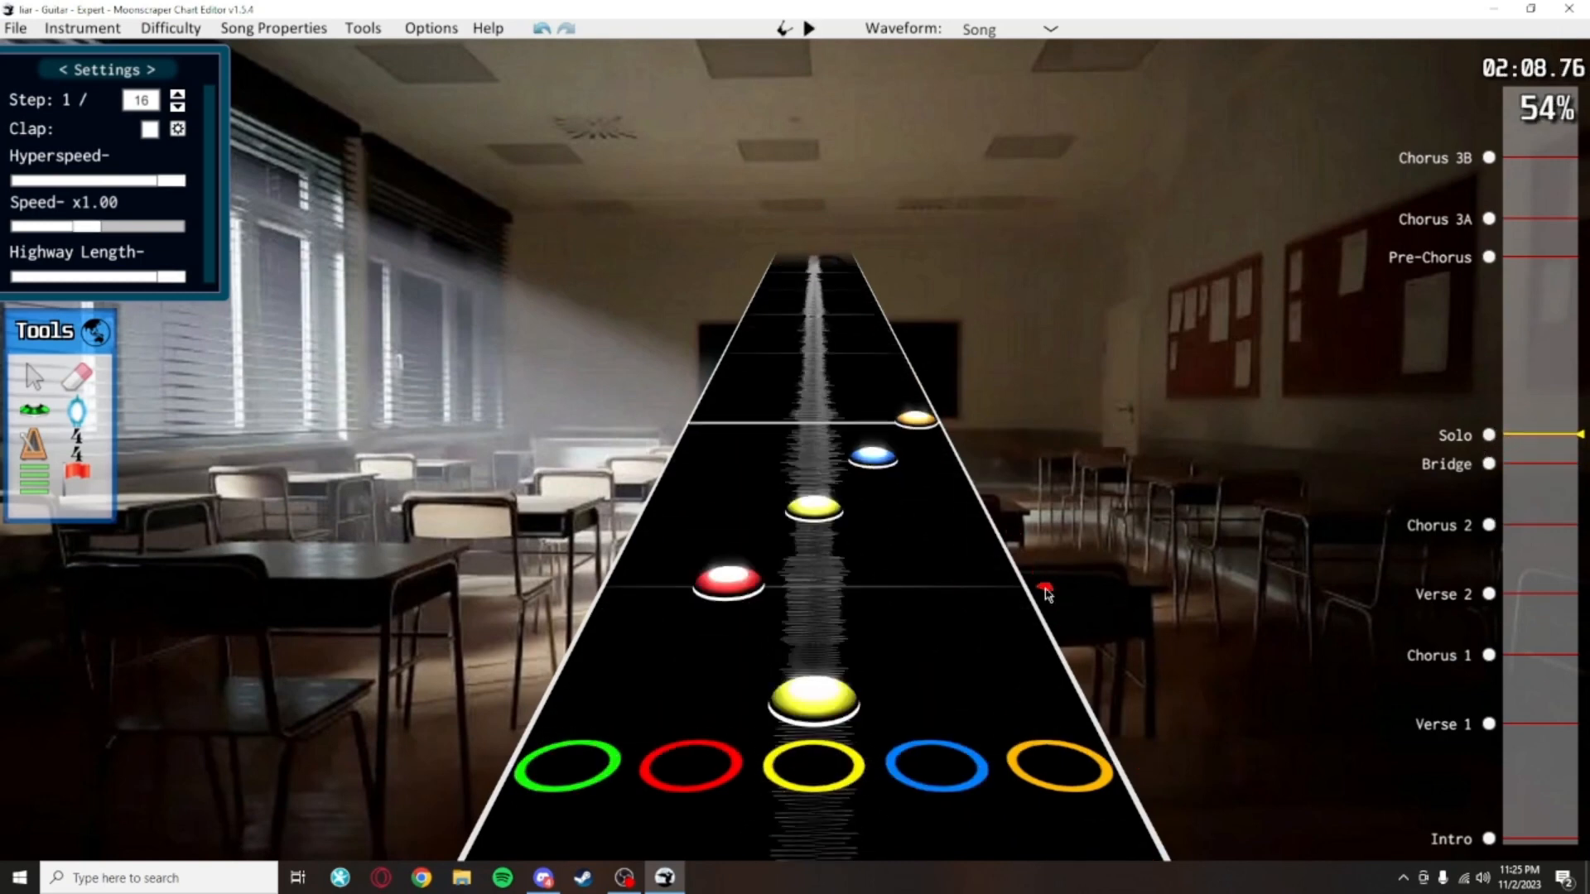
pyautogui.press('space')
# Go to the Pre-Chorus and play it back up to the first yellow-blue chords
pyautogui.click(1489, 258)
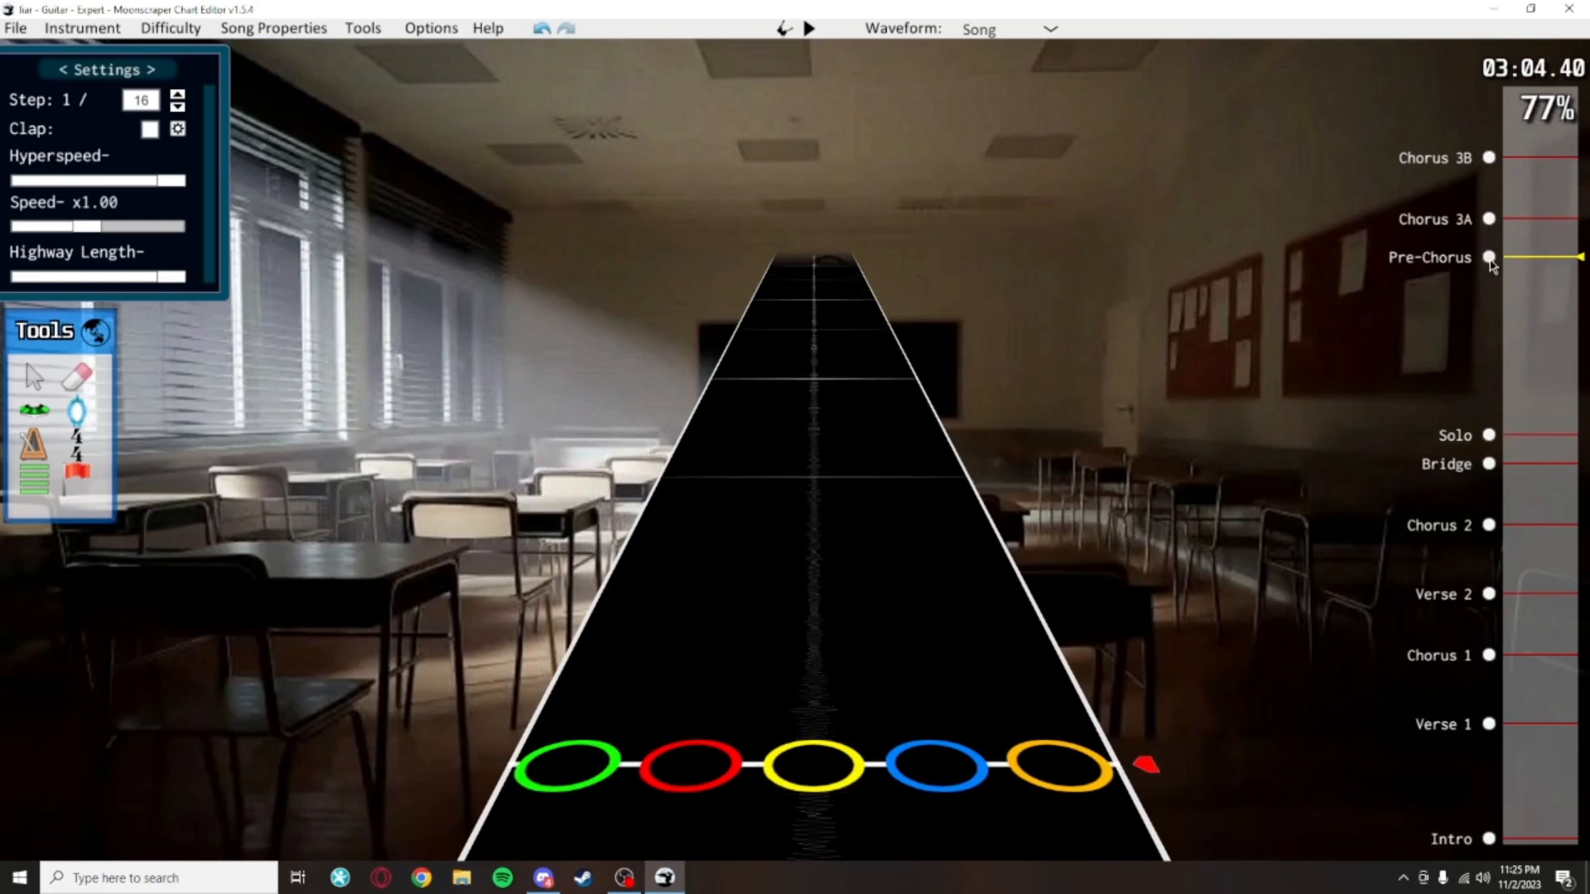
pyautogui.press('space')
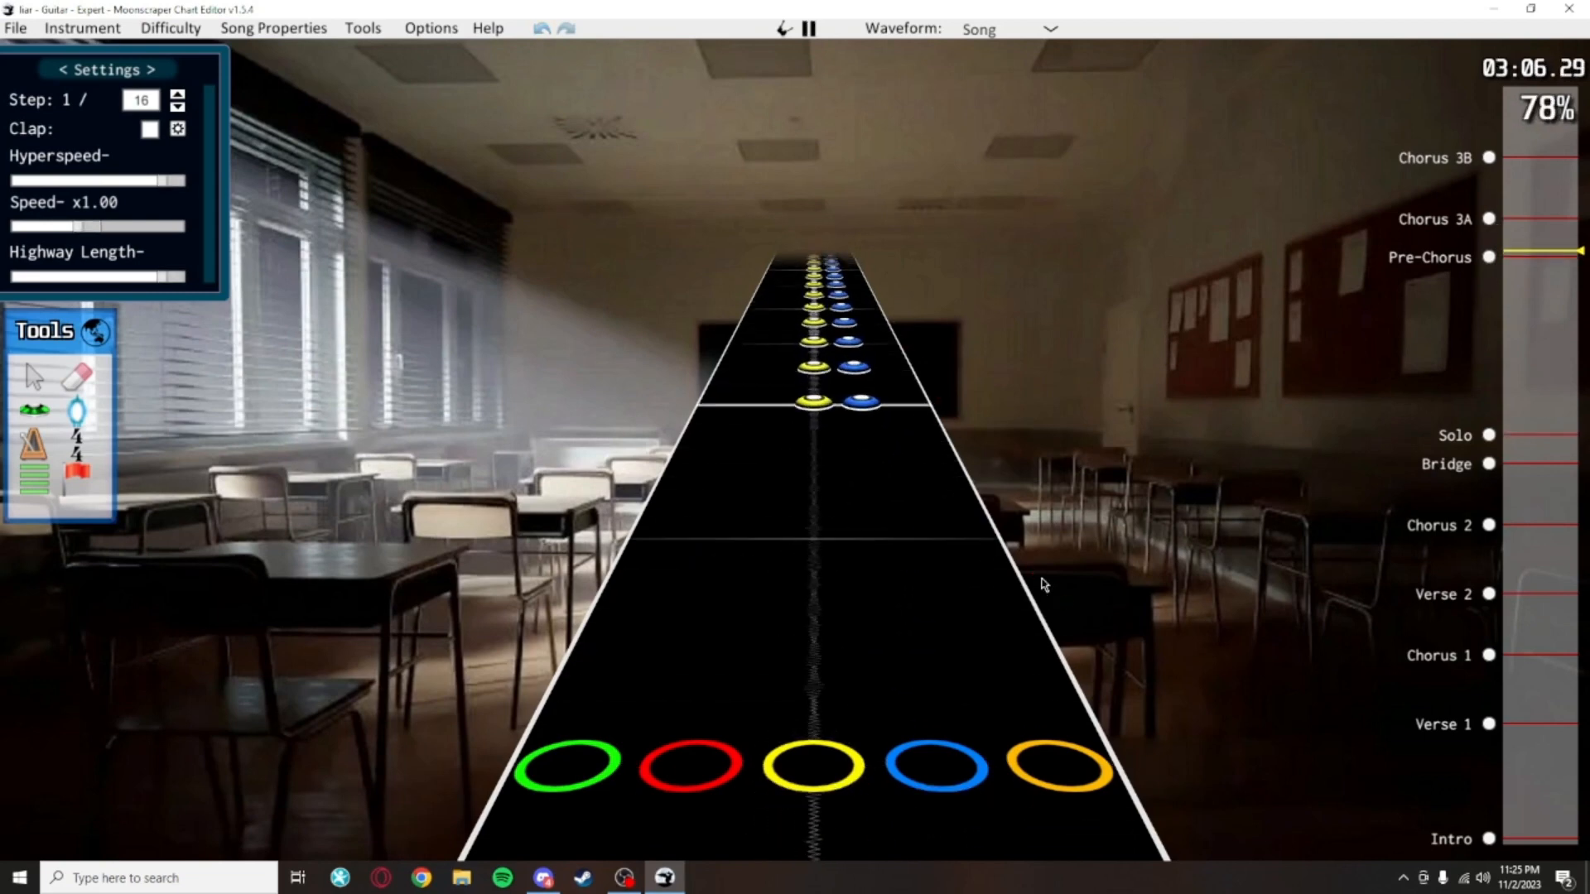
pyautogui.press('space')
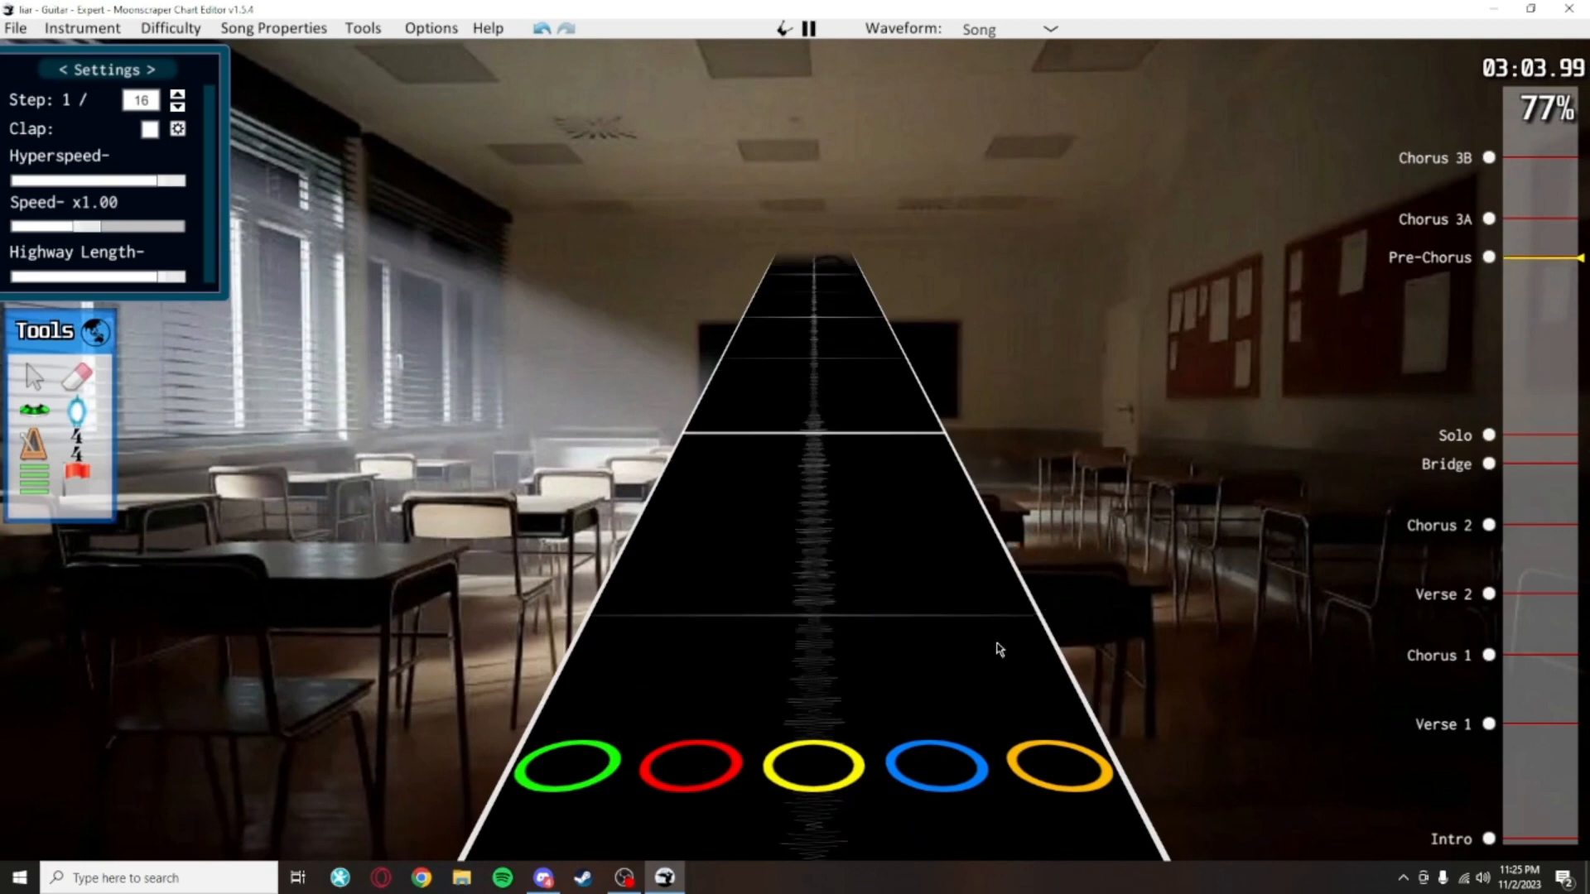
pyautogui.press('space')
# Try adding a run of yellow-blue chords from the start of the Pre-Chorus
pyautogui.moveTo(812, 638)
pyautogui.mouseDown()
pyautogui.moveTo(809, 457)
pyautogui.moveTo(851, 389)
pyautogui.moveTo(850, 472)
pyautogui.moveTo(894, 564)
pyautogui.mouseUp()
pyautogui.scroll(5, 812, 547)
pyautogui.scroll(2, 812, 414)
pyautogui.scroll(-7, 855, 469)
pyautogui.scroll(-2, 875, 540)
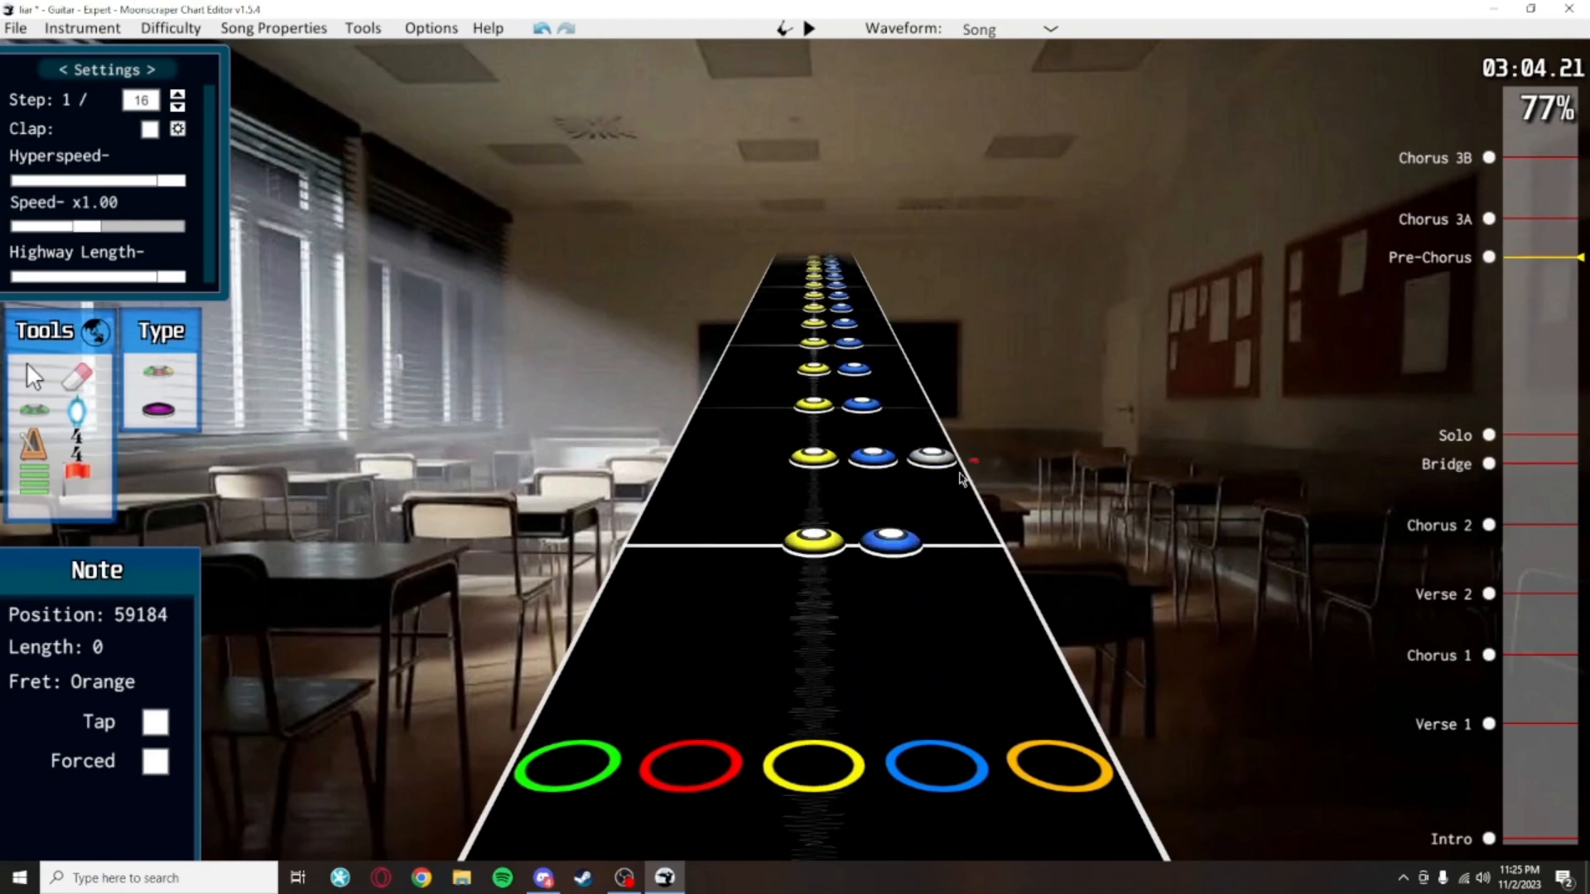
# Play back the Pre-Chorus up to its yellow-blue chords and the chords of Chorus 3A
pyautogui.press('space')
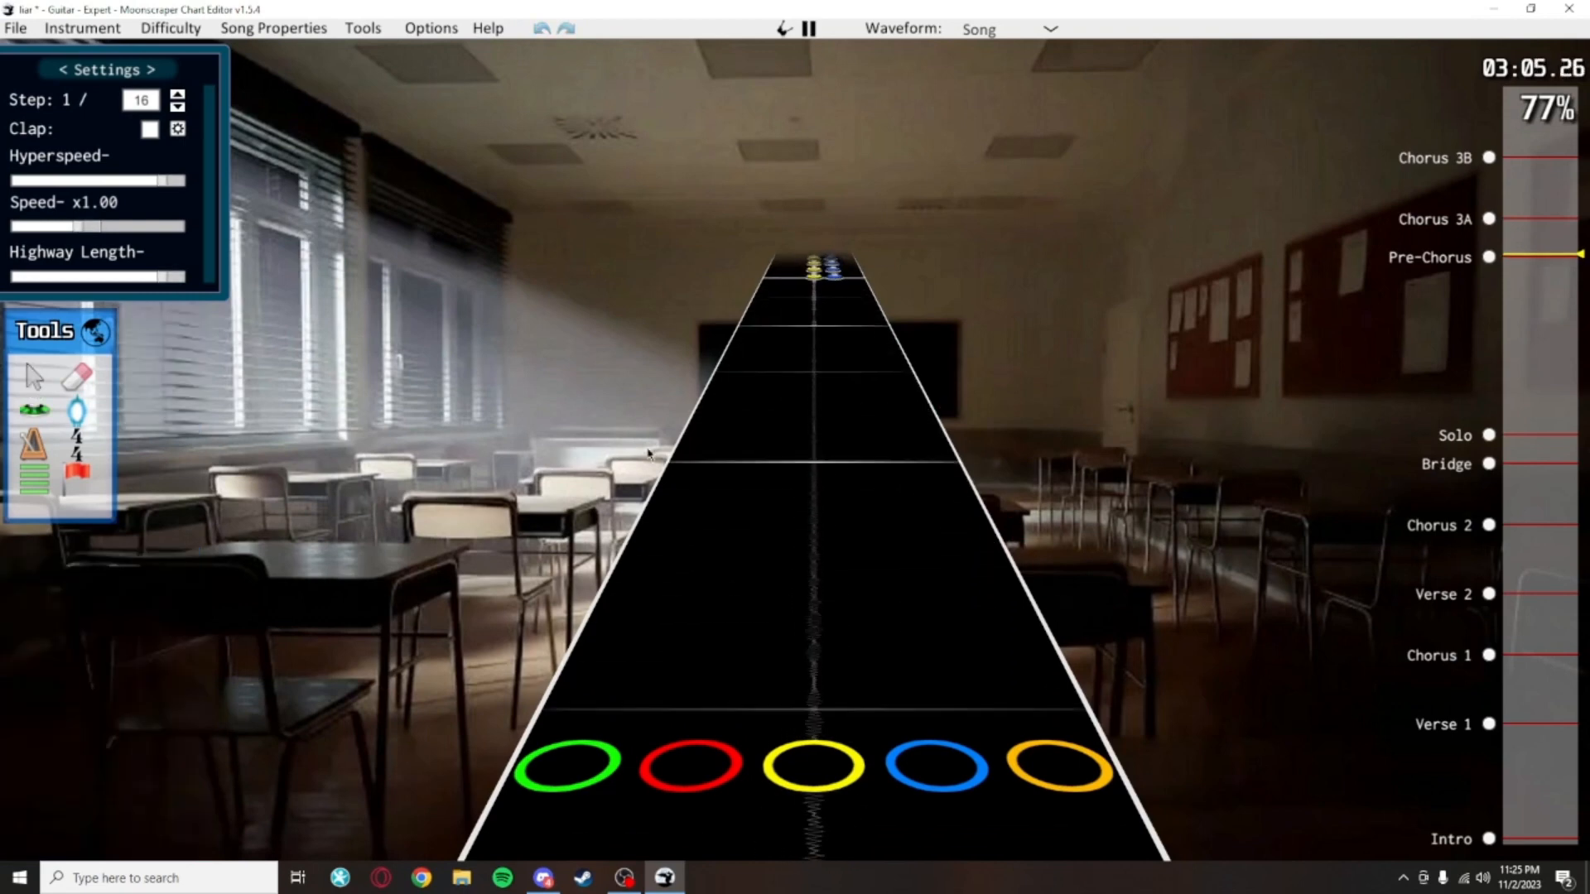
pyautogui.press('space')
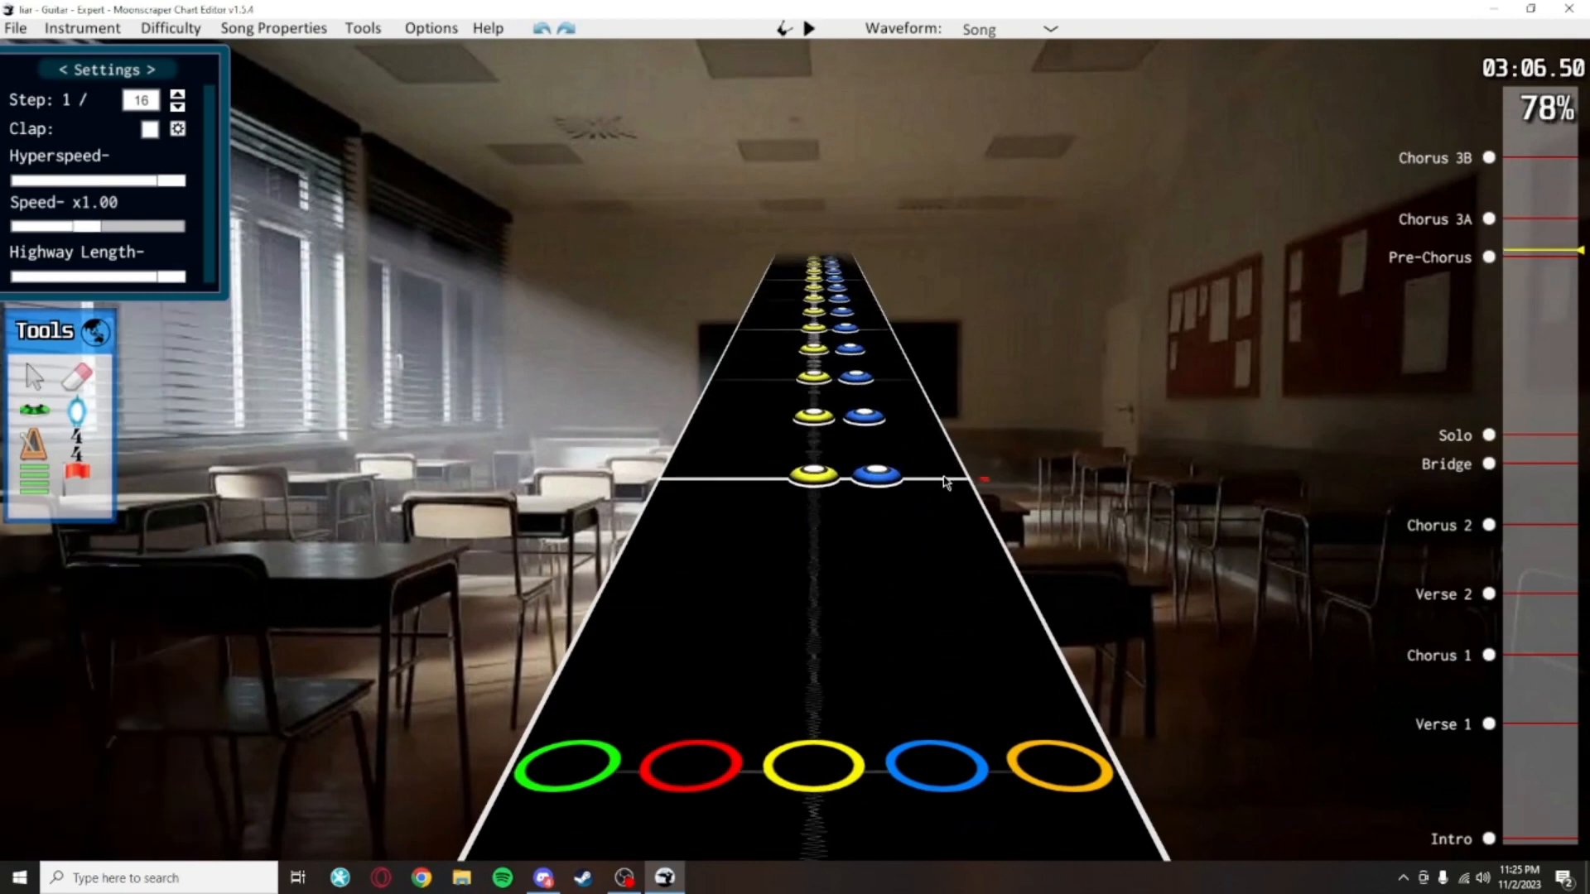
pyautogui.scroll(3, 944, 514)
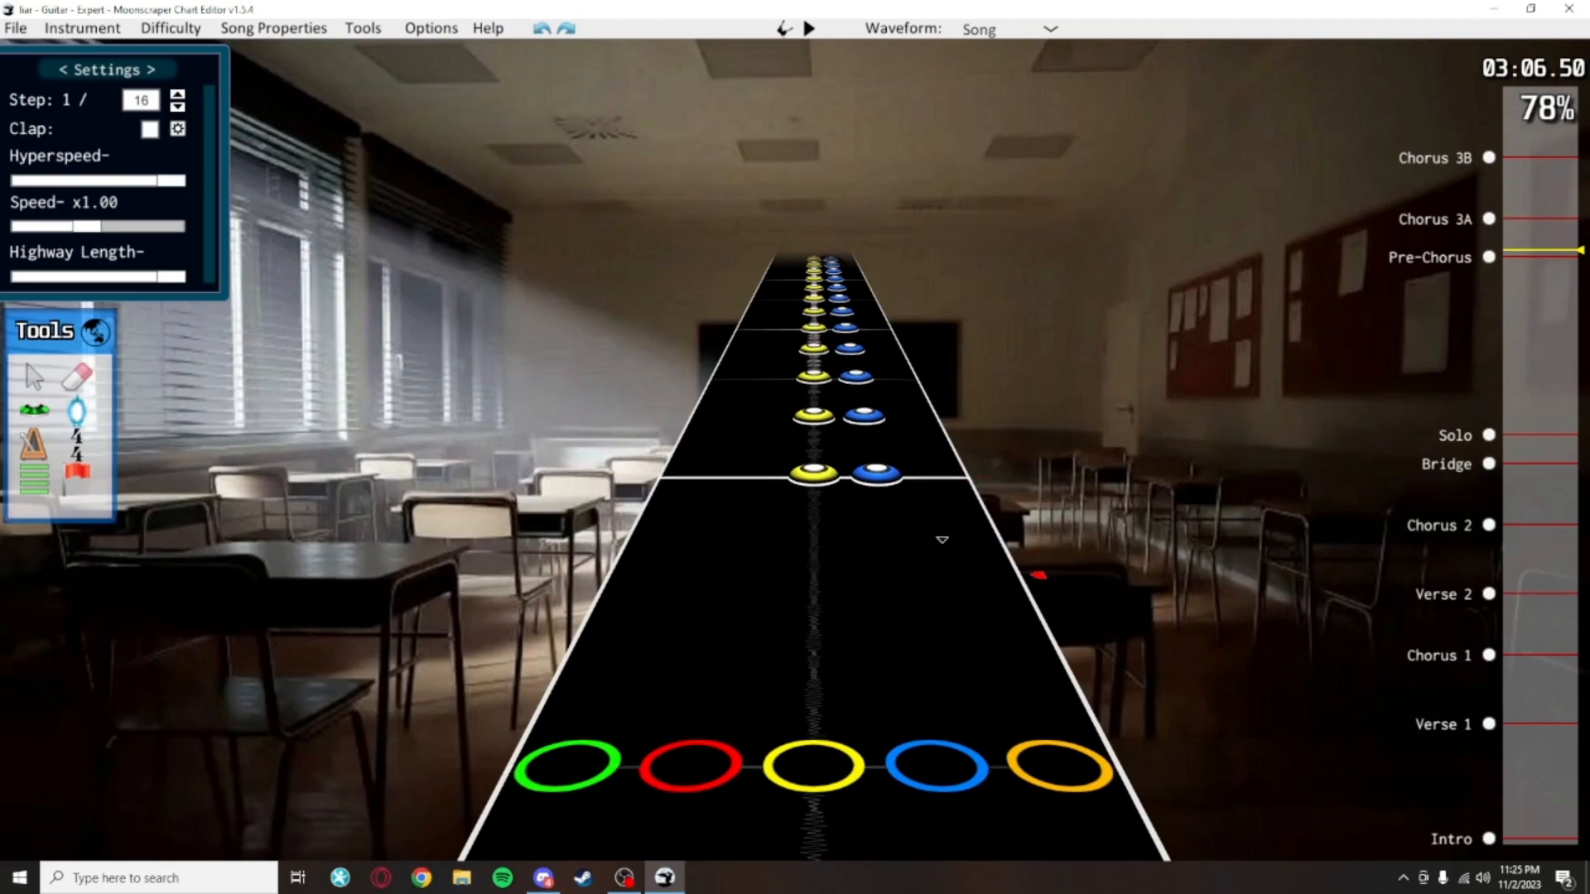
pyautogui.click(1482, 222)
pyautogui.press('space')
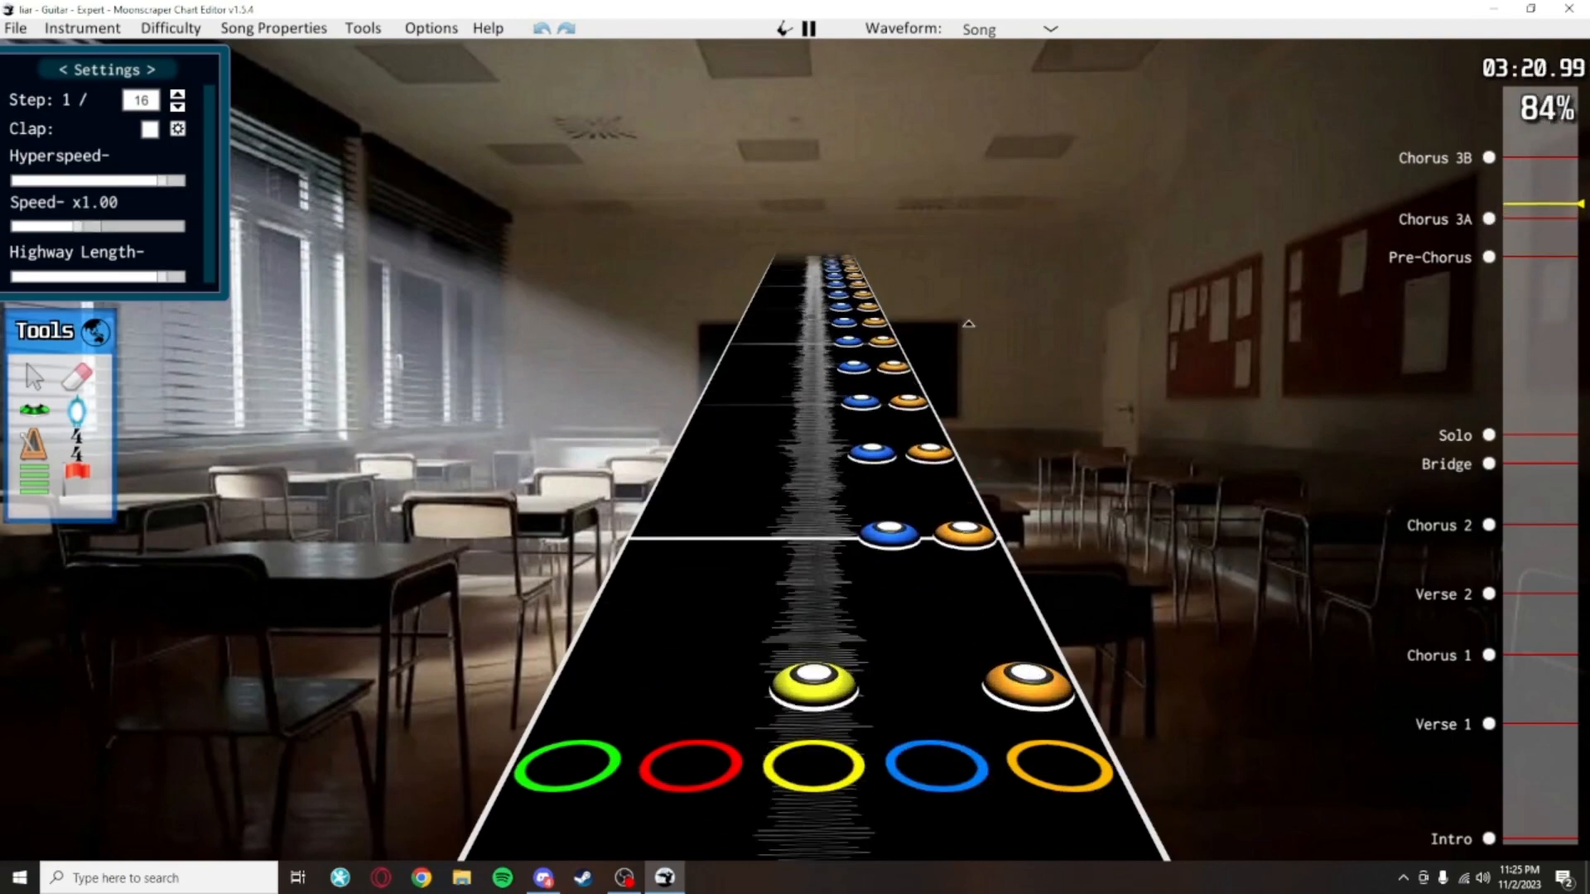
pyautogui.press('space')
# Check Chorus 3B and the final sustained yellow-blue chord at the song's end, and save the chart
pyautogui.click(1490, 156)
pyautogui.moveTo(1524, 135); pyautogui.dragTo(1521, 93)
pyautogui.scroll(-2, 1491, 248)
pyautogui.hotkey('ctrl', 's')
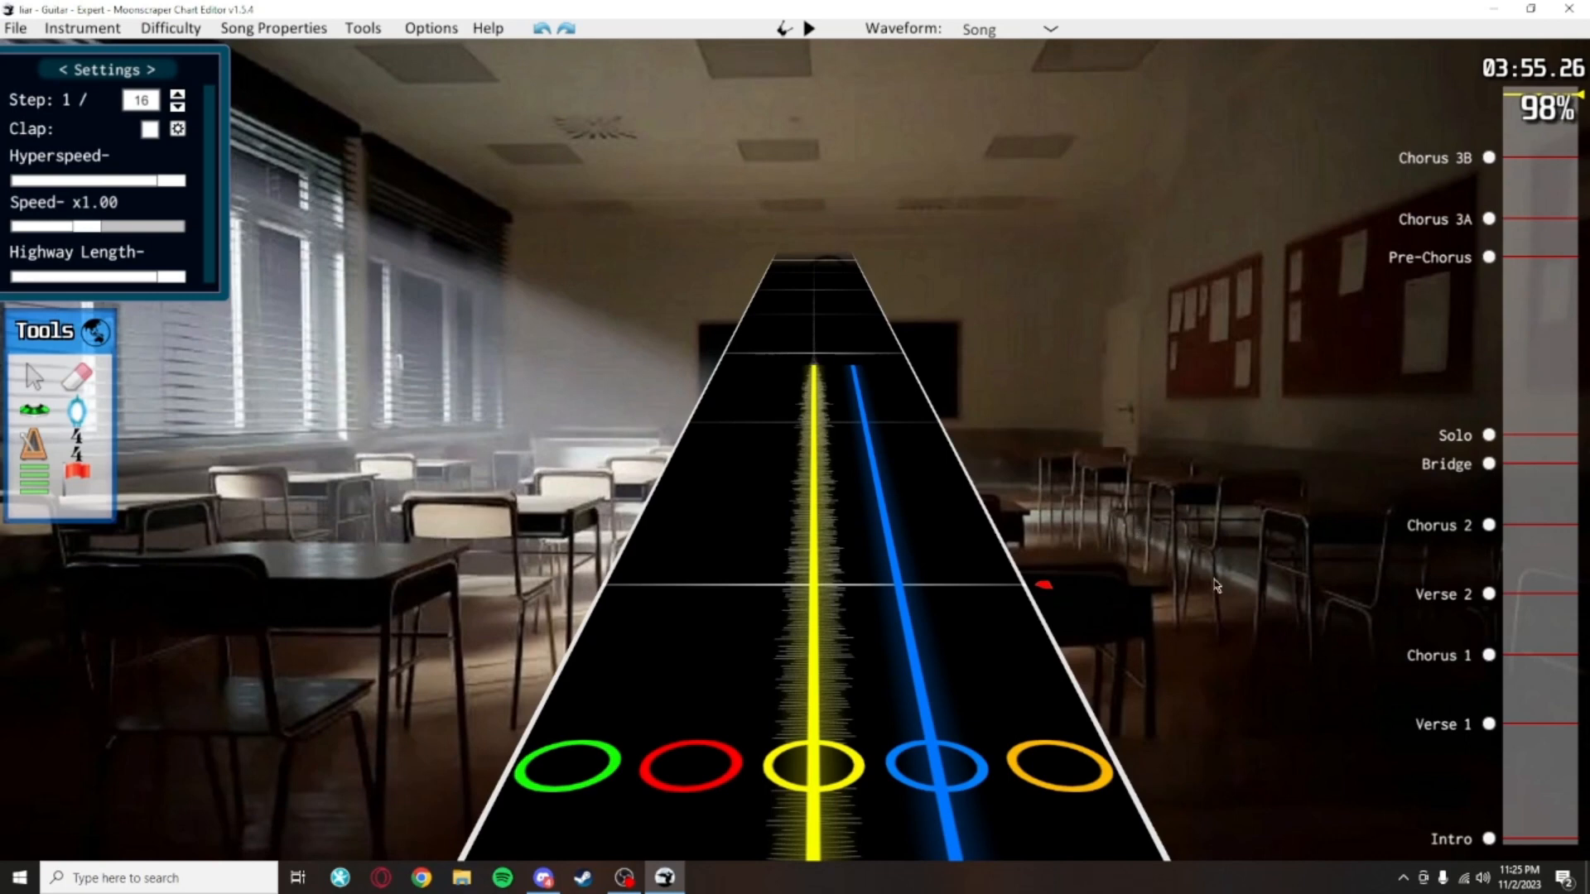
# Return to the Intro and play back its opening notes
pyautogui.click(1503, 837)
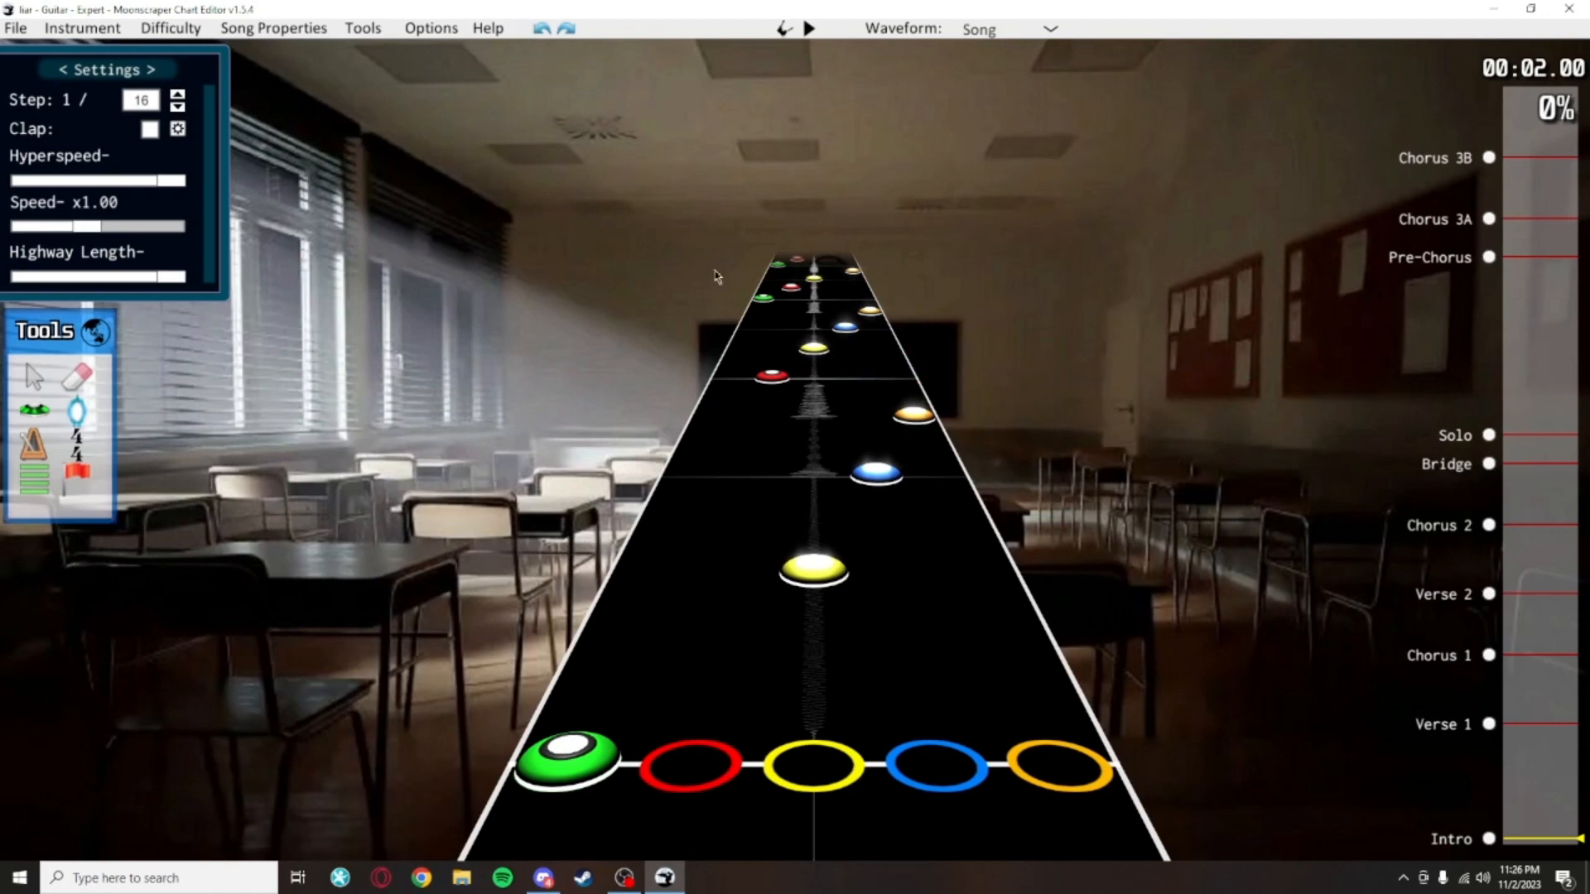
pyautogui.scroll(1, 652, 218)
pyautogui.press('space')
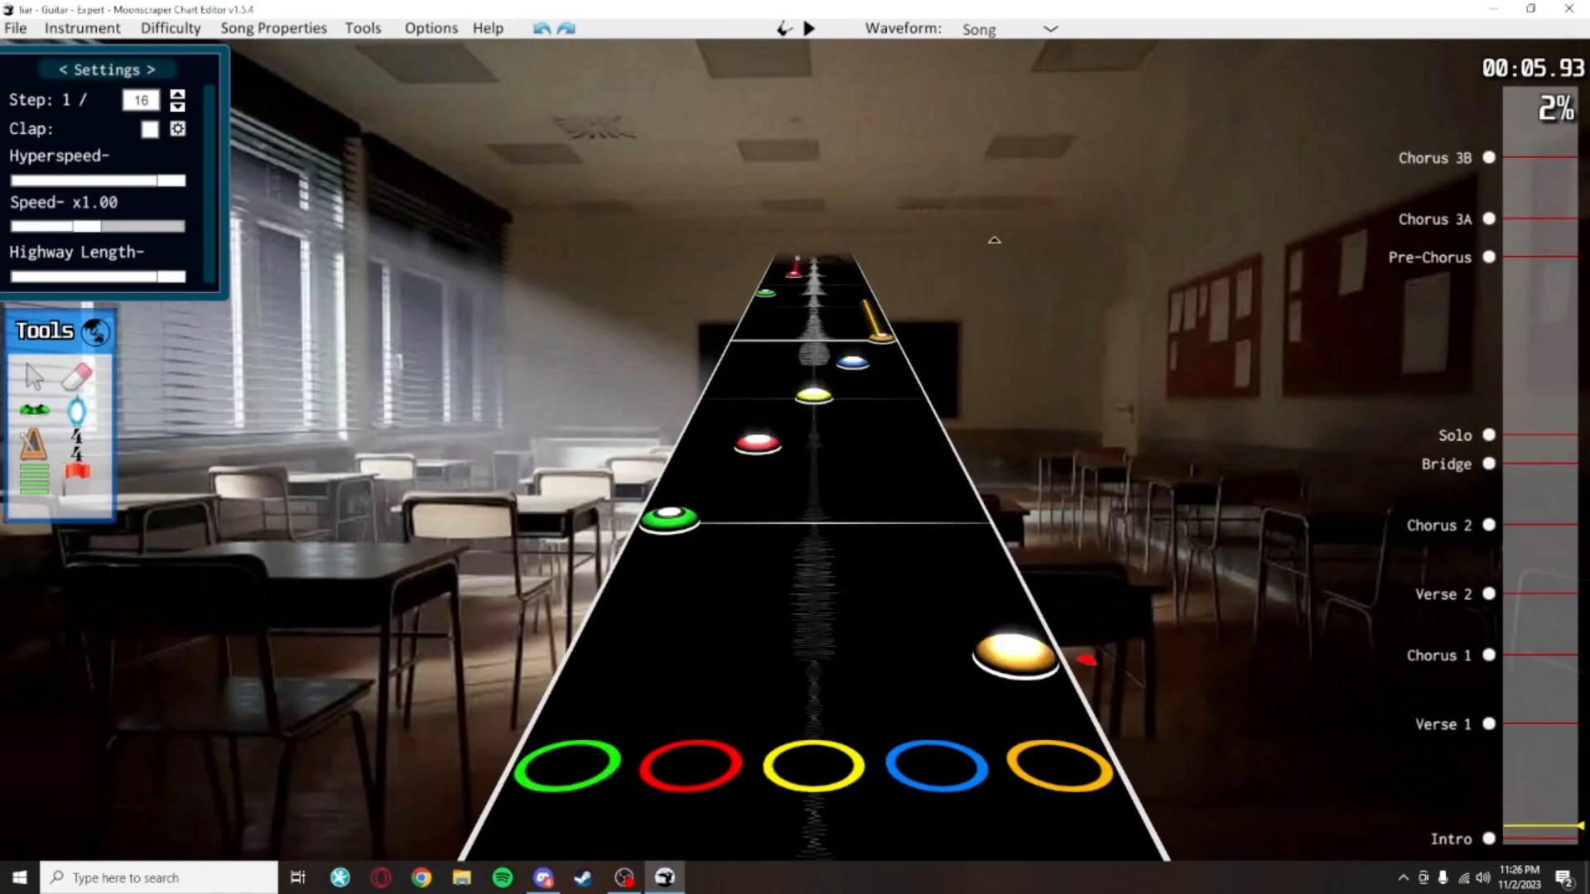
pyautogui.press('space')
pyautogui.scroll(-3, 1035, 348)
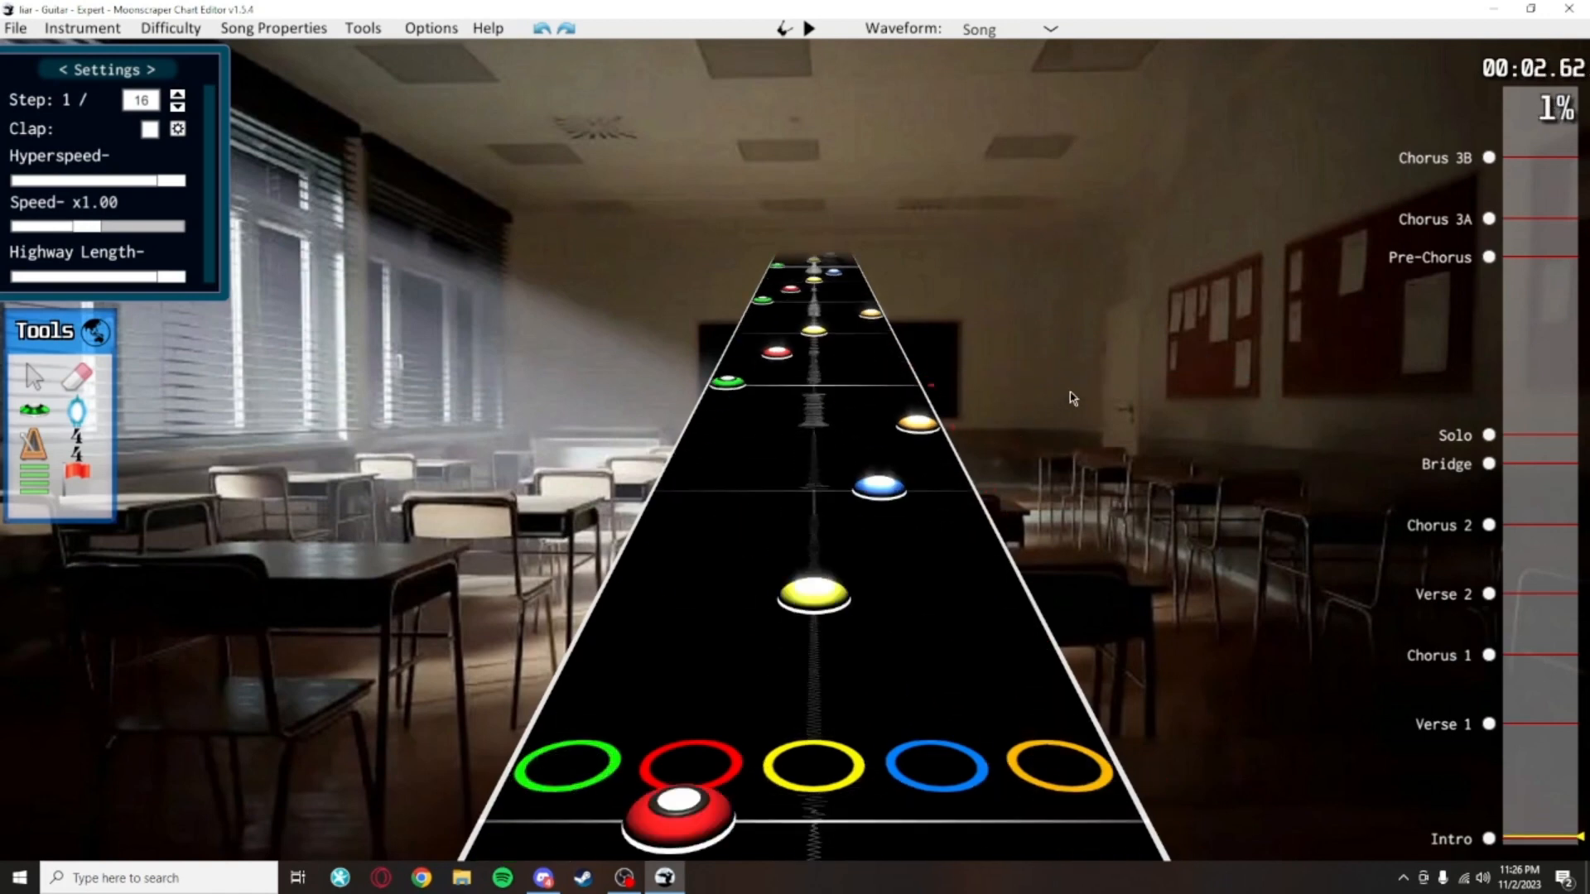
pyautogui.scroll(-8, 861, 396)
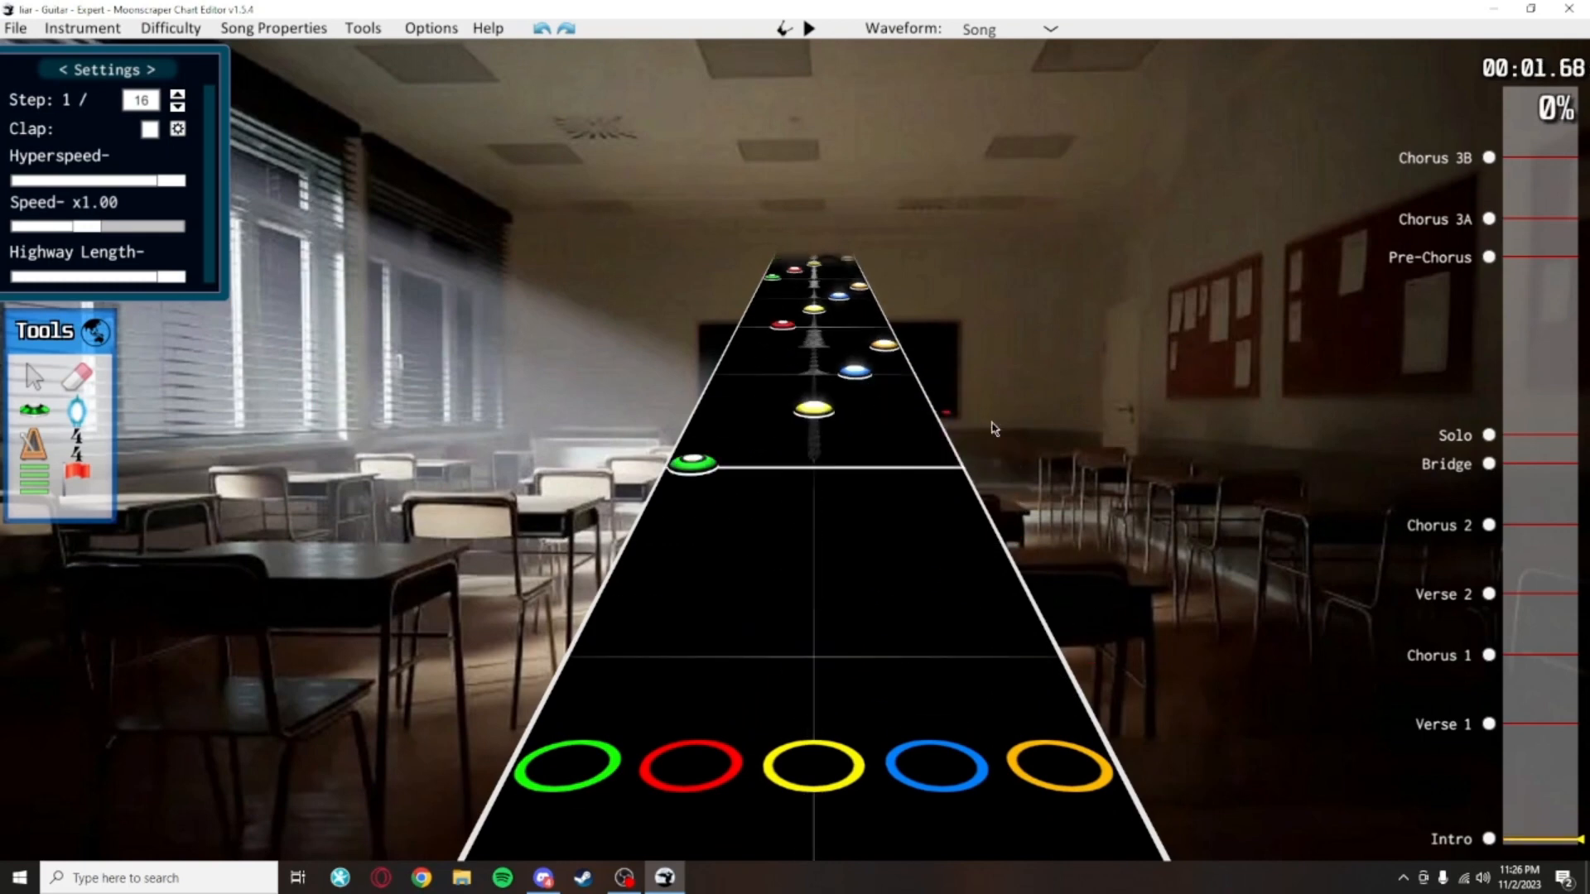
pyautogui.scroll(2, 995, 428)
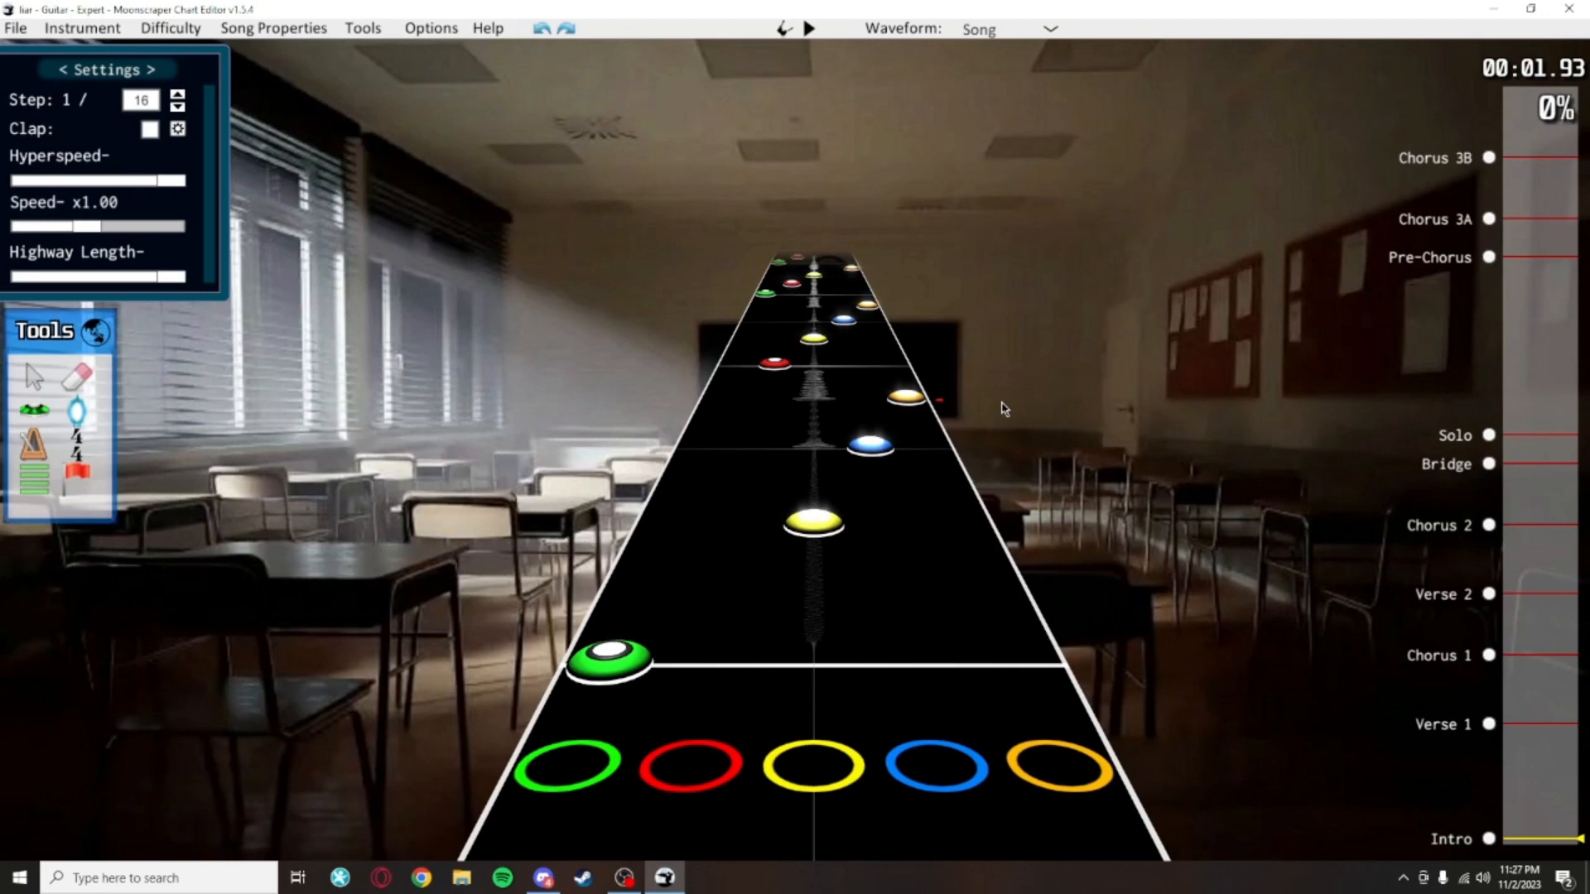
# Look at the starts of Verse 1, Chorus 1 and Verse 2, and return to the Intro
pyautogui.click(1509, 724)
pyautogui.click(1505, 656)
pyautogui.click(1489, 594)
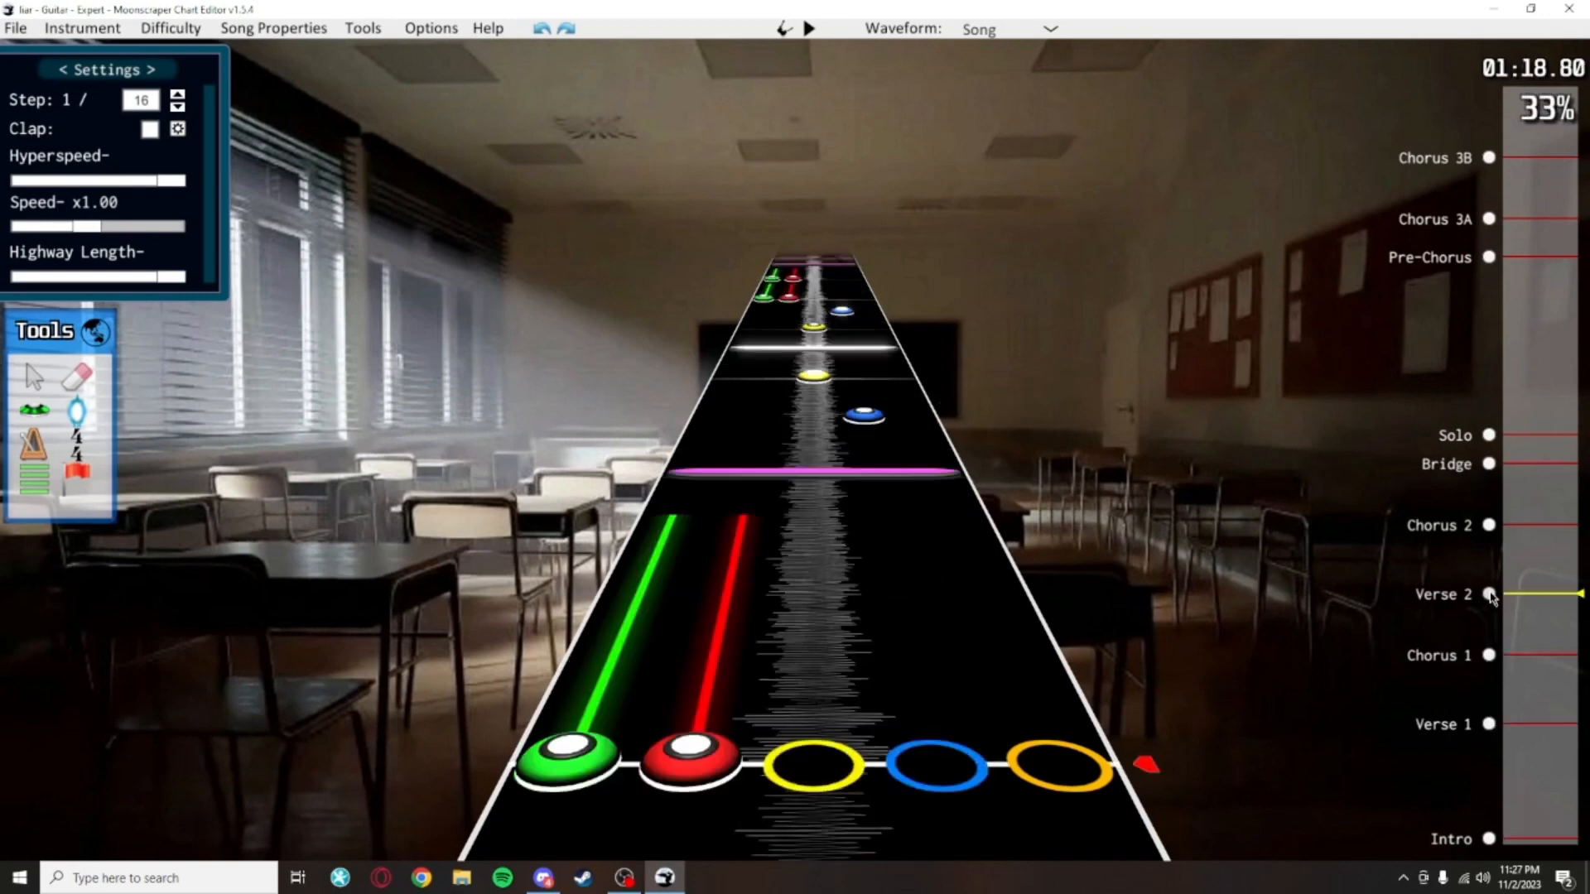
pyautogui.click(1501, 839)
# Try a star power phrase from the Intro's first green note across the opening notes, and remove it
pyautogui.click(76, 412)
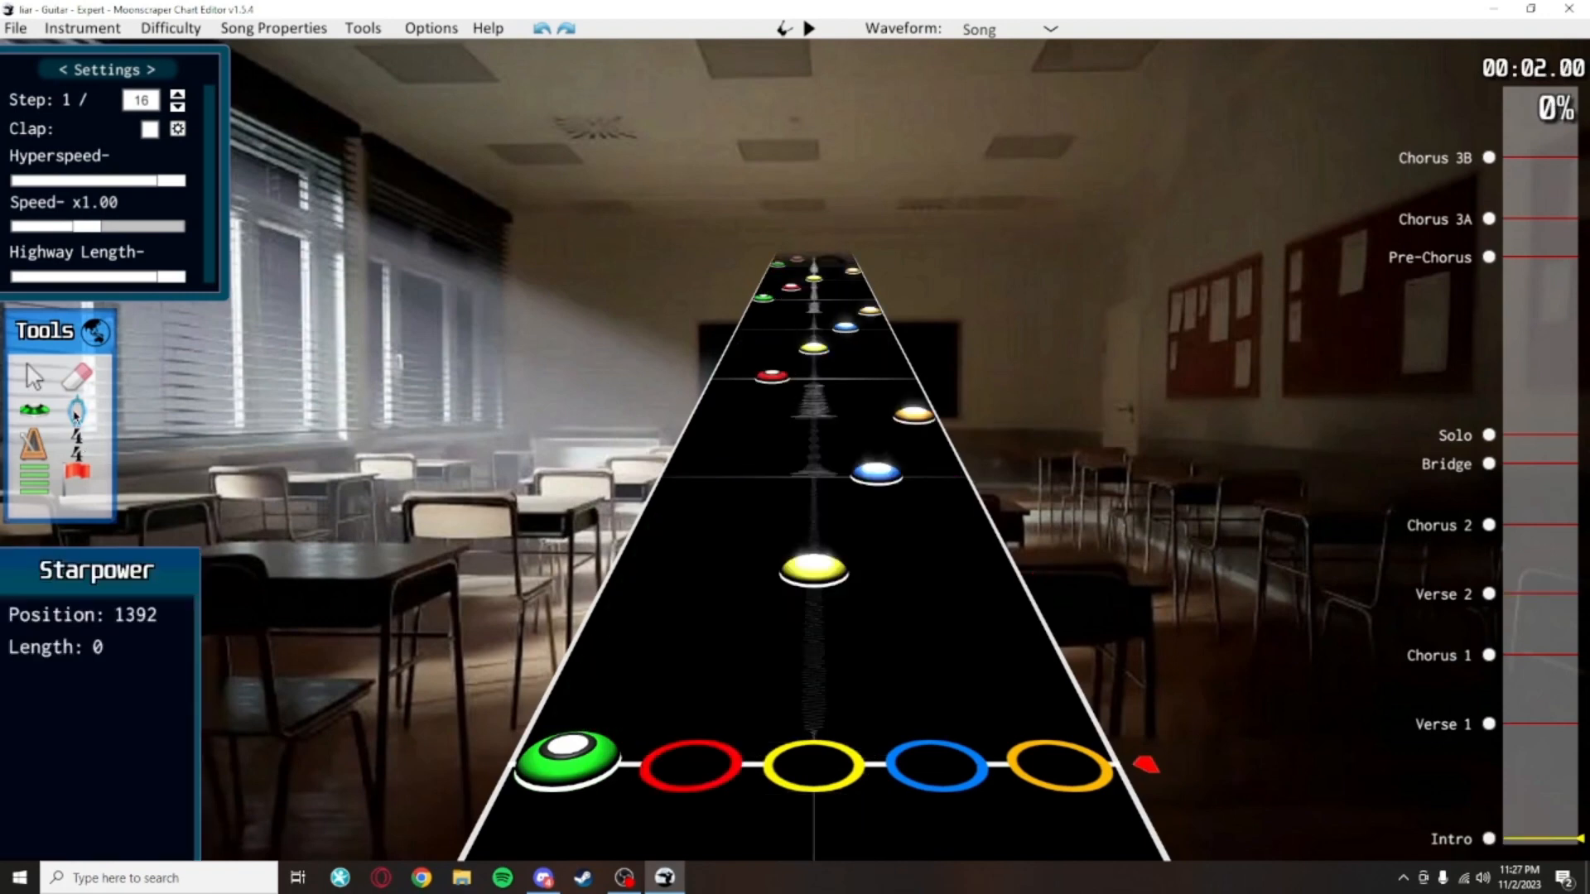
pyautogui.moveTo(681, 764); pyautogui.dragTo(876, 238)
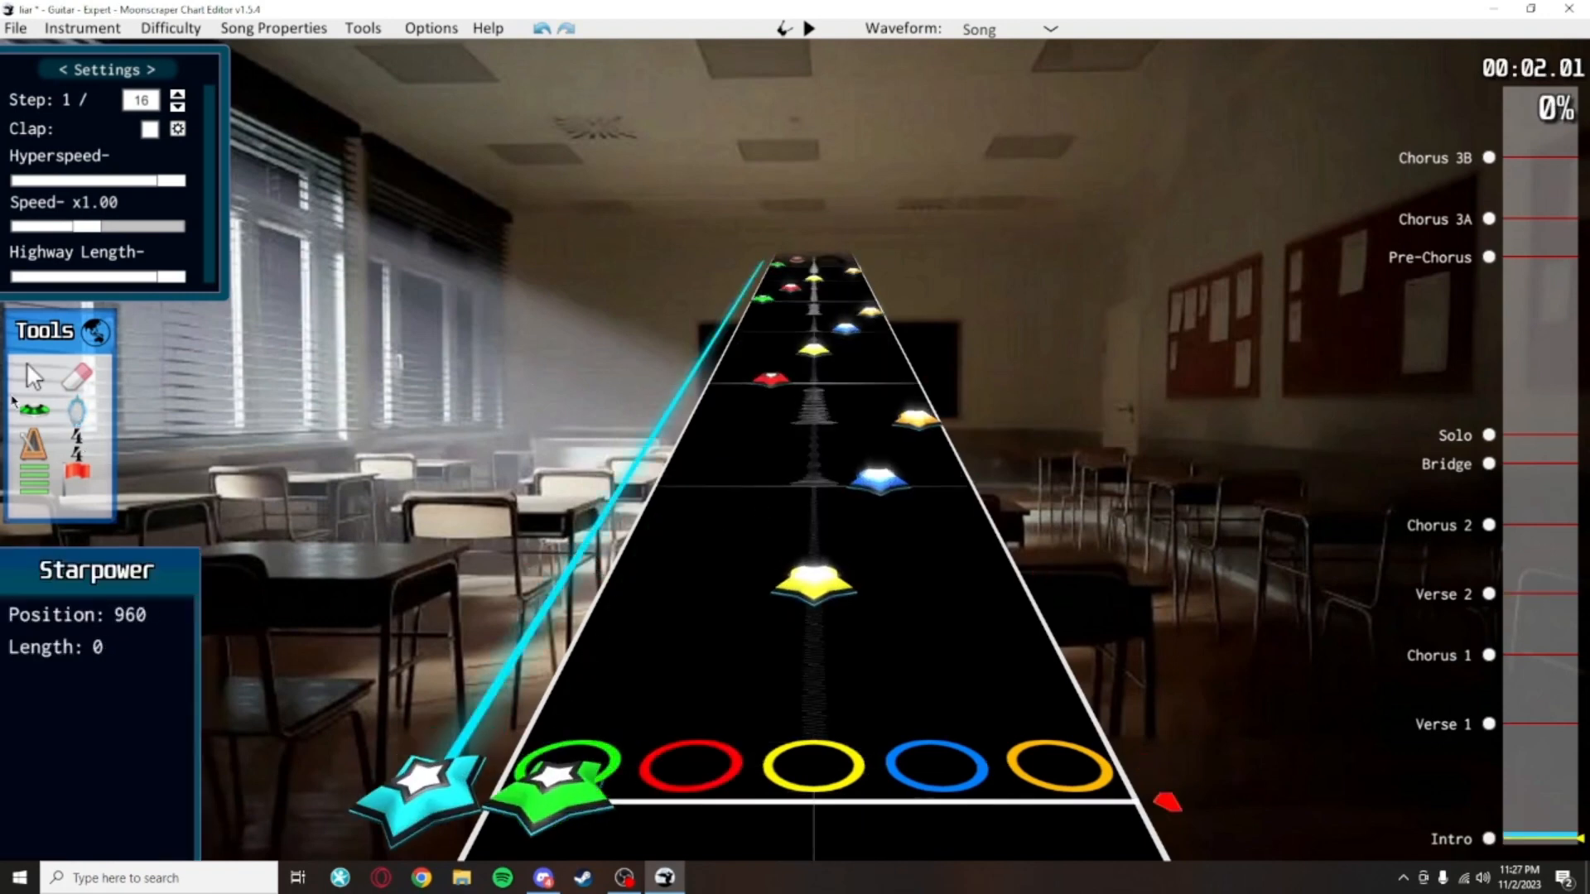
pyautogui.rightClick(415, 795)
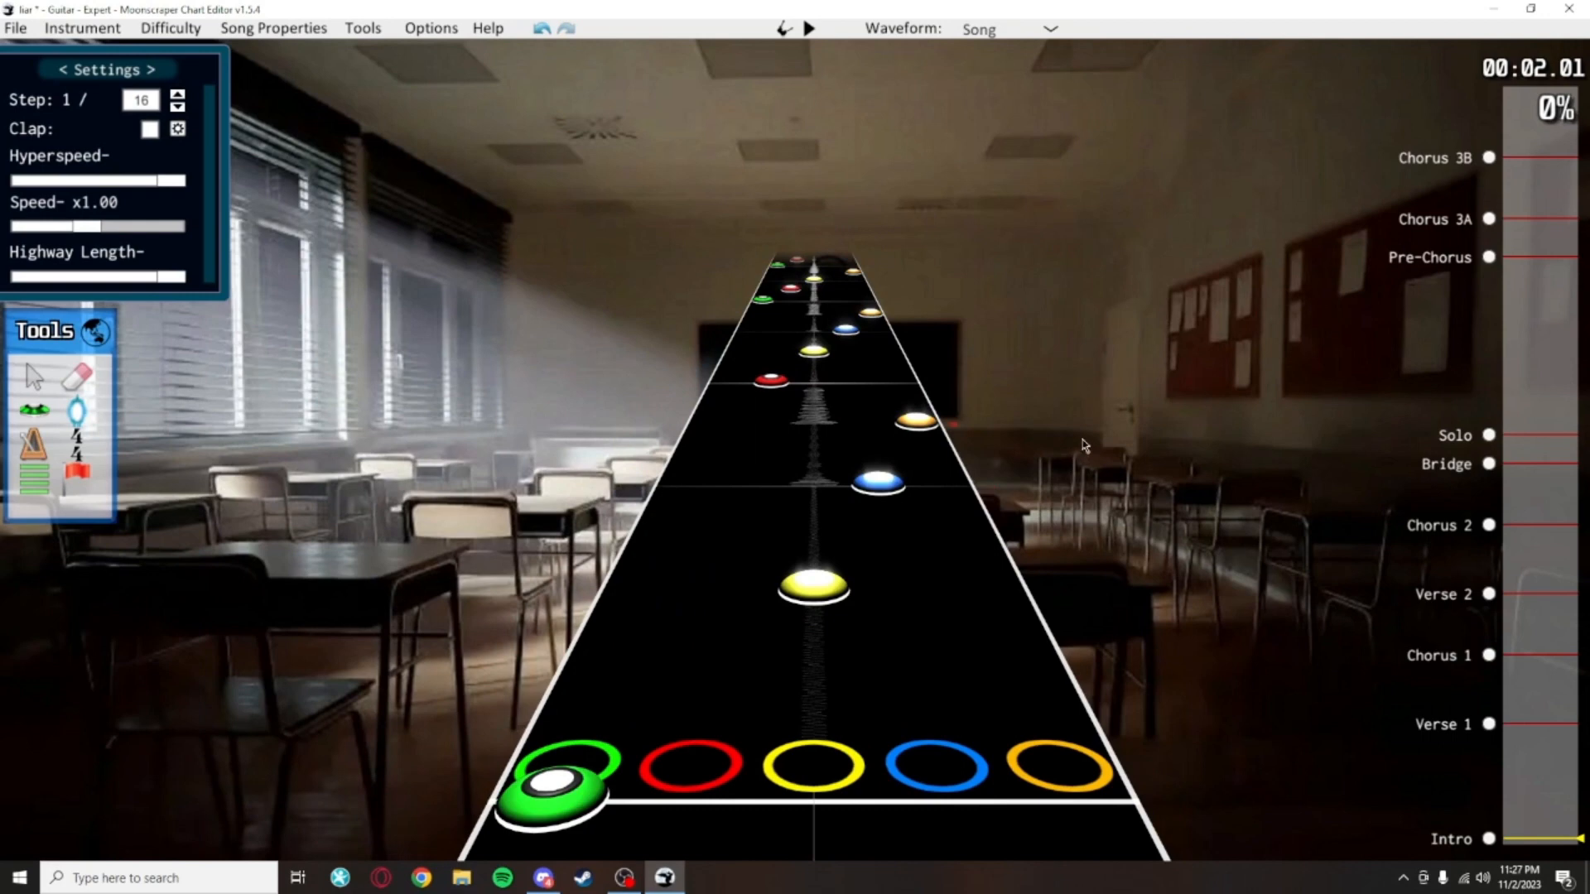